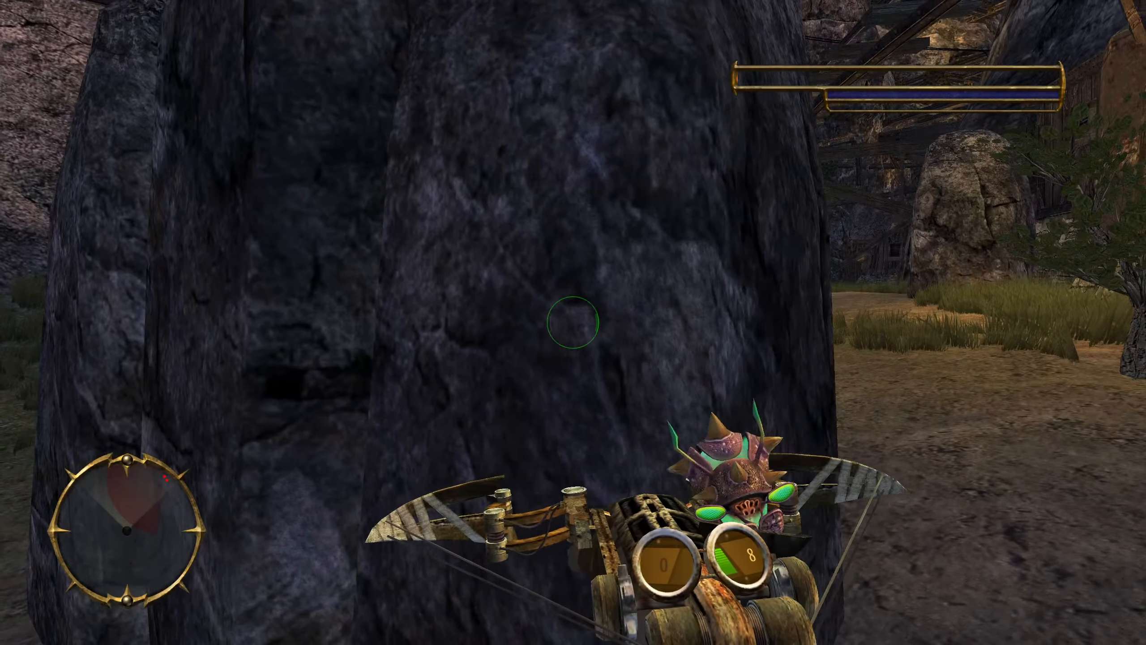
- Pause the game, switch to Blockbench, maximize its window and view the hammer-wielding character in its fists pose
key("Escape")
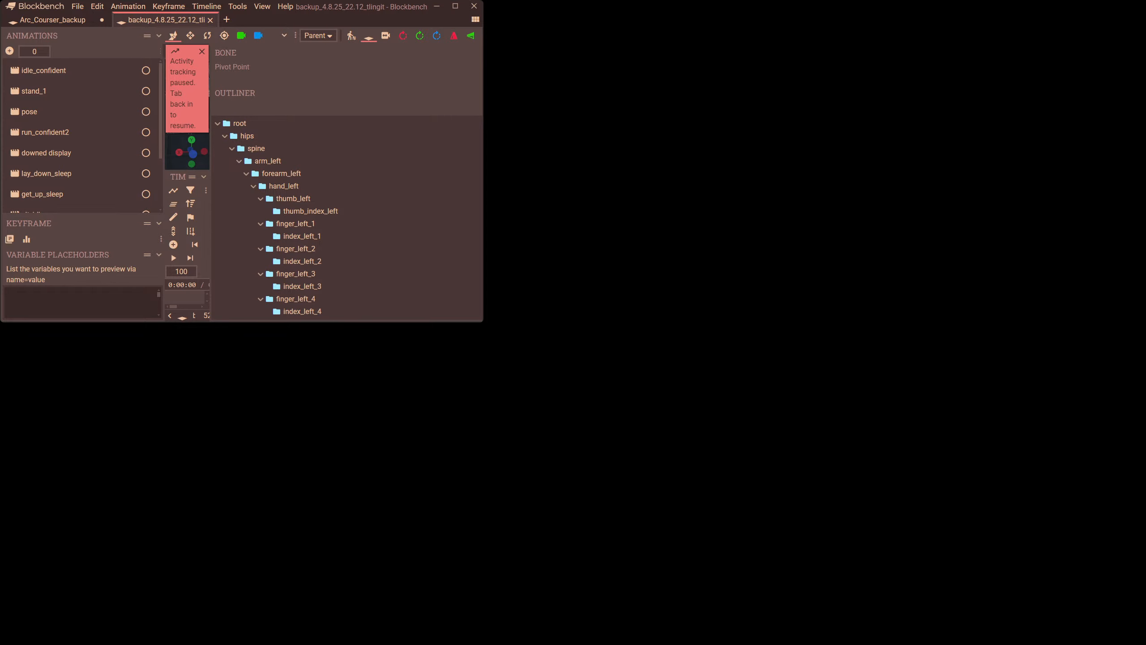
left_click(454, 6)
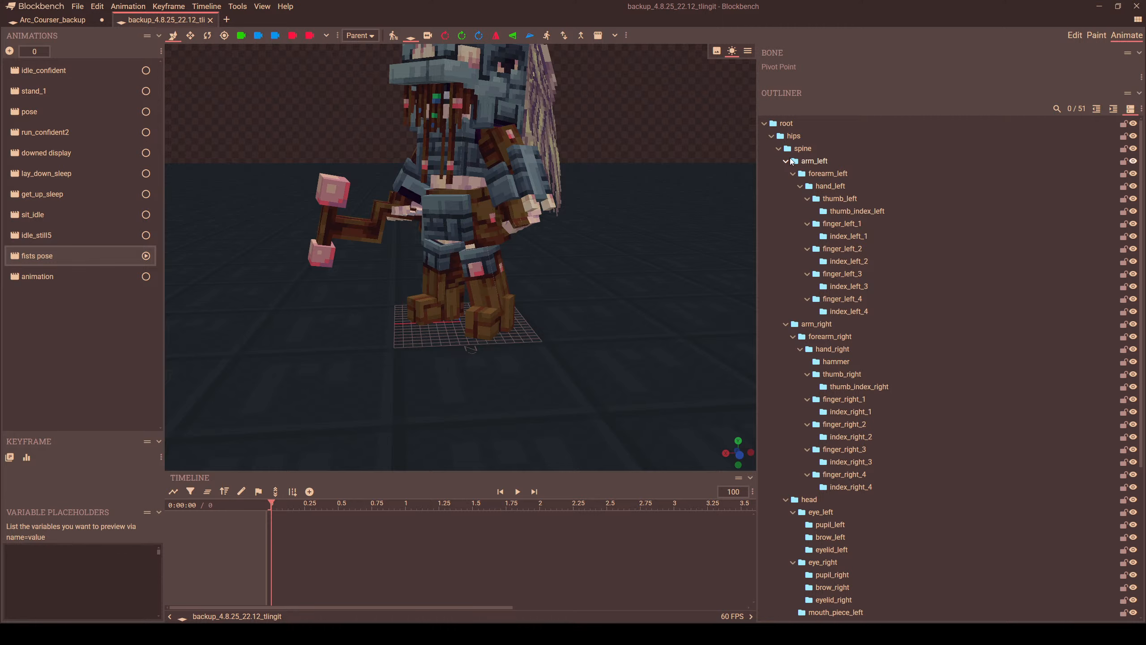
right_click_drag(578, 134, 633, 247)
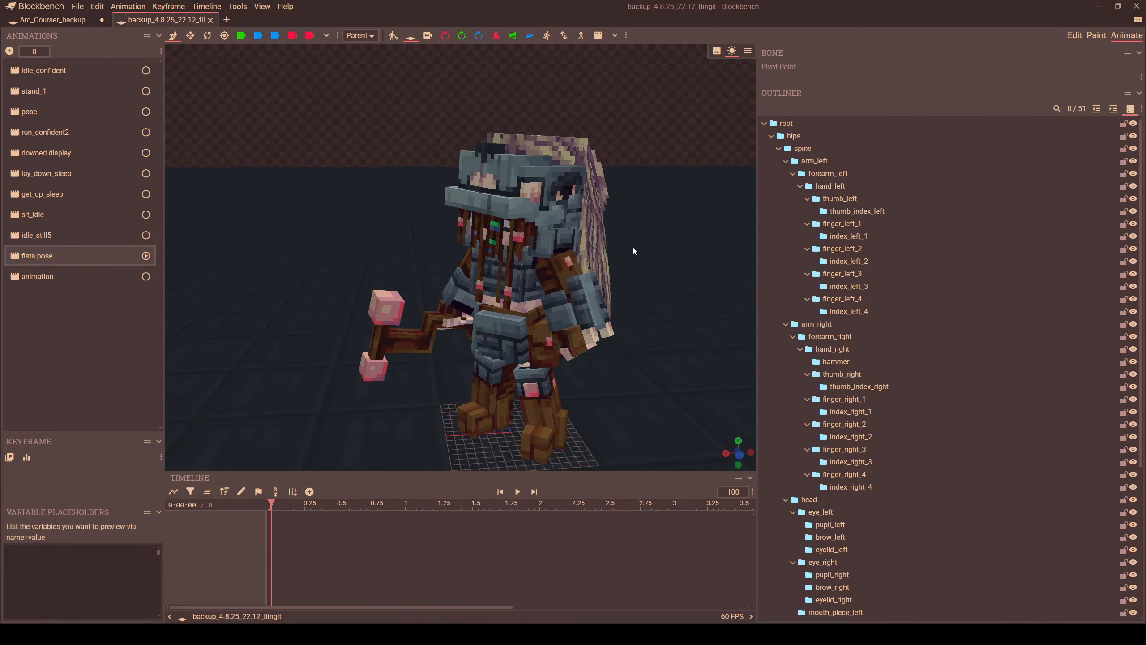
left_click_drag(632, 247, 577, 241)
- Switch to the Arc_Courser_backup model, collapse the tail_0 bone in the hierarchy and select the chain bone
left_click(27, 18)
left_click_drag(526, 209, 619, 228)
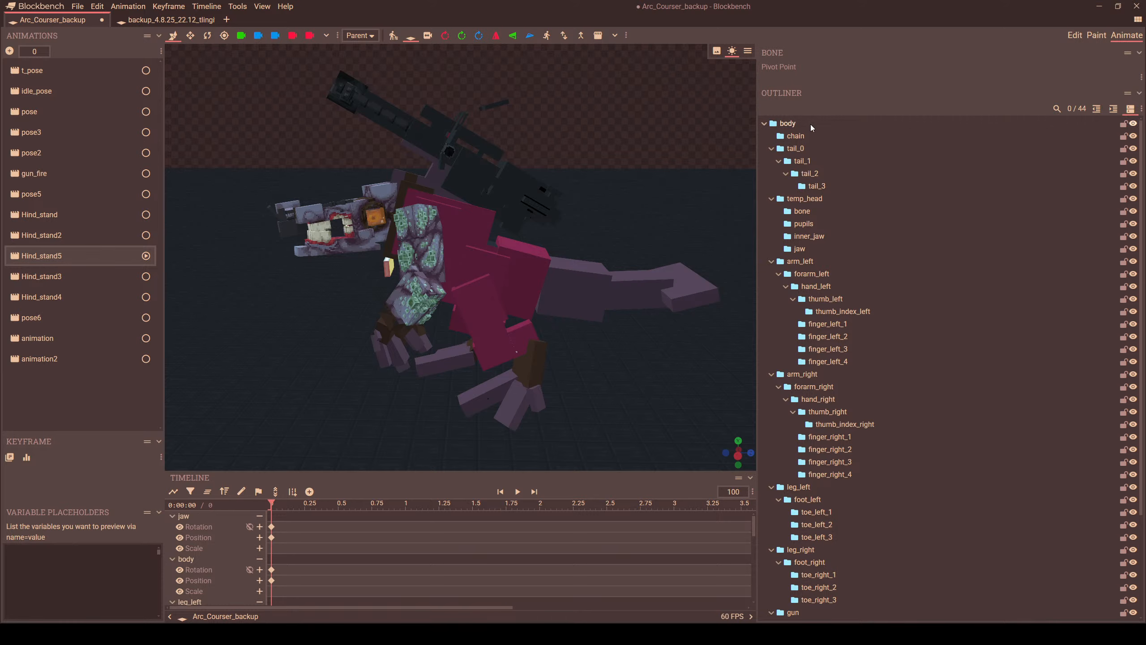
left_click(771, 148)
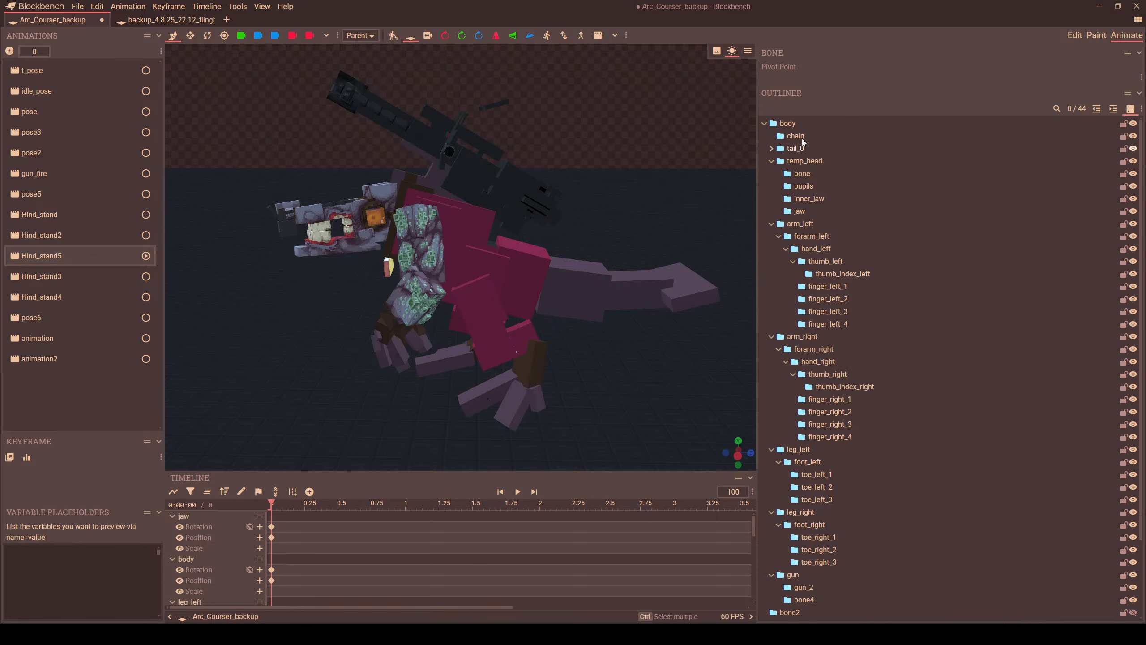
left_click(795, 136)
- Show the creature in its t_pose animation and view it from the other side
mouse_move(523, 233)
left_mouse_down()
mouse_move(657, 237)
mouse_move(688, 217)
mouse_move(539, 222)
left_mouse_up()
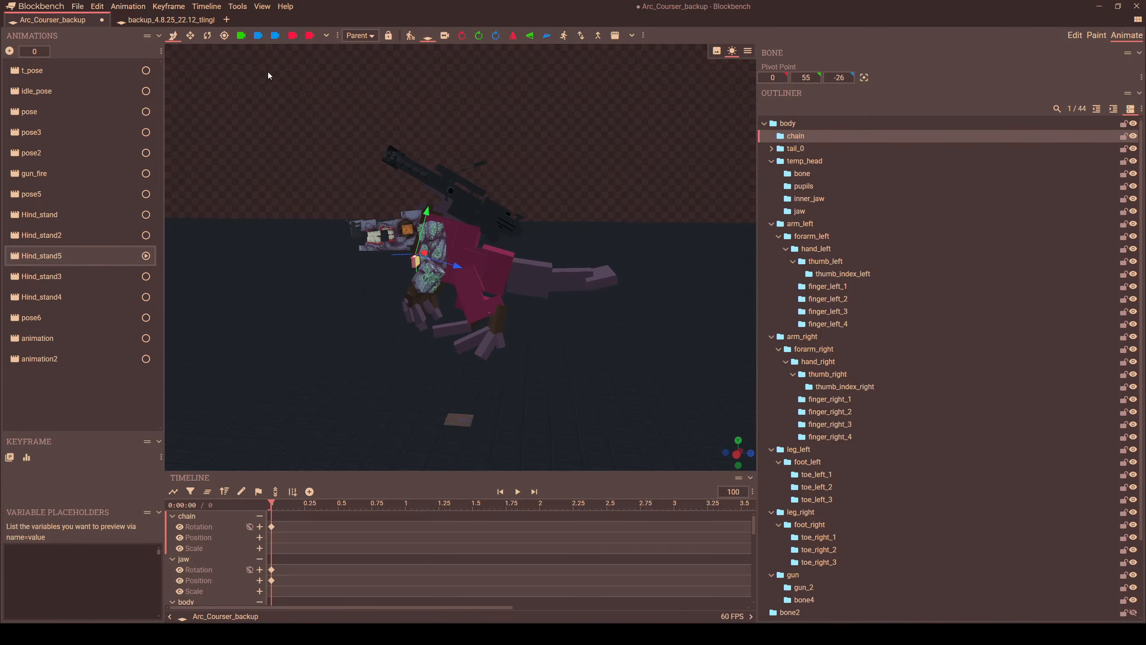
left_click(45, 70)
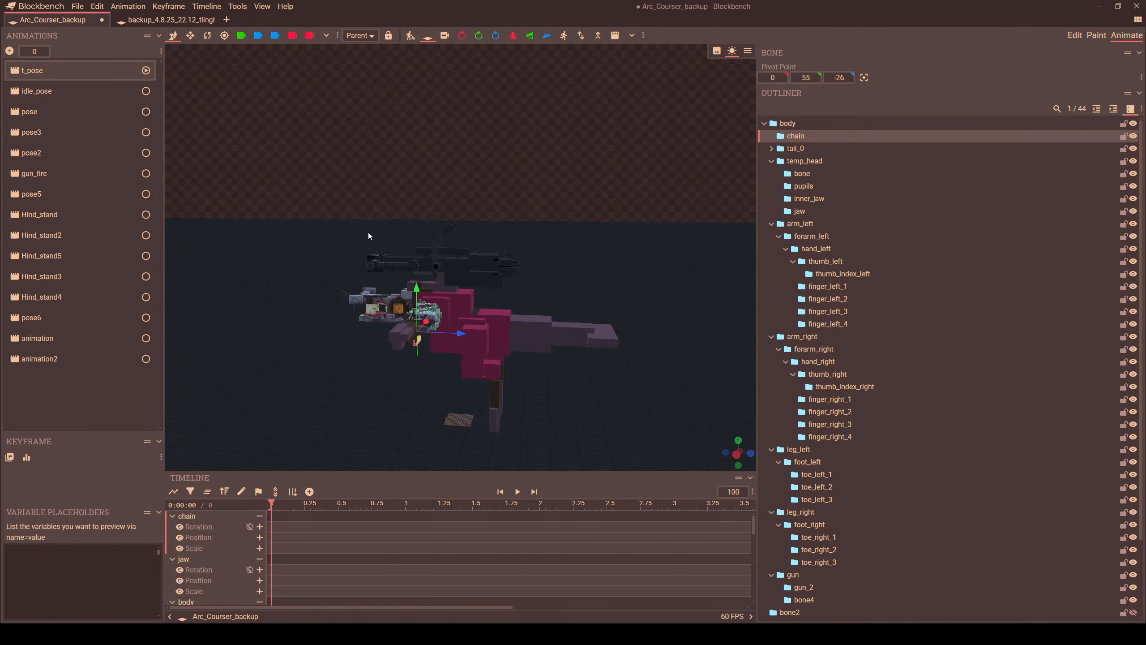
left_click_drag(368, 232, 627, 282)
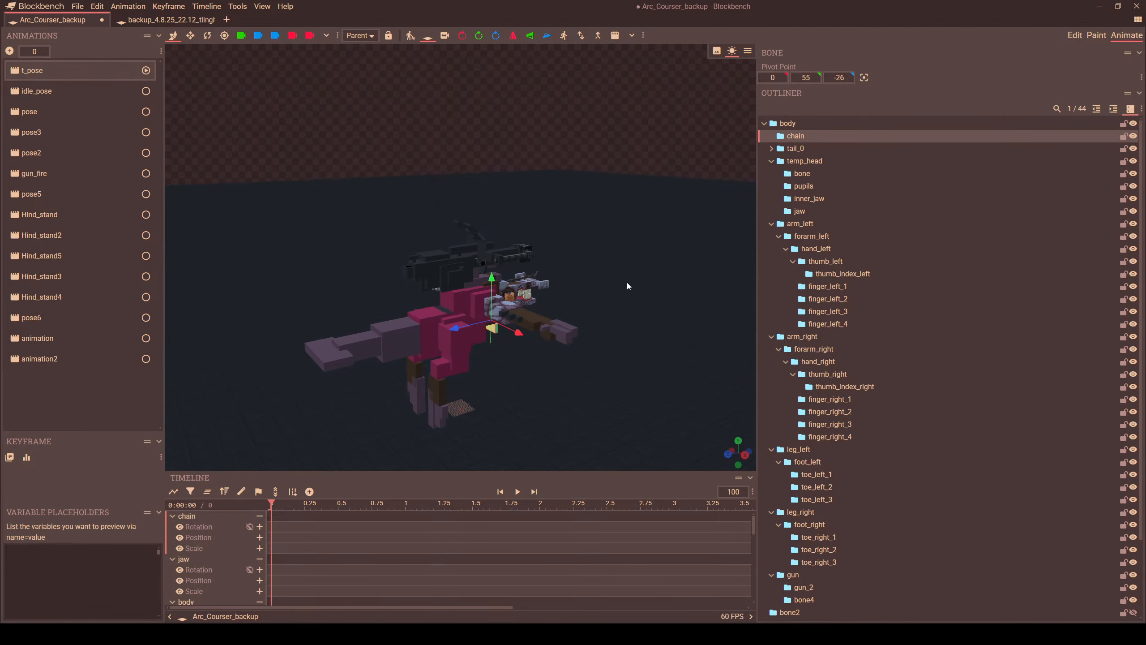
- Open the recent model pawn_gambeson_rerig.bbmodel in a new tab
left_click(227, 19)
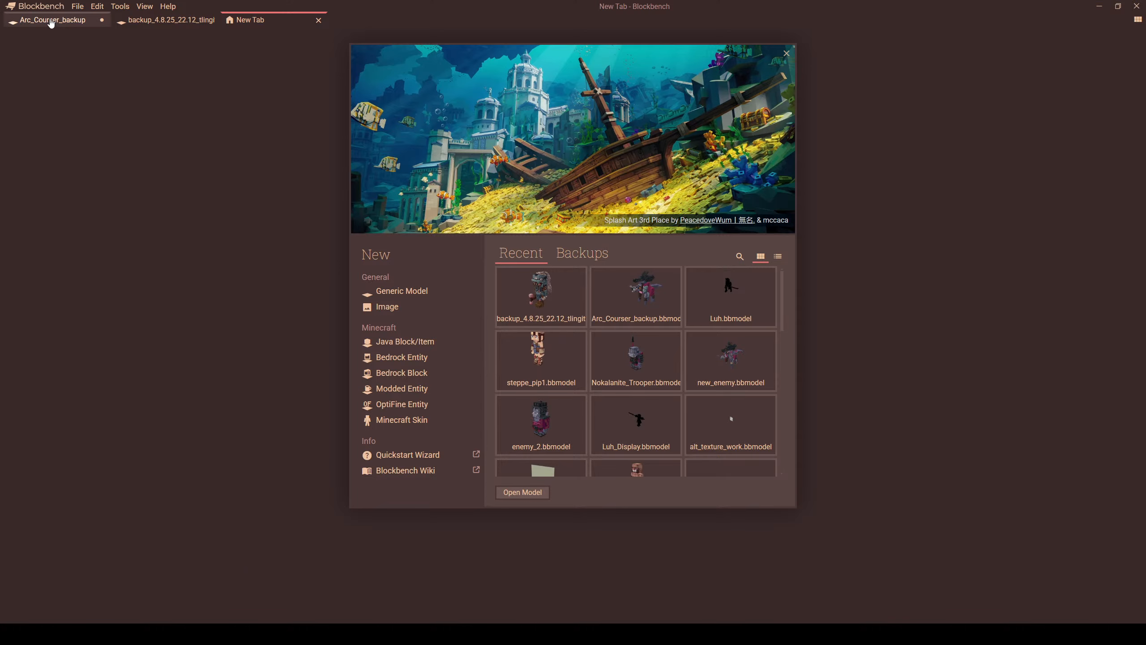
left_click(59, 19)
left_click(226, 19)
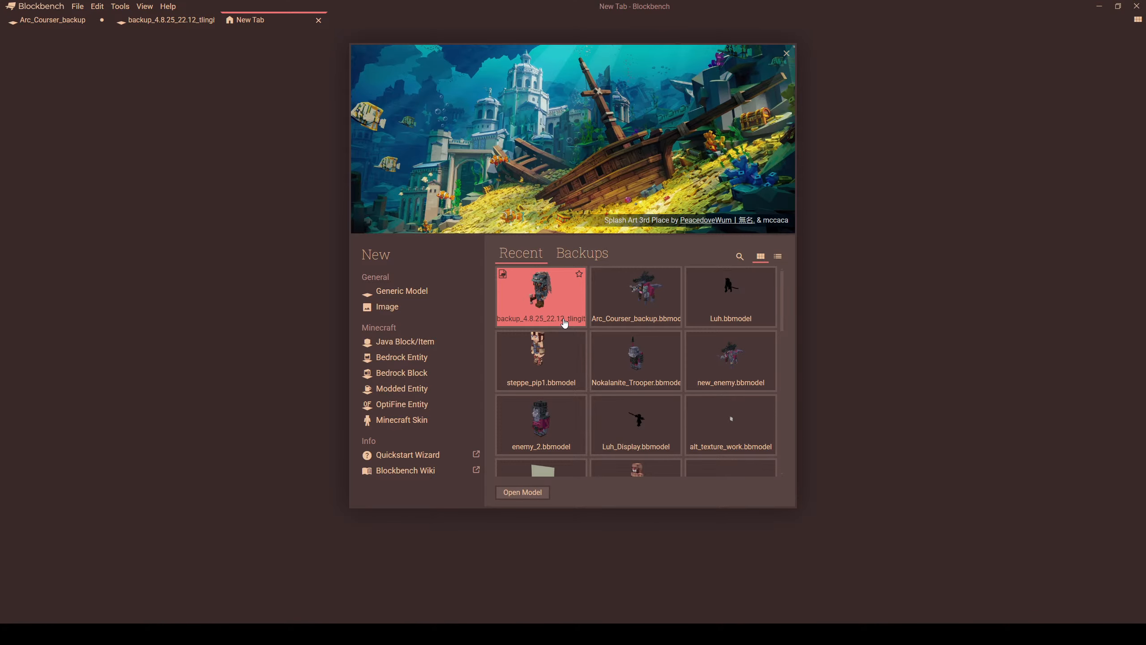
scroll(638, 339, "down", 4)
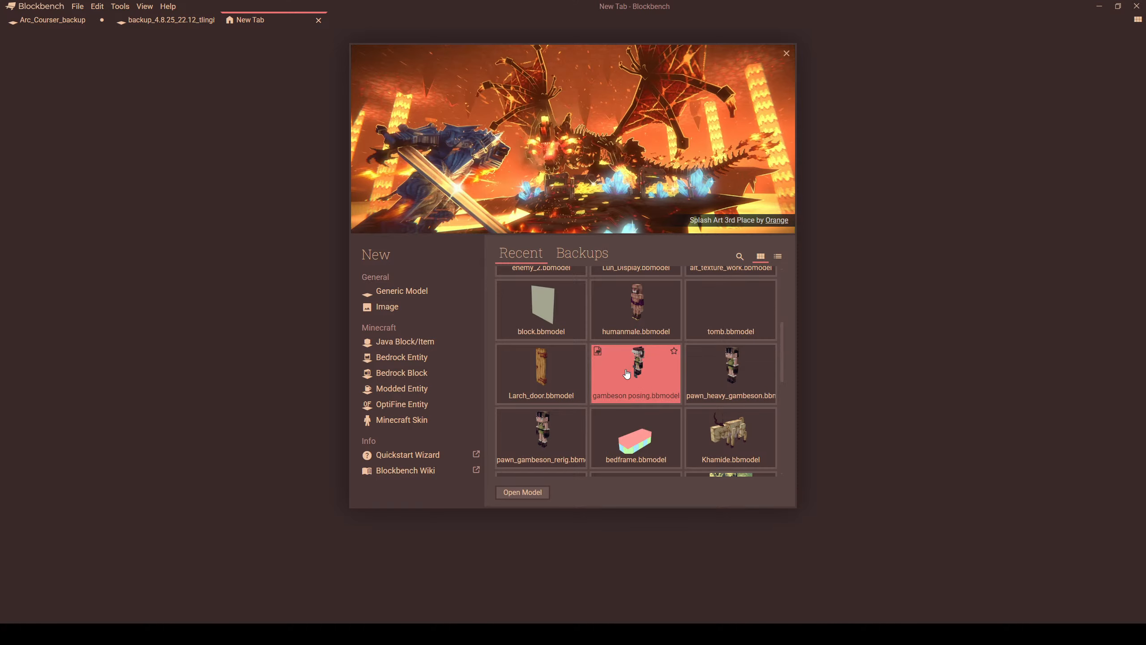
left_click(545, 448)
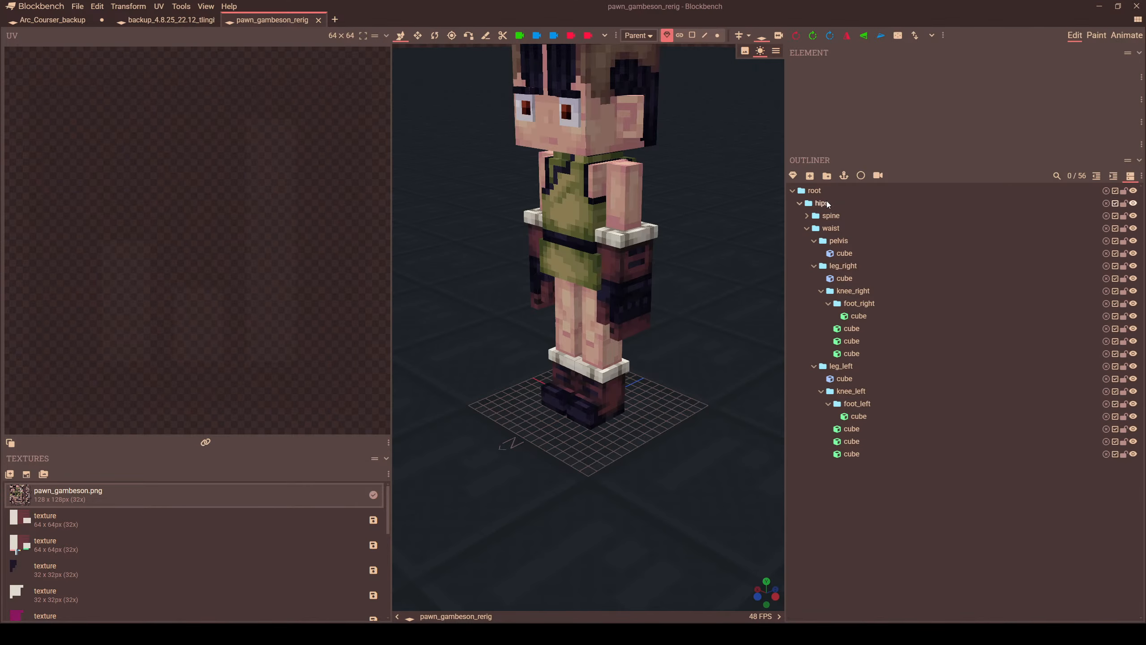
- Select the pawn's root group and examine how the hips, spine and waist groups are nested beneath it
left_click(819, 194)
left_click_drag(656, 303, 700, 279)
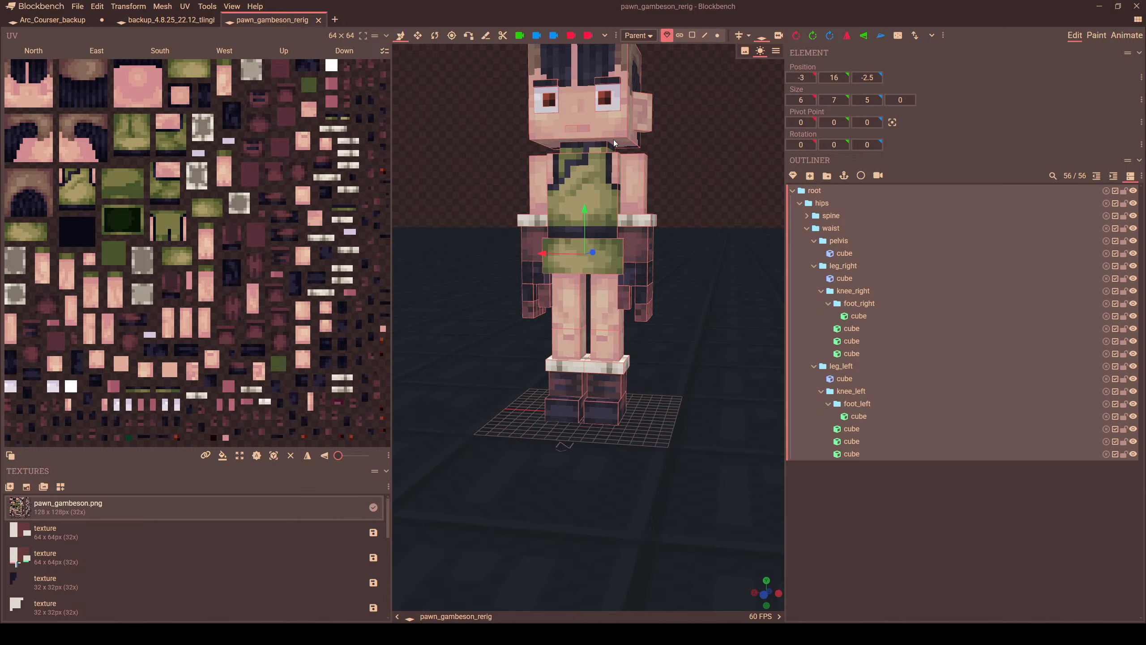
left_click(800, 204)
left_click(800, 203)
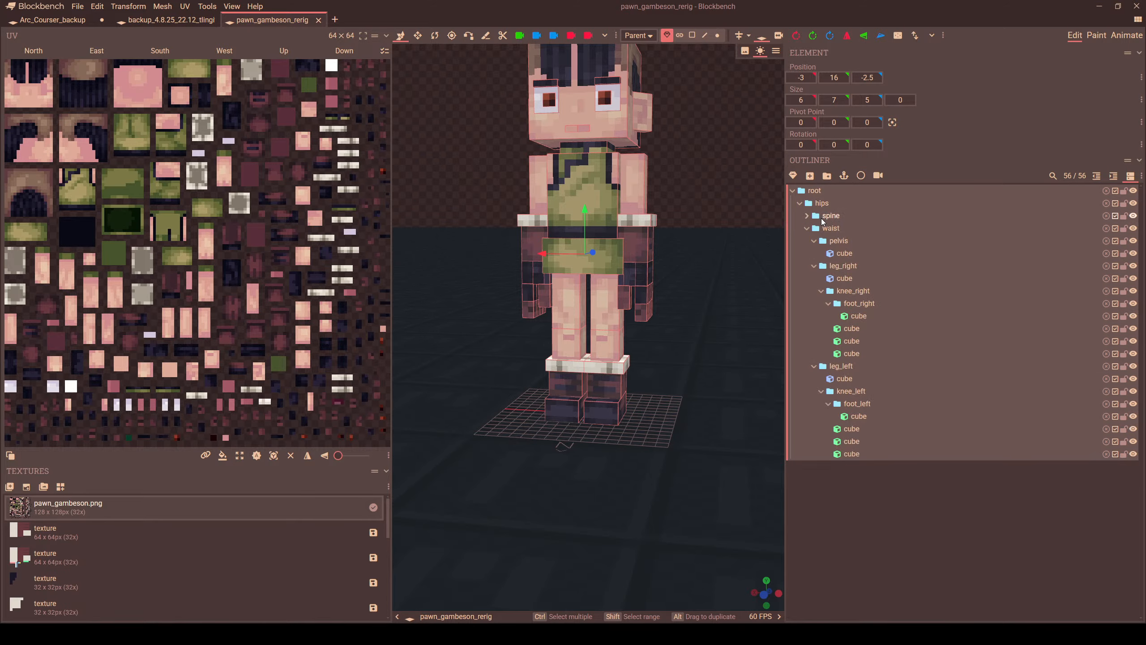
left_click(805, 229)
left_click(806, 230)
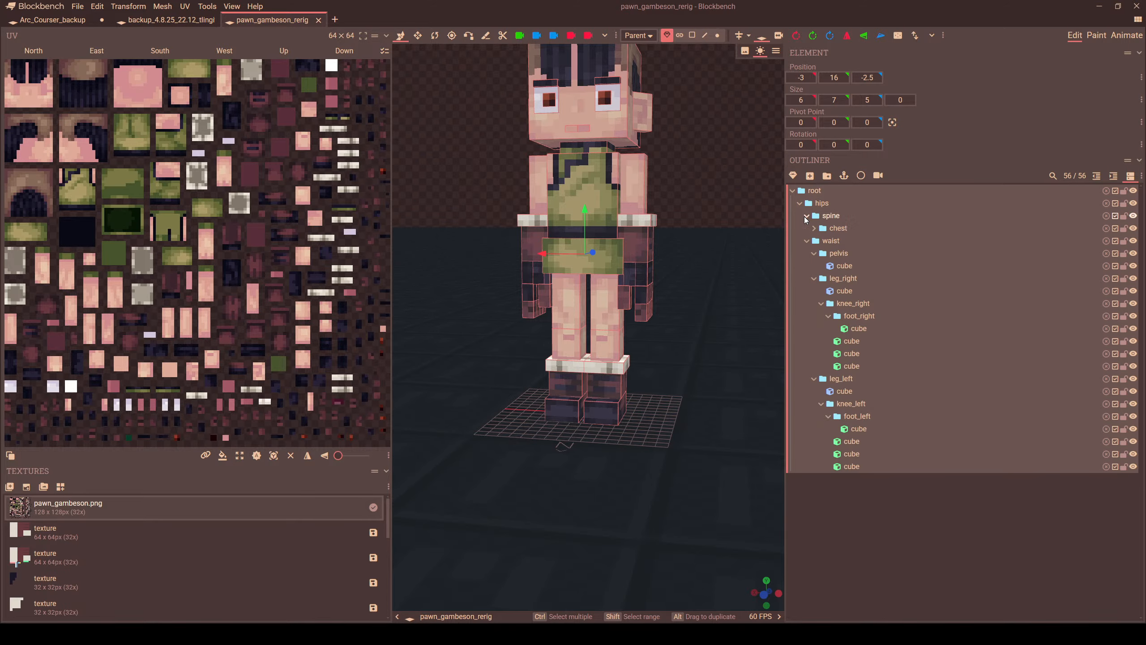
- Close the pawn_gambeson_rerig model and return to the hammer-wielding tlingit model from the recent files
left_click(334, 19)
left_click(318, 20)
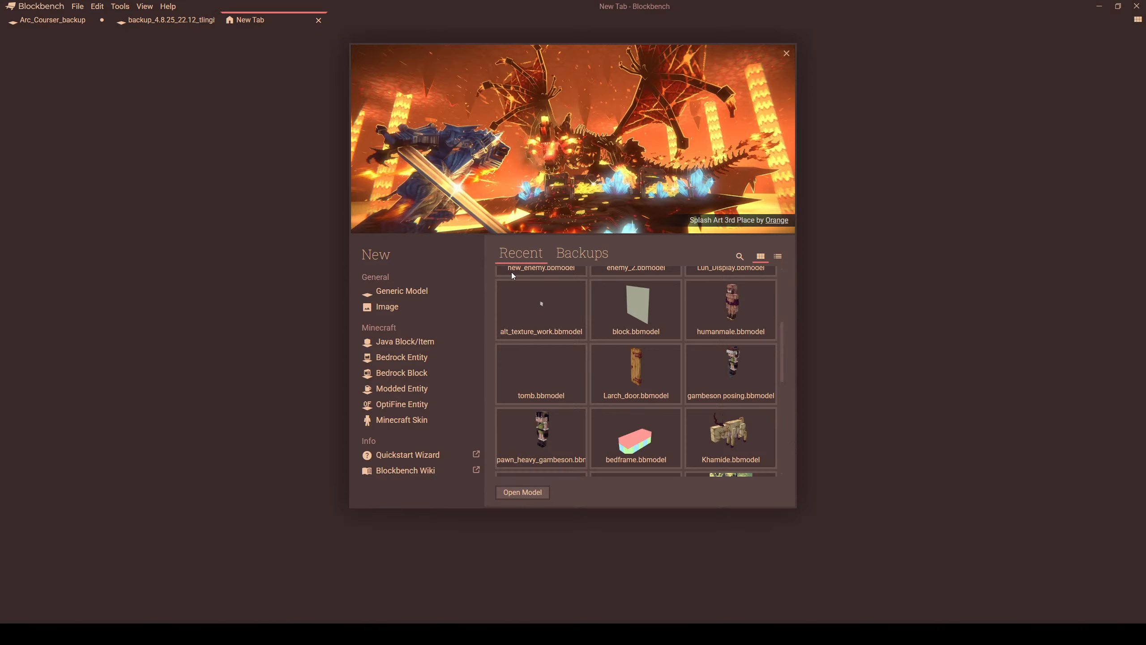
scroll(774, 393, "up", 5)
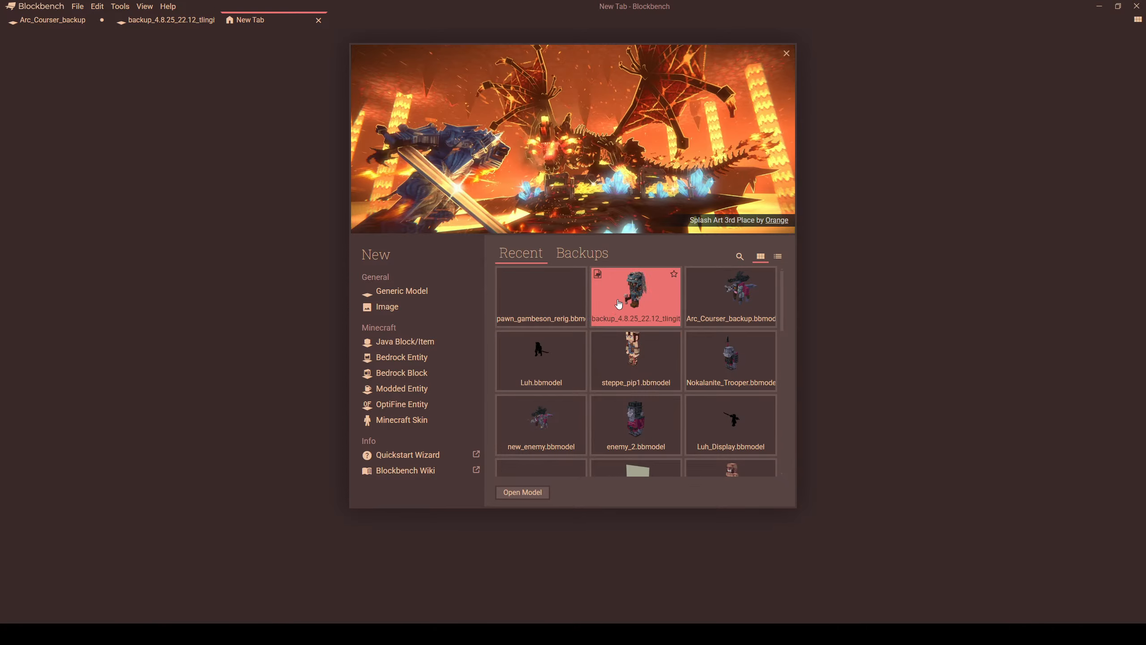
left_click(617, 299)
left_click_drag(616, 297, 649, 320)
scroll(590, 314, "up", 3)
scroll(649, 319, "down", 3)
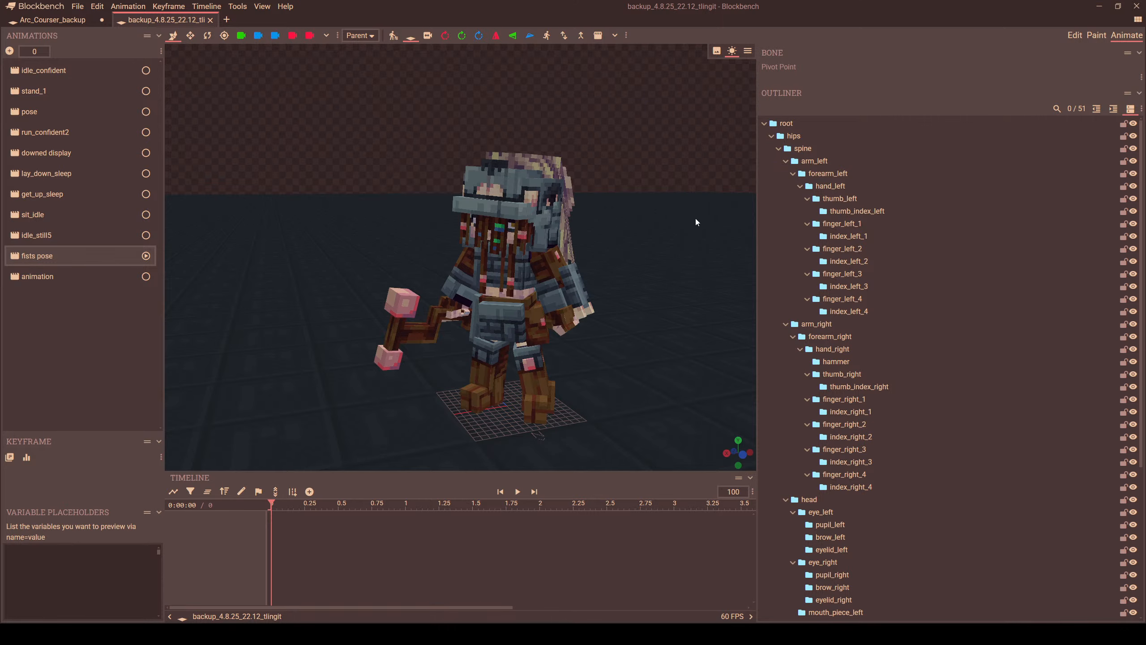
- Put Arc_Courser_backup into Edit mode, and select the root bone of the tlingit model to examine its rig
left_click(47, 20)
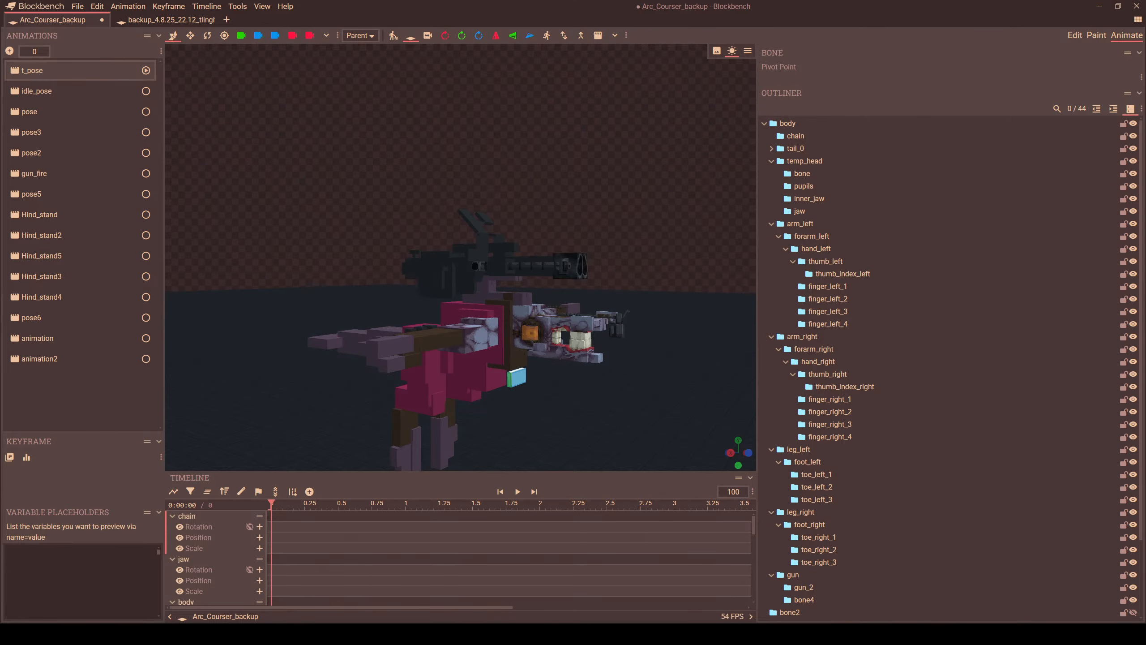
left_click(1079, 38)
left_click(185, 22)
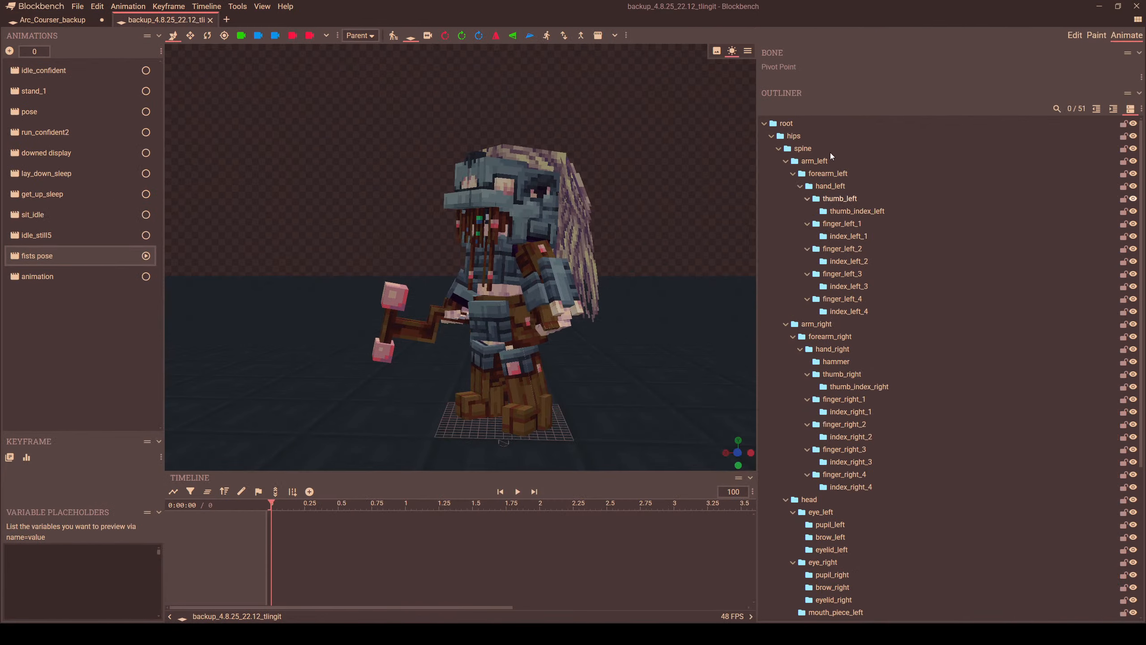
left_click(784, 124)
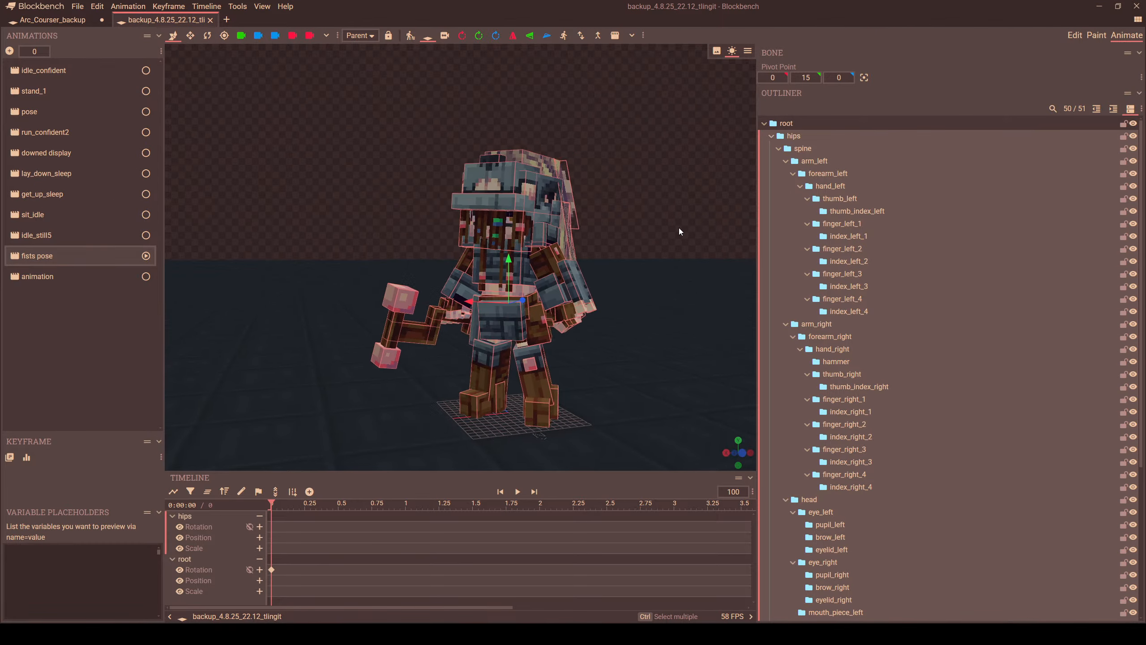
- Play the tlingit model's downed display animation, pause it and rewind the timeline to the start
left_click(32, 23)
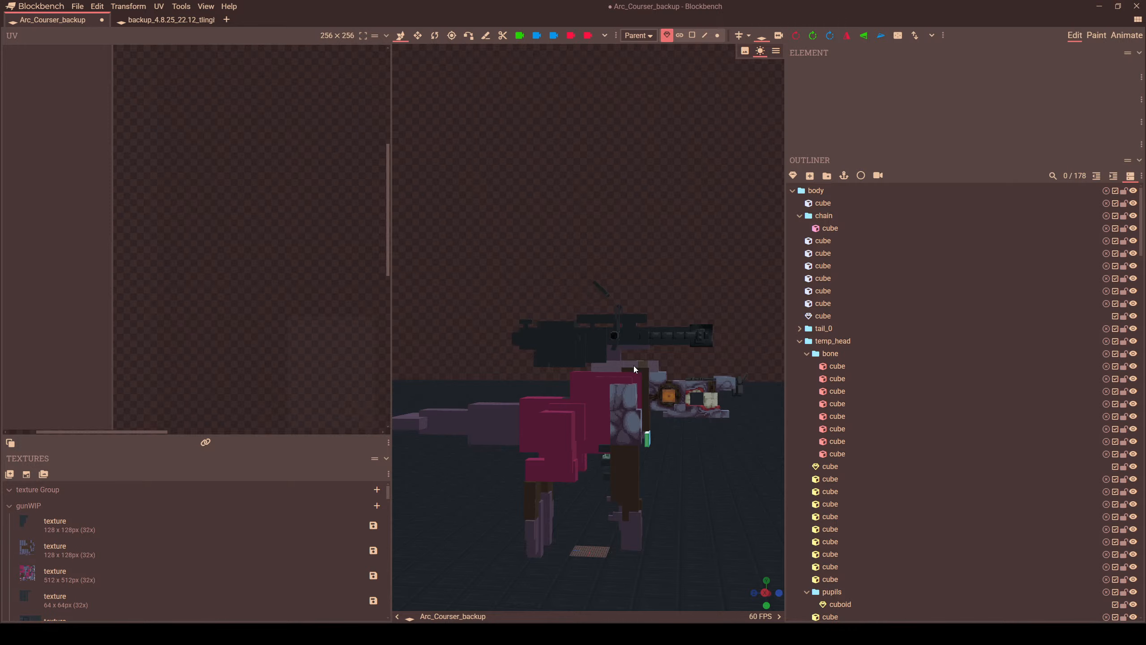
left_click(165, 20)
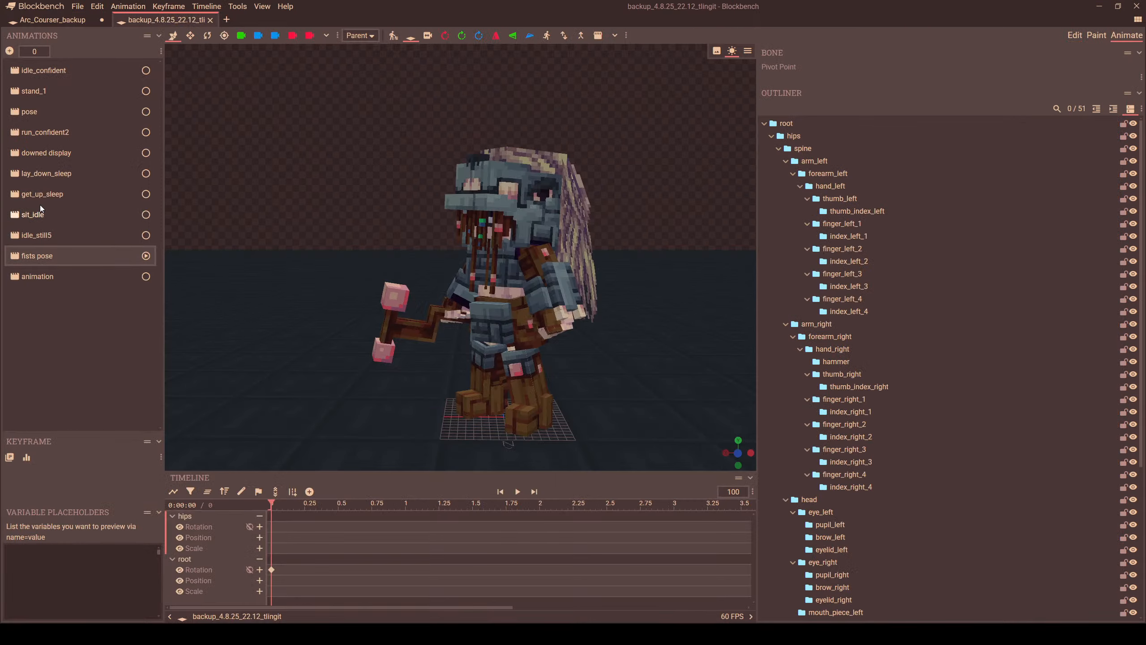
left_click(47, 156)
left_click_drag(380, 286, 575, 427)
left_click(517, 492)
scroll(507, 373, "down", 5)
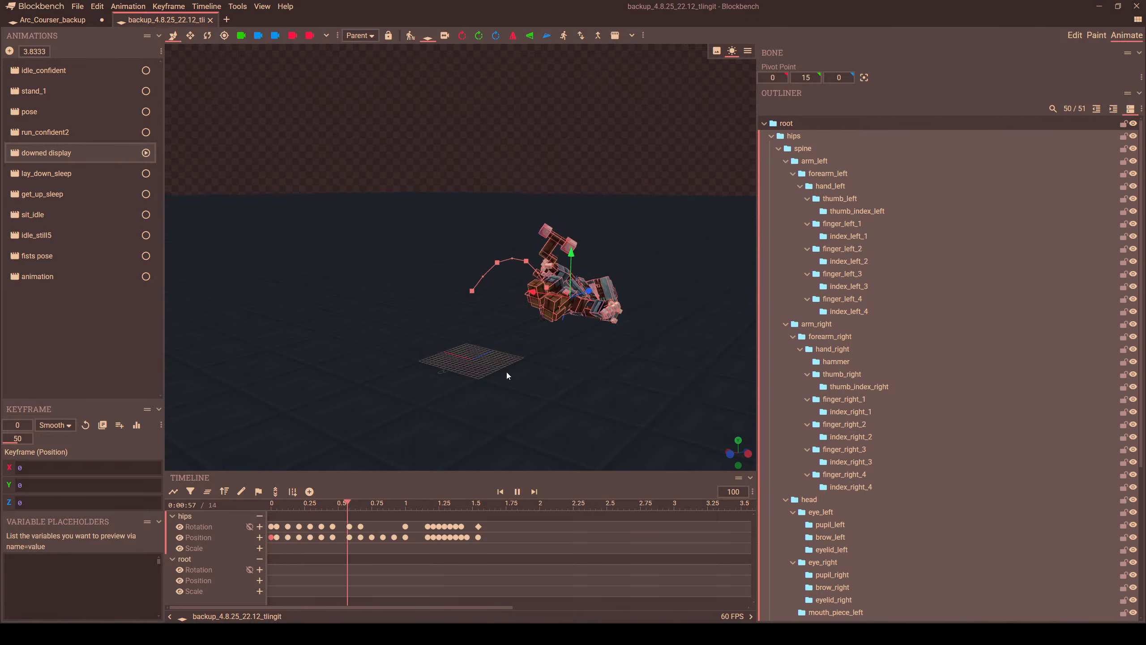
left_click(517, 491)
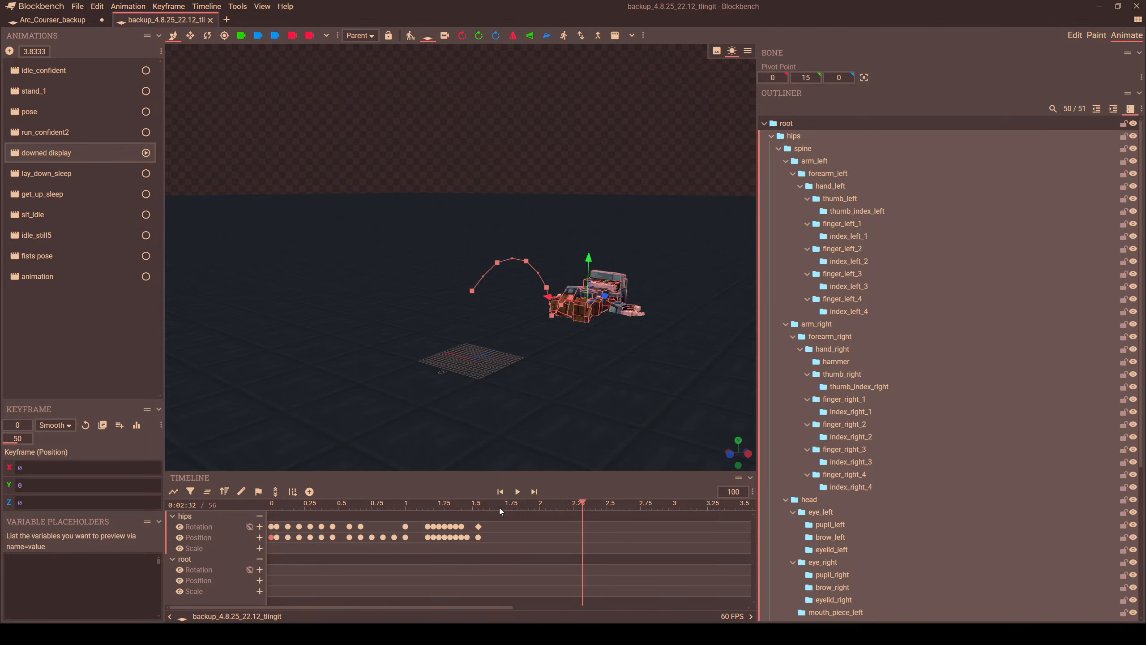
left_click_drag(581, 503, 38, 486)
- In Arc_Courser_backup, select the inner cube at the creature's hips and centre its pivot point
left_click(43, 22)
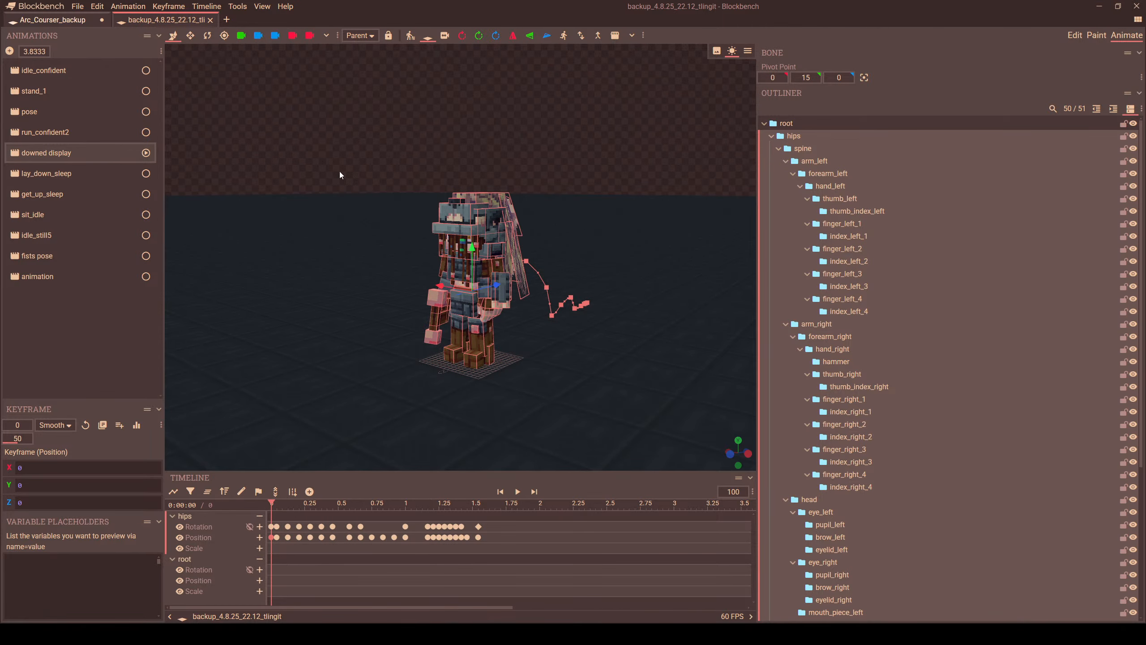
left_click_drag(552, 309, 671, 322)
scroll(670, 319, "up", 5)
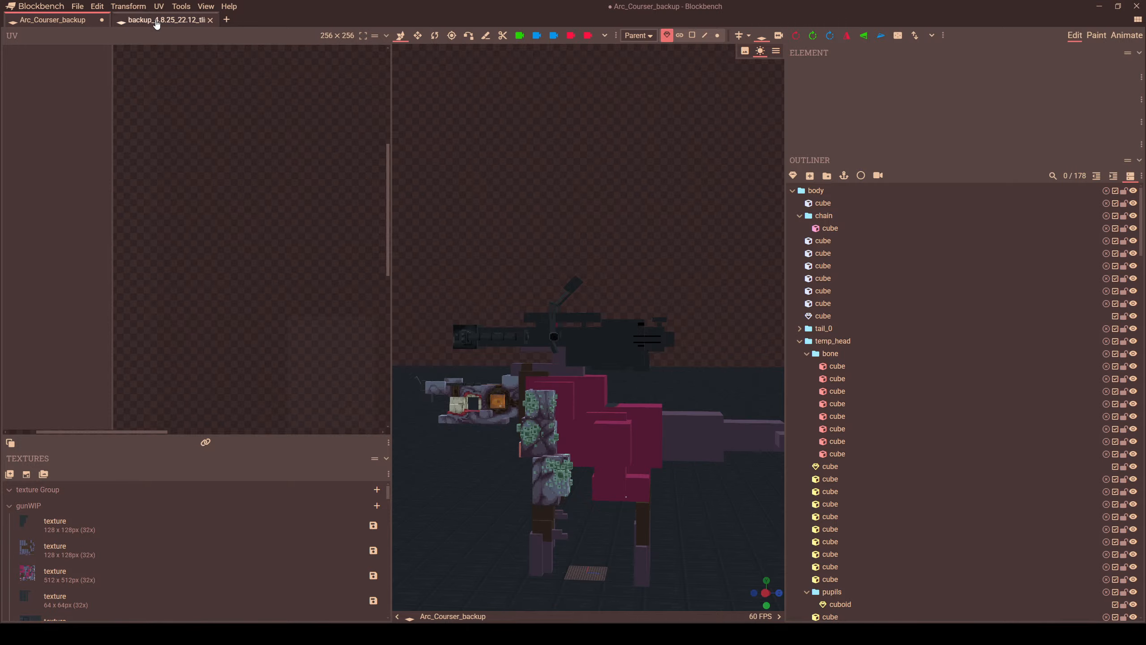
key("ctrl+a")
scroll(690, 286, "up", 8)
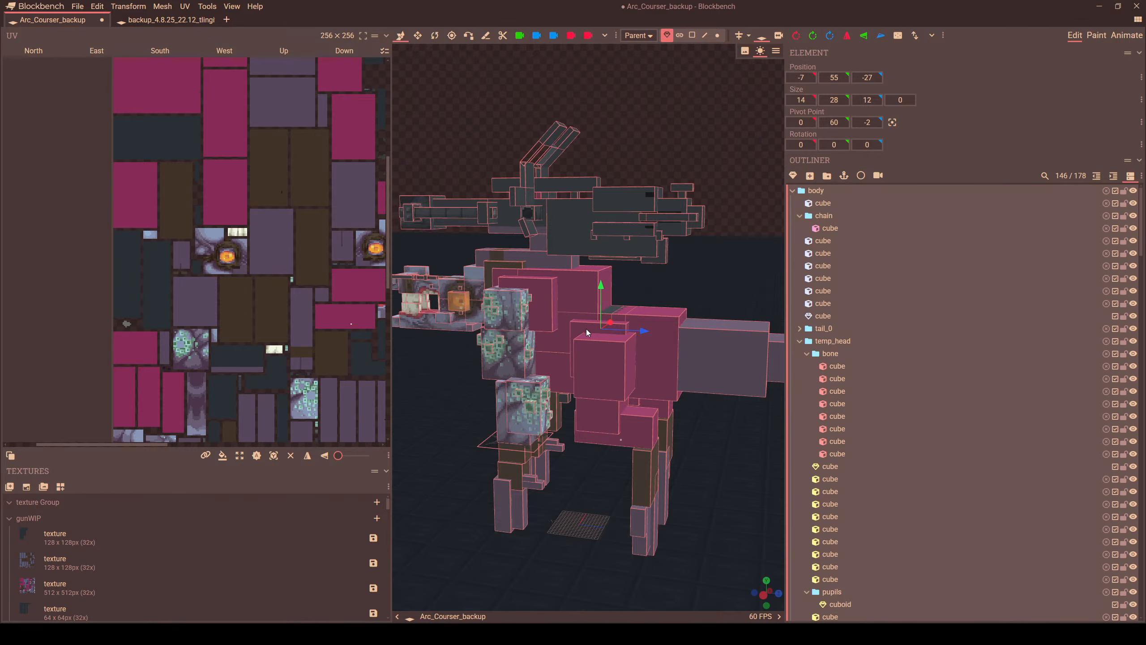
left_click(586, 329)
left_click_drag(686, 291, 500, 314)
left_click(892, 122)
left_click_drag(669, 229, 715, 220)
- Add a new group named hips at the hip cube's pivot and move it above body at the hierarchy's top level
left_click(826, 175)
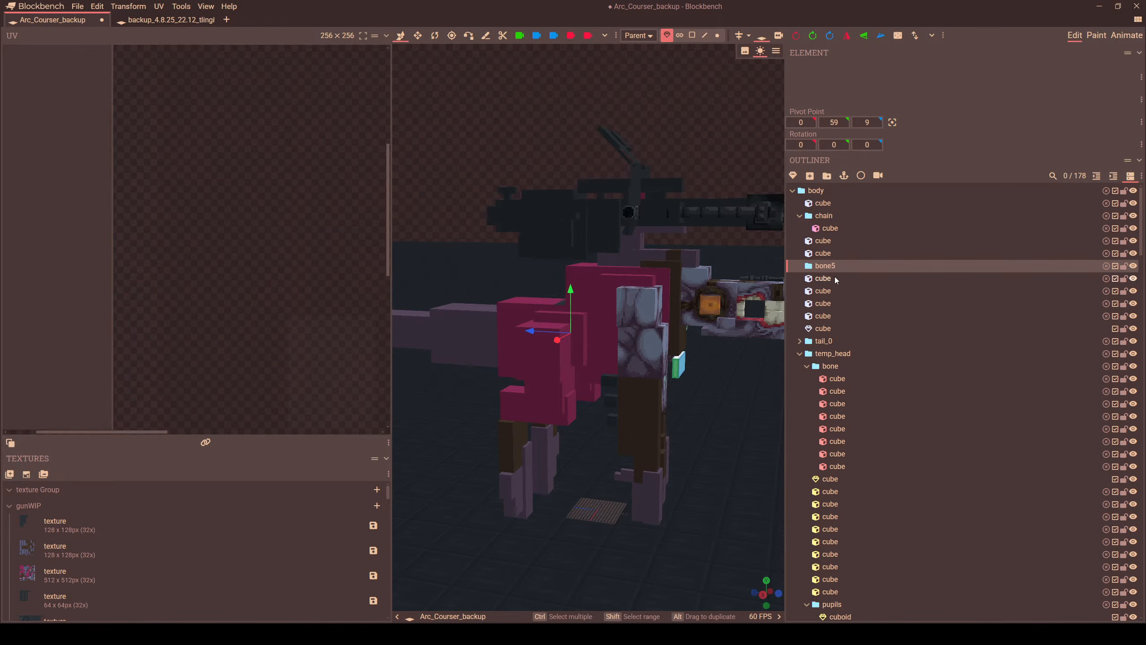
type("hips")
left_click(820, 256)
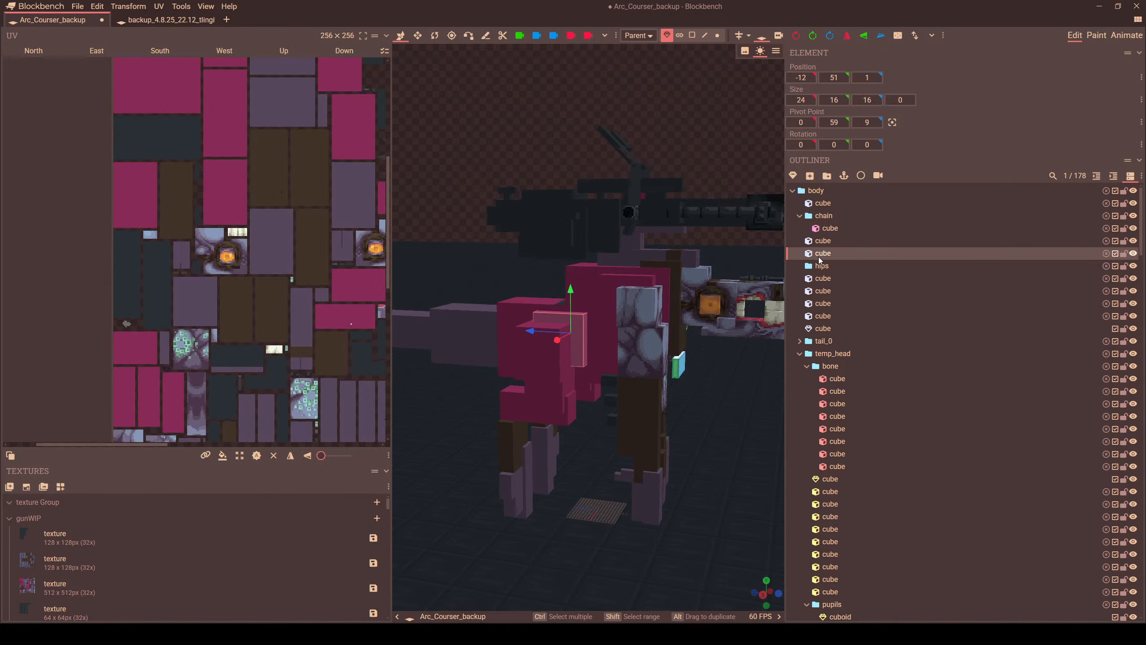
left_click_drag(819, 265, 817, 186)
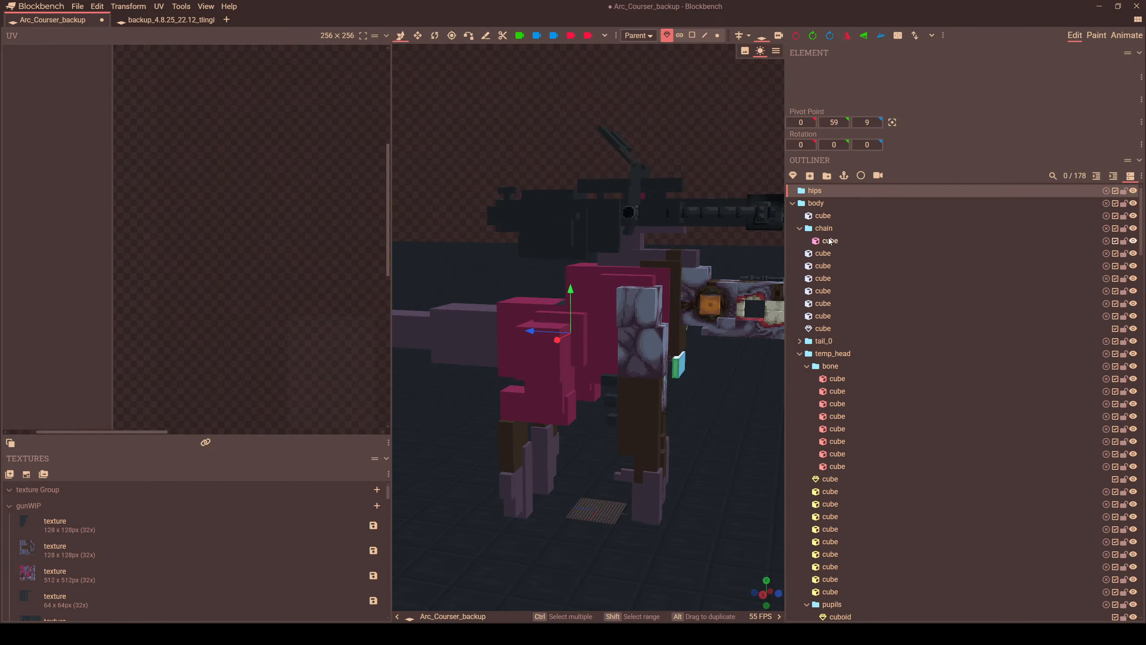
- Nest the whole body group inside the hips group
left_click(815, 205)
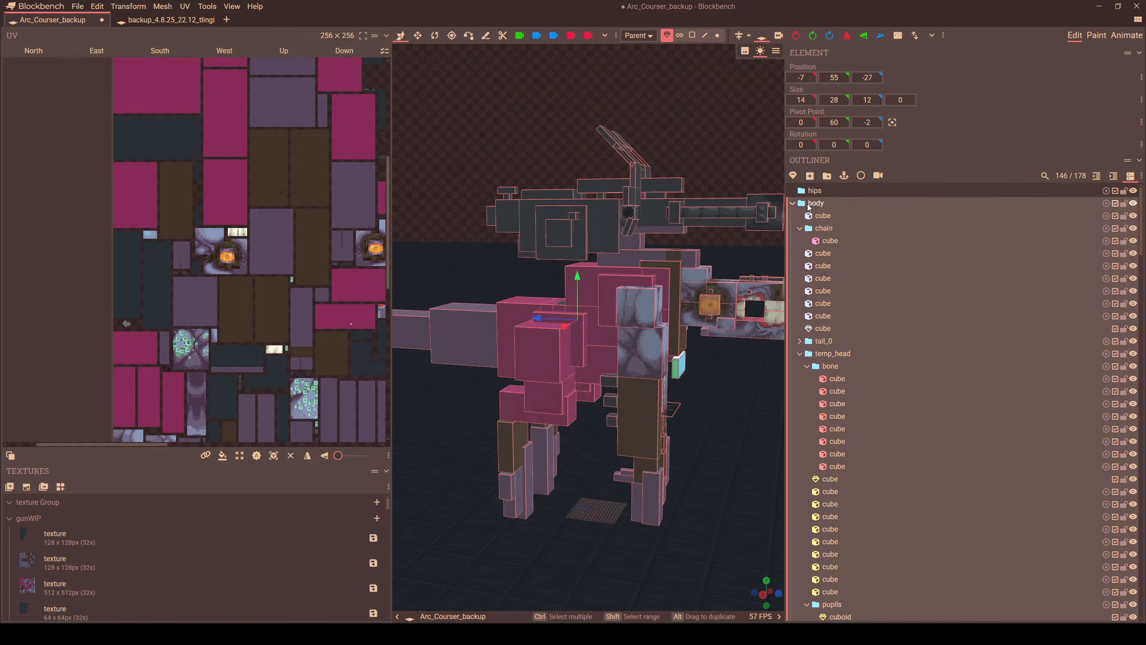
left_click_drag(809, 207, 815, 191)
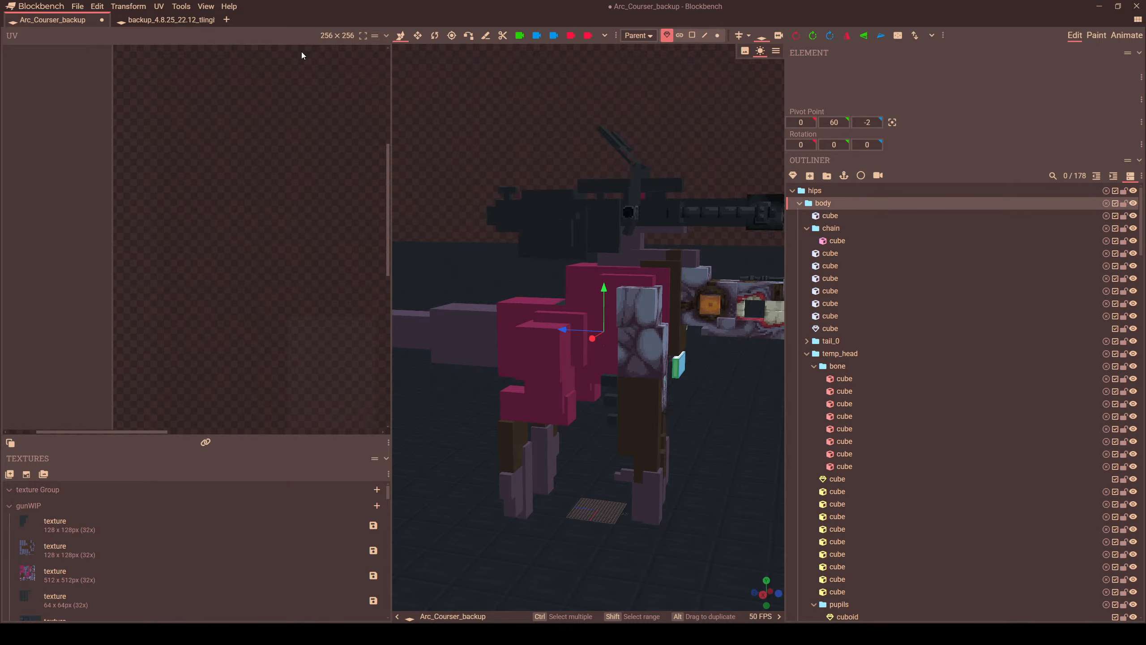
middle_click_drag(650, 202, 697, 206)
- Set the pivot points of the hips and body groups to 0, 59, 9, matching the inner hip cube
left_click(823, 203)
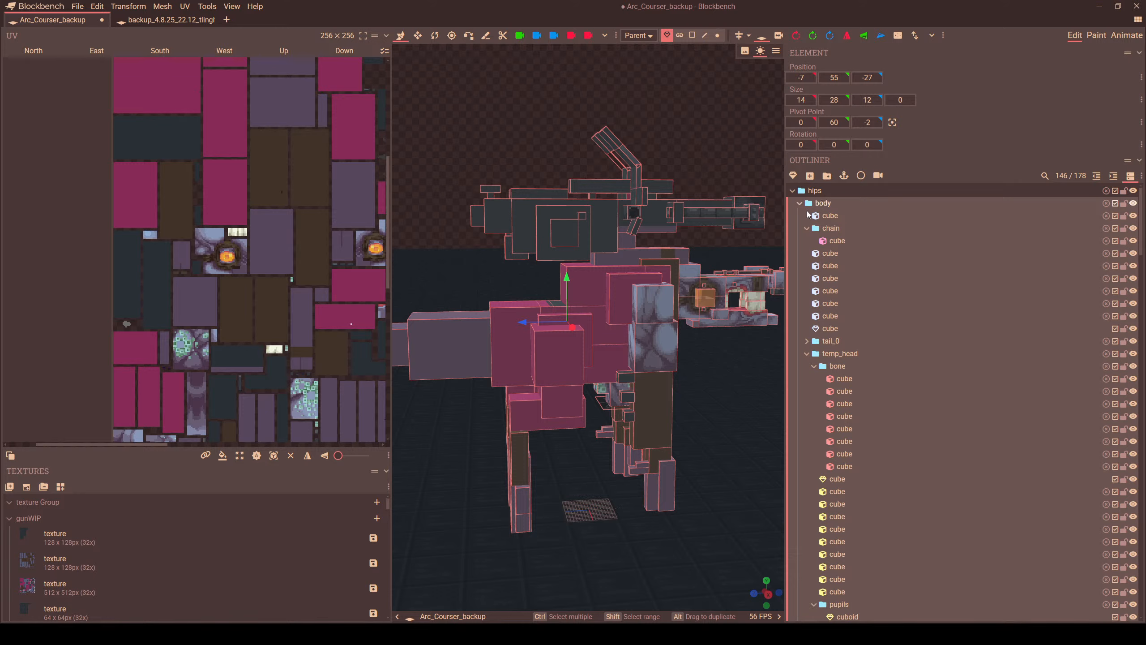
left_click(584, 320)
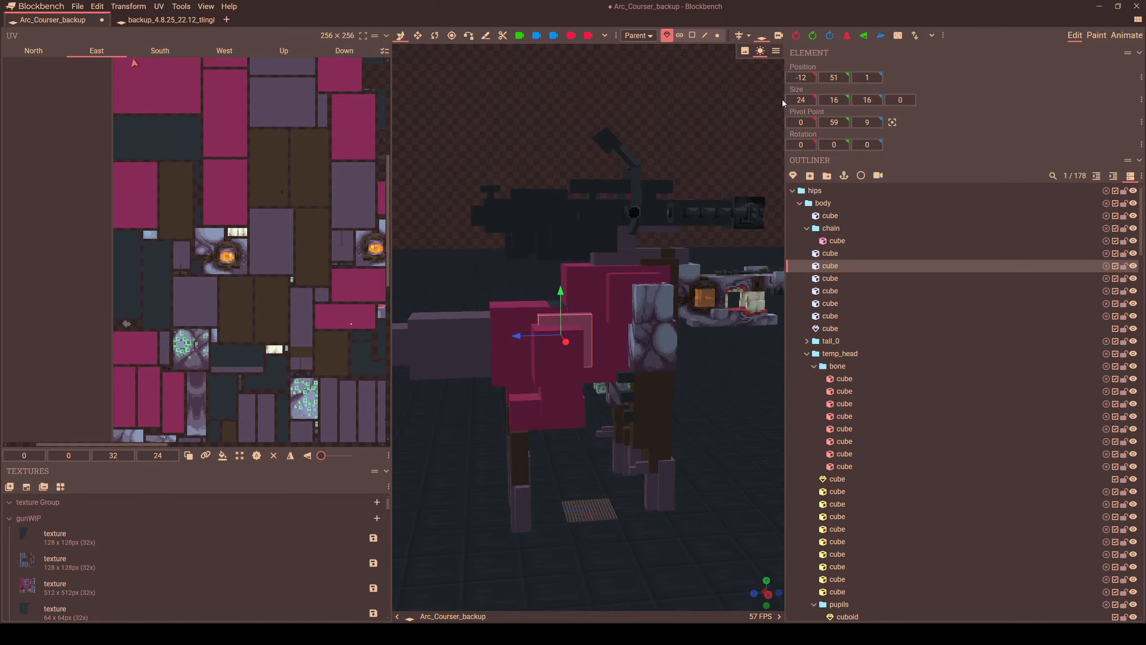
middle_click_drag(603, 256, 580, 237)
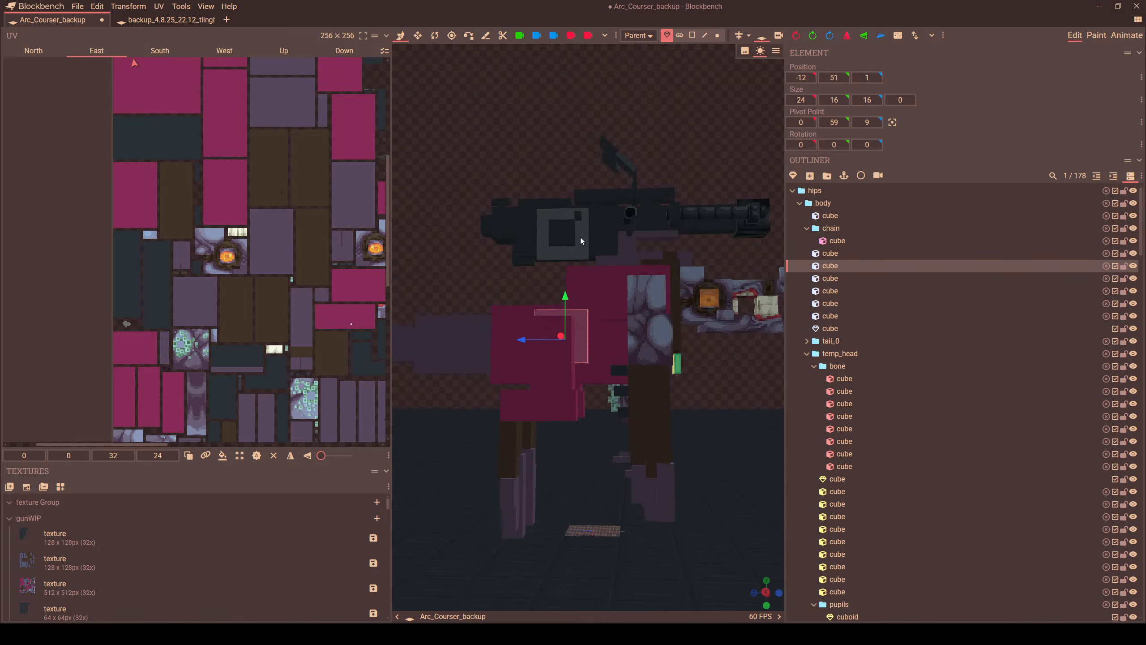
left_click(835, 191)
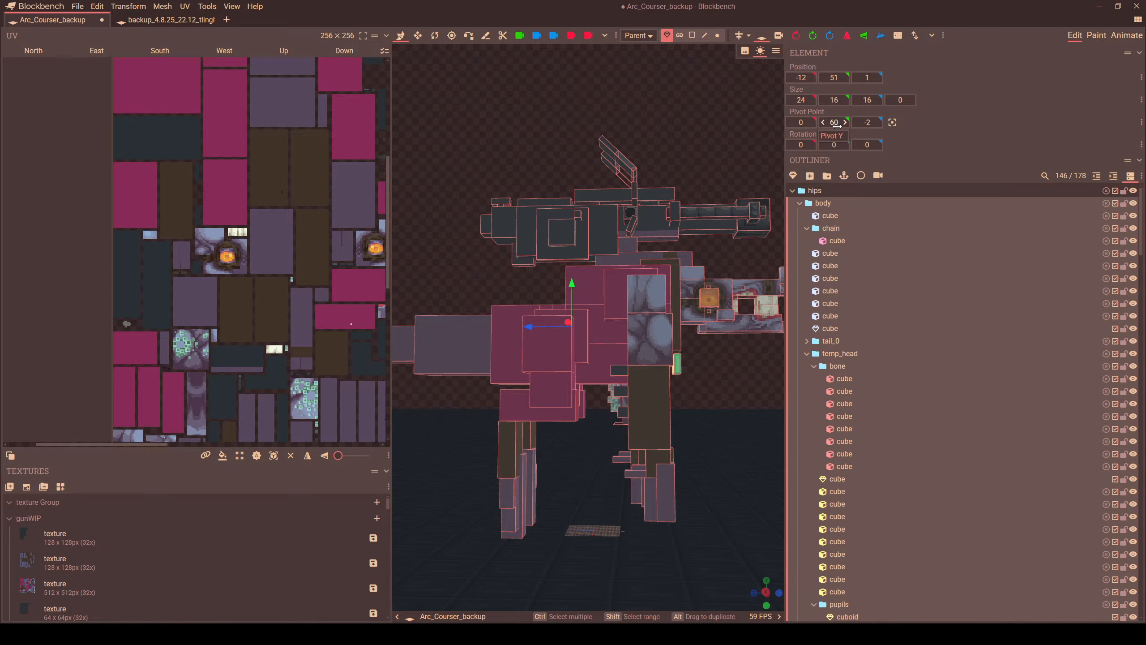
left_click(826, 203)
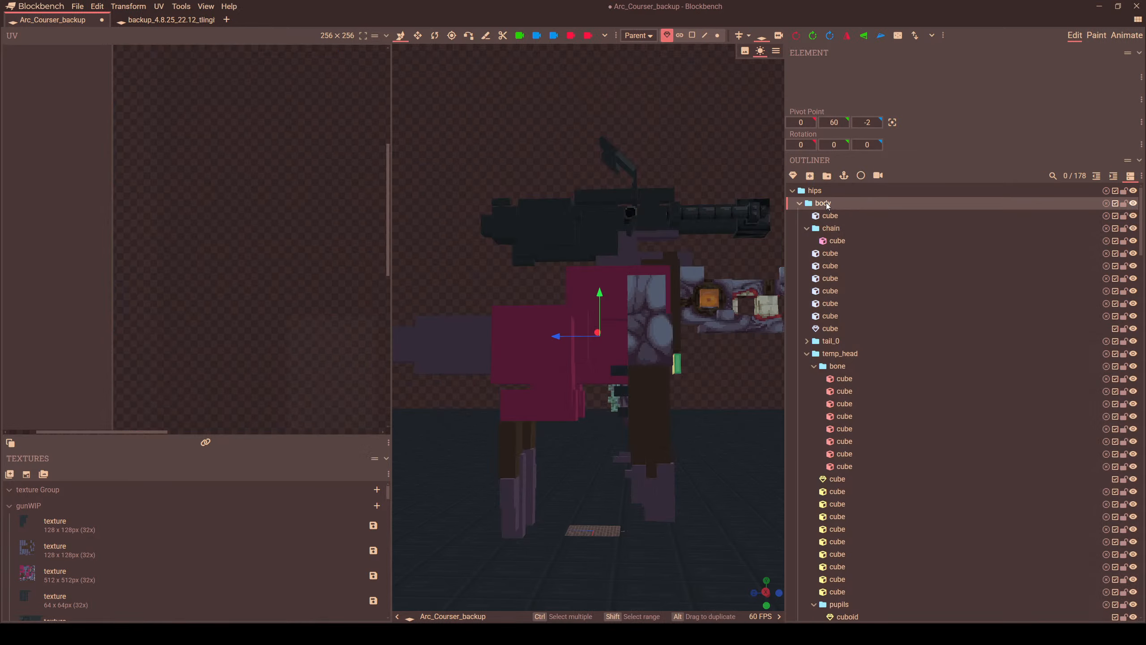
left_click_drag(835, 122, 824, 122)
left_click(830, 191)
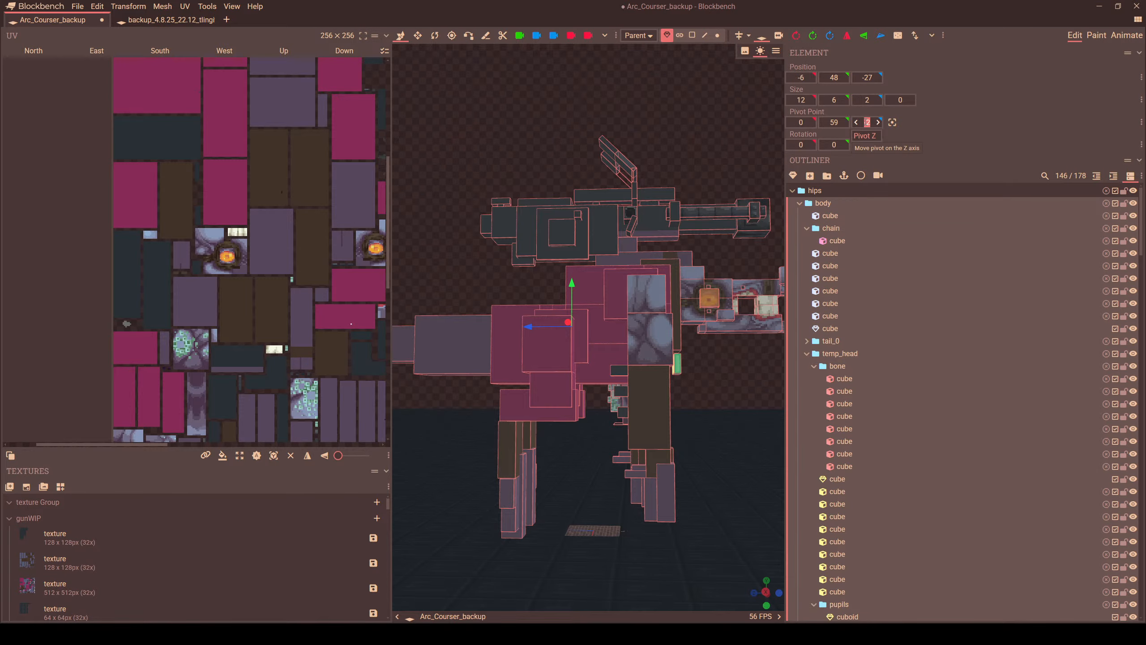
left_click(823, 203)
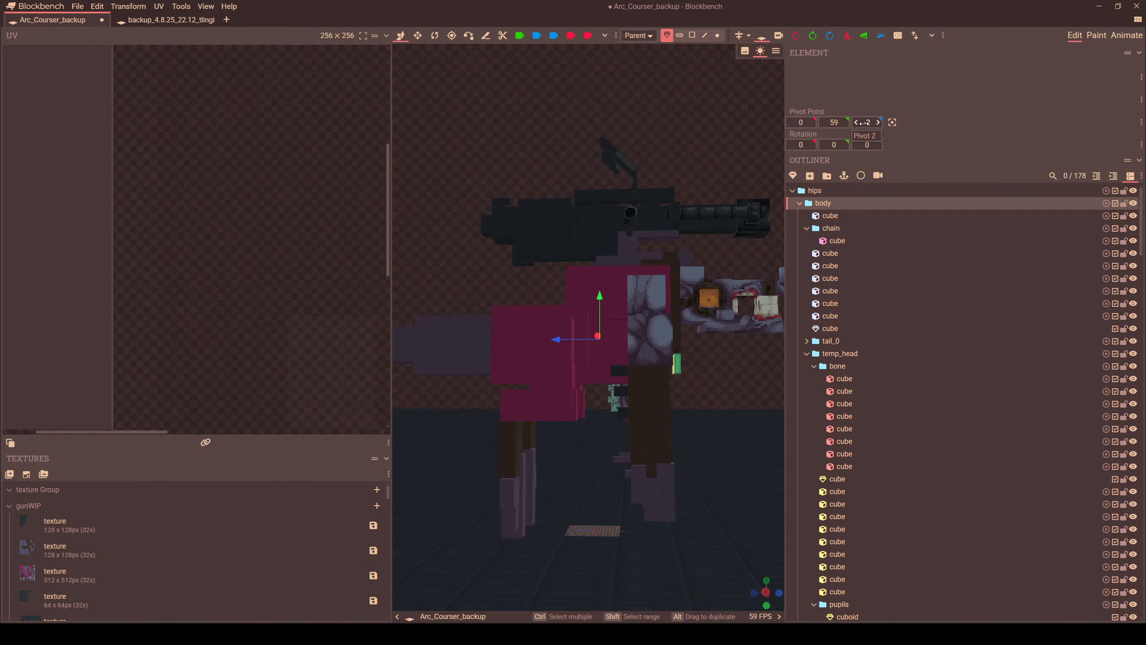
left_click_drag(635, 238, 640, 345)
middle_click_drag(641, 345, 681, 317)
left_click(825, 192)
left_click(827, 204)
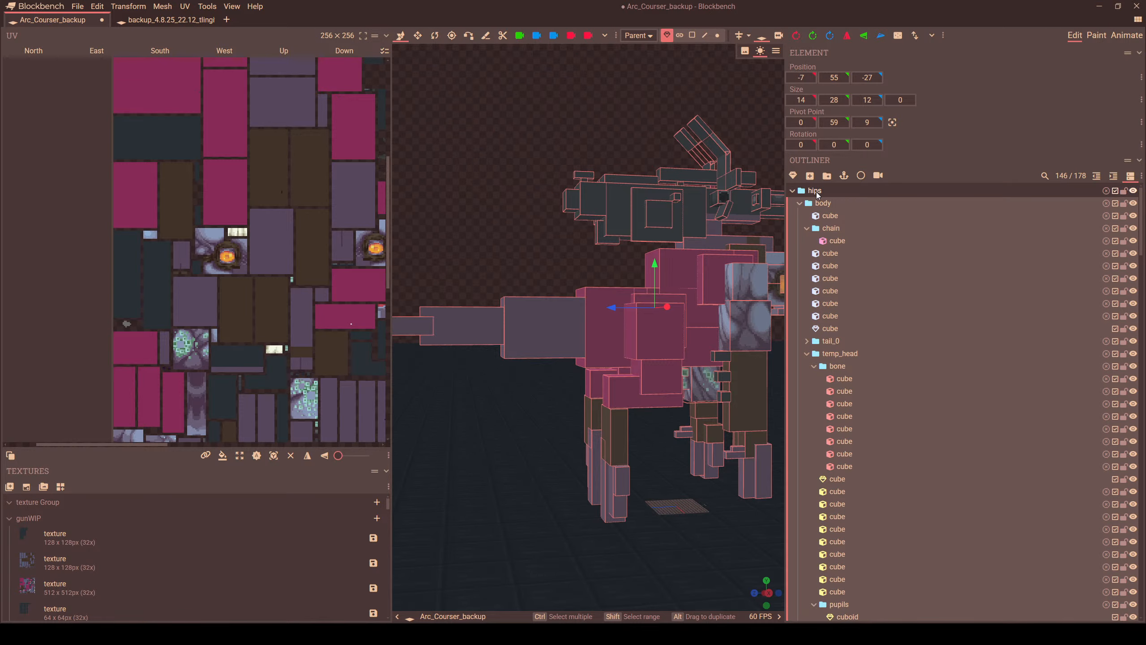
- Rename the top-level hips group to root and the body group nested inside it to hips
left_click(816, 192)
double_click(818, 193)
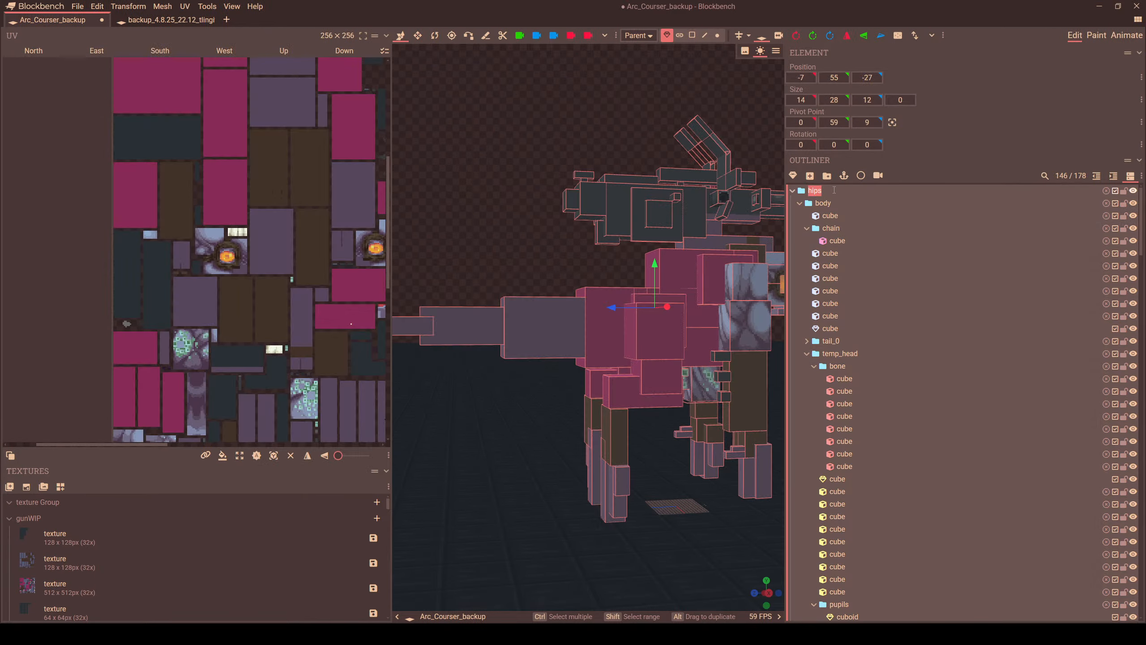
left_click(836, 190)
double_click(831, 203)
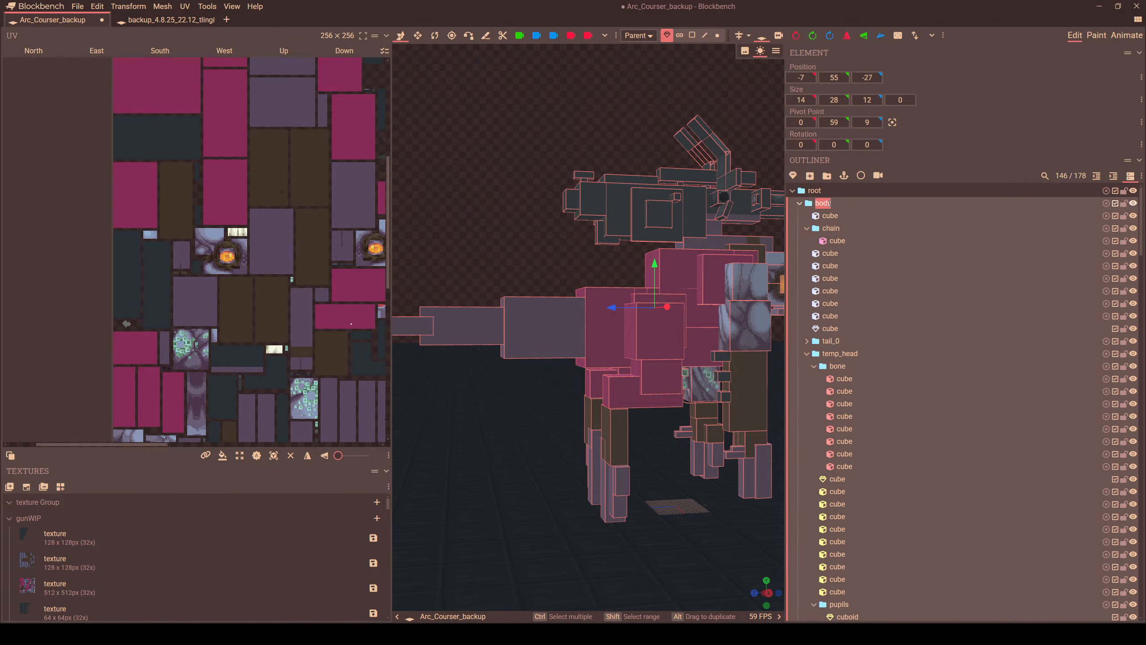
right_click(830, 203)
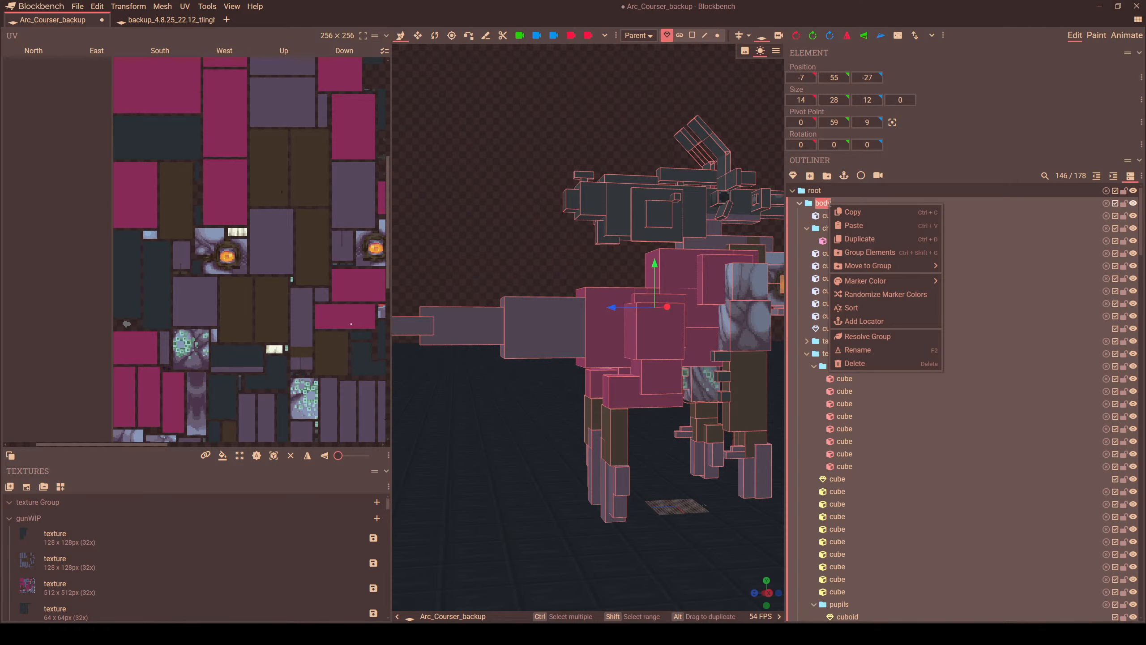
left_click(829, 203)
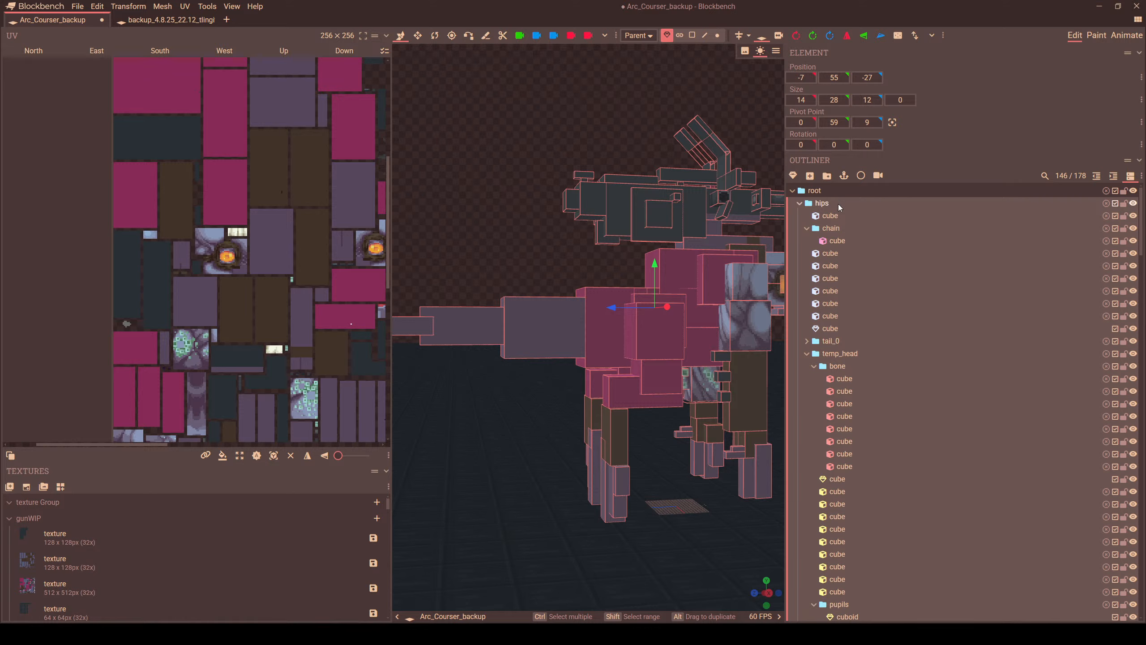
- Open the lay_down_sleep animation in the tlingit model and examine its root bone, then return to Arc_Courser_backup
left_click_drag(628, 279, 602, 290)
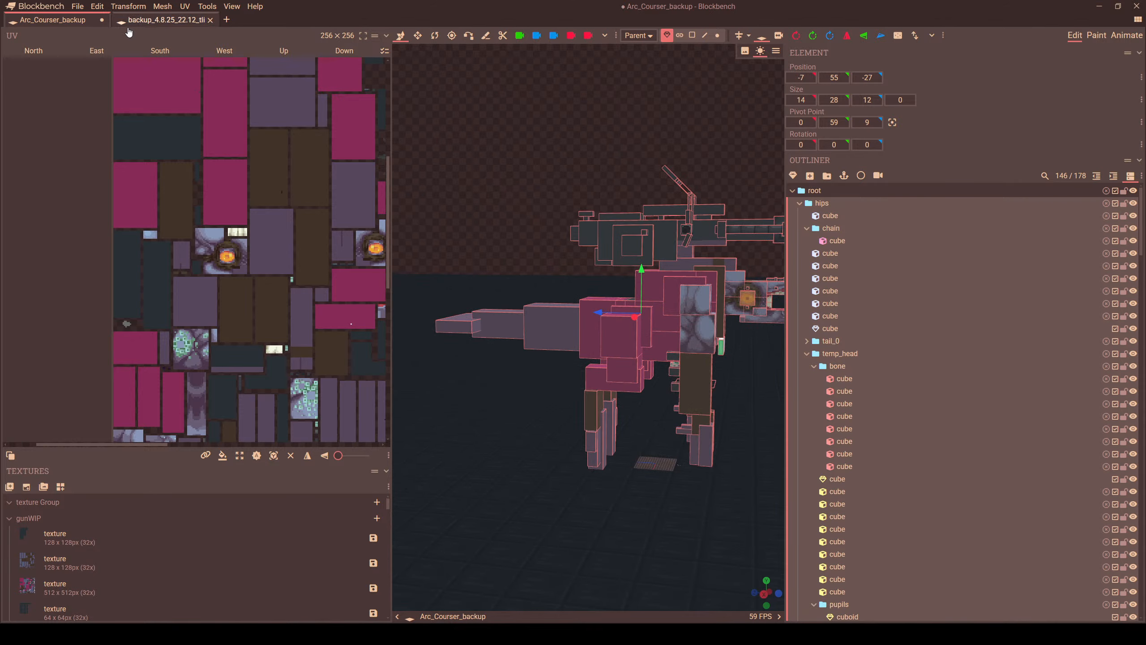
left_click_drag(639, 430, 604, 367)
scroll(605, 368, "up", 5)
scroll(603, 334, "down", 5)
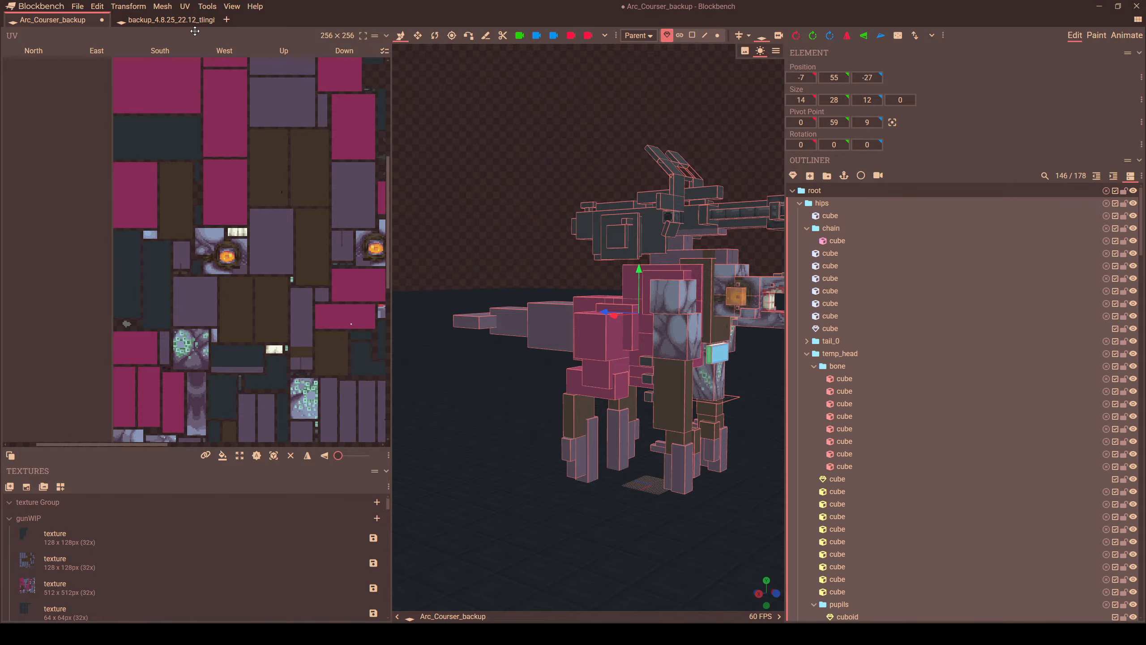
left_click(185, 20)
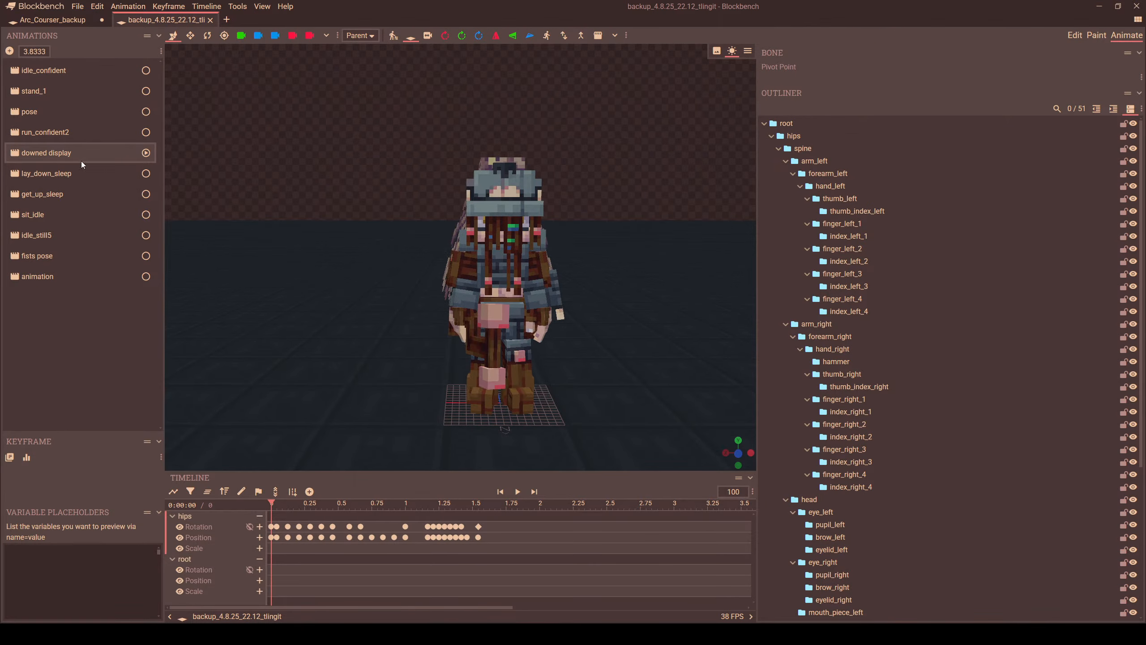
left_click(45, 174)
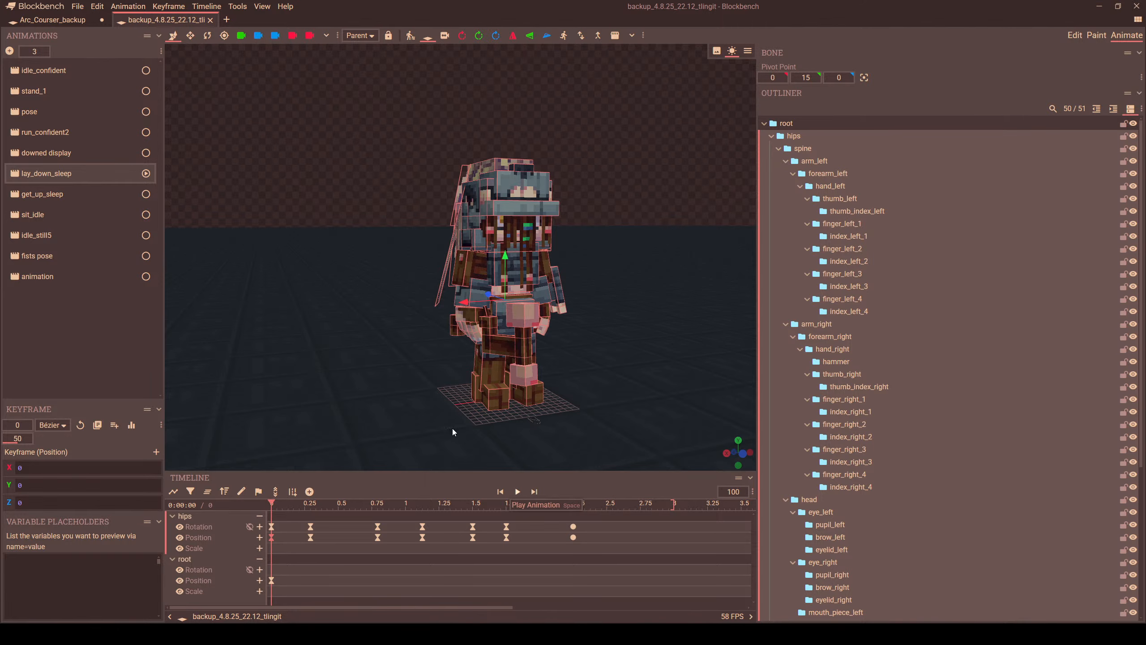
left_click(53, 19)
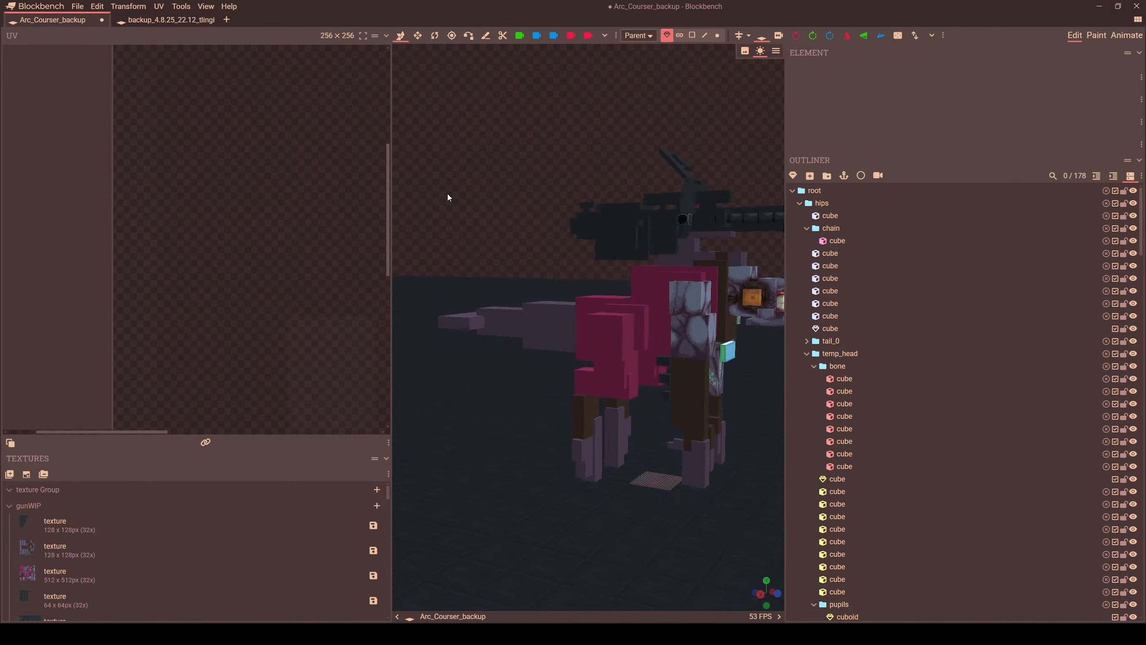
left_click_drag(448, 193, 456, 194)
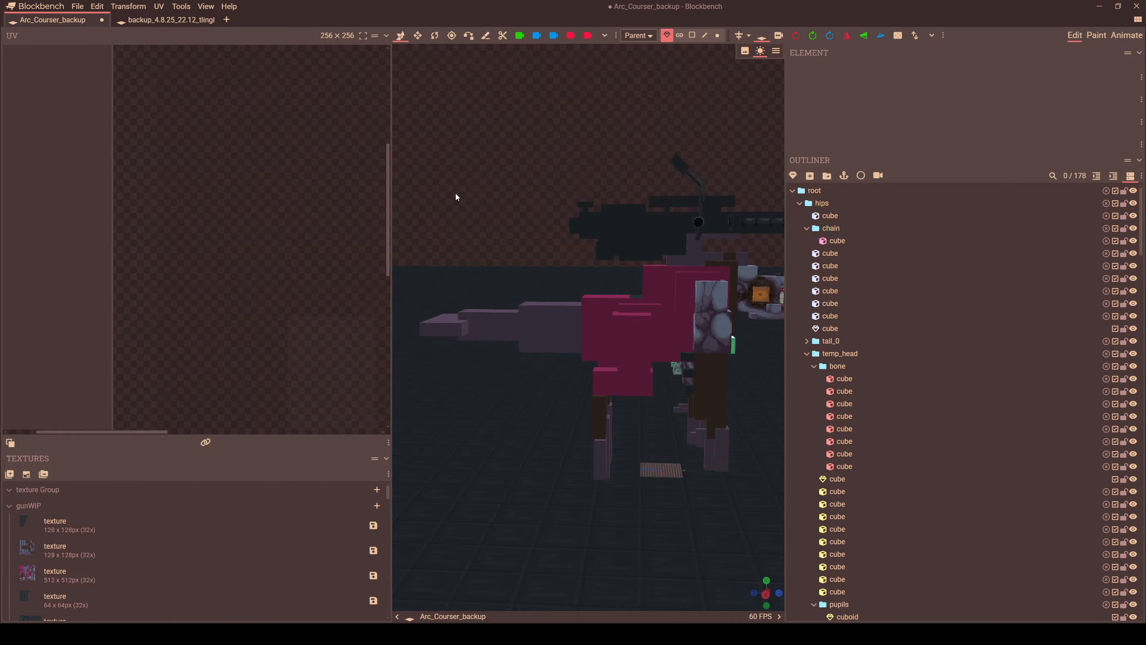
- In the tlingit model, examine how the left knee, root, hips and spine bones divide the character's body
left_click(167, 20)
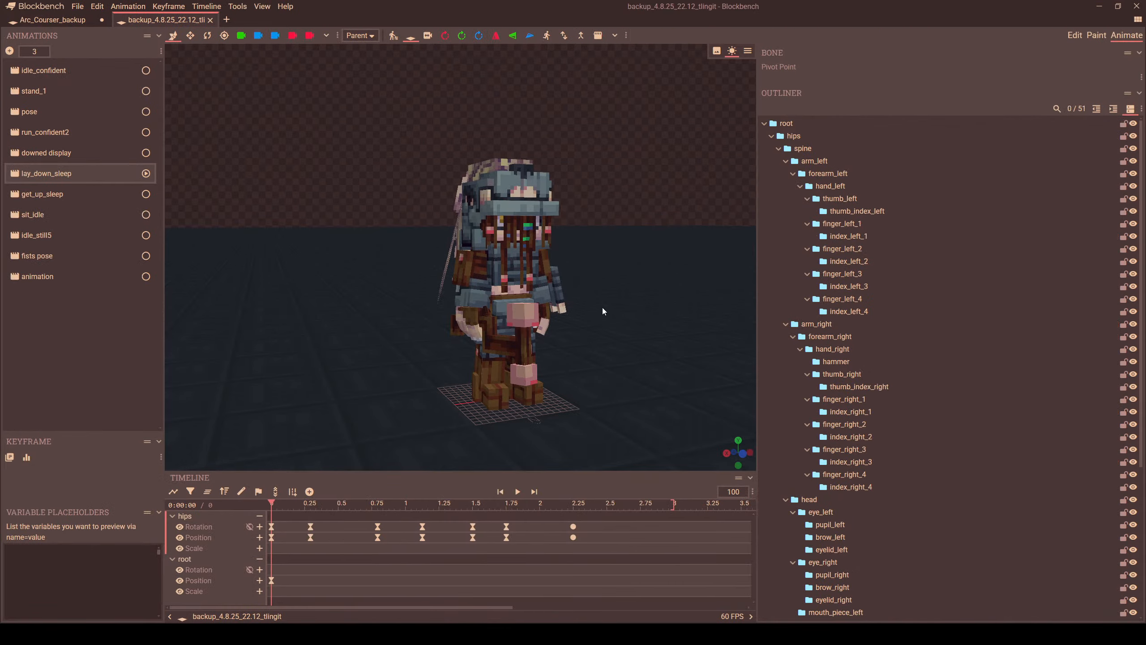
left_click_drag(555, 308, 498, 319)
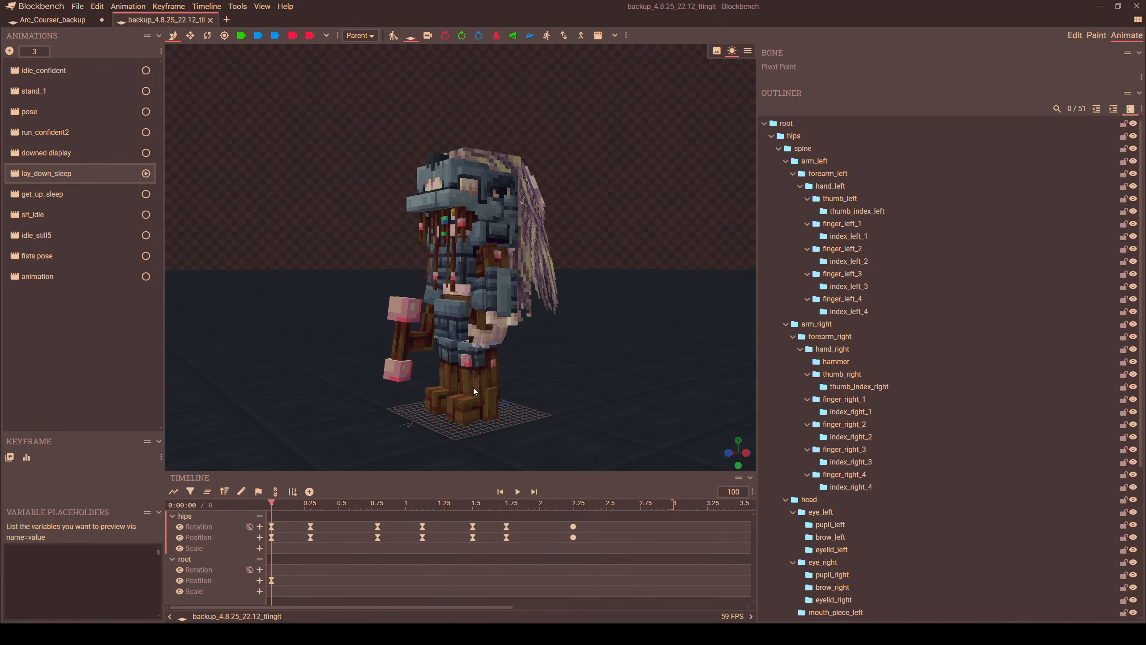
left_click_drag(473, 391, 600, 405)
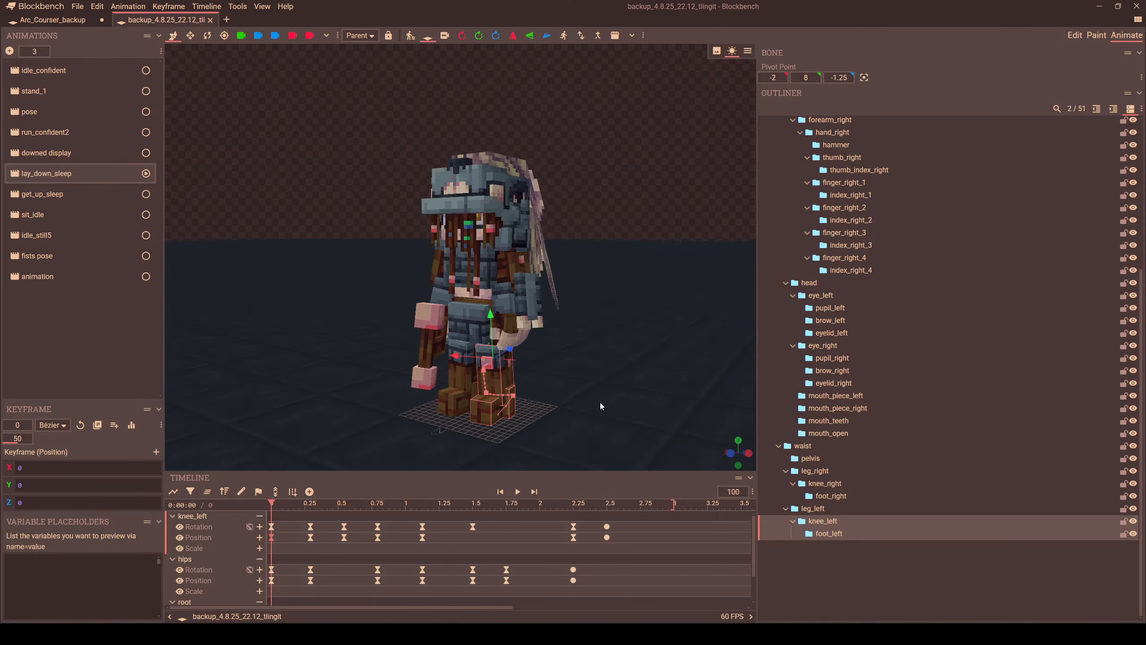
scroll(932, 369, "up", 5)
key("ctrl+a")
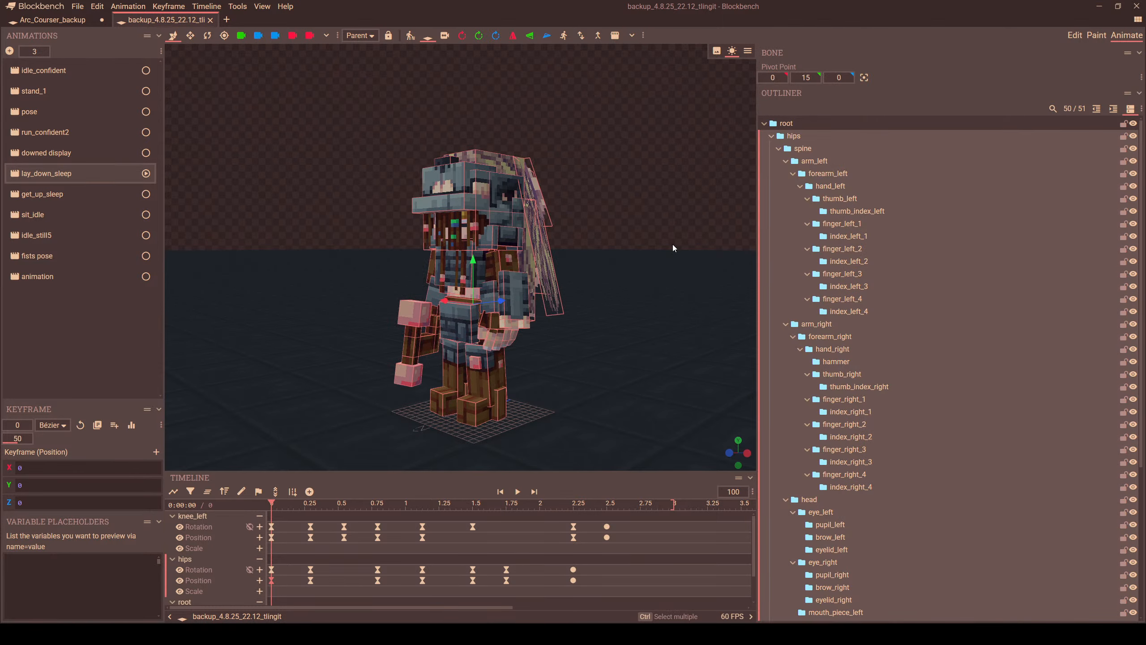
left_click_drag(672, 244, 626, 222)
left_click(815, 148)
left_click(820, 139)
left_click(811, 153)
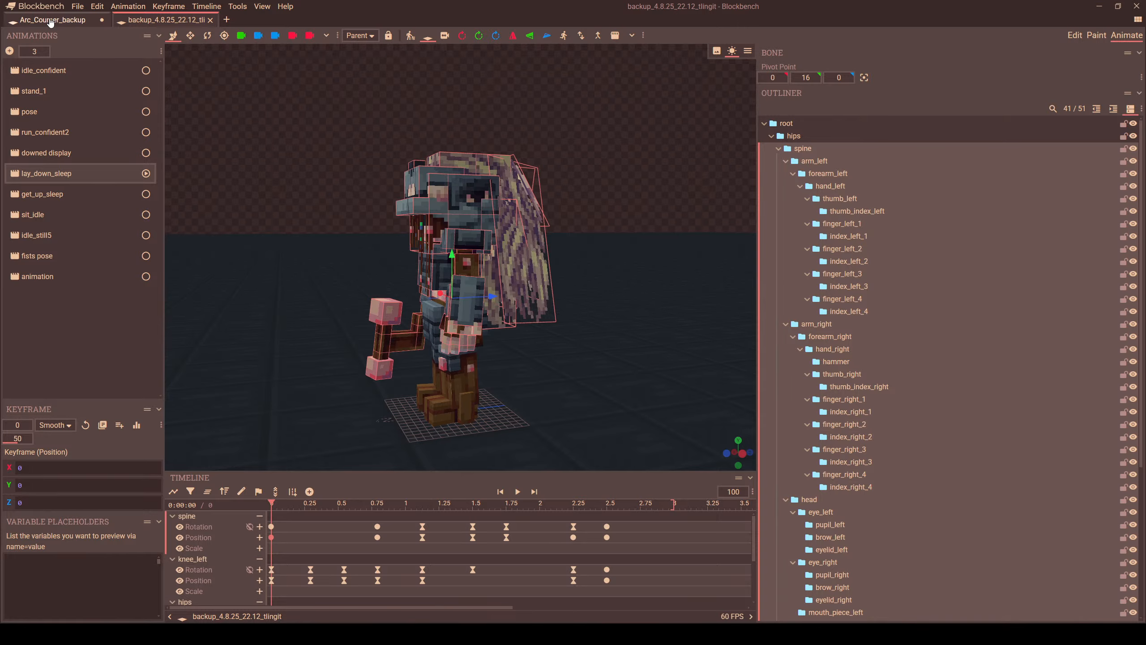
- In Arc_Courser_backup, delete the 16 × 24 × 32 torso cube and the 16 × 12 × 24 belly cube overlapping the torso mesh
left_click(50, 21)
left_click_drag(454, 259, 738, 233)
left_click(661, 318)
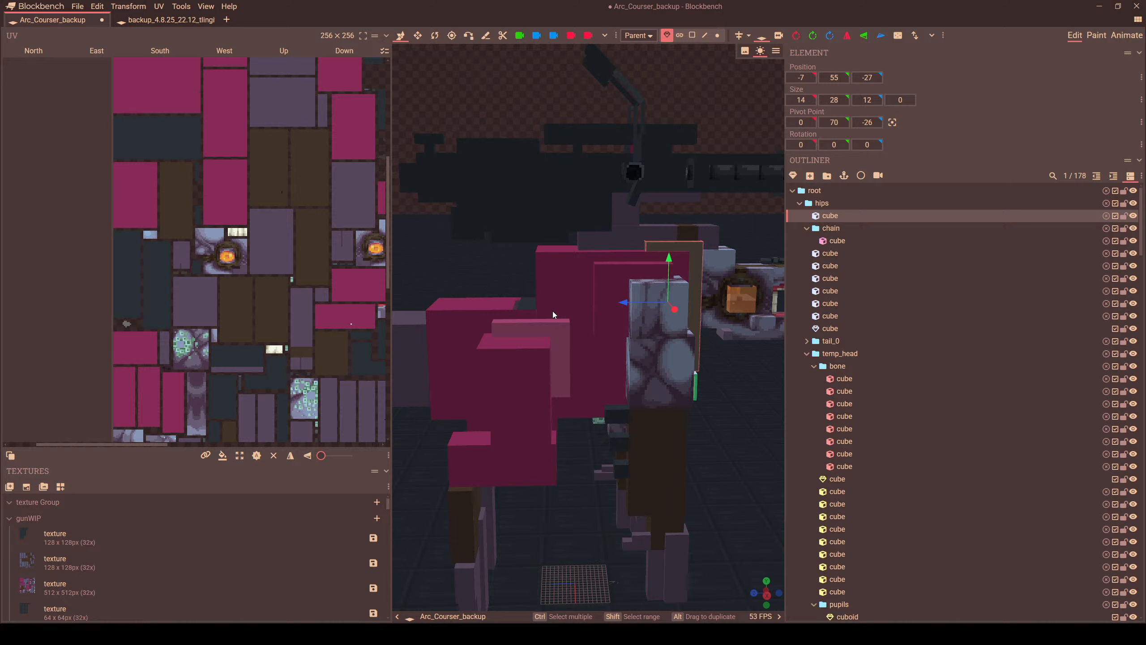
left_click(612, 334)
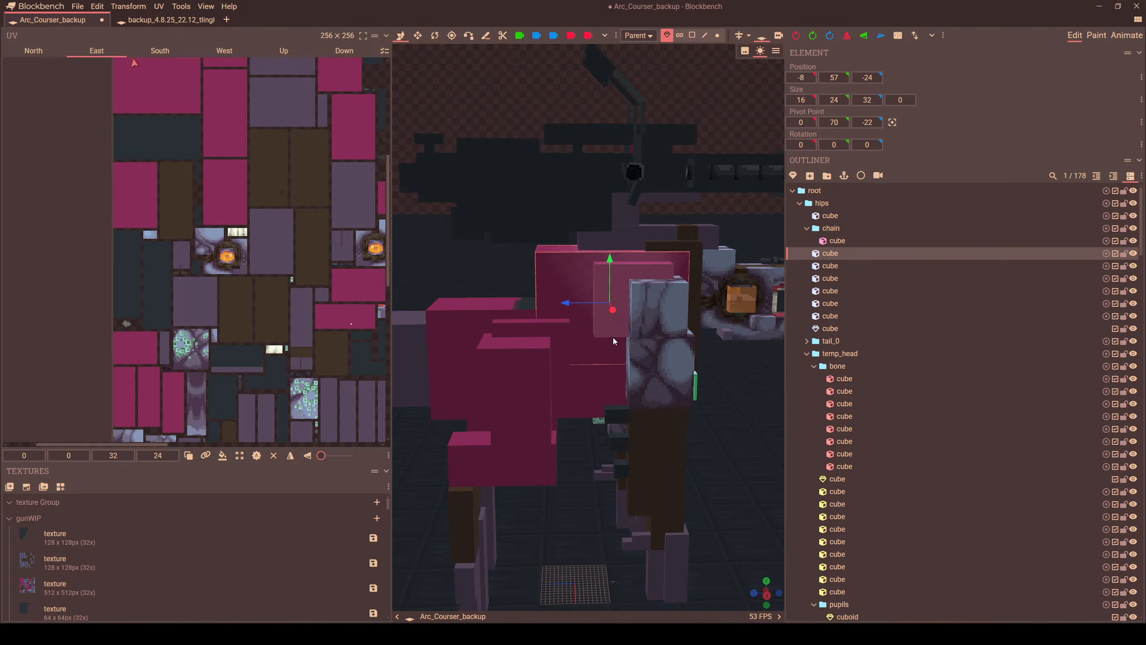
left_click_drag(567, 305, 403, 294)
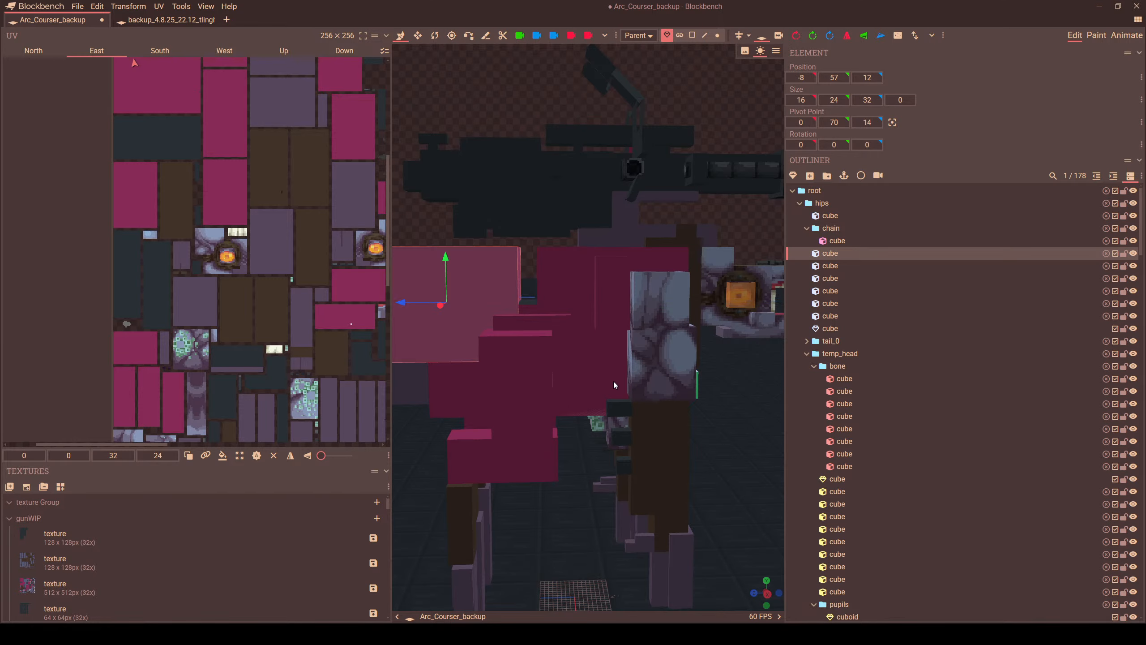
key("Delete")
left_click(572, 398)
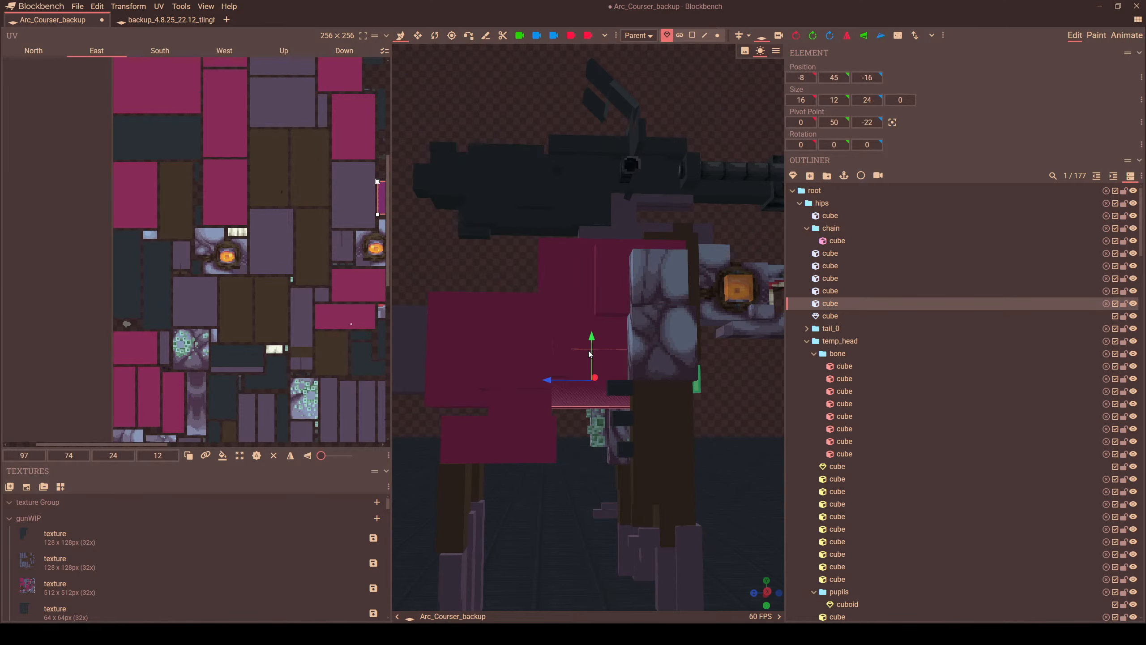
key("Delete")
- Move the torso mesh's pivot point to 0, 59, 4 and compare it with the hips group's pivot
left_click(588, 364)
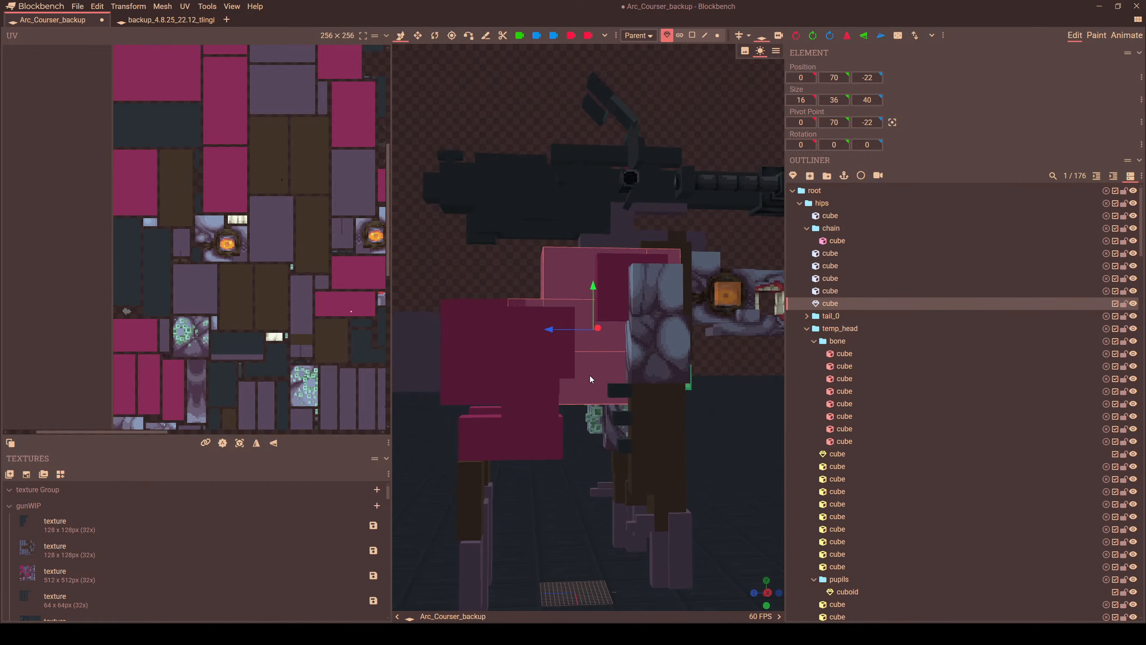
left_click(452, 37)
left_click_drag(666, 261, 664, 304)
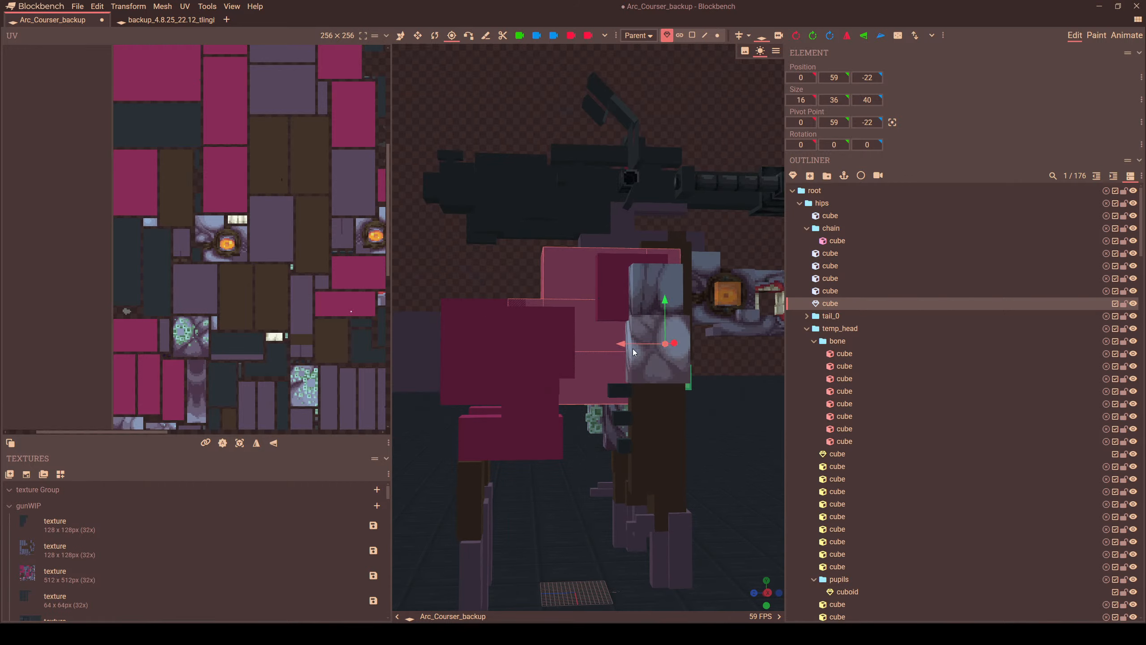
left_click_drag(633, 349, 521, 340)
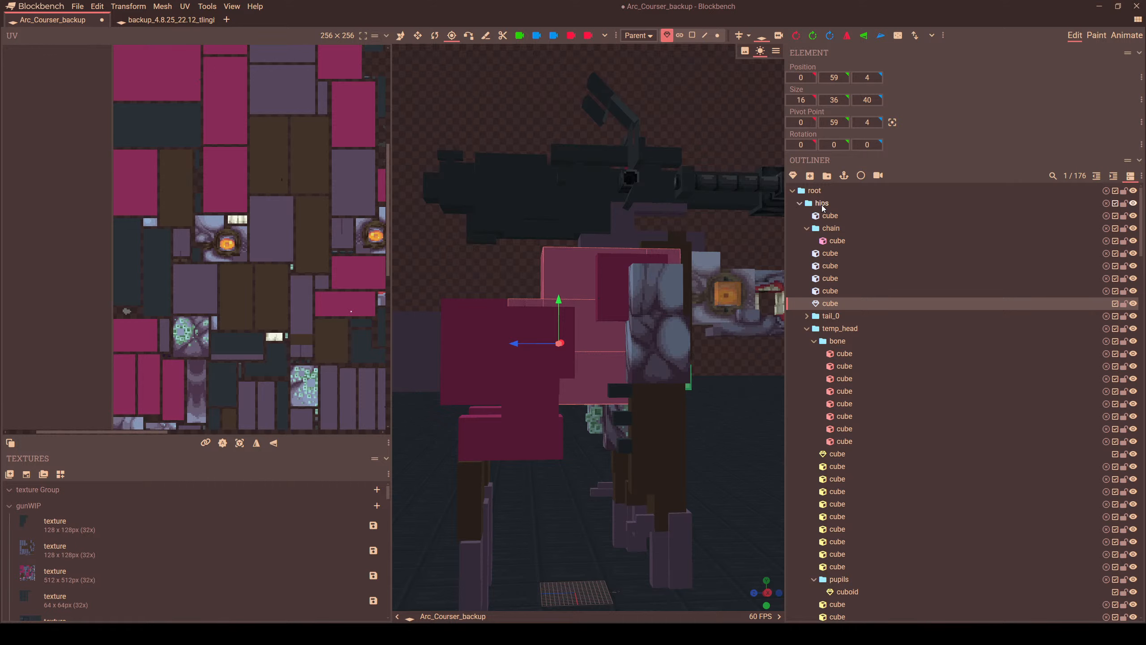
left_click(821, 204)
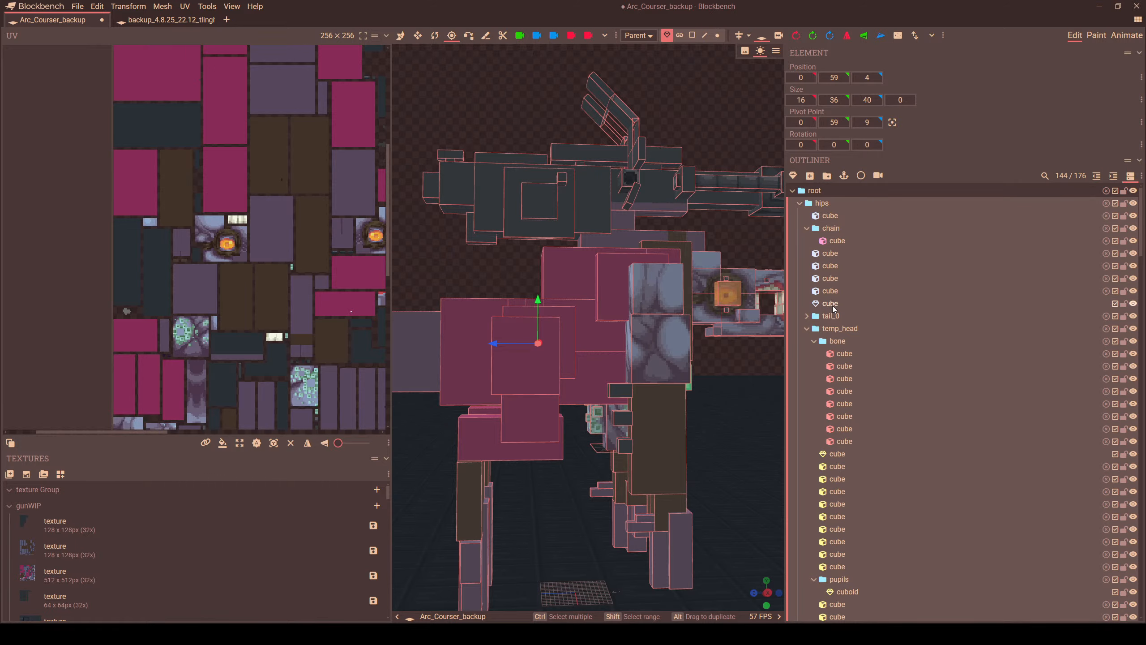
left_click(600, 356)
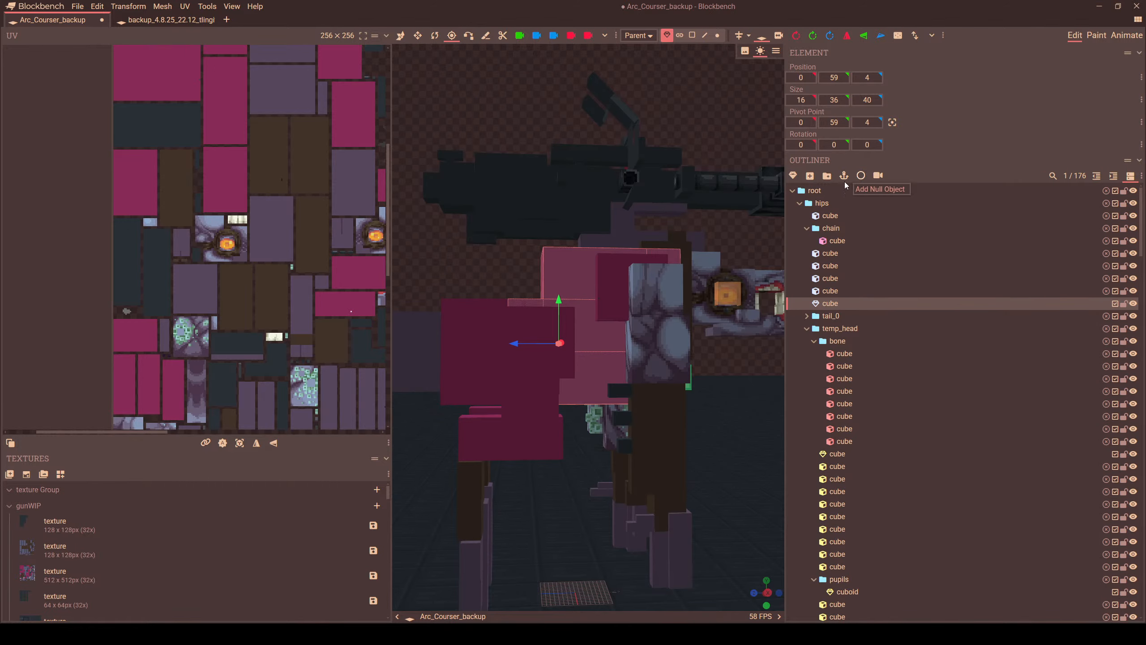
- Add a group named spine at the torso mesh's pivot and place it first inside the hips group
left_click(827, 175)
double_click(828, 316)
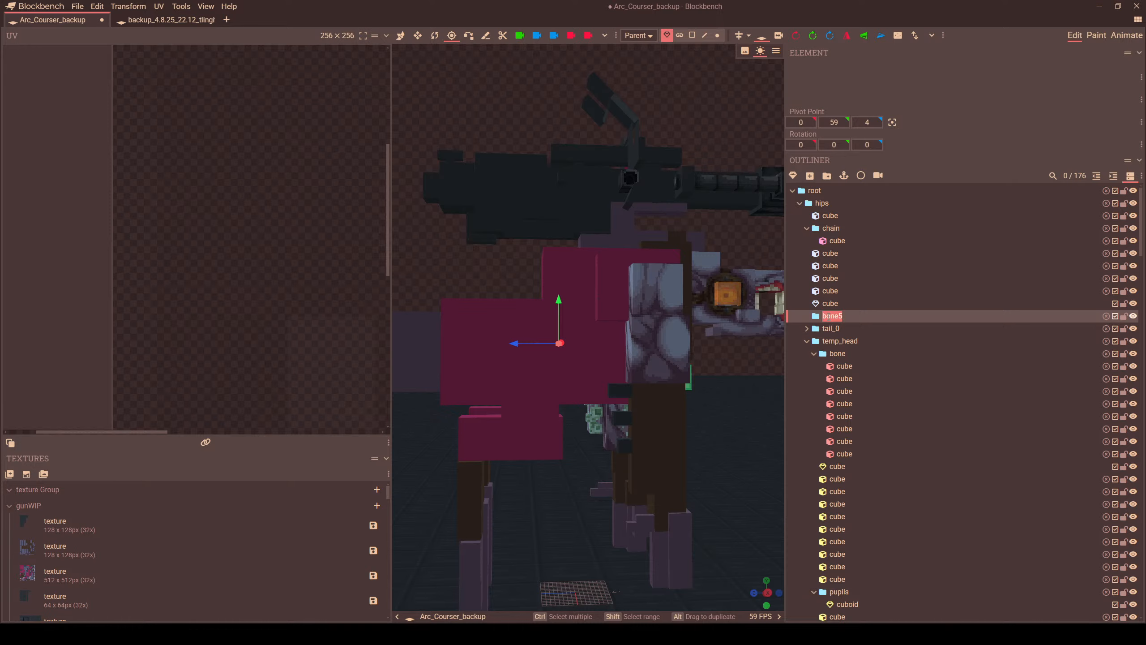
type("spinde")
key("BackSpace")
key("BackSpace")
key("BackSpace")
key("BackSpace")
left_click_drag(828, 318, 829, 213)
- Move the loose torso cubes, the torso mesh and the chain group from hips into the spine group
left_click(826, 231)
left_click_drag(770, 290, 773, 300)
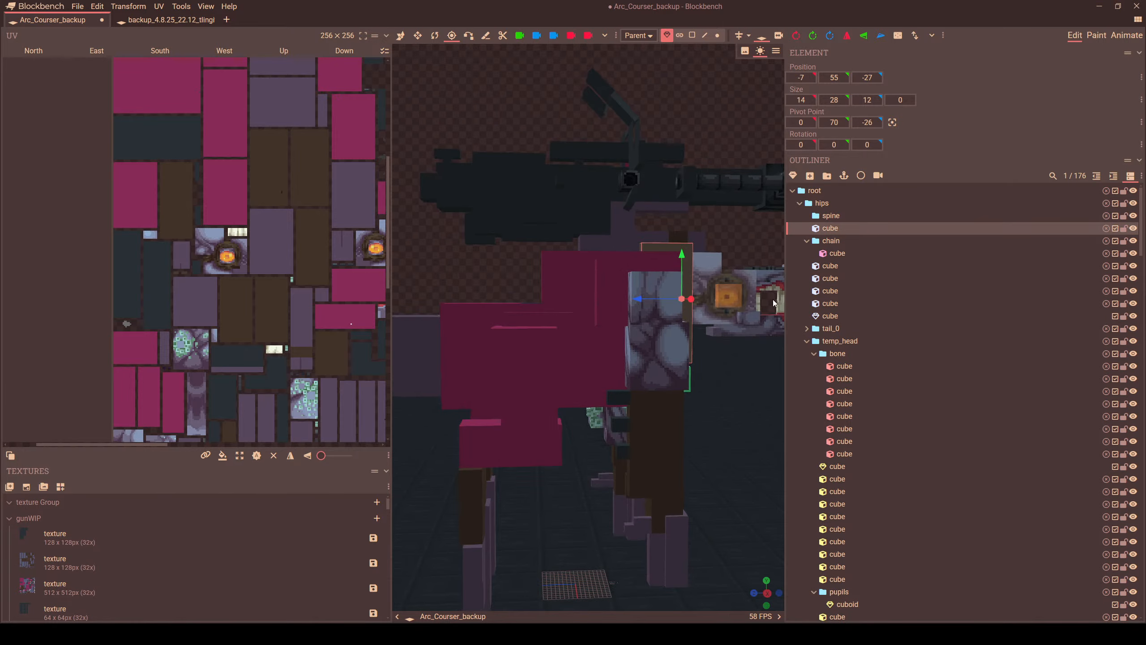
left_click(833, 265, "ctrl")
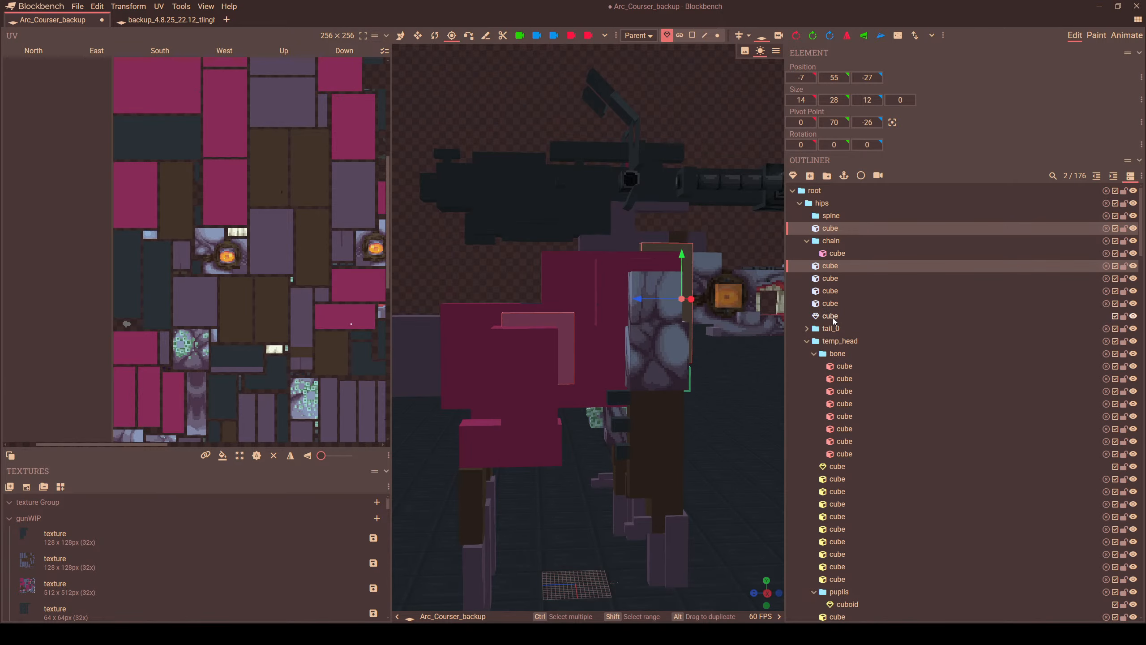
left_click(840, 316, "shift")
left_click_drag(827, 269, 829, 218)
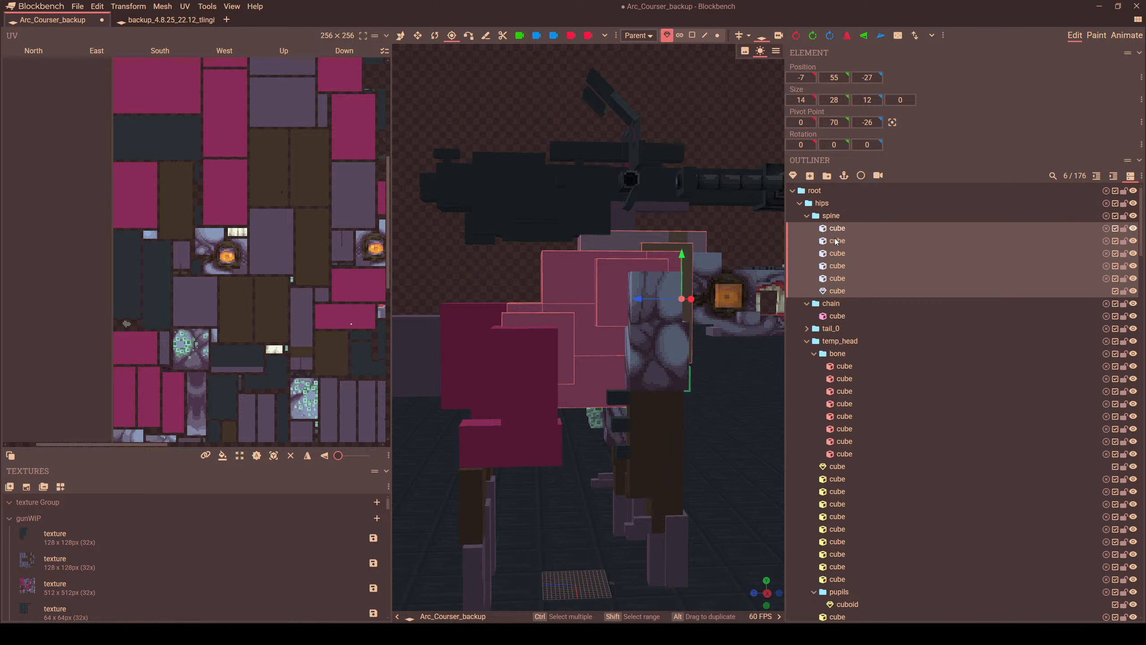
left_click_drag(833, 307, 835, 216)
left_click(842, 332)
scroll(741, 340, "down", 3)
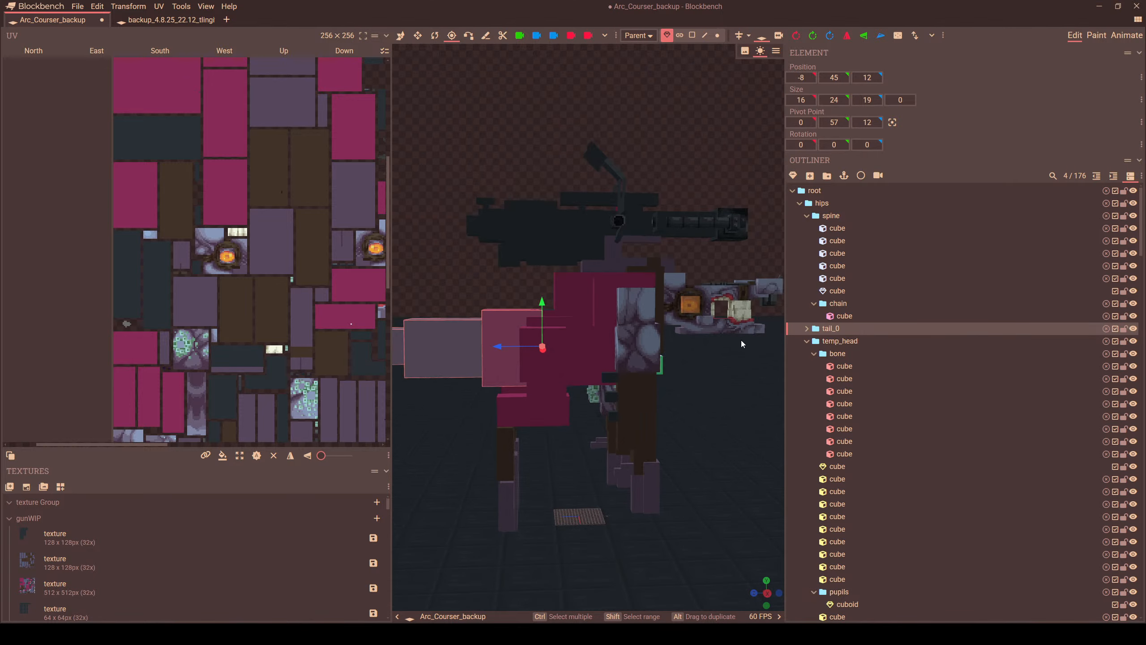
- Nest the temp_head group inside spine and collapse it
left_click(835, 345)
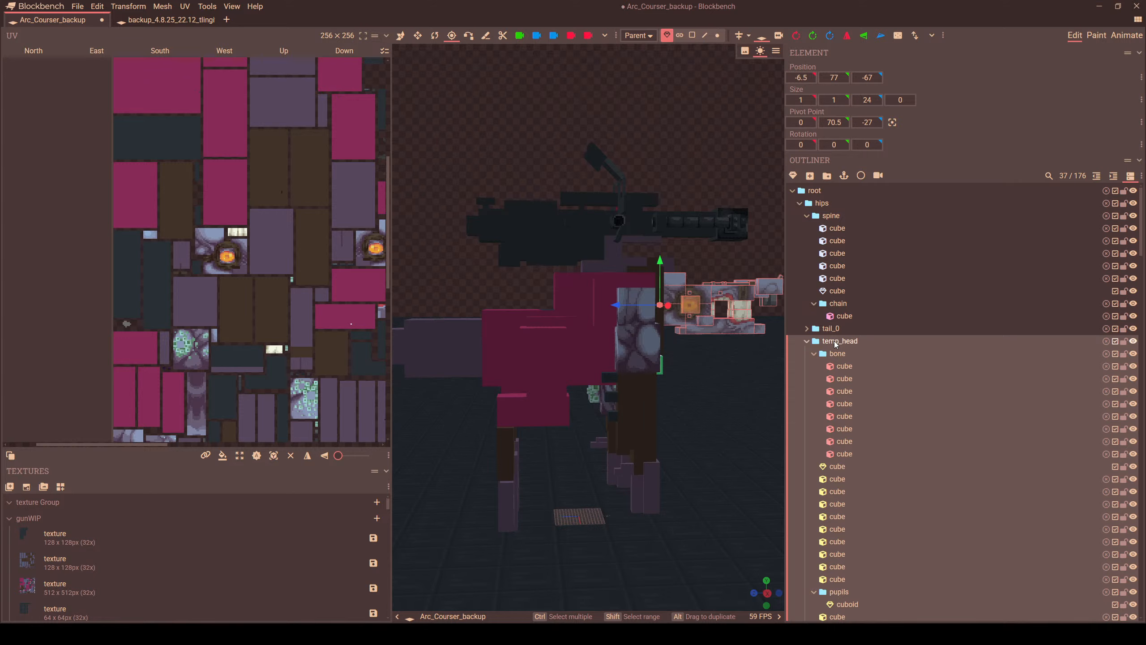
left_click(834, 341)
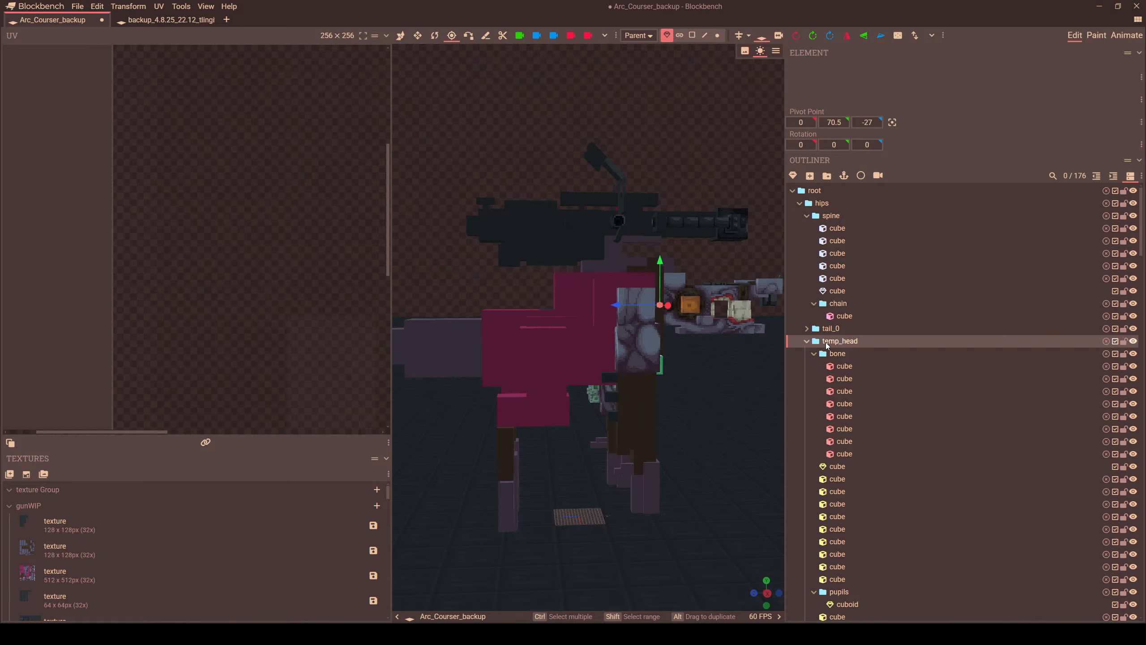
left_click(825, 342)
left_click_drag(826, 345, 833, 217)
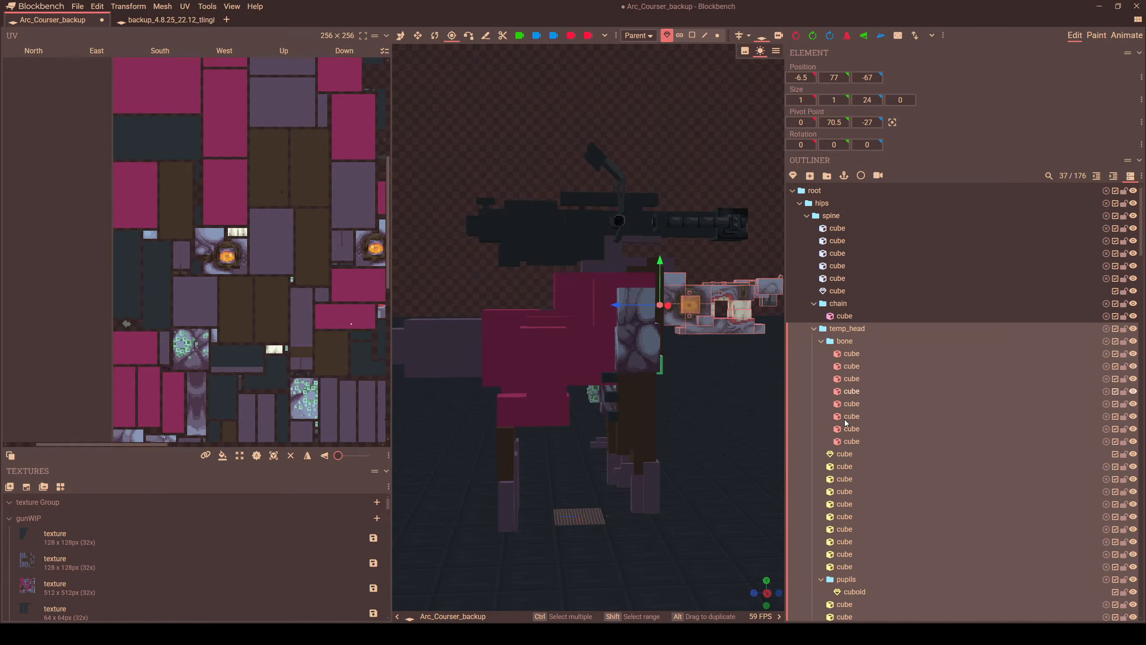
scroll(850, 460, "down", 4)
scroll(850, 460, "up", 5)
left_click(814, 328)
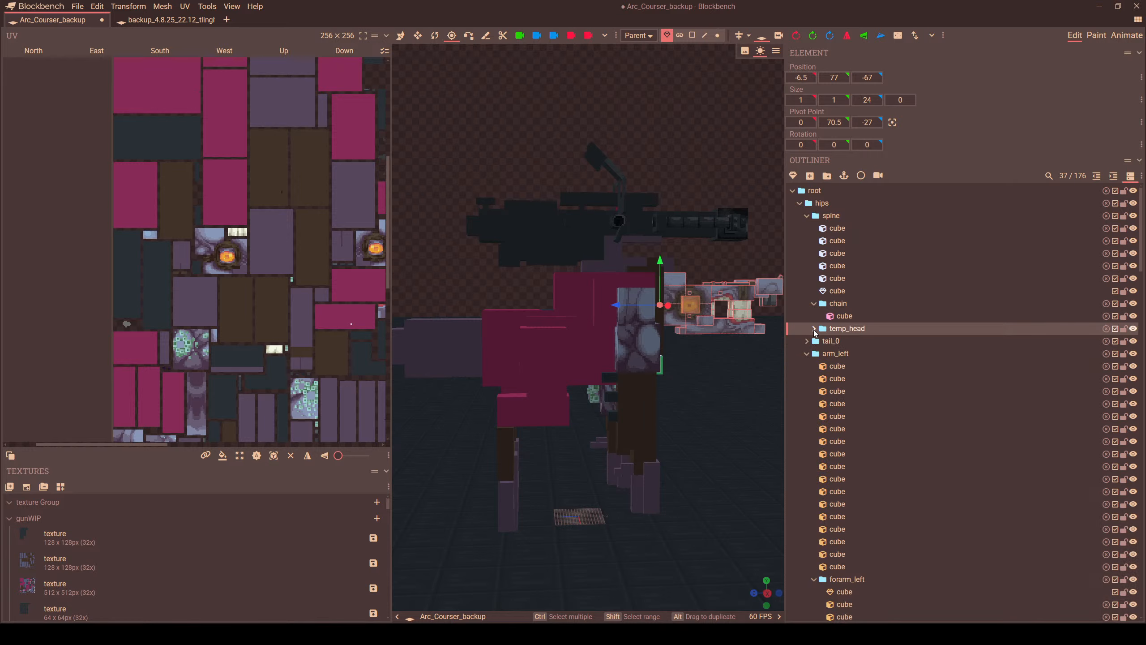
- Collapse the arm_left and arm_right groups and move both from hips into spine
left_click(821, 343)
left_click(806, 354)
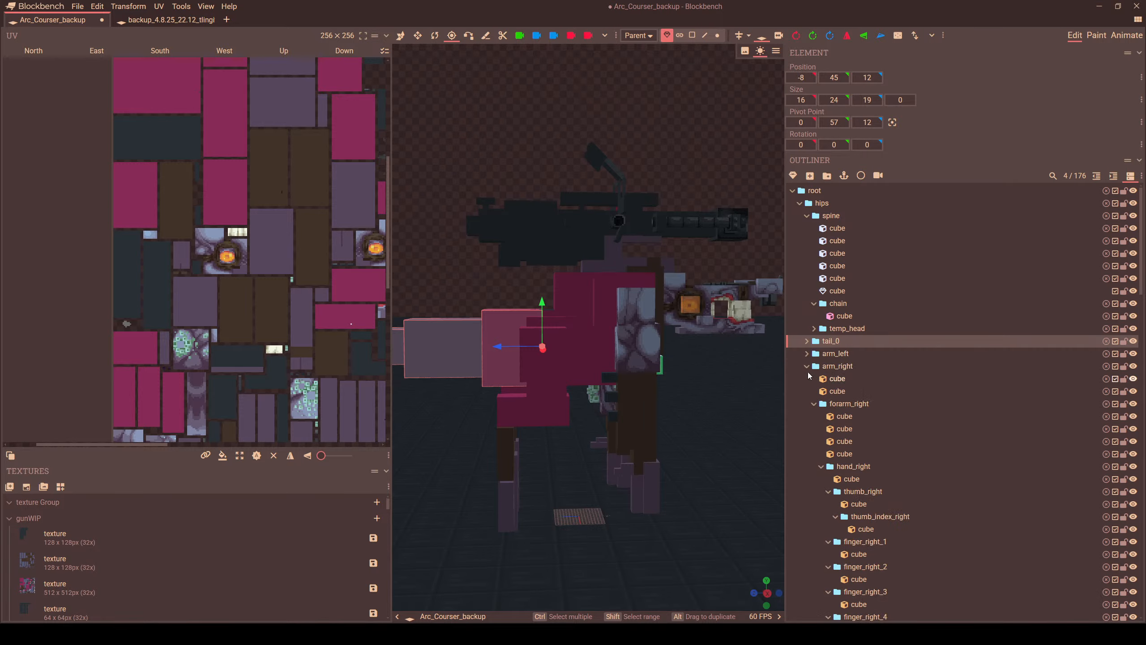
left_click_drag(823, 356, 834, 219)
left_click_drag(828, 367, 832, 221)
- Move the gun group into spine and lock the hidden bone2 and bone3 groups
left_click(807, 378)
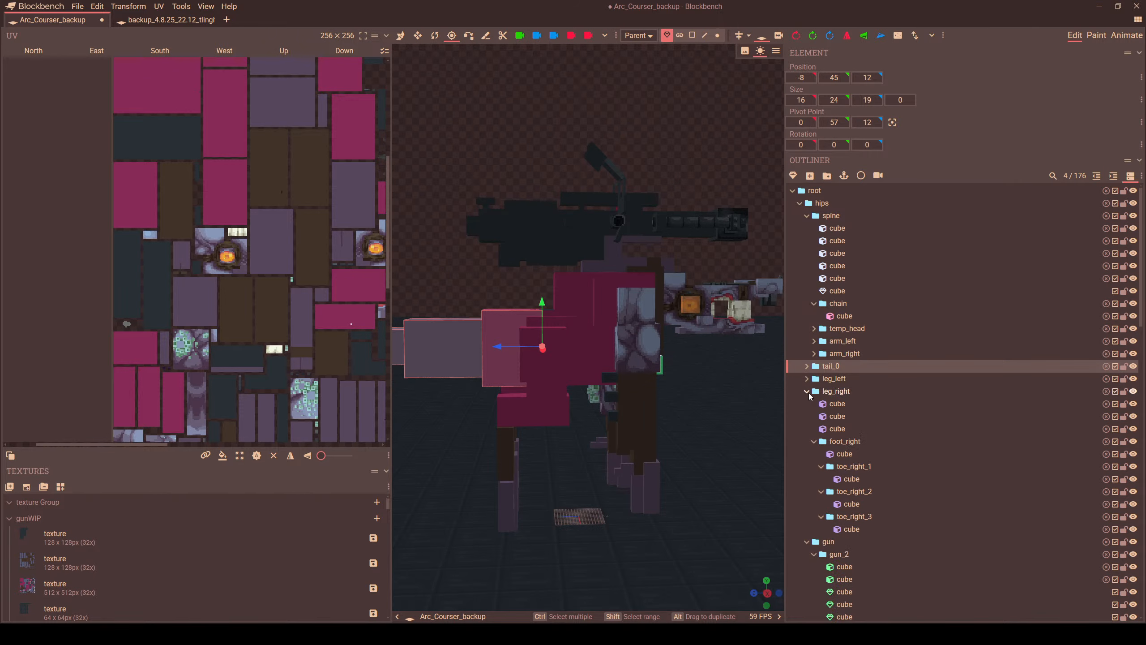
left_click(807, 391)
left_click(807, 404)
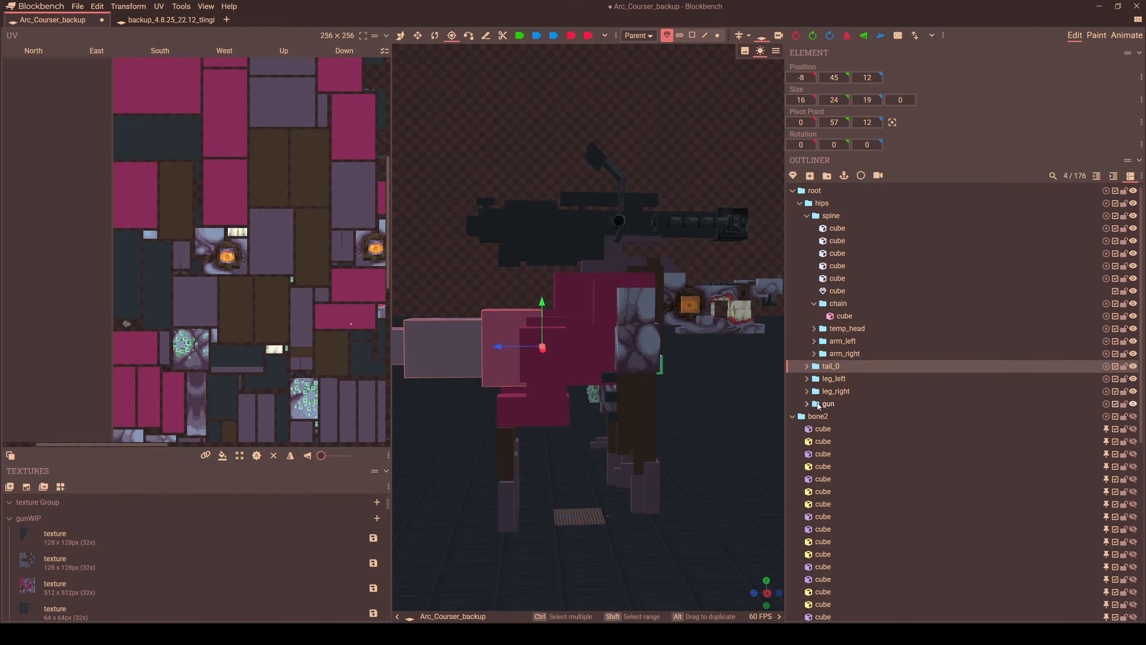
left_click_drag(826, 404, 847, 215)
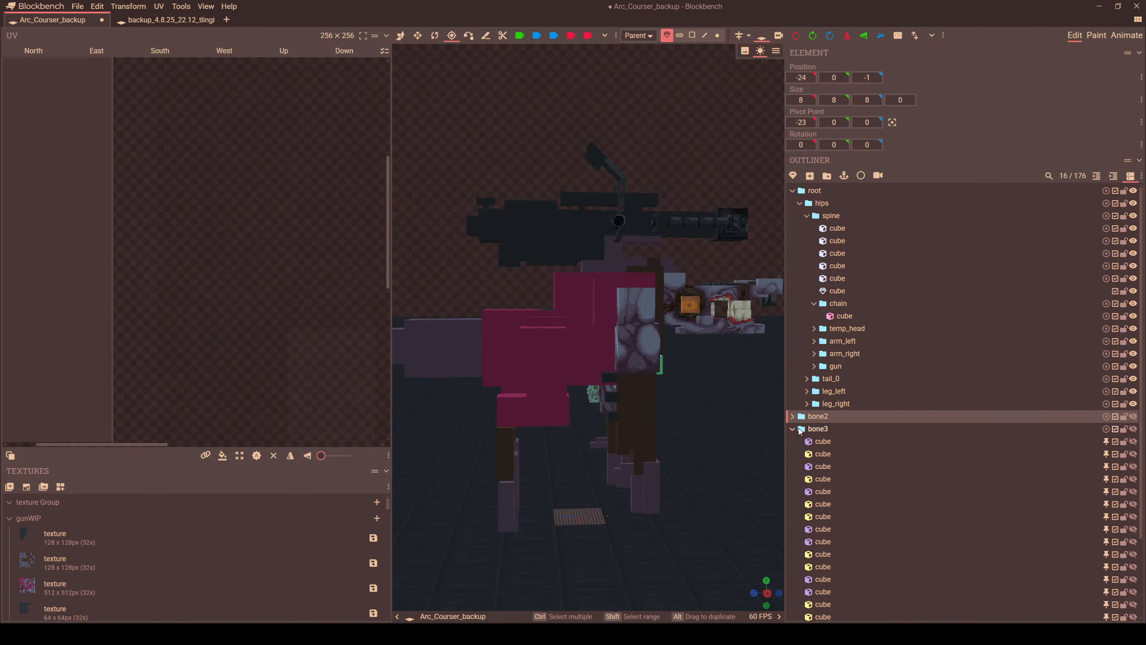
double_click(1081, 416)
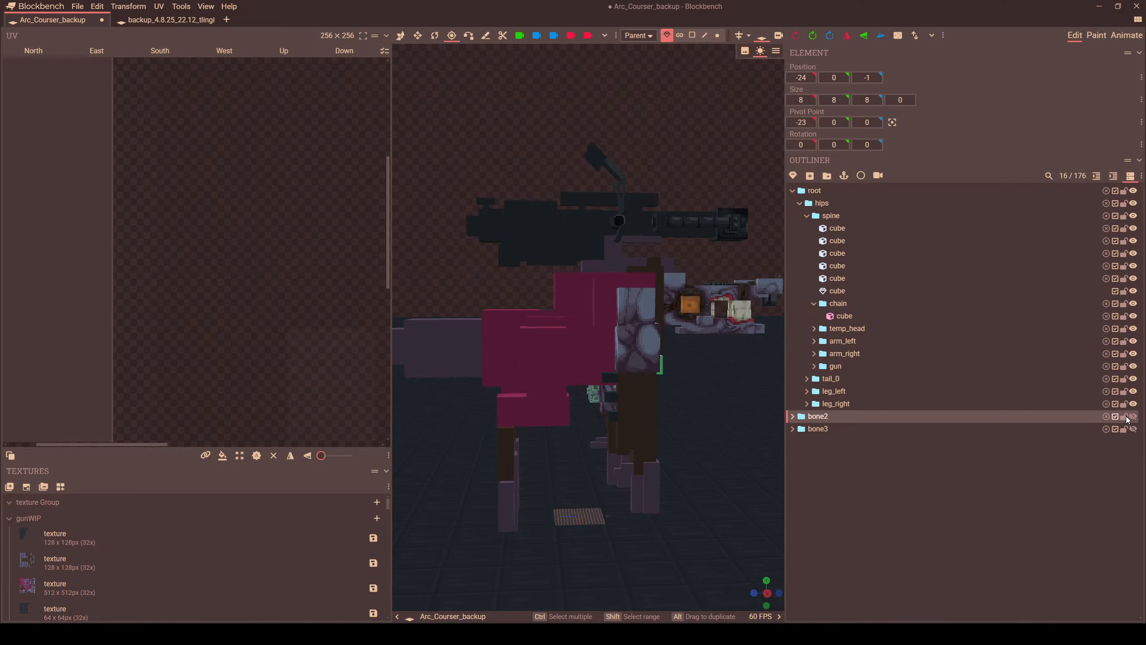
left_click_drag(1125, 417, 1125, 428)
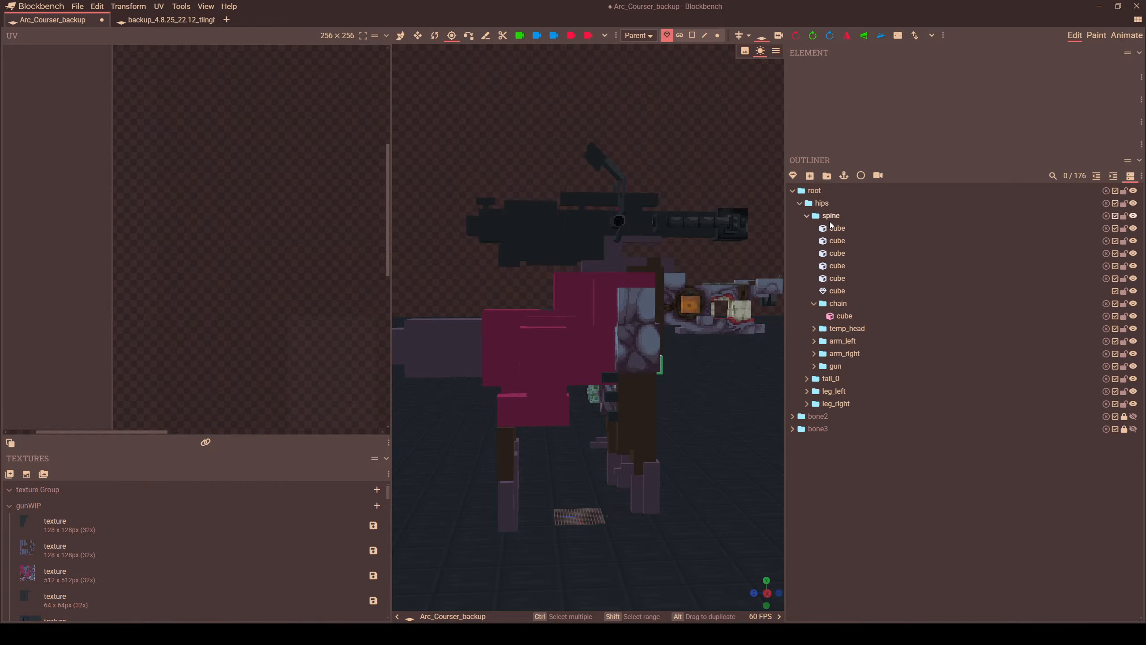
- Check the spine's child bones in the tlingit model and rename Arc_Courser_backup's temp_head group as head
left_click(142, 20)
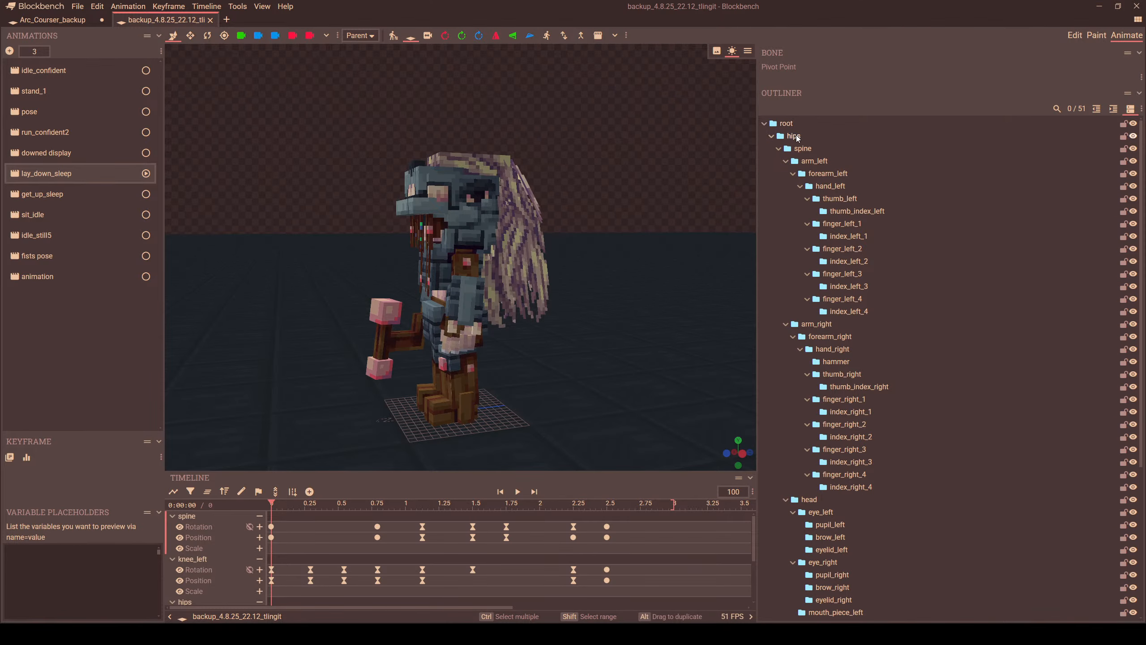
left_click(786, 161)
left_click(786, 174)
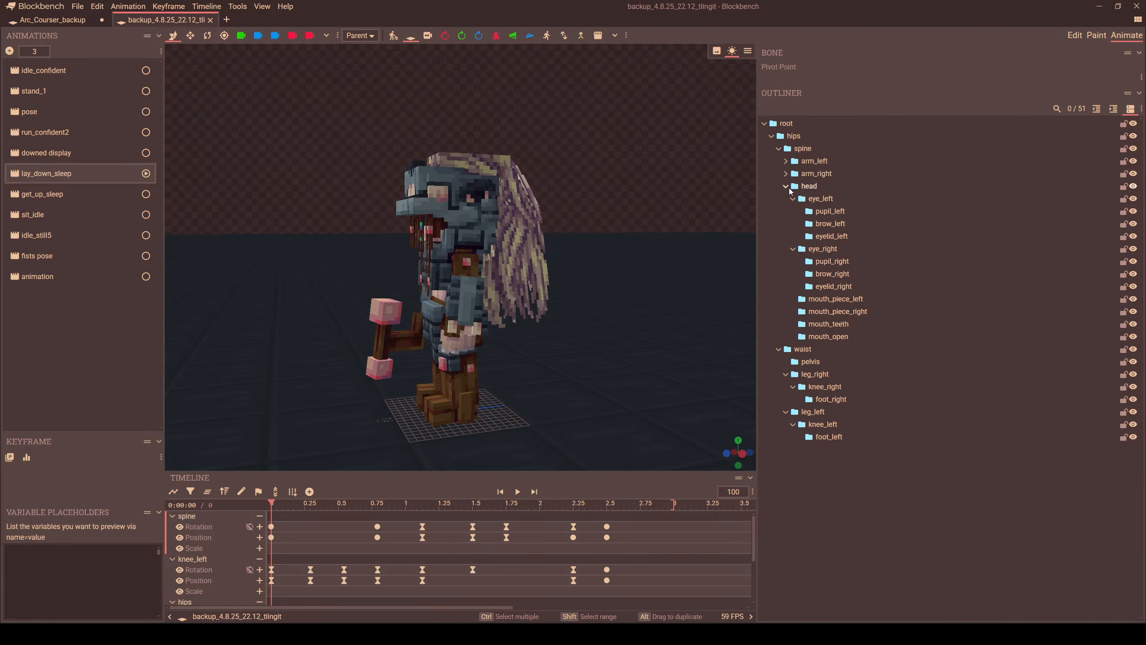
left_click(786, 186)
left_click(52, 20)
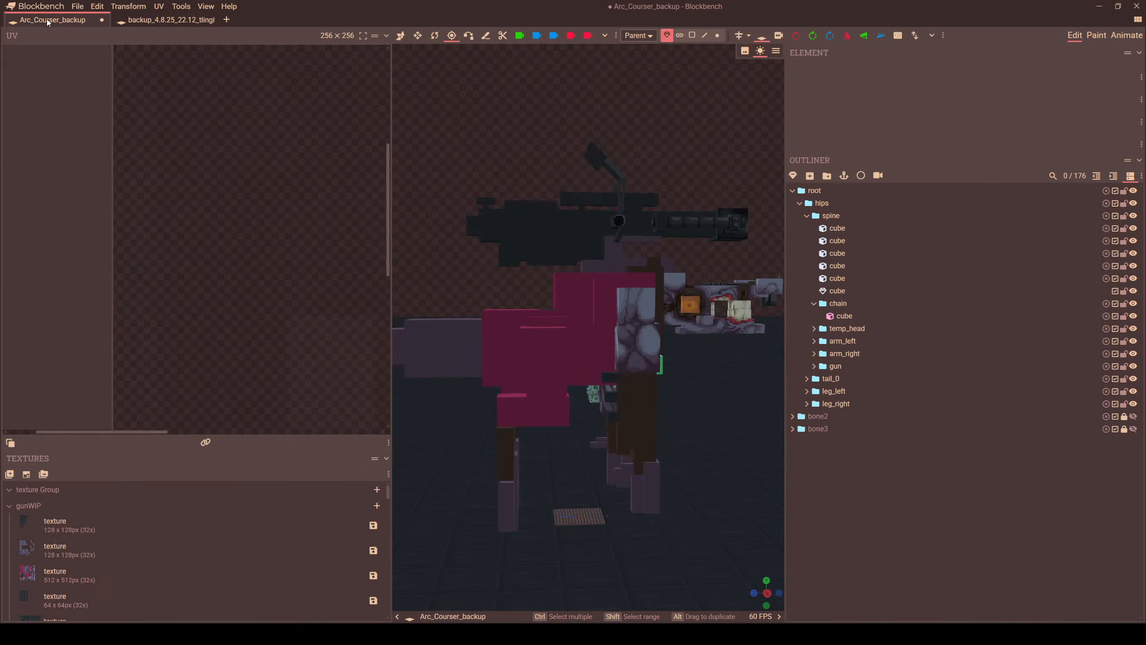
double_click(843, 332)
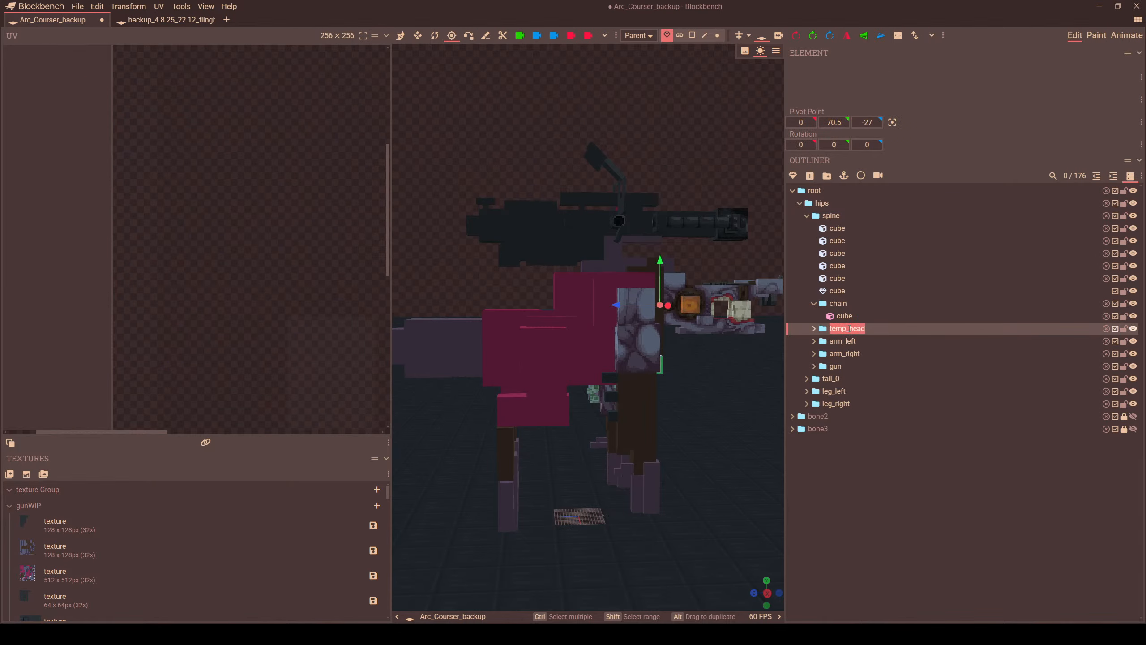
left_click(849, 330)
key("Return")
key("BackSpace")
key("BackSpace")
key("Return")
- Following the tlingit model's waist hierarchy, add a waist group at the 24 × 16 × 16 cube's pivot and nest a pelvis group inside it
left_click(162, 19)
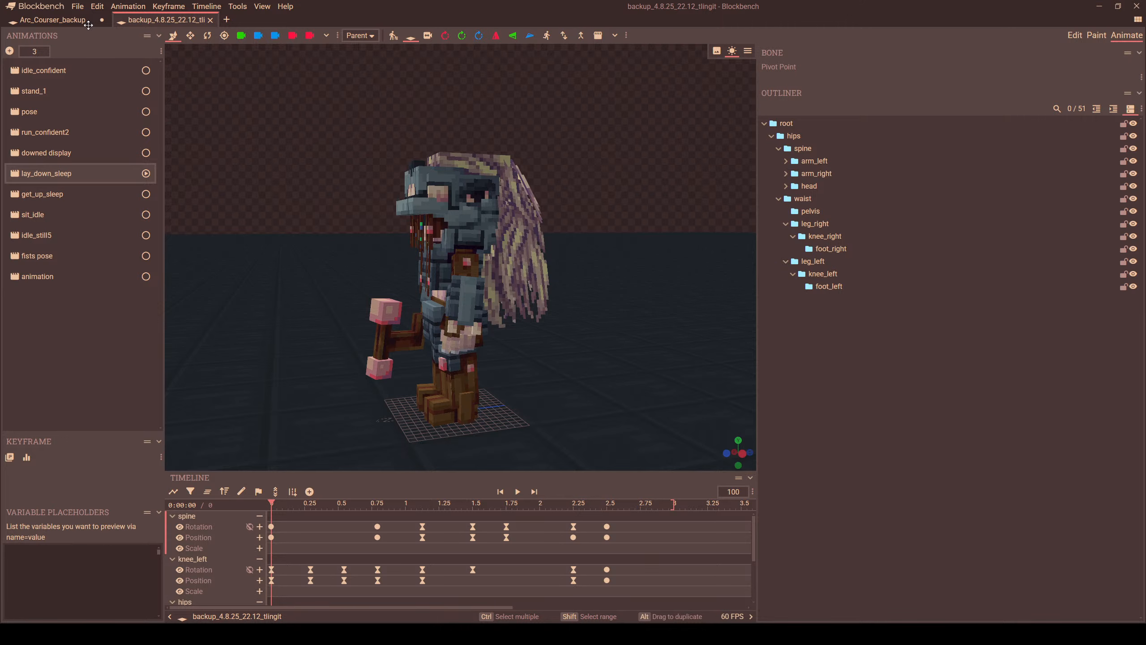
left_click(803, 198)
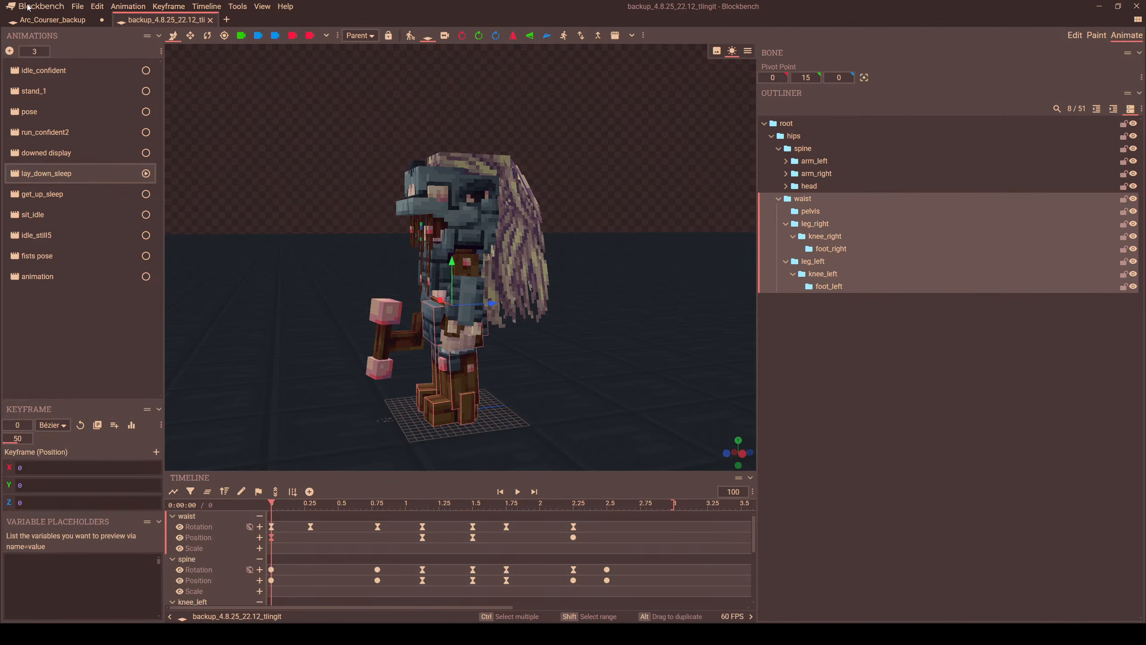
left_click(51, 20)
left_click(562, 322)
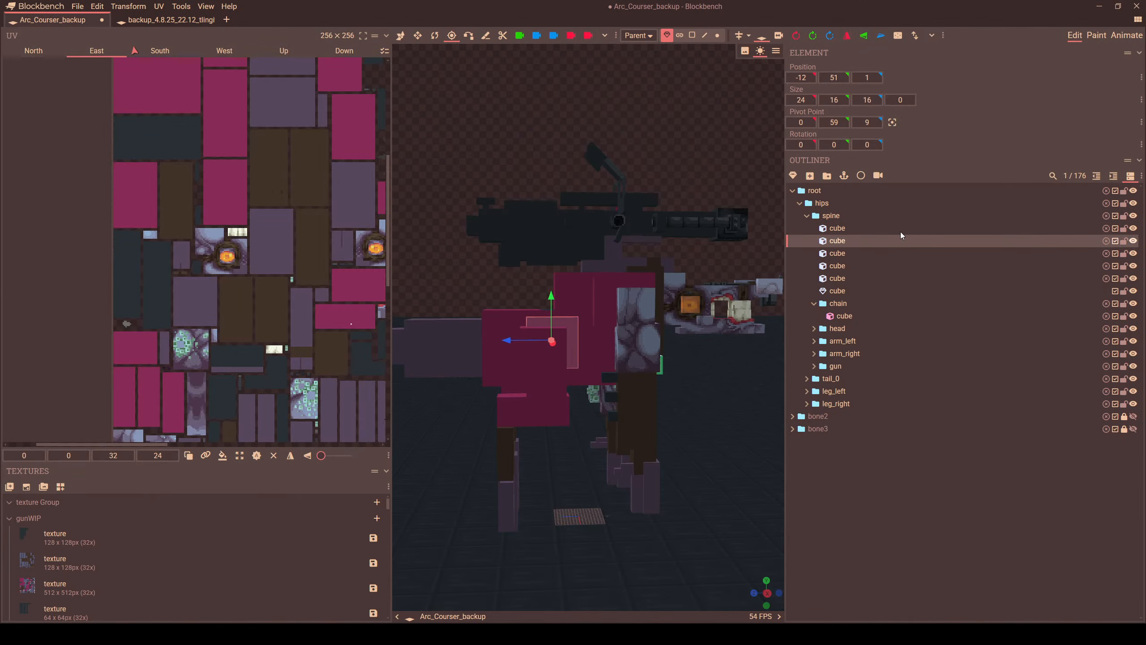
left_click(839, 290)
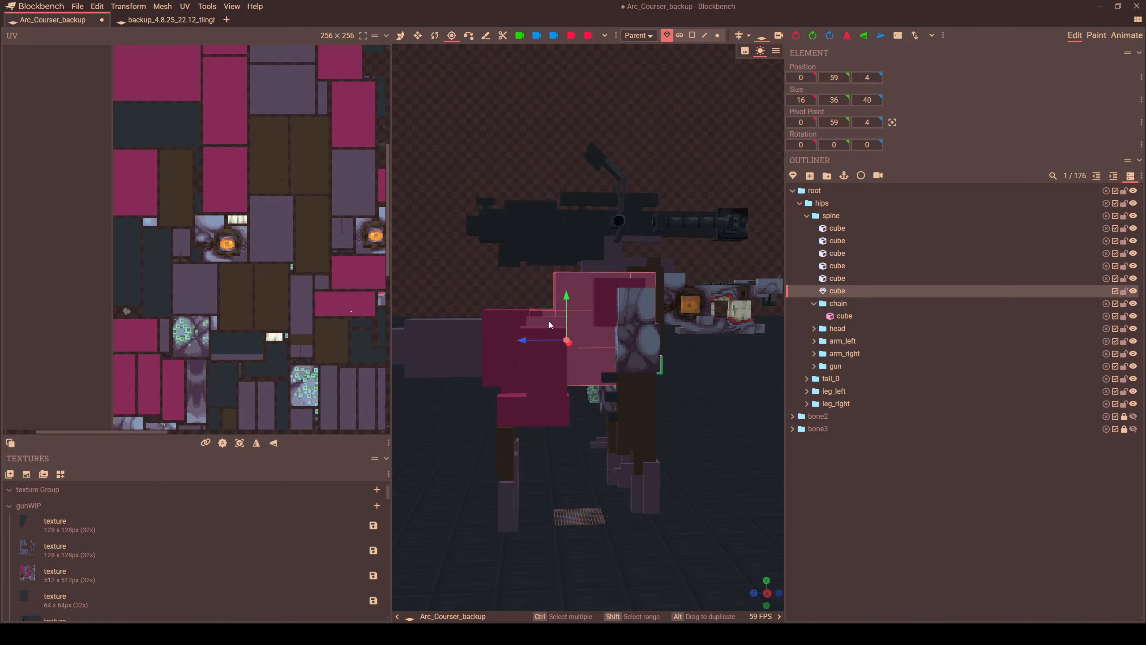
left_click(542, 322)
left_click(827, 176)
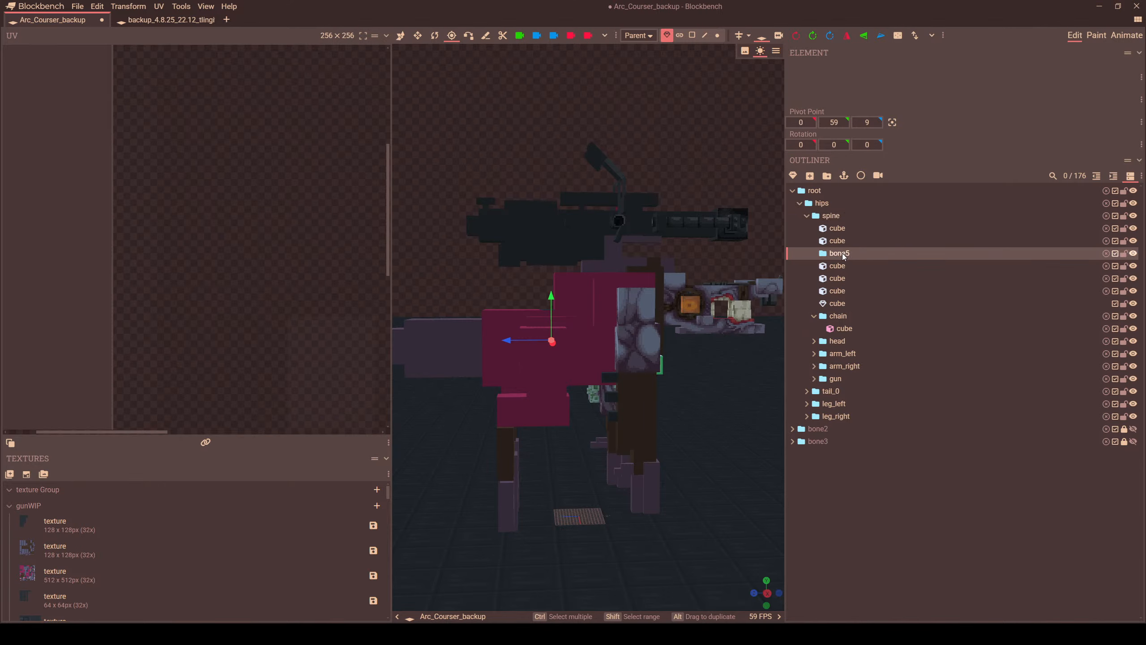
type("waist")
left_click(826, 175)
type("pelvis")
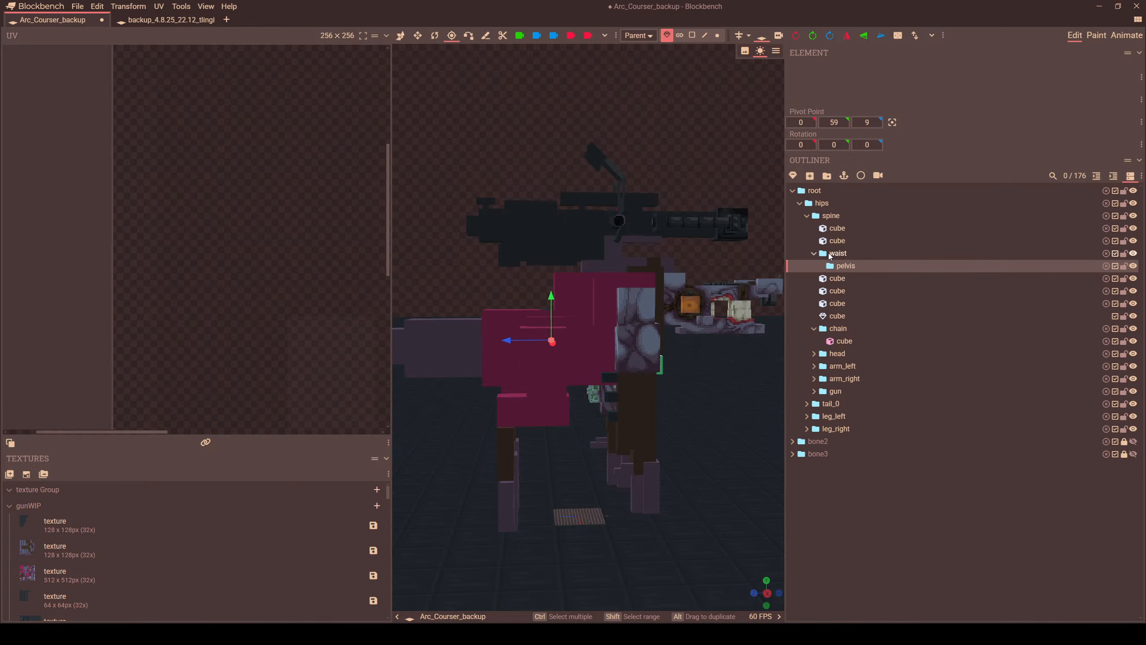
- Move the 24 × 16 × 16 cube into pelvis and the leg_right and leg_left groups into waist
left_click(830, 244)
left_click_drag(830, 248, 846, 269)
left_click_drag(690, 307, 530, 360)
scroll(661, 328, "up", 3)
left_click(529, 362)
left_click_drag(831, 429, 842, 243)
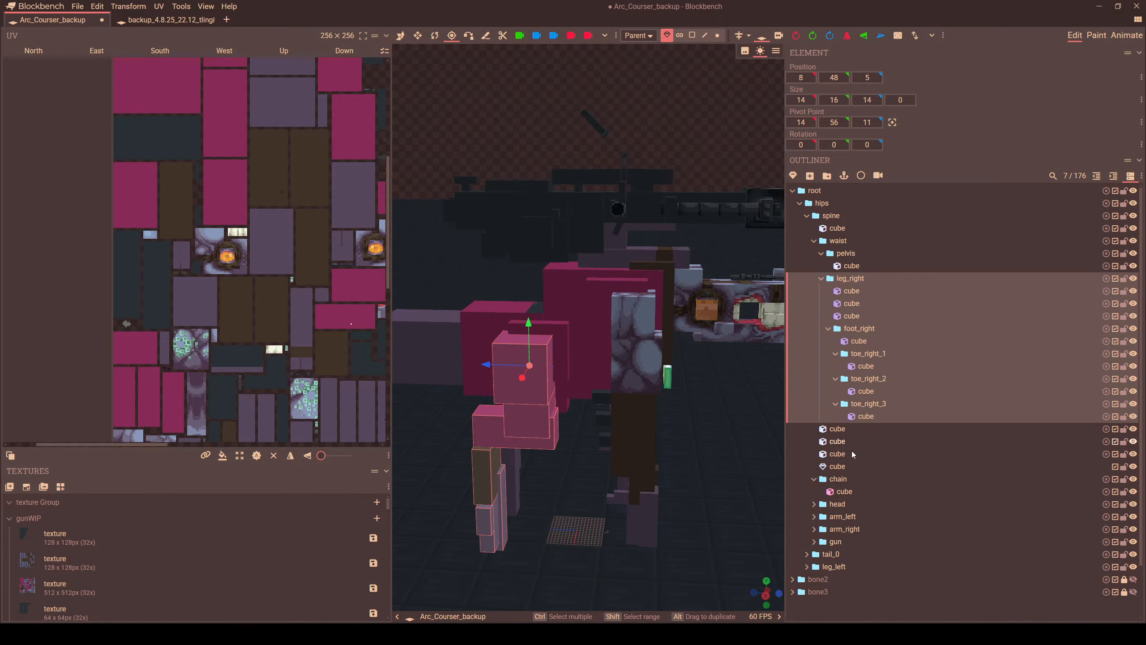
left_click(814, 240)
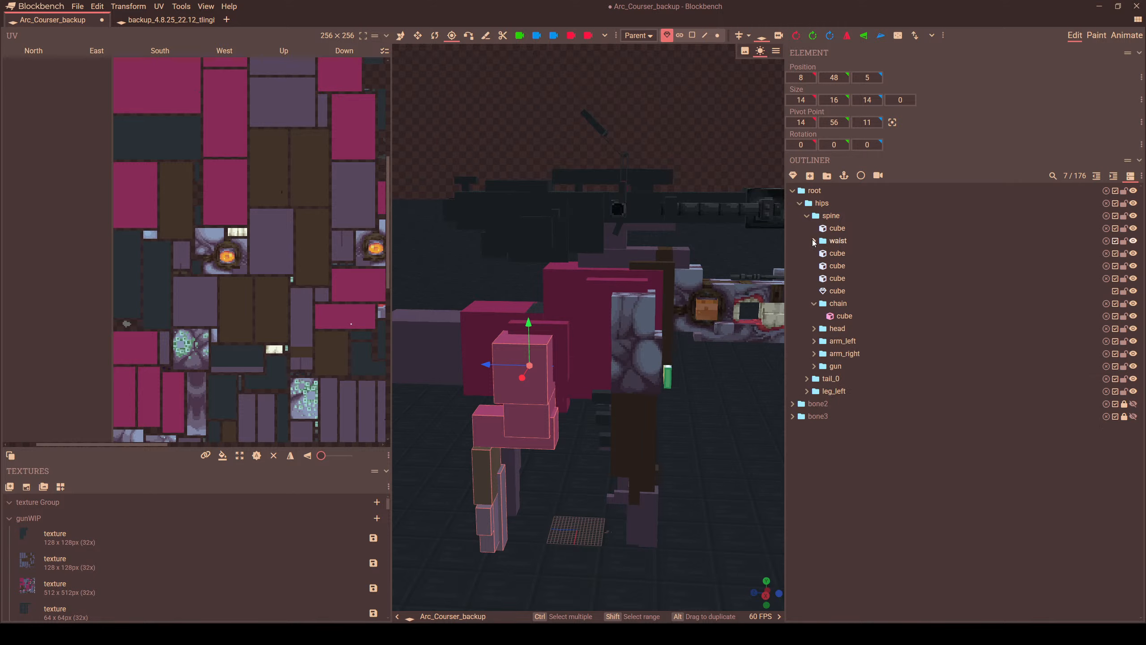
left_click_drag(826, 391, 838, 244)
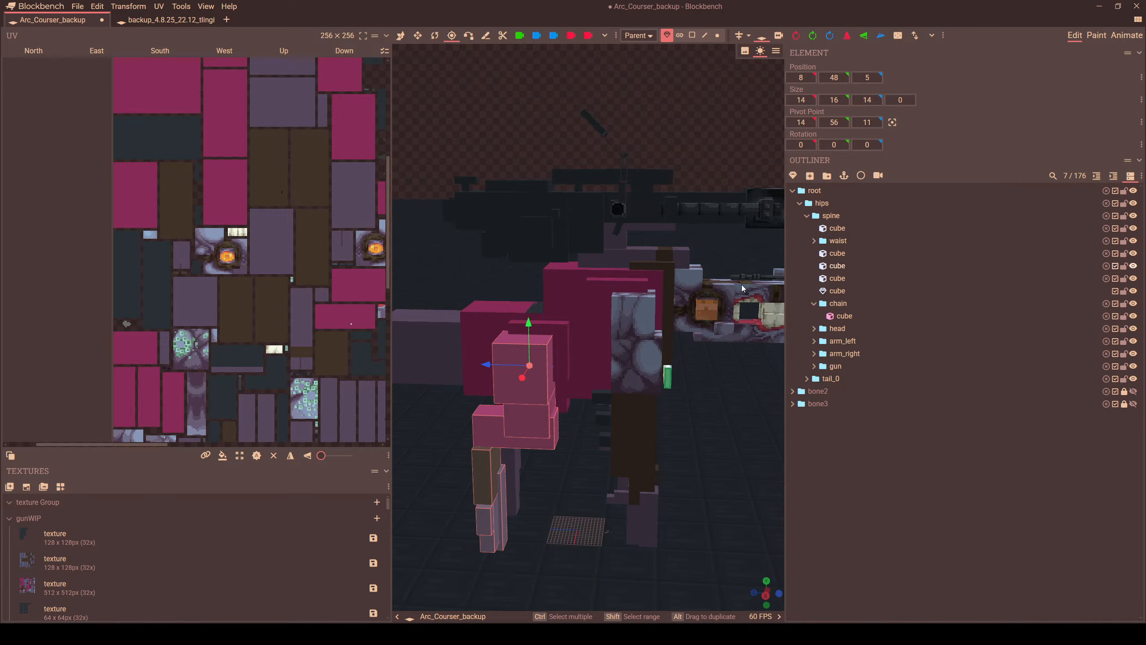
- Review the tlingit model's spine, waist and leg bones against its body and return to Arc_Courser_backup
left_click(166, 20)
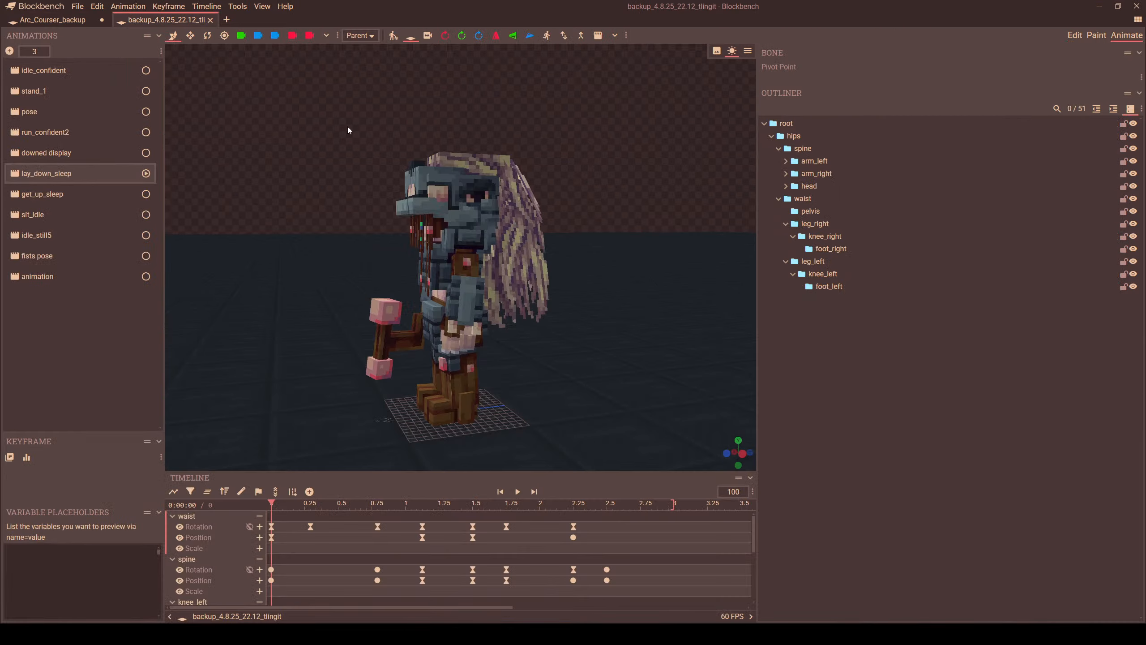
left_click_drag(536, 248, 663, 238)
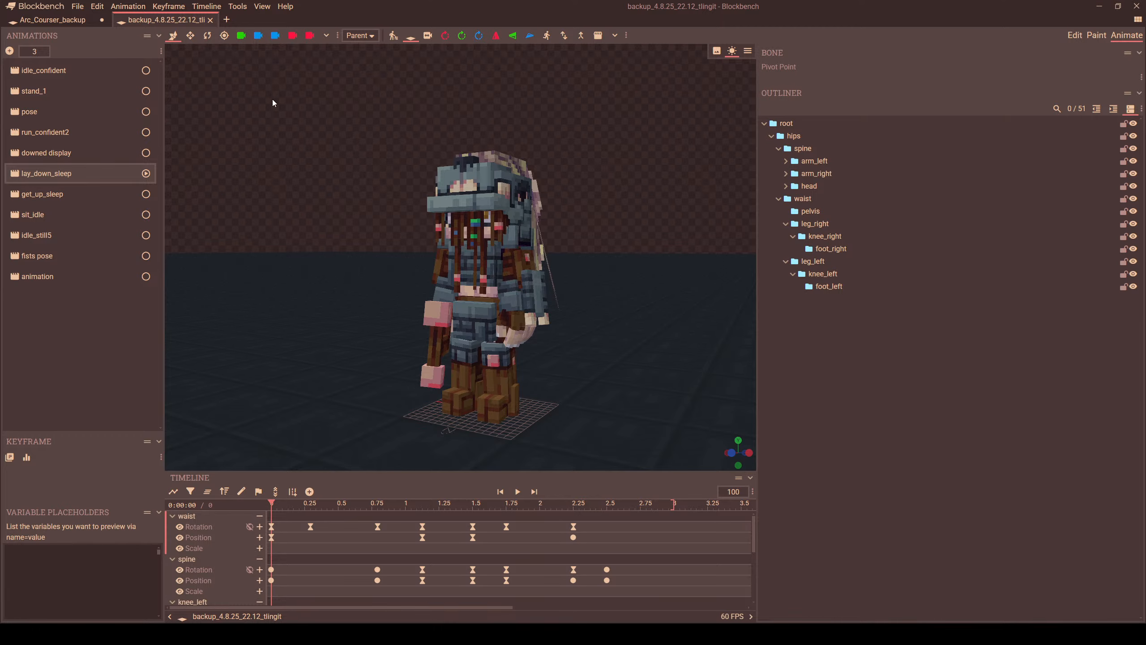
left_click(52, 19)
- Select the tilted 20 × 15 × 1.5 mesh above the gun and sample its colour #293035 for painting
left_click_drag(707, 254, 588, 284)
left_click(596, 144)
scroll(654, 190, "up", 5)
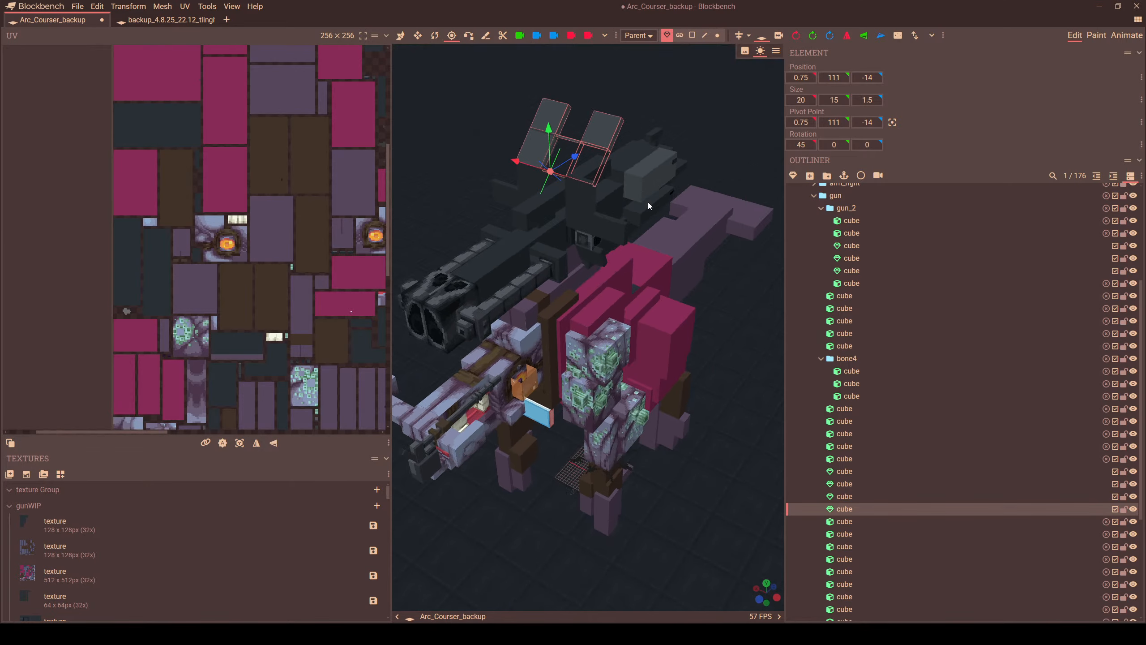
left_click_drag(648, 203, 677, 225)
scroll(671, 231, "up", 6)
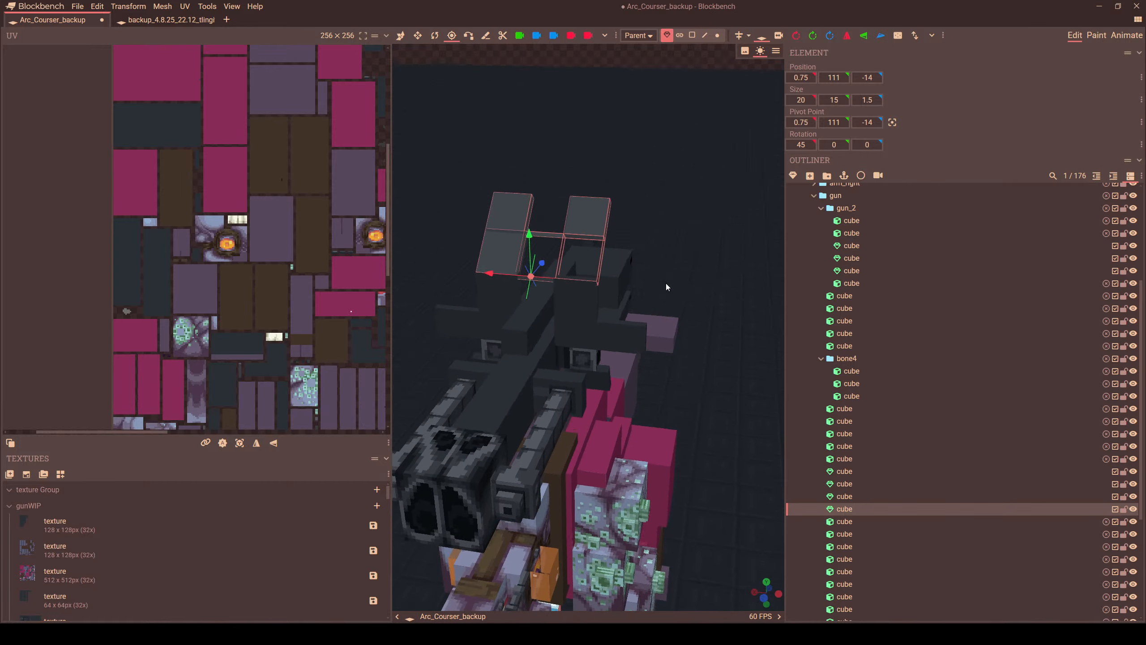
left_click(1096, 36)
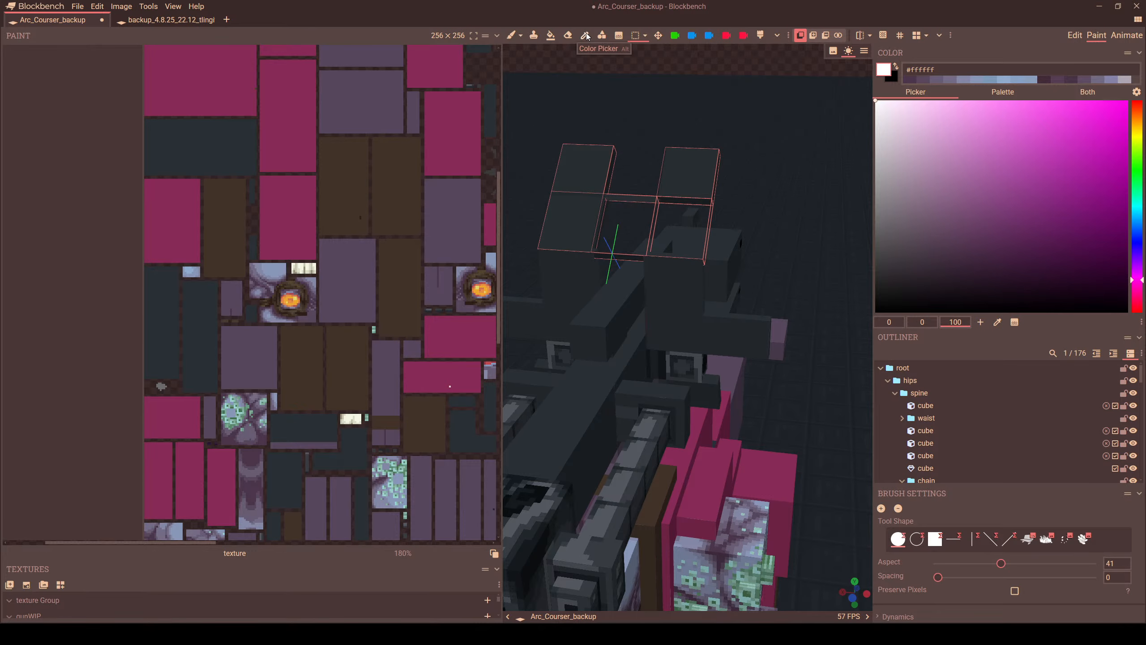
left_click(587, 37)
left_click(693, 184)
- Set the Paint Bucket to fill by Element, ready for use on the gun's upper parts
left_click(550, 37)
left_click(812, 37)
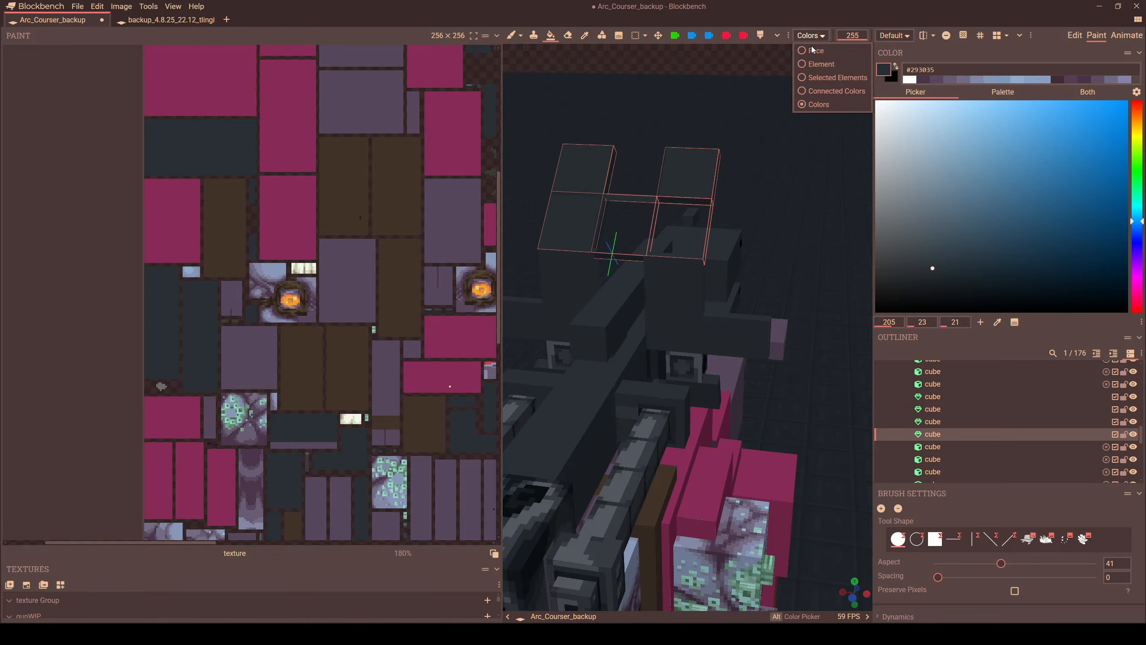
left_click(820, 64)
scroll(706, 239, "down", 3)
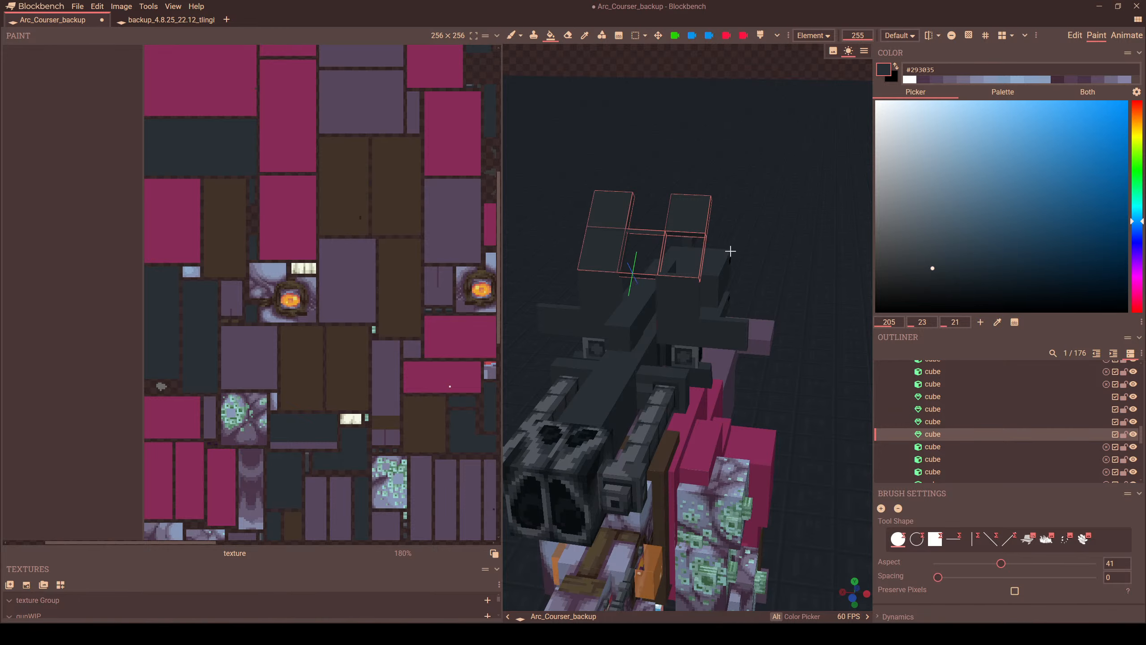
scroll(731, 251, "up", 2)
scroll(647, 213, "up", 3)
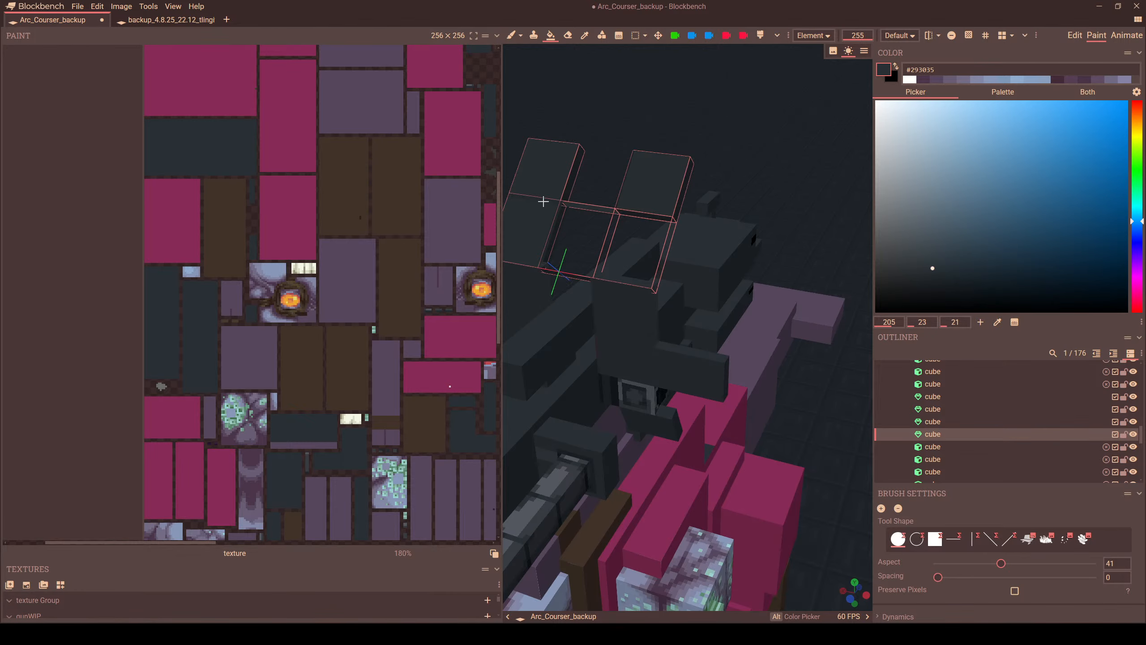
- Fill the block on the gun's rear section with #293035 using the Paint Bucket in Element mode
left_click(511, 36)
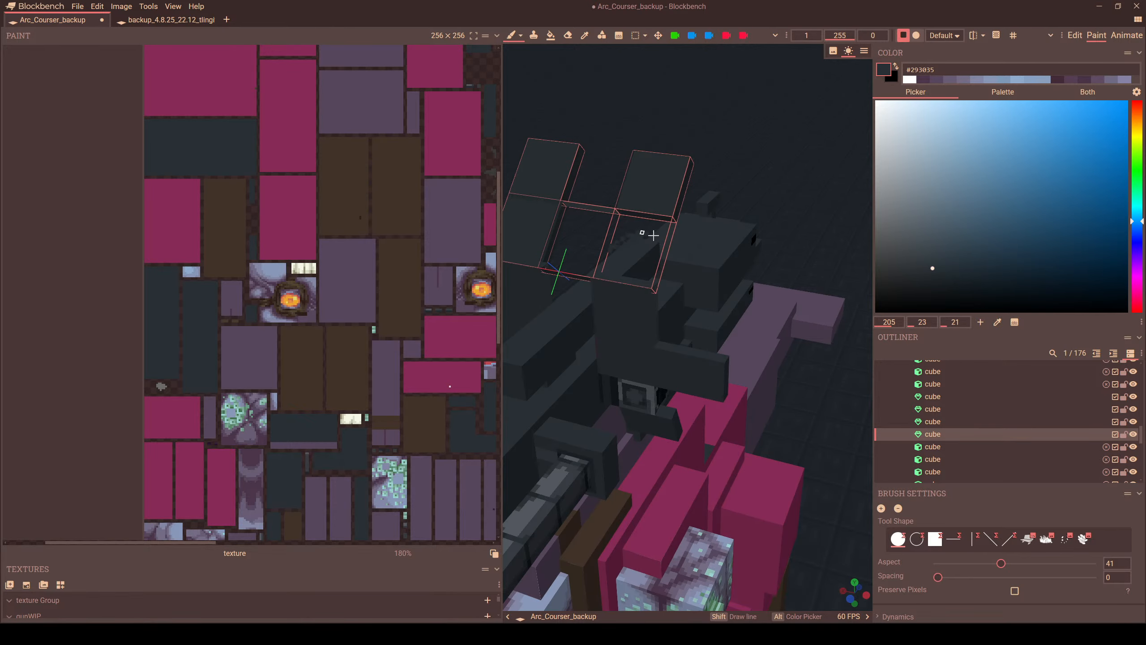
scroll(586, 157, "up", 3)
scroll(673, 200, "up", 3)
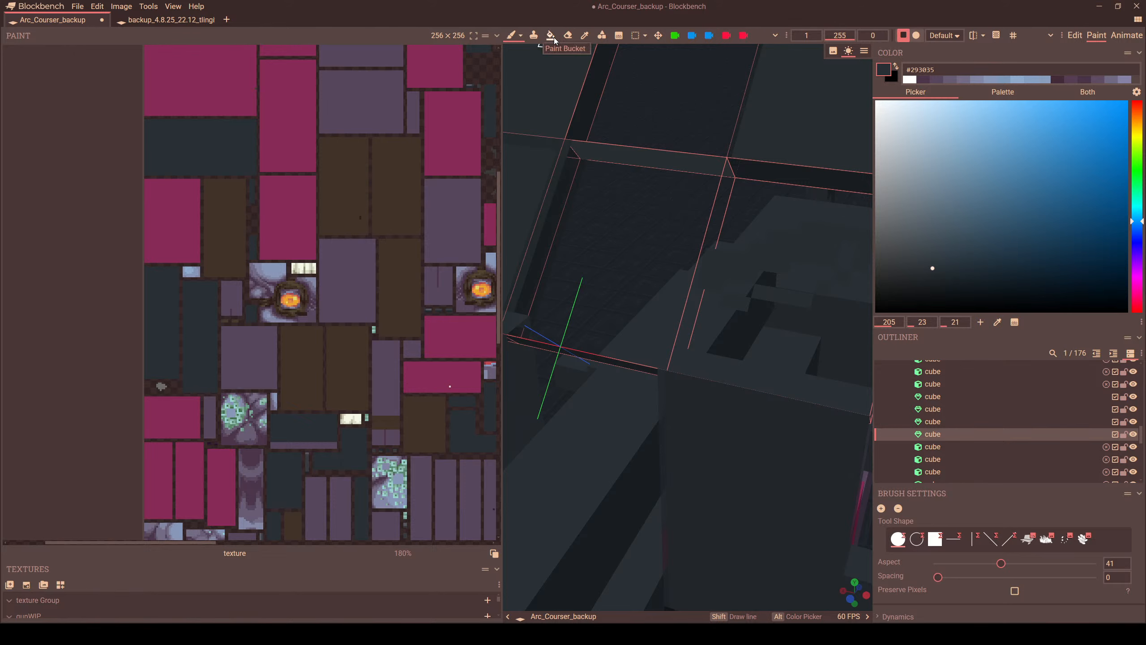
key("f")
scroll(551, 129, "down", 3)
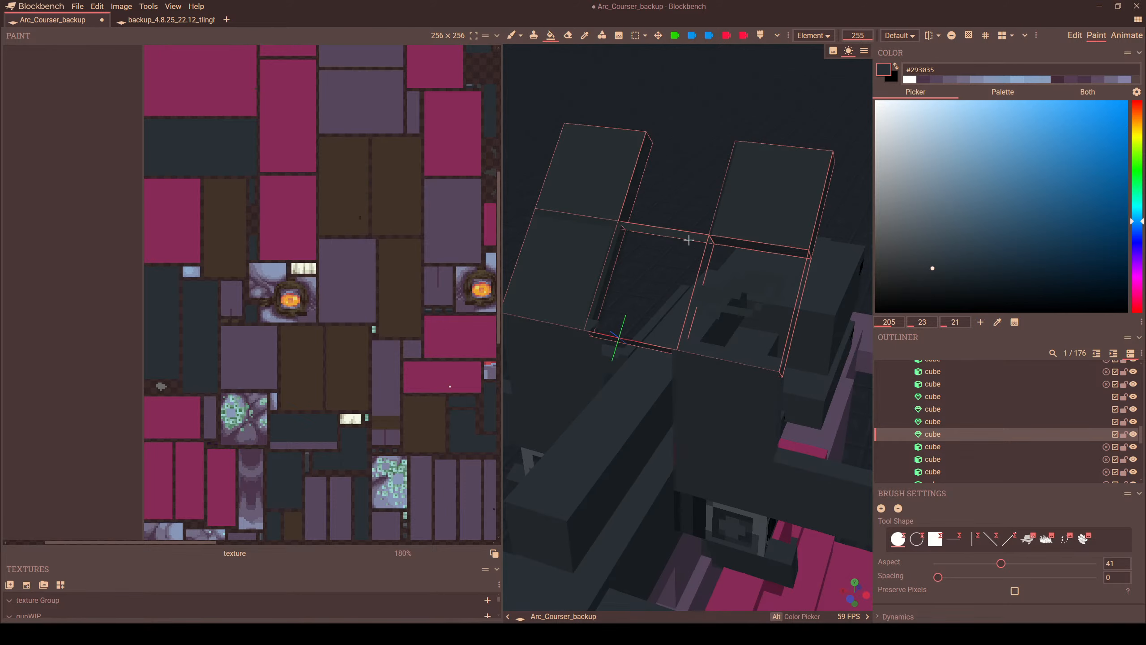
mouse_move(688, 240)
middle_mouse_down()
mouse_move(613, 213)
mouse_move(694, 222)
middle_mouse_up()
left_click(774, 238)
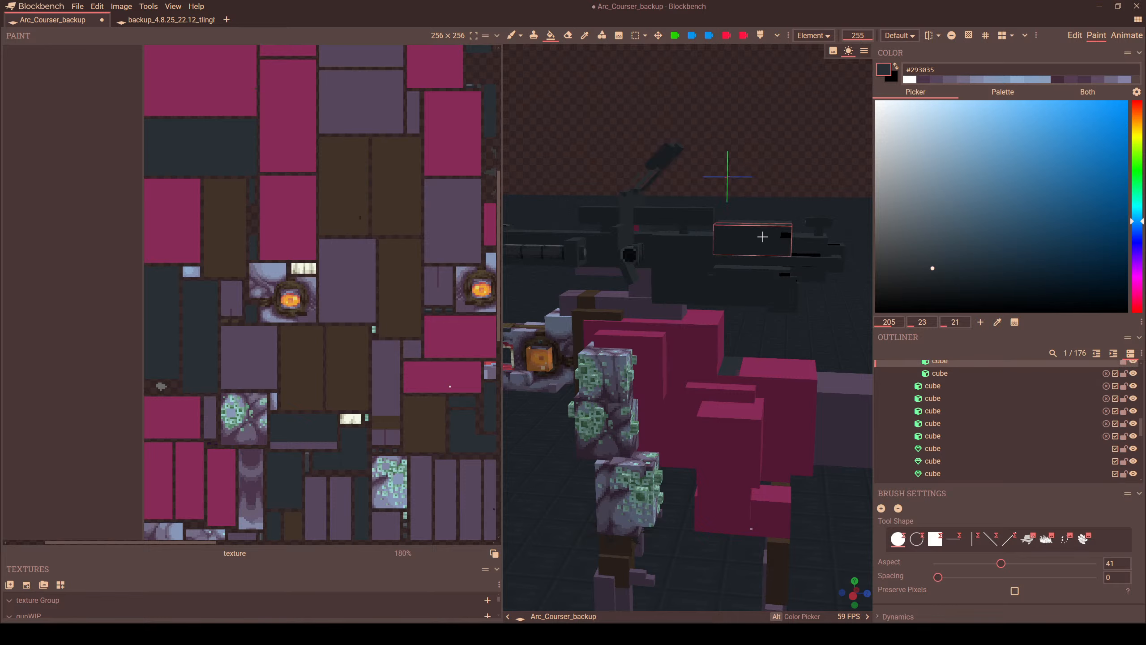
scroll(774, 239, "down", 2)
left_click(680, 371)
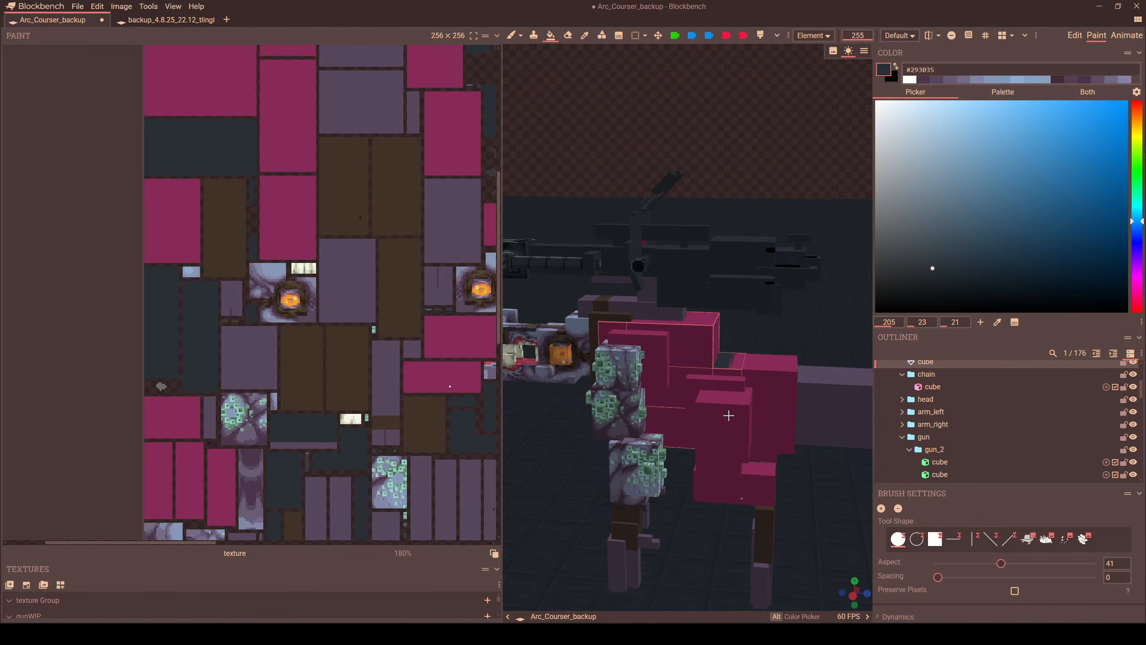
left_click(729, 415)
middle_click_drag(767, 352, 722, 334)
- Save the project as Arc_Courser_rerig, then reopen that saved file for painting
left_click(78, 6)
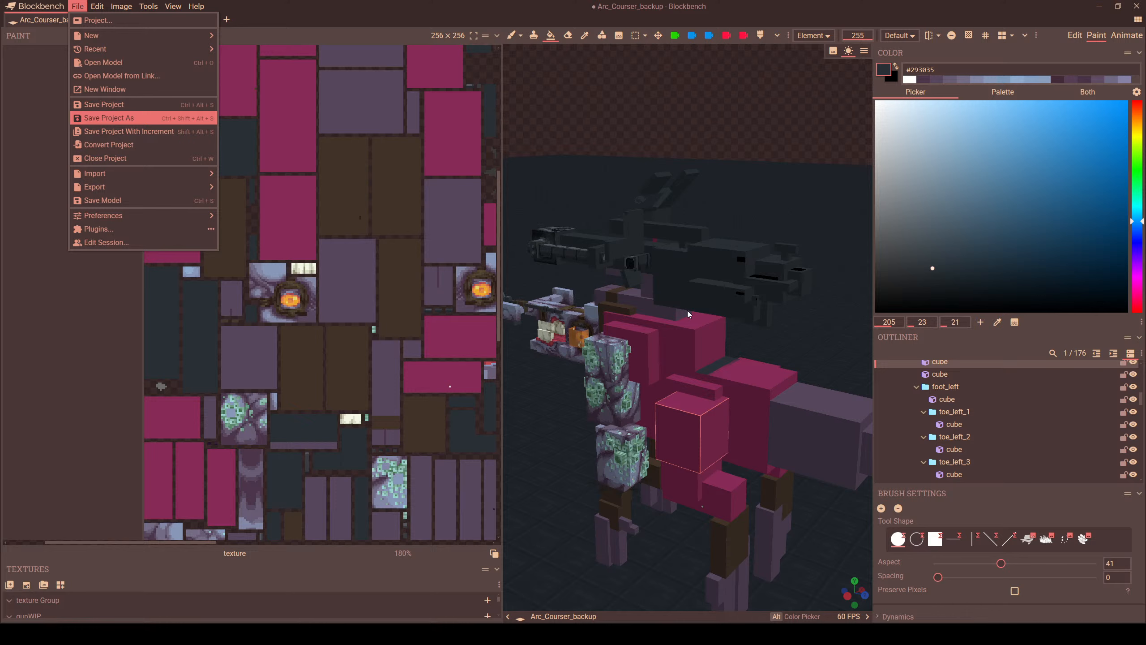
key("Escape")
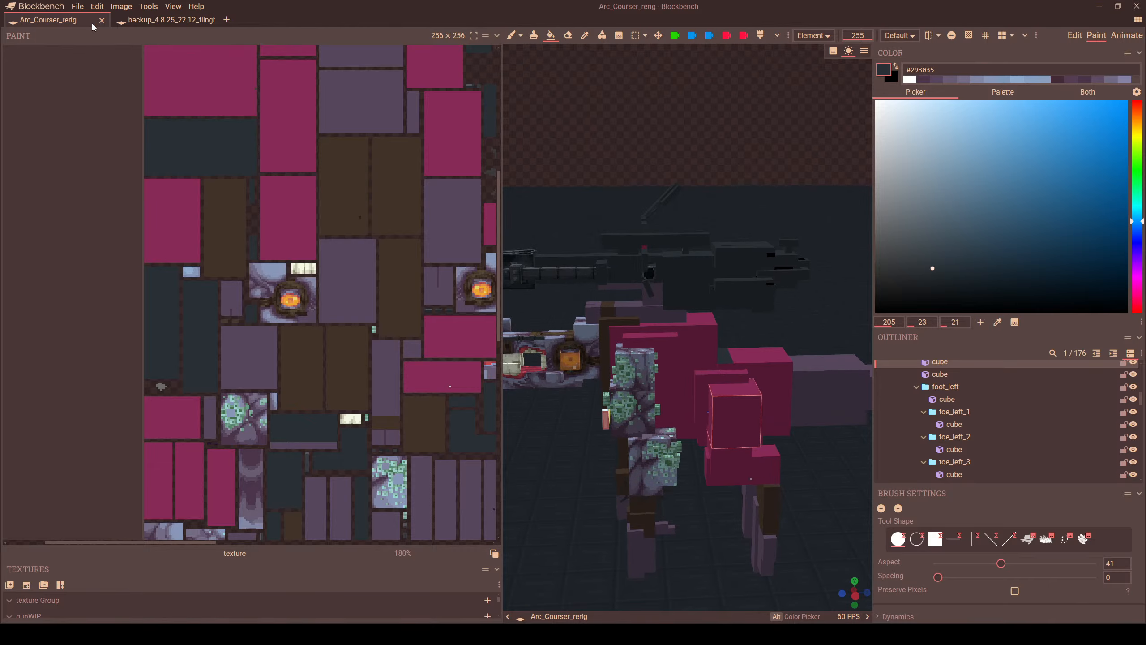
left_click(102, 21)
left_click(117, 21)
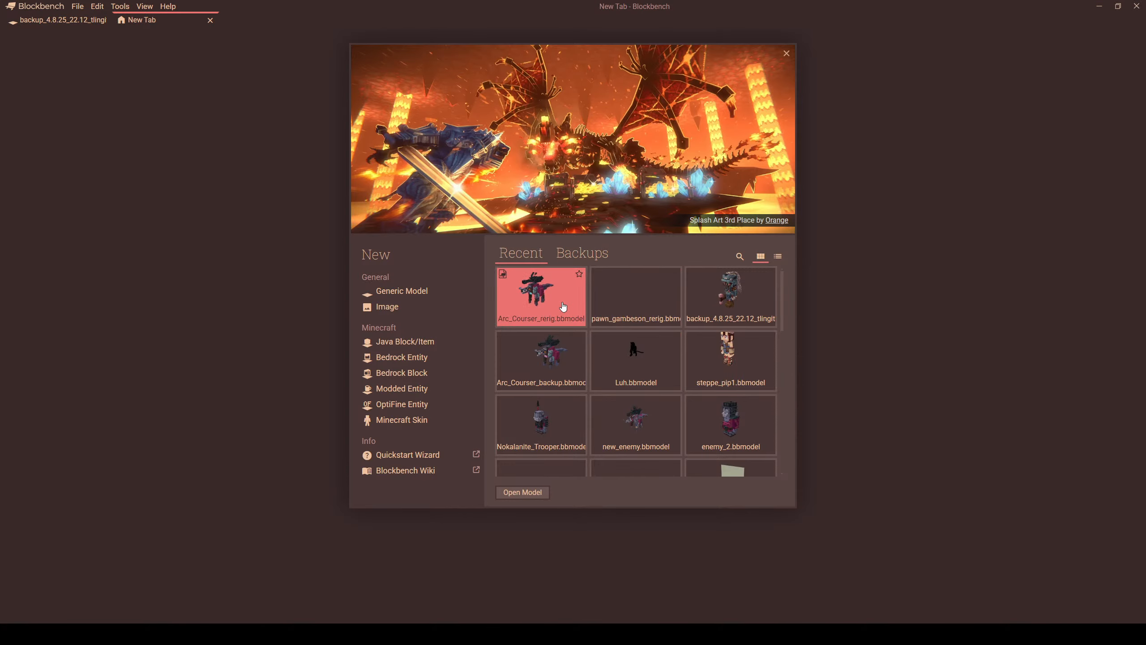
left_click(541, 293)
left_click(1096, 36)
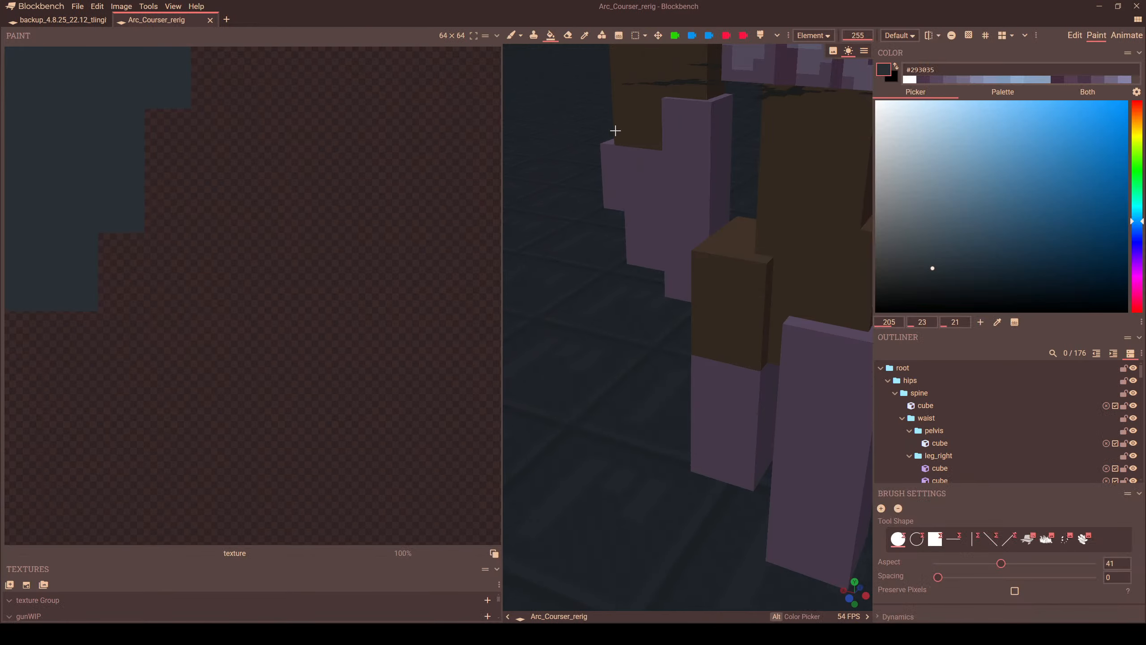
left_click(785, 332)
scroll(769, 297, "down", 5)
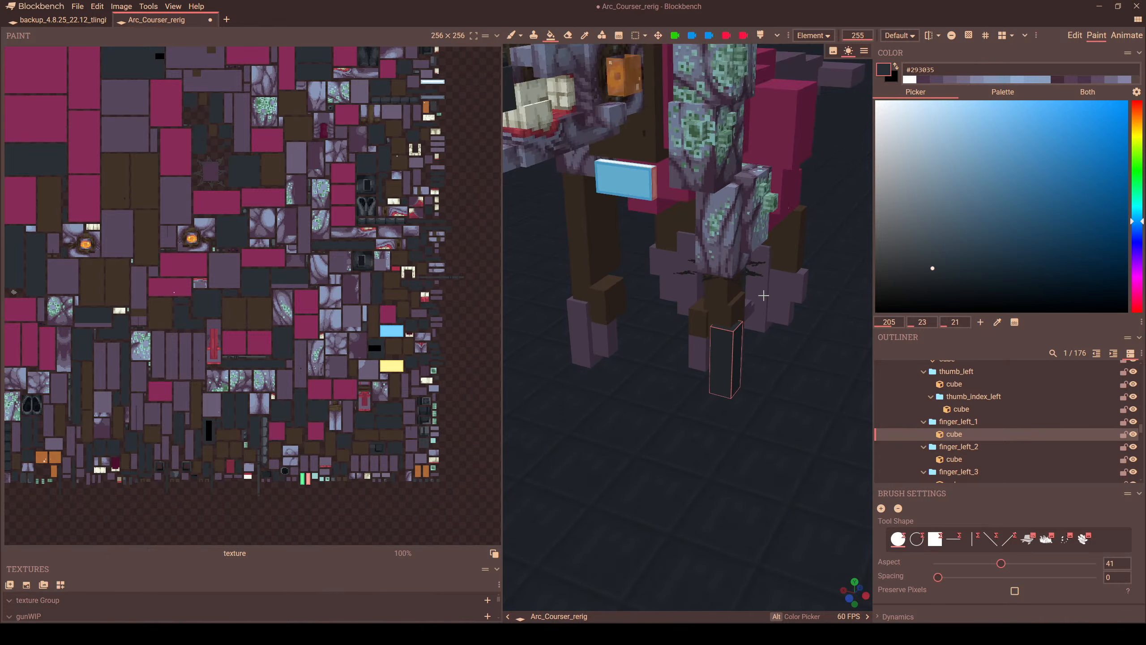
left_click(726, 130)
right_click_drag(757, 141, 747, 418)
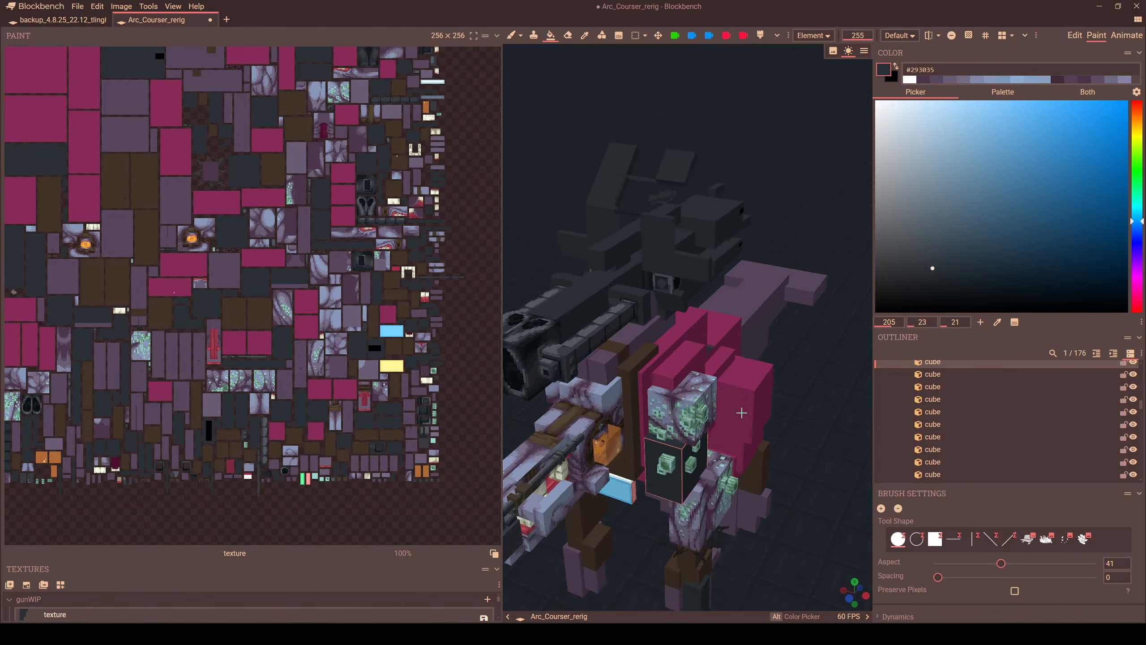
middle_click_drag(747, 418, 733, 392)
key("ctrl+z")
key("ctrl+z")
- Fill the tilted mesh above the gun and the gun's body blocks below it with #293035
left_click(631, 128)
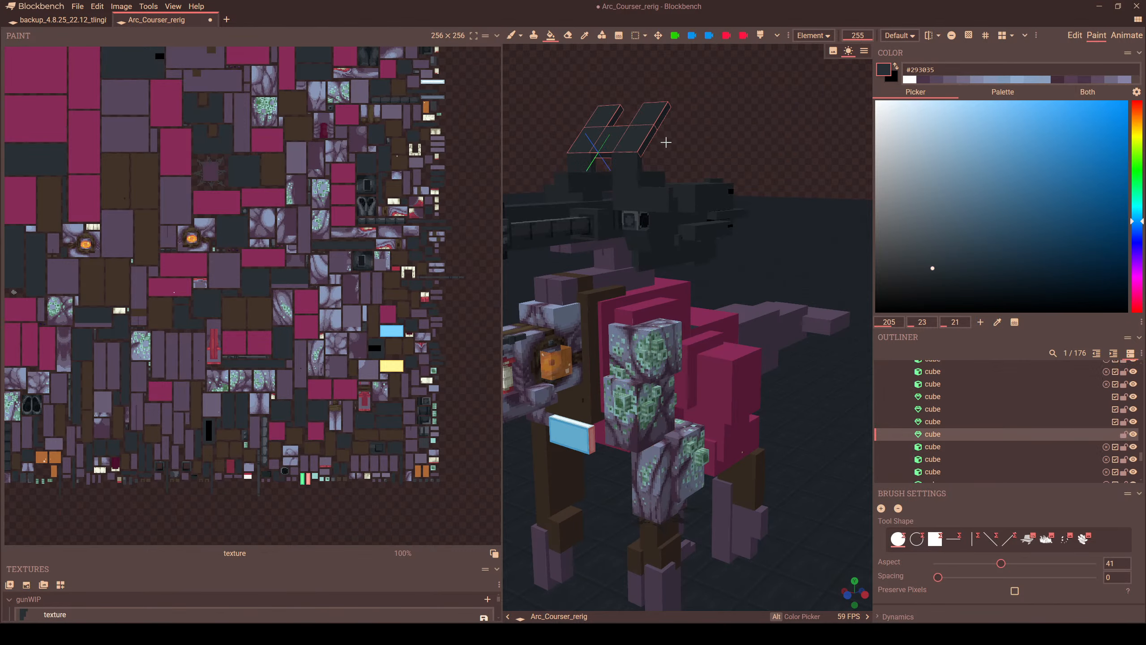
middle_click_drag(677, 144, 607, 179)
left_click(632, 199)
left_click(655, 243)
middle_click_drag(719, 264, 747, 310)
scroll(806, 310, "down", 4)
scroll(749, 303, "down", 3)
scroll(752, 296, "up", 5)
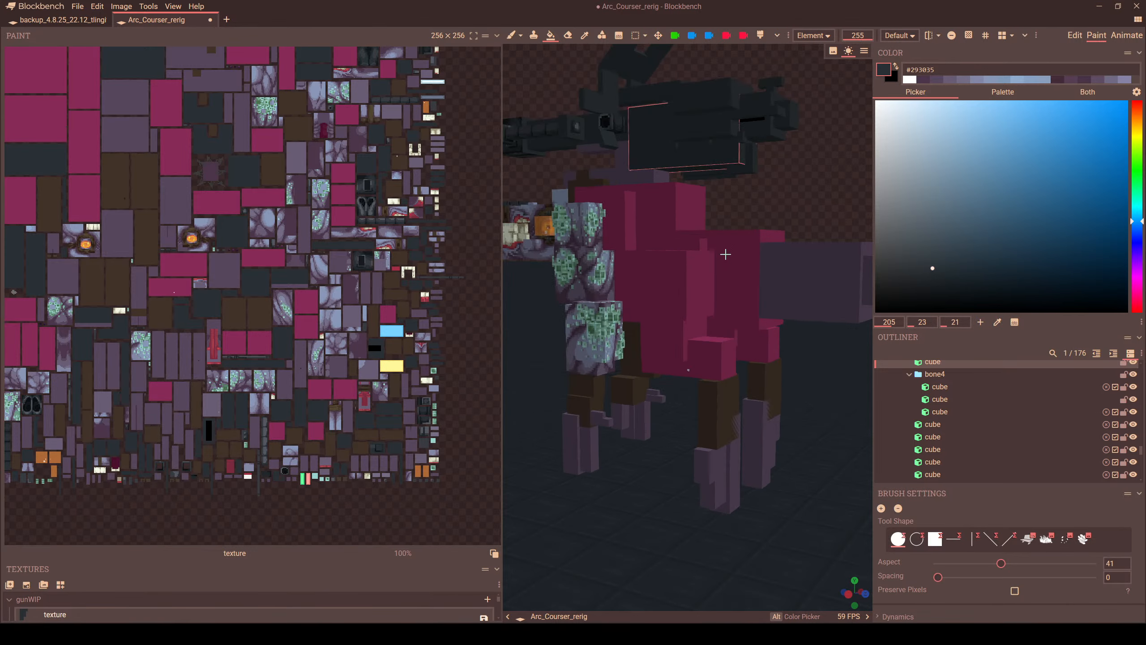
- Sample the body colour #872a55 and fill the front torso block, including its dark patch, with it
left_click(722, 274, "alt")
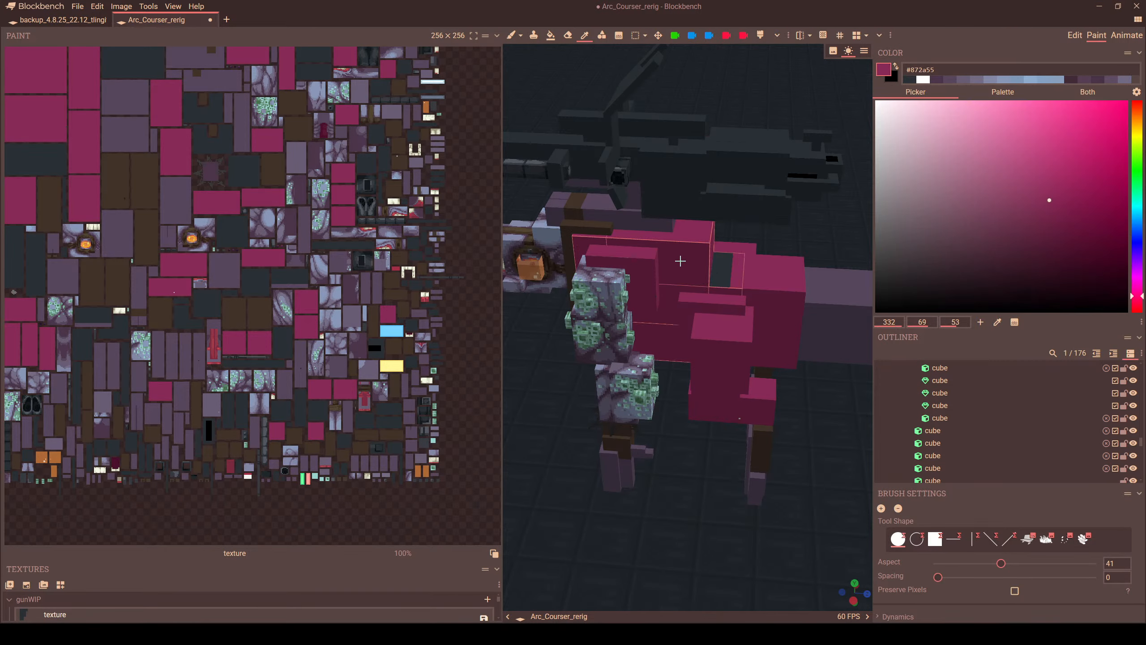
left_click(726, 275)
scroll(704, 289, "down", 3)
middle_click_drag(685, 302, 695, 271)
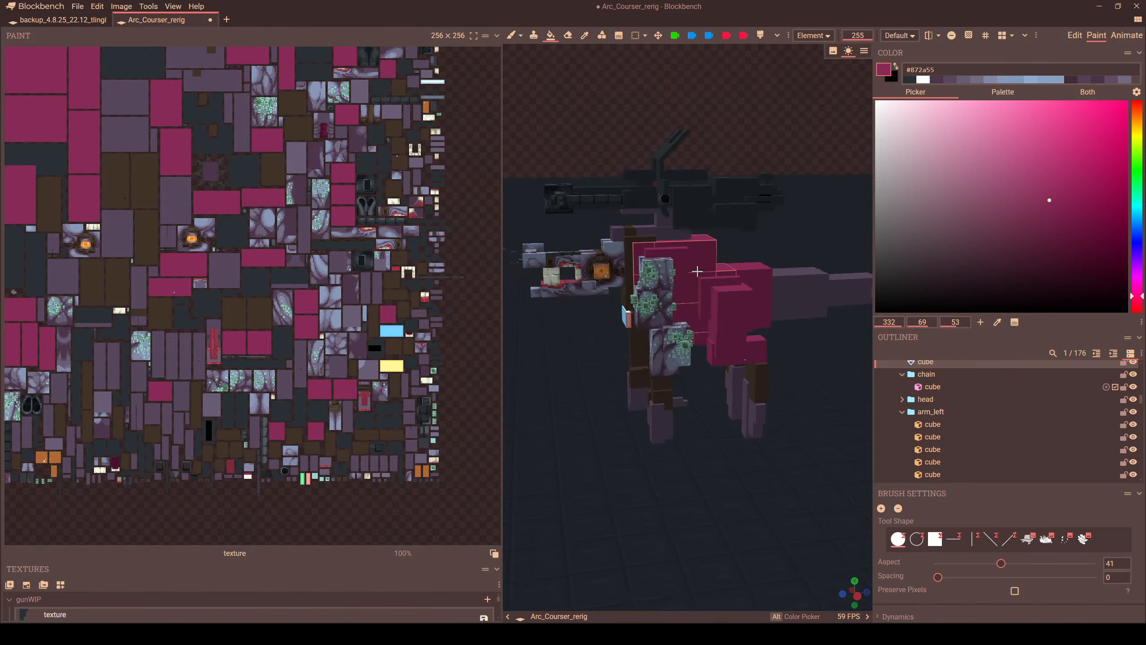
scroll(722, 293, "down", 4)
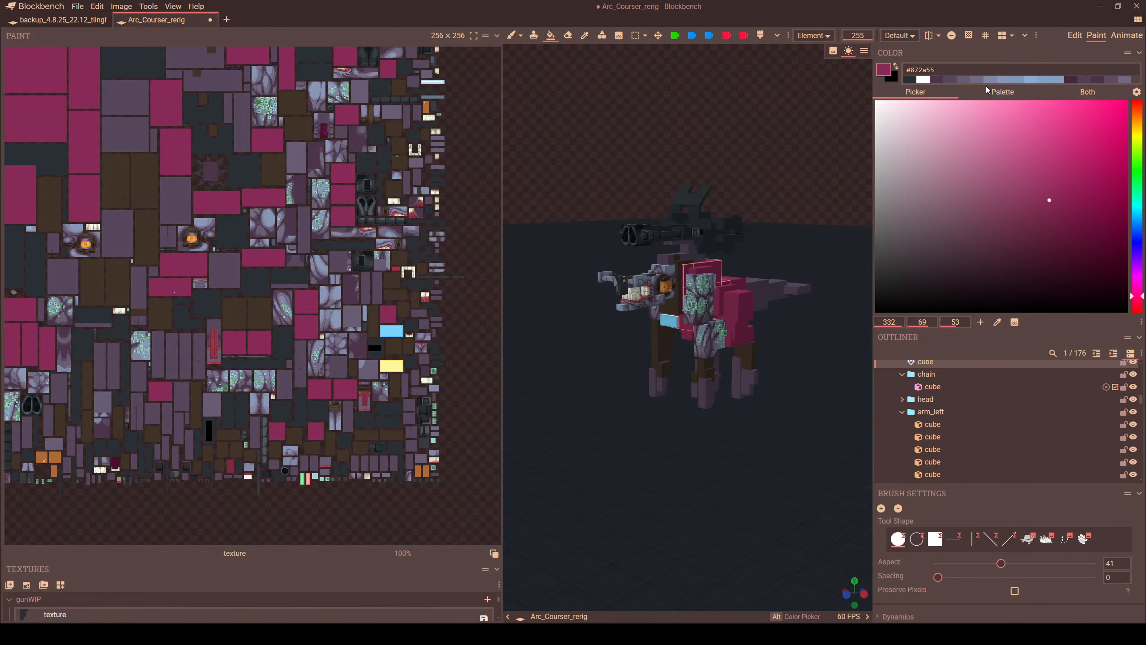
- Switch to Animate mode and copy the idle_confident animation from the tlingit model
left_click(1127, 35)
scroll(631, 225, "up", 4)
middle_click_drag(532, 246, 449, 225)
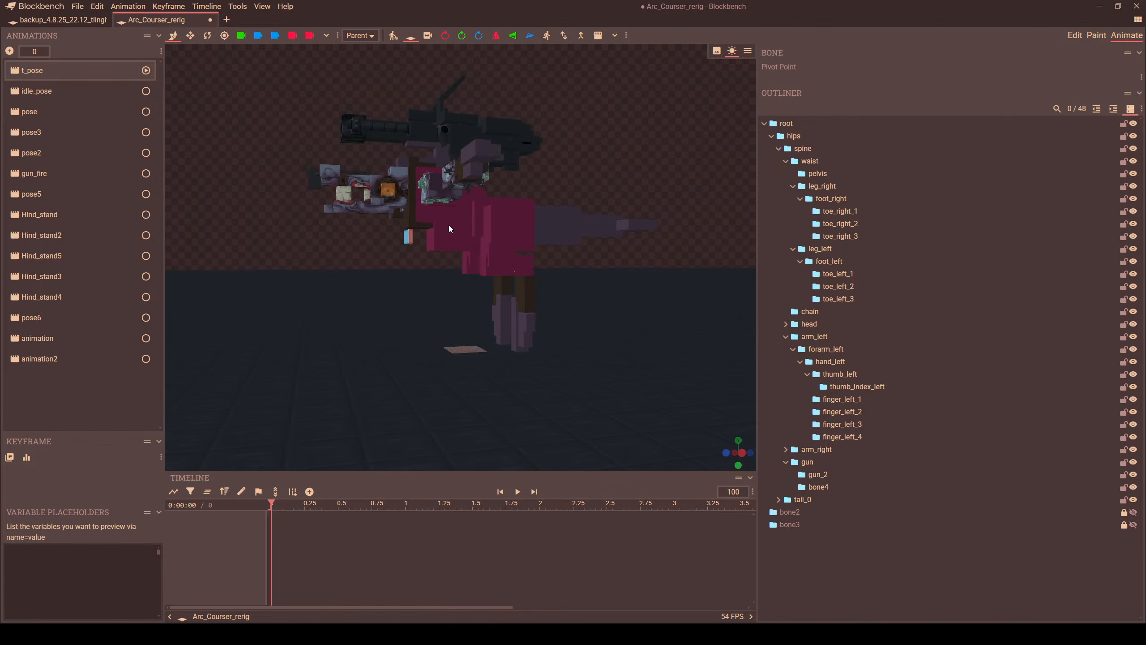
left_click(27, 20)
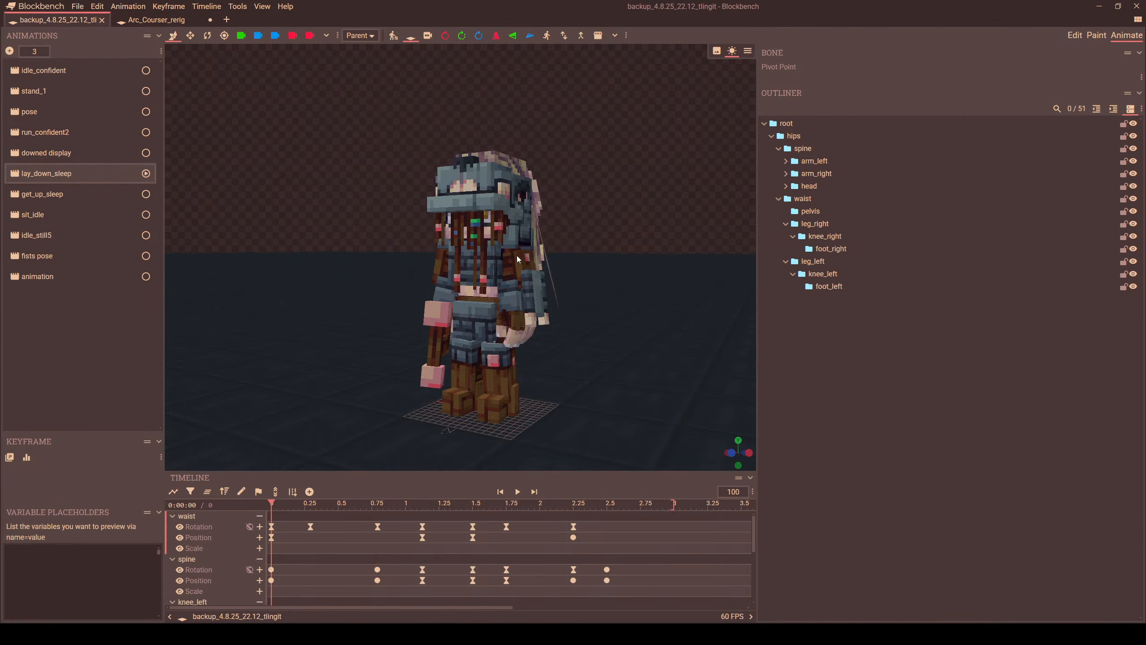
left_click(45, 70)
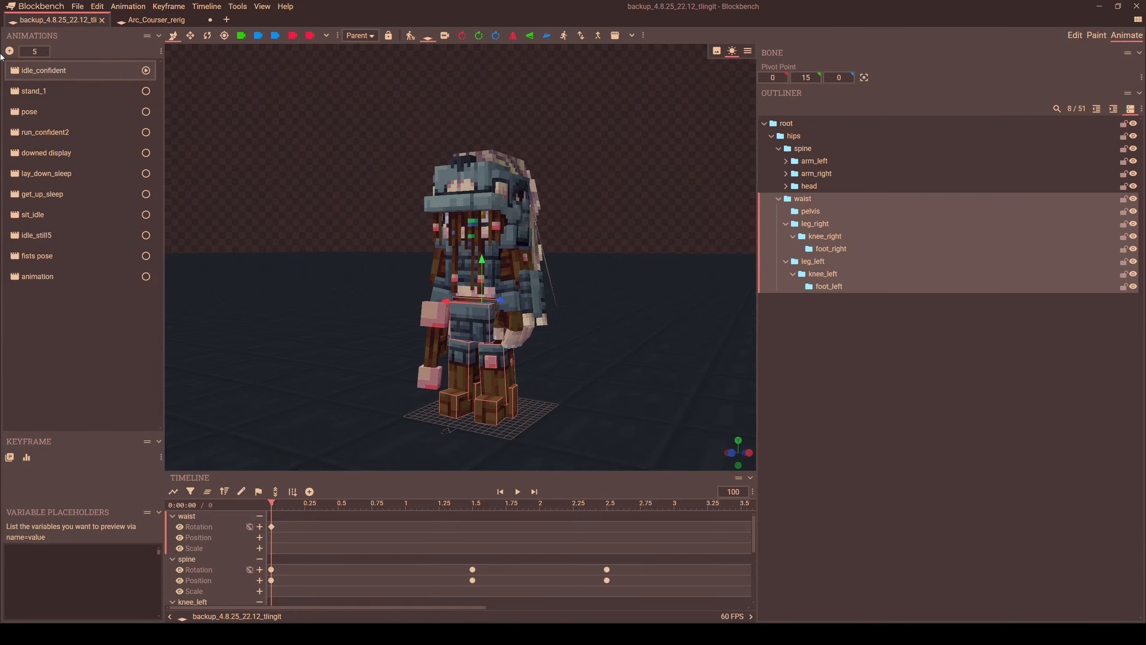
right_click(53, 71)
left_click(75, 81)
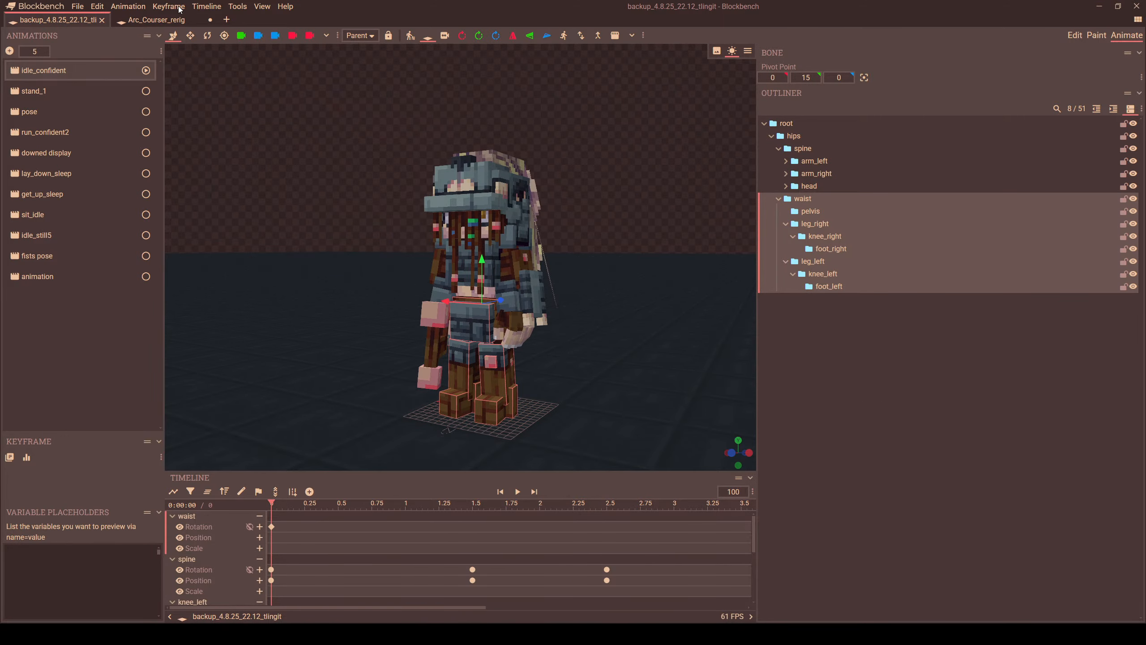
- Paste the idle_confident animation into Arc_Courser_rerig and inspect the creature's pose with it
left_click(149, 19)
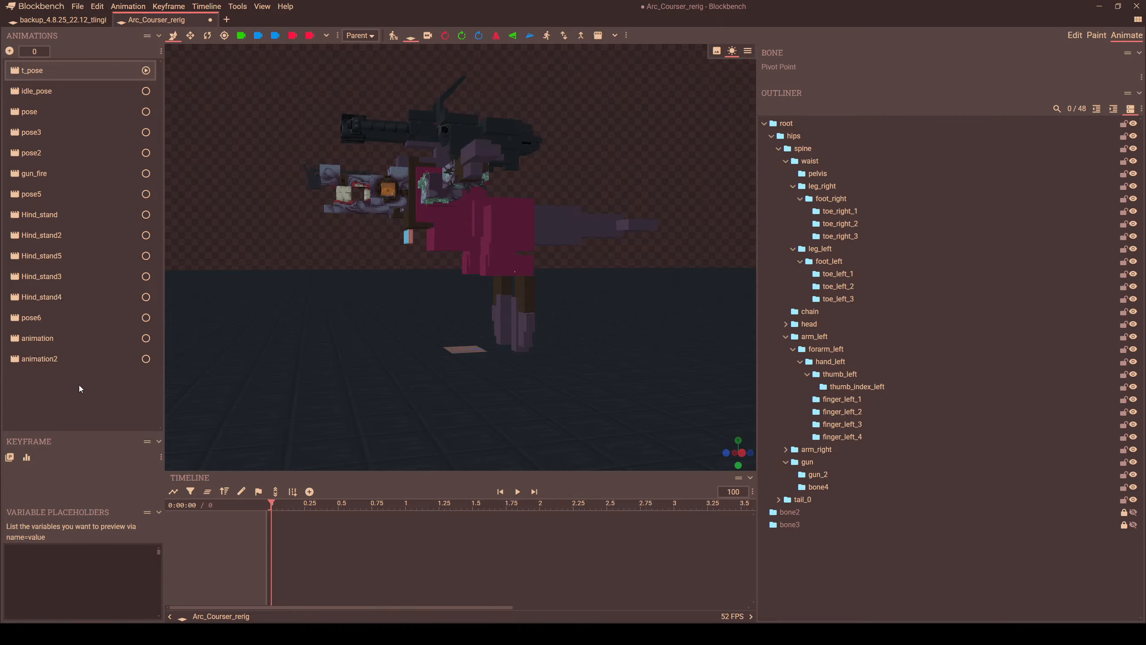
right_click(79, 385)
left_click(109, 407)
left_click(632, 219)
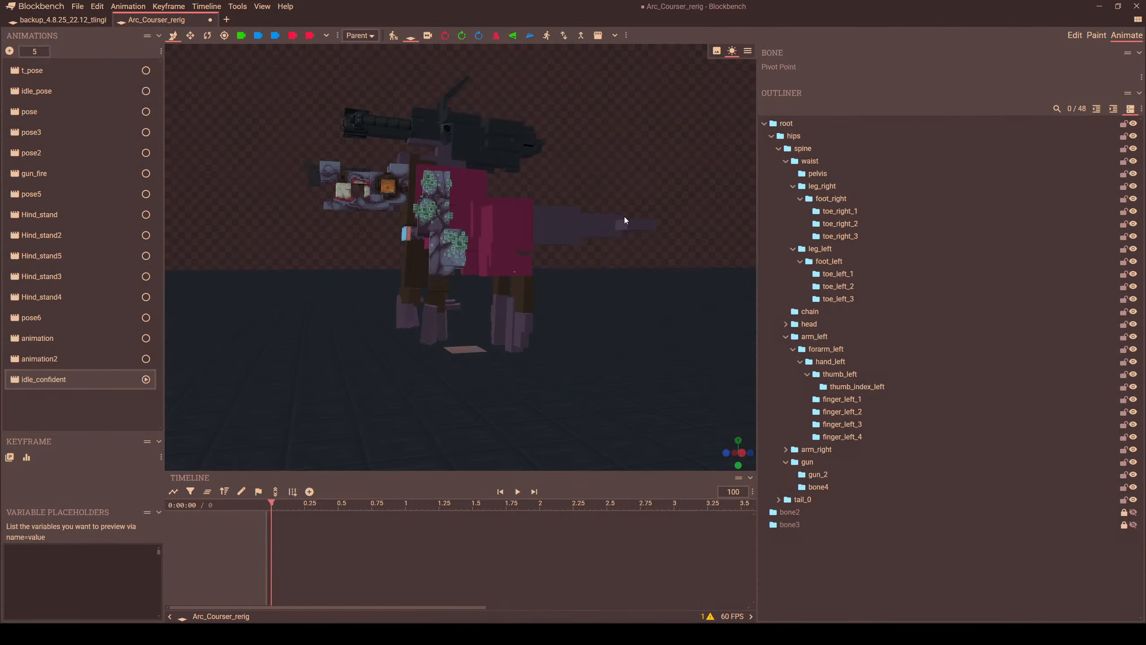
left_click_drag(316, 505, 268, 524)
left_click_drag(417, 419, 524, 397)
scroll(555, 426, "up", 5)
scroll(555, 426, "down", 5)
- Compare the left forearm bone's name and hierarchy in Arc_Courser_rerig with the one in the tlingit model
left_click_drag(606, 292, 503, 294)
left_click(503, 294)
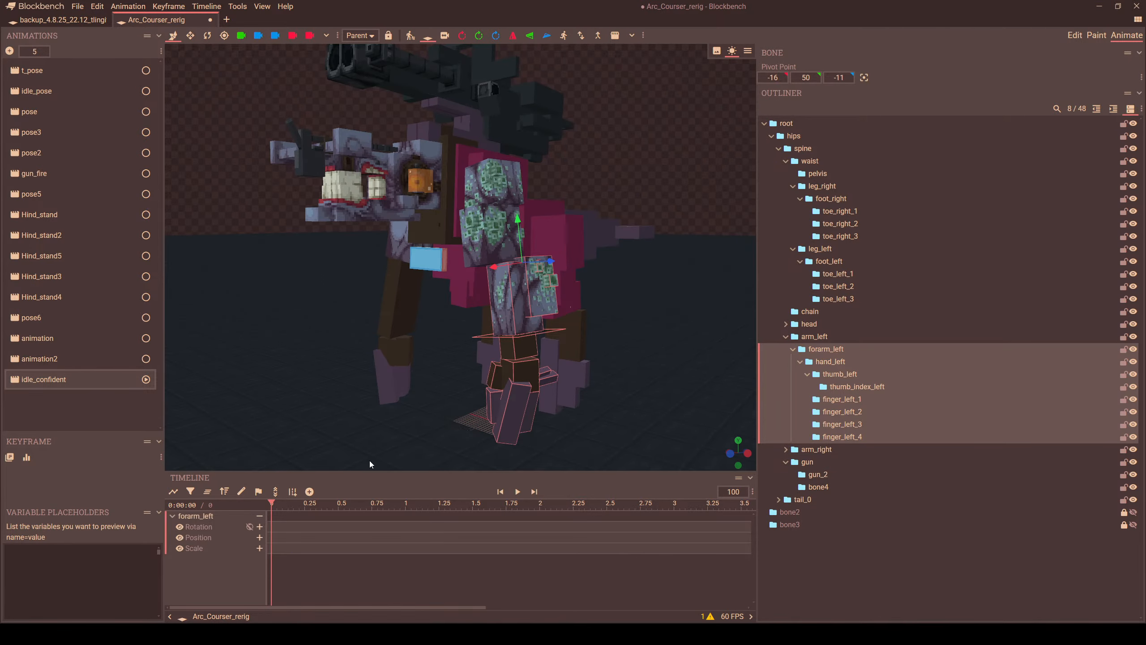
left_click(57, 24)
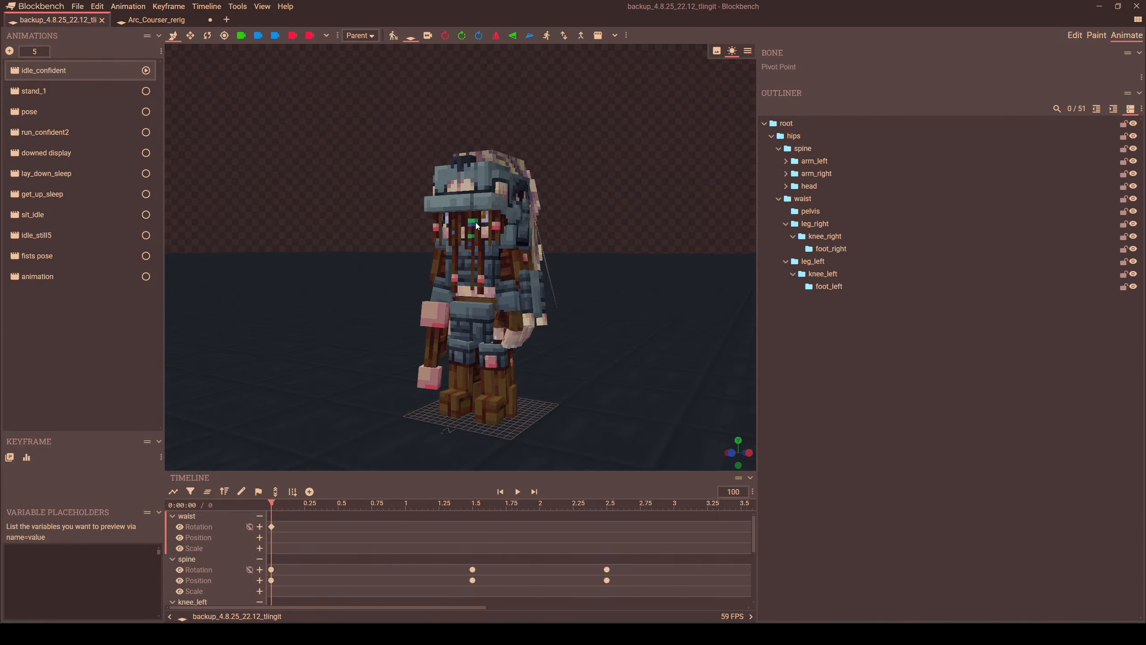
left_click(504, 311)
scroll(492, 204, "up", 2)
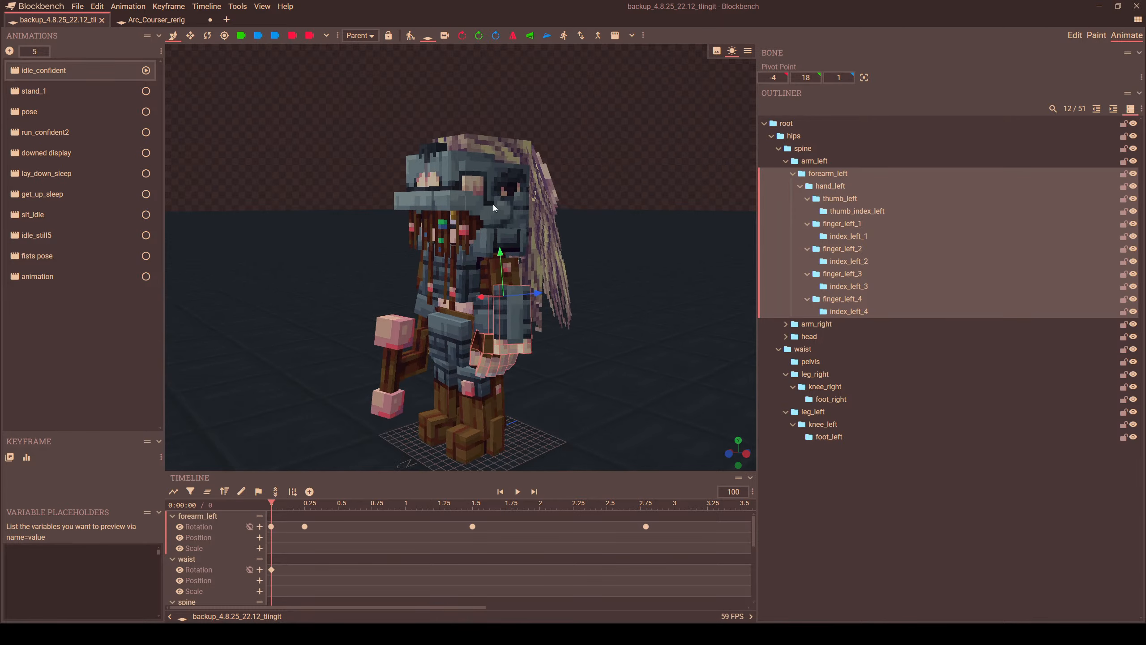
left_click(144, 19)
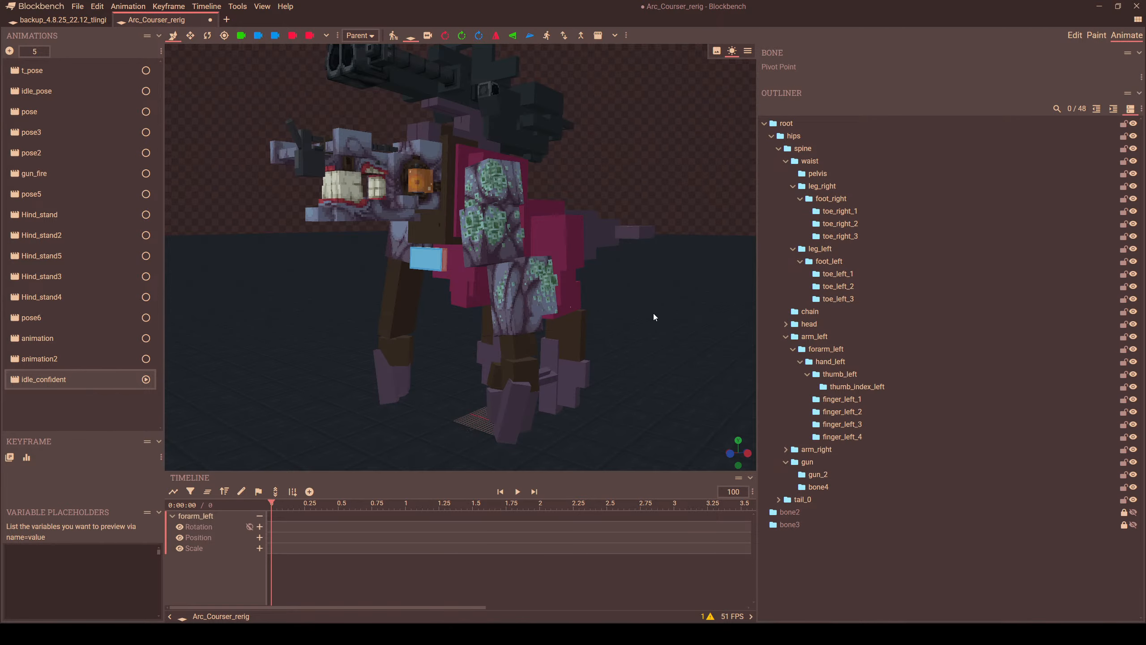
- Rename the creature's left forearm bone as forearm_left
left_click(496, 319)
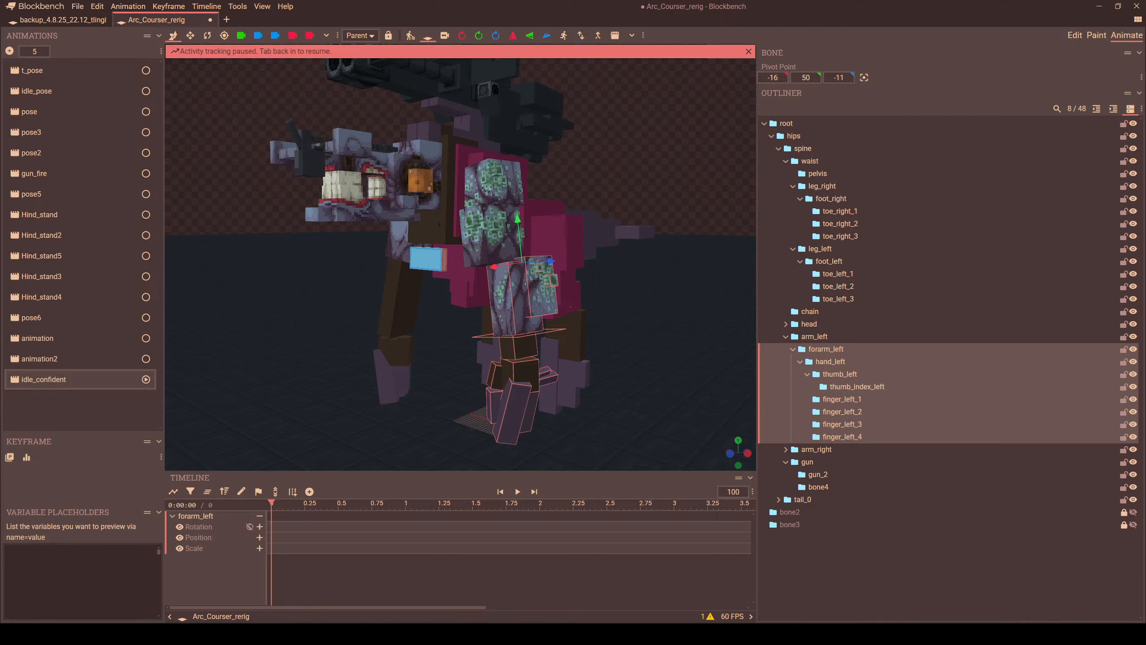
double_click(825, 349)
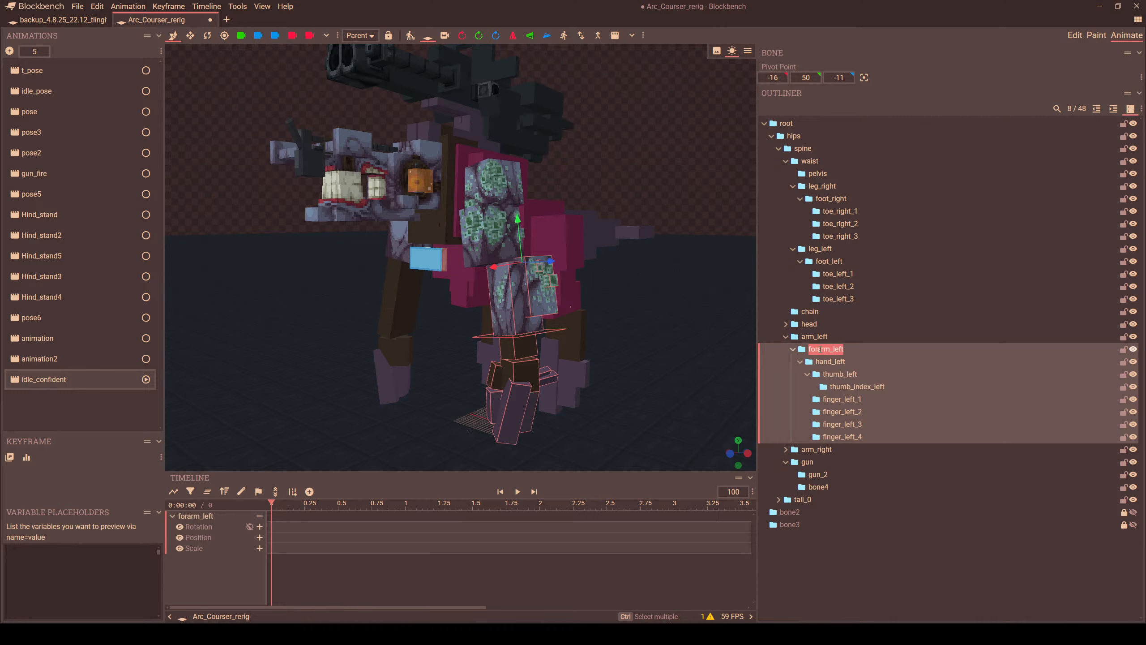
left_click(819, 349)
type("e")
- Expand the arm_right group and rename its forearm bone as forearm_right
left_click(786, 449)
scroll(822, 447, "down", 1)
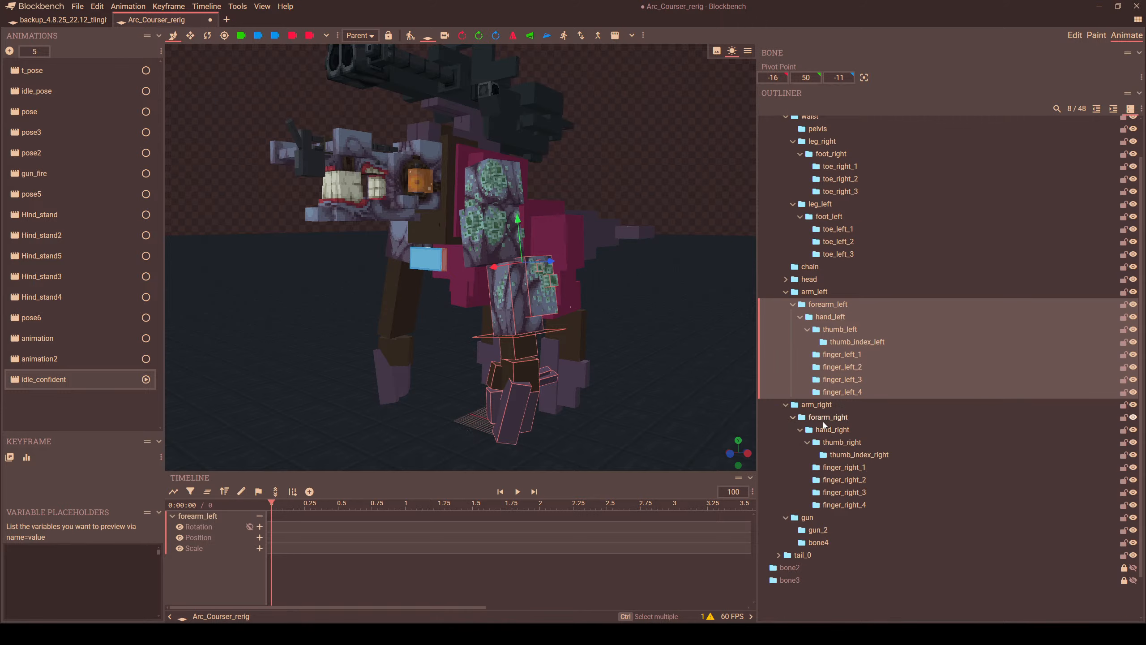
double_click(824, 420)
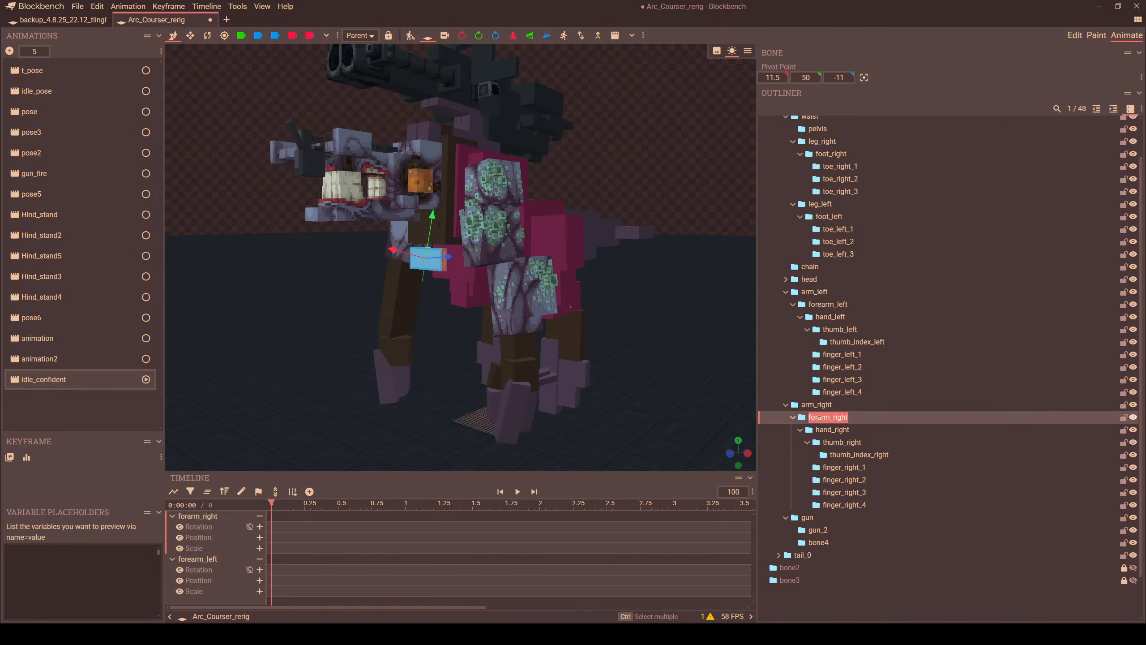
left_click(821, 419)
type("e")
key("BackSpace")
key("BackSpace")
type("ea")
scroll(632, 342, "down", 5)
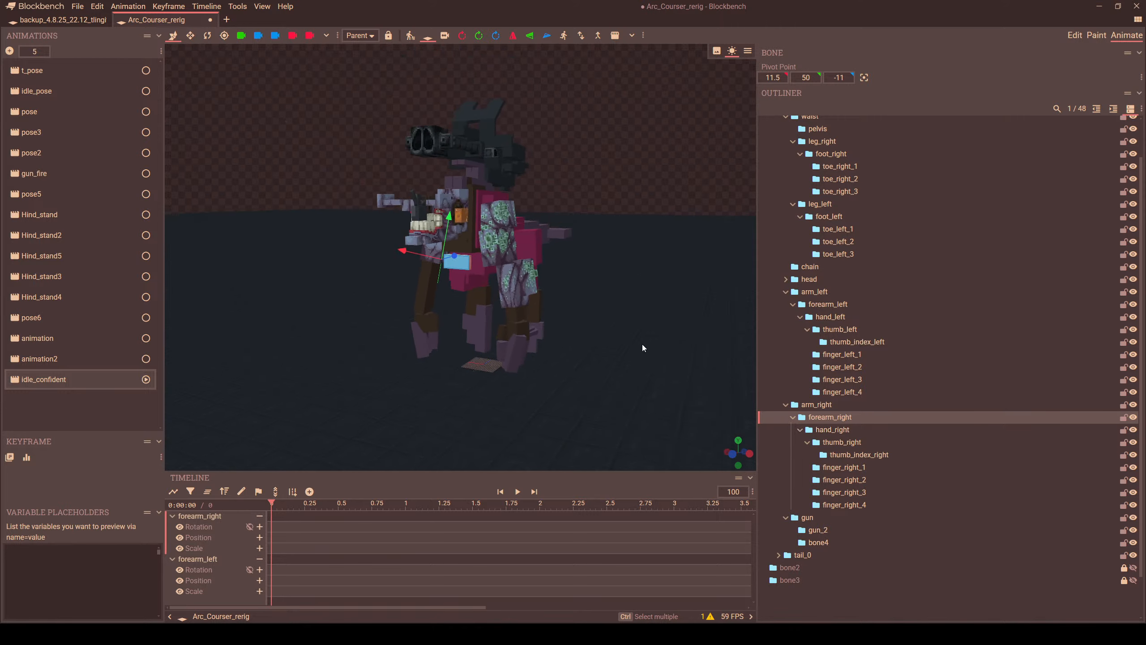
right_click(85, 380)
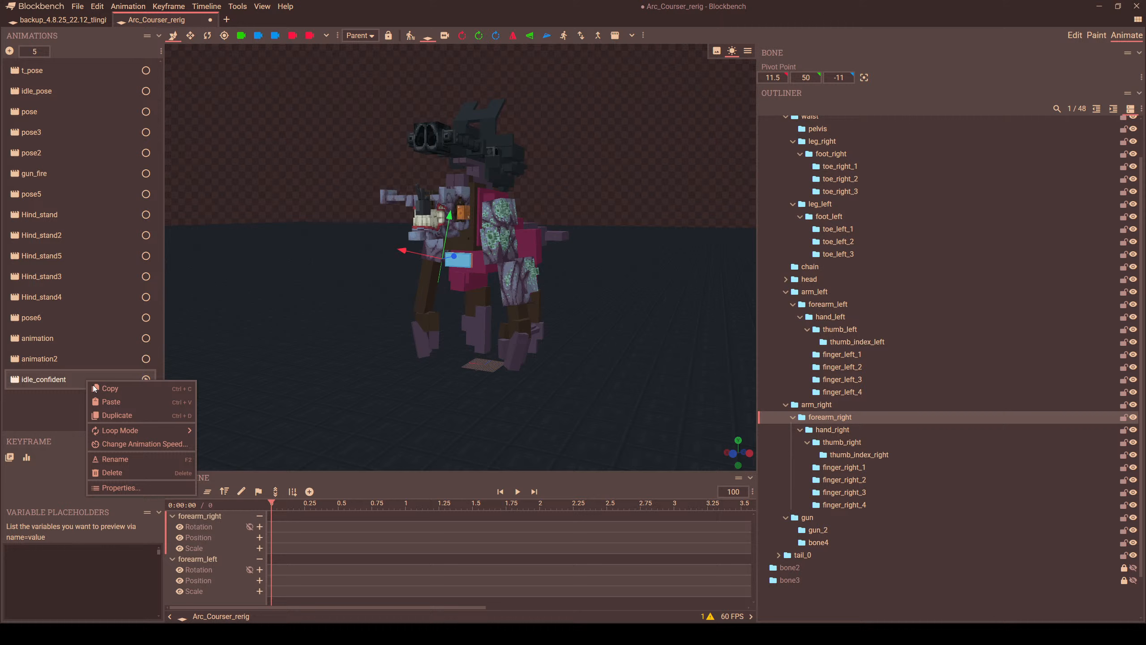
left_click(115, 410)
right_click(79, 403)
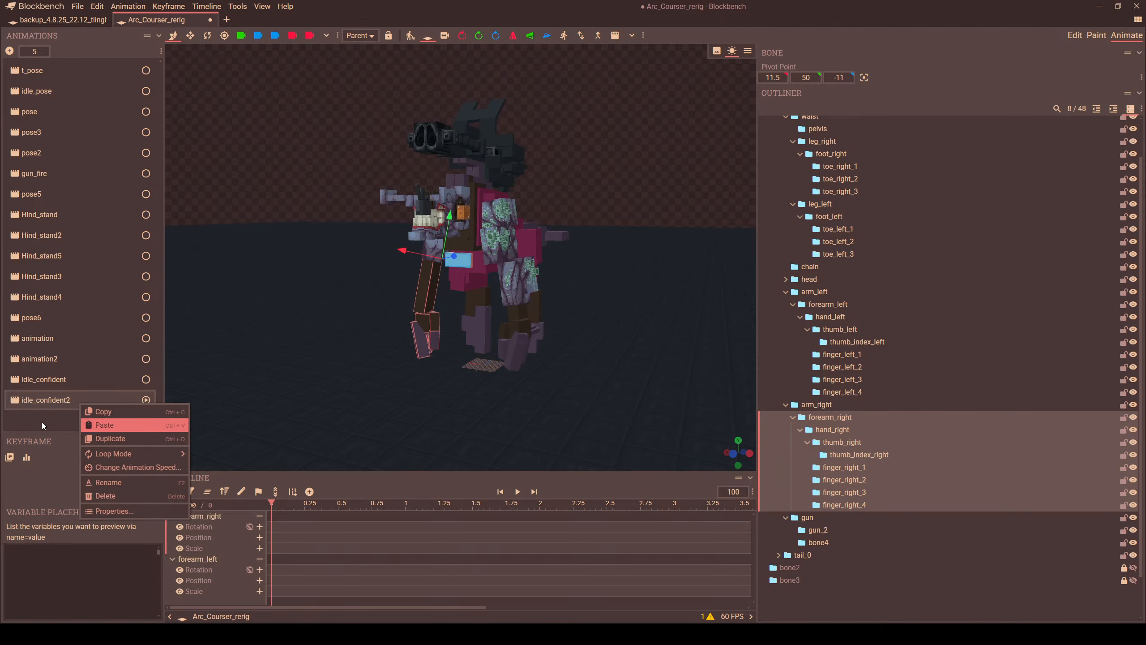
left_click(100, 497)
- Delete the pasted idle_confident animation from Arc_Courser_rerig and return to the tlingit model
right_click(51, 379)
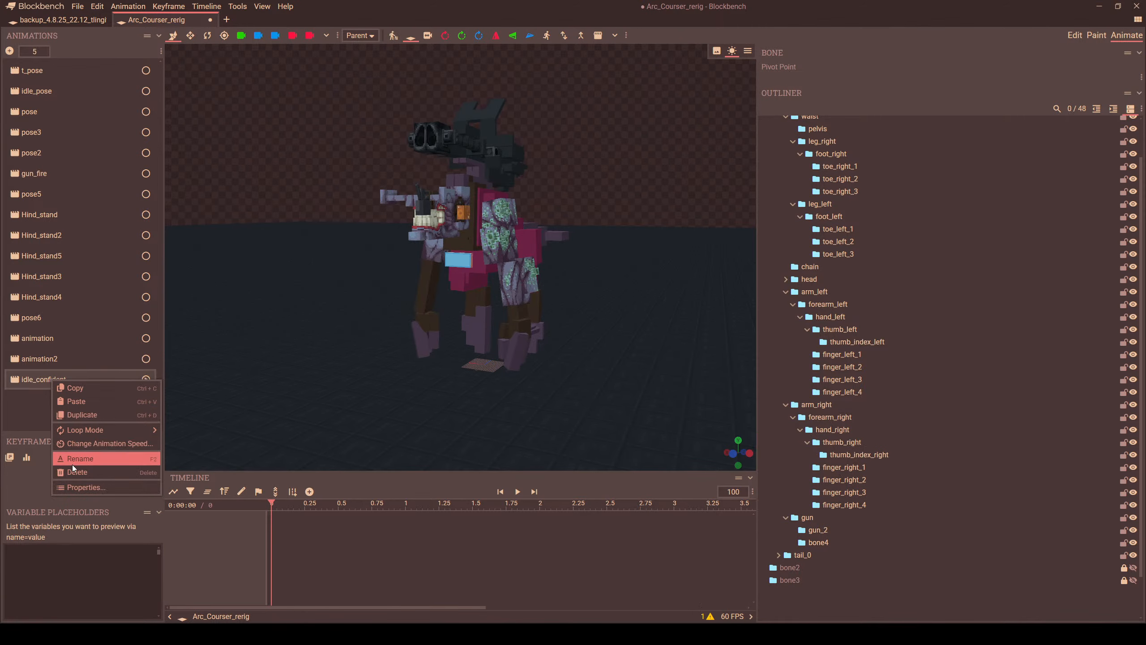
left_click(72, 472)
left_click(66, 20)
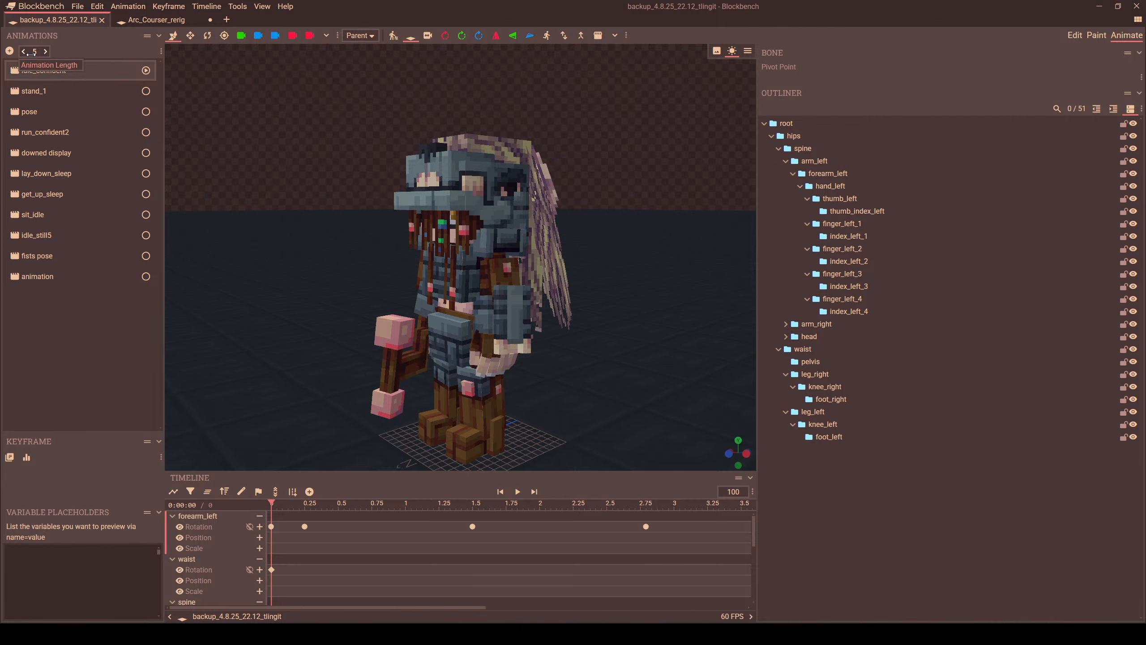
- Copy the idle_confident animation from the tlingit model and paste it into Arc_Courser_rerig with its loop mode set to Loop
right_click(40, 72)
left_click(52, 83)
left_click(156, 20)
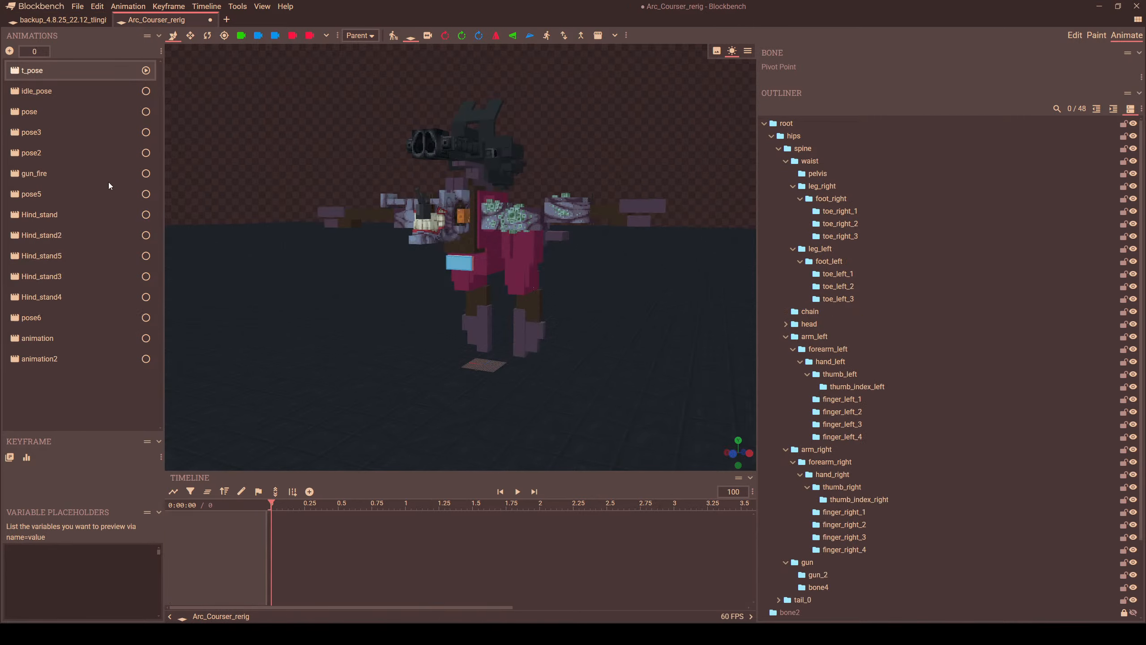
left_click(57, 395)
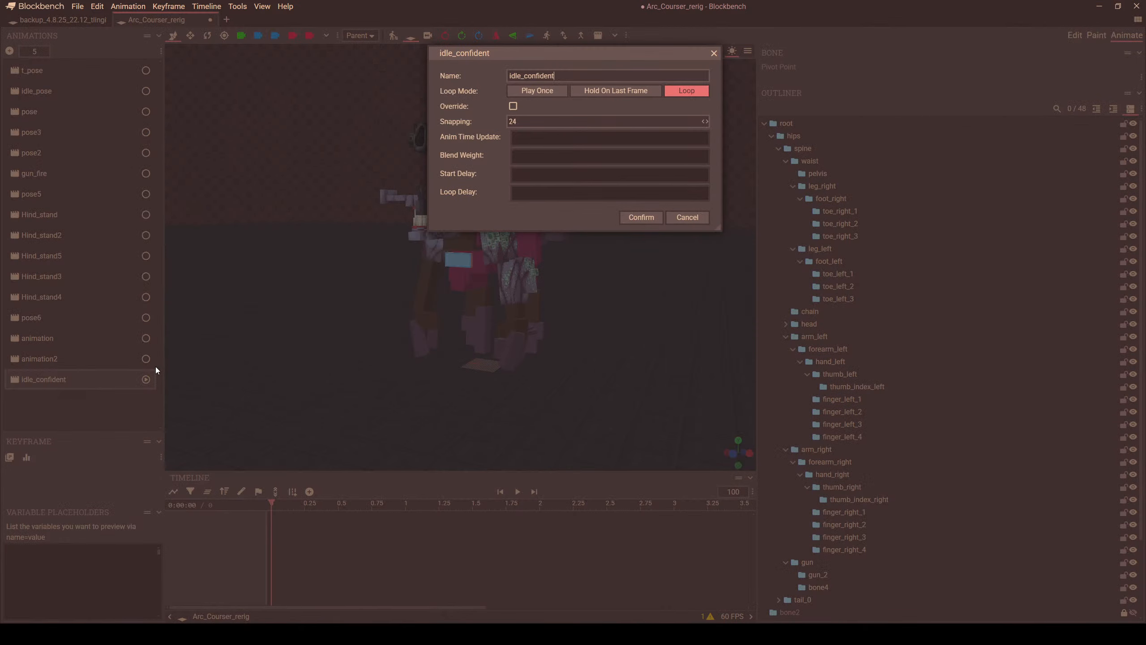
left_click(635, 222)
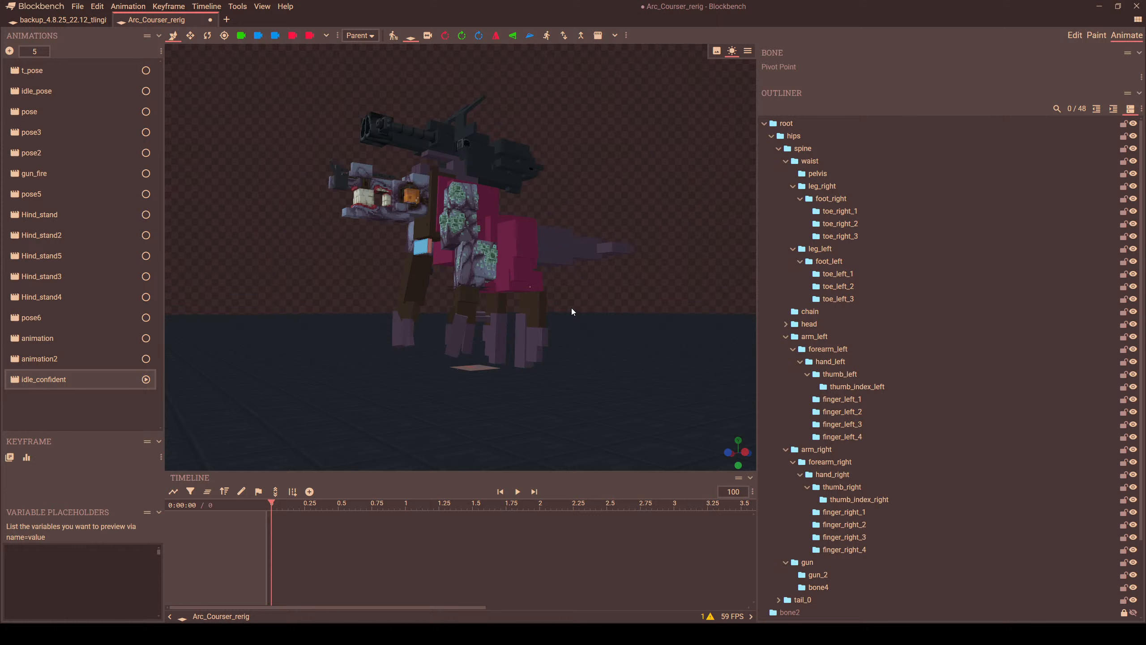
- Play idle_confident on the creature, check the forearm motion from several sides, and return the playhead to the start
left_click(452, 287)
left_click_drag(326, 355, 441, 294)
left_click(440, 295)
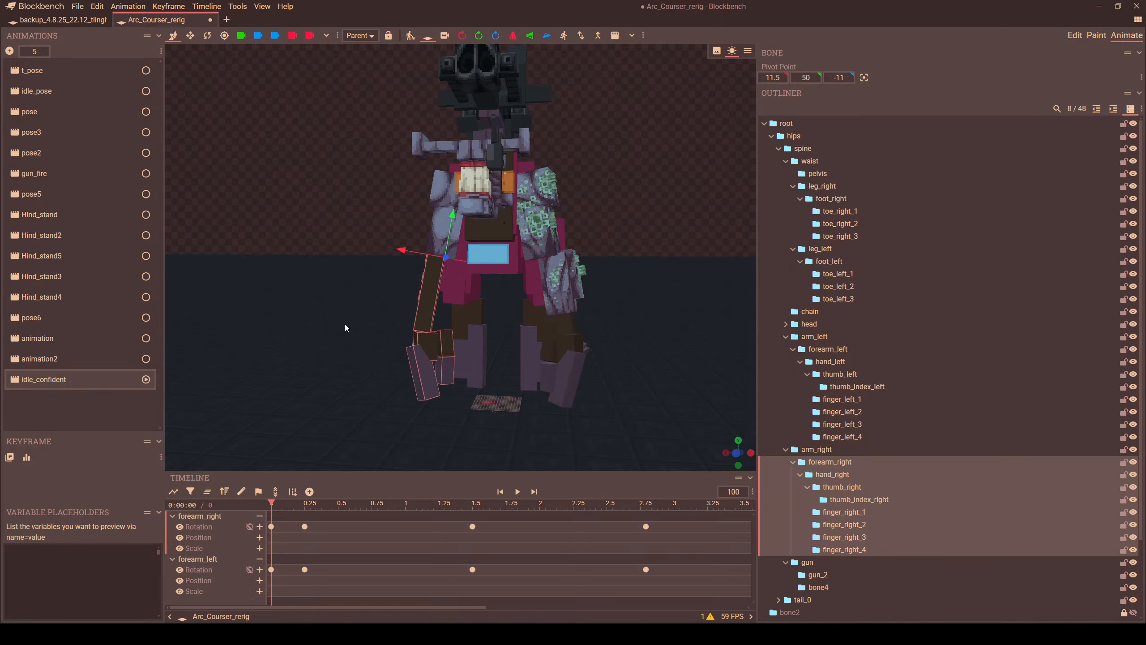
left_click_drag(344, 324, 557, 422)
left_click(517, 491)
left_click_drag(458, 429, 519, 430)
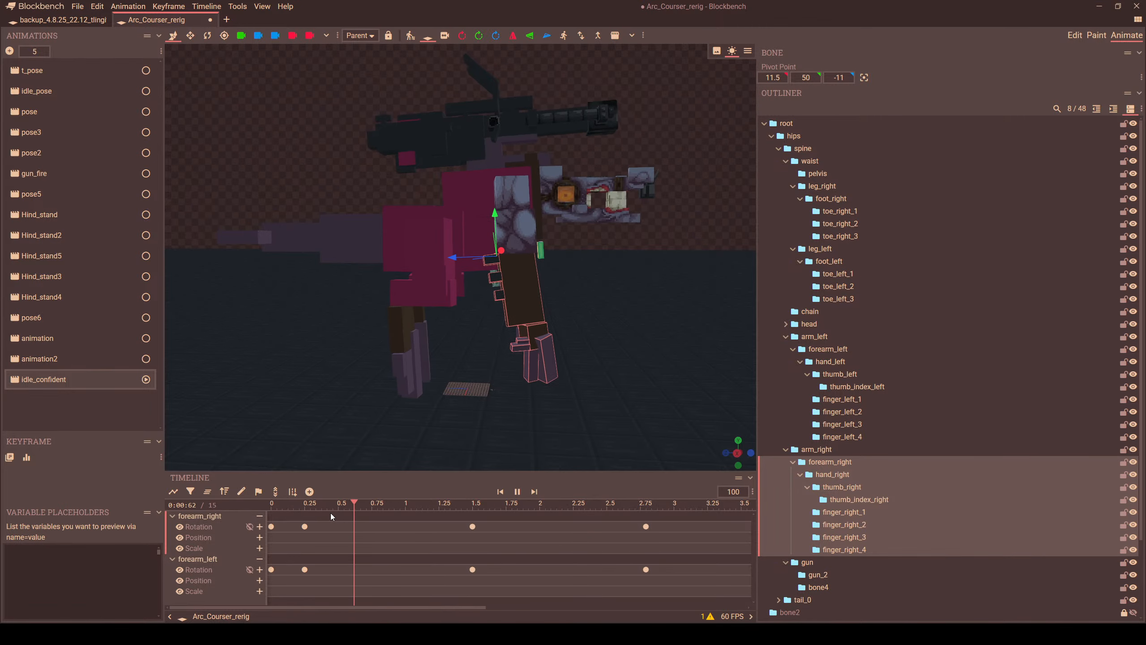
key("space")
left_click_drag(331, 504, 270, 502)
- Examine how idle_confident poses the creature, inspecting the right foot, left leg and spine bones and their keyframes
left_click(55, 20)
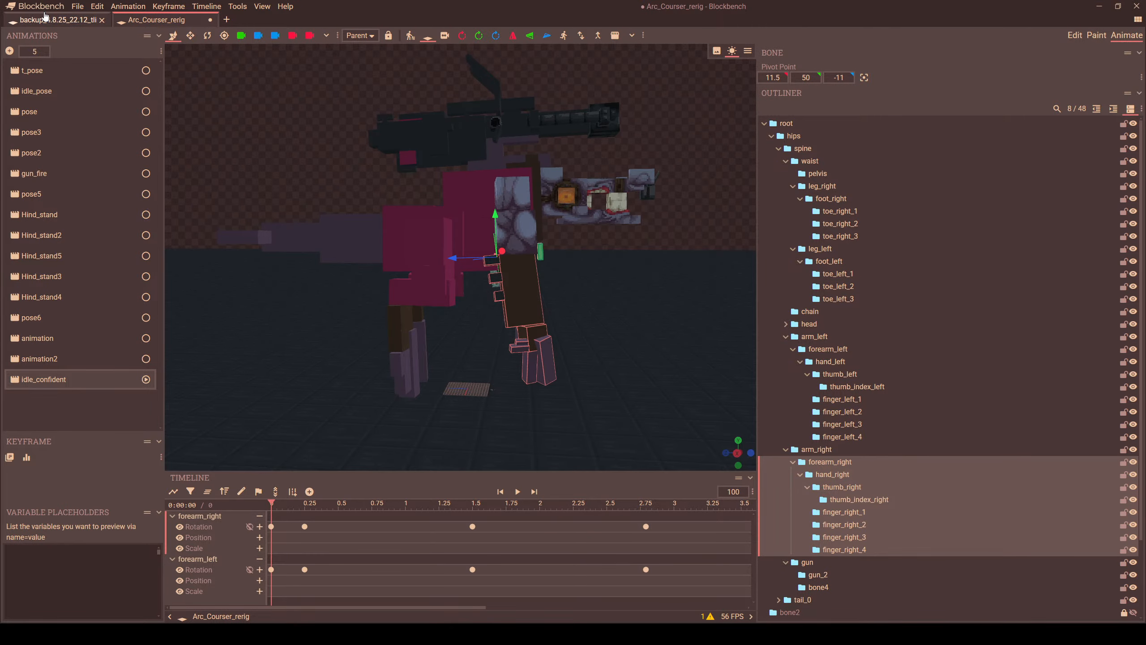
left_click(159, 21)
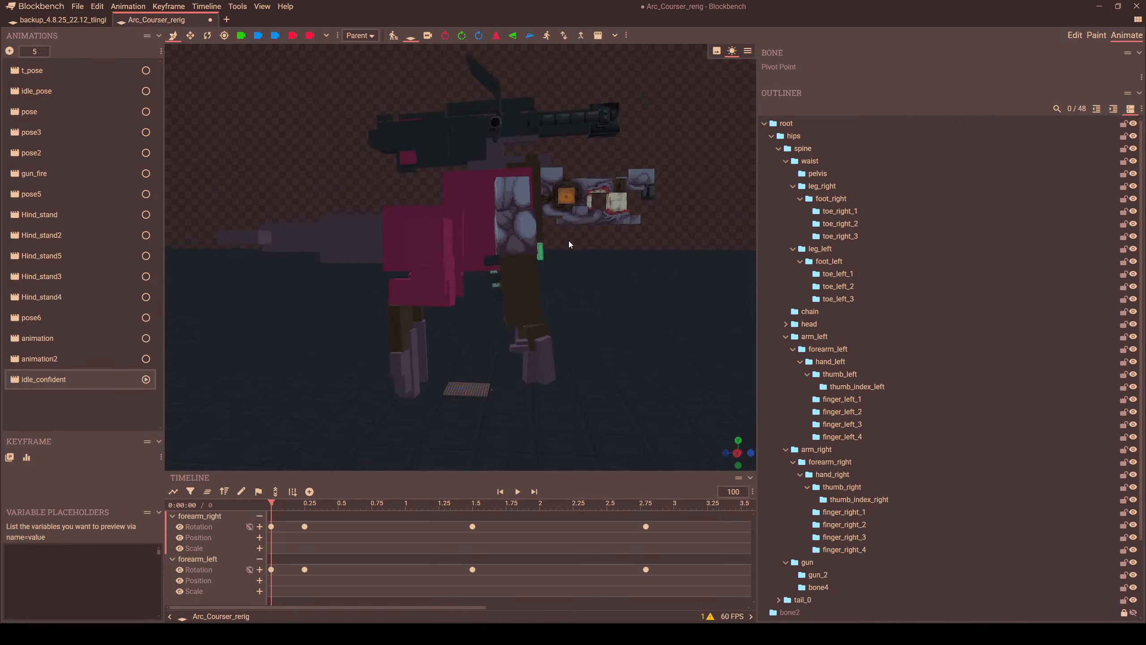
left_click_drag(590, 287, 580, 310)
scroll(565, 300, "up", 2)
key("ctrl+z")
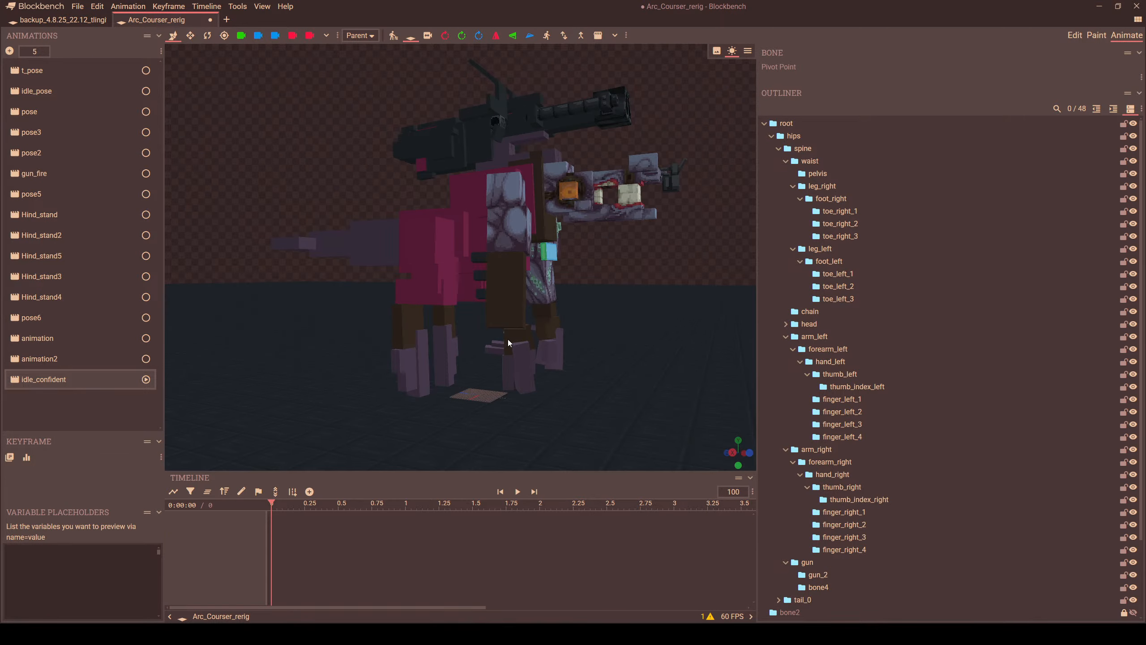
middle_click_drag(507, 341, 325, 354)
scroll(324, 354, "up", 3)
middle_click_drag(555, 384, 426, 373)
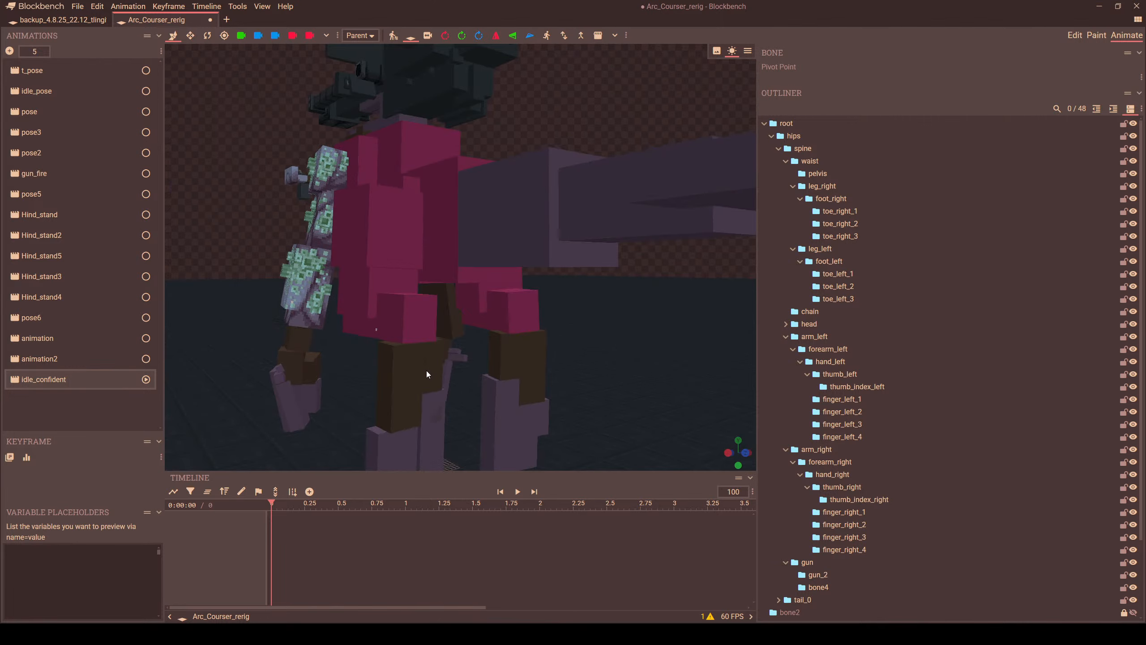
left_click(426, 371)
left_click_drag(477, 392, 515, 380)
left_click(531, 332)
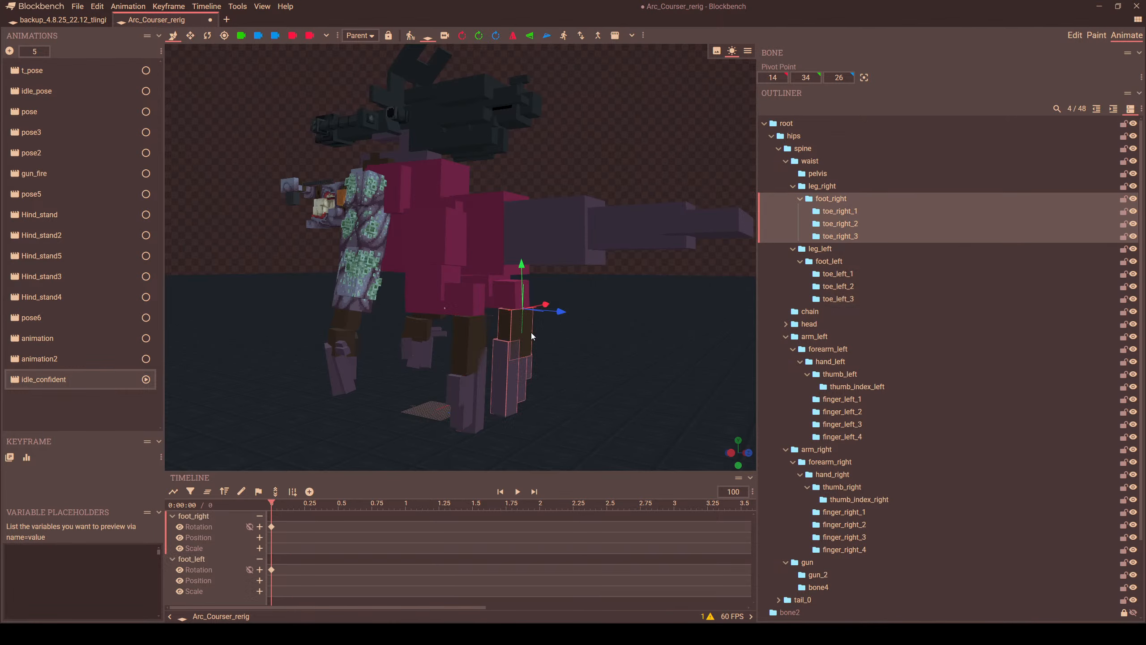
left_click_drag(531, 333, 328, 378)
left_click(478, 251)
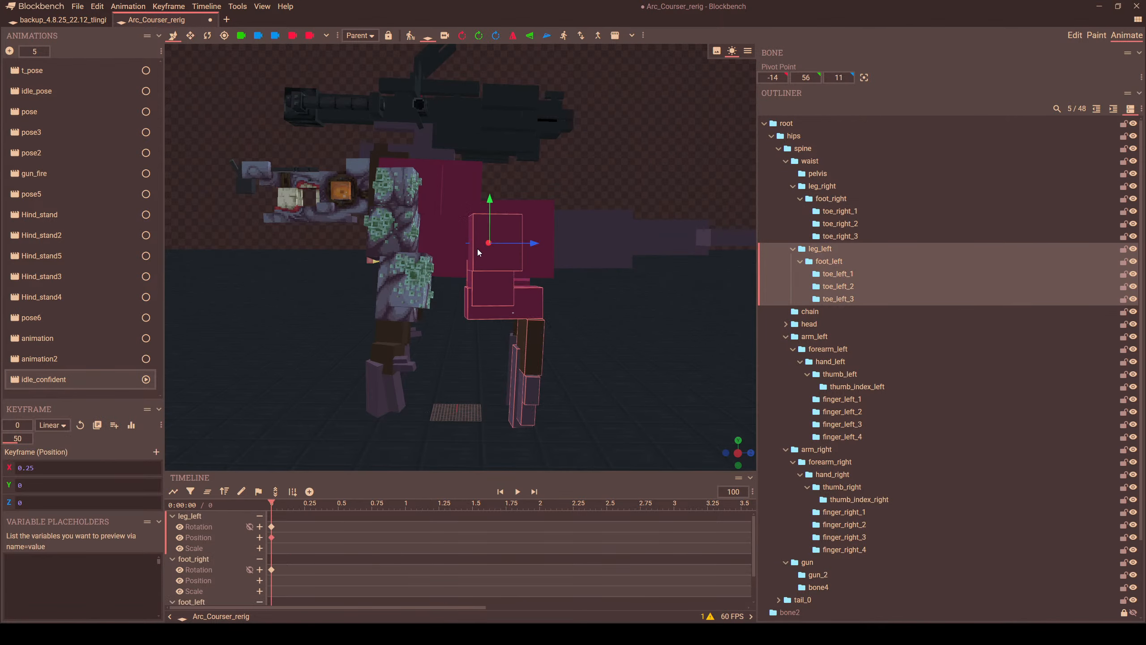
left_click_drag(551, 317, 598, 316)
left_click(507, 227)
left_click_drag(506, 255, 449, 261)
- Delete the idle_confident animation from Arc_Courser_rerig
key("ctrl+a")
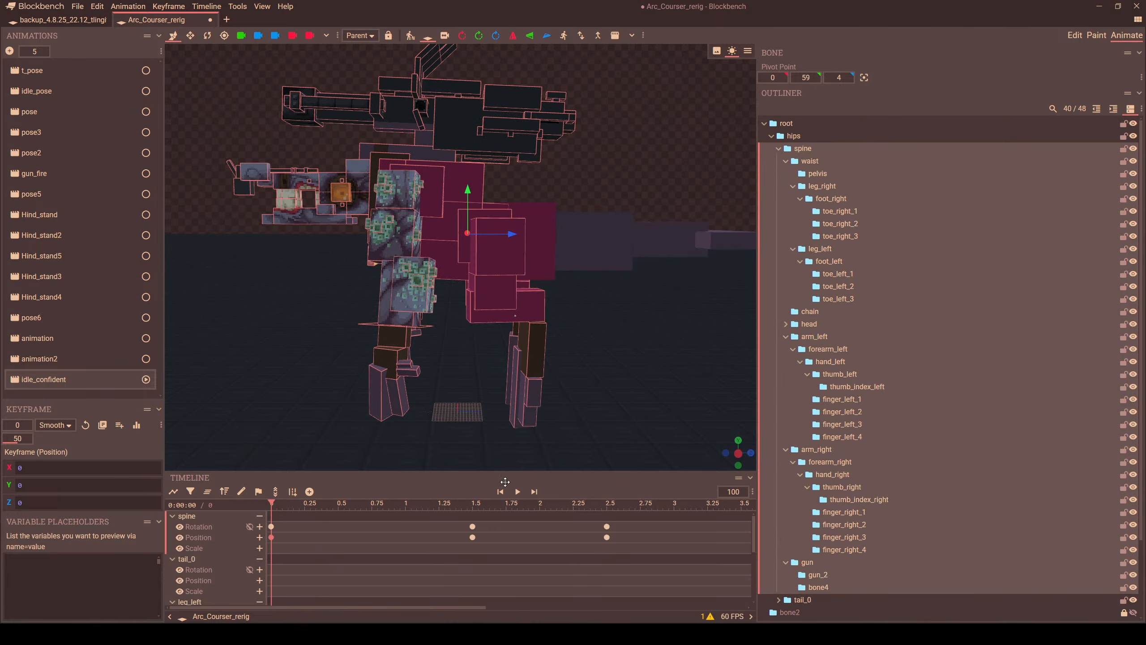
right_click(46, 389)
left_click(85, 481)
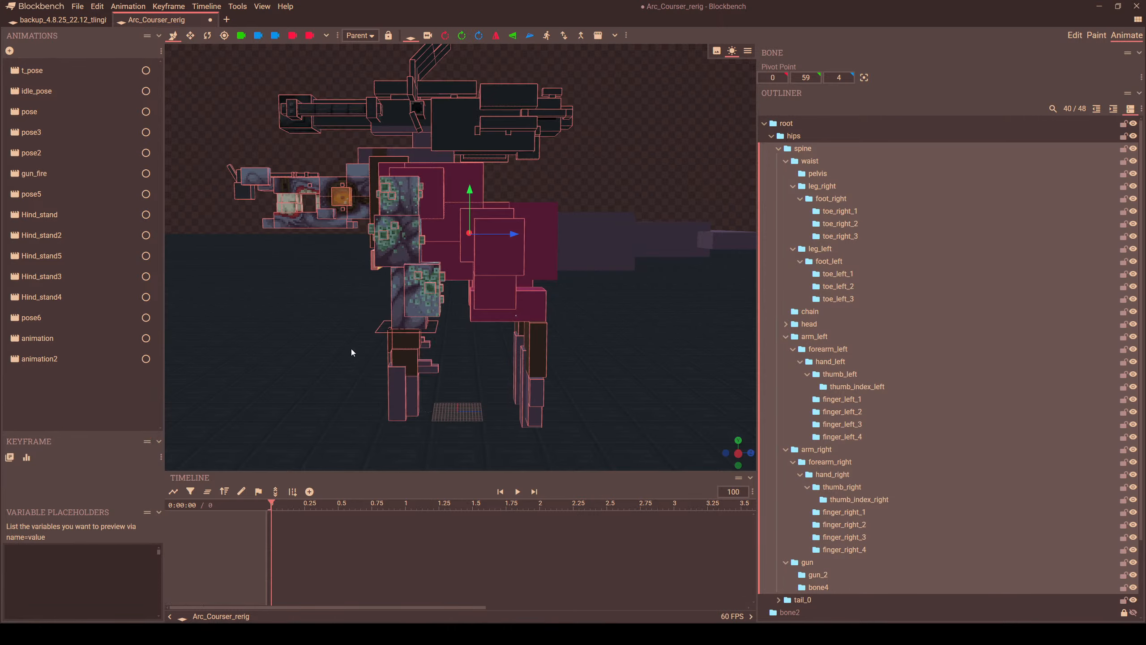
- Preview the creature's t_pose, idle_pose, pose, pose3, pose2 and pose5 animations in turn
left_click_drag(351, 348, 522, 373)
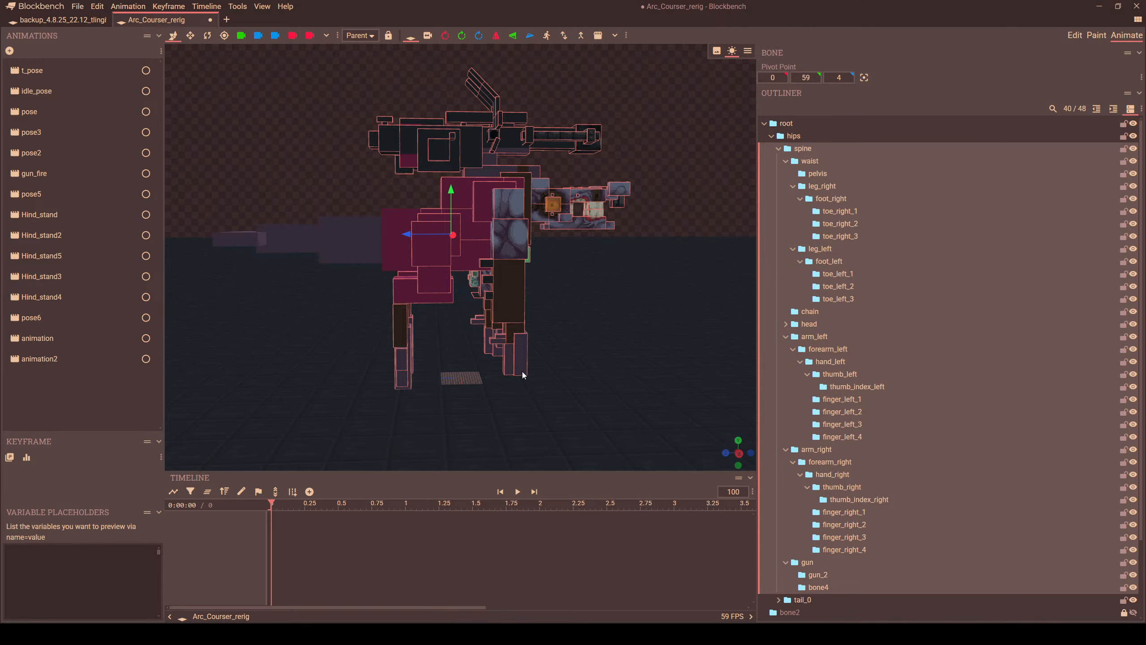
left_click(41, 72)
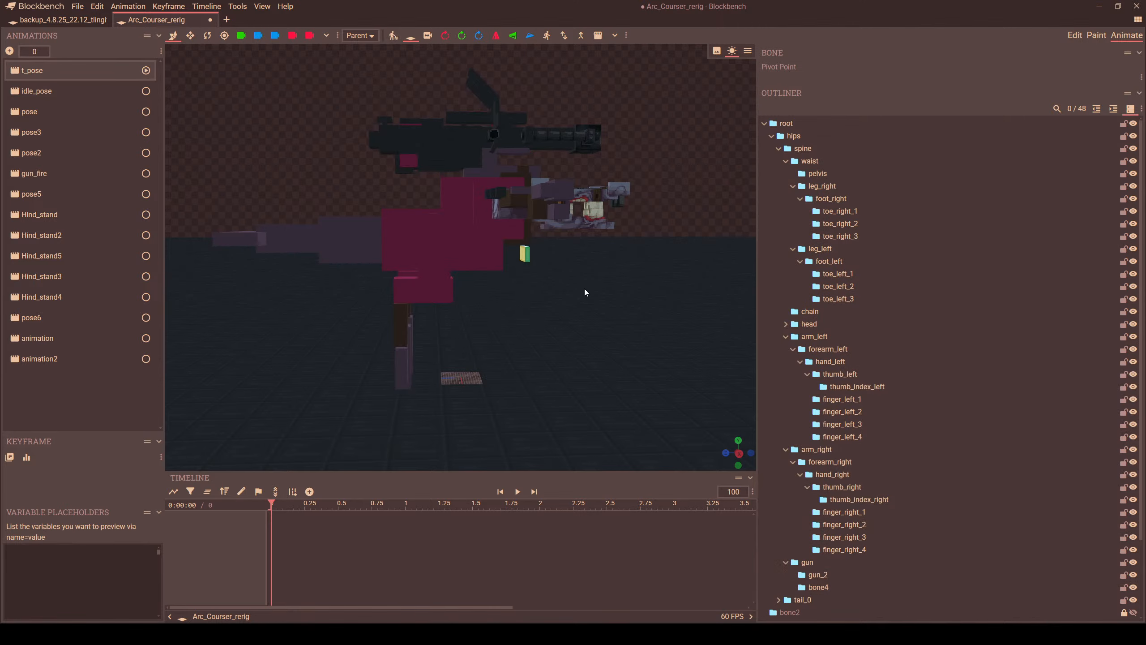
left_click_drag(583, 289, 356, 275)
left_click(34, 92)
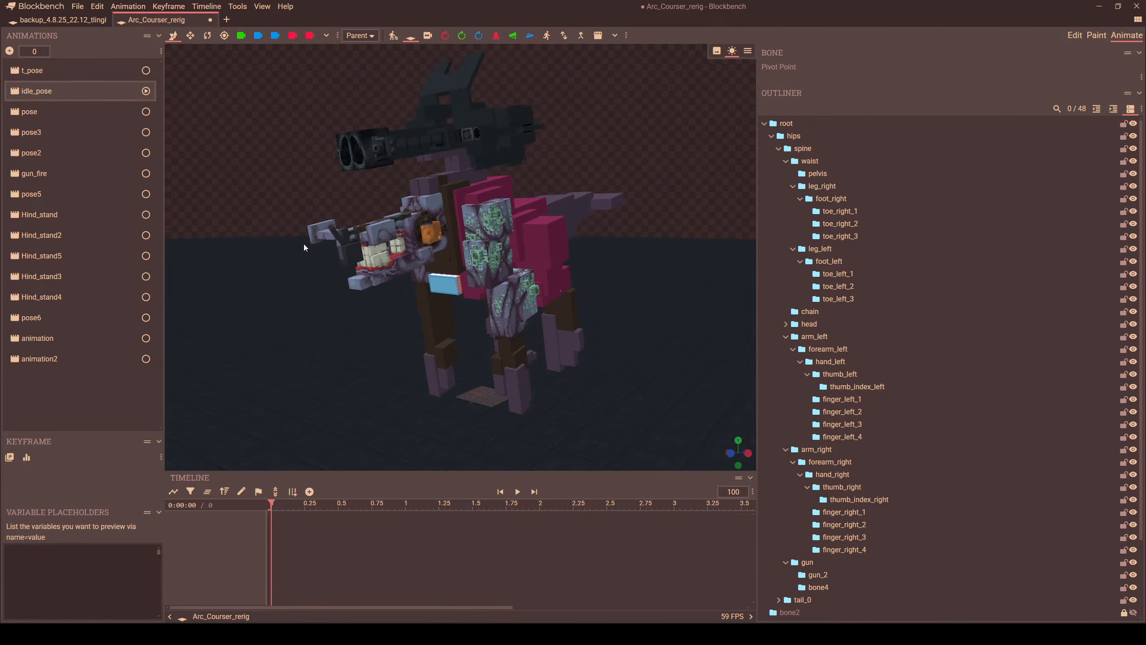
left_click(43, 112)
left_click(47, 132)
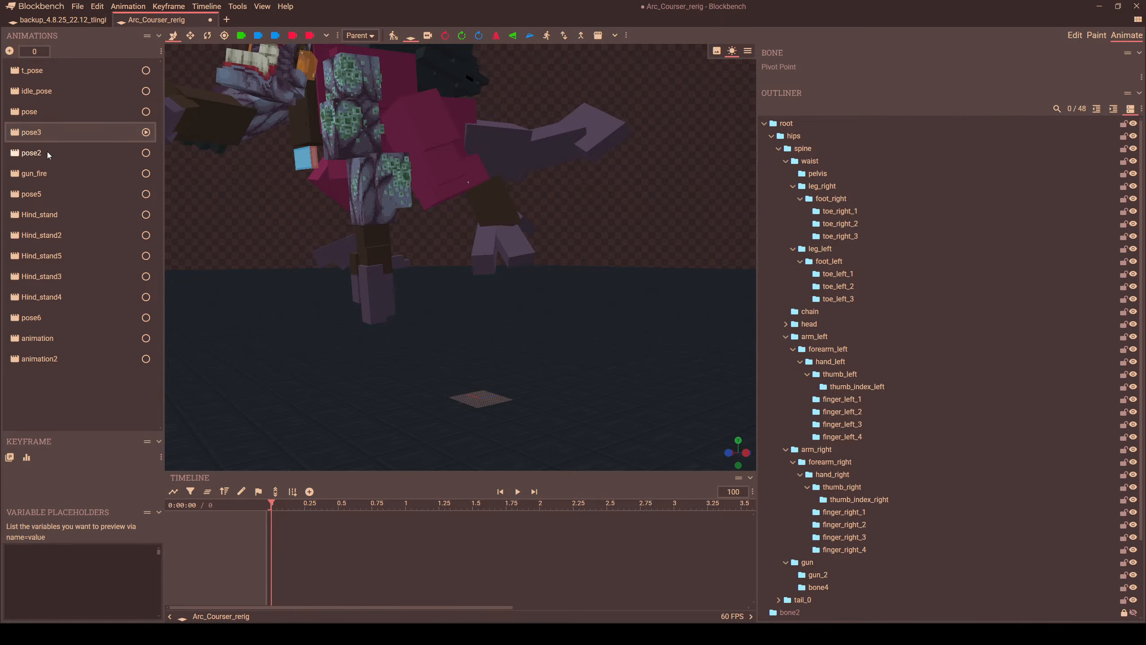
left_click(47, 154)
left_click(38, 194)
- Examine the creature's head and jaw textures up close in pose5
scroll(216, 249, "down", 4)
left_click_drag(217, 250, 371, 290)
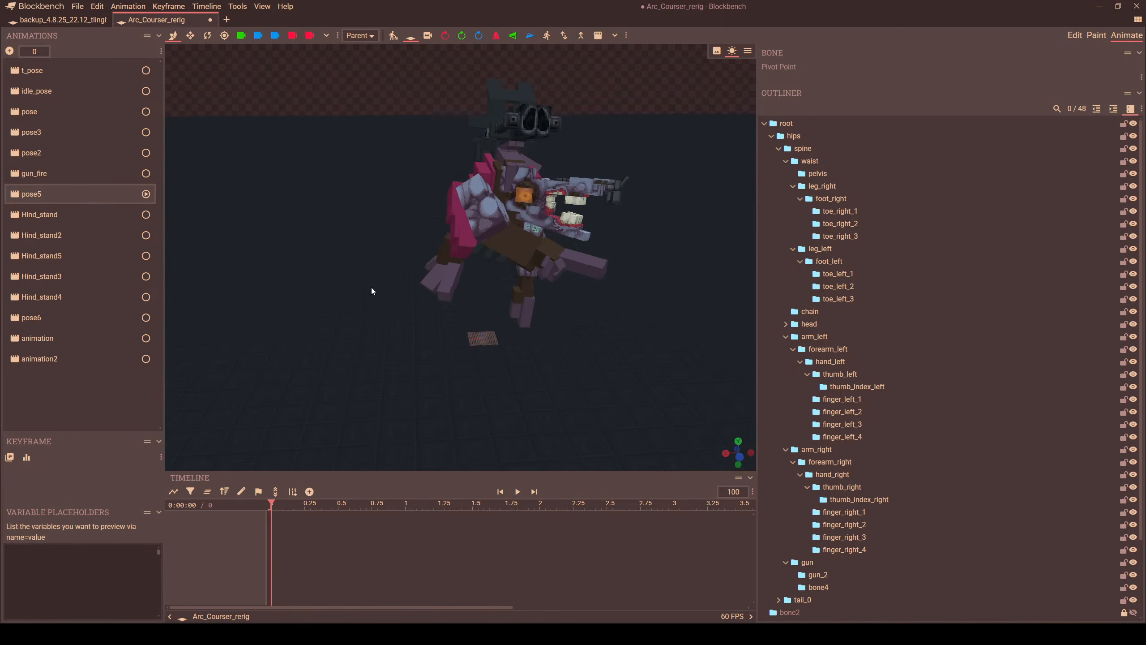
scroll(372, 290, "up", 5)
scroll(599, 154, "down", 4)
right_click_drag(600, 154, 527, 200)
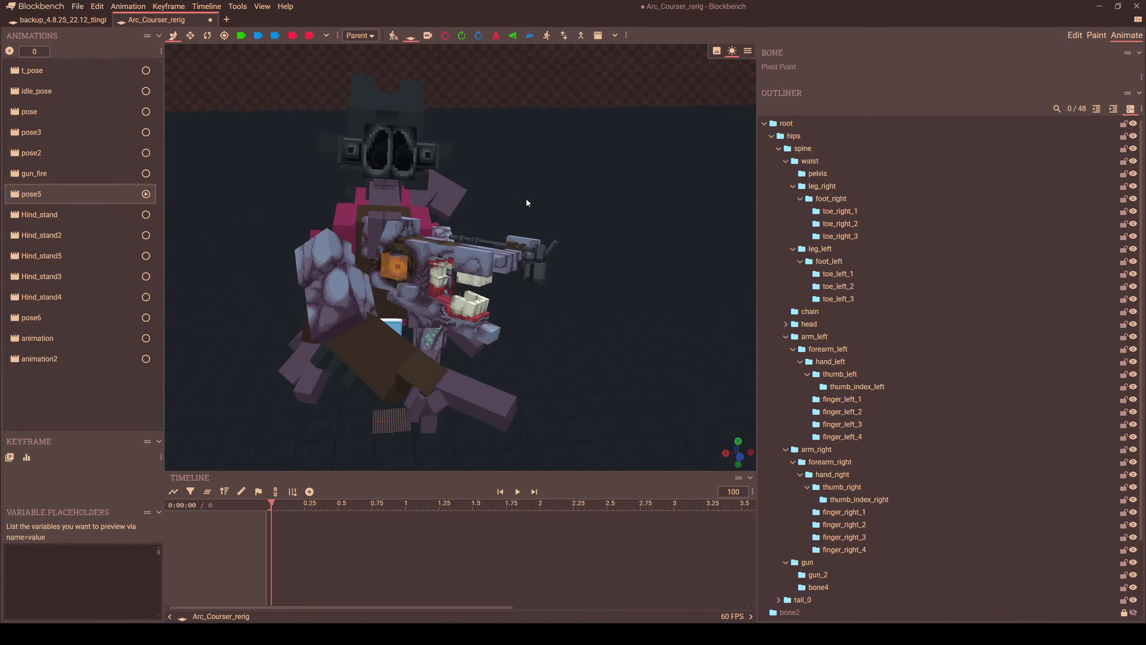
scroll(552, 179, "up", 8)
scroll(547, 177, "down", 4)
mouse_move(547, 177)
left_mouse_down()
mouse_move(573, 173)
mouse_move(563, 173)
left_mouse_up()
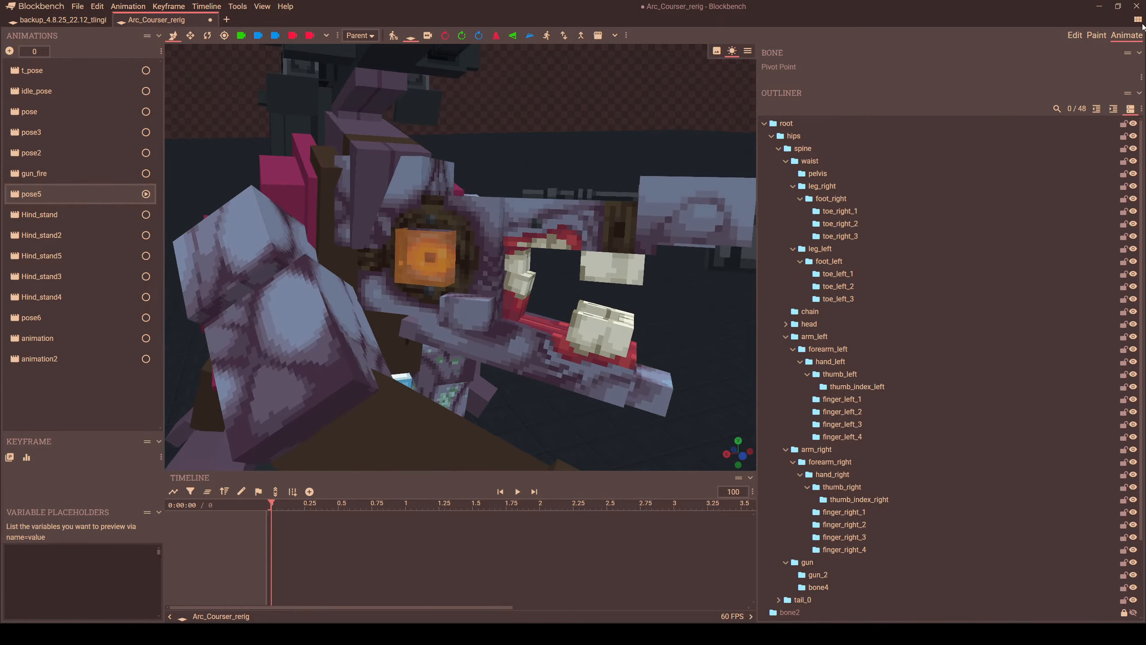
- Select the upper jaw cube in Edit mode with face selection enabled, and switch to Paint mode
left_click(1079, 38)
left_click_drag(576, 384, 673, 374)
scroll(659, 364, "up", 5)
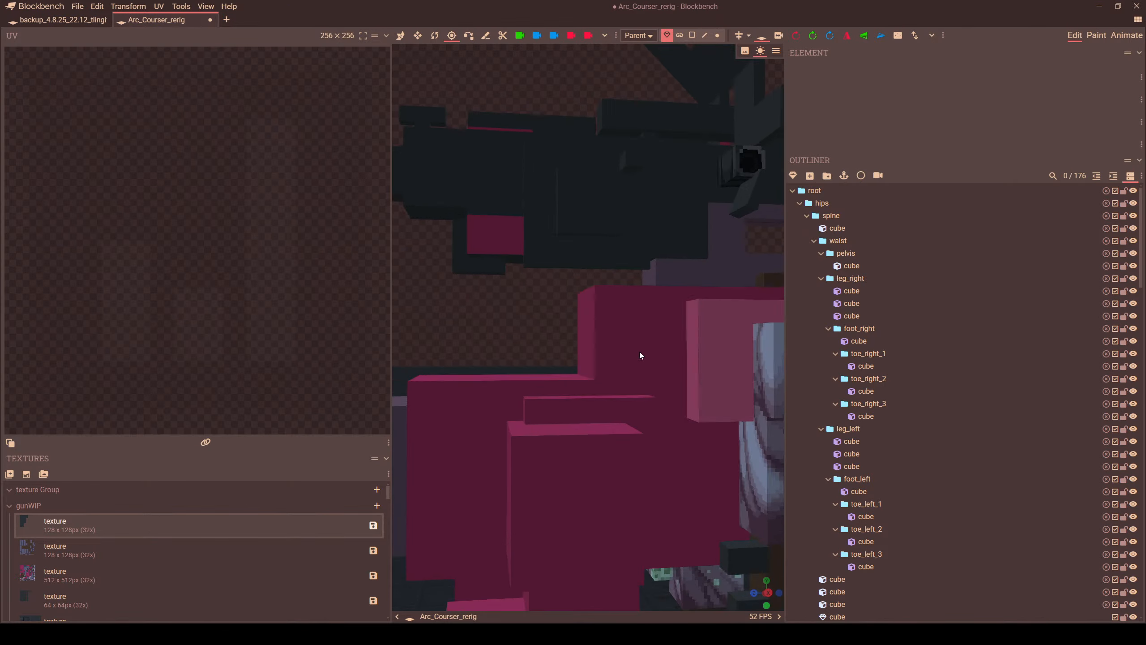
right_click_drag(640, 355, 521, 289)
left_click(522, 291)
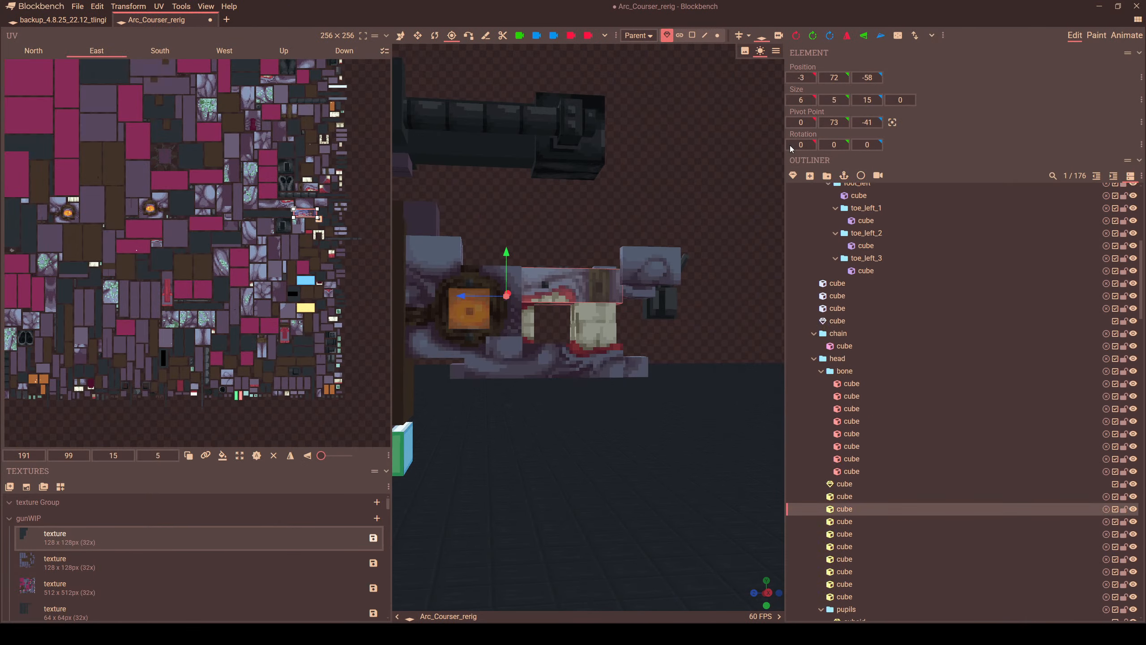
left_click(692, 35)
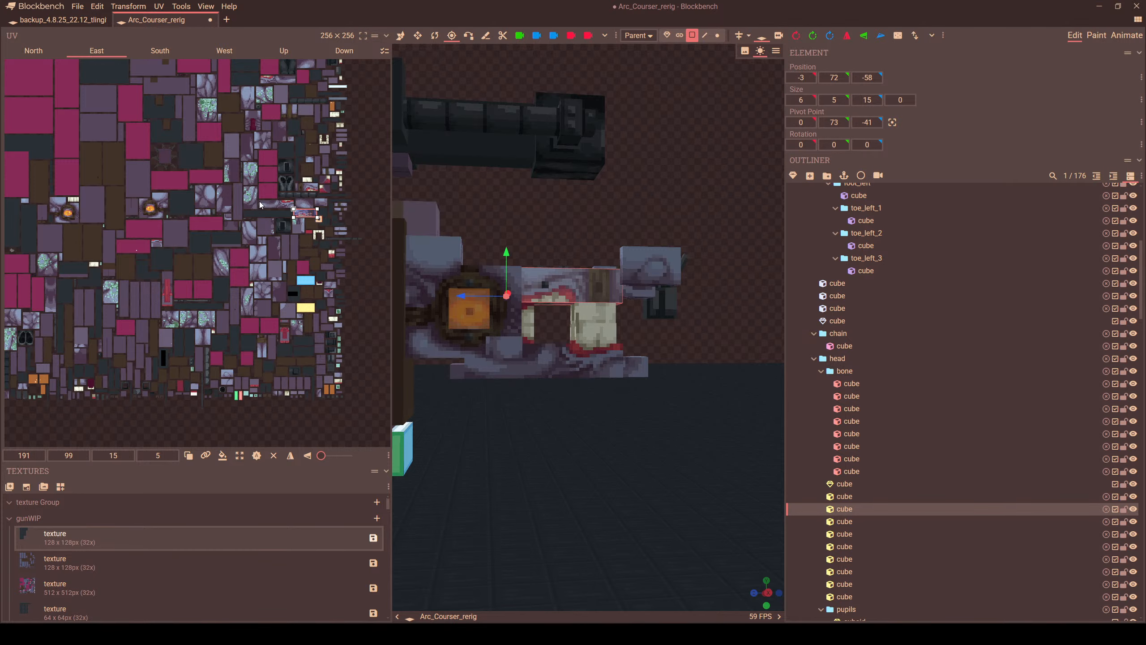
right_click_drag(382, 222, 378, 249)
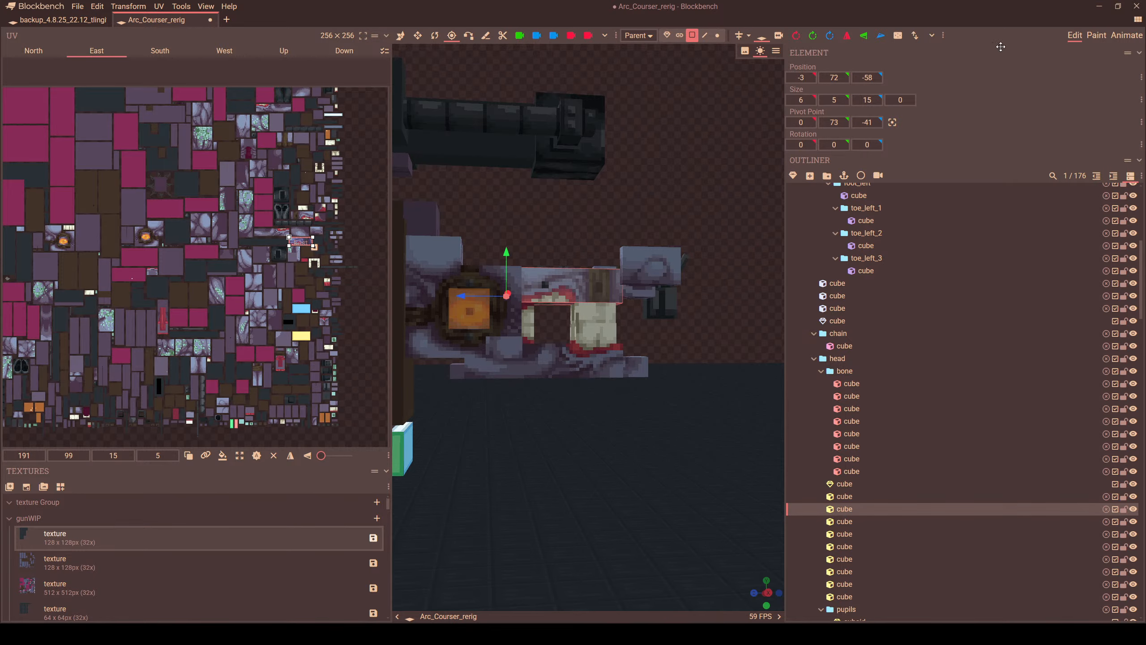
left_click(1096, 36)
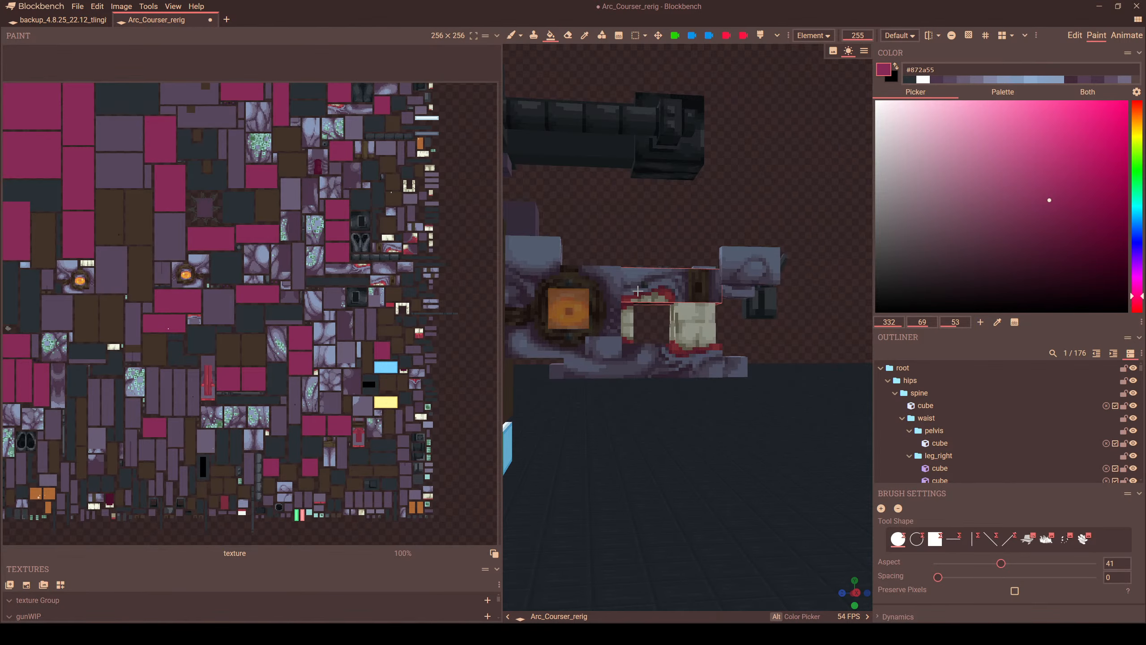
- Try to fill the upper jaw cube with #872a55, as a whole element and with the fill limited to Face
left_click(662, 293)
key("ctrl+z")
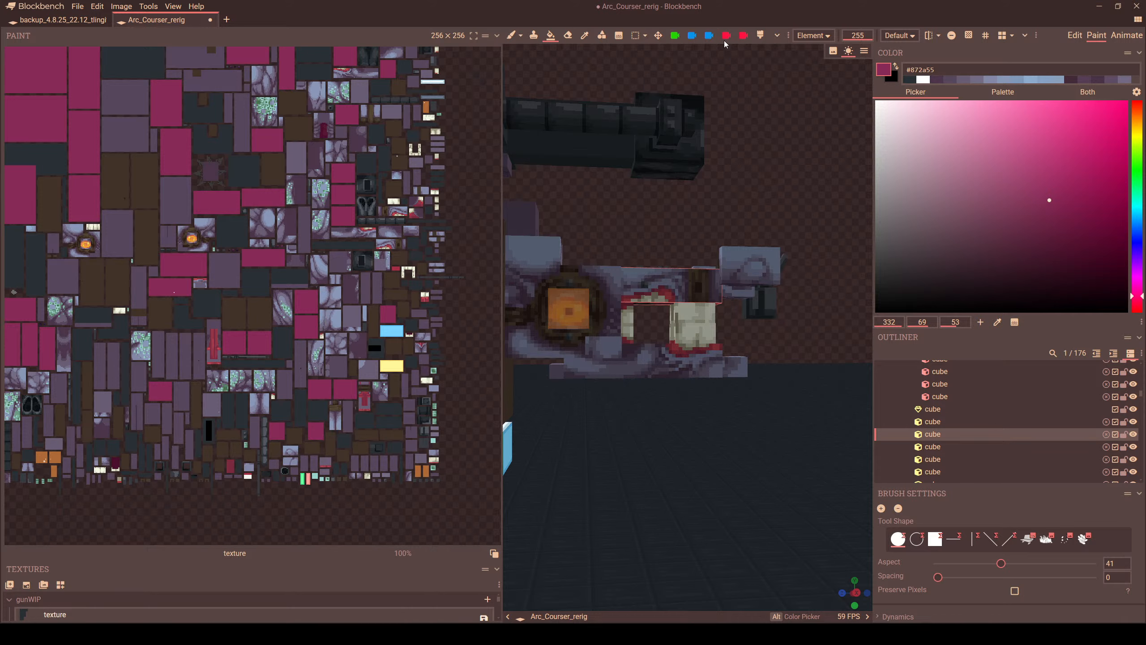
left_click(815, 36)
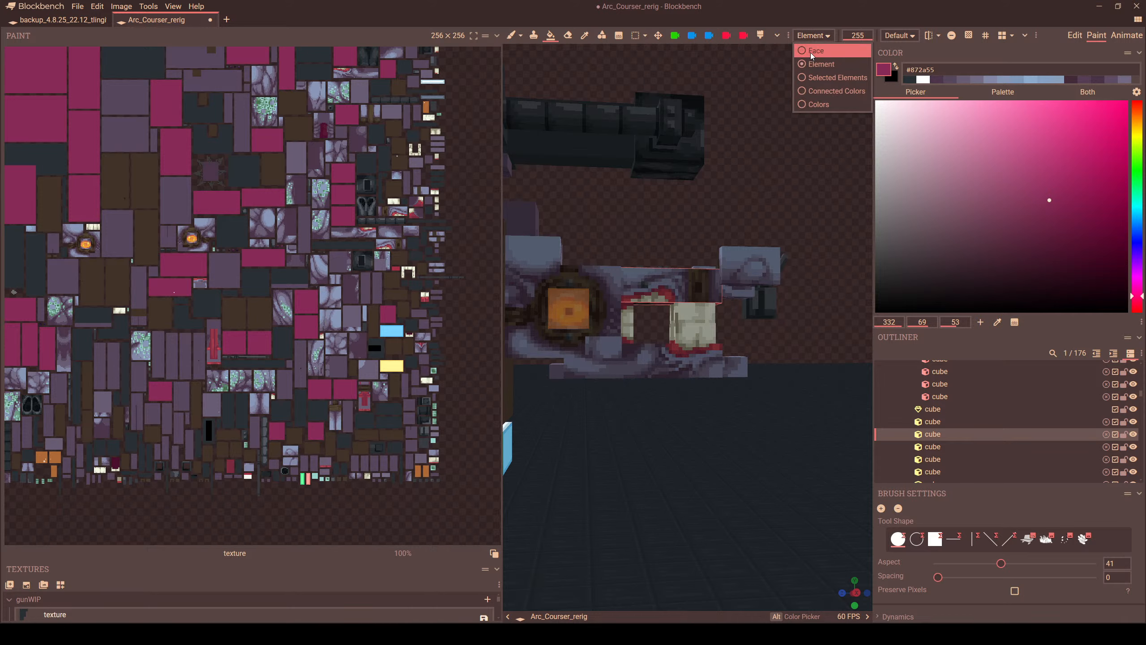
left_click(812, 51)
left_click(645, 286)
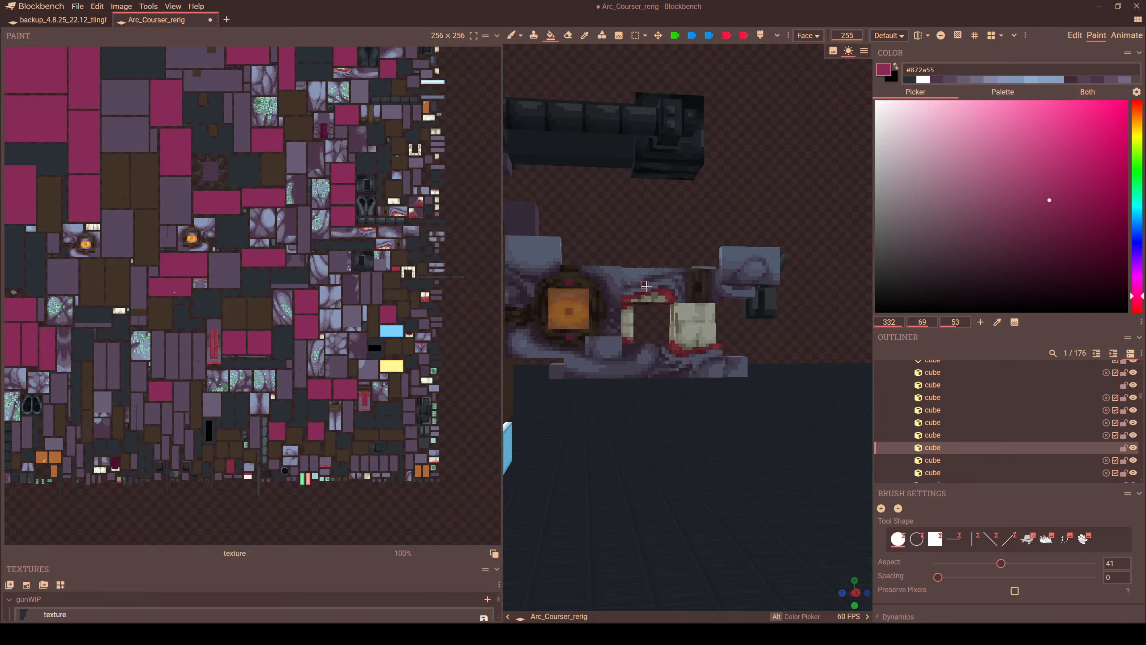
left_click(670, 283)
- Select the upper jaw's side-face area on the texture, mirror it horizontally and place it
scroll(409, 220, "up", 10)
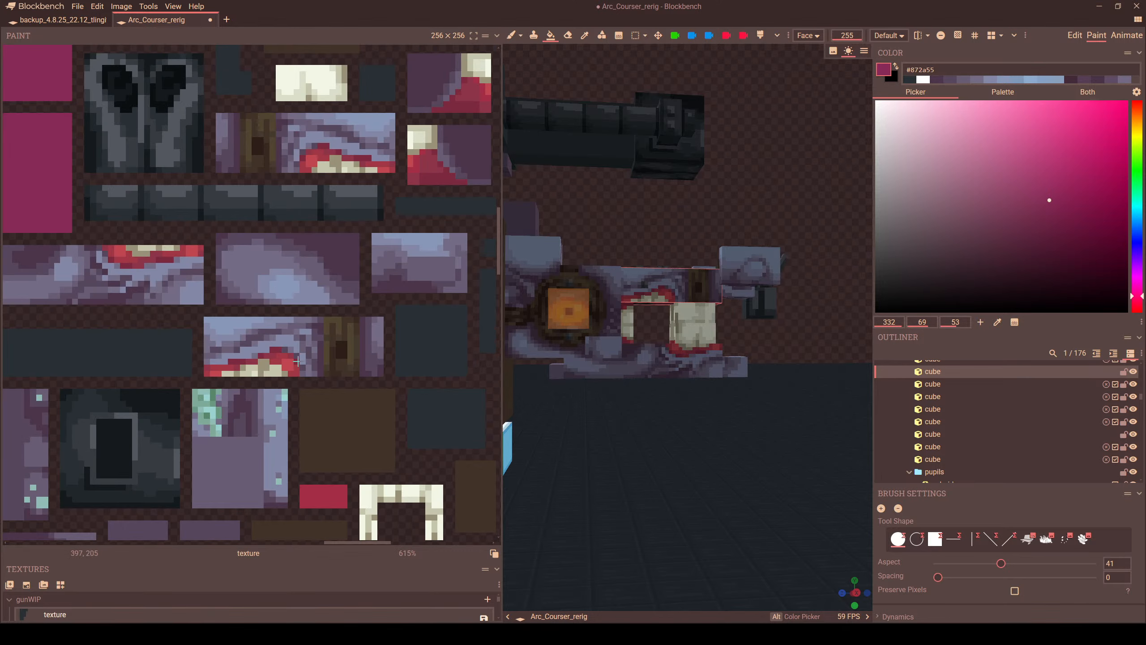
middle_click_drag(297, 361, 301, 328)
left_click(634, 36)
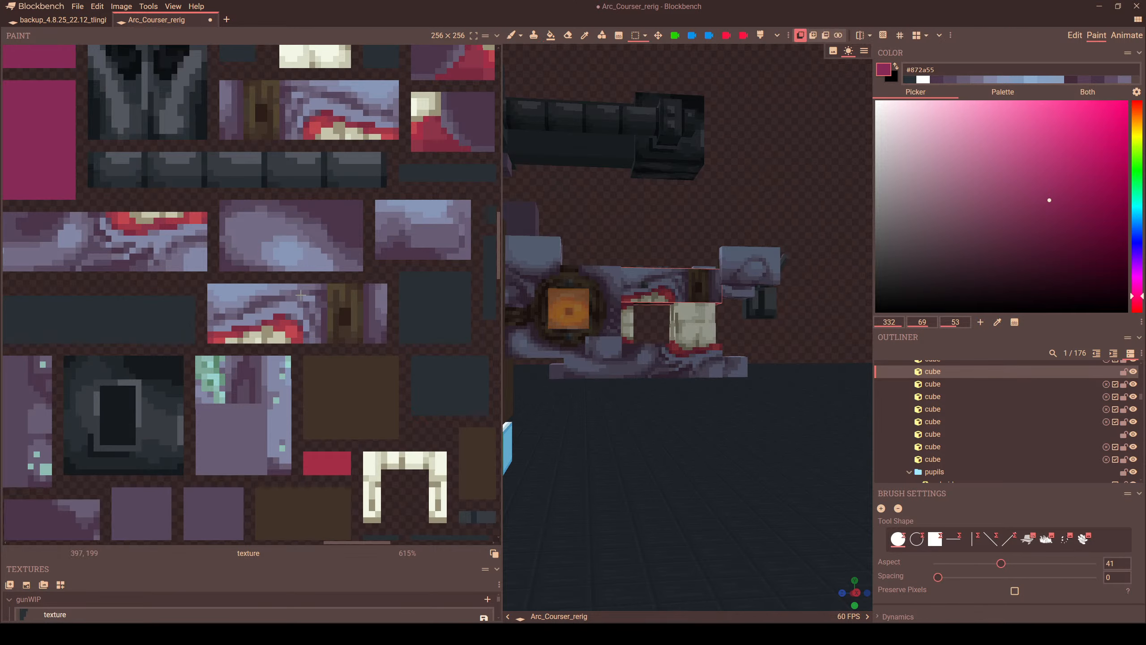
left_click_drag(208, 287, 387, 344)
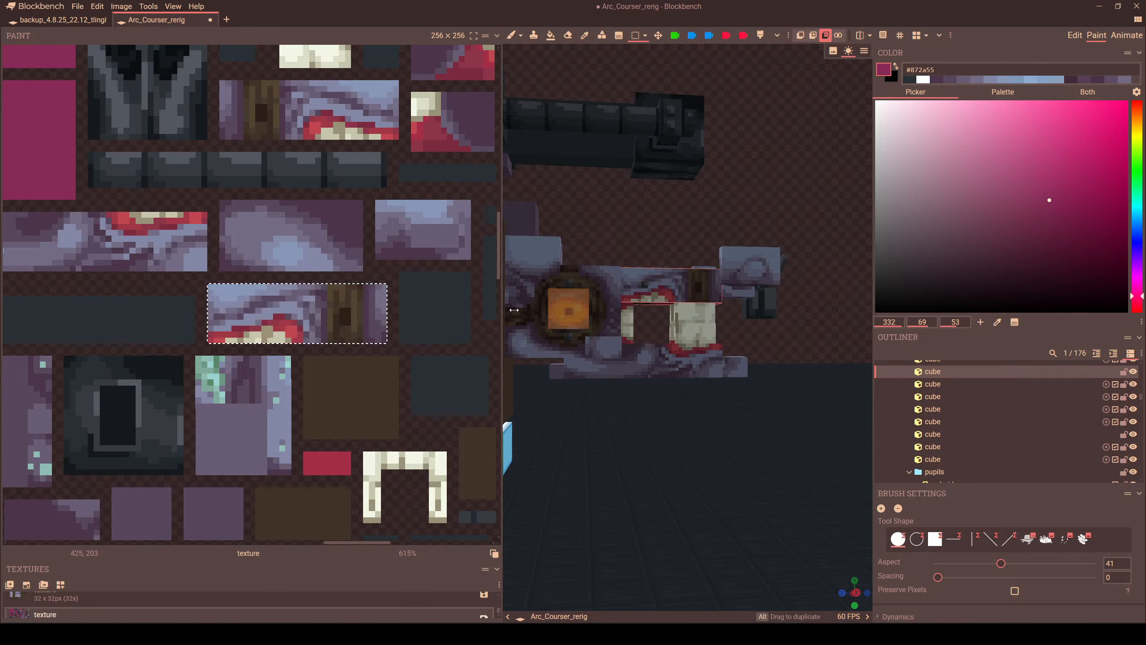
left_click(9, 554)
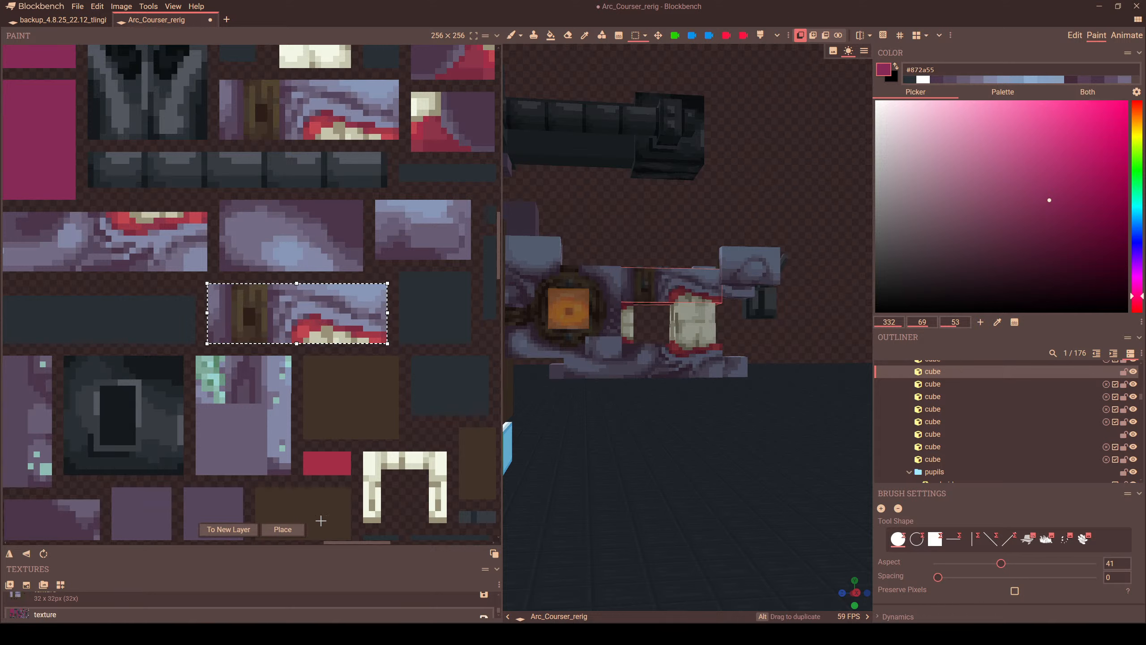
left_click(282, 529)
- Turn off shading in the 3D preview to view the creature with flat texture colours
scroll(606, 336, "down", 4)
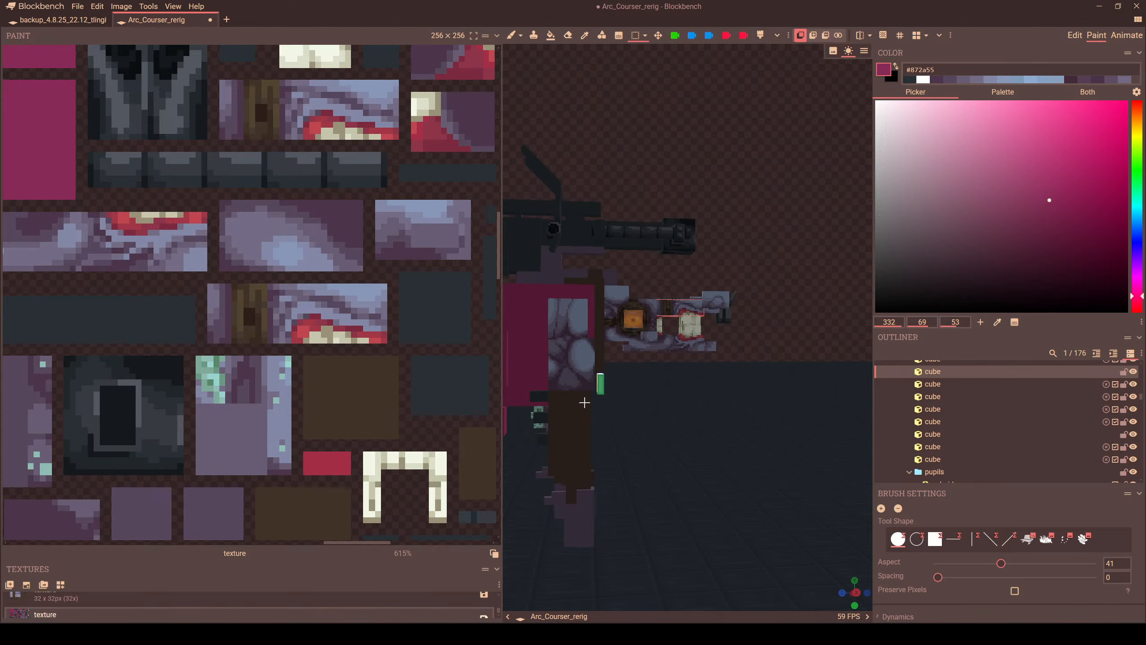
scroll(609, 375, "down", 5)
left_click_drag(614, 374, 651, 321)
left_click(173, 6)
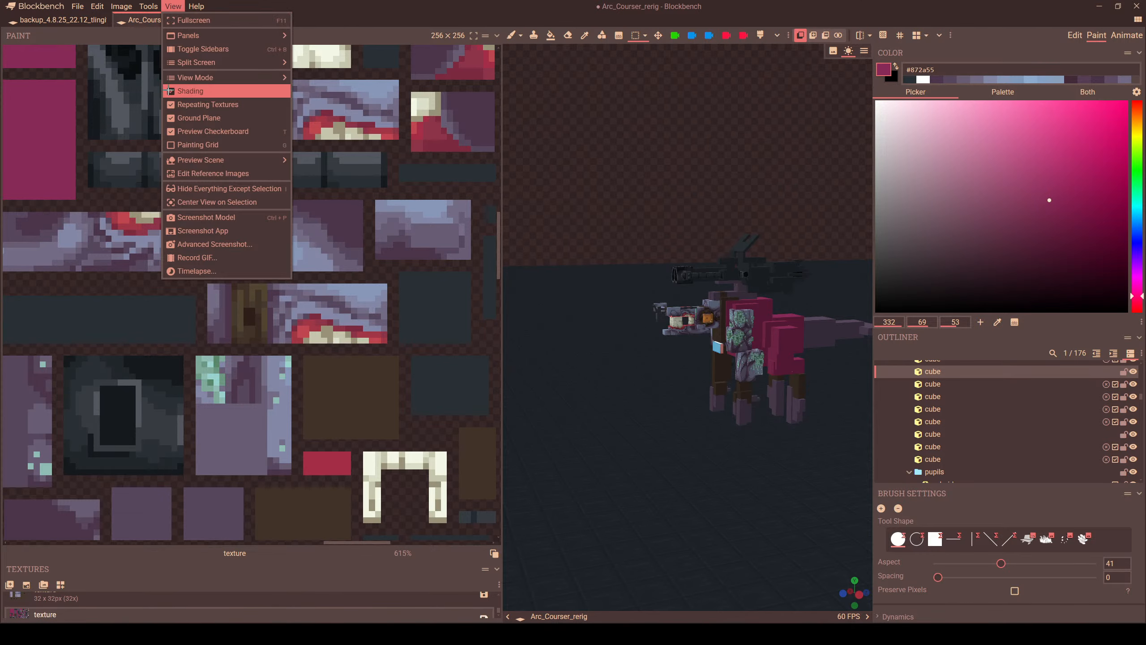
left_click(180, 89)
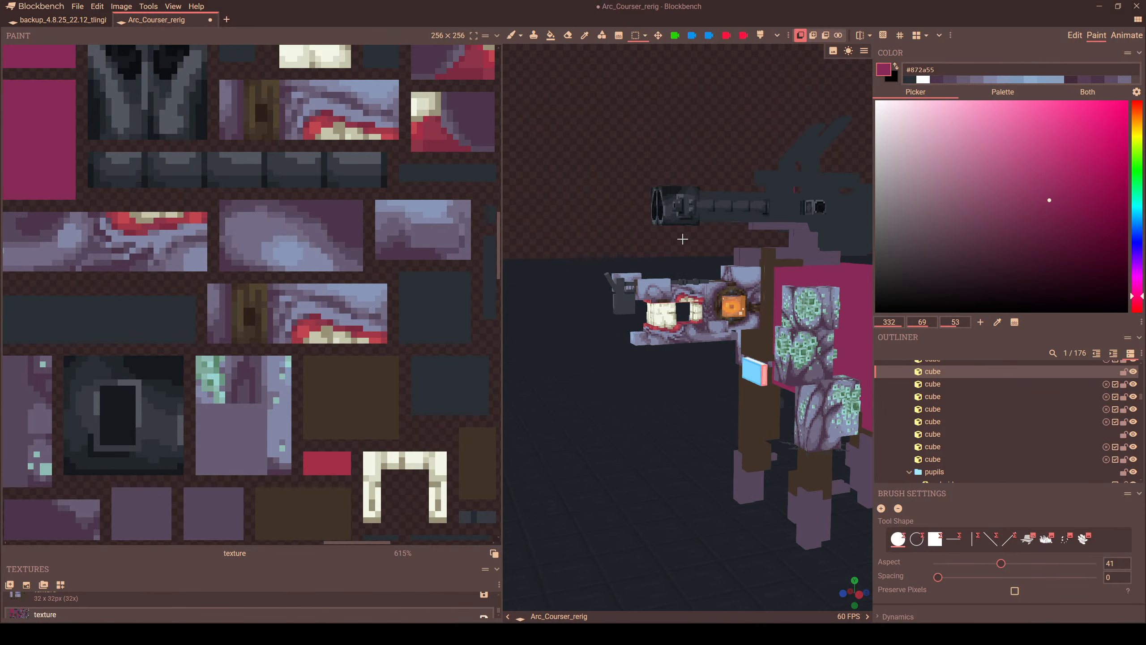
- Switch to Animate mode and go through the Hind_stand, Hind_stand2 and Hind_stand5 animations, staying on Hind_stand5
middle_click_drag(753, 252, 594, 240, "shift")
middle_click_drag(760, 254, 648, 231)
scroll(725, 255, "down", 5)
middle_click_drag(723, 256, 772, 302)
scroll(773, 302, "up", 5)
left_click(1127, 35)
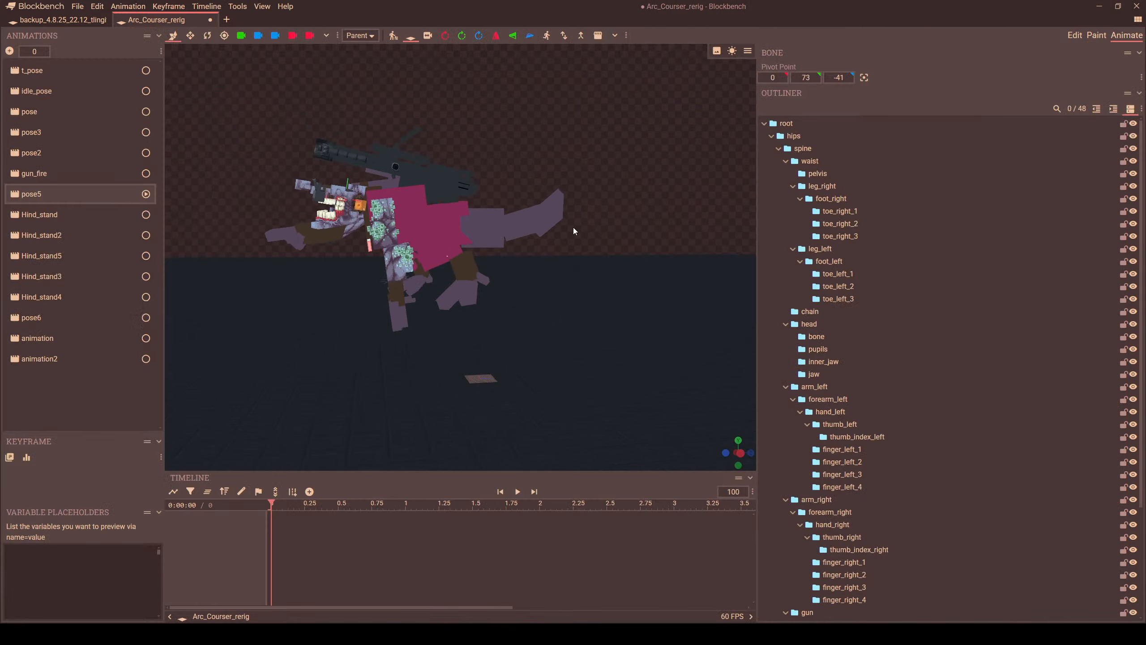
left_click(41, 214)
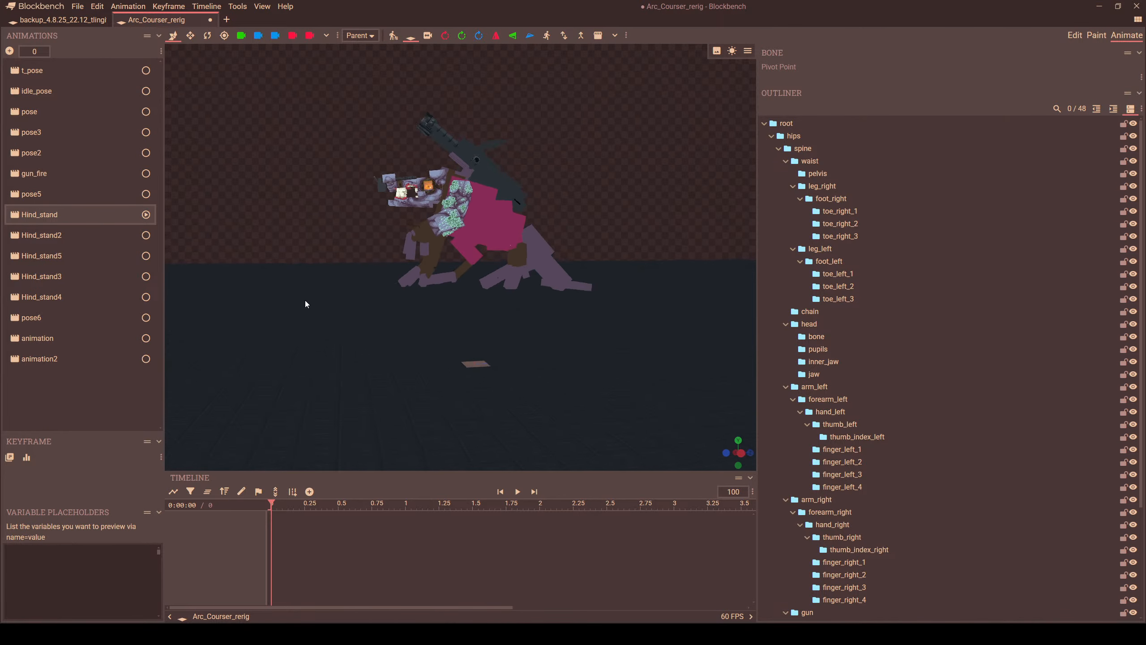
scroll(305, 300, "up", 3)
left_click(80, 235)
left_click_drag(303, 303, 478, 328)
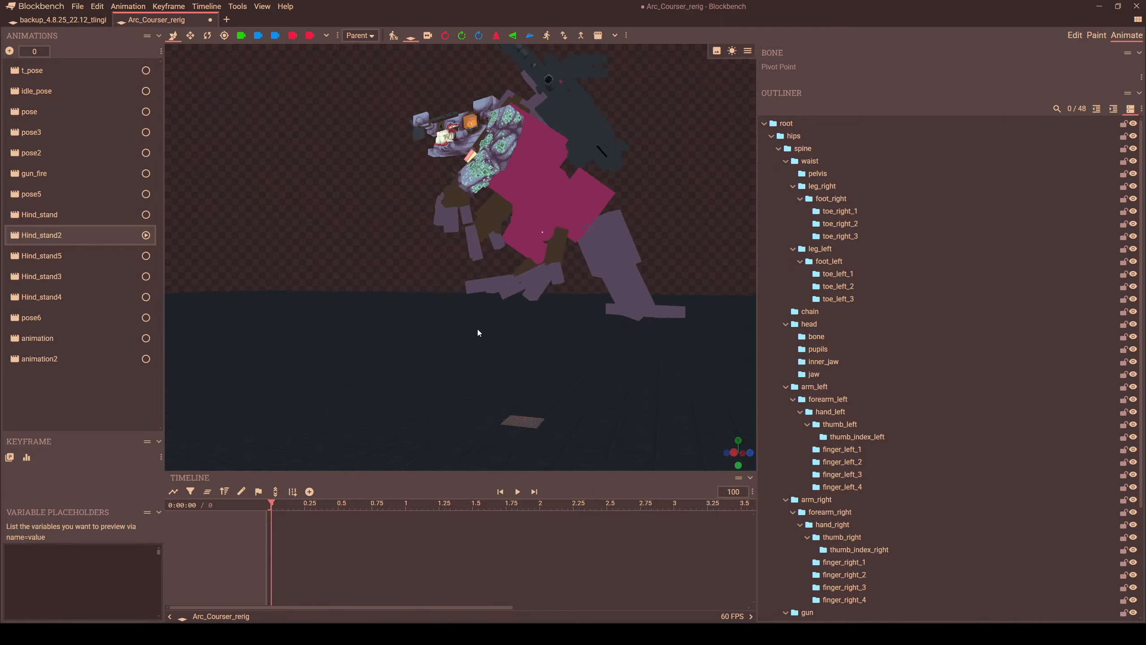
left_click(89, 262)
left_click_drag(284, 308, 345, 247)
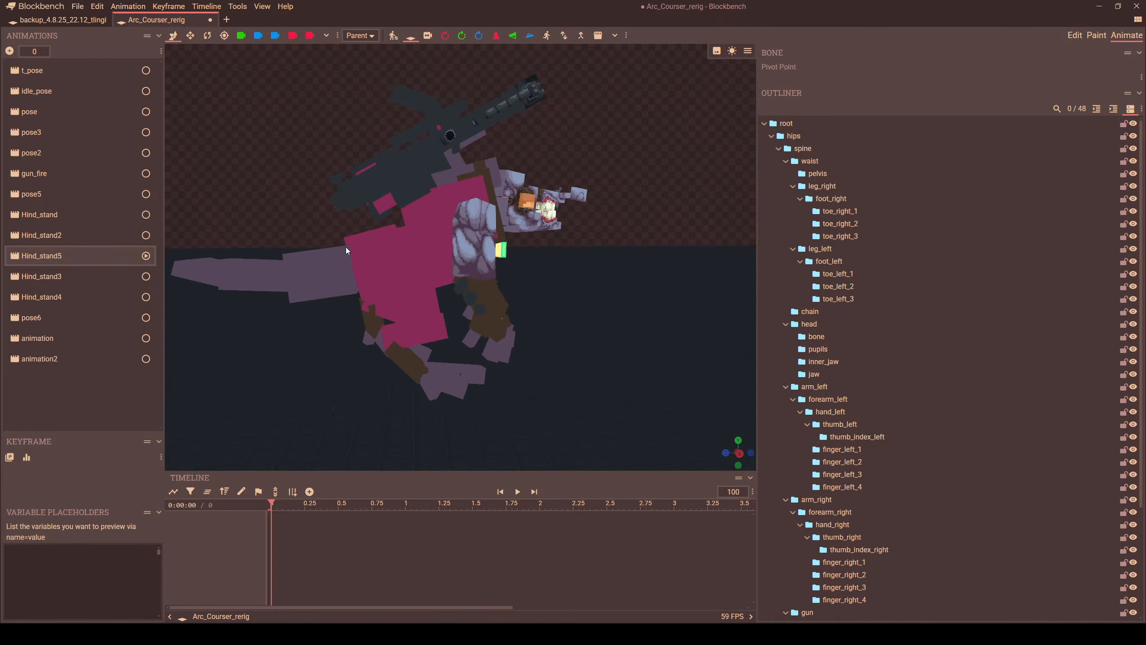
- Delete the tail_0 bone's position keyframe at time 0 in the Hind_stand5 animation
left_click(367, 236)
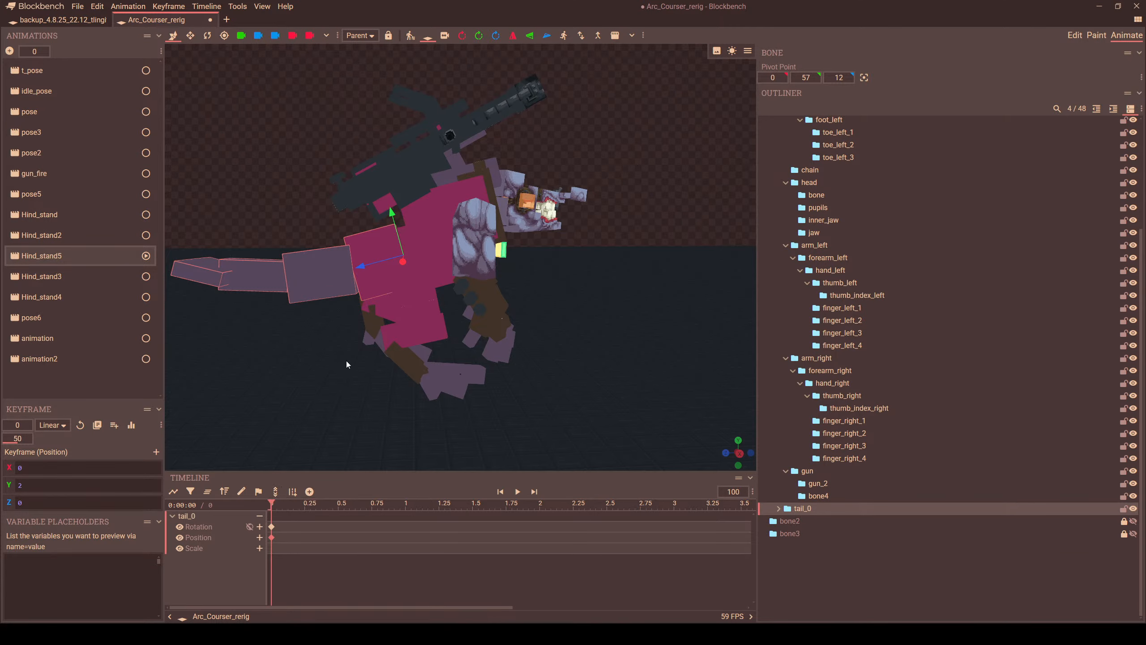
key("Delete")
left_click_drag(345, 346, 414, 390)
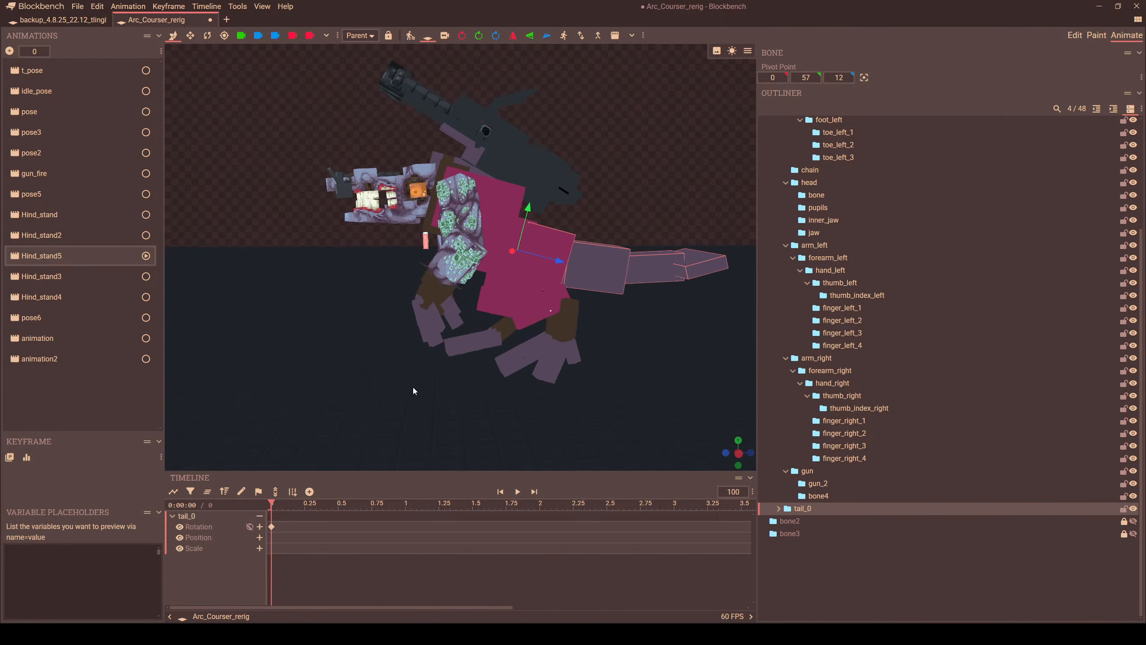
- Turn shading back on in the 3D preview
left_click(261, 6)
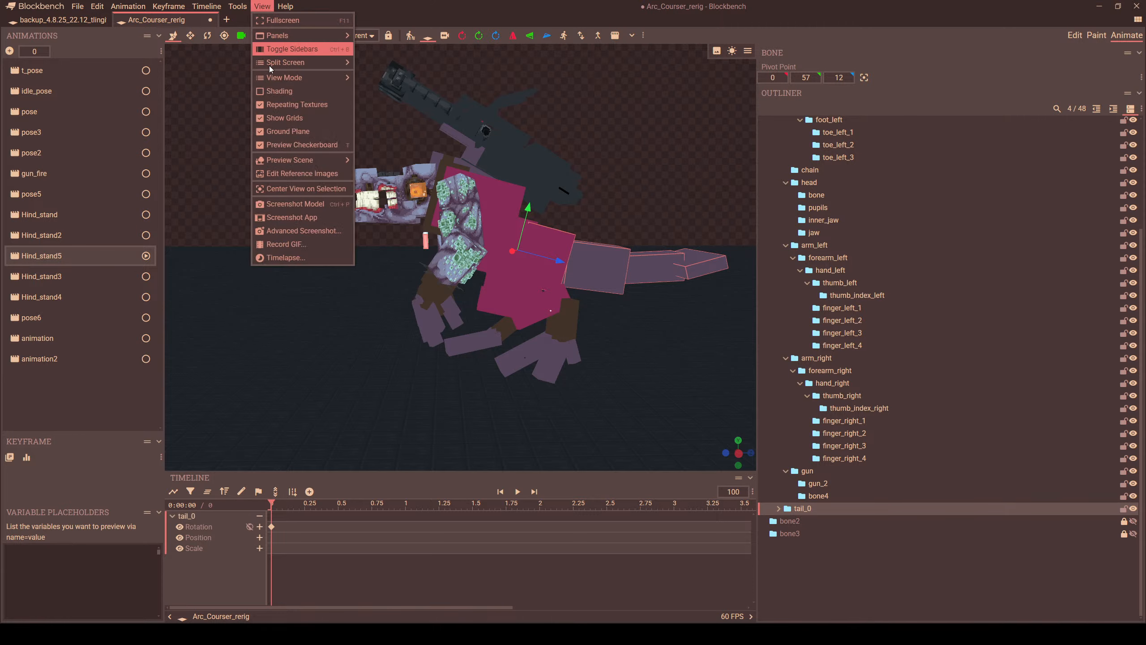
left_click(260, 97)
left_click_drag(662, 194, 215, 338)
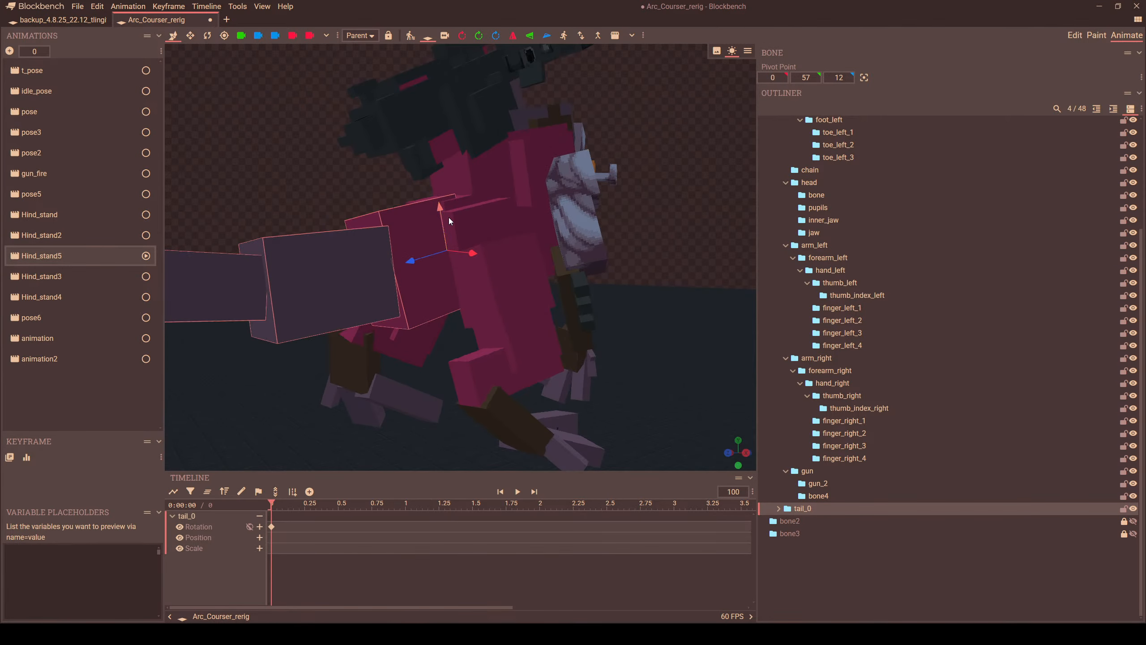
- Try rotating the waist bone 10° on Z in local space, and undo the rotation
left_click(483, 221)
left_click_drag(526, 214, 762, 172)
left_click(805, 162)
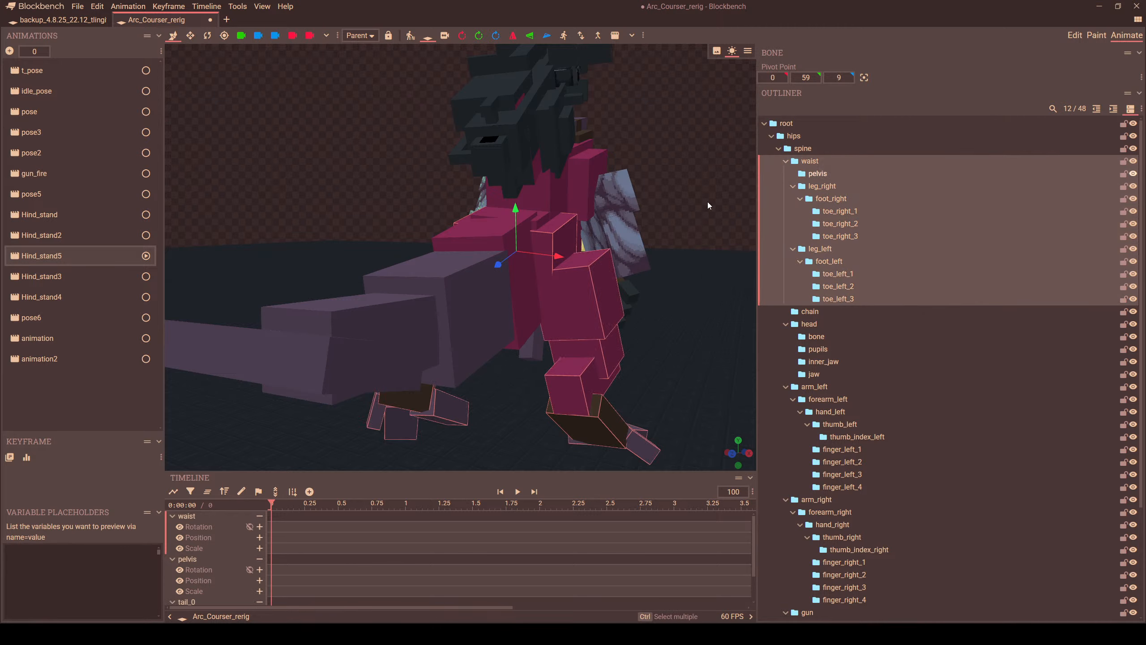
left_click(208, 35)
left_click_drag(542, 233, 519, 260)
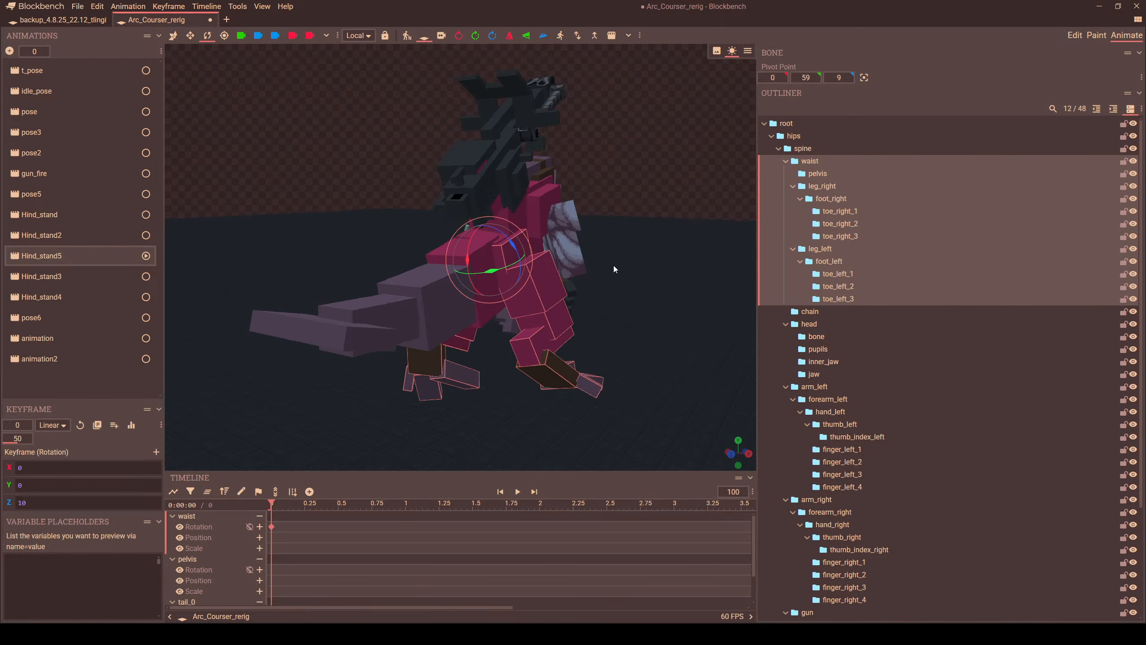
key("ctrl+z")
- Set the rotation space to Global for rotating the waist bone
left_click_drag(614, 265, 578, 313)
left_click_drag(484, 315, 467, 315)
left_click_drag(510, 333, 452, 262)
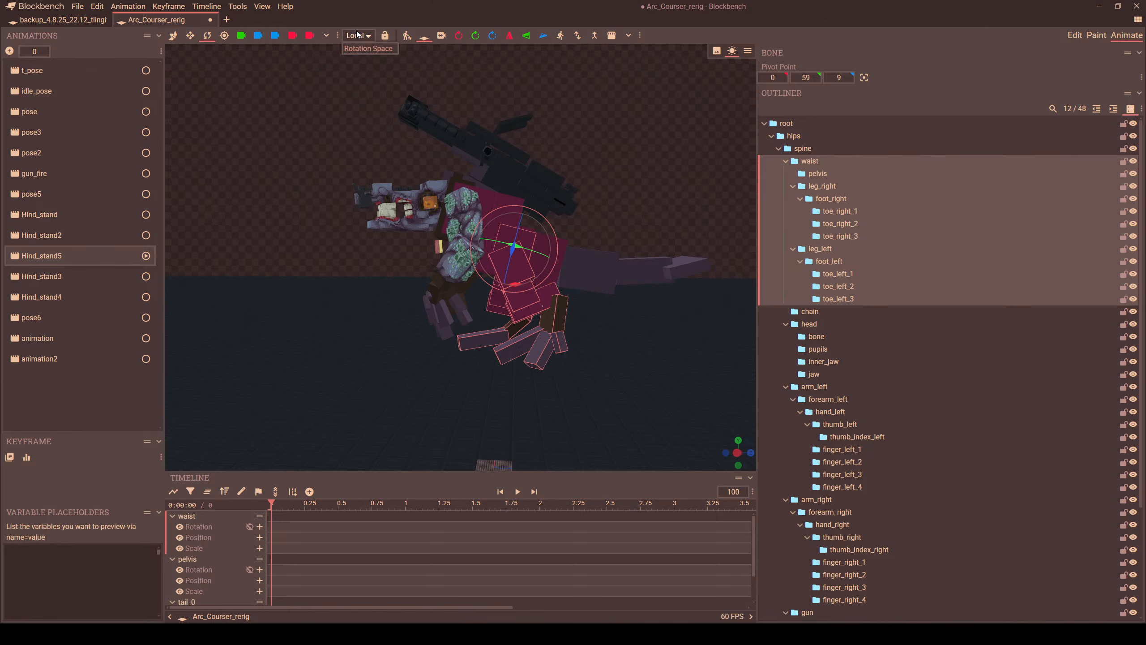
left_click(365, 53)
left_click_drag(364, 260, 356, 286)
left_click_drag(545, 236, 528, 262)
left_click_drag(463, 320, 567, 267)
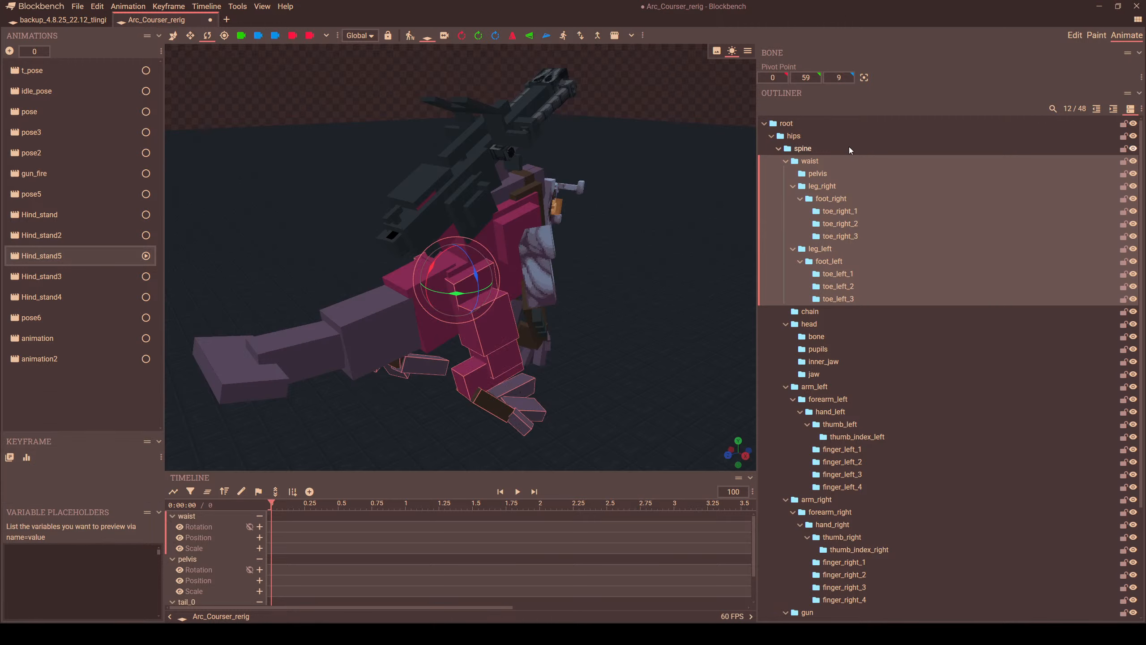
- In Edit mode, move the tail_0 group with its child bones into the waist group
left_click(1076, 36)
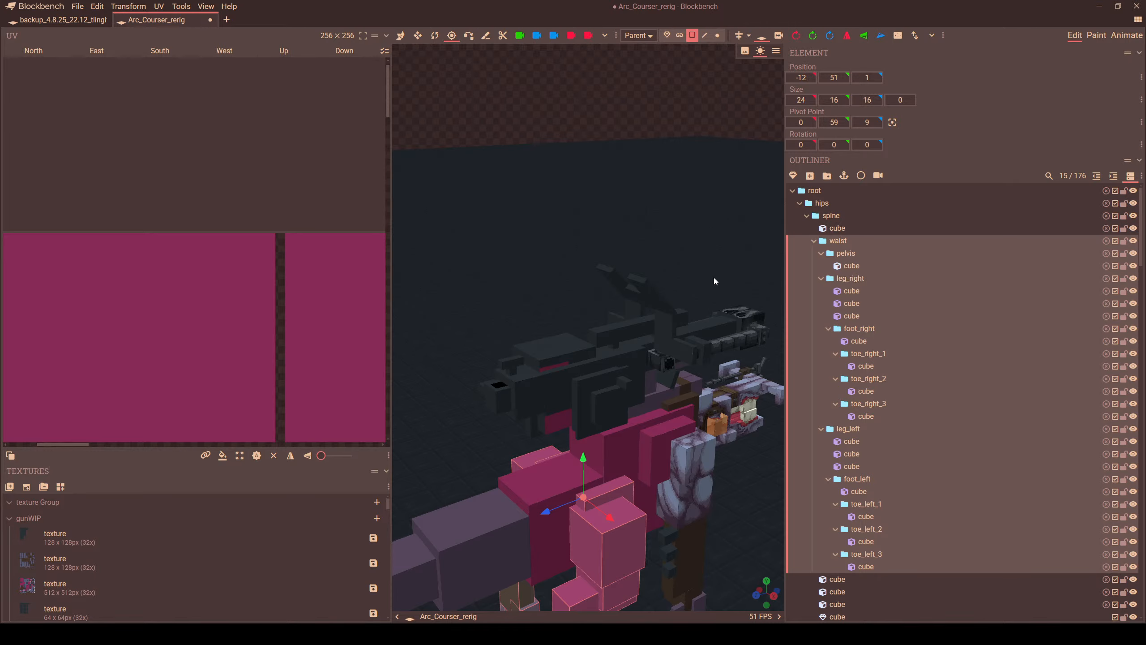
scroll(714, 278, "down", 4)
scroll(876, 509, "down", 3)
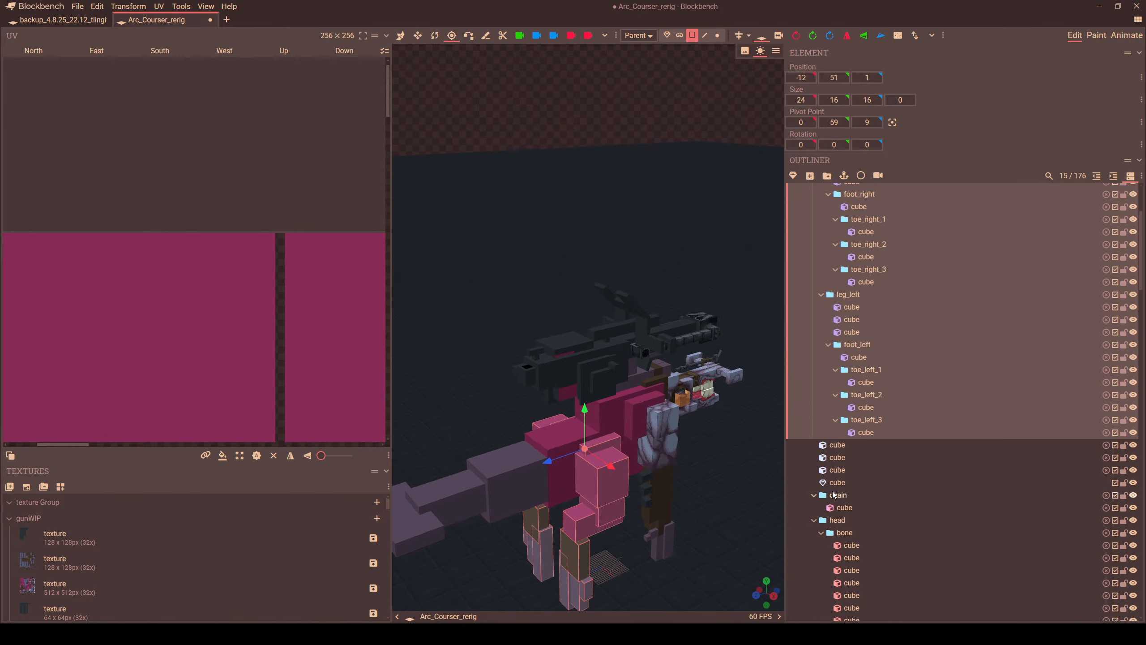
left_click(561, 441)
left_click_drag(831, 496, 848, 244)
scroll(868, 298, "up", 5)
scroll(860, 289, "up", 5)
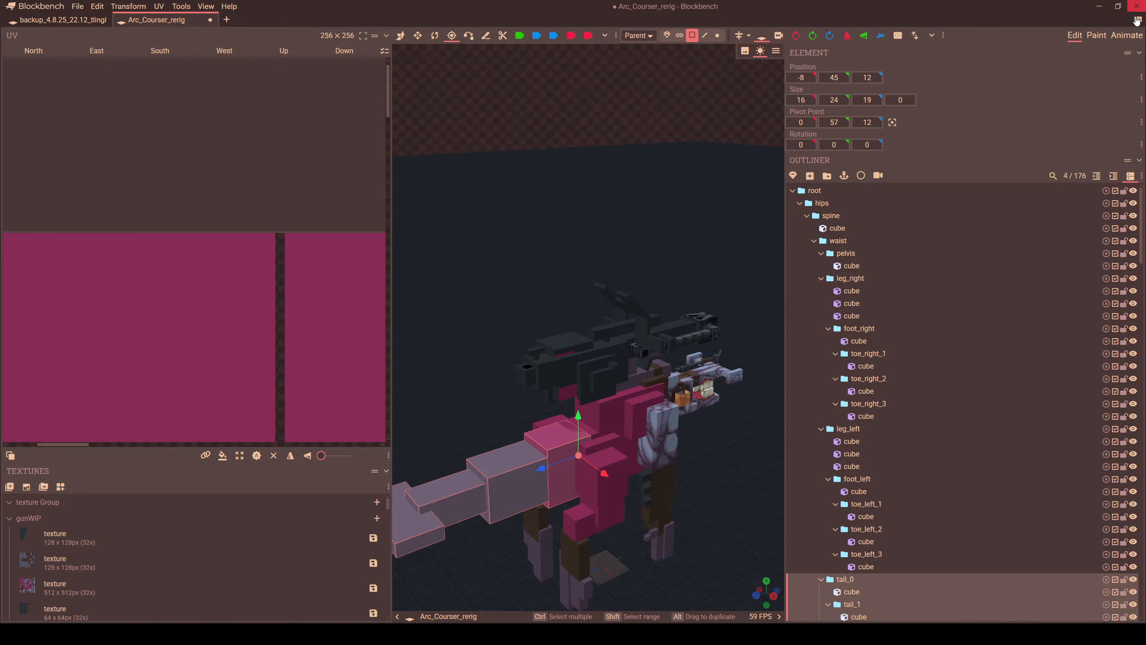
- Return to Animate mode and rotate the waist bone to about 5.7, -30.9, -10.2 in Hind_stand5
left_click(1127, 35)
left_click_drag(618, 285, 545, 306)
left_click(579, 268)
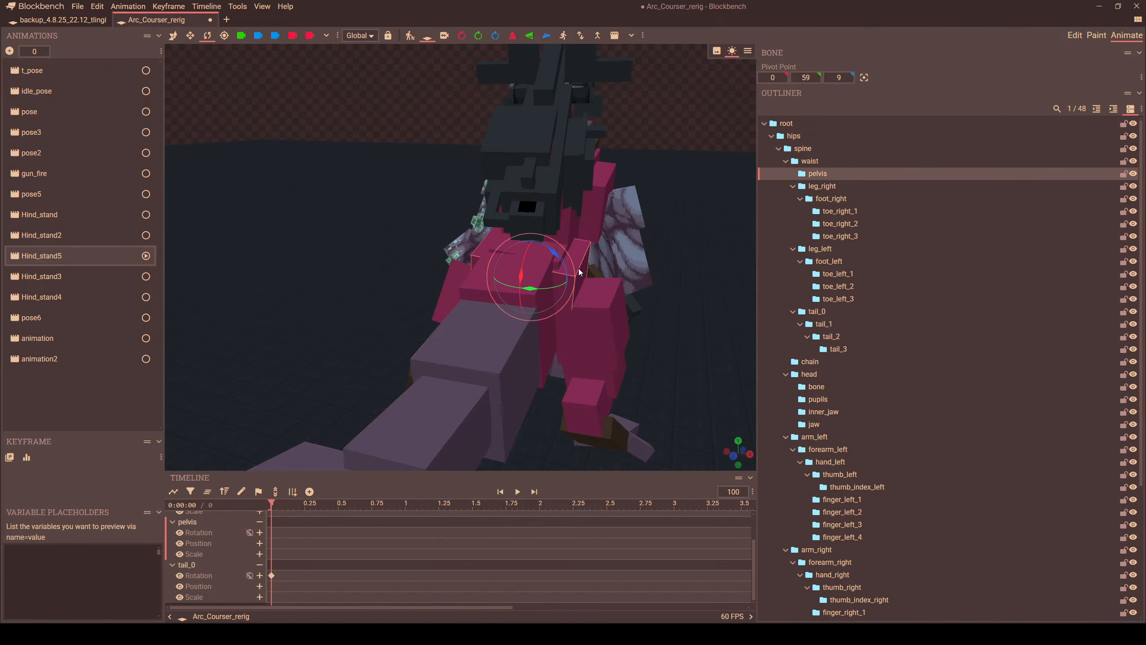
left_click_drag(579, 269, 582, 303)
left_click_drag(498, 296, 524, 294)
left_click(809, 160)
left_click_drag(298, 355, 519, 298)
- Try lowering the whole creature by moving the root bone to a Y position of -32
key("ctrl+a")
scroll(587, 280, "down", 5)
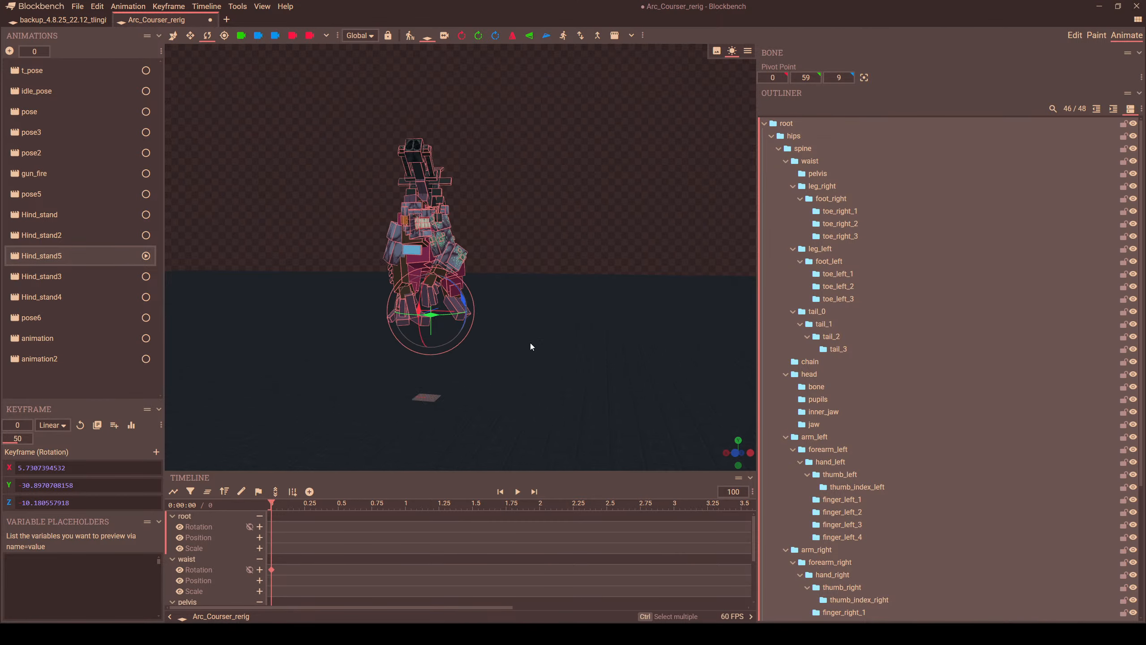
left_click_drag(530, 342, 521, 351)
right_click_drag(521, 351, 587, 317)
scroll(588, 317, "up", 5)
left_click_drag(587, 317, 586, 311)
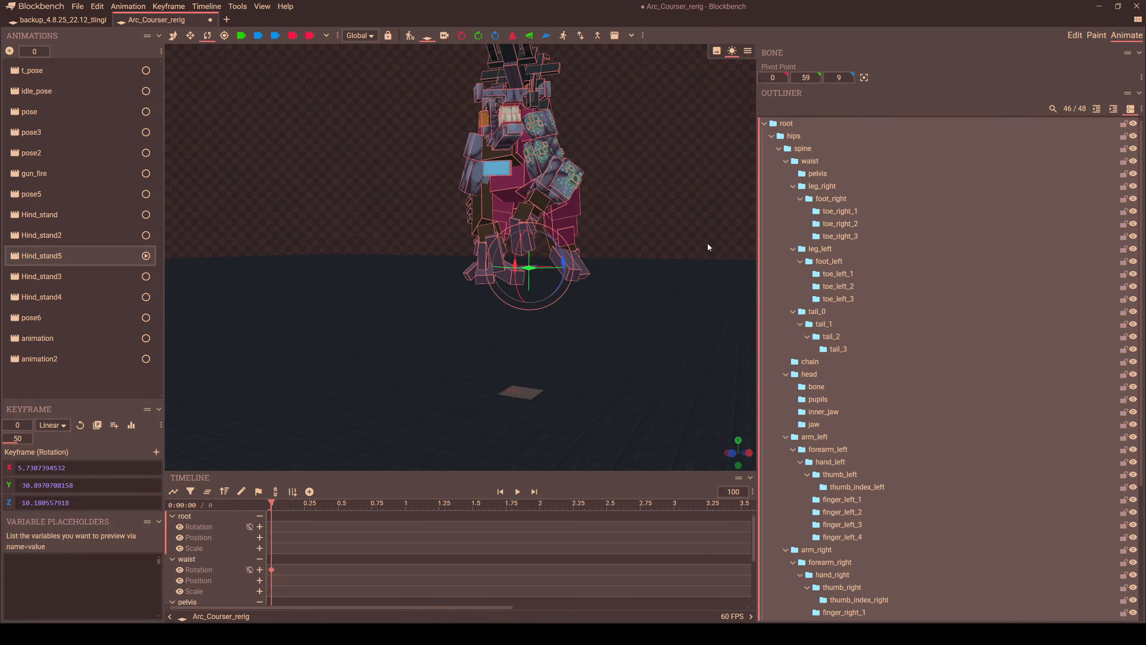
left_click_drag(707, 246, 507, 319)
left_click(174, 37)
left_click_drag(385, 344, 538, 321)
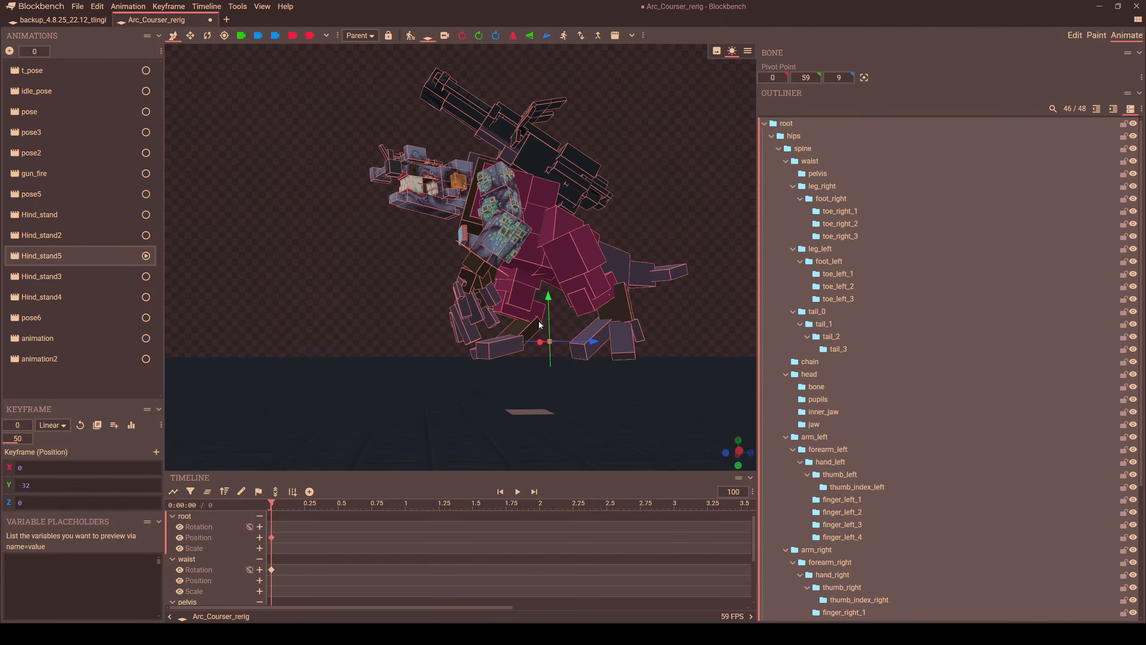
- In Edit mode, set the root group's pivot point to 0, 0, 0
left_click(1075, 36)
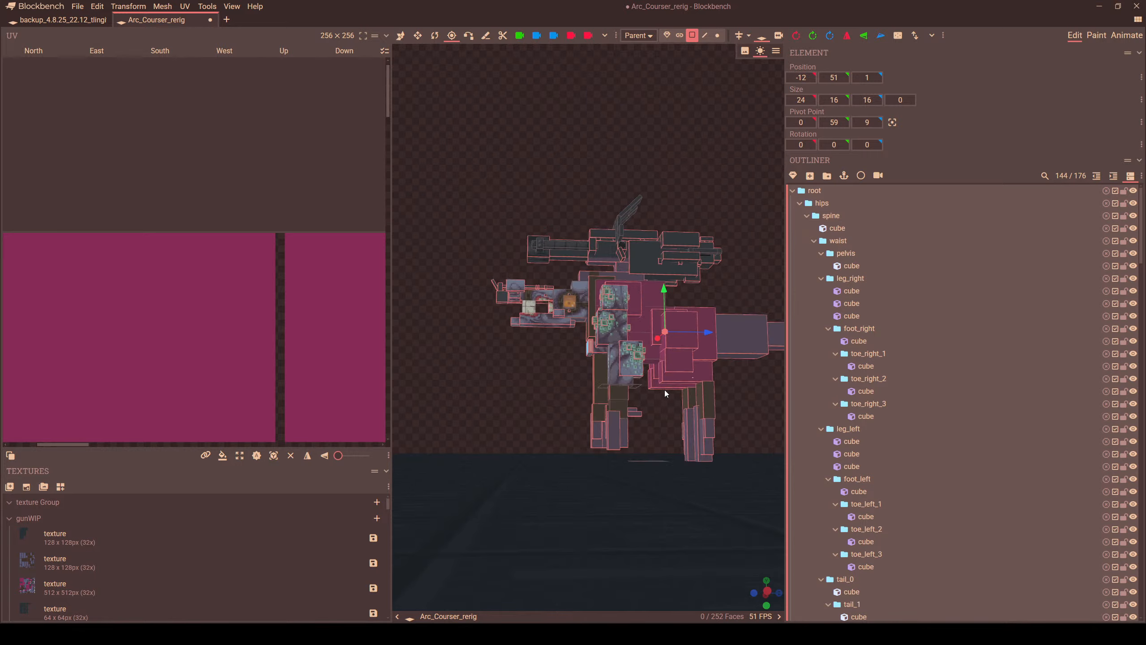
left_click(816, 191)
left_click(815, 192)
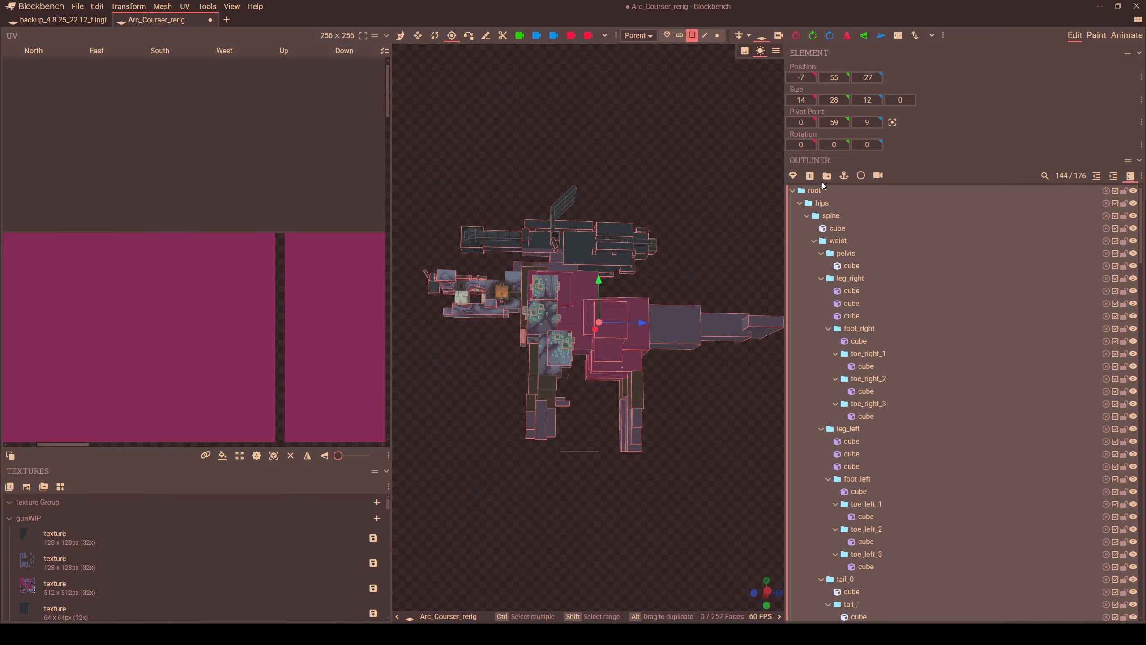
left_click(823, 202)
left_click(815, 191)
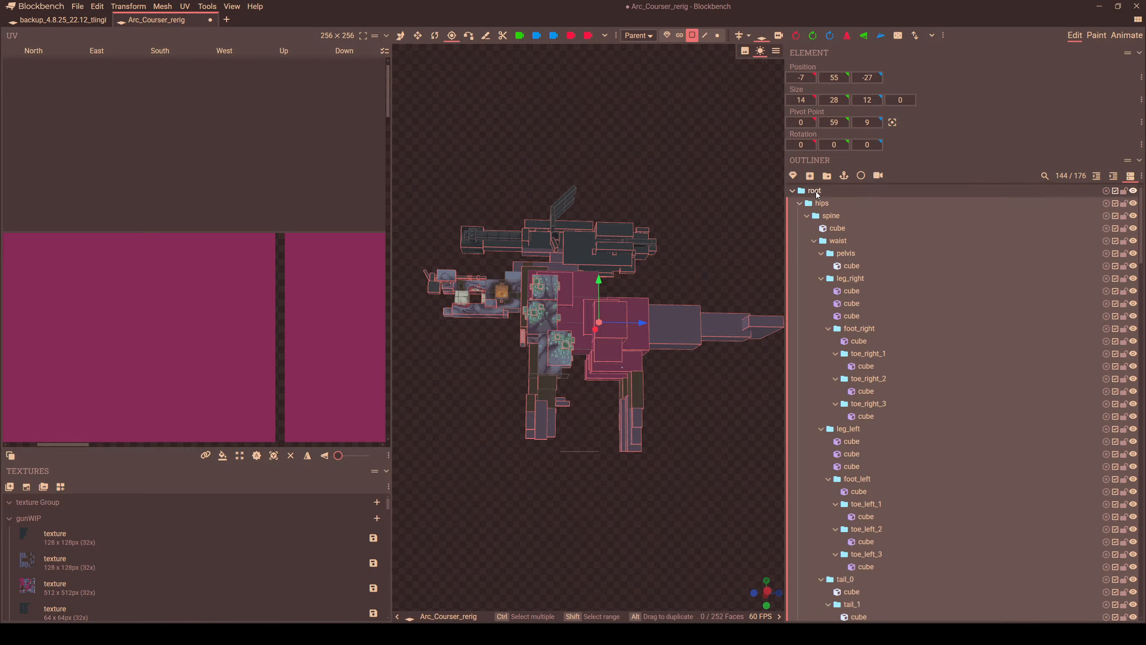
left_click(826, 231)
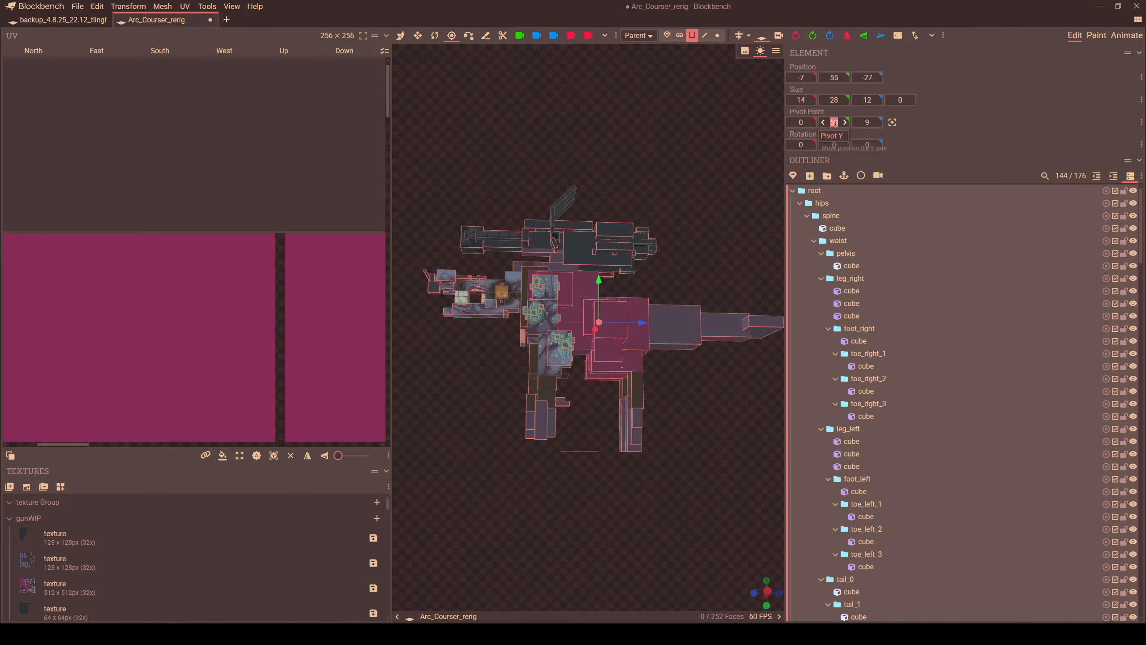
left_click(811, 190)
double_click(833, 122)
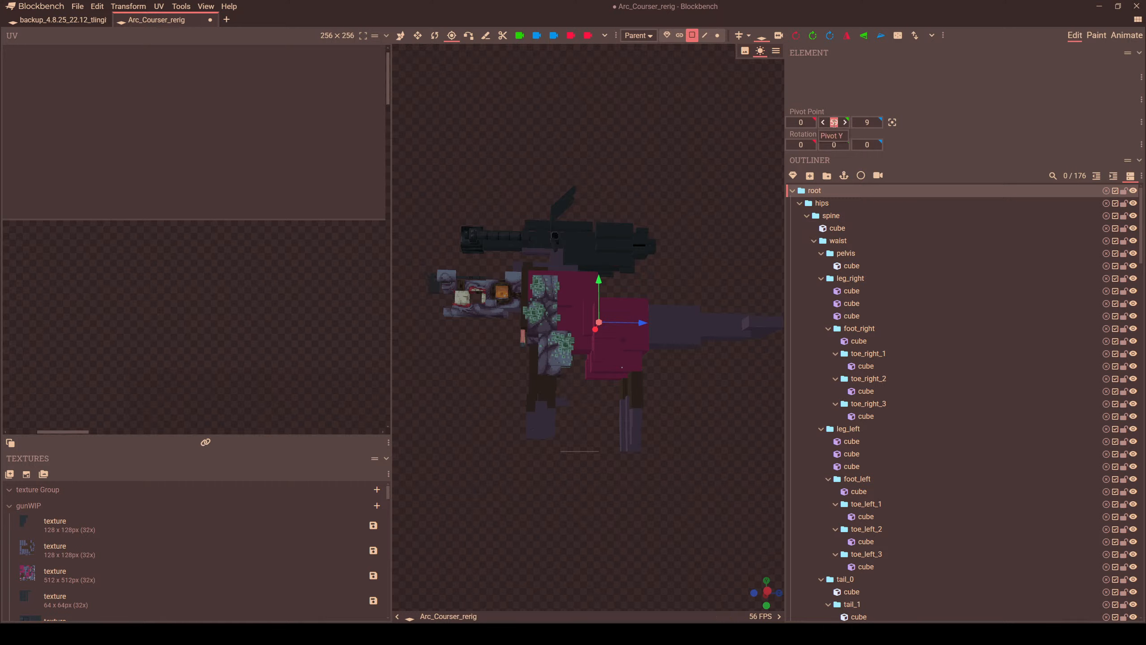
type("0")
key("Return")
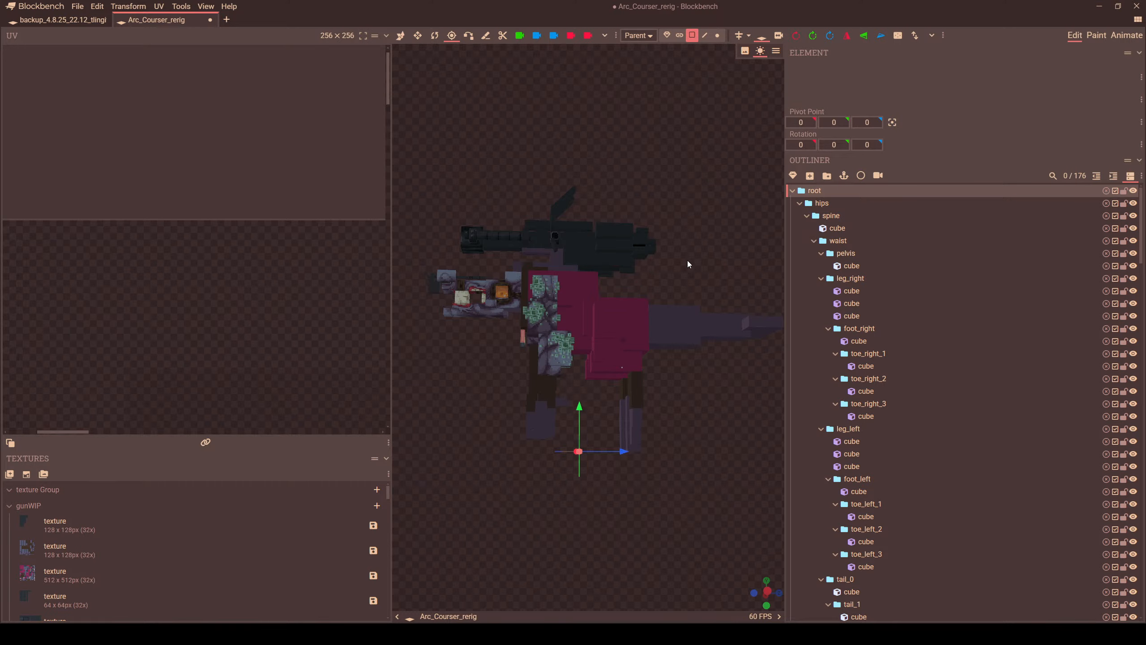
left_click_drag(688, 260, 684, 282)
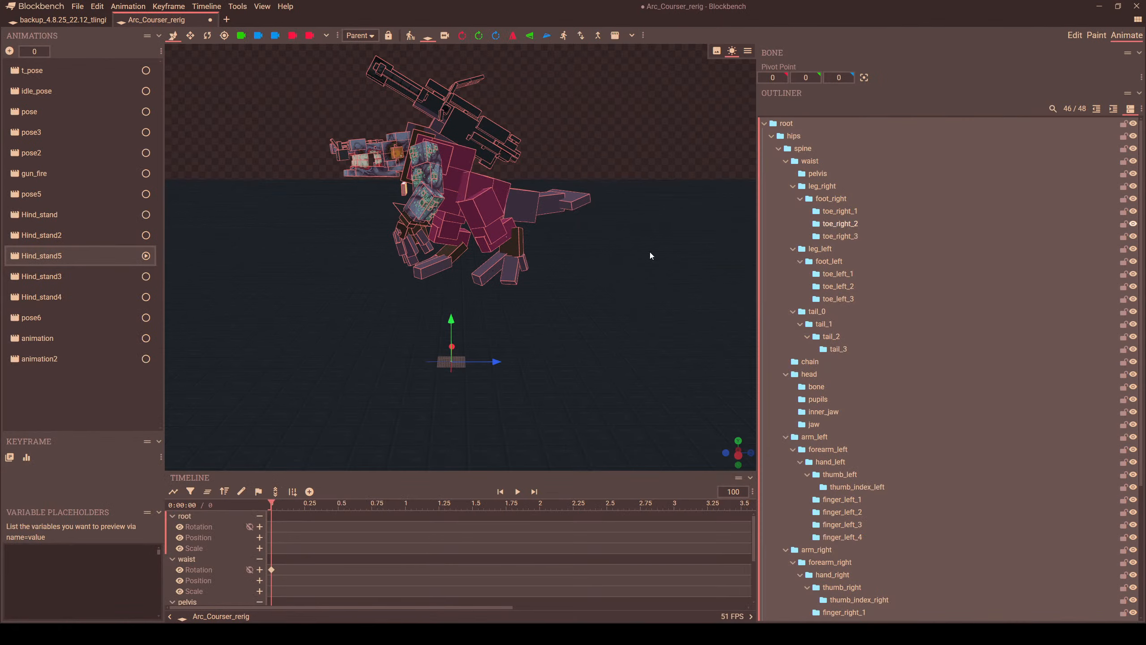
- Back in Animate mode, delete the hips bone's position keyframe at time 0 in Hind_stand5
left_click(1127, 35)
left_click_drag(610, 247, 572, 271)
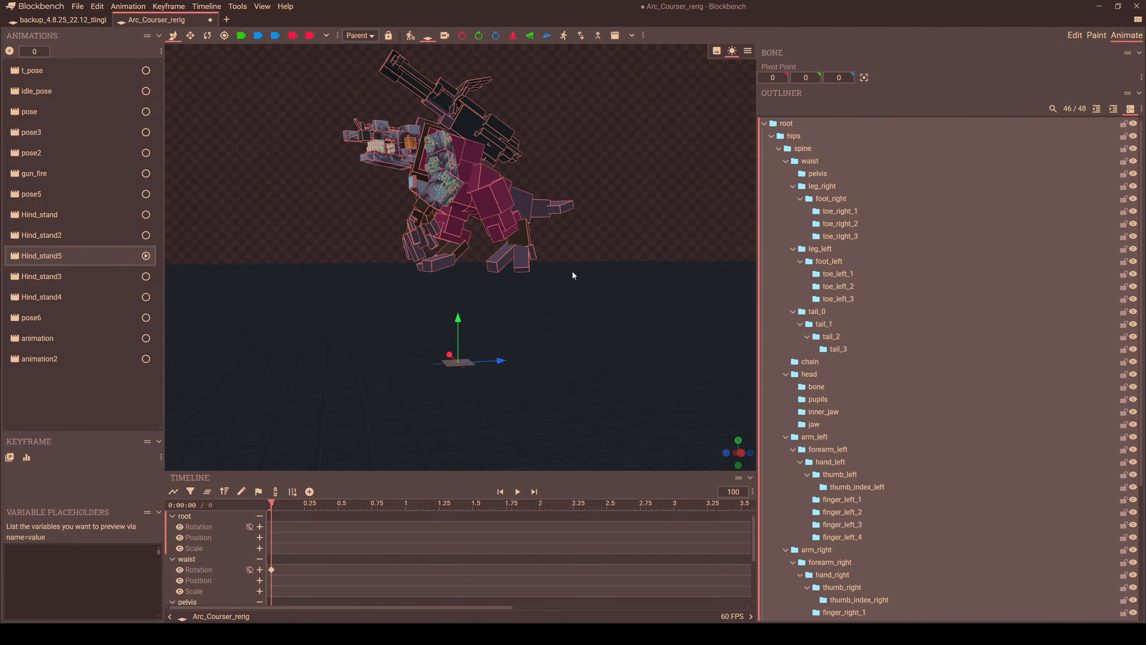
left_click(795, 137)
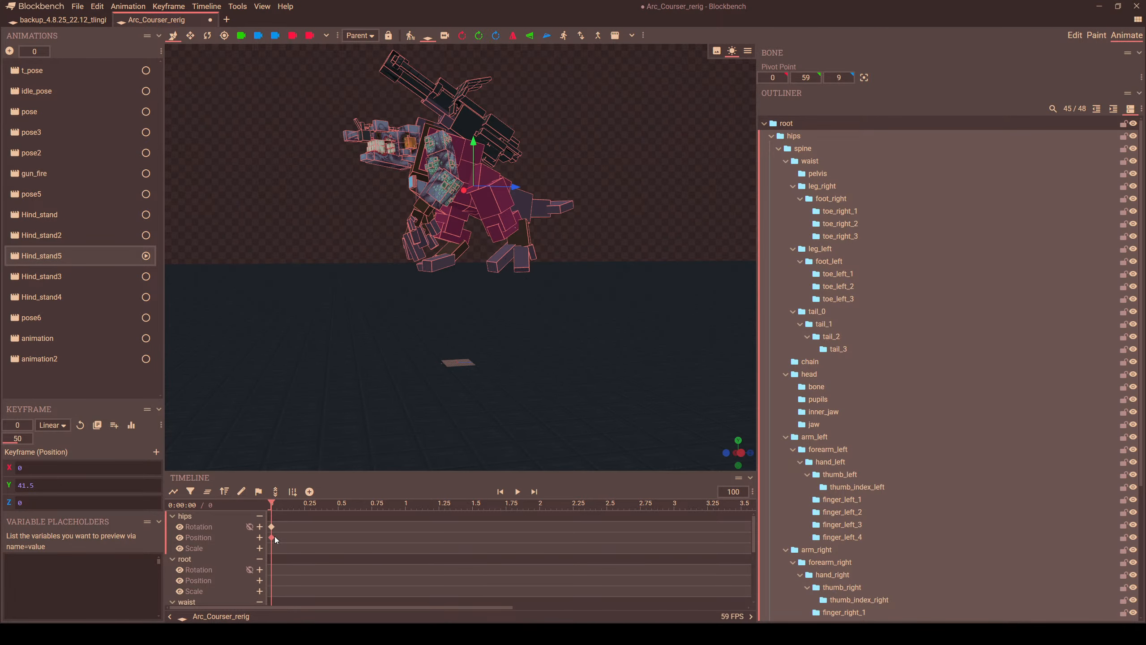
key("Delete")
left_click_drag(432, 443, 624, 251)
- Lower the hips bone to a Y position of -11 so the feet sit near the ground plane
left_click(817, 122)
left_click(812, 136)
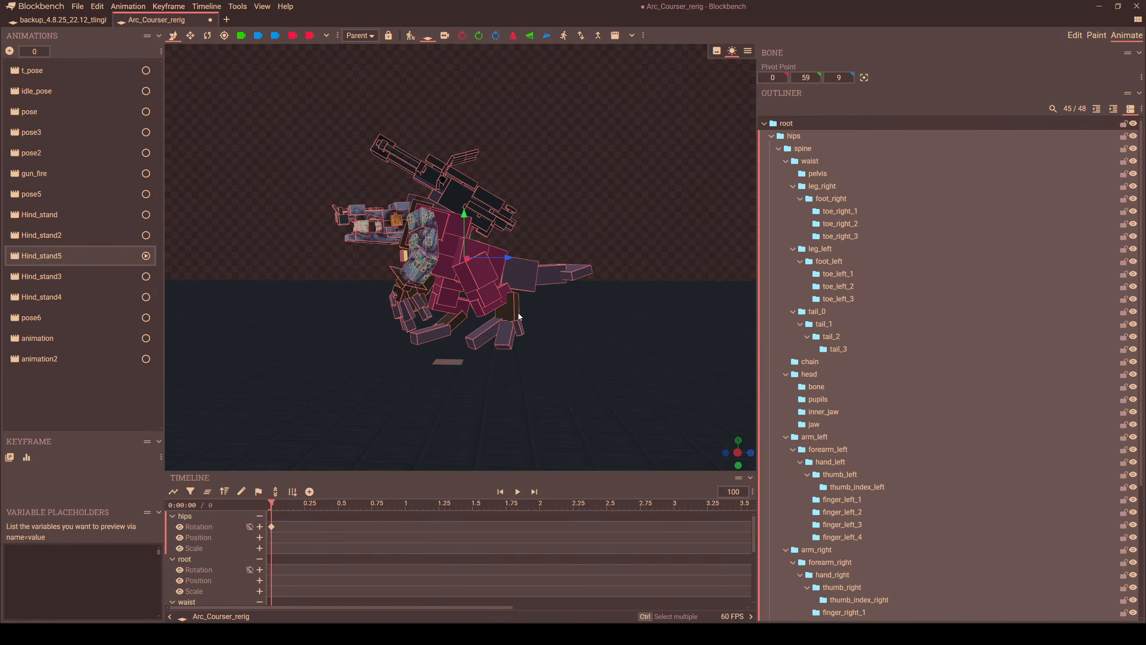
left_click_drag(472, 213, 472, 238)
left_click_drag(506, 280, 675, 356)
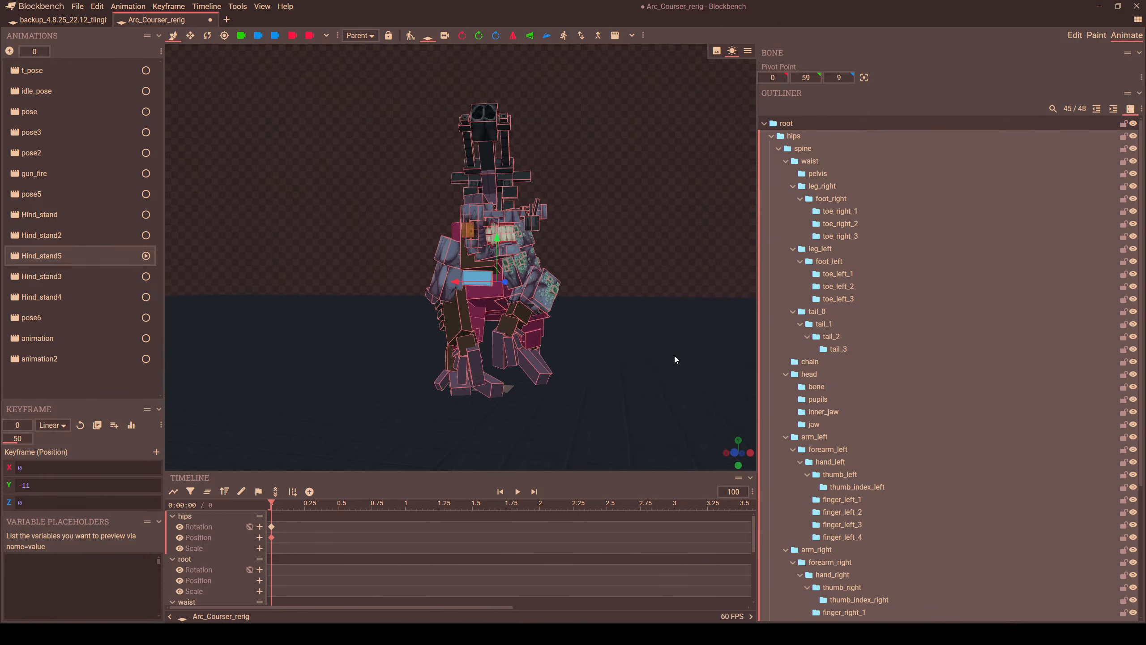
- Try rotating the pelvis bone on its own to about -0.8, 14.5, 3.8 in global space
left_click_drag(557, 368, 673, 368)
scroll(530, 356, "up", 3)
left_click(465, 289)
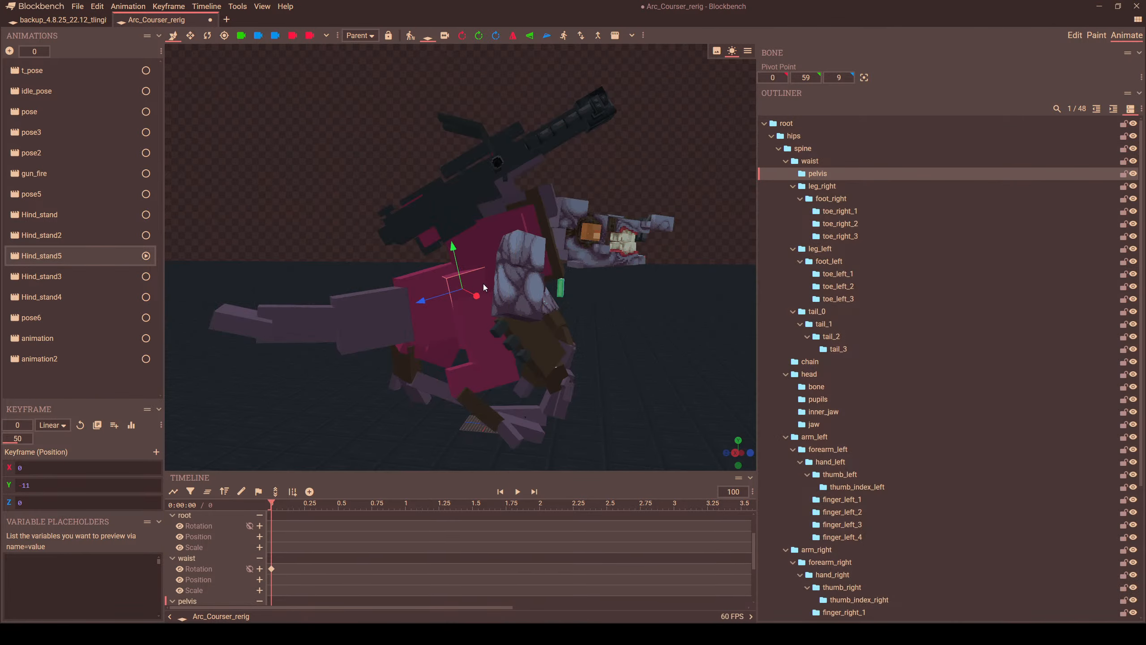
left_click_drag(484, 282, 612, 318)
left_click(212, 37)
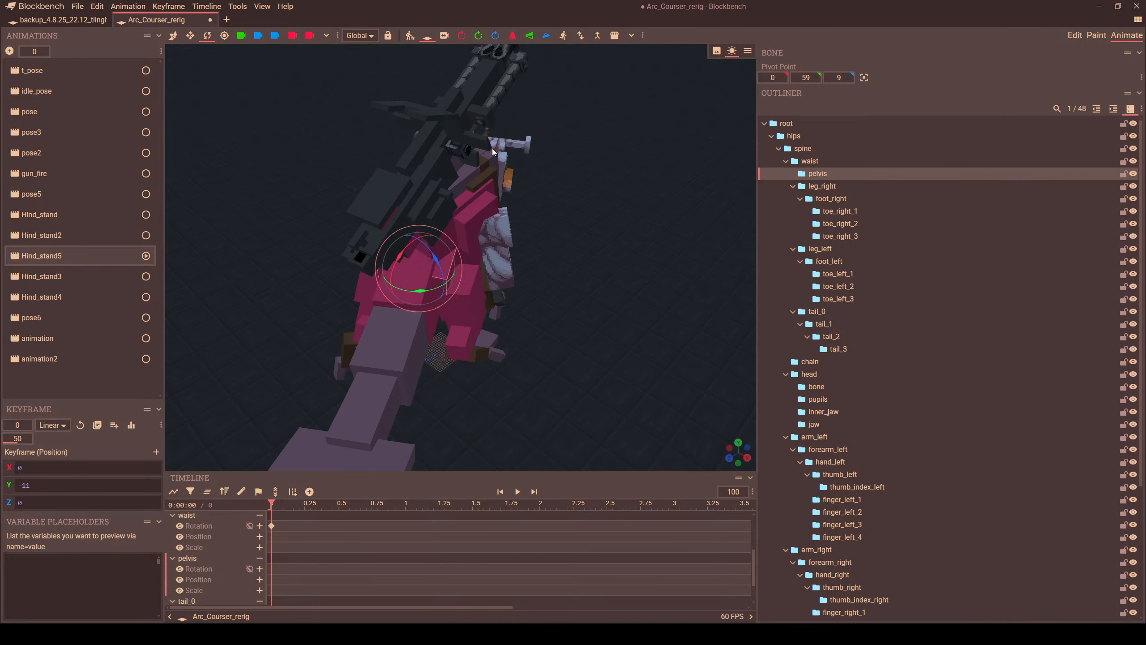
left_click_drag(492, 148, 646, 223)
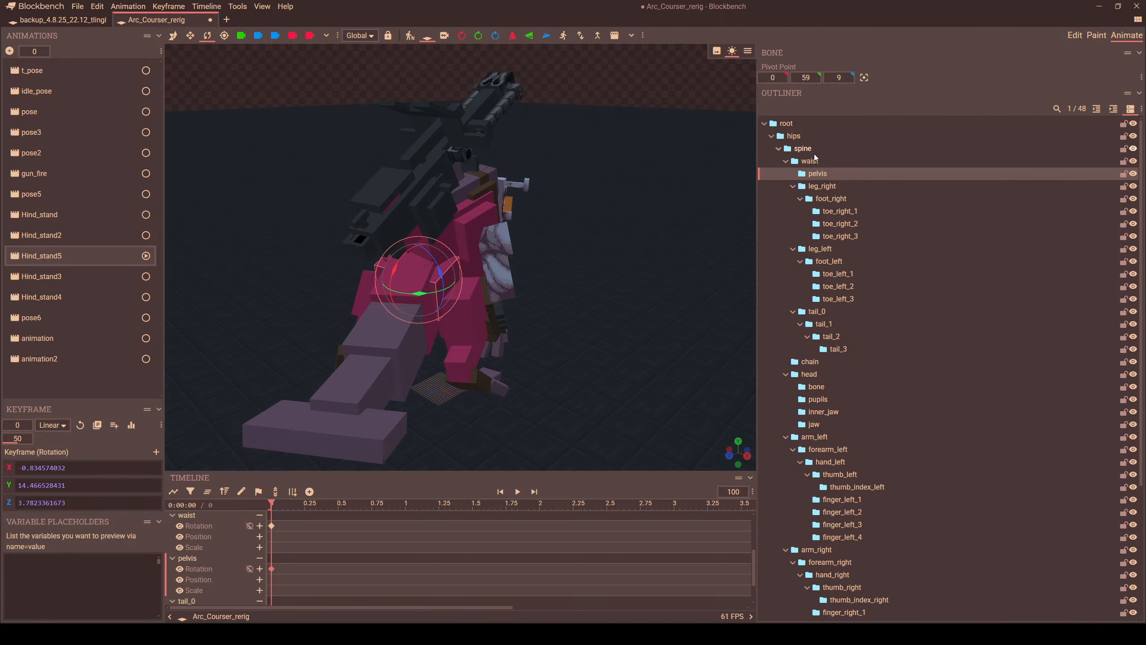
- Adjust the waist bone's rotation in global space to about 0.5, -4.8, -1.3, checking the pose from several angles
left_click(809, 161)
left_click_drag(420, 291, 395, 298)
left_click_drag(602, 326, 340, 312)
left_click_drag(520, 306, 507, 309)
left_click_drag(708, 379, 563, 380)
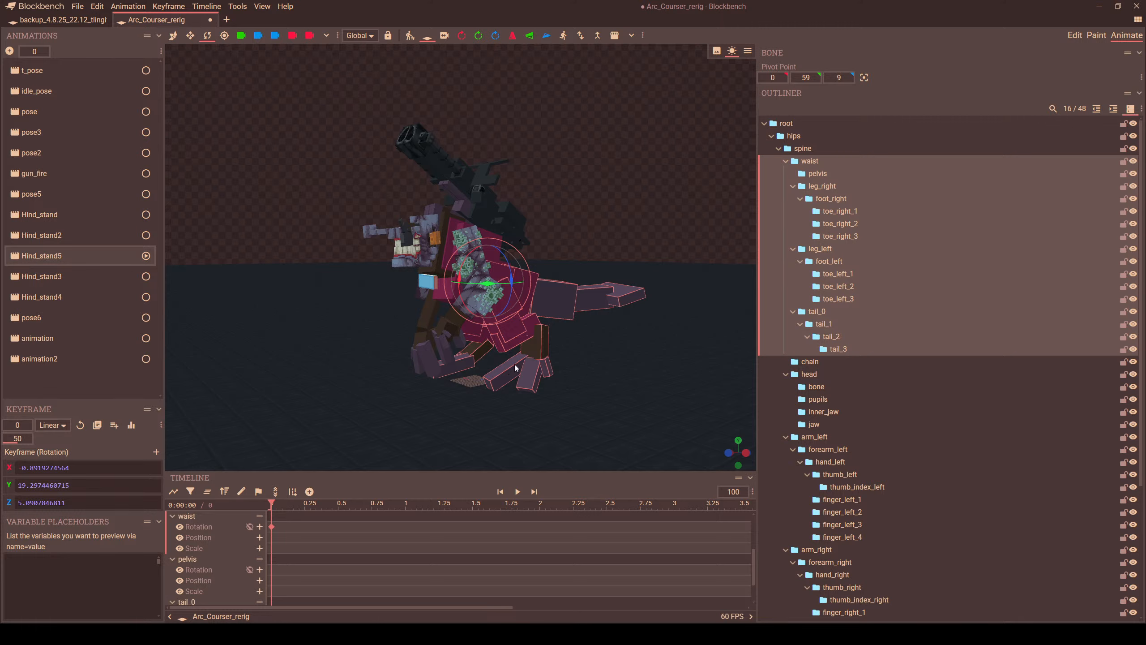
scroll(614, 398, "up", 5)
left_click_drag(614, 398, 643, 444)
scroll(577, 388, "down", 3)
left_click_drag(427, 283, 696, 317)
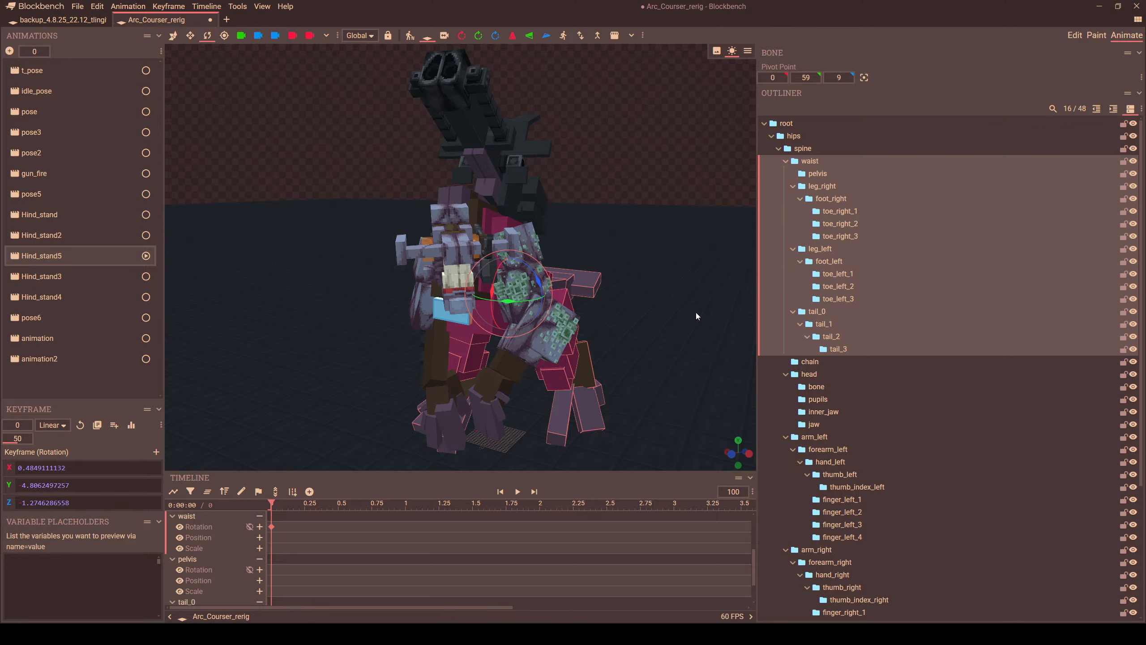
- Switch to Edit mode and resolve the first template, dirt_top and dirt_side groups in the texture list
left_click(1074, 35)
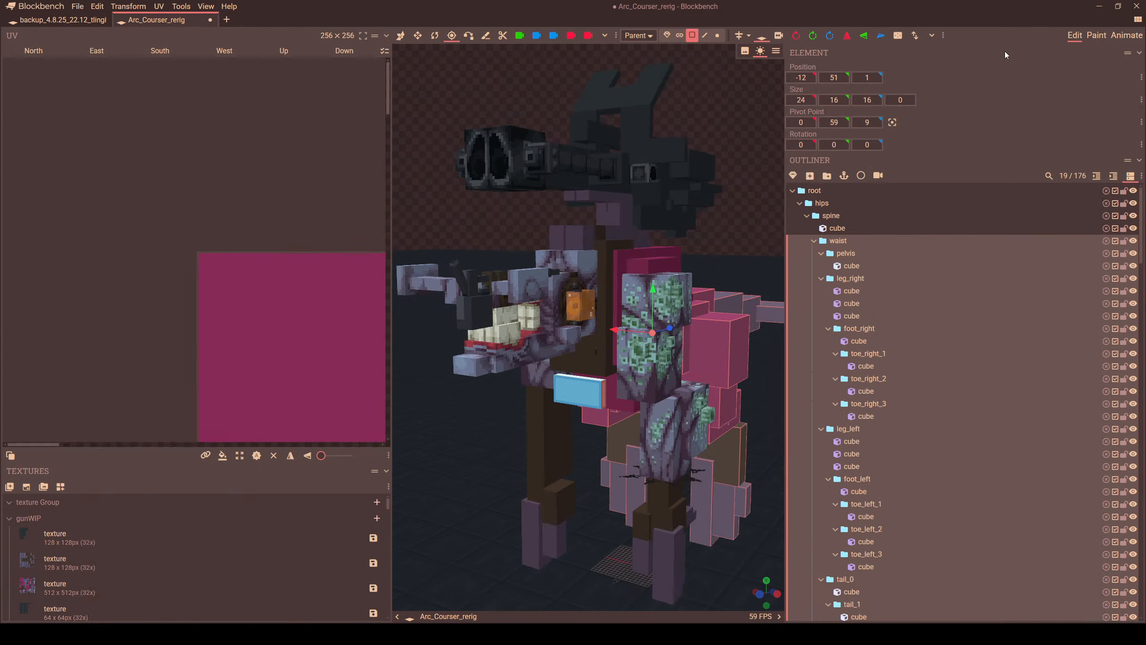
left_click_drag(390, 433, 187, 434)
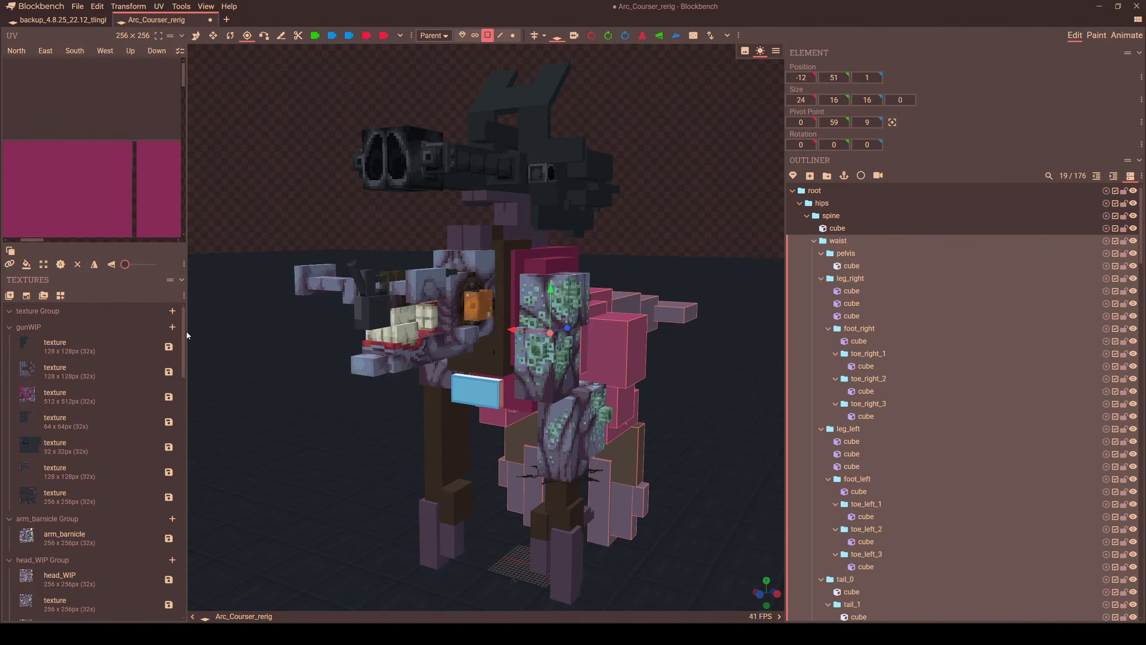
left_click_drag(184, 331, 182, 382)
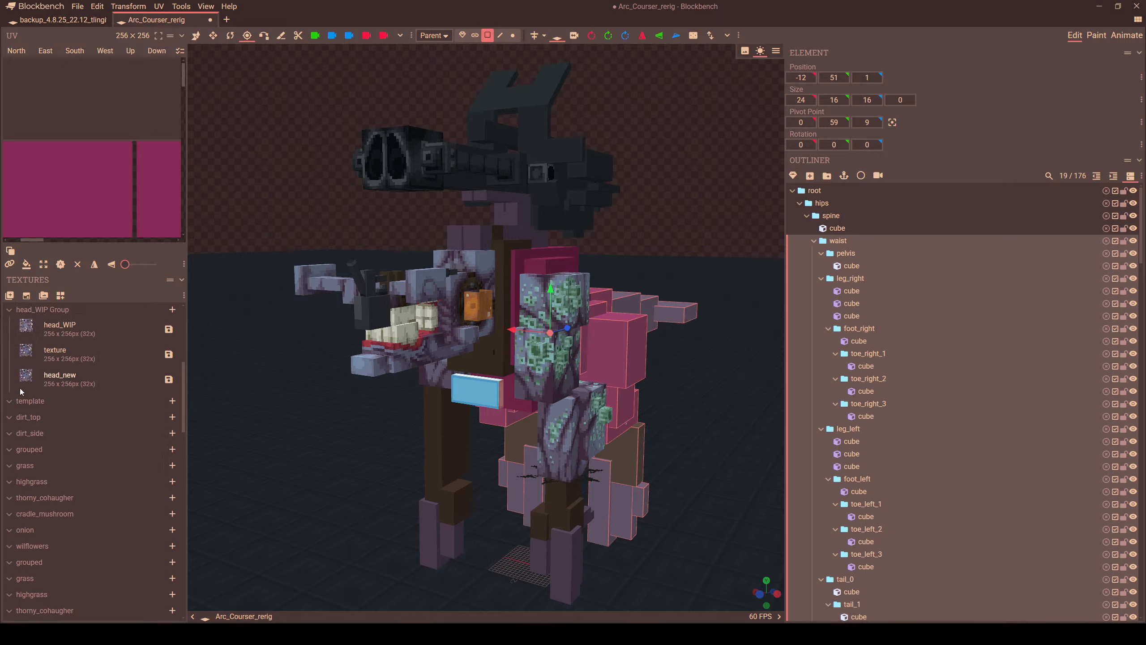
right_click(15, 404)
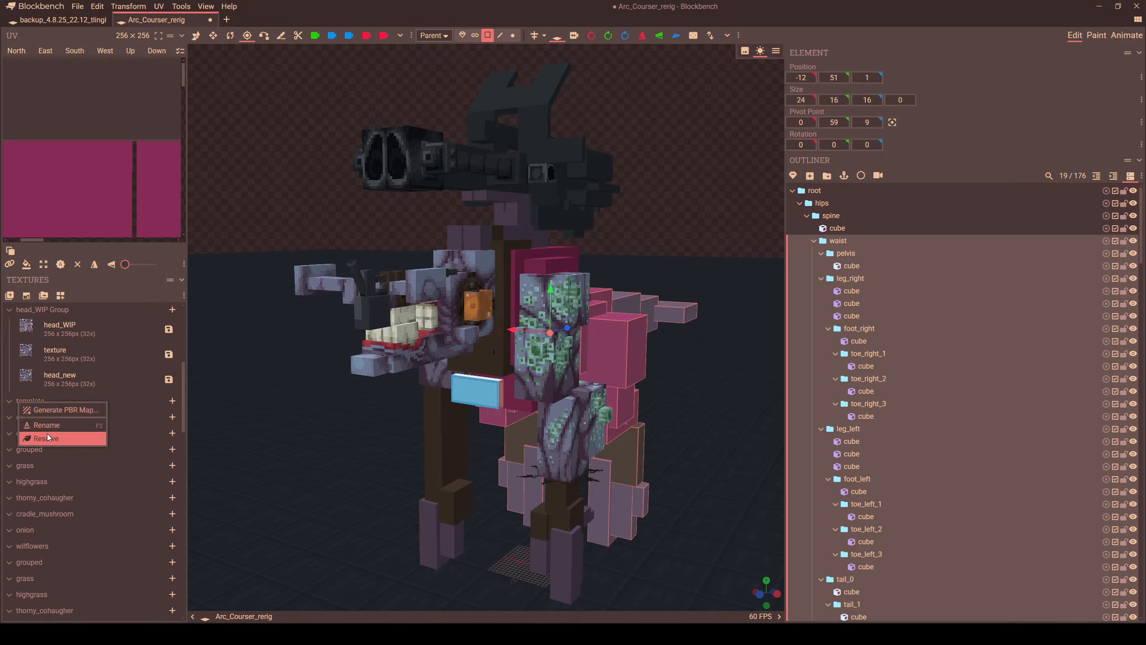
left_click(47, 434)
right_click(31, 401)
left_click(46, 441)
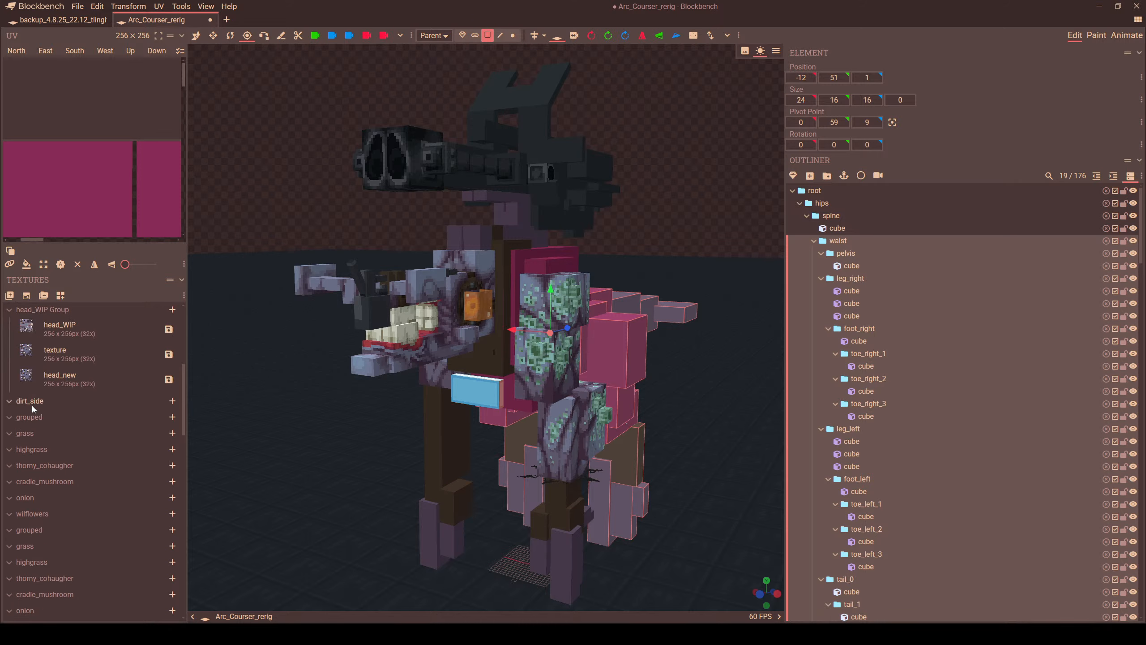
right_click(32, 405)
left_click(49, 436)
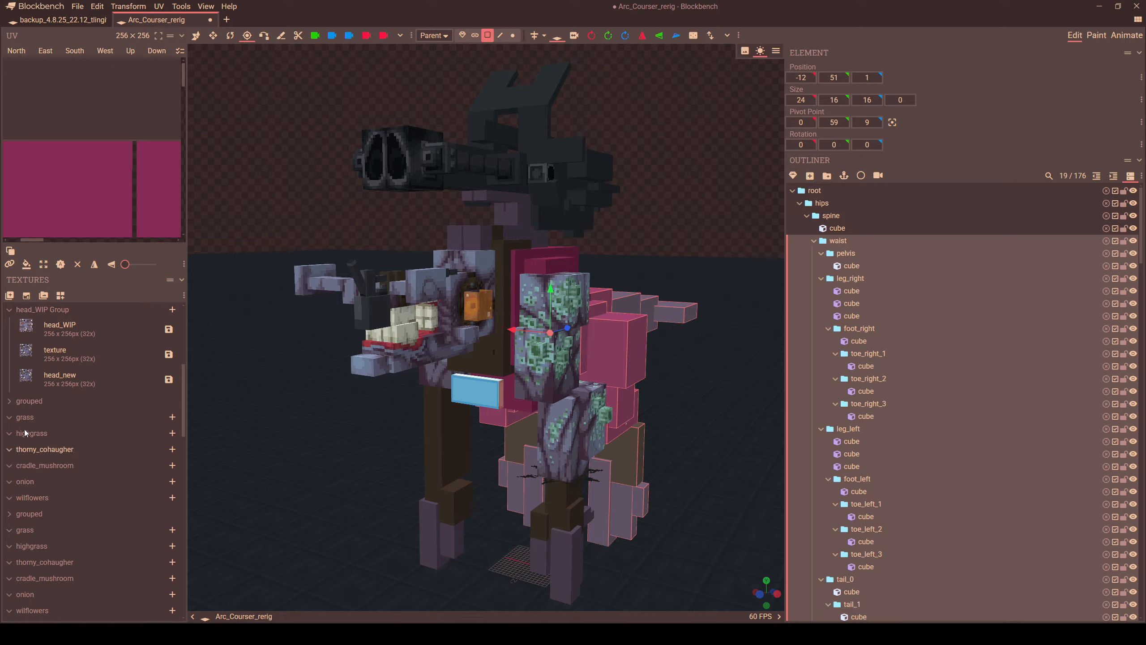
- Resolve the first grouped, grass, highgrass and thorny_cohaugher texture groups below head_WIP Group
right_click(23, 406)
left_click(46, 442)
right_click(30, 405)
left_click(45, 441)
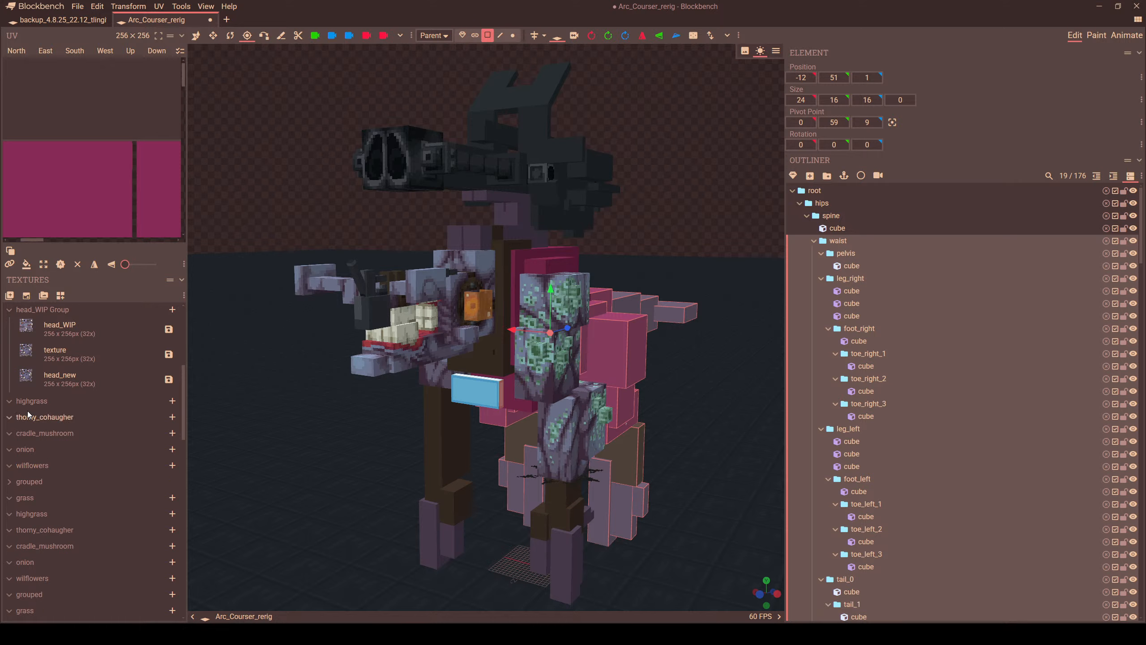
right_click(27, 406)
left_click(43, 440)
right_click(31, 405)
left_click(46, 439)
- Resolve the first cradle_mushroom and wilflowers texture groups plus the next grouped and highgrass groups
right_click(30, 407)
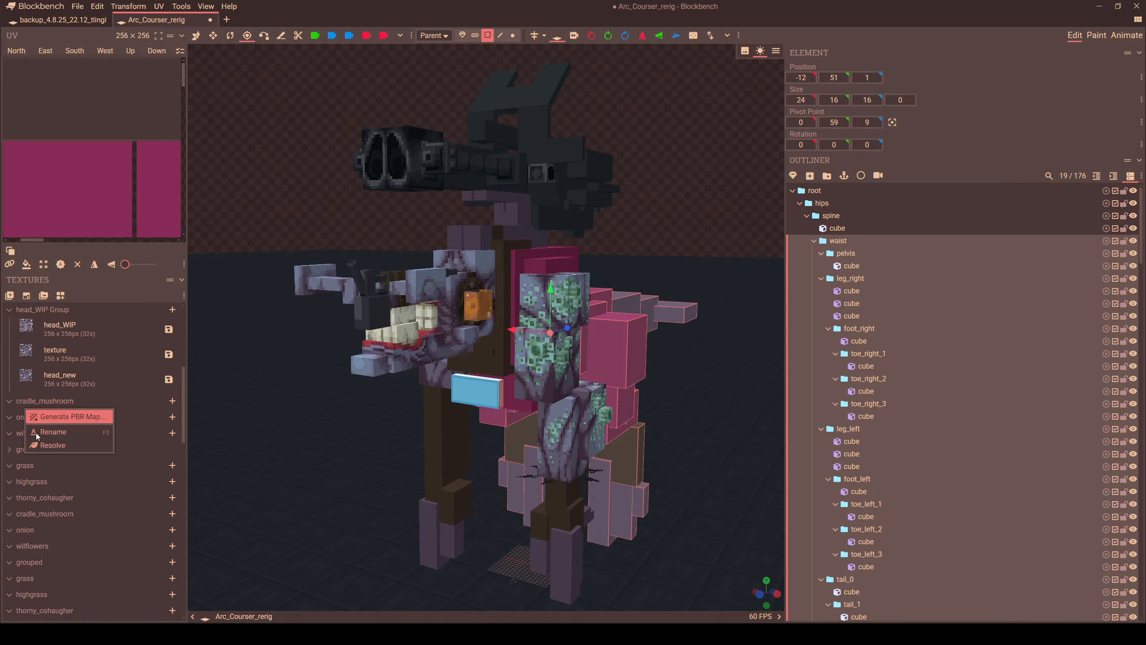
left_click(44, 440)
right_click(28, 412)
left_click(38, 447)
right_click(32, 424)
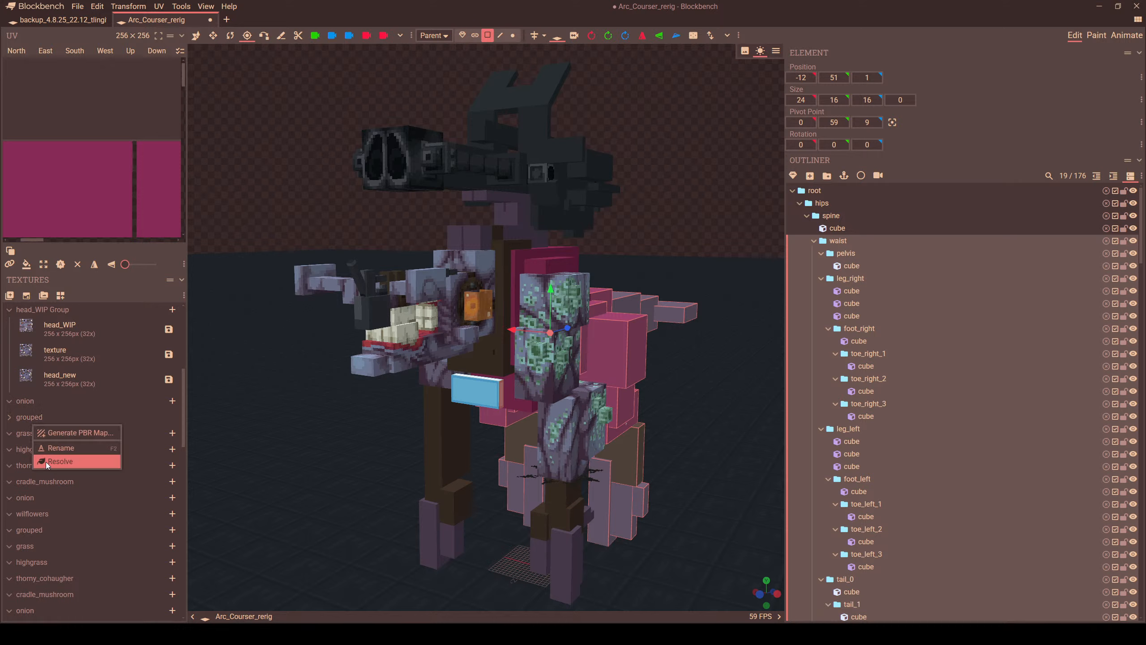
left_click(45, 463)
right_click(30, 430)
left_click(47, 465)
- Resolve the next duplicate thorny_cohaugher, cradle_mushroom, onion and wilflowers texture groups
right_click(23, 433)
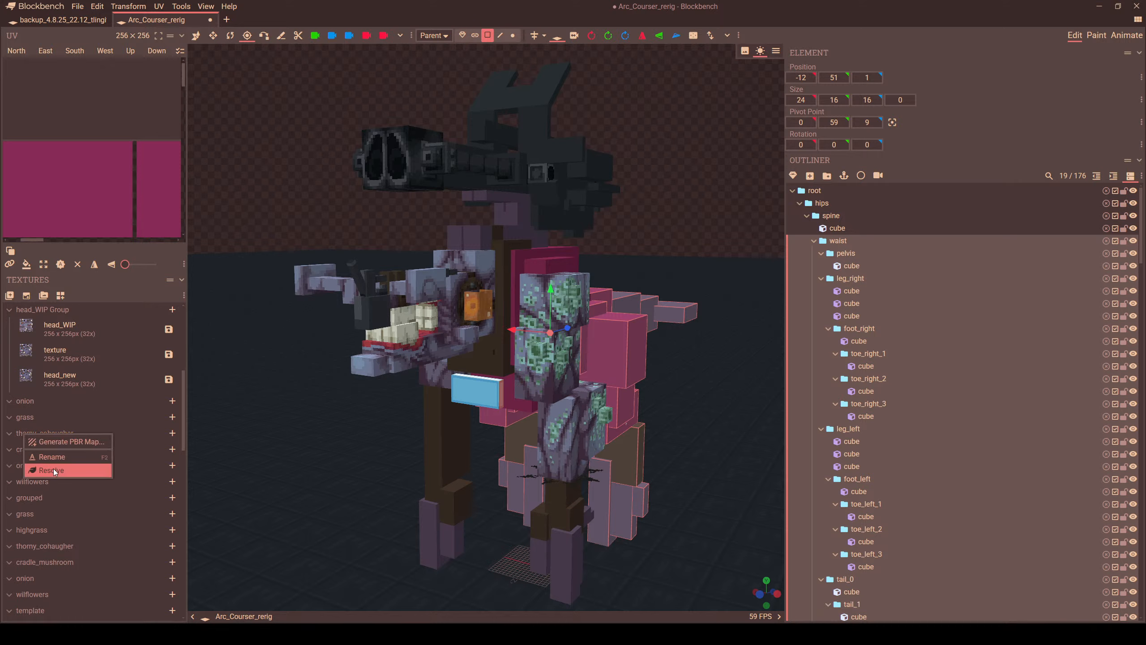
left_click(54, 469)
right_click(30, 436)
left_click(56, 474)
right_click(29, 430)
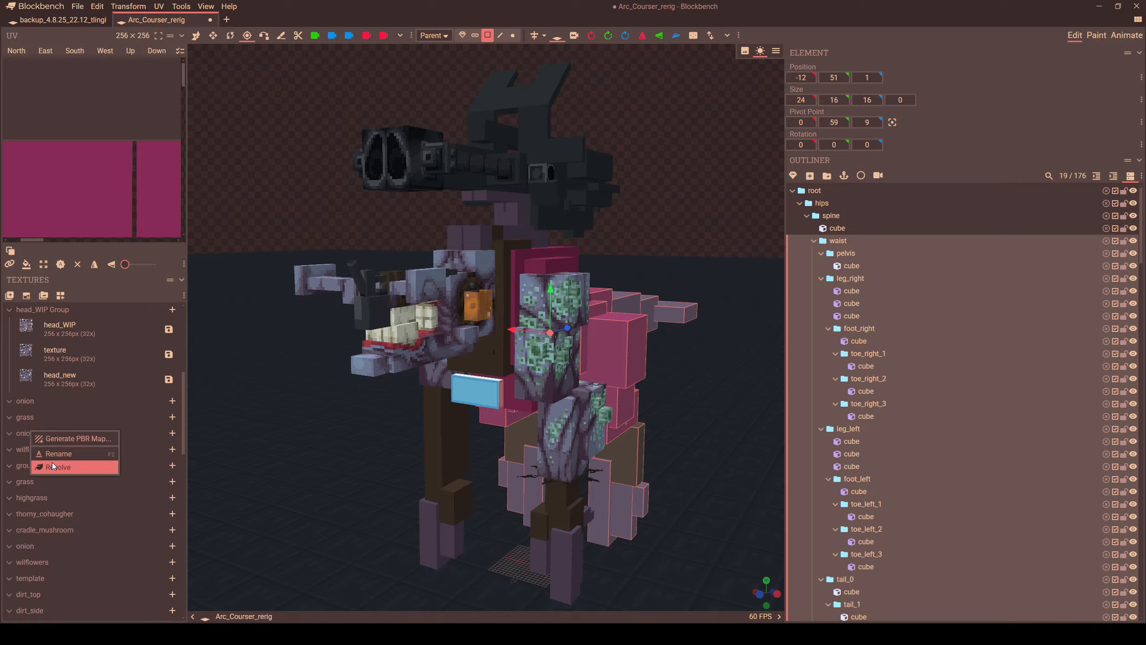
left_click(55, 468)
right_click(26, 432)
left_click(56, 469)
- Resolve the last grouped, highgrass and cradle_mushroom texture groups, along with one duplicate grass and one duplicate onion group
right_click(30, 433)
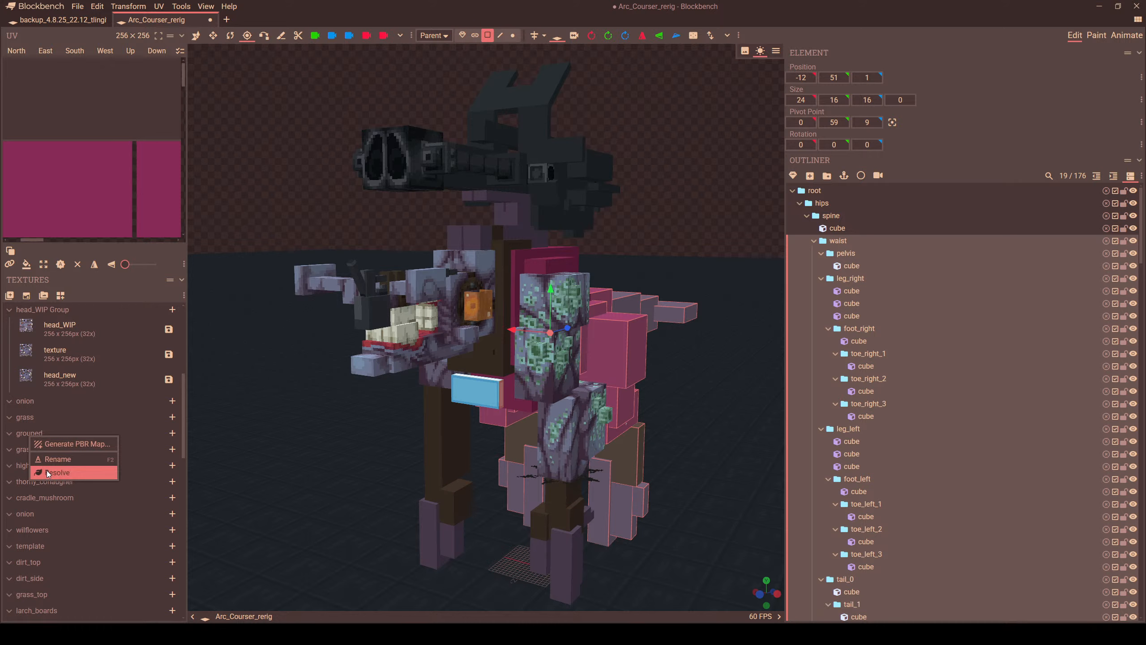
left_click(46, 470)
right_click(28, 433)
left_click(51, 469)
right_click(29, 438)
left_click(68, 475)
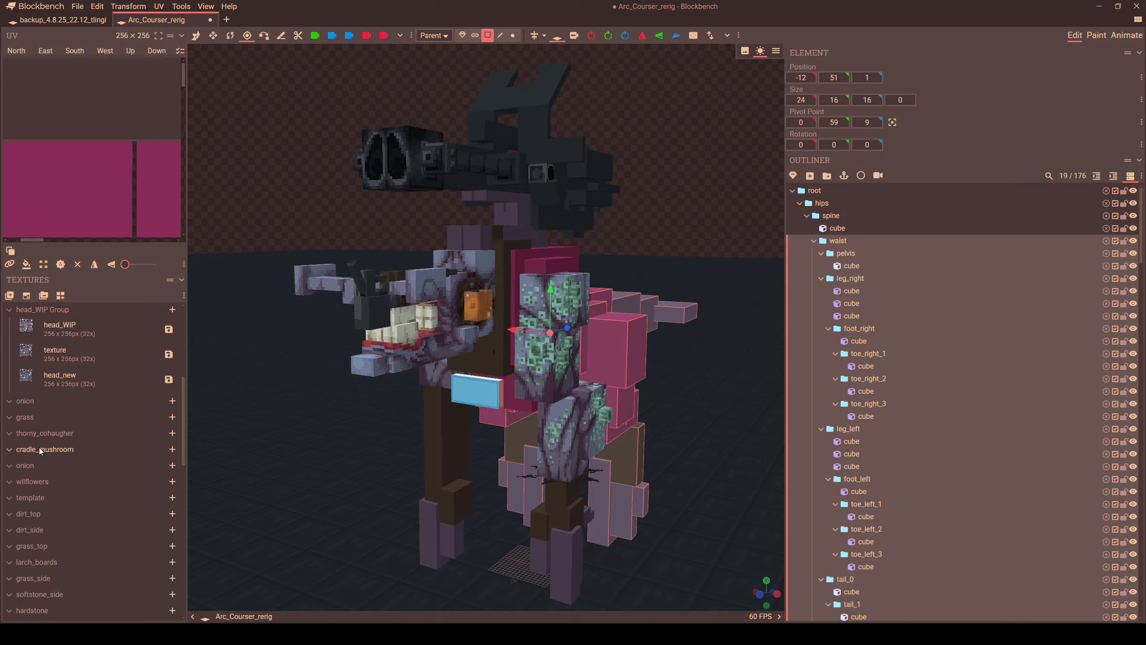
right_click(40, 448)
left_click(70, 482)
right_click(38, 442)
left_click(66, 478)
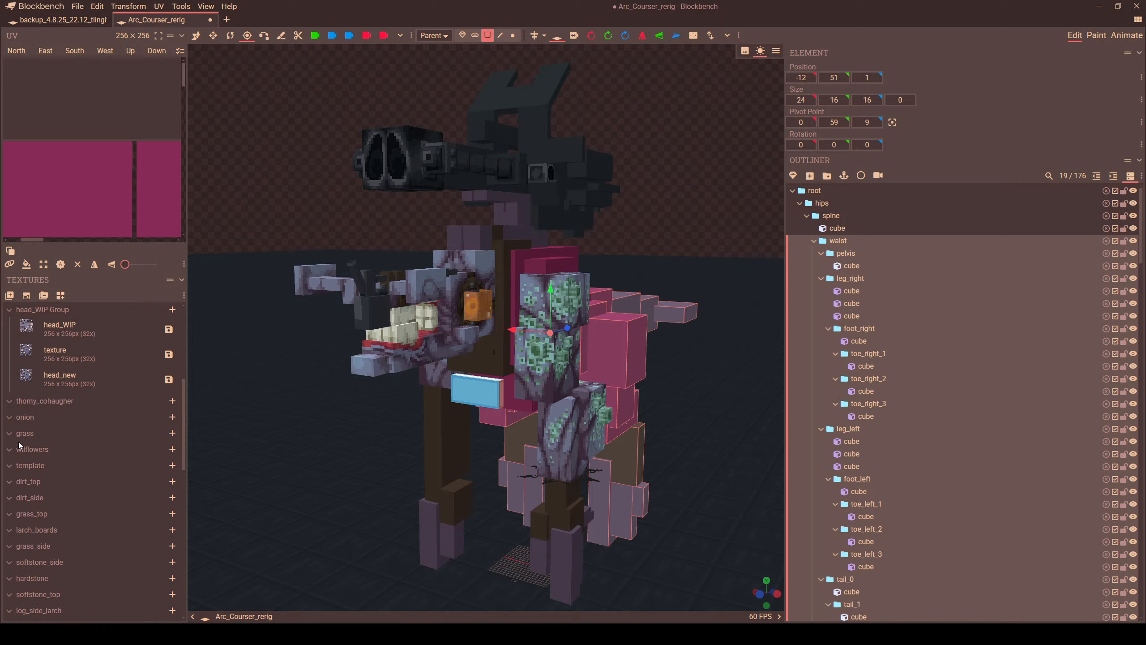
- Resolve the remaining grass and wilflowers texture groups
right_click(20, 442)
right_click(21, 428)
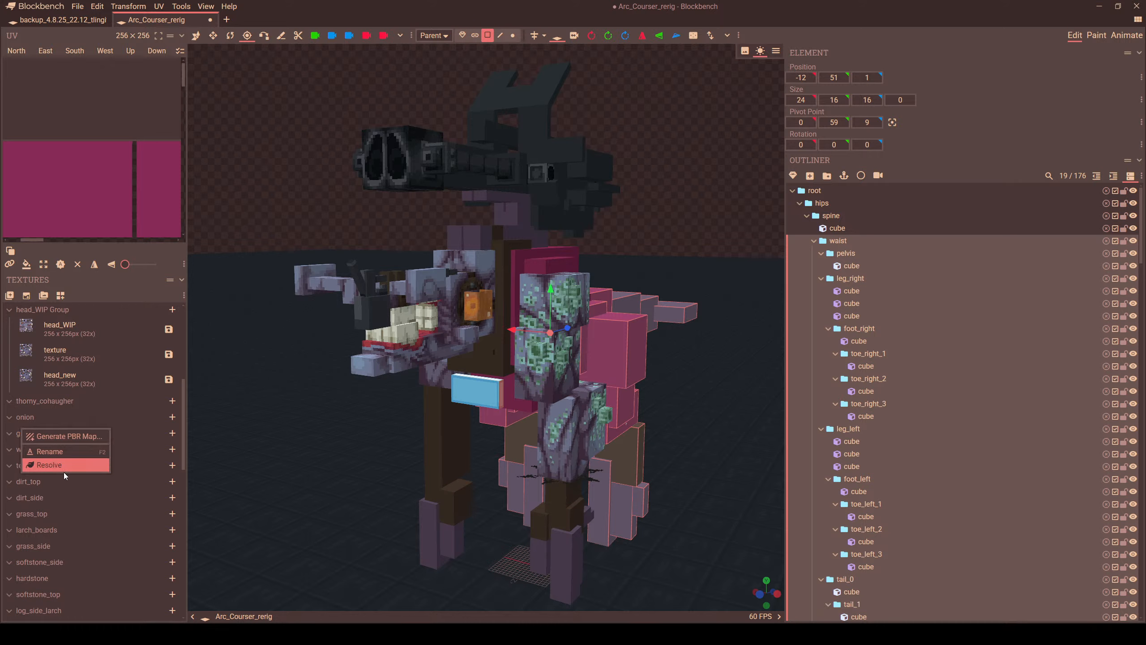
left_click(64, 471)
right_click(36, 442)
right_click(28, 432)
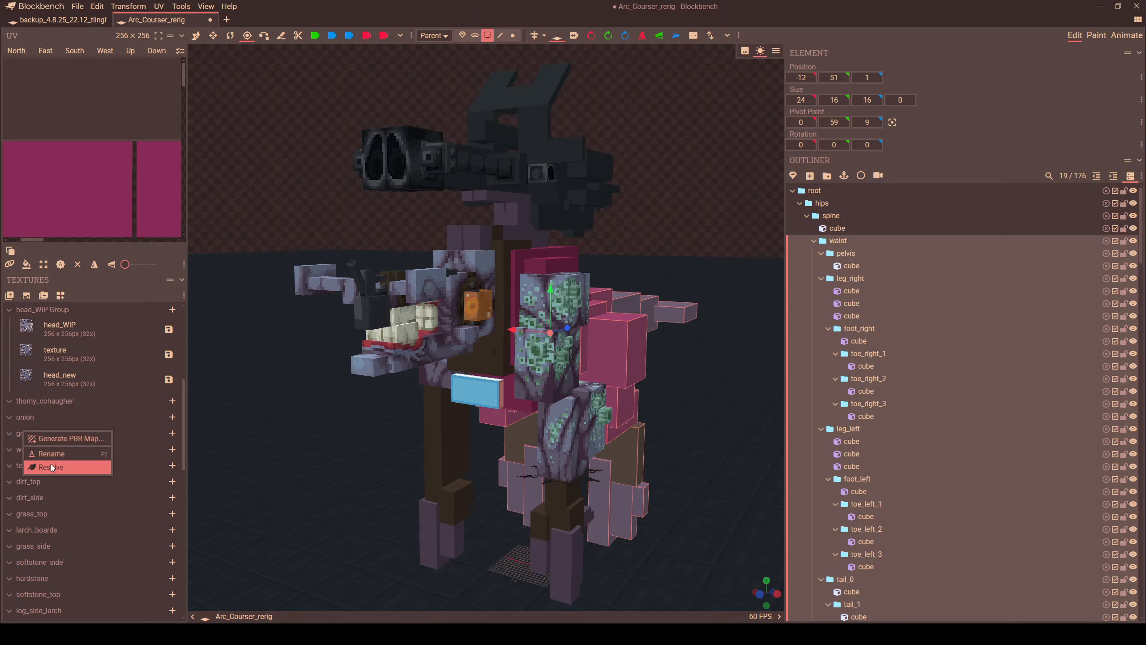
left_click(51, 464)
right_click(29, 432)
left_click(56, 466)
- Resolve the remaining dirt_top, grass_top, dirt_side and larch_boards texture groups
right_click(30, 457)
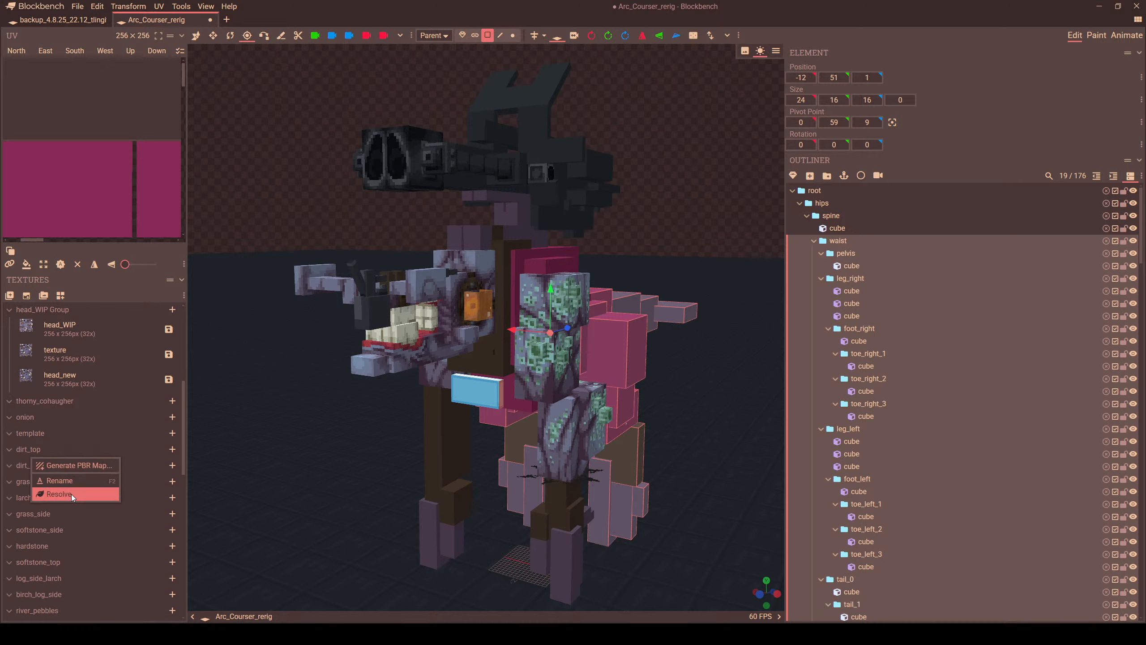
left_click(72, 495)
right_click(32, 457)
left_click(68, 498)
right_click(29, 453)
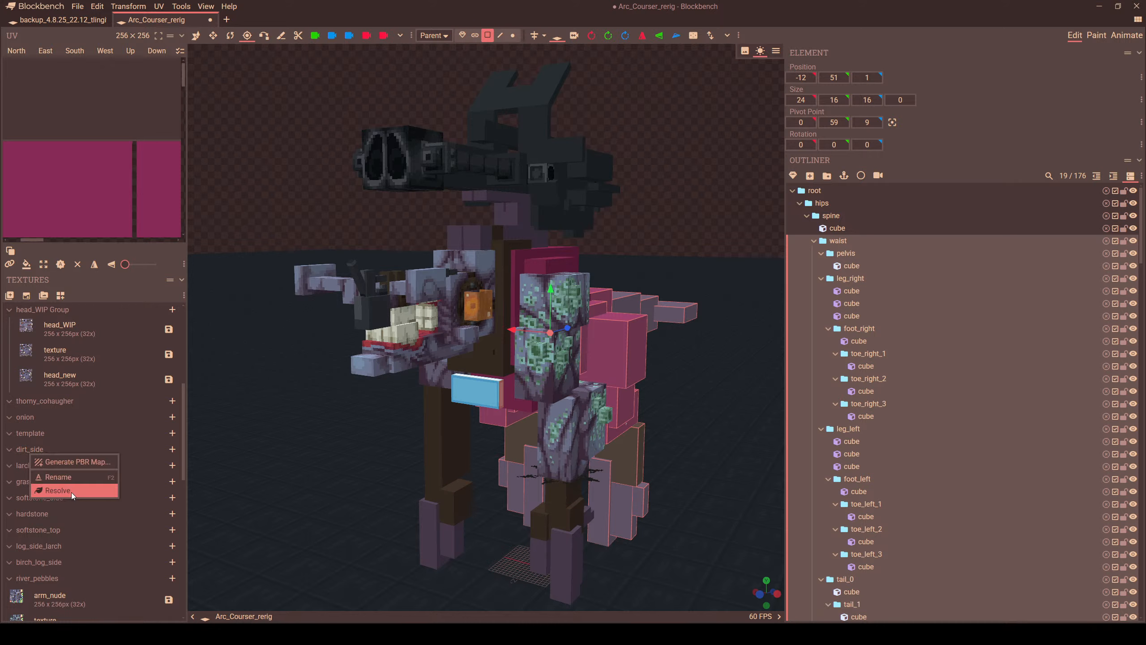
left_click(72, 492)
right_click(34, 451)
left_click(70, 491)
- Resolve the grass_side, softstone_side, hardstone, softstone_top and log_side_larch texture groups
right_click(29, 450)
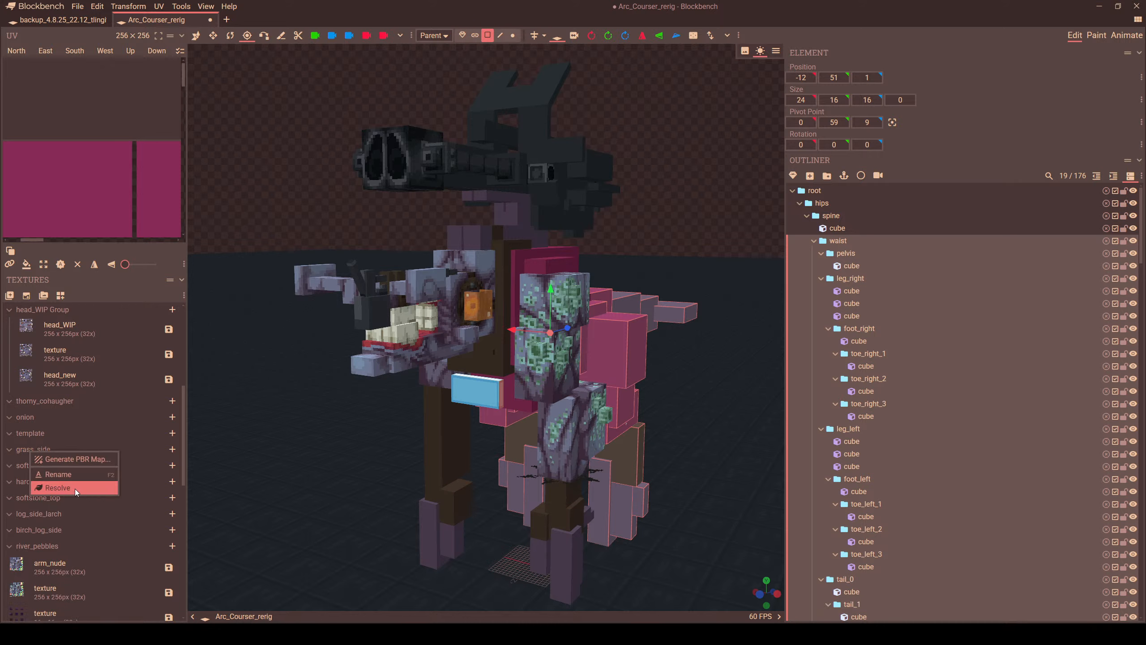
left_click(76, 489)
right_click(36, 450)
left_click(71, 487)
right_click(29, 450)
left_click(71, 489)
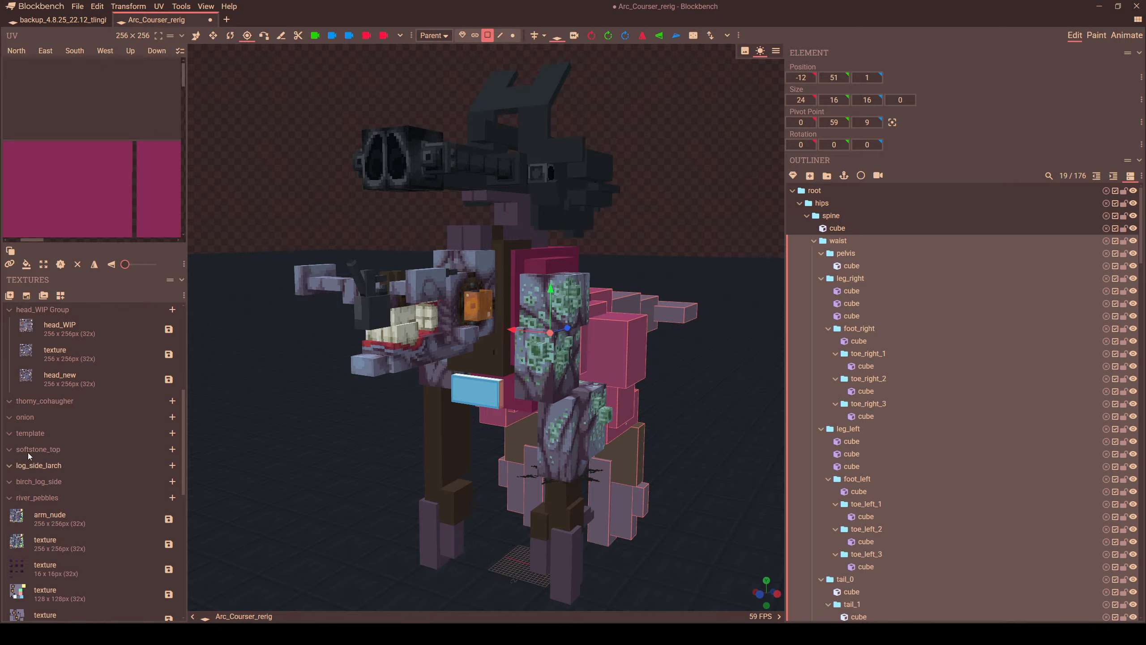
right_click(27, 448)
left_click(70, 488)
right_click(24, 448)
left_click(61, 485)
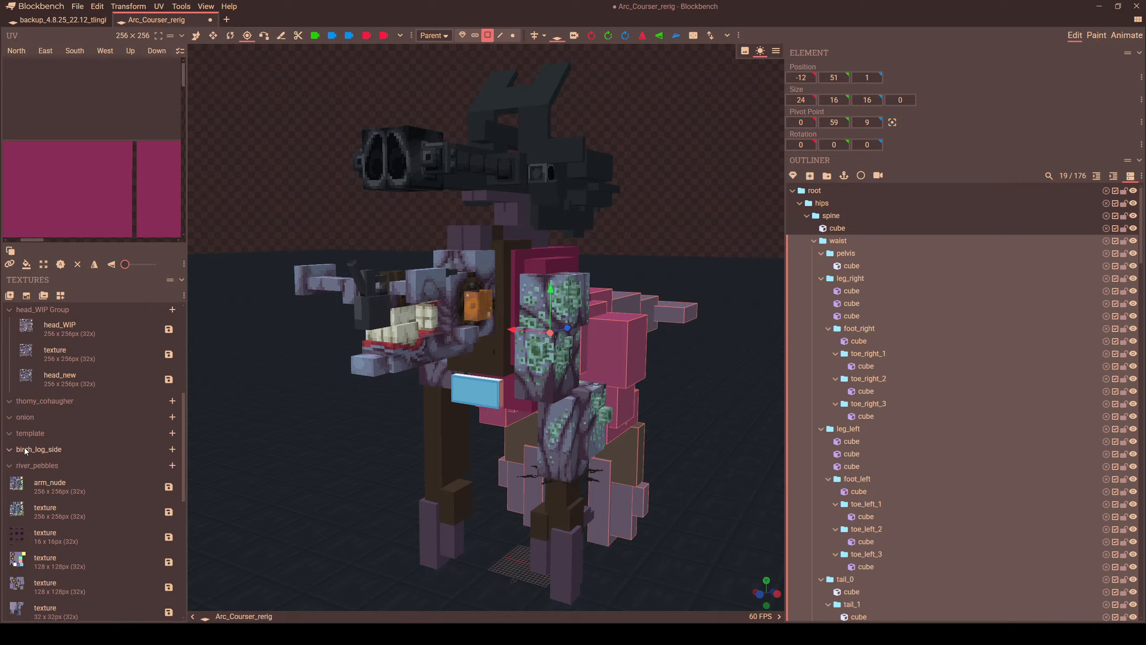
- Resolve the birch_log_side texture group and the remaining template and onion groups
right_click(24, 447)
left_click(59, 484)
right_click(29, 440)
left_click(59, 475)
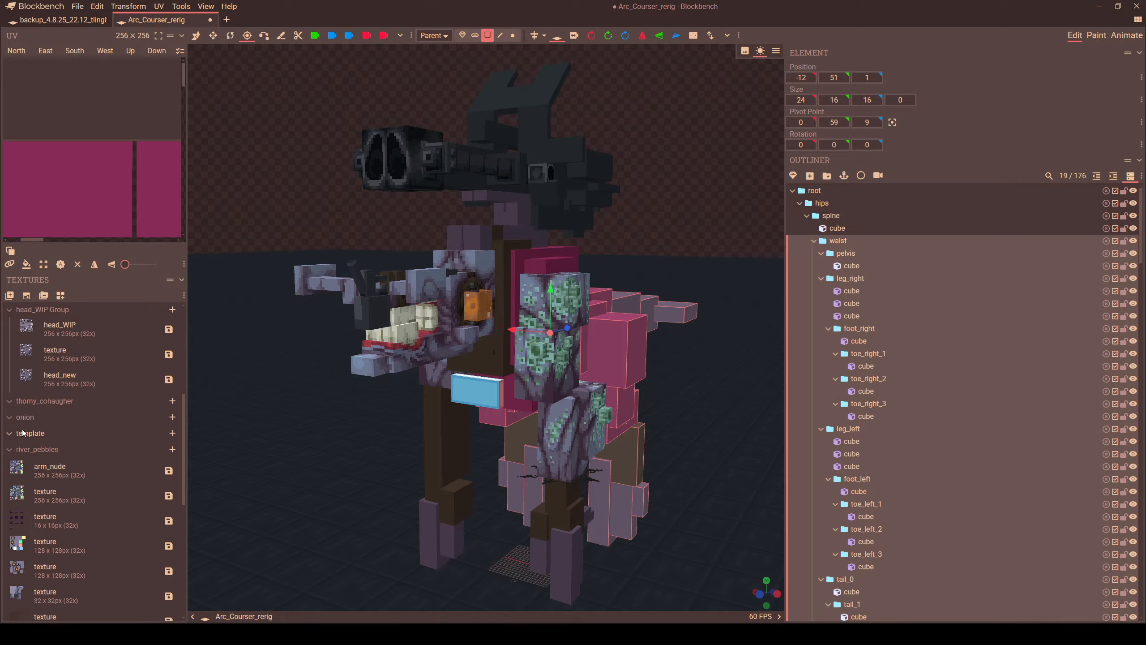
right_click(22, 428)
left_click(65, 470)
right_click(25, 415)
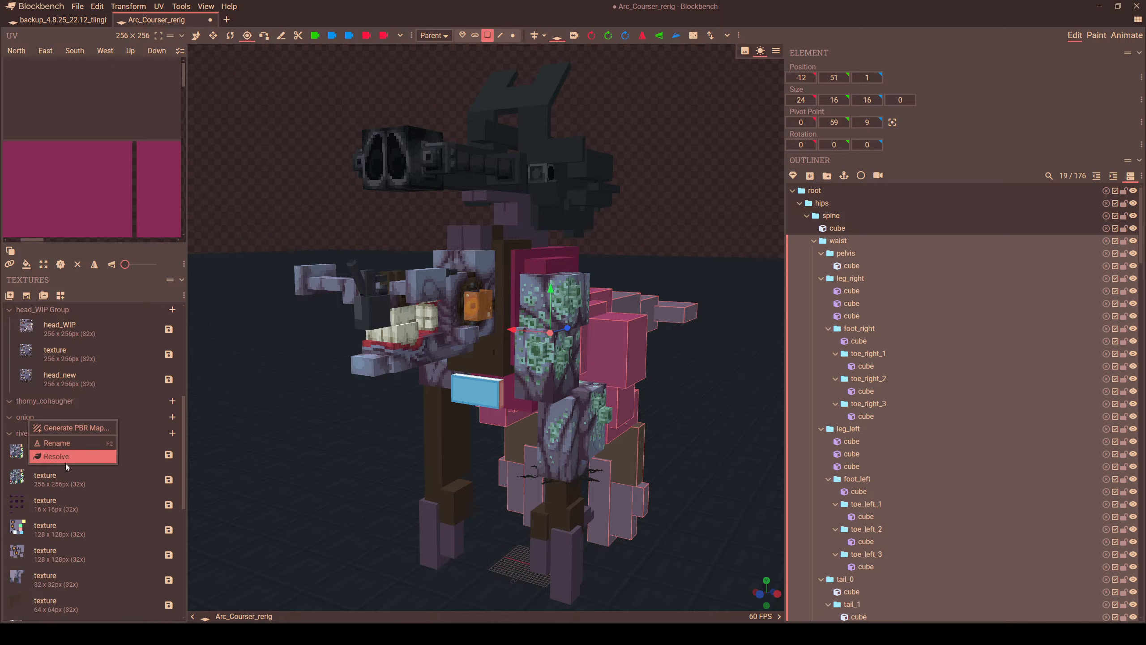
left_click(65, 463)
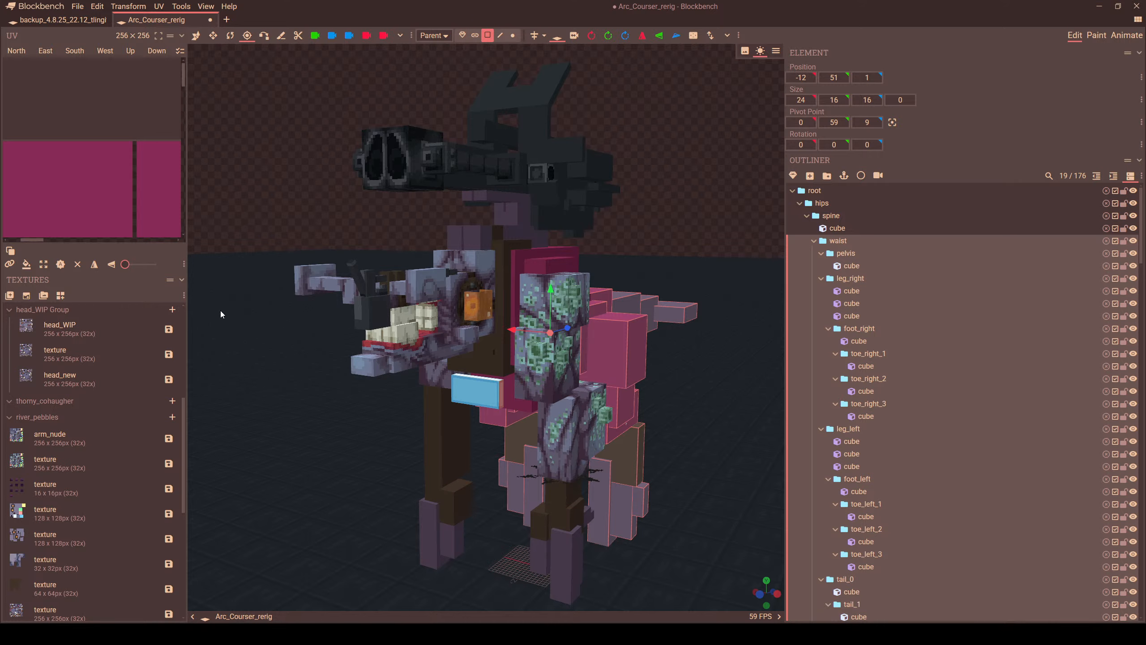
- Resolve the last thorny_cohaugher group and the river_pebbles texture group
scroll(541, 261, "down", 3)
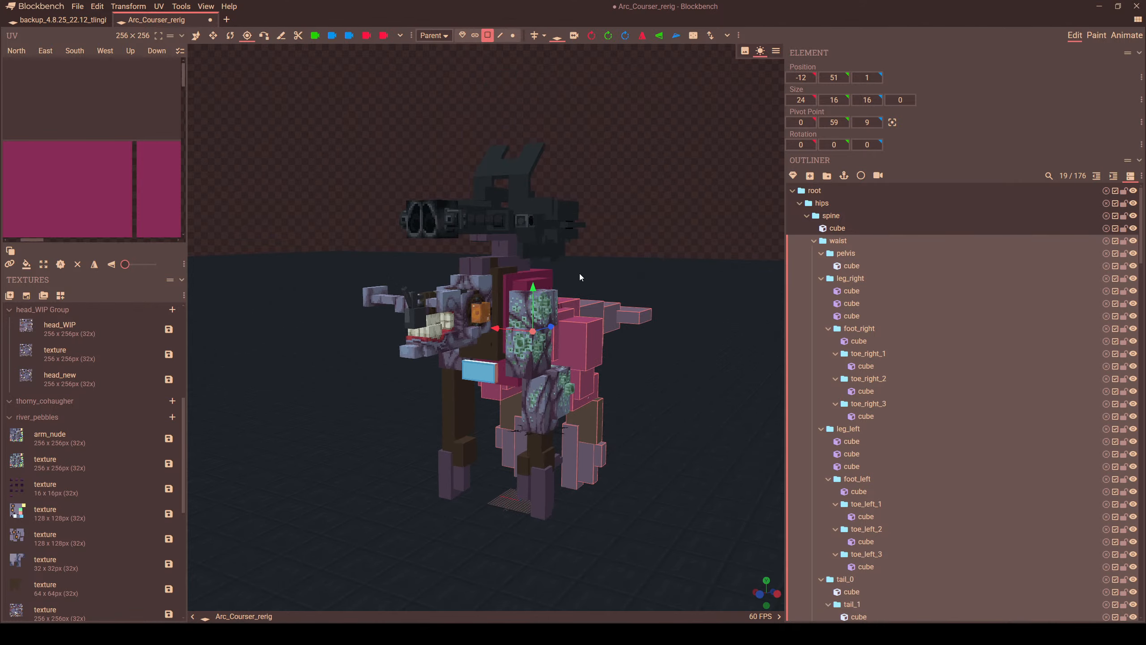
right_click(67, 403)
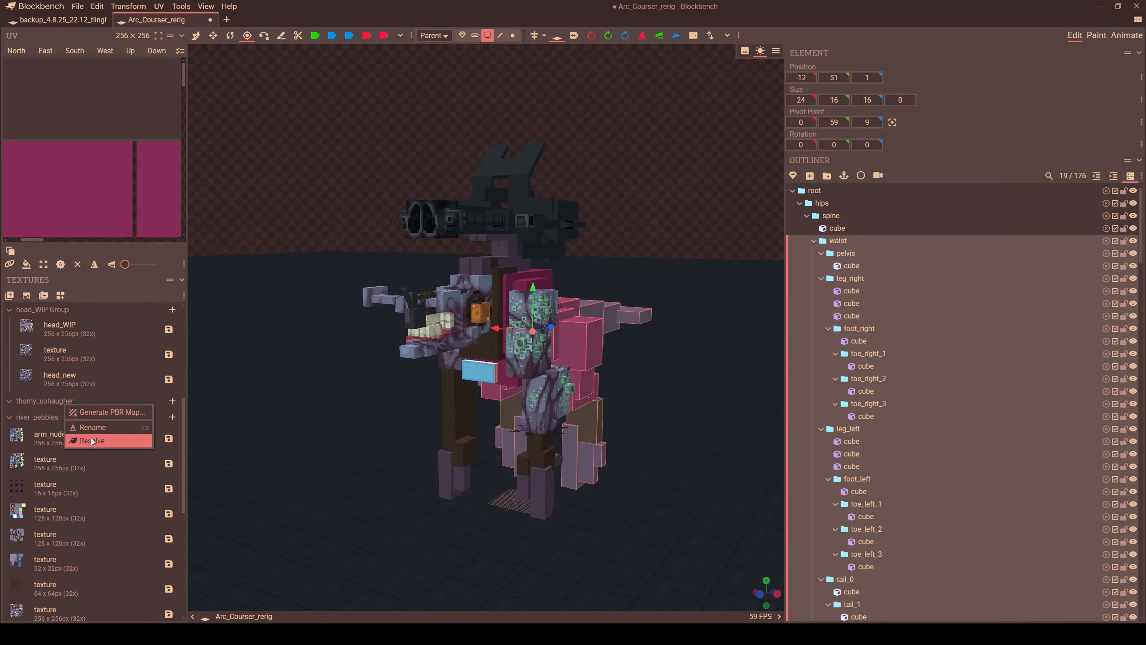
left_click(91, 437)
right_click(59, 404)
left_click(106, 443)
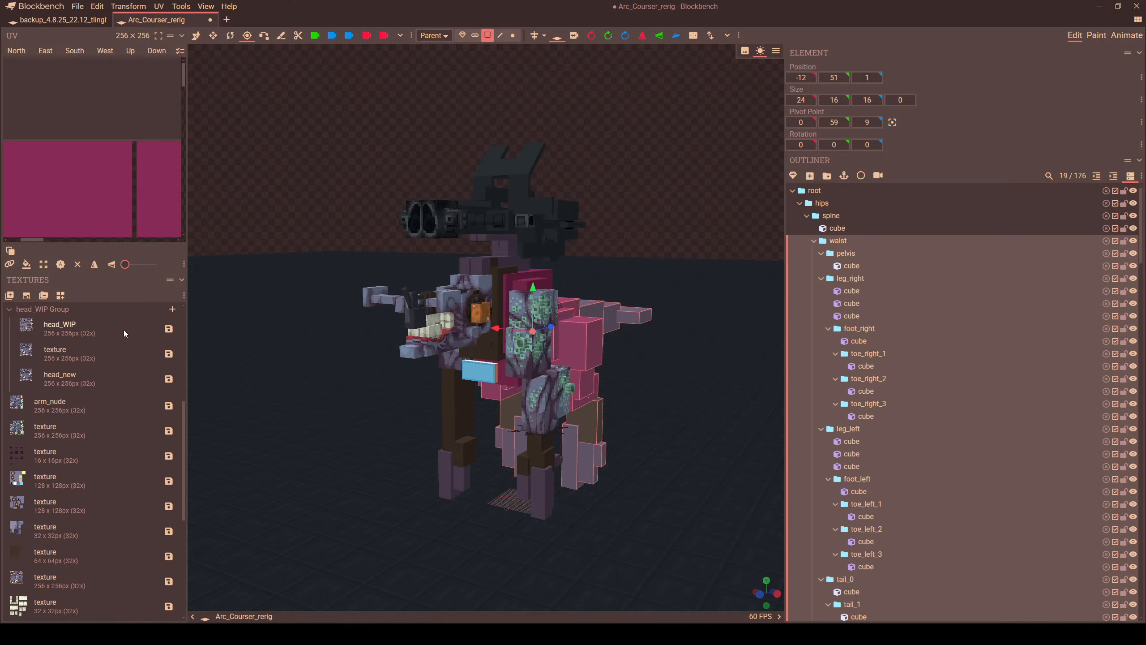
- Try to create a 32x texture template named working_texture for all model elements
scroll(124, 330, "down", 10)
left_click_drag(571, 147, 548, 149)
scroll(521, 155, "down", 2)
key("ctrl+a")
left_click(26, 295)
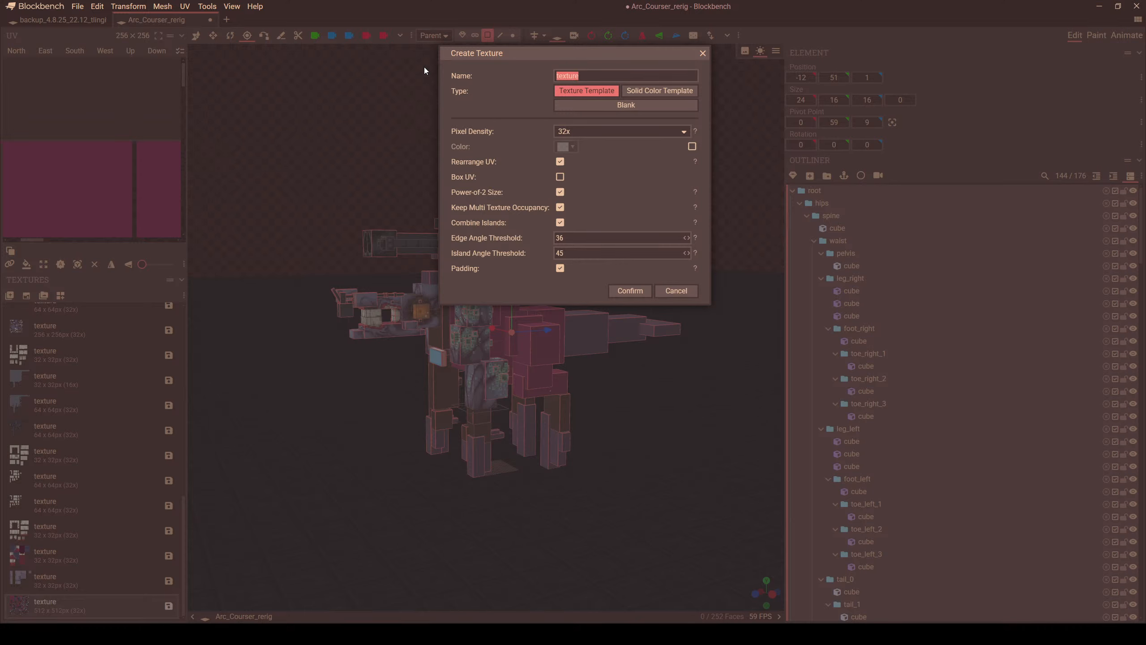
type("working_texture")
key("Return")
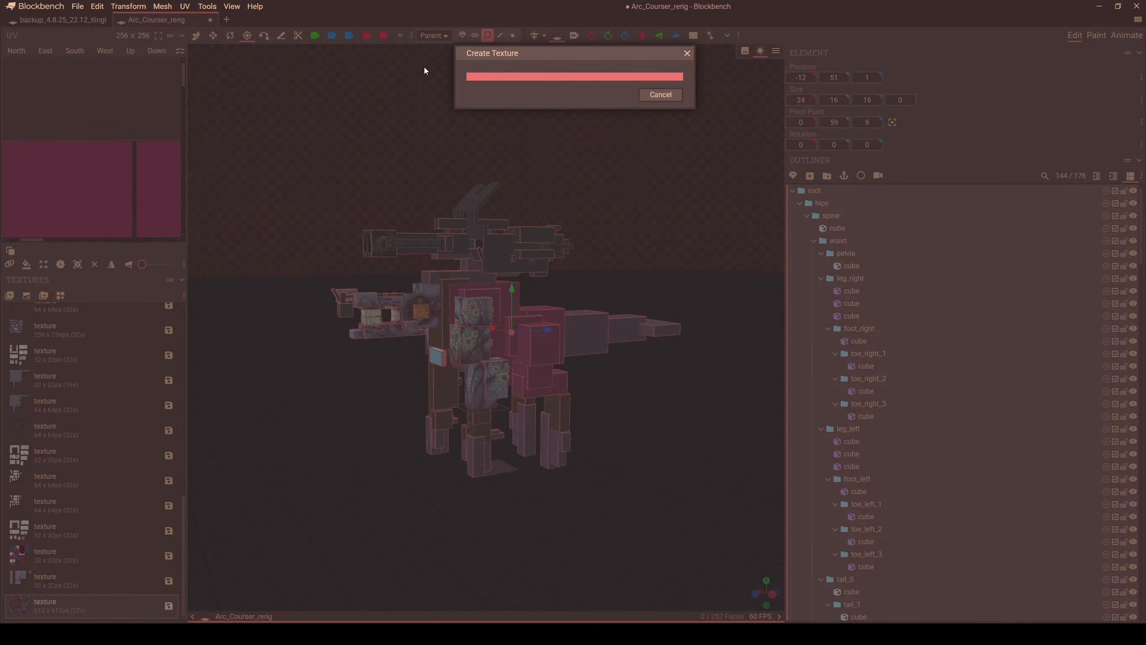
left_click(660, 95)
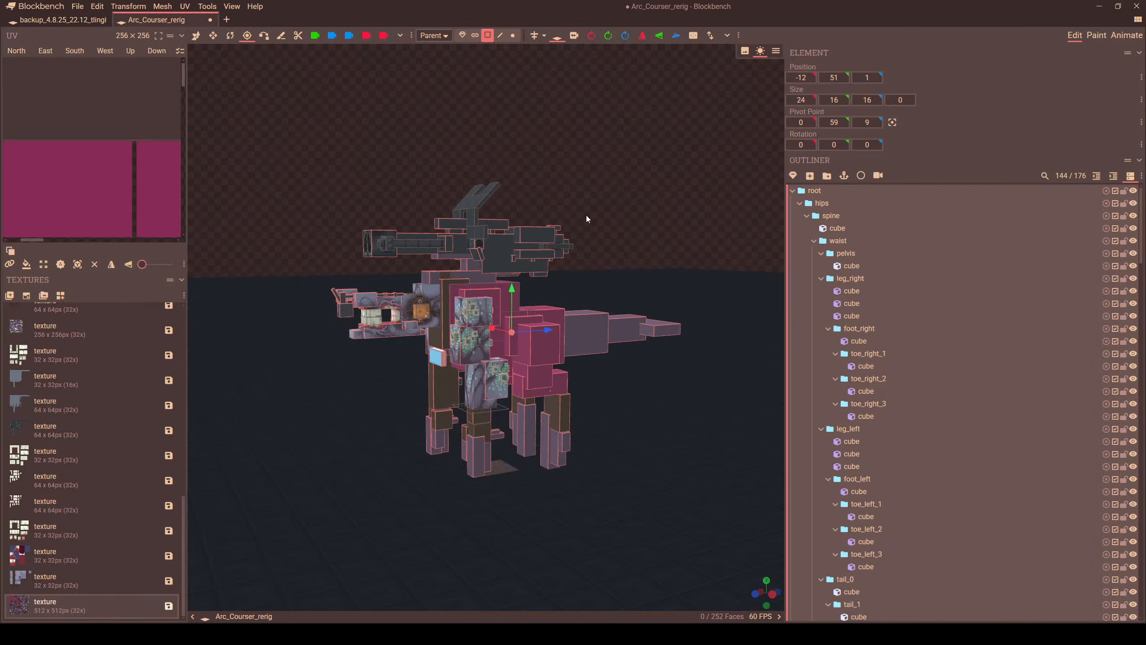
- Retry generating the working_texture template for the selected elements with the same 32x pixel density and UV rearranging
left_click(26, 295)
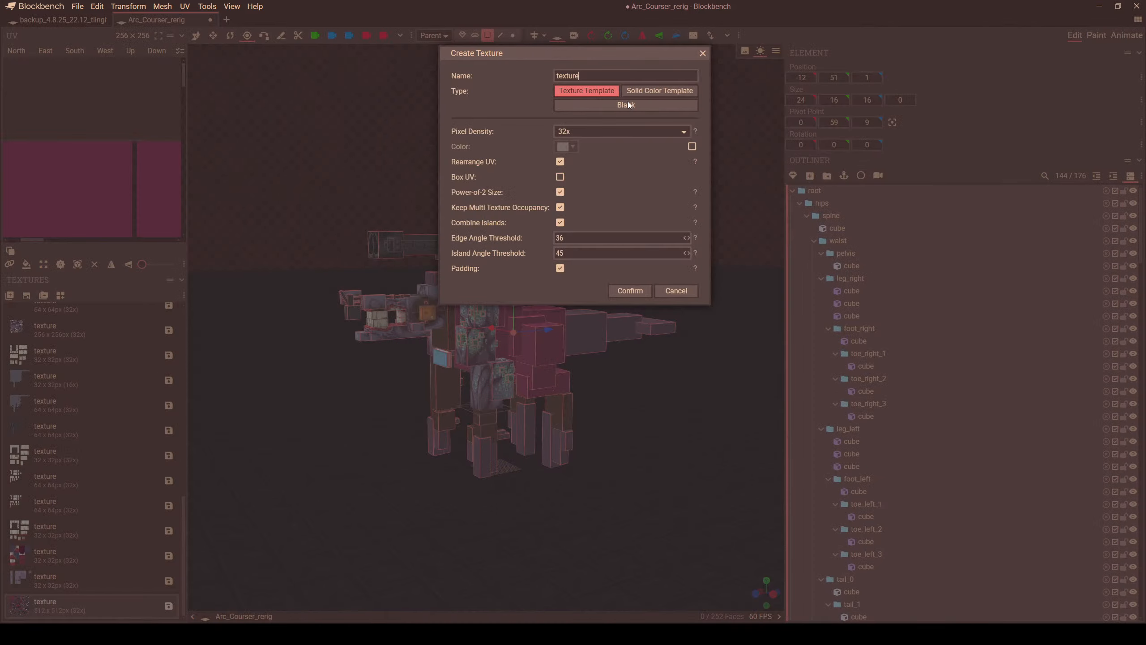
key("BackSpace")
type("working_texture")
key("ctrl+a")
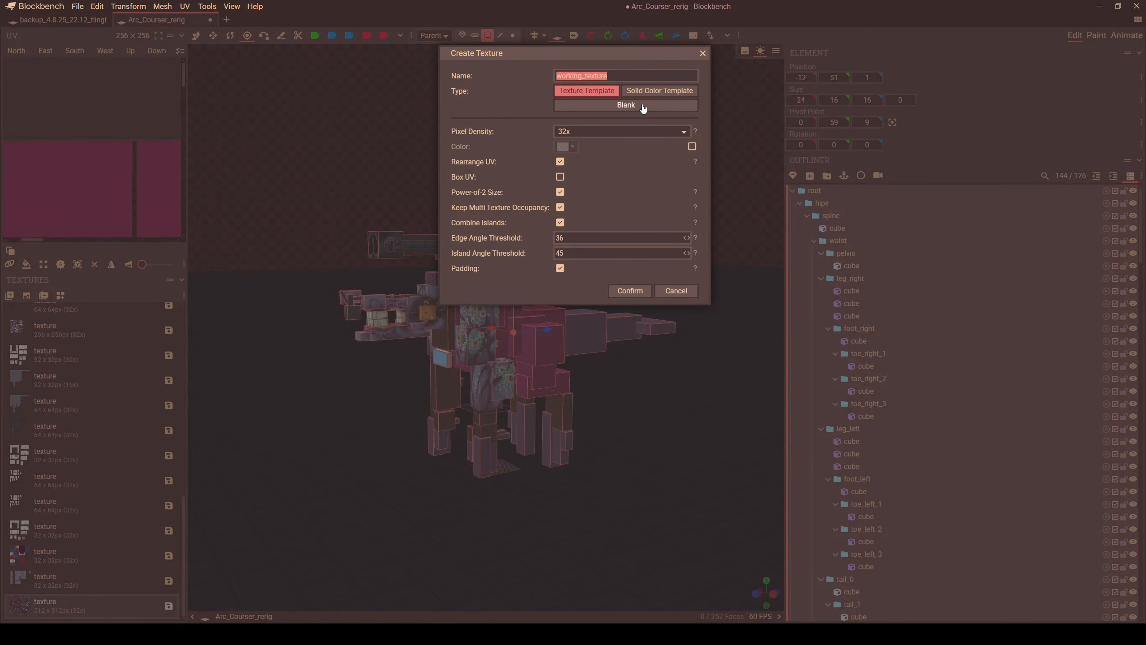
left_click(630, 291)
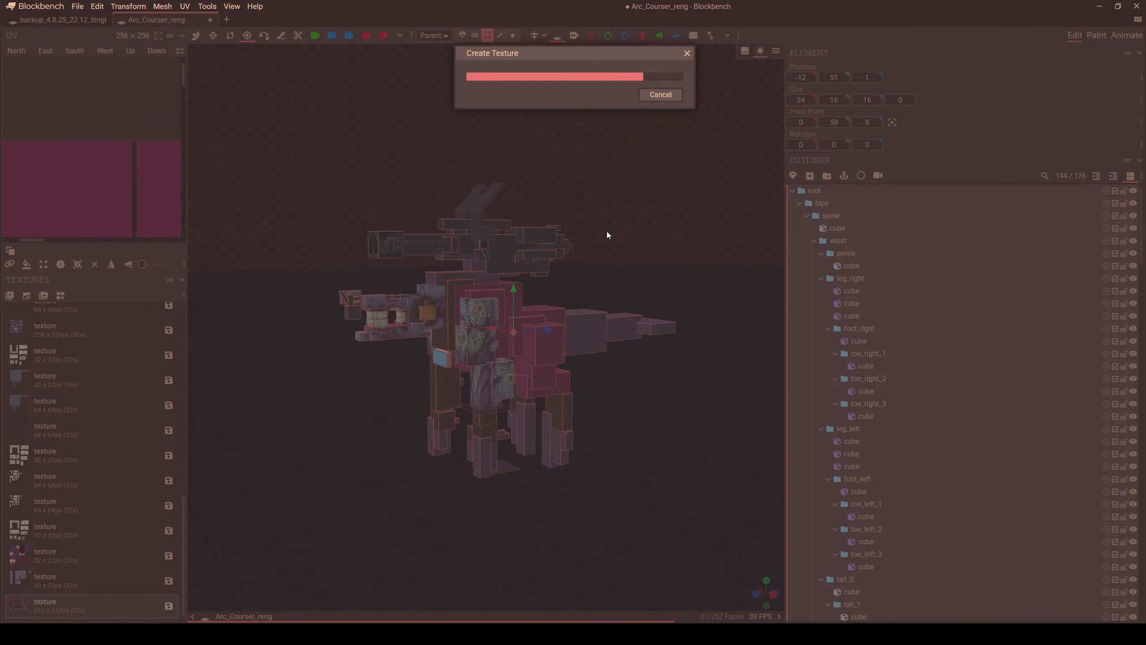
left_click(683, 62)
- Save the Arc_Courser_rerig project
left_click(78, 6)
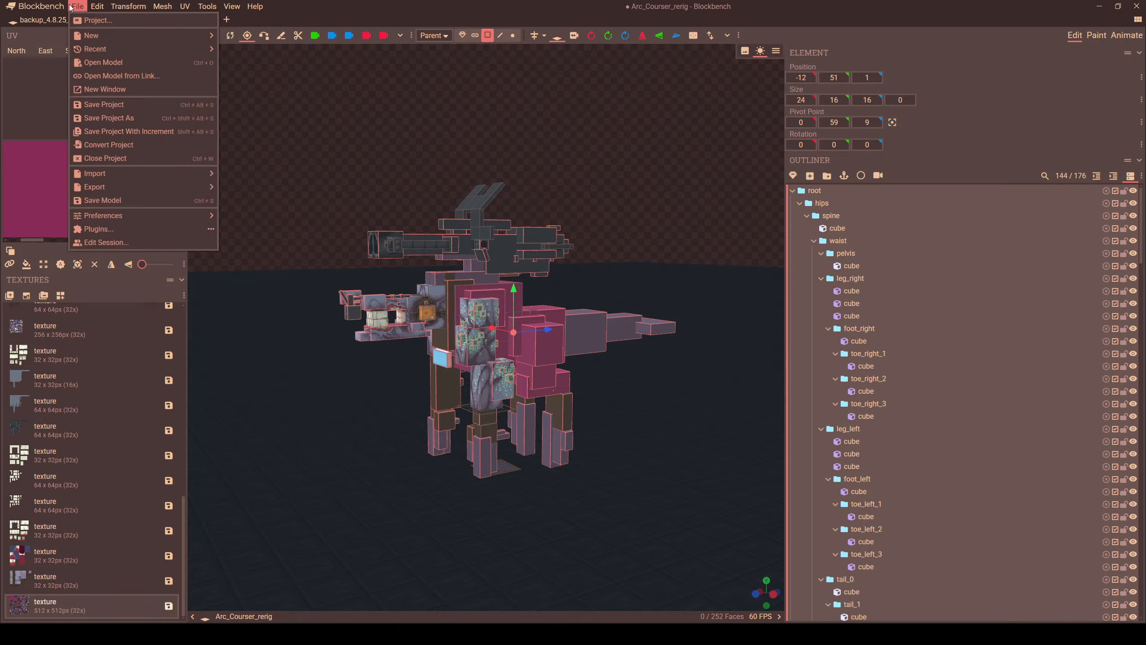
left_click(105, 104)
left_click(226, 20)
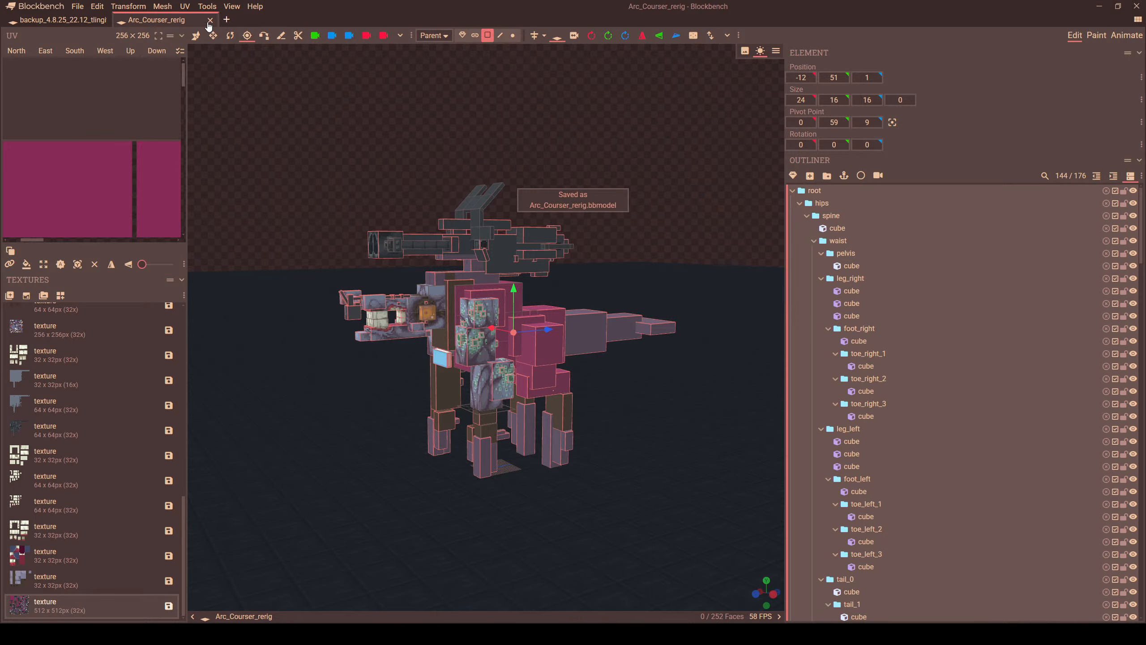
- Close and reopen the Arc_Courser_rerig project to check how the model and its textures load
left_click(210, 20)
left_click(541, 298)
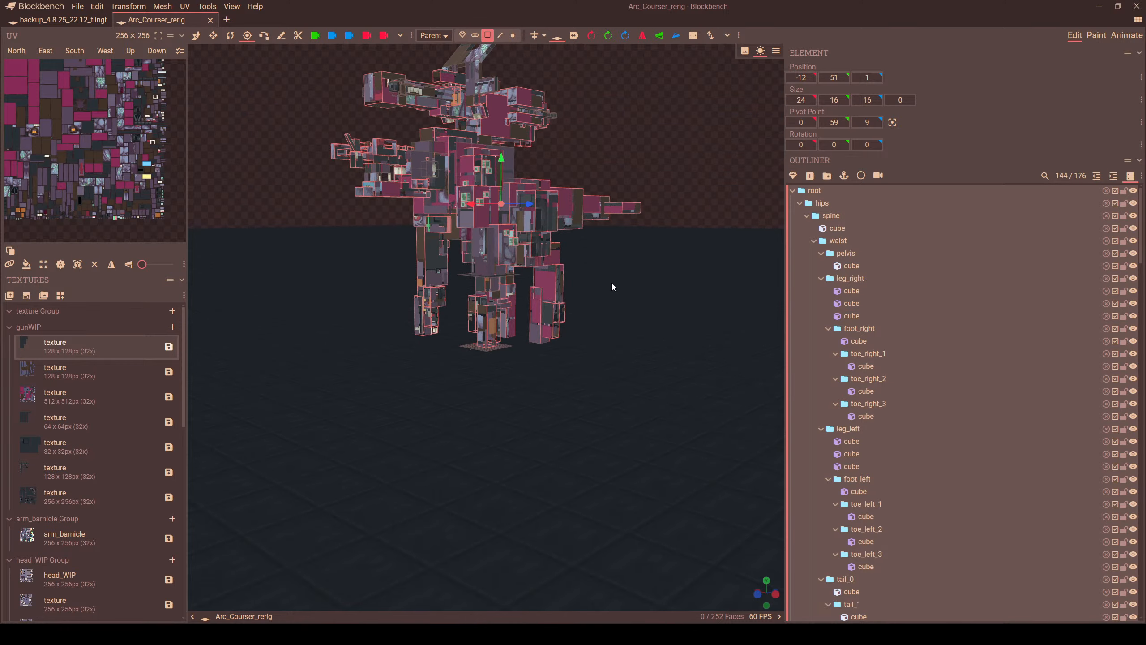
scroll(47, 558, "down", 5)
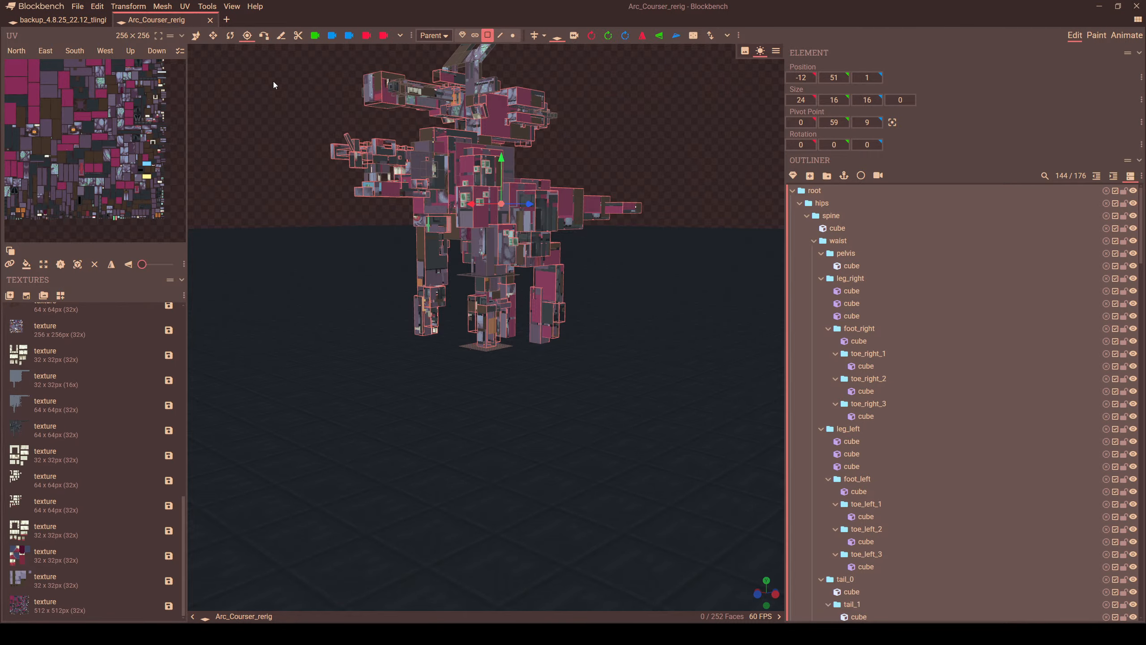
- Close Arc_Courser_rerig, open the recent Arc_Courser_backup.bbmodel, and examine its model and texture list
left_click(210, 20)
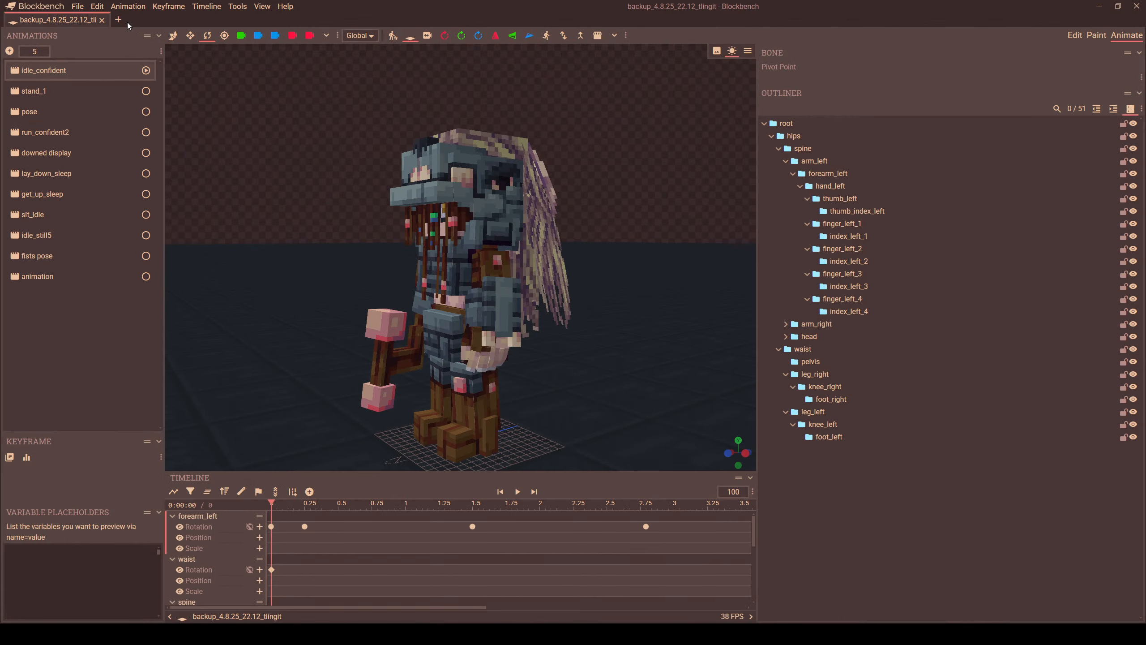
left_click(119, 20)
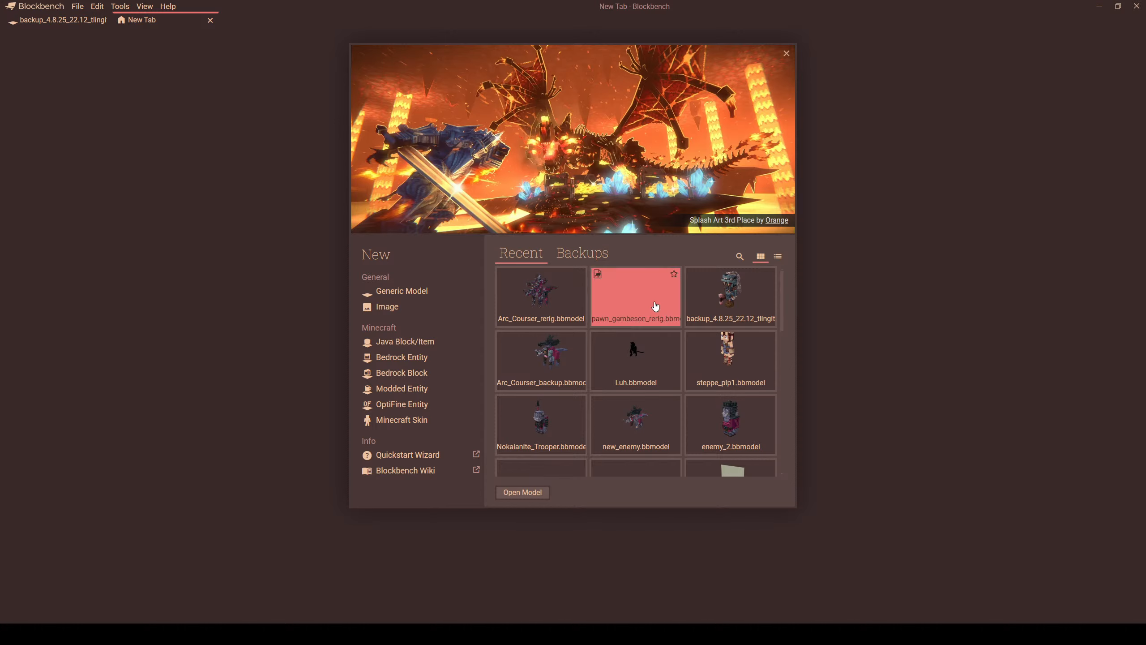
left_click(546, 360)
scroll(542, 350, "down", 6)
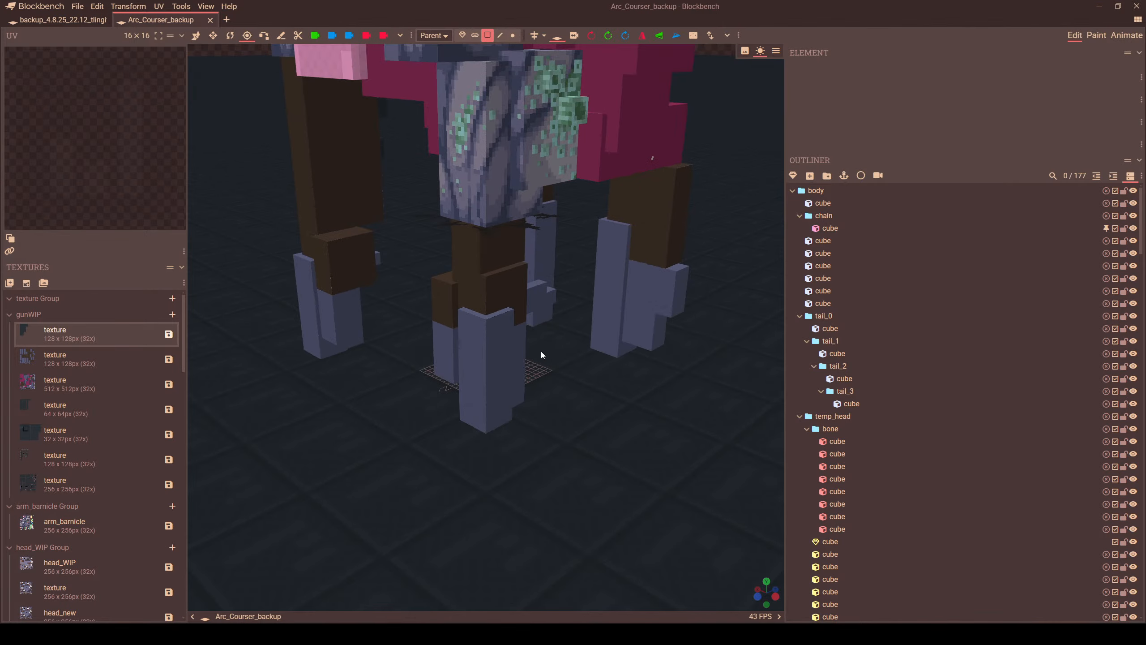
left_click_drag(599, 254, 605, 352)
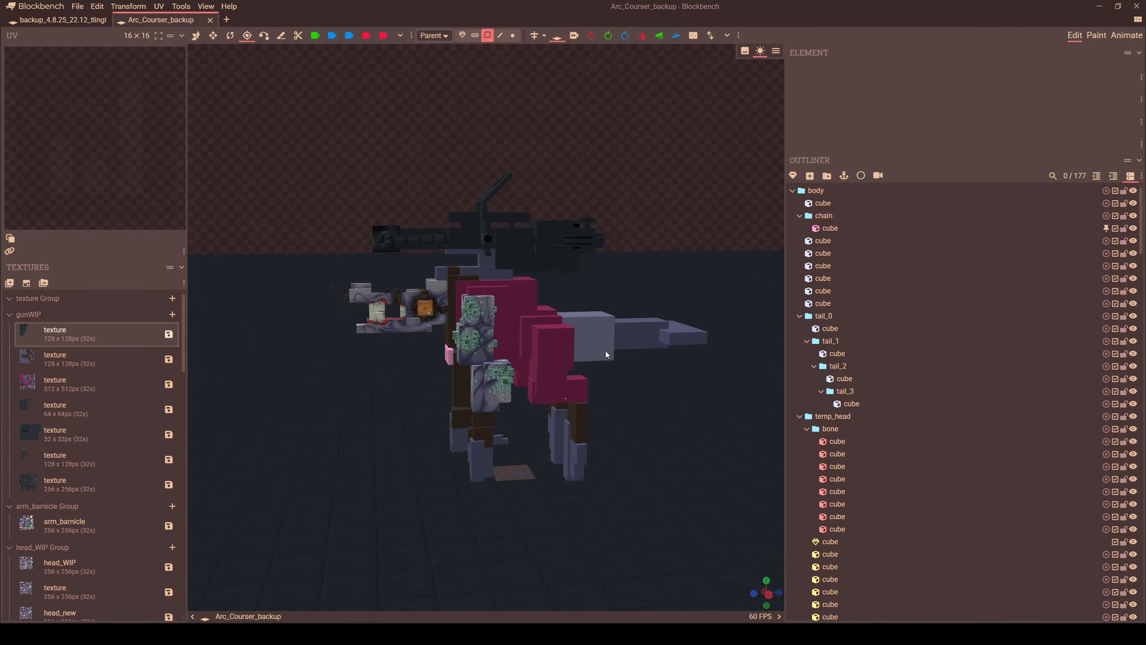
scroll(605, 351, "up", 5)
scroll(592, 281, "down", 5)
scroll(95, 506, "down", 10)
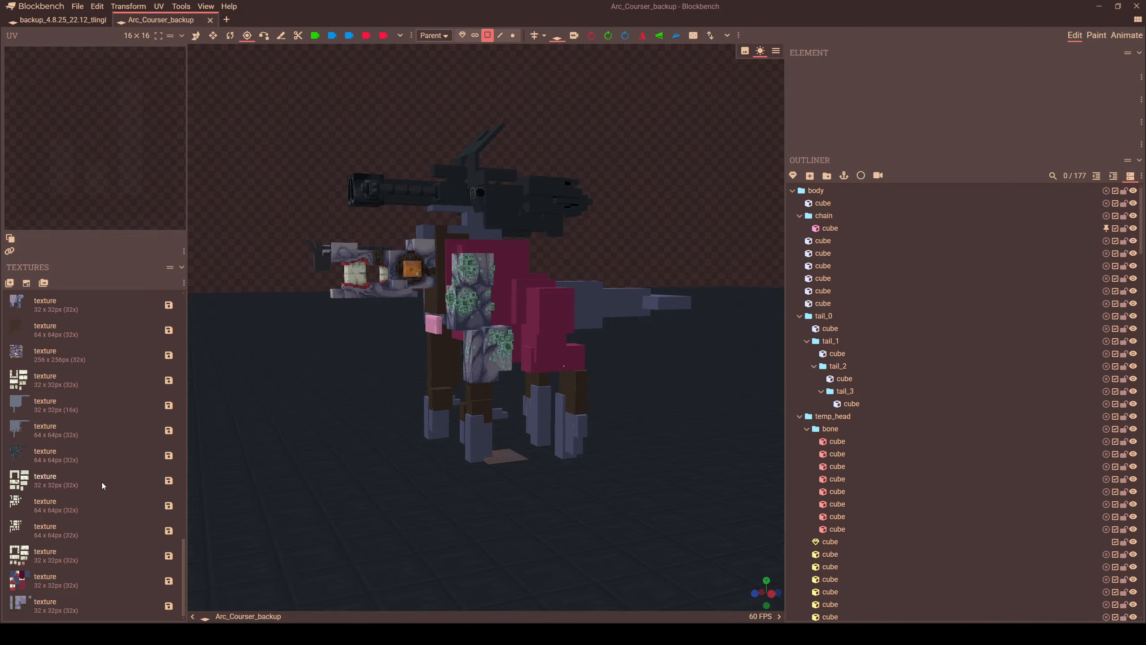
- Reopen Arc_Courser_rerig beside the backup and examine the model's faces, UV layout and texture list
left_click(227, 21)
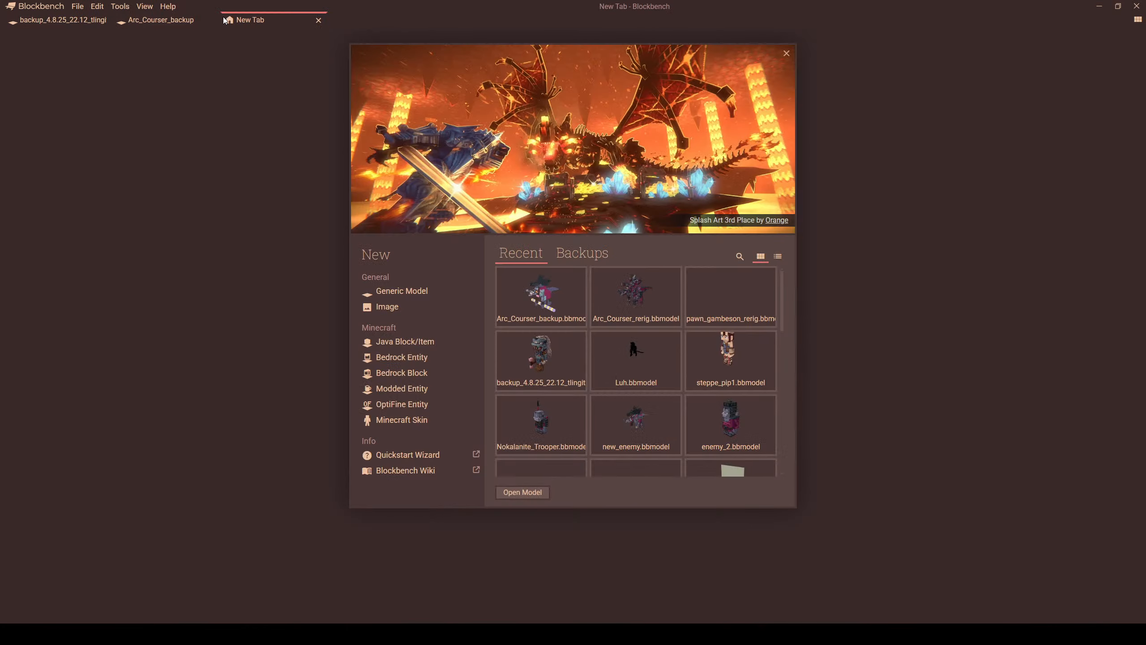
left_click(664, 322)
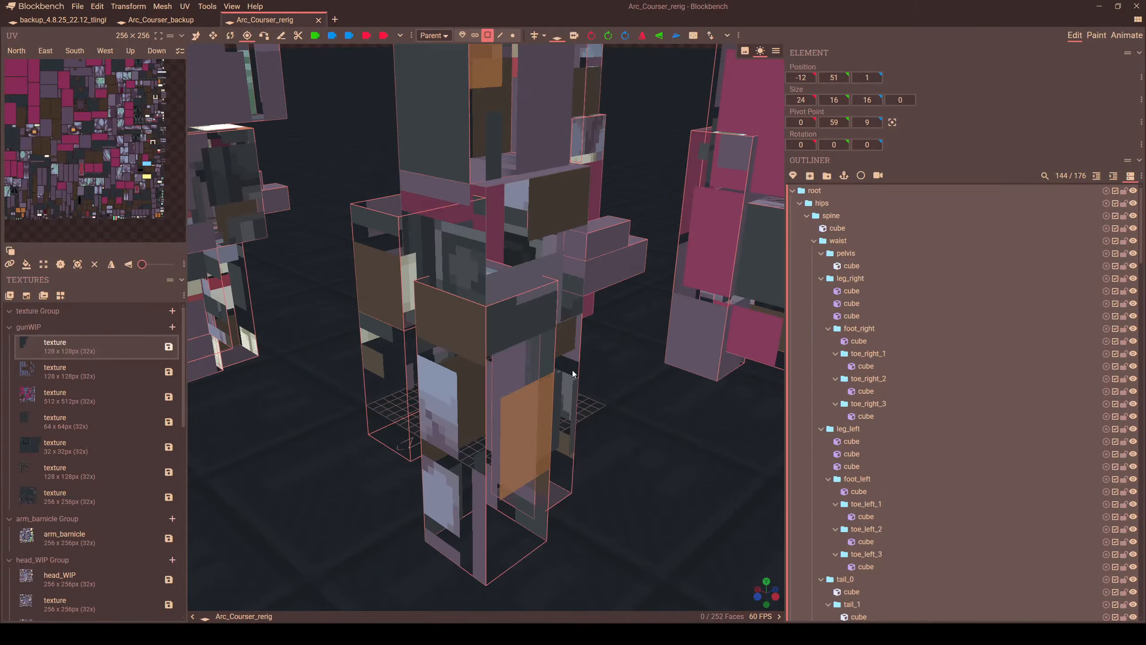
scroll(557, 366, "down", 8)
left_click_drag(398, 318, 400, 315)
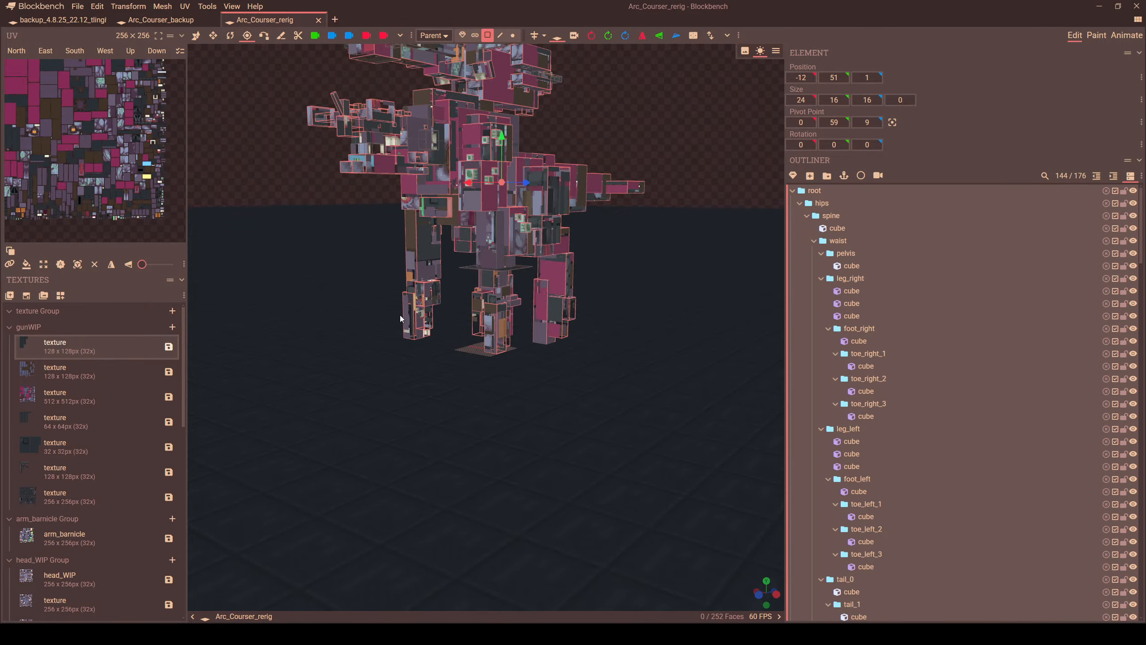
scroll(400, 316, "up", 3)
left_click(486, 217)
scroll(73, 464, "down", 4)
scroll(76, 463, "down", 7)
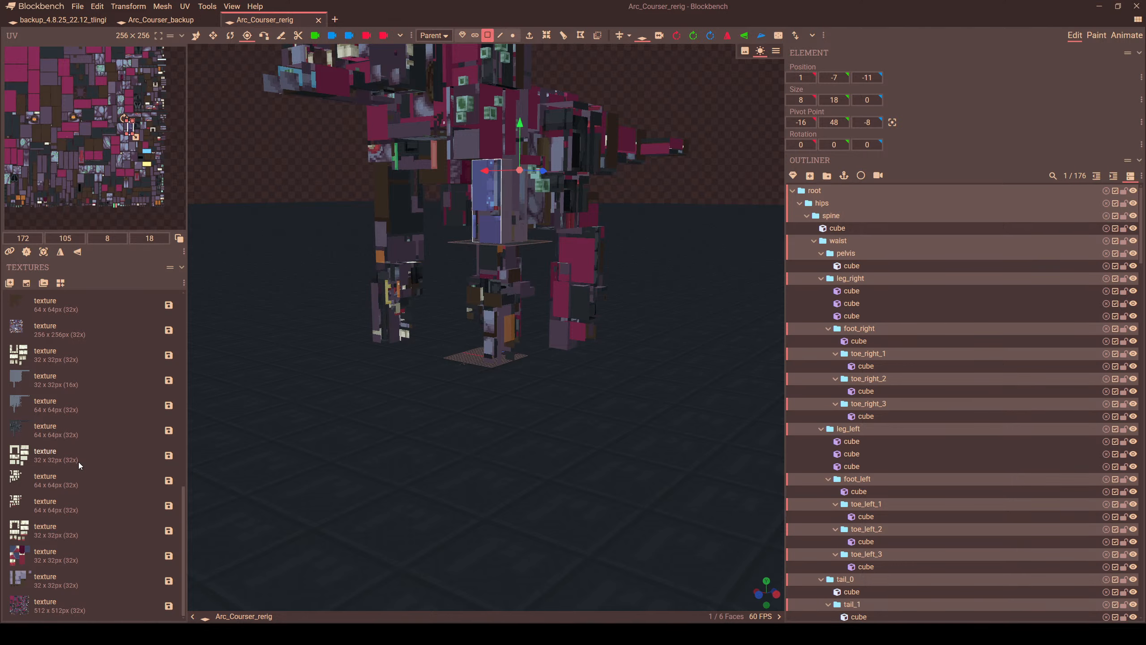
scroll(436, 462, "up", 3)
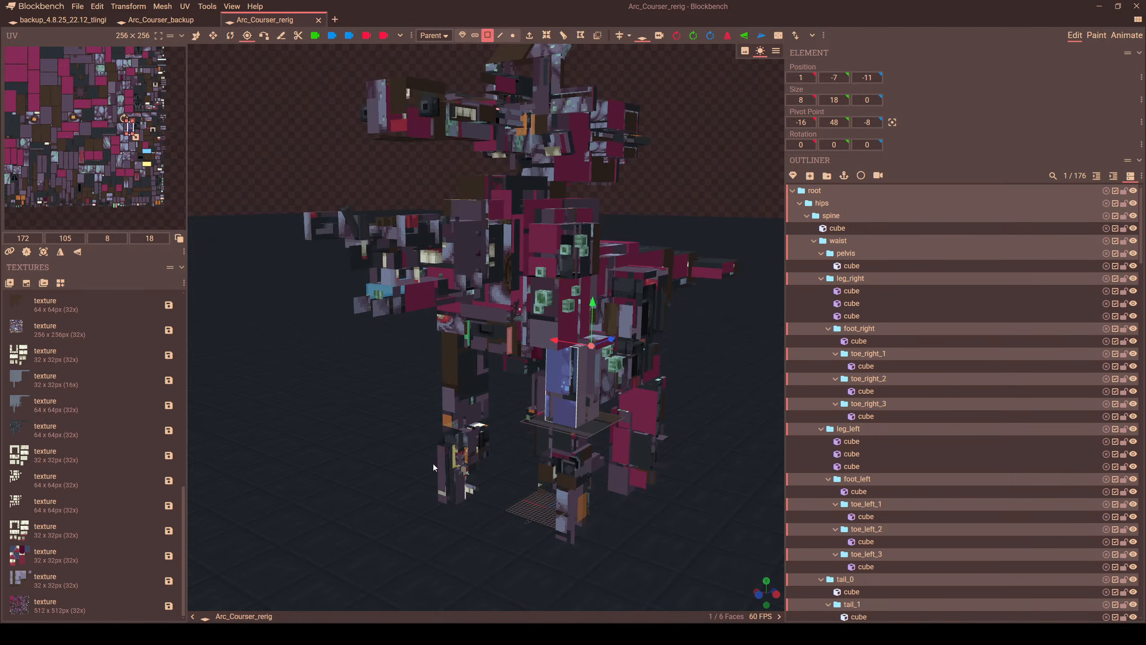
left_click_drag(433, 465, 412, 474)
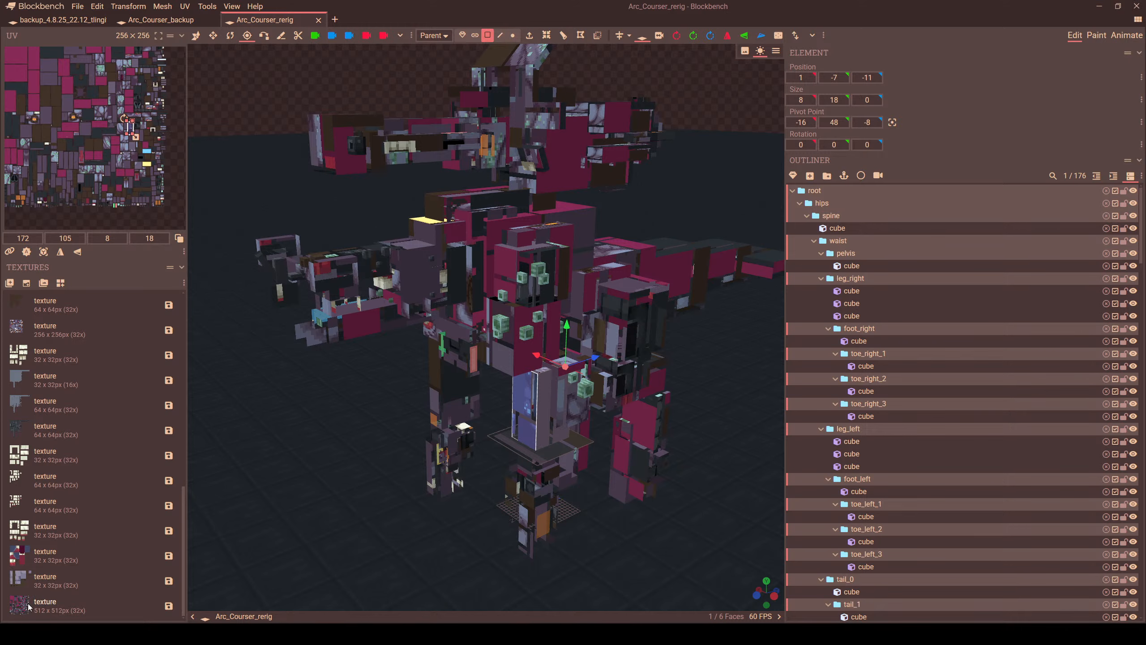
- Select all faces of the picked cube, and switch to object selection mode to select every element
key("ctrl+a")
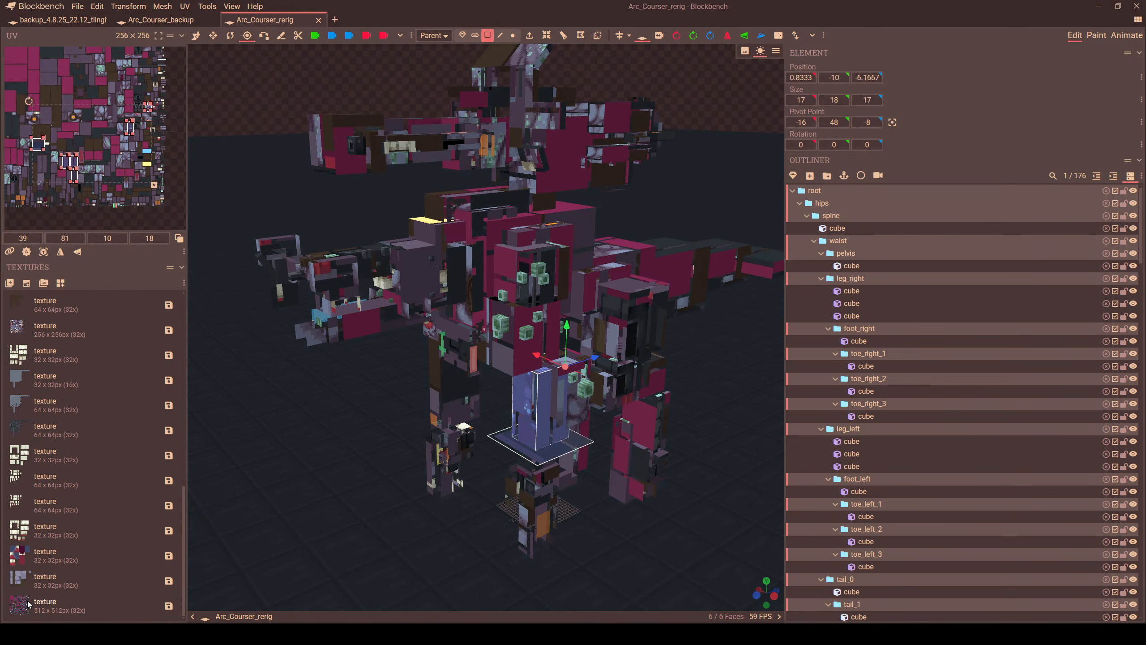
left_click(391, 417)
left_click(462, 35)
key("ctrl+a")
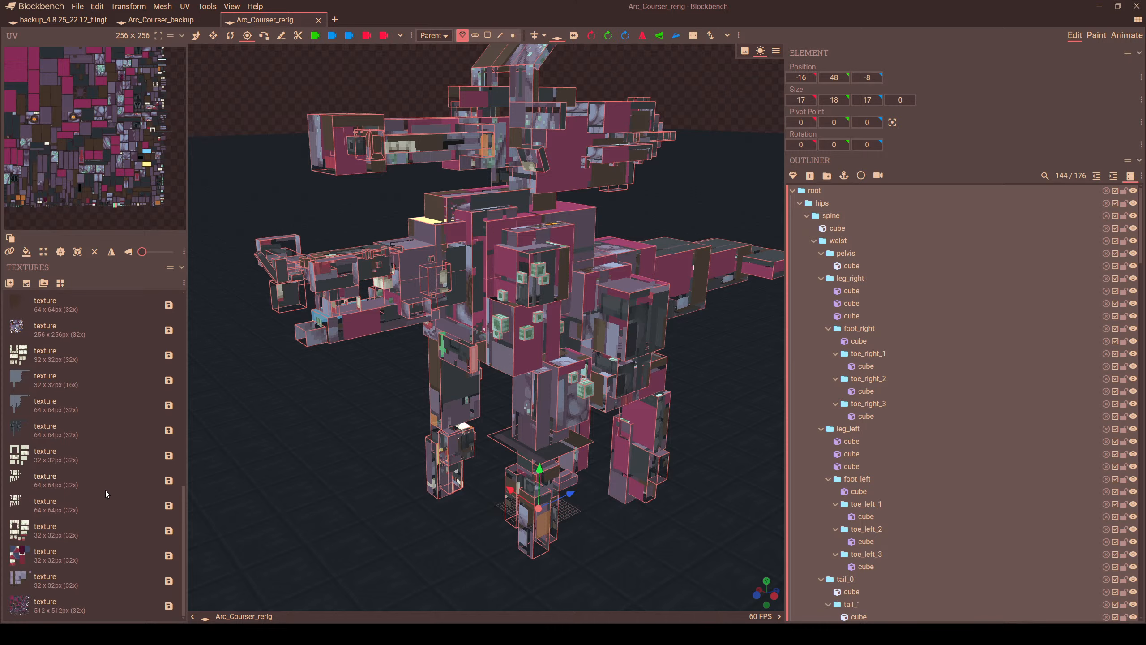
- Select a small arm_left cube, examine the model's texturing, and widen the UV and textures sidebar
left_click(526, 332)
scroll(617, 306, "down", 6)
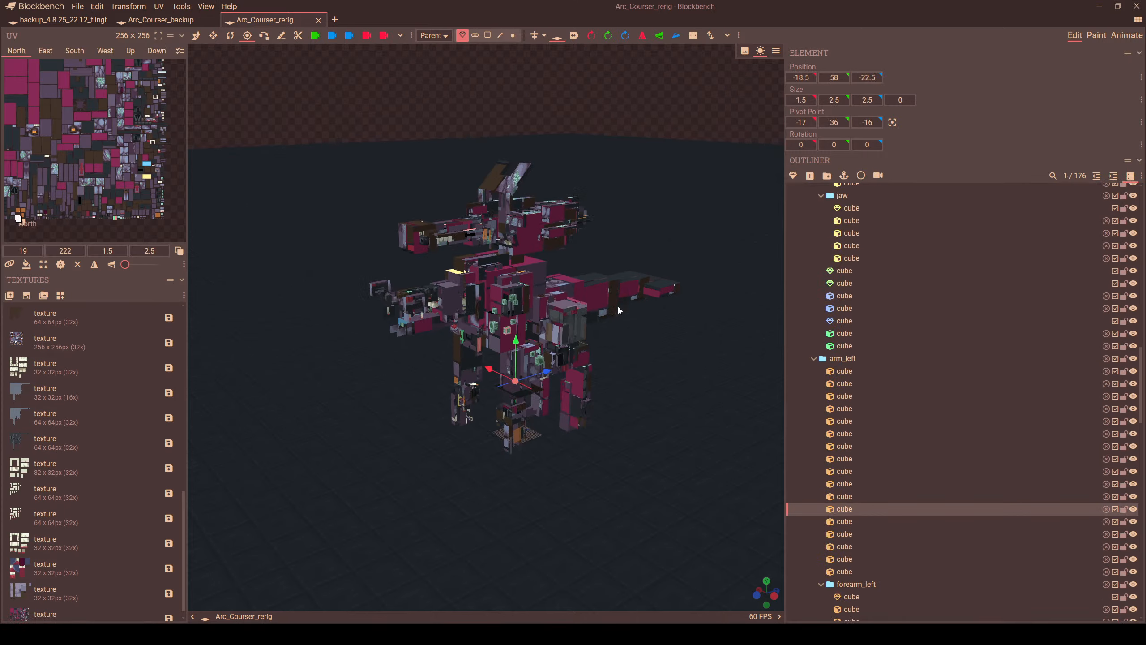
left_click_drag(618, 306, 603, 283)
scroll(603, 283, "up", 3)
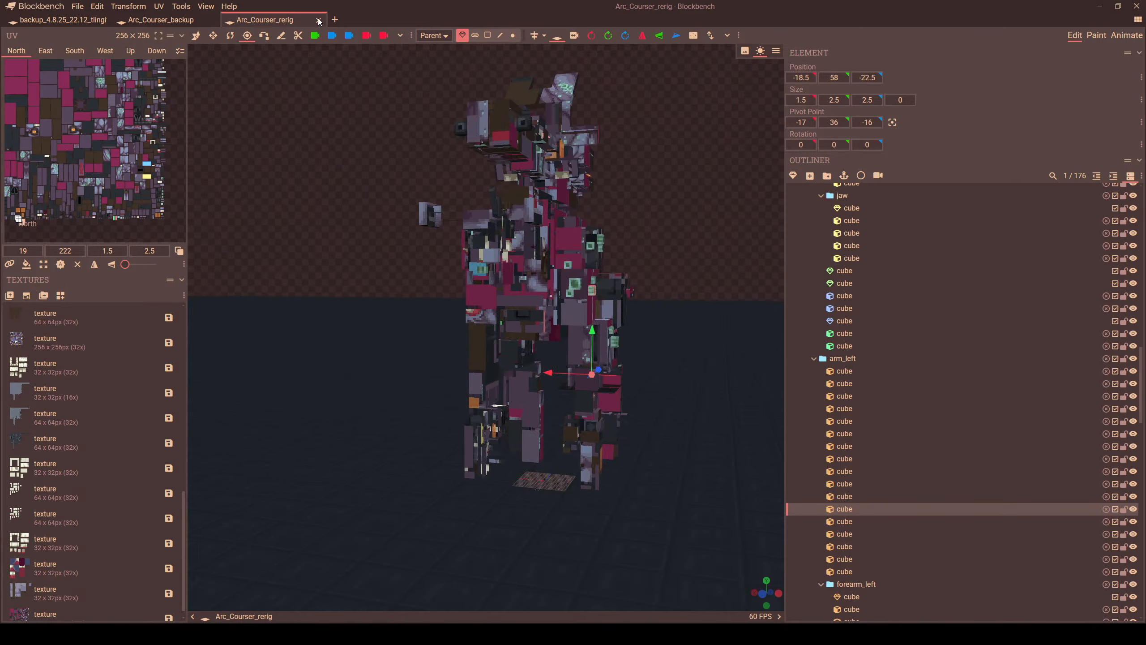
left_click_drag(437, 135, 378, 155)
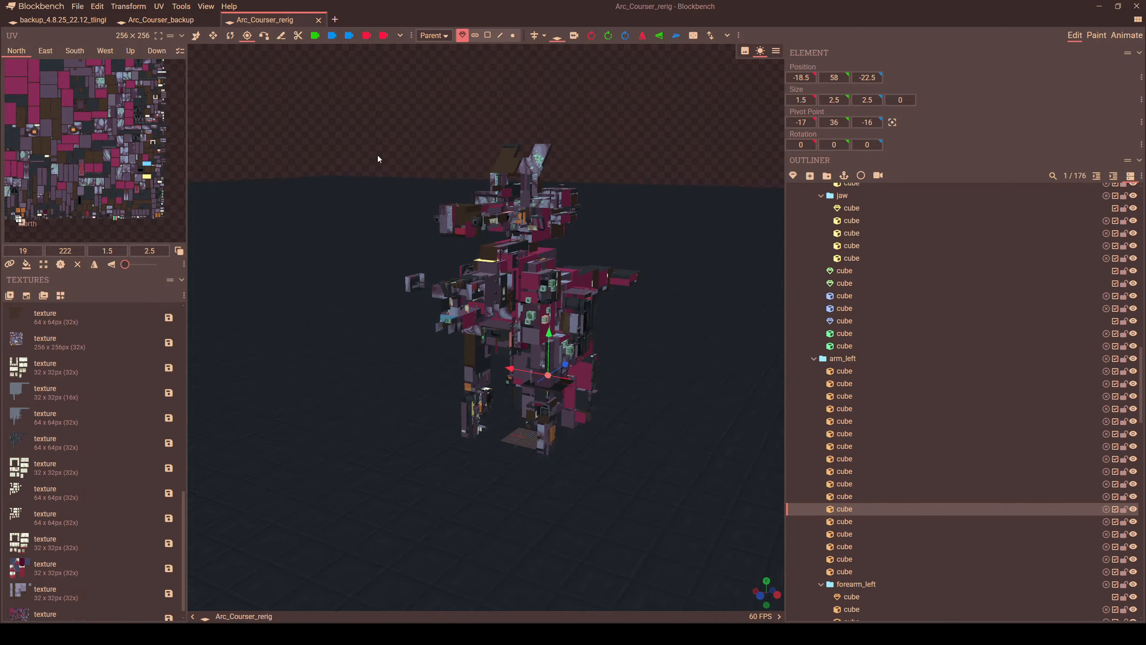
left_click_drag(187, 266, 240, 291)
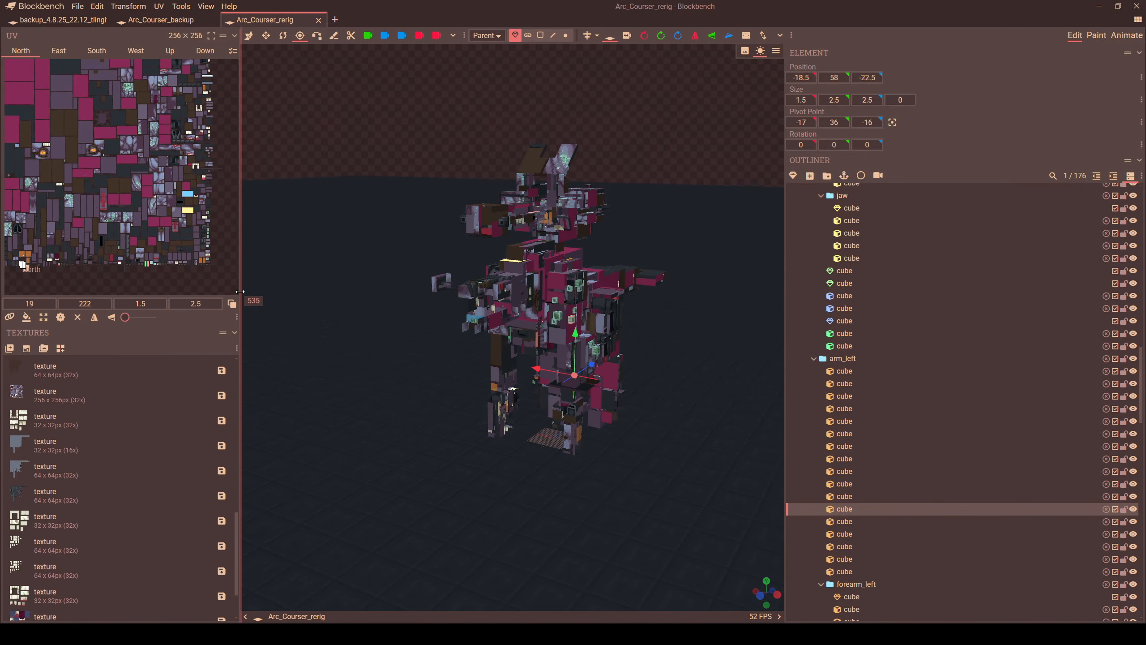
- Switch to the Arc_Courser_backup project and examine its model for comparison
left_click(160, 20)
scroll(619, 262, "down", 3)
left_click_drag(620, 261, 654, 274)
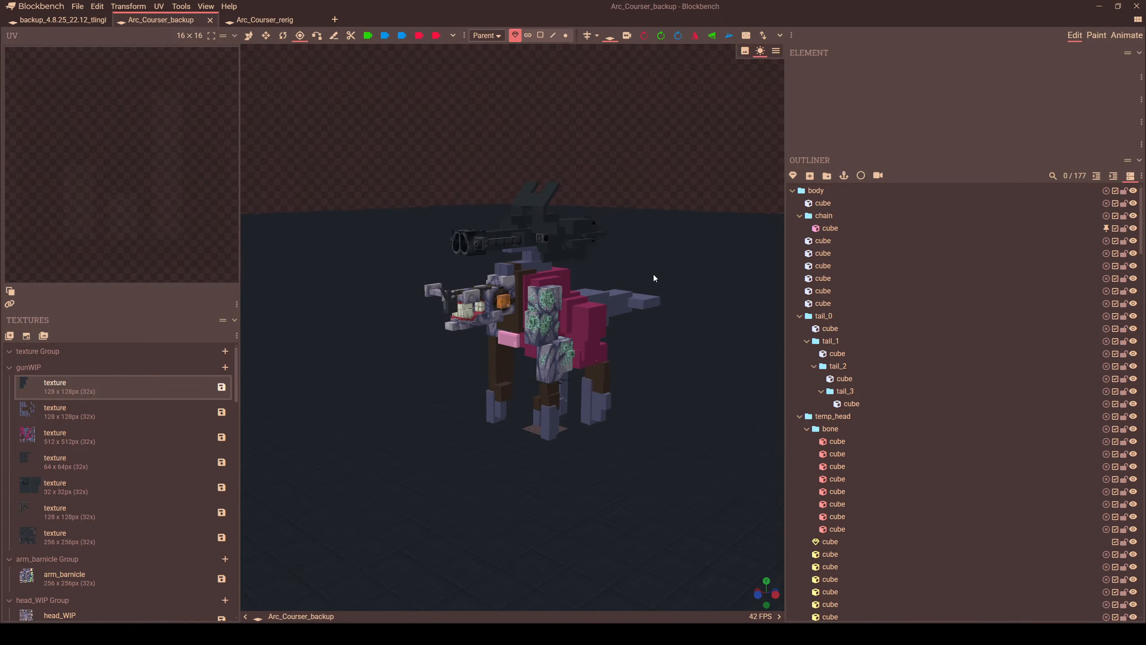
scroll(368, 312, "up", 3)
scroll(369, 312, "up", 3)
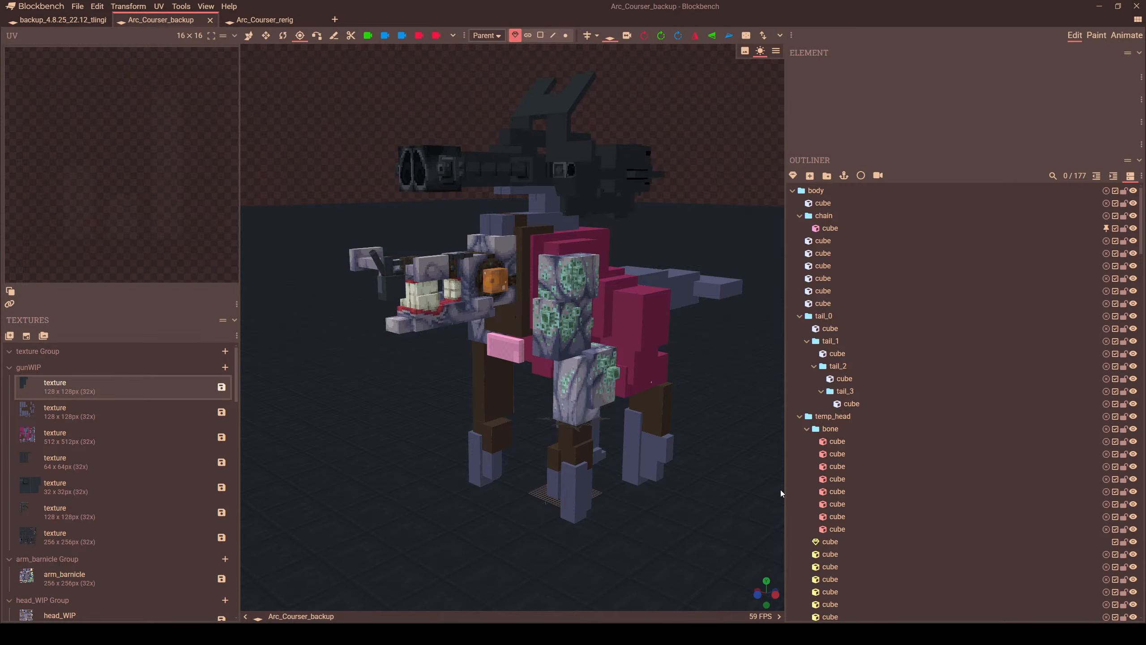
- Restore the 8/9/2025 5:58 PM Arc Courser reri backup from the saved backups and inspect its model
right_click(769, 616)
left_click(785, 613)
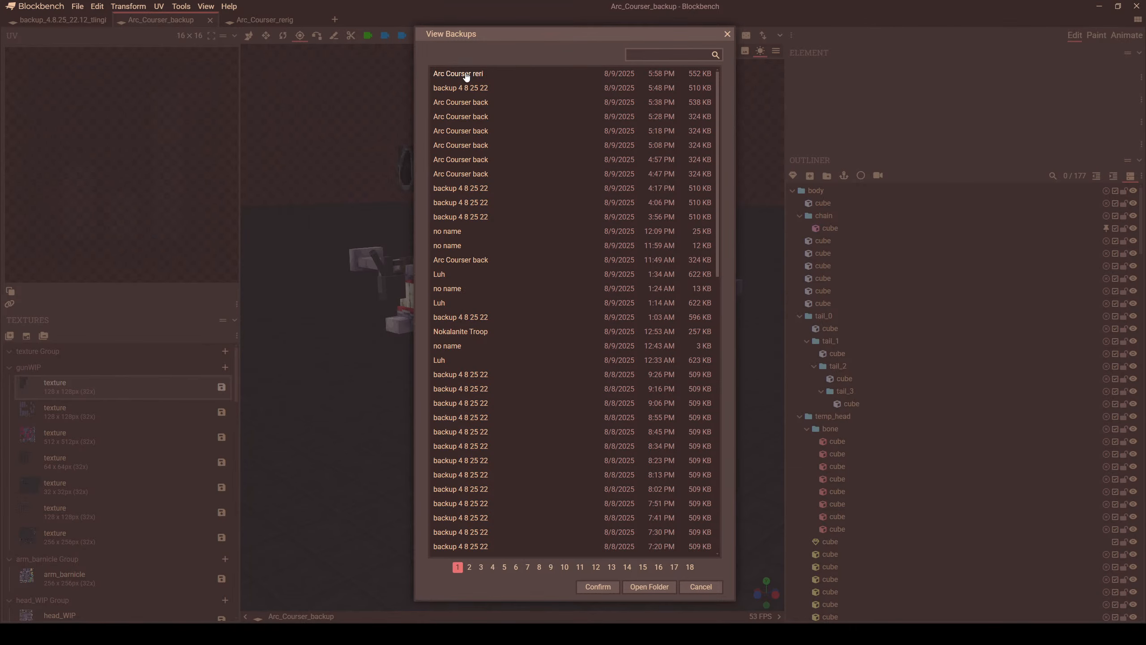
left_click(485, 75)
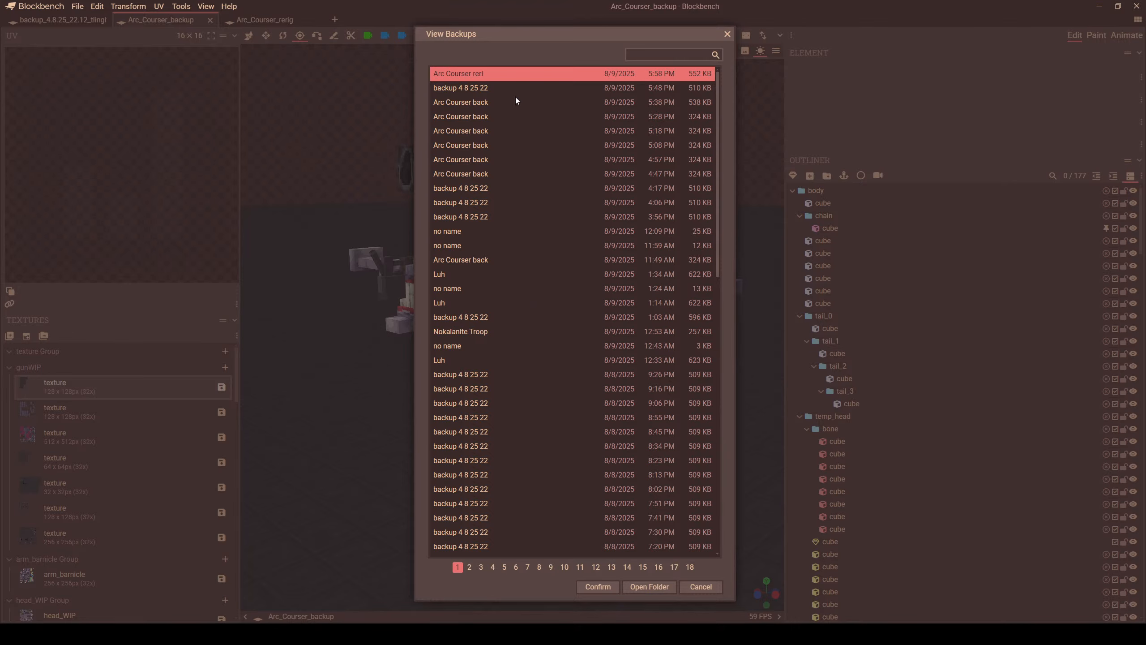
left_click(598, 587)
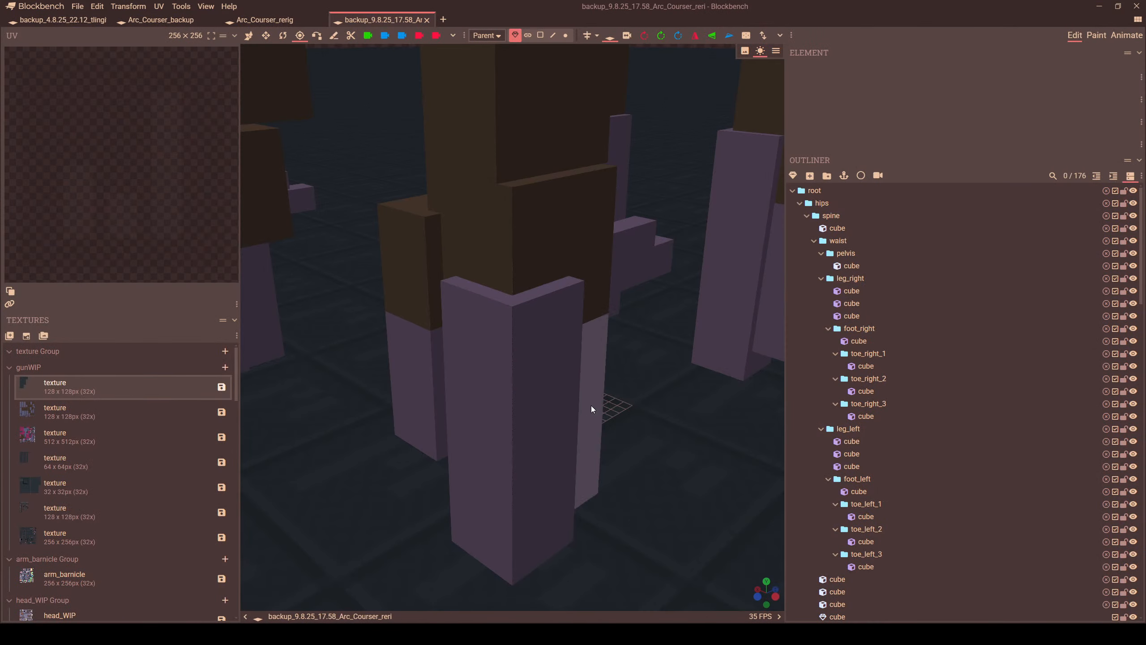
scroll(591, 406, "down", 12)
left_click_drag(577, 371, 581, 362)
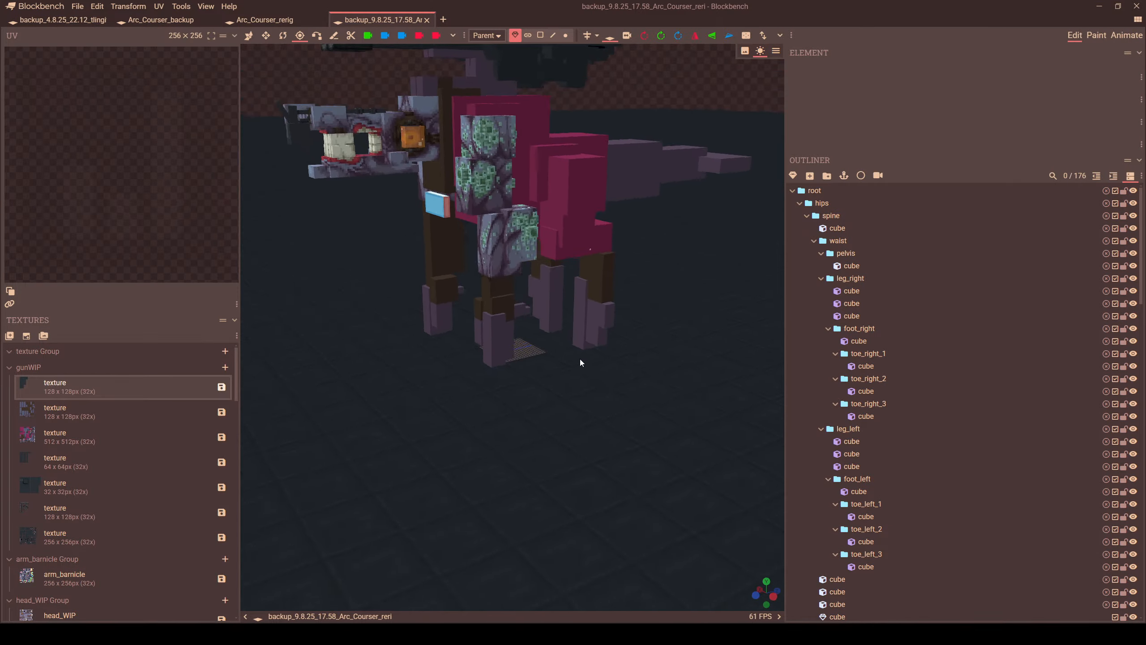
mouse_move(580, 362)
right_mouse_down()
mouse_move(602, 235)
mouse_move(596, 374)
right_mouse_up()
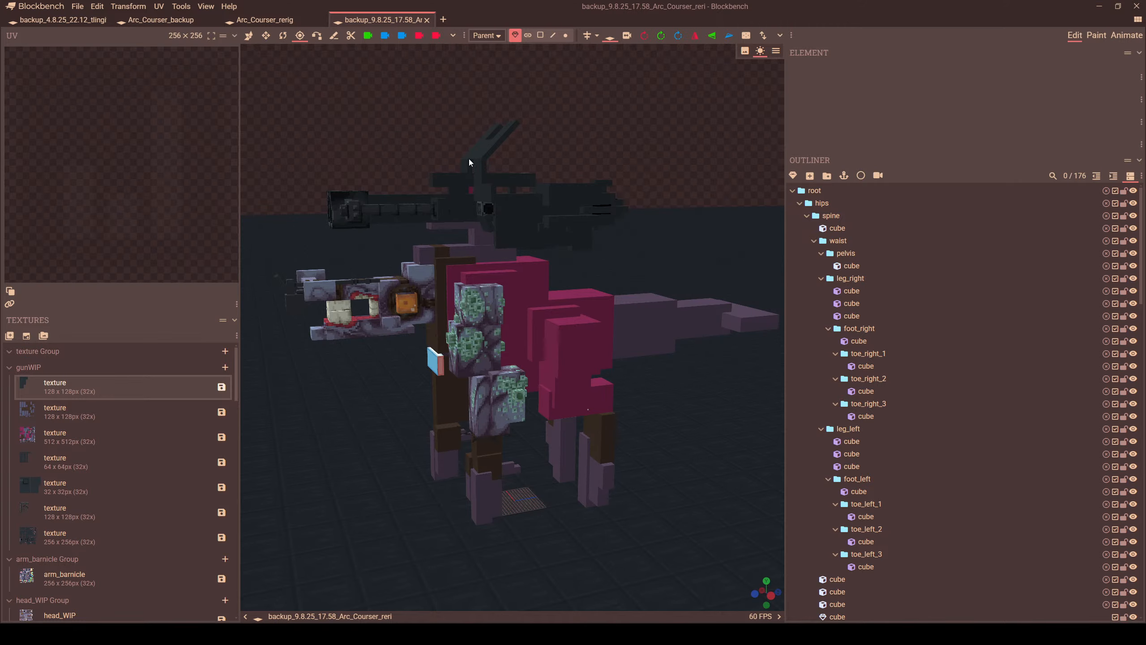
mouse_move(623, 181)
left_mouse_down()
mouse_move(611, 174)
mouse_move(643, 176)
left_mouse_up()
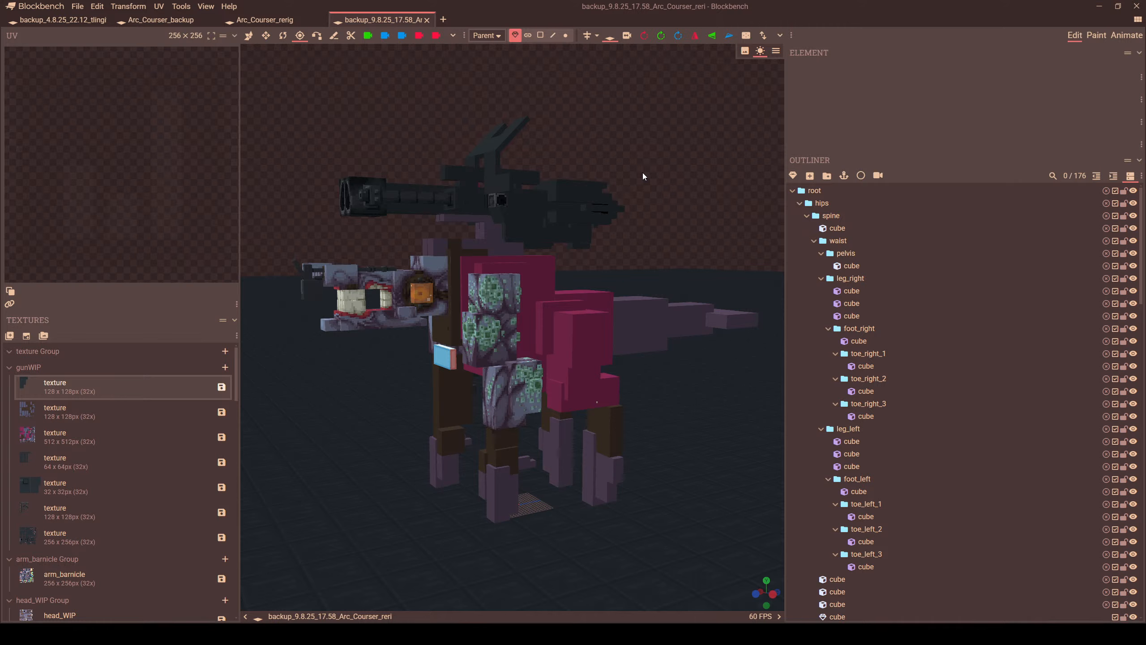
- Save the restored backup project, including a copy under the new name second_rerig
left_click(77, 6)
left_click(106, 106)
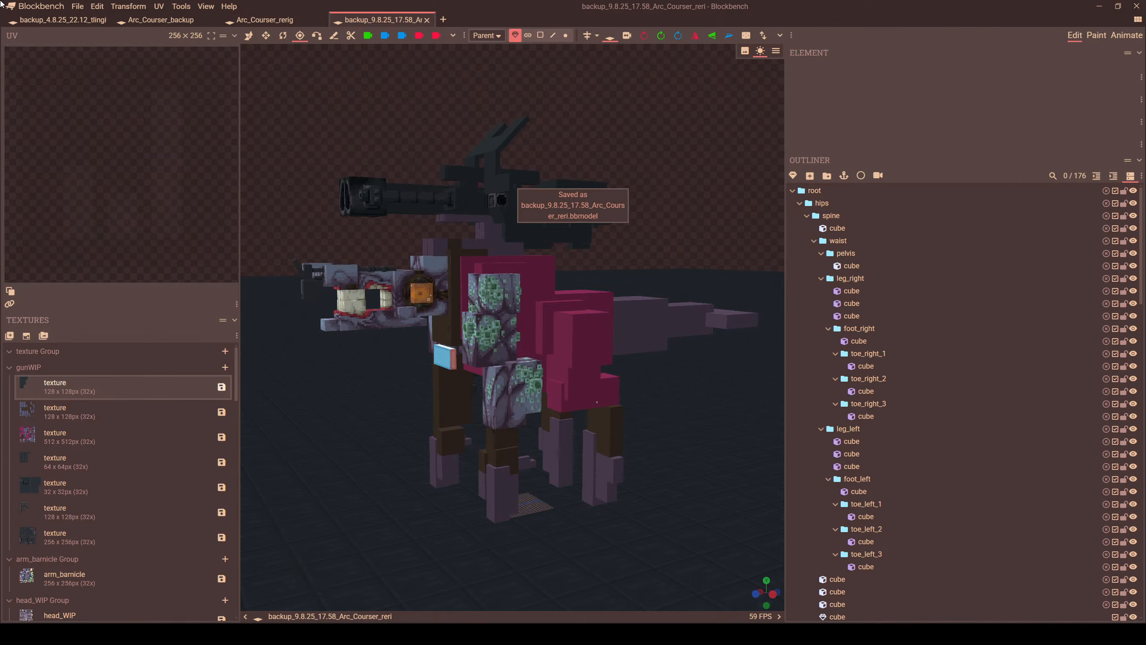
left_click(74, 6)
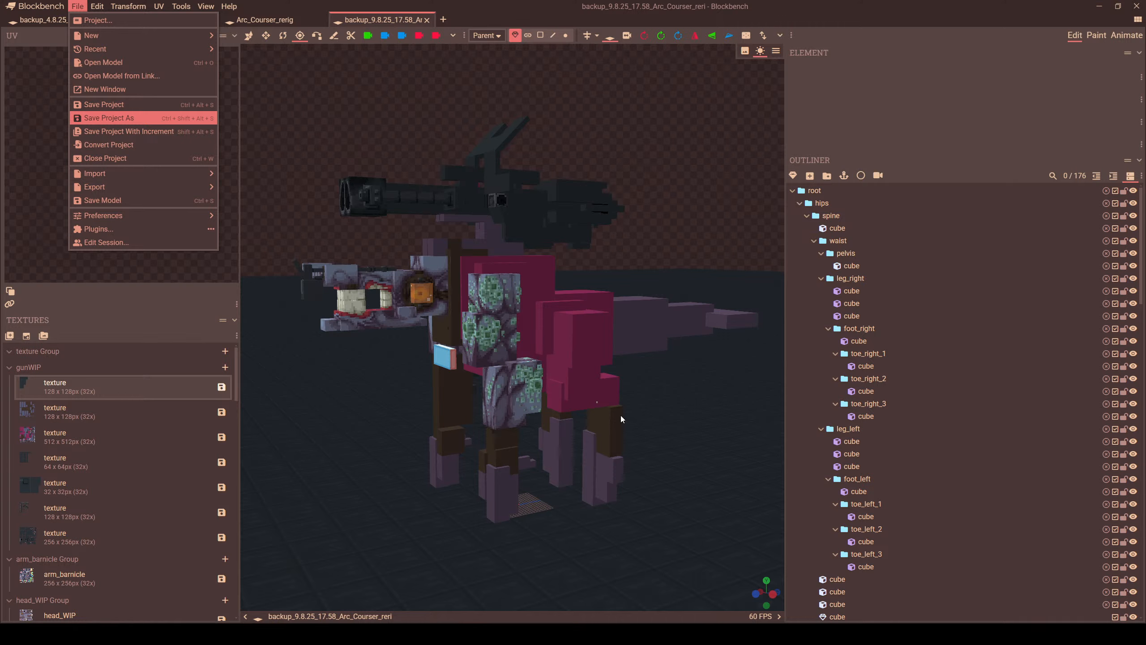
key("Return")
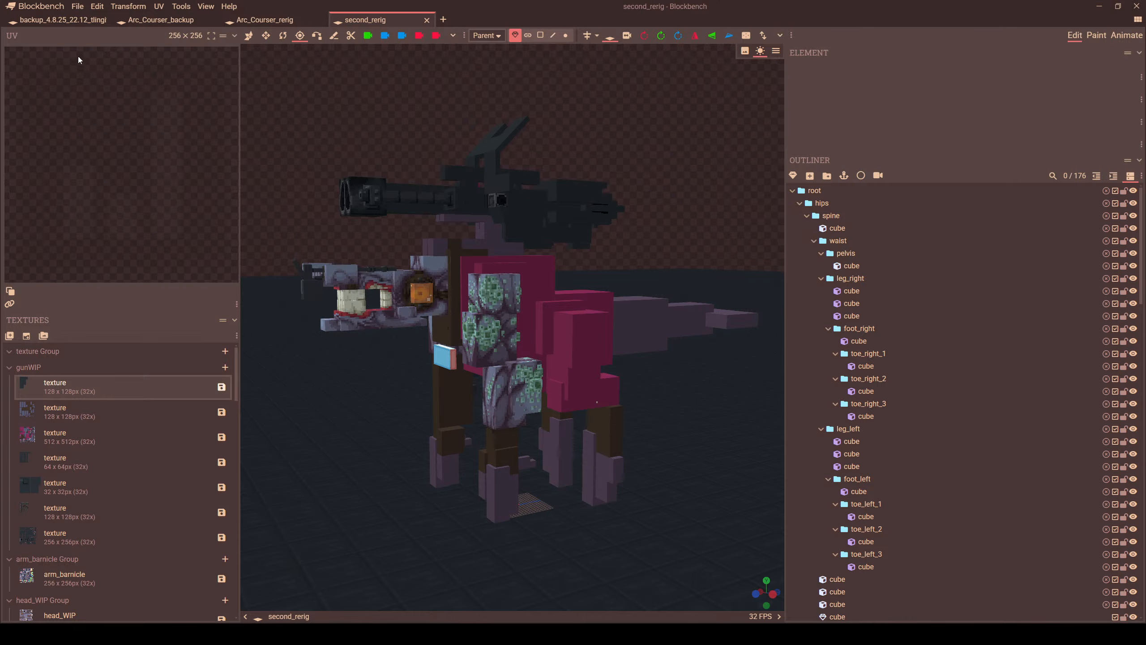
- Select all visible elements of the second_rerig model and look through its texture list to the 512 x 512px texture
left_click(76, 5)
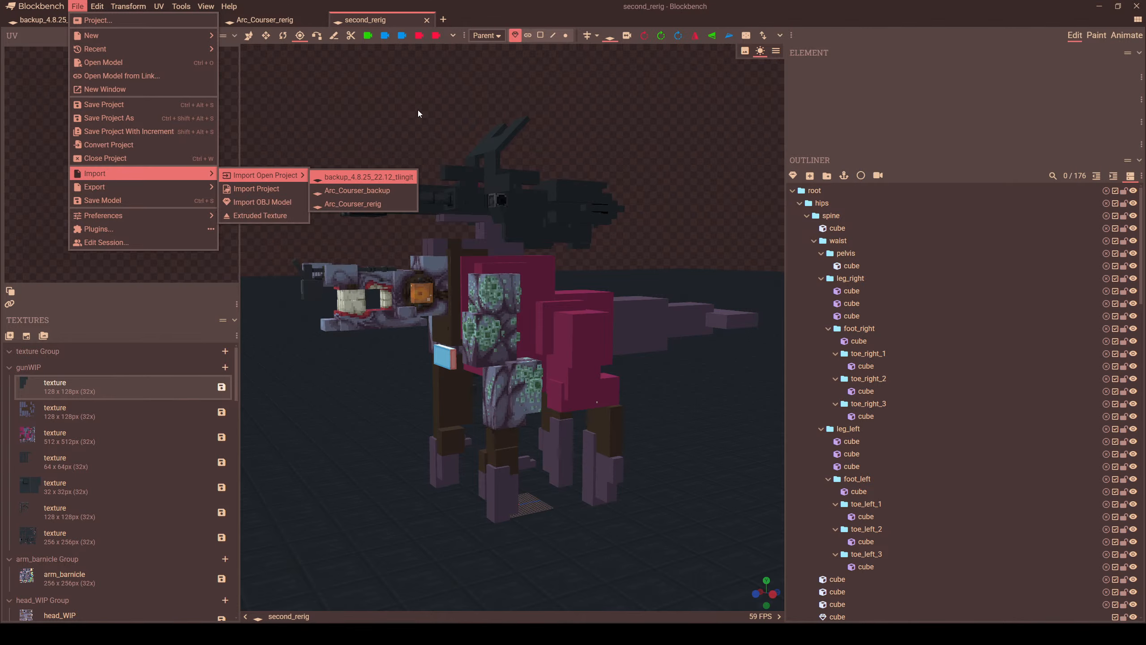
left_click(506, 83)
scroll(534, 94, "down", 5)
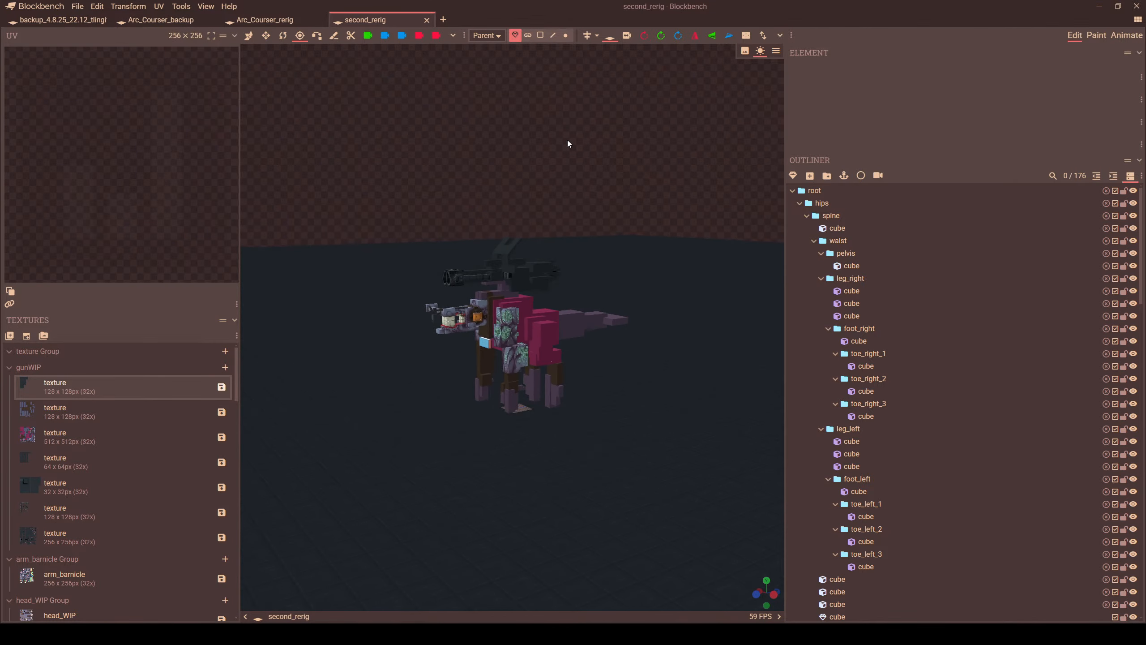
left_click_drag(637, 167, 310, 473)
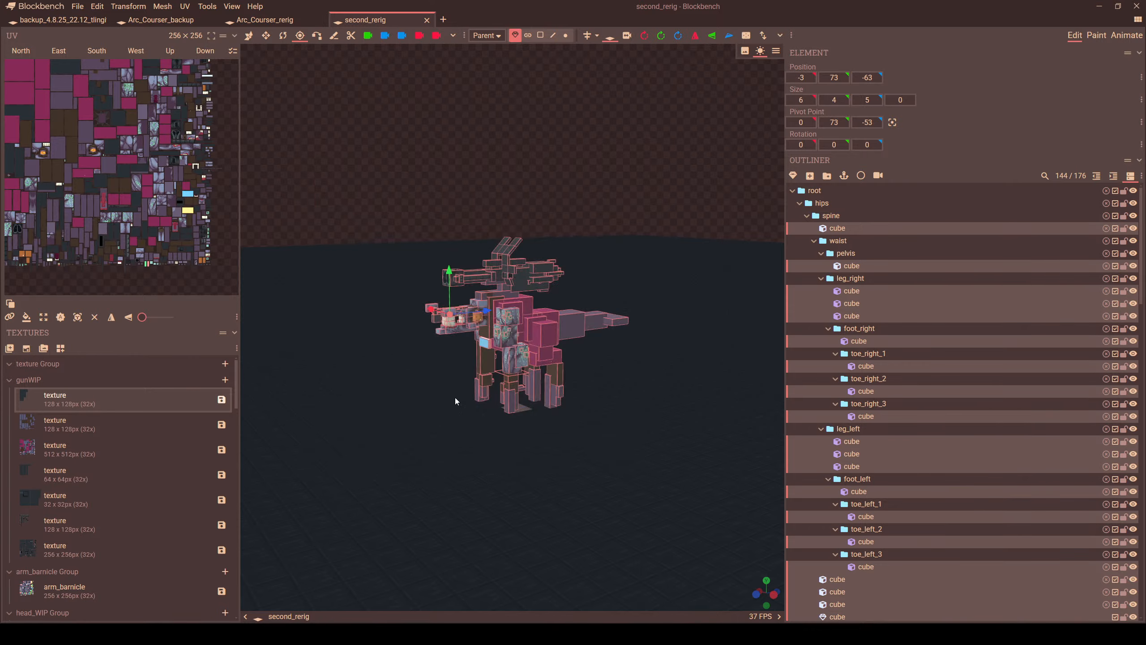
scroll(475, 354, "up", 5)
scroll(170, 416, "down", 10)
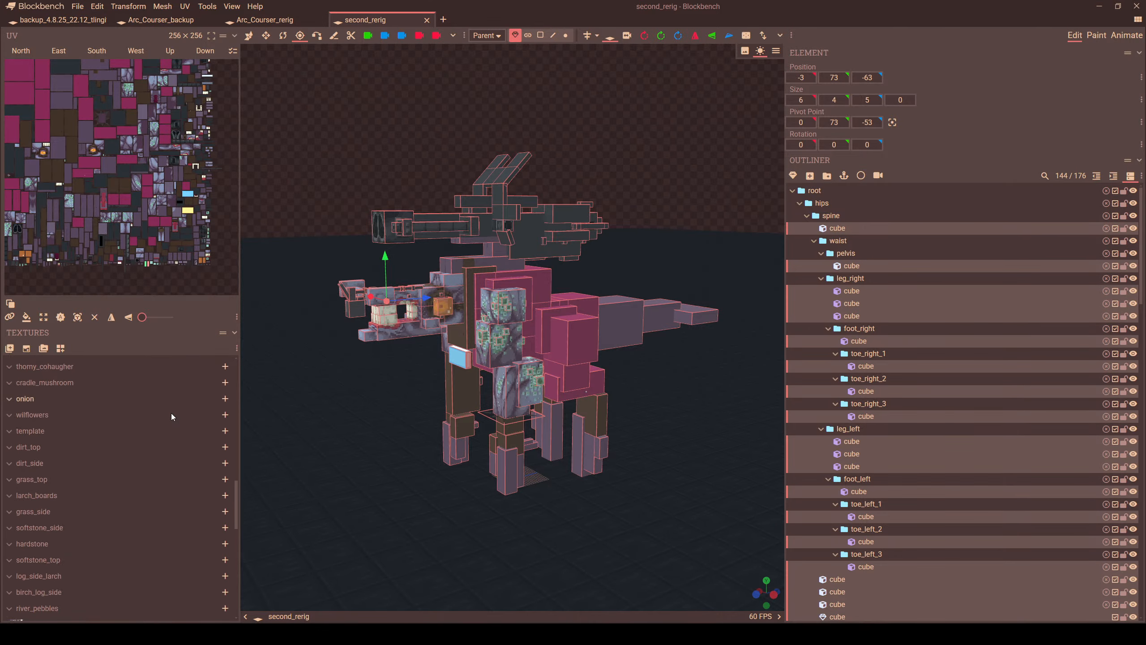
scroll(171, 413, "down", 2)
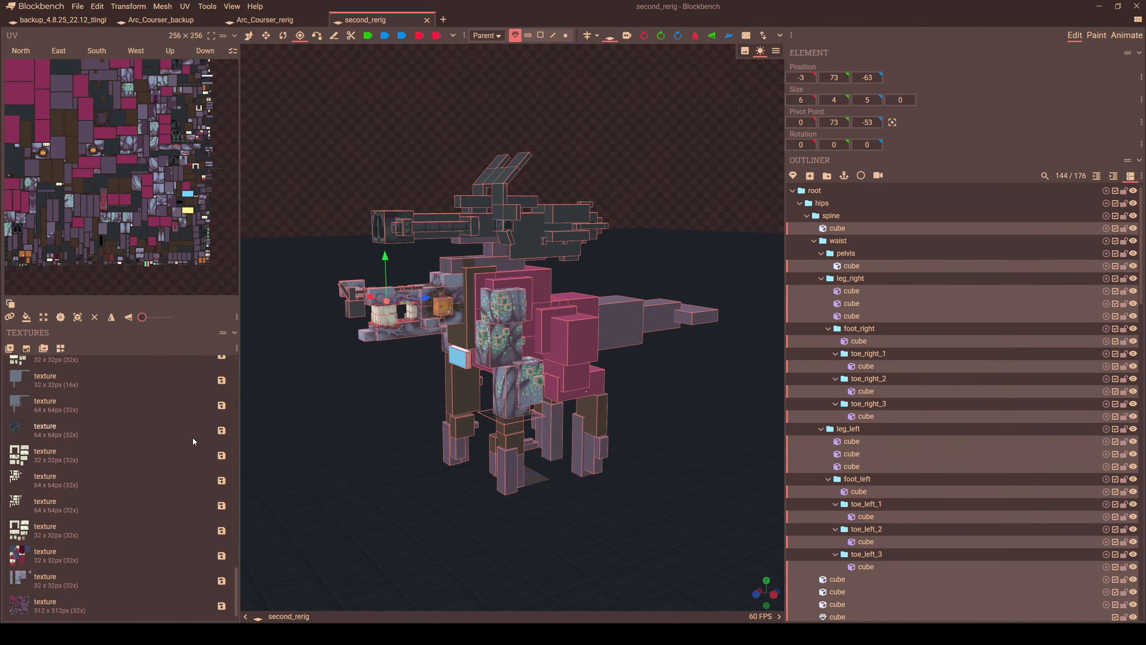
- Create a 32x texture template for the selected elements with rearranged UVs, power-of-2 size and padding
left_click(26, 348)
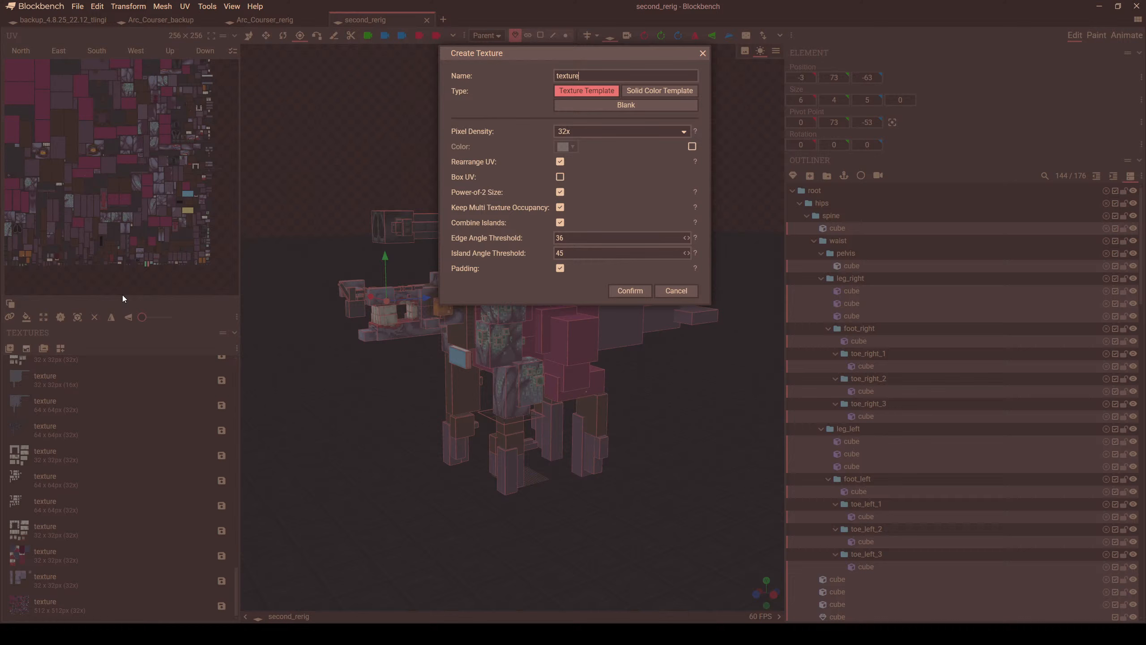
left_click(616, 289)
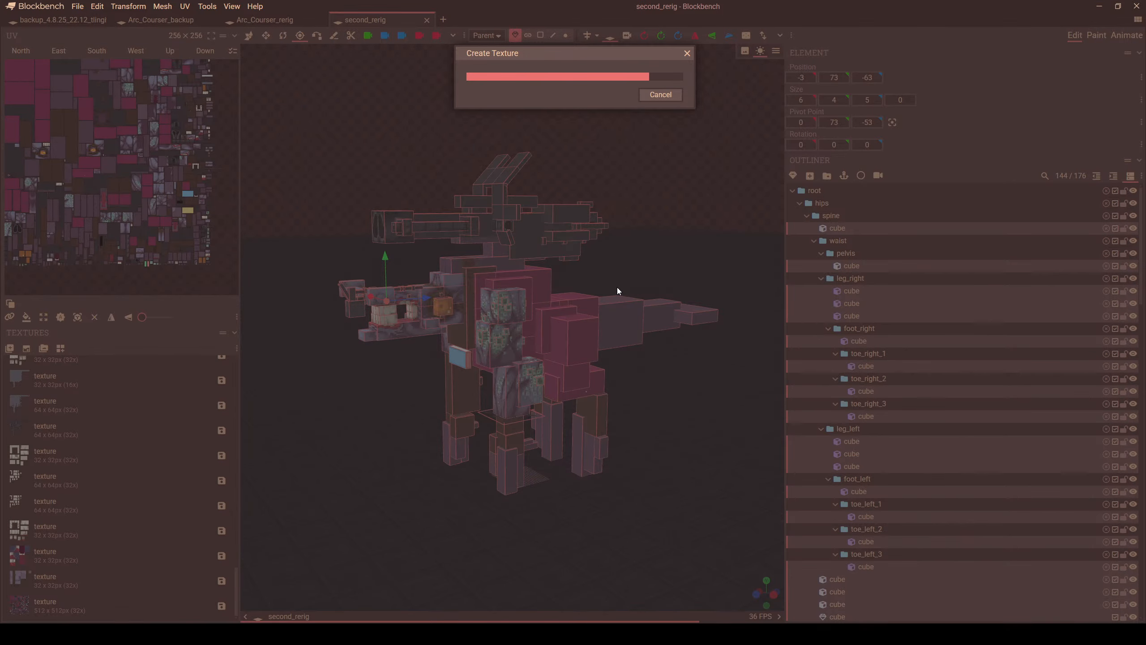
scroll(143, 492, "down", 1)
scroll(128, 517, "up", 1)
scroll(107, 550, "down", 1)
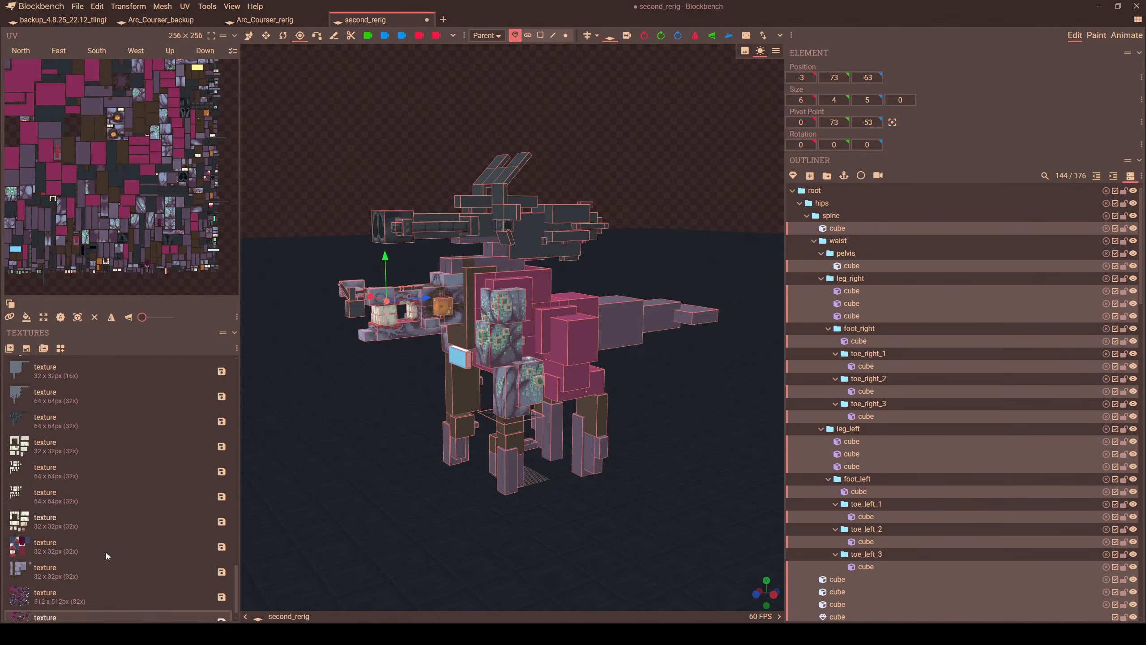
- Rename the newly created 512 x 512px texture as working_texture
double_click(77, 612)
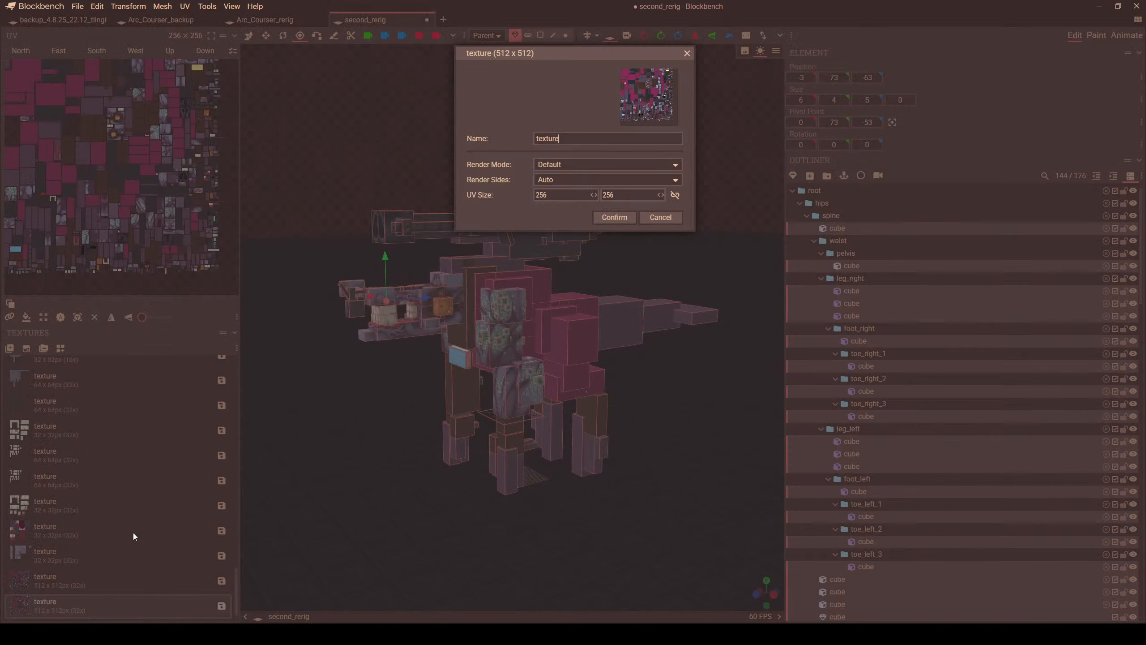
left_click_drag(581, 140, 463, 133)
type("working_texture")
key("Return")
scroll(559, 204, "up", 5)
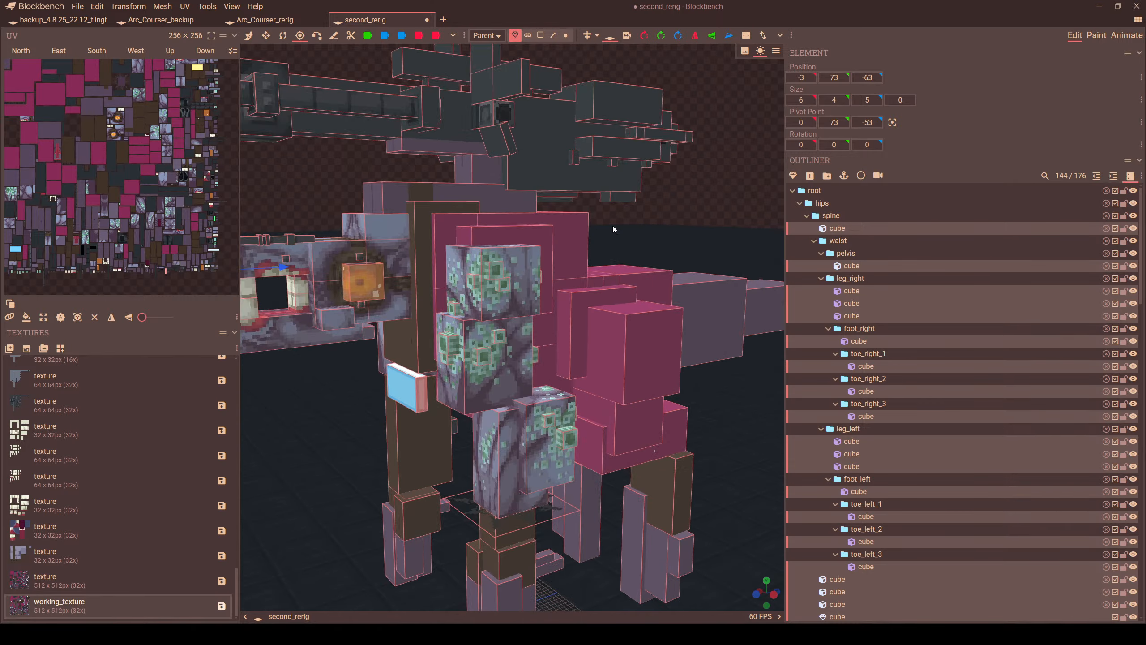
- Inspect the retextured model from several sides, checking the torso, the cube at the tail's base and the head
left_click_drag(612, 225, 566, 283)
scroll(591, 241, "down", 3)
left_click(583, 366)
left_click(508, 435)
scroll(567, 288, "up", 4)
left_click(576, 346)
left_click_drag(577, 347, 681, 253)
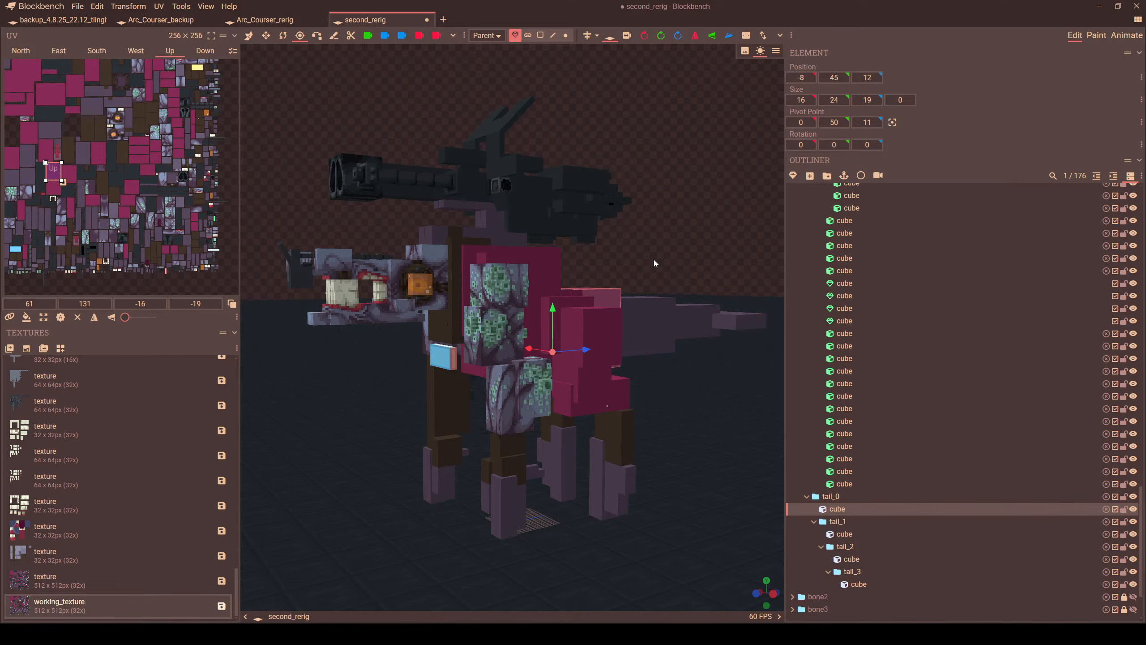
left_click_drag(643, 259, 728, 301)
right_click_drag(728, 301, 499, 300)
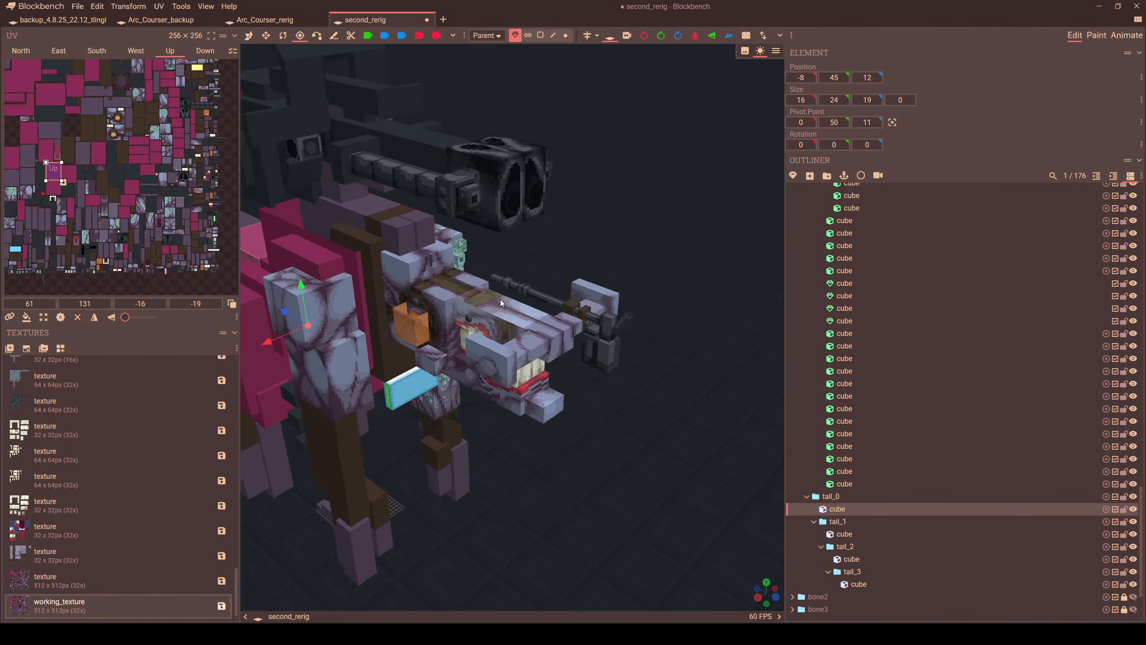
- Mirror the UV of the upper jaw cube's East face horizontally, with the UV view widened for a closer look
scroll(500, 299, "up", 5)
left_click_drag(499, 300, 535, 323)
left_click(535, 323)
left_click_drag(647, 357, 600, 288)
scroll(600, 291, "up", 3)
left_click(532, 165)
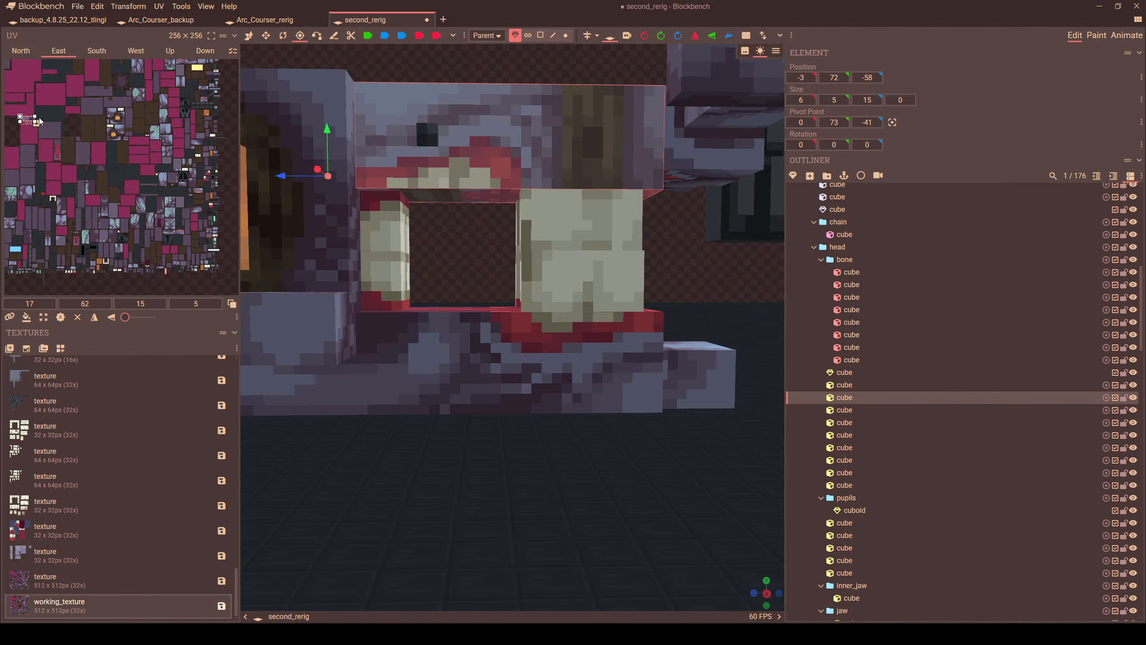
scroll(105, 180, "up", 5)
scroll(93, 186, "up", 2)
scroll(212, 179, "up", 2)
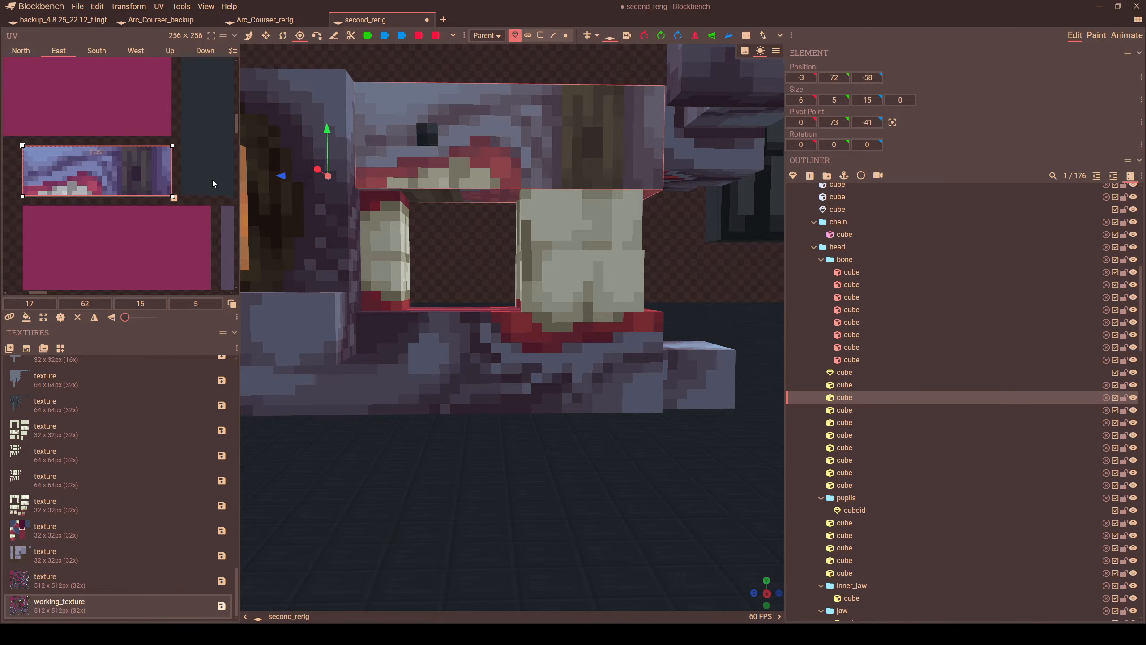
left_click_drag(241, 199, 504, 212)
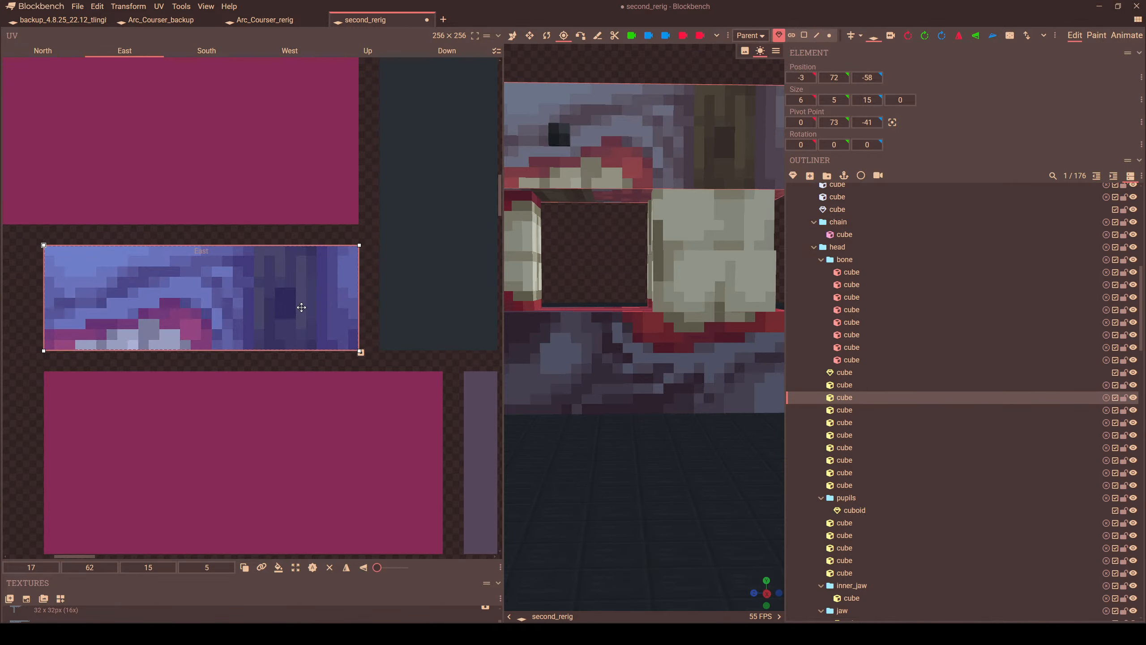
left_click(347, 568)
scroll(591, 468, "down", 2)
- Mirror the UV of the upper jaw cube's West face horizontally
left_click_drag(671, 466, 519, 473)
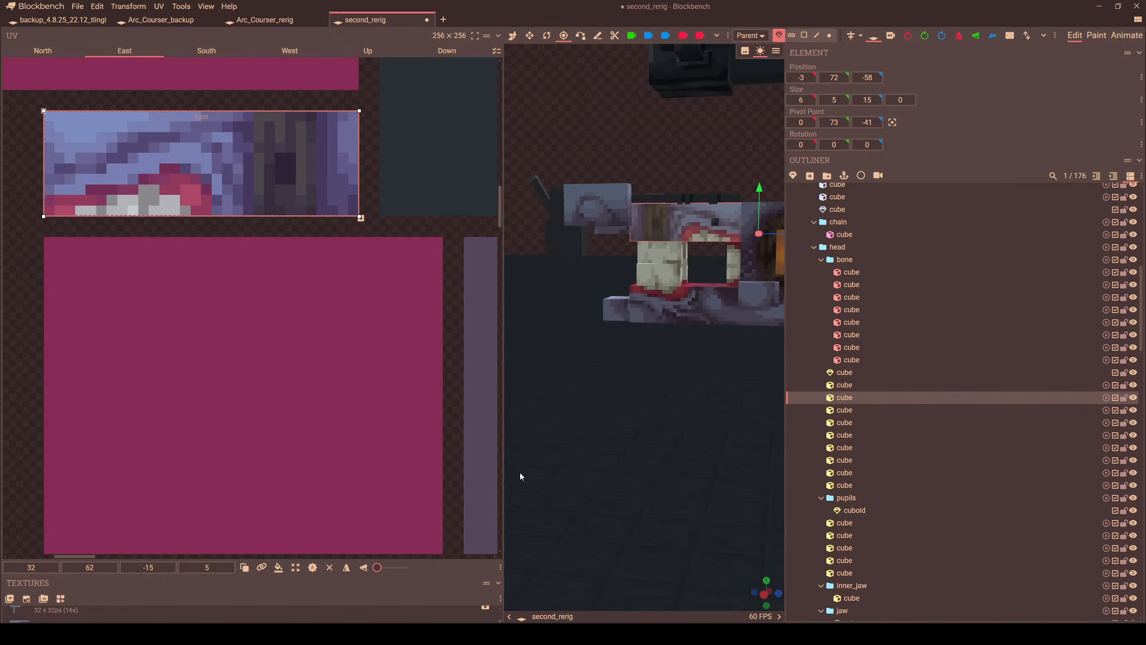
right_click_drag(519, 473, 392, 480)
left_click(589, 229)
scroll(303, 373, "down", 5)
scroll(302, 373, "down", 6)
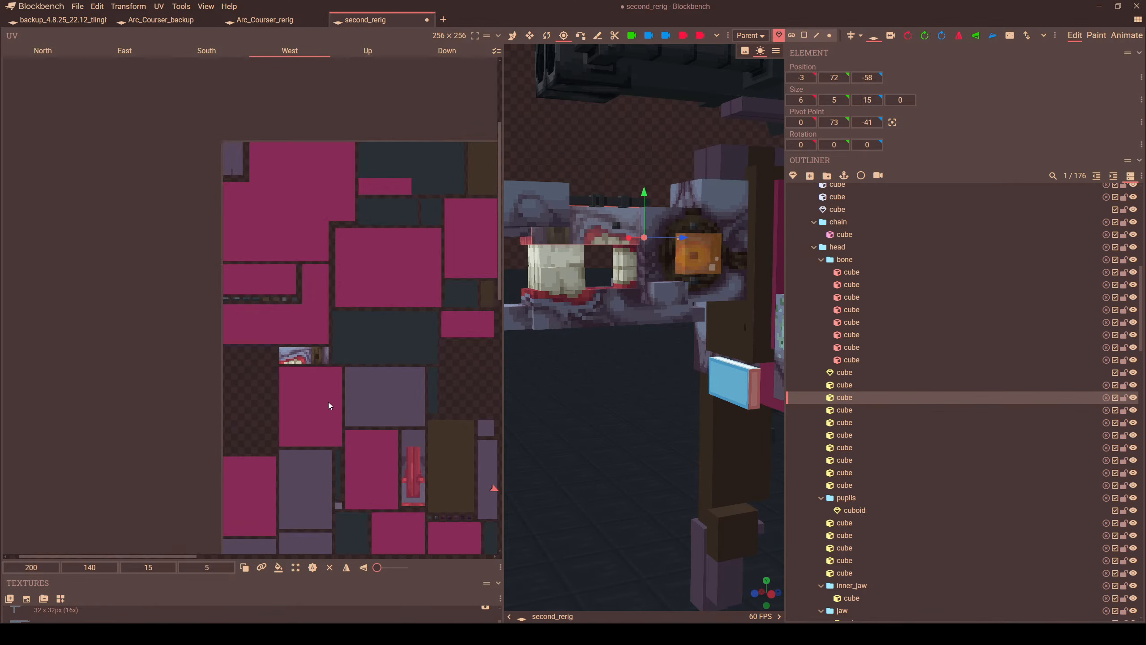
scroll(282, 315, "up", 8)
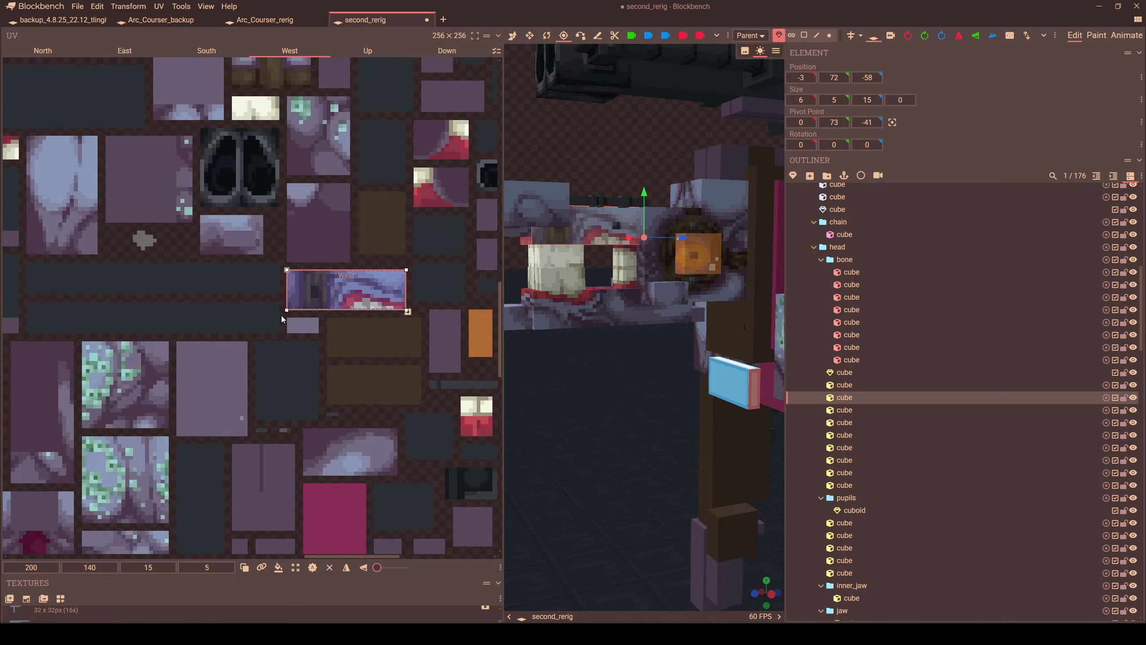
left_click(346, 568)
scroll(566, 437, "down", 6)
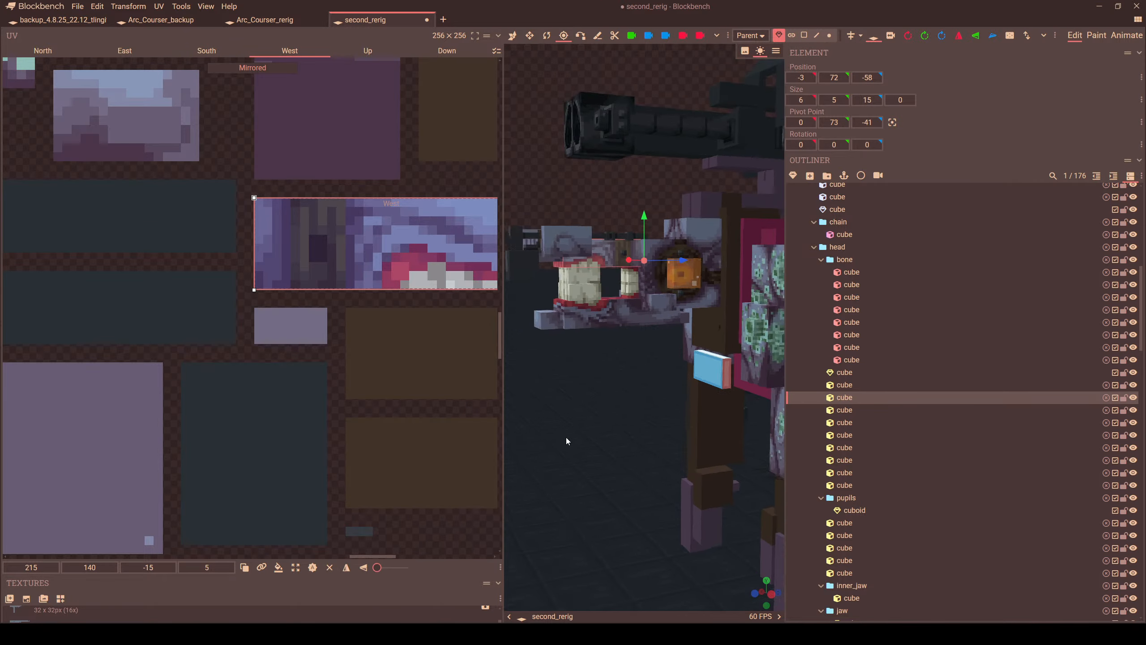
- Review the whole model, then preview it in the Hind_stand3 animation and examine the pose up close
left_click_drag(574, 422, 515, 431)
scroll(627, 419, "down", 4)
left_click_drag(617, 429, 563, 472)
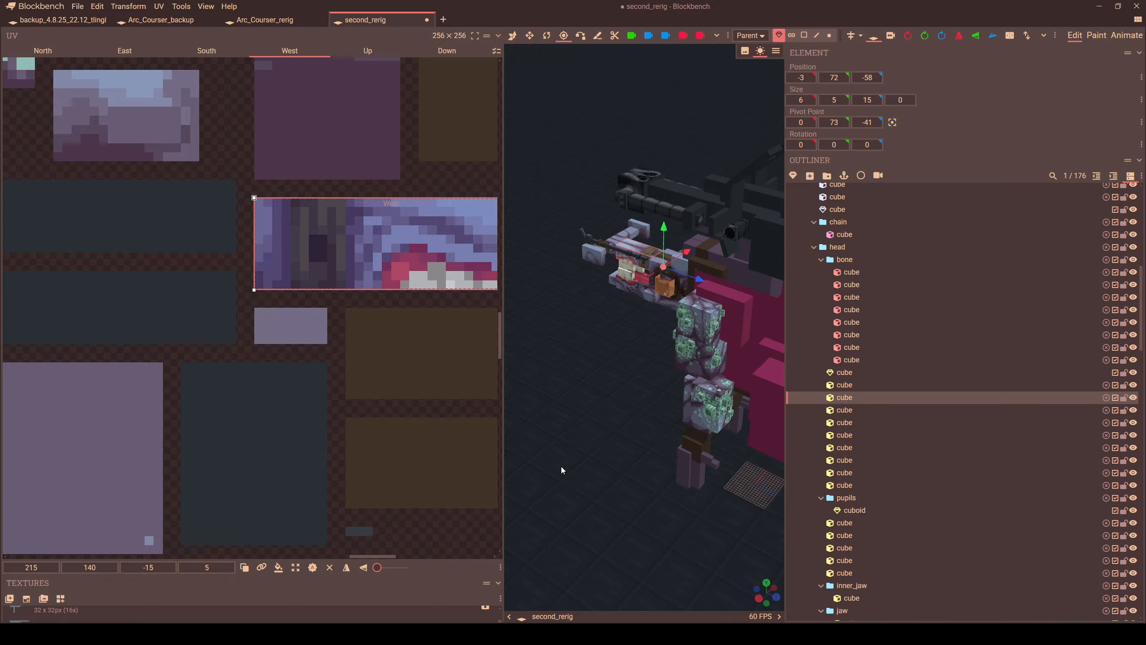
left_click_drag(572, 442, 608, 406)
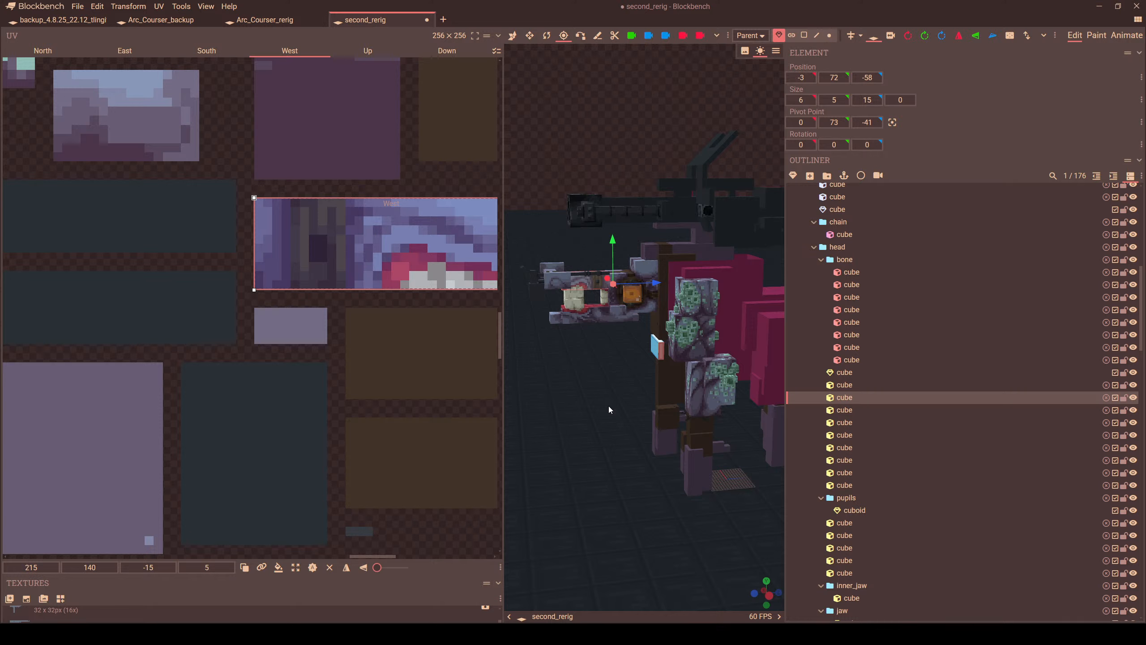
mouse_move(607, 406)
left_mouse_down()
mouse_move(598, 410)
mouse_move(706, 392)
mouse_move(610, 387)
left_mouse_up()
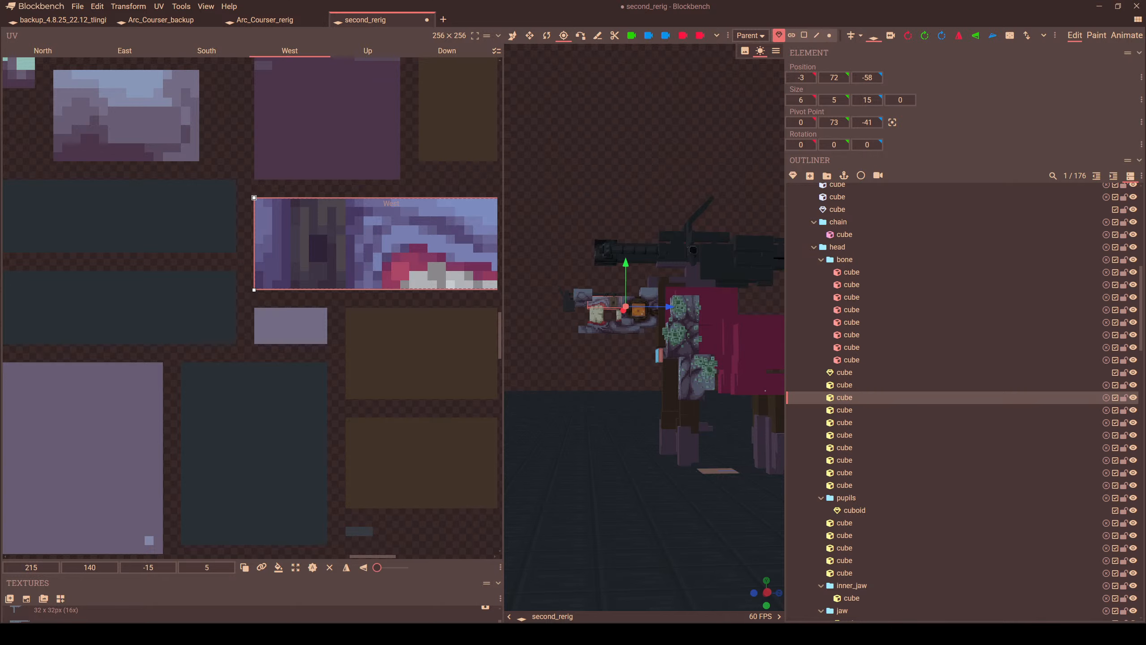
left_click(1127, 35)
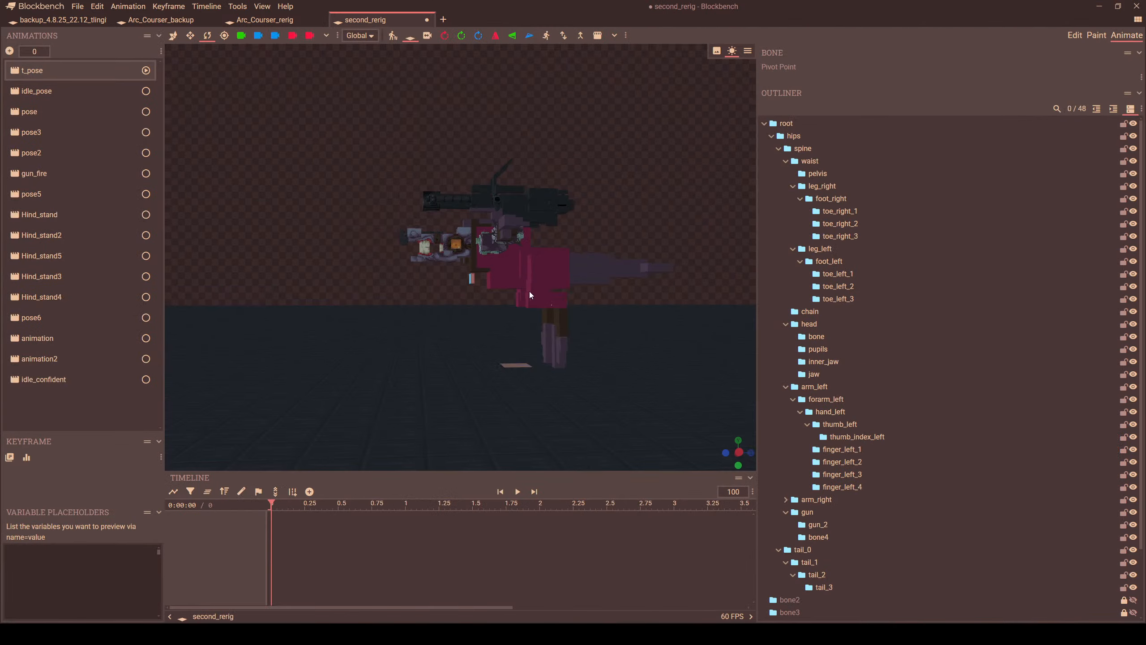
left_click(53, 283)
mouse_move(343, 353)
left_mouse_down()
mouse_move(485, 373)
mouse_move(473, 344)
mouse_move(540, 343)
mouse_move(345, 327)
mouse_move(333, 342)
left_mouse_up()
scroll(336, 347, "up", 3)
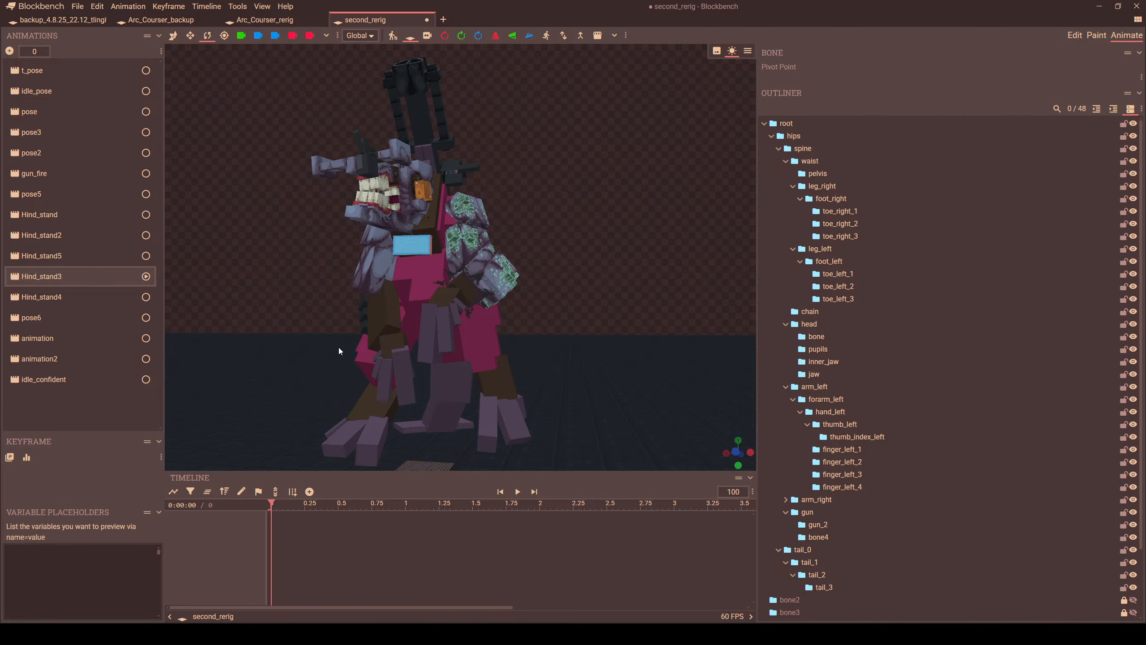
mouse_move(580, 255)
left_mouse_down()
mouse_move(502, 265)
mouse_move(605, 243)
mouse_move(617, 265)
mouse_move(575, 257)
mouse_move(641, 244)
mouse_move(526, 319)
mouse_move(691, 340)
mouse_move(620, 345)
mouse_move(505, 313)
mouse_move(698, 174)
left_mouse_up()
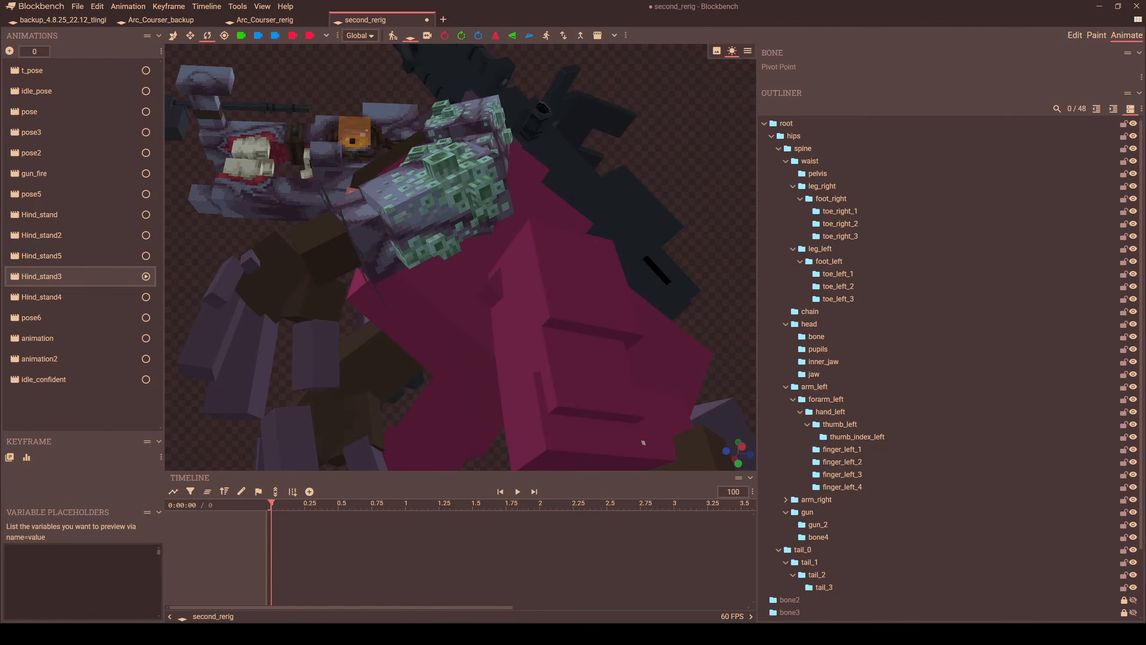
- Sample the torso's #872a55 pink and fill the torso's side face with it in Paint mode
left_click(1096, 35)
middle_click_drag(608, 419, 653, 340, "shift")
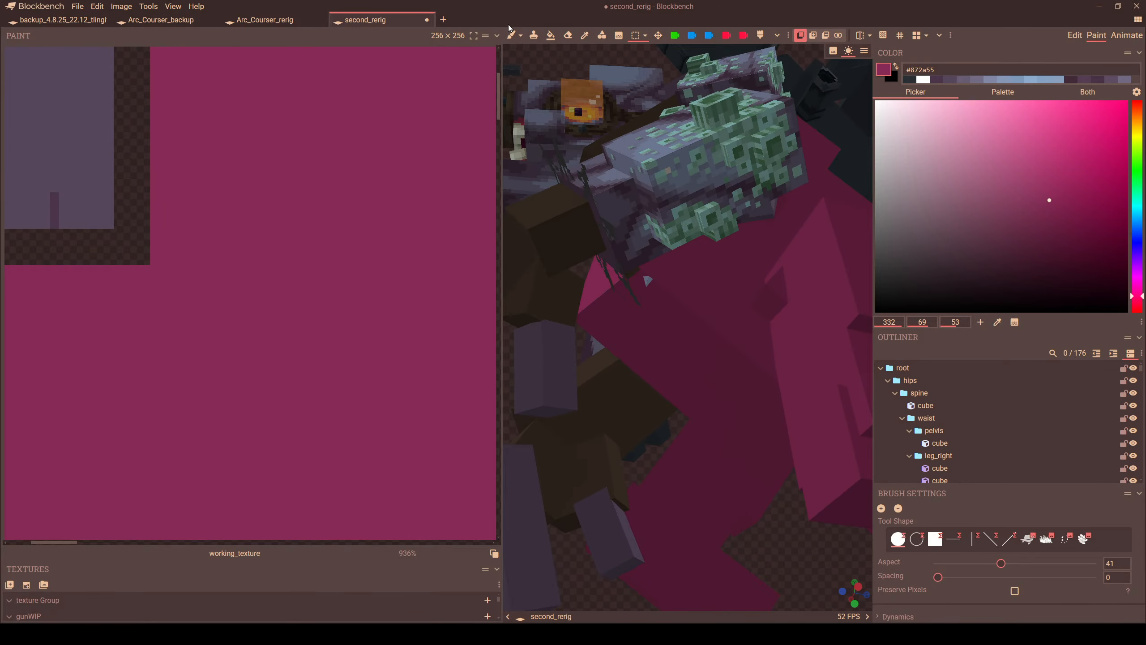
left_click(585, 36)
left_click(727, 272)
left_click(551, 35)
left_click(670, 333)
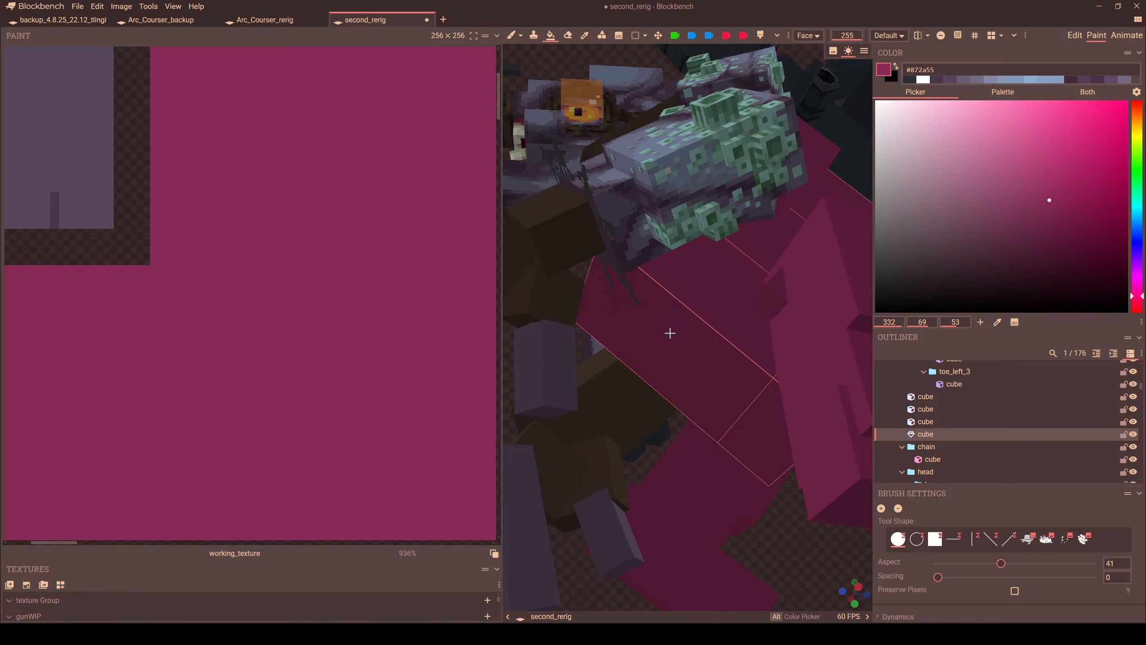
mouse_move(672, 375)
middle_mouse_down()
mouse_move(721, 381)
mouse_move(740, 404)
mouse_move(685, 389)
mouse_move(762, 413)
mouse_move(585, 402)
mouse_move(603, 436)
mouse_move(680, 383)
mouse_move(801, 405)
mouse_move(861, 399)
mouse_move(829, 376)
mouse_move(796, 428)
mouse_move(732, 460)
mouse_move(806, 453)
mouse_move(750, 401)
mouse_move(689, 431)
mouse_move(631, 431)
mouse_move(660, 415)
mouse_move(739, 421)
mouse_move(548, 432)
mouse_move(714, 440)
mouse_move(788, 417)
mouse_move(783, 438)
mouse_move(596, 442)
middle_mouse_up()
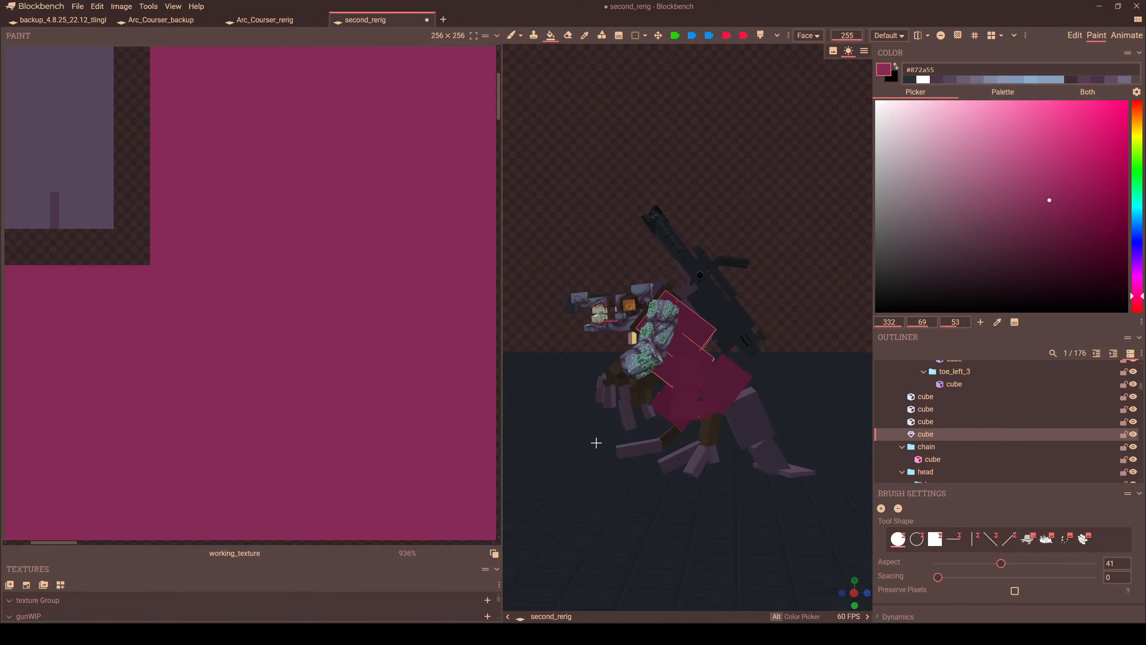
- Preview the remaining poses in Animate mode, comparing the Hind_stand variants, pose6 and animation, and finish on Hind_stand5
left_click(1127, 35)
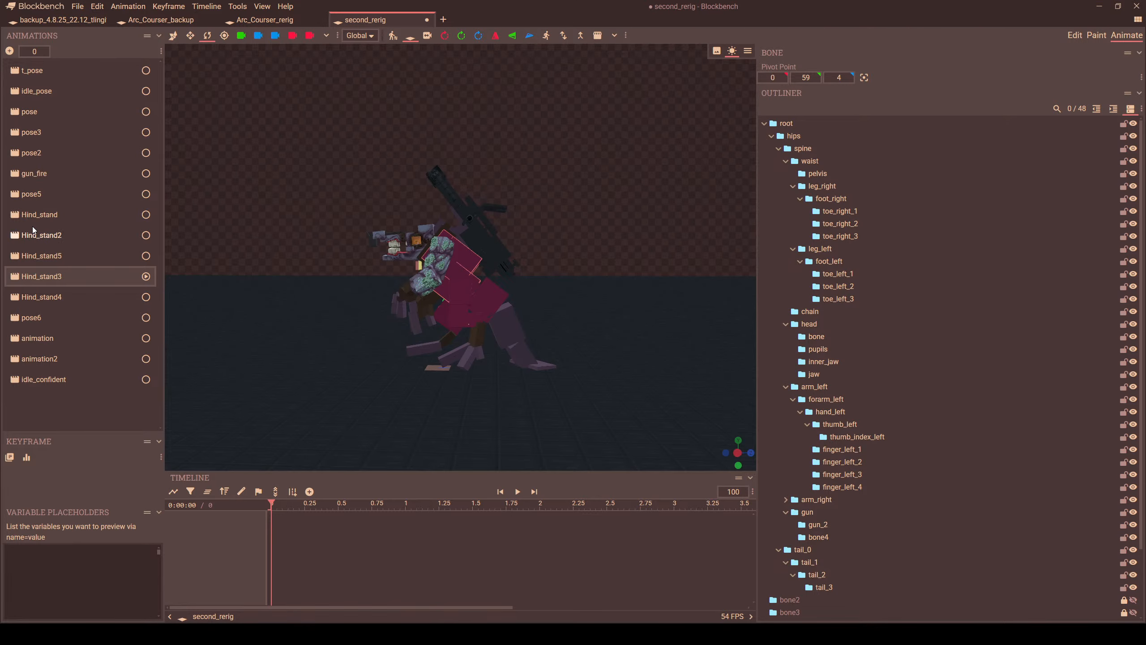
left_click(43, 237)
left_click(60, 281)
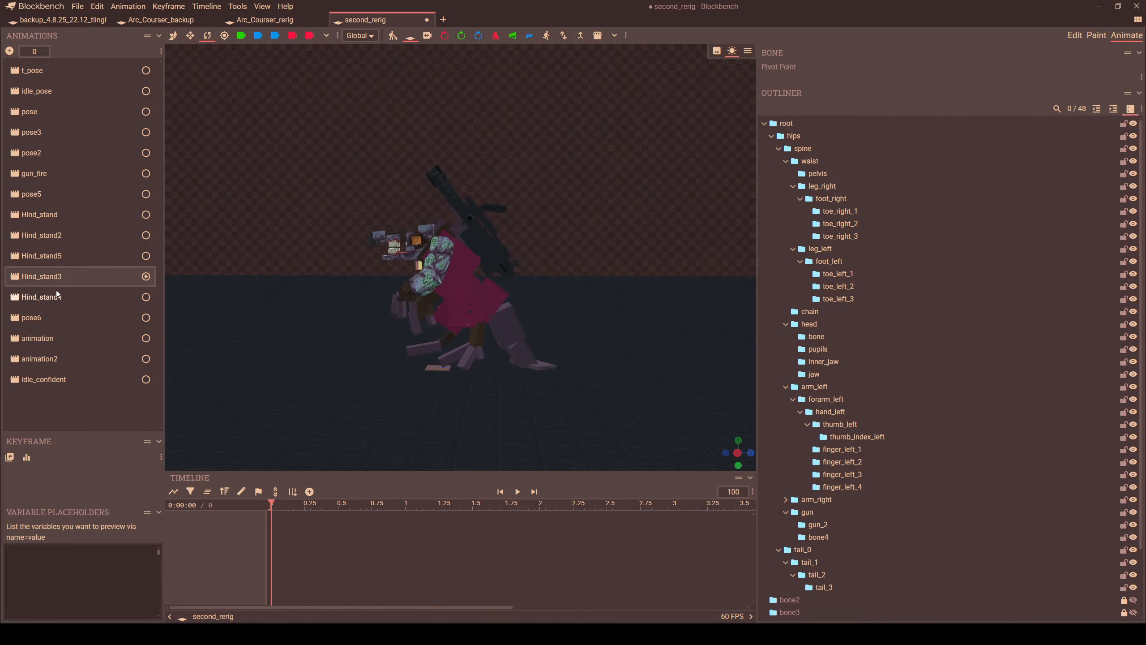
left_click(58, 304)
left_click(51, 315)
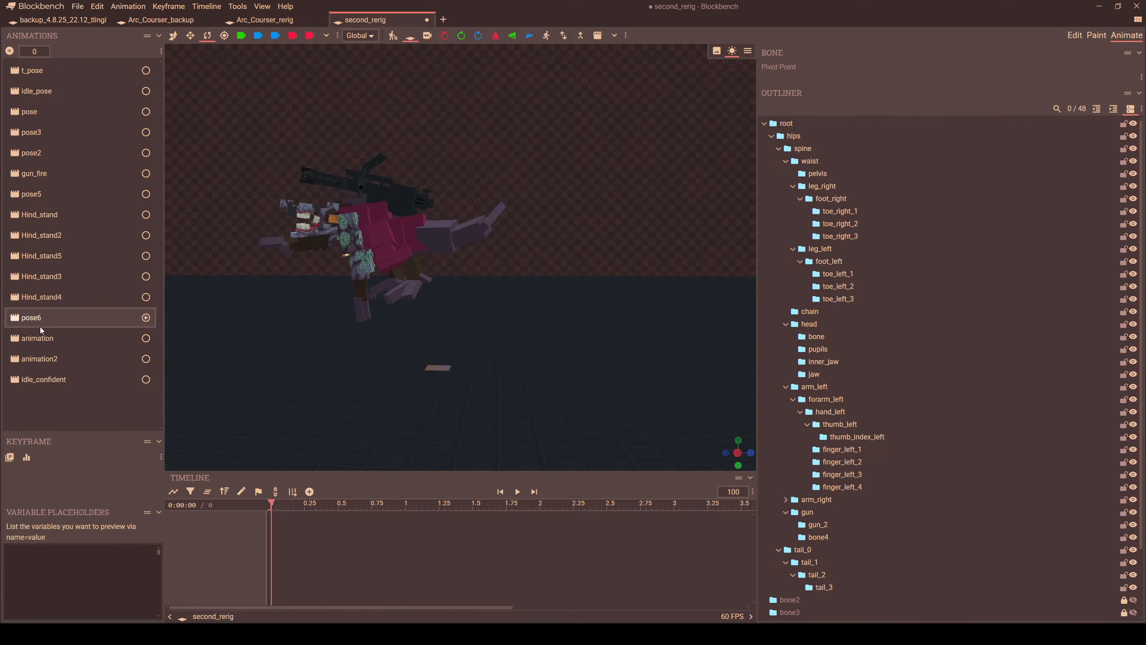
left_click(76, 338)
left_click(50, 278)
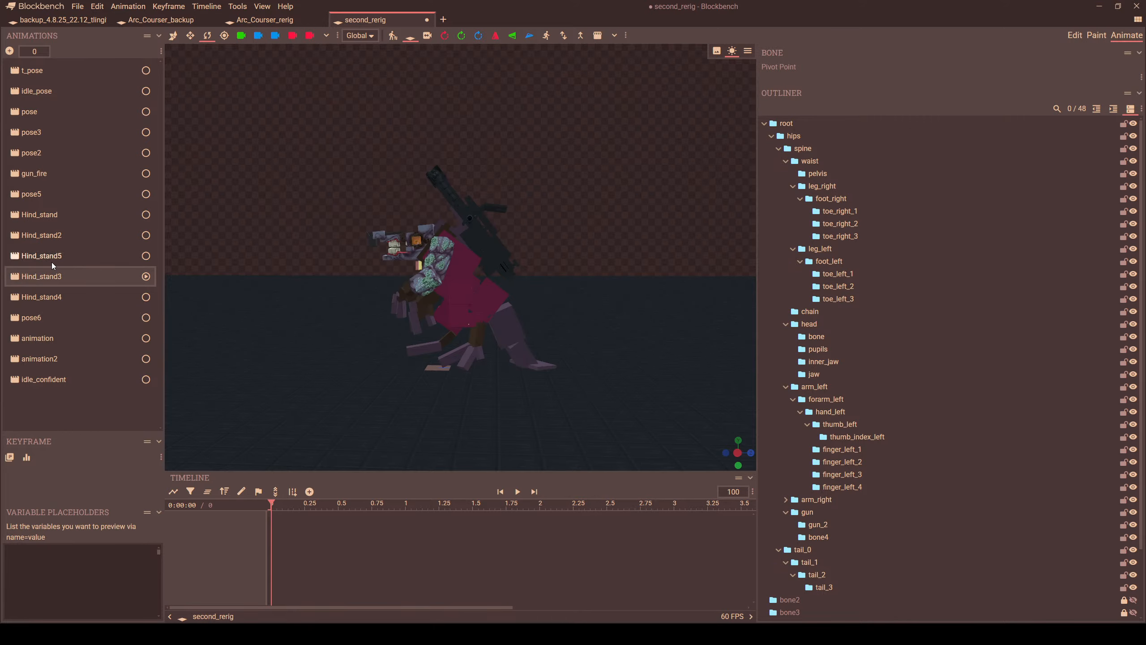
left_click(52, 261)
left_click_drag(305, 303, 495, 339)
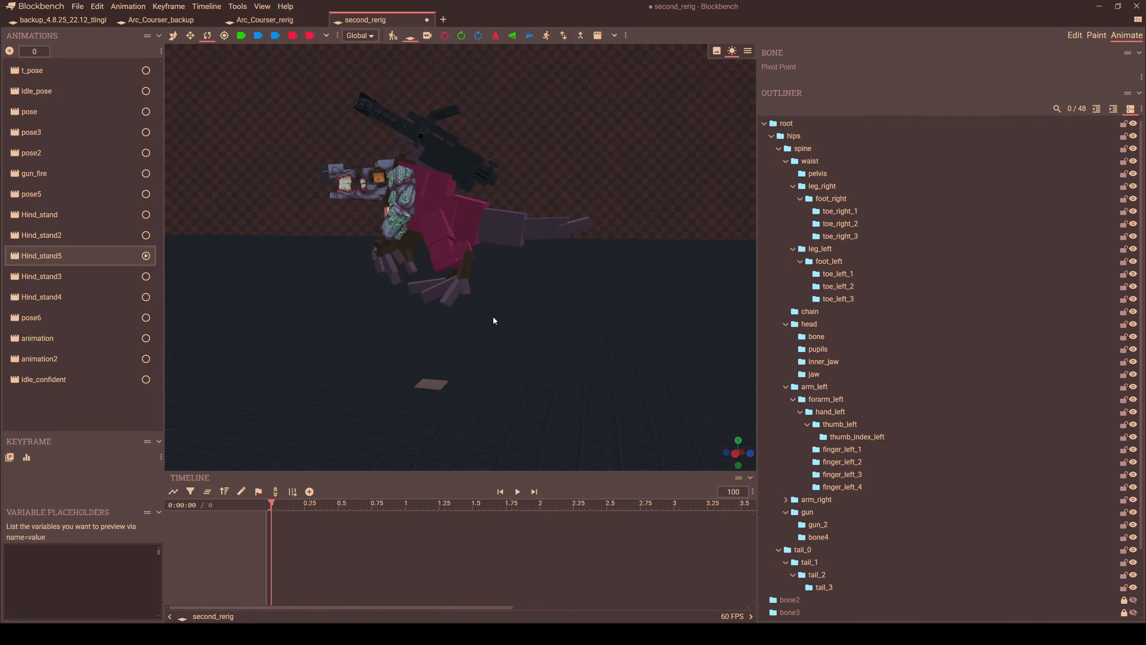
- Check the Arc_Courser_backup project, then open the recent steppe_pip1 model in a new tab
left_click(150, 21)
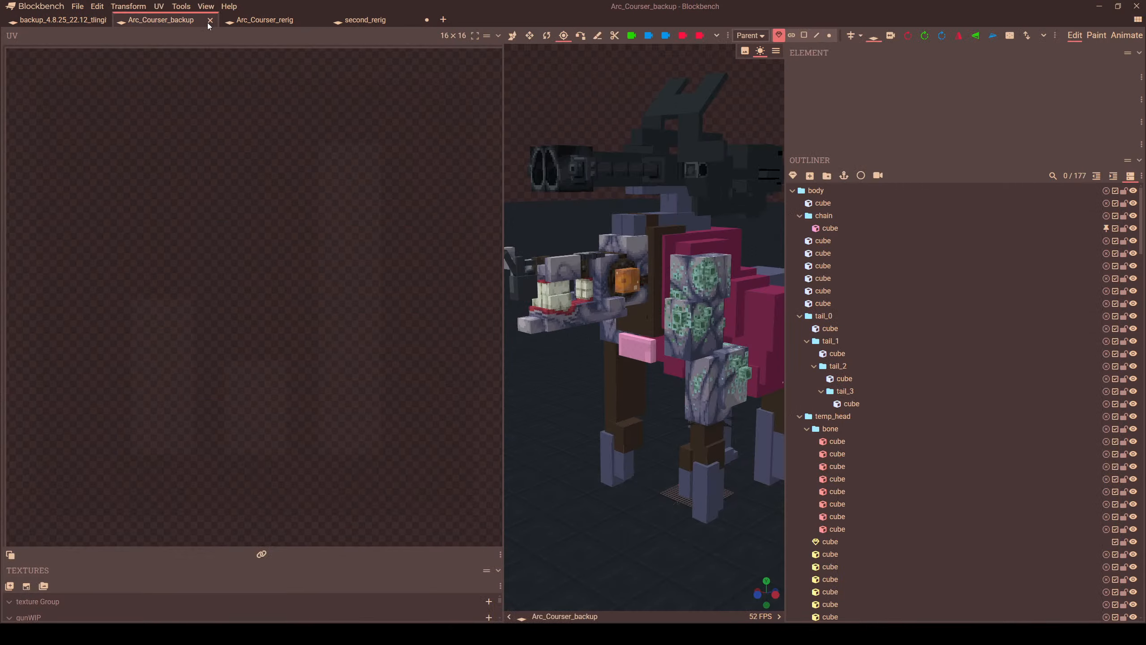
left_click(443, 20)
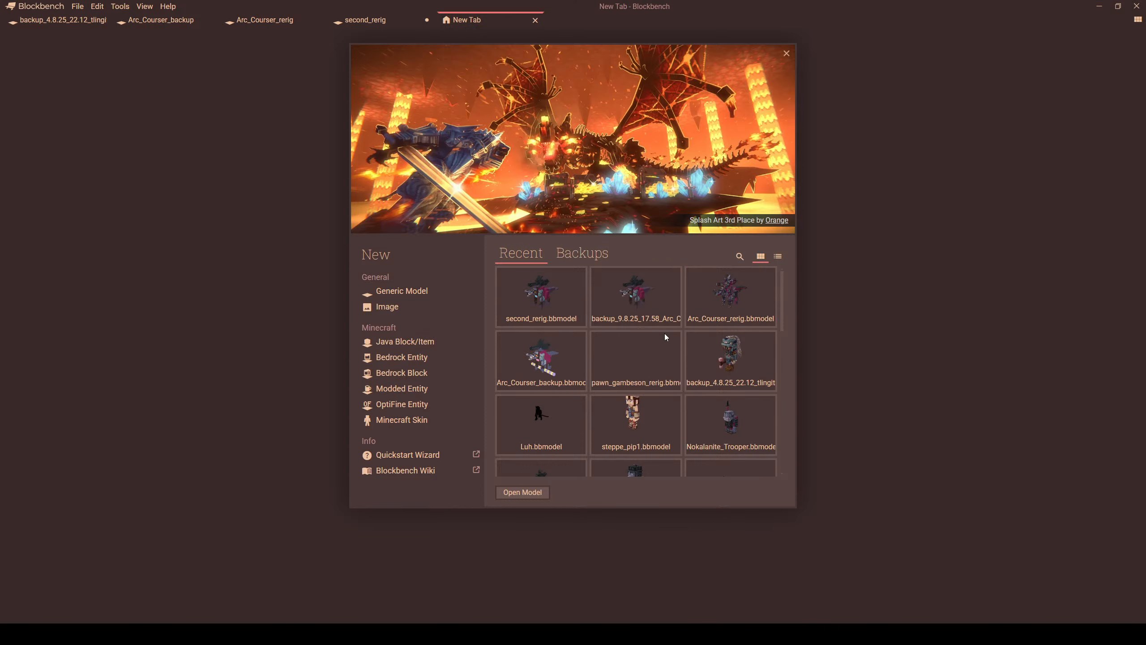
scroll(665, 337, "down", 2)
left_click(649, 339)
- Preview the idle_confident, idle_still5 and run_confident2 animations of the steppe_pip1 model
left_click(1137, 35)
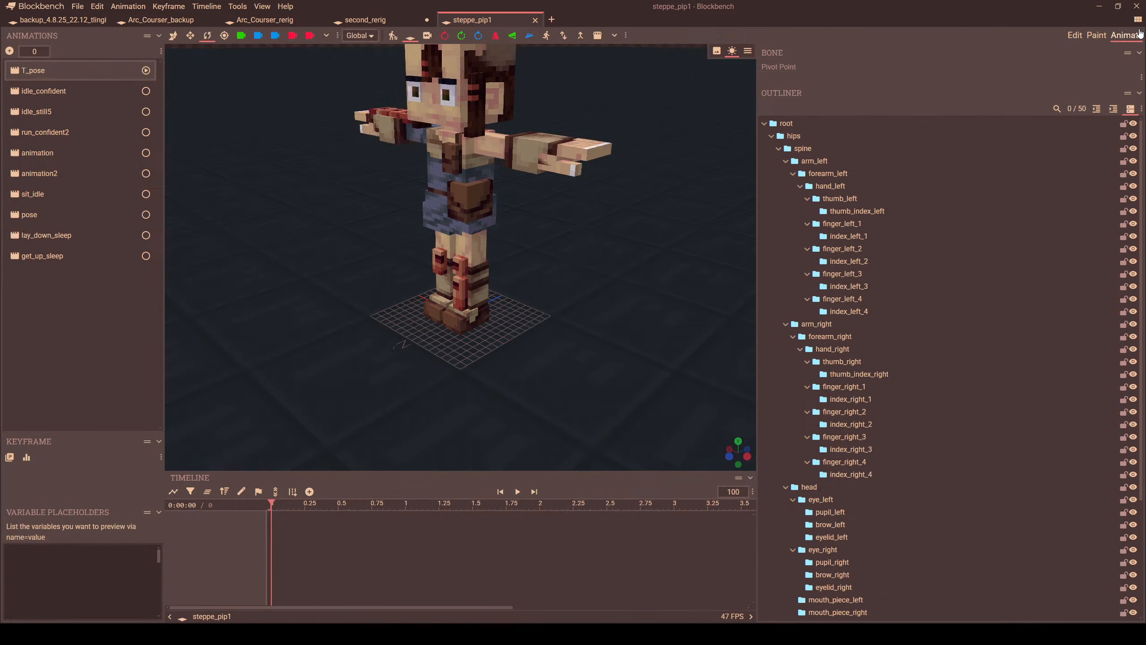
left_click(47, 91)
left_click(43, 111)
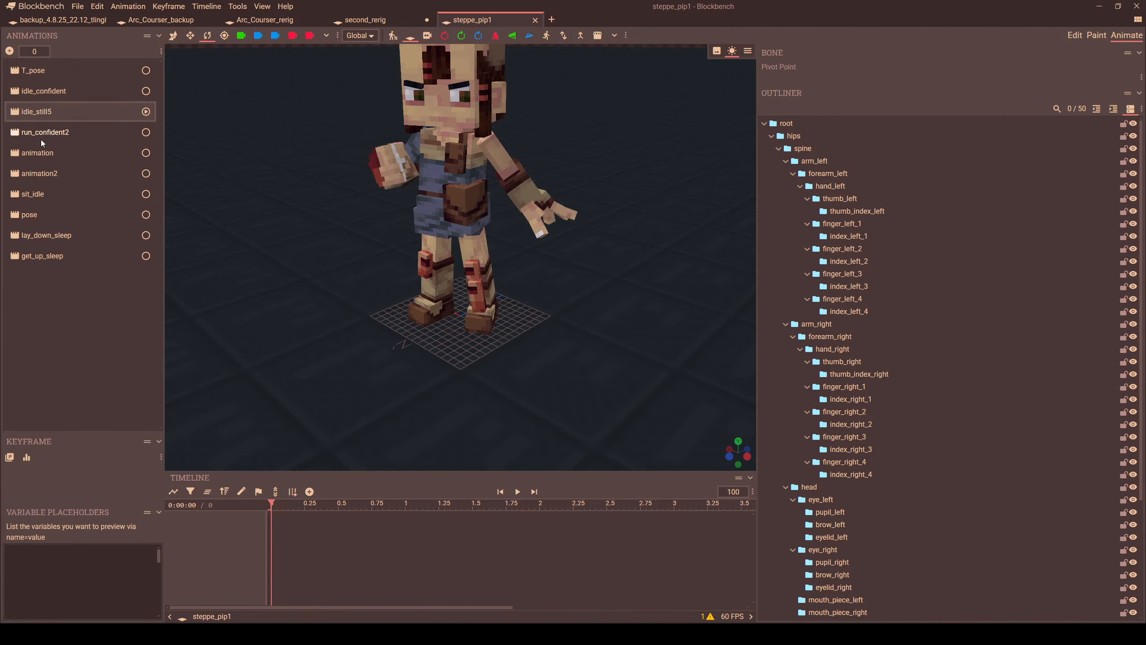
left_click(42, 136)
right_click_drag(325, 186, 431, 279)
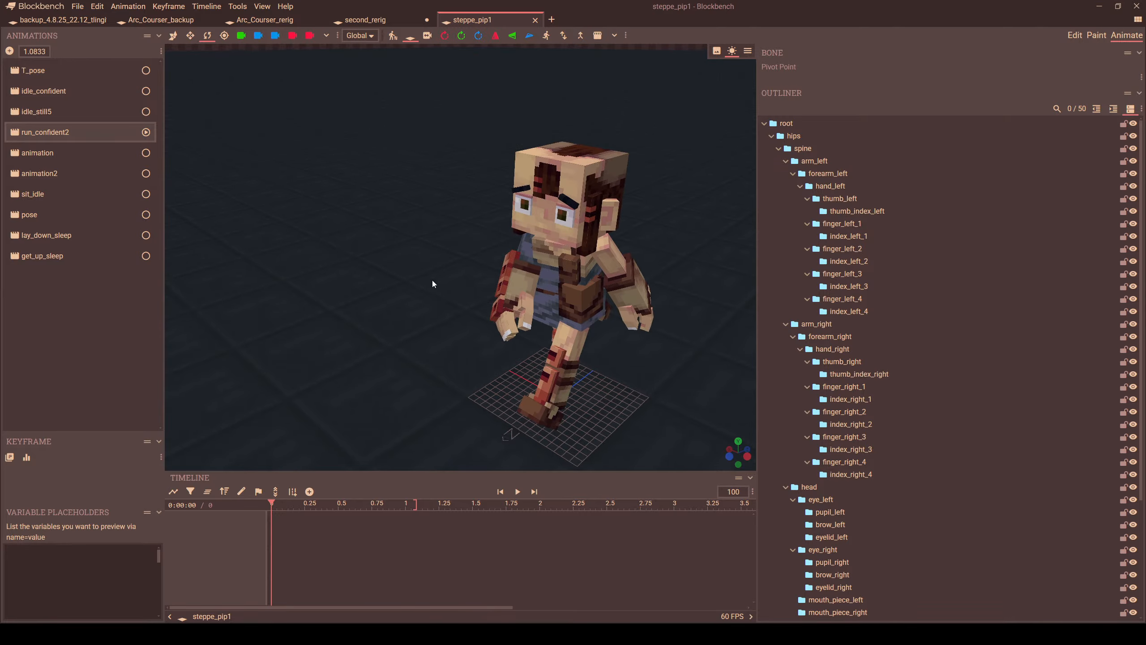
left_click_drag(386, 260, 378, 250)
- Open the recent gambeson posing model in a new tab and preview its idle_confident and pointer_ready animations
left_click(551, 19)
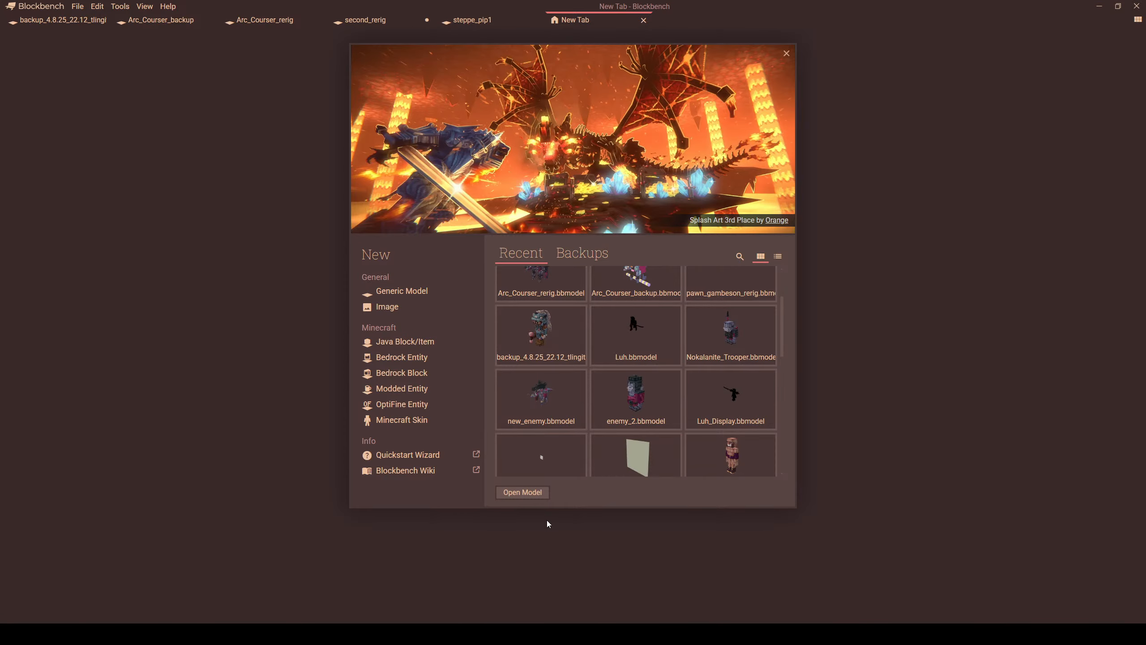
scroll(624, 428, "down", 2)
scroll(625, 428, "down", 2)
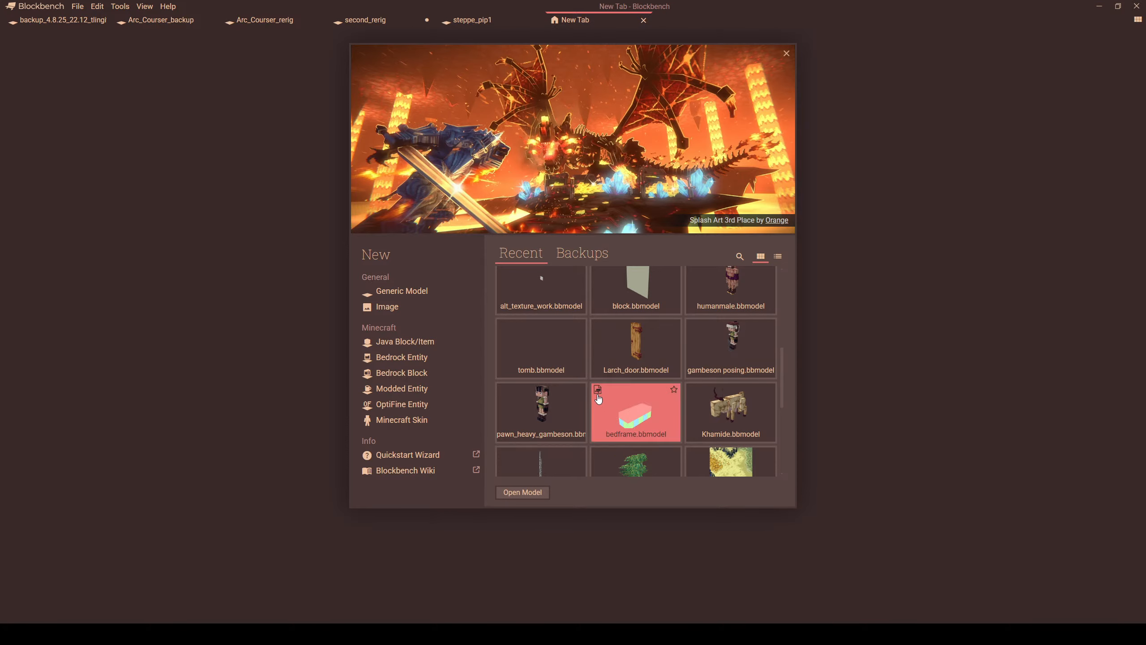
left_click(729, 348)
left_click(1127, 35)
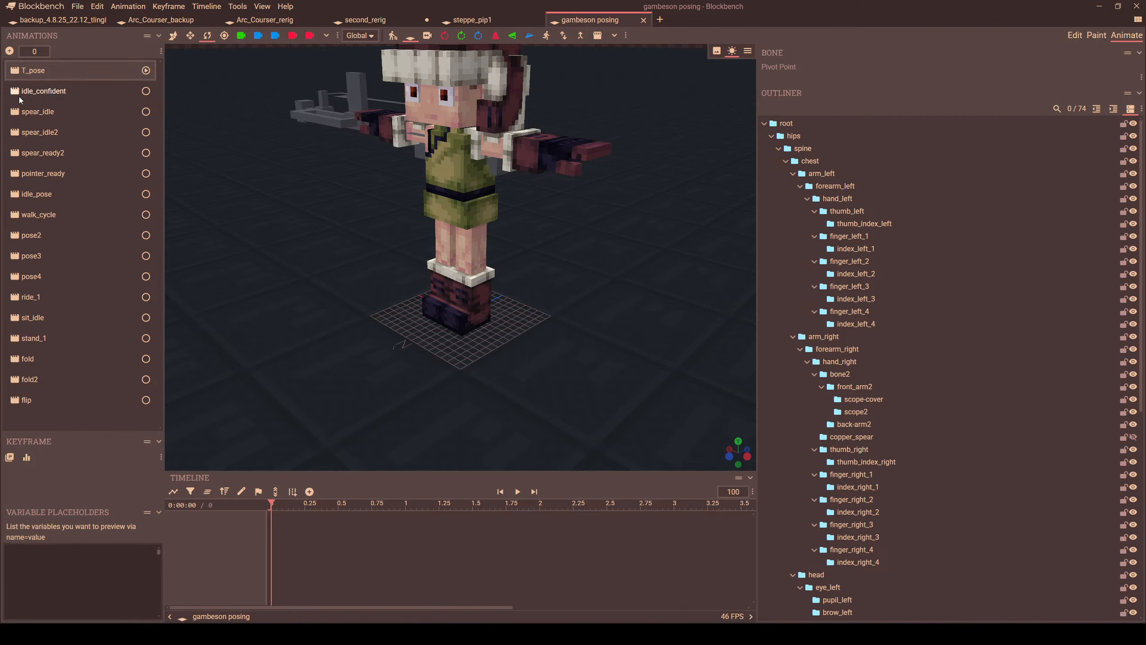
left_click(41, 90)
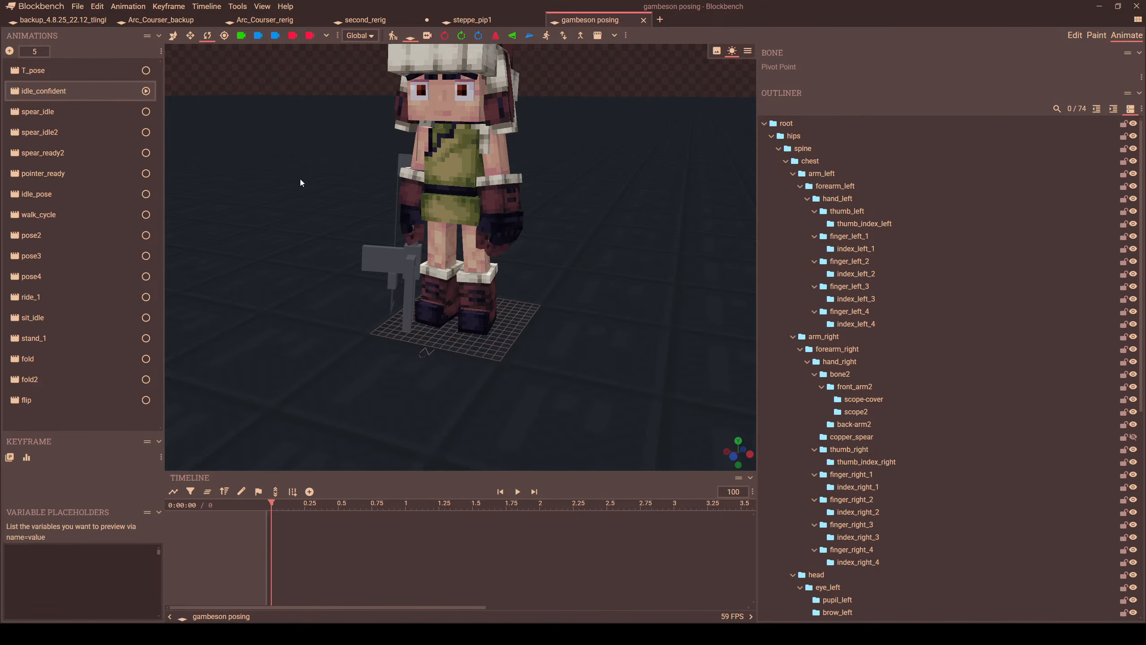
mouse_move(299, 179)
left_mouse_down()
mouse_move(469, 169)
mouse_move(314, 176)
left_mouse_up()
left_click(43, 172)
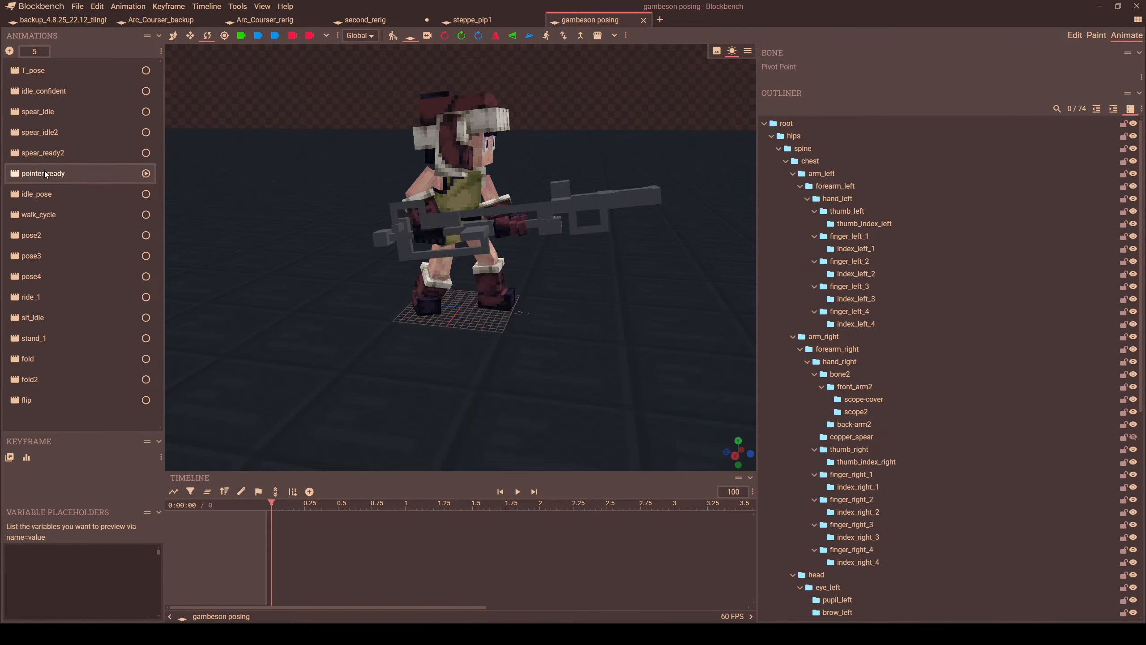
- Open the recent pawn_heavy_gambeson model in a new tab and play walk_confident_default and walk_confident_default2
left_click(662, 20)
scroll(722, 379, "down", 3)
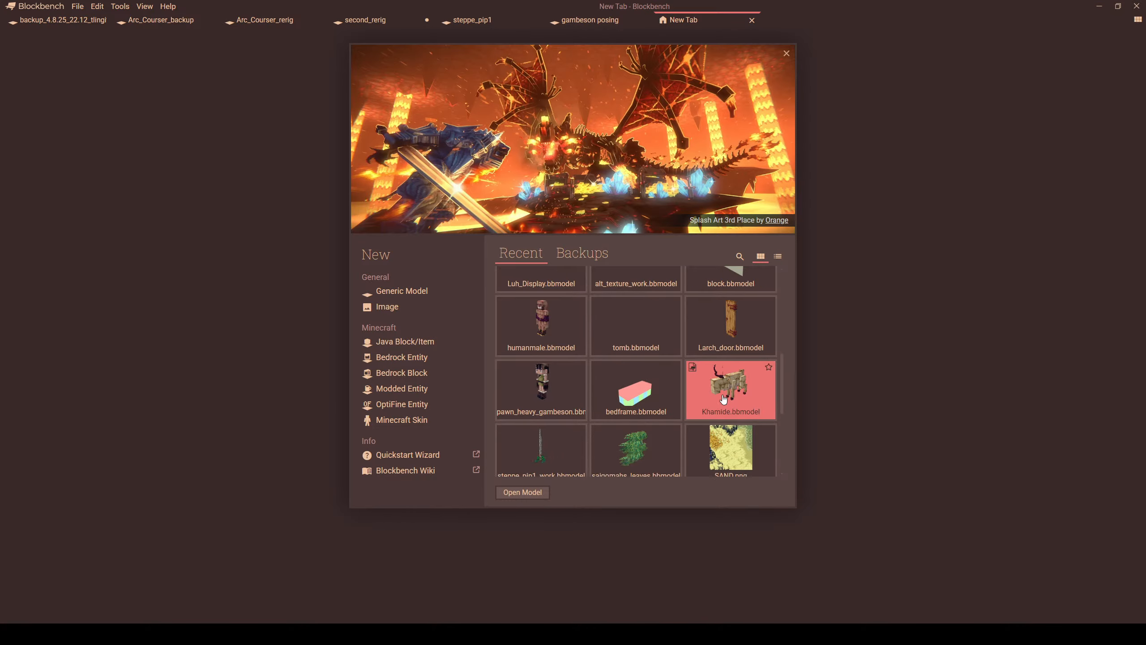
left_click(551, 379)
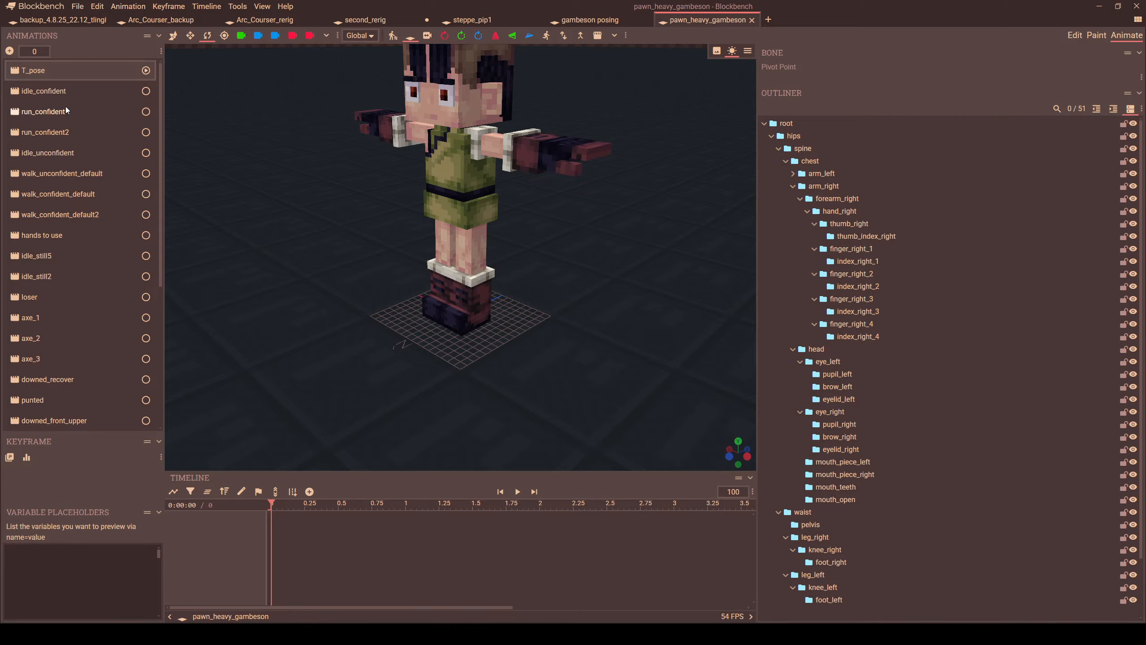
left_click(59, 194)
left_click(517, 491)
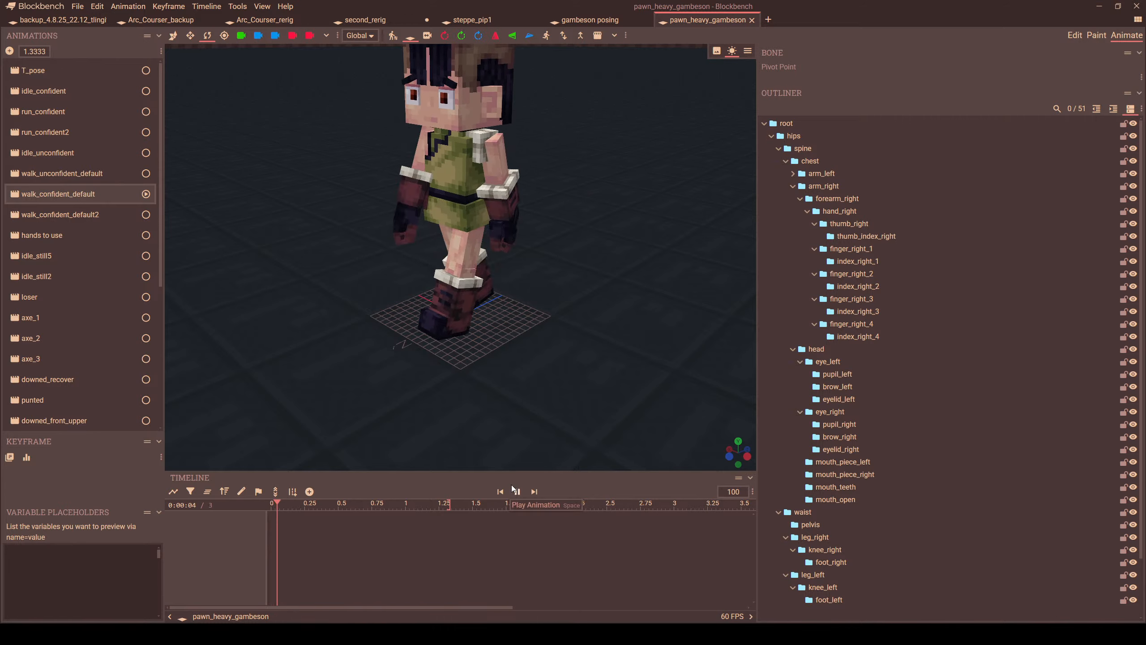
left_click(68, 215)
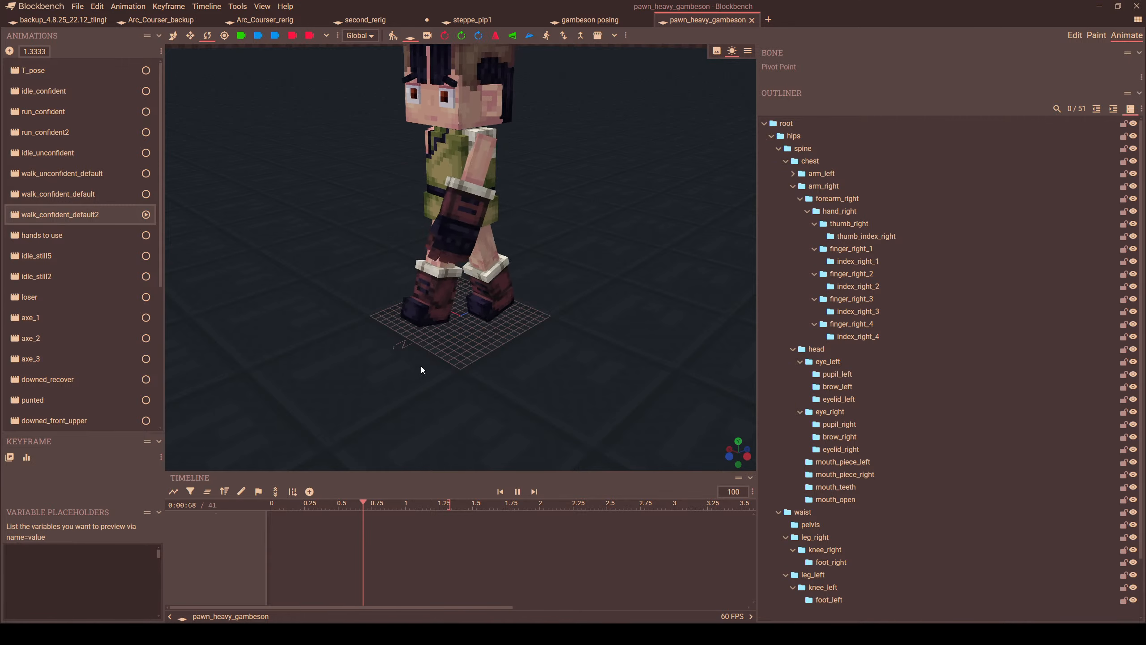
- Copy the walk_confident_default2 animation and switch to the Arc_Courser_backup project in Animate mode
right_click(87, 213)
left_click(95, 218)
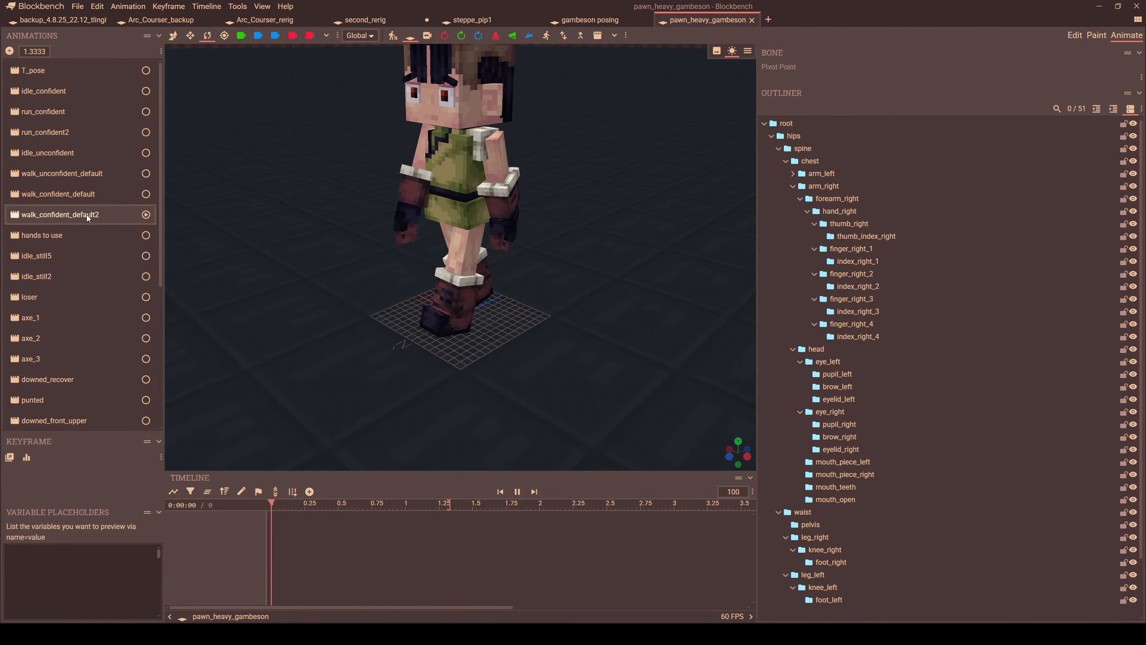
left_click(69, 21)
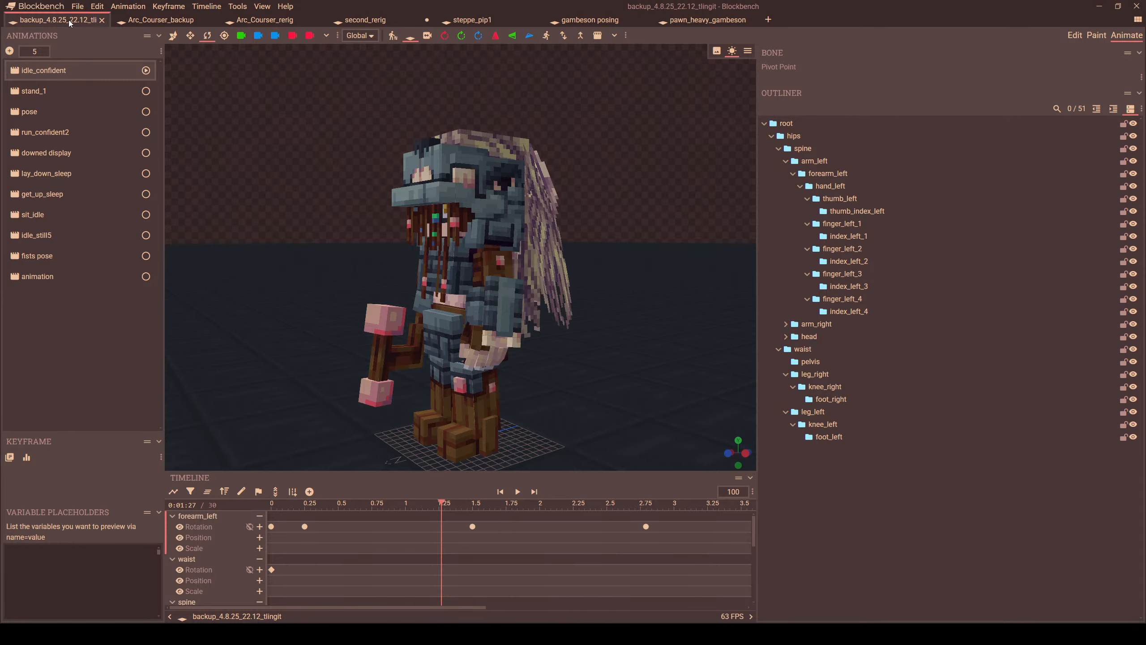
left_click(161, 20)
left_click(1126, 37)
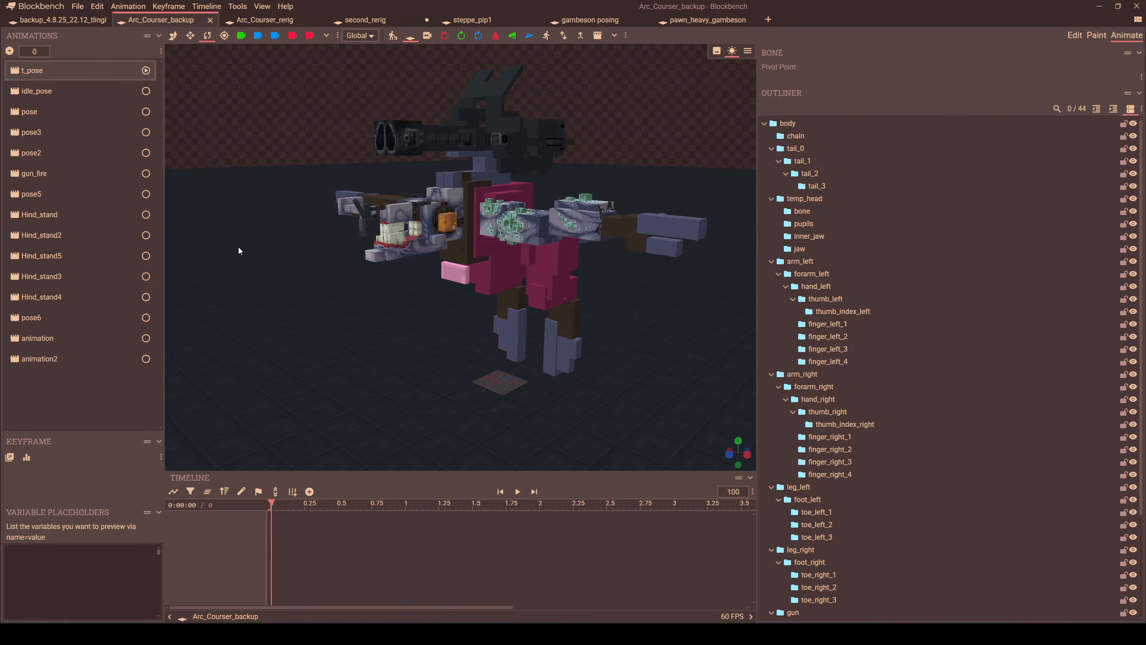
- Preview the Hind_stand3, Hind_stand4, Hind_stand2 and Hind_stand5 poses of the Arc_Courser_backup model from several angles
left_click(90, 281)
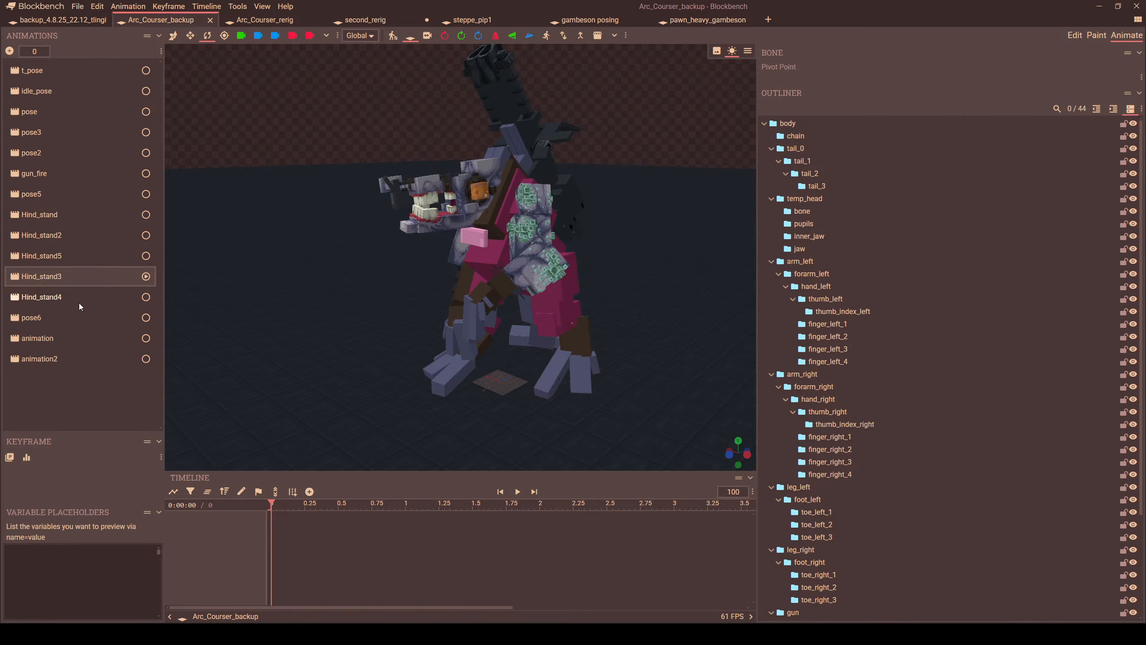
left_click_drag(456, 362, 399, 347)
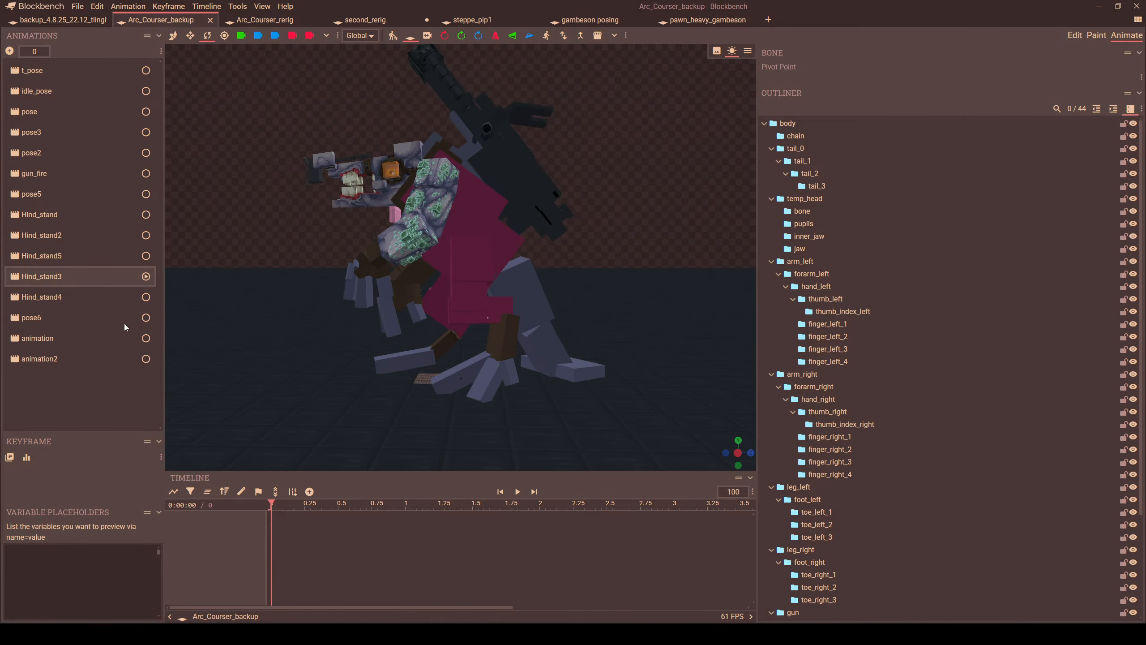
left_click(52, 298)
left_click(50, 259)
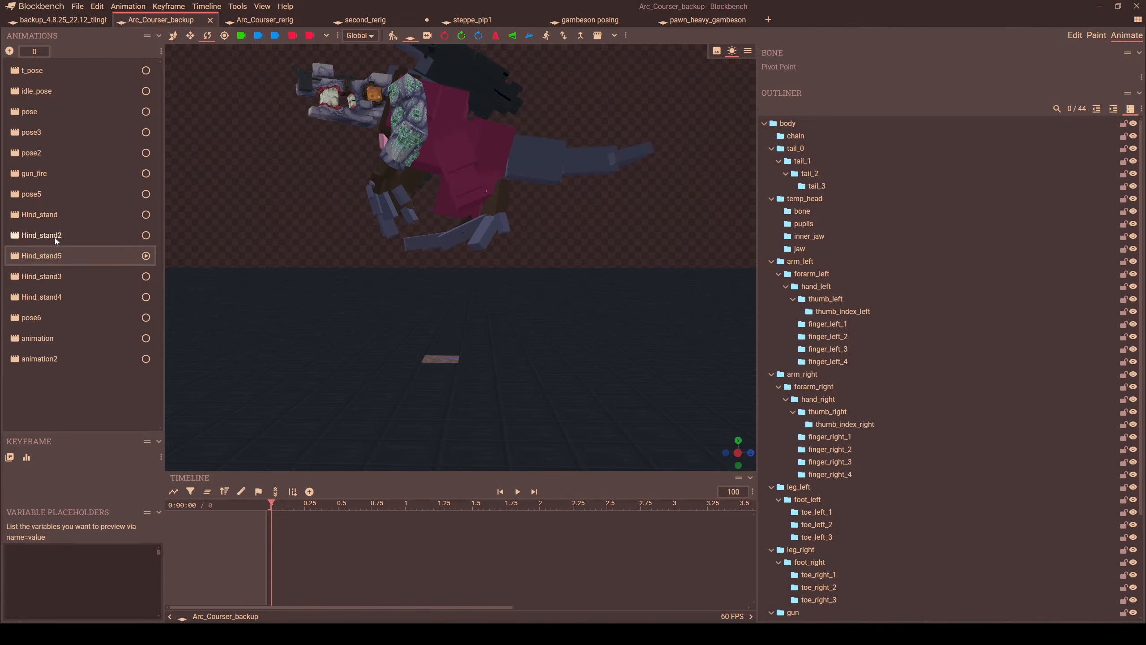
left_click(55, 237)
left_click(56, 254)
left_click_drag(301, 282, 186, 293)
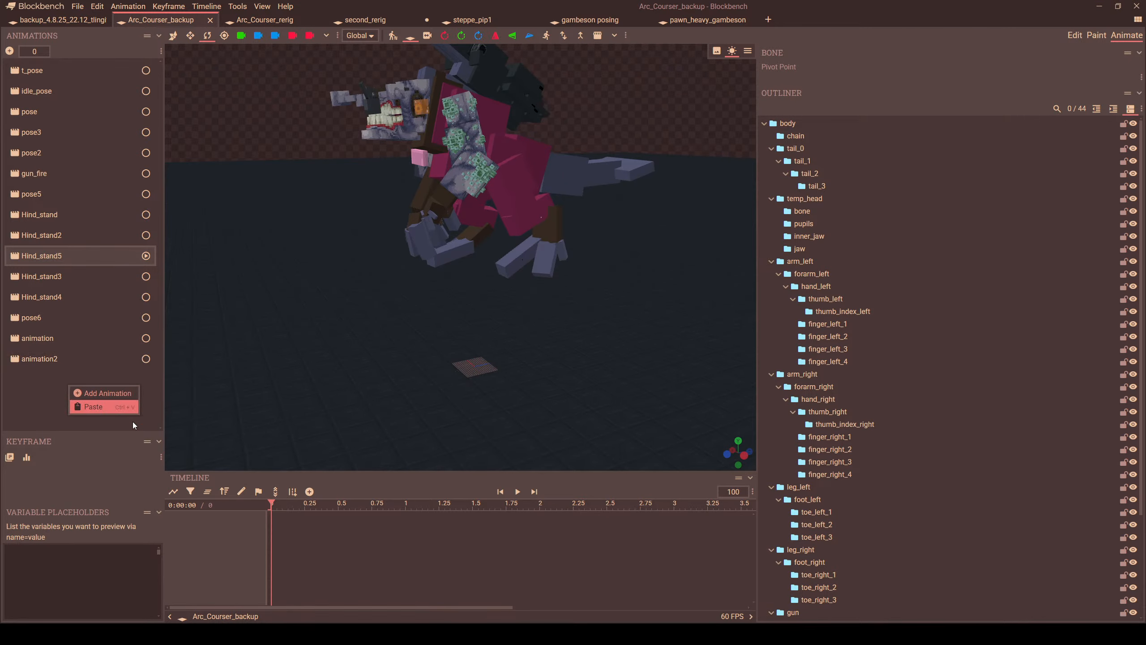
- Paste the copied walk_confident_default2 animation into Arc_Courser_backup, play it, and select the body bone through the torso
left_click(113, 406)
left_click(675, 220)
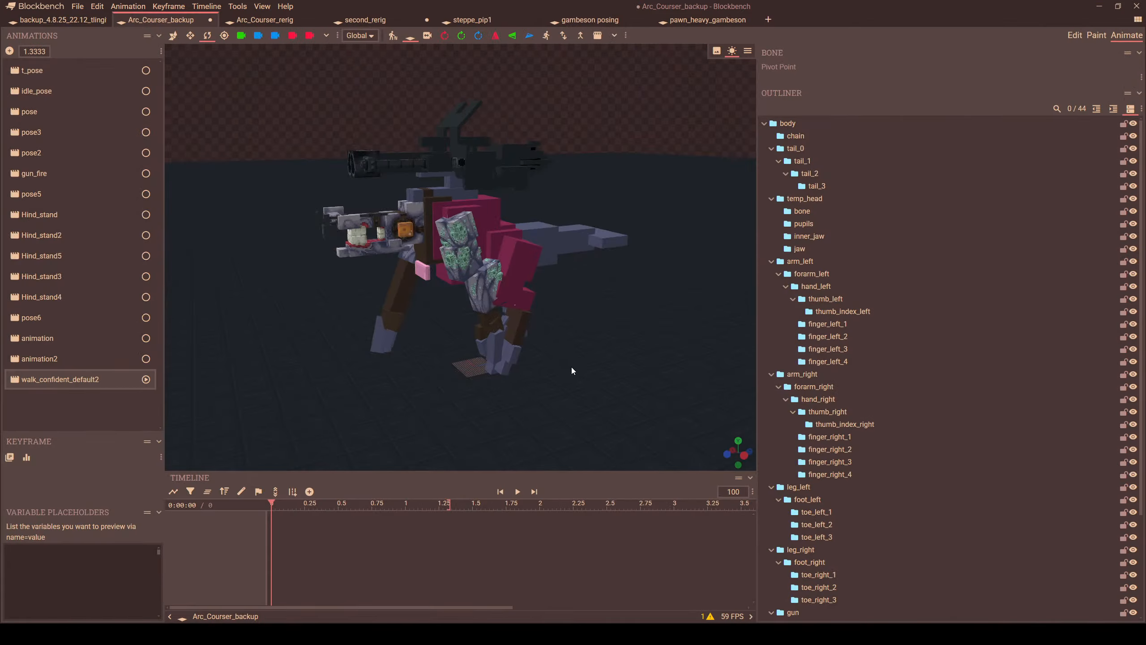
left_click(515, 496)
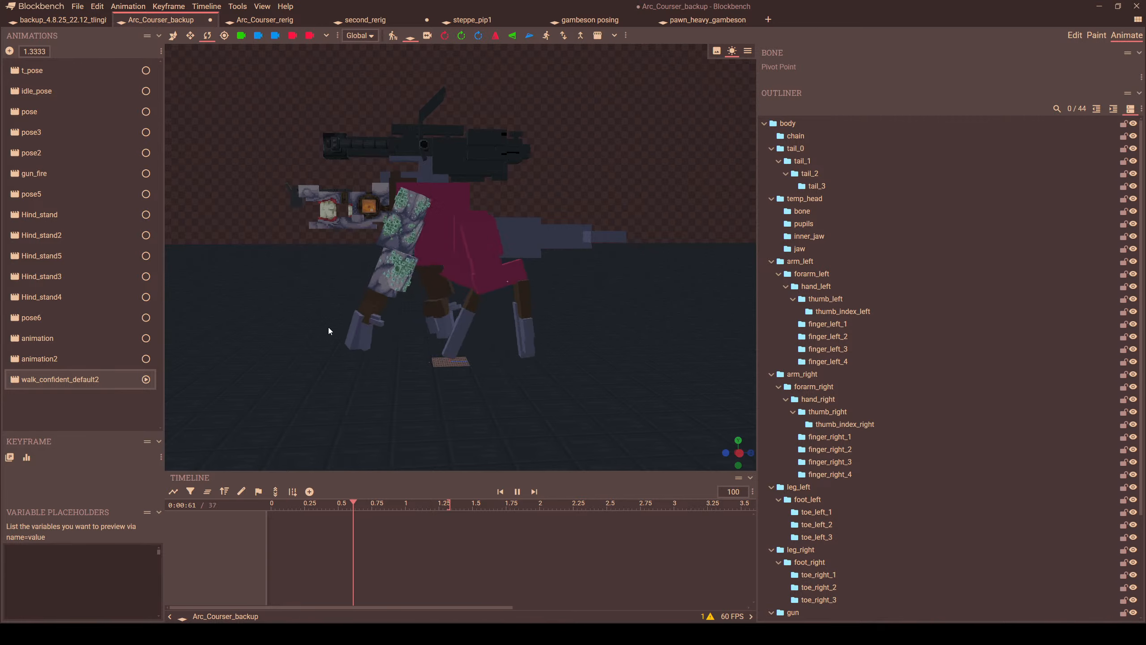
left_click_drag(329, 331, 365, 365)
scroll(510, 142, "up", 4)
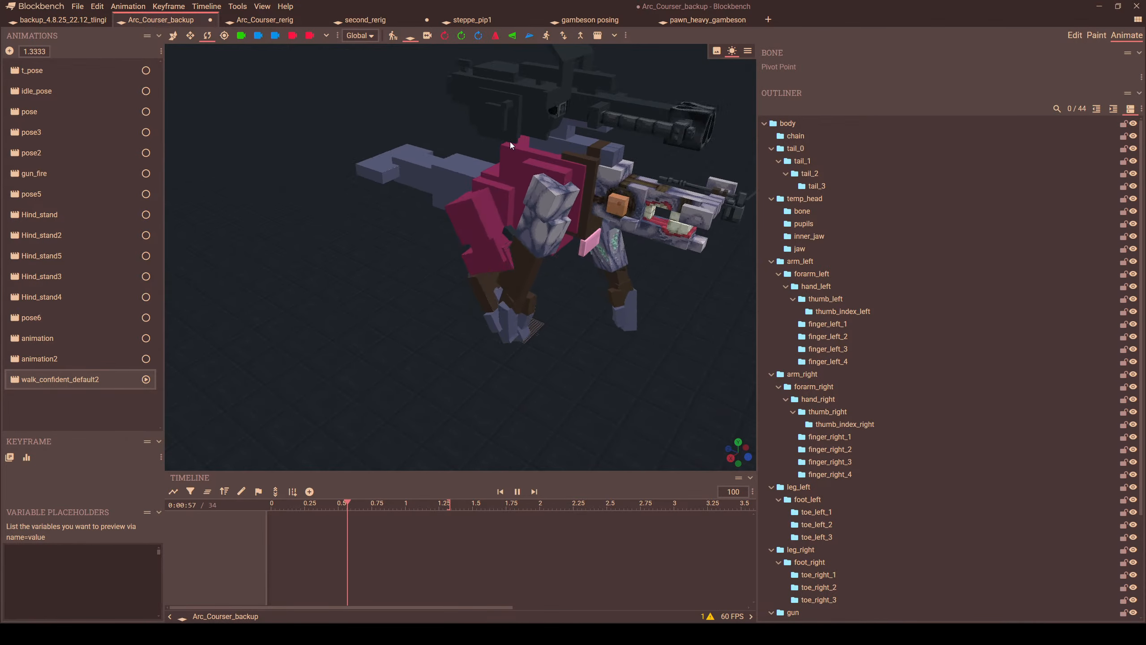
left_click(513, 154)
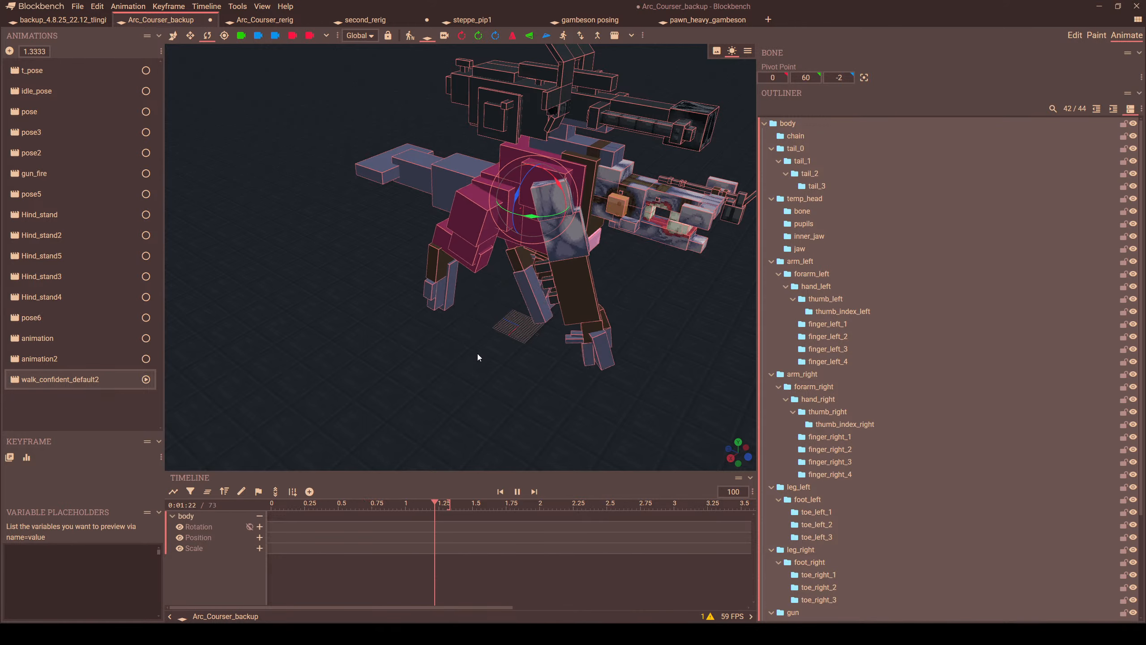
- Play walk_confident_default2 on pawn_heavy_gambeson, inspect its chest bone keyframes, and compare with the gambeson posing and steppe_pip1 models
left_click(682, 24)
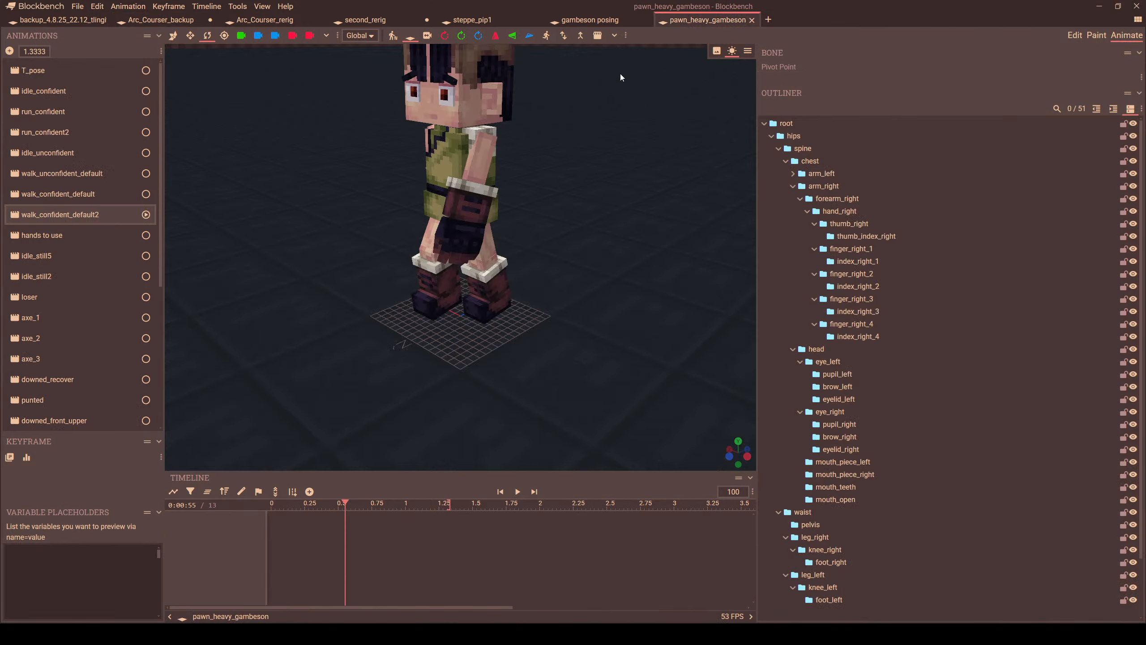
left_click(517, 491)
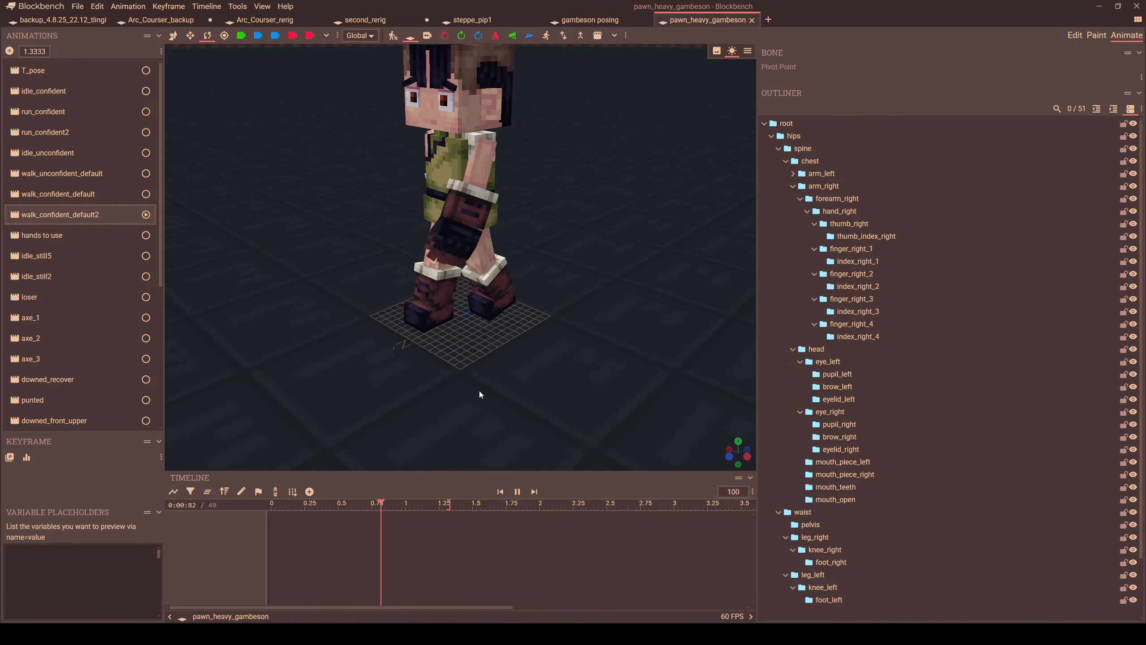
left_click_drag(479, 394, 528, 296)
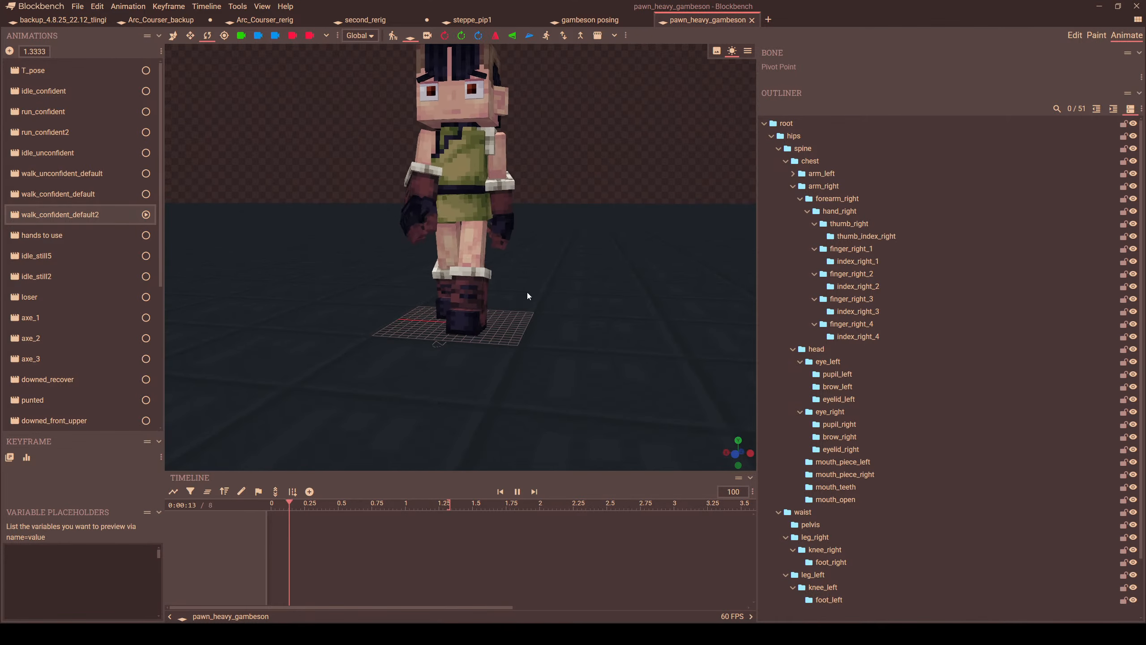
left_click(450, 151)
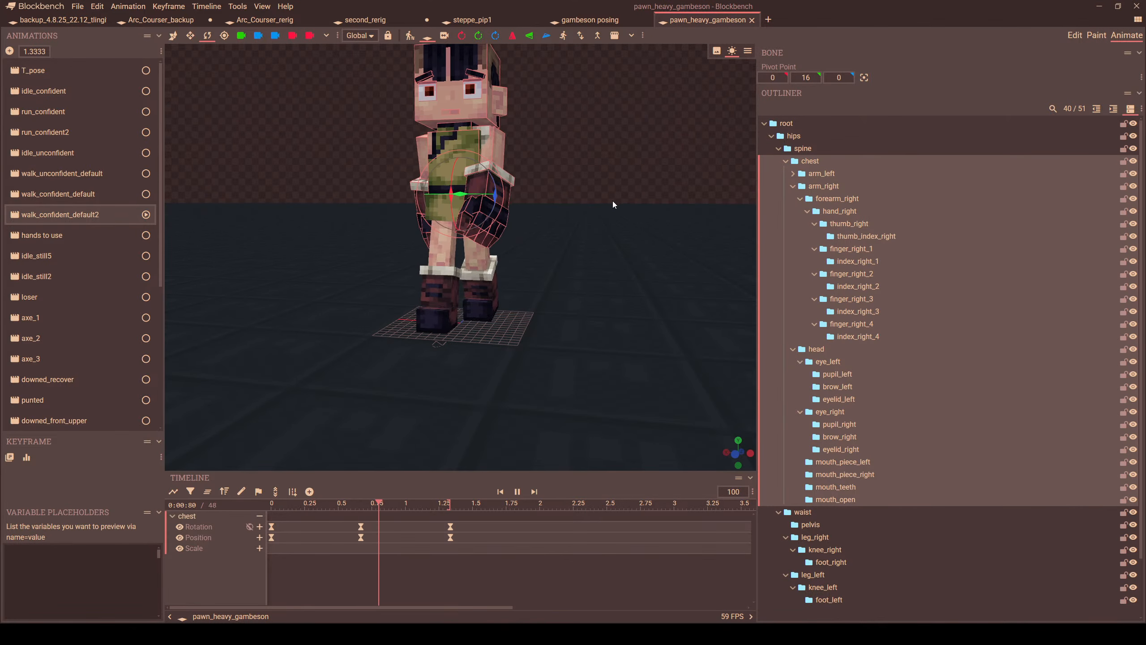
left_click(590, 20)
left_click(468, 20)
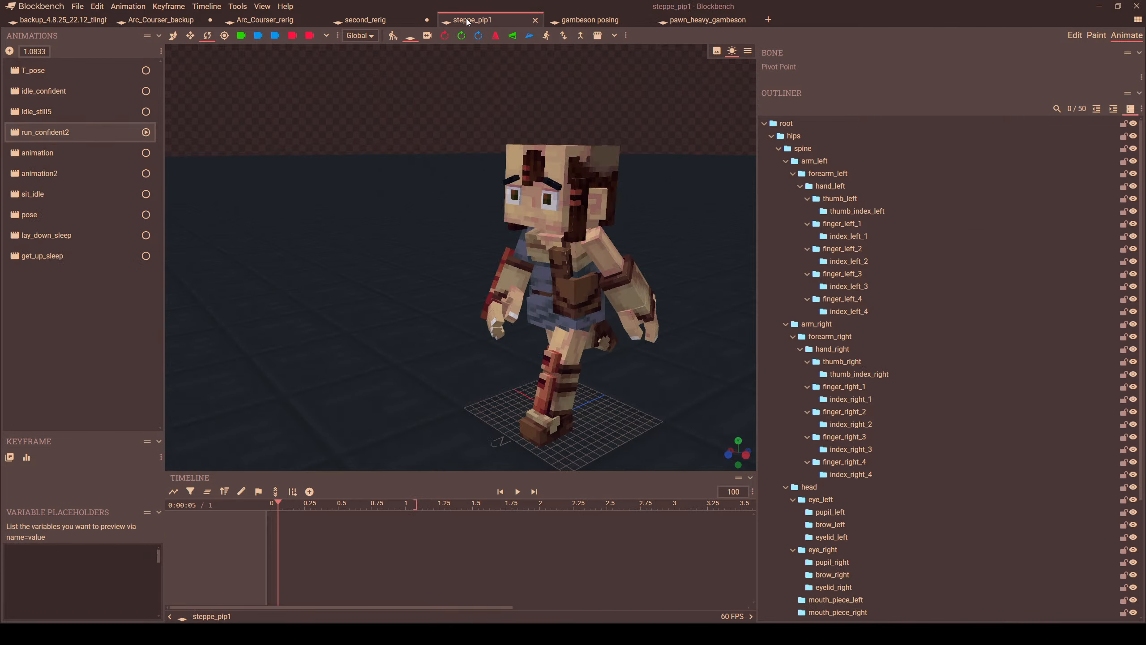
left_click(697, 20)
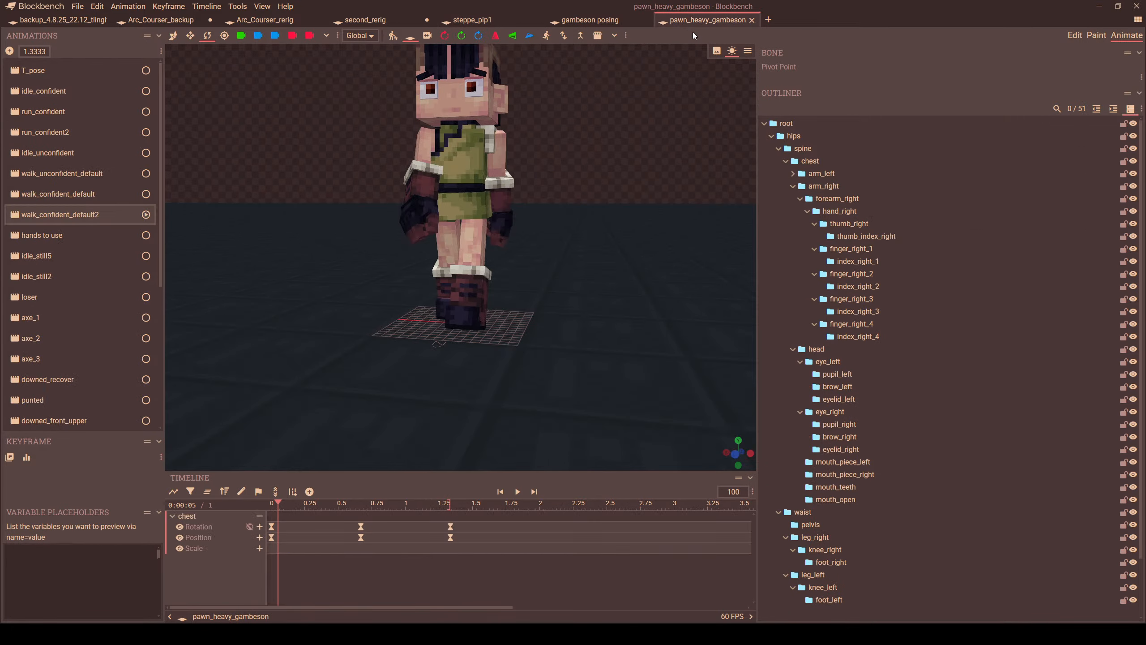
- Try rotating the spine bone of pawn_heavy_gambeson, undo the change, and reselect the chest bone
left_click(803, 149)
left_click_drag(495, 191, 513, 213)
key("ctrl+z")
left_click(823, 163)
key("ctrl+z")
scroll(556, 210, "up", 3)
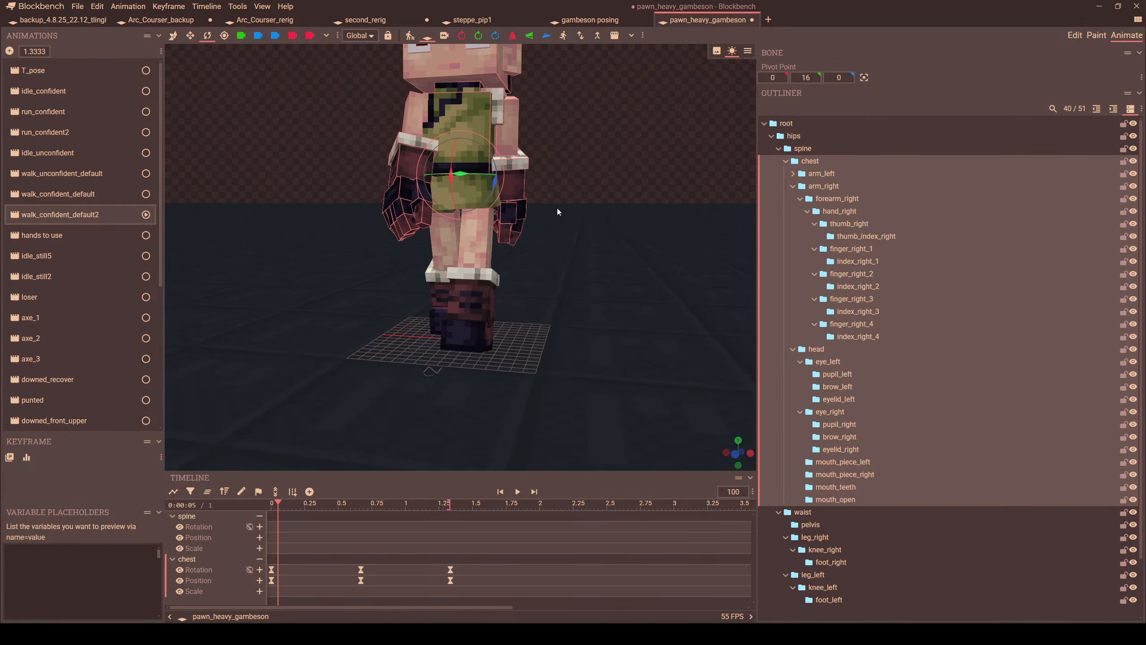
right_click_drag(558, 210, 642, 332)
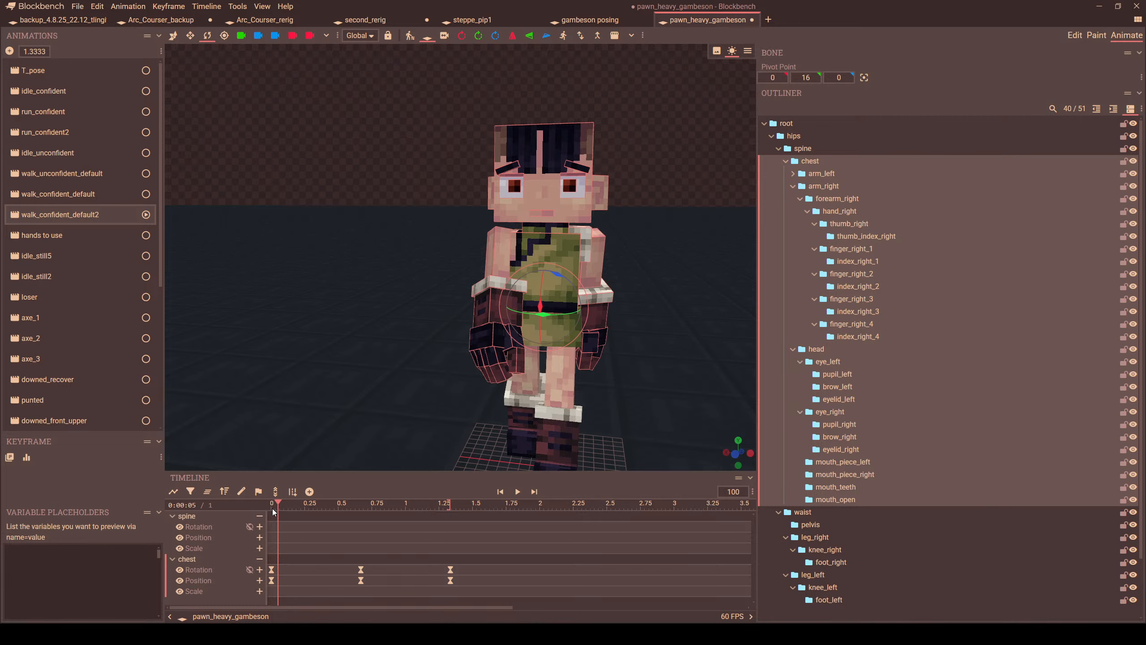
- Examine how the spine and chest groups divide the pawn_heavy_gambeson torso in Edit mode, alternating between the two
left_click(1074, 35)
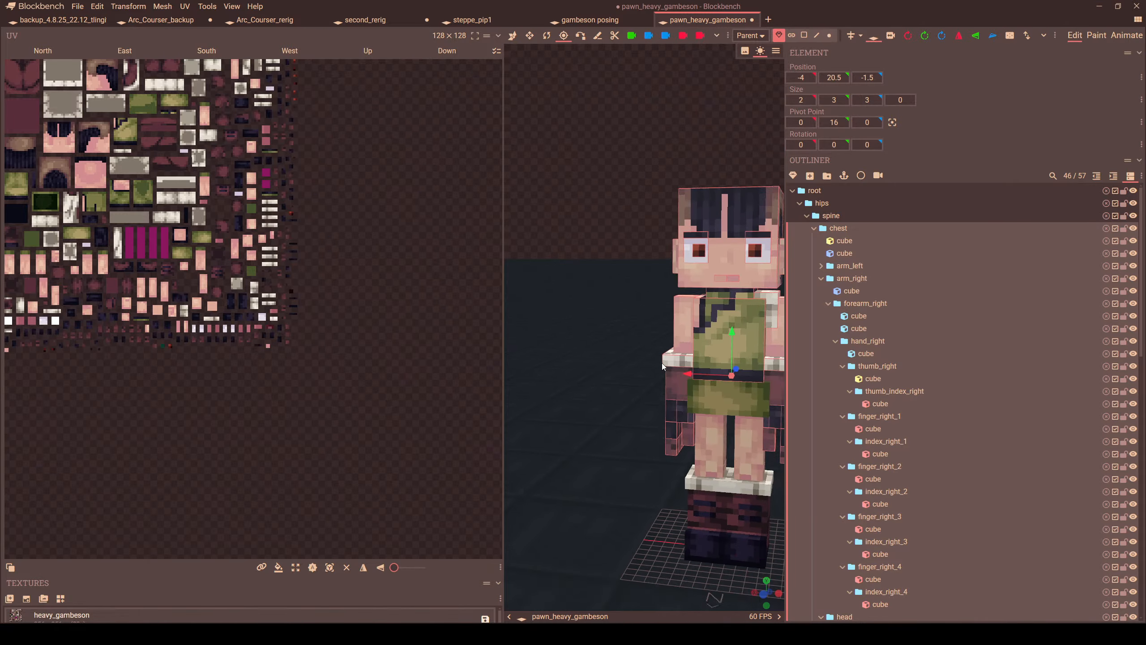
scroll(662, 365, "down", 1)
left_click(841, 227)
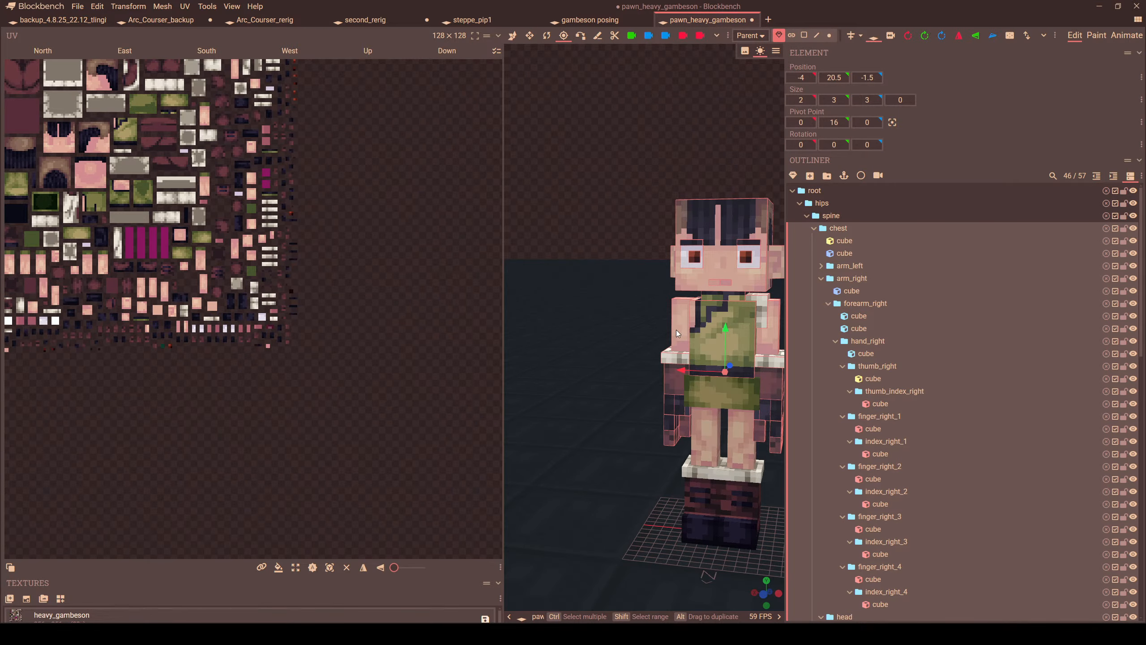
scroll(677, 332, "down", 2)
left_click(842, 212)
left_click(841, 226)
left_click(842, 216)
left_click(842, 226)
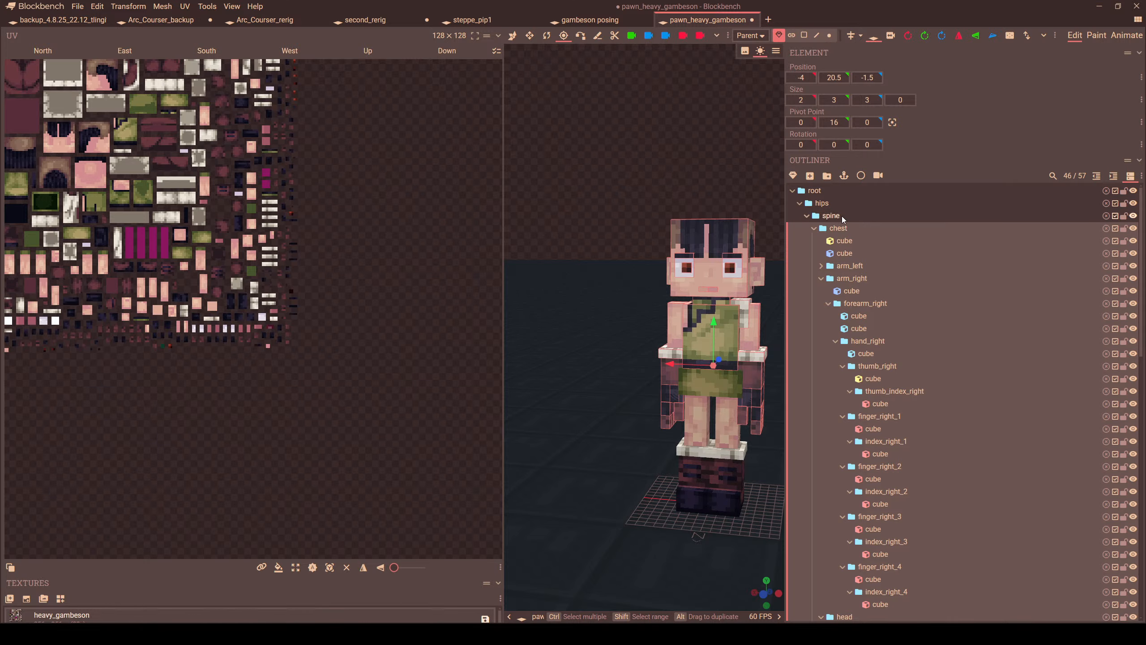
left_click(841, 215)
left_click(841, 224)
left_click(842, 216)
left_click(841, 226)
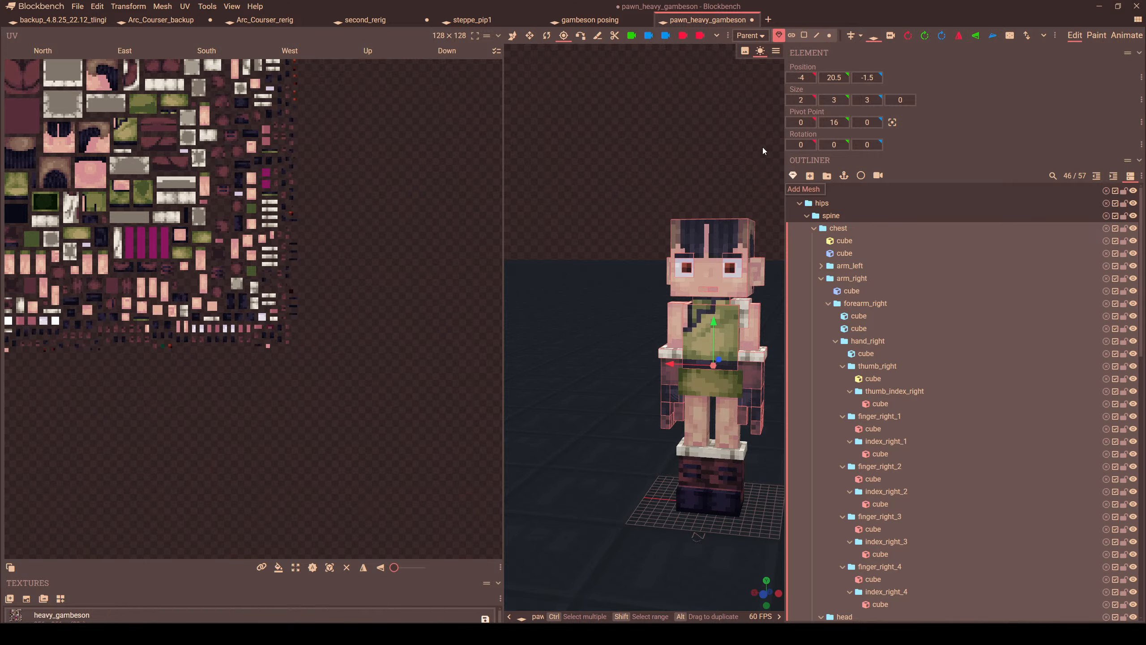
- Open the Arc_Courser_backup model in Edit mode and select the 16 × 24 × 32 torso cube
left_click(585, 20)
left_click(148, 21)
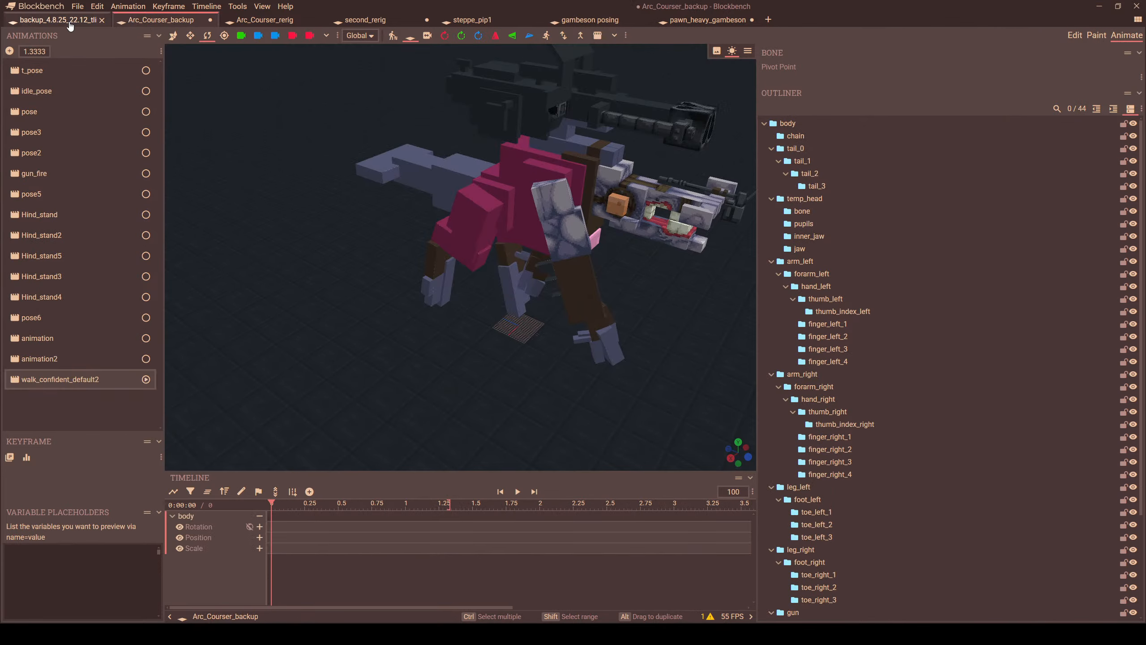
left_click(522, 174)
left_click(1076, 34)
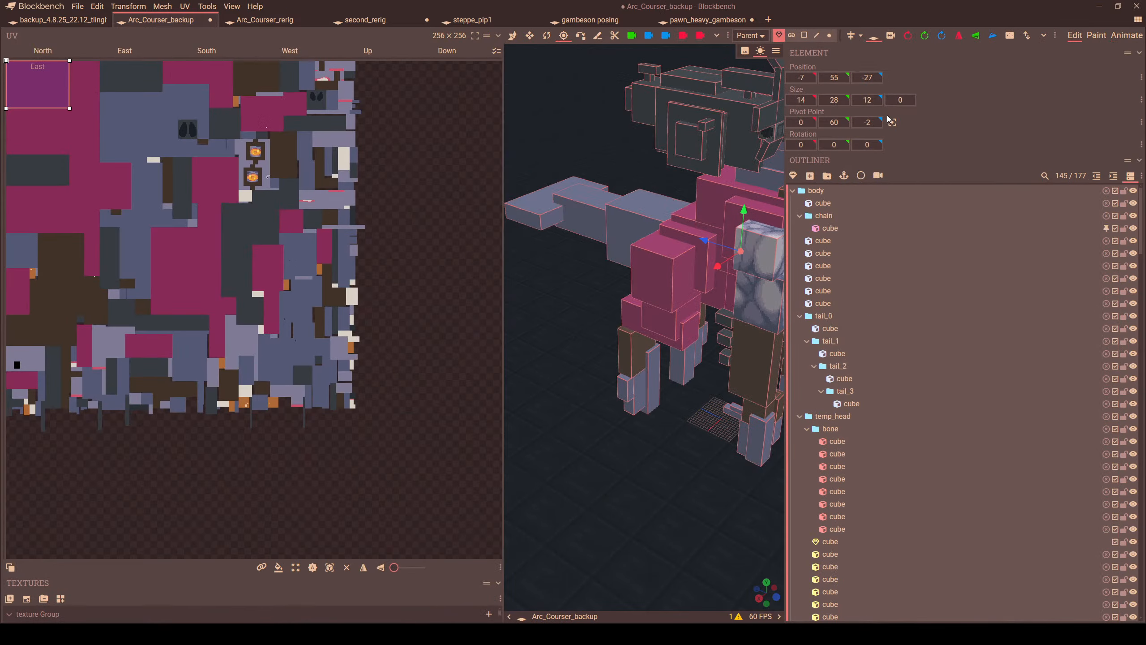
scroll(708, 345, "down", 3)
middle_click_drag(708, 348, 645, 333)
scroll(700, 286, "down", 2)
left_click(702, 284)
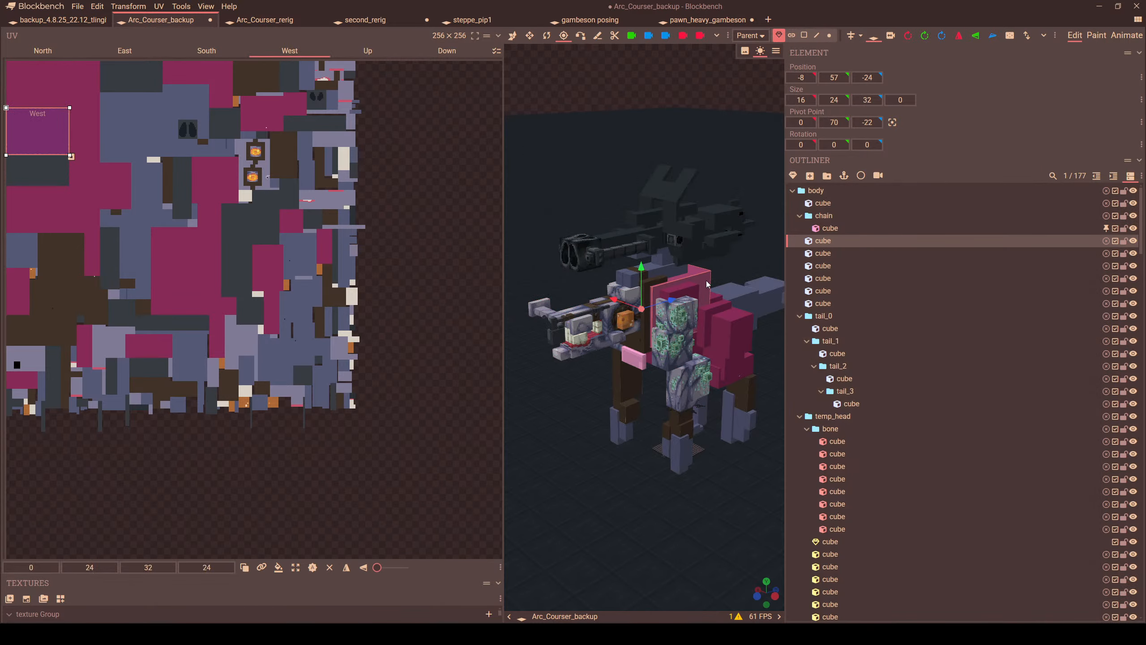
- Inspect the cube in the chain group, and select the whole body group to see what it contains
middle_click_drag(725, 243, 690, 229)
left_click(830, 228)
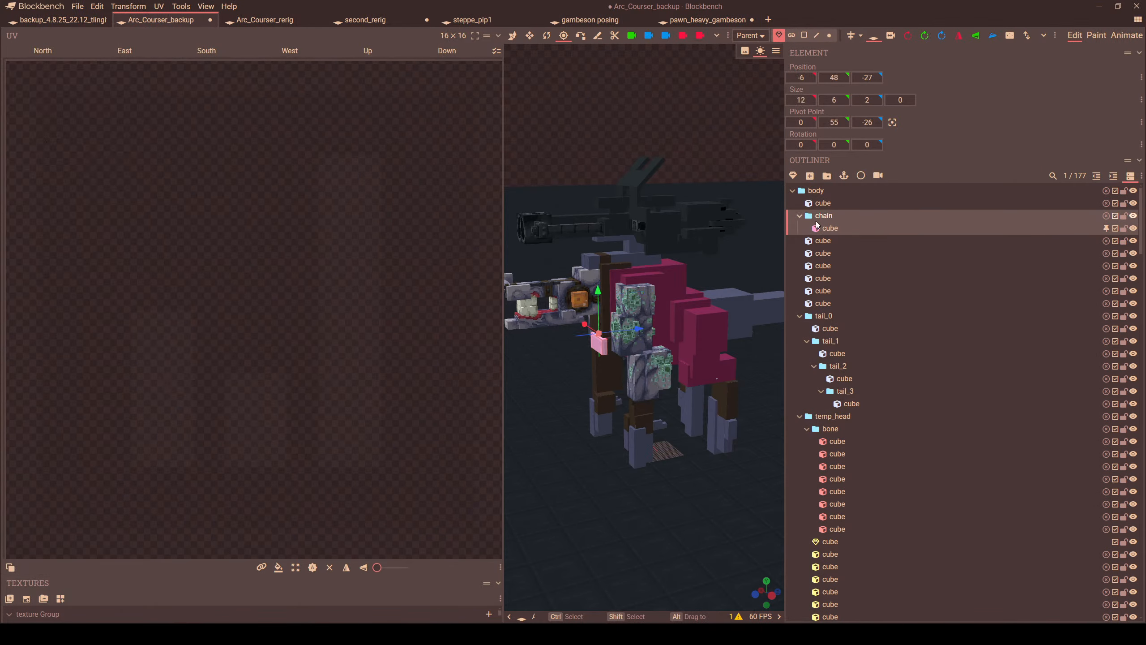
scroll(618, 270, "up", 5)
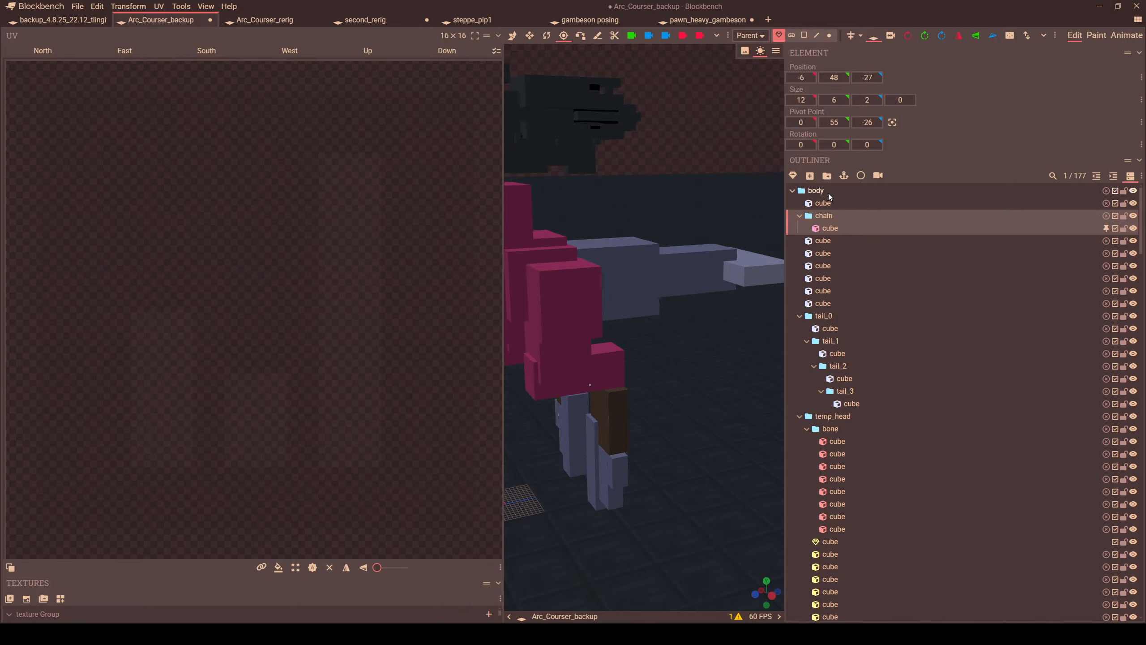
left_click(816, 190)
scroll(651, 282, "down", 10)
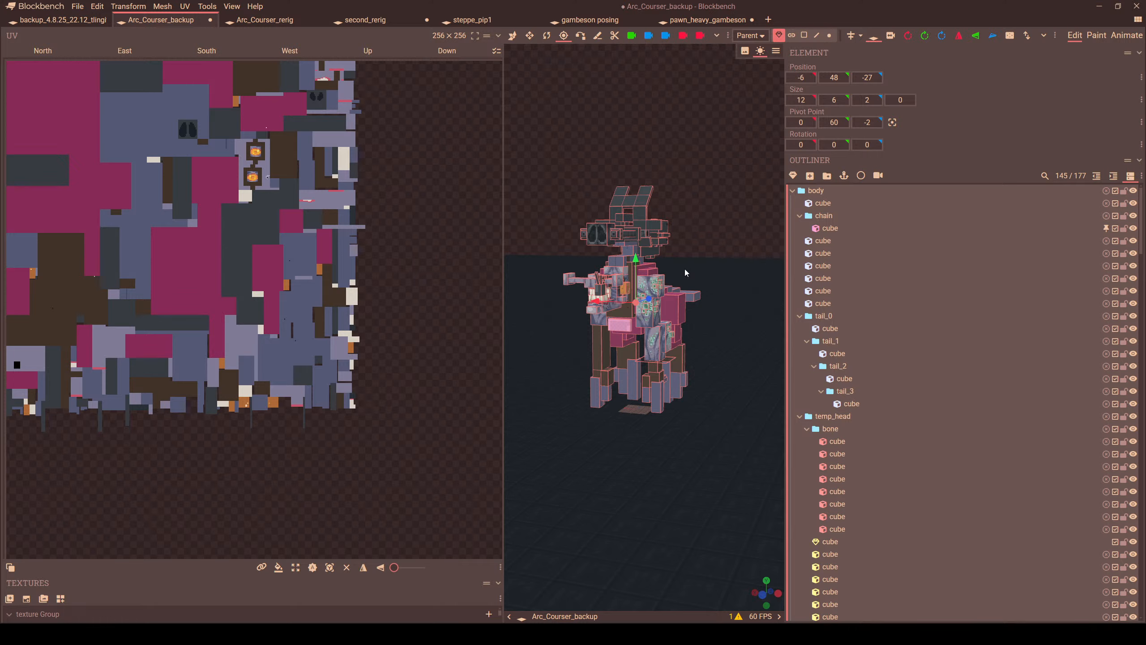
- Close the Arc_Courser_rerig project and compare second_rerig in its Hind_stand5 pose with Arc_Courser_backup
left_click(252, 20)
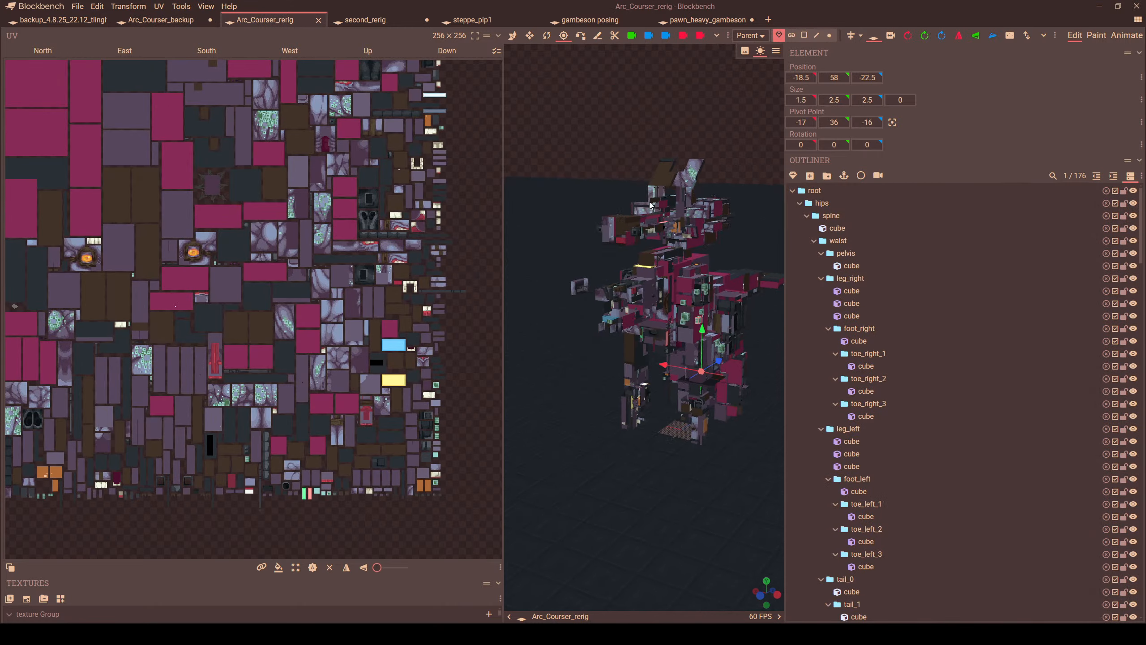
left_click(318, 20)
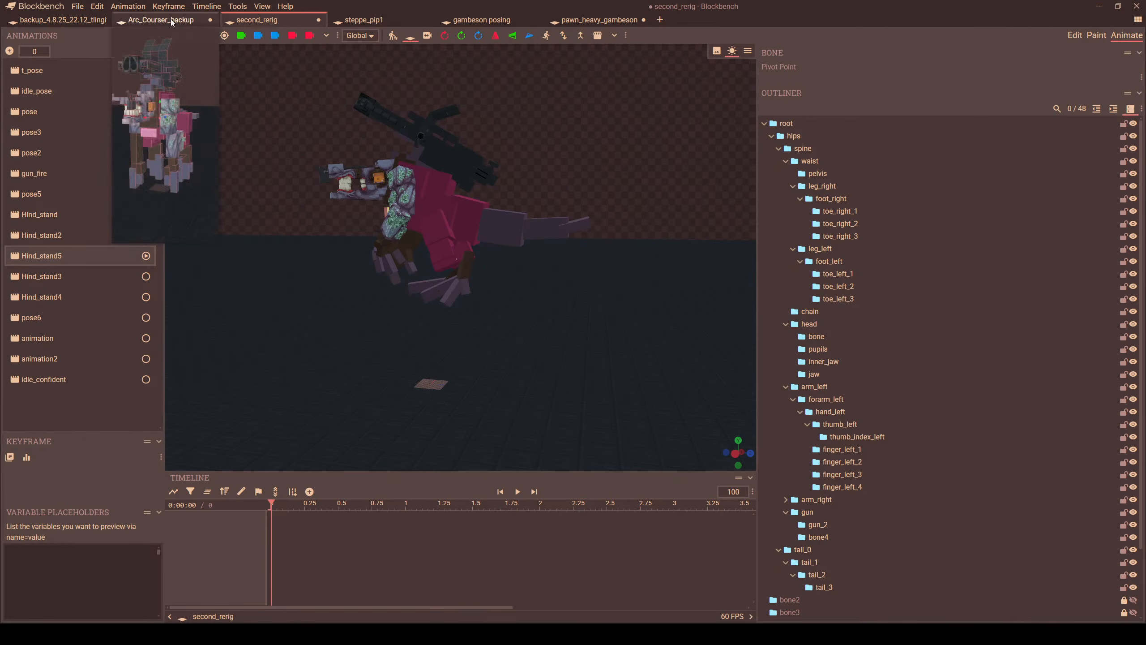
left_click(172, 22)
left_click(267, 23)
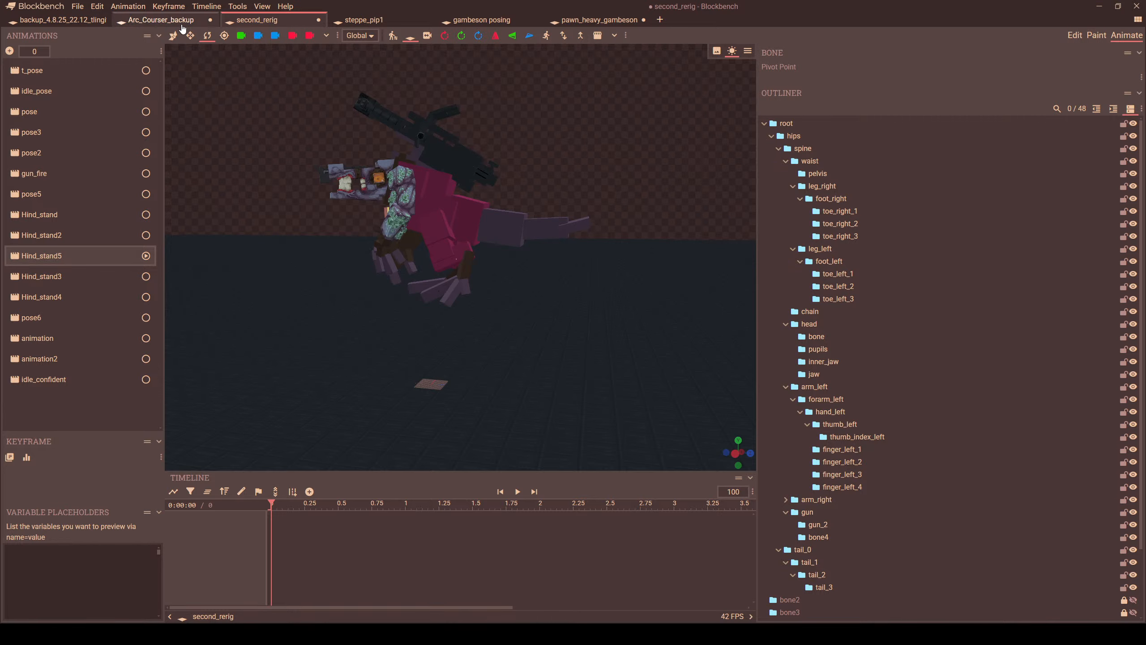
left_click_drag(506, 188, 581, 196)
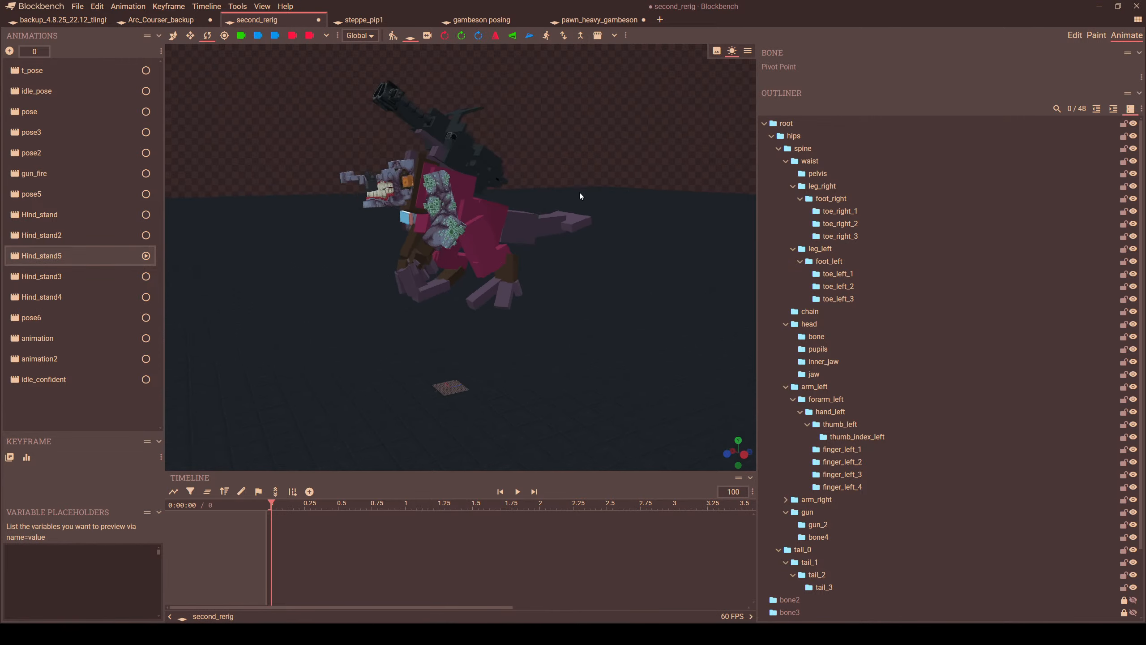
left_click(175, 21)
scroll(700, 251, "down", 2)
left_click_drag(700, 251, 602, 220)
left_click(257, 19)
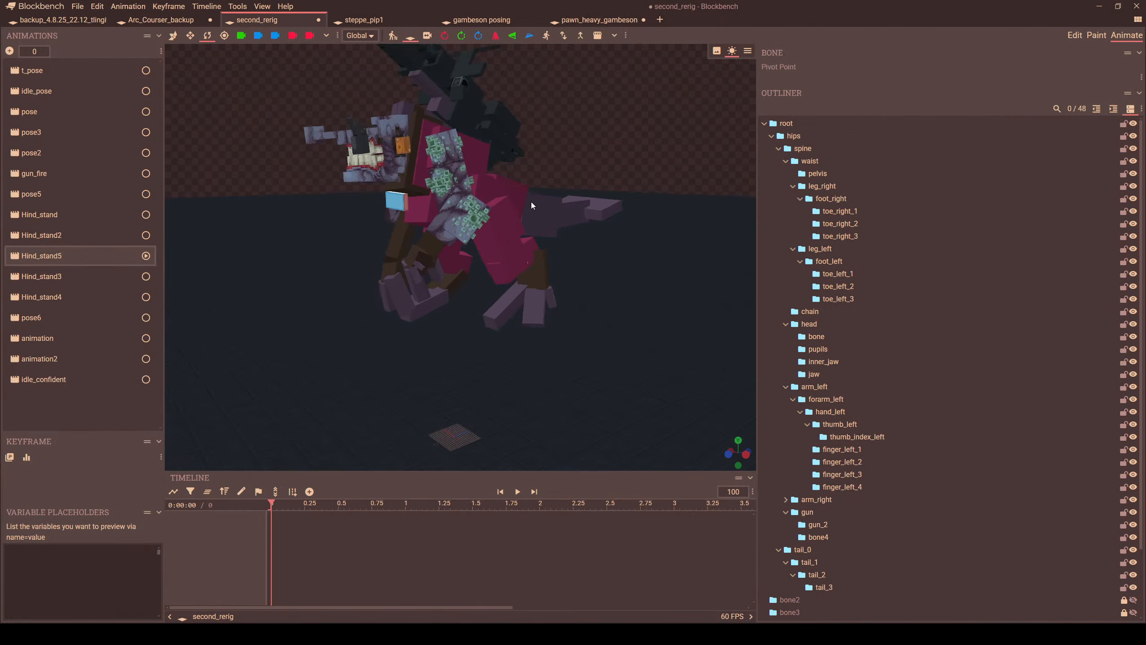
- Close the Arc_Courser_backup project and return to the second_rerig model
left_click(210, 20)
left_click(595, 104)
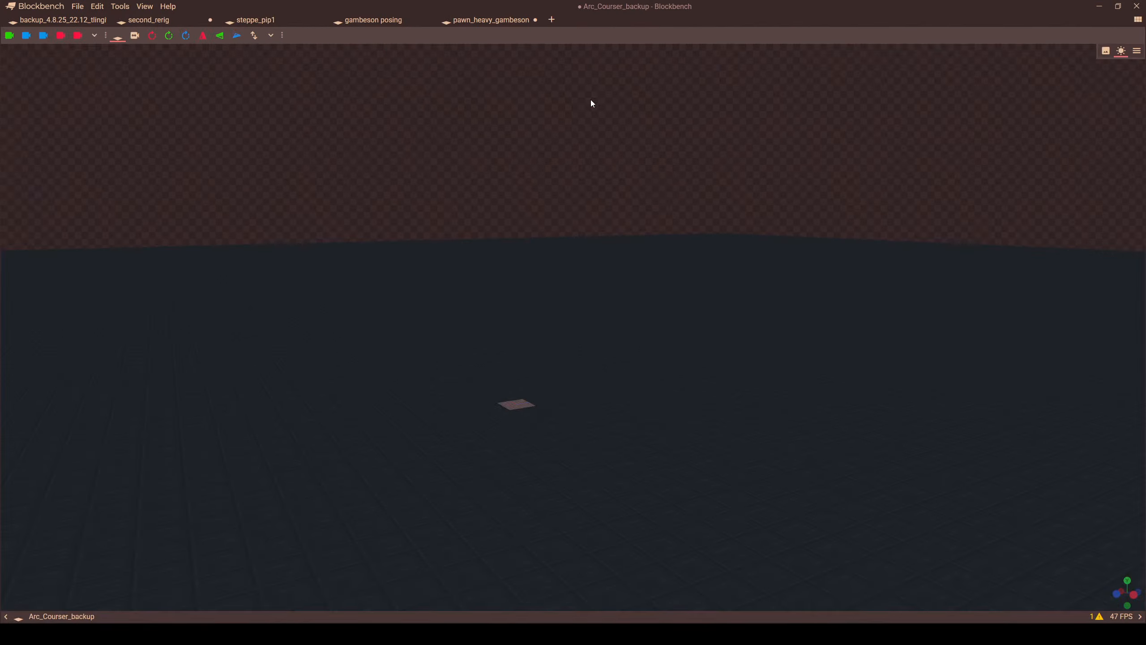
middle_click_drag(492, 124, 537, 138)
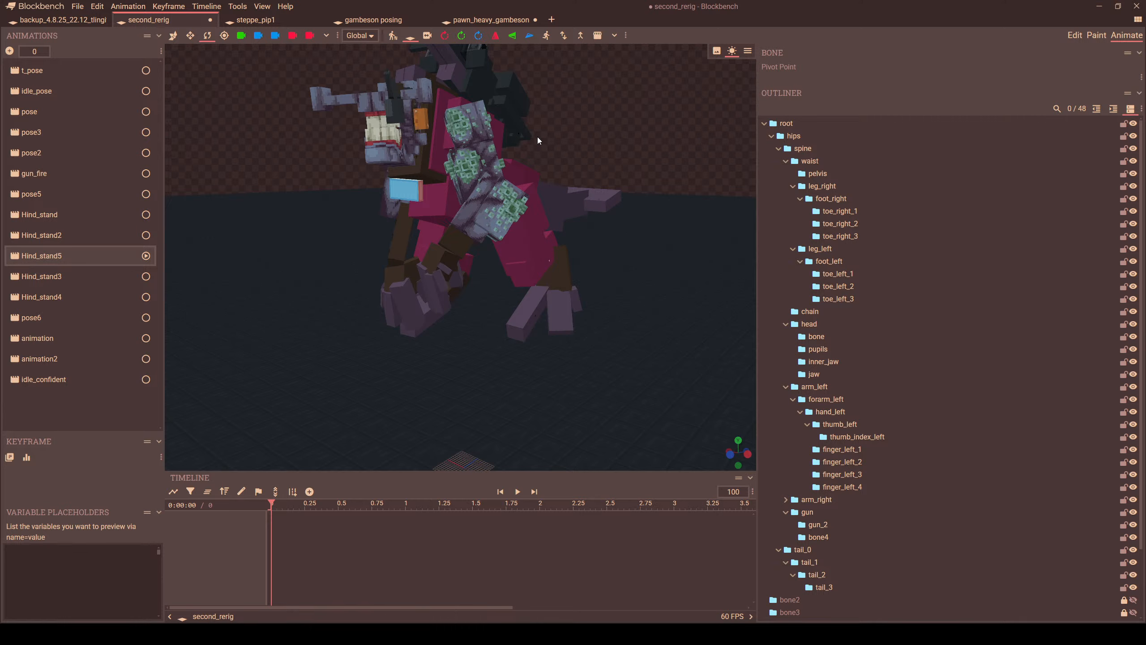
- Select the spine bone of second_rerig and show its cubes in Edit mode
left_click_drag(584, 194, 426, 222)
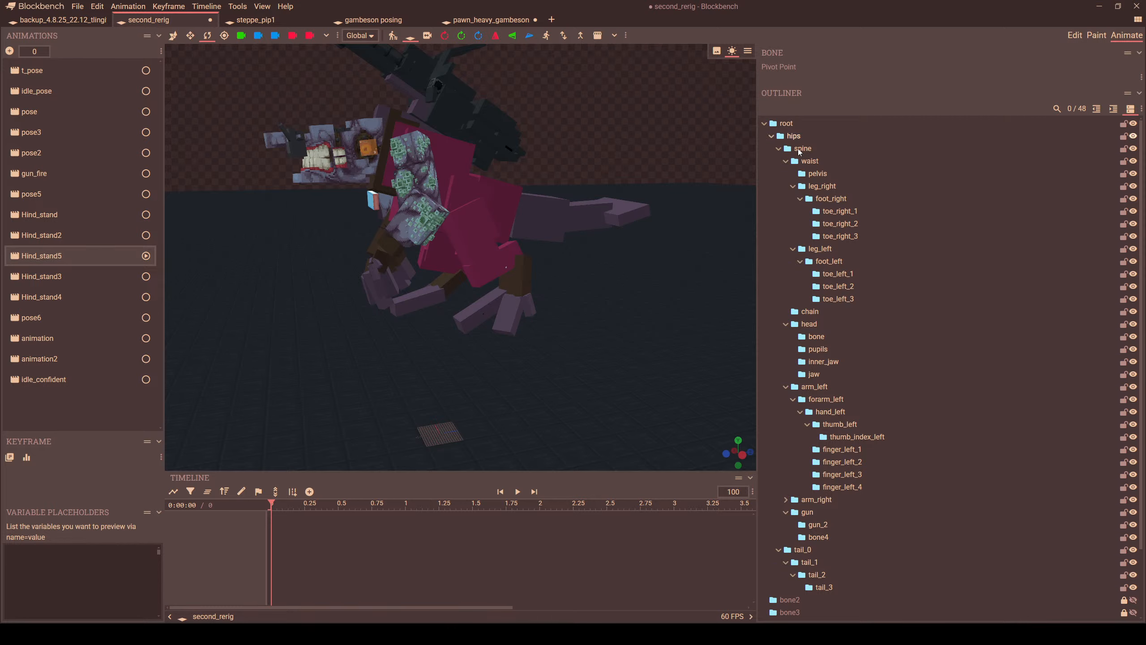
left_click(799, 149)
left_click(1075, 35)
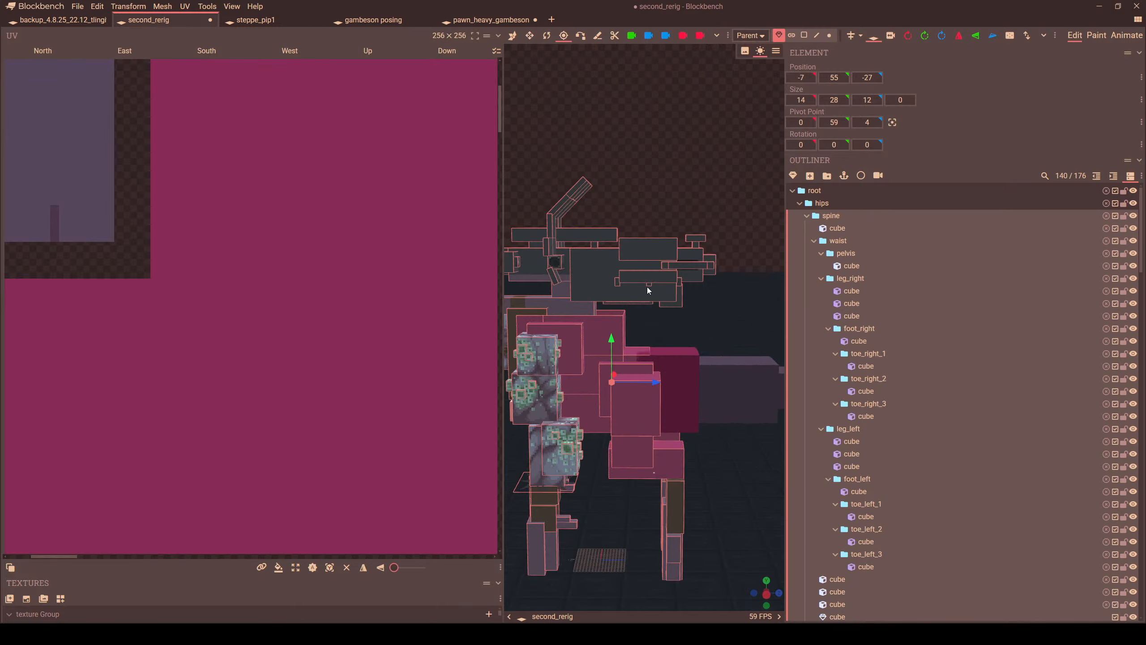
- Add a new bone group and move it directly under hips, above the spine group
left_click(827, 176)
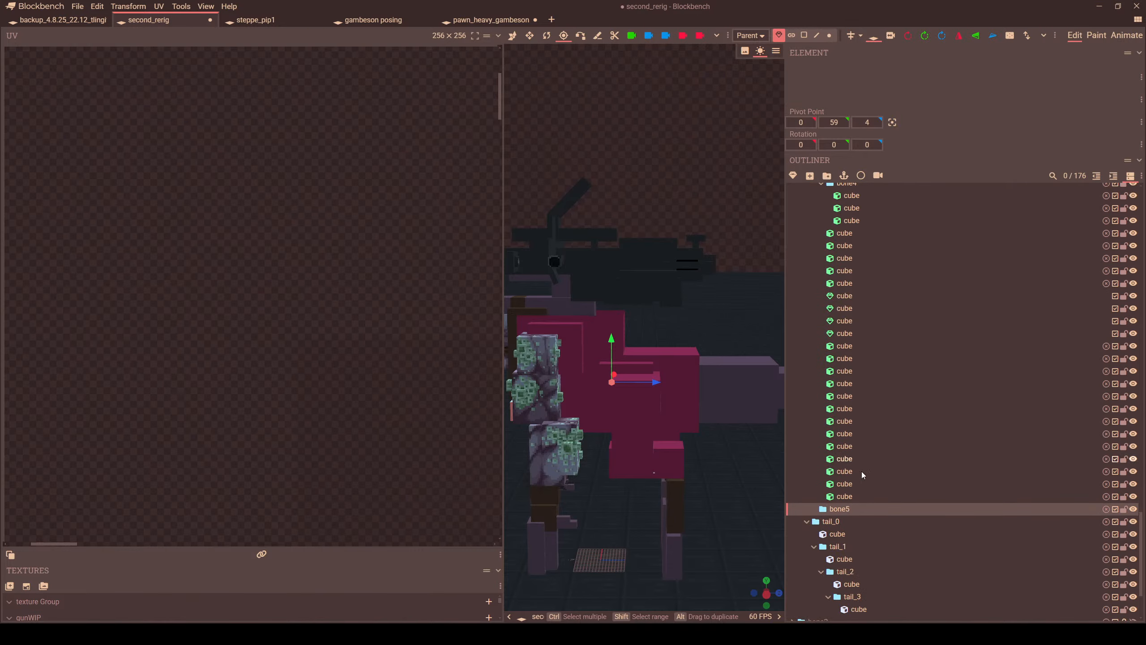
left_click_drag(860, 509, 837, 215)
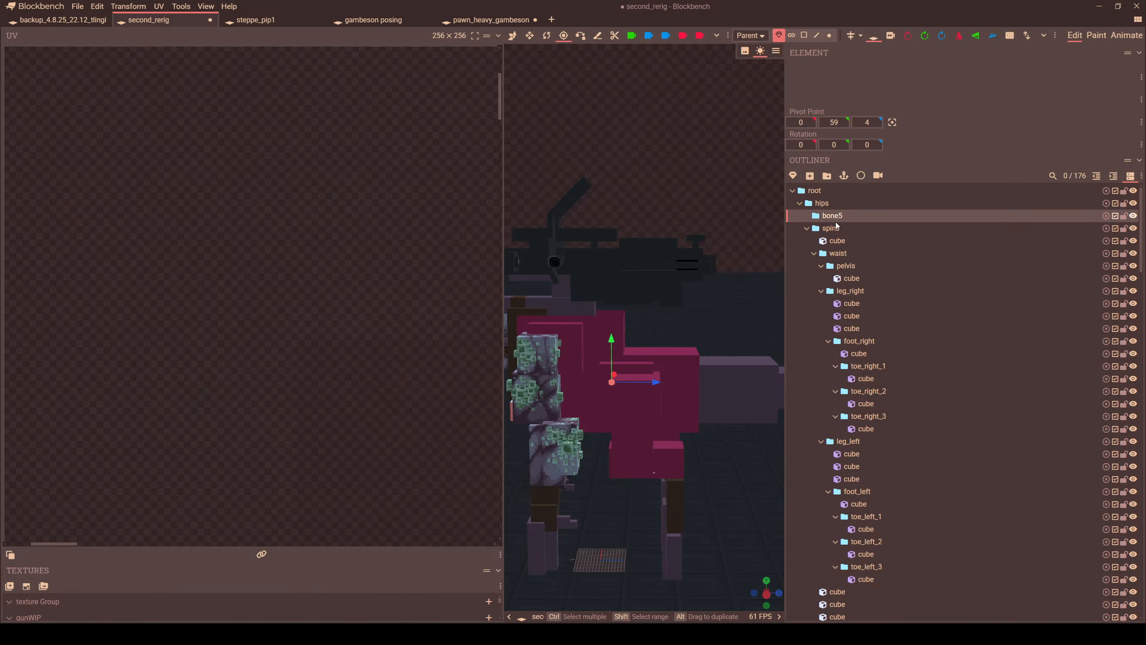
- Try renaming the spine group to chest, and undo the rename
double_click(836, 227)
type("chest")
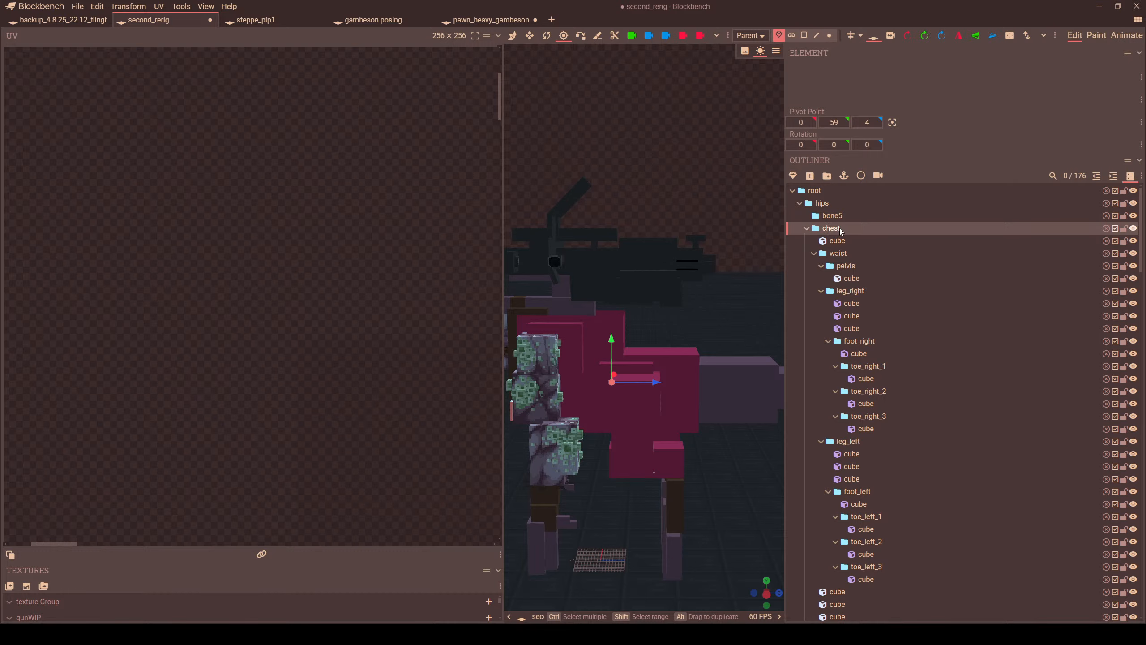
left_click(840, 227)
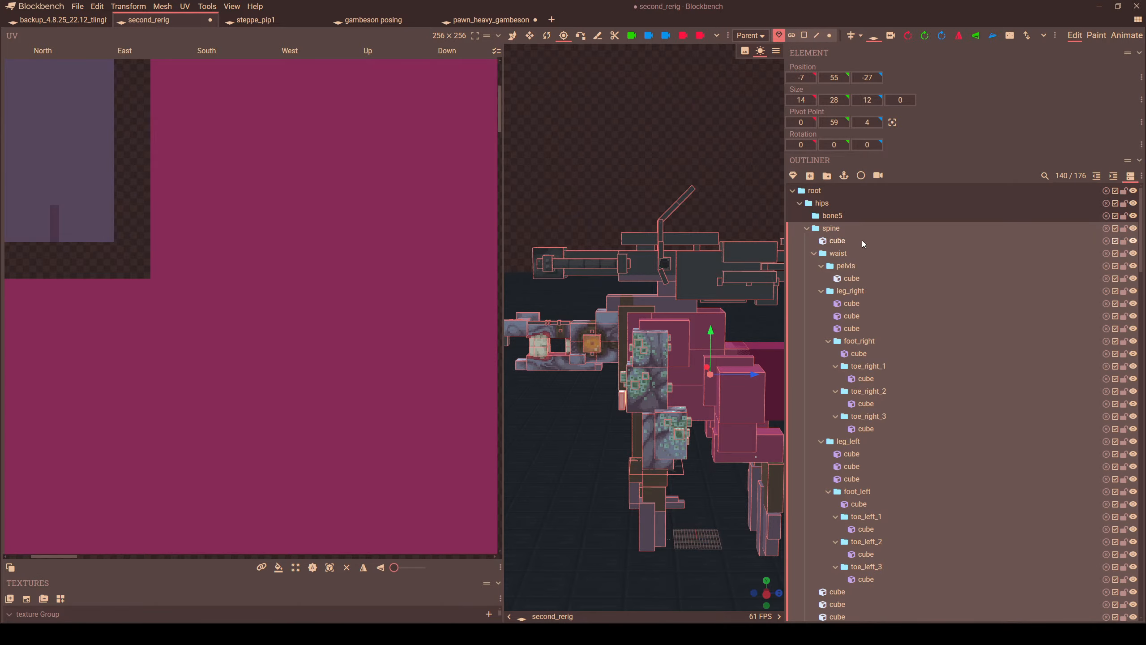
key("ctrl+z")
left_click(824, 205)
left_click(830, 228)
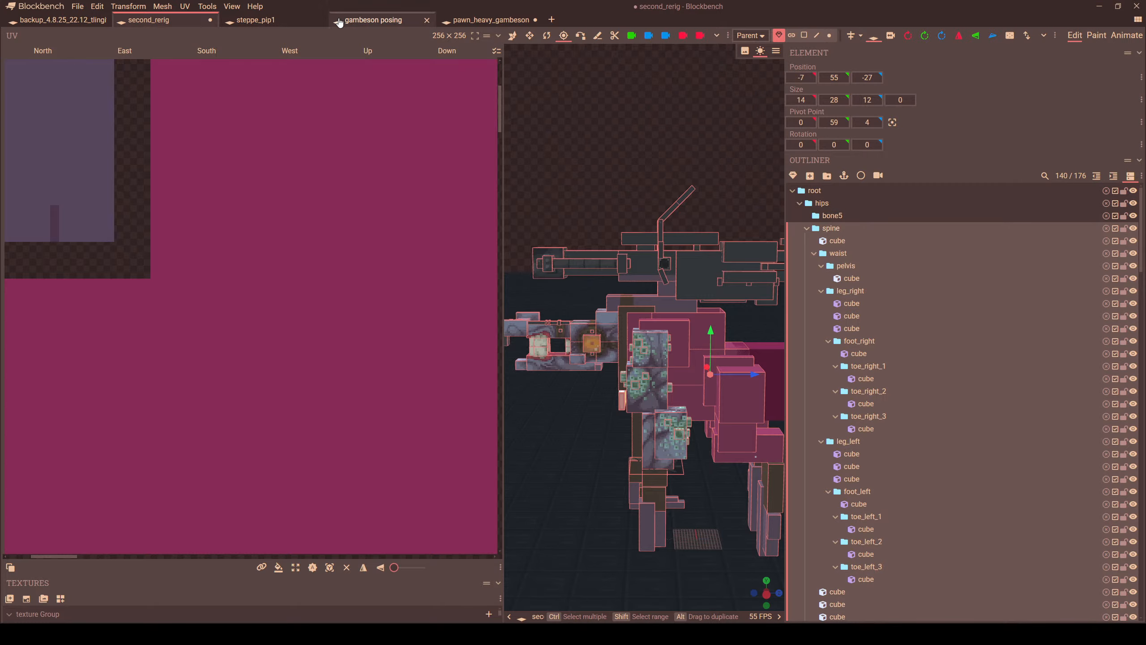
- Check the spine bone in the steppe_pip1 project for reference and return to second_rerig
left_click(270, 20)
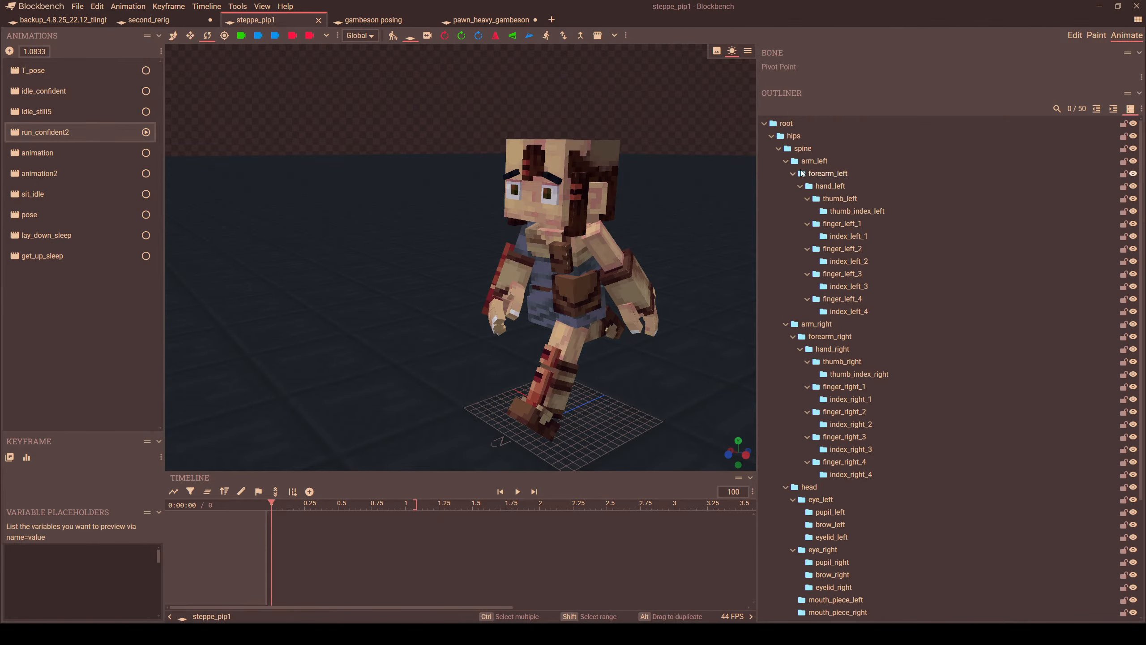
left_click(803, 148)
left_click_drag(605, 264, 613, 283)
left_click(163, 19)
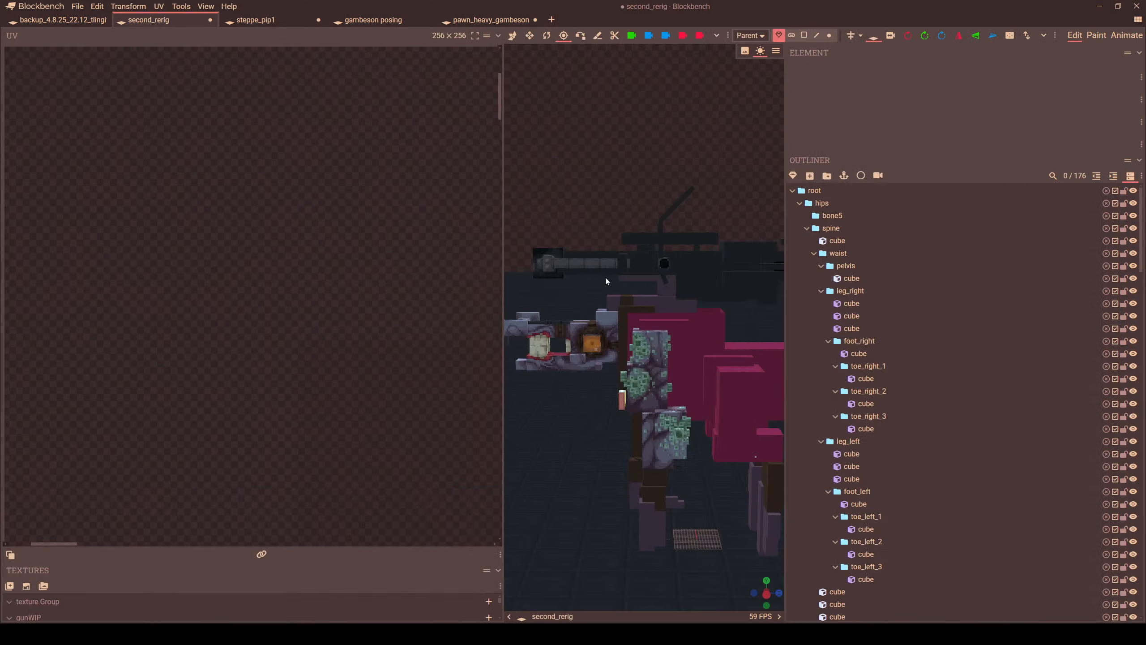
- Move the waist group out of spine so that it sits directly under hips
left_click(831, 228)
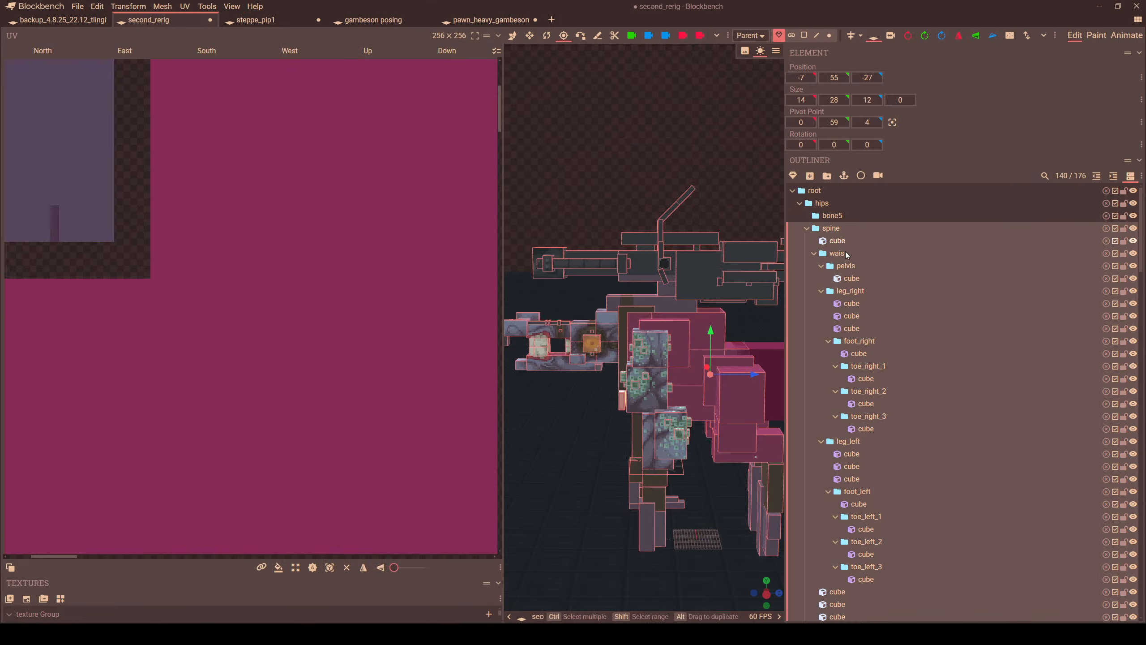
left_click_drag(838, 253, 833, 208)
left_click(830, 228)
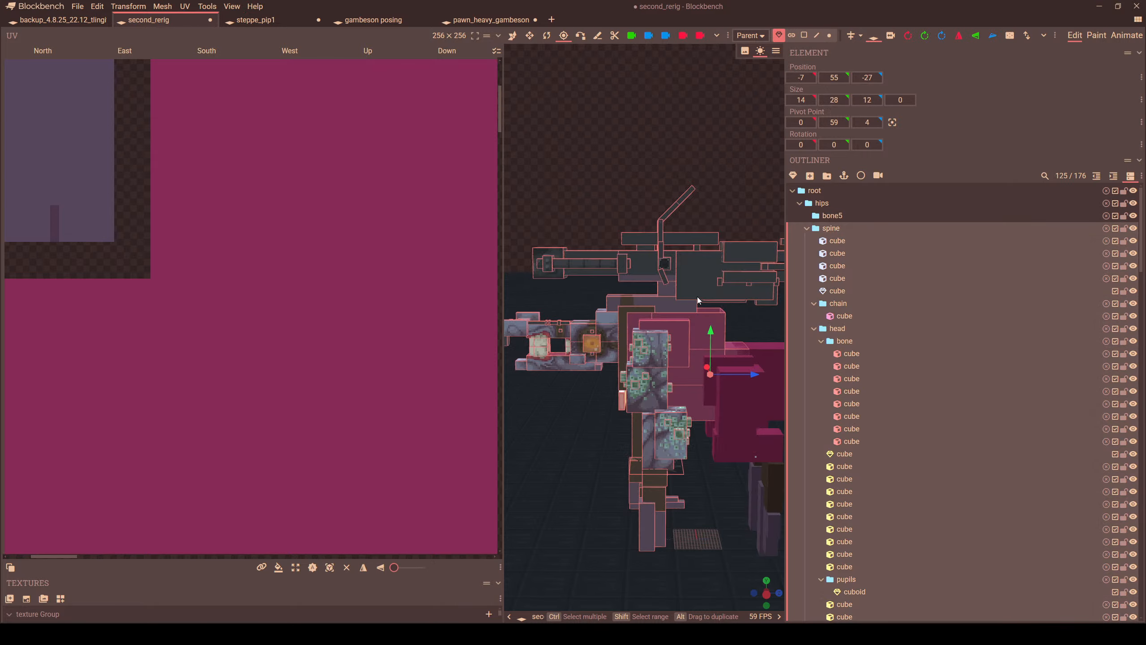
- Rename the spine group to chest
left_click(829, 218)
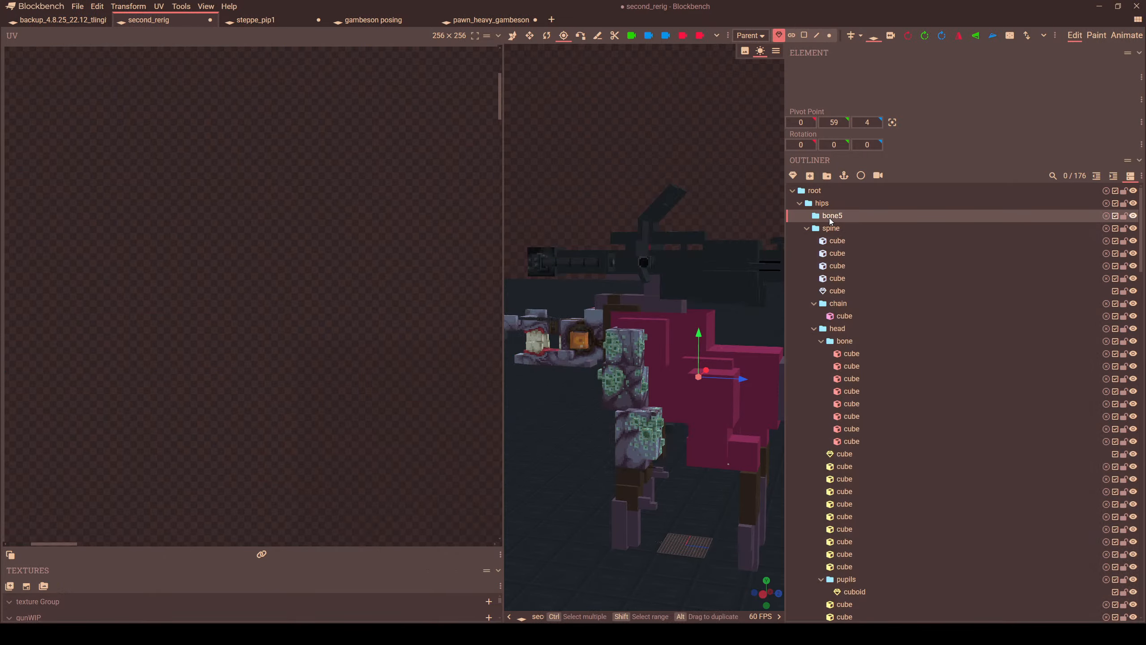
double_click(829, 218)
left_click(830, 228)
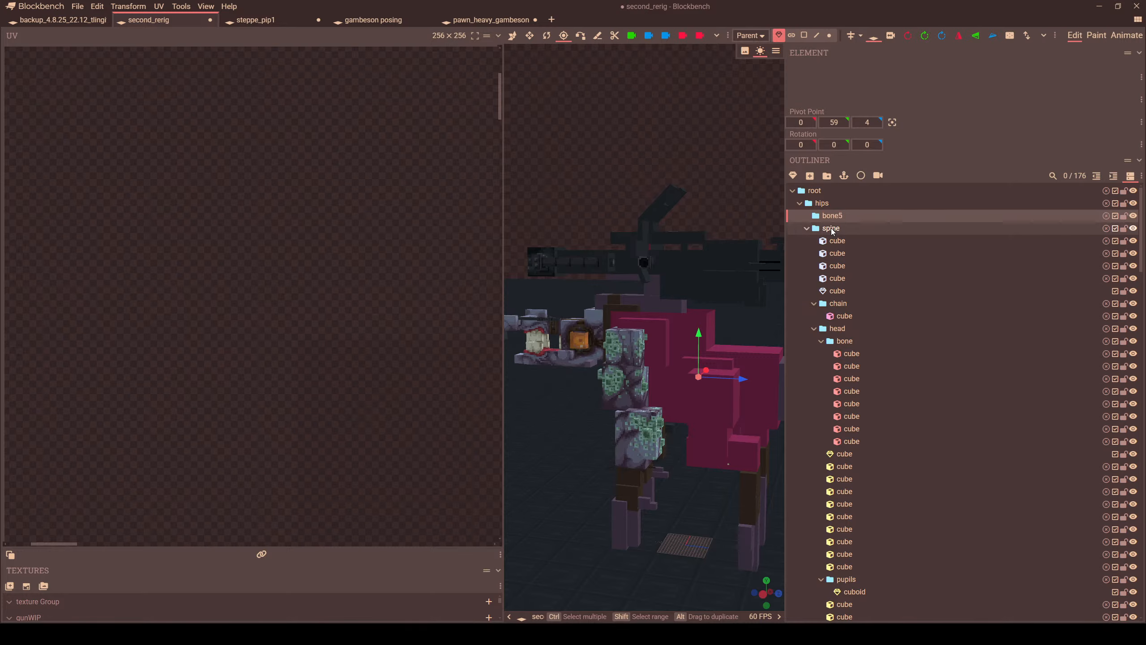
double_click(830, 227)
type("chest")
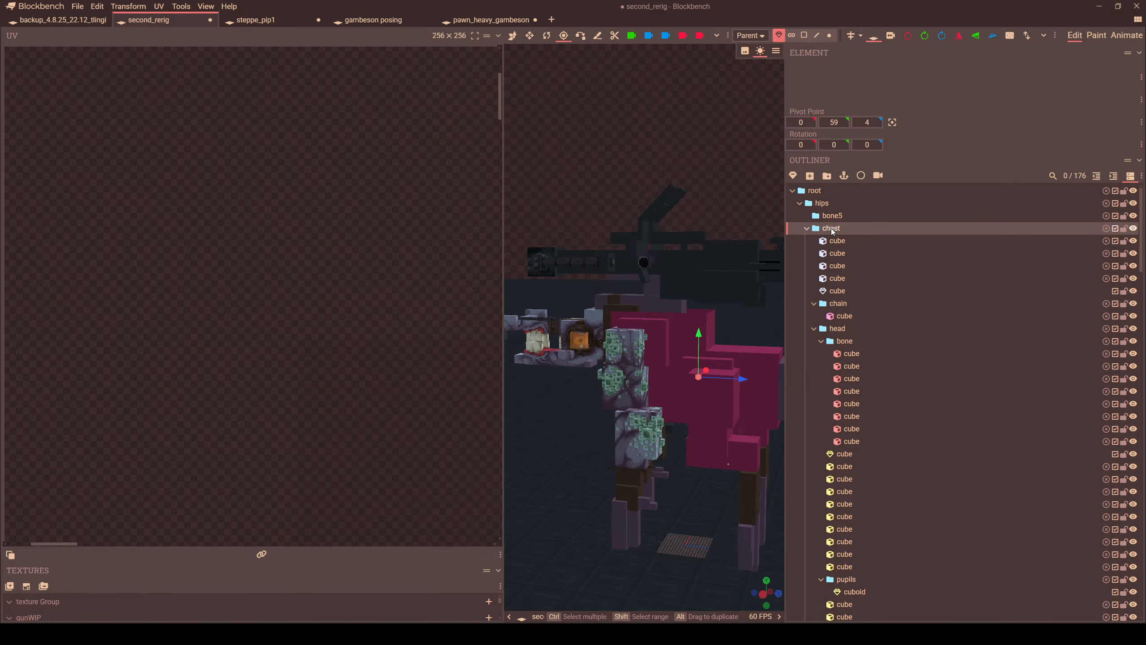
- Rename the empty bone5 group to spine and nest the chest group inside it
double_click(829, 217)
type("spine")
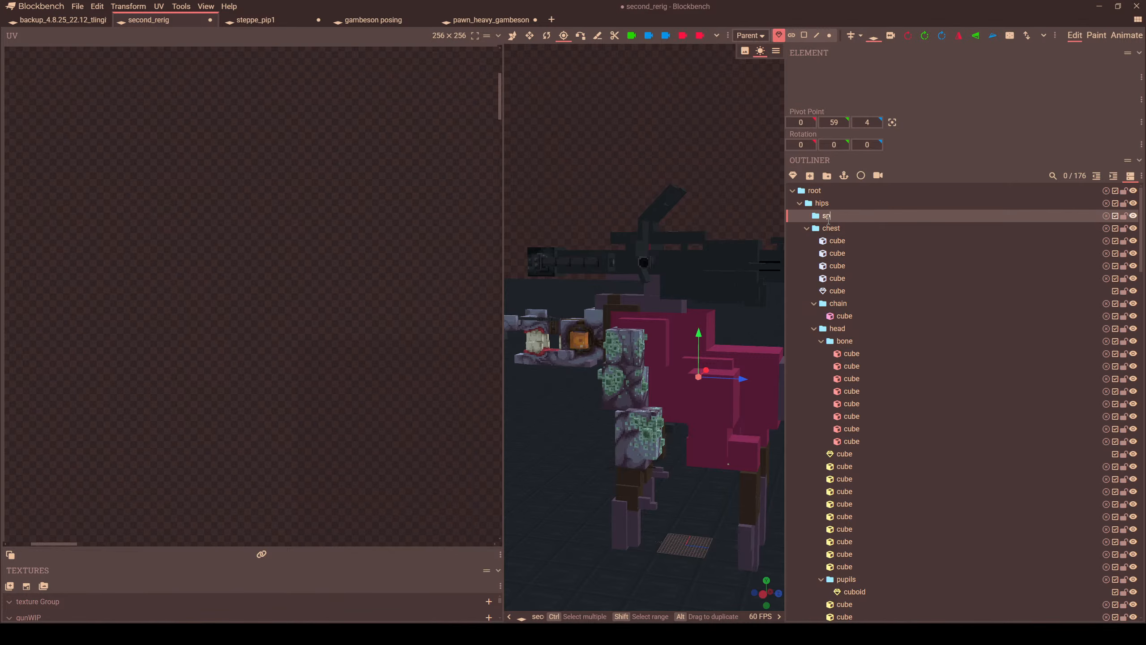
key("Return")
left_click_drag(829, 227, 835, 217)
left_click_drag(632, 249, 695, 248)
- Copy the walk_confident_default2 animation from the pawn_heavy_gambeson project
left_click(255, 19)
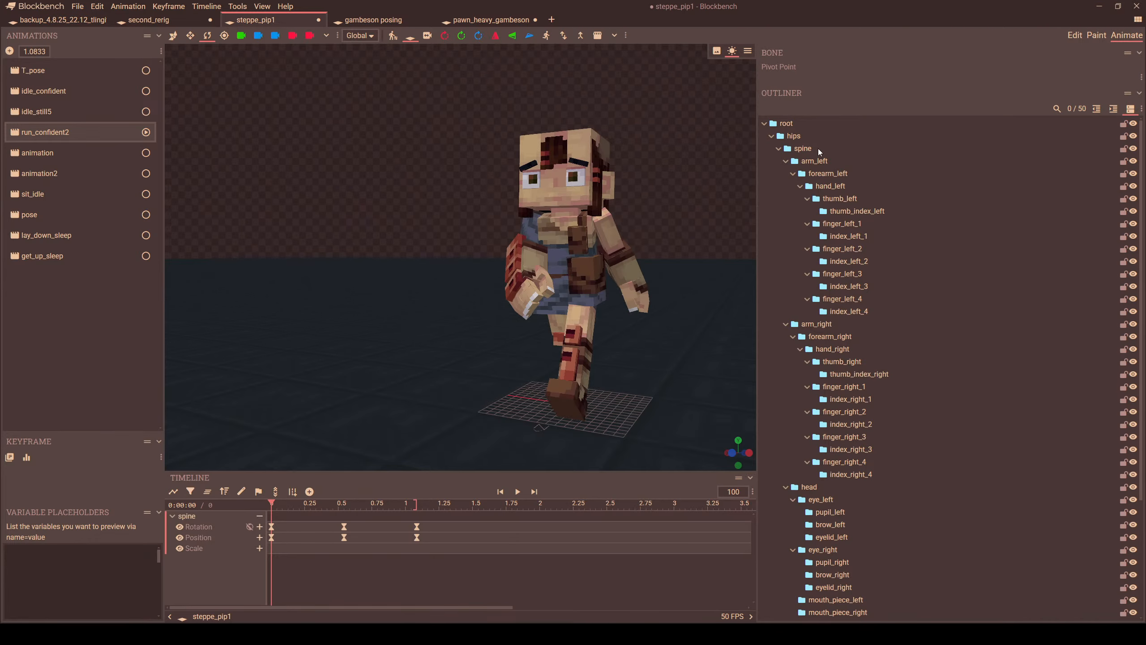
left_click(478, 20)
left_click(1127, 35)
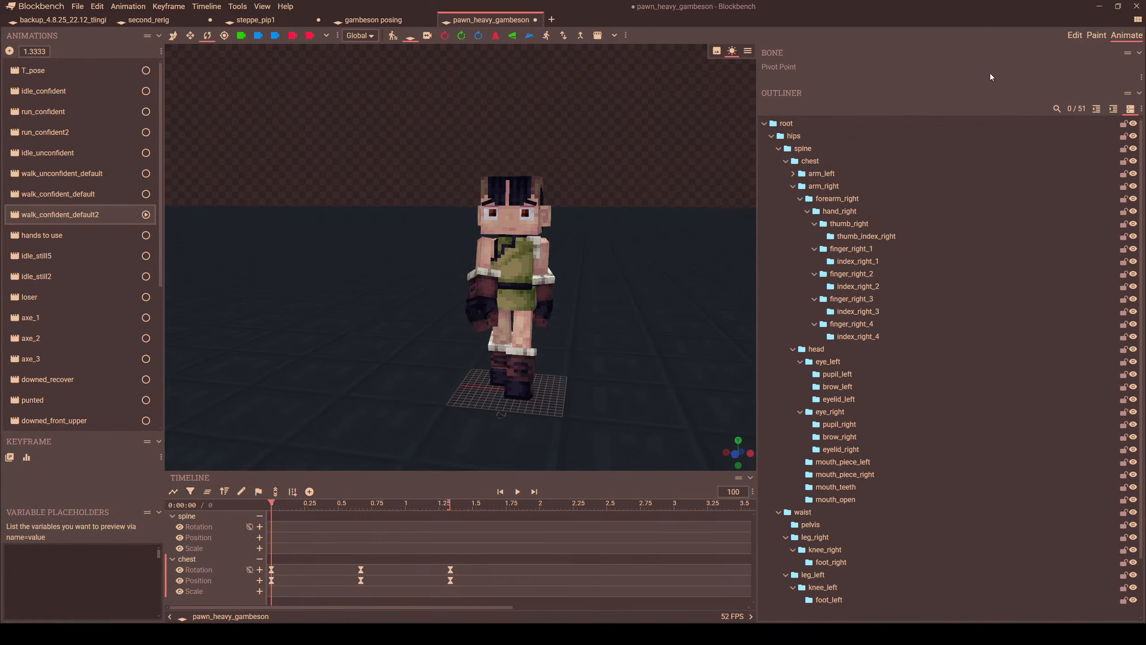
right_click(39, 211)
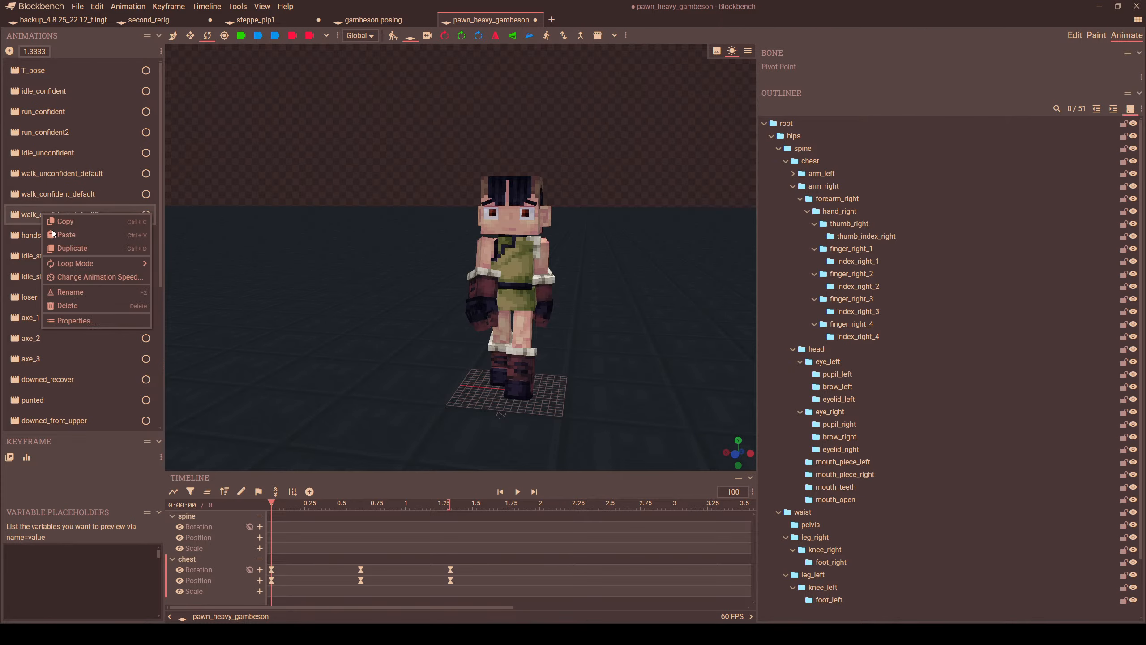
left_click(60, 223)
- Paste the copied walk animation into the second_rerig project and accept its properties as they are
left_click(139, 21)
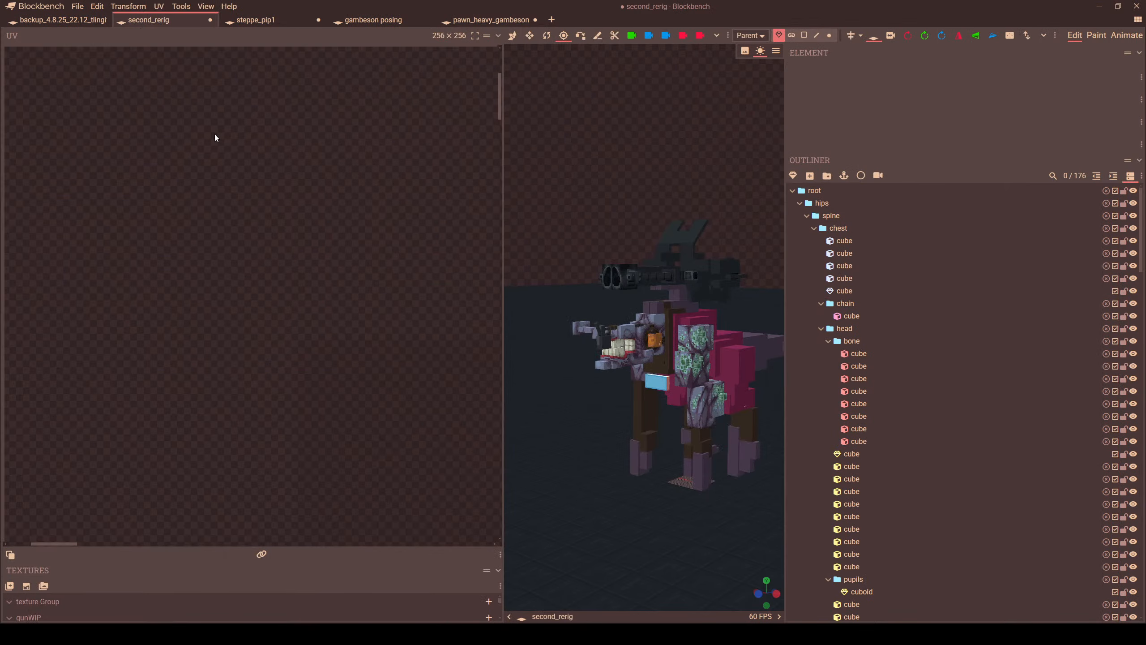
left_click(1127, 35)
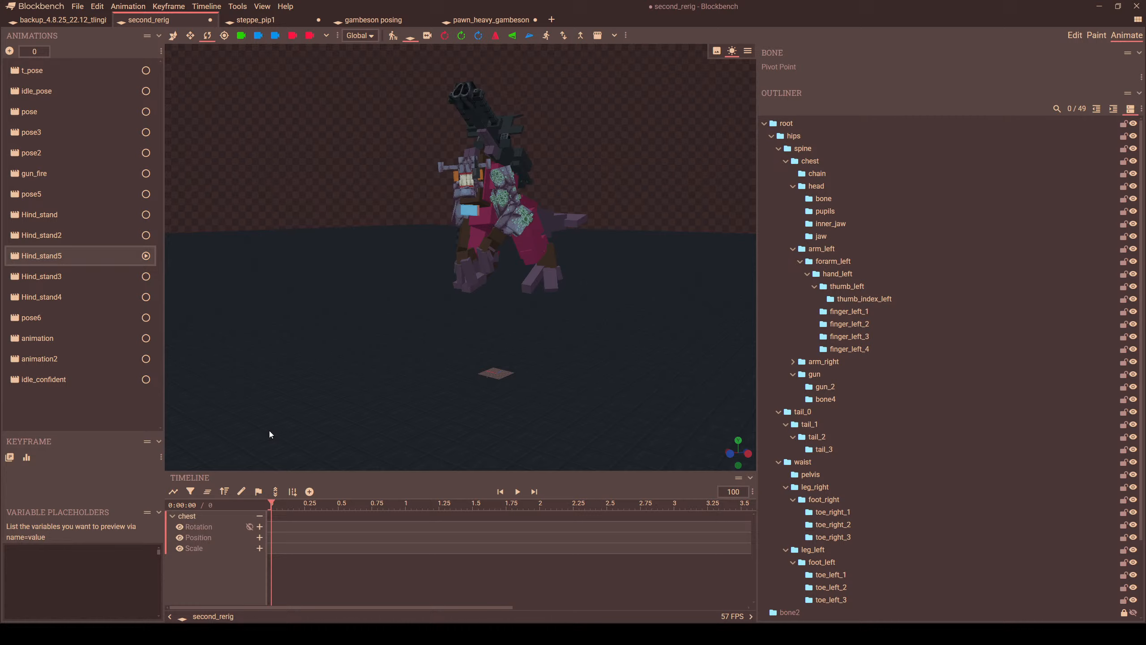
right_click(38, 400)
left_click(66, 420)
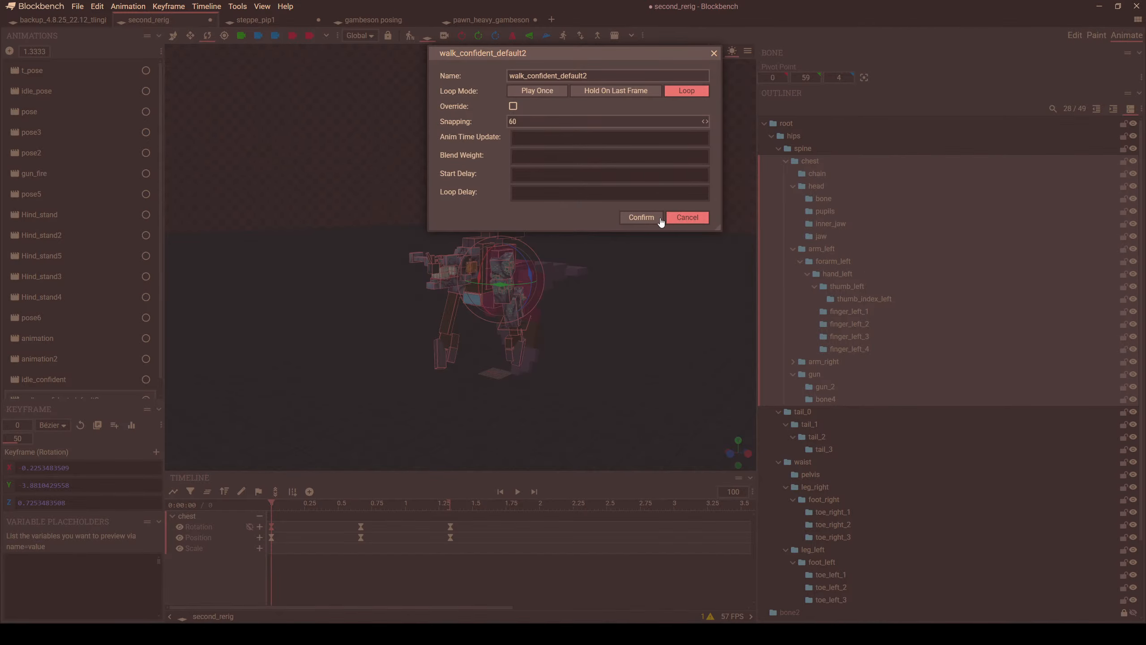
left_click(641, 217)
- Play the pasted walk animation and examine how the creature's body, legs and tail move
key("space")
scroll(592, 373, "up", 6)
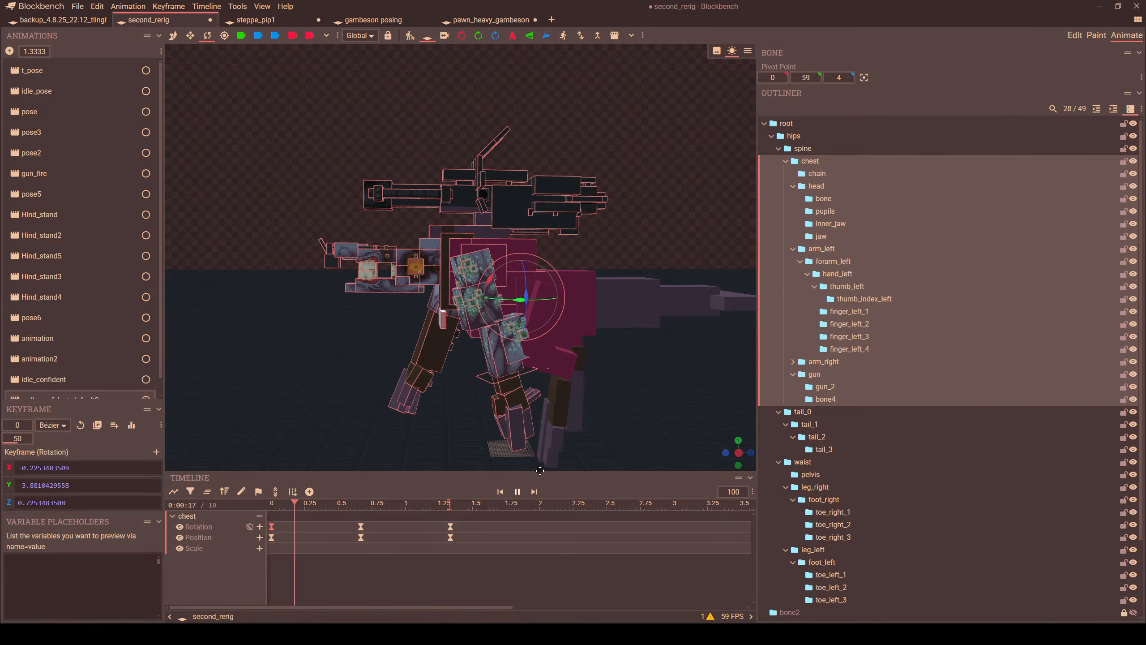
scroll(588, 397, "down", 5)
left_click(603, 273)
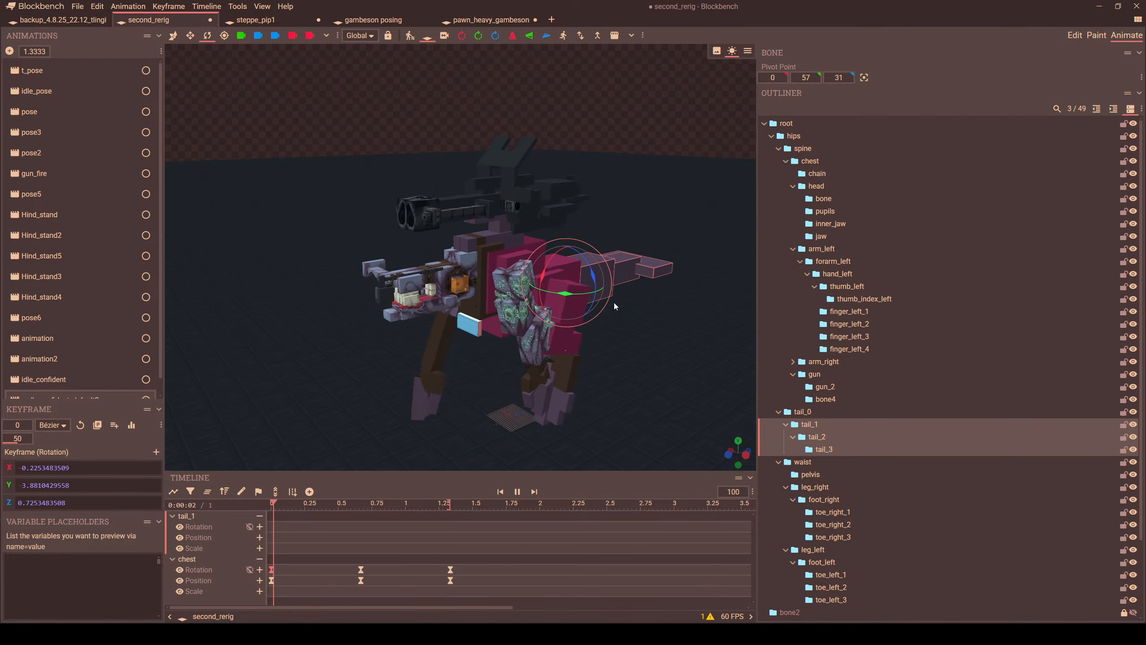
key("space")
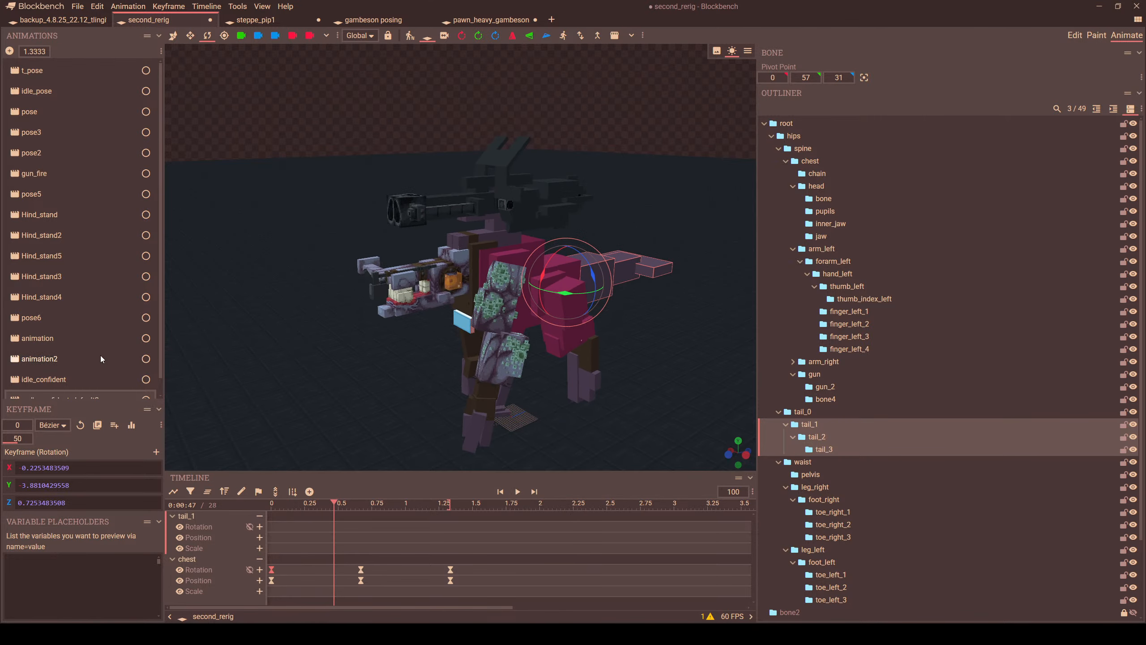
- Delete the pasted walk_confident_default2 animation from second_rerig
scroll(101, 359, "down", 1)
right_click(40, 383)
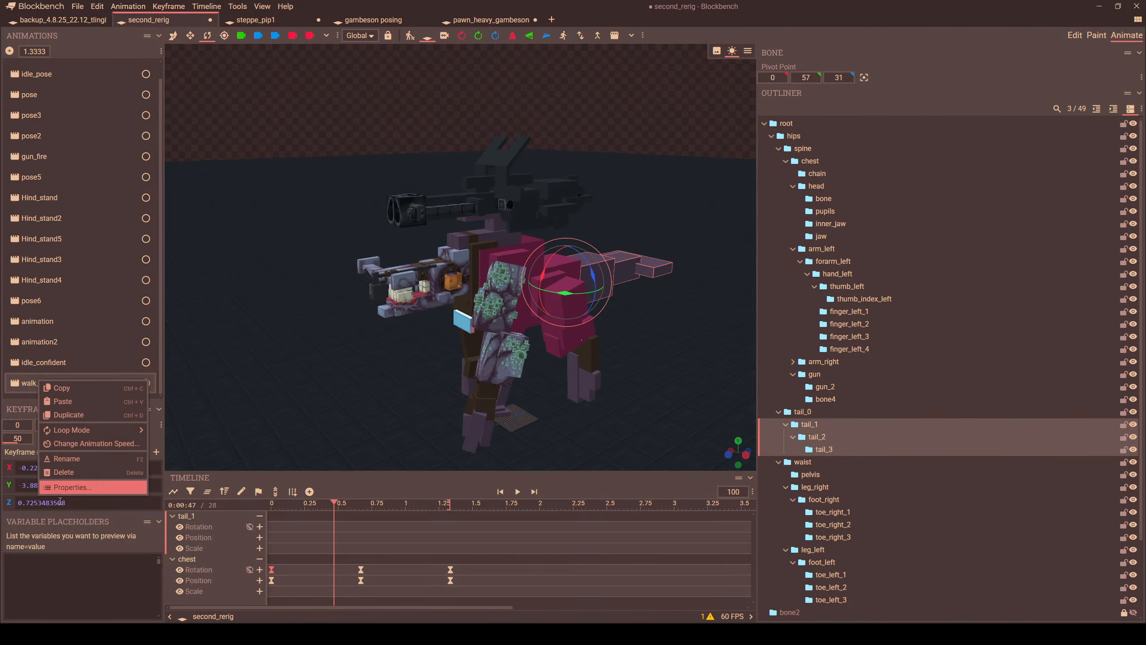
left_click(55, 472)
- Duplicate the idle_confident animation
left_click(32, 380)
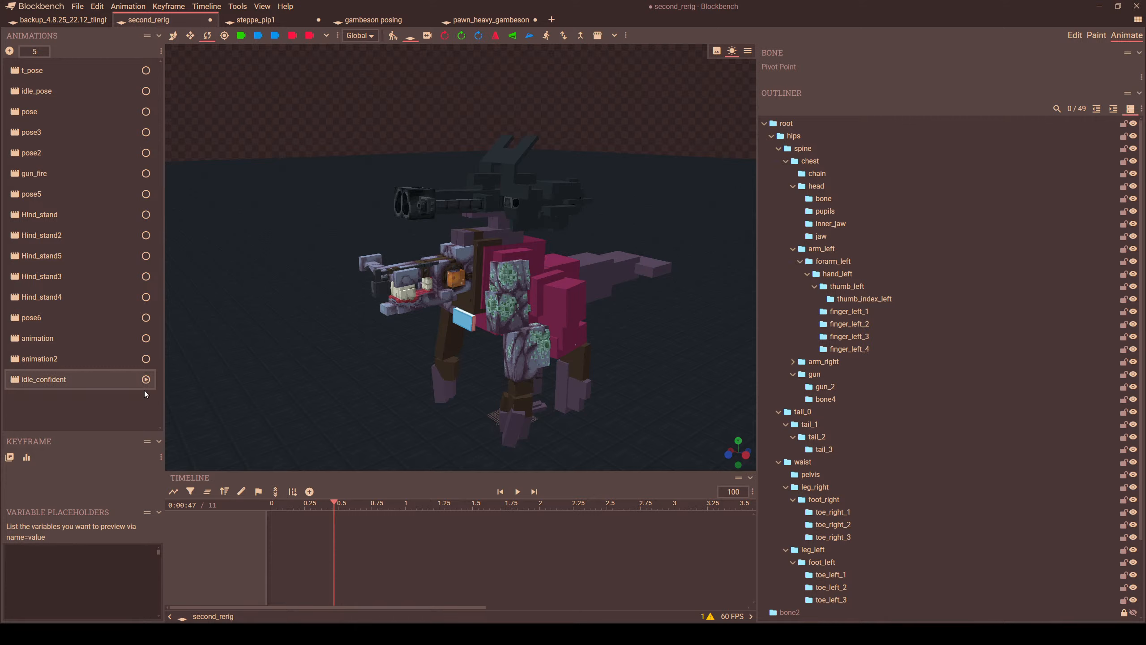
right_click(71, 381)
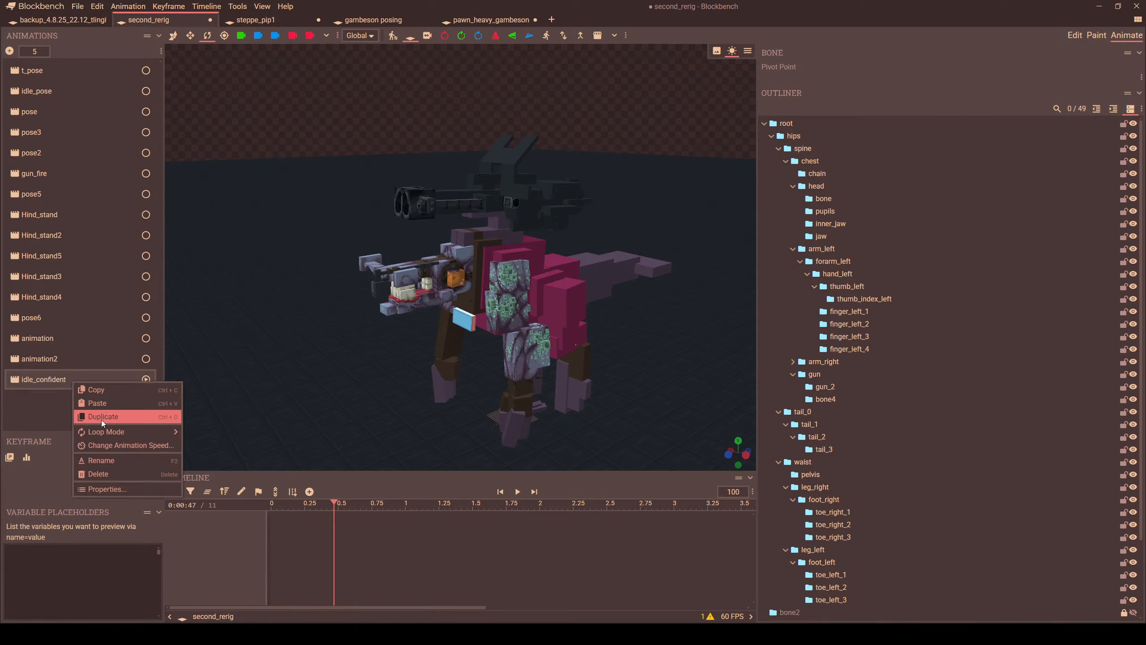
left_click(101, 416)
- Examine the Hind_stand5 pose from the front and the side
left_click(45, 254)
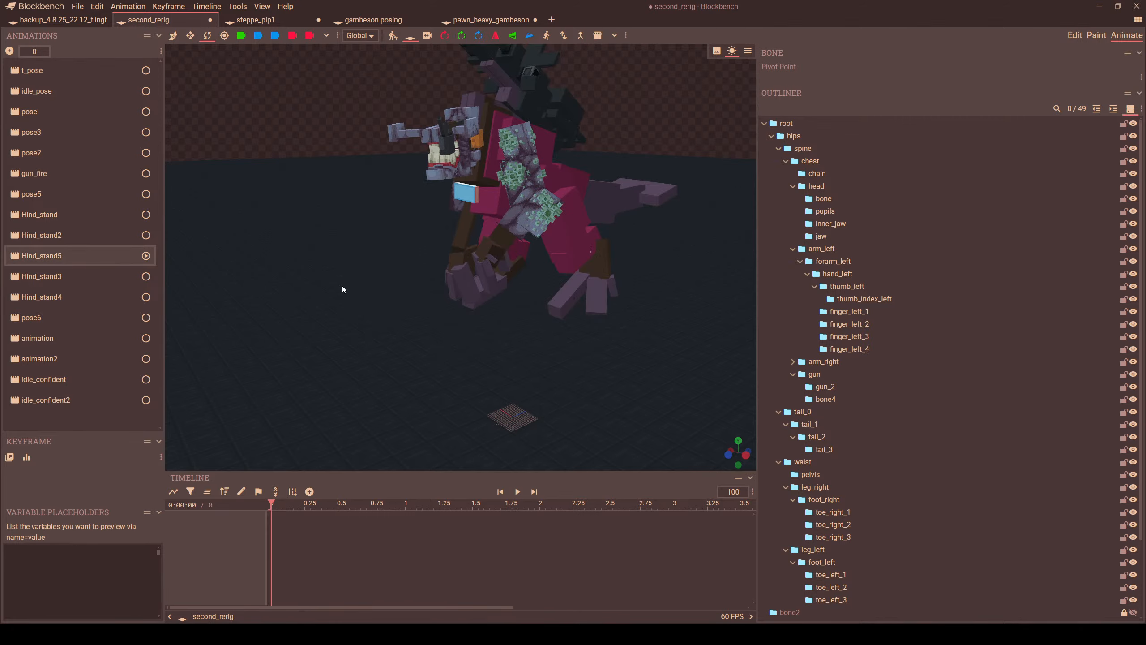
left_click_drag(182, 261, 576, 315)
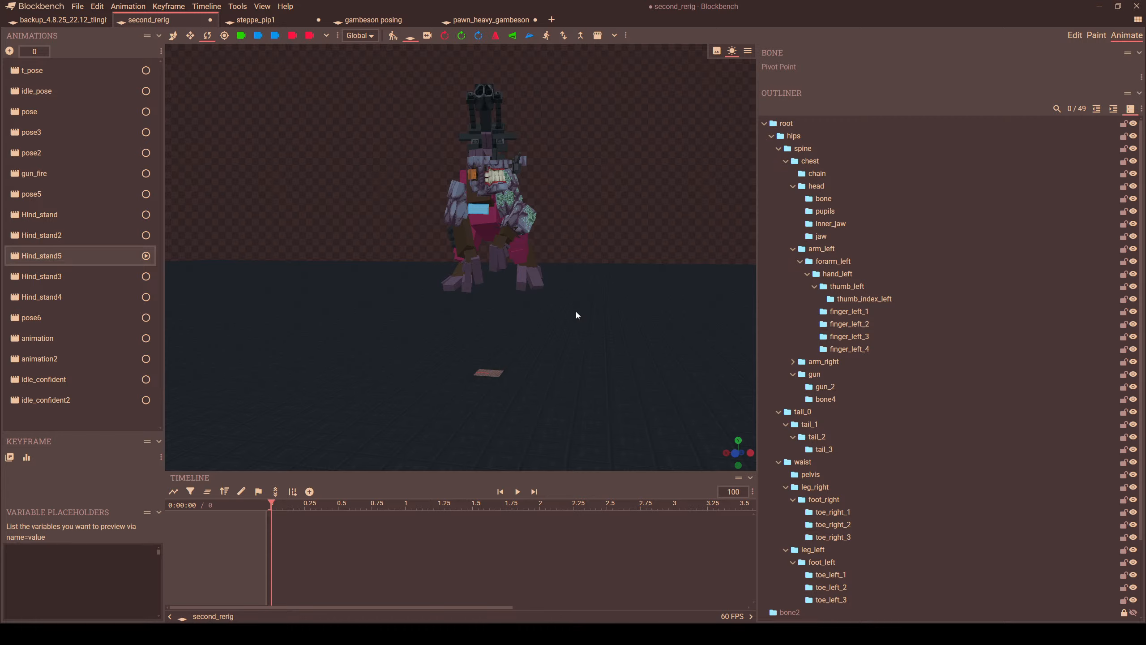
left_click_drag(577, 315, 452, 334)
scroll(453, 334, "up", 2)
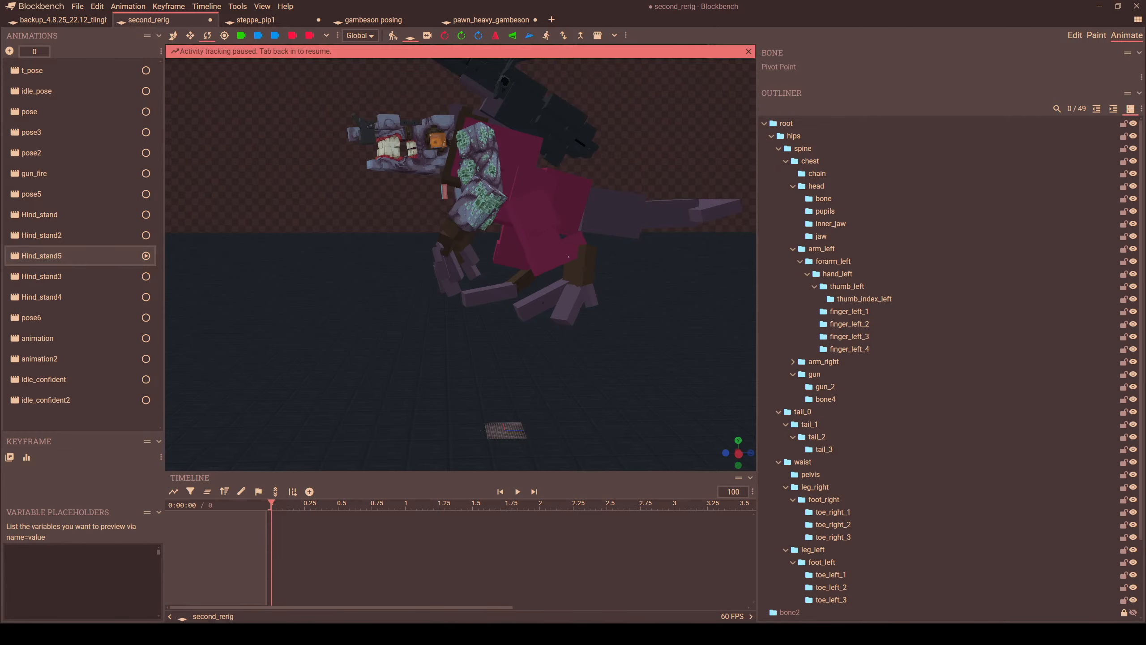
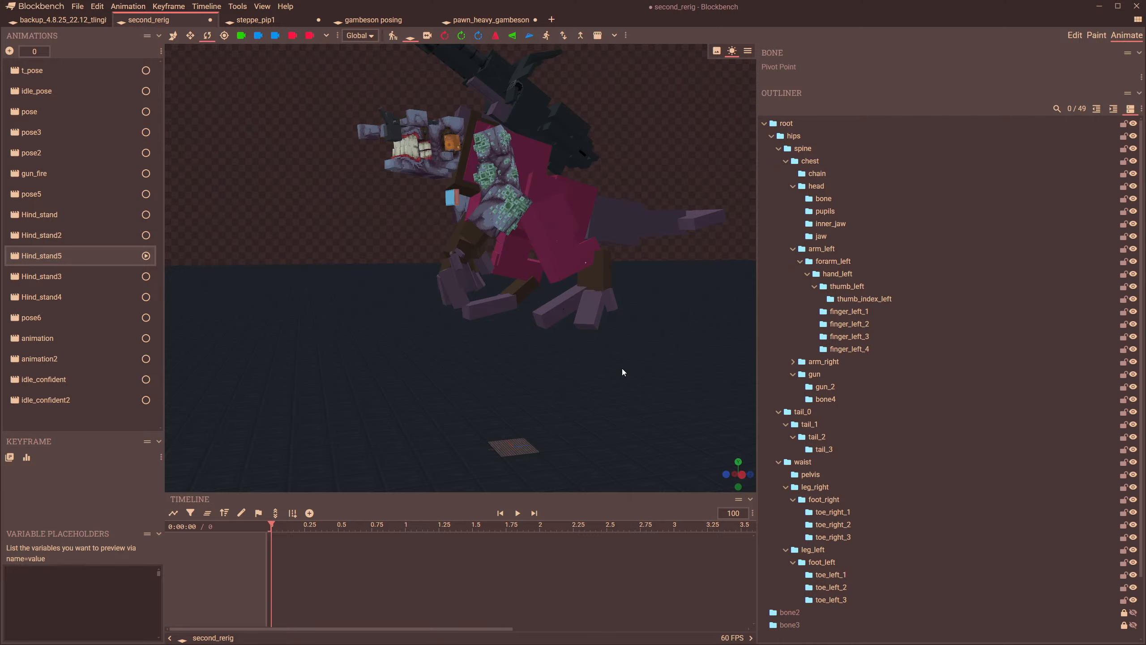
left_click_drag(414, 389, 531, 389)
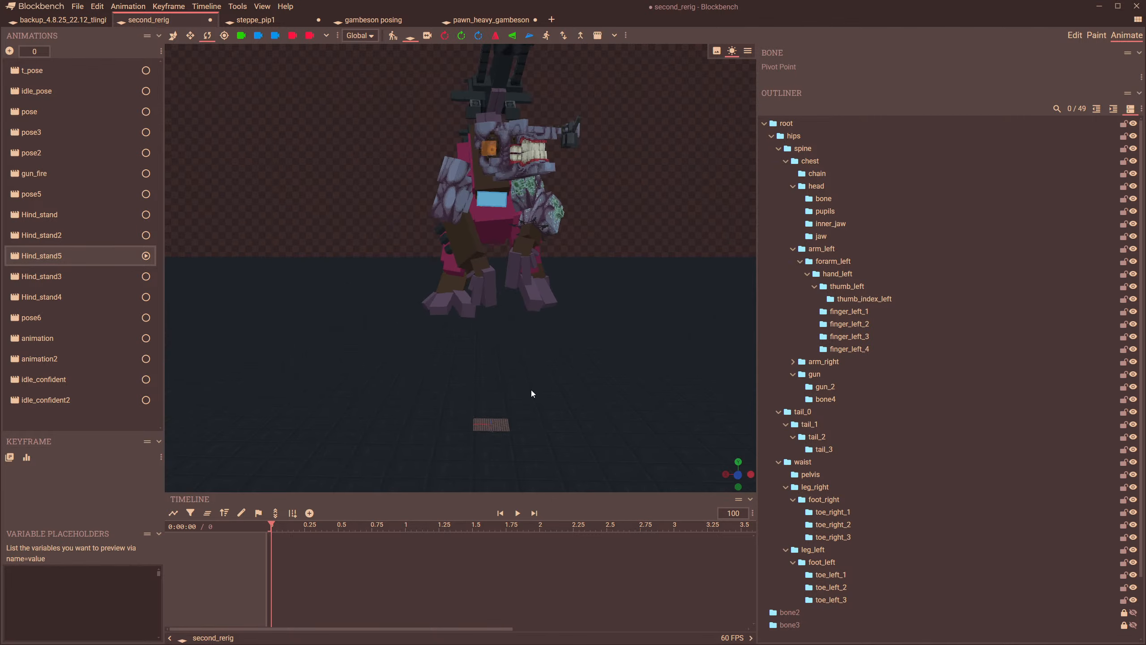
scroll(531, 389, "up", 3)
scroll(530, 388, "down", 3)
scroll(471, 334, "up", 3)
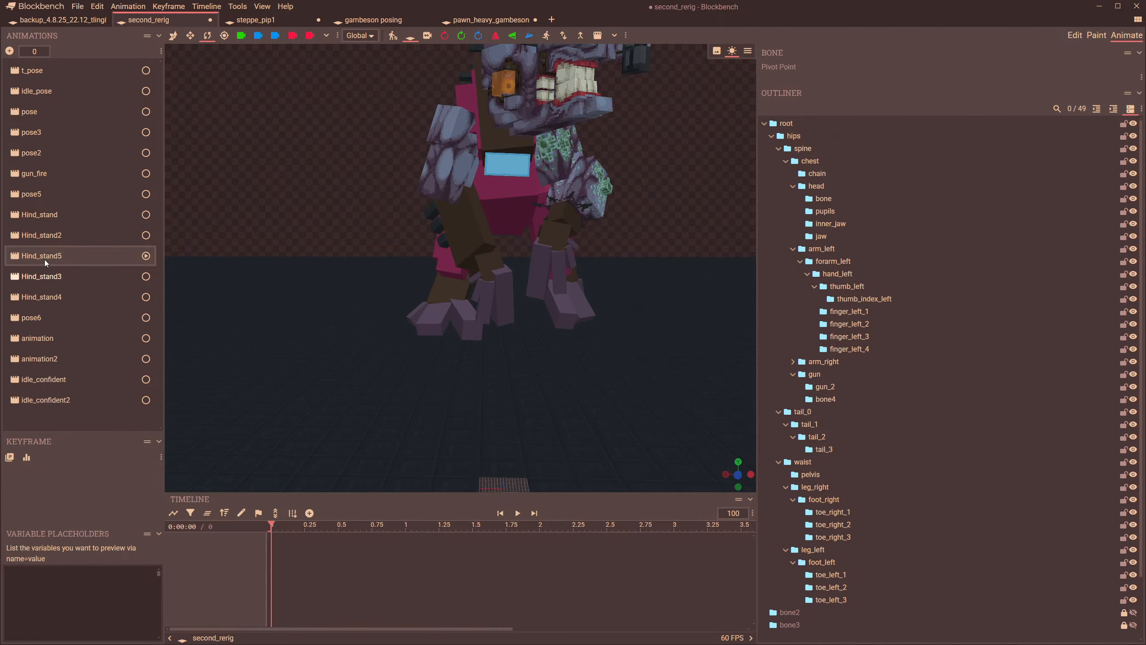
- Add a new animation named stand_idle with the default loop mode and snapping
right_click(69, 418)
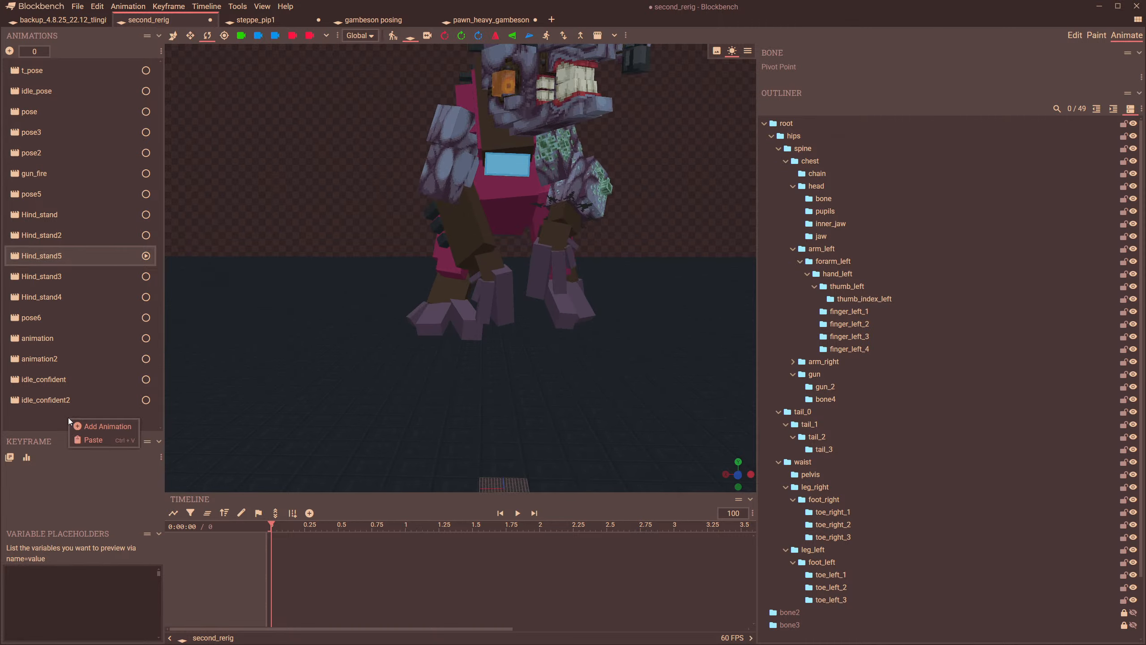
left_click(106, 428)
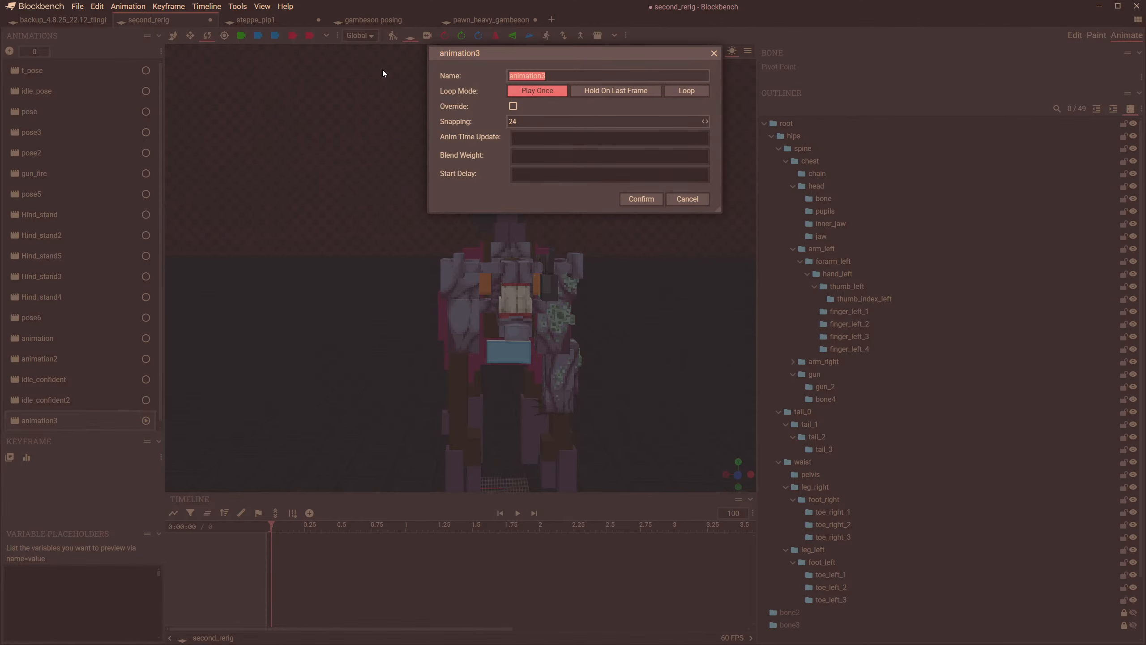
type("stand_idle")
key("Return")
left_click_drag(655, 249, 612, 291)
scroll(605, 320, "down", 3)
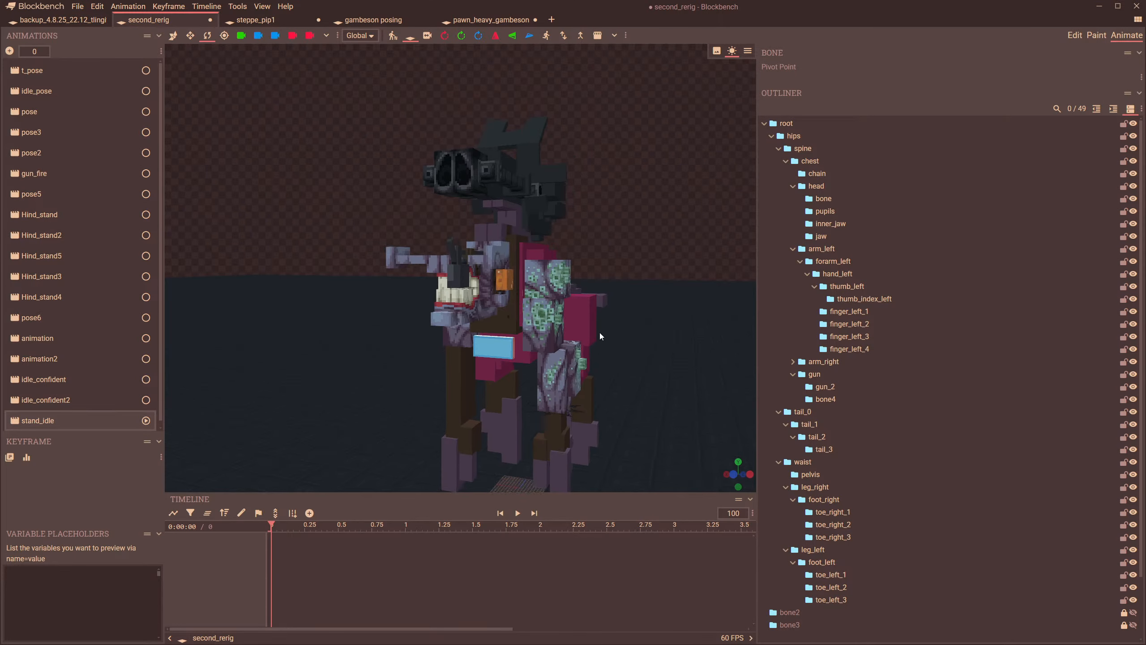
right_click_drag(600, 334, 620, 256)
left_click_drag(607, 296, 577, 306)
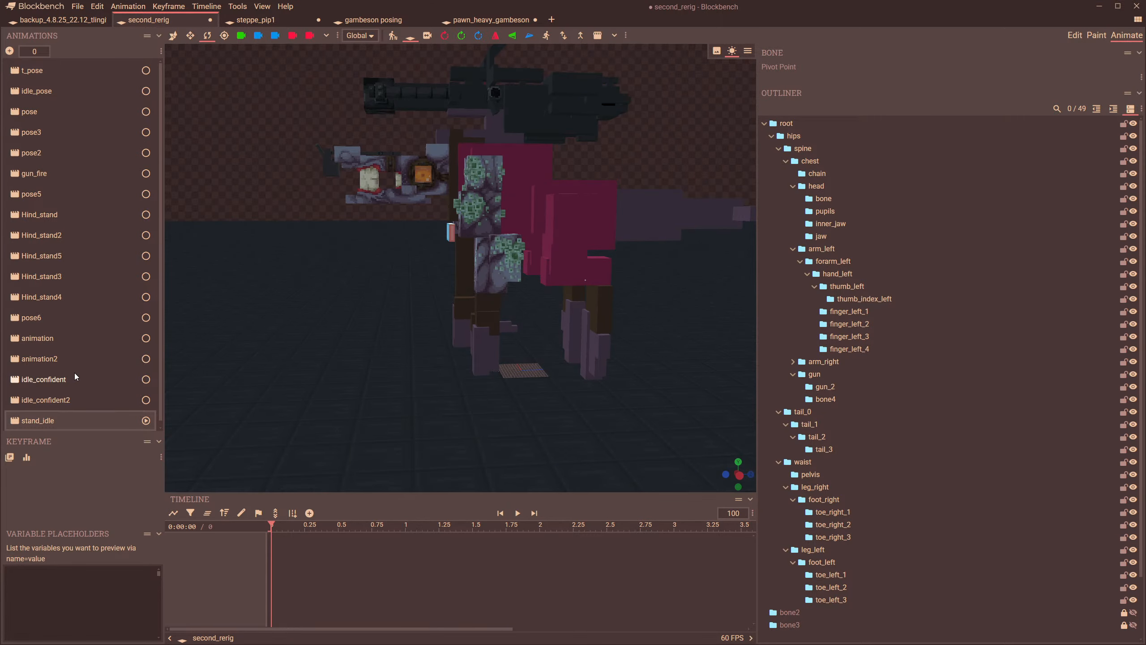
- Delete the idle_pose, pose3, pose2 and pose5 animations from second_rerig
left_click(36, 91)
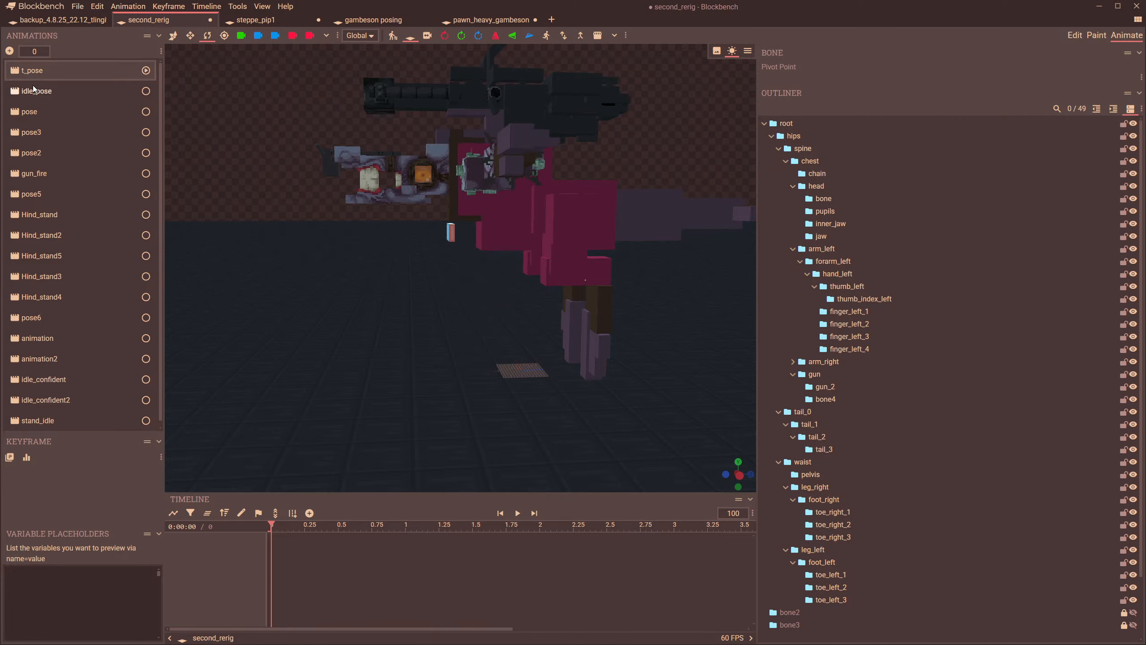
left_click_drag(274, 220, 295, 218)
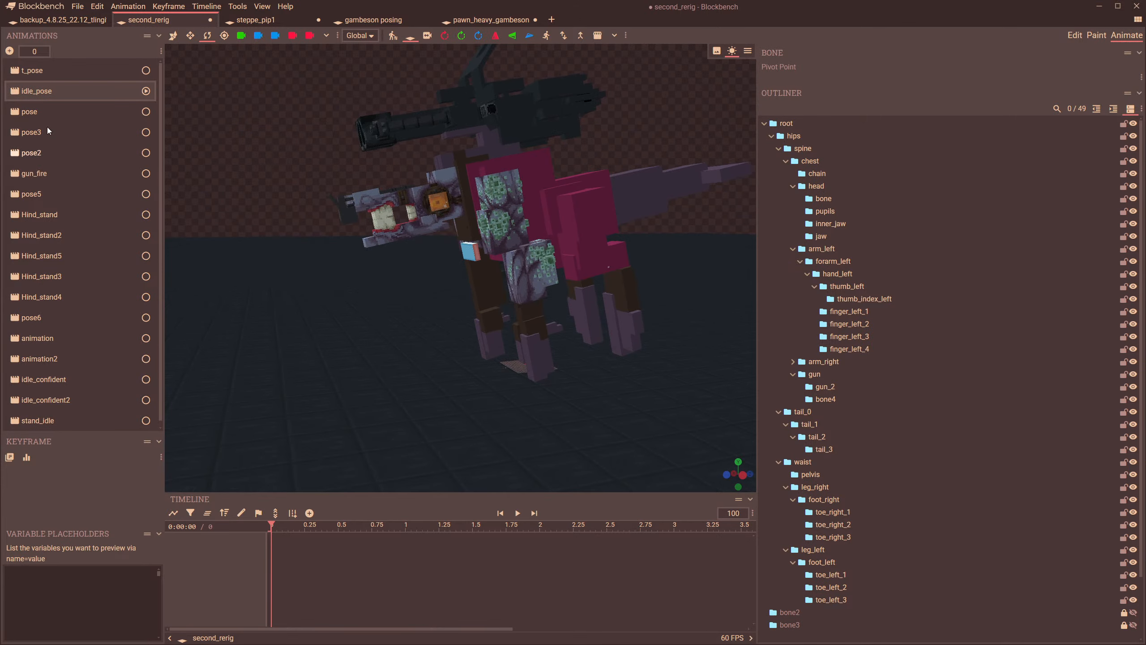
right_click(30, 94)
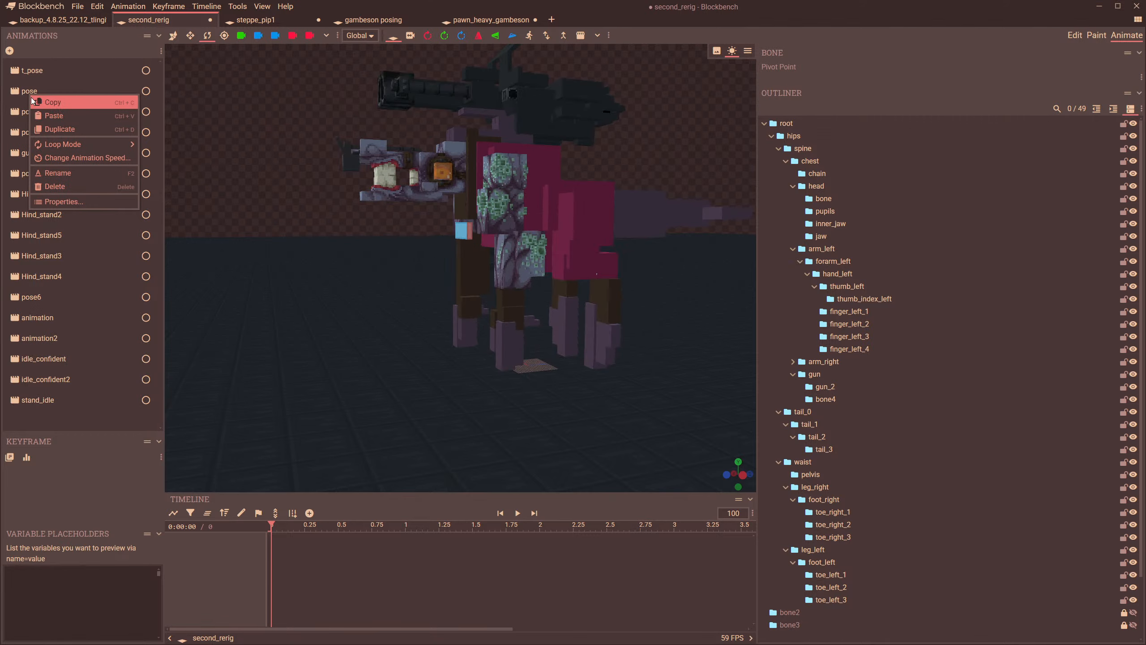
key("Delete")
left_click(30, 118)
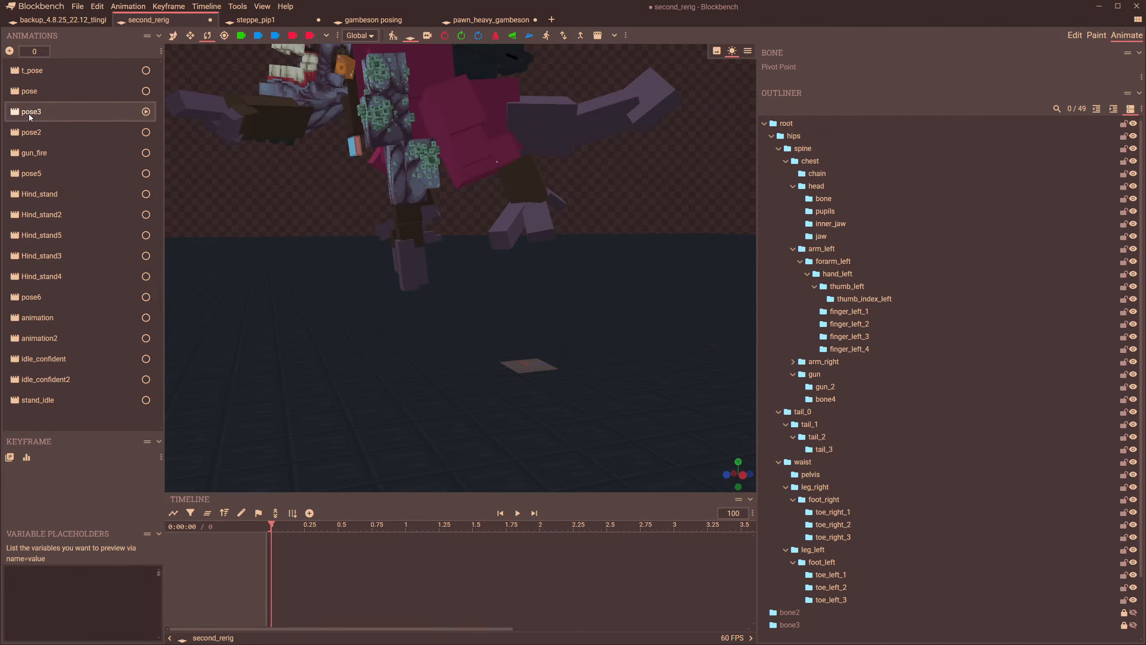
right_click(29, 113)
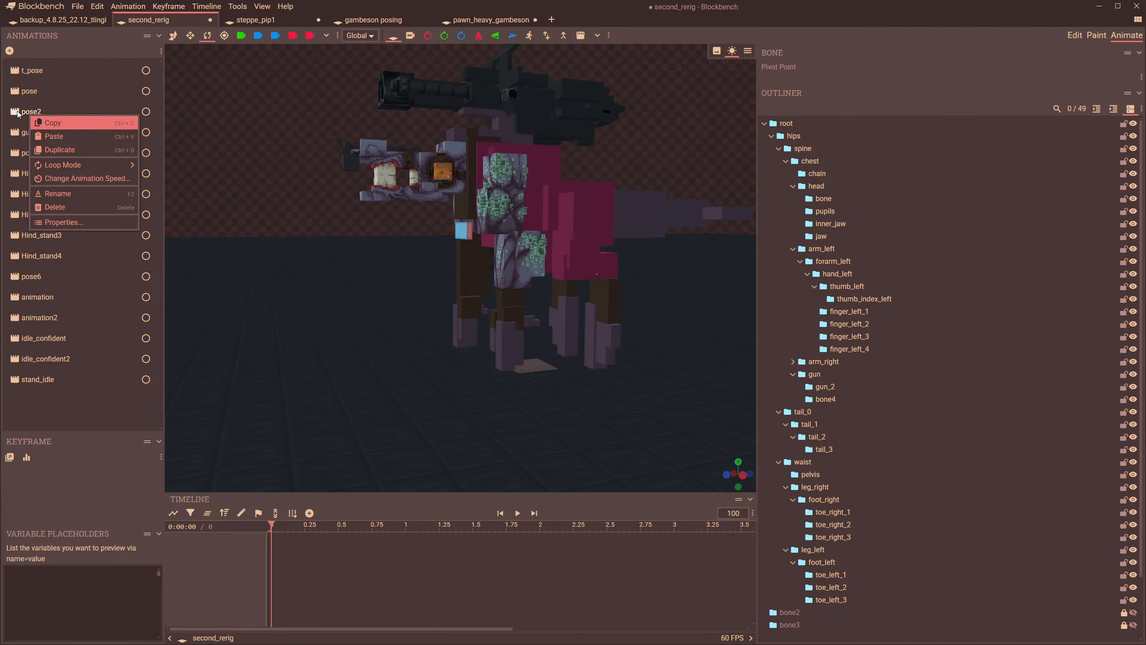
key("Delete")
key("Delete")
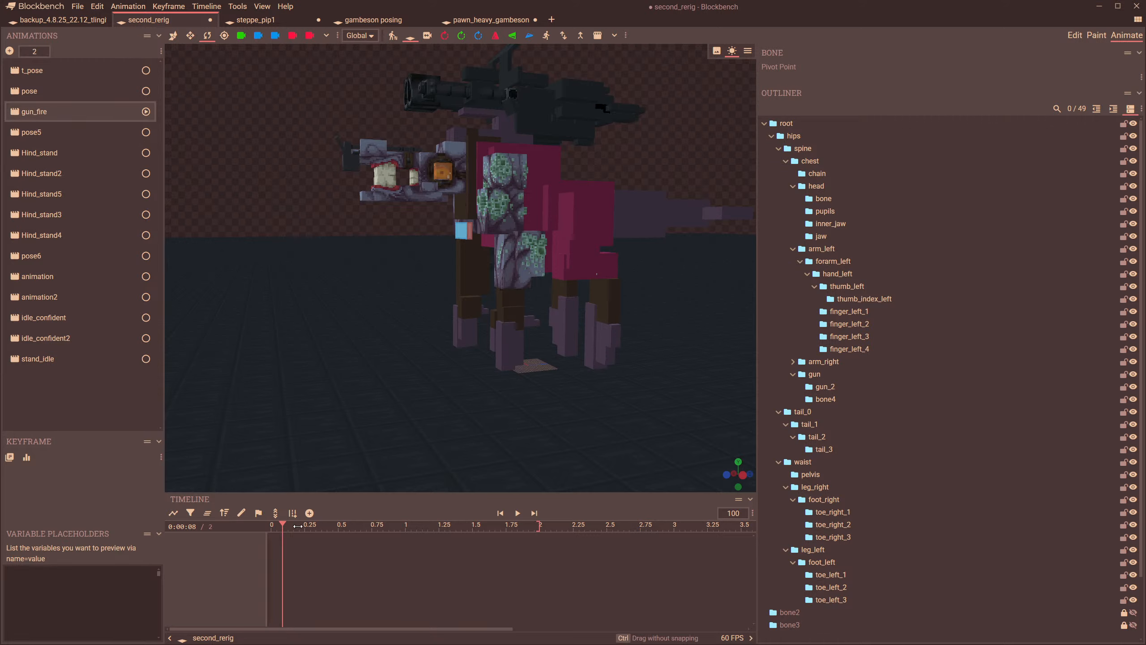
left_click(70, 135)
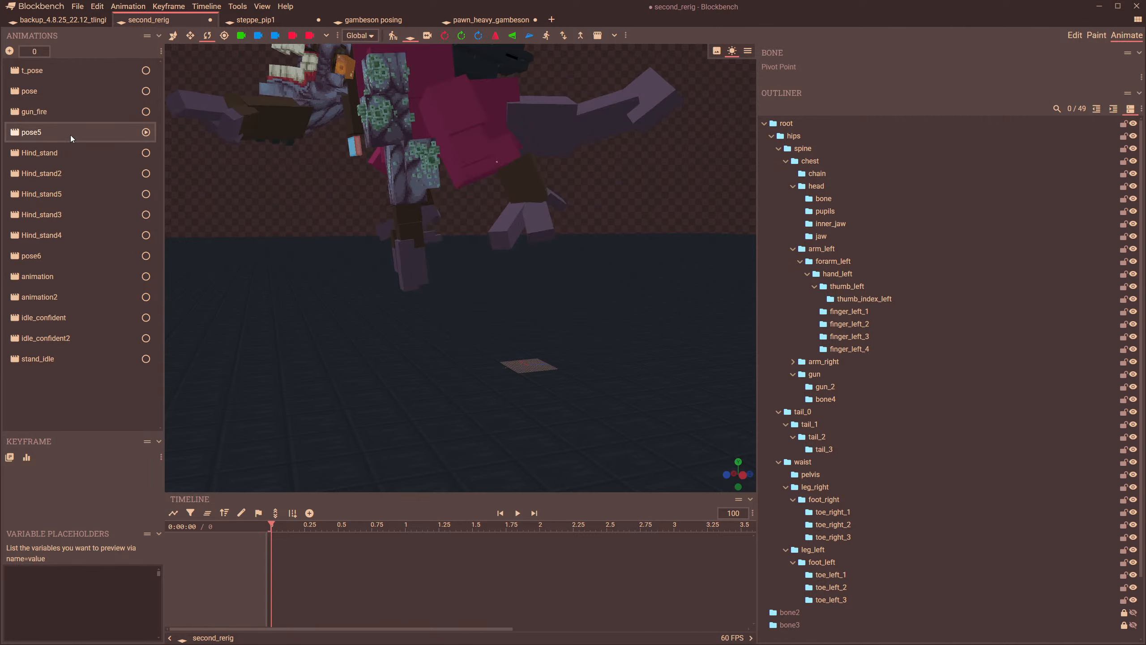
right_click(70, 135)
key("Delete")
- Compare the Hind_stand, Hind_stand2, Hind_stand5 and Hind_stand3 poses and delete the Hind_stand2 animation
left_click(36, 131)
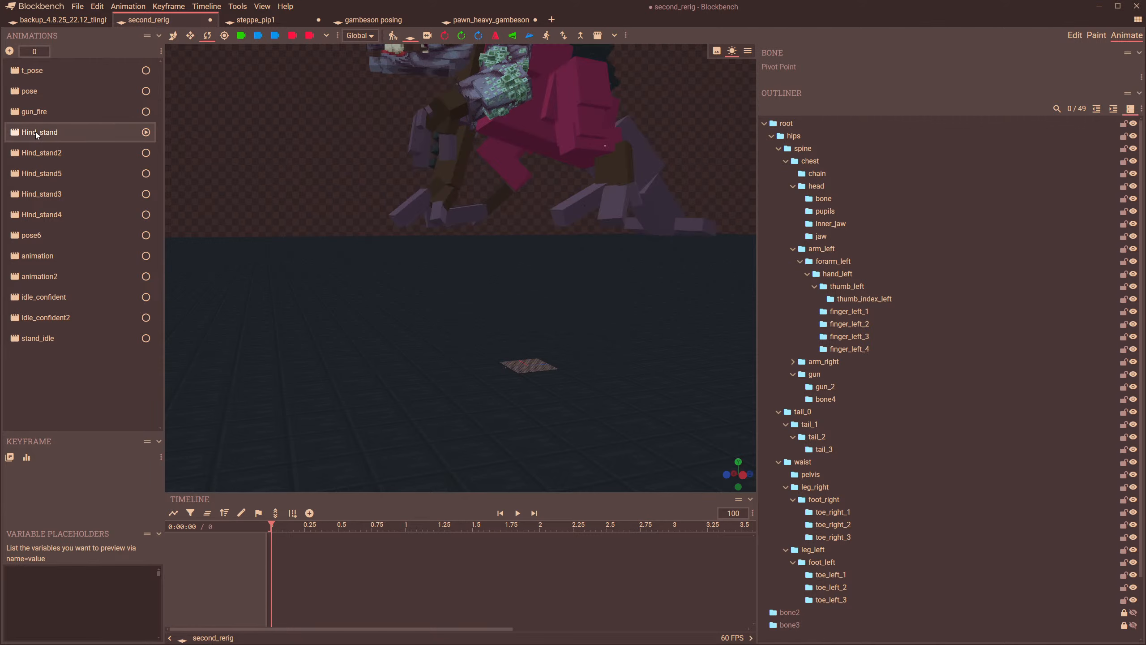
left_click(43, 153)
left_click(131, 173)
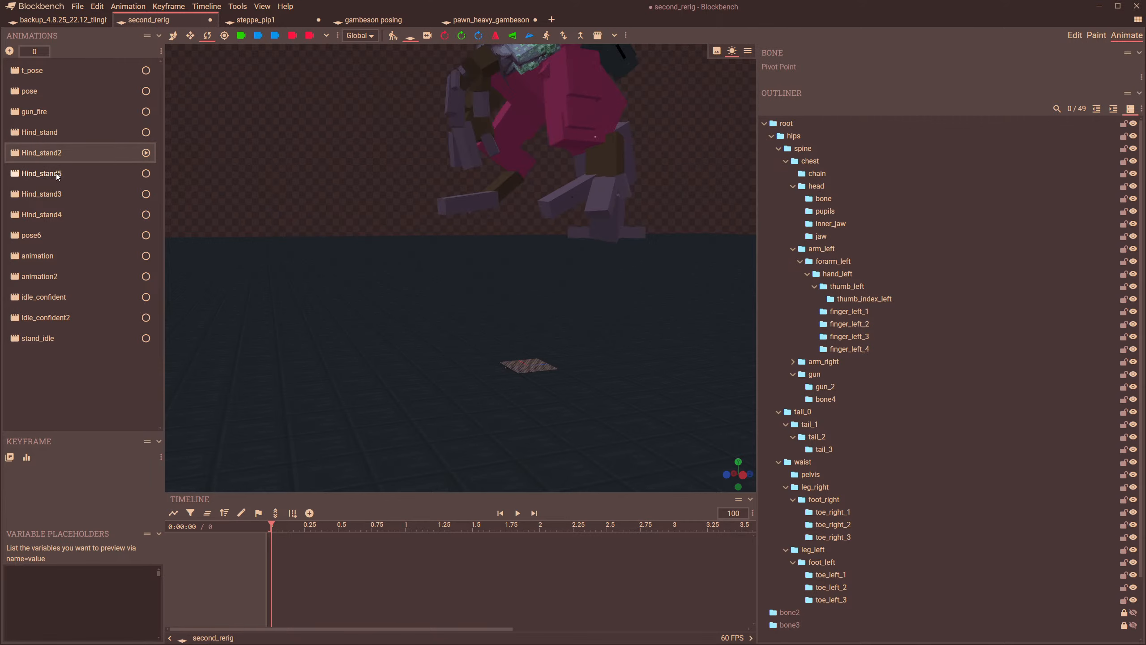
left_click(44, 159)
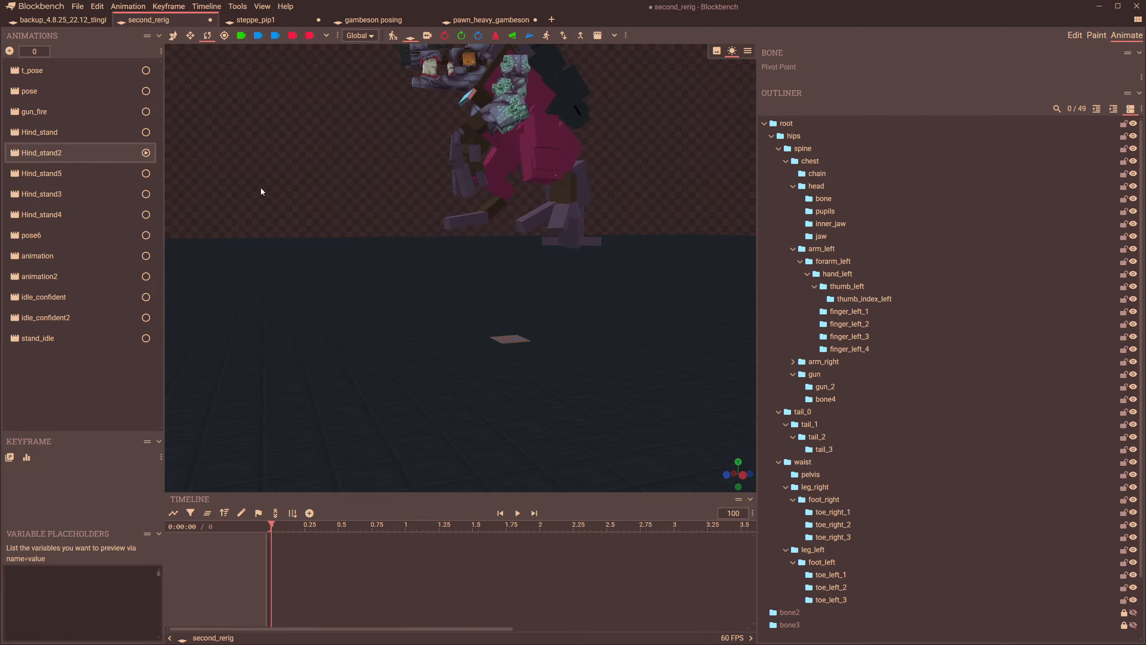
left_click(36, 176)
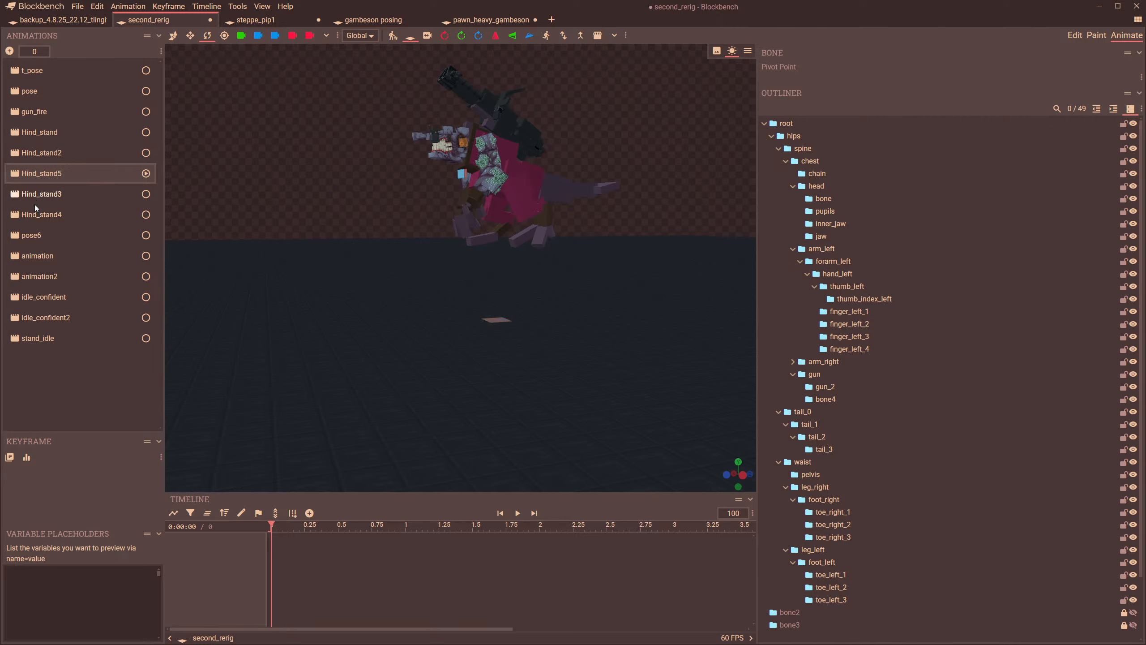
left_click(29, 194)
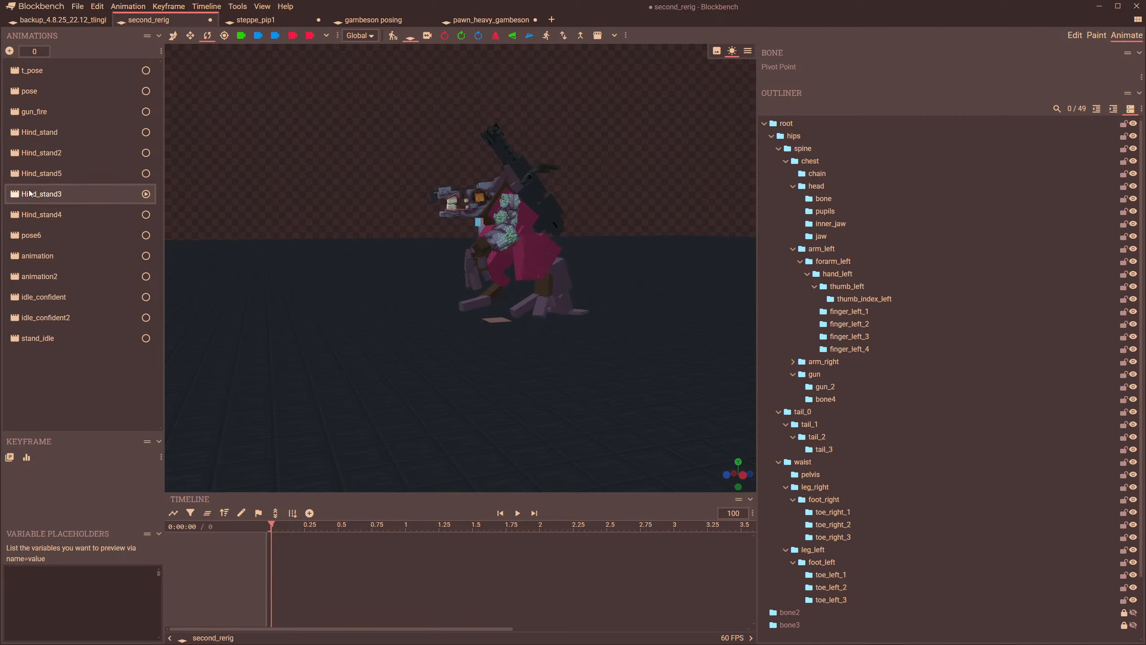
key("Delete")
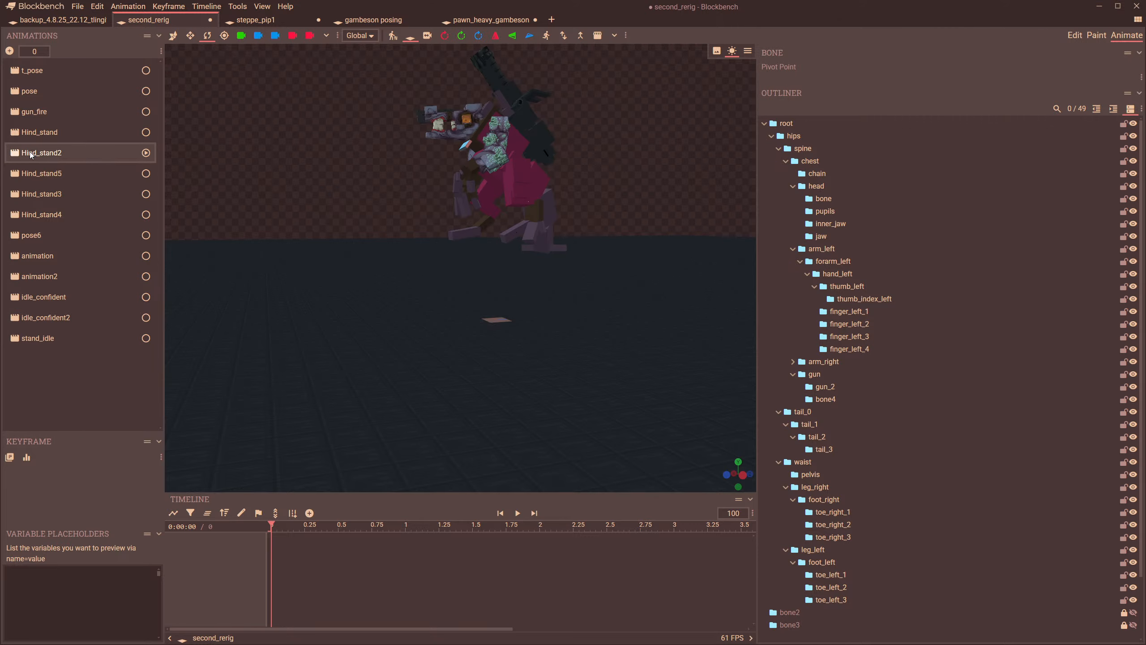
right_click(30, 151)
- Delete the Hind_stand4 and pose6 animations
left_click(12, 198)
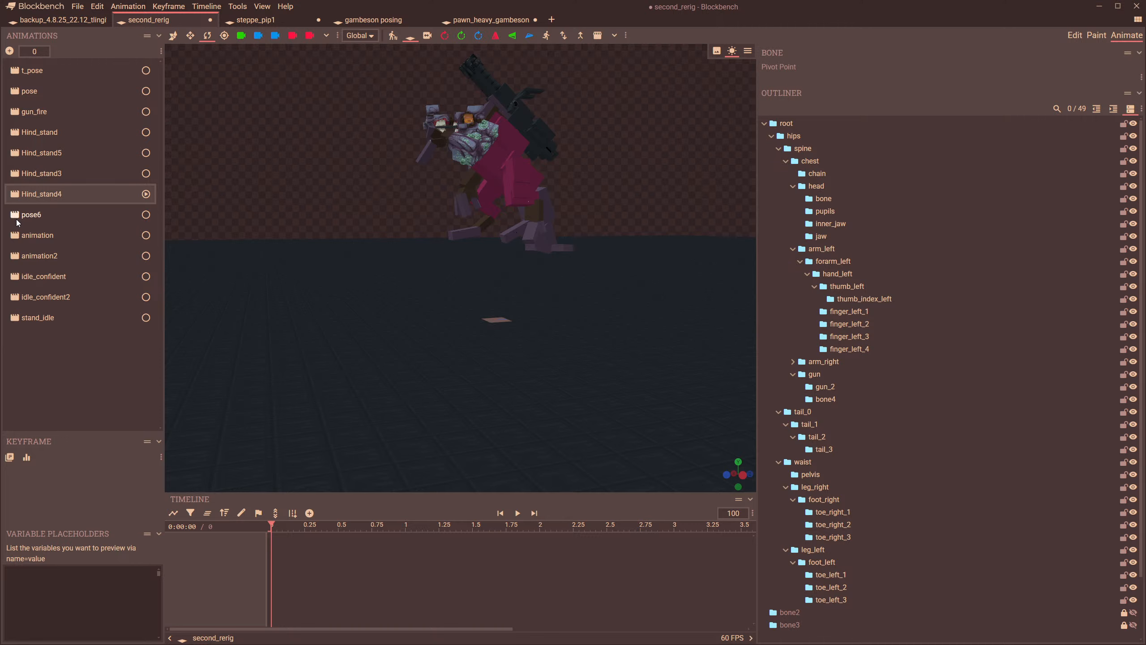
right_click(24, 193)
key("Delete")
left_click(13, 195)
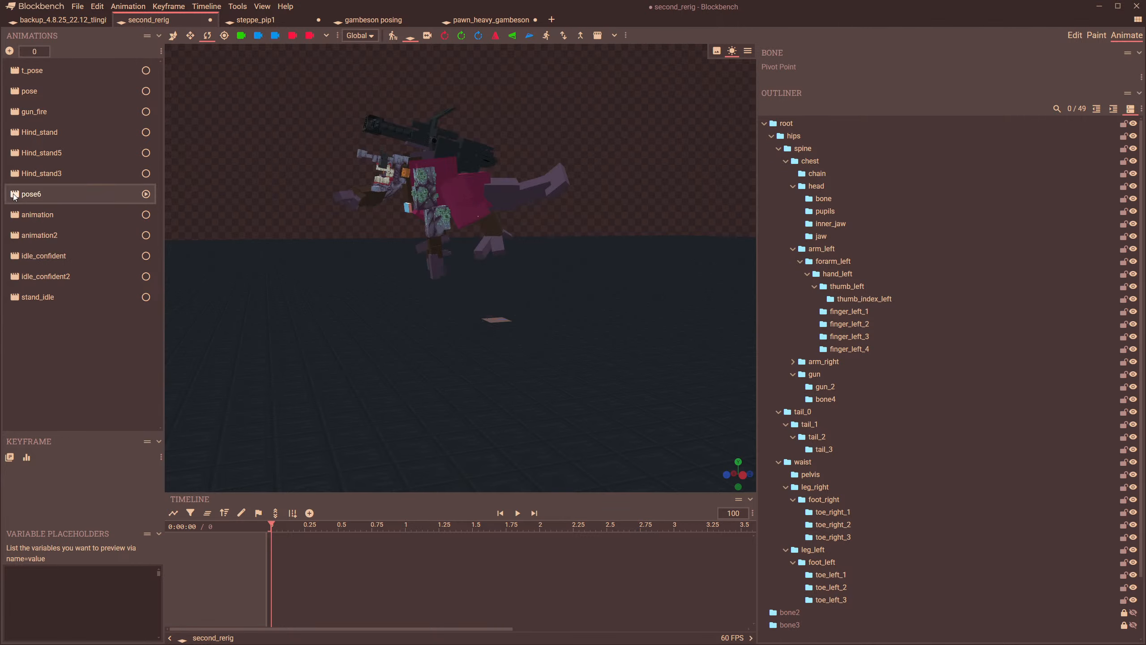
right_click(13, 195)
key("Delete")
- Play the animation named animation briefly, and delete both it and animation2
left_click(13, 195)
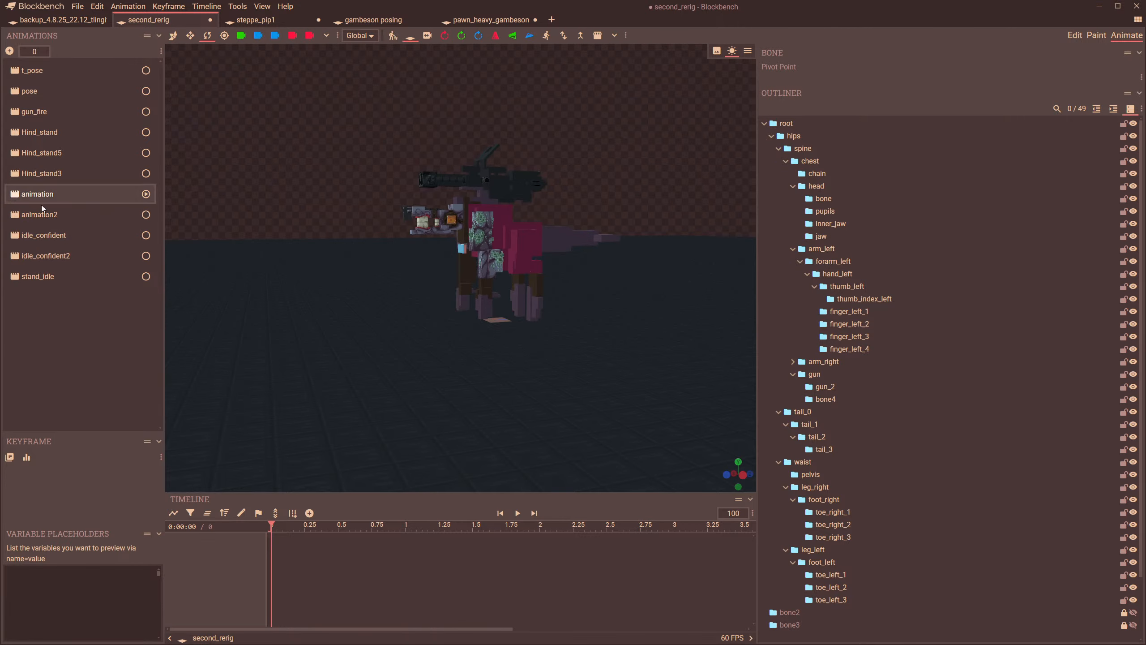
left_click(517, 513)
right_click(59, 194)
key("Delete")
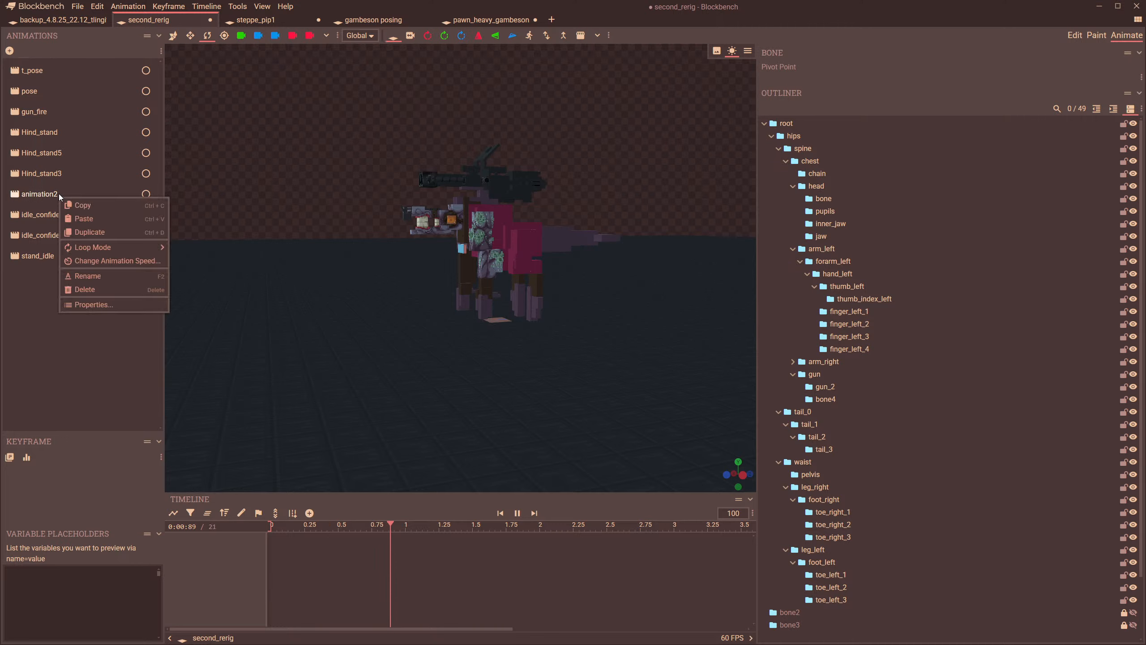
left_click(19, 202)
key("Delete")
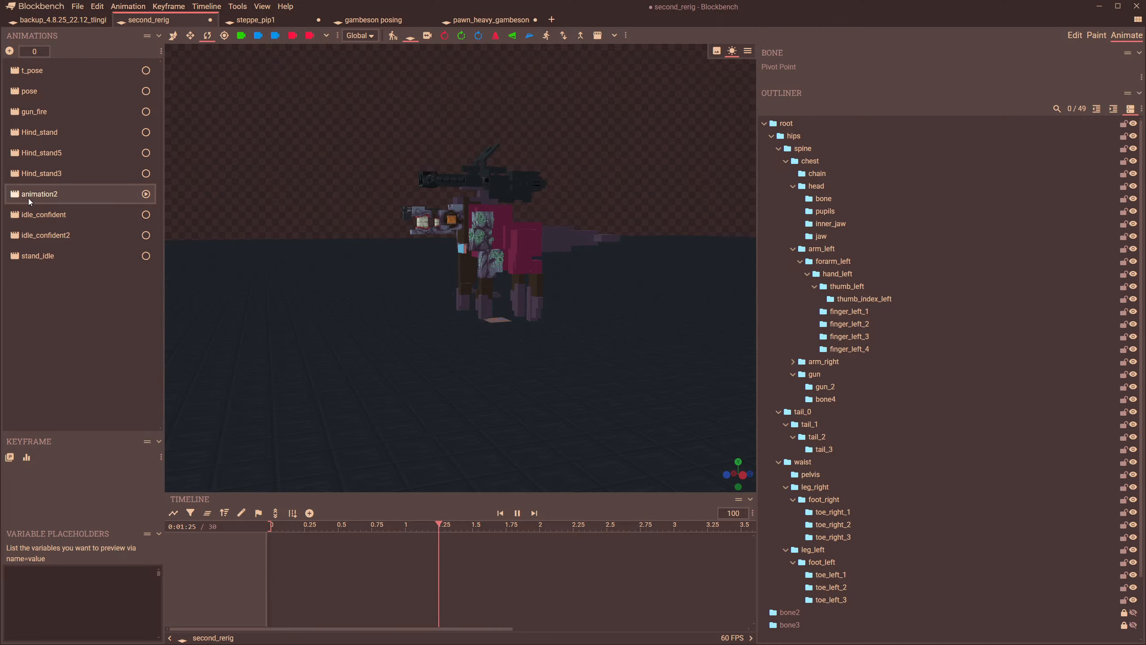
right_click(27, 198)
- Delete the idle_confident and idle_confident2 animations
left_click(26, 198)
right_click(18, 197)
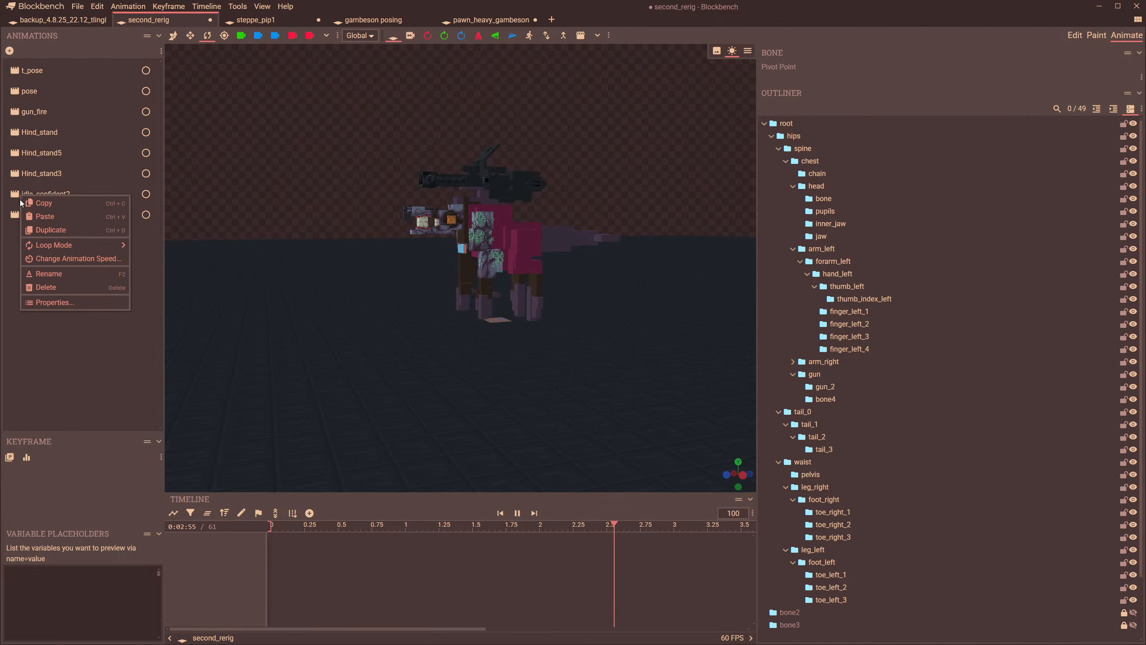
key("Delete")
right_click(15, 199)
left_click(15, 197)
key("Delete")
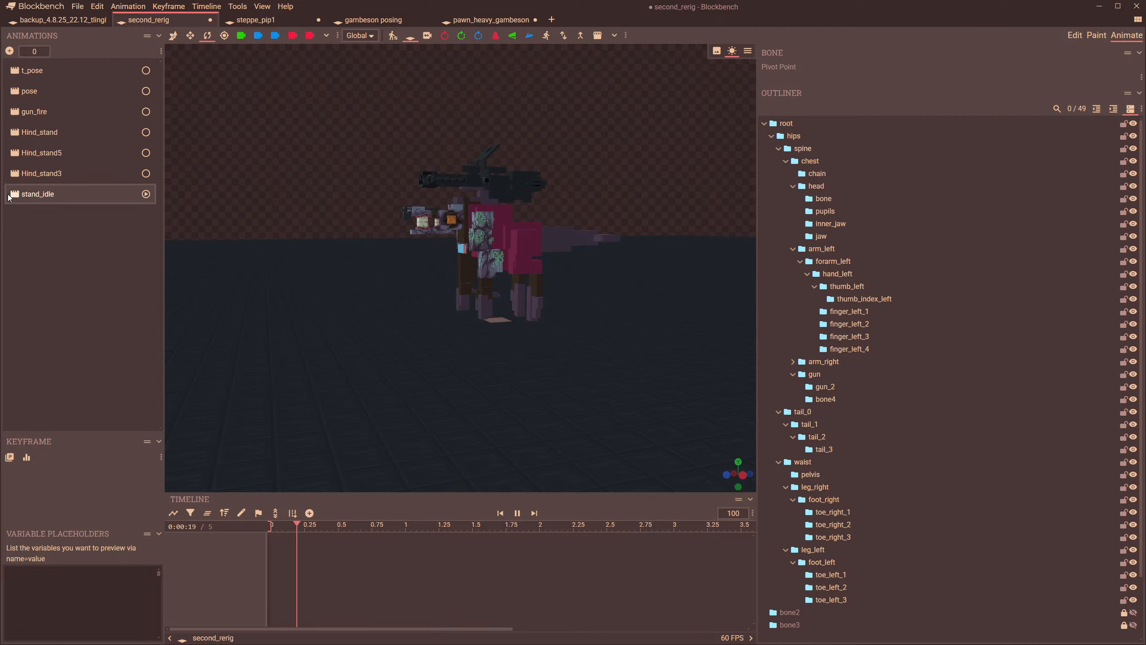
- Return stand_idle to the start of its timeline and examine the creature's default stance from several angles
left_click_drag(312, 528, 170, 511)
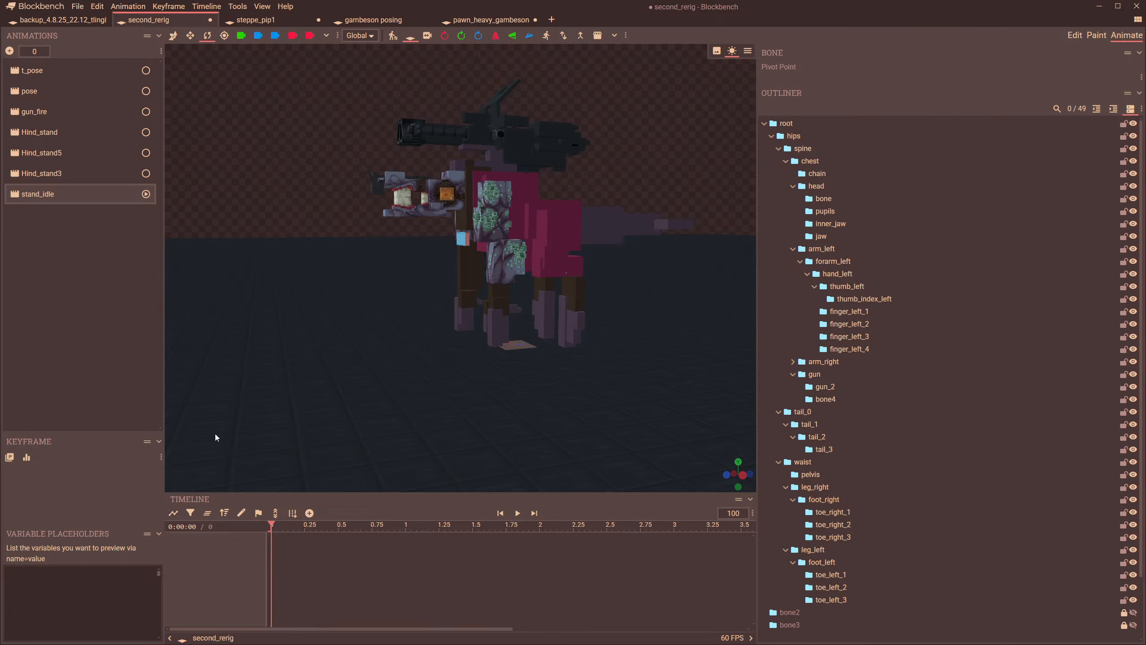
scroll(233, 363, "up", 6)
scroll(236, 356, "down", 4)
left_click_drag(235, 353, 368, 327)
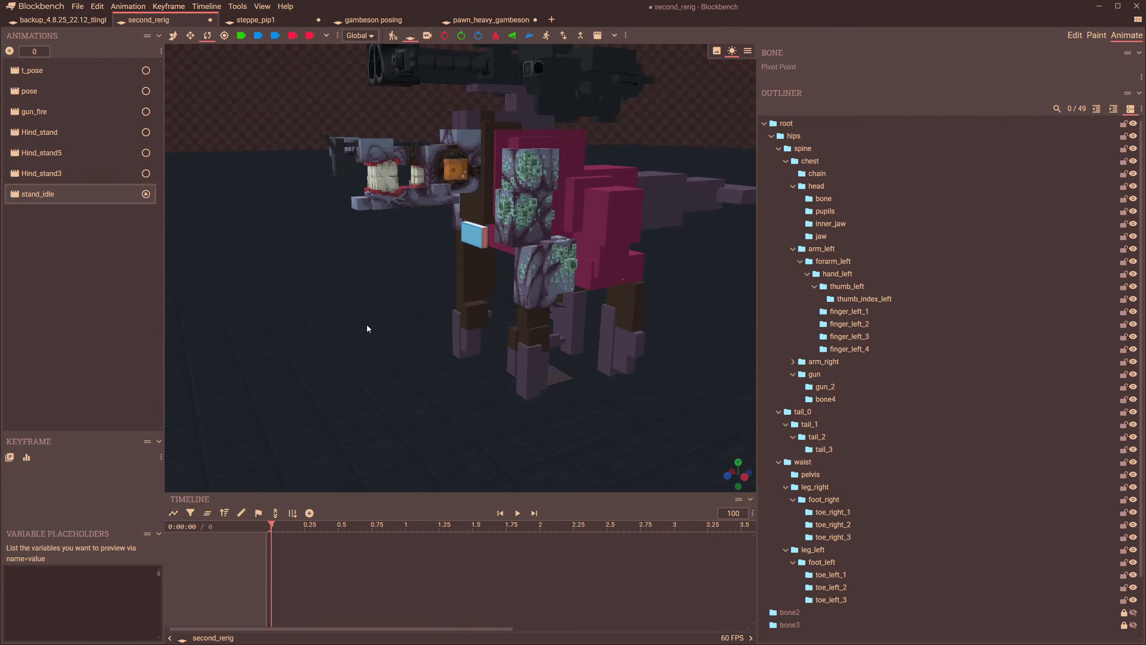
scroll(513, 332, "up", 5)
scroll(513, 331, "down", 4)
left_click_drag(489, 307, 524, 244)
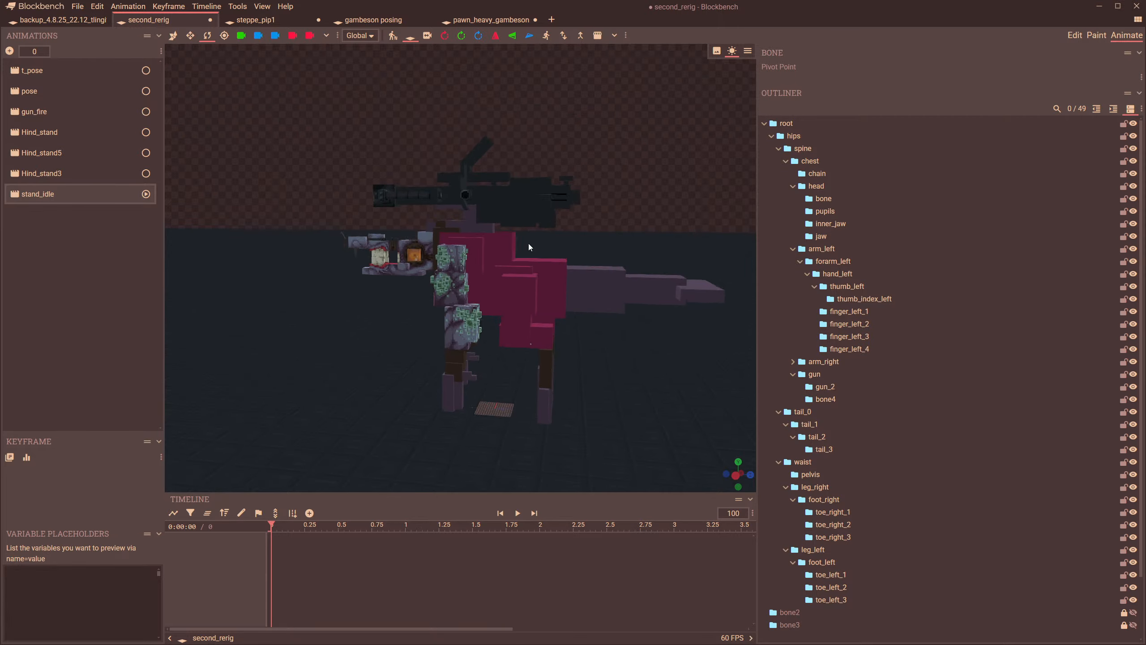
scroll(589, 358, "up", 5)
- Examine the chest, spine and hips bones in the Hind_stand5 pose and compare it with Hind_stand3
left_click(46, 153)
left_click_drag(534, 373, 659, 284)
left_click(479, 145)
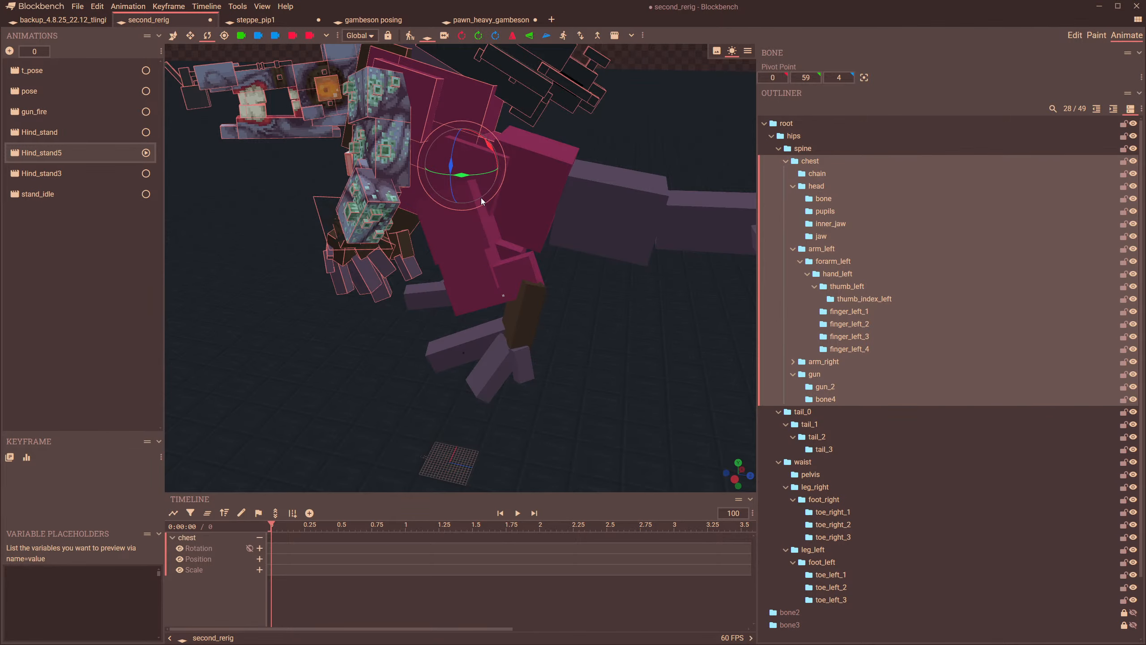
left_click_drag(481, 201, 519, 196)
left_click(864, 148, "ctrl")
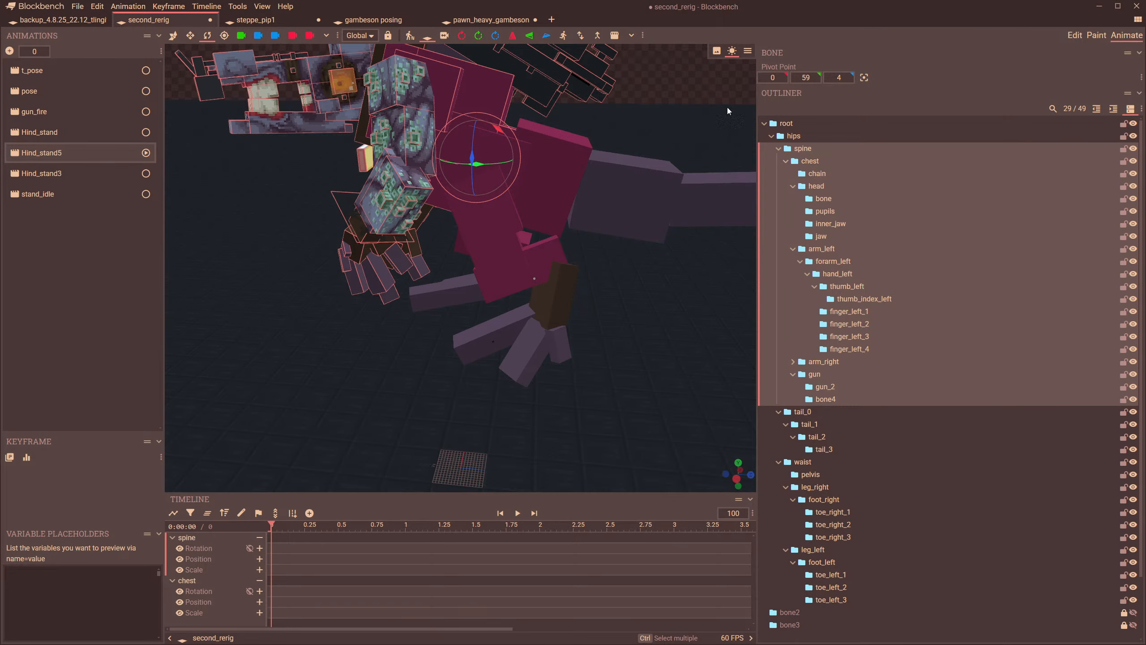
left_click(801, 136)
scroll(575, 352, "down", 5)
left_click_drag(574, 352, 573, 337)
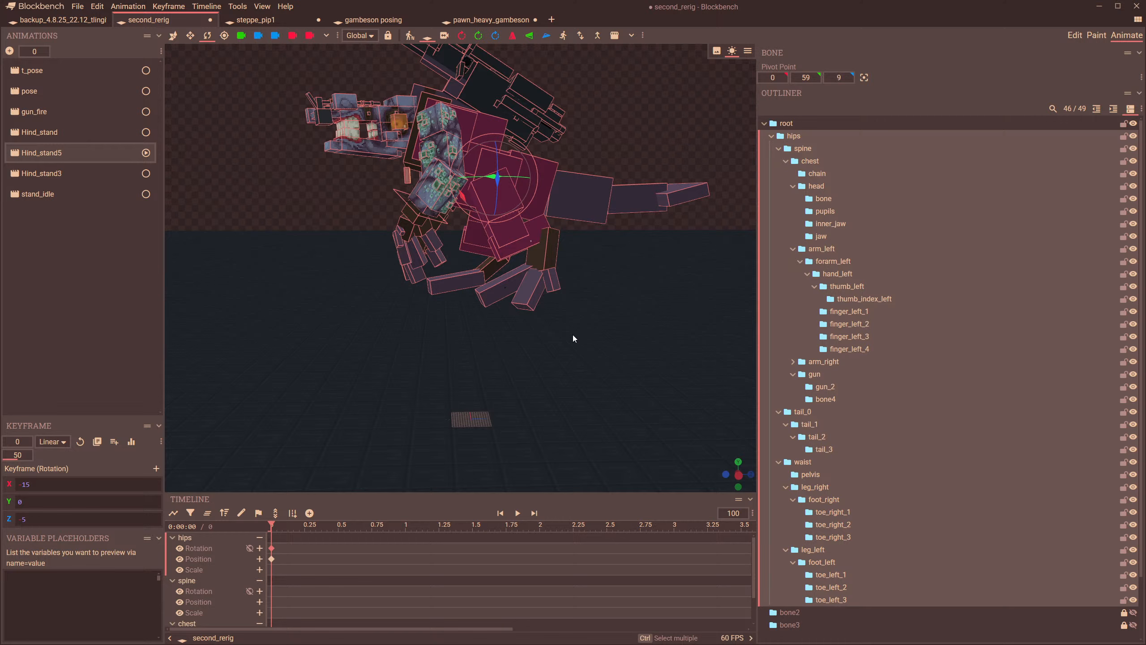
left_click(61, 133)
scroll(386, 293, "up", 4)
left_click(40, 174)
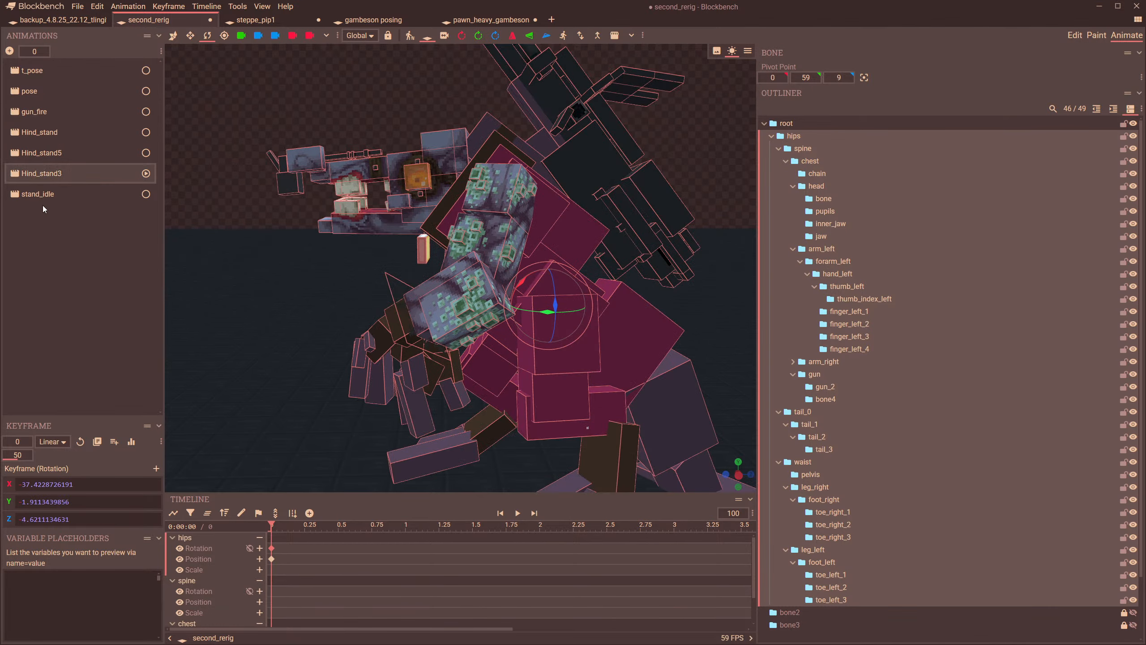
- In stand_idle, rotate the spine bone at time 0 so the chest and arms rear upward
left_click(130, 194)
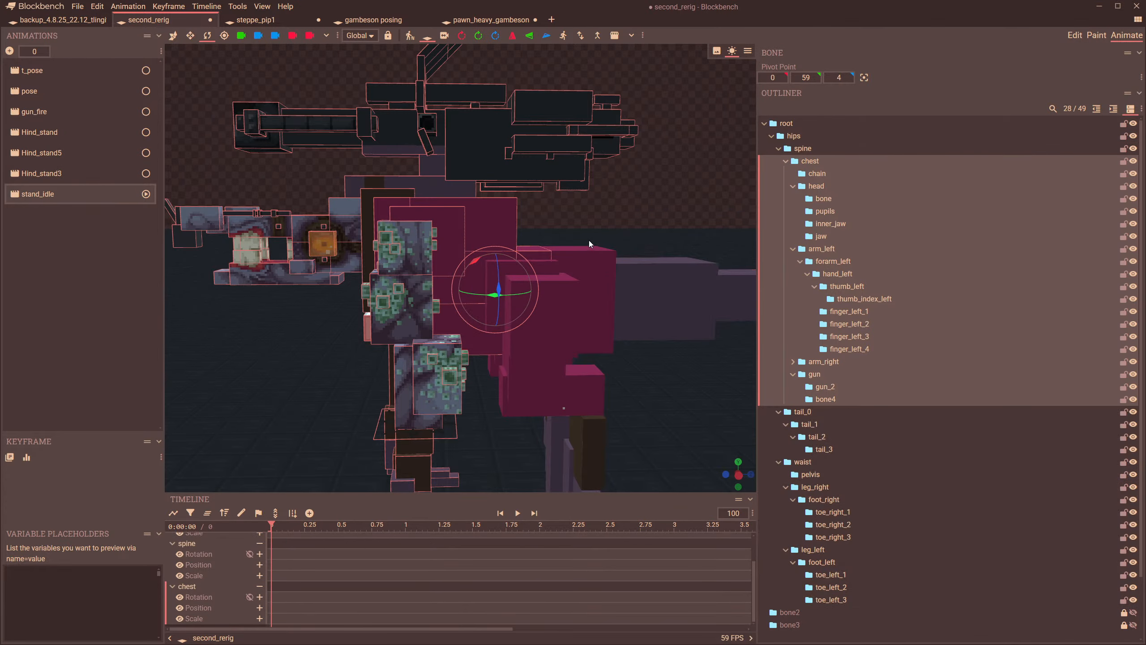
scroll(588, 244, "up", 3)
left_click(808, 149)
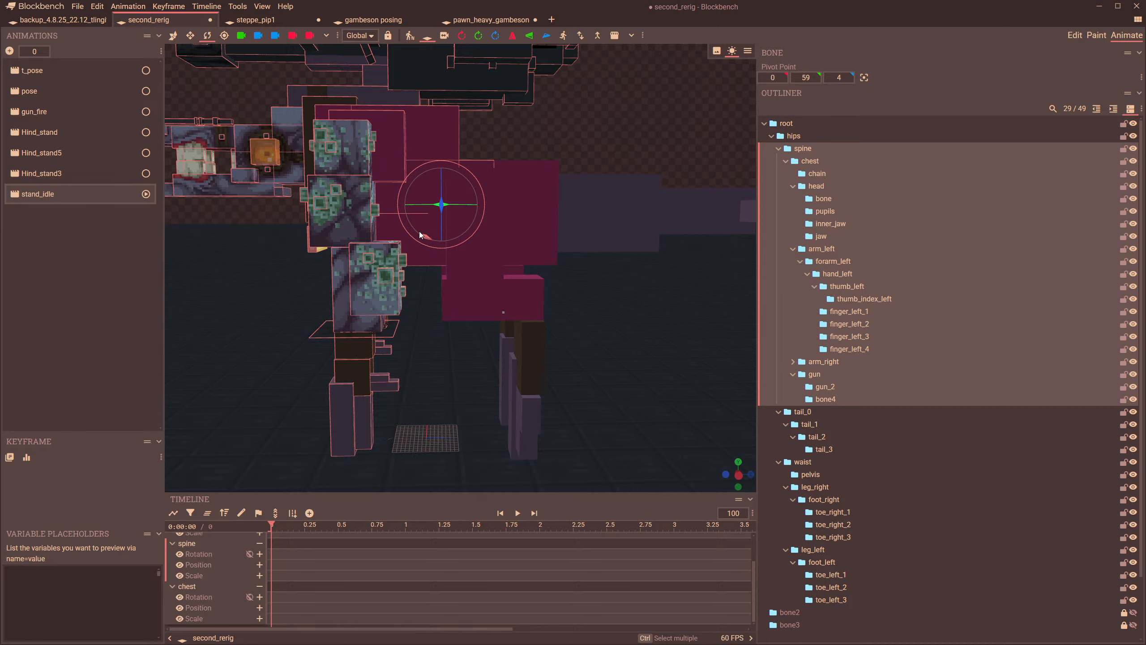
mouse_move(419, 231)
left_mouse_down()
mouse_move(413, 201)
mouse_move(421, 229)
left_mouse_up()
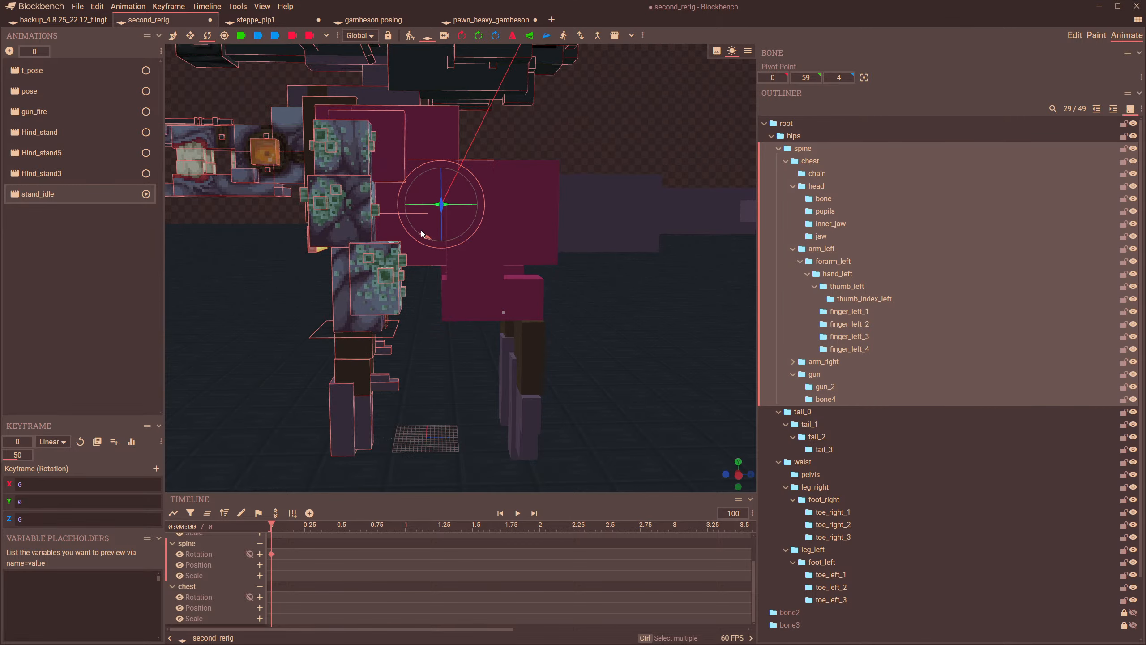
left_click(797, 138)
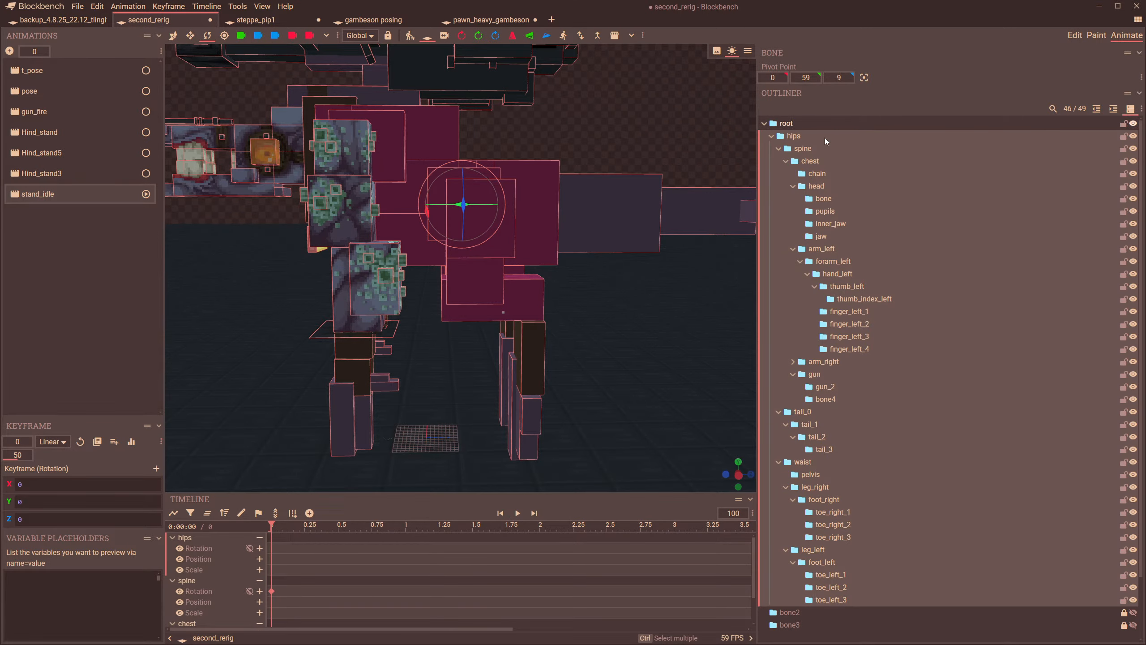
left_click(807, 148)
left_click_drag(424, 247, 418, 233)
- Move the spine bone to a position offset of 4 on Y and 2 on Z at time 0
left_click(174, 36)
left_click_drag(440, 165, 494, 189)
mouse_move(591, 279)
left_mouse_down()
mouse_move(526, 294)
mouse_move(606, 284)
left_mouse_up()
left_click(469, 220)
left_click_drag(393, 298, 265, 211)
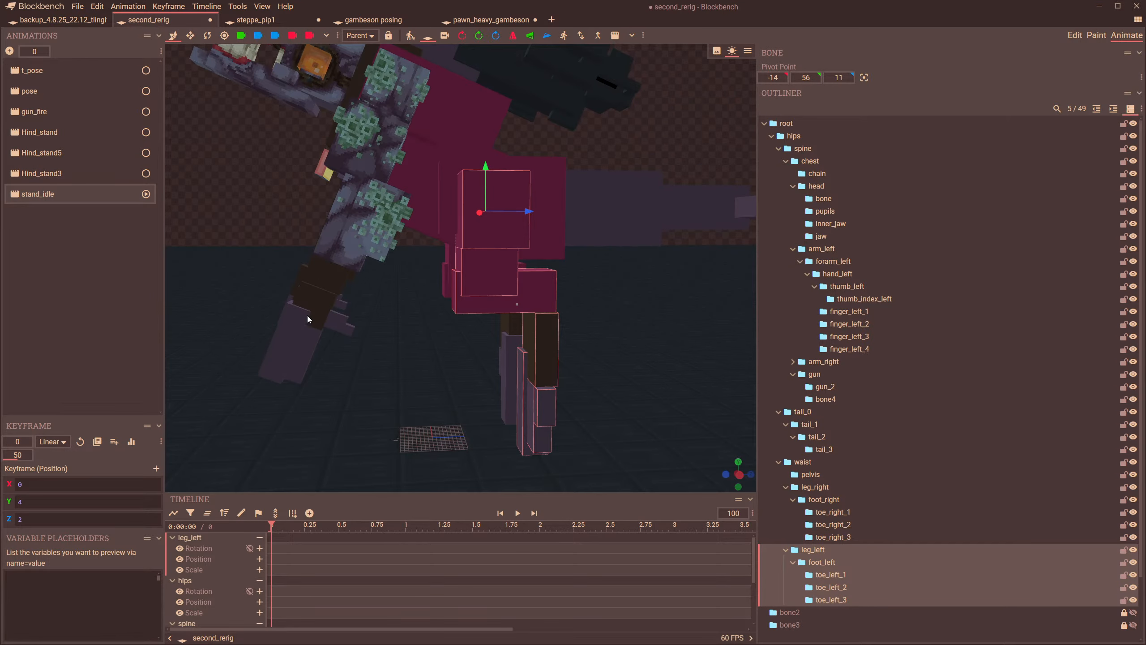
left_click_drag(307, 315, 356, 63)
- Rotate the head bone 22.5 degrees on X at time 0 to level it, and select the chest
left_click(353, 84)
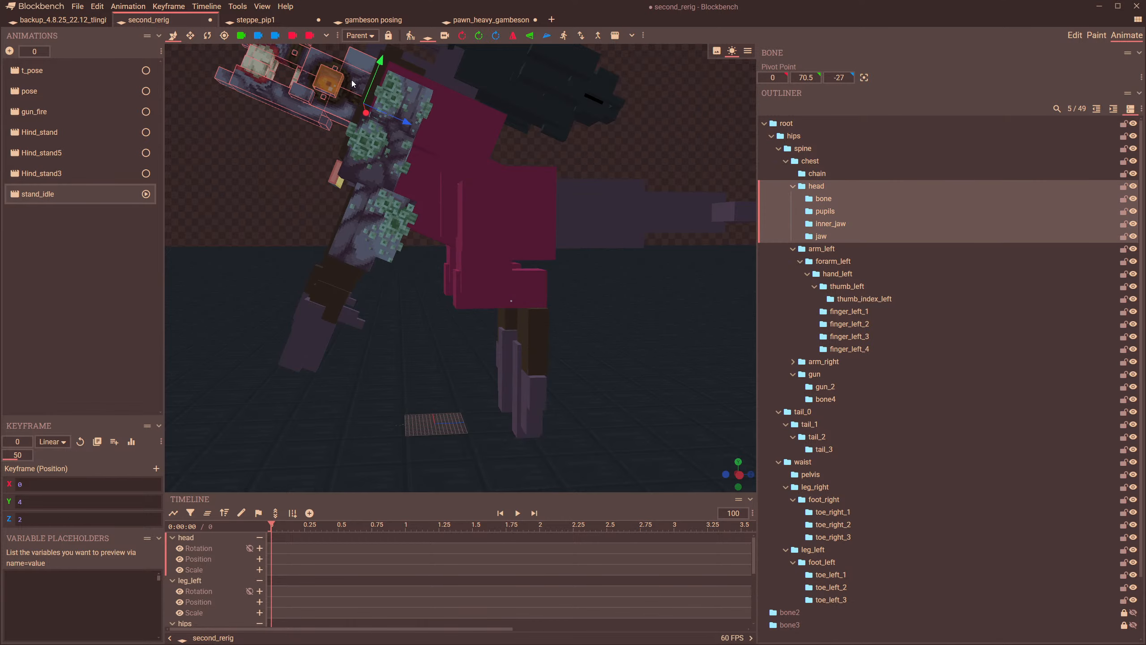
left_click(205, 36)
left_click_drag(368, 143, 396, 137)
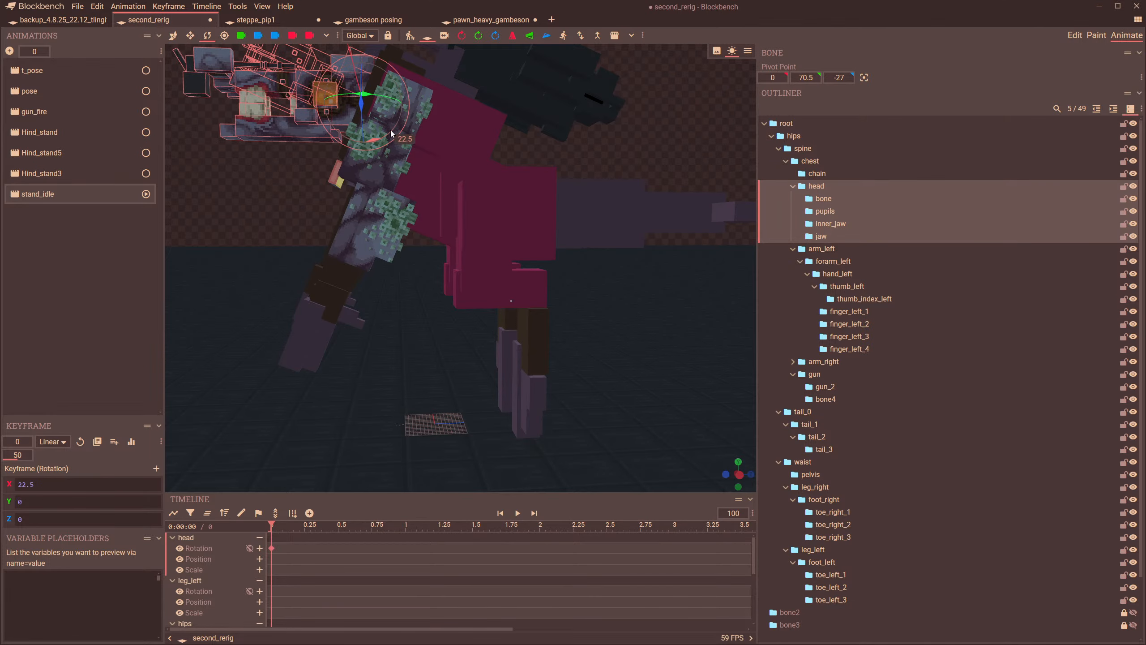
scroll(456, 154, "down", 3)
left_click(472, 171)
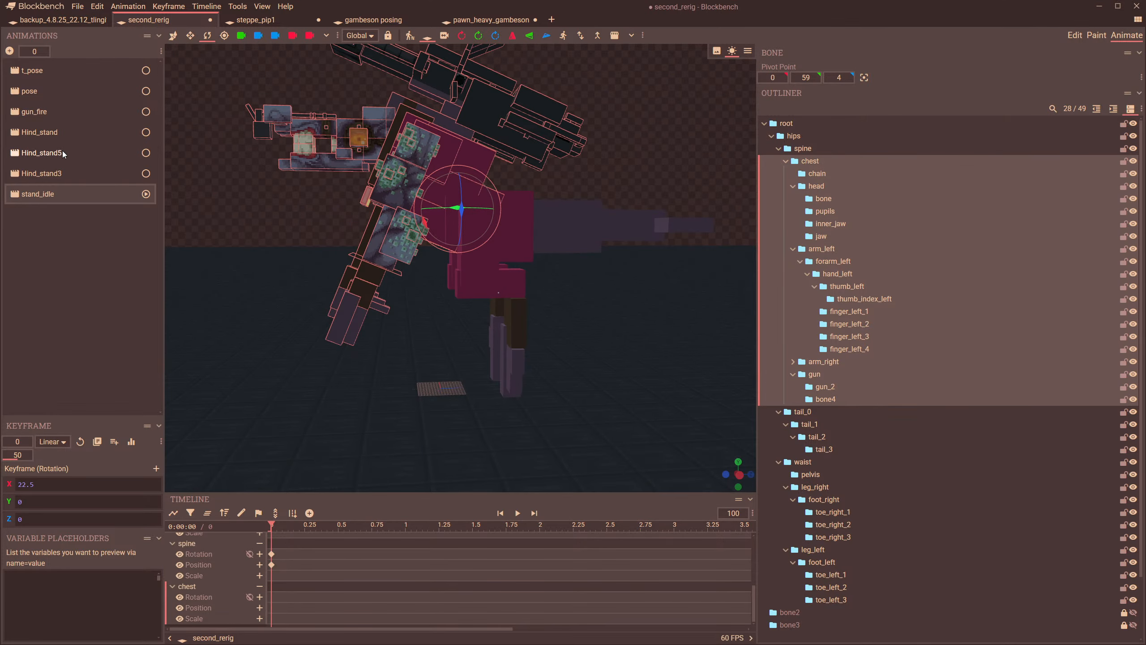
- Examine the hips bone's pose and keyframes in Hind_stand5, then return to stand_idle
left_click(41, 152)
left_click_drag(245, 185, 349, 290)
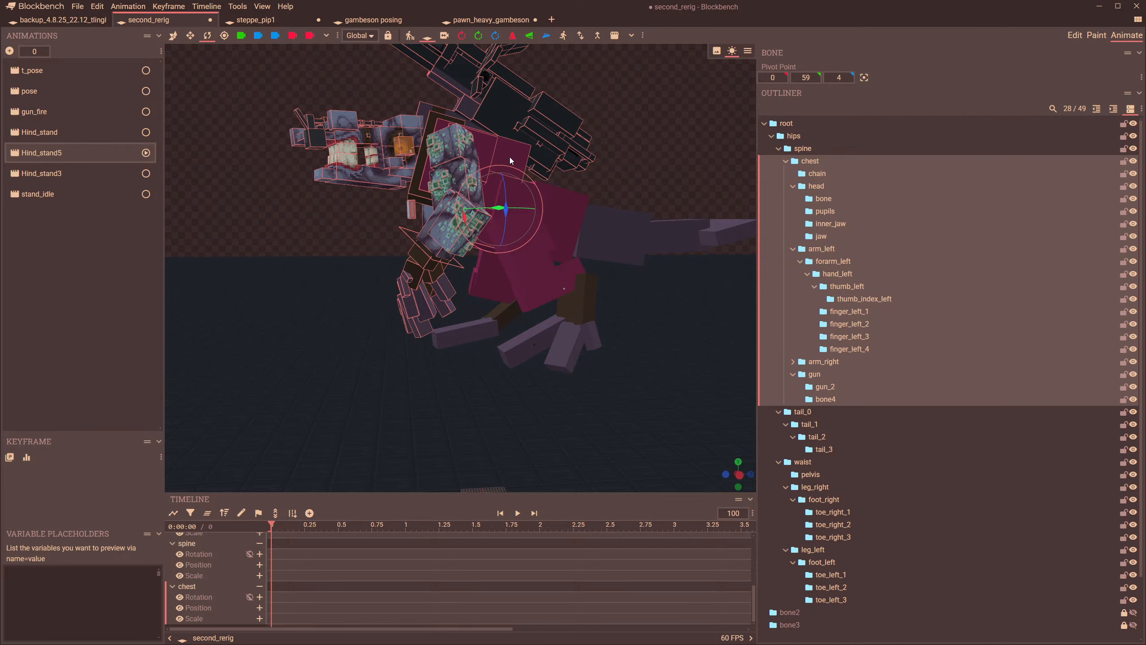
left_click(794, 135)
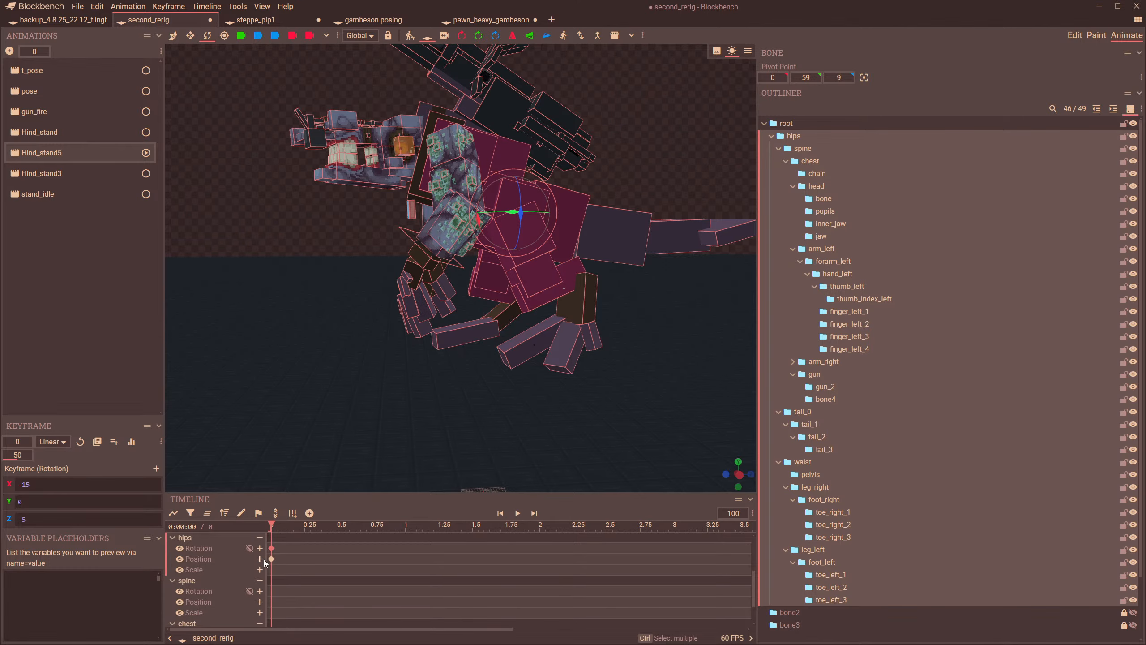
left_click(66, 171)
left_click(90, 195)
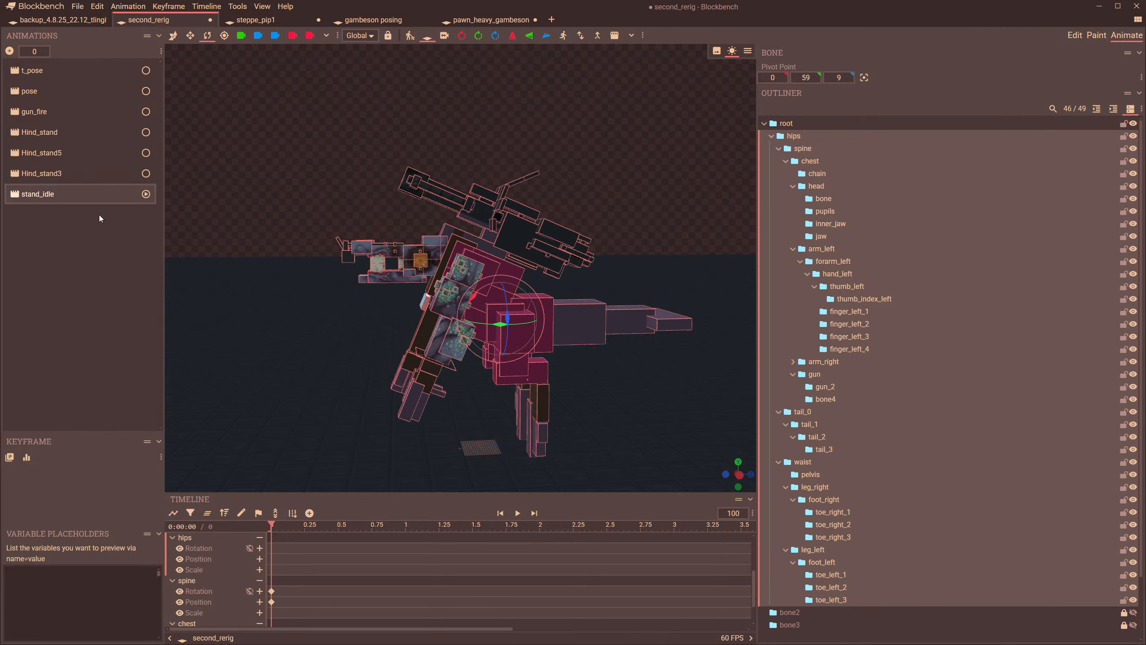
- Undo the latest head and spine pose edits in stand_idle, including the spine's position keyframe
scroll(494, 344, "up", 5)
key("ctrl+z")
key("ctrl+z")
key("ctrl+z")
key("ctrl+z")
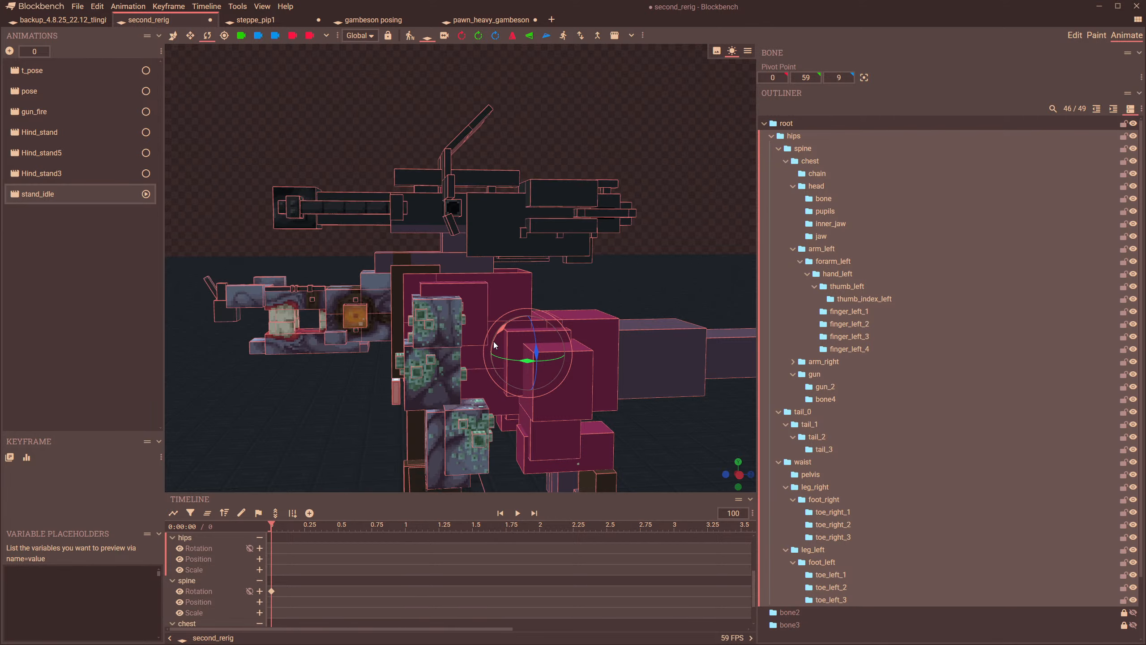
- Rotate the hips bone -22.5 degrees on X at time 0 in stand_idle
left_click(796, 139)
left_click(796, 139)
right_click_drag(570, 363, 505, 256)
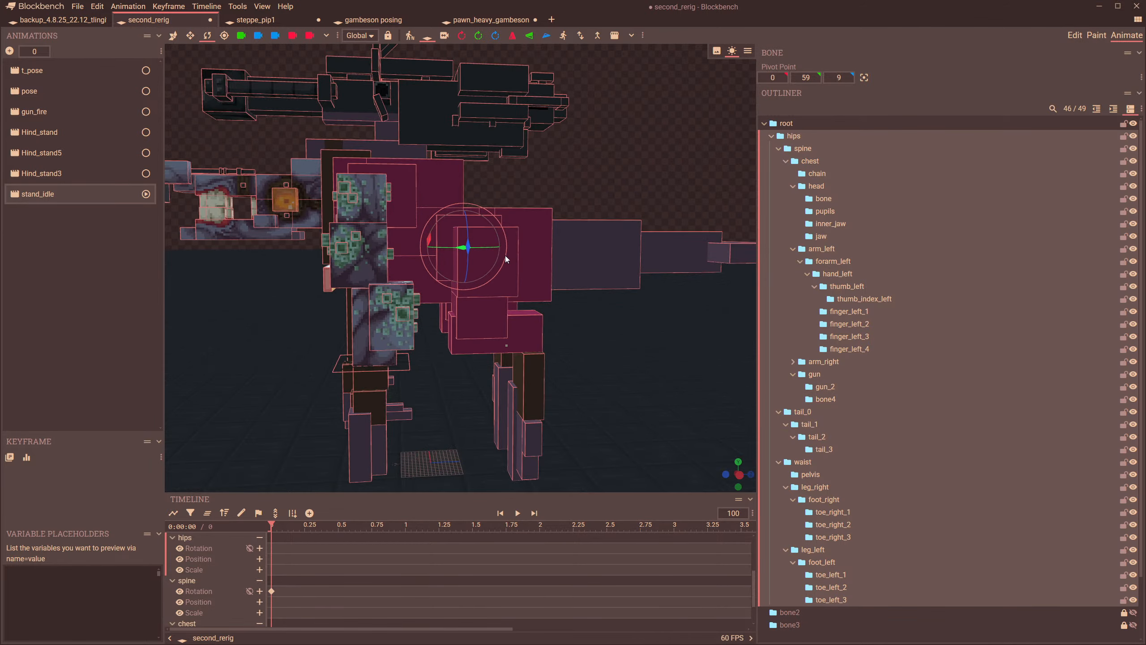
left_click_drag(505, 256, 448, 229)
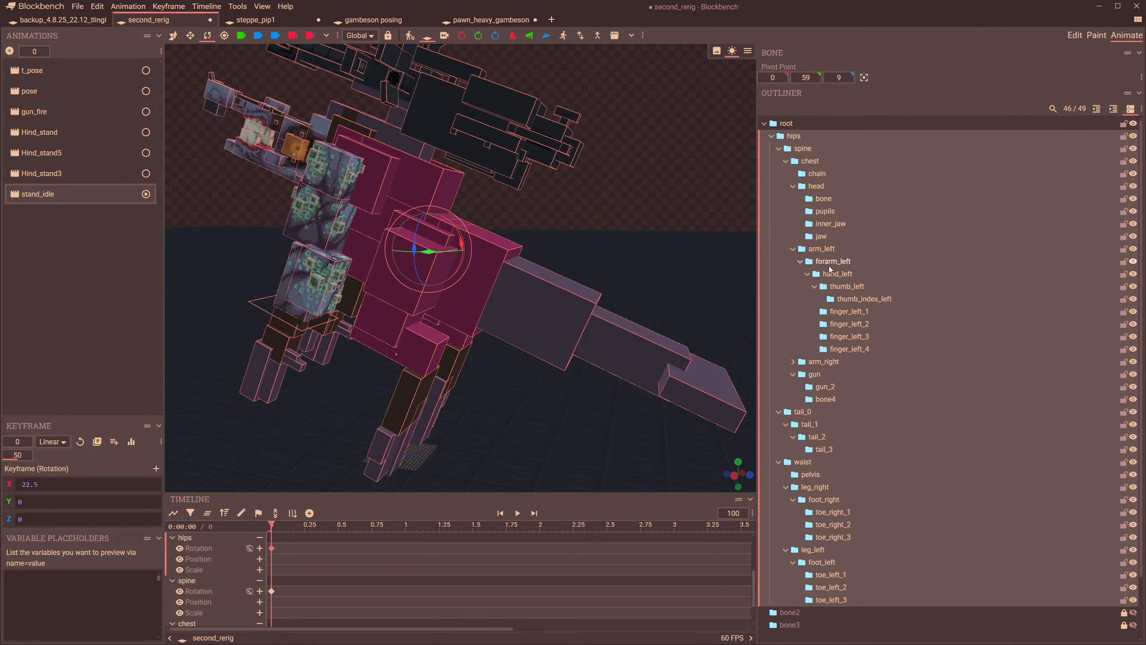
- Check the hips rotation in Hind_stand and set the stand_idle hips rotation to -15 degrees on X at time 0
left_click(39, 132)
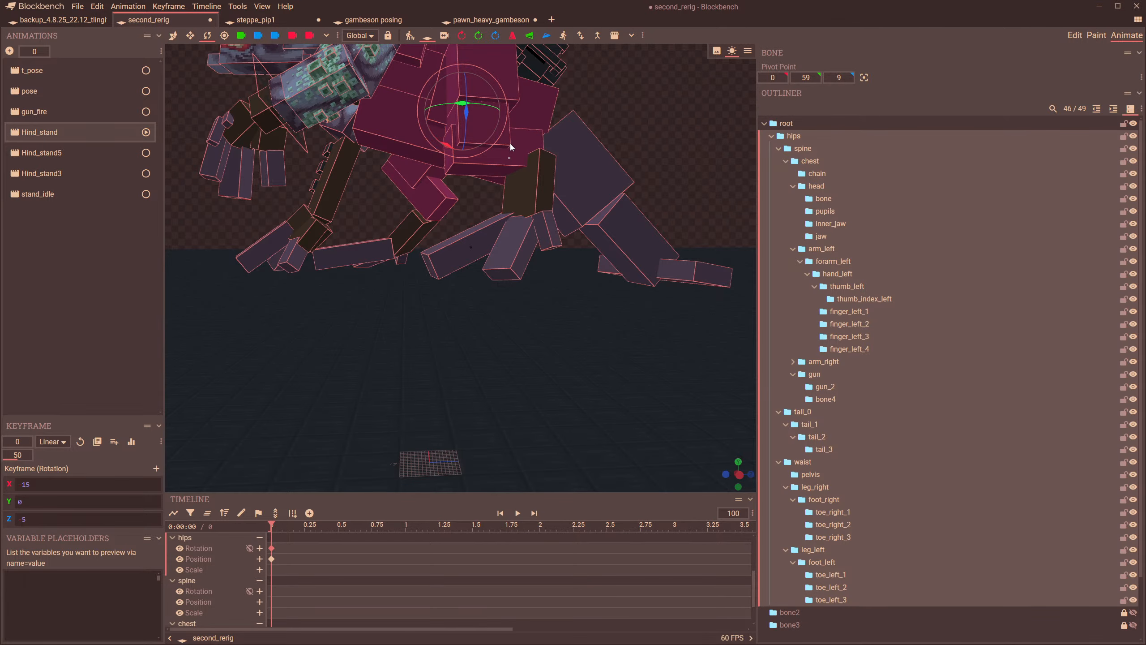
right_click_drag(511, 144, 543, 309)
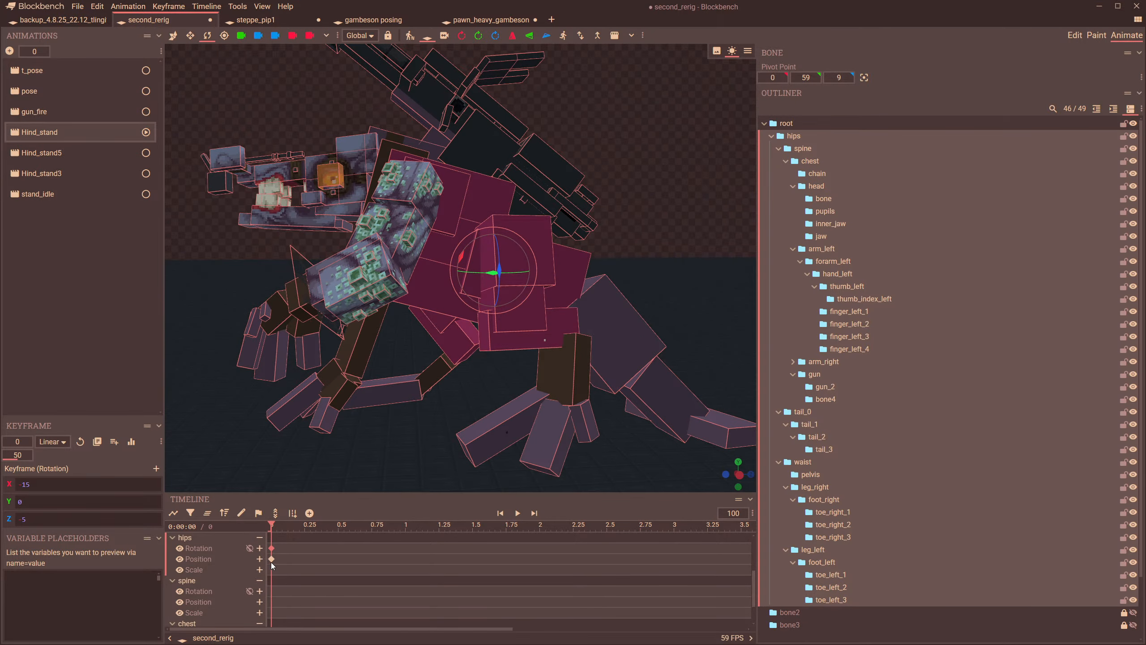
left_click(64, 198)
left_click_drag(476, 367, 472, 370)
right_click_drag(594, 320, 533, 217)
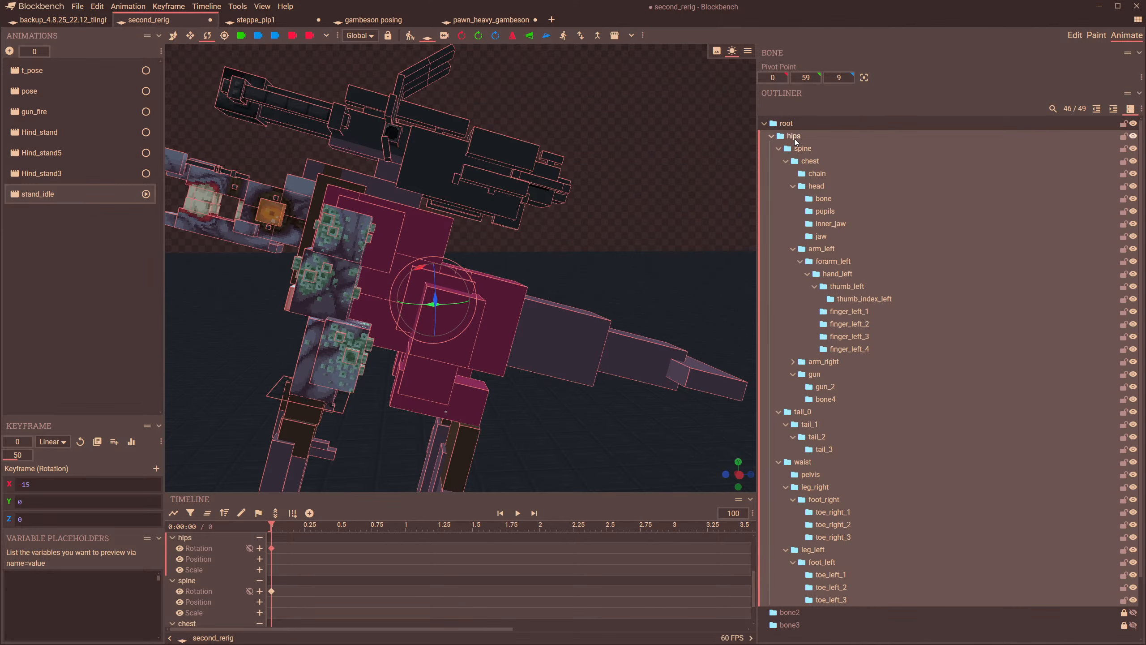
- Collapse the chest and tail_0 groups and rotate the waist bone 12.5 degrees on X at time 0
left_click(785, 161)
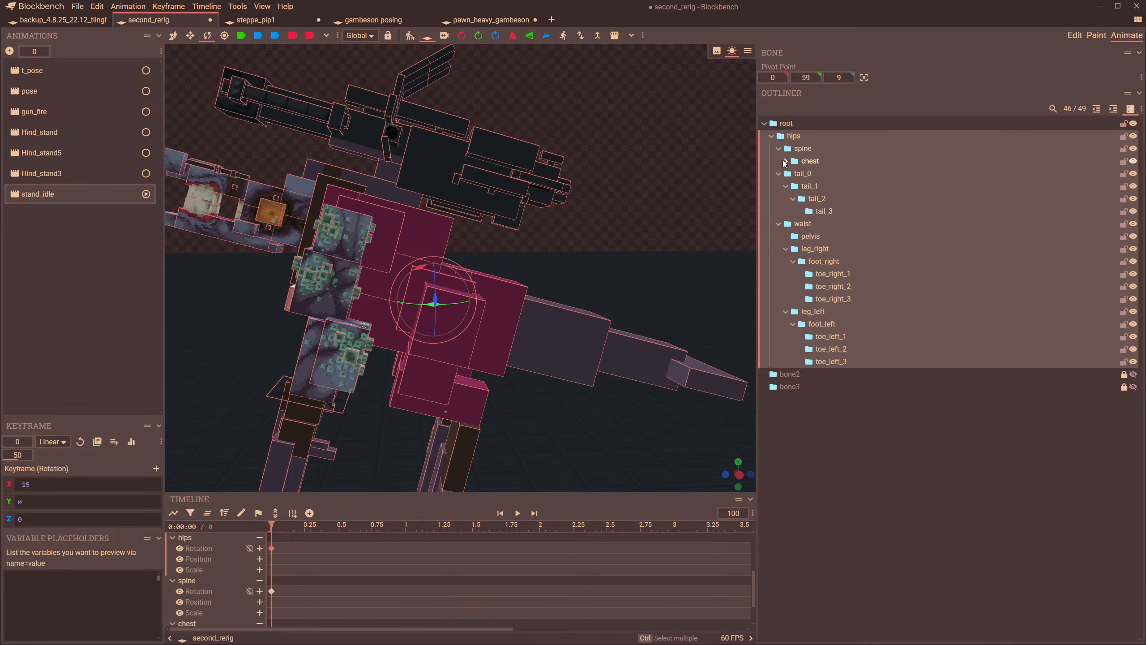
left_click(777, 174)
left_click(801, 186)
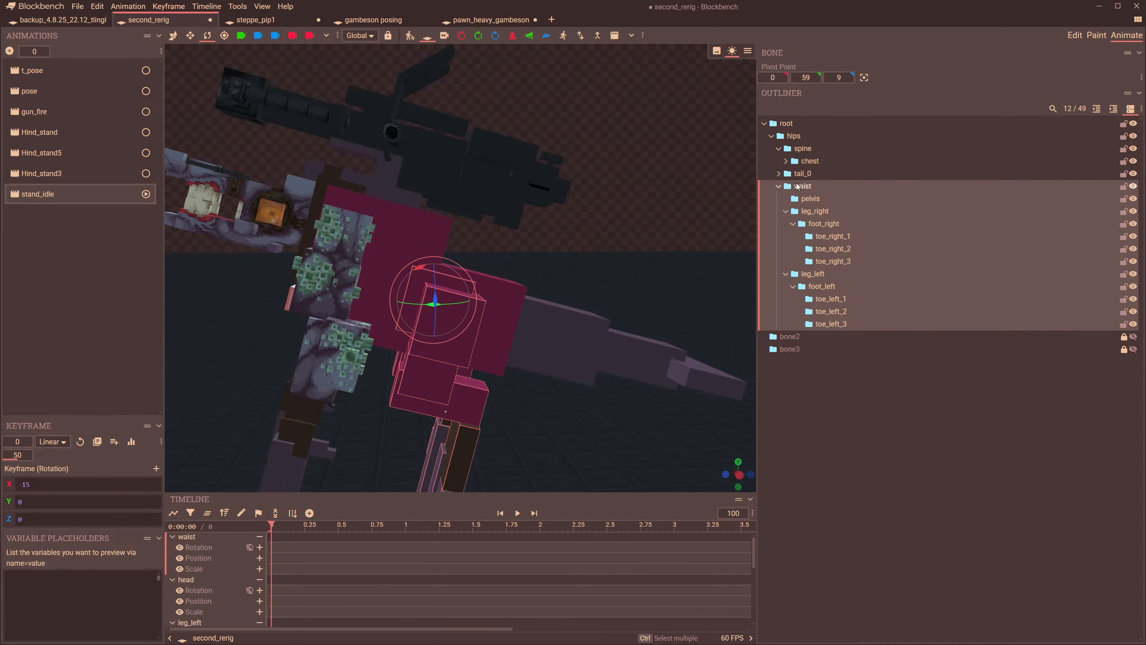
left_click_drag(410, 264, 424, 361)
left_click(424, 345)
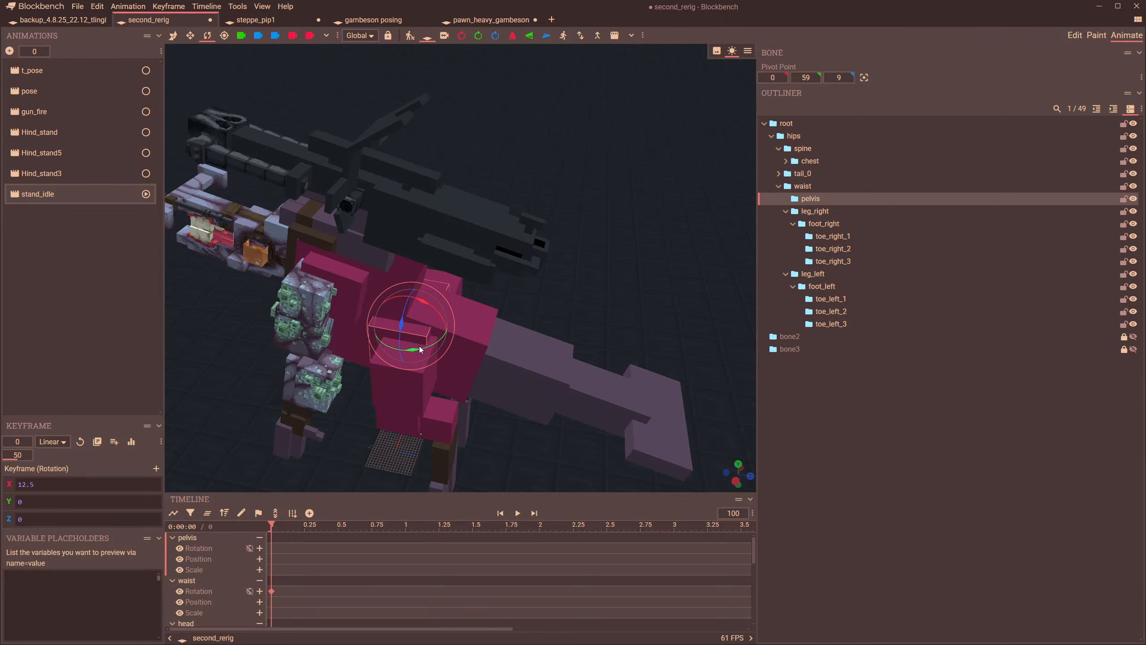
left_click(855, 185)
left_click_drag(412, 347, 486, 322)
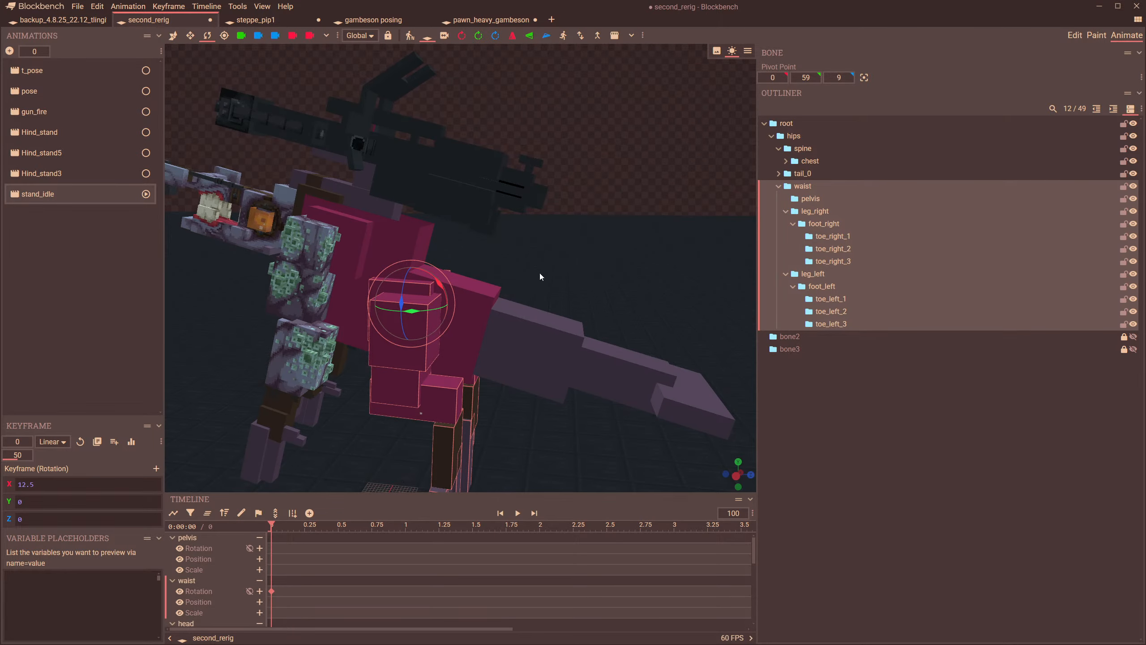
left_click_drag(539, 273, 563, 268)
- Examine the left leg's pose in Hind_stand and compare it with Hind_stand5
left_click(67, 132)
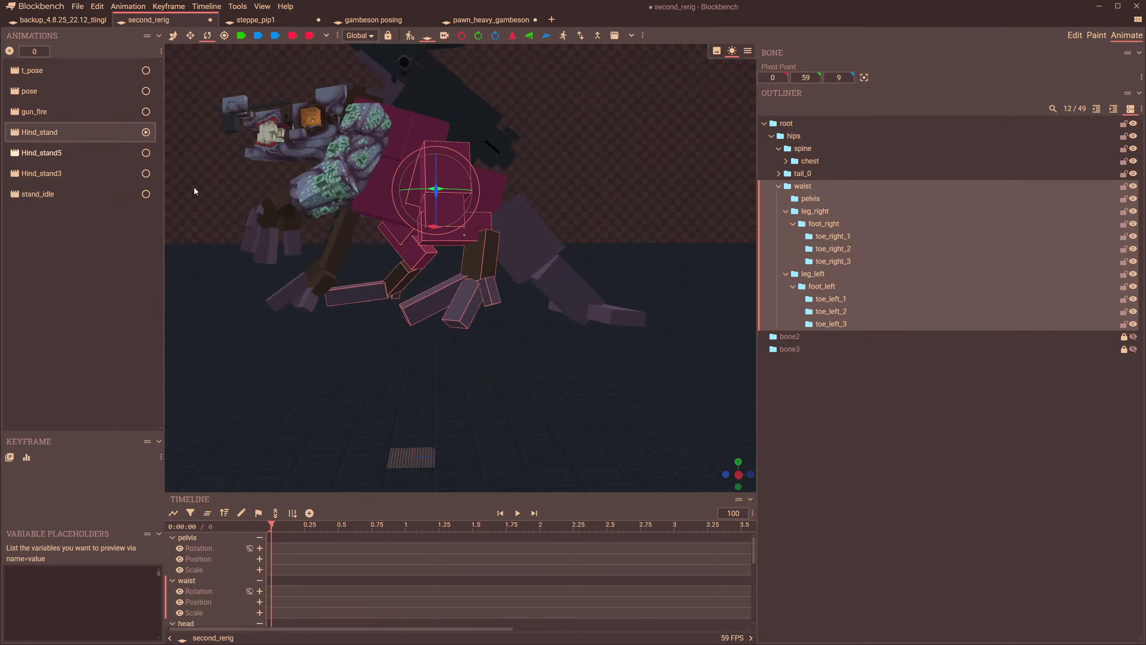
left_click_drag(193, 187, 513, 178)
left_click(517, 218)
left_click_drag(518, 217, 626, 283)
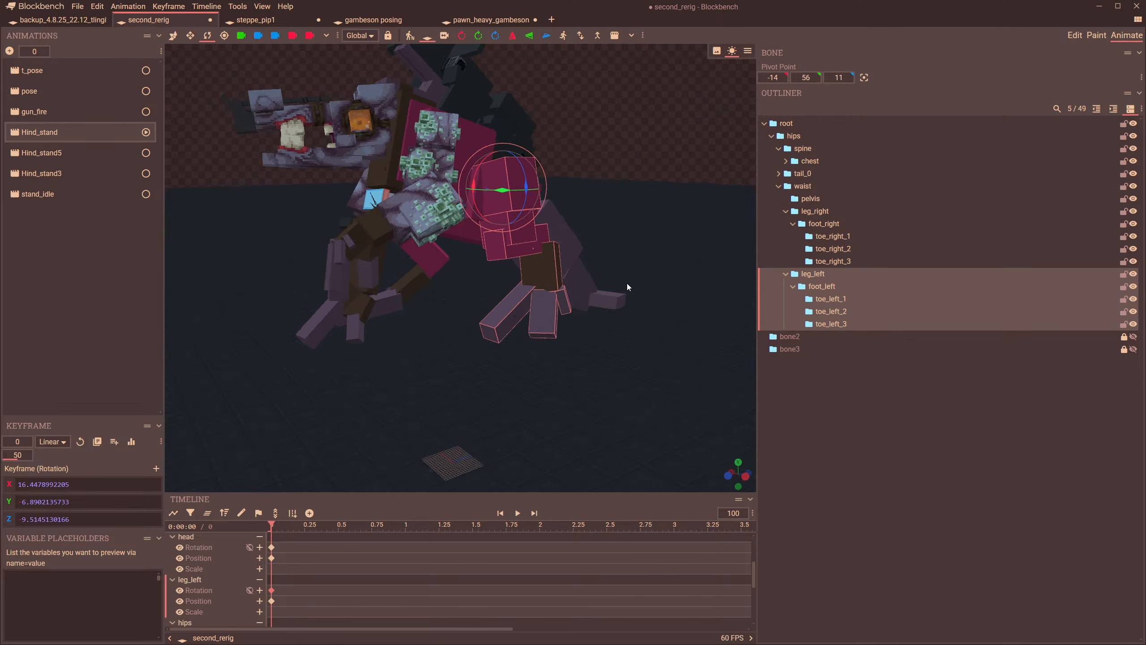
left_click(94, 152)
left_click_drag(222, 181, 359, 339)
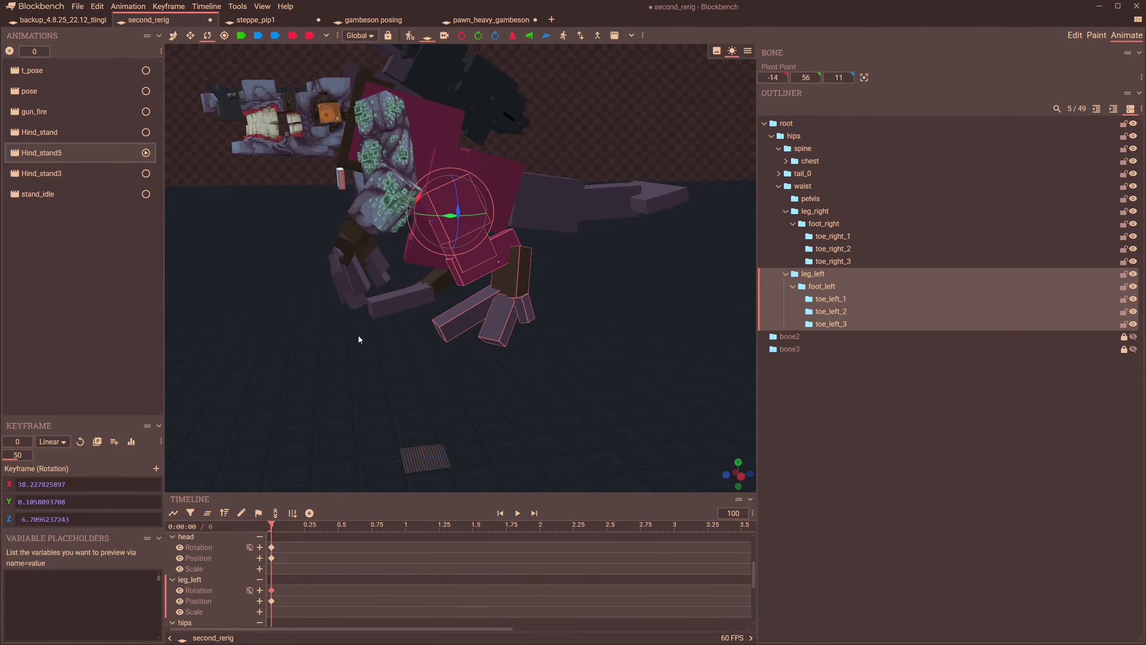
left_click_drag(403, 373, 362, 378)
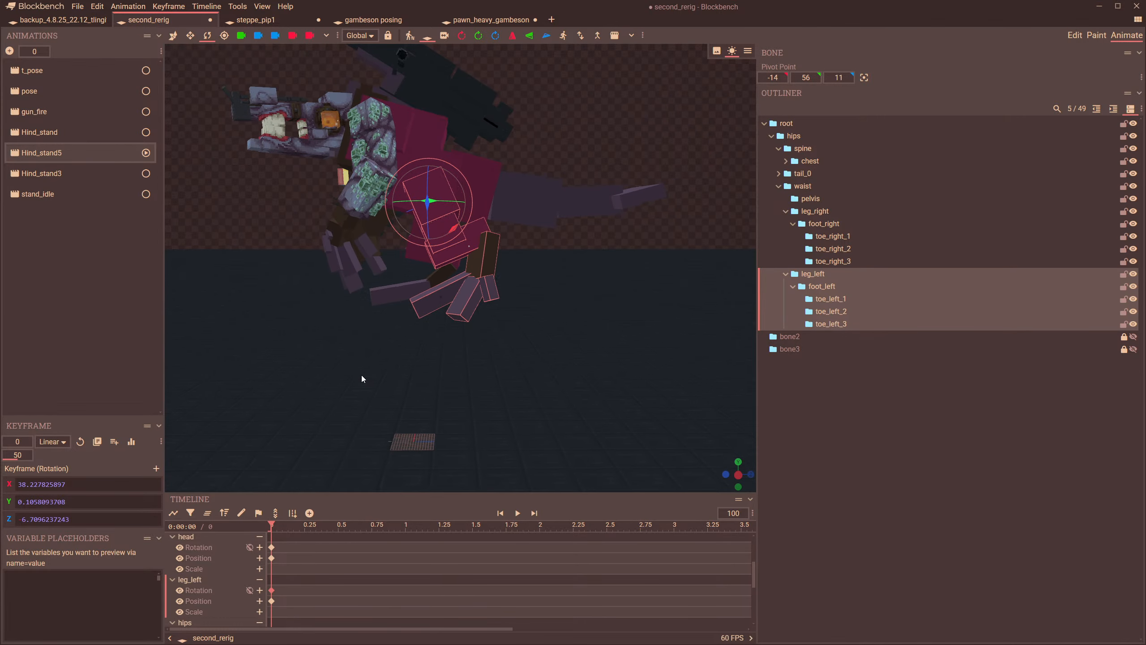
- Copy the leg_right rotation and position keyframes from Hind_stand5 into stand_idle at time 0
left_click_drag(391, 218, 502, 178)
left_click(488, 168)
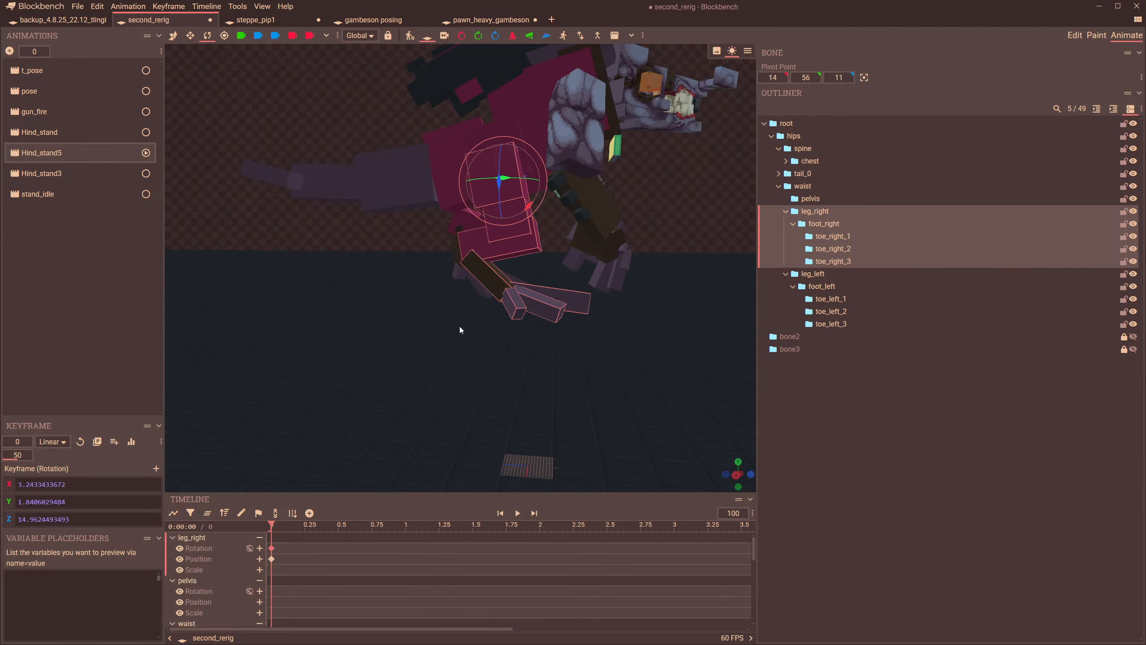
left_click(286, 546)
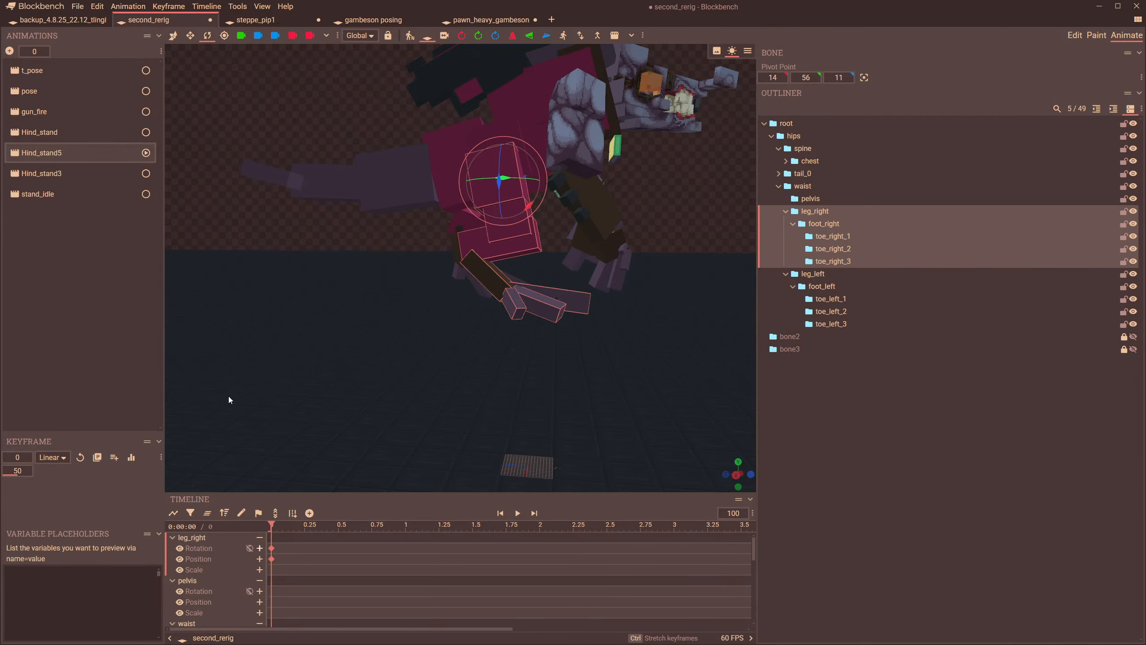
left_click(52, 196)
right_click(282, 563)
left_click(300, 463)
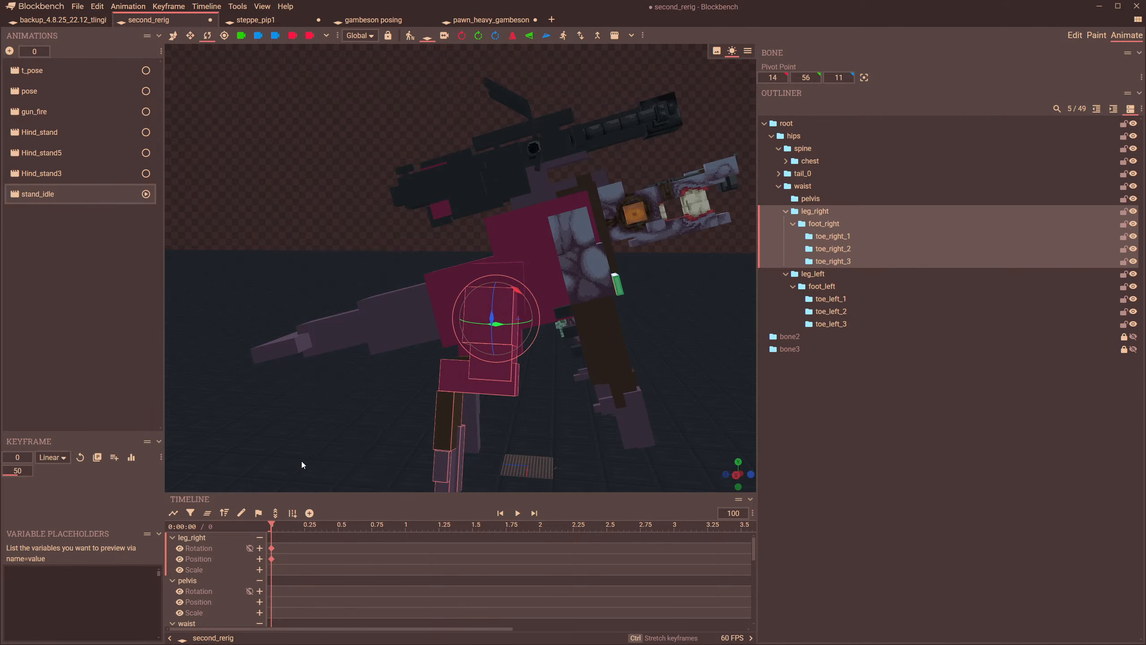
- In Hind_stand5, select foot_right and each of the three right toe bones to list their keyframes in the timeline
left_click(51, 174)
left_click(41, 152)
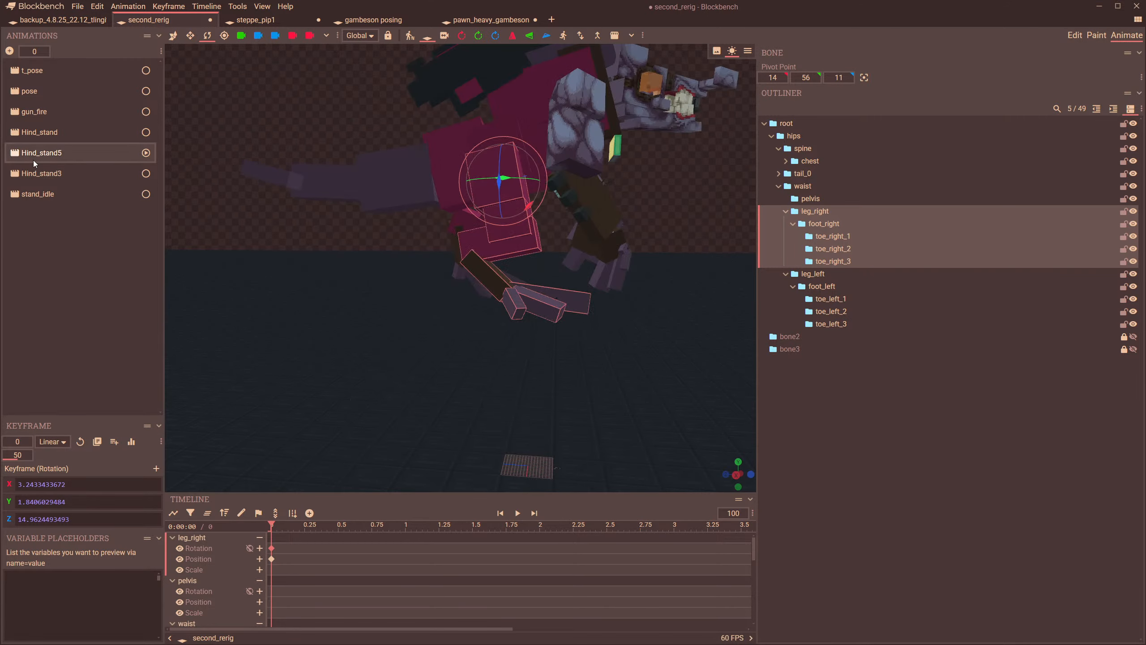
scroll(496, 255, "up", 3)
left_click_drag(491, 277, 551, 333)
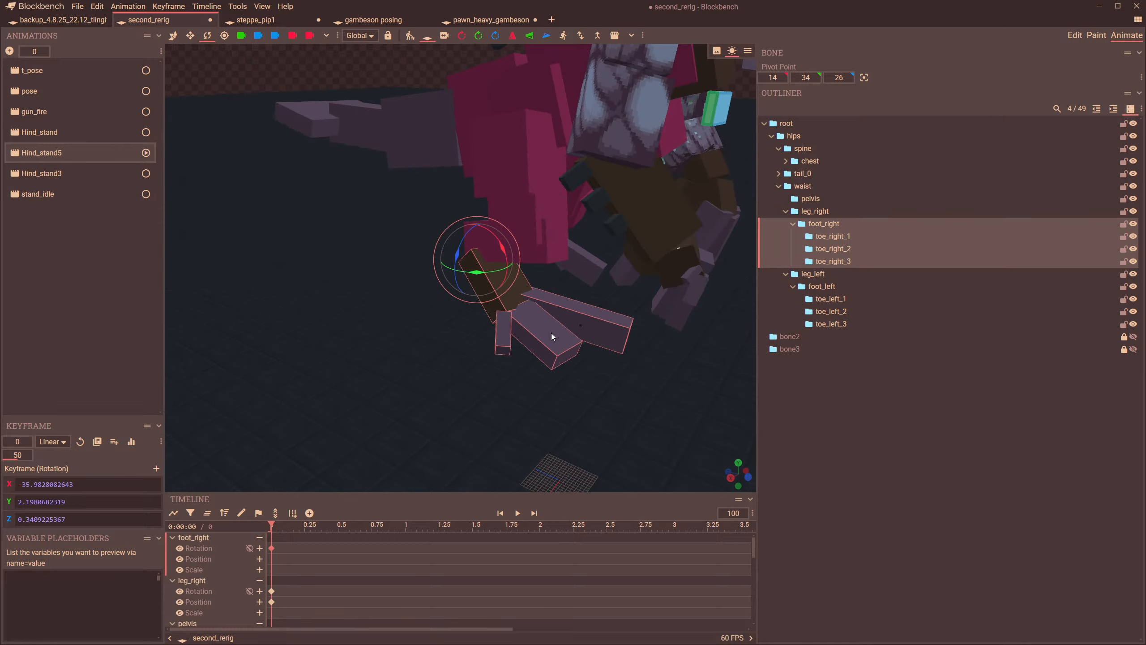
left_click(552, 347)
scroll(564, 358, "up", 3)
left_click(591, 388)
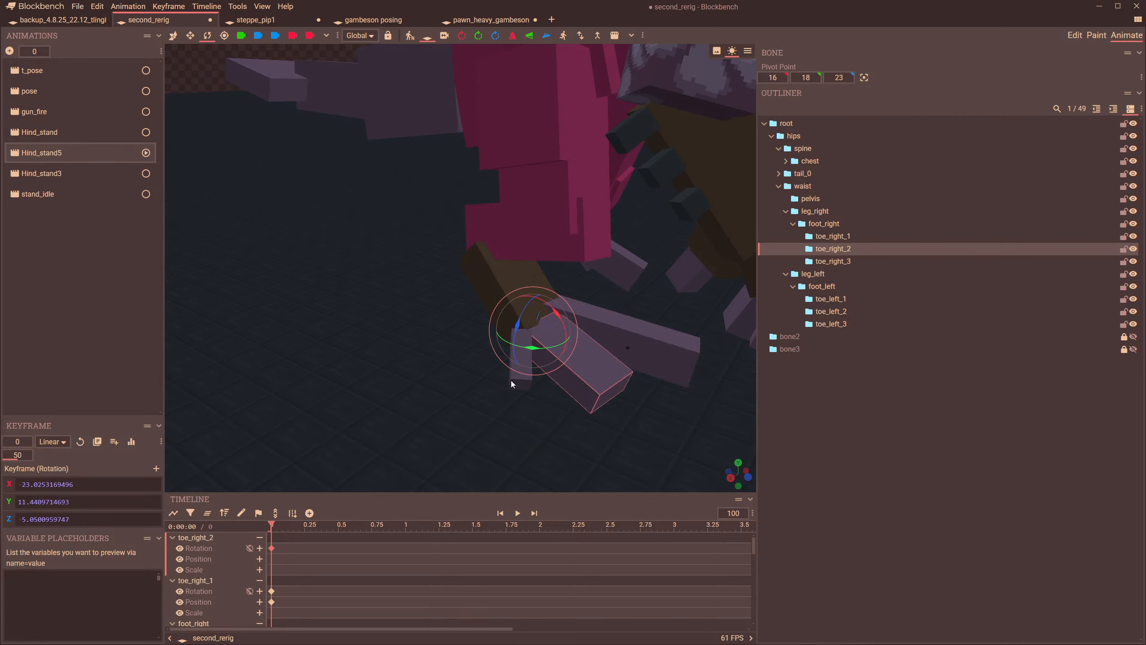
left_click(521, 386)
scroll(522, 387, "up", 2)
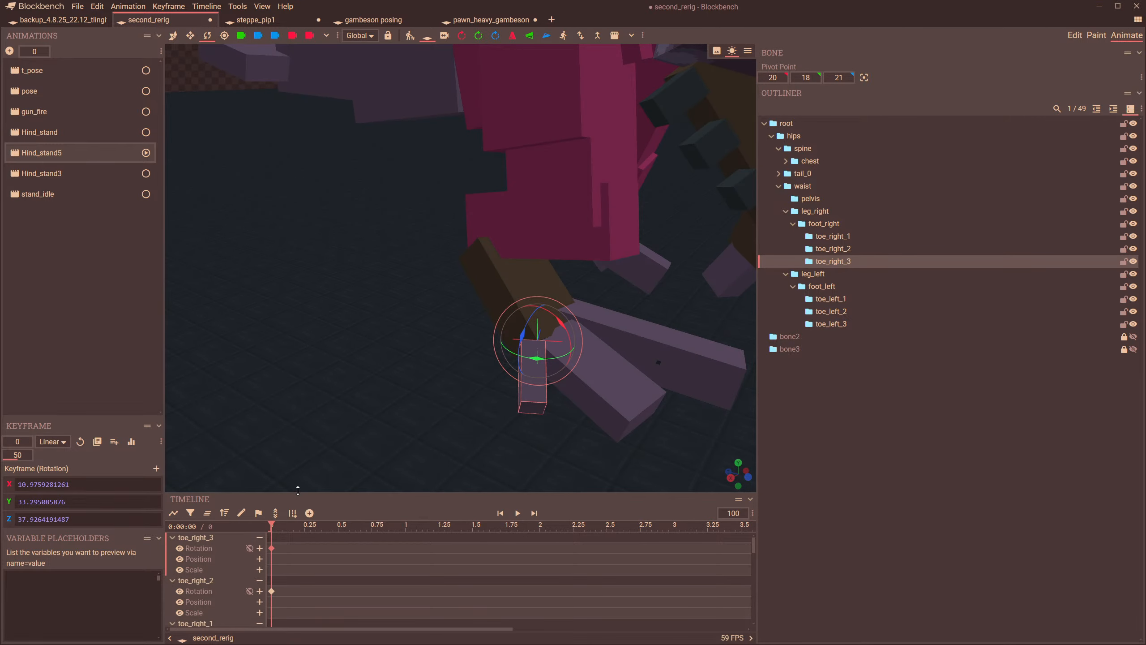
- Enlarge the timeline and copy the foot_right and right toe keyframes from Hind_stand5 into stand_idle at time 0
left_click_drag(299, 494, 287, 359)
left_click_drag(283, 407, 195, 529)
left_click(24, 187)
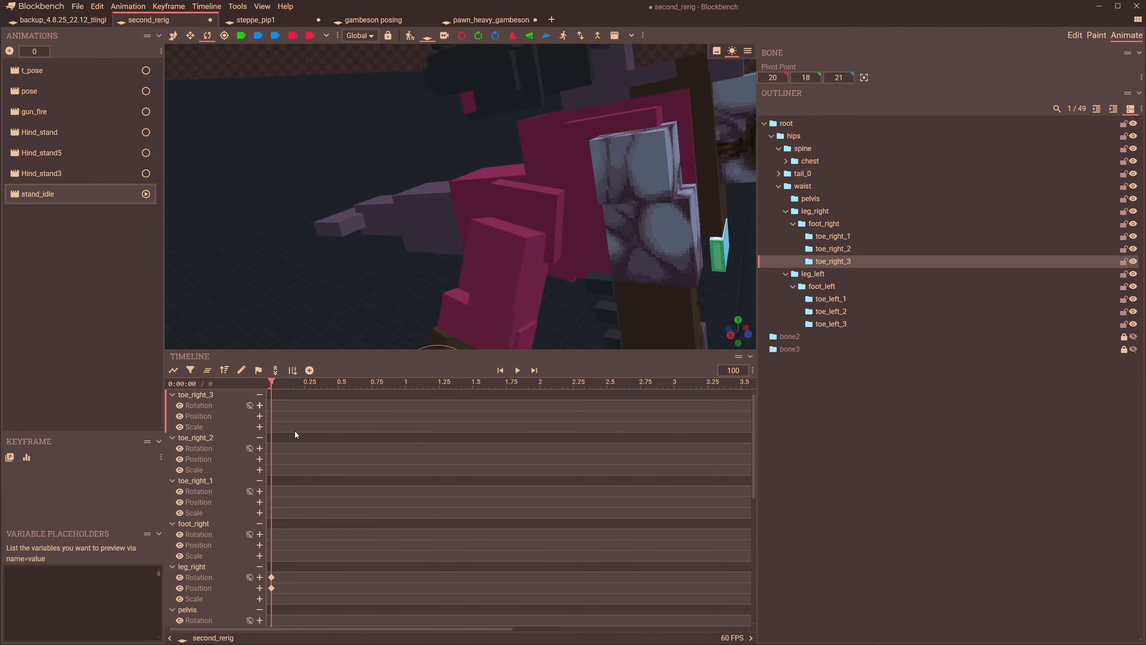
right_click(301, 438)
left_click(319, 529)
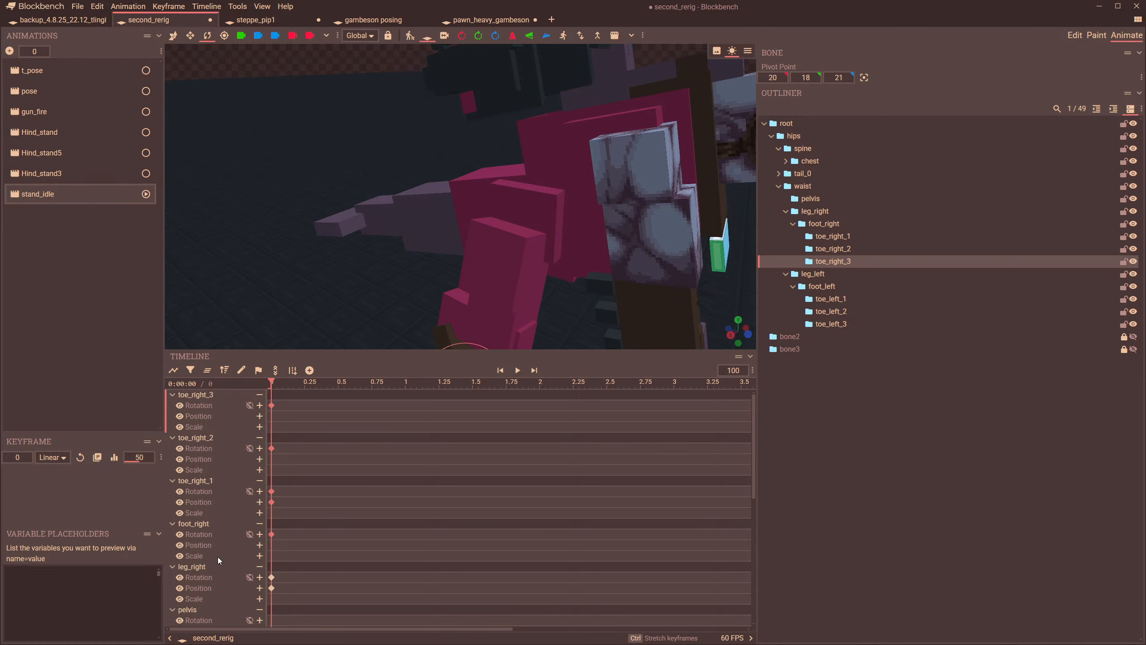
- Examine the right leg, foot and toes in the stand_idle pose from several angles
key("F11")
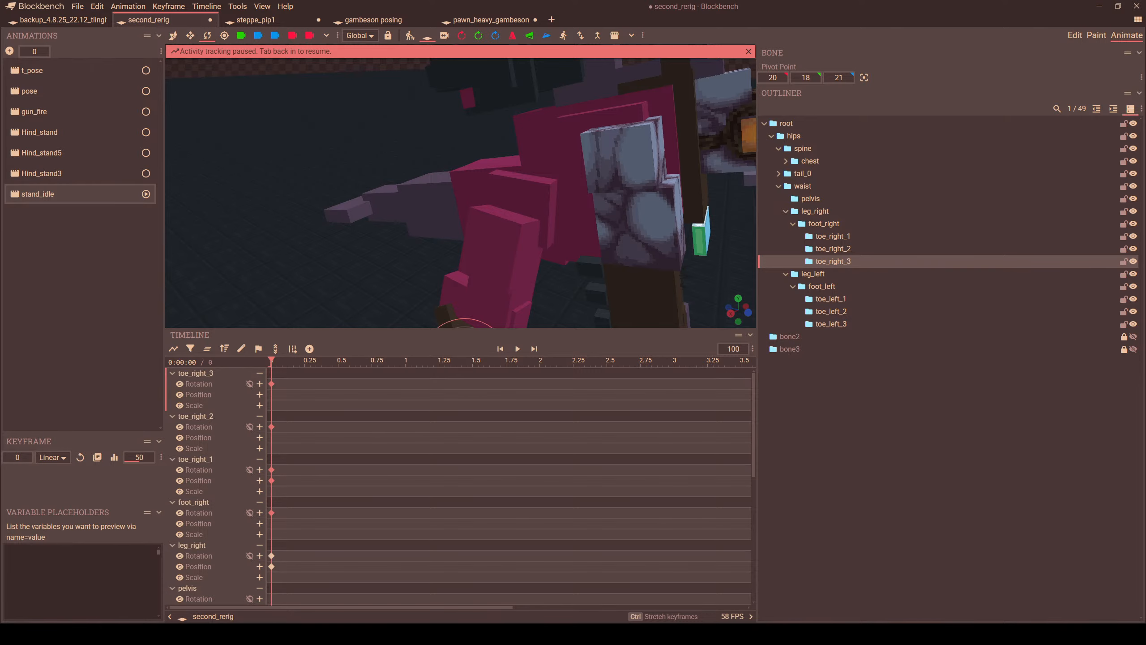
key("F11")
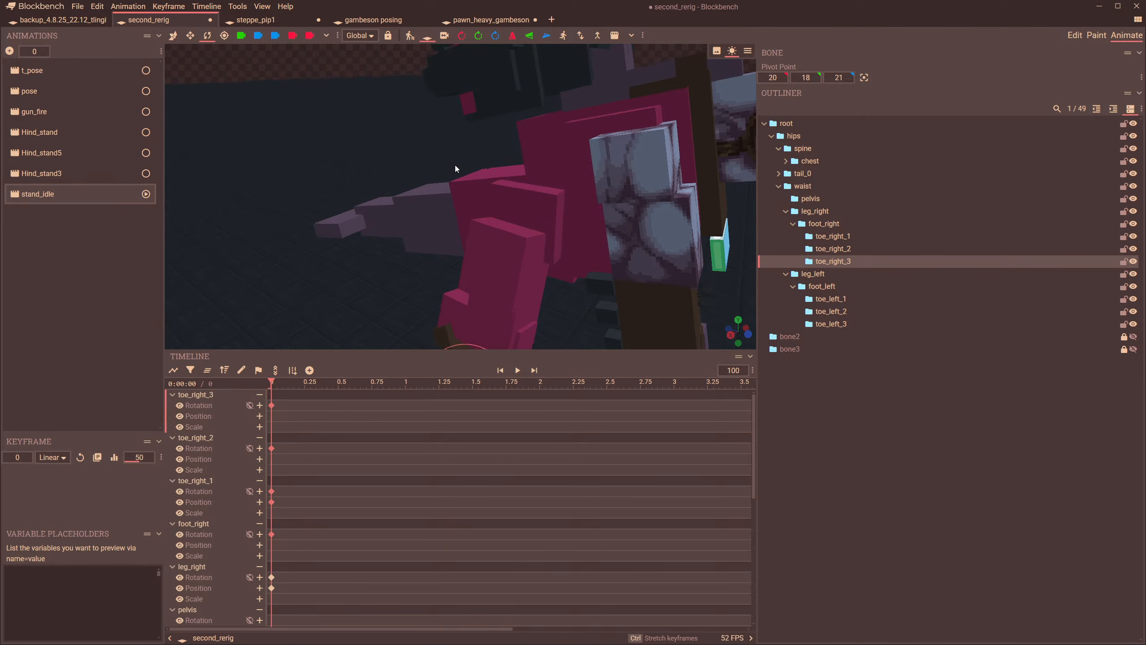
left_click_drag(455, 165, 478, 150)
scroll(559, 225, "down", 8)
left_click_drag(608, 237, 588, 264)
scroll(599, 278, "up", 5)
scroll(599, 278, "up", 1)
right_click_drag(333, 220, 374, 183)
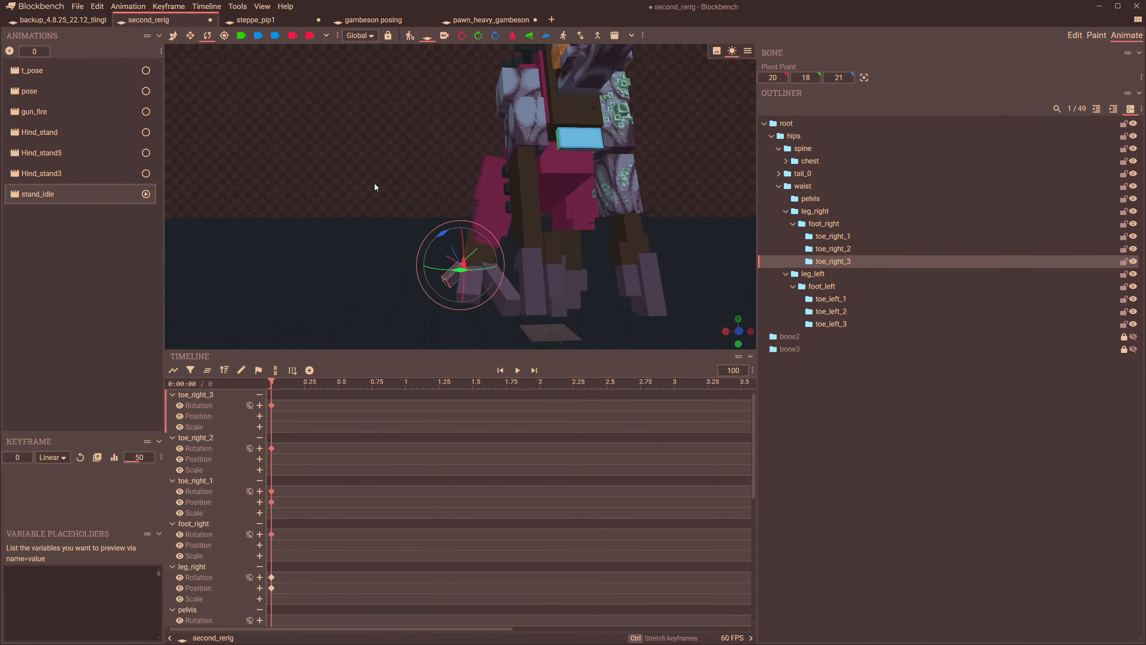
left_click_drag(374, 183, 403, 193)
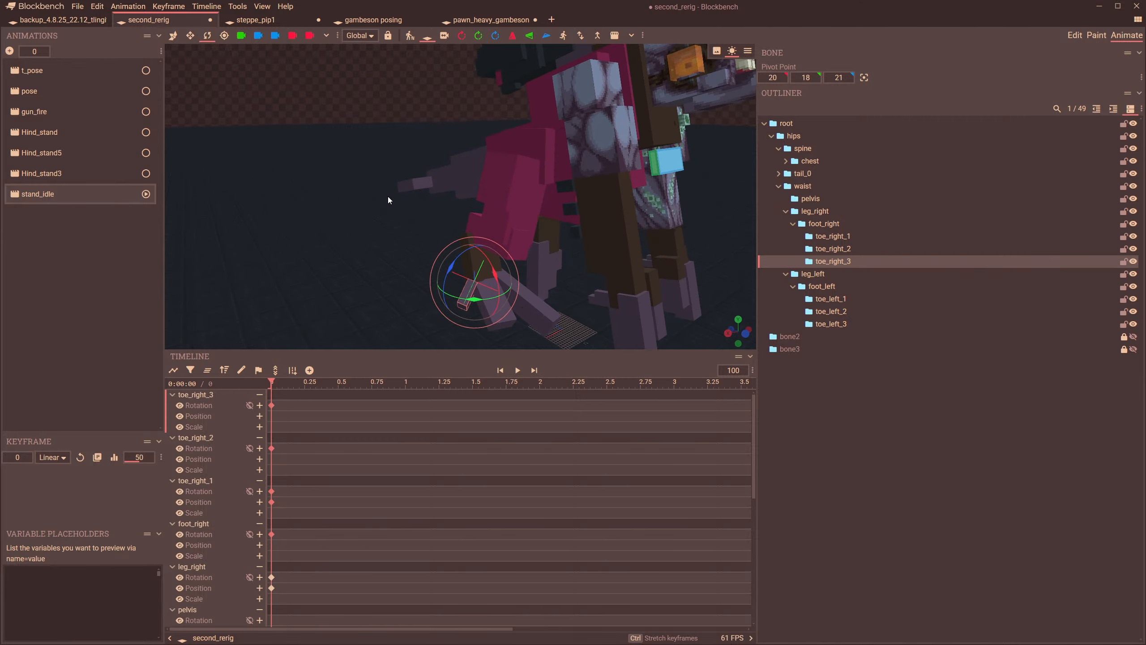
- In Hind_stand5, select leg_left, the three left toe bones and foot_left to list their keyframes in the timeline
left_click(89, 174)
left_click_drag(382, 200, 474, 204)
left_click(87, 151)
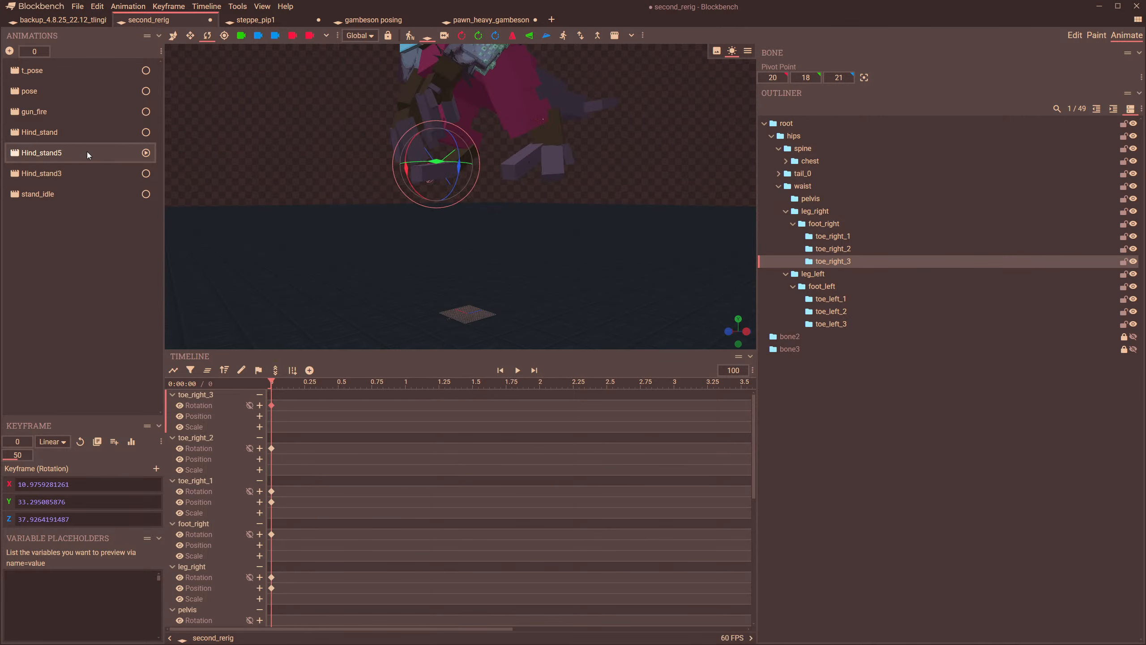
left_click_drag(316, 194, 476, 136)
left_click(482, 102)
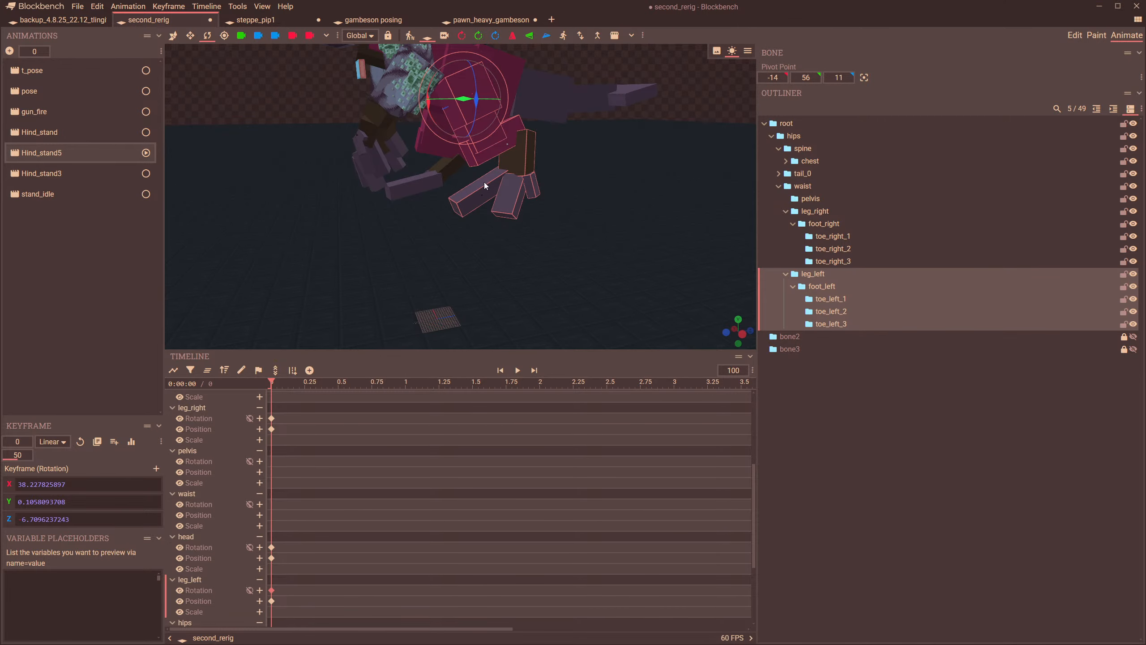
left_click(507, 204)
left_click(539, 196)
scroll(537, 196, "up", 3)
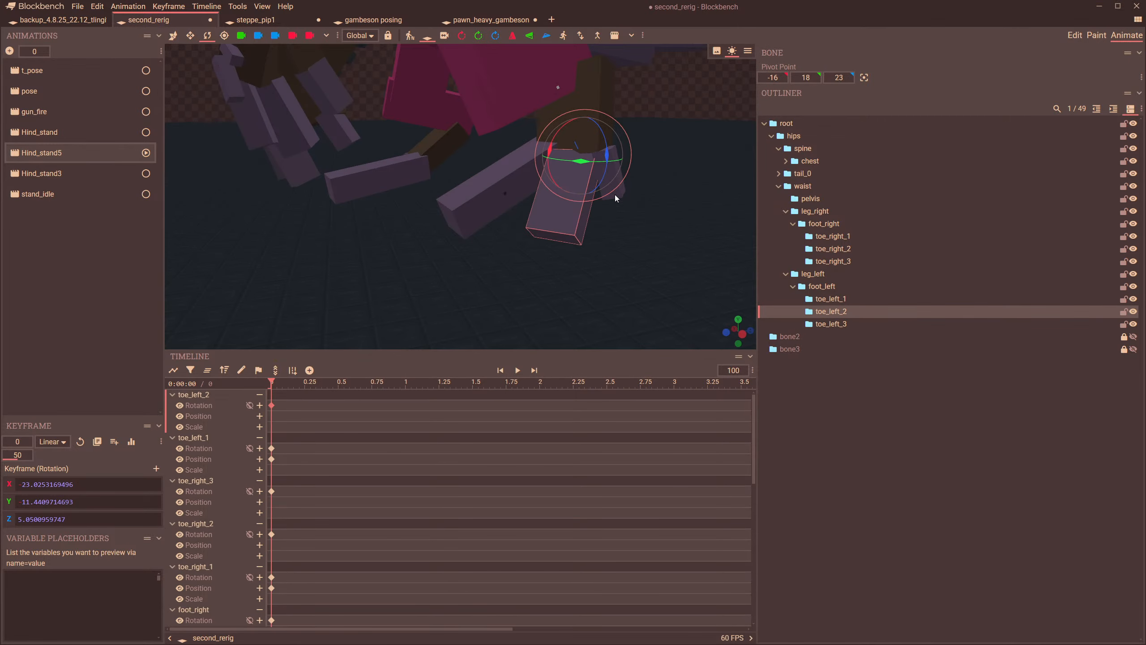
scroll(627, 190, "up", 2)
left_click(661, 185)
scroll(694, 176, "down", 2)
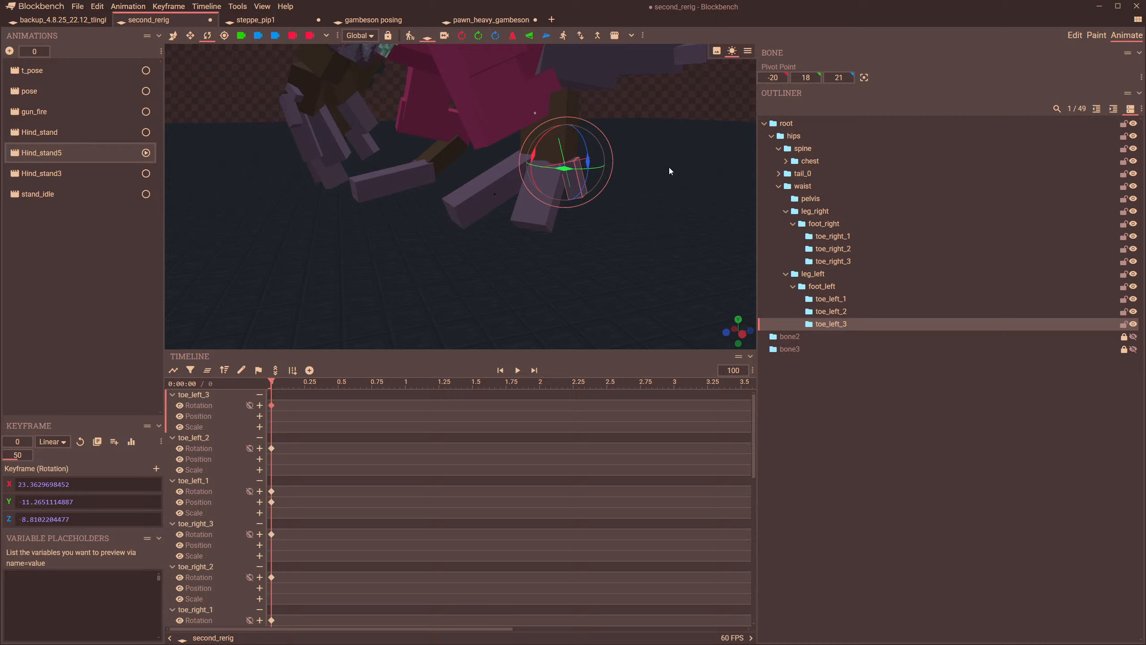
left_click(568, 103)
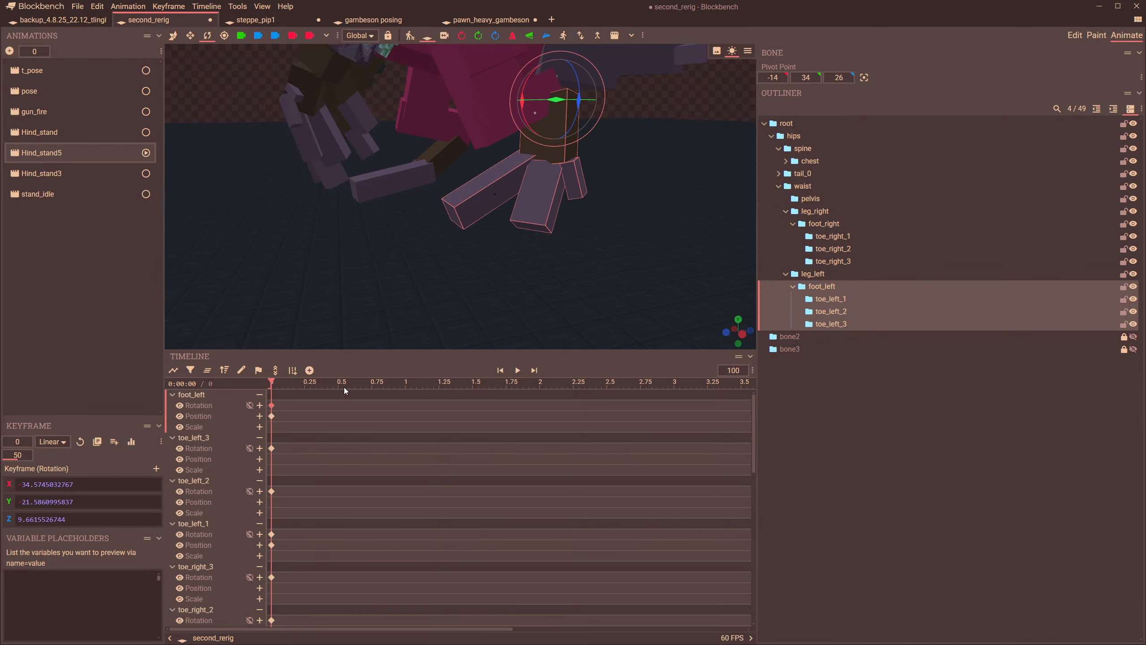
- Paste the copied foot_left and left toe keyframes from Hind_stand5 into stand_idle at time 0
left_click(58, 193)
scroll(289, 434, "down", 1)
right_click(289, 433)
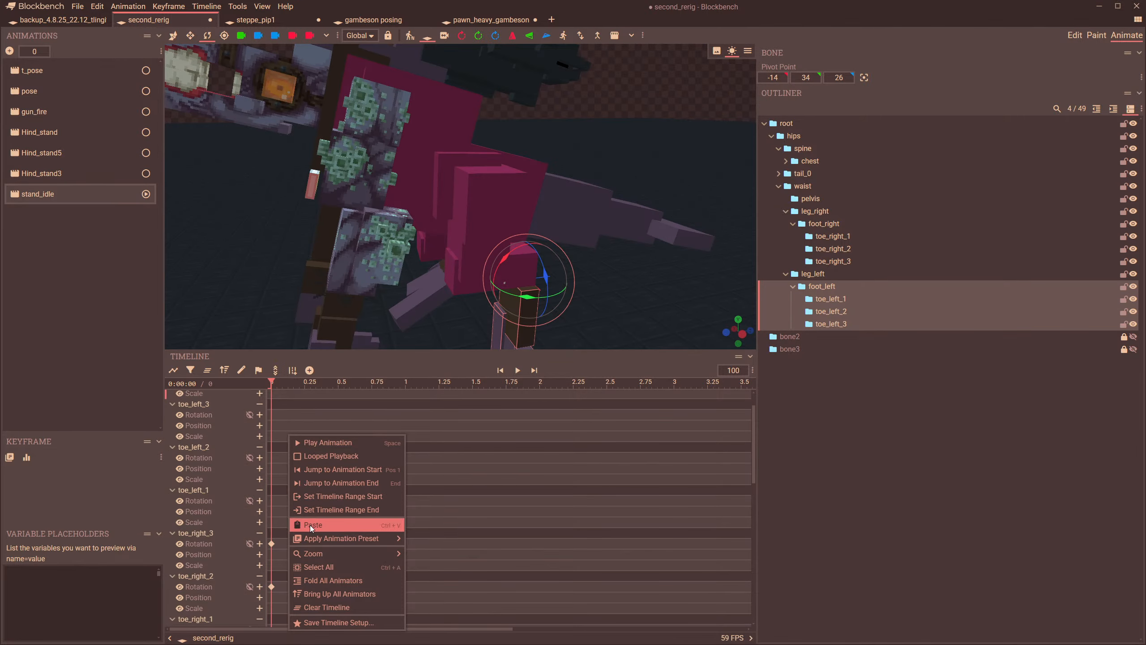
left_click(310, 525)
scroll(519, 220, "down", 4)
left_click_drag(532, 222, 482, 314)
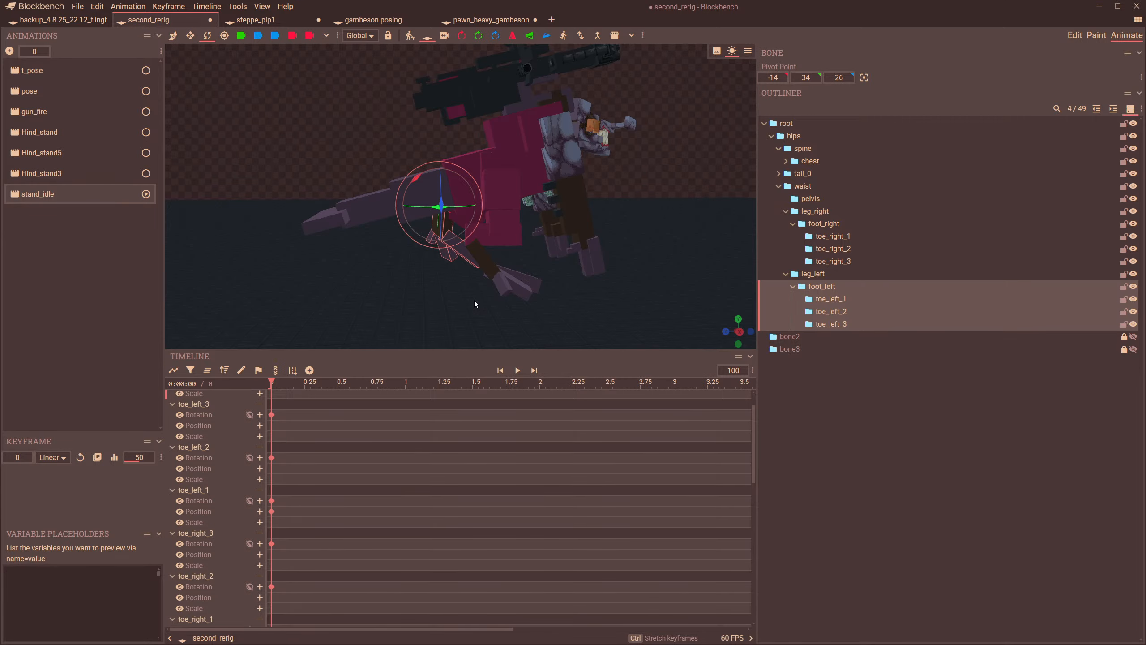
- Examine leg_right and leg_left in stand_idle and compare their pose with the Hind_stand3 and Hind_stand5 animations
left_click_drag(492, 302, 523, 181)
left_click(519, 175)
scroll(519, 188, "up", 3)
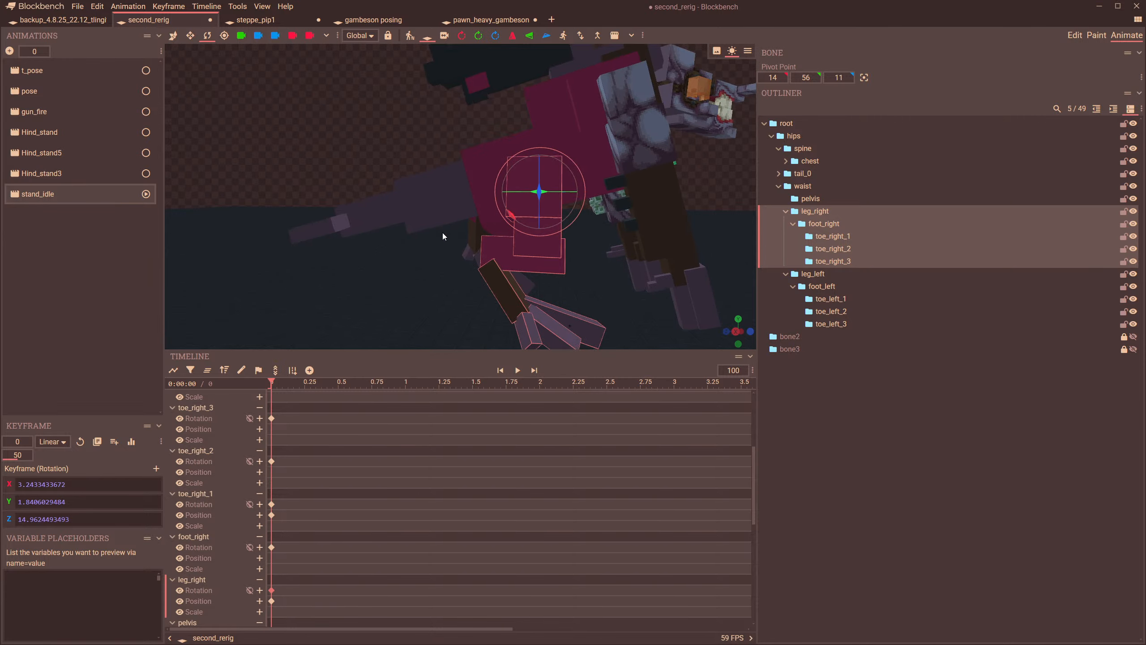
left_click_drag(389, 236, 648, 228)
left_click(310, 147)
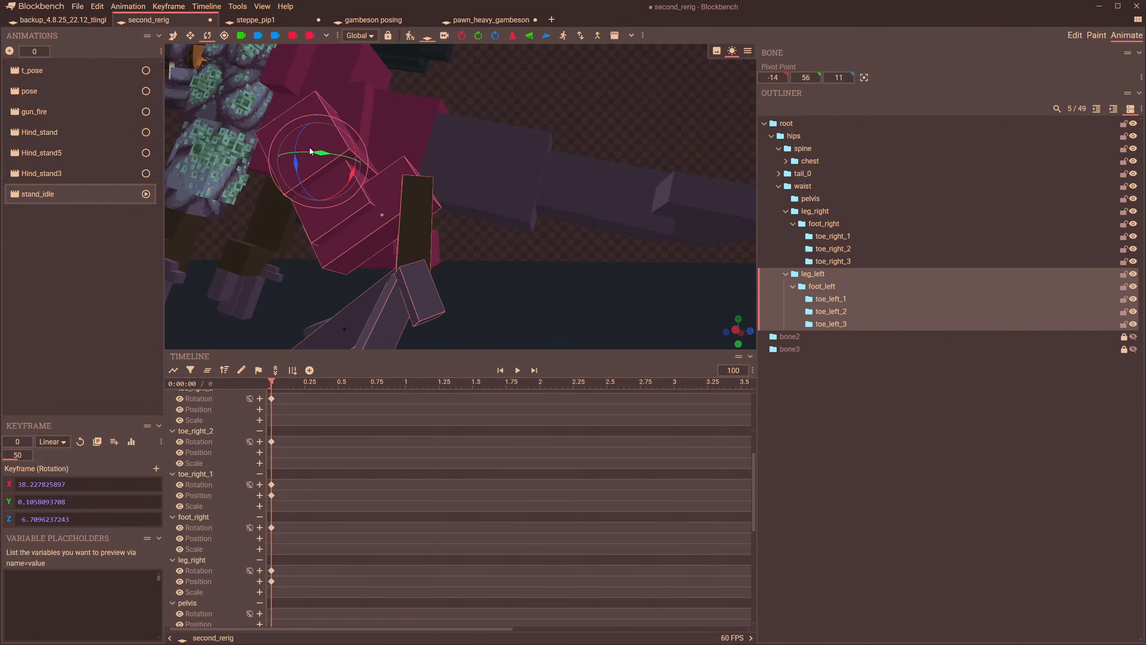
scroll(458, 163, "down", 4)
left_click_drag(458, 163, 506, 187)
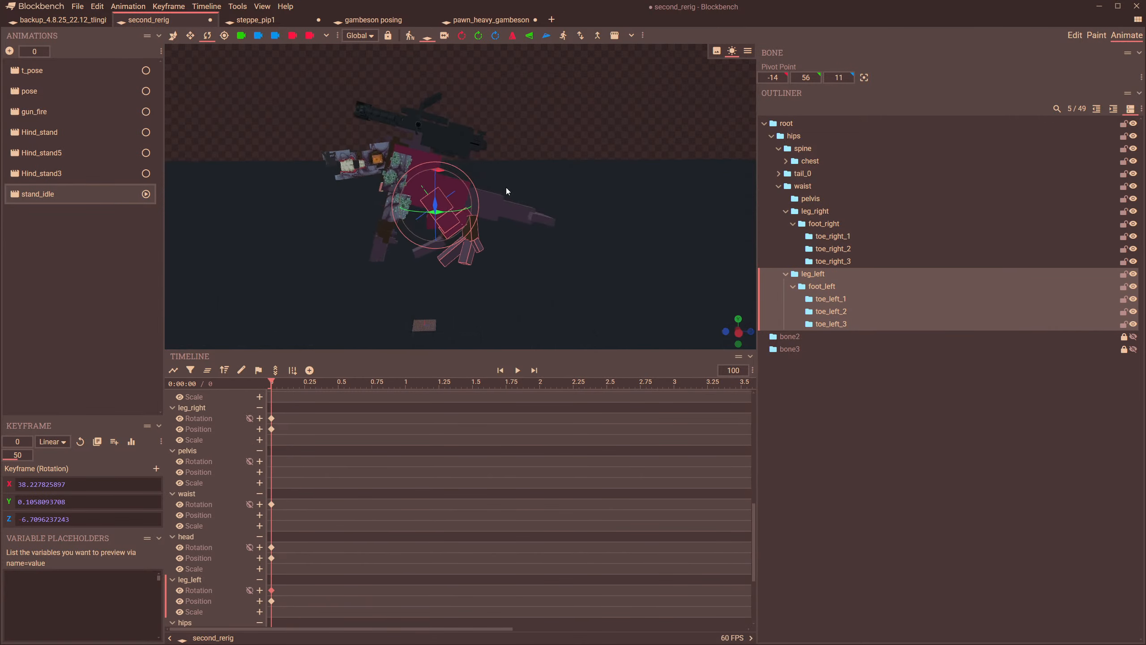
left_click(73, 176)
scroll(506, 235, "down", 3)
right_click_drag(522, 257, 547, 173)
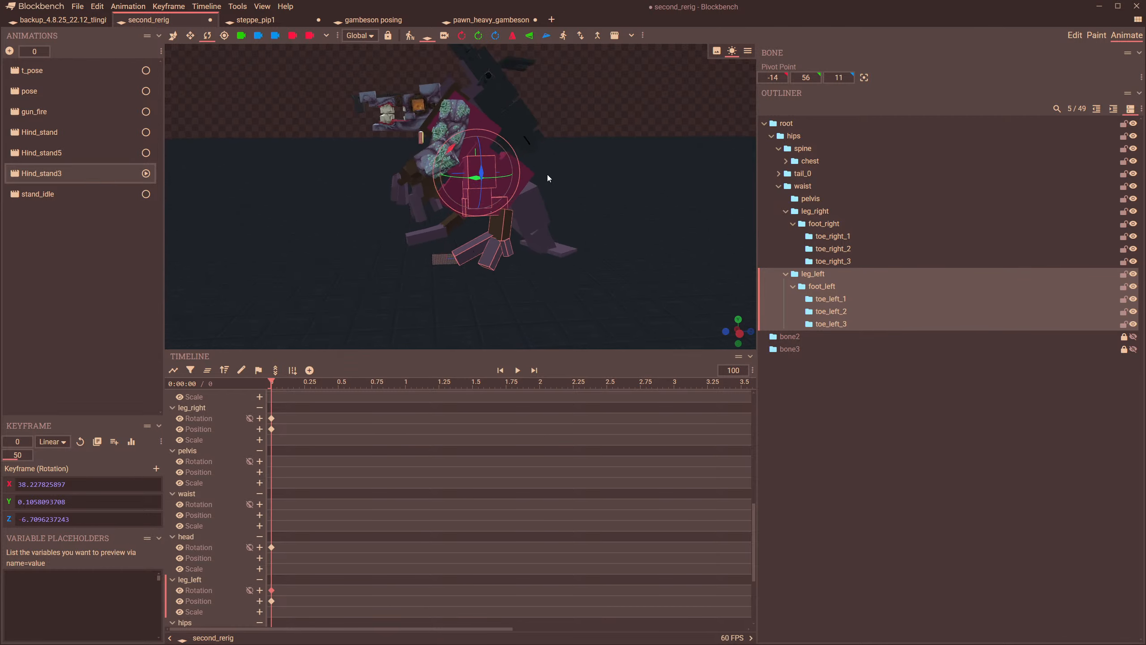
scroll(548, 174, "up", 3)
left_click_drag(481, 211, 345, 270)
left_click(73, 153)
left_click(34, 194)
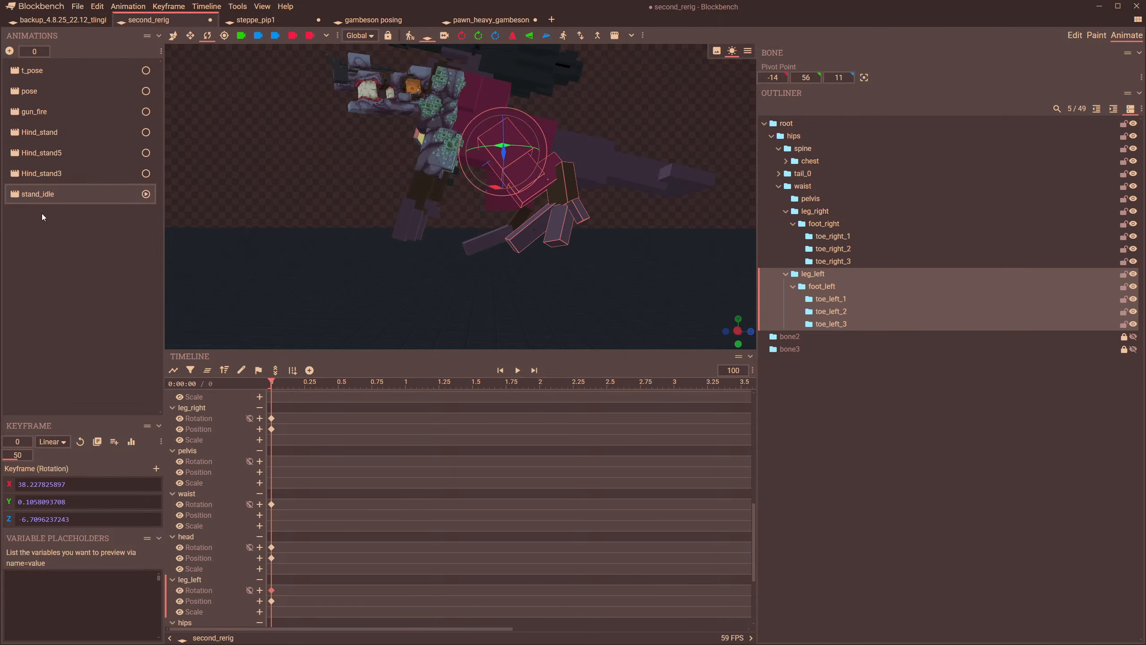
- Rotate leg_left by -22.5 degrees around the X axis in stand_idle
scroll(506, 170, "up", 4)
left_click_drag(506, 170, 486, 171)
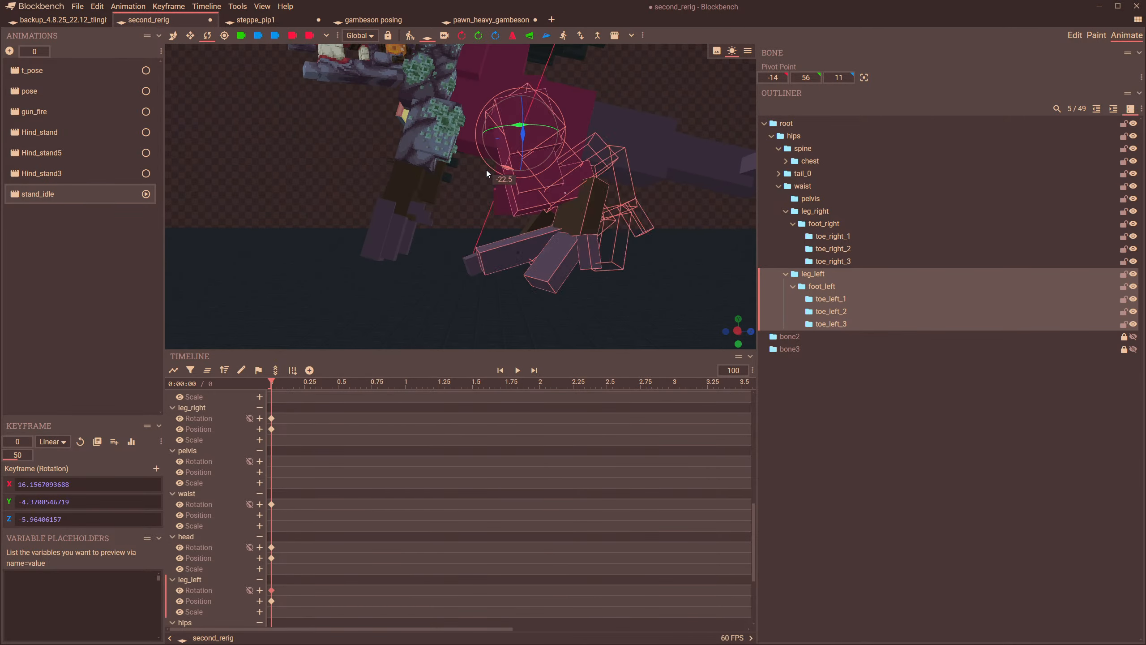
left_click_drag(455, 231, 584, 244)
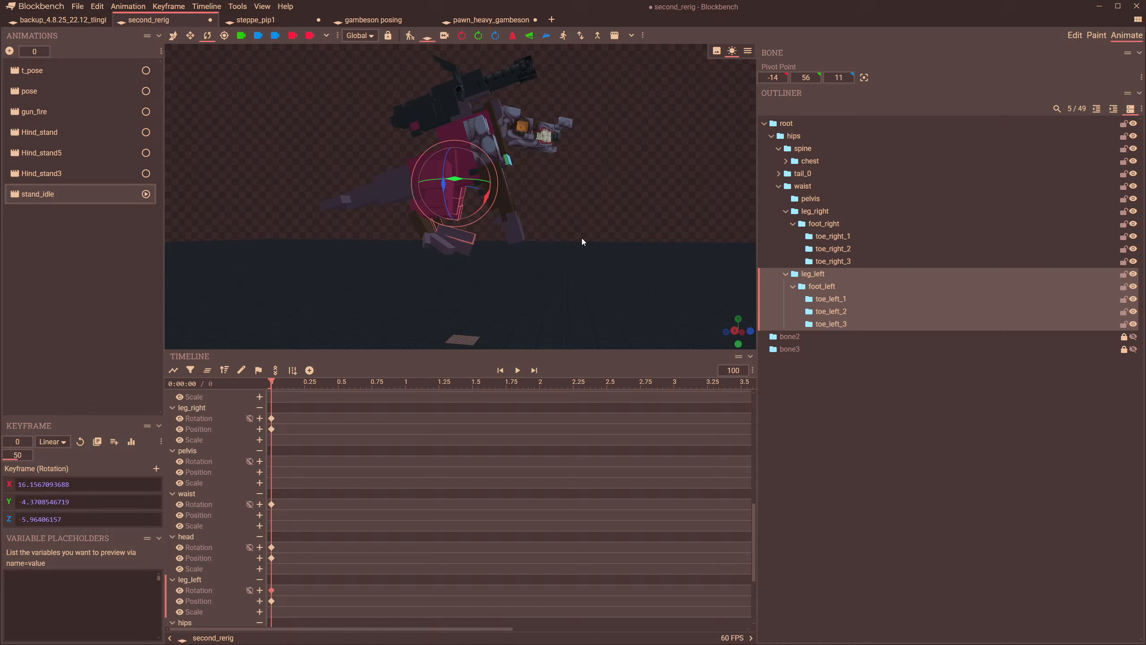
- Delete the hips' position keyframe at time 0 and reposition the hips at a Y position of -13
left_click(829, 124)
left_click(793, 135)
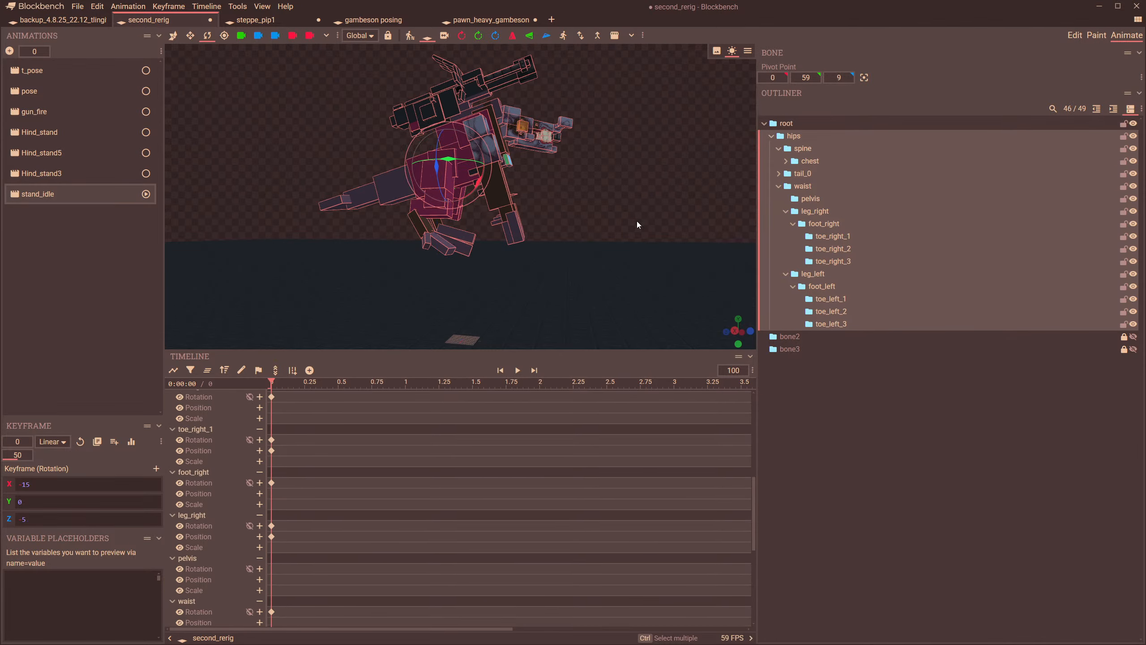
left_click(271, 601)
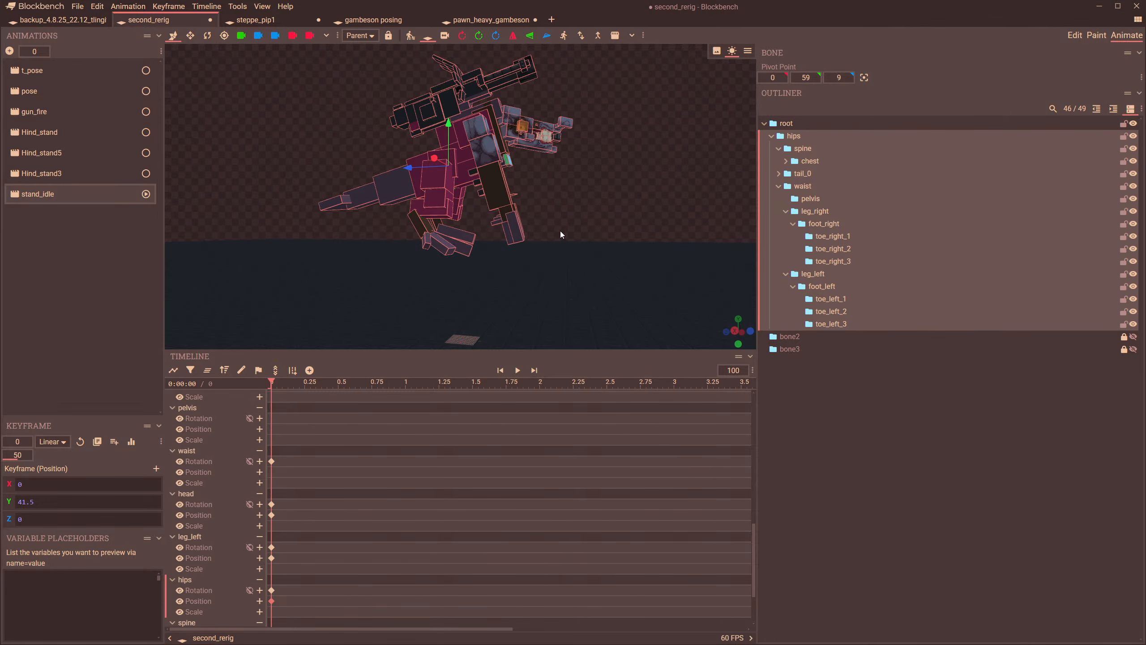
key("Delete")
scroll(600, 232, "up", 4)
right_click_drag(648, 226, 620, 188)
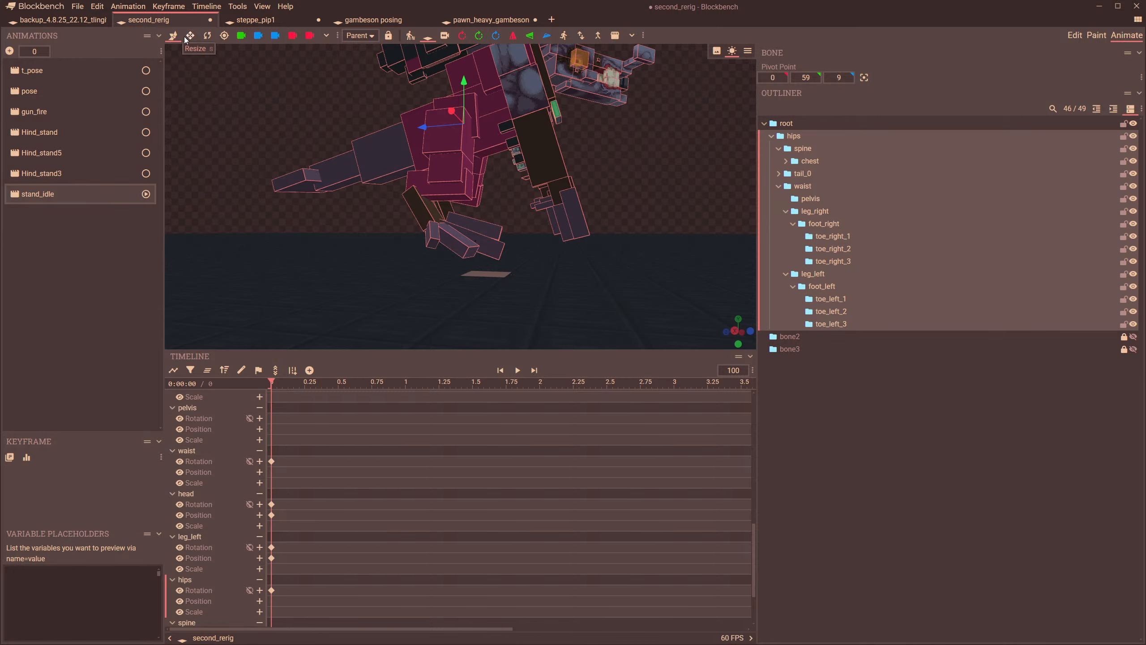
left_click_drag(466, 89, 462, 121)
scroll(419, 208, "up", 5)
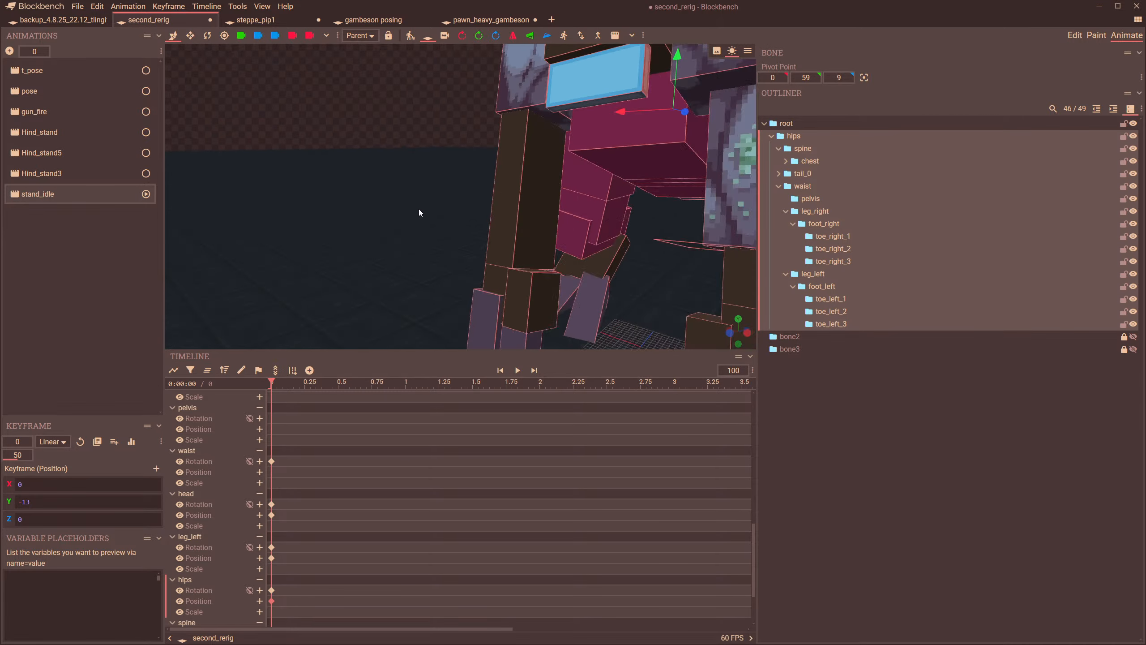
scroll(424, 205, "down", 6)
left_click_drag(425, 204, 385, 203)
scroll(448, 196, "up", 3)
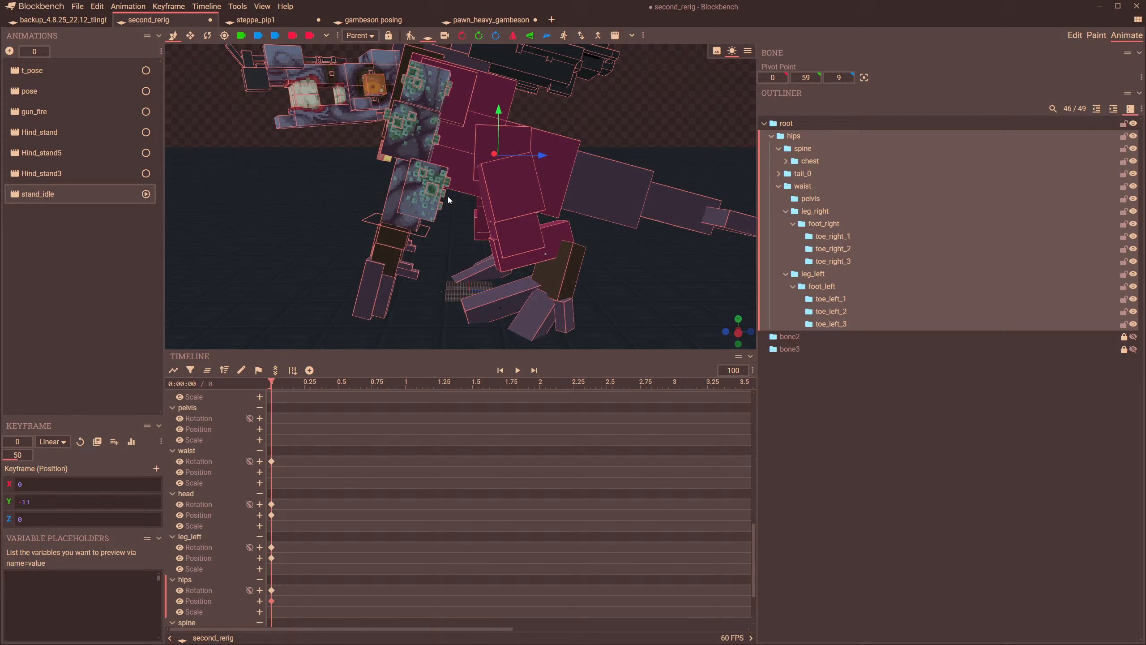
- Try to rotate the pelvis bone by about 22.5 degrees around its Z axis
left_click(519, 141)
left_click_drag(610, 116, 519, 120)
left_click(207, 36)
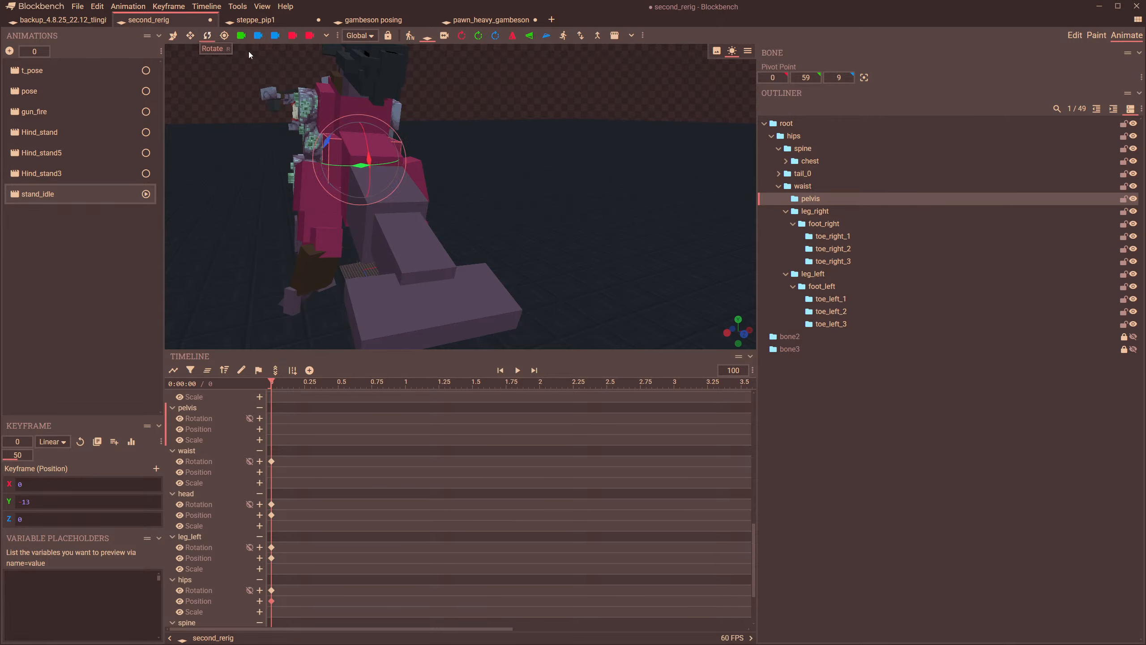
left_click_drag(431, 137, 365, 124)
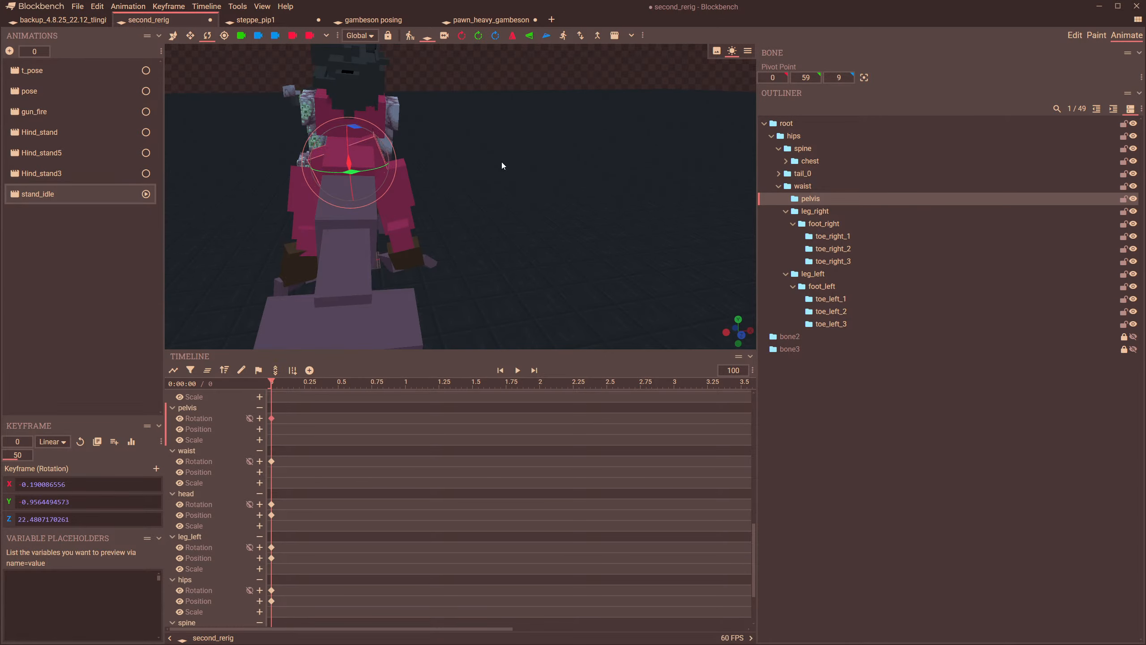
key("ctrl+z")
left_click_drag(501, 161, 639, 150)
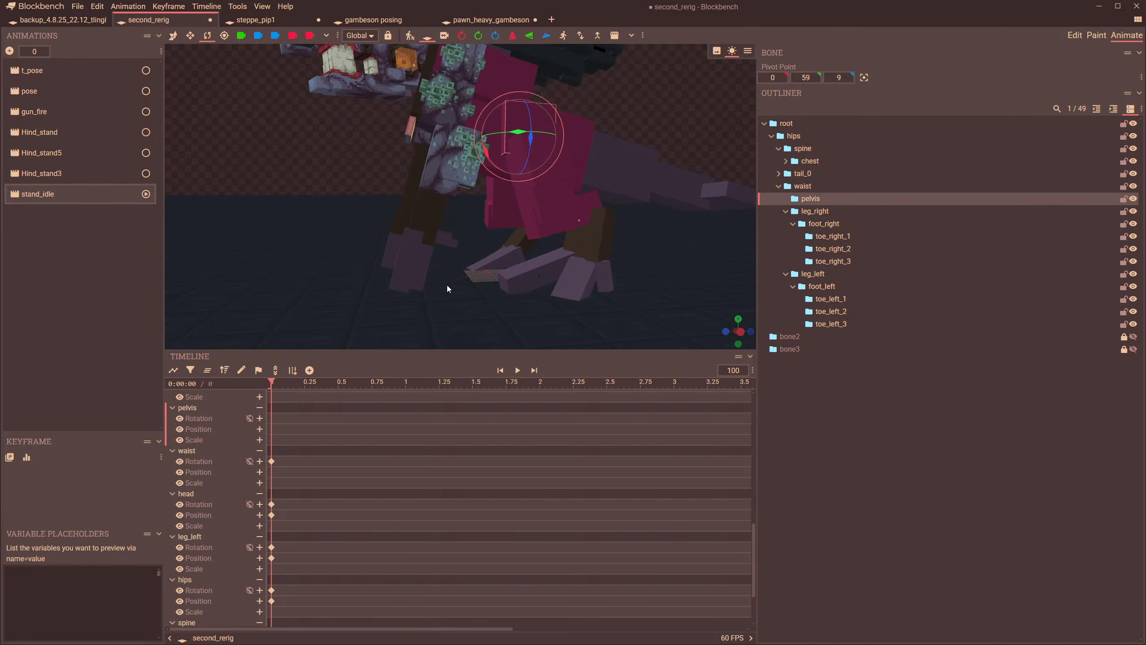
- Clear the timeline and mirror the leg_left, foot_left, toe_left_1 and toe_left_3 keyframes onto the matching right-side bones with Flip Animation
left_click(209, 371)
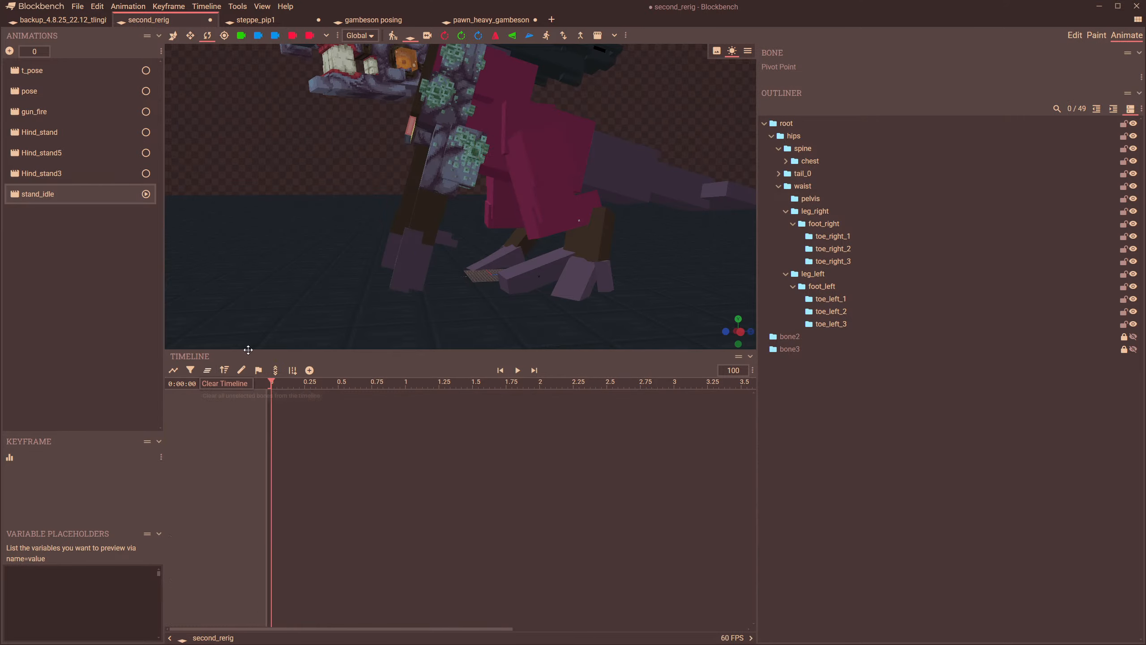
left_click(574, 231)
left_click(588, 242)
left_click(537, 276)
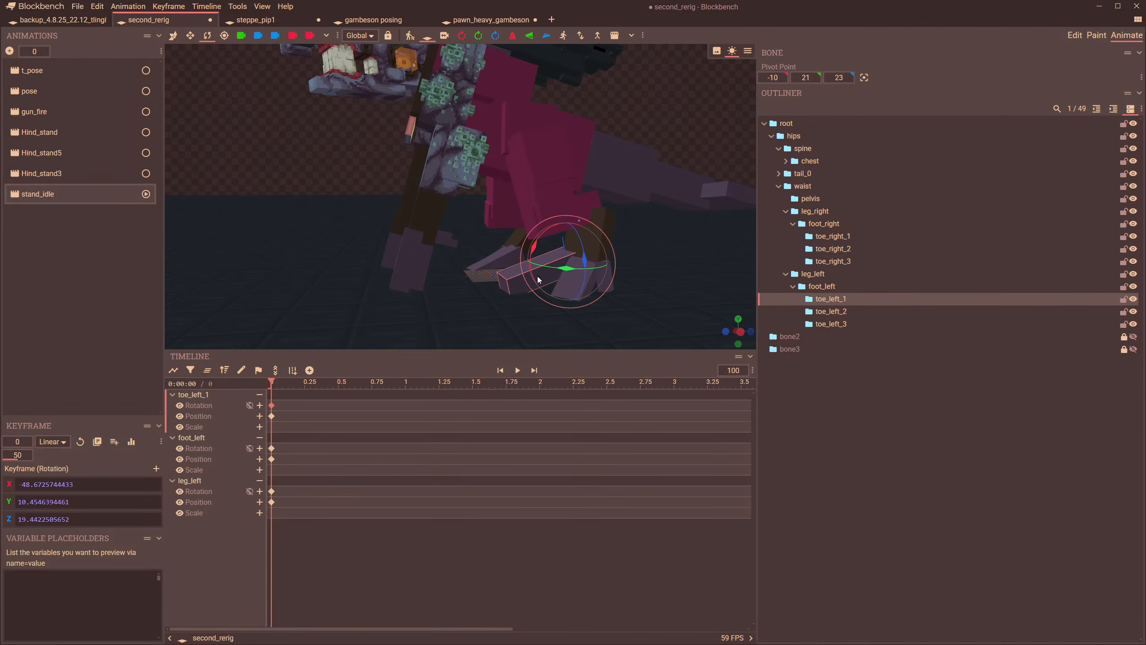
scroll(618, 300, "up", 3)
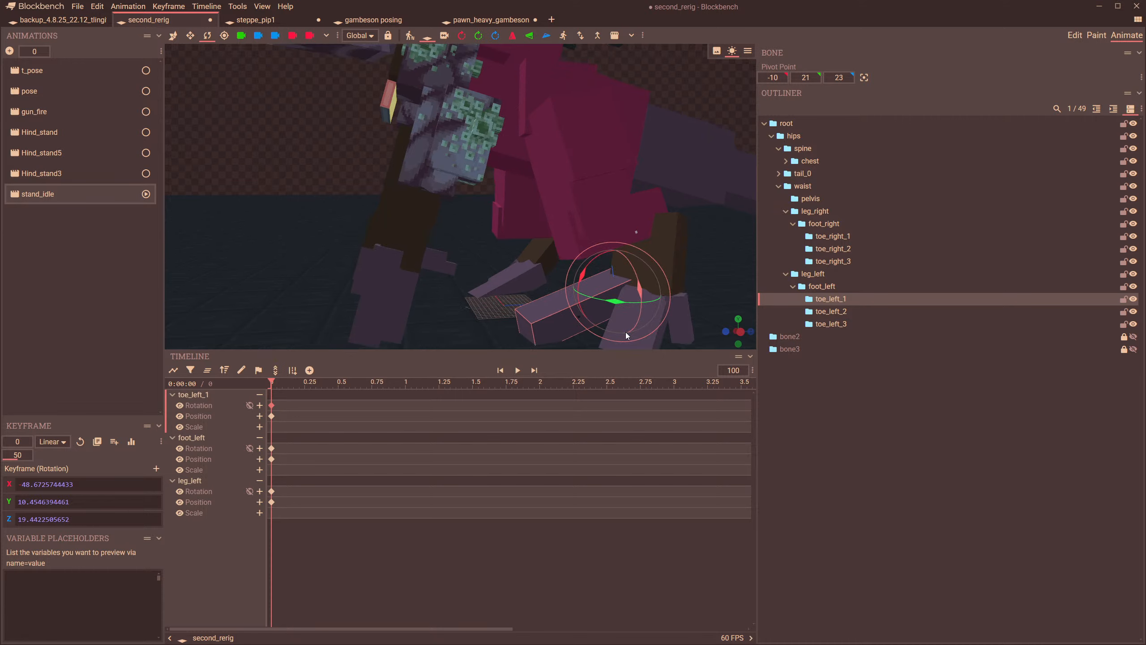
left_click(677, 329)
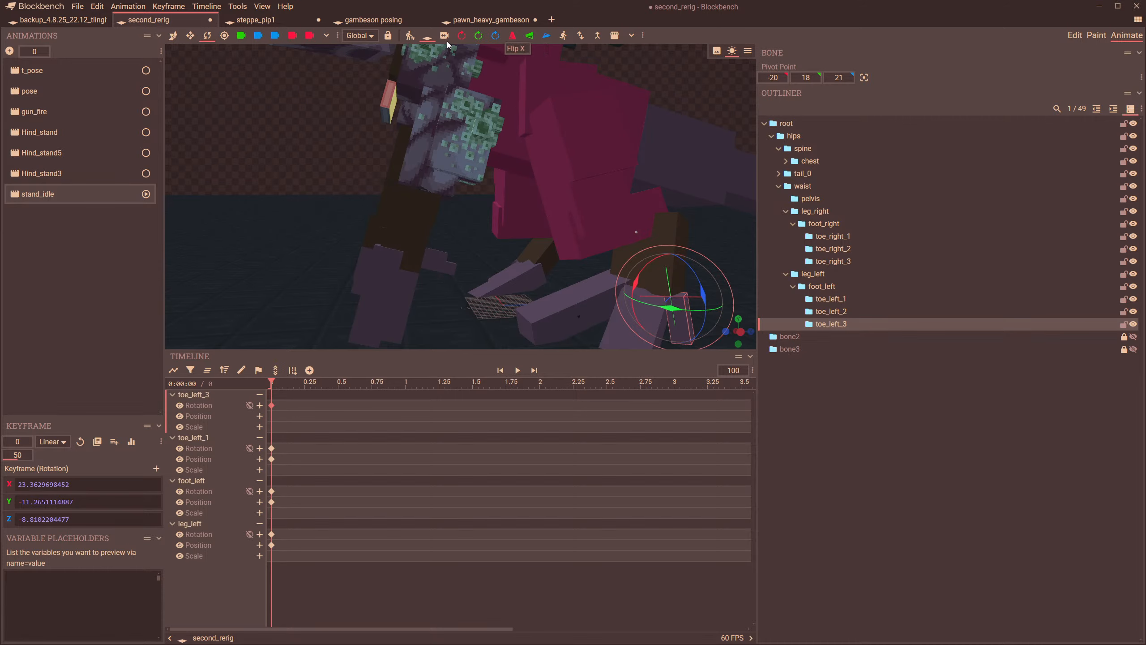
left_click_drag(287, 402, 215, 586)
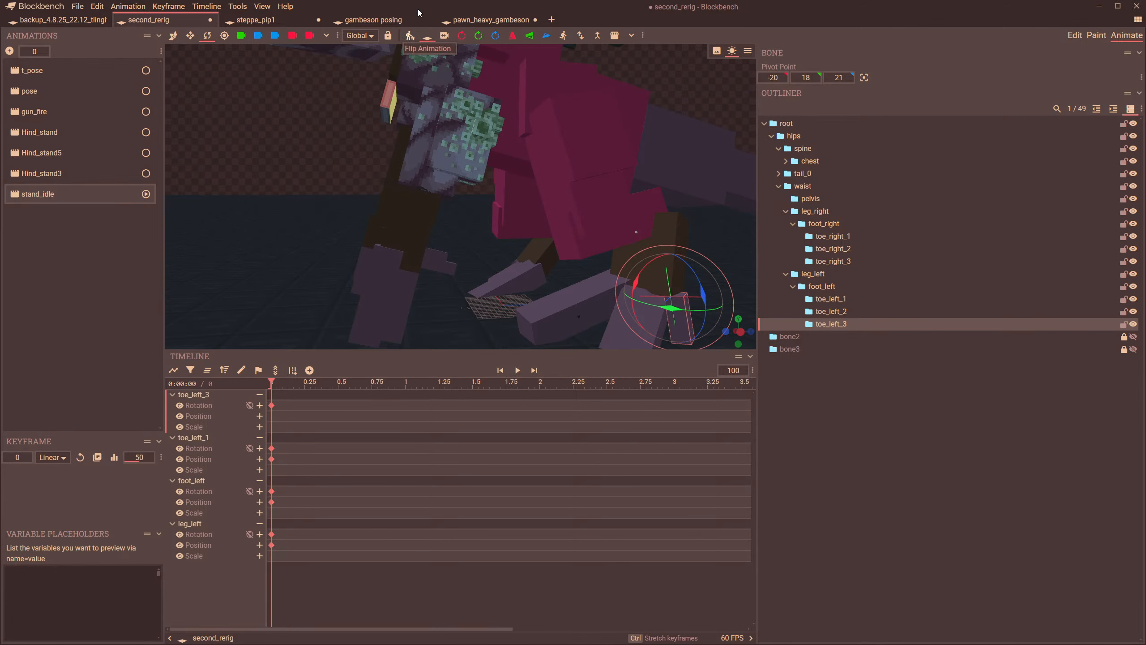
left_click(426, 36)
left_click(610, 135)
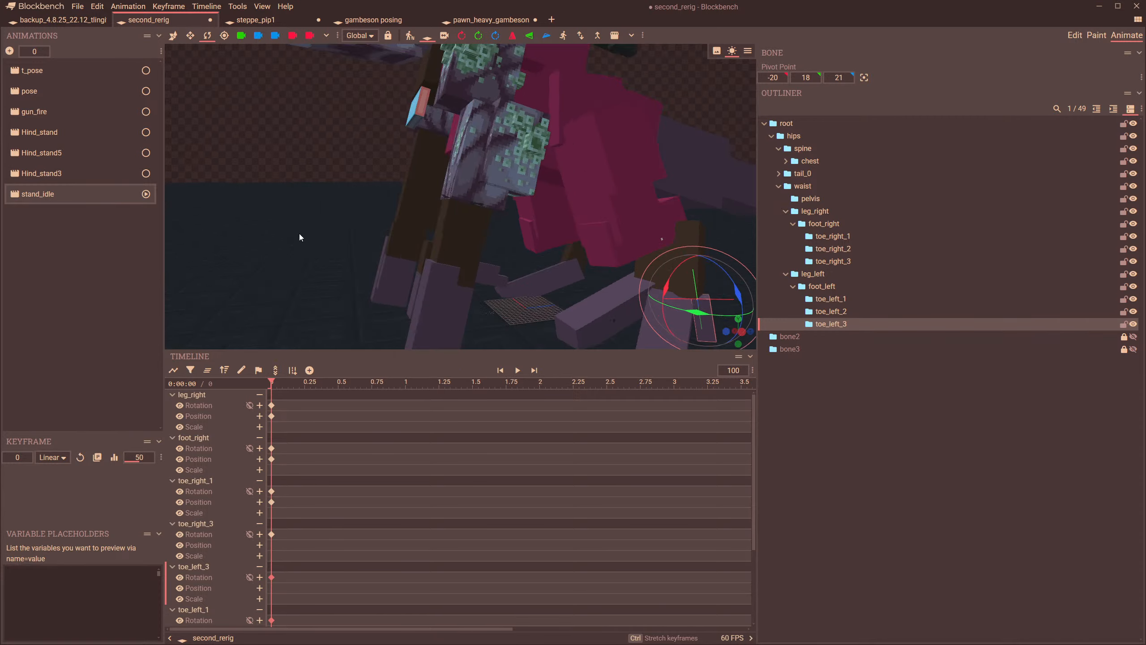
left_click_drag(299, 233, 541, 262)
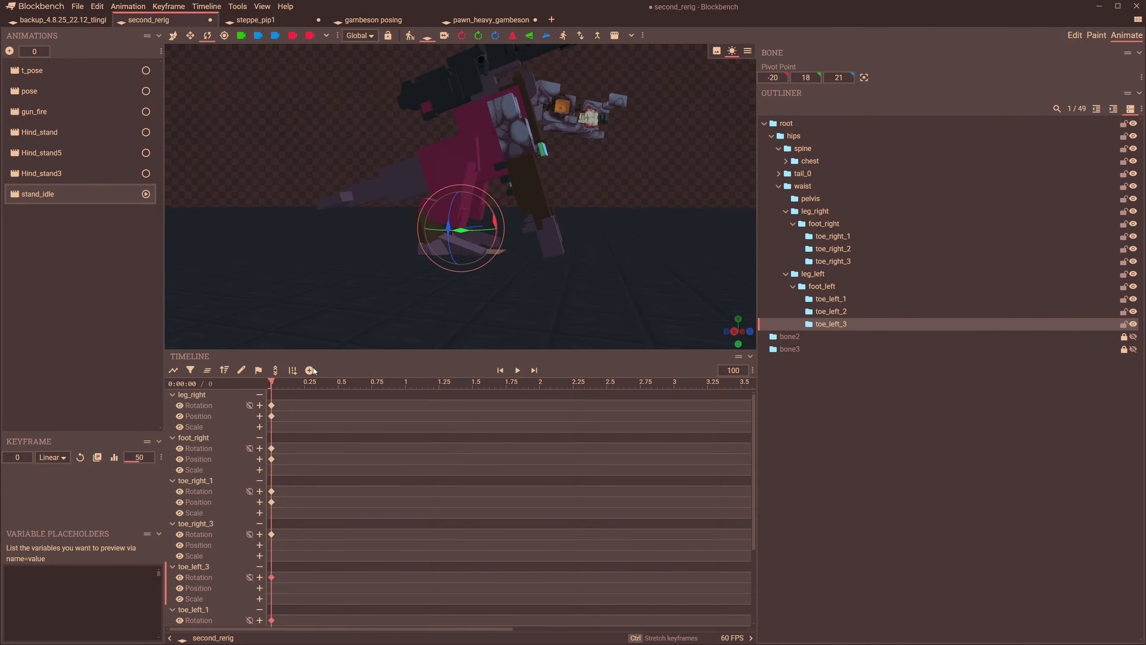
scroll(366, 261, "up", 3)
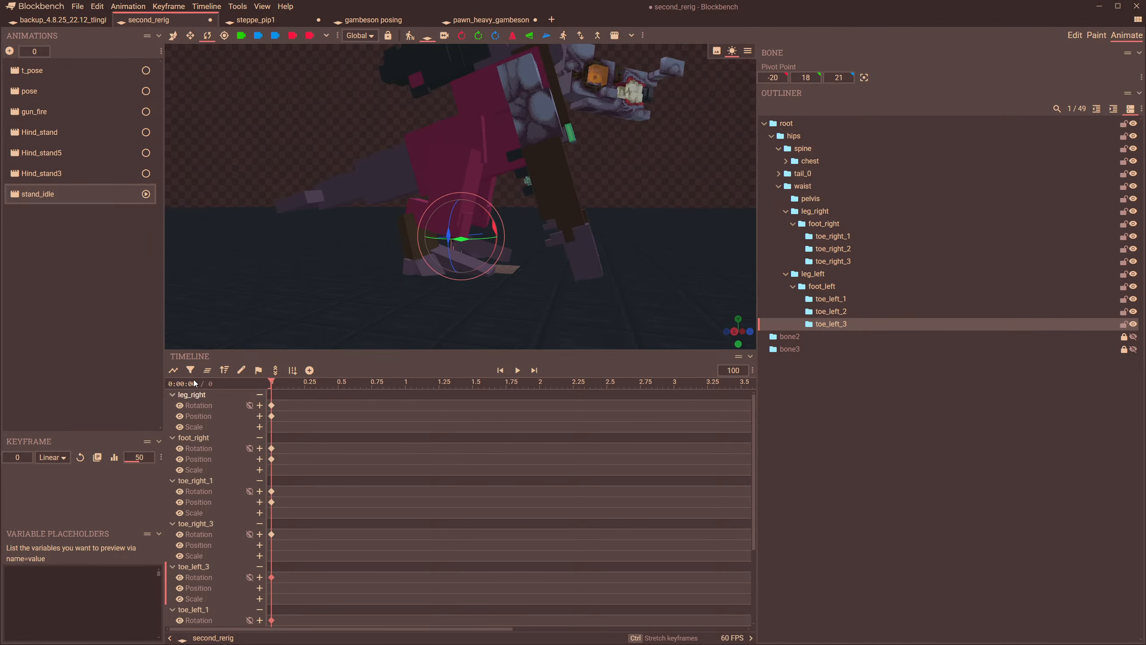
- Delete all stand_idle keyframes of leg_right, foot_right and the three right toe bones
left_click(207, 371)
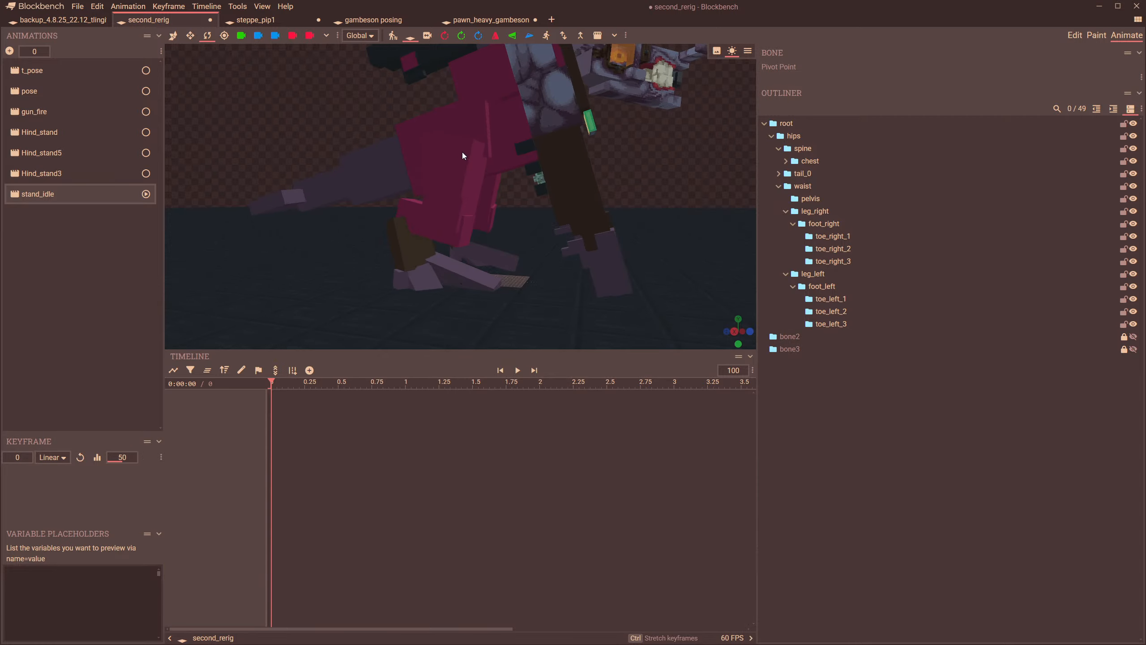
left_click(839, 211)
left_click(823, 225)
left_click(822, 237)
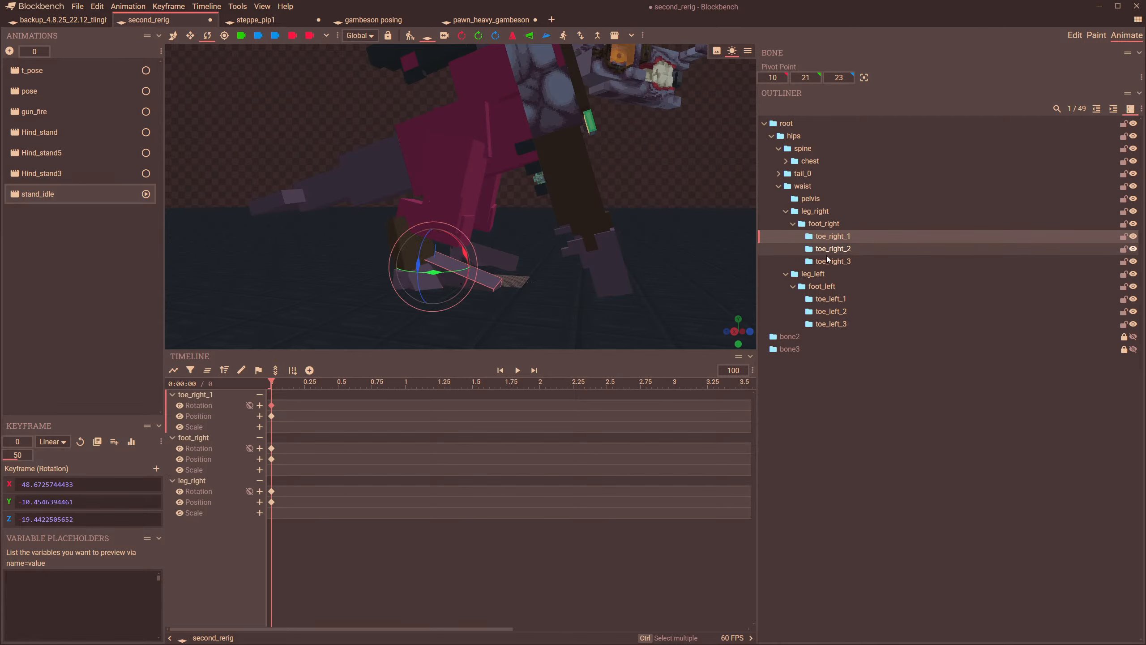
left_click(822, 249)
left_click(822, 261)
key("ctrl+a")
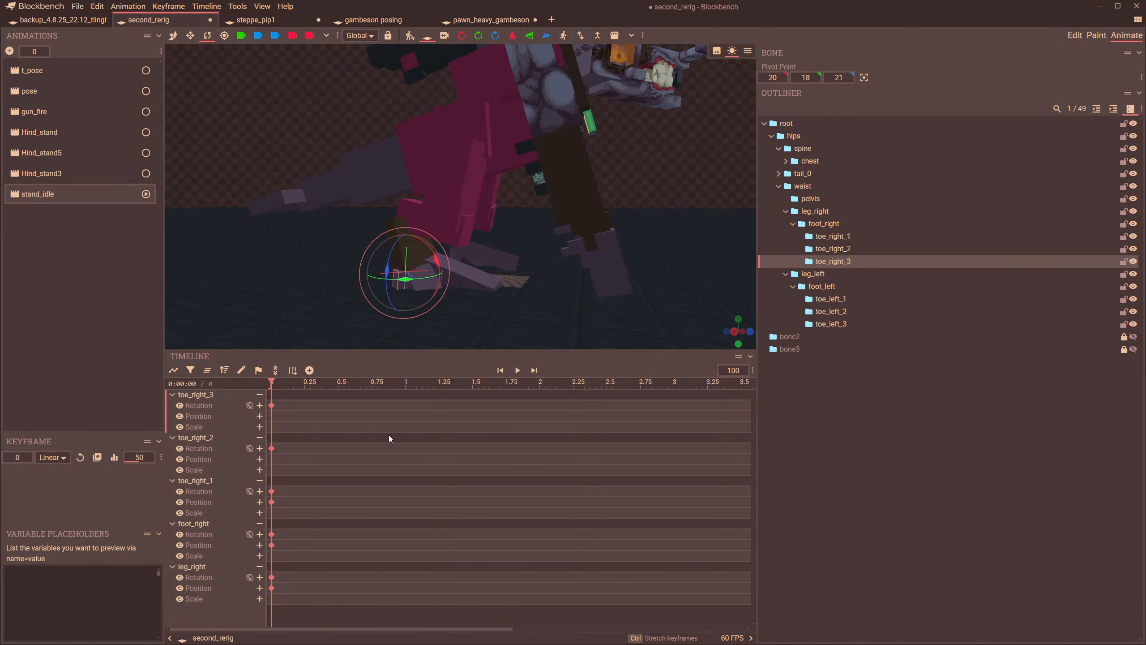
key("Delete")
left_click_drag(519, 292, 550, 227)
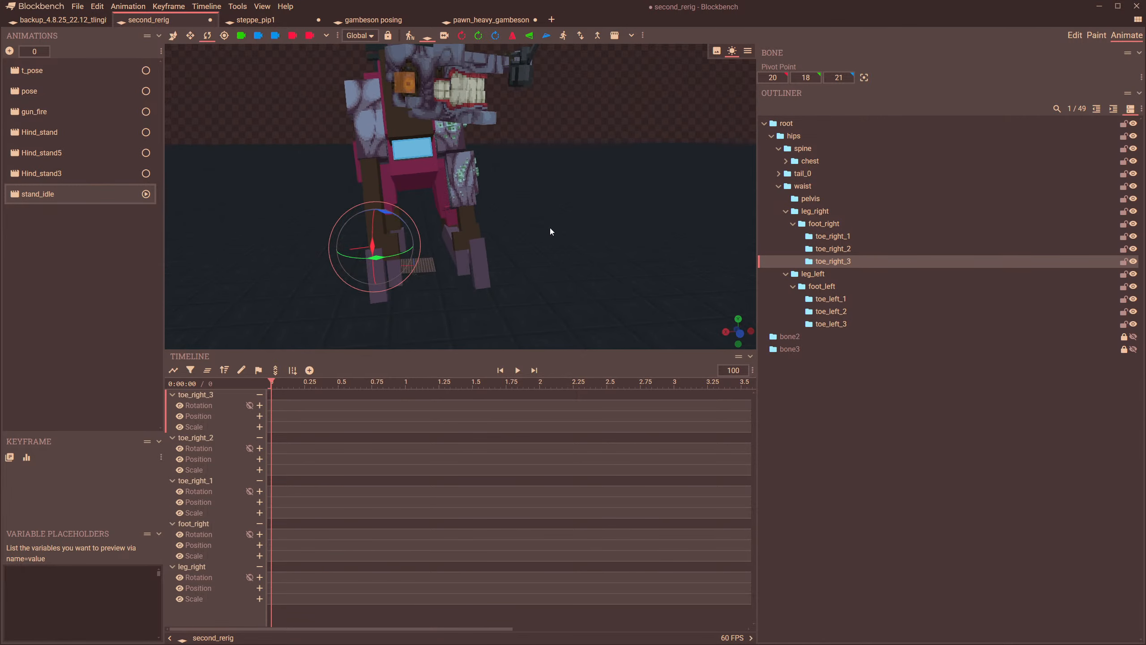
- Add a rotation keyframe to the spine bone at time 0 in stand_idle
left_click(425, 171)
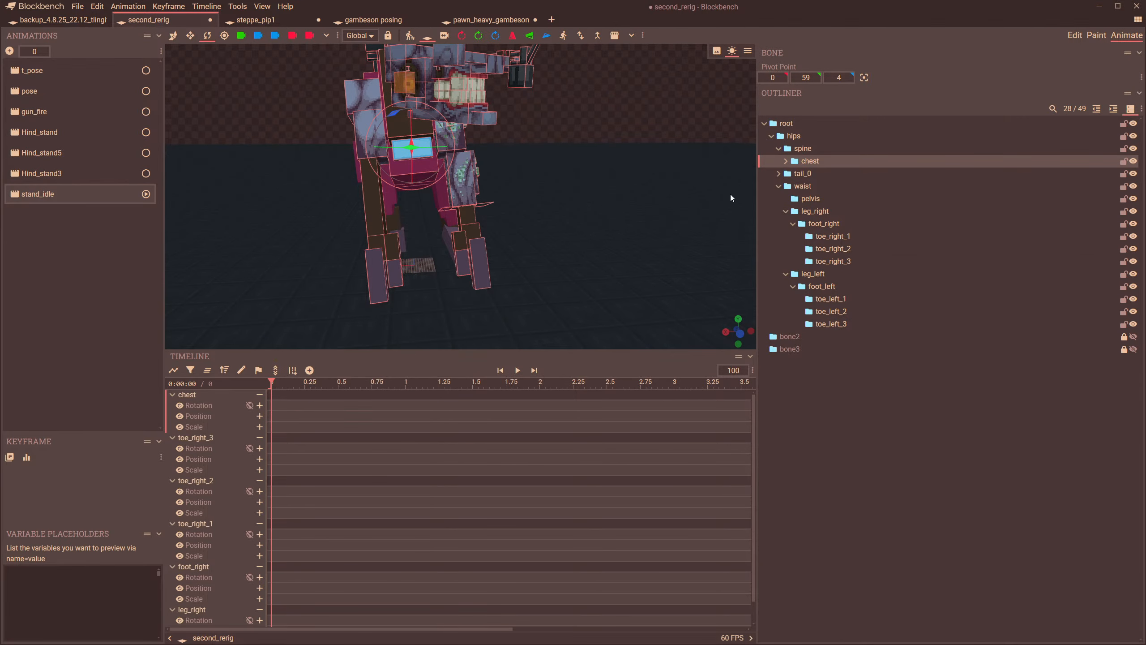
left_click(804, 148)
left_click(260, 405)
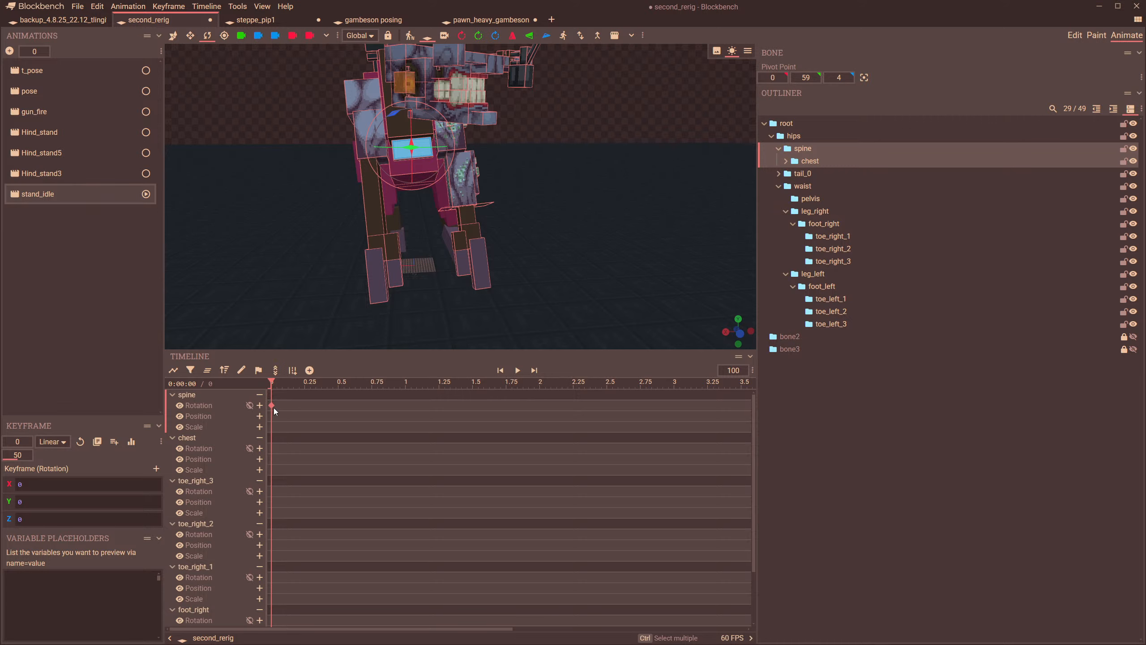
- Set the Z rotation of the hips keyframe at time 0 to 0
left_click(803, 141)
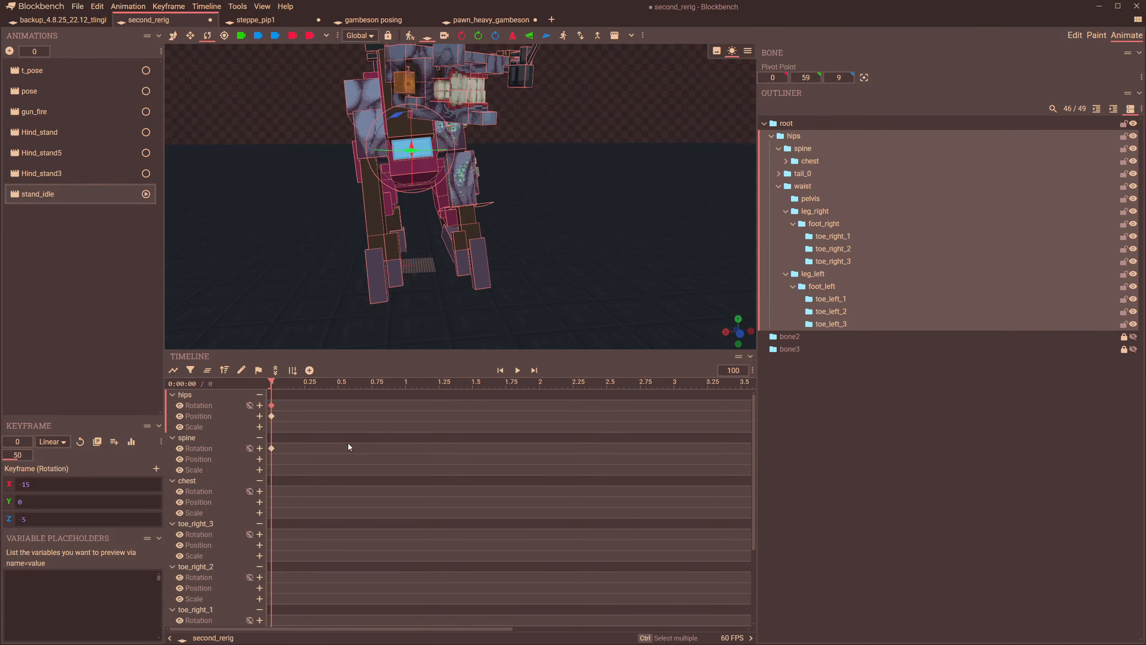
double_click(22, 519)
type("0")
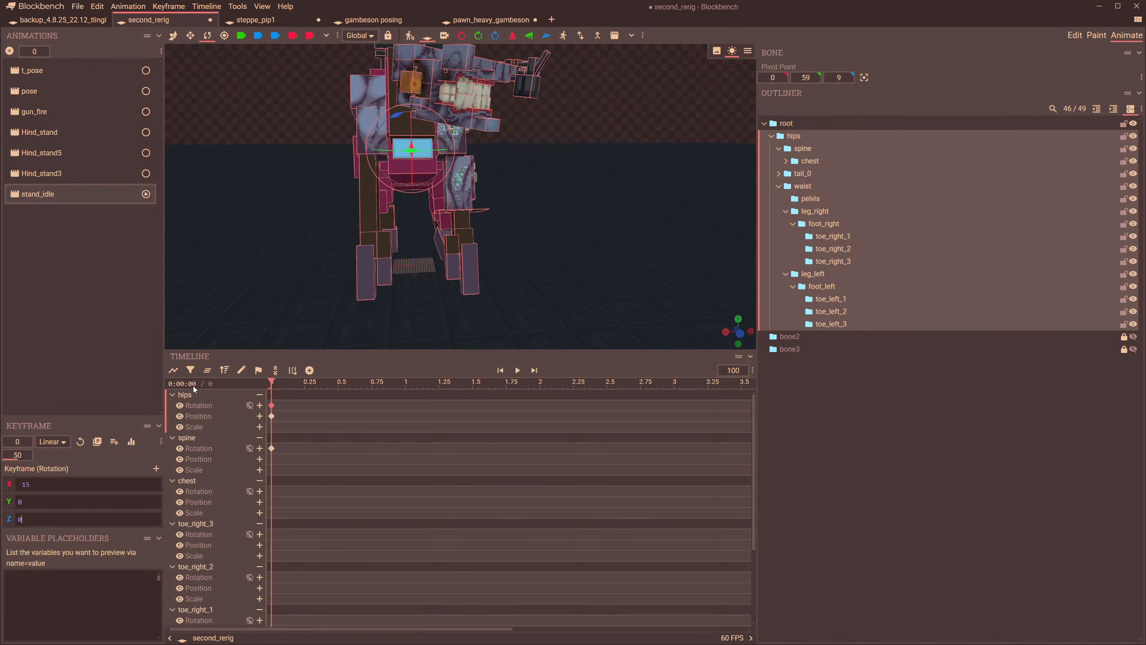
left_click_drag(527, 290, 444, 280)
scroll(444, 279, "up", 4)
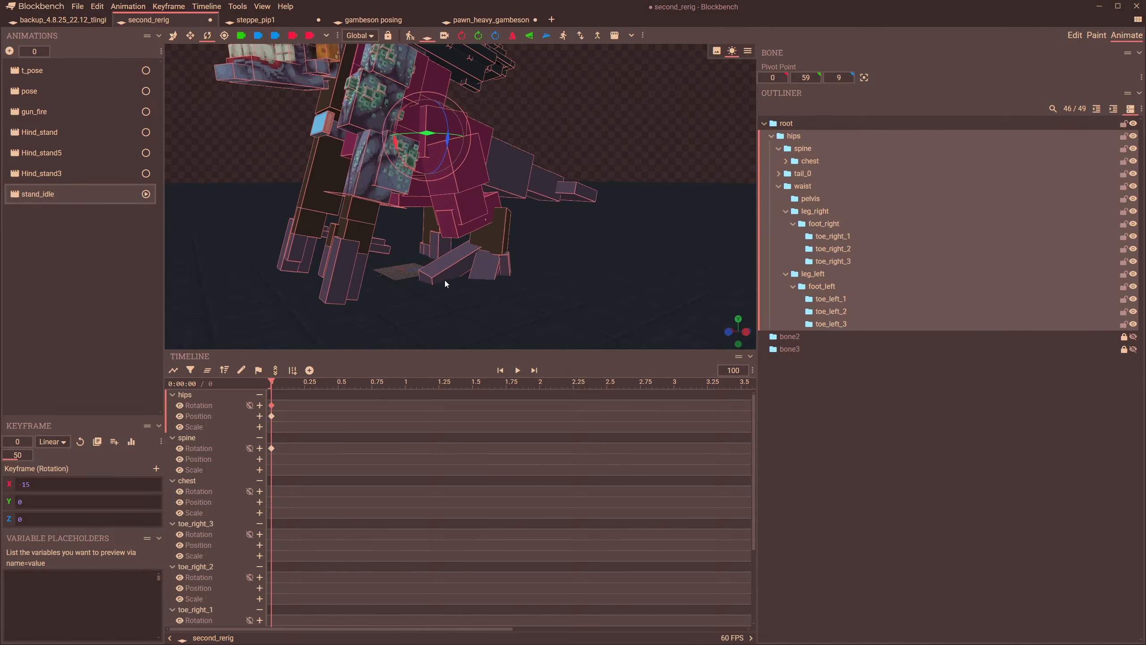
- Isolate leg_left, foot_left and the three left toes in the timeline and mirror all their stand_idle keyframes to the right side with Flip Animation
left_click(478, 174)
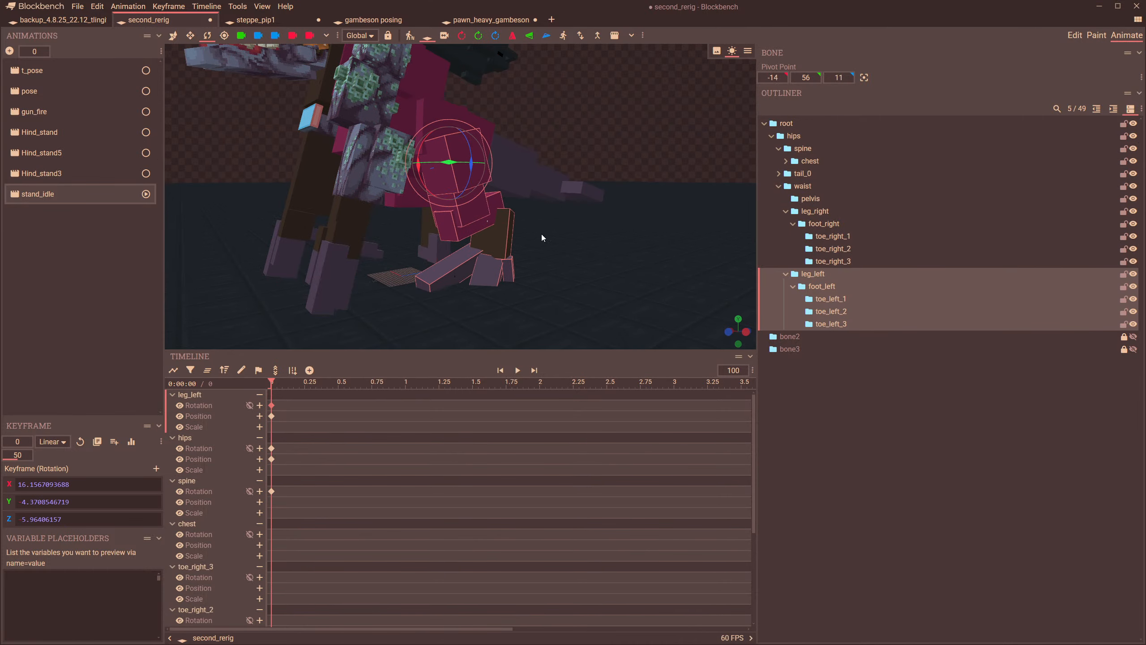
left_click(208, 371)
left_click(461, 182)
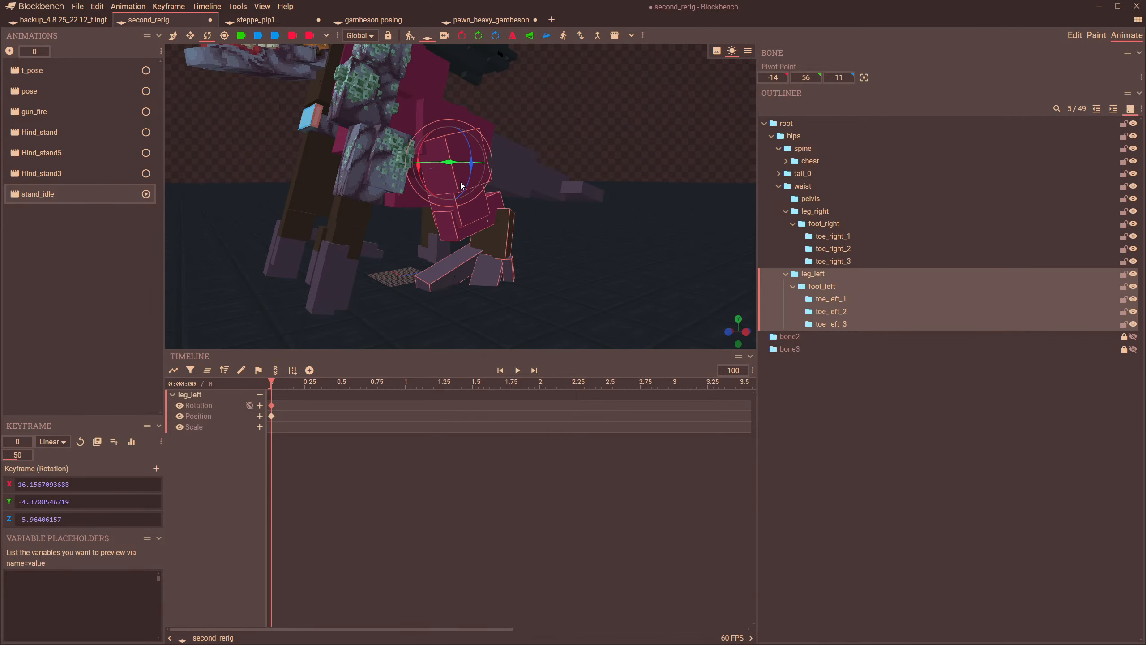
left_click(821, 286)
left_click(830, 298)
left_click(830, 311)
left_click(831, 324)
key("ctrl+a")
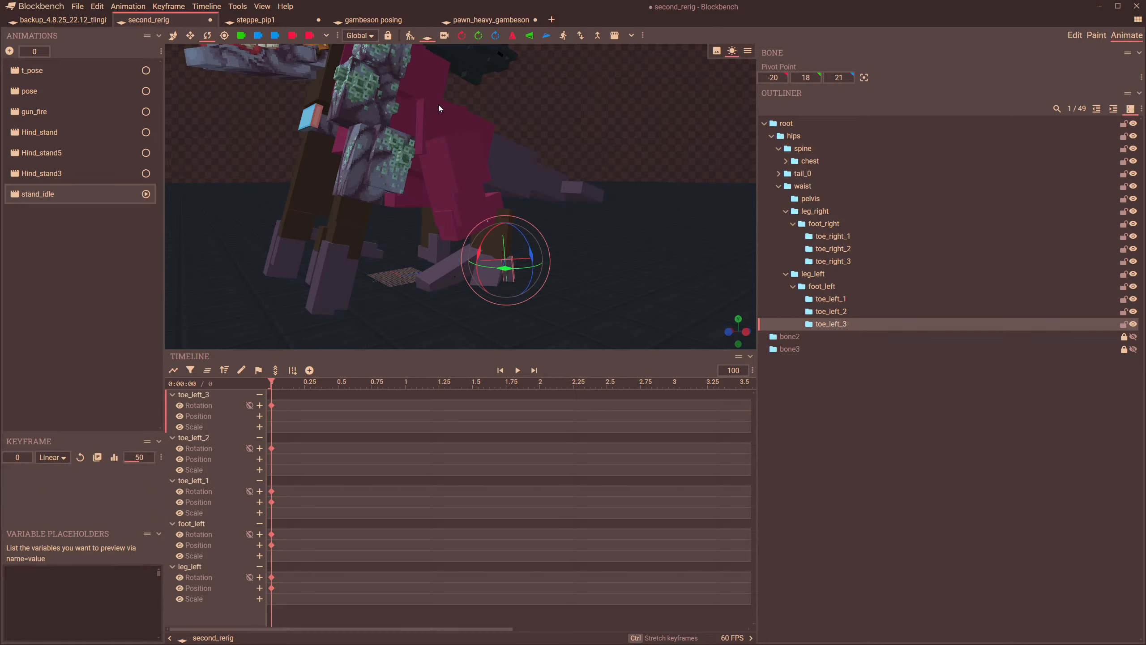
left_click(410, 36)
left_click(622, 137)
- Switch the transform space to Local and select the foot_left bone in stand_idle
left_click_drag(575, 194, 467, 228)
left_click(482, 207)
left_click_drag(623, 193, 461, 204)
left_click(367, 81)
scroll(513, 223, "up", 3)
scroll(552, 183, "down", 5)
key("ctrl+z")
key("ctrl+z")
scroll(461, 204, "up", 4)
left_click_drag(537, 234, 491, 207)
left_click_drag(629, 219, 690, 239)
left_click(477, 229)
left_click_drag(548, 237, 570, 218)
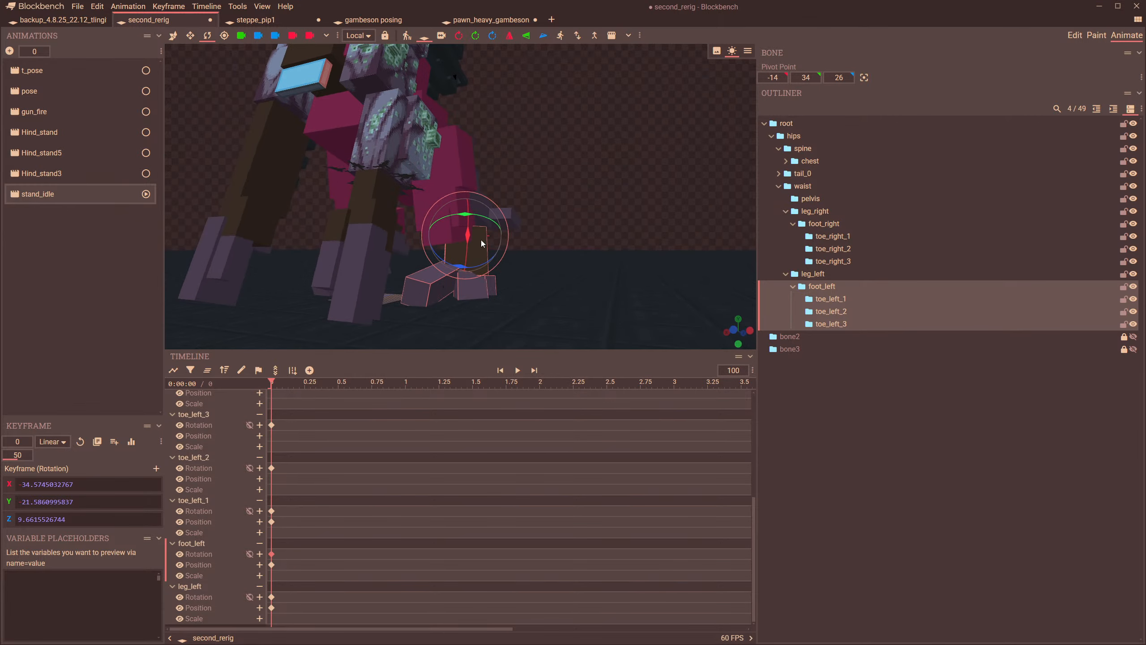
- Try rotating the foot_left bone in Local space to about X -35, Y -11.2 and Z 2.5 degrees
left_click_drag(468, 234, 465, 246)
left_click_drag(536, 249, 484, 260)
scroll(528, 253, "down", 5)
scroll(528, 250, "down", 3)
scroll(535, 251, "up", 3)
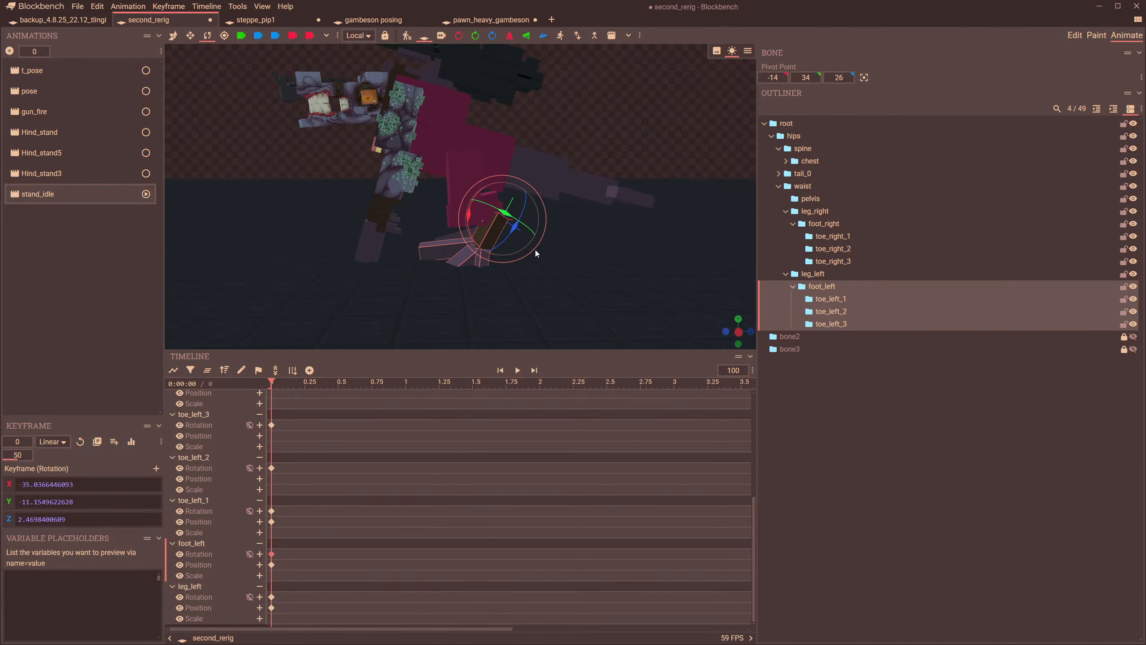
key("ctrl+z")
key("ctrl+z")
left_click_drag(557, 198, 588, 217)
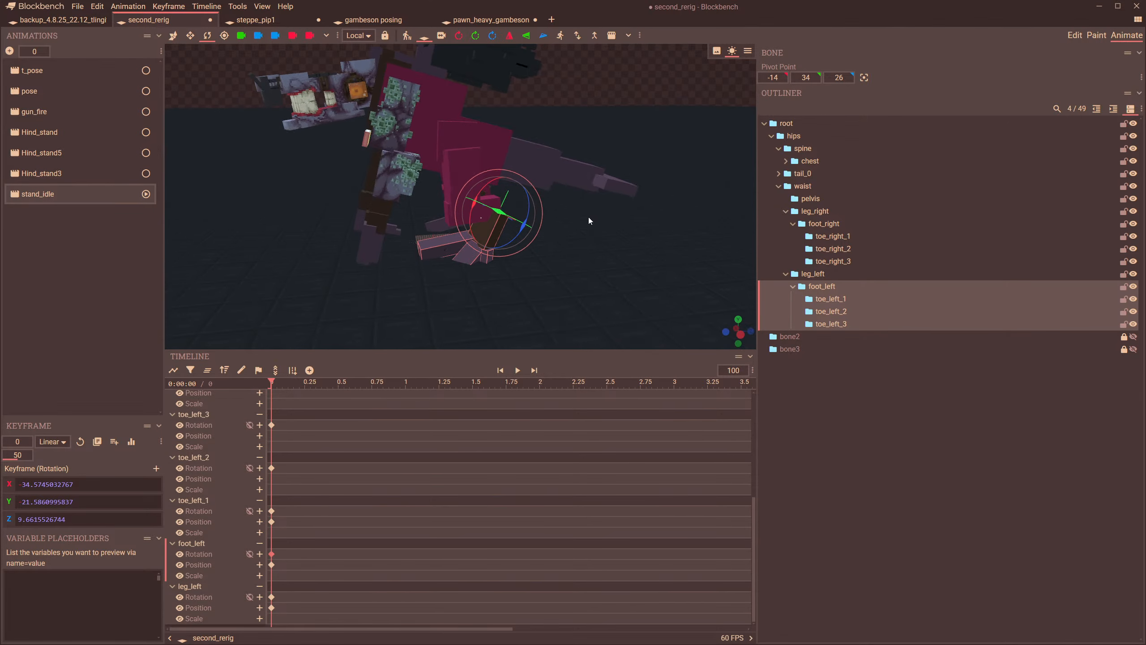
- Check the left leg against the Hind_stand5 pose and rotate leg_left in stand_idle to about 28.66 degrees on X
left_click(92, 154)
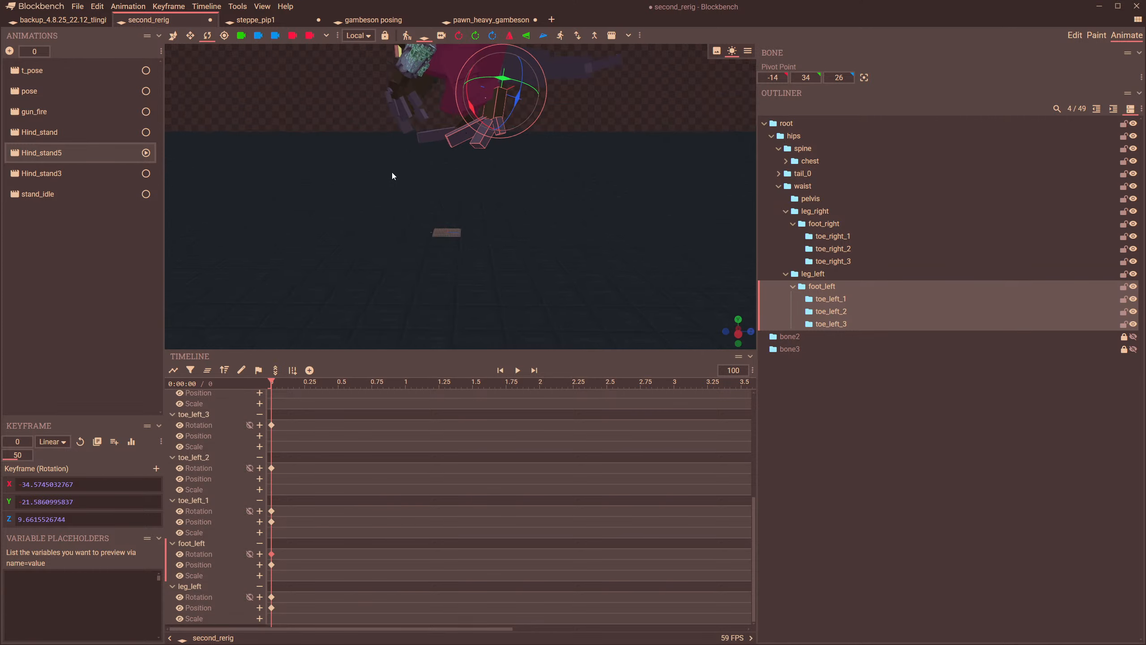
scroll(392, 173, "down", 4)
right_click_drag(509, 136, 522, 208)
scroll(591, 262, "up", 8)
left_click_drag(477, 182, 472, 176)
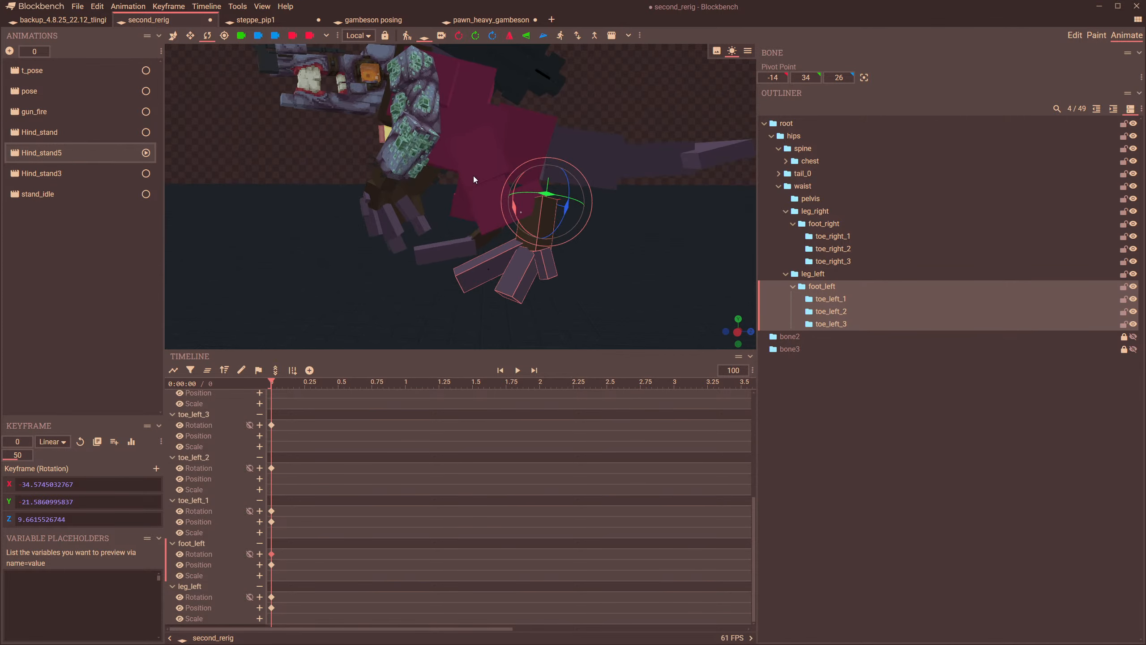
left_click(474, 176)
left_click(83, 195)
scroll(469, 230, "down", 3)
right_click_drag(487, 218, 469, 122)
scroll(473, 199, "up", 4)
left_click_drag(473, 219, 585, 236)
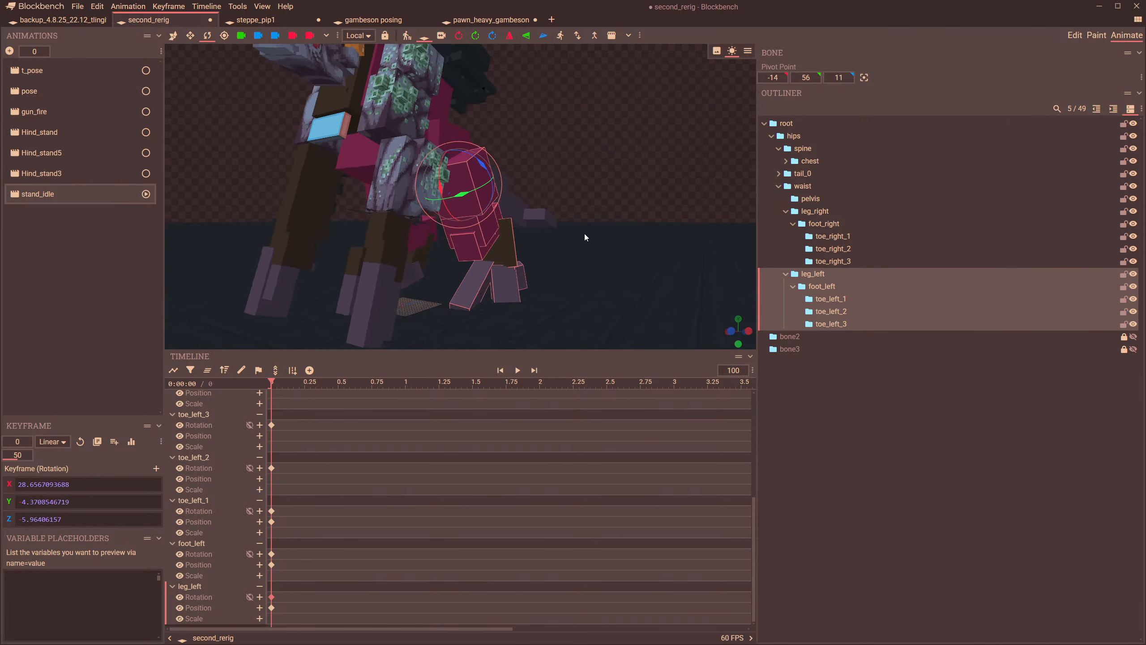
scroll(585, 237, "up", 5)
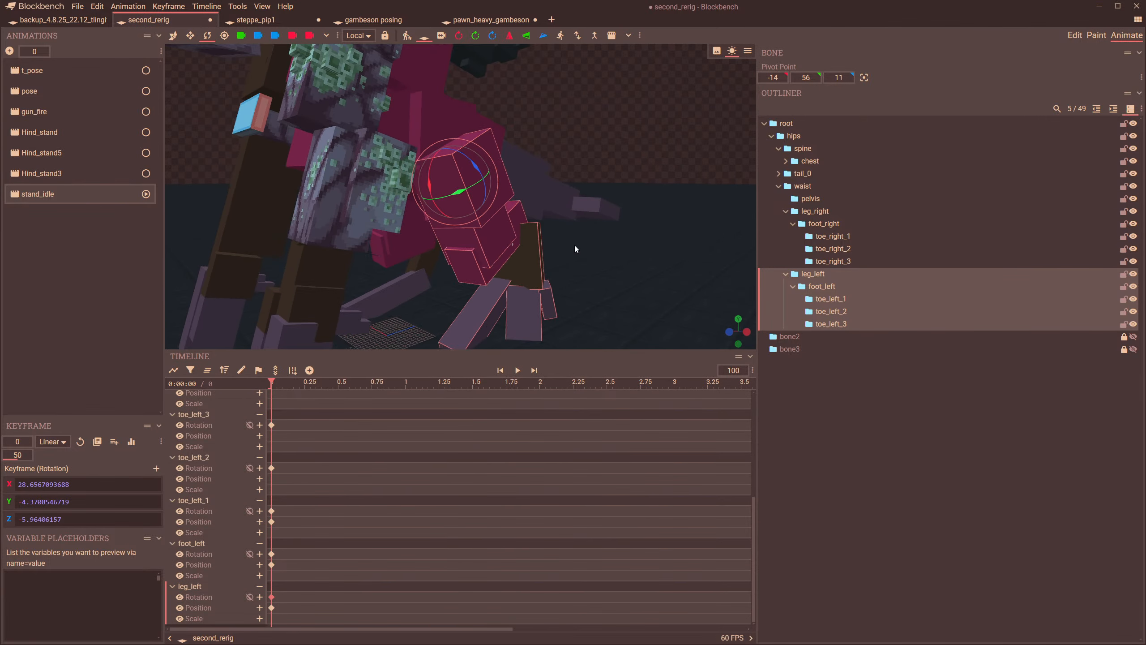
- Examine the left leg's stance in the Hind_stand animation from the front, and return to stand_idle
left_click(86, 137)
scroll(421, 166, "down", 5)
left_click_drag(421, 165, 474, 169)
right_click_drag(519, 136, 532, 241)
left_click_drag(532, 241, 562, 231)
scroll(552, 231, "down", 2)
scroll(562, 231, "down", 4)
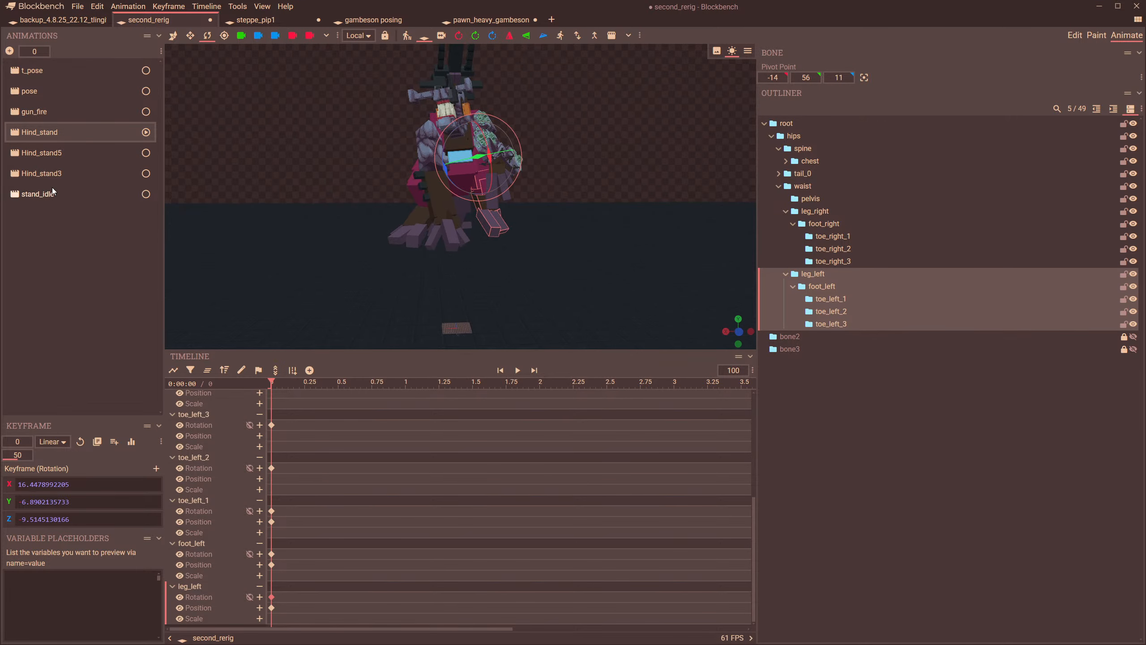
left_click(38, 194)
scroll(605, 299, "up", 3)
left_click_drag(605, 300, 488, 183)
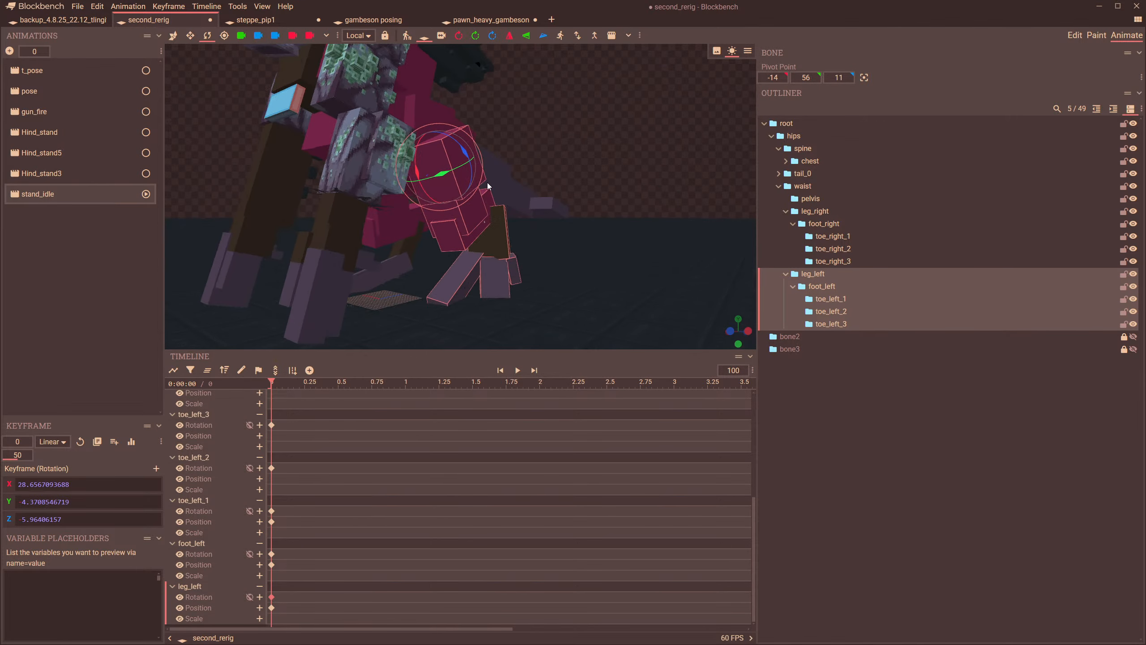
- Rotate the leg_left bone about the Global Y axis to about Y -24.2 and Z -7.4 degrees
left_click(367, 52)
left_click_drag(547, 118, 543, 150)
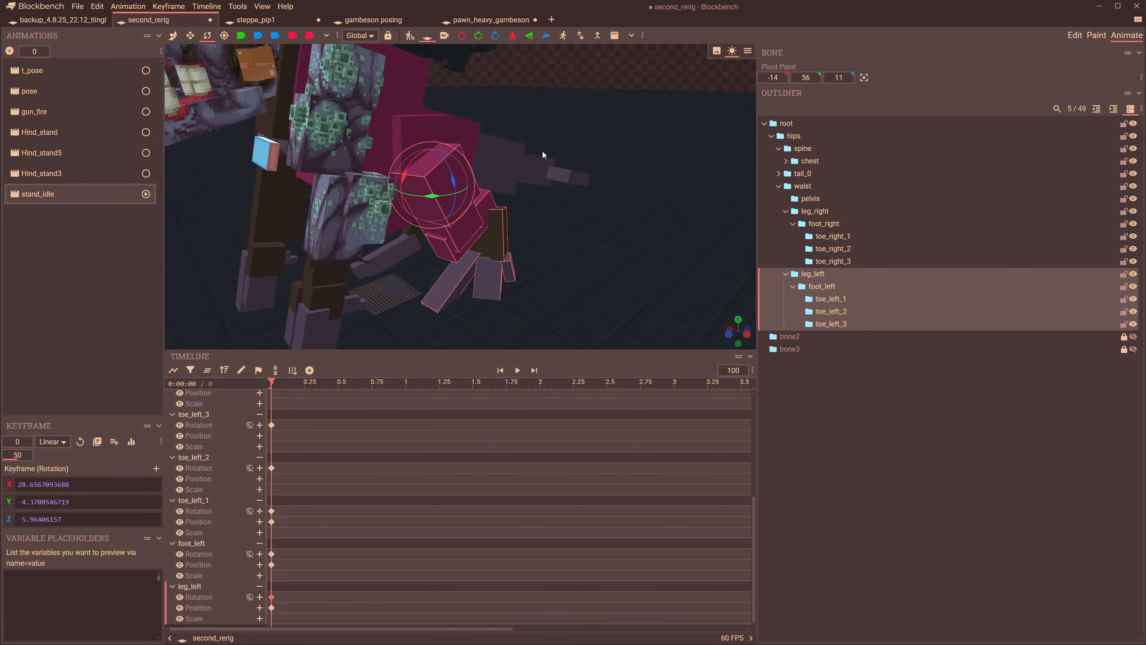
left_click_drag(434, 194, 454, 196)
left_click_drag(582, 226, 508, 250)
scroll(489, 244, "down", 3)
left_click_drag(558, 248, 528, 245)
scroll(493, 236, "up", 4)
- Try rotating the foot_left bone about the Global X axis
left_click(487, 239)
left_click(361, 36)
left_click(359, 51)
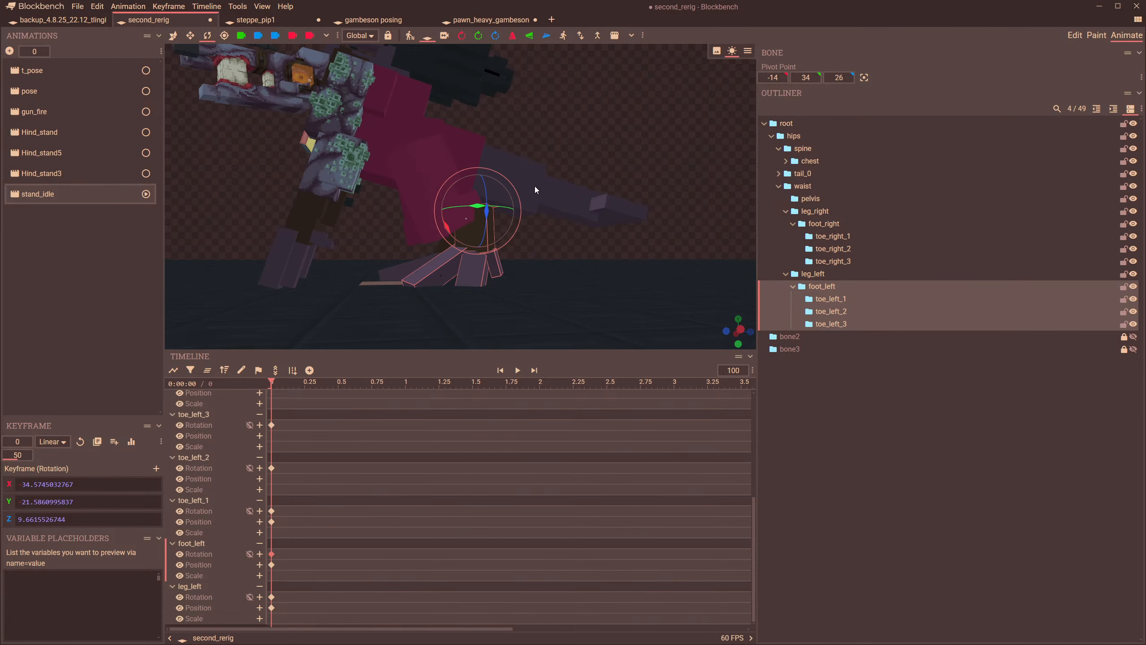
left_click_drag(535, 186, 550, 191)
left_click_drag(446, 236, 451, 235)
left_click_drag(537, 260, 564, 230)
key("ctrl+z")
- Rotate the foot_left bone in Local space to about X -37.6, Y -13.8 and Z 3.1 degrees
left_click(362, 36)
left_click(364, 77)
left_click_drag(474, 224, 498, 208)
left_click_drag(539, 223, 489, 248)
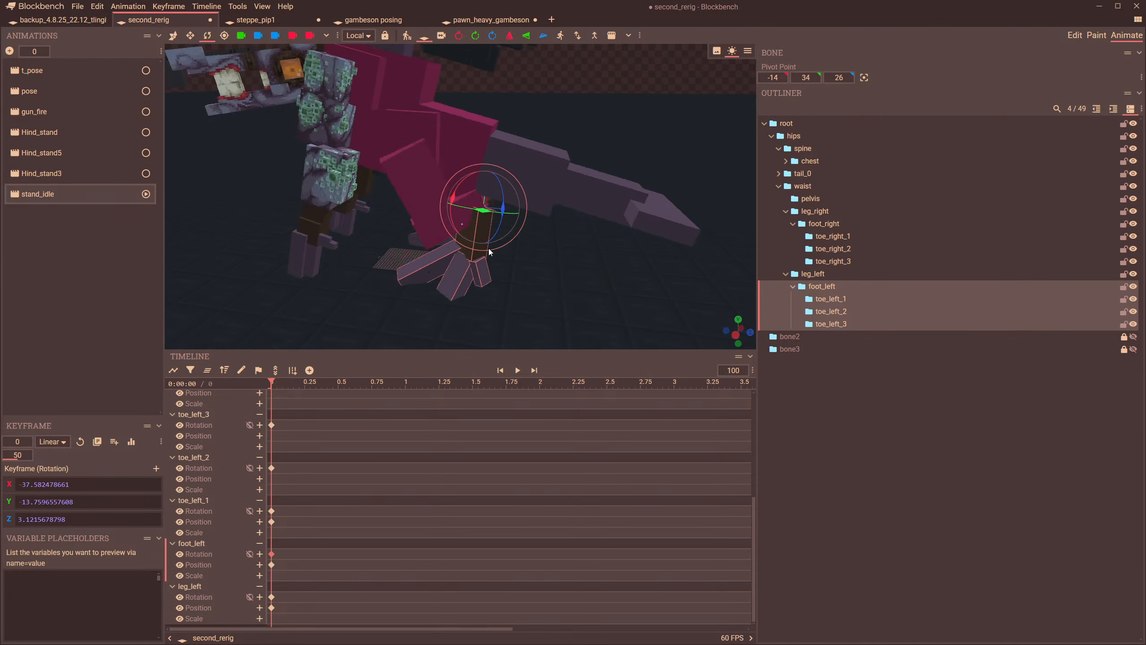
- Rotate leg_left to about 16.05 degrees on X and foot_left to about -22.58 degrees on X
left_click(411, 180)
left_click_drag(386, 147, 395, 146)
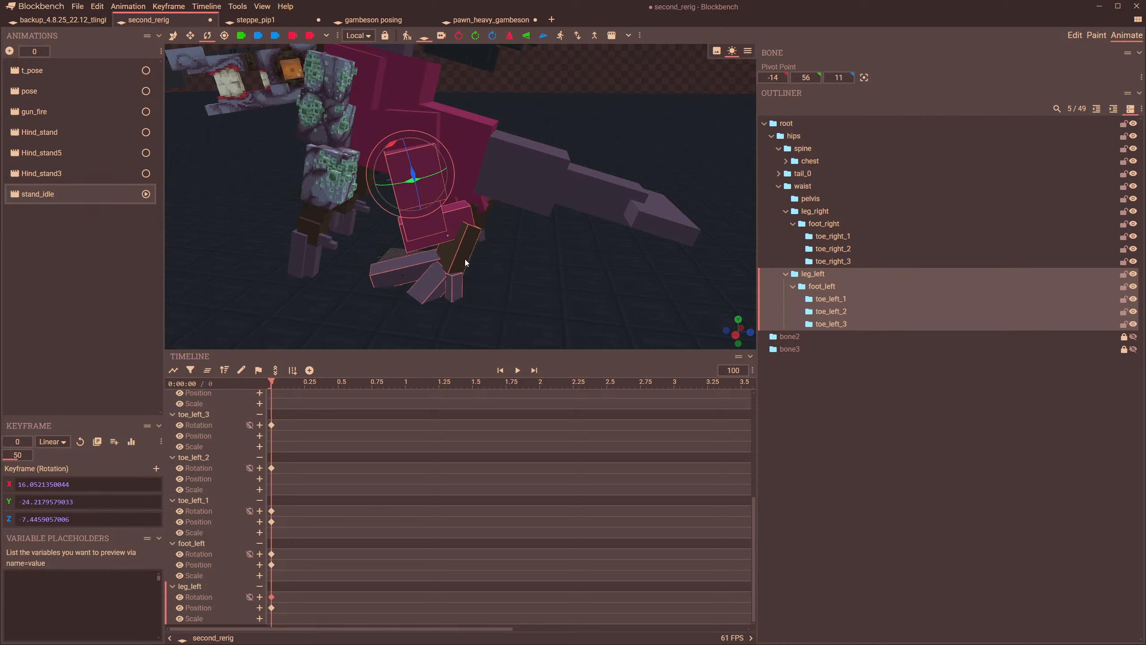
left_click(470, 254)
left_click_drag(451, 203, 444, 209)
left_click_drag(524, 231, 539, 223)
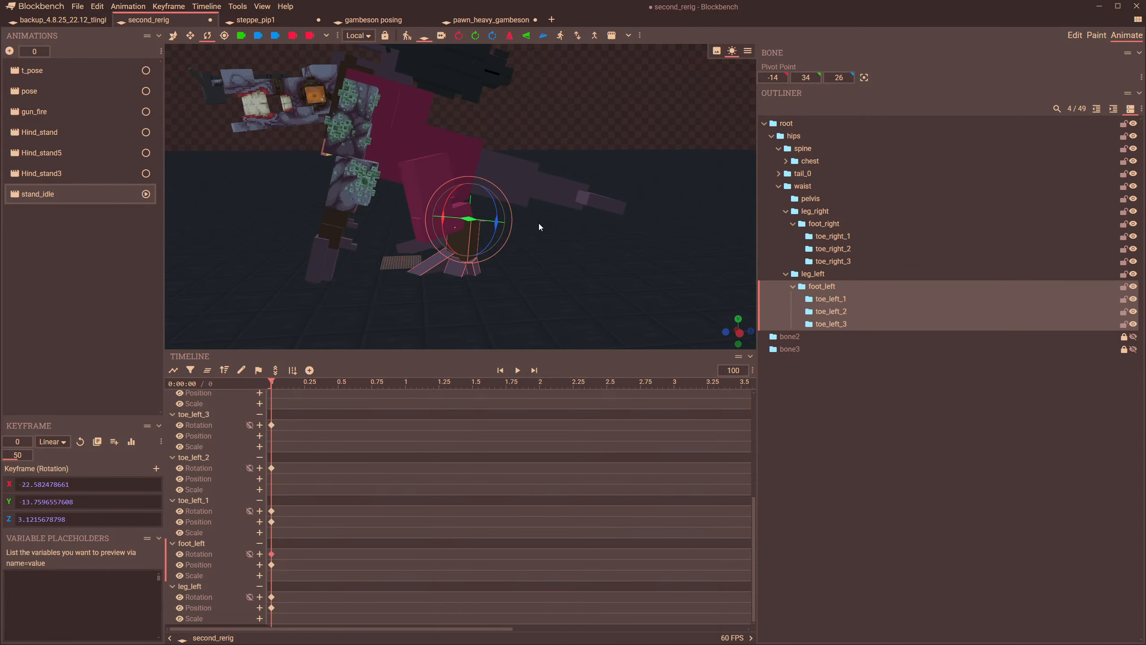
left_click_drag(560, 261, 582, 271)
- Move the leg_left bone in stand_idle to a position of about Y -4.25 and Z -5.23
left_click(439, 169)
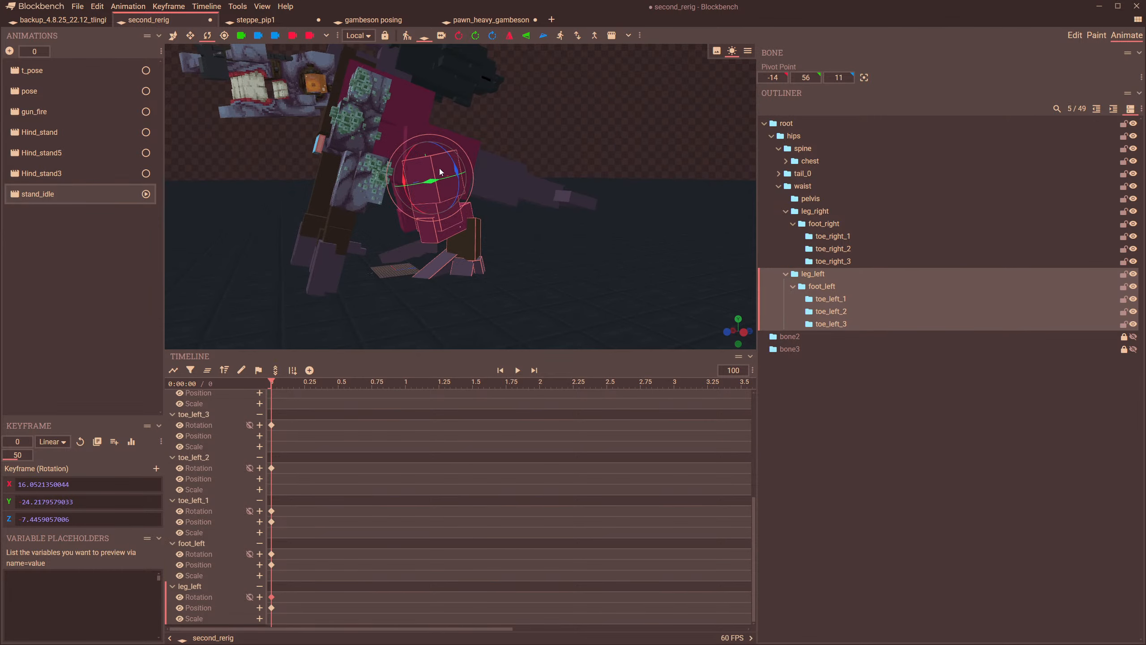
left_click_drag(440, 171, 291, 80)
left_click(171, 36)
left_click_drag(428, 142, 426, 132)
left_click_drag(462, 170, 451, 169)
mouse_move(539, 190)
left_mouse_down()
mouse_move(435, 206)
mouse_move(534, 190)
left_mouse_up()
key("F11")
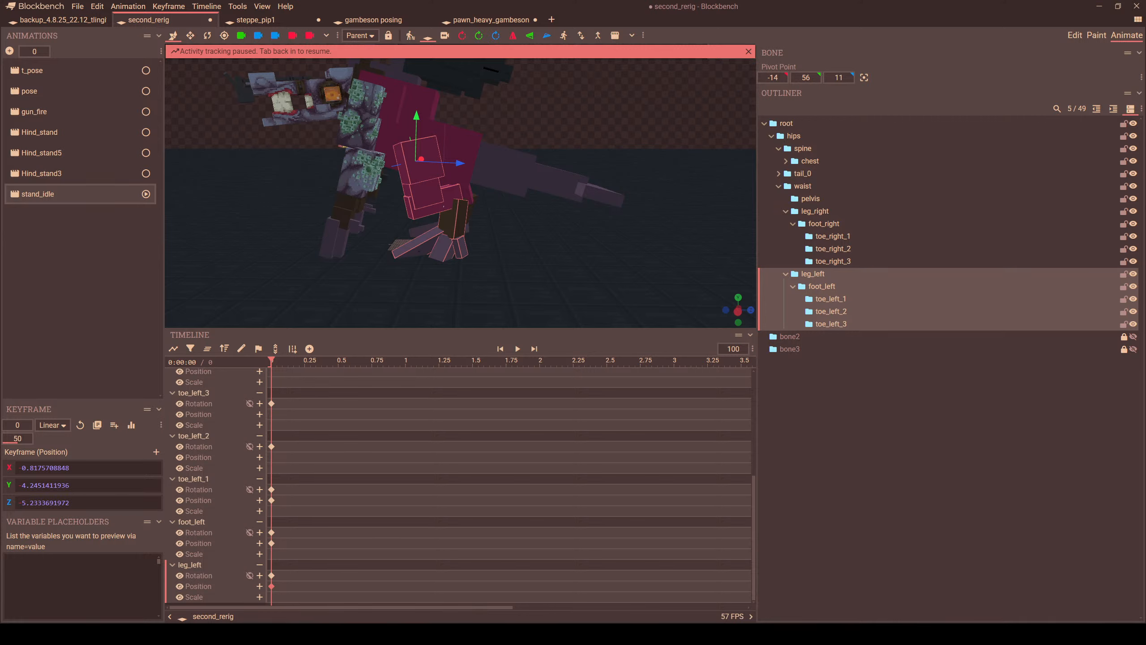
scroll(496, 235, "down", 3)
mouse_move(496, 235)
left_mouse_down()
mouse_move(516, 229)
mouse_move(490, 230)
left_mouse_up()
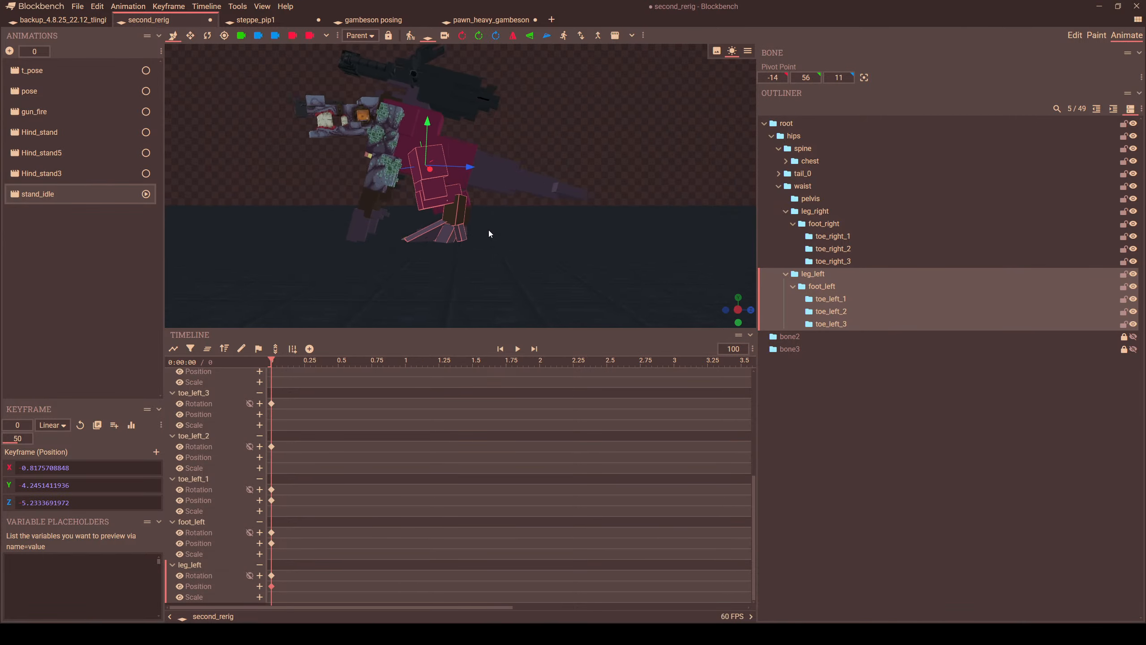
- Examine the creature's pose in Hind_stand3 and Hind_stand5 for reference
left_click(47, 172)
left_click_drag(384, 226, 352, 229)
scroll(424, 238, "up", 3)
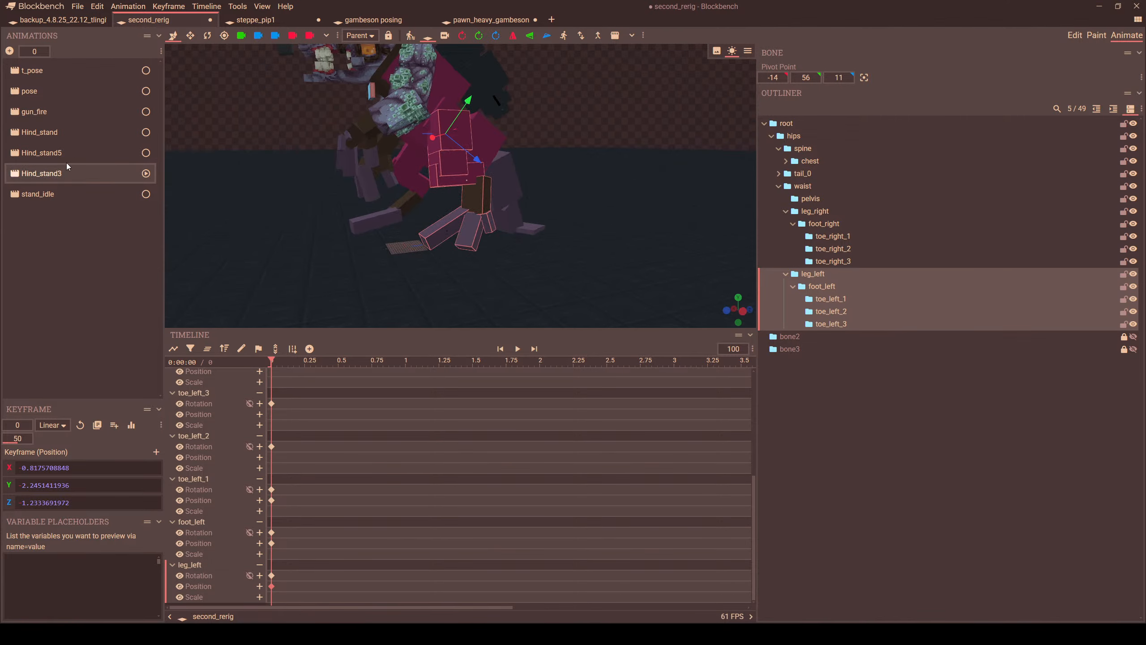
left_click(93, 160)
mouse_move(383, 193)
left_mouse_down()
mouse_move(398, 167)
mouse_move(387, 187)
left_mouse_up()
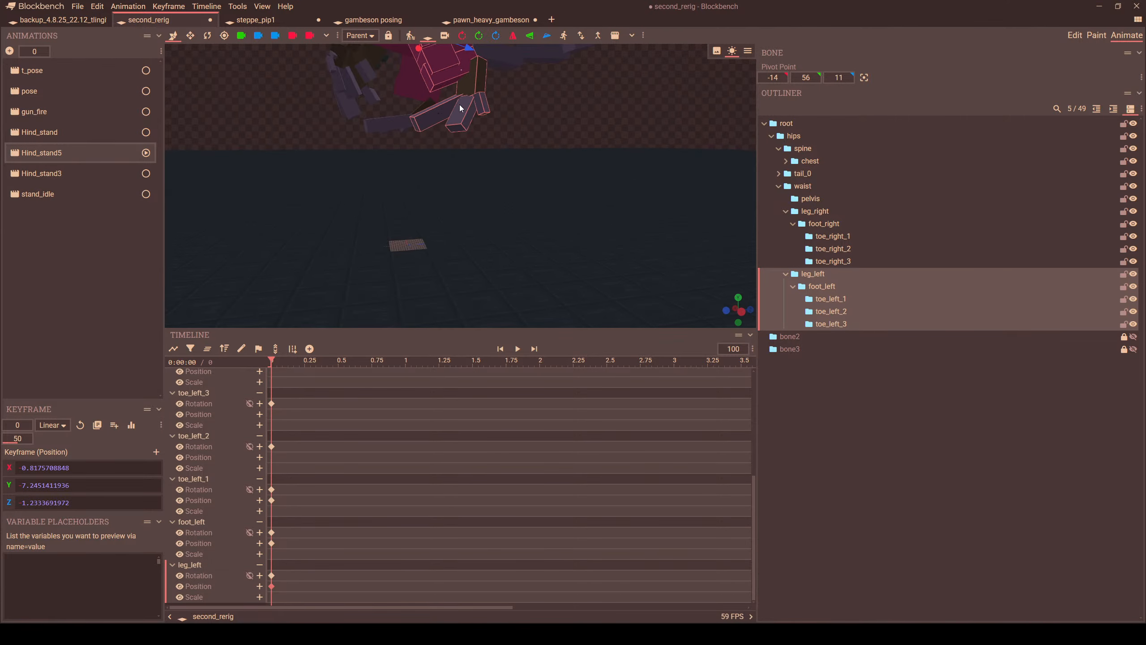
right_click_drag(460, 104, 498, 279)
left_click_drag(498, 279, 566, 250)
scroll(488, 180, "up", 3)
left_click_drag(487, 181, 548, 181)
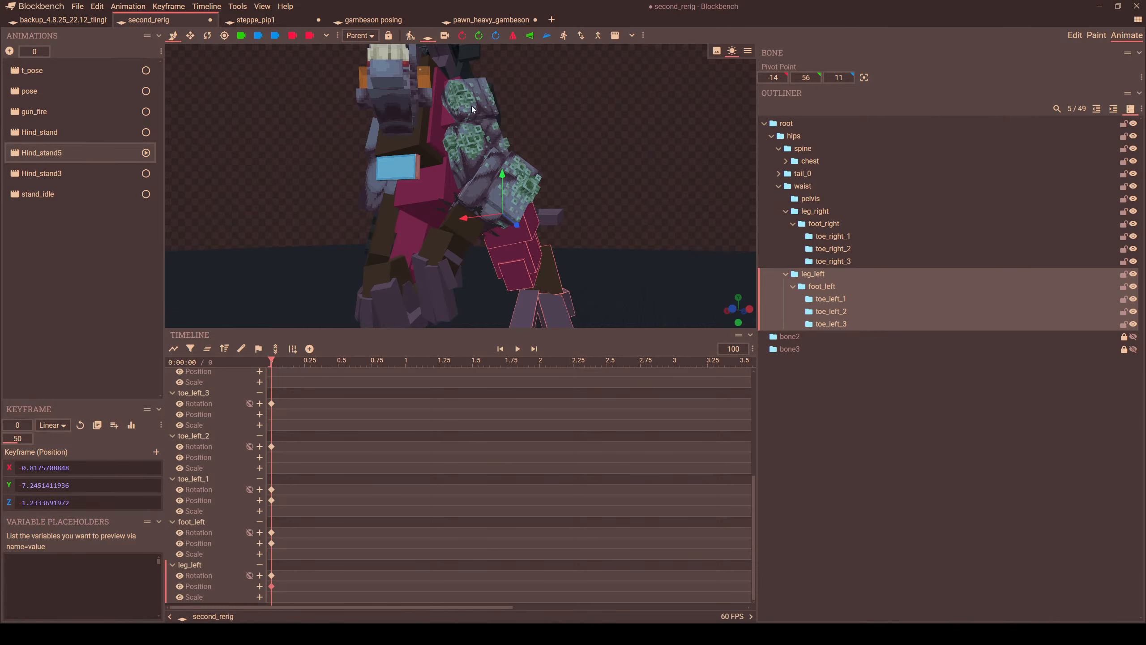
left_click_drag(494, 124, 519, 157)
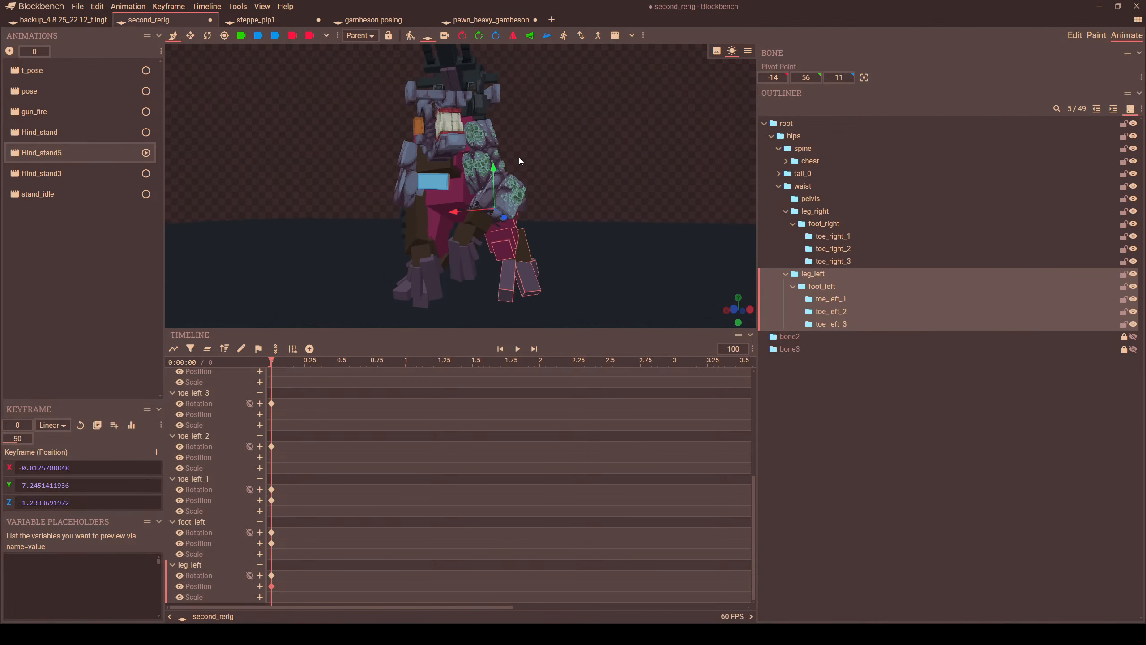
- Clear the Hind_stand5 timeline and bring arm_left, forarm_left, hand_left and all left thumb and finger bones onto it
left_click(495, 141)
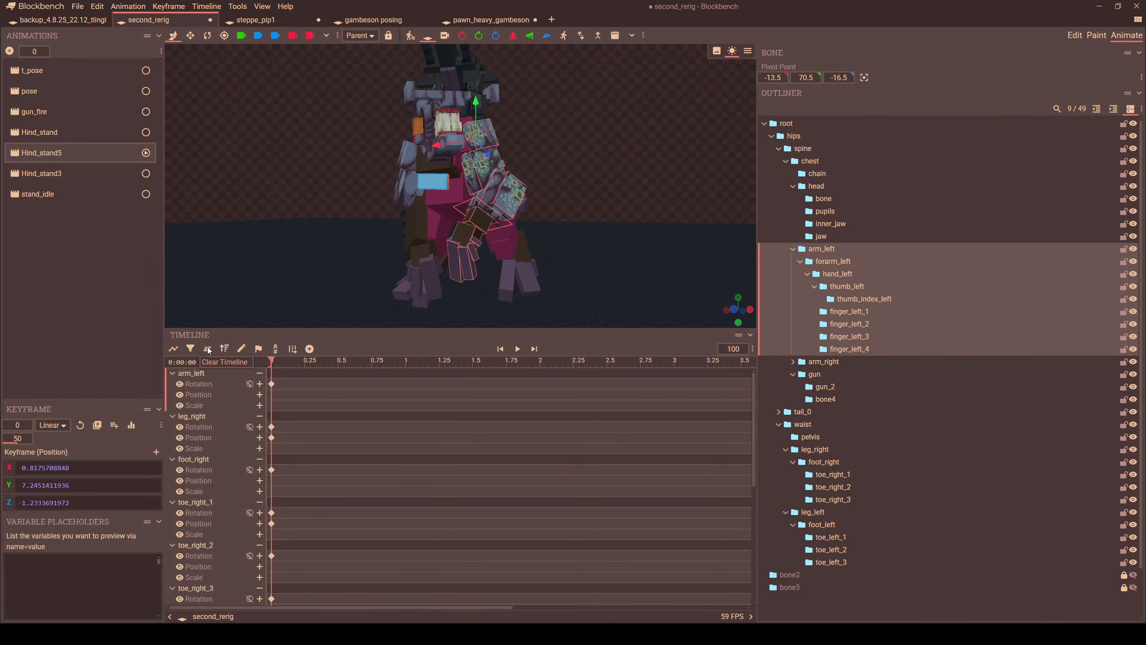
left_click(527, 153)
left_click(492, 144)
left_click(844, 263)
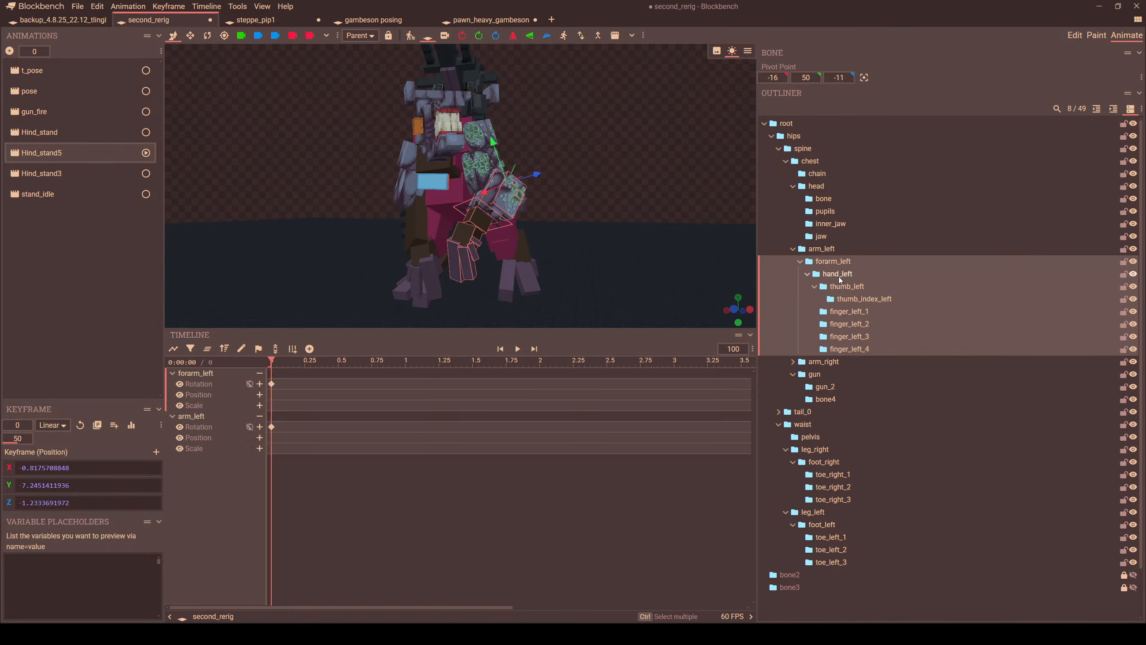
left_click(838, 274)
left_click(842, 287)
left_click(849, 299)
left_click(843, 311)
left_click(842, 324)
left_click(843, 337)
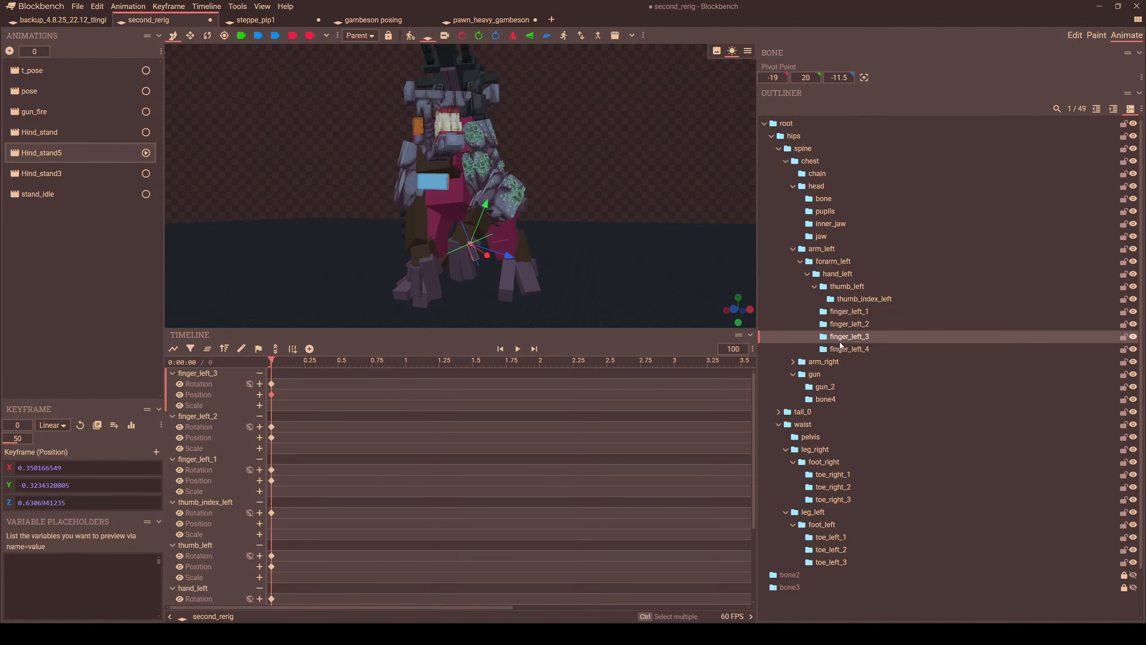
left_click(844, 349)
- Try pasting the copied keyframes into stand_idle at time 0
left_click(49, 196)
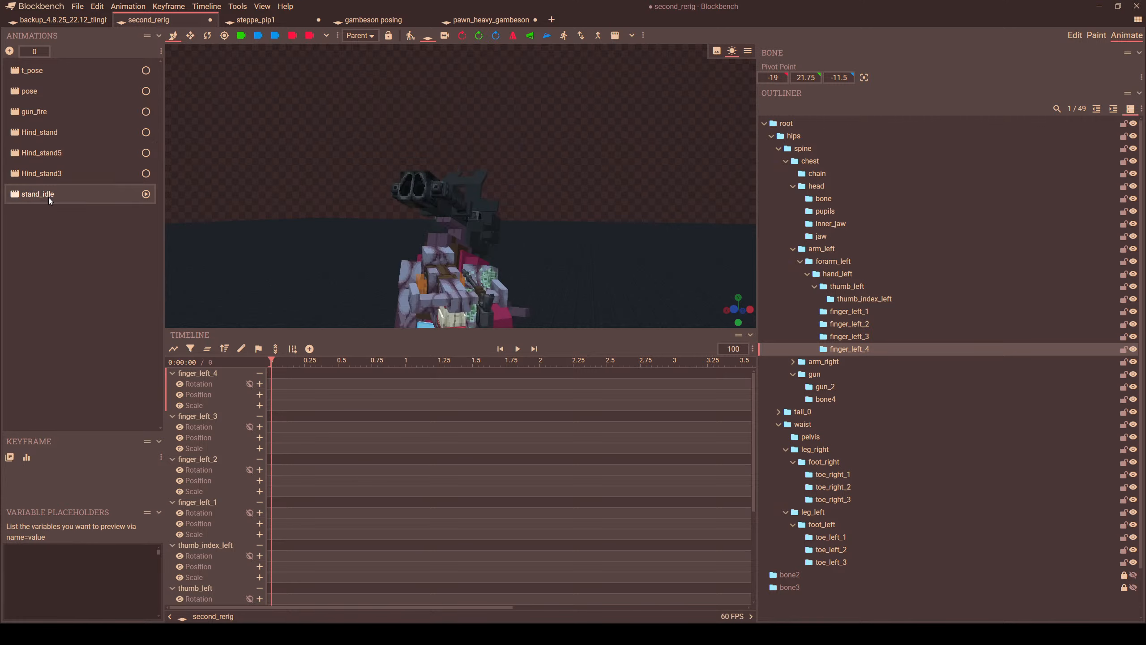
right_click(318, 451)
left_click(339, 348)
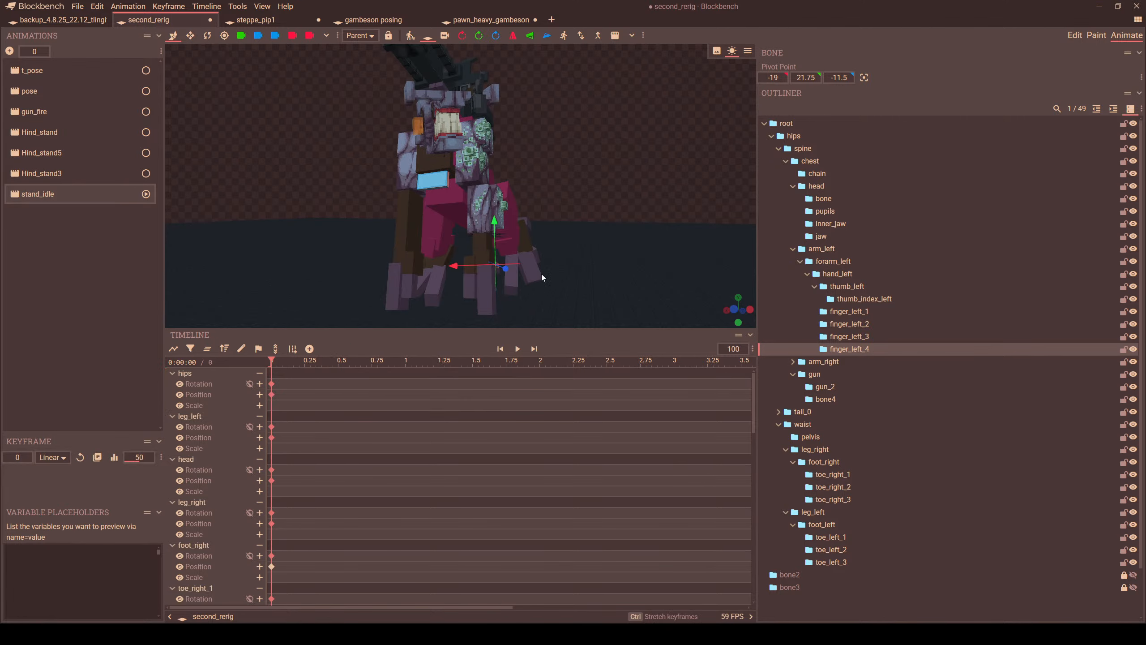
key("ctrl+z")
right_click_drag(400, 260, 401, 130)
scroll(401, 130, "up", 3)
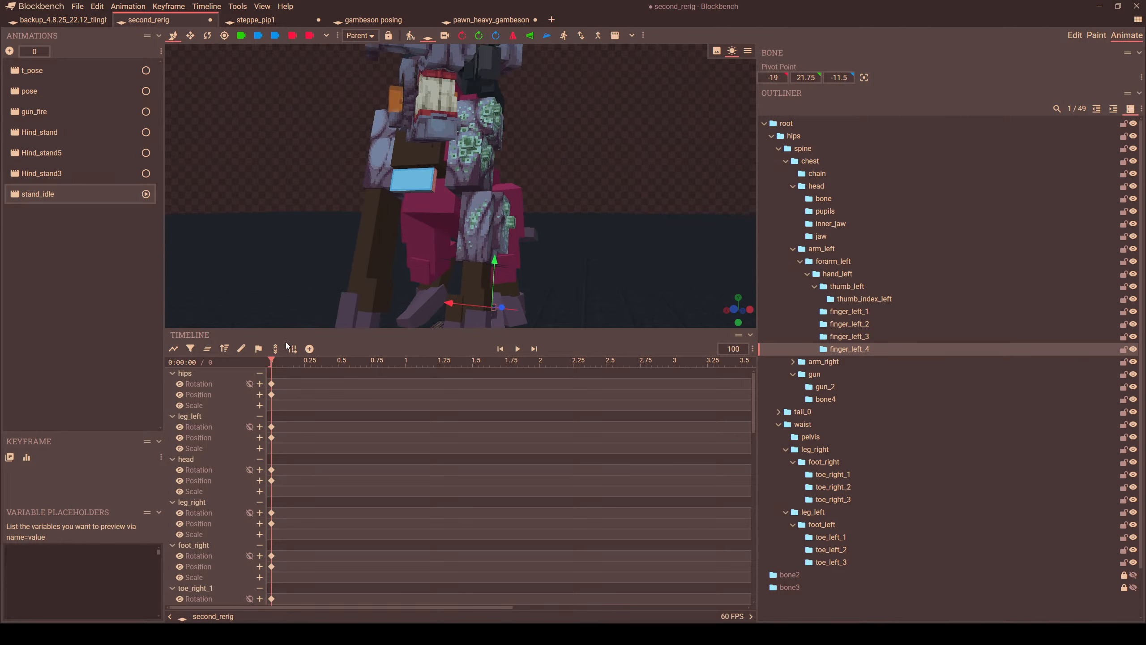
- Clear the stand_idle timeline and switch back to the Hind_stand5 animation
left_click(207, 349)
right_click(318, 415)
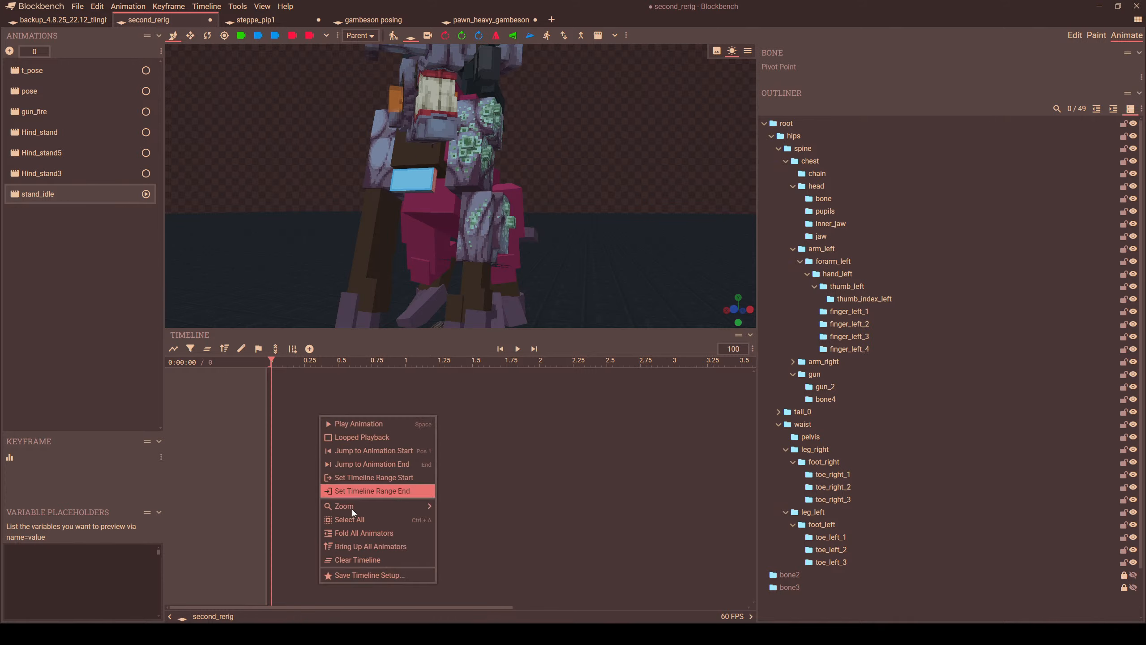
left_click(75, 152)
scroll(353, 147, "down", 3)
scroll(525, 134, "down", 3)
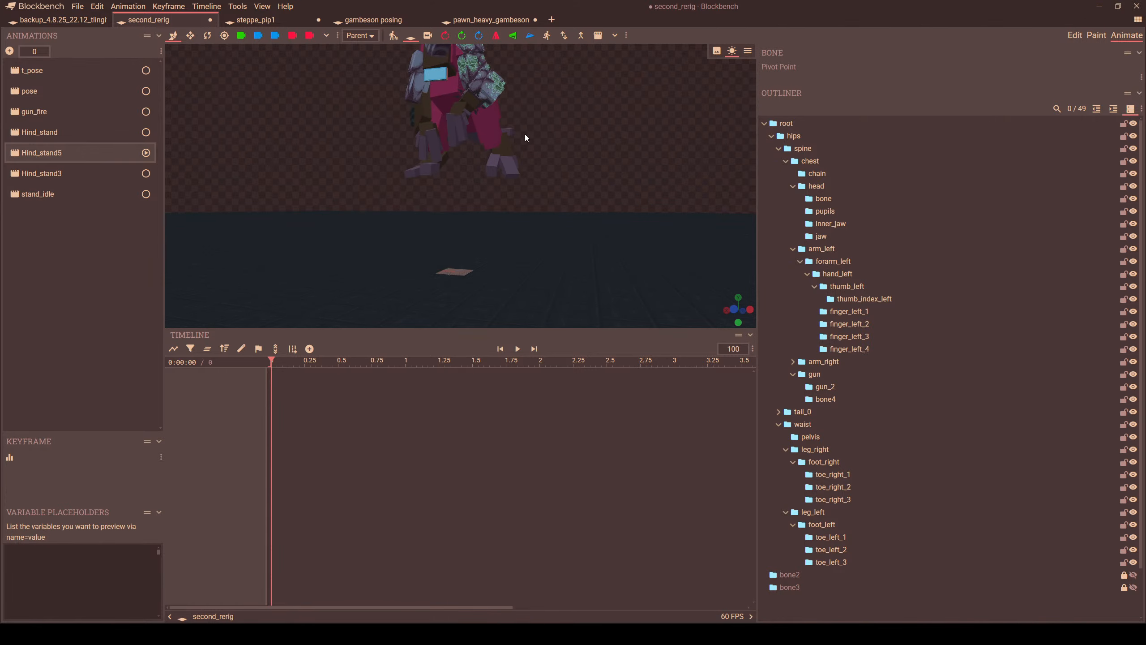
scroll(529, 133, "up", 5)
right_click_drag(518, 95, 534, 219)
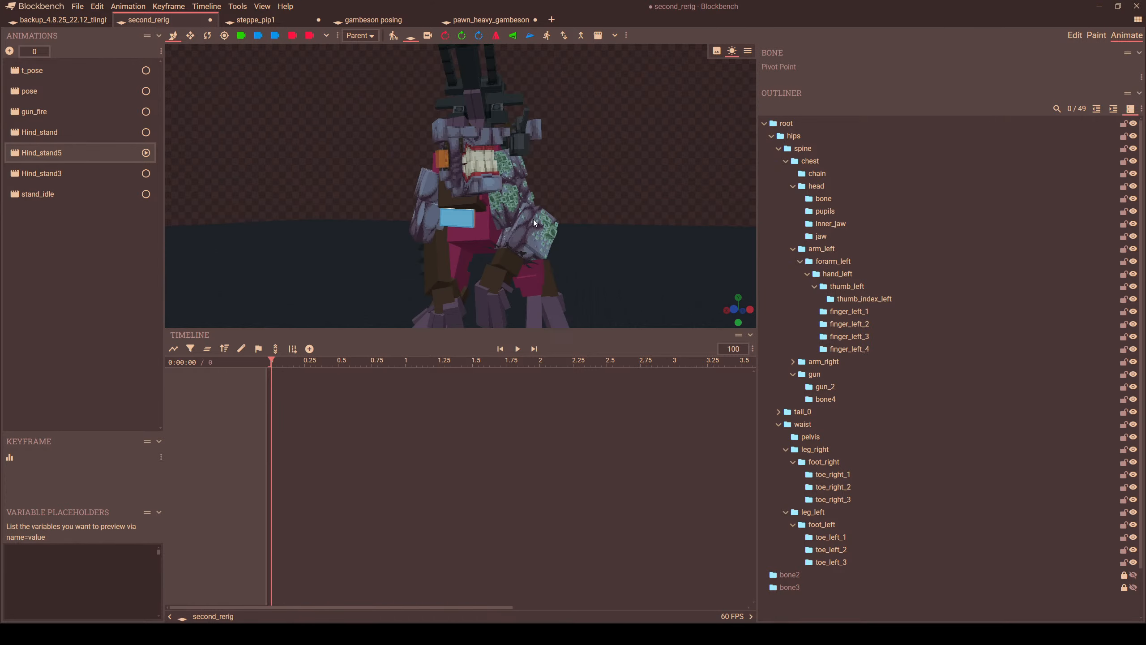
- Add arm_left, forarm_left, hand_left and the left thumb and finger bones to the Hind_stand5 timeline, and select all their keyframes
left_click(513, 195)
left_click(833, 261)
left_click(835, 274)
left_click(839, 286)
left_click(848, 299)
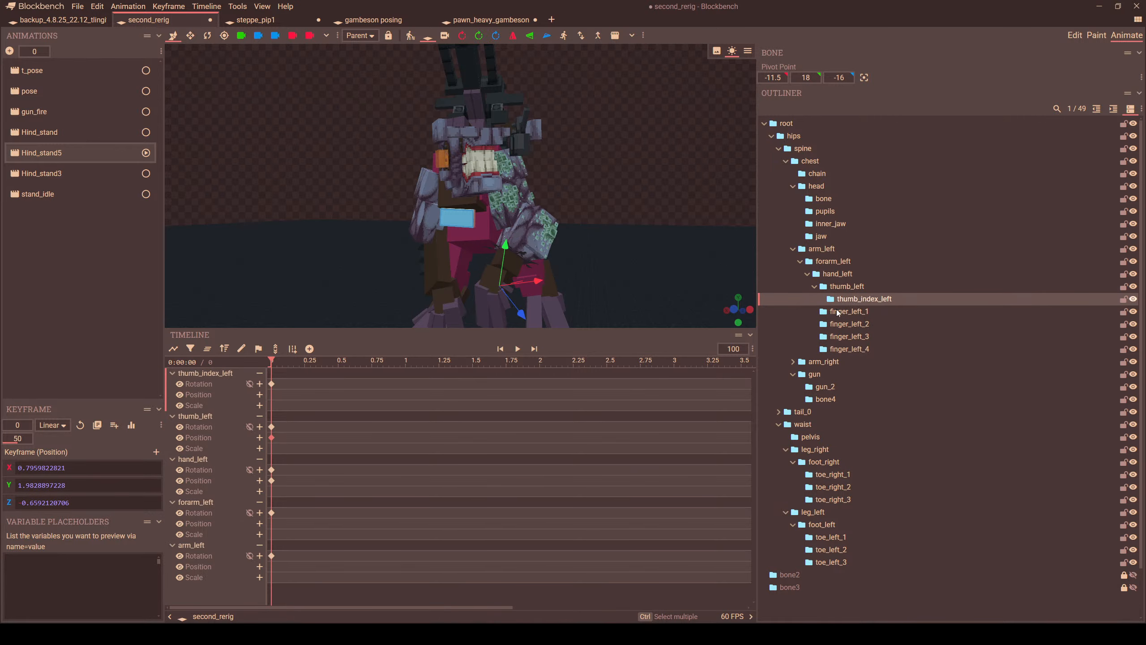
left_click(848, 312)
left_click(849, 323)
left_click(849, 336)
left_click(849, 349)
left_click(273, 387)
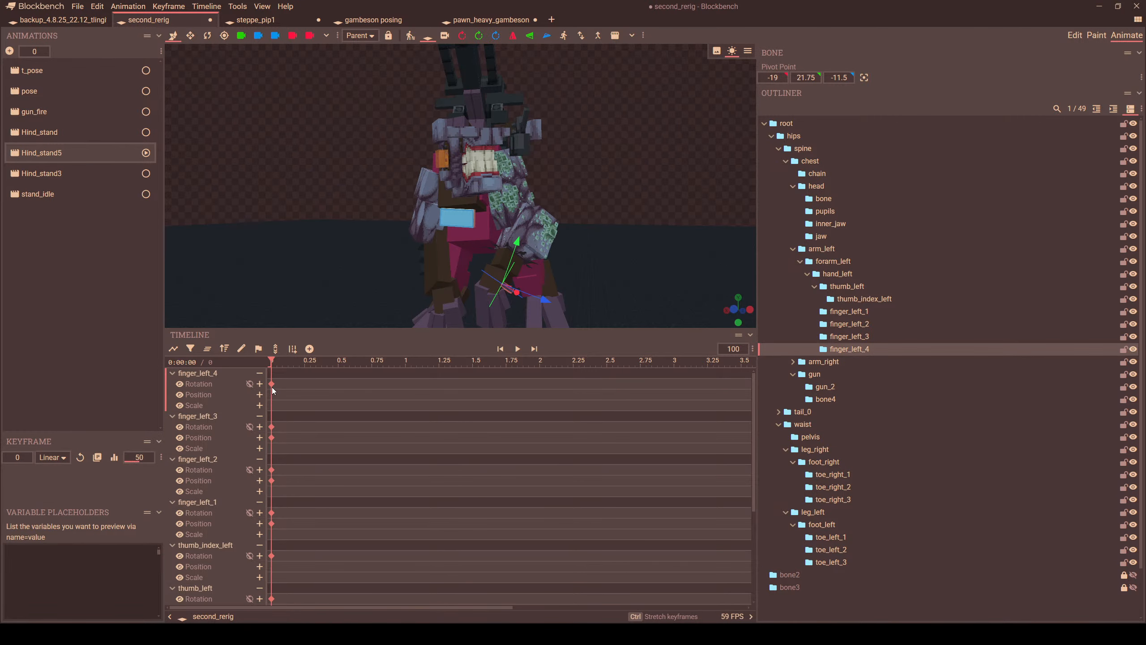
- Copy the selected left arm, hand and finger keyframes from Hind_stand5 and paste them into stand_idle at time 0
right_click(273, 384)
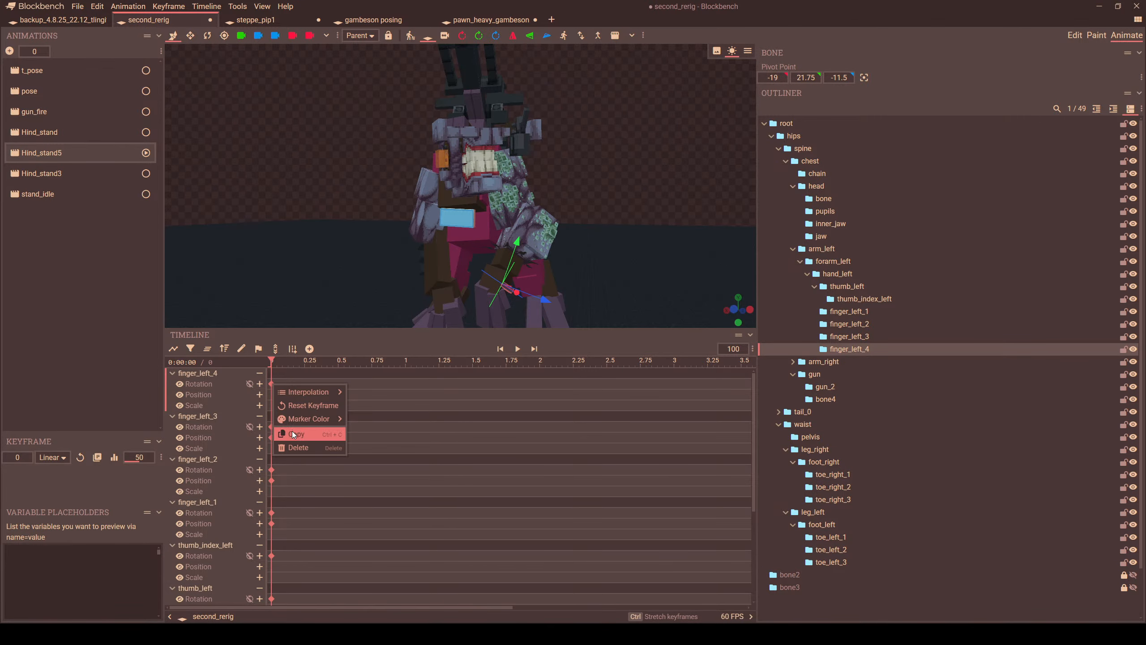
left_click(293, 434)
left_click(44, 199)
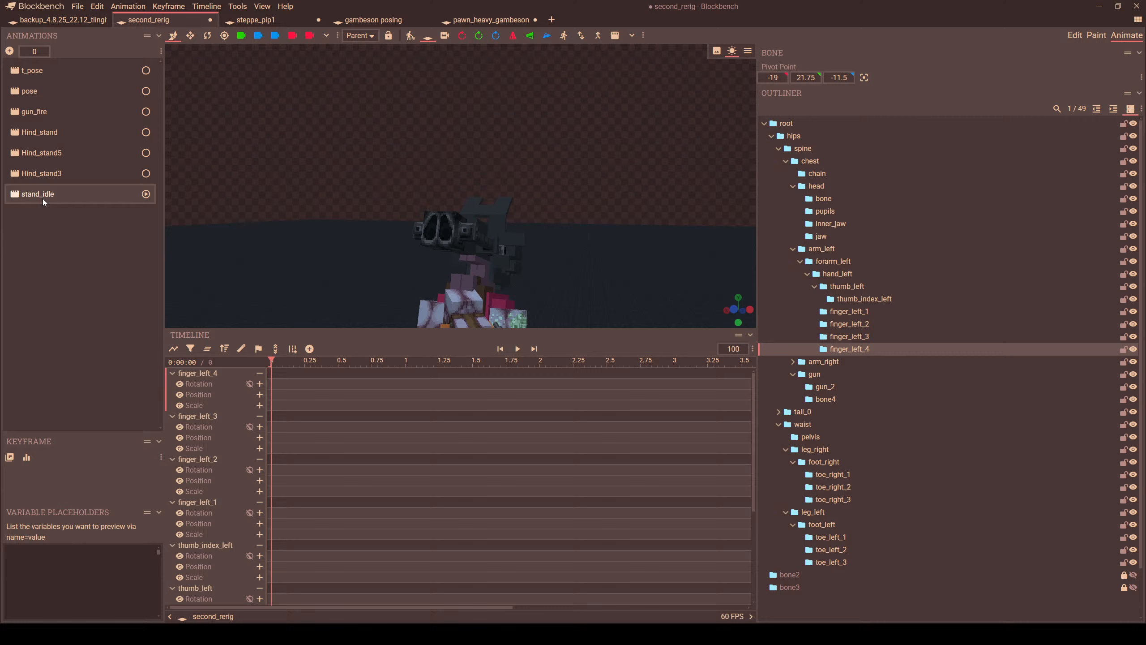
right_click(283, 394)
left_click(303, 487)
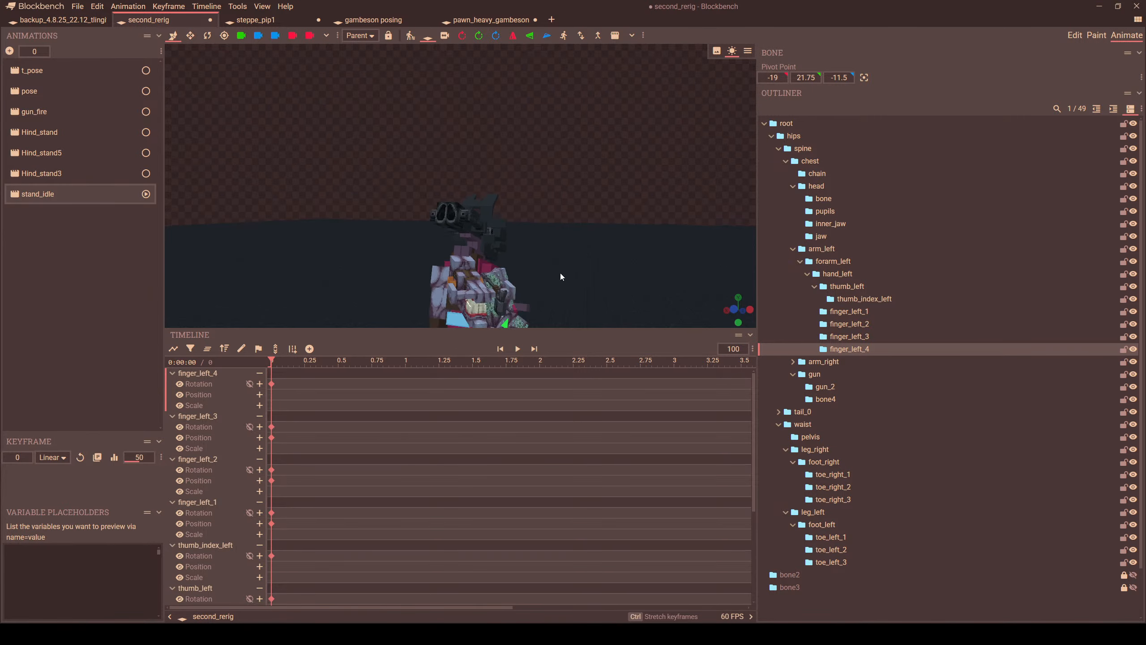
- Delete the head's rotation and position keyframes at time 0 in stand_idle
right_click_drag(560, 273, 561, 179)
left_click_drag(560, 179, 475, 143)
scroll(543, 190, "up", 3)
scroll(523, 195, "down", 2)
left_click(410, 36)
left_click(614, 136)
scroll(596, 186, "up", 3)
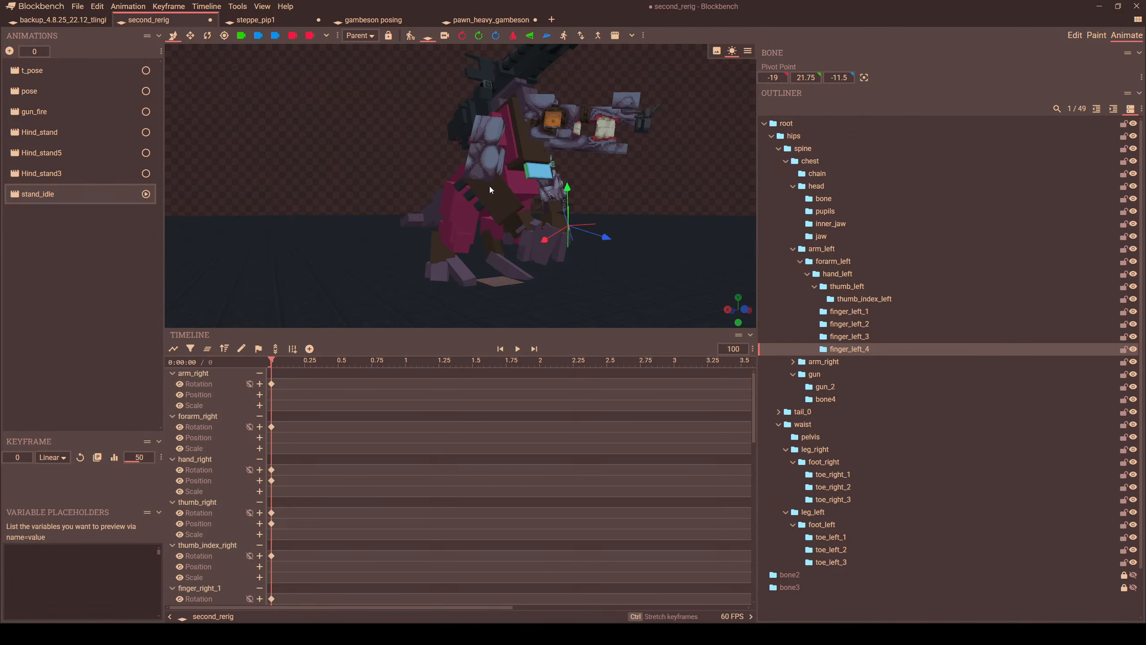
left_click_drag(491, 189, 505, 117)
left_click(485, 113)
left_click_drag(378, 200, 555, 182)
left_click(483, 113)
left_click(519, 168)
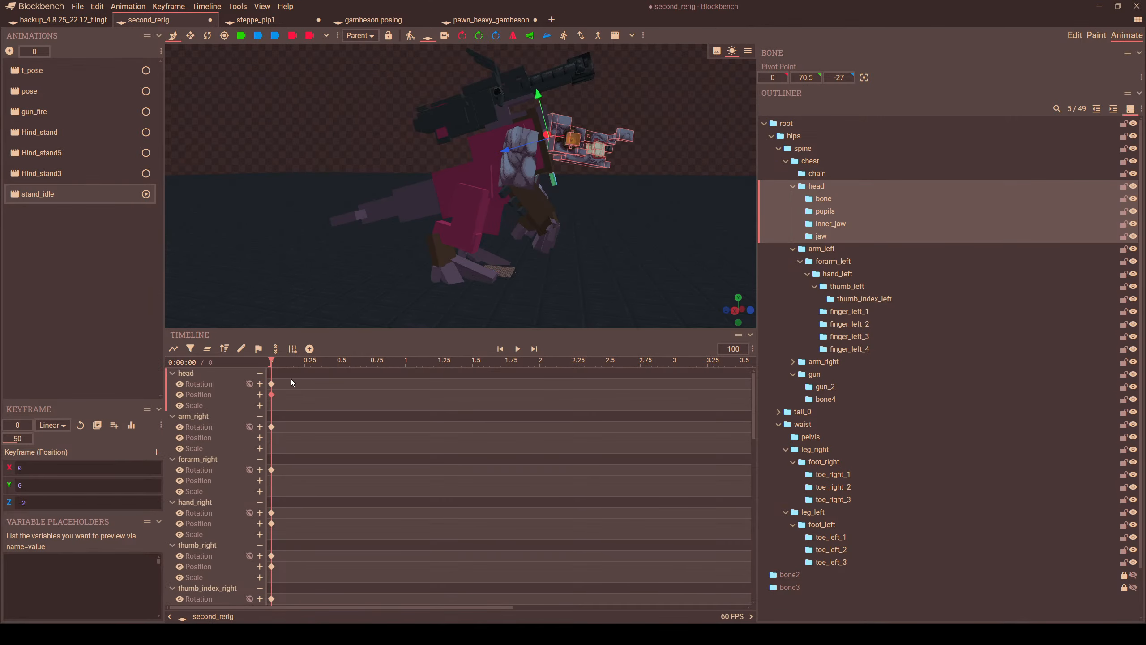
left_click_drag(451, 280, 558, 216)
key("Delete")
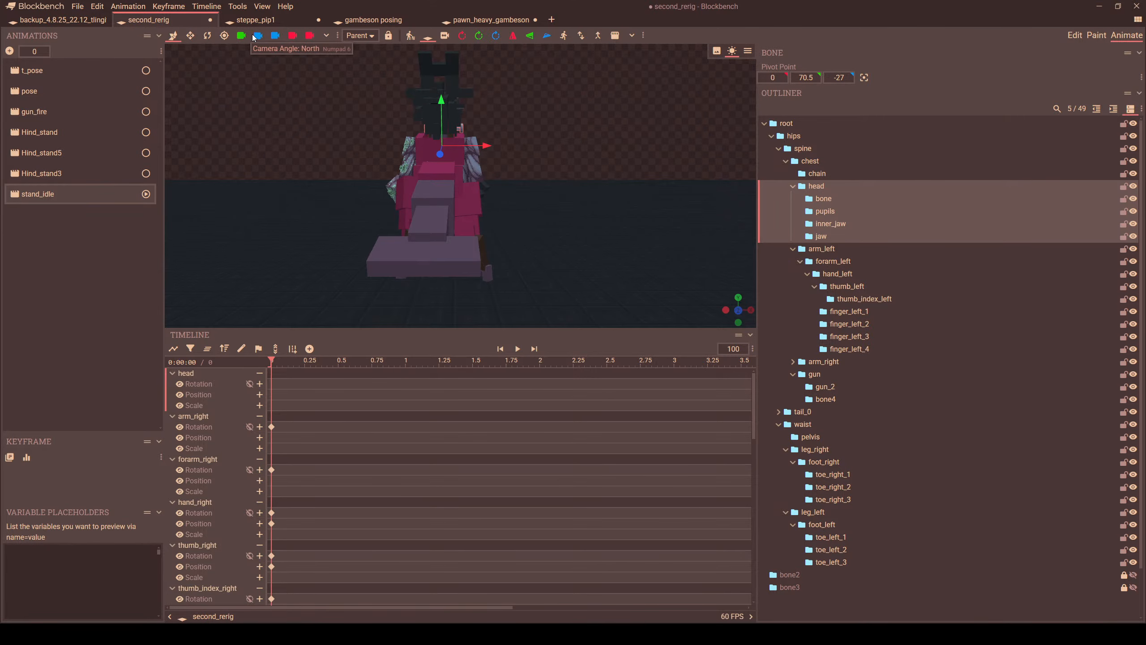
- Examine the arms and hands from the north camera angle in an enlarged viewport
left_click(256, 36)
scroll(522, 253, "down", 4)
right_click_drag(521, 276, 535, 62)
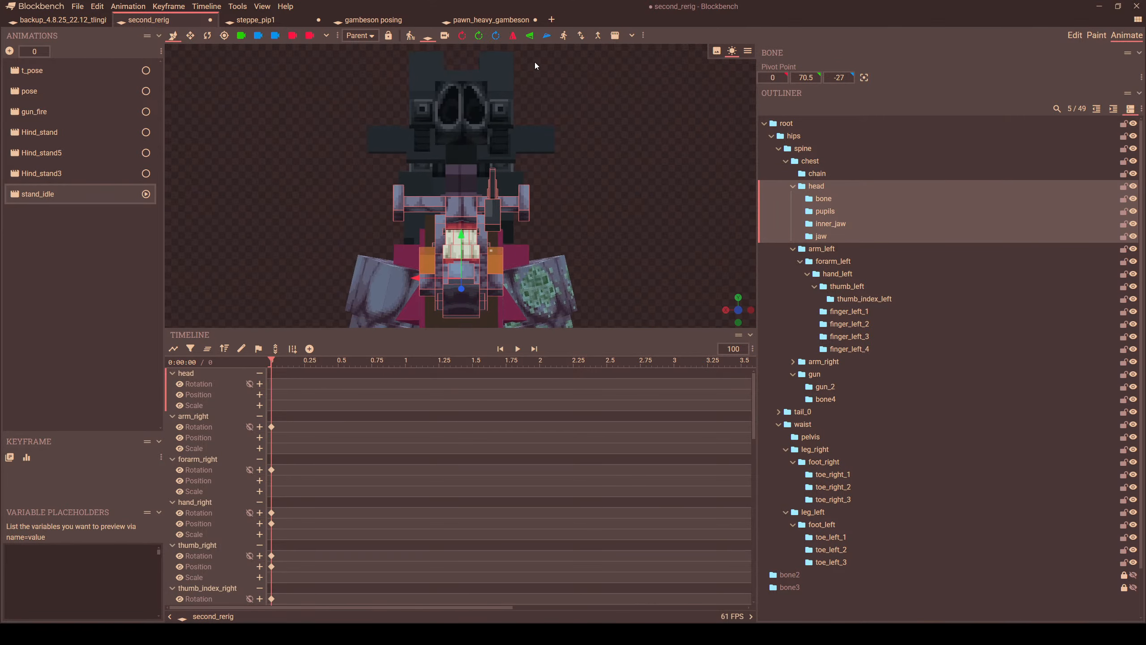
scroll(549, 233, "down", 2)
right_click_drag(549, 232, 558, 117)
scroll(551, 175, "down", 2)
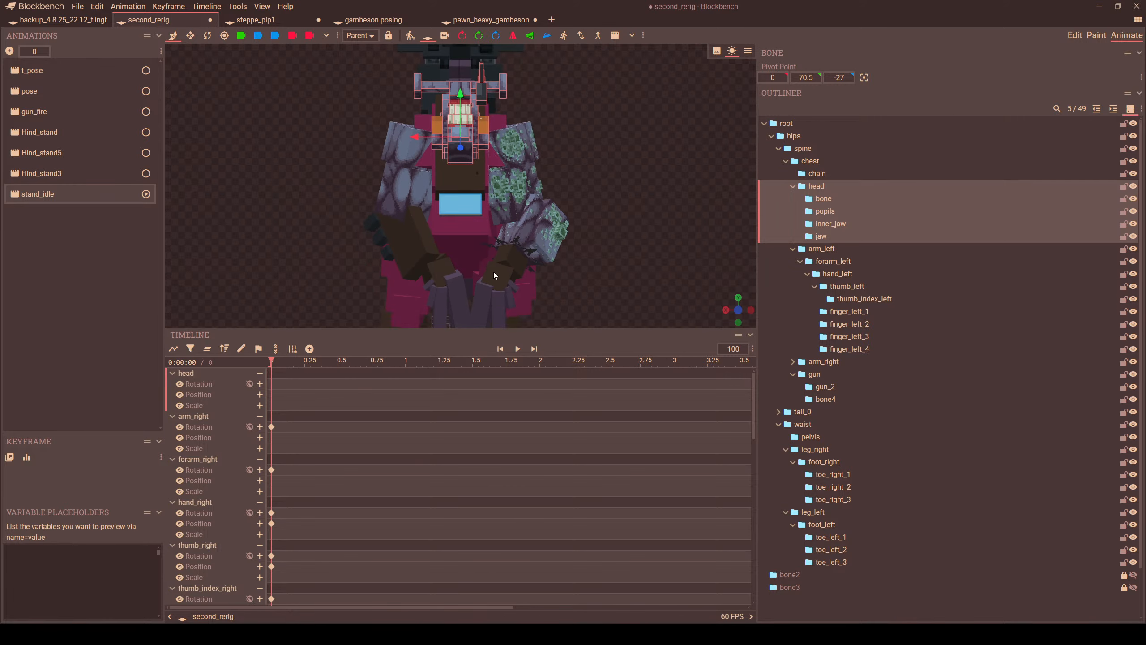
left_click_drag(406, 328, 406, 419)
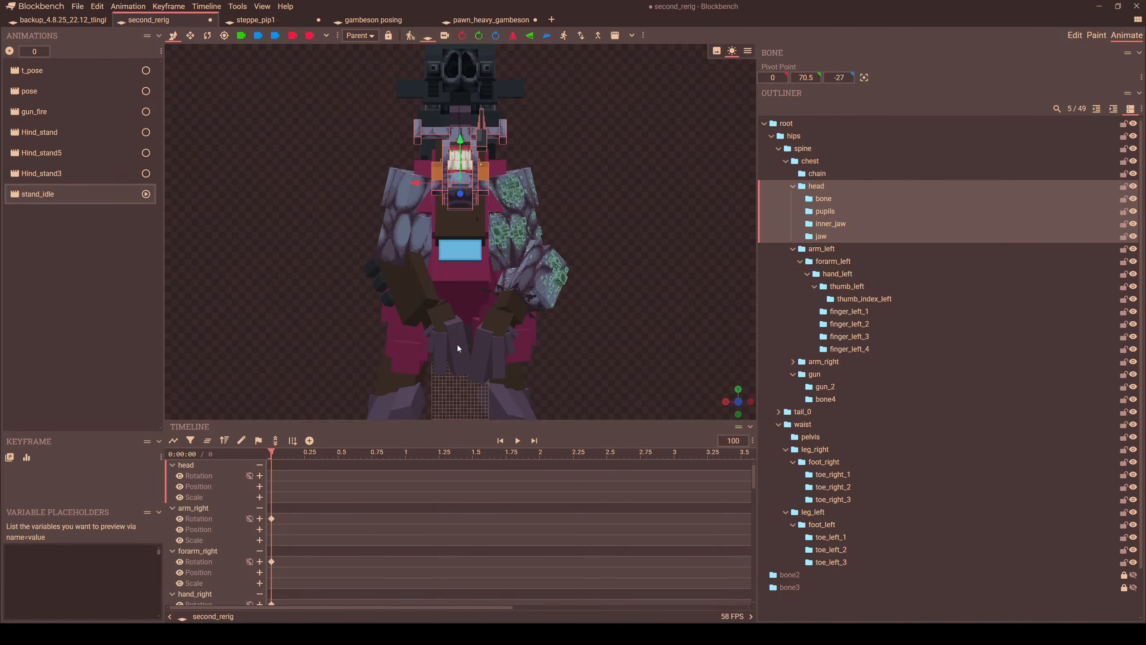
scroll(469, 288, "up", 4)
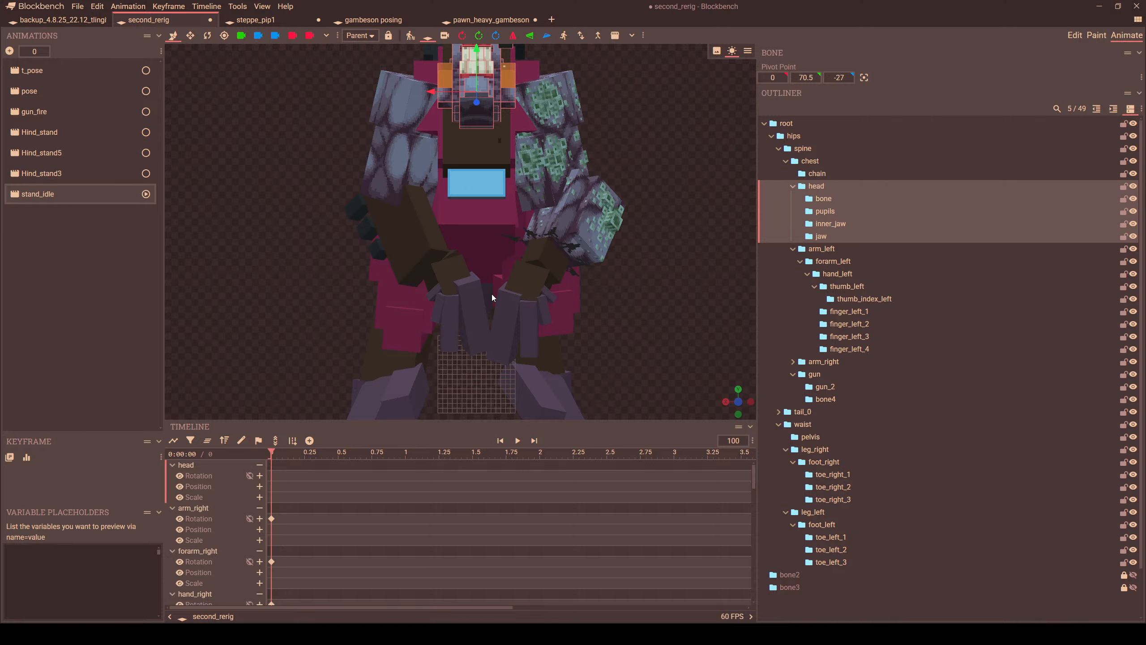
- From a side view, rotate the chest bone 5° about X in stand_idle
left_click(279, 36)
left_click(308, 37)
scroll(476, 197, "down", 3)
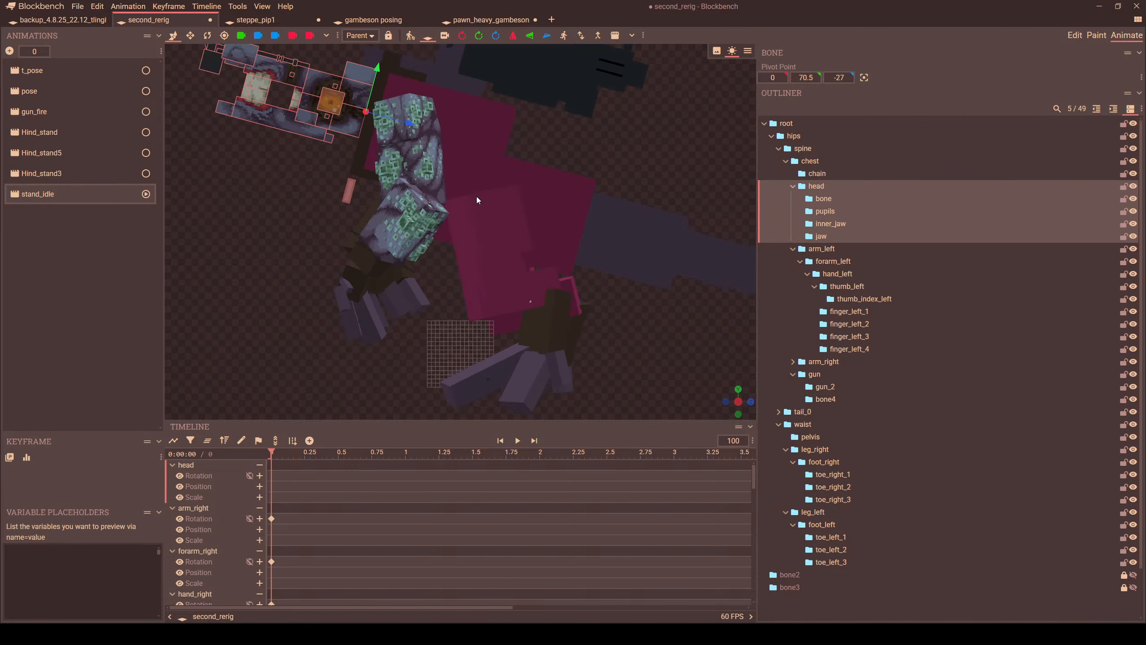
left_click(484, 173)
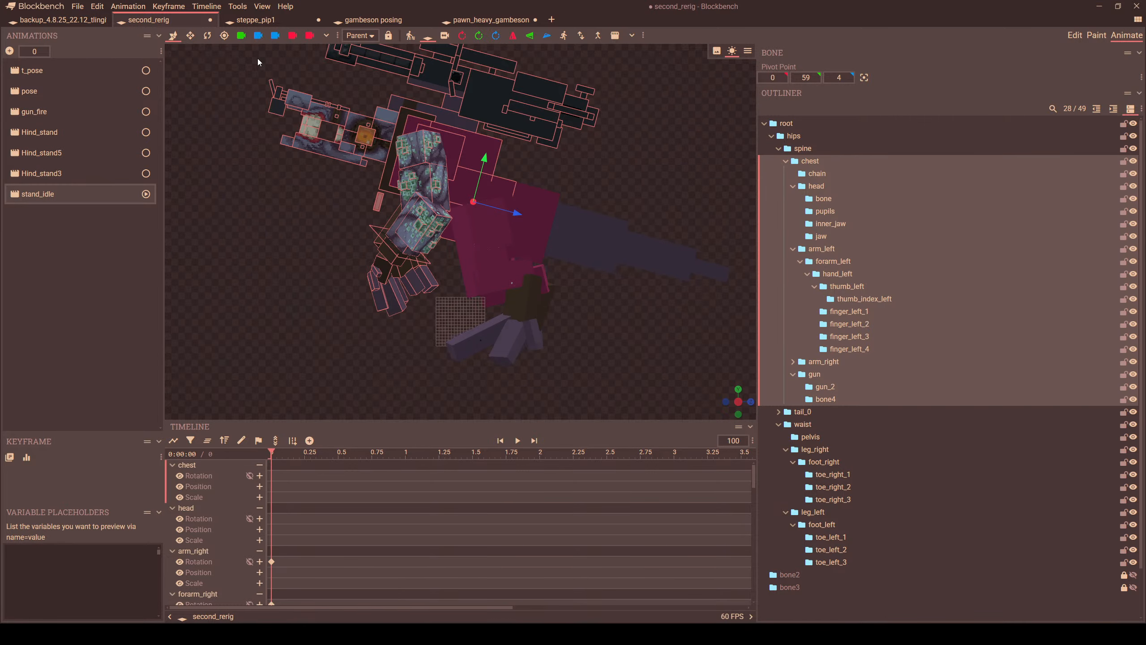
key("r")
left_click_drag(476, 166, 469, 162)
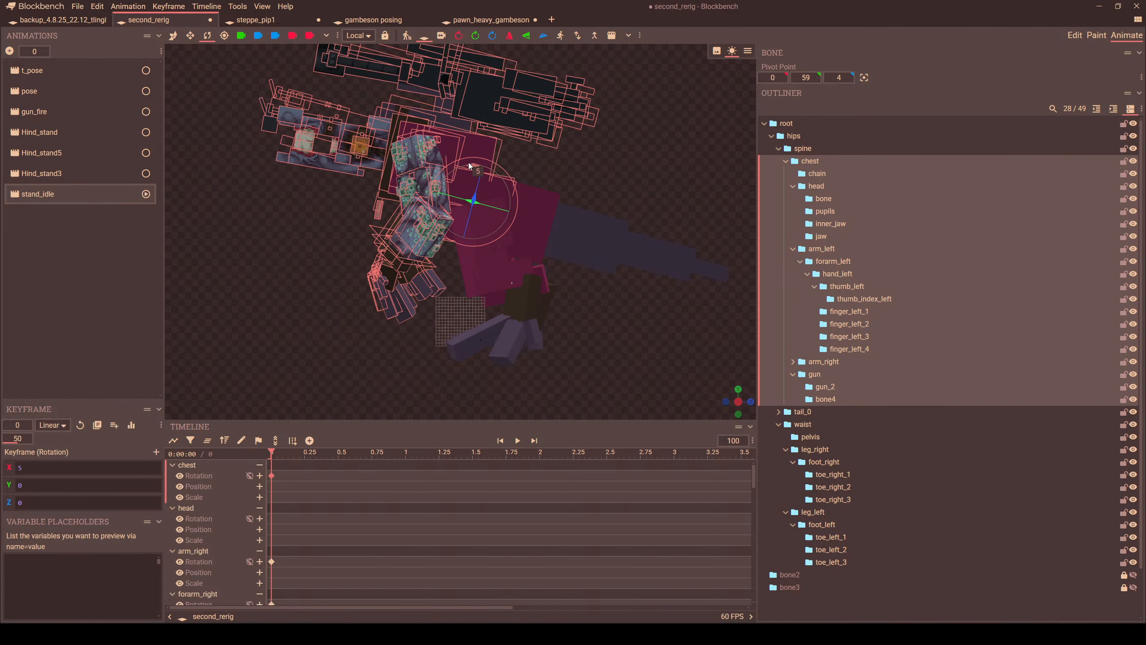
- Rotate the head bone to 15° about X and tail_0 to 7.5° about X
left_click(492, 267)
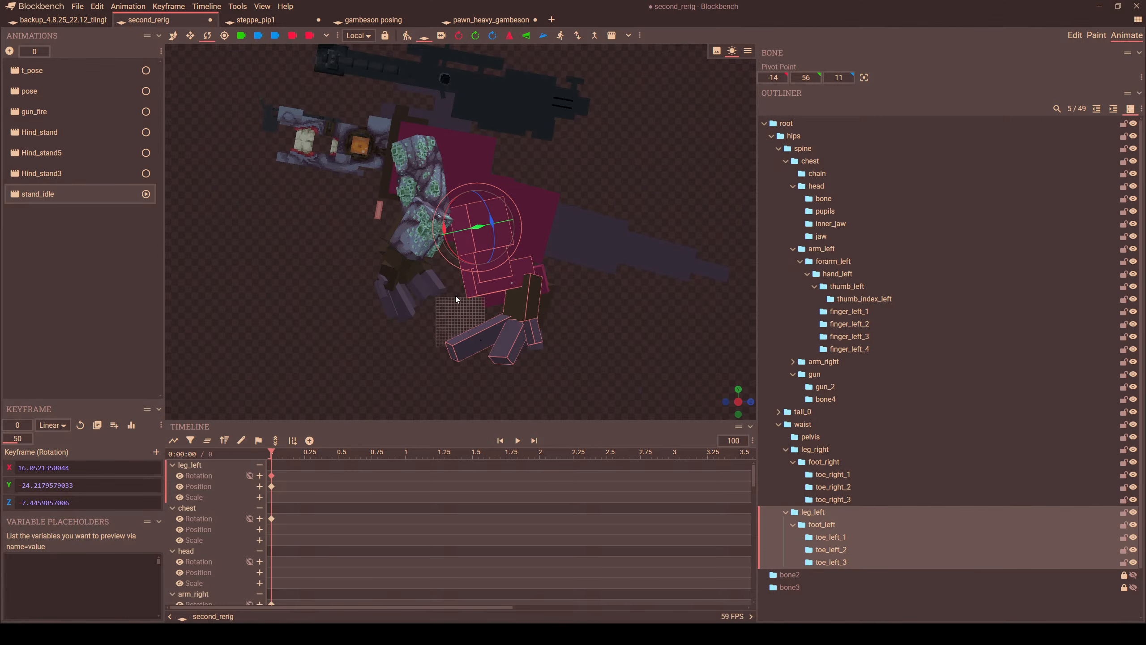
left_click(374, 123)
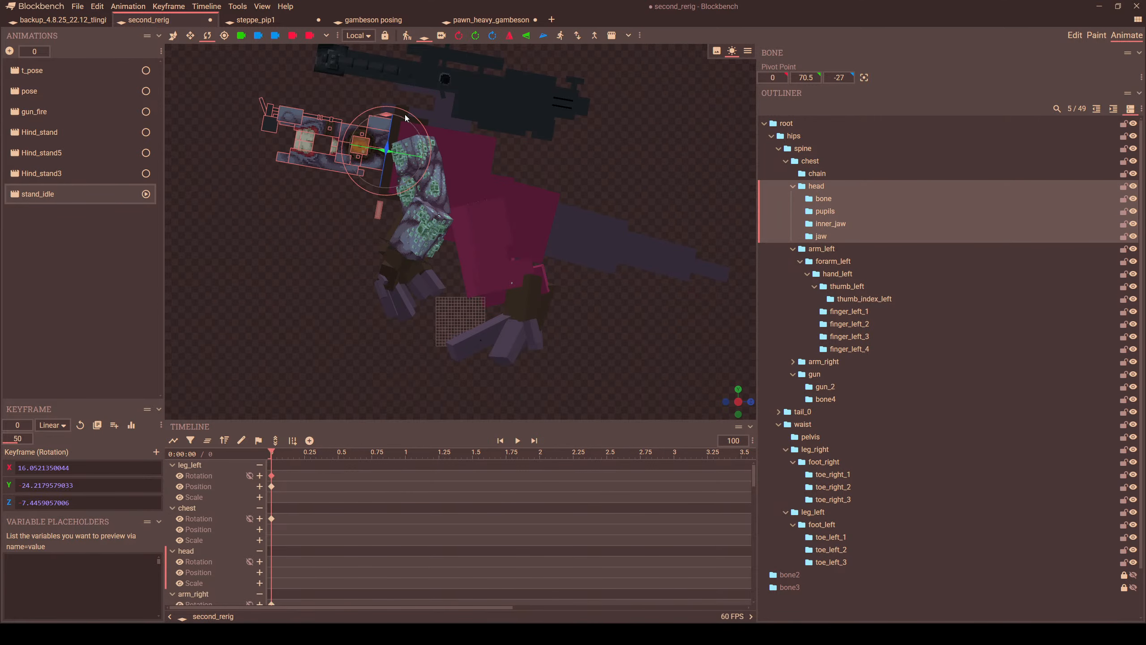
left_click_drag(403, 113, 396, 110)
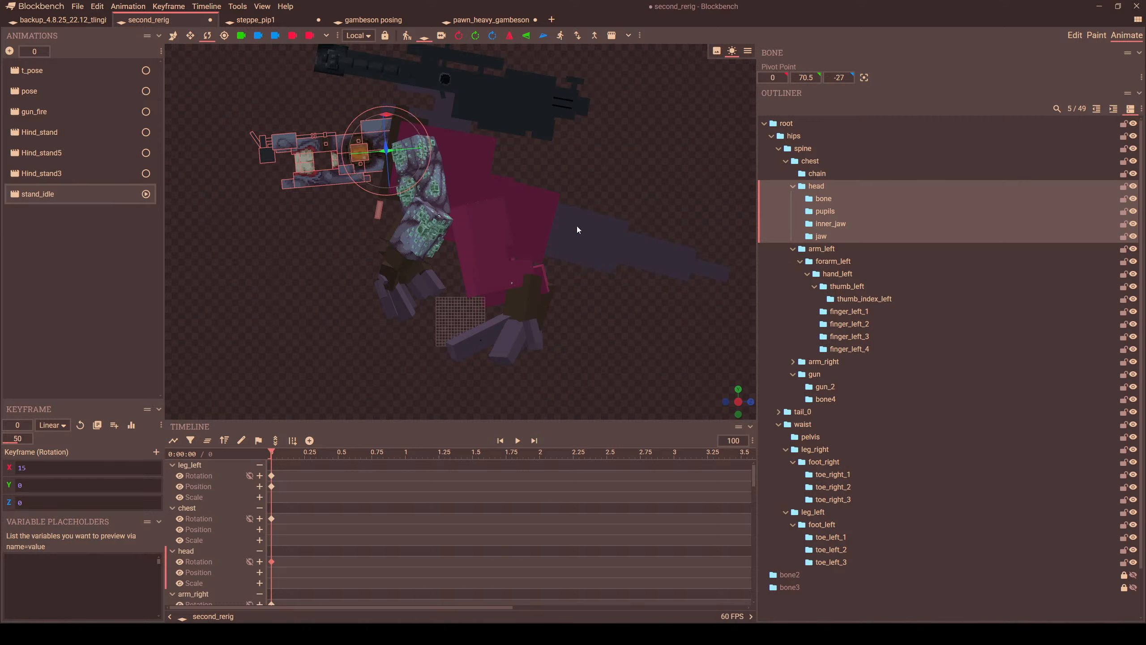
left_click(566, 216)
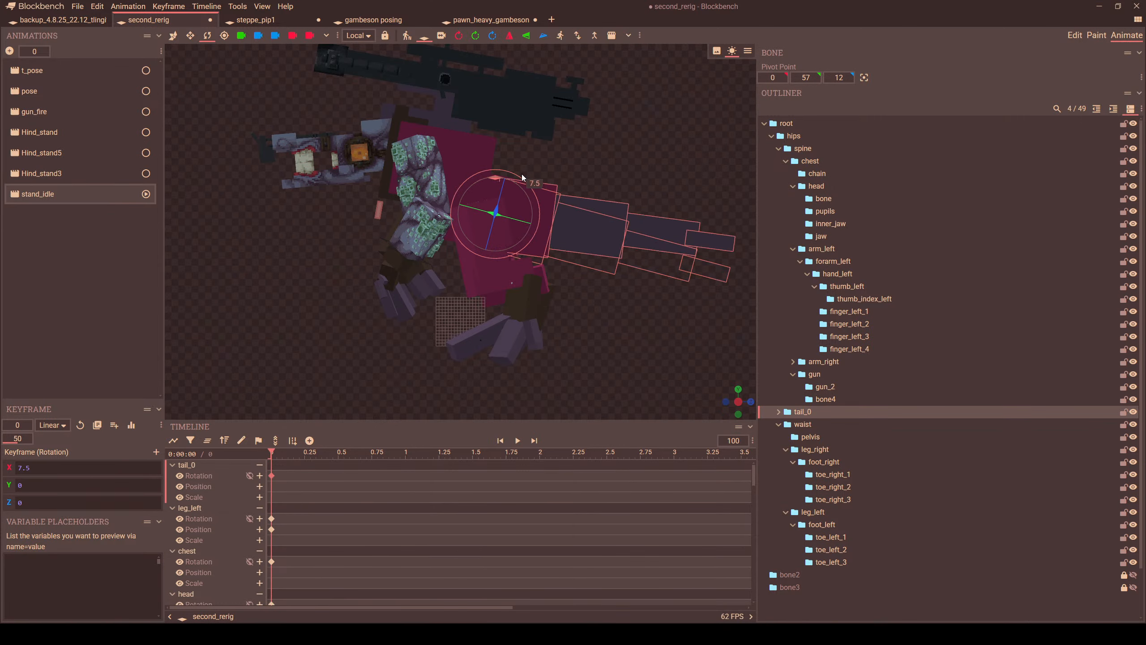
- Rotate the gun bone to -22.5° about X and move it to Y -9
left_click(524, 73)
left_click_drag(523, 73, 540, 93)
left_click(174, 37)
right_click_drag(419, 98, 429, 156)
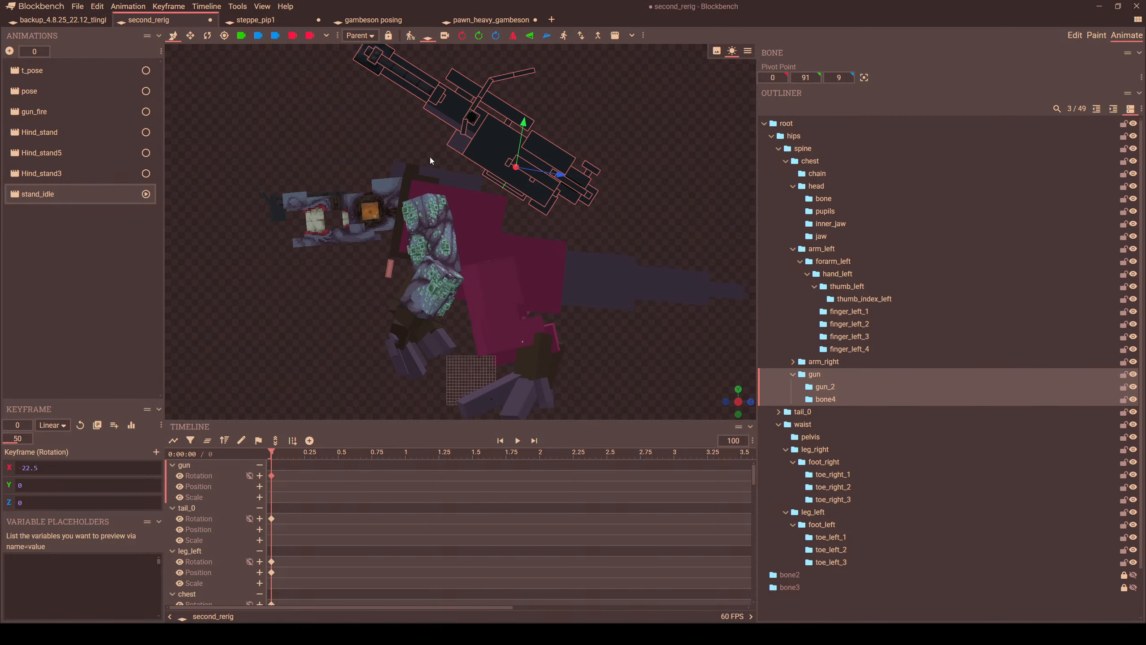
left_click_drag(524, 143, 520, 170)
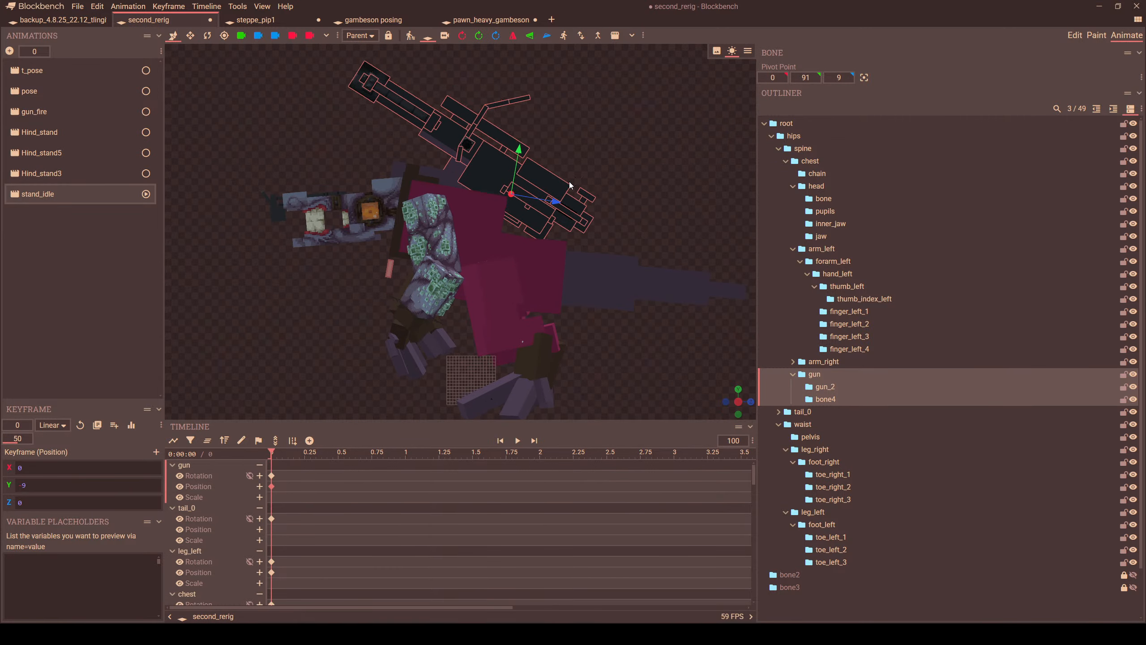
- Move the tail_0 bone to Z position 4 in stand_idle
scroll(524, 308, "down", 2)
left_click(524, 298)
left_click(540, 252)
left_click_drag(537, 275, 542, 272)
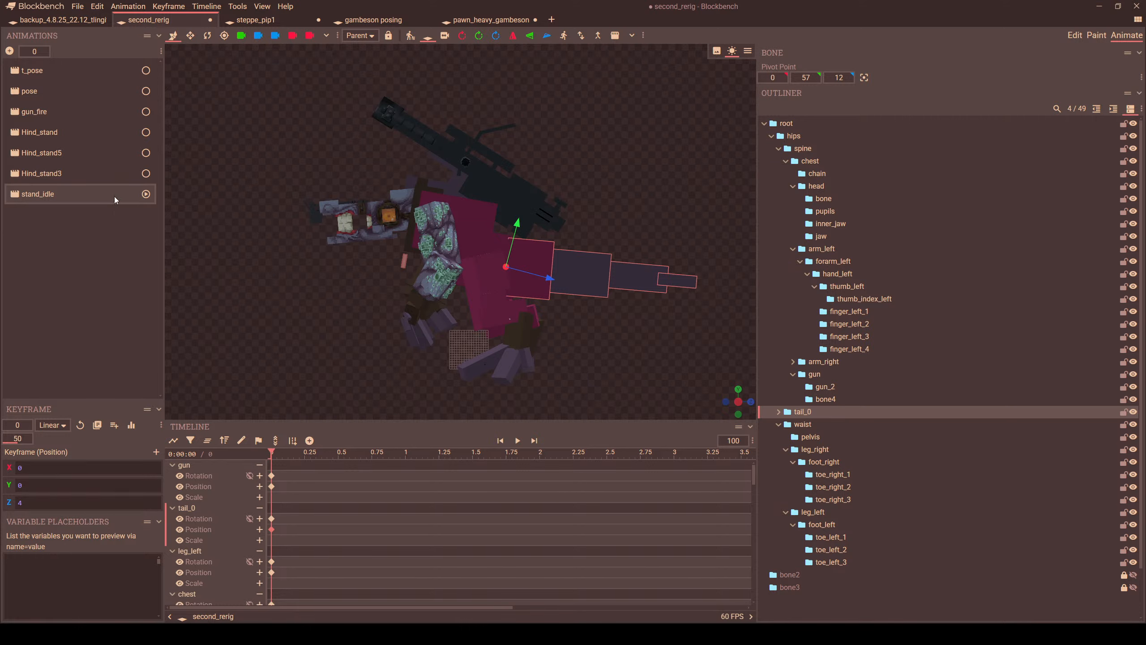
- Compare the stand_idle pose with Hind_stand5 and Hind_stand, checking the tail, left leg and overall body height
left_click(47, 151)
scroll(310, 217, "down", 2)
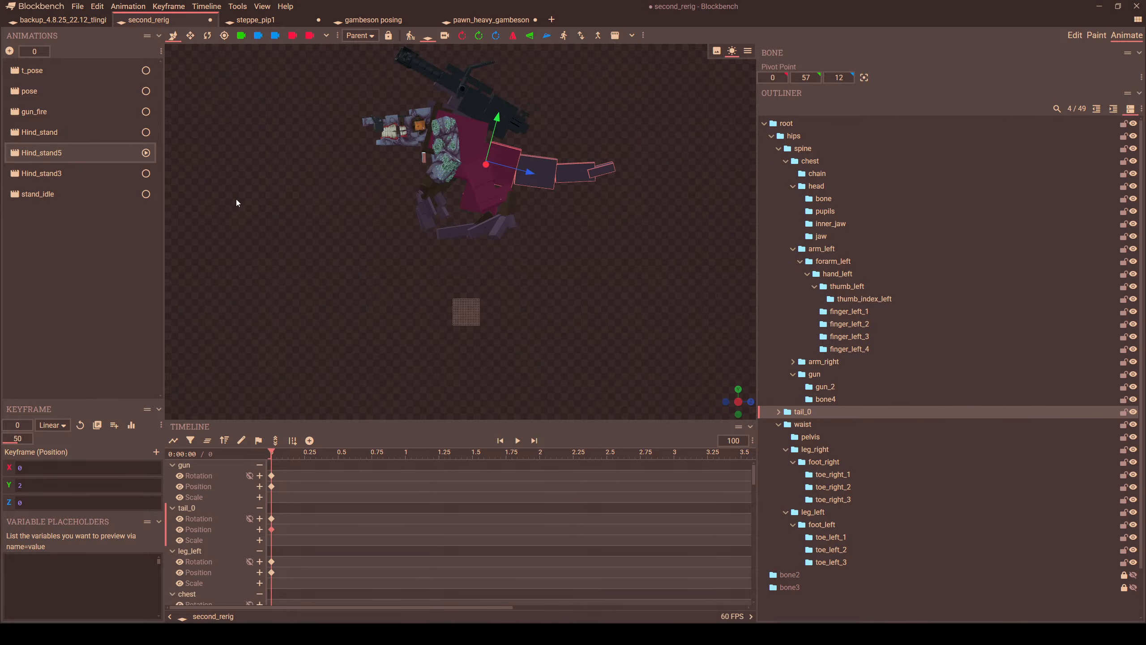
left_click(57, 193)
scroll(419, 285, "up", 2)
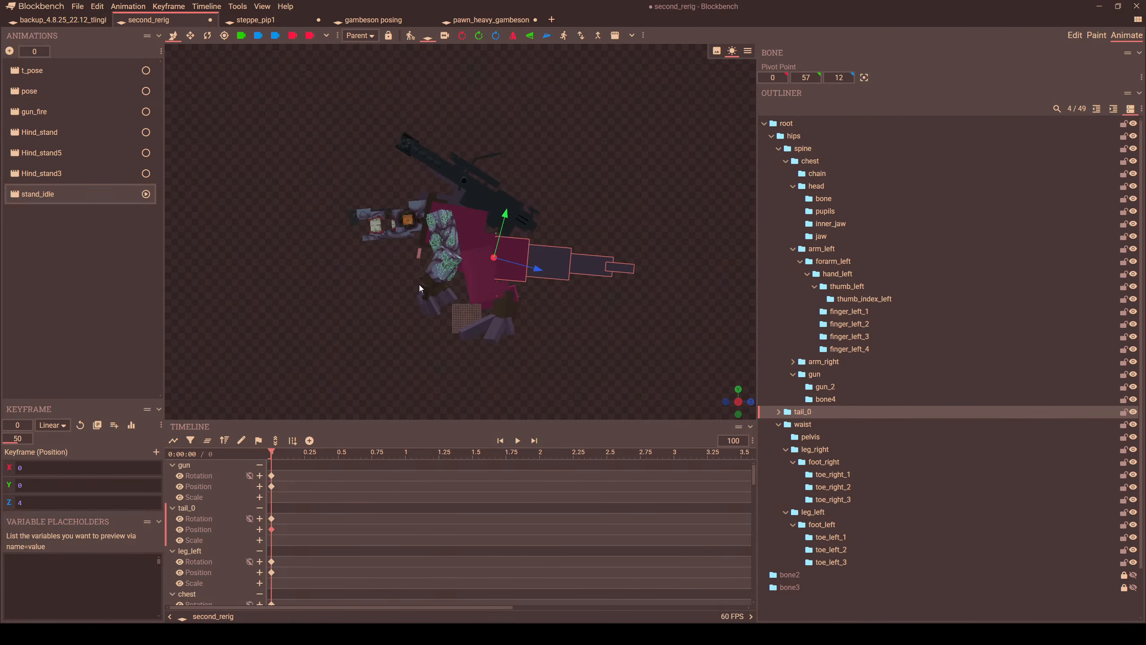
left_click(61, 152)
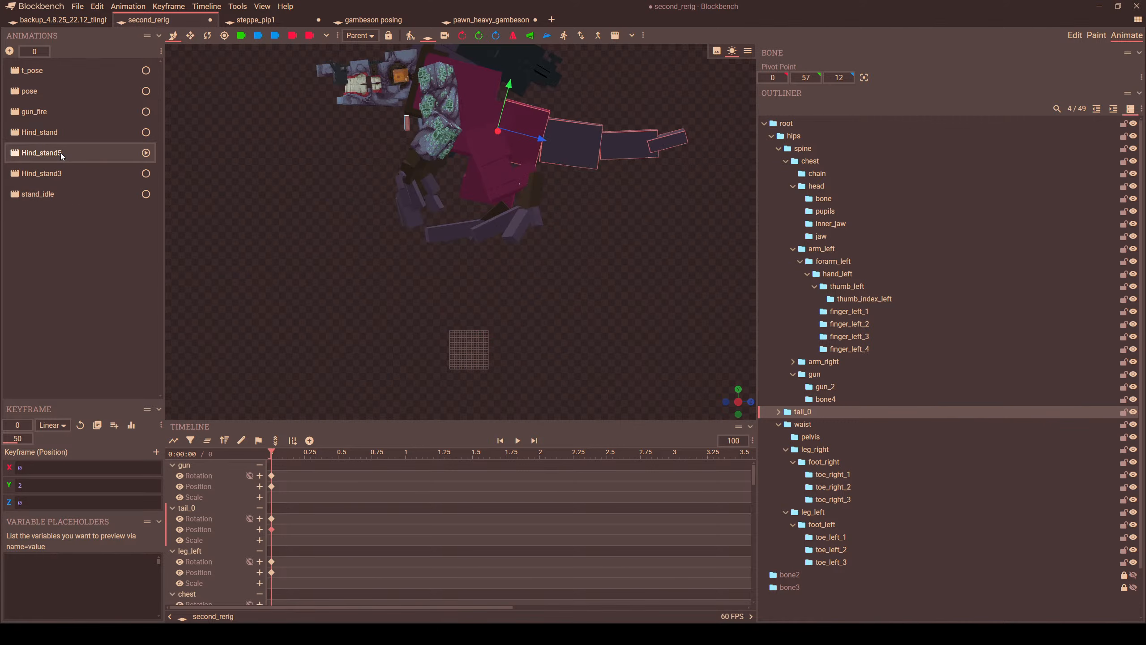
left_click(534, 190)
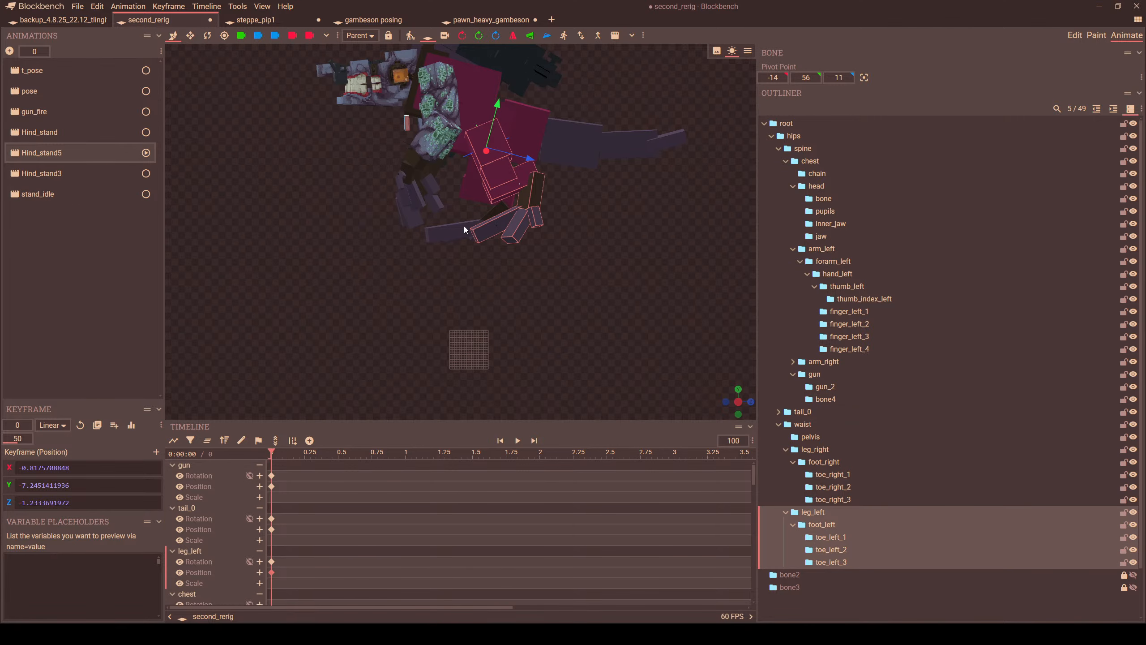
left_click(57, 193)
scroll(478, 270, "up", 2)
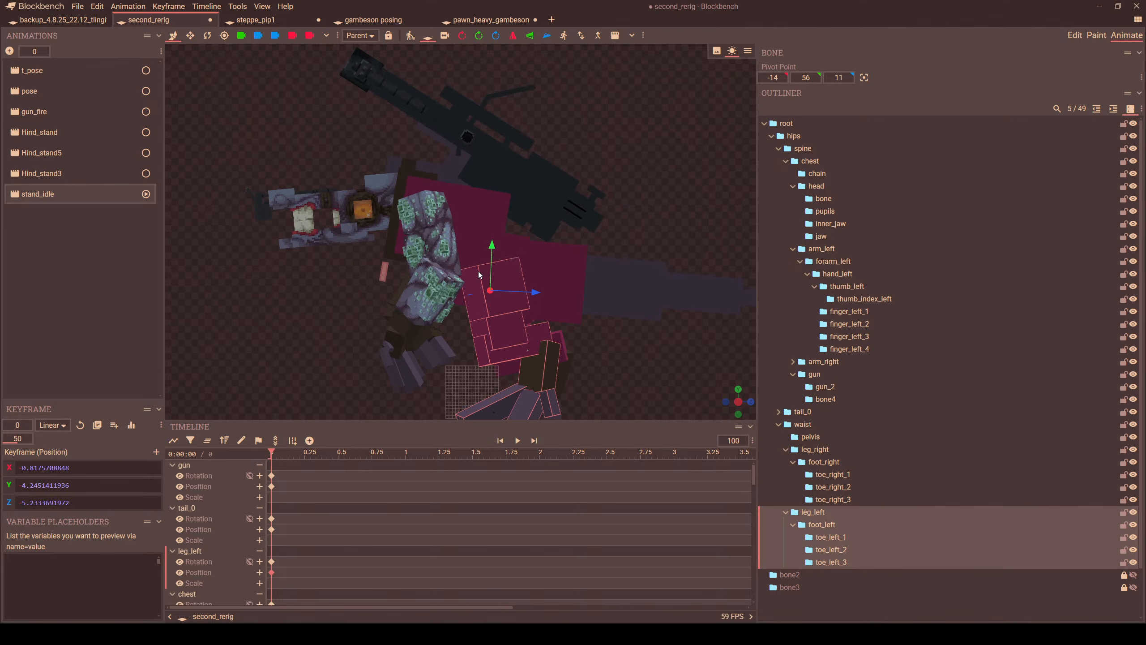
left_click(39, 132)
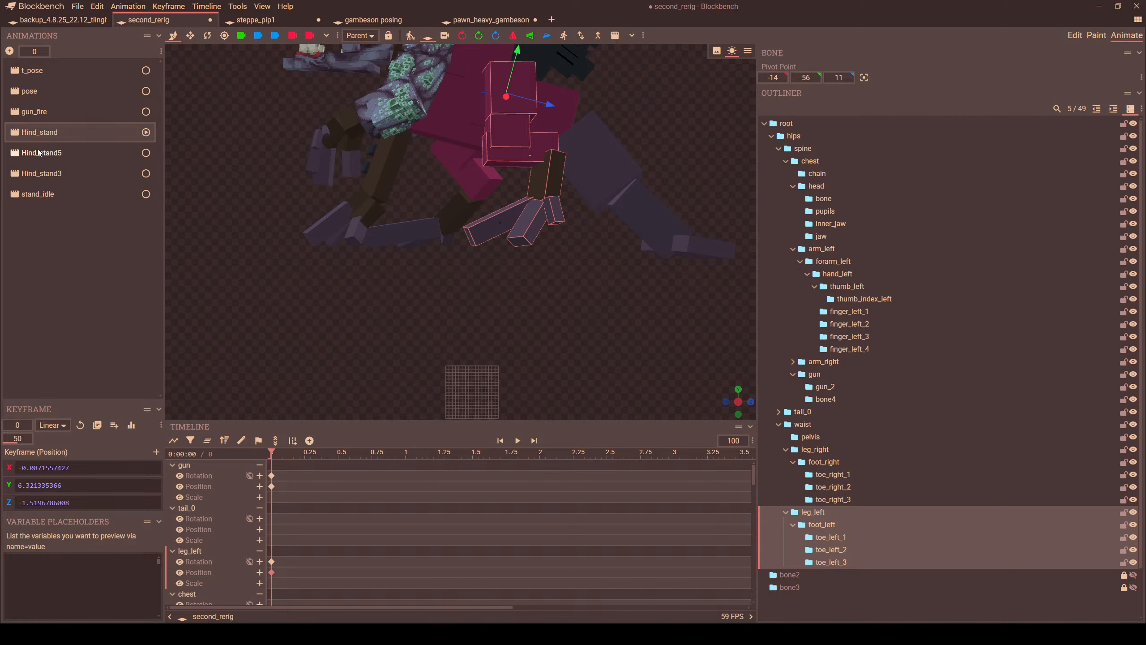
left_click(38, 153)
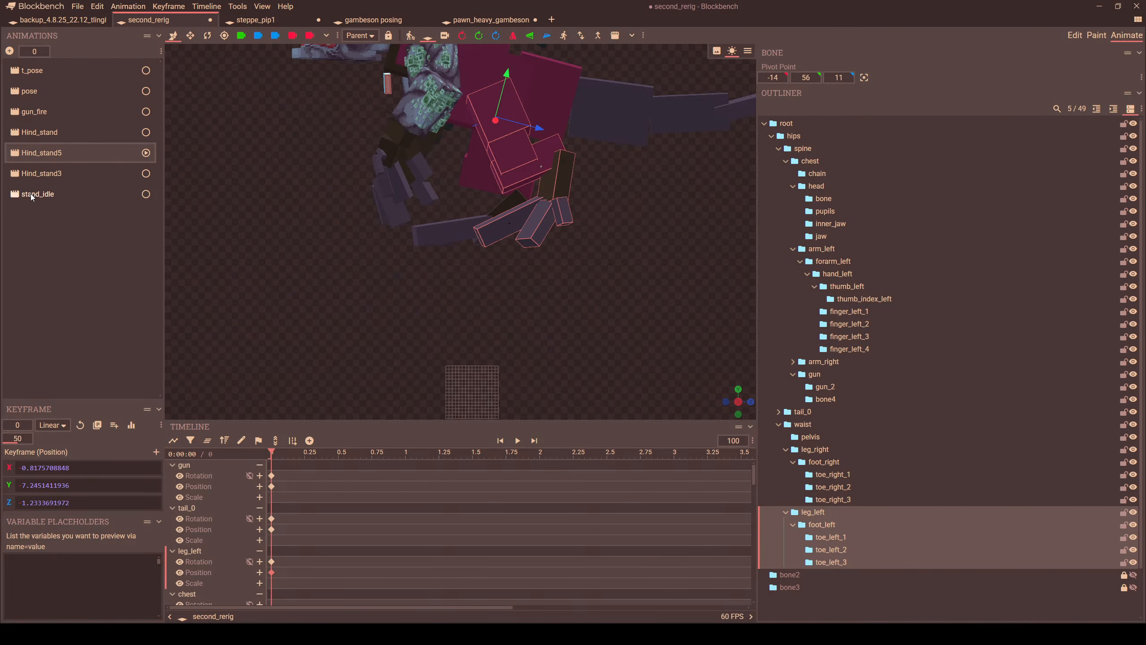
left_click(31, 194)
left_click(53, 158)
scroll(707, 179, "down", 2)
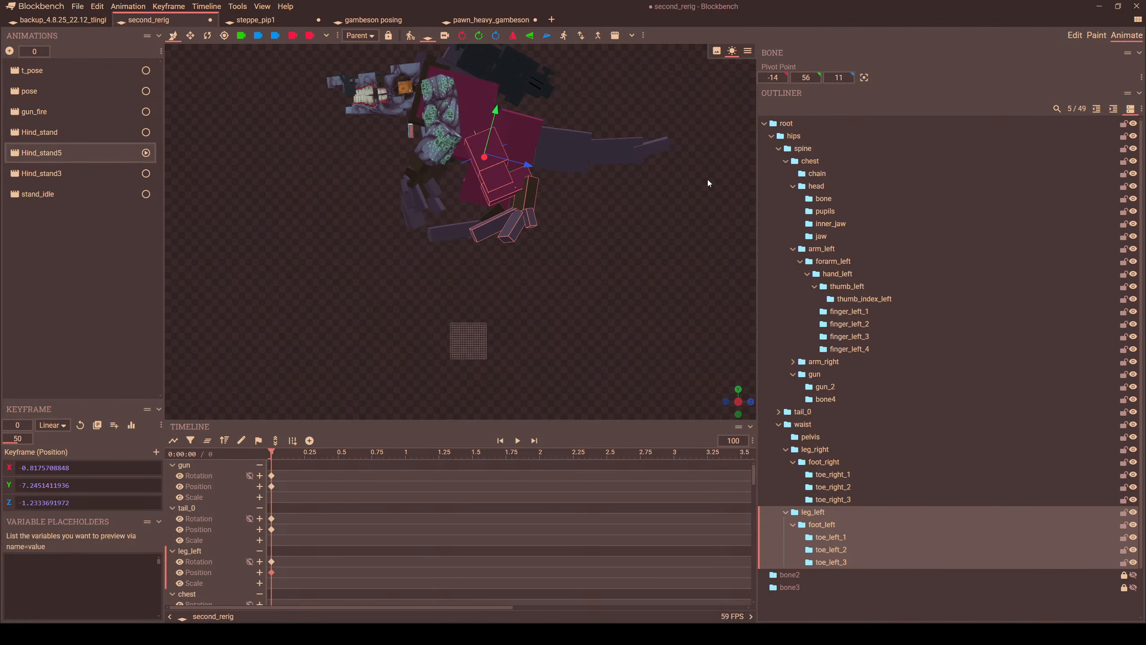
- Delete the hips position keyframe in Hind_stand5 and reposition the hips at Y -11
left_click(793, 136)
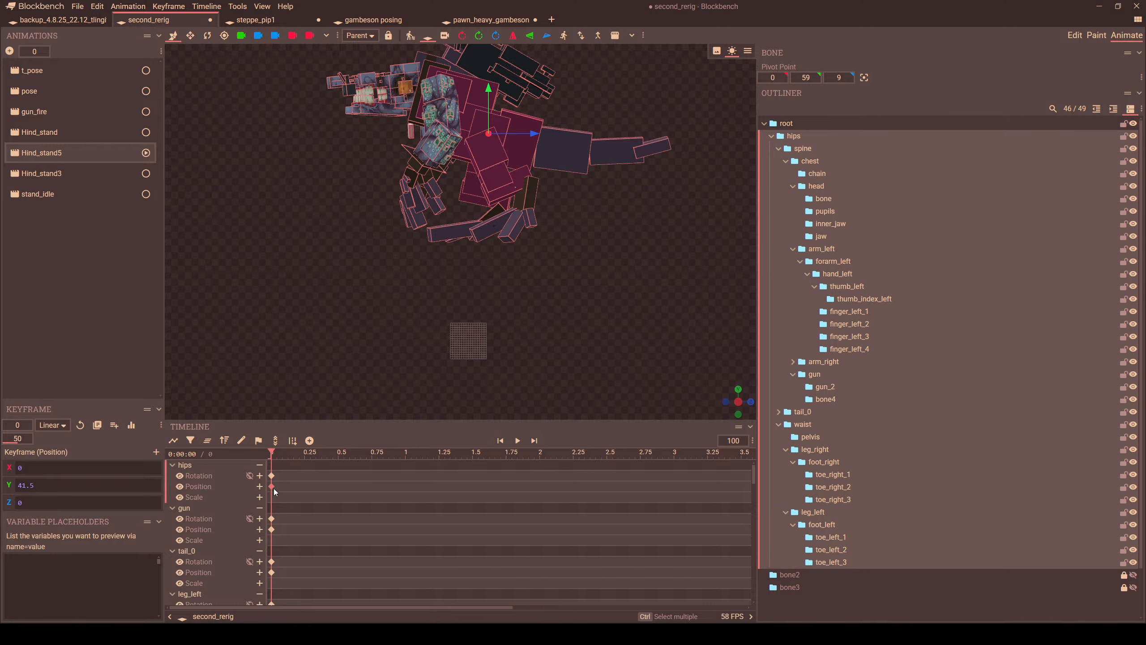
key("Delete")
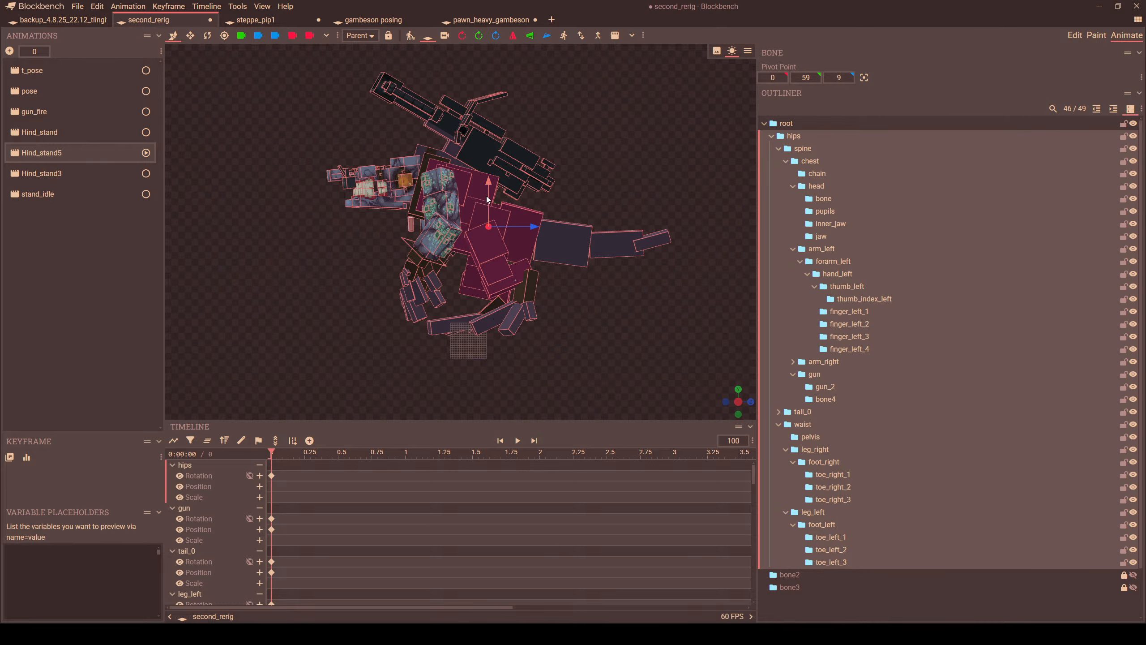
left_click_drag(488, 198, 490, 228)
- Compare both poses and set the hips position in stand_idle to Y -8
left_click(53, 194)
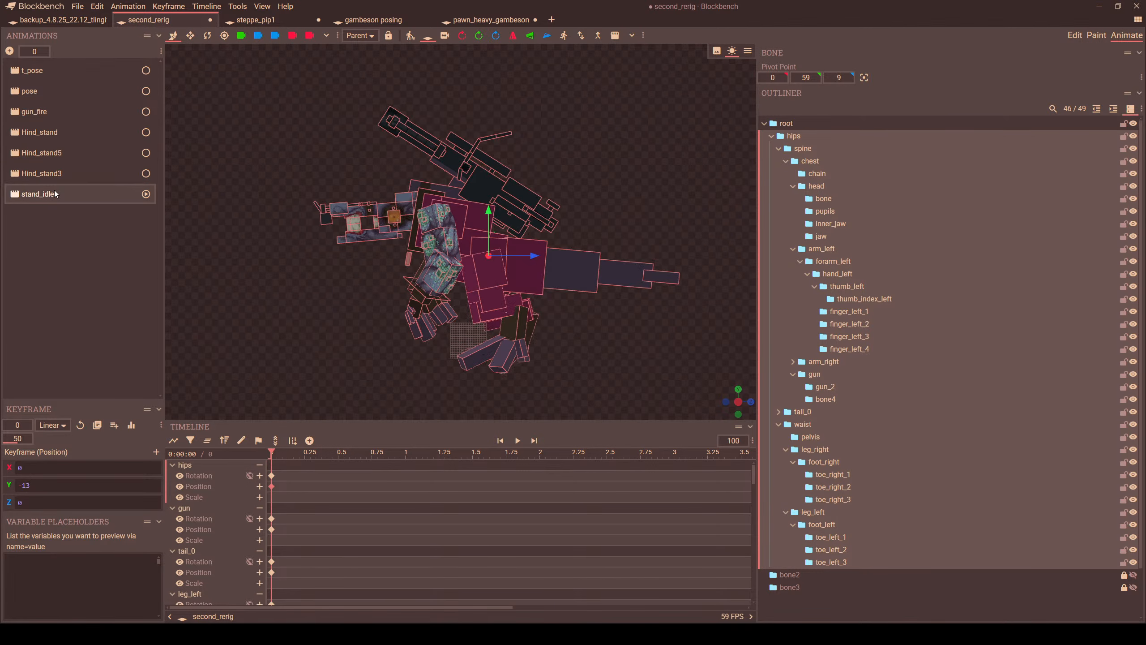
left_click(53, 159)
left_click(52, 195)
left_click_drag(485, 213, 489, 202)
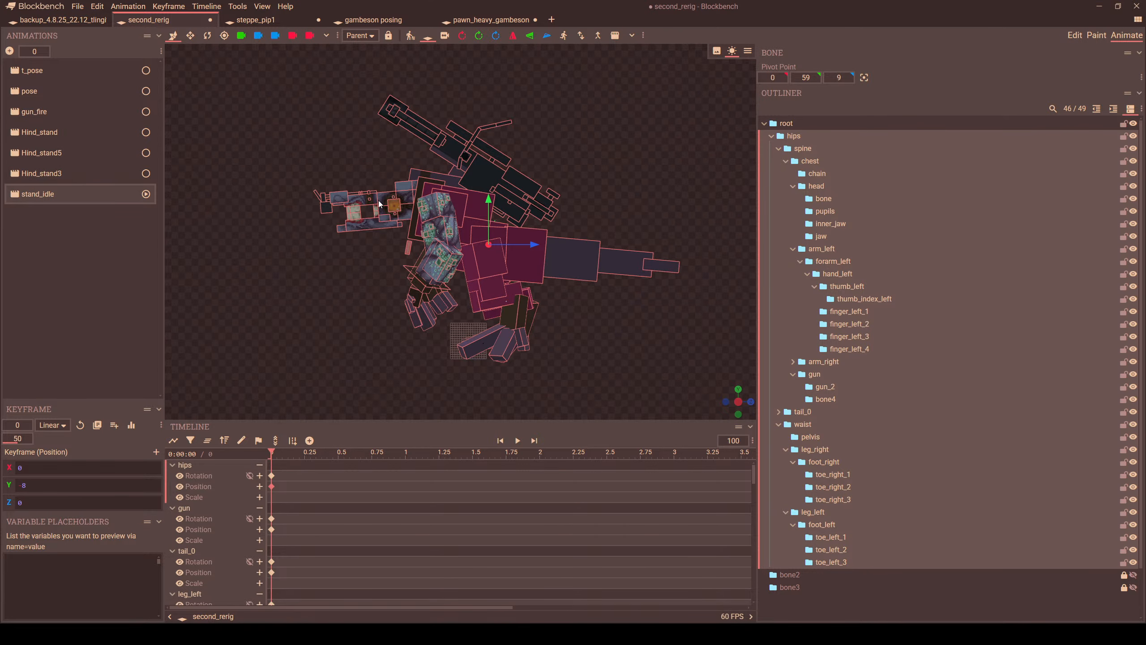
- Compare the hips height between Hind_stand5 and stand_idle, then select the leg_left bone in stand_idle
left_click(62, 152)
left_click(47, 193)
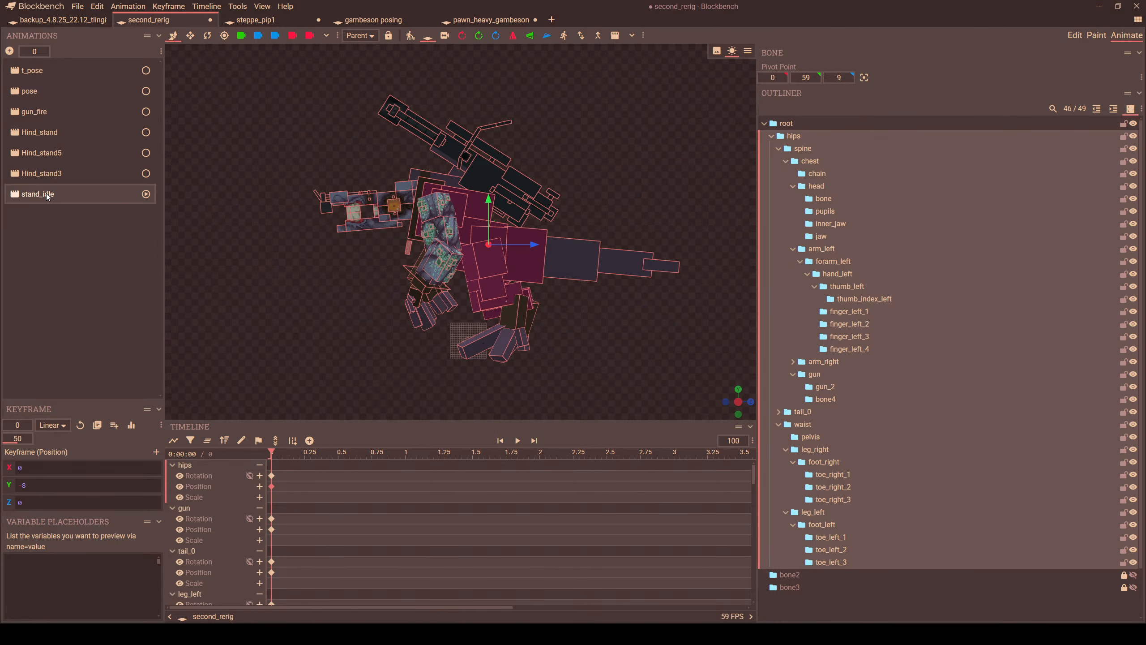
left_click(49, 158)
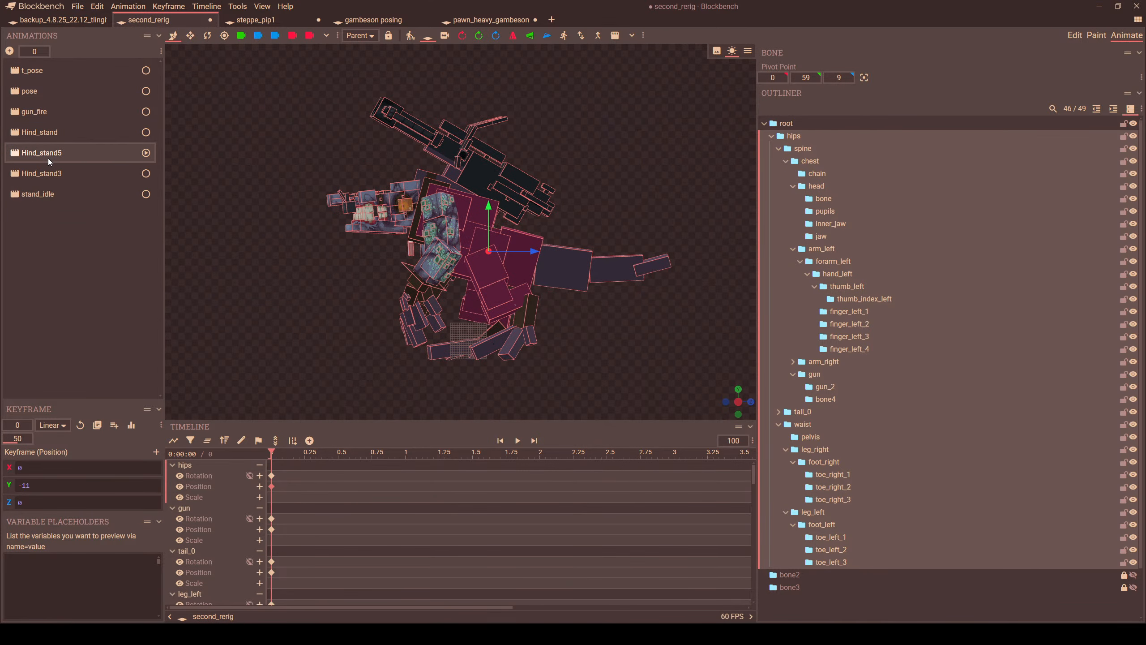
left_click(69, 195)
left_click(491, 262)
scroll(467, 240, "up", 3)
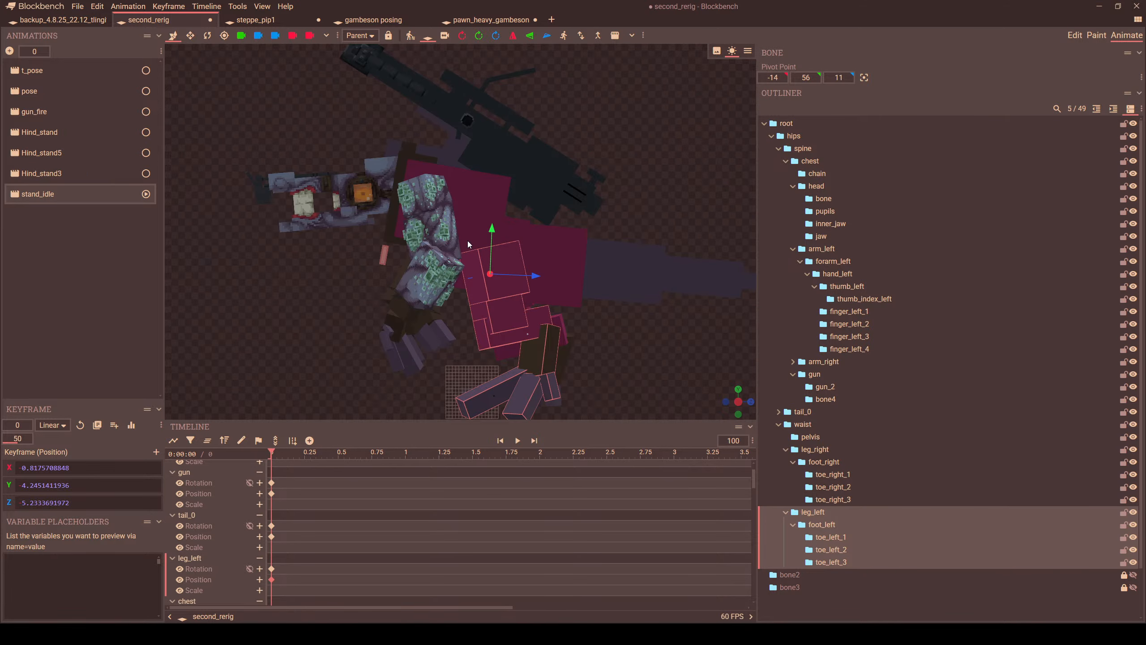
- Rotate the leg_left bone of stand_idle backward in side view using the Global transform space
left_click(355, 36)
left_click(364, 54)
left_click(208, 35)
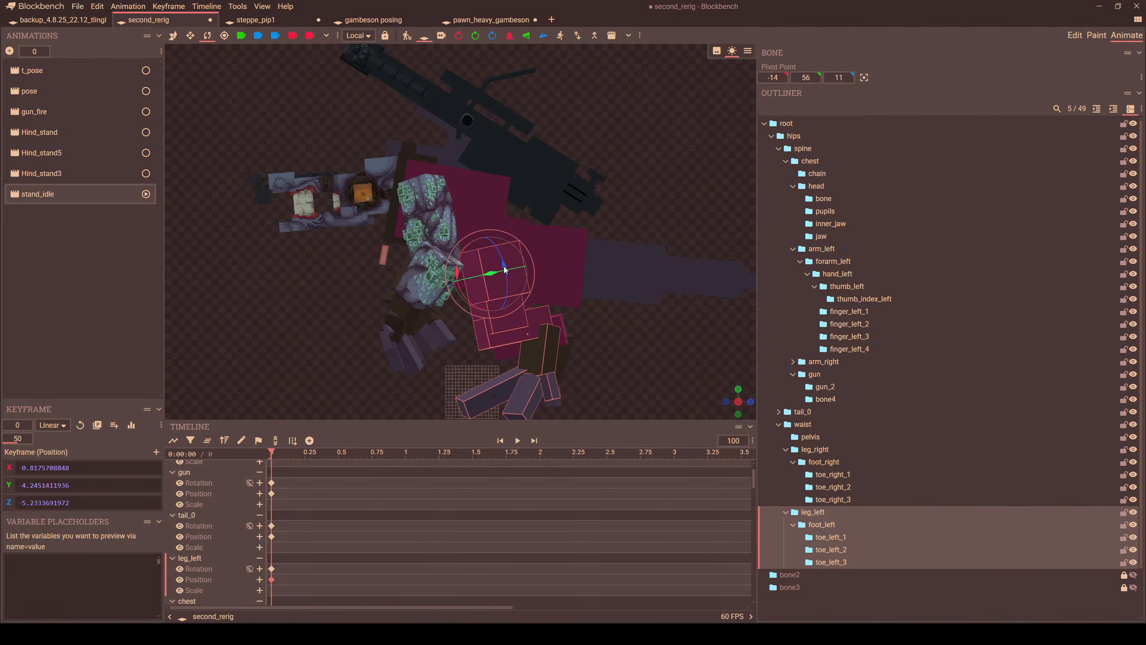
left_click(357, 36)
left_click(363, 50)
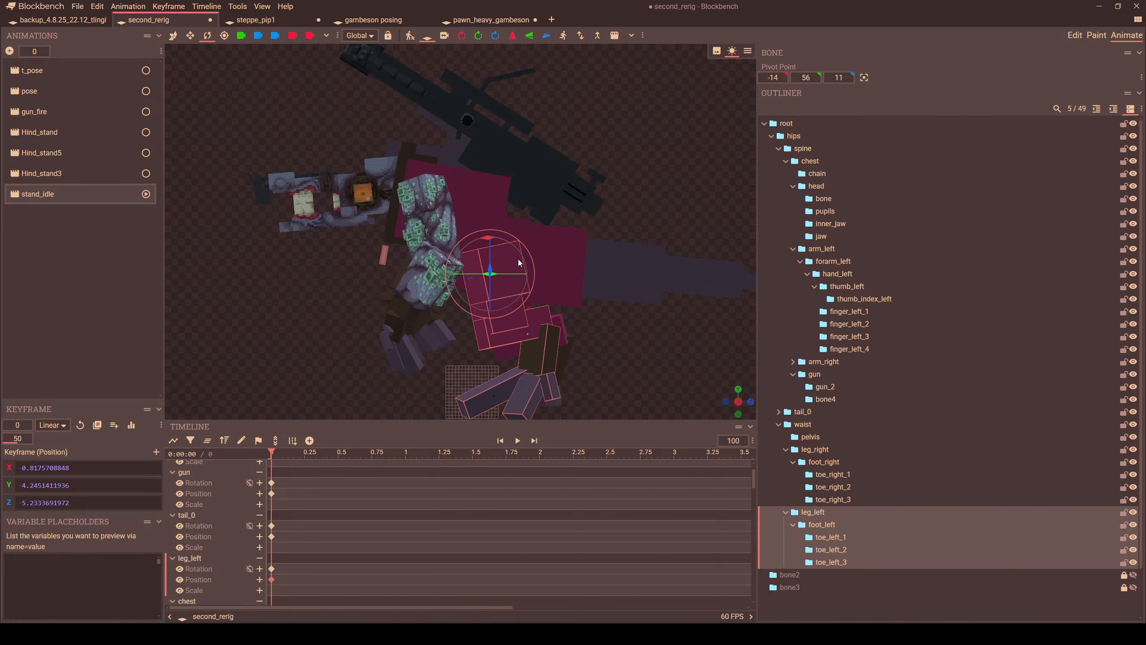
left_click_drag(518, 259, 542, 296)
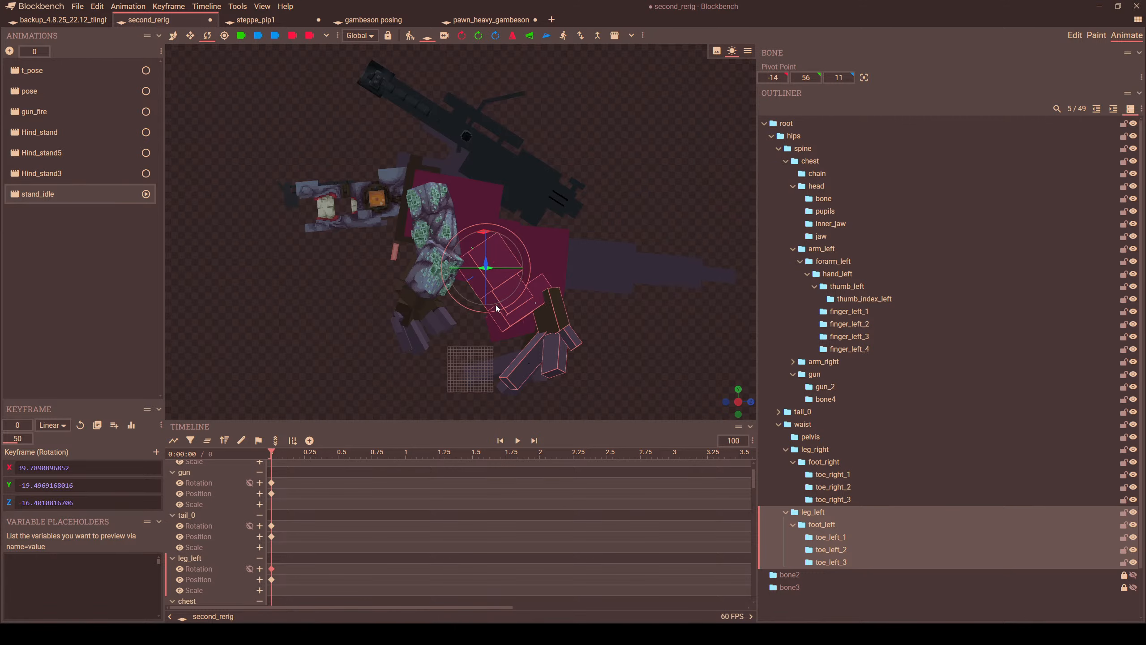
left_click_drag(503, 233, 510, 238)
- Rotate the foot_left bone of stand_idle to about X -29.5, Y -13.2, Z 7.9
left_click(543, 334)
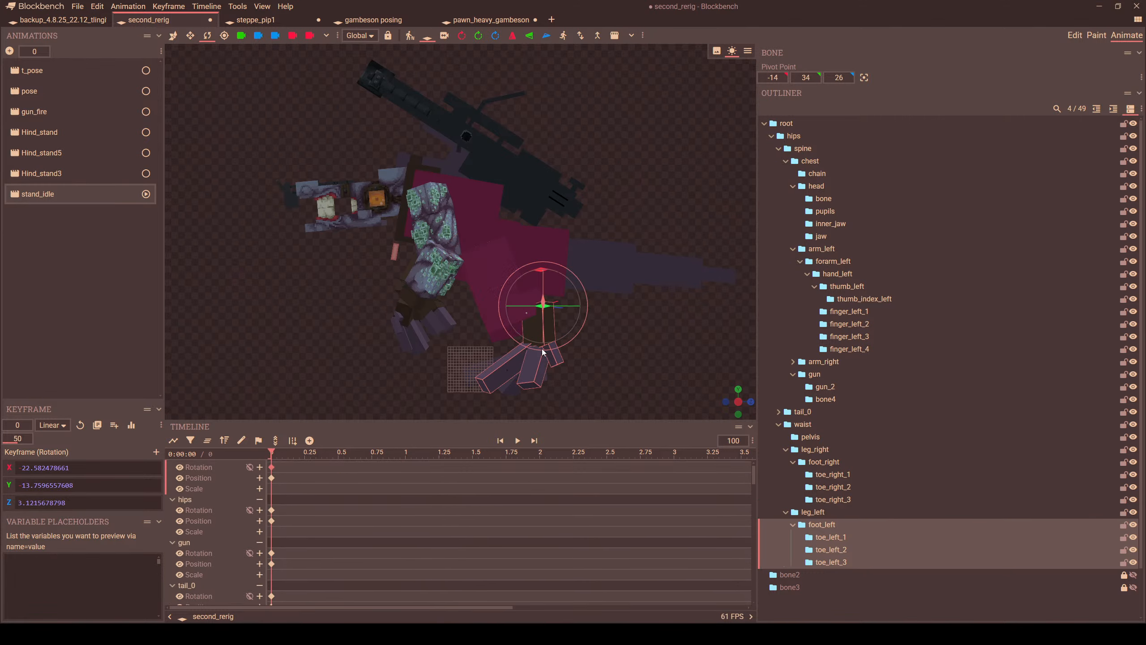
left_click_drag(545, 274, 559, 273)
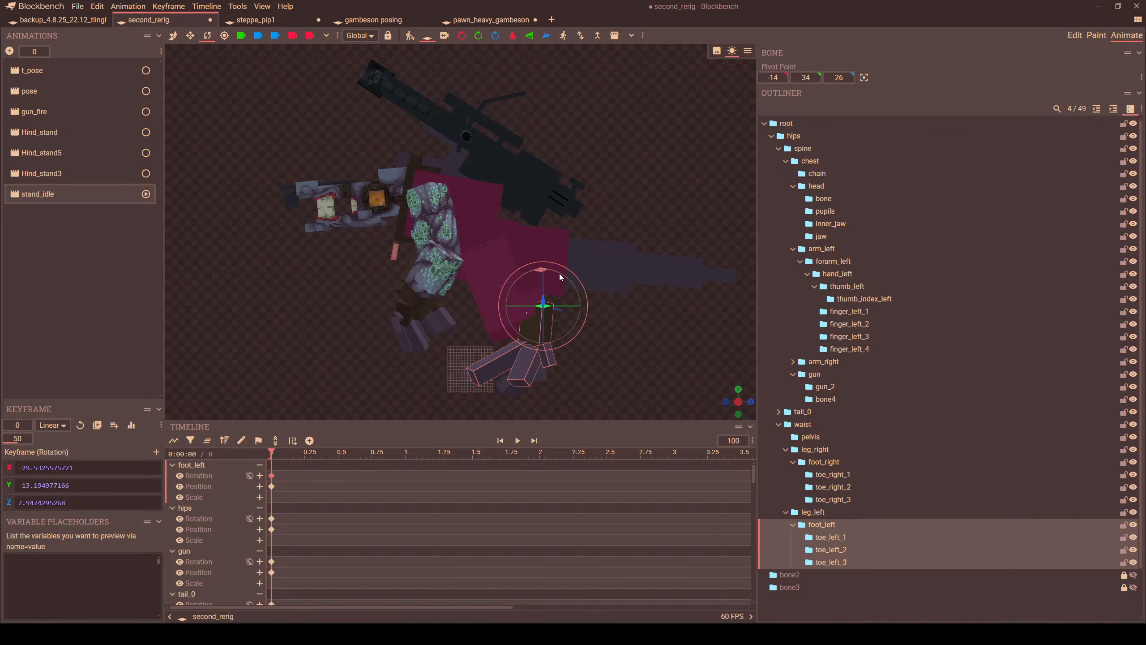
scroll(584, 281, "down", 3)
scroll(557, 278, "up", 2)
- Compare the stand_idle leg pose with Hind_stand, Hind_stand5 and Hind_stand3, checking the angle of the left foot
left_click(65, 153)
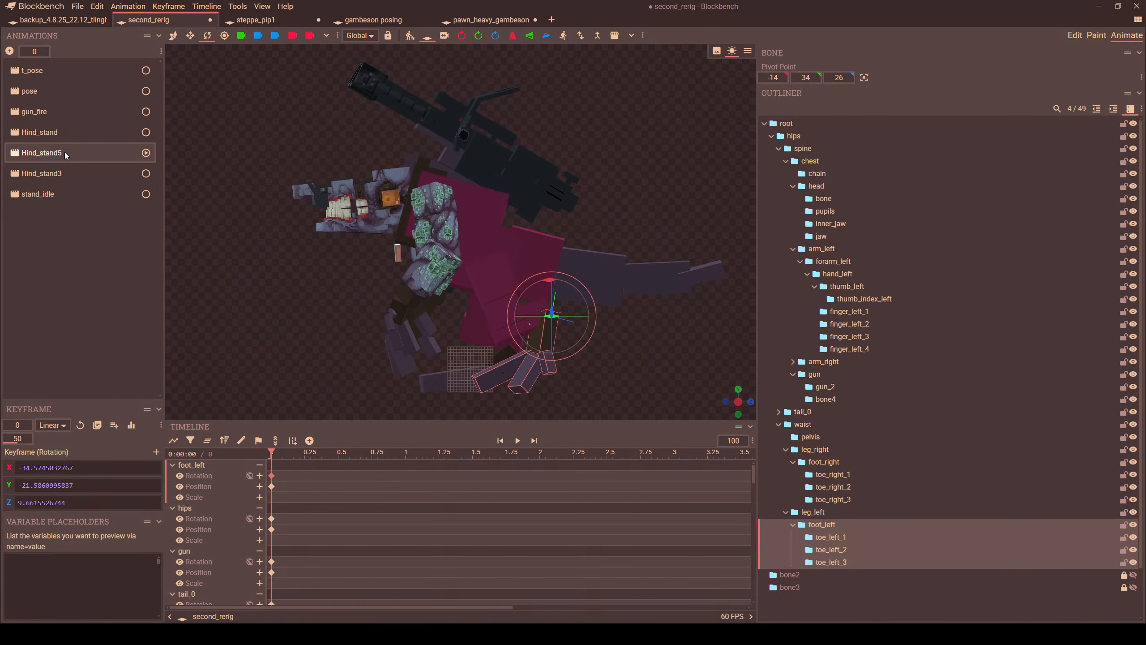
left_click(57, 176)
left_click(48, 194)
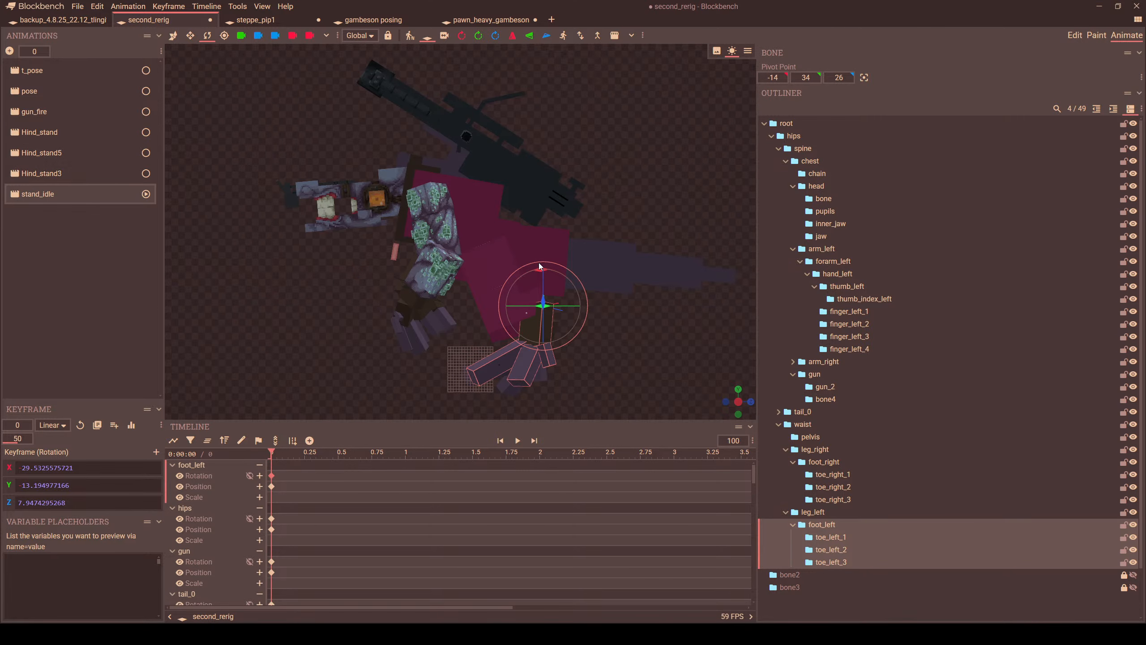
left_click(61, 133)
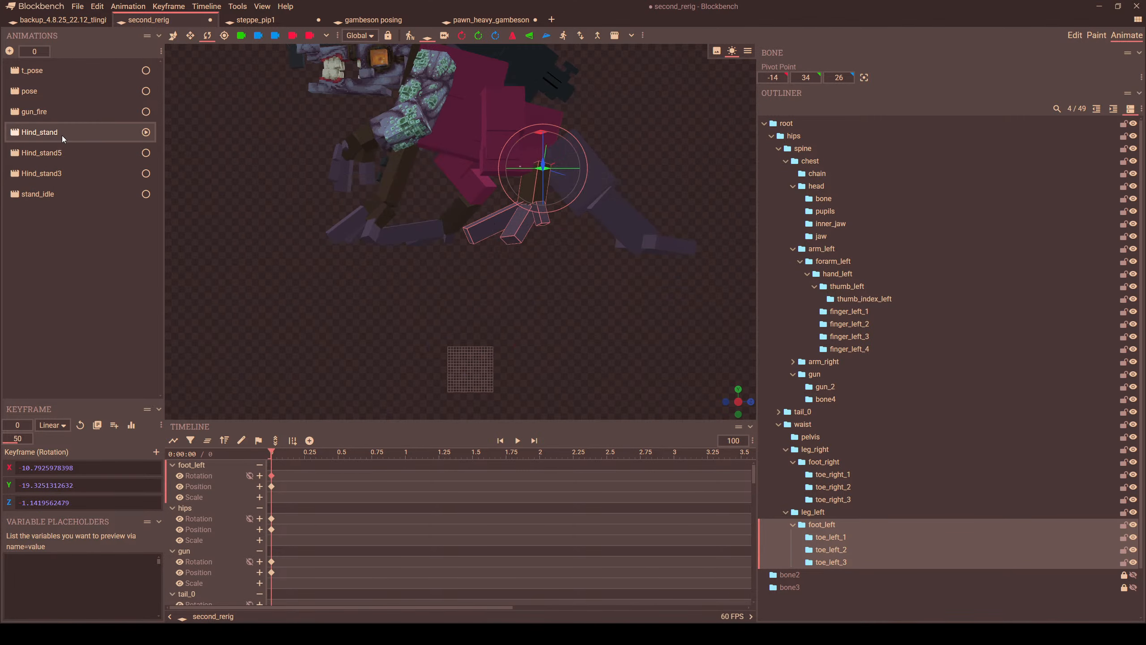
left_click(48, 156)
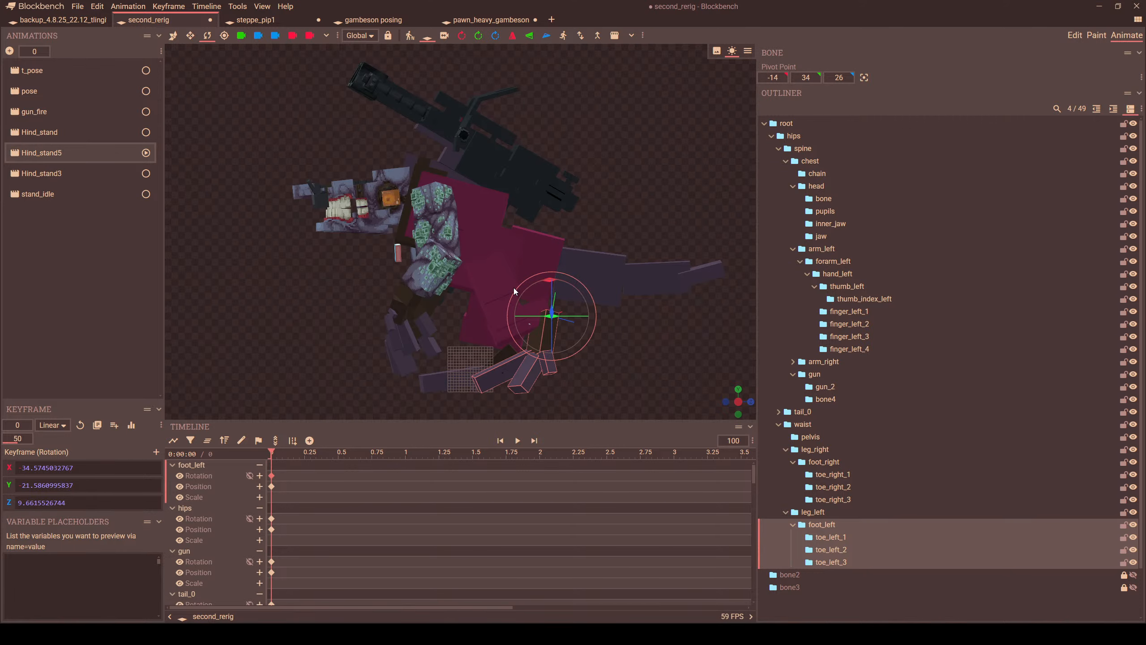
left_click(55, 176)
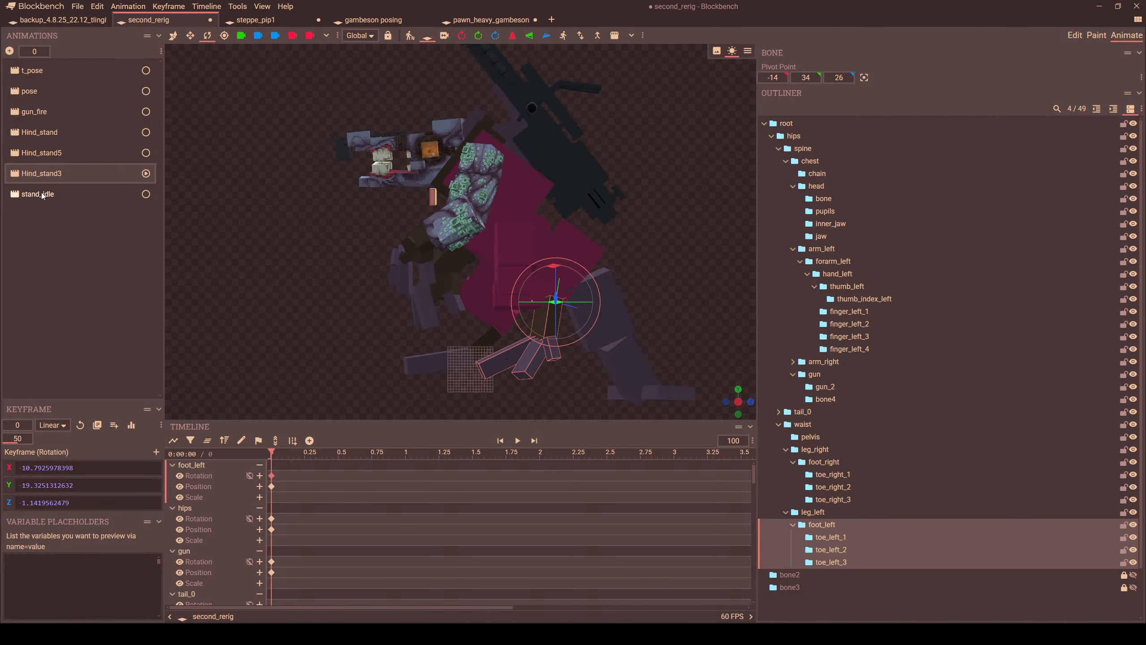
left_click(41, 194)
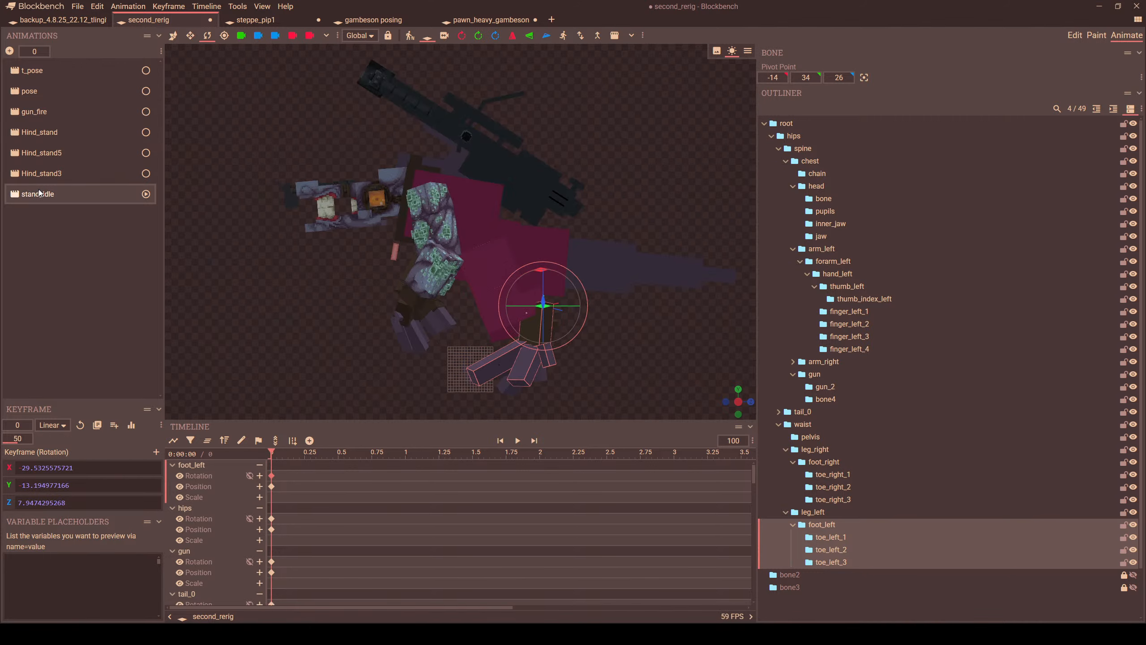
left_click(56, 176)
left_click(51, 155)
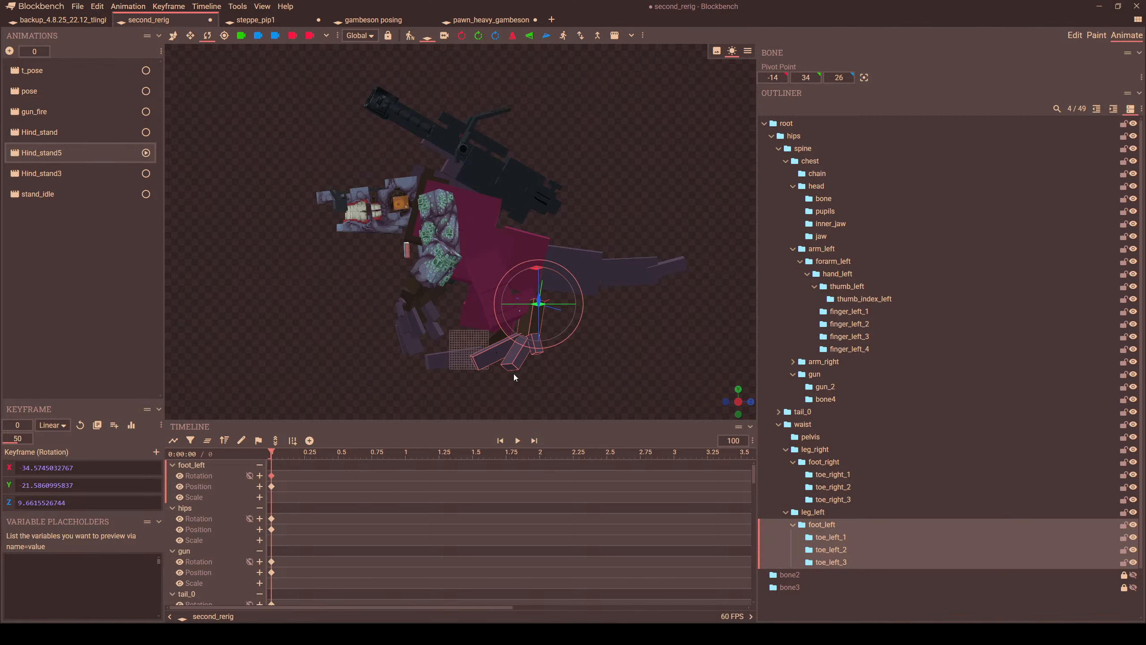
- Examine the tail and legs in Hind_stand5, hiding and reshowing leg_right and then leg_left
left_click(514, 364)
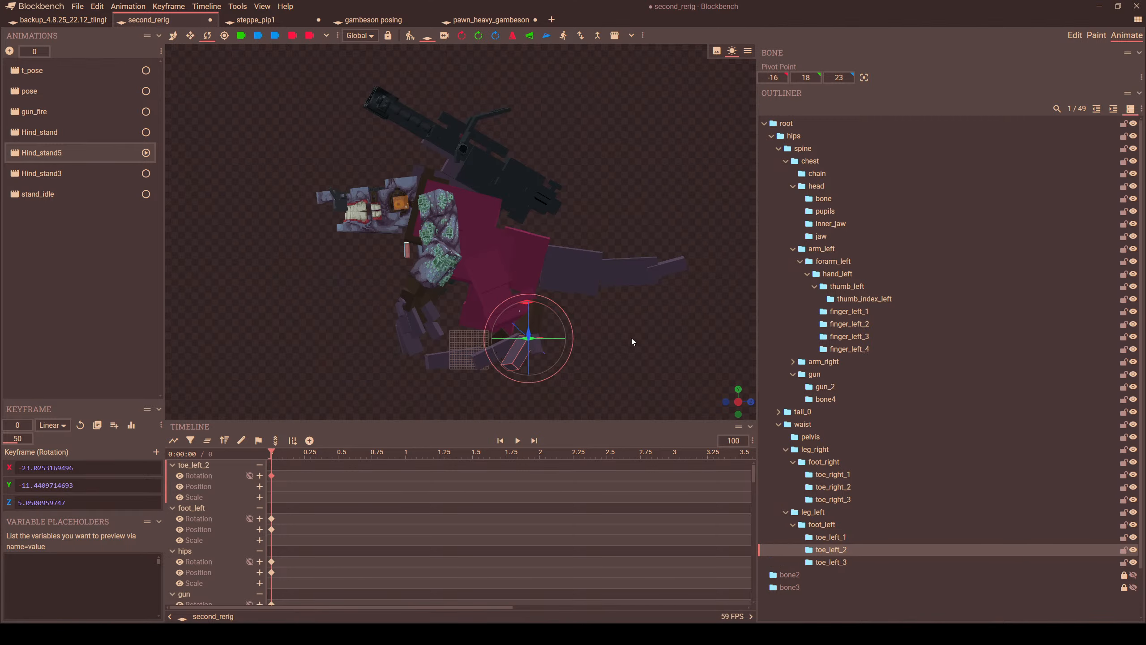
left_click(665, 275)
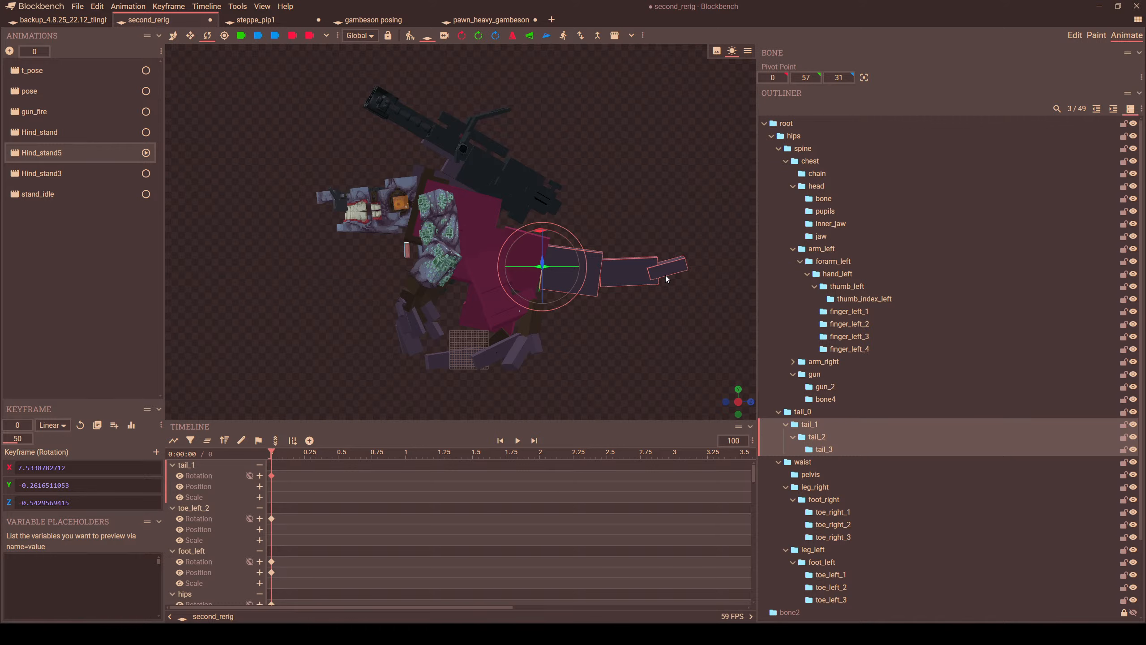
left_click(470, 293)
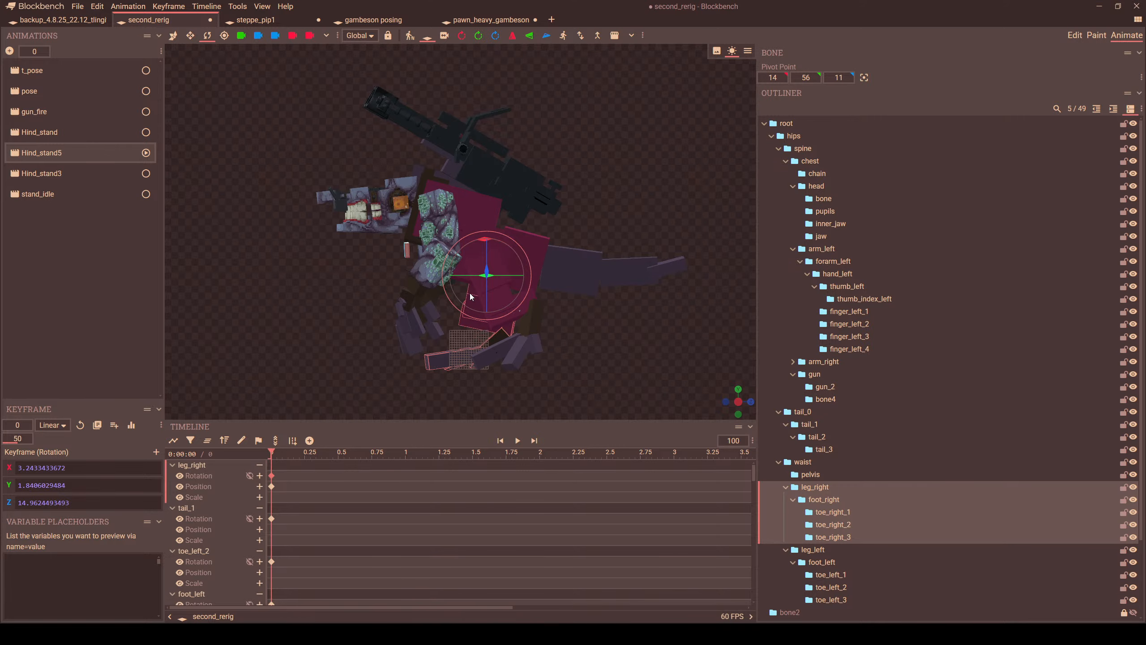
left_click(1133, 508)
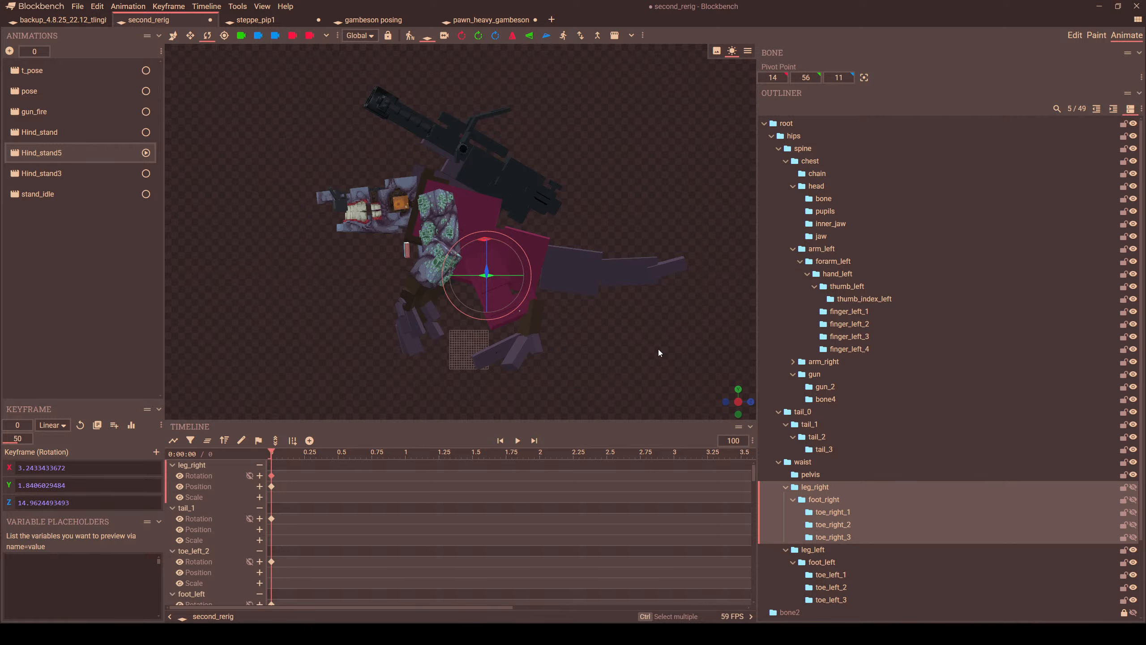
left_click(1133, 488)
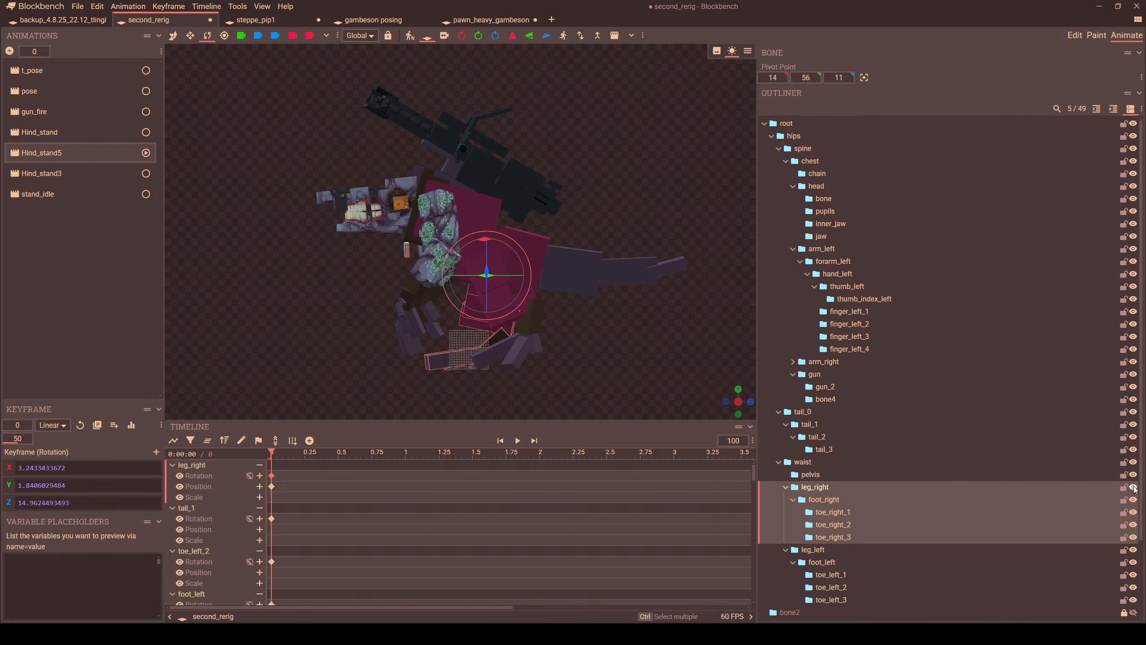
left_click(501, 287)
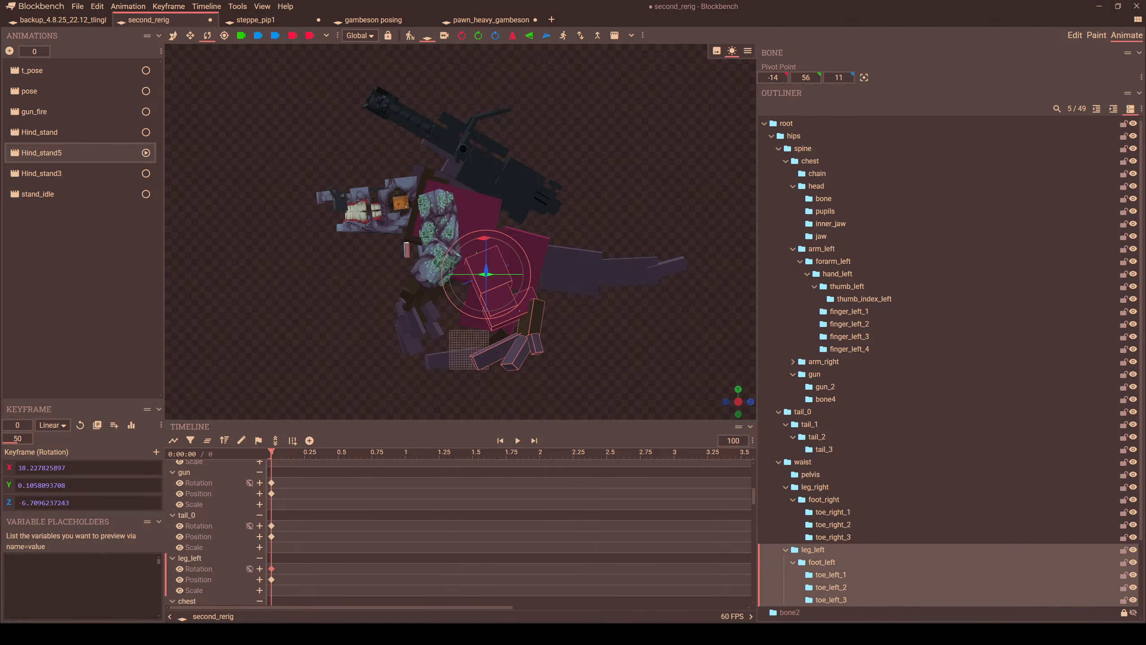
left_click(1133, 551)
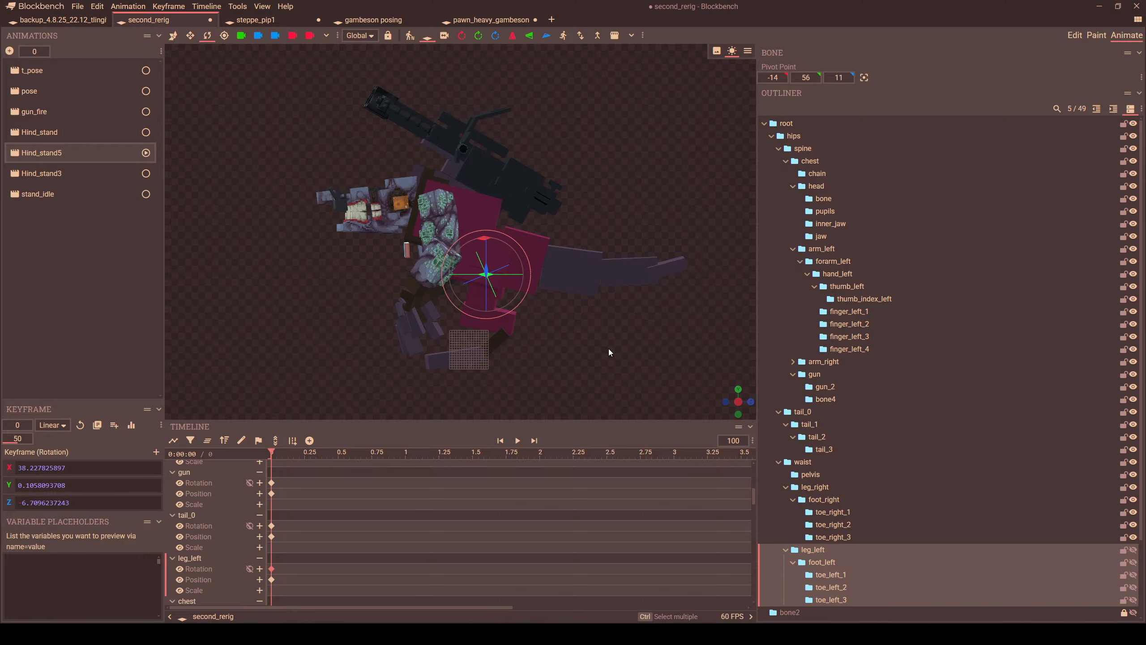
left_click(1132, 549)
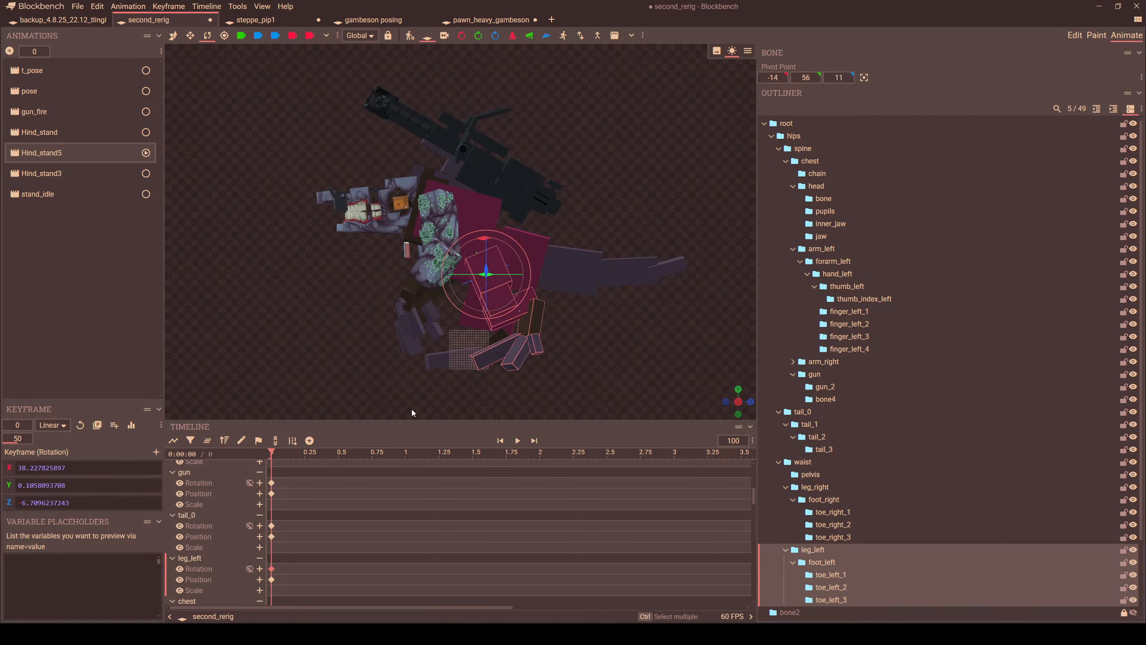
- Clear the timeline and copy the Hind_stand5 keyframes of leg_right, foot_right and the three right toes
left_click(410, 36)
left_click(649, 136)
left_click(239, 35)
scroll(522, 238, "down", 5)
left_click_drag(522, 238, 604, 264)
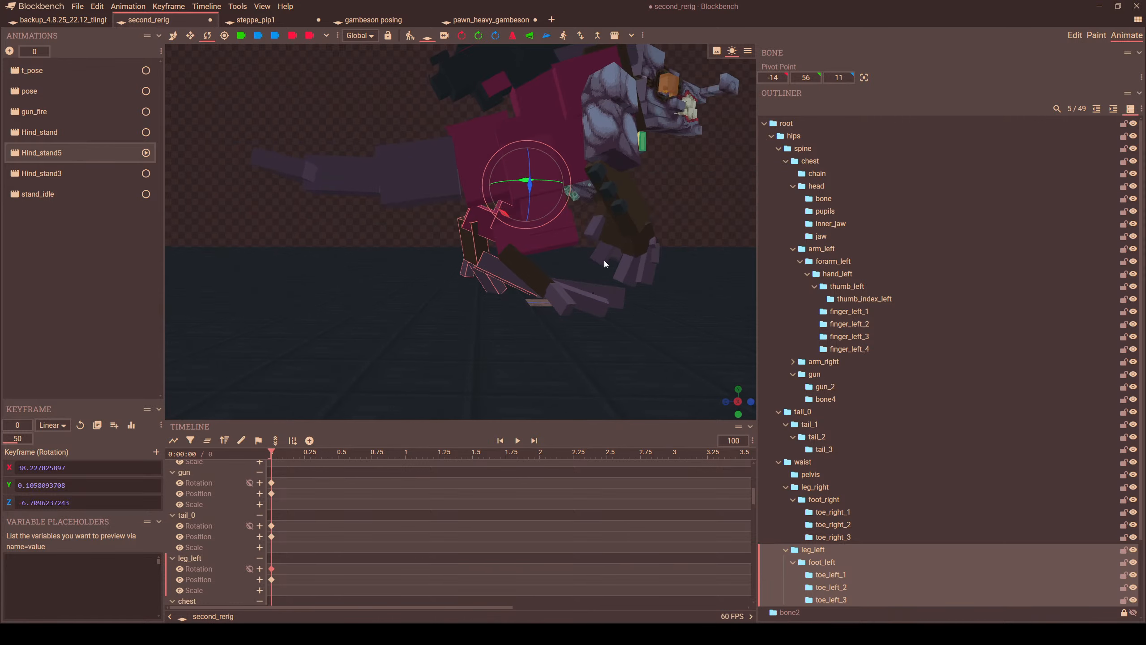
left_click(521, 181)
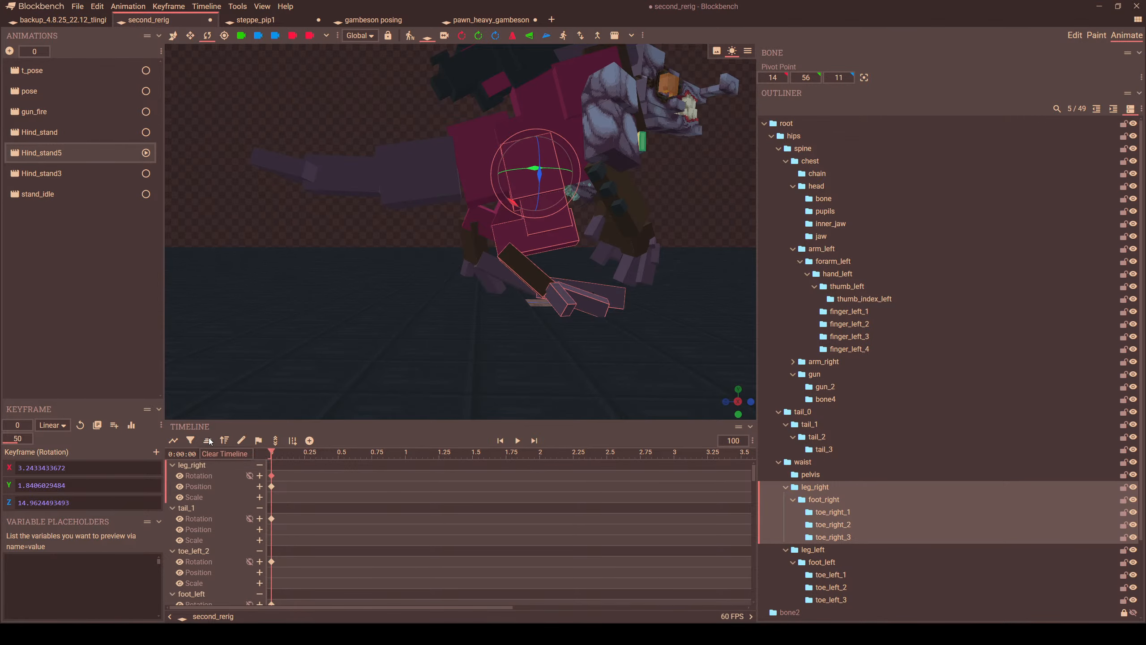
left_click(590, 184)
left_click(815, 488)
left_click(817, 500)
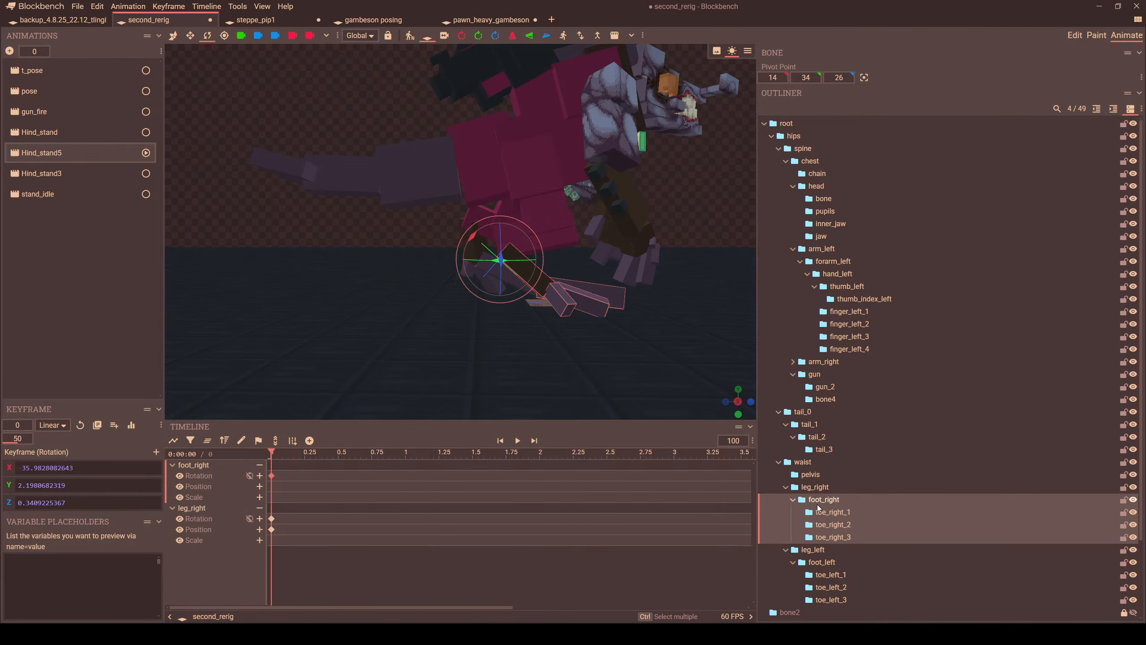
left_click(820, 512)
left_click(823, 526)
left_click(827, 536)
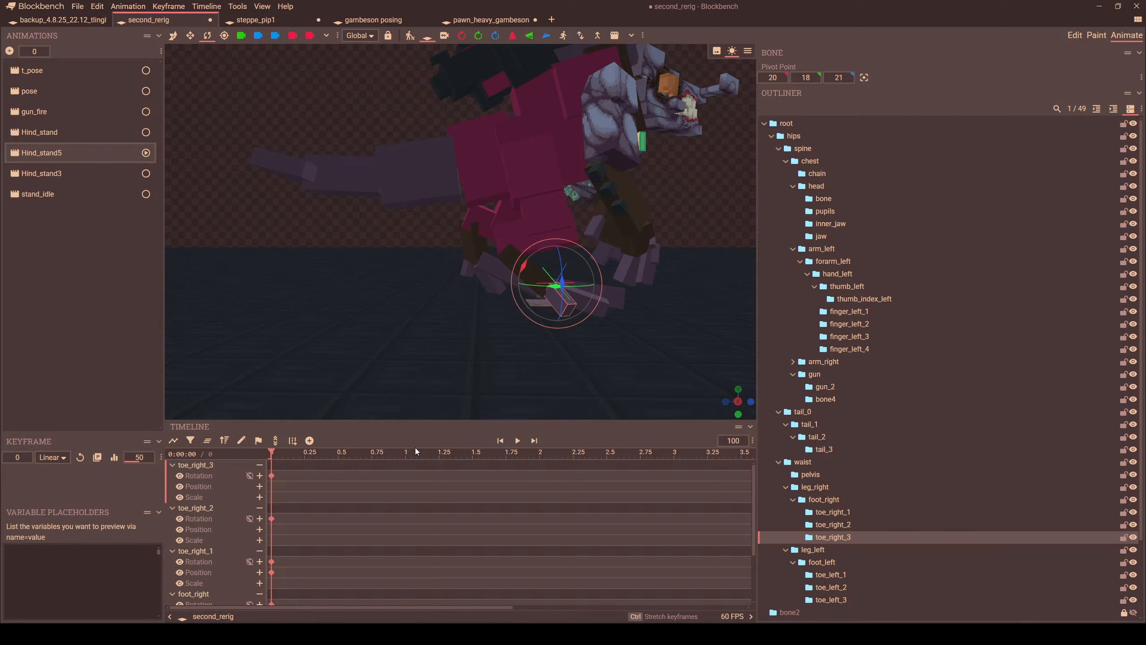
- Try to paste the copied right leg, foot and toe keyframes into stand_idle
left_click(33, 195)
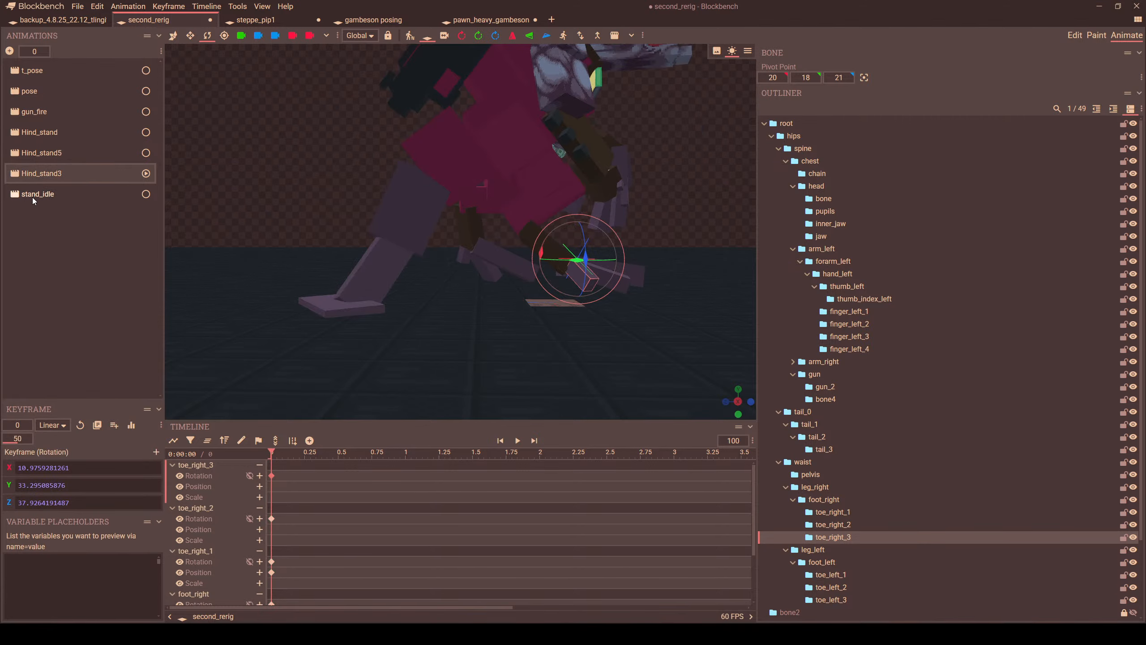
right_click(296, 487)
left_click(302, 514)
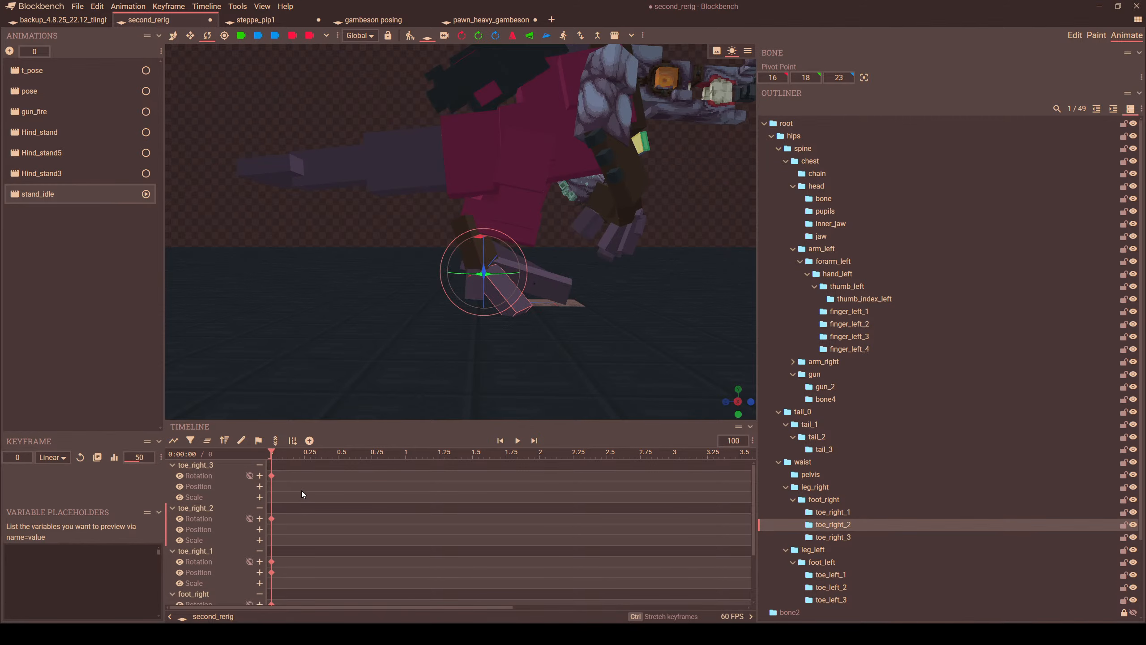
right_click(303, 492)
left_click(327, 387)
left_click_drag(391, 371, 305, 364)
- Check the right foot in Hind_stand3 and move Hind_stand5 below Hind_stand3 in the animation list
left_click(46, 172)
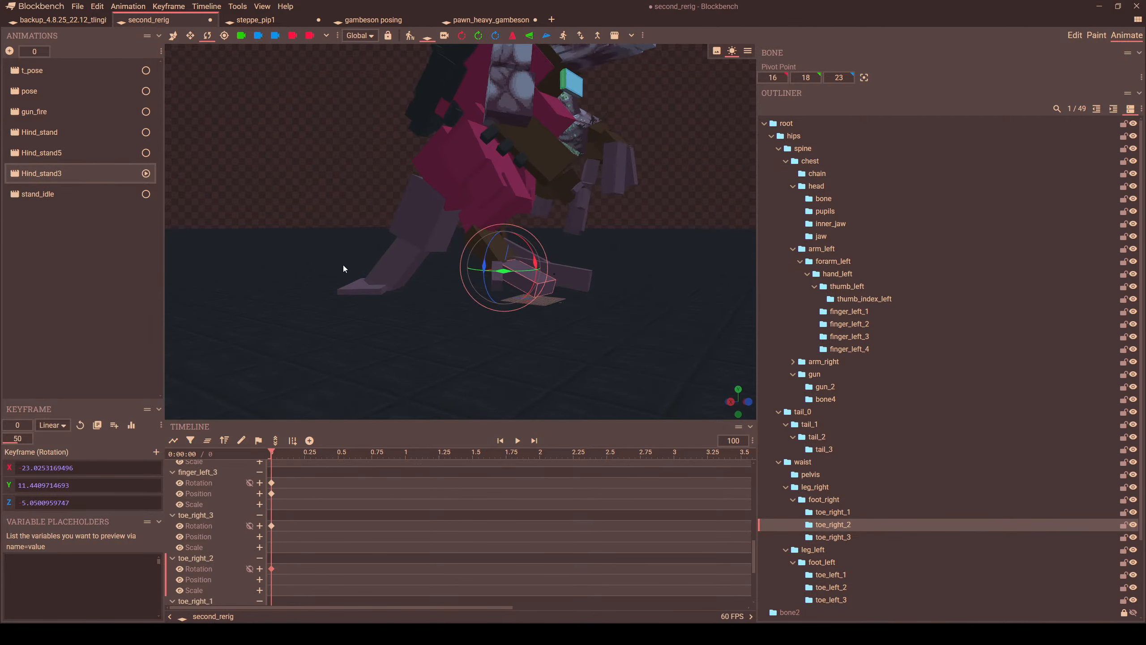
left_click_drag(343, 265, 471, 244)
left_click(39, 156)
left_click_drag(39, 156, 43, 183)
- In Hind_stand5, show only leg_right, foot_right and the three right toes in the timeline and copy all their keyframes
left_click(519, 173)
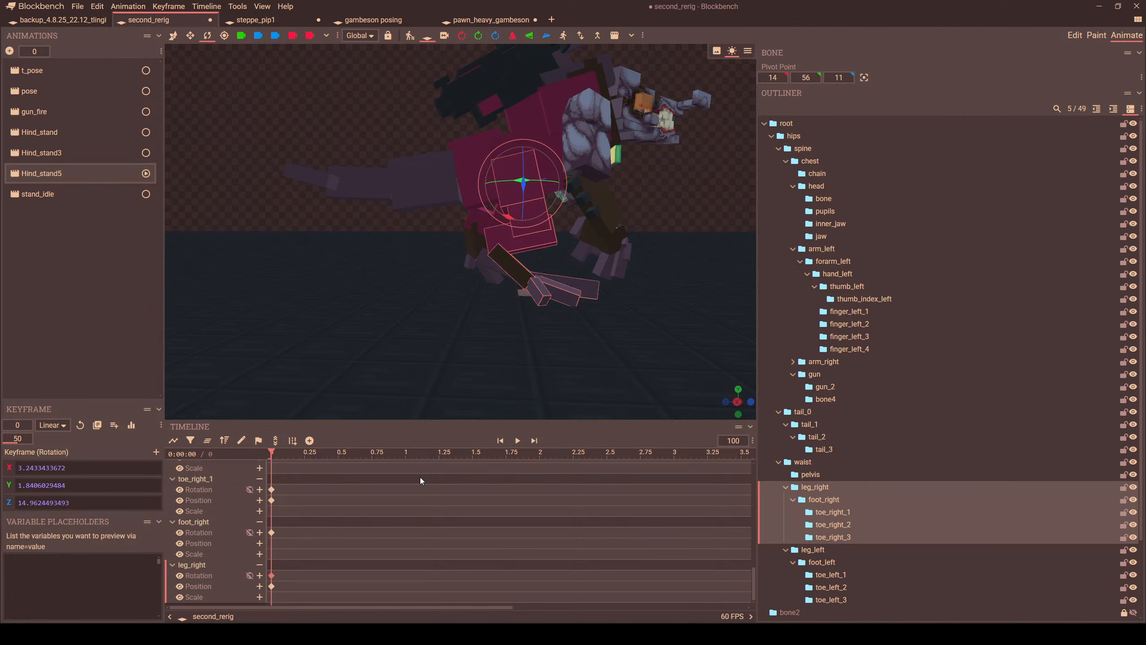
left_click(215, 442)
left_click(517, 280)
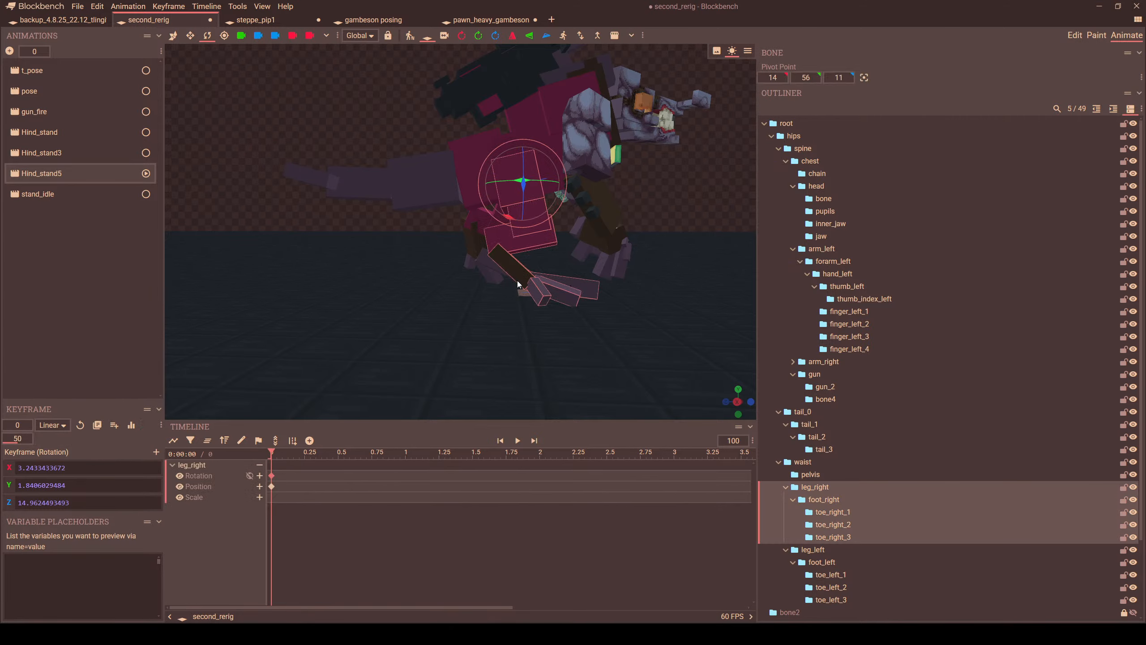
left_click(820, 500)
left_click(828, 513)
left_click(830, 525)
left_click(833, 537)
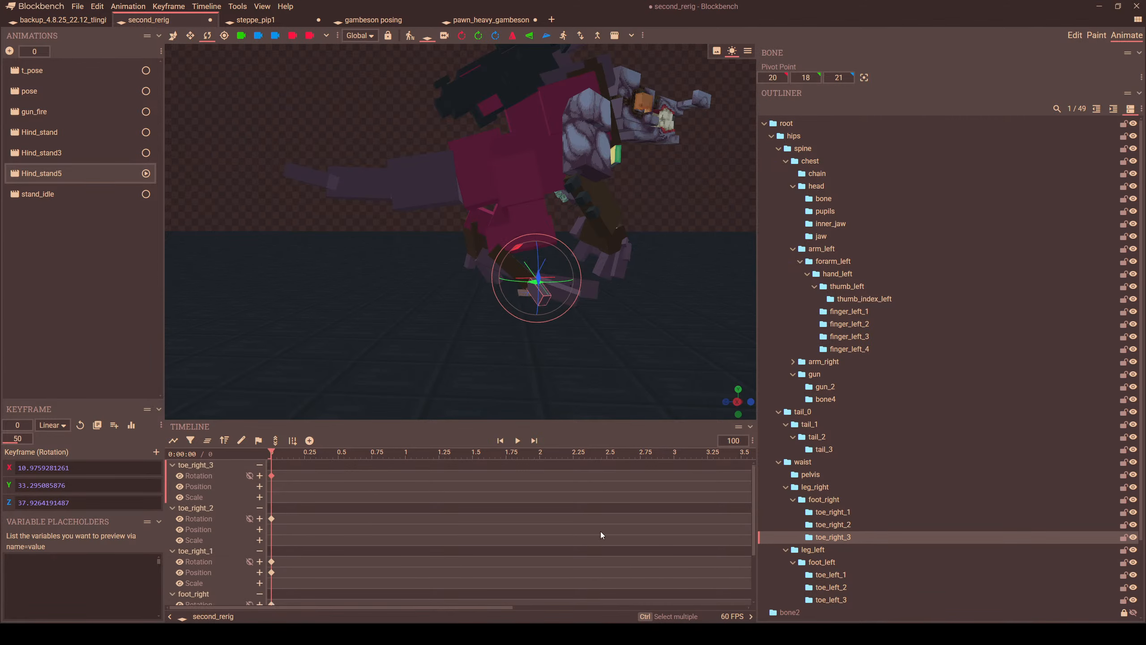
left_click(601, 532)
right_click(272, 476)
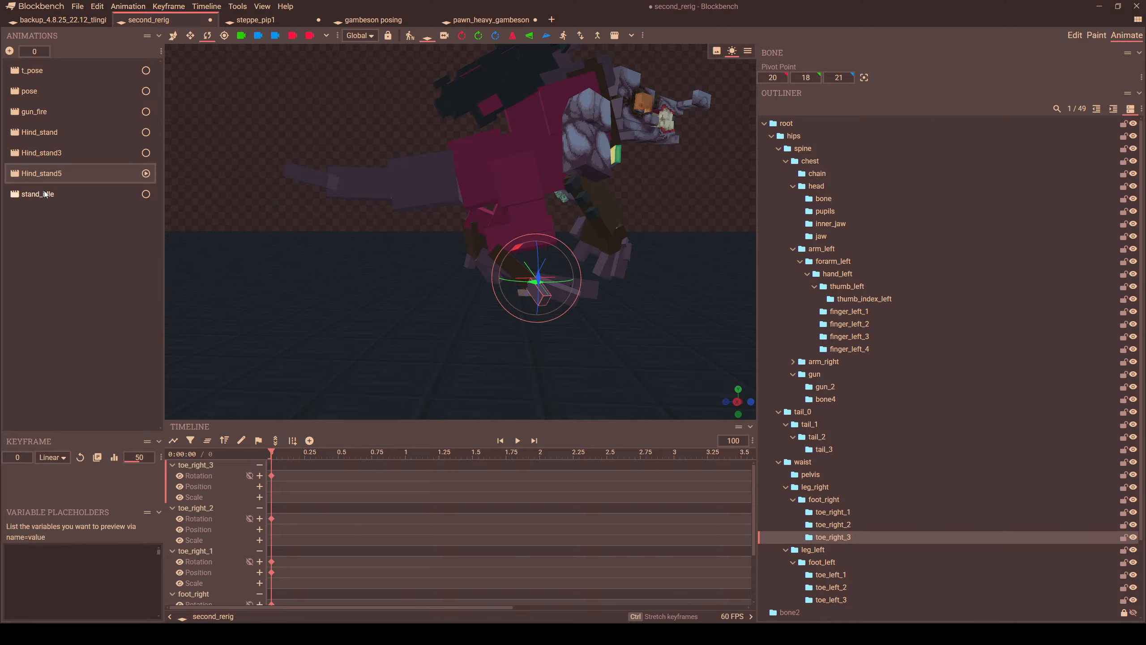
- Paste the right leg, foot and toe keyframes into stand_idle and compare its leg pose with Hind_stand3 and Hind_stand5
left_click(45, 195)
right_click(302, 497)
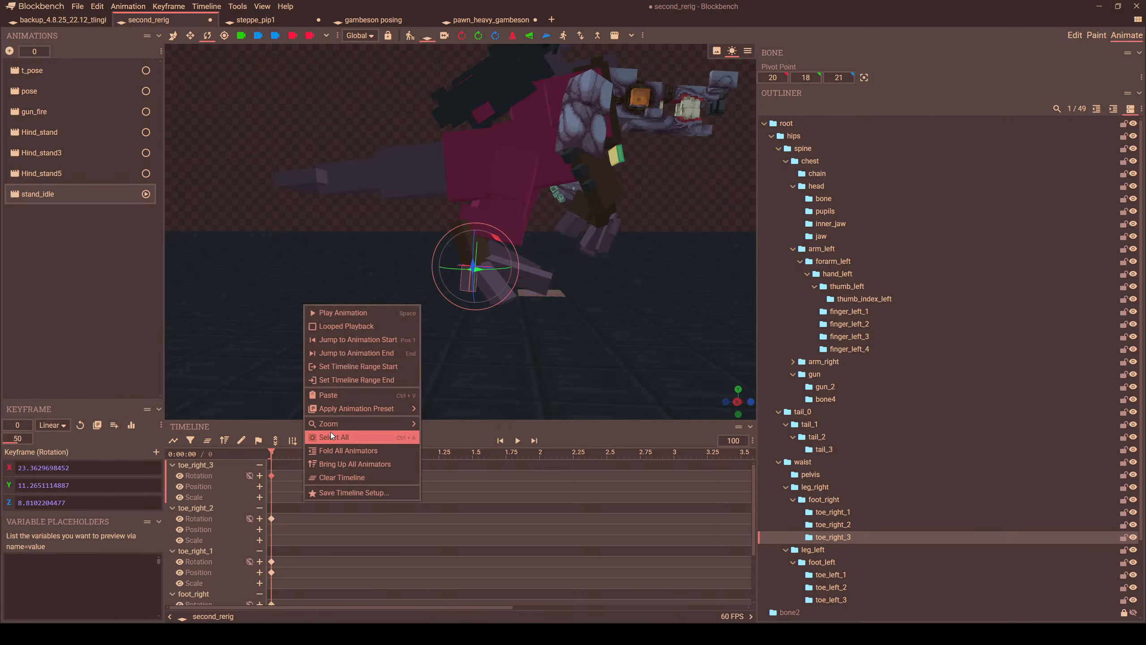
left_click(329, 397)
left_click_drag(425, 357, 369, 322)
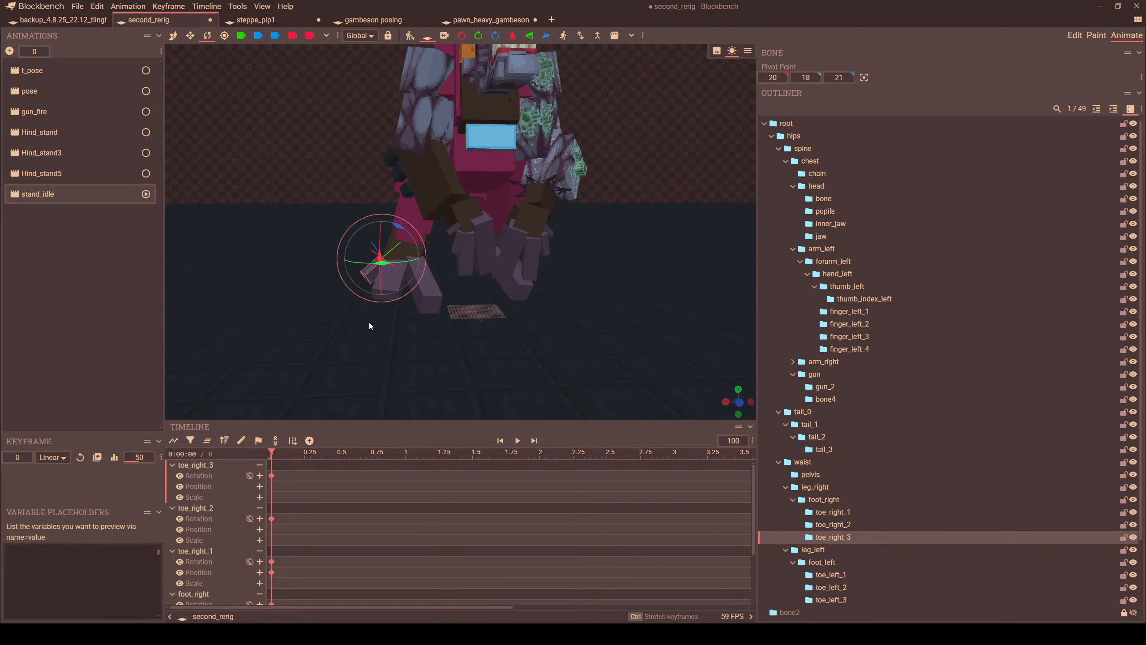
left_click_drag(254, 241, 287, 219)
scroll(276, 235, "down", 3)
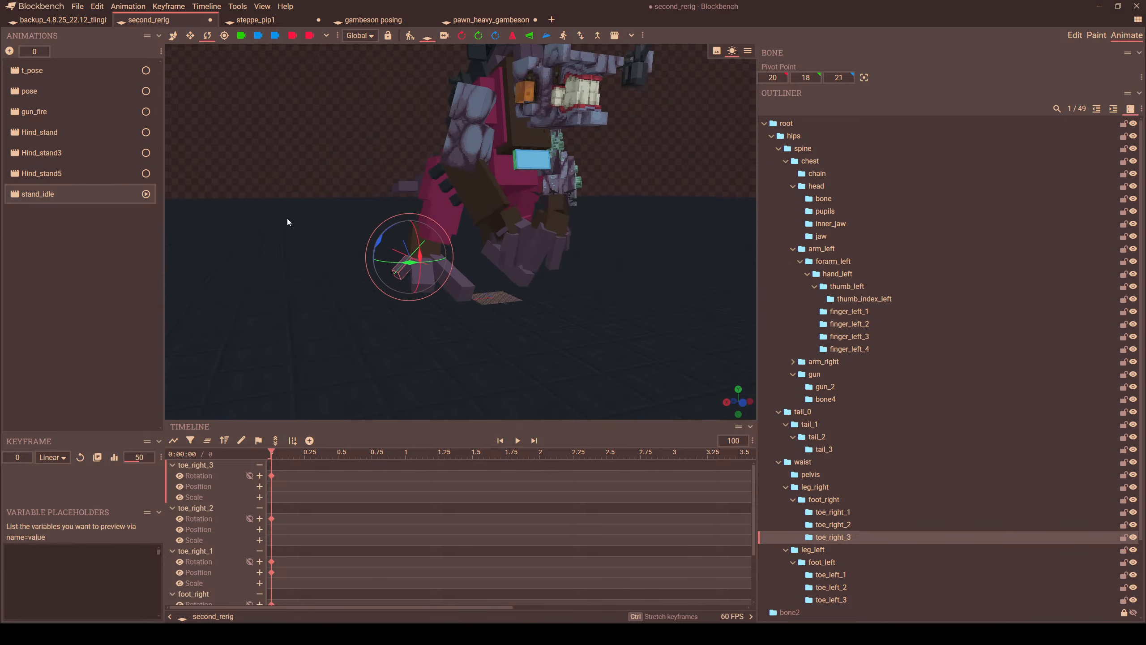
left_click(52, 154)
left_click(45, 173)
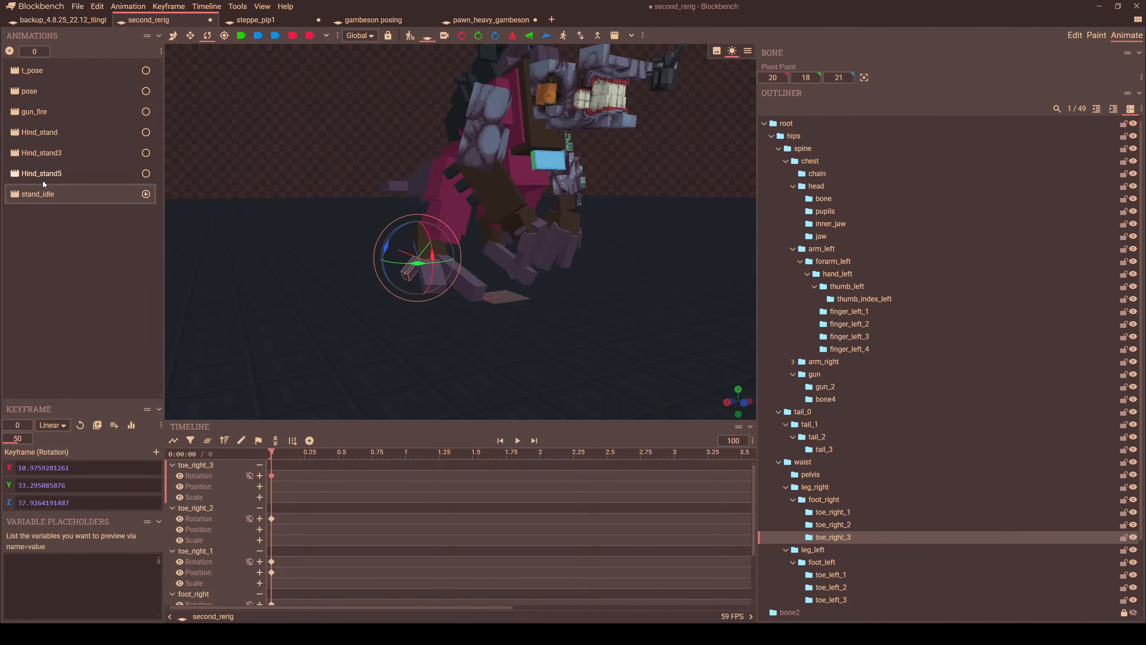
- Compare stand_idle with Hind_stand5 and rotate stand_idle's leg_right by -10 degrees around Z
left_click(41, 190)
left_click(45, 174)
left_click(52, 196)
left_click(441, 181)
middle_click_drag(503, 227, 472, 218)
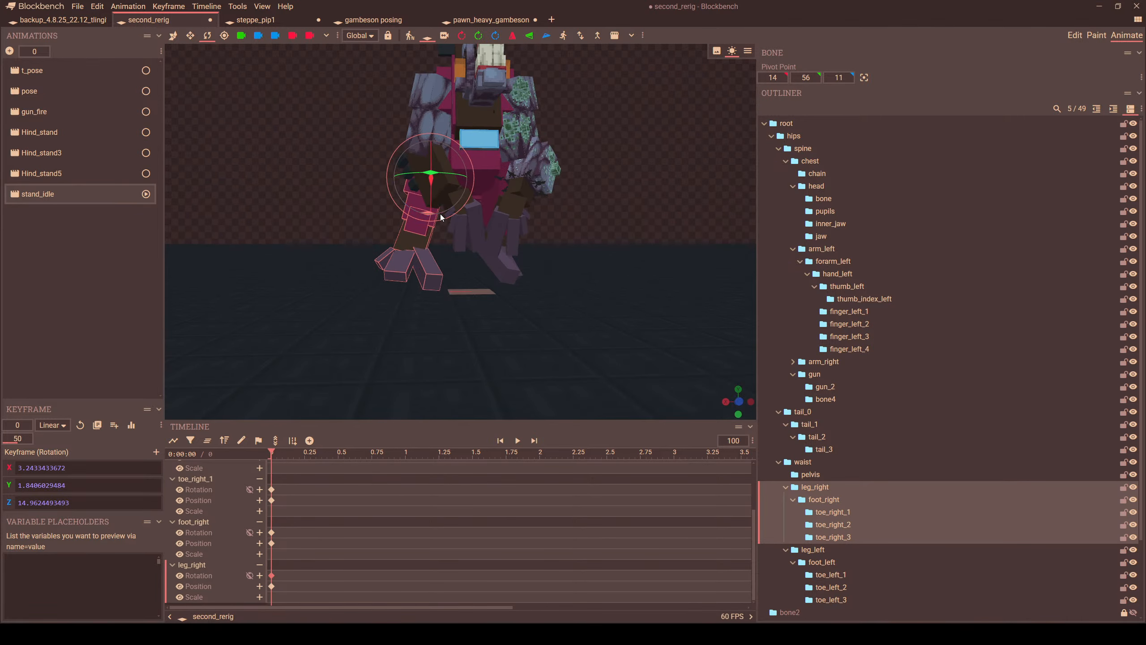
left_click_drag(440, 213, 447, 209)
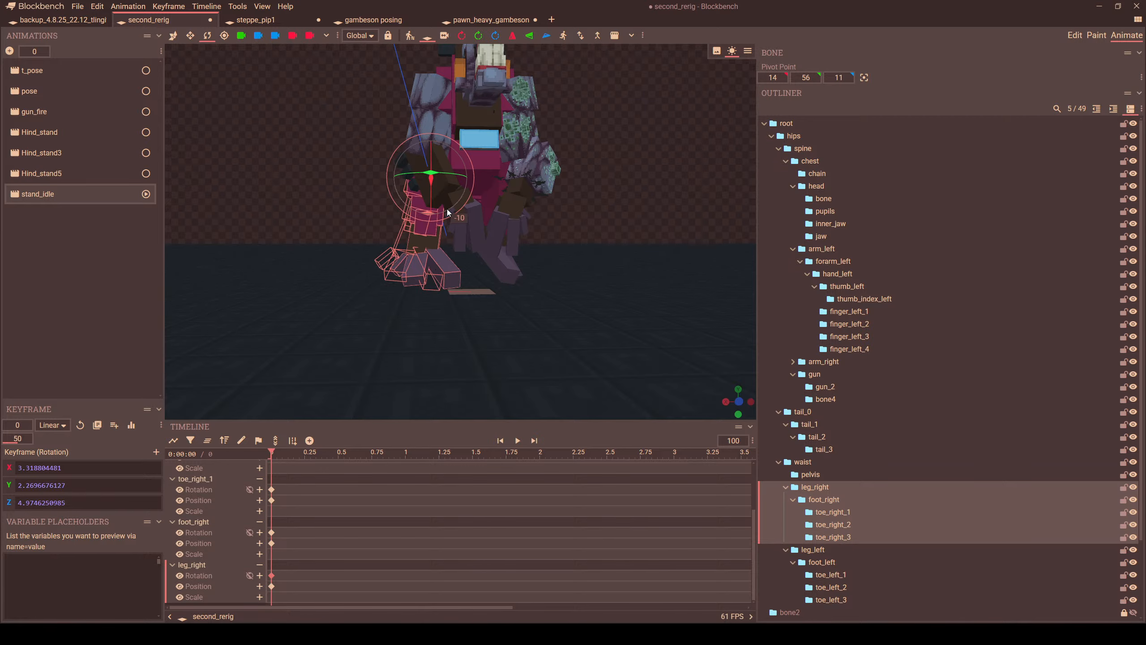
middle_click_drag(493, 256, 426, 150)
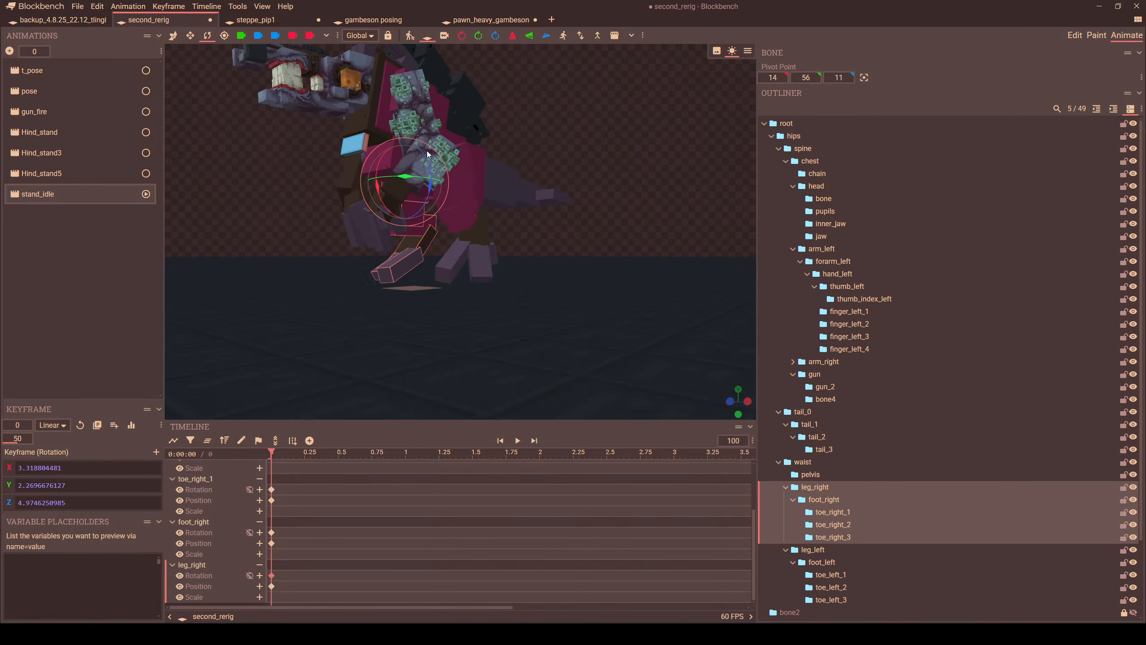
- Flip the keyframes listed in stand_idle's timeline to mirror the right leg, foot and toe pose onto the left leg
key("ctrl+a")
left_click(410, 46)
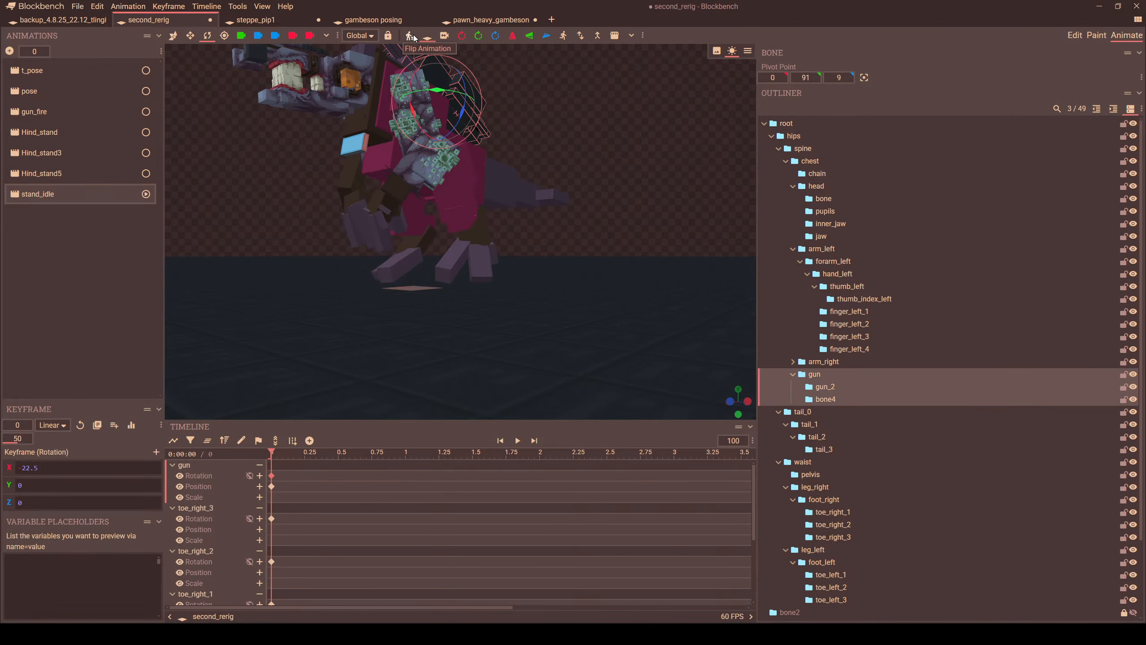
left_click(412, 34)
left_click(672, 138)
middle_click_drag(431, 199, 463, 202)
key("ctrl+a")
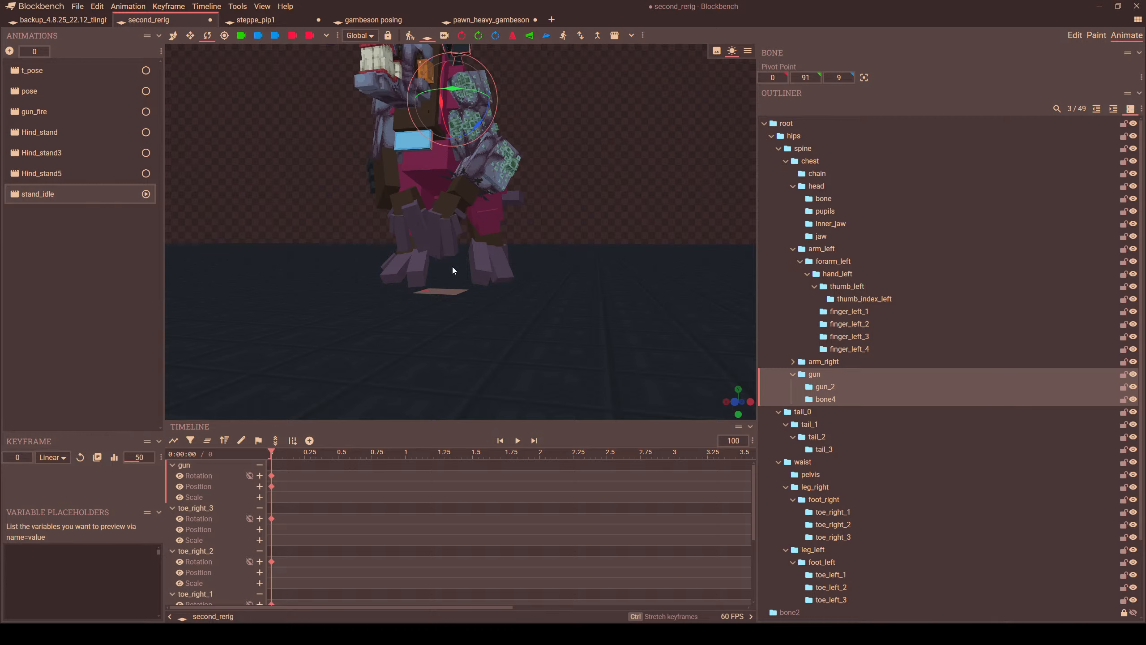
left_click(410, 35)
left_click(614, 136)
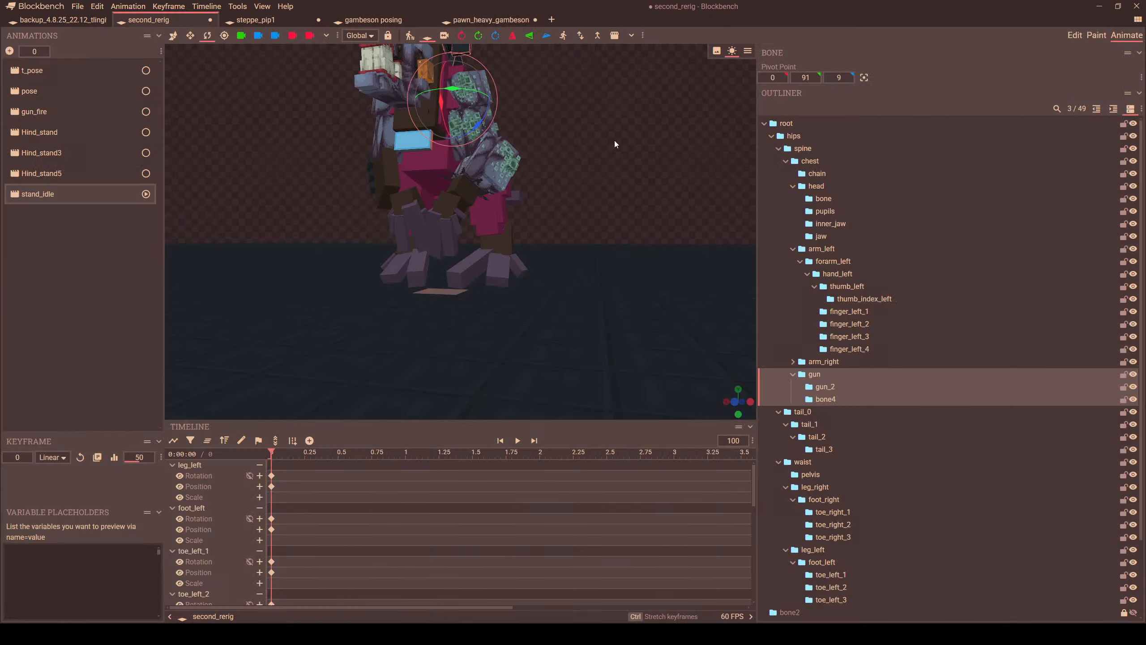
- Compare the right leg's pose in stand_idle and Hind_stand5 from the side
middle_click_drag(525, 236, 603, 293)
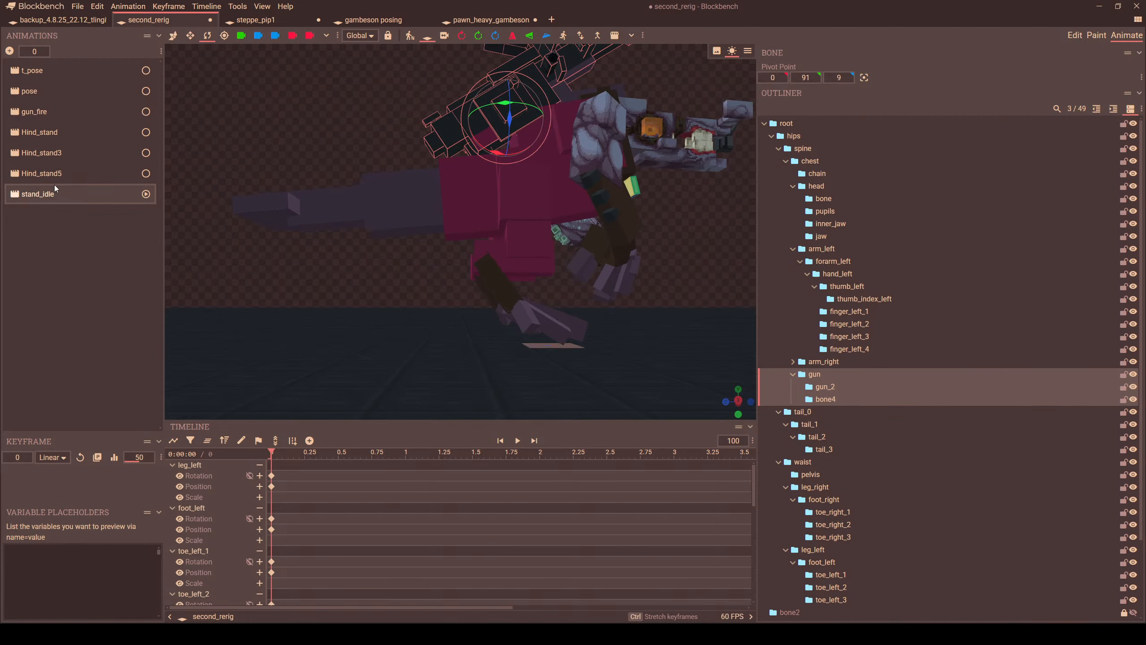
left_click(50, 180)
left_click(58, 193)
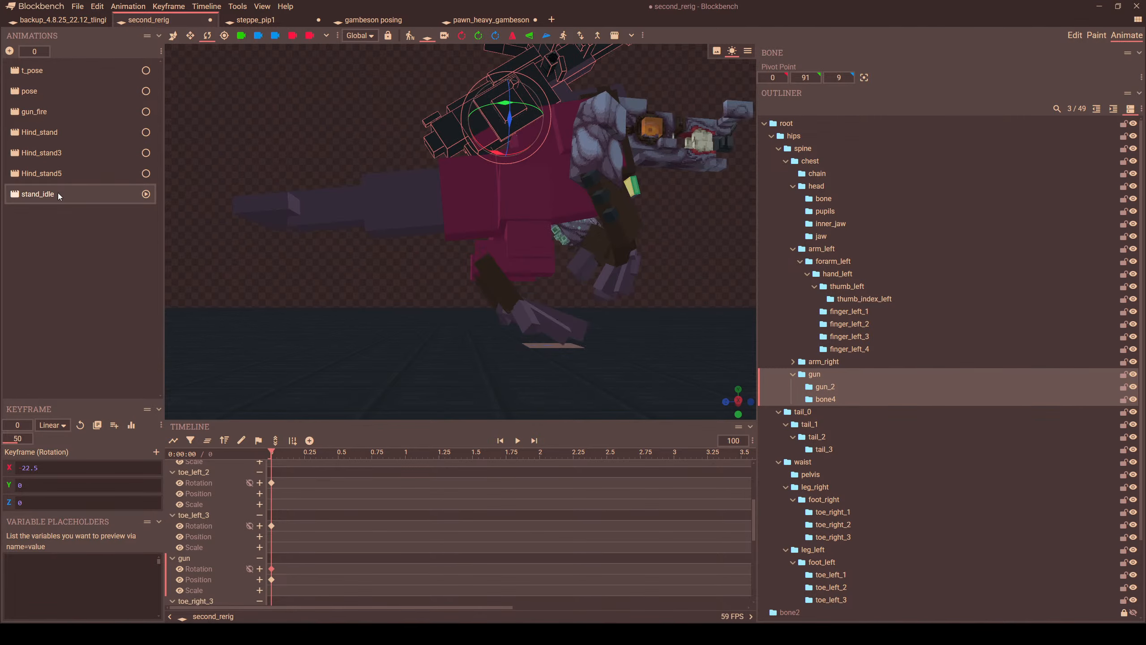
left_click(492, 216)
left_click(29, 174)
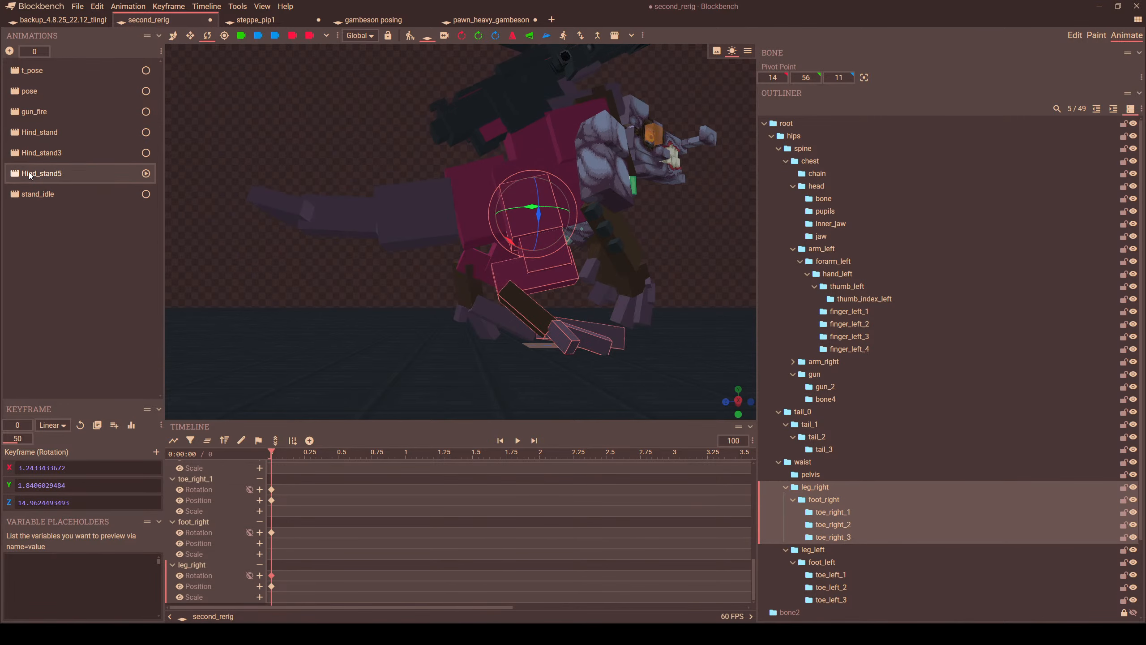
left_click(26, 195)
middle_click_drag(319, 239, 266, 260)
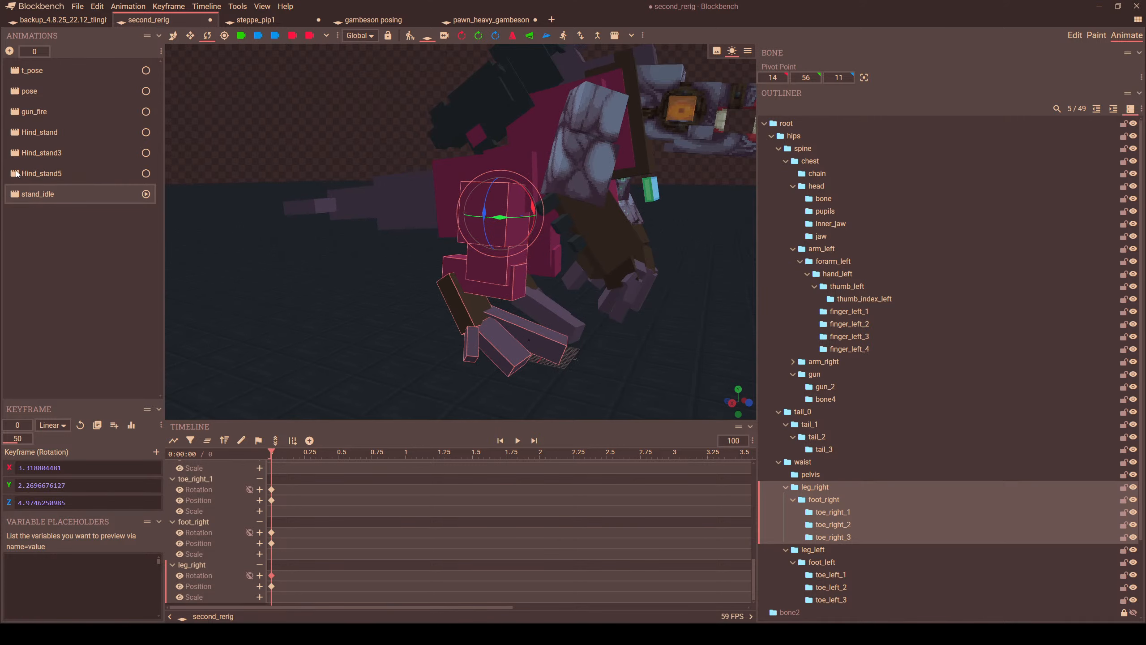
- Copy leg_right's rotation and position keyframes from Hind_stand5 over those in stand_idle
left_click(18, 173)
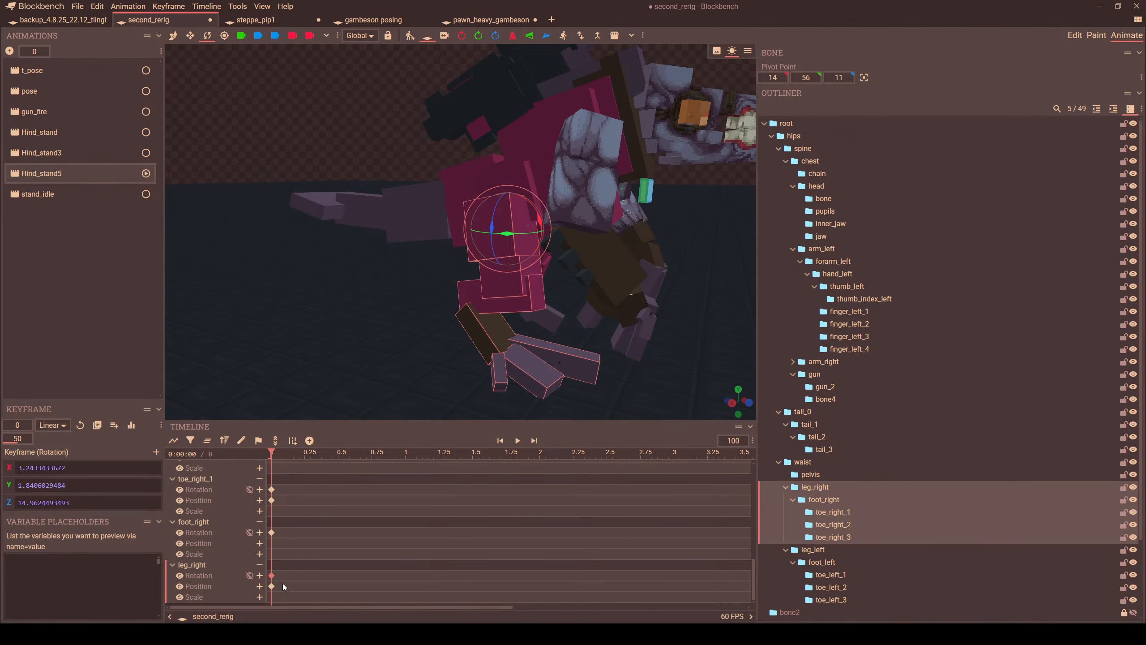
left_click(271, 586, "shift")
left_click(58, 199)
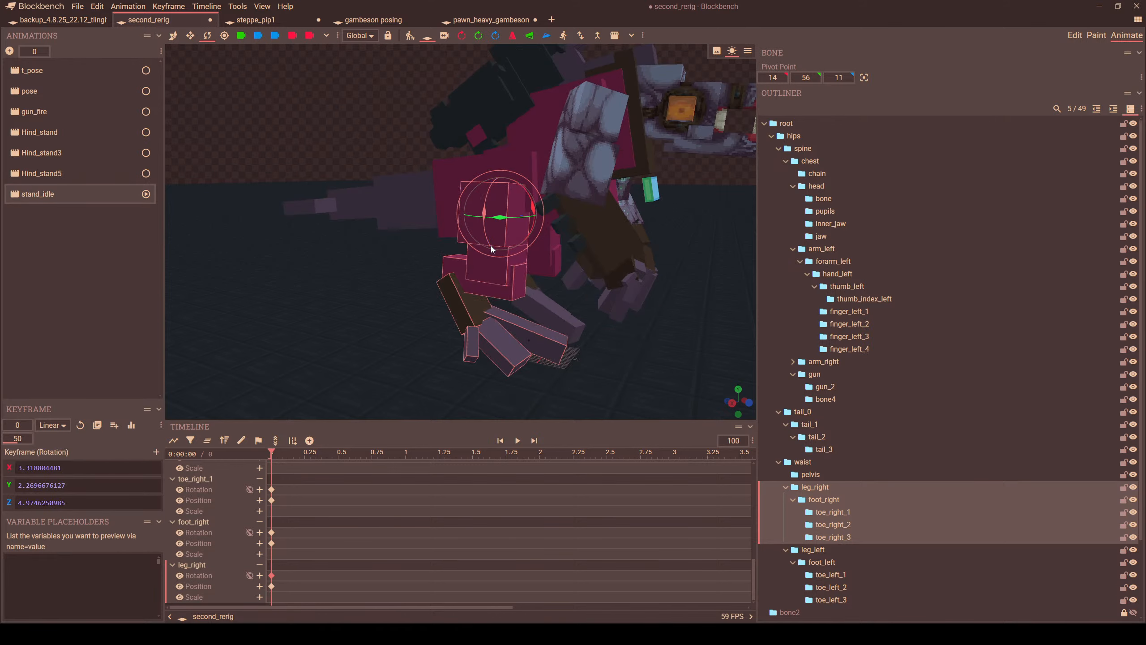
left_click_drag(294, 568, 265, 596)
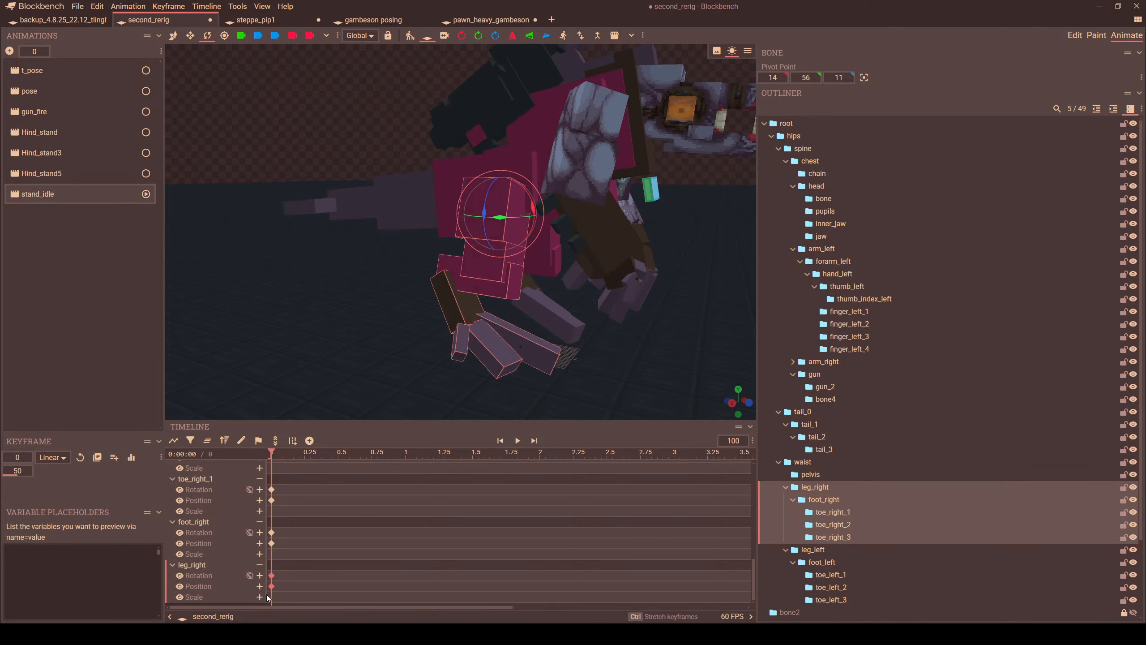
left_click_drag(455, 288, 486, 285)
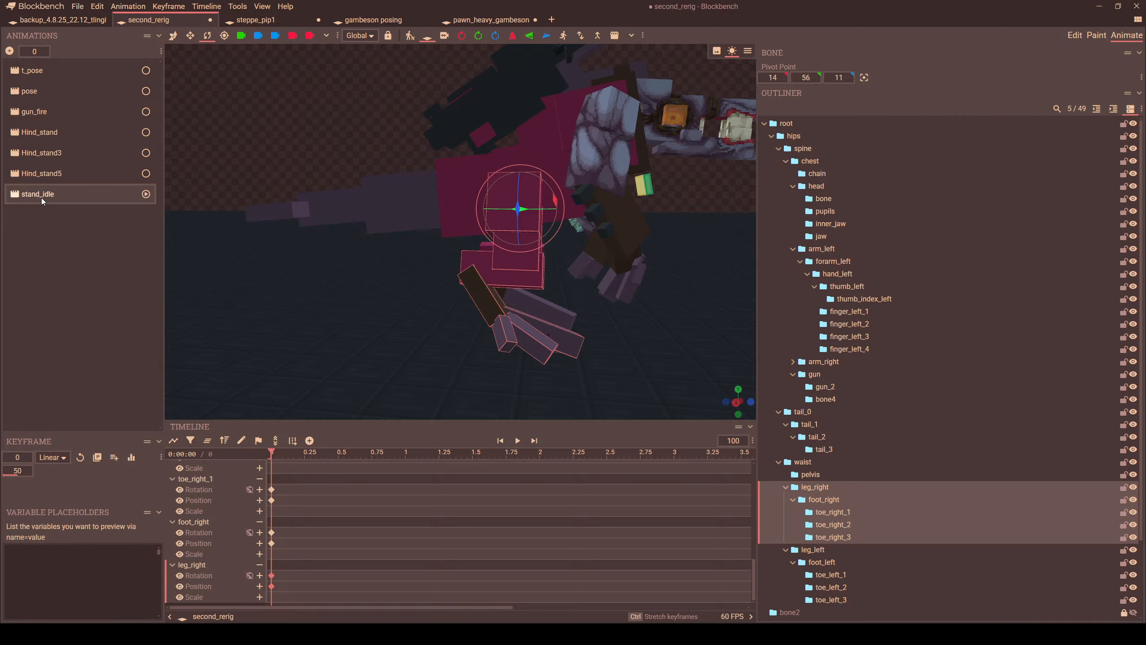
- In Hind_stand5, list only leg_right, foot_right and the three right toes in the timeline and copy all their keyframes
left_click(44, 175)
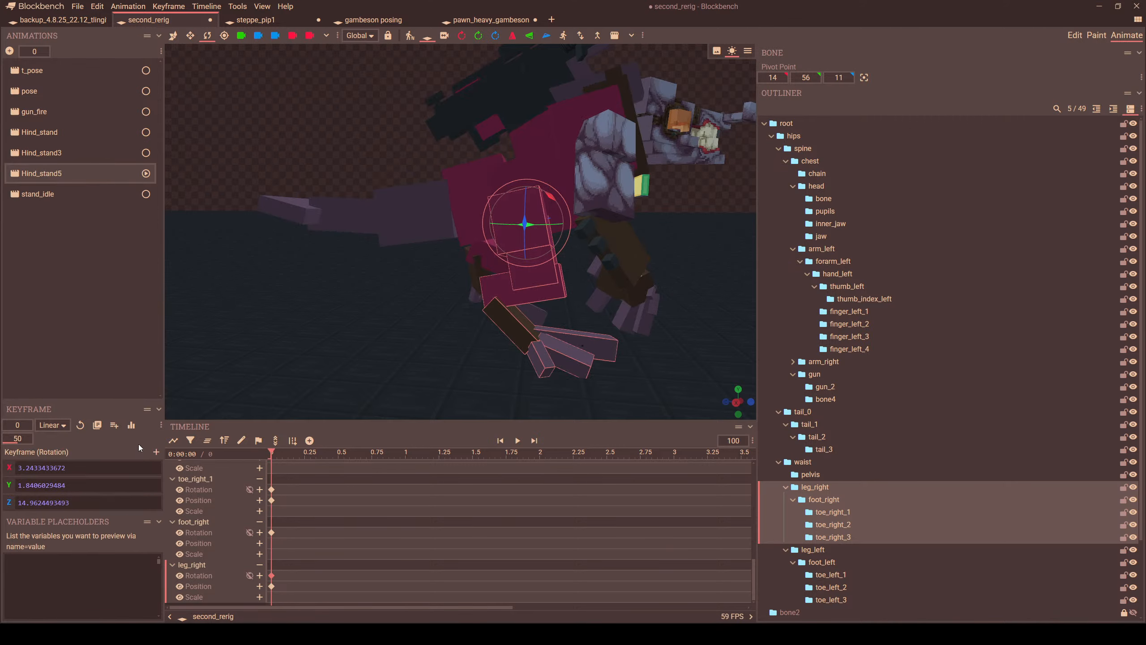
left_click(212, 446)
left_click(853, 513)
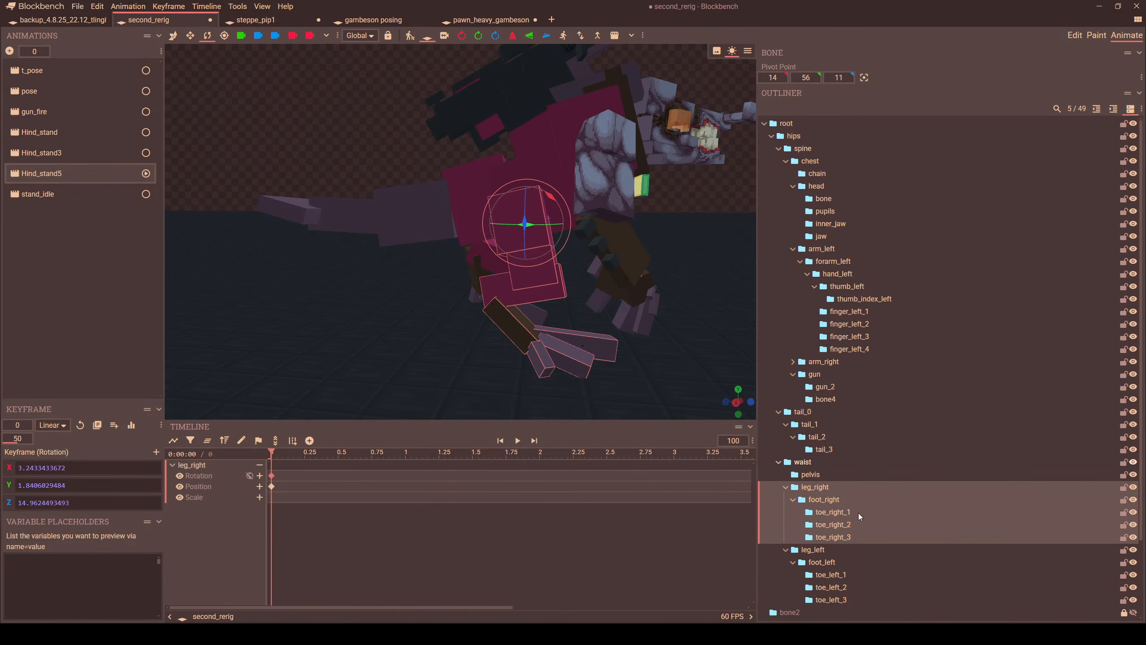
left_click(832, 524)
left_click(833, 537)
right_click(271, 476)
mouse_move(322, 513)
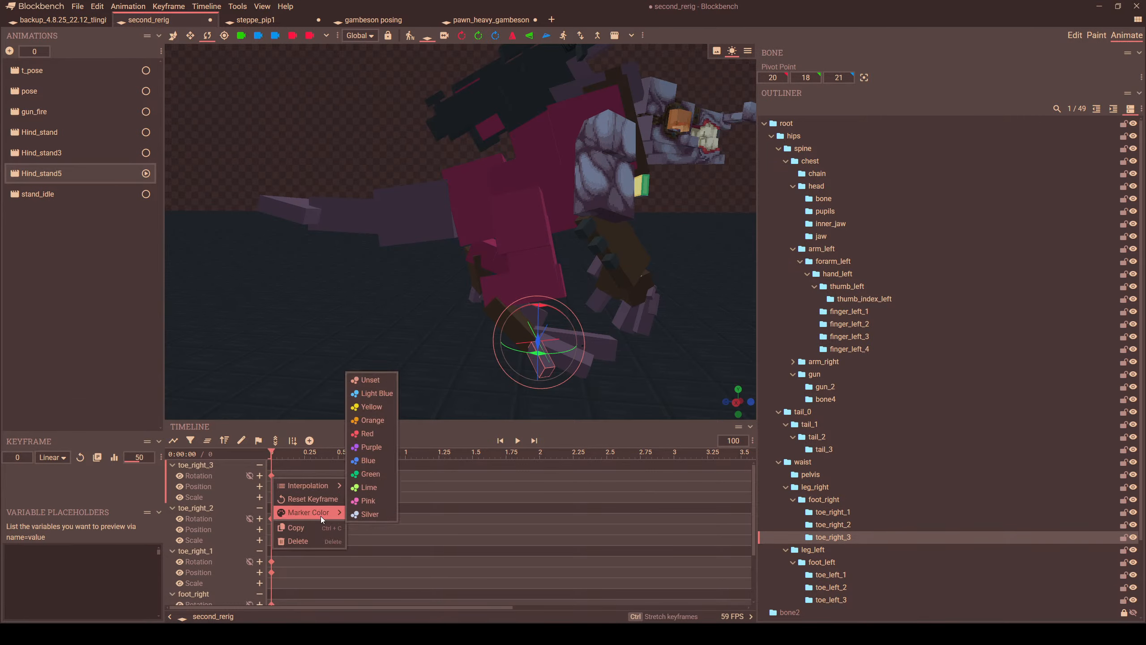
left_click(296, 527)
- Paste the copied right leg, foot and toe keyframes into stand_idle
left_click(38, 194)
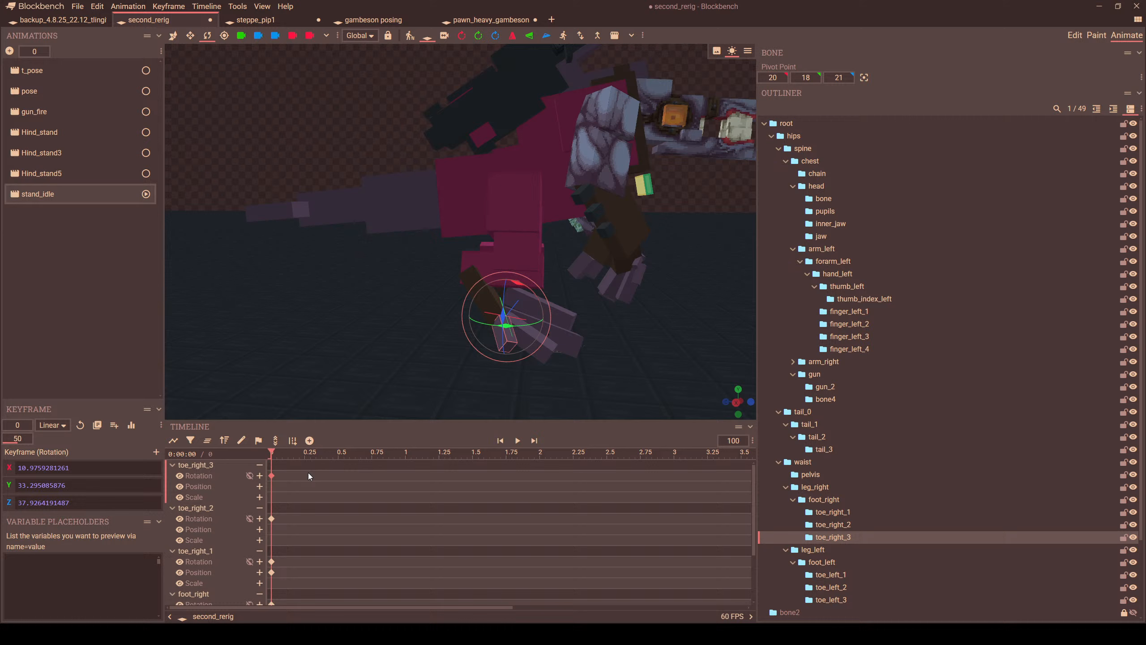
left_click(299, 504)
right_click(303, 497)
left_click(319, 394)
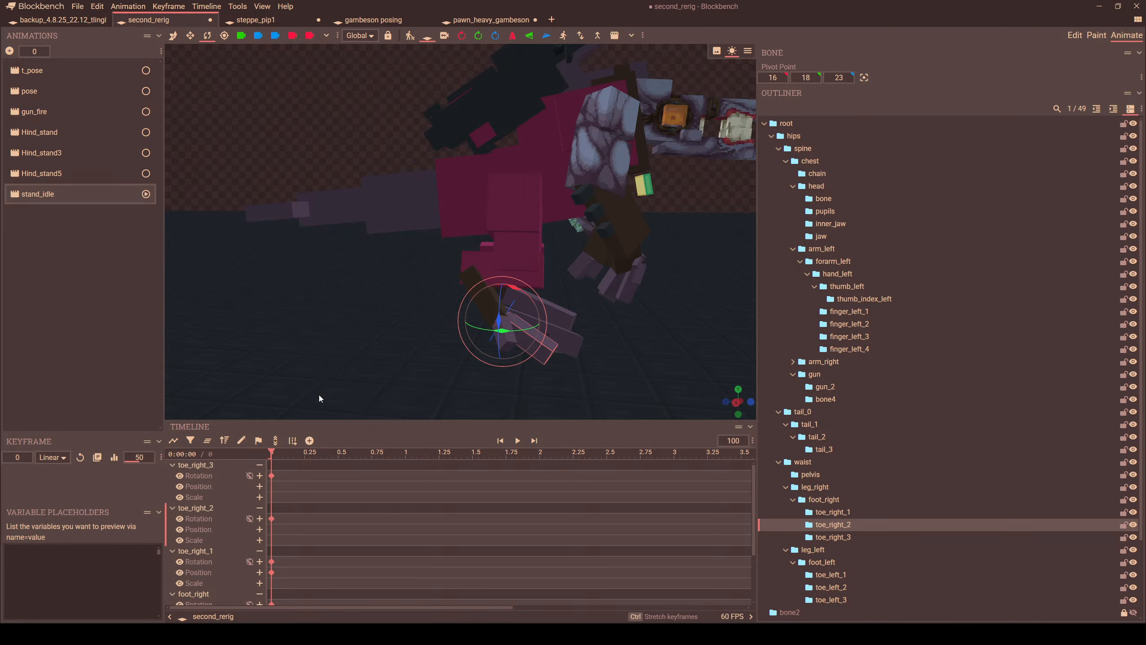
- Compare the body and leg position of stand_idle with Hind_stand5 in side view
left_click_drag(485, 342, 384, 335)
left_click_drag(360, 256, 342, 241)
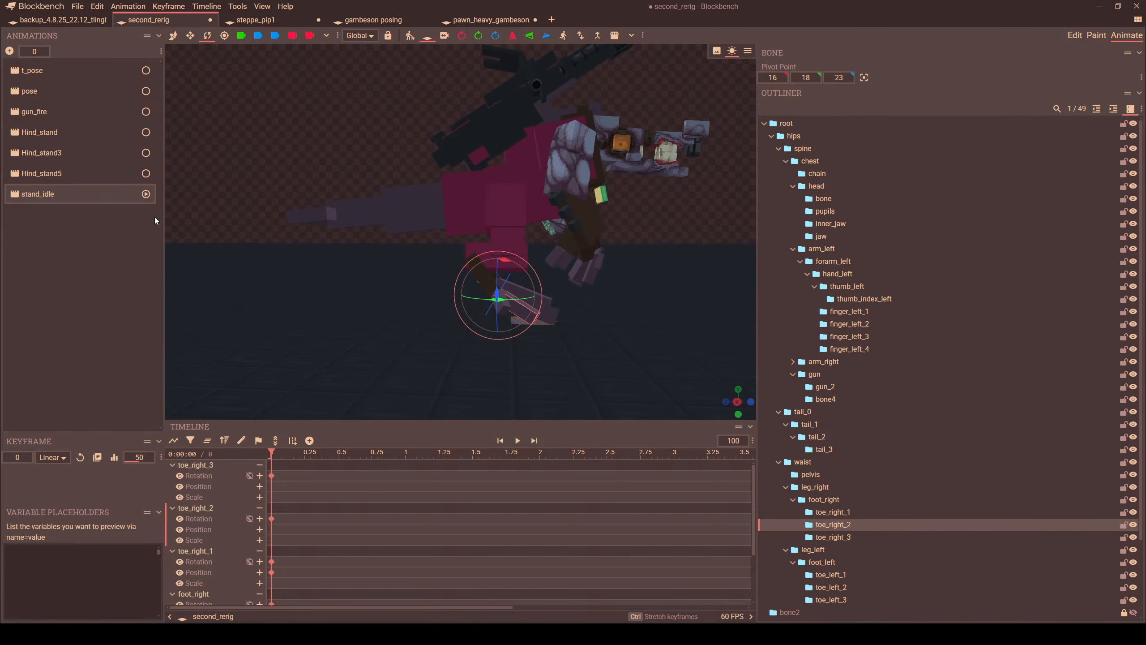
left_click(61, 174)
left_click_drag(238, 228, 289, 254)
left_click(41, 194)
- Try rotating stand_idle's waist, undo it, and check which parts belong to hips and tail_0
left_click(522, 206)
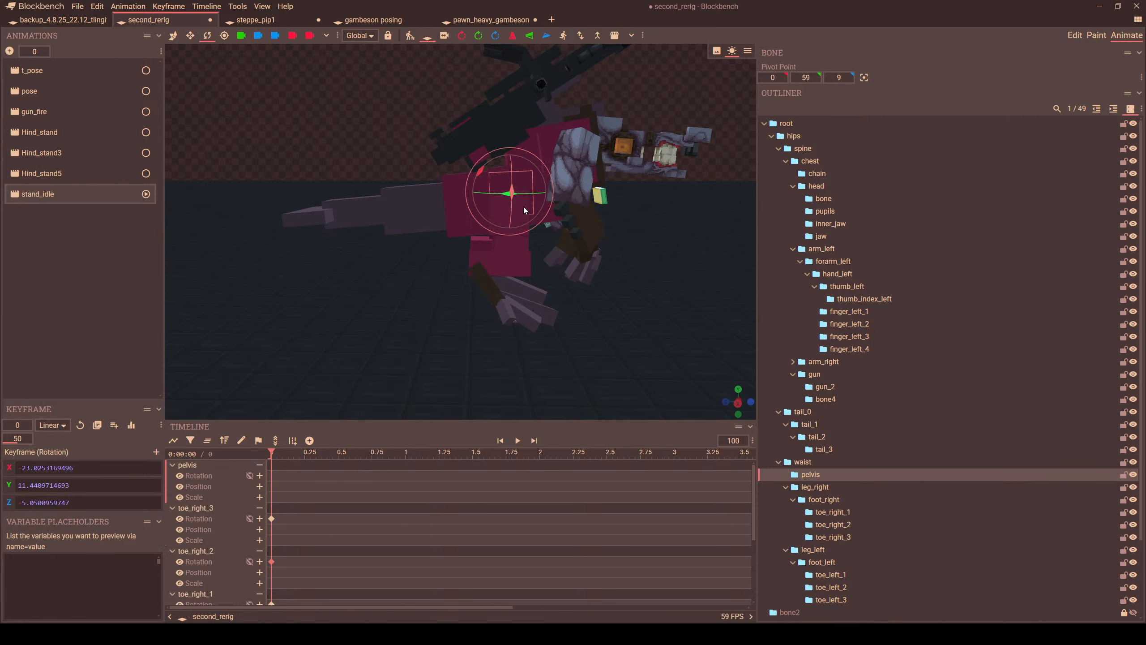
left_click_drag(641, 249, 634, 246)
left_click(820, 463)
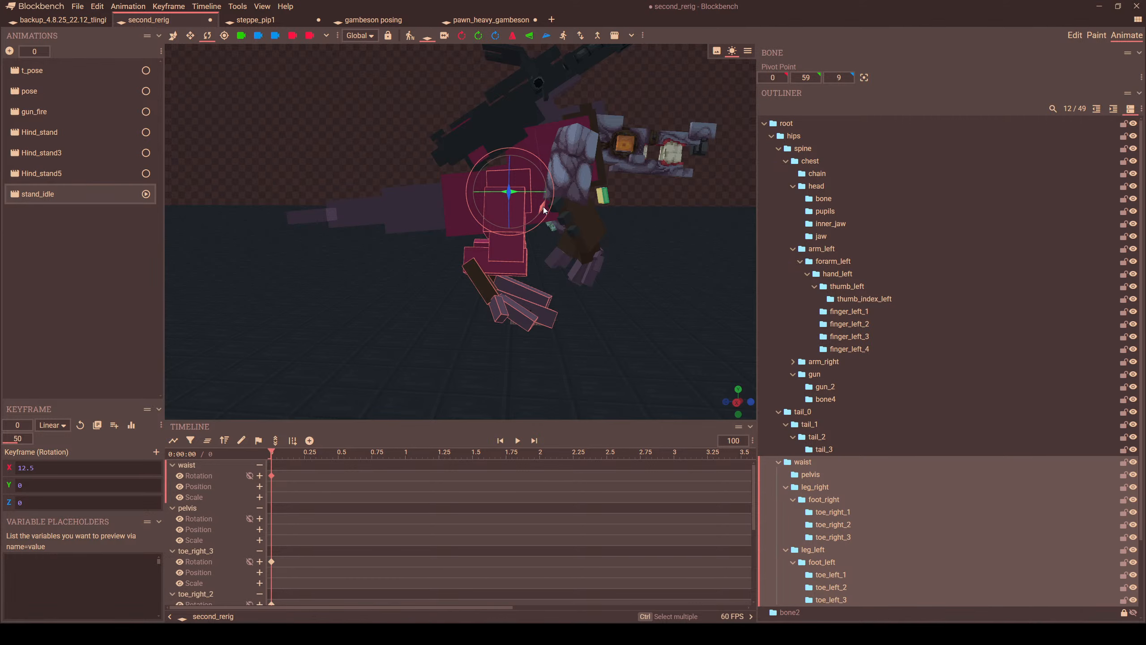
left_click_drag(542, 207, 548, 200)
key("ctrl+z")
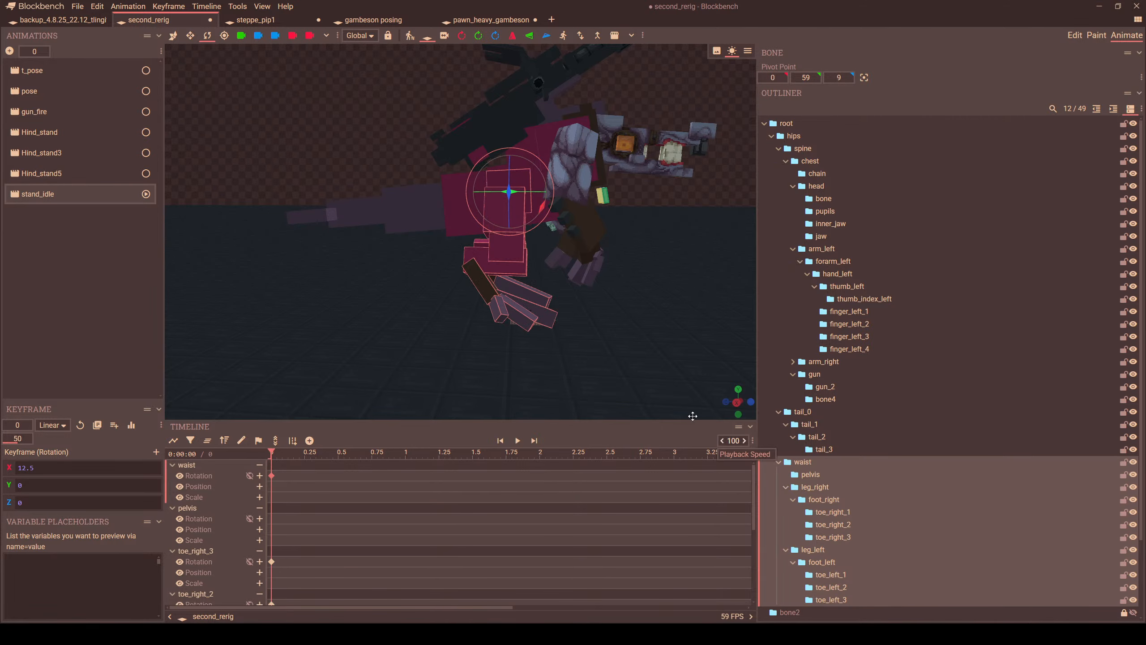
left_click(794, 136)
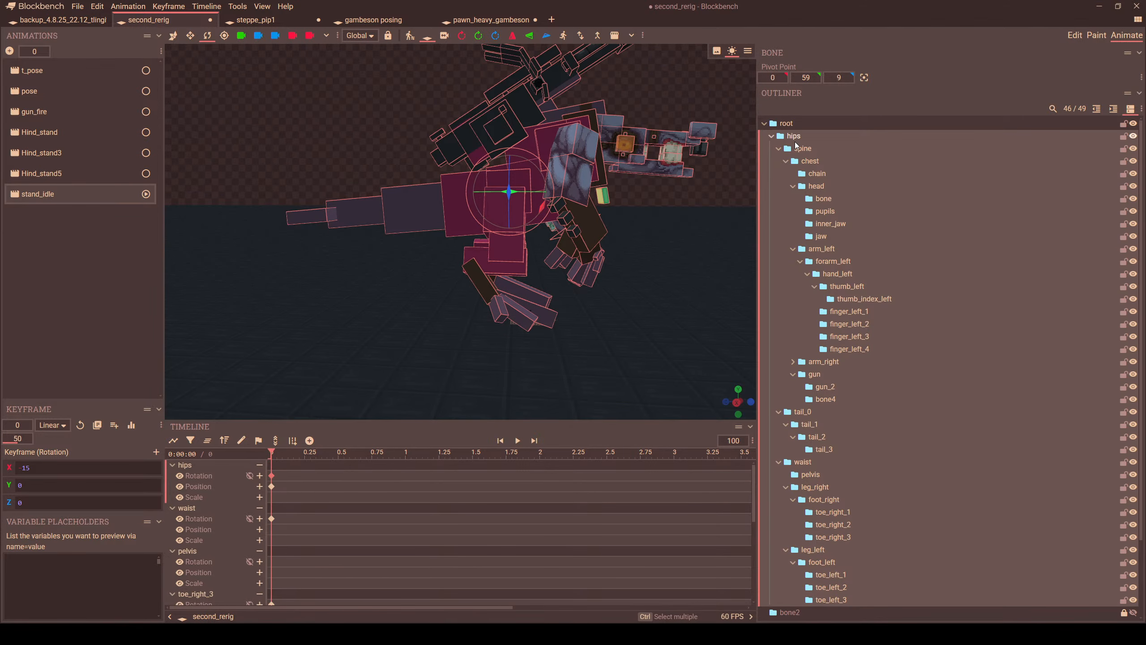
left_click(600, 232)
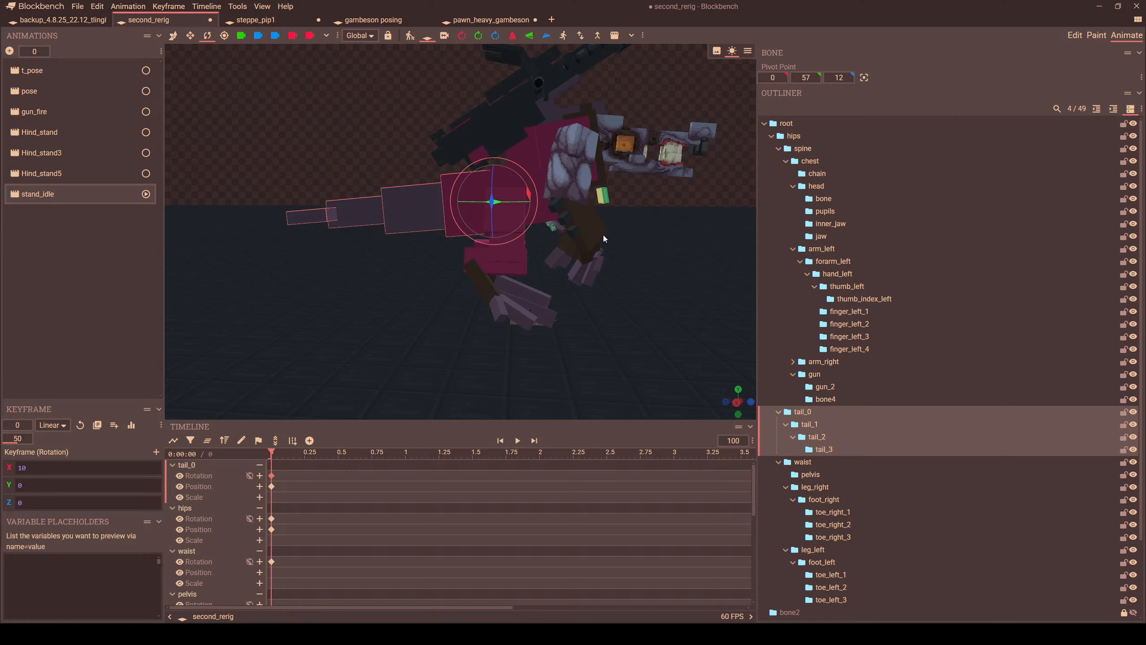
- In Edit mode, move the tail_0 group with its children into the waist group and return to Animate mode
left_click(802, 462)
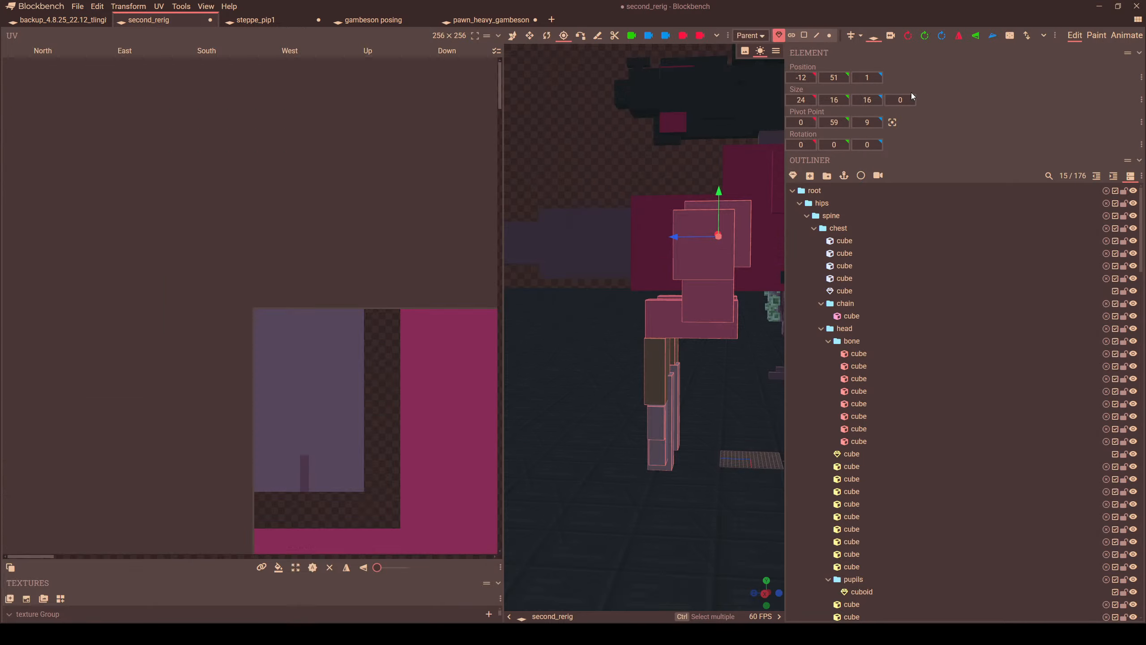
left_click(1074, 36)
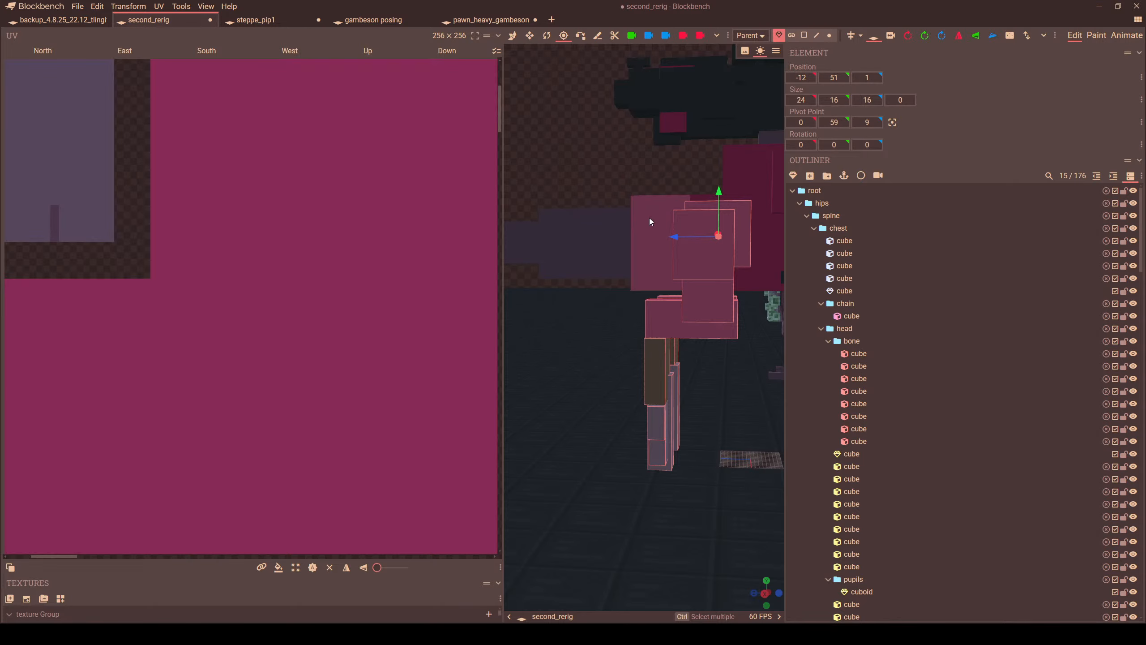
left_click(649, 218)
left_click(836, 498)
left_click_drag(836, 498, 844, 317)
scroll(907, 397, "up", 5)
scroll(909, 346, "up", 8)
scroll(905, 335, "up", 10)
scroll(875, 312, "down", 5)
scroll(894, 419, "down", 10)
scroll(877, 404, "down", 10)
left_click(1127, 35)
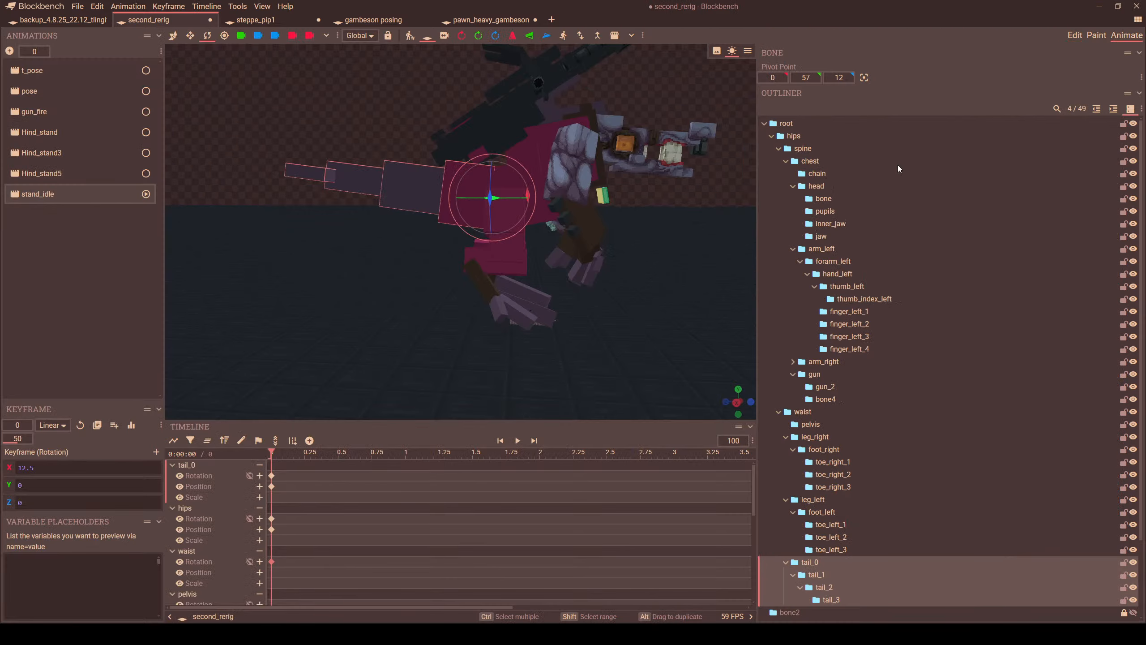
- Rotate stand_idle's waist with the legs and tail to -2.5 degrees on X and check it from the front and side
mouse_move(612, 253)
left_mouse_down()
mouse_move(596, 253)
mouse_move(602, 245)
mouse_move(612, 264)
left_mouse_up()
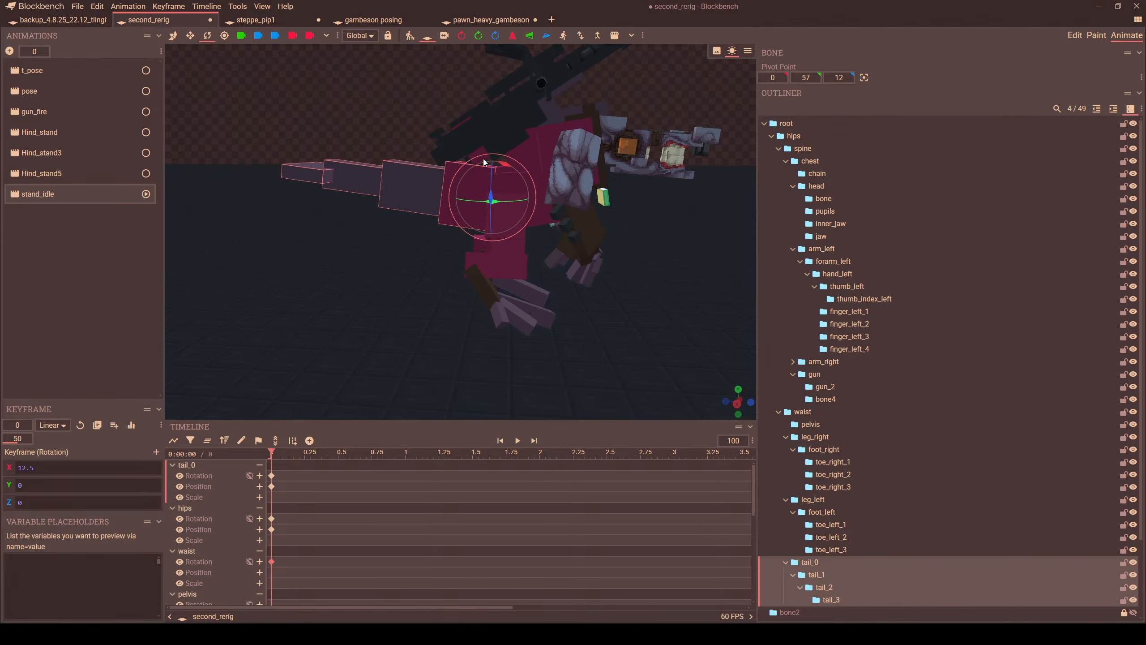
mouse_move(505, 164)
left_mouse_down()
mouse_move(493, 151)
mouse_move(512, 185)
mouse_move(522, 158)
left_mouse_up()
left_click(604, 197)
left_click(803, 412)
left_click_drag(669, 221, 531, 205)
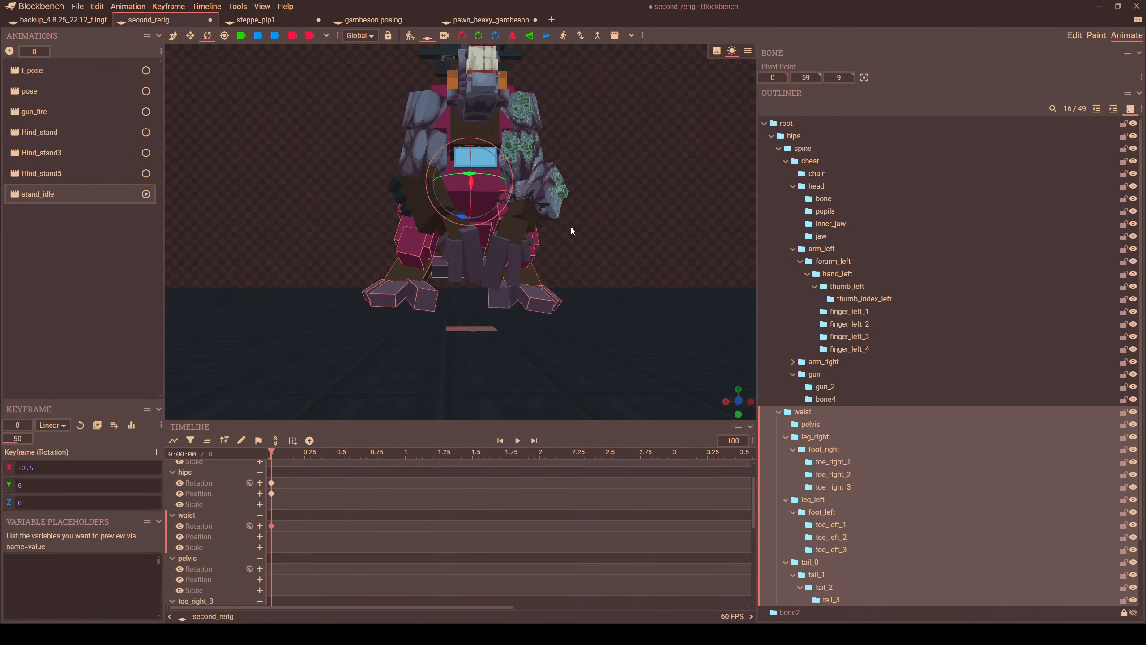
left_click_drag(571, 226, 405, 181)
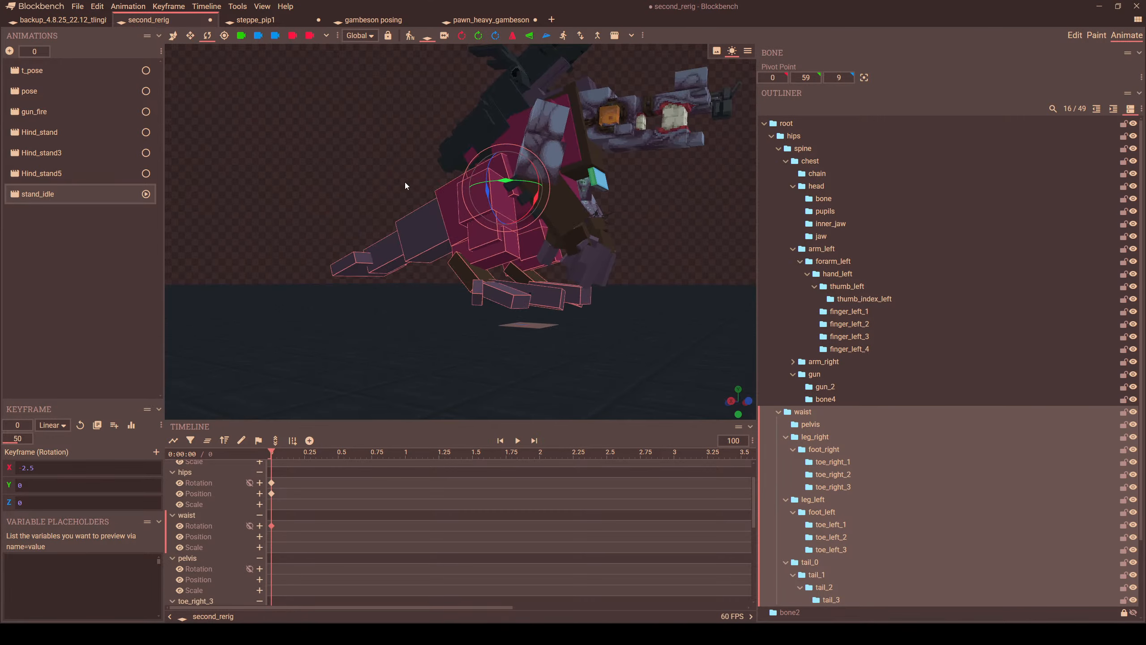
- List only leg_right, foot_right and the three right toes in stand_idle's timeline and flip their keyframes onto the left leg
left_click(211, 440)
scroll(471, 193, "up", 4)
left_click(471, 193)
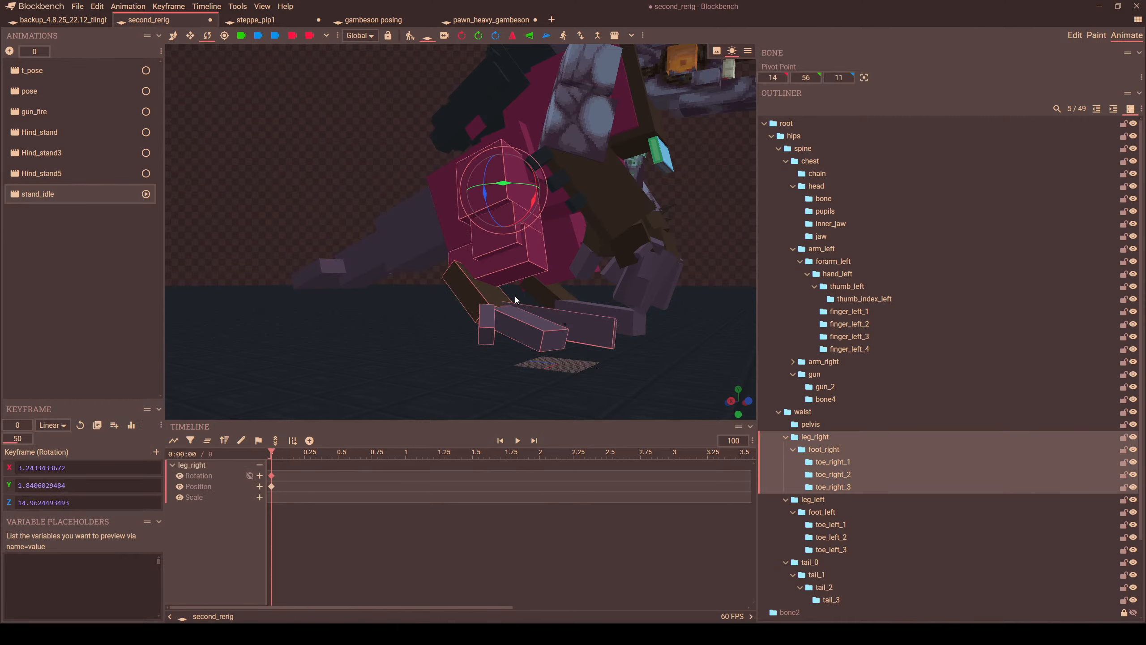
left_click(477, 294)
left_click(488, 324)
left_click(531, 335)
left_click(581, 339)
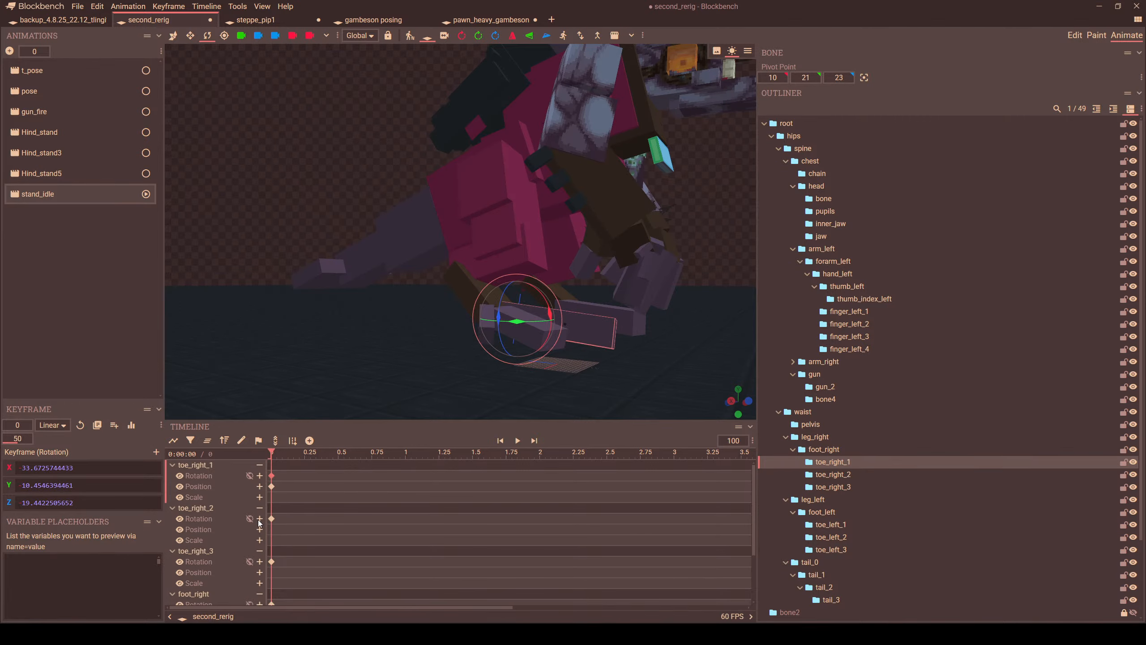
left_click(410, 36)
left_click(612, 136)
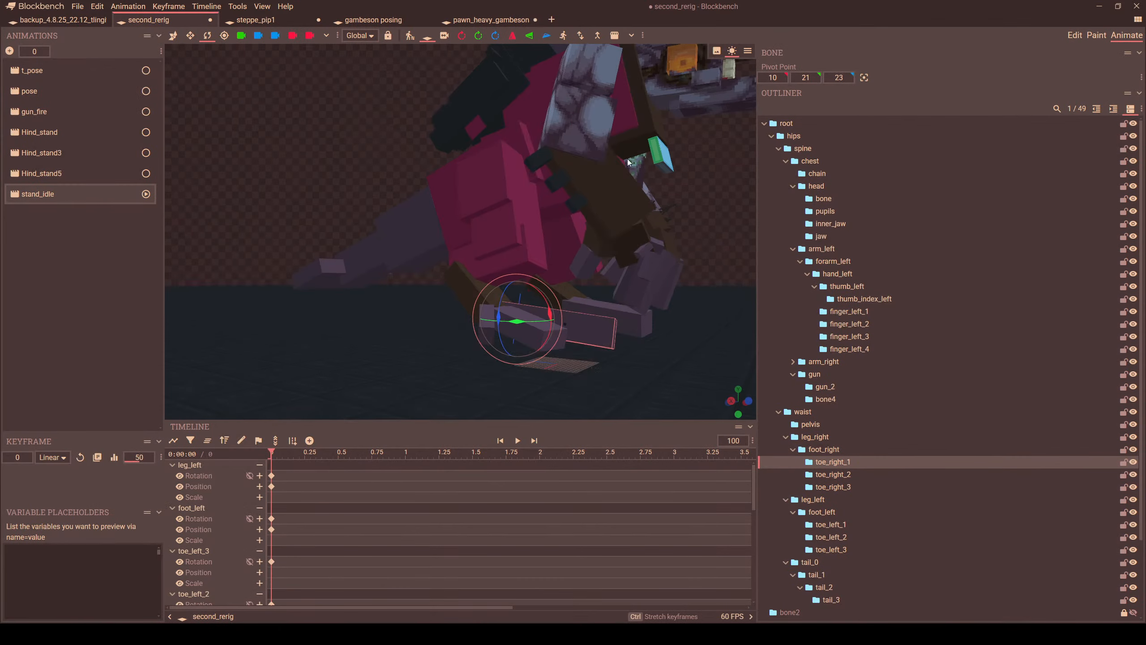
scroll(587, 244, "down", 5)
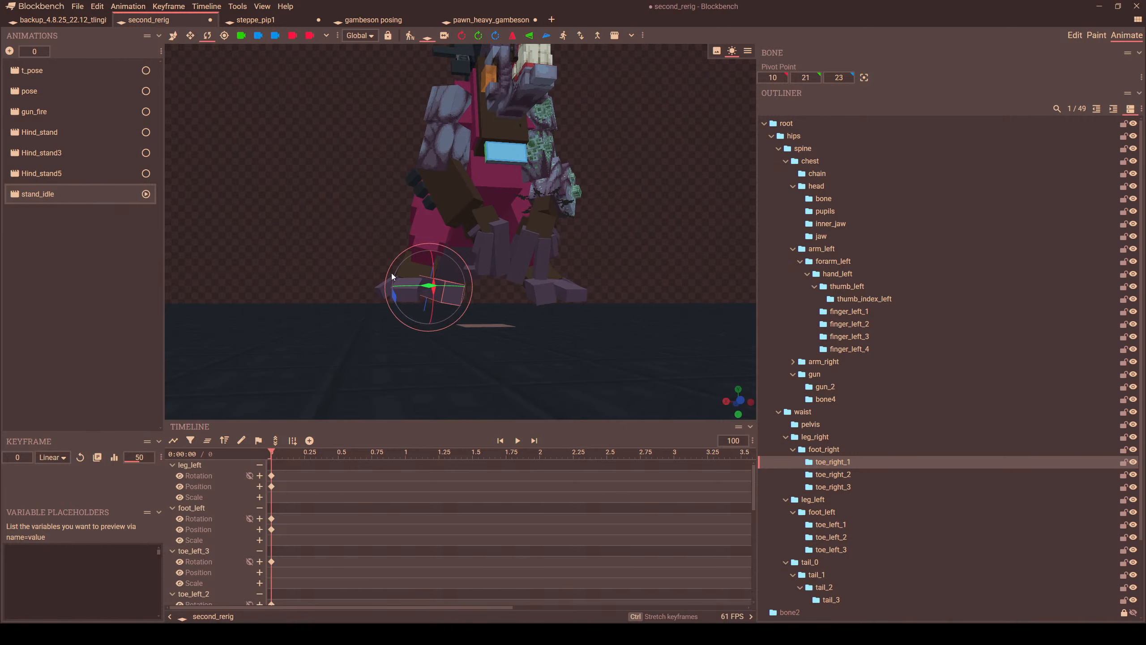
- Examine the mirrored legs of stand_idle from the front and the side
left_click(444, 228)
left_click_drag(445, 238, 451, 232)
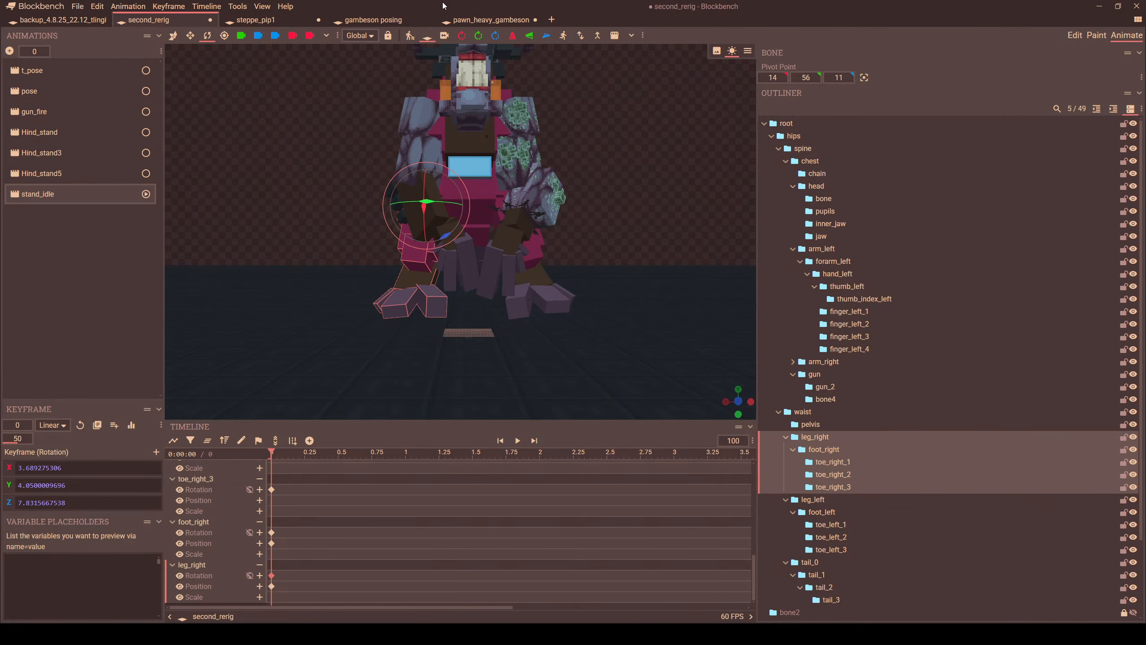
left_click(410, 36)
left_click(624, 138)
left_click_drag(615, 177, 481, 195)
right_click_drag(481, 192, 584, 215)
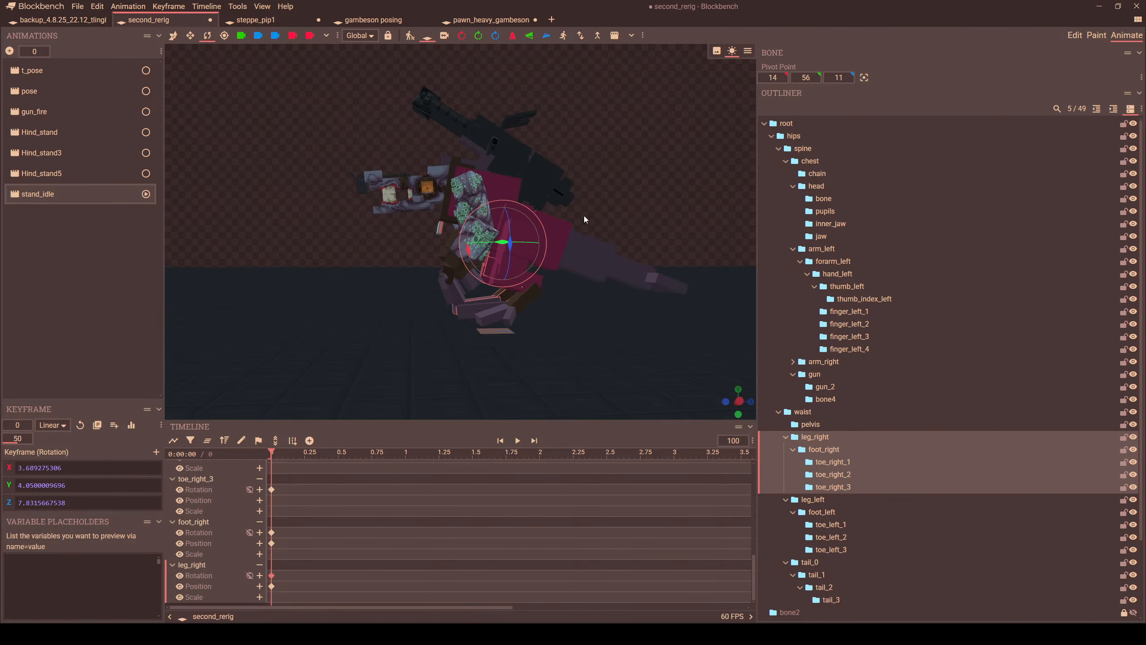
- Raise the drooping tail in stand_idle, rotating tail_2 to 10 and tail_3 to 15 degrees on X
scroll(588, 216, "up", 3)
left_click_drag(620, 221, 534, 257)
left_click(611, 236)
scroll(625, 225, "down", 3)
left_click(607, 257)
left_click(633, 247)
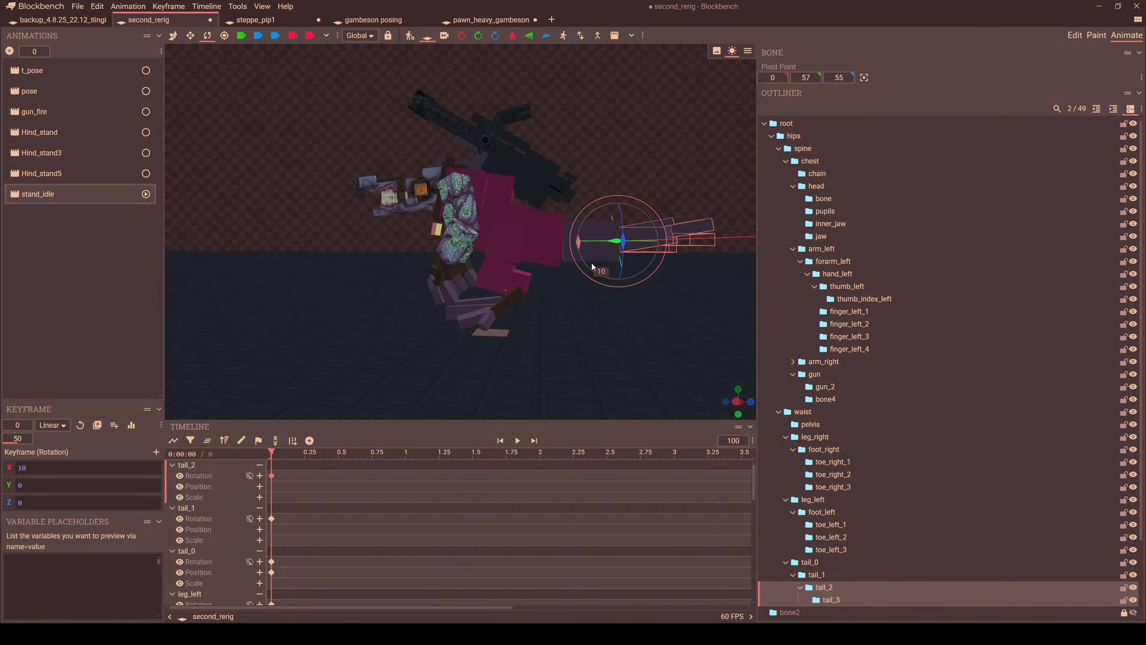
left_click(676, 233)
left_click_drag(645, 253, 648, 263)
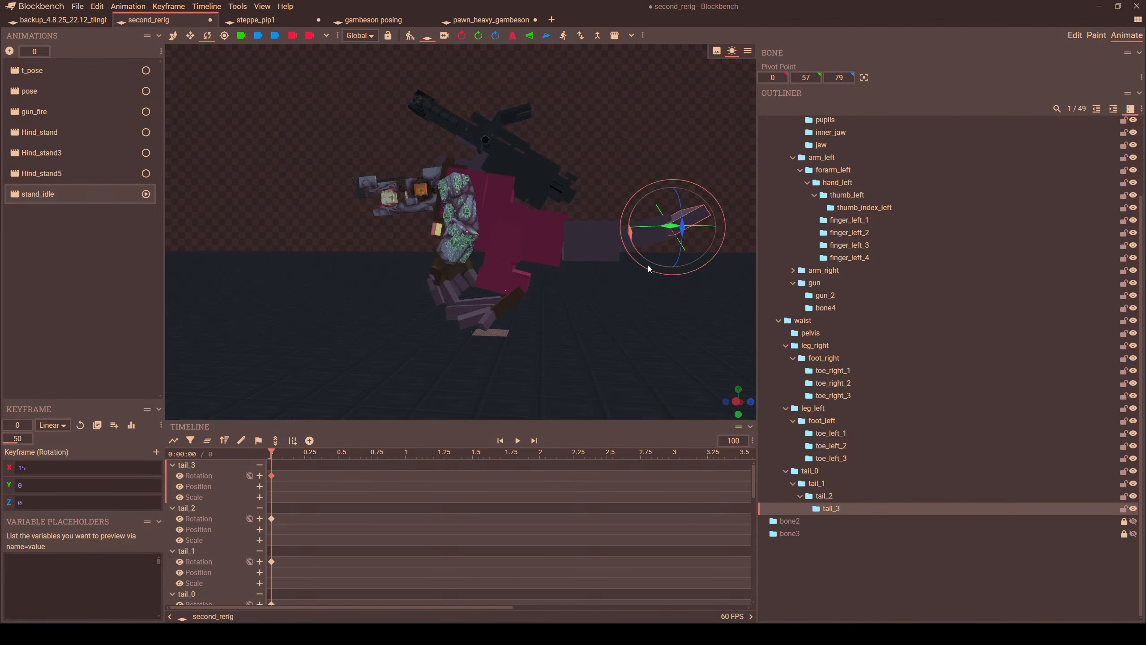
scroll(537, 237, "down", 4)
middle_click_drag(532, 237, 544, 236)
scroll(508, 169, "up", 5)
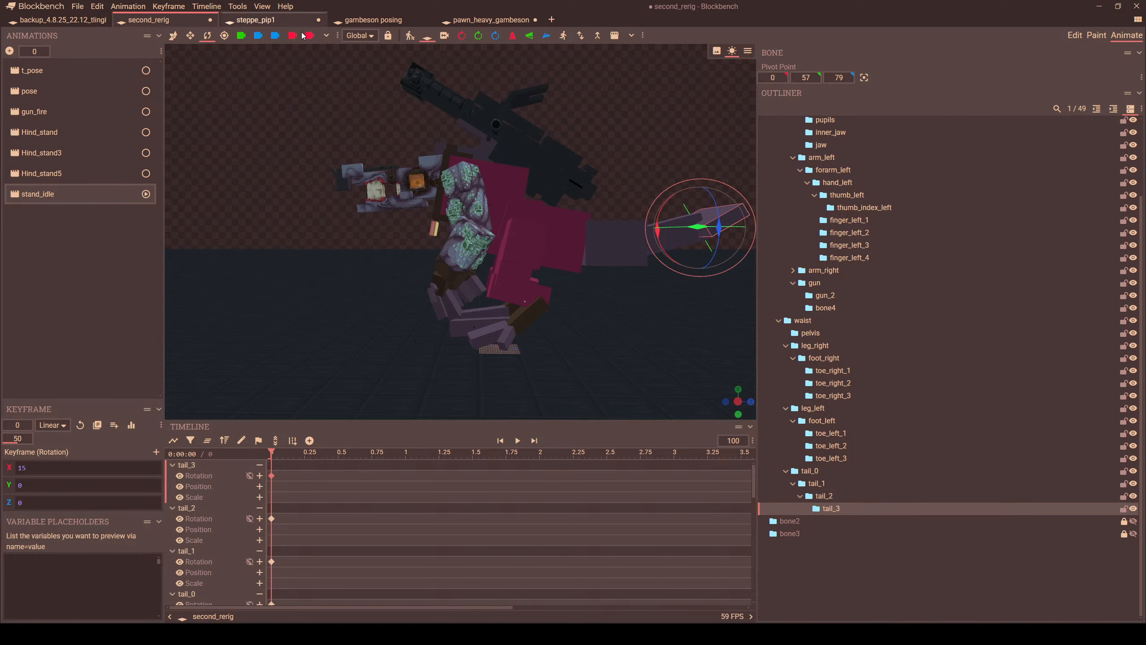
- Examine the stand_idle pose from the front and opposite side, checking the right arm and the tail from tail_0 down
left_click(272, 38)
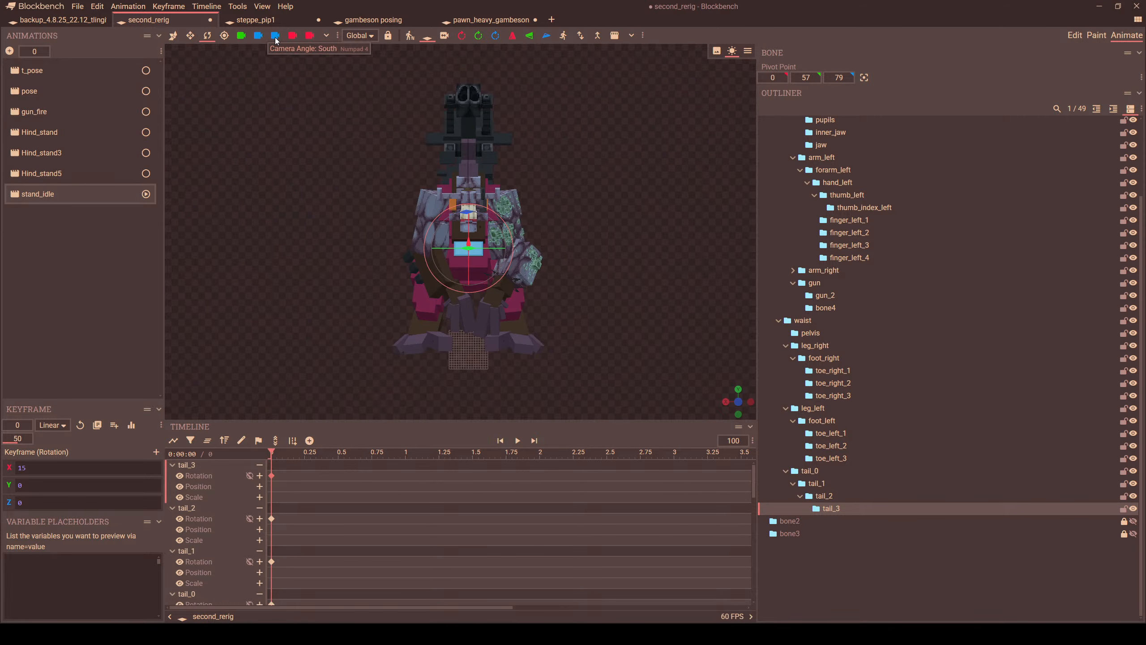
scroll(627, 274, "up", 3)
right_click_drag(627, 274, 625, 229)
scroll(622, 180, "up", 5)
scroll(506, 120, "down", 3)
left_click(440, 122)
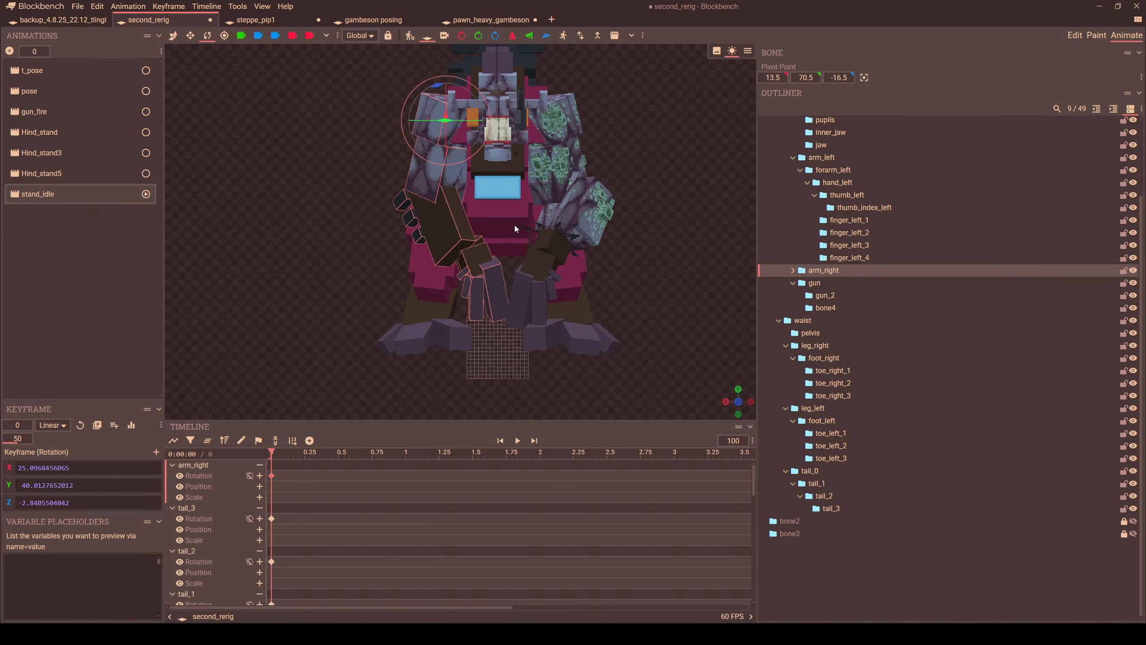
scroll(447, 211, "up", 2)
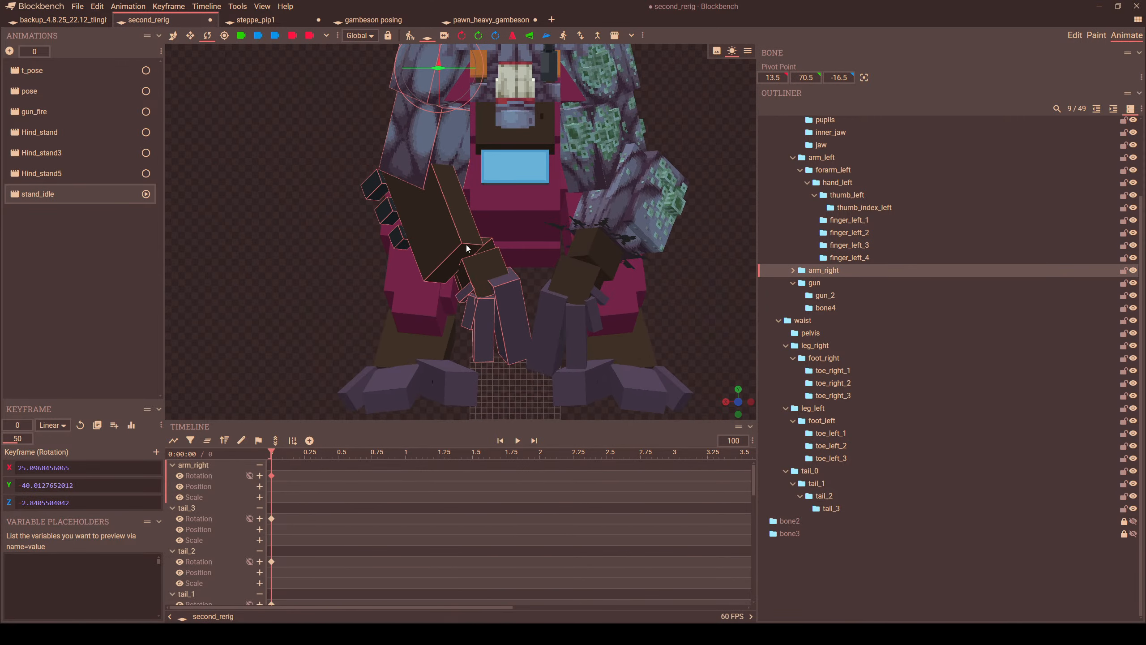
left_click(293, 36)
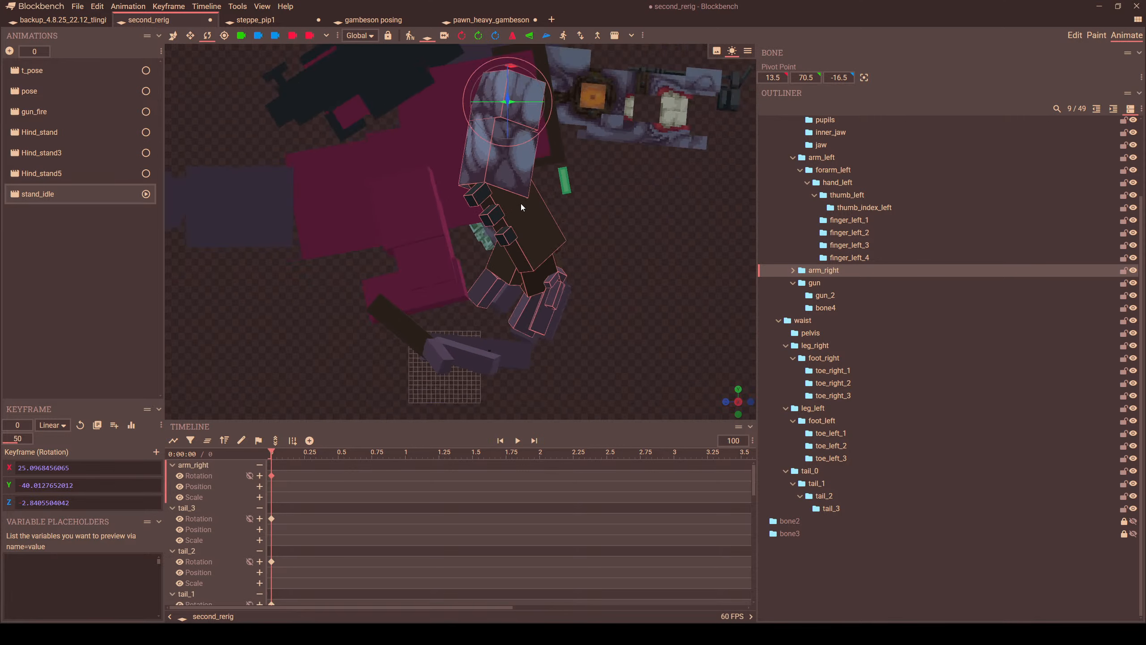
scroll(529, 214, "up", 2)
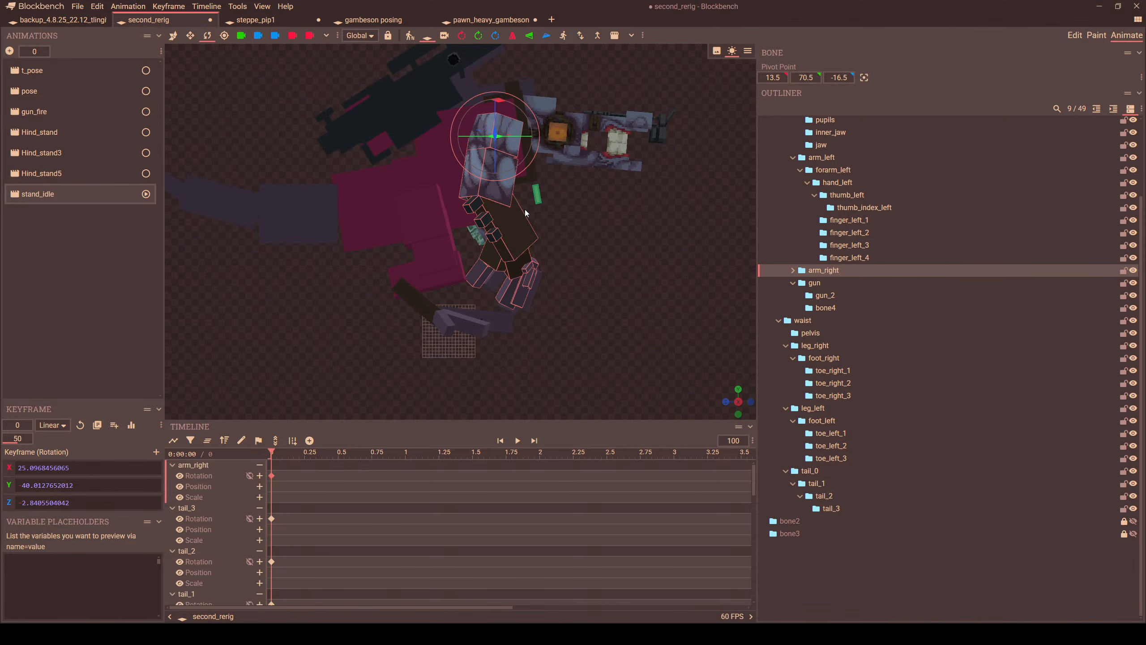
scroll(525, 212, "down", 1)
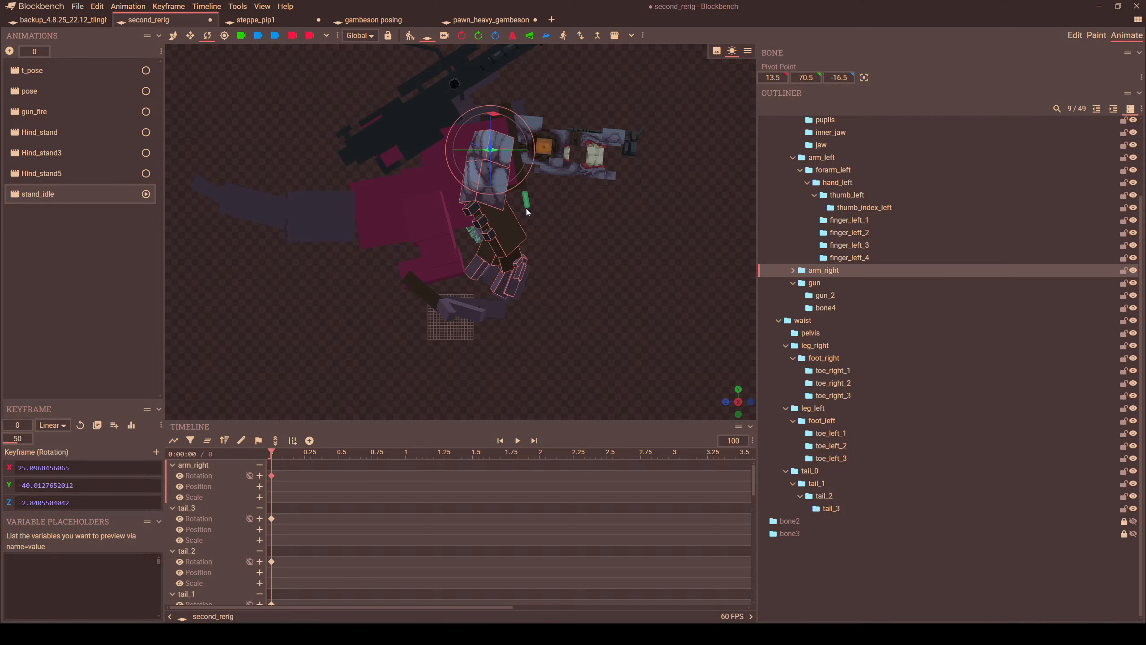
left_click(388, 213)
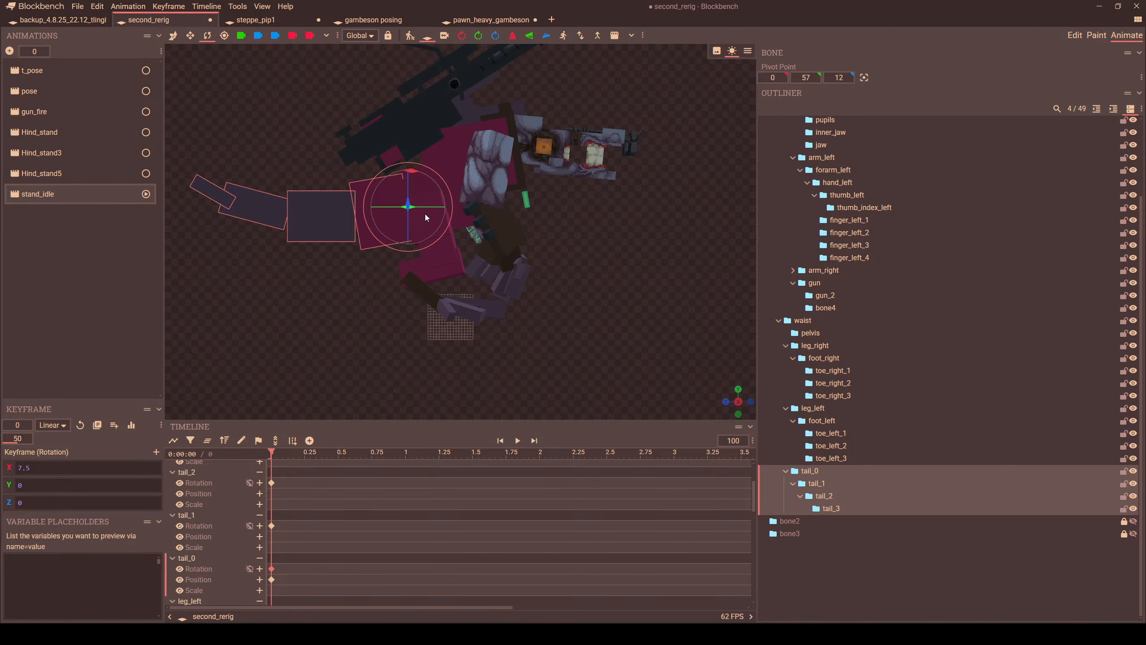
scroll(425, 213, "up", 3)
scroll(559, 248, "up", 4)
right_click_drag(509, 211, 575, 215)
scroll(559, 249, "down", 6)
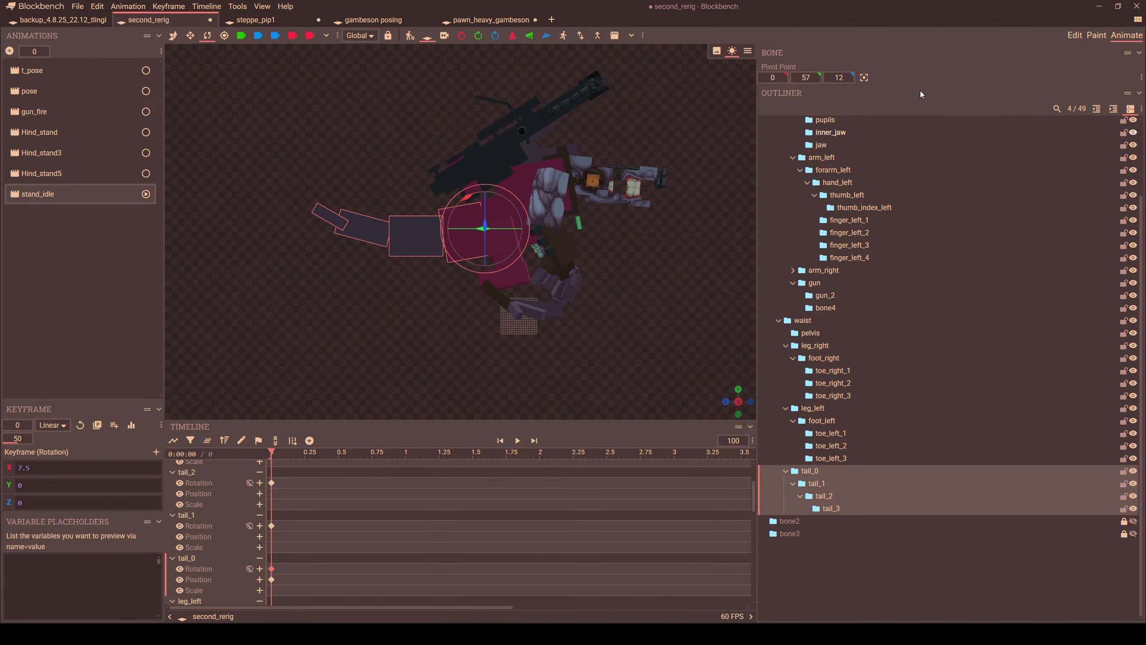
- Switch to Edit mode, select the cube directly inside foot_right and activate the Move tool
left_click(1074, 35)
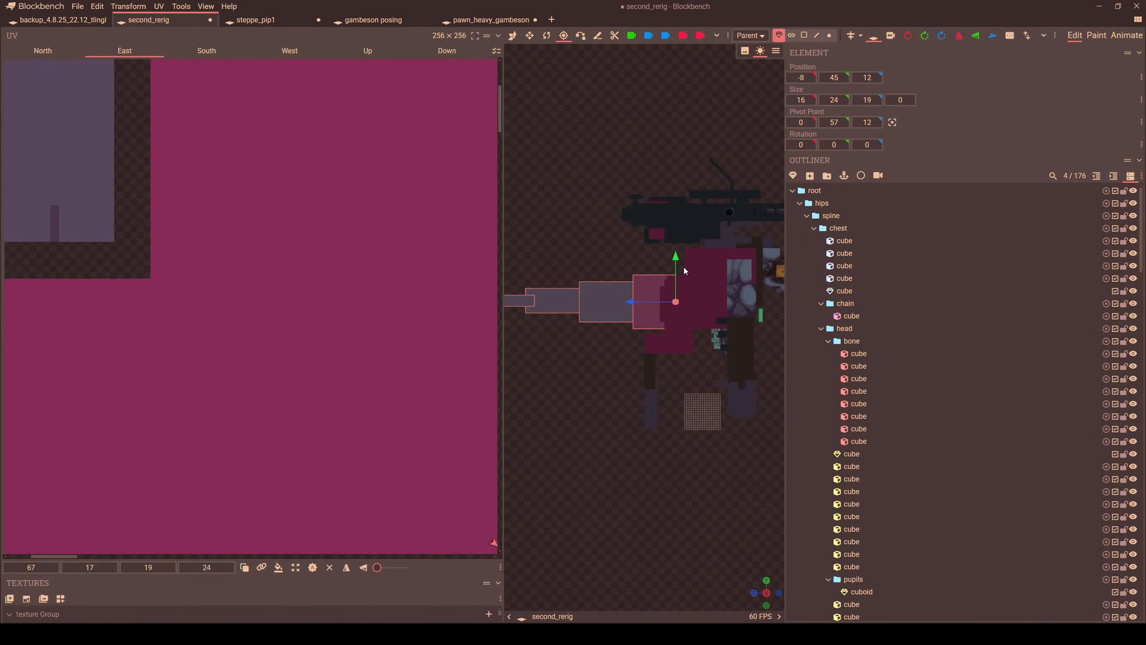
scroll(651, 390, "up", 3)
left_click(656, 389)
scroll(677, 424, "down", 2)
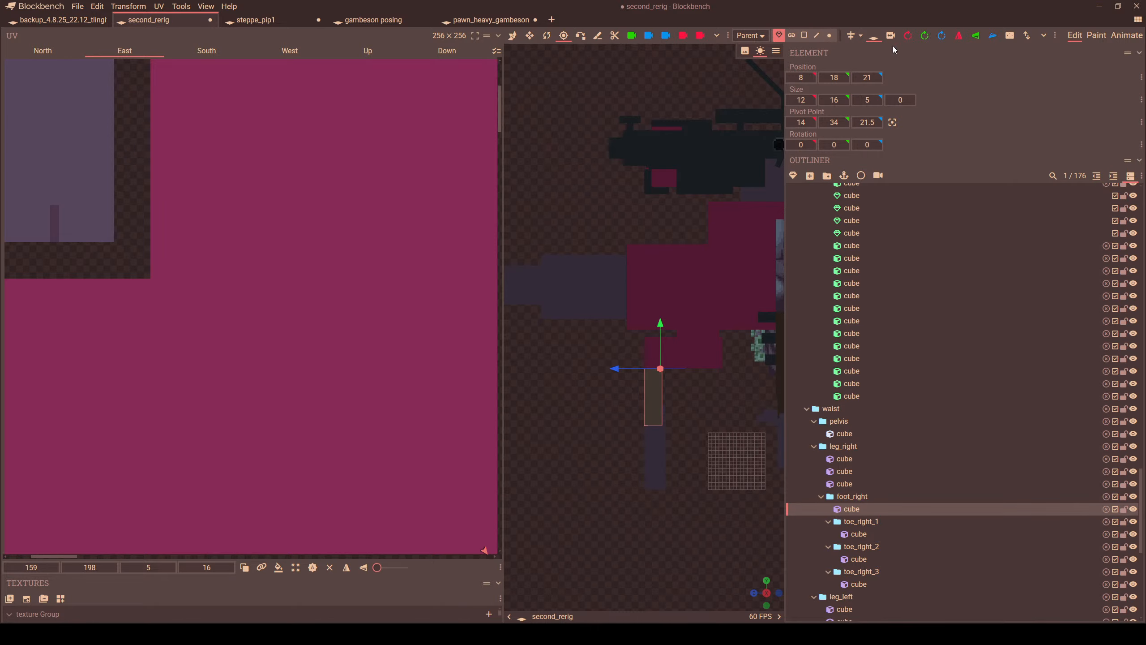
scroll(693, 305, "down", 4)
scroll(704, 401, "up", 4)
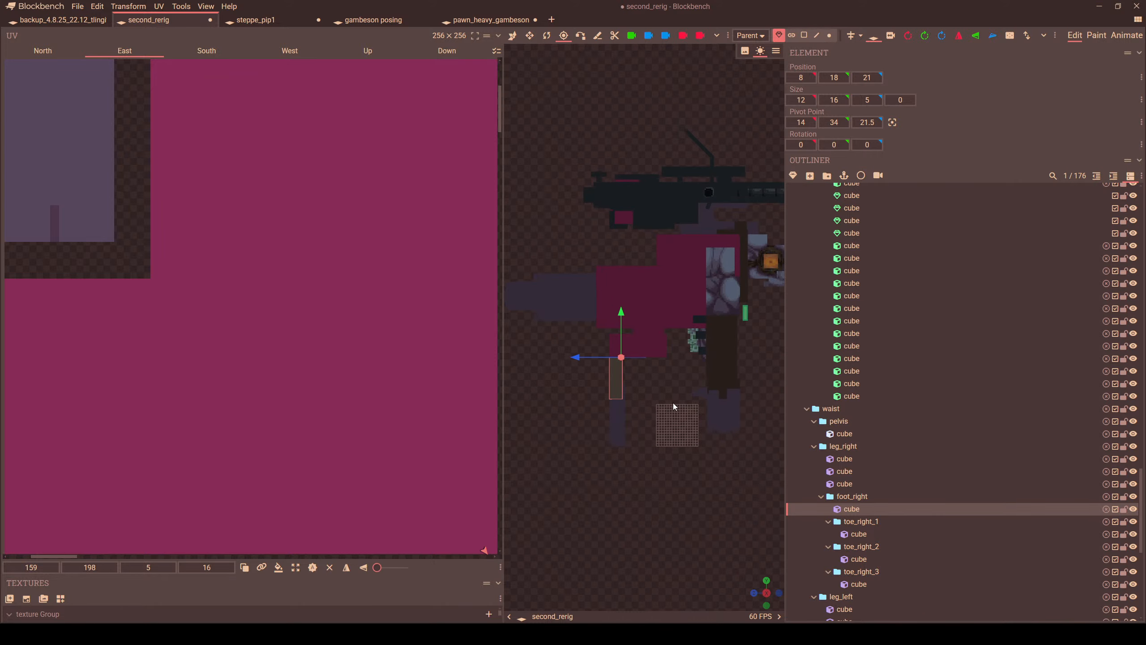
left_click(513, 36)
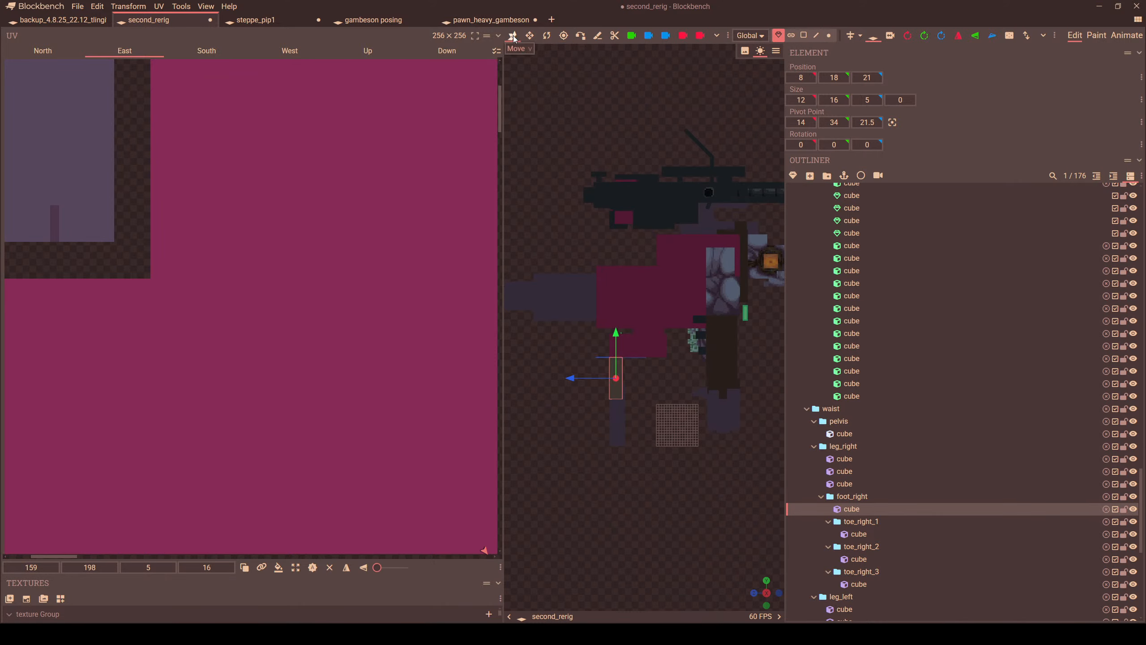
- Examine how the foot_right cube meets the leg_right cube above it
left_click(890, 37)
middle_click_drag(663, 272, 614, 292)
scroll(616, 296, "up", 4)
right_click_drag(627, 363, 616, 331)
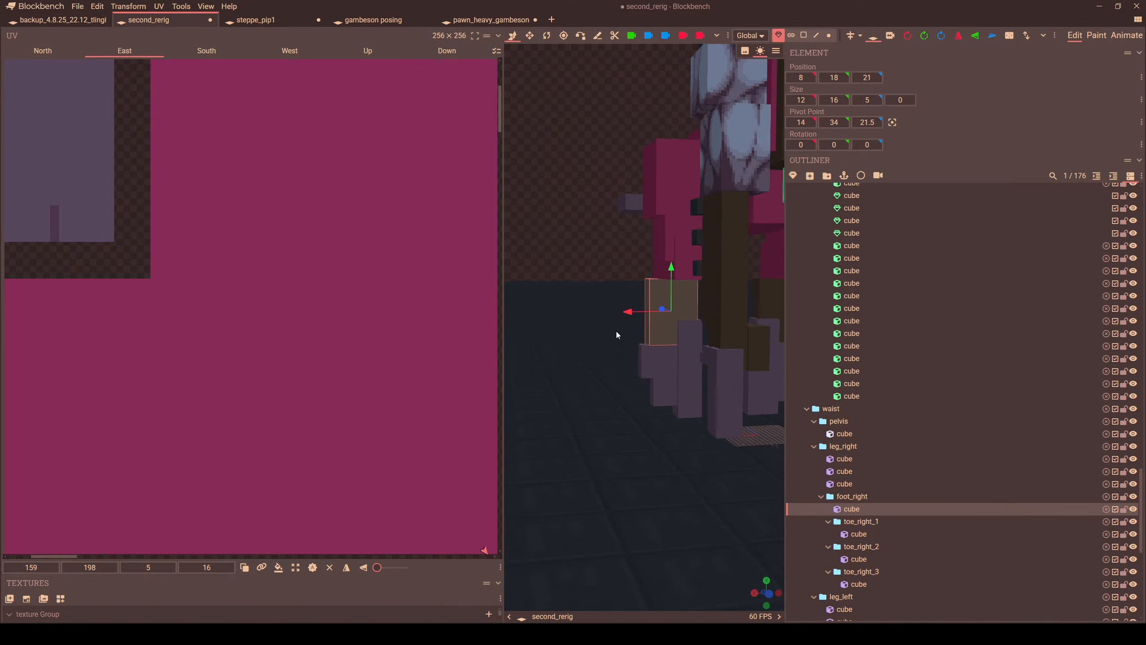
middle_click_drag(616, 331, 620, 230)
left_click(619, 231)
left_click_drag(635, 253, 546, 240)
scroll(718, 264, "down", 3)
key("s")
left_click_drag(678, 275, 636, 321)
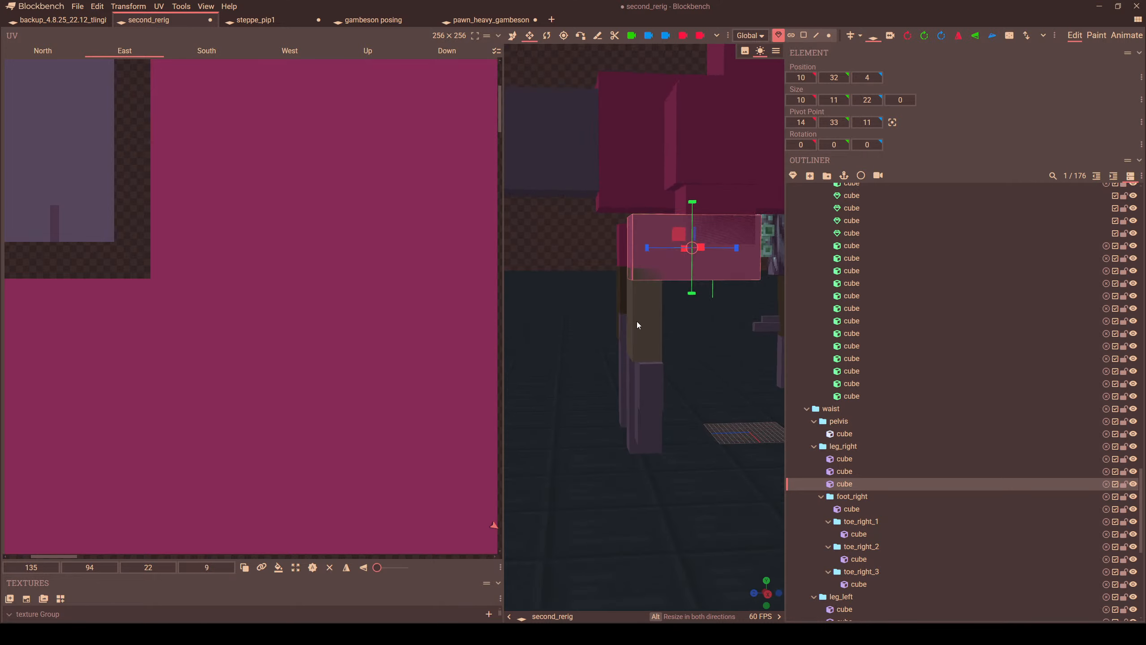
left_click(640, 320)
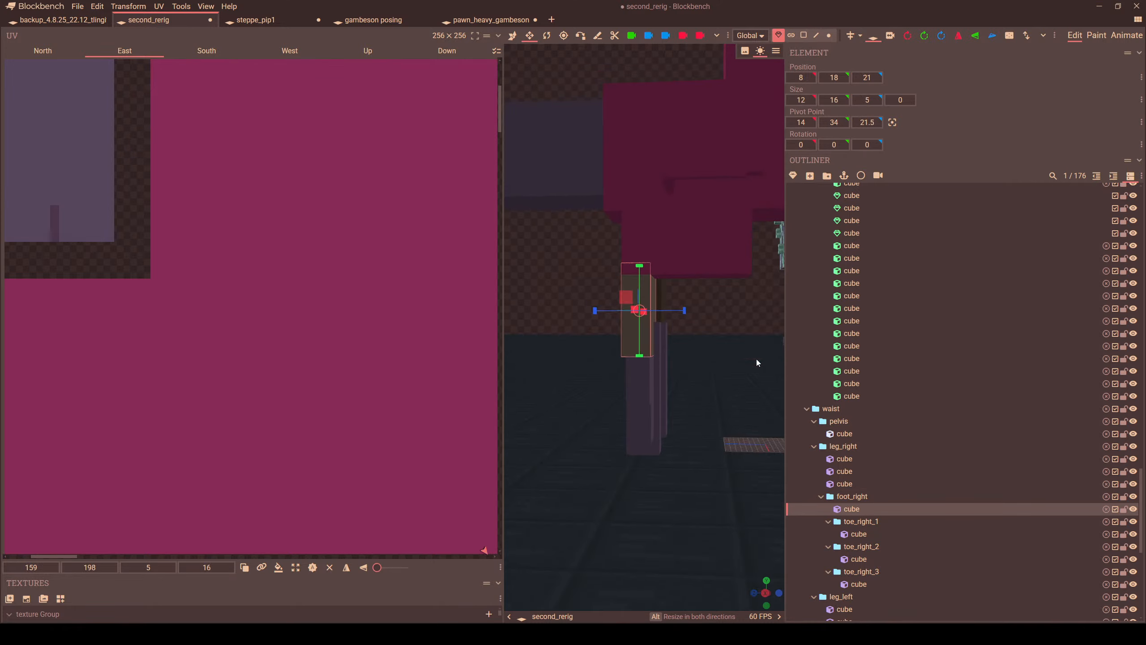
- Lower the foot_right group with its toes by 2 units and resize its own cube to a depth of 10 on Z
left_click(852, 496)
left_click_drag(662, 401, 649, 325)
key("v")
left_click_drag(713, 340, 588, 319)
left_click(637, 311)
left_click(612, 323)
key("s")
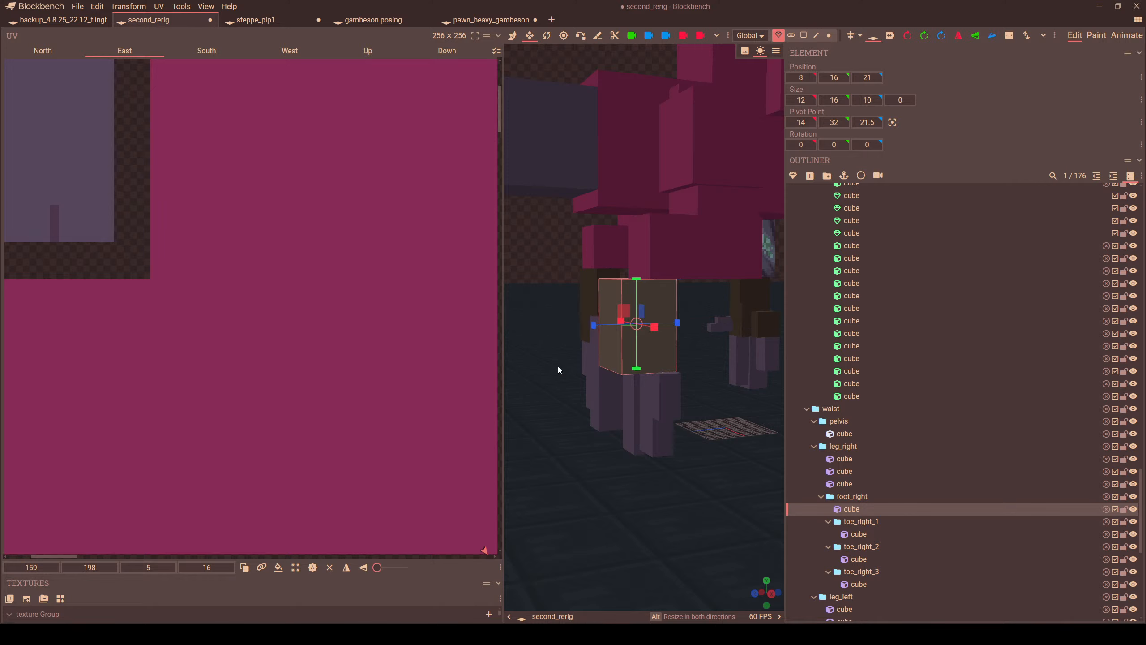
- Compare the upper cubes of leg_right and leg_left from the front and behind
left_click_drag(558, 369, 710, 353)
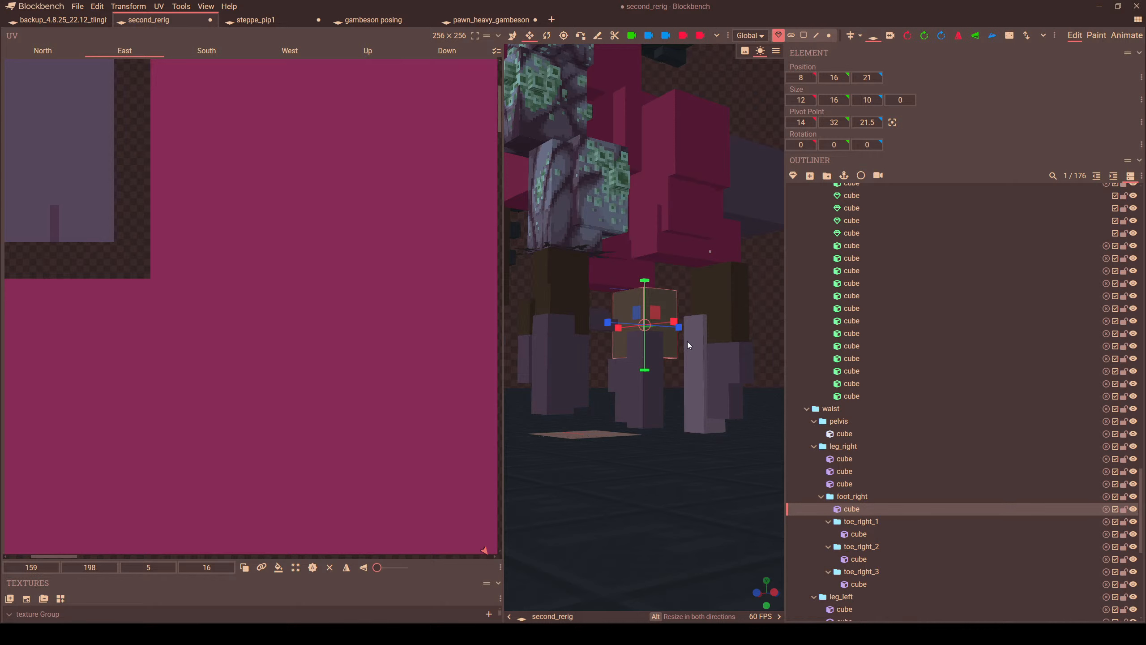
left_click_drag(760, 350, 538, 262)
scroll(703, 365, "up", 2)
left_click(656, 250)
left_click_drag(655, 249, 697, 335)
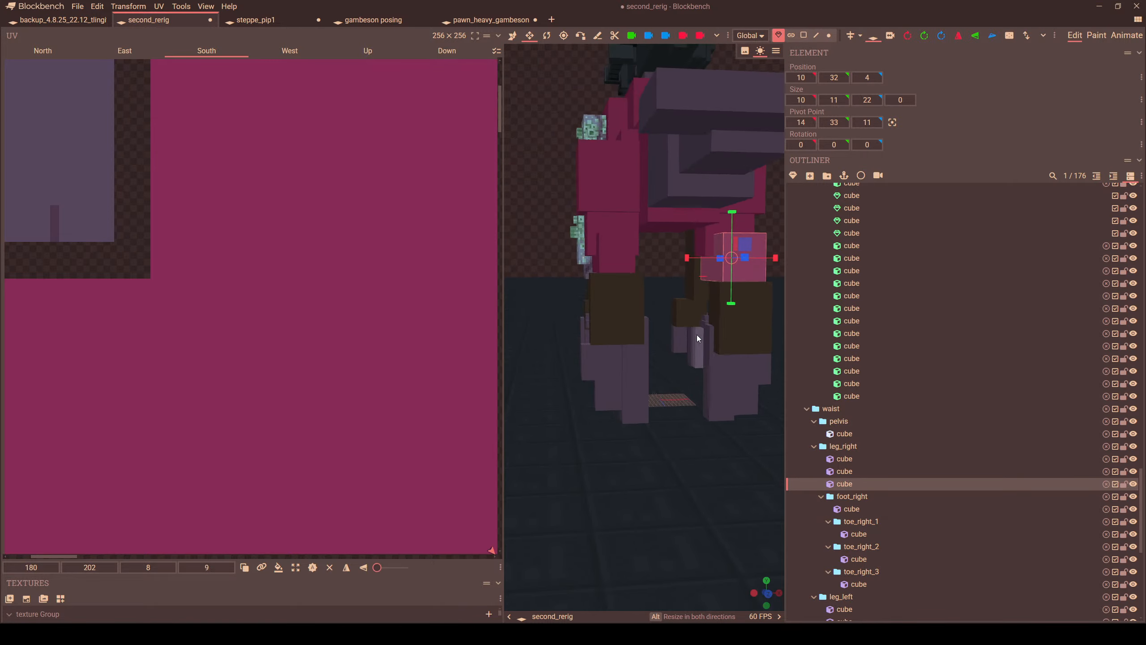
left_click(617, 260)
left_click_drag(612, 300, 640, 293)
left_click(755, 255)
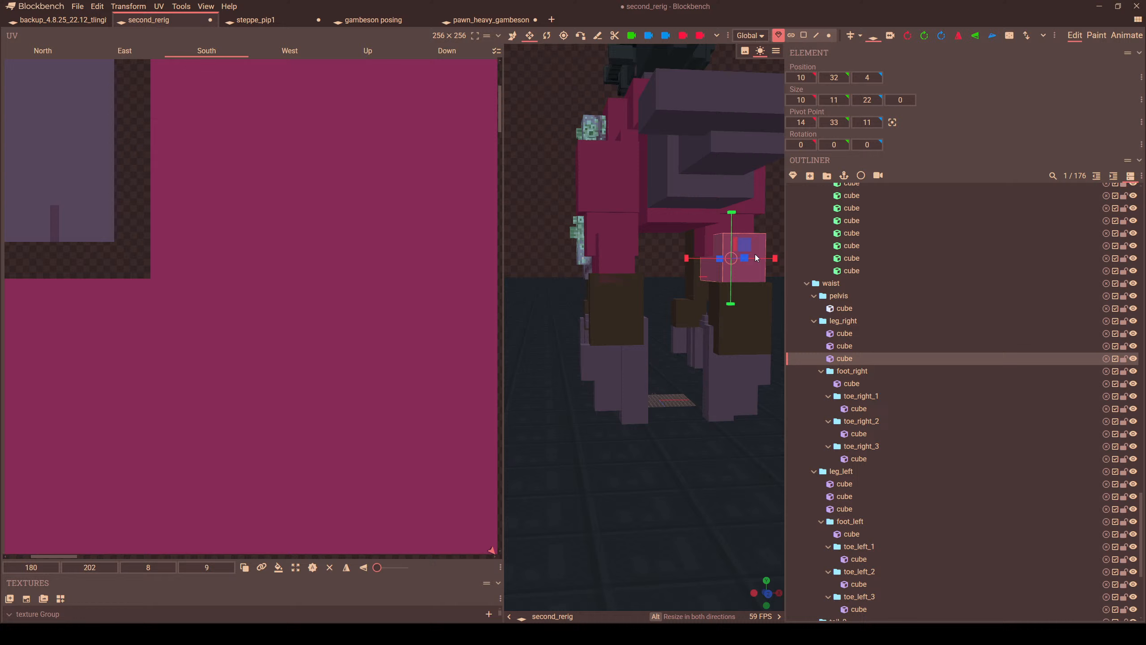
left_click(630, 259)
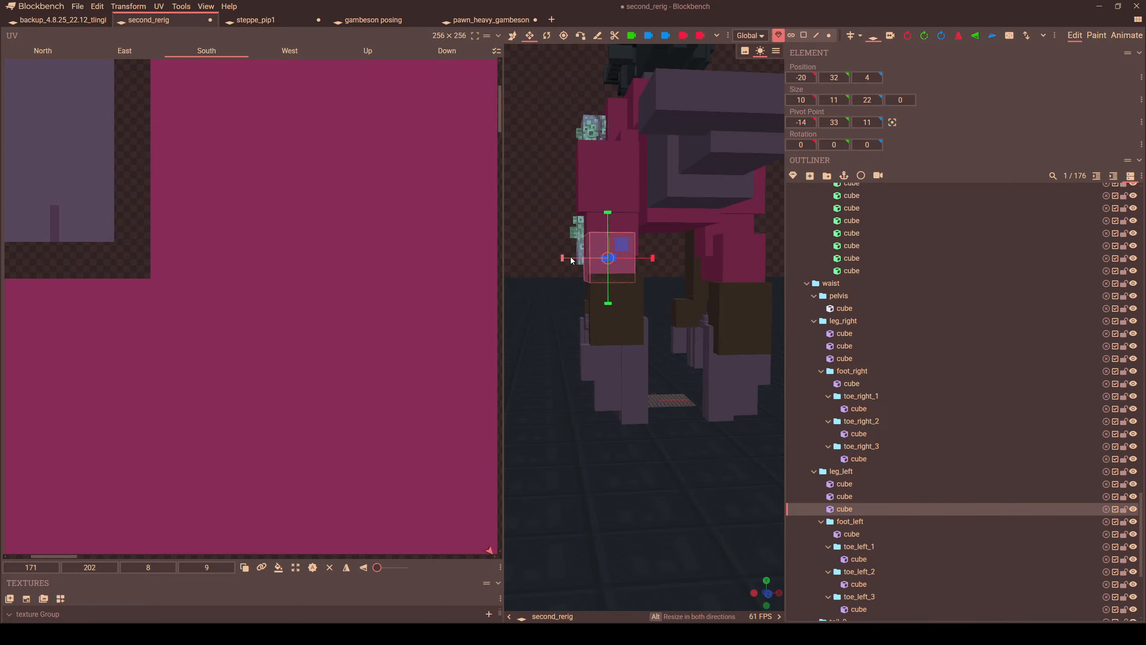
- Lower the foot_left group so its cube sits at 16 on Y, and resize that cube to a depth of 10 on Z
left_click_drag(546, 310, 709, 316)
left_click(655, 313)
left_click(857, 521)
key("v")
scroll(672, 315, "up", 3)
left_click(638, 279)
key("s")
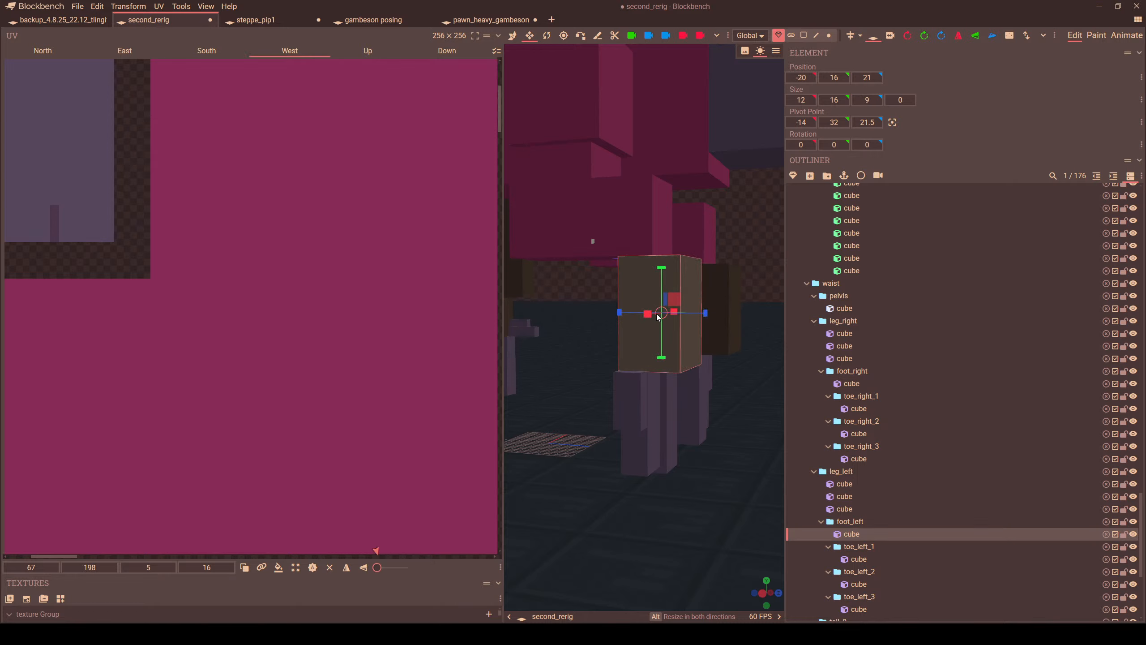
left_click_drag(705, 313, 711, 316)
left_click_drag(765, 307, 709, 299)
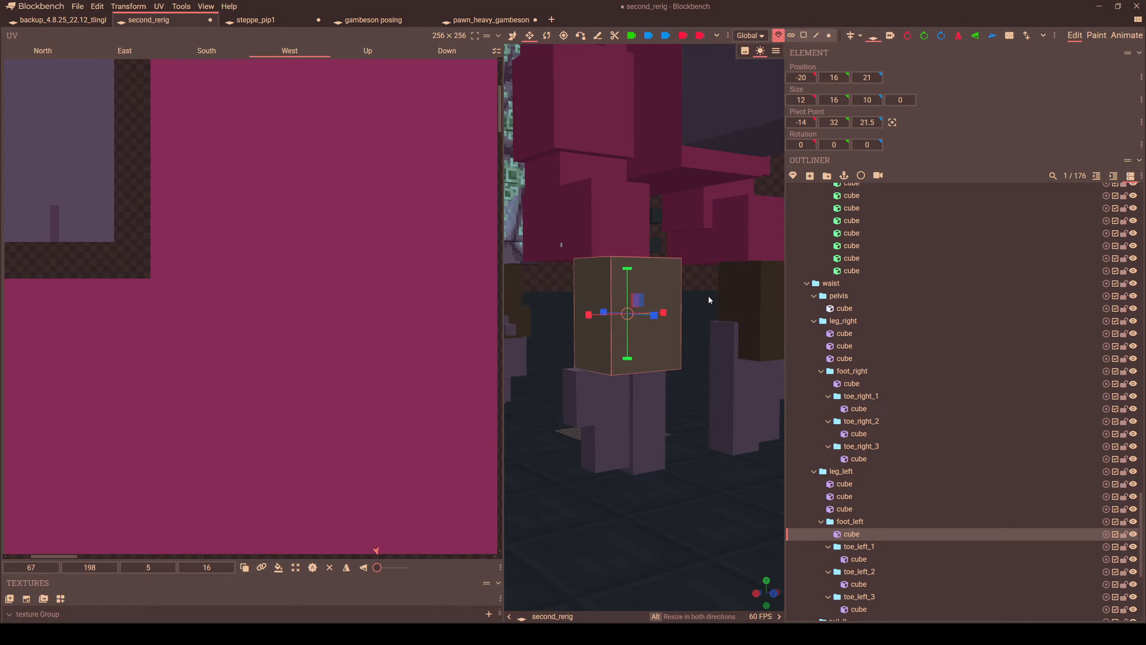
- Return to Animate mode, select the Hind_stand5 animation and check its resized legs from both sides
left_click(1127, 36)
mouse_move(473, 262)
left_mouse_down()
mouse_move(596, 256)
mouse_move(495, 259)
left_mouse_up()
scroll(494, 261, "up", 7)
right_click_drag(494, 261, 568, 218)
left_click_drag(568, 218, 63, 173)
left_click(62, 173)
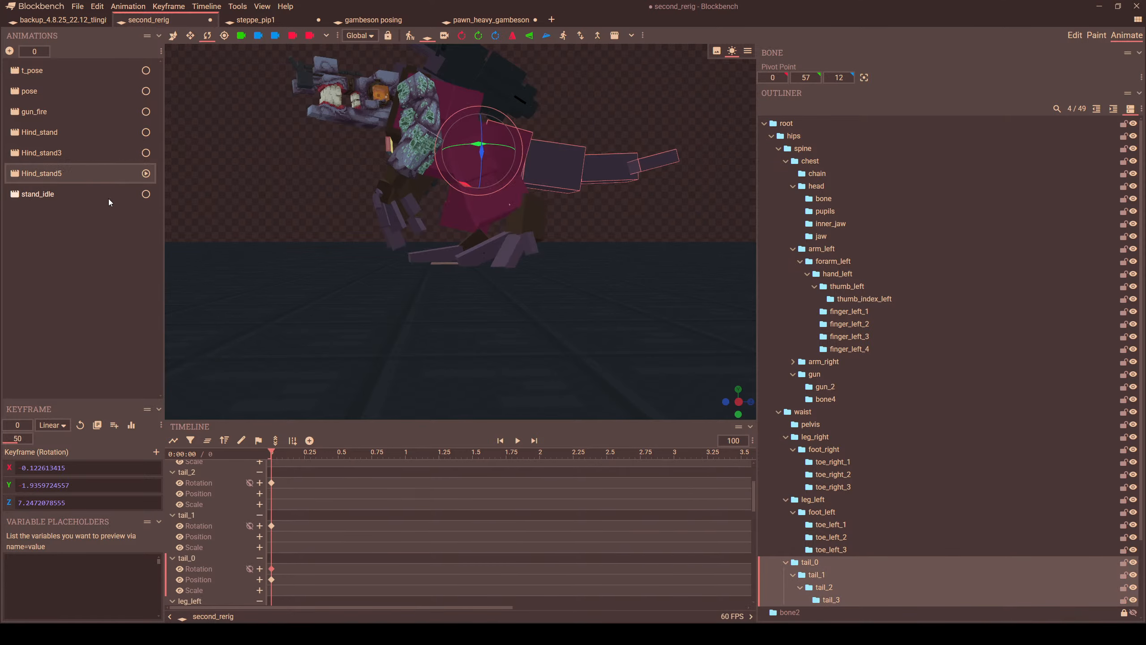
left_click_drag(317, 224, 530, 273)
scroll(530, 273, "up", 3)
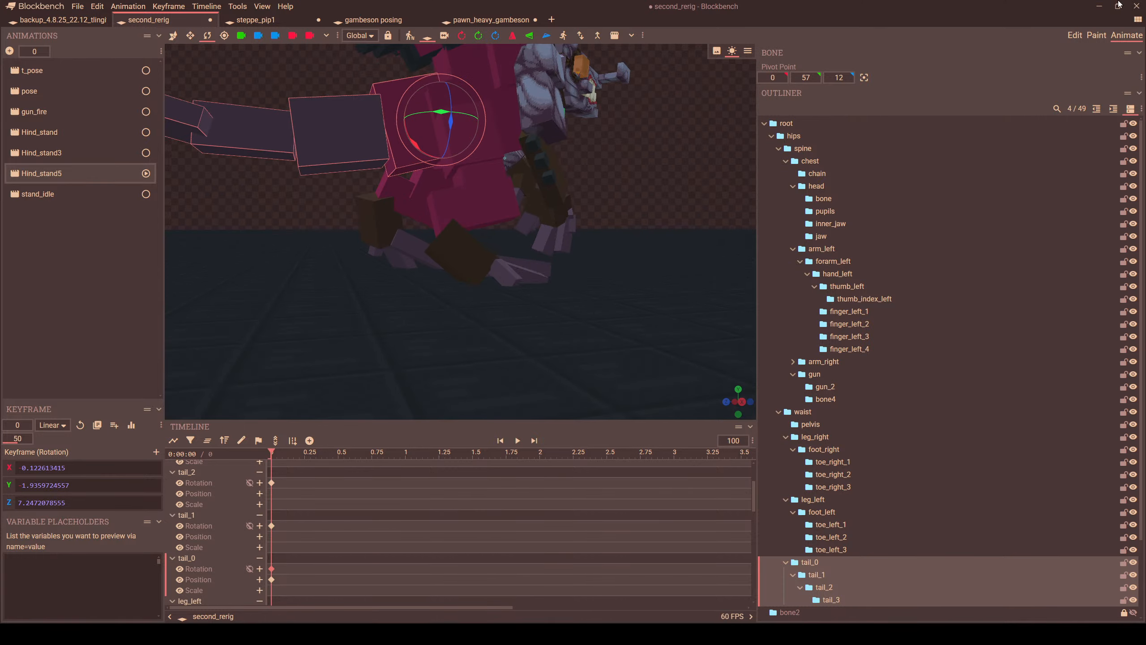
- In Edit mode, examine the foot_right cube and the toe_right_1 group with the actions available for it
left_click(1074, 36)
left_click_drag(564, 350, 625, 334)
left_click(725, 281)
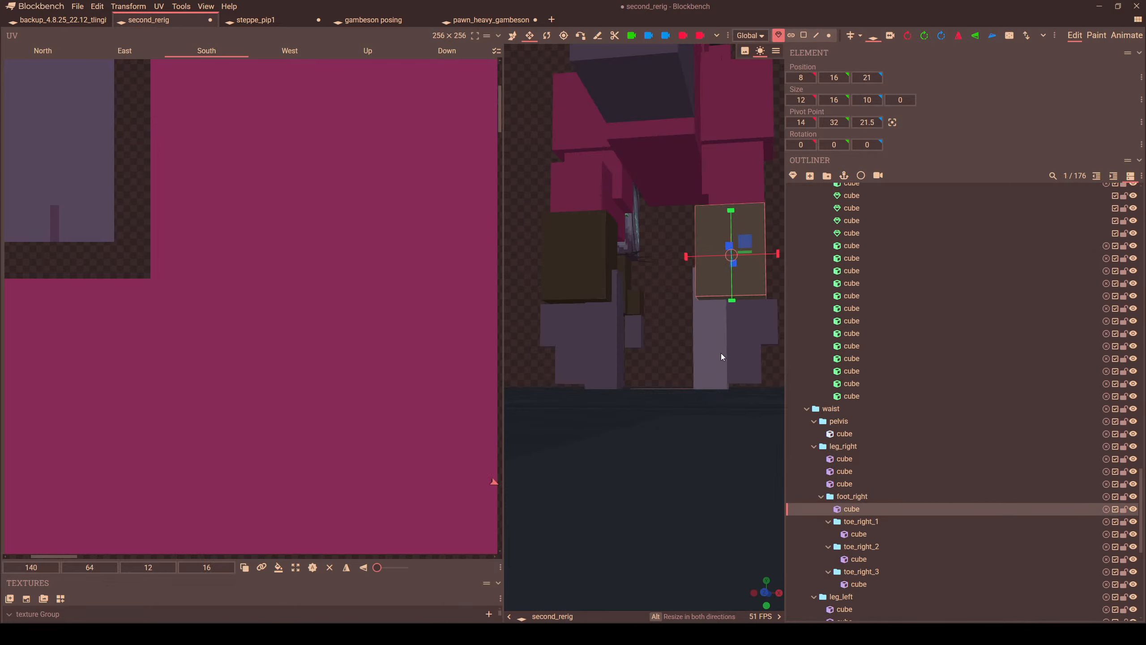
left_click_drag(721, 356, 659, 359)
scroll(660, 358, "up", 2)
left_click(627, 351)
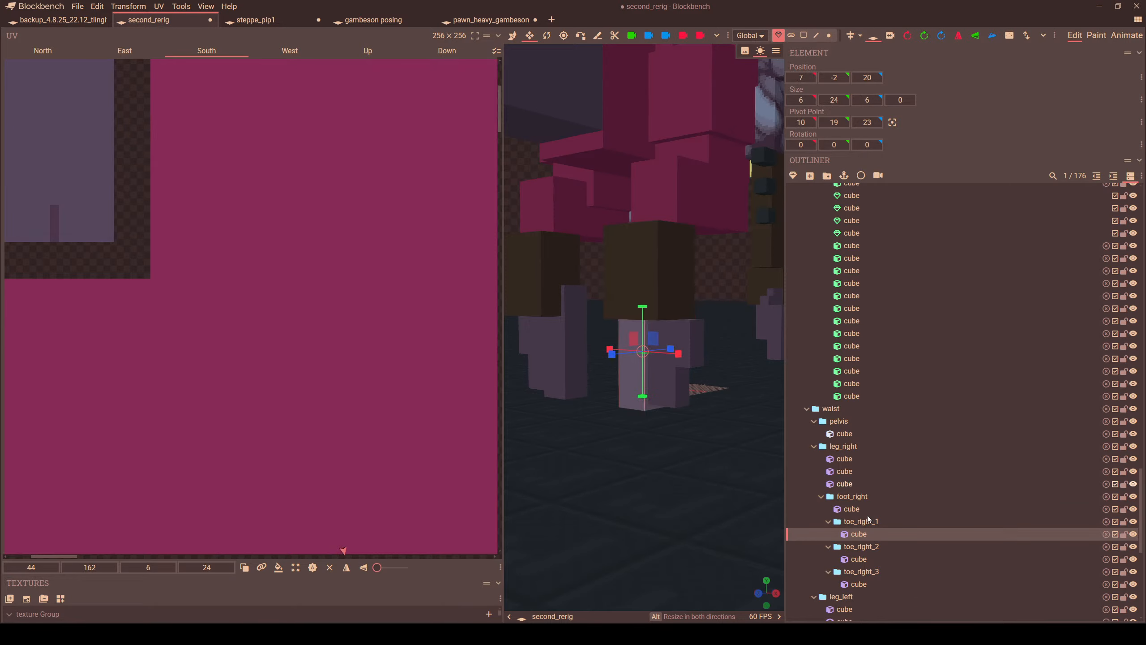
left_click(856, 523)
right_click(854, 522)
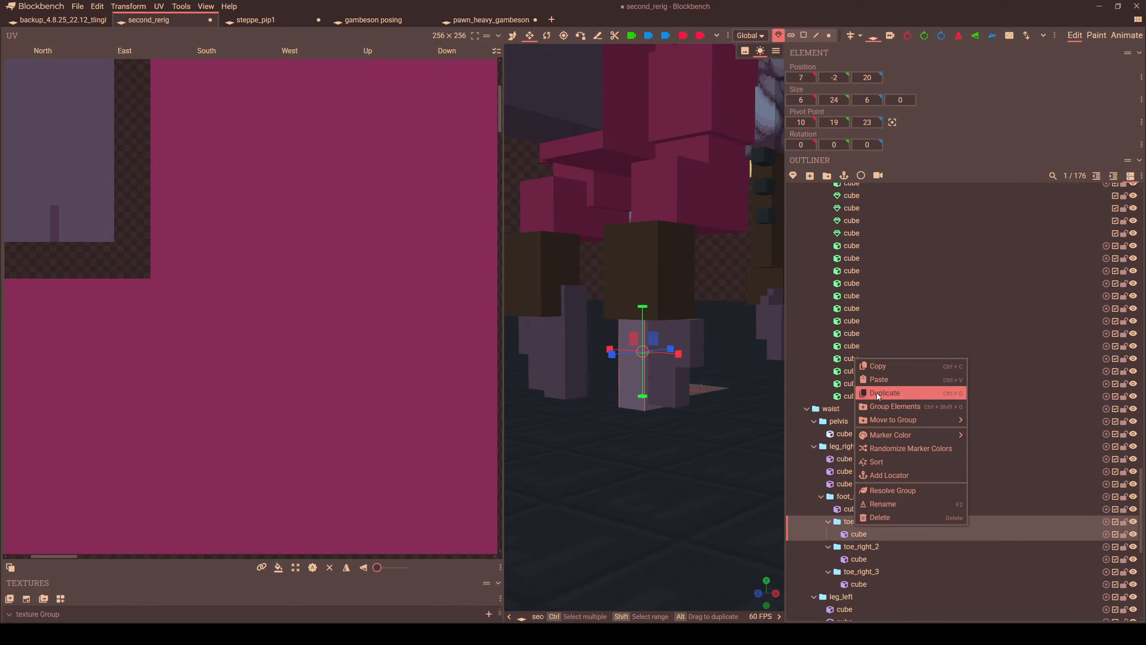
left_click(697, 486)
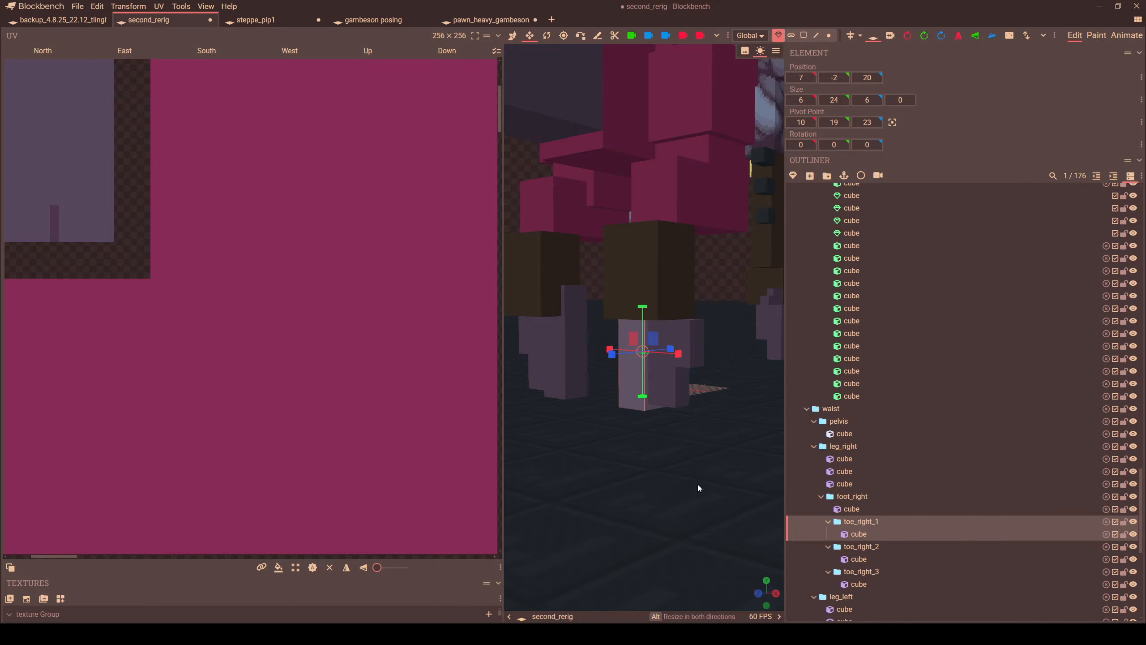
- Rename the foot_right group to knee_right
left_click(616, 244)
double_click(857, 496)
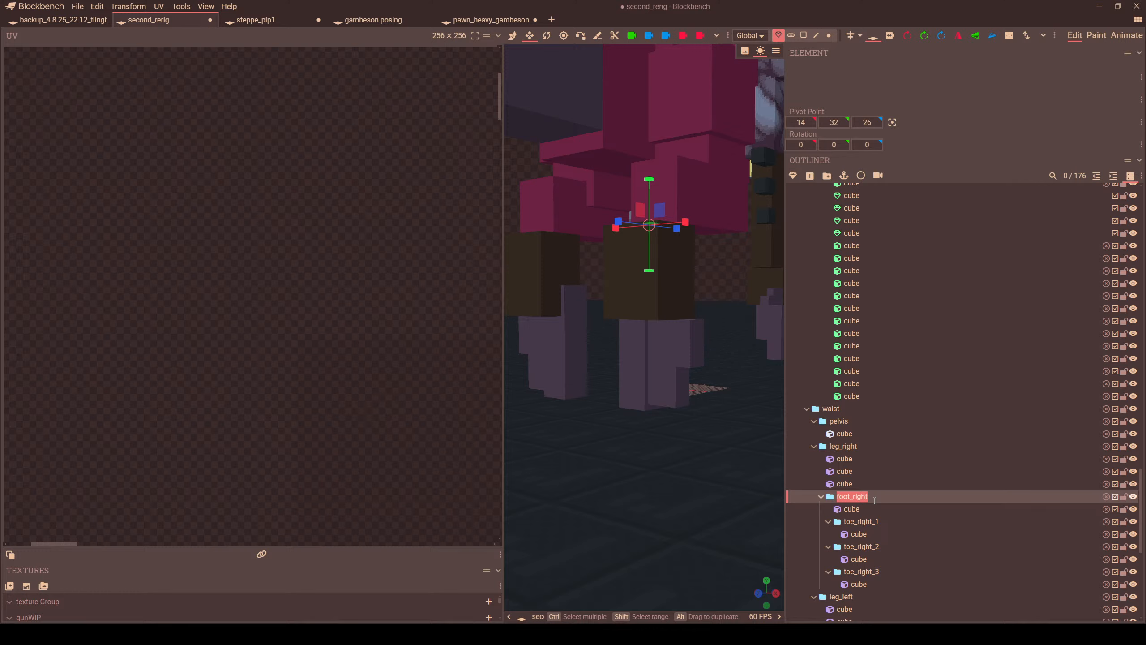
type("knee_right")
key("Return")
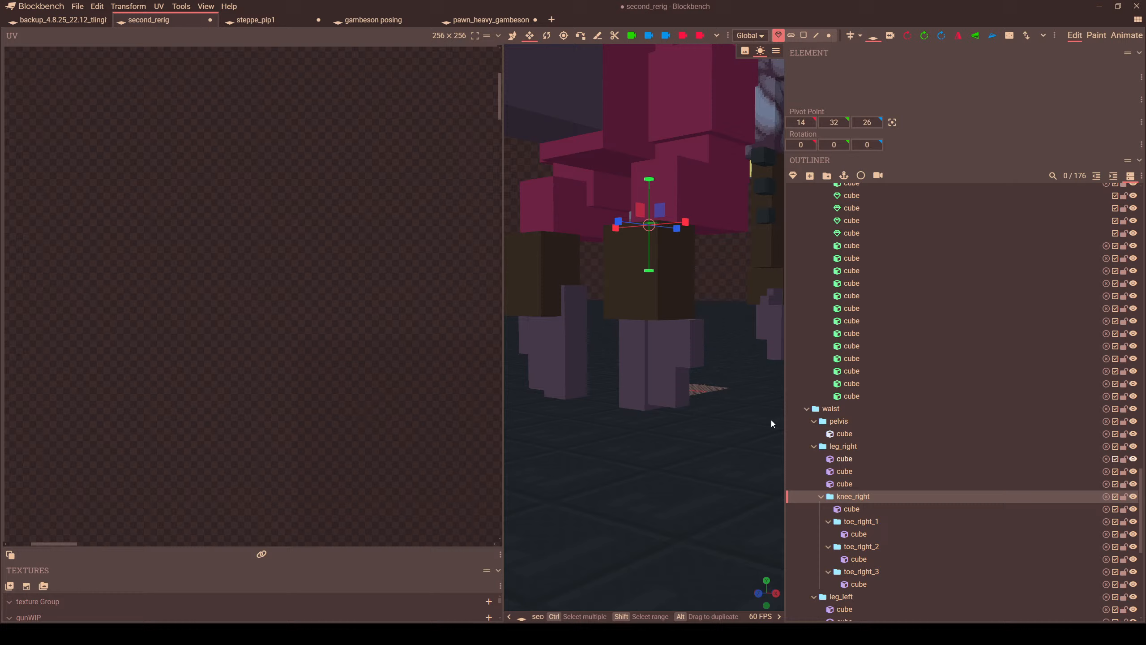
- Rename the foot_left group to knee_left
left_click(557, 270)
double_click(850, 496)
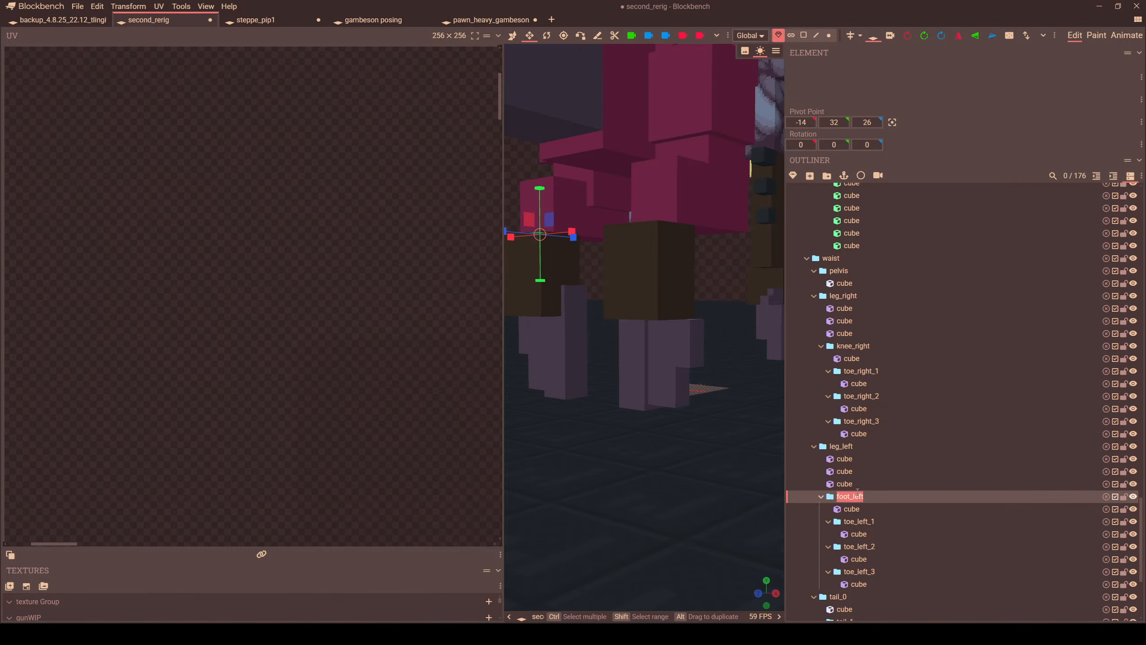
type("knee")
type("_l")
type("ight2")
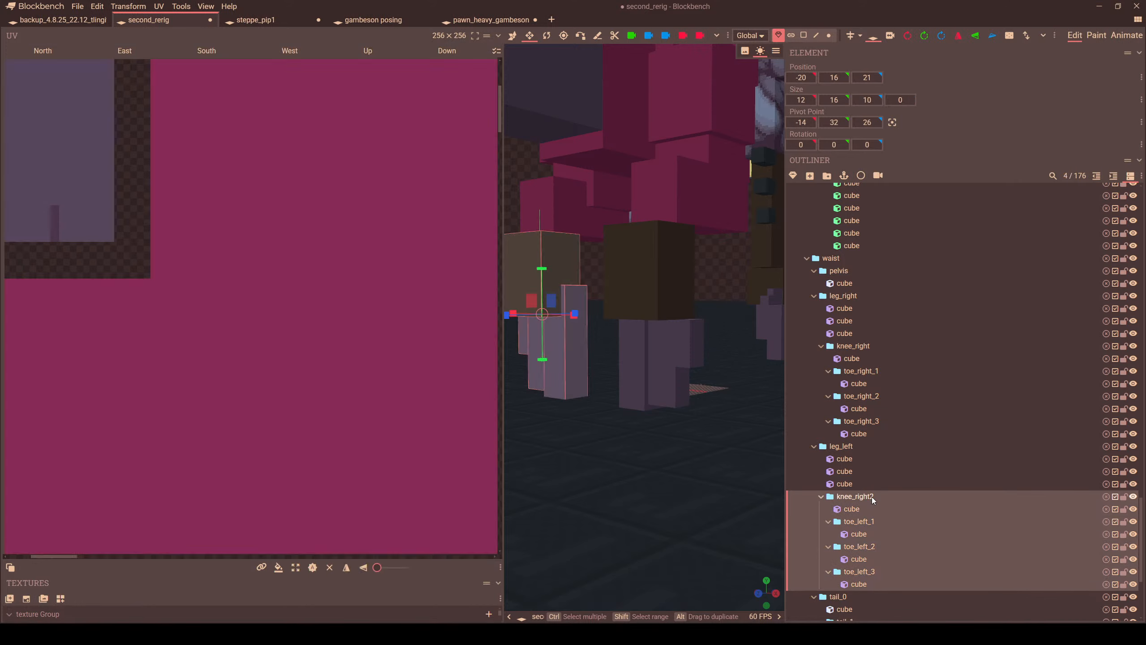
double_click(872, 496)
type("knee_left")
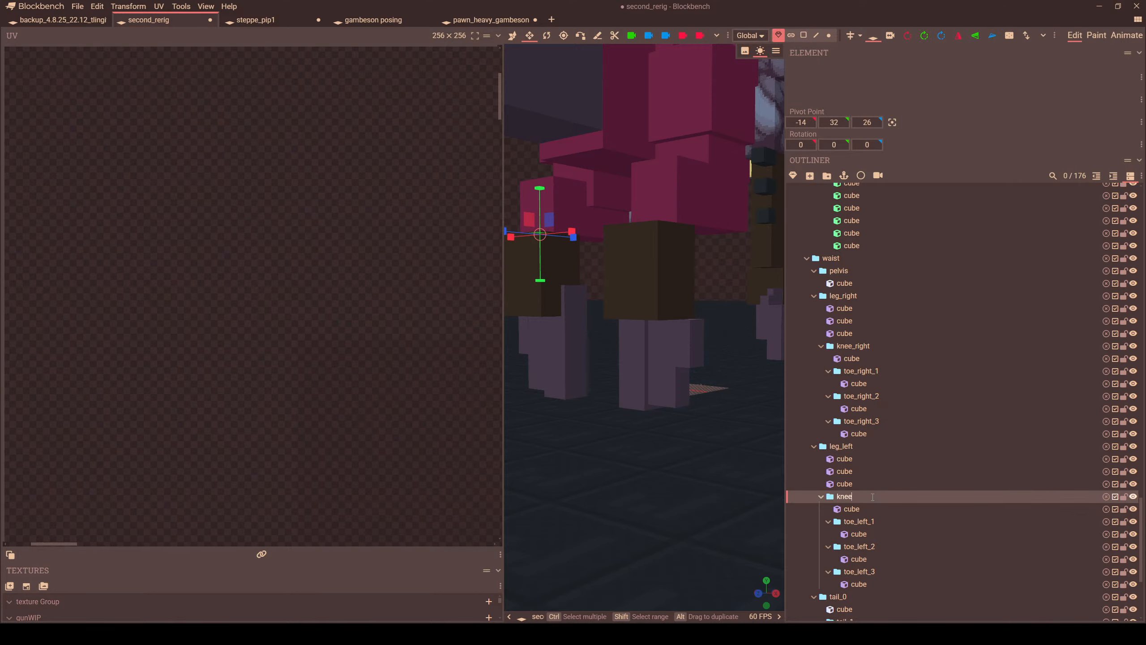
key("Return")
- Add a new cube to the knee_left group and move it behind the lower leg to 17 on Y and 31 on Z
scroll(660, 405, "down", 3)
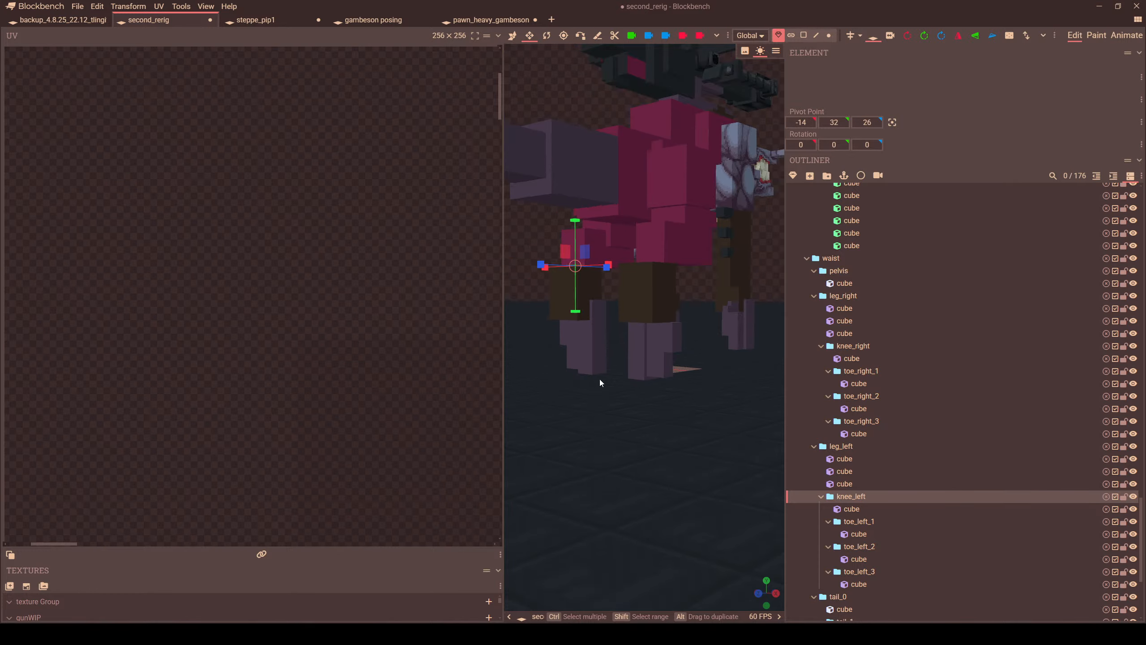
right_click_drag(600, 378, 677, 394)
scroll(677, 395, "up", 4)
middle_click_drag(677, 395, 658, 353)
left_click(660, 328)
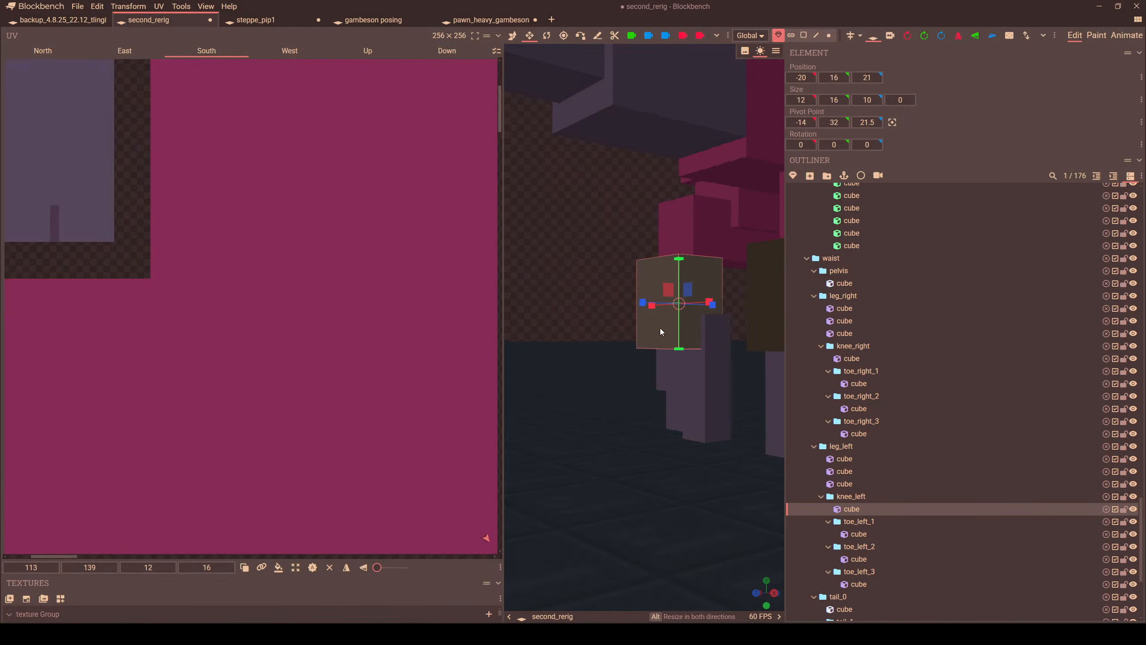
right_click(653, 317)
left_click(580, 383)
left_click(811, 176)
key("v")
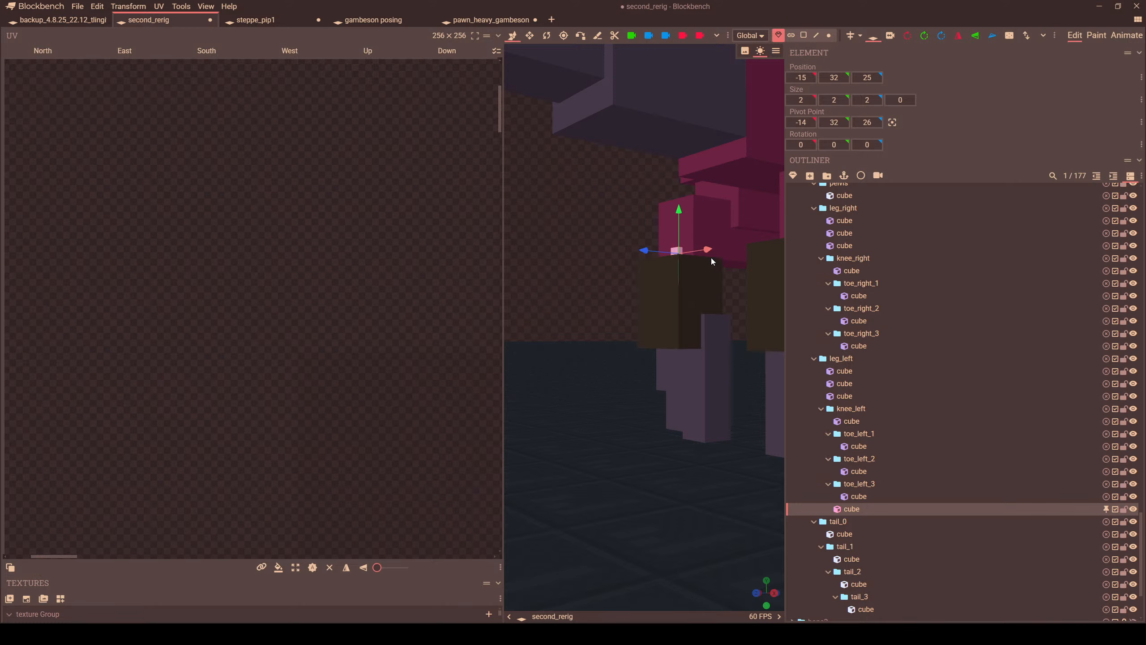
left_click_drag(661, 250, 650, 309)
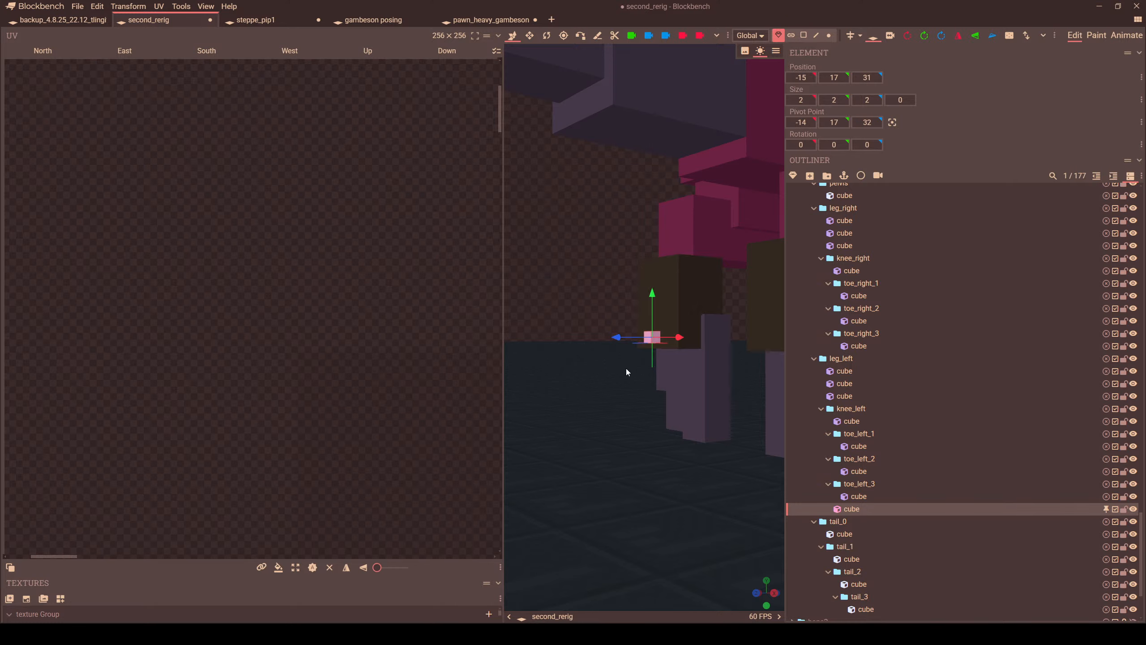
- Resize the new cube to 6 × 8 × 7 as a heel behind the left knee, placed at -17, 14, 27
left_click_drag(626, 368, 684, 360)
scroll(683, 359, "up", 3)
scroll(682, 361, "down", 3)
right_click_drag(682, 365, 562, 344)
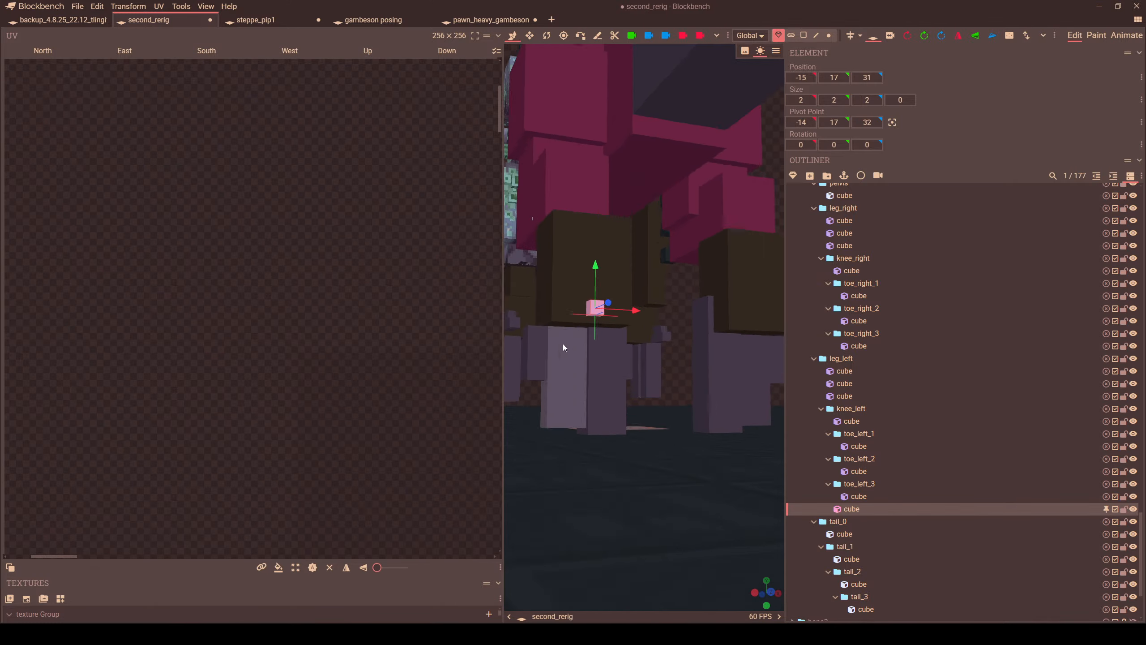
scroll(563, 339, "up", 3)
right_click_drag(580, 270, 662, 244)
key("s")
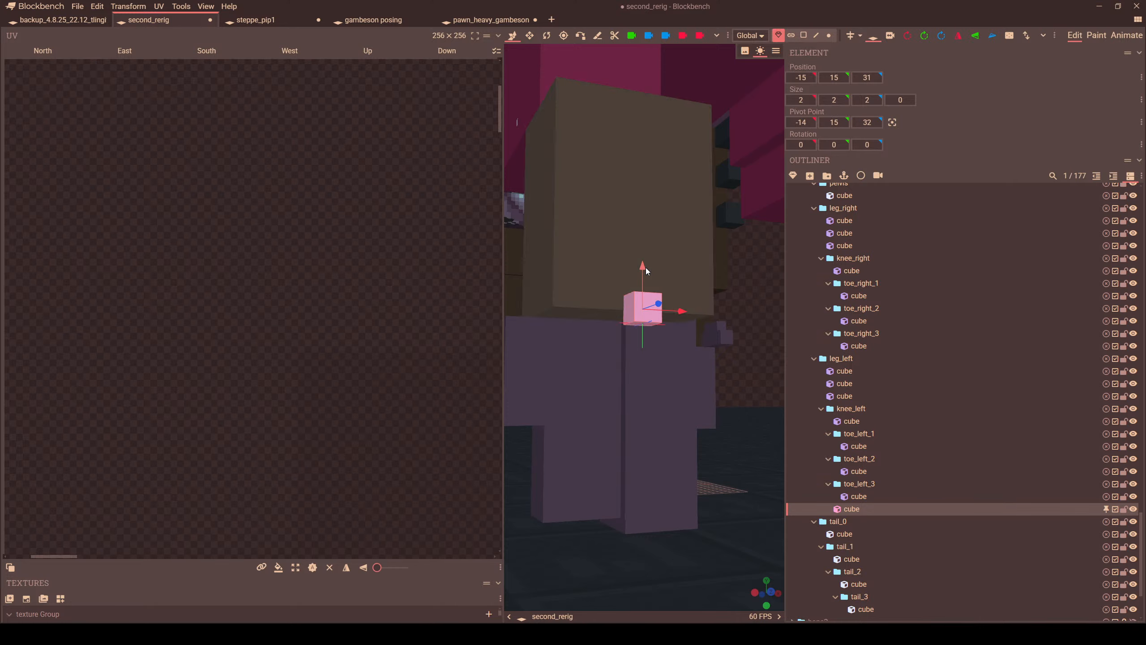
left_click_drag(646, 267, 683, 294)
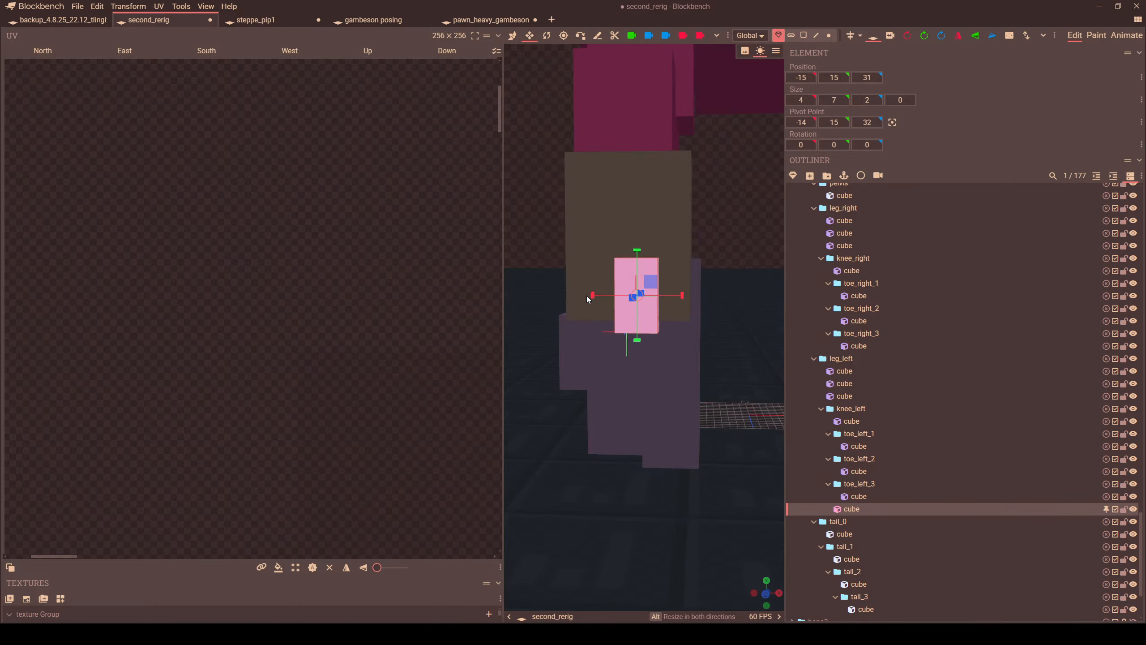
mouse_move(586, 296)
left_mouse_down()
mouse_move(597, 317)
mouse_move(649, 312)
mouse_move(667, 337)
mouse_move(650, 304)
mouse_move(602, 292)
left_mouse_up()
left_click_drag(703, 319, 662, 348)
left_click_drag(670, 337, 719, 328)
scroll(725, 333, "down", 3)
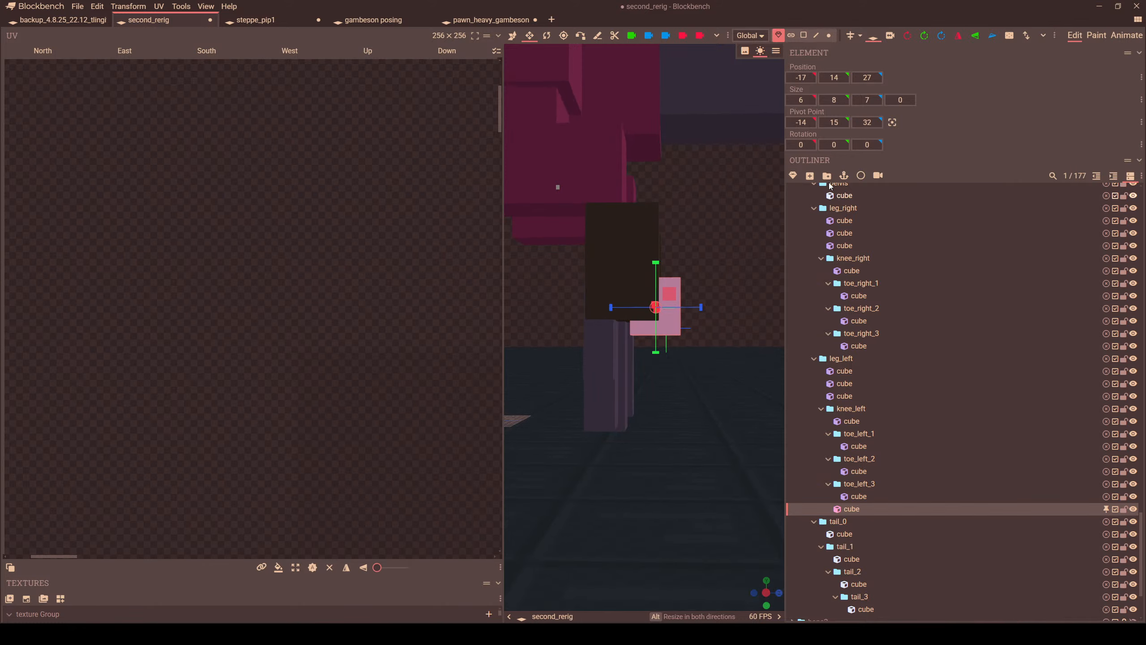
- Center the heel cube's pivot and put the cube in a new foot_left group inside knee_left
left_click(893, 123)
key("ctrl+g")
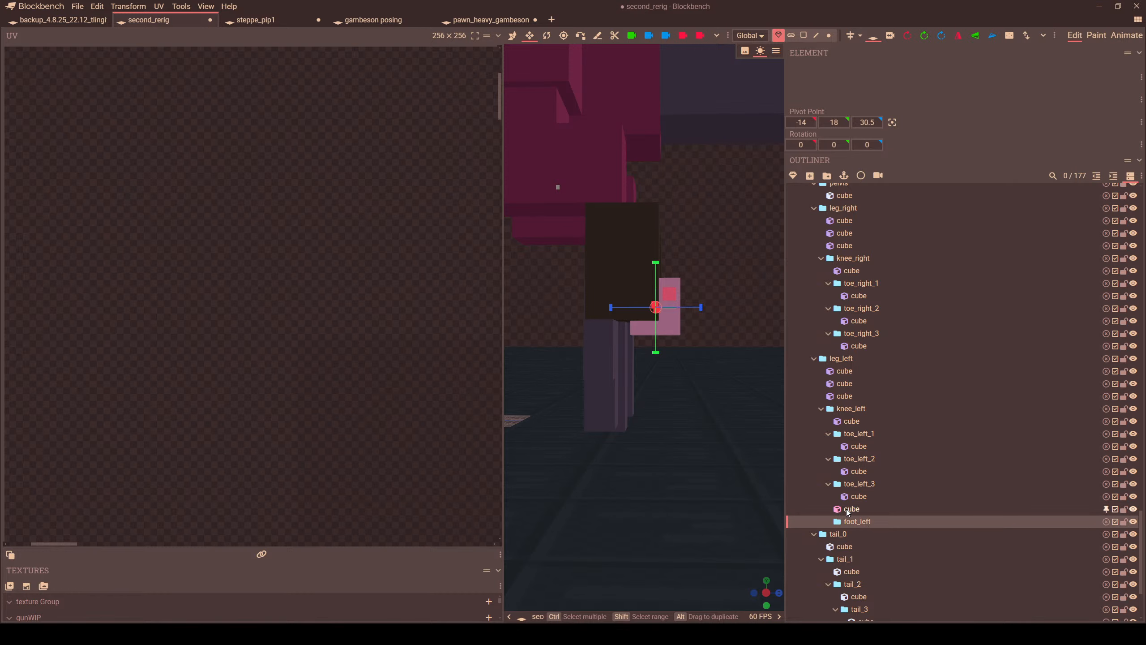
left_click_drag(847, 510, 857, 521)
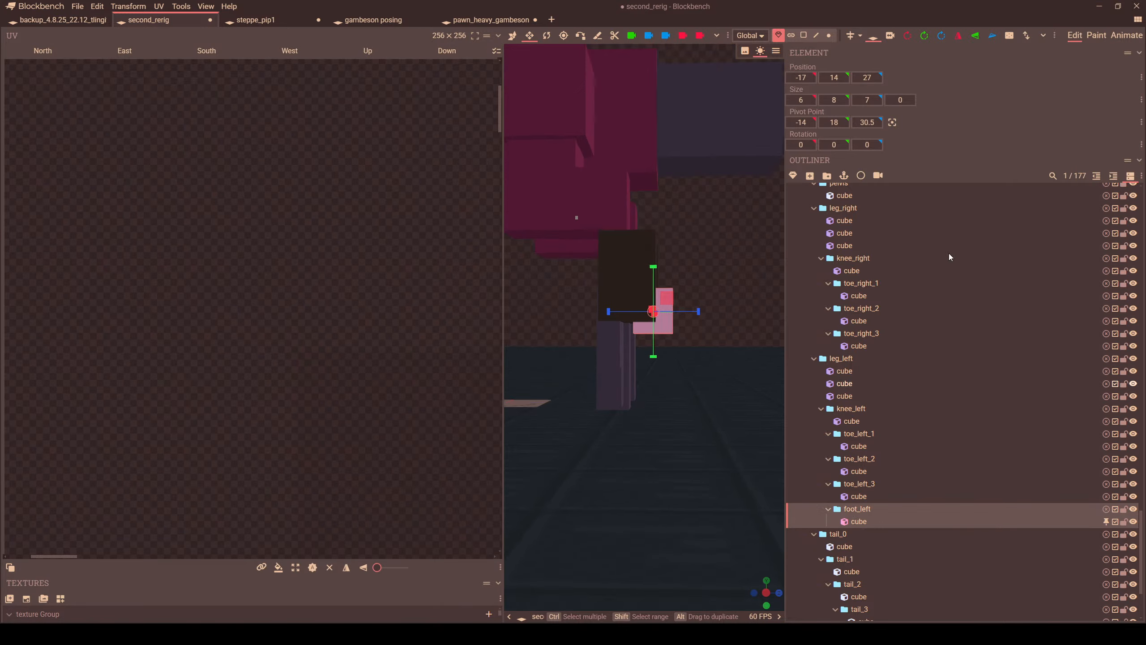
- In Animate mode, rotate foot_left in local space to about -35.2, -6.1, 4.3 in the Hind_stand5 animation
left_click(1126, 37)
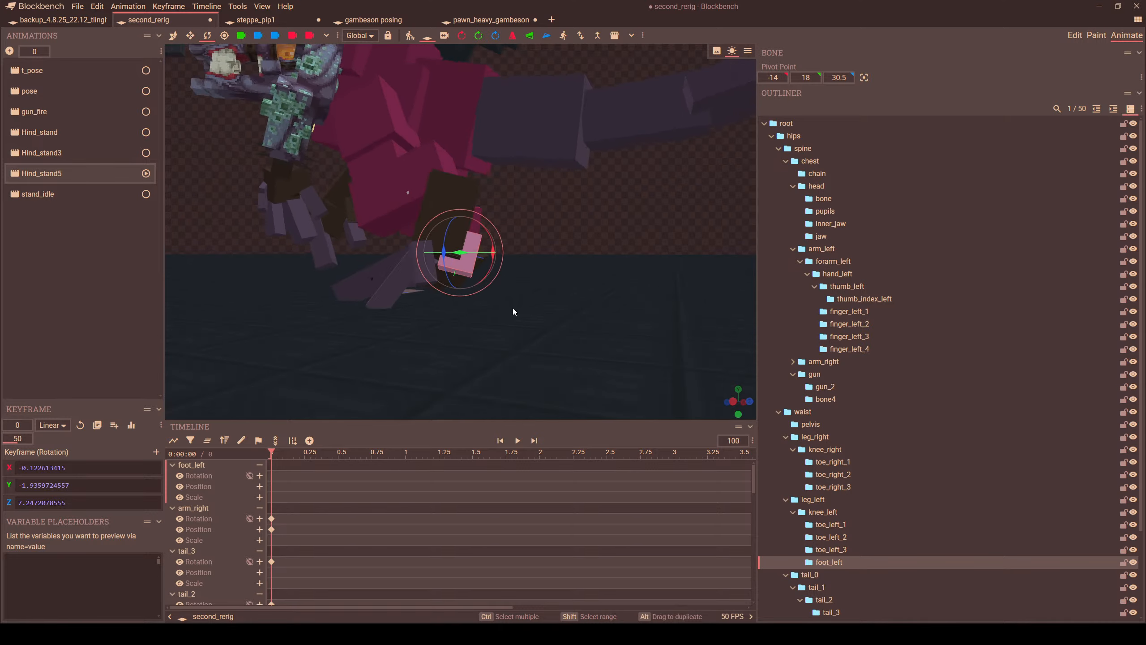
left_click_drag(491, 263, 471, 296)
left_click_drag(575, 311, 336, 73)
key("ctrl+z")
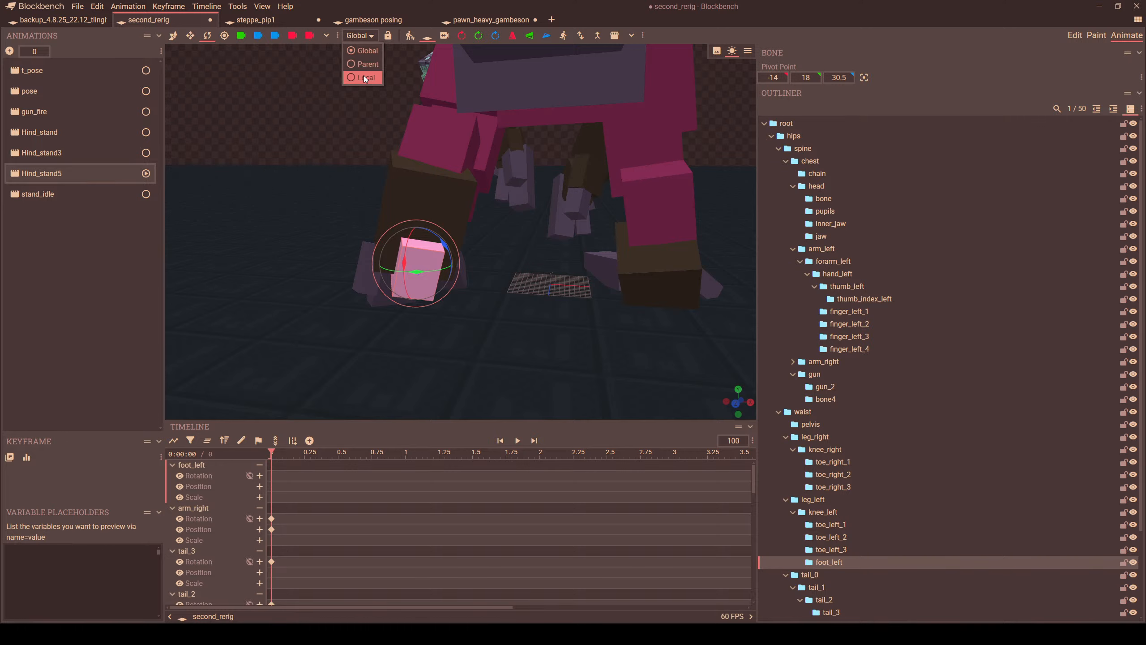
left_click(364, 77)
left_click_drag(457, 197, 540, 289)
left_click_drag(461, 301, 467, 300)
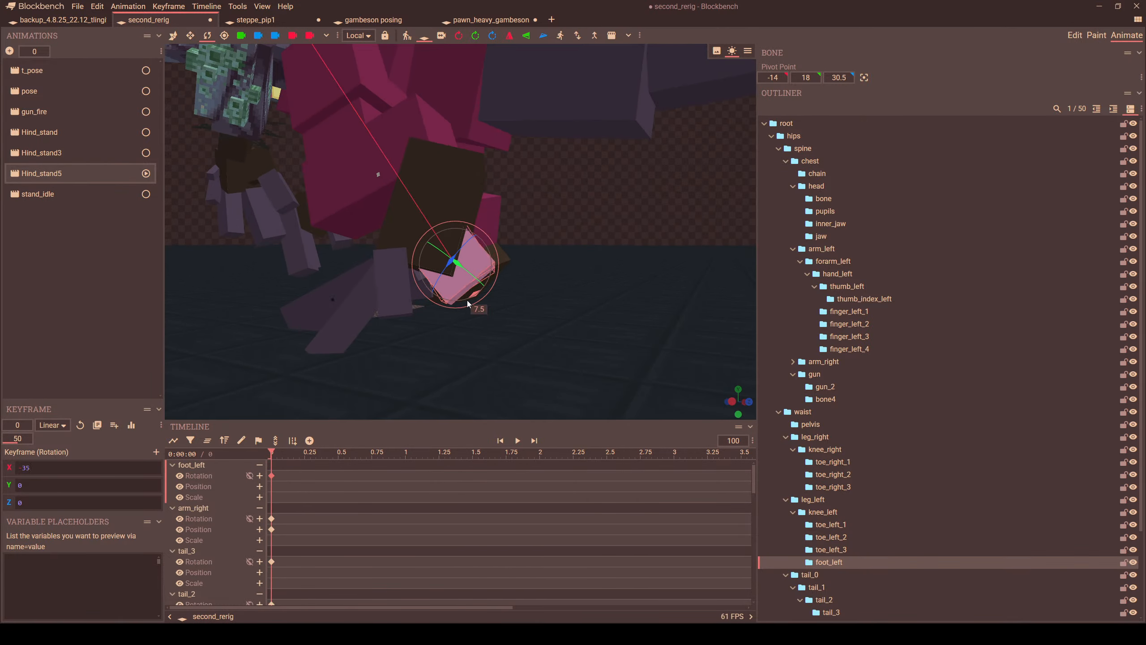
left_click_drag(528, 325, 639, 314)
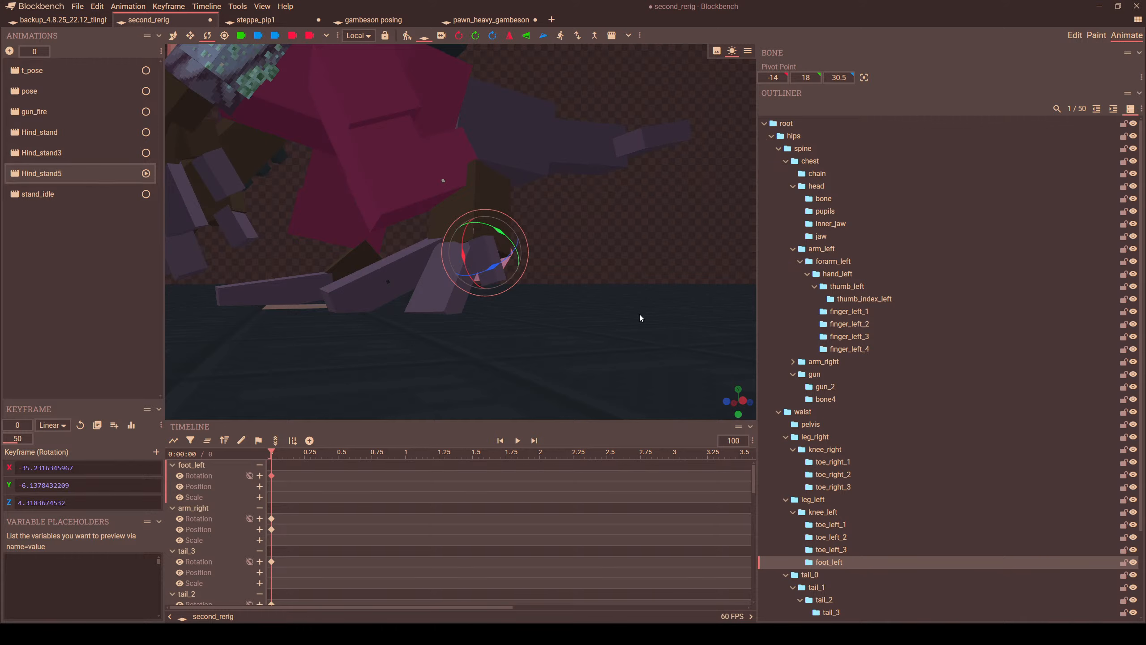
left_click_drag(639, 314, 514, 361)
- Back in Edit mode, duplicate the foot_left group without copying its animation keyframes
left_click(1076, 35)
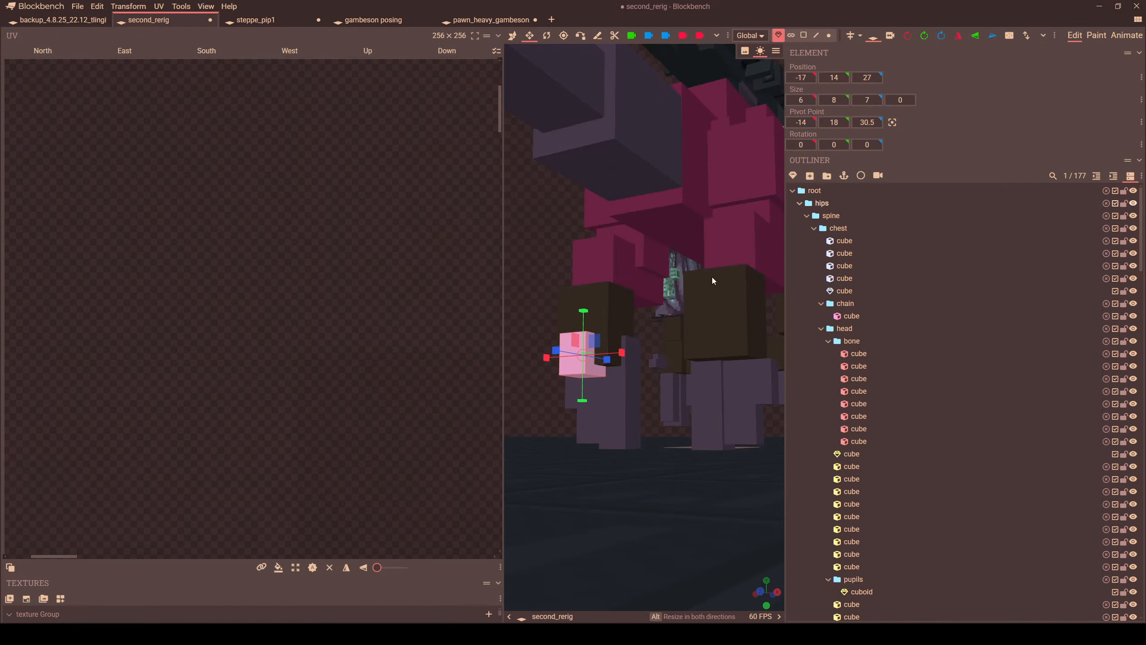
left_click_drag(712, 277, 726, 381)
left_click(726, 381)
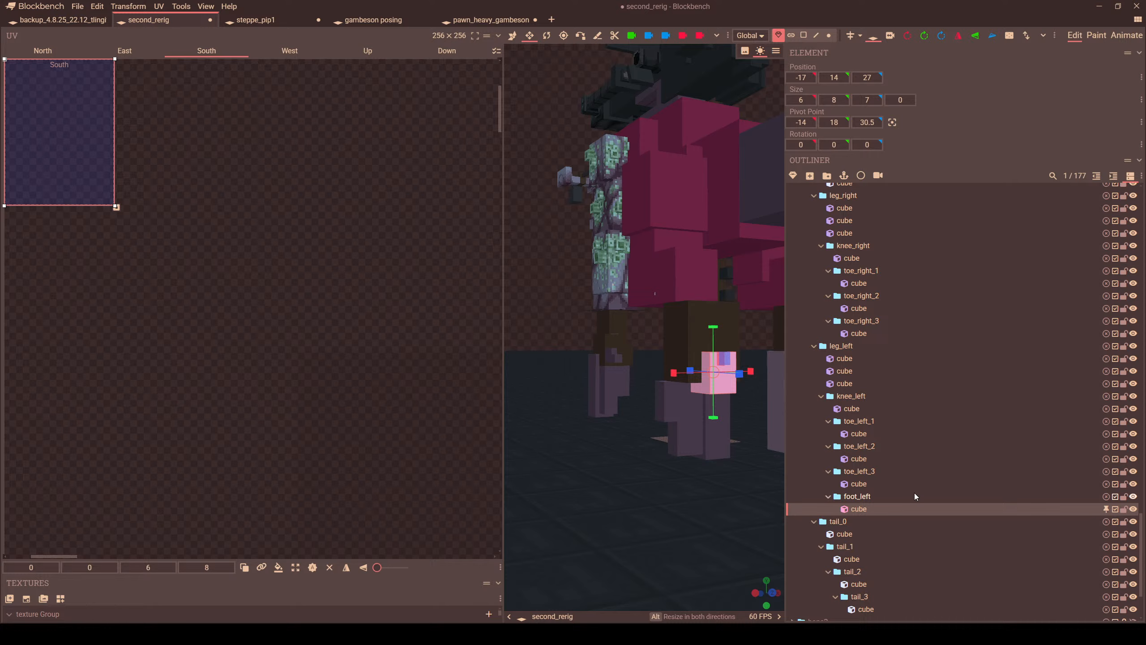
right_click(868, 494)
left_click(885, 371)
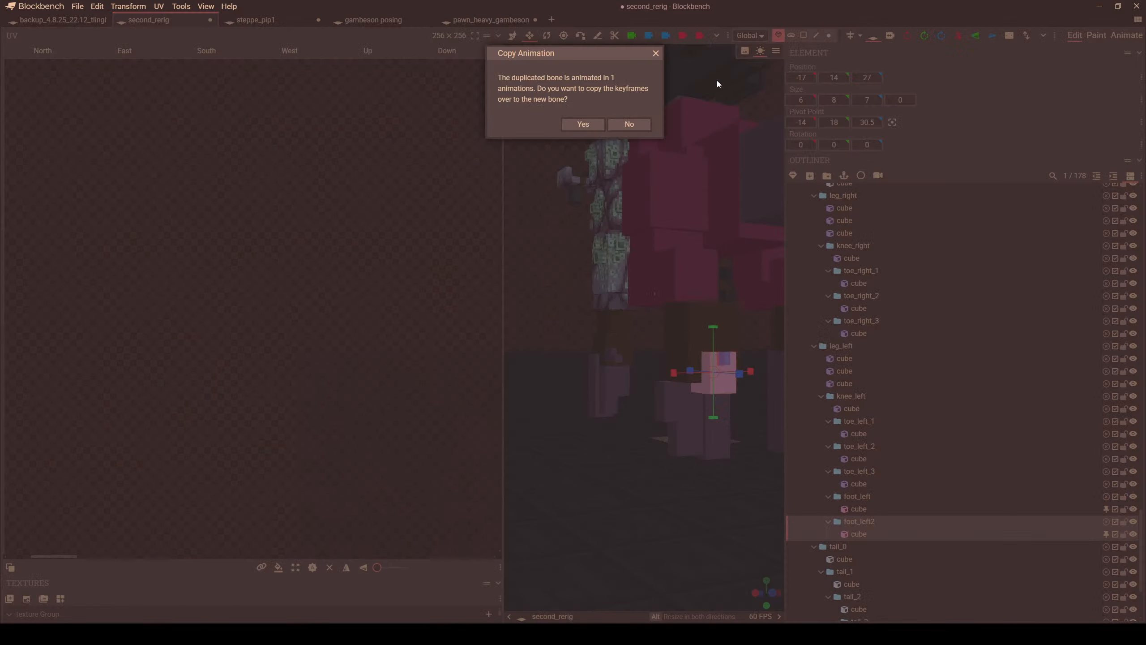
left_click(618, 127)
- Flip the duplicated foot group along X and move it into the knee_right group as foot_right
left_click(958, 37)
scroll(740, 357, "down", 3)
left_click_drag(740, 357, 621, 359)
left_click_drag(858, 522, 872, 257)
left_click(863, 247)
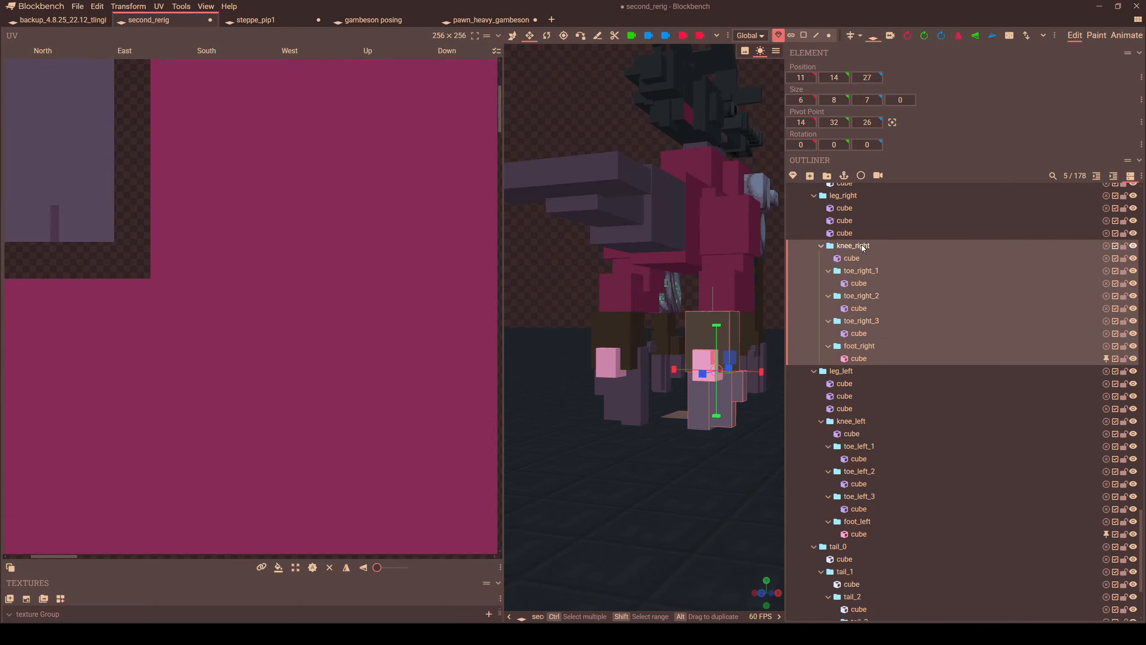
- In the Hind_stand5 animation, rotate foot_right to about -43.8, 9.2, 2.8
left_click(1134, 37)
left_click_drag(702, 287, 546, 354)
right_click_drag(546, 354, 555, 322)
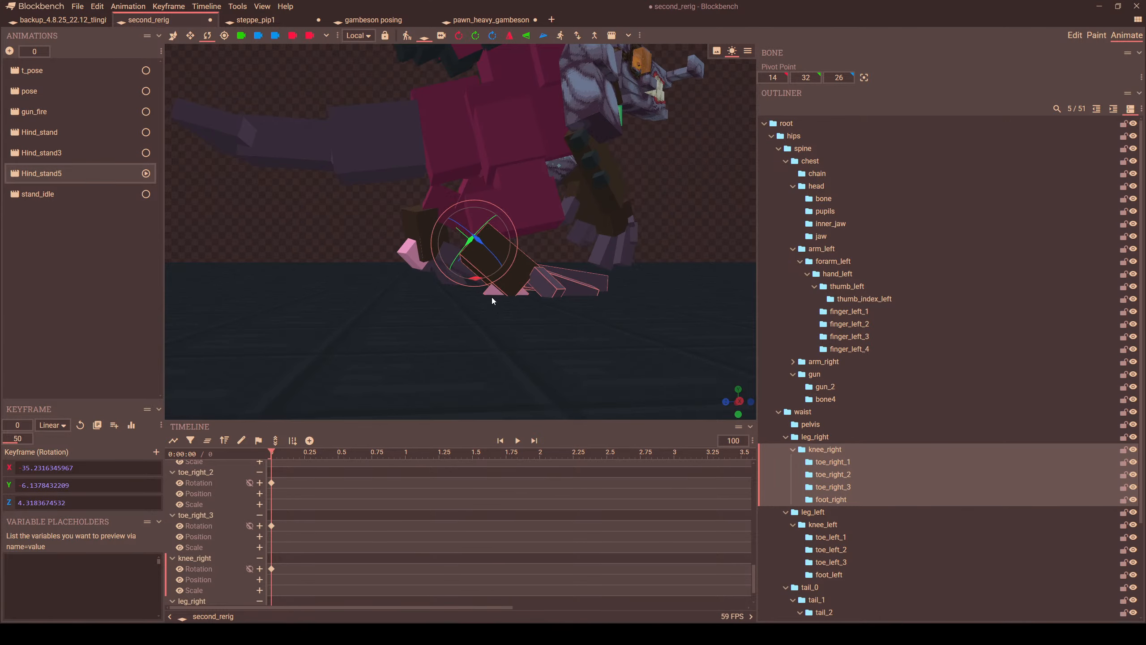
left_click(492, 298)
scroll(504, 307, "up", 3)
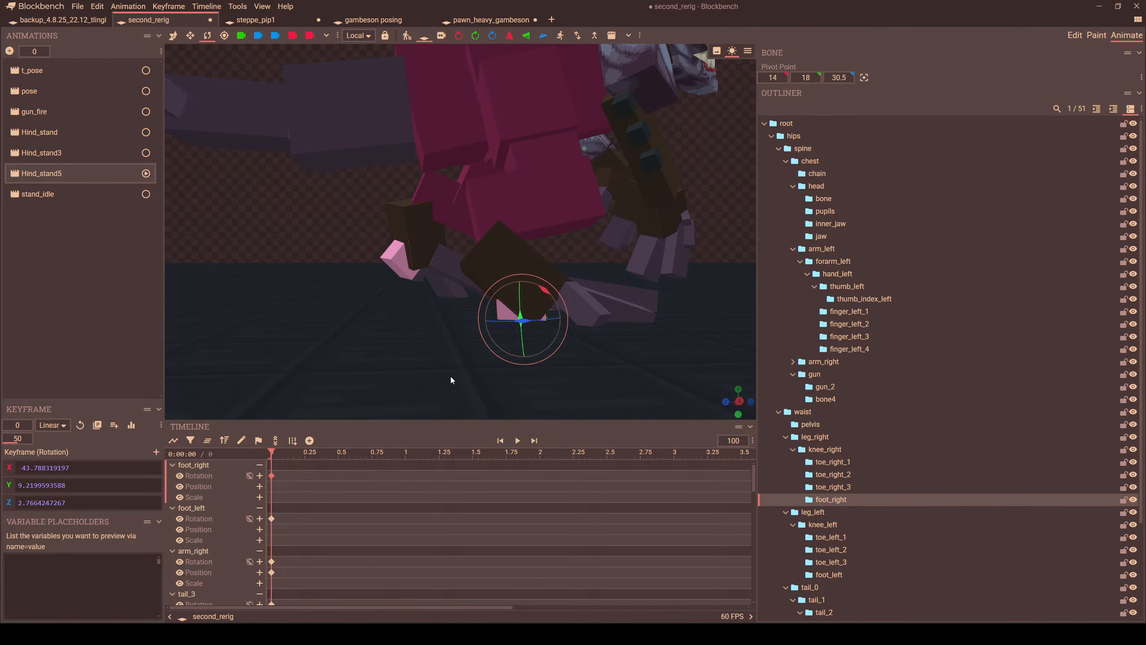
mouse_move(451, 379)
left_mouse_down()
mouse_move(664, 353)
mouse_move(517, 371)
mouse_move(453, 360)
left_mouse_up()
- Move foot_right behind the right ankle to a position offset of about -1.3, 6.3, 0.4
left_click(176, 38)
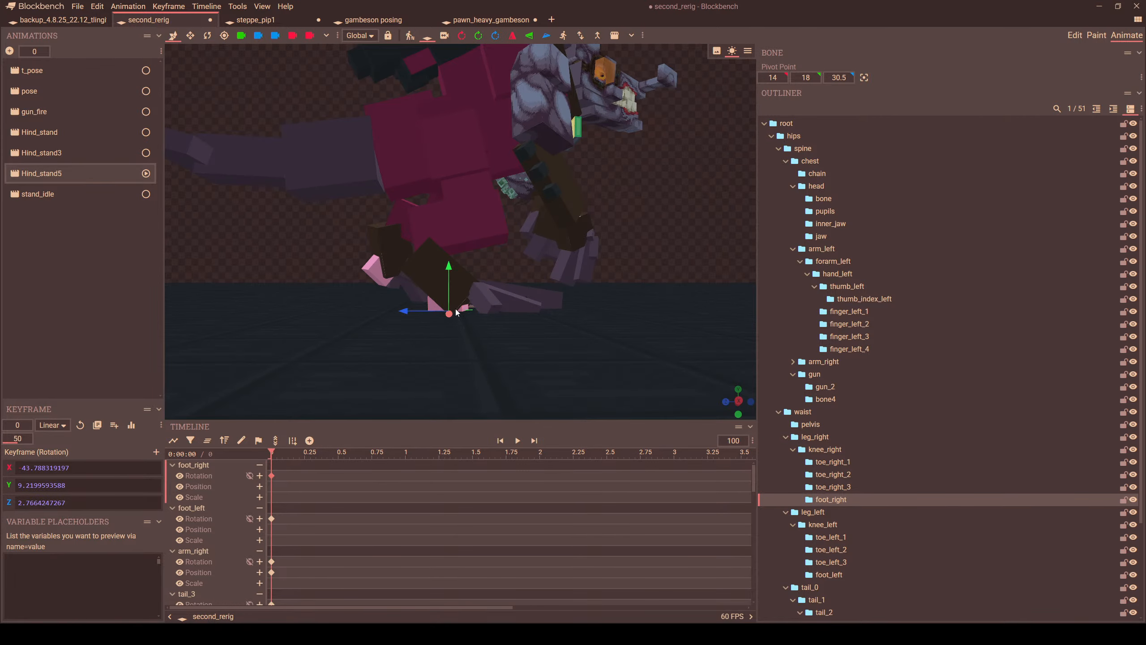
left_click_drag(447, 280, 403, 300)
left_click_drag(416, 315, 635, 306)
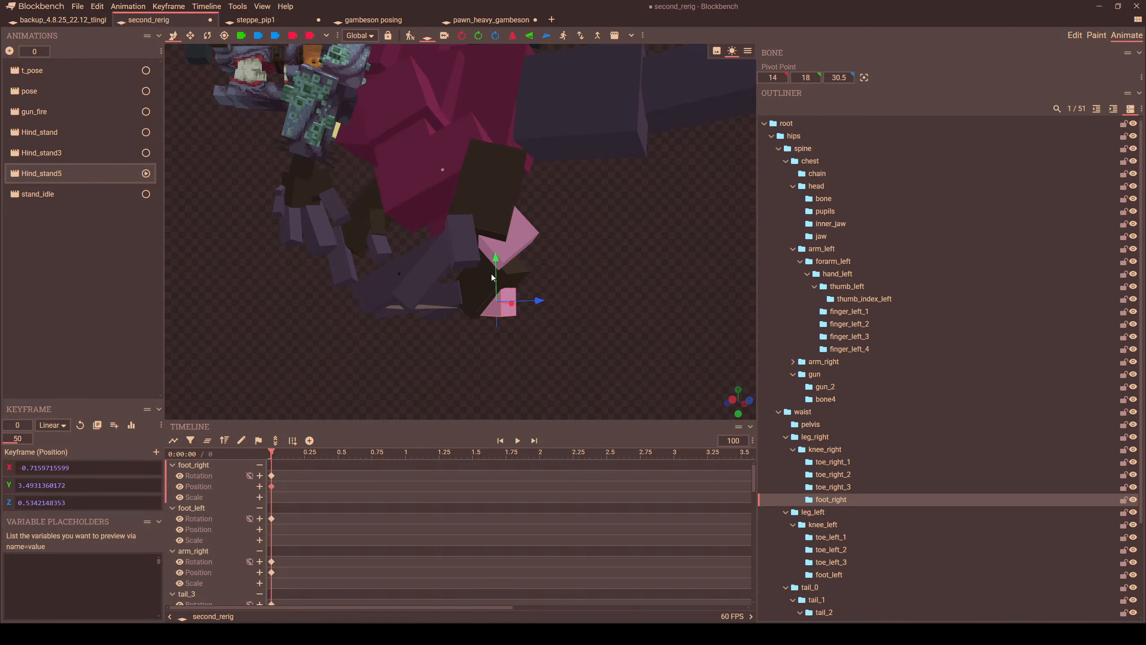
mouse_move(493, 270)
left_mouse_down()
mouse_move(501, 274)
mouse_move(496, 260)
left_mouse_up()
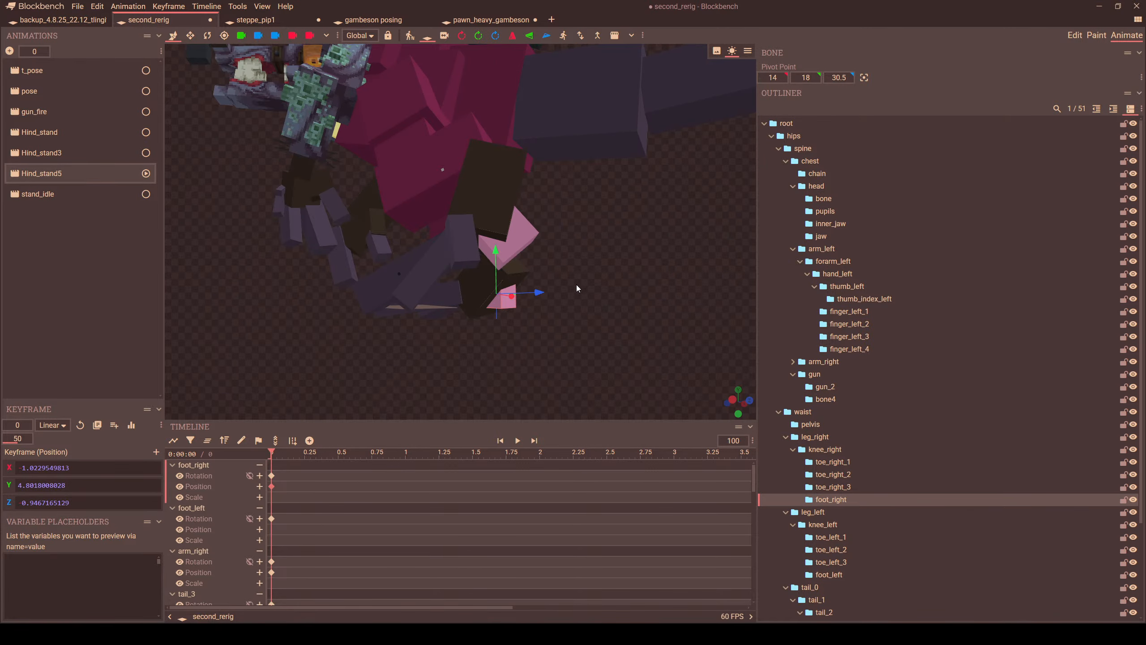
left_click_drag(577, 284, 442, 265)
left_click_drag(481, 274, 502, 261)
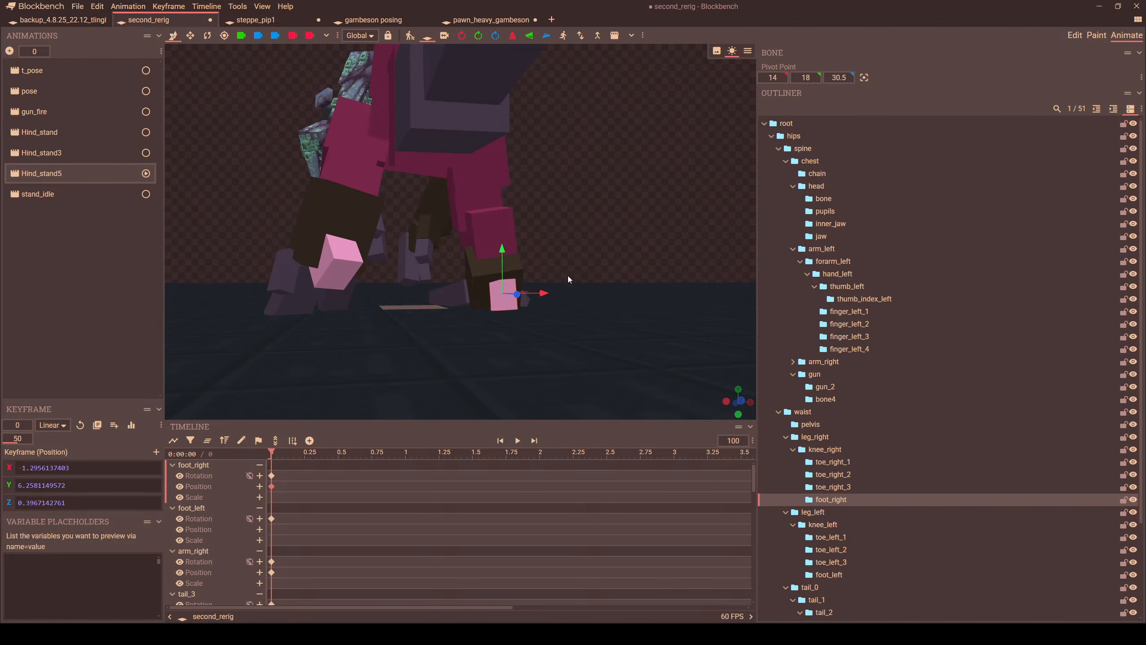
left_click_drag(568, 276, 444, 279)
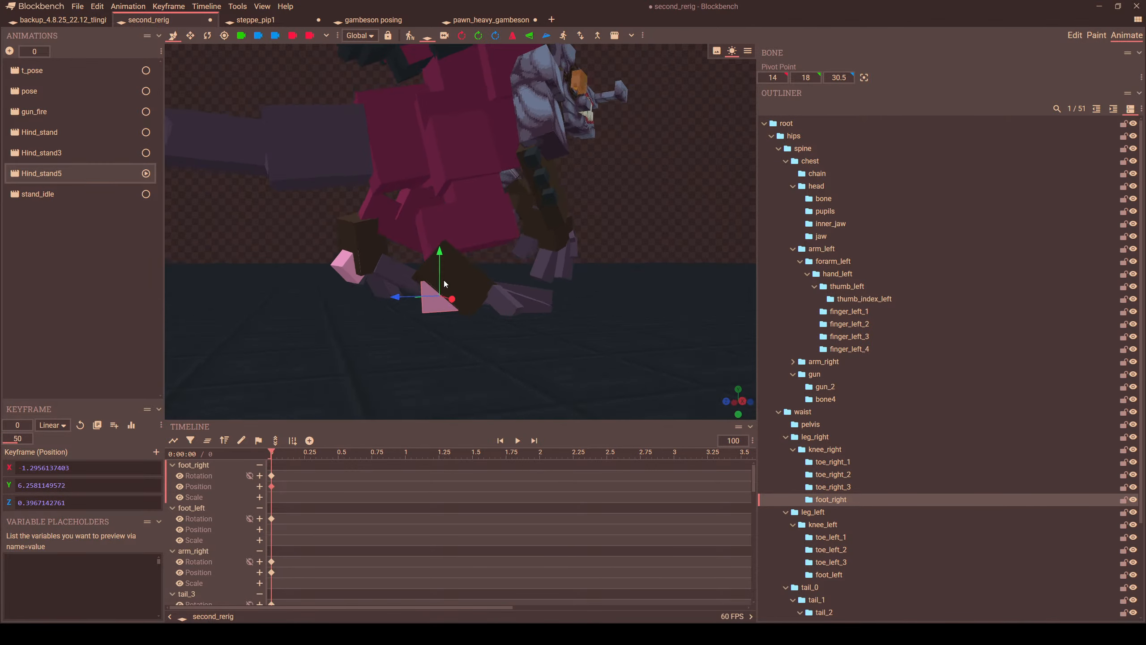
- Adjust foot_right's X rotation to about -38.8 and its position offset to about -1.1, 5.6, 1.1
left_click(207, 35)
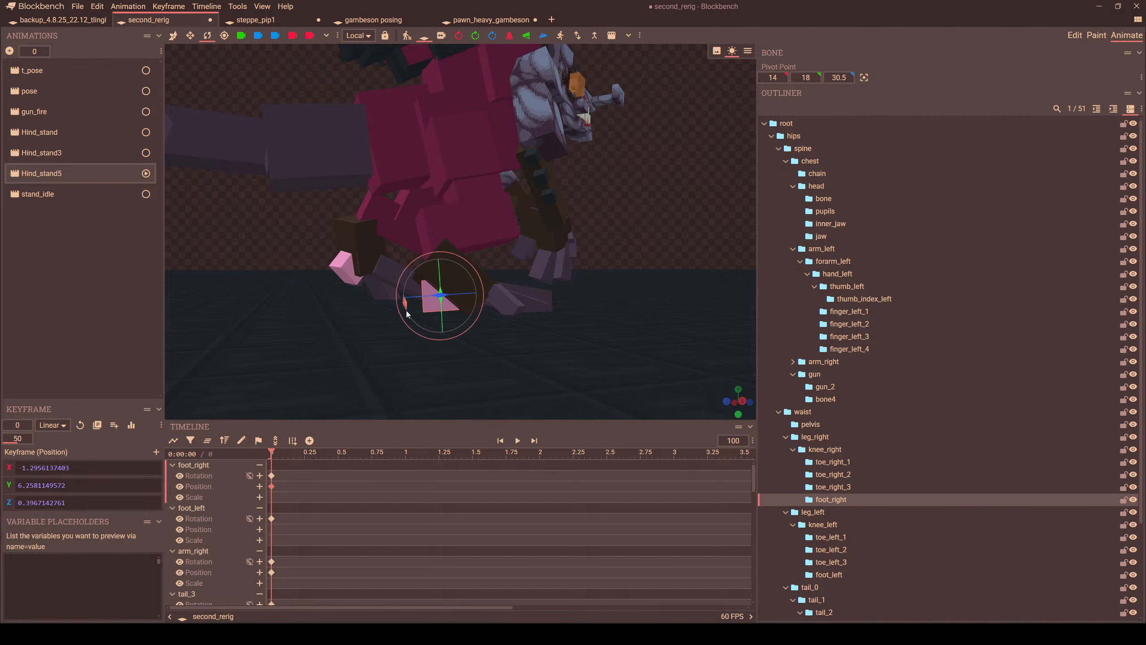
left_click_drag(407, 314, 403, 315)
left_click(176, 39)
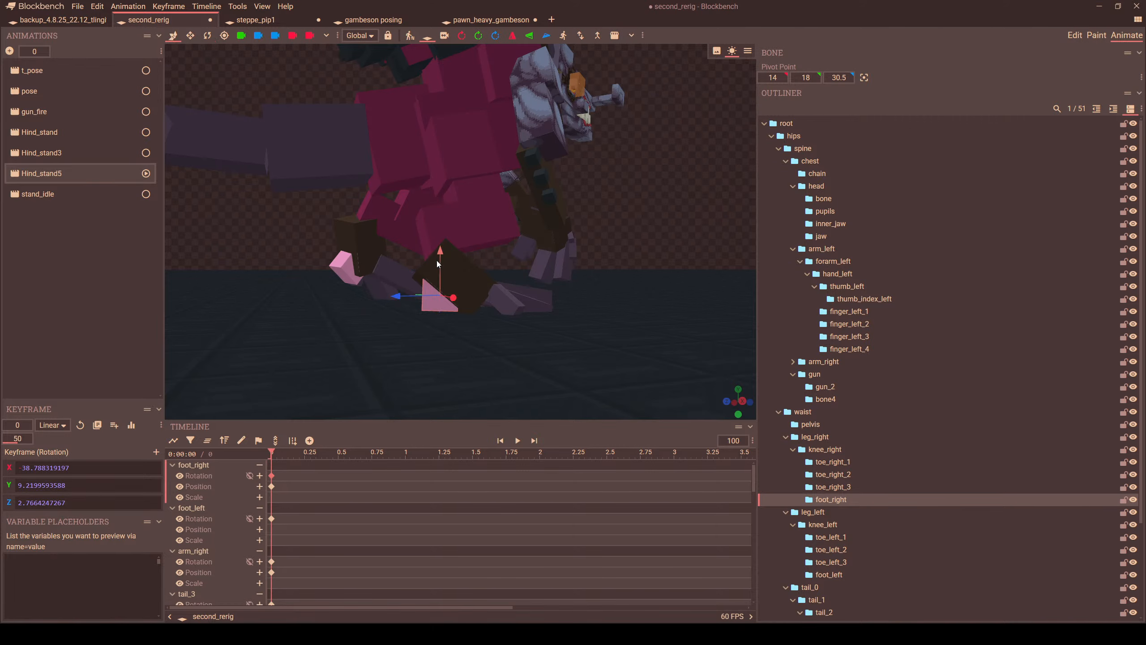
left_click_drag(367, 323, 505, 332)
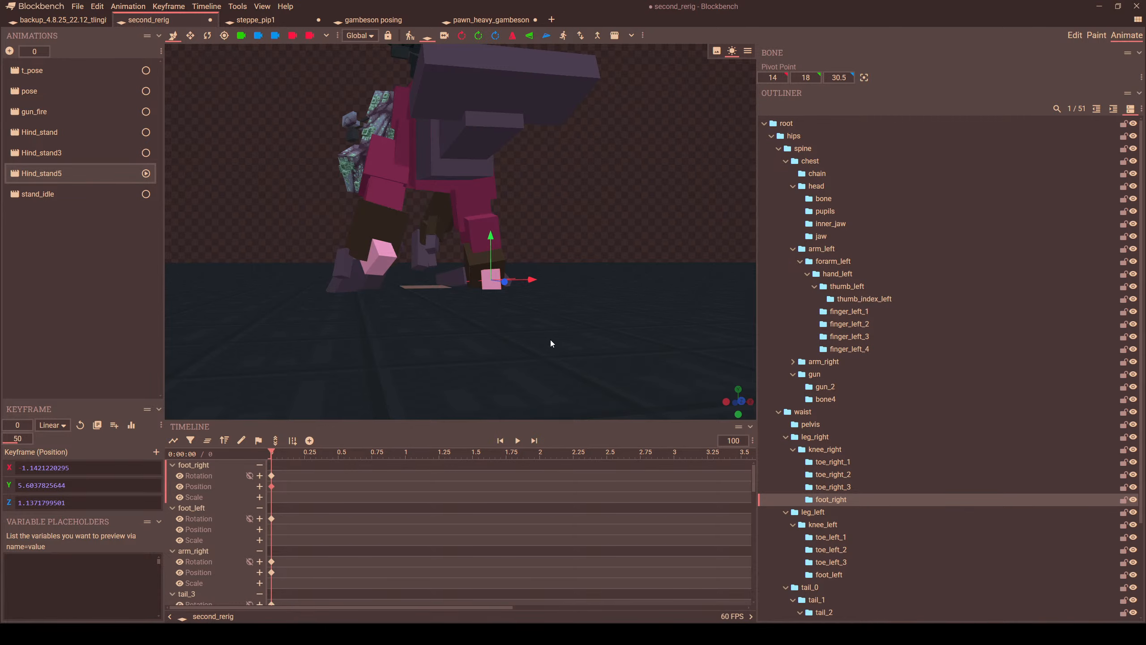
- Examine the new feet from behind in Hind_stand5, then in the t_pose and stand_idle animations
left_click_drag(551, 340, 407, 333)
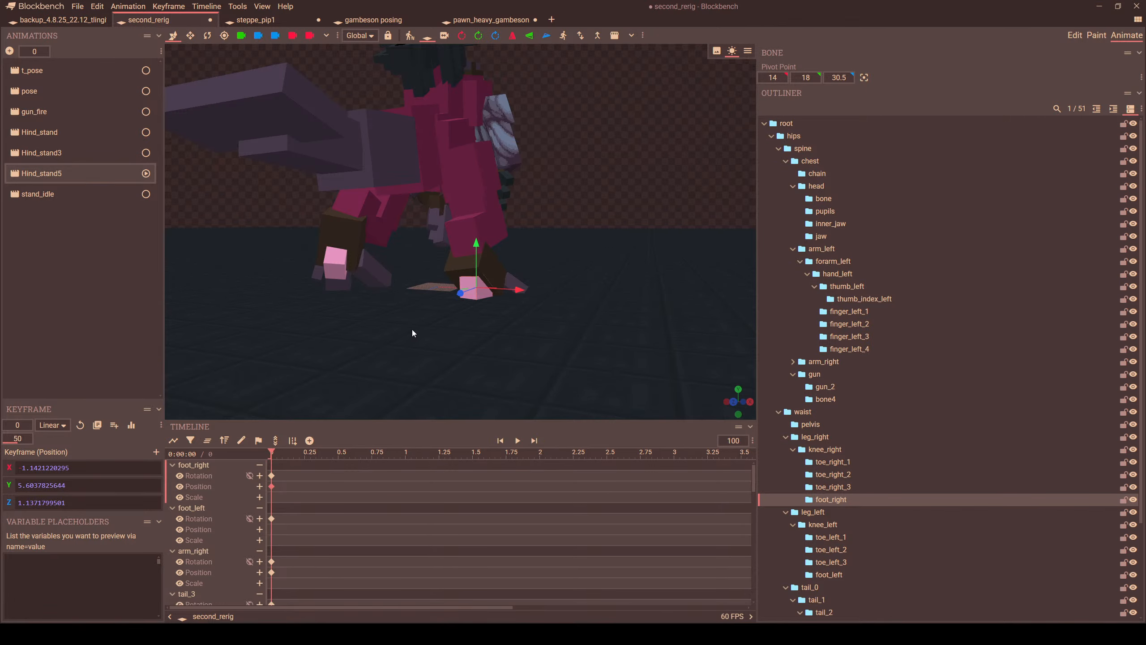
left_click_drag(668, 226, 442, 244)
left_click(42, 76)
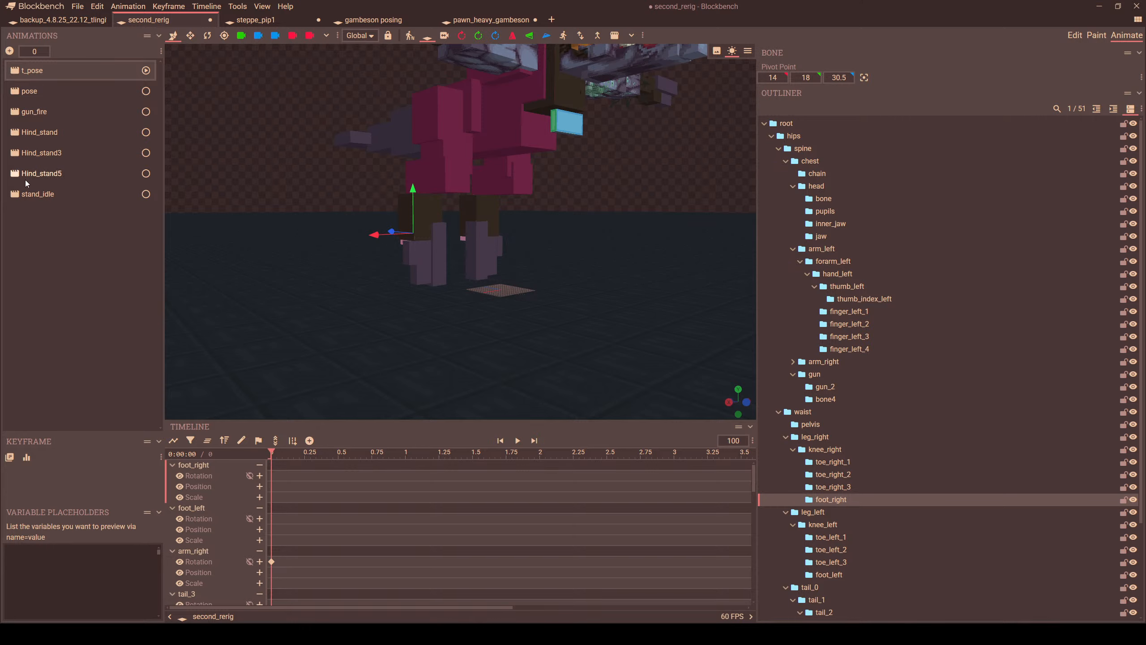
left_click(32, 194)
left_click_drag(178, 226, 417, 267)
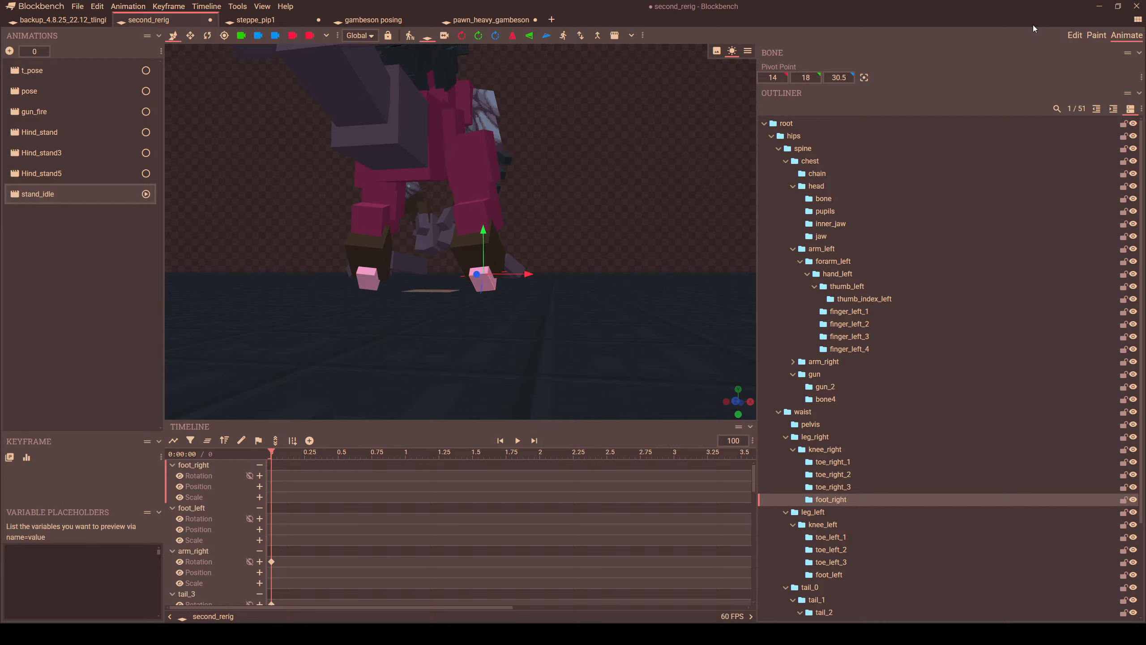
- In edit mode, move the foot_left group inward to X -15 and extend its cube's depth to 9
left_click(1080, 36)
scroll(662, 386, "up", 5)
left_click(518, 351)
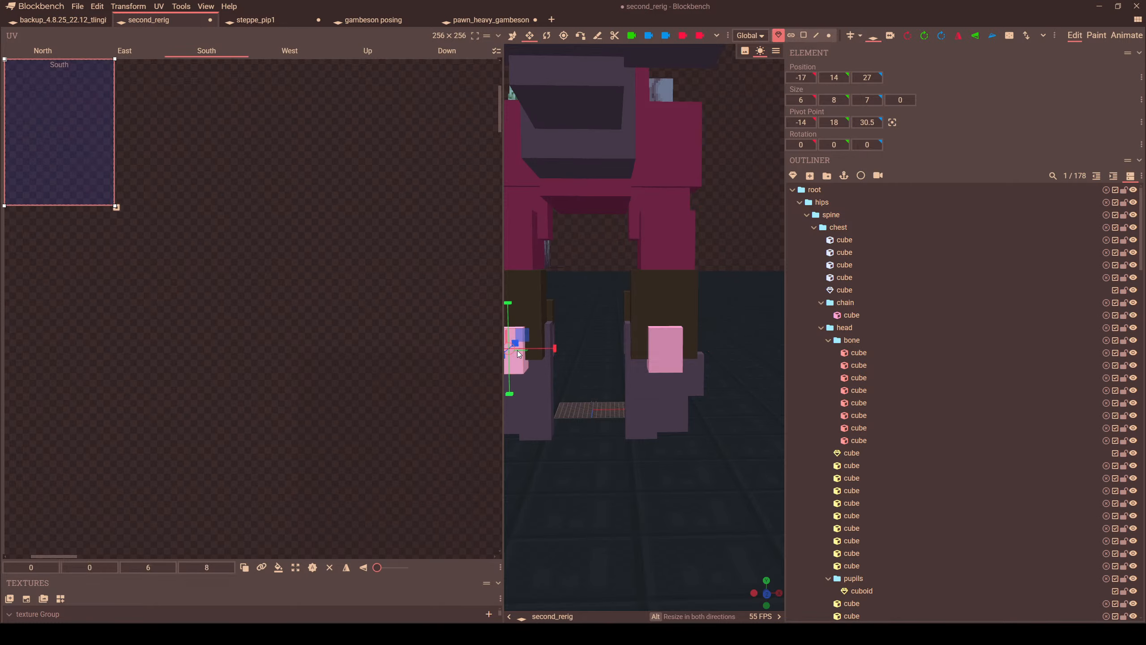
left_click(869, 497)
scroll(609, 355, "down", 4)
right_click_drag(611, 353, 634, 342)
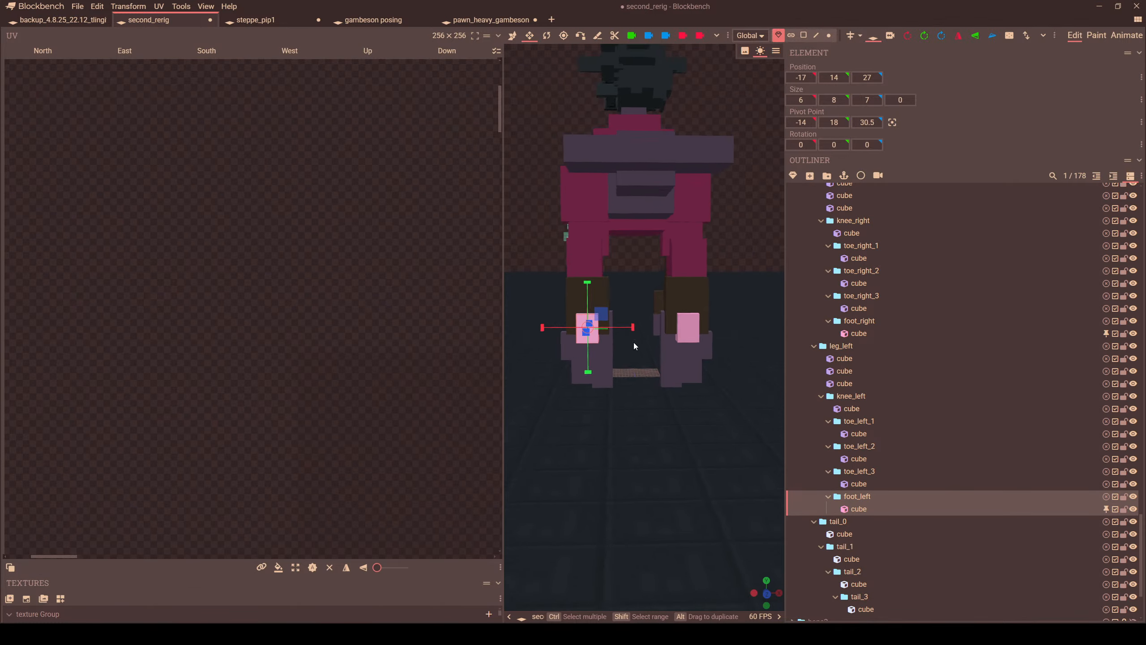
scroll(634, 342, "up", 3)
key("v")
left_click_drag(600, 328, 559, 329)
key("s")
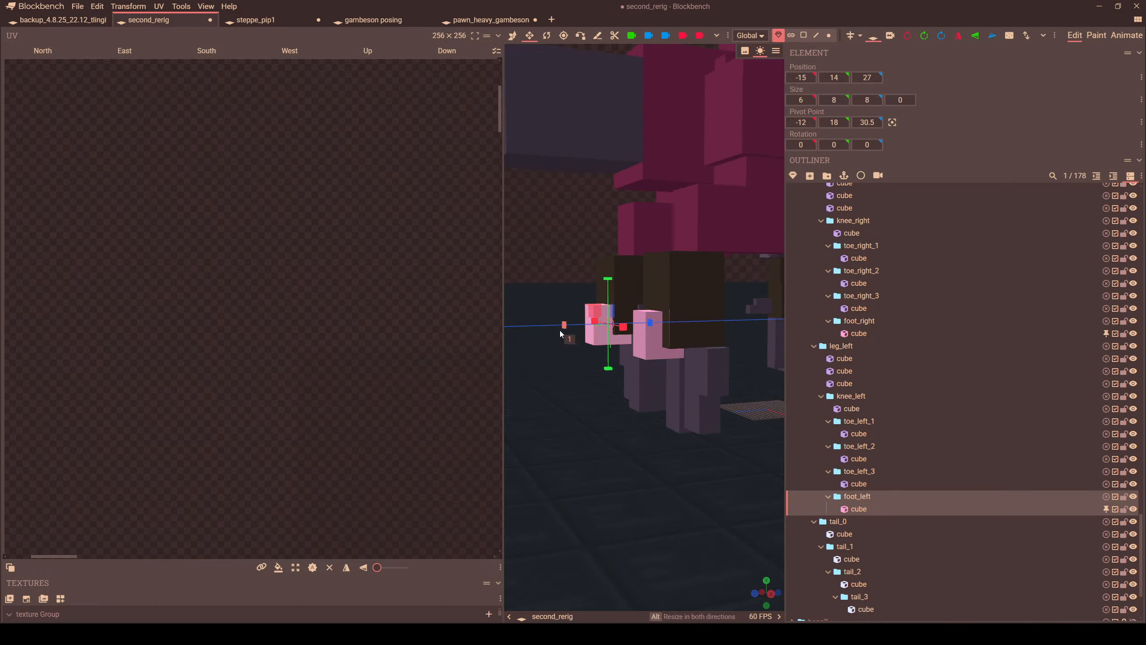
- Move the foot_right group inward to X 9 and extend its cube's depth to 9 to match the other foot
left_click_drag(628, 360, 742, 382)
left_click(766, 338)
right_click_drag(759, 336, 714, 334)
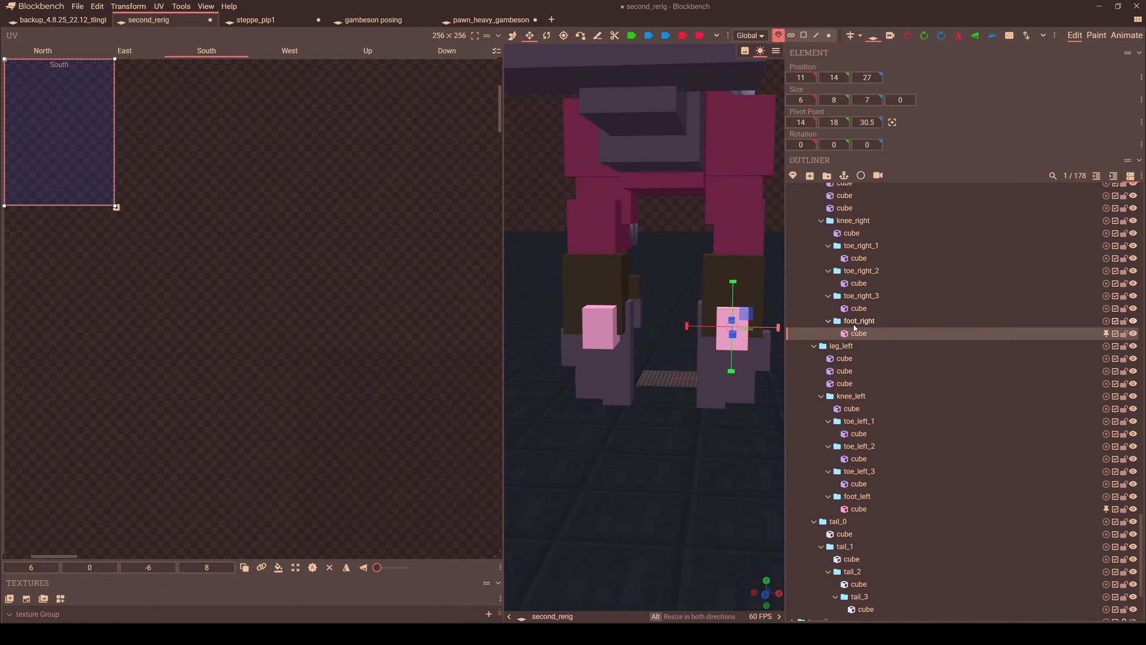
left_click(854, 322)
mouse_move(766, 329)
left_mouse_down()
mouse_move(614, 344)
mouse_move(780, 328)
left_mouse_up()
key("s")
left_click_drag(630, 258, 636, 241)
- Shift foot_right and foot_left slightly outward, with foot_left's pivot X at -13, and return to animation mode
left_click(512, 38)
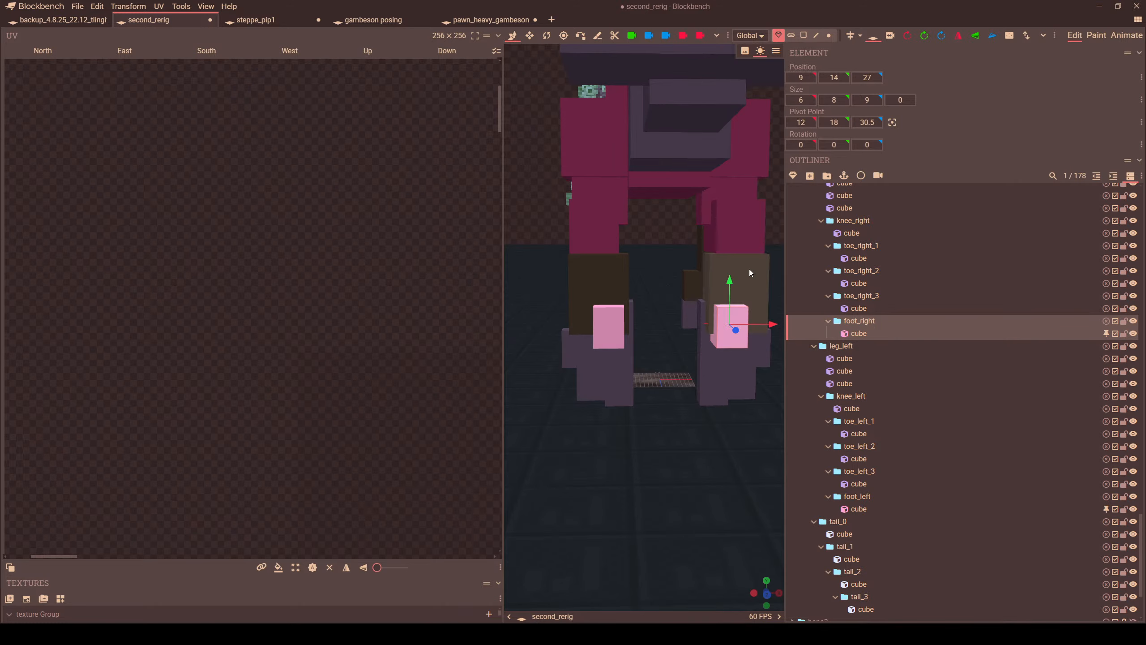
left_click_drag(765, 322, 775, 326)
left_click(840, 345)
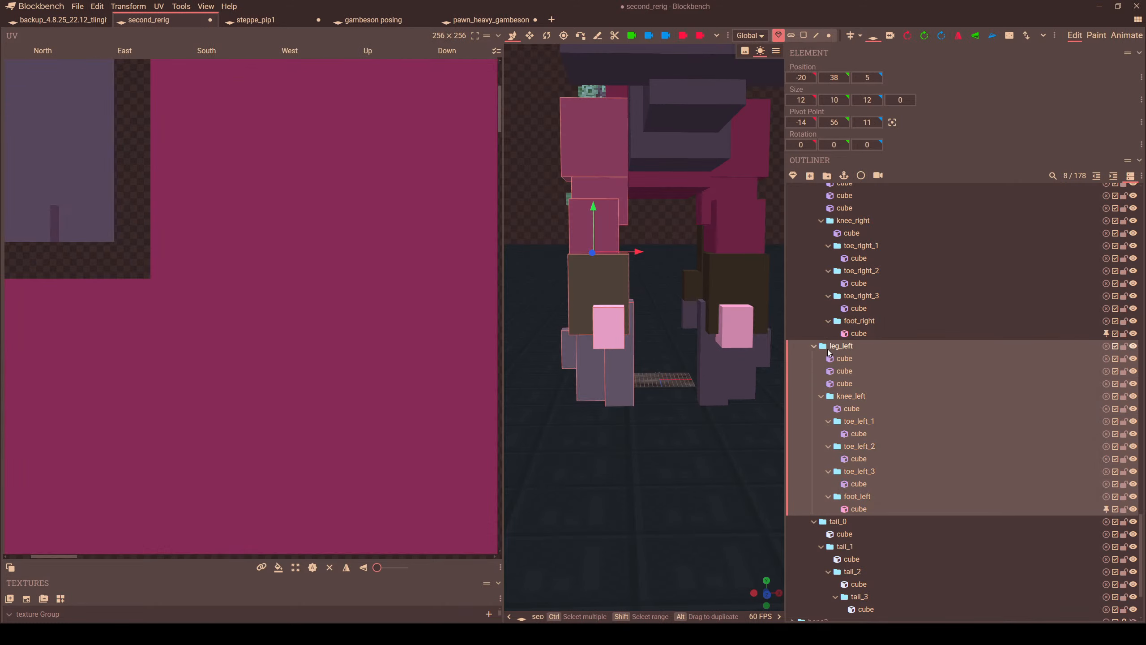
left_click(614, 333)
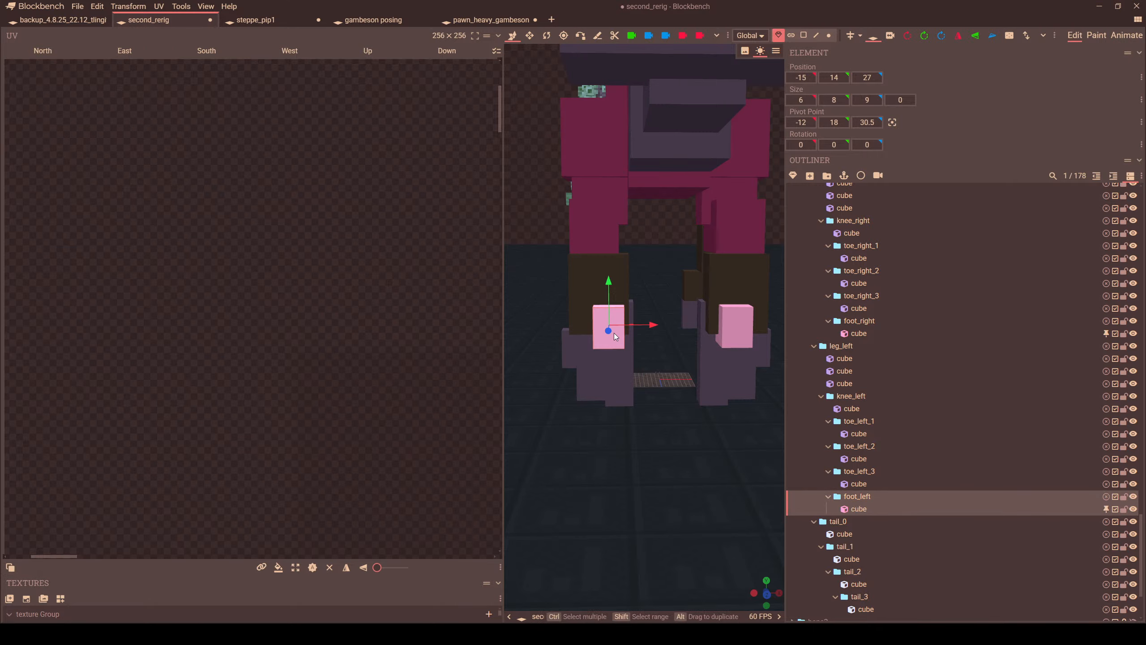
left_click(1127, 35)
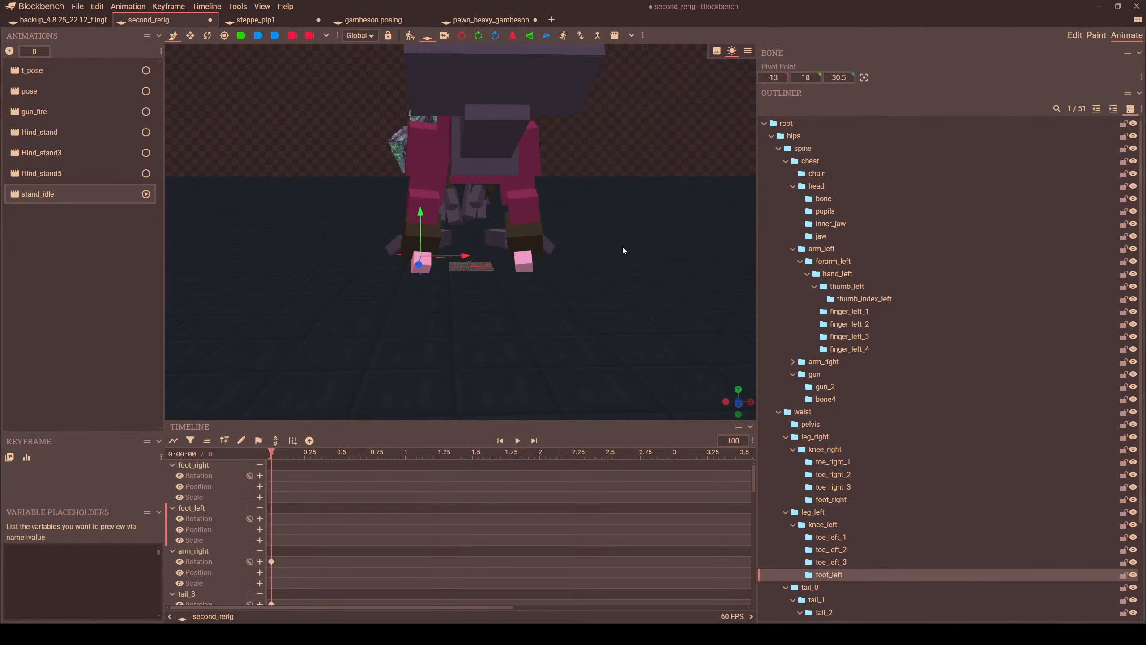
- Switch to the Hind_stand5 animation and bring up the rotation of the foot_left bone
left_click_drag(513, 239, 406, 271)
left_click(27, 174)
left_click_drag(326, 262, 511, 274)
scroll(553, 304, "up", 3)
scroll(487, 311, "up", 3)
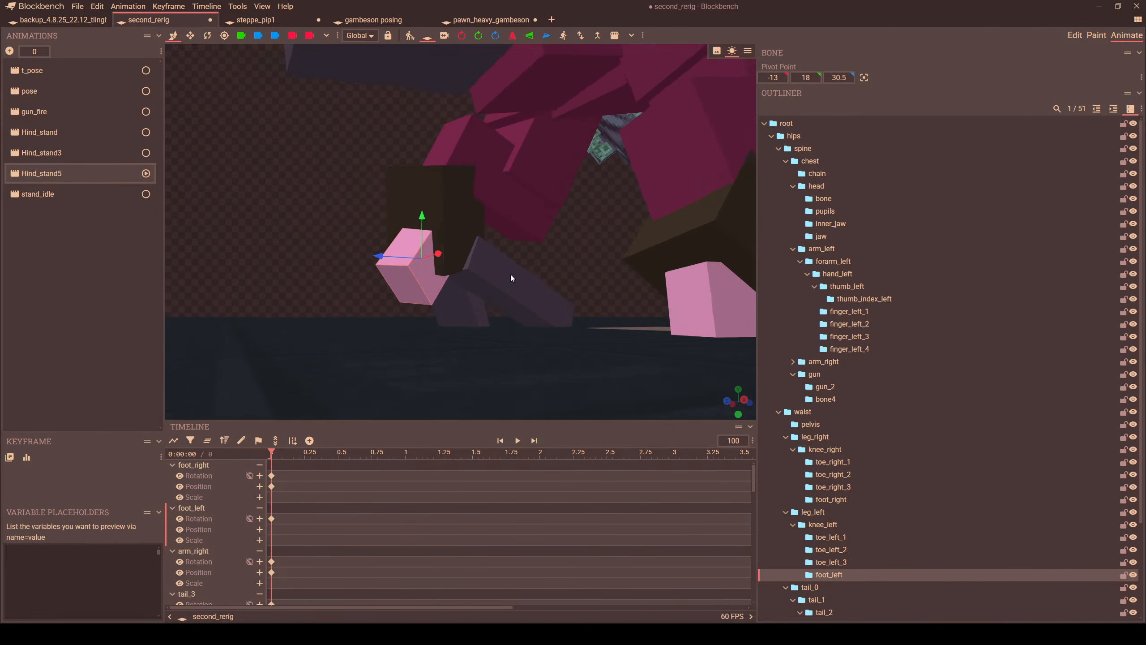
left_click(208, 36)
left_click_drag(445, 246, 476, 270)
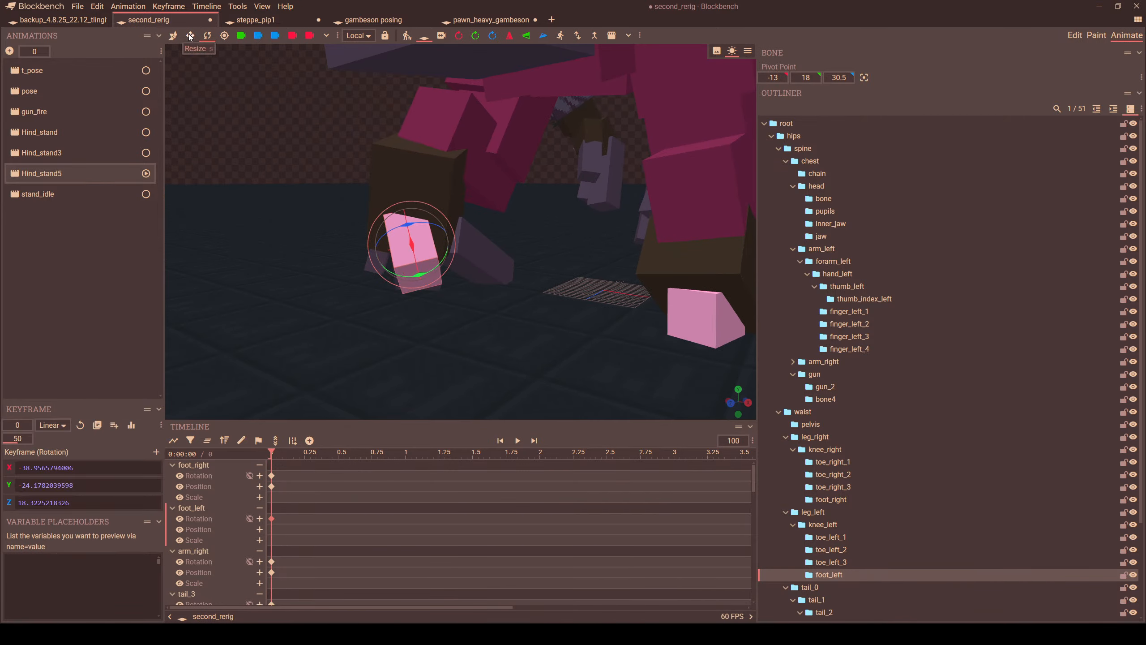
- Move the foot_left bone in local space to a position of about X -3.6, Y -0.13, Z 0.19
key("v")
left_click_drag(388, 251, 429, 89)
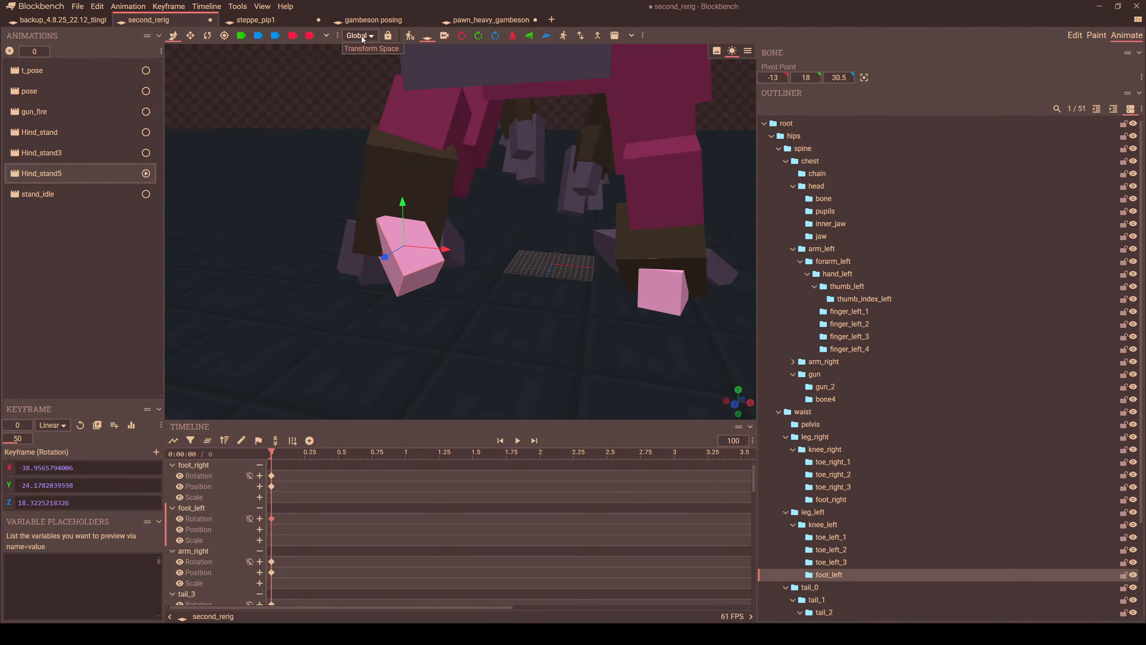
left_click(365, 78)
left_click_drag(432, 235, 455, 232)
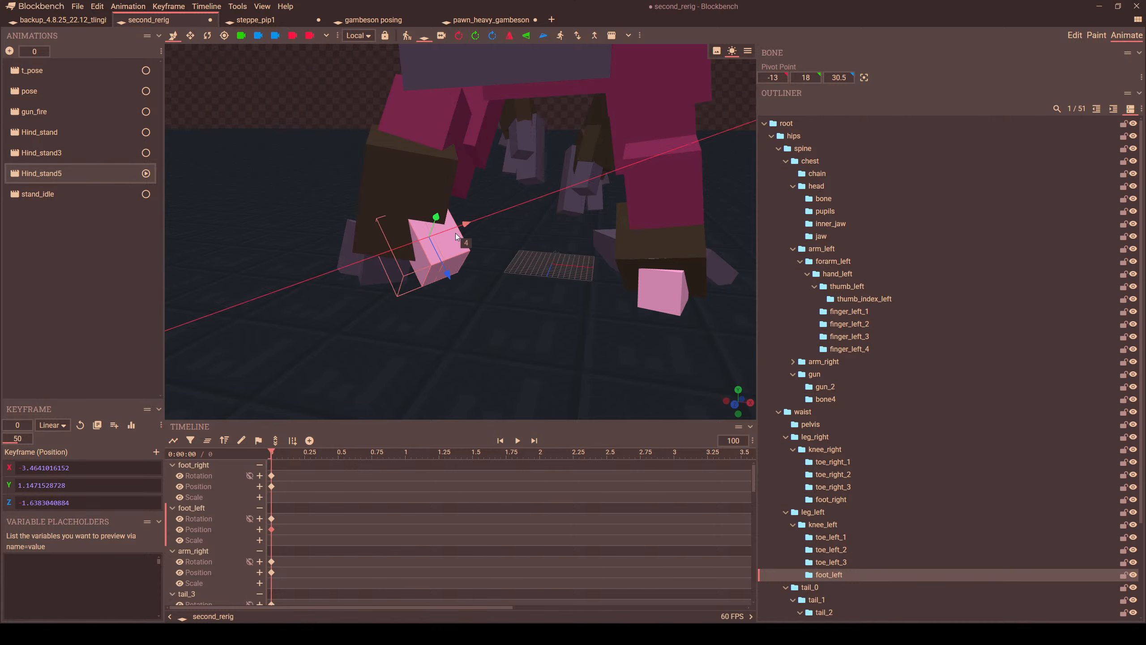
left_click_drag(536, 274, 450, 279)
mouse_move(478, 239)
left_mouse_down()
mouse_move(492, 252)
mouse_move(484, 242)
left_mouse_up()
left_click_drag(537, 280, 421, 269)
scroll(501, 296, "down", 8)
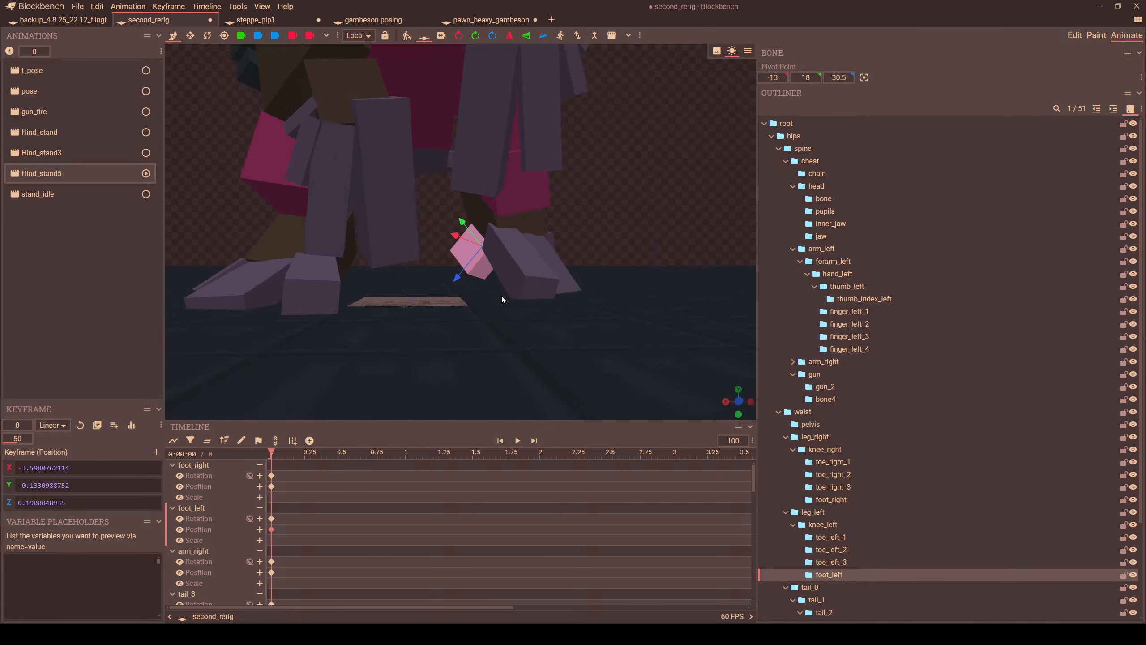
- Move the toe_left_2 bone along its local Y axis in Hind_stand5
left_click_drag(503, 292, 322, 294)
left_click(404, 278)
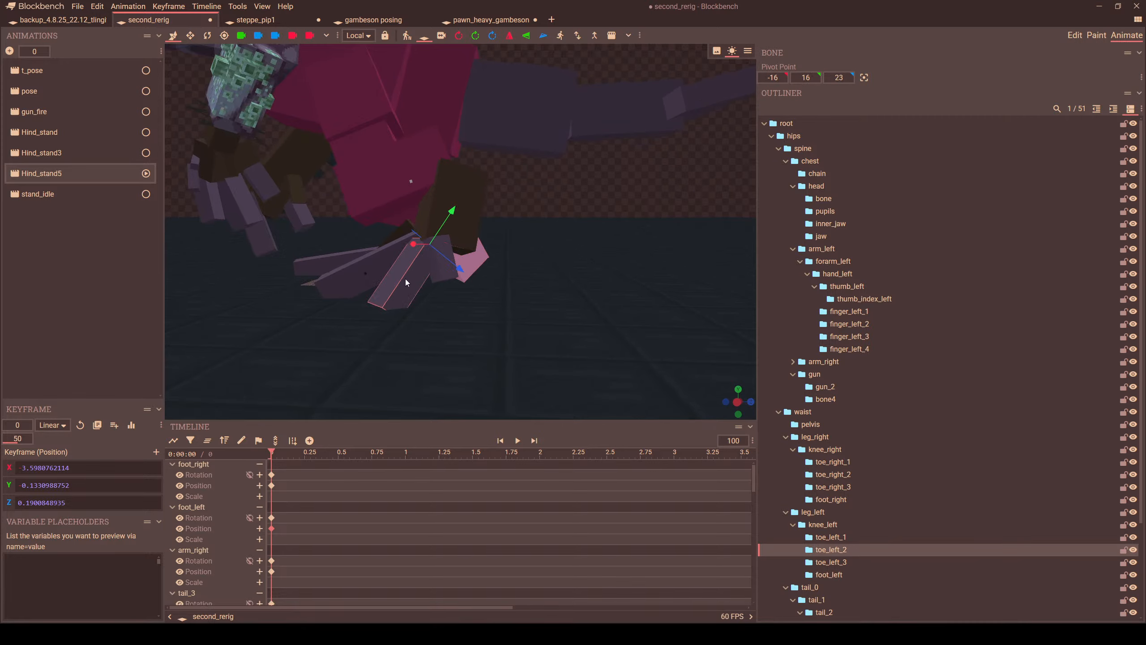
left_click_drag(405, 279, 428, 276)
left_click_drag(443, 211, 440, 193)
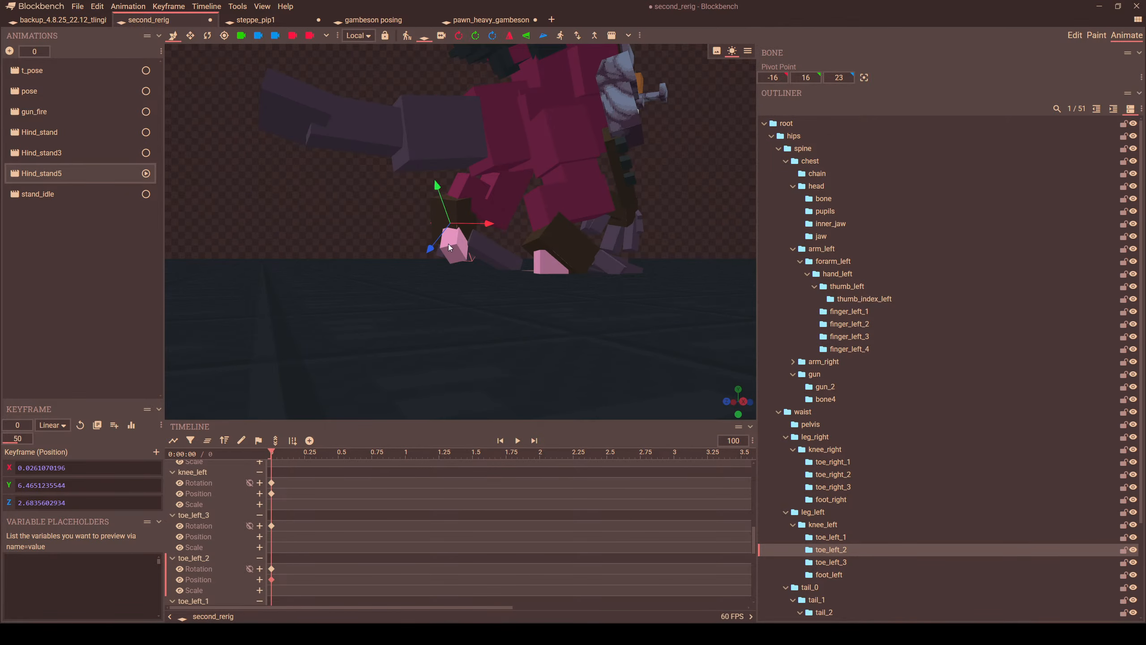
- In Edit mode, raise the foot_right group by 8 units on Y
left_click(1074, 36)
left_click_drag(673, 248, 771, 240)
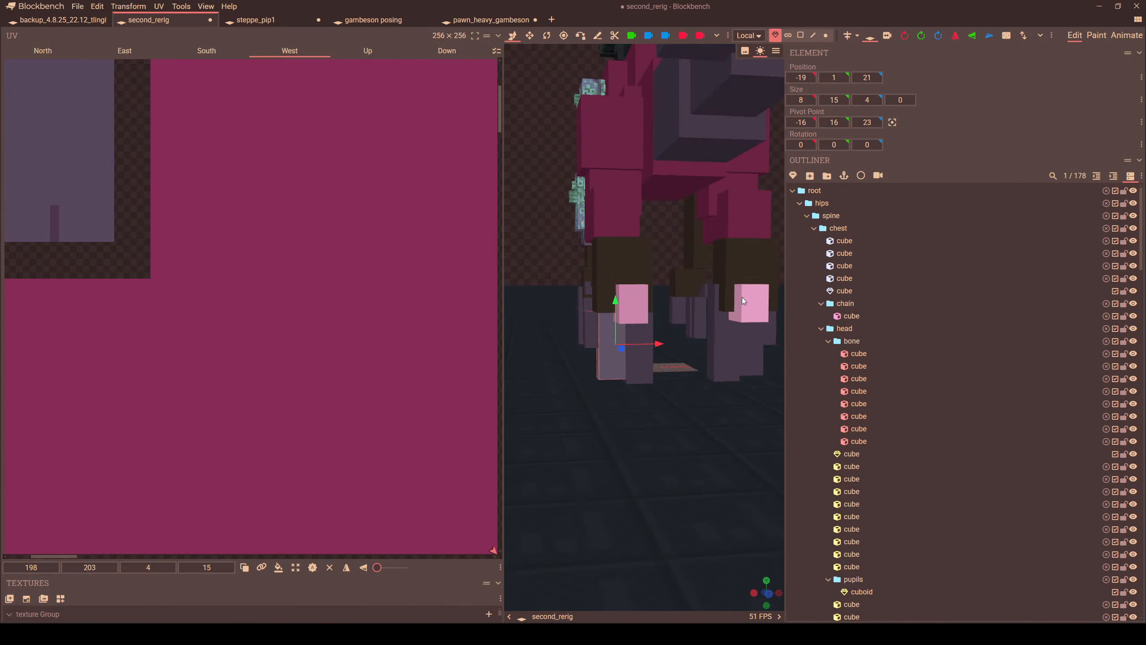
left_click_drag(742, 298, 696, 318)
left_click(859, 496)
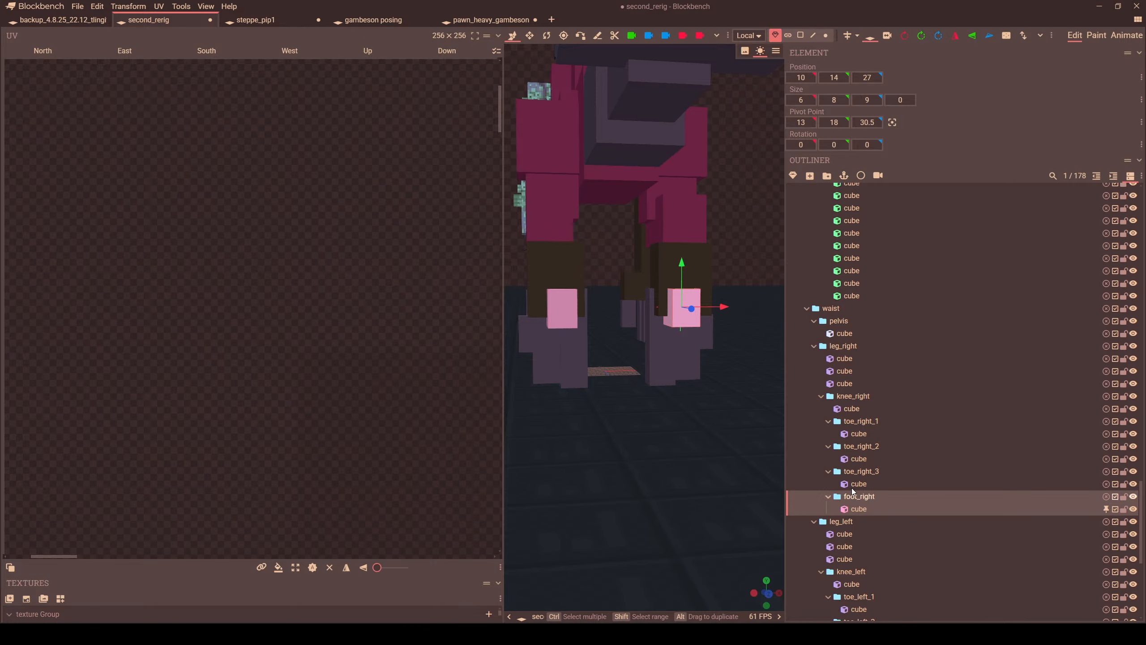
left_click_drag(679, 261, 677, 230)
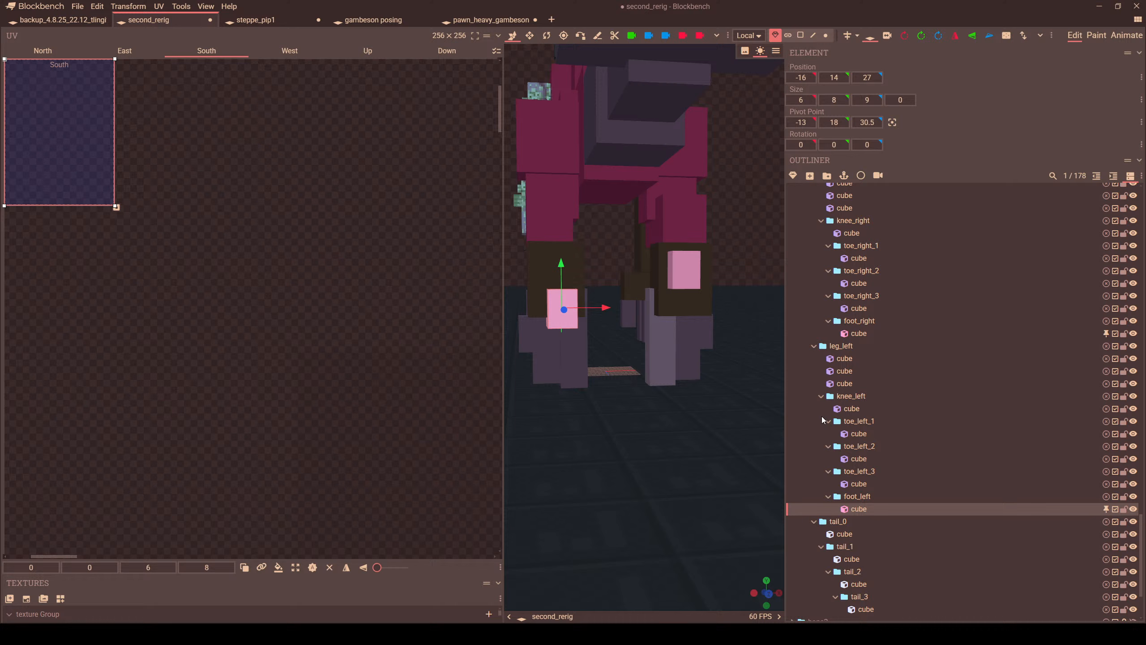
- Raise the foot_left group by 8 units so its pivot sits at Y 26
left_click(857, 496)
left_click_drag(561, 270, 564, 233)
scroll(645, 254, "down", 5)
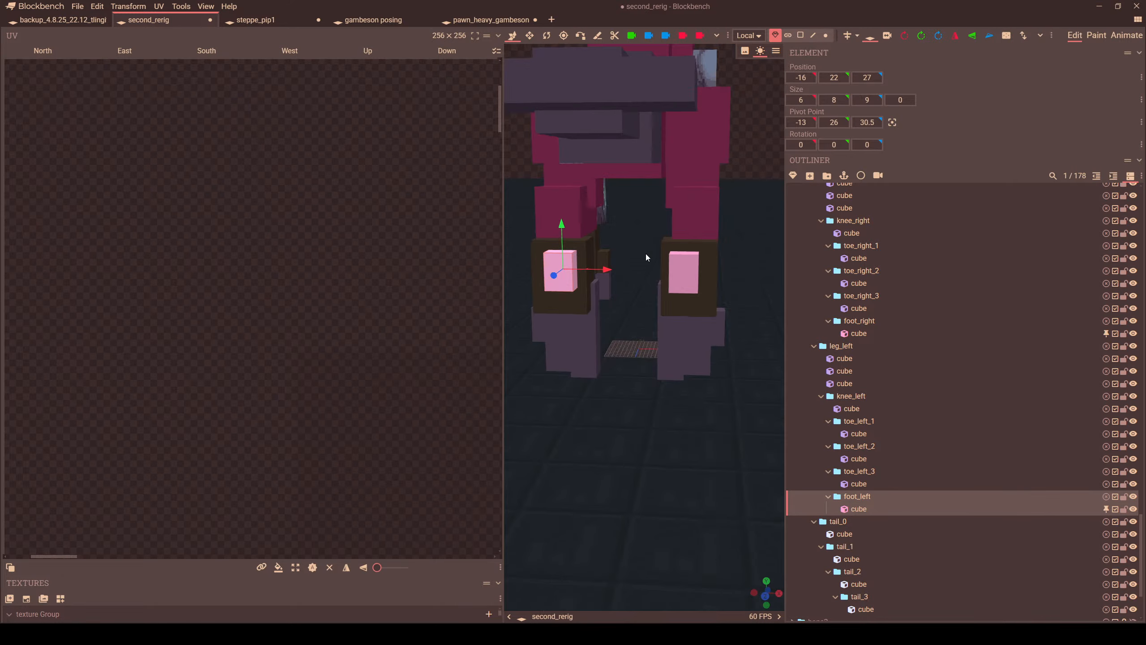
- Return to Animate mode and delete the foot_right bone's position keyframe in Hind_stand5
left_click(1127, 36)
scroll(503, 217, "up", 5)
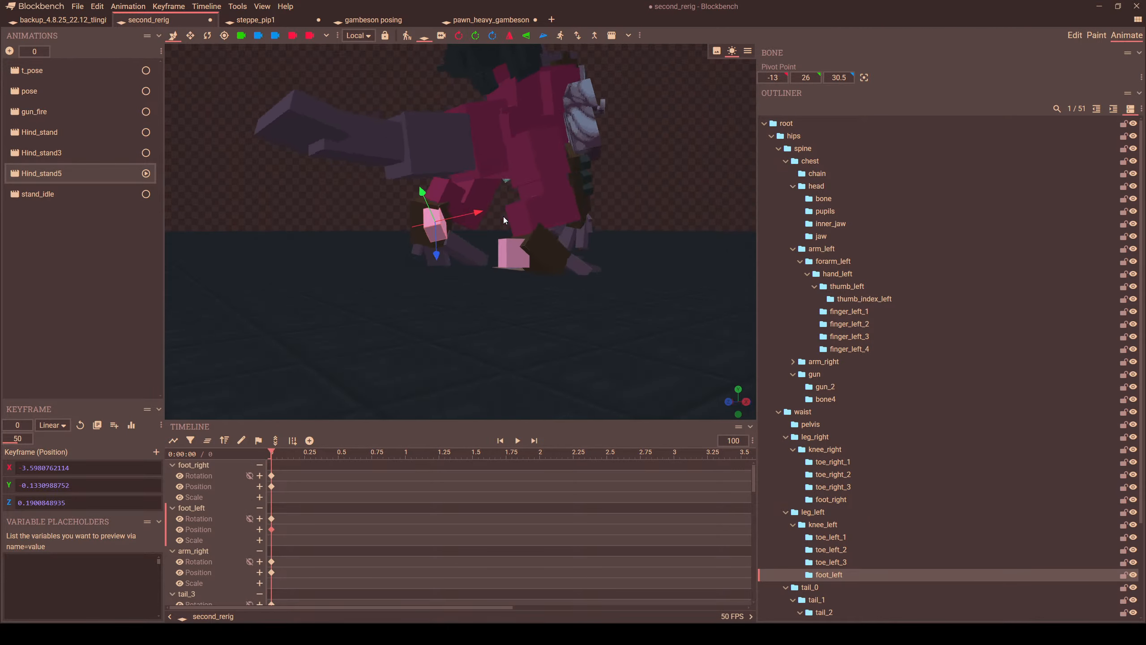
left_click(543, 266)
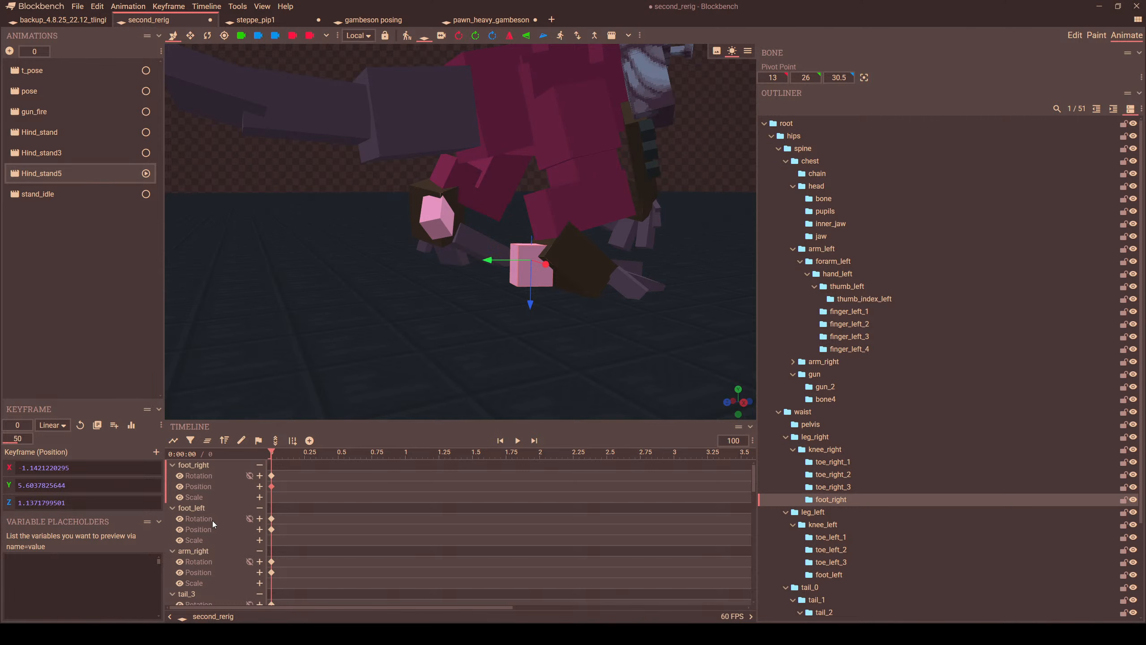
key("Delete")
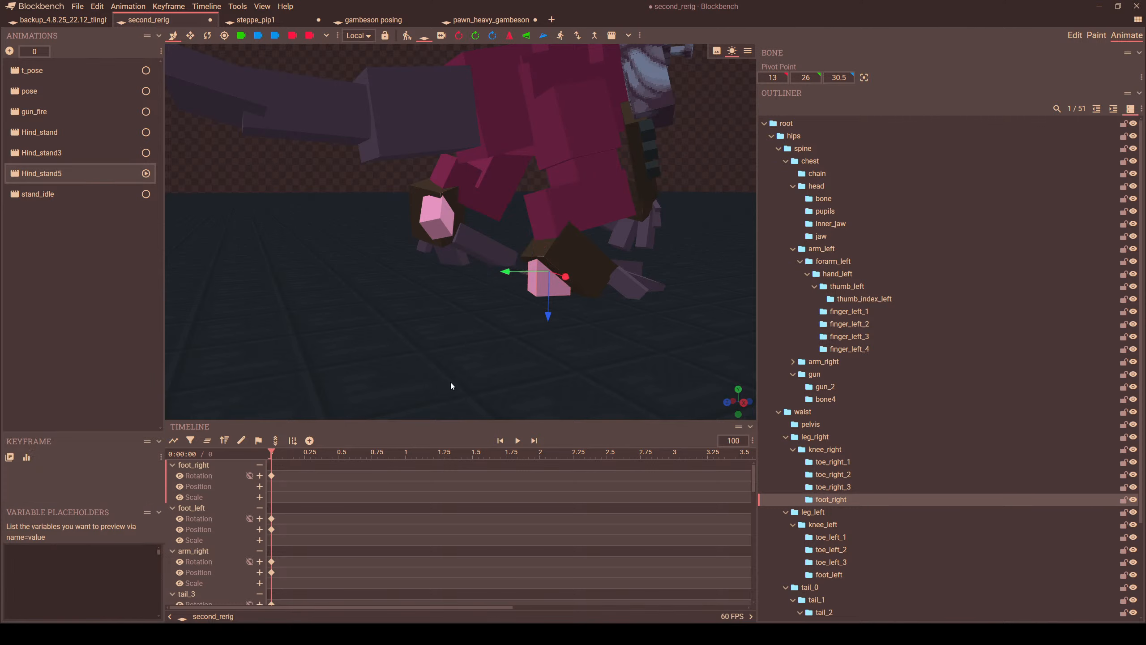
left_click(352, 36)
left_click_drag(375, 49, 540, 329)
left_click(561, 268)
key("ctrl+z")
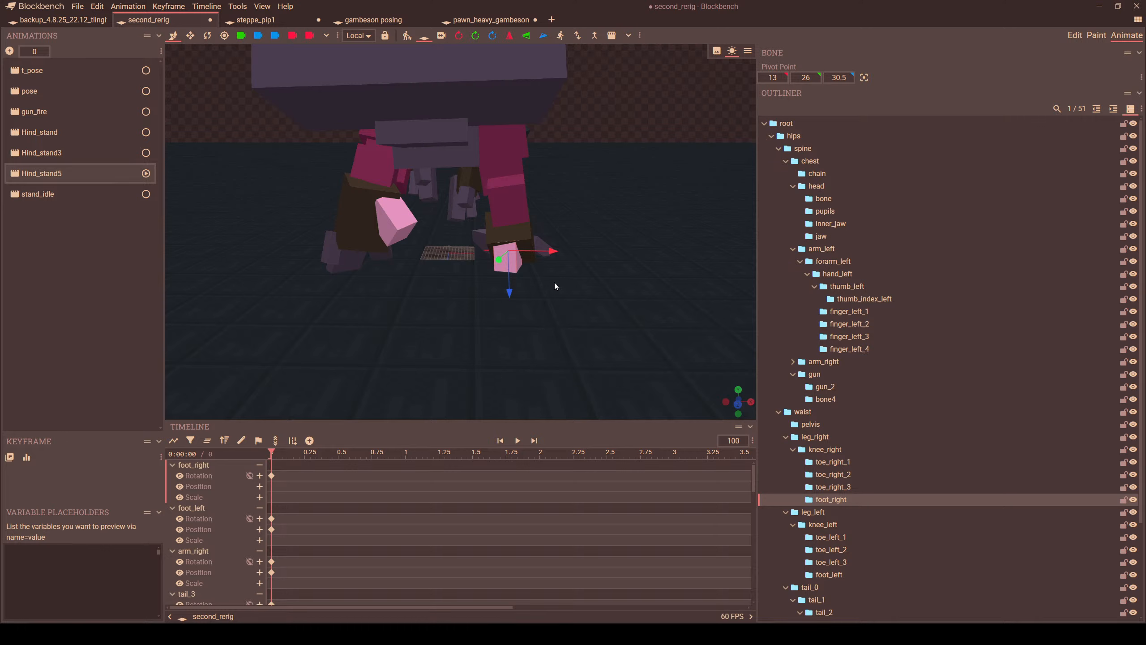
- Switch to the stand_idle animation and rotate the knee_left bone about its local X axis
left_click_drag(554, 282, 582, 302)
left_click(85, 195)
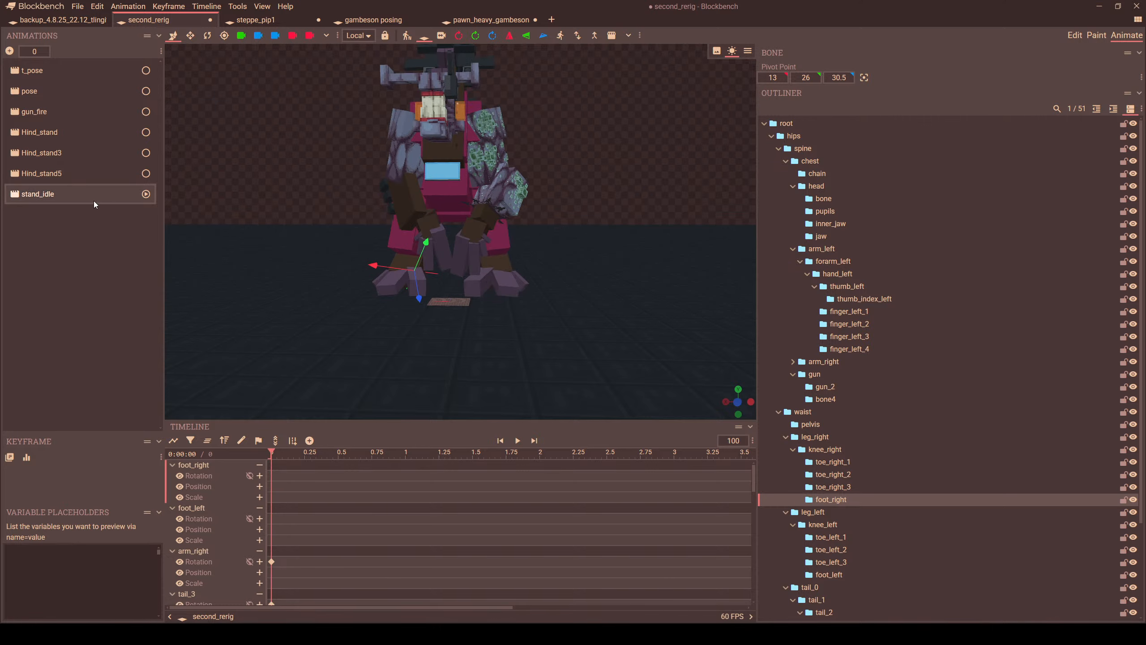
left_click_drag(506, 284, 571, 249)
scroll(570, 250, "up", 4)
left_click(542, 259)
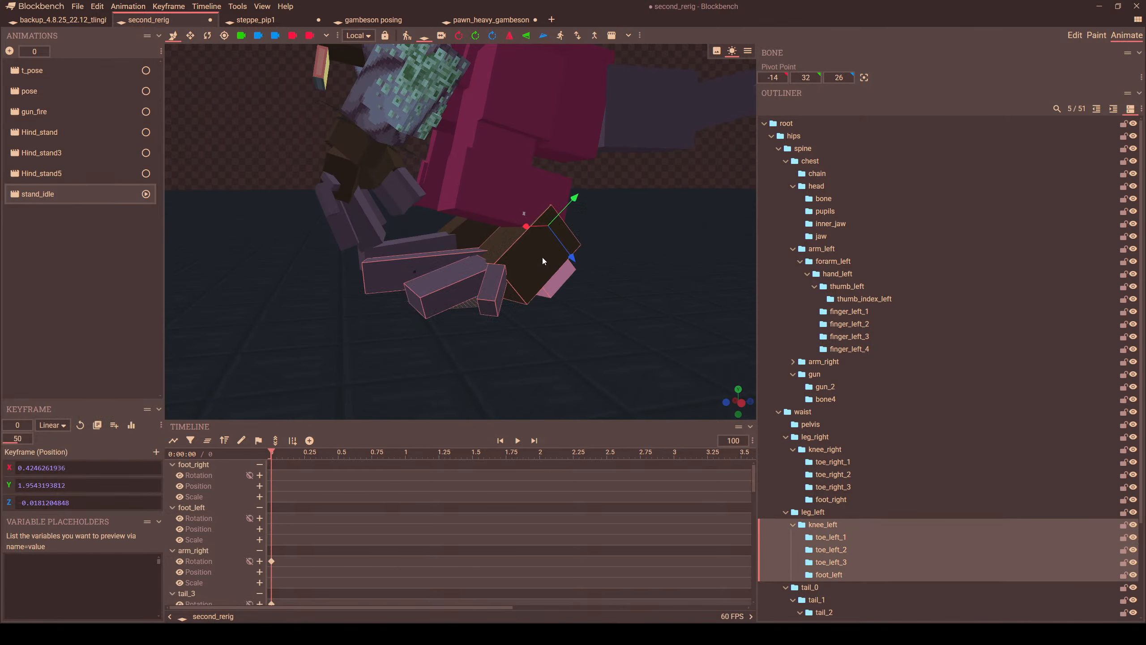
left_click(208, 37)
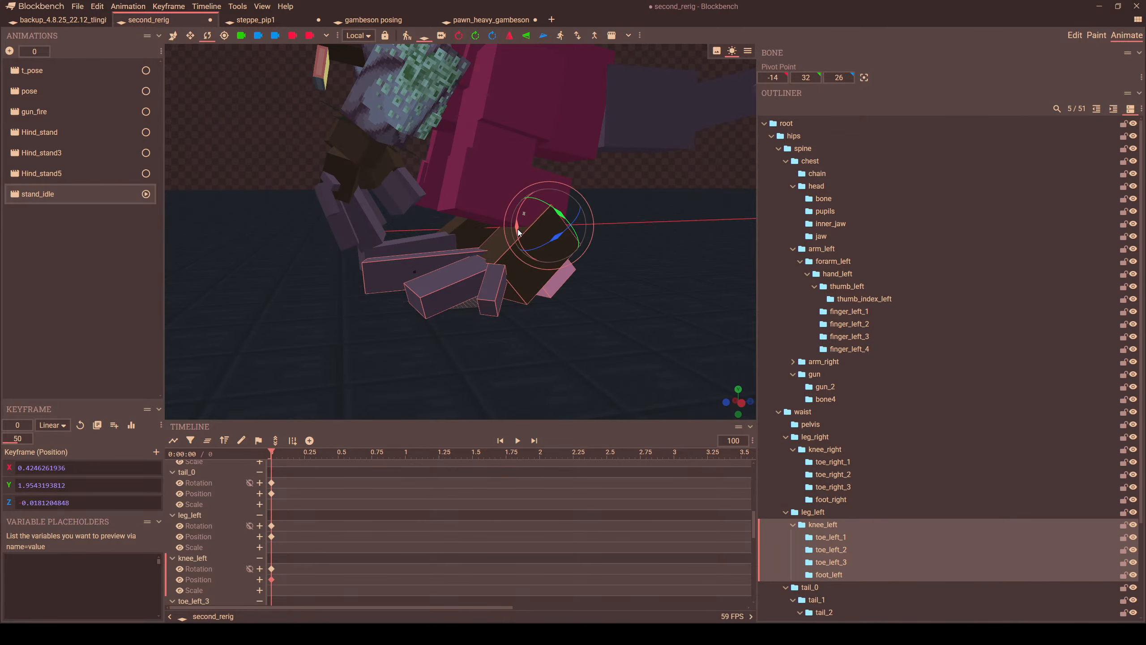
left_click_drag(517, 230, 424, 279)
left_click(406, 38)
left_click(612, 136)
- Select the foot_right bone in stand_idle and rotate it 22.5 degrees about its local X axis
scroll(514, 297, "down", 3)
scroll(523, 287, "up", 3)
scroll(478, 298, "up", 3)
left_click(454, 279)
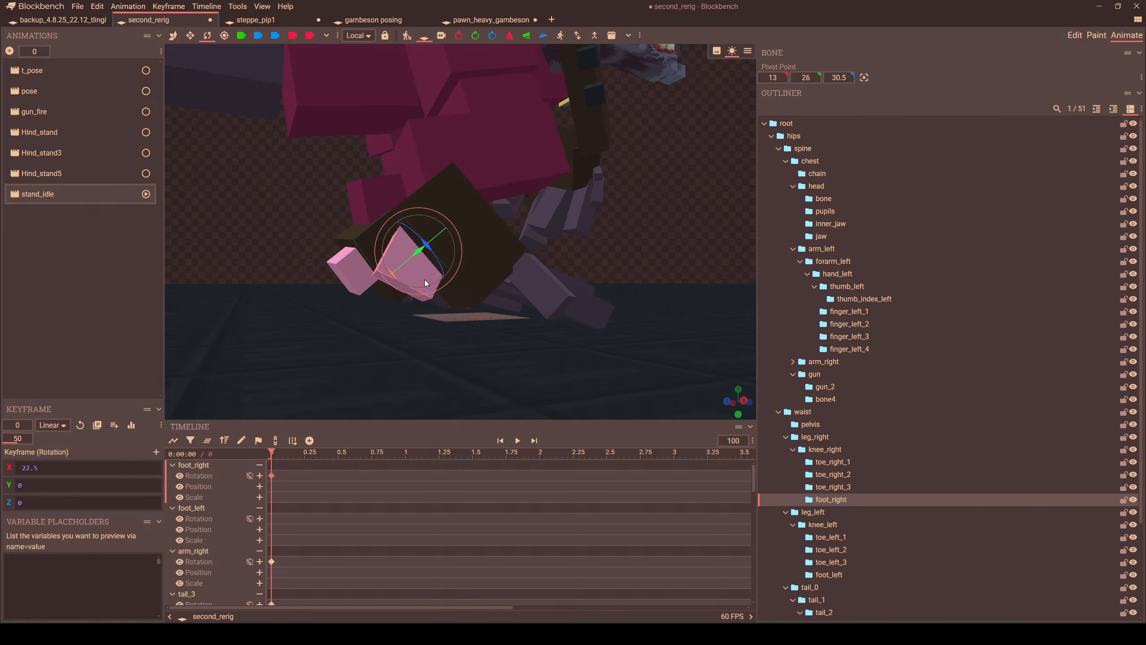
- Move the foot_right bone in local space to a position of about X 4.2, Y -4.6, Z 1.03
left_click(173, 35)
left_click_drag(378, 251, 466, 303)
left_click_drag(443, 246, 461, 258)
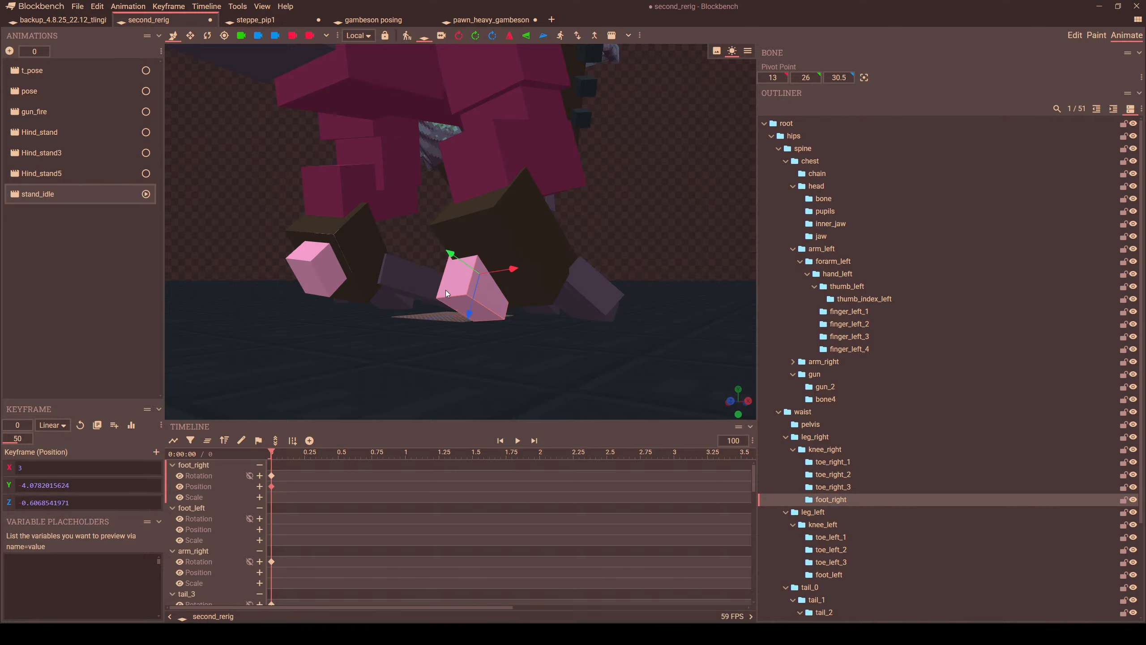
left_click_drag(468, 314, 467, 332)
left_click_drag(478, 336, 625, 300)
key("r")
left_click(173, 35)
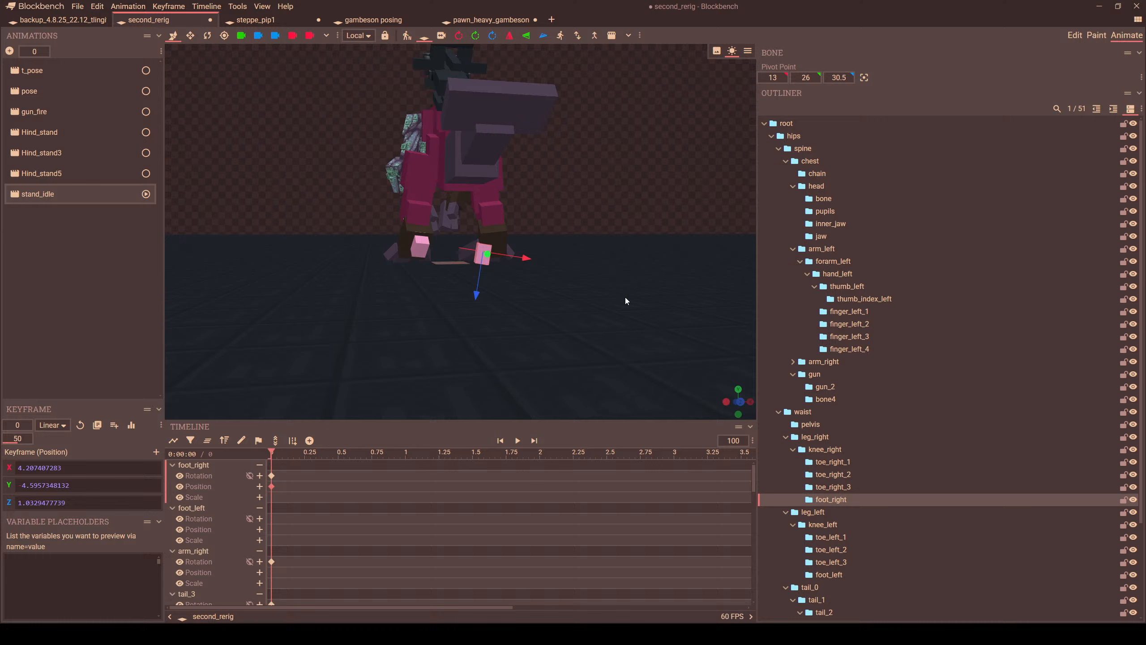
- Compare the leg and foot placement between the Hind_stand5 and stand_idle animations
left_click(72, 173)
left_click_drag(456, 283, 405, 365)
scroll(461, 304, "up", 3)
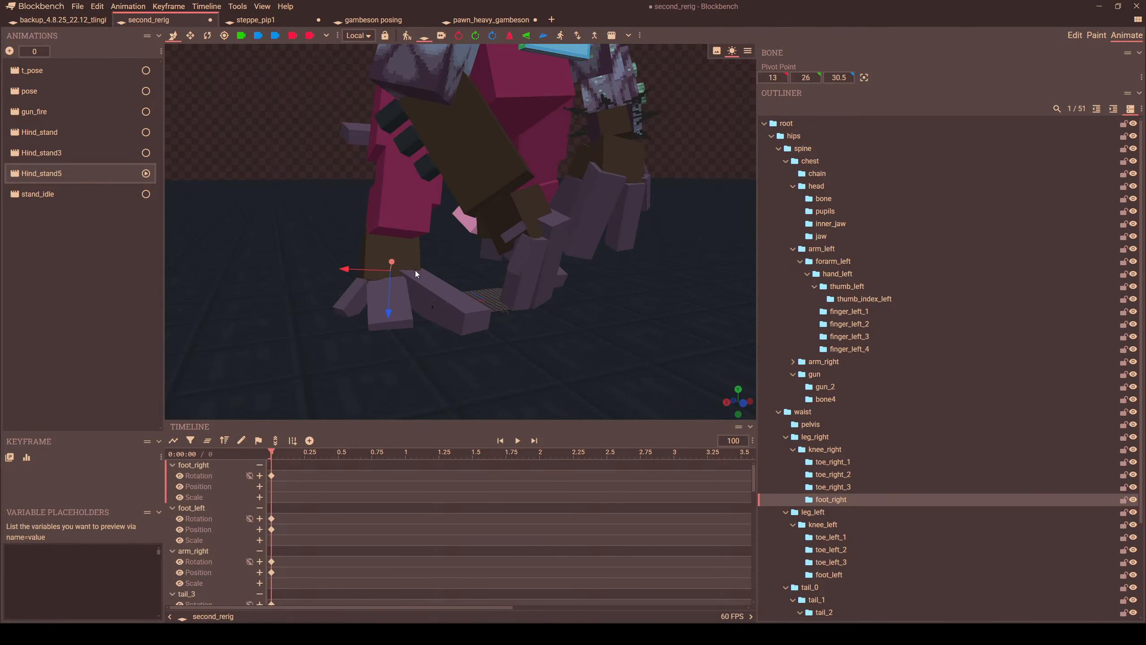
left_click_drag(416, 271, 478, 267)
left_click(60, 201)
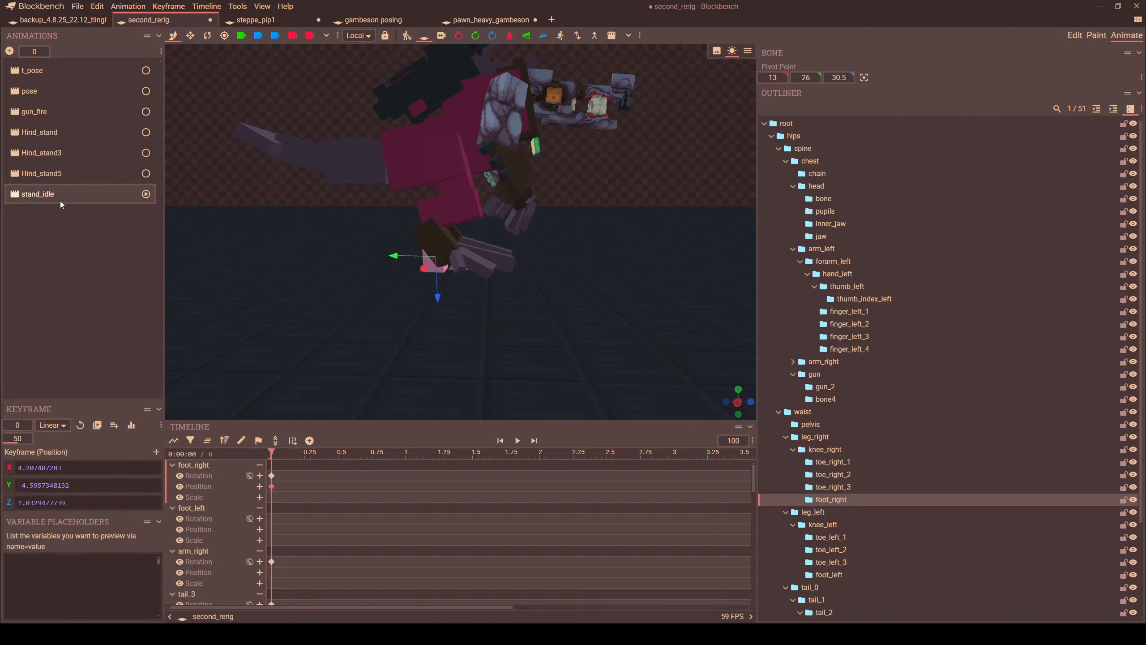
left_click(57, 178)
left_click(52, 195)
left_click(58, 175)
left_click(66, 197)
- Rotate the knee_right bone in stand_idle to about -33.5 degrees on X
left_click(442, 240)
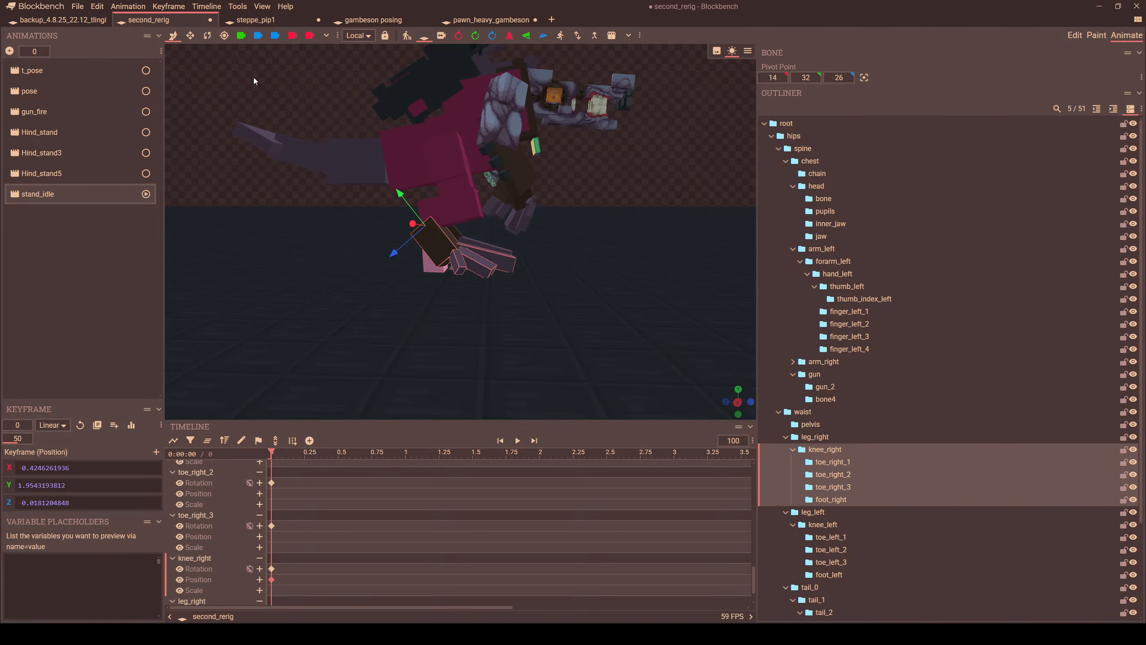
left_click(207, 36)
scroll(444, 221, "up", 3)
left_click_drag(446, 232, 449, 223)
mouse_move(444, 273)
middle_mouse_down()
mouse_move(443, 293)
mouse_move(439, 277)
middle_mouse_up()
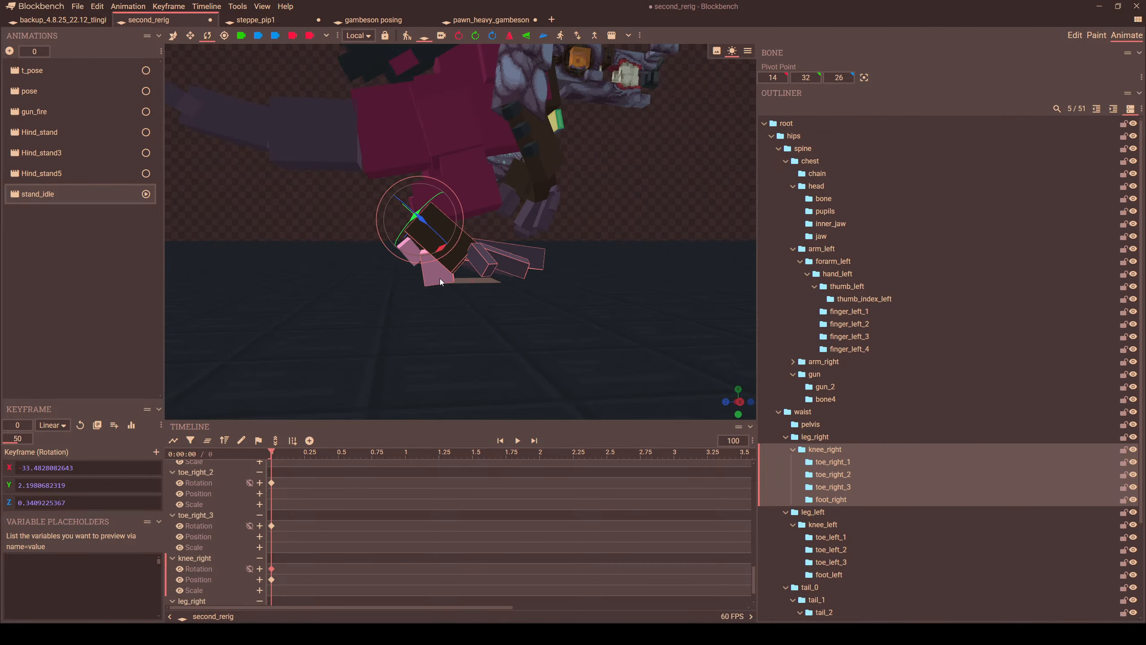
- Shift the foot_right bone along its local axes and rotate it 15 degrees
left_click(440, 277)
left_click(173, 35)
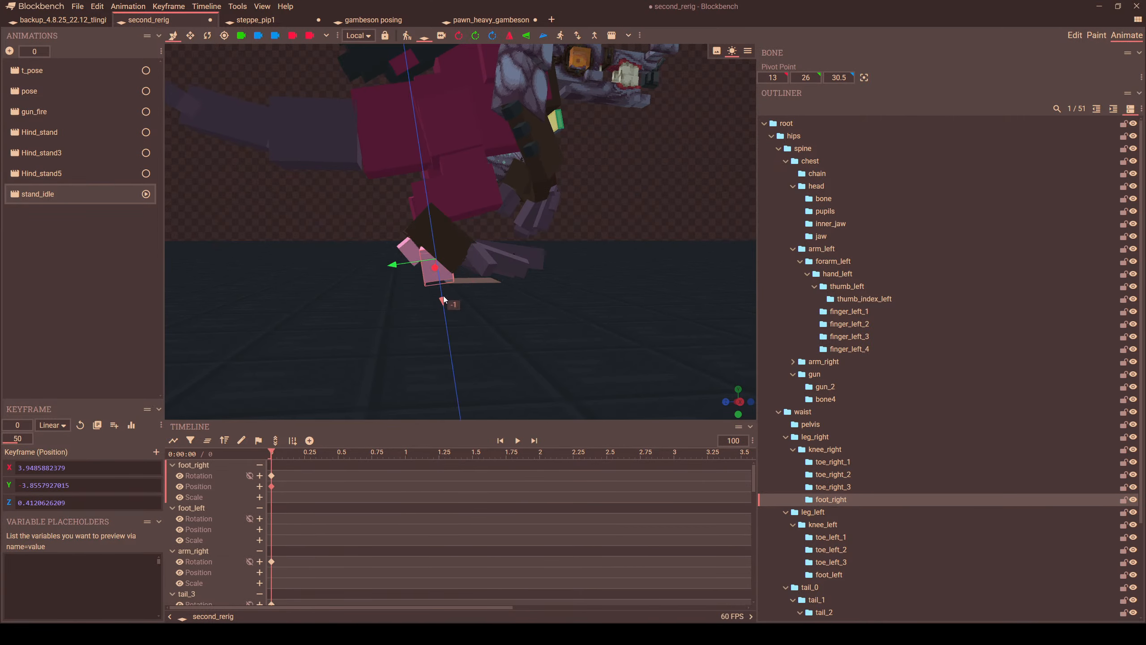
left_click_drag(399, 258, 459, 227)
left_click(208, 36)
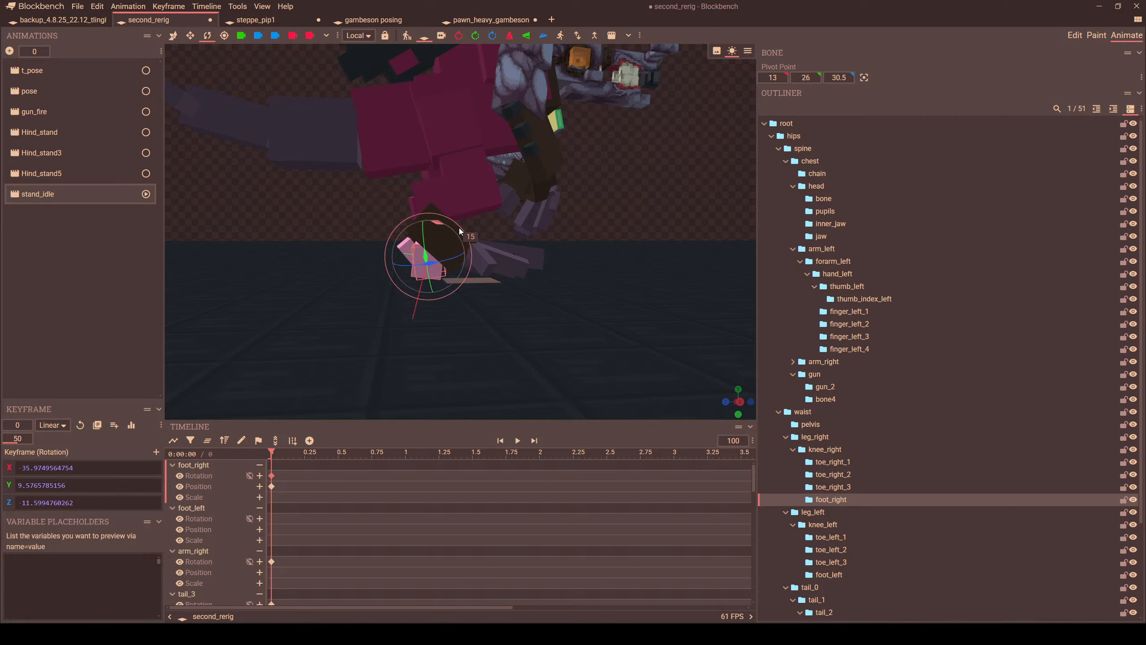
left_click_drag(451, 300, 510, 322)
- Reposition the foot_right bone to about X 5.1, Y -1.46, Z 0.97 against the leg
scroll(531, 303, "up", 5)
key("v")
scroll(604, 278, "down", 5)
scroll(492, 330, "up", 3)
scroll(505, 321, "up", 4)
- Rotate the toe_right_2 bone to about -22.56 degrees on X
left_click(396, 290)
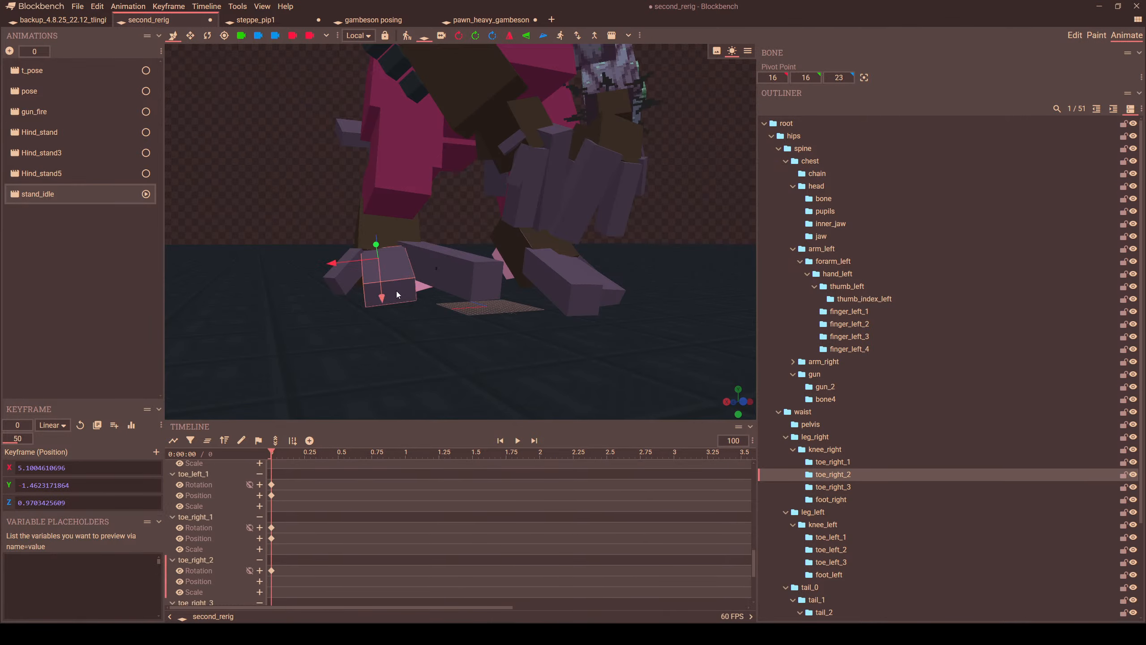
left_click(207, 35)
left_click_drag(485, 218, 411, 234)
scroll(596, 273, "down", 3)
left_click_drag(603, 276, 583, 265)
scroll(600, 285, "down", 3)
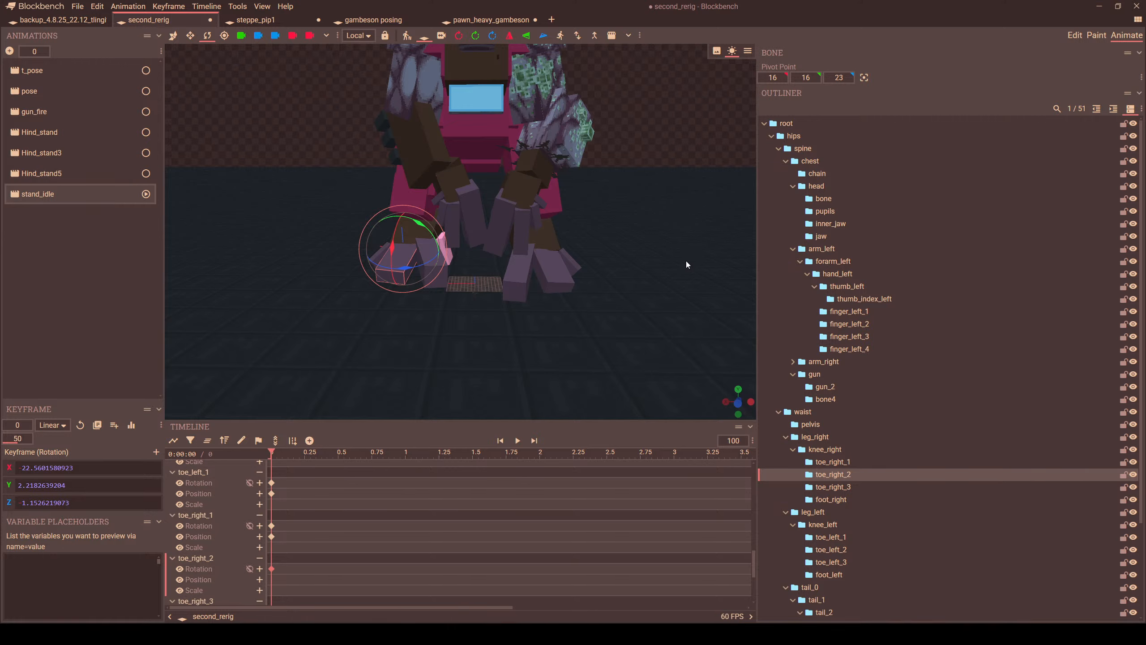
left_click_drag(686, 261, 482, 204)
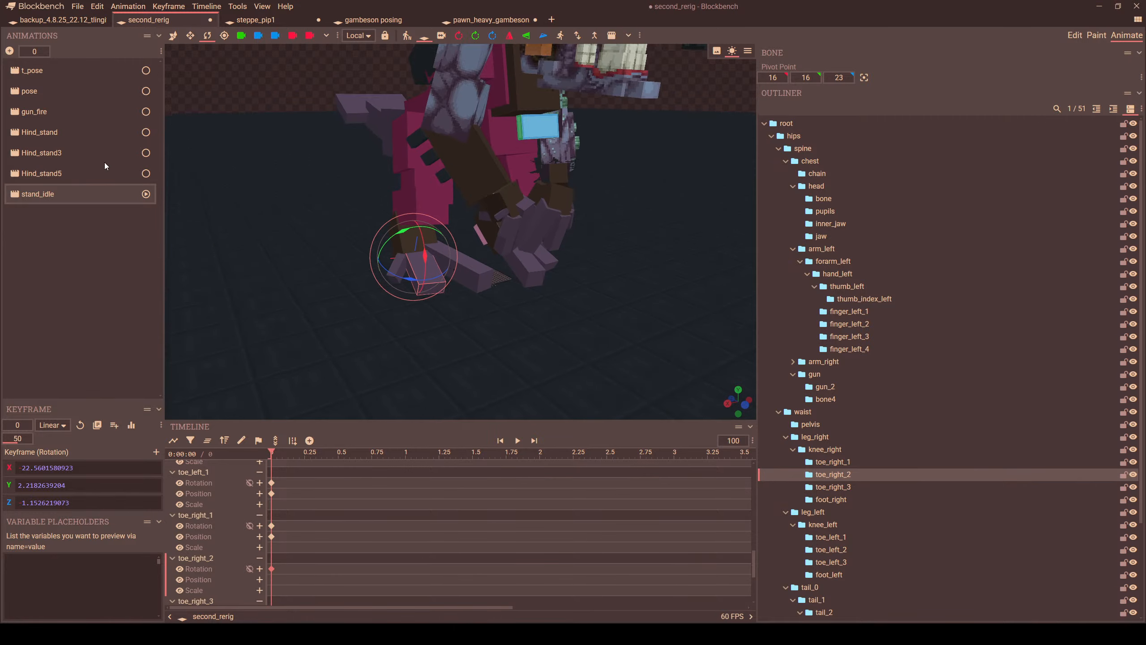
- Check the pose animation, then return to stand_idle and rotate the toe_right_2 bone by another 2.5 degrees on X
left_click(29, 91)
left_click_drag(493, 317, 493, 255)
left_click(38, 194)
left_click_drag(546, 273, 566, 274)
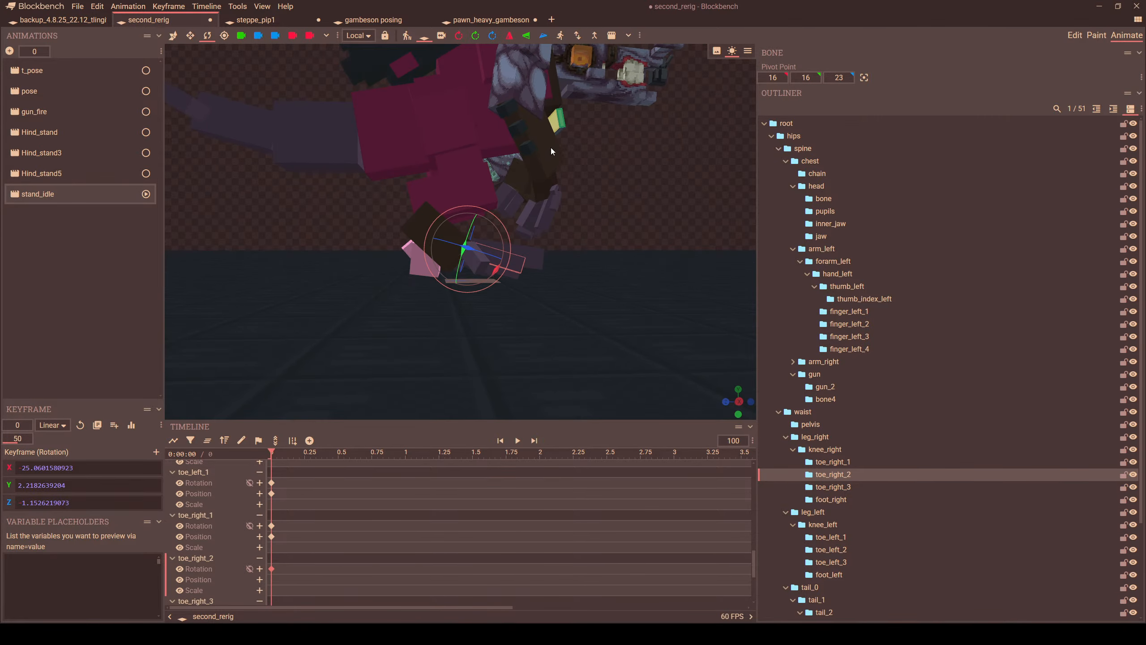
- Set the transform space to Global and lower the hips bone to a position of about Y -12
left_click(794, 136)
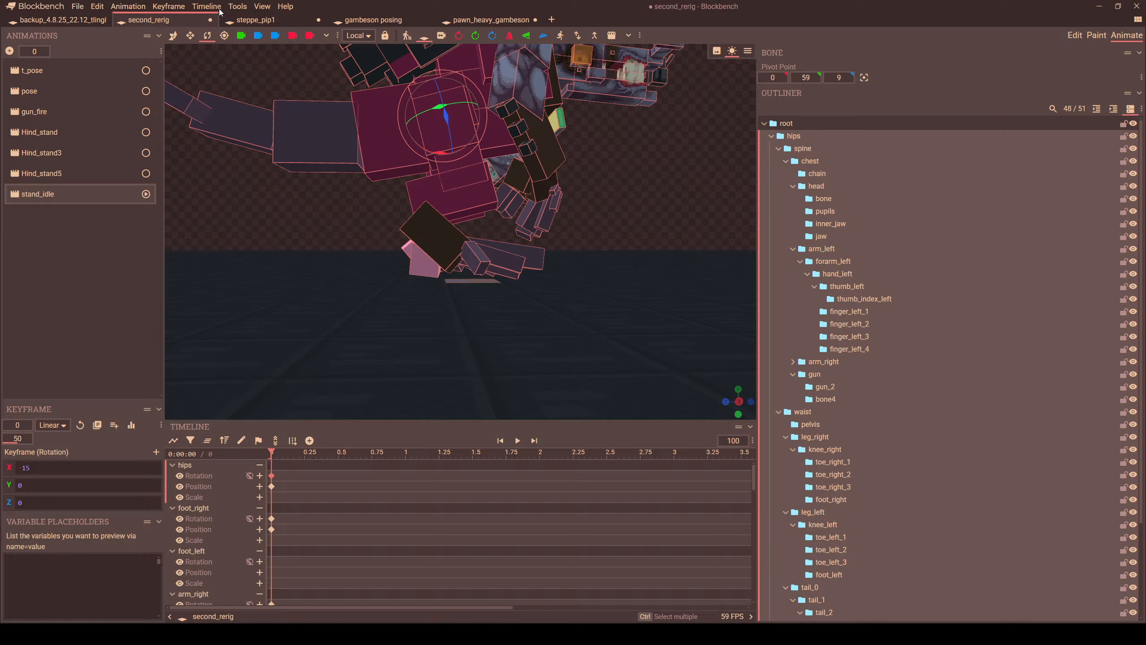
left_click(176, 36)
left_click(360, 36)
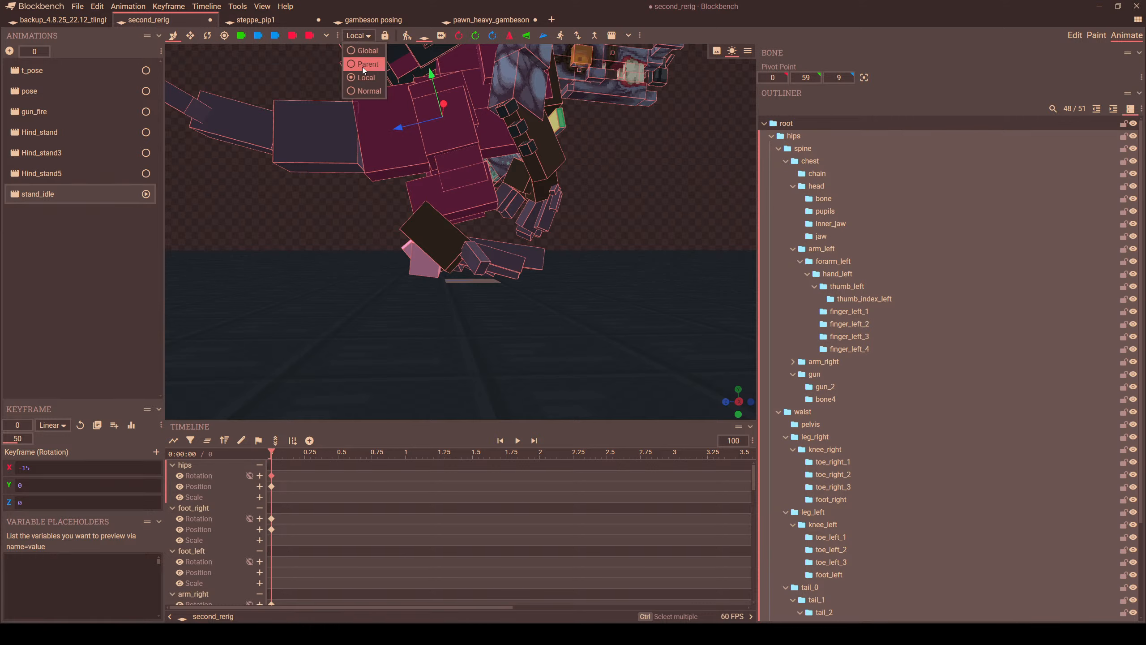
left_click(370, 51)
left_click_drag(443, 80, 447, 90)
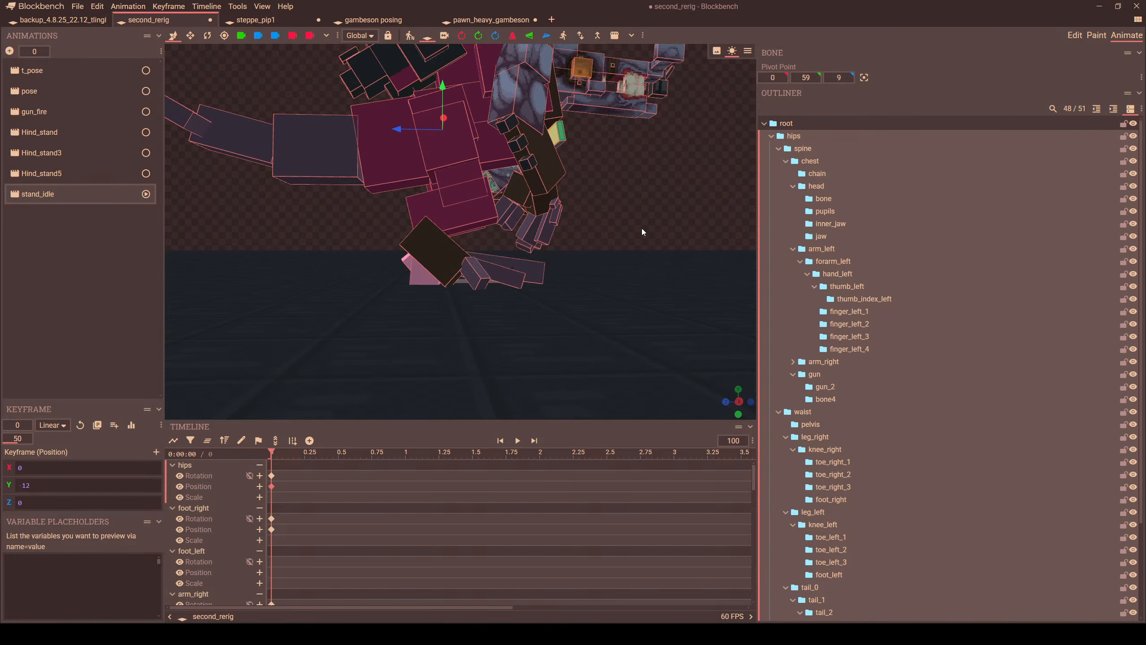
mouse_move(641, 228)
left_mouse_down()
mouse_move(491, 226)
mouse_move(627, 224)
left_mouse_up()
left_click_drag(448, 91, 447, 92)
- Reset the toe_right_1 bone's position keyframe in stand_idle
left_click_drag(533, 262, 437, 233)
left_click(437, 268)
left_click(80, 424)
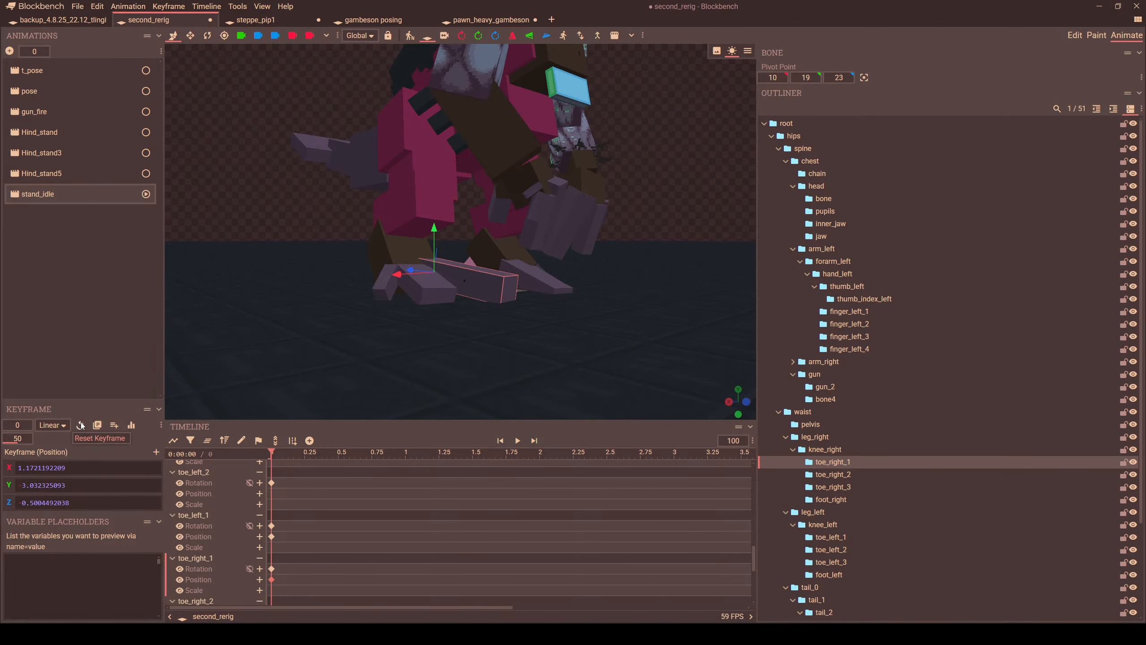
- Rotate the toe_right_2 bone in stand_idle to about -27.73 degrees on X
left_click_drag(501, 253, 441, 228)
left_click_drag(618, 278, 563, 272)
left_click(416, 292)
left_click_drag(415, 293, 445, 338)
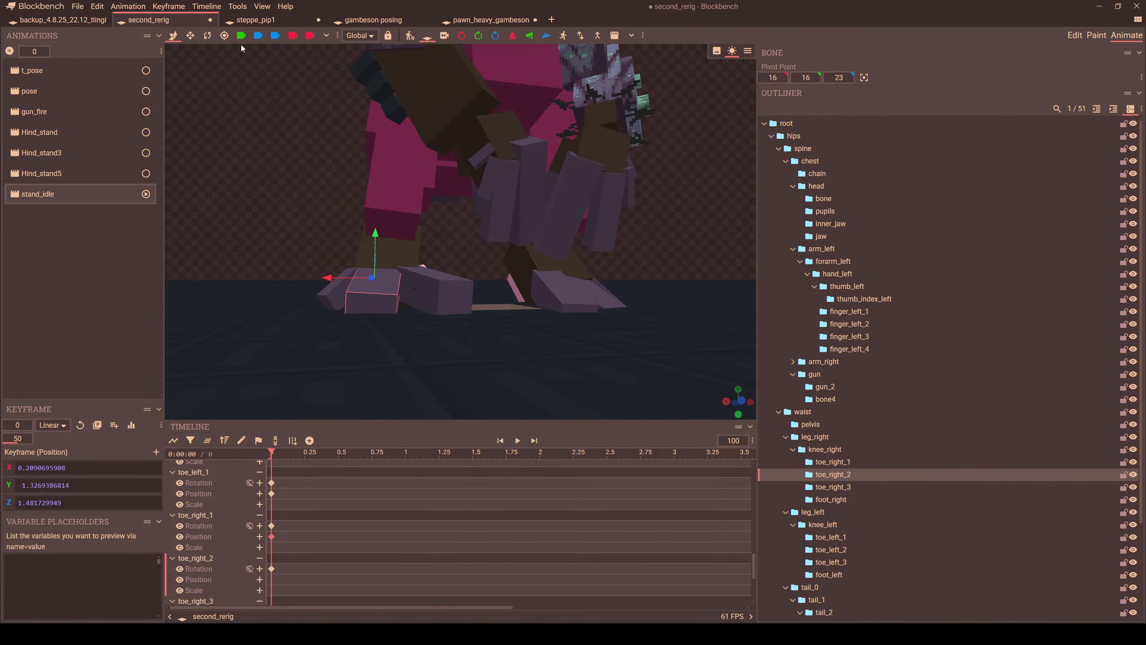
left_click(208, 38)
left_click_drag(399, 254, 356, 271)
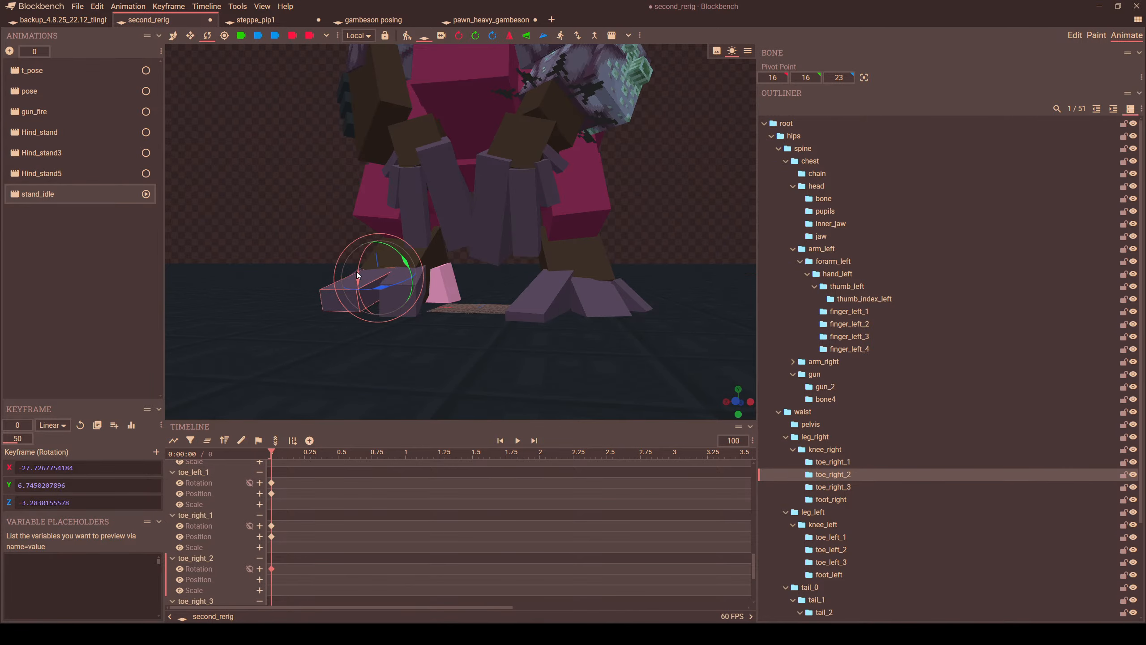
- Raise the foot_right bone in global space to a position of about X 4.97, Y -0.63, Z 0.04
left_click_drag(303, 315, 523, 292)
left_click(524, 291)
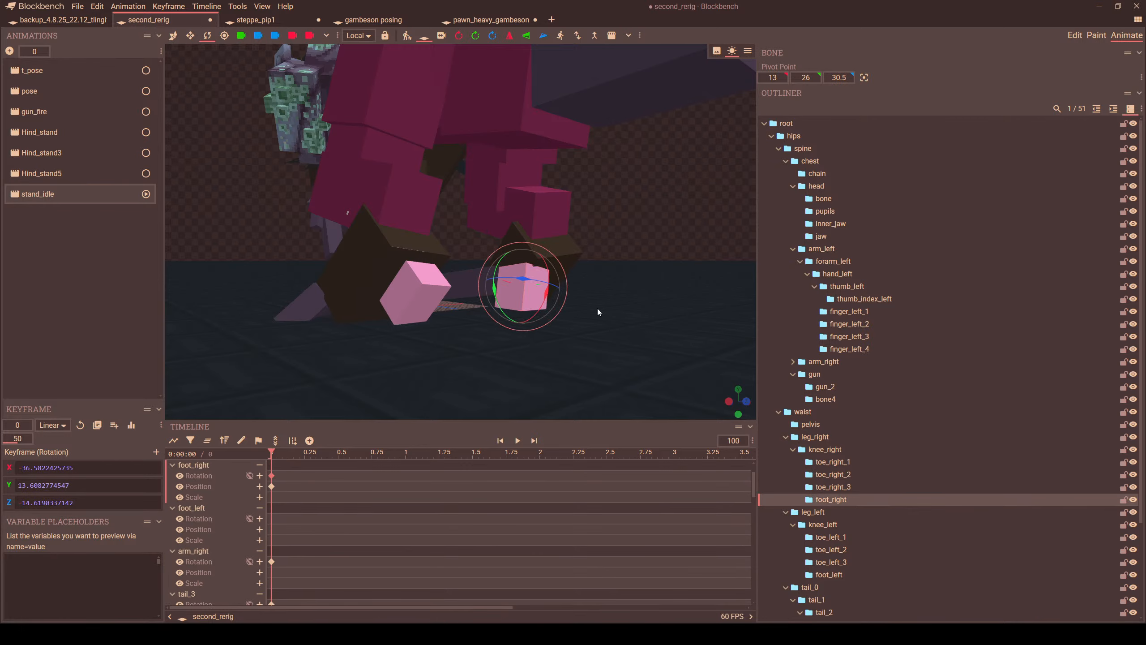
left_click_drag(597, 309, 606, 269)
key("v")
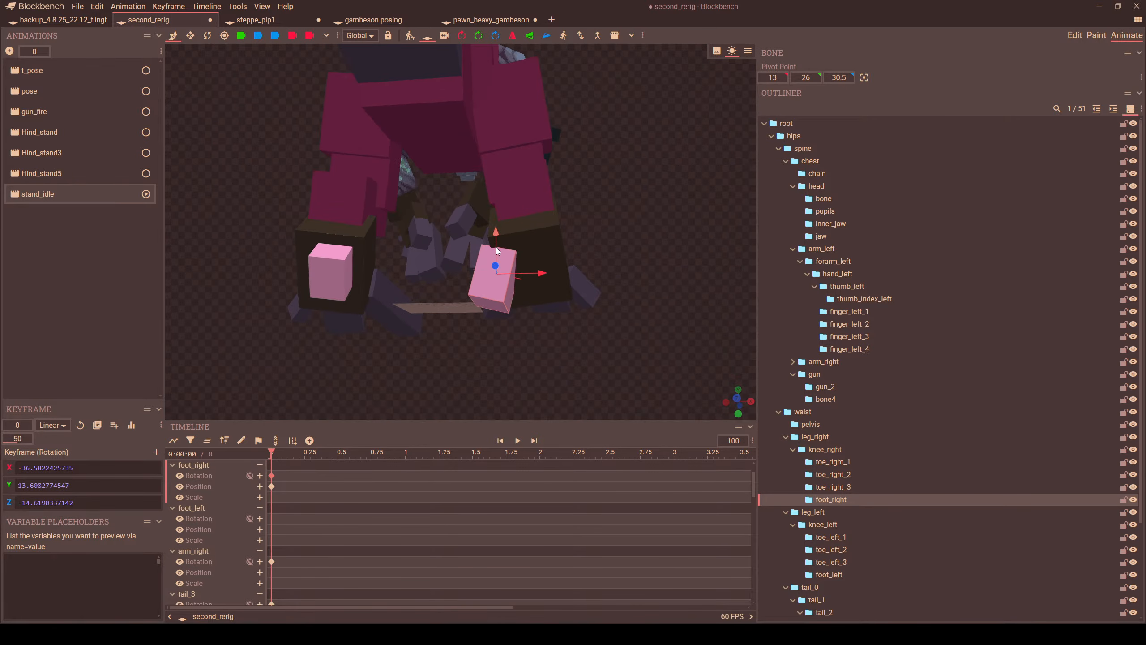
left_click_drag(496, 245, 499, 233)
left_click_drag(565, 256, 459, 303)
scroll(459, 303, "up", 2)
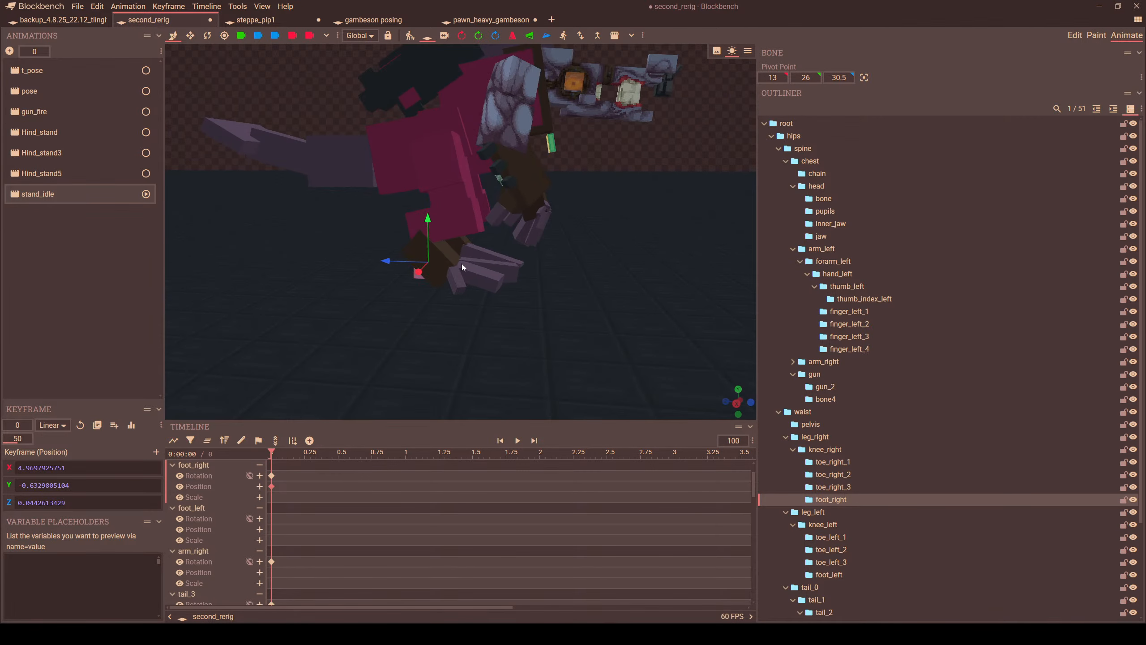
- Clear the timeline and load the tracks of the right leg, foot, toe and knee bones into it
left_click(208, 440)
scroll(432, 216, "up", 4)
left_click(434, 221)
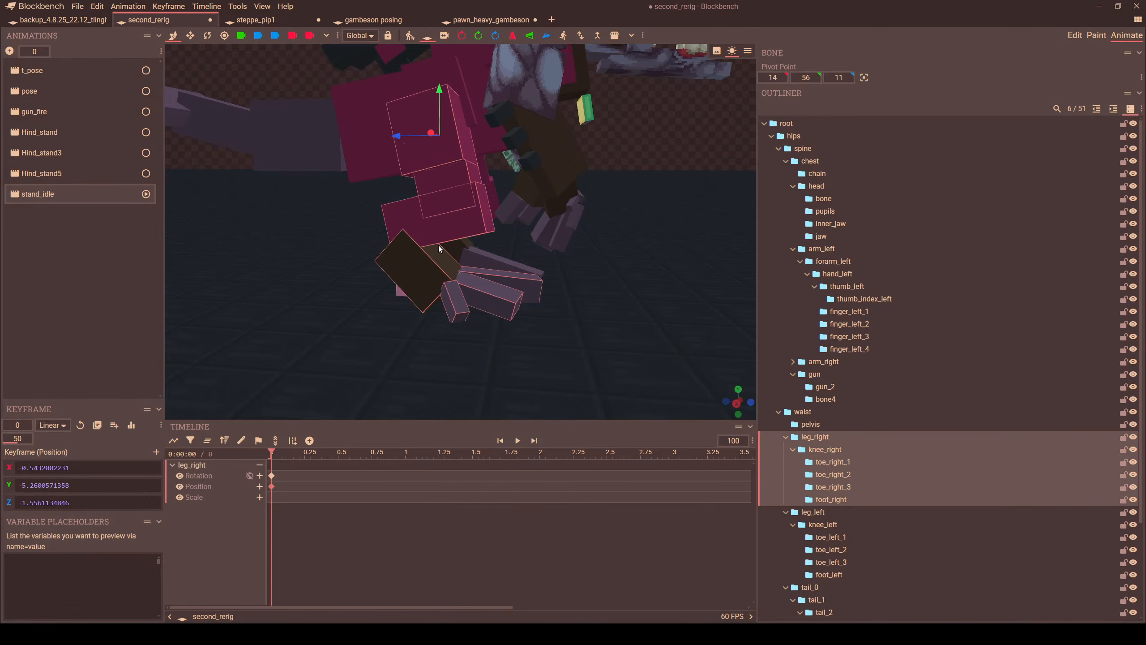
left_click_drag(439, 246, 444, 276)
left_click(444, 275)
left_click_drag(512, 304, 446, 330)
left_click(458, 327)
left_click(425, 334)
left_click(376, 351)
left_click_drag(371, 367, 380, 251)
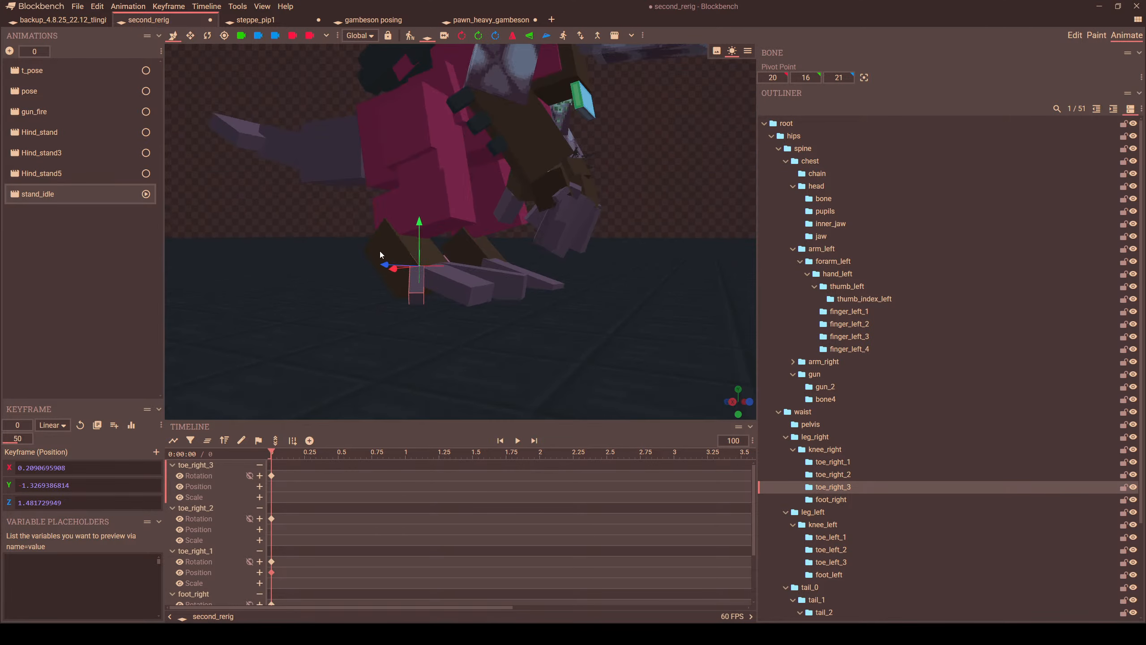
left_click(392, 259)
- Flip the right leg's animation onto the left-side bones, without a half-length offset and with modified bones shown in the timeline
left_click(407, 37)
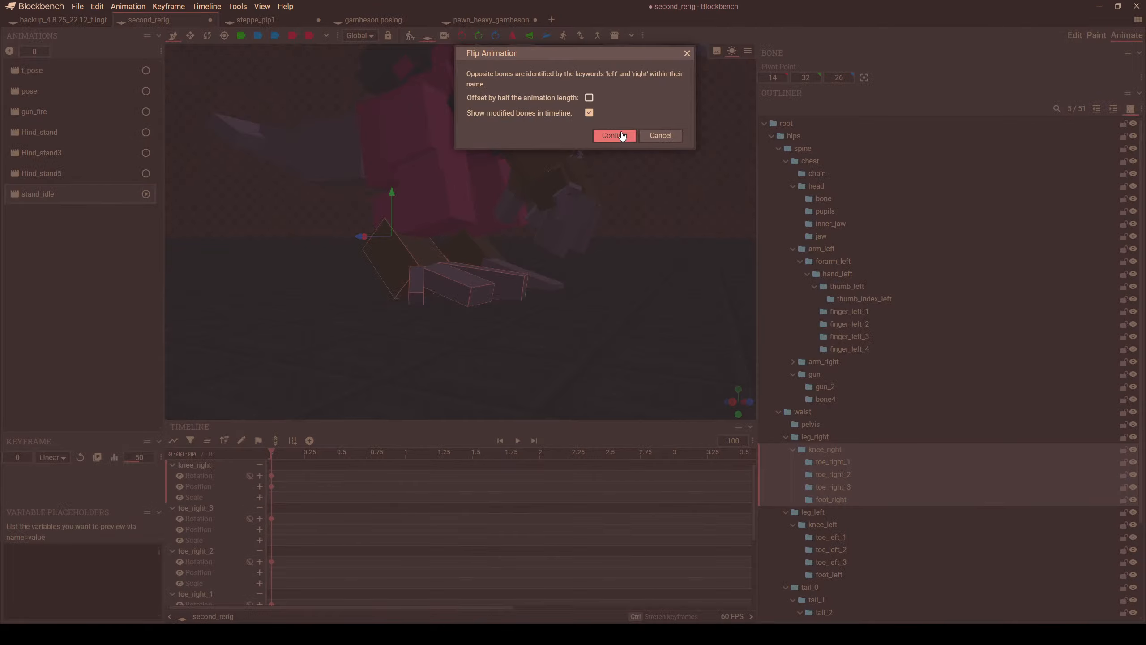
left_click(614, 136)
left_click_drag(669, 258, 266, 333)
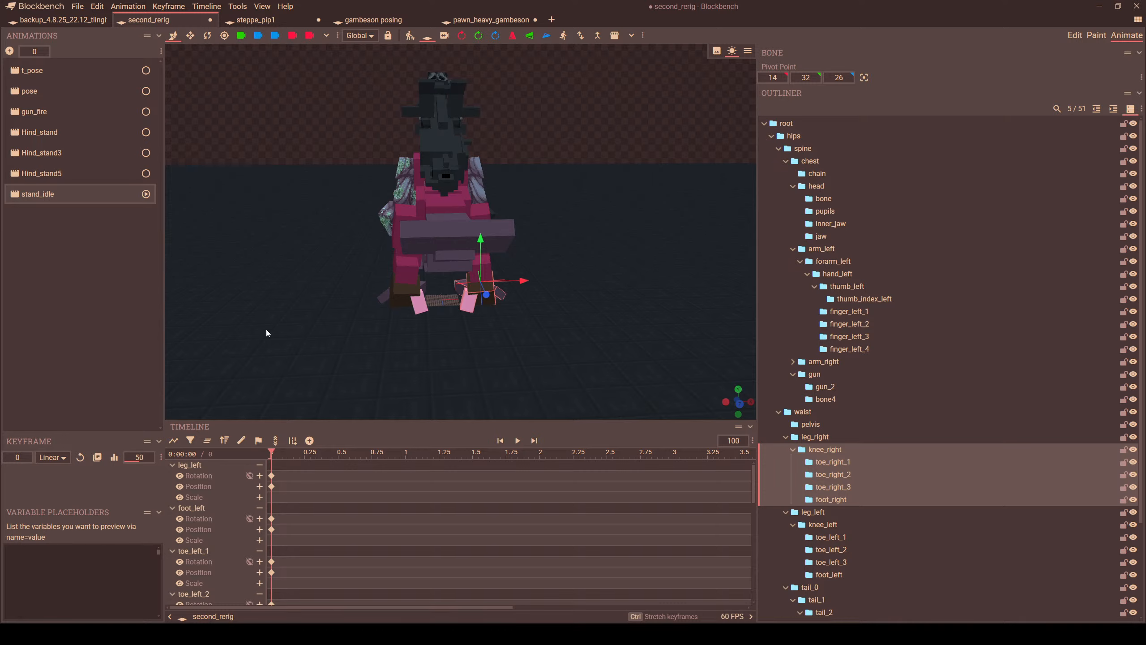
left_click_drag(592, 158, 611, 286)
scroll(578, 241, "up", 4)
left_click_drag(543, 305, 517, 301)
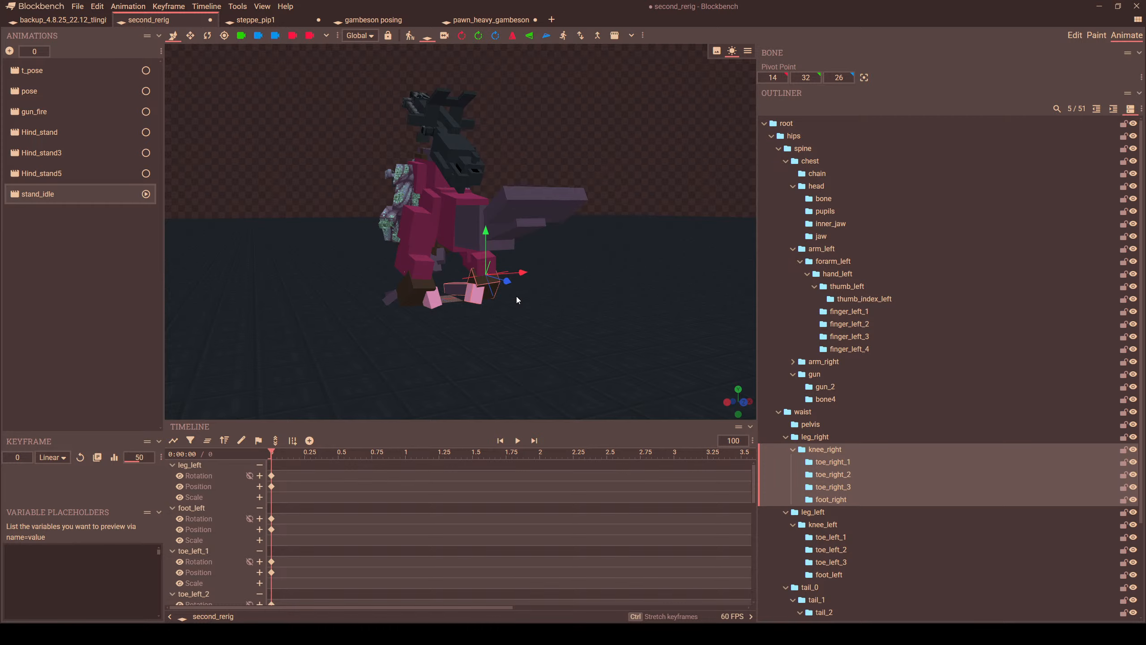
- Open the Hind_stand5 animation and examine its feet from behind
left_click(109, 173)
left_click_drag(260, 235, 491, 201)
left_click(490, 200)
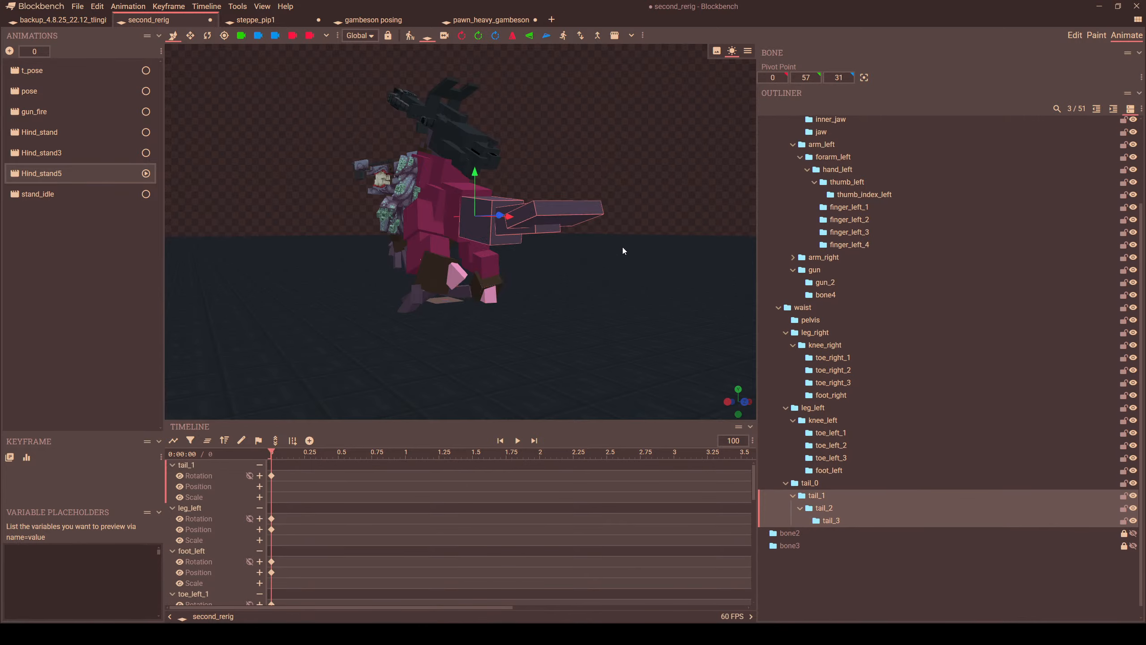
scroll(587, 253, "up", 5)
left_click_drag(584, 259, 732, 202)
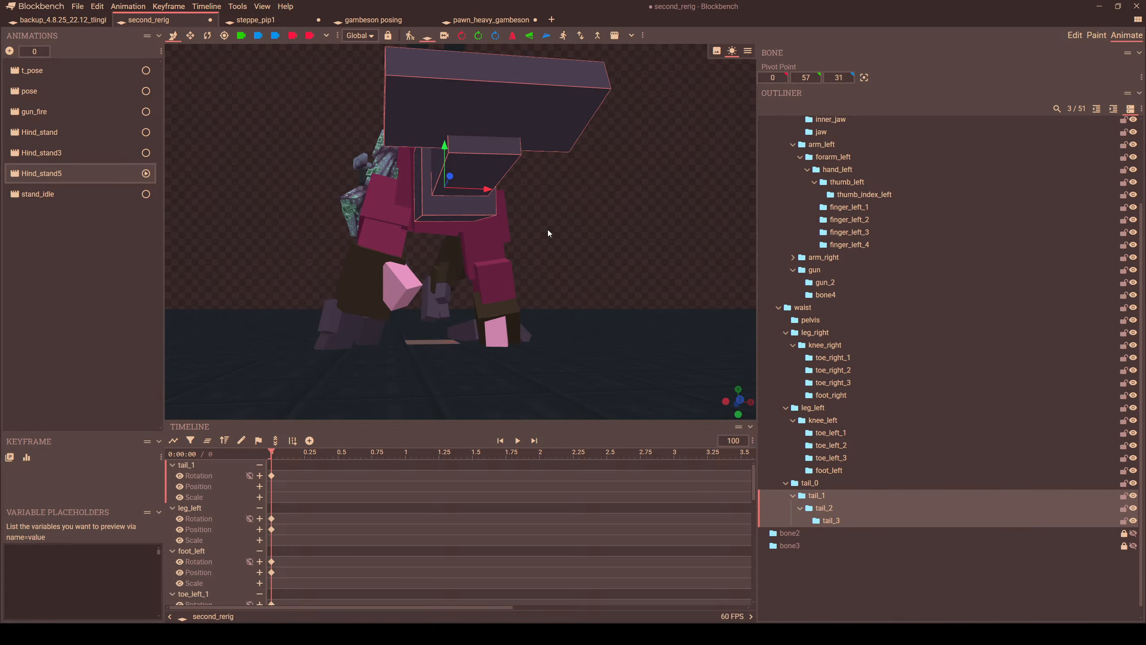
- In Edit mode, move the foot_right bone 3 units inward on X so its pivot sits at X 10
left_click(512, 336)
left_click(1096, 35)
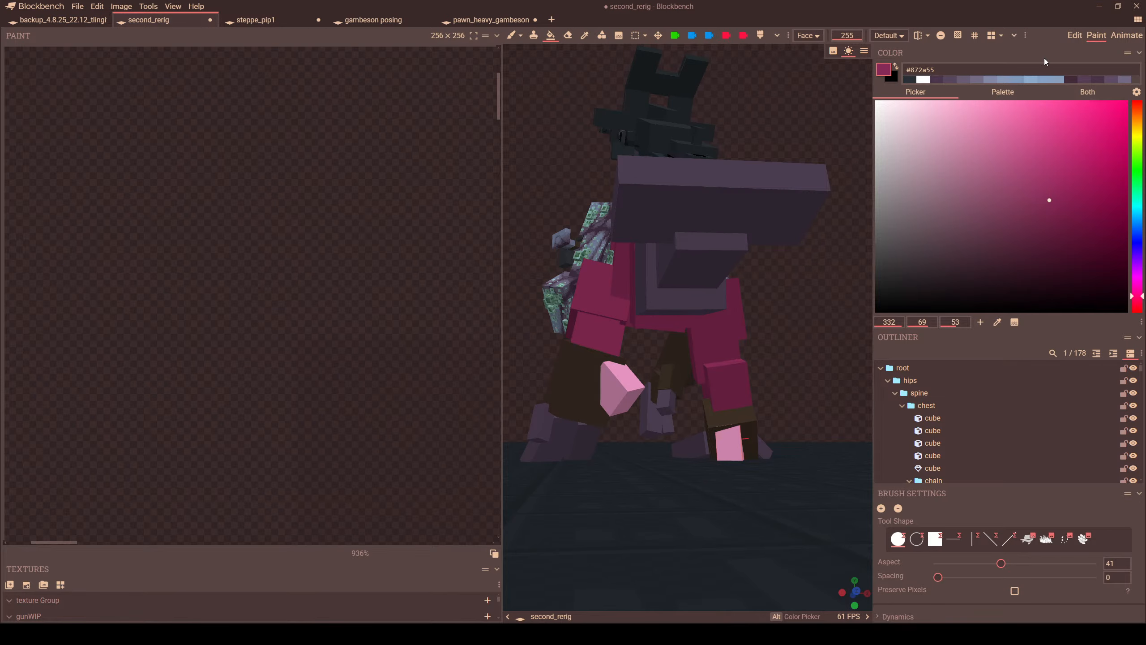
left_click(1075, 35)
left_click_drag(708, 286, 697, 380)
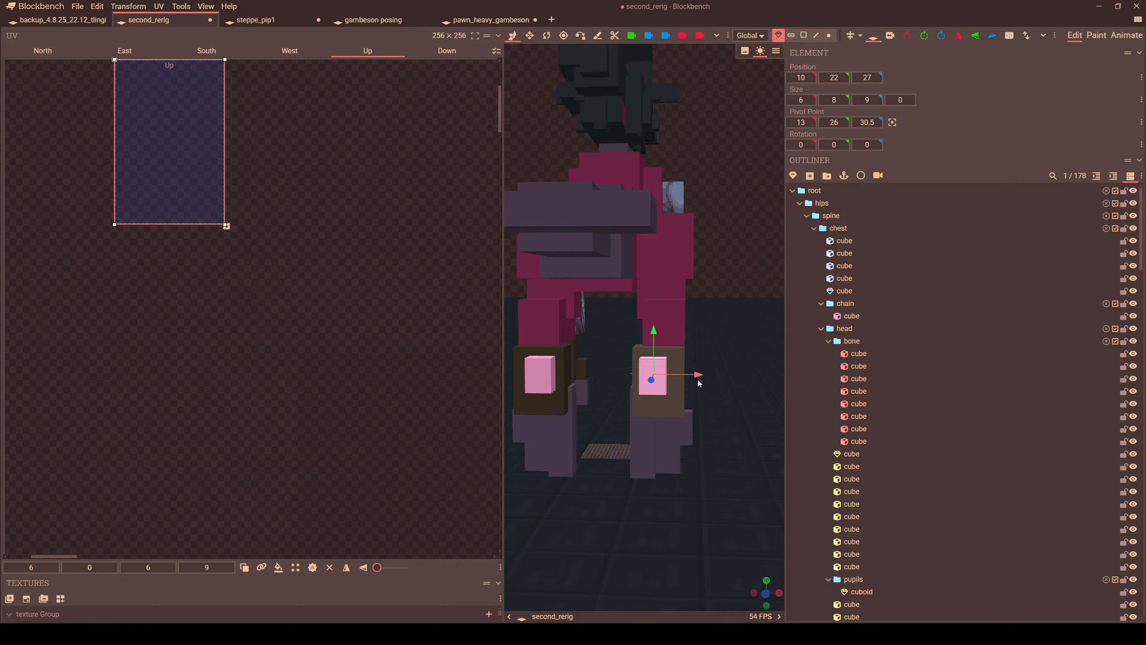
left_click(662, 379)
left_click(879, 493)
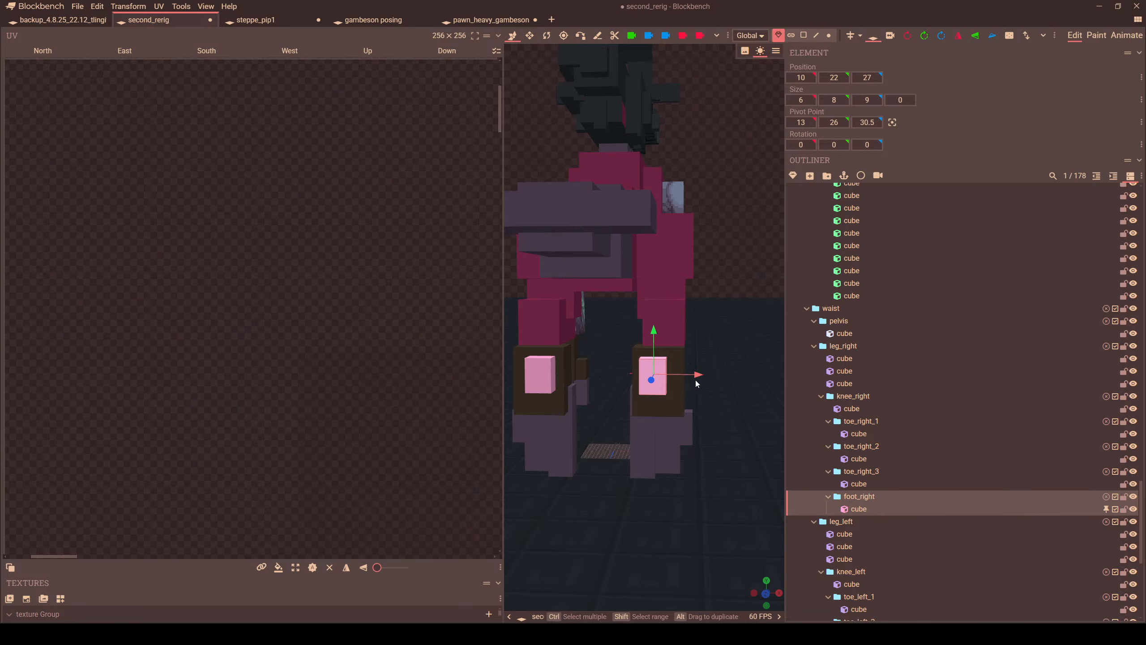
mouse_move(695, 379)
left_mouse_down()
mouse_move(745, 376)
mouse_move(702, 377)
left_mouse_up()
- Move the foot_left bone 3 units inward on X to match, placing its pivot at X -10
left_click(549, 378)
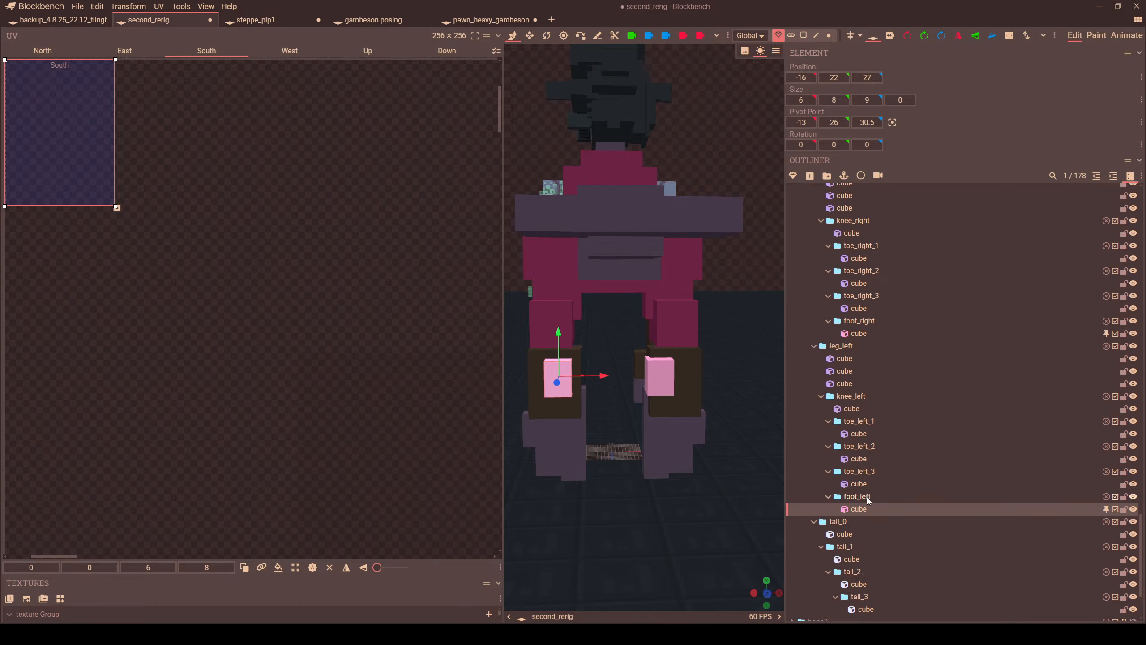
left_click(866, 496)
left_click_drag(596, 378, 599, 377)
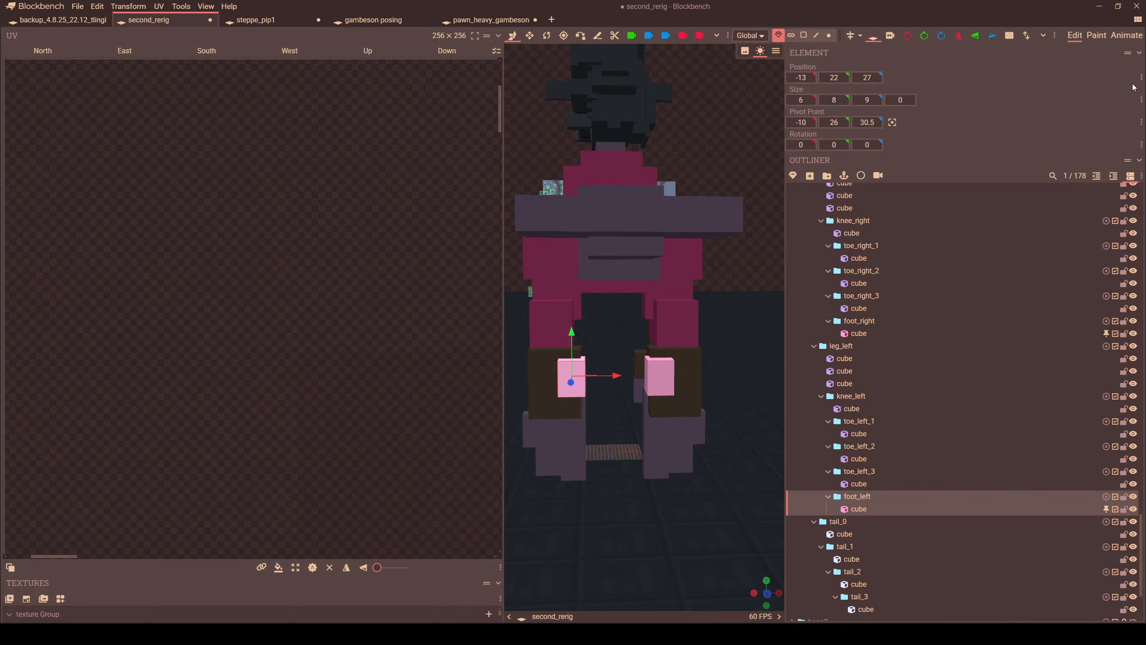
- Return to Animate mode, set the transform space to Local and shift the foot_left bone along its X axis in Hind_stand5
left_click(1127, 35)
left_click_drag(571, 274, 519, 272)
scroll(418, 299, "up", 4)
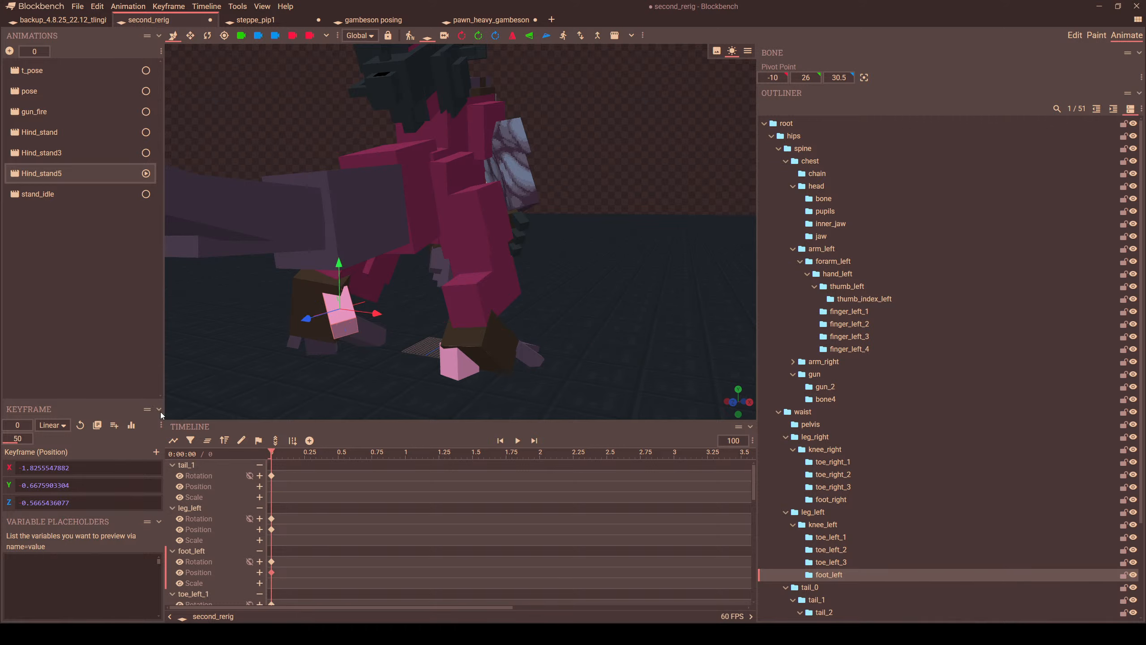
left_click(354, 38)
left_click(361, 78)
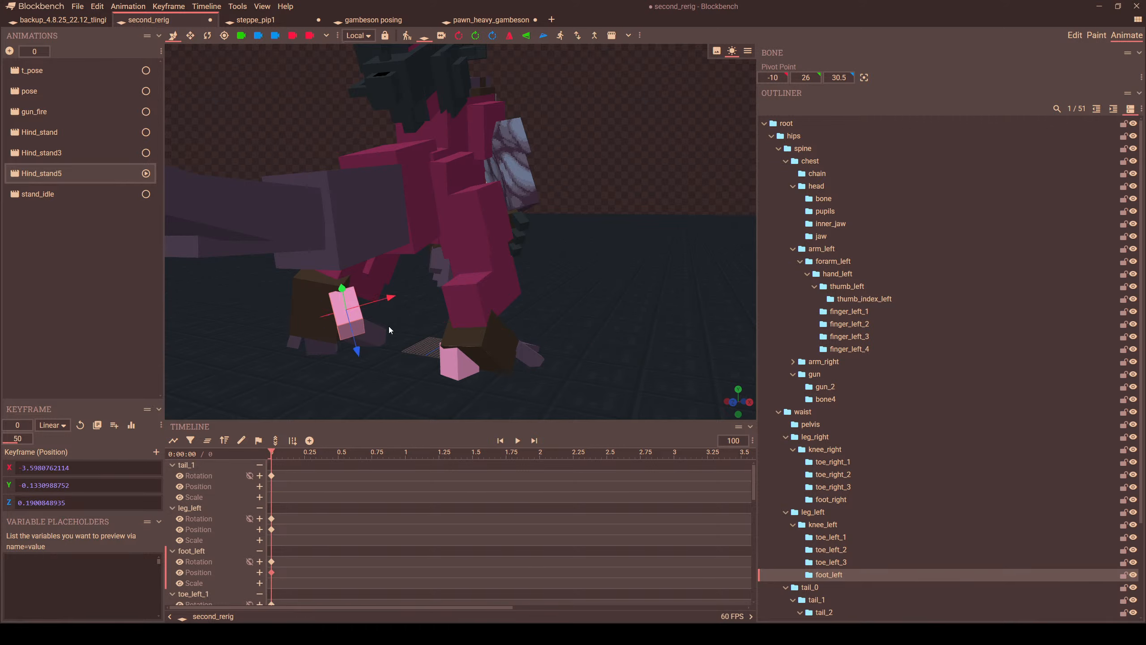
left_click_drag(382, 300, 371, 300)
- Delete the foot_right bone's position keyframe in Hind_stand5
left_click(455, 369)
left_click_drag(545, 364, 625, 350)
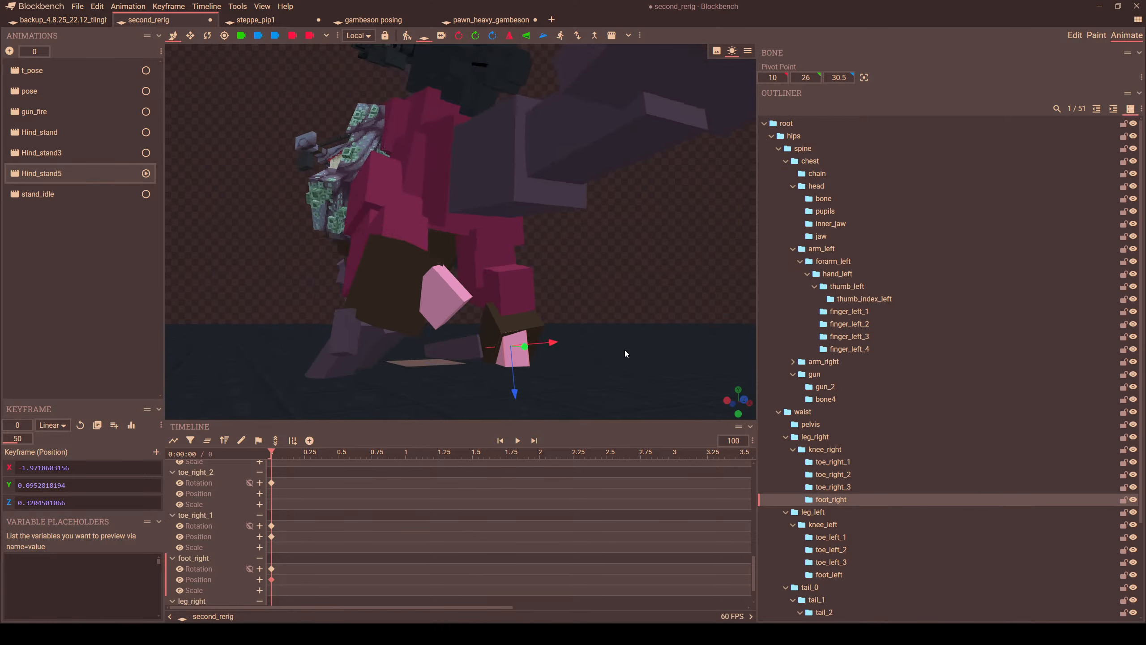
left_click_drag(605, 290, 571, 301)
key("Delete")
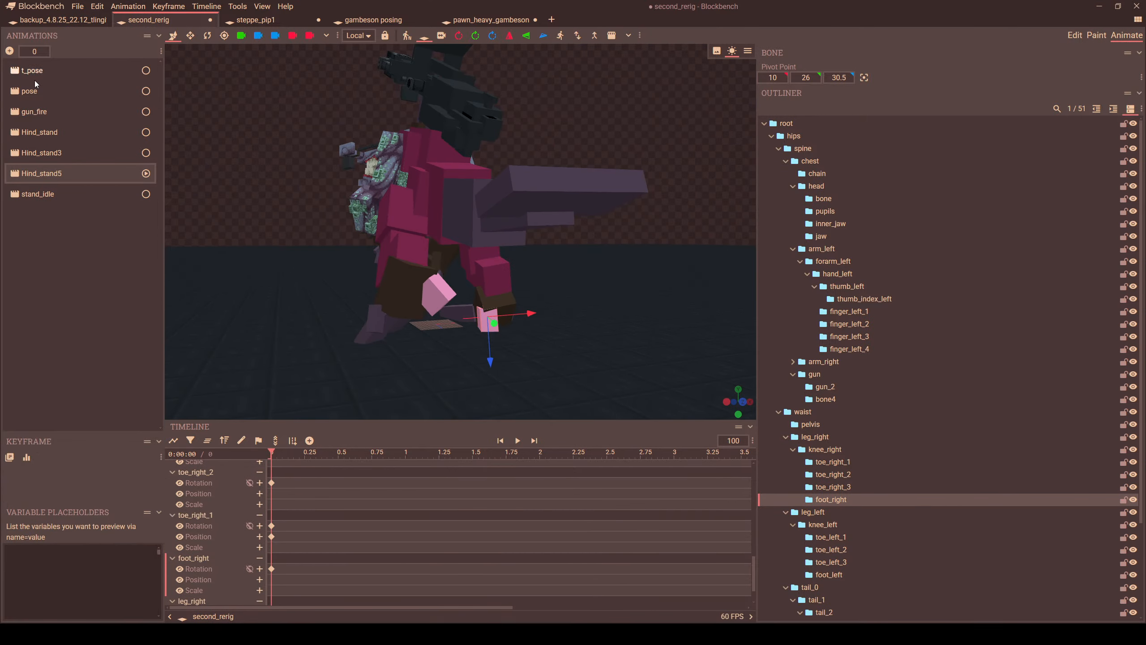
- Open the pose animation, select the tail_0 bone and examine the crouched pose from several angles
left_click(41, 90)
left_click_drag(352, 234, 534, 259)
left_click(616, 209)
left_click_drag(633, 187, 581, 204)
scroll(612, 195, "up", 2)
scroll(624, 177, "down", 2)
left_click(208, 36)
left_click(173, 35)
mouse_move(643, 209)
left_mouse_down()
mouse_move(722, 215)
mouse_move(643, 224)
left_mouse_up()
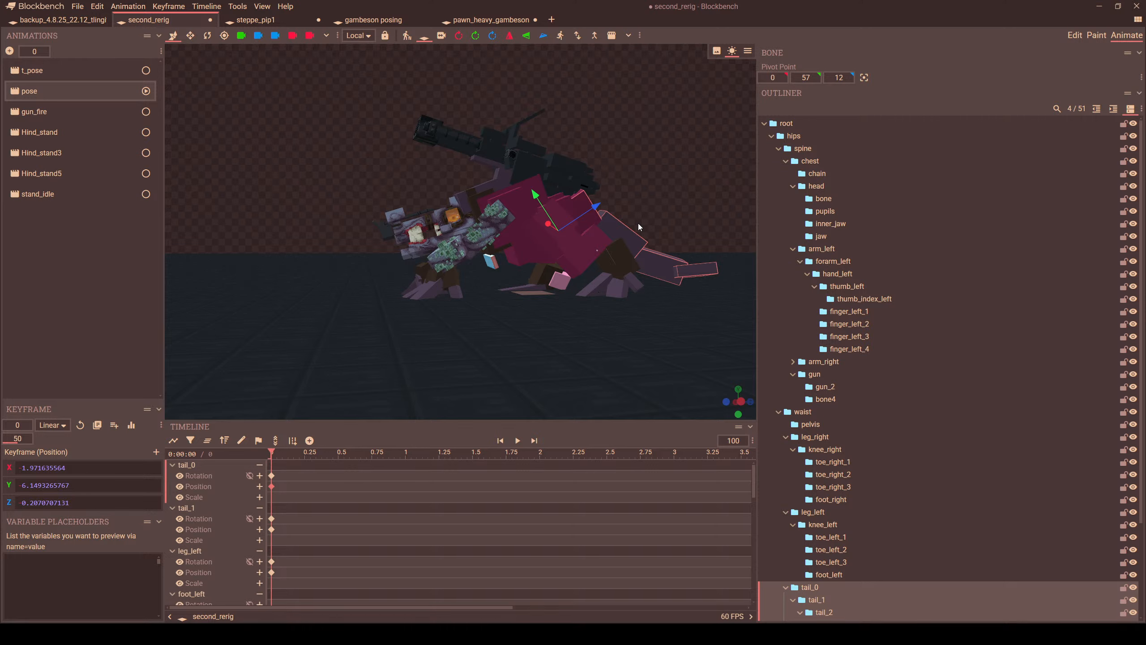
left_click_drag(538, 292, 486, 300)
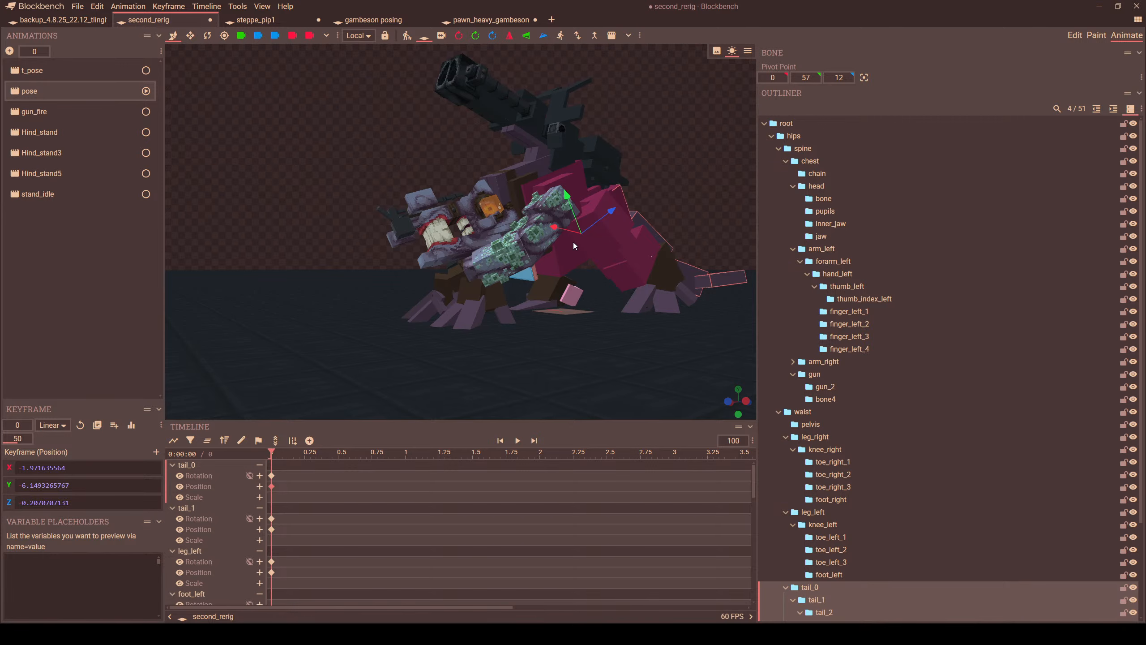
left_click_drag(573, 242, 655, 201)
left_click_drag(501, 236, 605, 235)
left_click_drag(487, 264, 680, 249)
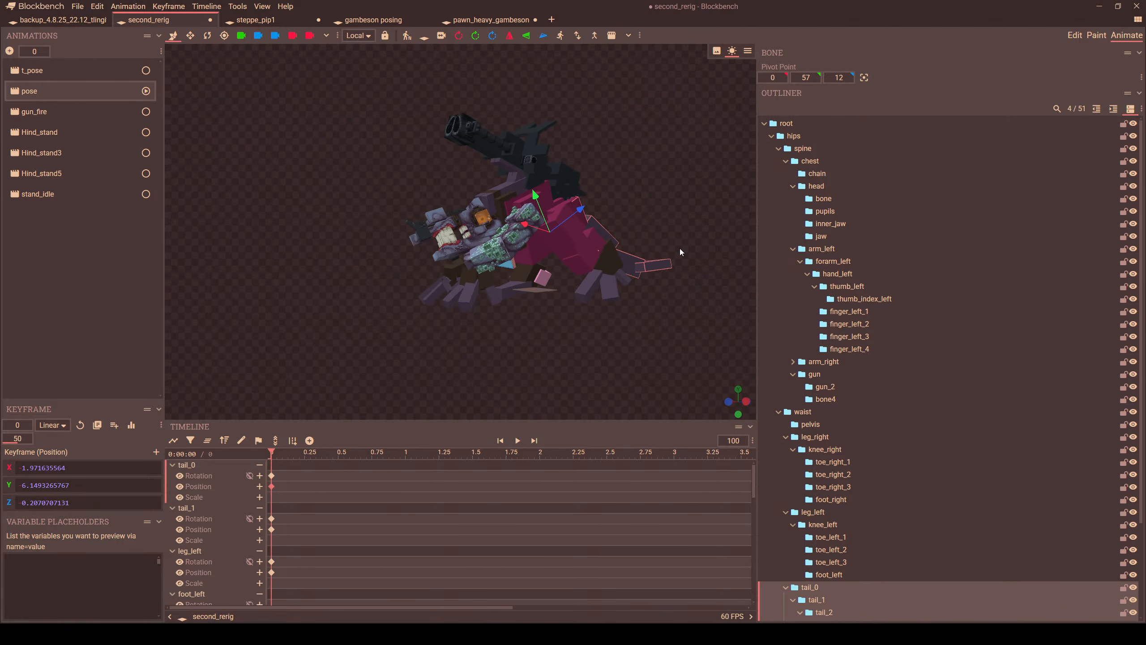
- Show the ground plane and raise the hips bone in global space to a position of Y -18 in the pose animation
left_click(786, 128)
left_click_drag(641, 185, 444, 54)
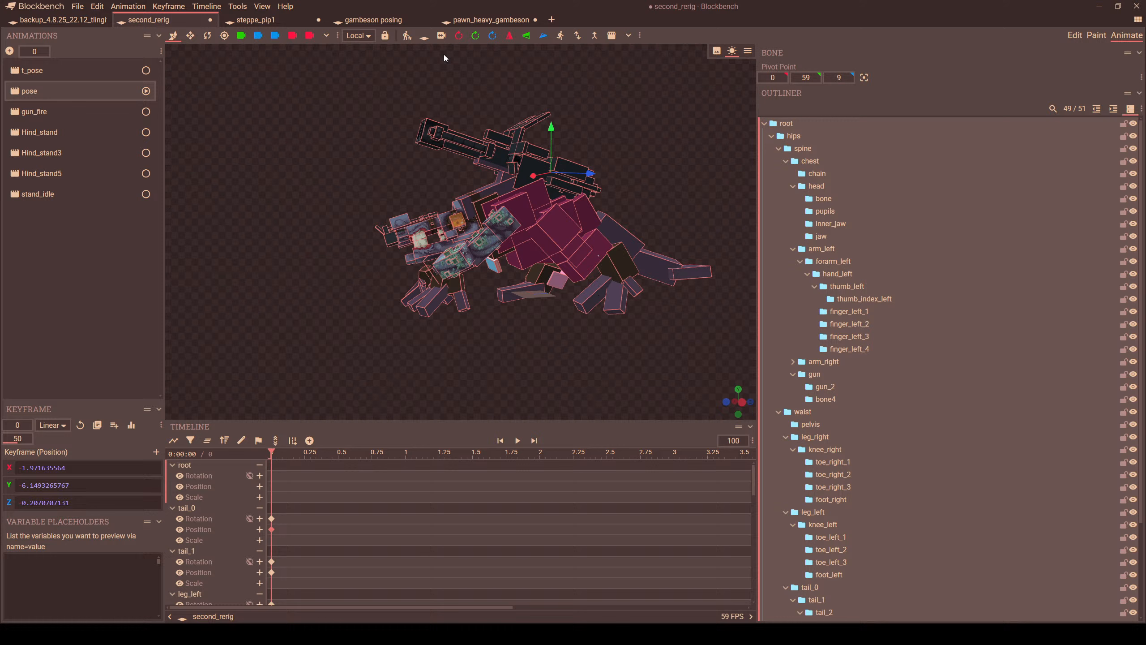
left_click(425, 37)
left_click(795, 136)
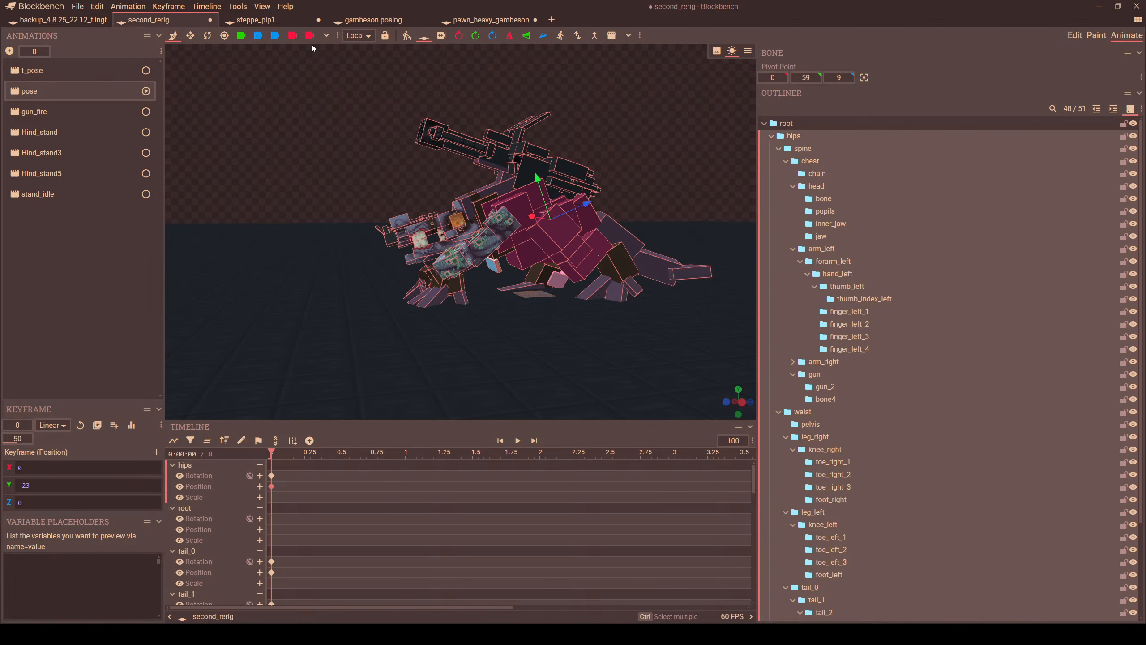
left_click(359, 37)
left_click(367, 52)
left_click_drag(576, 125, 566, 123)
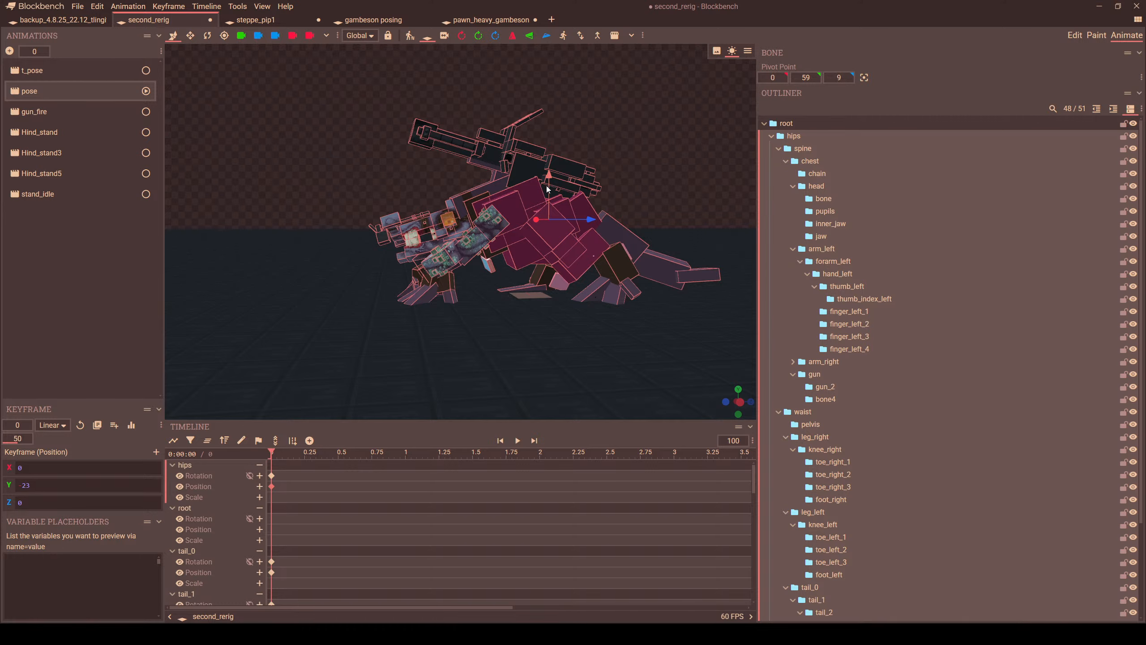
left_click_drag(548, 189, 548, 171)
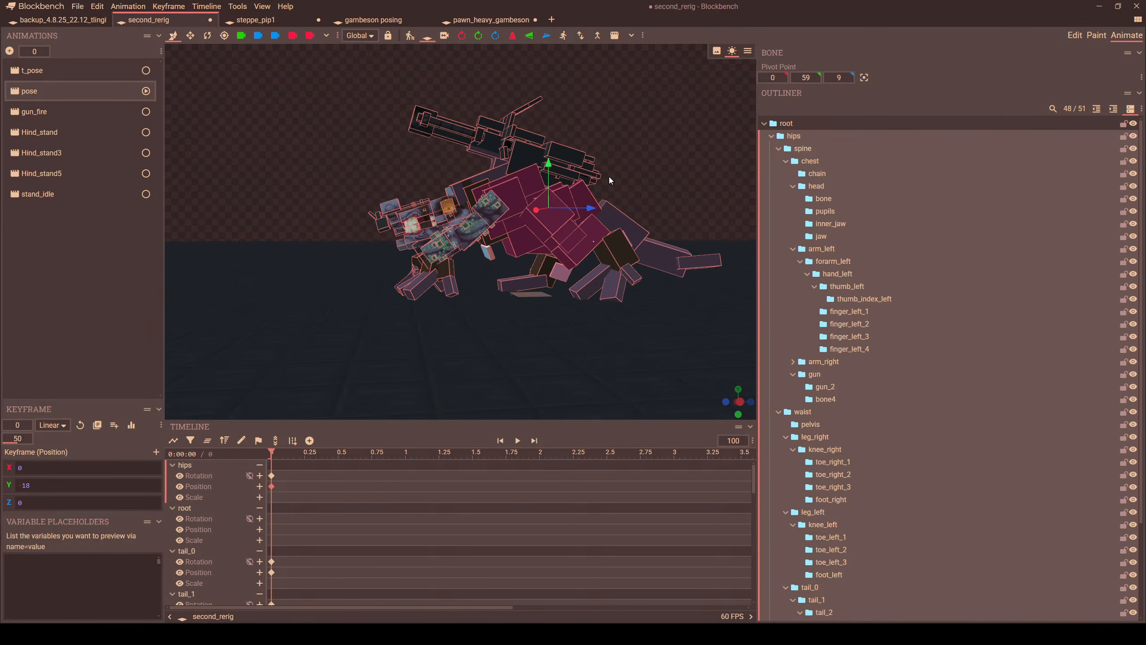
- Hide and lock the bone named "bone" inside the head group
scroll(609, 176, "up", 3)
left_click_drag(536, 274, 597, 264)
left_click(424, 228)
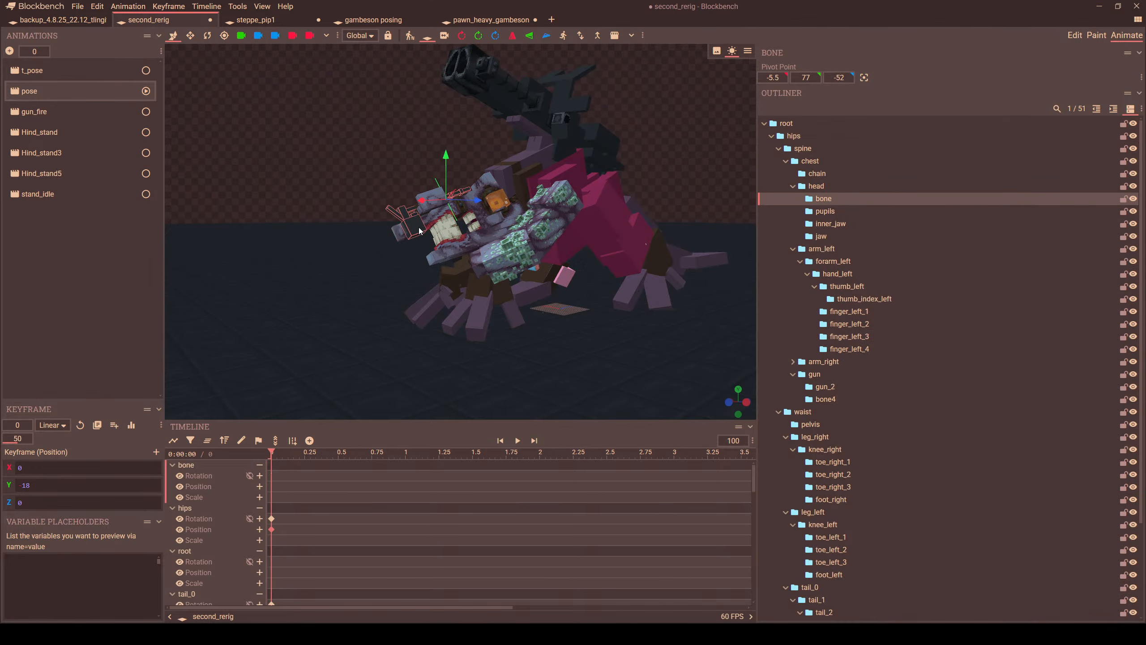
left_click(1133, 199)
left_click(1123, 199)
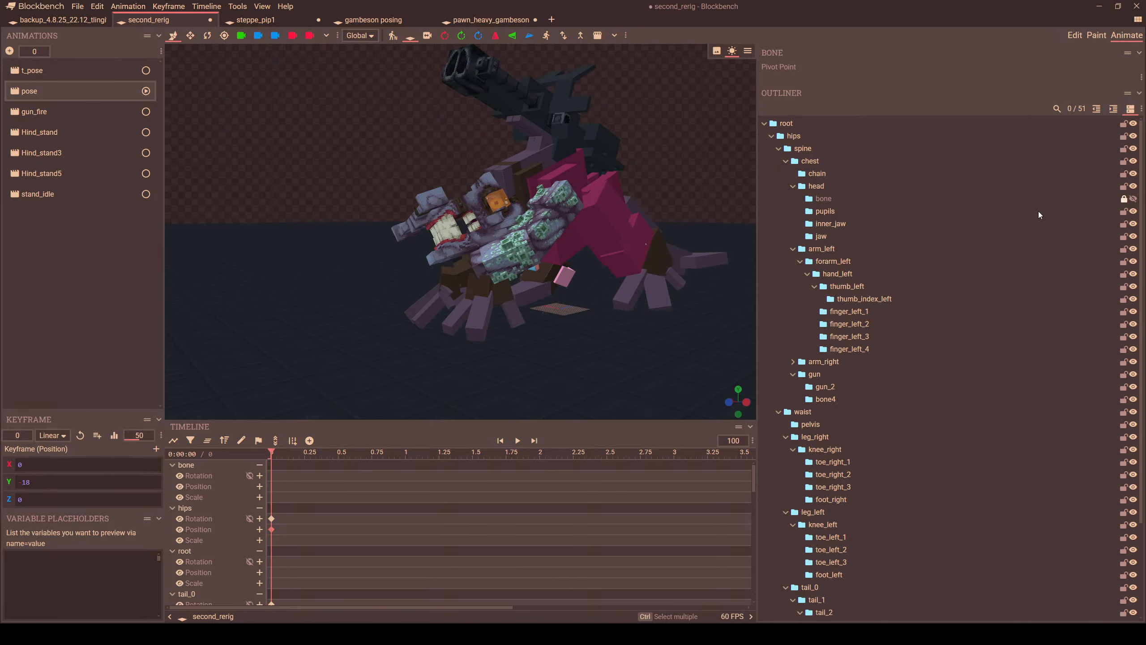
left_click_drag(599, 277, 521, 285)
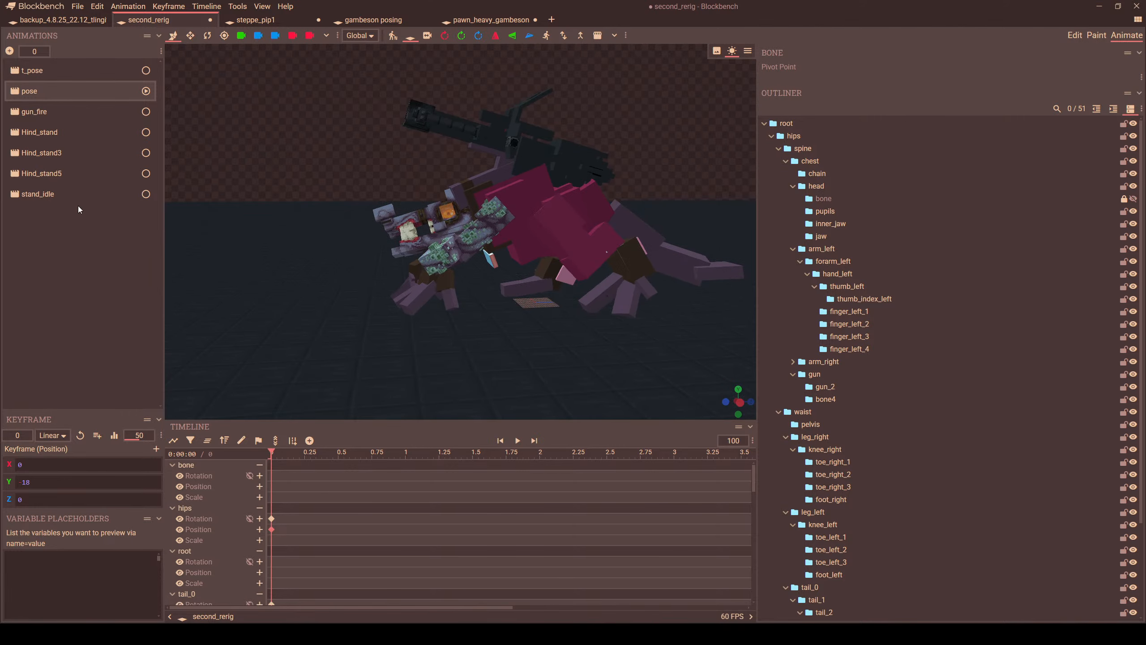
- Switch to the stand_idle animation and examine the creature's overall side silhouette in an untextured view
left_click(37, 199)
left_click_drag(307, 270, 628, 226)
left_click(619, 227)
scroll(620, 253, "down", 4)
scroll(650, 265, "up", 5)
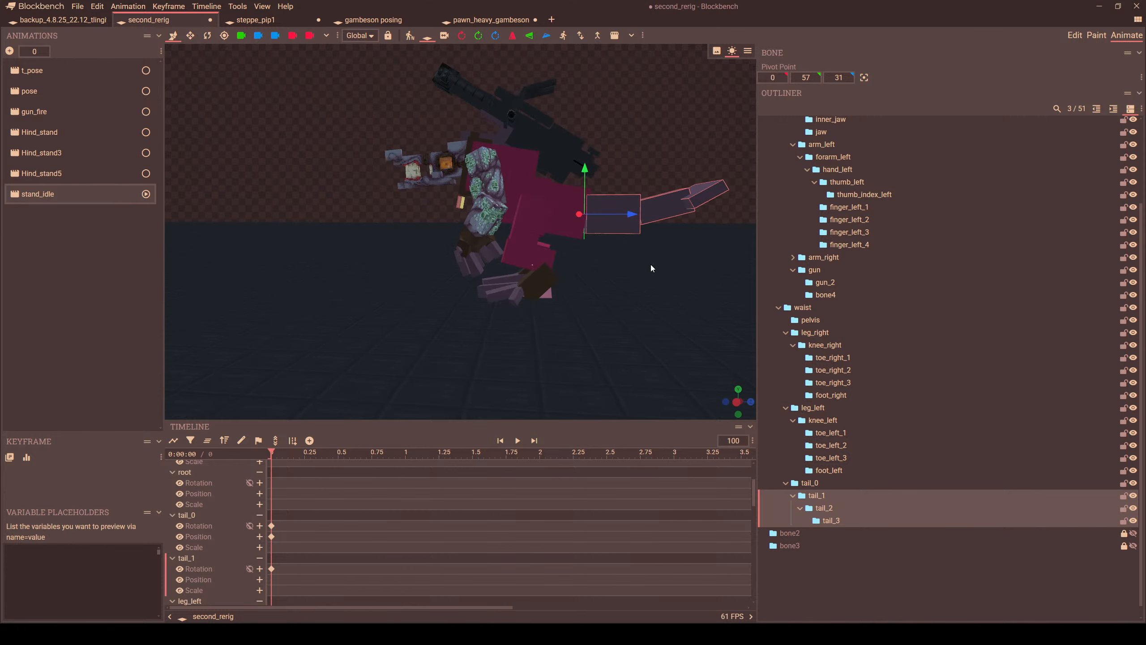
scroll(650, 265, "down", 5)
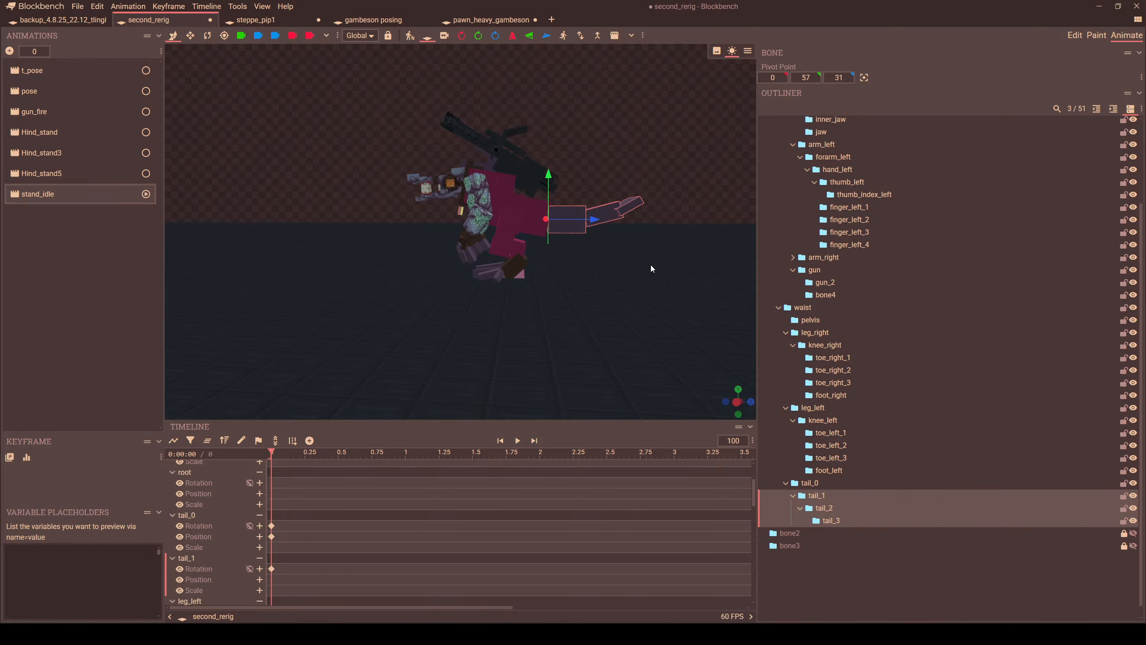
scroll(651, 265, "down", 4)
left_click_drag(632, 273, 651, 333)
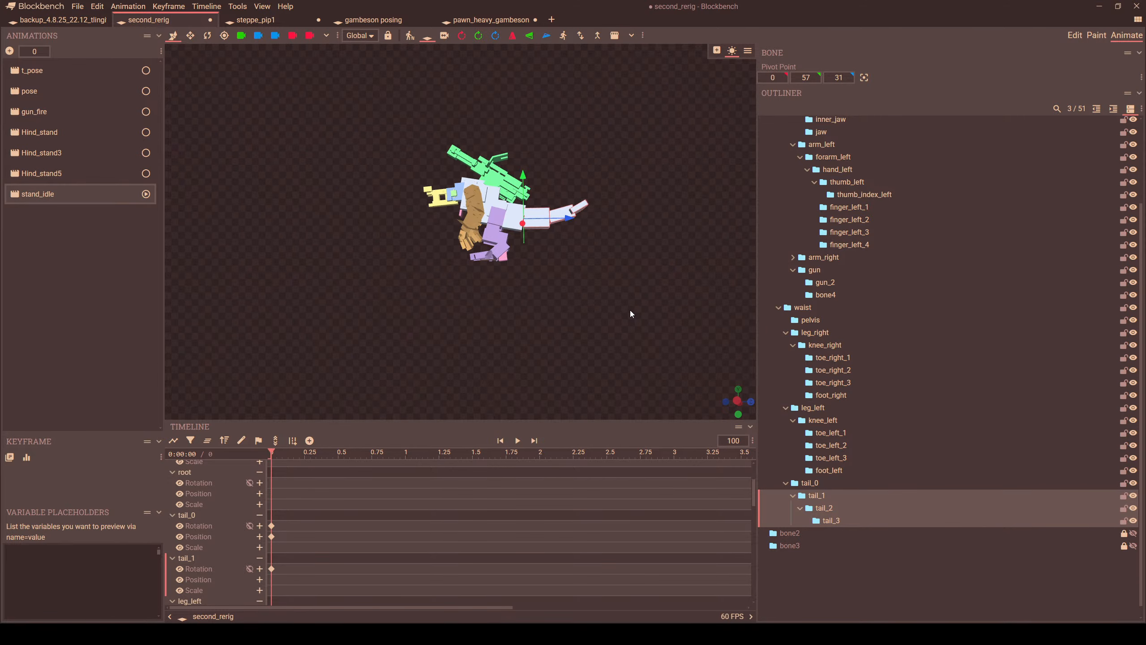
left_click_drag(386, 109, 387, 111)
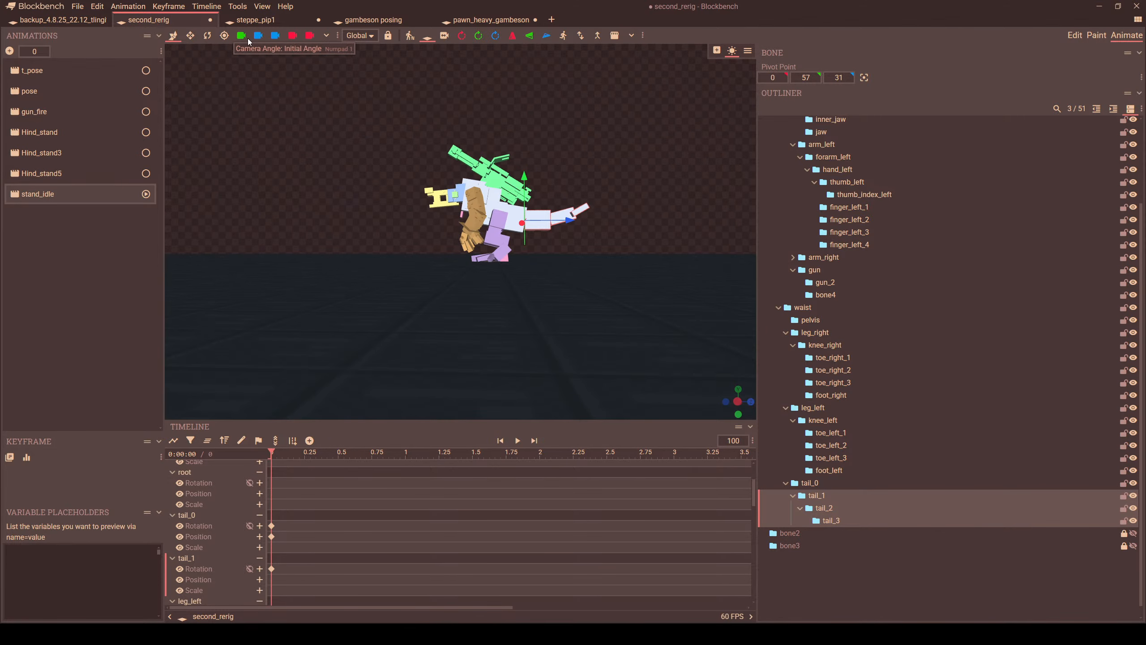
- In Edit mode, shorten the tail_0 cube to a size of 16 along Z from its rear end
left_click(295, 38)
scroll(499, 235, "down", 3)
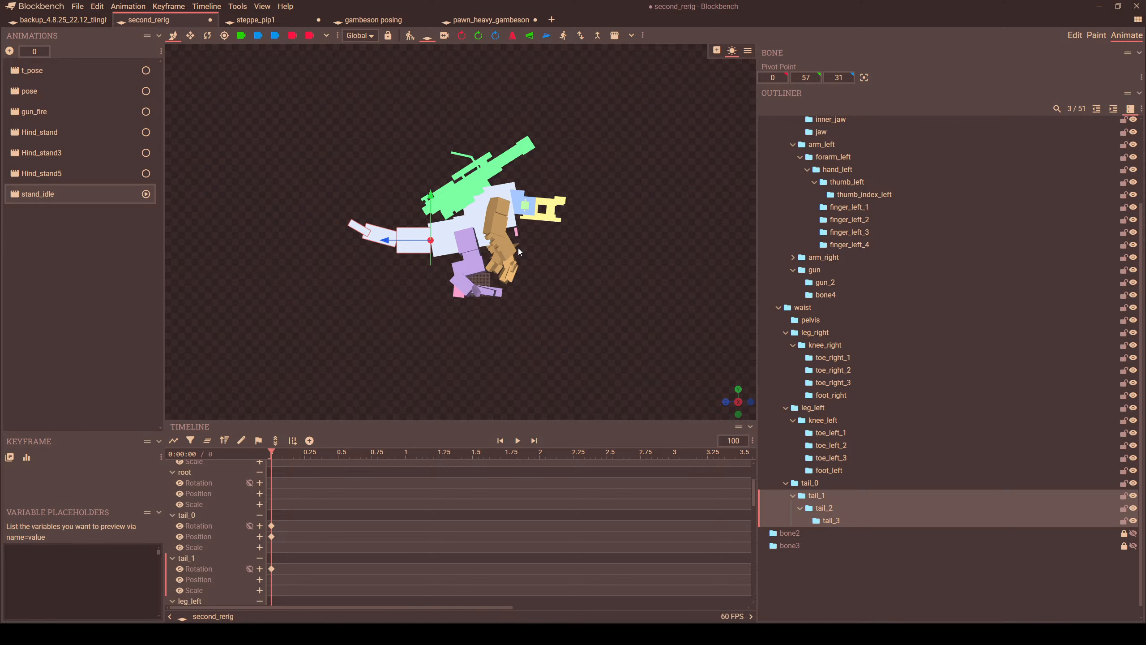
scroll(515, 256, "up", 5)
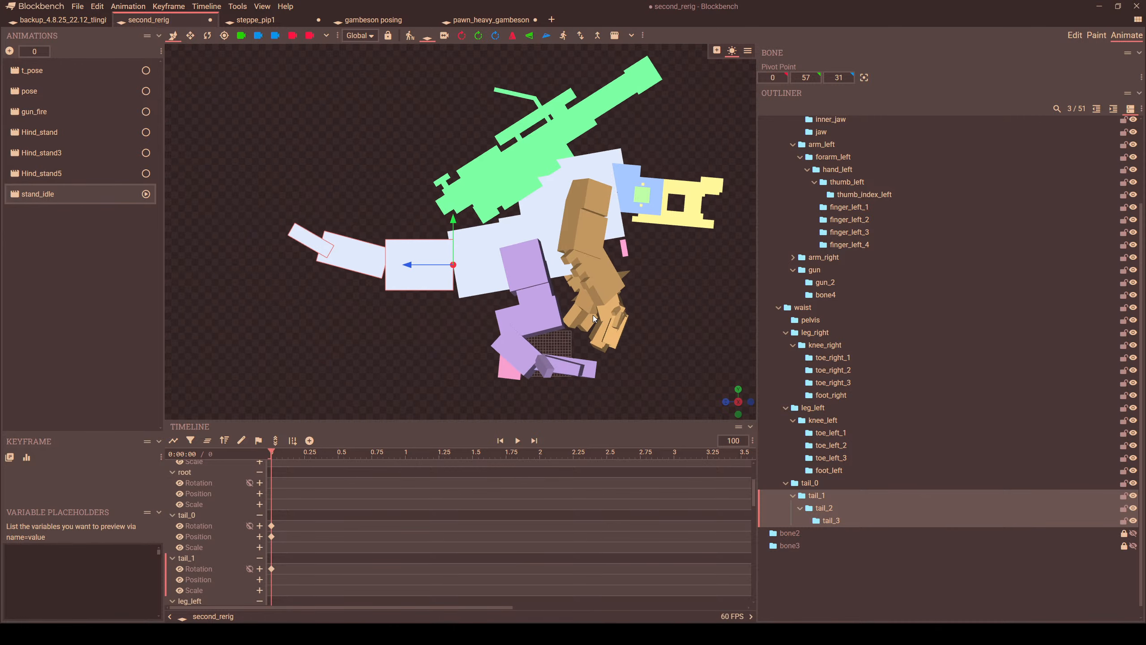
scroll(593, 315, "down", 1)
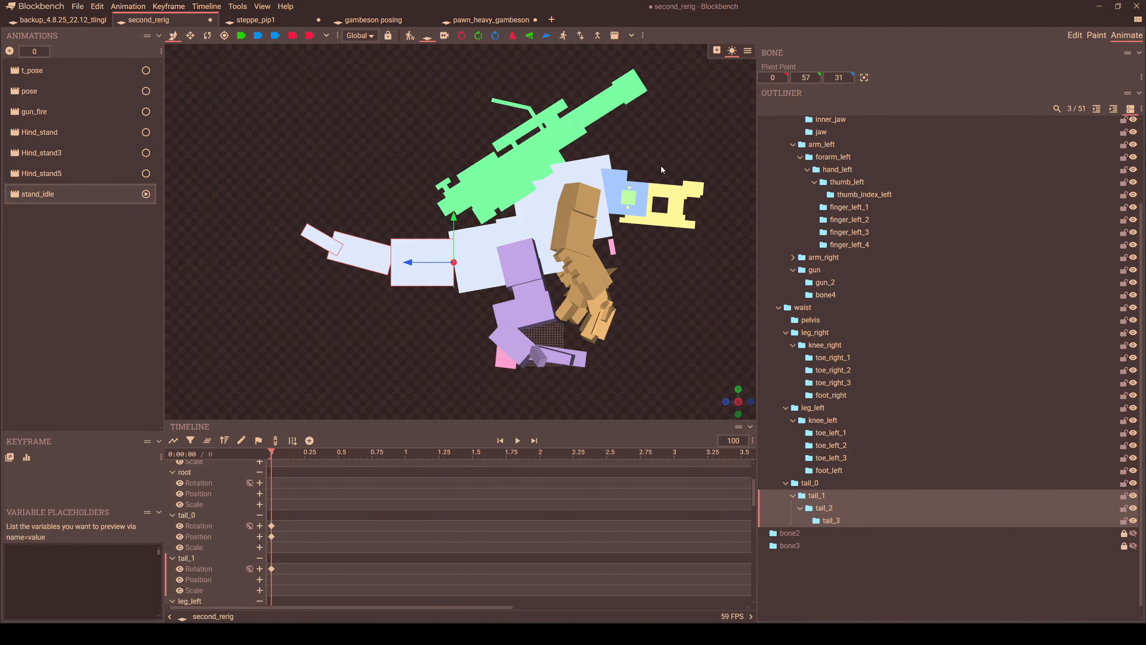
left_click(1077, 37)
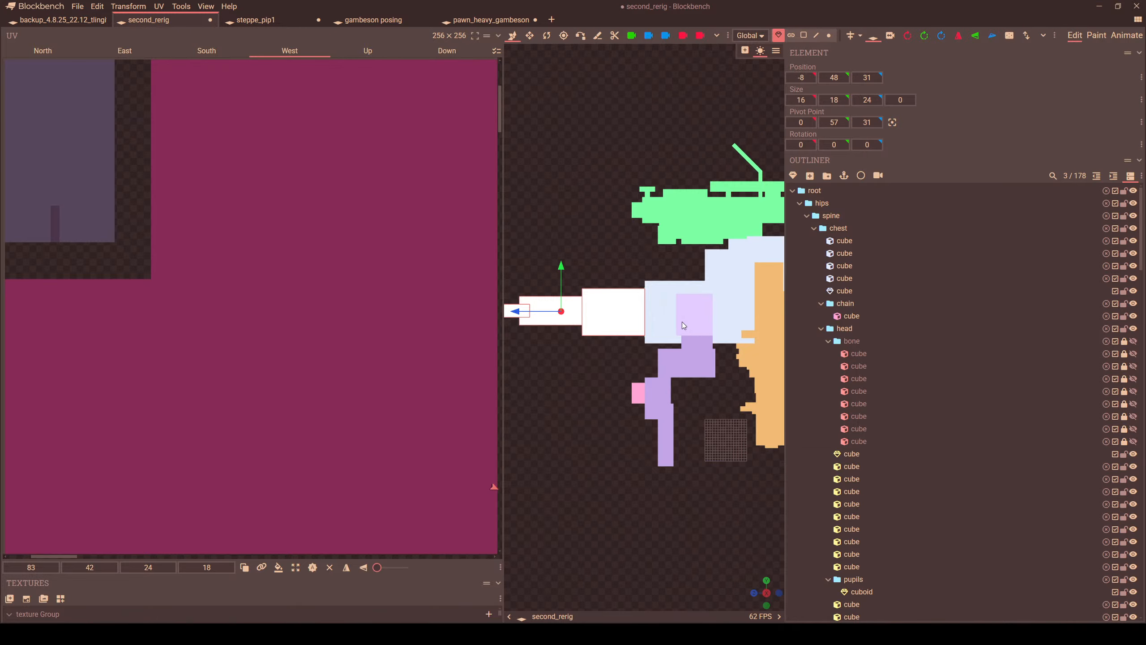
scroll(668, 322, "down", 5)
left_click(631, 320)
scroll(648, 319, "up", 4)
scroll(648, 320, "up", 3)
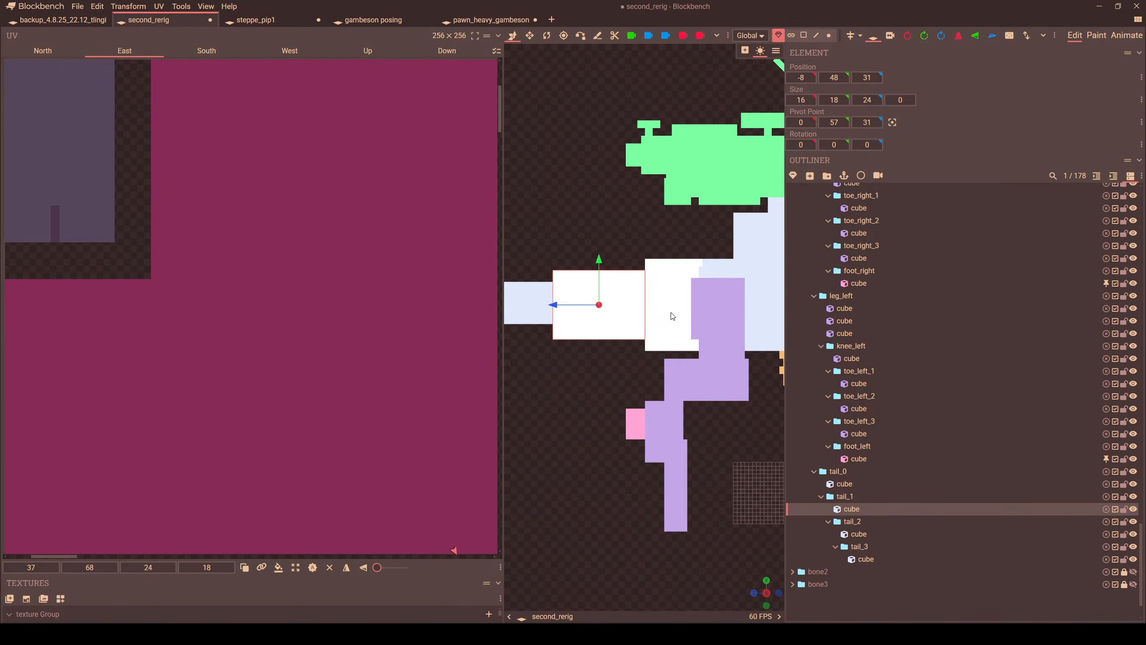
left_click(673, 315)
key("s")
left_click_drag(656, 311, 666, 311)
scroll(650, 311, "down", 5)
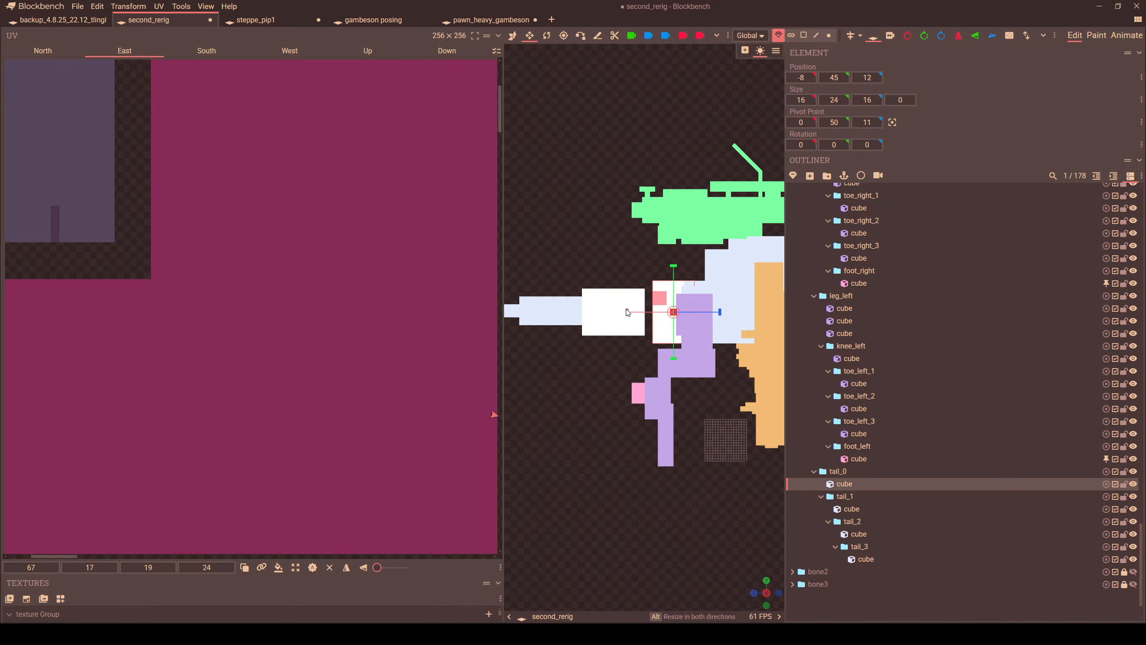
- Move the tail_1 group with its child bones forward to pivot Z 28, against the shortened tail base, and return to animating
left_click(860, 495)
scroll(706, 392, "down", 2)
key("v")
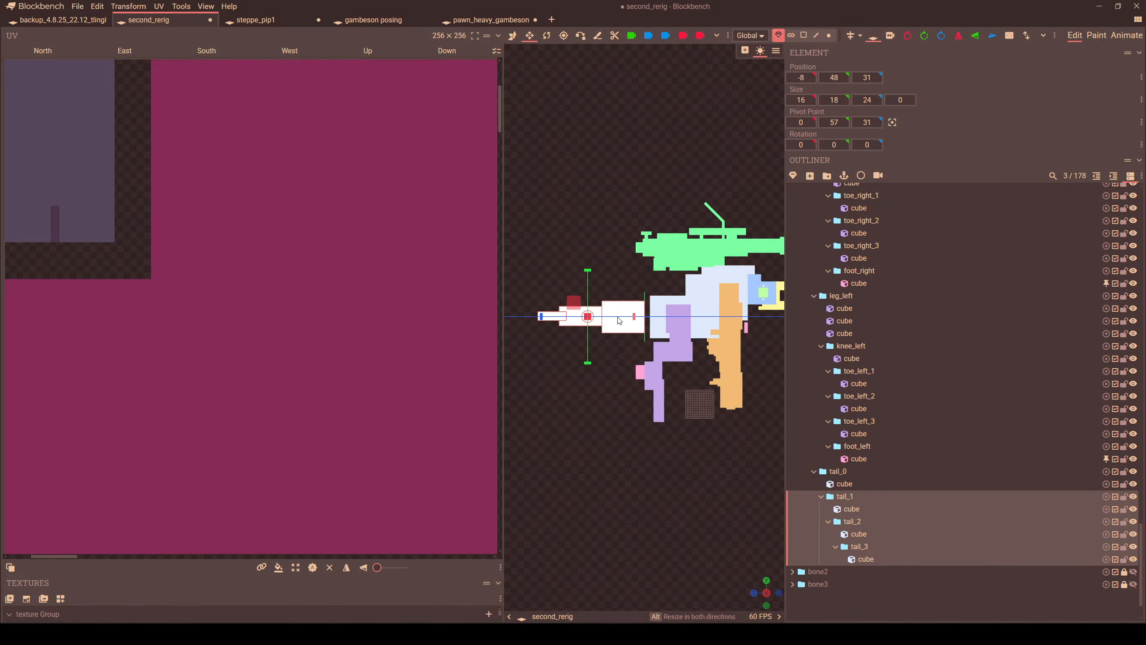
left_click_drag(556, 317, 552, 317)
left_click(1127, 36)
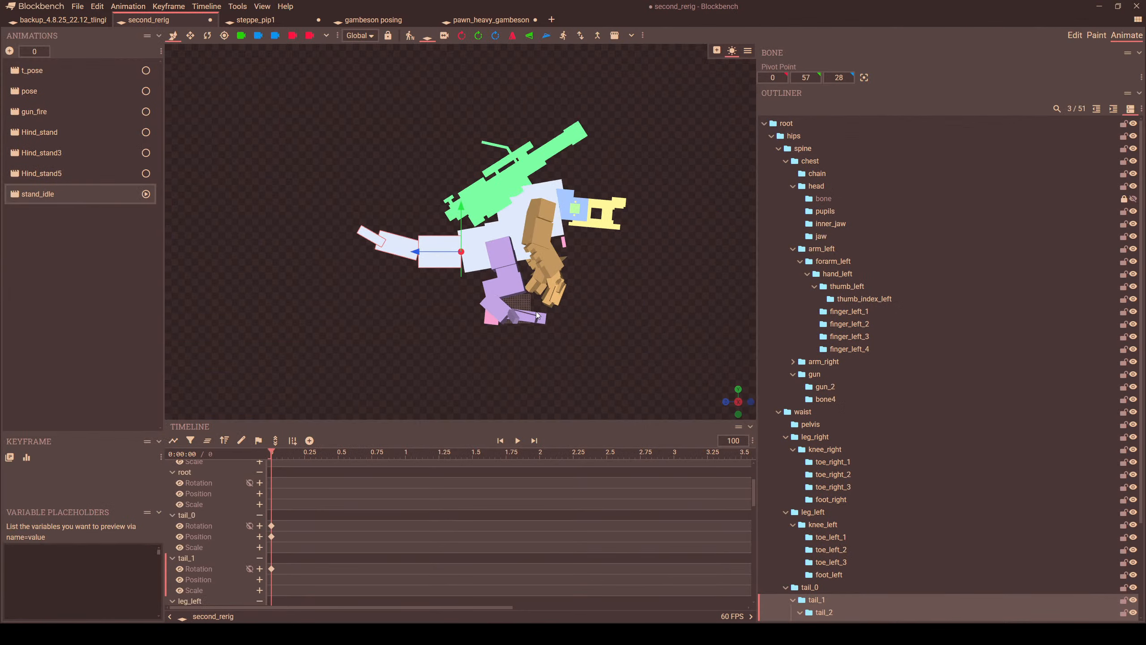
- Rotate tail_1 down to X -7.5 and bend tail_2 downward in the stand_idle animation
scroll(521, 313, "up", 2)
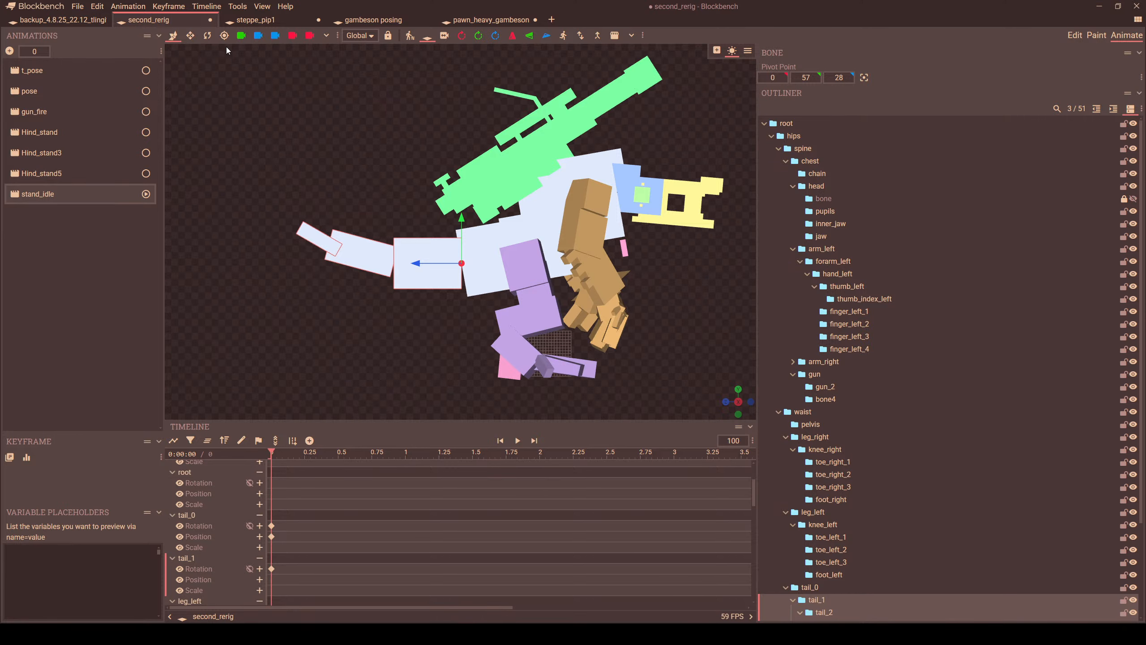
left_click(207, 35)
left_click_drag(442, 234, 306, 276)
left_click(378, 286)
left_click(325, 302)
left_click(369, 289)
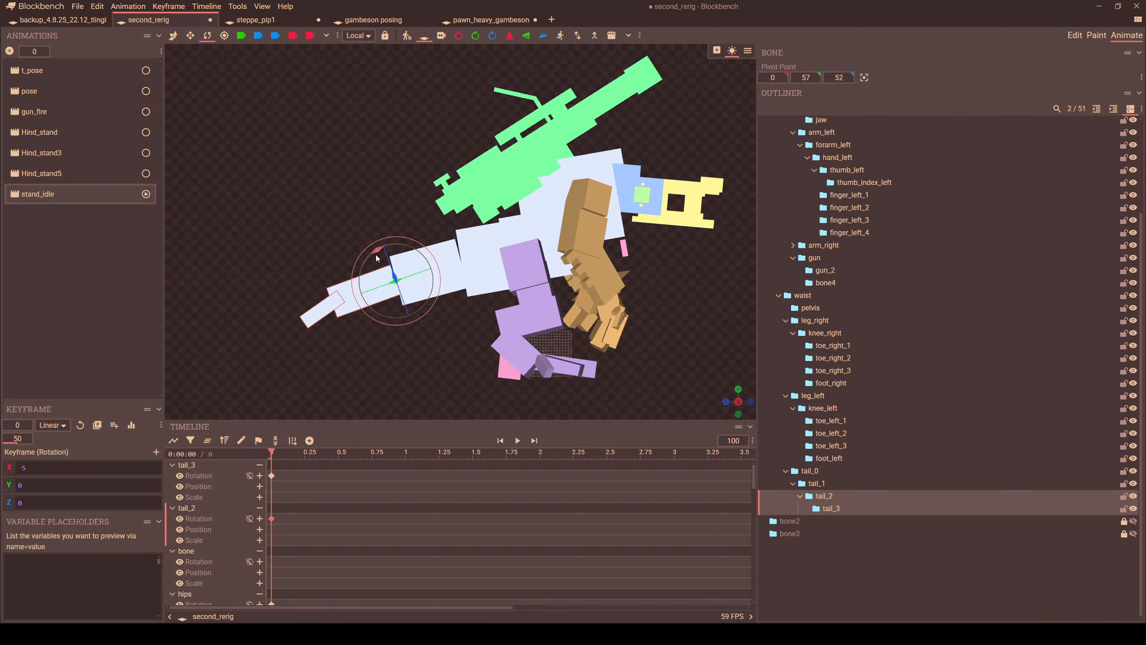
left_click_drag(378, 258, 437, 244)
left_click(443, 253)
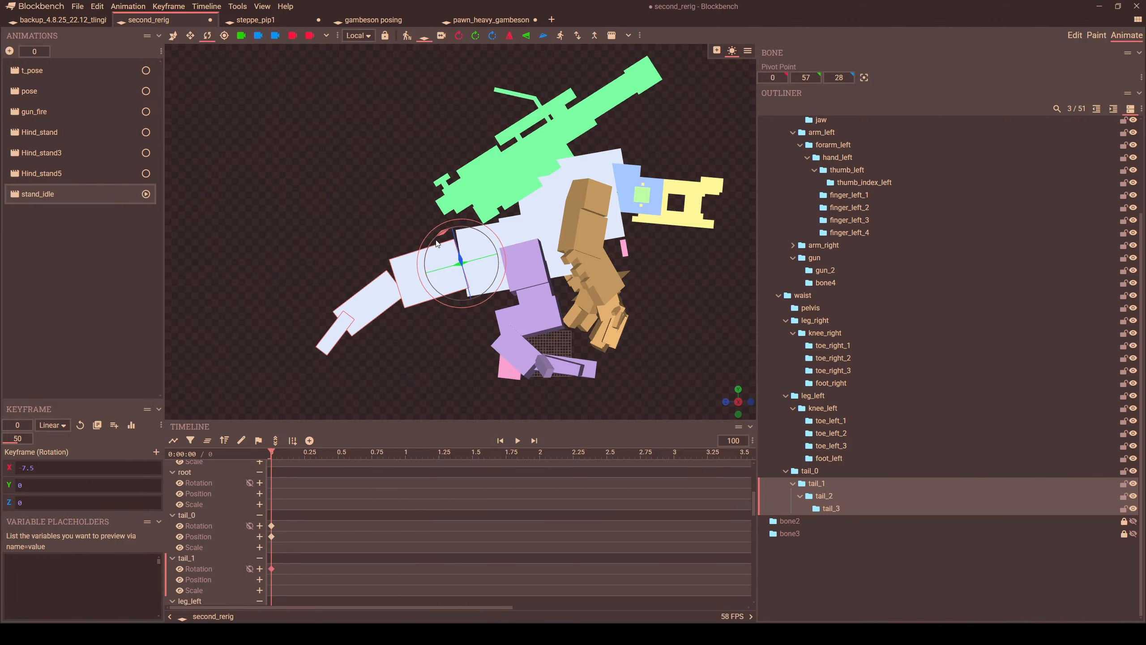
- Rotate the tail_0 bone downward to an X rotation of -7.5
scroll(523, 303, "down", 3)
left_click(559, 272)
left_click(470, 266)
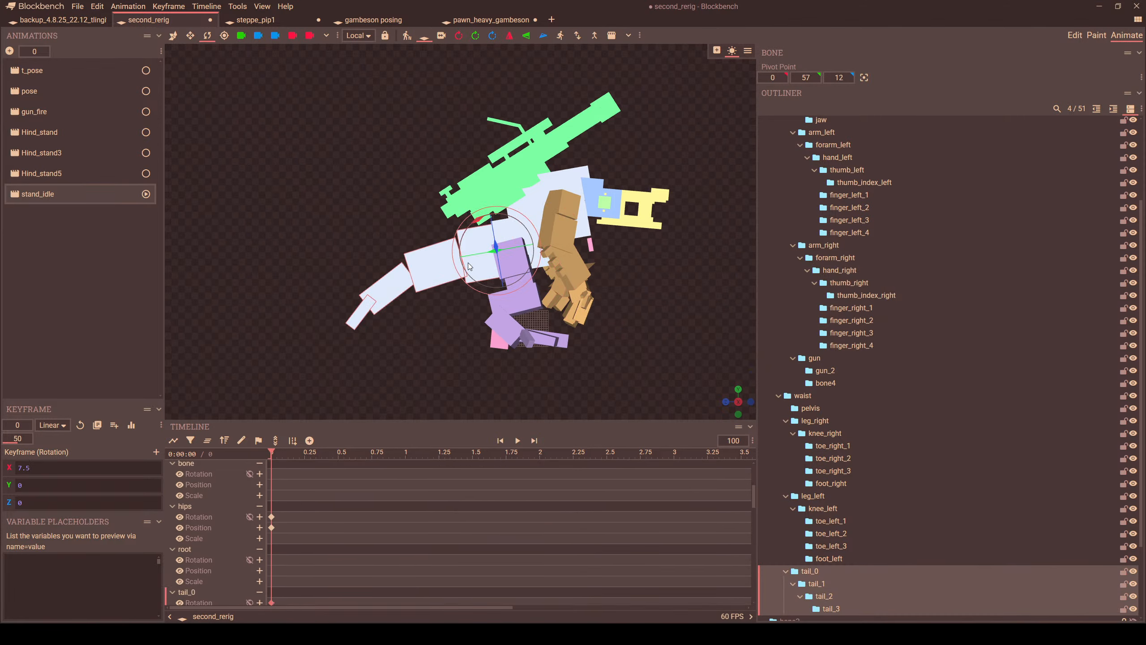
left_click_drag(476, 221, 472, 227)
scroll(568, 266, "down", 1)
scroll(568, 266, "up", 2)
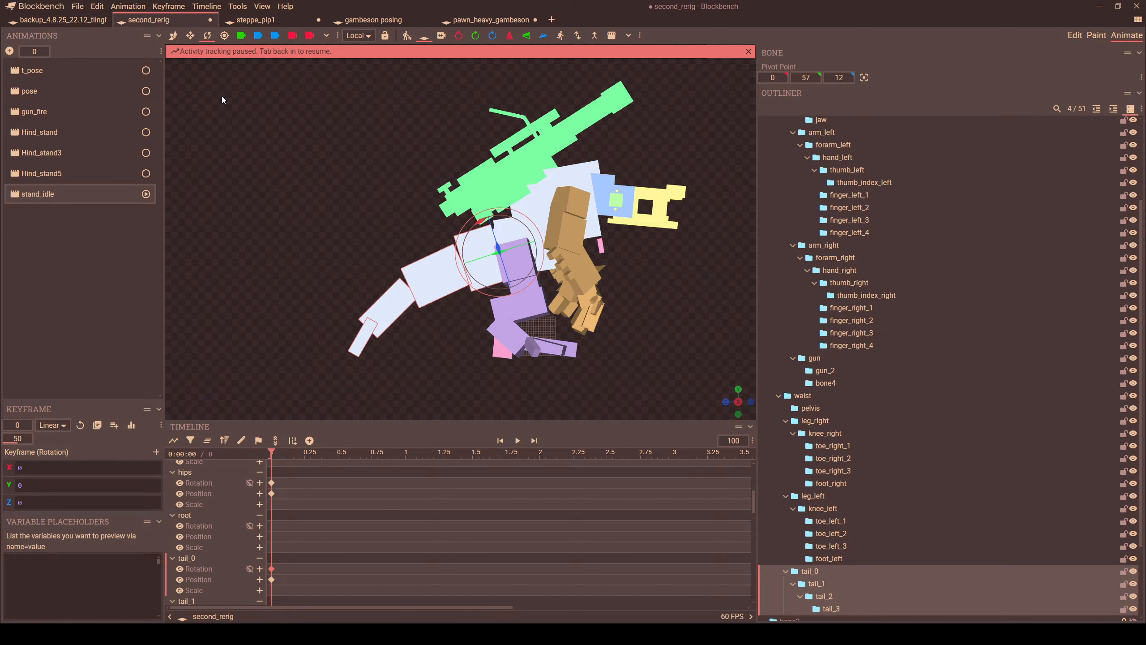
scroll(430, 301, "up", 3)
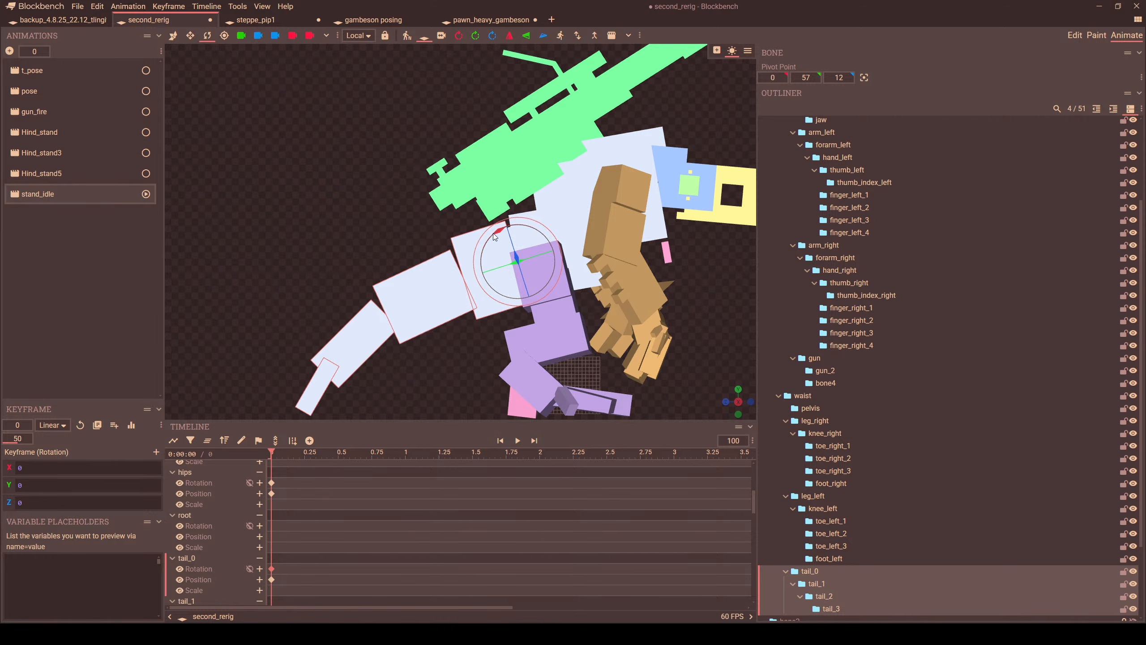
left_click_drag(493, 235, 445, 257)
- Bend the tail end back up by rotating tail_2 to X 7.5 and tail_3 to X 17.5
left_click(410, 317)
left_click(373, 338)
left_click_drag(387, 298, 402, 300)
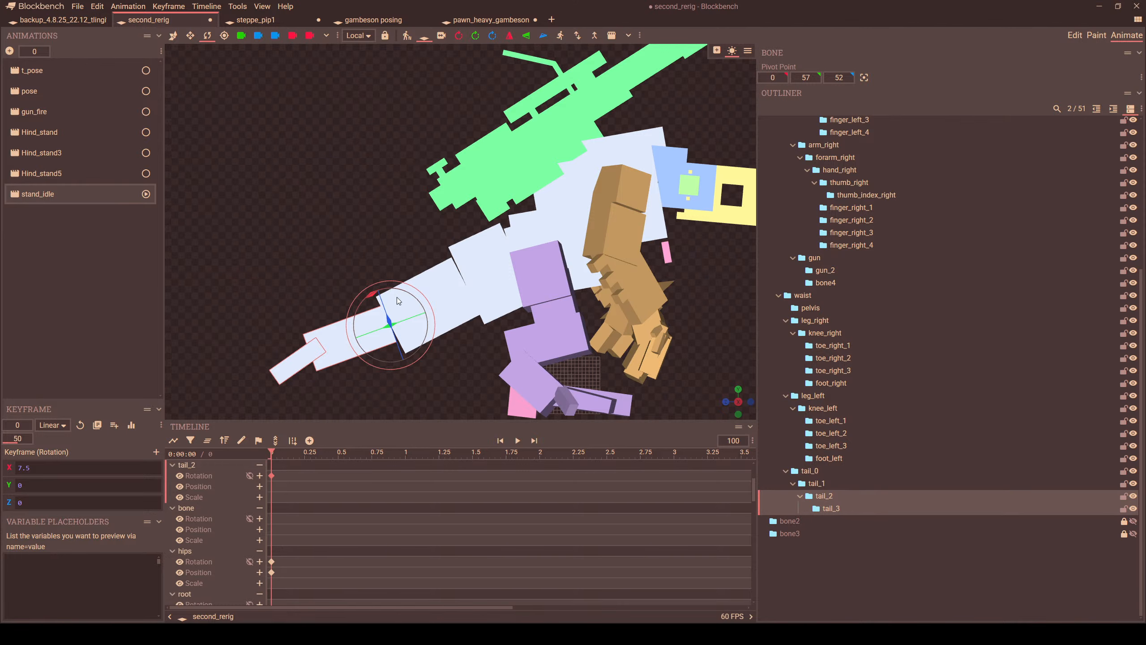
left_click(311, 342)
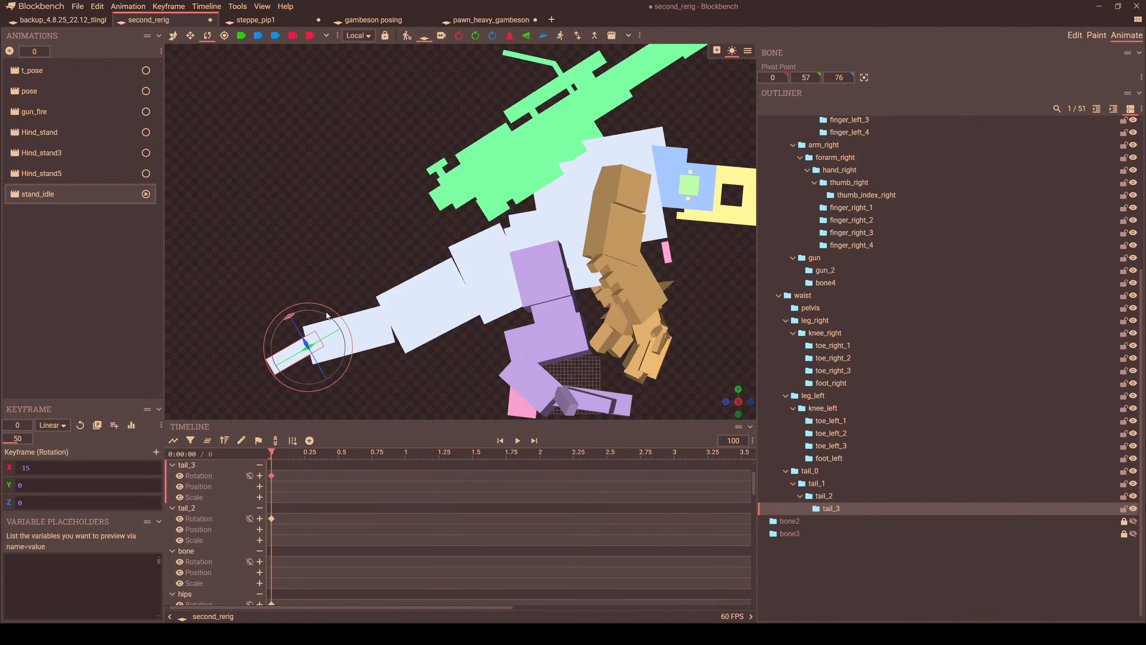
left_click_drag(338, 318, 350, 326)
scroll(429, 329, "down", 2)
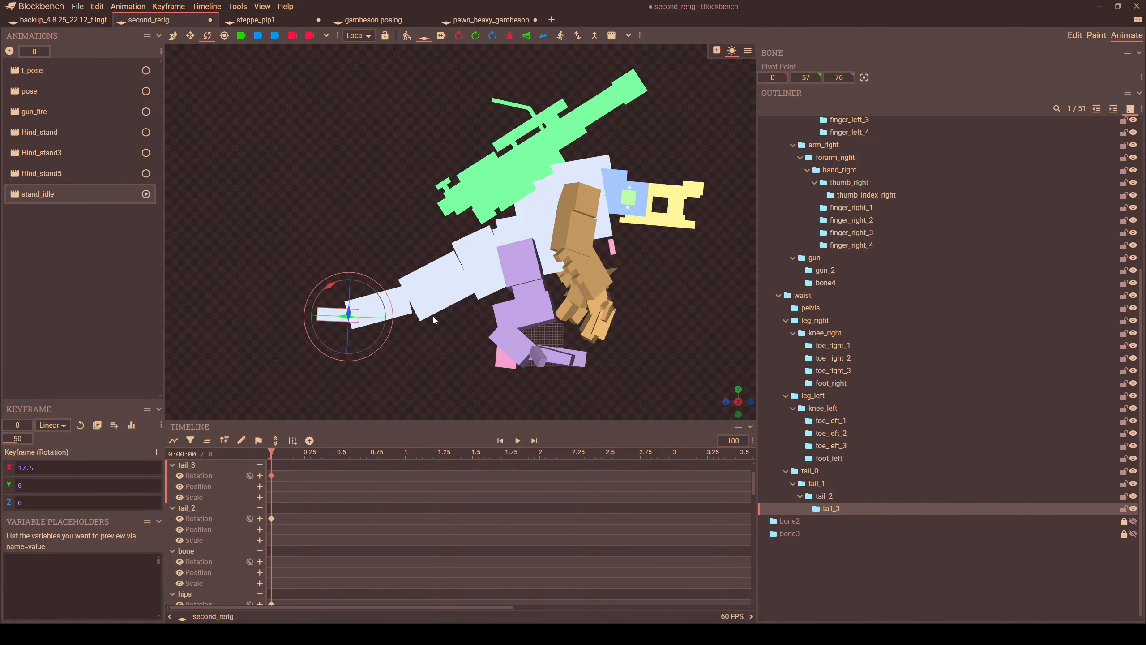
- Select the leg_right bone and examine how the leg lines up with the lowered tail in side view
scroll(434, 317, "down", 3)
left_click(541, 292)
scroll(514, 350, "up", 4)
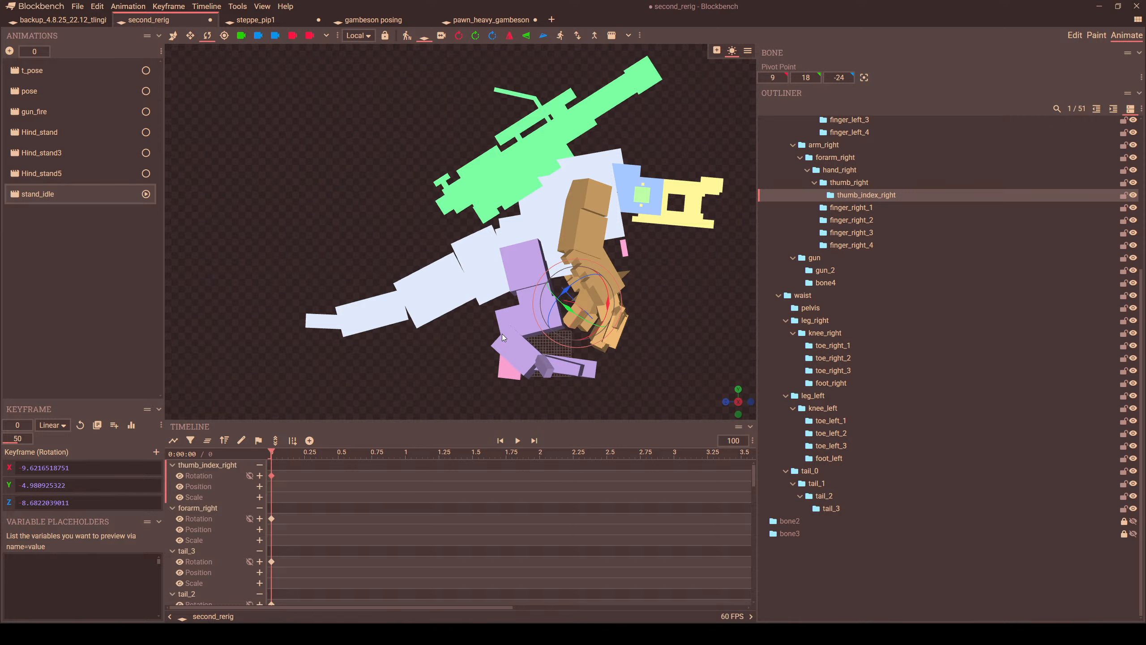
left_click(472, 250)
scroll(525, 306, "down", 2)
left_click(523, 305)
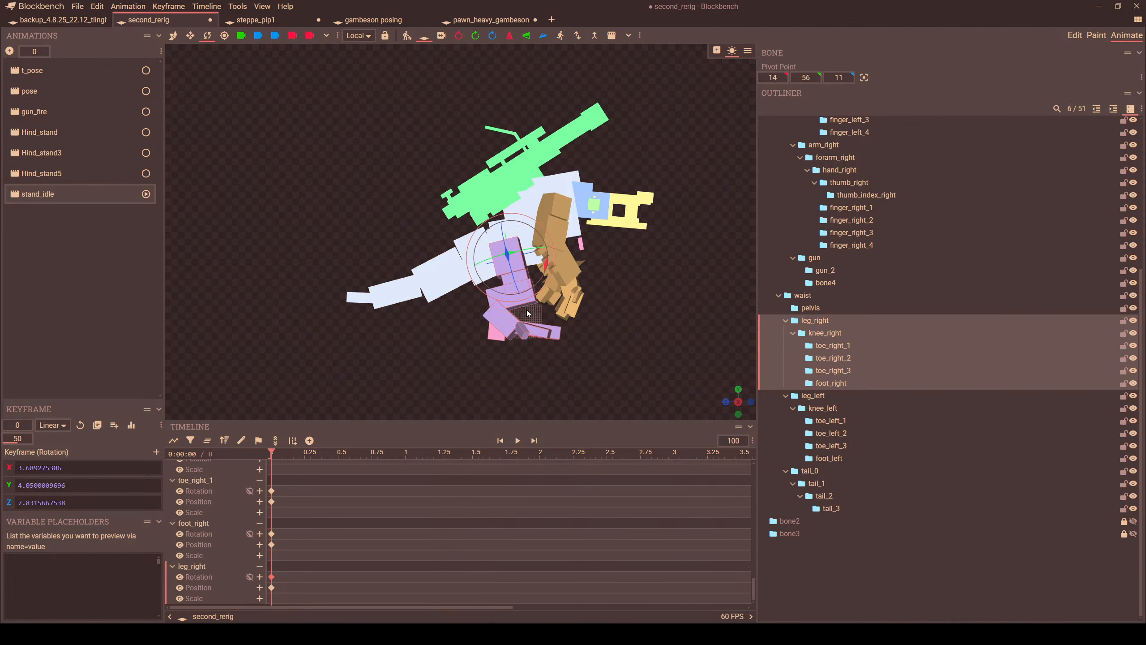
scroll(481, 328, "up", 4)
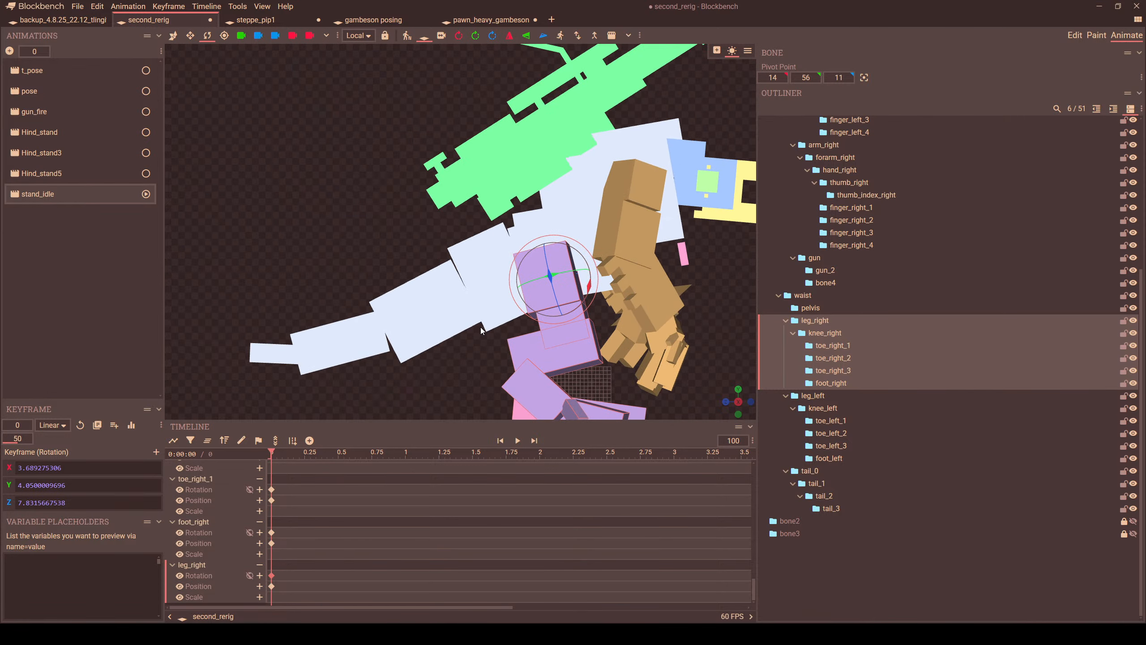
scroll(481, 329, "down", 5)
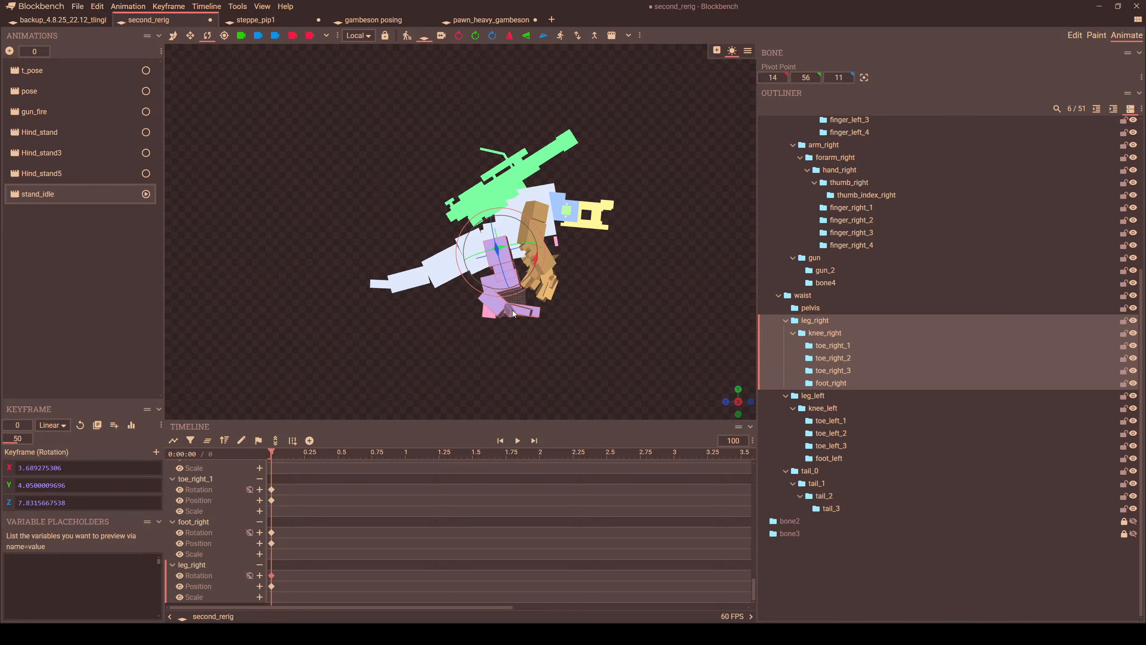
- Hide the ground plane, switch to the perspective view and examine the stand_idle pose from both sides
left_click(429, 36)
left_click(442, 37)
scroll(629, 207, "down", 4)
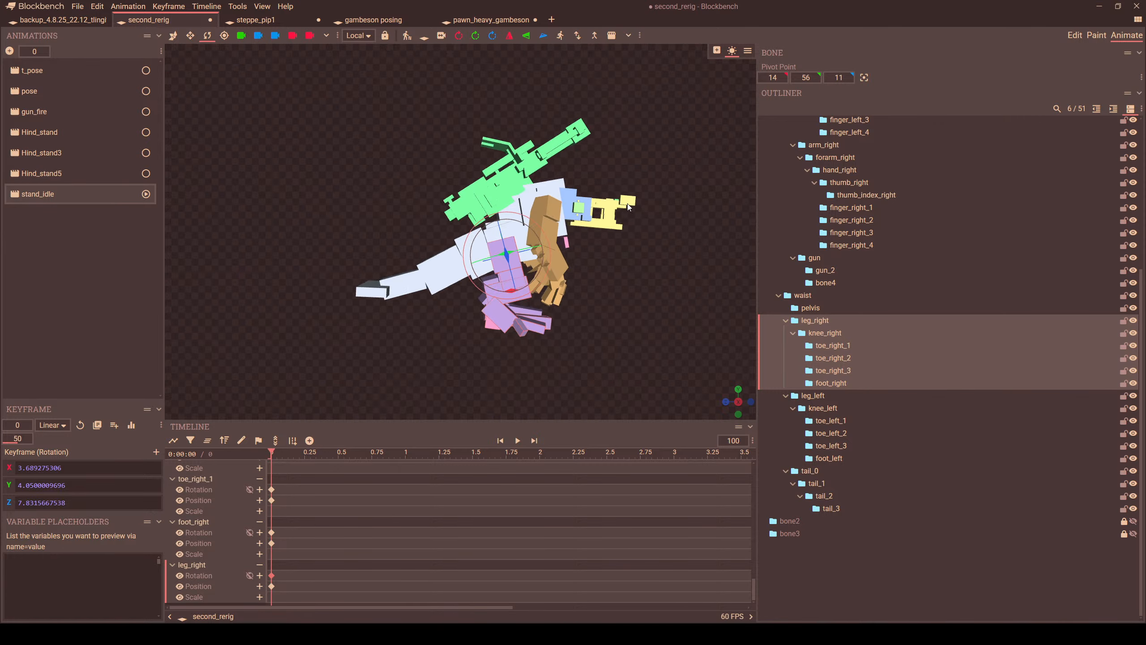
left_click_drag(629, 207, 415, 222)
scroll(433, 229, "up", 2)
scroll(487, 212, "down", 3)
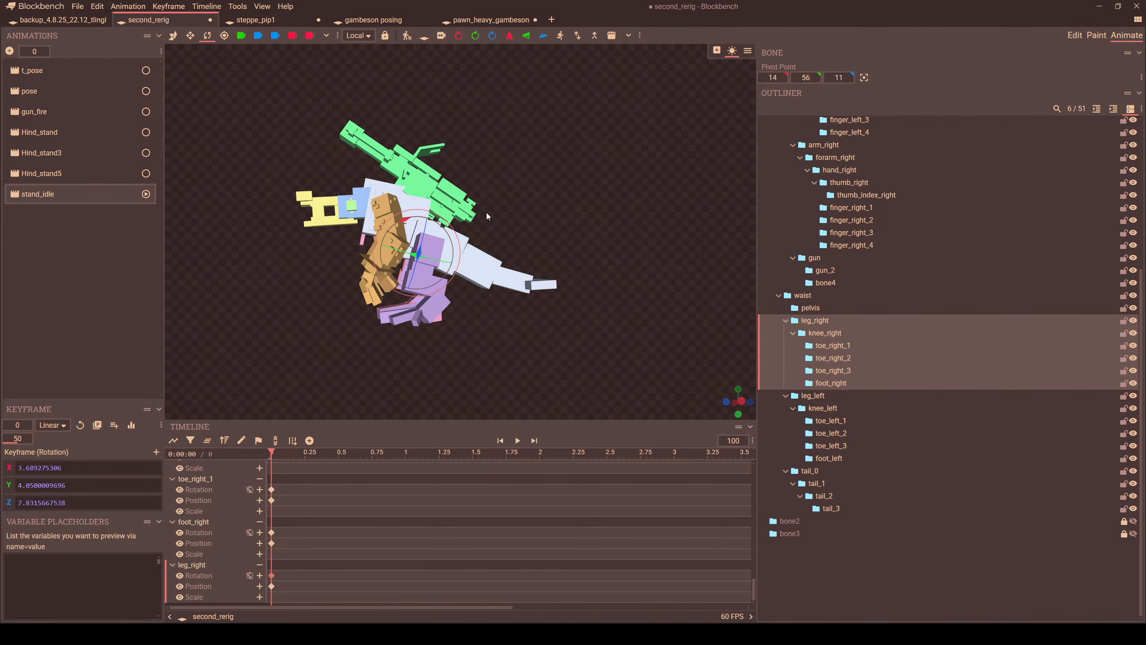
left_click_drag(486, 212, 510, 208)
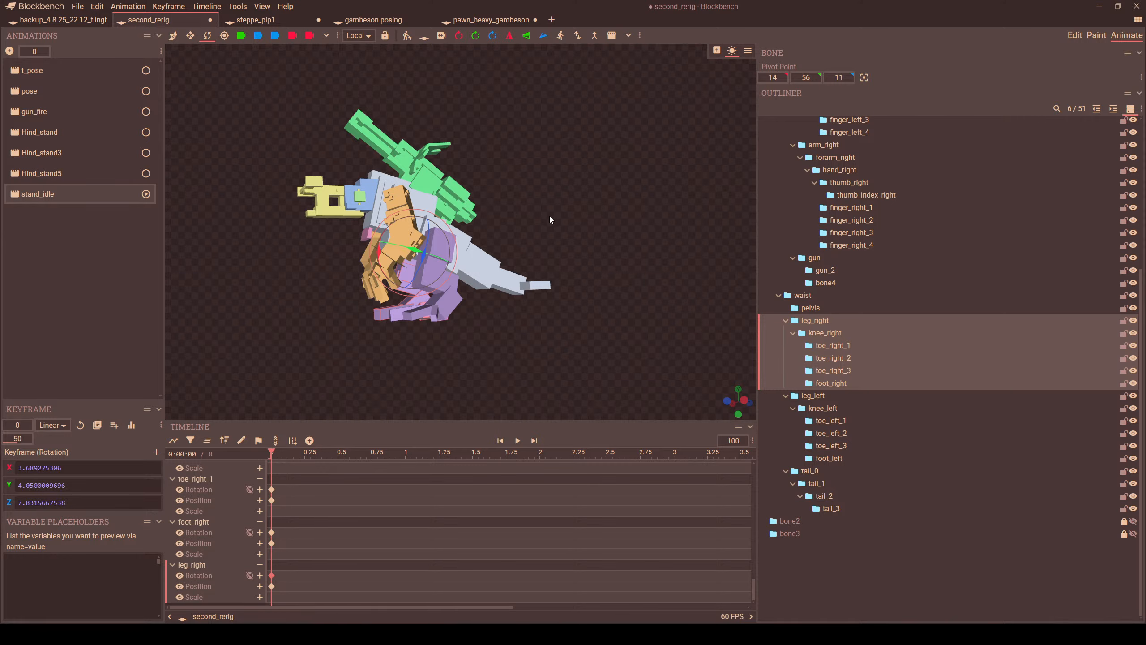
left_click_drag(549, 216, 353, 273)
scroll(490, 235, "up", 3)
scroll(420, 273, "up", 2)
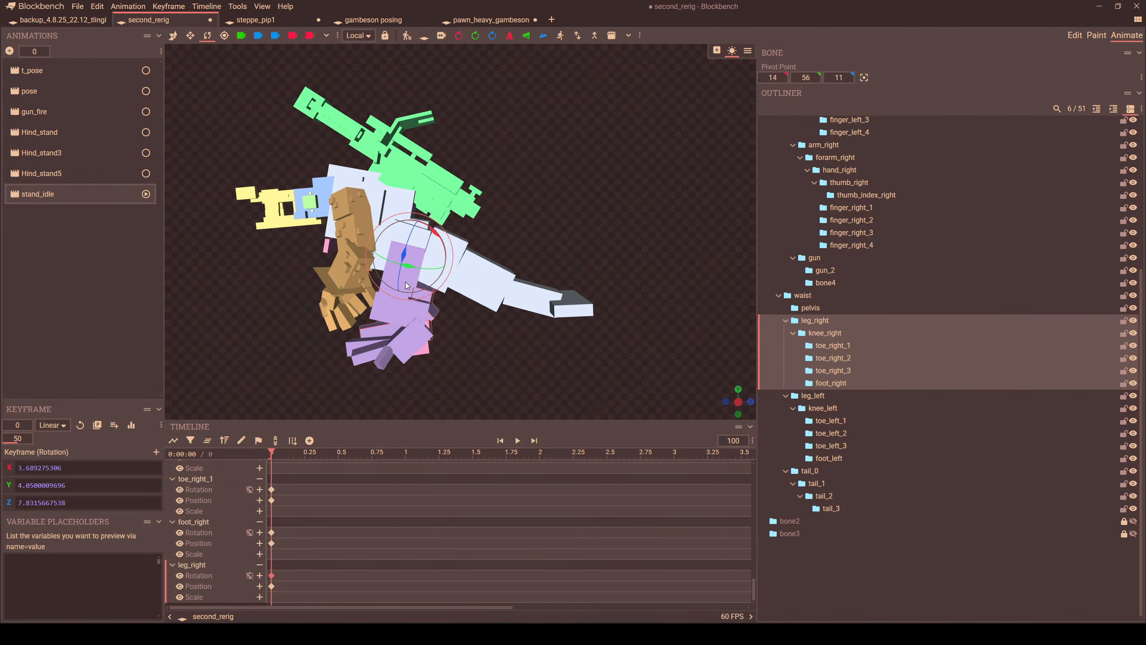
- Duplicate the stand_idle animation and name the copy "walk"
right_click(36, 192)
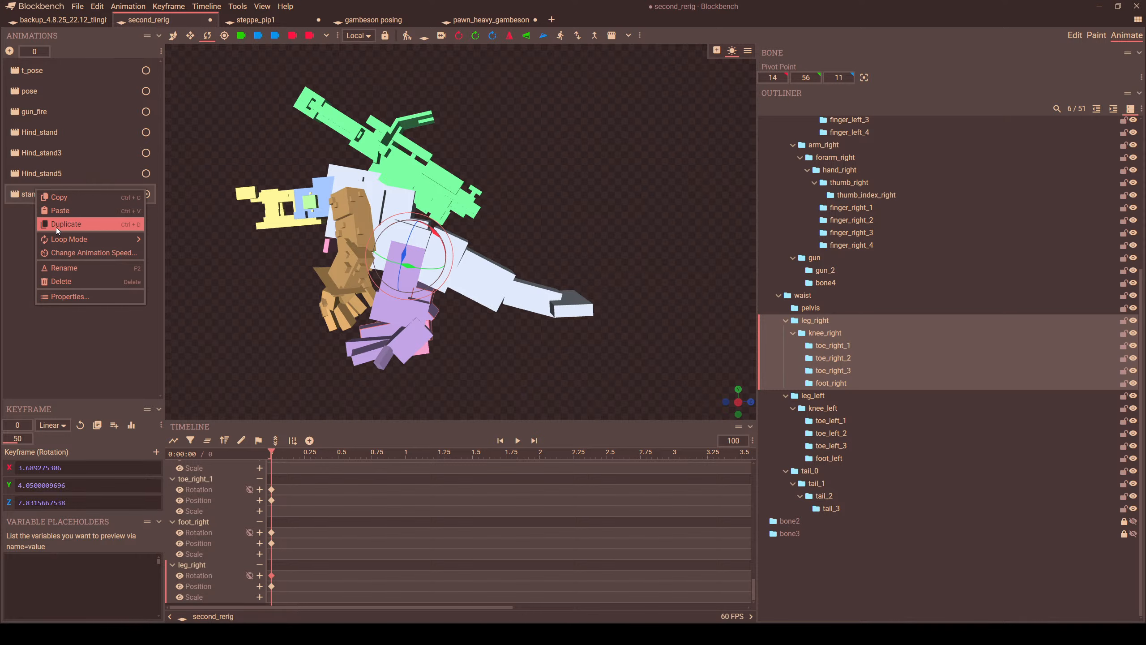
left_click(55, 227)
double_click(66, 217)
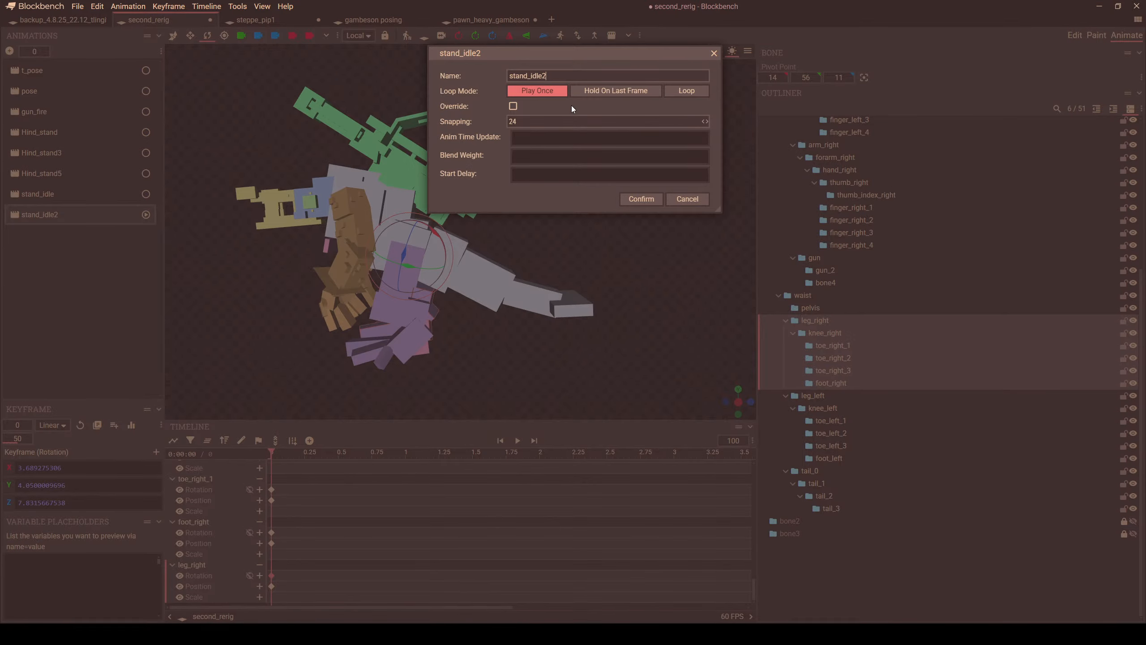
double_click(523, 77)
type("walk")
key("Return")
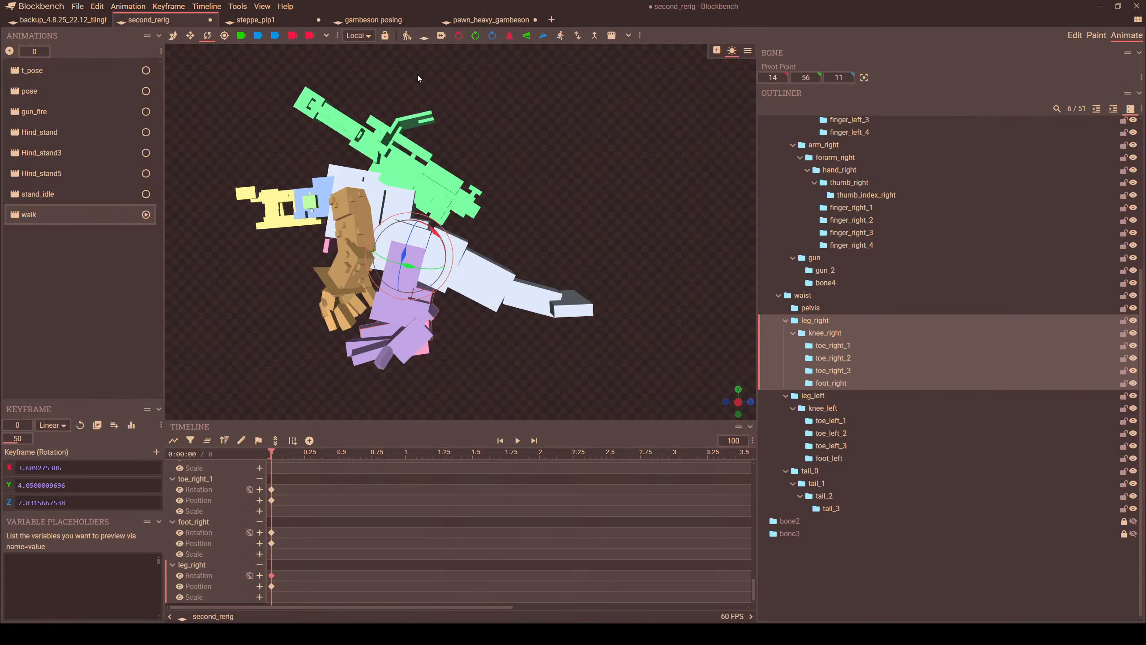
- Hide the arm_left and arm_right bones with all their child bones
right_click_drag(523, 161, 596, 154)
scroll(596, 154, "up", 5)
left_click(416, 216)
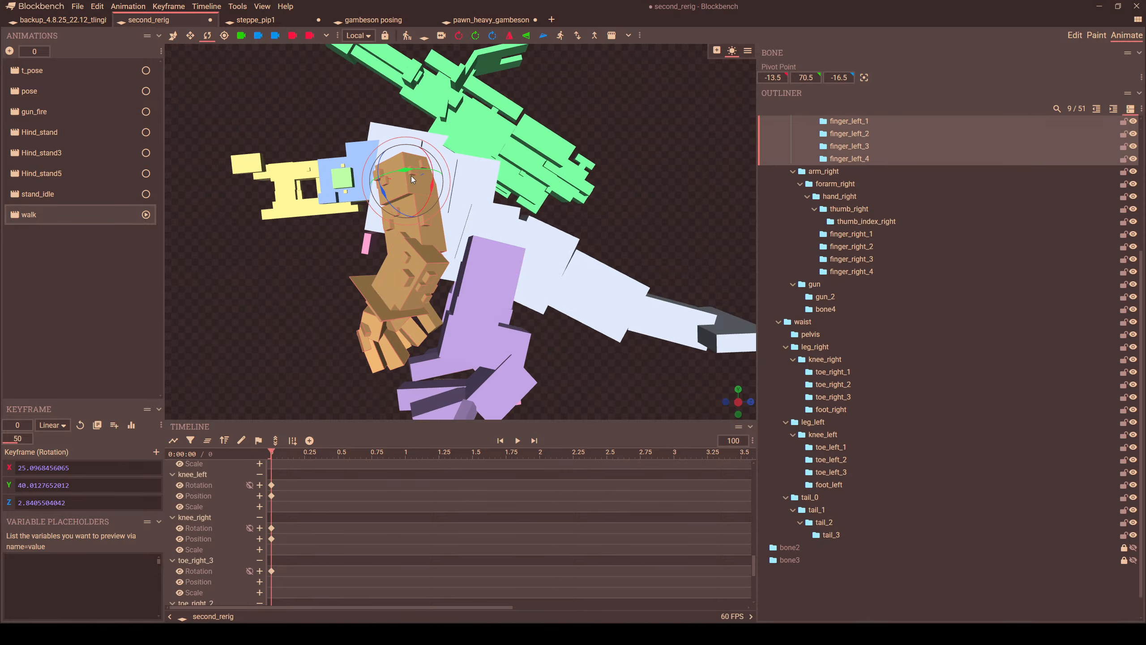
left_click(1134, 193)
left_click_drag(573, 131, 673, 136)
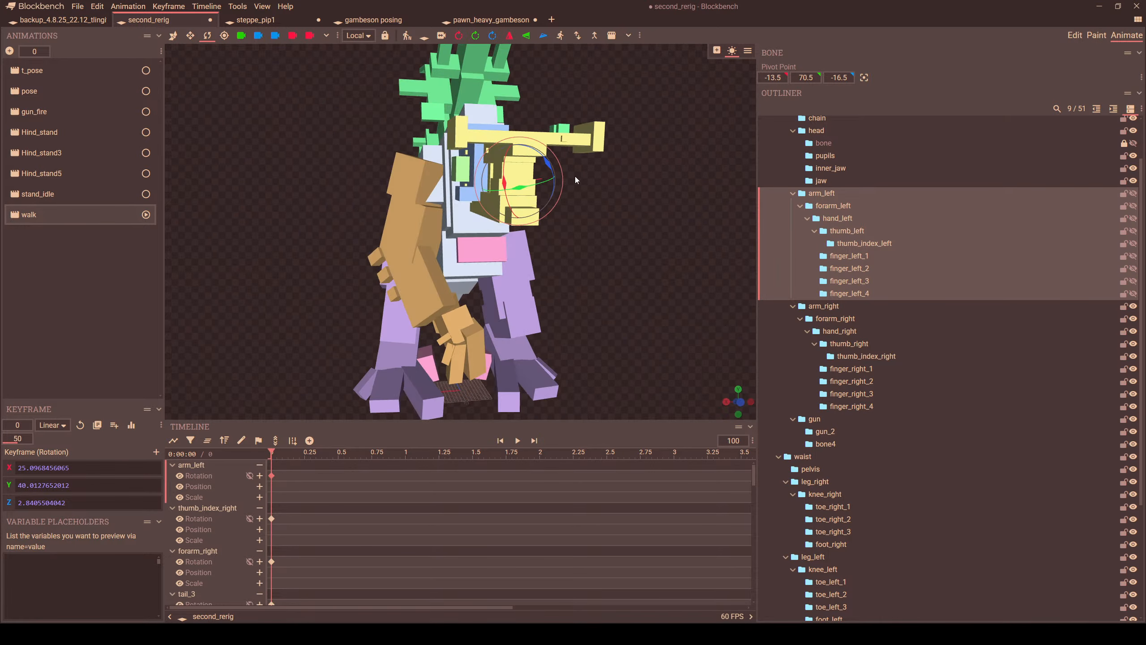
left_click(399, 184)
left_click(1134, 307)
- Hide the chest bone with its head and gun groups to isolate the hips, legs and tail
left_click_drag(642, 265, 528, 235)
left_click(514, 180)
left_click(437, 204)
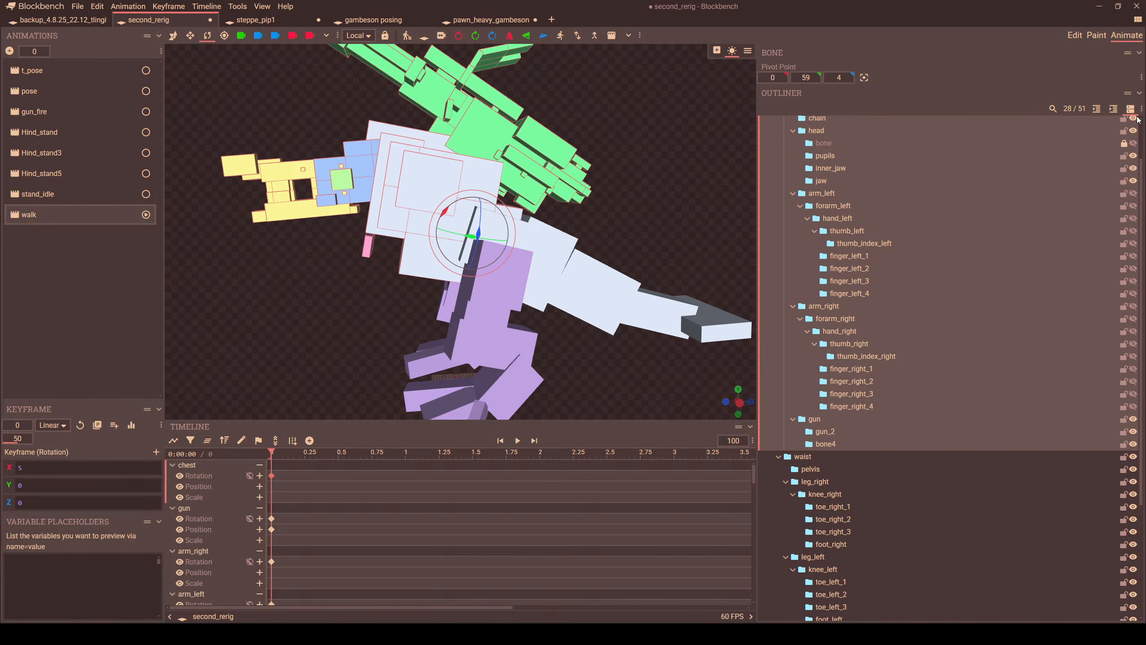
scroll(1131, 146, "up", 1)
left_click(1133, 161)
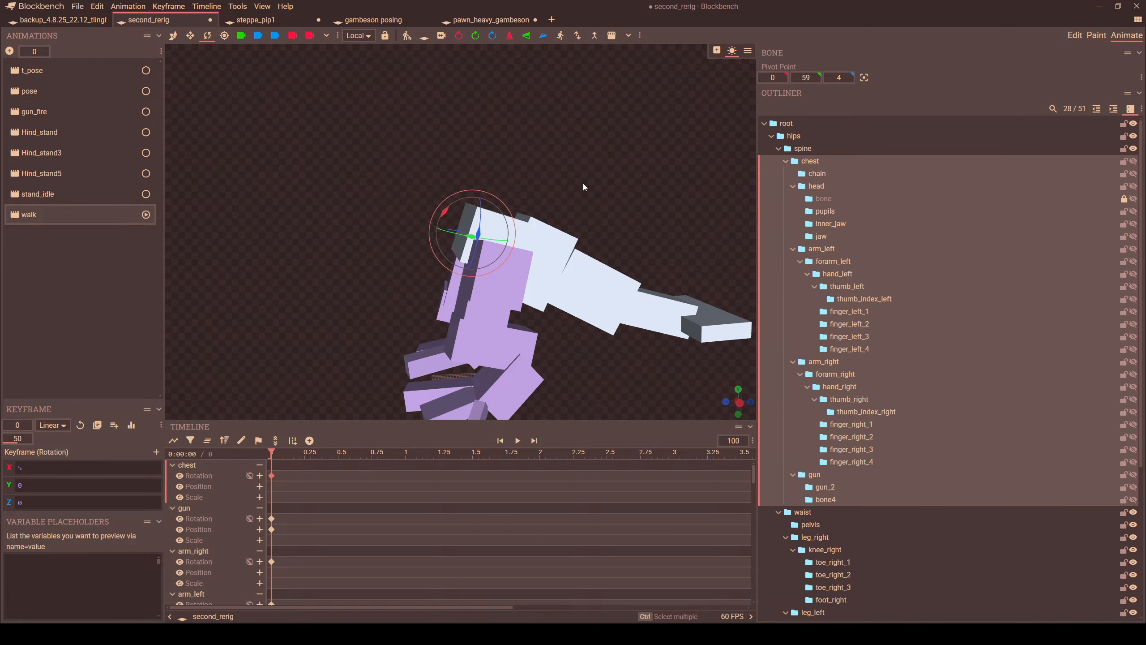
- Try rotating tail_0 up to X 15 in the walk animation, and undo the rotation
left_click_drag(583, 182, 456, 264)
left_click(377, 231)
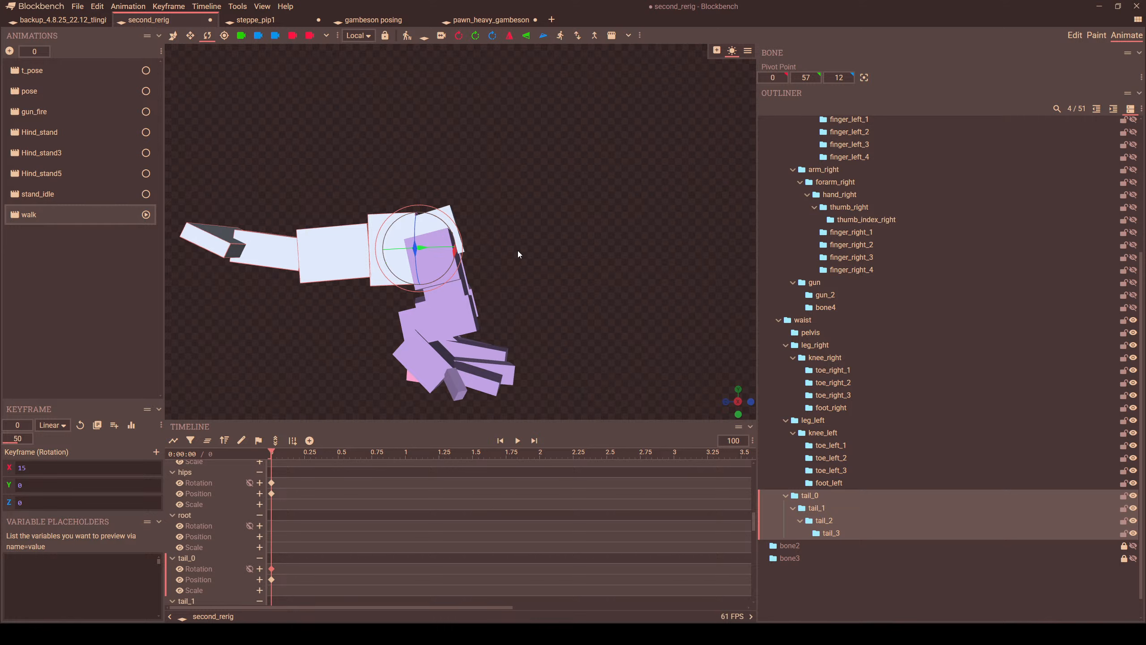
key("ctrl+z")
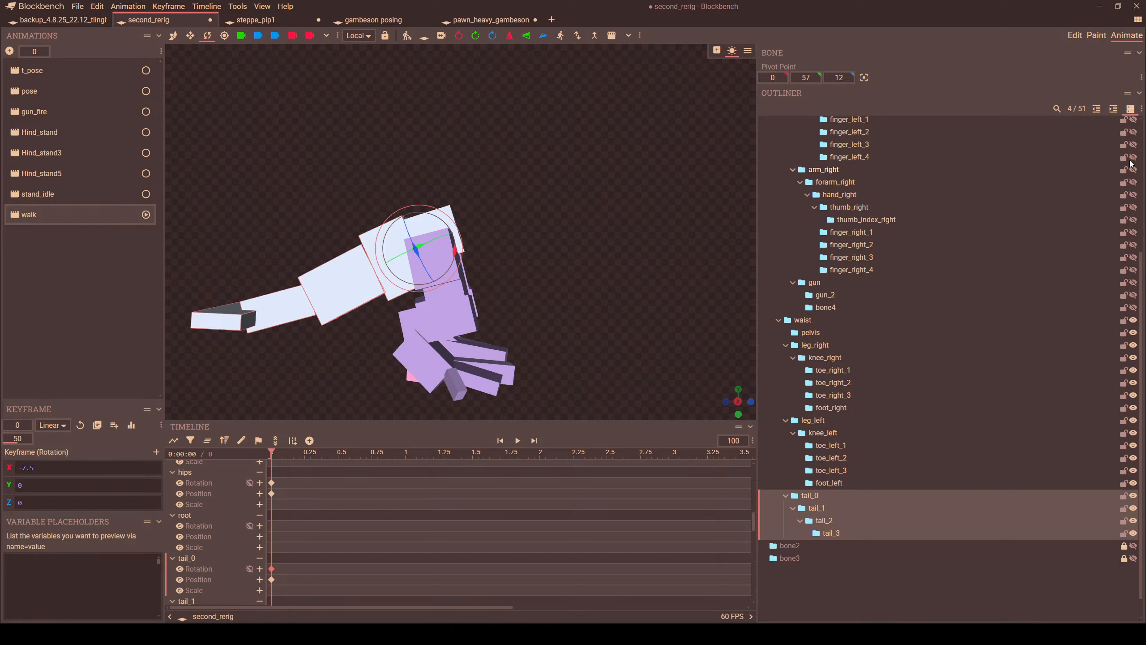
- Make all hidden parts of the creature visible again through the root bone
scroll(848, 144, "up", 5)
left_click(1133, 124)
left_click(1133, 123)
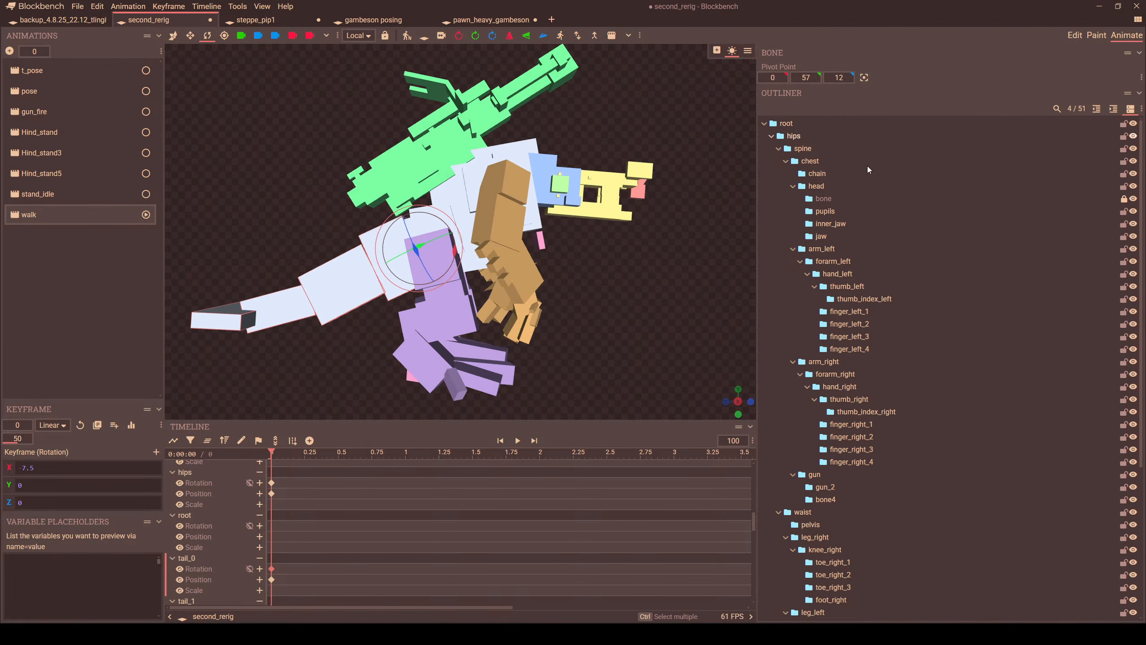
- Level the creature's body at the start of the walk animation, adjusting the pelvis, chest and head rotation
scroll(652, 194, "down", 3)
scroll(469, 242, "up", 3)
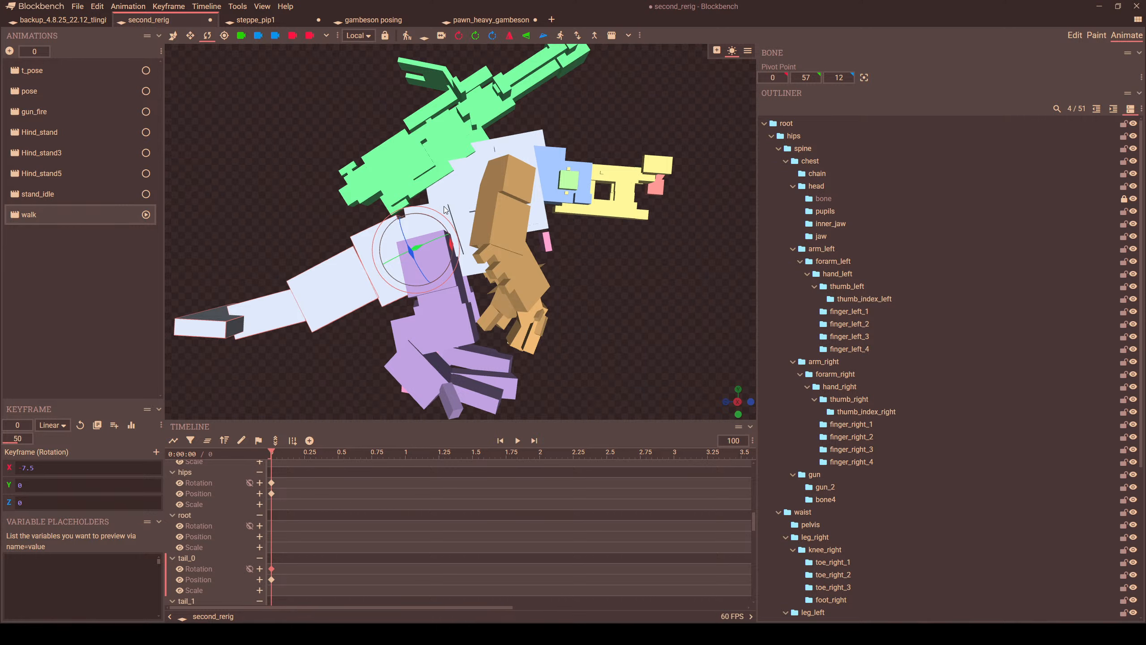
scroll(517, 196, "down", 3)
middle_click_drag(517, 196, 551, 194)
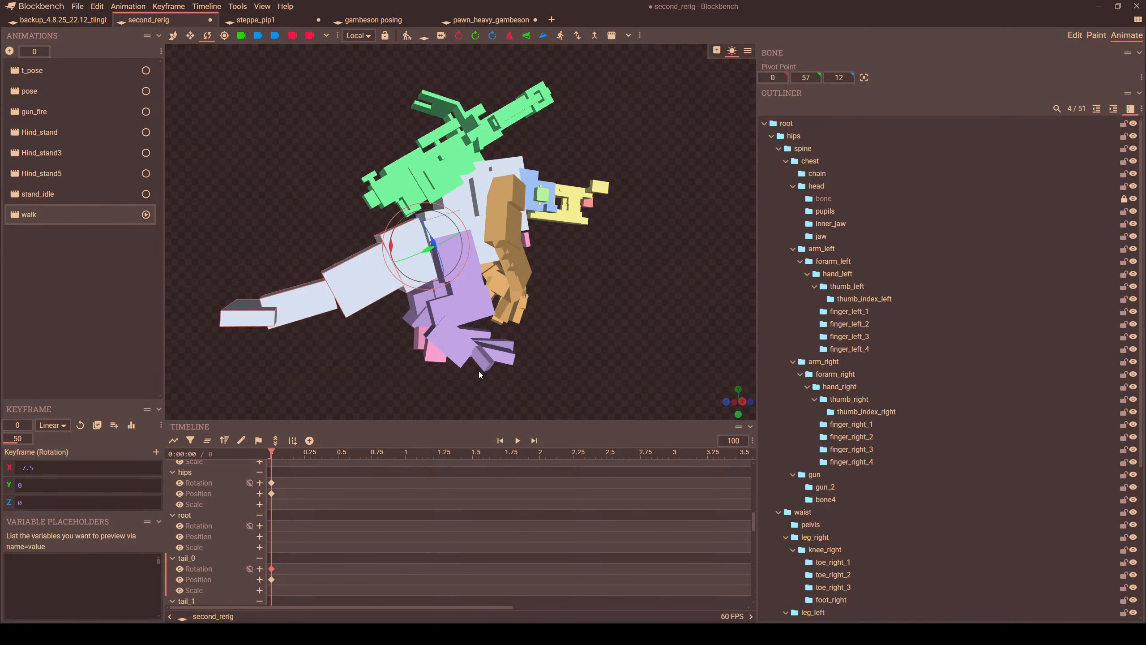
middle_click_drag(585, 288, 562, 283)
scroll(461, 237, "up", 4)
left_click(446, 223)
scroll(565, 230, "down", 3)
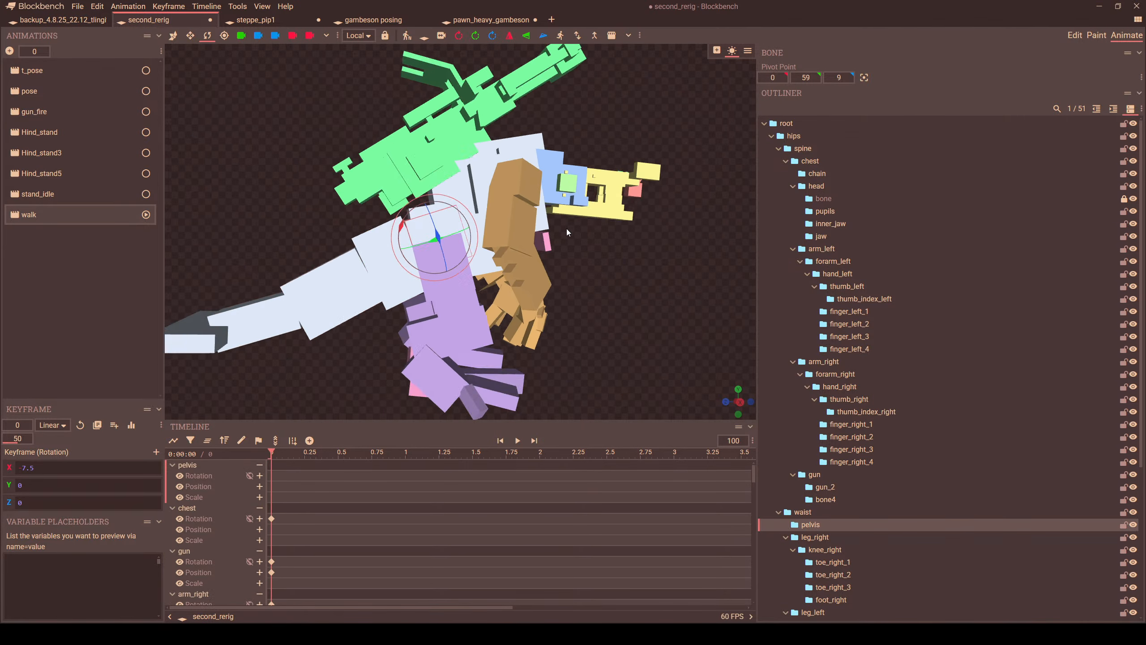
left_click_drag(459, 212, 543, 249)
key("ctrl+a")
left_click_drag(469, 230, 513, 230)
left_click(525, 208)
left_click_drag(605, 254, 604, 255)
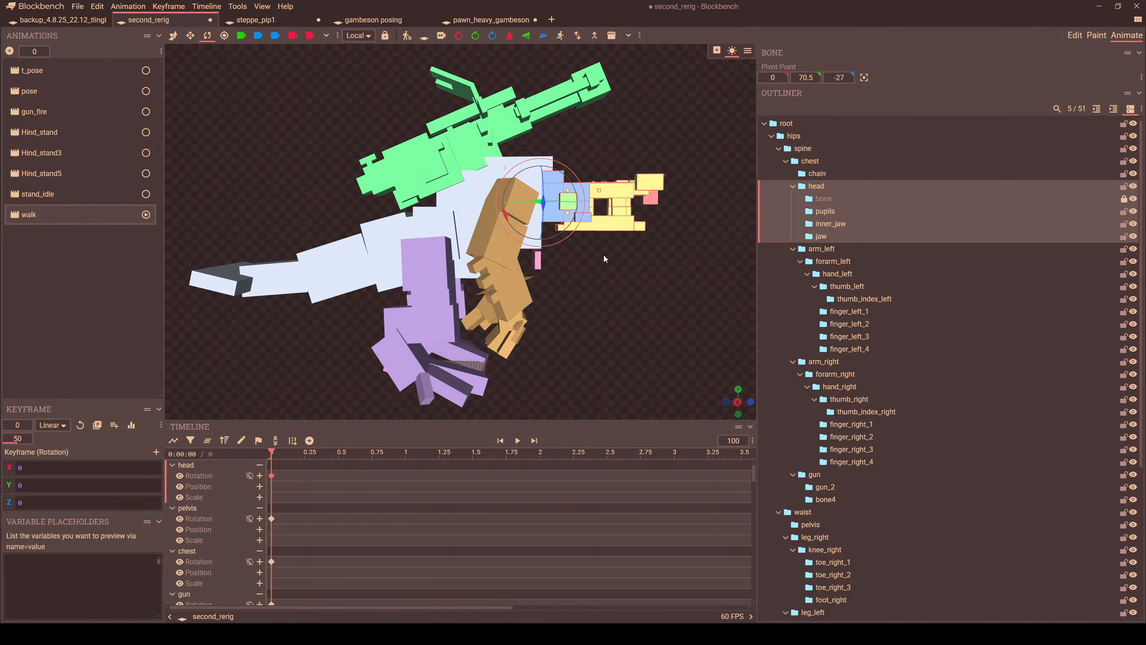
- Rotate arm_right slightly forward in global space and mirror the pose to the opposite arm with Flip Animation
left_click(500, 243)
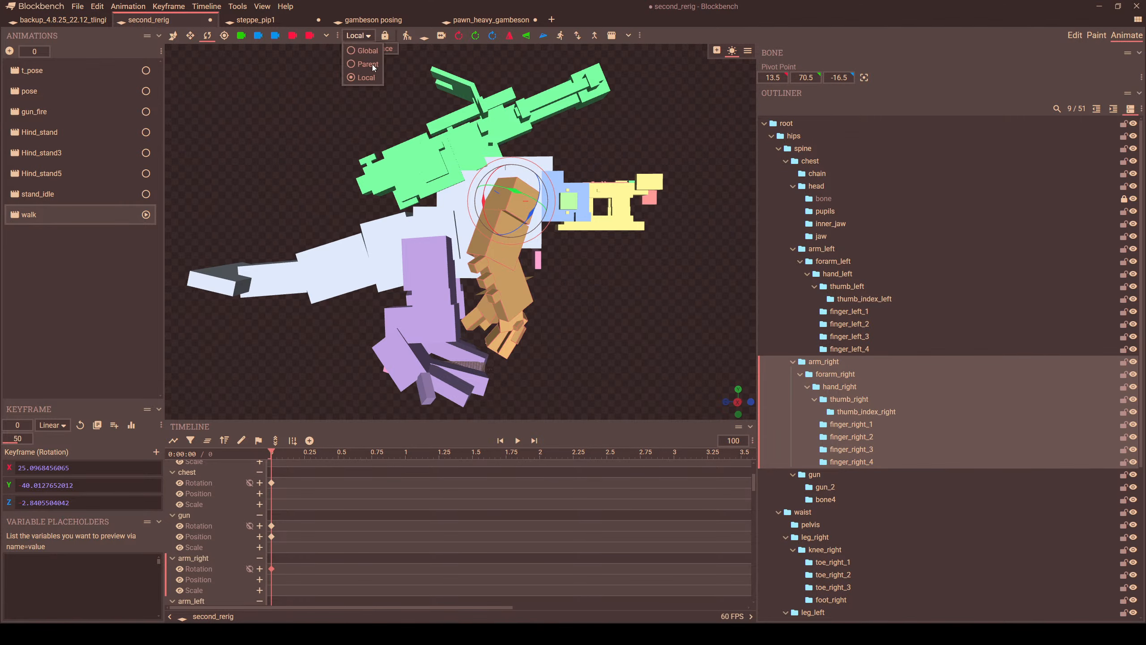
left_click(361, 51)
left_click_drag(493, 231, 491, 232)
left_click(410, 38)
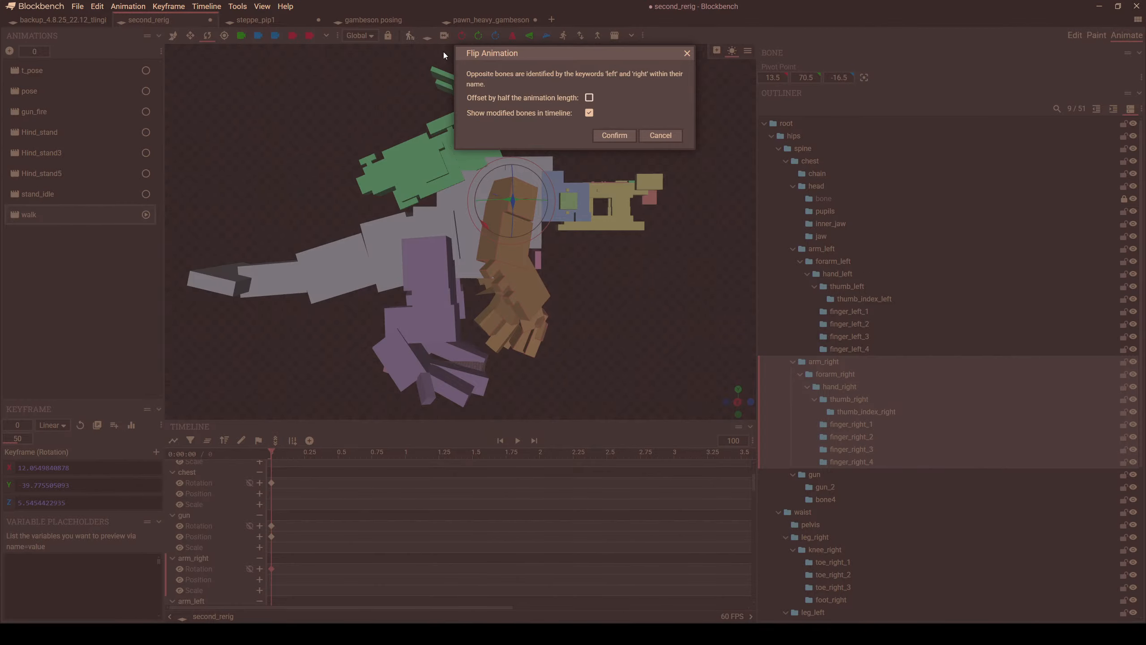
left_click(614, 135)
- Rotate leg_right to about X -13.7, Y 6.2, Z 6.3 and shift it forward and down to about Y -7.8, Z -5.3
left_click(442, 274)
left_click_drag(466, 249, 475, 243)
left_click(173, 37)
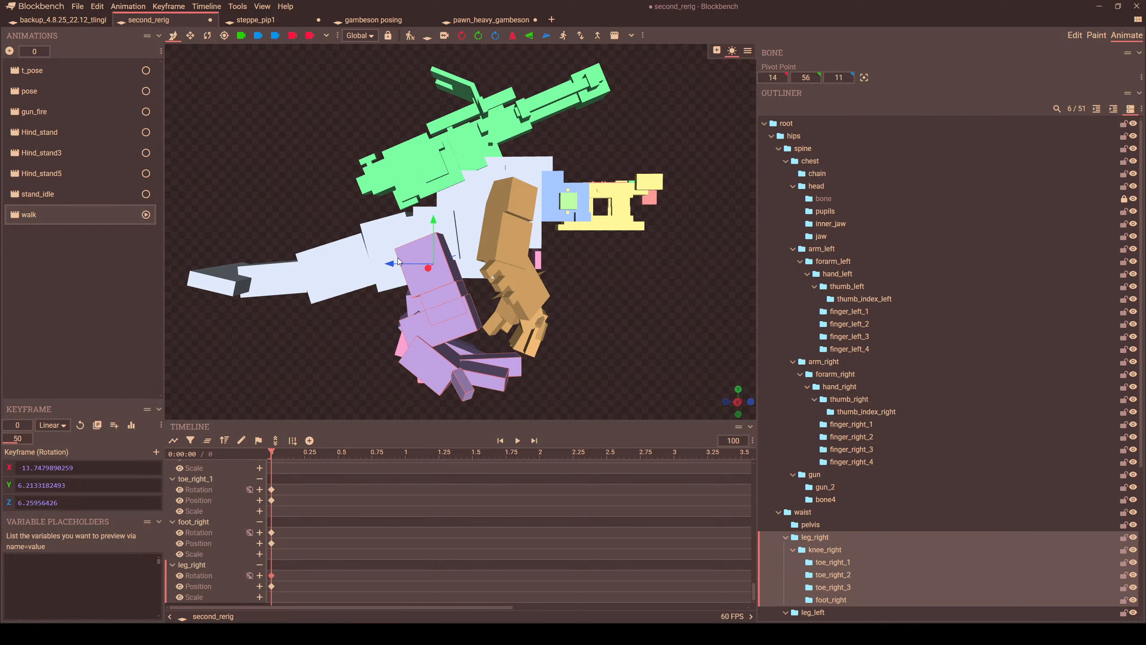
key("ctrl+z")
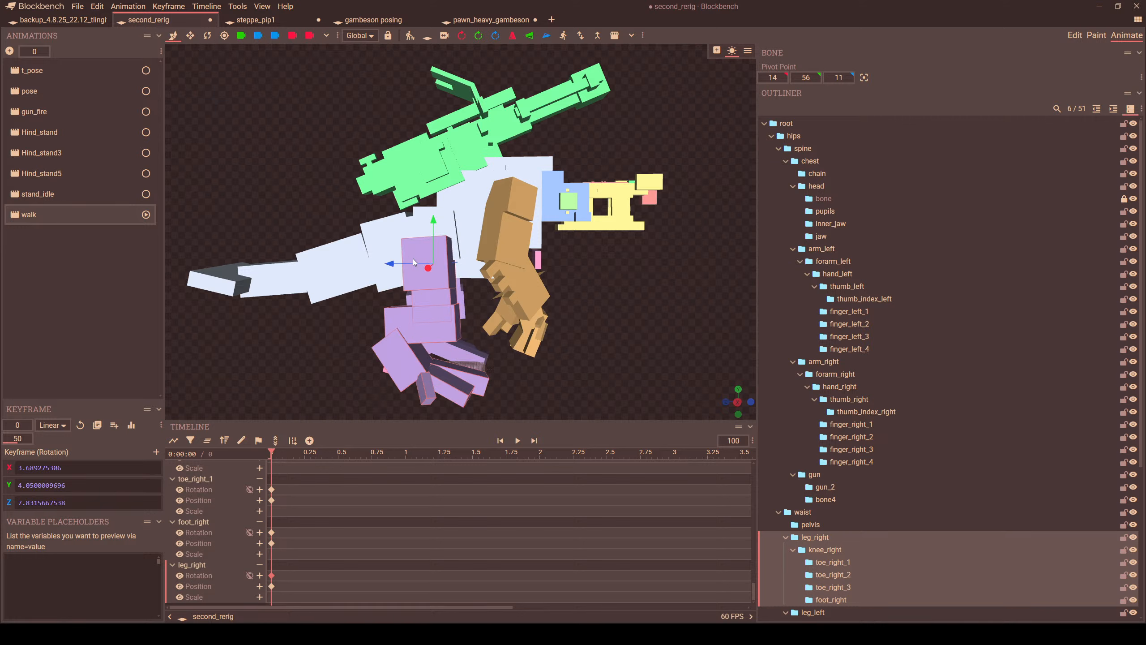
left_click_drag(400, 264, 417, 272)
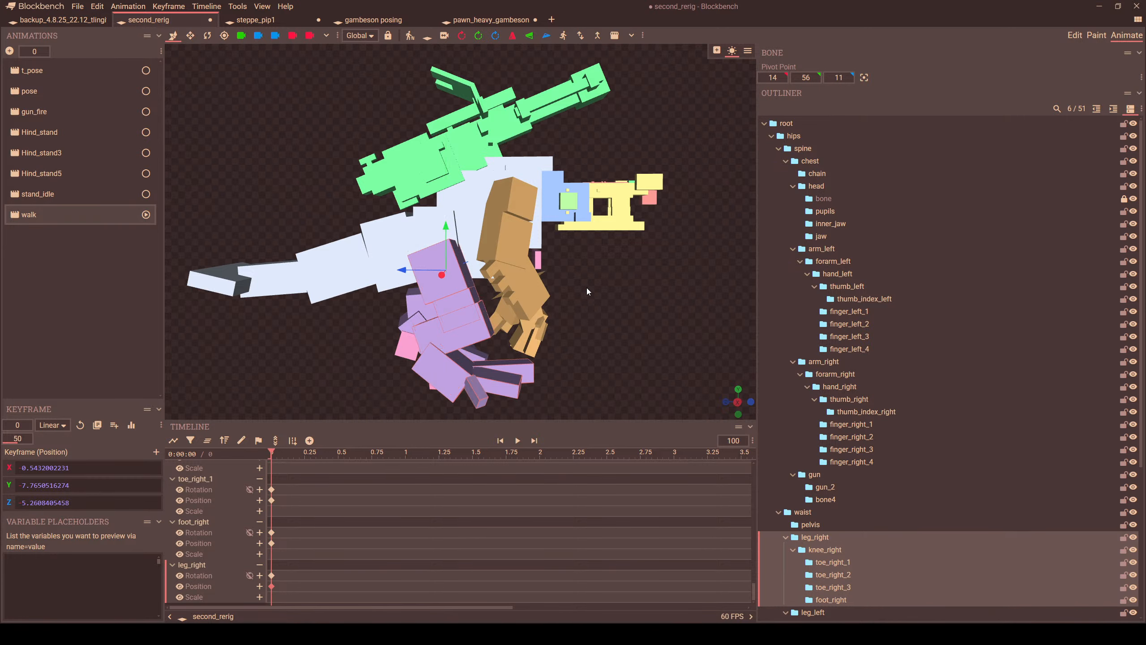
- Rotate the knee_right bone slightly so the right toes tip downward
scroll(587, 290, "down", 3)
right_click_drag(587, 290, 590, 277)
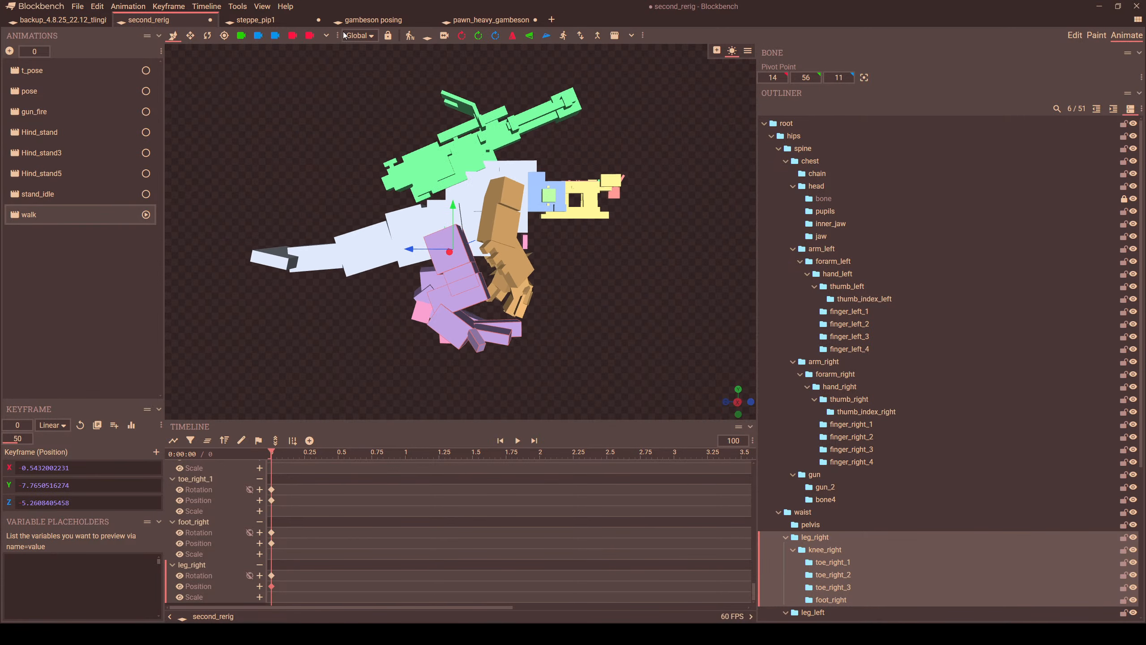
left_click(295, 36)
scroll(579, 264, "up", 5)
scroll(576, 246, "up", 4)
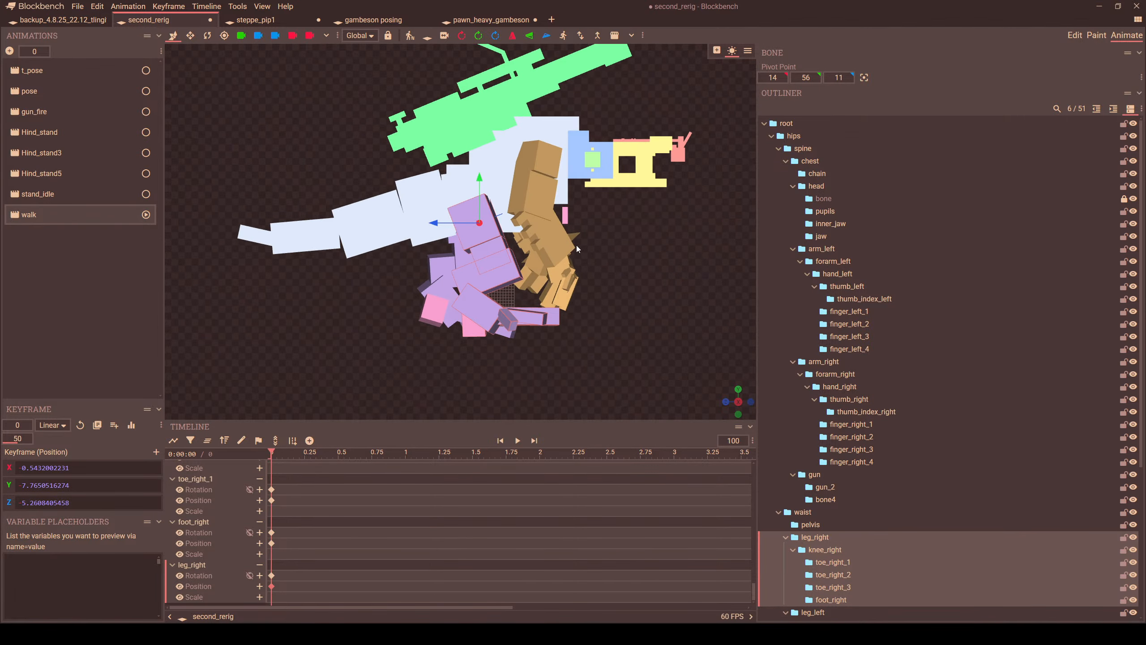
left_click(484, 323)
left_click(208, 36)
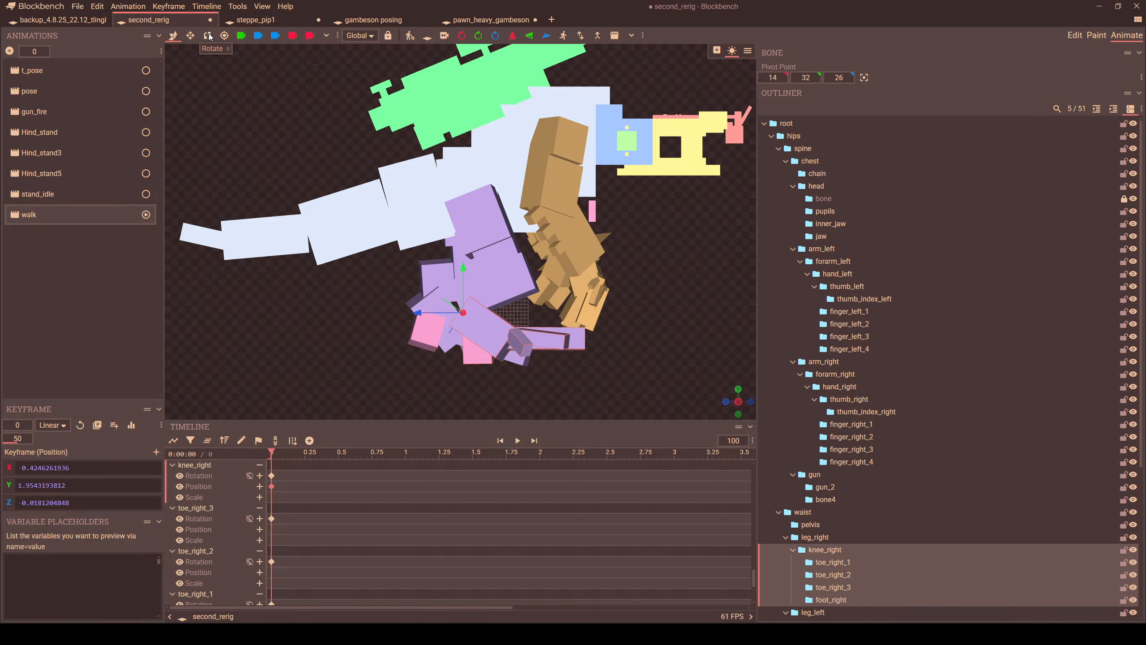
left_click_drag(480, 279, 483, 282)
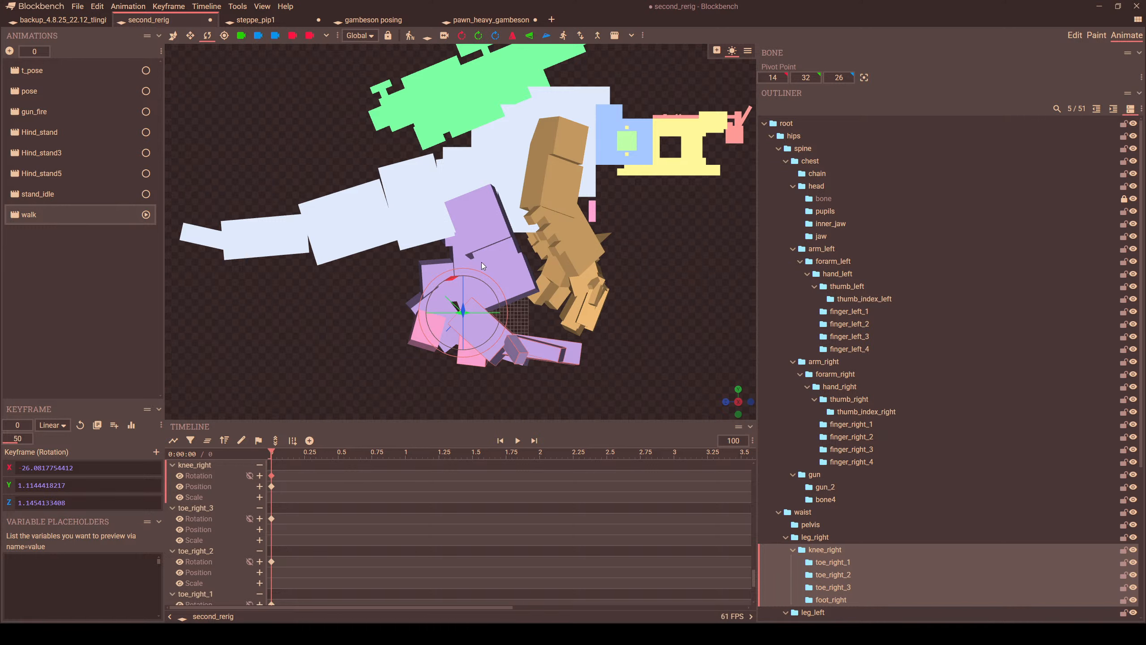
- Try mirroring all keyframes in the crowded timeline with Flip Animation
key("ctrl+a")
left_click(410, 36)
left_click(612, 135)
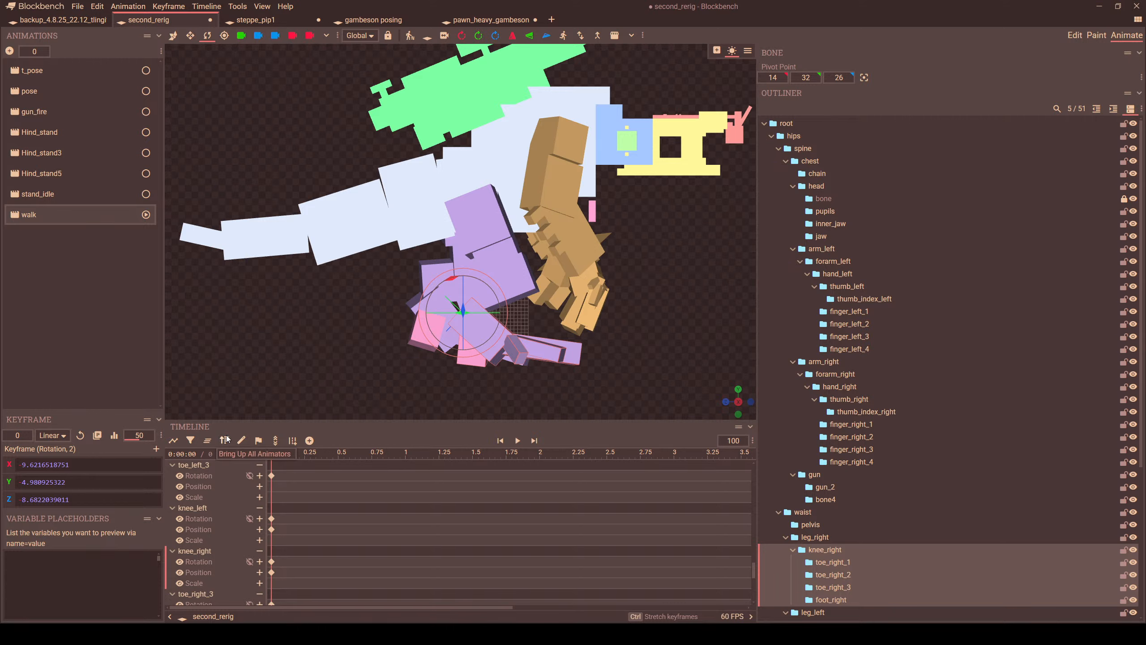
- Bring only the leg_right, knee_right, toe and foot_right animators into the timeline and flip all their keyframes onto the left leg
left_click(340, 315)
left_click(499, 220)
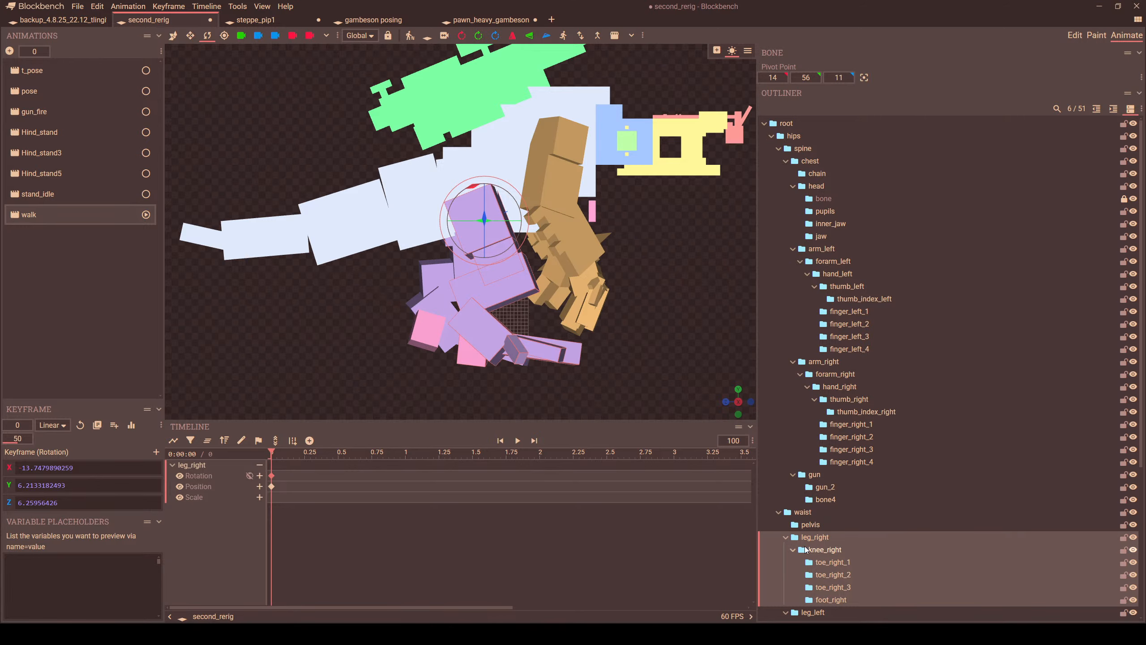
left_click(825, 549)
left_click(830, 561)
left_click(834, 574)
left_click(836, 586)
left_click(837, 601)
key("ctrl+a")
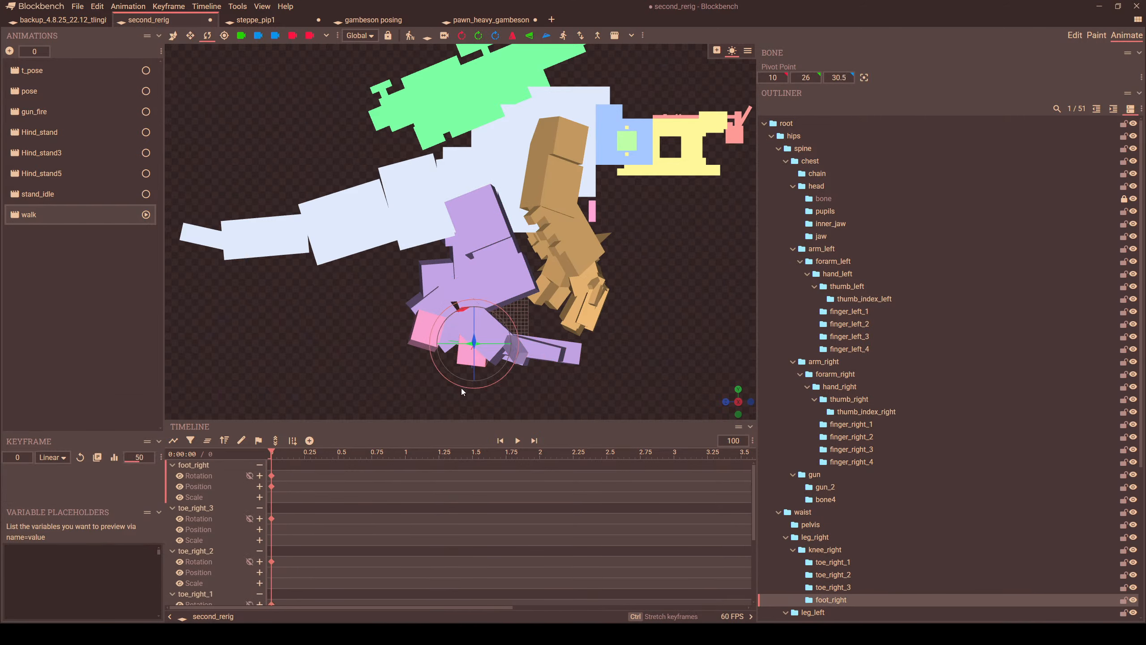
left_click(410, 35)
left_click(626, 137)
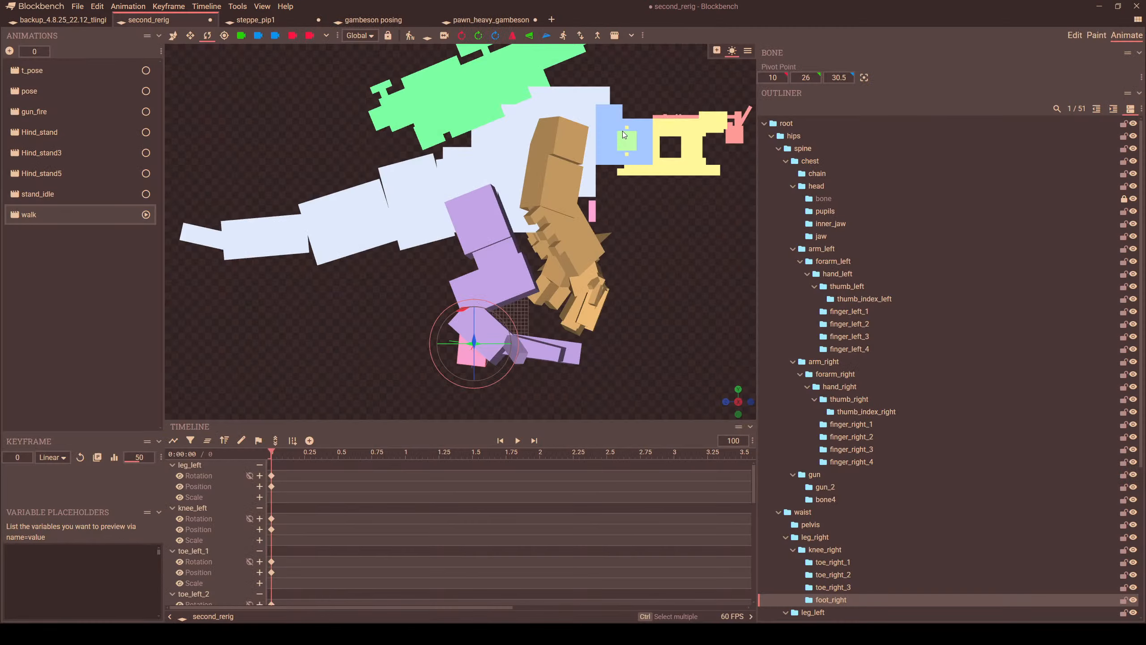
scroll(540, 208, "up", 2)
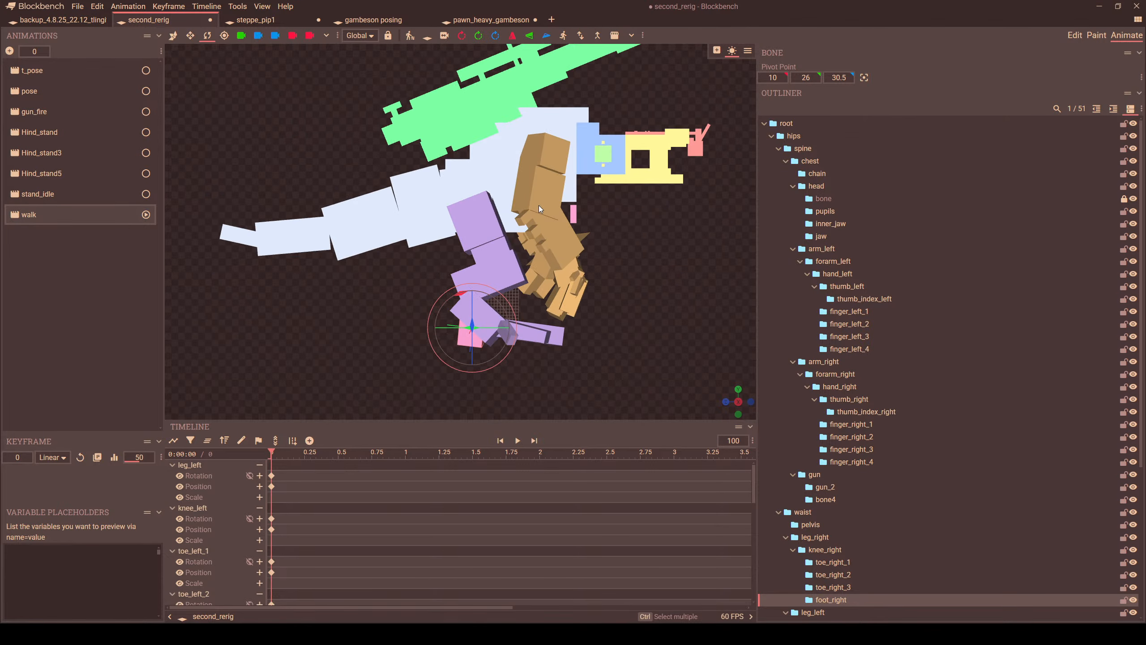
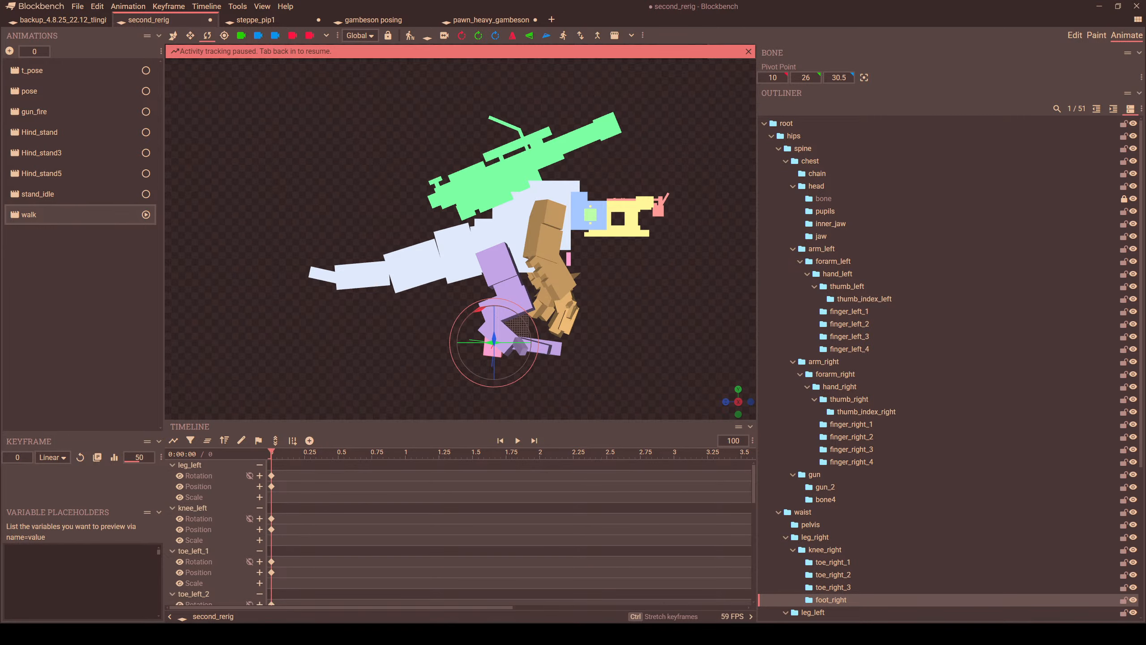
- Load Screenshot 2025-08-09 184921.png as a reference image, enlarge it and place it in the viewport's upper-left corner
left_click_drag(1145, 172, 663, 167)
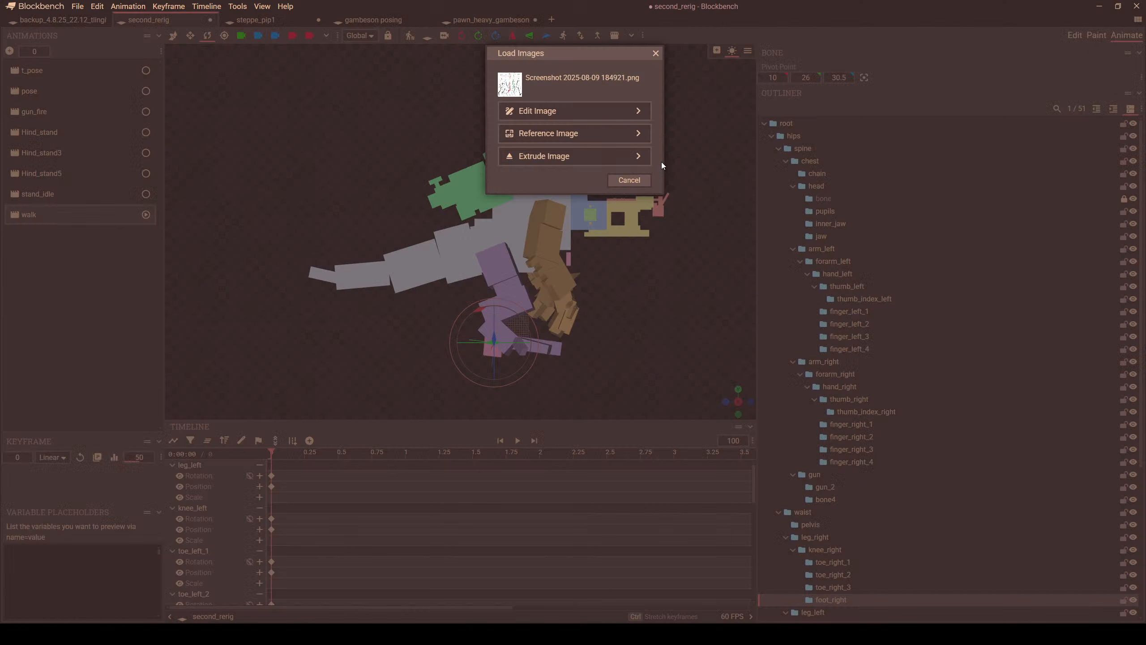
left_click(552, 134)
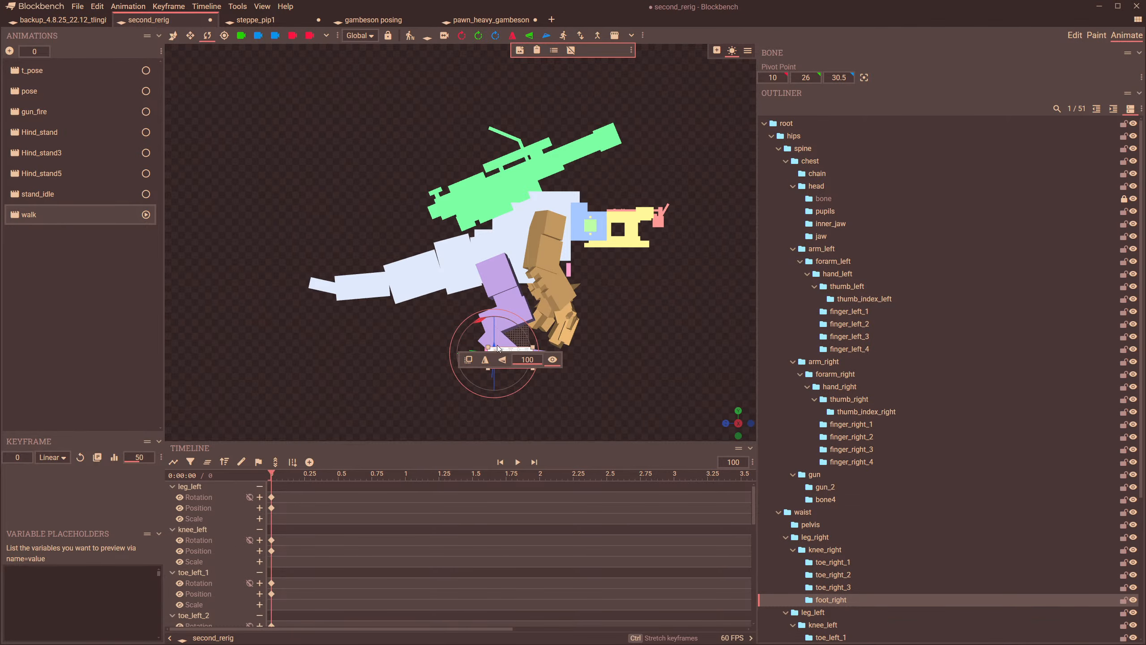
left_click_drag(488, 347, 215, 158)
left_click_drag(395, 298, 346, 126)
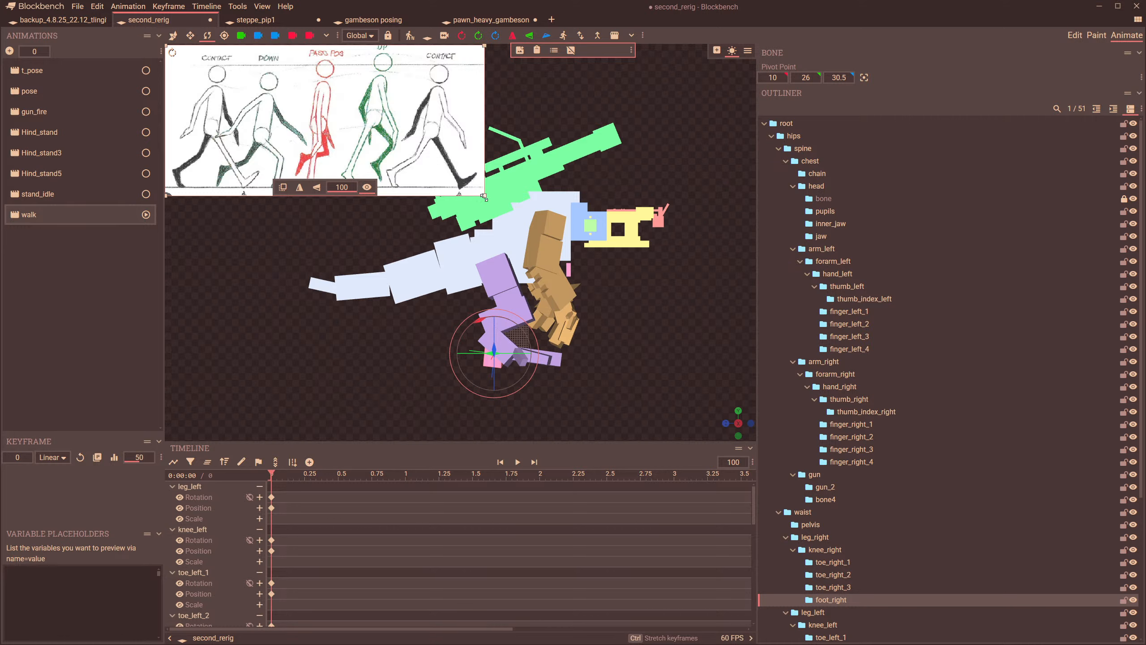
left_click_drag(484, 195, 435, 171)
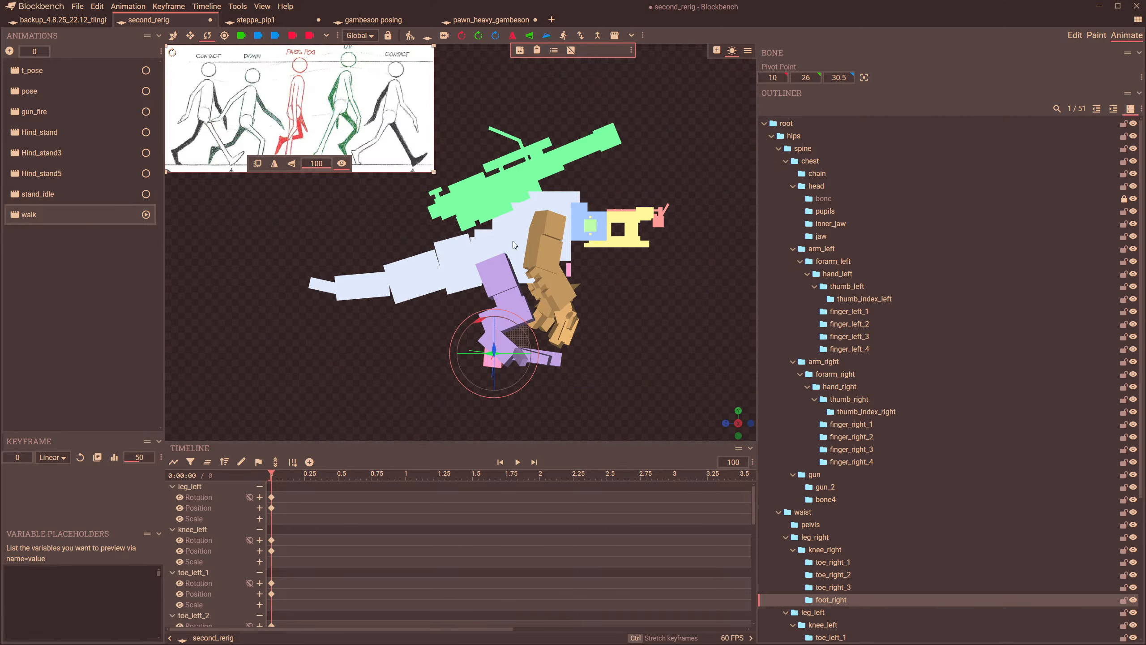
- Hide the chest bone and the tail_0 bone with all their child bones, leaving only the pelvis and legs visible
scroll(523, 225, "up", 3)
left_click(534, 220)
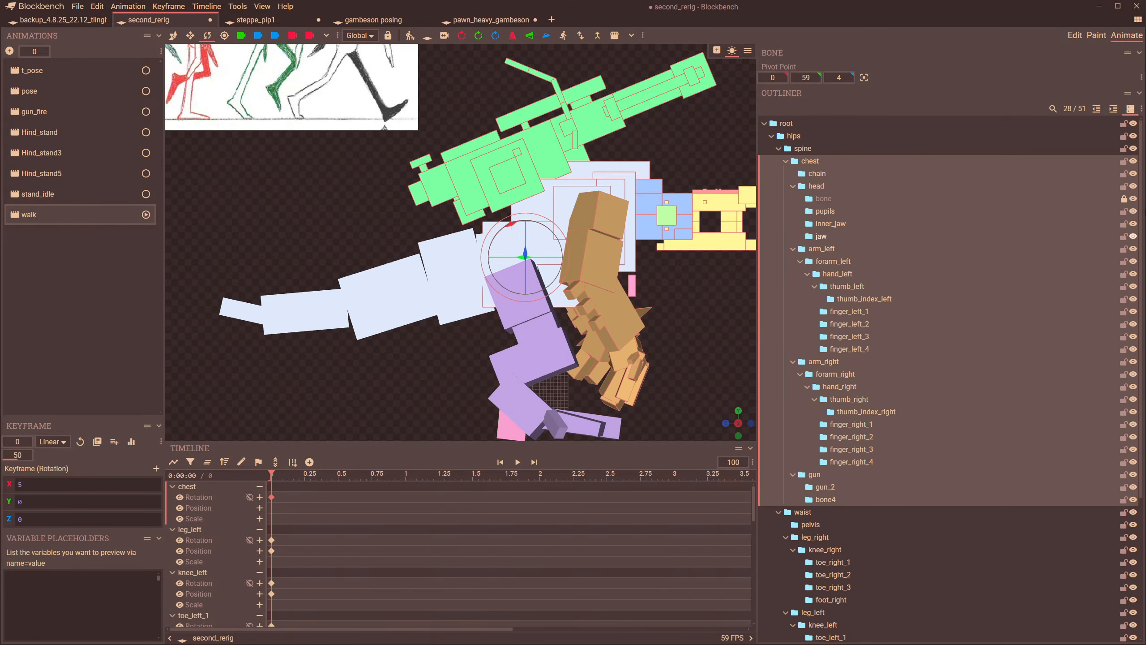
left_click(1134, 161)
left_click(456, 261)
scroll(947, 236, "down", 4)
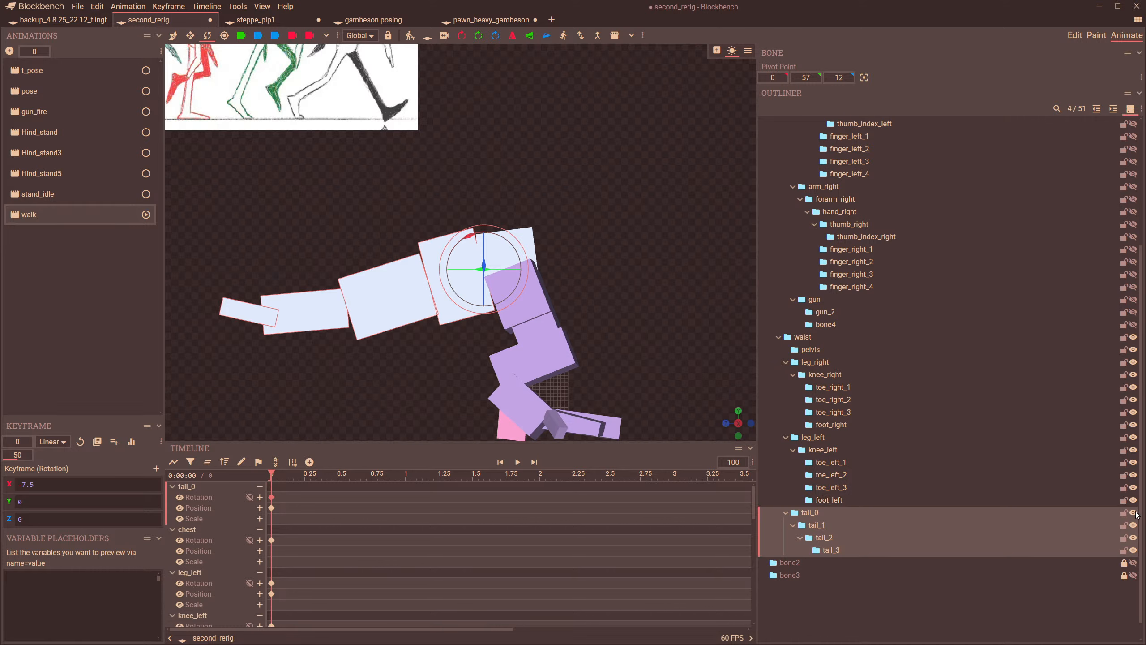
scroll(584, 264, "down", 3)
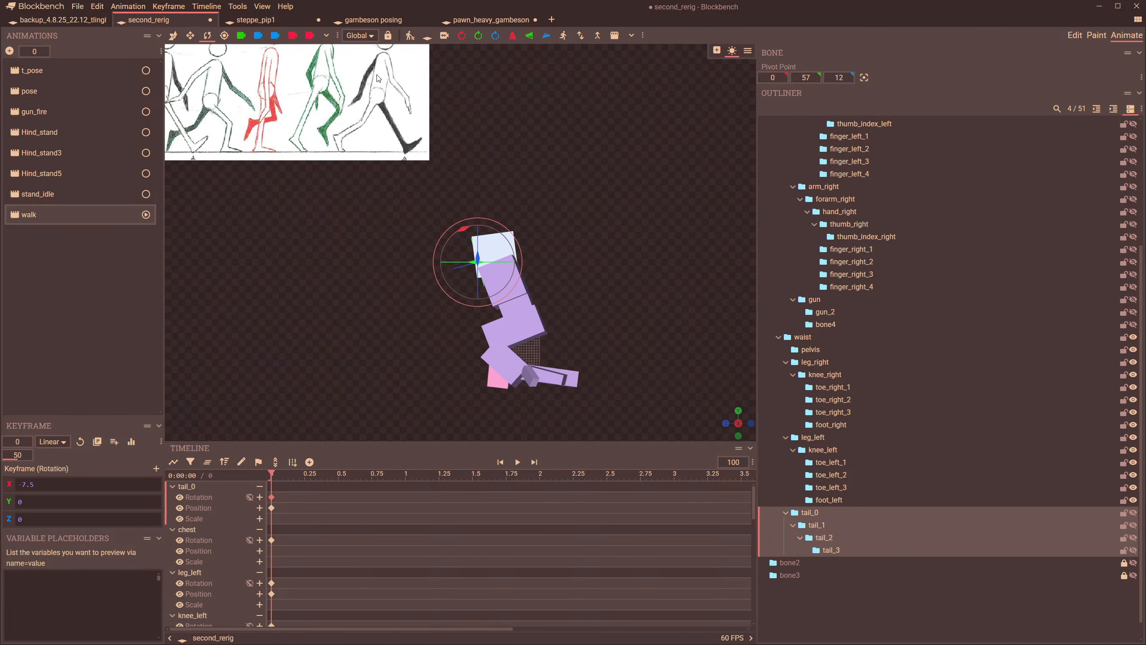
- Leave the side view and load the walk-cycle screenshot again as a reference image in the upper-left corner of the angled viewport
scroll(502, 244, "up", 5)
left_click(525, 235)
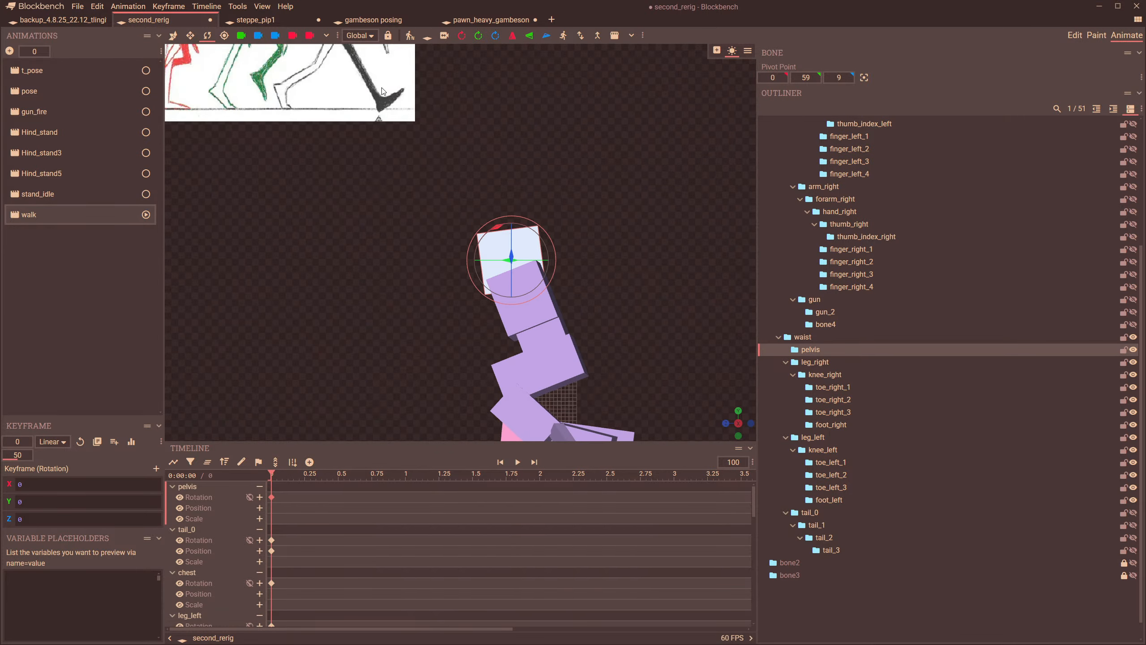
left_click(241, 36)
scroll(438, 136, "down", 12)
left_click_drag(397, 188, 575, 240)
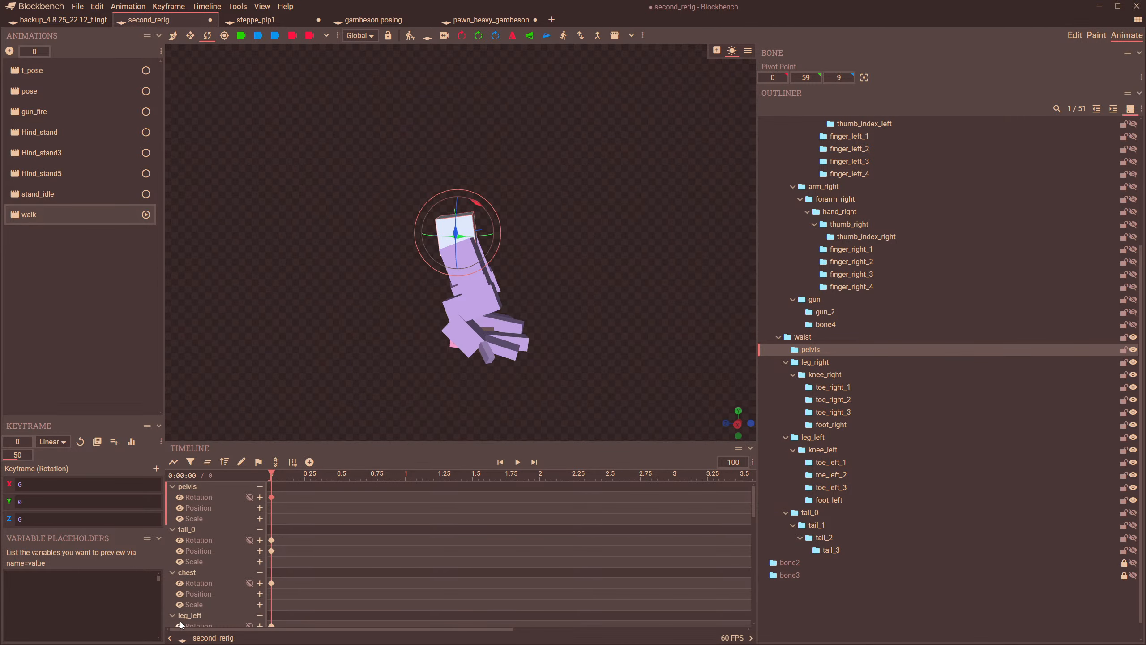
key("F11")
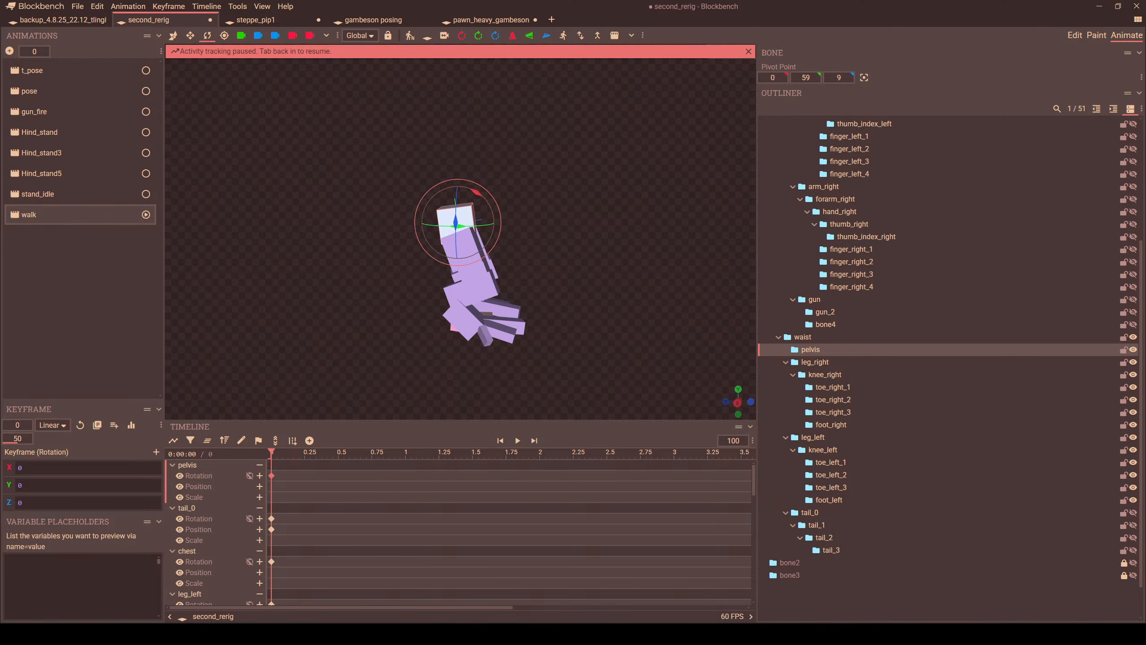
left_click_drag(641, 216, 641, 169)
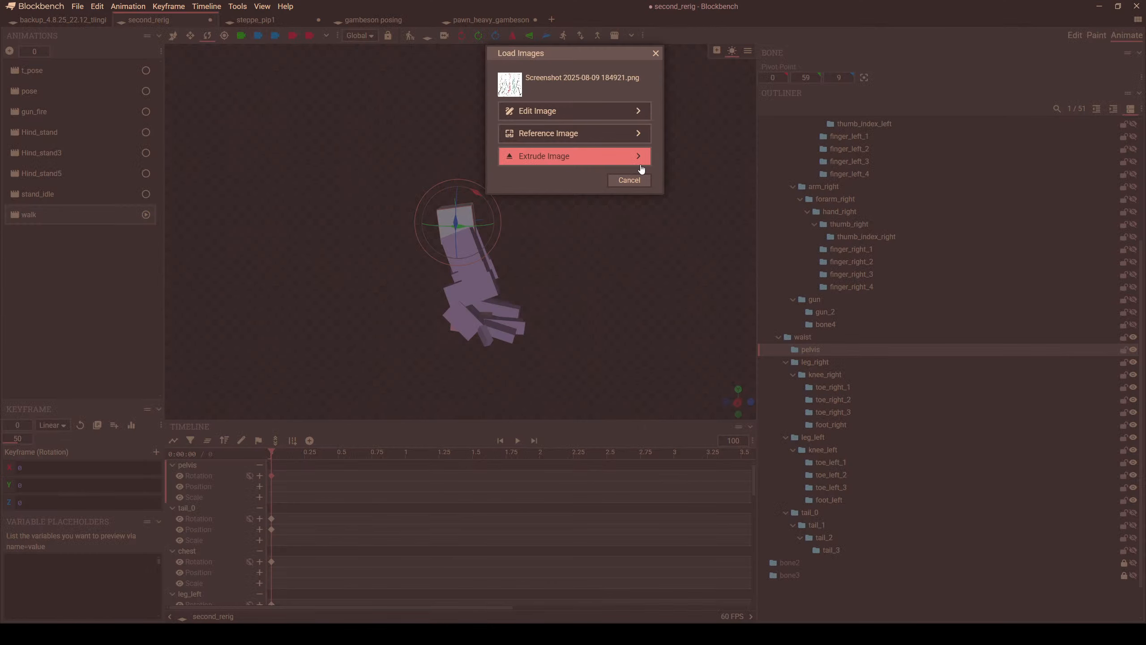
left_click(553, 133)
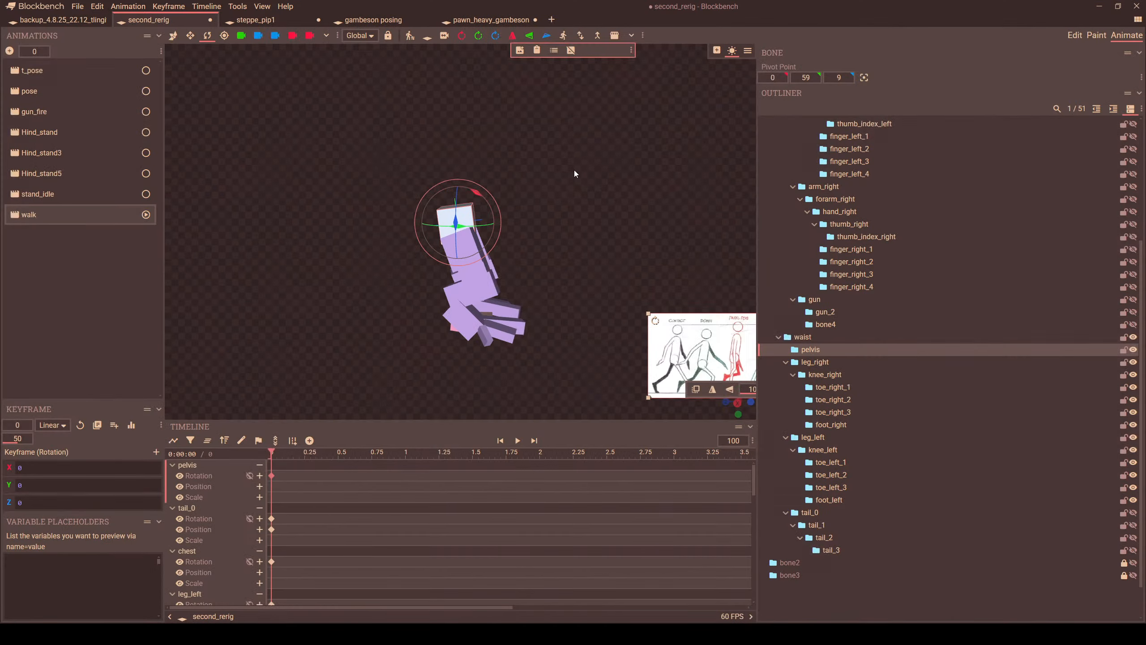
left_click_drag(672, 348, 438, 177)
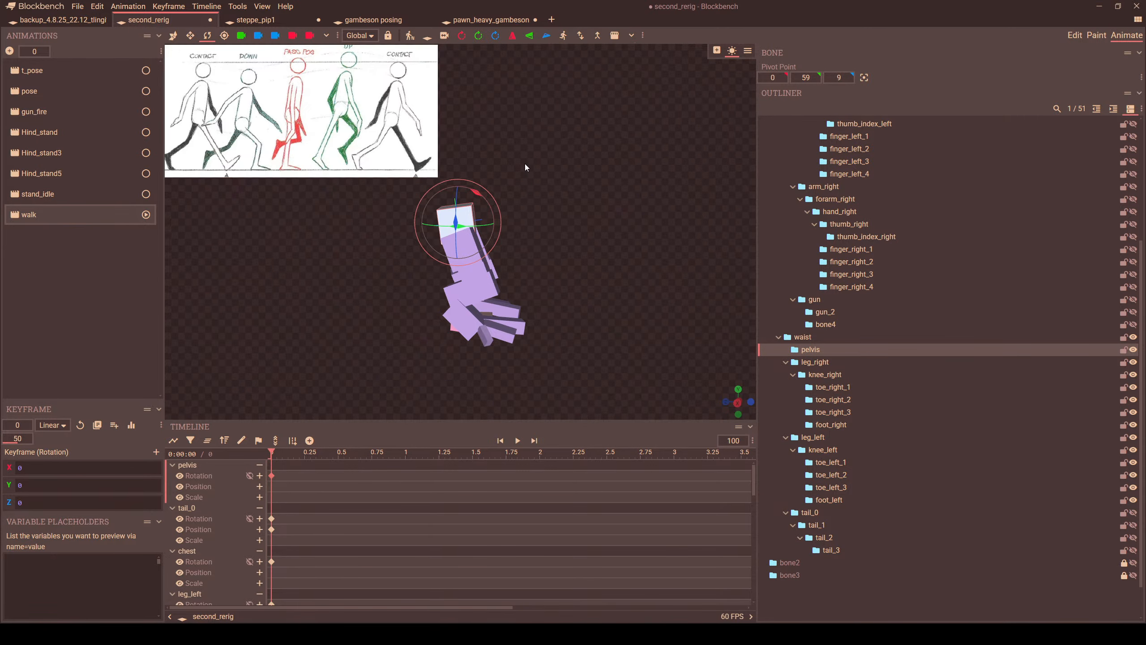
- Swing leg_right forward for the contact pose and move it to about Y -8.8, Z -13.2
left_click(478, 318)
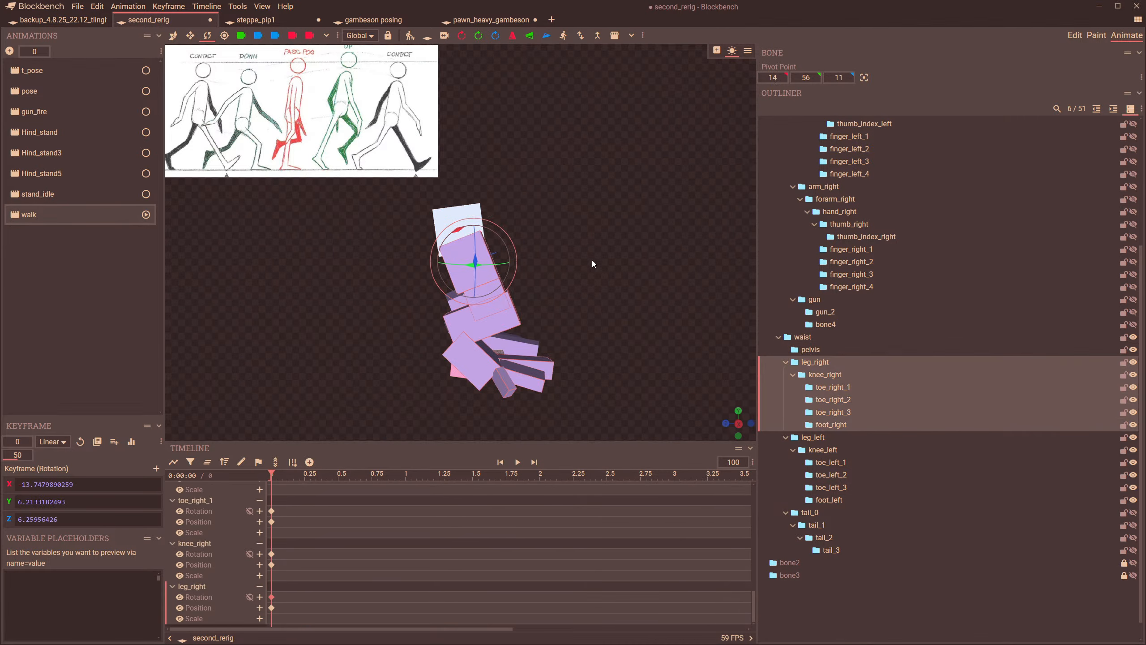
mouse_move(592, 259)
left_mouse_down()
mouse_move(365, 261)
mouse_move(654, 247)
mouse_move(621, 248)
mouse_move(577, 274)
mouse_move(433, 280)
mouse_move(572, 267)
left_mouse_up()
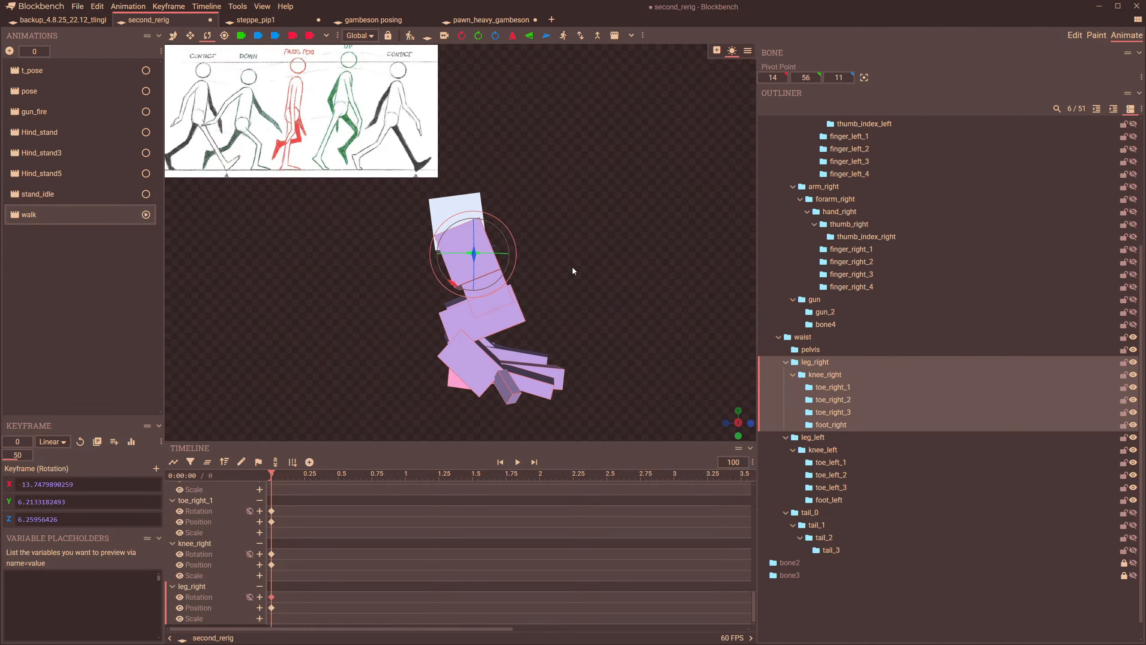
left_click_drag(451, 286, 468, 292)
left_click(173, 36)
left_click_drag(439, 255, 465, 260)
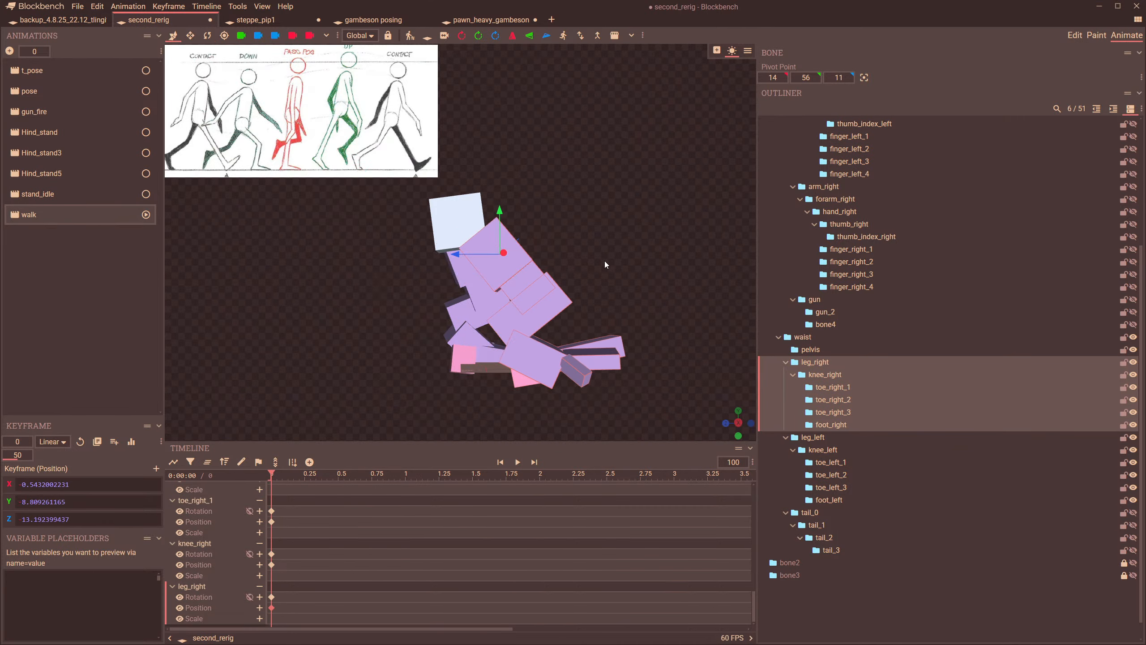
- Try different rotations of knee_right for the contact pose, then undo them
left_click(564, 350)
left_click(207, 35)
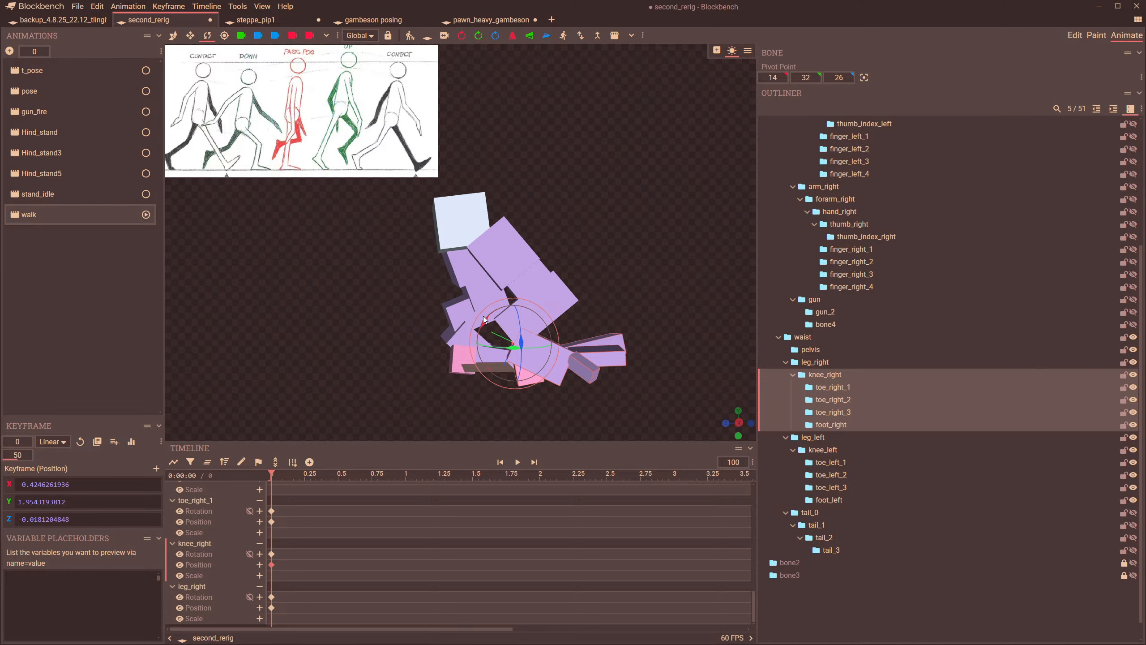
left_click_drag(483, 319, 496, 312)
left_click_drag(581, 327, 613, 323)
left_click(485, 333)
mouse_move(531, 266)
left_mouse_down()
mouse_move(539, 245)
mouse_move(546, 259)
left_mouse_up()
scroll(536, 364, "down", 2)
key("ctrl+z")
key("ctrl+z")
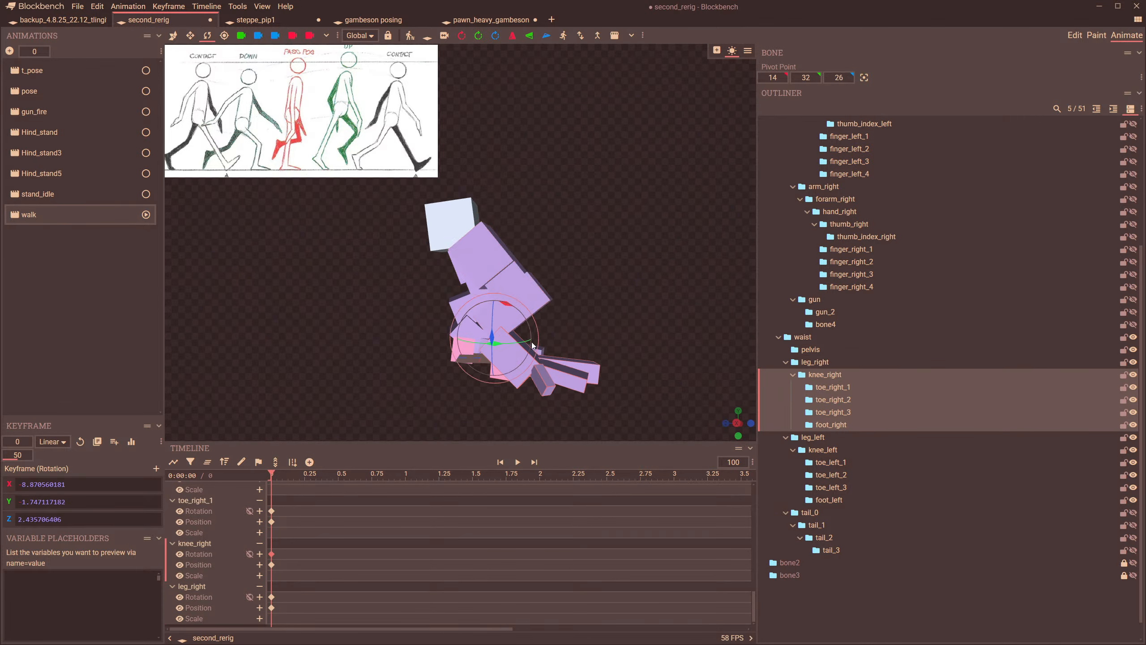
left_click_drag(532, 342, 532, 299)
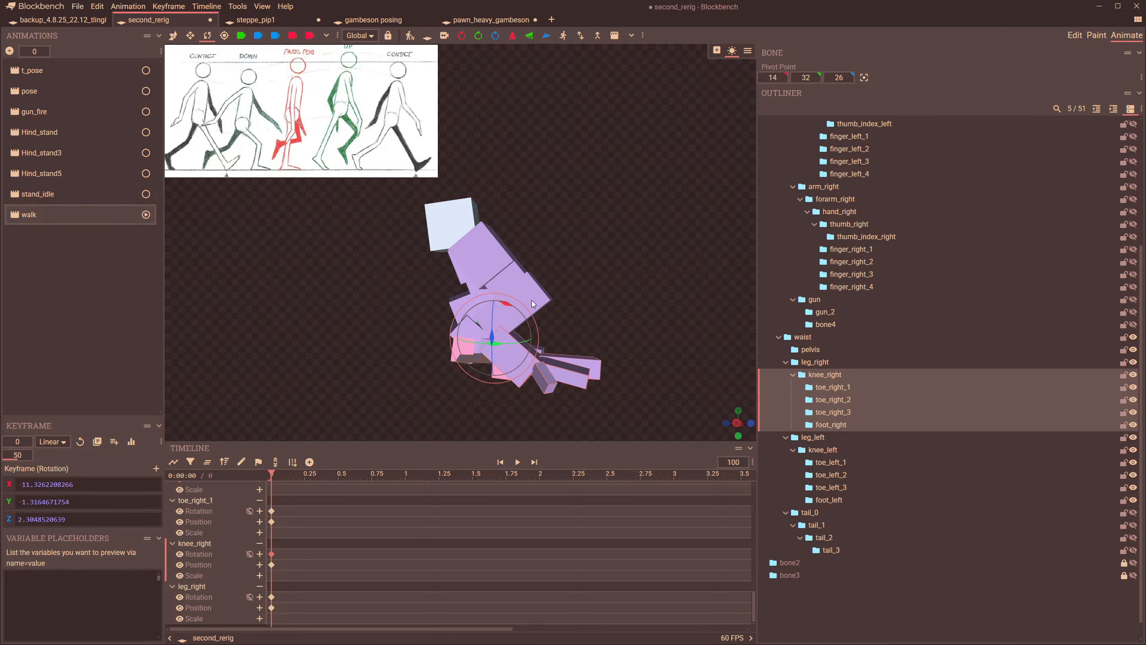
key("ctrl+z")
- Swing leg_left backward for the contact pose by rotating it to about X 30.9, Y 0, Z -8.8
scroll(898, 388, "up", 3)
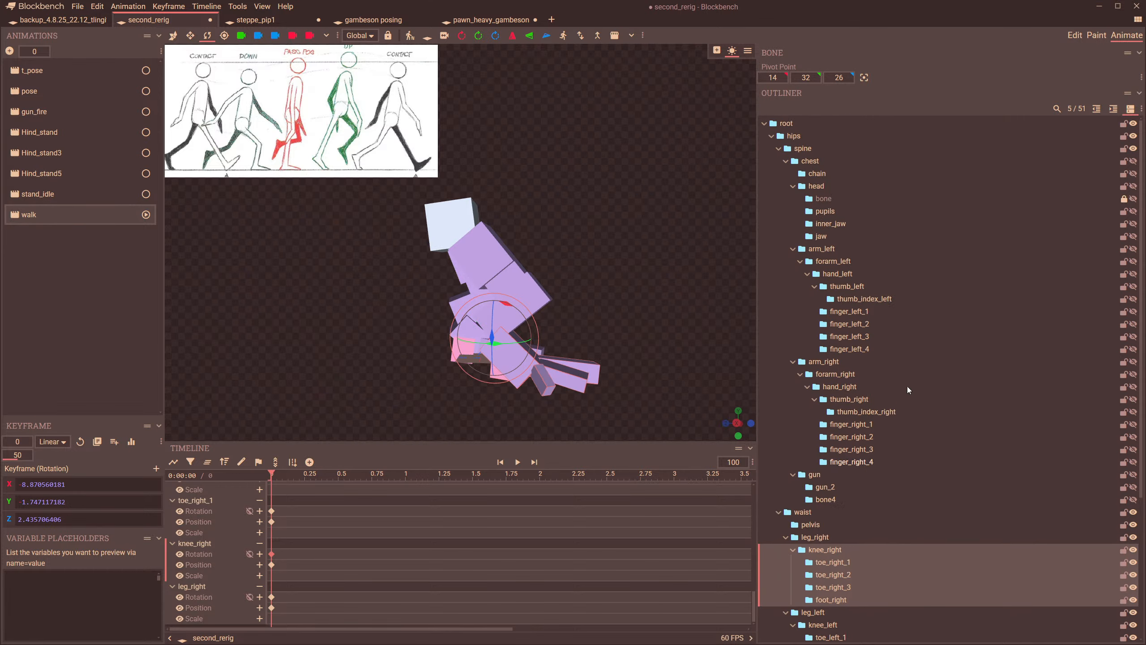
scroll(858, 325, "down", 4)
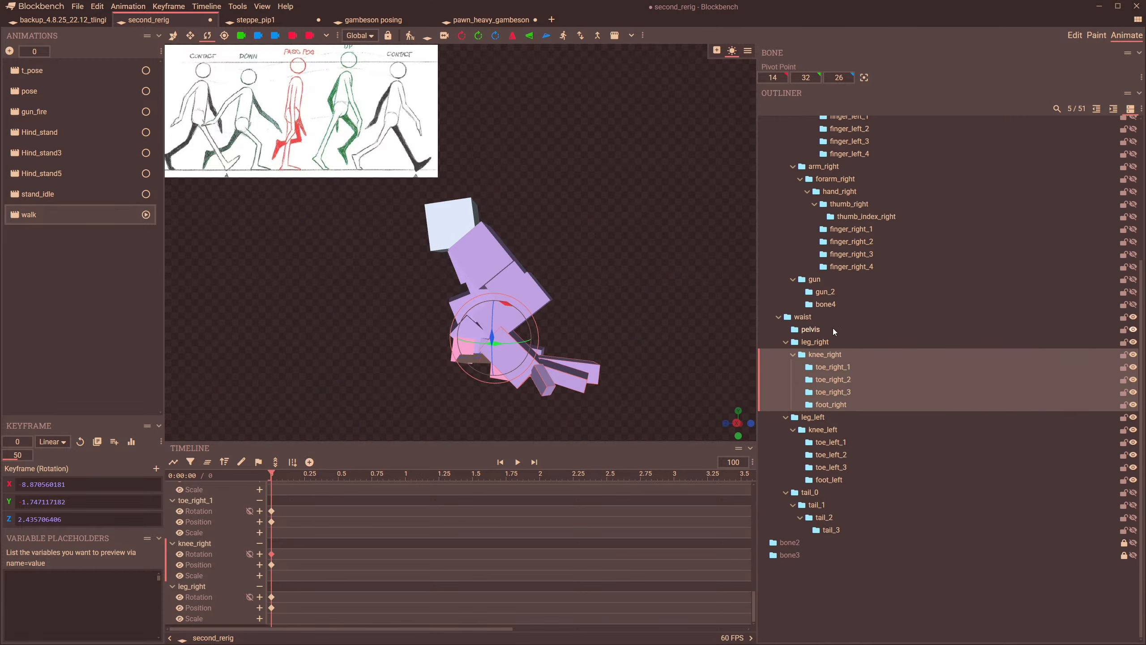
left_click_drag(652, 307, 420, 369)
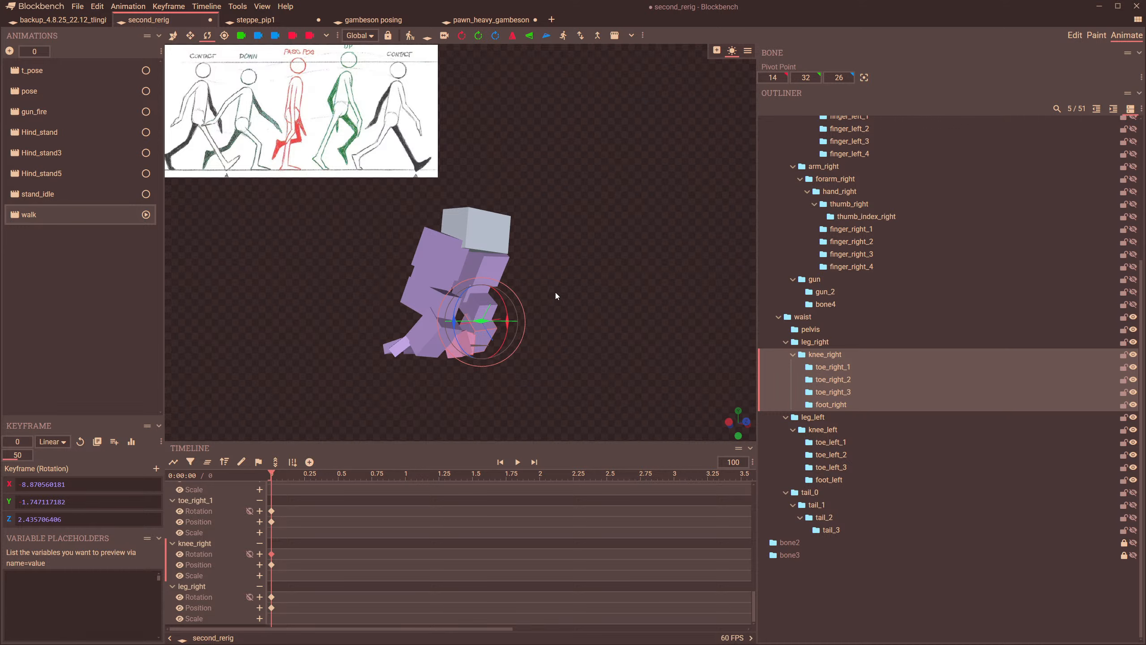
left_click_drag(555, 292, 444, 249)
left_click(445, 249)
scroll(548, 279, "up", 2)
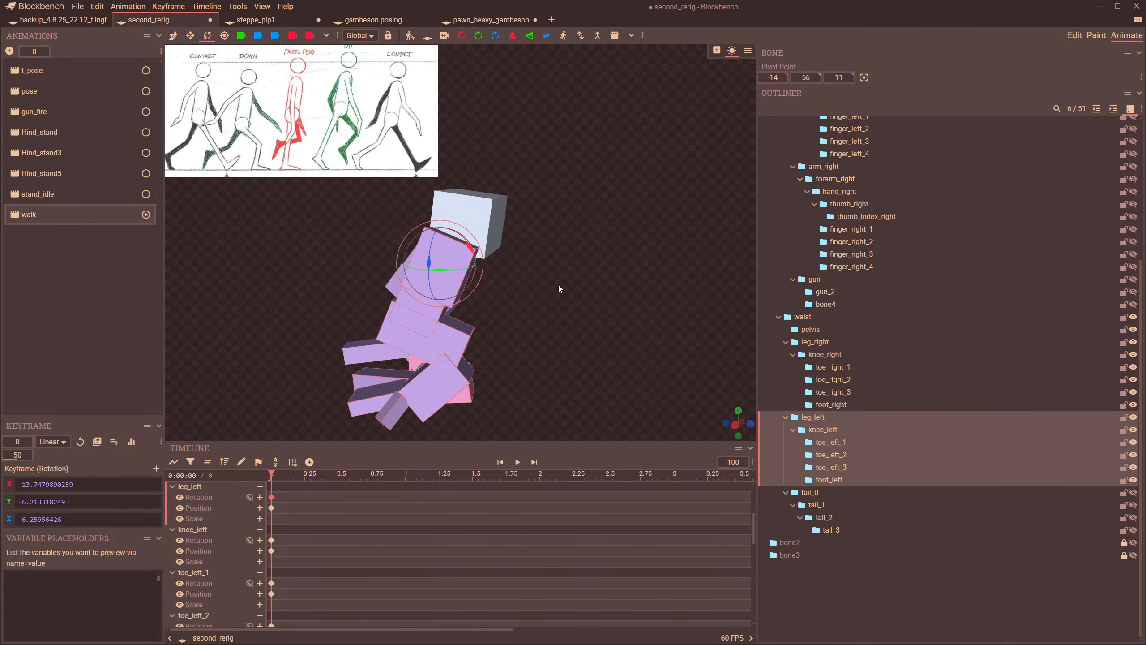
scroll(555, 283, "up", 2)
scroll(569, 276, "down", 3)
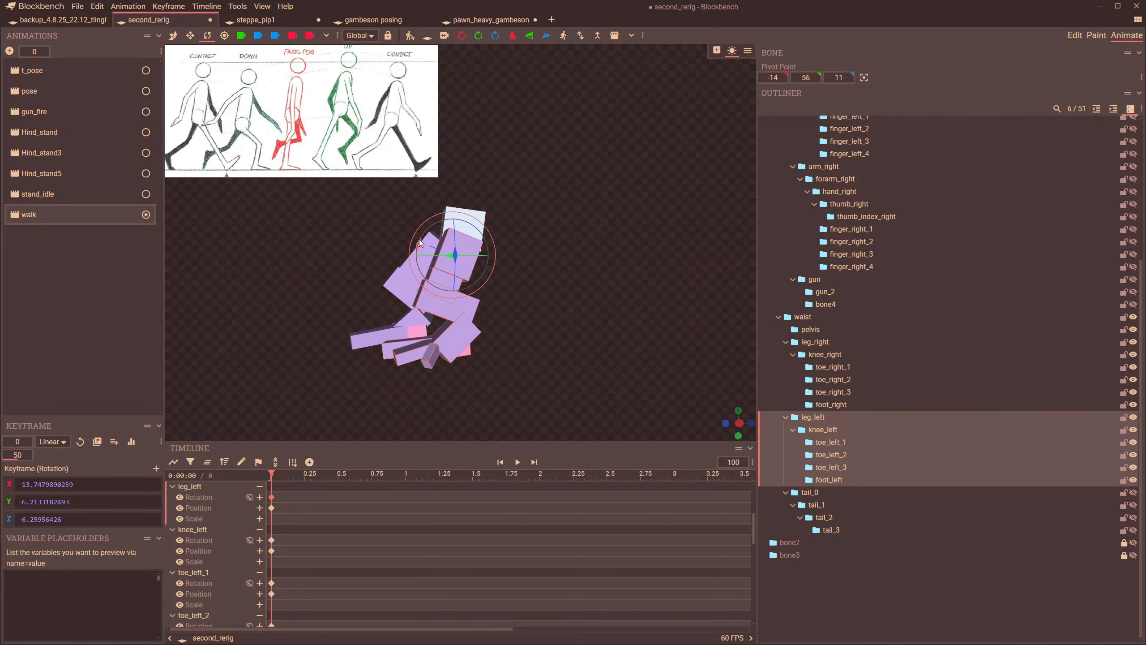
left_click_drag(419, 243, 541, 49)
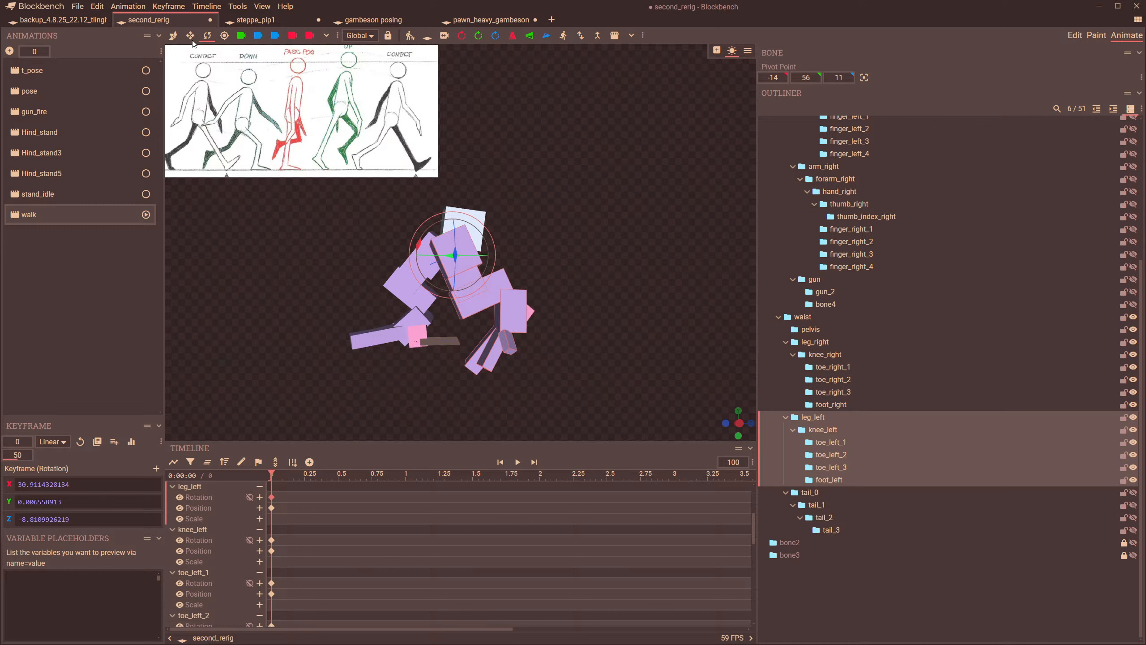
- Move leg_left toward the rear of the pelvis to about Z 4.7
left_click(169, 35)
left_click_drag(493, 258, 515, 258)
left_click_drag(600, 296, 594, 296)
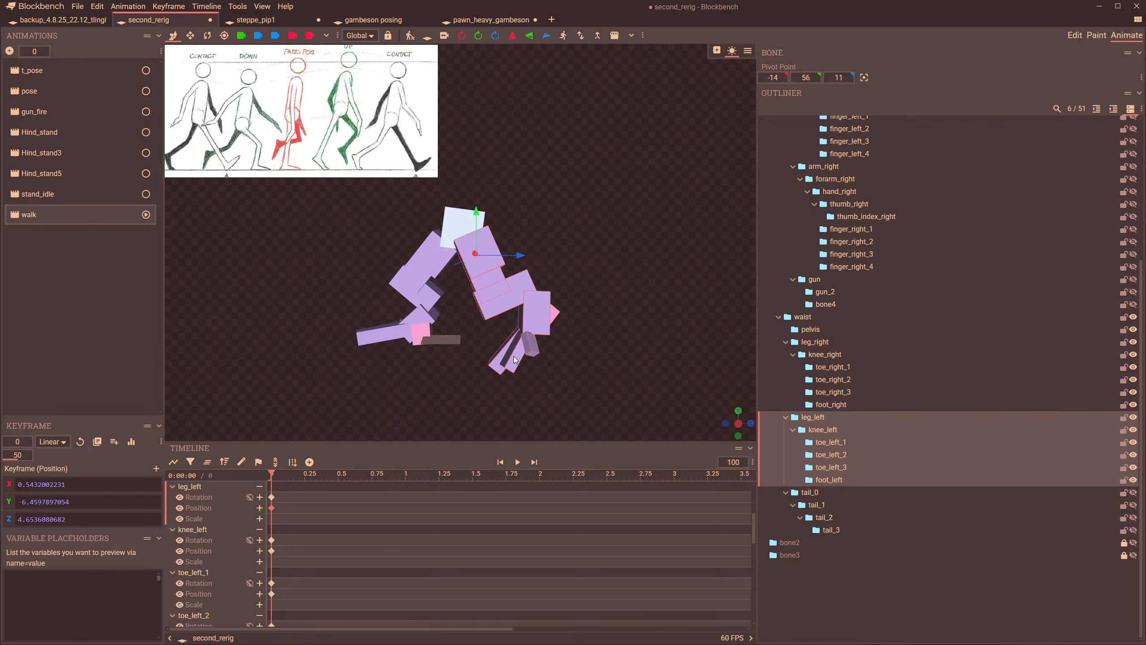
- Select knee_left and show the ground plane under the legs
left_click(540, 324)
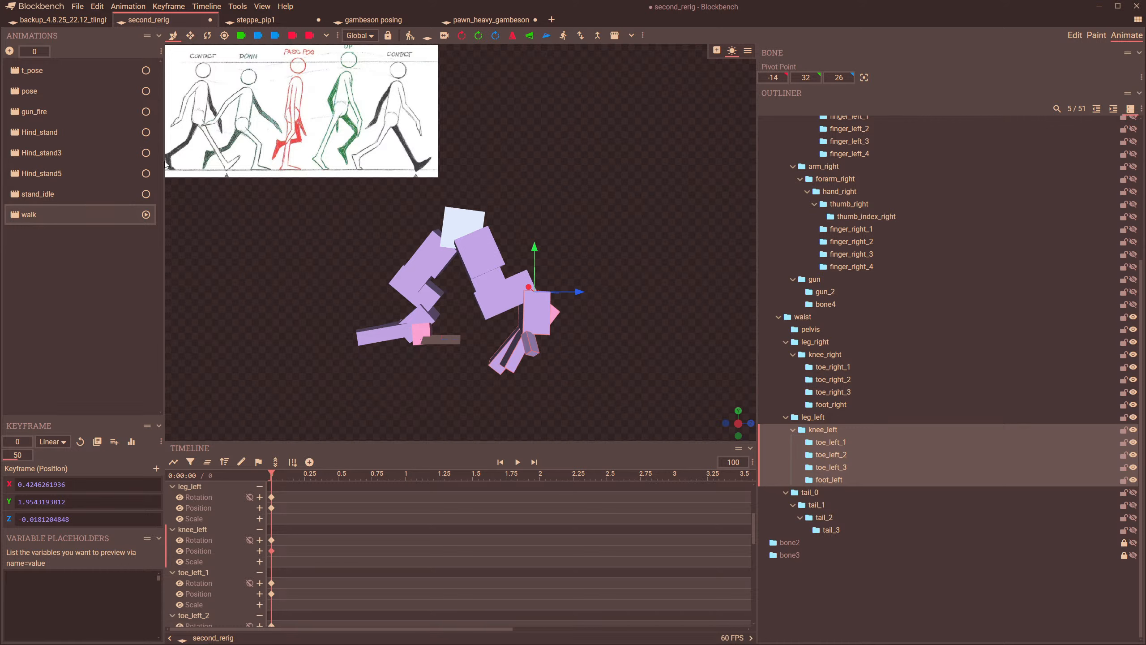
left_click_drag(472, 356, 512, 362)
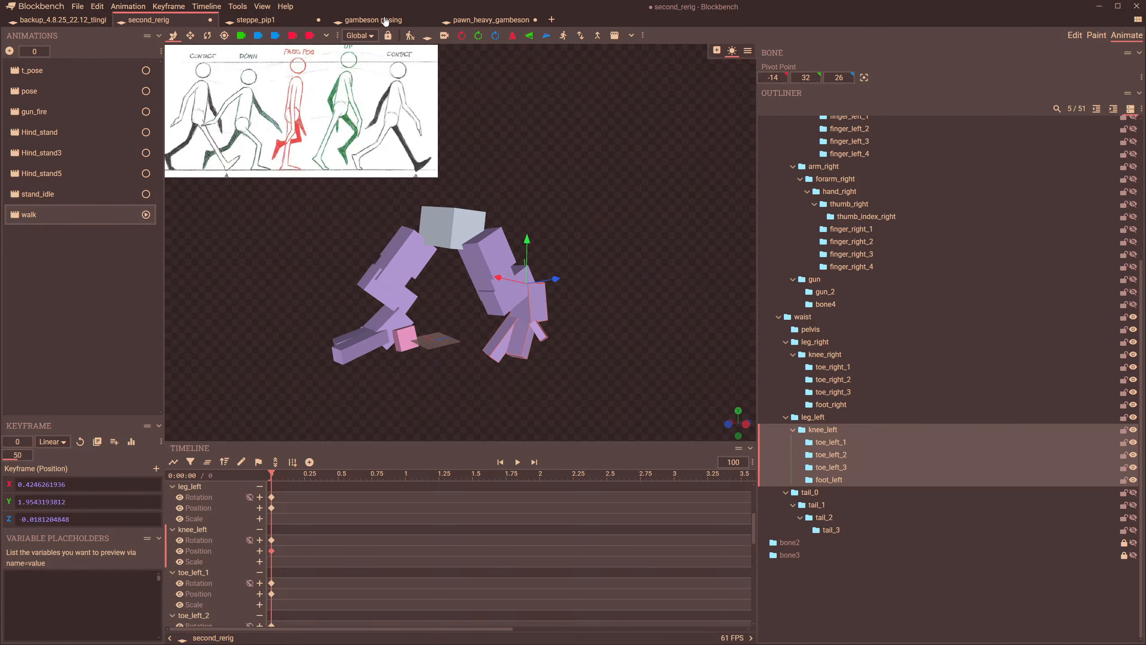
left_click(427, 37)
left_click_drag(598, 230, 608, 244)
scroll(618, 265, "up", 4)
right_click_drag(632, 307, 593, 262)
left_click_drag(618, 280, 586, 274)
scroll(589, 262, "down", 2)
- Rotate knee_left to about X -4.0, Y 2.6, Z -2.6
key("r")
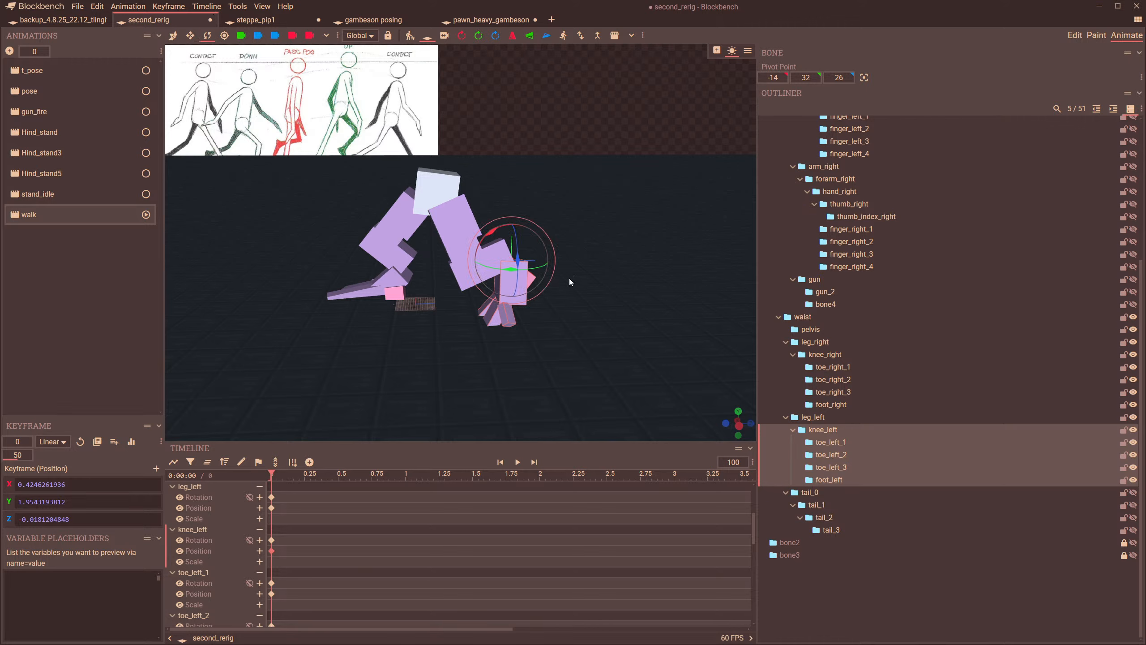
left_click_drag(487, 234, 476, 247)
left_click_drag(599, 313, 584, 303)
scroll(584, 303, "up", 2)
right_click_drag(598, 298, 568, 256)
scroll(568, 256, "up", 1)
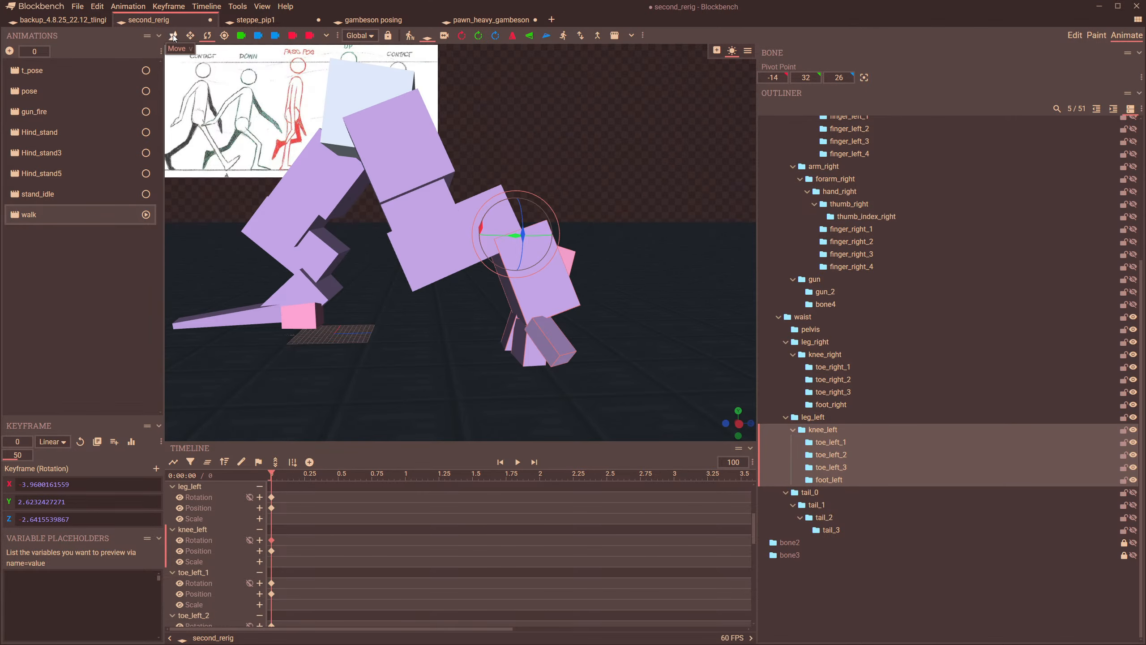
- Clear the listed bones from the timeline
left_click(174, 36)
scroll(530, 251, "down", 2)
left_click_drag(540, 237, 534, 279)
left_click(474, 303)
left_click(190, 36)
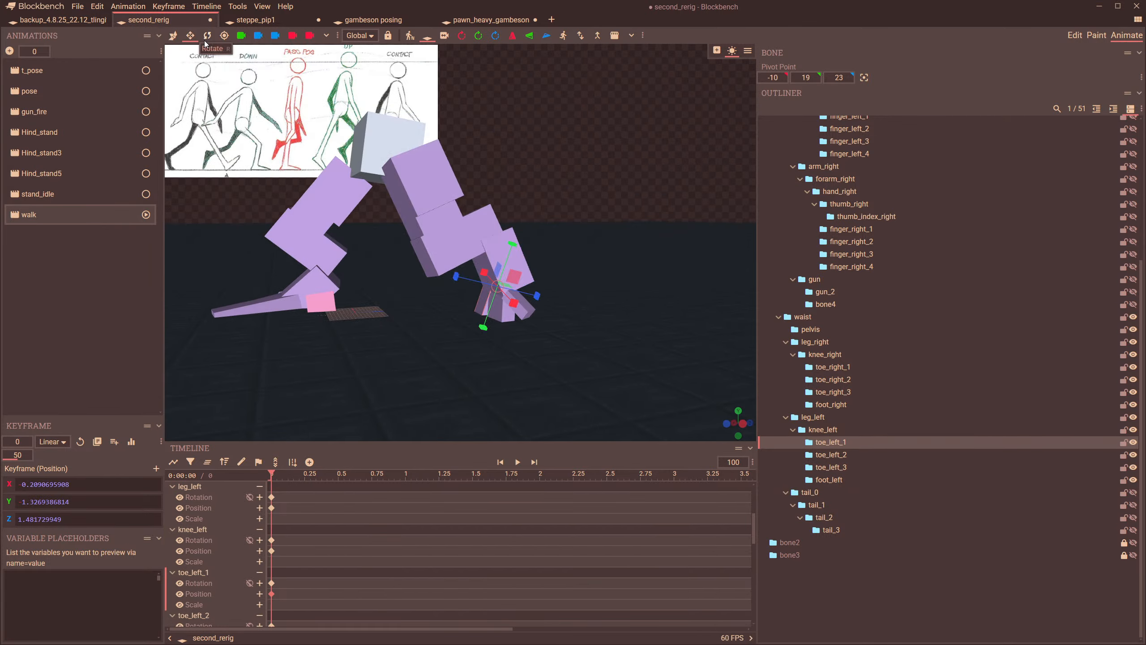
scroll(542, 247, "up", 4)
left_click(213, 462)
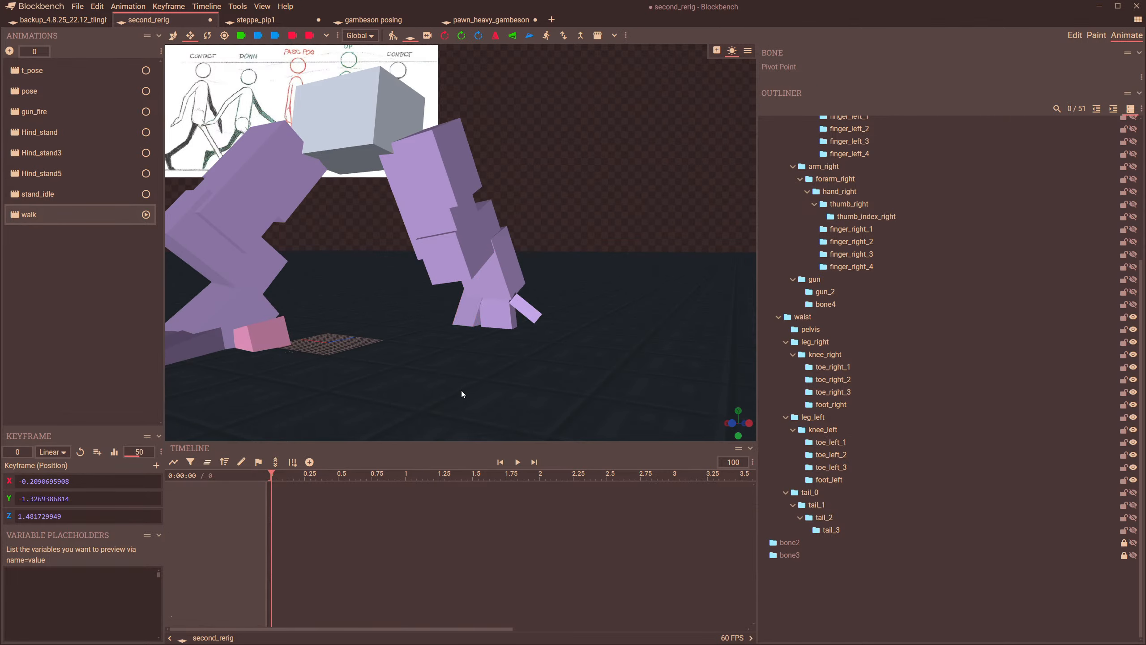
- Bring toe_left_1, toe_left_2 and toe_left_3 into the timeline and delete all of their keyframes
scroll(461, 391, "up", 3)
left_click(481, 341)
left_click(538, 350, "ctrl")
left_click(512, 362)
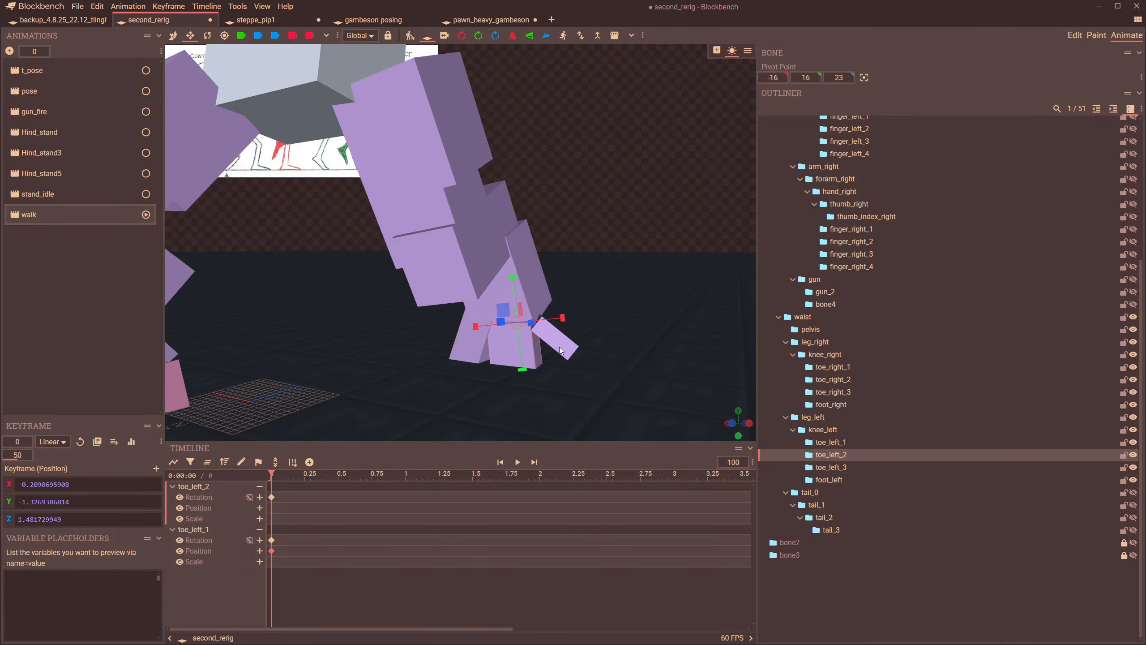
left_click(567, 344)
mouse_move(559, 379)
left_mouse_down()
mouse_move(546, 381)
mouse_move(558, 384)
left_mouse_up()
key("ctrl+a")
key("Delete")
- Try to rotate toe_left_1 in global space, then undo the rotation
left_click(490, 335)
scroll(458, 308, "down", 3)
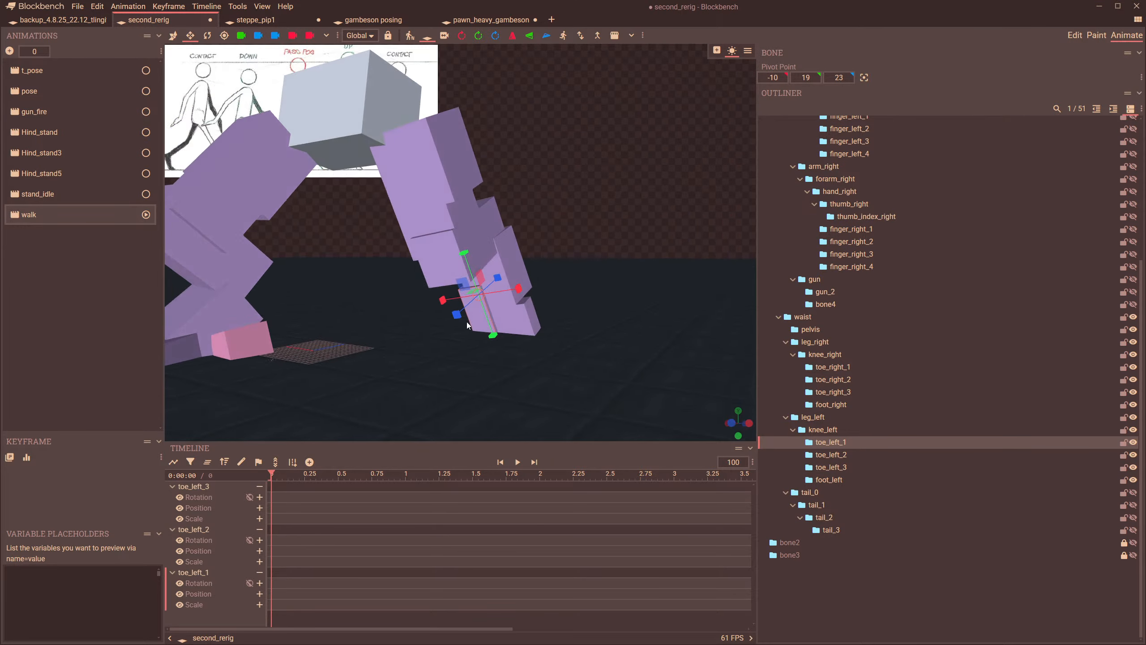
key("r")
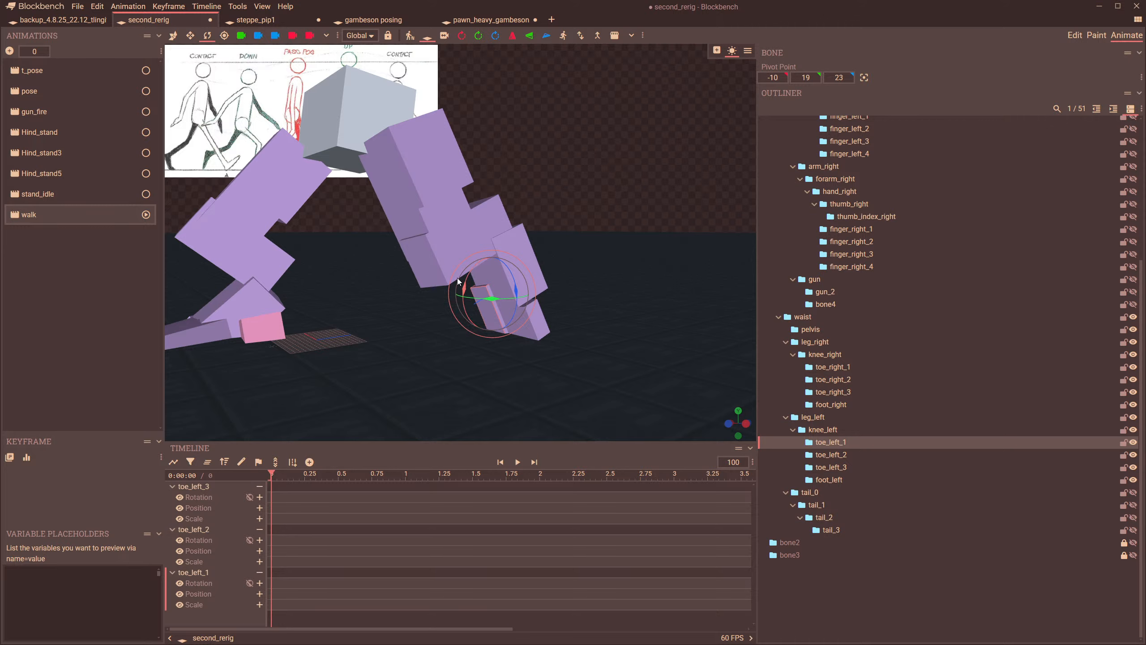
left_click_drag(464, 287, 504, 224)
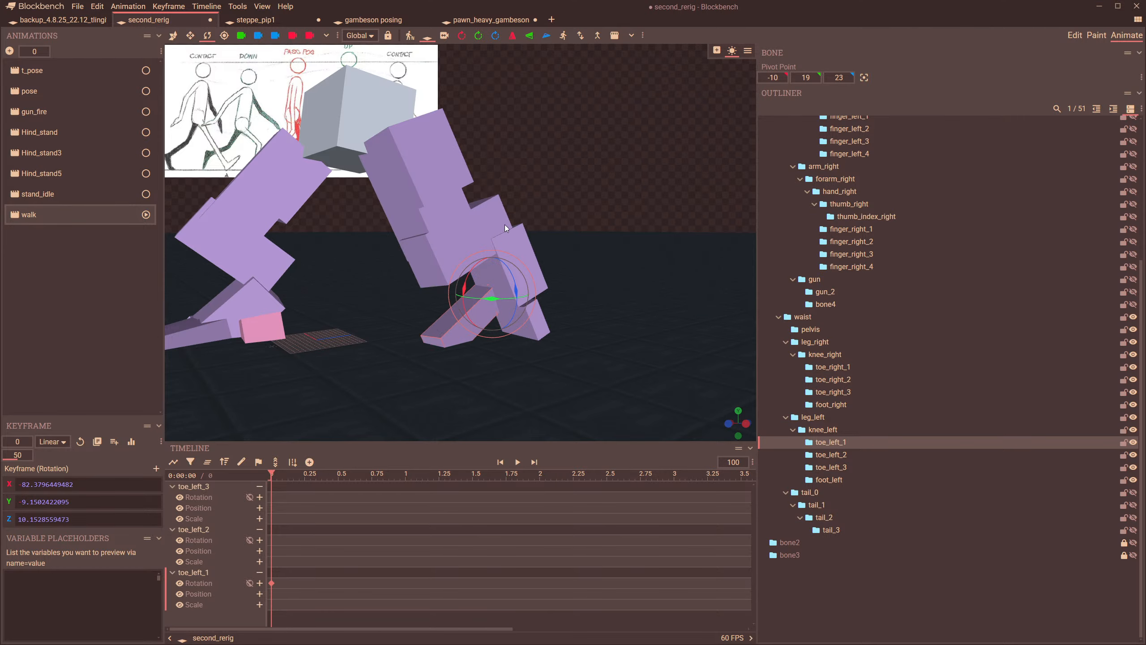
left_click_drag(571, 234, 625, 225)
key("ctrl+z")
- Switch the transform space to Local and rotate toe_left_1 to X -90
left_click(364, 37)
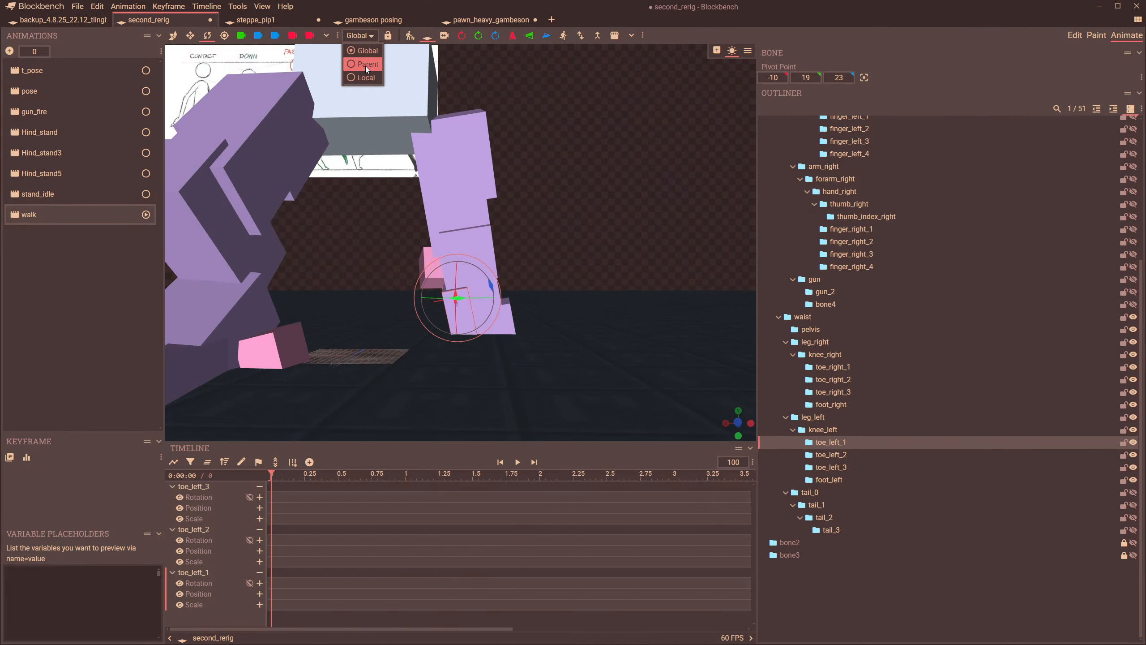
left_click(368, 77)
left_click_drag(609, 266, 561, 271)
left_click_drag(479, 326, 446, 240)
left_click_drag(655, 375, 582, 270)
- Rotate toe_left_2 about its local X axis so it lies nearly in line with toe_left_1
left_click(561, 266)
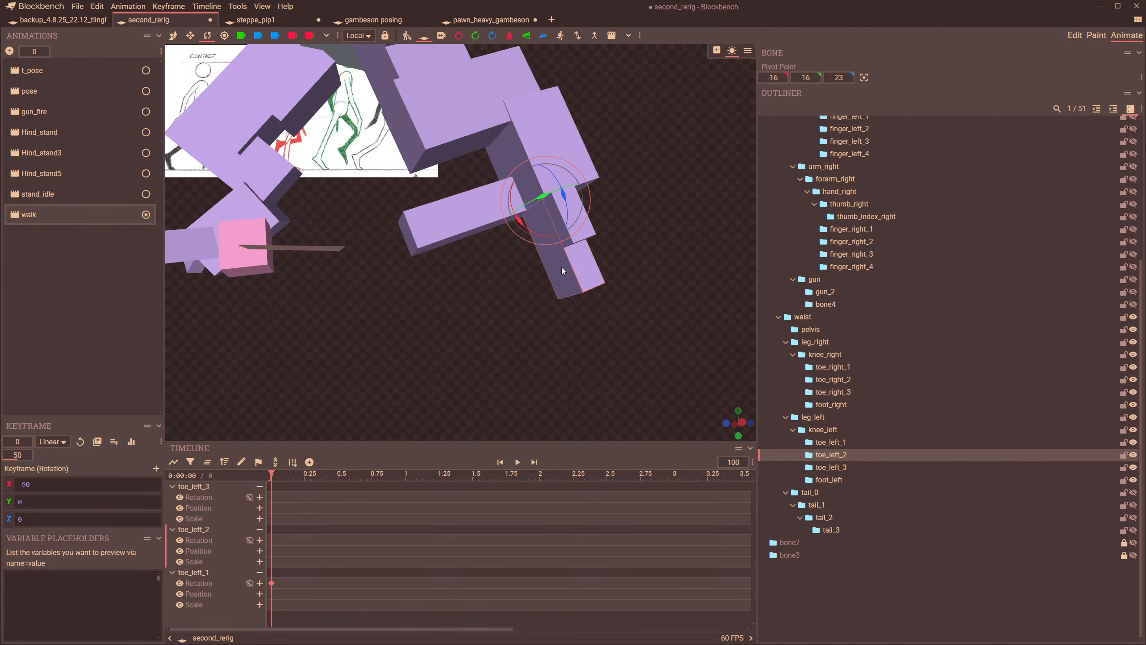
left_click_drag(534, 234, 435, 184)
left_click_drag(586, 268, 567, 270)
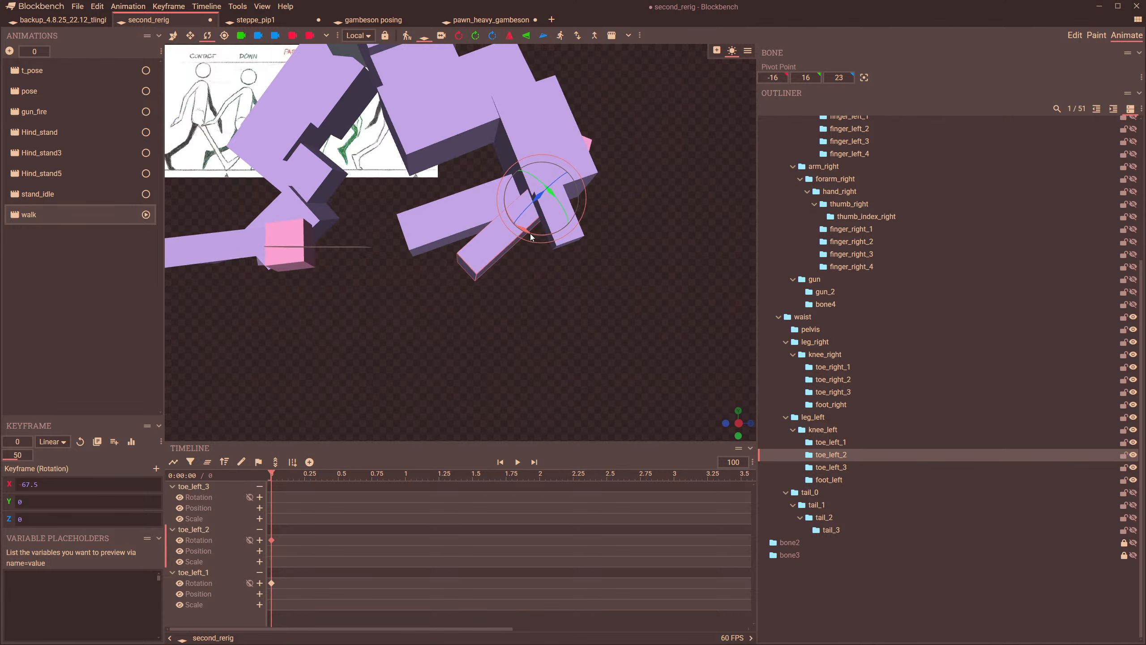
left_click_drag(530, 233, 523, 189)
- Try rotating toe_left_3 to X -65, then undo the rotation
left_click(558, 288)
scroll(626, 242, "down", 3)
left_click_drag(626, 243, 666, 252)
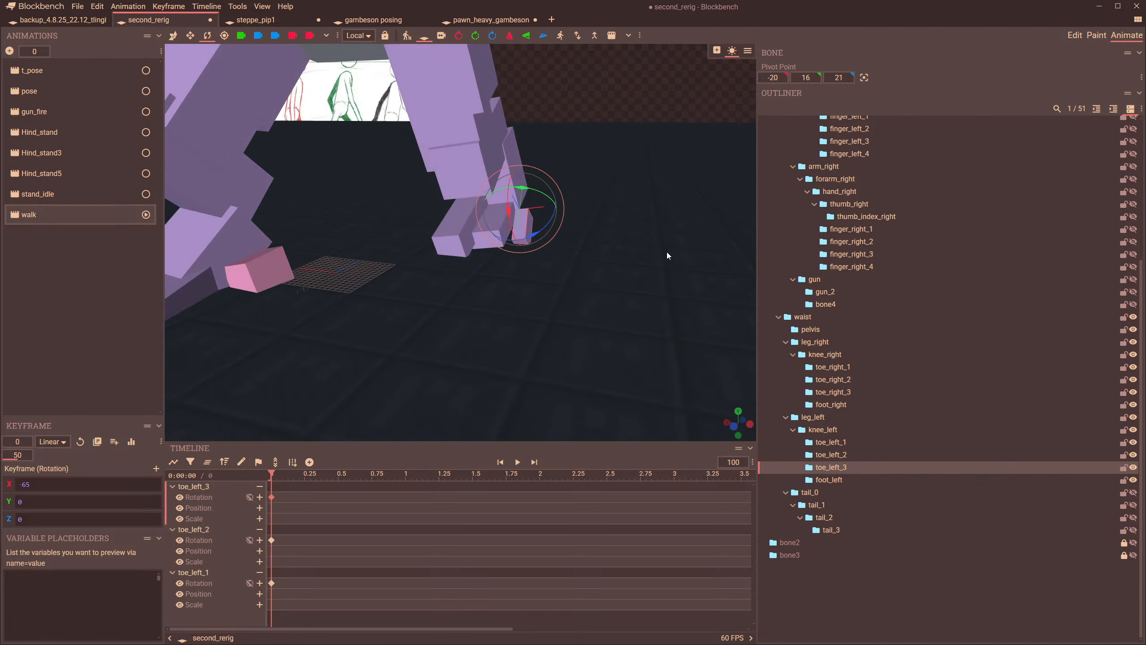
scroll(605, 265, "down", 3)
scroll(604, 265, "down", 1)
right_click_drag(533, 269, 607, 280)
left_click_drag(607, 280, 578, 276)
scroll(578, 276, "up", 4)
key("ctrl+z")
left_click_drag(639, 308, 577, 305)
scroll(577, 305, "down", 2)
scroll(577, 305, "up", 2)
- Inspect the unposed left toe cubes and their bones in Edit mode, then return to Animate mode
left_click(1074, 35)
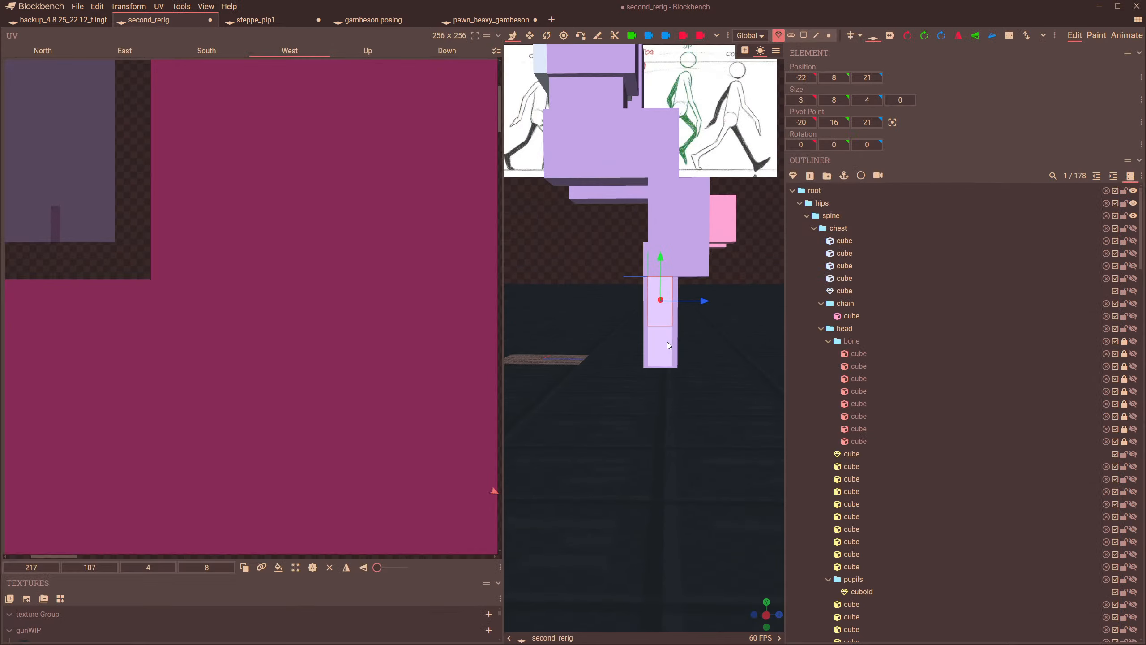
scroll(677, 337, "up", 4)
left_click_drag(639, 272, 661, 287)
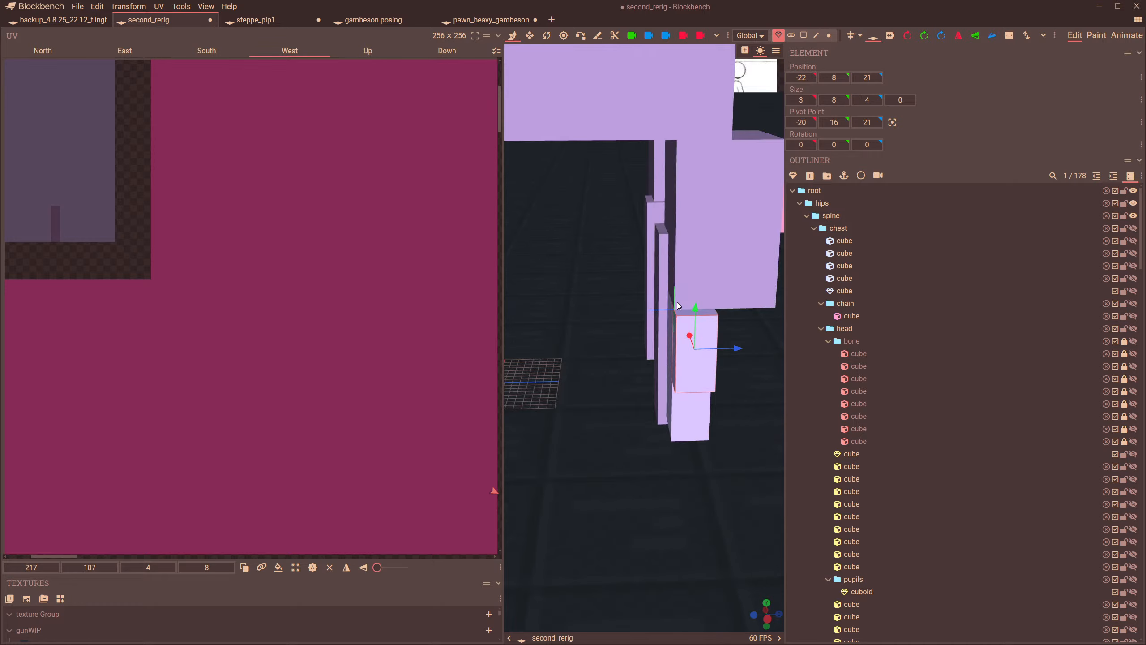
left_click_drag(708, 332, 734, 327)
left_click(768, 323)
right_click_drag(768, 322, 593, 348)
left_click(843, 513)
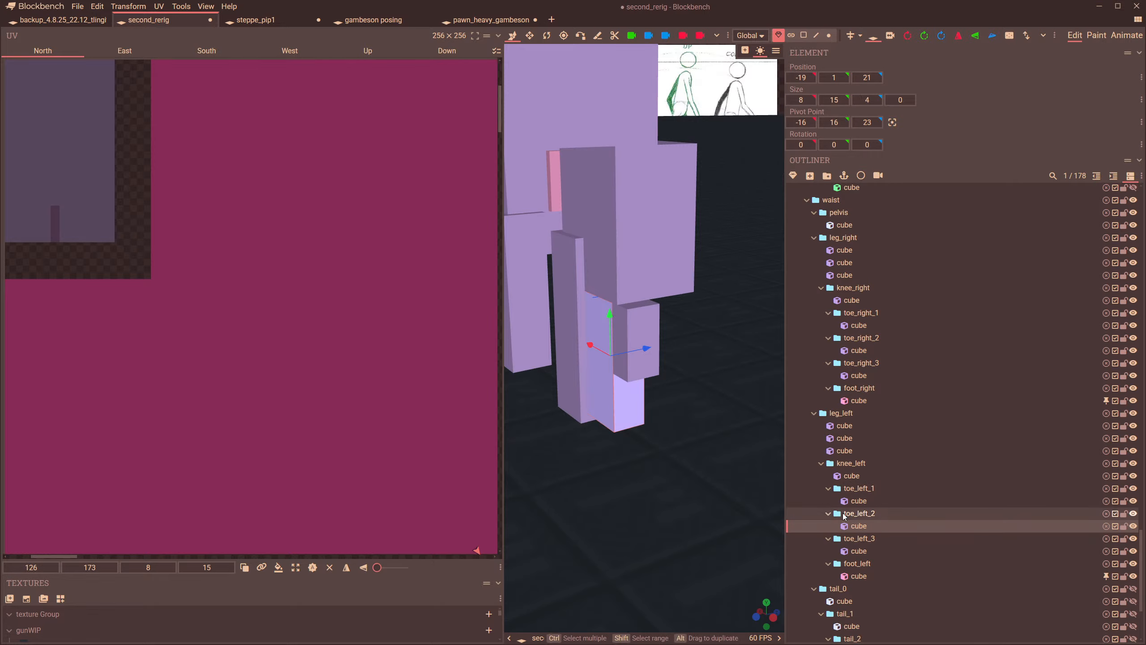
left_click_drag(662, 418, 606, 398)
left_click(1121, 38)
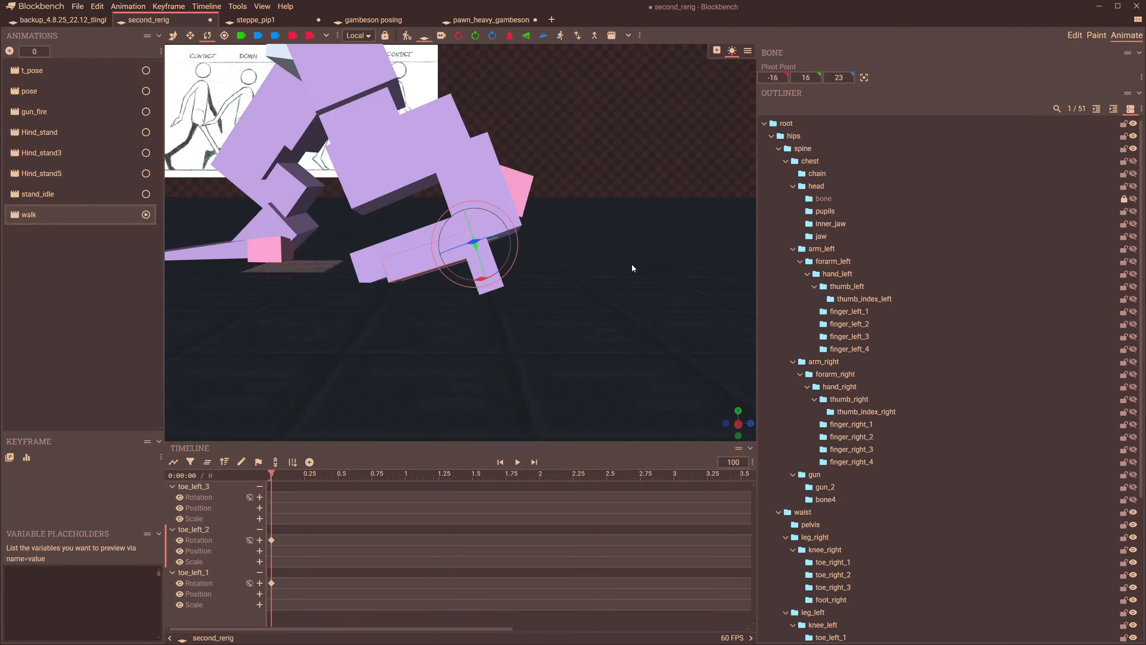
- Rotate toe_left_3 forward in local space so it lines up with the other left toes
left_click_drag(632, 269, 526, 273)
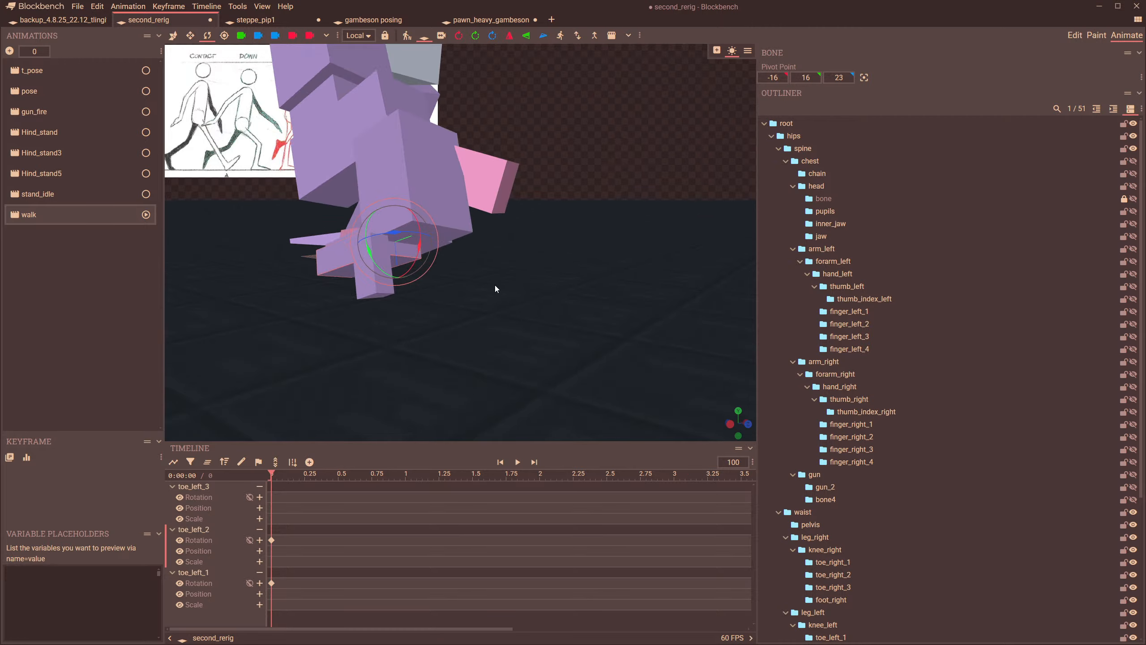
scroll(493, 291, "up", 5)
left_click_drag(487, 223, 592, 278)
mouse_move(512, 259)
left_mouse_down()
mouse_move(558, 274)
mouse_move(520, 286)
mouse_move(548, 286)
mouse_move(564, 196)
mouse_move(636, 219)
mouse_move(511, 206)
mouse_move(583, 223)
mouse_move(558, 236)
mouse_move(595, 244)
mouse_move(603, 227)
mouse_move(654, 219)
mouse_move(578, 240)
mouse_move(501, 209)
mouse_move(617, 198)
mouse_move(509, 166)
mouse_move(548, 162)
mouse_move(621, 201)
mouse_move(586, 215)
mouse_move(589, 283)
mouse_move(534, 261)
mouse_move(504, 274)
left_mouse_up()
left_click(519, 285)
left_click(512, 206)
left_click(481, 265)
mouse_move(527, 201)
left_mouse_down()
mouse_move(569, 217)
mouse_move(540, 206)
left_mouse_up()
mouse_move(532, 221)
left_mouse_down()
mouse_move(464, 220)
mouse_move(494, 235)
mouse_move(480, 239)
mouse_move(490, 270)
mouse_move(535, 239)
mouse_move(531, 199)
left_mouse_up()
left_click_drag(658, 228, 501, 304)
- Fine-tune the rotation of toe_left_2 to about X -87.5, Y 0.7, Z 10.0
left_click(501, 301)
left_click_drag(577, 227, 510, 254)
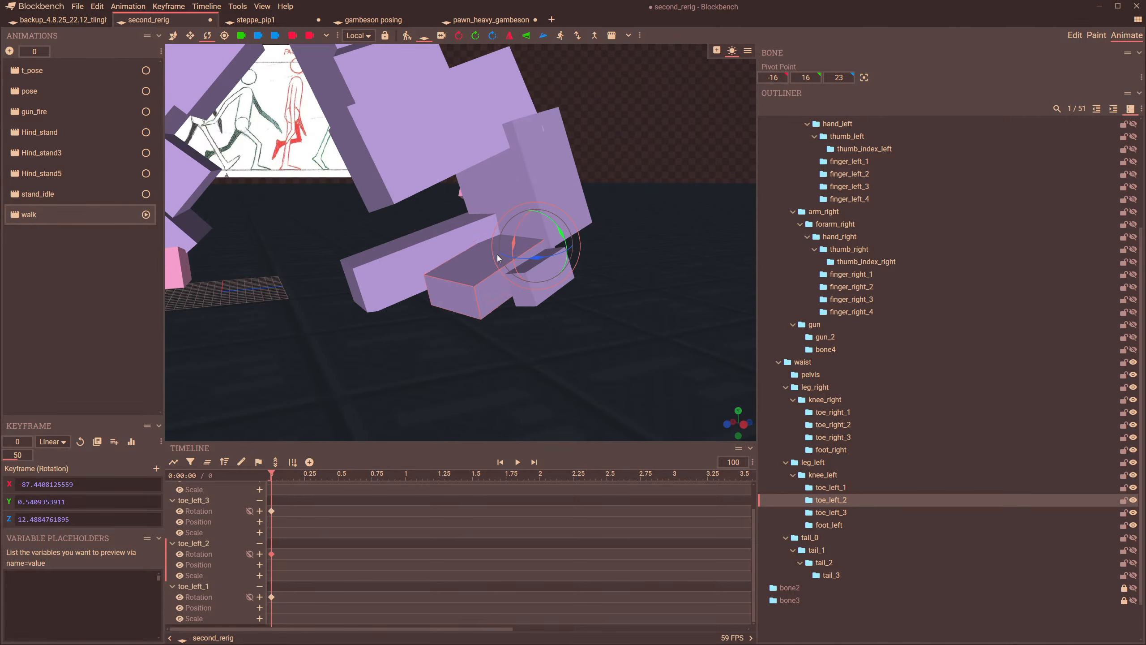
left_click_drag(436, 312, 593, 207)
left_click_drag(626, 235, 522, 218)
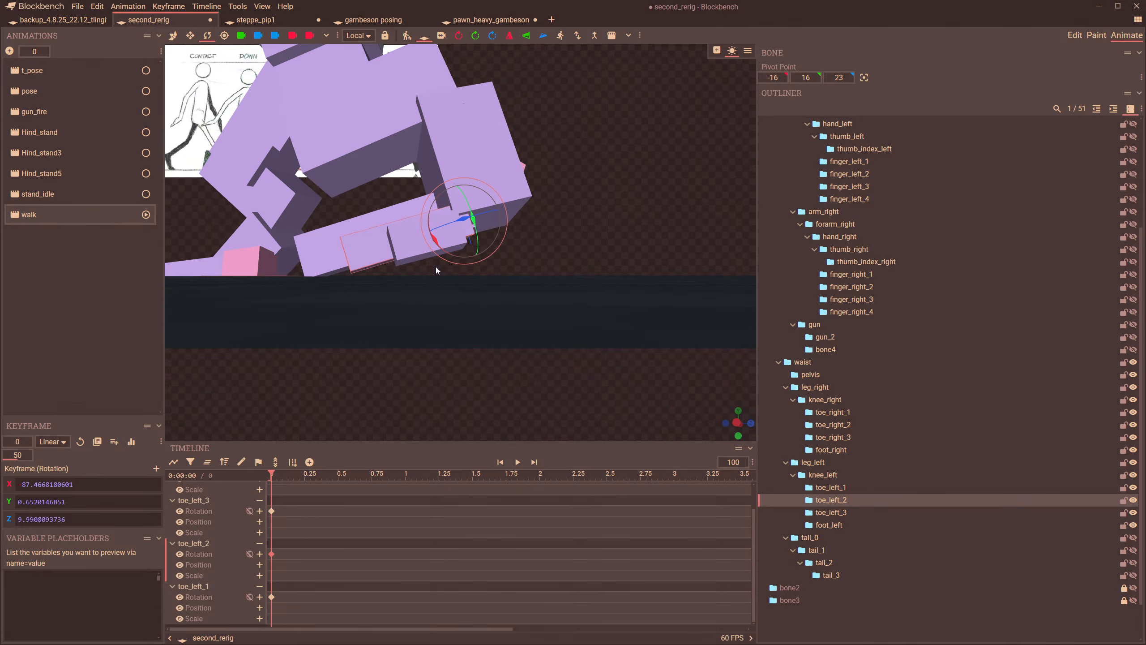
left_click_drag(436, 266, 509, 223)
- Move toe_left_2 to about X 0.3, Y -0.3, Z 0.9
left_click(173, 36)
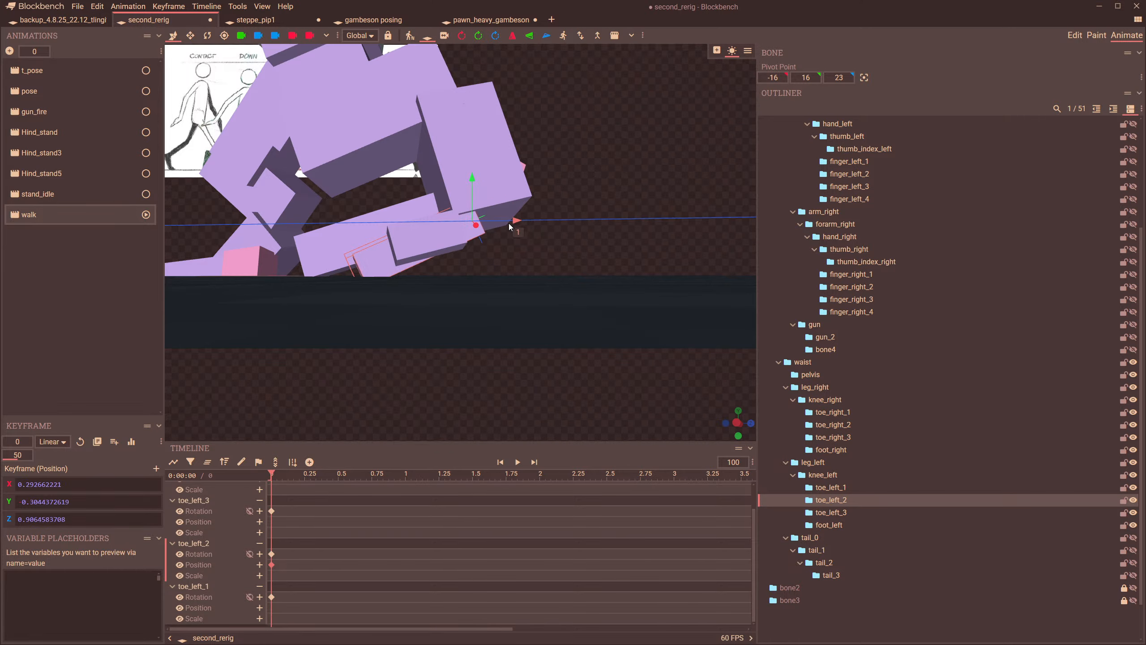
scroll(547, 240, "up", 10)
scroll(537, 307, "down", 10)
left_click_drag(537, 307, 637, 297)
left_click_drag(451, 313, 452, 312)
- Lower toe_left_1 slightly, to a position of about X -0.15, Y -0.71, Z -0.19
left_click(456, 260)
left_click_drag(457, 260, 469, 242)
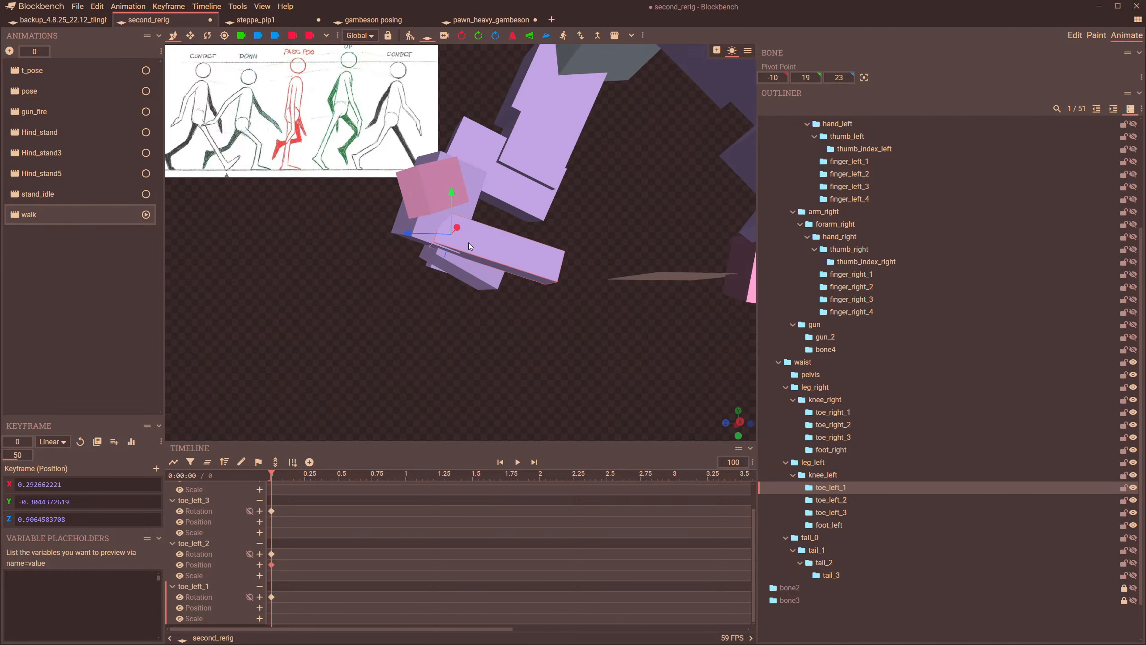
left_click_drag(452, 204, 452, 211)
- Rotate toe_left_3 to about X -65.9, Y -20.7, Z -9.0
left_click_drag(590, 246, 460, 272)
left_click(458, 269)
left_click_drag(586, 284, 519, 271)
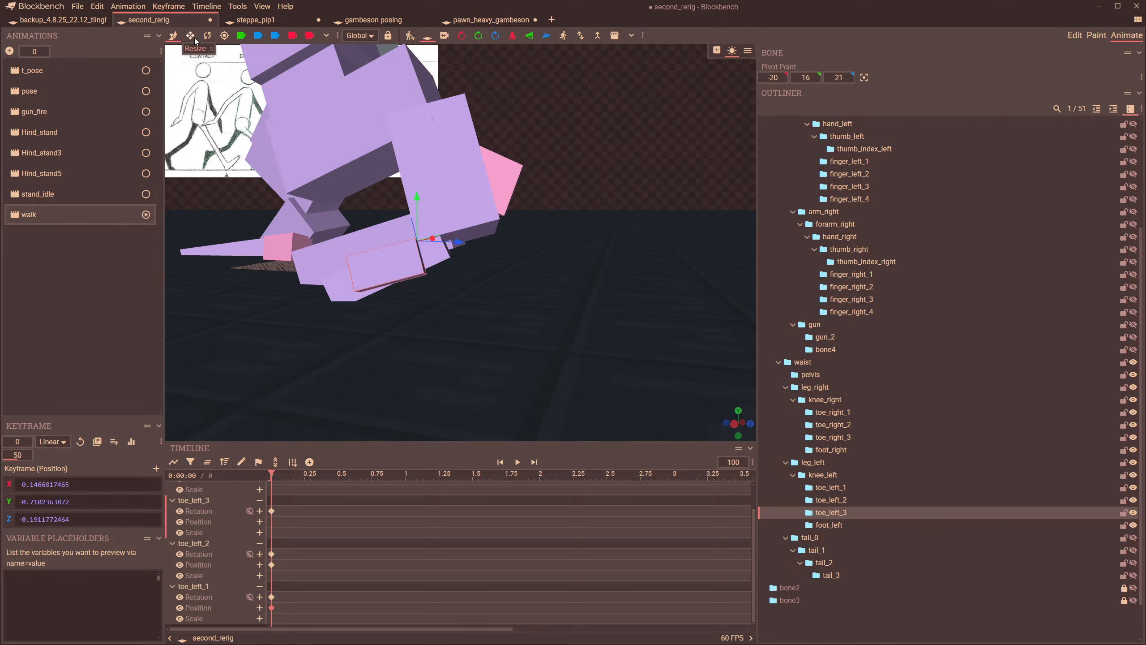
left_click(207, 35)
left_click_drag(449, 261, 492, 271)
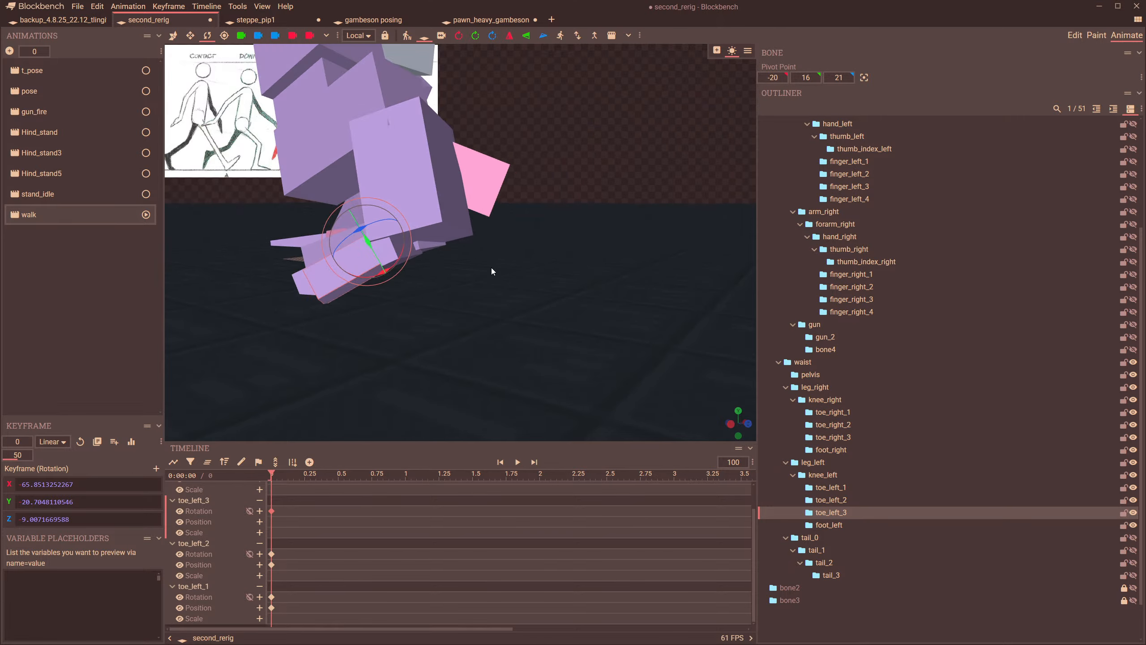
- Rotate toe_left_3 to about X -33.4 and reposition it against the left foot
left_click_drag(397, 262, 428, 228)
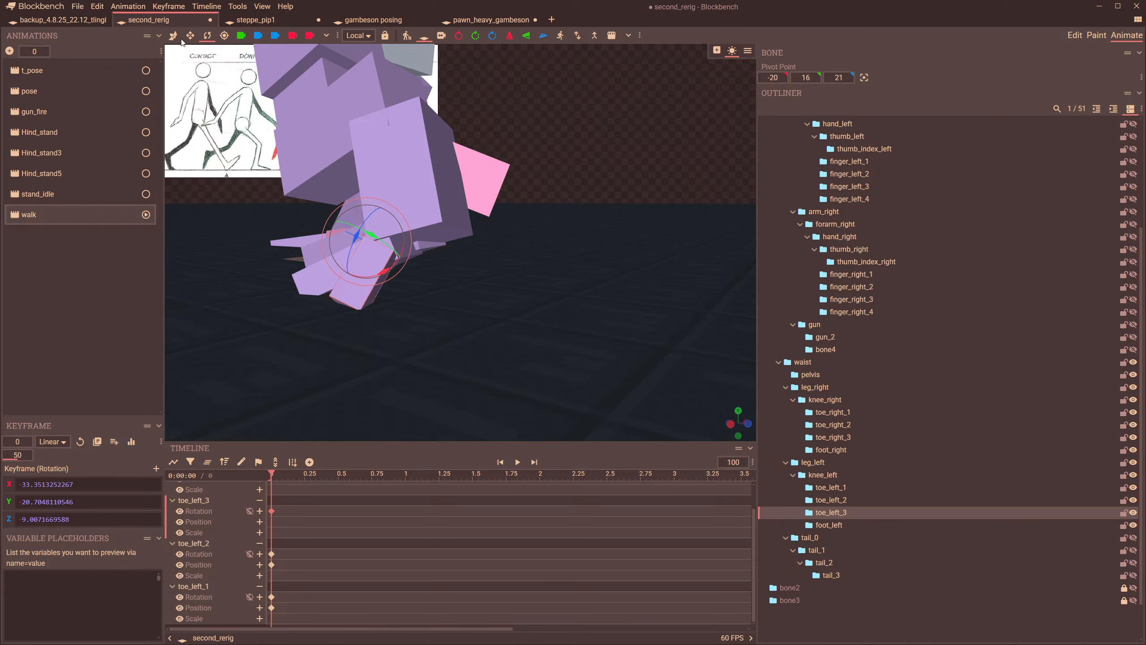
key("v")
left_click_drag(367, 210, 377, 185)
left_click_drag(472, 262, 413, 257)
left_click_drag(365, 213, 480, 228)
left_click_drag(533, 261, 417, 253)
left_click_drag(508, 260, 460, 276)
- Rotate toe_left_2 to about X -82.5, Y 0.7, Z 10.0
left_click(515, 273)
left_click(461, 275)
left_click(210, 37)
scroll(474, 228, "up", 3)
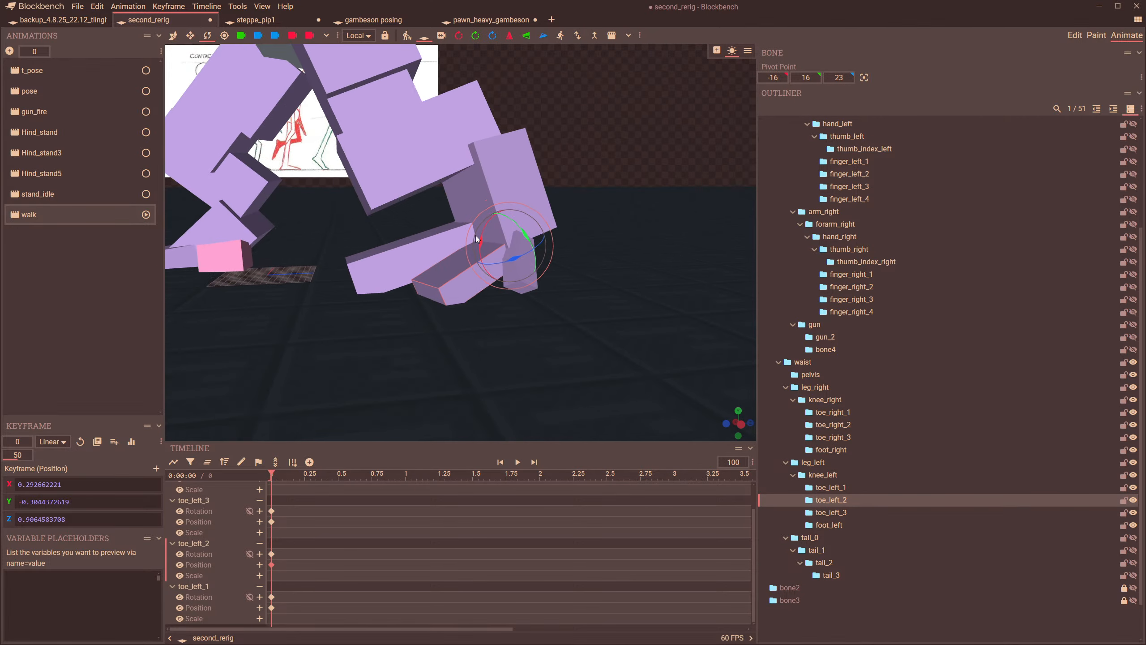
left_click_drag(479, 236, 559, 324)
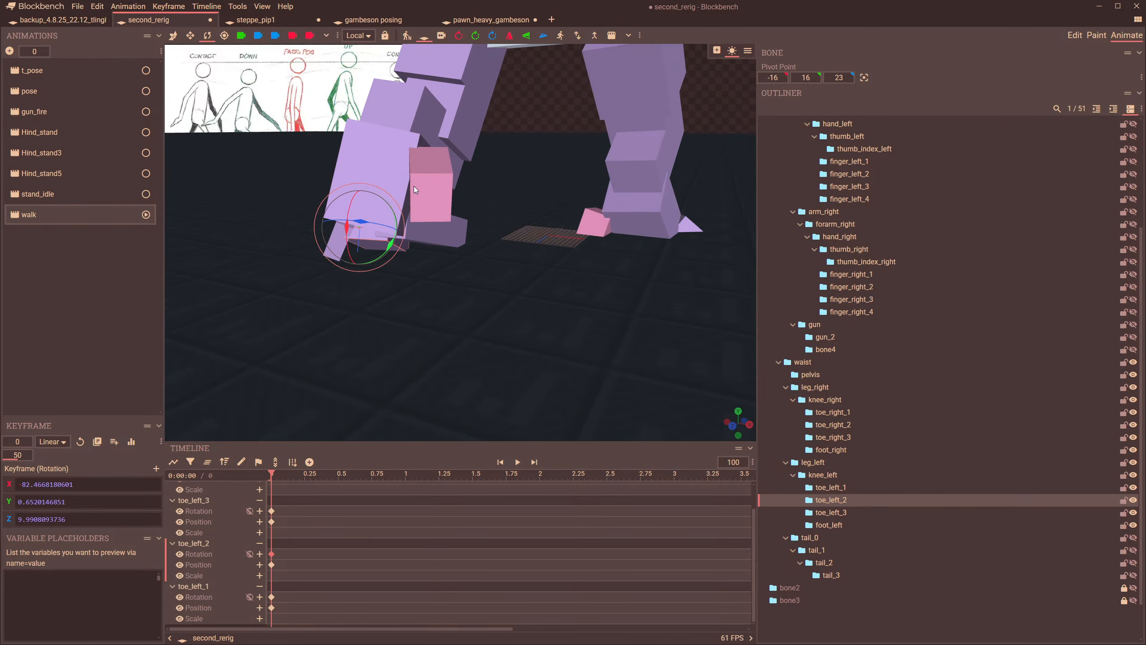
- Delete the existing keyframes of foot_left
left_click(415, 187)
left_click_drag(287, 491, 272, 512)
key("Delete")
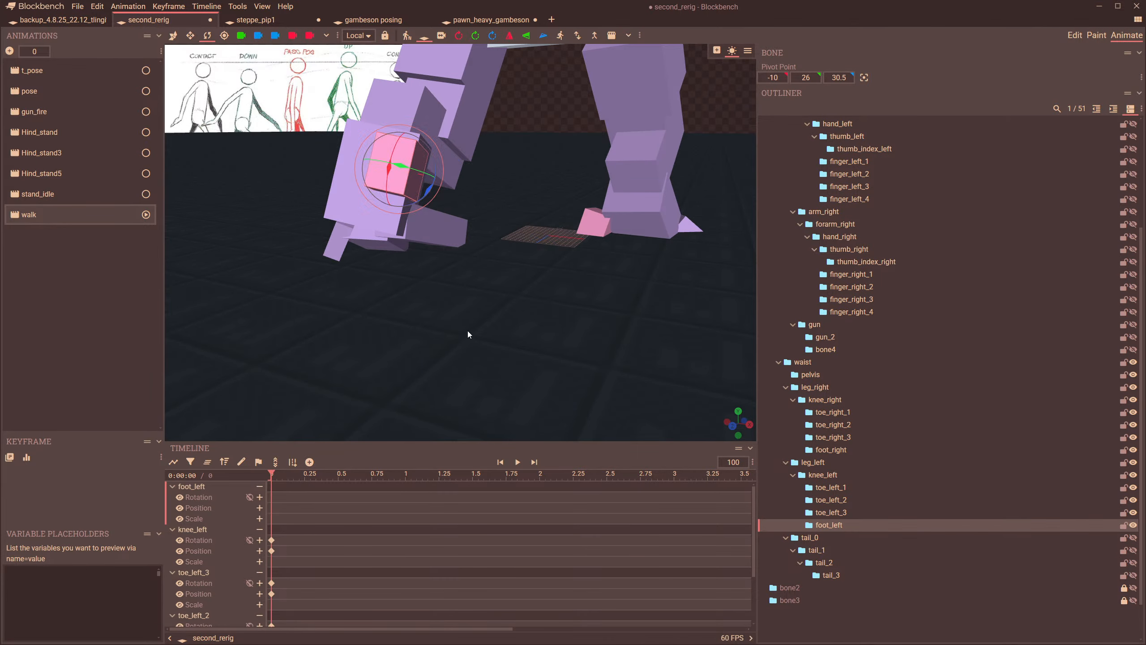
- Rotate foot_left to X -40, Y -22.5, Z 0
left_click_drag(491, 283, 475, 328)
left_click_drag(395, 172, 423, 181)
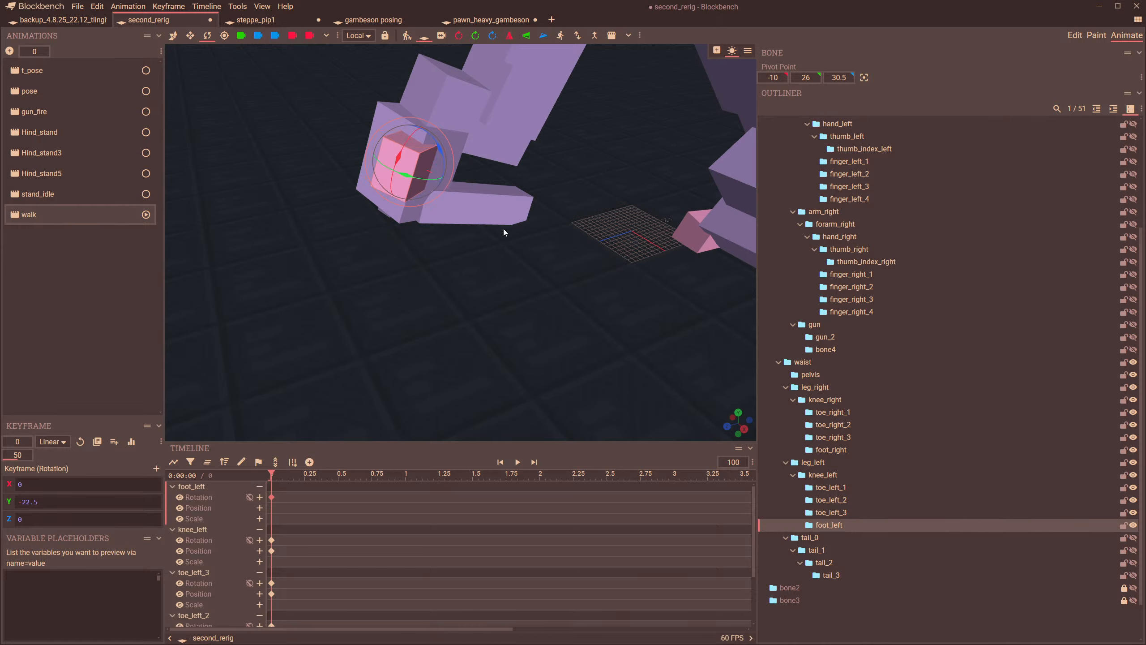
left_click_drag(503, 229, 417, 173)
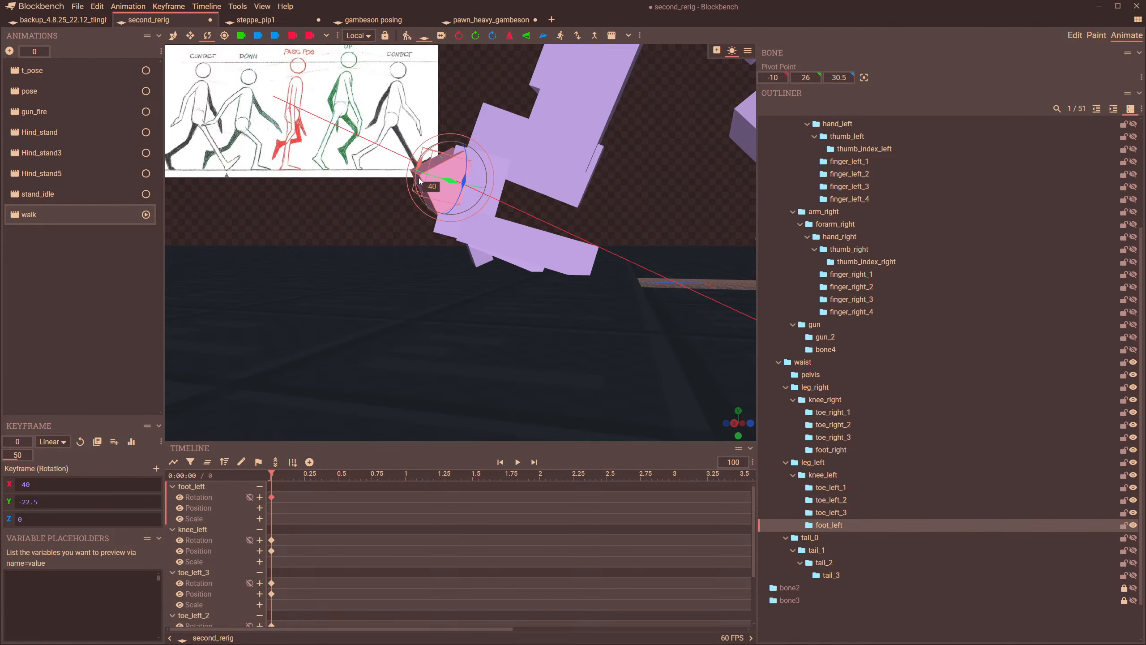
left_click_drag(339, 216, 397, 221)
- Move foot_left in global space to about X -0.29, Y -0.56, Z -0.64
left_click(190, 35)
left_click_drag(382, 175, 381, 168)
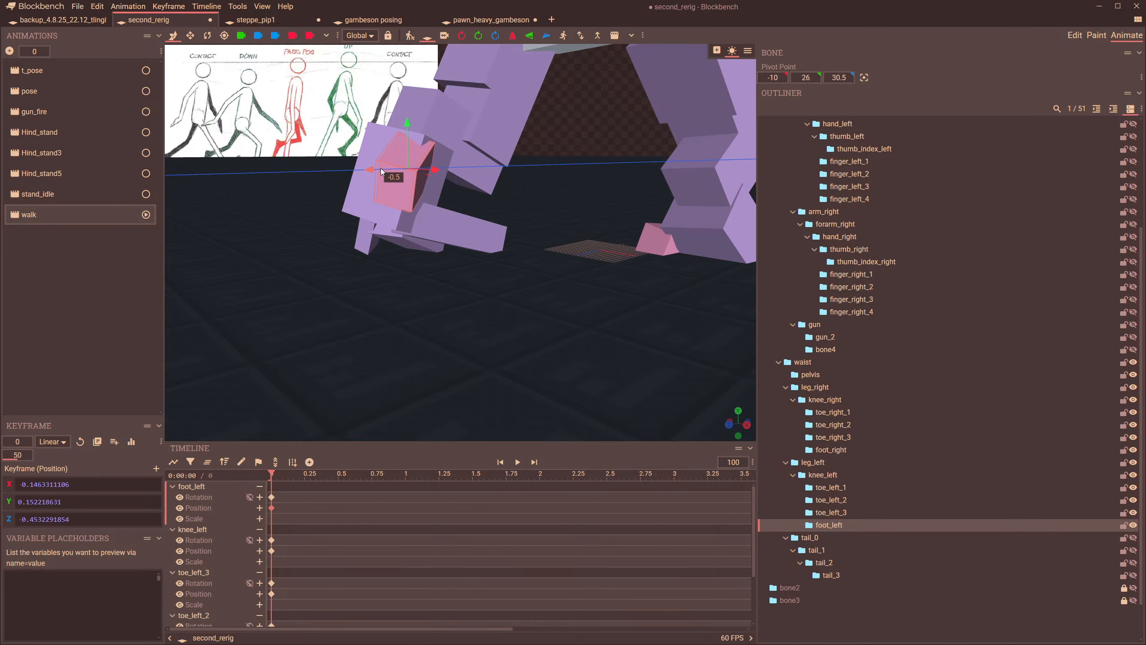
left_click_drag(509, 230, 446, 222)
left_click_drag(450, 147, 451, 155)
- Select the leg_right chain and check the stride of both legs against the walk reference image
scroll(563, 174, "down", 5)
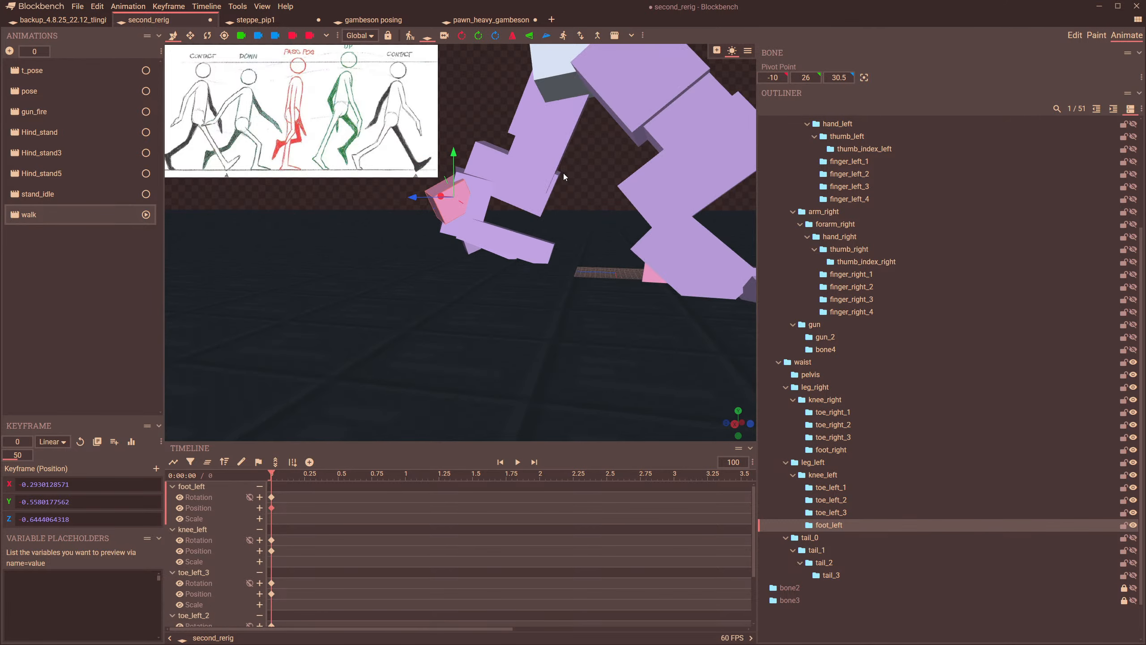
scroll(550, 184, "down", 6)
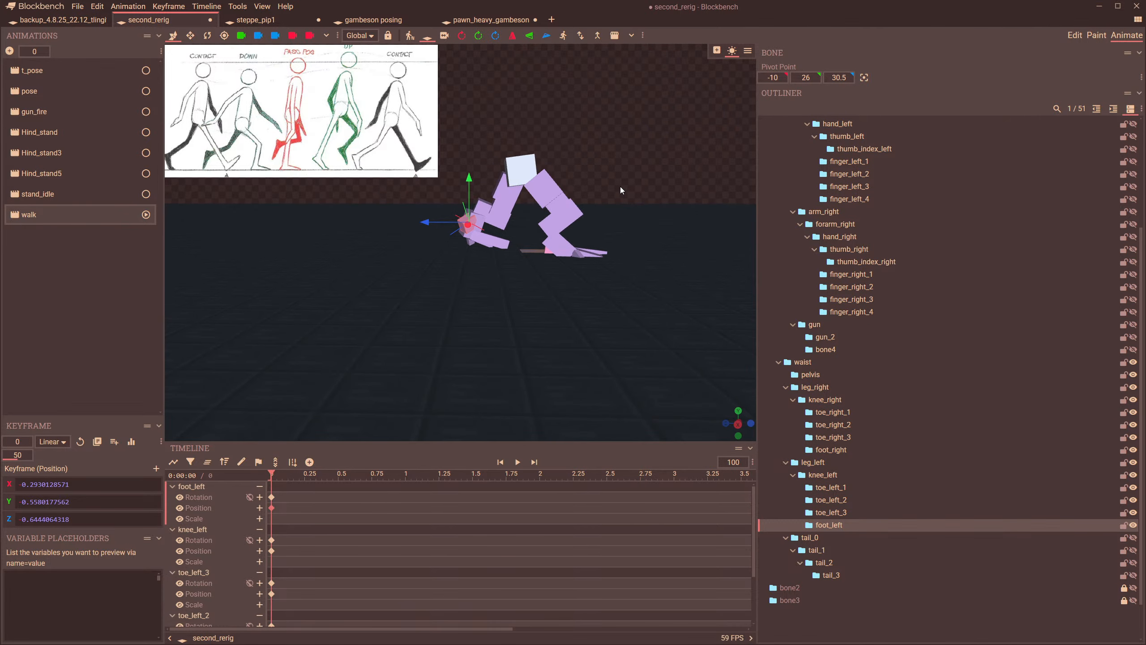
scroll(615, 184, "up", 5)
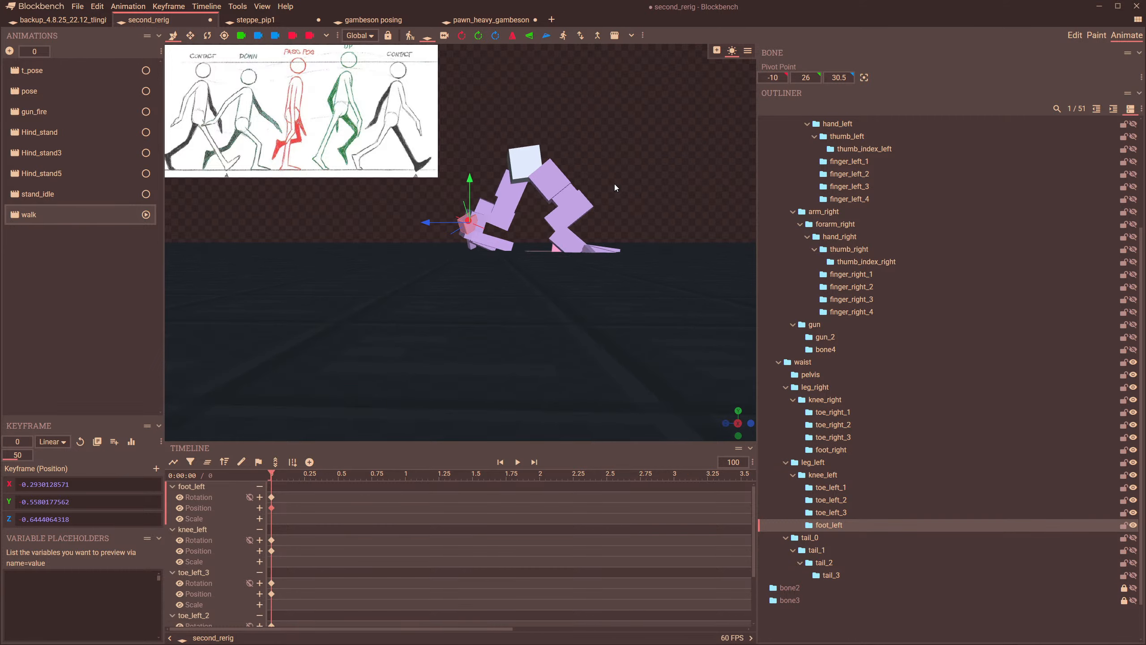
left_click(566, 190)
left_click_drag(566, 190, 579, 126)
left_click_drag(673, 172, 675, 181)
right_click_drag(675, 182, 596, 195)
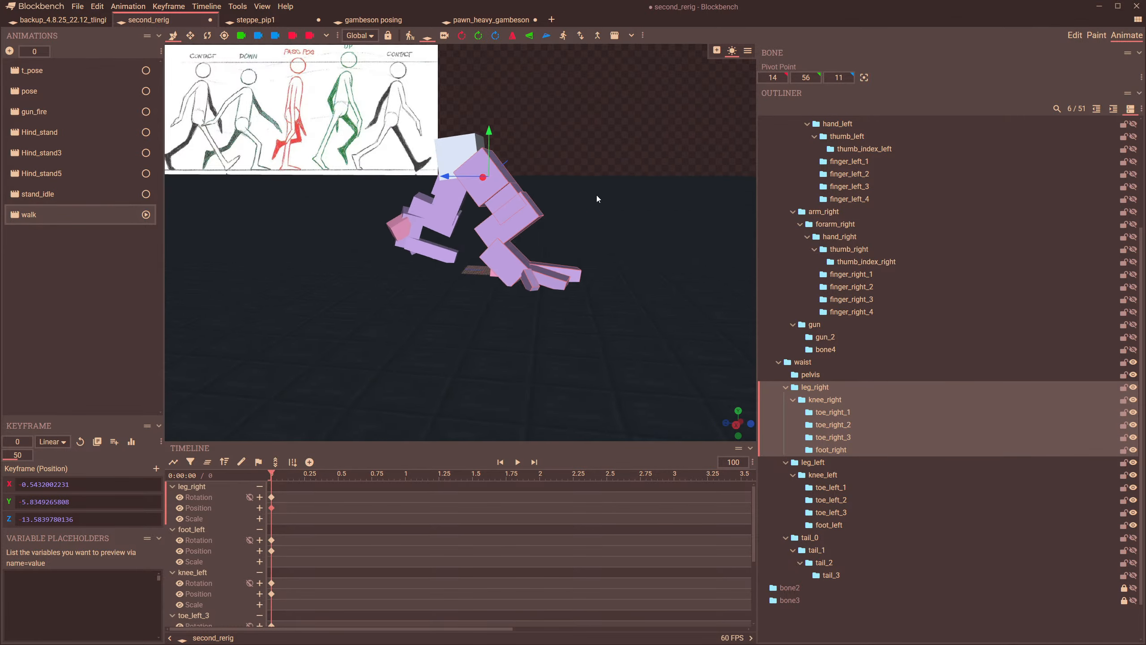
left_click_drag(618, 209, 298, 261)
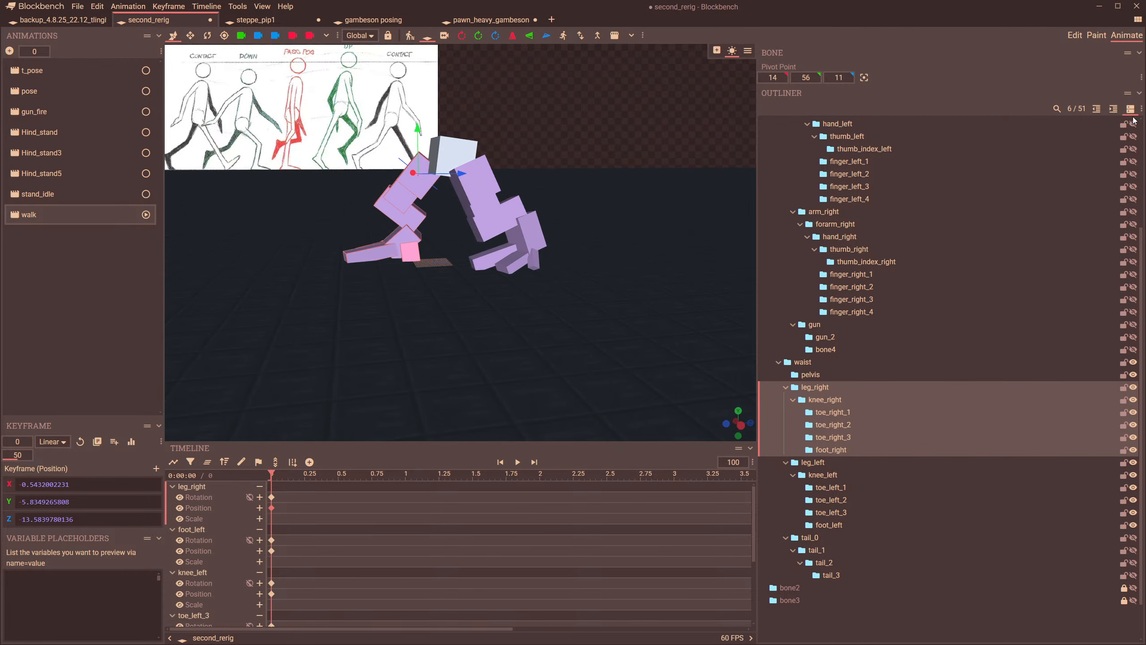
- Show the whole rig and move leg_right to about X -0.54, Y -4.92, Z -6.64
scroll(1128, 145, "up", 4)
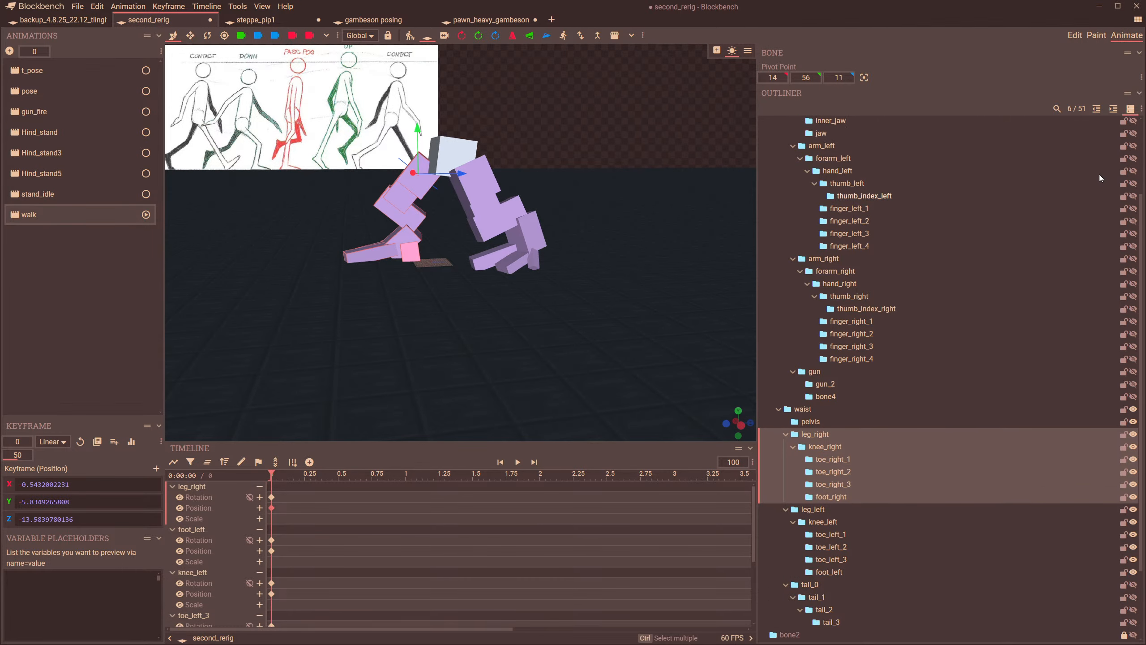
double_click(1133, 123)
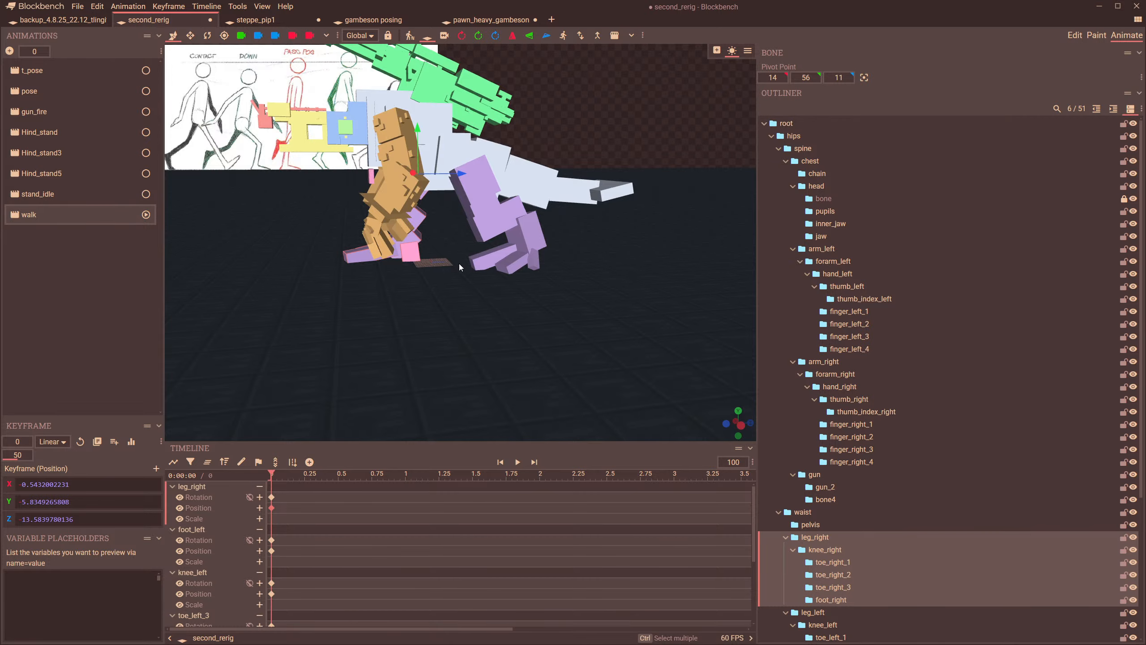
left_click_drag(459, 264, 203, 343)
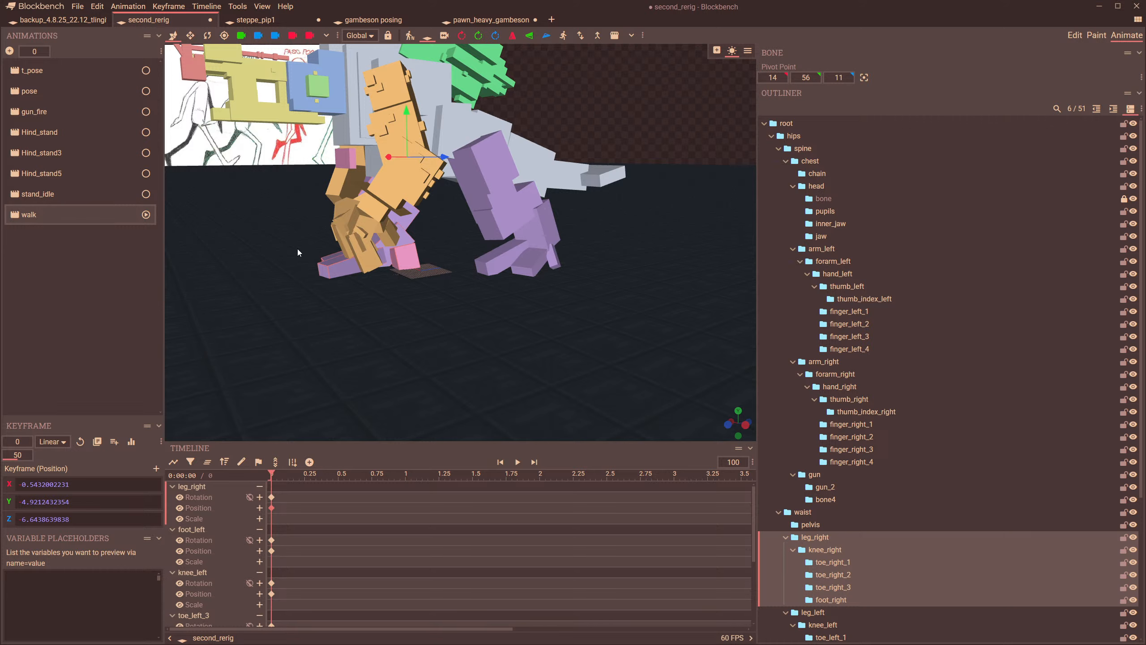
scroll(298, 247, "down", 3)
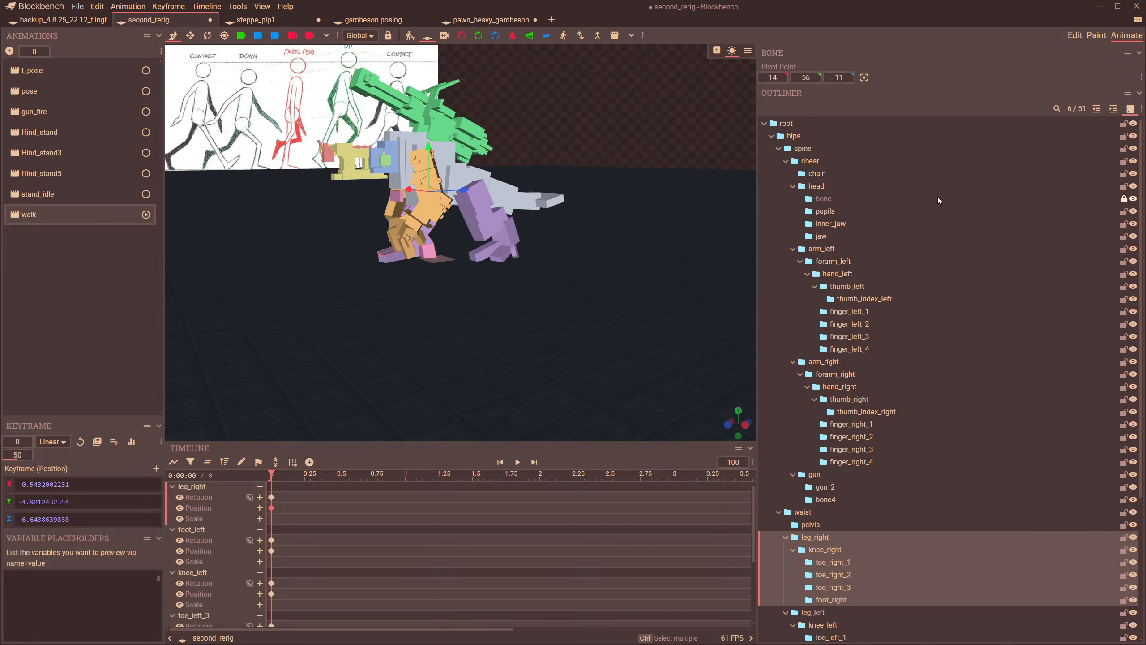
- Switch the model display to the textured view mode
scroll(547, 243, "up", 5)
key("z")
key("z")
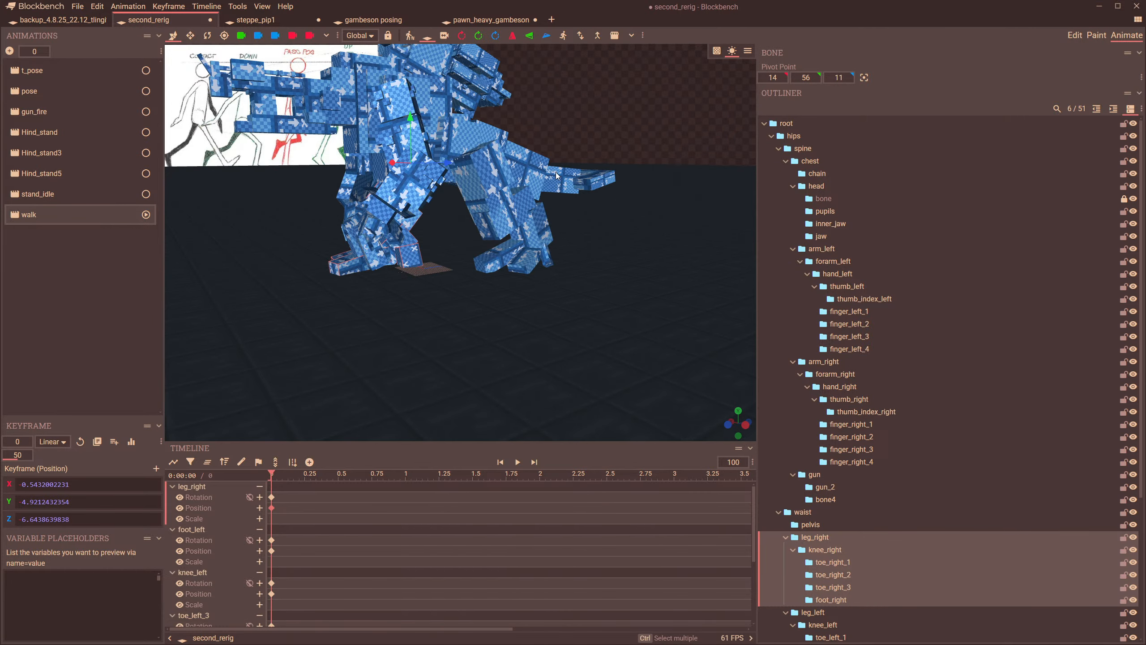
key("z")
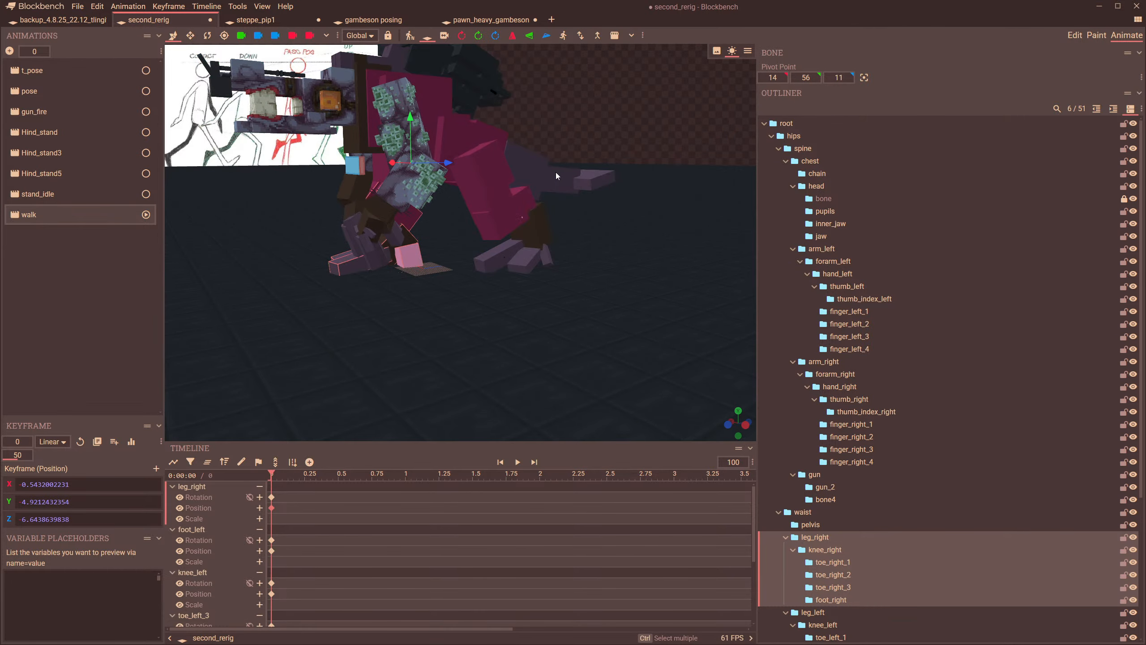
scroll(605, 236, "up", 5)
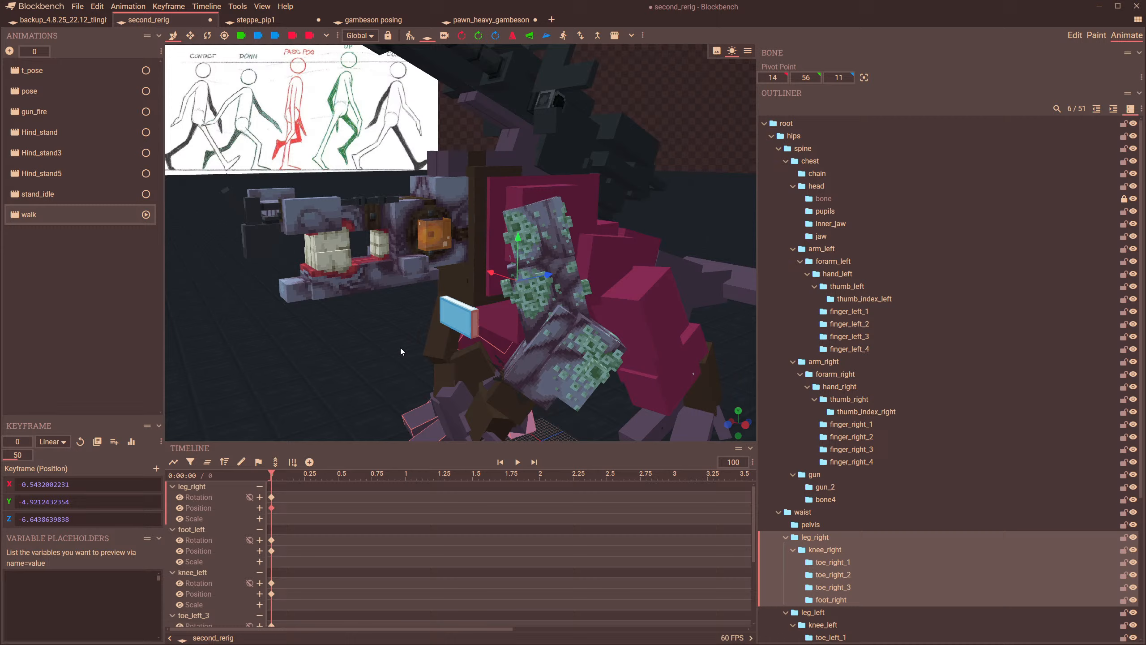
- Examine the textured creature's pose from several angles and look through its bone hierarchy
left_click_drag(400, 352, 655, 293)
scroll(693, 310, "down", 3)
scroll(580, 305, "up", 4)
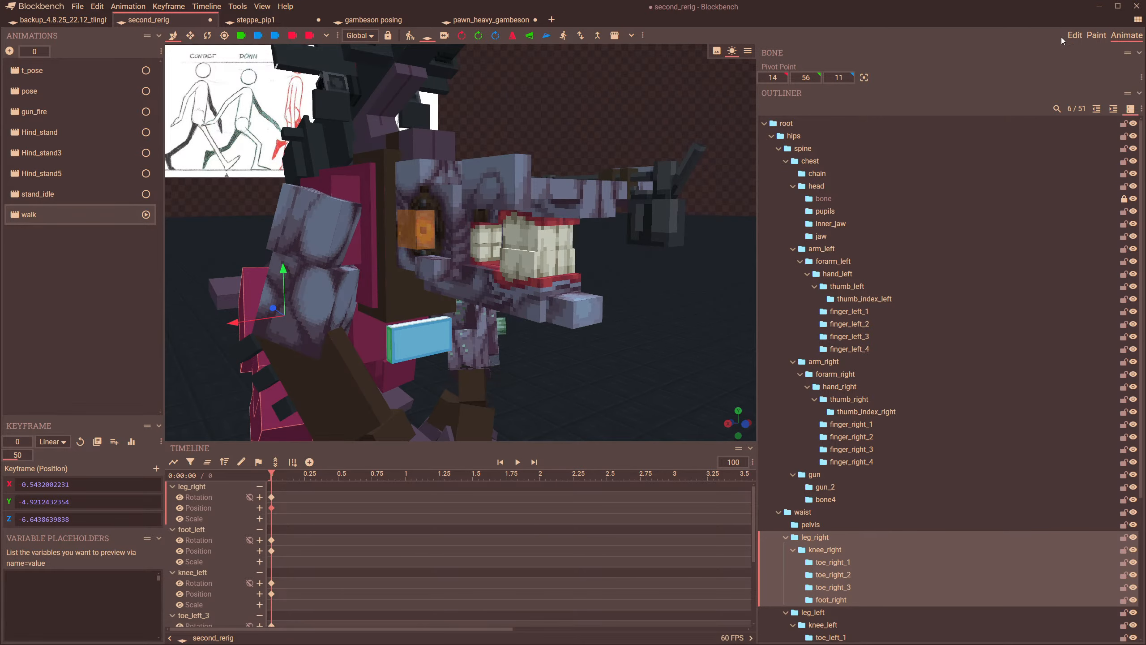
scroll(1088, 482, "down", 5)
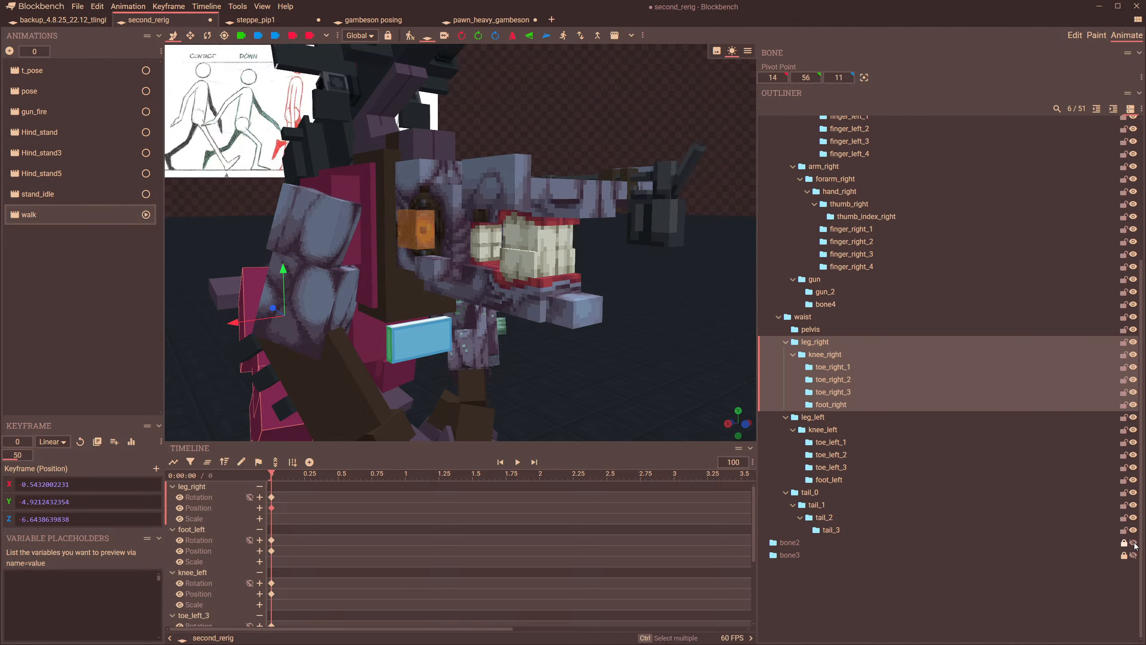
scroll(1039, 463, "up", 5)
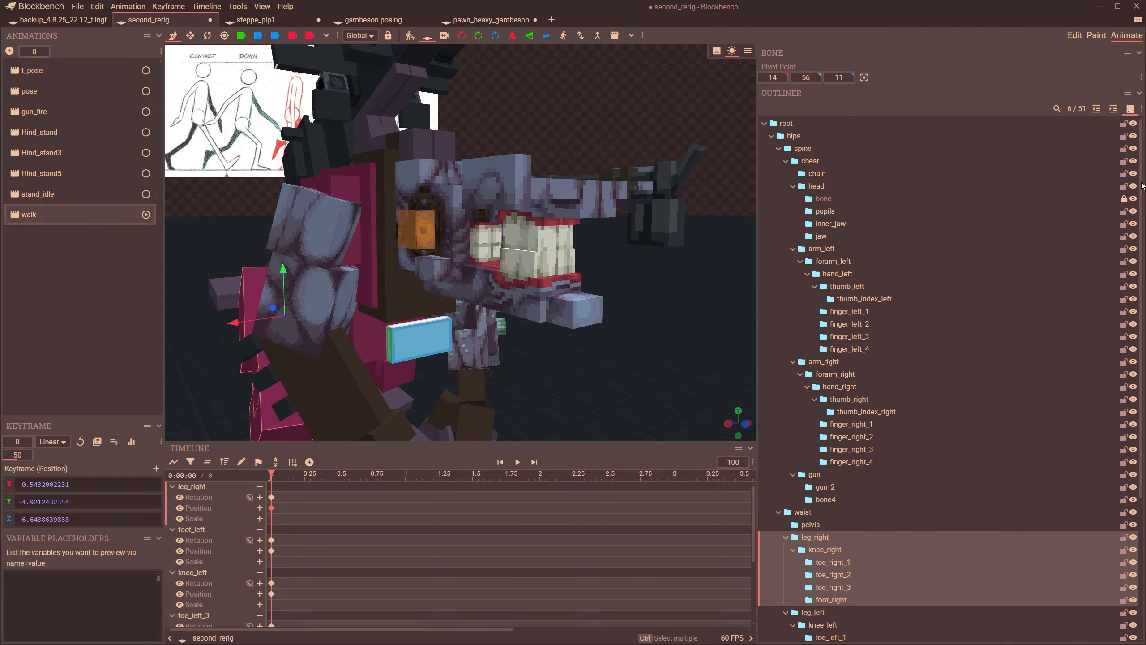
scroll(576, 314, "down", 5)
left_click_drag(481, 312, 564, 361)
scroll(632, 324, "up", 3)
- Isolate the waist group's pelvis and legs by hiding the rest of the rig, including the tail_0 chain
left_click(399, 301)
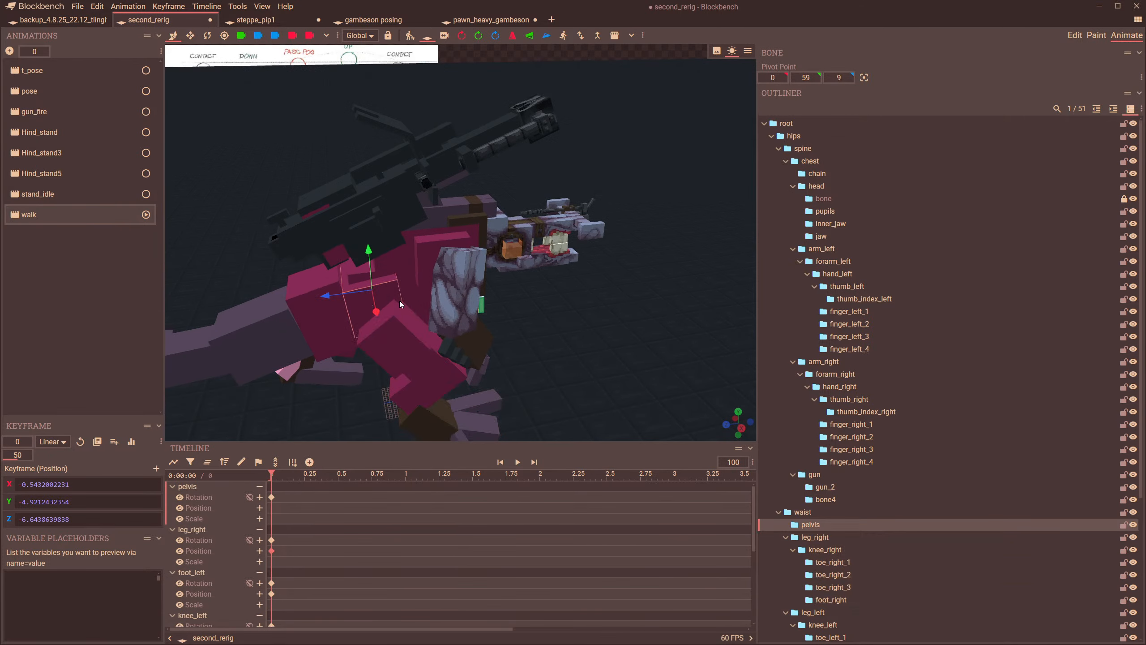
left_click(803, 512)
scroll(602, 282, "down", 2)
left_click_drag(602, 281, 598, 251)
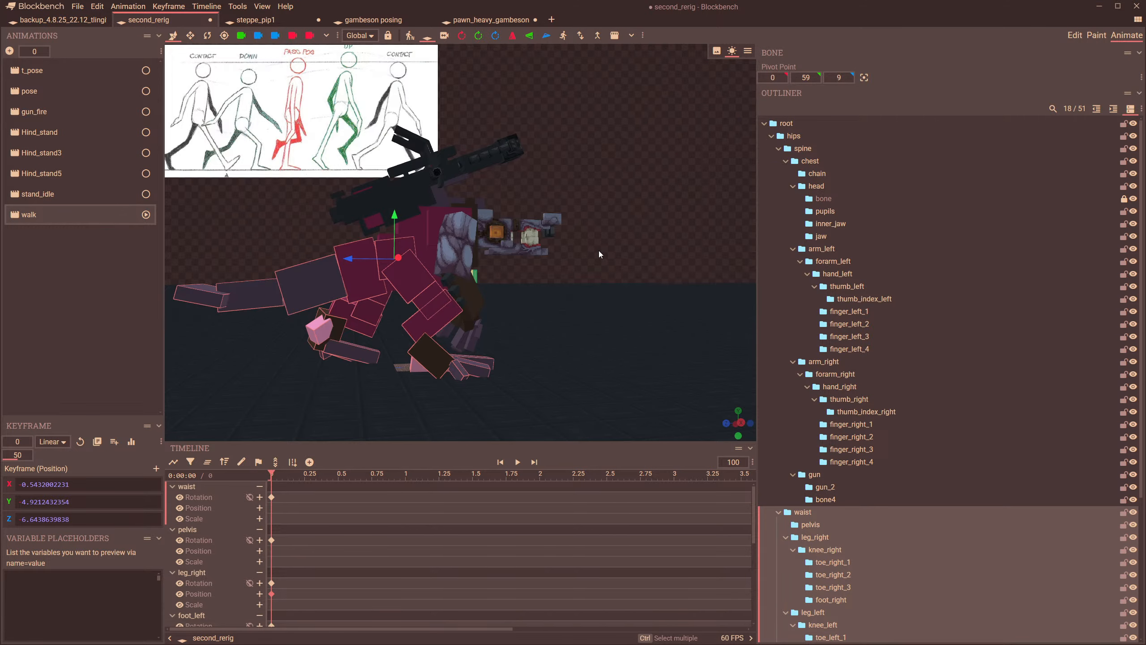
left_click(1137, 123)
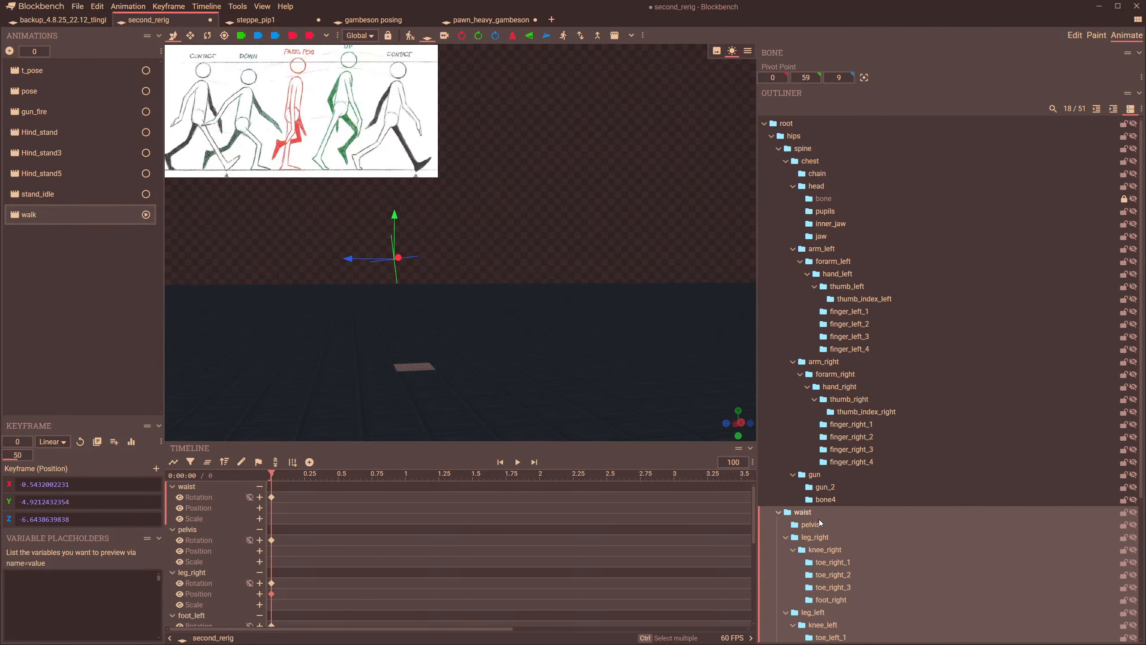
left_click(805, 512)
left_click(1133, 511)
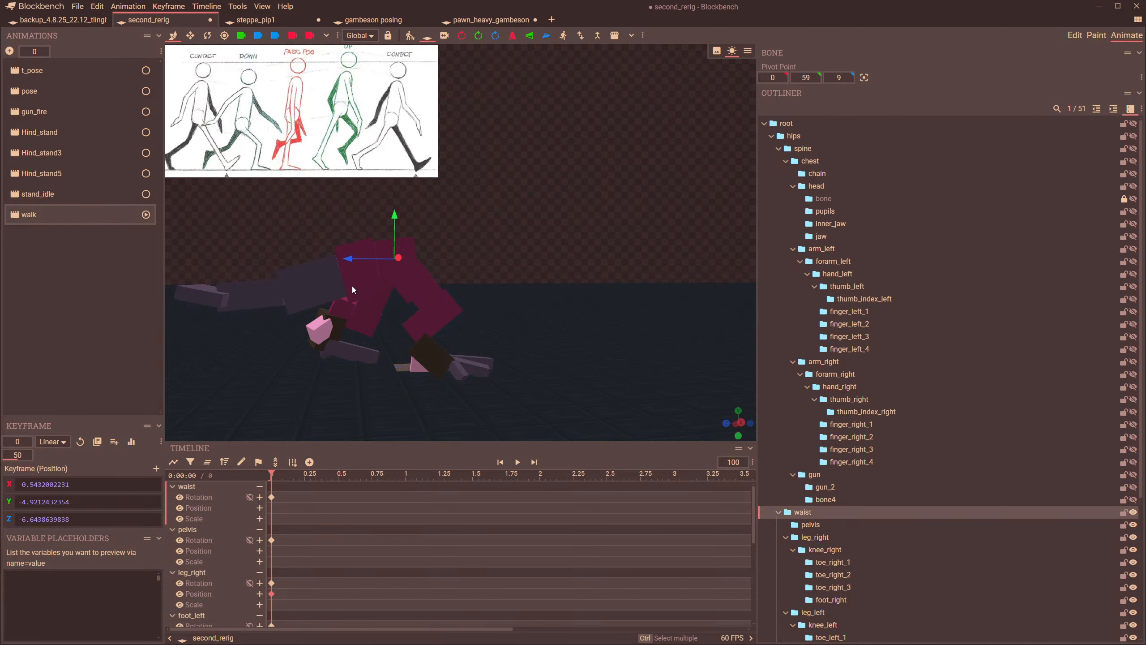
scroll(1037, 451, "down", 4)
left_click(809, 512)
- Try rotating the tail_0 chain by about -7.5 degrees in global space
left_click_drag(571, 301, 549, 210)
left_click(208, 36)
left_click(367, 37)
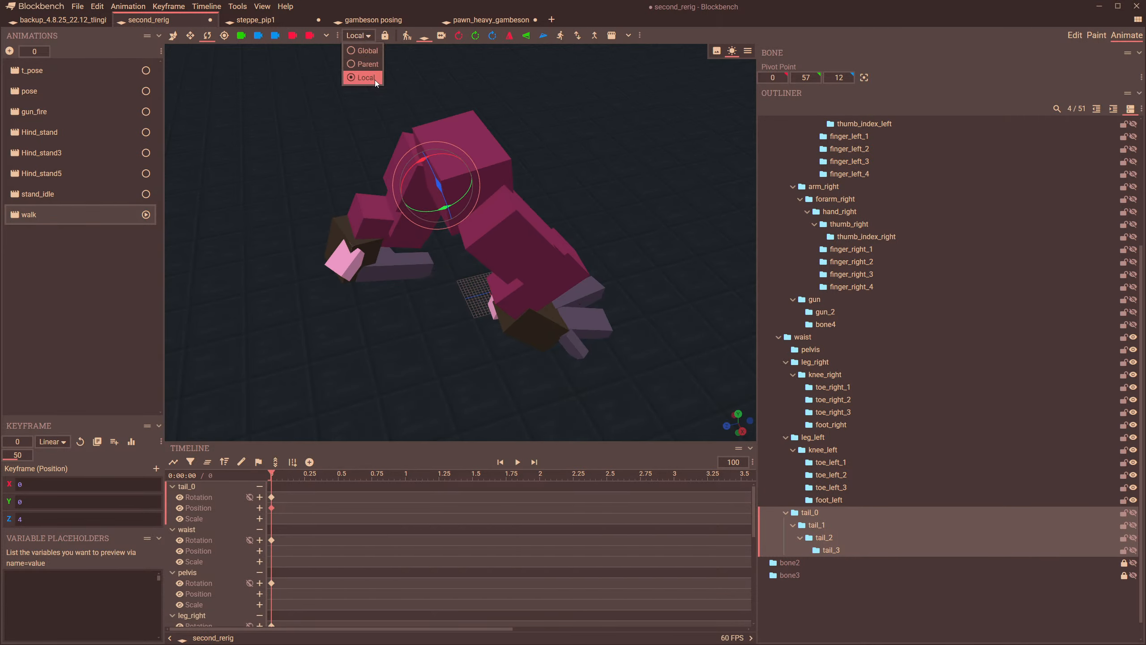
left_click(363, 50)
left_click_drag(465, 202, 475, 200)
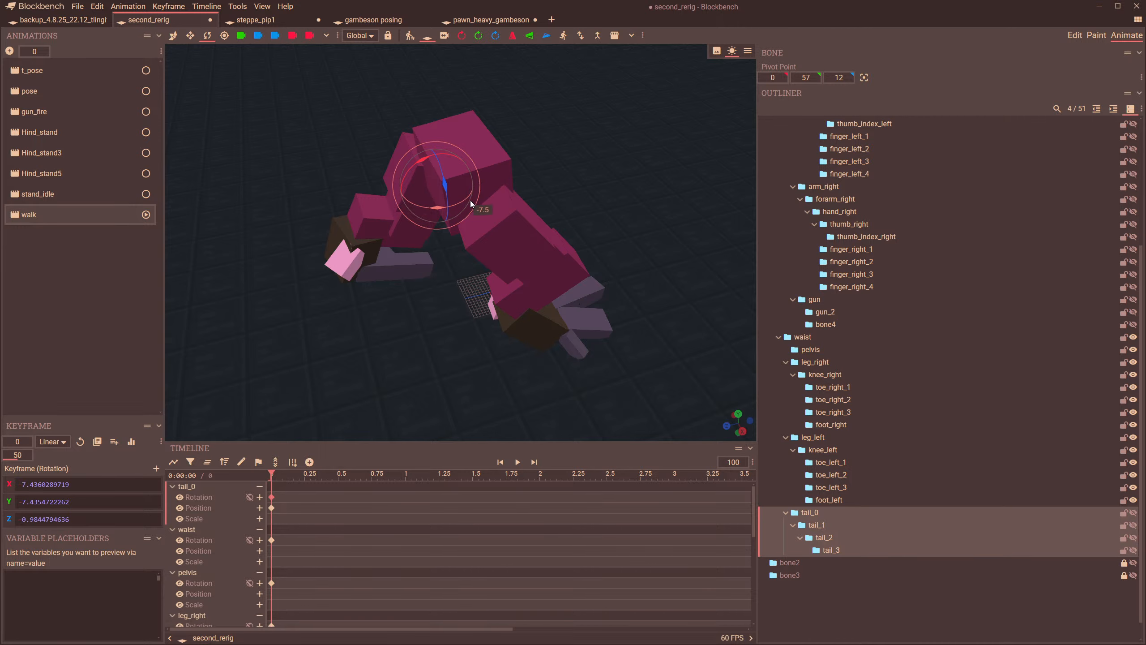
left_click_drag(573, 204, 567, 181)
key("ctrl+z")
- Try rotating the whole waist group in global space
left_click(492, 152)
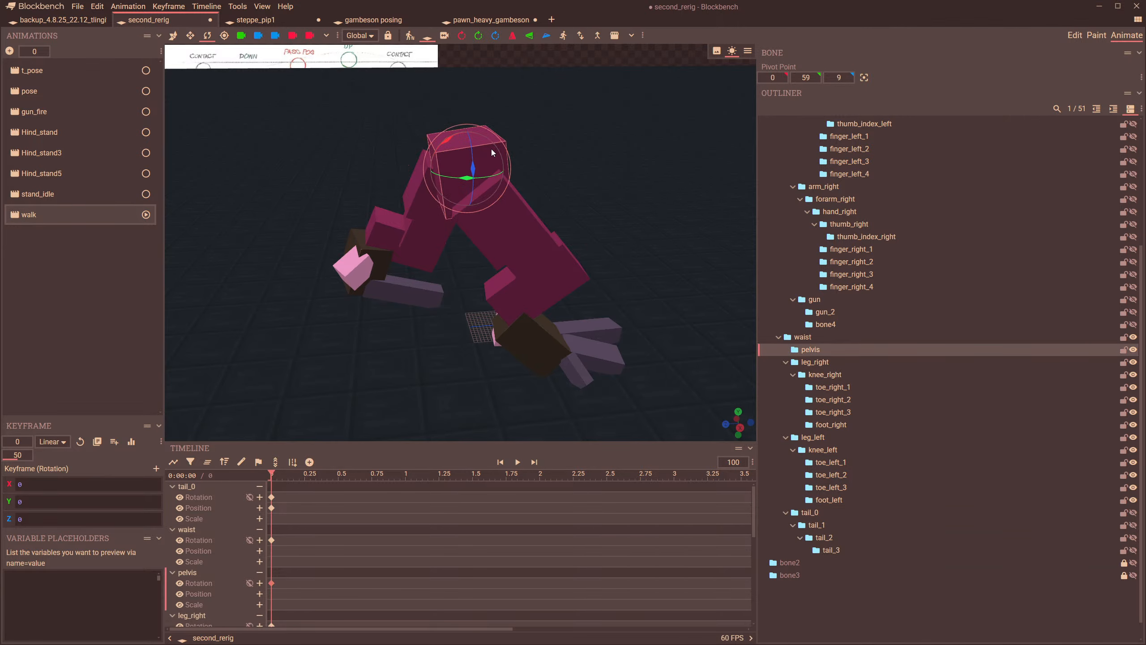
left_click(803, 337)
mouse_move(609, 221)
left_mouse_down()
mouse_move(572, 216)
mouse_move(592, 207)
left_mouse_up()
left_click_drag(458, 202, 462, 199)
key("ctrl+z")
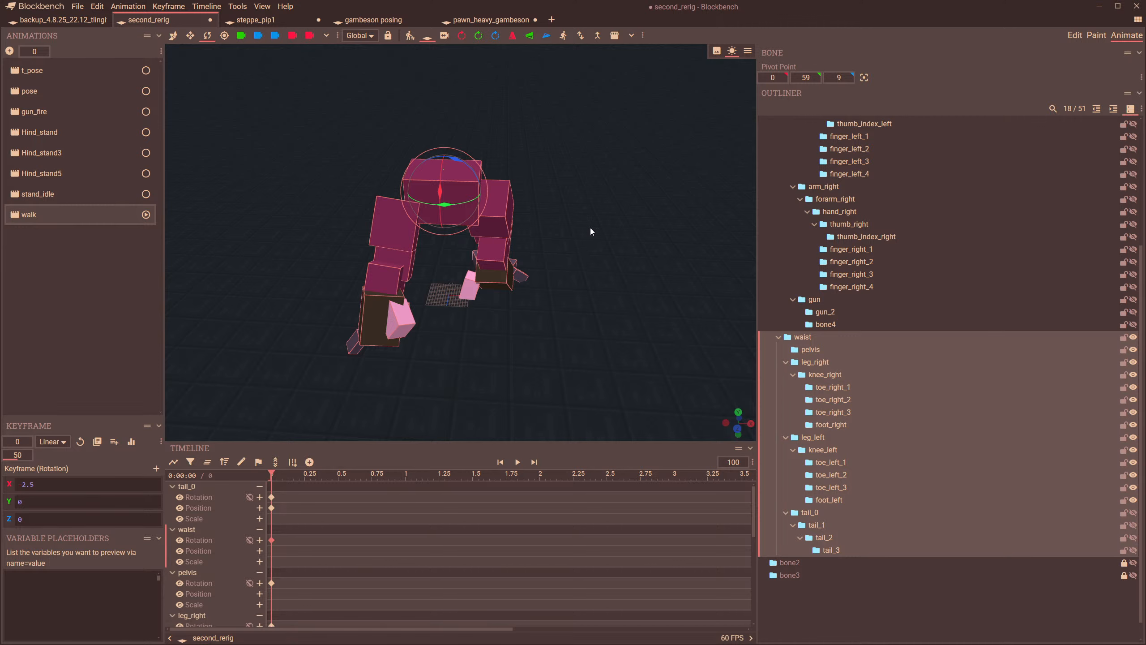
- Move foot_right in local space to a position of about 4.5, 1.52, 0.42 at the first keyframe
left_click_drag(590, 227, 628, 245)
left_click_drag(634, 285, 698, 311)
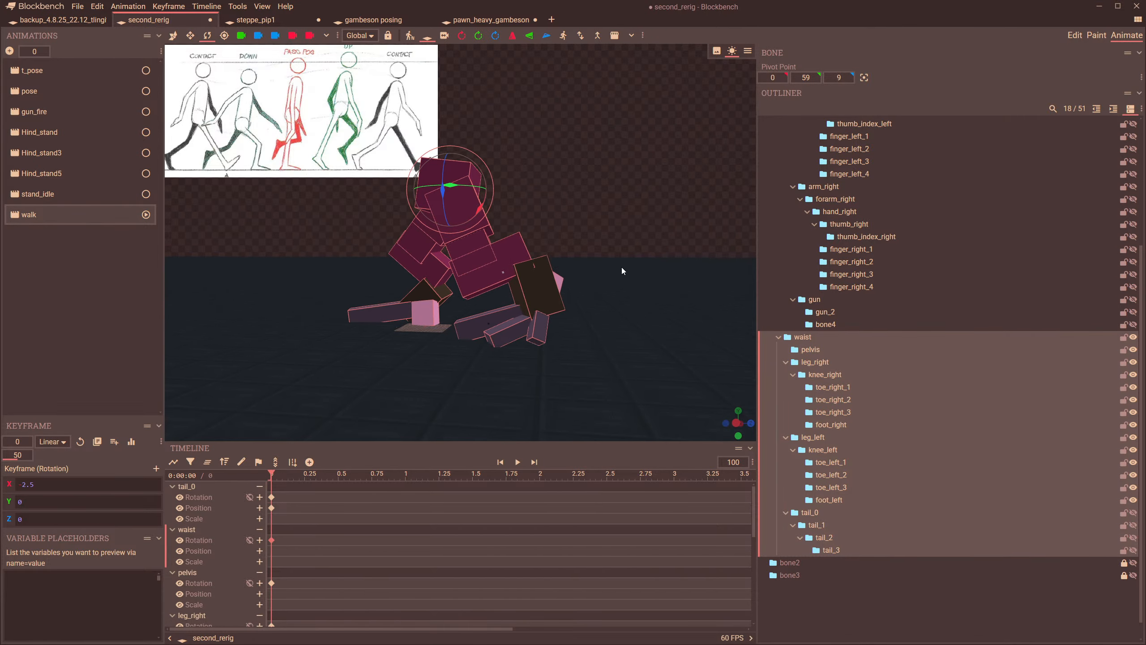
left_click_drag(621, 266, 699, 265)
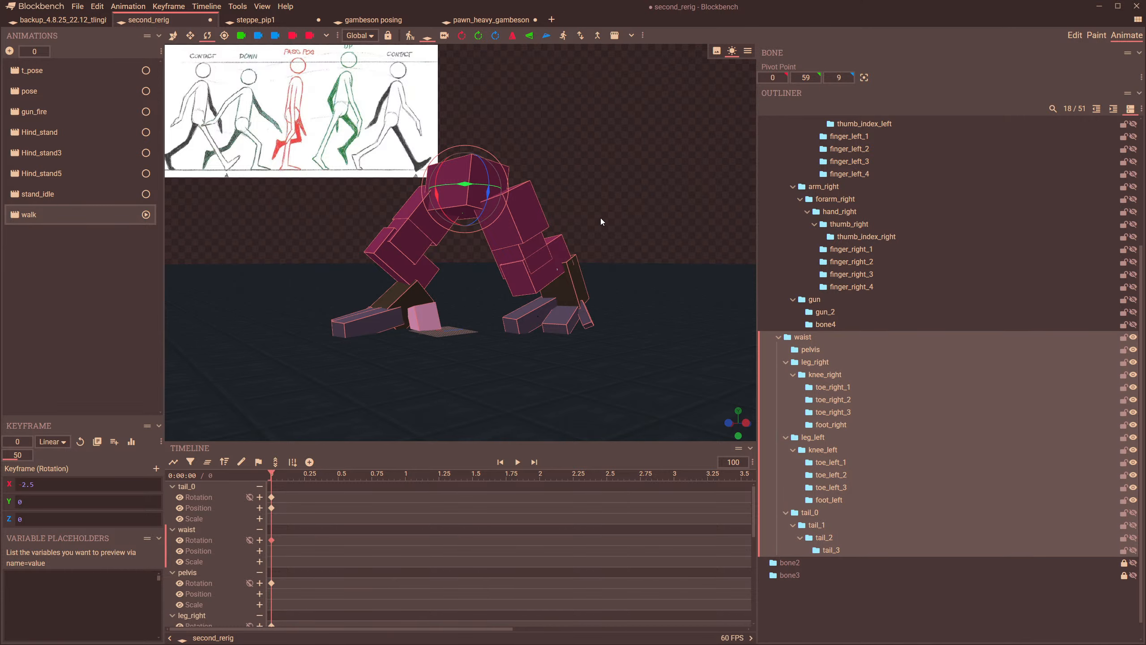
mouse_move(600, 220)
left_mouse_down()
mouse_move(561, 205)
mouse_move(656, 225)
mouse_move(592, 229)
left_mouse_up()
left_click(432, 323)
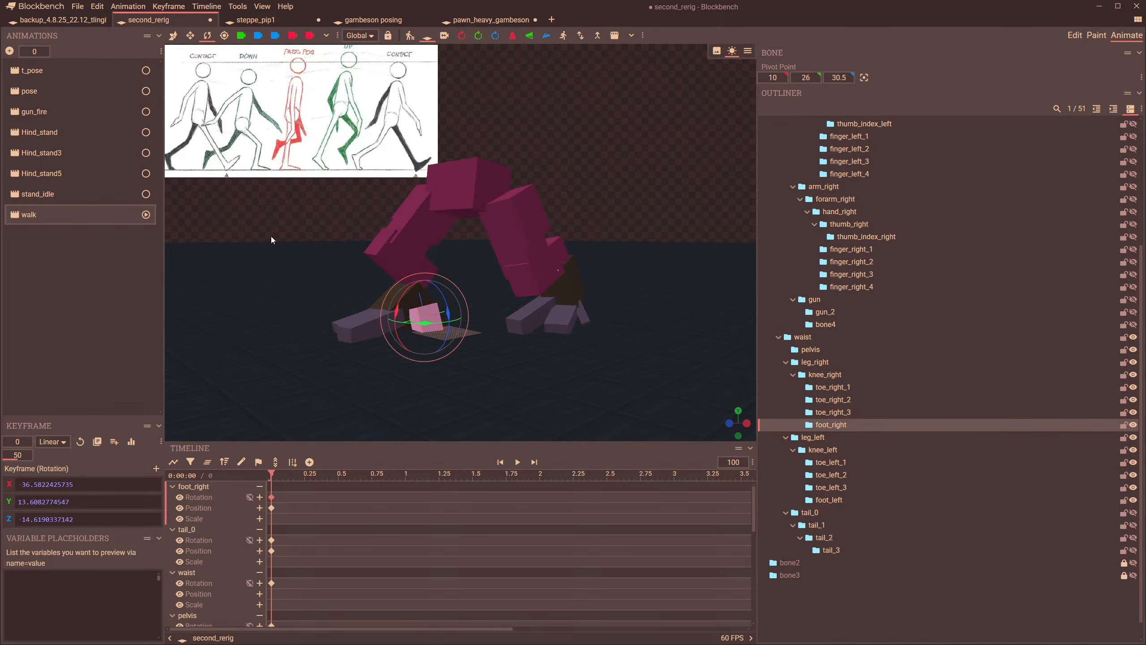
left_click(173, 35)
left_click(363, 35)
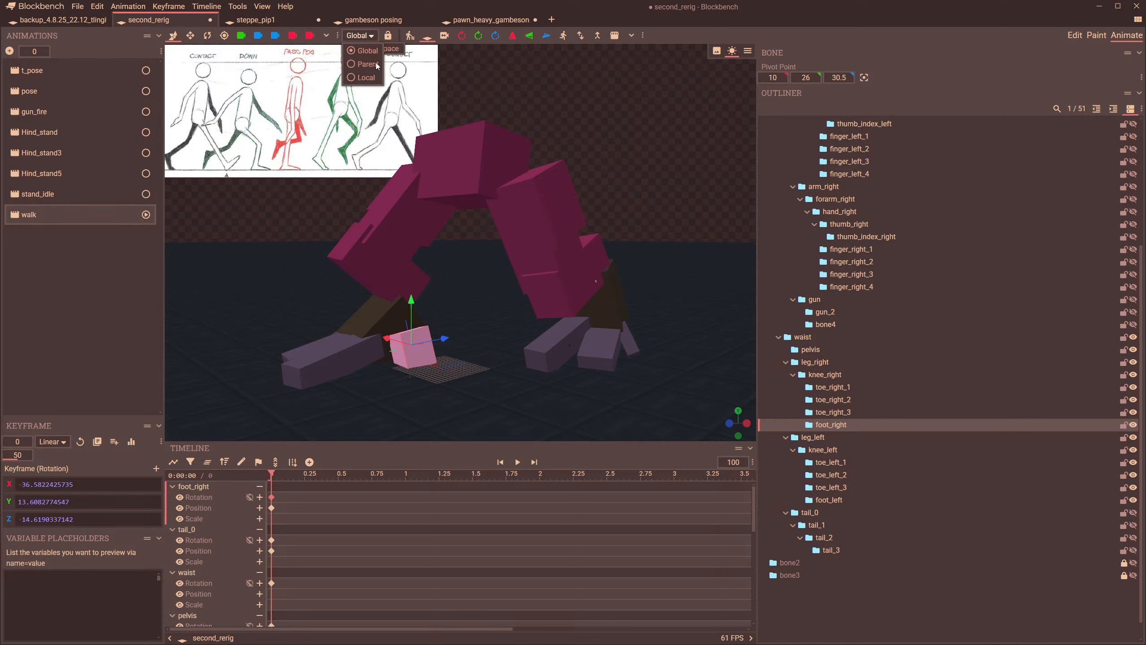
left_click_drag(466, 291, 442, 273)
left_click(355, 36)
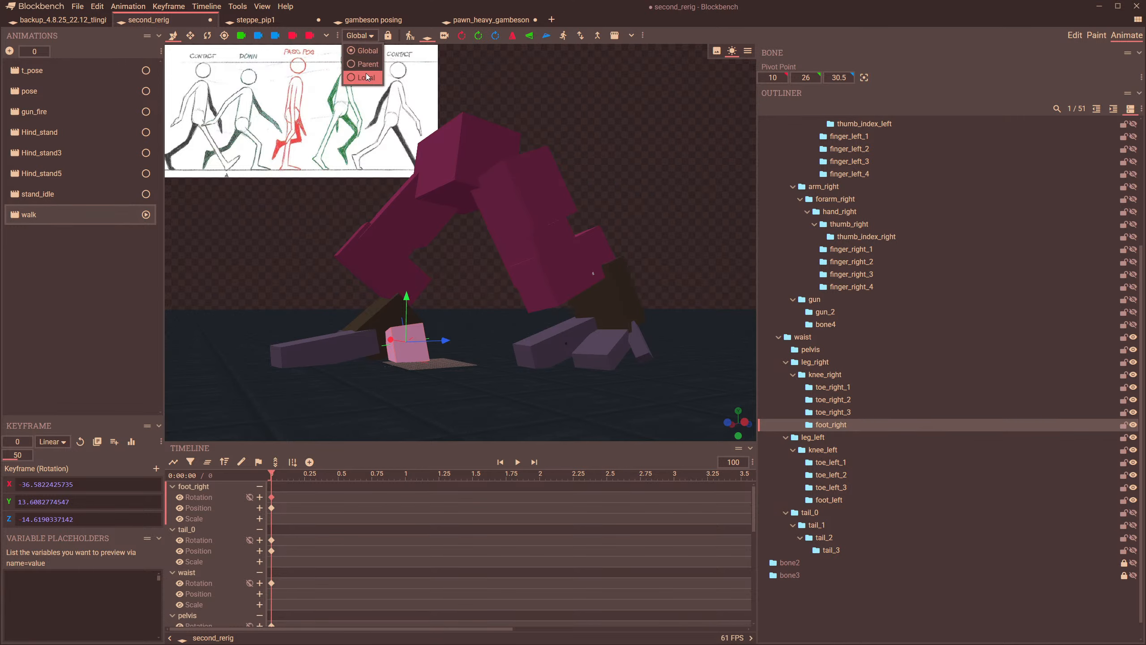
left_click(368, 82)
mouse_move(473, 321)
left_mouse_down()
mouse_move(452, 346)
mouse_move(456, 322)
left_mouse_up()
left_click_drag(423, 372, 512, 329)
left_click_drag(429, 376, 433, 382)
left_click_drag(474, 363, 450, 362)
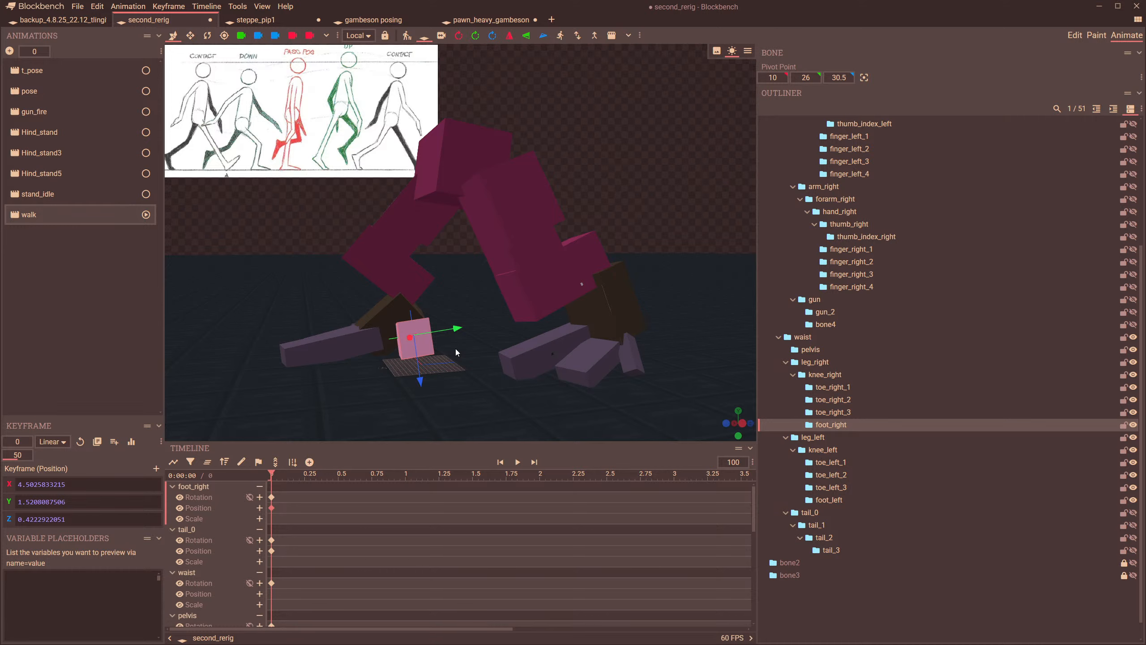
- Reparent the tail_0 chain under the pelvis bone in Edit mode and return to Animate mode
left_click_drag(596, 260, 485, 287)
left_click(480, 218)
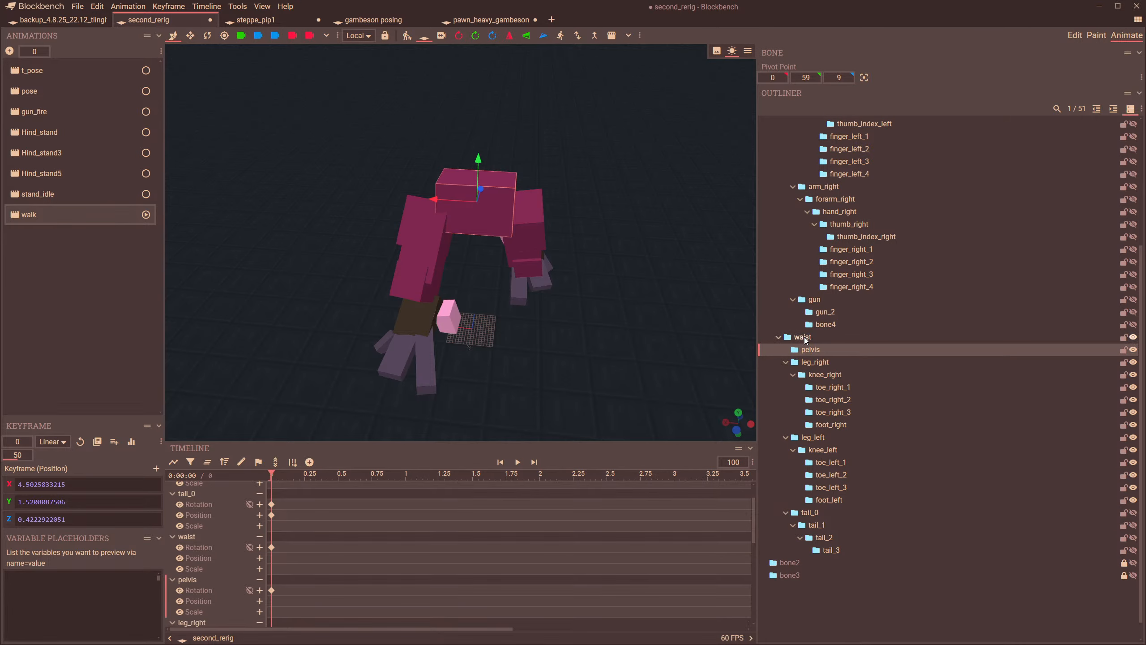
left_click(802, 337)
left_click_drag(474, 213, 454, 221)
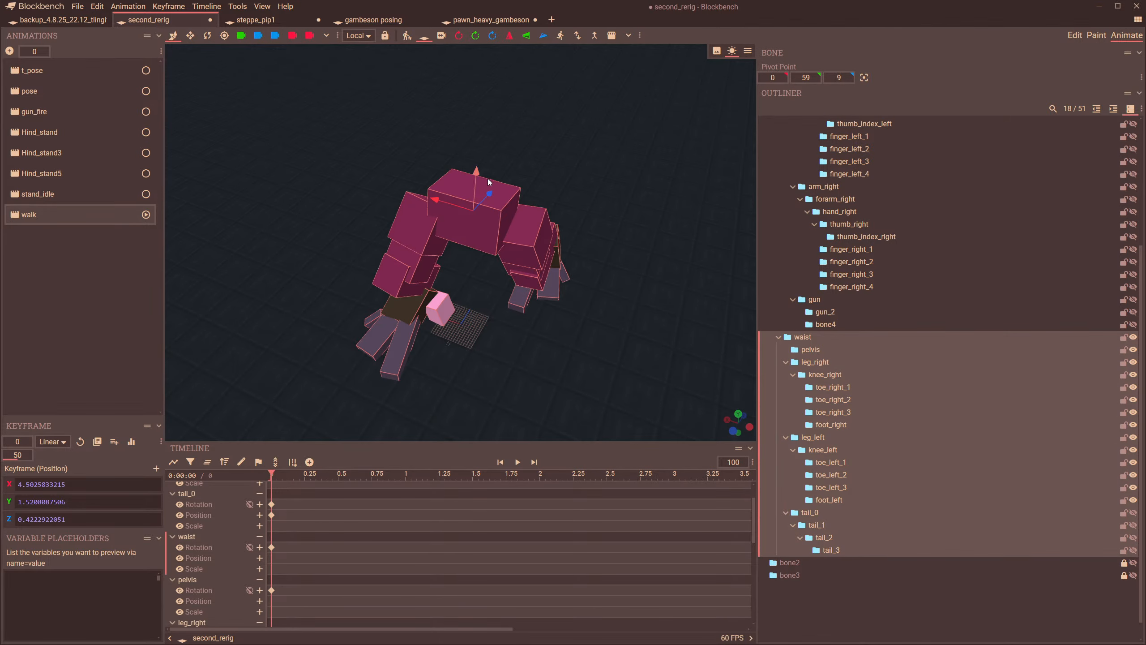
left_click_drag(475, 179, 493, 176)
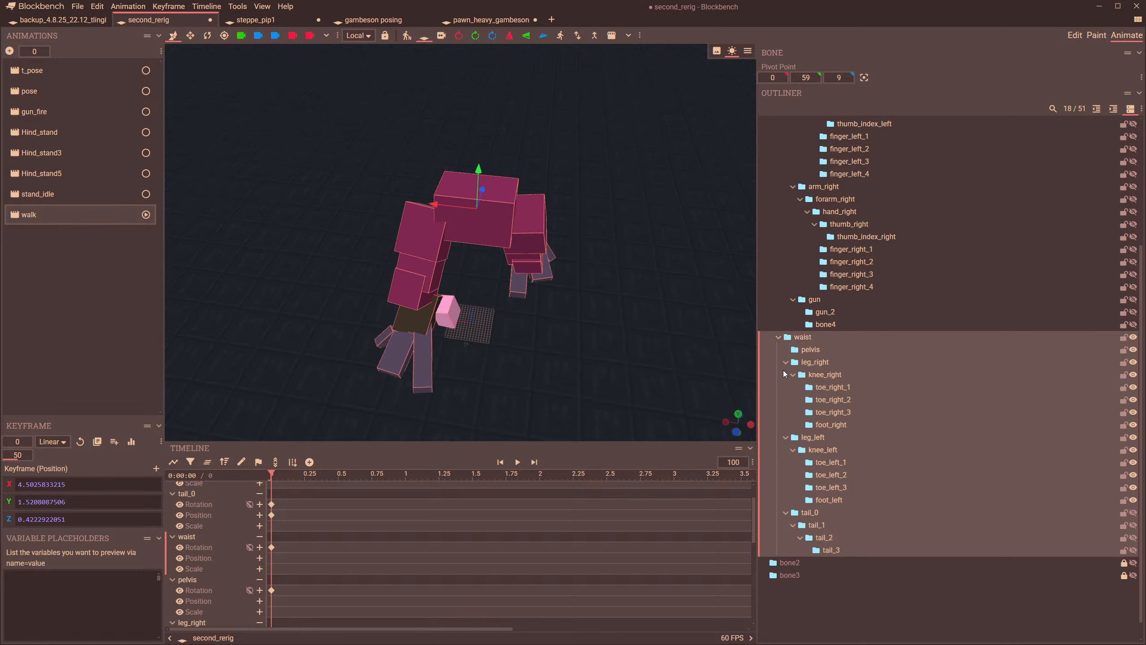
left_click(807, 352)
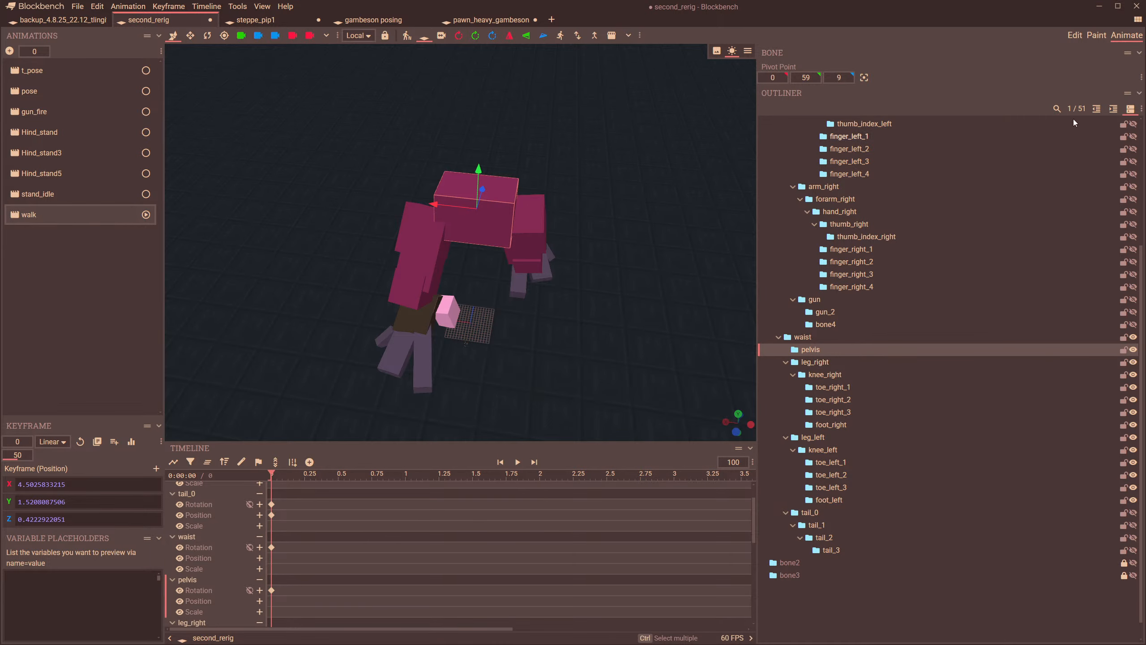
left_click(1074, 36)
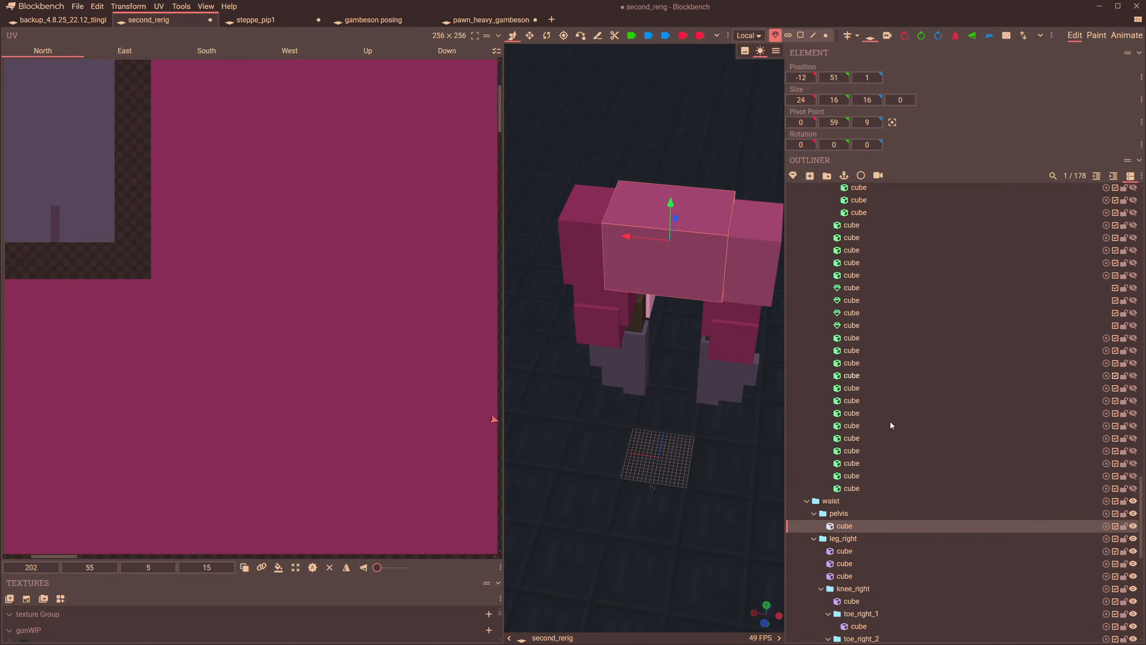
scroll(857, 496, "down", 5)
scroll(858, 498, "down", 5)
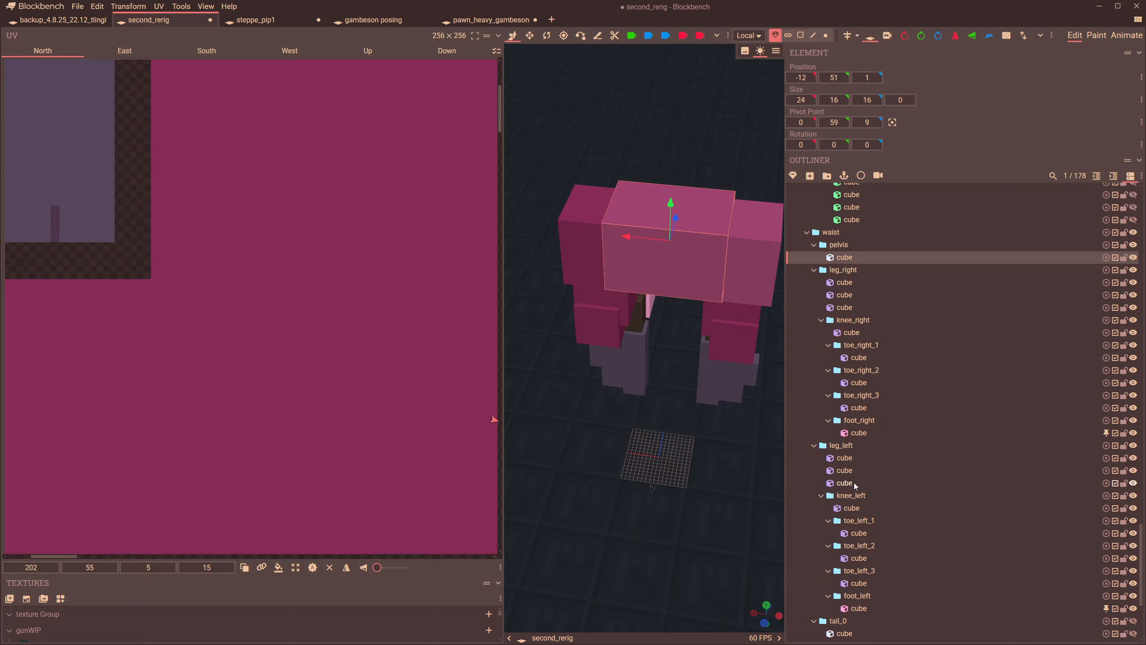
left_click_drag(838, 442, 849, 335)
left_click(1127, 35)
- Rotate the pelvis in global space to about 13.67, -18.75, -7.1 degrees
left_click_drag(623, 230, 456, 180)
left_click(493, 210)
left_click(210, 36)
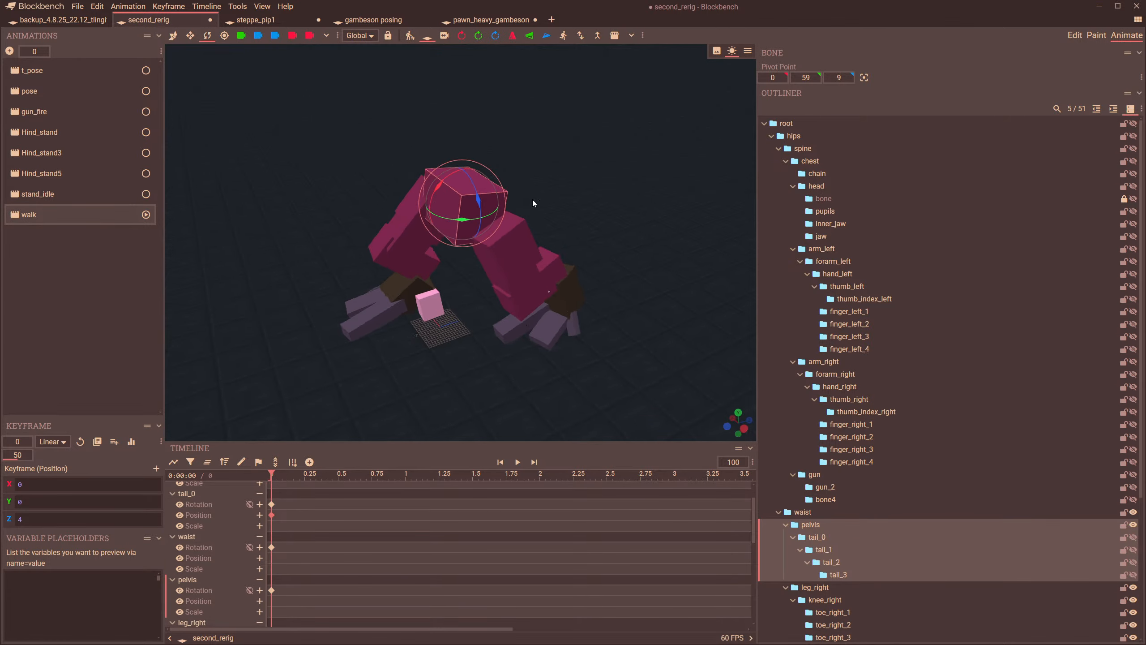
left_click_drag(463, 220, 585, 194)
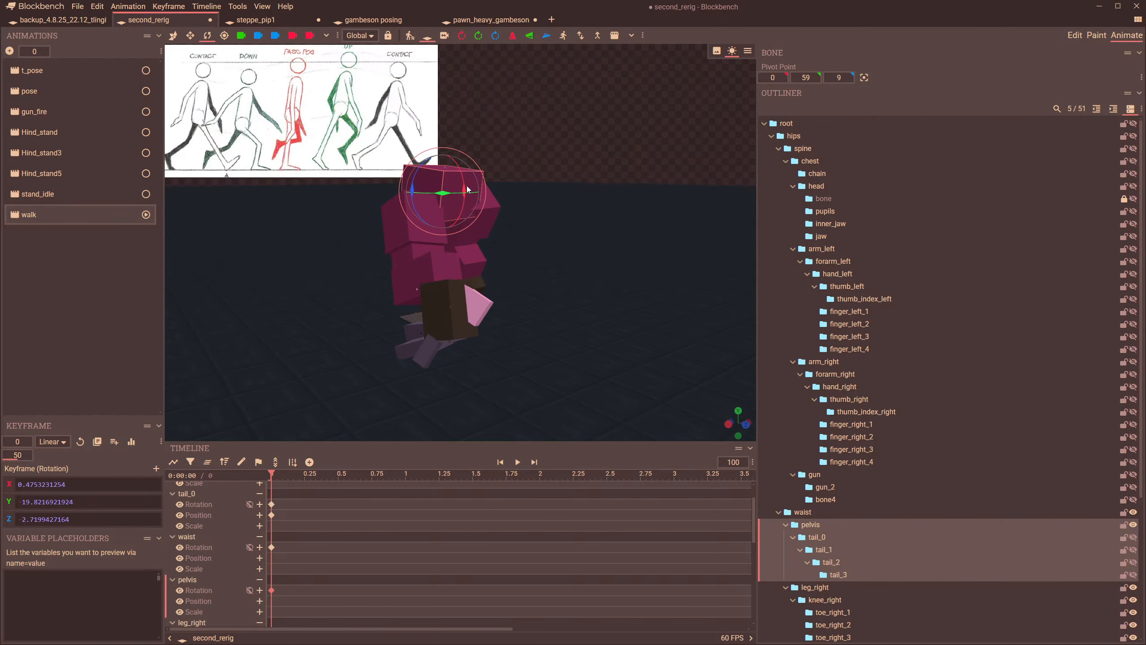
left_click_drag(464, 187, 462, 179)
left_click_drag(553, 187, 447, 222)
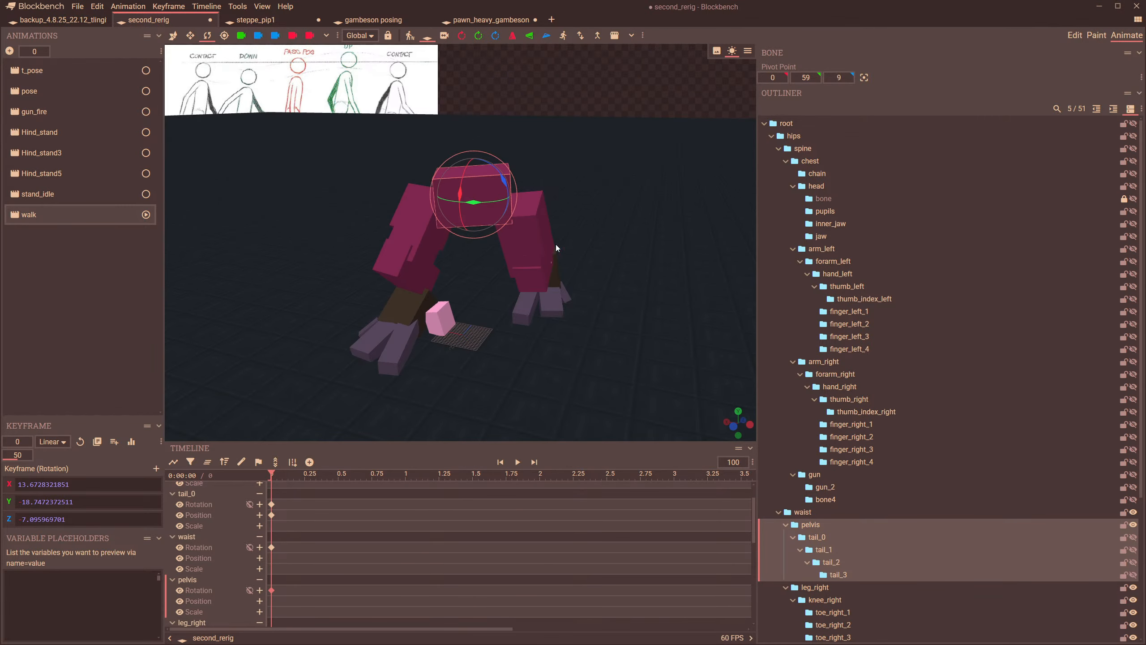
left_click_drag(365, 255, 458, 229)
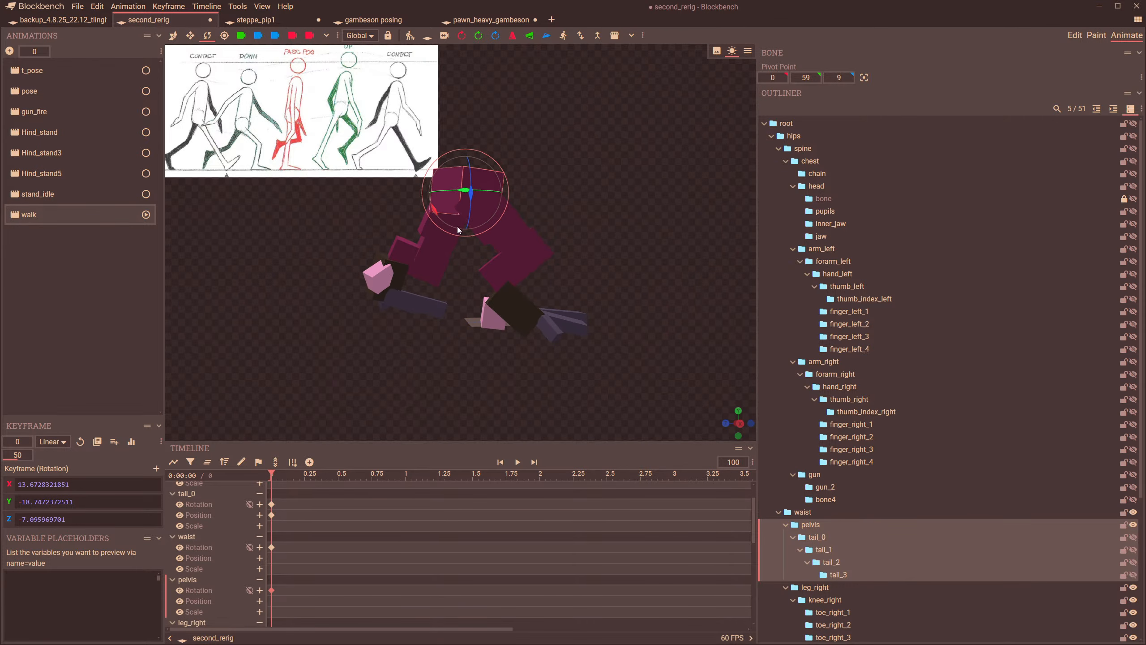
- Bring up all animators, set every walk keyframe's interpolation to Step, and move the playhead to 0.25 s
scroll(295, 529, "up", 1)
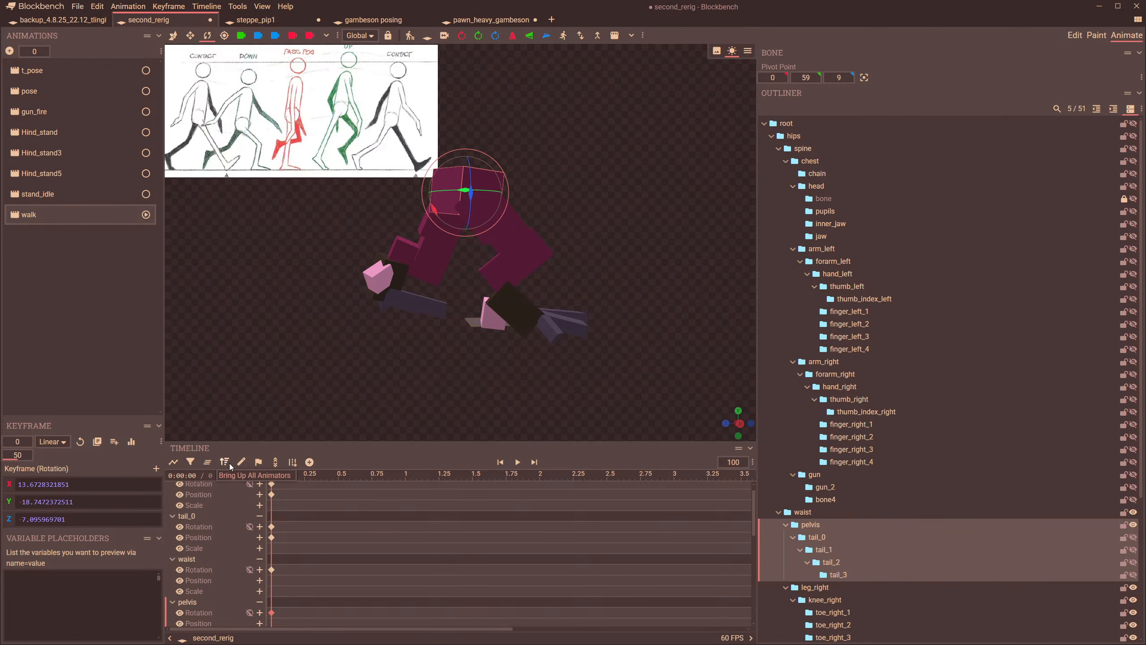
left_click(224, 463)
key("ctrl+a")
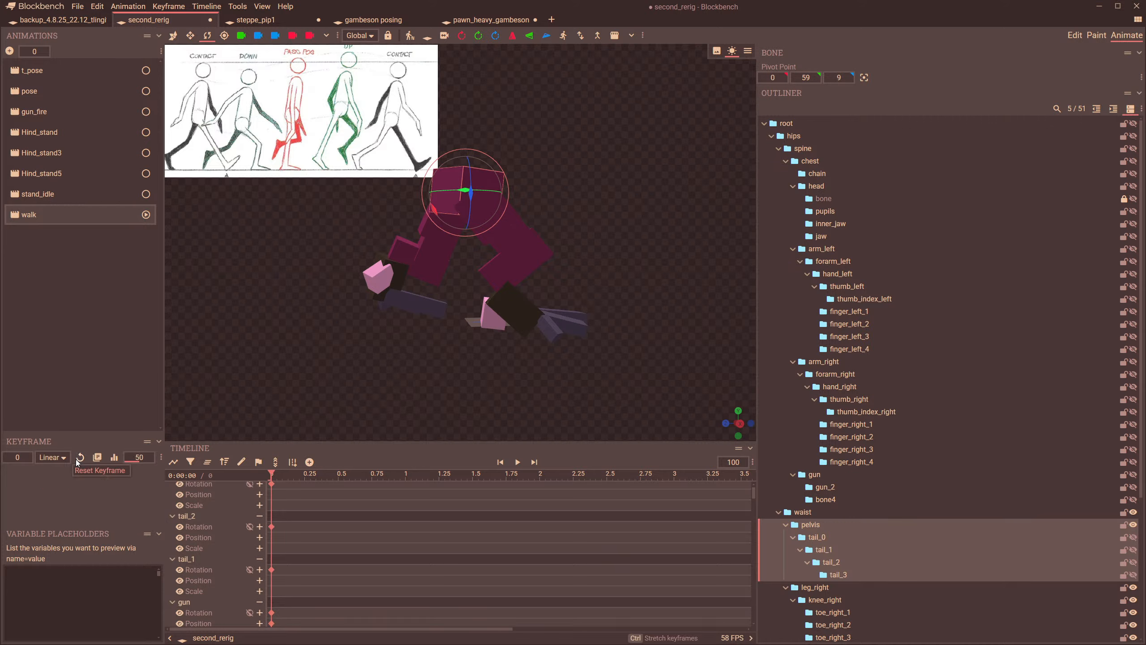
left_click(59, 458)
left_click(64, 512)
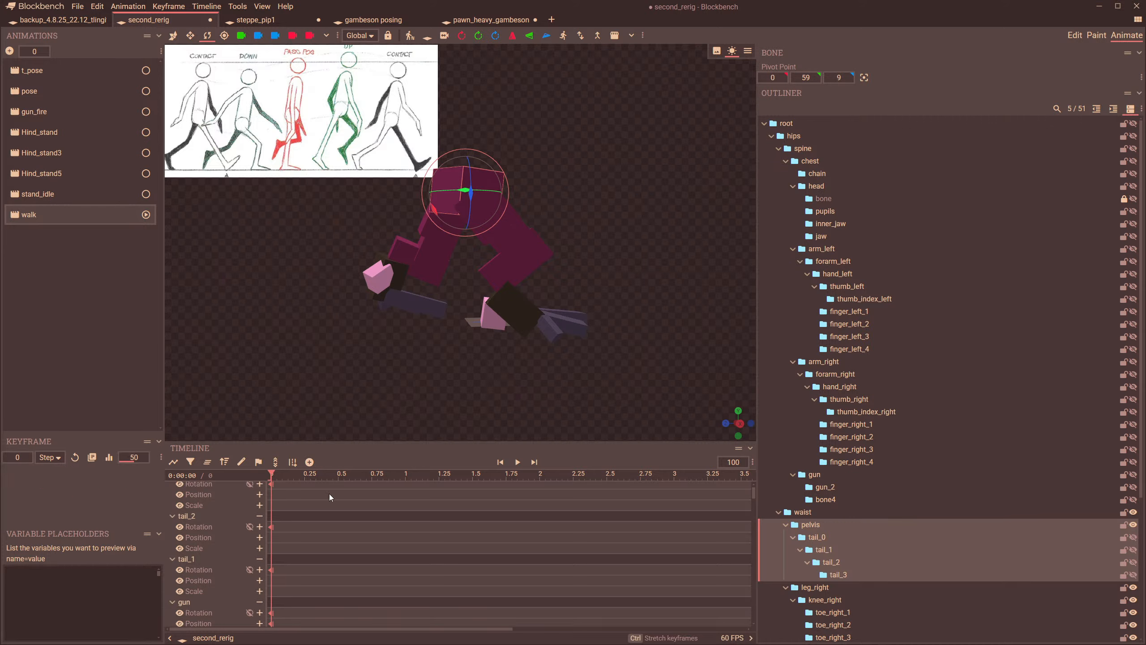
left_click(306, 475)
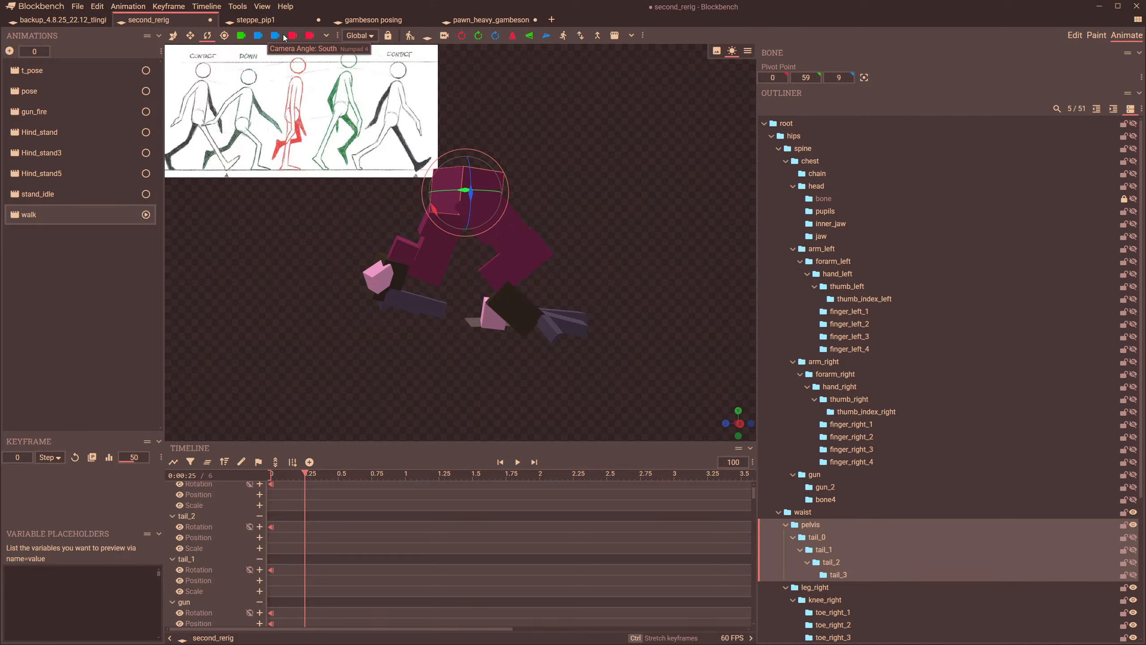
left_click(263, 38)
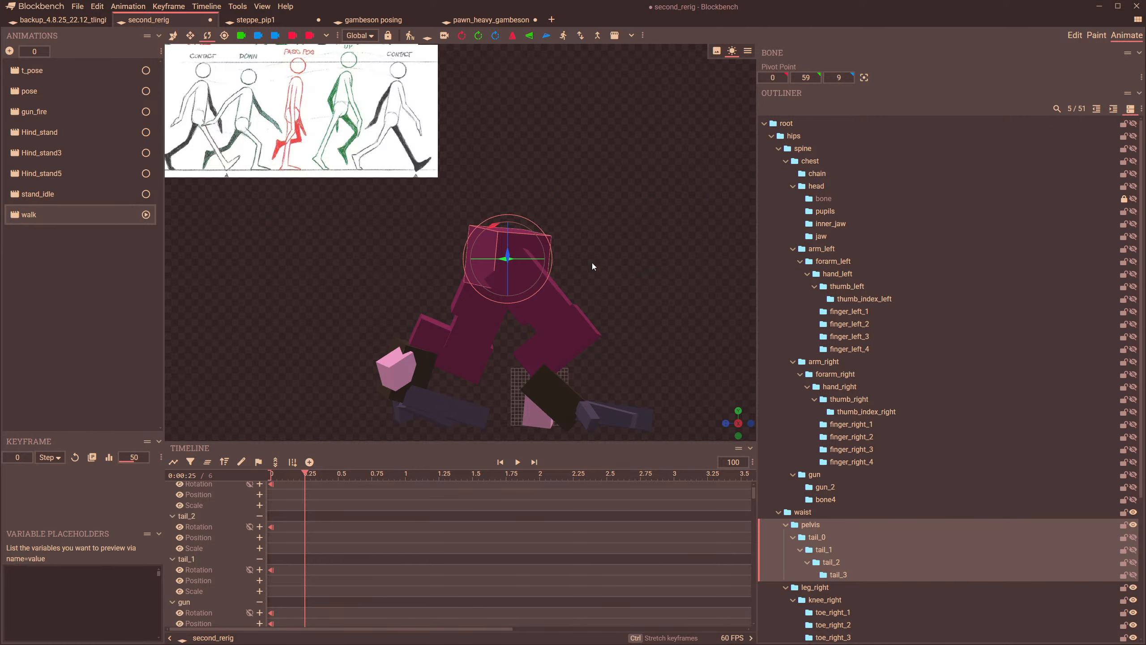
- Examine run_confident2 in steppe_pip1 and the pelvis and hips keyframes of walk_confident_default2 in pawn_heavy_gambeson
left_click(255, 20)
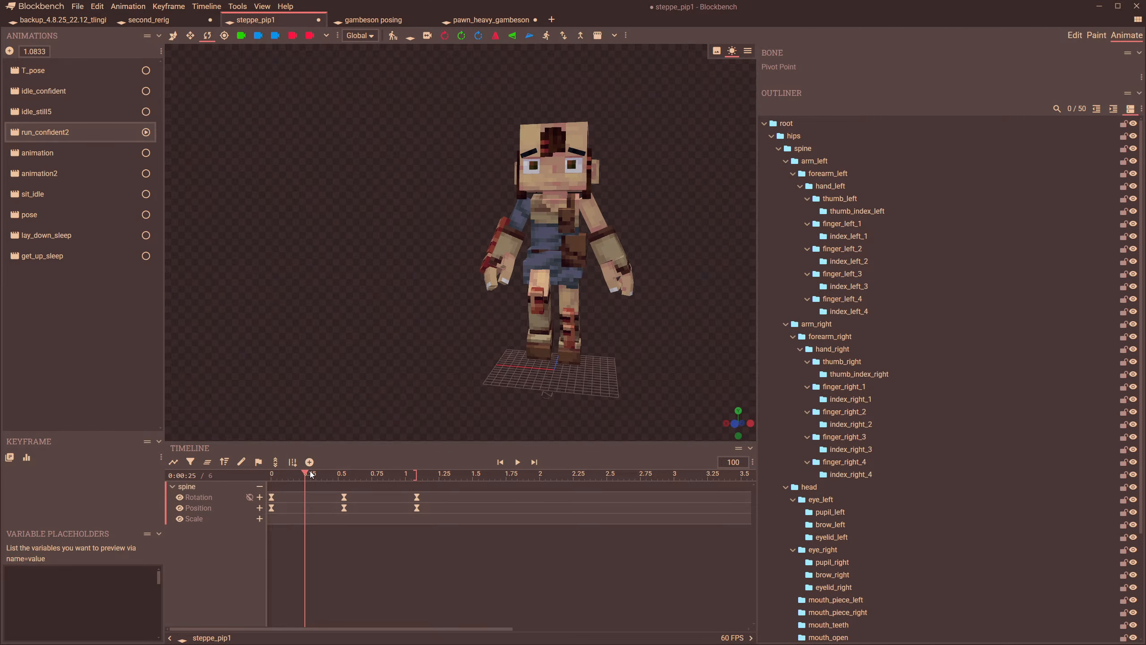
left_click_drag(310, 475, 269, 503)
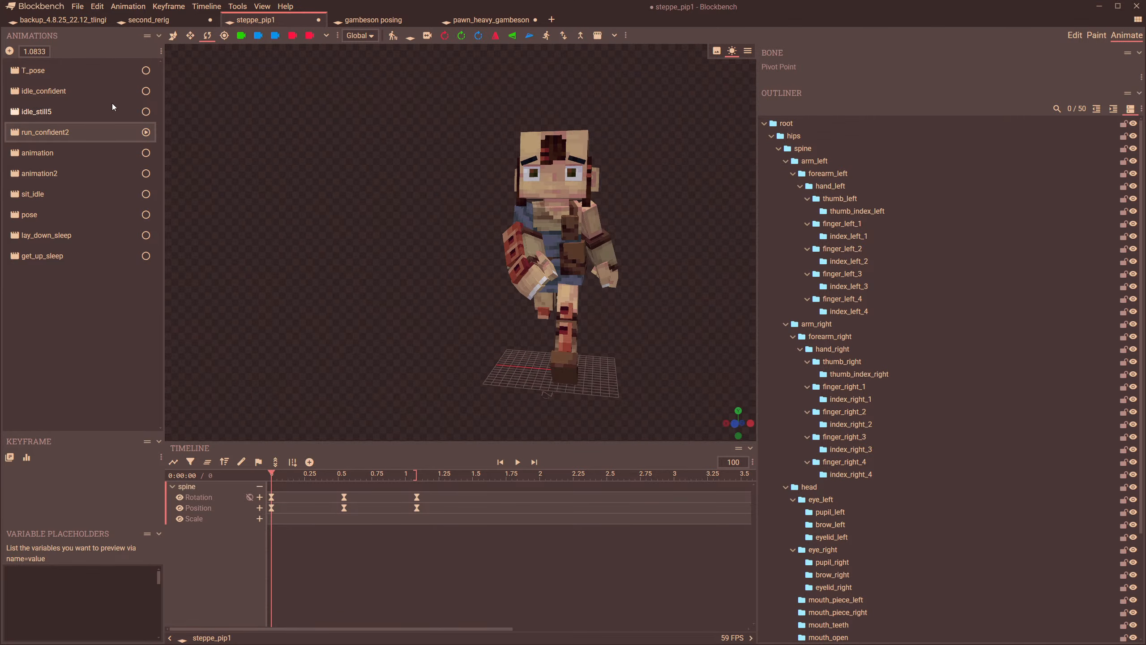
left_click(491, 19)
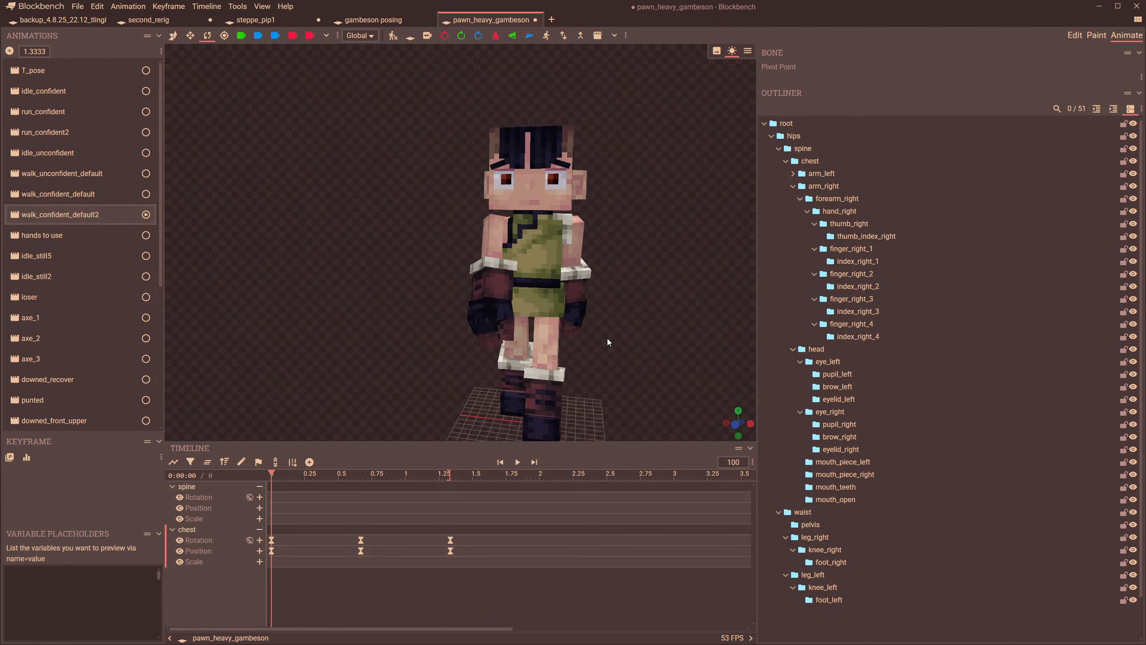
left_click(550, 301)
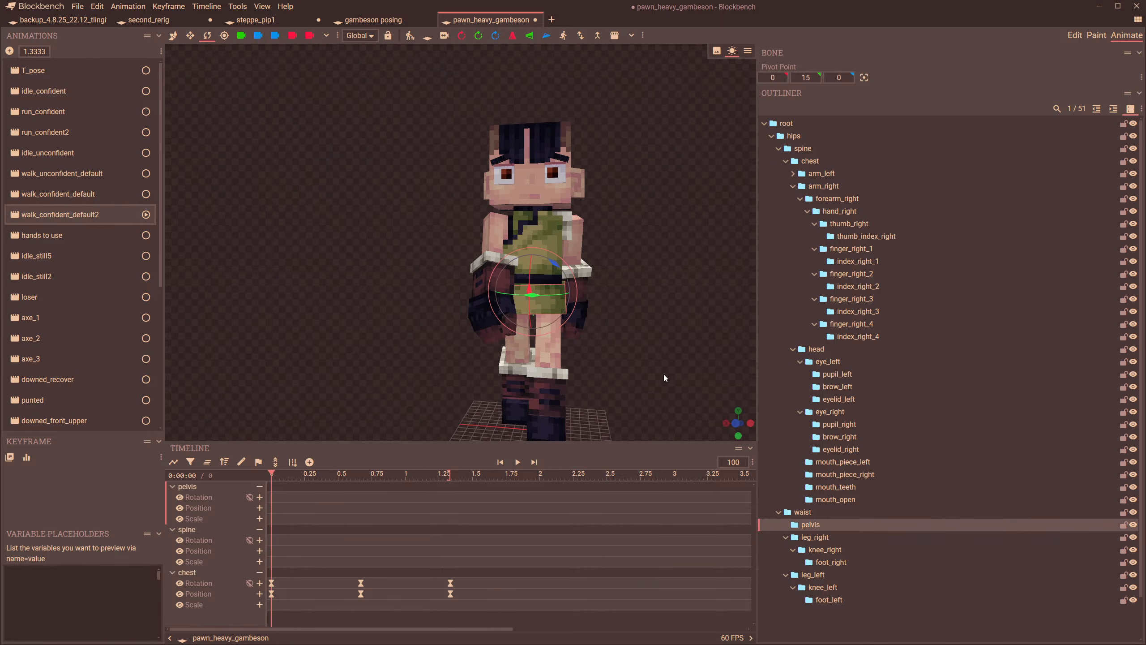
left_click(794, 136)
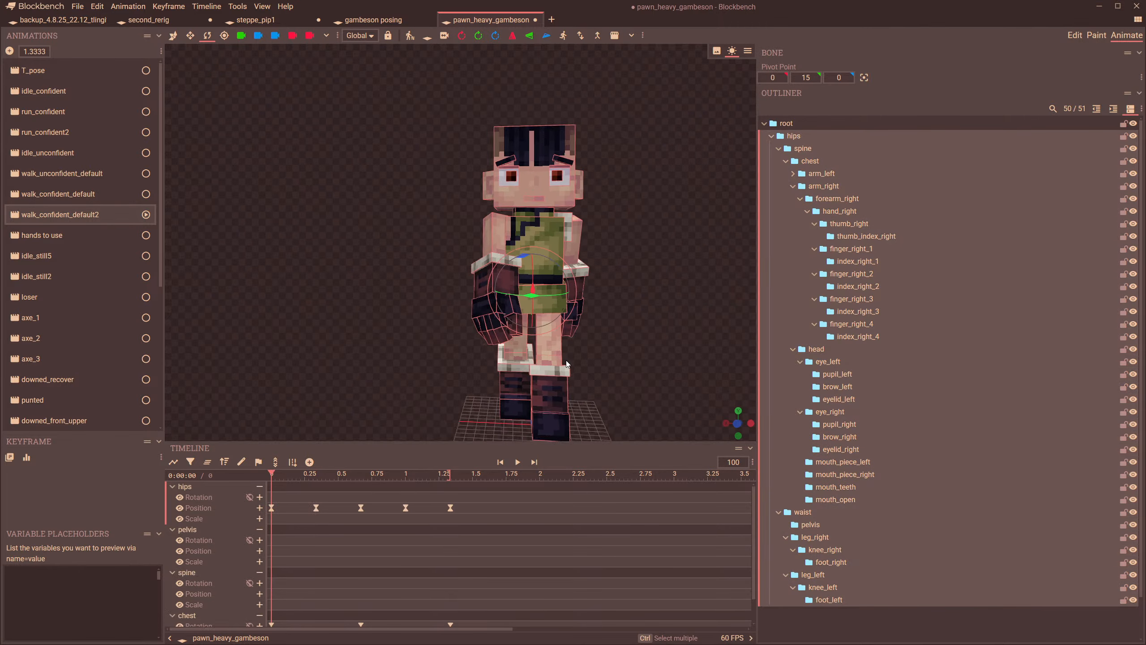
left_click_drag(277, 475, 325, 487)
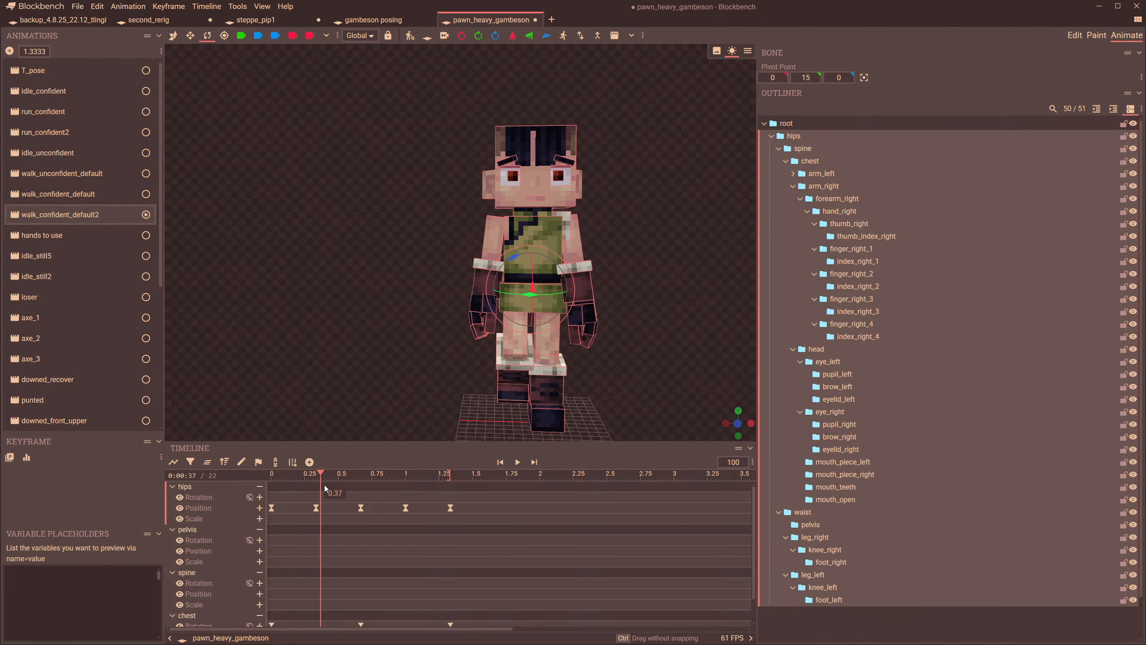
key("space")
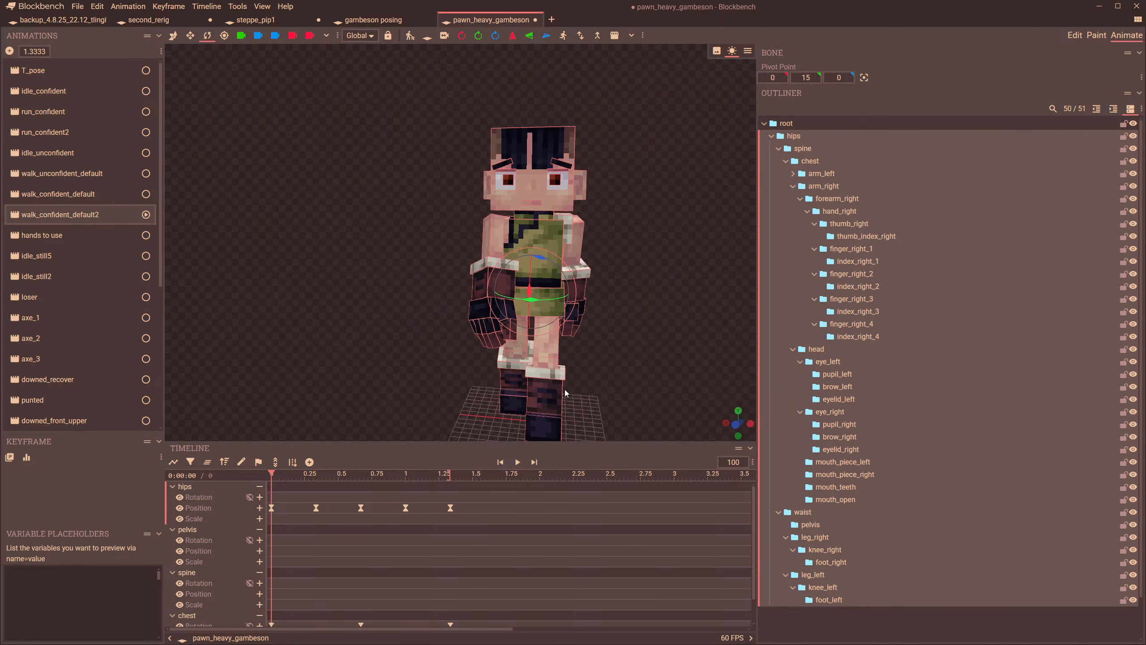
mouse_move(565, 389)
left_mouse_down()
mouse_move(535, 405)
mouse_move(566, 401)
mouse_move(565, 380)
left_mouse_up()
scroll(566, 401, "down", 3)
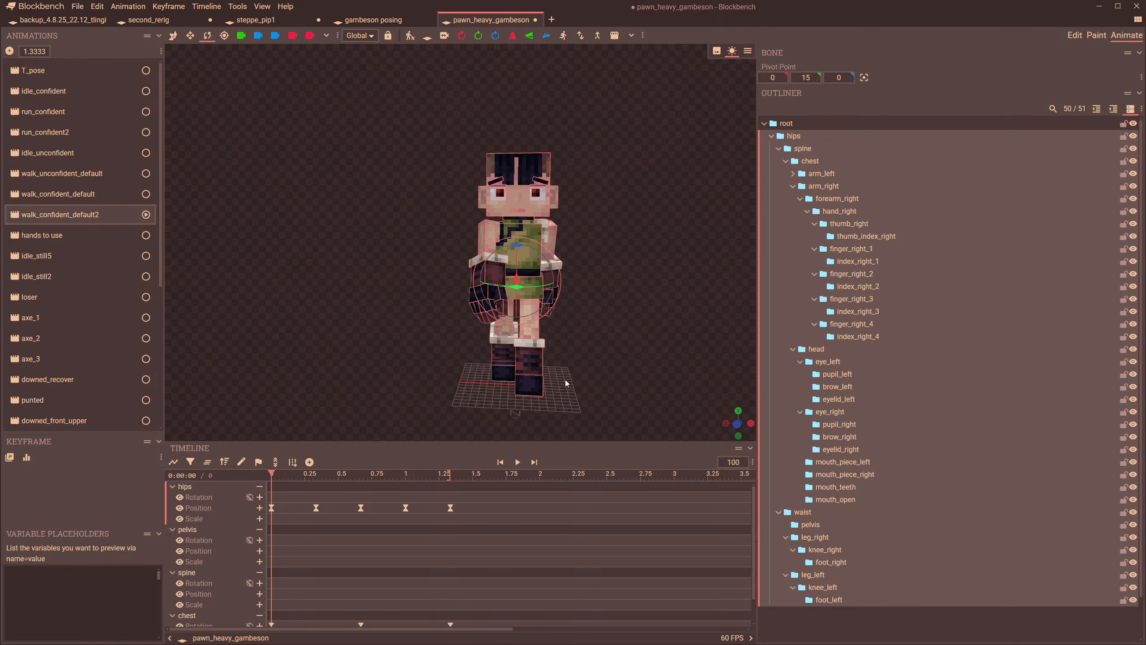
scroll(566, 383, "down", 2)
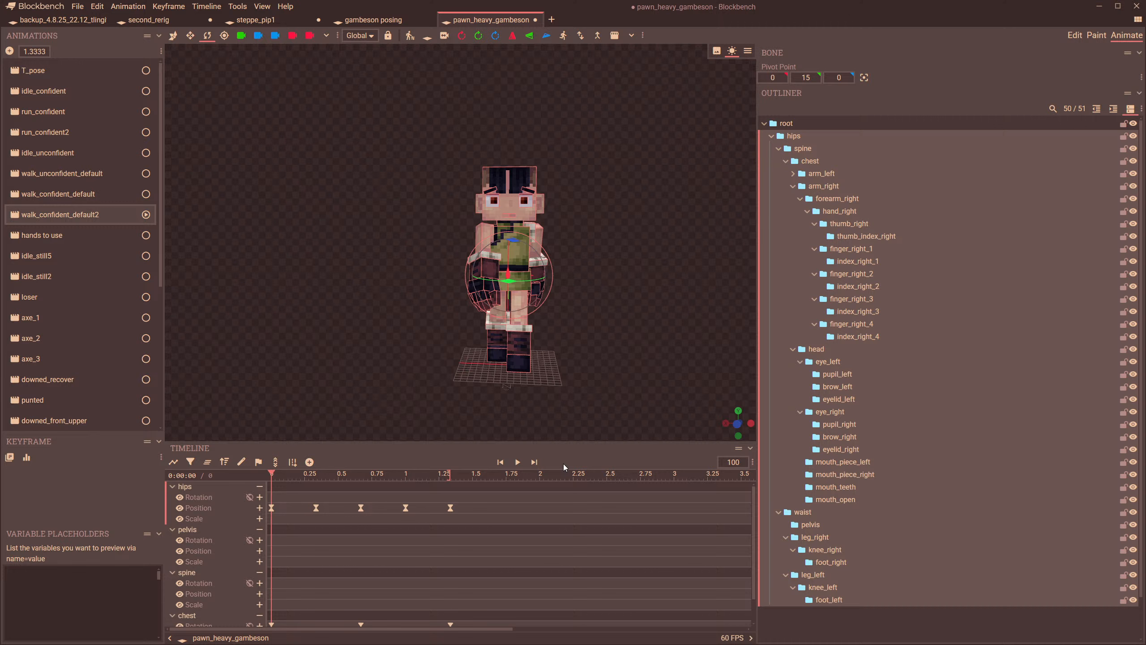
- Play back the walk_confident_default2 animation and watch the character's walk up close
left_click(518, 463)
mouse_move(598, 362)
left_mouse_down()
mouse_move(537, 362)
mouse_move(634, 357)
mouse_move(599, 361)
left_mouse_up()
scroll(599, 362, "up", 3)
scroll(599, 360, "up", 5)
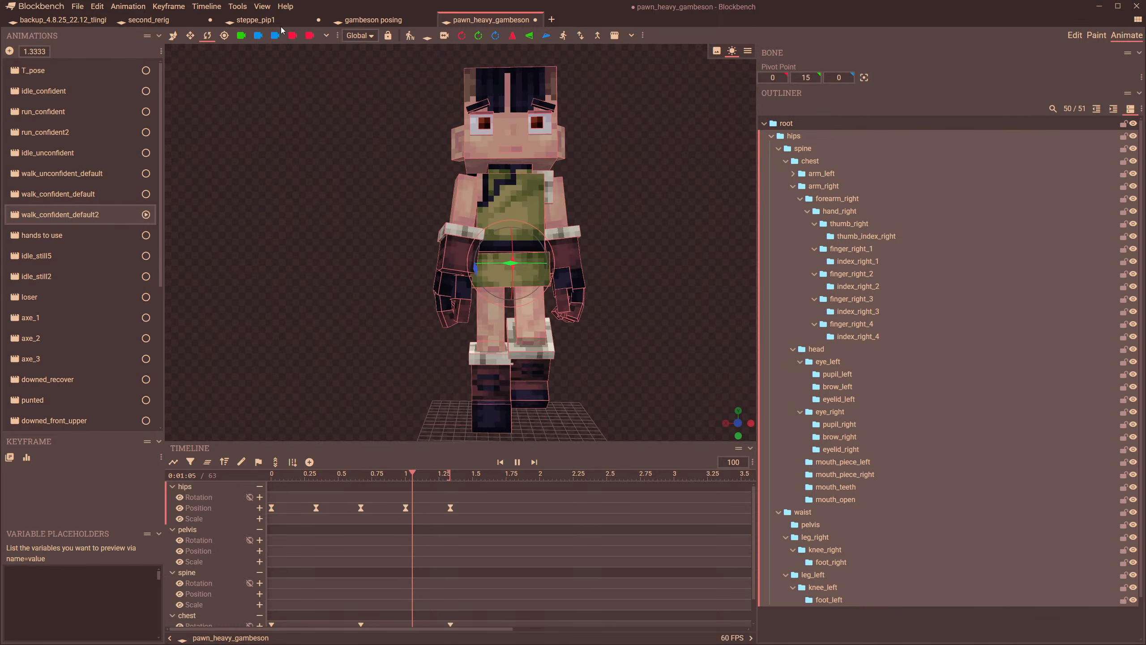
- Check the model in the backup_4.8.25_22.12_tlingit project and return to second_rerig
left_click(91, 24)
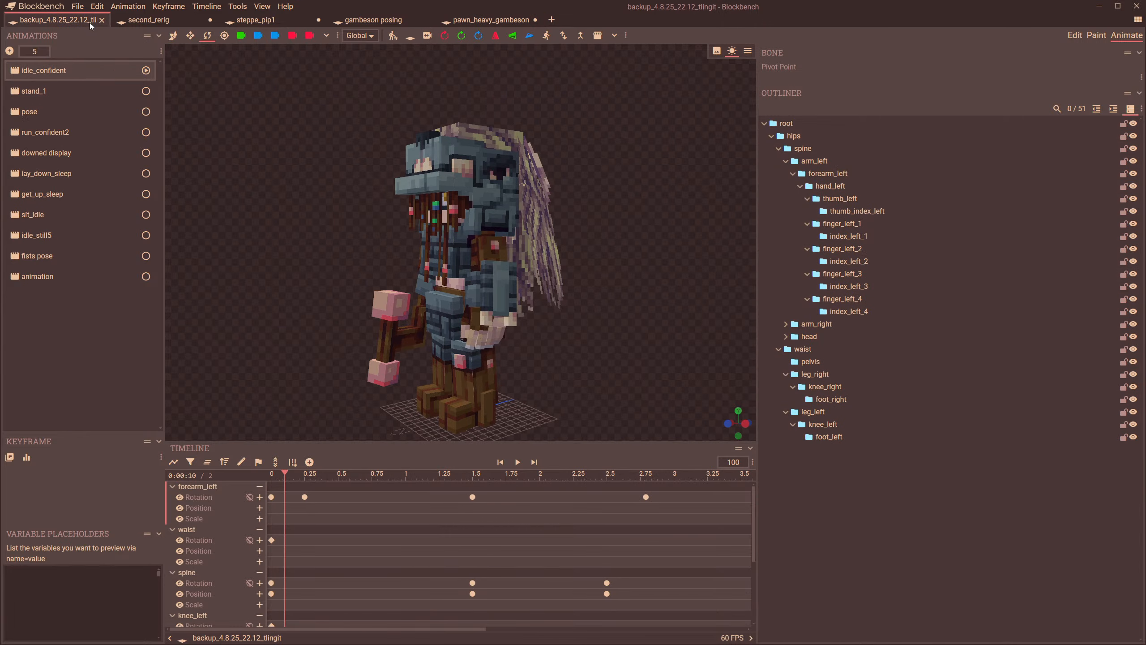
left_click(162, 20)
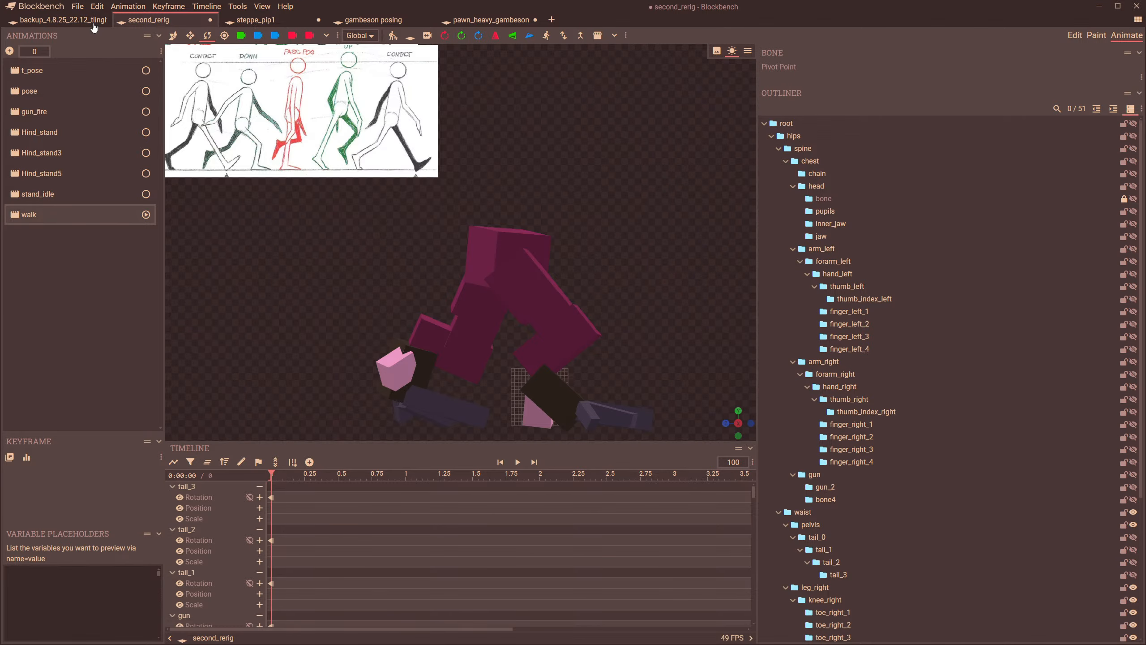
mouse_move(87, 25)
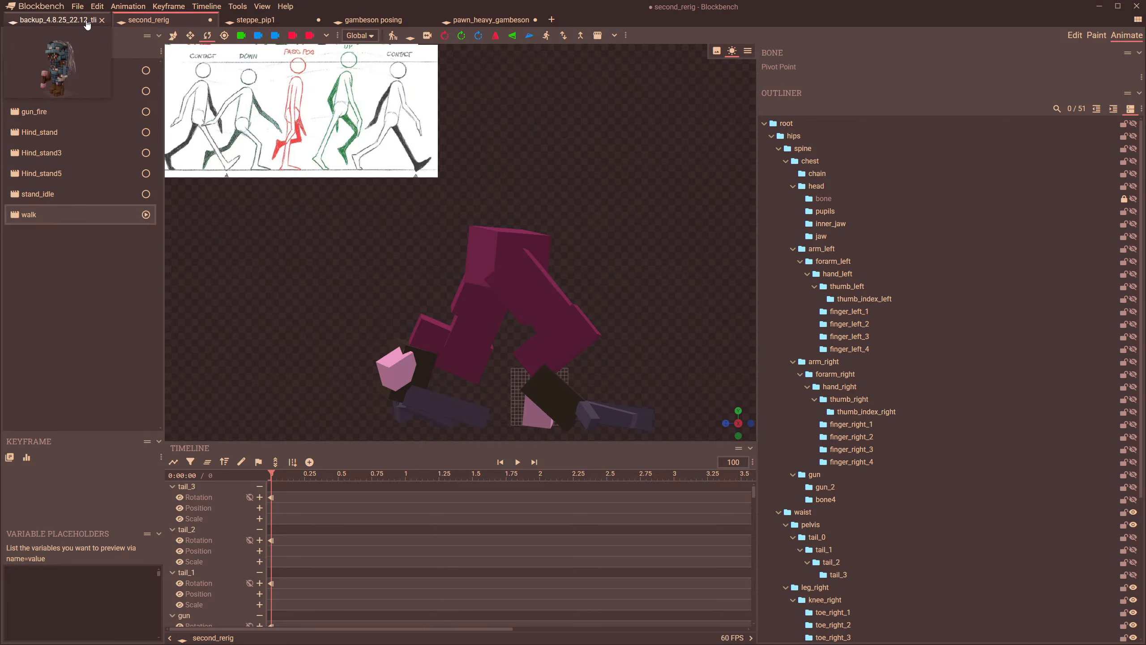
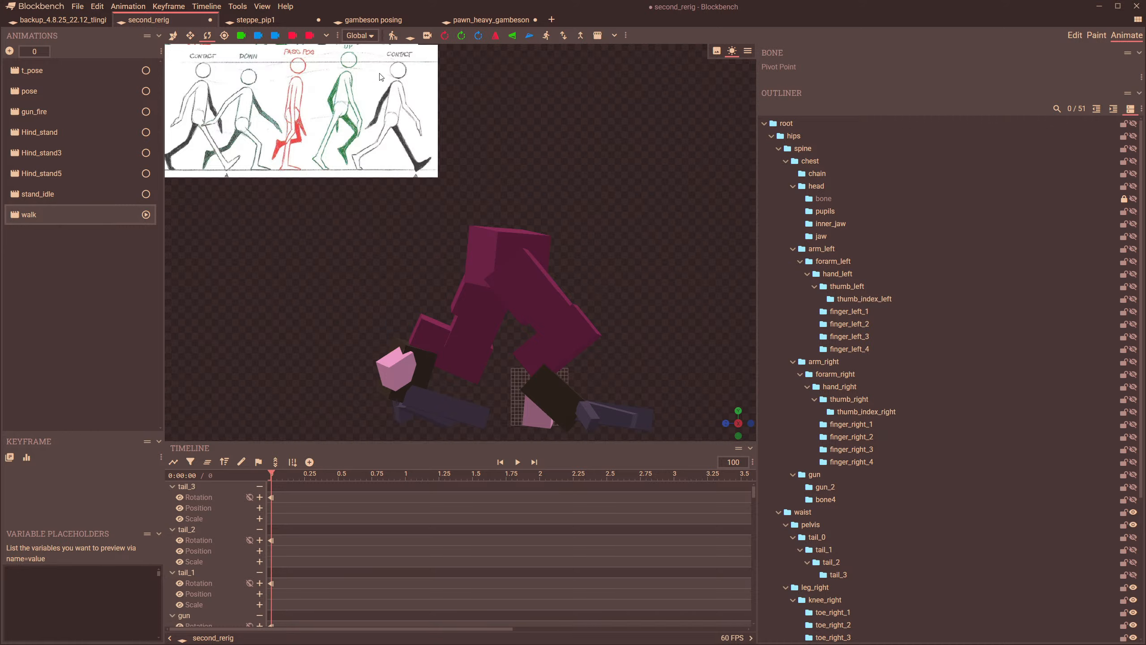
- Try to rotate the left leg and left knee of the walk pose at 0 s
left_click(242, 36)
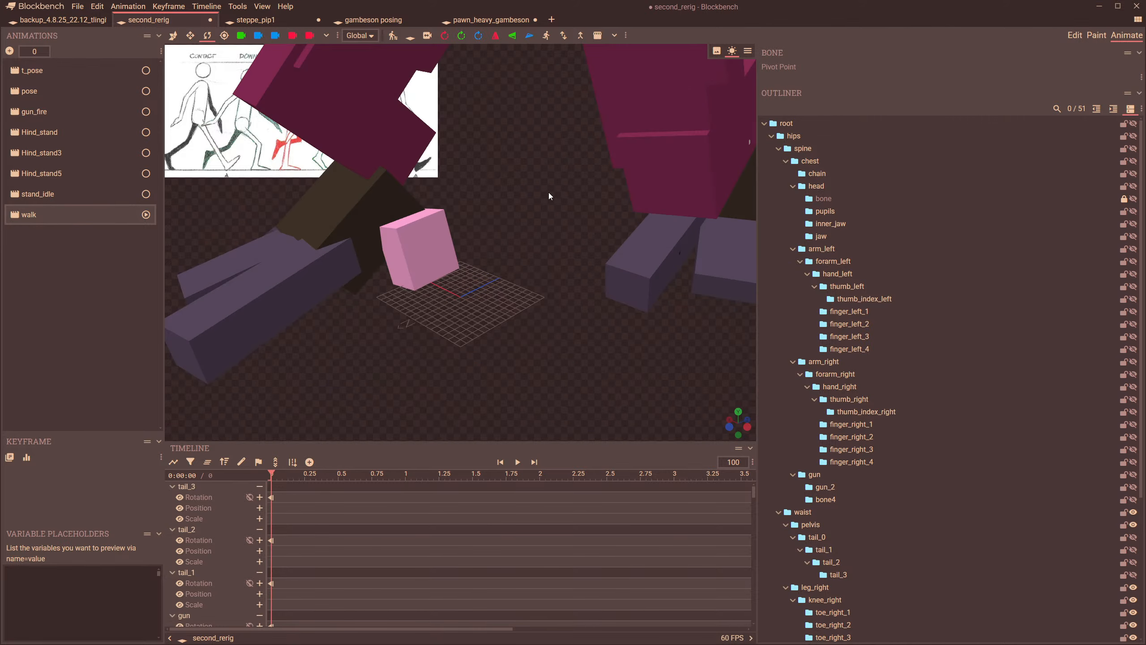
scroll(548, 192, "down", 8)
left_click_drag(515, 293, 619, 288)
left_click_drag(500, 274, 582, 264)
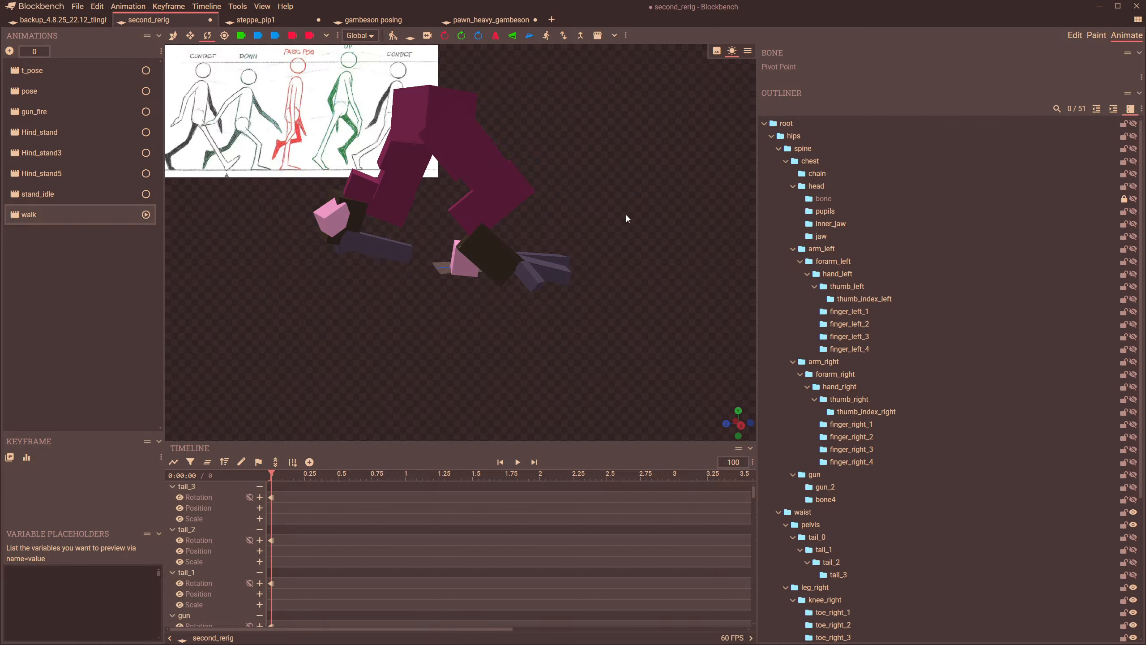
left_click_drag(596, 222, 472, 313)
left_click(603, 212)
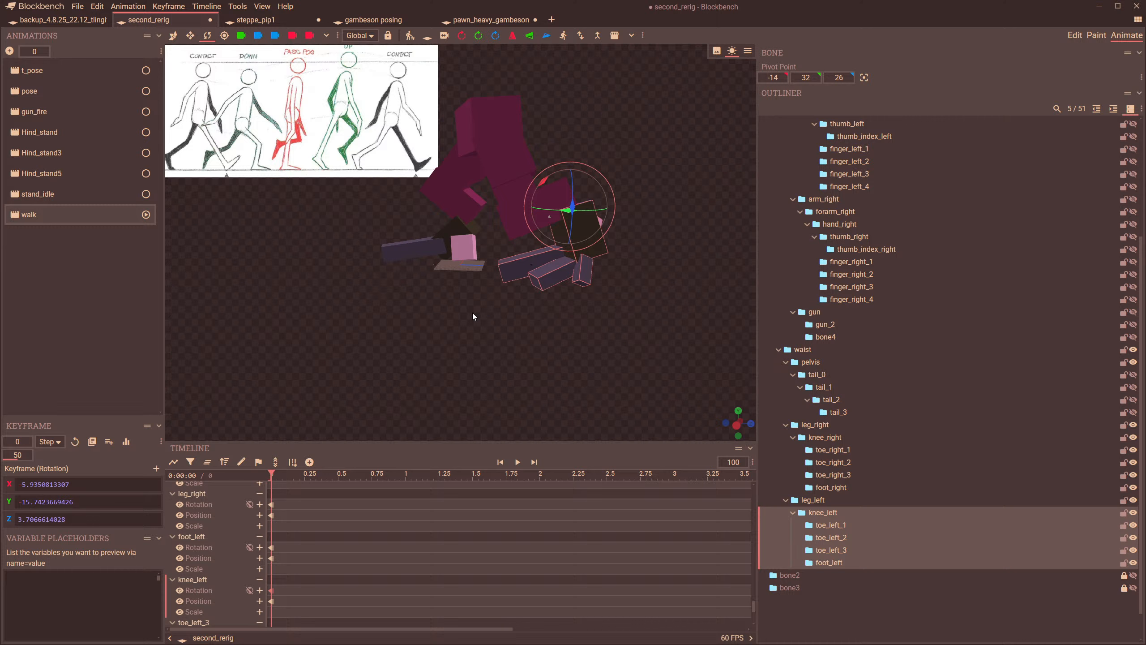
left_click(489, 176)
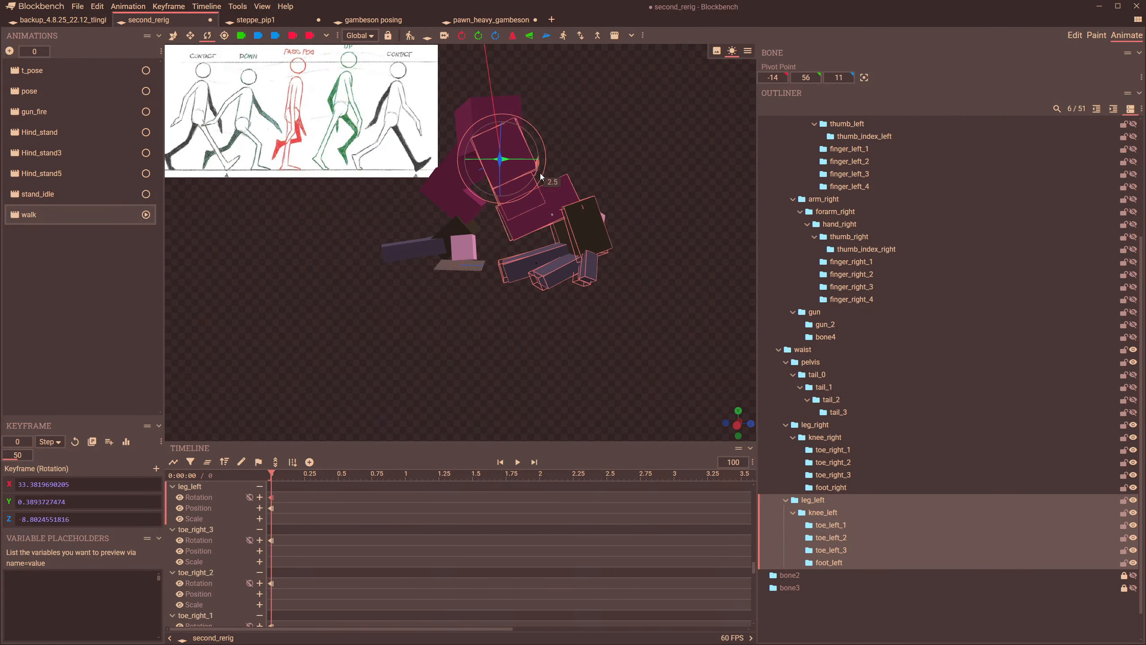
left_click(538, 209)
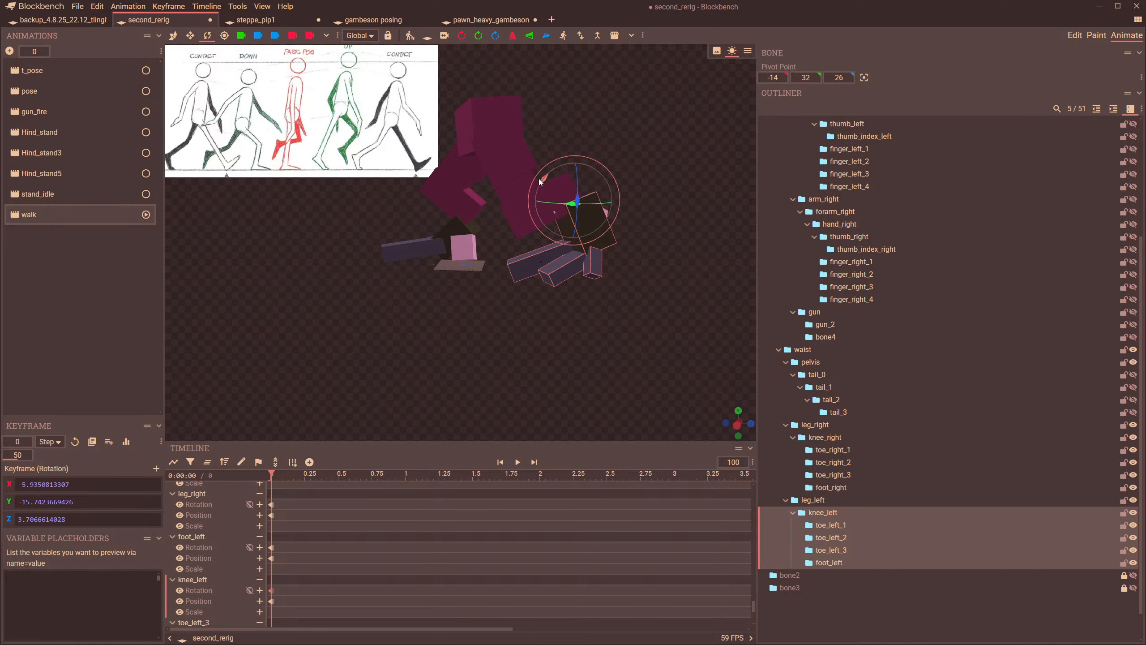
left_click_drag(541, 176, 467, 246)
- Try to reposition the left knee at 0 s and tilt the lower leg so the heel lifts
key("v")
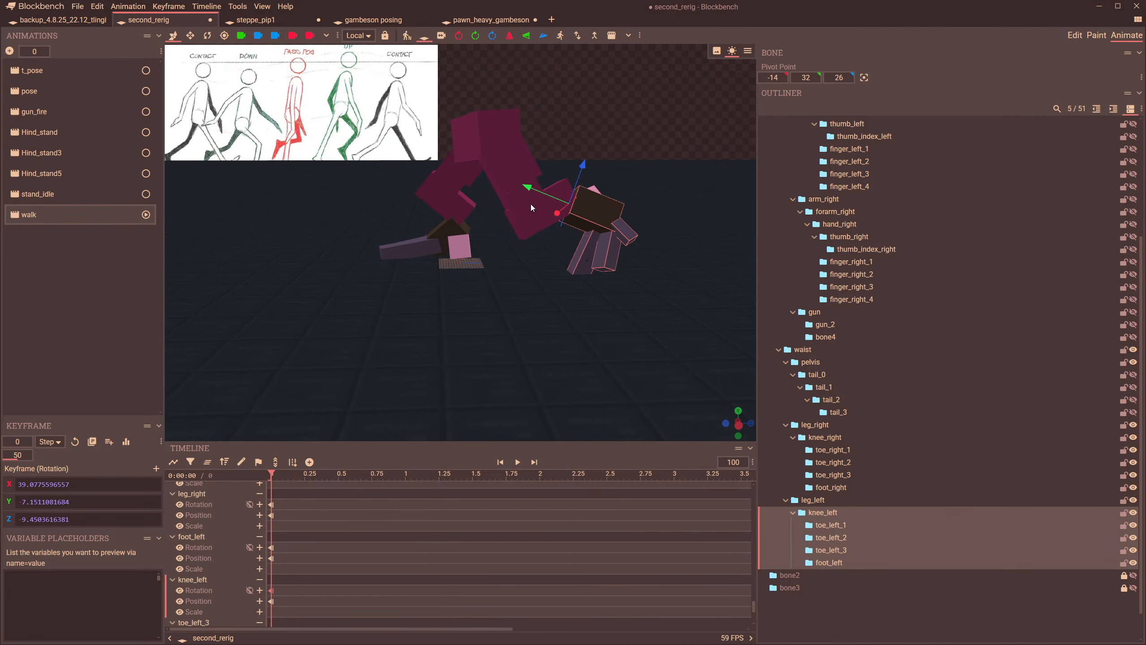
left_click_drag(530, 204, 577, 176)
left_click_drag(387, 167, 438, 232)
left_click_drag(361, 241, 328, 237)
left_click(307, 257)
left_click_drag(402, 273, 578, 298)
left_click(609, 194)
left_click_drag(501, 254, 607, 265)
key("r")
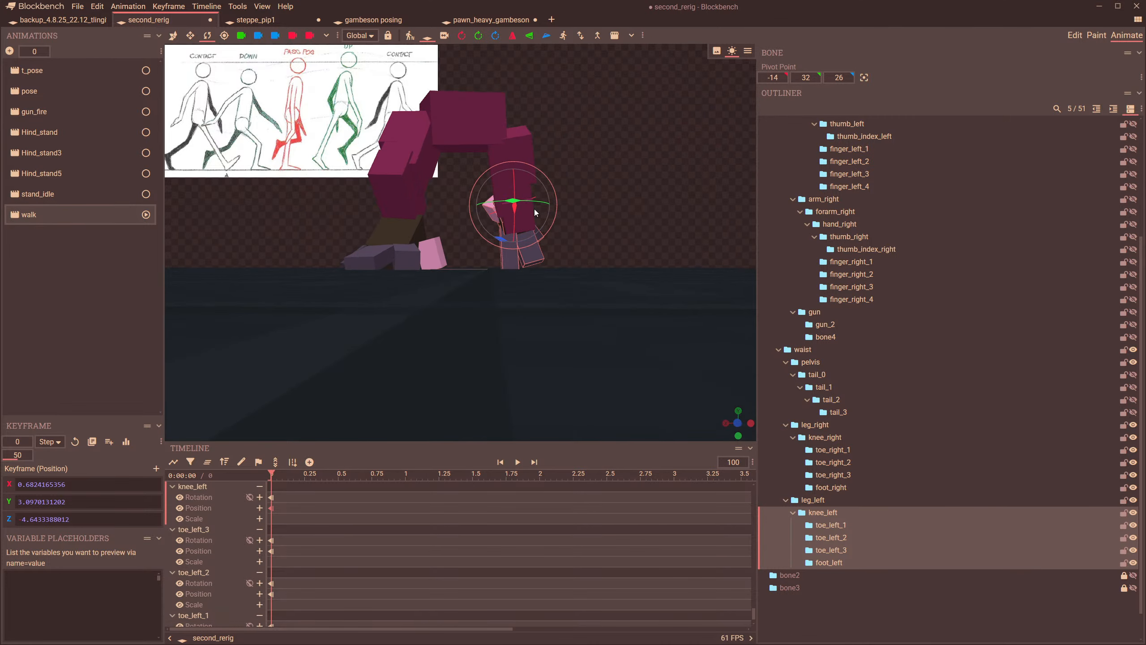
left_click_drag(541, 203, 481, 231)
left_click_drag(570, 220, 566, 211)
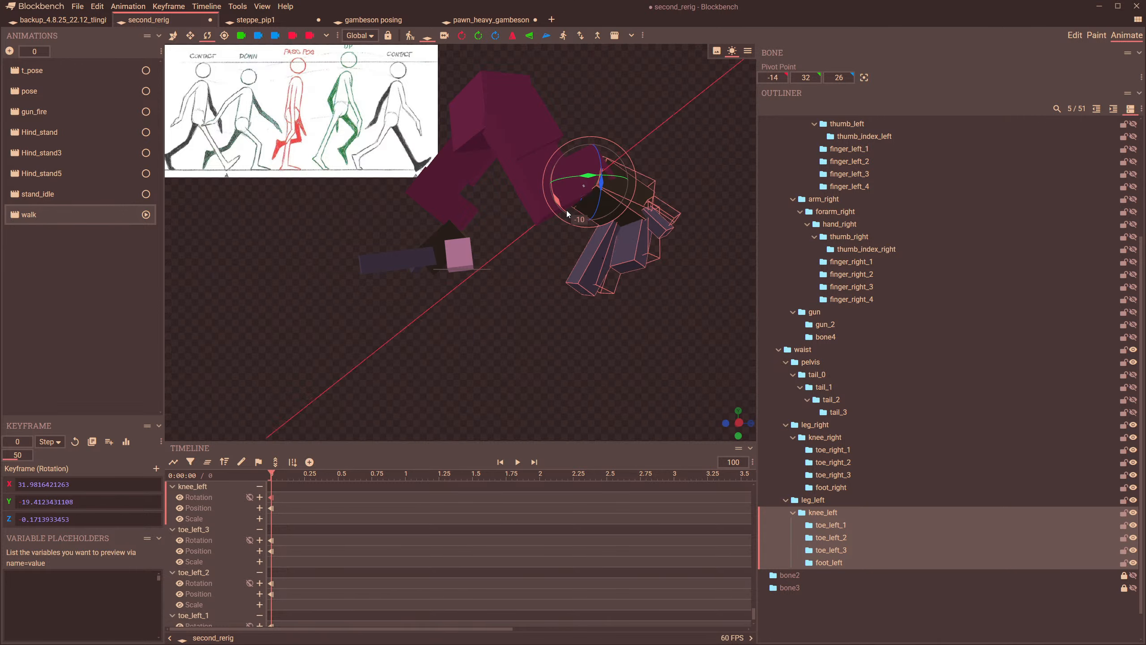
- Try to rotate toe_left_1 at 0 s so it reaches down to the floor
left_click_drag(524, 244, 586, 281)
left_click(570, 261)
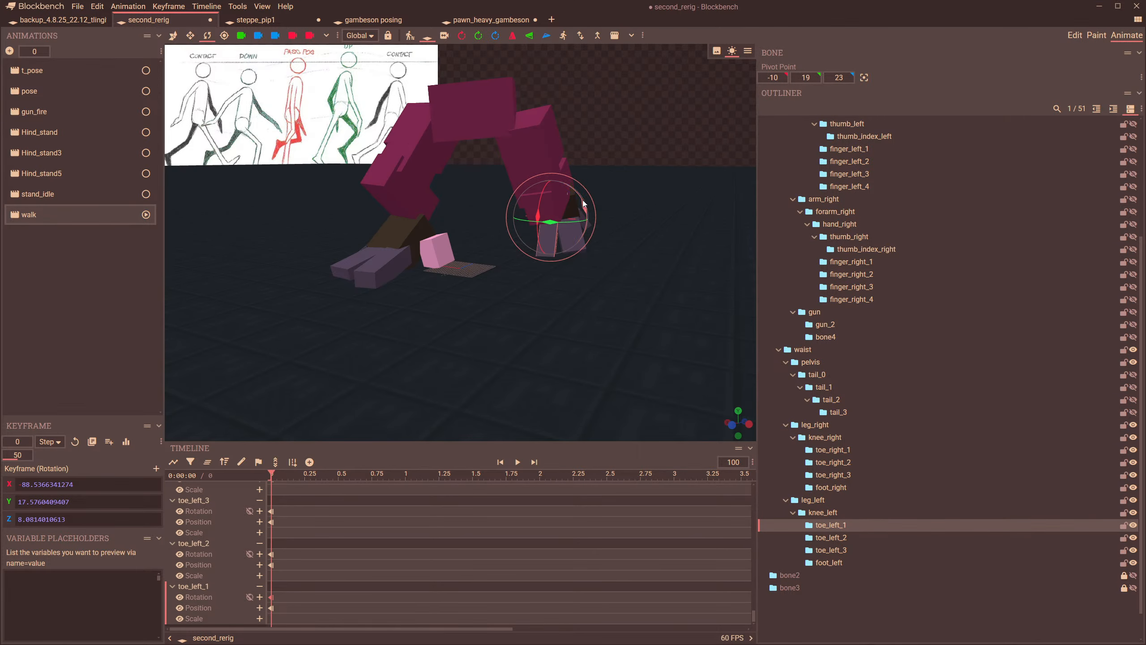
left_click_drag(584, 207, 571, 237)
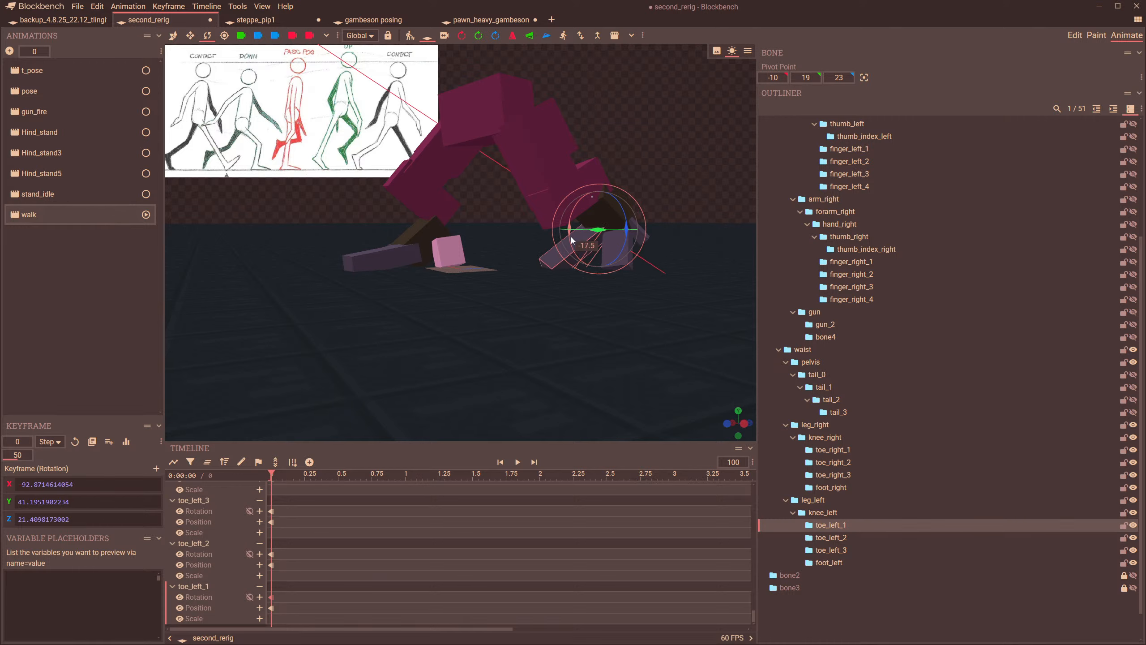
left_click_drag(601, 273, 631, 277)
left_click_drag(604, 220, 598, 204)
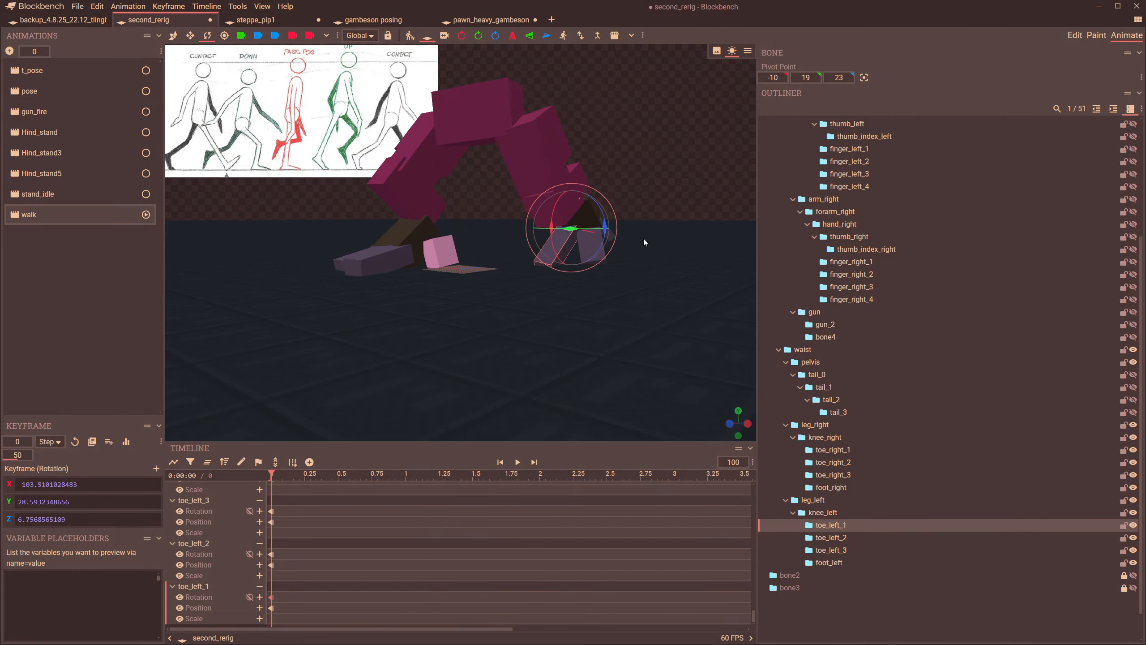
left_click_drag(644, 242, 587, 255)
left_click_drag(686, 285, 514, 289)
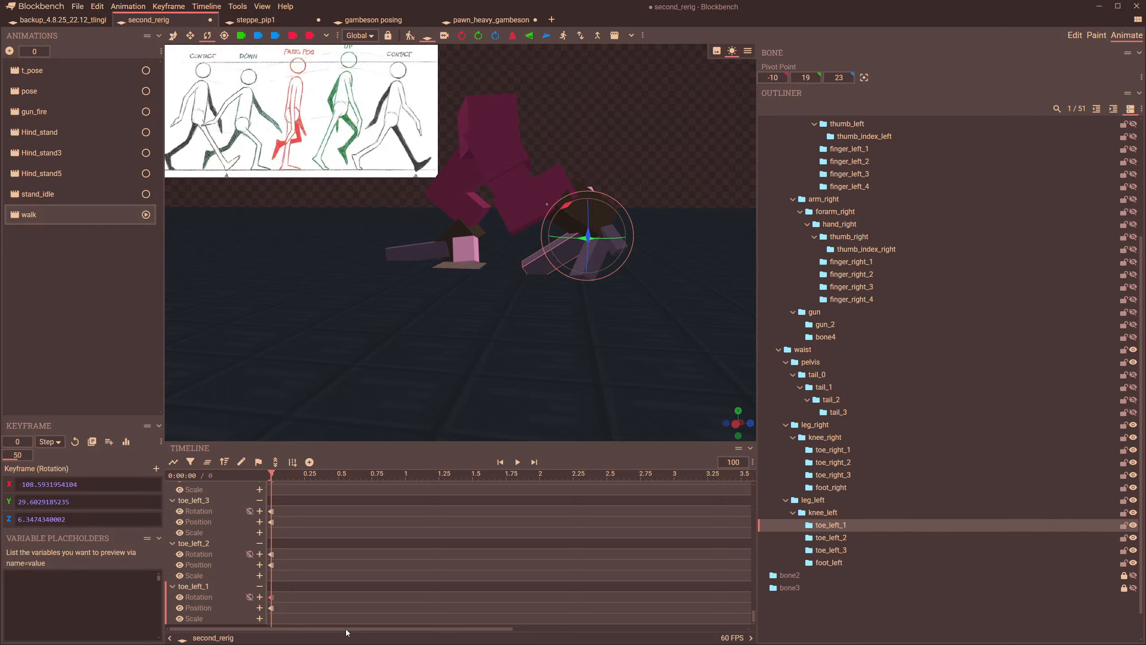
- Undo the recent left leg, knee and toe edits on the walk pose at 0 s
key("ctrl+z")
key("ctrl+z")
key("ctrl+z")
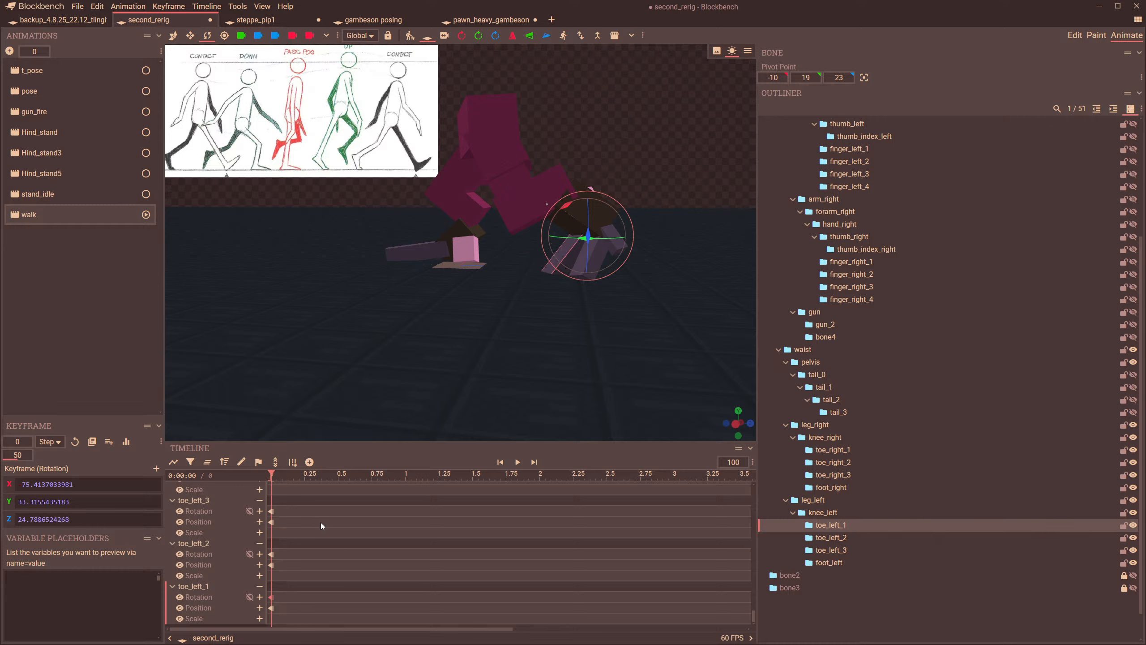
key("ctrl+z")
key("ctrl+z")
key("ctrl+z")
key("ctrl+z")
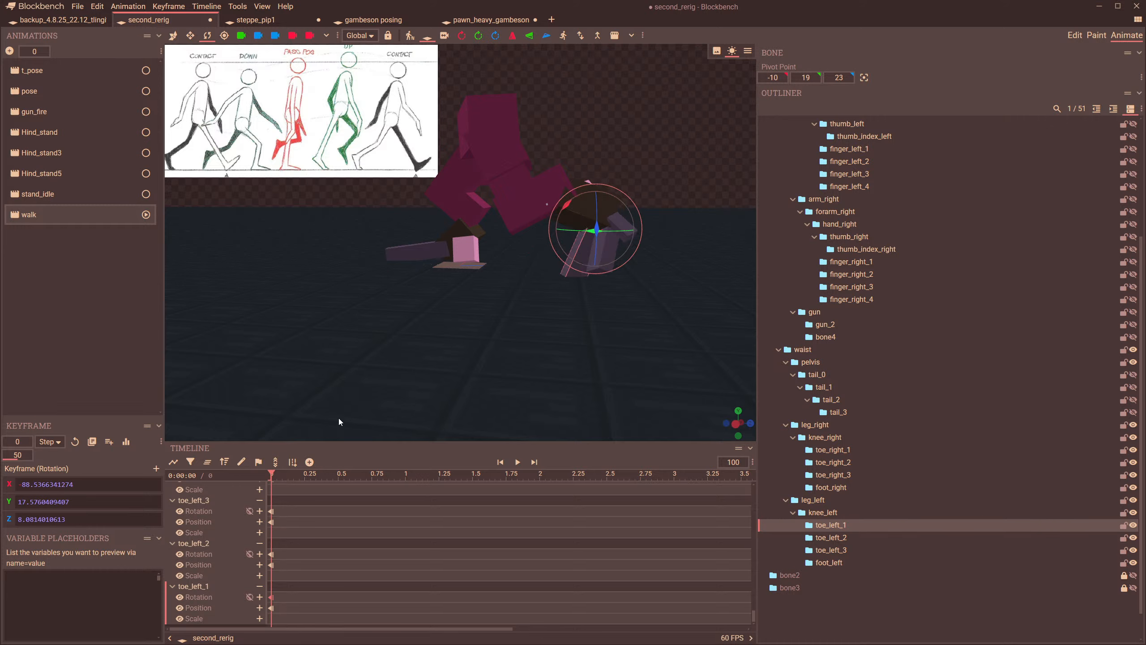
key("ctrl+z")
key("ctrl+z")
key("ctrl+z")
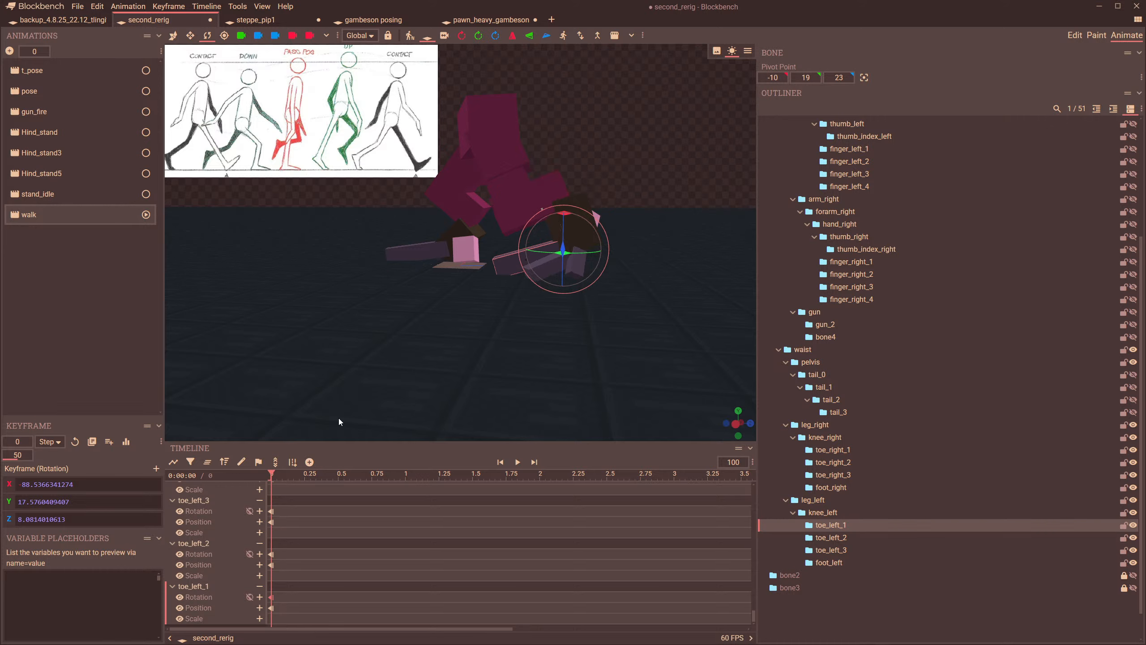
key("ctrl+z")
key("ctrl+y")
- Move the playhead to 0.25 s, then rotate leg_left and knee_left, with the knee at about X 19.5, Y -12.2, Z -4.5
left_click(306, 475)
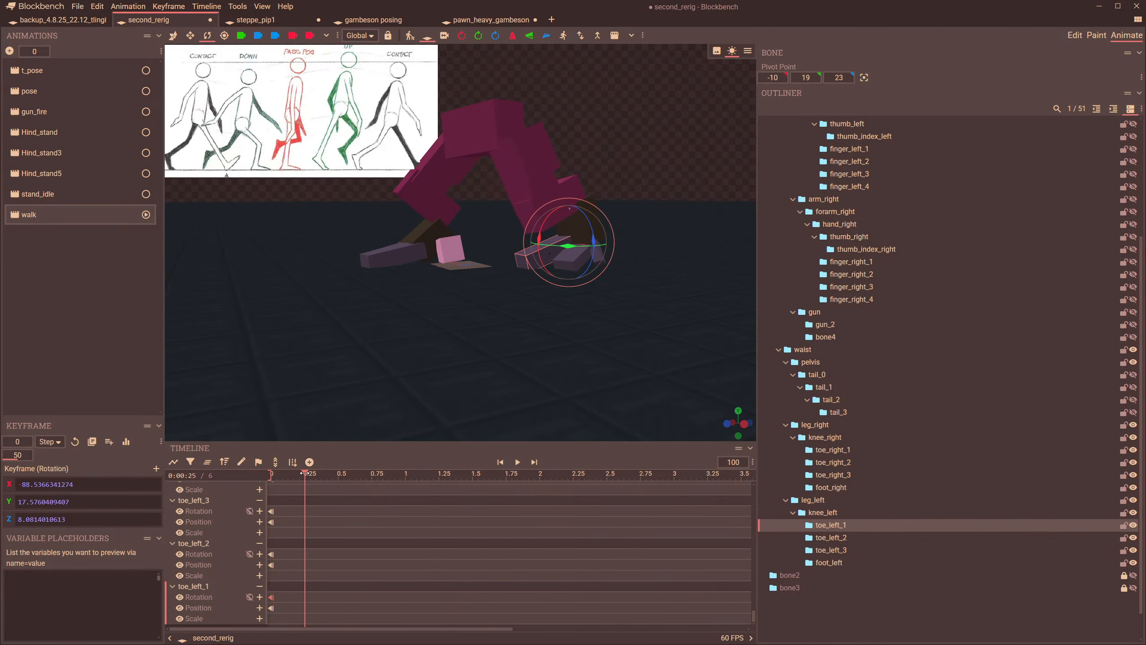
left_click_drag(501, 343, 411, 258)
left_click(525, 167)
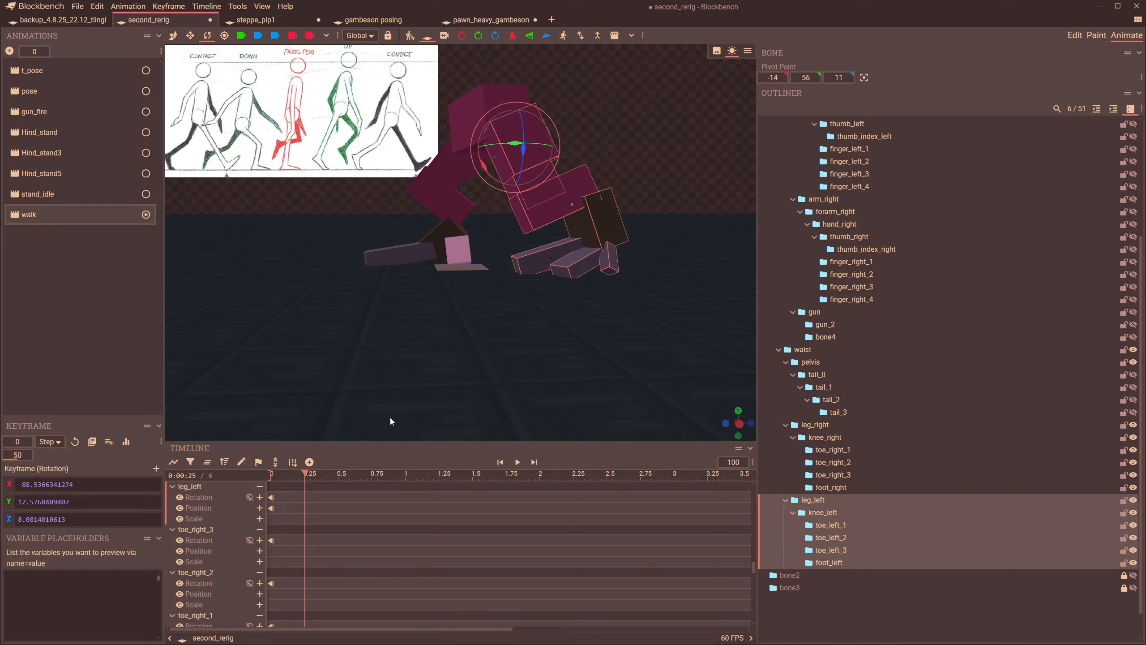
left_click_drag(500, 206, 579, 219)
left_click(630, 220)
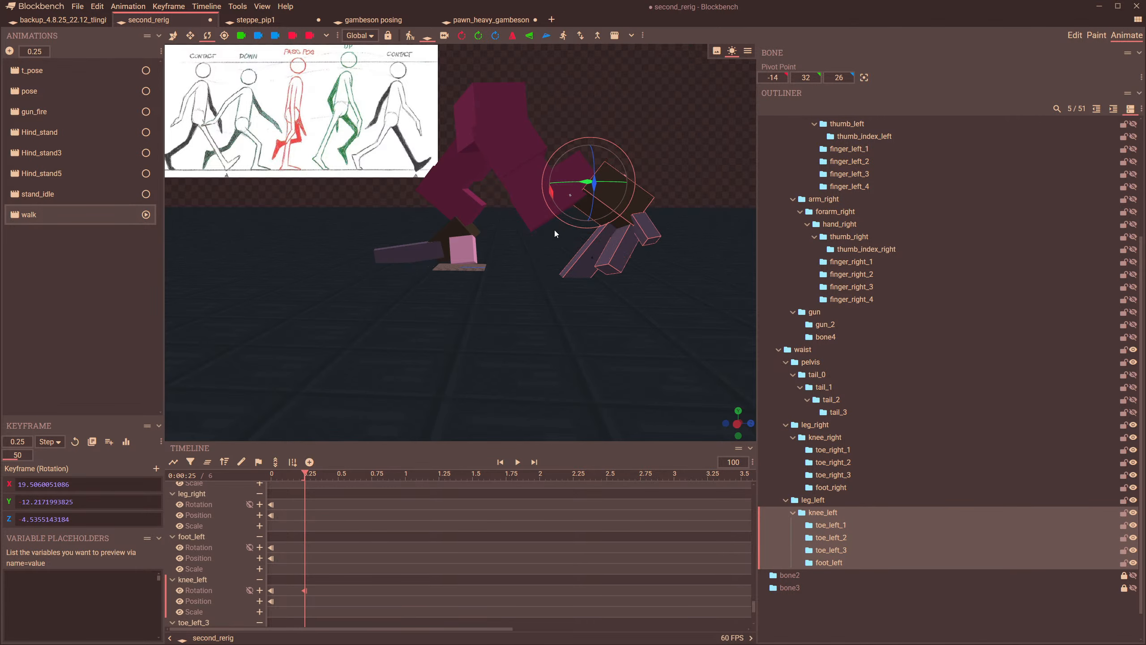
- Rotate toe_left_1 at 0.25 s to about X -104.9, Y 22.8, Z 10.8
left_click(579, 263)
left_click_drag(503, 305, 496, 281)
scroll(548, 293, "up", 3)
right_click_drag(600, 306, 476, 330)
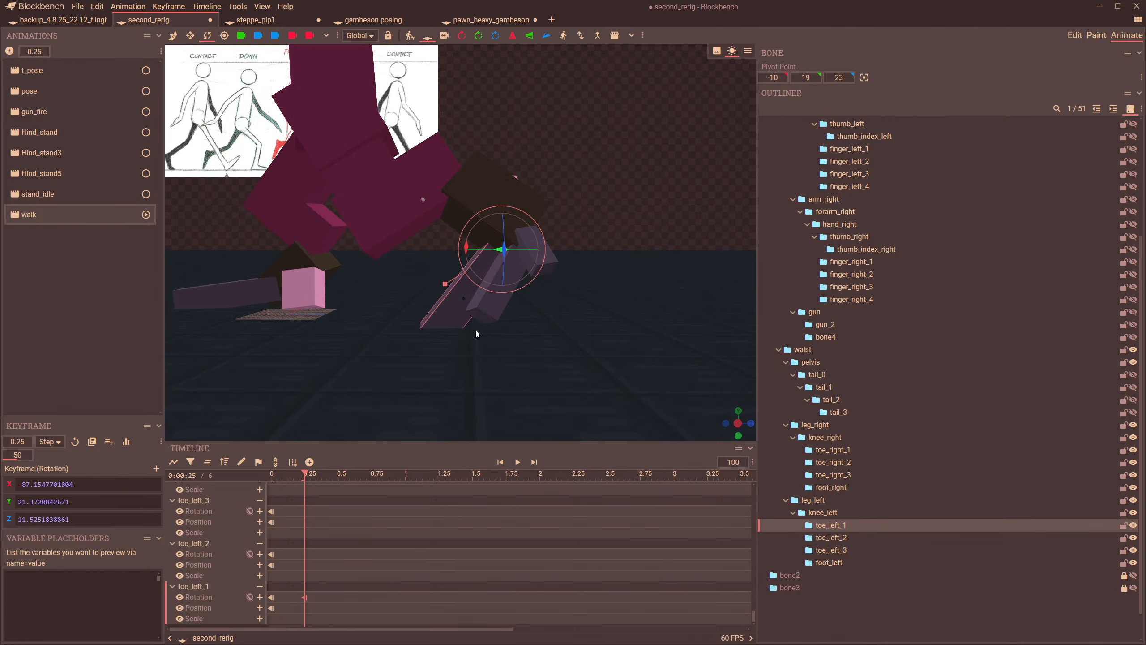
left_click_drag(496, 290, 483, 277)
mouse_move(305, 473)
left_mouse_down()
mouse_move(274, 473)
mouse_move(304, 474)
left_mouse_up()
- Rotate knee_left at 0.25 s to about X 11.2, Y -26.7, Z 9.9
left_click(490, 310)
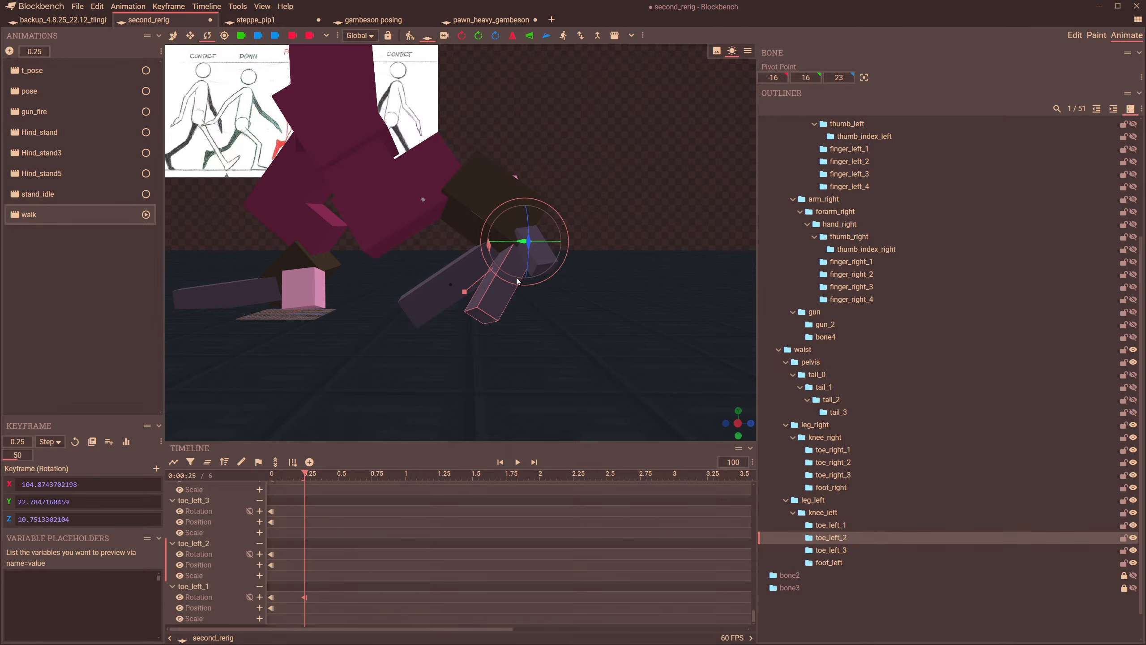
left_click_drag(442, 344, 477, 217)
left_click(581, 188)
left_click_drag(590, 267, 574, 266)
- Set the transform space to Local and rotate toe_left_2 at 0.25 s to about X -65, Y 0.7, Z 10
left_click(445, 308)
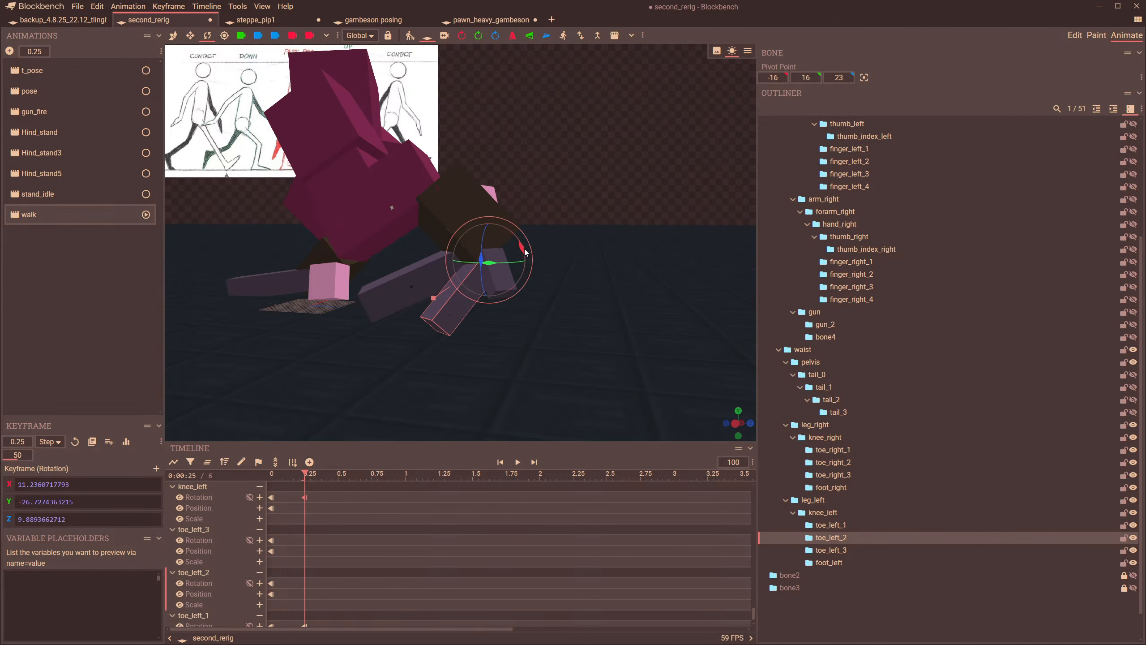
left_click(373, 35)
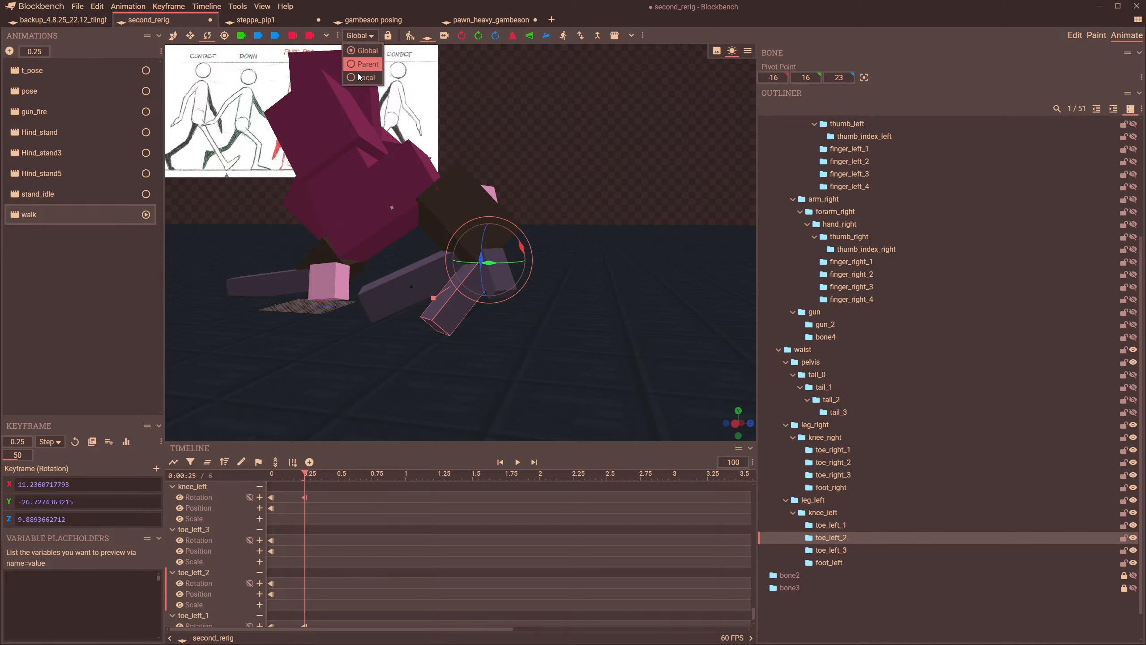
left_click(359, 77)
left_click_drag(457, 258, 459, 274)
left_click_drag(427, 330, 455, 323)
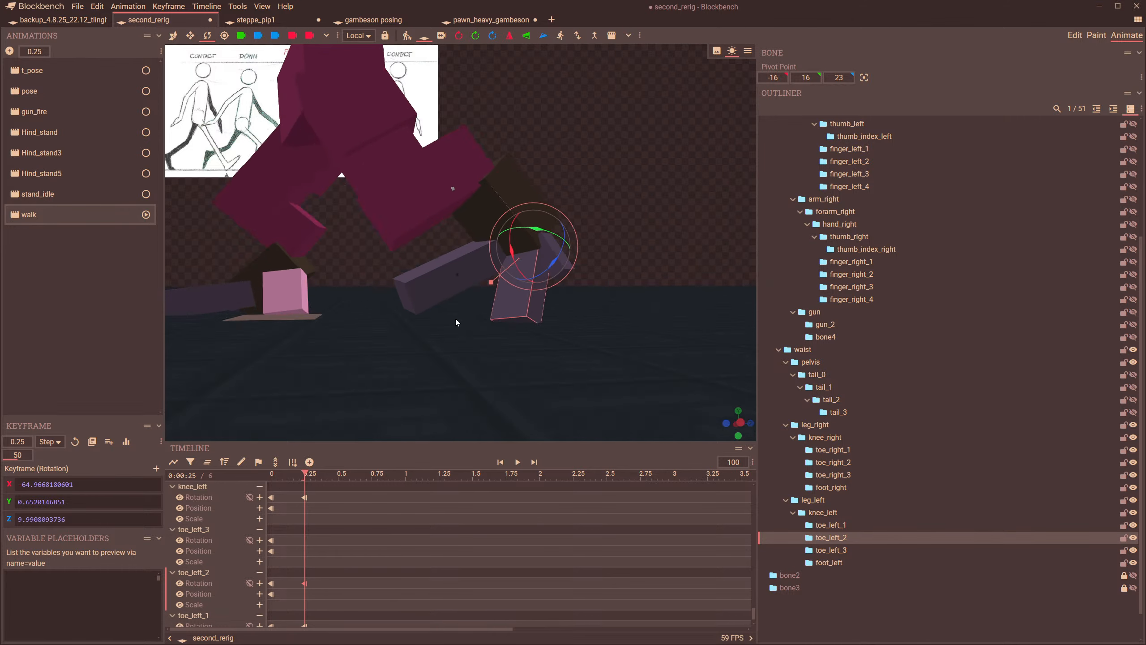
- Adjust the toe_left_1 rotation at 0.25 s to about X -99.9, Y 22.8, Z 10.8
left_click(462, 267)
left_click_drag(474, 239, 468, 245)
left_click_drag(435, 347, 463, 351)
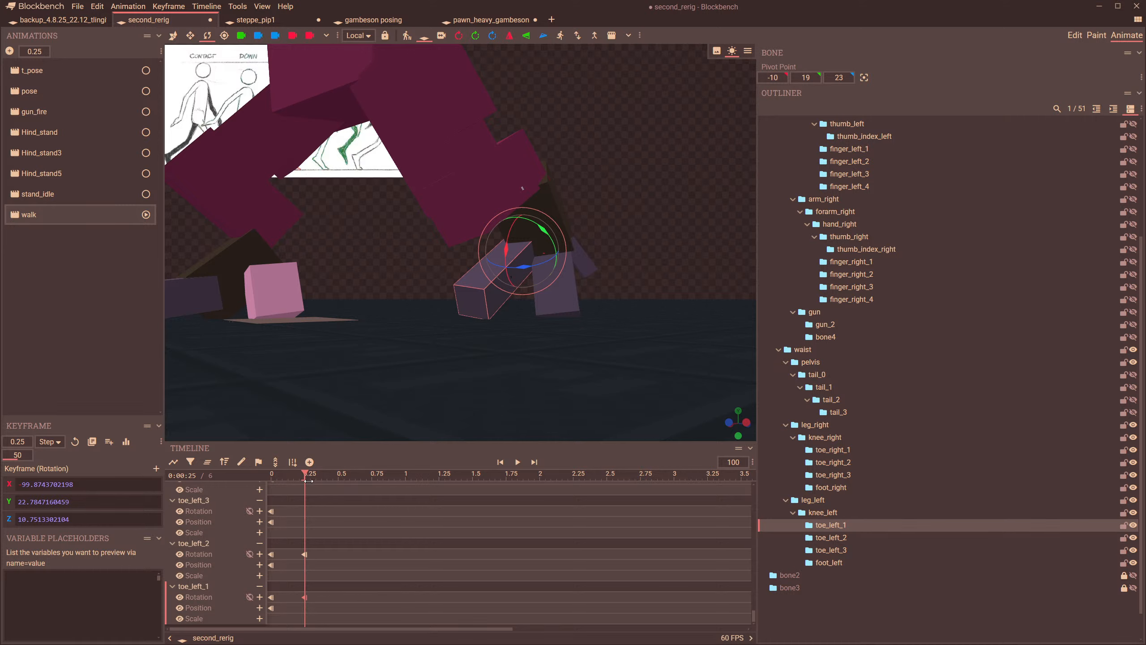
mouse_move(308, 479)
left_mouse_down()
mouse_move(293, 478)
mouse_move(305, 479)
left_mouse_up()
left_click_drag(520, 321, 415, 276)
- Rotate toe_left_3 at 0.25 s to follow the lifted left foot
left_click(394, 284)
left_click(322, 236)
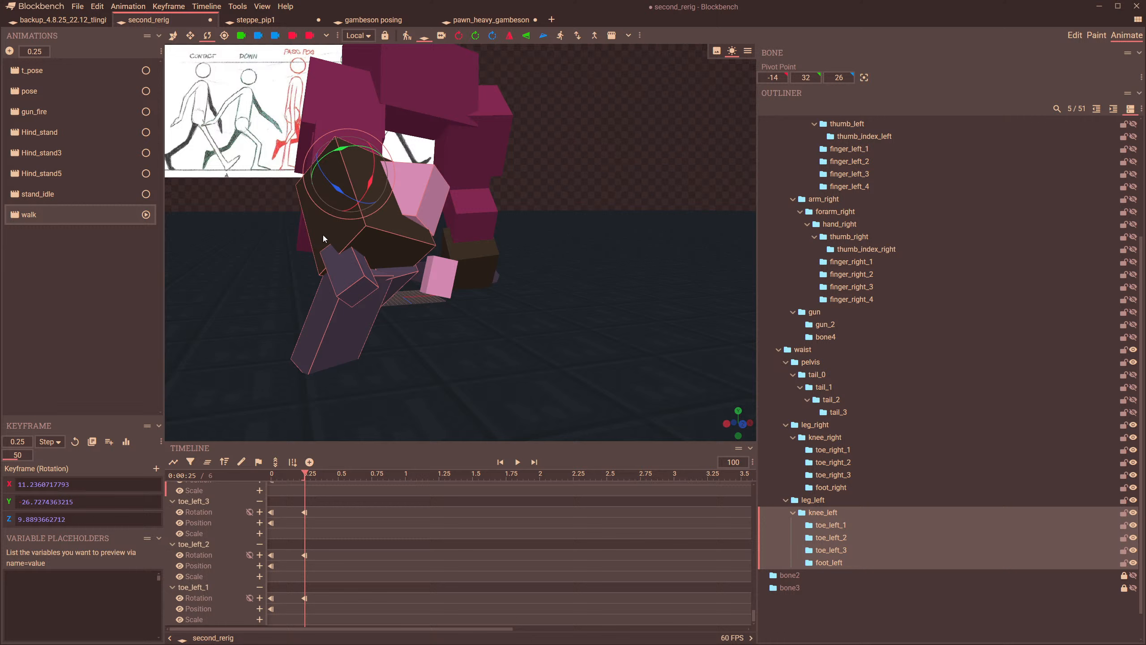
left_click(345, 266)
left_click_drag(331, 234, 301, 234)
left_click_drag(426, 303, 627, 283)
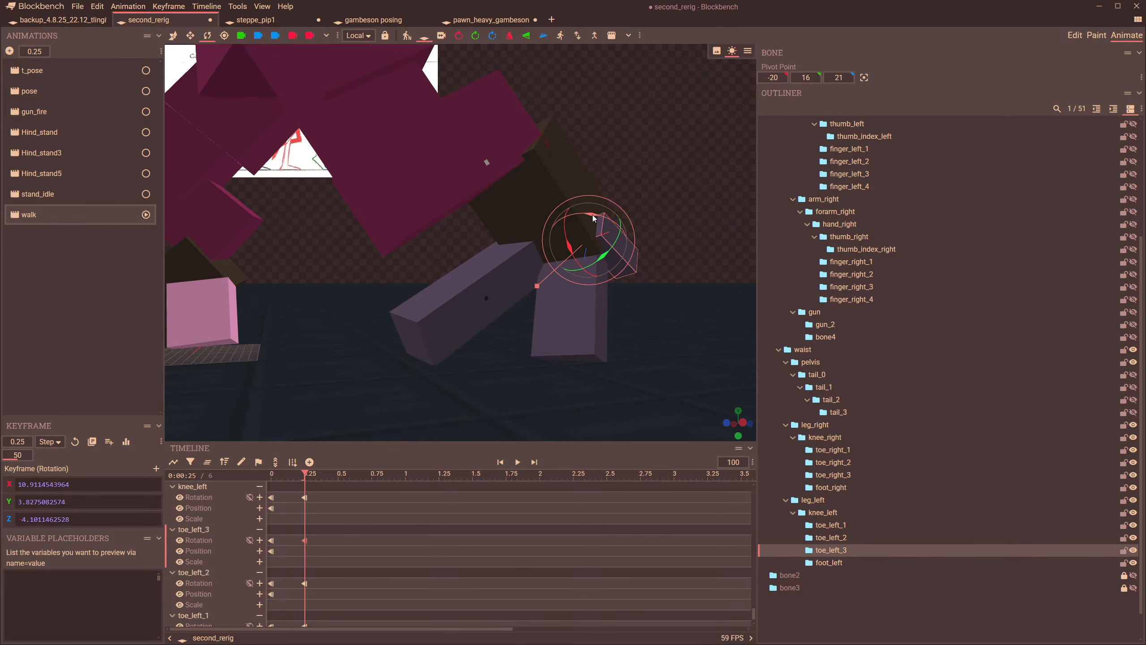
left_click_drag(594, 216, 578, 211)
left_click_drag(643, 266, 667, 300)
- Refine the toe_left_2 rotation at 0.25 s so the middle toe rests on the floor in line with the foot
left_click(621, 311)
left_click_drag(589, 216, 678, 285)
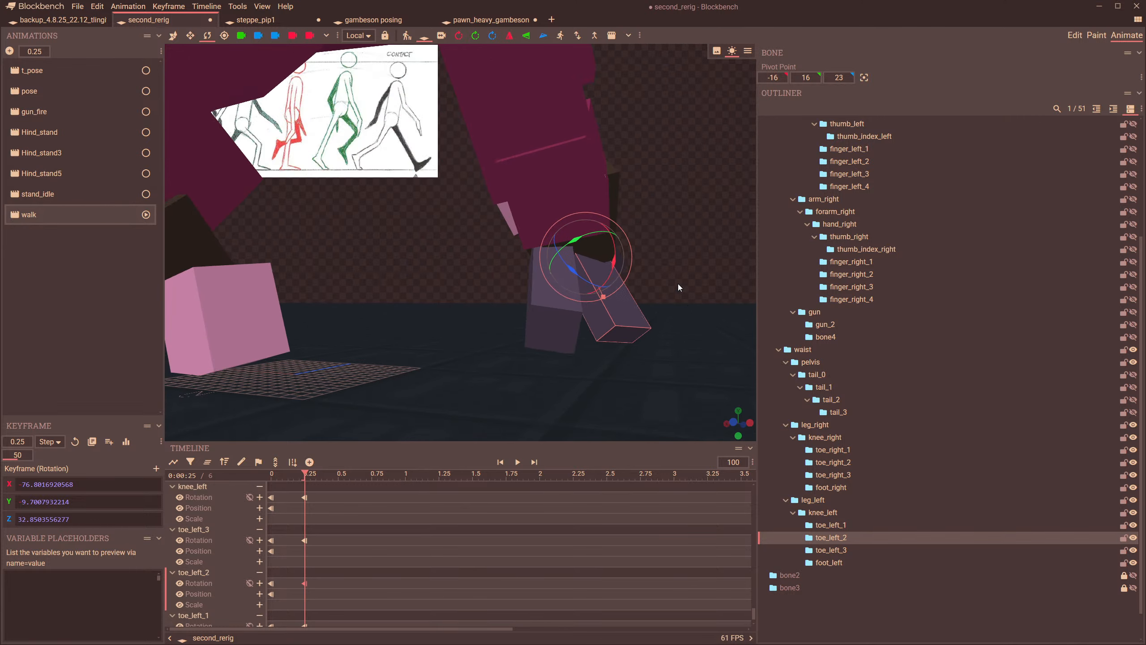
left_click_drag(587, 236, 482, 283)
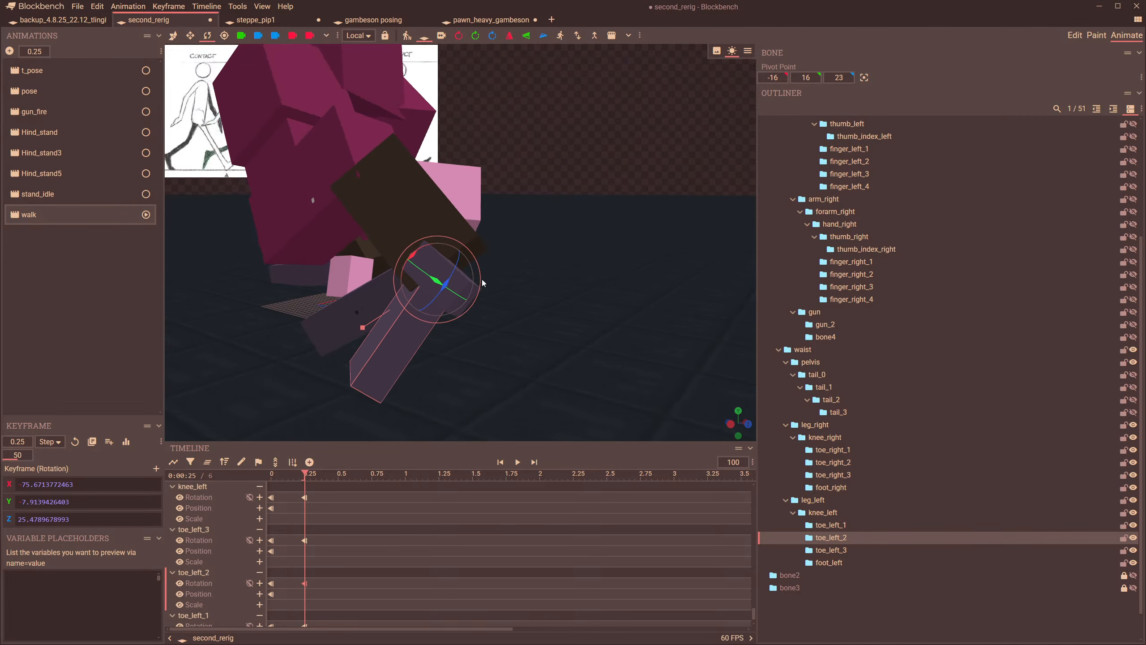
left_click_drag(416, 252, 420, 247)
left_click_drag(517, 351, 558, 335)
- Refine the toe_left_1 rotation at 0.25 s to about X -99.4, Y 22.3, Z 5.4
left_click(387, 308)
left_click_drag(475, 230, 457, 239)
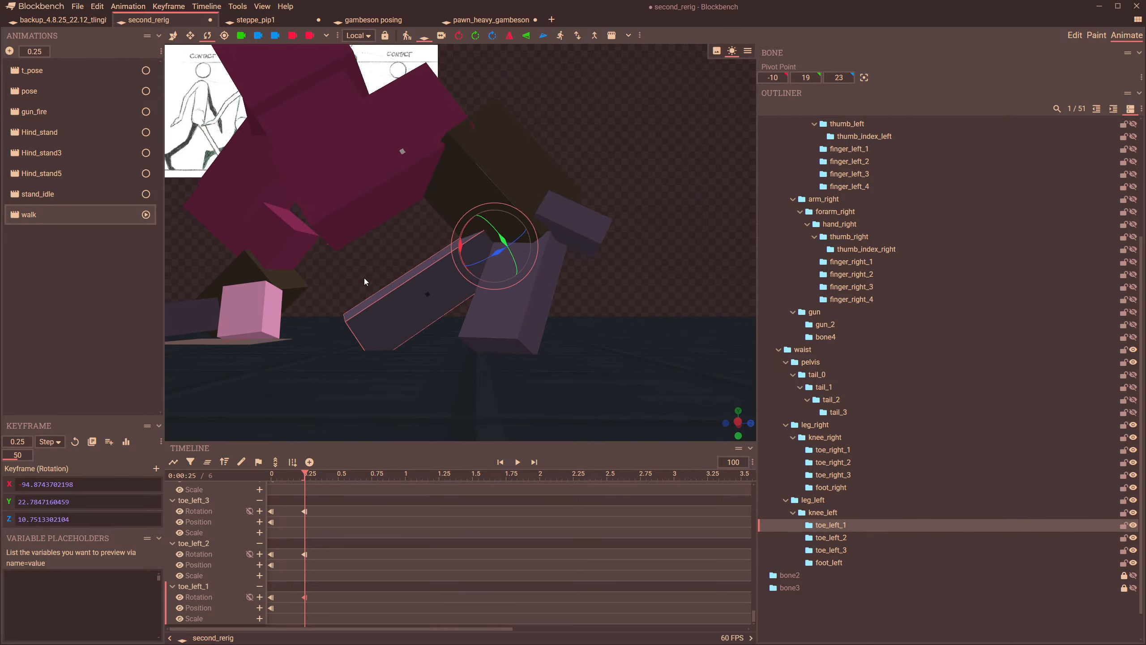
left_click_drag(364, 278, 410, 272)
left_click_drag(572, 235, 574, 240)
left_click_drag(659, 264, 625, 271)
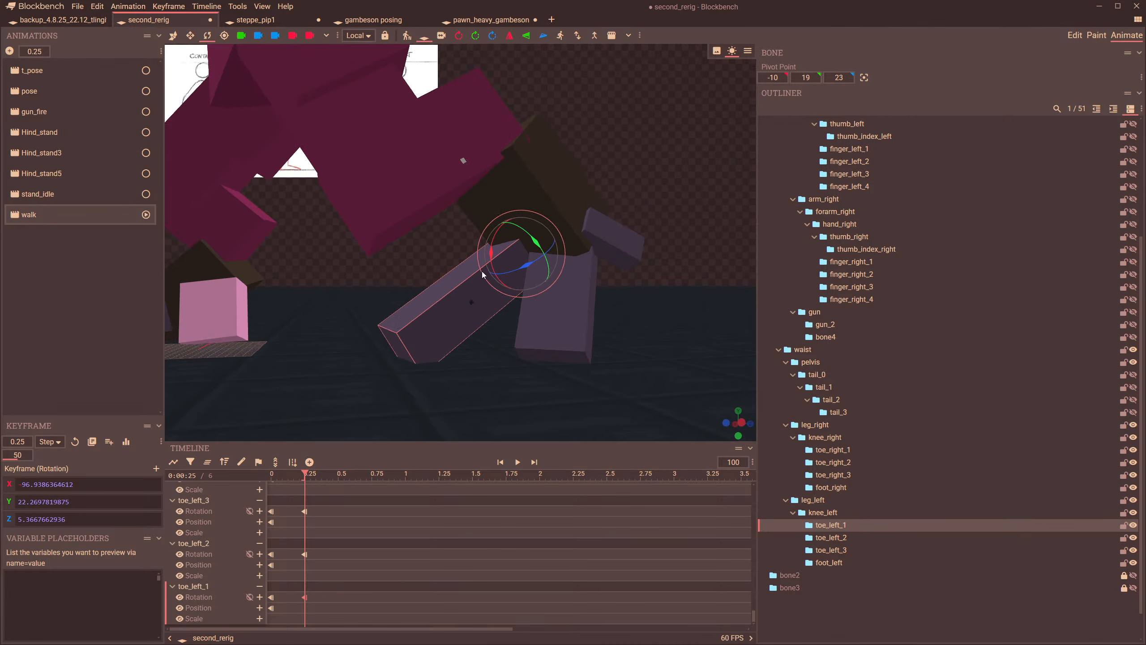
left_click_drag(491, 252, 493, 249)
scroll(568, 317, "down", 6)
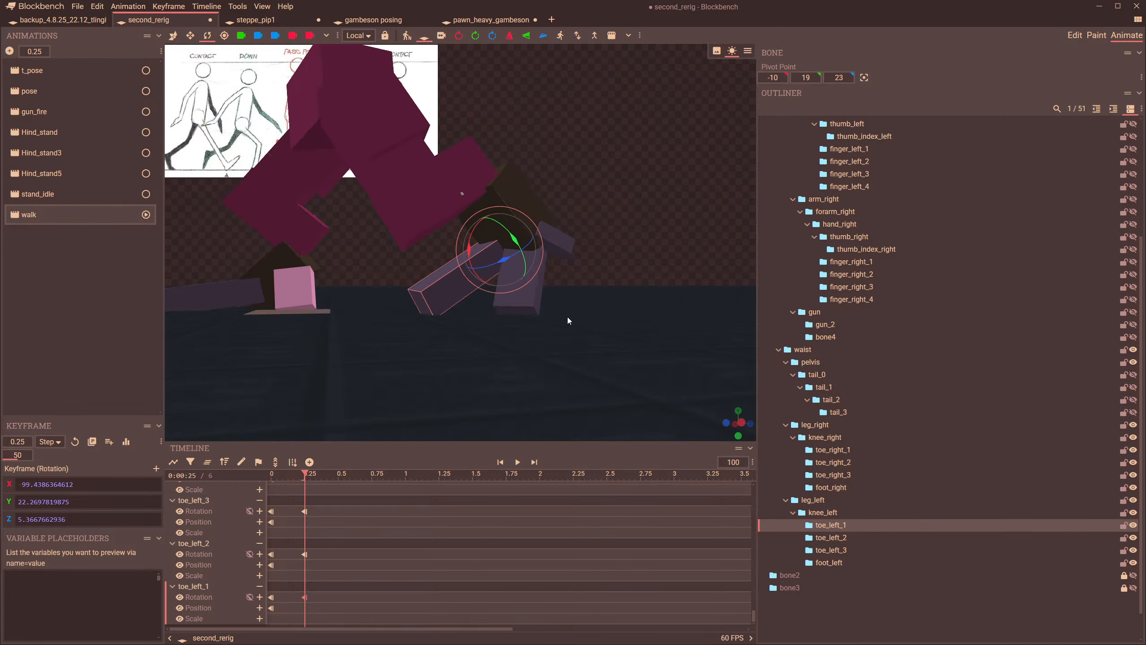
left_click_drag(568, 317, 397, 309)
- Rotate the pelvis at 0.25 s to about X 7.2, Y -22, Z 11.3
left_click(386, 137)
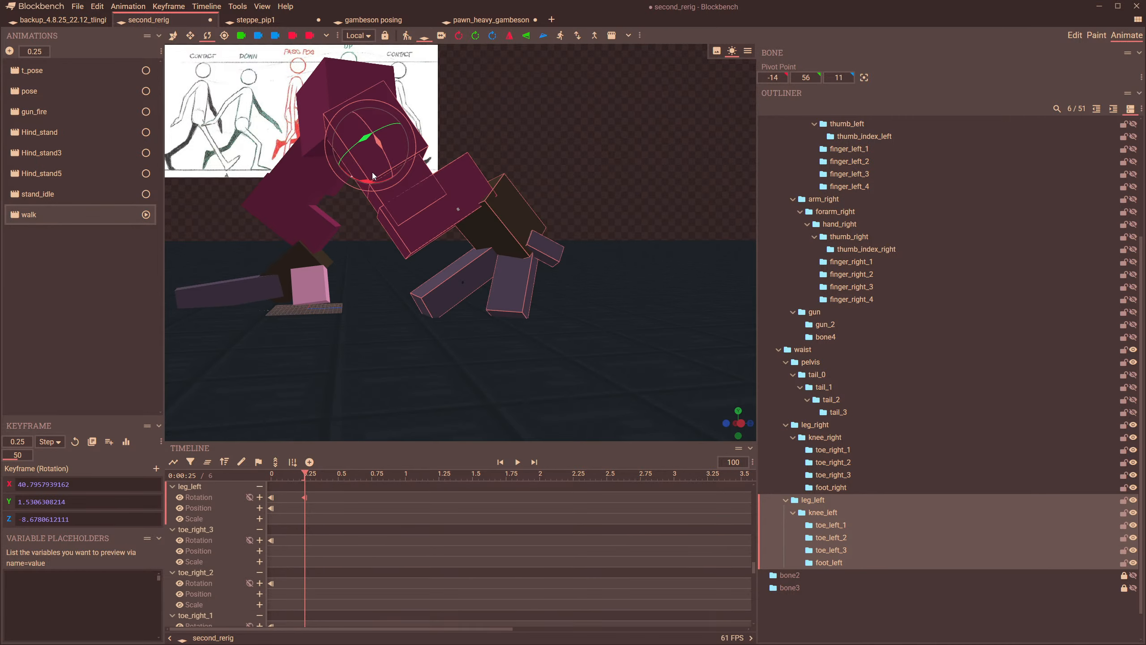
left_click(327, 96)
left_click_drag(451, 145, 519, 176)
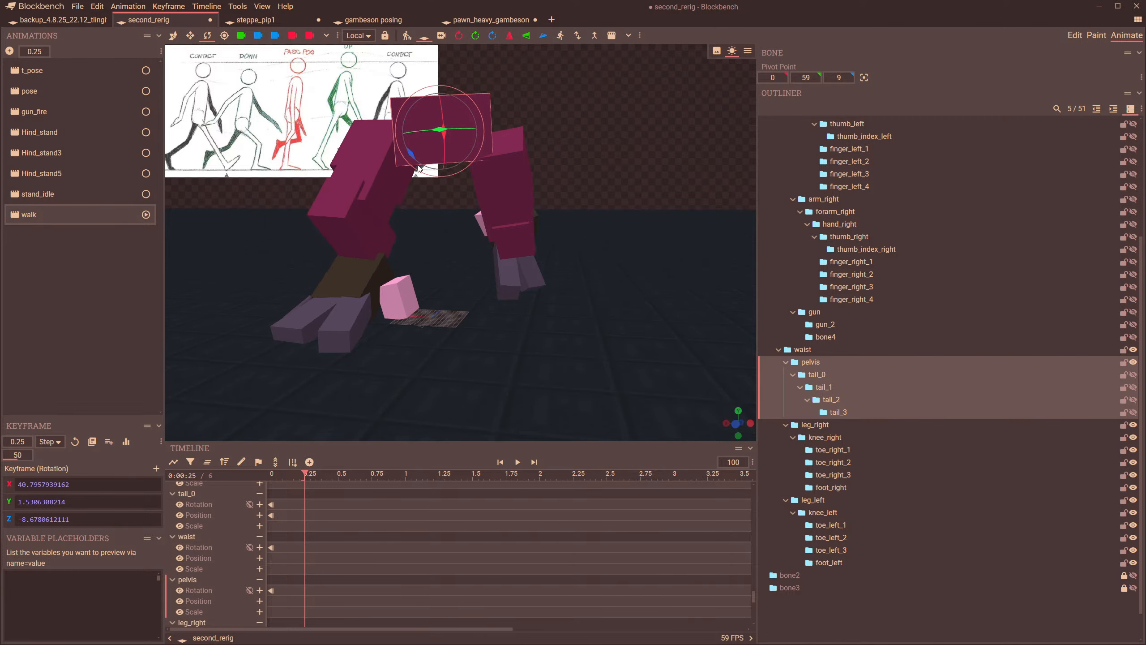
left_click_drag(417, 162, 453, 258)
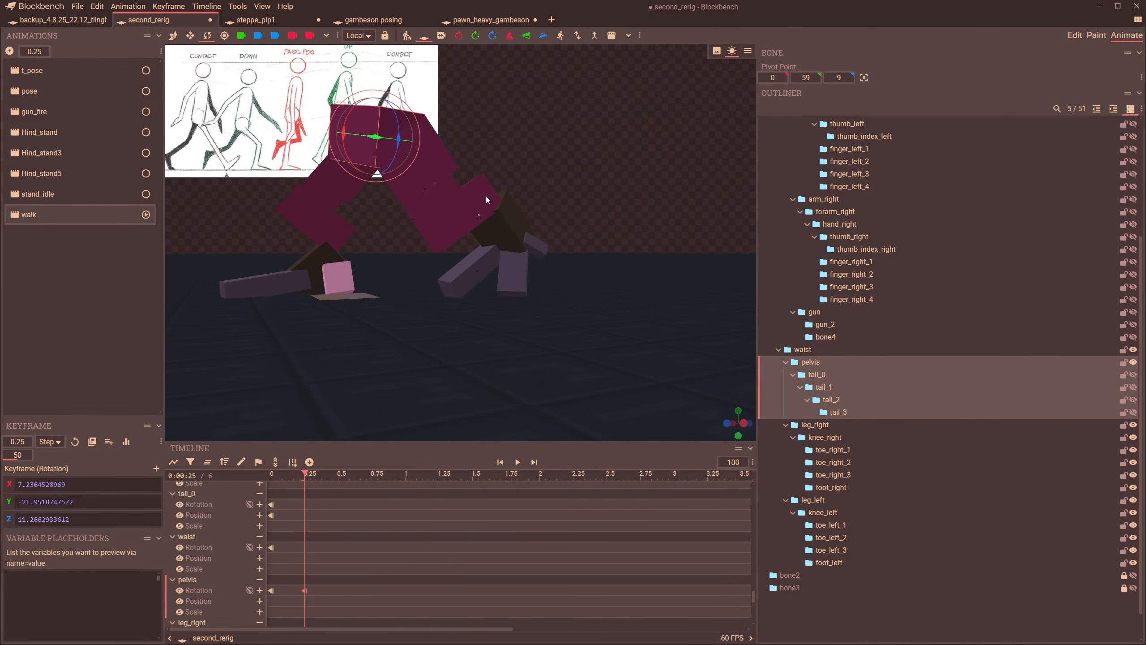
left_click_drag(502, 224, 512, 216)
left_click_drag(409, 258, 415, 264)
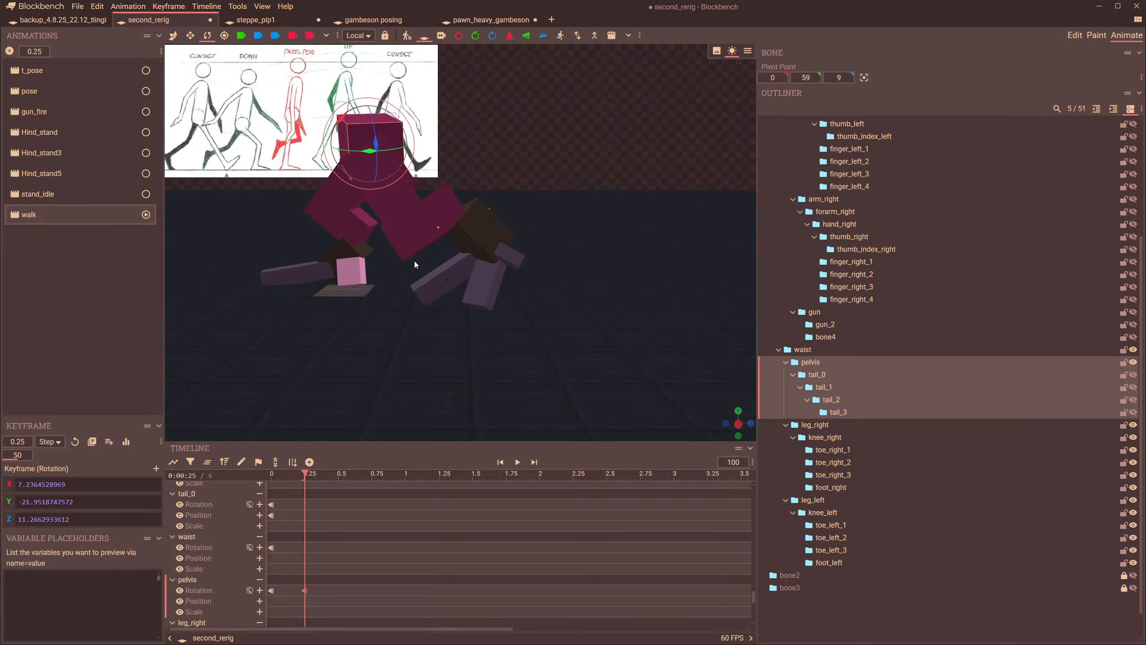
- Move knee_left at 0.25 s to reposition the lifted lower left leg
left_click(474, 232)
left_click(173, 36)
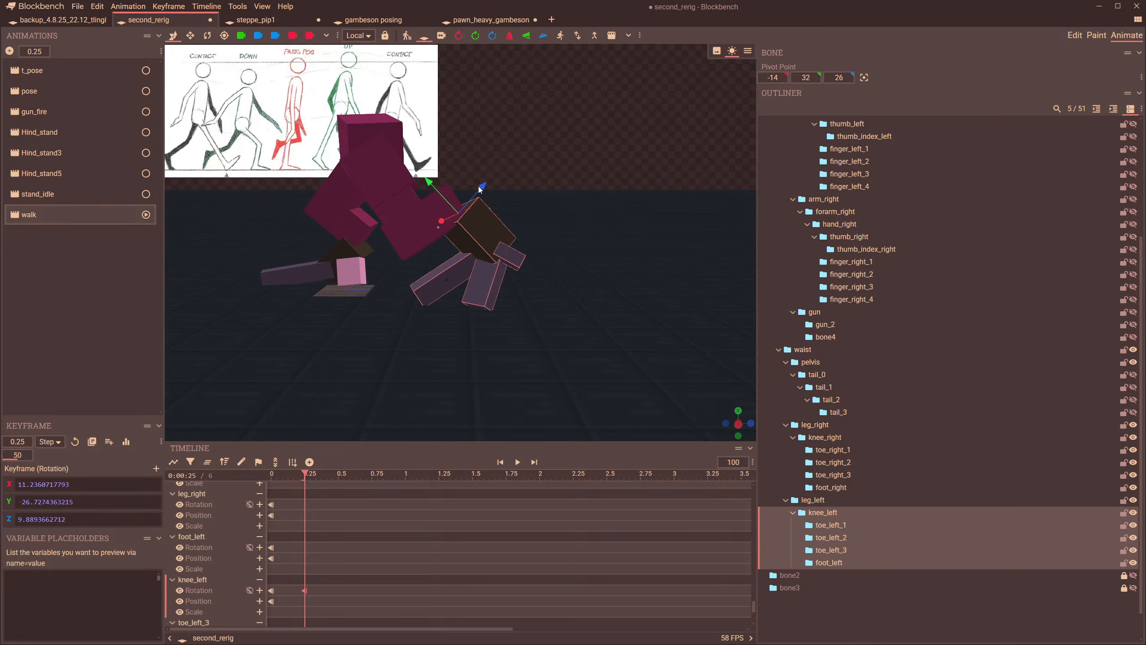
left_click_drag(434, 189, 446, 240)
- Rotate toe_left_1 at 0.25 s to about X -91.9, Y 22.3, Z 5.4
left_click(423, 270)
left_click(208, 36)
left_click_drag(556, 270, 467, 248)
left_click_drag(577, 313, 454, 314)
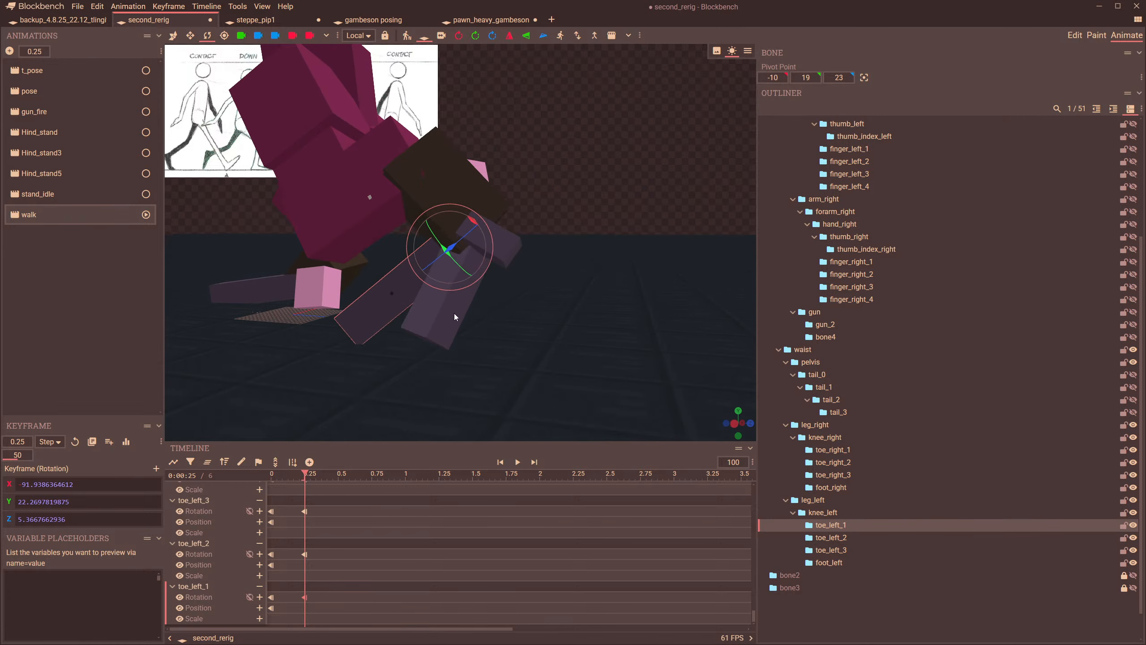
- Rotate toe_left_2 at 0.25 s to about X -54.9, Y 2.1, Z 11.1
left_click(454, 314)
left_click_drag(467, 275, 492, 323)
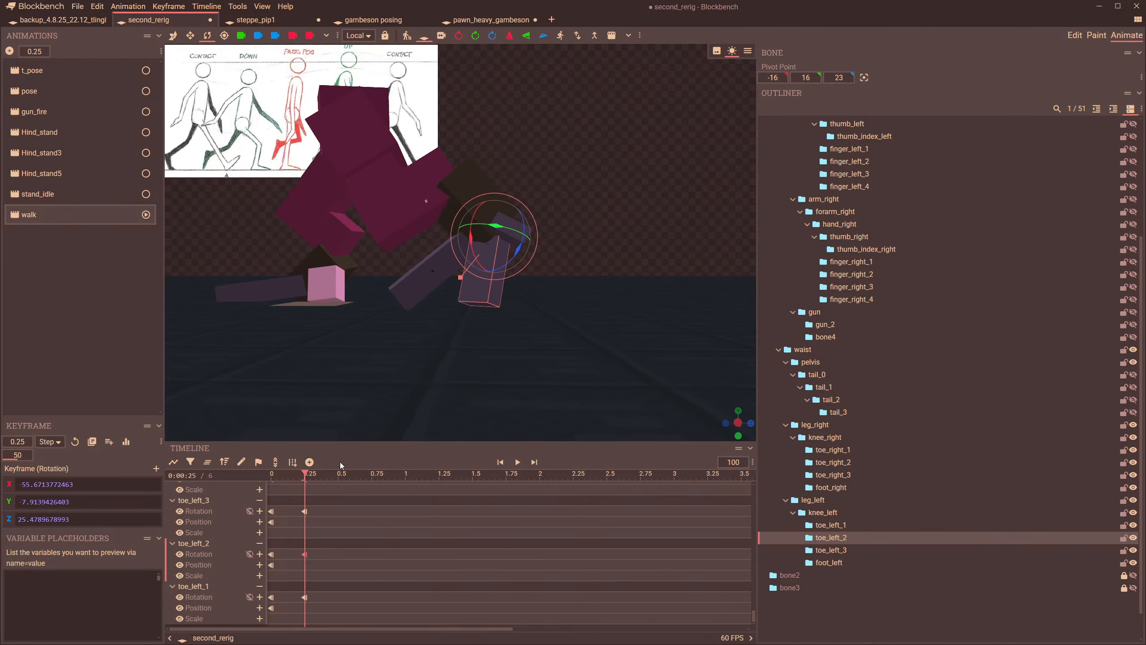
left_click_drag(305, 475, 293, 476)
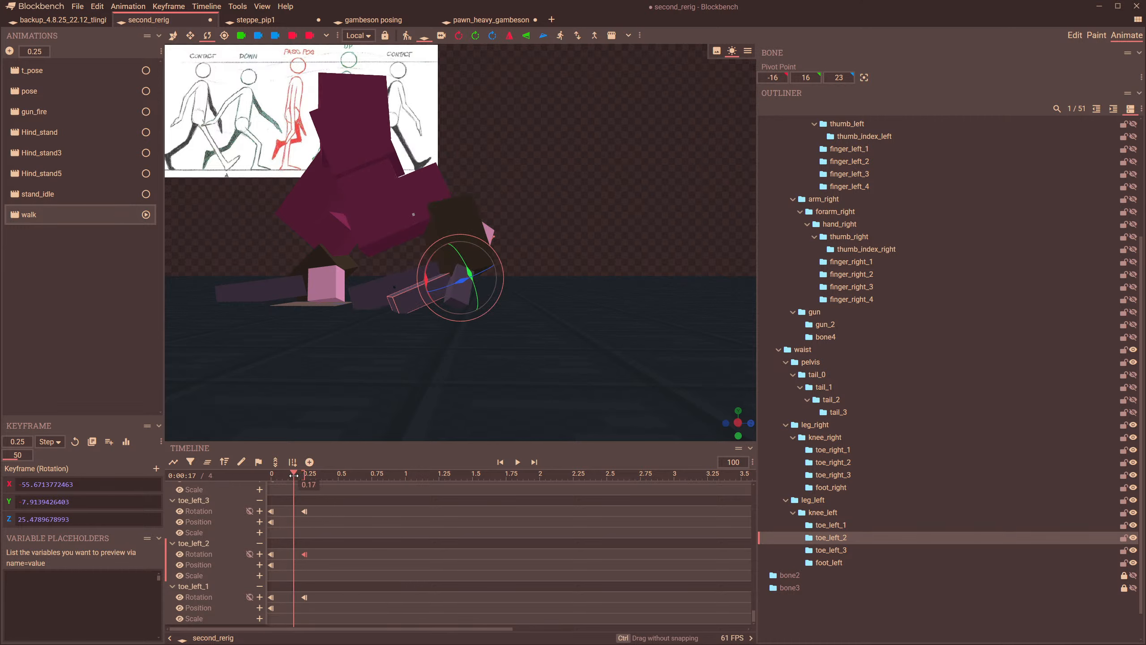
left_click(311, 477)
left_click(305, 476)
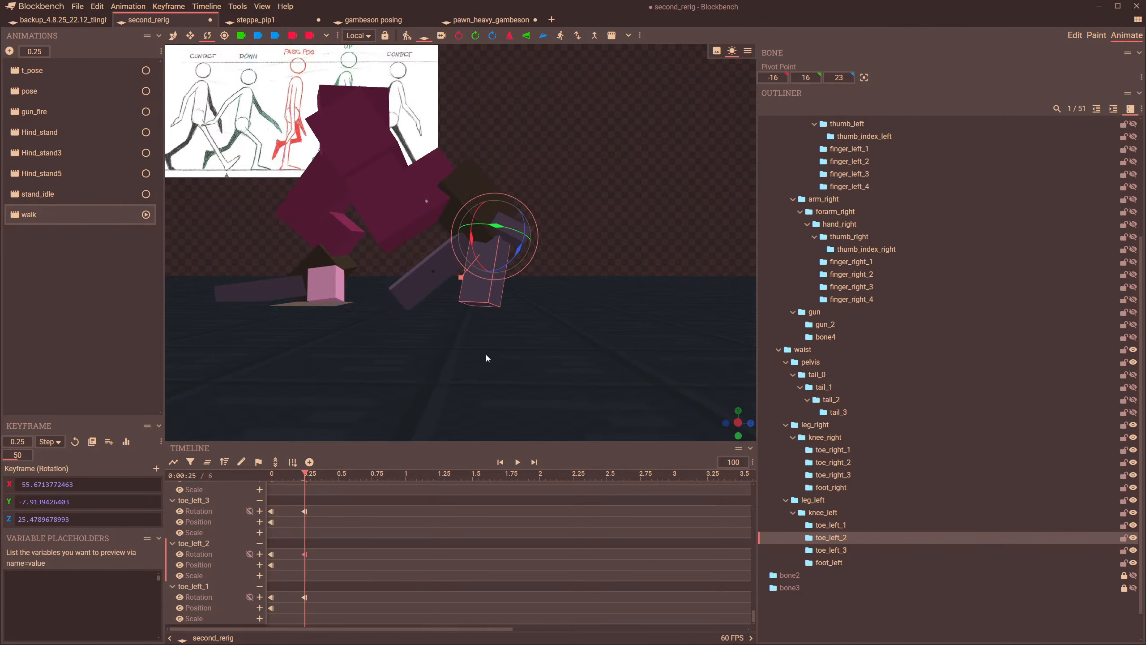
left_click_drag(485, 355, 564, 220)
left_click_drag(652, 264, 546, 273)
left_click_drag(434, 261, 427, 251)
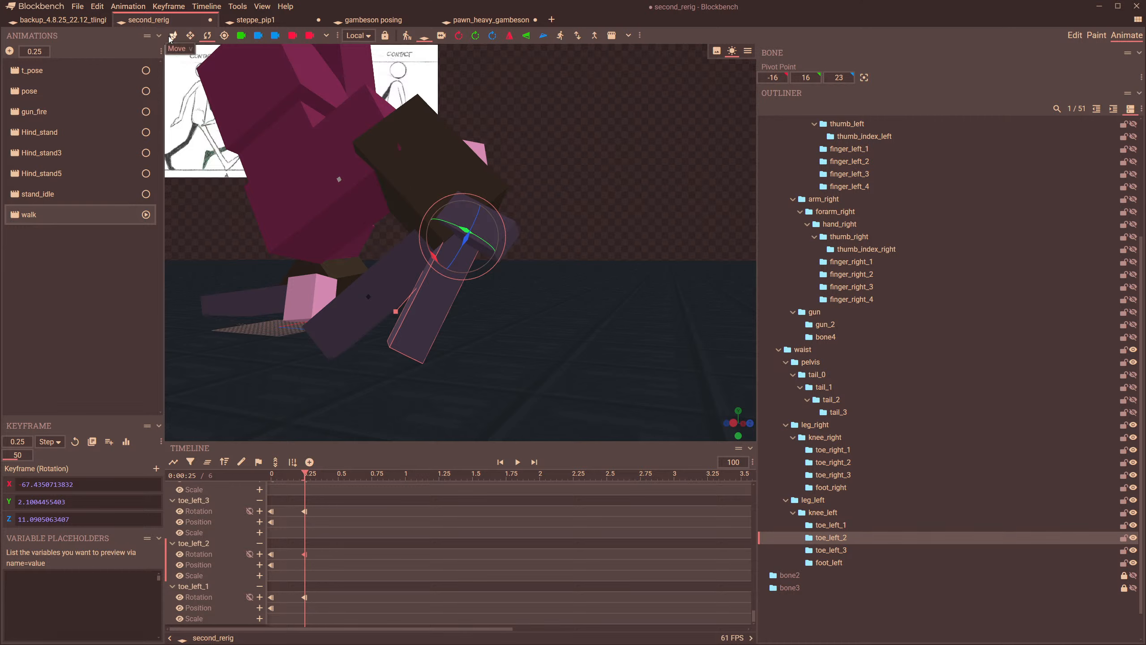
left_click(173, 35)
key("ctrl+z")
left_click_drag(511, 261, 573, 244)
- Try to rotate leg_right and knee_right at 0.25 s in local rotation space
left_click(537, 180)
left_click_drag(302, 486, 305, 480)
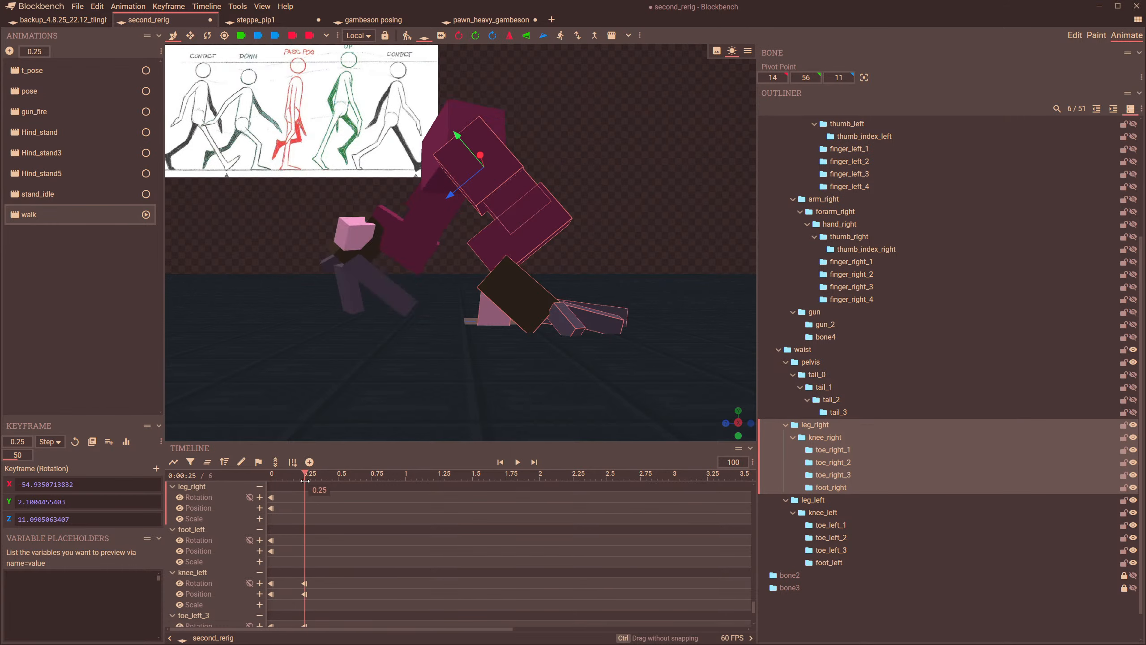
left_click(207, 36)
left_click_drag(496, 201, 501, 201)
left_click(515, 272)
left_click_drag(527, 304, 525, 302)
left_click(356, 36)
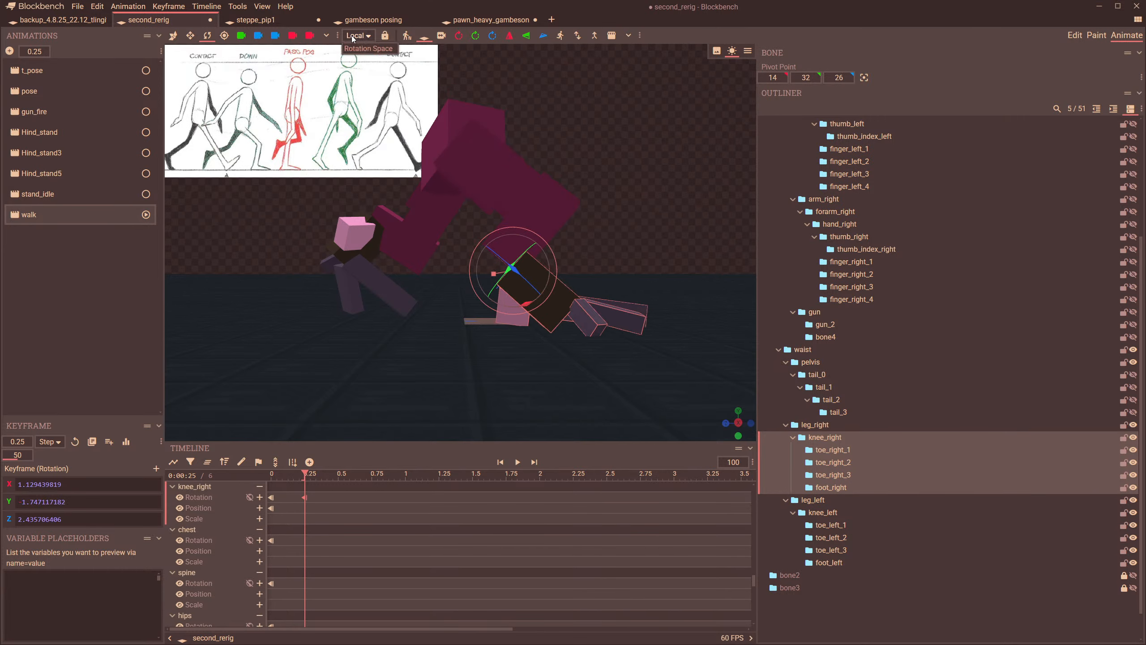
key("ctrl+z")
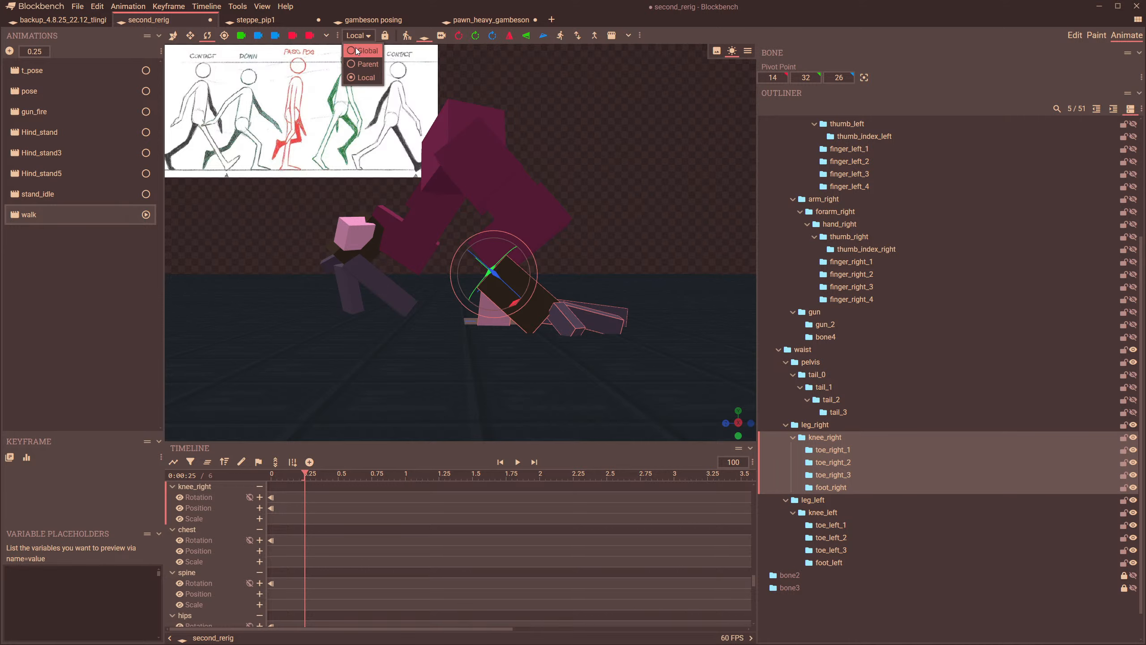
- In global rotation space at 0.25 s, rotate leg_right to about X -41.4, Y 8.4, Z 2.7 and knee_right to X 1, Y -3.5, Z 2.8
left_click(361, 51)
left_click(502, 191)
left_click_drag(505, 193, 510, 193)
left_click(509, 280)
left_click_drag(480, 258, 481, 253)
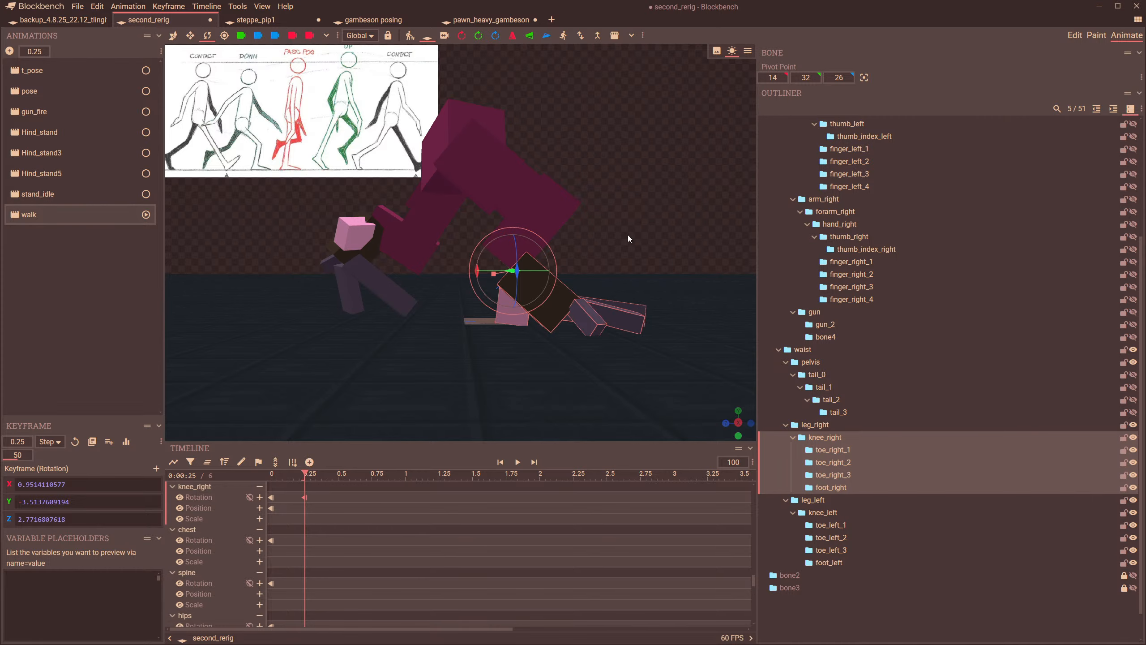
- Raise leg_right at 0.25 s in global space to a position of about X -0.54, Y -2.94, Z -6.9
left_click_drag(628, 235, 462, 244)
left_click(376, 156)
left_click(171, 35)
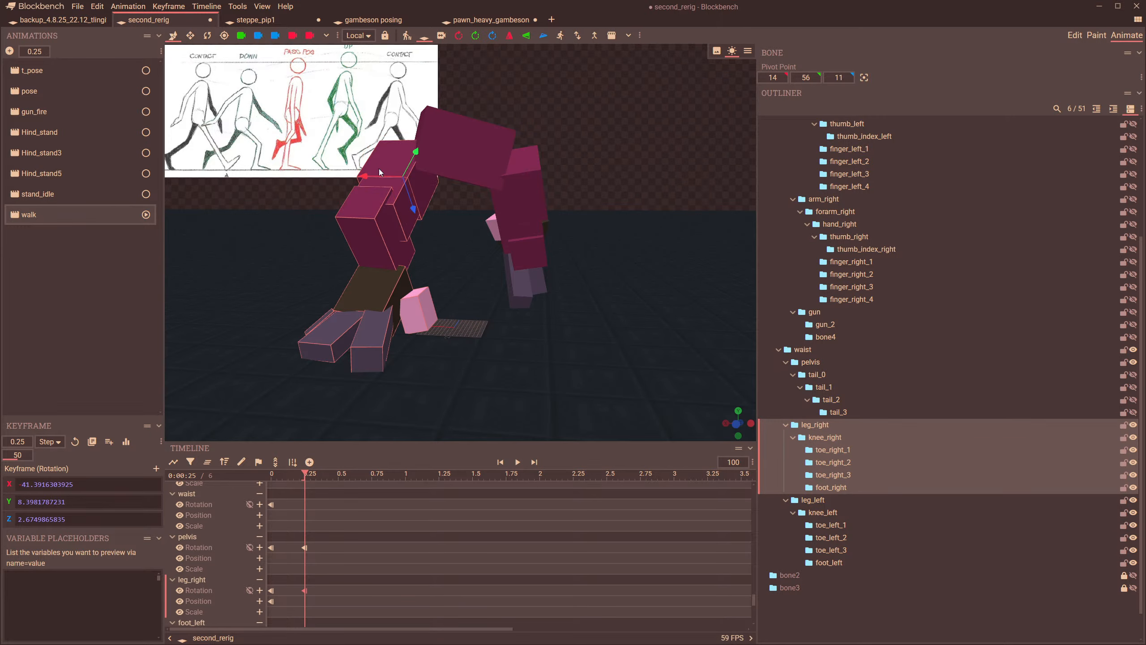
left_click(359, 36)
left_click(359, 50)
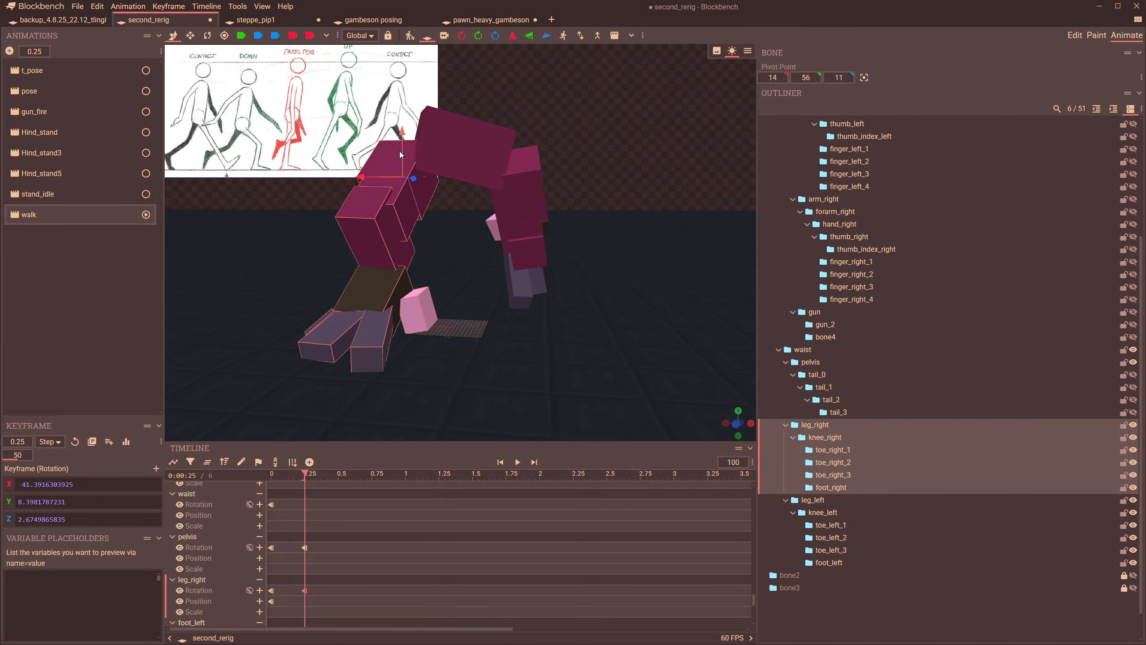
left_click_drag(400, 148, 401, 139)
- Select all bones and add root rotation keyframes at 0.25 s and 0 s
left_click_drag(441, 204, 564, 253)
scroll(865, 190, "up", 2)
scroll(865, 190, "up", 2)
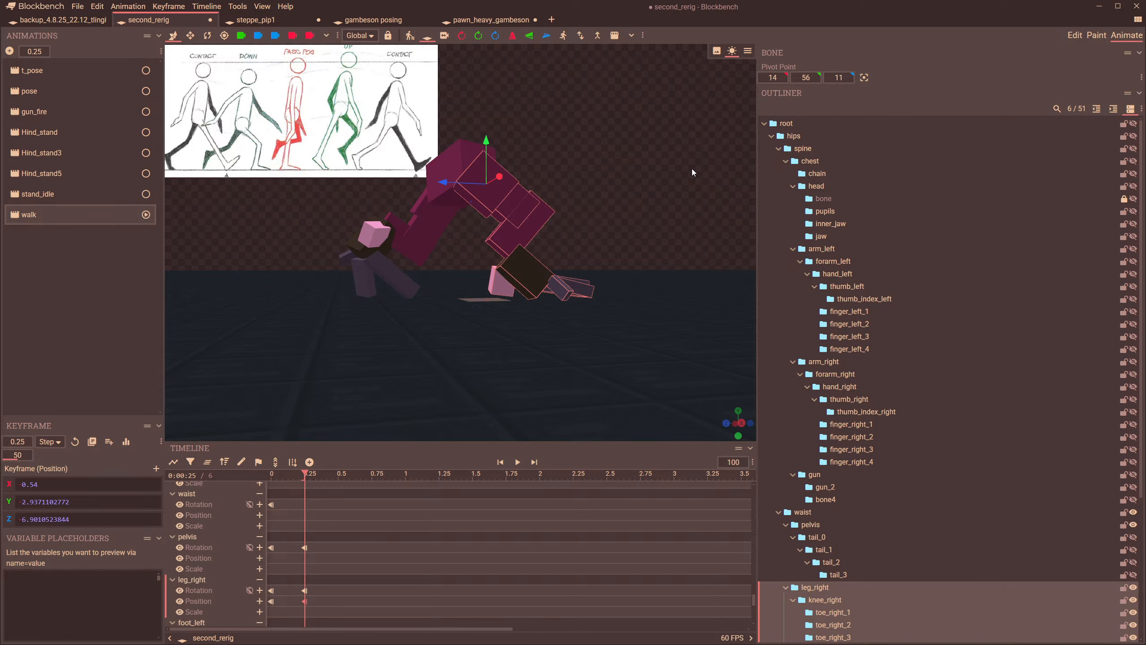
left_click_drag(673, 177, 583, 199)
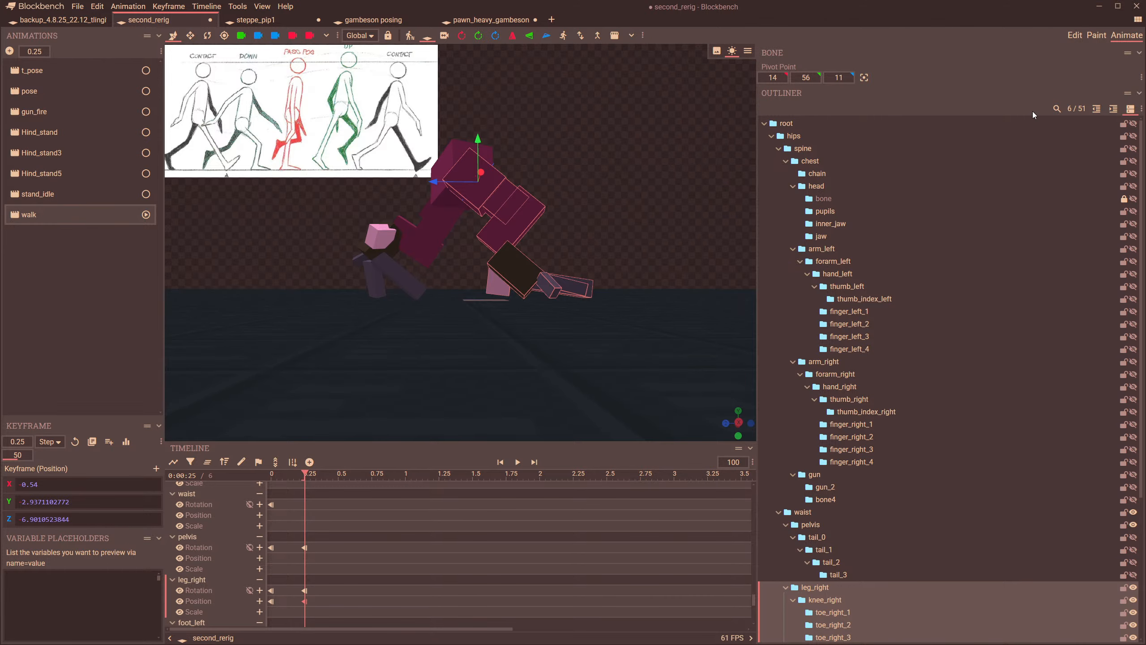
key("ctrl+a")
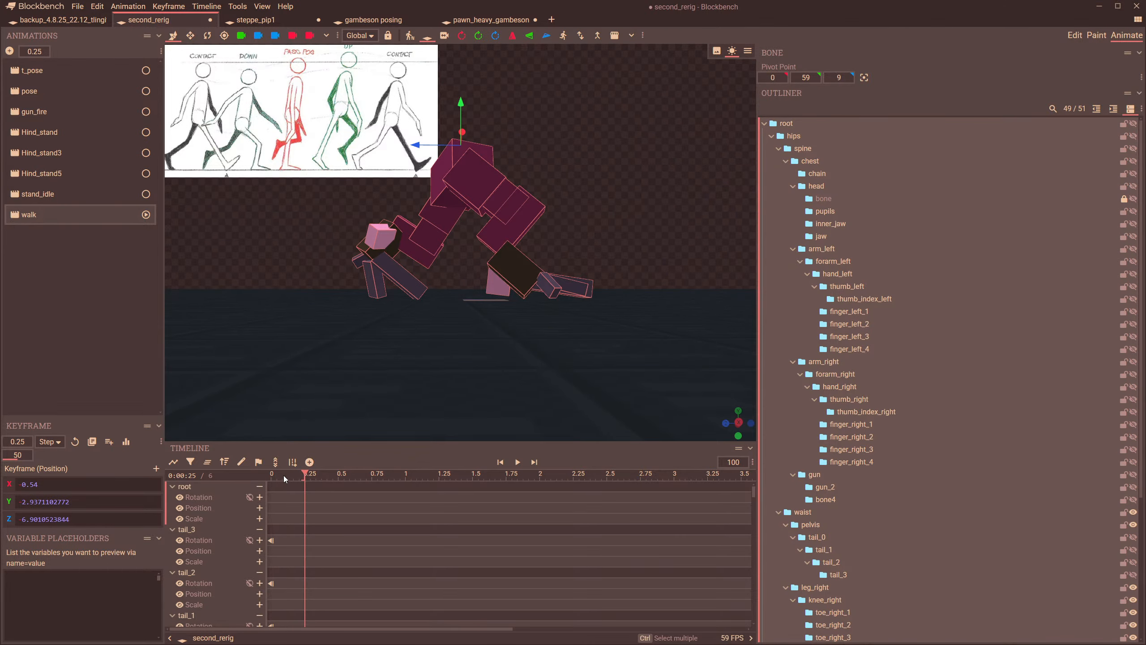
left_click(260, 497)
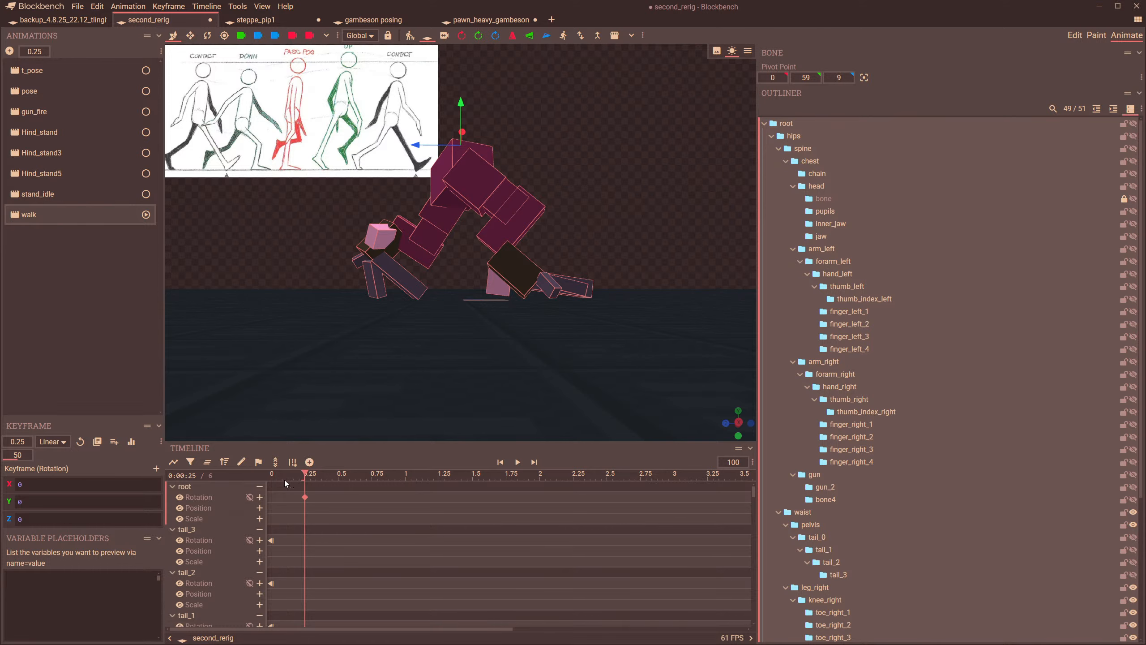
left_click(272, 477)
left_click(260, 497)
left_click_drag(273, 476, 302, 483)
- Set the interpolation of all keyframes to Step
key("ctrl+a")
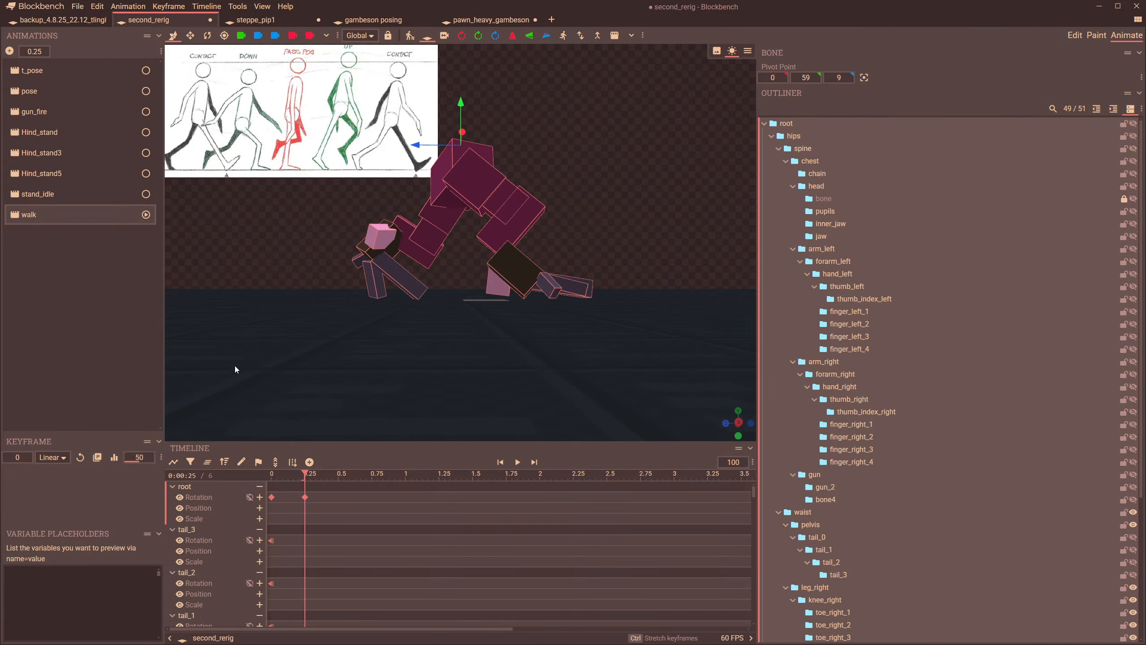
left_click(56, 458)
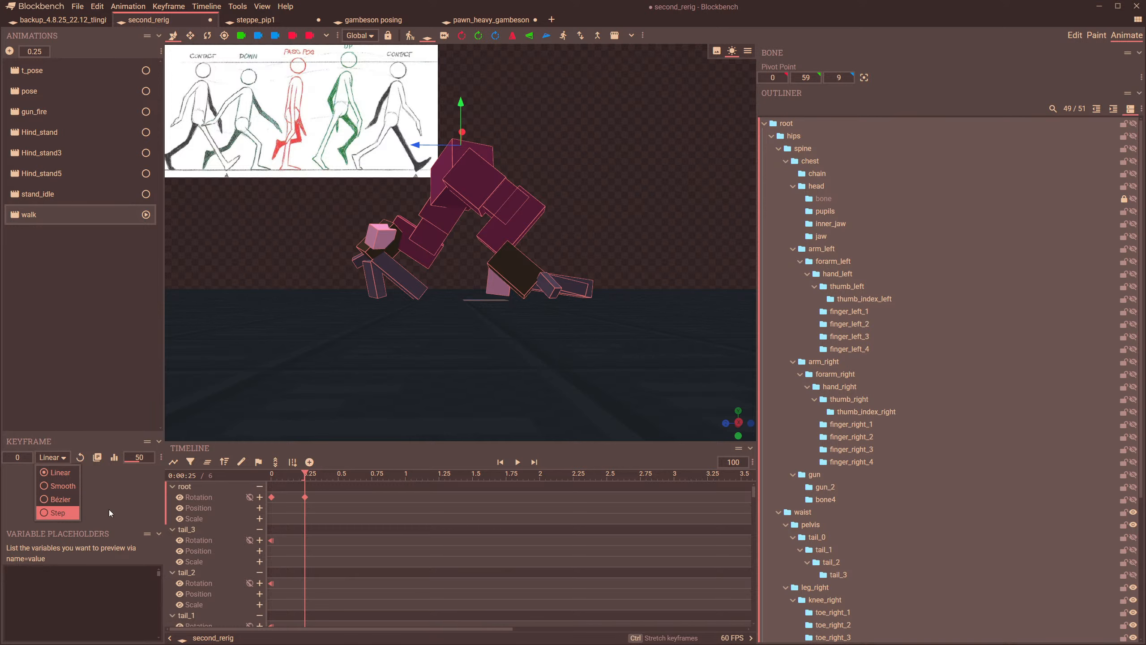
left_click(58, 513)
- Compare the legs' poses at 0 s and 0.25 s and select leg_right's keyframes at 0.25 s
left_click_drag(289, 479, 247, 476)
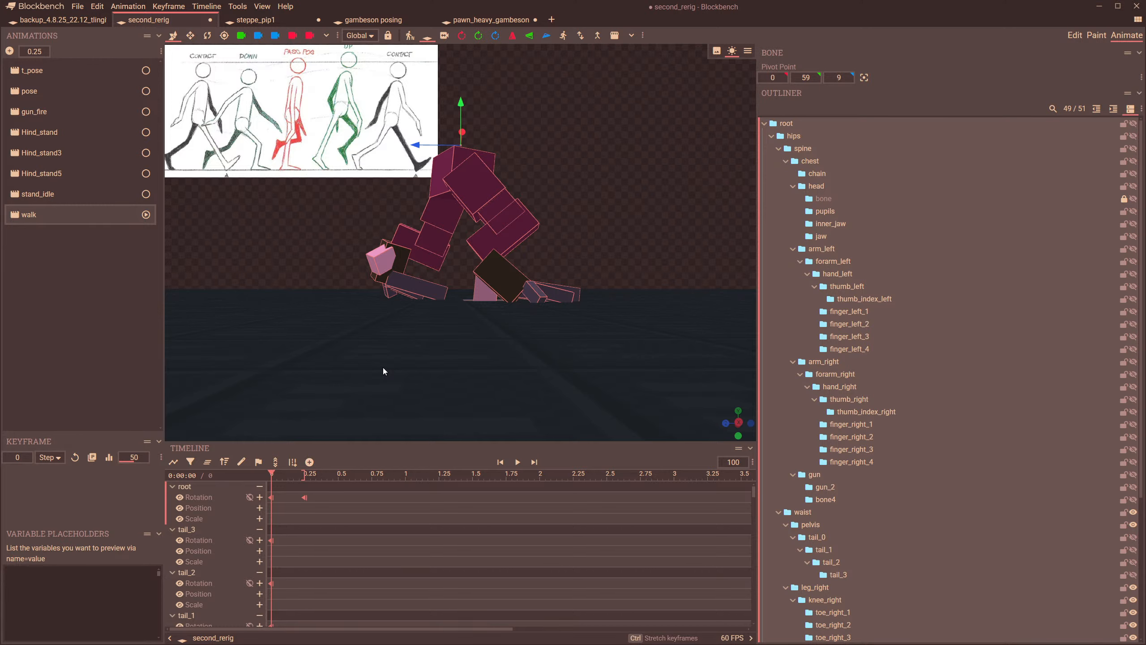
left_click_drag(578, 392, 650, 336)
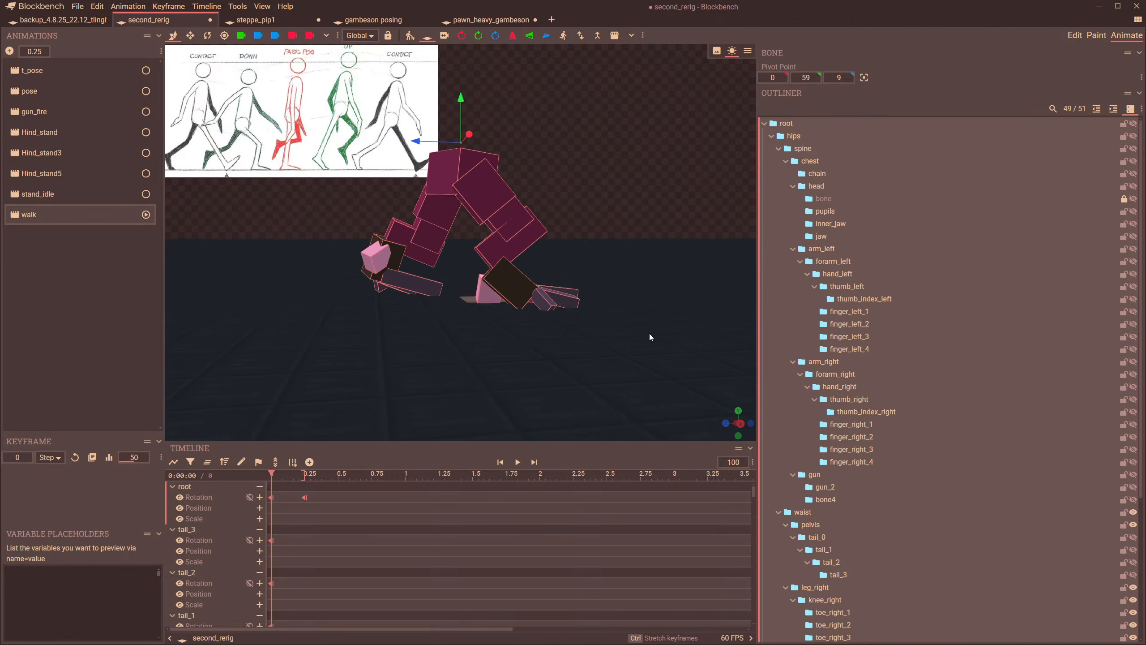
left_click_drag(271, 473, 304, 485)
left_click(304, 497)
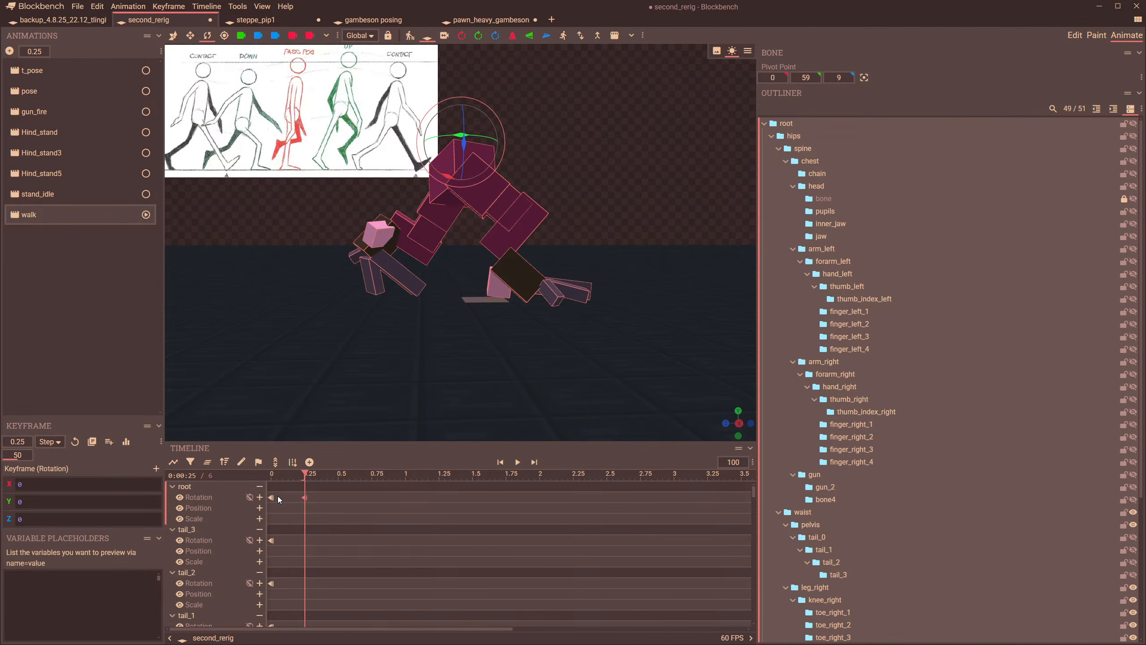
left_click(520, 246)
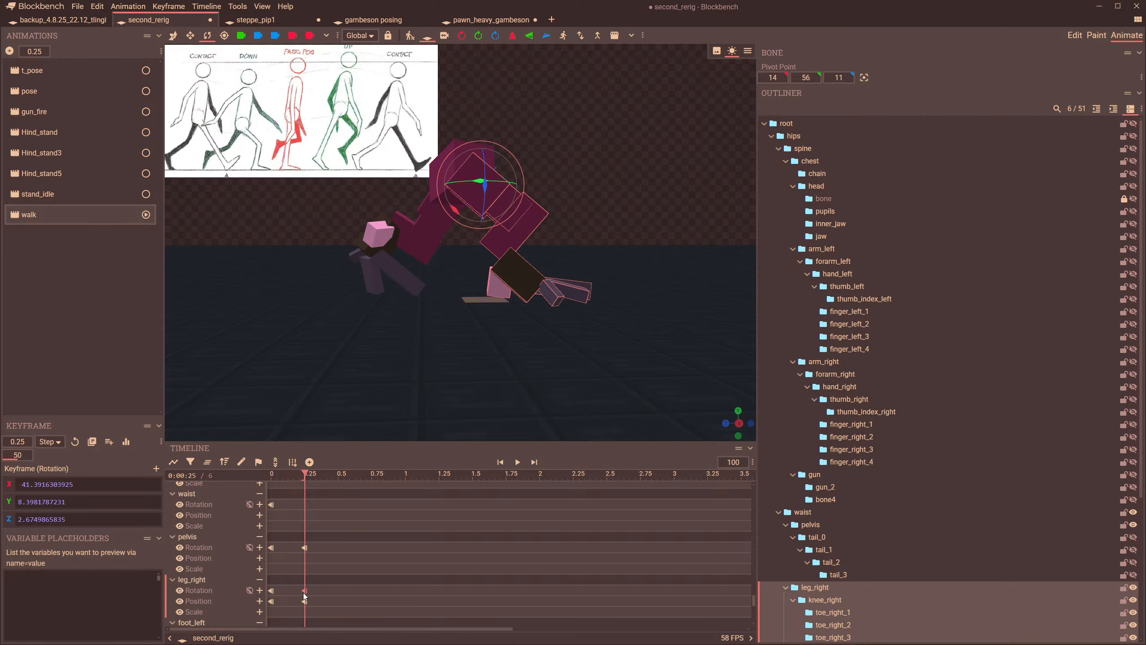
mouse_move(297, 582)
left_mouse_down()
mouse_move(309, 611)
mouse_move(268, 610)
mouse_move(329, 591)
mouse_move(267, 591)
mouse_move(324, 593)
mouse_move(270, 595)
mouse_move(306, 568)
left_mouse_up()
- Rotate knee_right at 0.0833 s to about X 13.2, Y -5.8, Z 2.8
left_click_drag(303, 481, 279, 484)
scroll(521, 326, "up", 3)
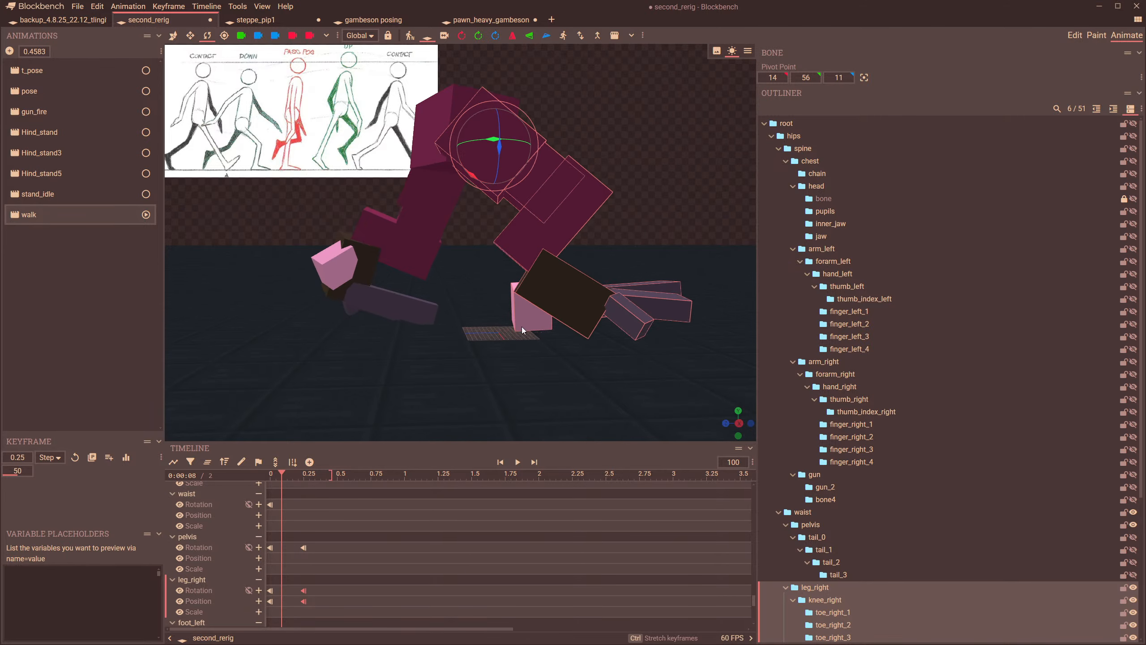
left_click(522, 323)
left_click_drag(610, 360, 591, 350)
left_click_drag(497, 285, 489, 286)
left_click_drag(650, 262, 378, 291)
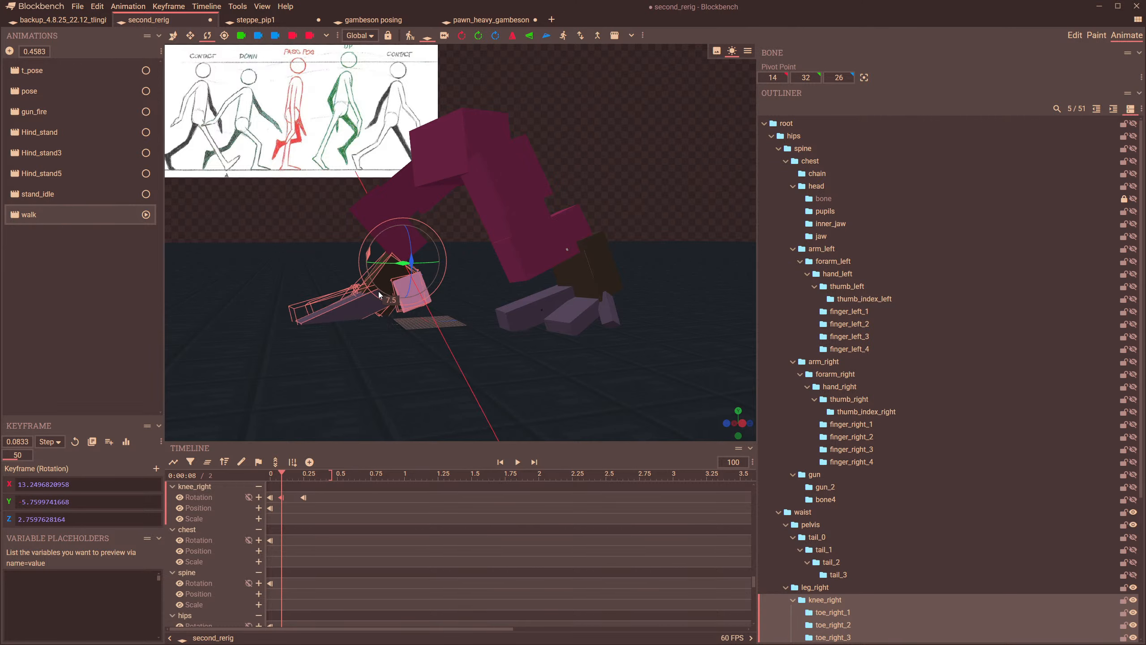
- Rotate the three right toes at 0.0833 s to suit the knee, with toe_right_3 at about X -5.6, Y 45.3, Z 26.9
left_click_drag(390, 340, 587, 336)
left_click(579, 327)
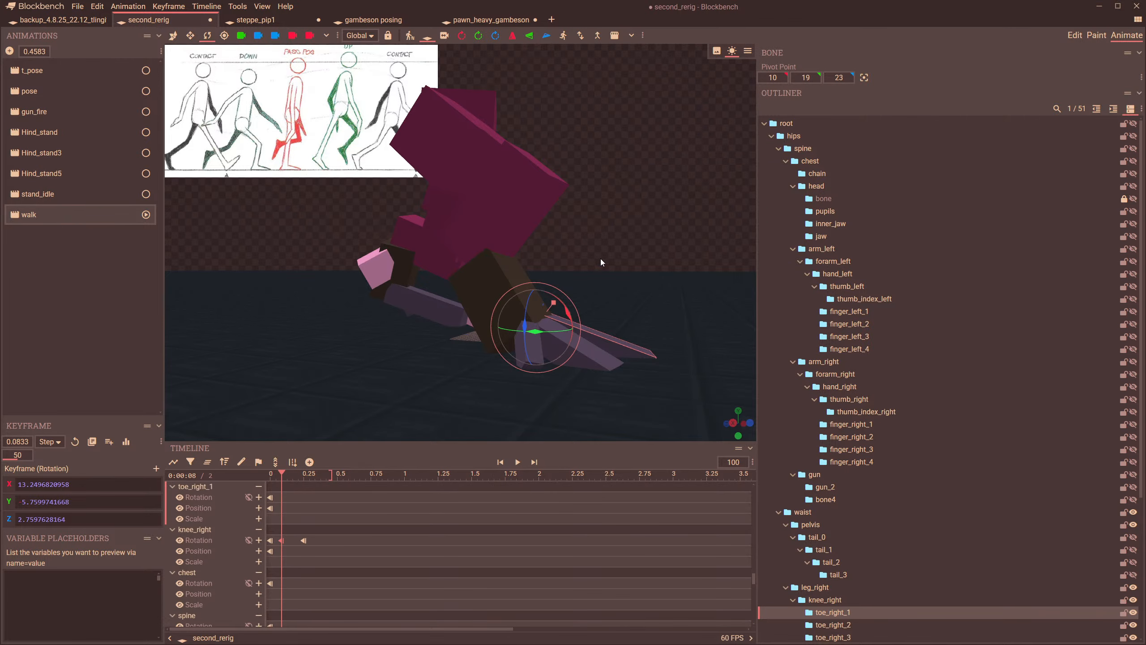
left_click_drag(600, 258, 543, 239)
left_click(564, 263)
left_click_drag(564, 289, 560, 311)
left_click(536, 258)
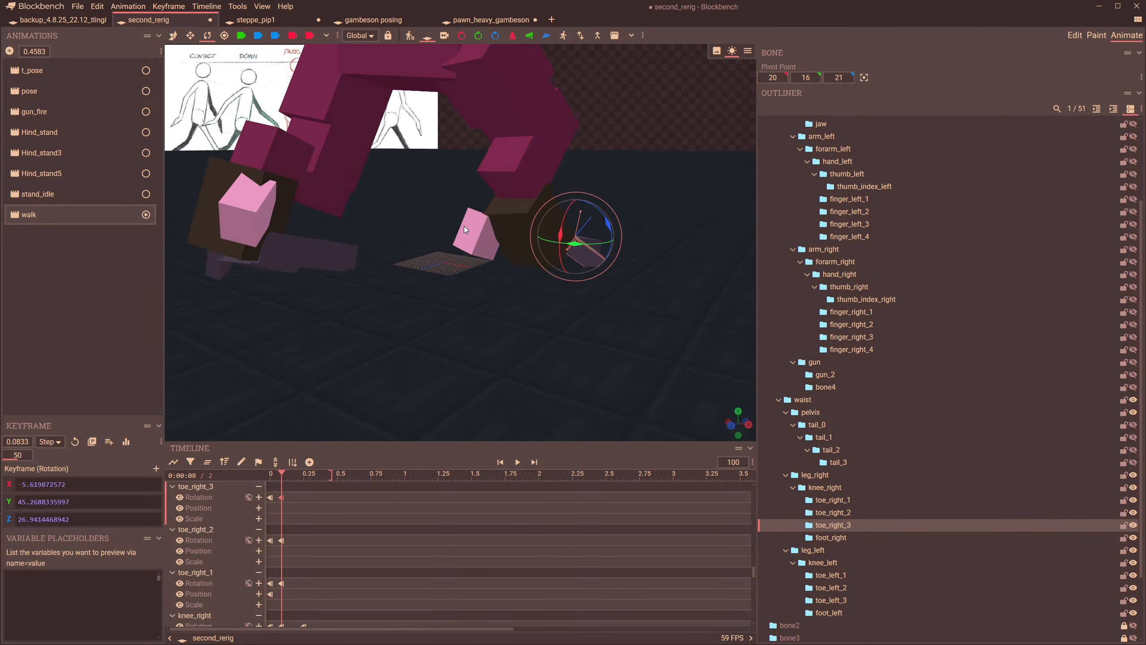
- Try to rotate foot_right at 0.0833 s in global rotation space
left_click(463, 226)
left_click_drag(483, 284, 548, 289)
left_click_drag(534, 193, 539, 206)
left_click_drag(579, 263, 464, 209)
key("ctrl+z")
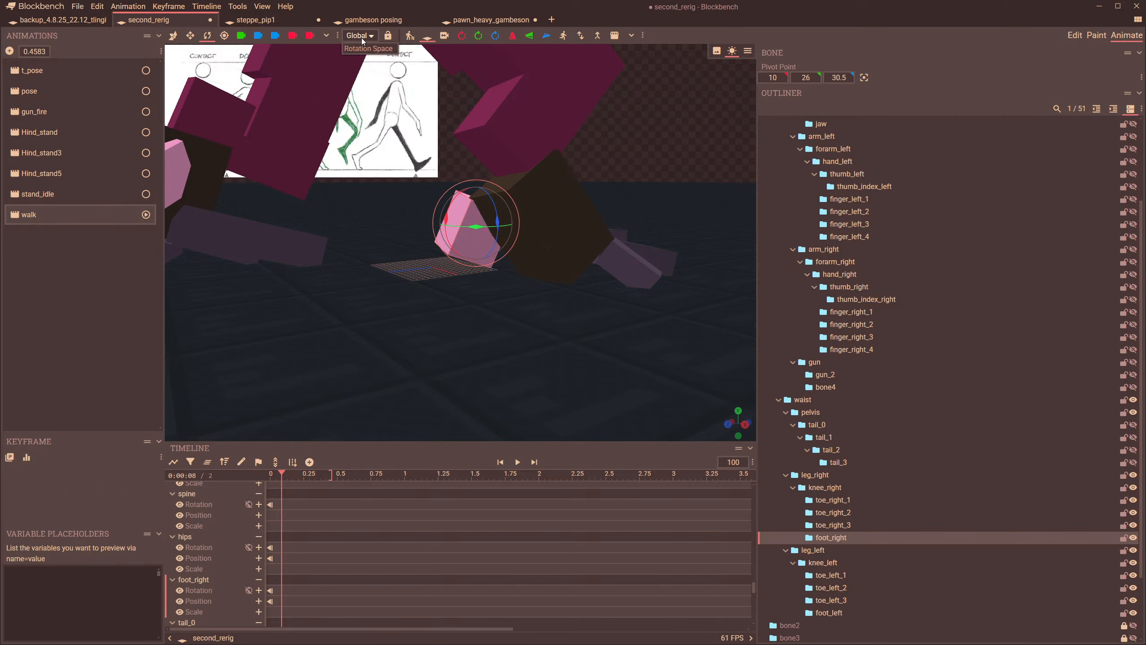
- Using local rotation space, rotate foot_right at 0.0833 s to about X -27.8, Y 28.3, Z -18
left_click(360, 78)
left_click_drag(455, 198, 471, 187)
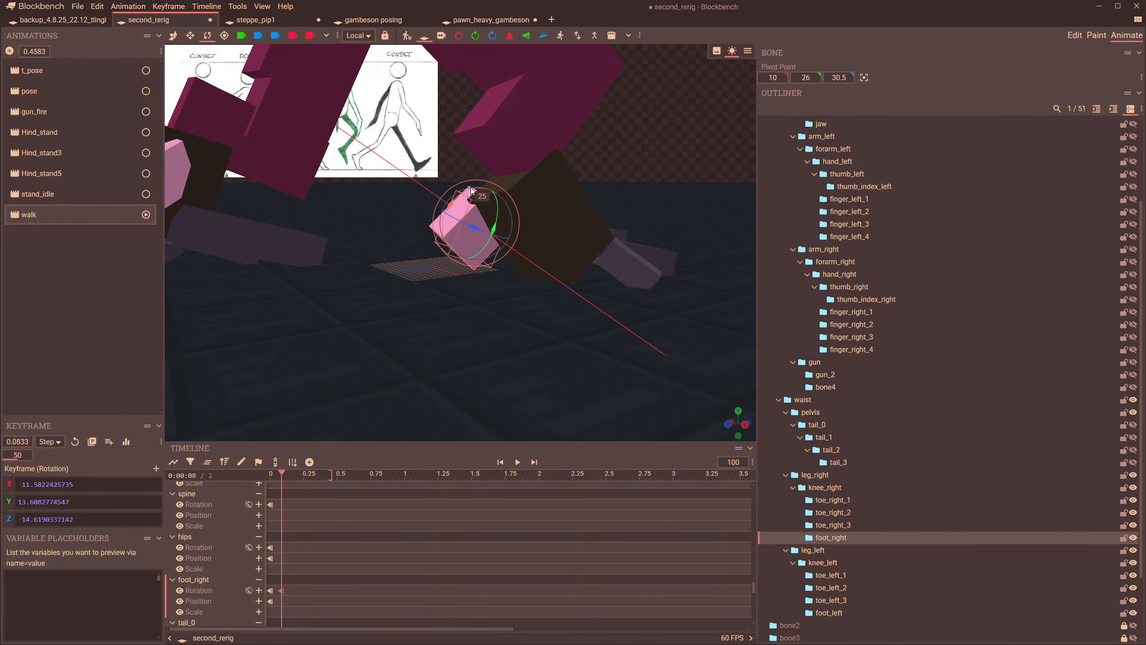
left_click_drag(422, 261, 526, 276)
left_click_drag(467, 205, 459, 213)
left_click_drag(414, 175, 325, 83)
- Move foot_right at 0.0833 s outward and slightly up in global space to line up with the lower right leg
key("v")
left_click_drag(555, 269, 531, 252)
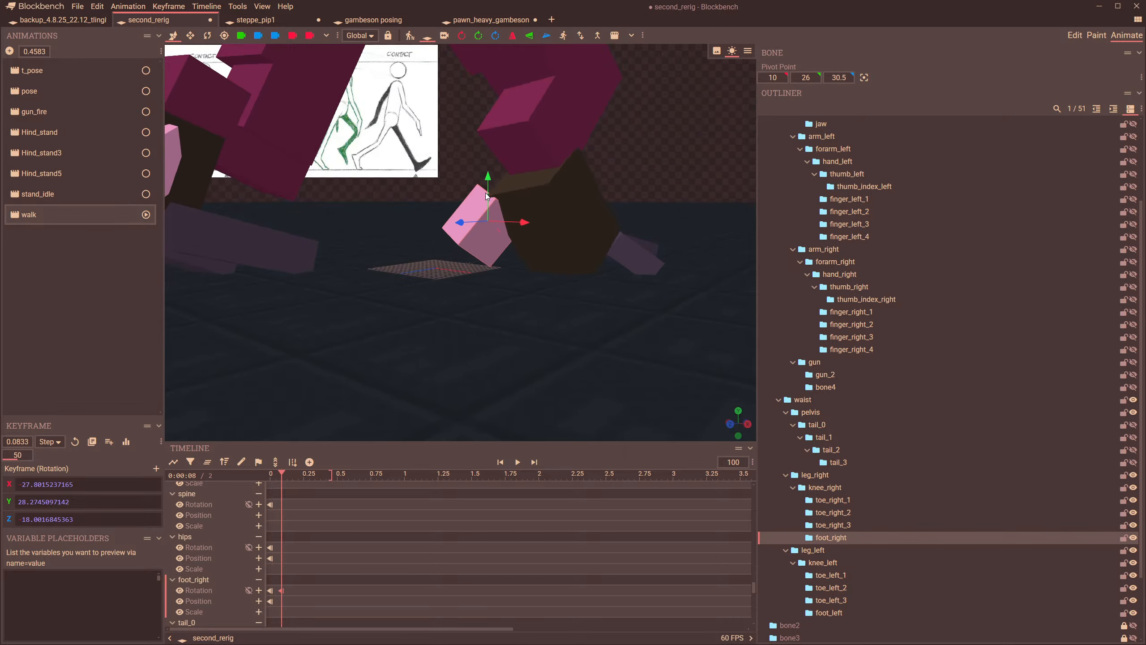
left_click_drag(489, 186, 493, 188)
left_click_drag(575, 225, 416, 222)
left_click_drag(542, 225, 551, 227)
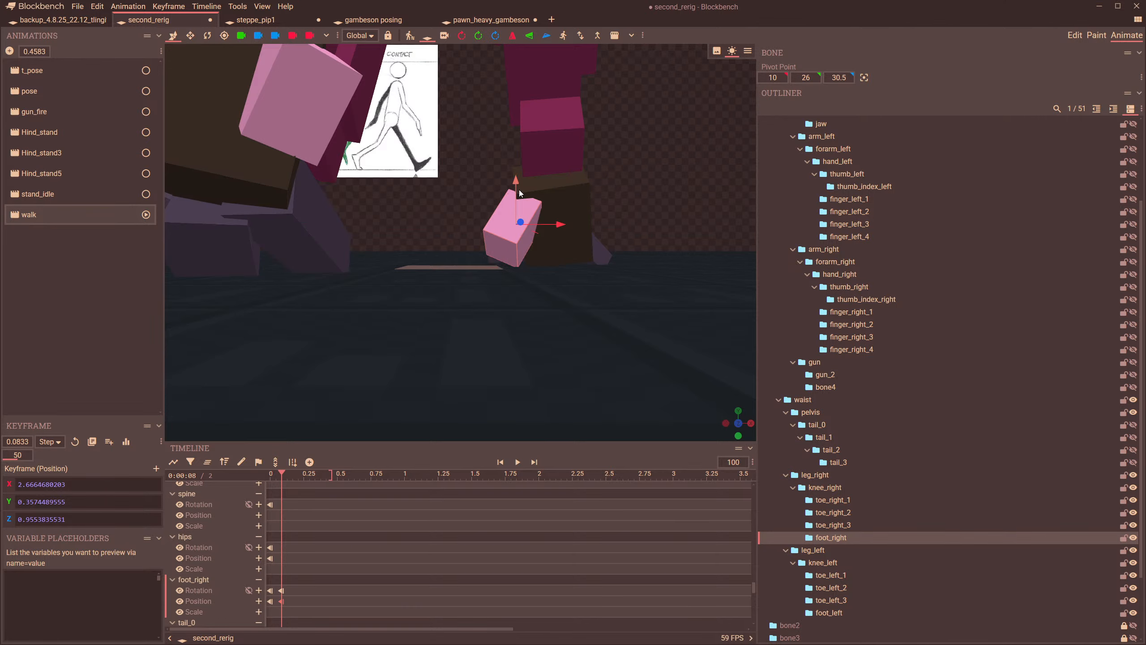
left_click_drag(518, 187, 519, 181)
left_click_drag(377, 194, 481, 172)
- Rotate toe_right_3 at 0.0833 s to about X -20.6, Y 45.3, Z 26.9
left_click_drag(568, 195, 607, 260)
left_click(530, 253)
left_click(211, 41)
left_click_drag(551, 176, 514, 189)
left_click_drag(435, 232, 437, 218)
left_click_drag(564, 232, 608, 252)
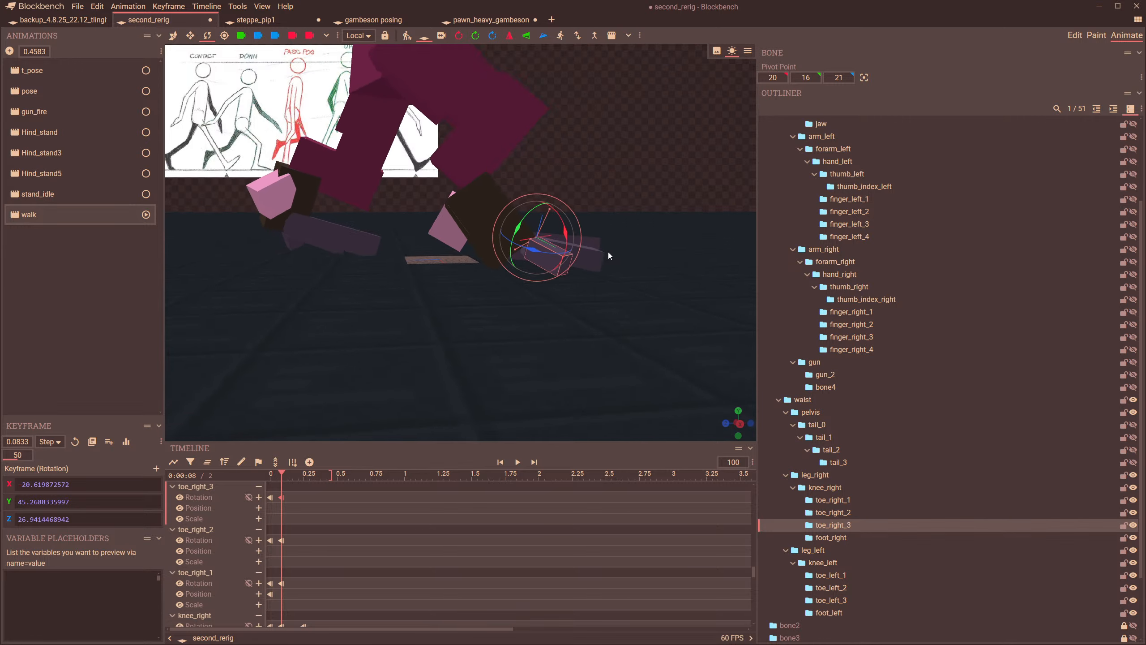
- Delete the rotation keyframes of the right toes and knee_right at 0 s and move their 0.0833 s keyframes to 0 s
left_click_drag(271, 490, 264, 590)
scroll(284, 578, "down", 2)
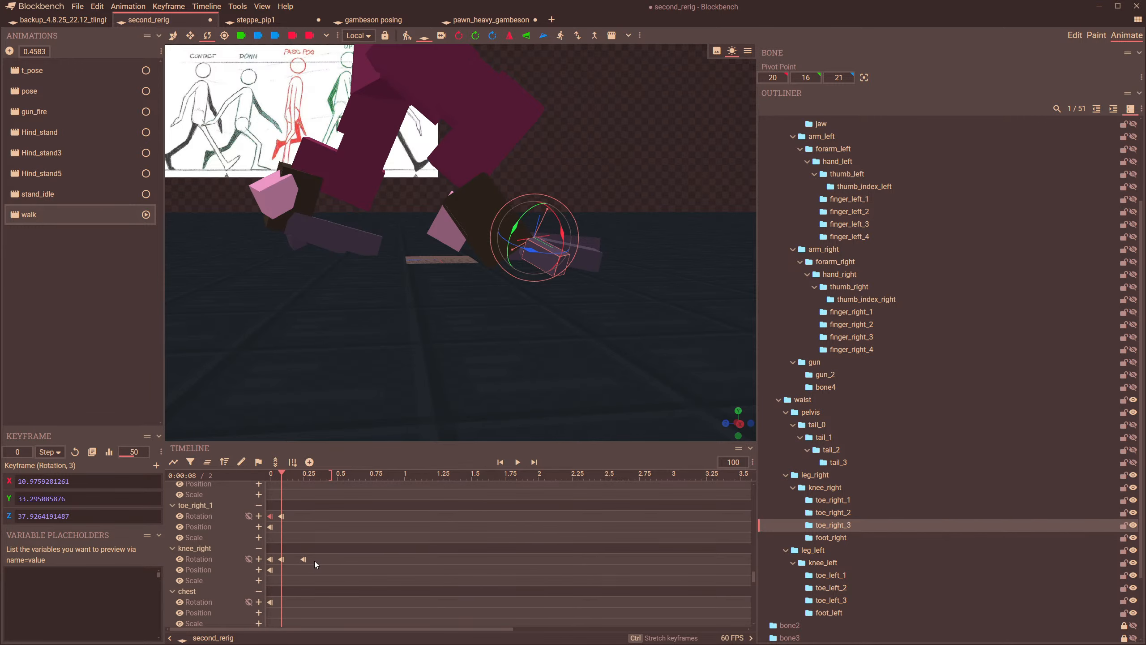
left_click(274, 560, "shift")
left_click_drag(271, 558, 282, 559)
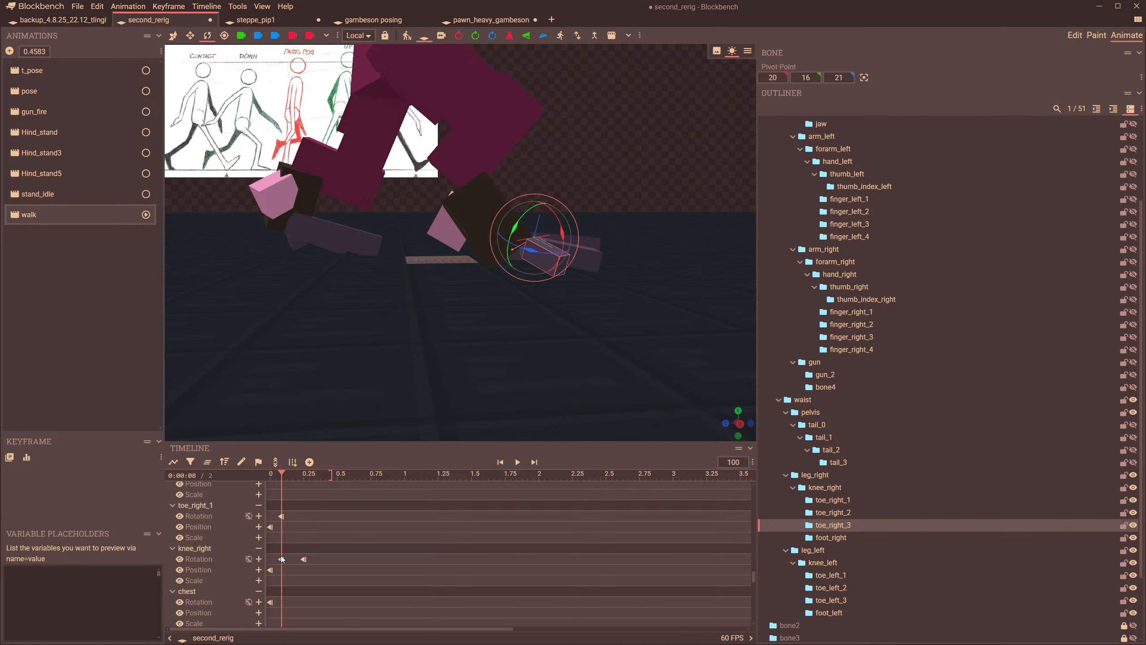
left_click_drag(283, 519, 272, 516)
- Try raising leg_right slightly at 0.2917 s in global space, then discard the new position keyframe
left_click_drag(280, 476, 303, 485)
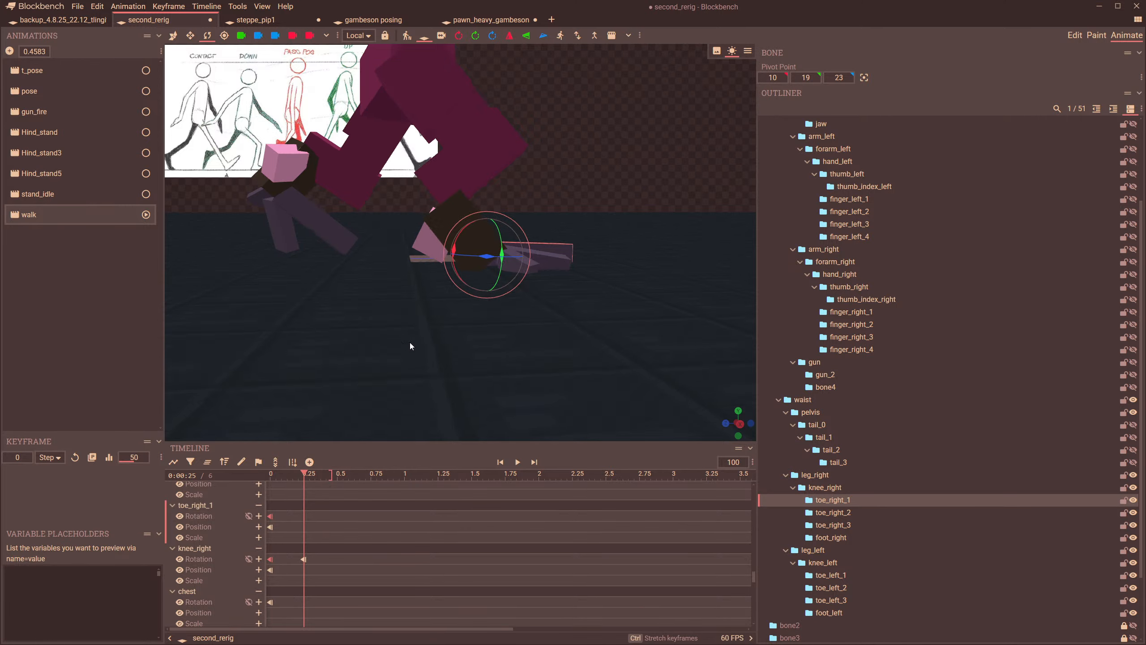
left_click_drag(414, 345, 398, 346)
scroll(407, 334, "up", 3)
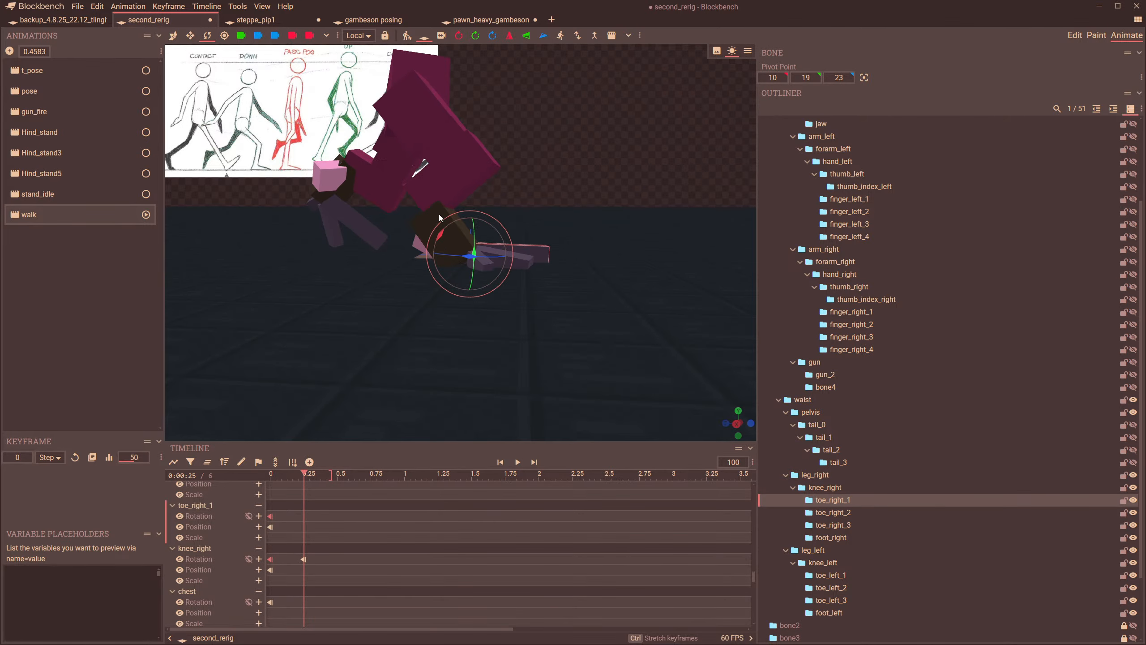
left_click(447, 171)
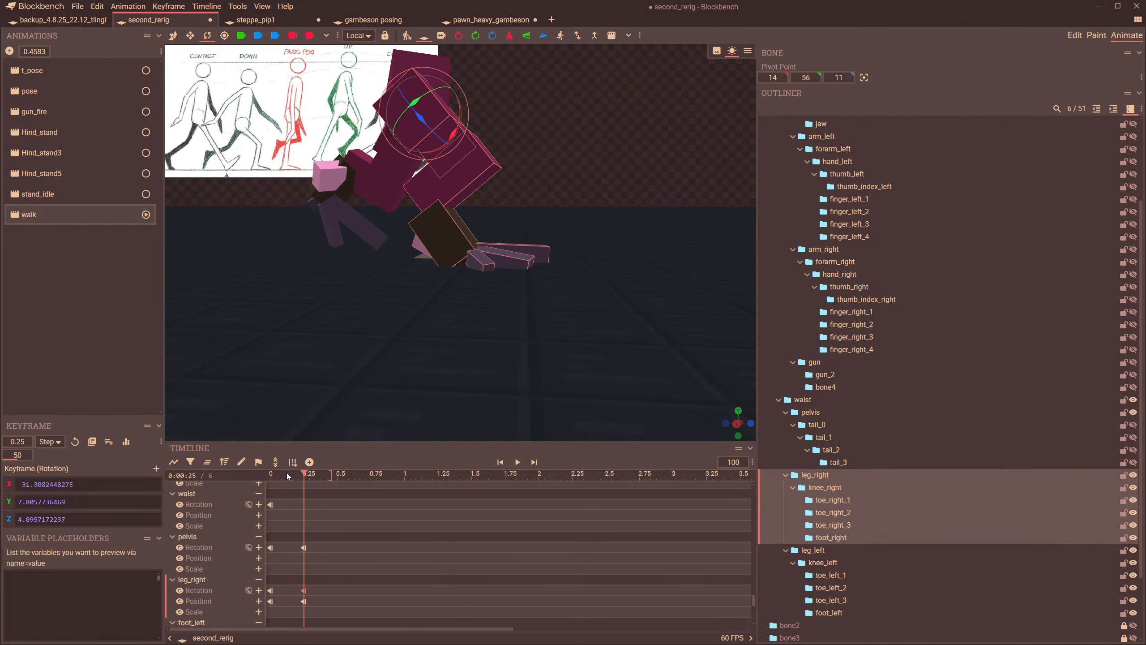
left_click_drag(278, 474, 310, 473)
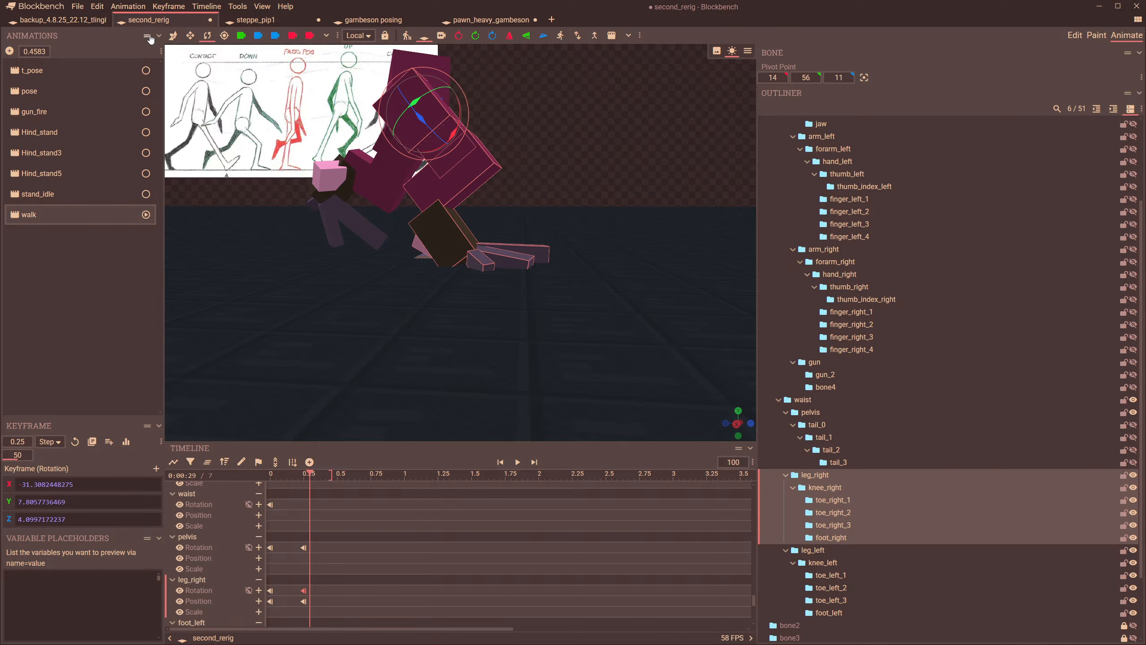
left_click(173, 36)
left_click_drag(424, 73, 425, 68)
left_click_drag(520, 170, 526, 166)
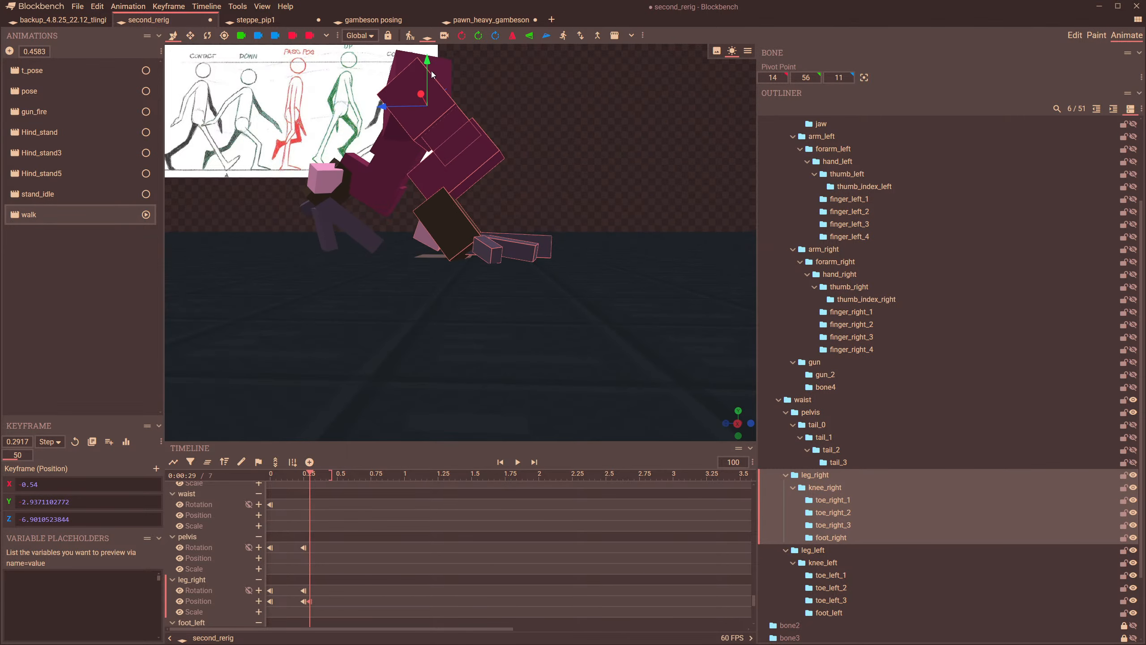
left_click_drag(427, 71, 428, 78)
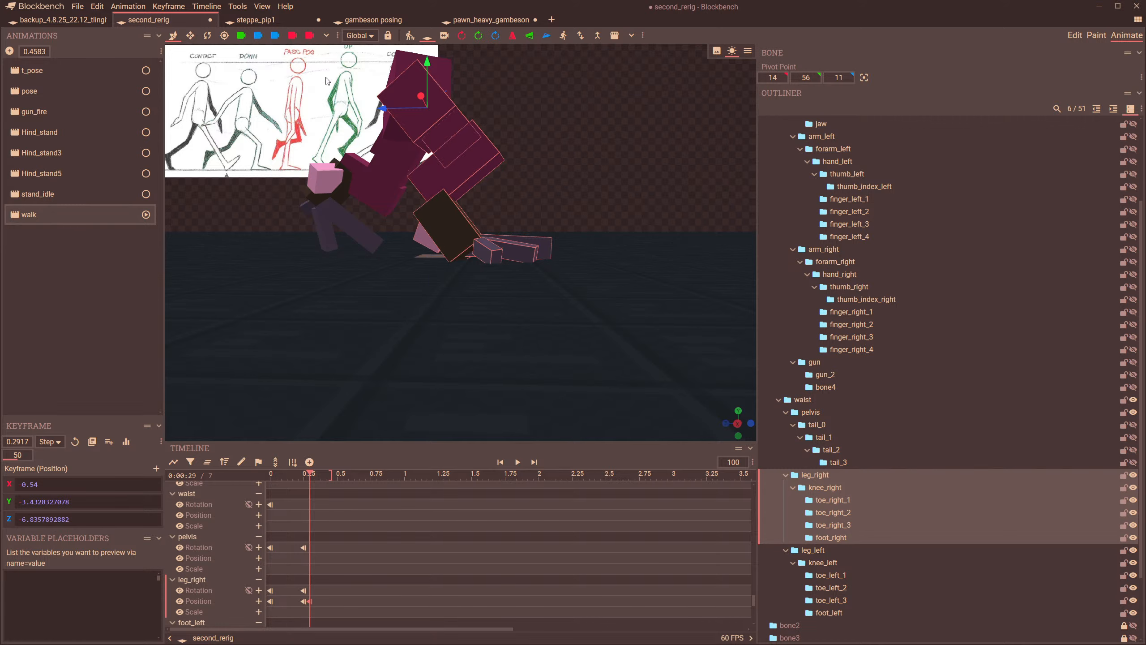
key("ctrl+z")
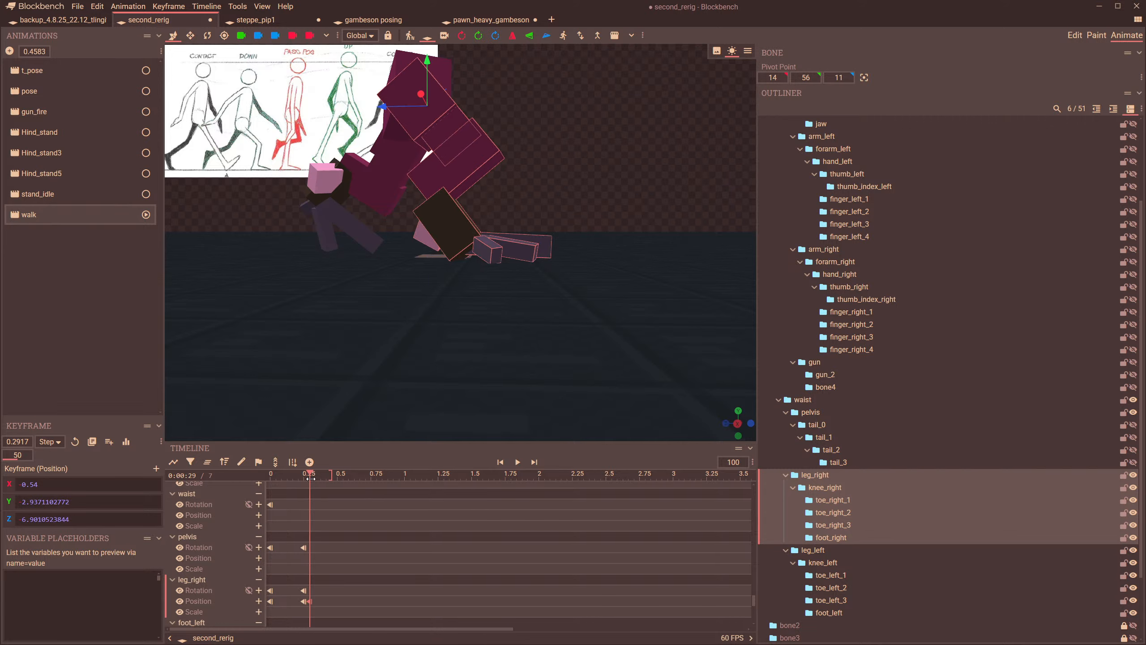
left_click_drag(303, 602, 306, 601)
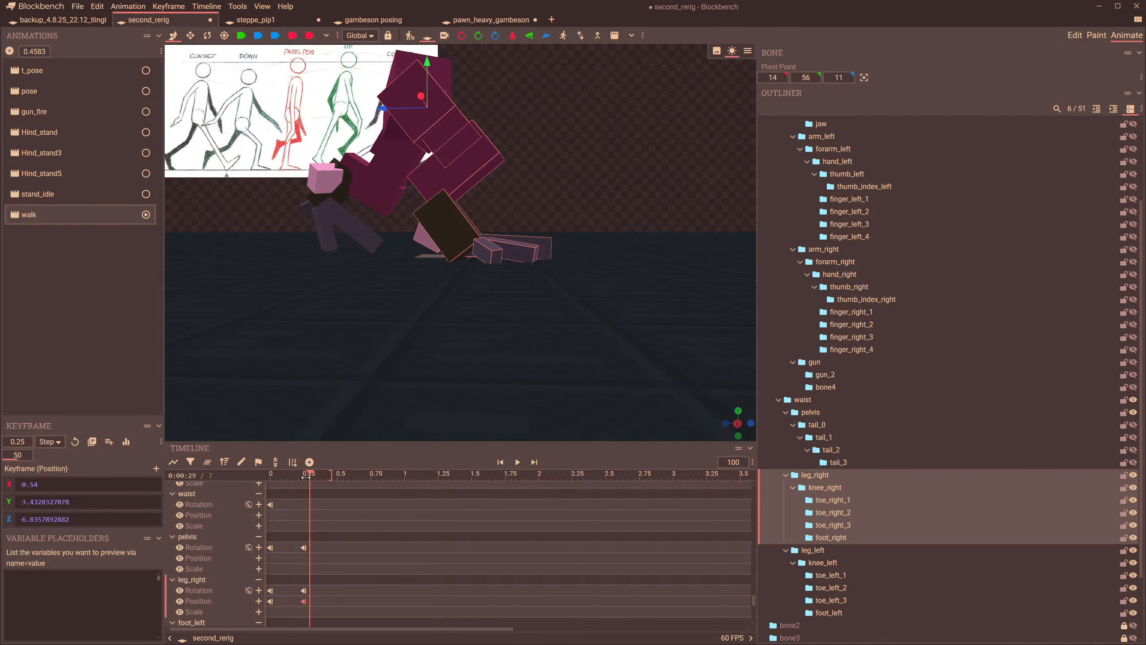
mouse_move(309, 477)
left_mouse_down()
mouse_move(253, 479)
mouse_move(303, 486)
left_mouse_up()
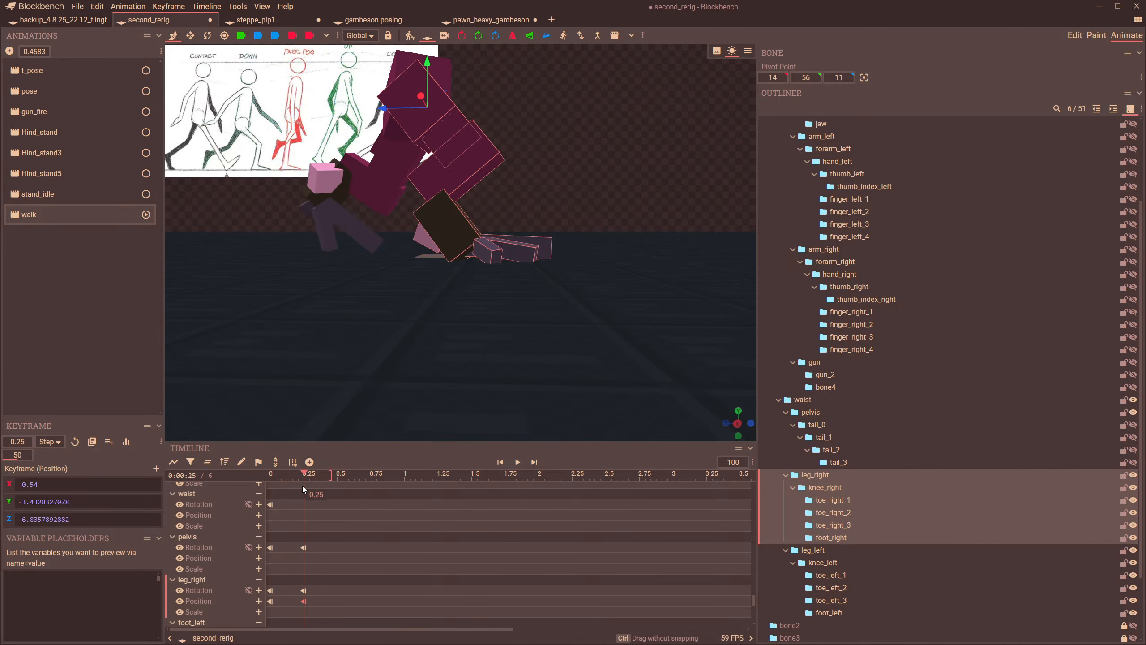
- Extend the walk animation to 0.5 s and rotate leg_right there in global space to about X -8.8, Y 5.6, Z 6.8
left_click_drag(450, 199, 590, 310)
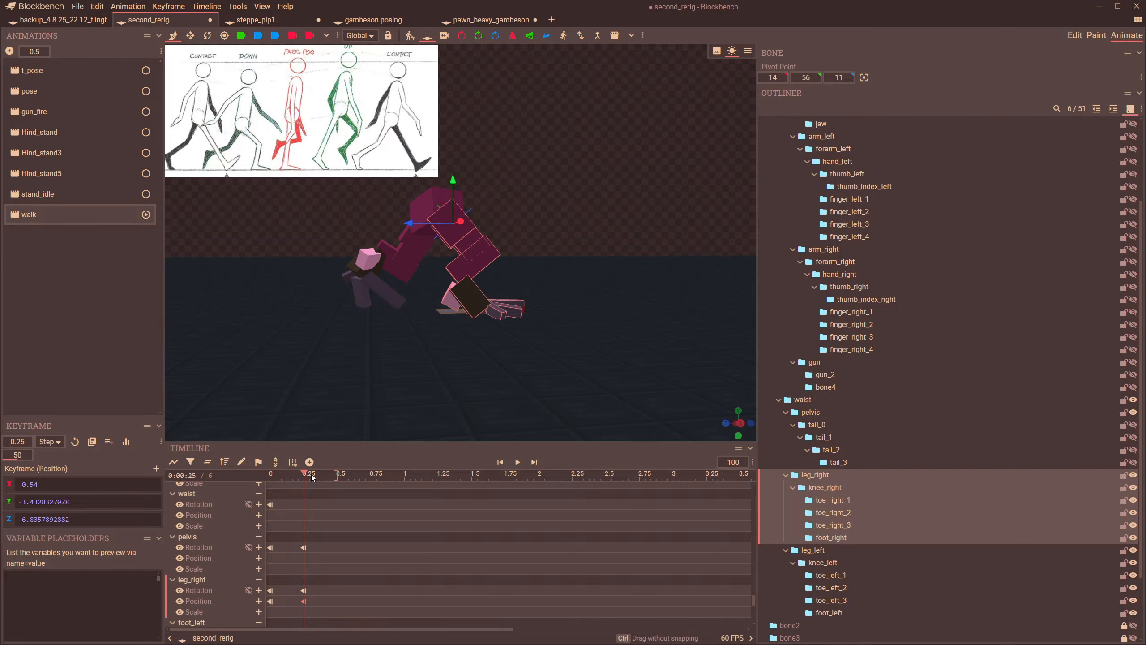
left_click(337, 475)
left_click_drag(465, 374, 453, 372)
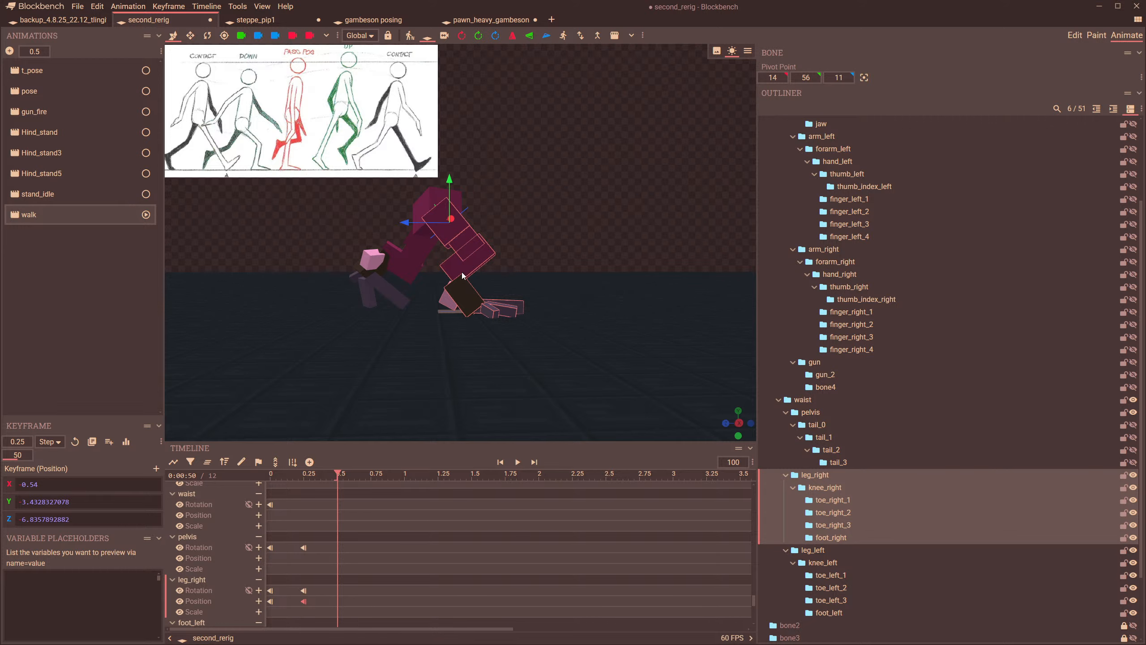
scroll(437, 218, "up", 2)
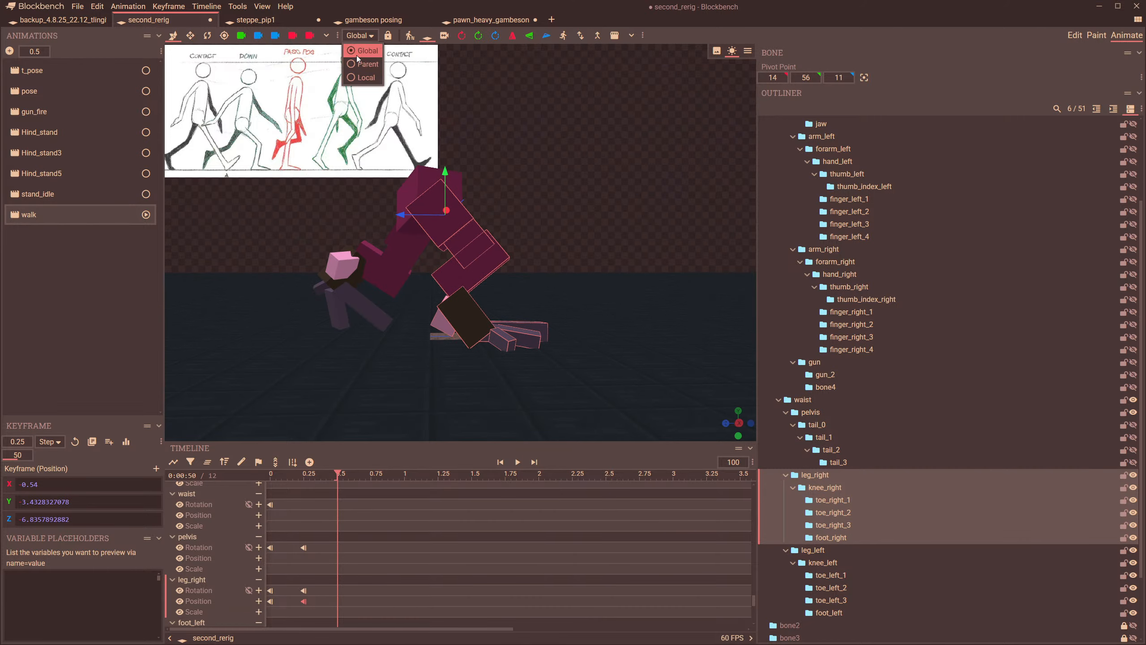
left_click(208, 36)
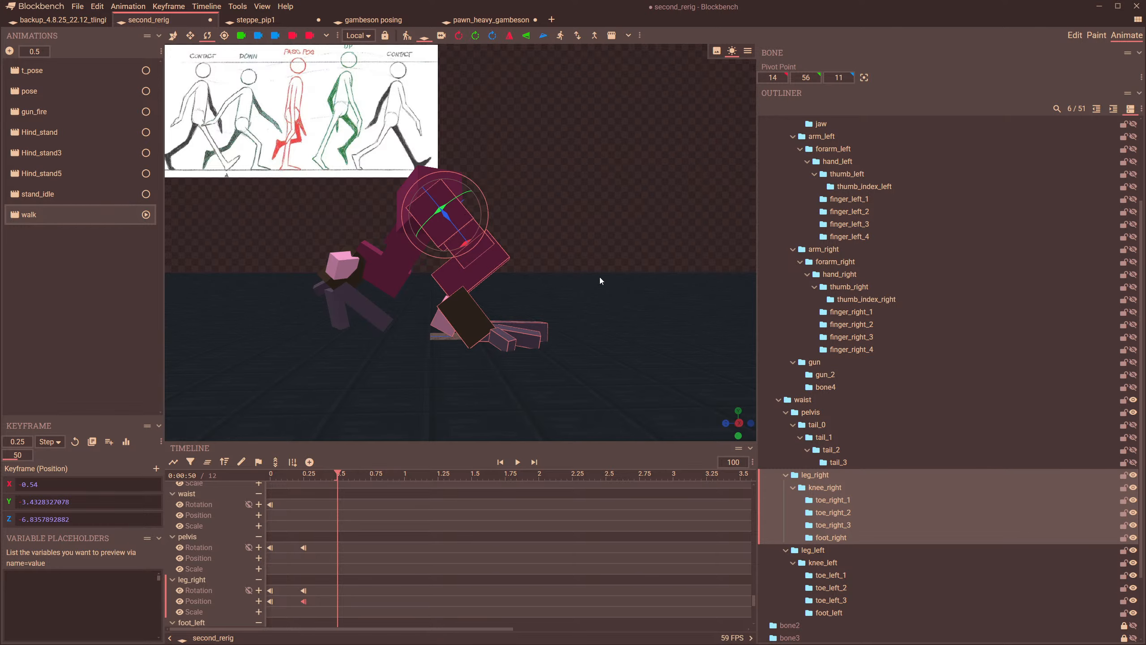
left_click_drag(600, 277, 491, 301)
left_click_drag(278, 474, 338, 478)
left_click_drag(375, 415, 456, 285)
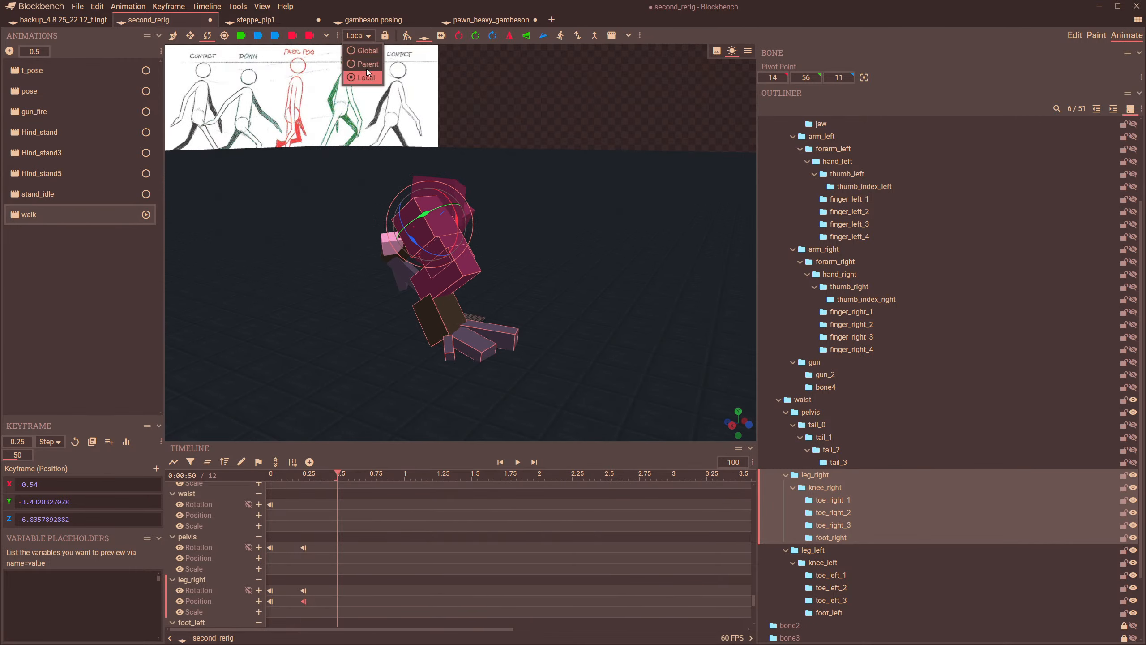
left_click(363, 50)
left_click_drag(563, 221, 425, 252)
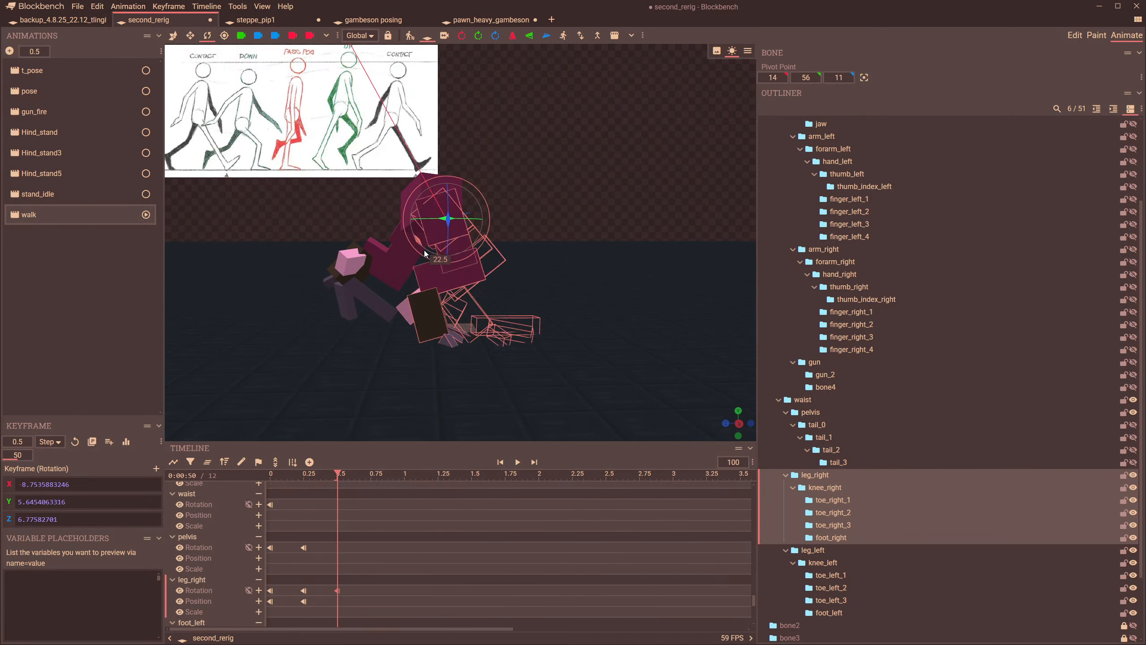
- Bend knee_right backward at 0.5 s, rotating it to about X -18.7, Y -0.06, Z 1.8
left_click(440, 332)
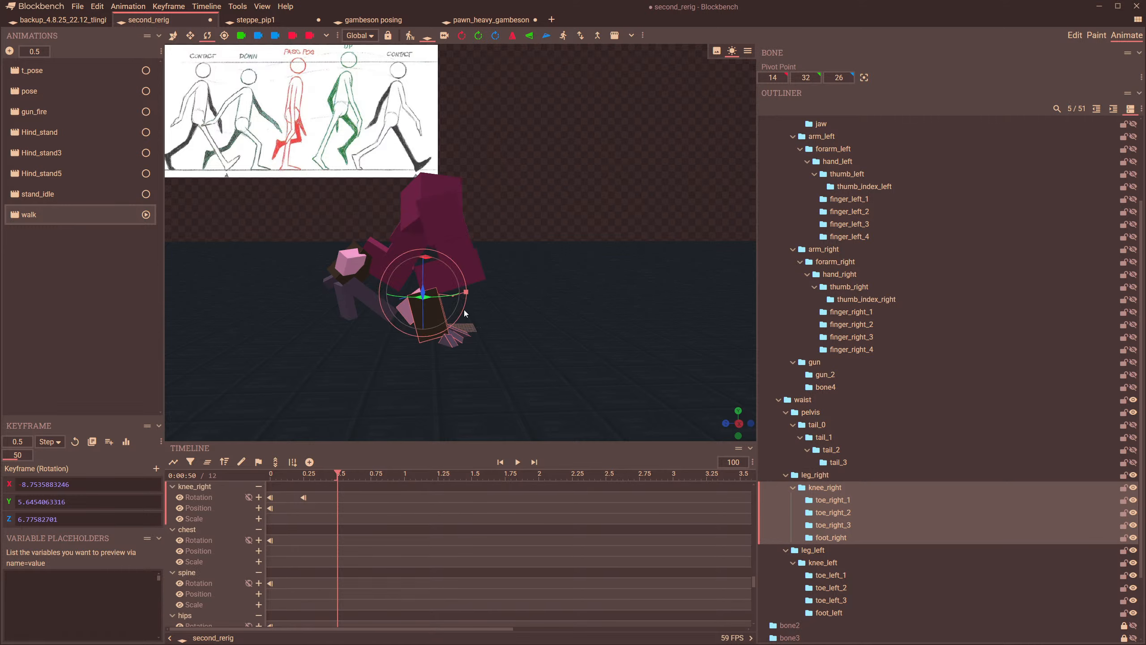
mouse_move(448, 268)
left_mouse_down()
mouse_move(439, 262)
mouse_move(451, 265)
left_mouse_up()
left_click_drag(557, 314, 342, 551)
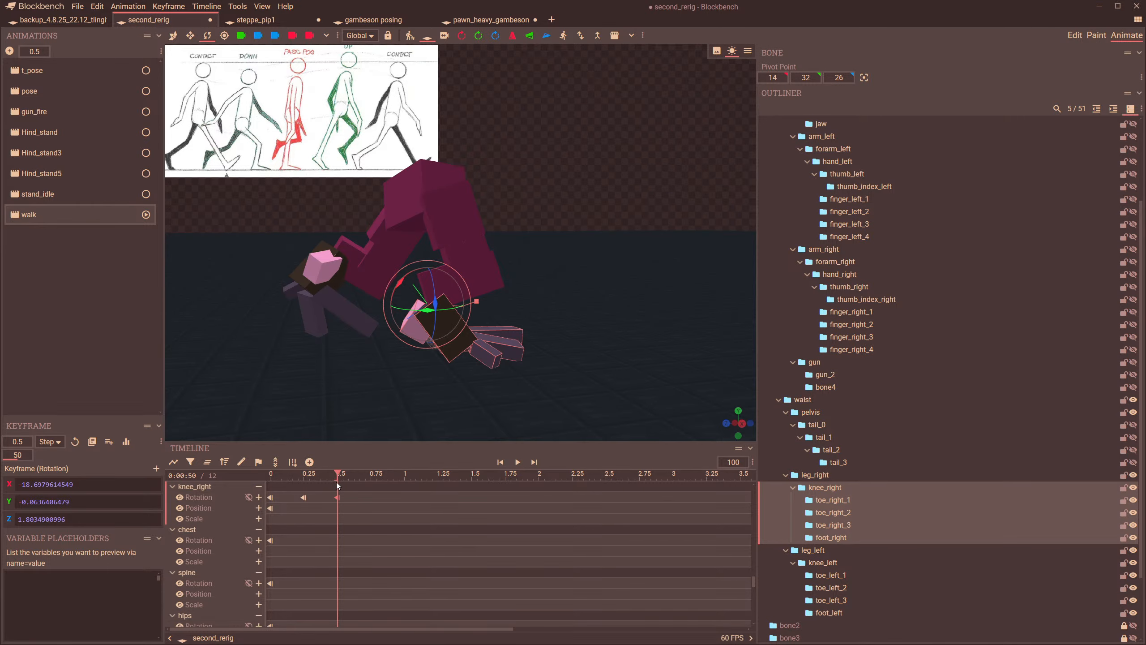
left_click_drag(336, 482, 287, 541)
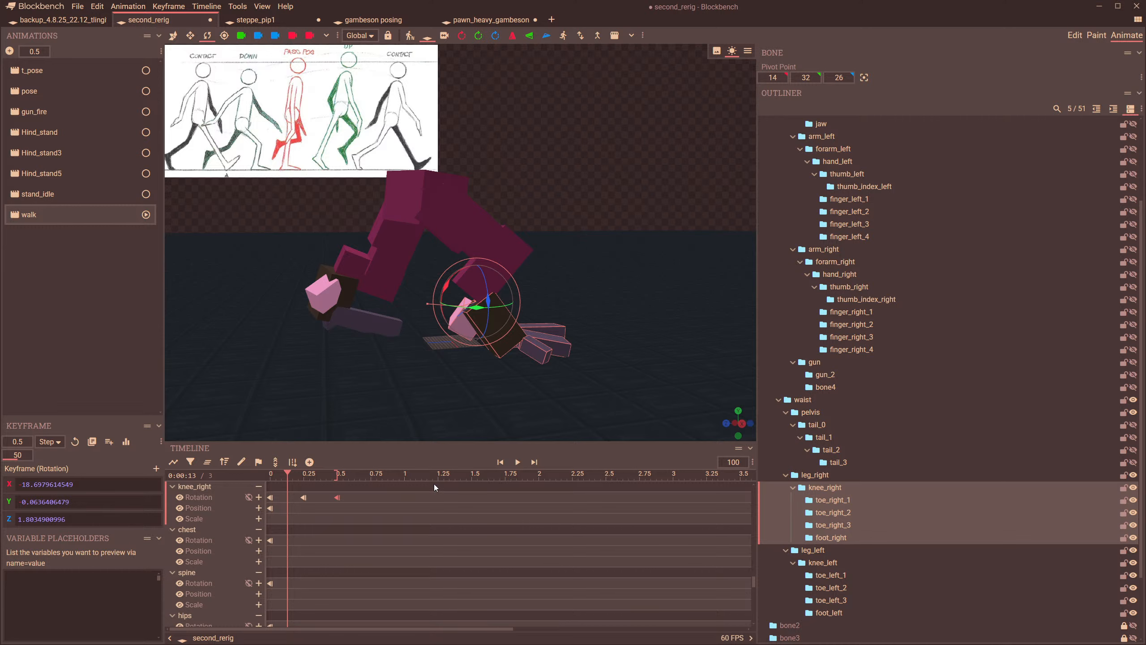
mouse_move(337, 497)
left_mouse_down()
mouse_move(280, 495)
mouse_move(371, 497)
mouse_move(249, 501)
mouse_move(379, 509)
mouse_move(256, 517)
mouse_move(354, 512)
mouse_move(302, 511)
mouse_move(349, 512)
mouse_move(338, 510)
left_mouse_up()
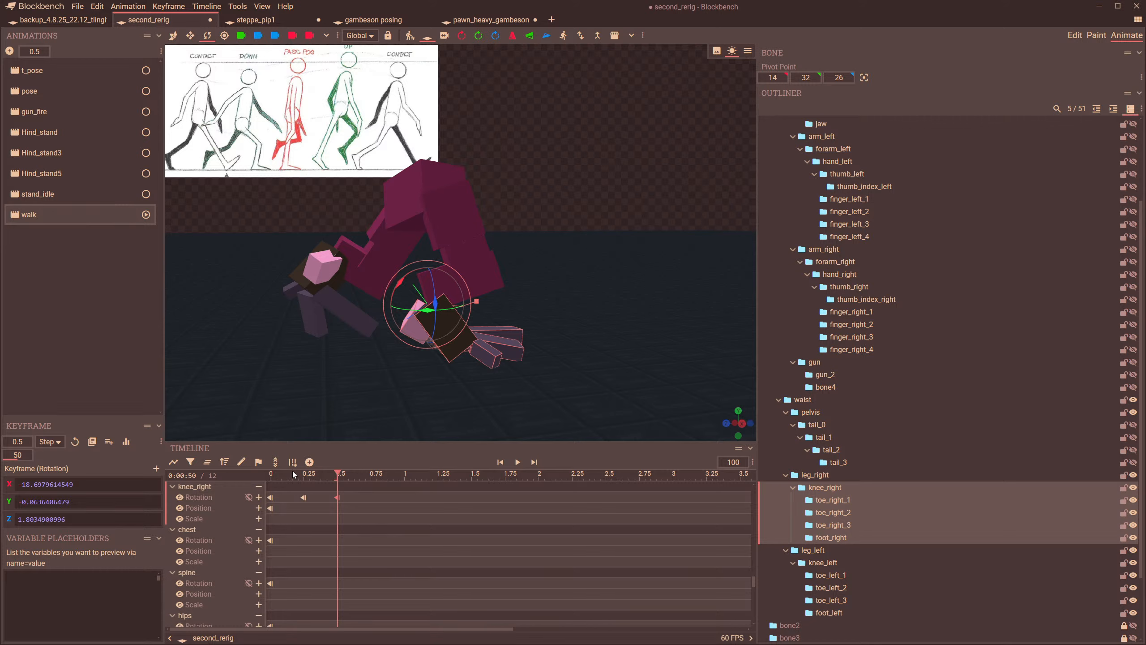
- Undo the recent edits to inspect the earlier right-leg pose at 0 s and redo them
left_click_drag(333, 474, 270, 474)
key("ctrl+z")
key("ctrl+z")
key("ctrl+z")
key("ctrl+z")
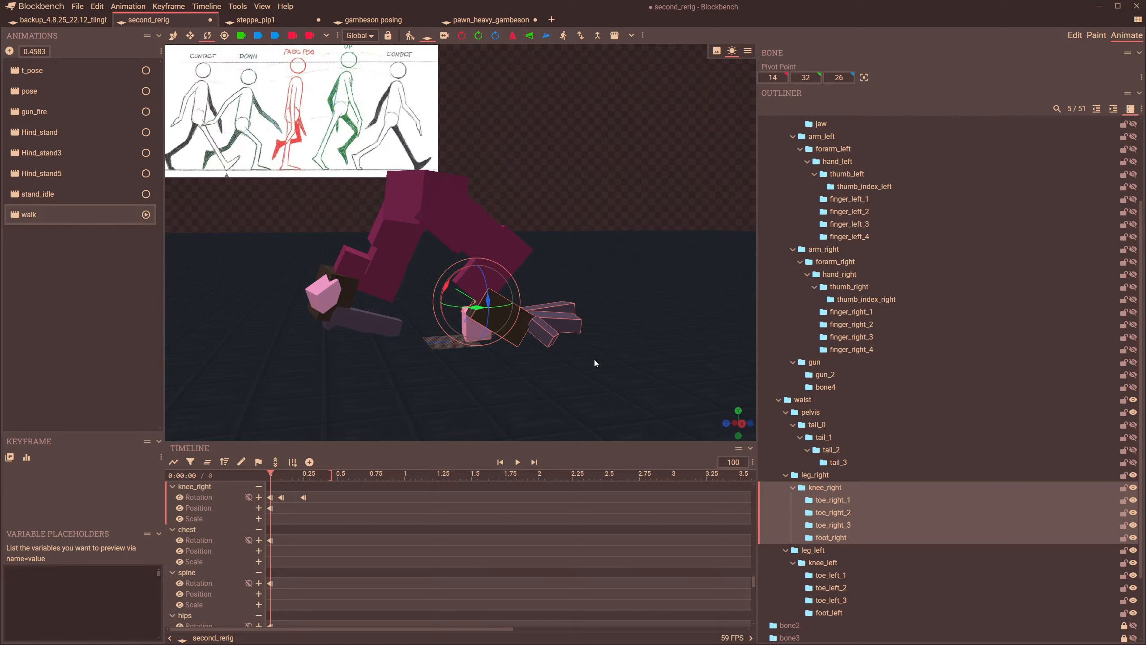
key("ctrl+z")
key("ctrl+z")
left_click_drag(451, 417, 464, 389)
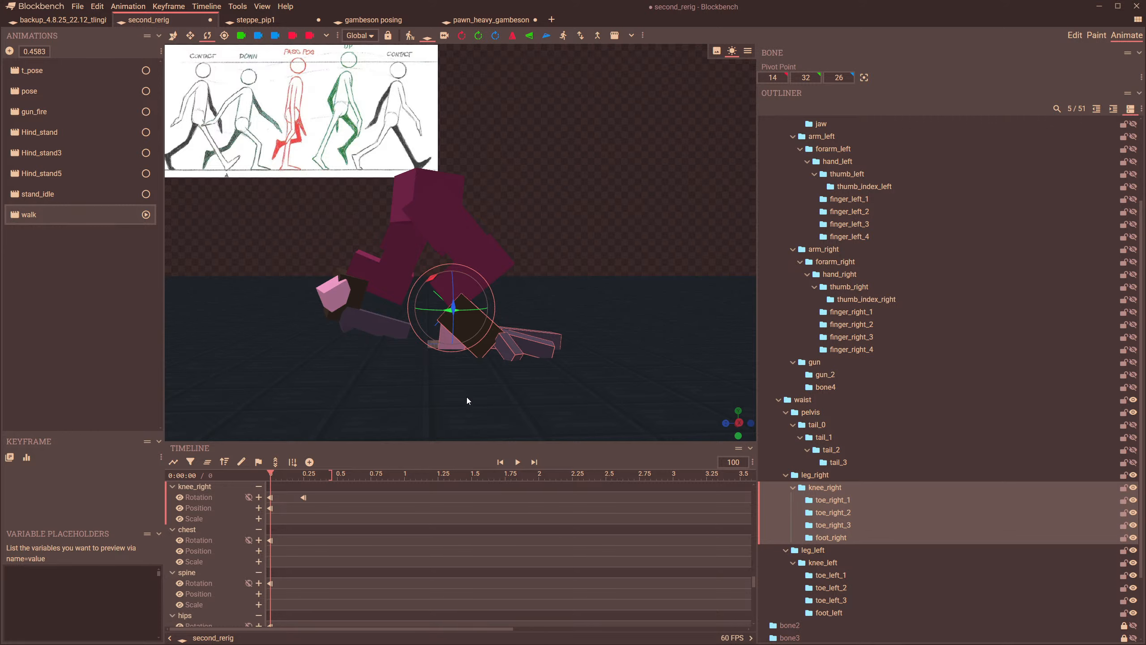
key("ctrl+y")
key("ctrl+y")
key("ctrl+y")
key("ctrl+y")
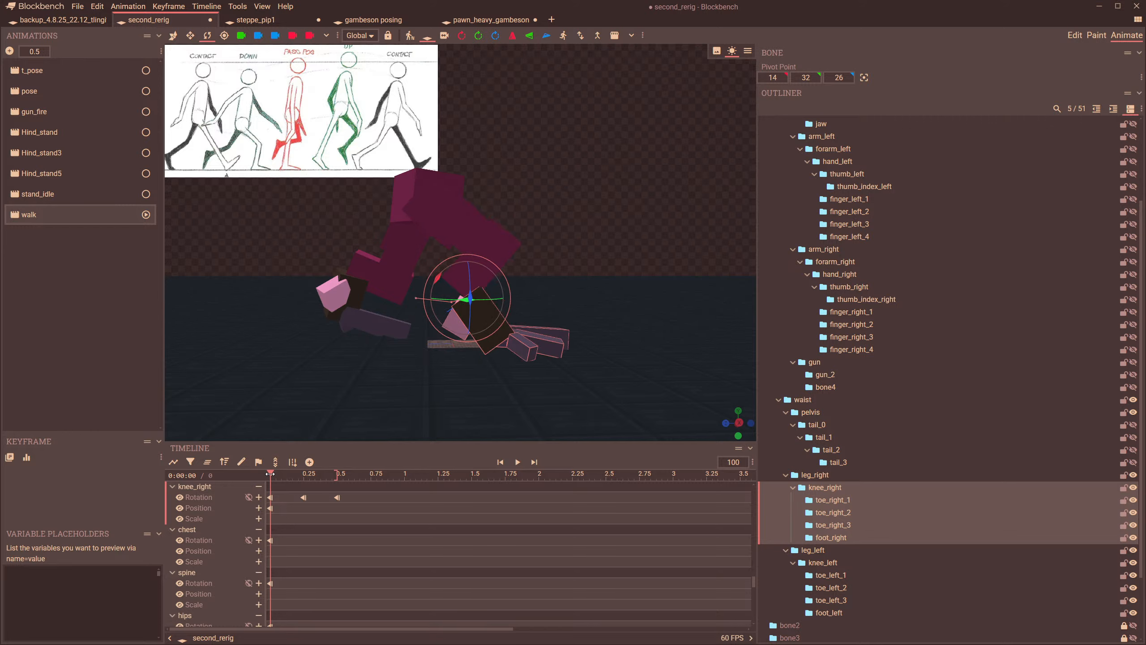
- Undo back to the earlier contact pose and copy the whole column of keyframes at 0 s
key("ctrl+z")
key("ctrl+z")
key("ctrl+z")
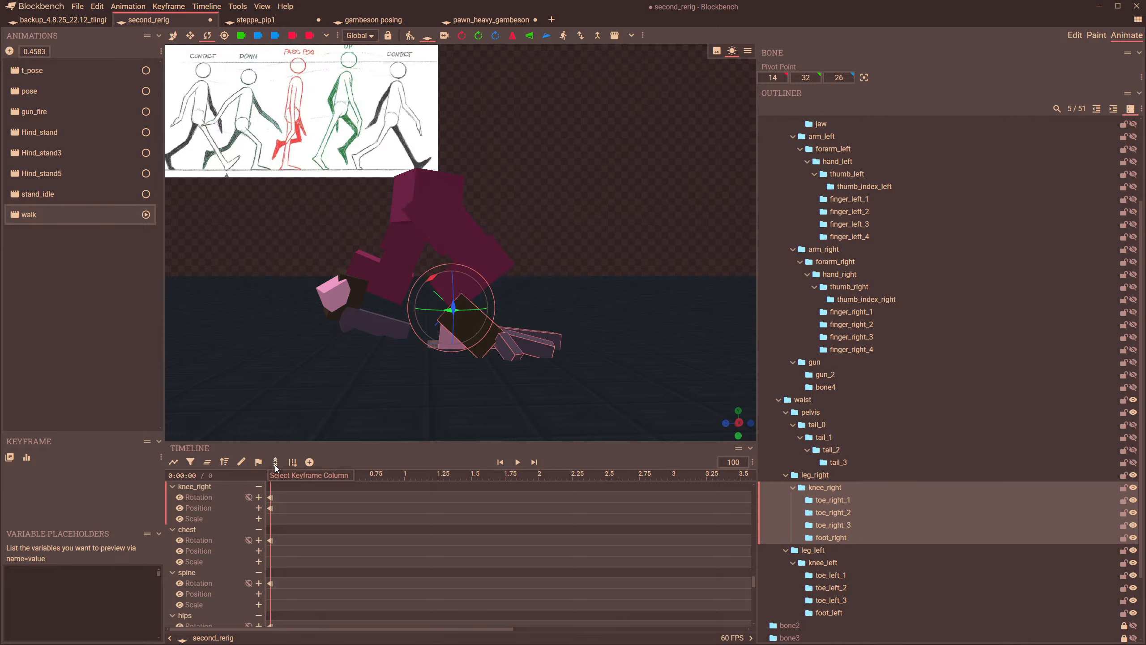
left_click(274, 493)
right_click(273, 501)
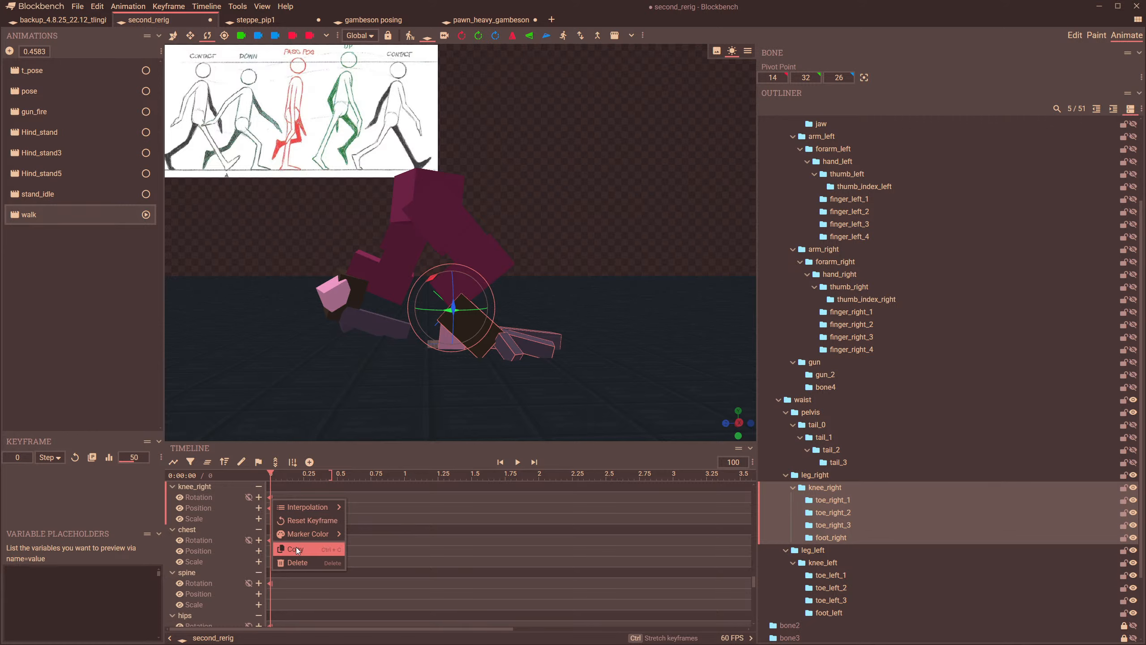
left_click(295, 546)
- Restore the undone edits up to the 0.5 s pose and paste the copied contact-pose keyframes at 0 s
key("ctrl+z")
key("ctrl+z")
key("ctrl+z")
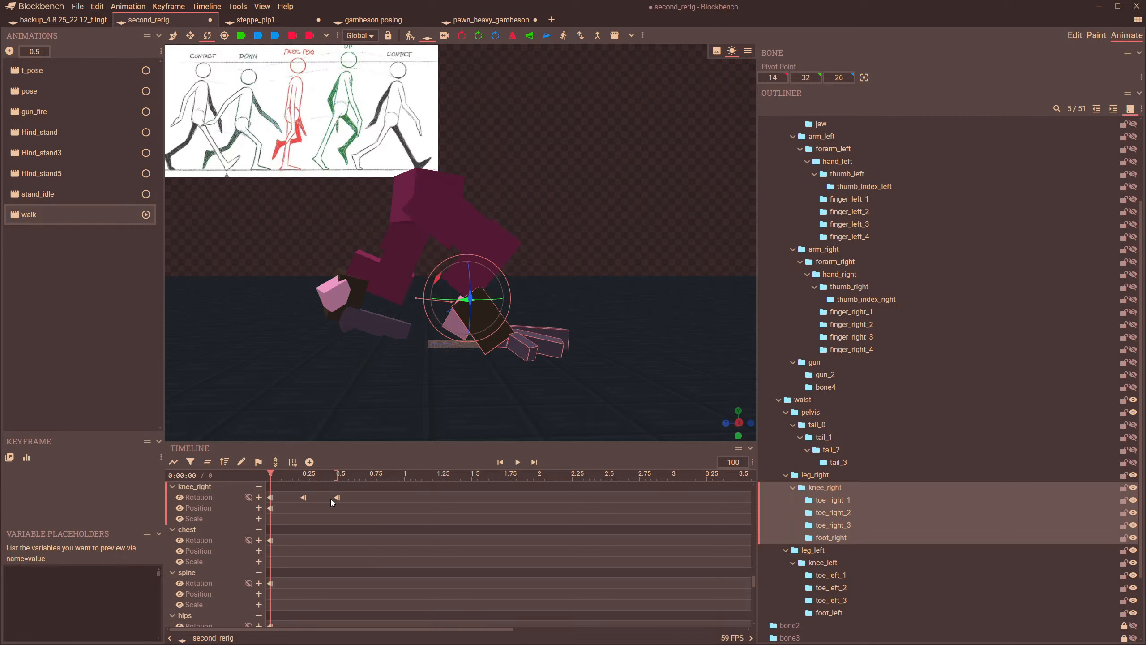
right_click(288, 512)
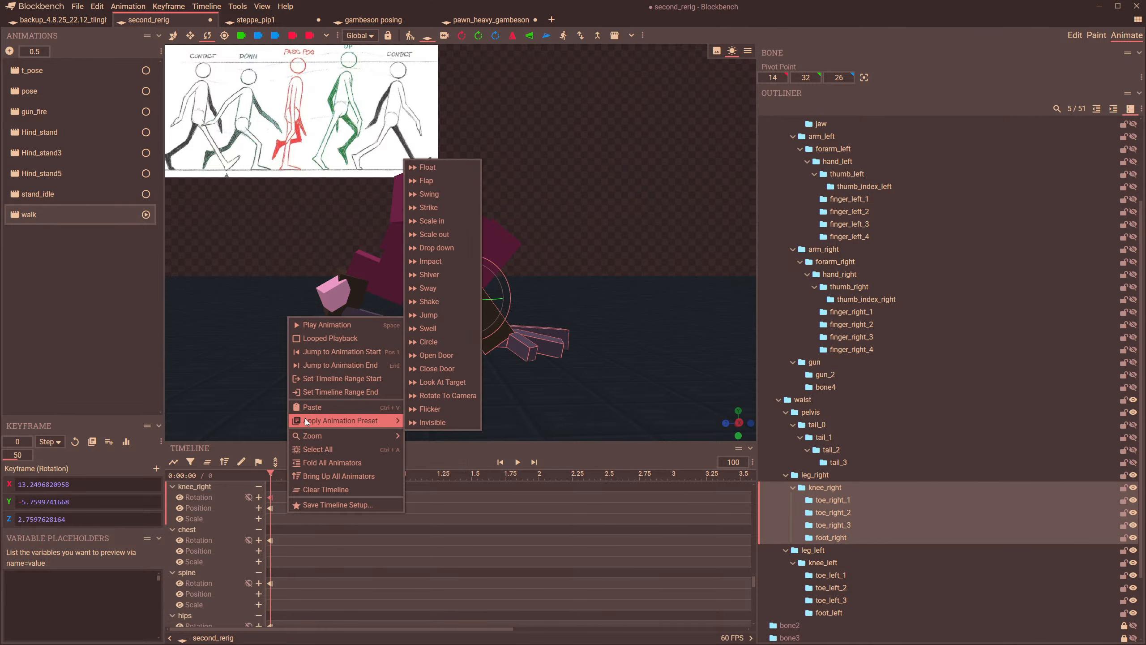
left_click(304, 407)
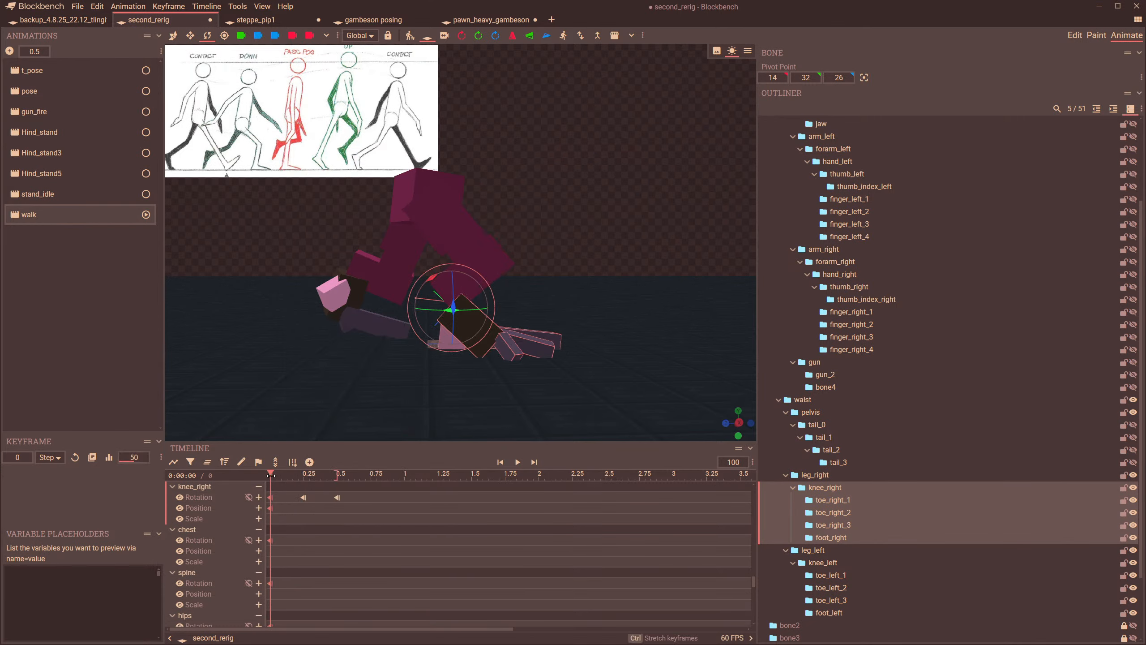
- Play the walk animation from 0 s, stop it and extend its length to 1.25 s
mouse_move(271, 475)
left_mouse_down()
mouse_move(351, 490)
mouse_move(270, 489)
left_mouse_up()
left_click(517, 462)
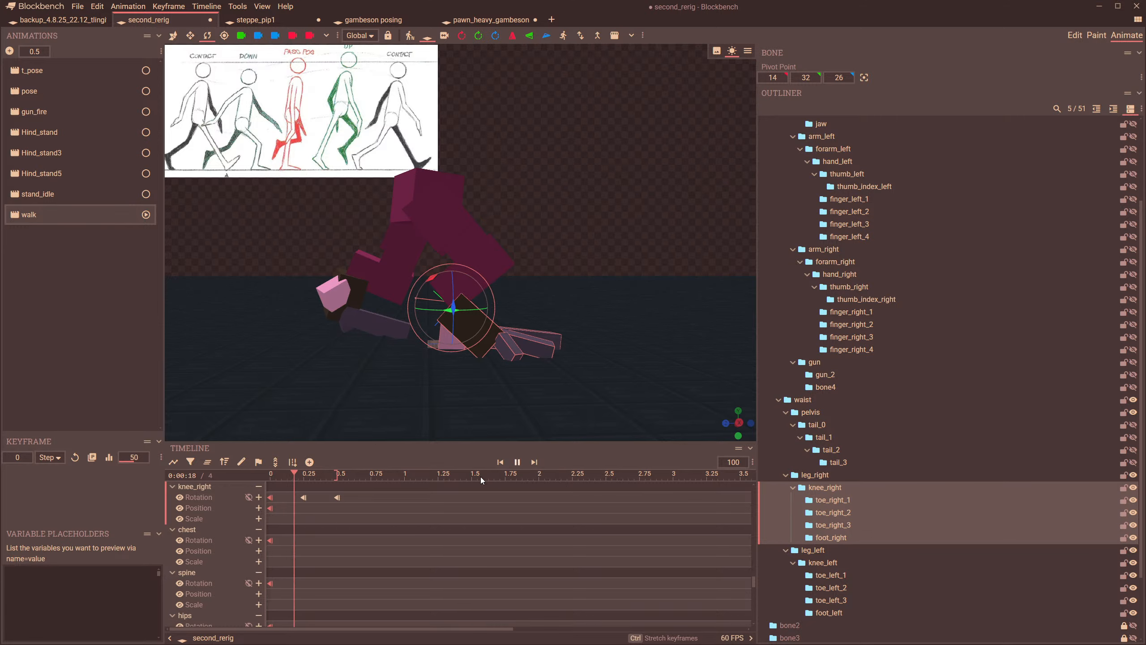
left_click_drag(336, 474, 437, 486)
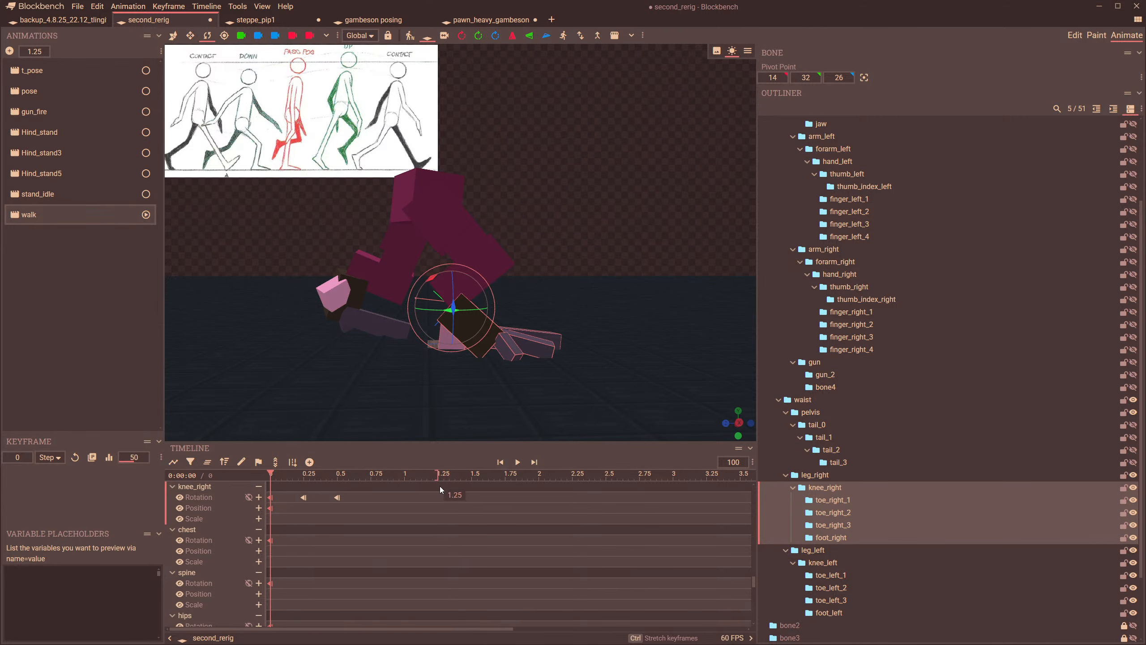
- Compare the right leg's poses at 0 s, 0.25 s and 0.5 s by scrubbing between them
left_click(307, 475)
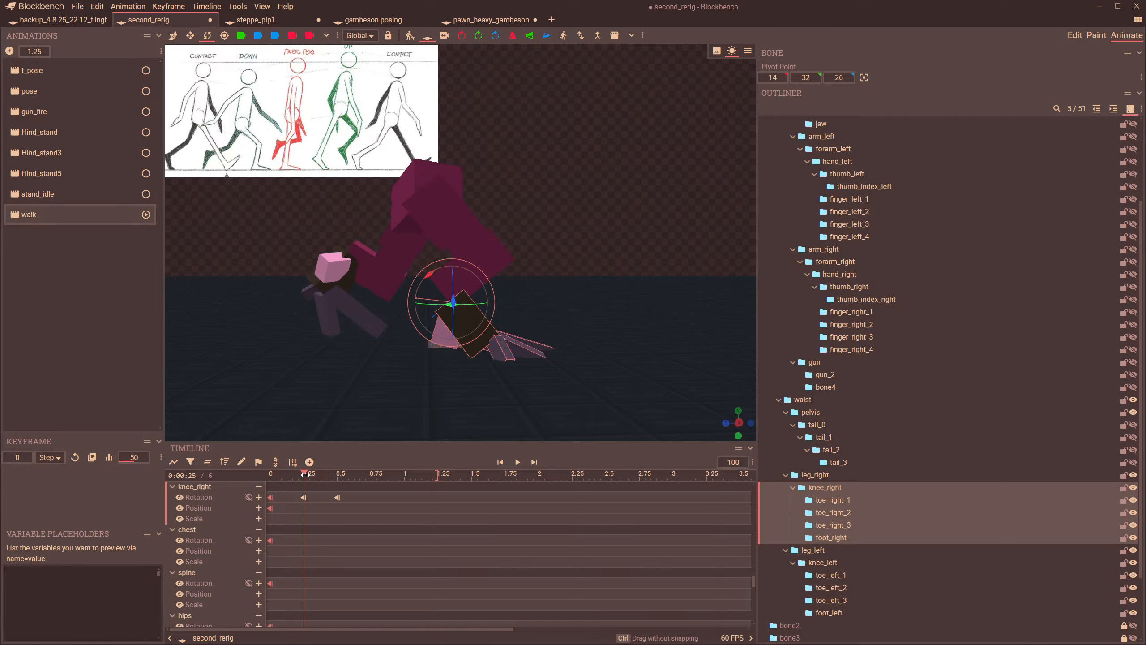
left_click(338, 477)
left_click(272, 477)
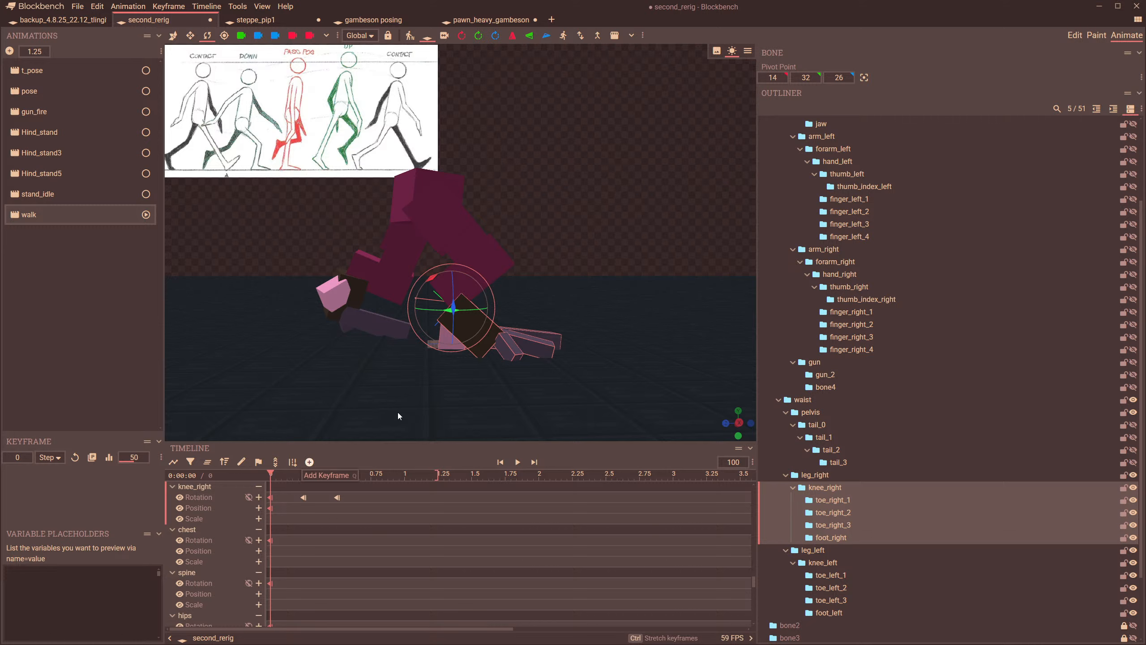
left_click(487, 222)
left_click(304, 475)
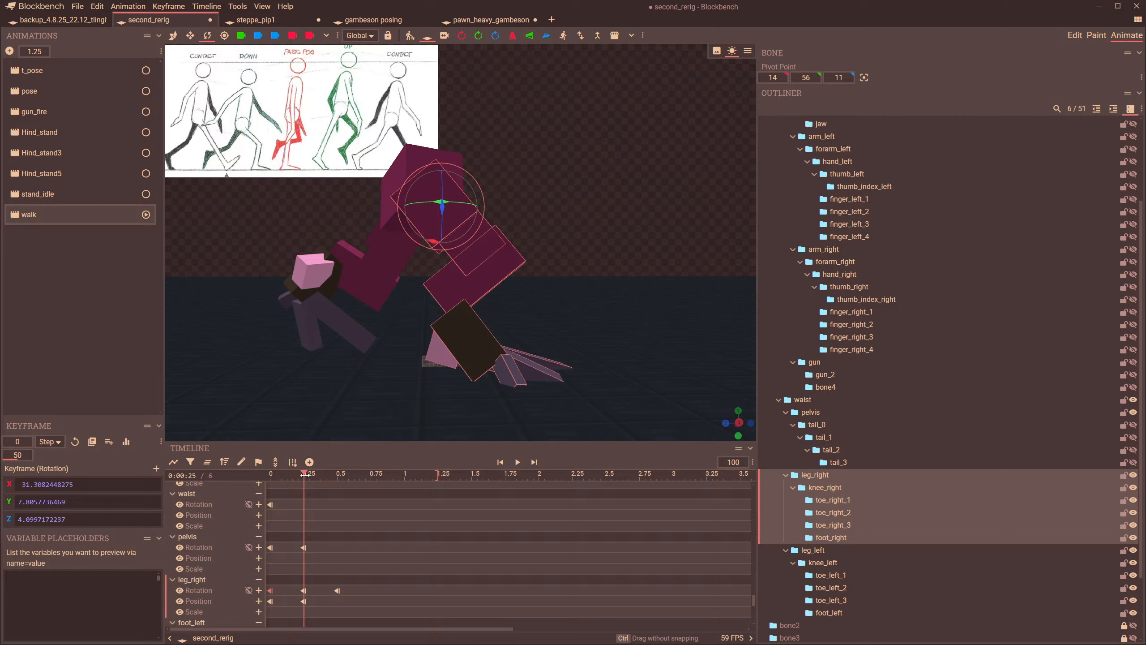
left_click(339, 475)
mouse_move(305, 475)
left_mouse_down()
mouse_move(293, 477)
mouse_move(334, 478)
mouse_move(305, 480)
left_mouse_up()
left_click_drag(518, 274, 453, 256)
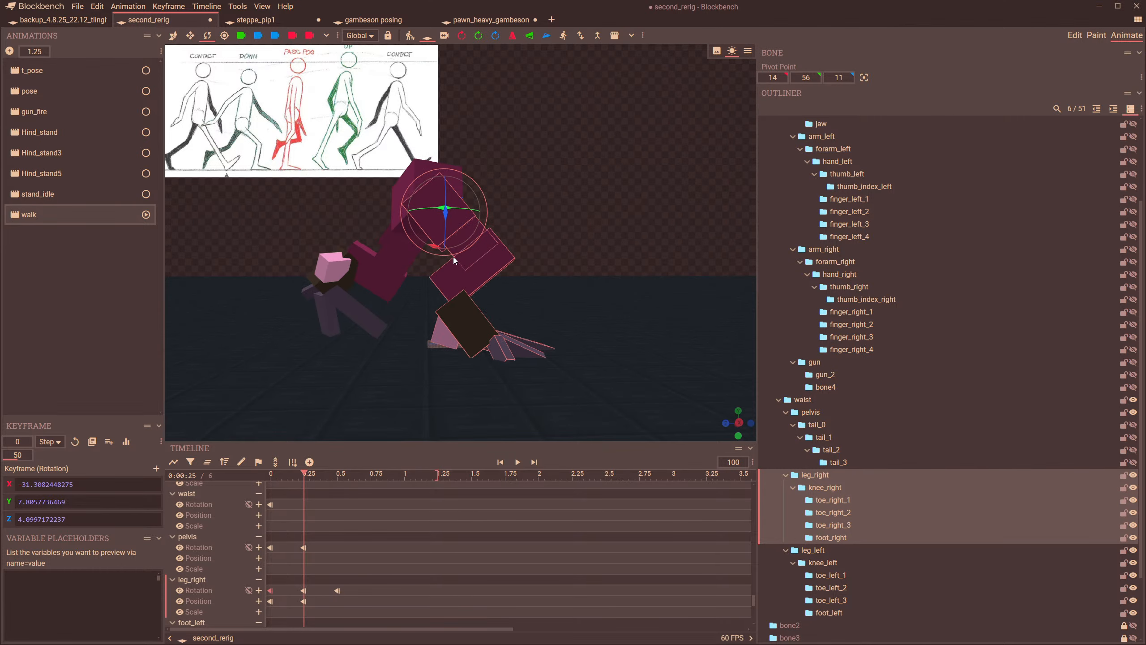
- Rotate knee_right at 0.25 s by -12.5 degrees to about X -11.3, Y -1.3, Z 2.3
left_click(271, 474)
left_click(304, 474)
mouse_move(428, 248)
left_mouse_down()
mouse_move(441, 298)
mouse_move(420, 267)
left_mouse_up()
left_click(462, 318)
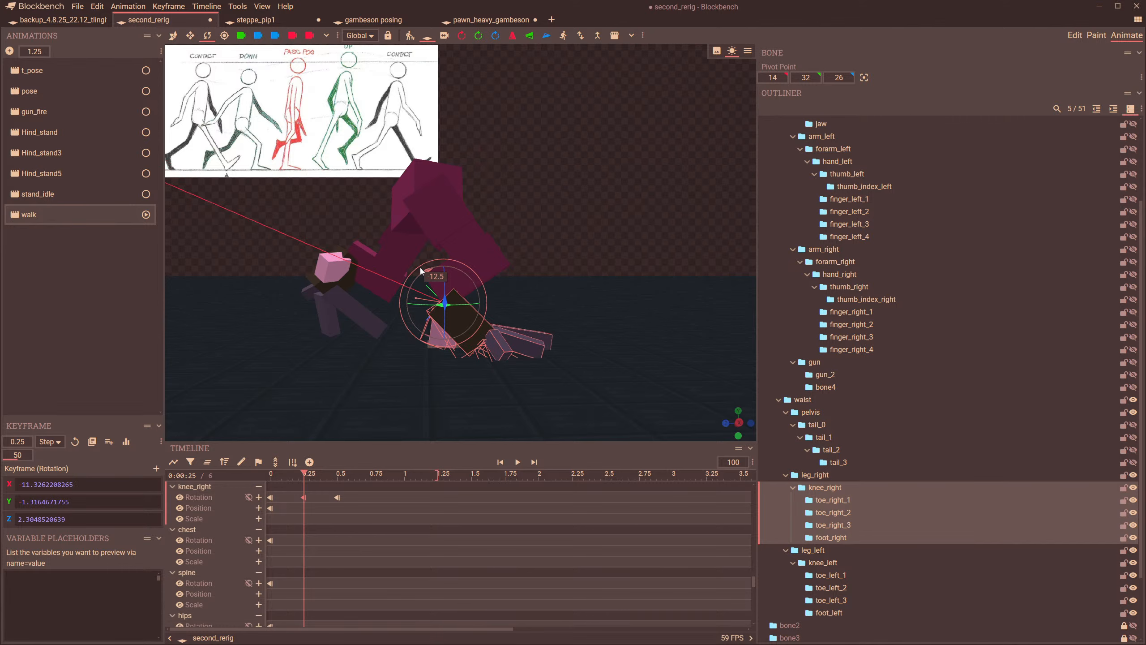
left_click_drag(352, 345, 410, 425)
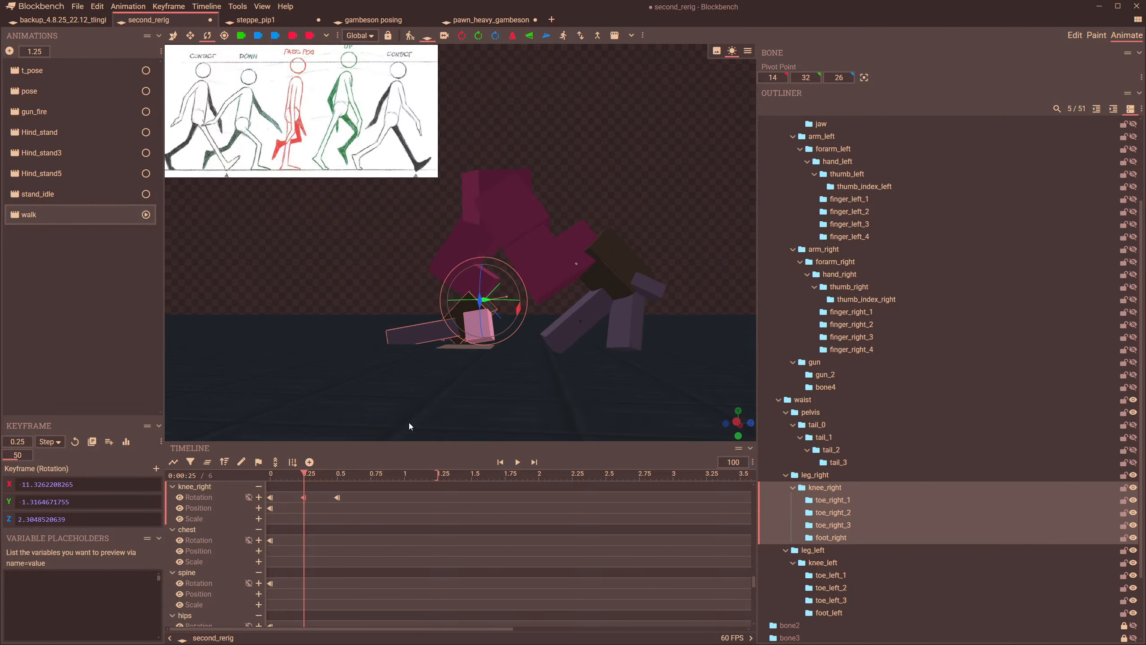
- Rotate knee_right at 0.5 s to about X -25.8, Y 1.9, Z 1.2
left_click_drag(303, 475, 339, 496)
left_click_drag(354, 427, 421, 300)
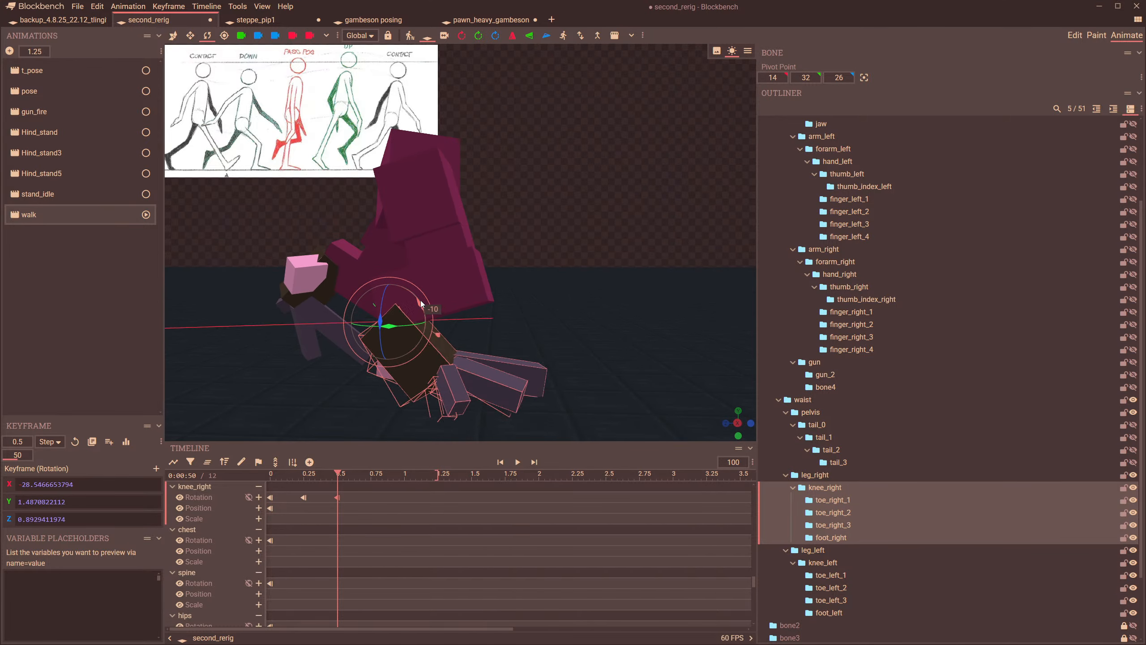
left_click_drag(608, 310, 511, 297)
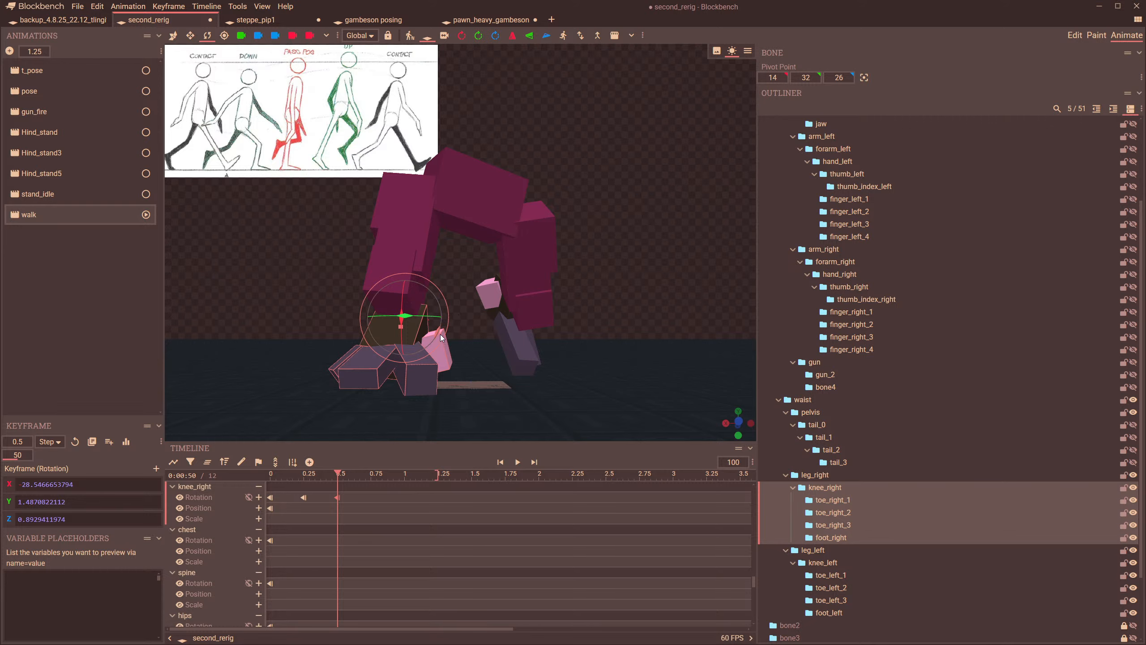
left_click_drag(441, 338, 444, 333)
middle_click_drag(445, 333, 419, 336)
left_click_drag(418, 336, 419, 339)
left_click_drag(494, 397, 541, 353)
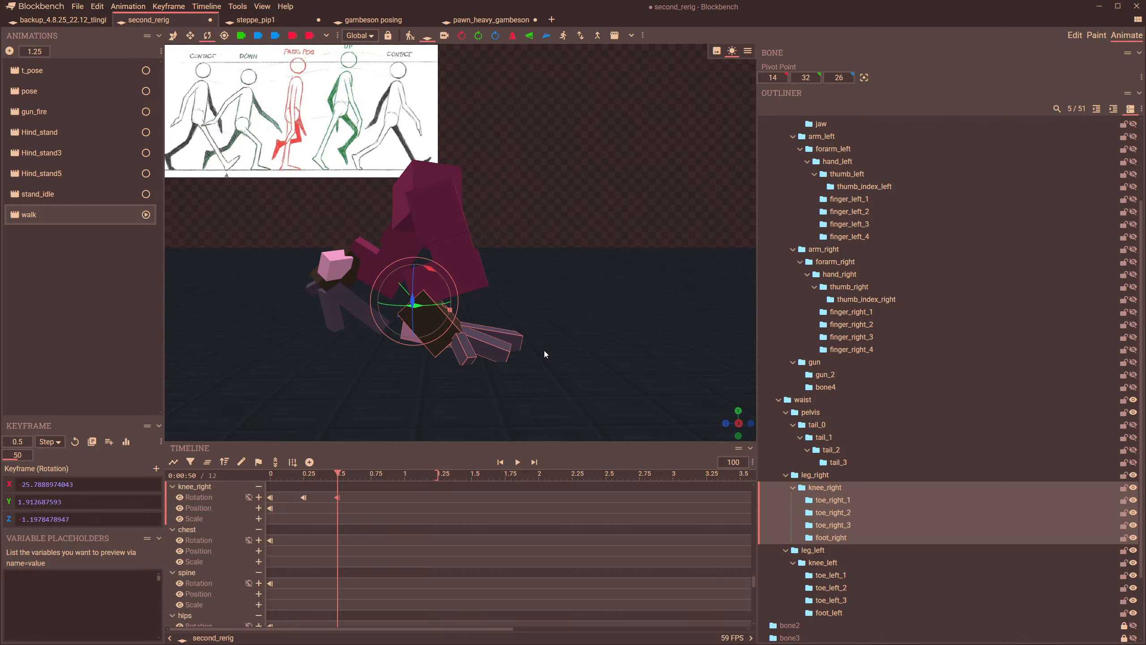
- Keyframe leg_right at 0.75 s with a rotation of about X 18.4, Y 2.1, Z 5.7, checking it against the 0 s pose
left_click(370, 474)
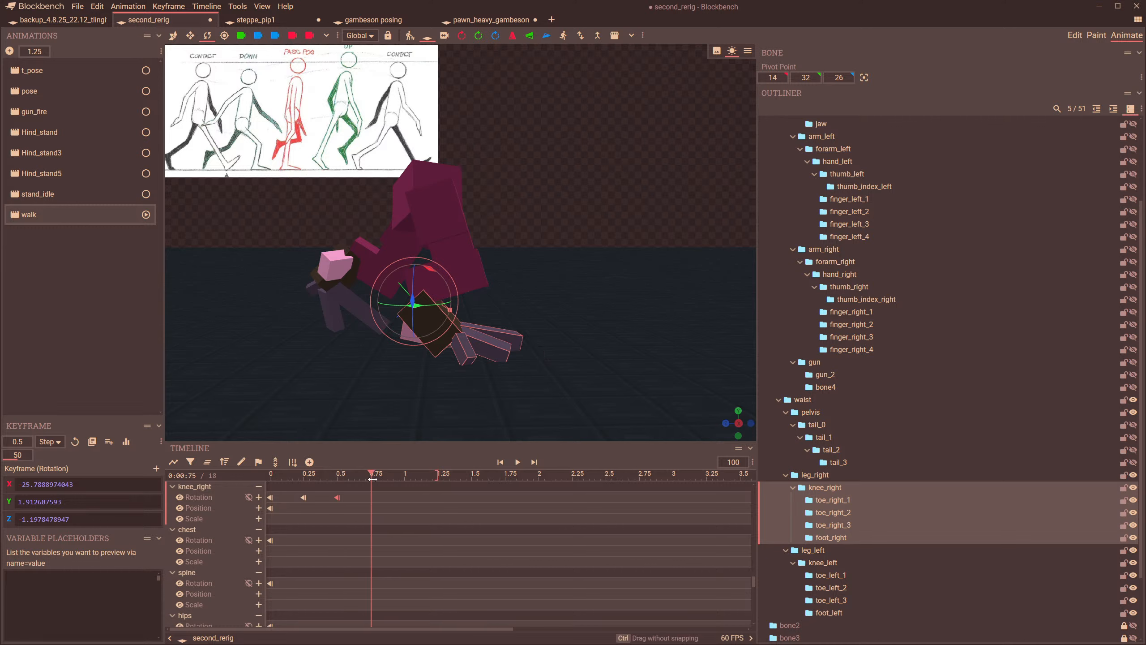
left_click_drag(564, 273, 446, 290)
left_click(447, 243)
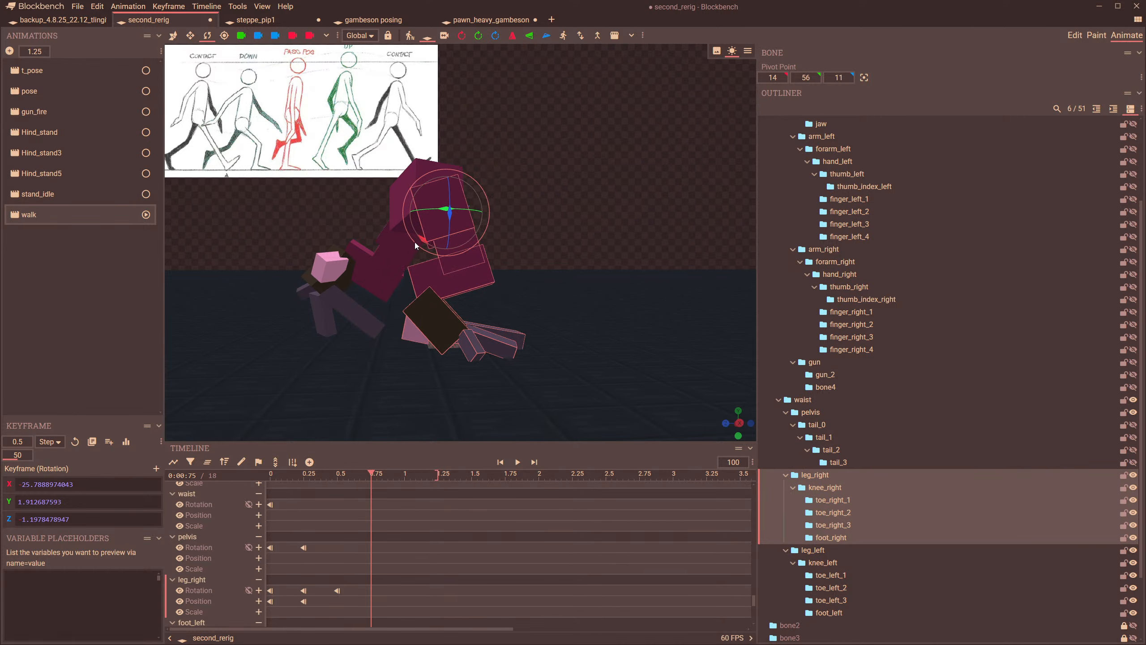
left_click_drag(415, 242, 428, 244)
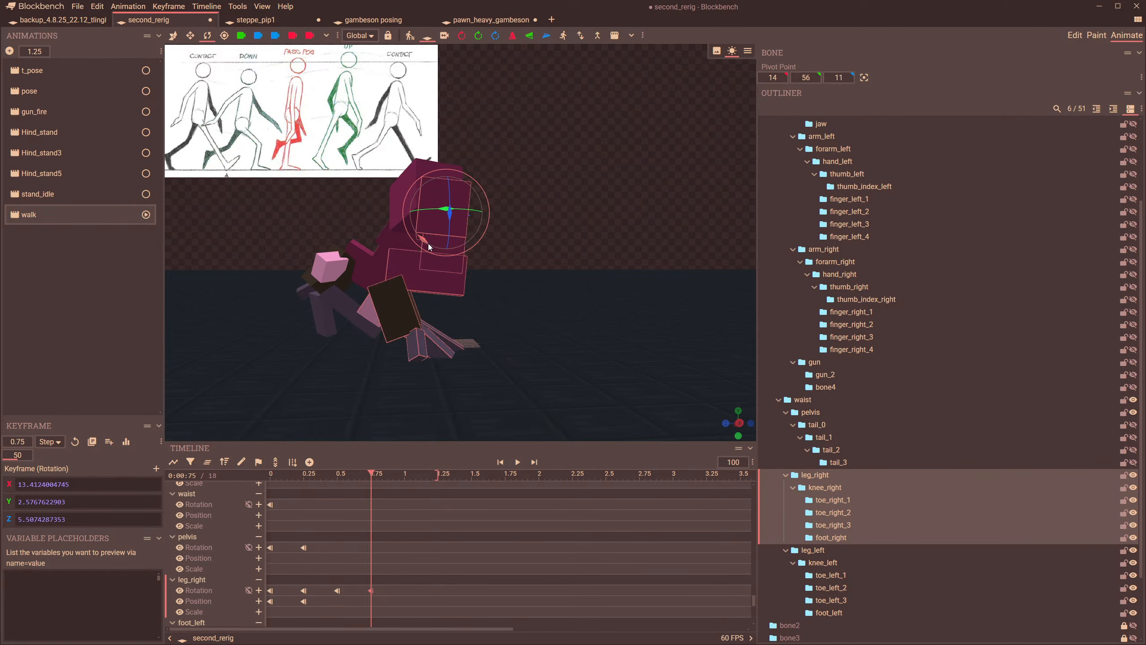
left_click(270, 478)
left_click(370, 475)
left_click_drag(431, 243, 431, 246)
- Rotate toe_right_1 at 0.75 s by -22.5 degrees to about X -56.2, Y -15.2, Z -15.8
left_click(405, 340)
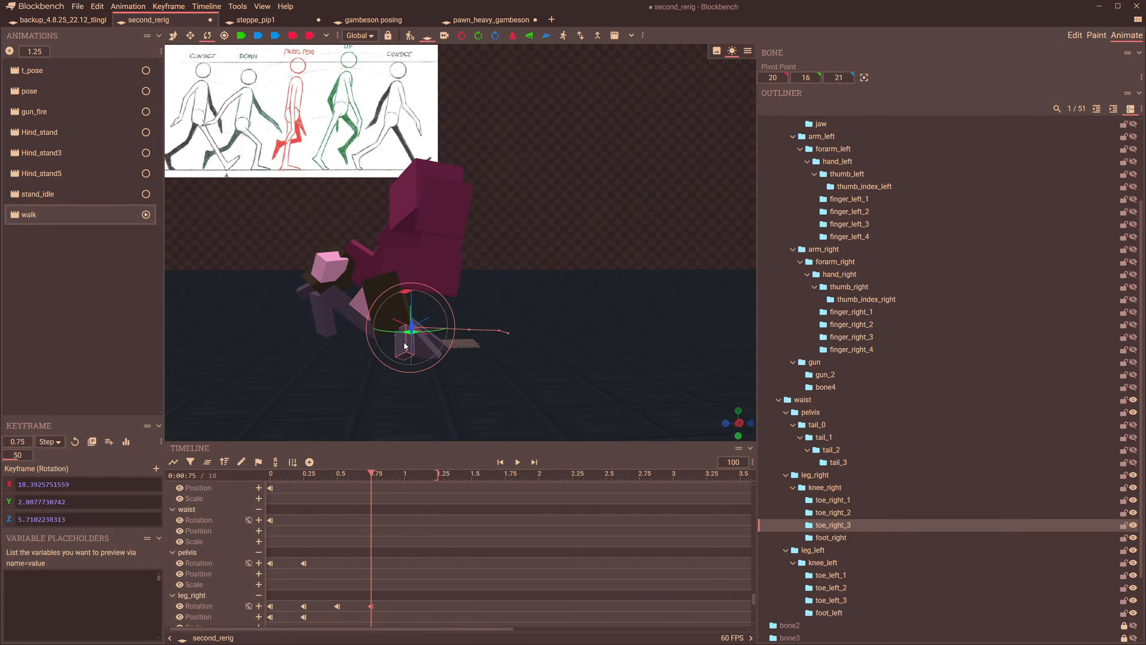
left_click_drag(405, 341, 542, 322)
left_click(546, 329)
left_click_drag(547, 378, 482, 318)
left_click(481, 309)
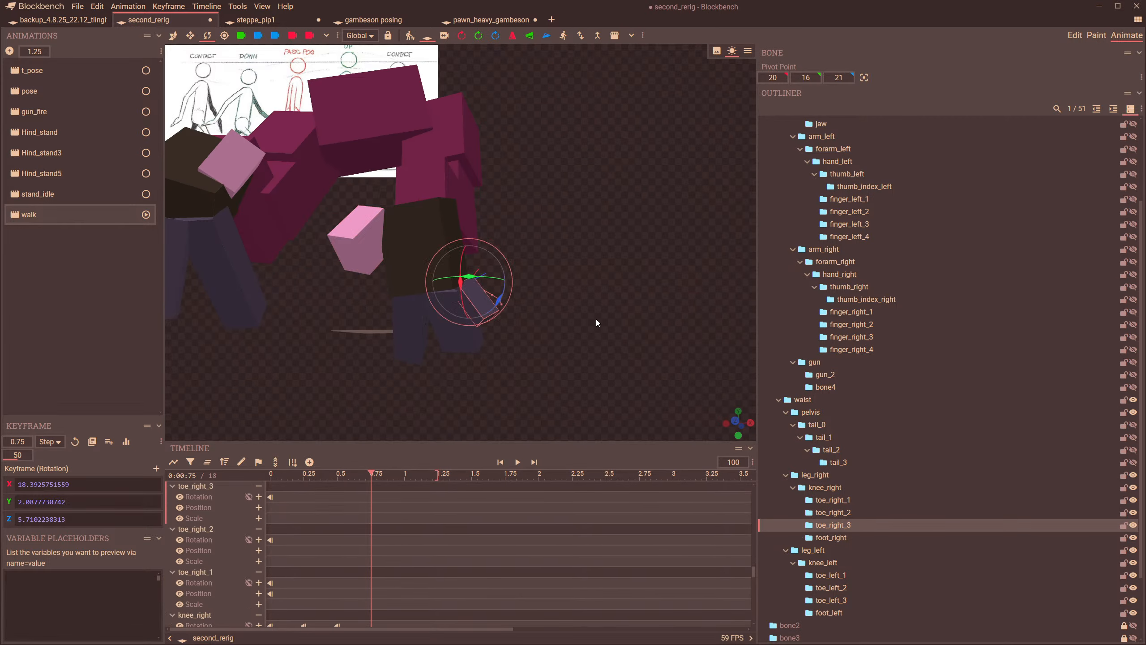
left_click_drag(596, 323, 520, 370)
left_click(504, 334)
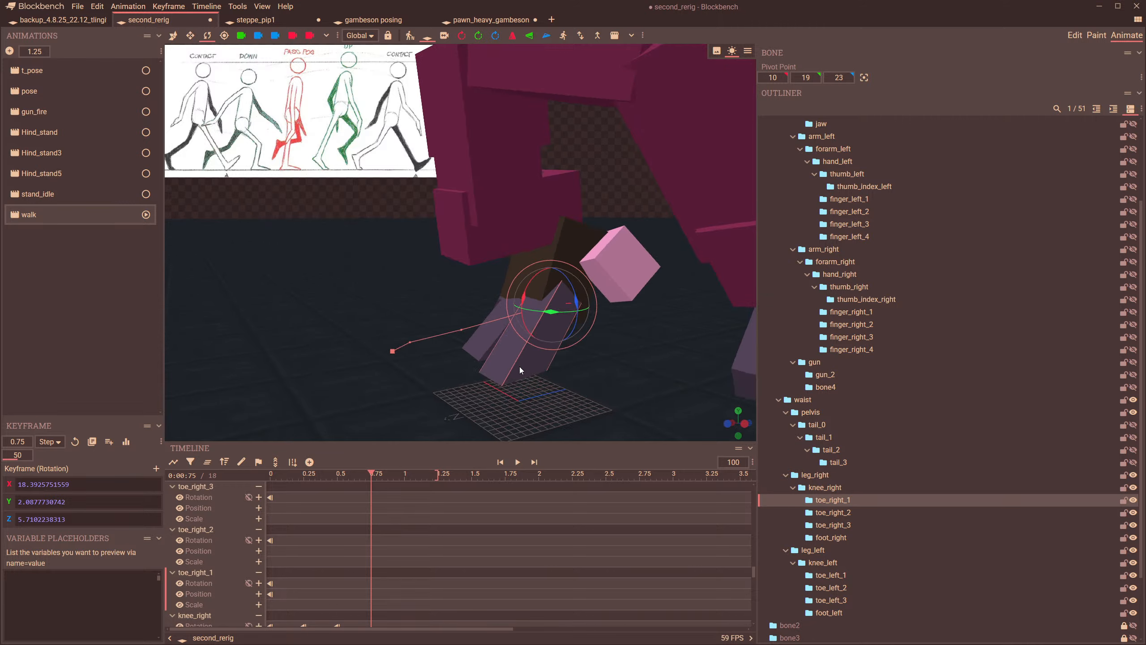
right_click_drag(567, 350, 504, 310)
left_click_drag(494, 298, 481, 284)
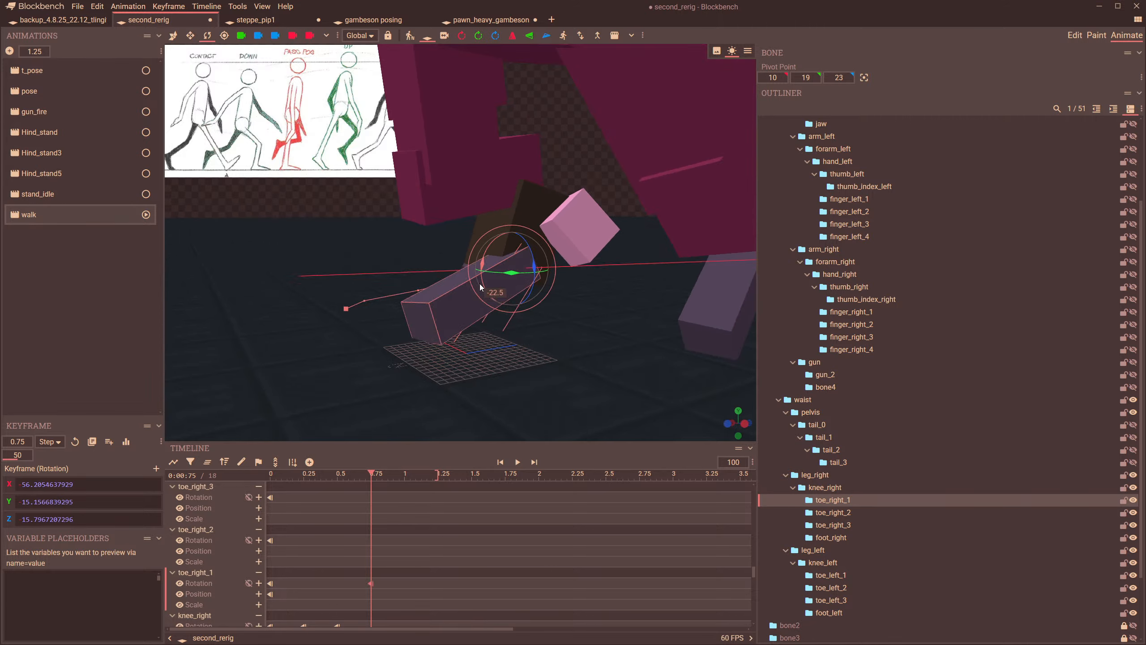
- Rotate toe_right_2 at 0.75 s to about X -50.3, Y 6.9, Z -7.4
left_click_drag(586, 333, 441, 319)
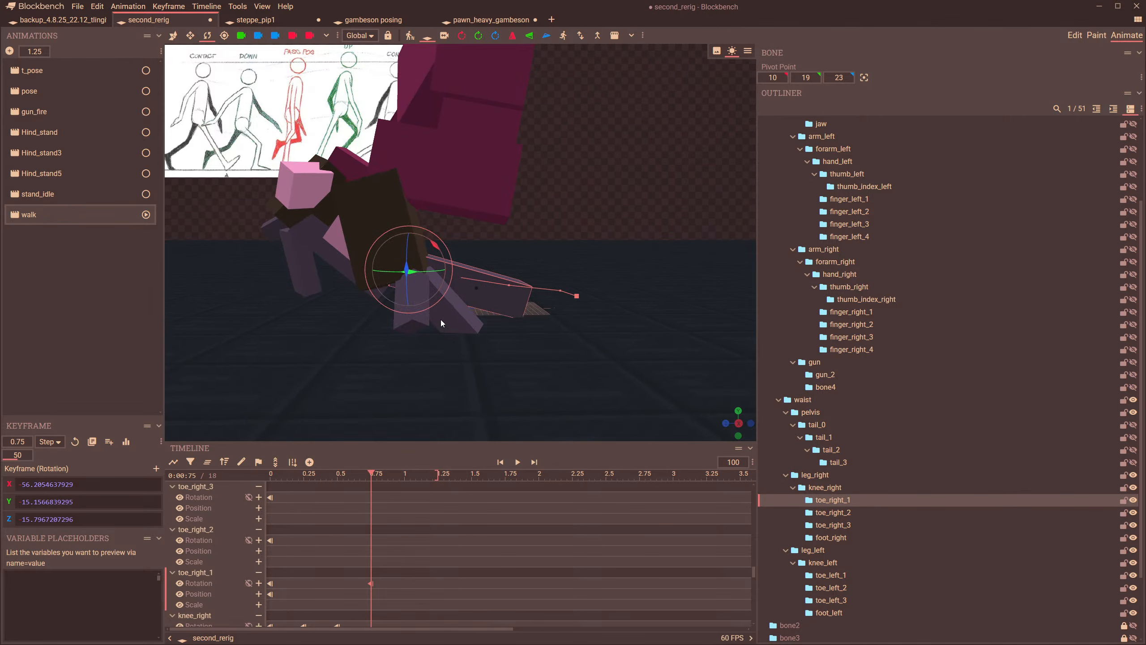
left_click(457, 280)
left_click_drag(457, 278, 363, 312)
- Select toe_right_3 at 0.75 s and set its rotation space to Local
left_click(356, 324)
left_click(359, 35)
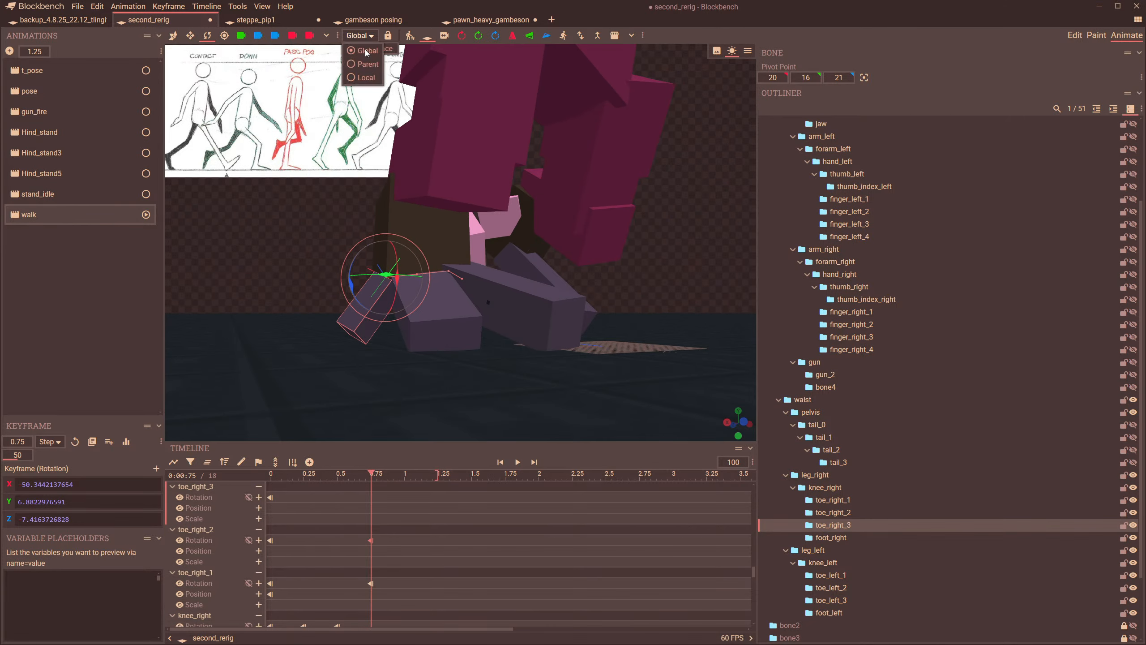
left_click(363, 77)
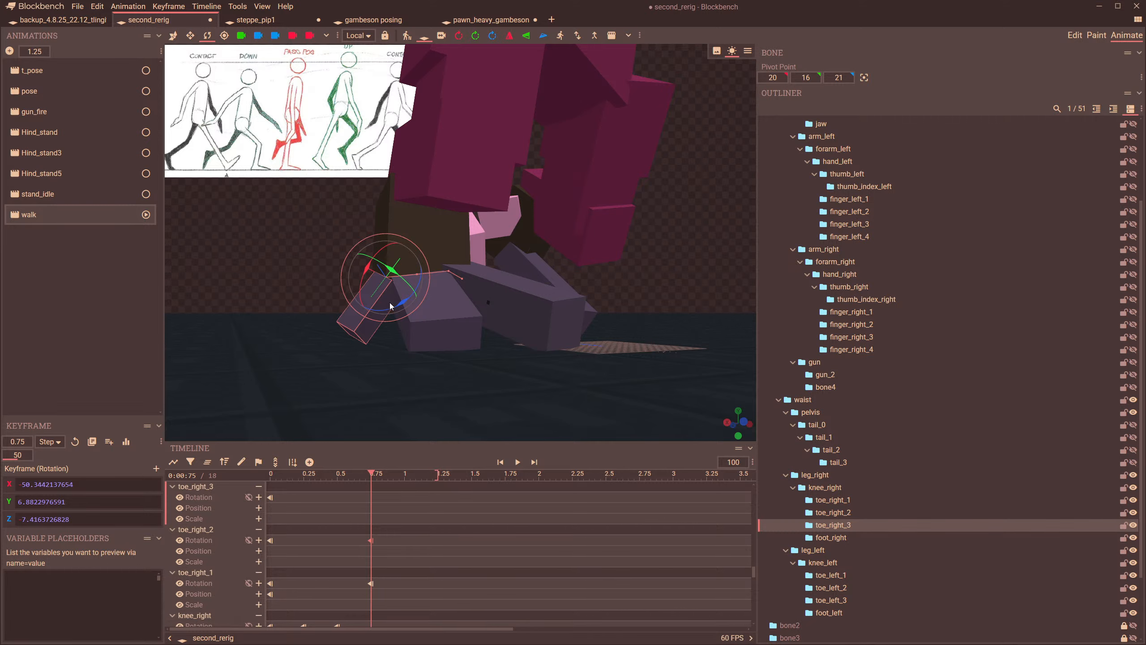
- Rotate toe_right_3 at 0.75 s to about -25.45, 8.99, 5.80
left_click(402, 305)
left_click(383, 317)
left_click_drag(408, 303, 432, 299)
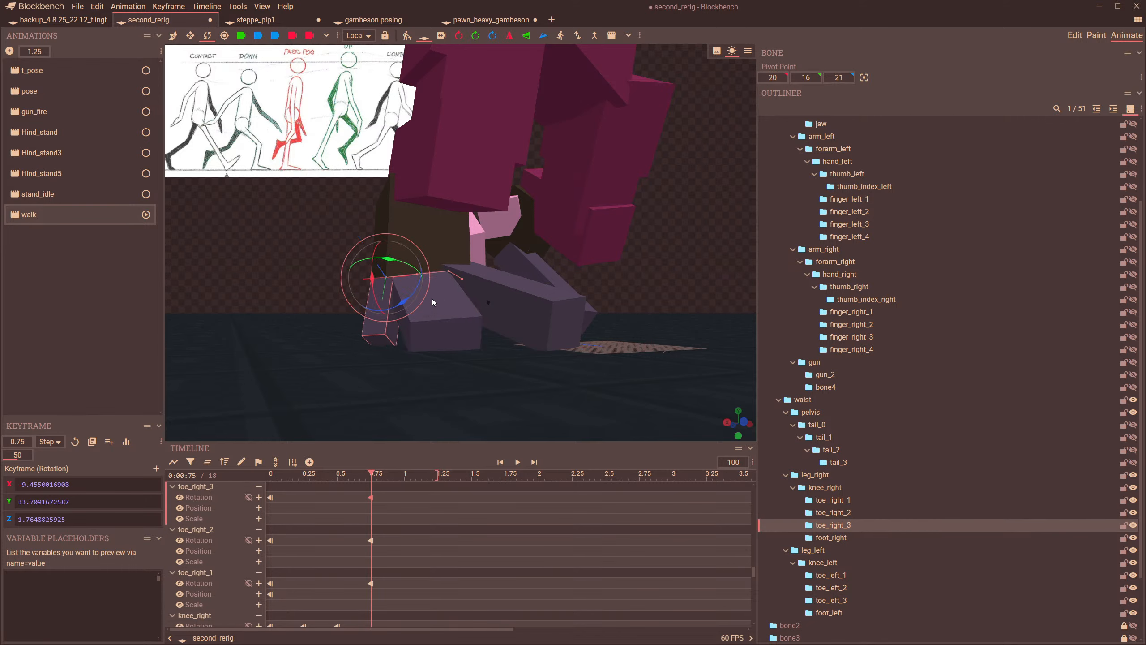
left_click_drag(401, 259, 425, 266)
middle_click_drag(408, 308, 504, 308)
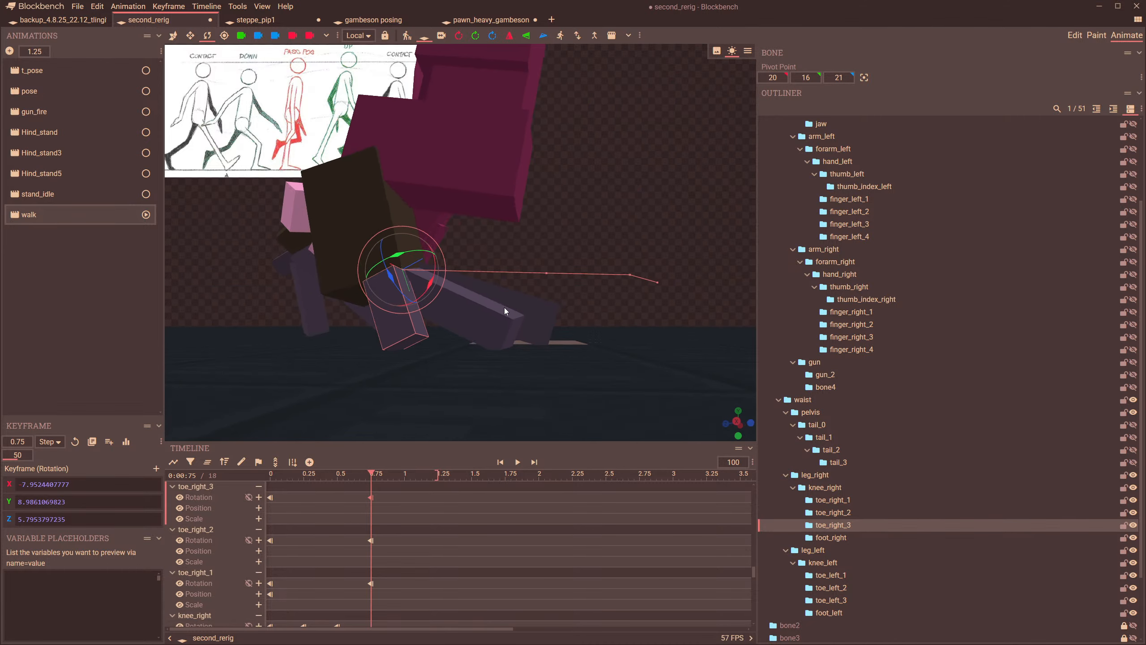
left_click_drag(431, 272, 512, 298)
middle_click_drag(512, 298, 429, 407)
- Add rotation keyframes for toe_right_3 and toe_right_2 and a position keyframe for toe_right_3 at 0.5 s
left_click(338, 474)
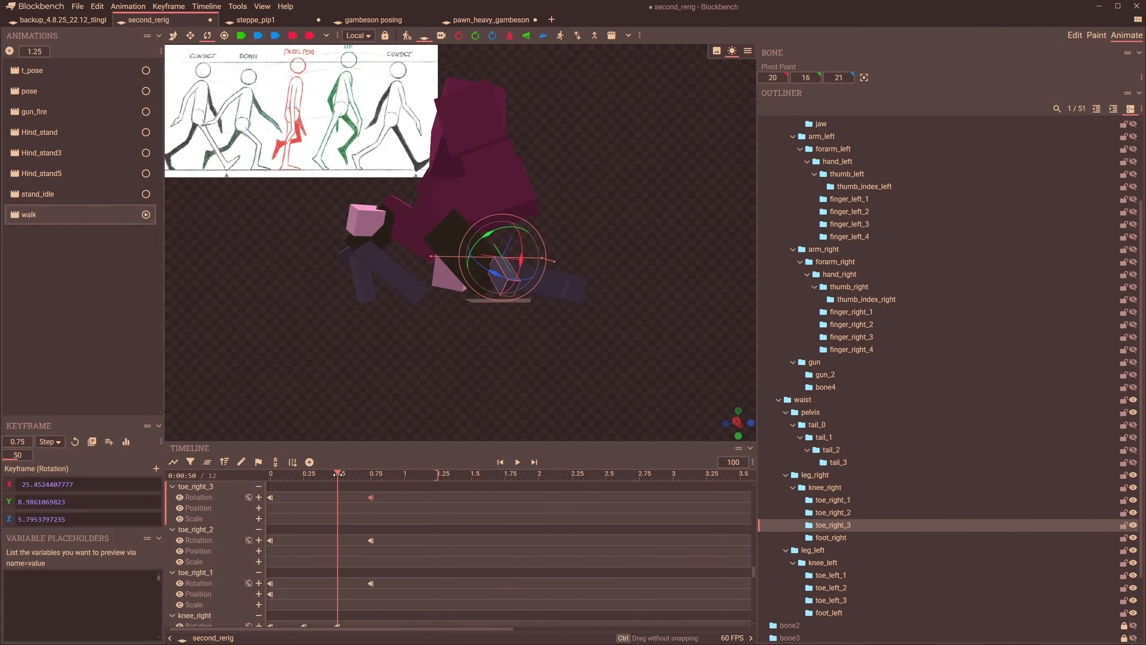
left_click(259, 497)
left_click(259, 540)
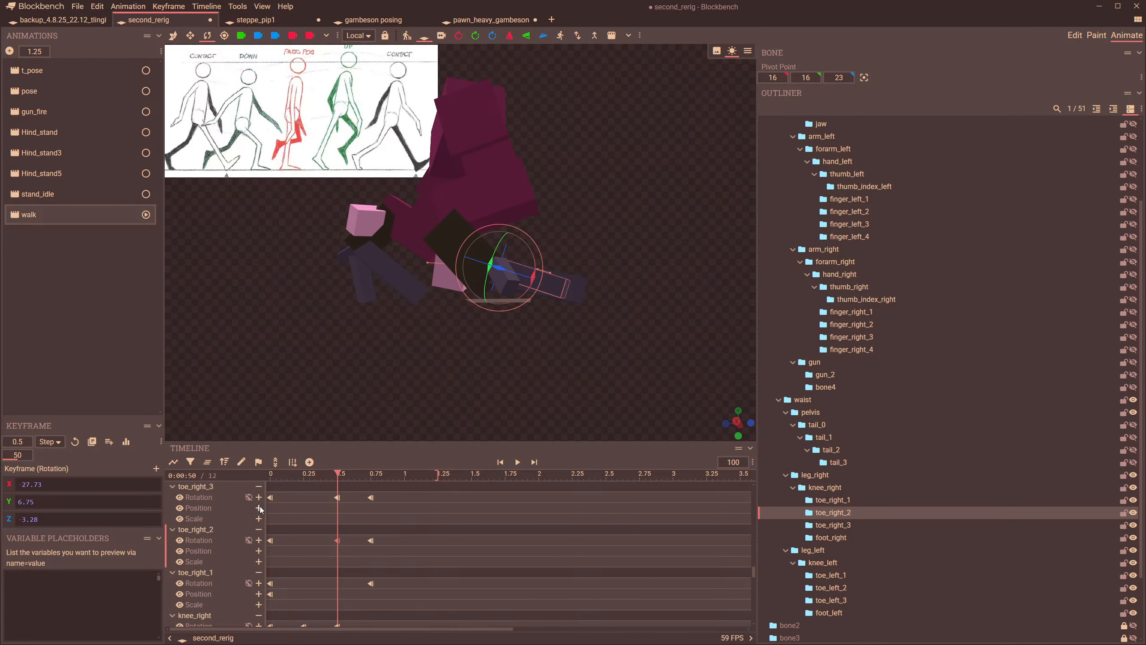
left_click(259, 507)
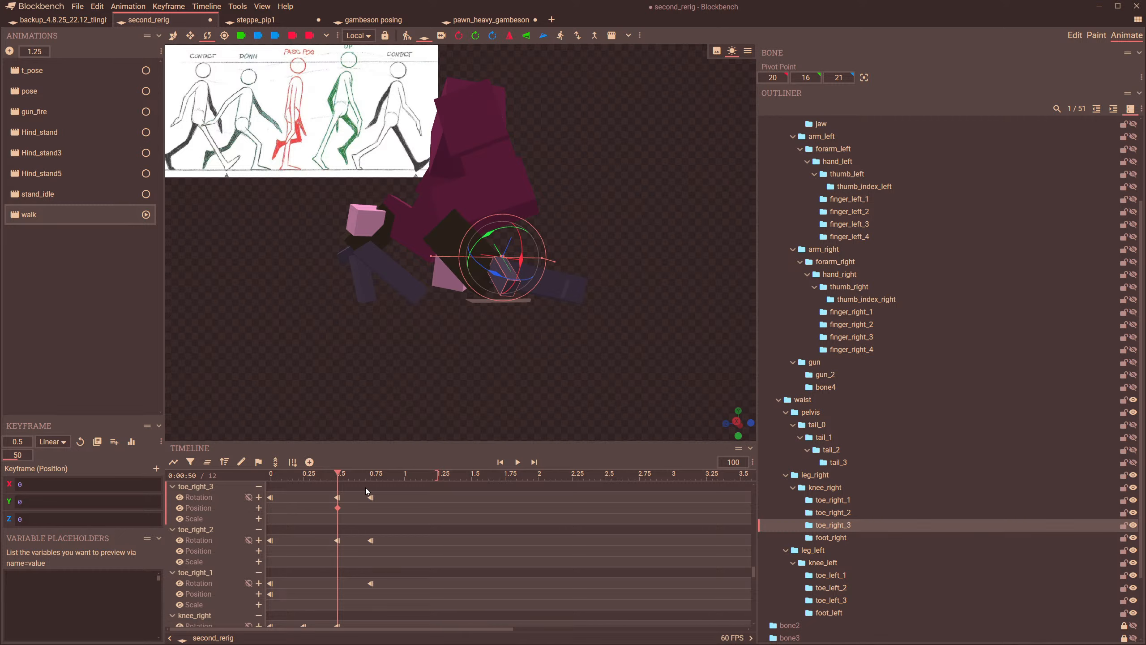
- Add position keyframes for toe_right_3, toe_right_2 and toe_right_1 and a rotation keyframe for knee_right at 0.75 s
left_click(371, 474)
left_click(259, 508)
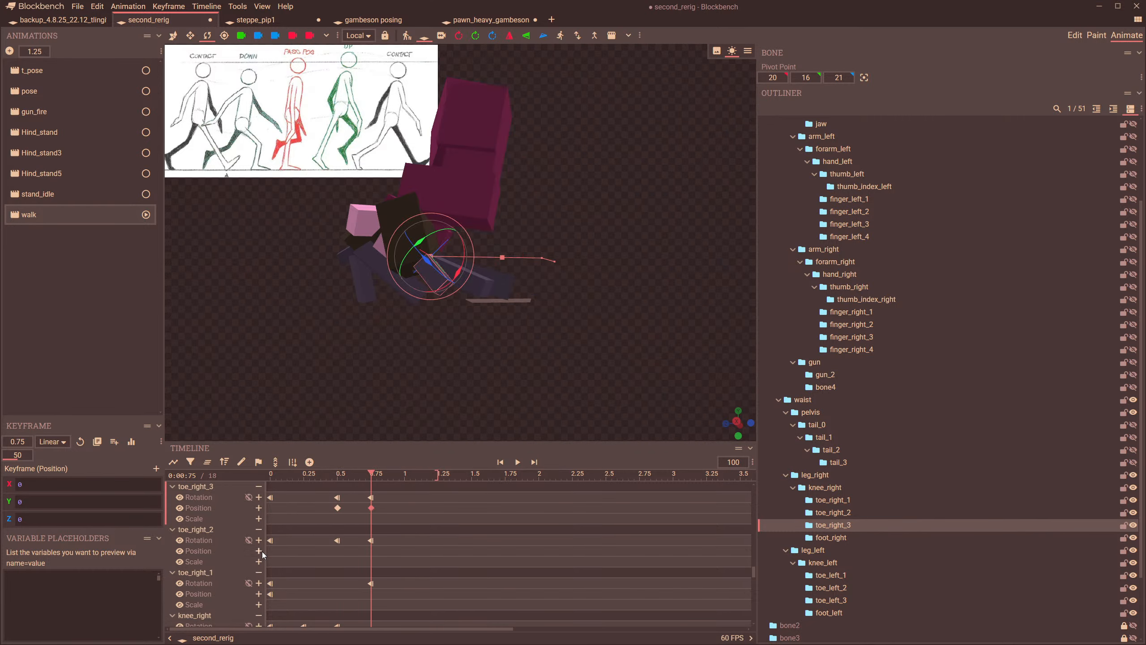
left_click(258, 551)
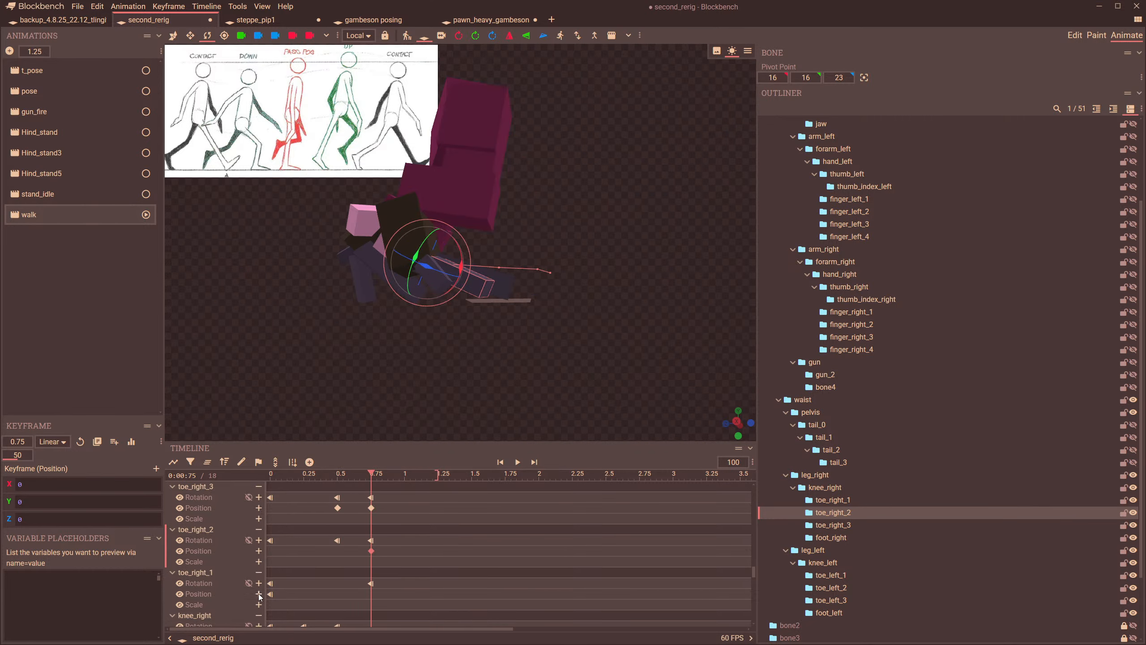
left_click(259, 594)
scroll(372, 589, "down", 2)
left_click(258, 525)
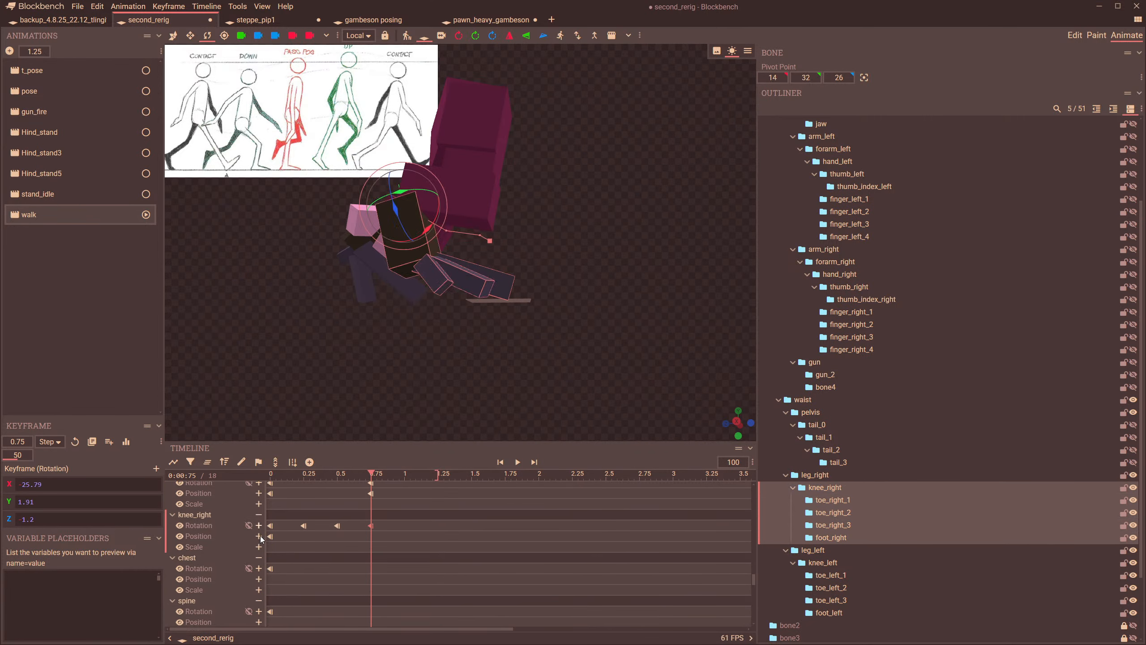
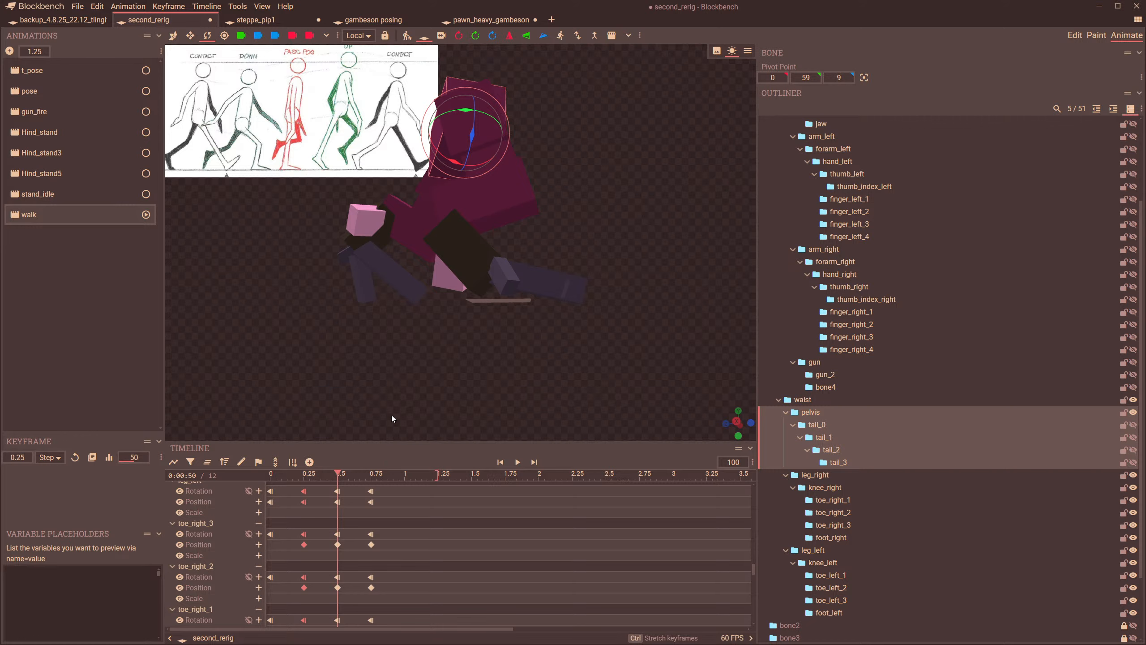
- Rotate the pelvis to about 7.24, -21.95, 11.27 at 0.25 s and to about 6.74, 5.35, 14.62 at 0.5 s
left_click_drag(361, 430, 565, 324)
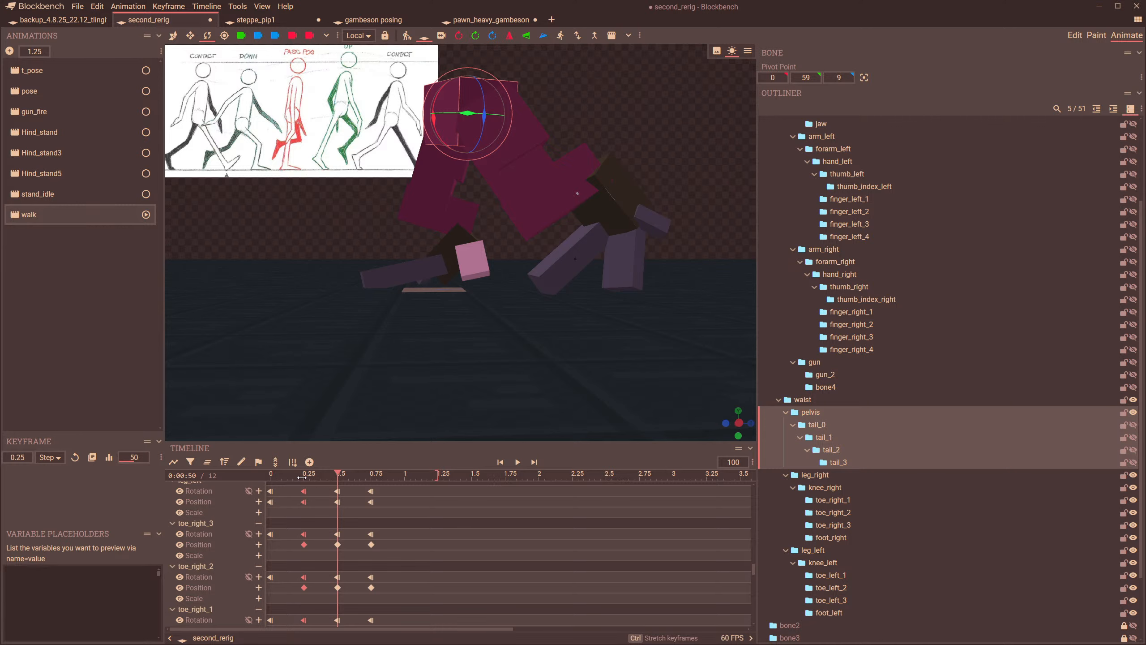
left_click_drag(338, 474, 321, 493)
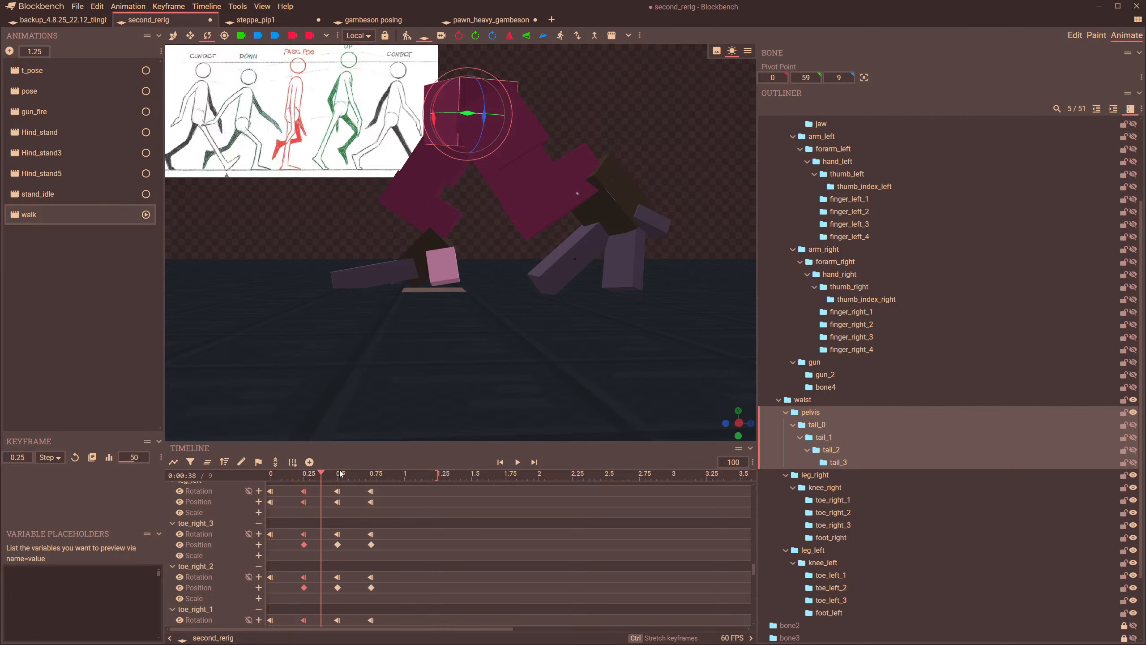
left_click(303, 474)
left_click_drag(448, 258, 564, 284)
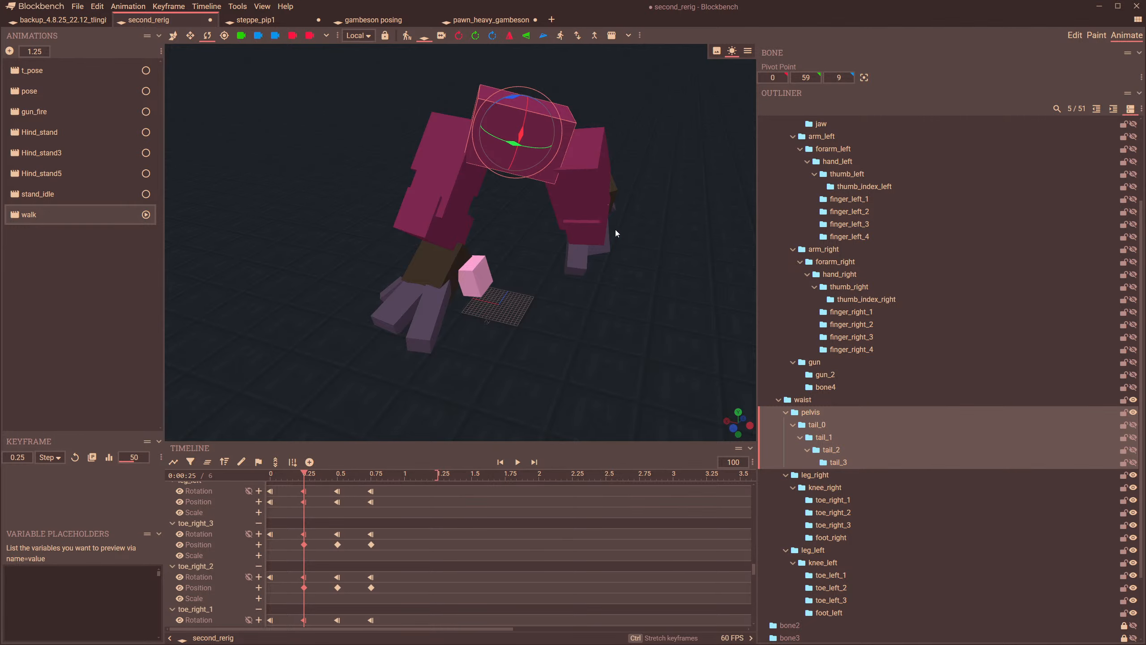
mouse_move(616, 229)
left_mouse_down()
mouse_move(543, 222)
mouse_move(564, 252)
mouse_move(659, 246)
mouse_move(600, 219)
mouse_move(500, 233)
mouse_move(556, 251)
left_mouse_up()
left_click_drag(563, 197, 433, 157)
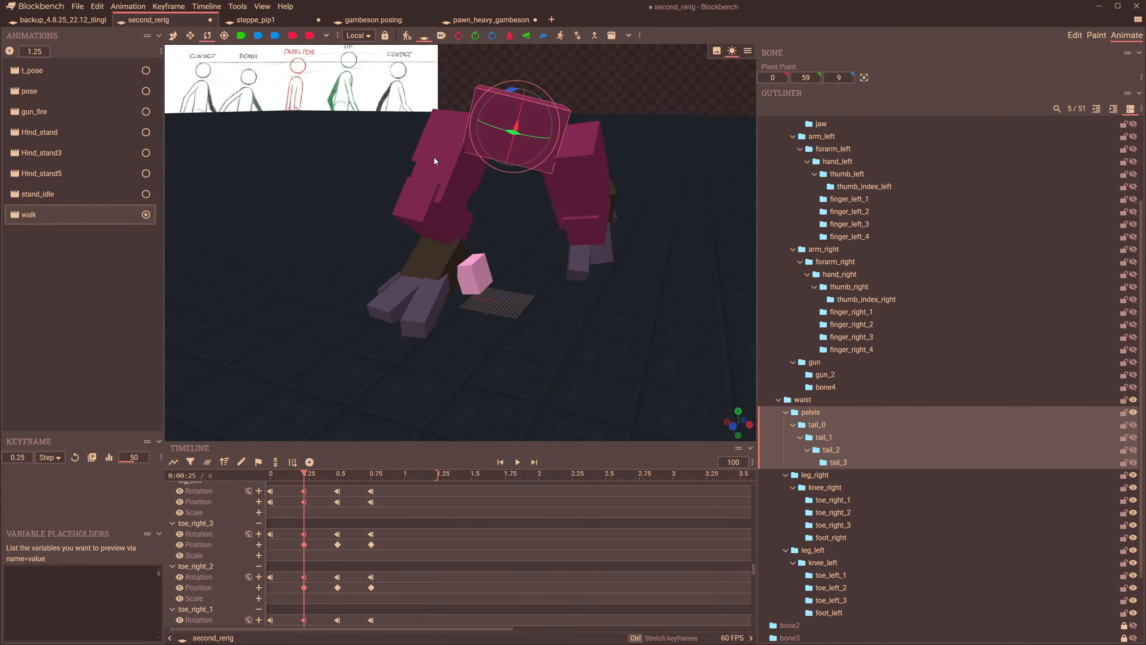
left_click_drag(473, 116, 486, 133)
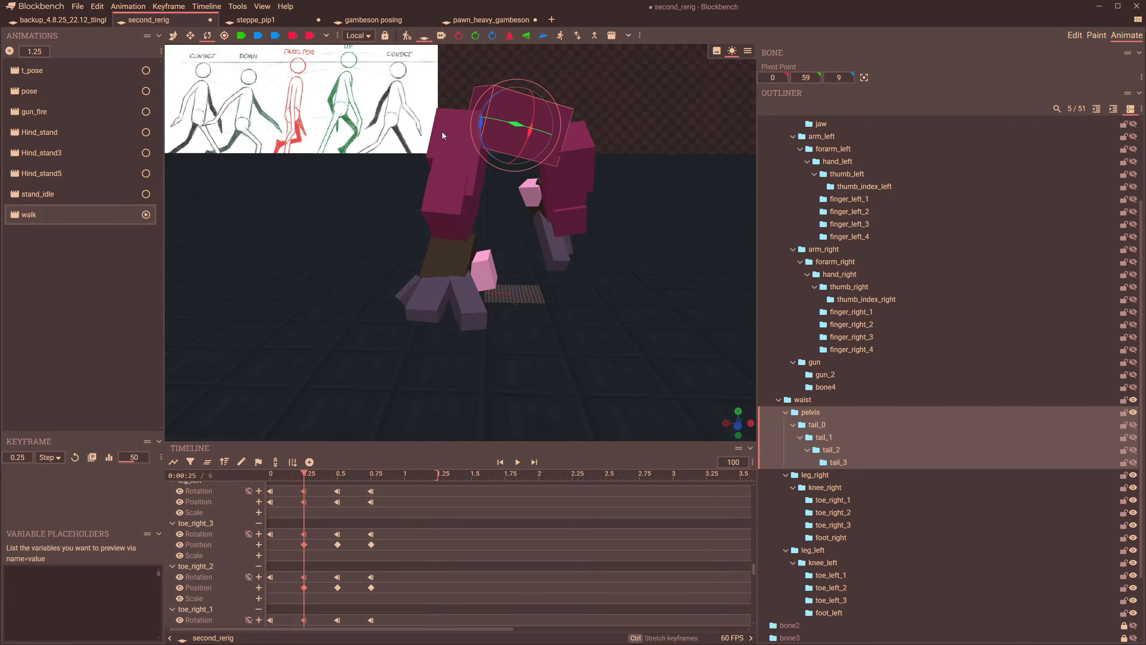
left_click(456, 129)
left_click(541, 118)
left_click_drag(541, 118, 476, 193)
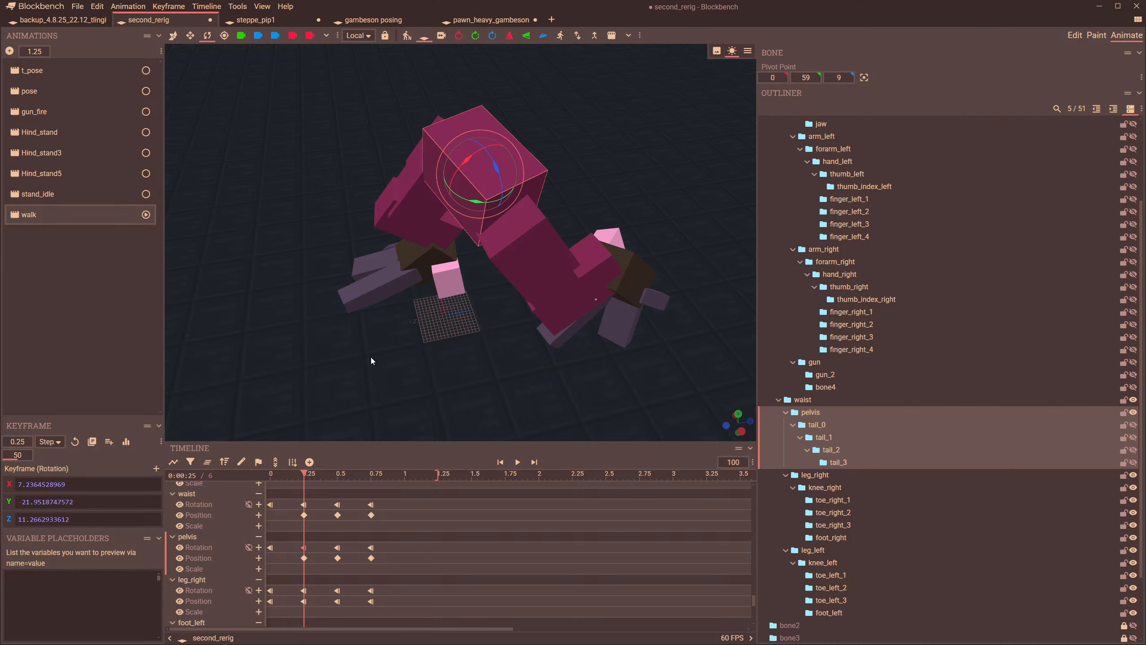
left_click(337, 477)
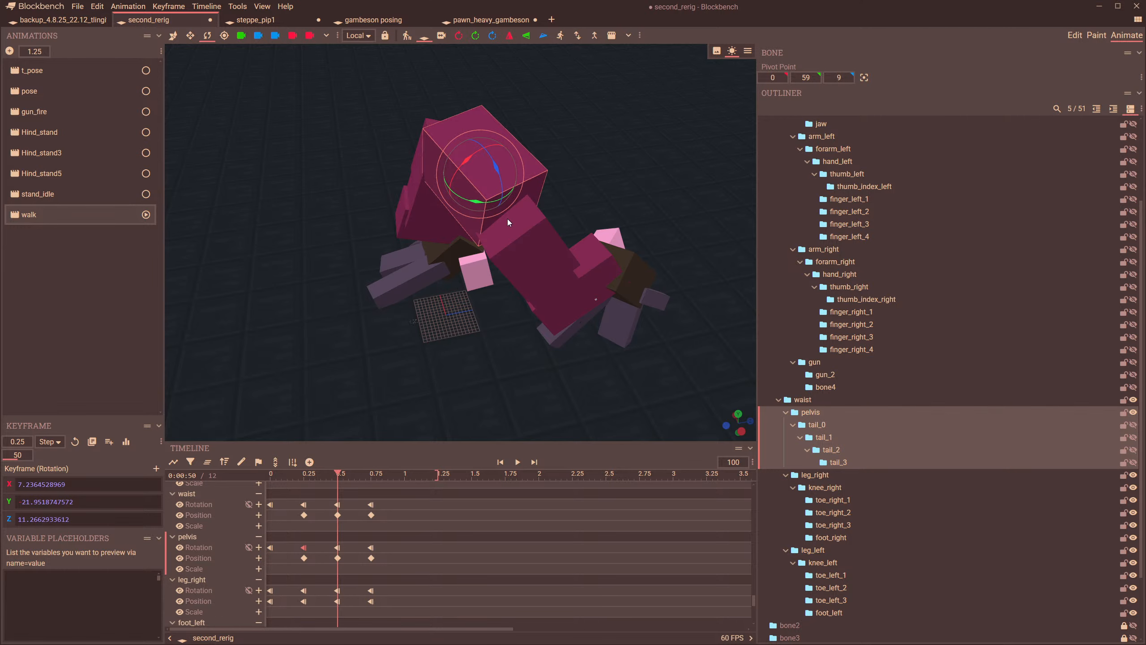
mouse_move(474, 202)
left_mouse_down()
mouse_move(454, 200)
mouse_move(477, 212)
left_mouse_up()
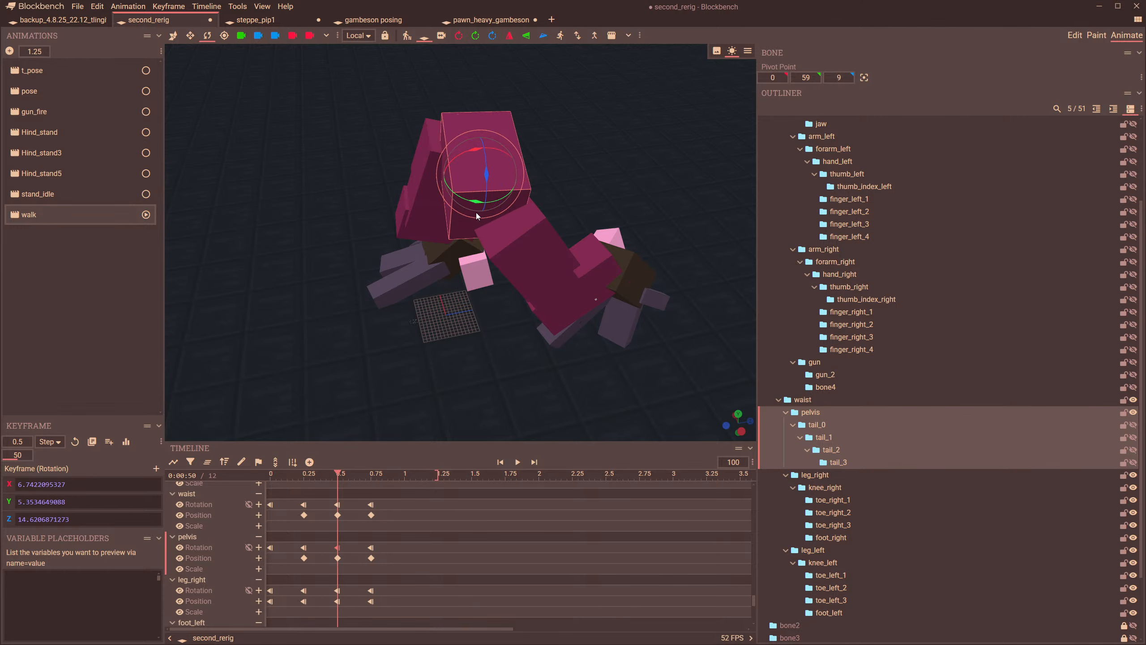
- Move leg_left at 0.5 s to about 0.54, -4.14, -0.70 so it meets the pelvis
left_click(609, 240)
left_click_drag(609, 240, 593, 201)
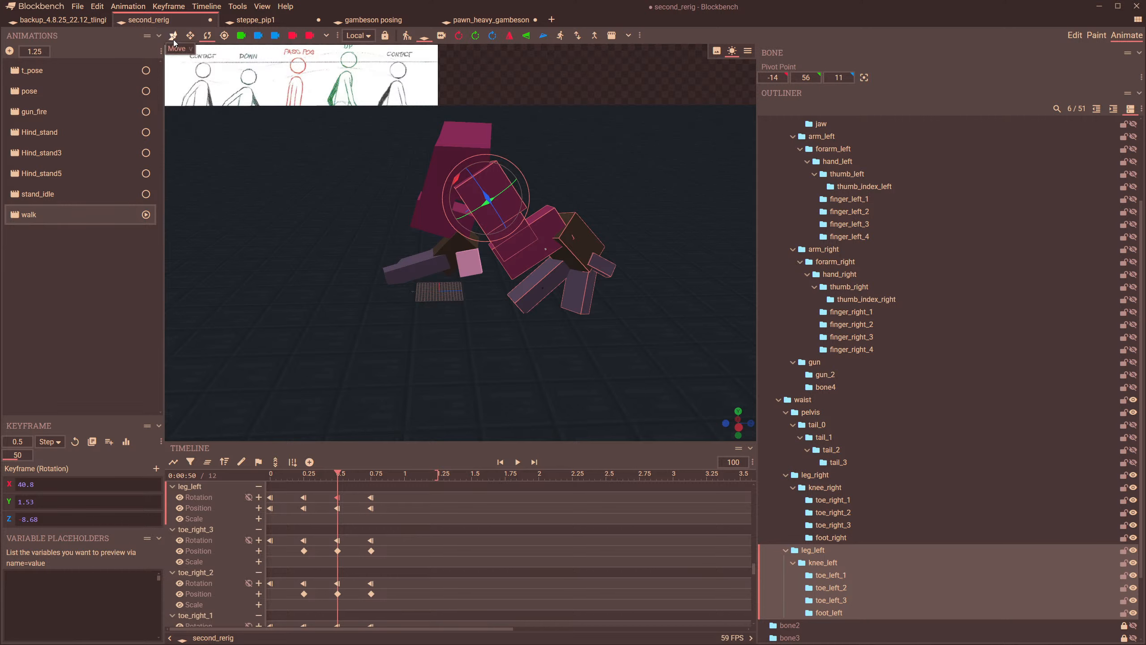
key("v")
left_click_drag(474, 143, 471, 135)
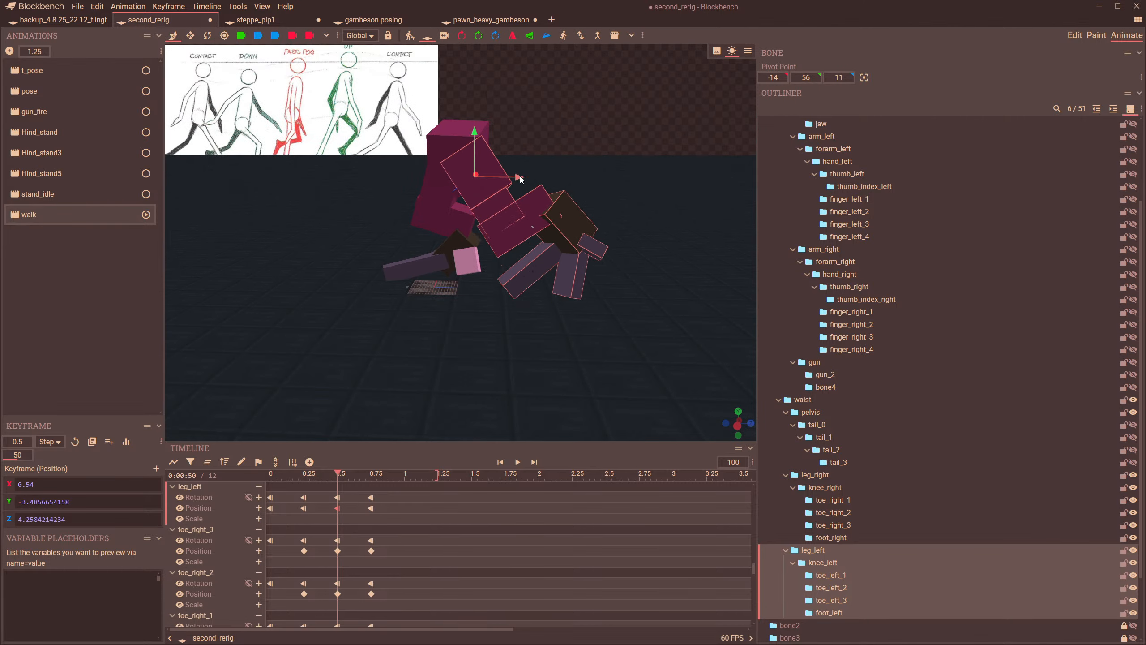
left_click_drag(519, 175, 504, 178)
left_click_drag(497, 232, 491, 229)
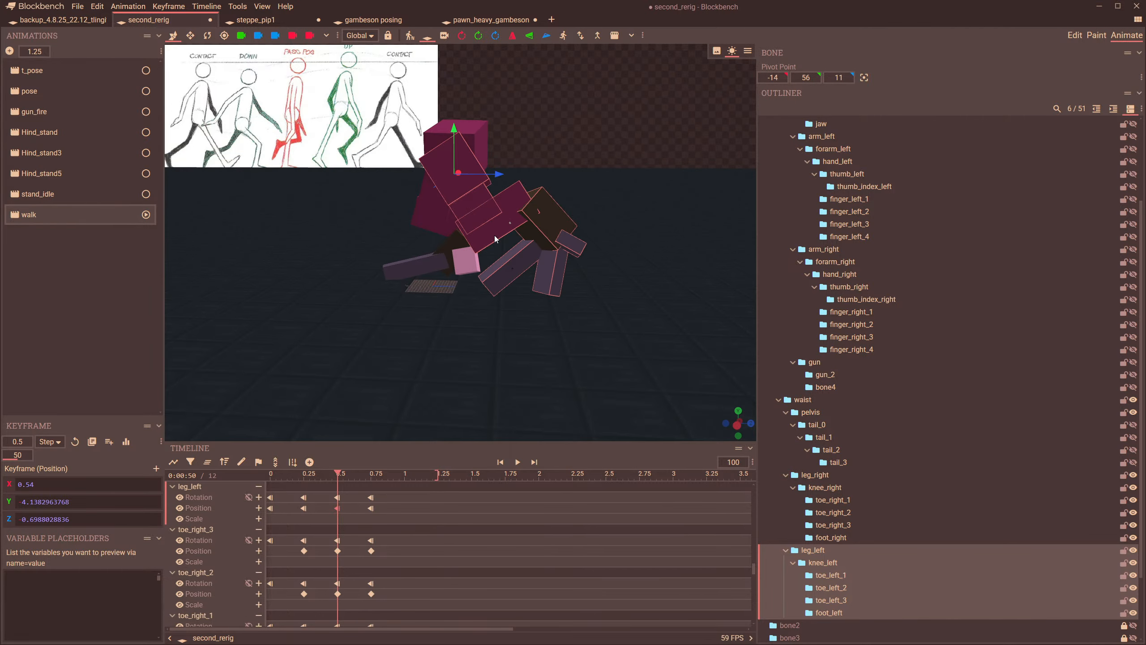
- Reset the rotation keyframe of knee_left at 0.5 s to 0 on all axes
left_click(207, 36)
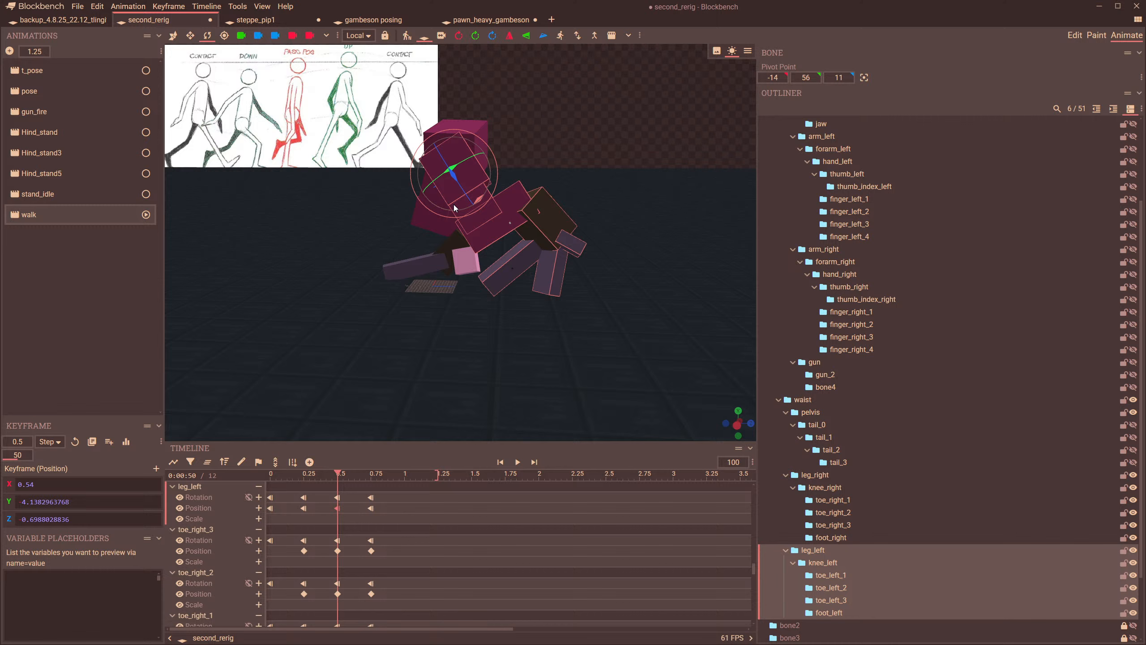
left_click(554, 242)
left_click_drag(605, 252, 554, 269)
scroll(554, 269, "up", 5)
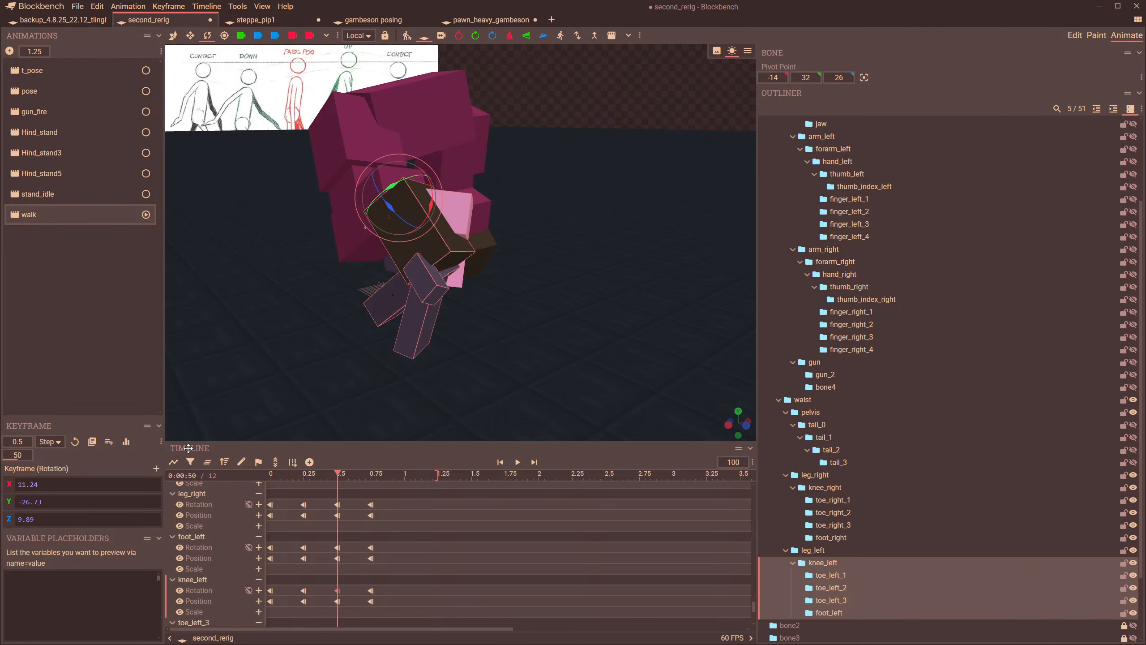
left_click(75, 442)
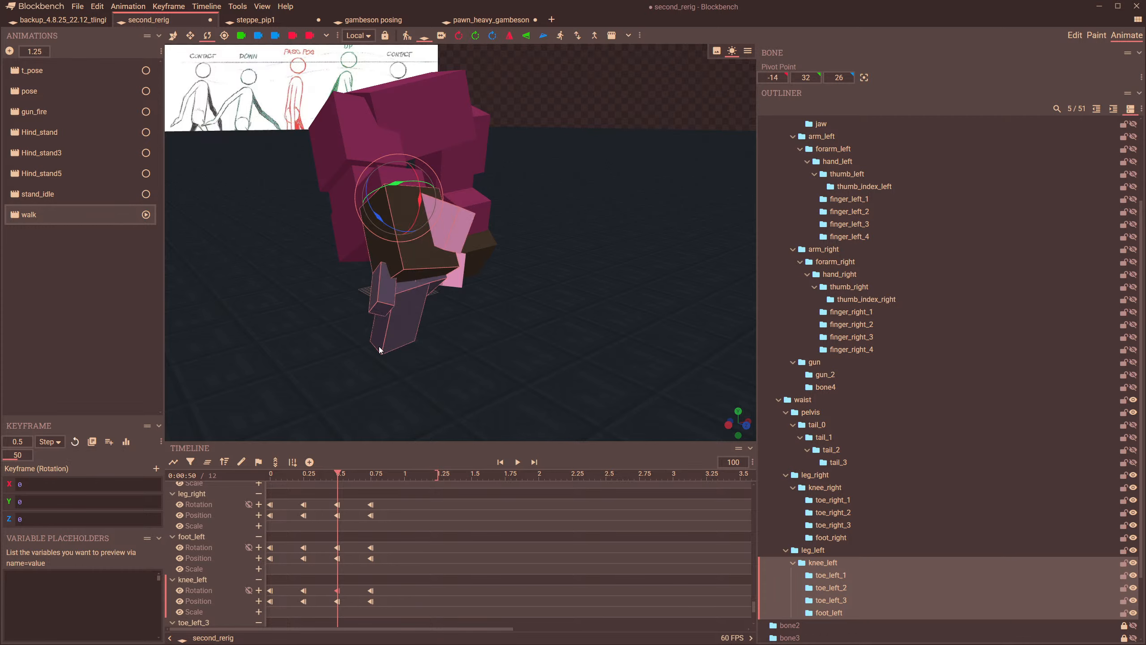
- Reset the rotation and position keyframes of toe_left_2 and toe_left_1 at 0.5 s
left_click_drag(445, 343, 587, 283)
left_click(594, 276)
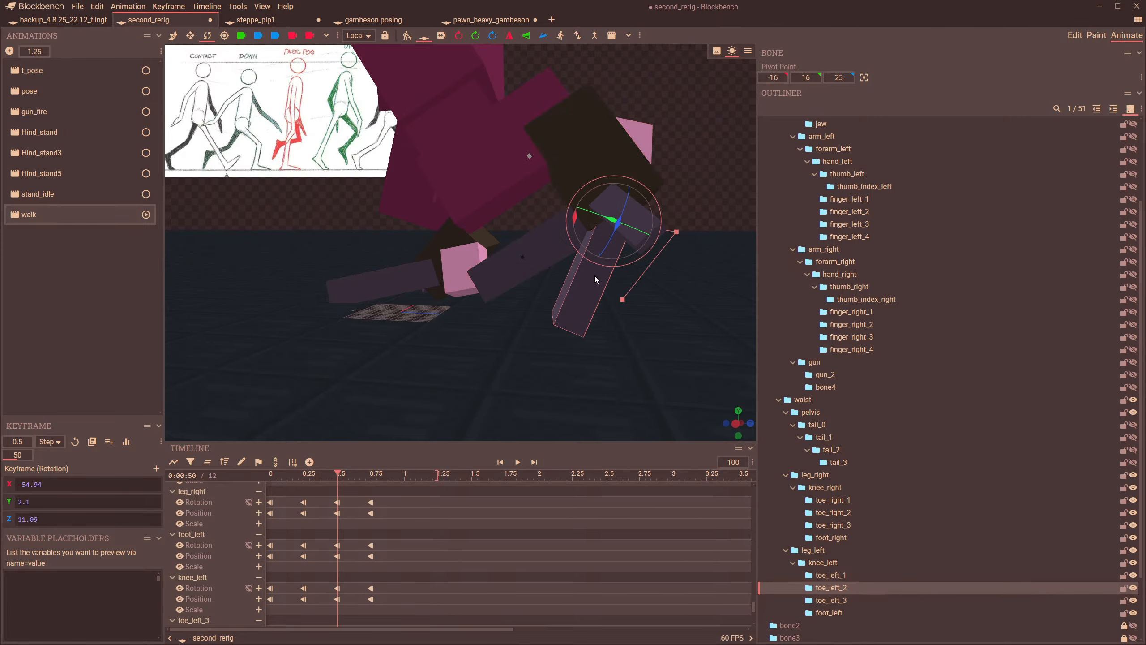
left_click_drag(510, 315, 440, 325)
left_click_drag(342, 582, 333, 605)
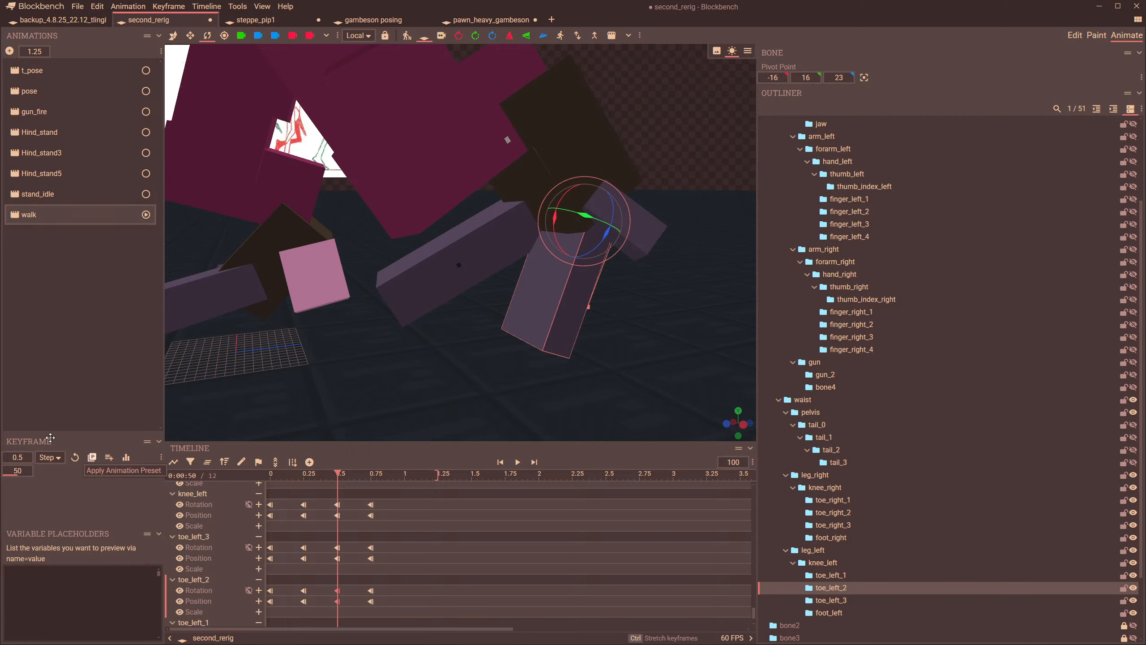
left_click(75, 457)
left_click(439, 277)
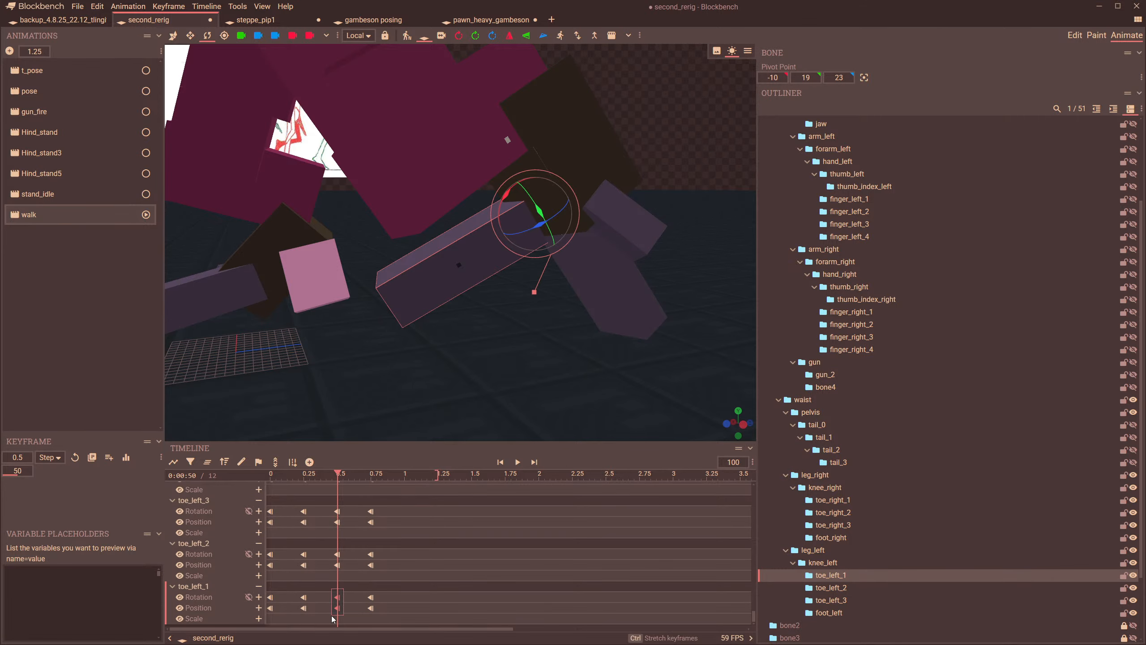
- Check toe_left_3 and adjust the rotation of foot_left at 0.5 s
left_click(619, 247)
left_click_drag(528, 351, 635, 303)
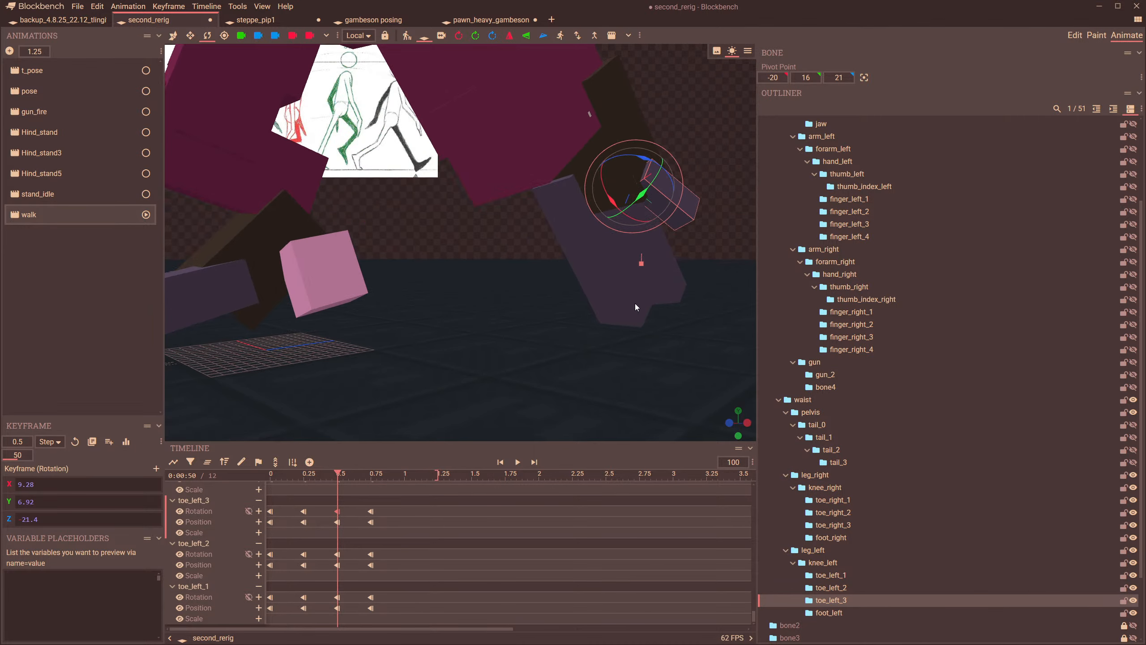
right_click_drag(635, 304, 530, 326)
left_click_drag(497, 284, 682, 304)
left_click_drag(434, 255, 511, 267)
left_click(487, 156)
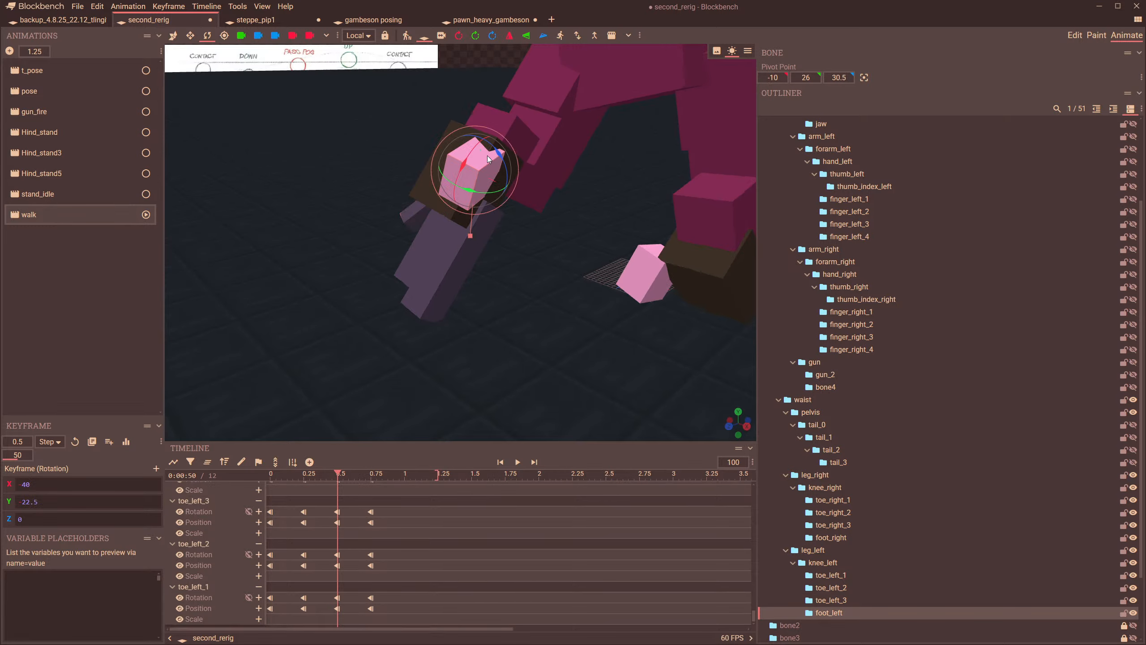
left_click_drag(507, 163, 516, 170)
left_click_drag(426, 301, 484, 274)
left_click(426, 284)
left_click_drag(591, 271, 731, 289)
left_click_drag(532, 284, 420, 206)
- Rotate knee_left 45 degrees about its X axis and move it to about 1.12, 3.95, 0.13 at 0.5 s
left_click(420, 206)
left_click_drag(492, 229, 482, 226)
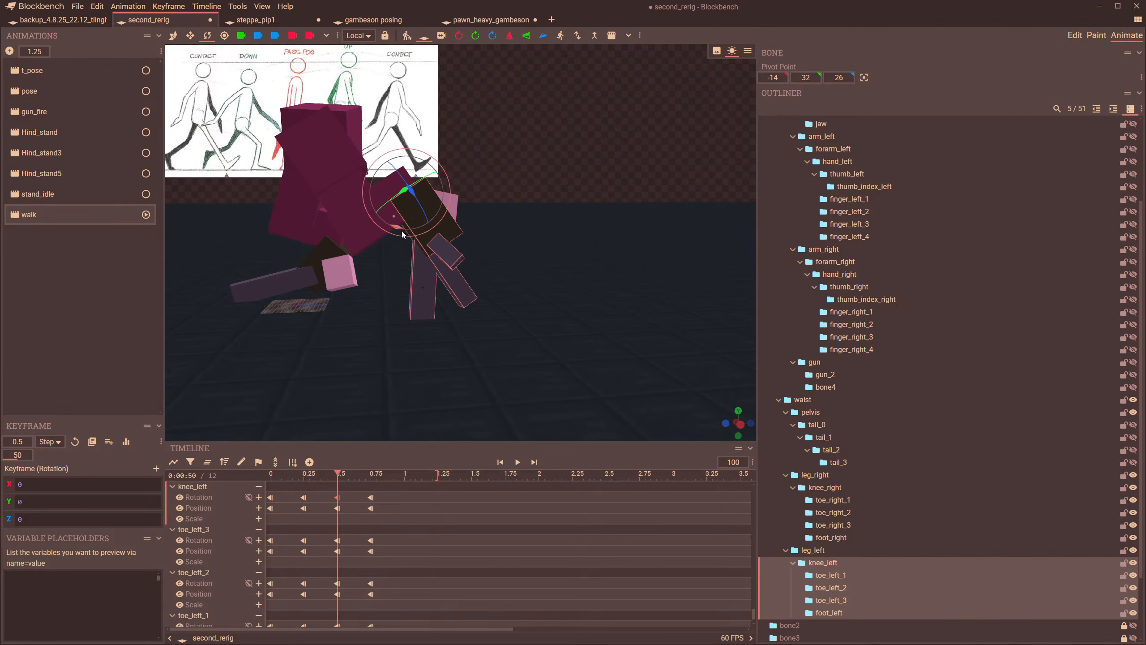
left_click_drag(410, 231, 379, 225)
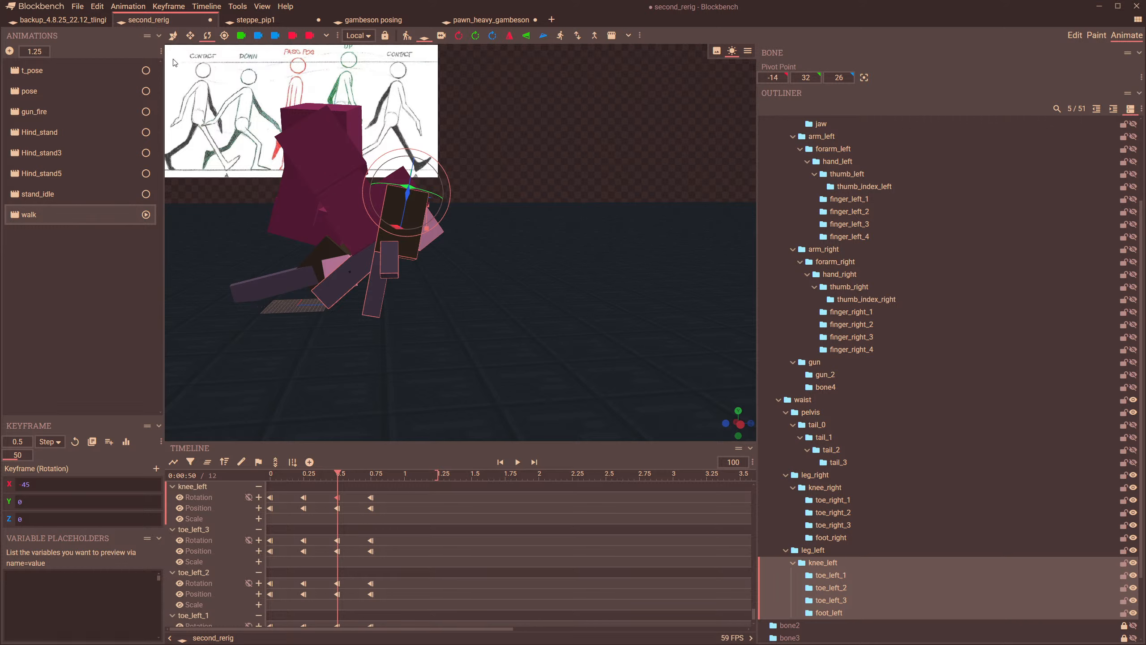
left_click(173, 36)
left_click_drag(446, 194, 455, 193)
scroll(403, 292, "up", 4)
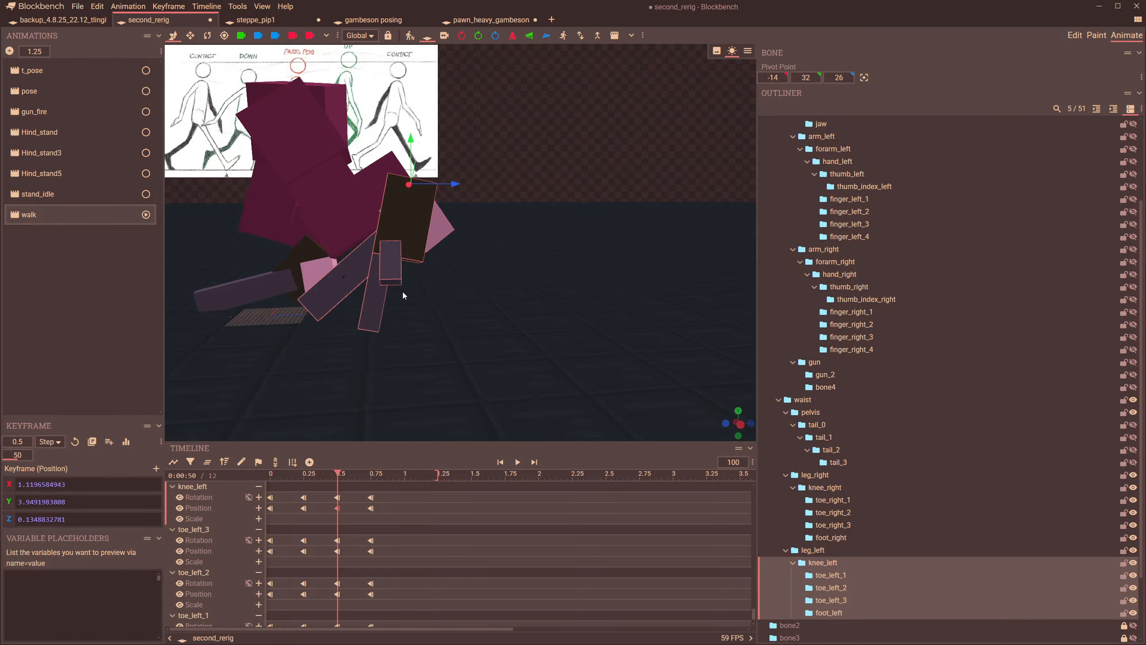
- Rotate toe_left_1 at 0.5 s to about 6.34, -4.02, 32.28
left_click(306, 293)
left_click(208, 35)
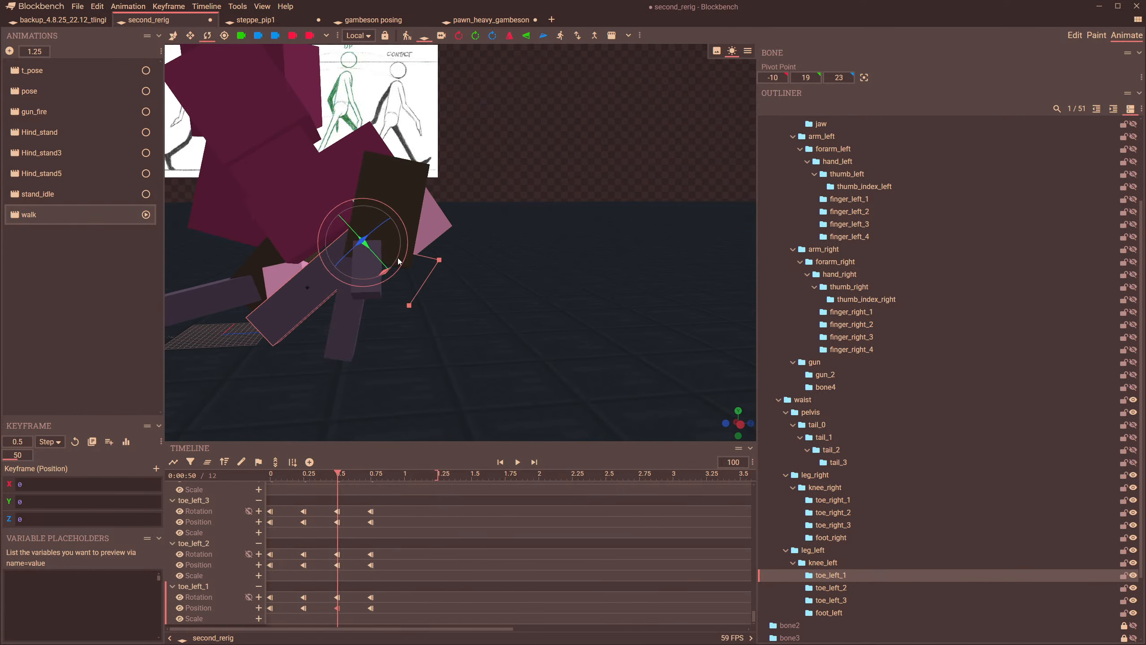
left_click_drag(398, 258, 411, 214)
left_click_drag(455, 272, 571, 263)
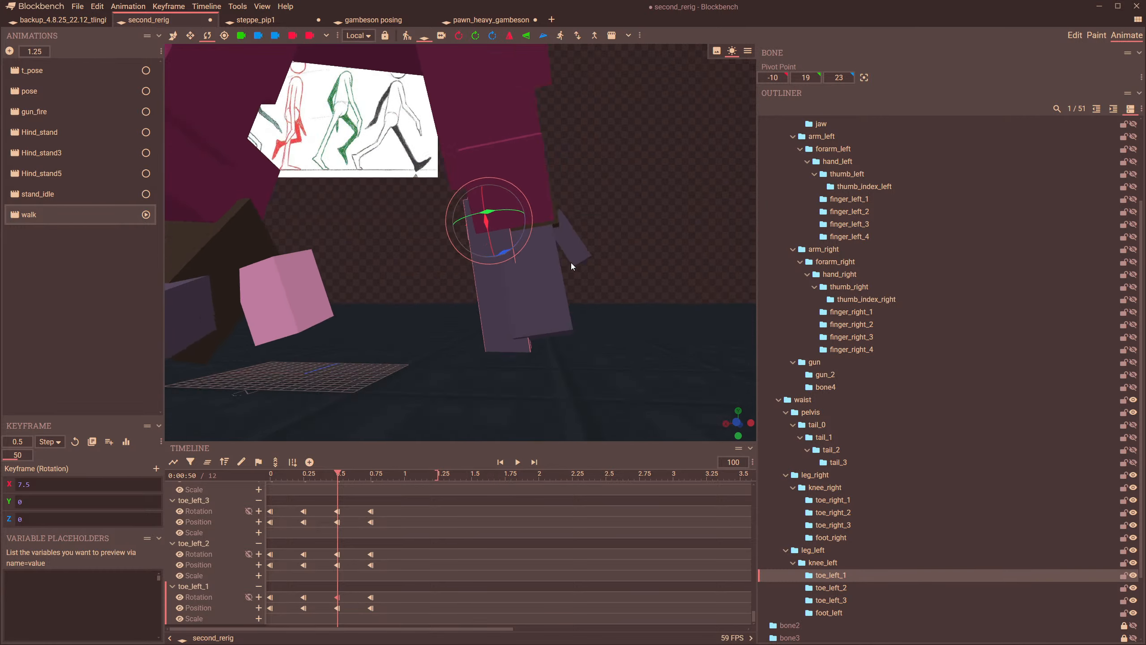
left_click_drag(491, 252, 578, 312)
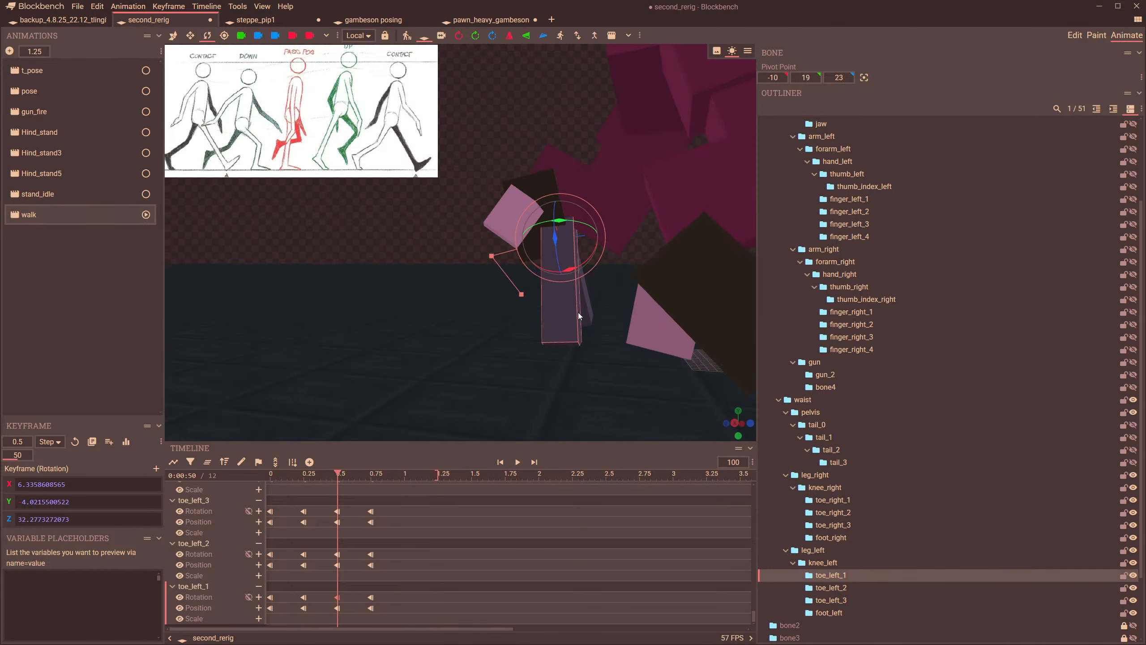
left_click_drag(581, 264, 542, 350)
- Rotate toe_left_1 to about 48.84 degrees about X at 0.5 s and move it to about -0.31, -1.94, 0.40
left_click(323, 330)
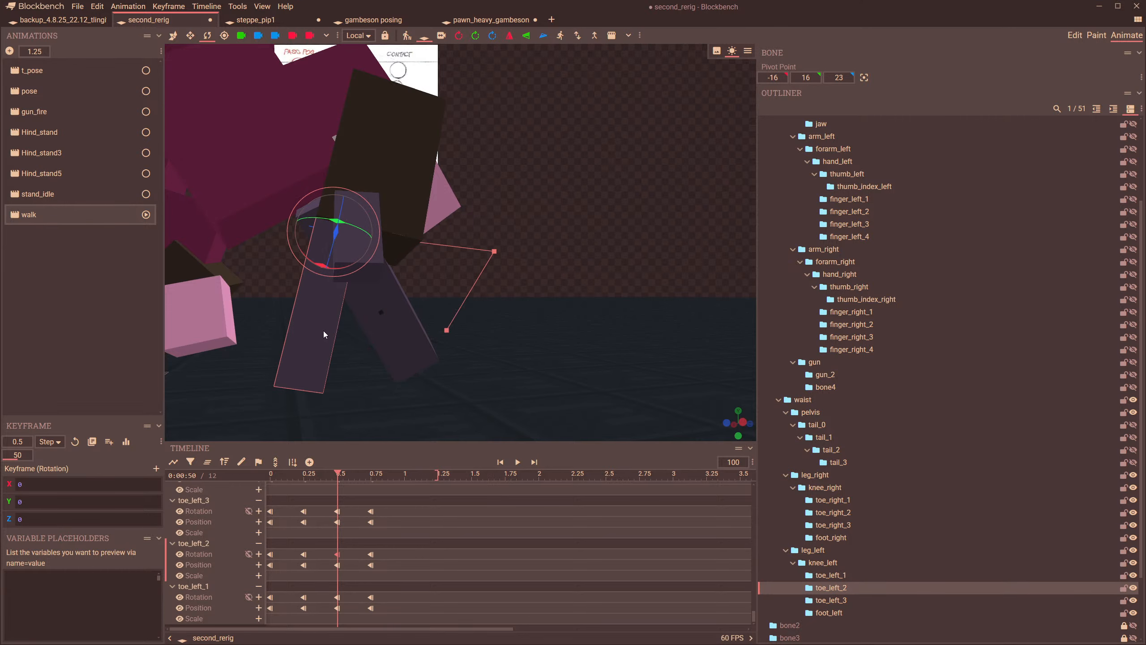
left_click_drag(343, 272, 568, 291)
left_click(456, 290)
left_click_drag(371, 289, 533, 307)
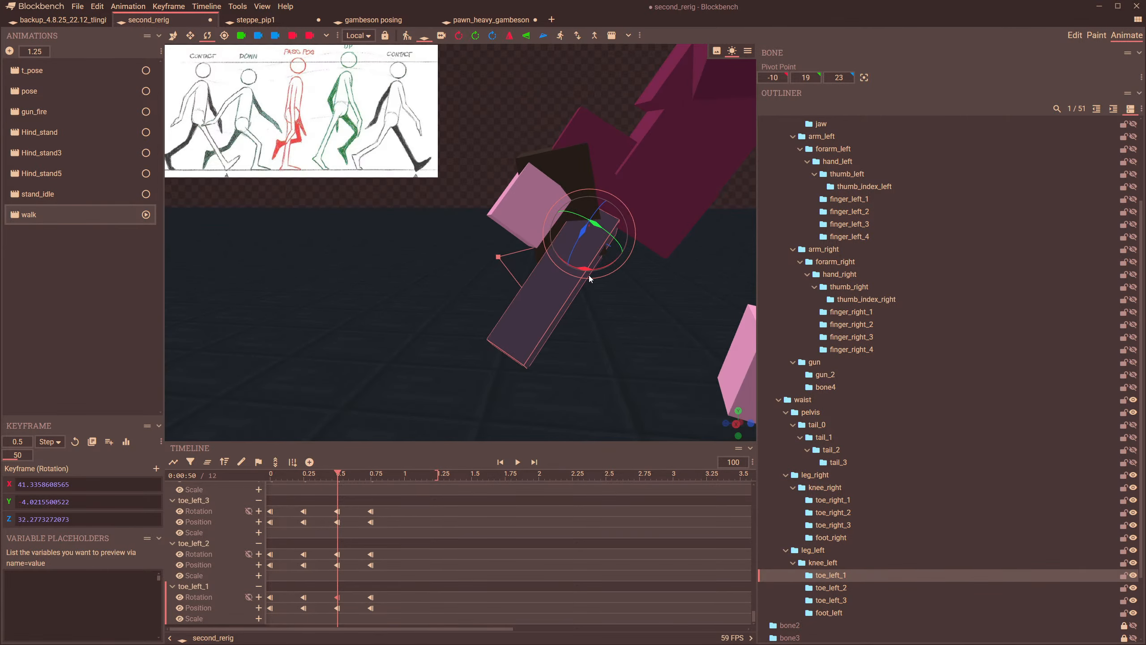
left_click_drag(589, 274, 583, 271)
left_click(173, 35)
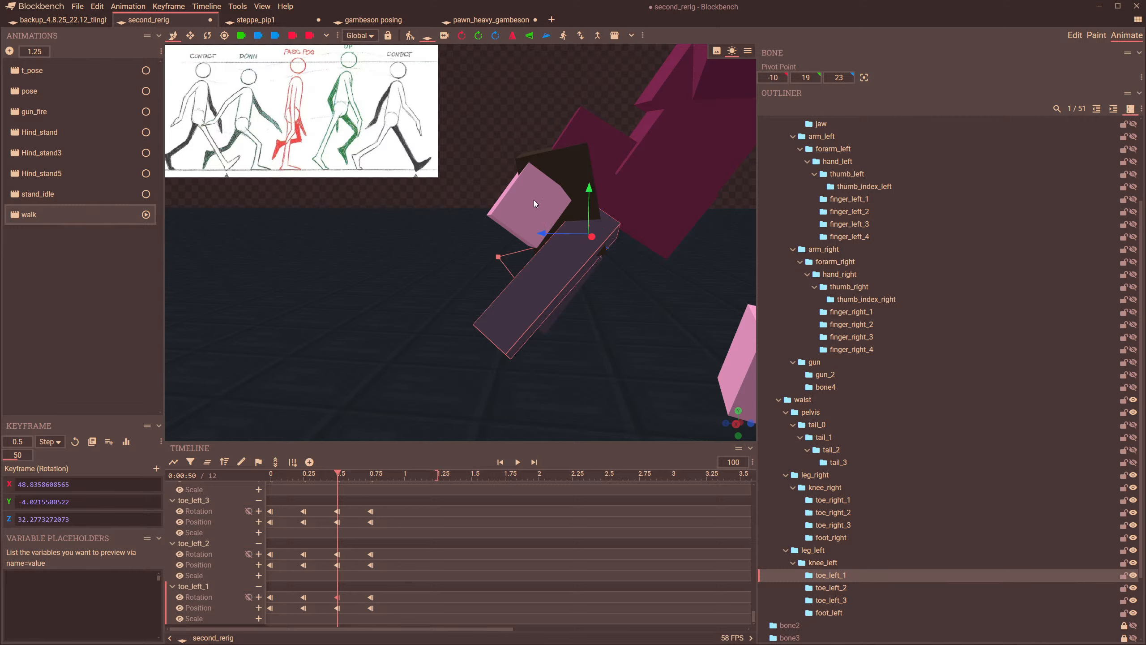
left_click_drag(585, 198, 595, 209)
scroll(624, 284, "down", 5)
left_click_drag(612, 296, 451, 352)
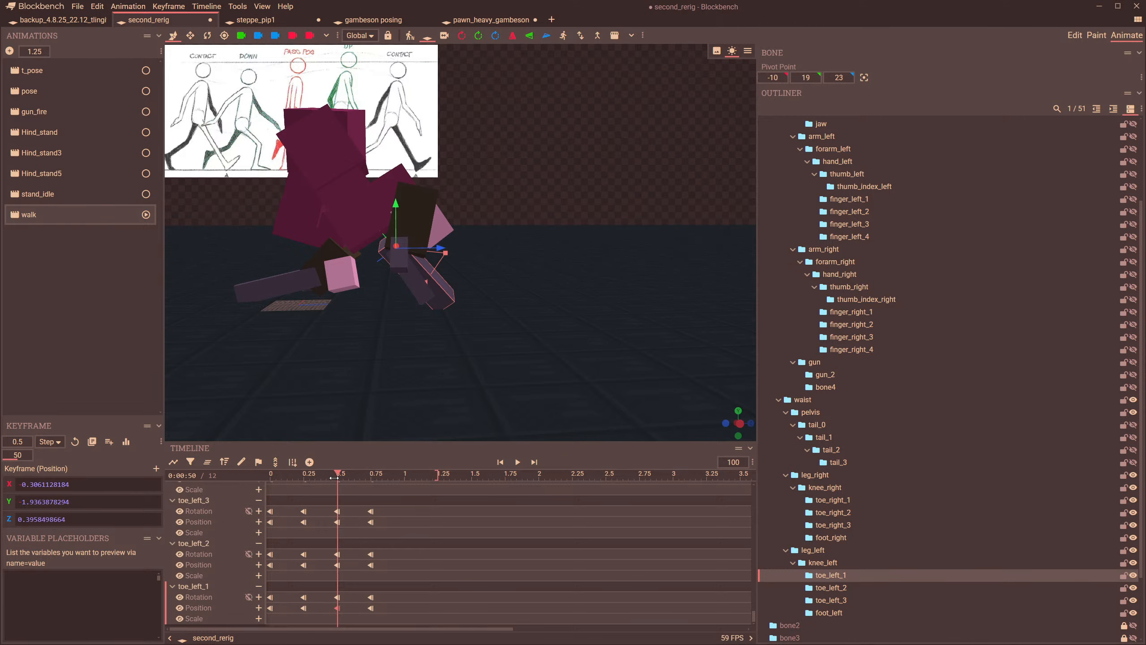
- Rotate knee_left to -27.5 degrees about X at 0.5 s and check the motion leading into that pose
mouse_move(338, 477)
left_mouse_down()
mouse_move(319, 481)
mouse_move(337, 483)
left_mouse_up()
left_click(412, 220)
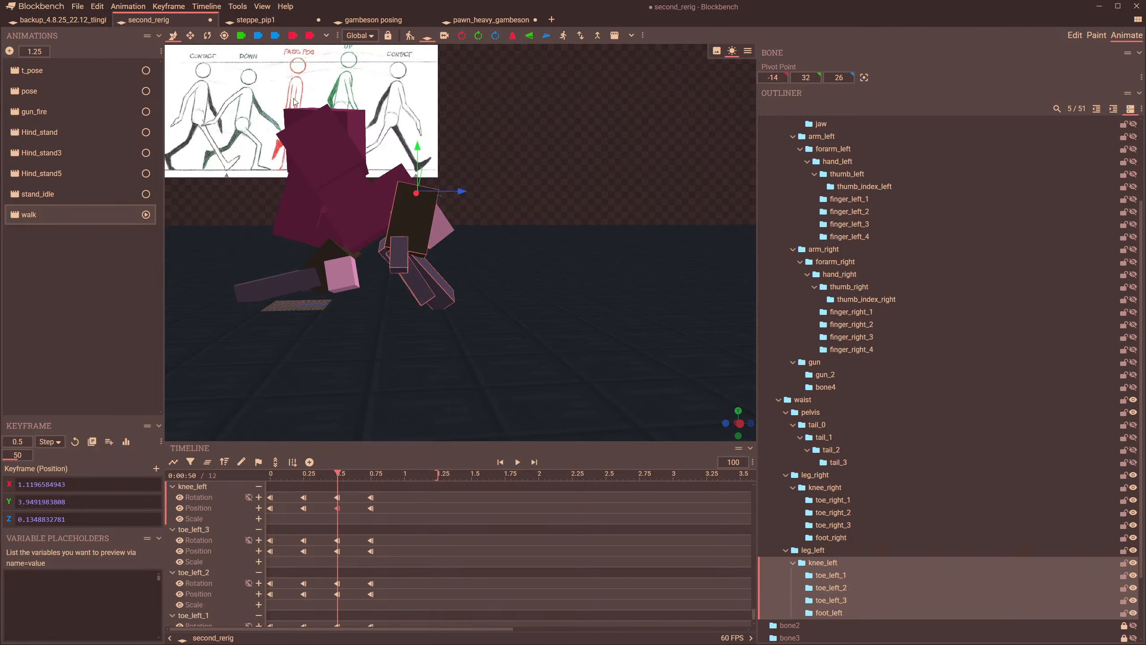
key("r")
left_click_drag(436, 237, 443, 222)
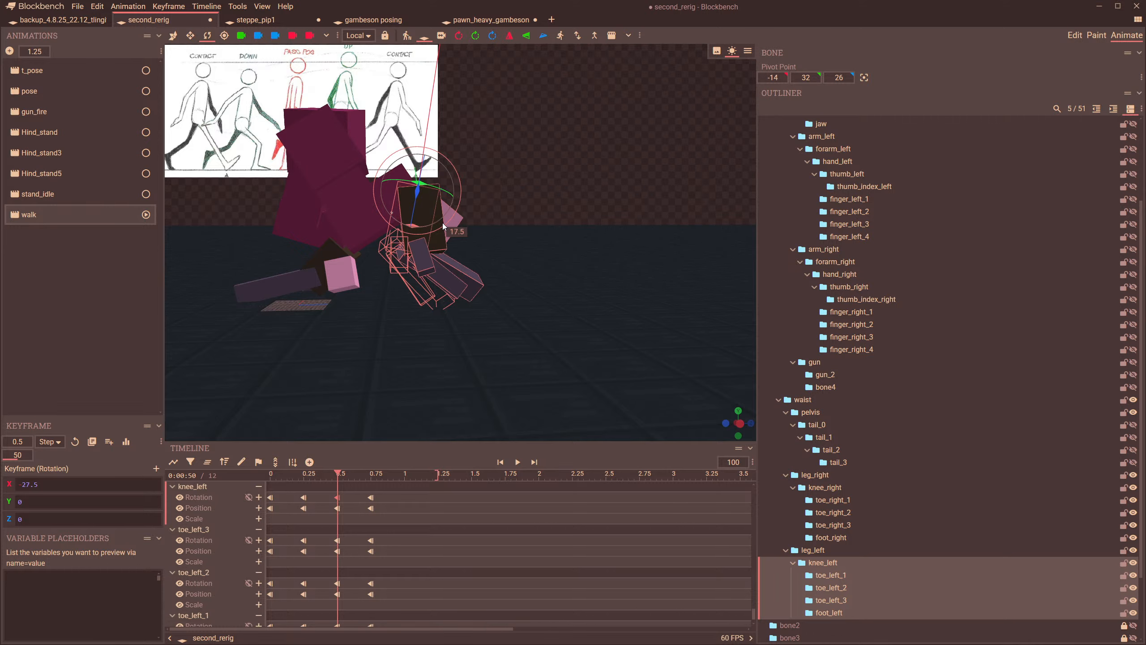
left_click_drag(339, 479, 328, 486)
scroll(380, 362, "up", 3)
scroll(523, 366, "down", 3)
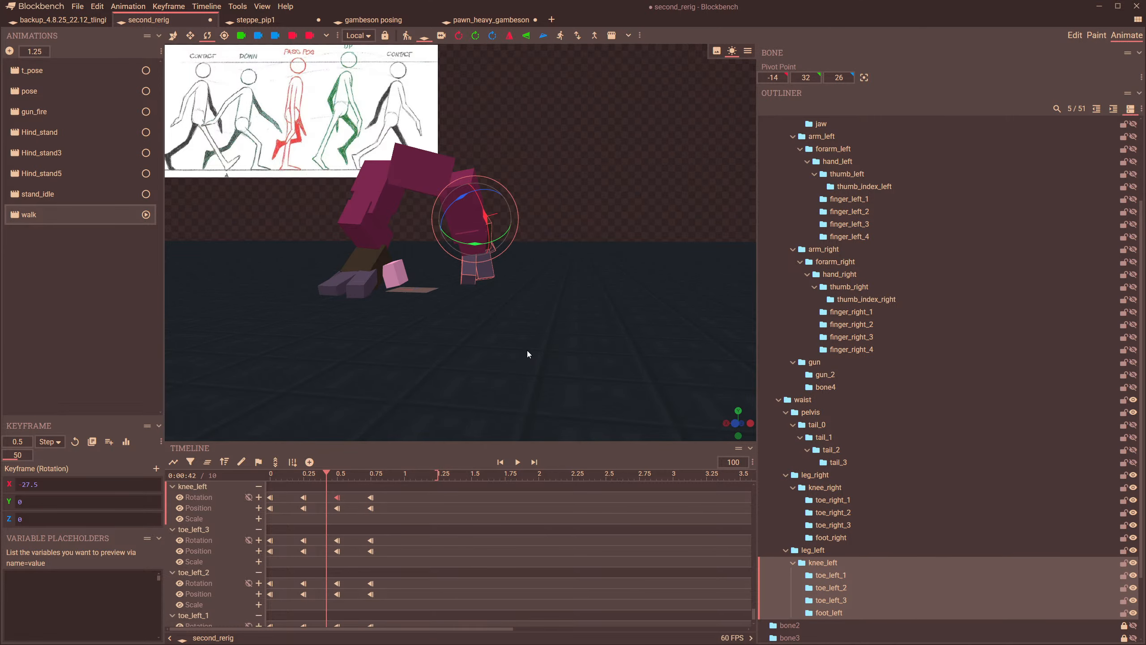
left_click_drag(491, 290, 579, 299)
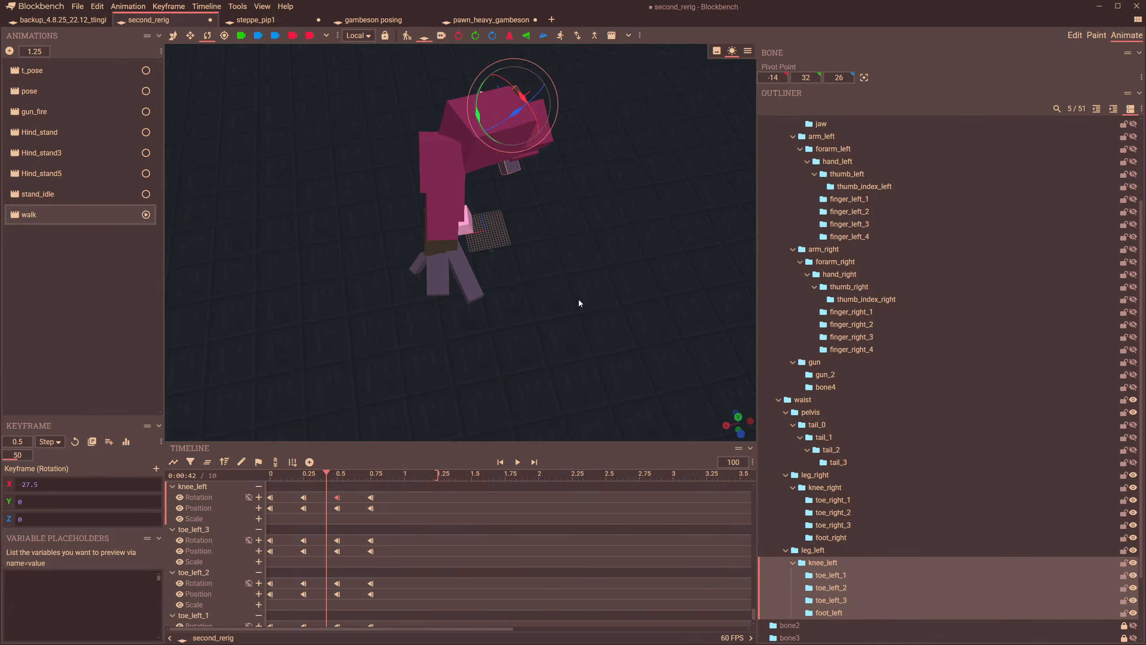
- Inspect the legs of the unposed model in Edit mode and return to Animate mode
left_click(1074, 35)
left_click_drag(596, 417, 630, 294)
left_click(700, 269)
left_click(641, 293)
left_click(1126, 35)
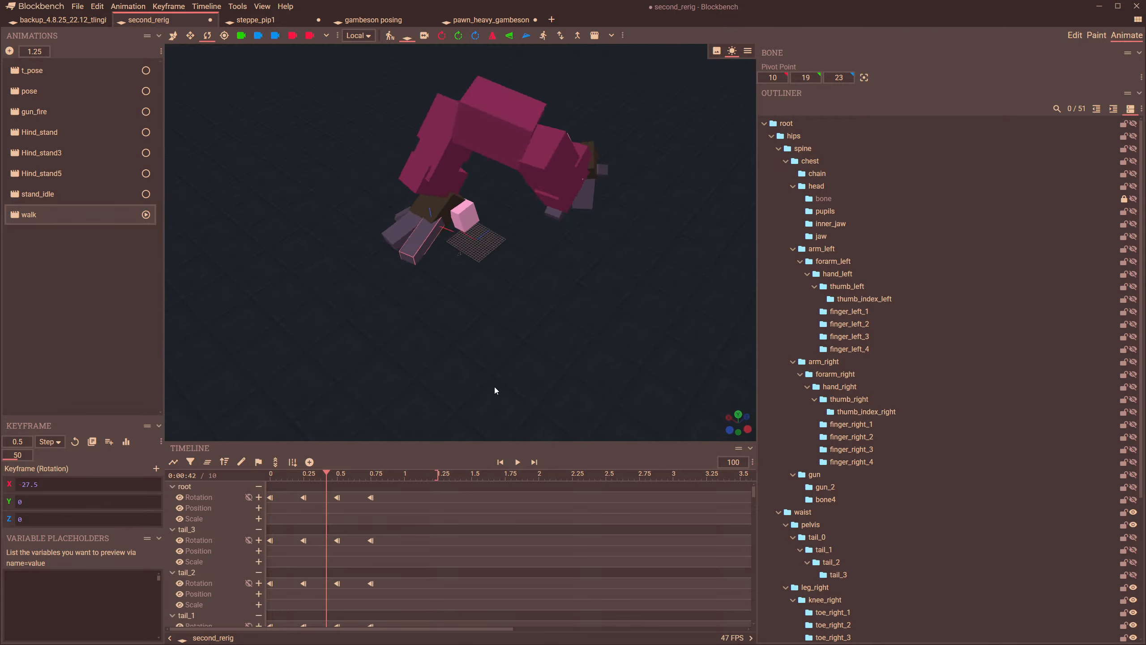
left_click_drag(552, 397, 473, 323)
left_click_drag(399, 321, 377, 403)
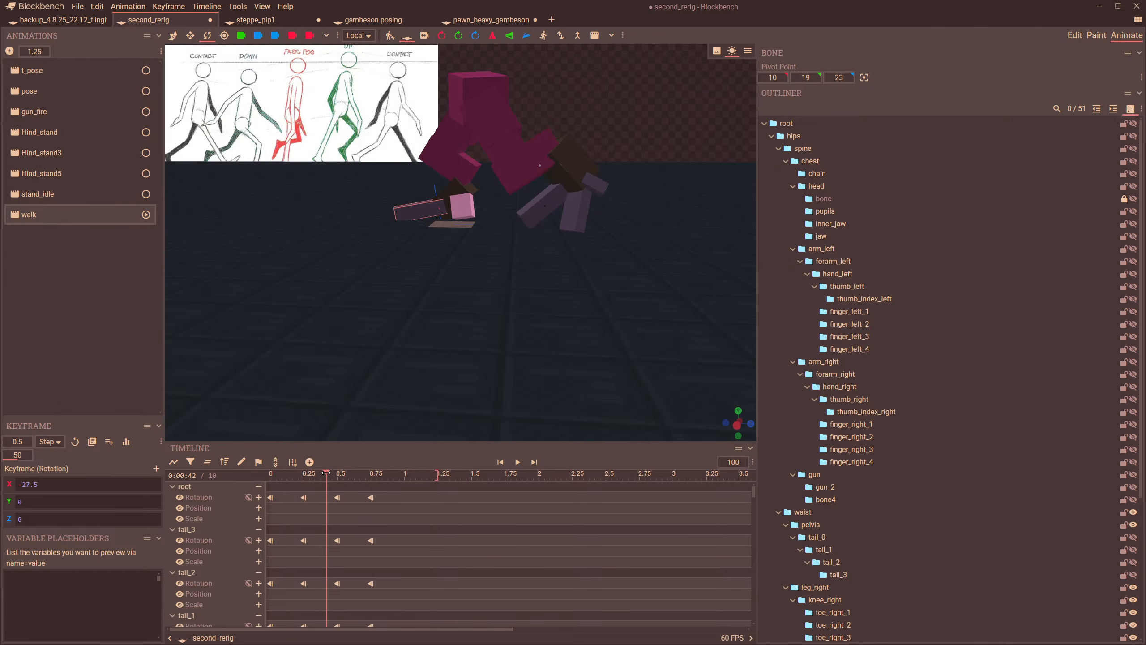
- Rotate toe_left_1 at 0.5 s to about 33.93, 2.97, 21.91
left_click_drag(325, 473, 337, 475)
left_click_drag(449, 342, 553, 177)
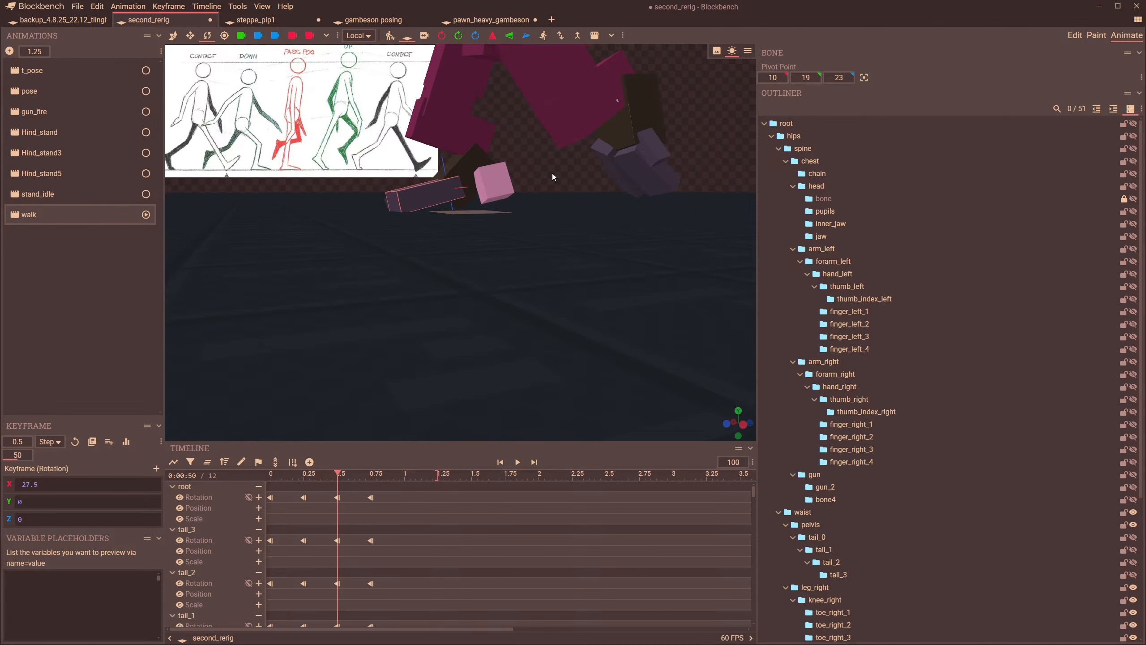
left_click(614, 166)
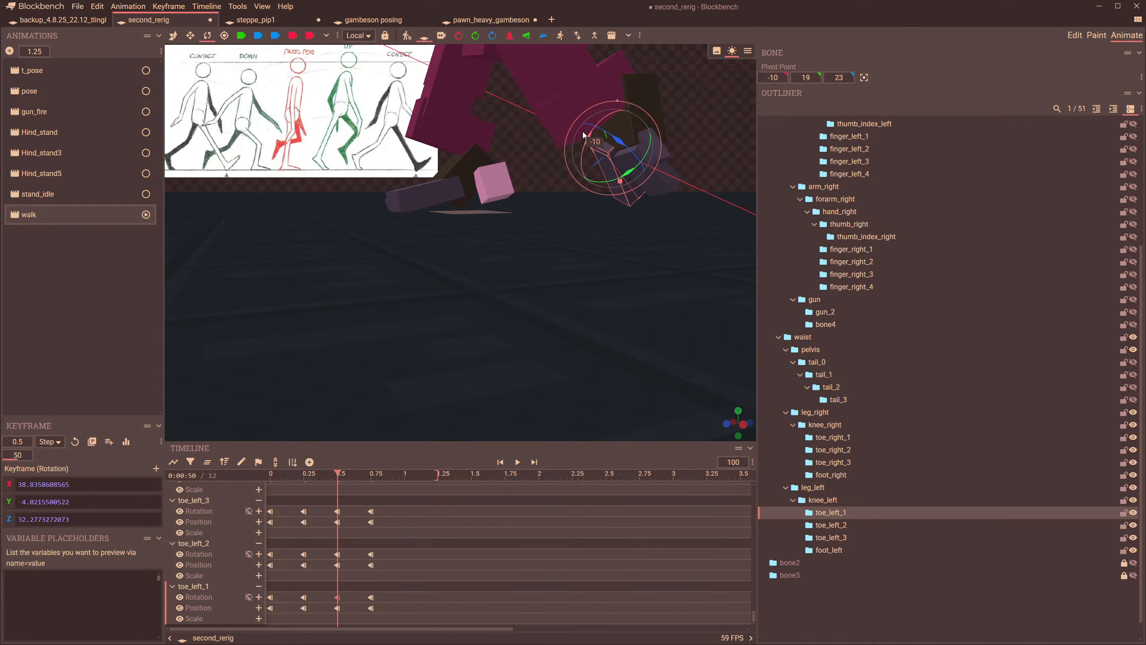
mouse_move(573, 143)
left_mouse_down()
mouse_move(537, 254)
mouse_move(641, 234)
mouse_move(621, 240)
mouse_move(589, 137)
left_mouse_up()
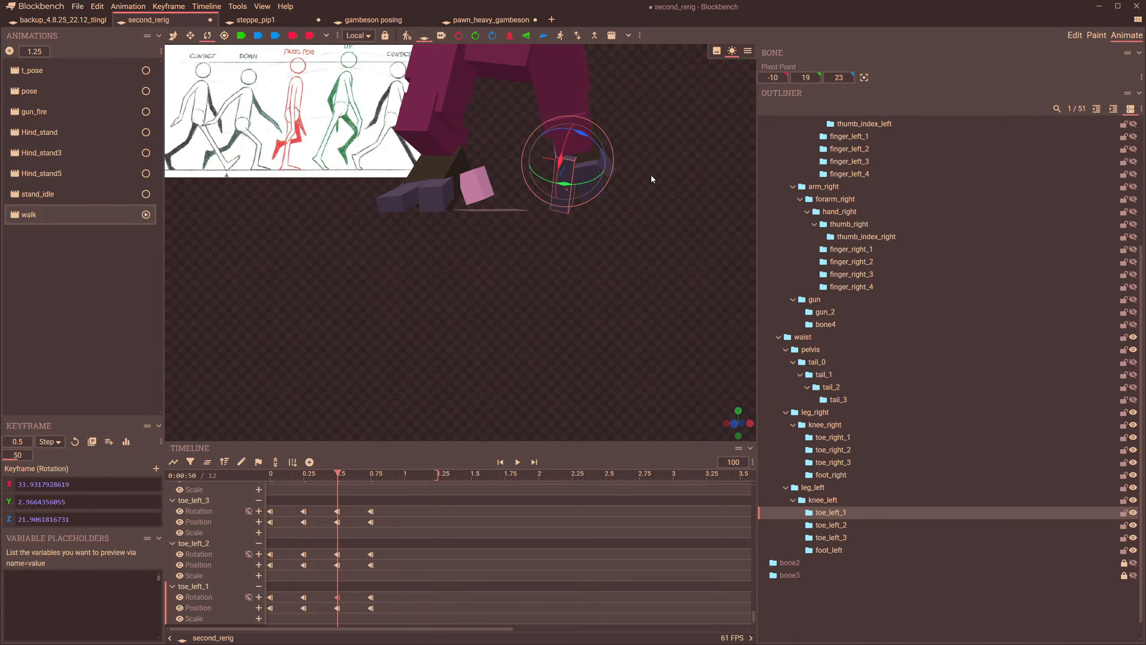
left_click_drag(651, 176, 560, 198)
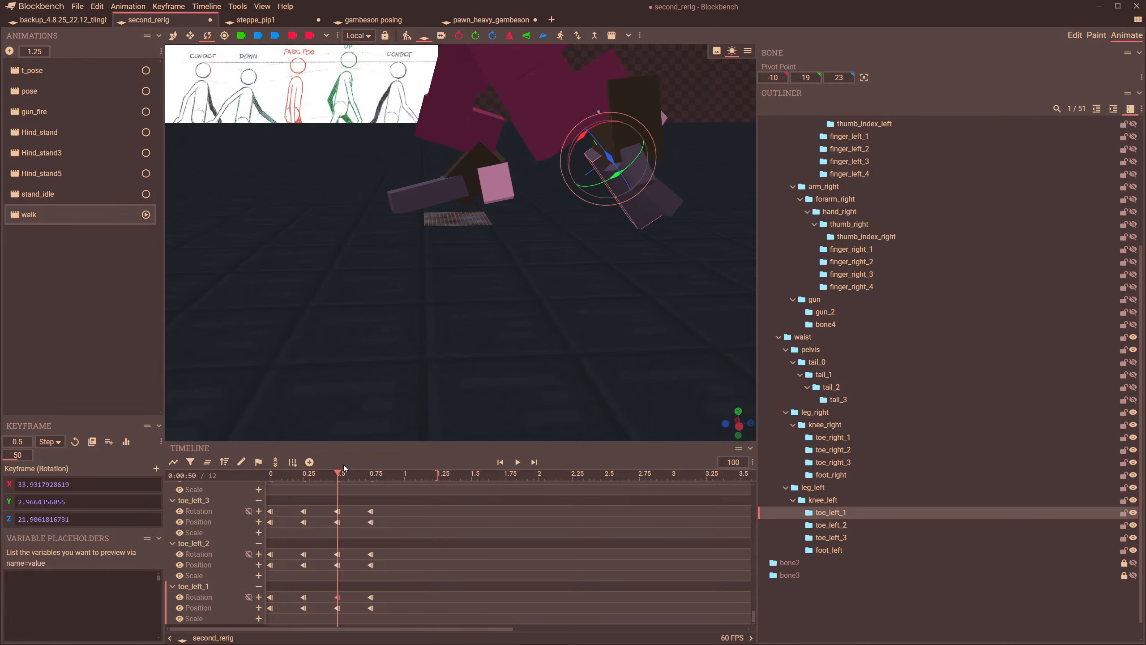
left_click_drag(337, 474, 338, 477)
left_click_drag(566, 244, 498, 231)
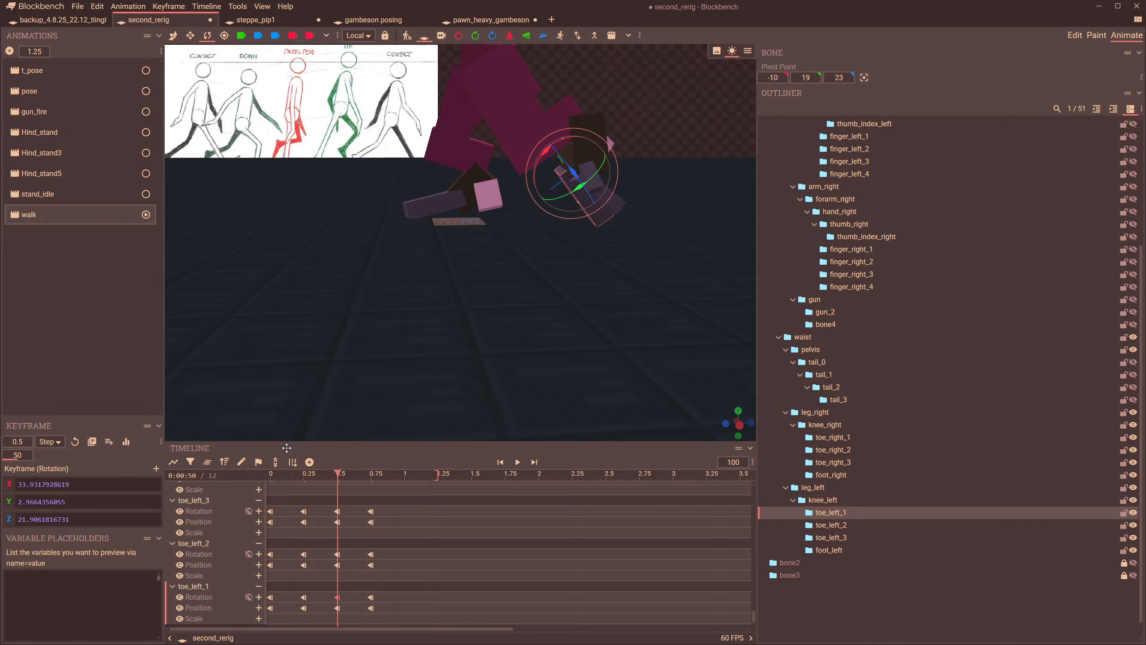
- Move leg_left to about 0.54, -1.16, -1.09 at 0.5 s and rotate it to 35.8 degrees about X
left_click(504, 102)
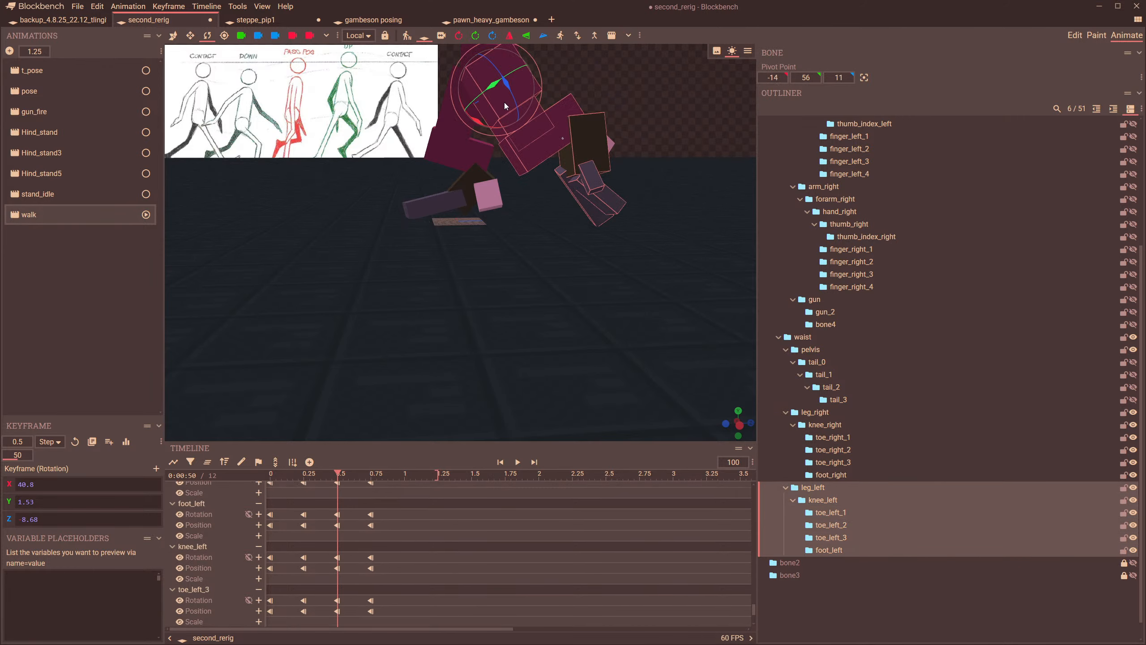
left_click(174, 37)
right_click_drag(510, 74, 499, 147)
left_click_drag(489, 135, 489, 127)
mouse_move(446, 192)
left_mouse_down()
mouse_move(467, 189)
mouse_move(438, 181)
left_mouse_up()
mouse_move(336, 482)
left_mouse_down()
mouse_move(327, 484)
mouse_move(339, 482)
left_mouse_up()
left_click(207, 36)
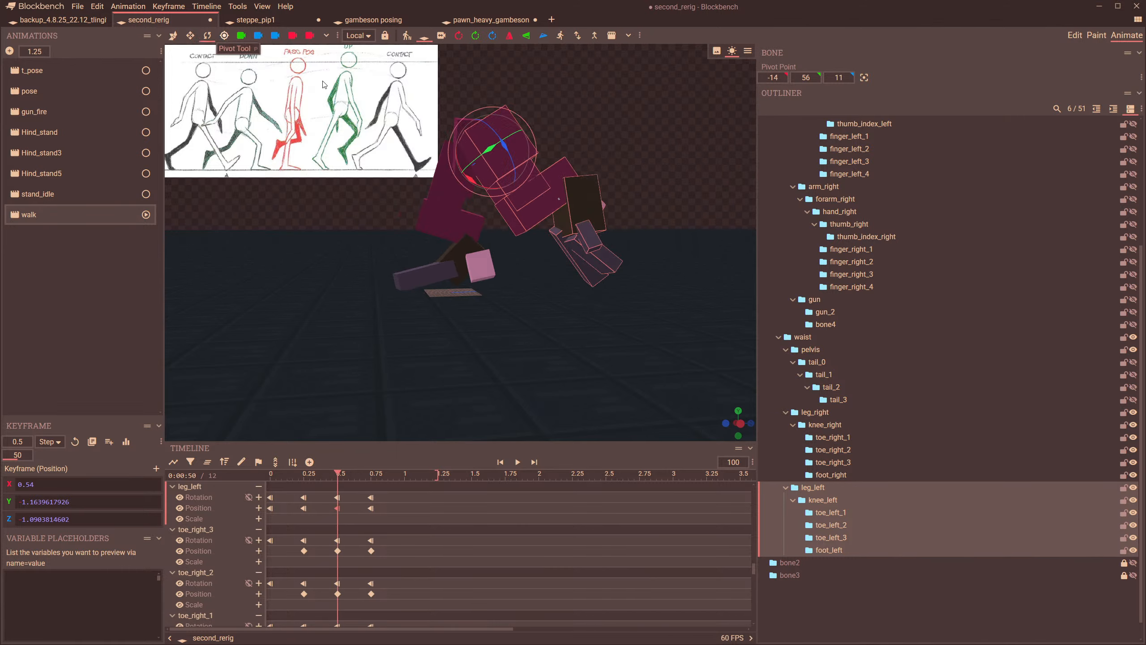
left_click_drag(465, 179, 460, 184)
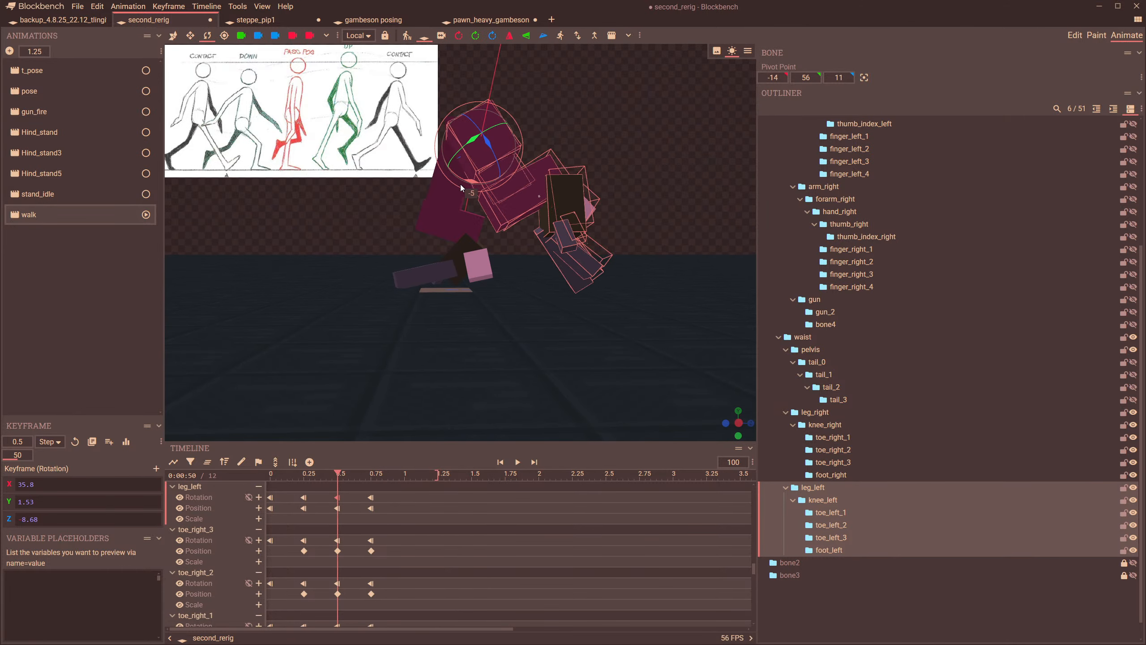
- Rotate knee_left to 2.5 degrees about X at 0.5 s and adjust the spread of the left toes
left_click(560, 230)
mouse_move(337, 478)
left_mouse_down()
mouse_move(328, 483)
mouse_move(338, 483)
left_mouse_up()
left_click_drag(543, 211, 498, 315)
left_click(566, 235)
left_click(489, 176)
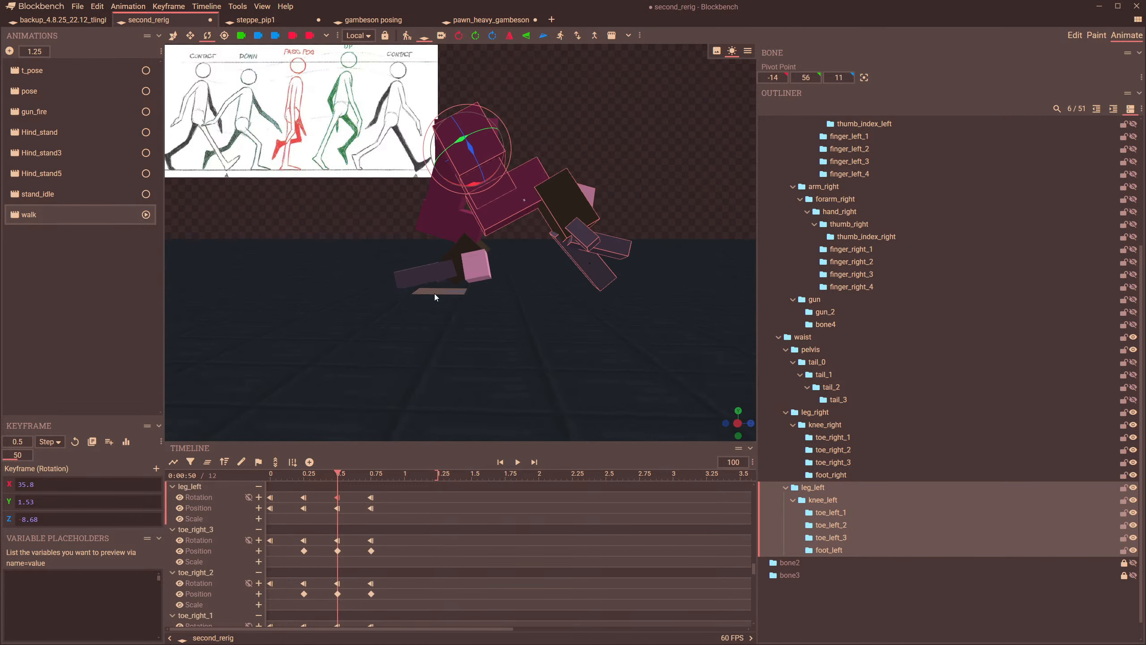
left_click_drag(436, 293, 429, 295)
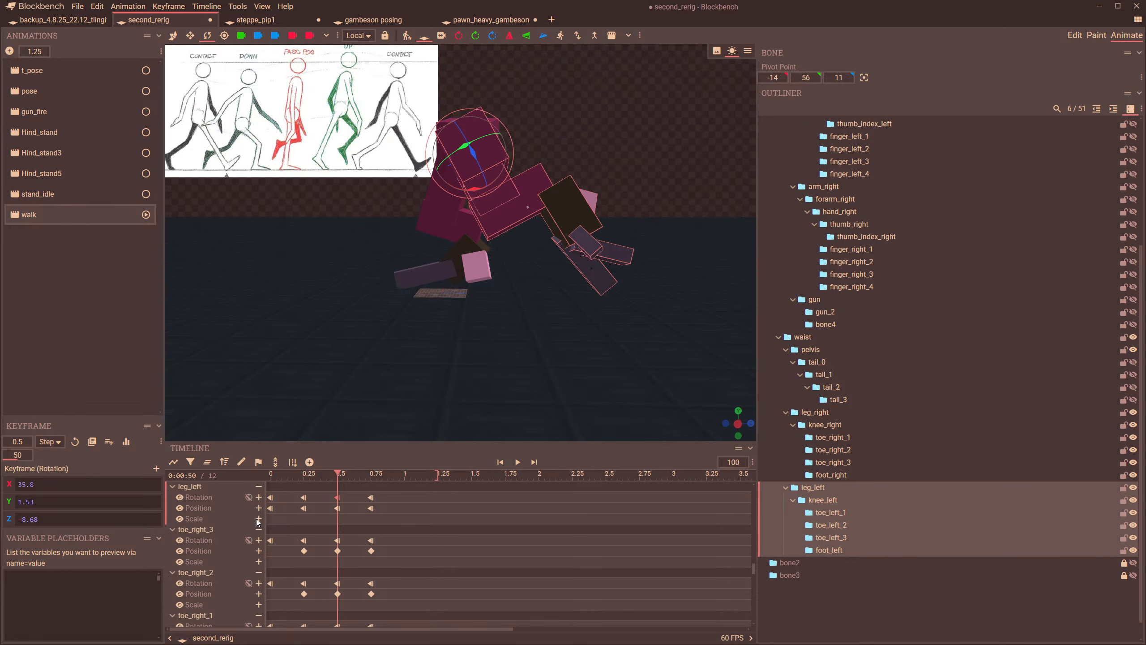
mouse_move(339, 475)
left_mouse_down()
mouse_move(322, 479)
mouse_move(338, 490)
left_mouse_up()
- Adjust the position of knee_left at 0.5 s using the local transform space
left_click(554, 215)
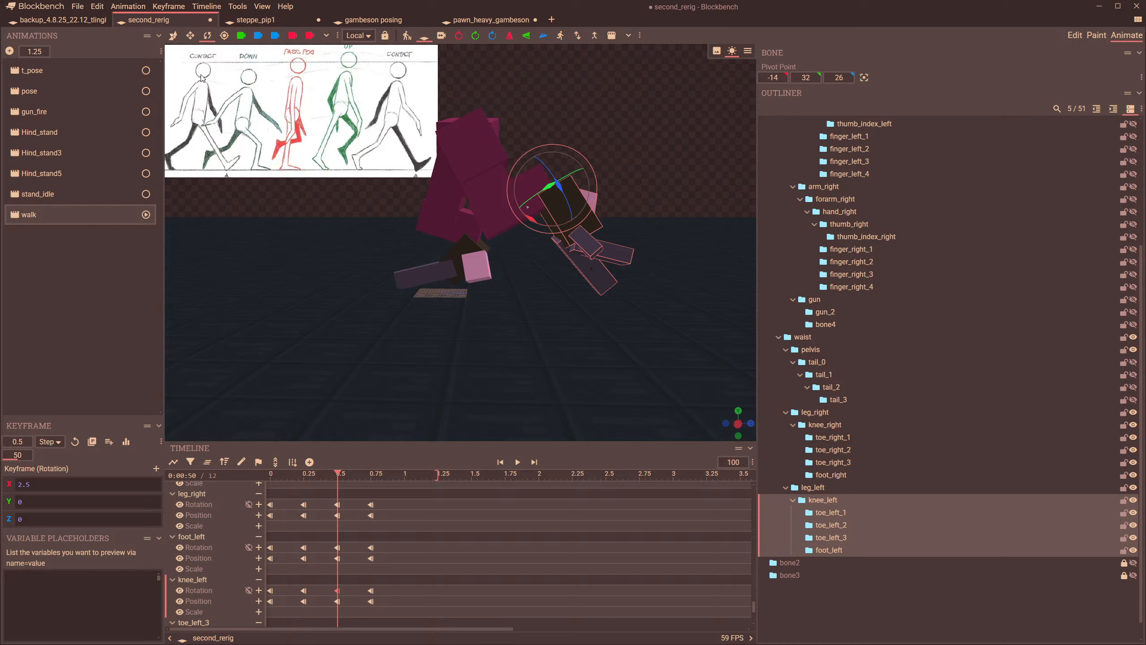
left_click(172, 35)
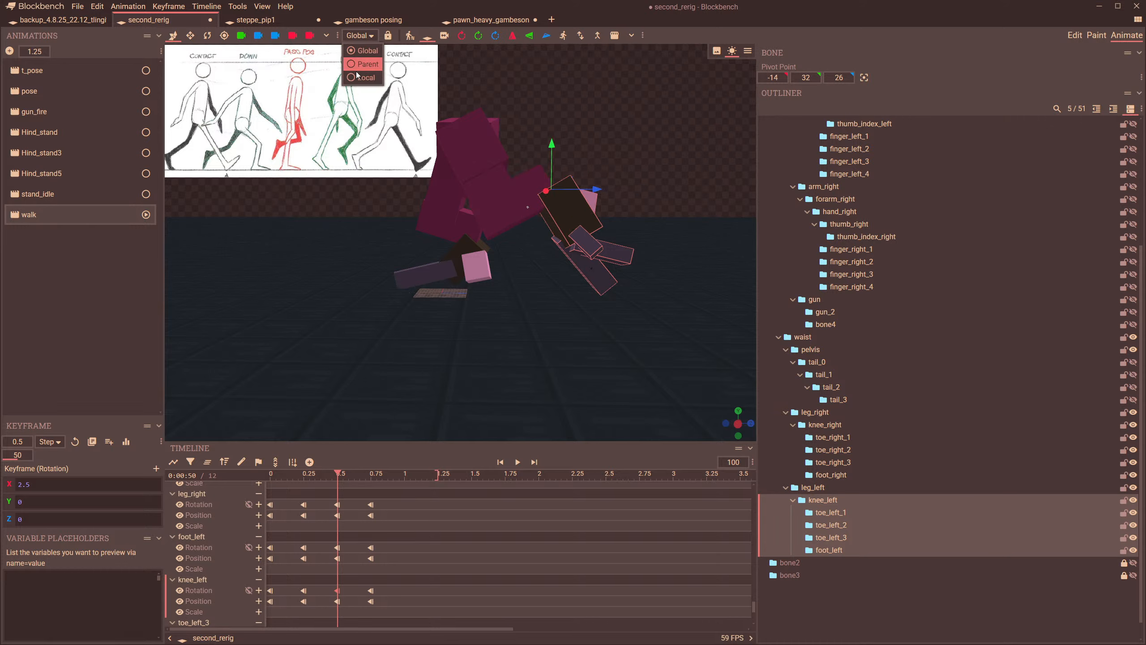
left_click(362, 77)
left_click_drag(650, 192, 510, 144)
left_click_drag(589, 169, 582, 334)
left_click_drag(591, 246, 595, 319)
left_click_drag(575, 227, 570, 217)
left_click_drag(533, 329, 549, 312)
- Rotate leg_left to 23.3 degrees about X at 0.5 s and check the pose on the timeline
left_click(537, 296)
left_click(210, 36)
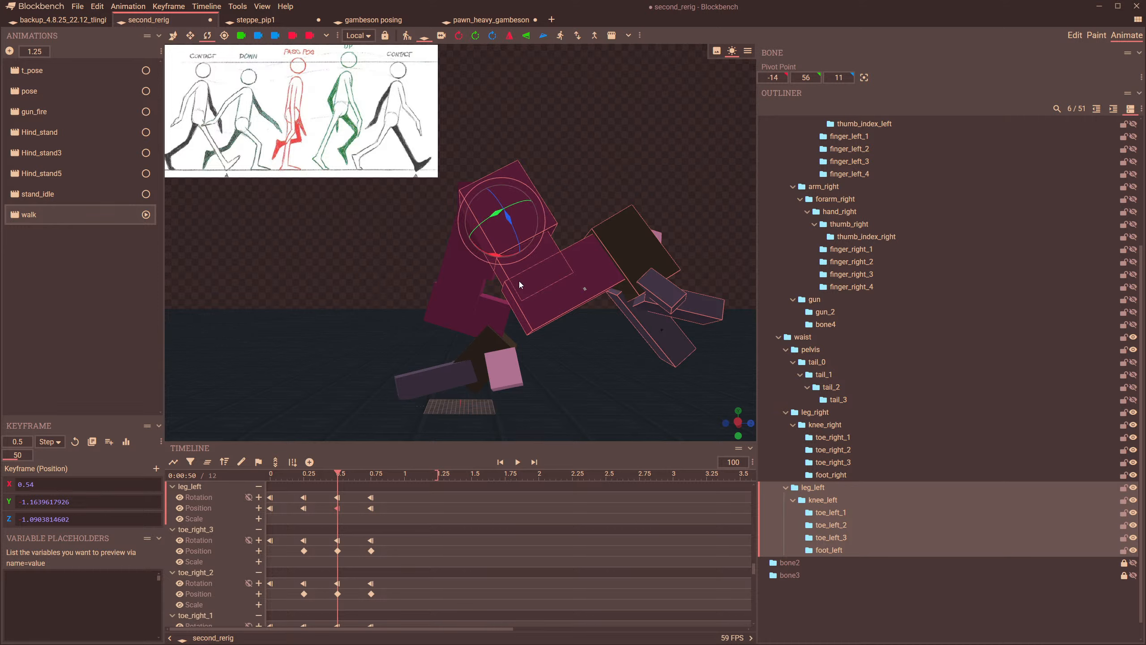
left_click_drag(488, 262, 491, 258)
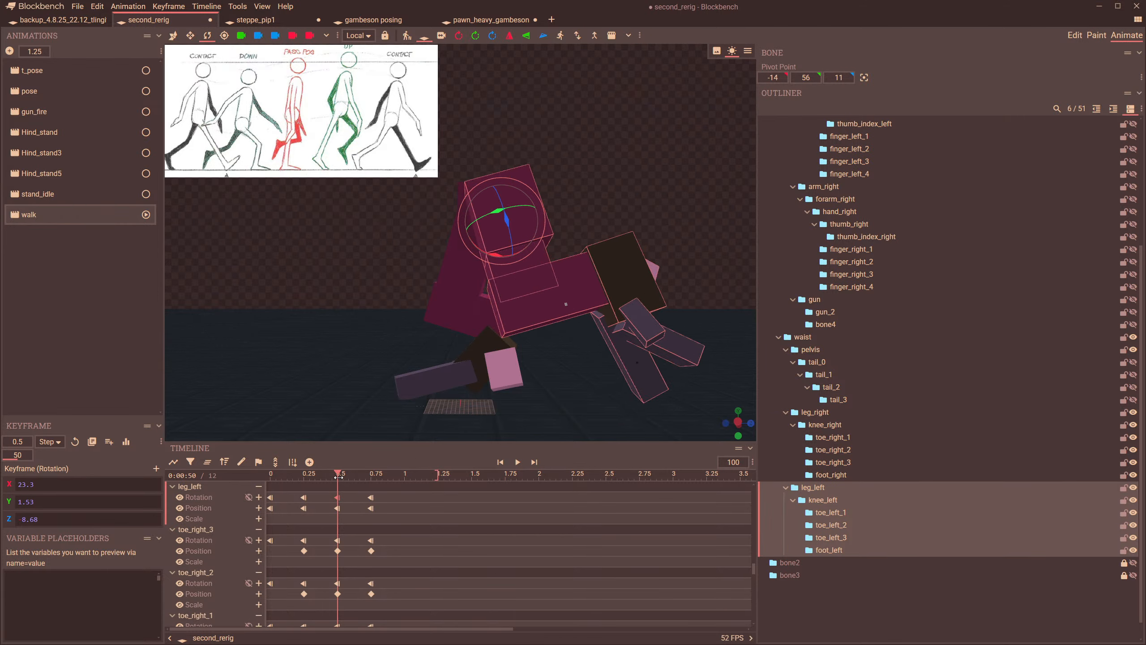
mouse_move(339, 476)
left_mouse_down()
mouse_move(316, 481)
mouse_move(337, 489)
left_mouse_up()
scroll(572, 352, "down", 3)
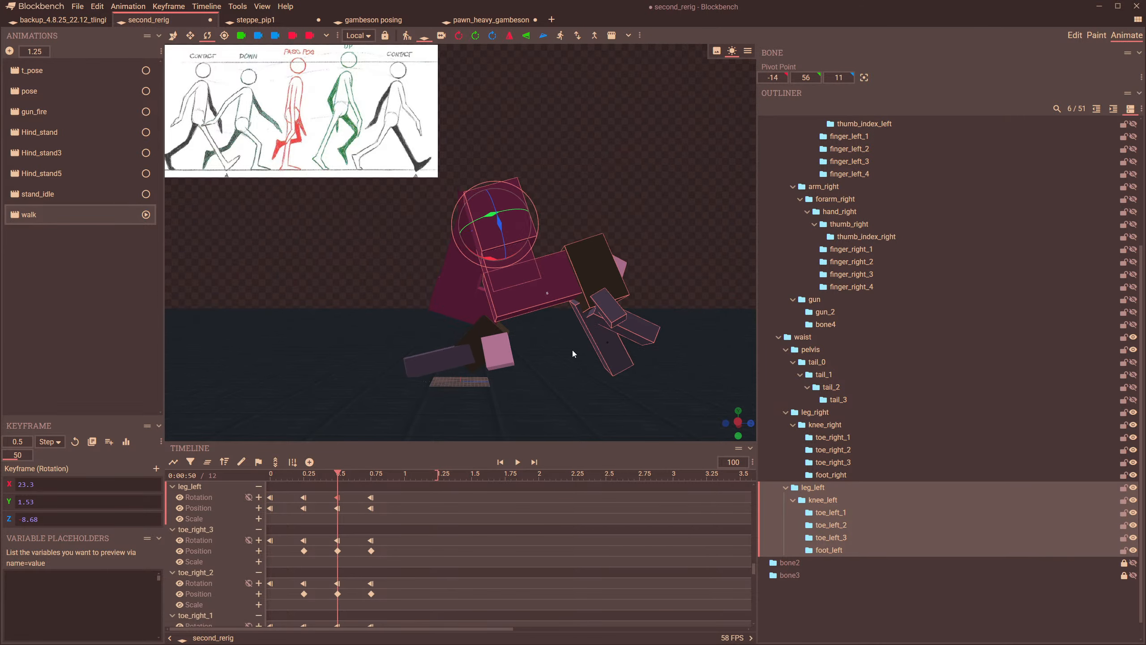
left_click(622, 346)
left_click_drag(603, 347, 405, 454)
- Go to 0.75 s, clear the timeline and list only leg_left, knee_left and the three left toes in it
left_click_drag(337, 473, 385, 577)
scroll(284, 492, "up", 2)
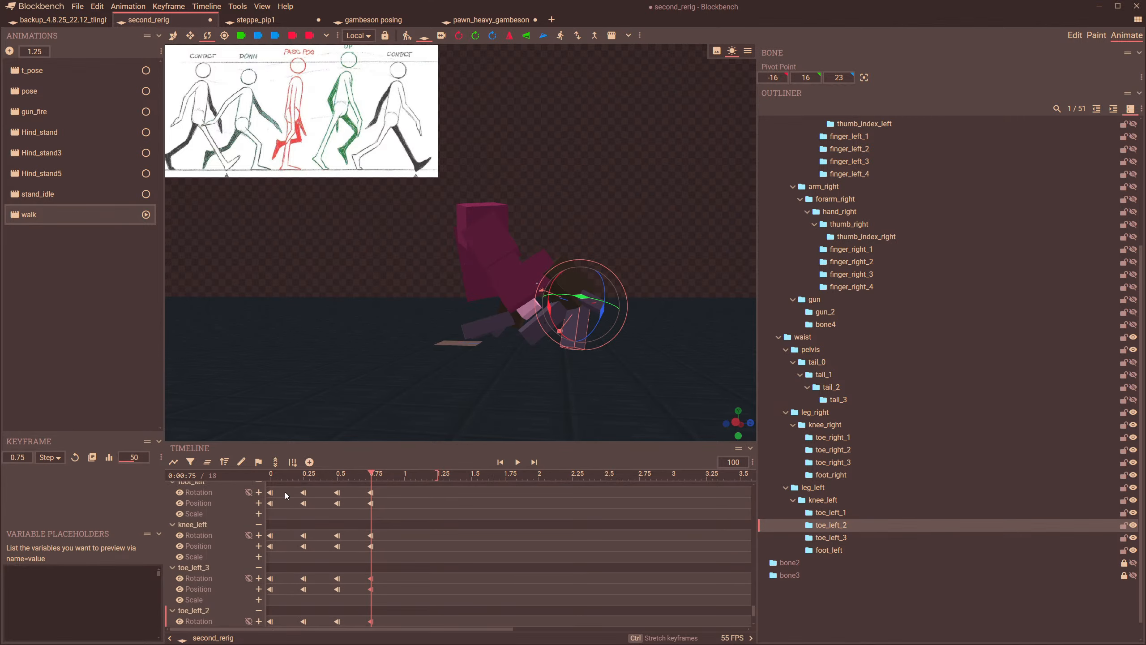
left_click(208, 462)
left_click(492, 251)
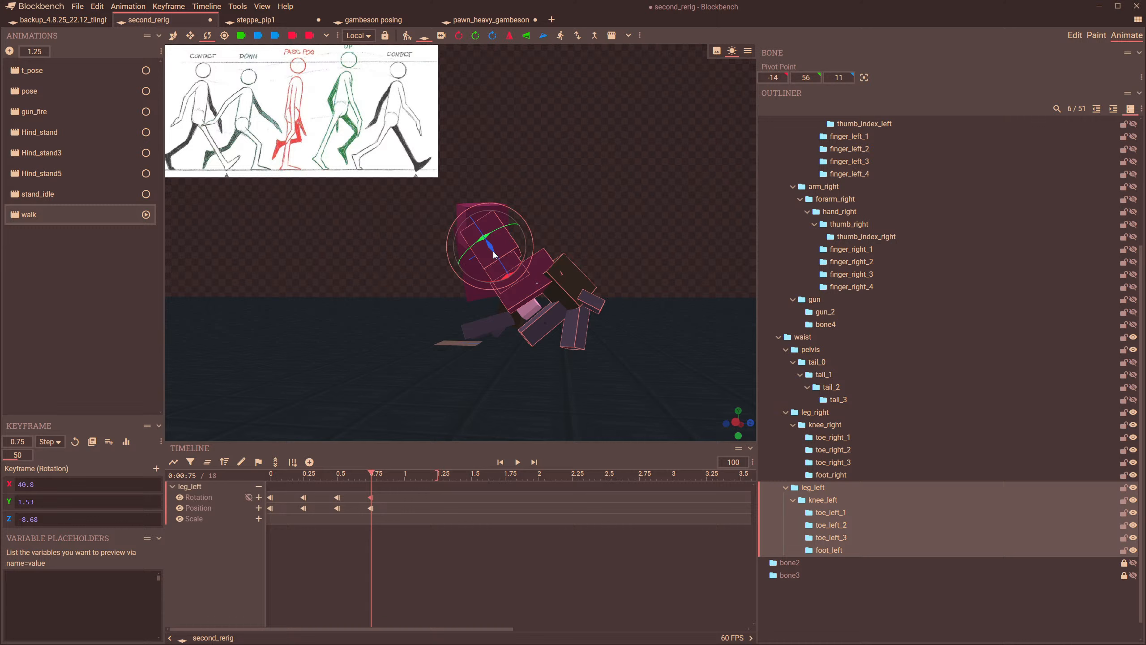
left_click(573, 287)
left_click(543, 324)
left_click(572, 338)
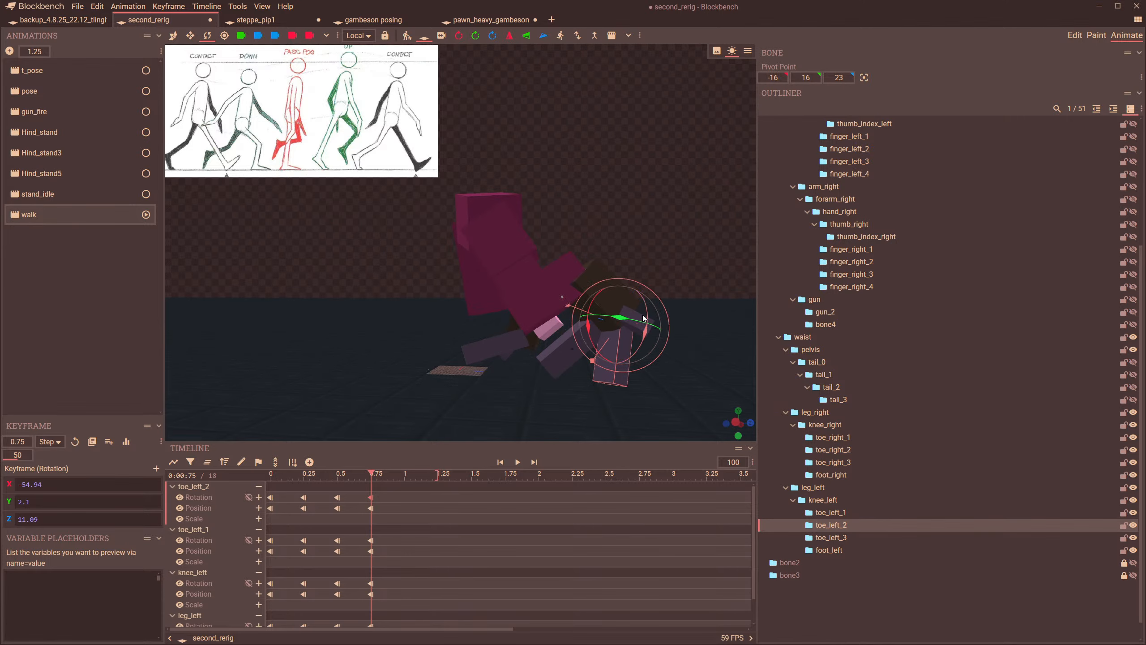
scroll(650, 346, "up", 5)
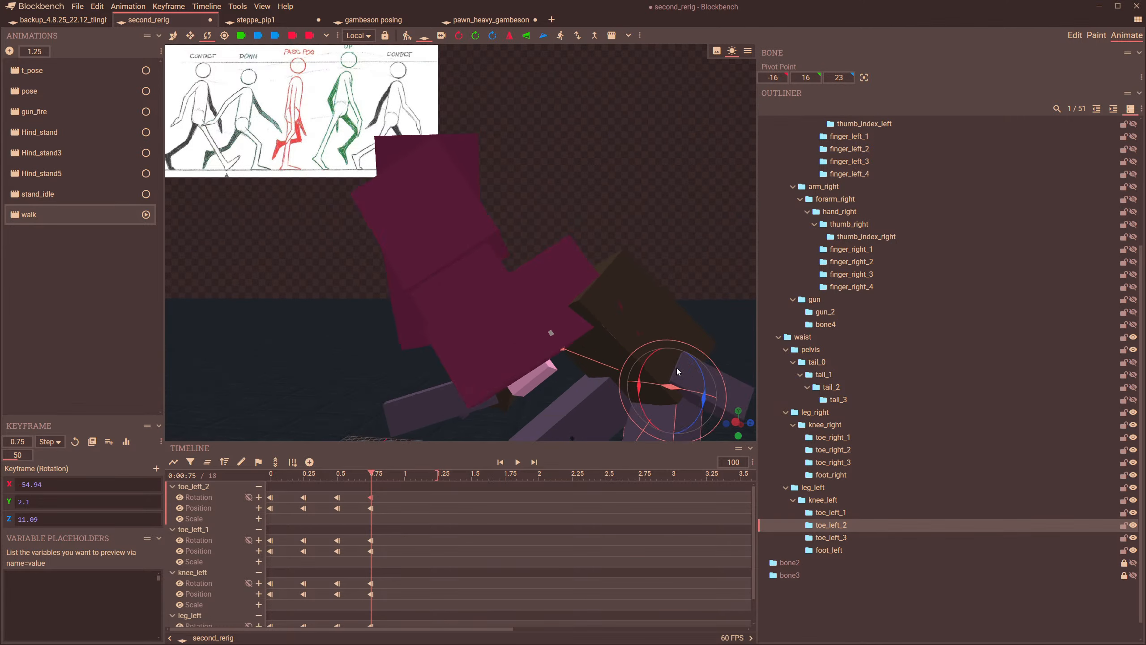
right_click_drag(677, 367, 521, 314)
left_click(559, 332)
scroll(546, 349, "down", 4)
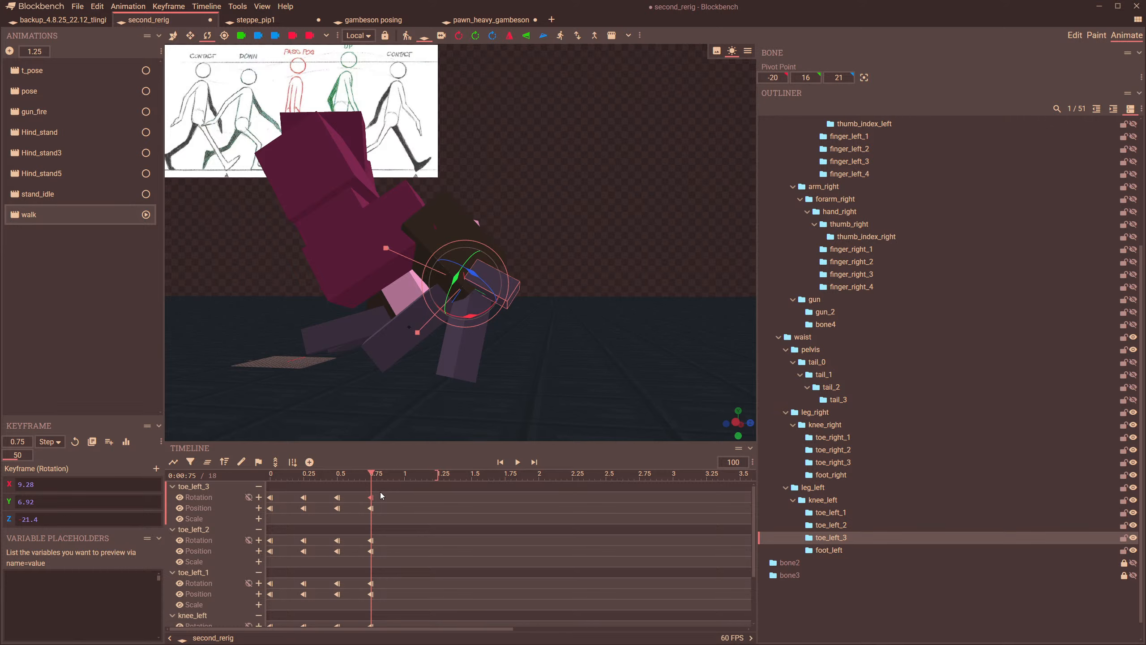
- Delete the left leg, knee and toe keyframes at 0.75 s and return the playhead to 0 s
left_click(276, 462)
key("Delete")
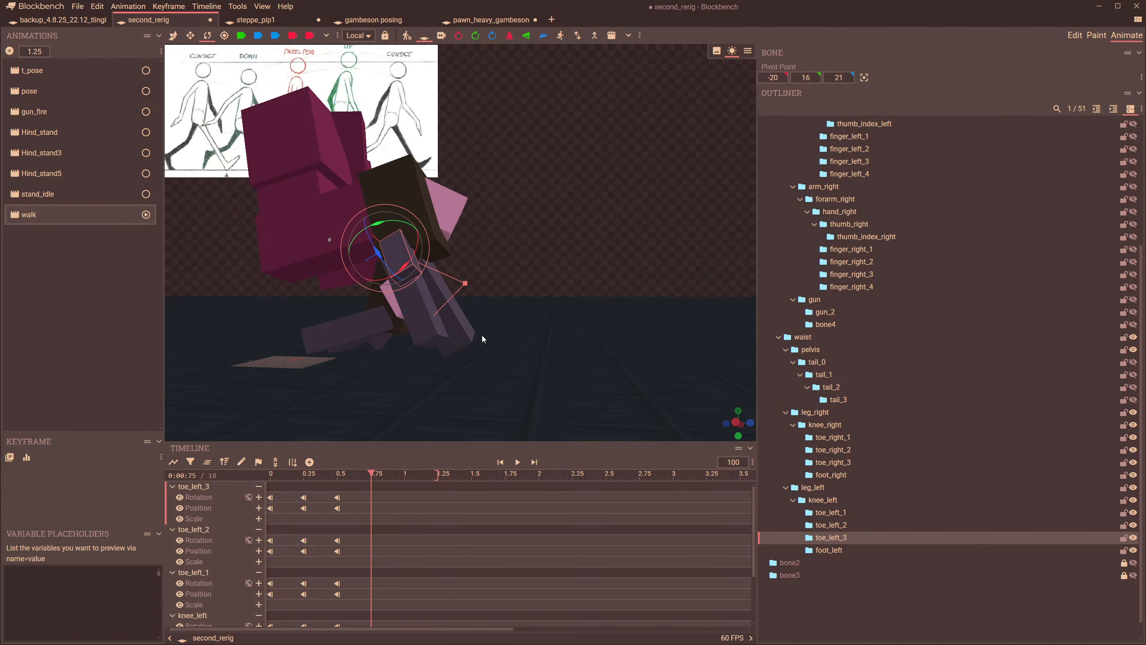
key("ctrl+z")
key("ctrl+a")
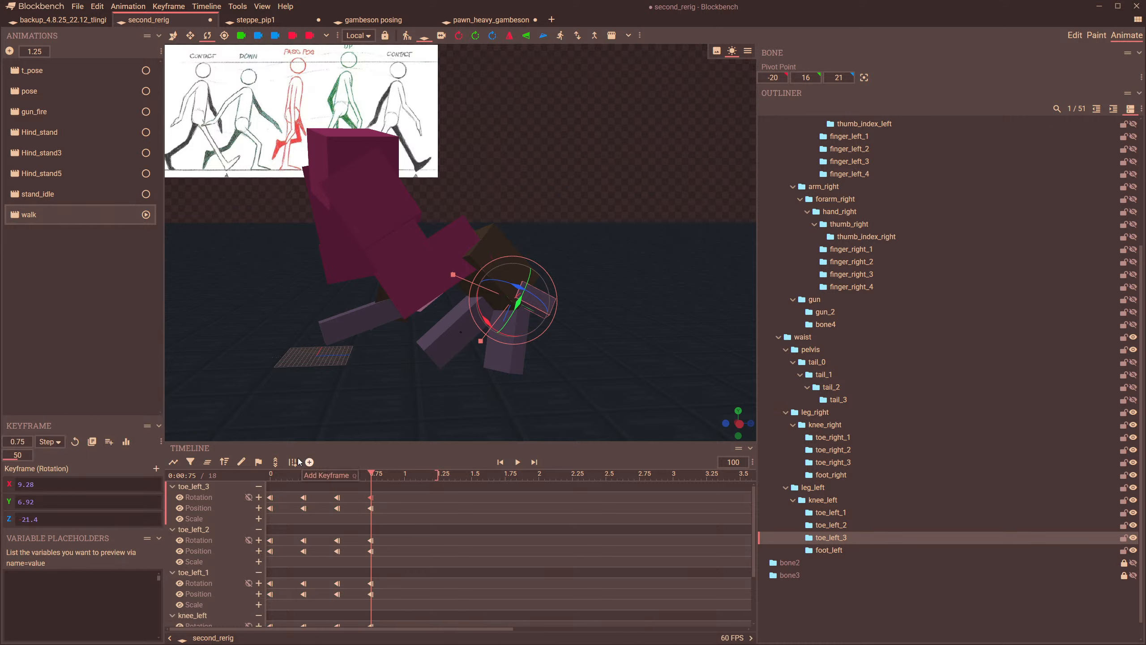
key("Delete")
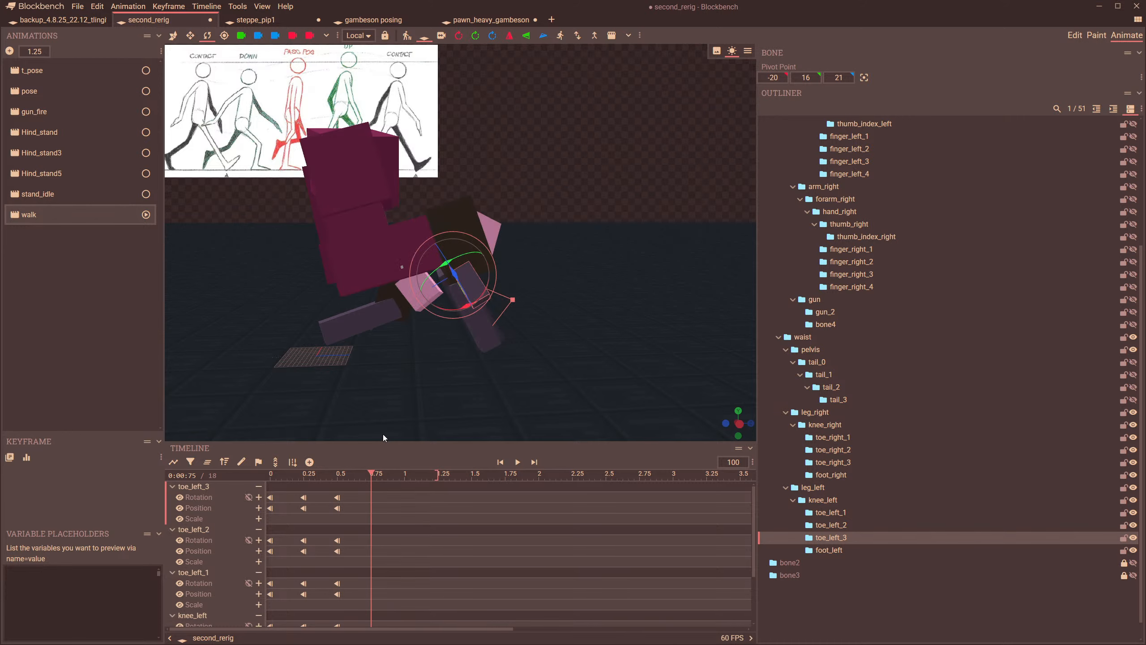
mouse_move(362, 485)
left_mouse_down()
mouse_move(330, 483)
mouse_move(374, 484)
left_mouse_up()
left_click_drag(474, 389, 320, 425)
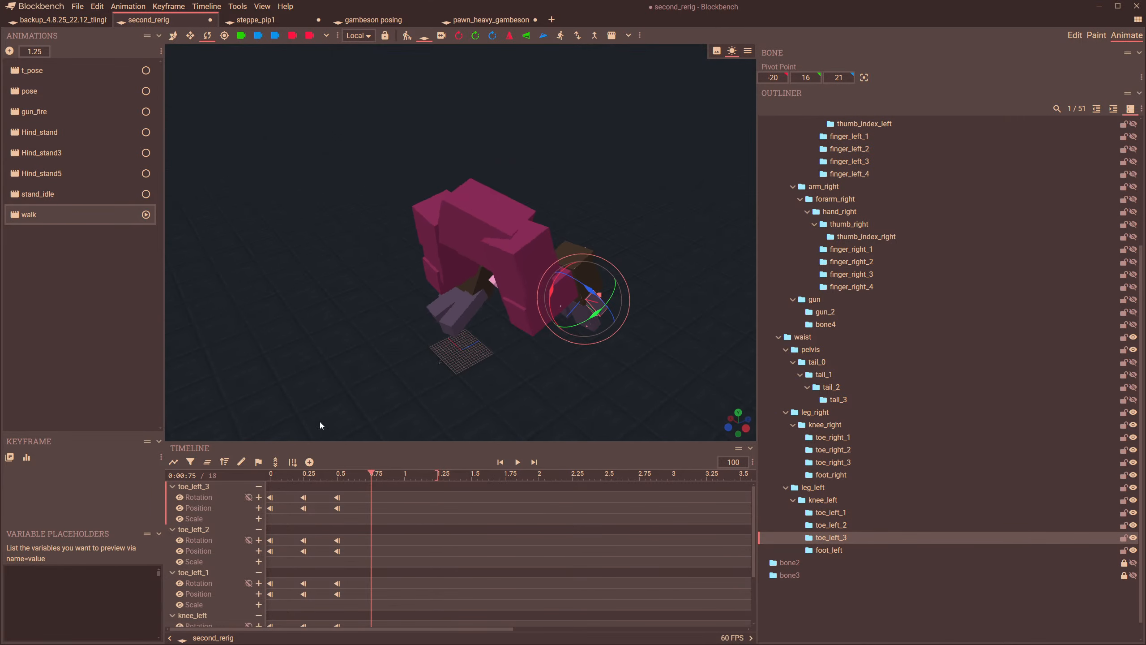
left_click(271, 479)
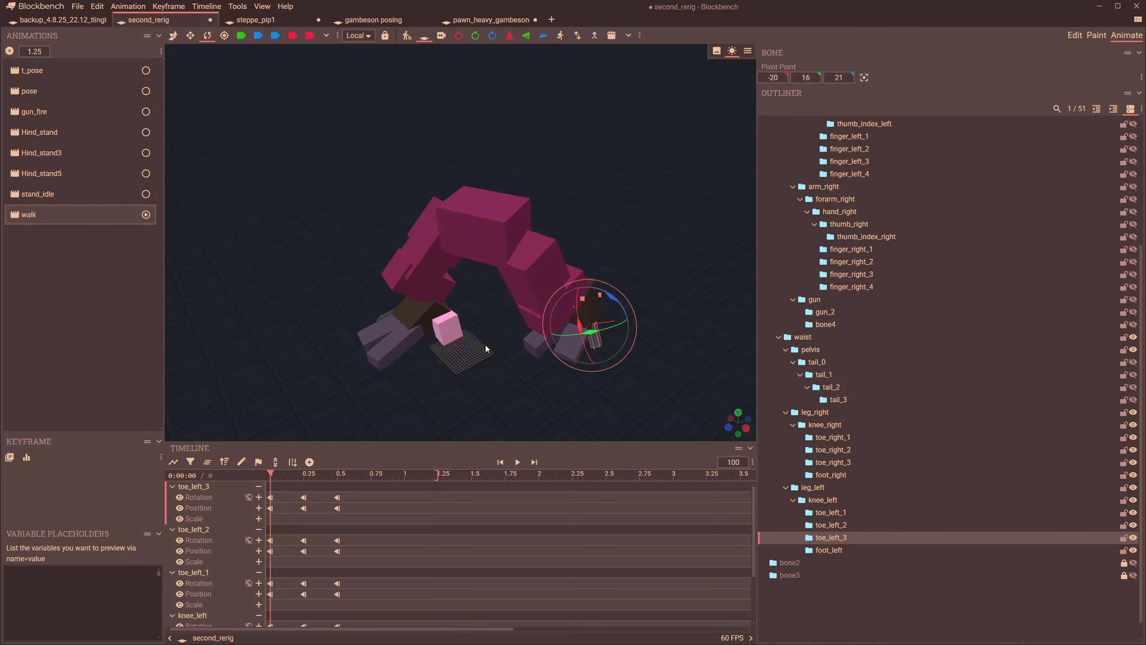
- Add a position keyframe for the pelvis at 0 s and paste the pelvis keyframes at 1 s
left_click(485, 248)
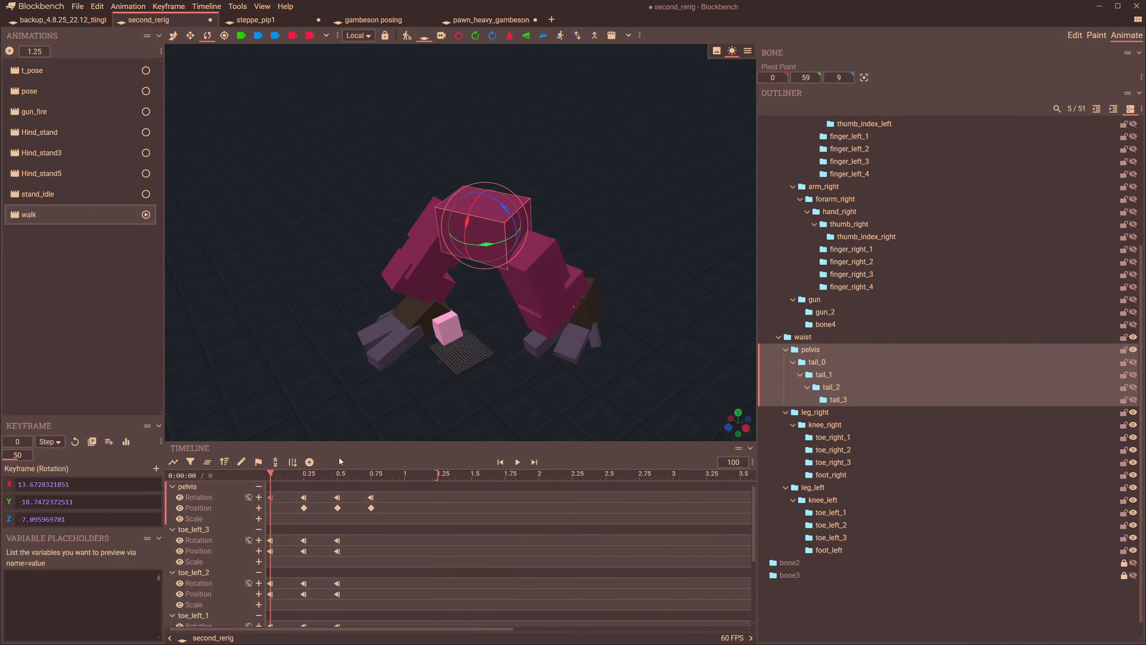
left_click(259, 508)
left_click(405, 475)
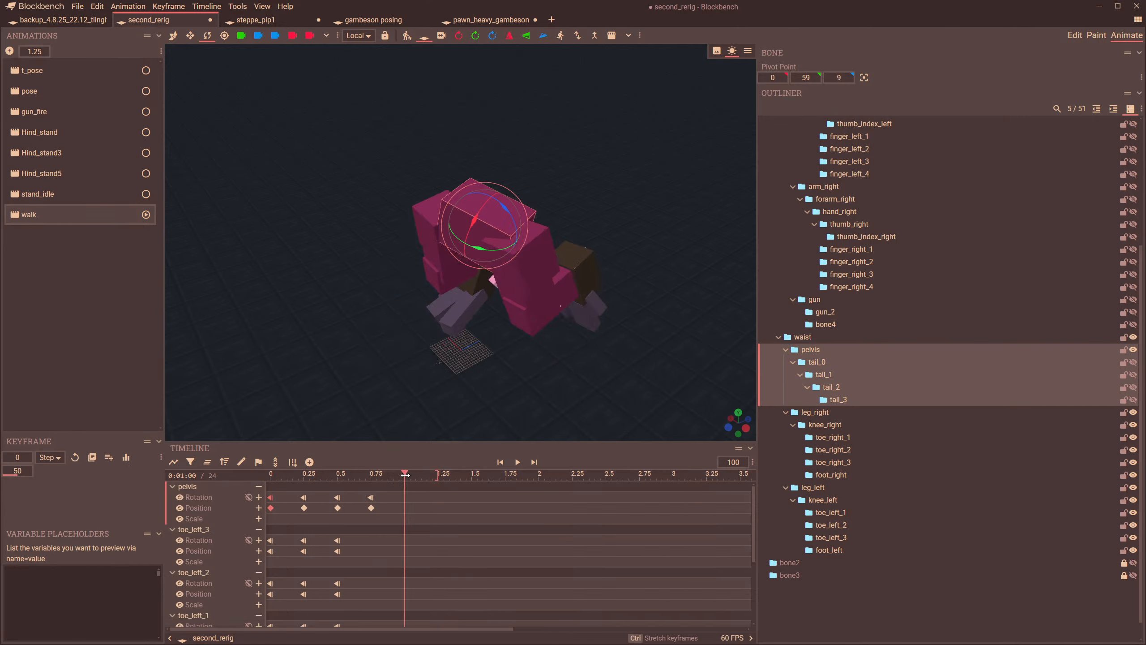
key("ctrl+v")
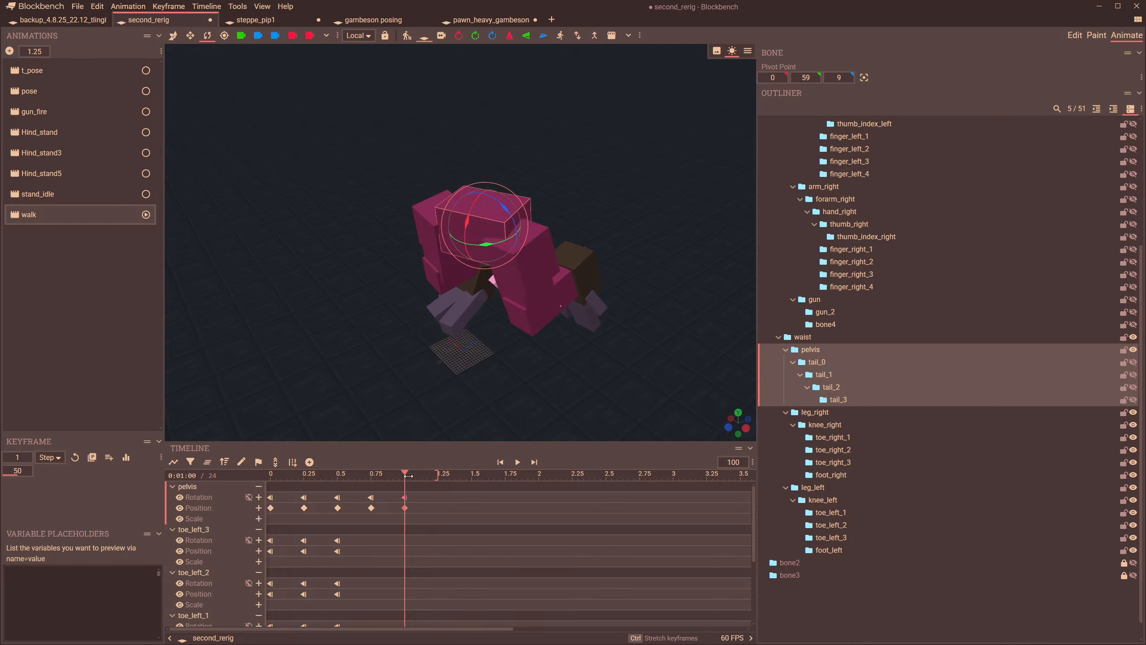
- Flip the pasted pelvis keyframes at 1 s and compare the pose with the one at 0 s
left_click(407, 36)
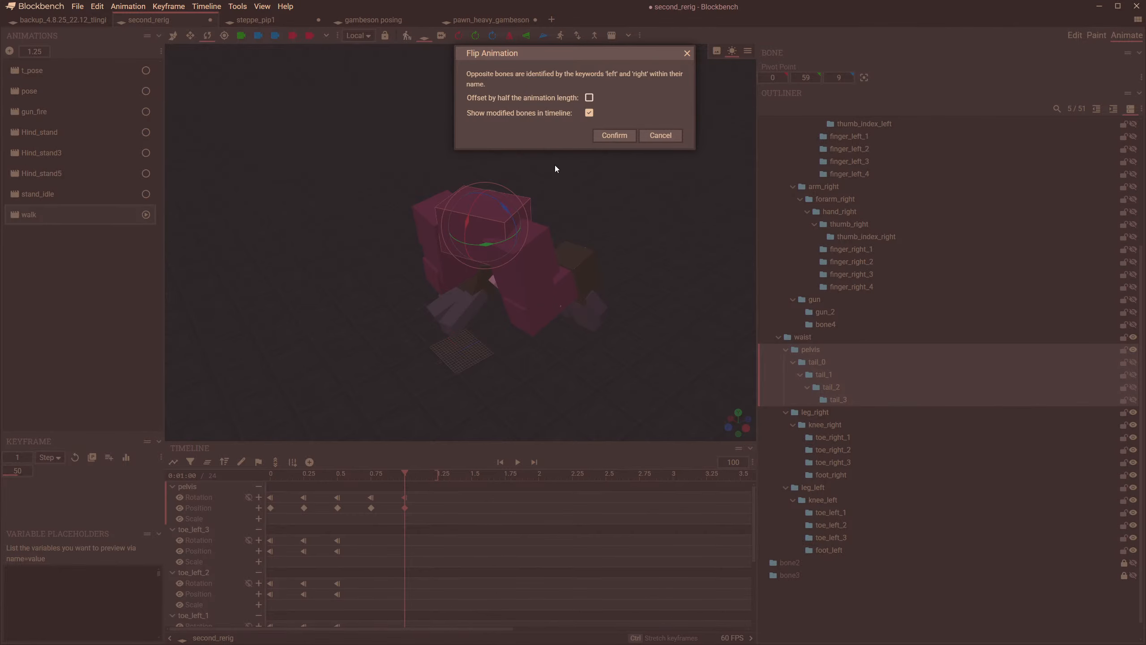
left_click(614, 136)
left_click_drag(581, 197, 607, 333)
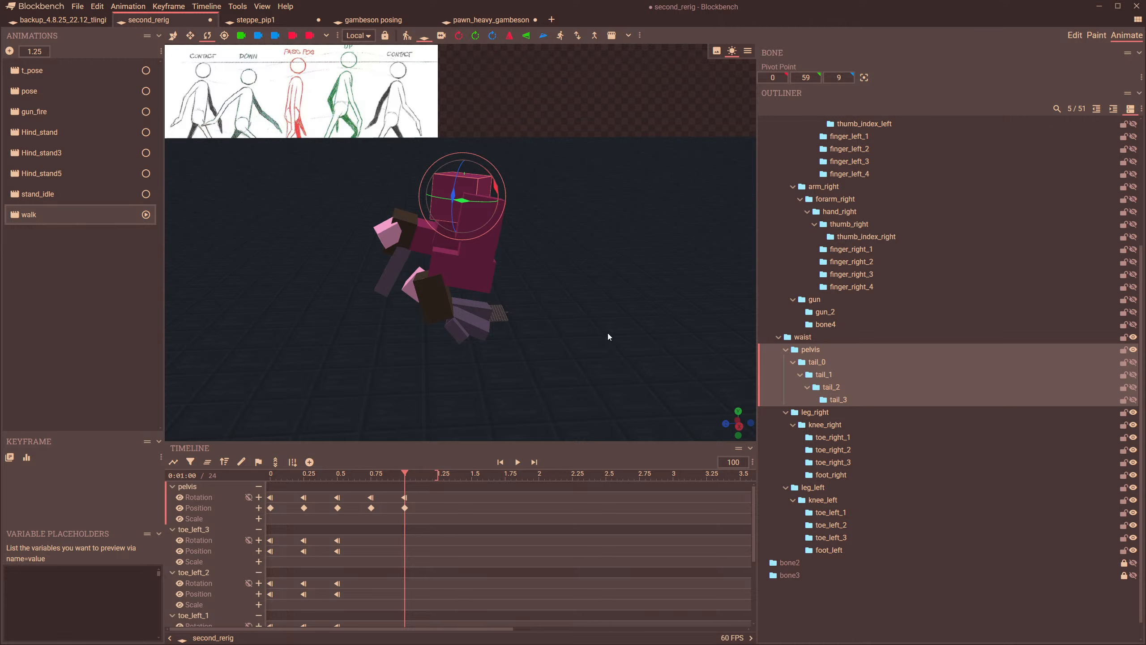
left_click_drag(282, 477, 271, 479)
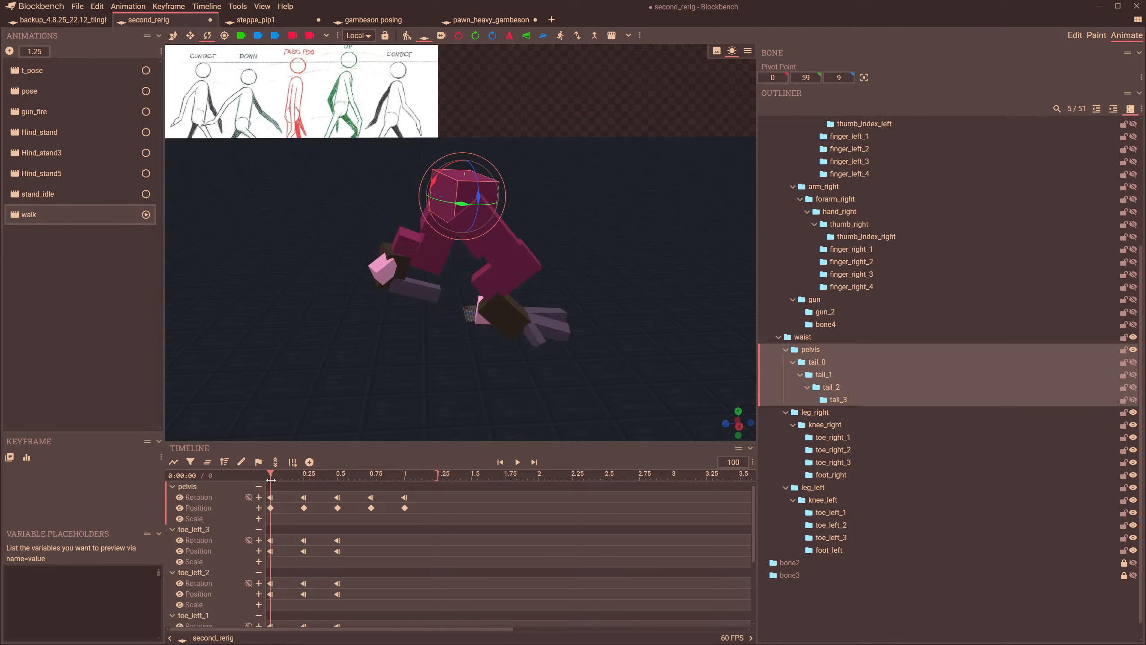
left_click_drag(438, 375, 329, 346)
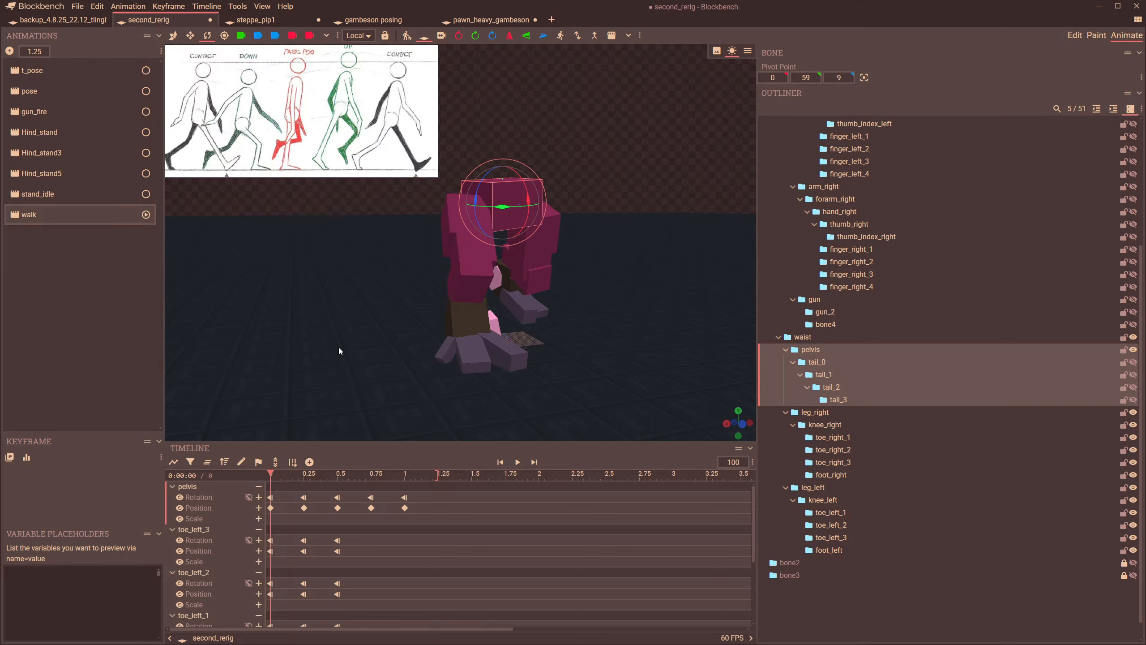
- Duplicate the walk animation and list all of the copy's animated bones in the timeline
right_click(91, 216)
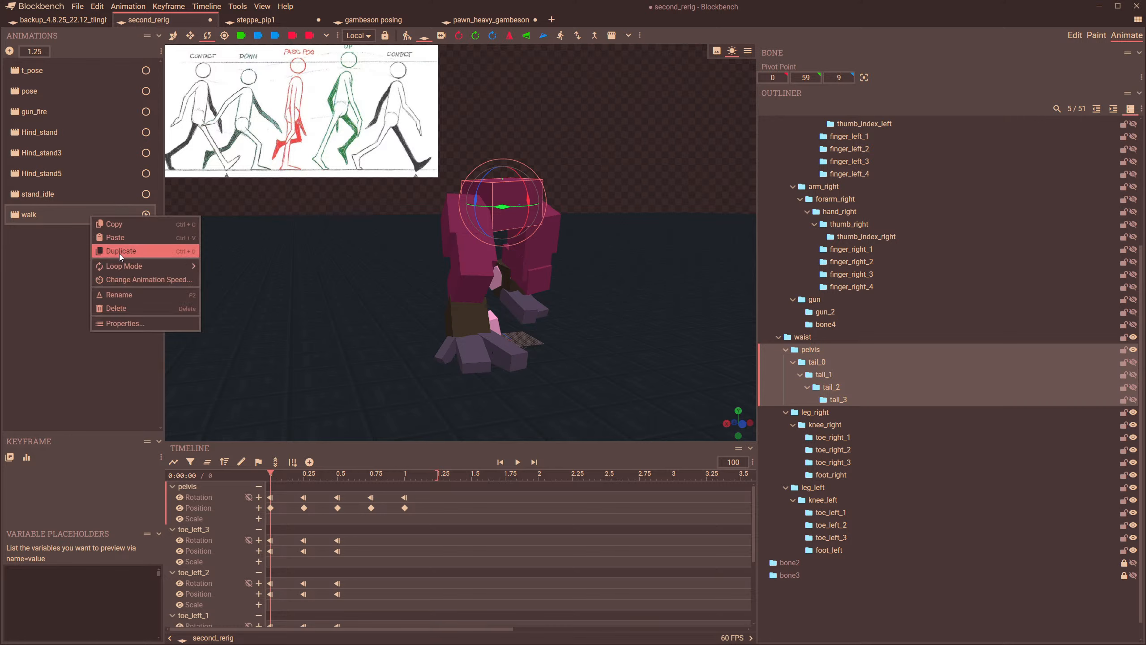
left_click(121, 252)
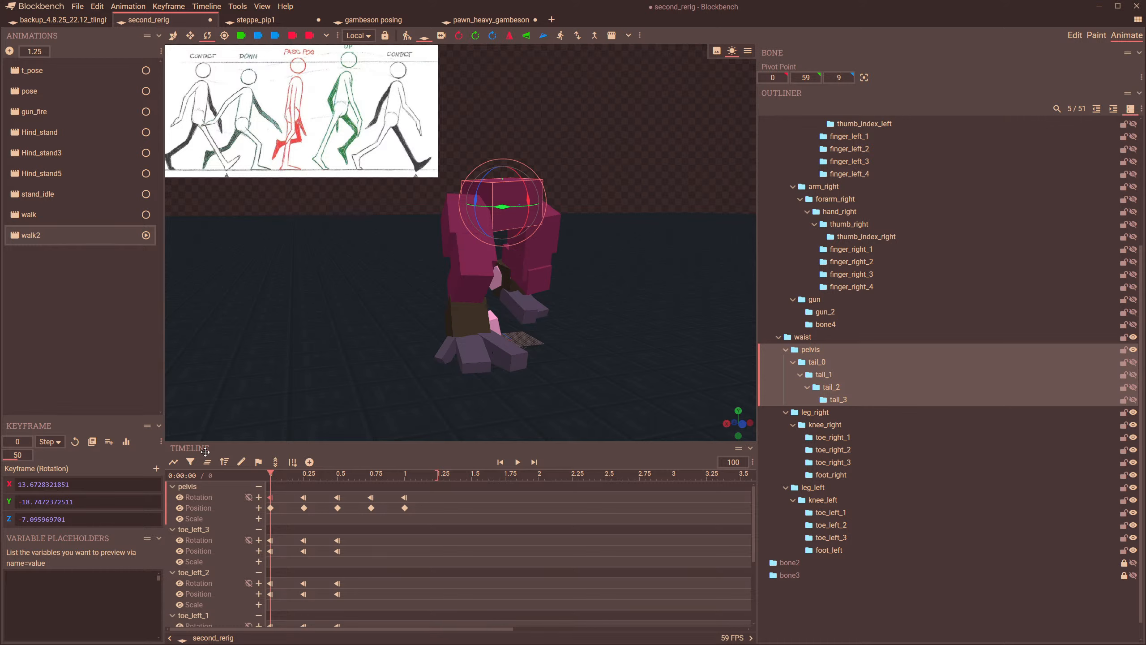
left_click(225, 463)
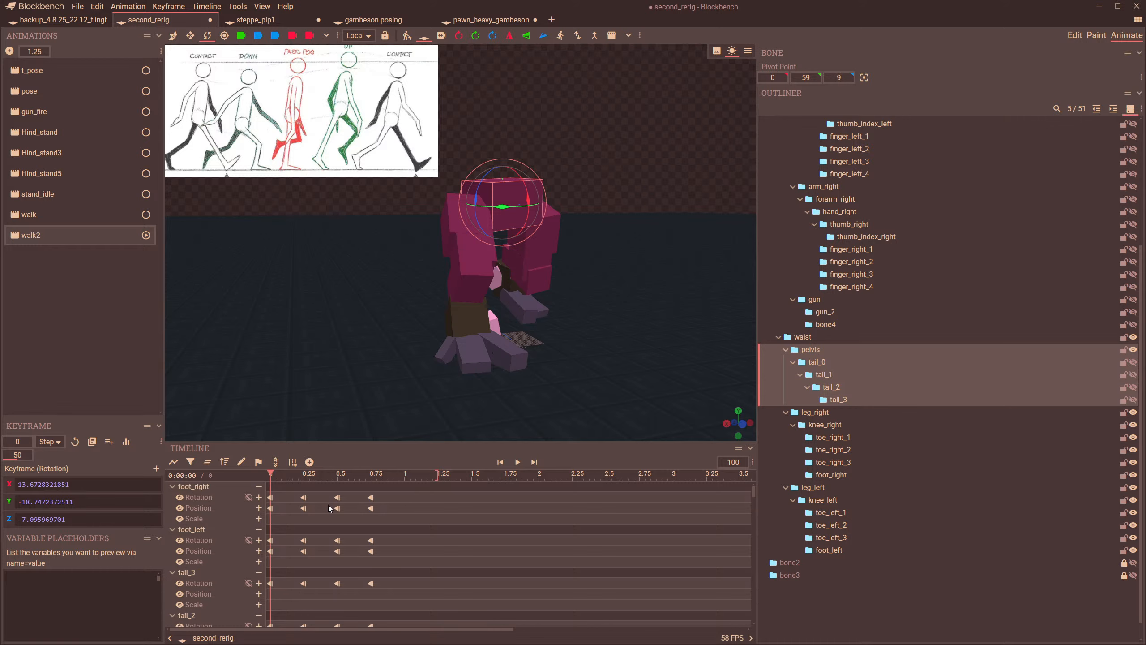
- Delete all bones' keyframes at 0.25, 0.5, 0.75 and 1 s in the duplicated animation
left_click(304, 475)
left_click(275, 462)
key("Delete")
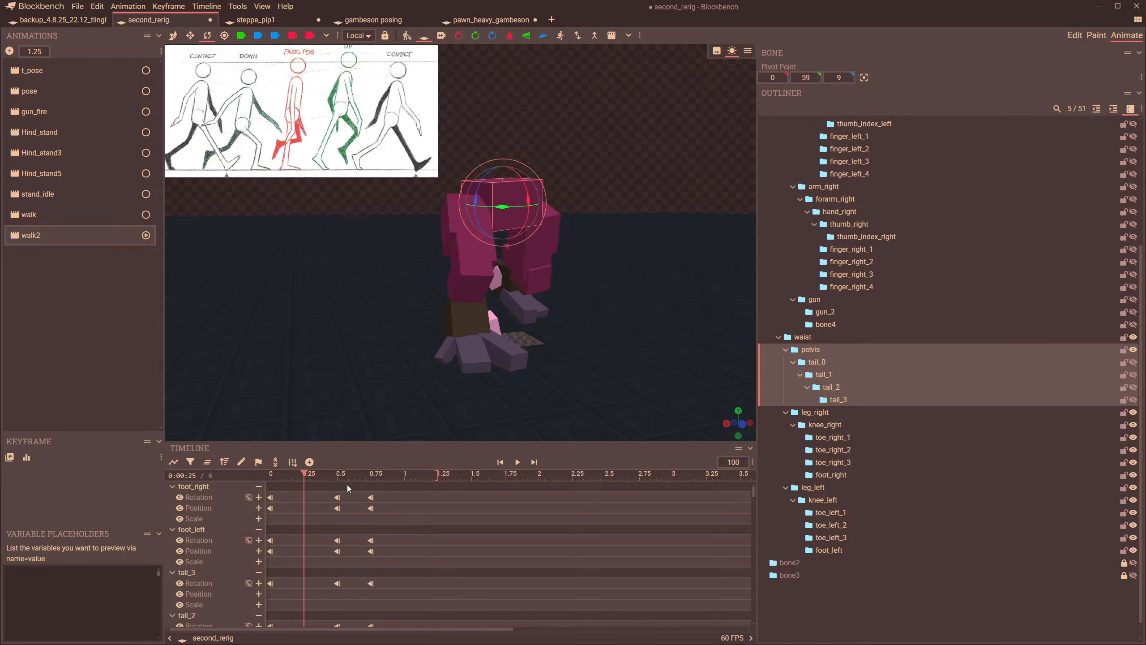
left_click(338, 474)
left_click(275, 462)
key("Delete")
left_click(368, 475)
left_click(276, 462)
key("Delete")
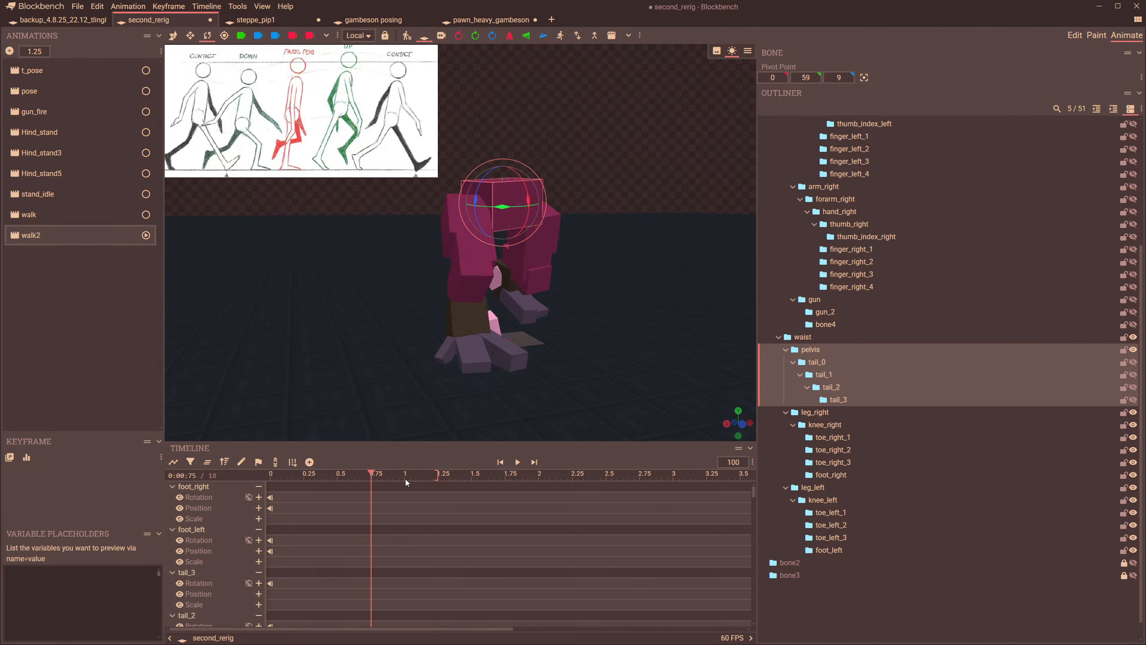
left_click(405, 474)
left_click(279, 462)
key("Delete")
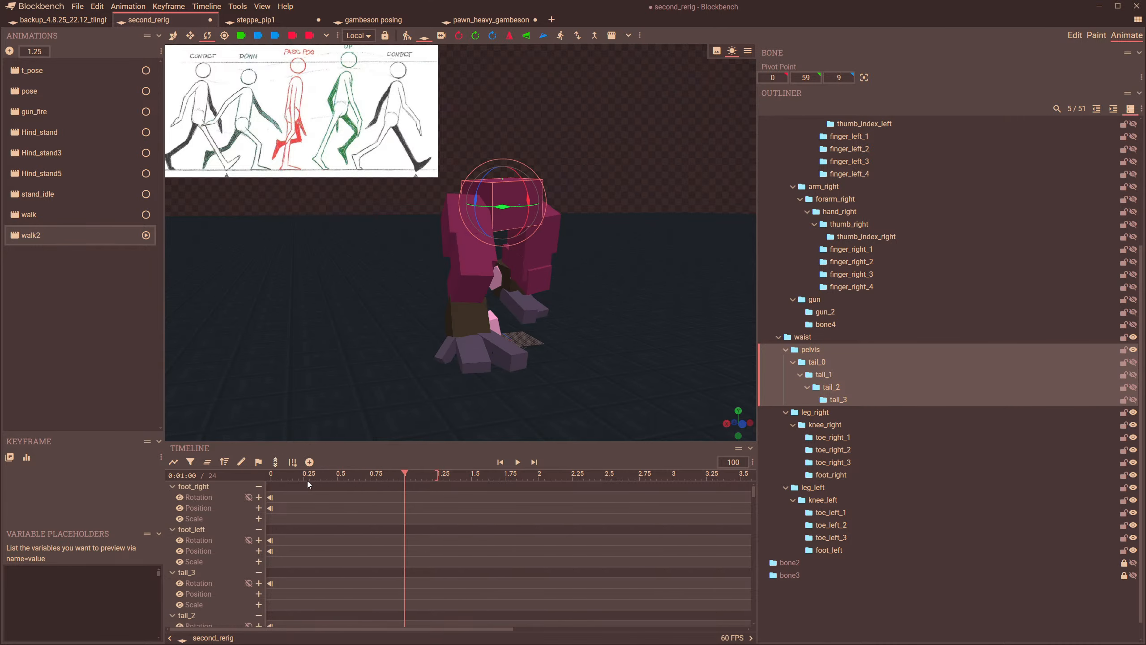
- Select every remaining keyframe at 0 s in walk2 and mirror the pose with Flip Animation
left_click(277, 475)
key("ctrl+a")
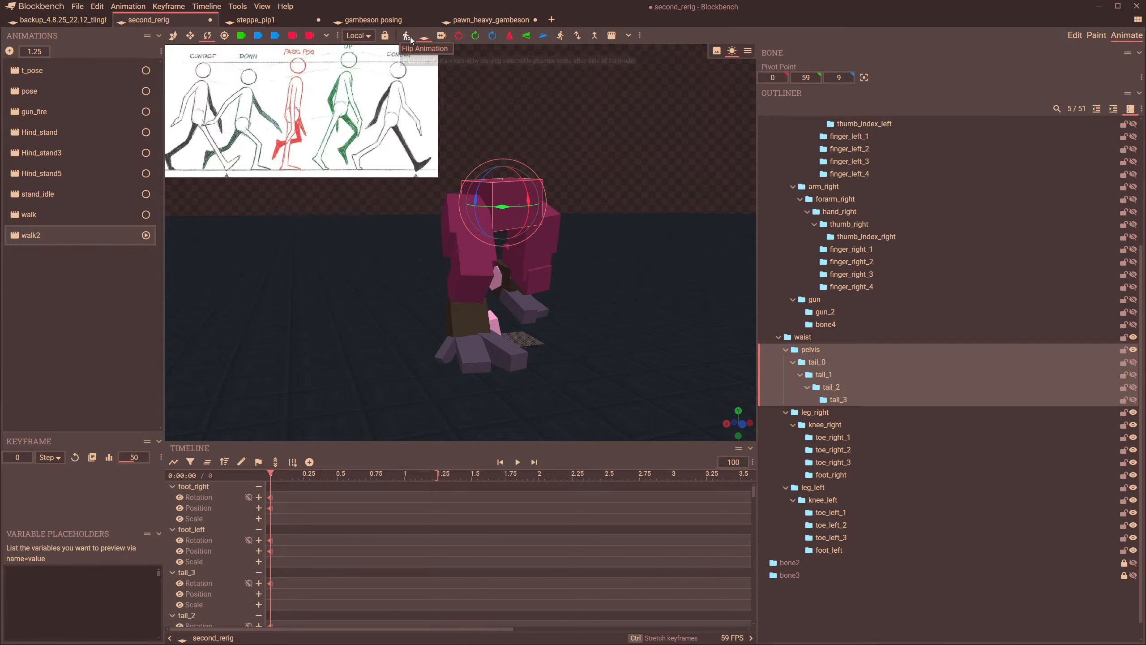
left_click(408, 36)
left_click(614, 139)
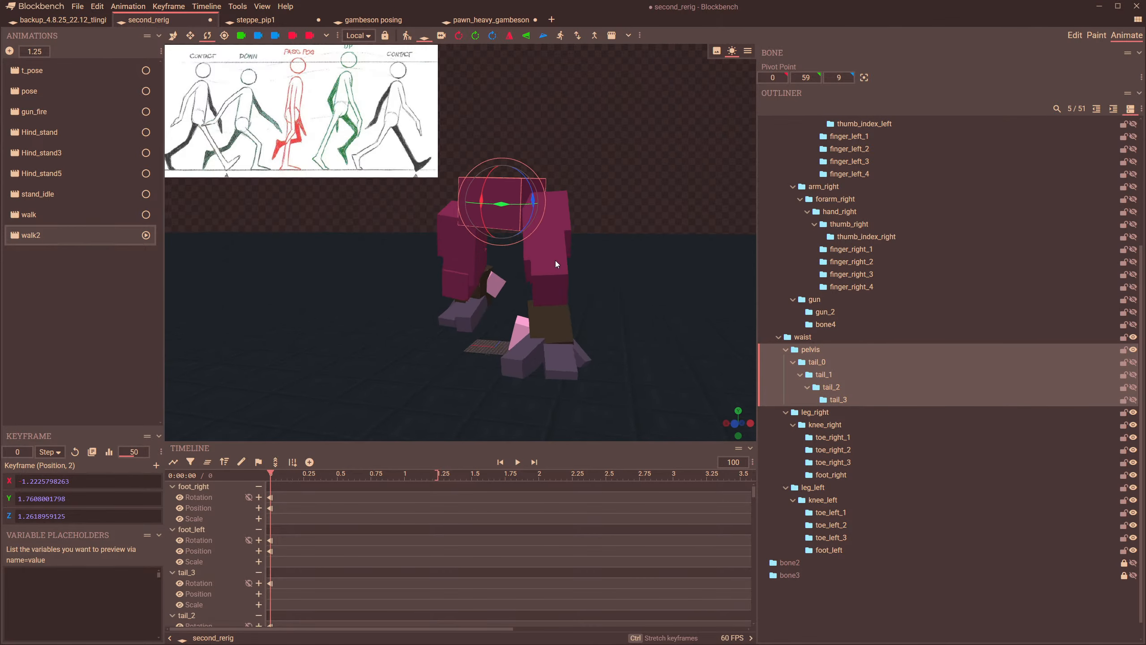
middle_click_drag(556, 260, 573, 266)
- Undo and redo the flip repeatedly to compare the original and mirrored contact poses, ending on the mirrored one
key("ctrl+z")
key("ctrl+y")
key("ctrl+z")
key("ctrl+y")
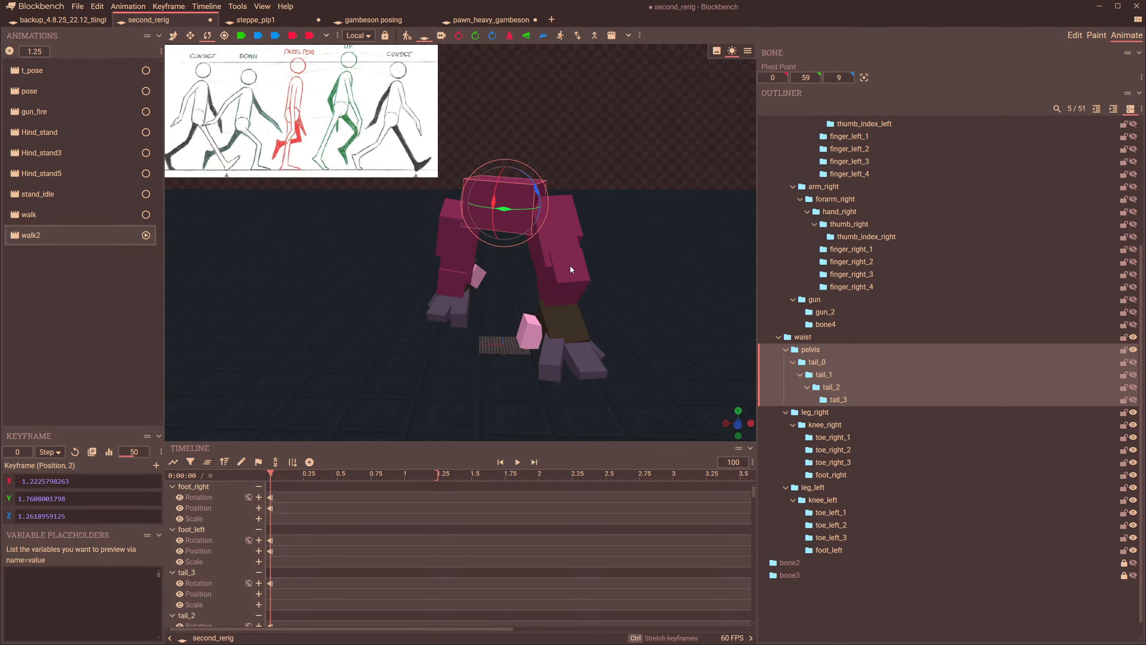
key("ctrl+z")
key("ctrl+y")
key("ctrl+z")
key("ctrl+y")
key("ctrl+z")
key("ctrl+y")
key("ctrl+z")
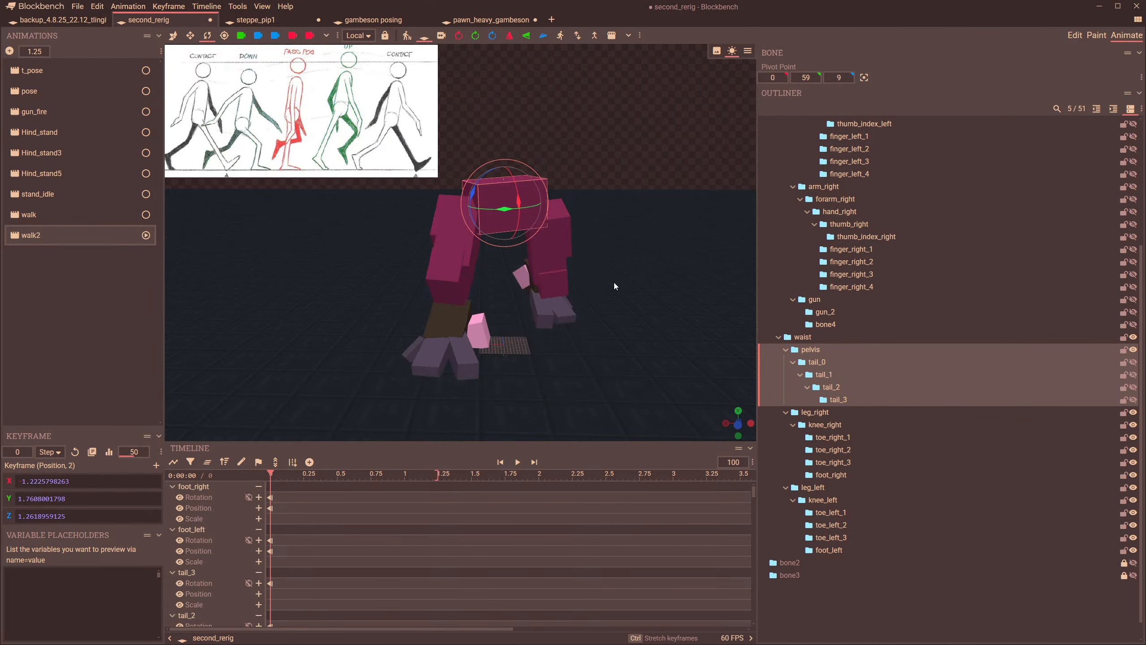
key("ctrl+y")
key("ctrl+z")
key("ctrl+y")
key("ctrl+z")
key("ctrl+y")
key("ctrl+z")
key("ctrl+y")
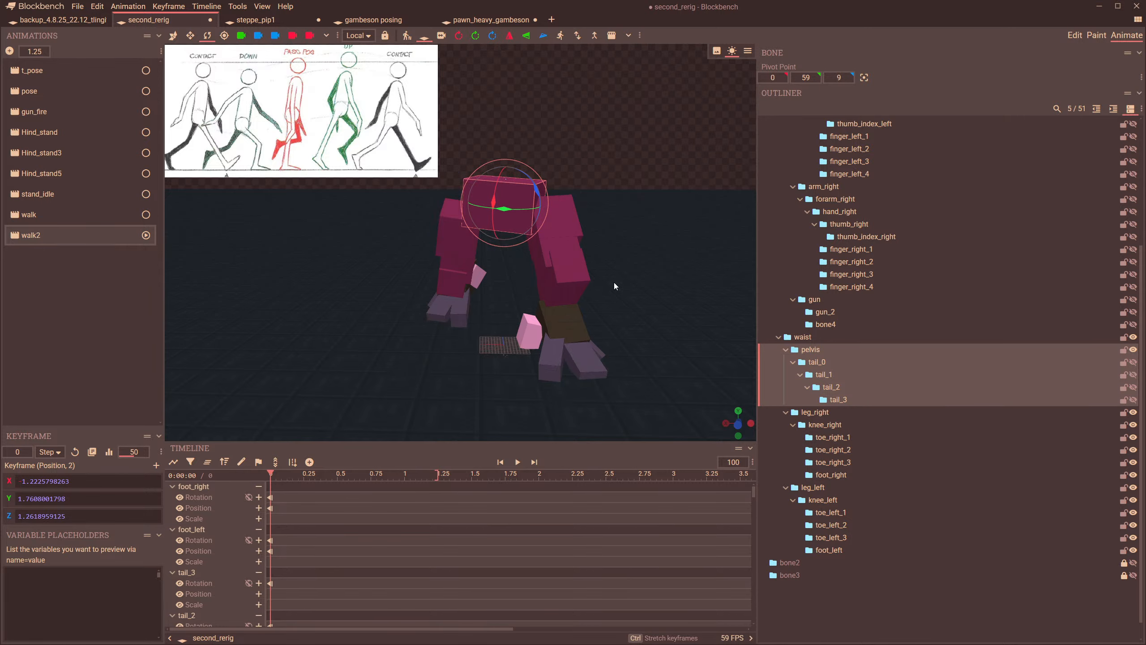
key("ctrl+z")
key("ctrl+y")
key("ctrl+z")
key("ctrl+y")
- Copy the mirrored pose's keyframes from walk2 and paste them at 1 s in the walk animation
left_click(322, 489)
left_click(75, 216)
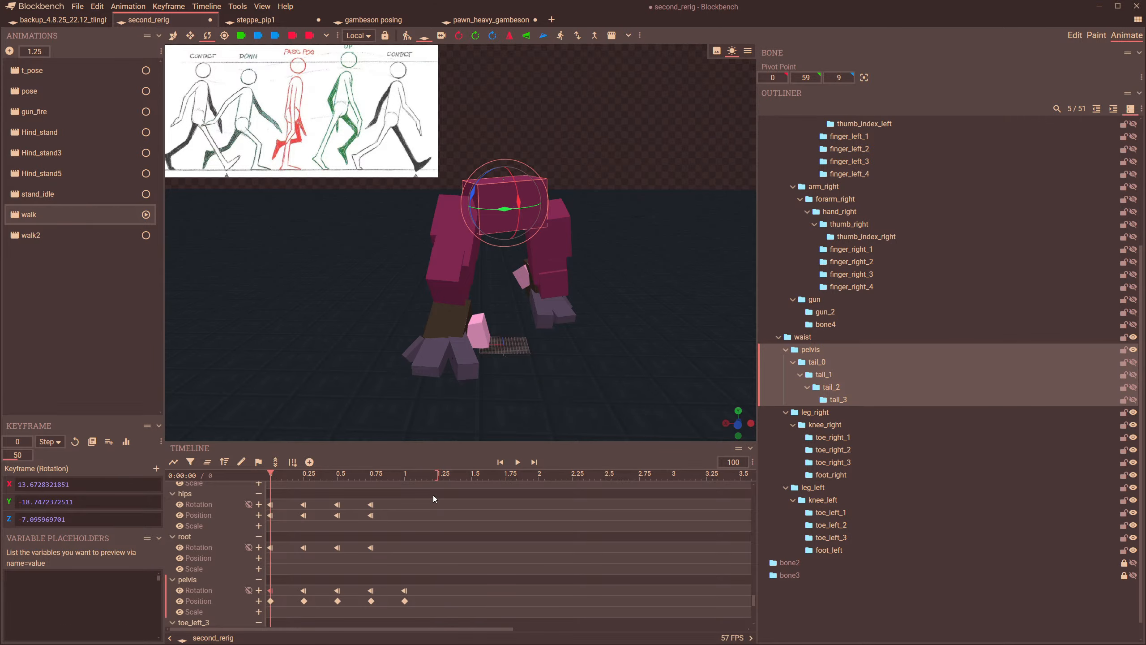
left_click(404, 475)
key("ctrl+v")
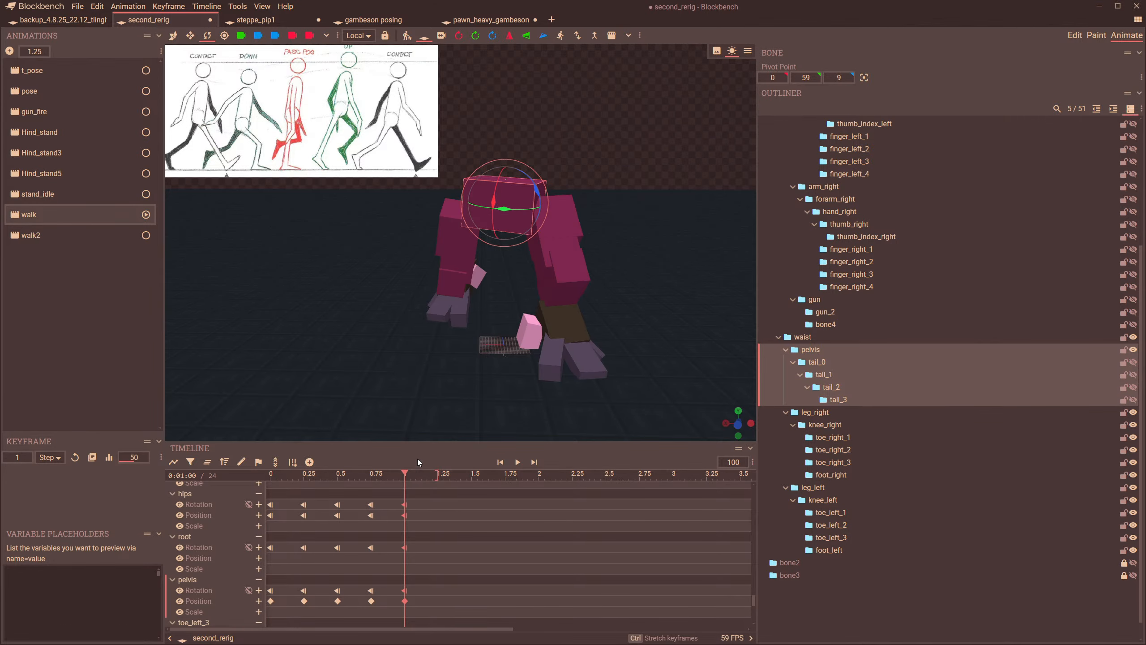
- Select all keyframes of the walk animation and set their interpolation to Step
left_click_drag(405, 474, 399, 526)
left_click_drag(418, 404, 464, 395)
left_click(460, 326)
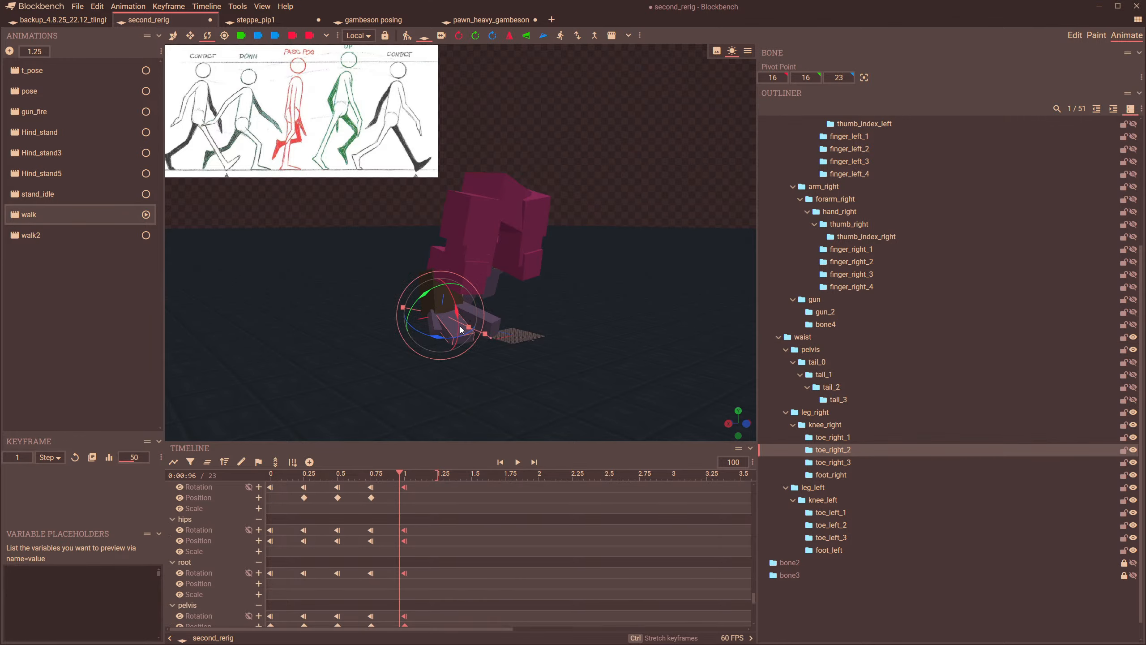
scroll(459, 331, "up", 3)
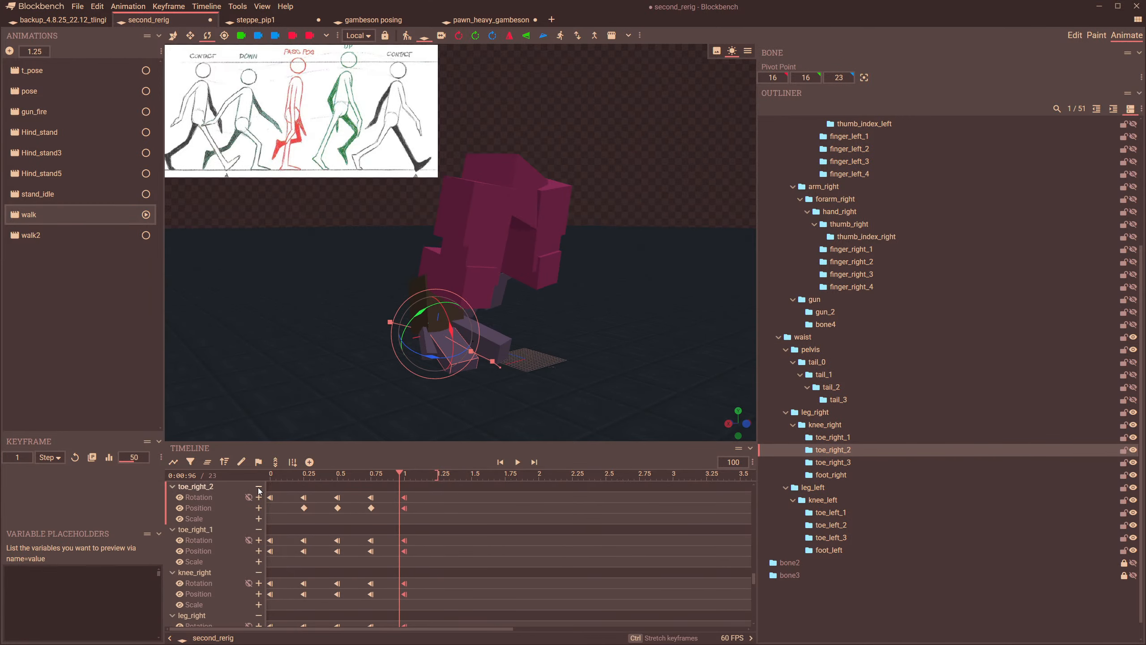
left_click(53, 458)
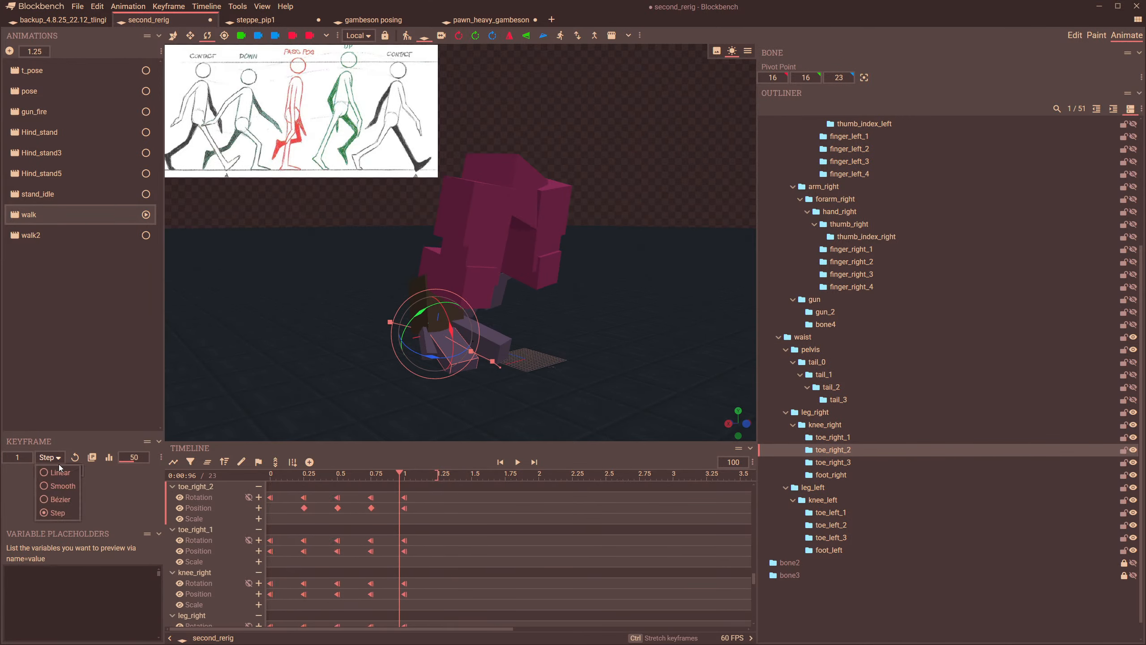
left_click(60, 512)
- Delete the pelvis rotation keyframe at 0.75 s
left_click_drag(403, 476, 370, 526)
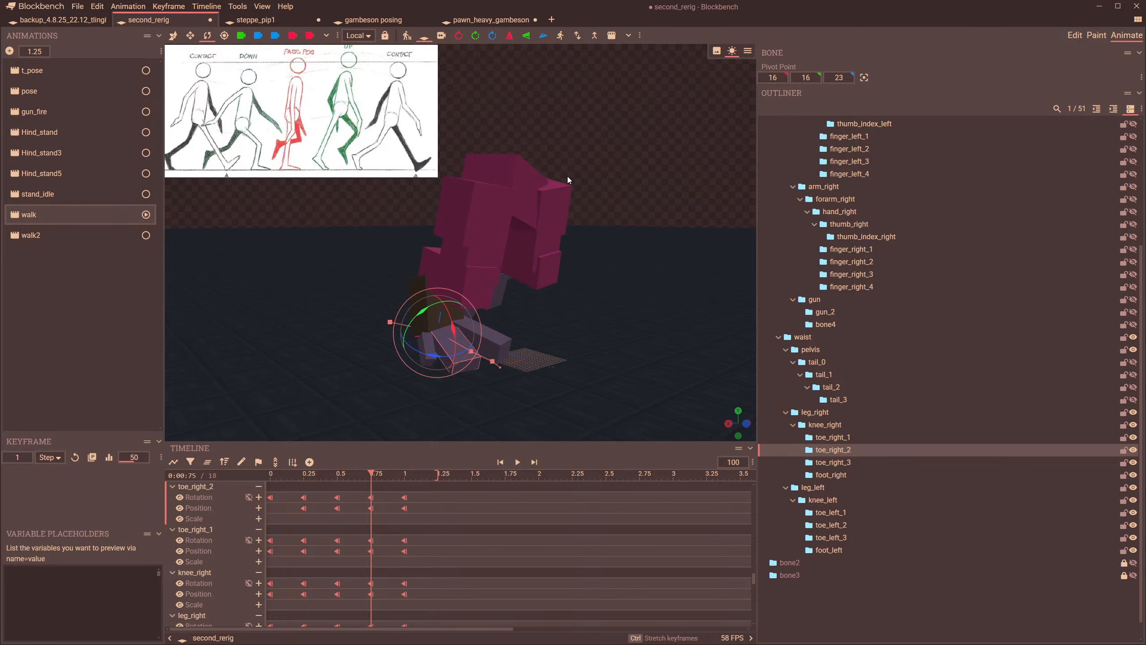
left_click(526, 179)
left_click_drag(595, 272, 480, 284)
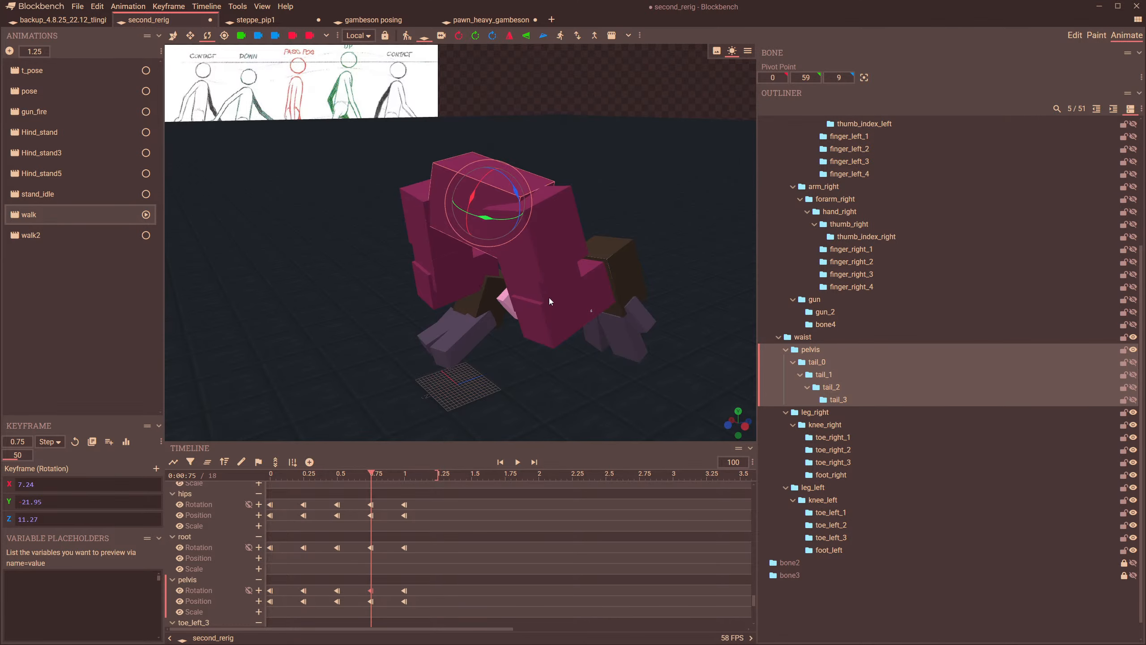
left_click_drag(549, 298, 540, 310)
left_click_drag(367, 484, 371, 513)
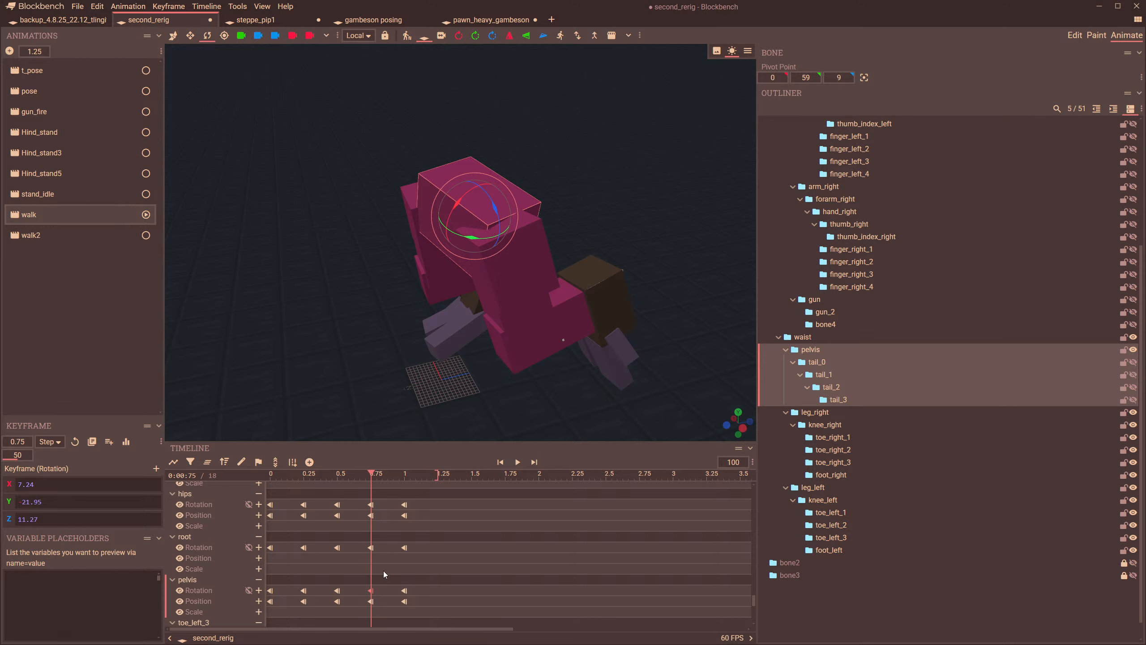
key("Delete")
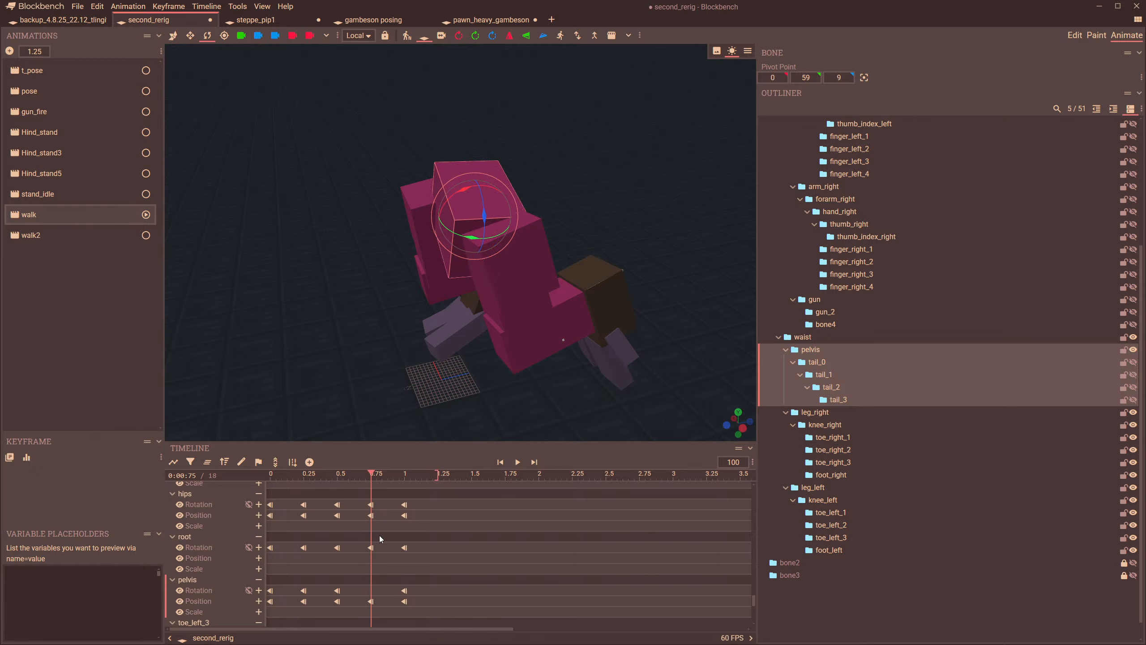
- Rotate the pelvis about its Z axis at 0.75 s and about its Y axis at 0.5 s
left_click_drag(403, 323, 454, 367)
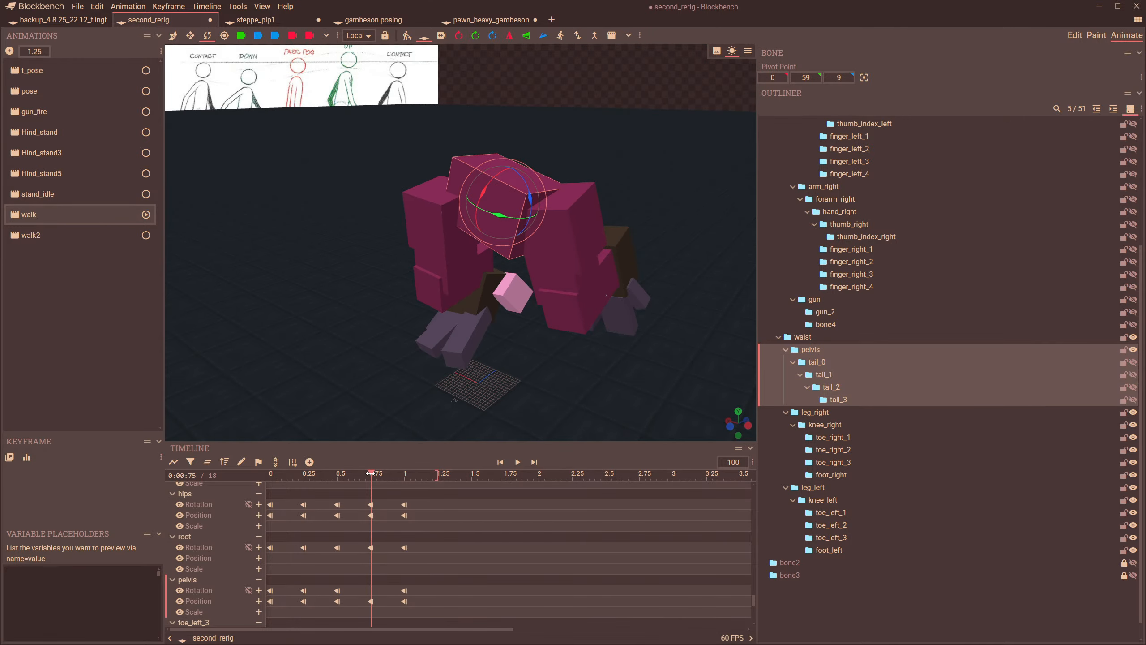
mouse_move(370, 473)
left_mouse_down()
mouse_move(416, 483)
mouse_move(373, 490)
left_mouse_up()
left_click_drag(527, 186, 512, 220)
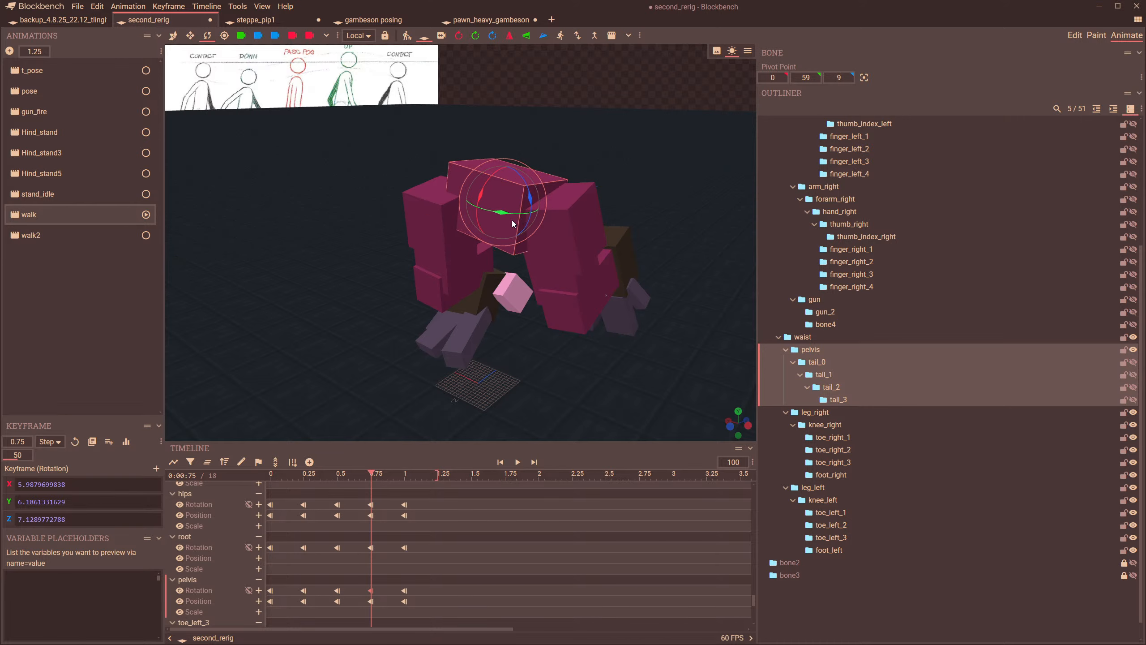
left_click_drag(369, 479, 338, 496)
left_click_drag(500, 215, 509, 215)
left_click_drag(337, 475, 371, 495)
- Try rotating leg_left about its X axis at 0.75 s, and undo the rotation
left_click_drag(498, 391, 456, 354)
left_click(532, 197)
left_click_drag(582, 189, 579, 193)
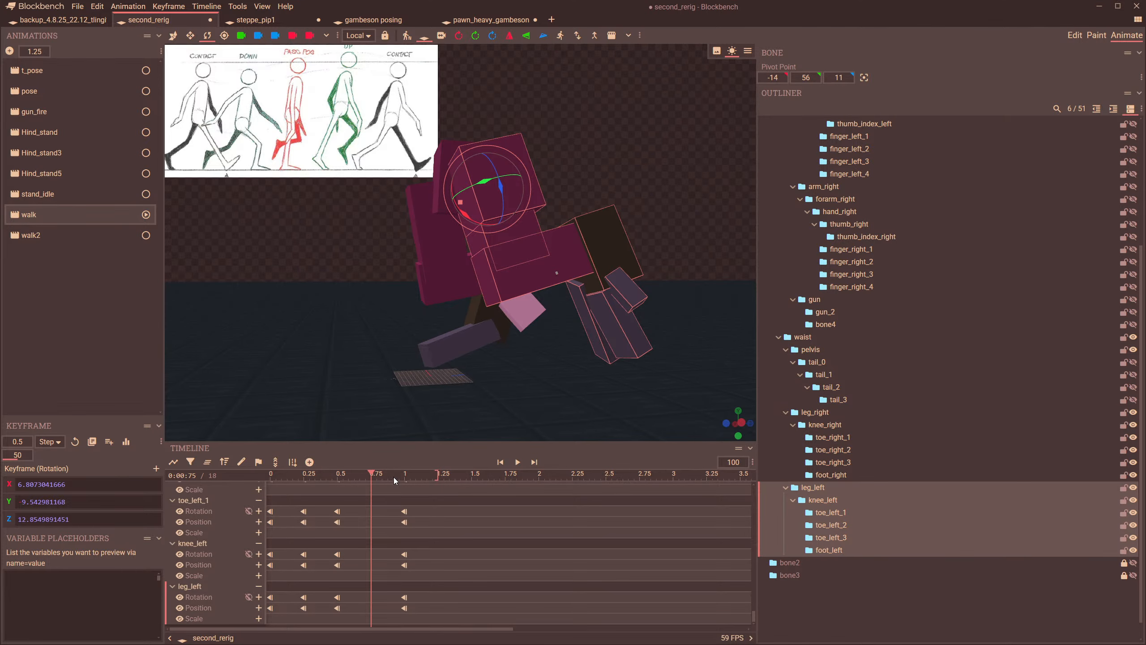
mouse_move(374, 475)
left_mouse_down()
mouse_move(416, 482)
mouse_move(370, 488)
left_mouse_up()
mouse_move(374, 325)
left_mouse_down()
mouse_move(371, 298)
mouse_move(379, 307)
left_mouse_up()
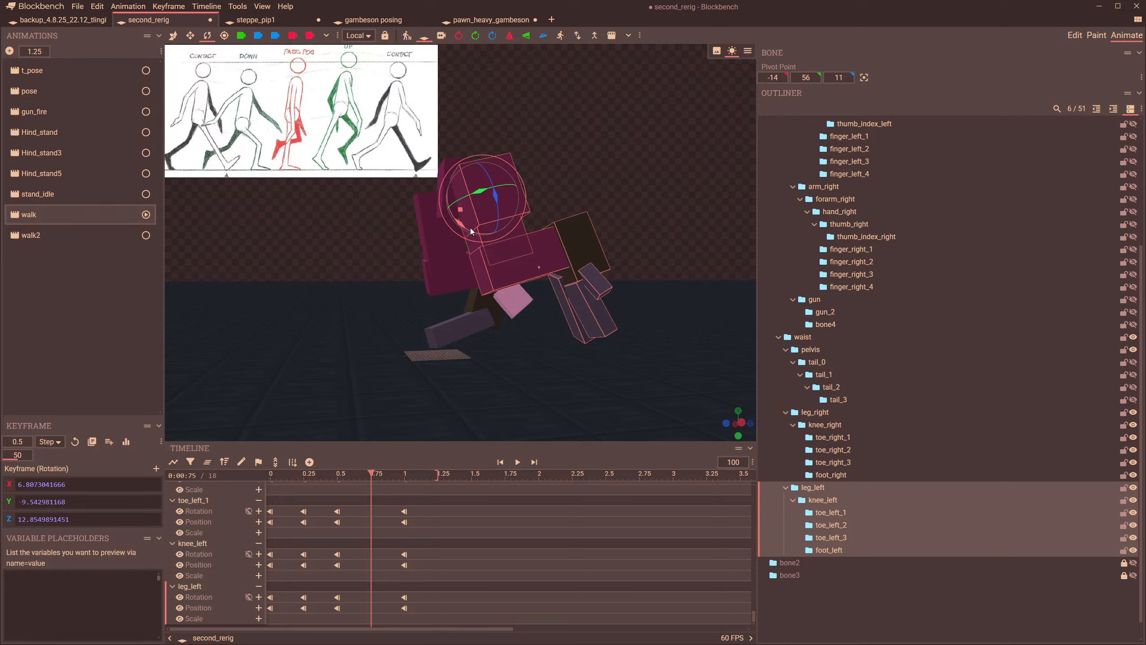
left_click_drag(470, 228, 438, 223)
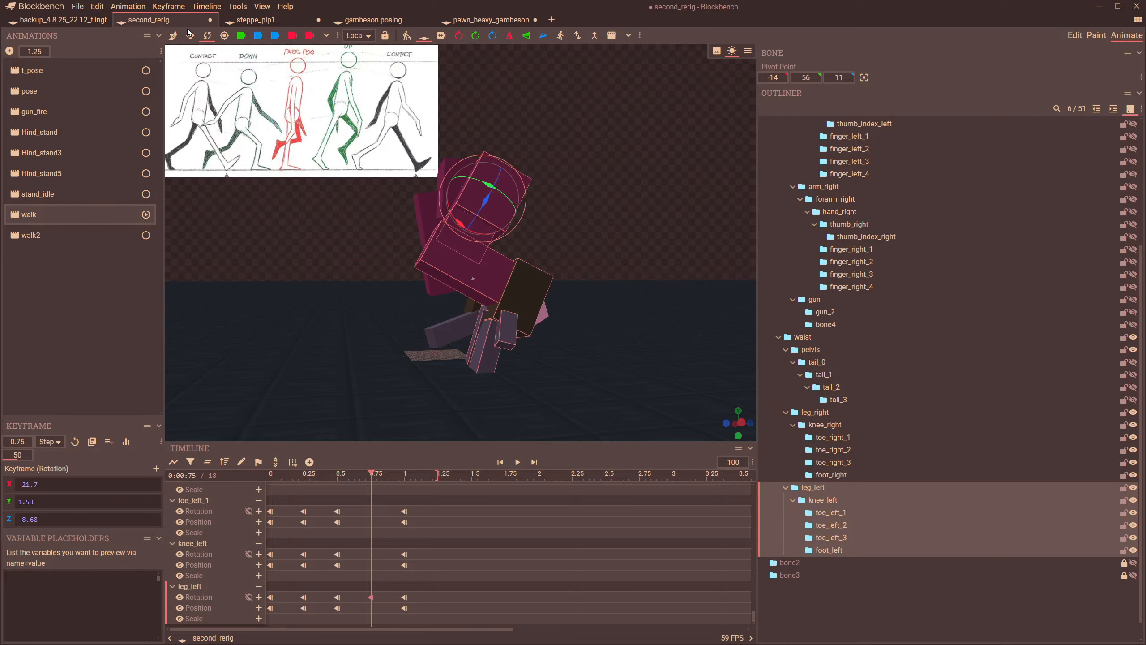
left_click(173, 36)
left_click(358, 35)
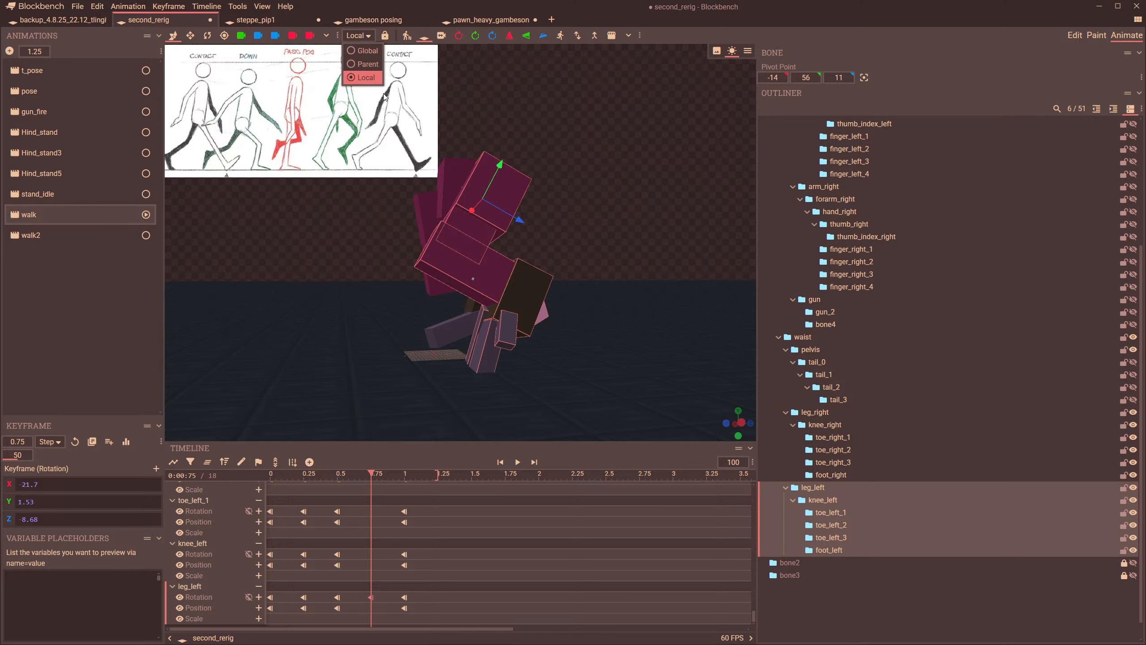
left_click_drag(495, 98, 526, 115)
key("ctrl+z")
- Reposition leg_left in global space at 0.75 s and rotate it to X -21.7, Y 1.53, Z -8.68
left_click_drag(559, 152, 543, 149)
left_click(359, 36)
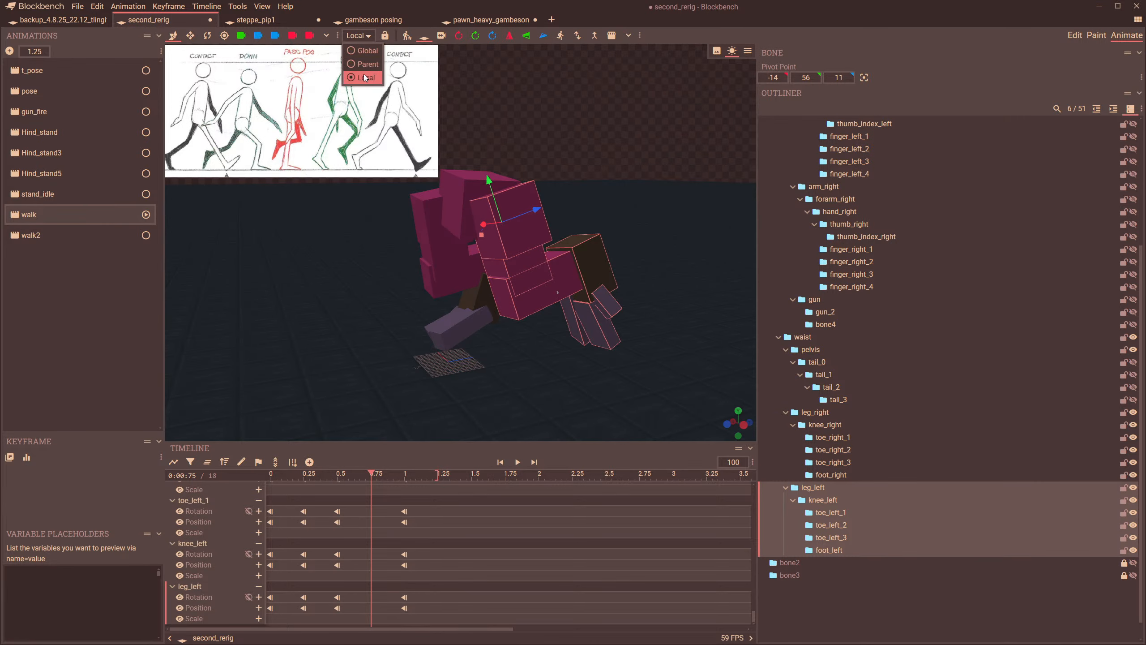
left_click(365, 50)
mouse_move(505, 188)
left_mouse_down()
mouse_move(502, 164)
mouse_move(510, 198)
left_mouse_up()
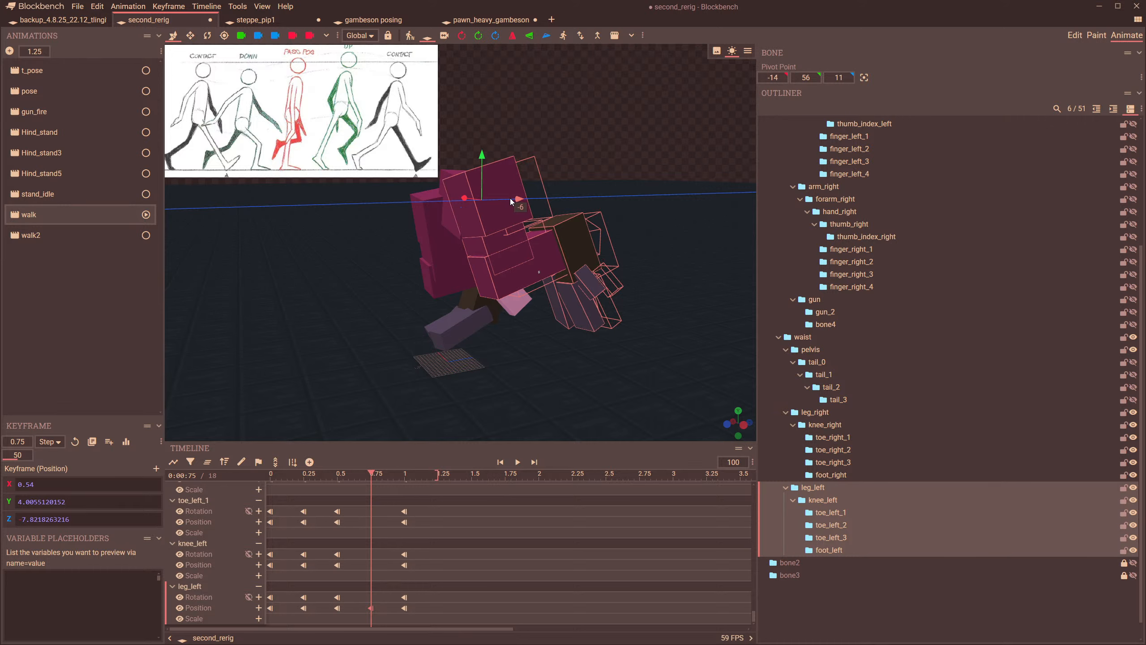
left_click_drag(603, 207, 573, 203)
left_click(209, 37)
mouse_move(433, 239)
left_mouse_down()
mouse_move(420, 230)
mouse_move(434, 237)
left_mouse_up()
- Rotate knee_left at 0.75 s and move it to a position of about 1.77, 13.14, -2.51
left_click(493, 288)
left_click_drag(590, 317, 579, 312)
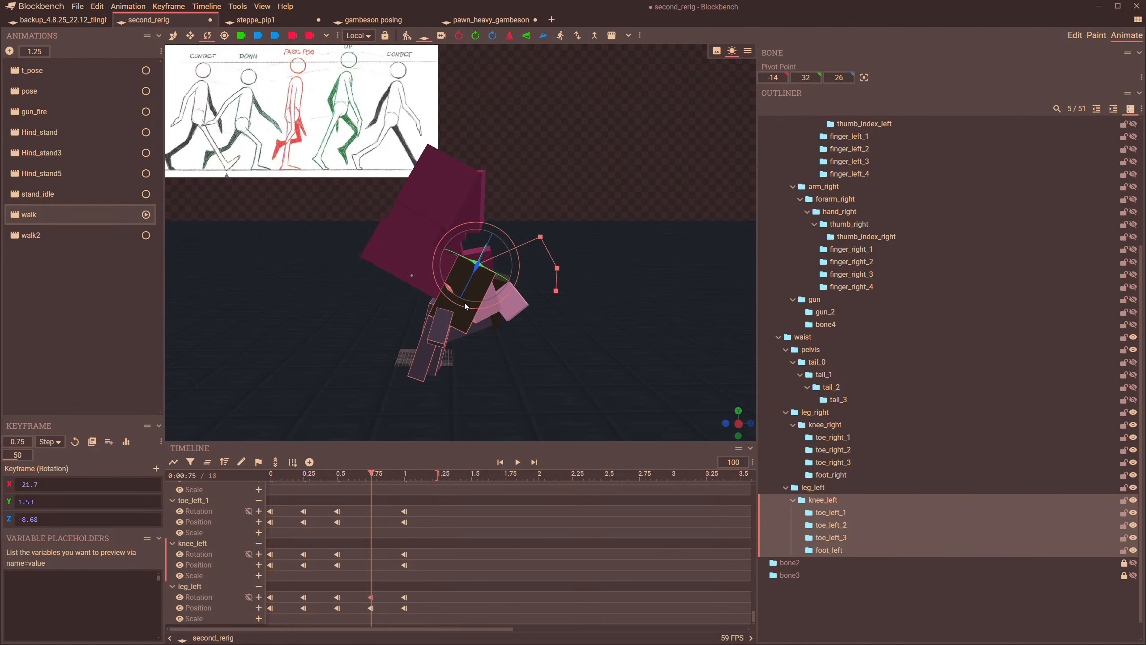
left_click_drag(452, 293, 555, 248)
left_click(173, 36)
scroll(489, 251, "up", 7)
scroll(555, 249, "down", 4)
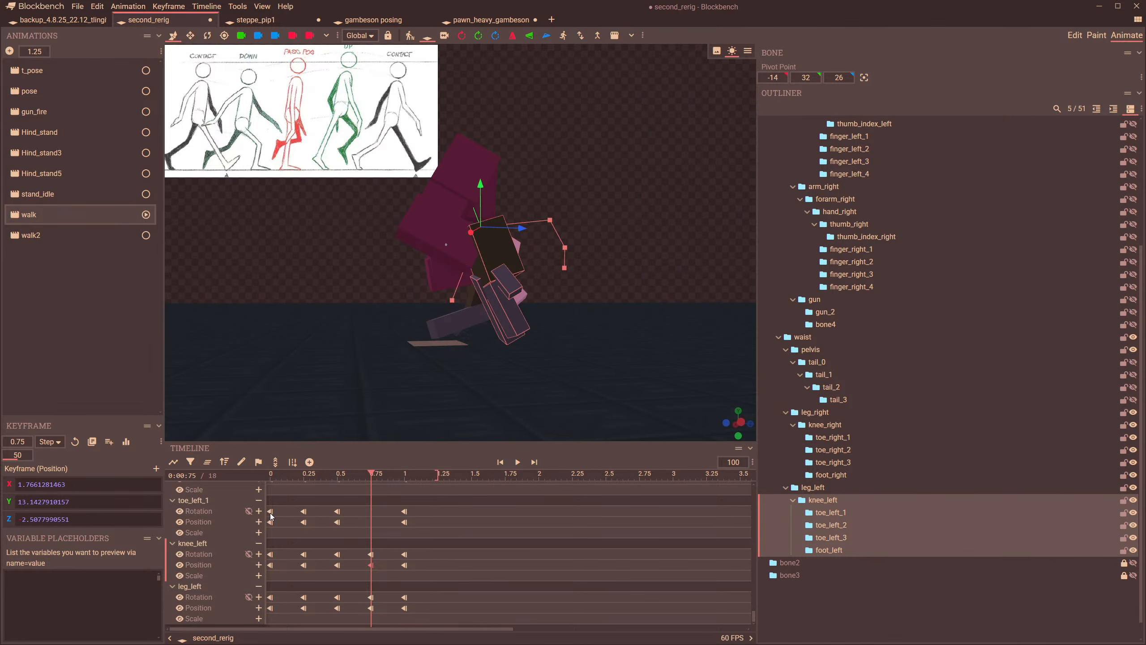
- Create a keyframe column at 0.75 s and extend the walk animation's length to 2 s
left_click(292, 463)
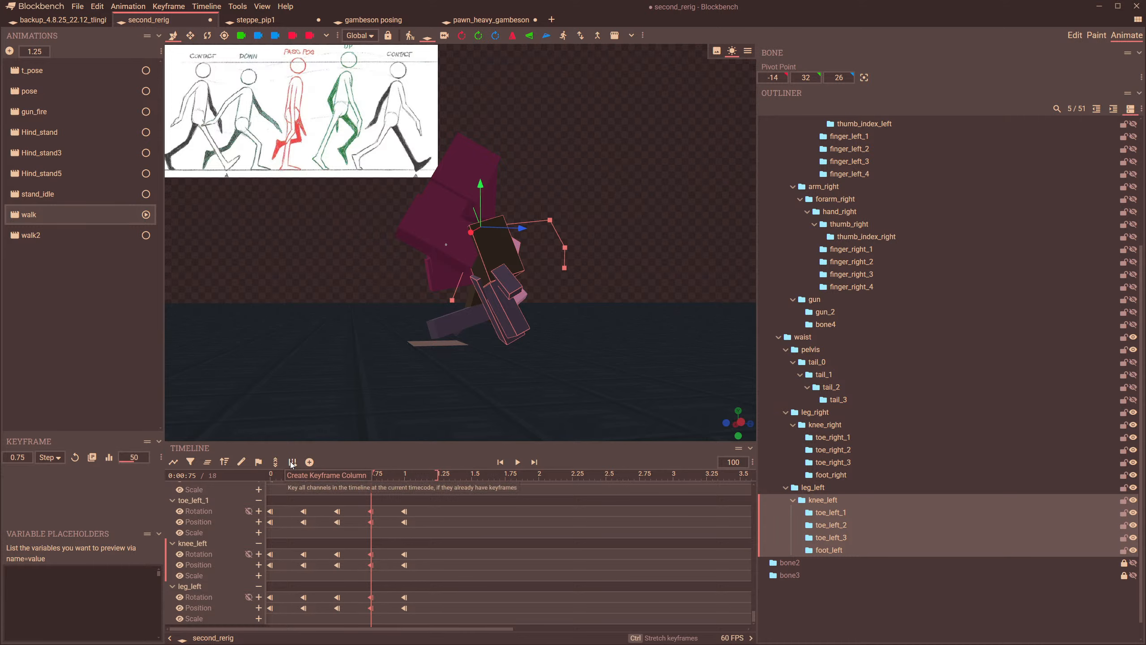
left_click_drag(384, 478, 271, 520)
left_click_drag(420, 431, 447, 455)
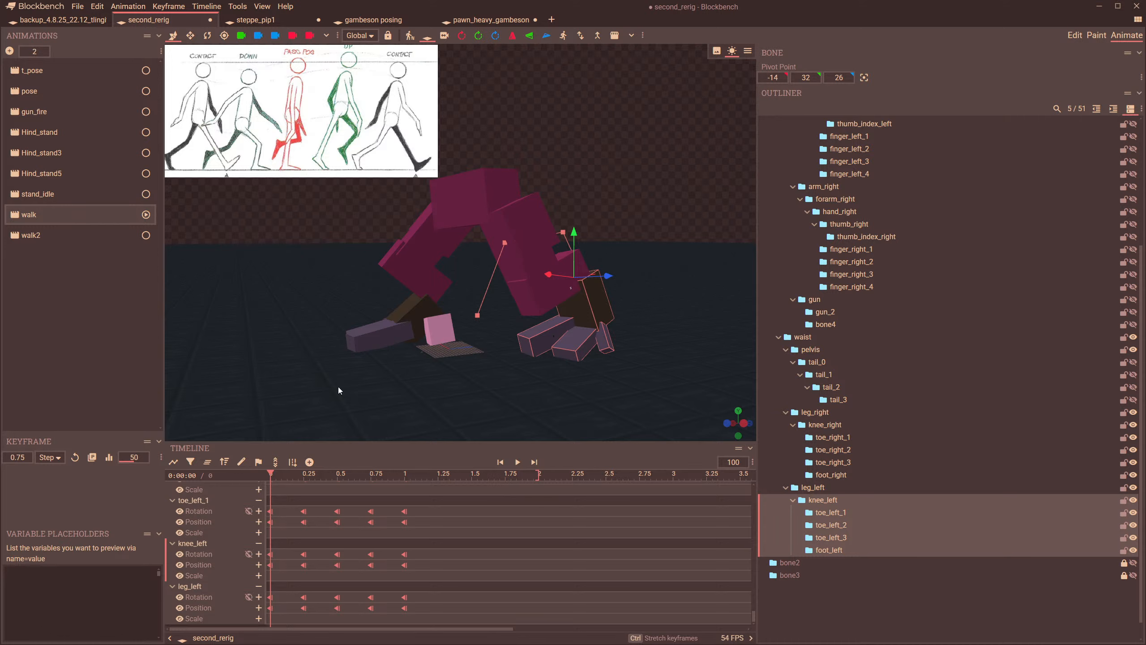
- Save the project and flip the walk animation, offset by half its length and with modified bones shown in the timeline
left_click(78, 6)
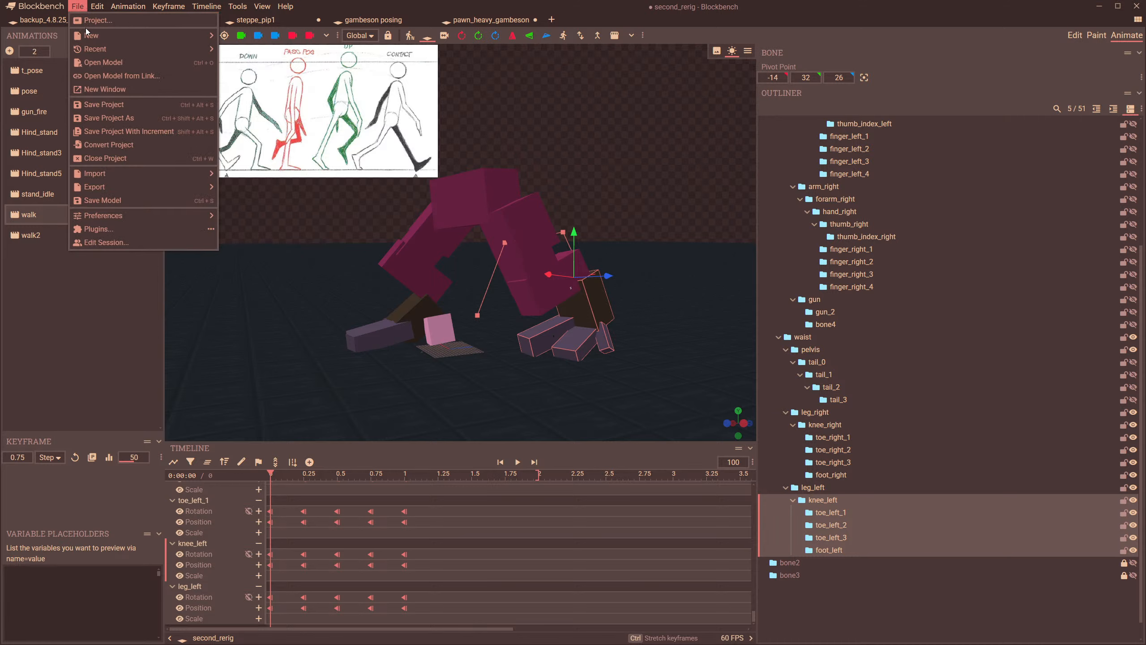
left_click(107, 104)
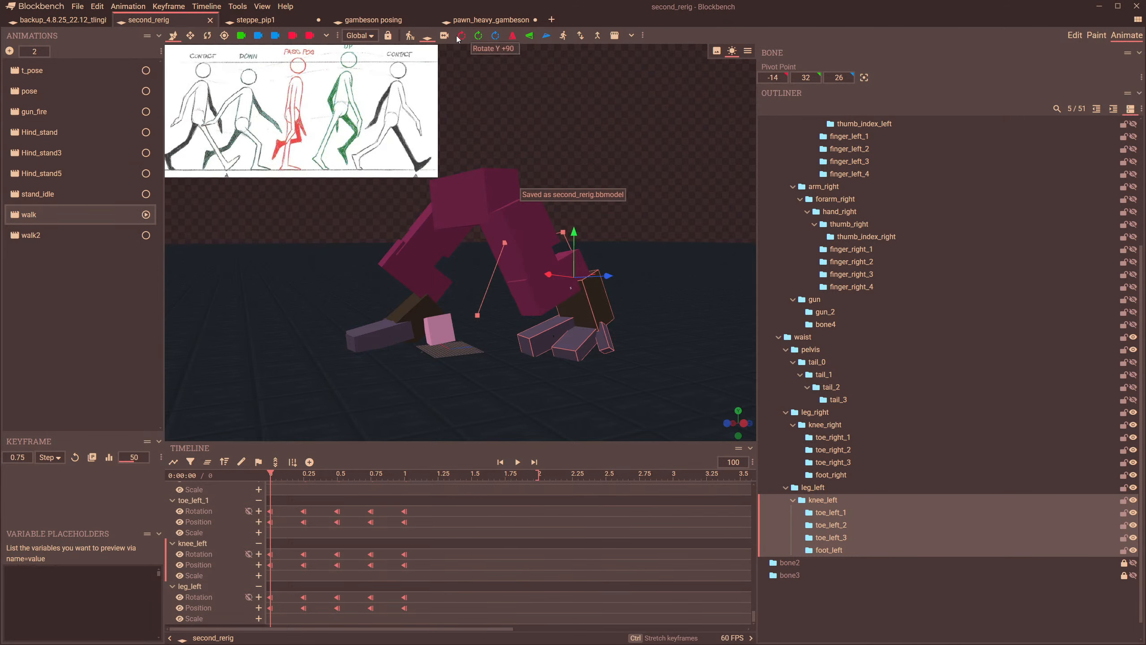
left_click(409, 37)
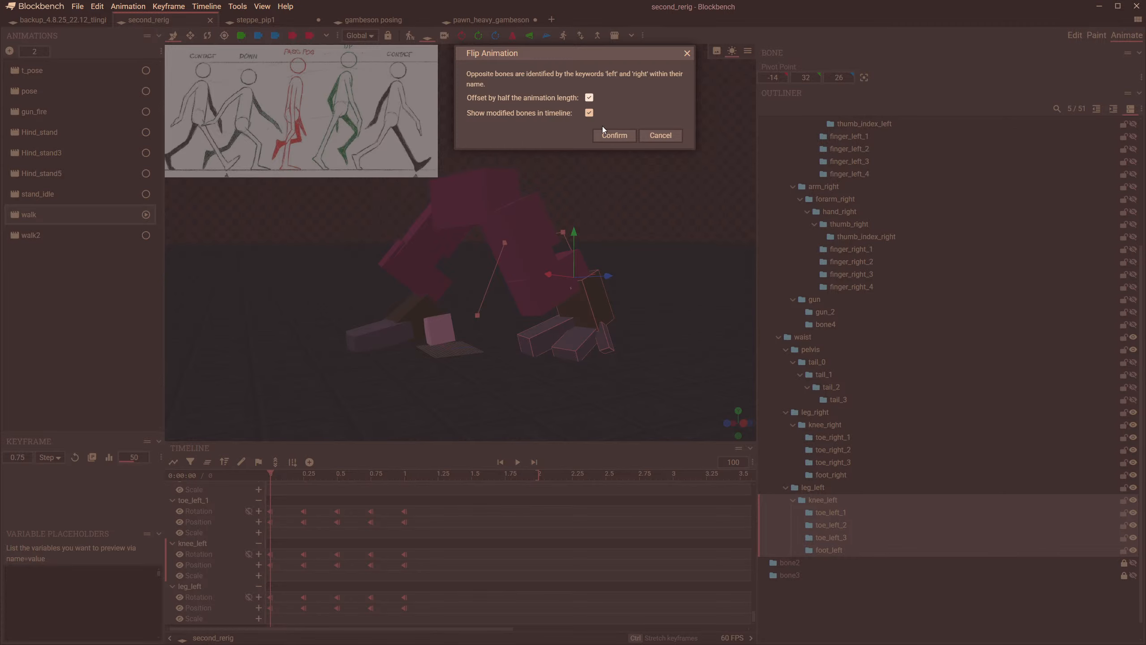
left_click(614, 135)
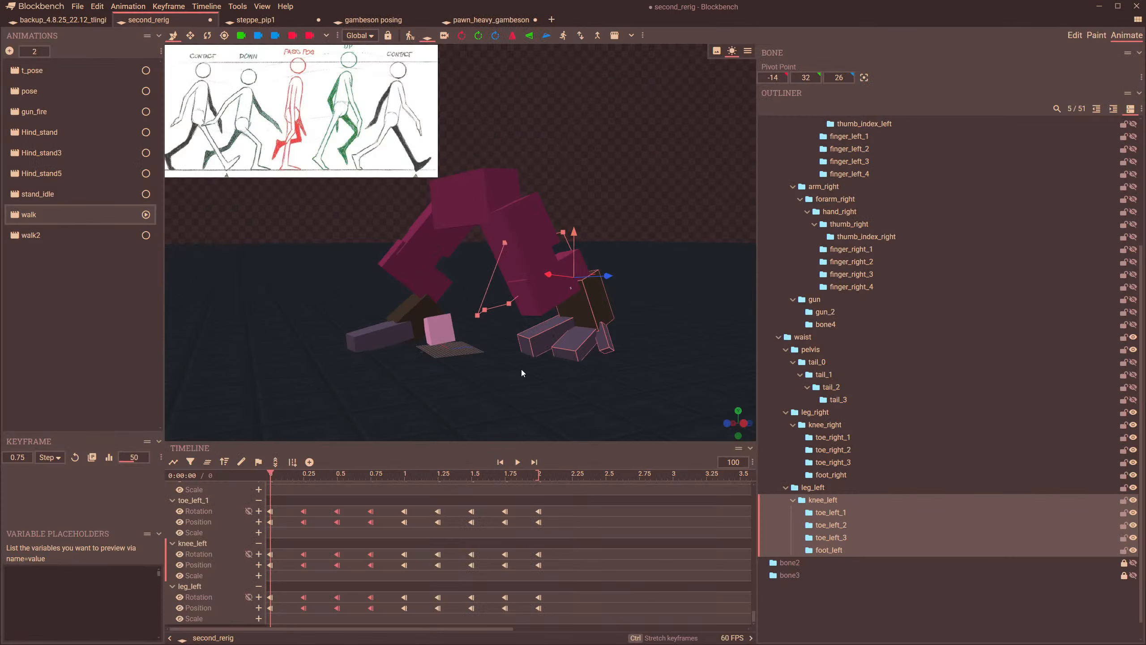
- Preview the walk animation and set its loop mode to Loop
left_click(517, 462)
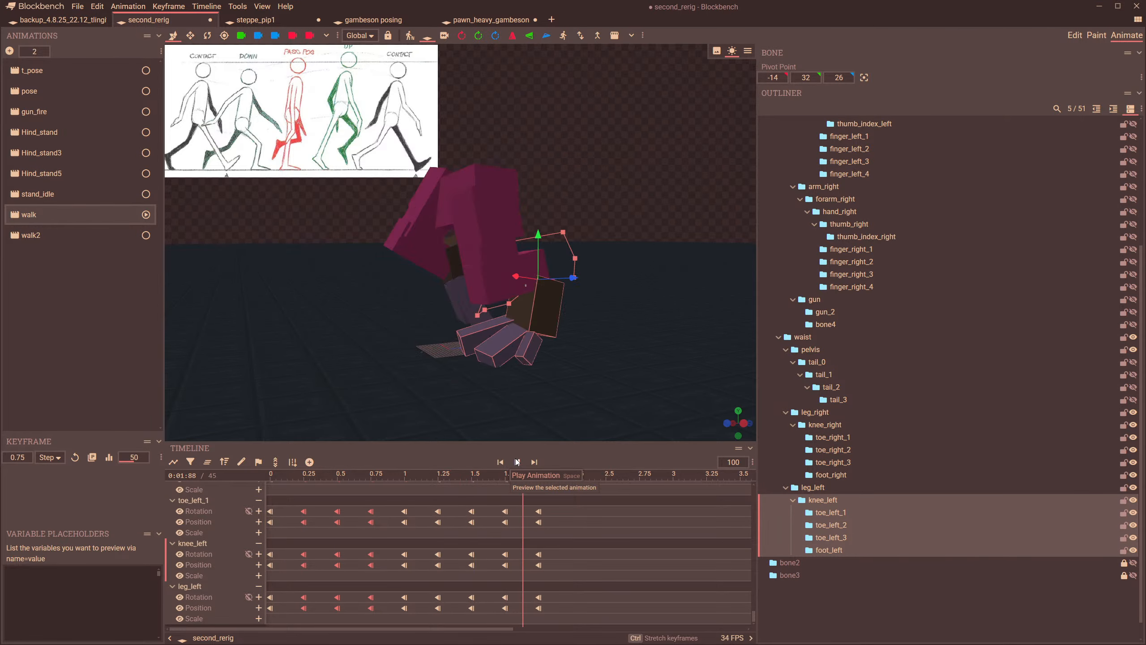
double_click(27, 213)
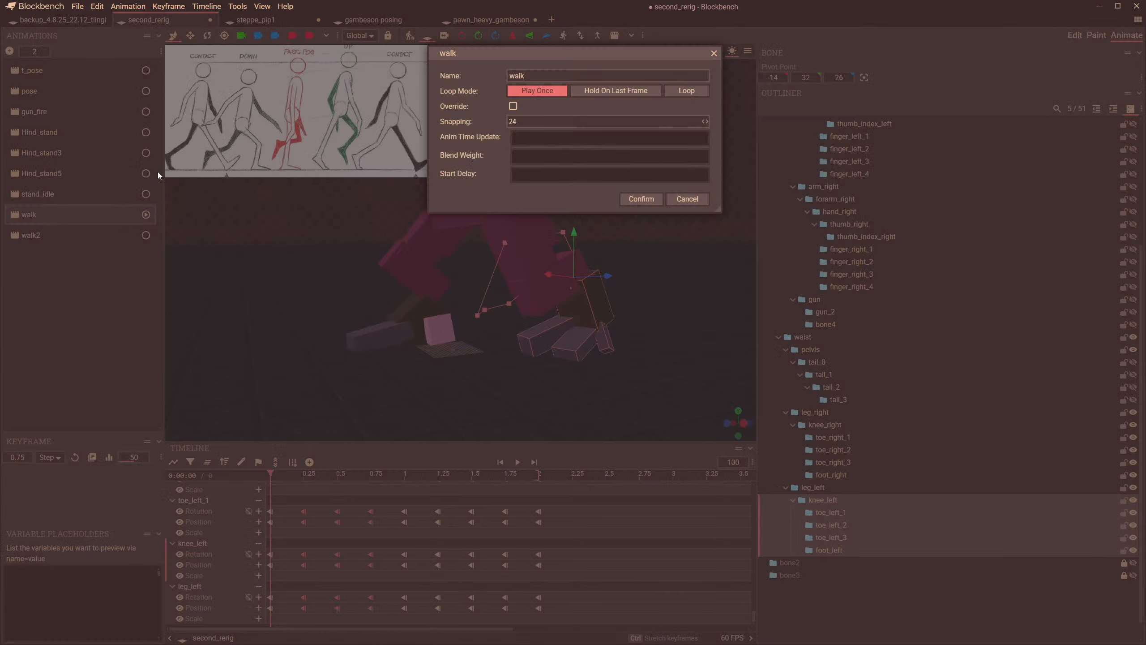
left_click(673, 93)
left_click(641, 199)
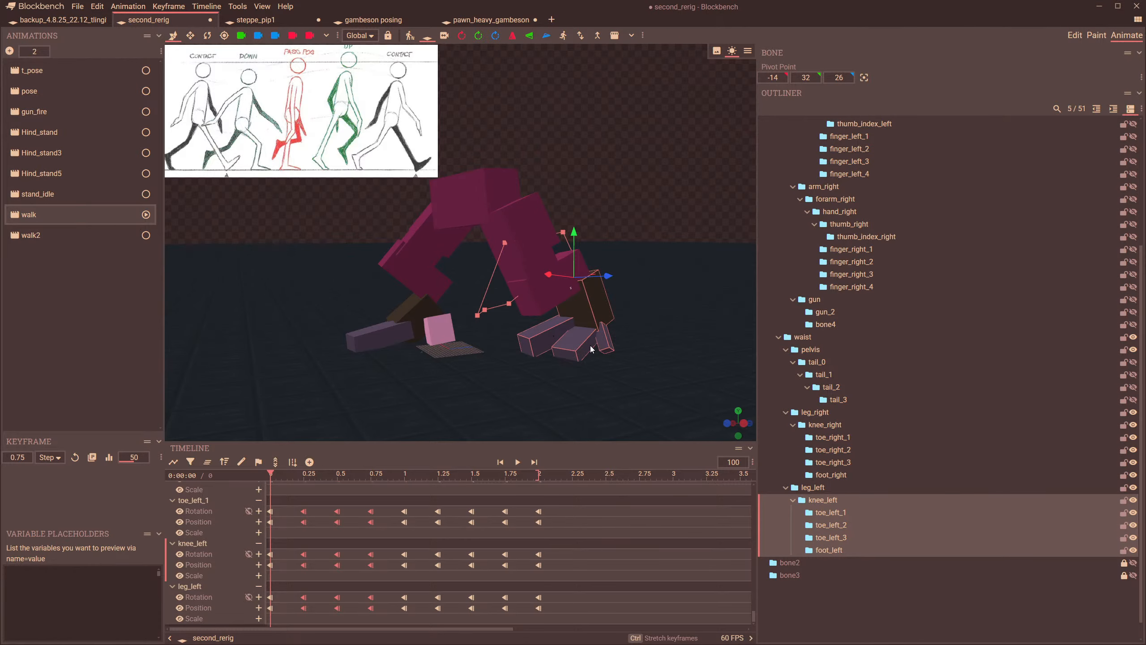
- Play the looping walk and examine the pelvis and leg motion from several angles
left_click(519, 463)
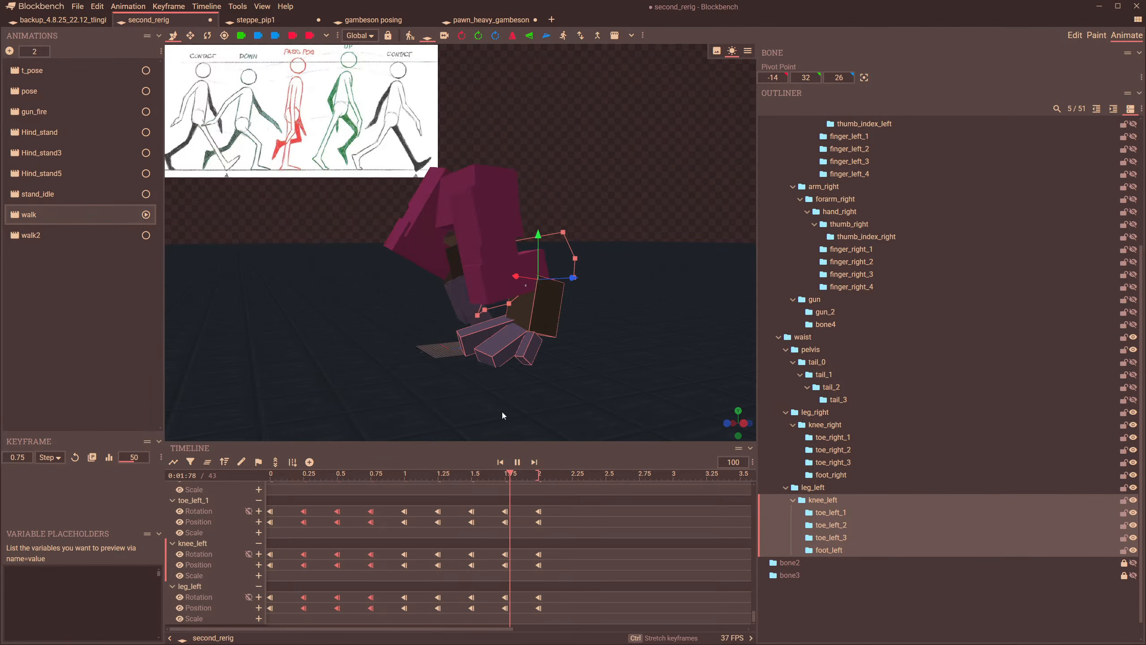
scroll(419, 349, "down", 7)
left_click_drag(415, 333, 627, 346)
left_click(657, 521)
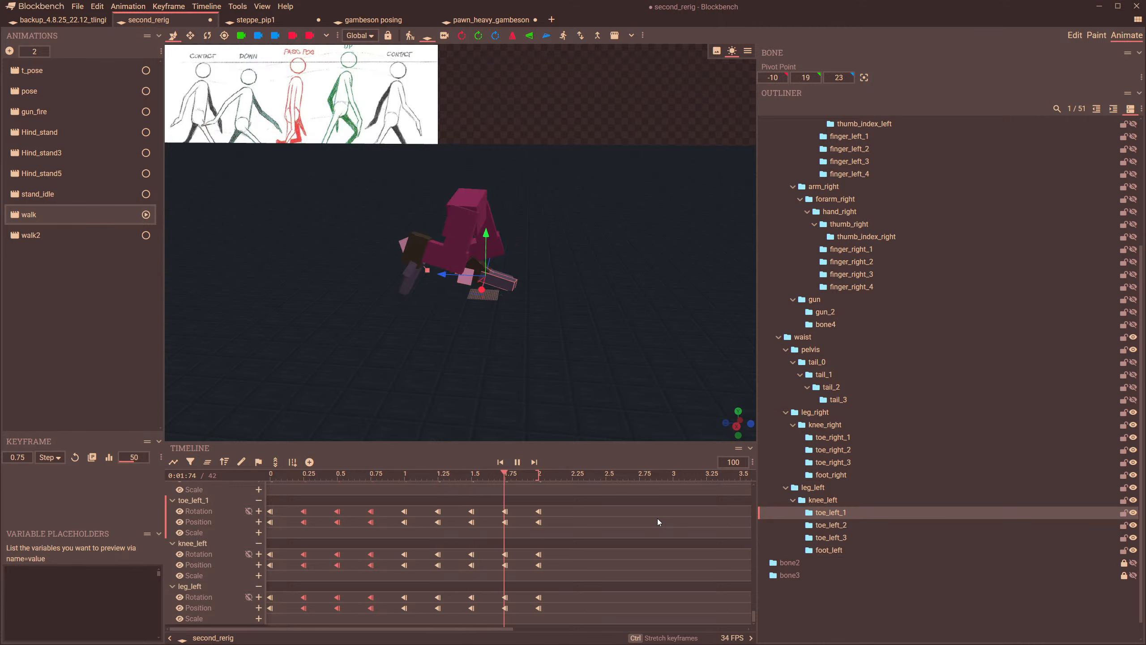
scroll(626, 370, "up", 3)
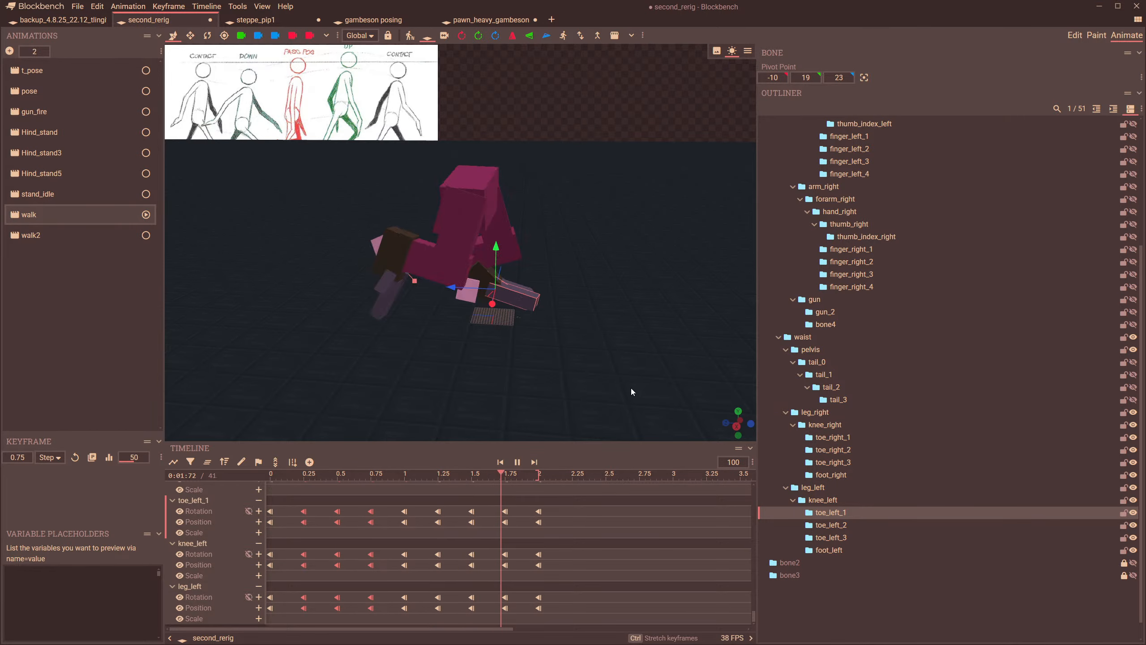
left_click(856, 632)
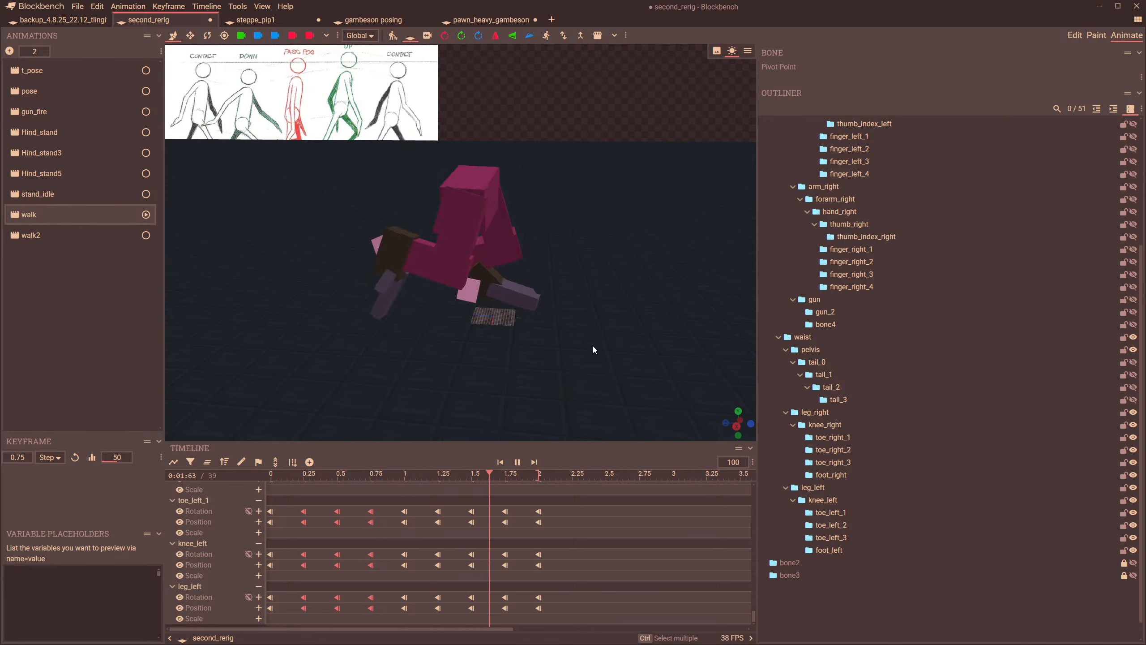
left_click_drag(593, 350, 483, 347)
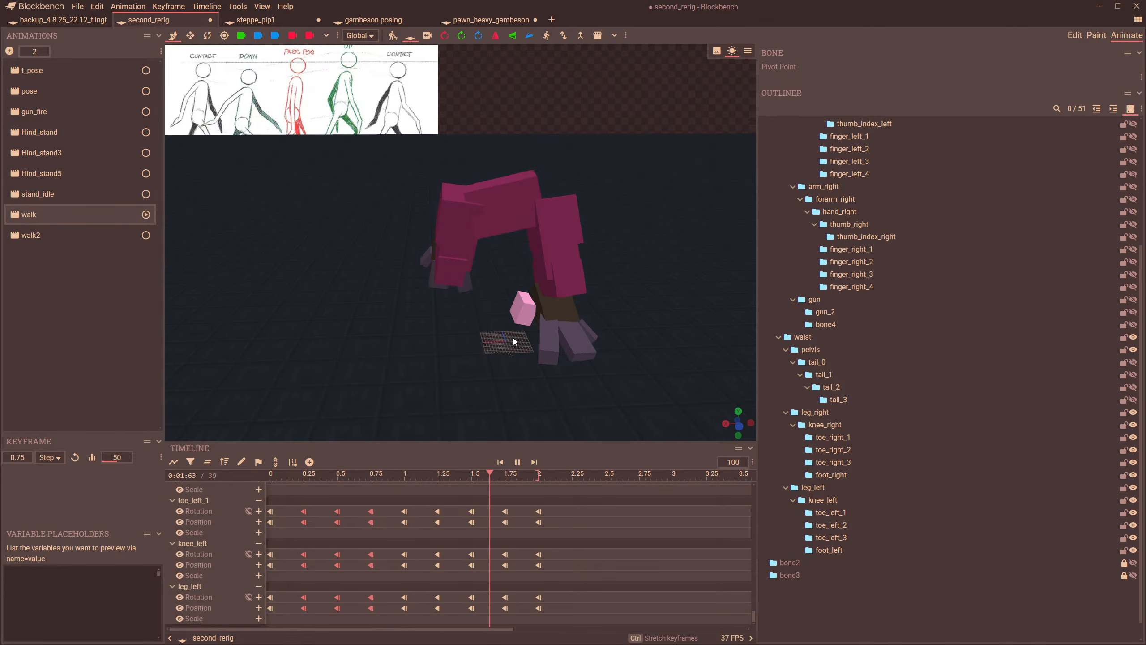
- Make the root bone and everything under it visible in the model
scroll(1037, 200, "up", 4)
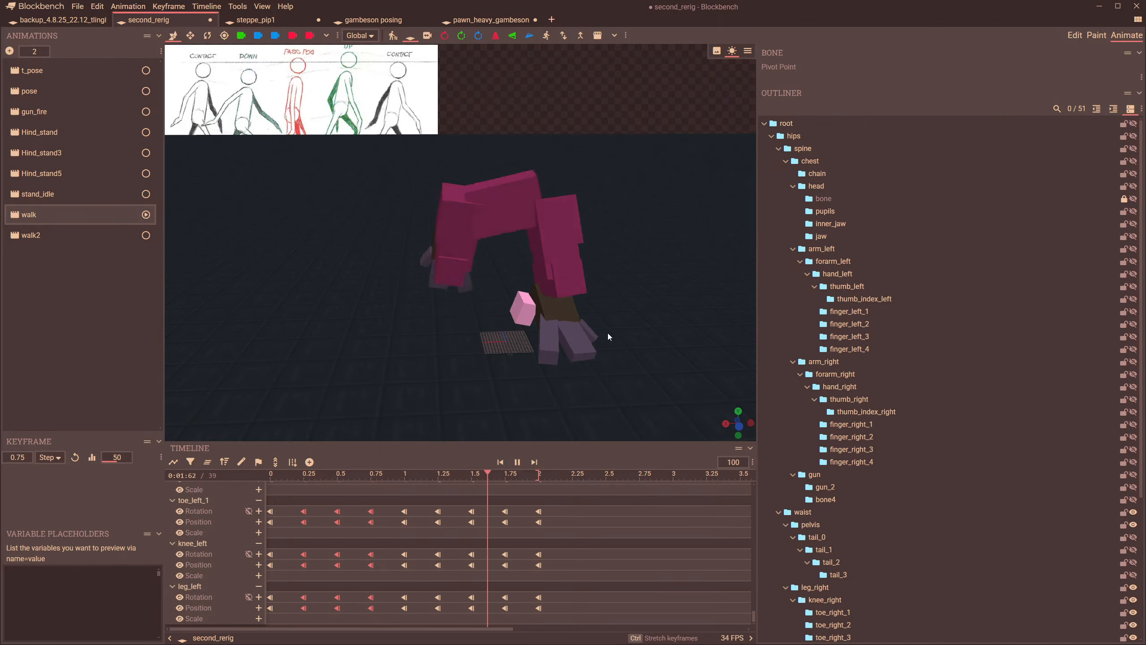
left_click_drag(607, 337, 525, 361)
left_click(1133, 123)
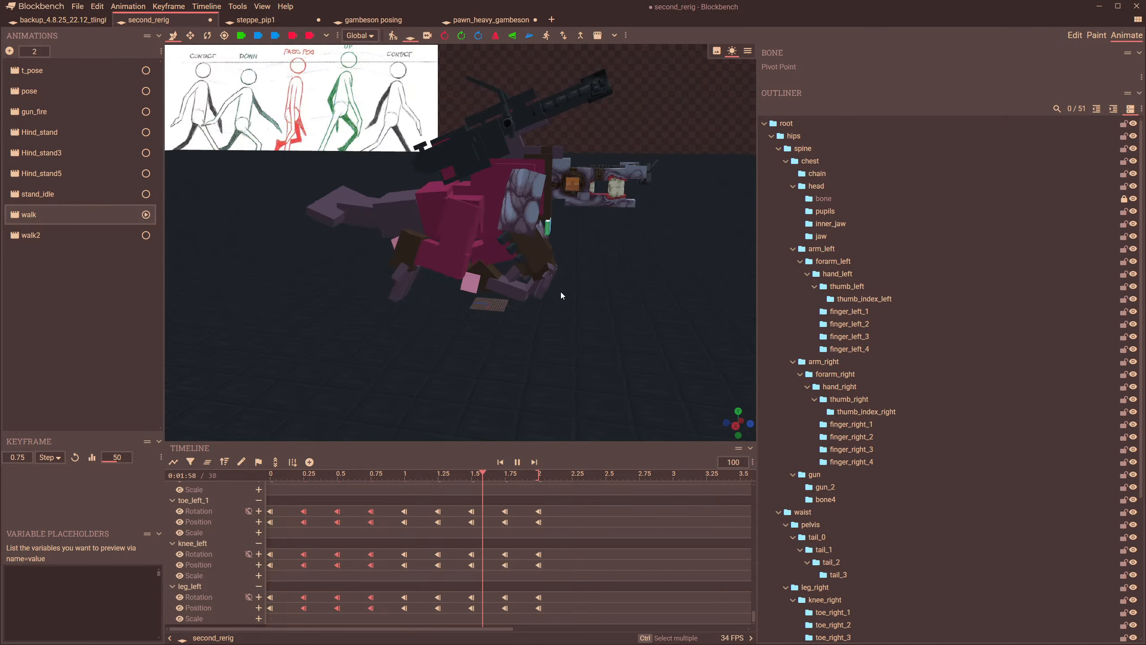
left_click_drag(561, 296, 542, 351)
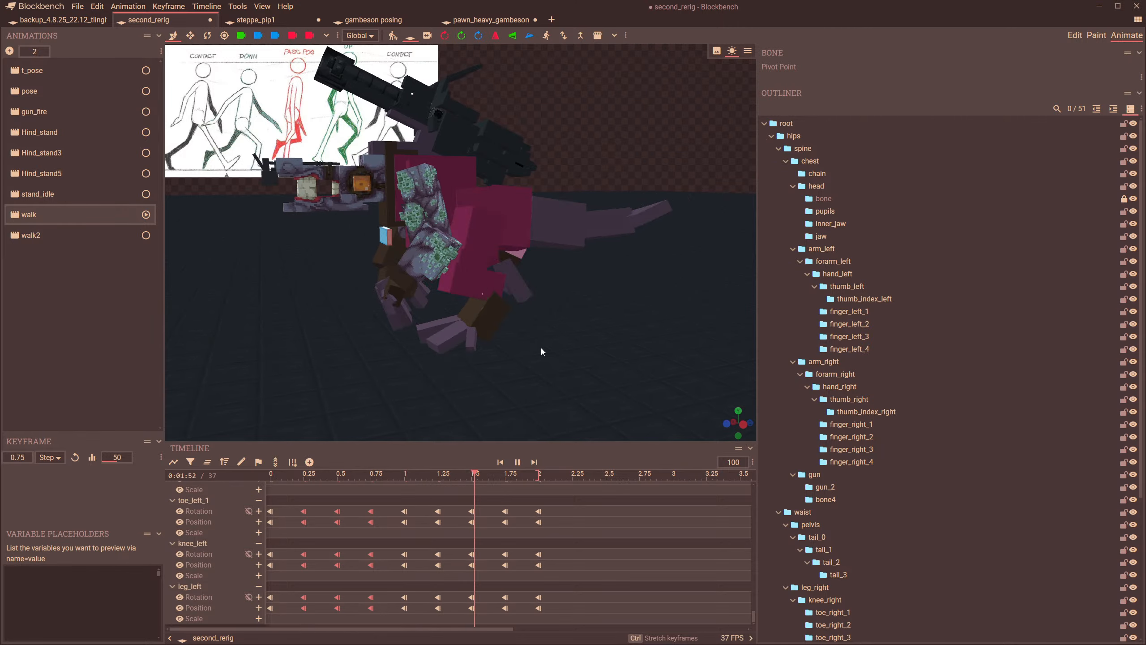
- Select all keyframes of the walk animation and set their interpolation to Smooth
left_click(589, 546)
left_click(51, 458)
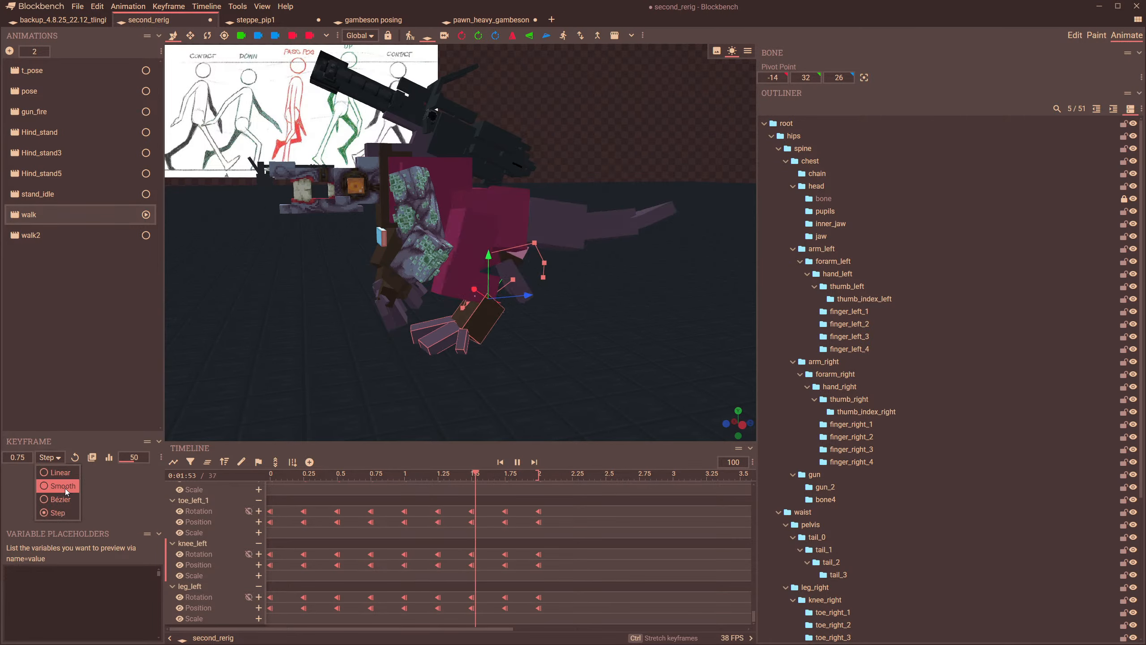
left_click(64, 488)
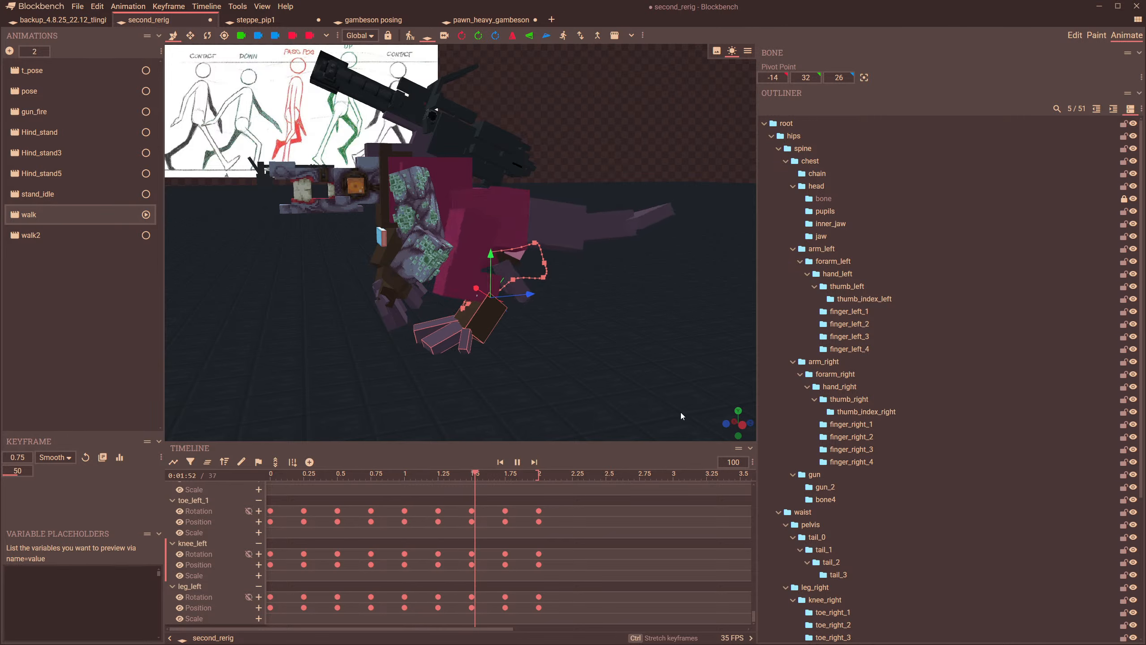
- Examine the smoothed walk up close by scrubbing the playhead back and forth, mainly between about 1 s and 1.63 s
scroll(845, 587, "down", 5)
left_click(810, 579)
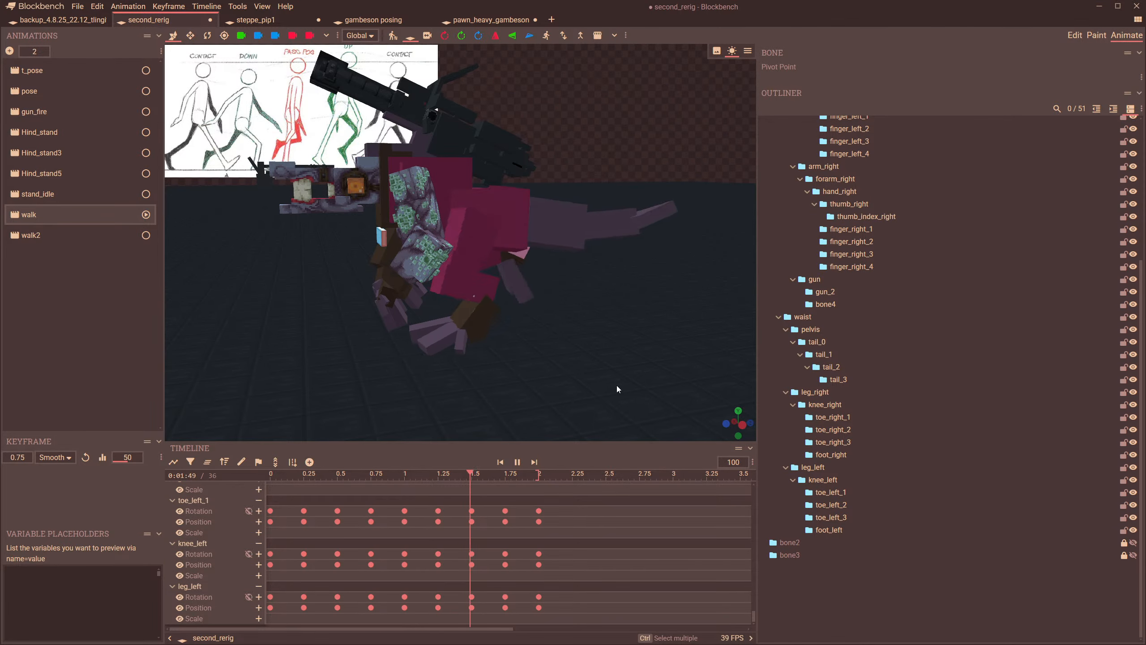
left_click_drag(547, 370, 582, 391)
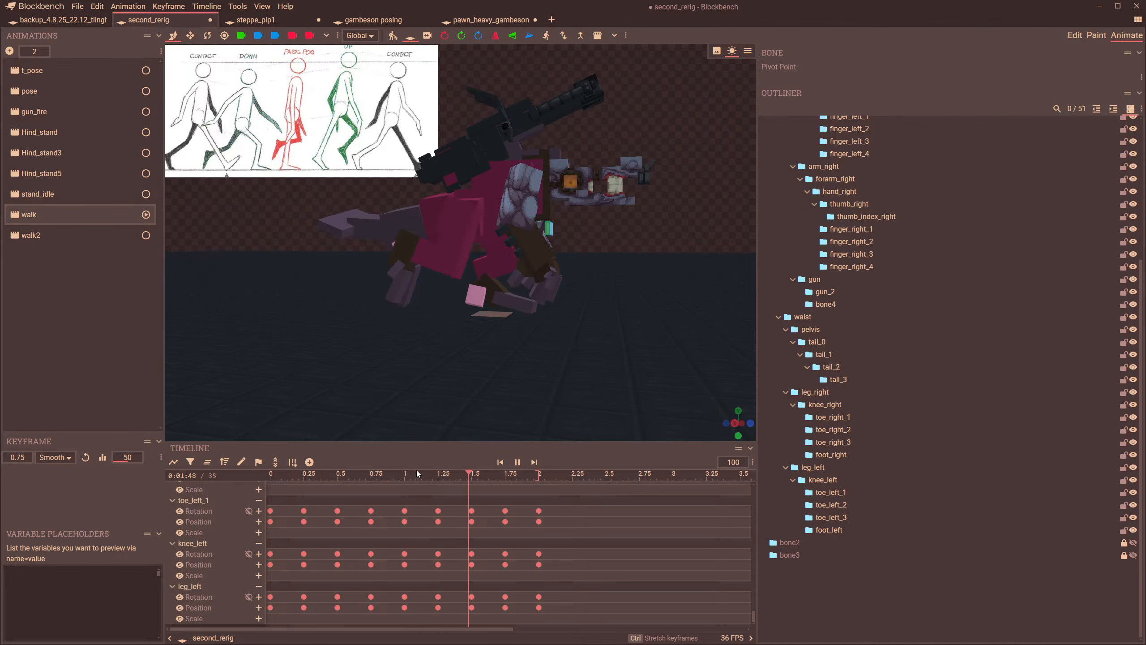
mouse_move(418, 473)
left_mouse_down()
mouse_move(351, 480)
mouse_move(405, 488)
left_mouse_up()
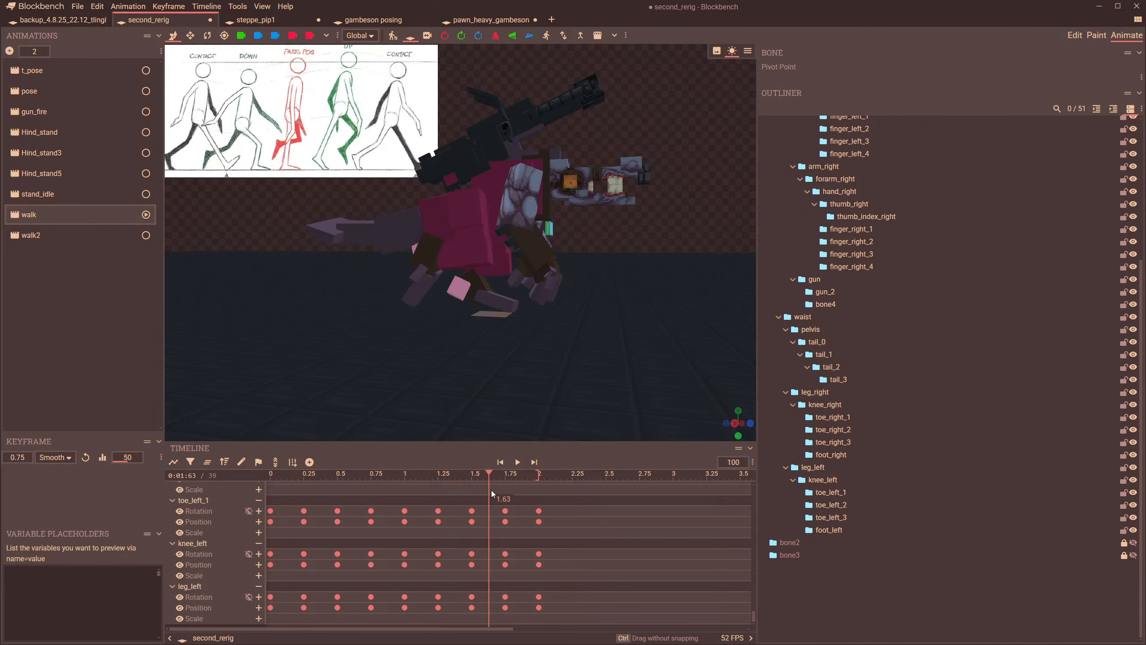
left_click_drag(490, 489, 419, 503)
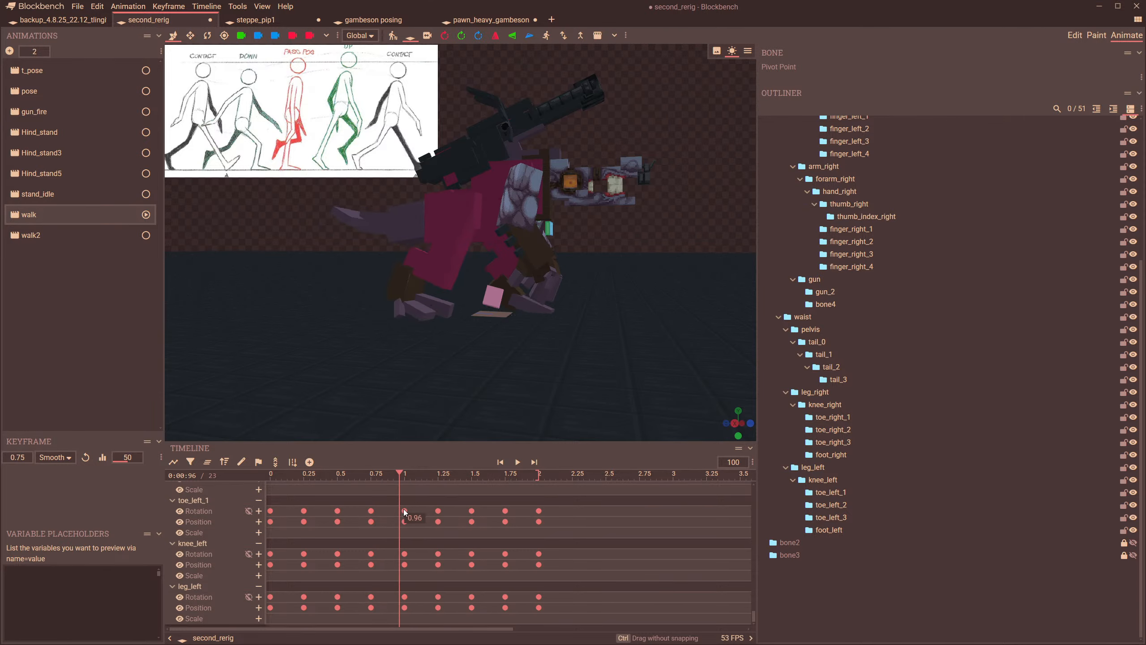
left_click_drag(454, 512, 462, 512)
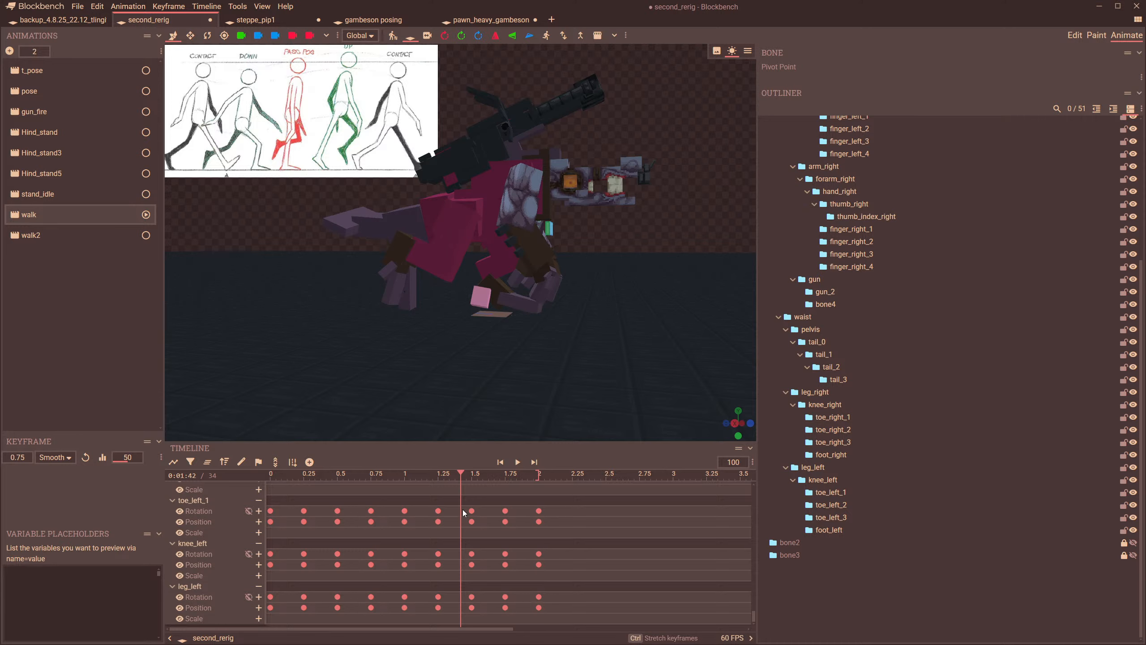
left_click_drag(457, 482, 430, 424)
scroll(453, 414, "up", 5)
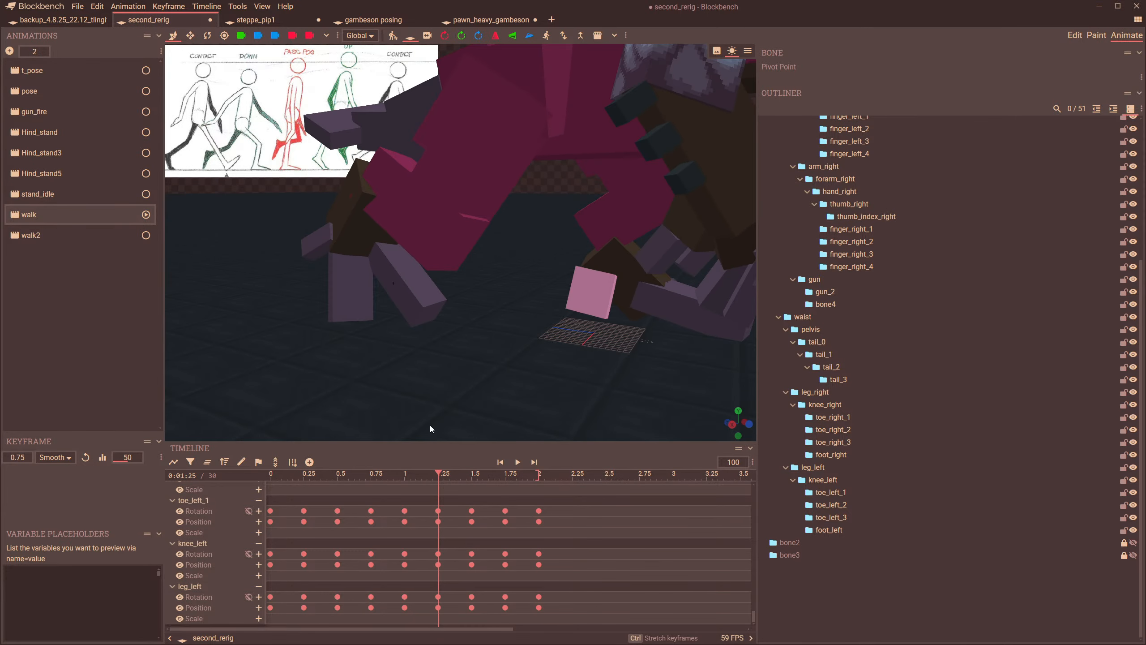
scroll(440, 396, "down", 9)
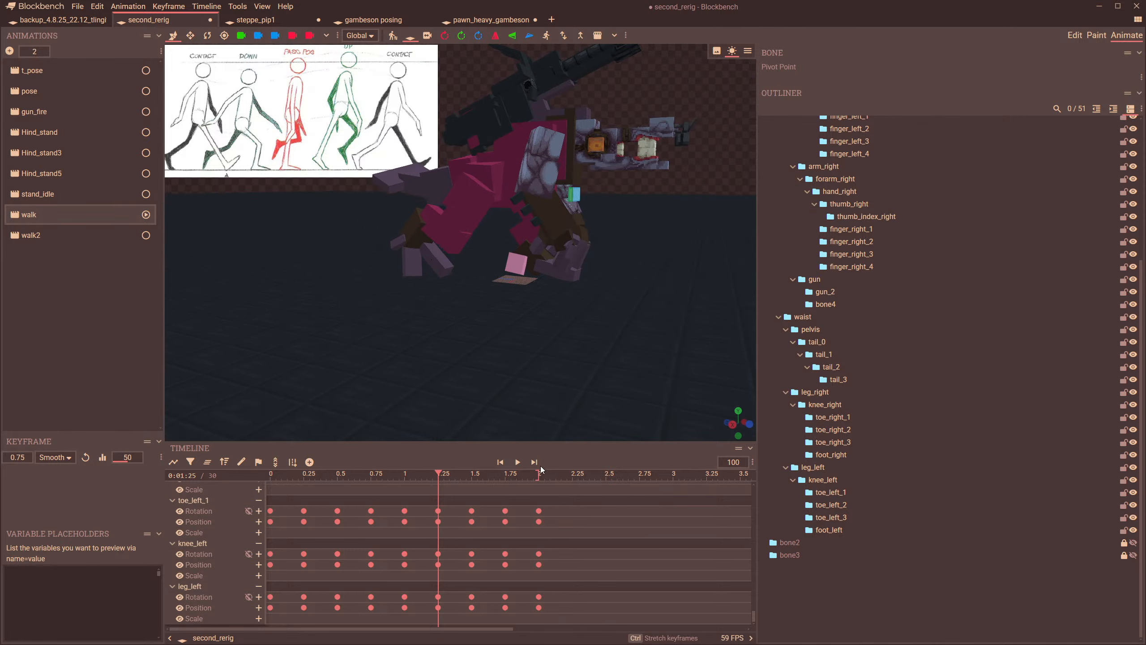
- Scrub back to the start and replay the full walk loop, inspecting the creature from the side and rear
left_click(522, 462)
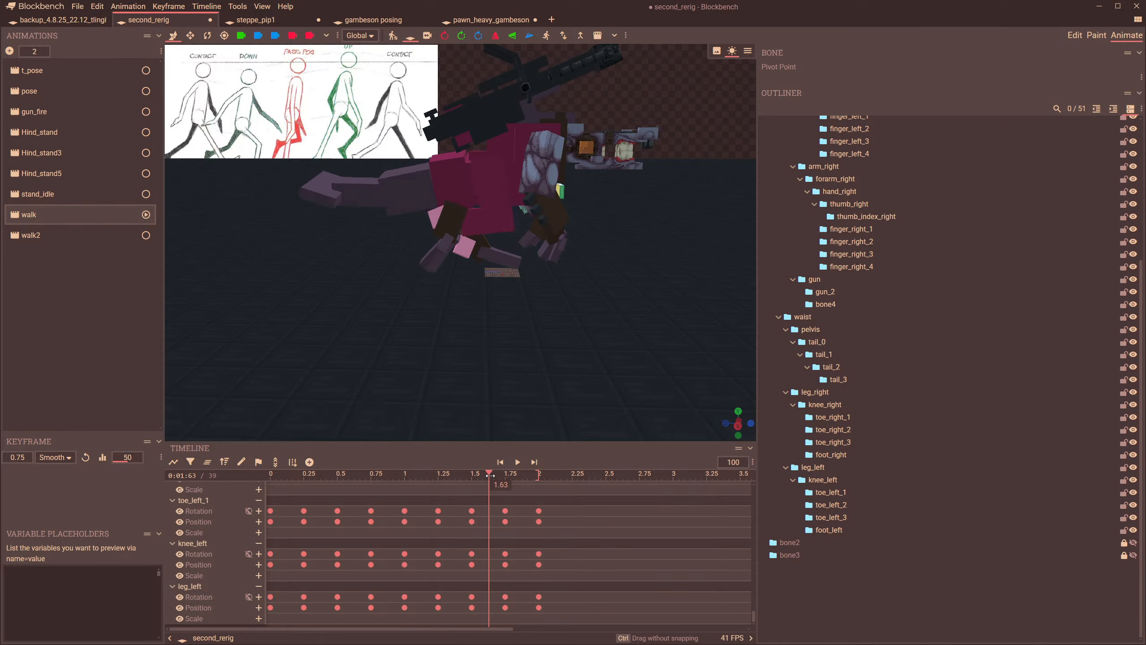
left_click_drag(519, 473, 491, 488)
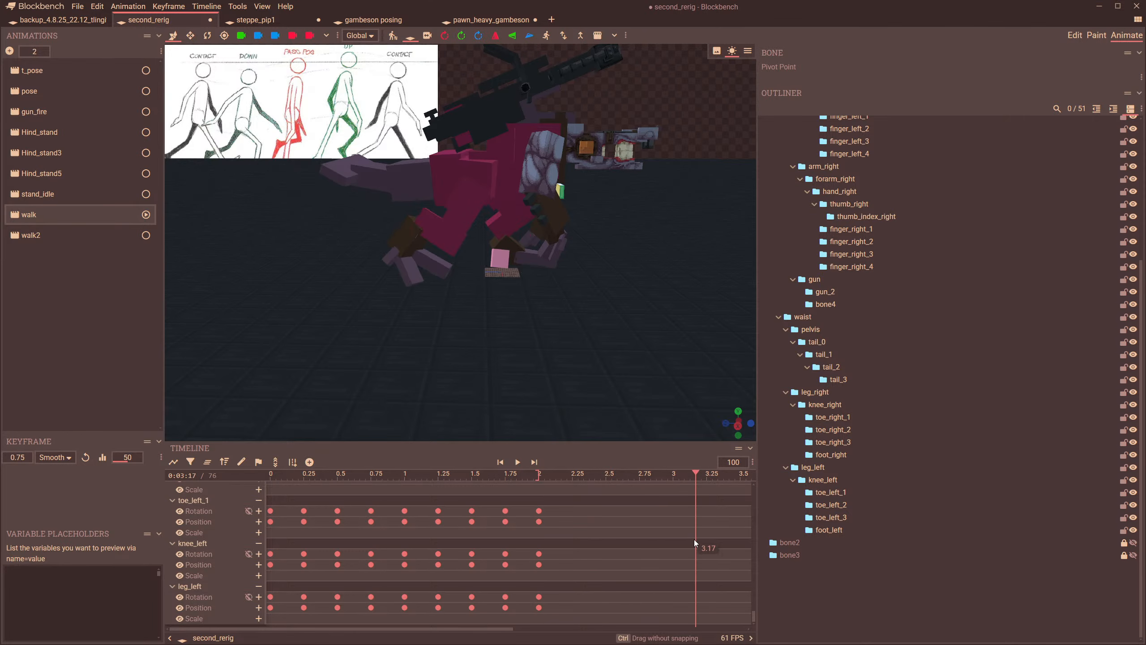
left_click_drag(694, 539, 163, 543)
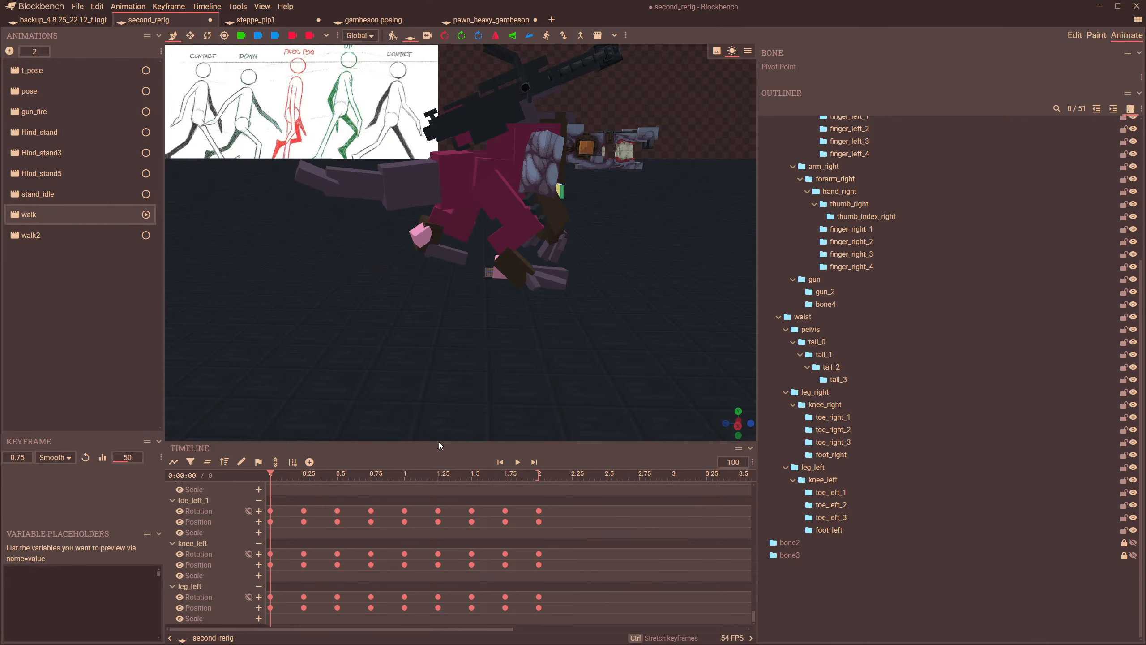
left_click(518, 462)
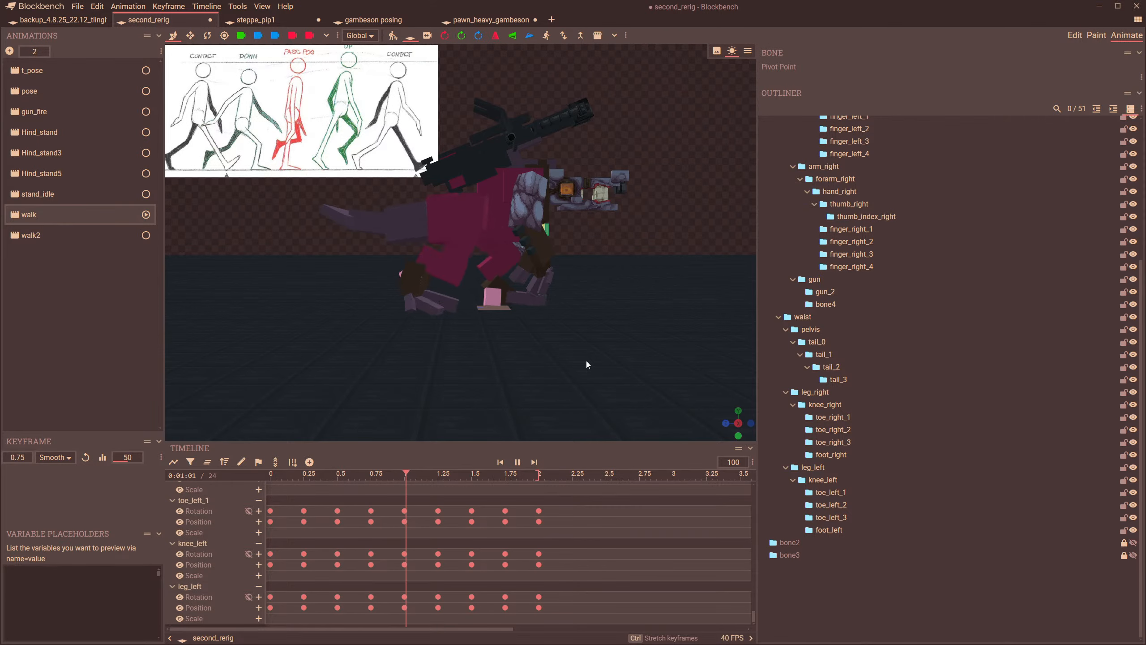
left_click_drag(588, 356, 612, 287)
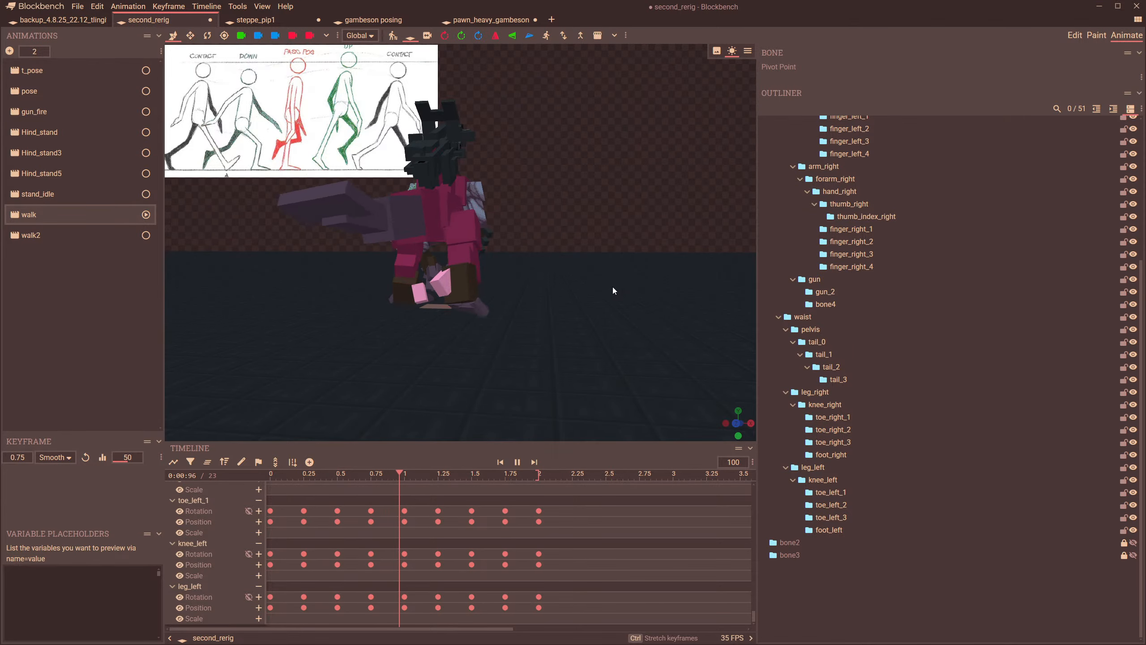
- Watch the playing walk from both sides of the creature and select the chest bone
left_click_drag(612, 286, 498, 289)
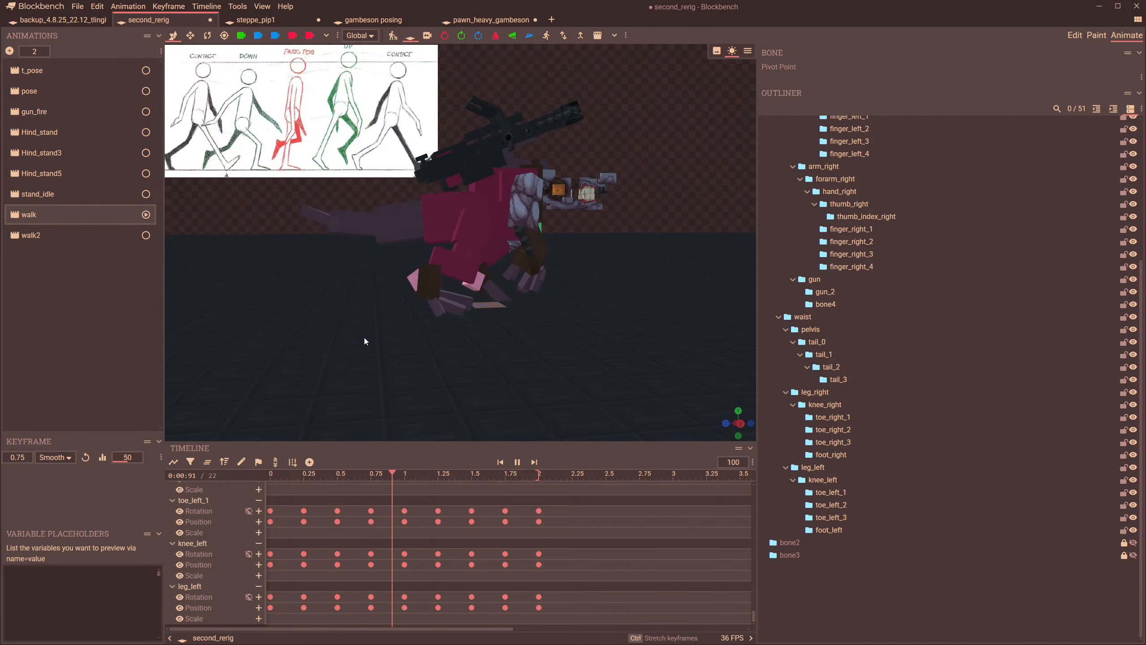
mouse_move(363, 336)
left_mouse_down()
mouse_move(509, 383)
mouse_move(360, 342)
mouse_move(438, 314)
mouse_move(457, 222)
mouse_move(415, 200)
left_mouse_up()
left_click(413, 199)
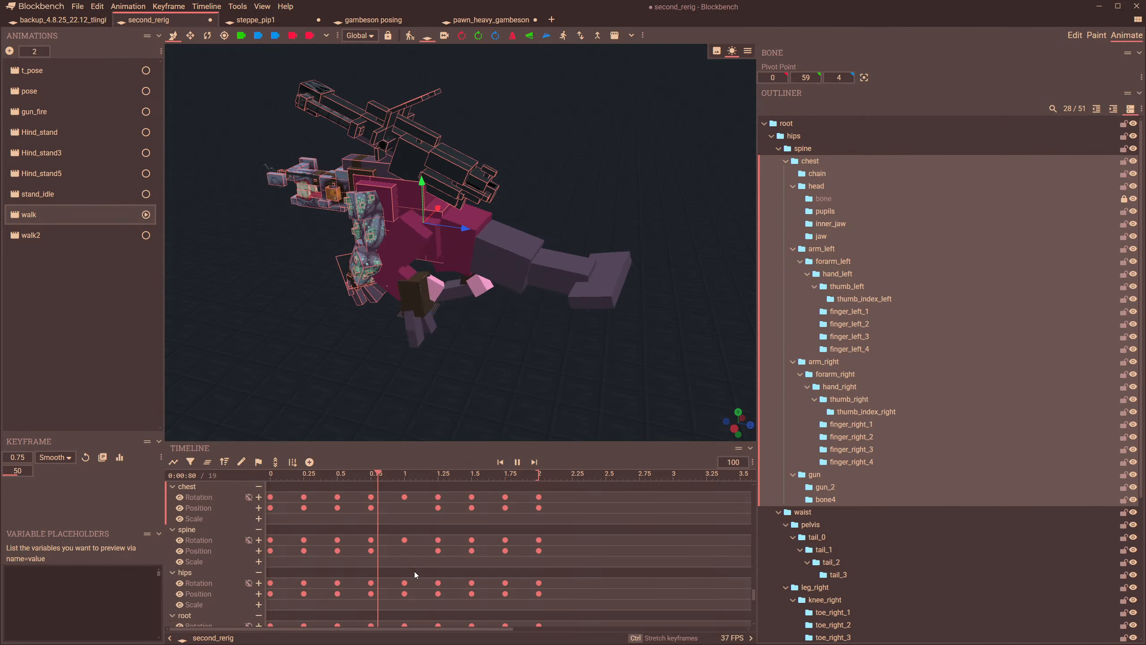
- Create a keyframe column at 1 s and set all walk keyframes to Smooth interpolation after trying Step
left_click(404, 475)
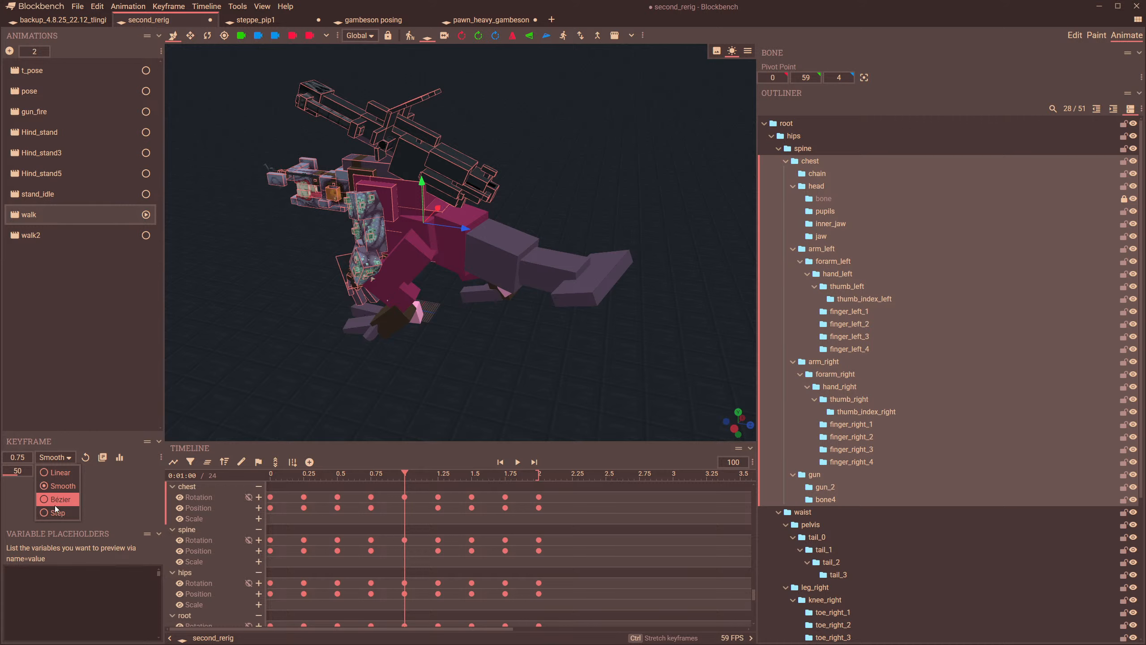
left_click(56, 511)
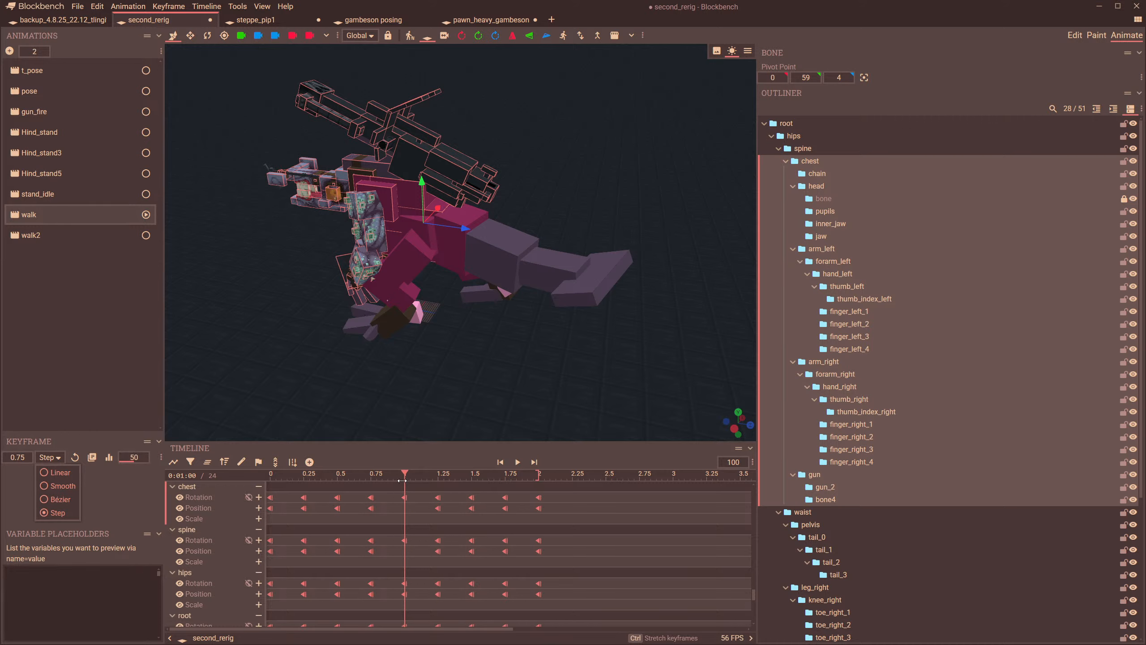
left_click(292, 462)
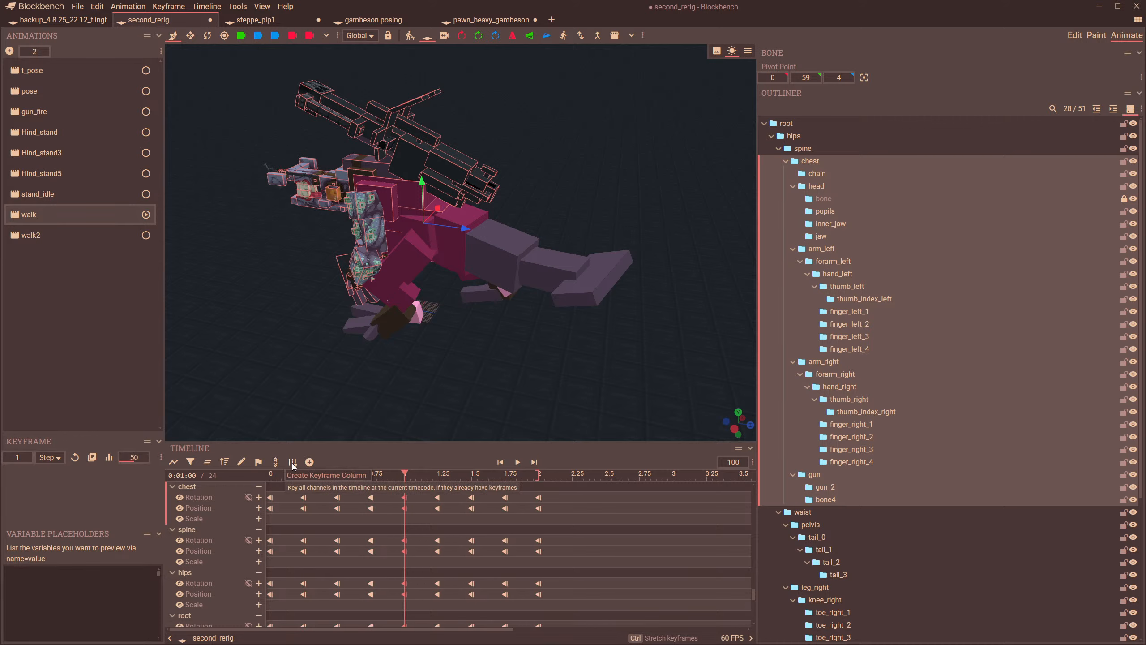
left_click(55, 459)
left_click(56, 486)
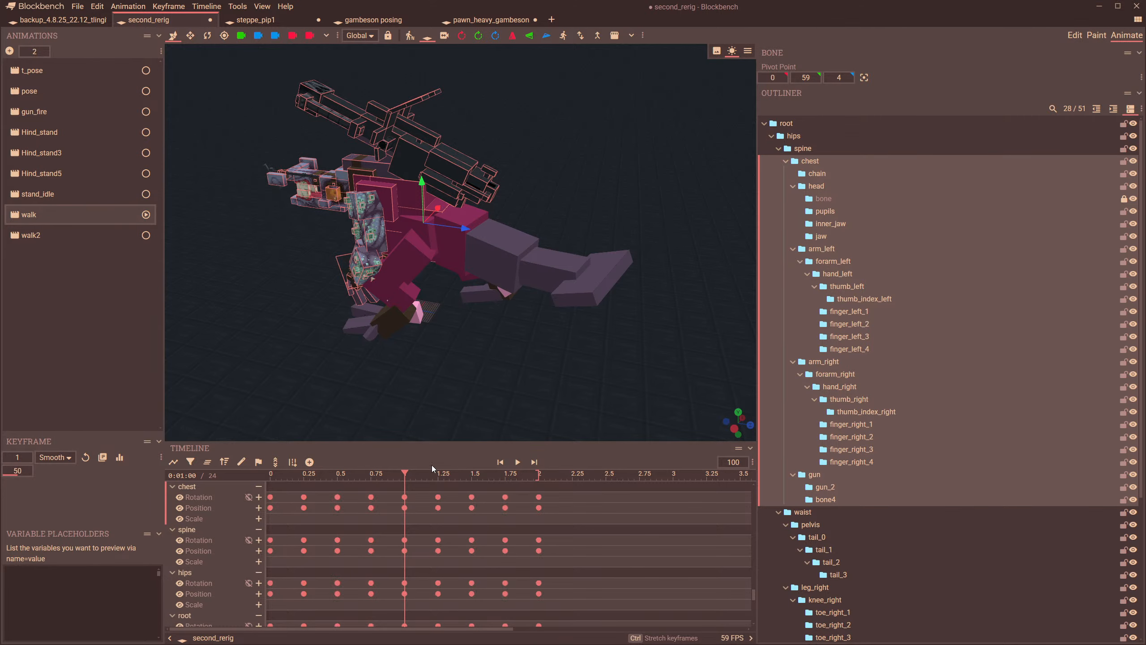
- Replay the smoothed walk from the side and return the playhead to the start
left_click(518, 462)
left_click_drag(537, 416, 566, 386)
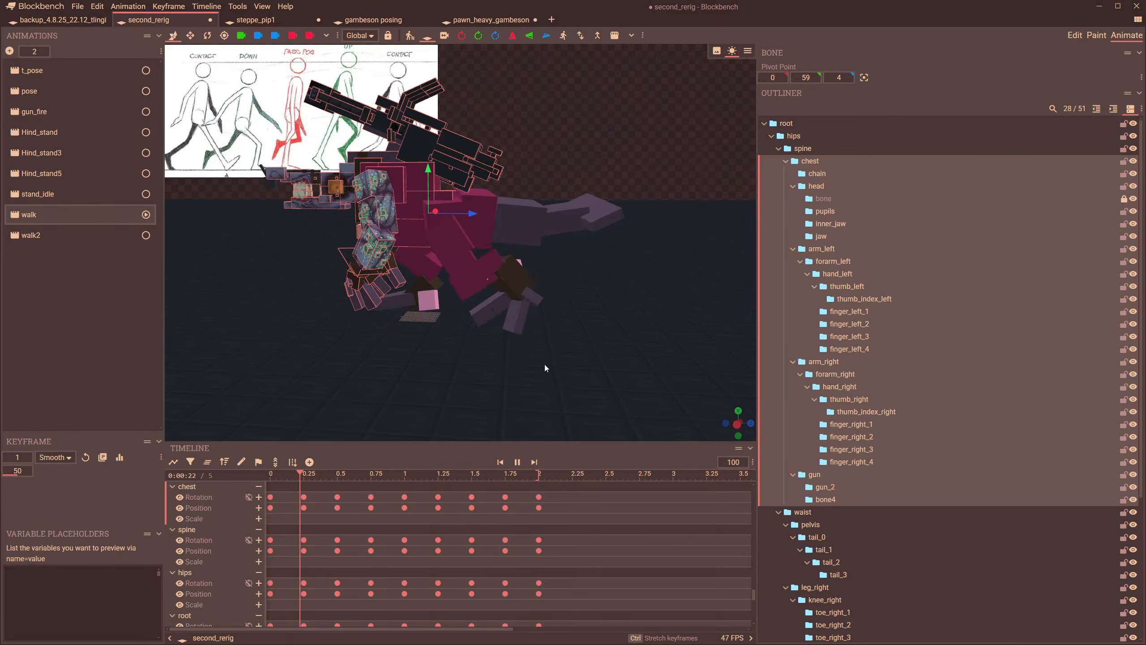
left_click_drag(544, 347, 557, 338)
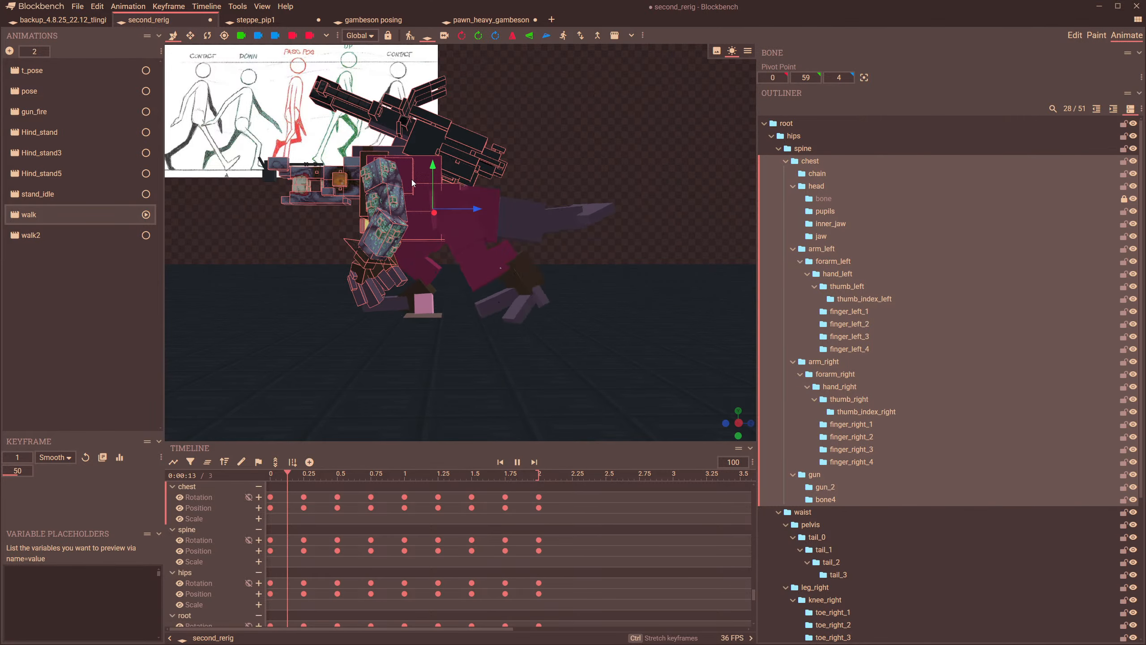
left_click_drag(331, 478, 248, 479)
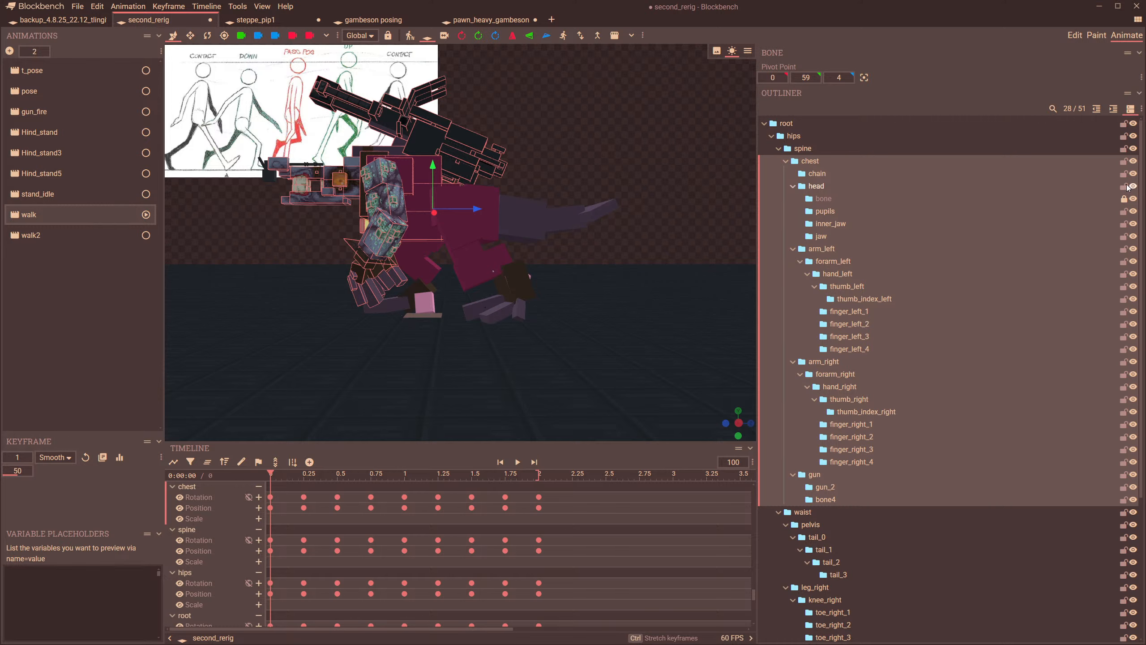
- Try Bézier and Step interpolation on all walk keyframes at the 0 s pose
left_click_drag(631, 303, 508, 412)
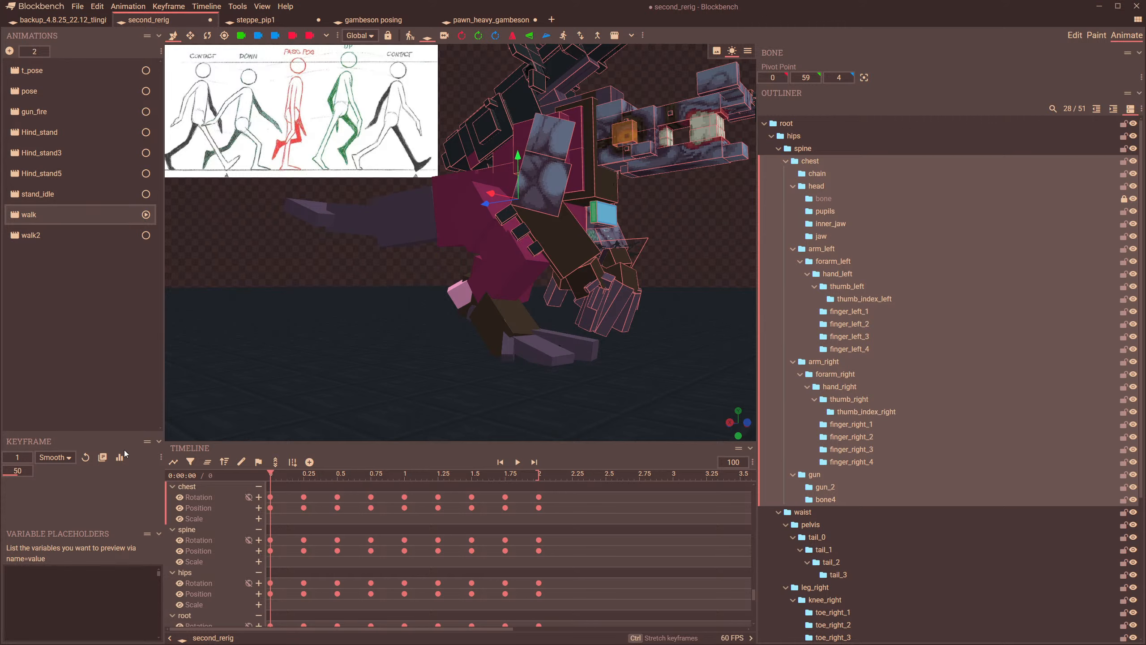
left_click(54, 457)
left_click(62, 505)
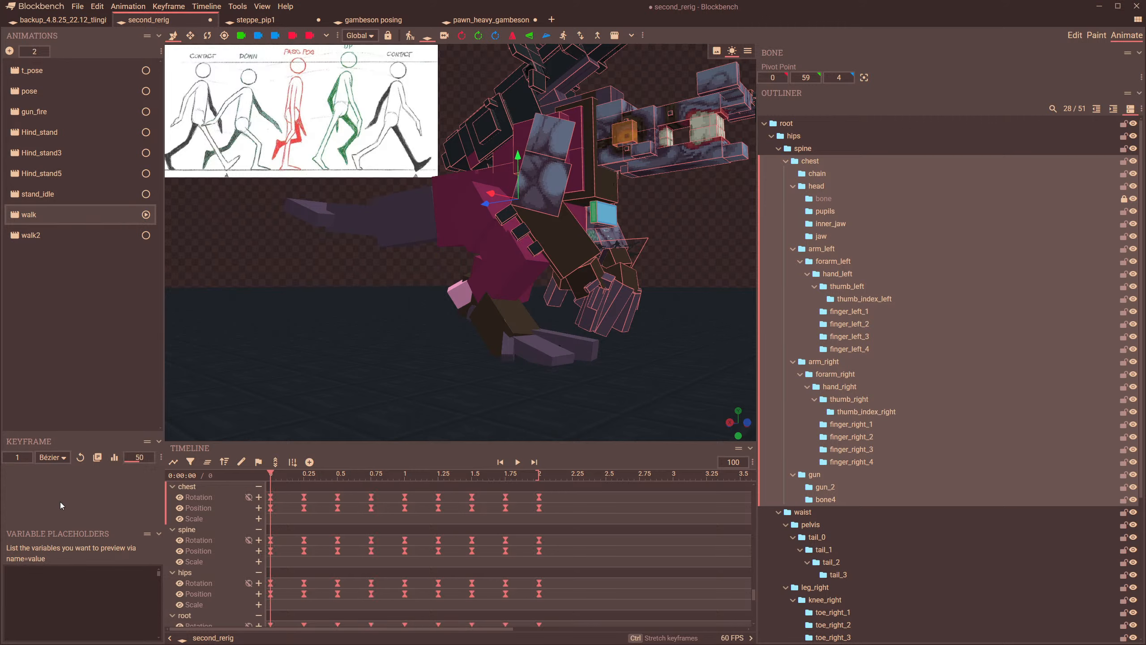
left_click_drag(414, 359, 352, 388)
left_click(53, 457)
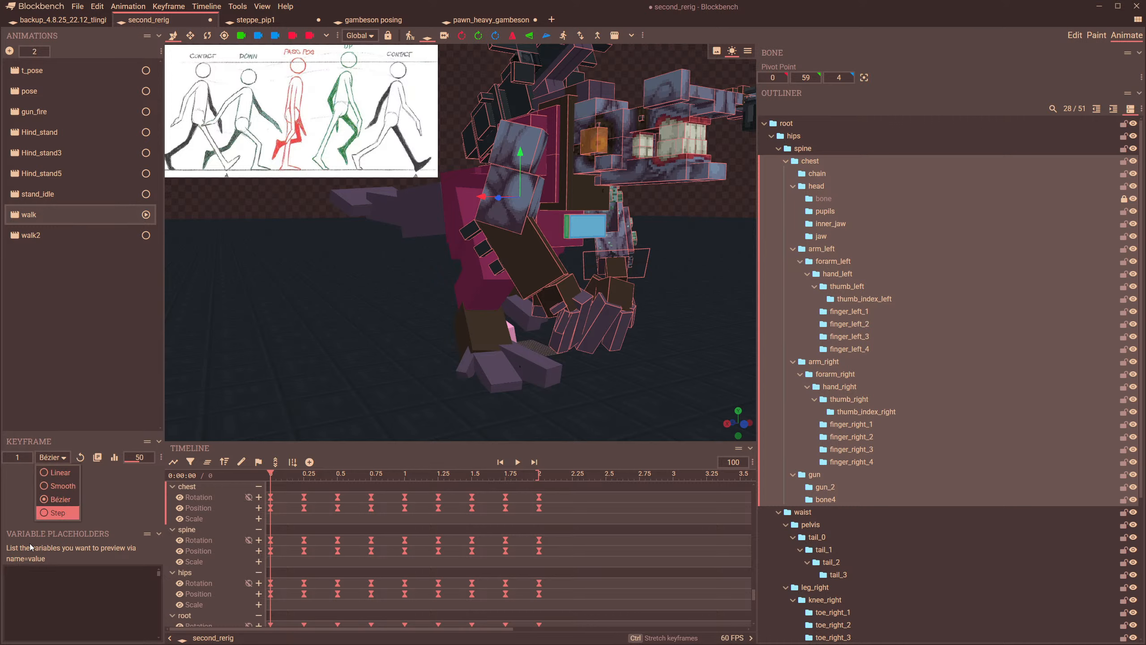
left_click(61, 516)
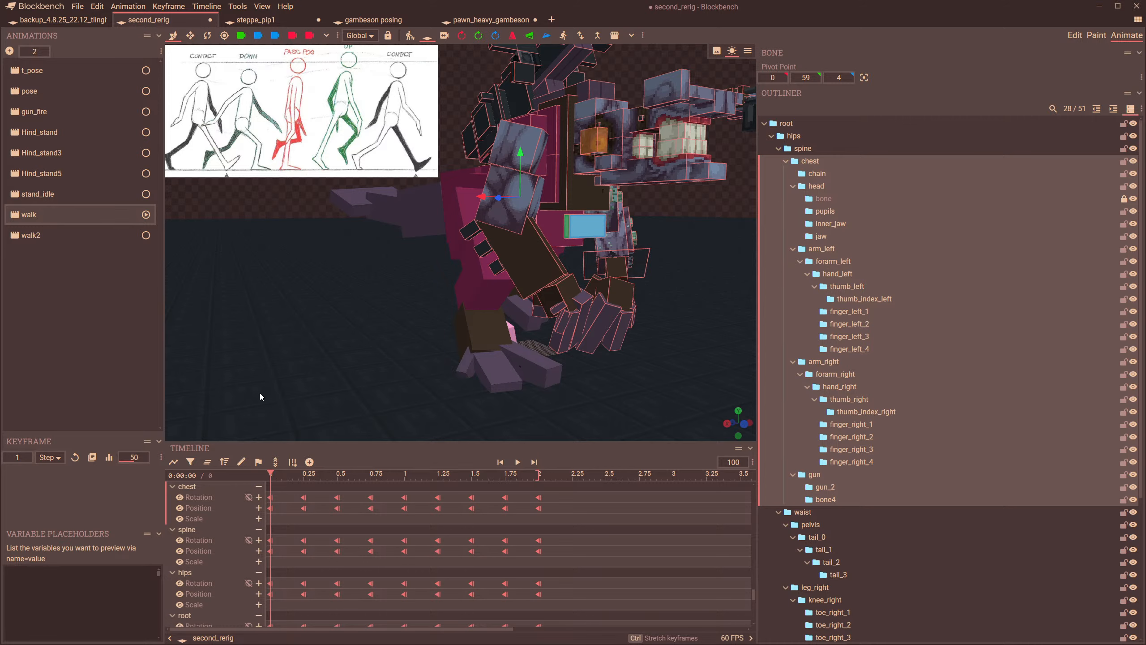
- Rotate the toe_right_2 bone to about -32.7° on X at 0 s
left_click_drag(238, 338, 513, 352)
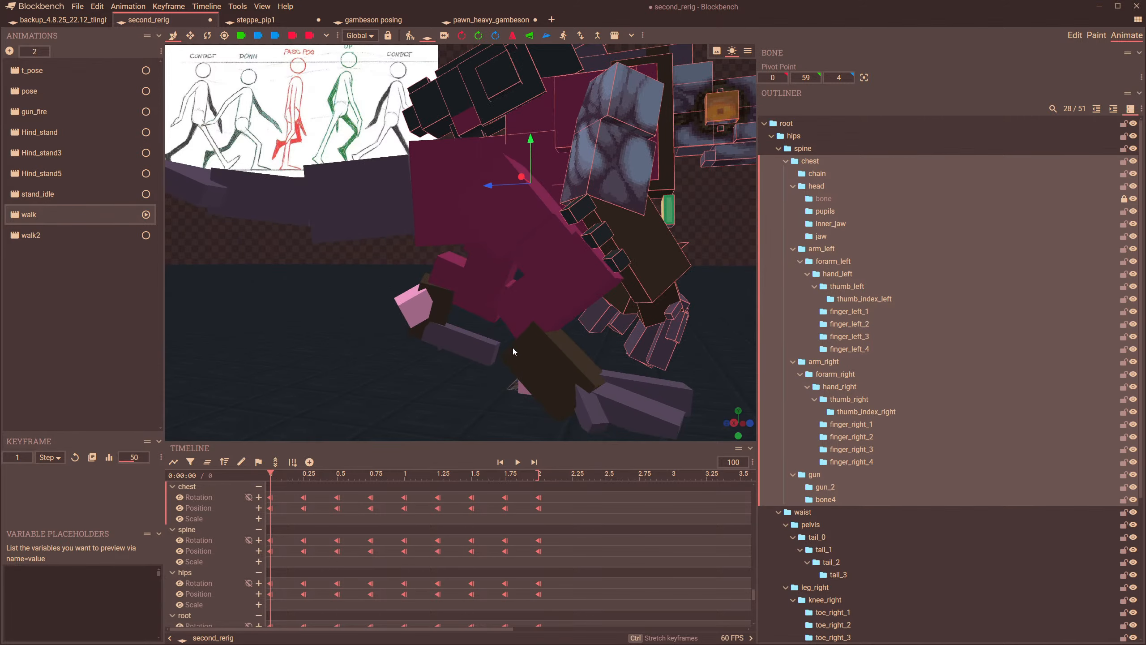
right_click_drag(581, 369, 437, 305)
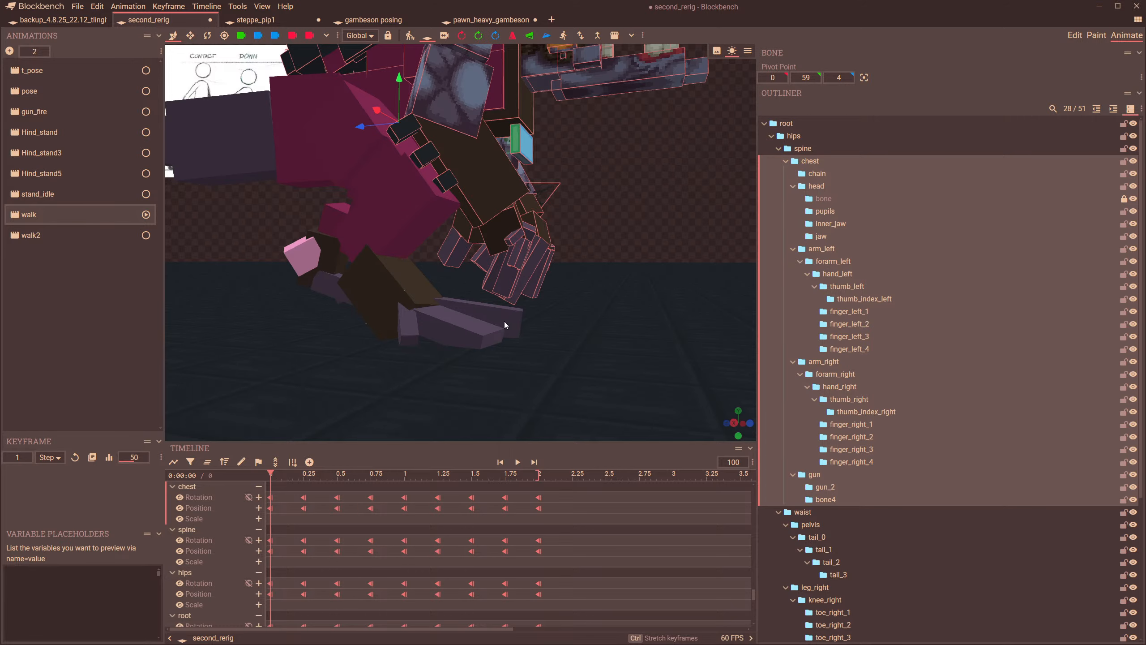
mouse_move(504, 320)
left_mouse_down()
mouse_move(587, 314)
mouse_move(492, 330)
left_mouse_up()
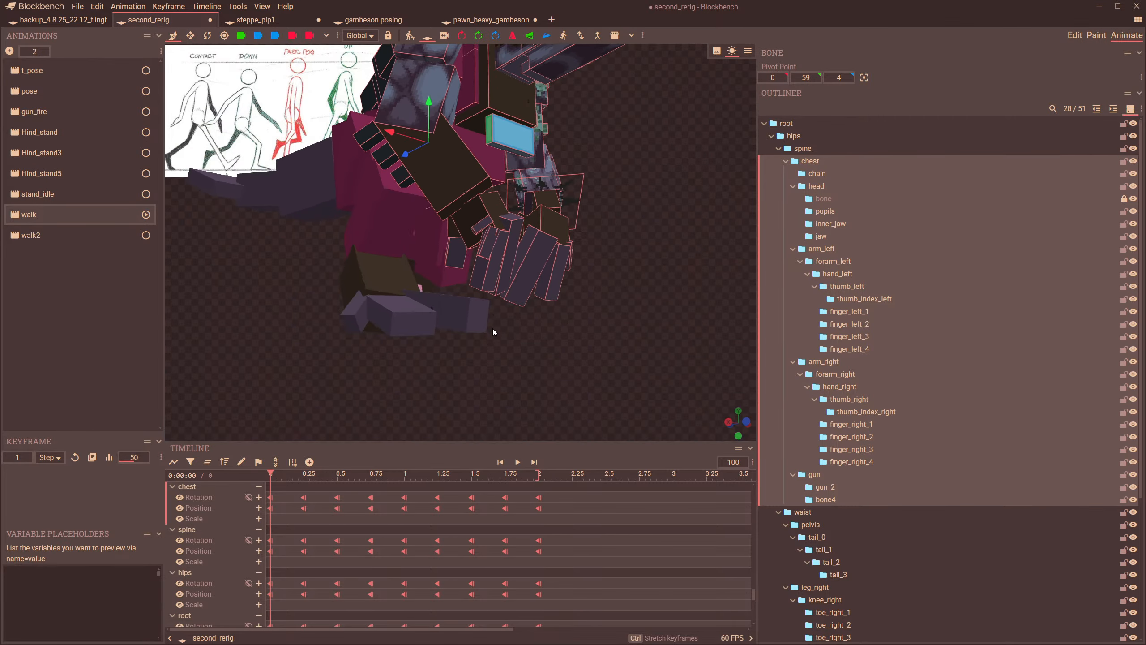
left_click(400, 324)
left_click_drag(399, 324, 510, 347)
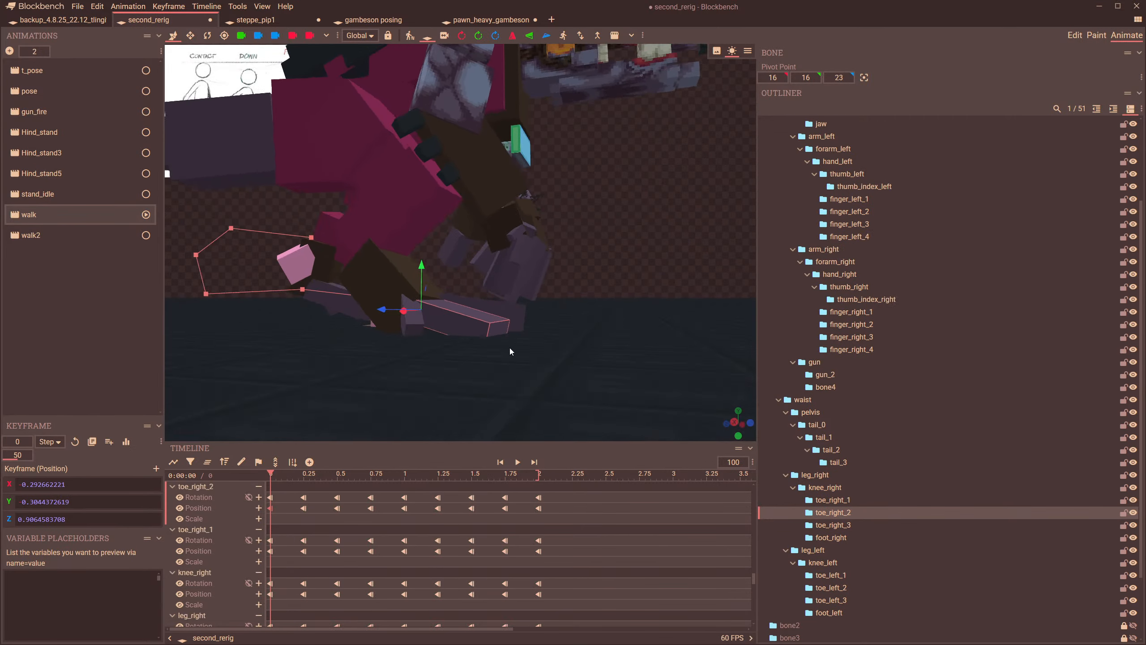
left_click(207, 35)
left_click_drag(461, 297, 464, 311)
mouse_move(543, 334)
left_mouse_down()
mouse_move(387, 337)
mouse_move(469, 359)
mouse_move(398, 364)
mouse_move(360, 403)
mouse_move(338, 402)
left_mouse_up()
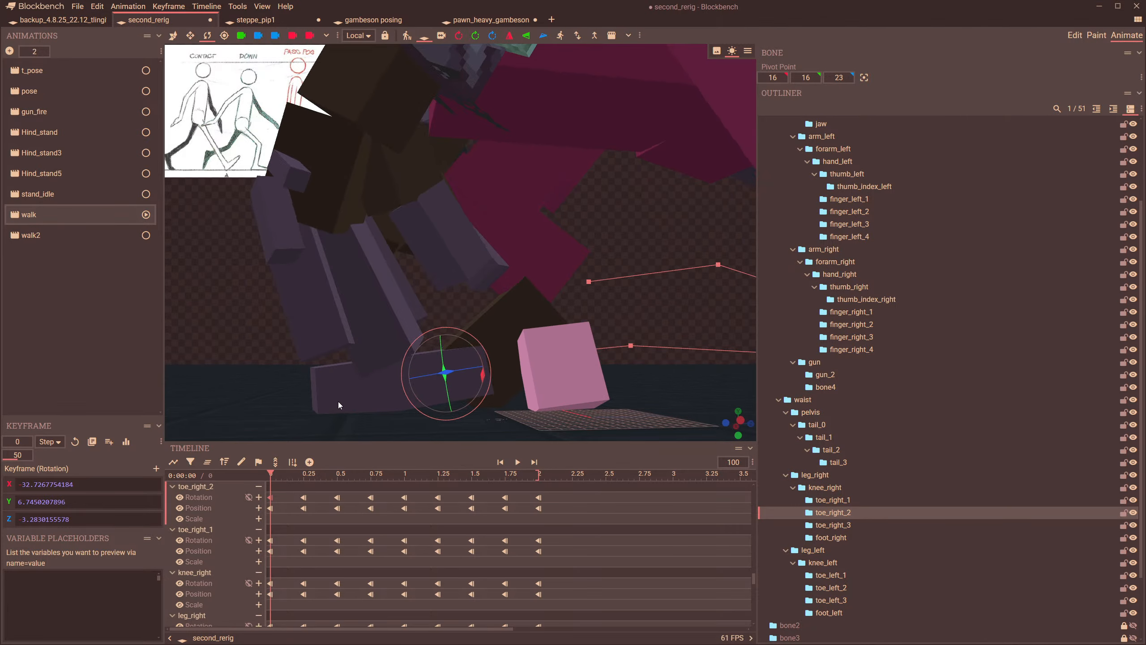
- Rotate the toe_right_1 bone by about -2.5° at 0 s and check the foot from the front and side
left_click(351, 379)
left_click_drag(437, 389, 433, 385)
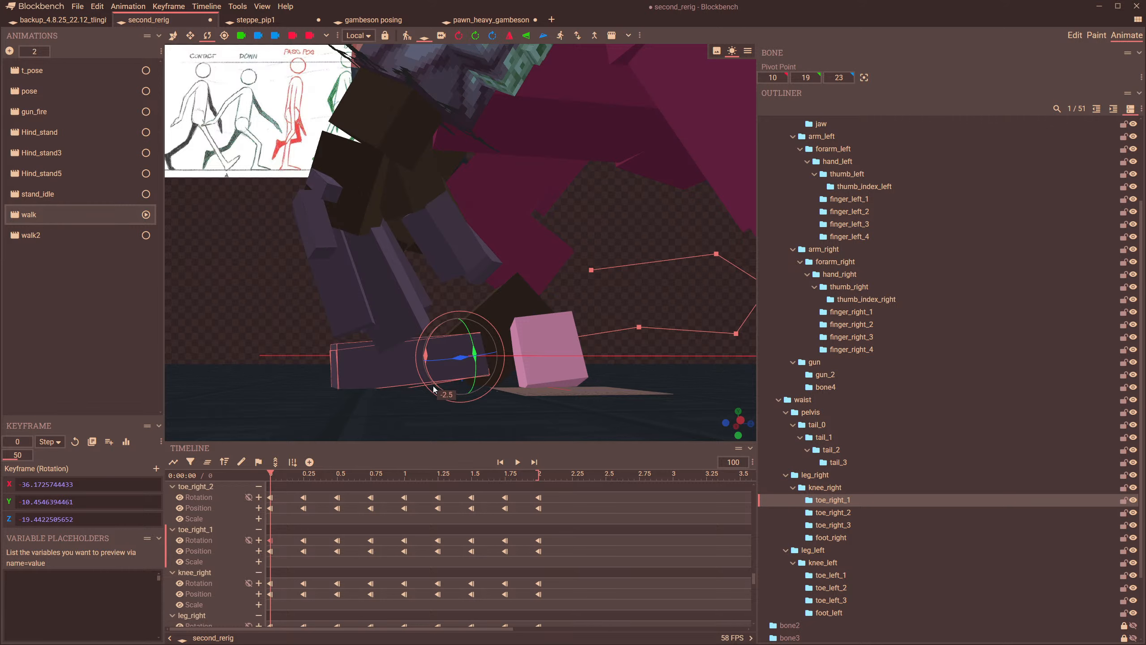
left_click_drag(276, 401, 433, 386)
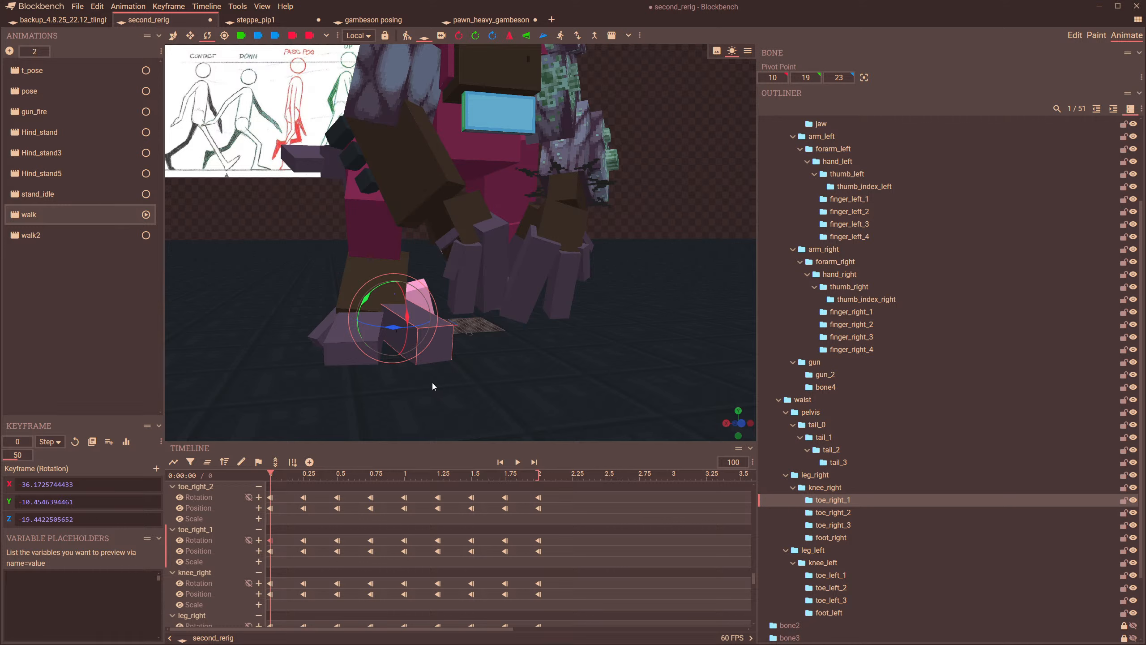
left_click_drag(432, 382, 563, 357)
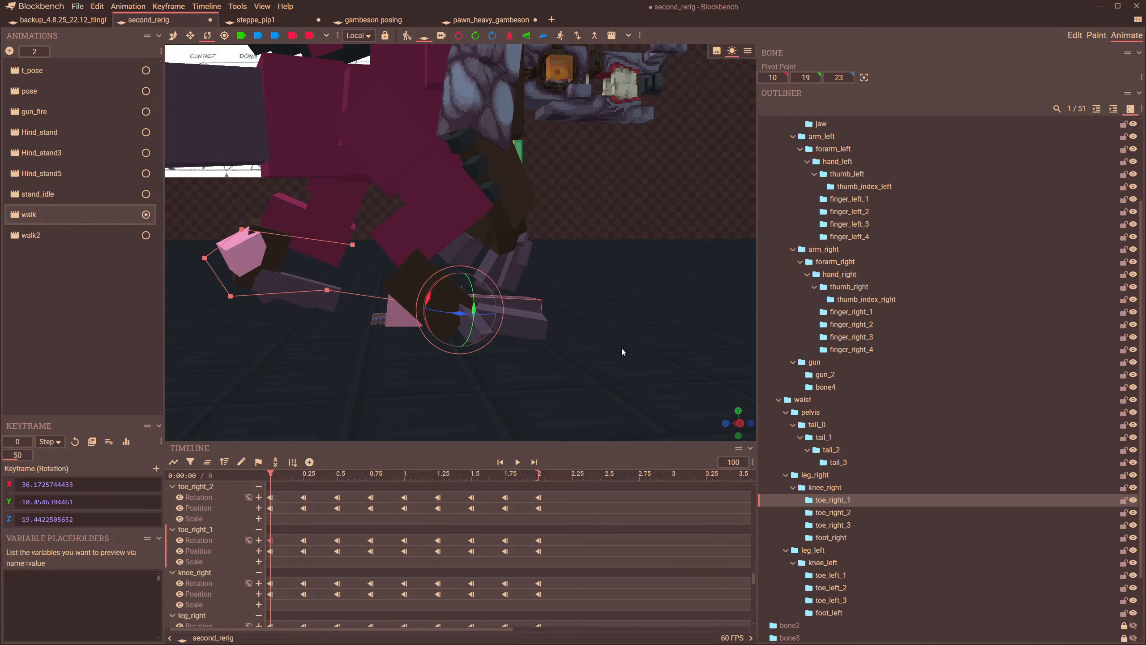
- Compare the creature's 0 s pose with the walk reference image and examine the feet up close
scroll(619, 348, "down", 5)
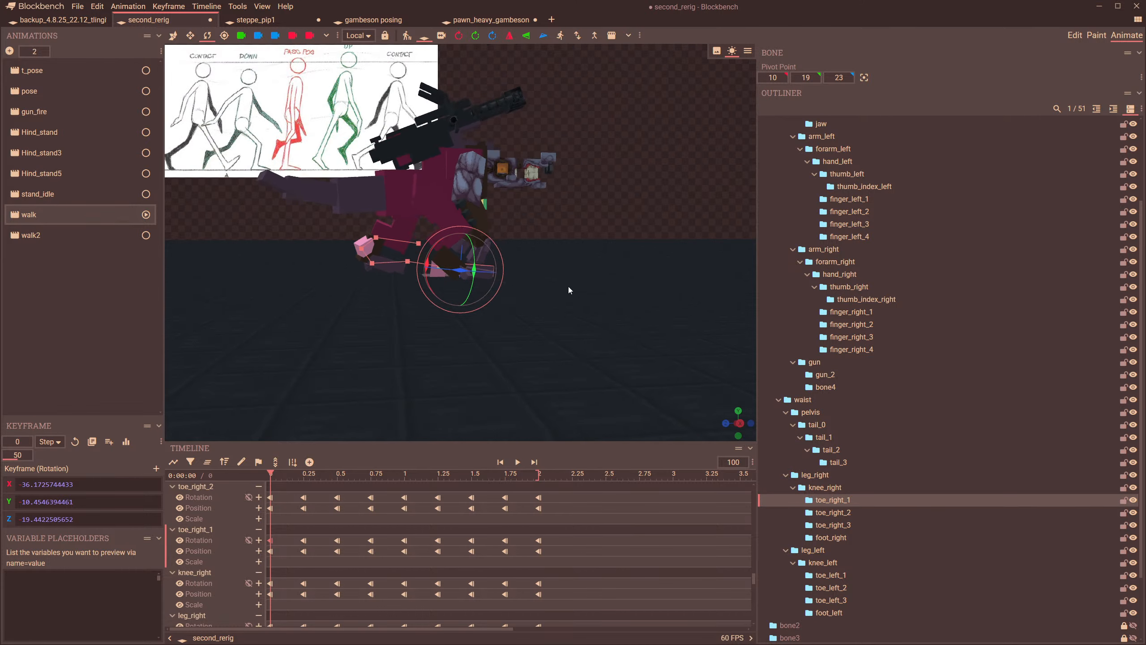
double_click(271, 106)
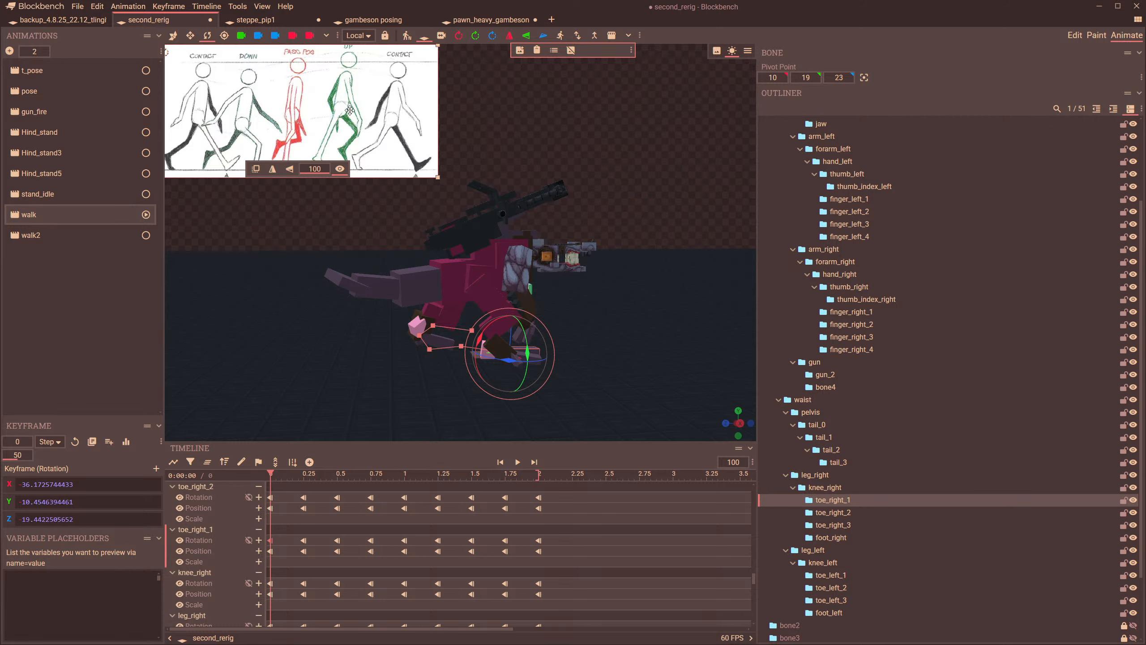
left_click(579, 353)
scroll(661, 367, "up", 3)
left_click_drag(662, 369, 655, 364)
scroll(654, 365, "up", 3)
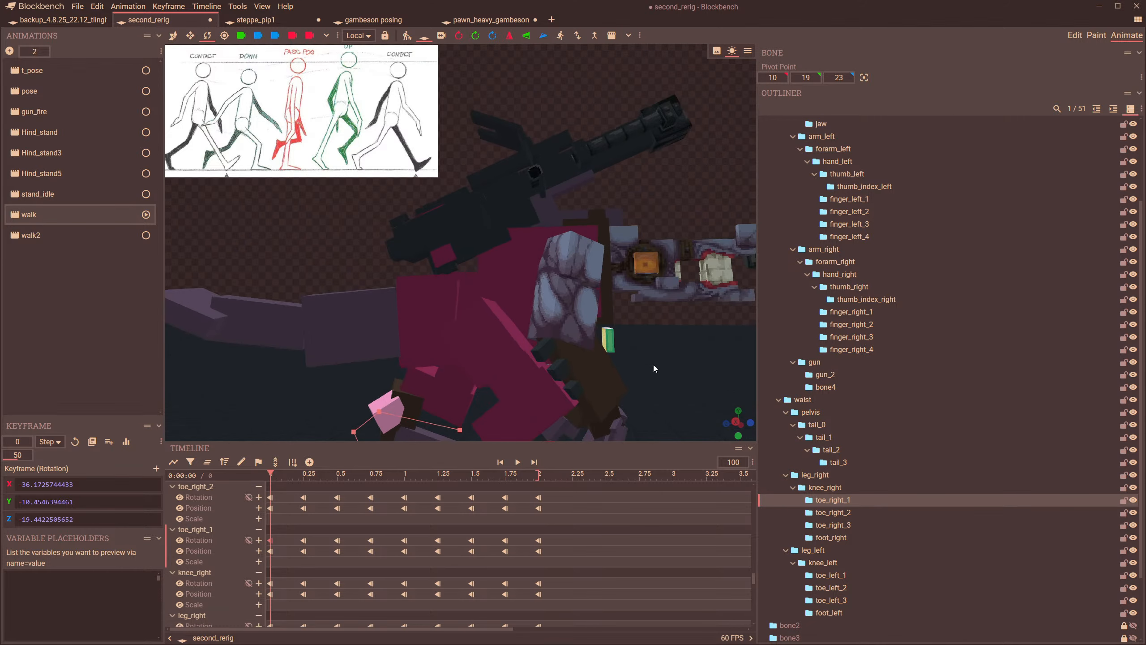
scroll(654, 365, "down", 2)
scroll(652, 366, "up", 5)
left_click_drag(584, 215, 610, 340)
left_click_drag(392, 387, 393, 397)
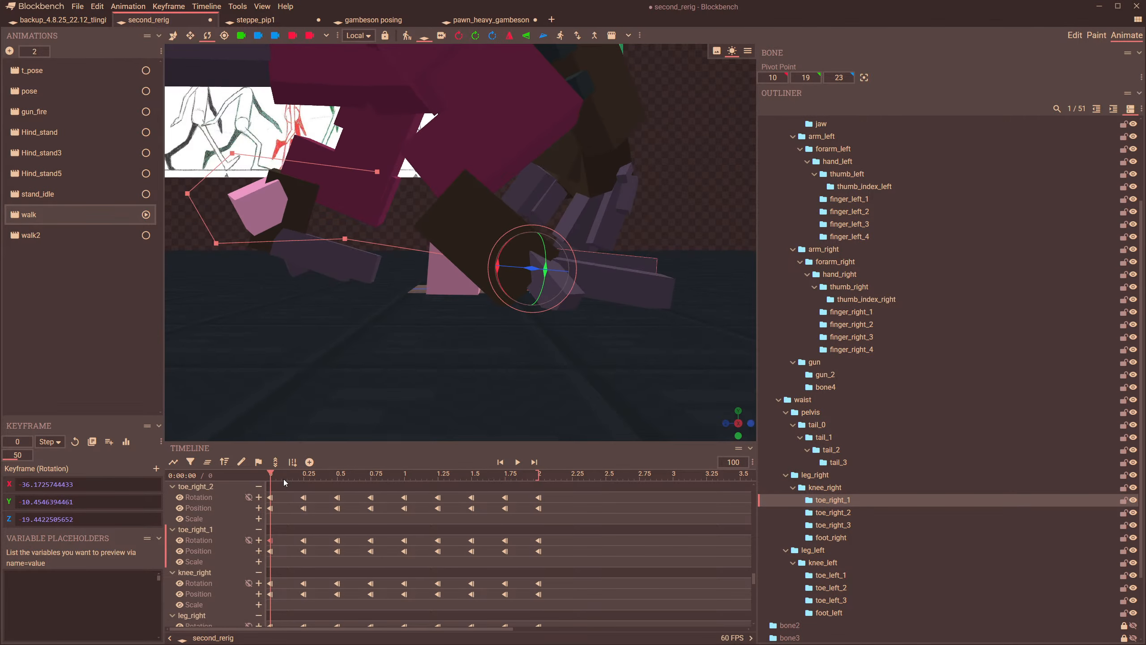
- Try Smooth interpolation on all walk keyframes and scrub around the start of the animation
mouse_move(272, 475)
left_mouse_down()
mouse_move(338, 479)
mouse_move(255, 486)
left_mouse_up()
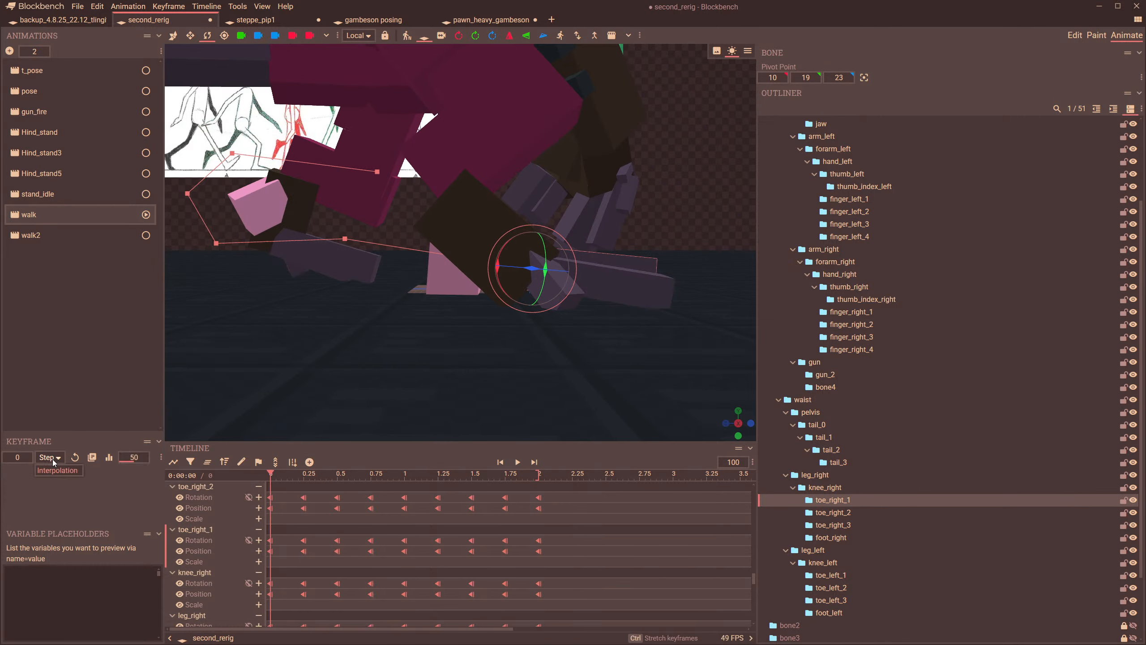
left_click(49, 457)
left_click(63, 486)
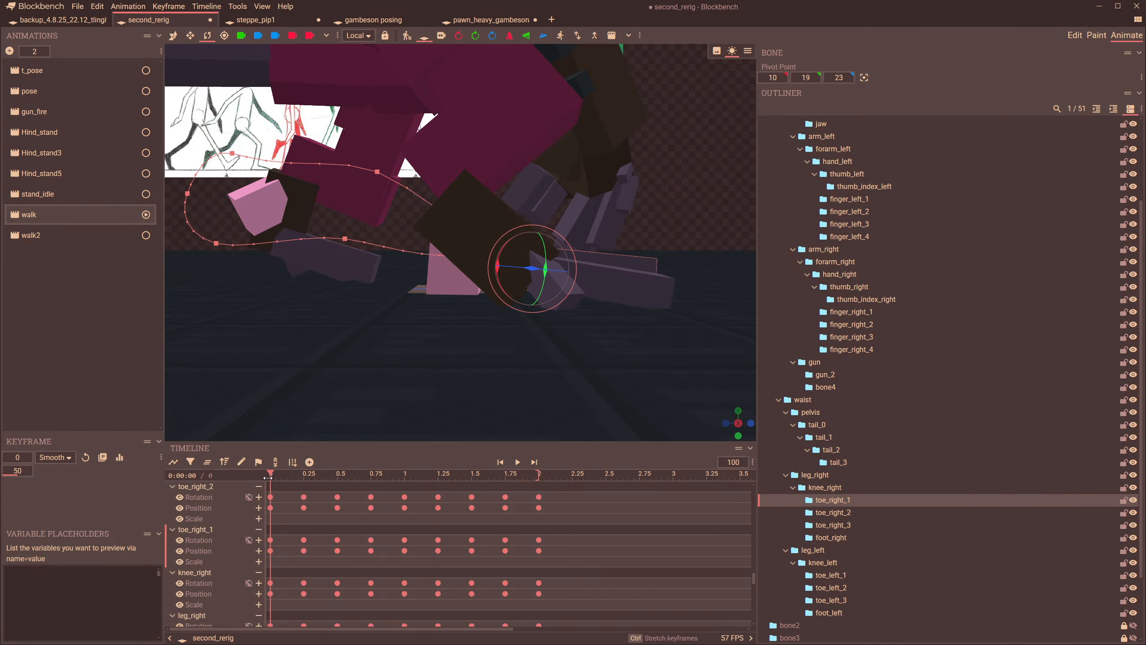
mouse_move(268, 477)
left_mouse_down()
mouse_move(280, 480)
mouse_move(254, 484)
mouse_move(297, 488)
mouse_move(233, 494)
left_mouse_up()
- Set the interpolation of all walk keyframes to Bézier and check the feet at 0.25 s
left_click(60, 457)
left_click(65, 501)
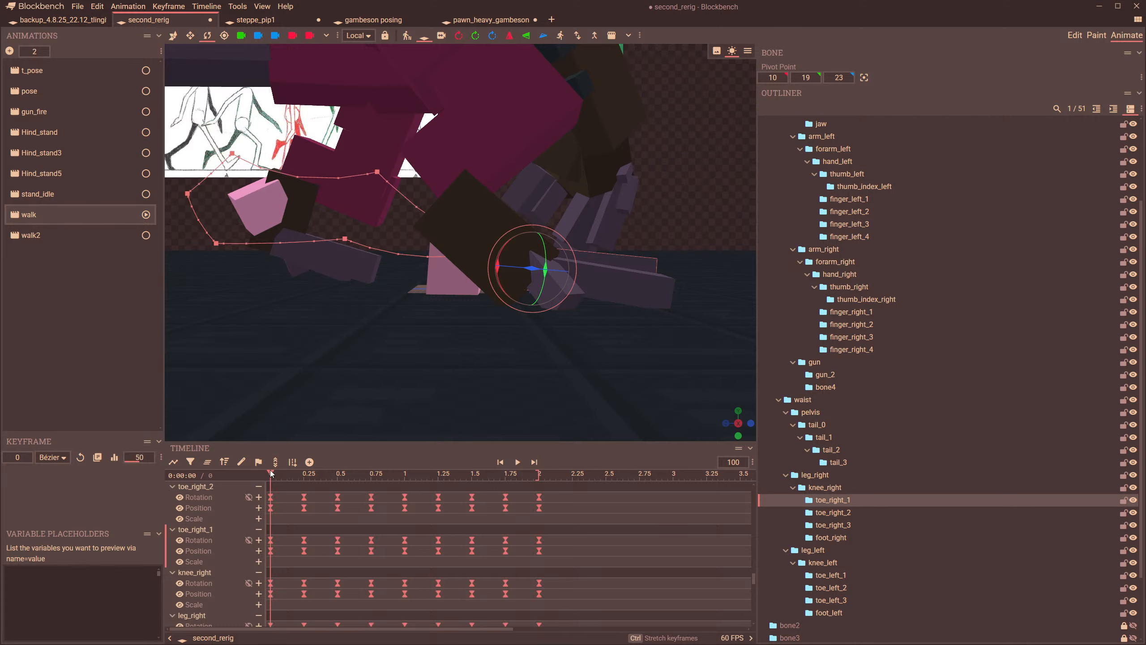
left_click_drag(273, 475, 301, 484)
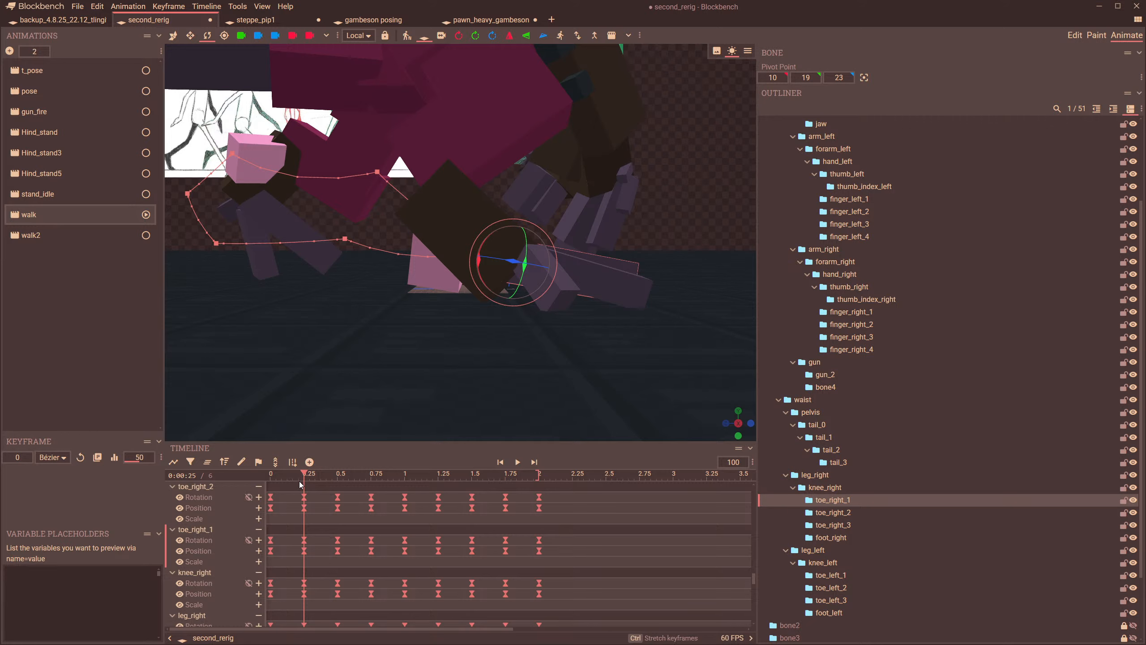
left_click_drag(363, 317, 340, 343)
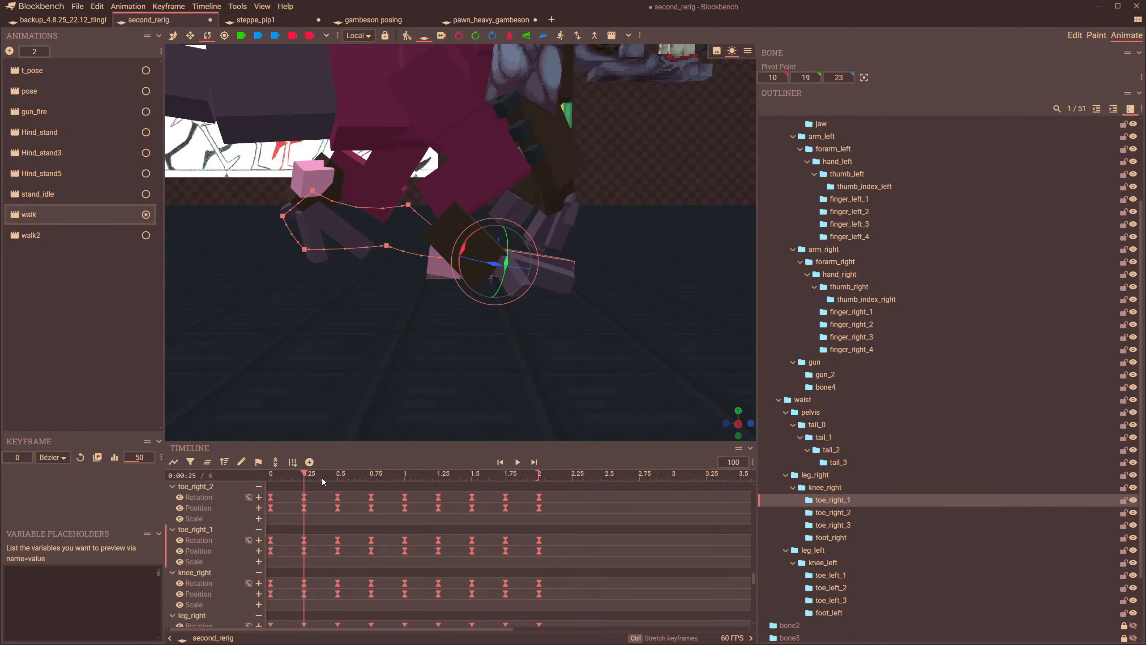
- Examine the right leg and its toe bones with their motion paths at 0.25 s
left_click(208, 466)
left_click_drag(352, 325, 446, 182)
left_click(459, 145)
scroll(429, 235, "down", 3)
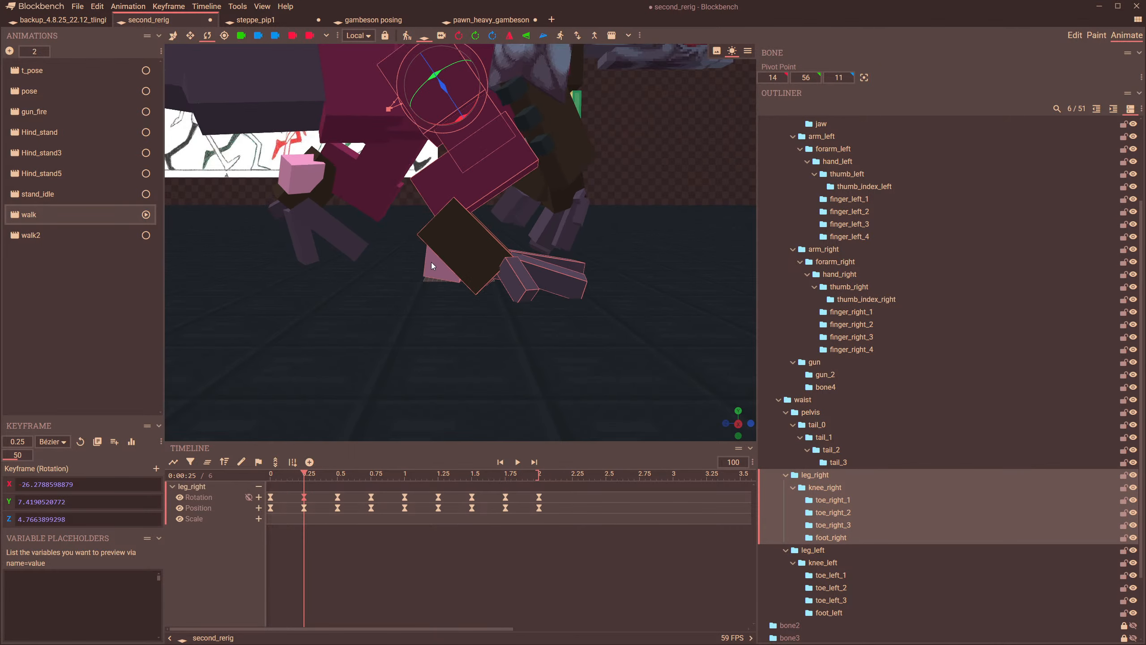
left_click(432, 261)
scroll(501, 259, "up", 6)
left_click(521, 264)
left_click_drag(547, 265, 509, 282)
left_click(492, 335)
left_click(472, 360)
left_click(369, 414)
mouse_move(298, 379)
left_mouse_down()
mouse_move(319, 365)
mouse_move(311, 388)
left_mouse_up()
- Try Smooth interpolation on the 0.25 s keyframes, scrub back to the start, and undo the change
left_click(55, 457)
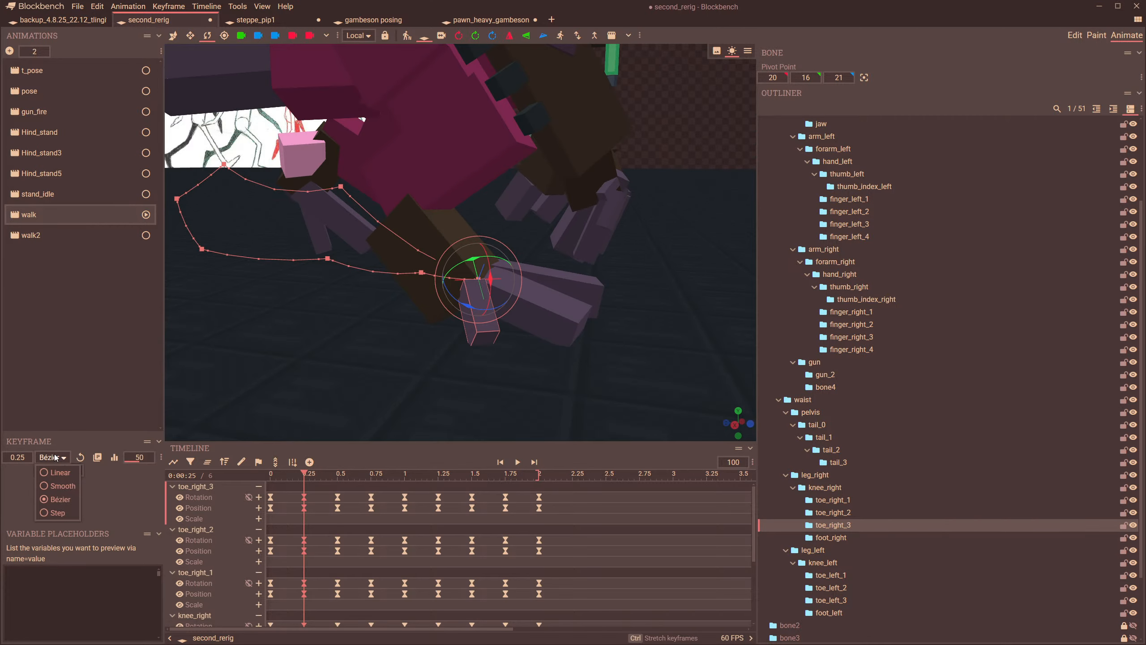
left_click(62, 487)
left_click_drag(291, 476, 270, 495)
key("ctrl+z")
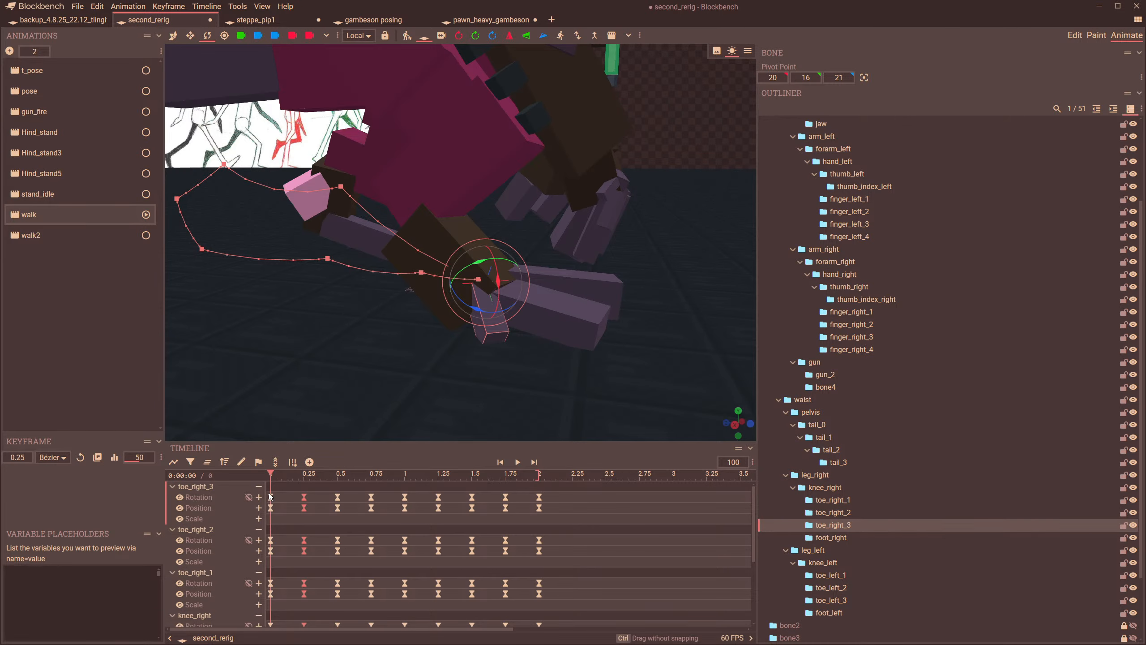
- Replay the walk, return the playhead to 0.25 s, and select the leg_right bone
left_click(518, 462)
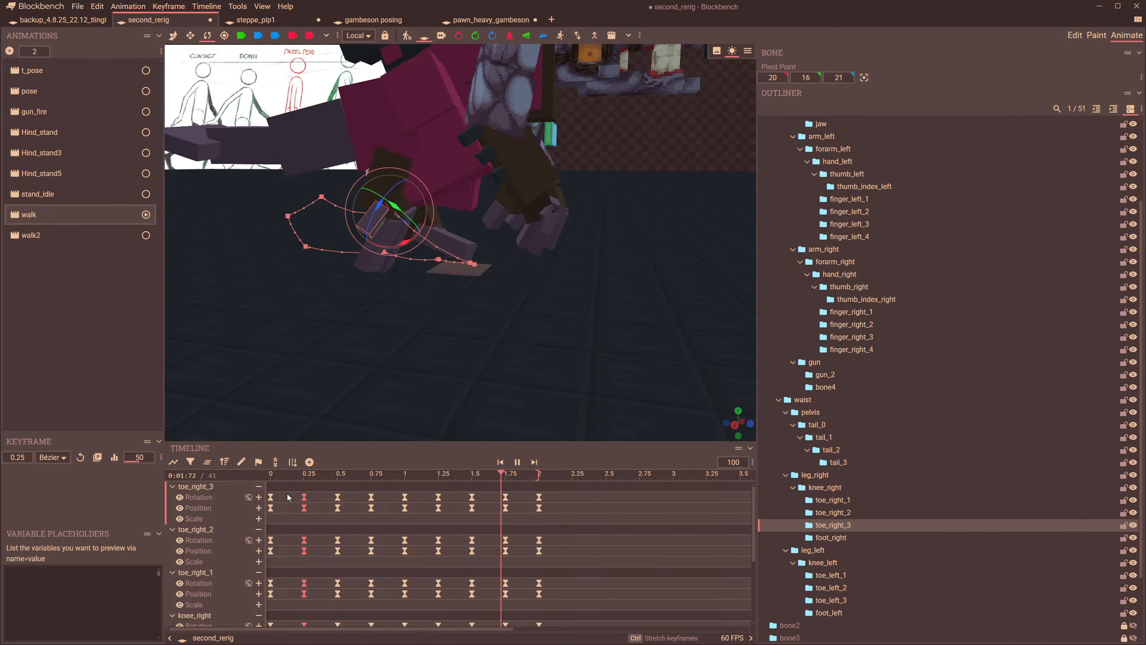
left_click_drag(282, 477, 306, 489)
left_click_drag(299, 400, 336, 370)
left_click(440, 129)
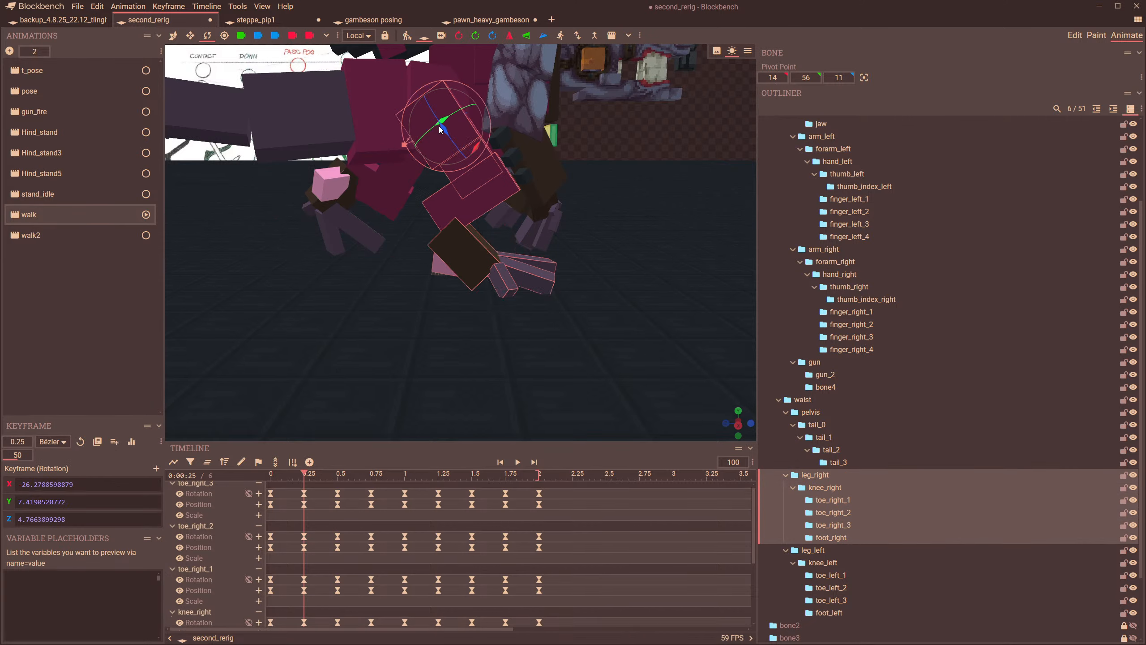
- Examine the right leg's pose up close at 0.25 s from an orbited and zoomed-in view
scroll(297, 483, "down", 3)
mouse_move(305, 477)
left_mouse_down()
mouse_move(266, 486)
mouse_move(315, 489)
mouse_move(272, 490)
mouse_move(303, 490)
left_mouse_up()
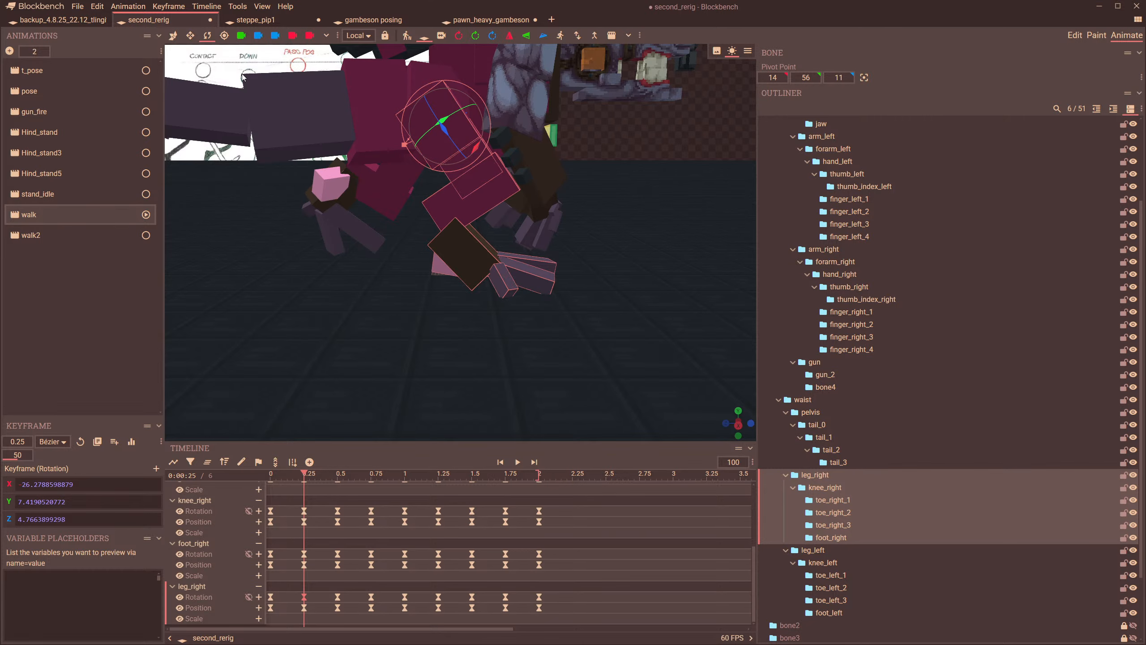
left_click(276, 36)
scroll(609, 285, "up", 3)
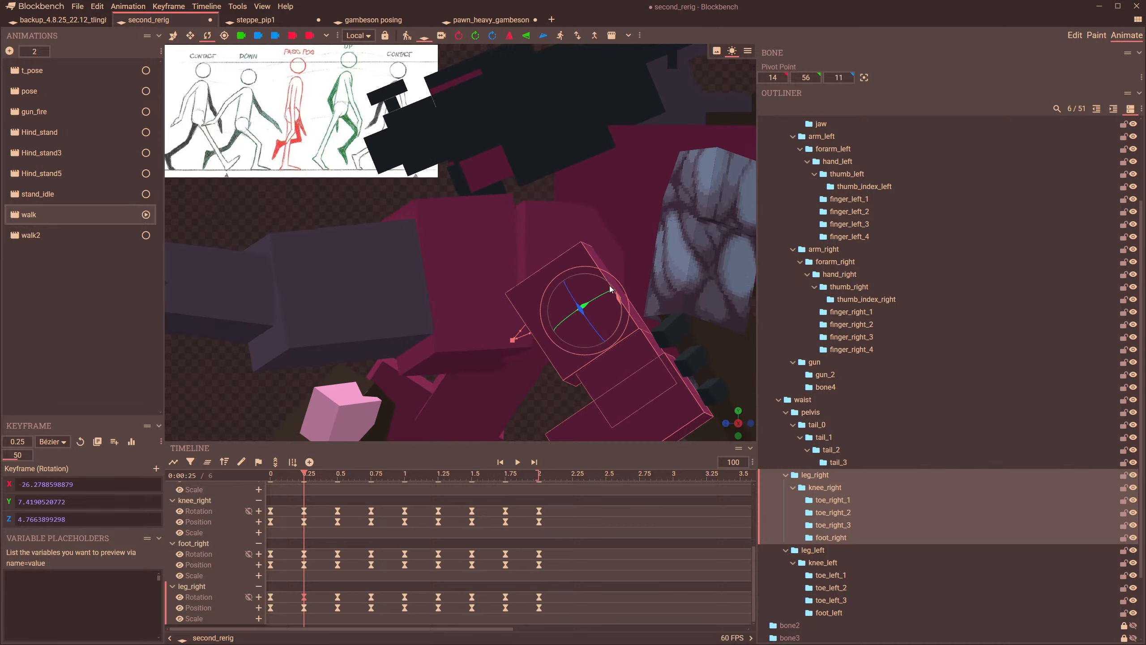
right_click_drag(646, 317, 516, 114)
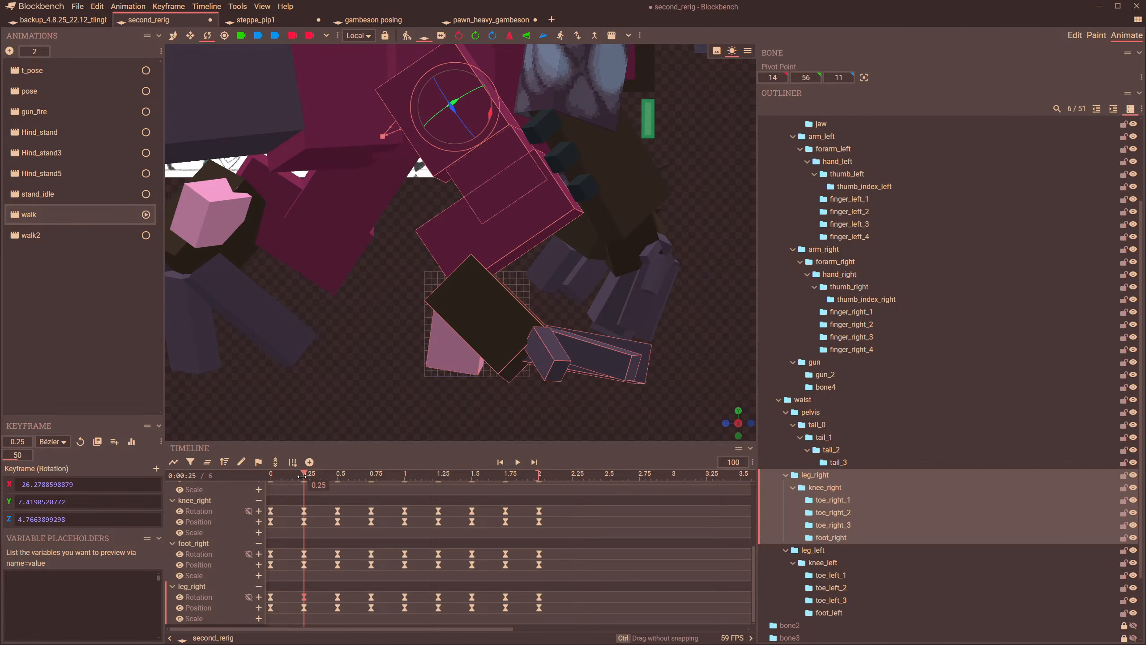
mouse_move(302, 476)
left_mouse_down()
mouse_move(274, 484)
mouse_move(305, 496)
left_mouse_up()
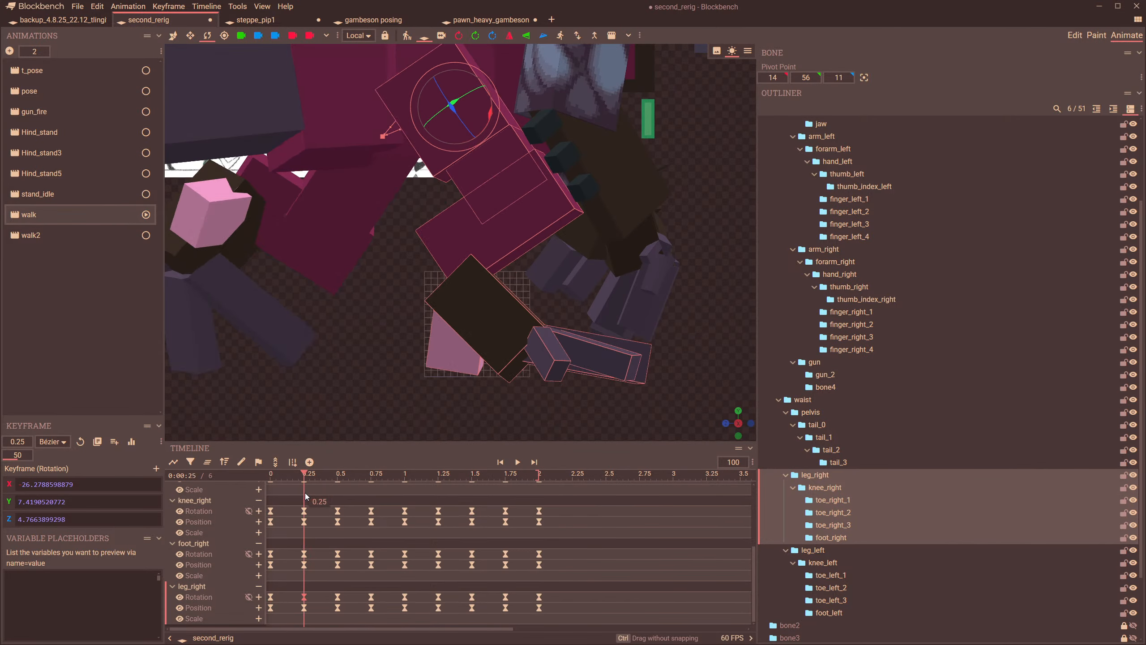
- Set the right toe bones' 0.25 s rotation and position keyframes to Smooth interpolation and check the pose at 0.25 s
left_click(646, 357)
left_click(546, 366)
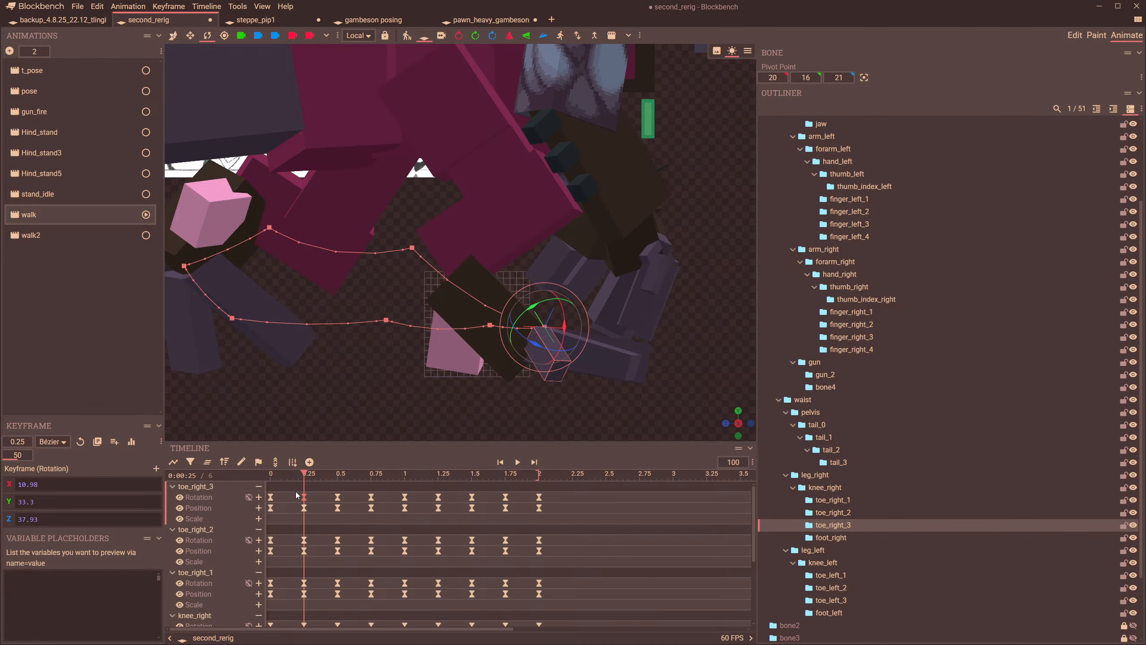
left_click_drag(298, 494, 311, 608)
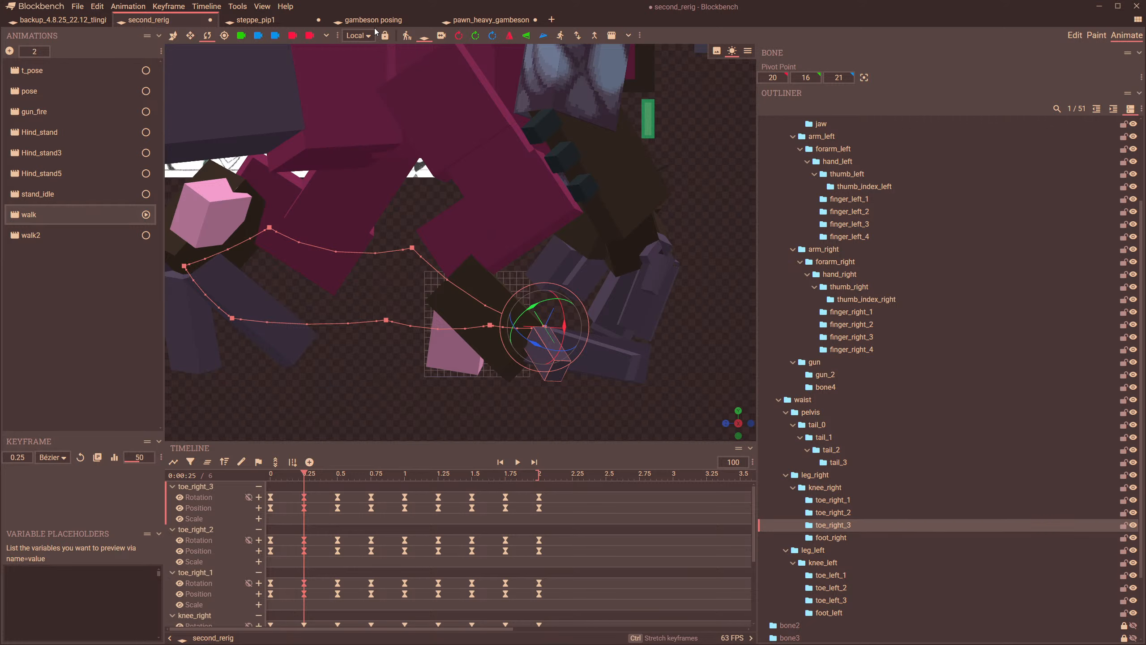
left_click(365, 36)
left_click(52, 457)
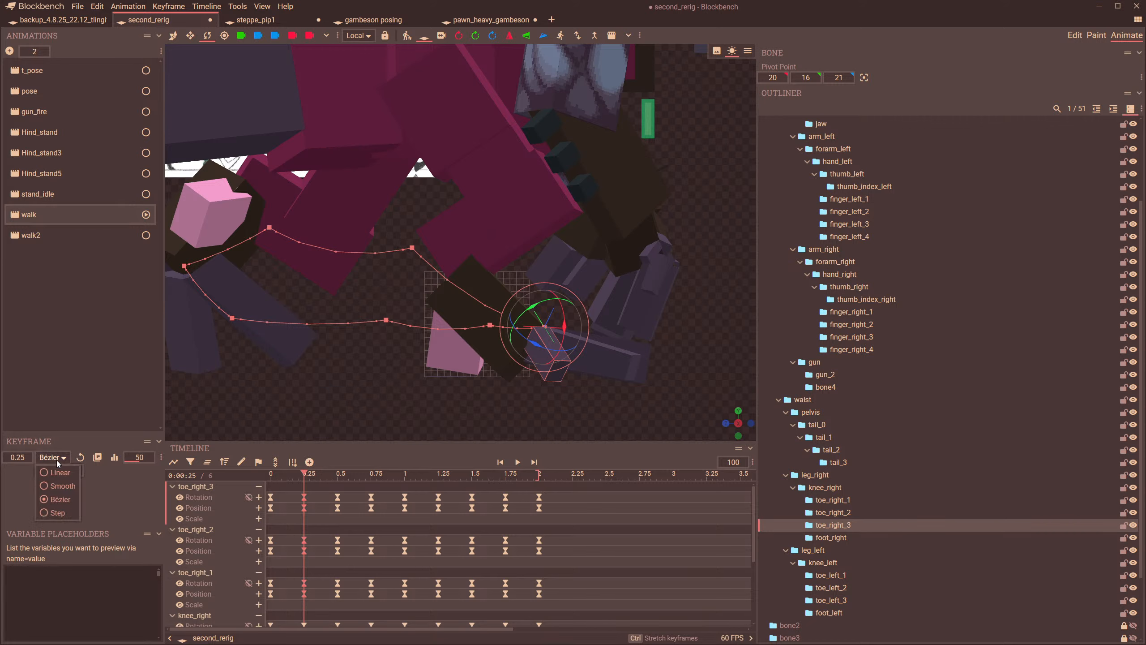
left_click(62, 486)
left_click_drag(304, 474, 303, 496)
- Show the leg_right rotation graph and tilt the X curve's Bézier handles between 0.25 and 1.5 s to follow the slope
left_click(461, 110)
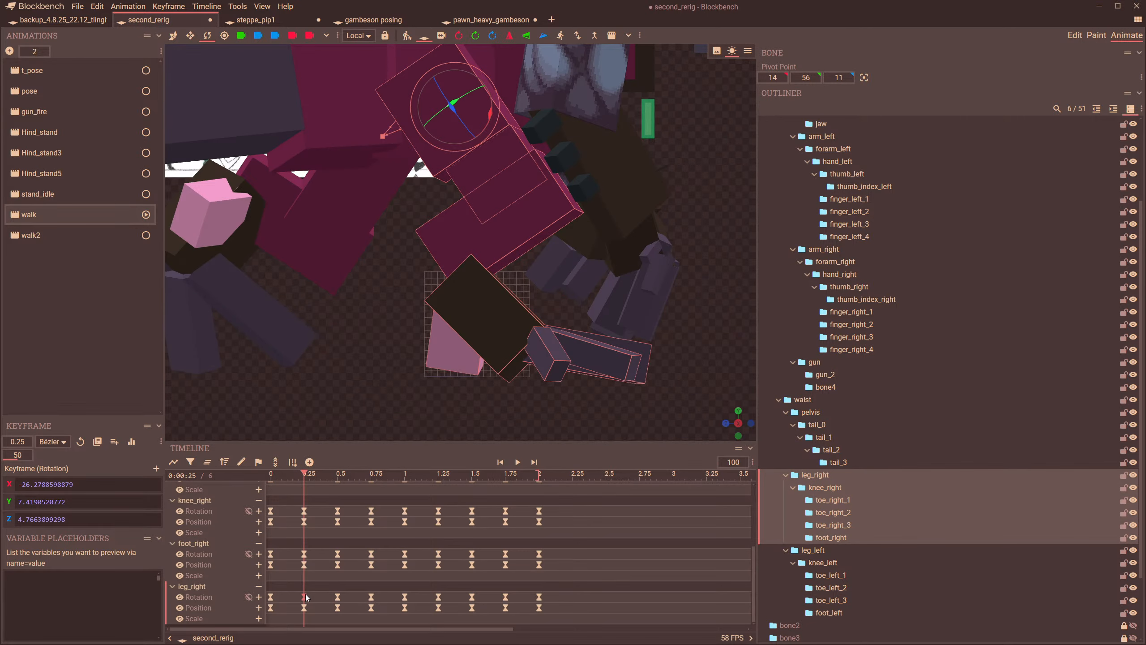
left_click(172, 465)
left_click(367, 535)
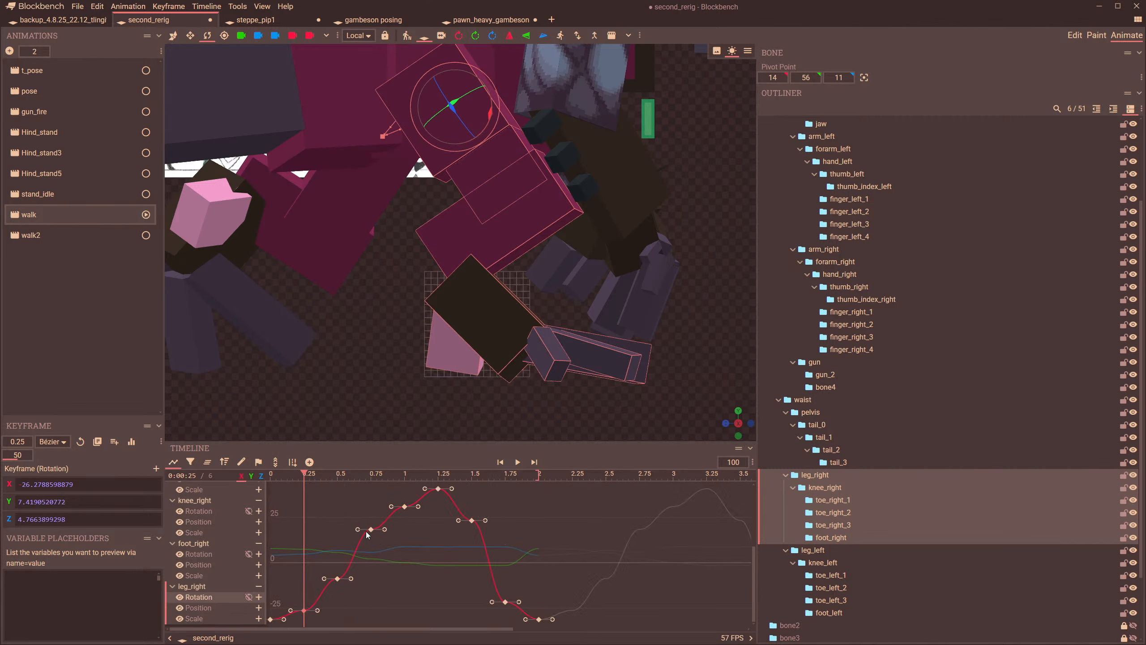
left_click_drag(319, 597, 351, 568)
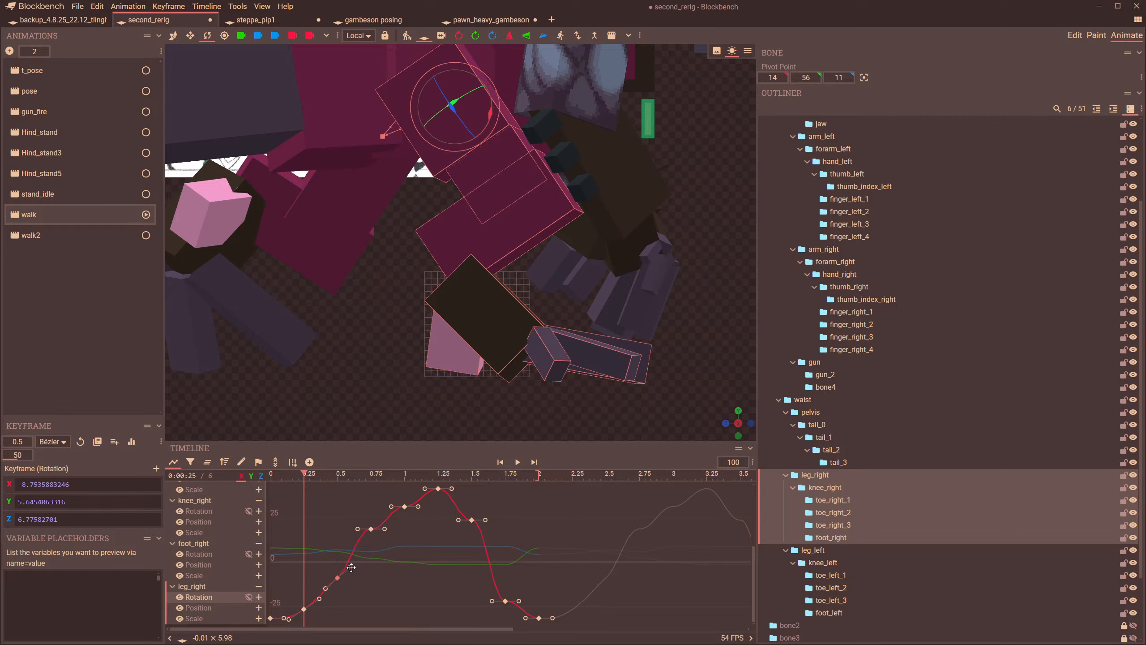
left_click_drag(384, 529, 380, 516)
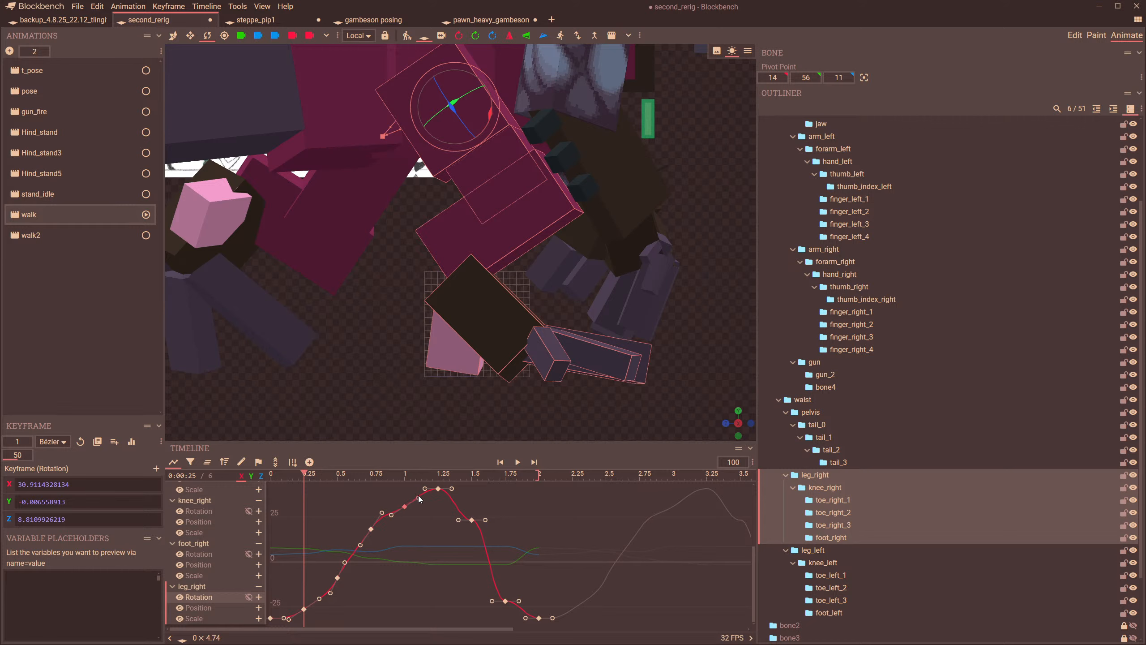
left_click_drag(452, 490, 487, 526)
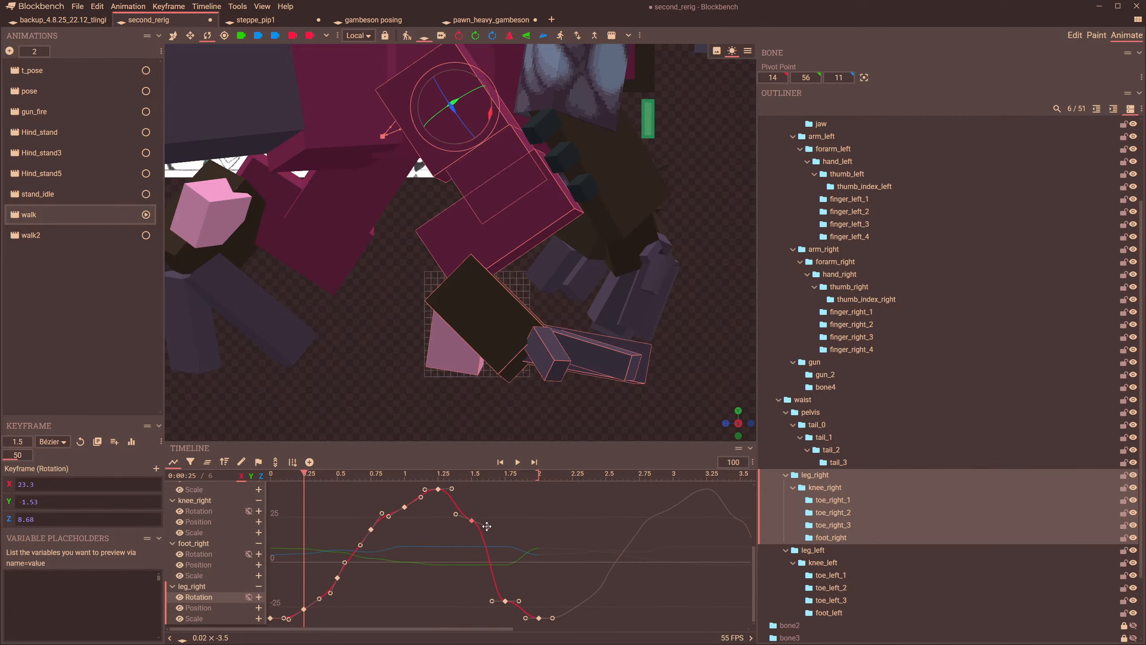
- Scrub to 1.88 s and steepen the leg_right X rotation handles at the 1.75 s and 2 s keyframes
left_click(440, 474)
scroll(446, 362, "down", 4)
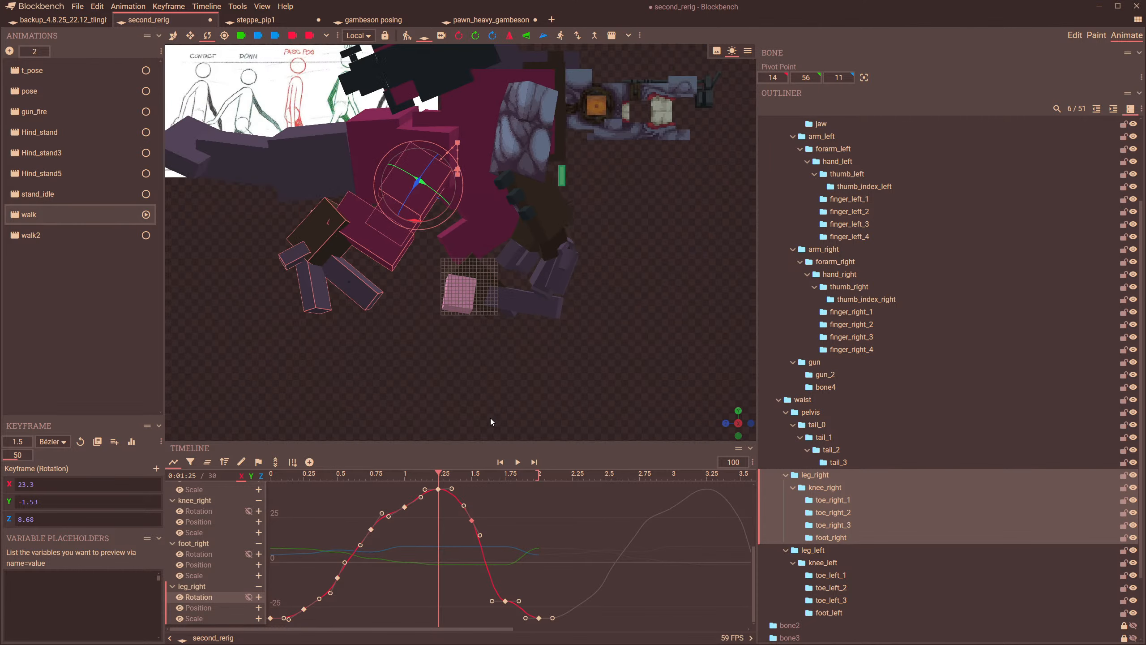
left_click_drag(441, 473, 520, 481)
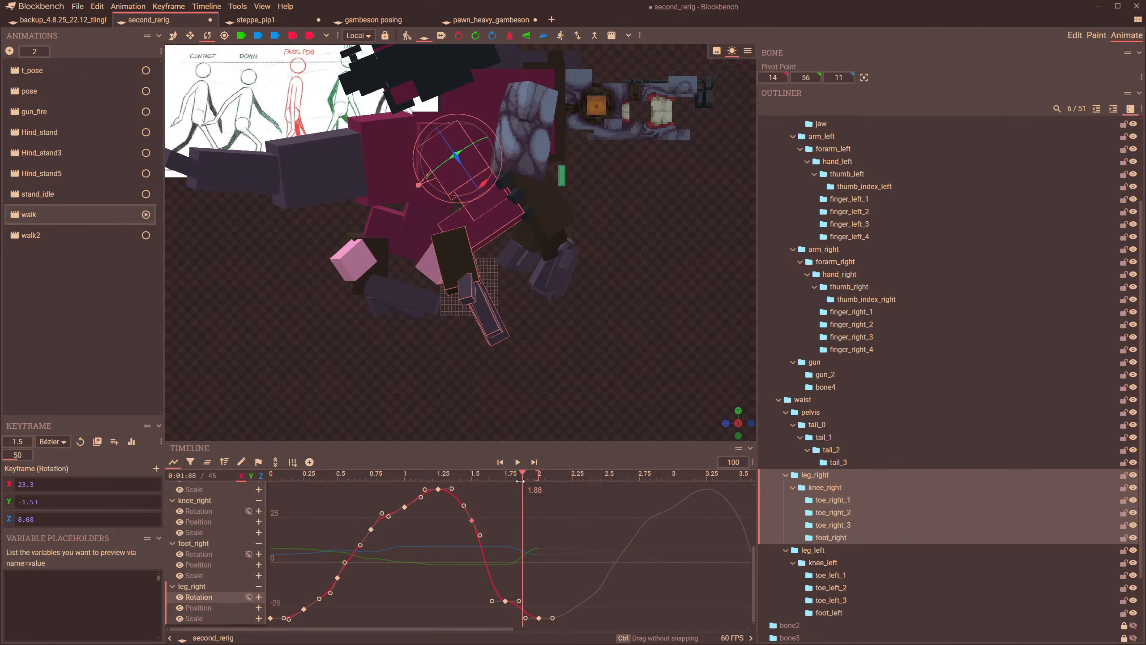
left_click_drag(519, 601, 528, 644)
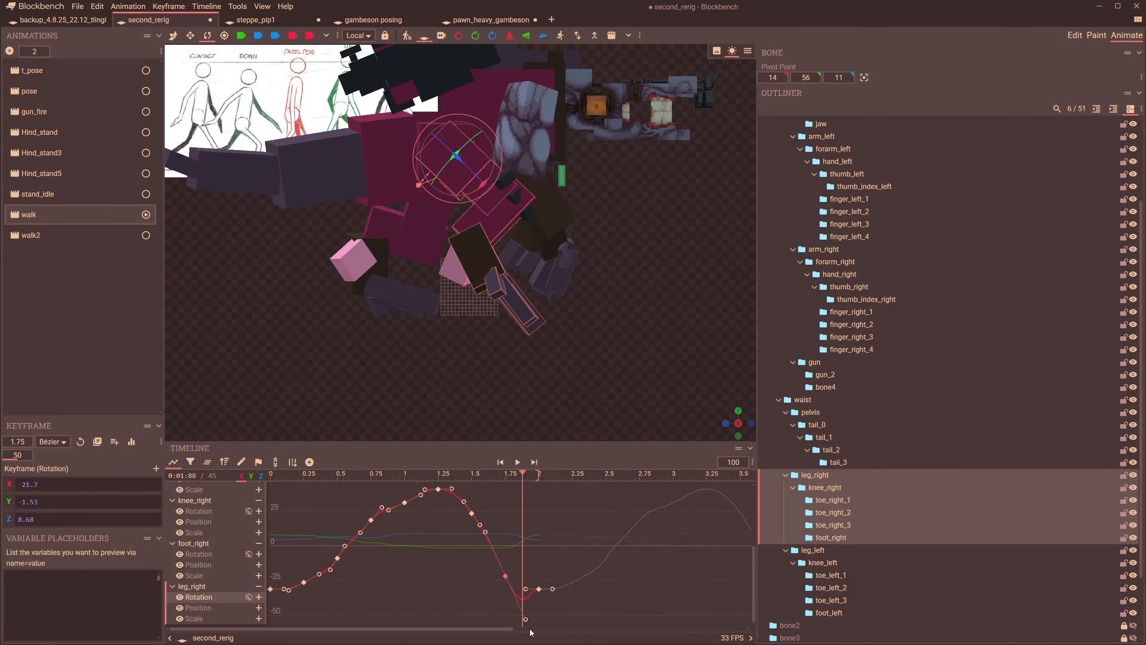
left_click_drag(525, 590, 516, 616)
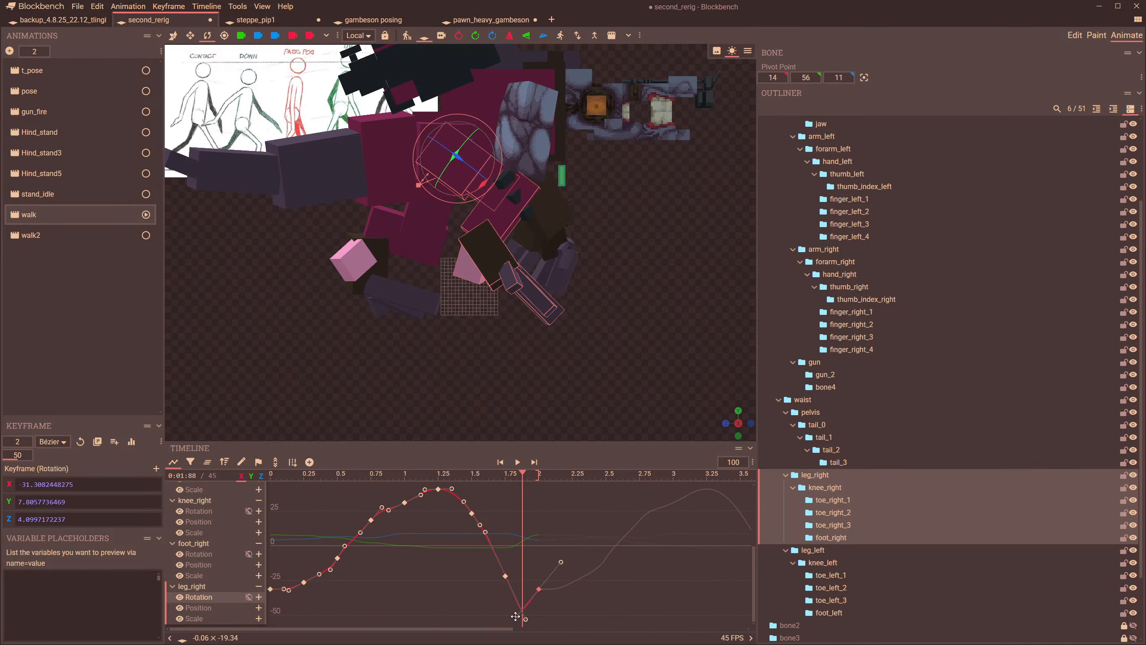
- Replay the walk from the start, adjust the leg_right rotation handle at 0.75 s, and return to the keyframe view
left_click_drag(520, 477, 268, 520)
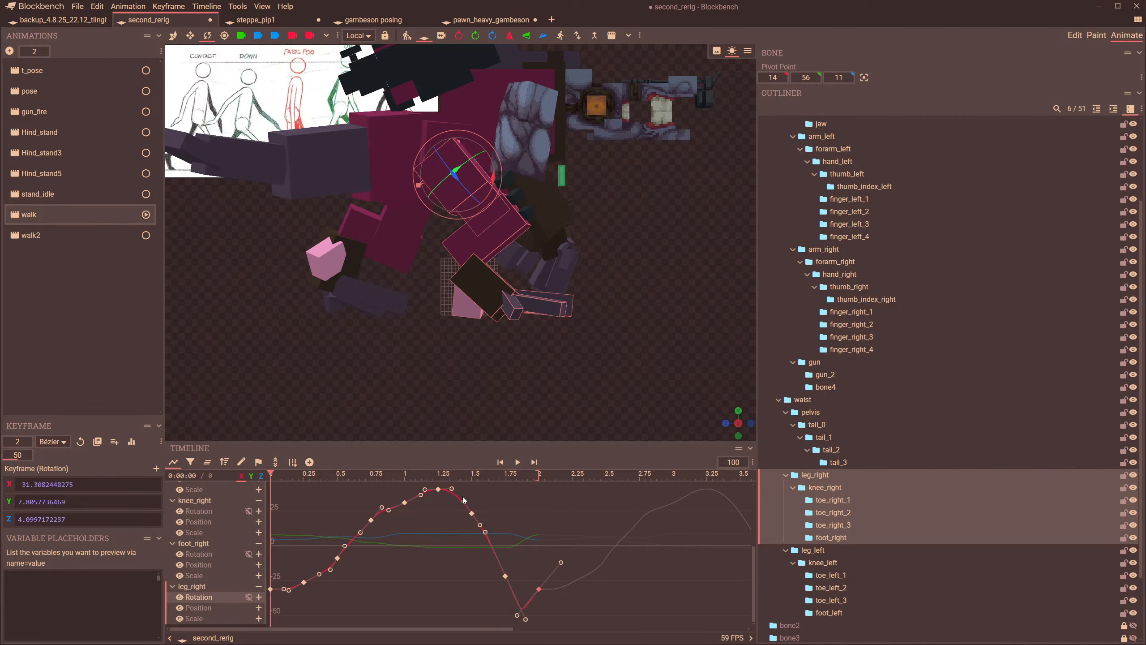
left_click(513, 465)
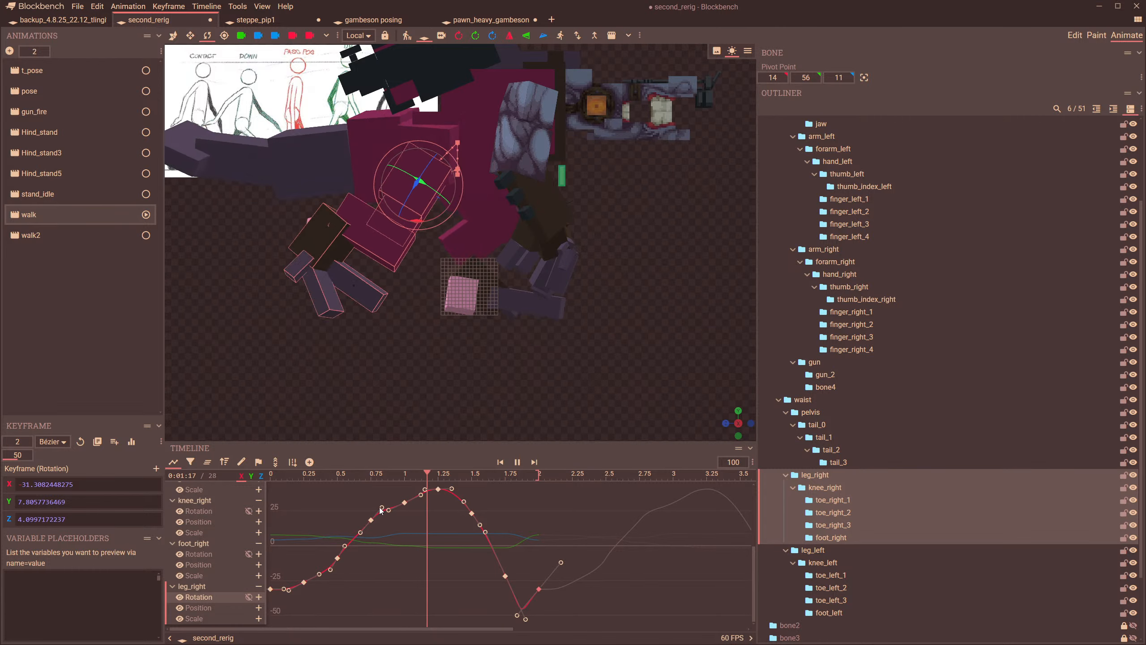
left_click_drag(382, 506, 385, 509)
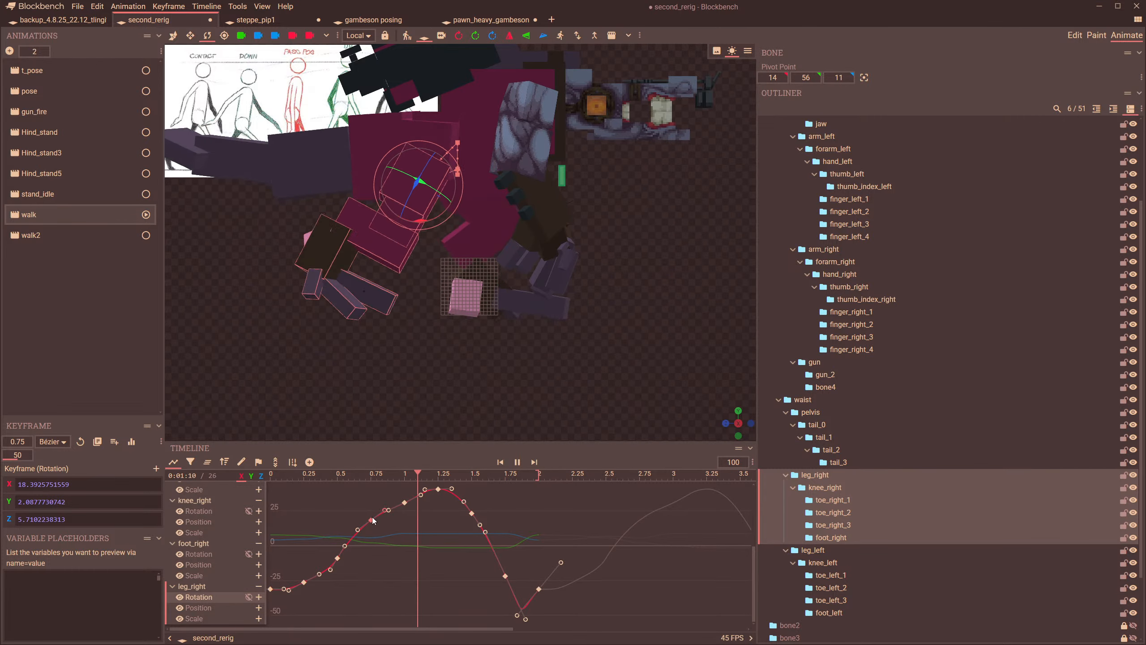
left_click(173, 463)
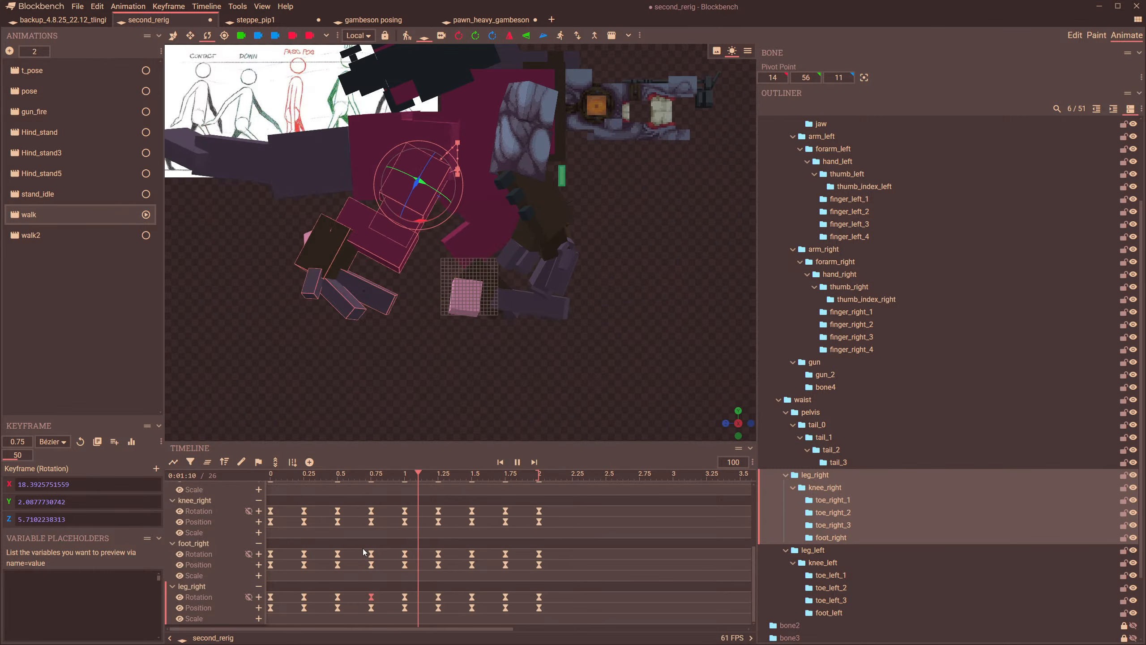
- Set the leg_right rotation and position keyframes from 0.5 to 1.5 s to Smooth interpolation and replay the walk
mouse_move(323, 477)
left_mouse_down()
mouse_move(291, 485)
mouse_move(338, 493)
left_mouse_up()
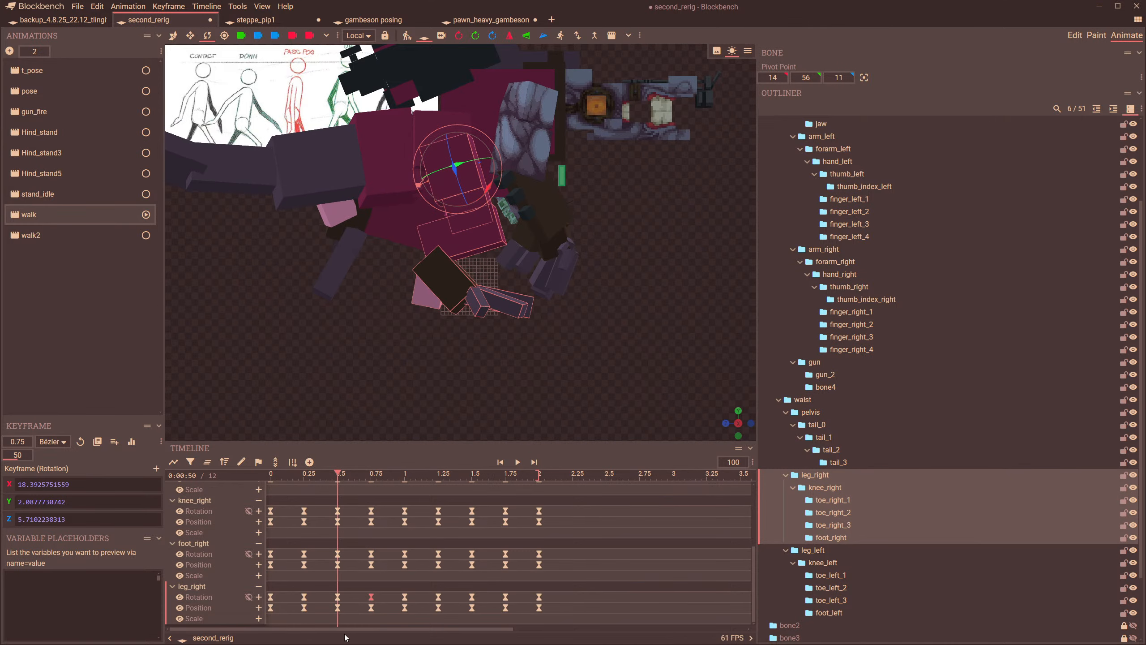
left_click(173, 463)
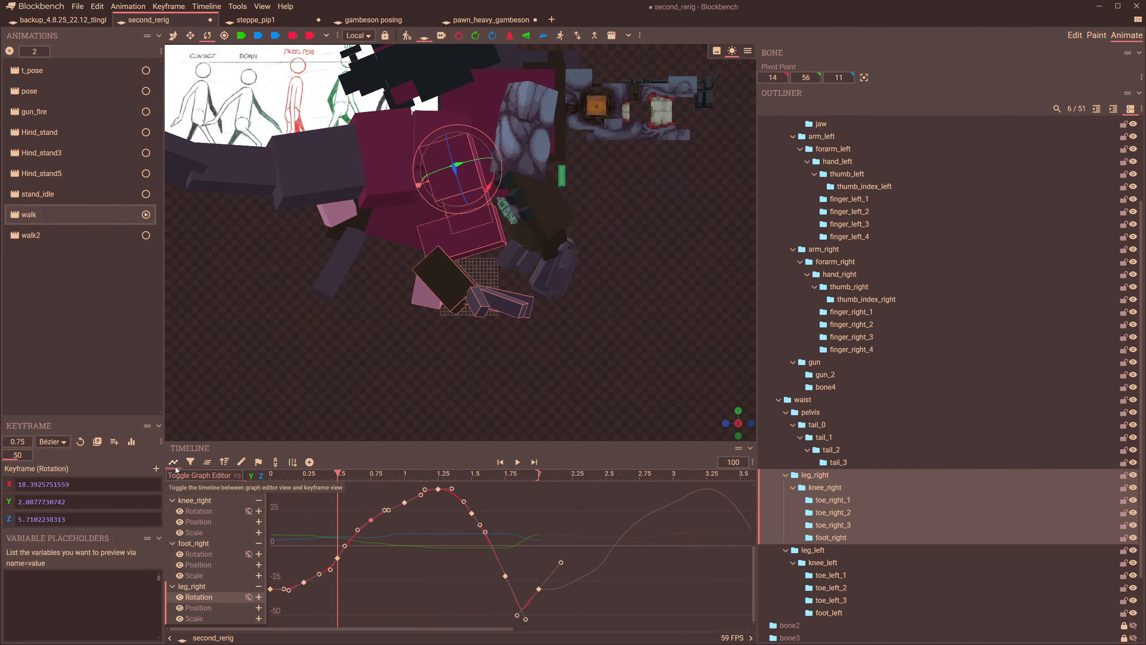
left_click(174, 465)
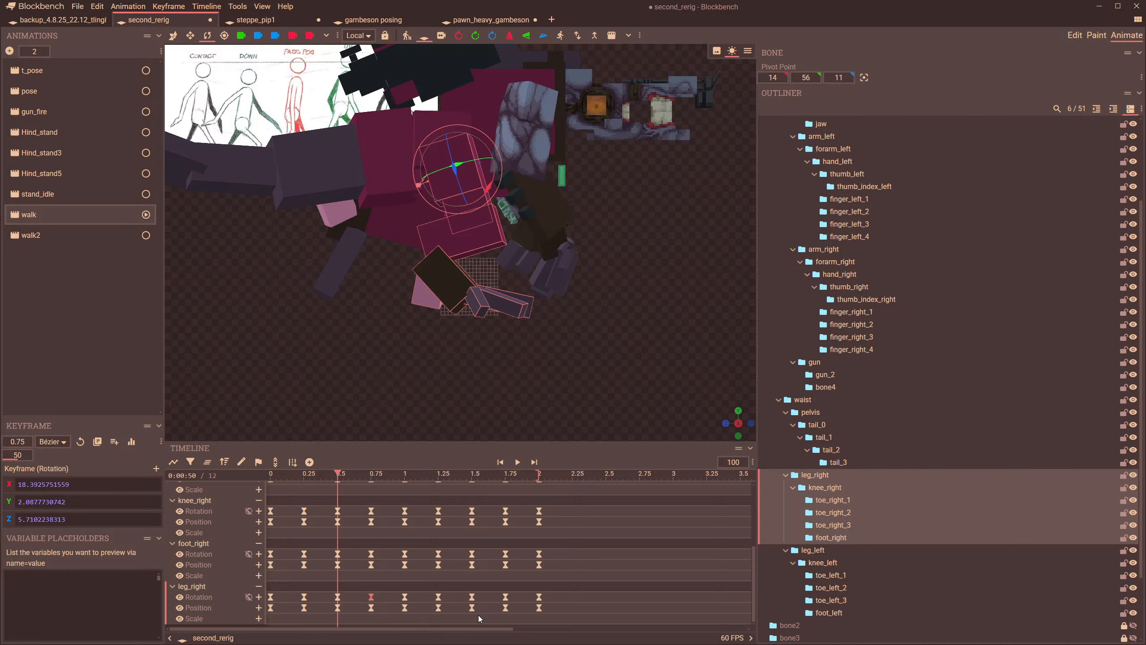
left_click_drag(477, 613, 314, 579)
left_click(68, 458)
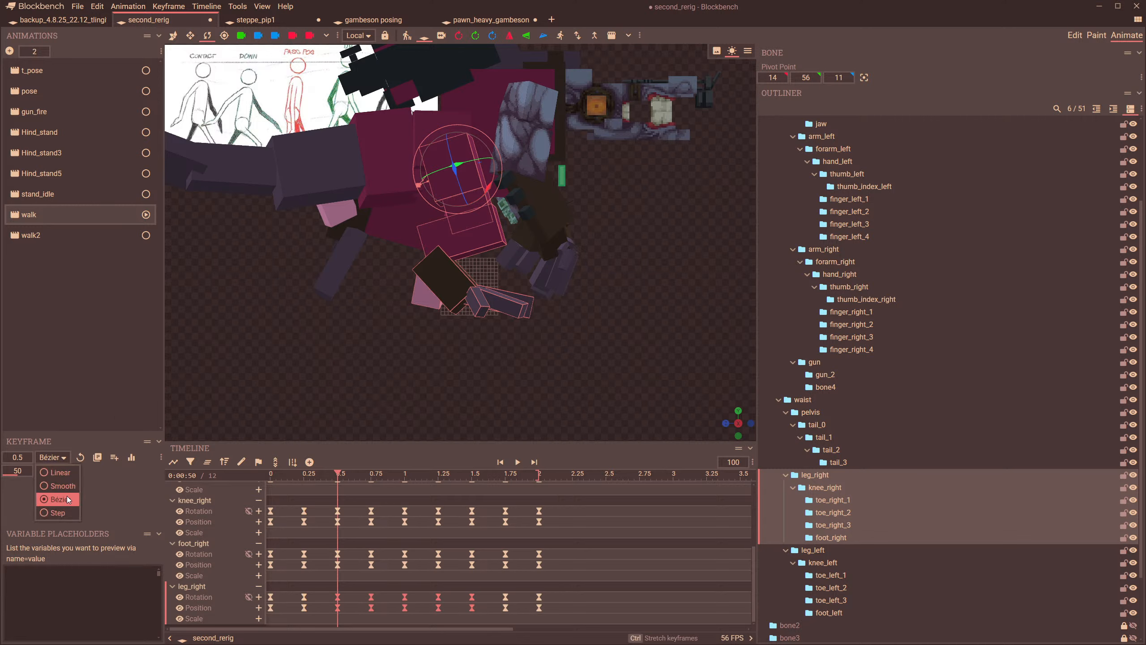
left_click(65, 488)
left_click_drag(339, 475, 371, 511)
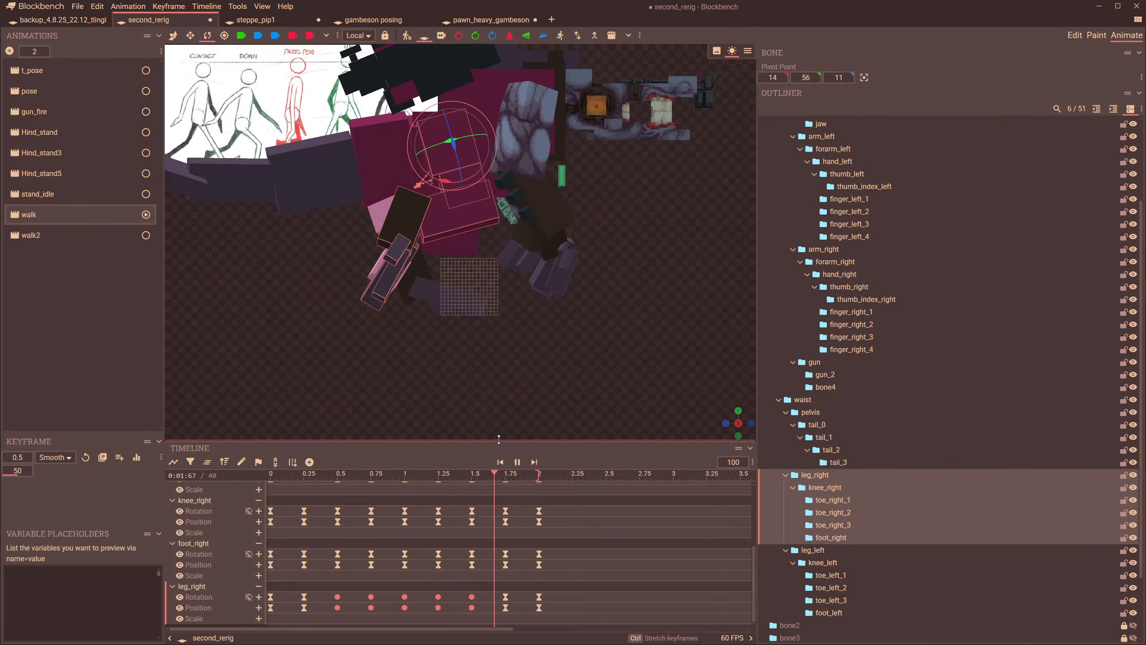
- Set the right knee, foot and toe keyframes from 0.25 to 1.5 s to Smooth interpolation and check the pose at 0.25 s
mouse_move(298, 478)
left_mouse_down()
mouse_move(269, 481)
mouse_move(308, 486)
left_mouse_up()
scroll(361, 562, "up", 2)
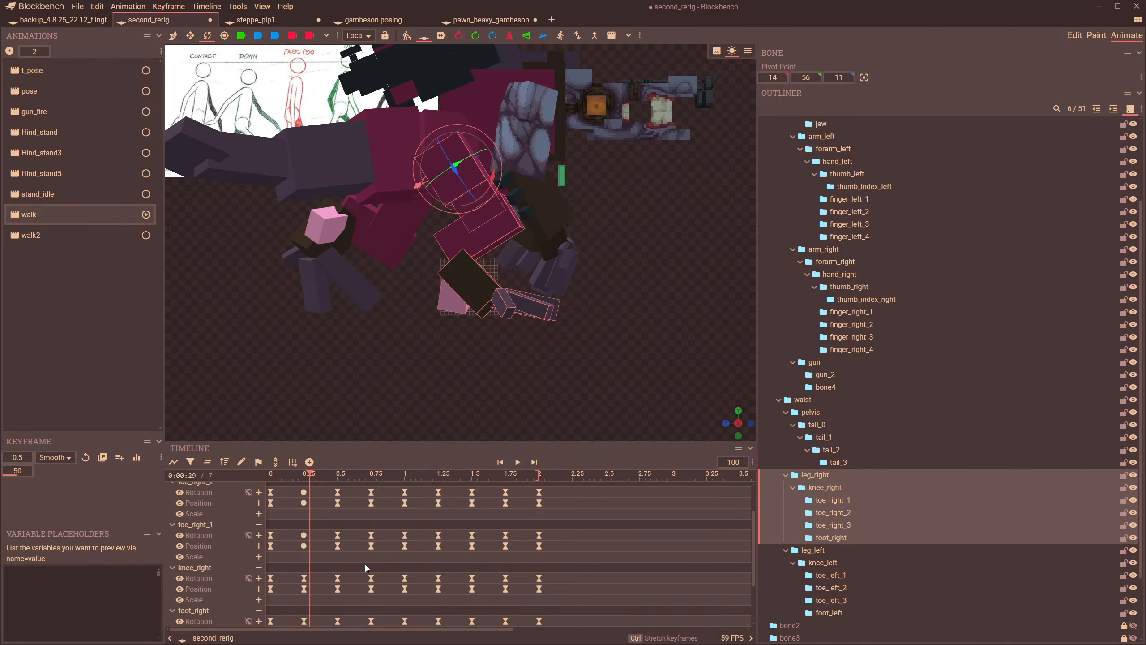
scroll(363, 564, "down", 1)
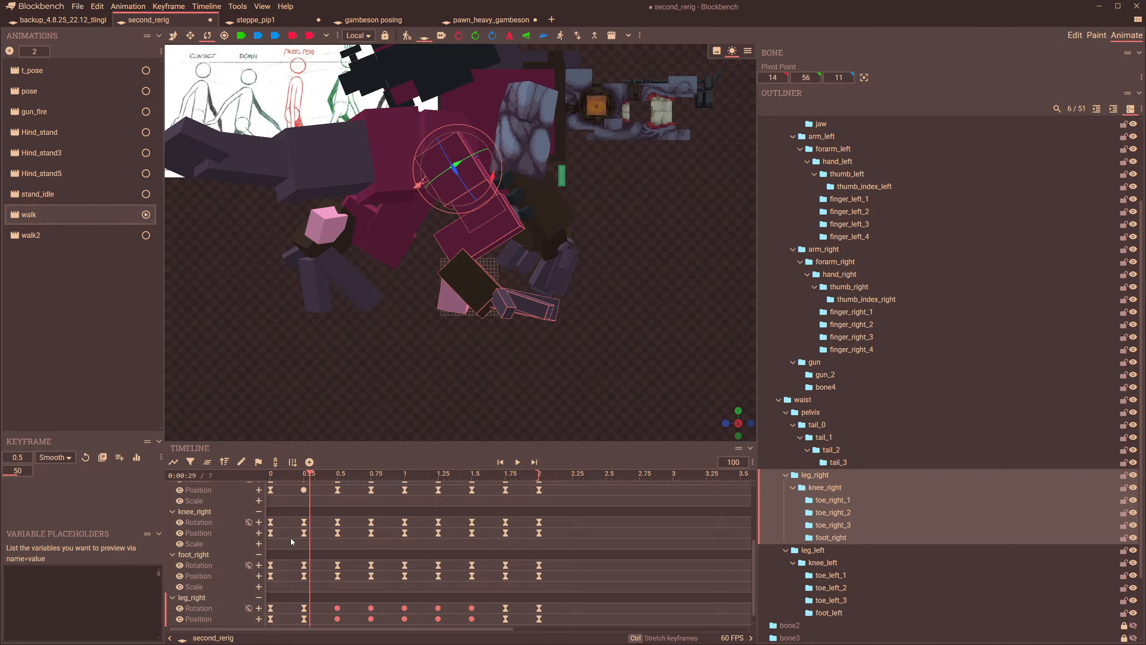
left_click_drag(298, 586, 482, 486)
scroll(519, 554, "up", 2)
scroll(483, 553, "up", 2)
scroll(482, 553, "up", 1)
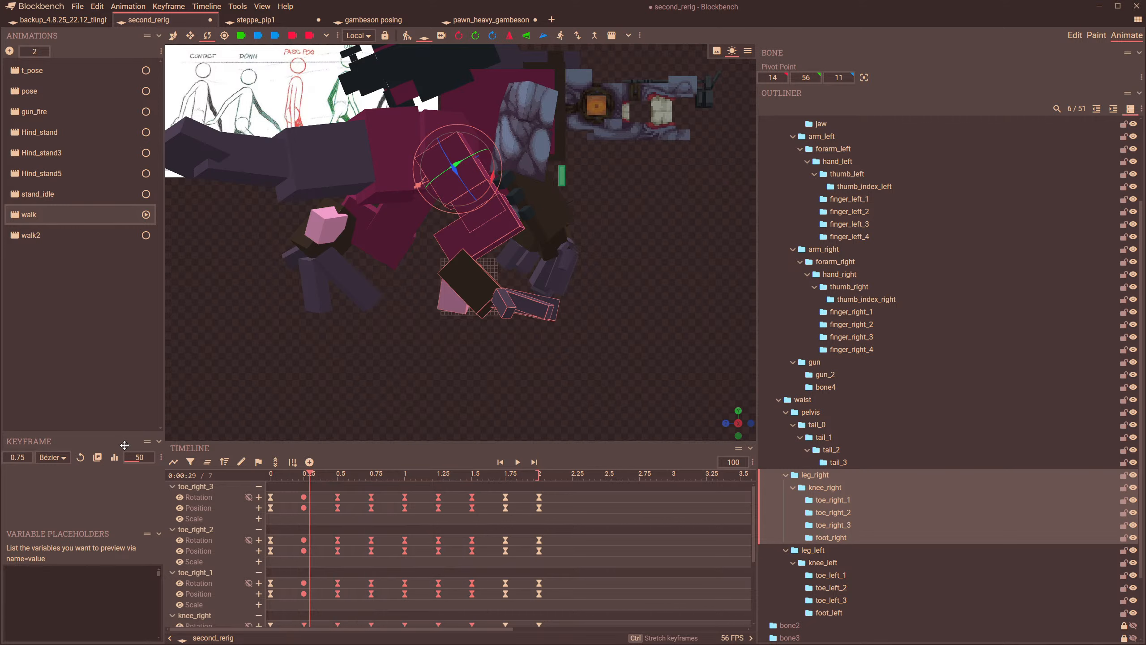
left_click(53, 457)
left_click(63, 486)
mouse_move(309, 475)
left_mouse_down()
mouse_move(255, 485)
mouse_move(304, 494)
left_mouse_up()
- Set the right leg's 0.25 s keyframes, including the knee and foot, back to Bézier interpolation
scroll(361, 541, "down", 5)
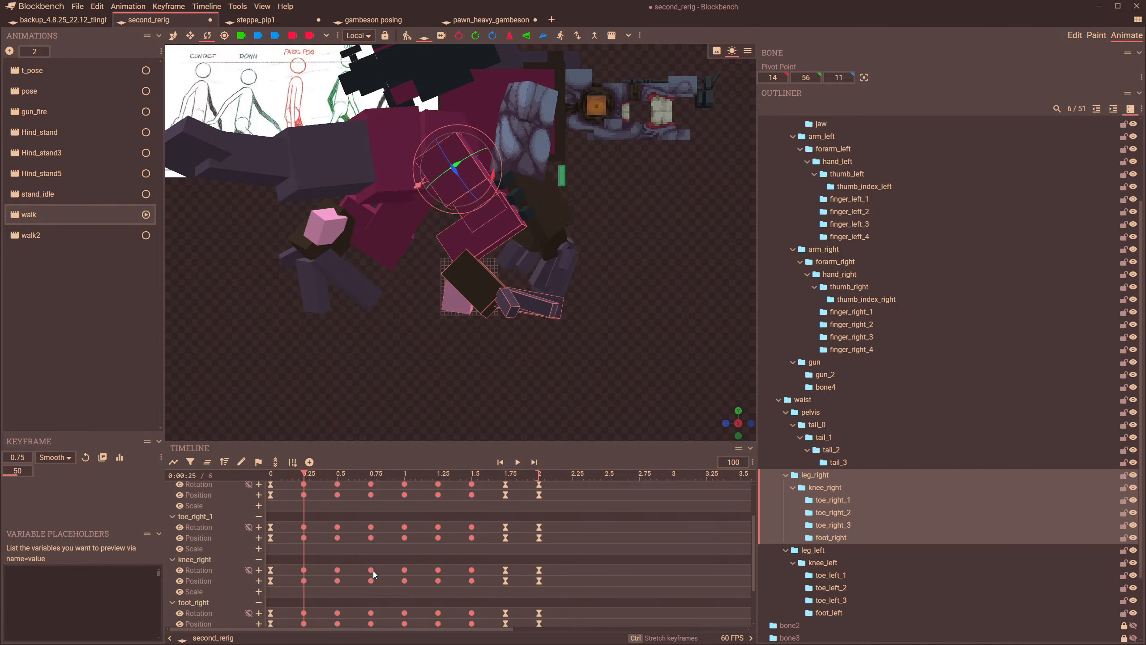
left_click(276, 463)
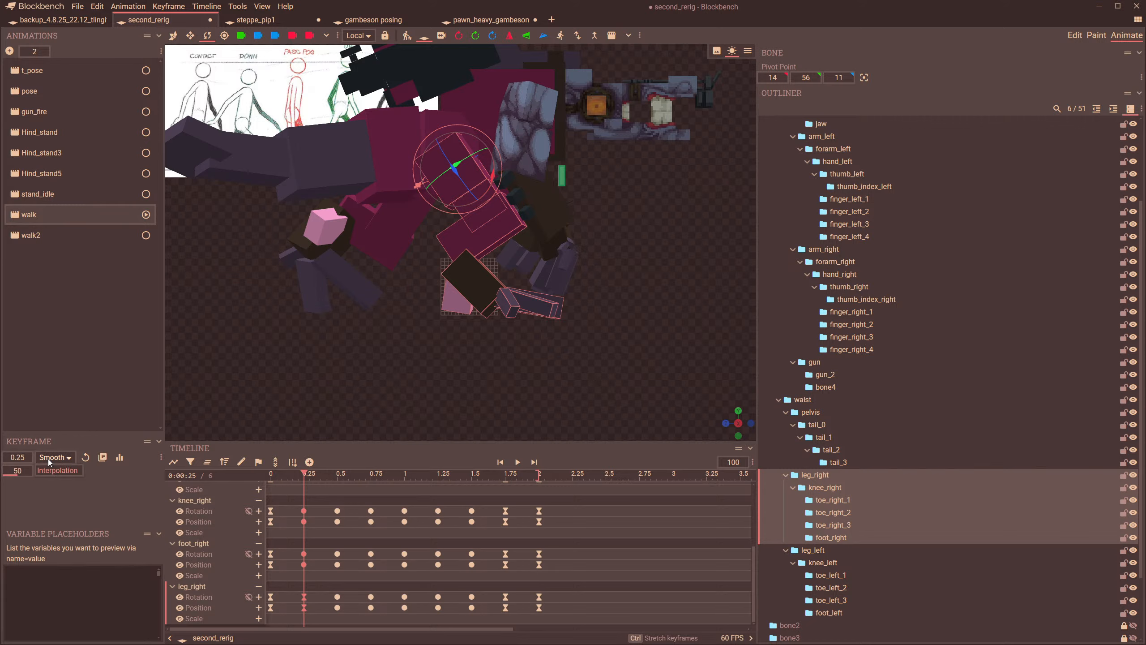
left_click(63, 498)
- Compare the right foot's pose and ground contact between 0 s and 0.25 s
left_click_drag(305, 478, 270, 477)
left_click(304, 478)
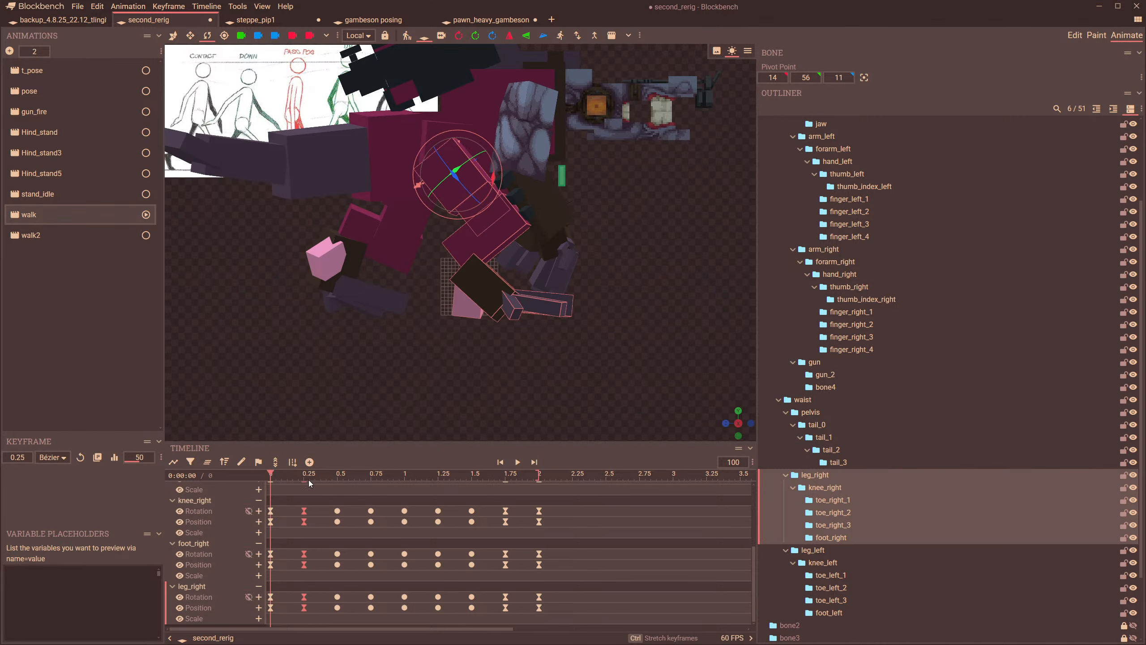
left_click(303, 474)
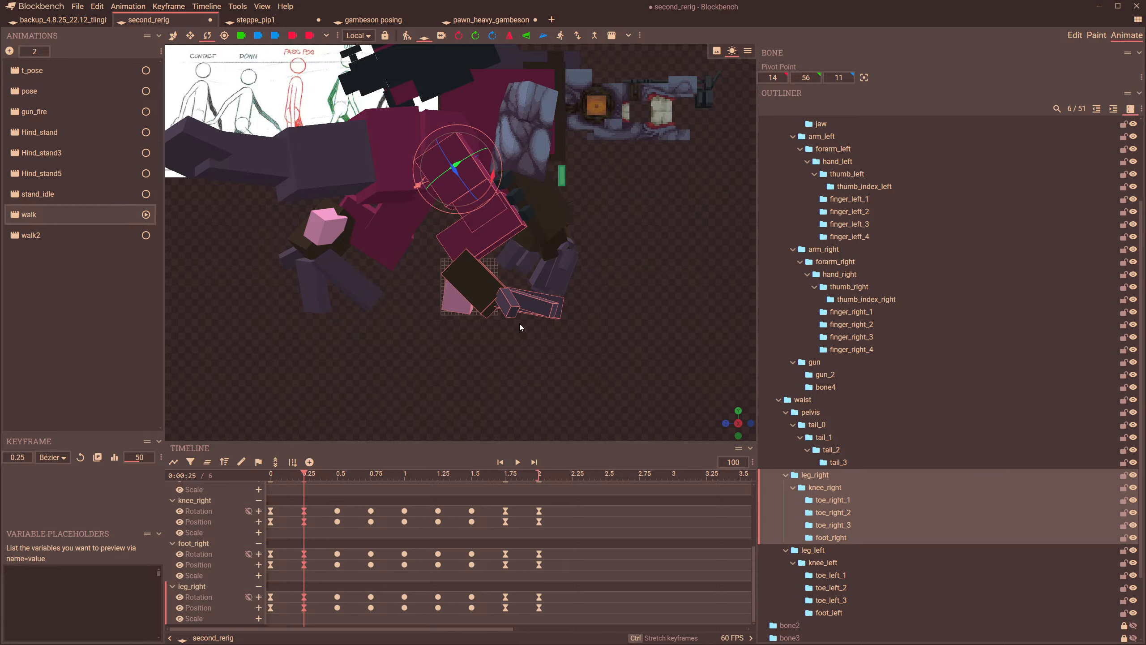
scroll(522, 321, "up", 3)
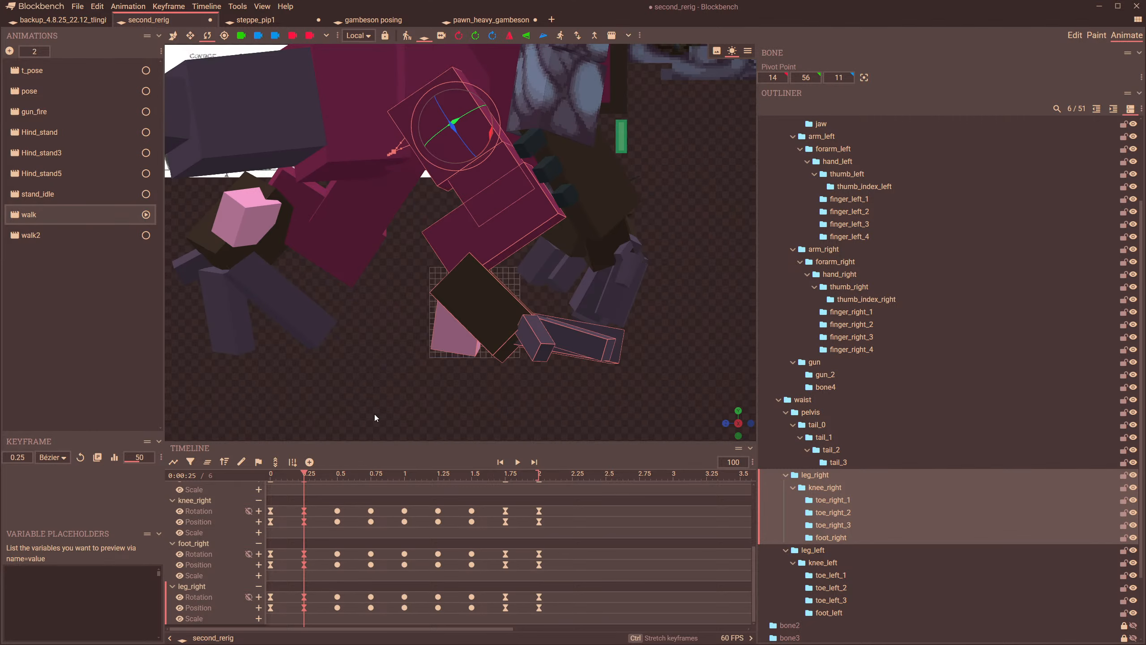
left_click(271, 474)
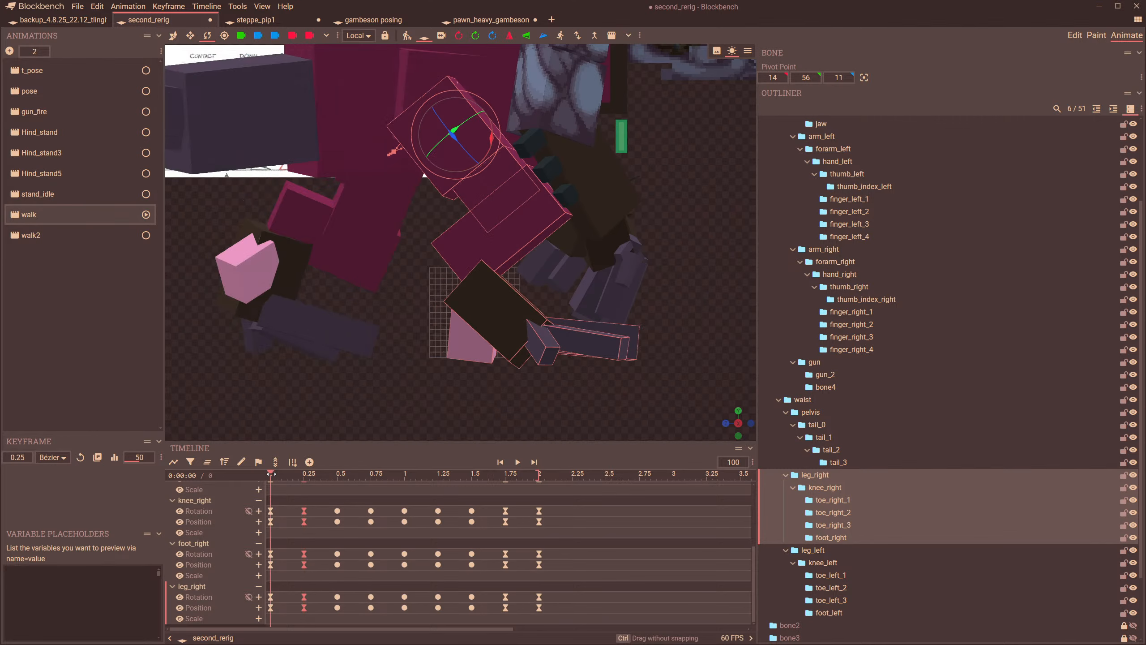
left_click(304, 475)
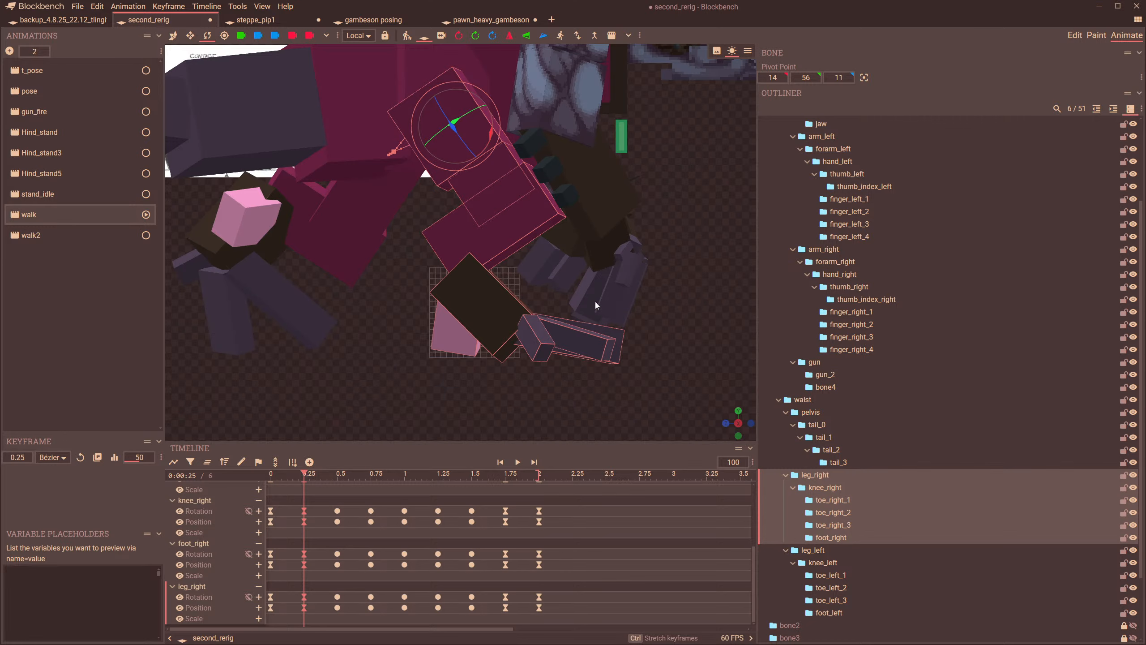
- Move the right foot's toes slightly lower at 0.25 s and replay the walk from 0 s
left_click(532, 324)
left_click(173, 36)
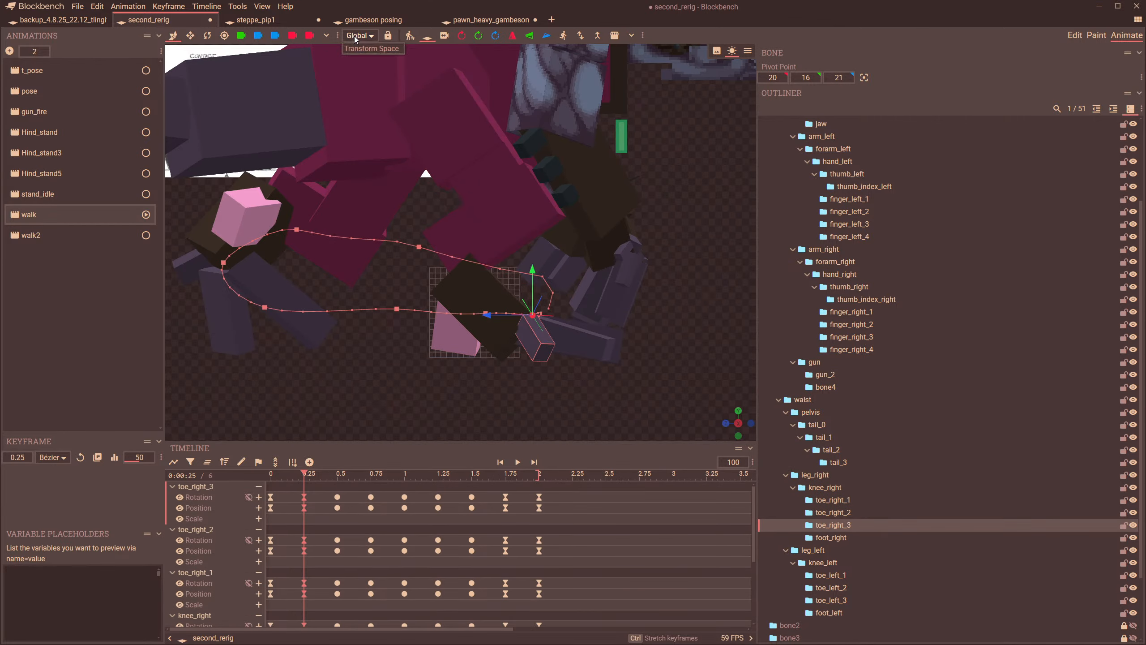
mouse_move(536, 282)
left_mouse_down()
mouse_move(560, 321)
mouse_move(525, 296)
left_mouse_up()
left_click(578, 344)
left_click(615, 335)
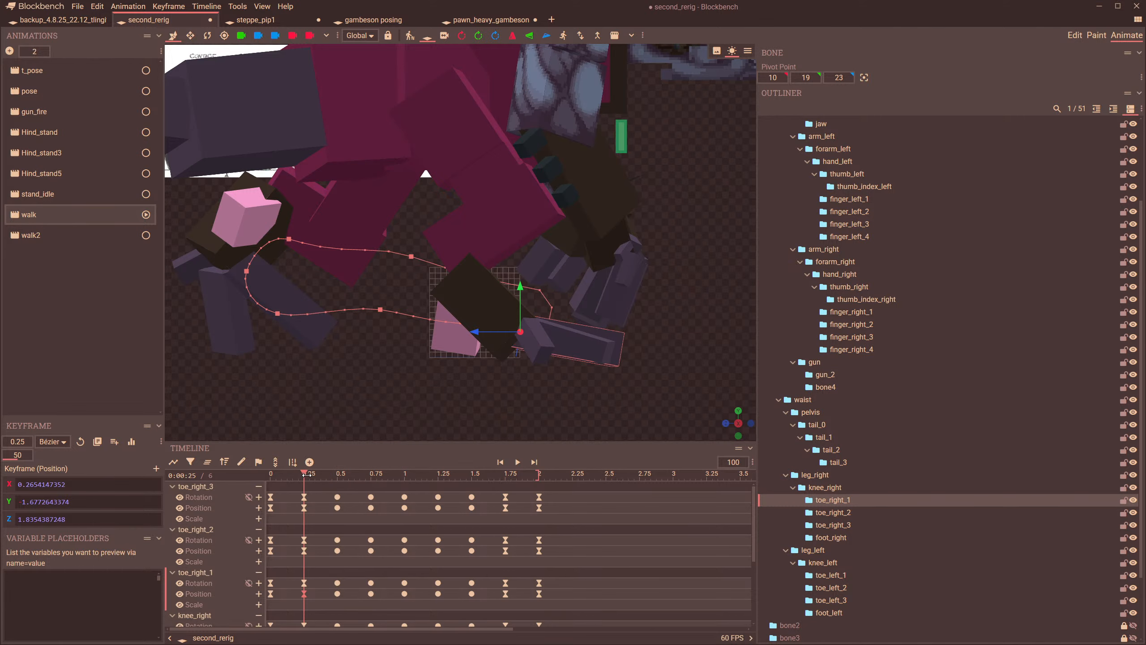
left_click_drag(306, 474, 248, 487)
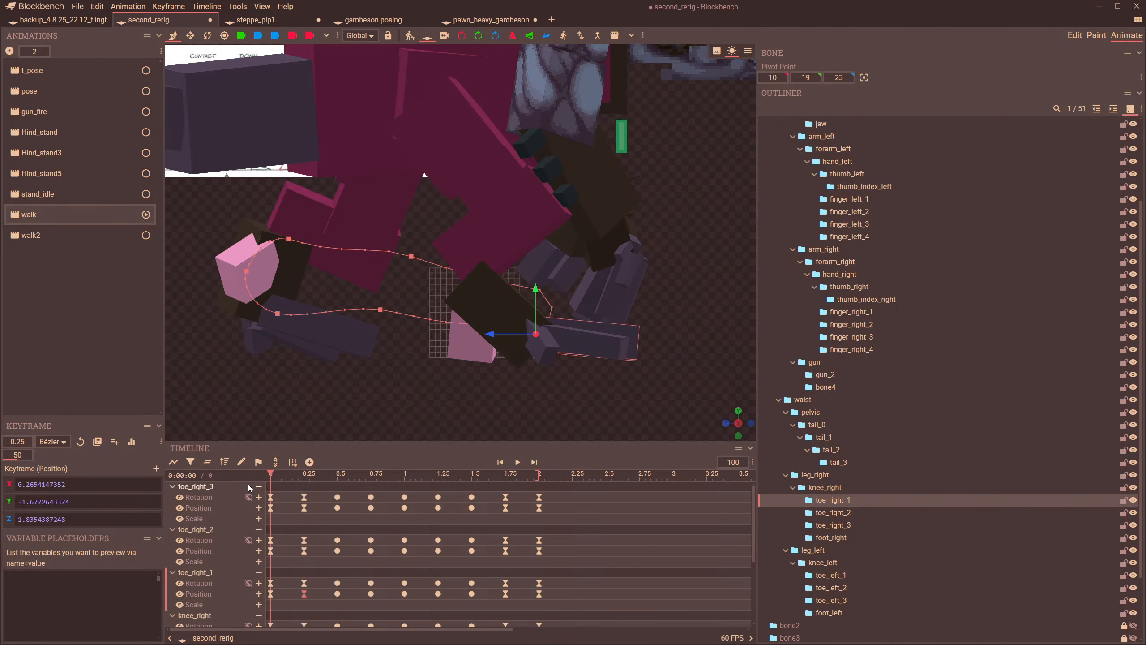
left_click(517, 462)
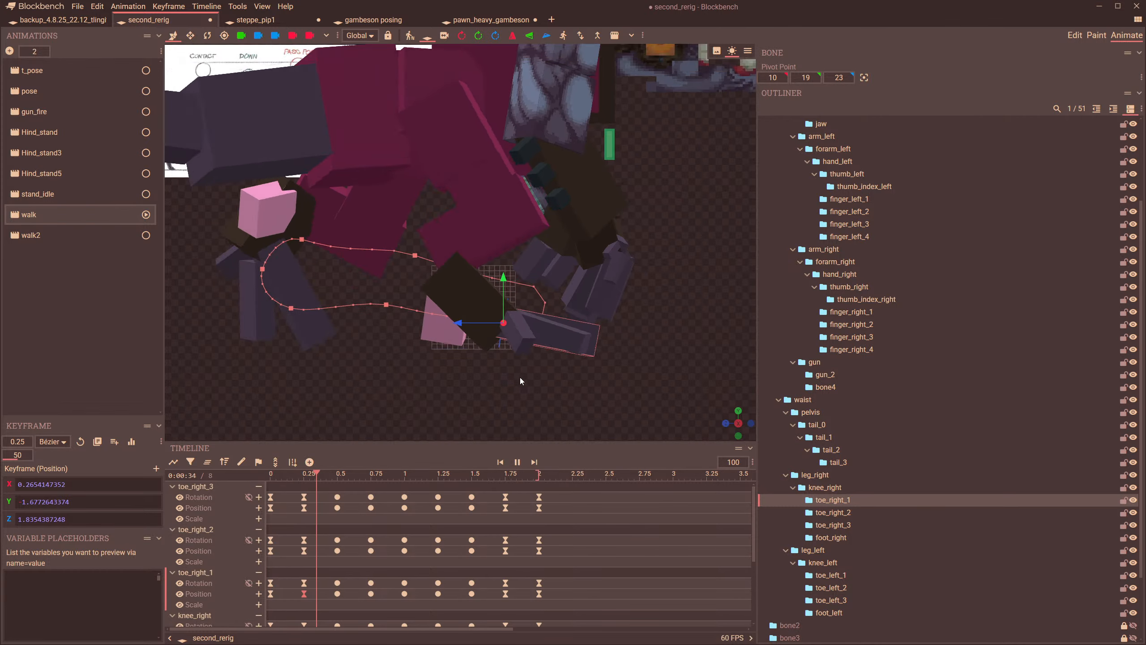
scroll(528, 314, "down", 5)
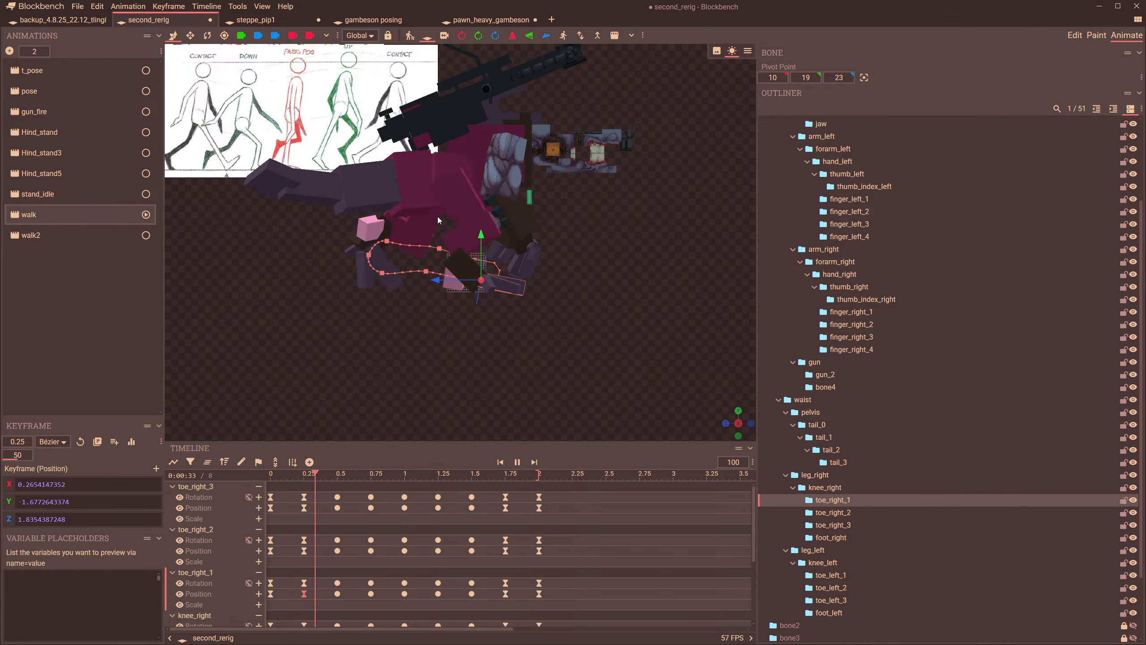
- Set all pelvis rotation and position keyframes from 0 to 2 s to Smooth interpolation
left_click(437, 172)
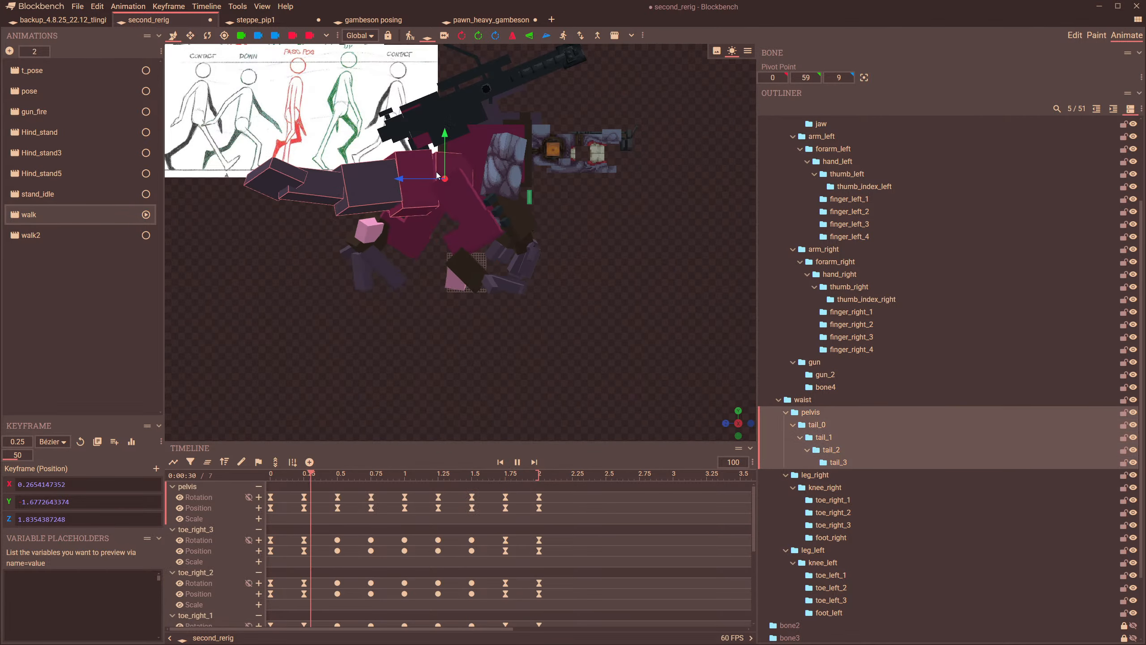
left_click_drag(550, 518, 266, 491)
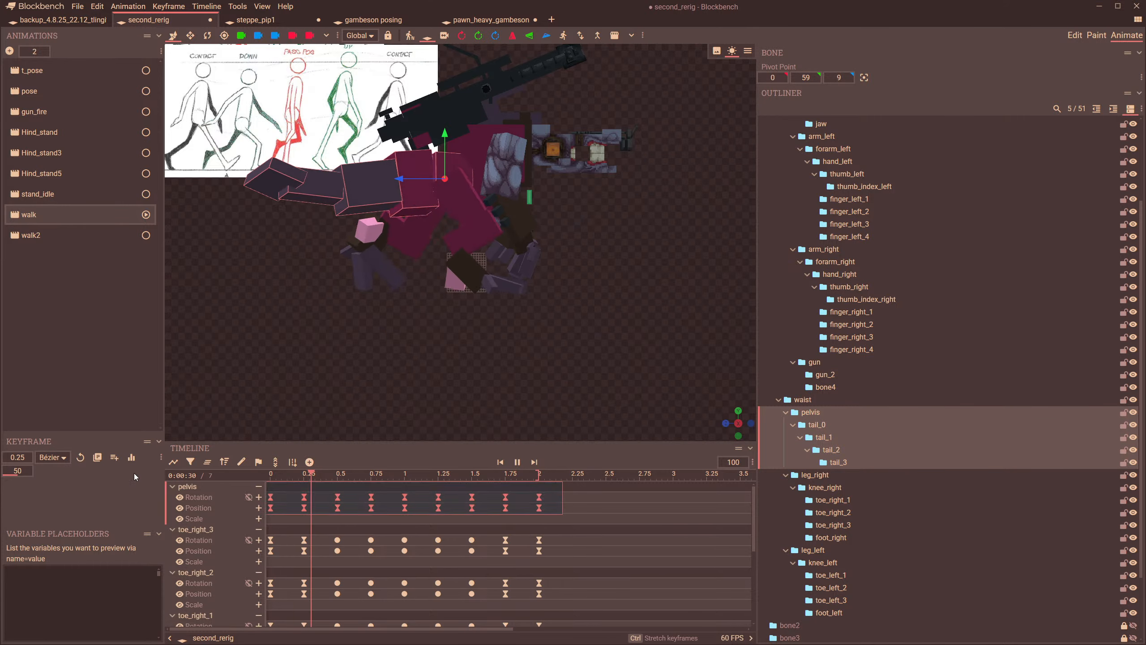
left_click(52, 457)
left_click(63, 486)
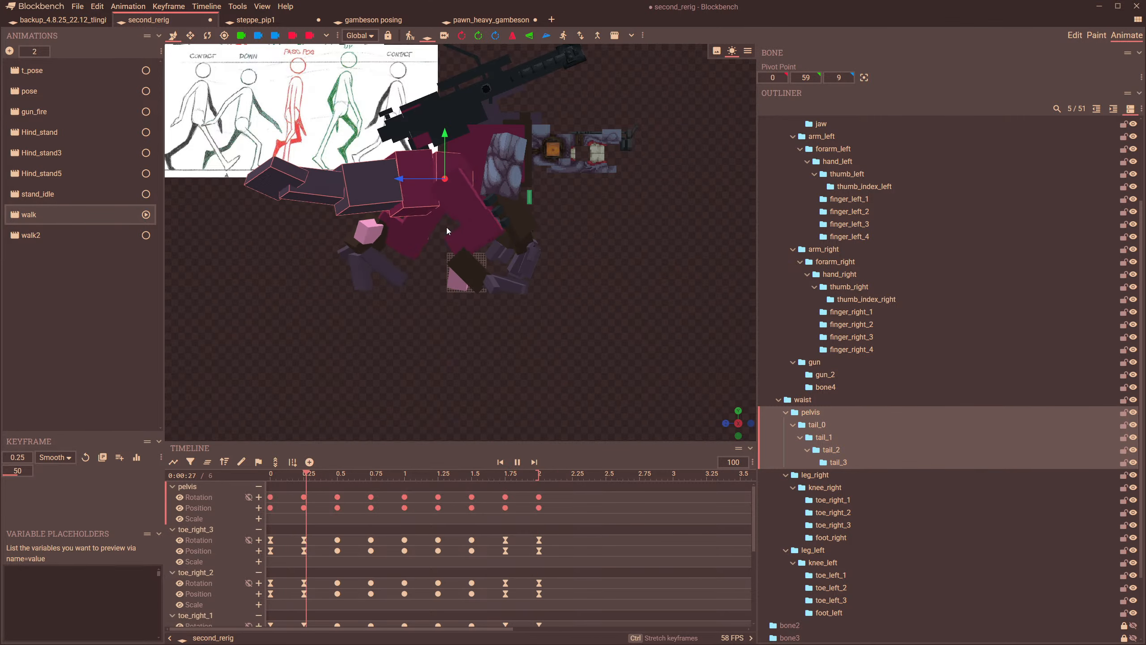
- At 1.5 s, rotate knee_right to 17.5 on X and lower it to about Y 9.54 and Z 2.01
left_click(511, 177)
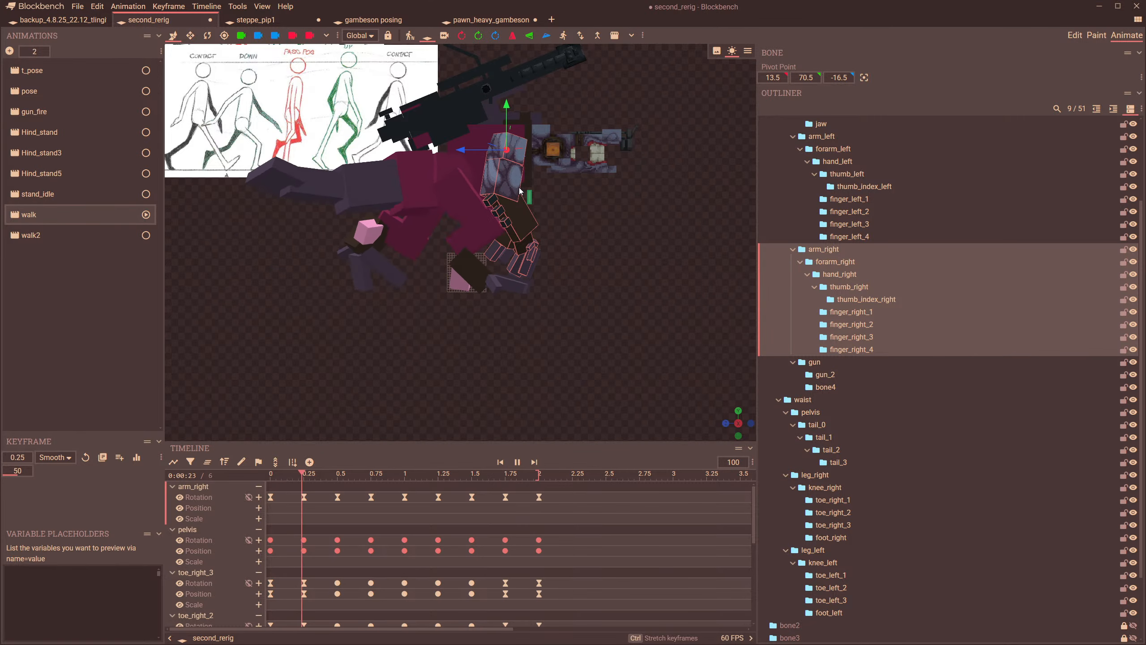
left_click(389, 477)
left_click_drag(388, 477, 471, 507)
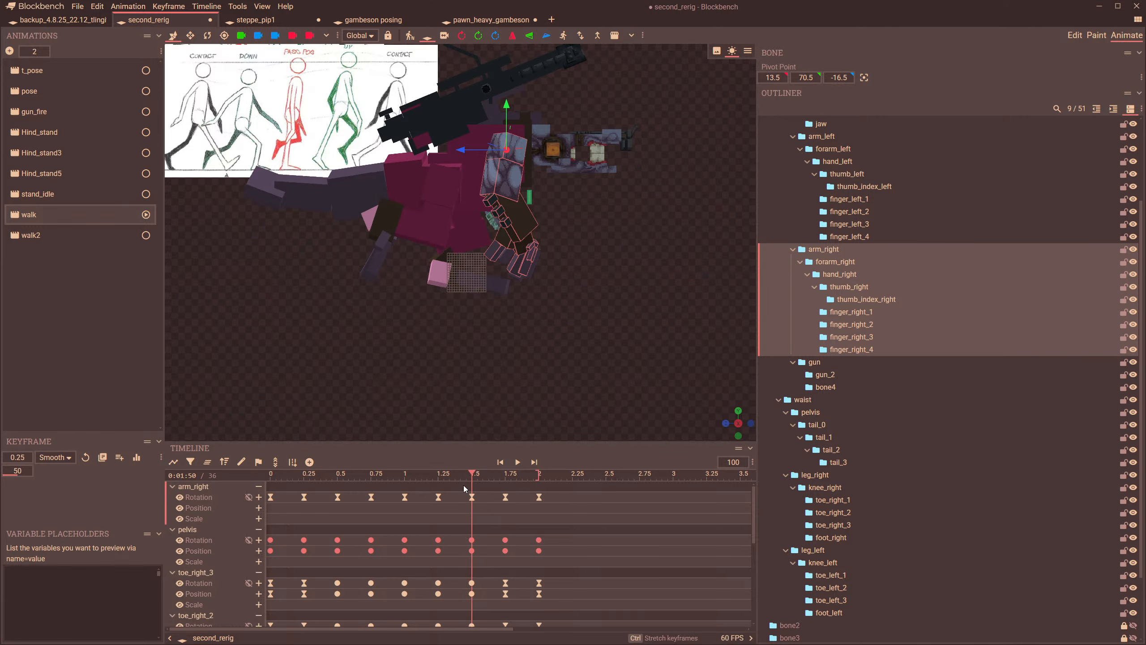
scroll(370, 283, "up", 3)
left_click(361, 209)
scroll(358, 213, "up", 2)
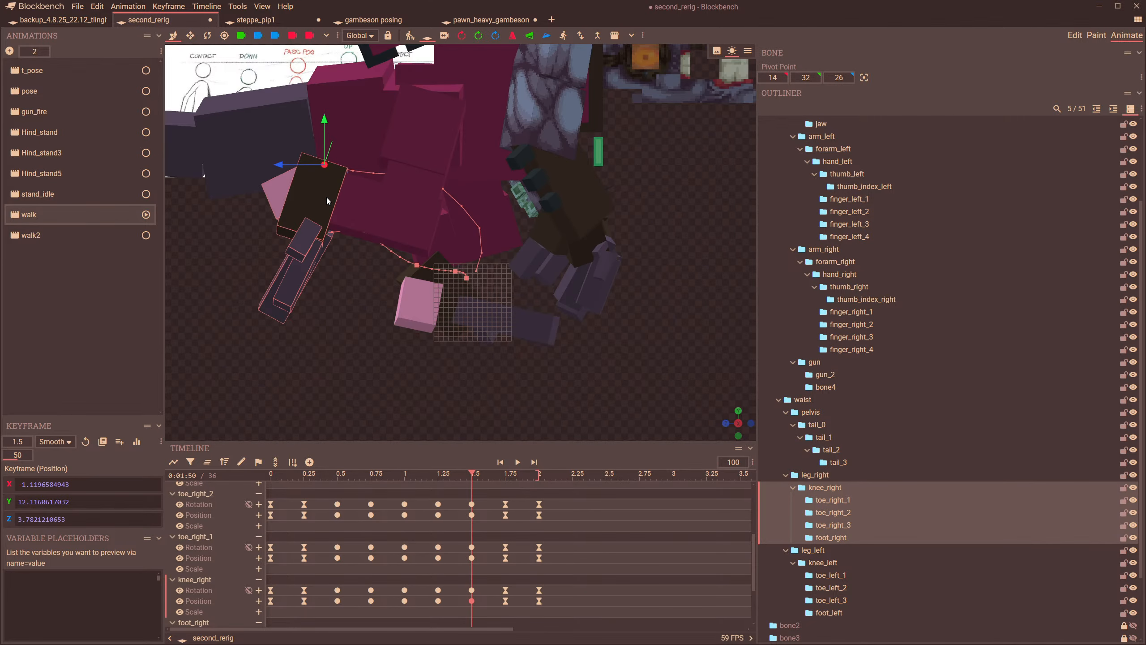
left_click(207, 36)
left_click_drag(345, 198, 316, 217)
left_click(173, 36)
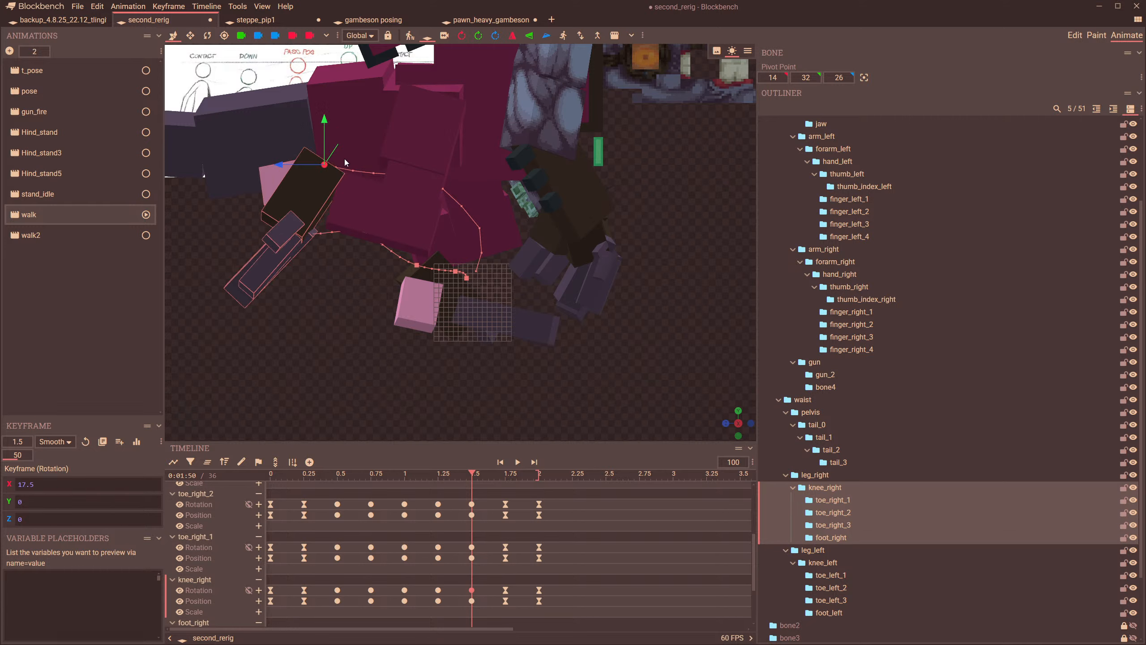
left_click_drag(325, 131, 302, 179)
- Compare the right leg's pose at 1.75, 2 and 0 s against the walk cycle reference
left_click_drag(473, 478, 507, 524)
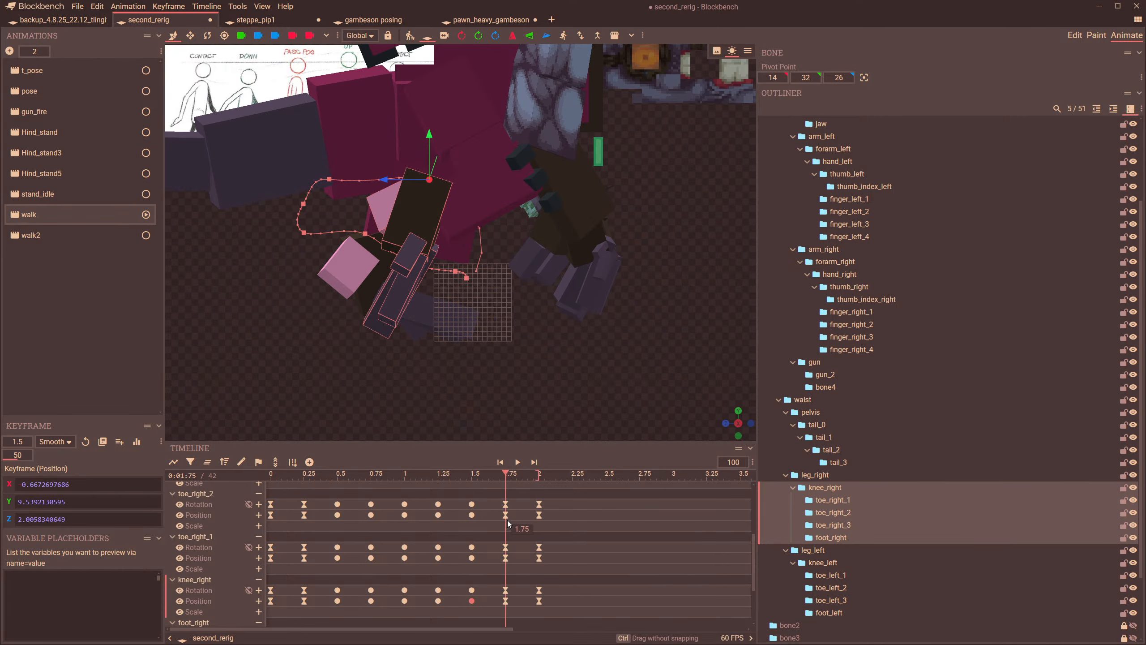
scroll(460, 316, "down", 3)
right_click_drag(476, 269, 583, 318)
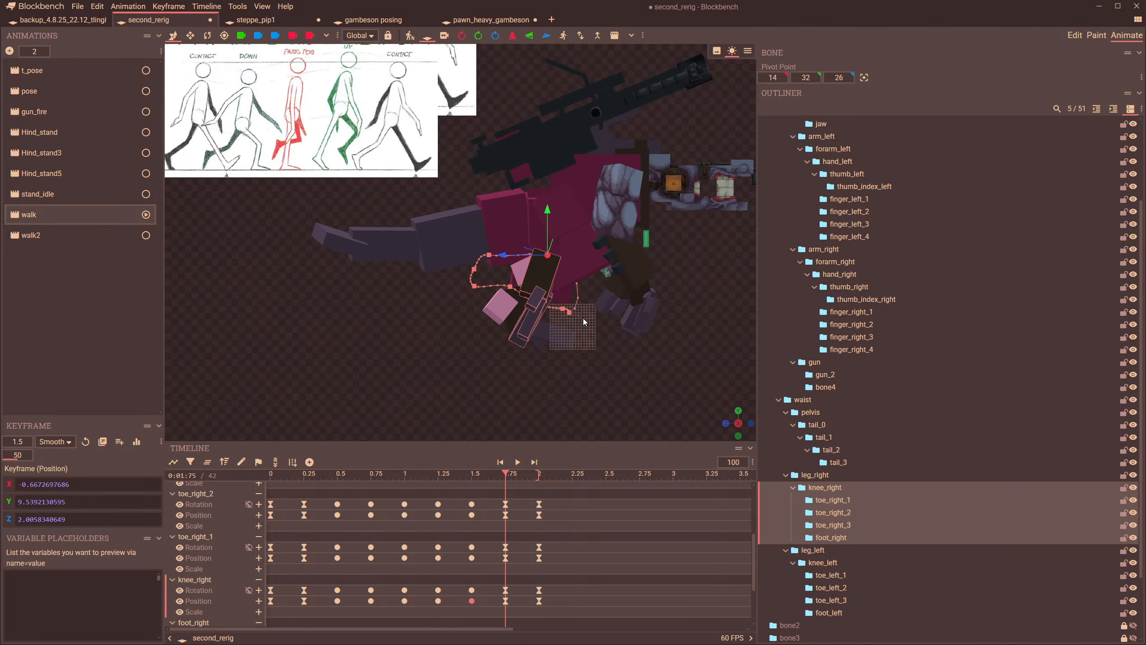
left_click_drag(508, 479, 540, 487)
scroll(526, 404, "up", 3)
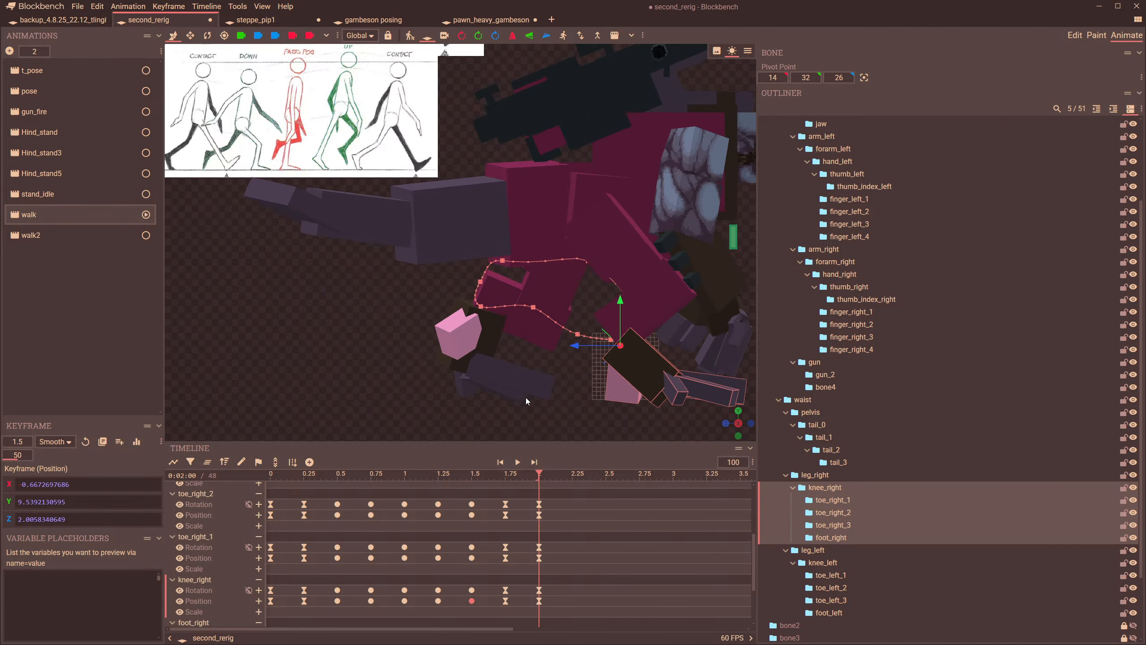
left_click(271, 475)
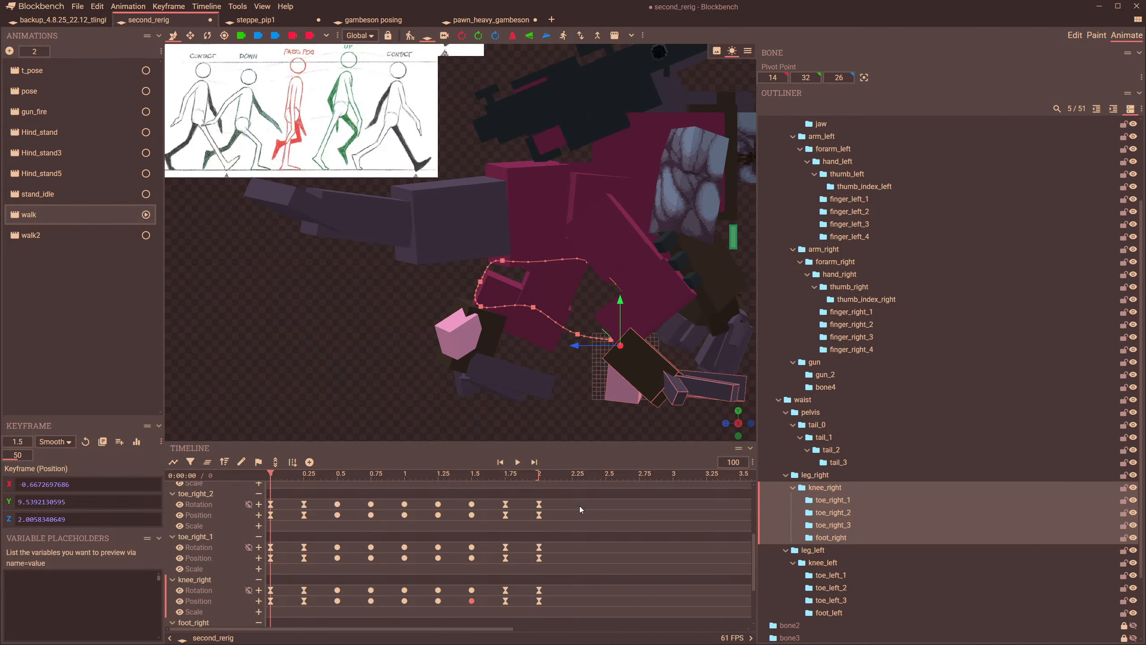
mouse_move(507, 480)
left_mouse_down()
mouse_move(539, 486)
mouse_move(506, 495)
left_mouse_up()
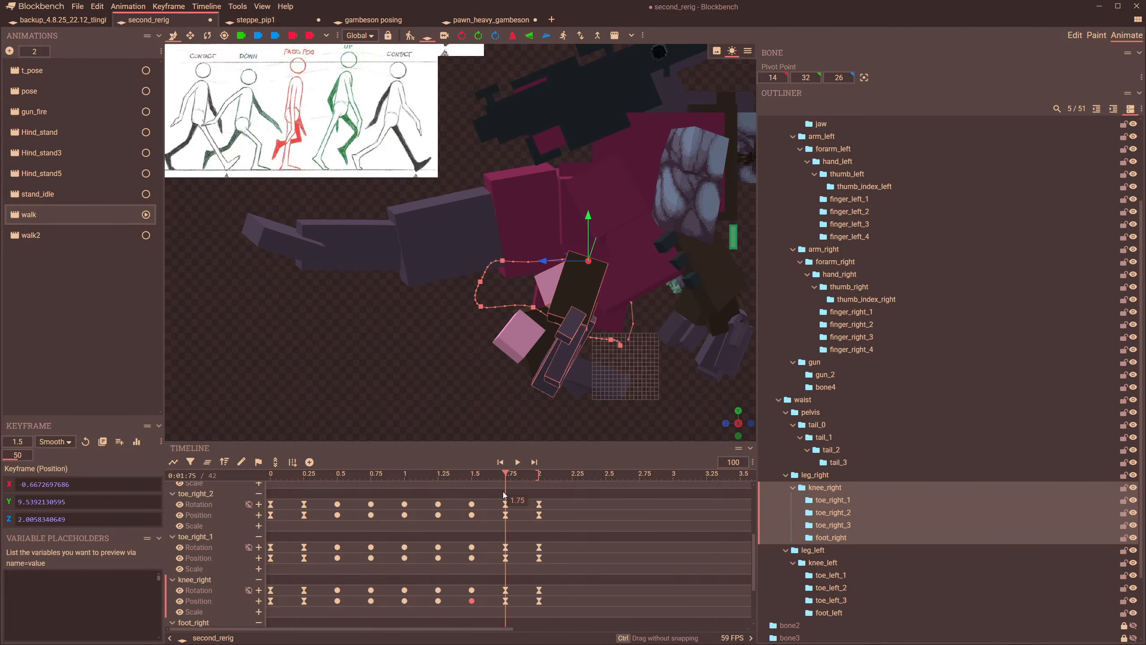
right_click_drag(610, 381, 470, 354)
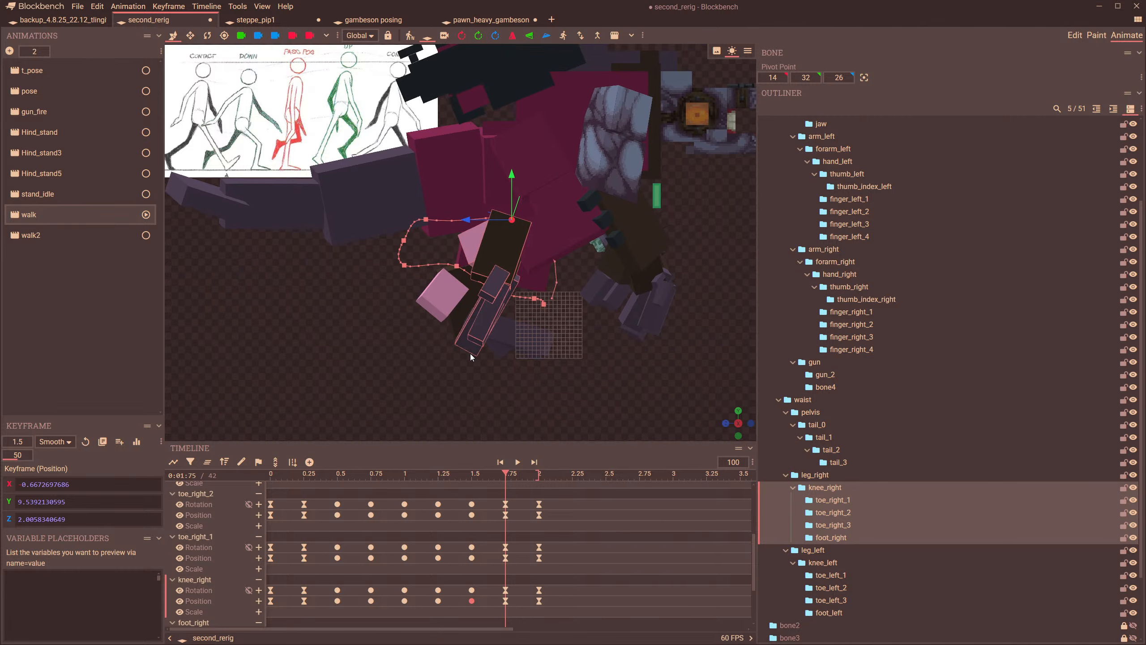
- Reshape toe_right_1's X rotation curve between 1.75 and 2 s with steeper Bézier handles in the graph editor
left_click(462, 346)
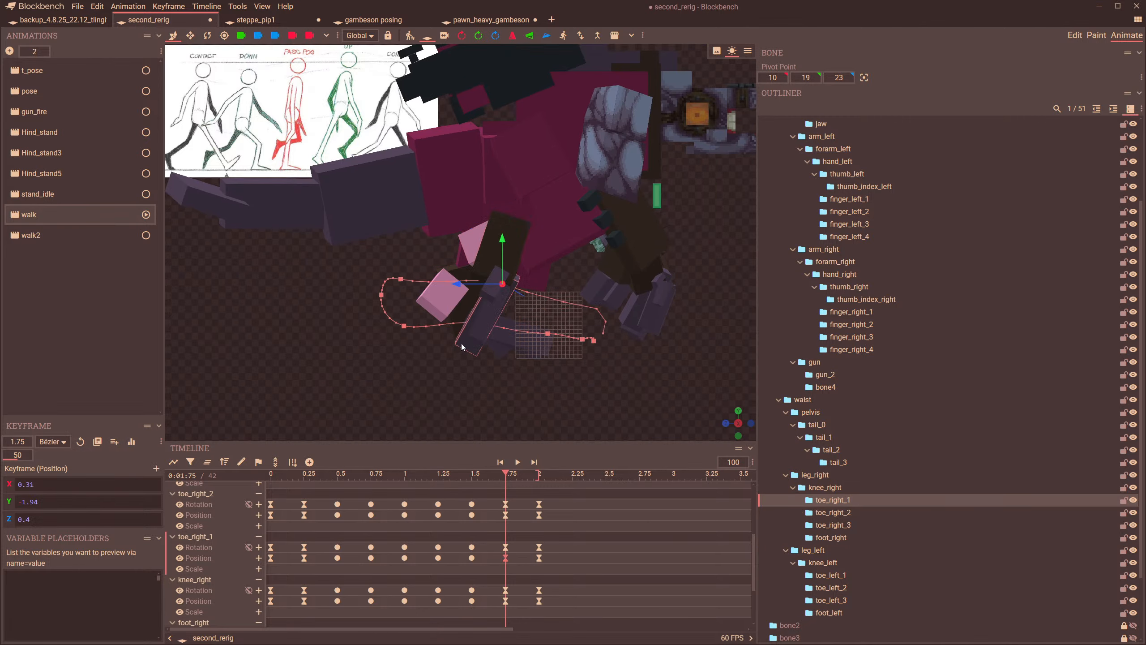
left_click(506, 546)
left_click(174, 462)
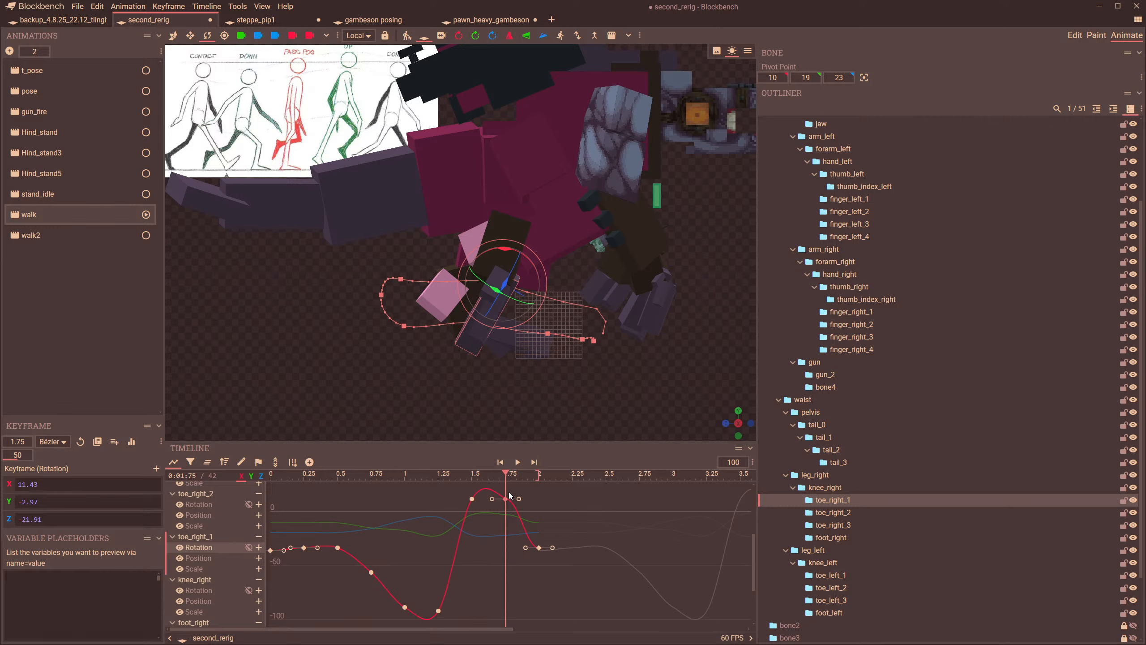
left_click_drag(509, 476, 514, 597)
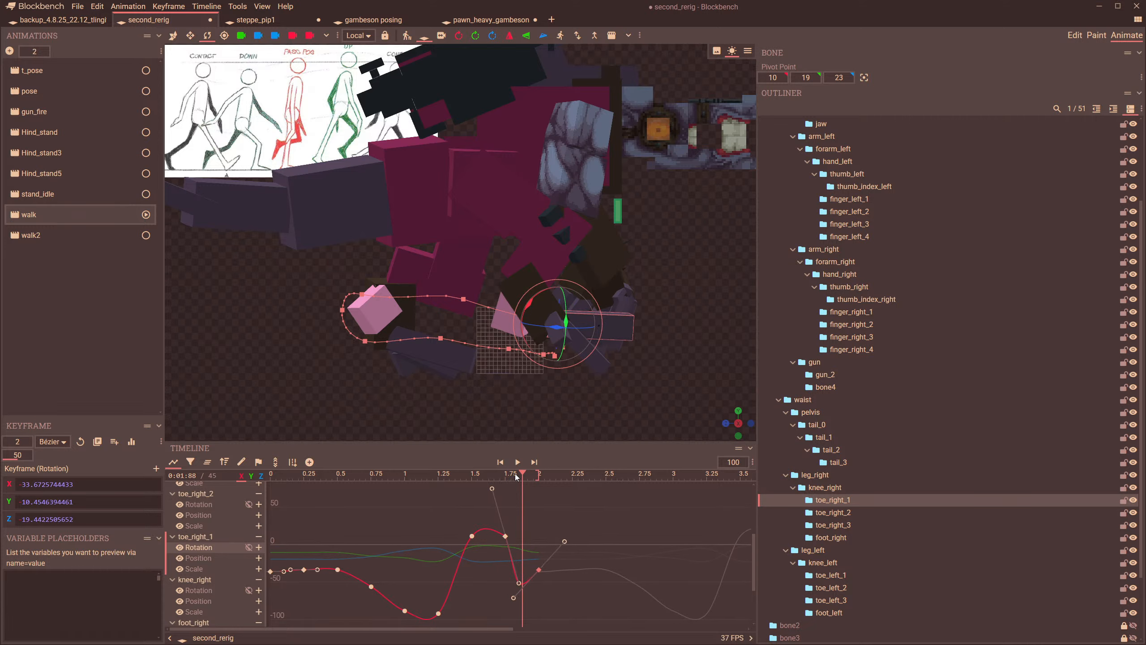
left_click_drag(517, 476, 538, 514)
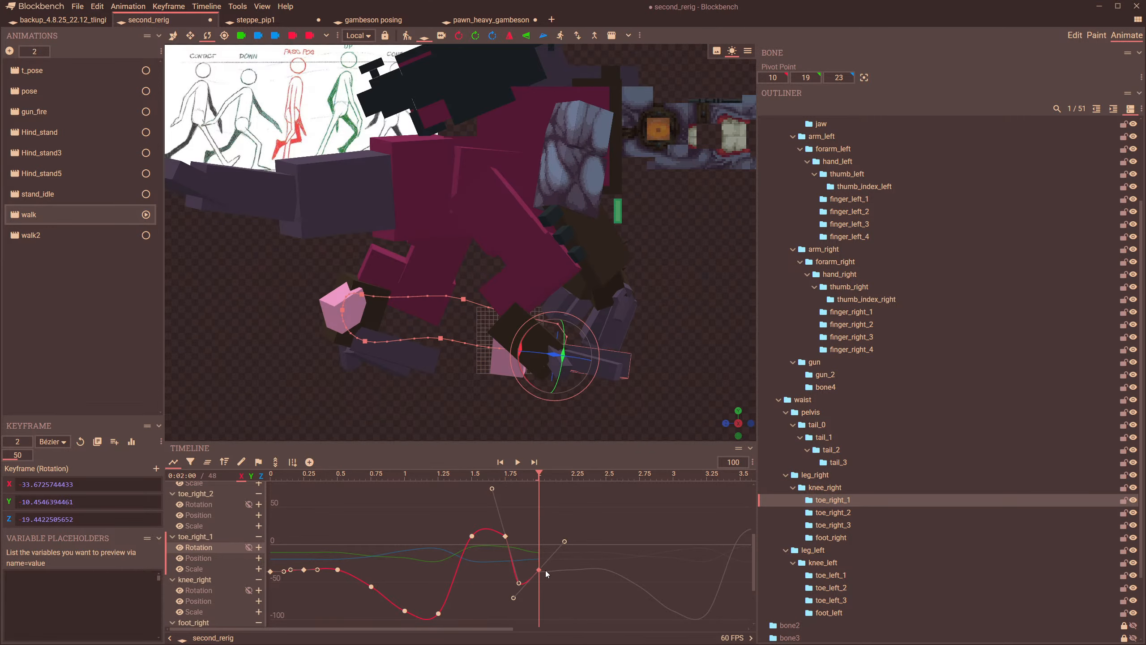
- Unlink the Bézier handles of toe_right_1's 2 s rotation keyframe, keeping the incoming handle steep and the outgoing one flat
left_click_drag(345, 477, 270, 490)
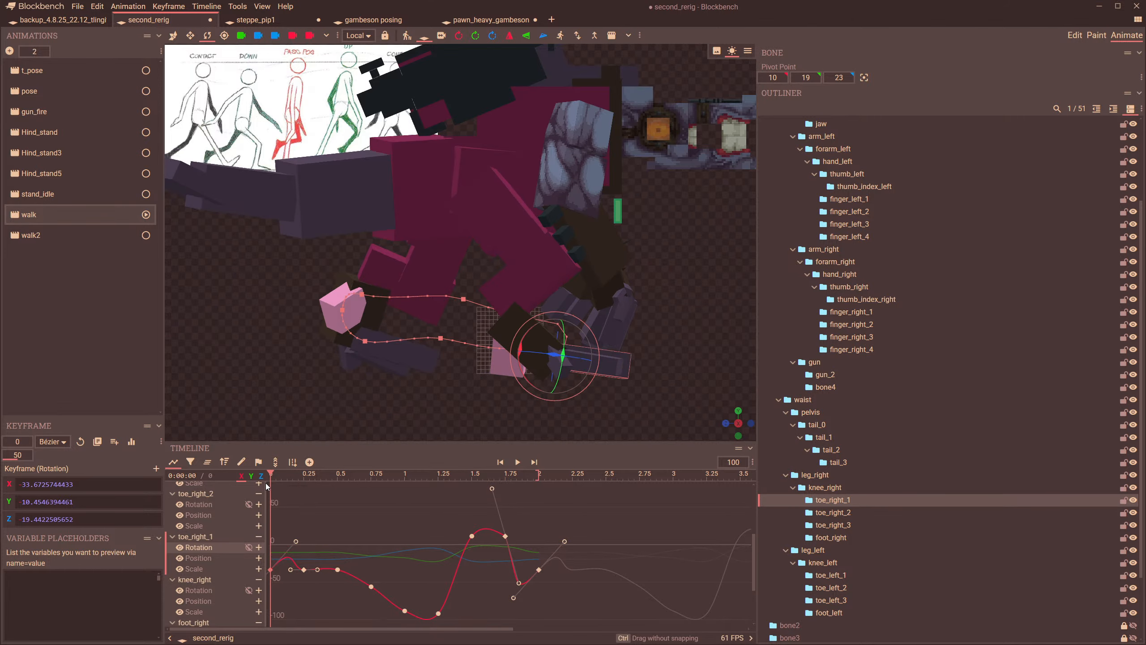
key("ctrl+z")
right_click(539, 570)
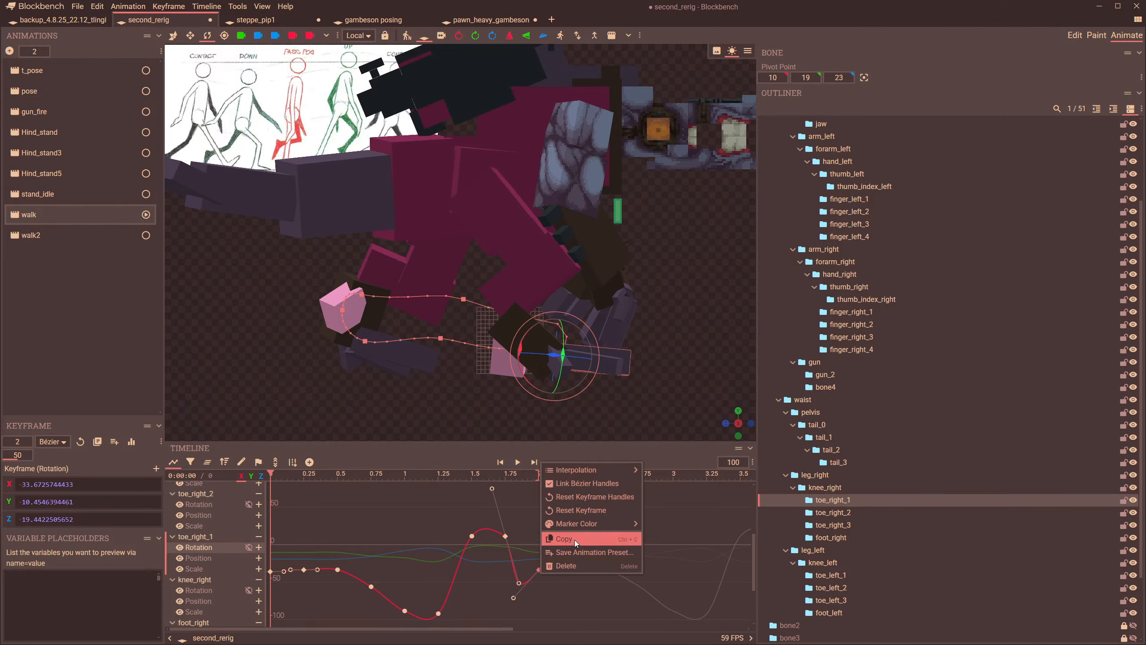
left_click(572, 484)
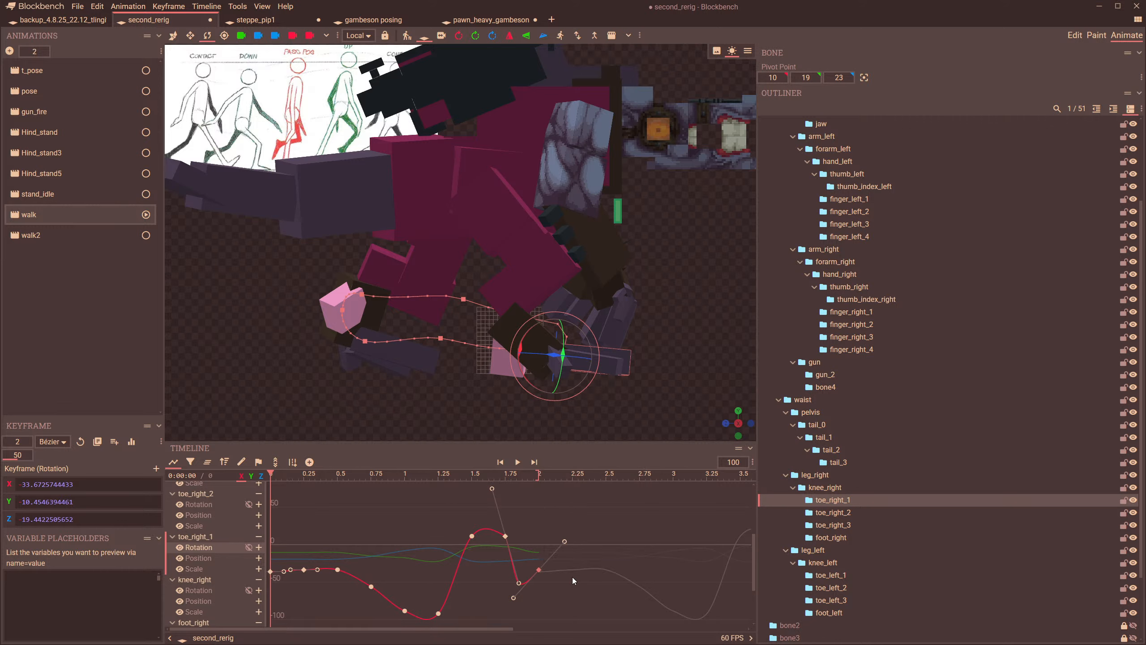
right_click(540, 570)
left_click(554, 485)
left_click_drag(530, 478, 536, 478)
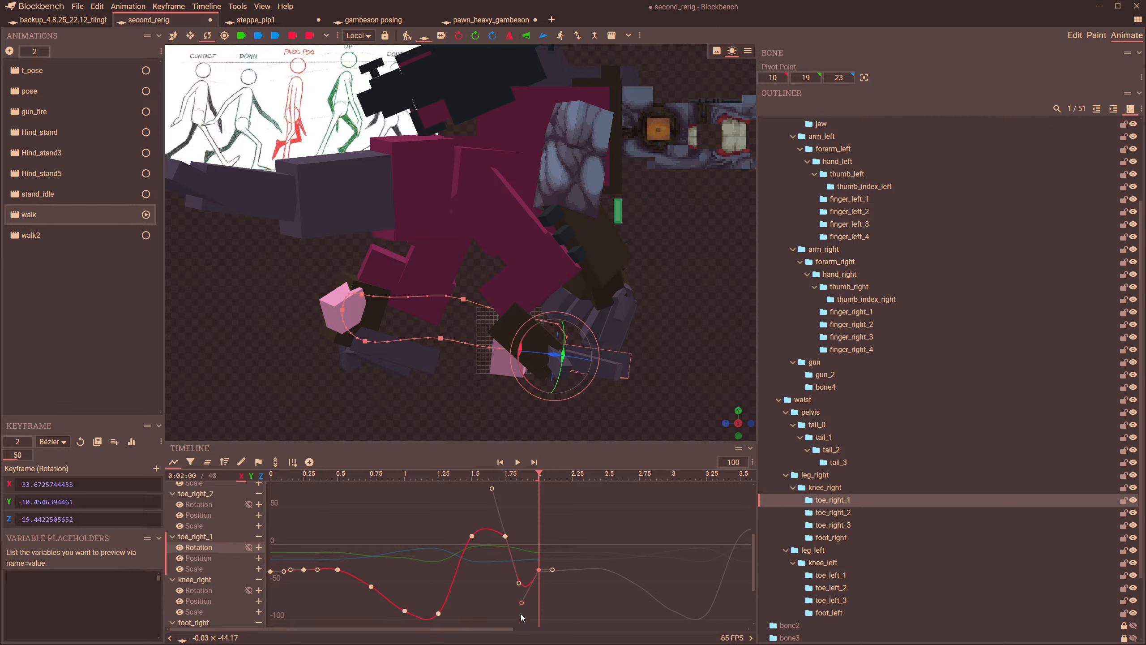
mouse_move(537, 481)
left_mouse_down()
mouse_move(492, 488)
mouse_move(535, 498)
left_mouse_up()
scroll(577, 508, "up", 1)
- Unlink the Bézier handles of the 2 s rotation keyframes on toe_right_2 and toe_right_3
left_click(616, 376)
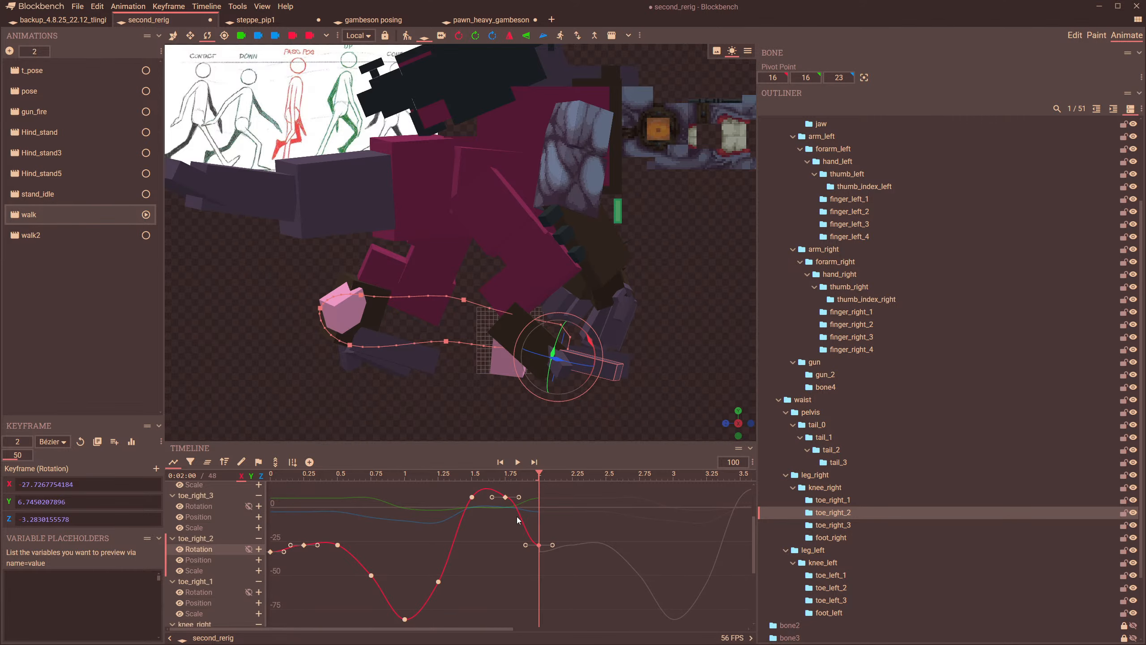
right_click(540, 546)
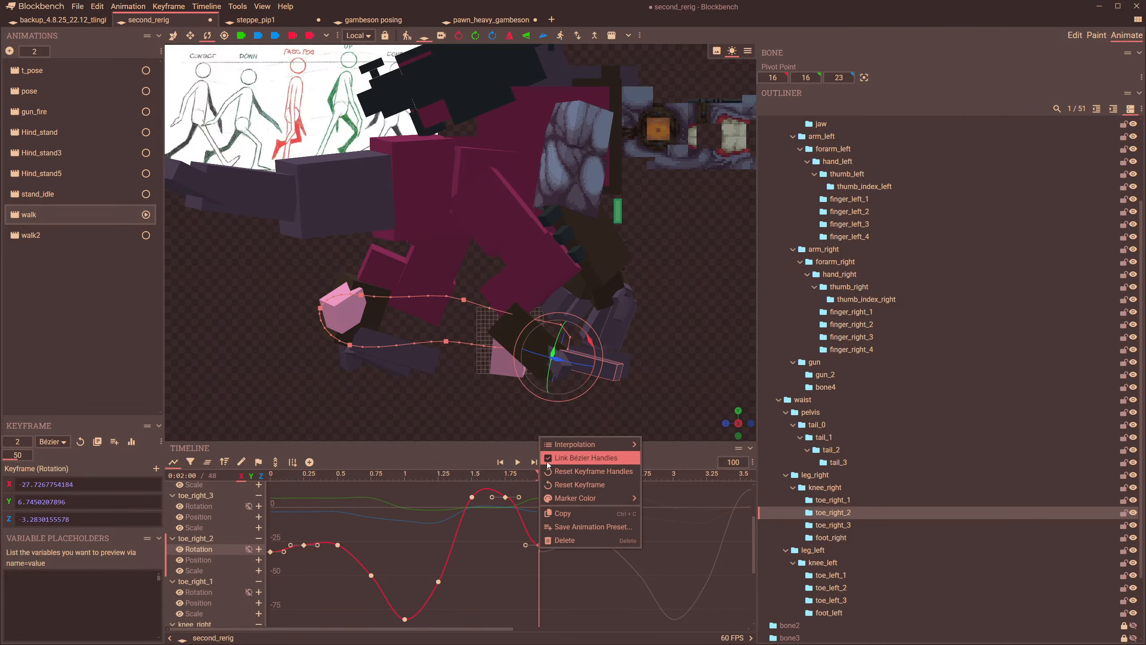
scroll(570, 396, "up", 3)
right_click_drag(587, 392, 499, 321)
scroll(502, 322, "up", 3)
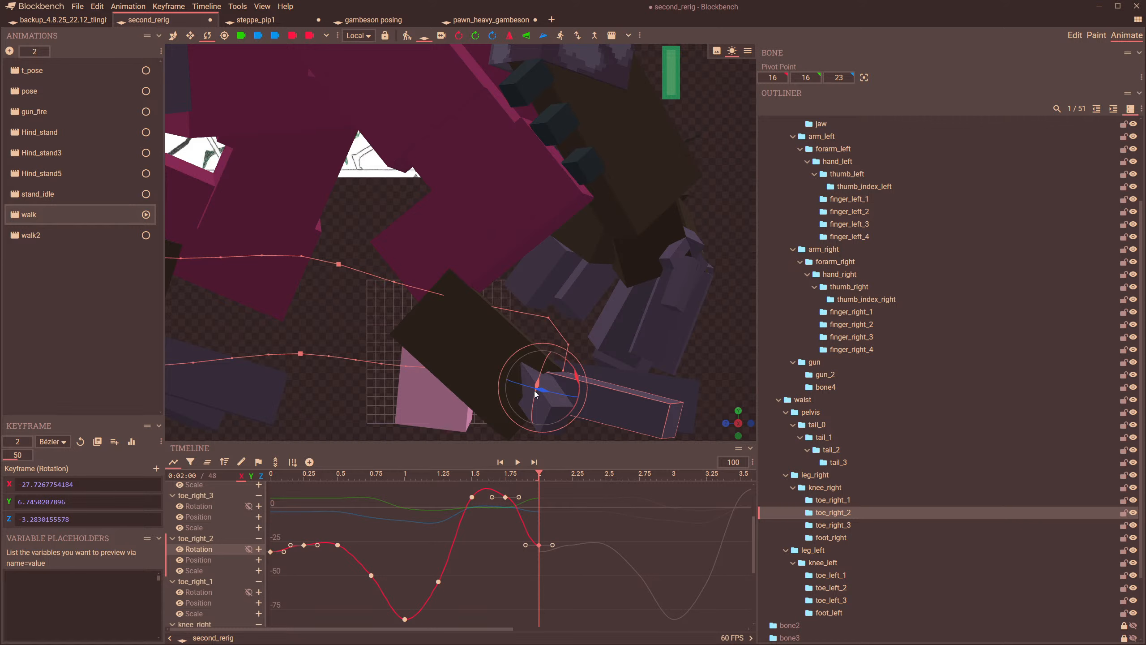
left_click(548, 416)
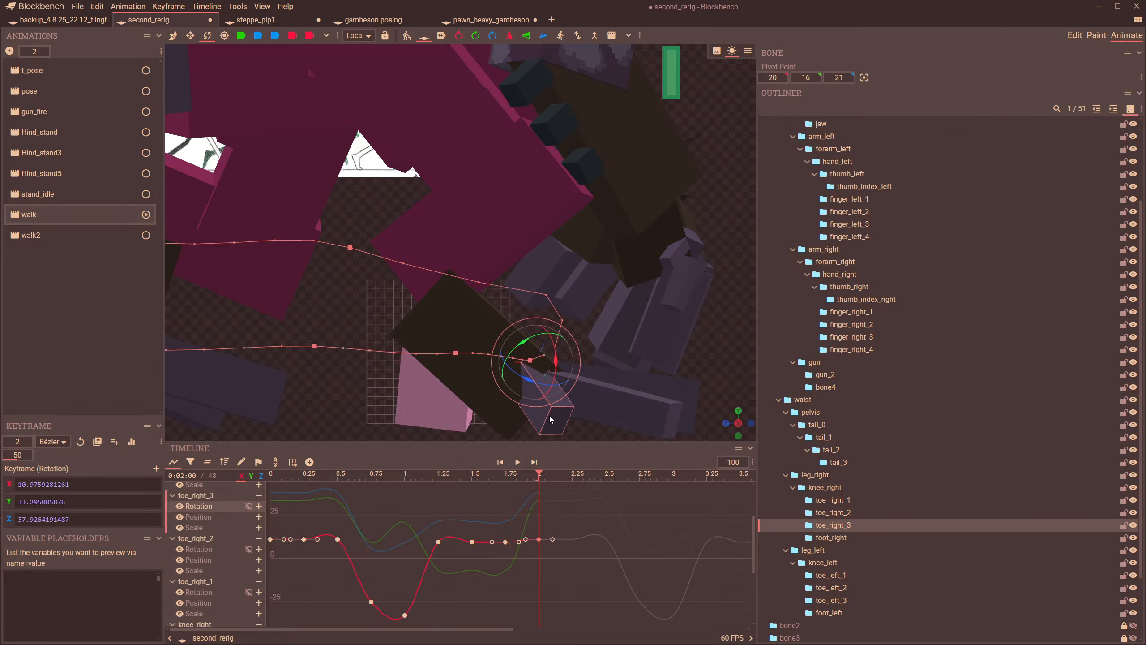
right_click(552, 420)
left_click(538, 540)
right_click(538, 542)
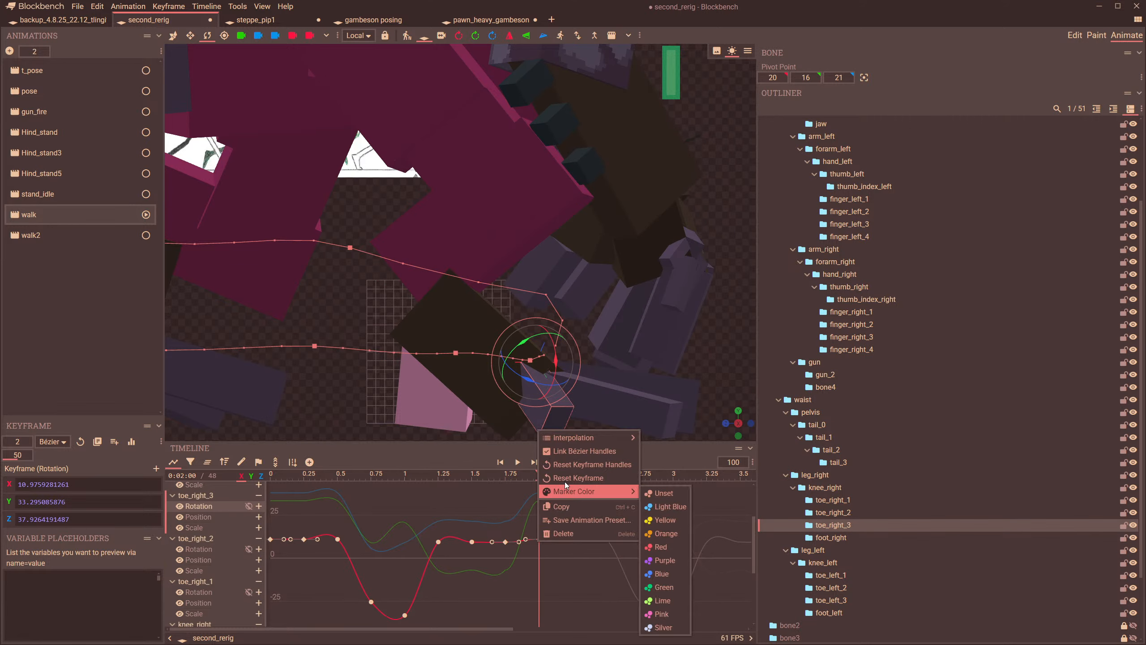
left_click(543, 451)
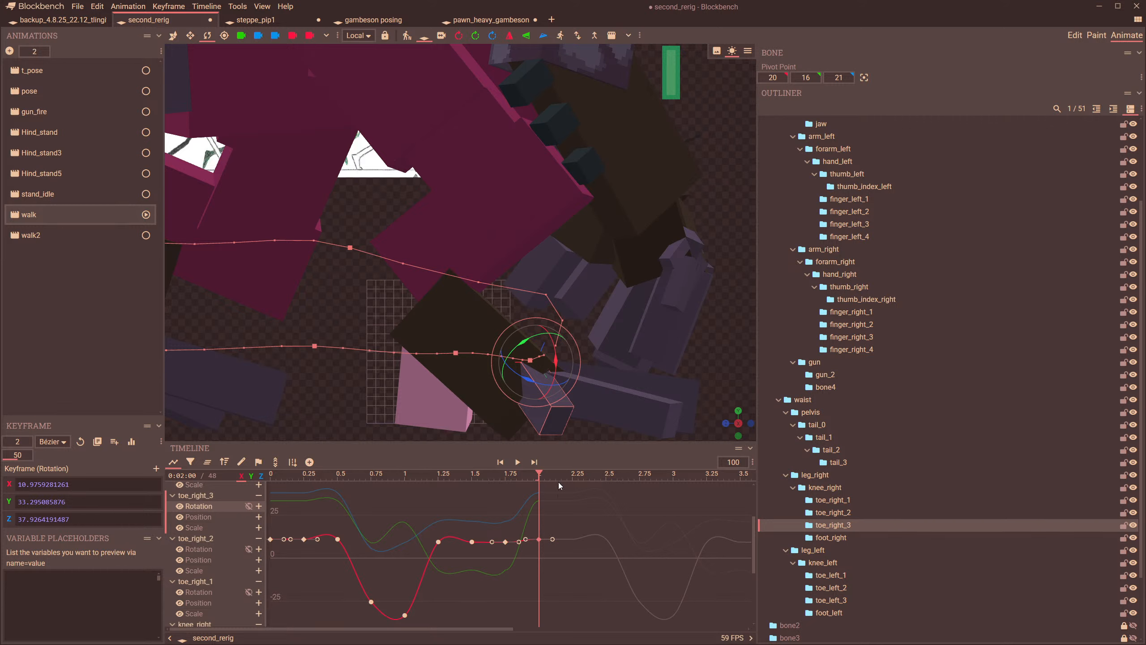
- Reshape toe_right_2's X rotation curve between 1.75 and 2 s by steepening the Bézier handles of both keyframes in the graph editor
left_click(537, 505)
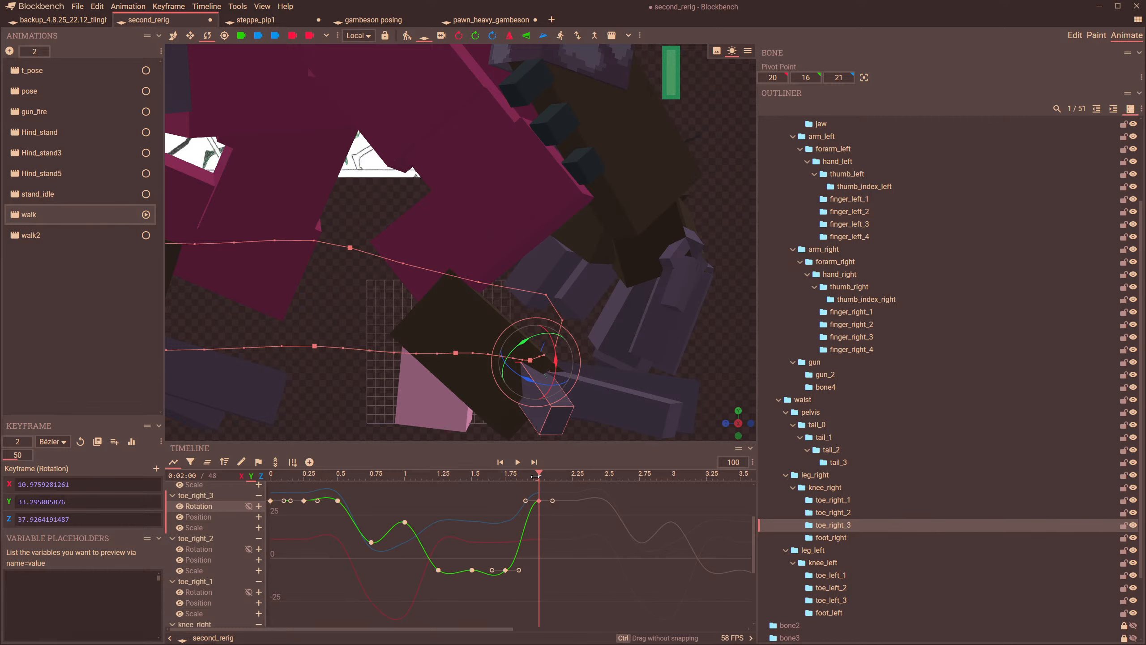
left_click_drag(535, 477, 517, 499)
left_click(499, 429)
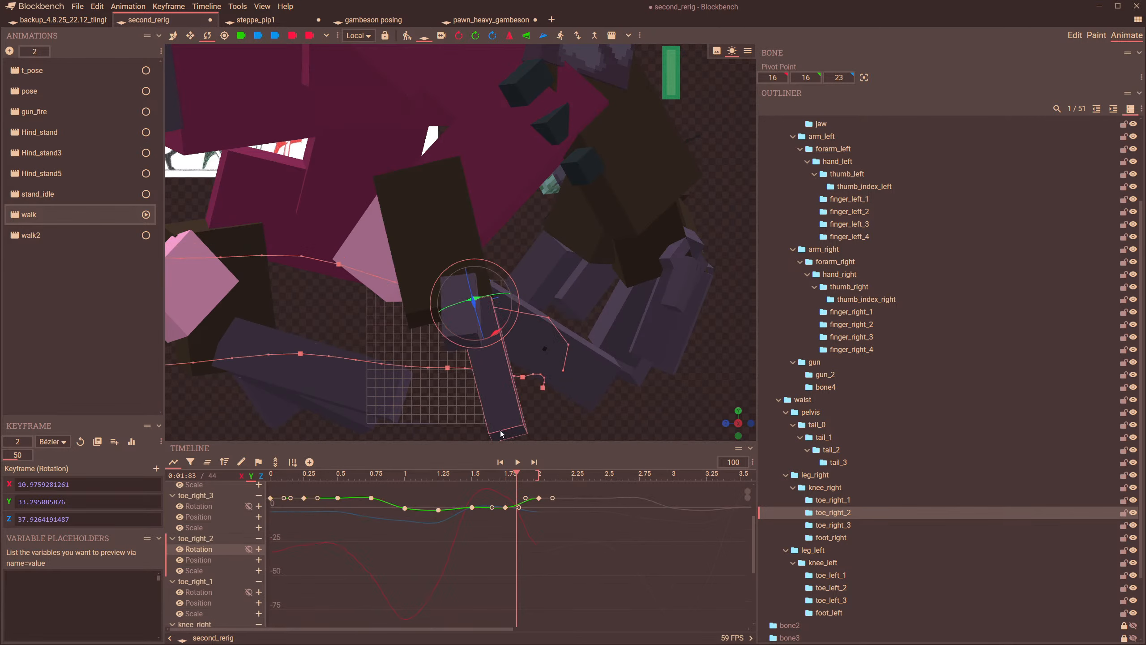
left_click(535, 516)
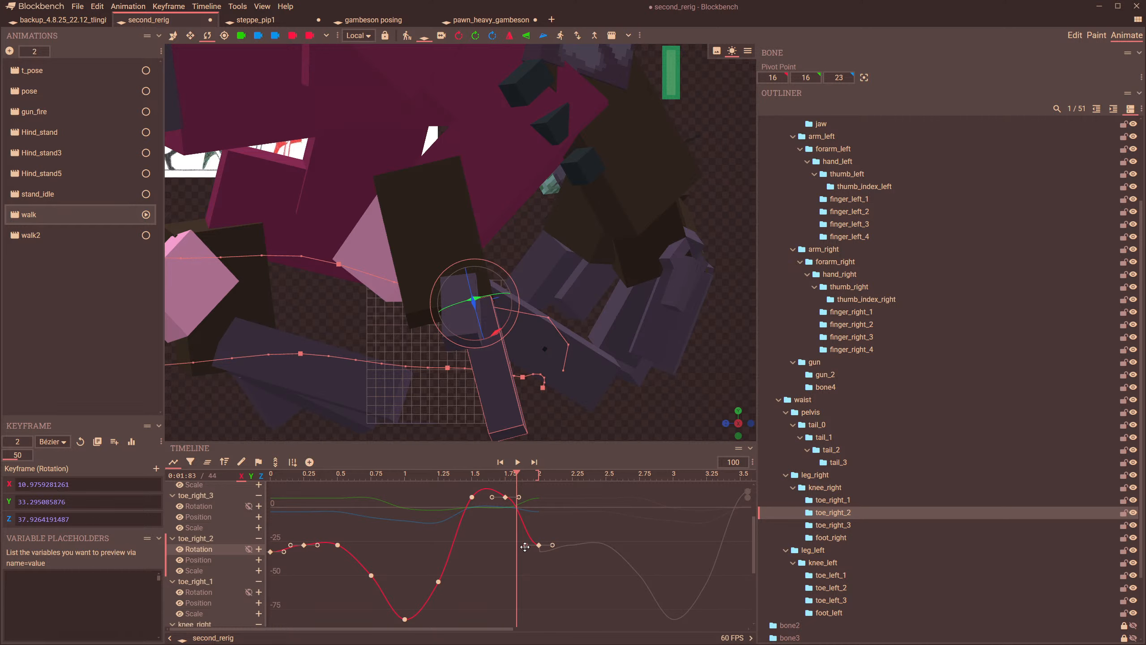
left_click_drag(525, 547, 522, 598)
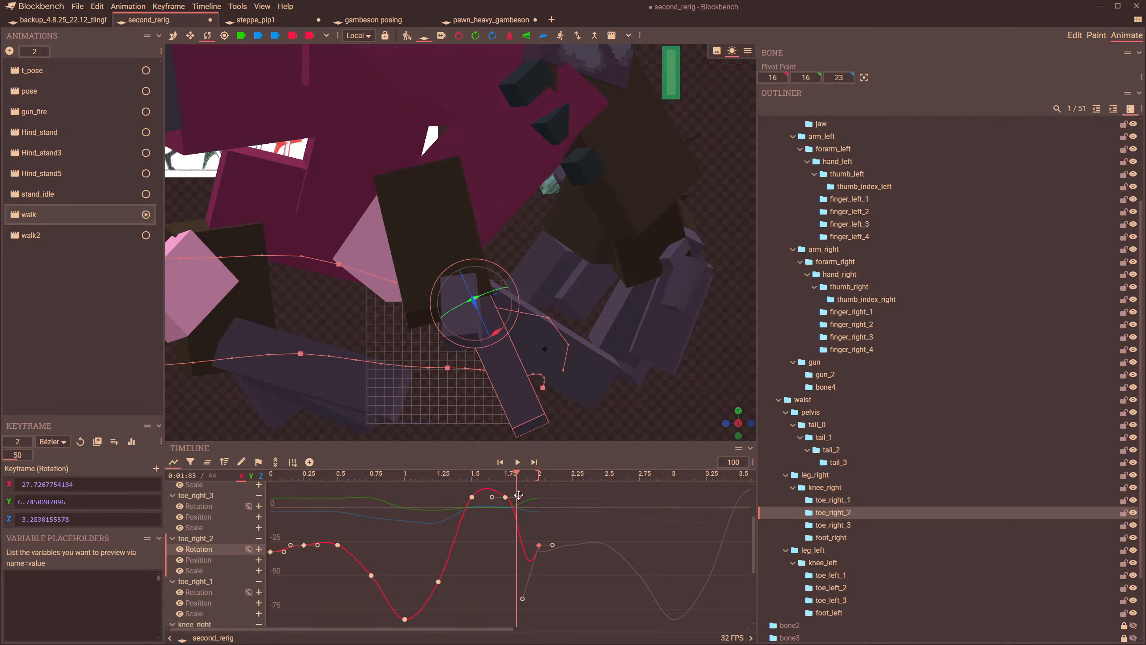
left_click_drag(519, 495, 516, 544)
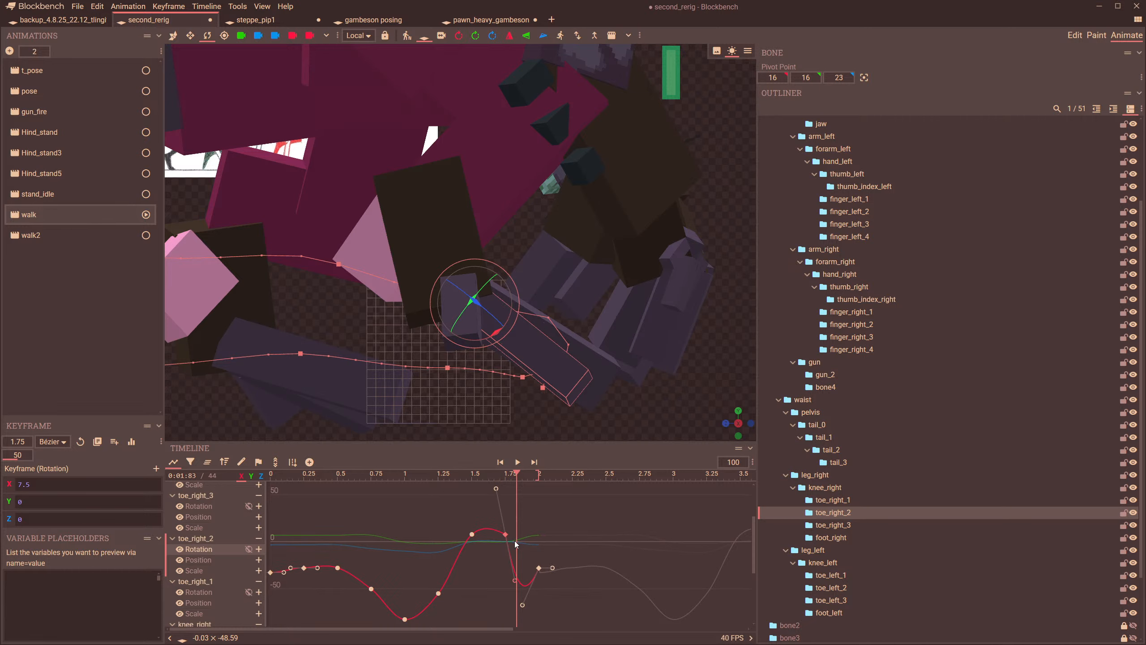
left_click(514, 489)
- Check toe_right_2's pose at 0.25 s, play back the walk cycle, and scrub to 0 s to inspect the legs
left_click_drag(521, 473, 307, 504)
scroll(478, 381, "down", 6)
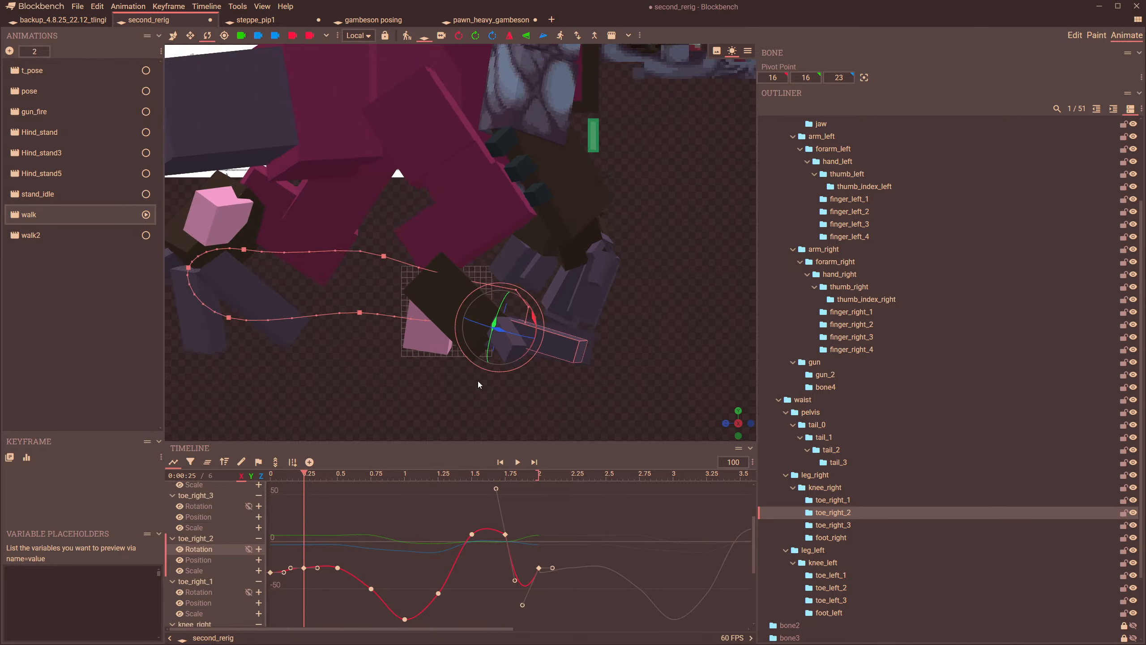
right_click_drag(555, 338, 590, 387)
left_click(518, 462)
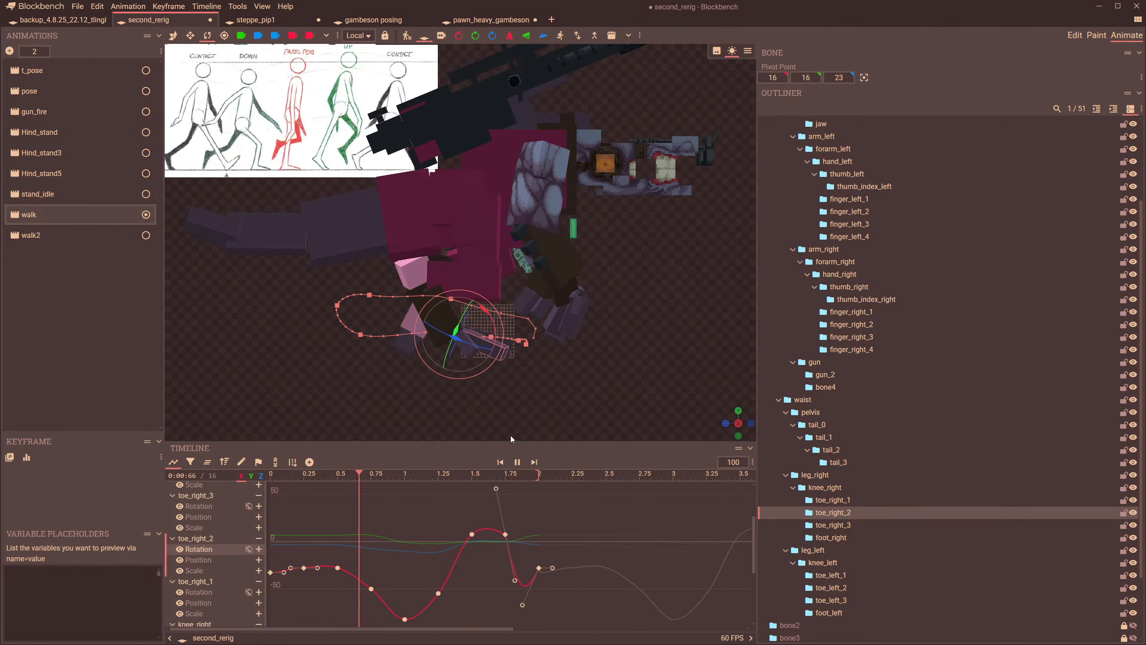
left_click(518, 158)
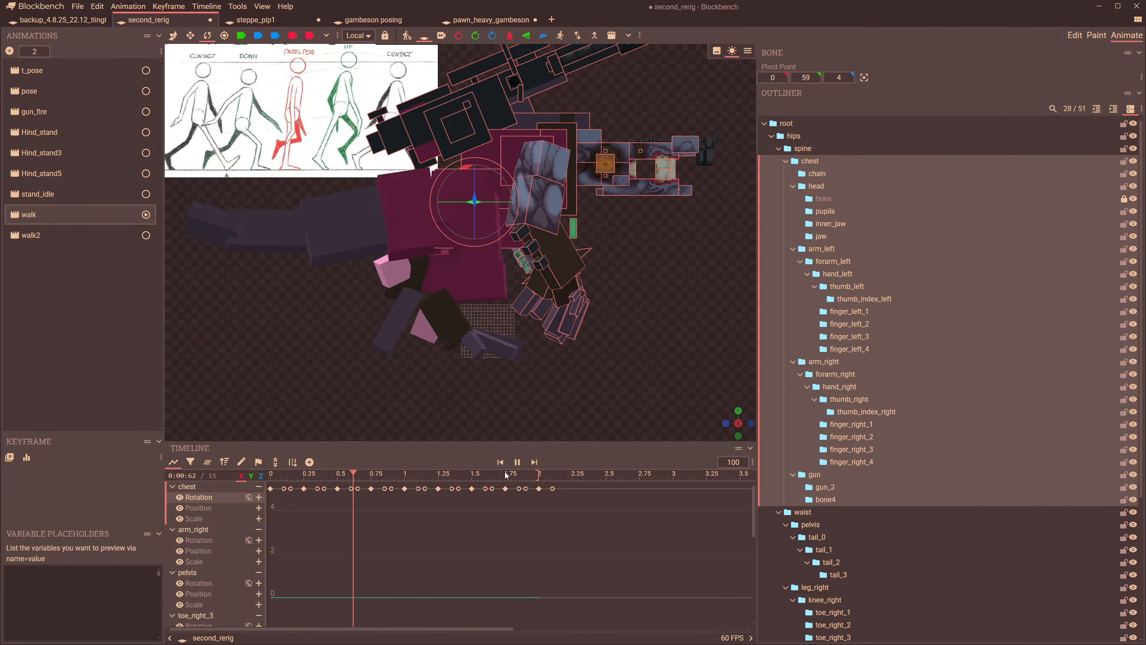
left_click(522, 489)
left_click_drag(522, 488, 228, 526)
scroll(481, 275, "up", 2)
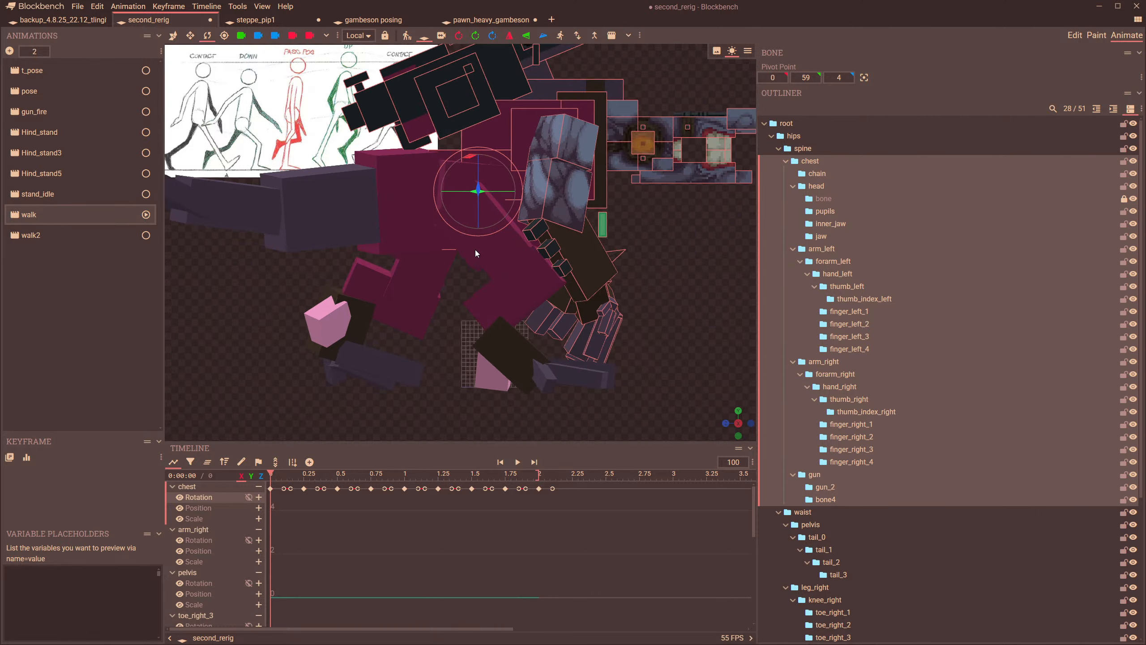
- Try to lower leg_right along Y at 0.25 s, and undo the move
left_click(474, 250)
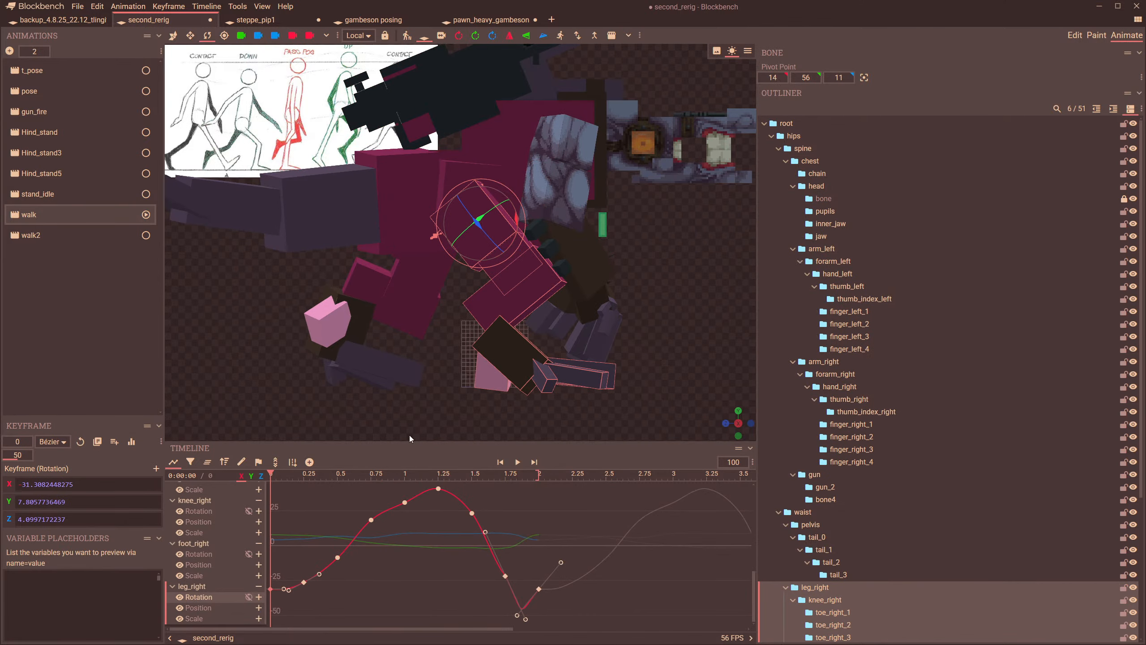
left_click(174, 462)
left_click_drag(273, 475, 304, 496)
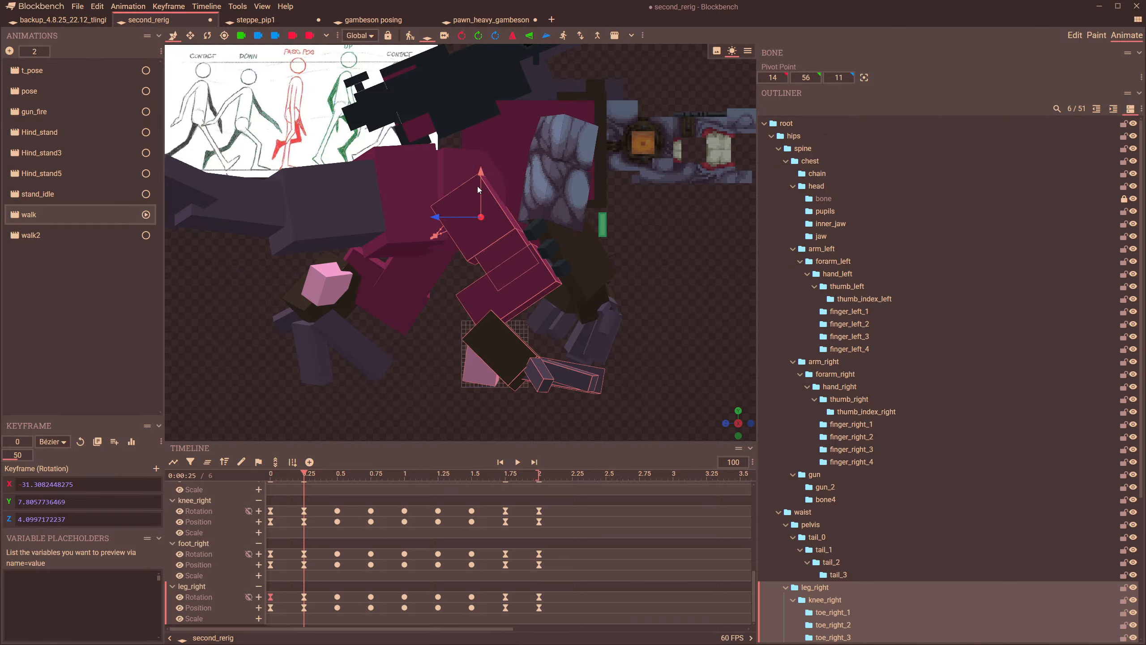
left_click_drag(481, 185, 481, 189)
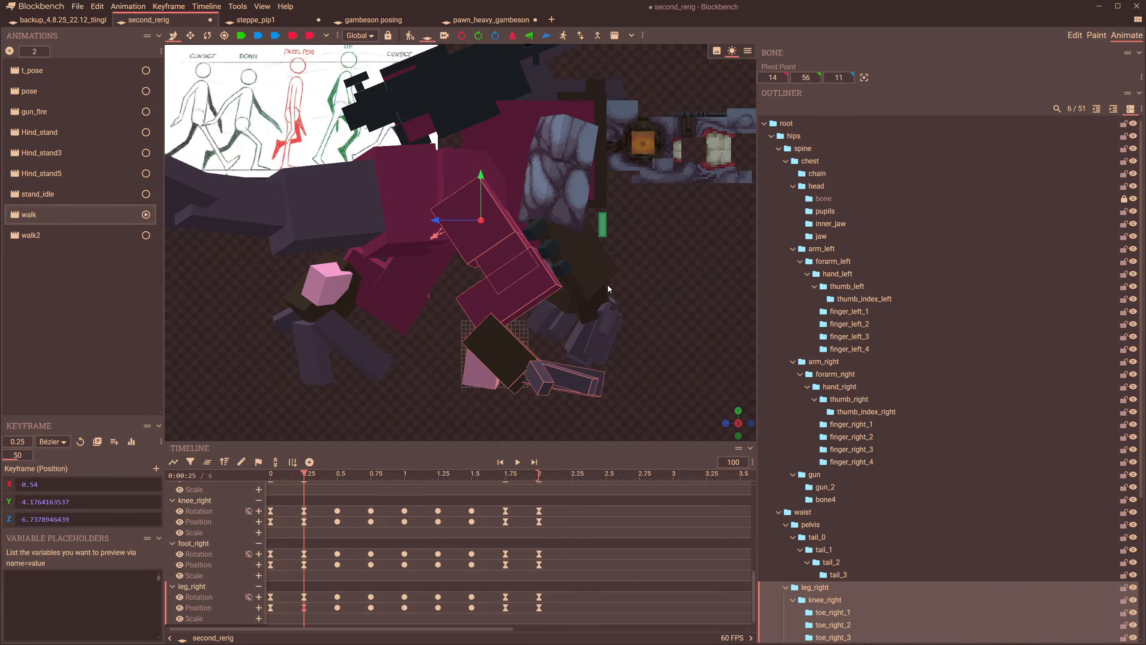
key("ctrl+z")
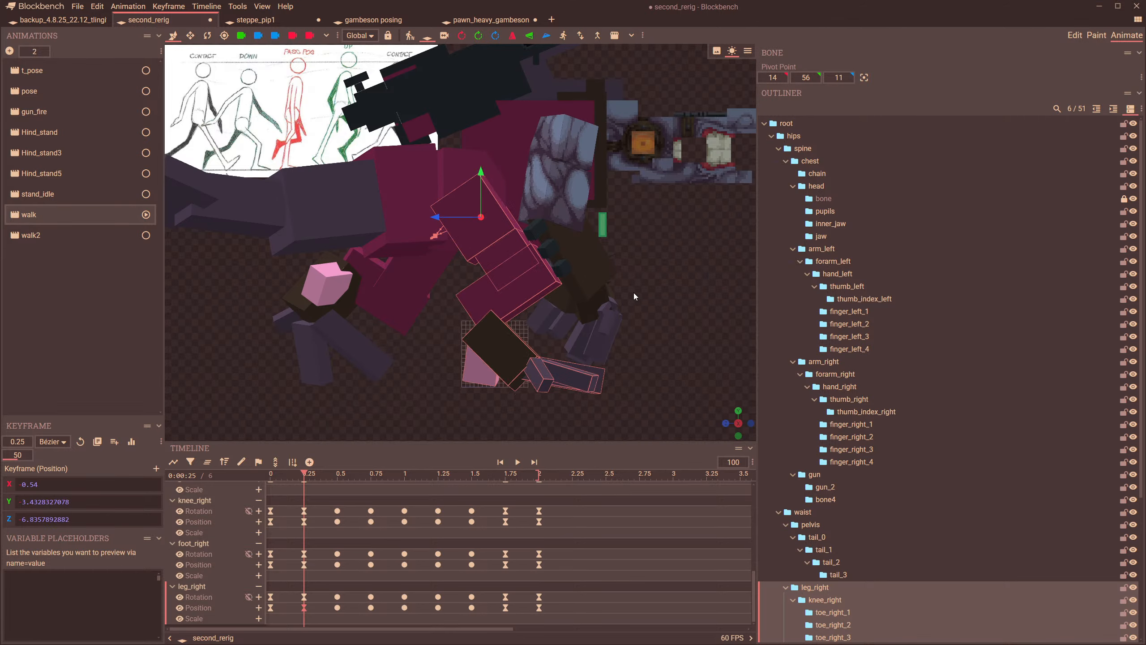
- Rotate toe_right_2 slightly about its local X axis at 0.25 s to adjust its ground contact
left_click(240, 40)
scroll(564, 239, "down", 6)
left_click_drag(537, 270, 616, 256)
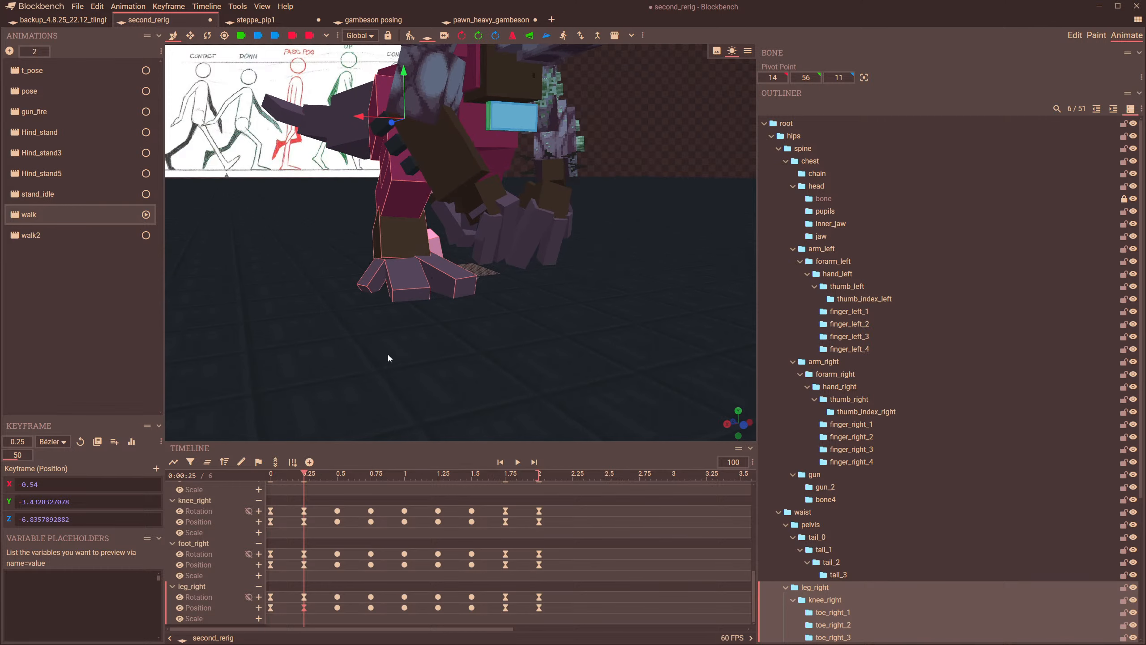
mouse_move(310, 478)
left_mouse_down()
mouse_move(269, 479)
mouse_move(300, 482)
mouse_move(272, 498)
mouse_move(304, 494)
left_mouse_up()
scroll(405, 371, "up", 3)
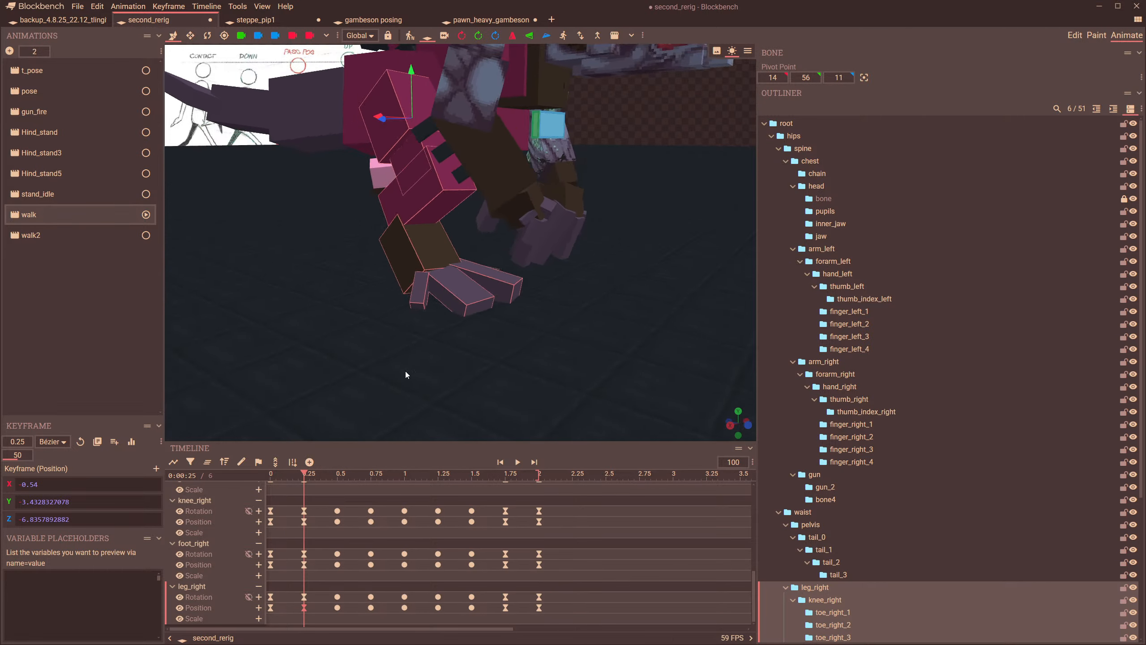
left_click(467, 276)
scroll(481, 275, "up", 2)
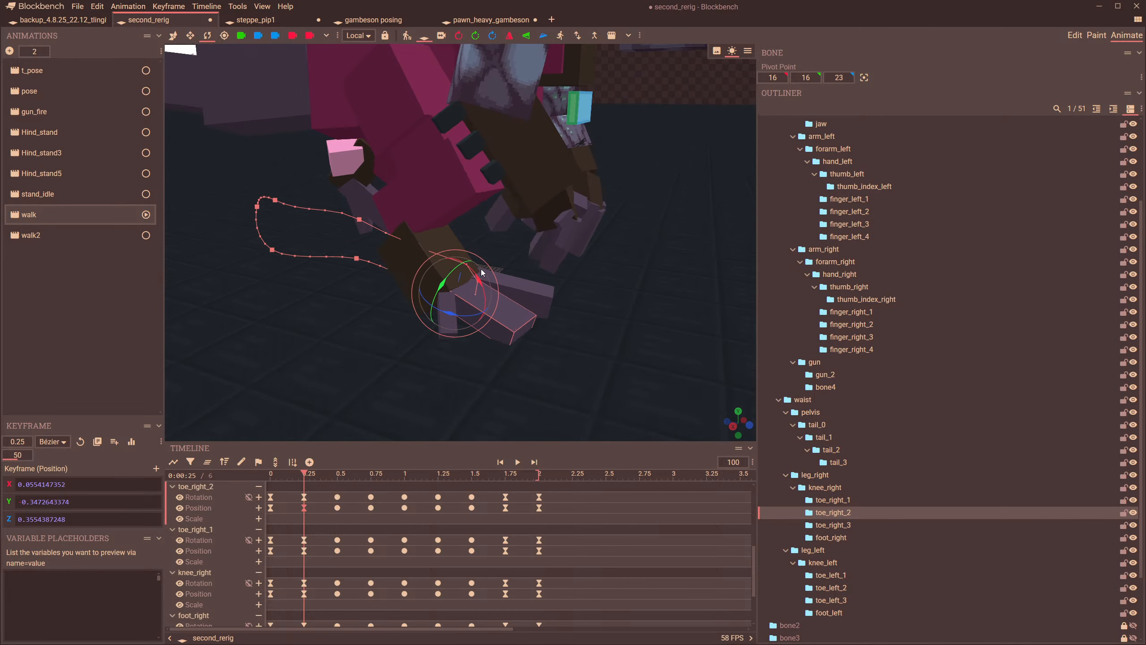
left_click_drag(478, 274, 476, 276)
scroll(566, 303, "down", 1)
- Examine toe_right_1 and the right foot's ground contact around 0.17 to 0.25 s from several angles
left_click(488, 267)
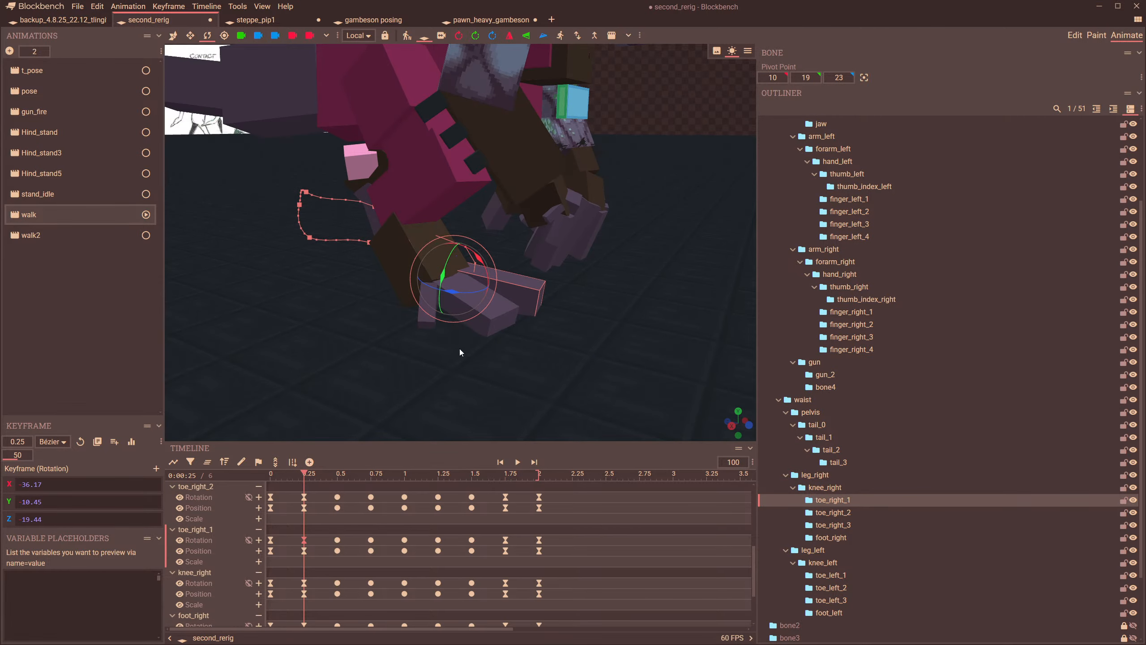
left_click_drag(521, 289, 480, 281)
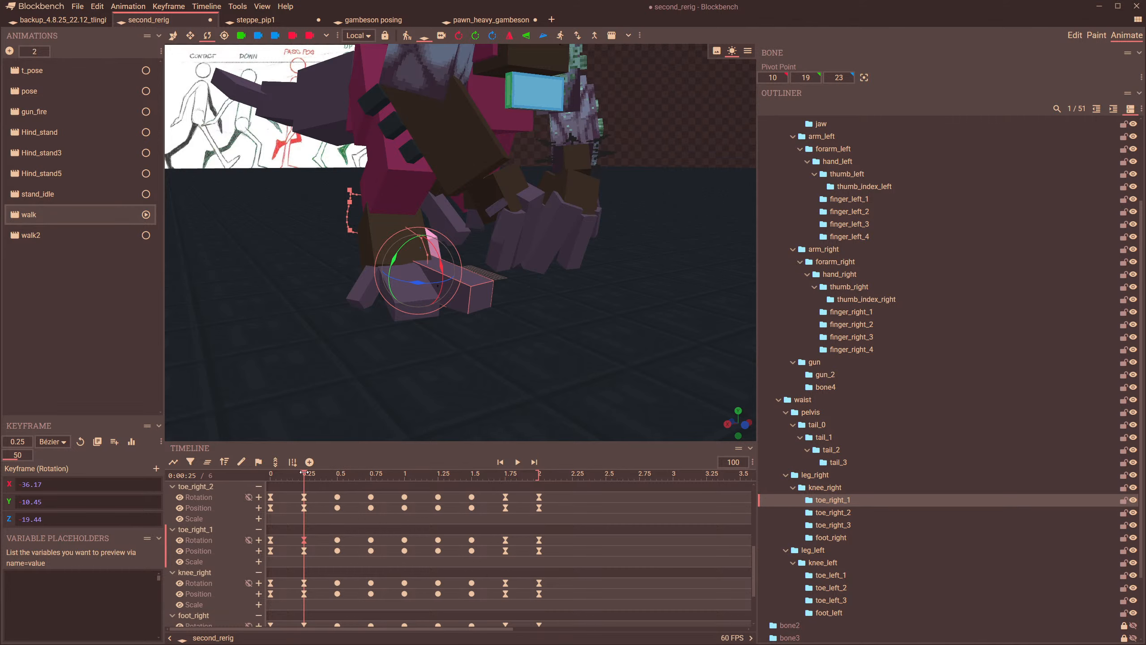
mouse_move(304, 473)
left_mouse_down()
mouse_move(274, 487)
mouse_move(296, 488)
left_mouse_up()
left_click_drag(316, 380, 366, 373)
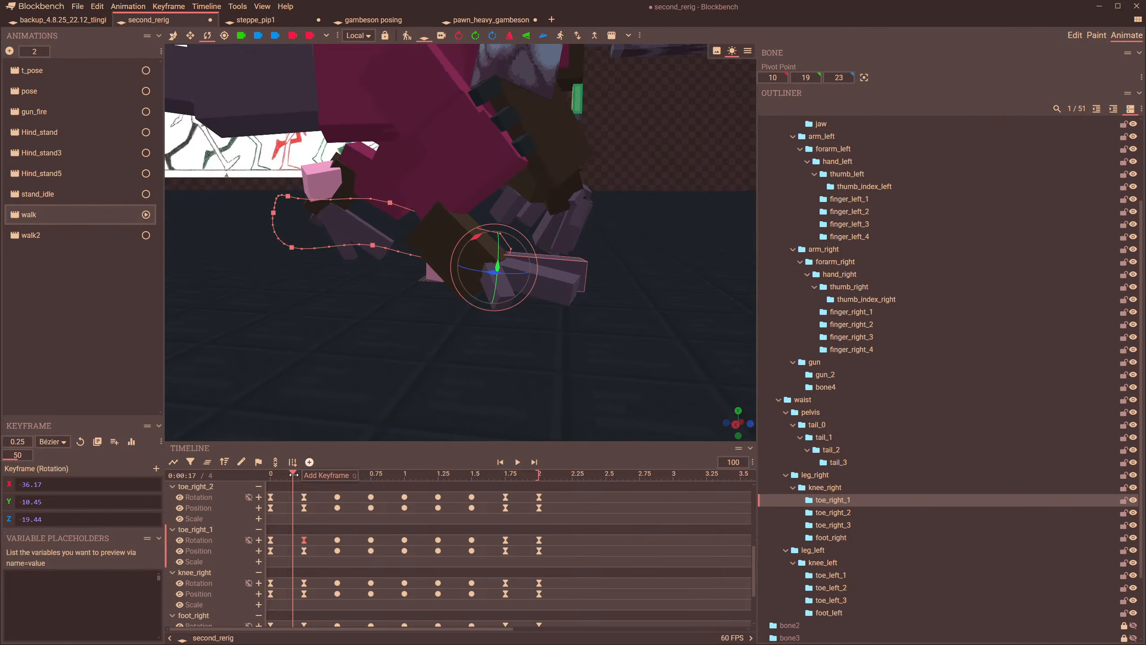
left_click_drag(298, 479, 304, 475)
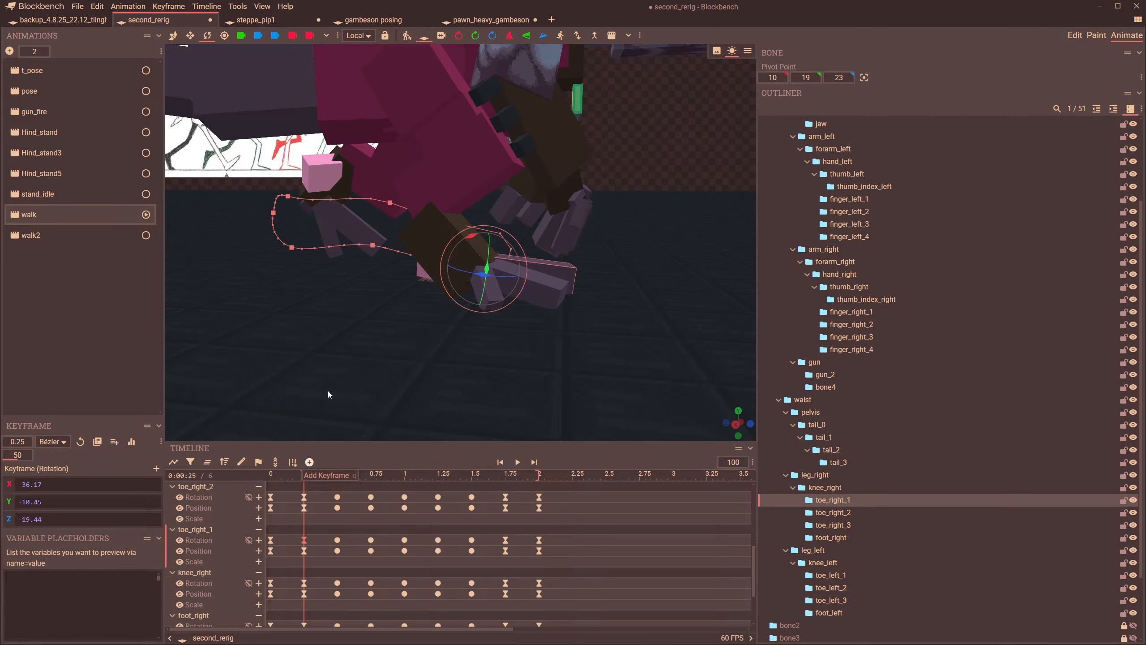
left_click_drag(328, 391, 385, 337)
mouse_move(303, 478)
left_mouse_down()
mouse_move(266, 482)
mouse_move(306, 488)
left_mouse_up()
left_click_drag(380, 383, 414, 379)
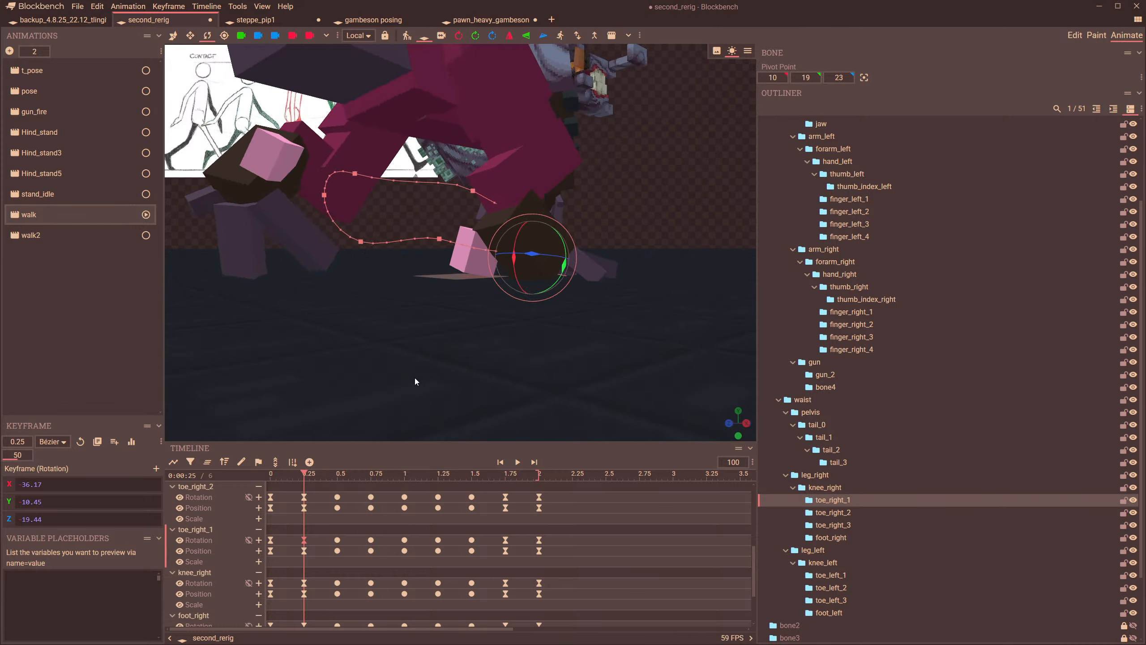
- At 0.25 s, set foot_right's X rotation to -46.58 and raise the bone 1 unit along the global Y axis
scroll(418, 375, "up", 4)
left_click(475, 263)
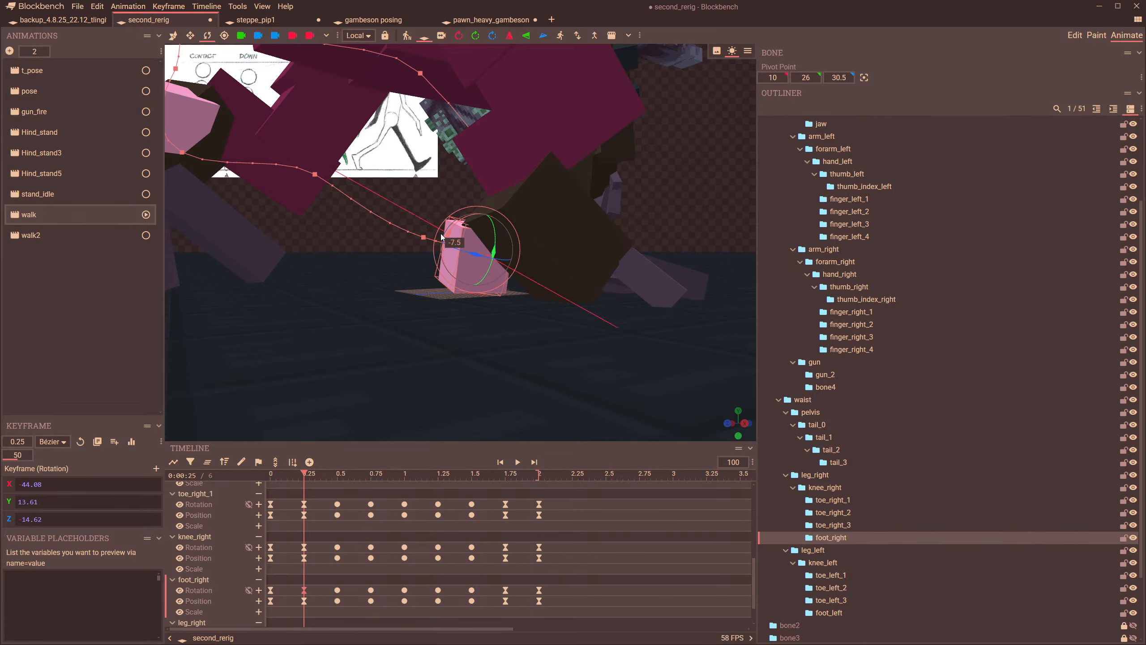
left_click_drag(391, 265, 442, 343)
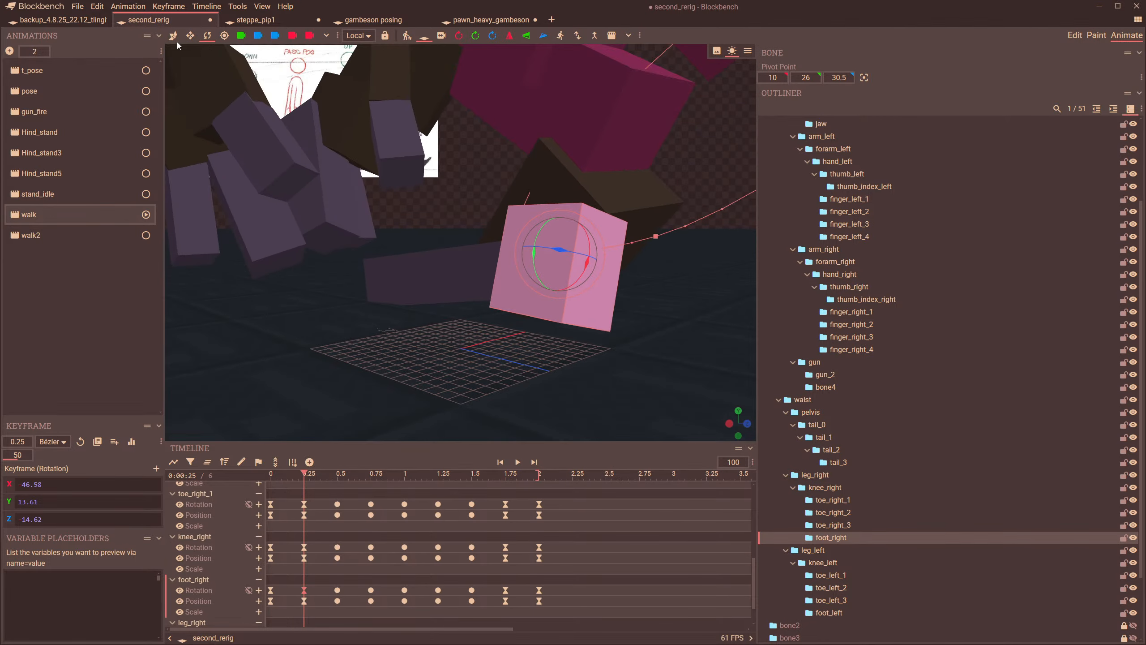
left_click_drag(559, 221, 475, 212)
left_click_drag(587, 210, 625, 269)
left_click_drag(552, 241, 549, 229)
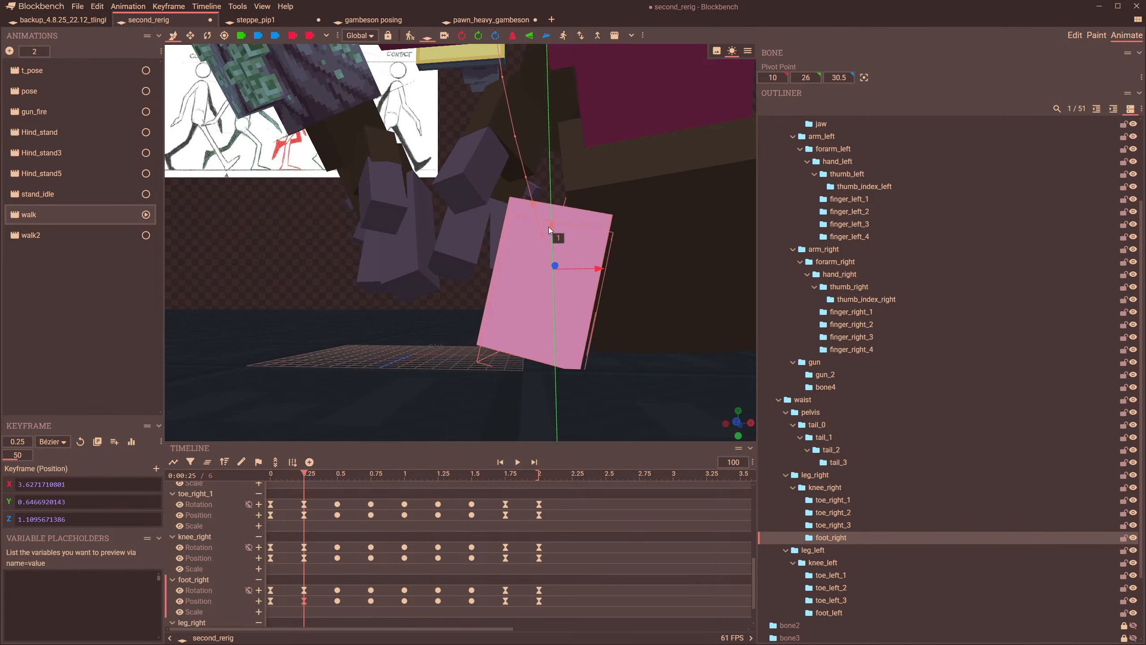
- Try to shift foot_right along the global X axis at 0.25 s, and undo the move
left_click(615, 268)
left_click(600, 278)
left_click_drag(600, 269, 617, 270)
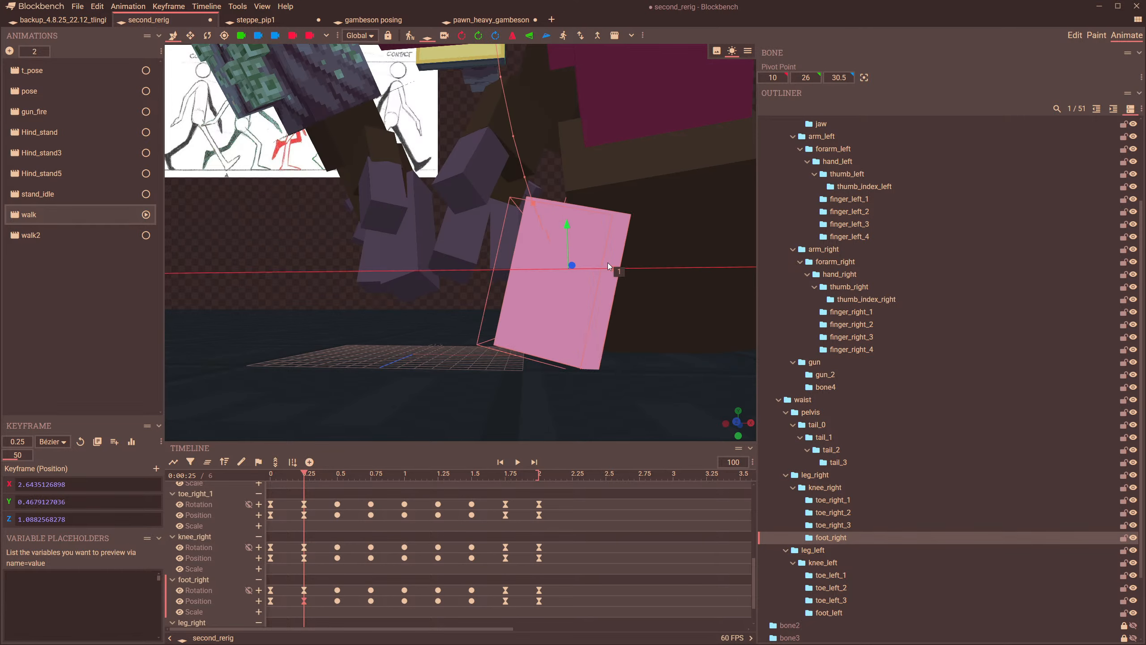
key("ctrl+z")
- Compare foot_right's position on the ground at 0 and 0.25 s from several angles
scroll(624, 321, "down", 3)
left_click_drag(623, 320, 563, 265)
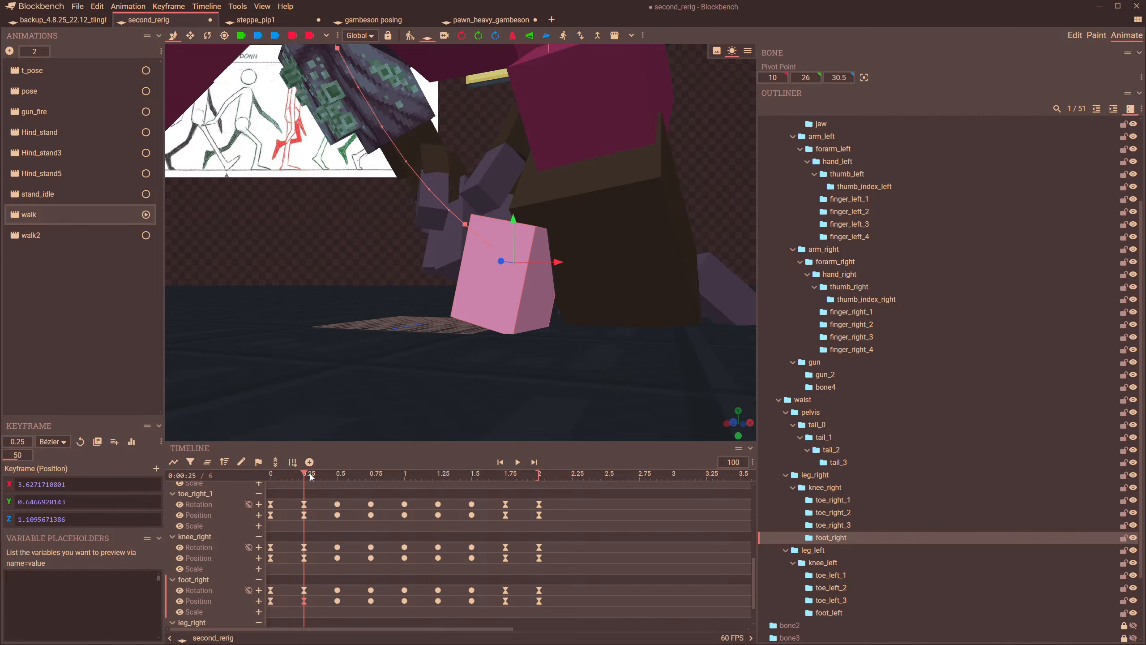
left_click_drag(311, 477, 271, 488)
left_click_drag(496, 347, 322, 467)
left_click_drag(343, 429, 552, 269)
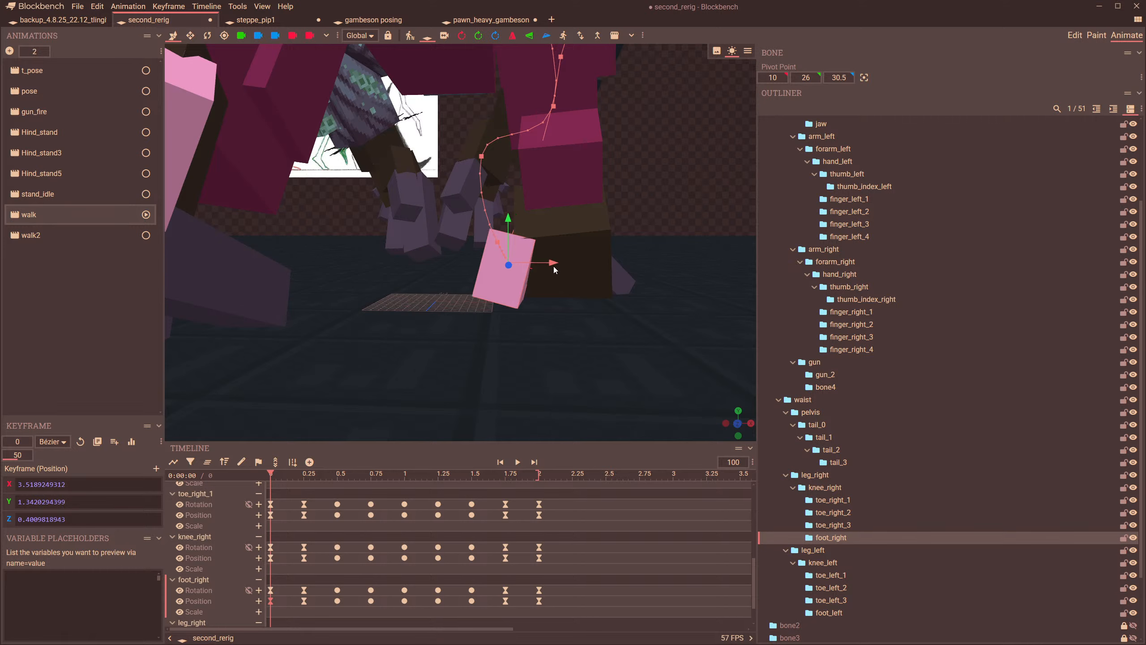
left_click_drag(274, 477, 304, 480)
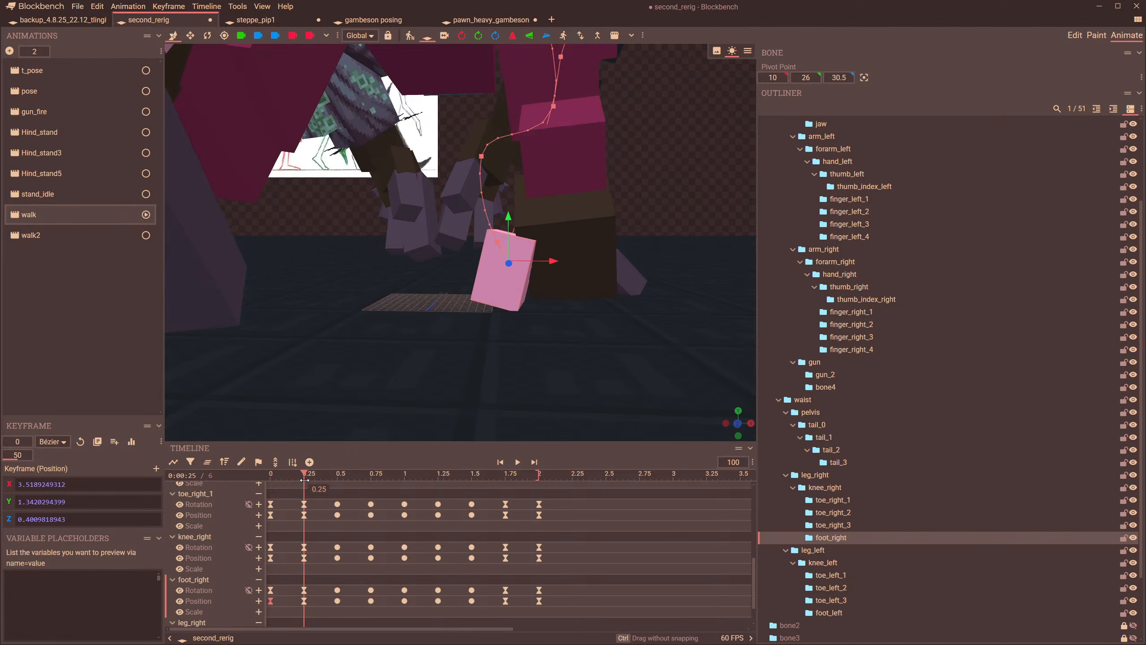
left_click_drag(487, 363, 358, 357)
- Play the walk cycle from 0 s with the whole creature in view, and scrub from 1.29 to 1.75 s to check the legs
left_click_drag(302, 479, 267, 505)
scroll(392, 392, "down", 5)
right_click_drag(426, 345, 458, 420)
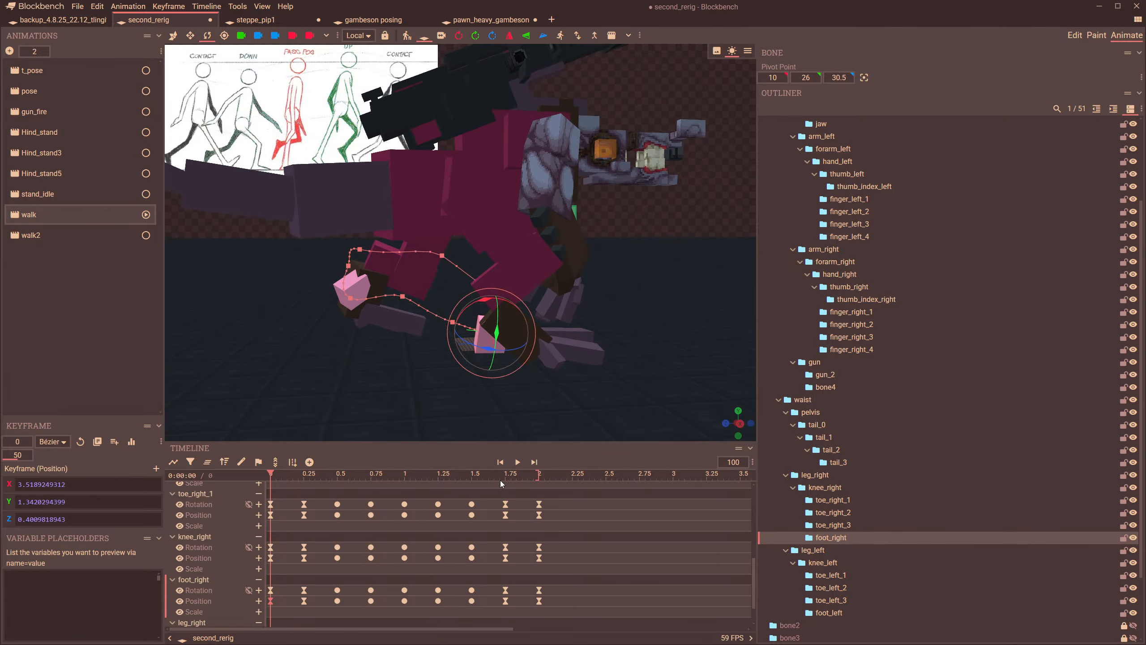
left_click(518, 462)
left_click(588, 180)
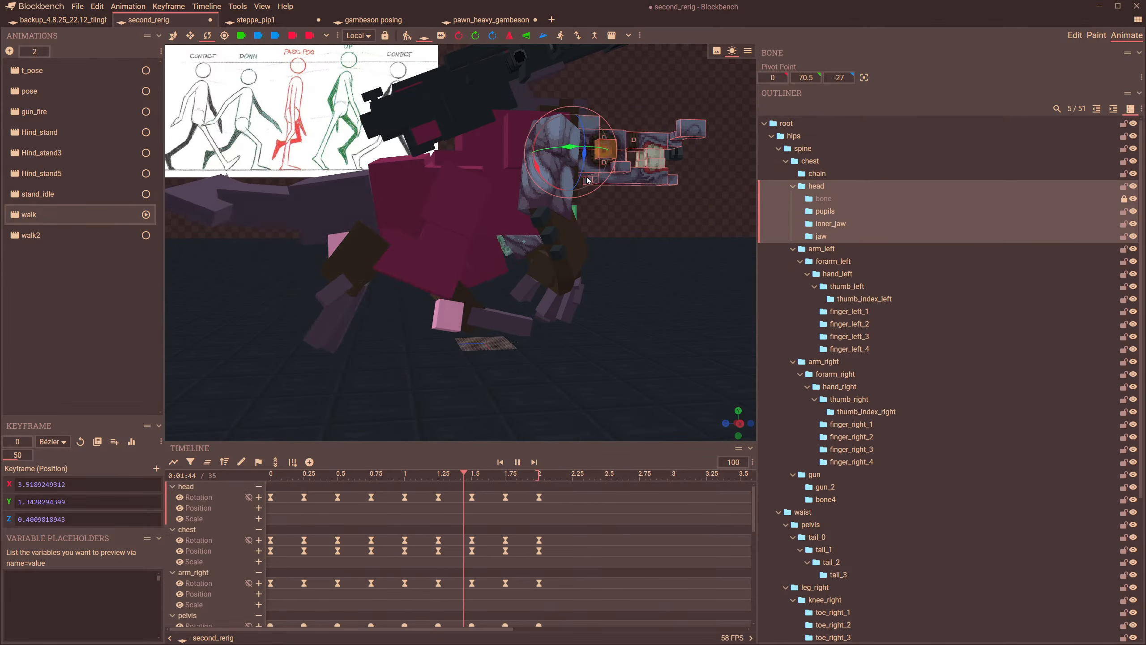
left_click(445, 477)
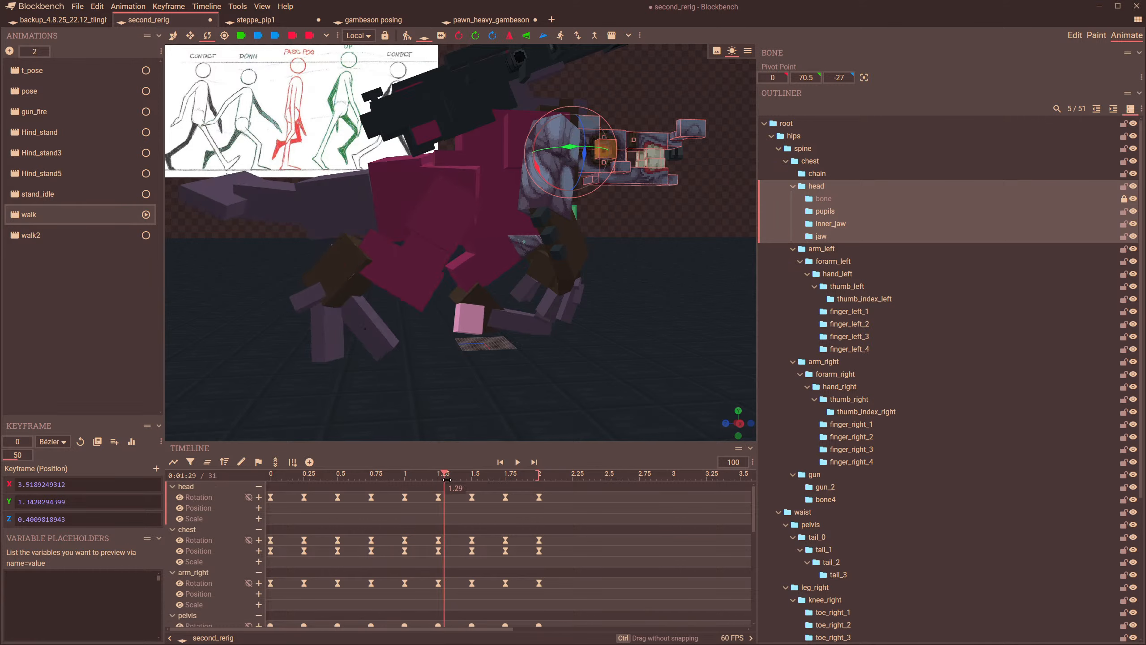
left_click_drag(447, 479, 506, 470)
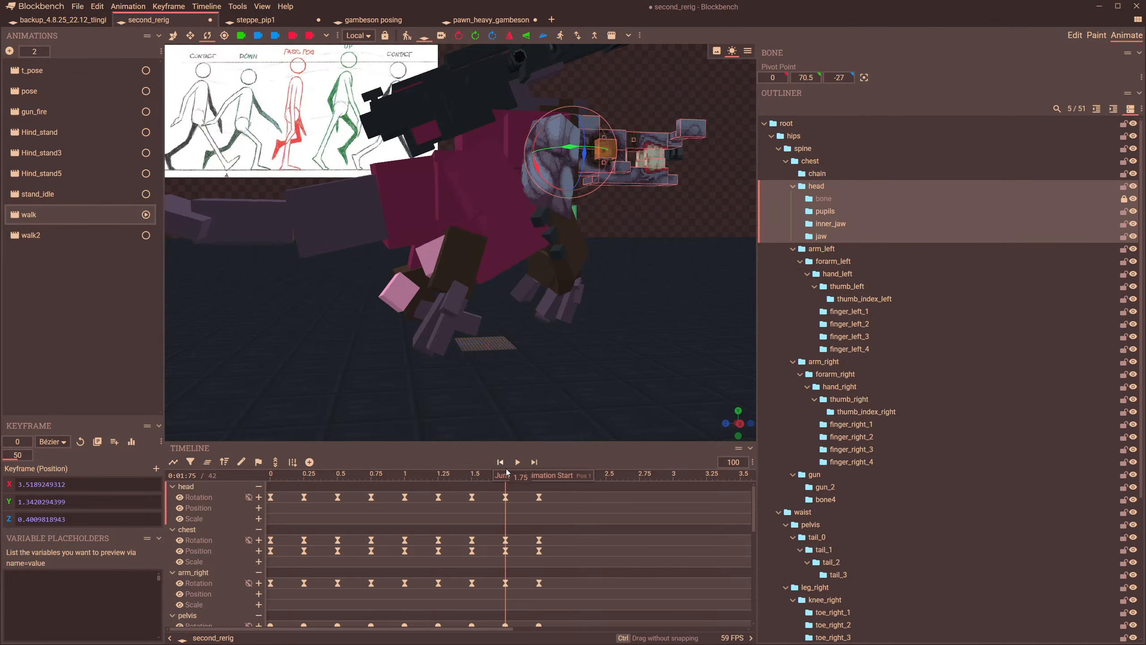
- Unlink the Bézier handles of knee_right's rotation keyframe at 2 s
left_click(455, 271)
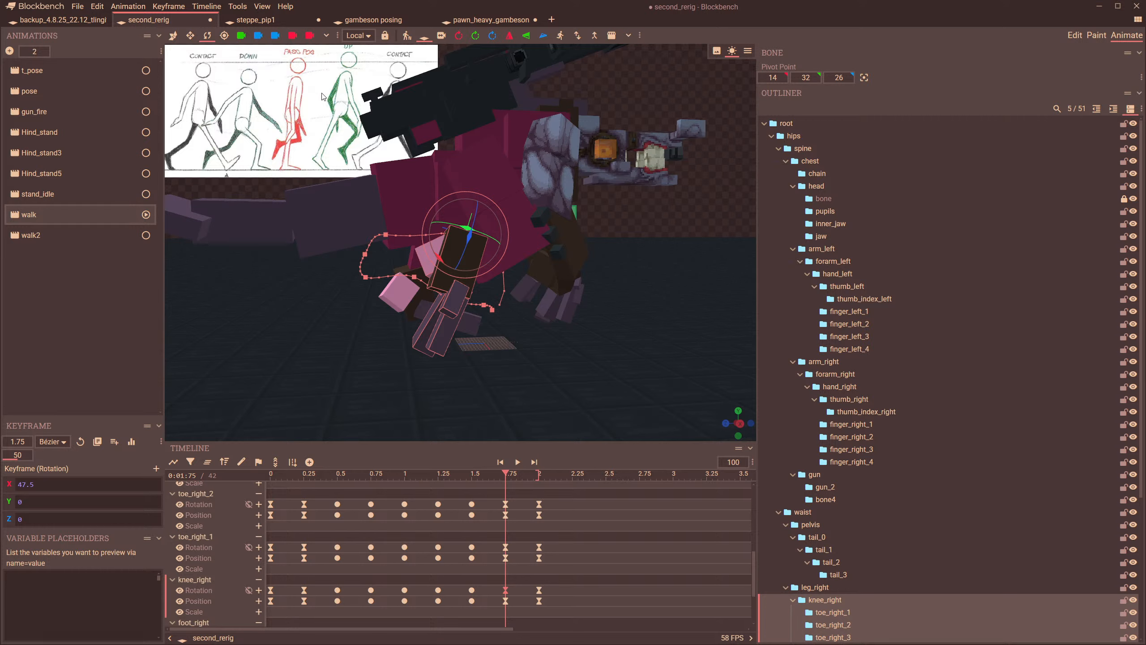
left_click(174, 462)
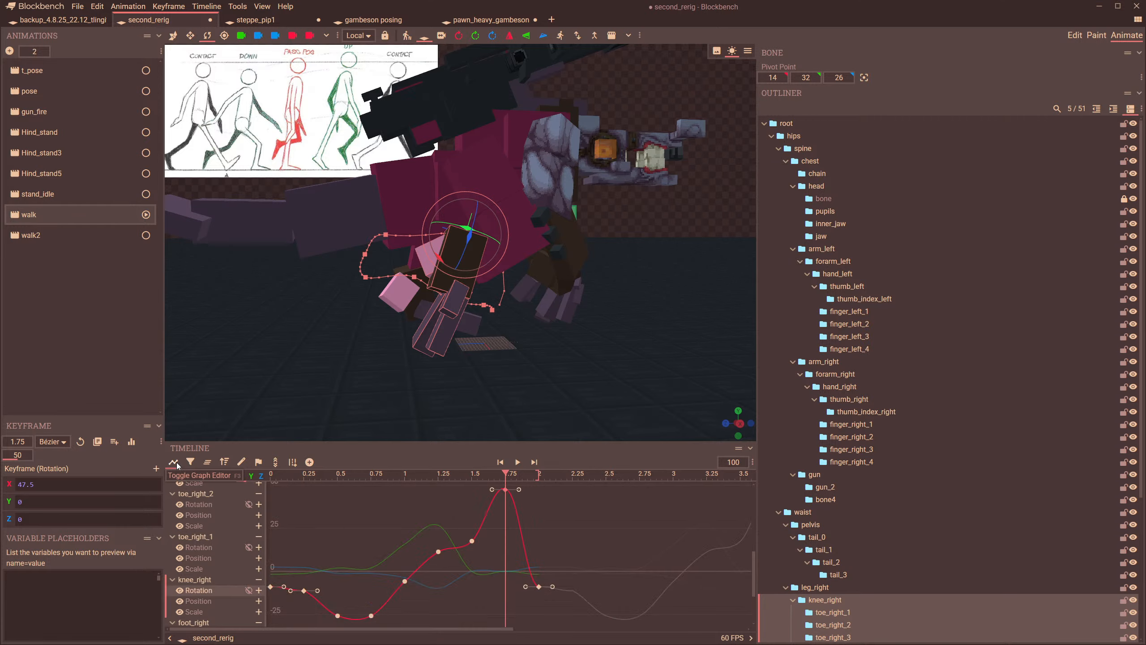
left_click_drag(510, 474, 537, 480)
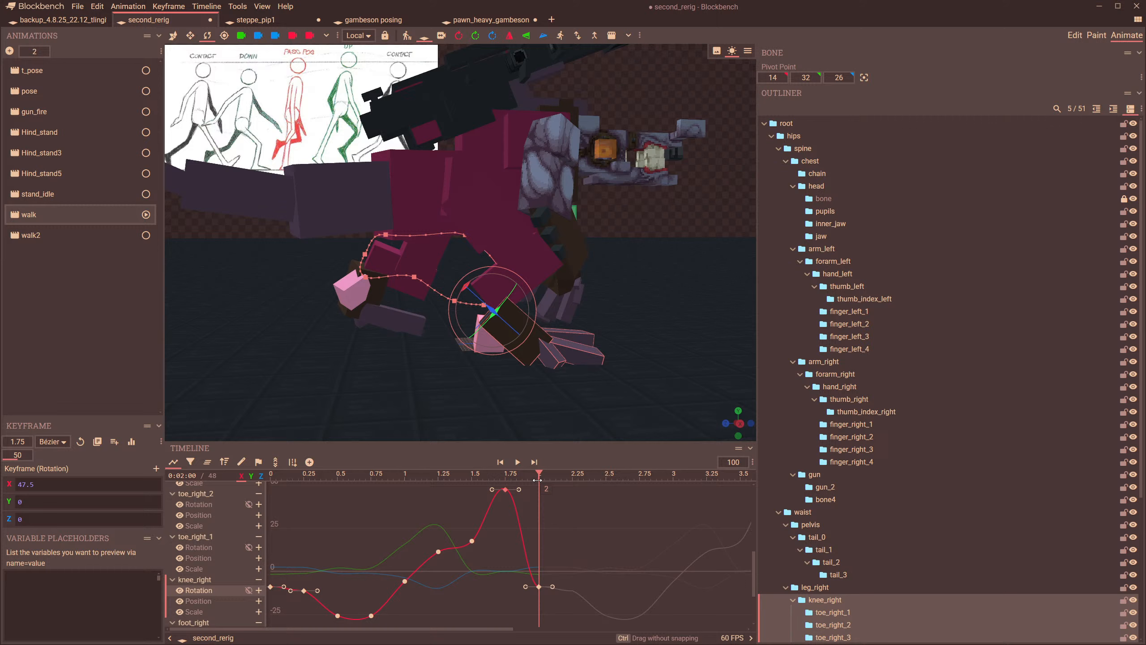
right_click(539, 587)
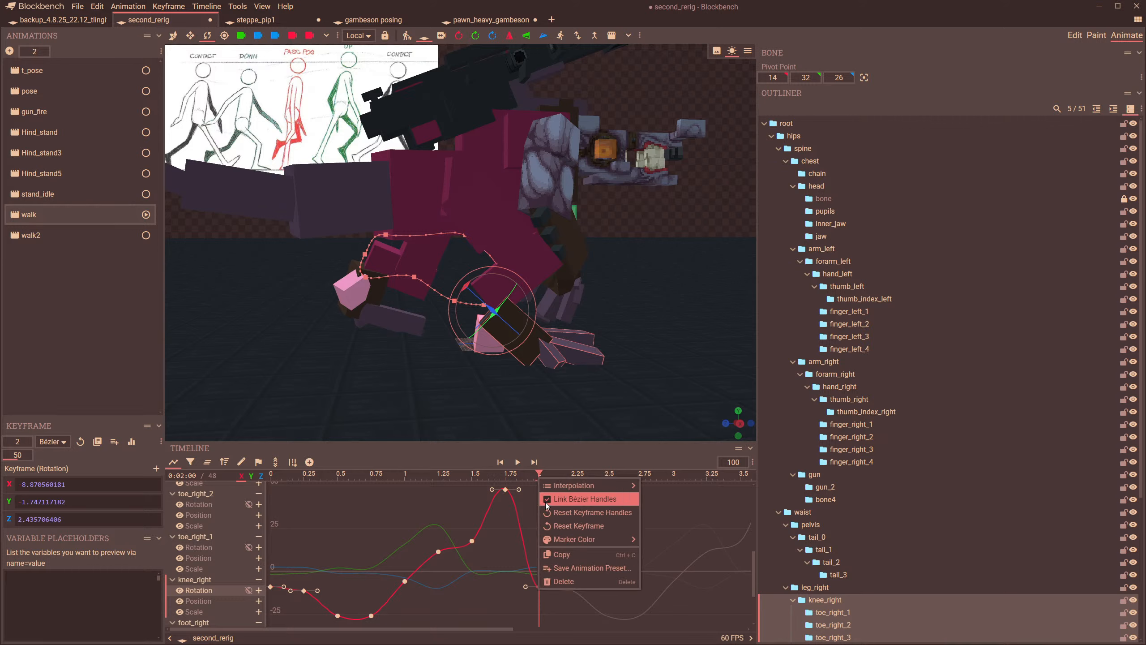
left_click(547, 504)
- Reshape knee_right's X rotation curve between 1.75 and 2 s by adjusting the Bézier handles of both keyframes
left_click(505, 475)
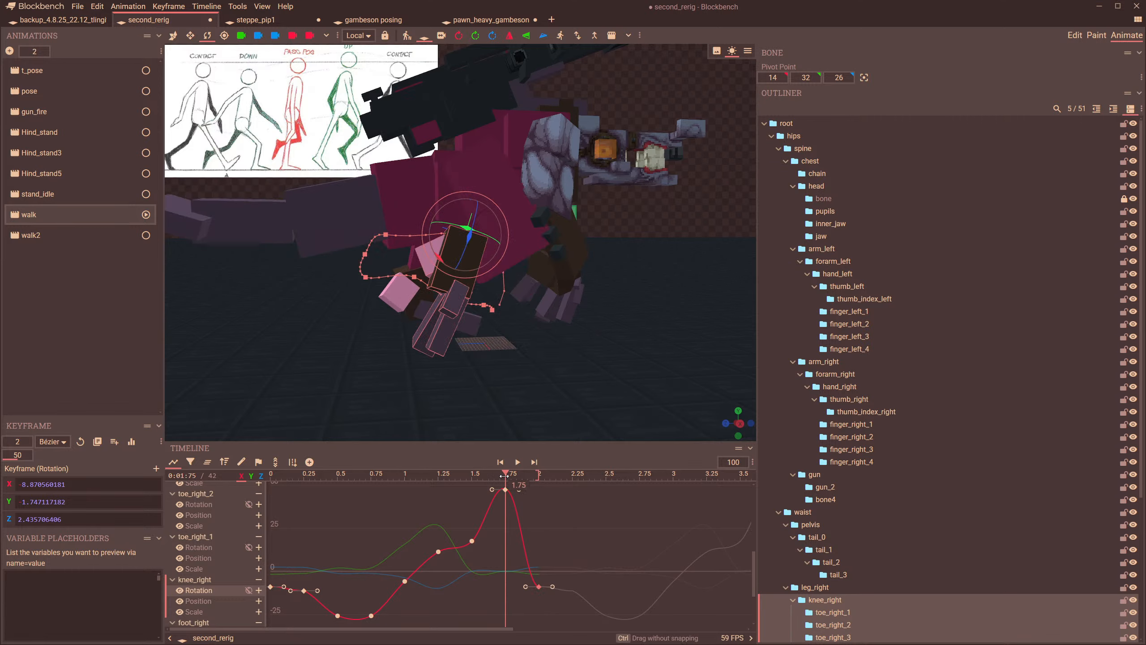
left_click_drag(506, 475, 523, 528)
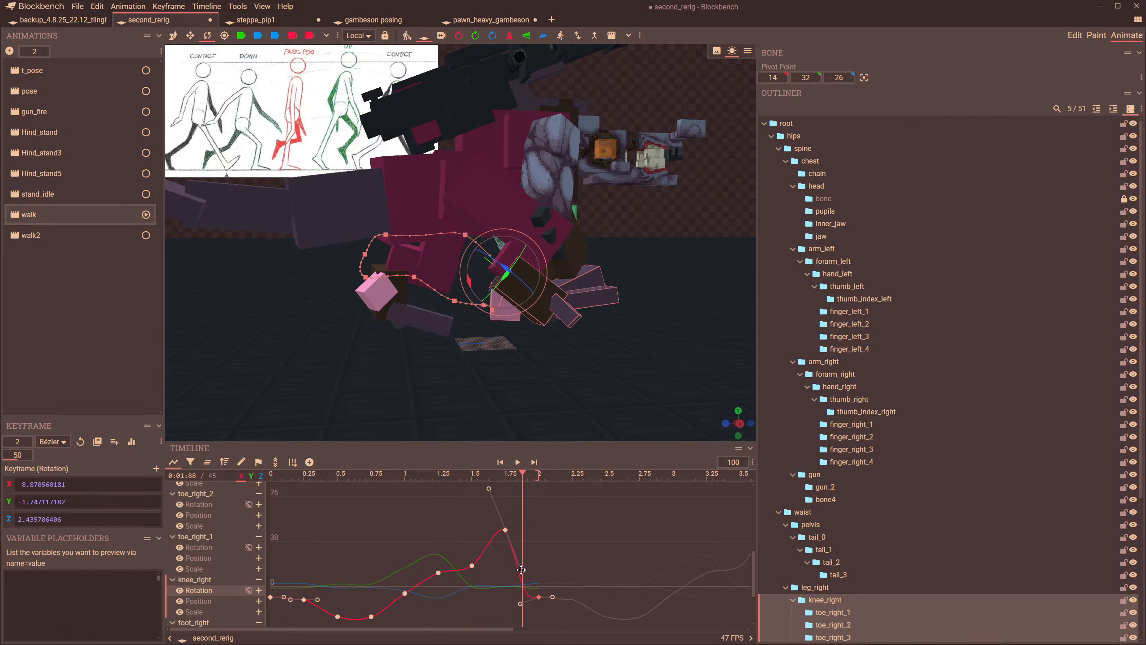
left_click_drag(520, 561, 517, 544)
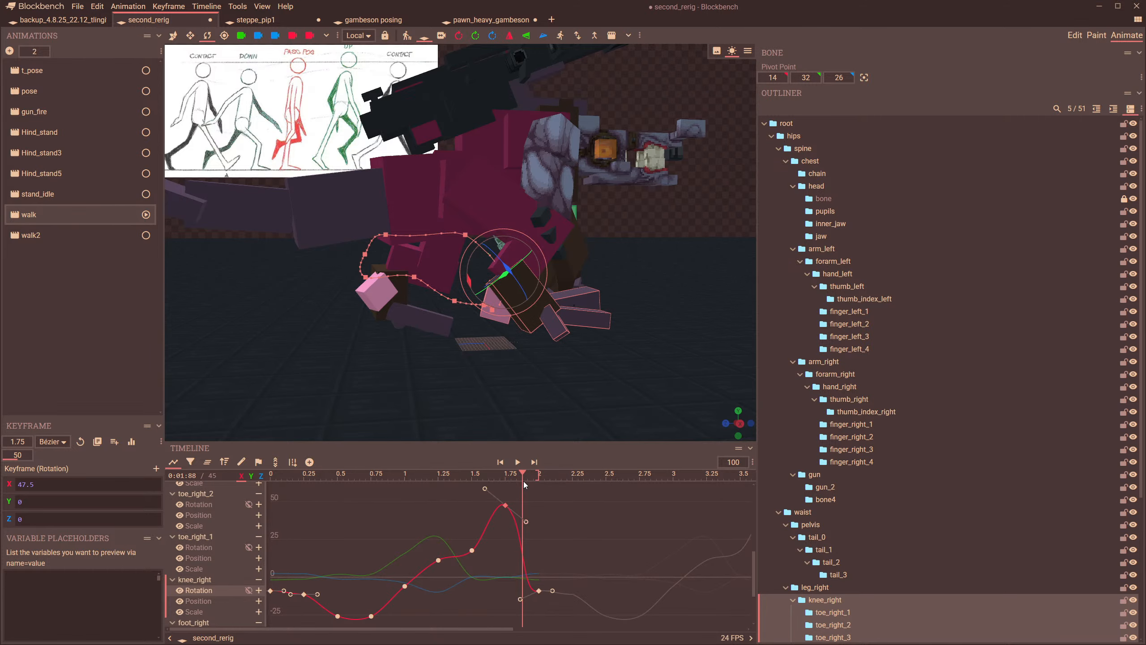
mouse_move(525, 485)
left_mouse_down()
mouse_move(490, 492)
mouse_move(531, 492)
left_mouse_up()
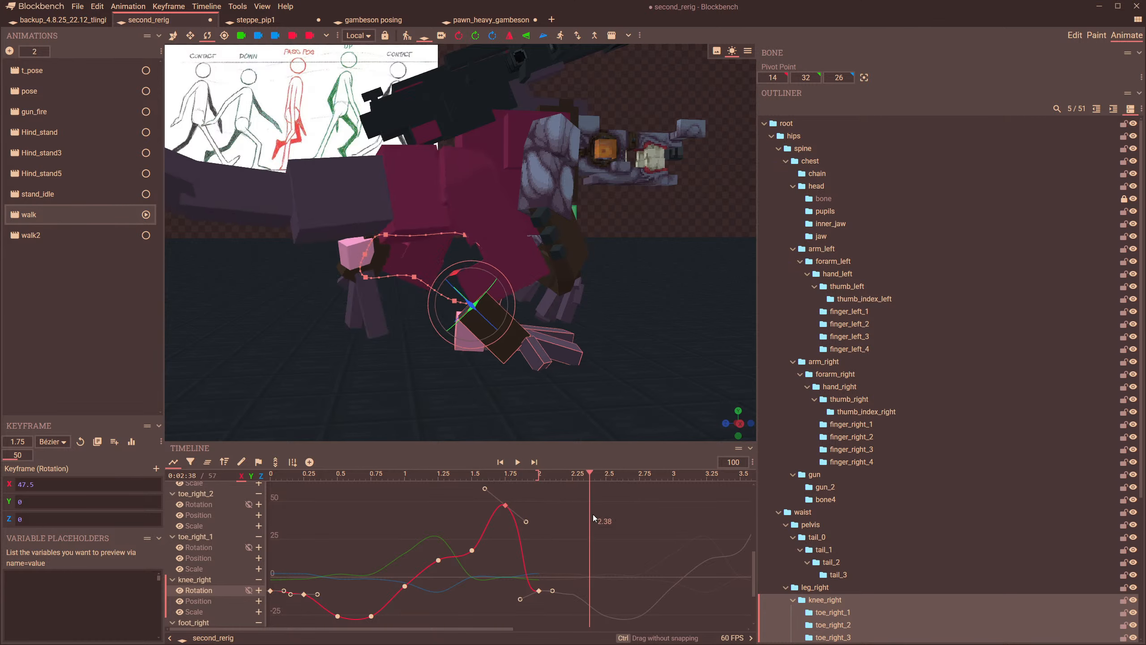
- Play the walk cycle with leg_right selected, and scrub around 1.5 s to check the right leg's swing
left_click(501, 192)
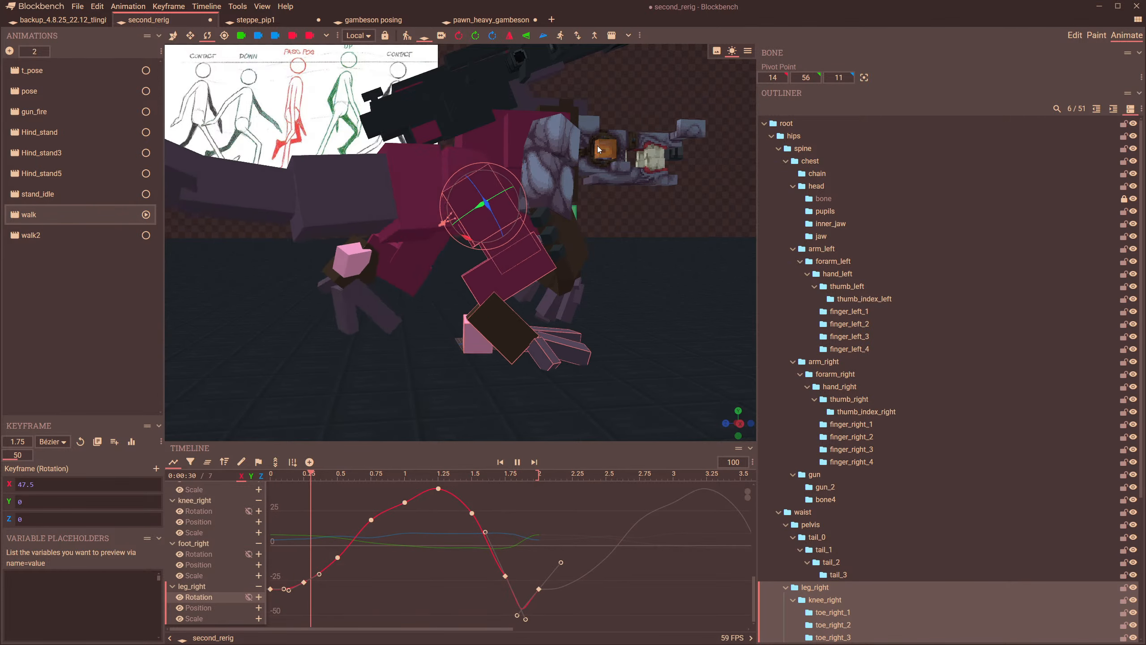
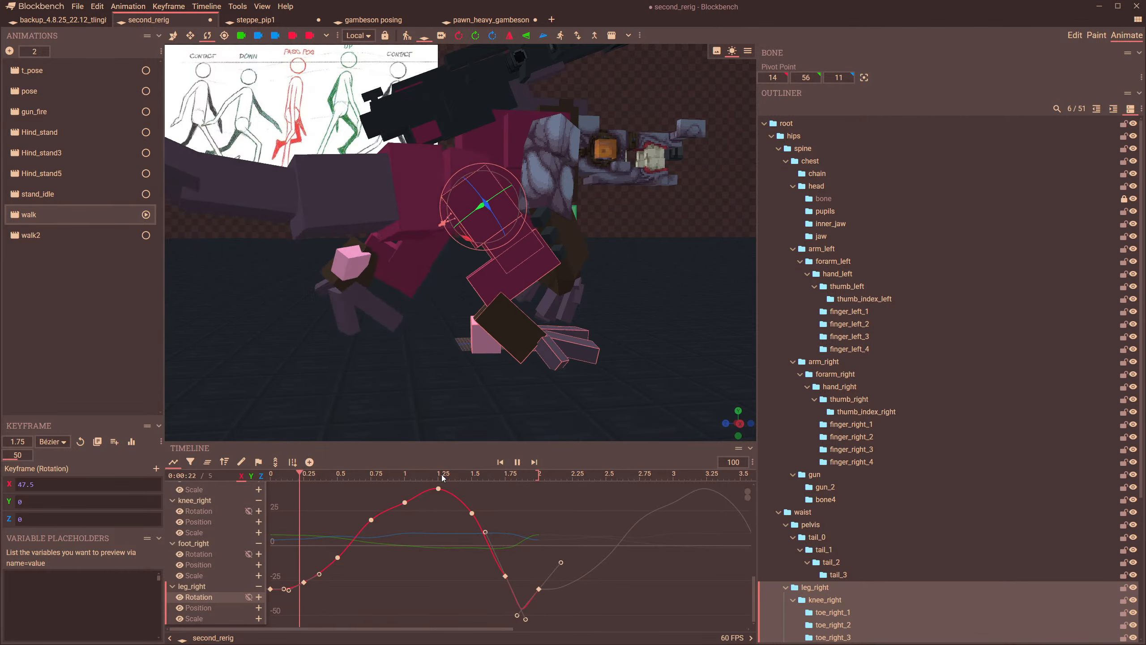
left_click_drag(442, 477, 482, 471)
left_click(517, 465)
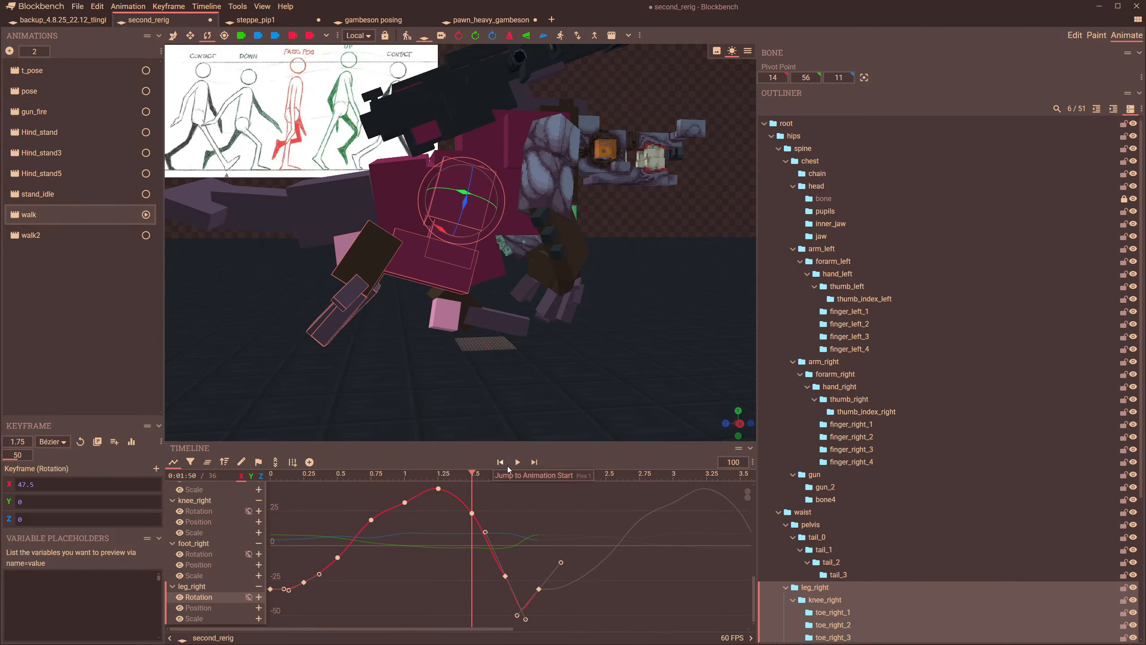
left_click(518, 463)
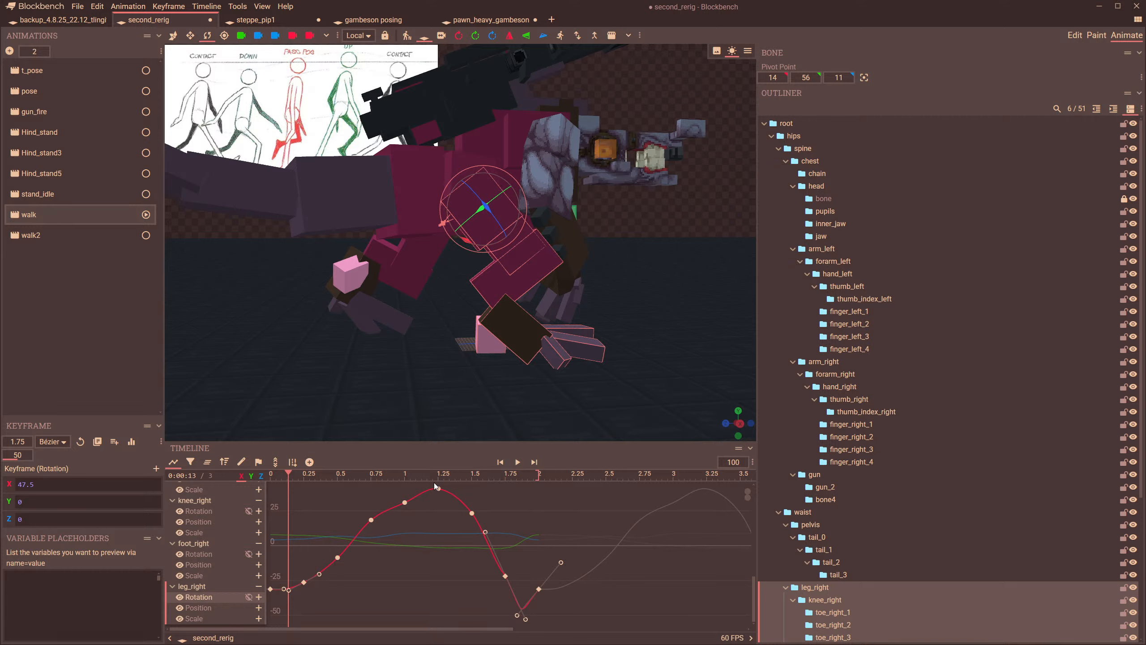
left_click_drag(436, 486, 539, 503)
left_click(517, 462)
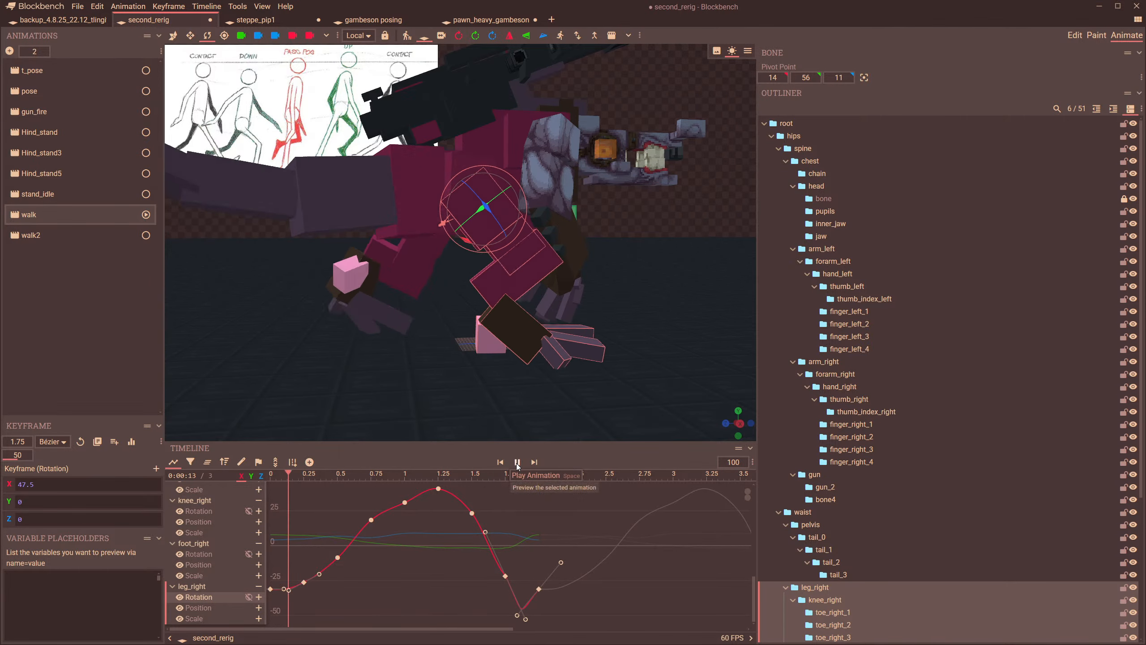
- At 1.75 s, set knee_right's X rotation to 25
left_click_drag(517, 483, 507, 486)
left_click(445, 279)
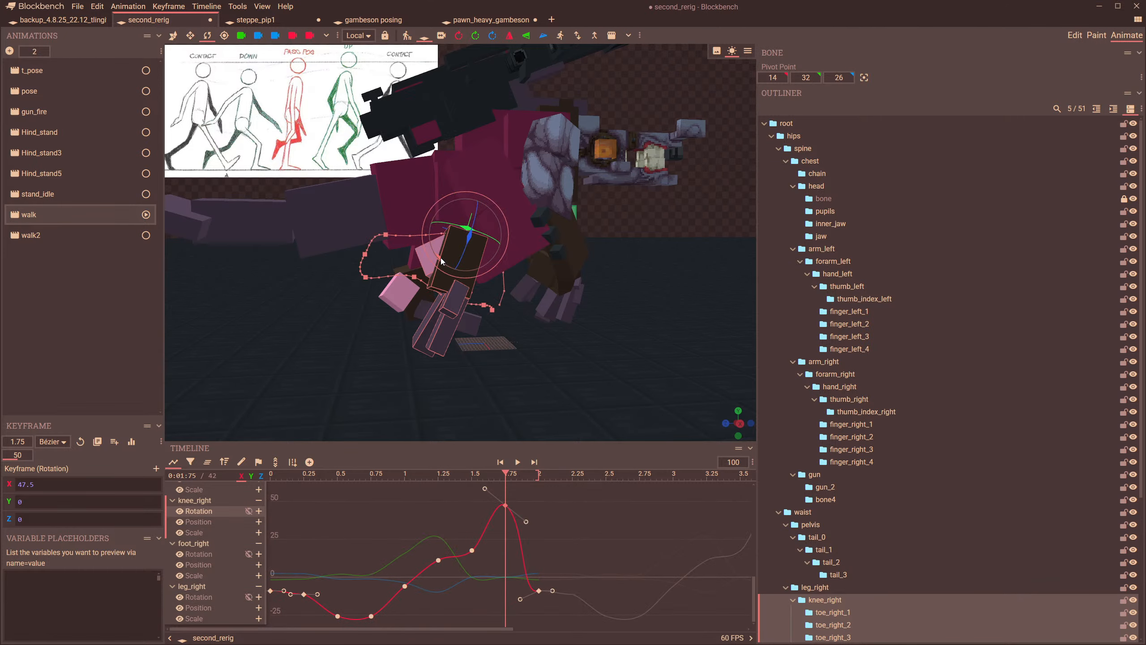
left_click_drag(441, 261, 537, 313)
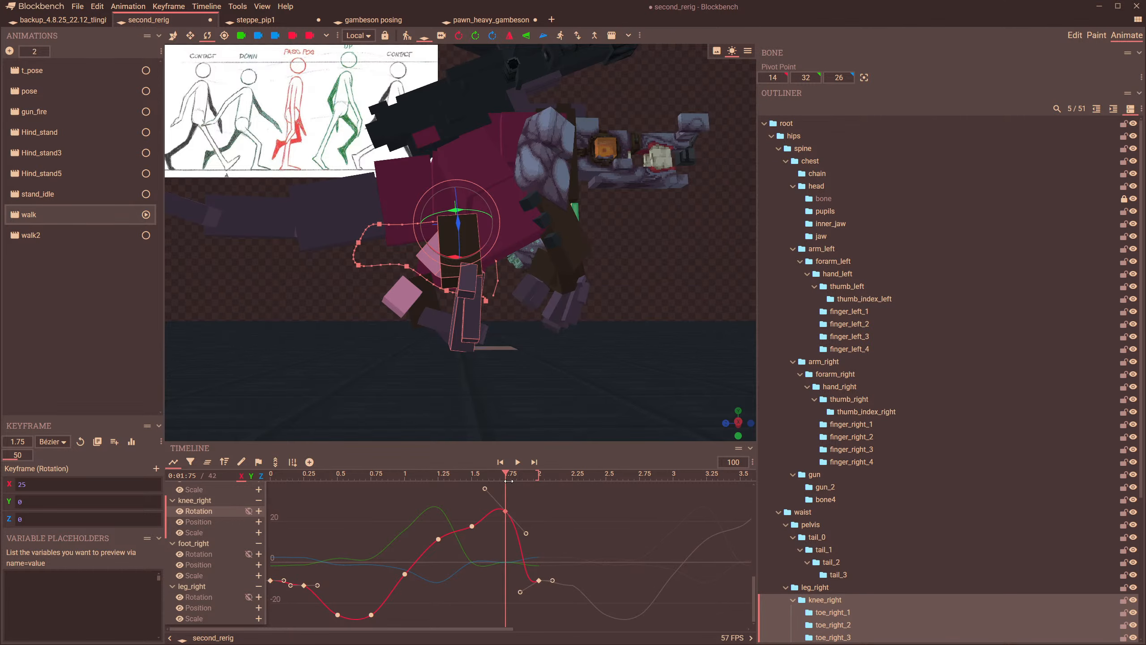
- Play the walk cycle and inspect the right leg's motion from the side and from behind
left_click_drag(509, 481, 165, 571)
left_click(517, 462)
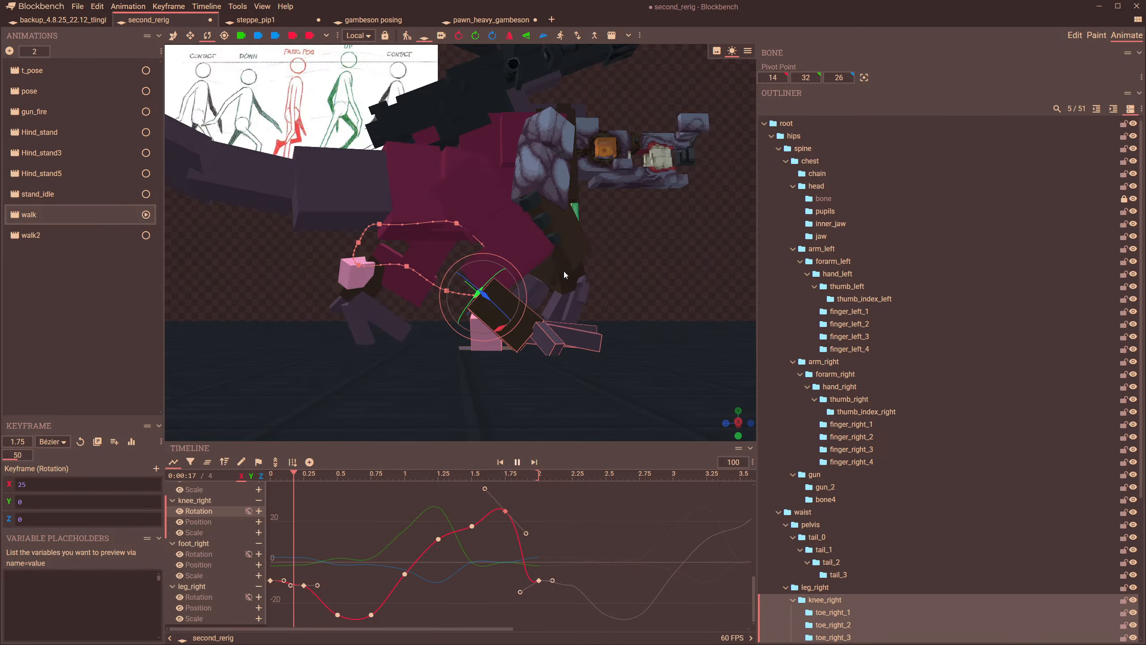
left_click(566, 154)
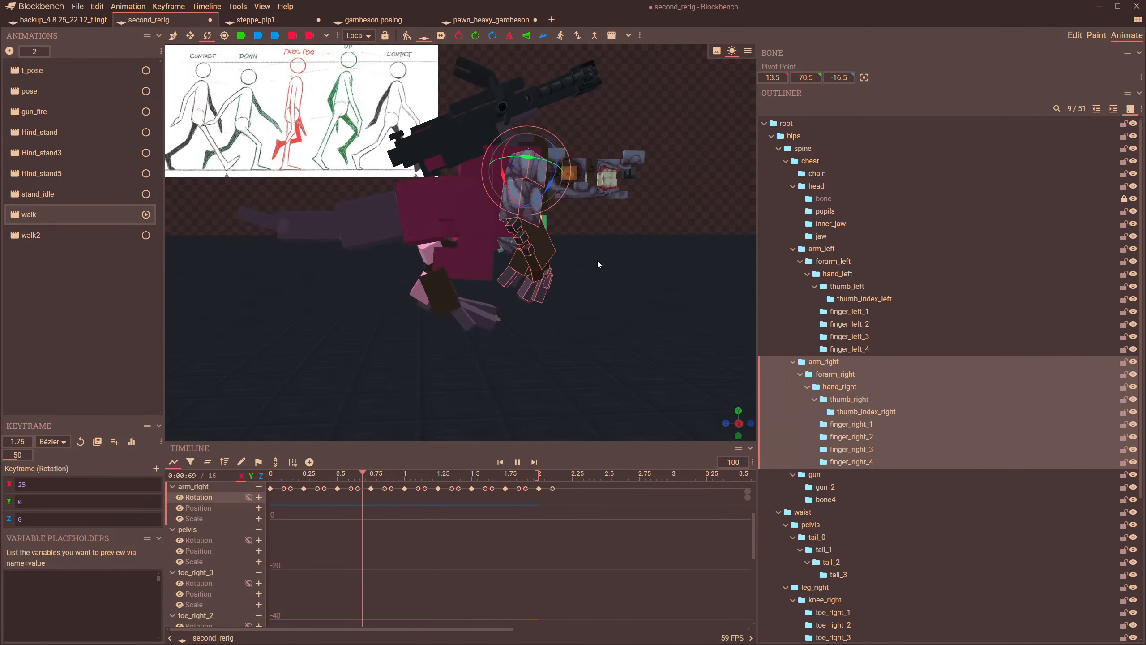
left_click_drag(596, 263, 224, 488)
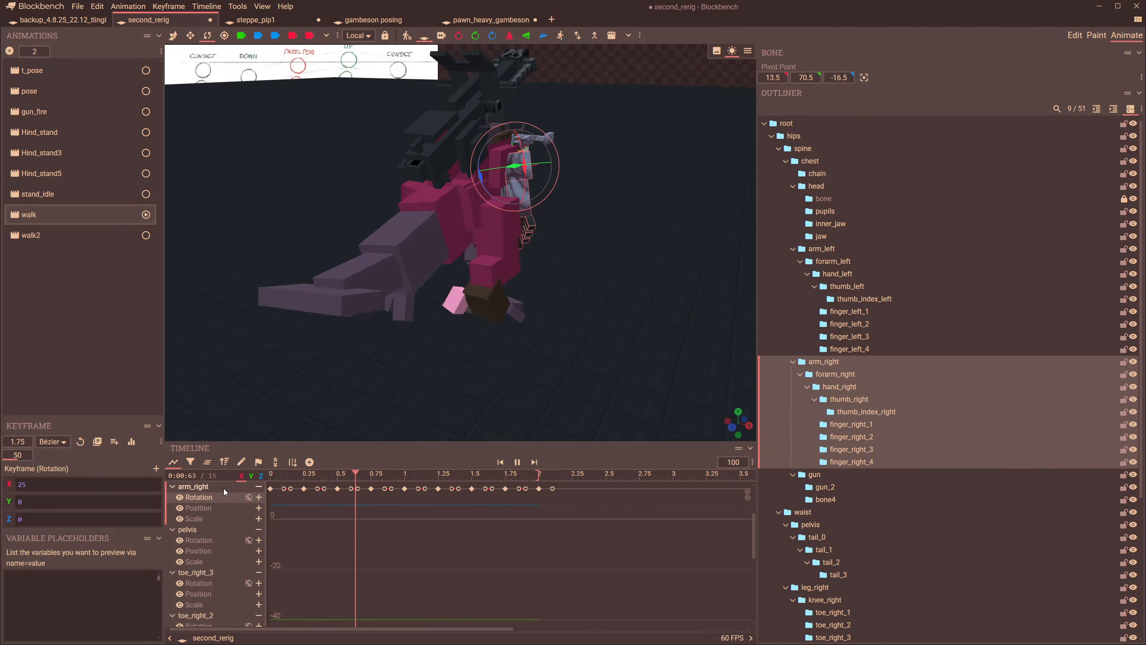
- Switch from curves back to keyframes, return to 0 s and clear the timeline
left_click(178, 466)
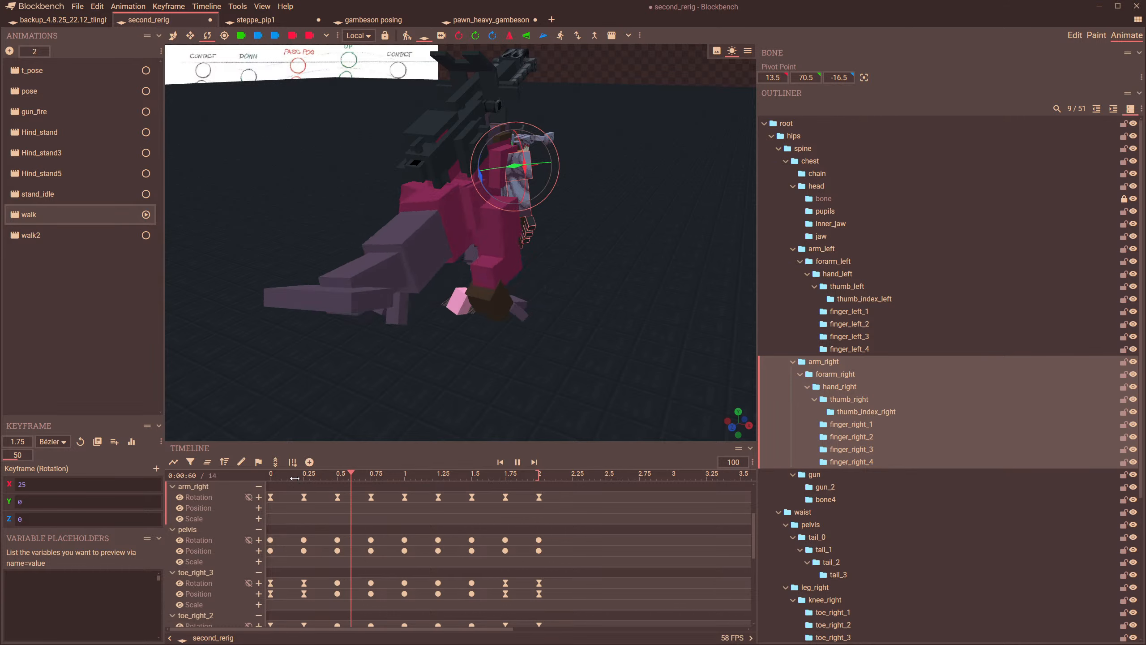
left_click(271, 475)
left_click_drag(399, 394, 523, 388)
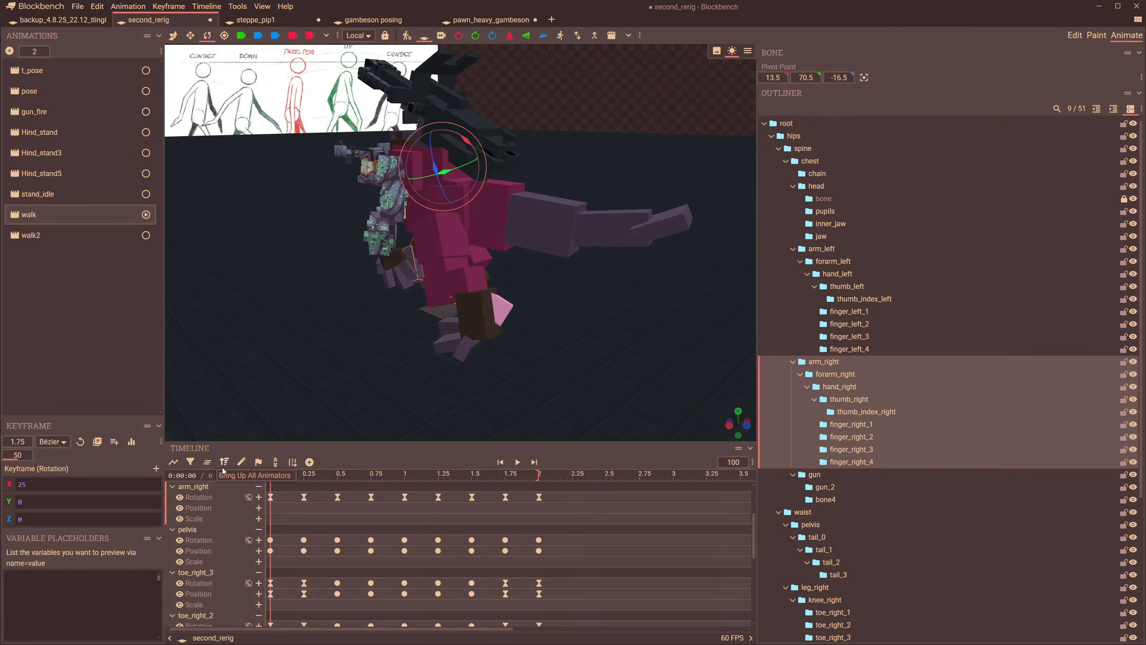
left_click_drag(361, 478, 204, 460)
left_click(209, 462)
- Delete all keyframes of the left leg bones: leg_left, knee_left, toe_left_1, toe_left_2, toe_left_3 and foot_left
left_click_drag(379, 357, 456, 243)
left_click(452, 240)
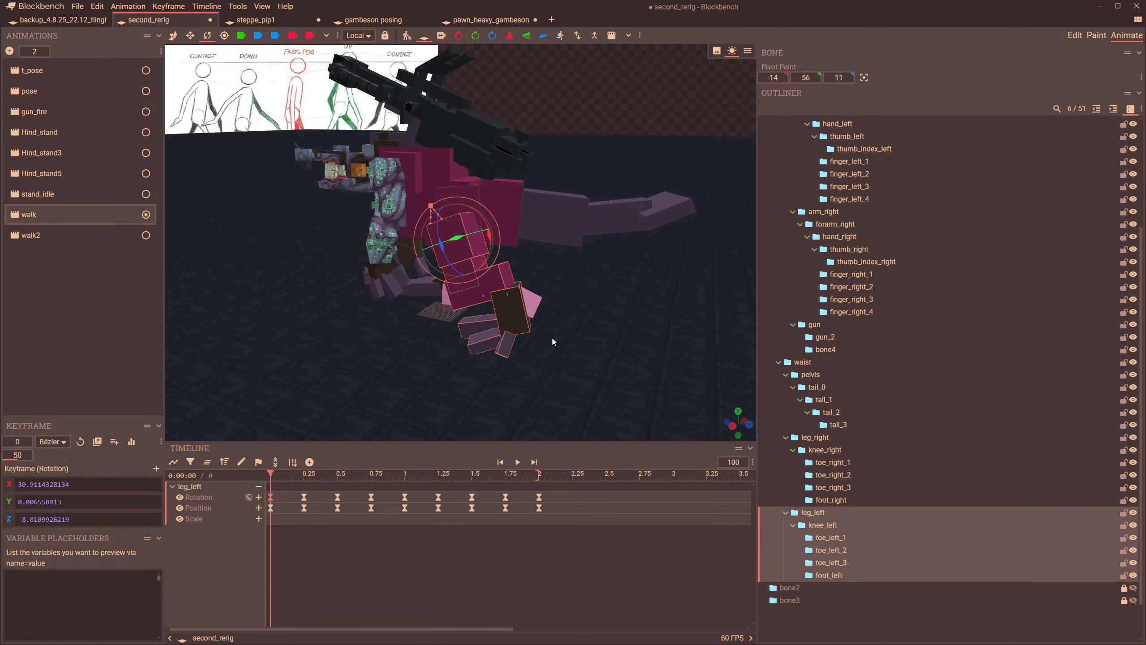
left_click(822, 538)
left_click(822, 550)
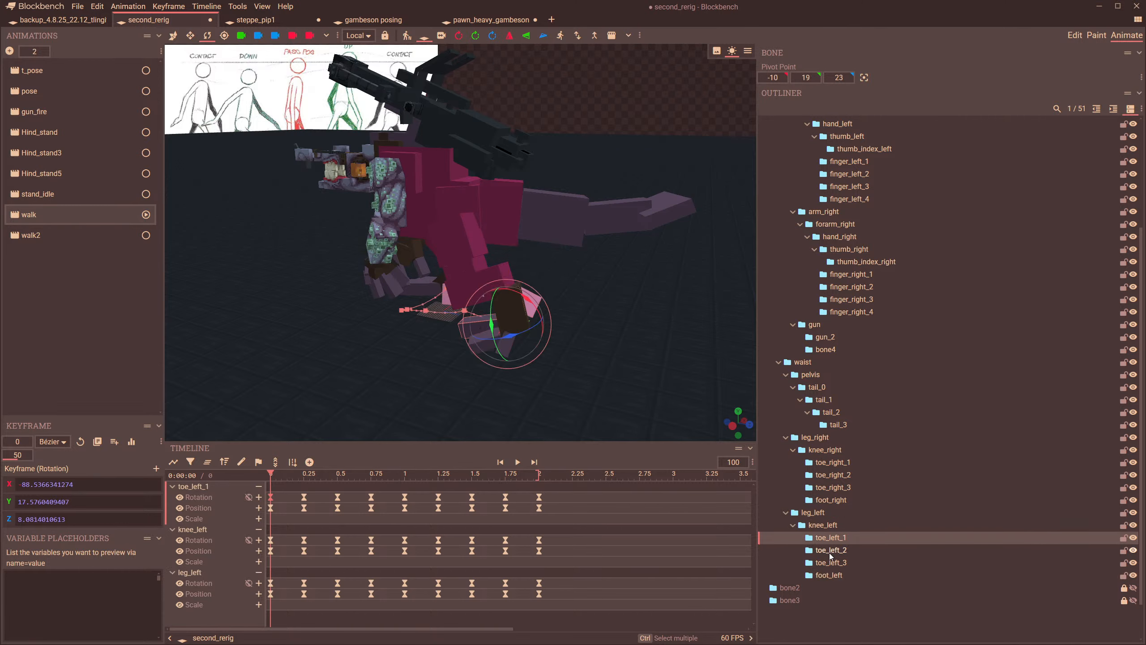
left_click(820, 562)
left_click(808, 575)
key("ctrl+a")
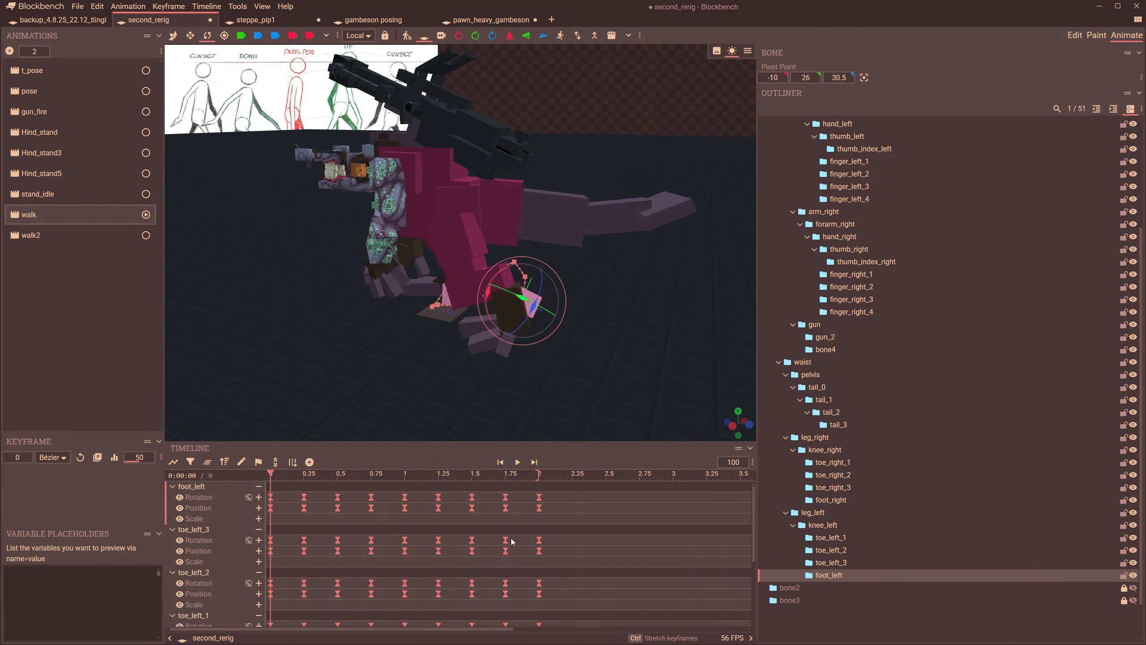
key("Delete")
- Clear the left leg bones and tail_0 from the timeline
left_click_drag(556, 384, 440, 357)
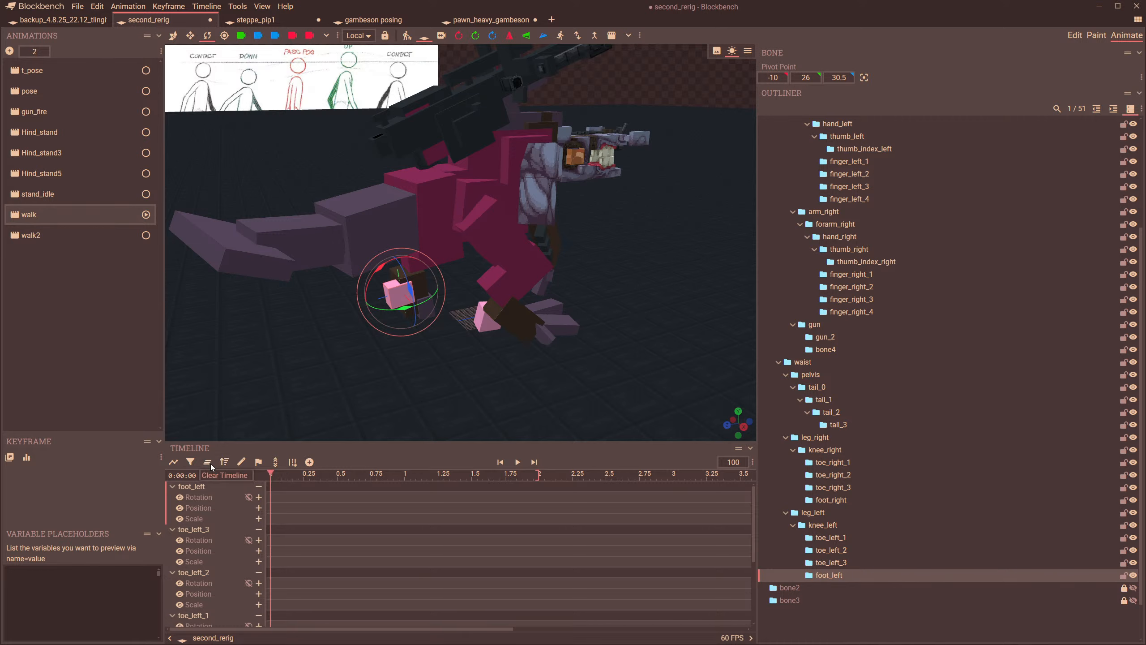
left_click(432, 189)
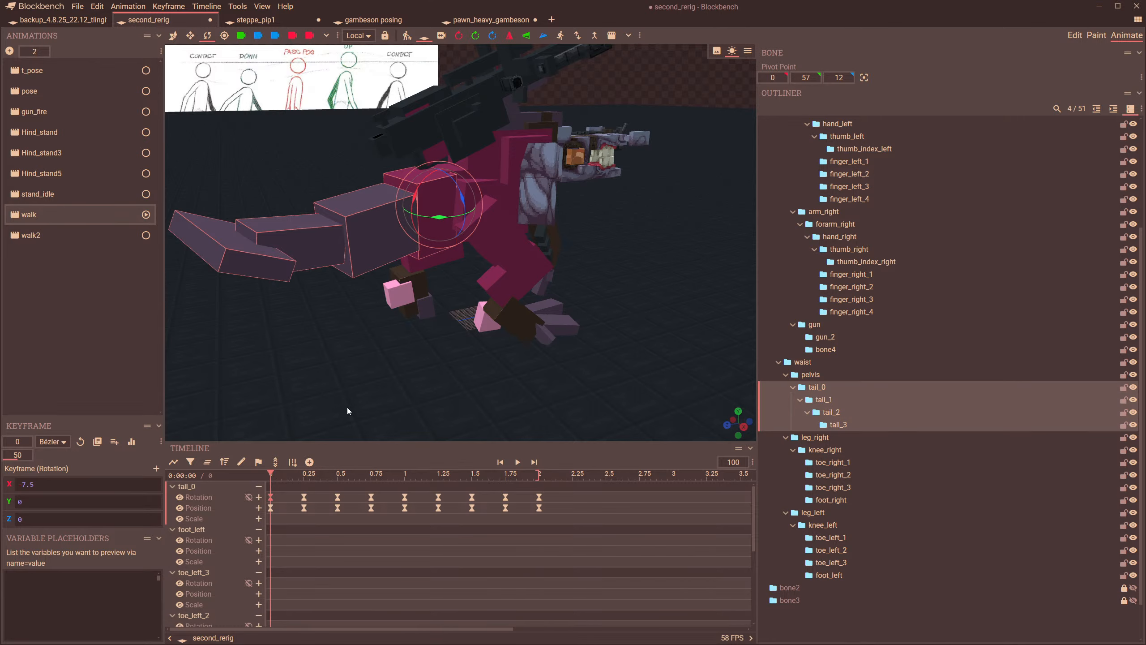
left_click(259, 487)
left_click(259, 486)
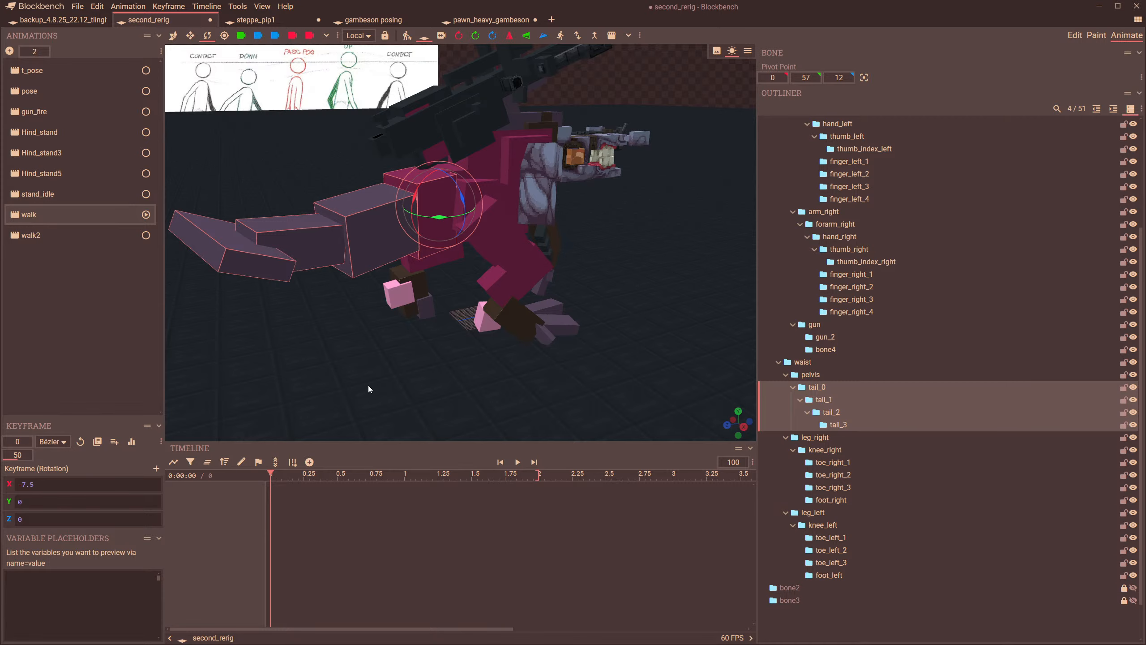
- Mirror all right leg, knee, toe and foot keyframes onto the left leg with Flip Animation, offset by half the animation length
scroll(462, 303, "up", 5)
scroll(379, 317, "up", 3)
left_click(434, 263)
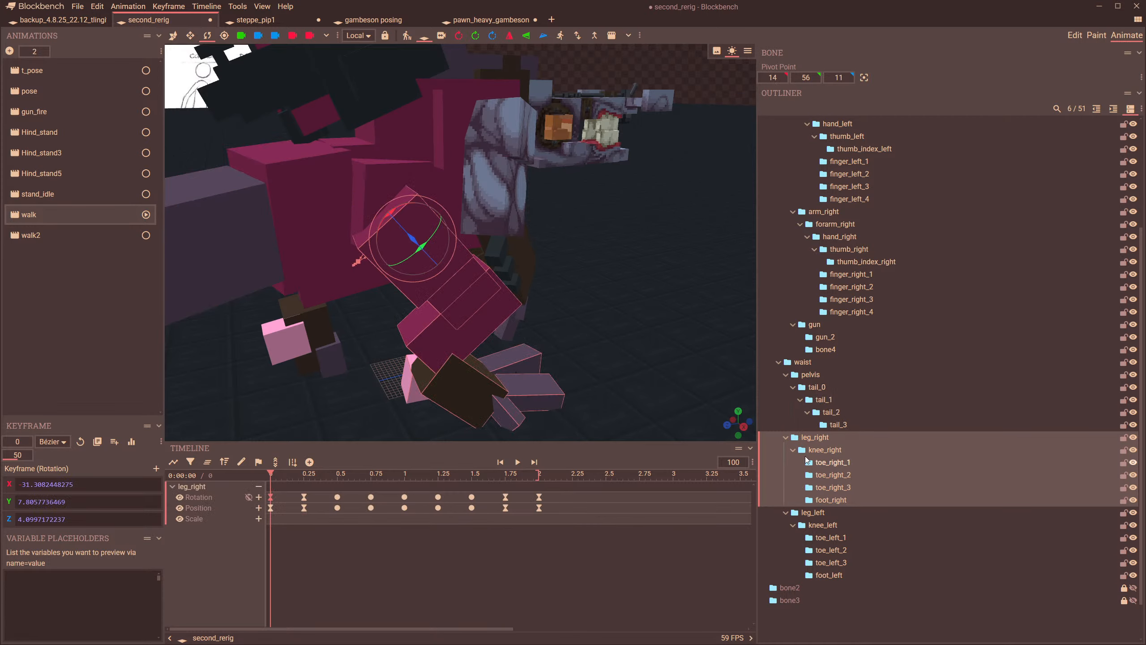
left_click(816, 451)
left_click(823, 464)
left_click(828, 476)
left_click(831, 489)
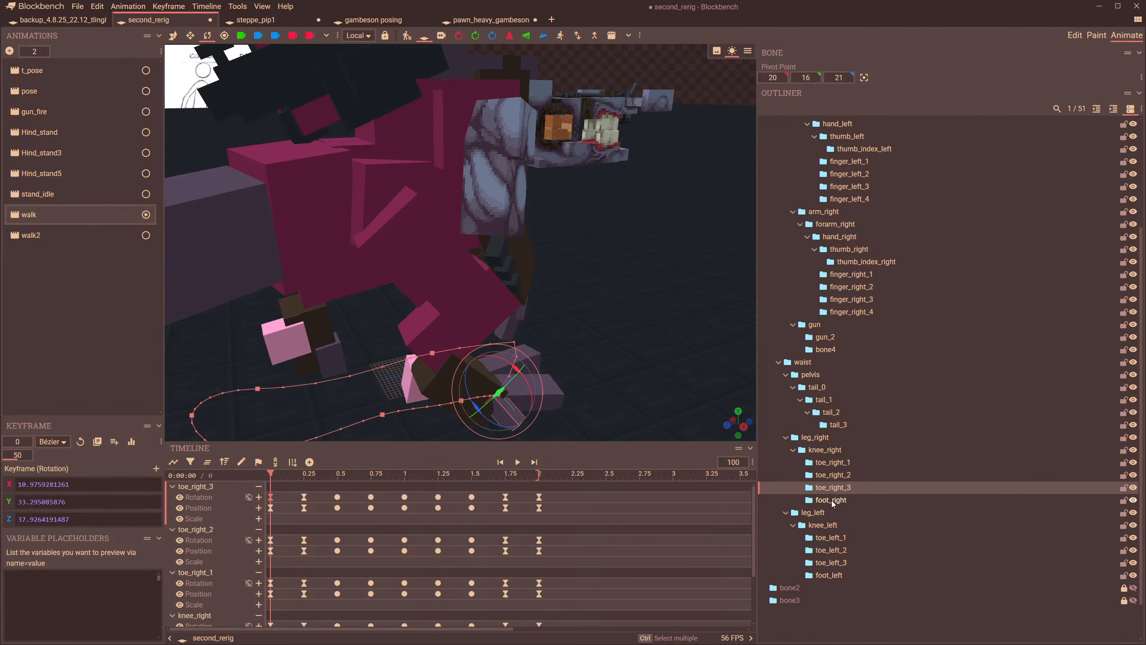
left_click(831, 499)
left_click(414, 36)
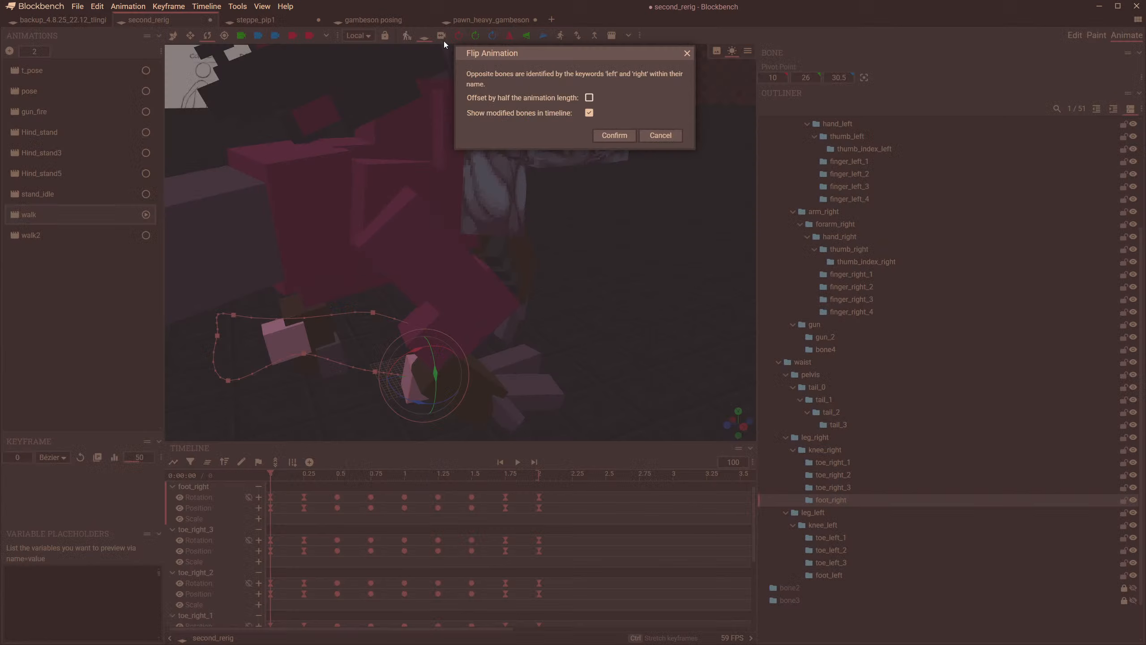
left_click(614, 136)
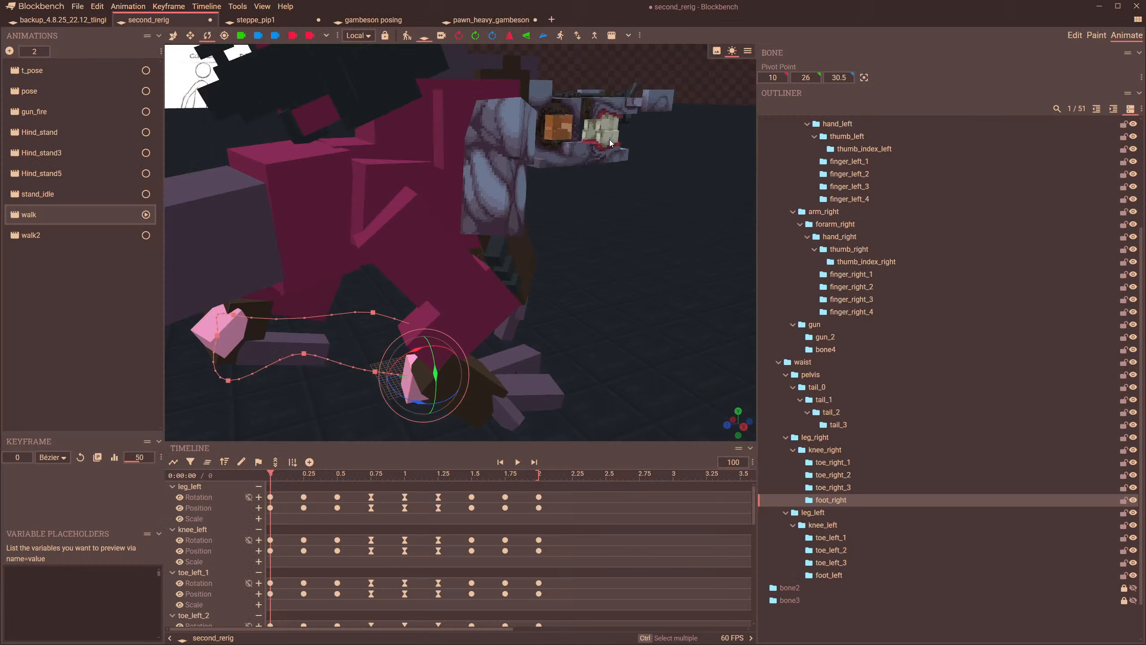
- Play the walk cycle and inspect both legs from each side of the creature
left_click_drag(584, 297, 528, 394)
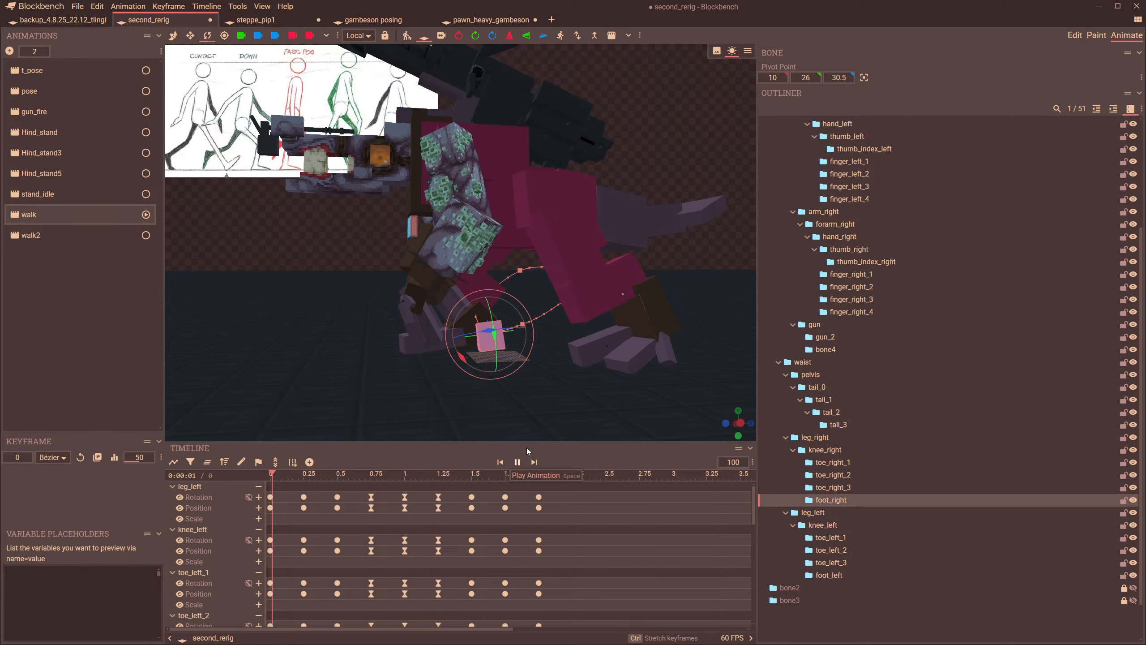
left_click(450, 115)
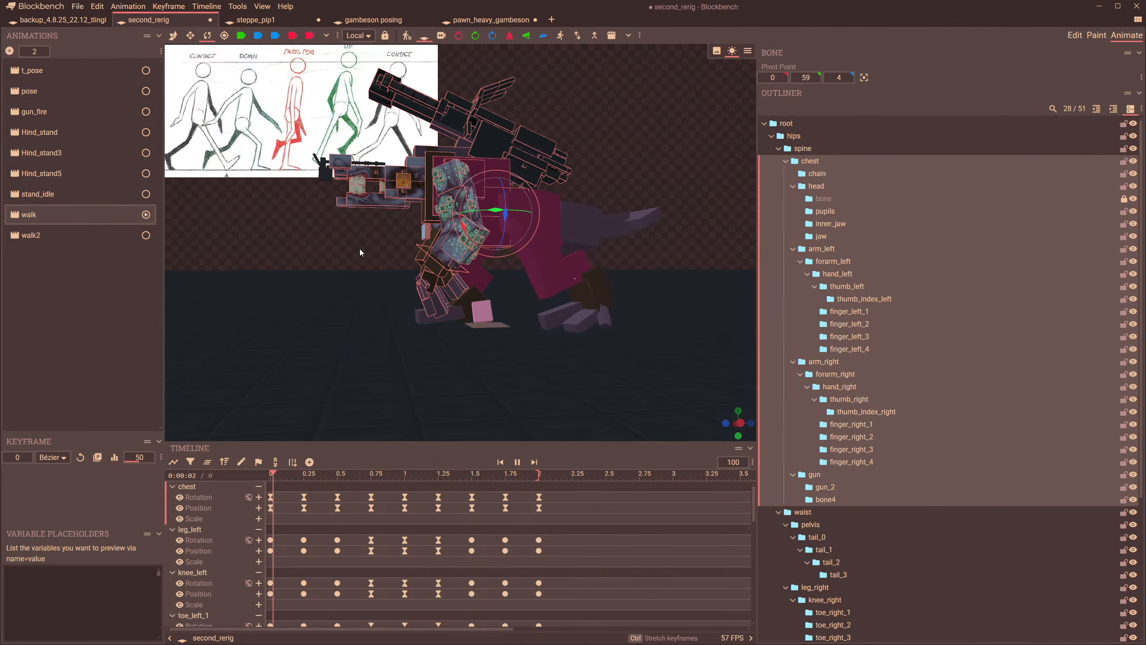
left_click_drag(360, 249, 478, 340)
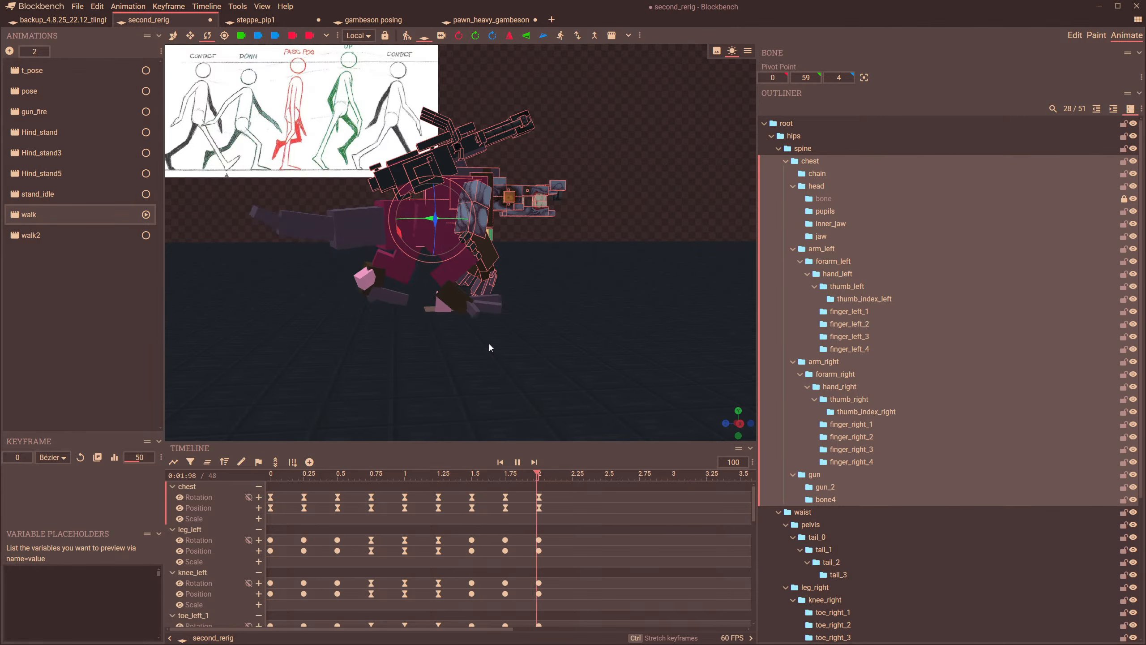
right_click(489, 344)
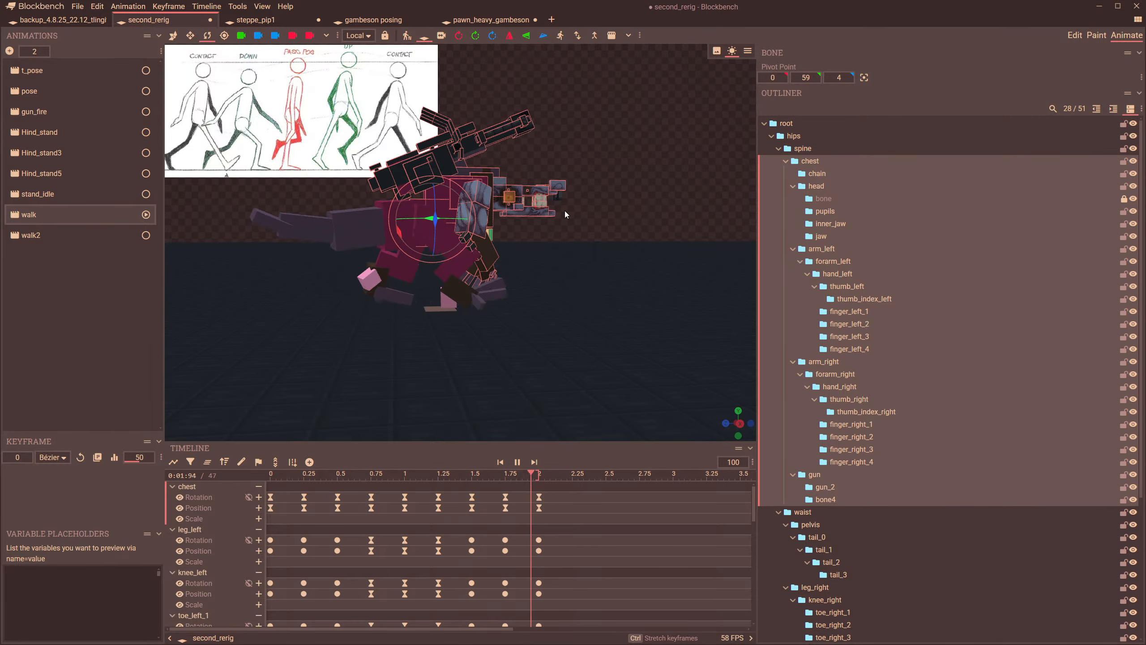
left_click(544, 188)
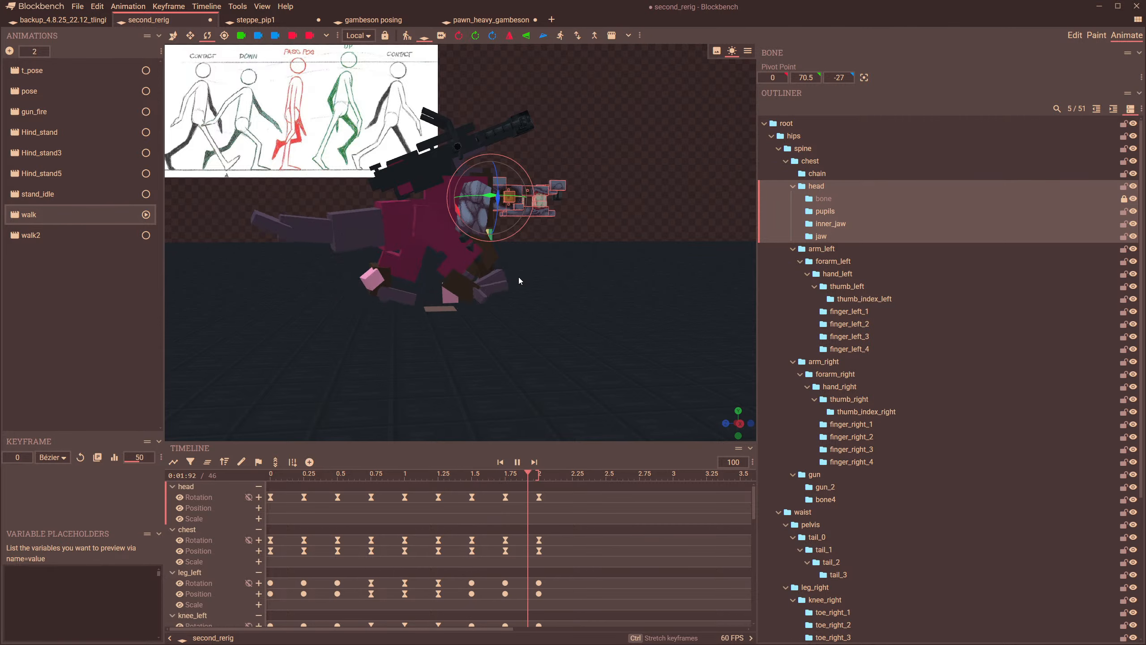
- Inspect the playing walk cycle from several sides of the creature and slow the playback speed to 60
left_click_drag(519, 277, 635, 279)
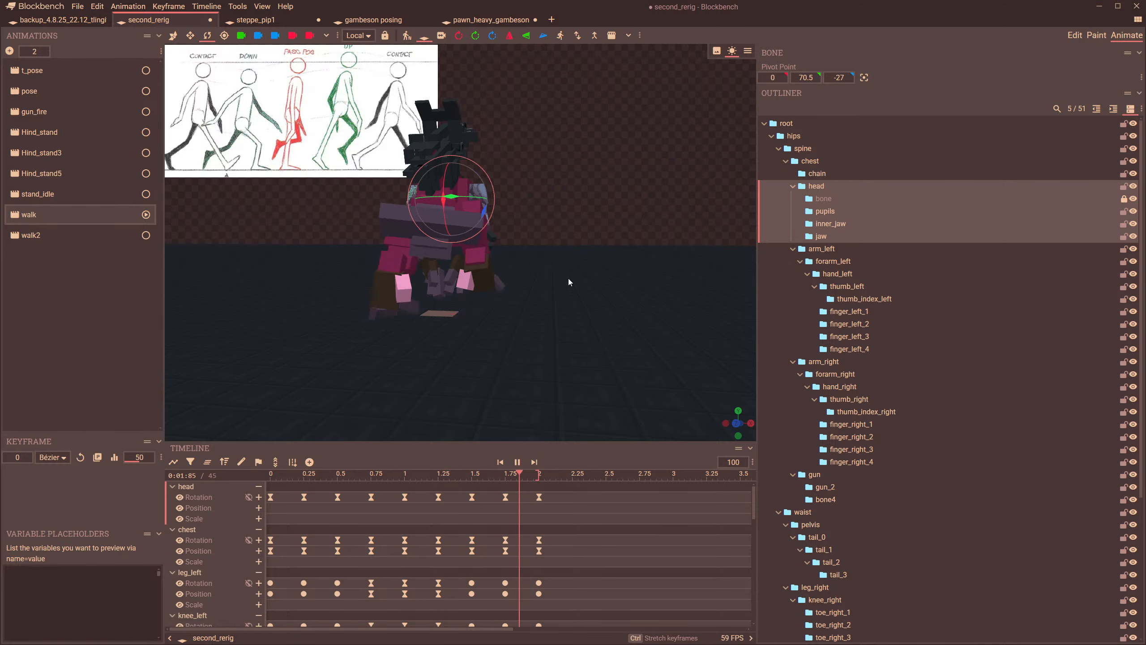
left_click_drag(567, 278, 492, 279)
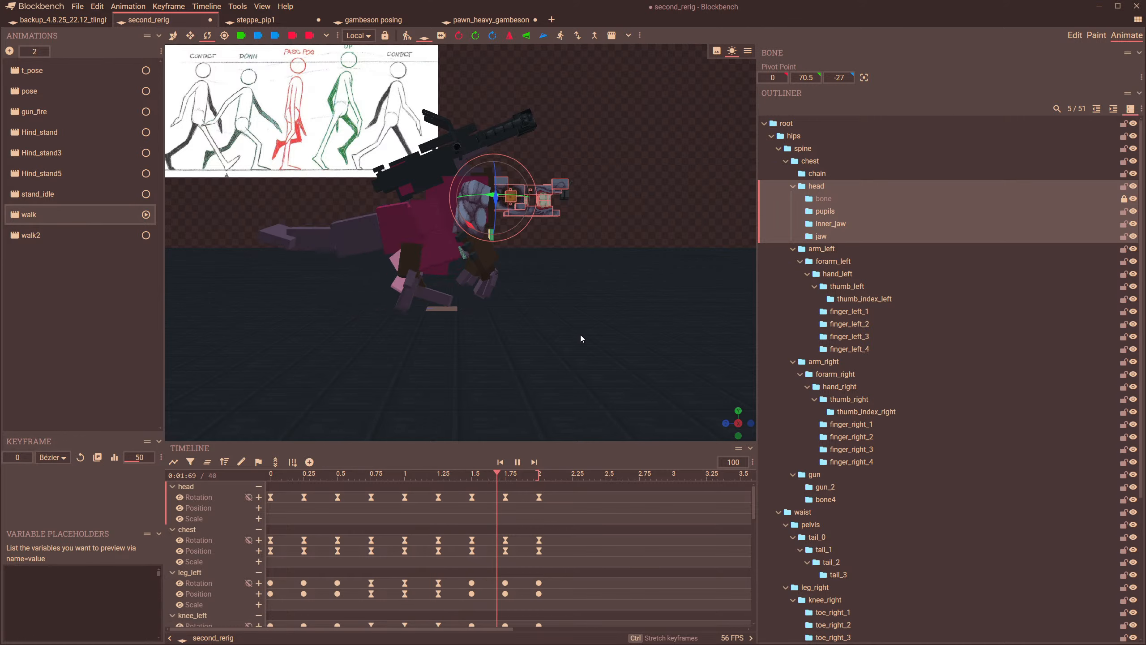
left_click(722, 464)
left_click(722, 464)
left_click(723, 464)
left_click(723, 464)
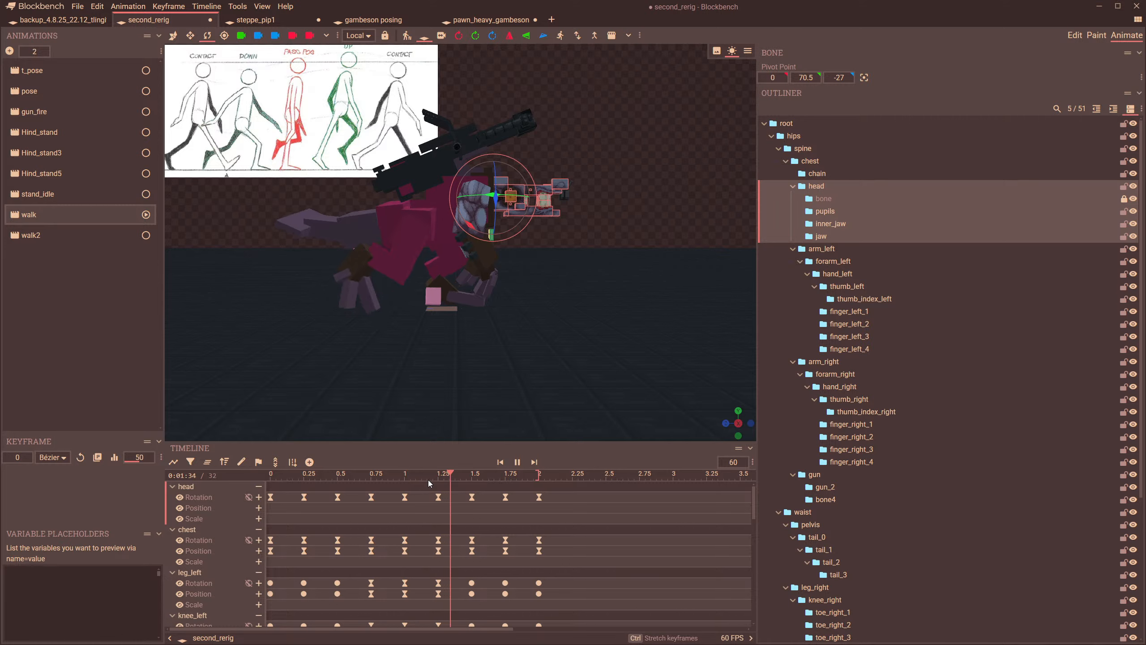
- At 1.75 s, set the X rotation of toe_right_1 to -33.57 and of toe_right_2 to -15
left_click(444, 473)
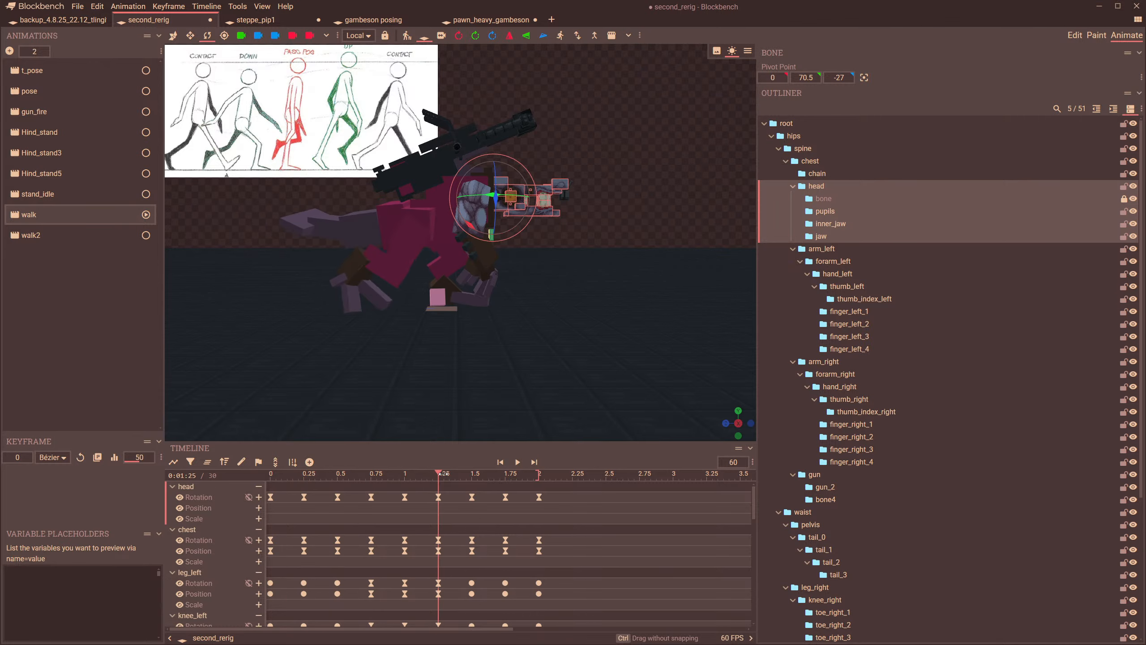
left_click_drag(444, 473, 505, 498)
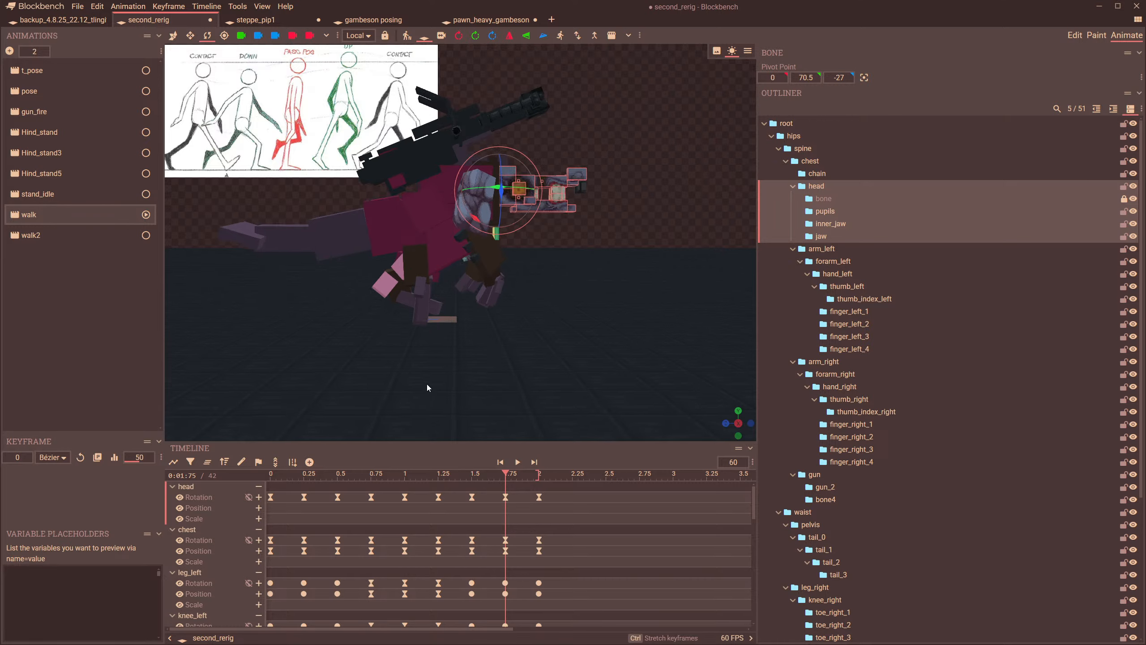
scroll(427, 383, "up", 4)
left_click(403, 348)
scroll(441, 358, "up", 2)
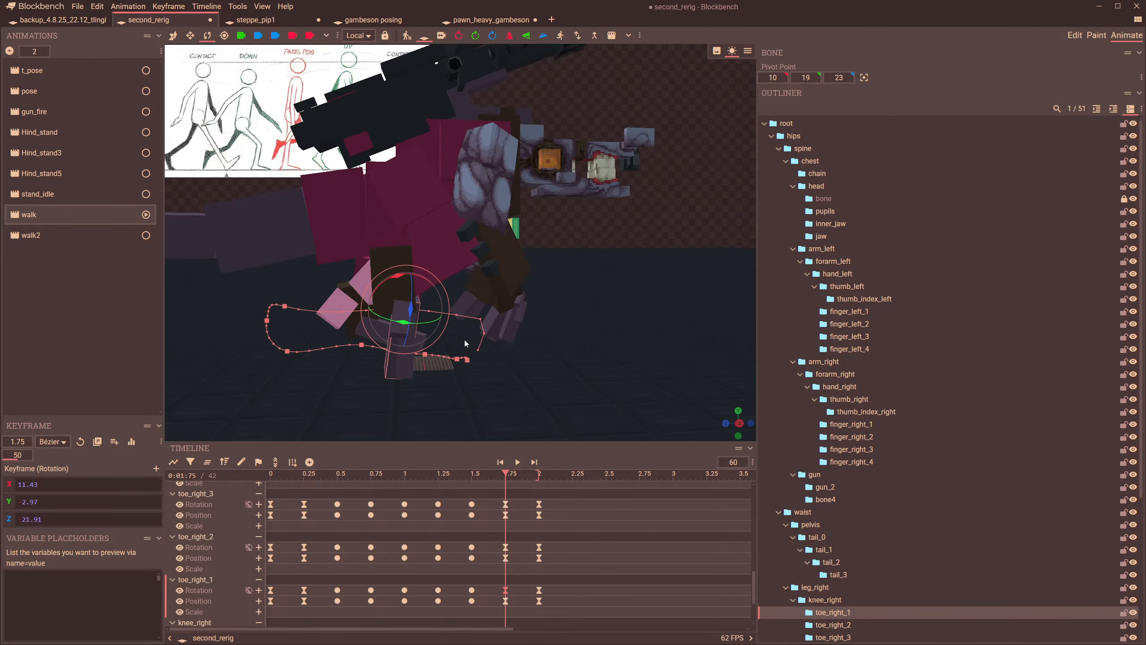
left_click_drag(371, 275, 361, 278)
left_click_drag(445, 375, 438, 357)
left_click(398, 354)
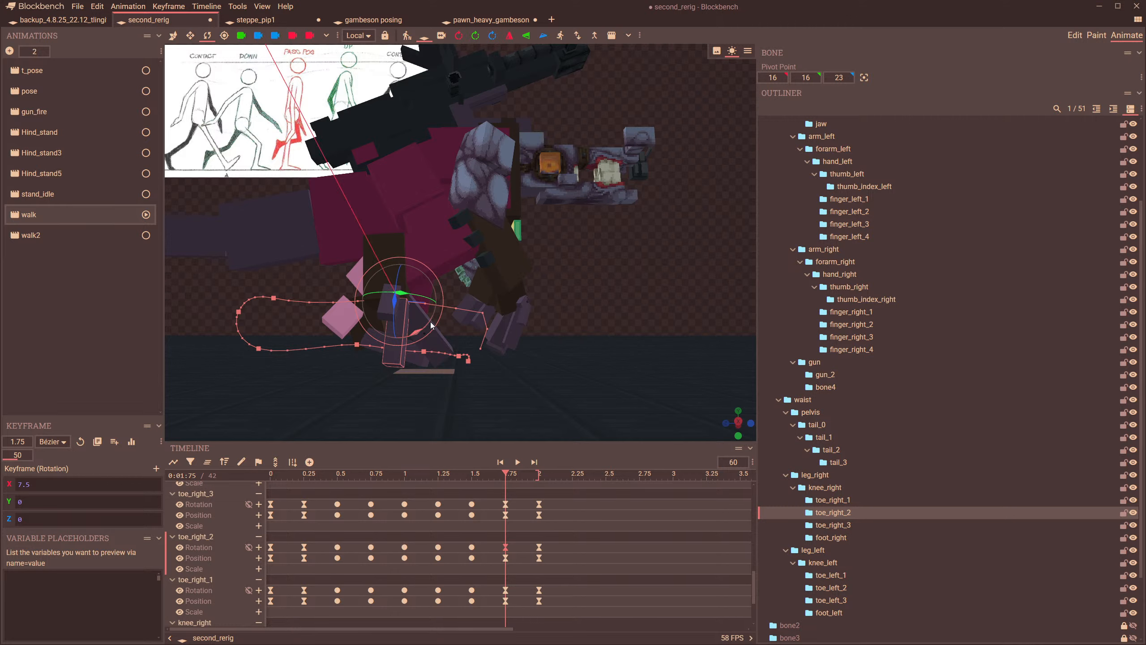
left_click_drag(453, 290, 471, 326)
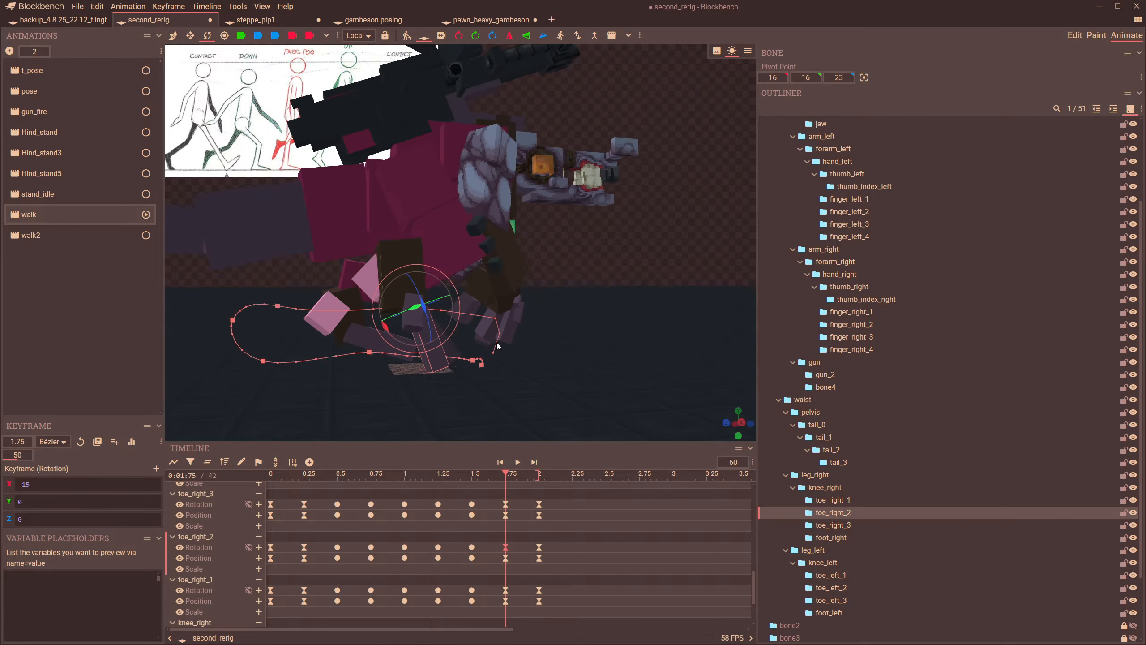
- In the graph editor, flatten the X rotation curves of toe_right_1 and toe_right_2 between 1.75 and 2 s by adjusting their Bézier handles
scroll(405, 360, "up", 2)
left_click_drag(507, 477, 523, 480)
left_click_drag(586, 422, 566, 383)
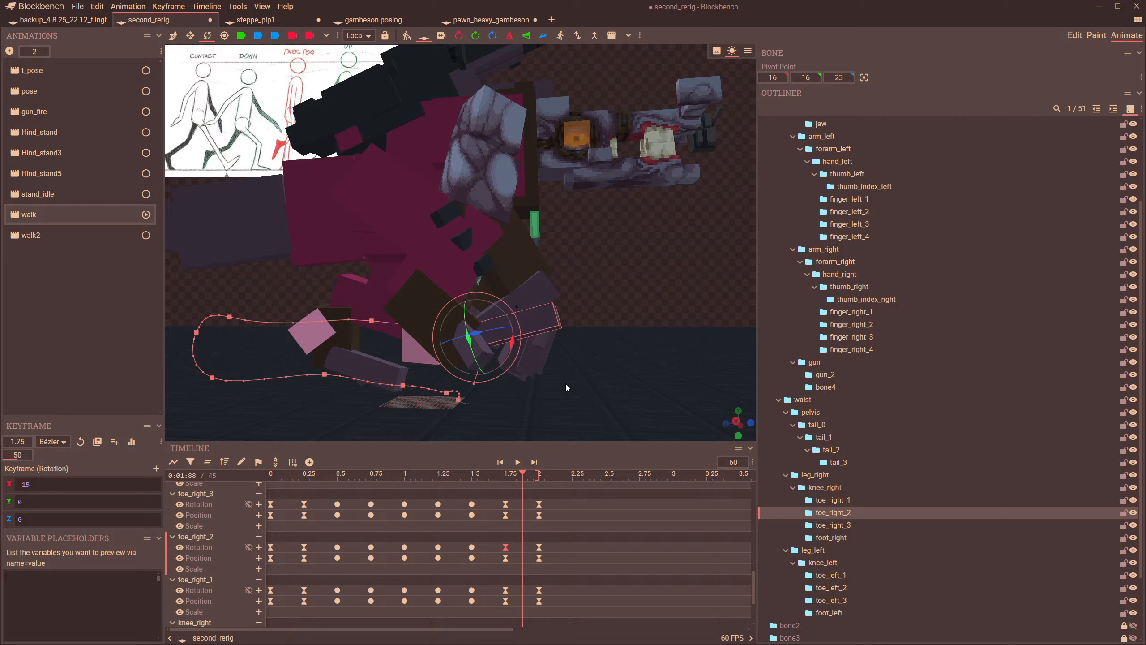
left_click(538, 288)
left_click(174, 462)
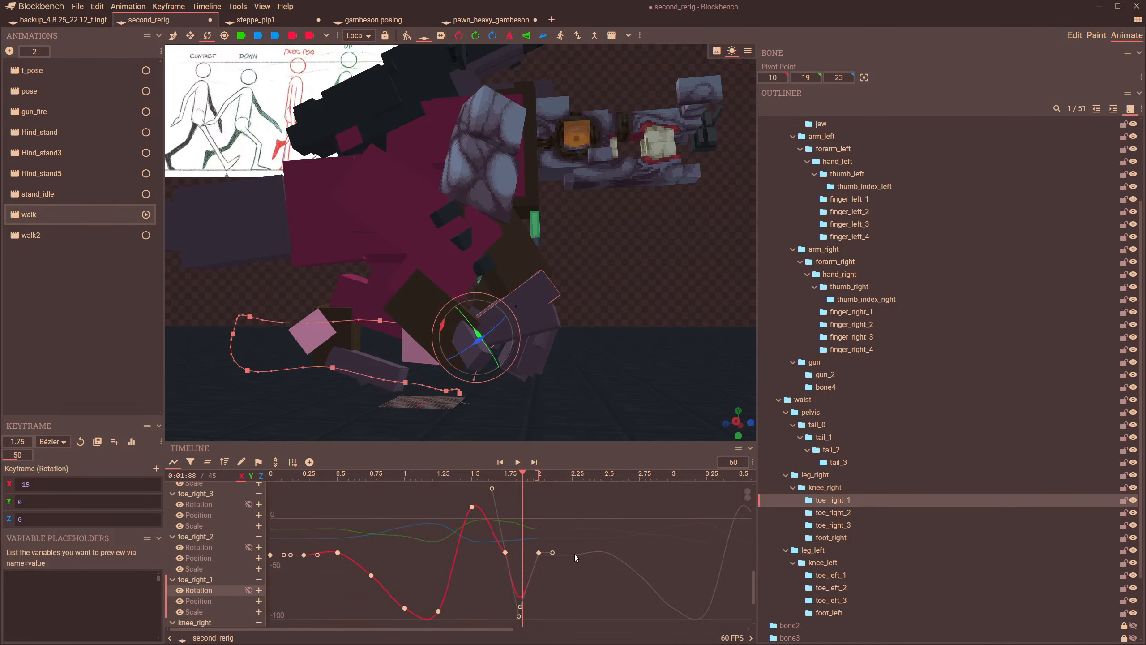
left_click_drag(493, 490, 480, 539)
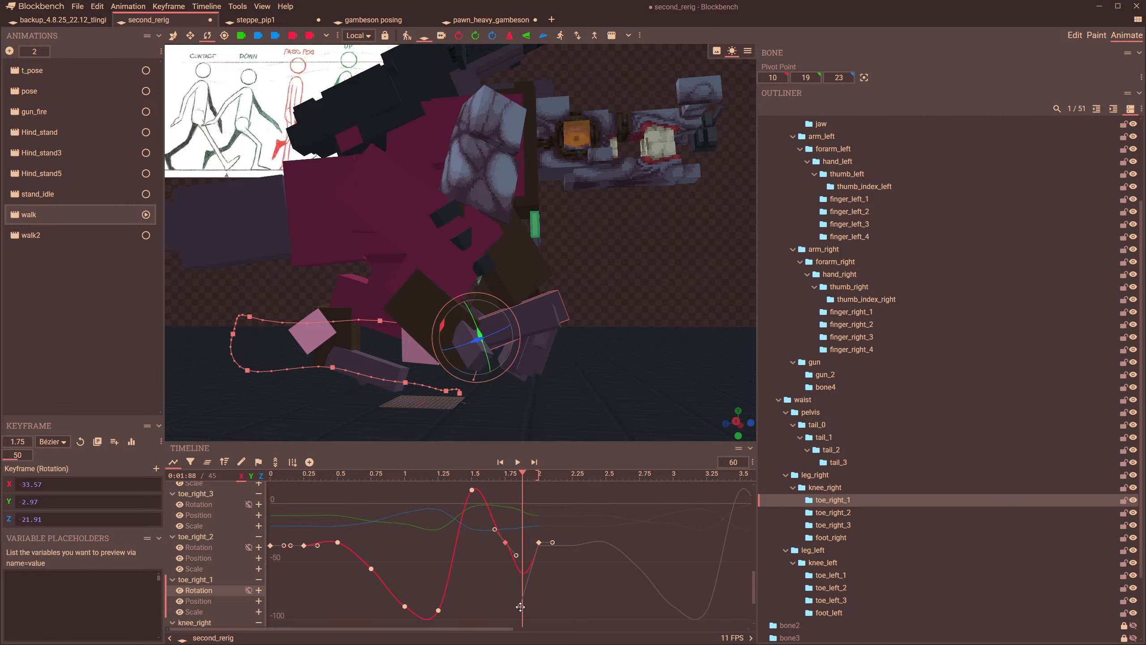
left_click_drag(520, 607, 526, 578)
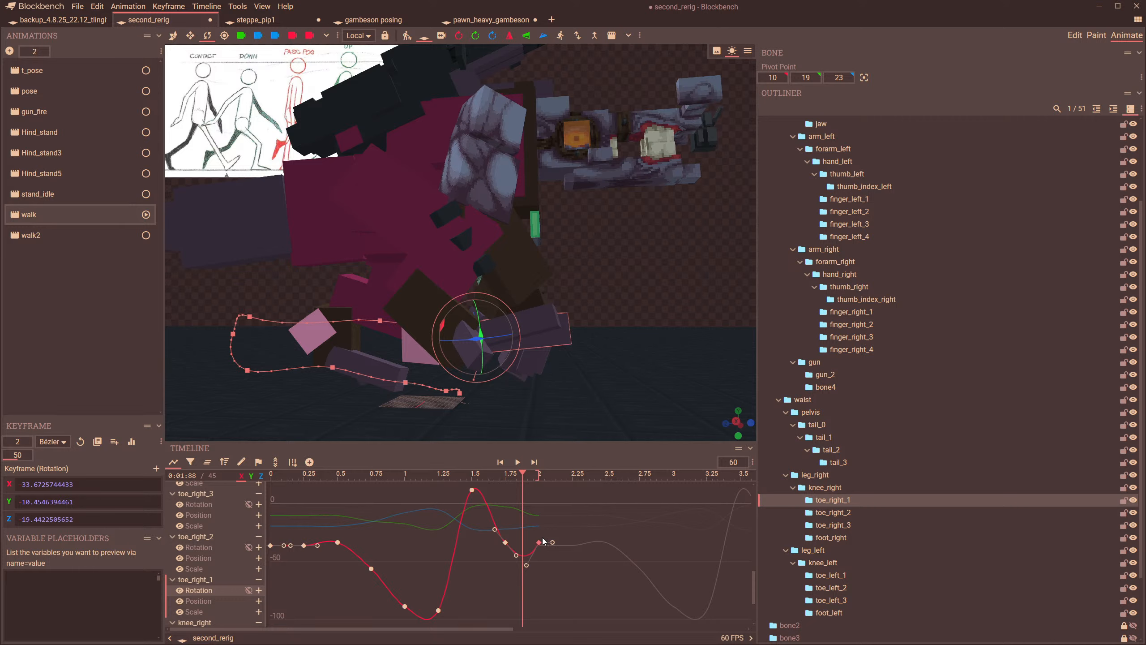
left_click(542, 329)
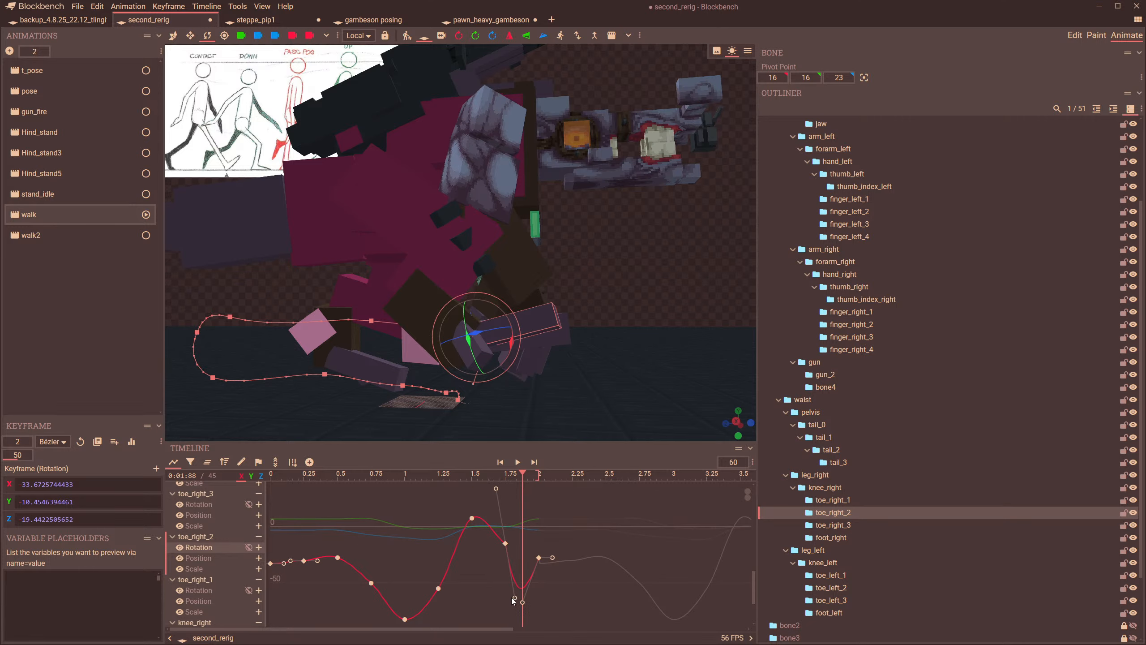
left_click_drag(515, 598, 523, 565)
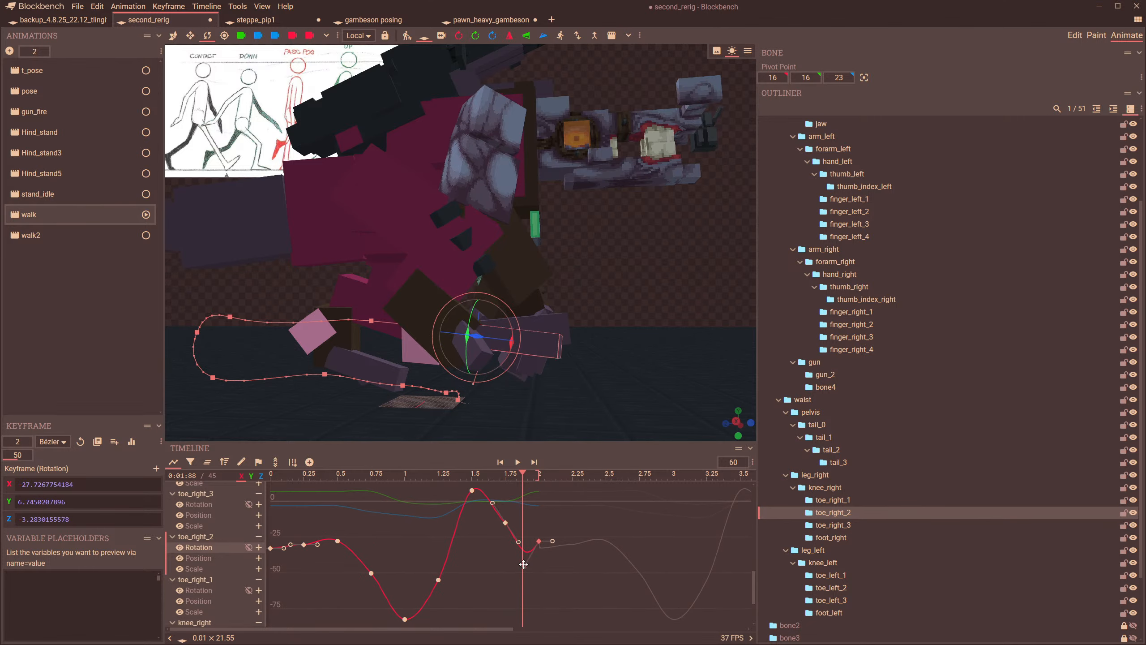
- Back at 1.75 s in the keyframe view, rotate toe_right_1 to an X value of -11.07
left_click(506, 478)
left_click(172, 35)
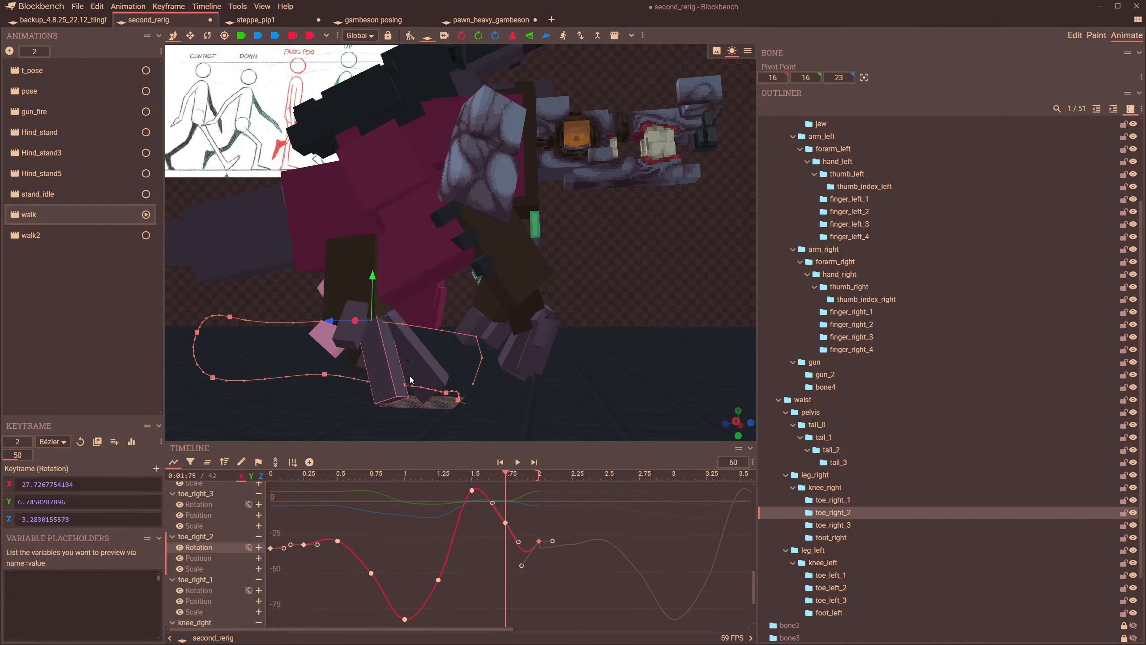
left_click(173, 462)
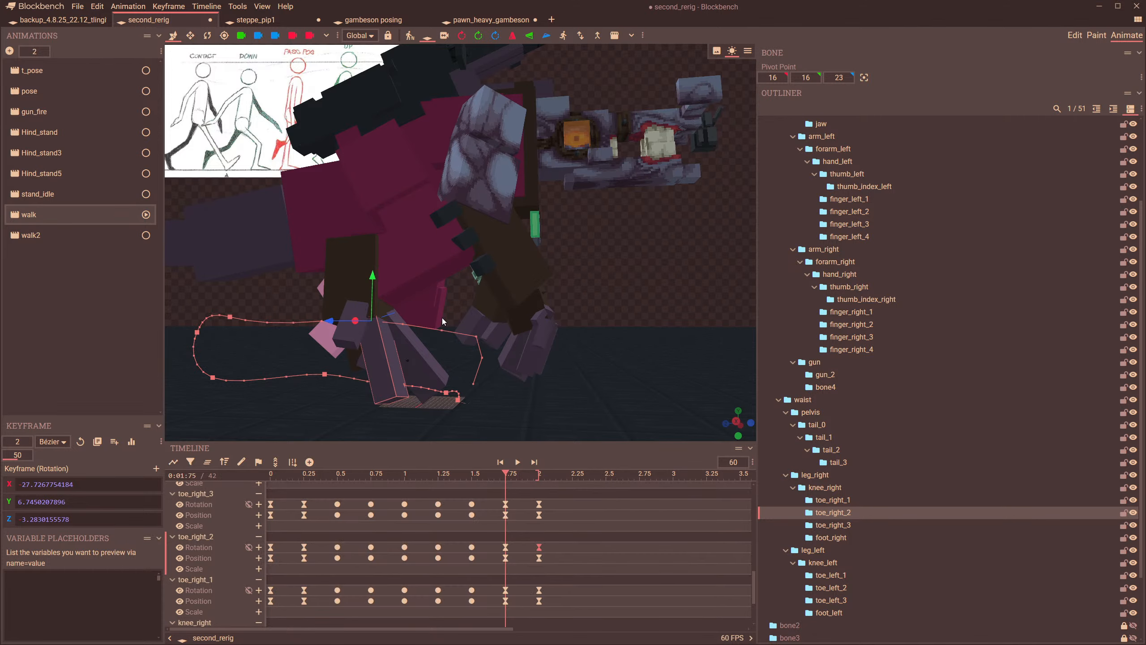
left_click(208, 35)
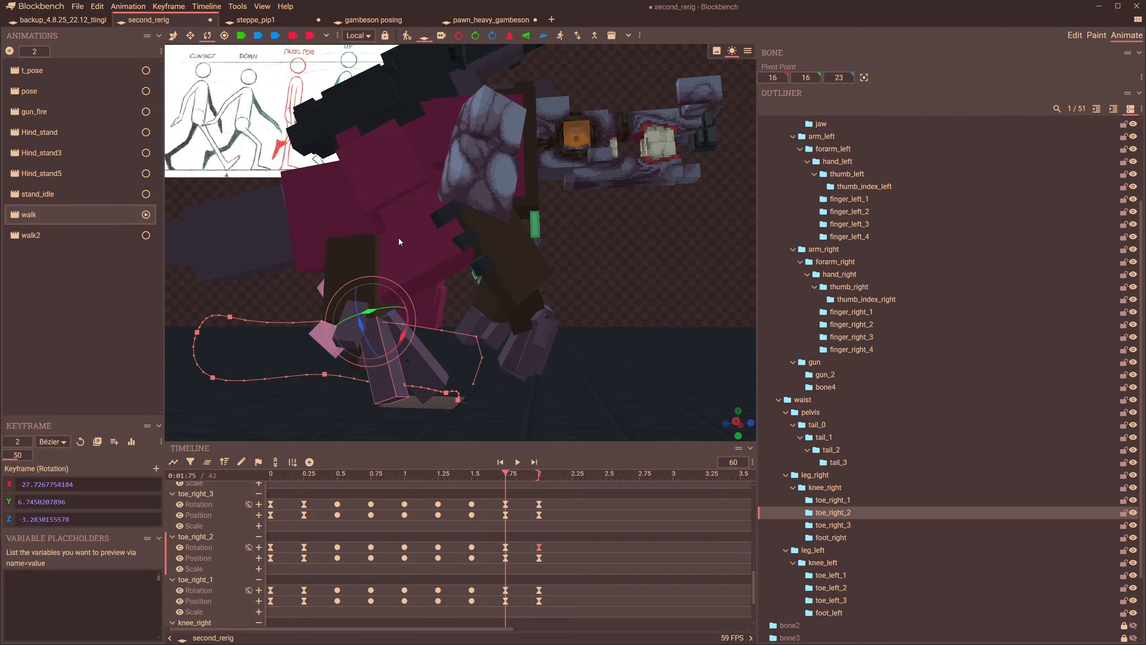
left_click(424, 354)
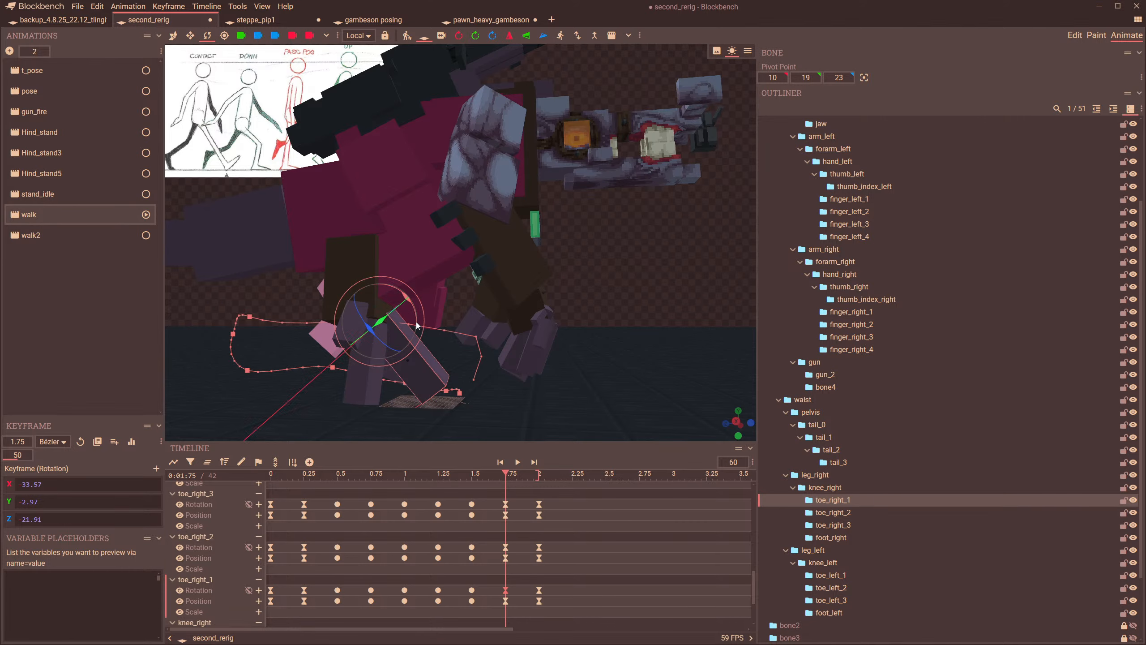
left_click_drag(417, 325, 507, 387)
- Play the walk cycle from the start with arm_right selected and restore the playback speed to 100
left_click_drag(506, 474, 269, 497)
left_click(517, 463)
left_click(507, 144)
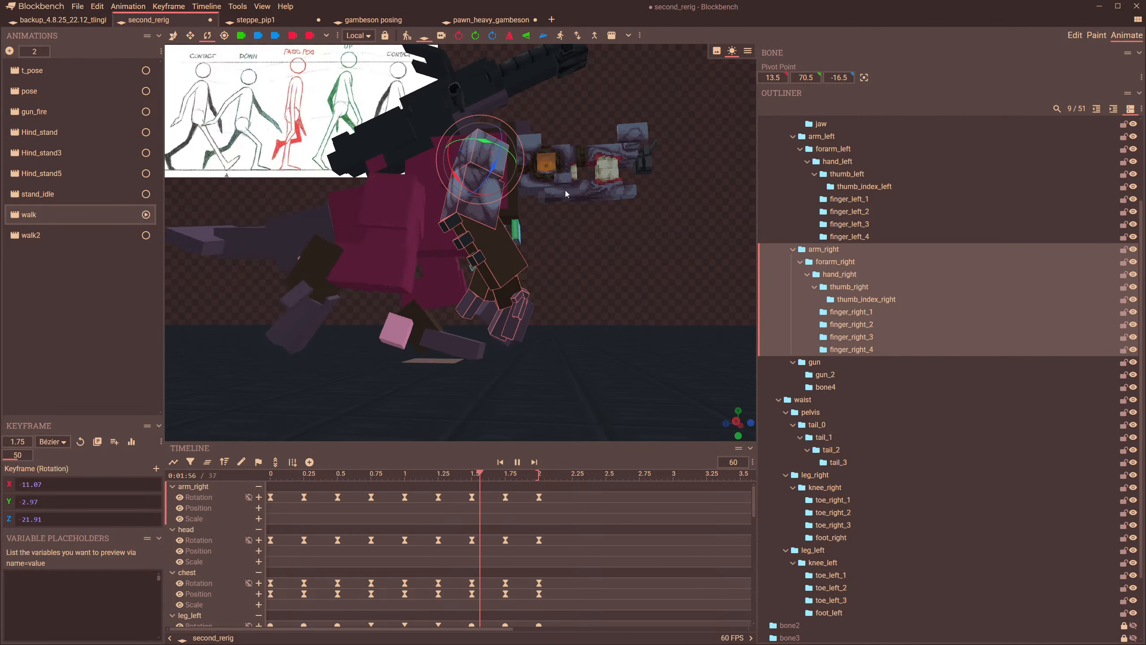
left_click(742, 465)
left_click(741, 465)
left_click(741, 465)
left_click(741, 464)
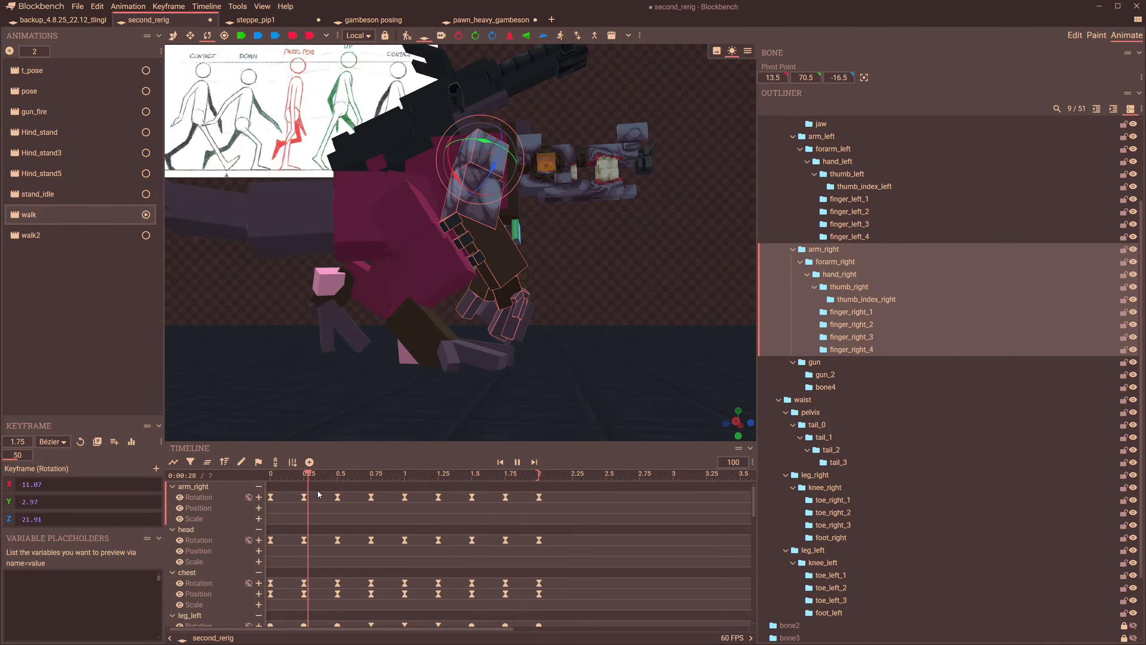
- Examine the leg poses at 0, 0.25 and 0.5 s of the walk cycle from the creature's side
left_click(270, 475)
left_click_drag(268, 475, 237, 507)
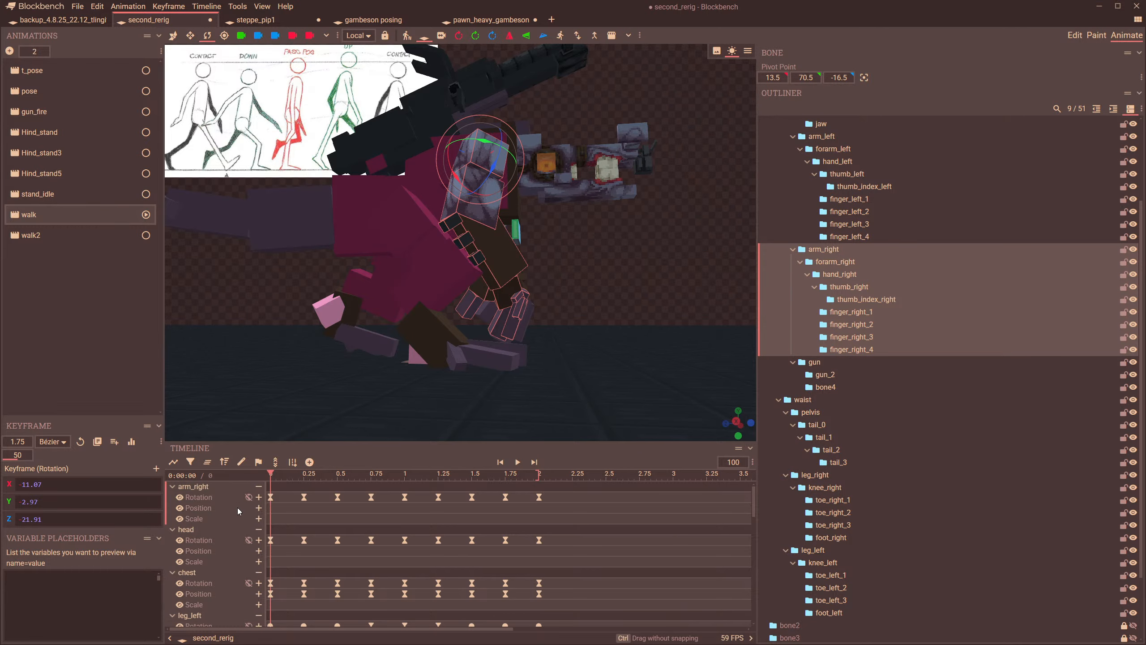
left_click(304, 480)
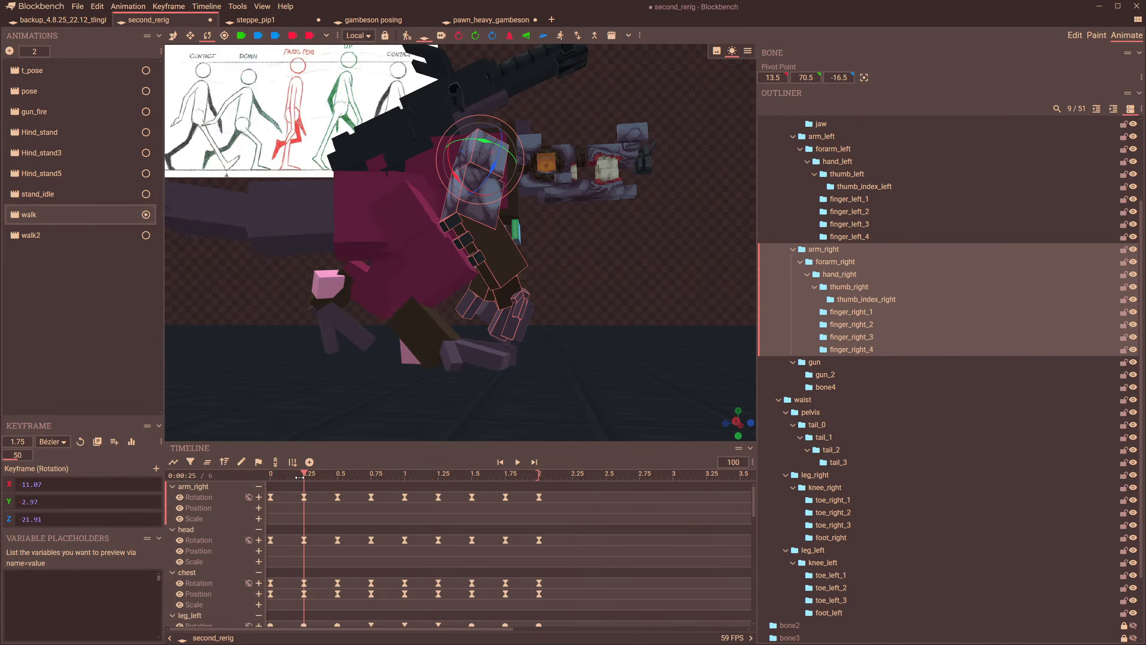
left_click(270, 479)
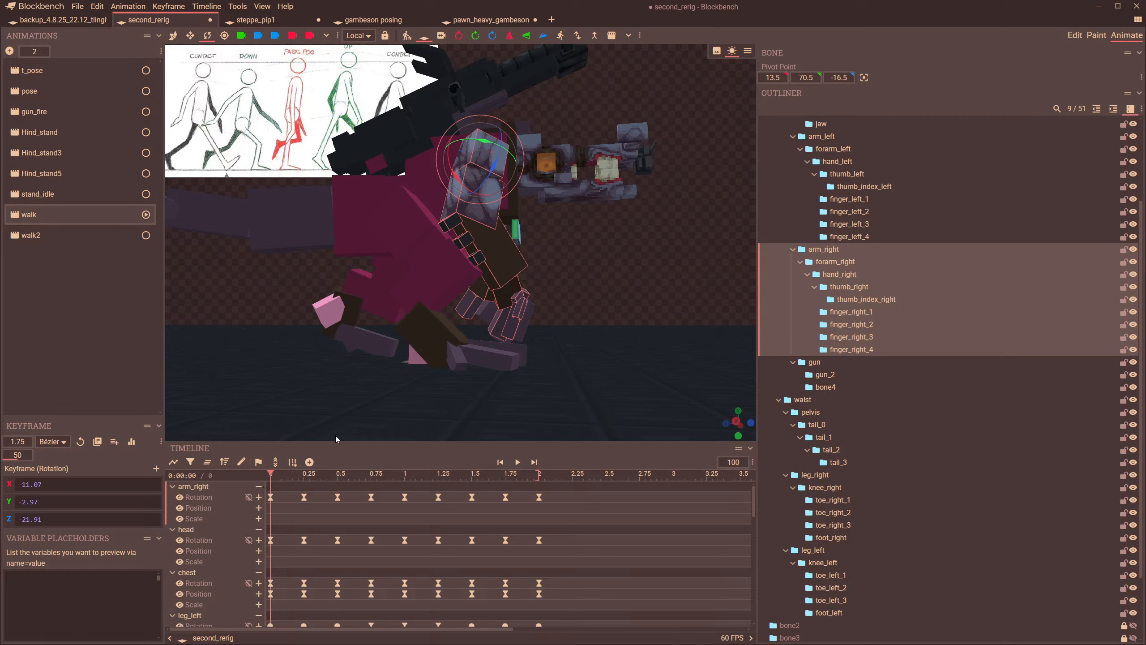
left_click_drag(585, 305, 607, 313)
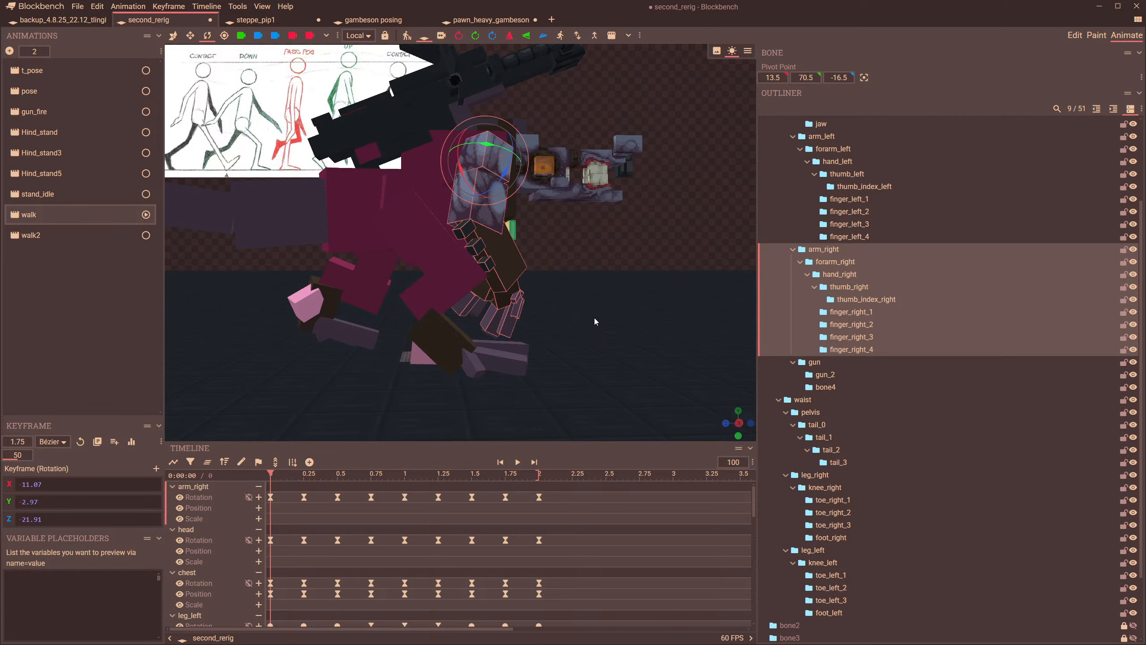
left_click_drag(595, 319, 598, 316)
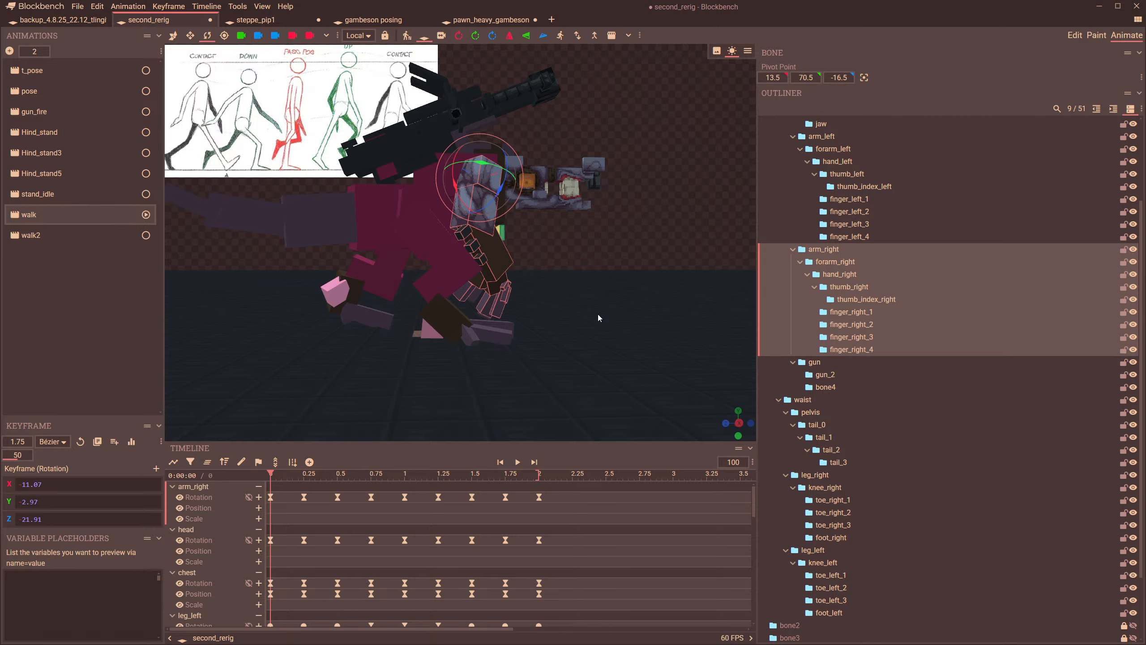
scroll(595, 316, "up", 3)
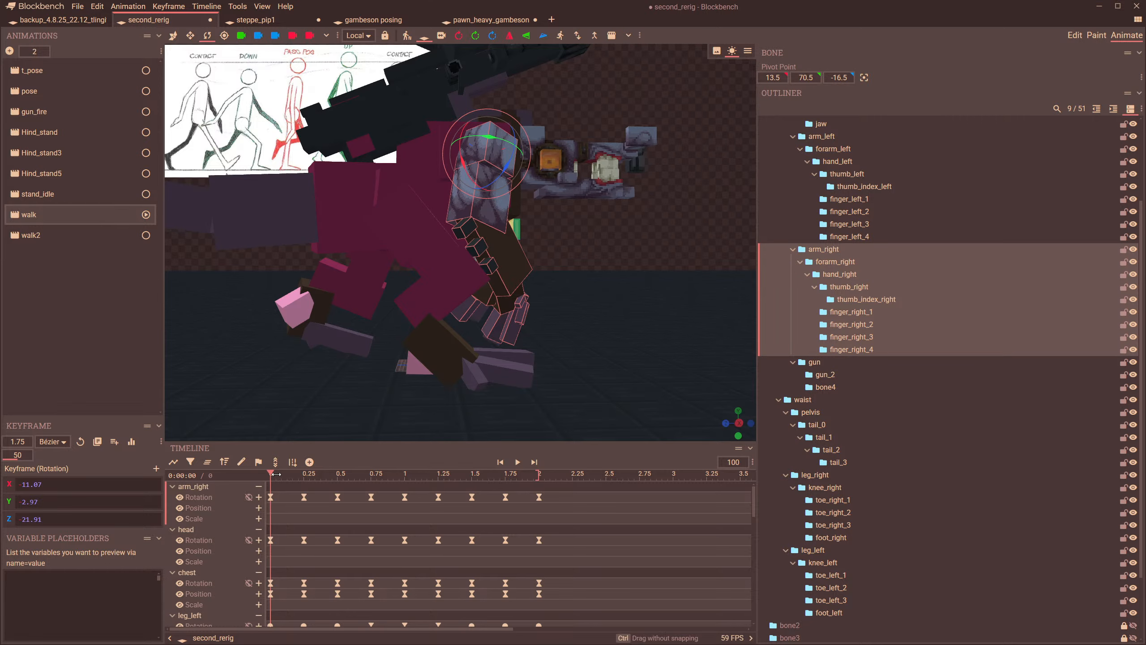
mouse_move(265, 478)
left_mouse_down()
mouse_move(314, 479)
mouse_move(248, 482)
left_mouse_up()
left_click(305, 478)
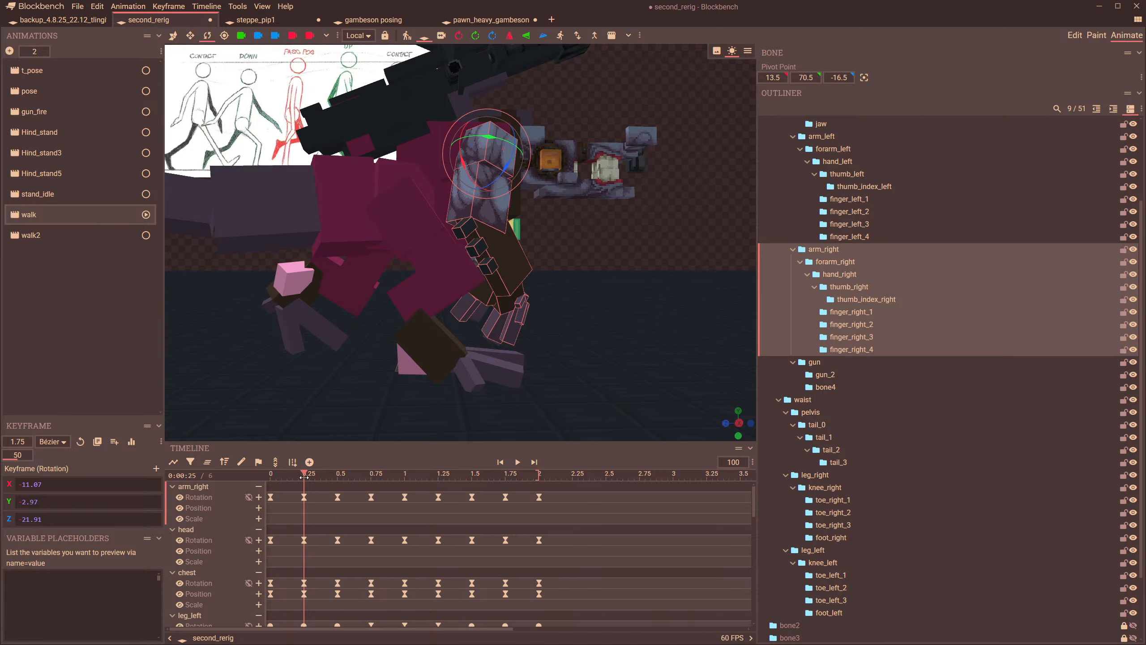
left_click(338, 477)
- Duplicate the walk animation and compare walk2 with the new copy during playback
right_click(43, 214)
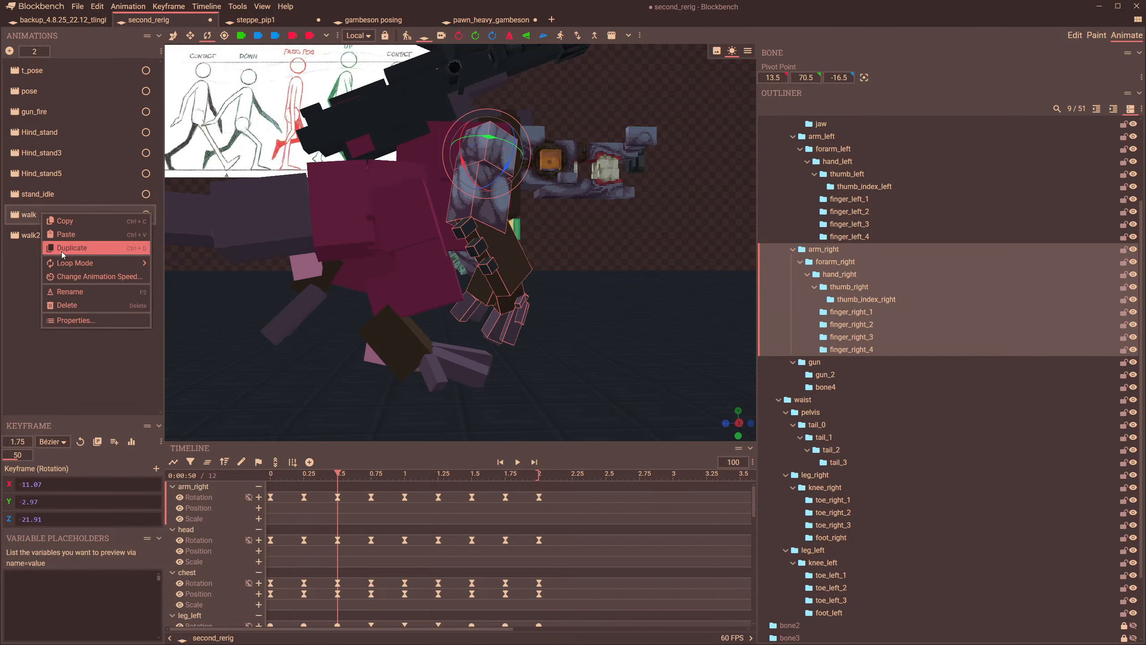
left_click(61, 248)
left_click(33, 236)
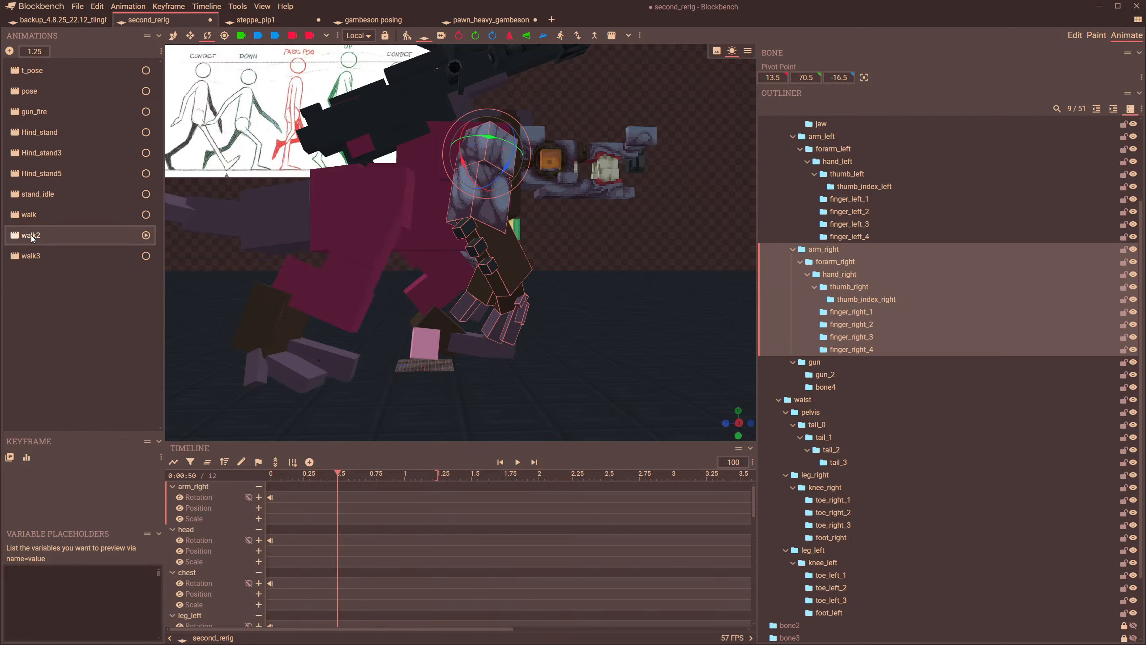
left_click(519, 462)
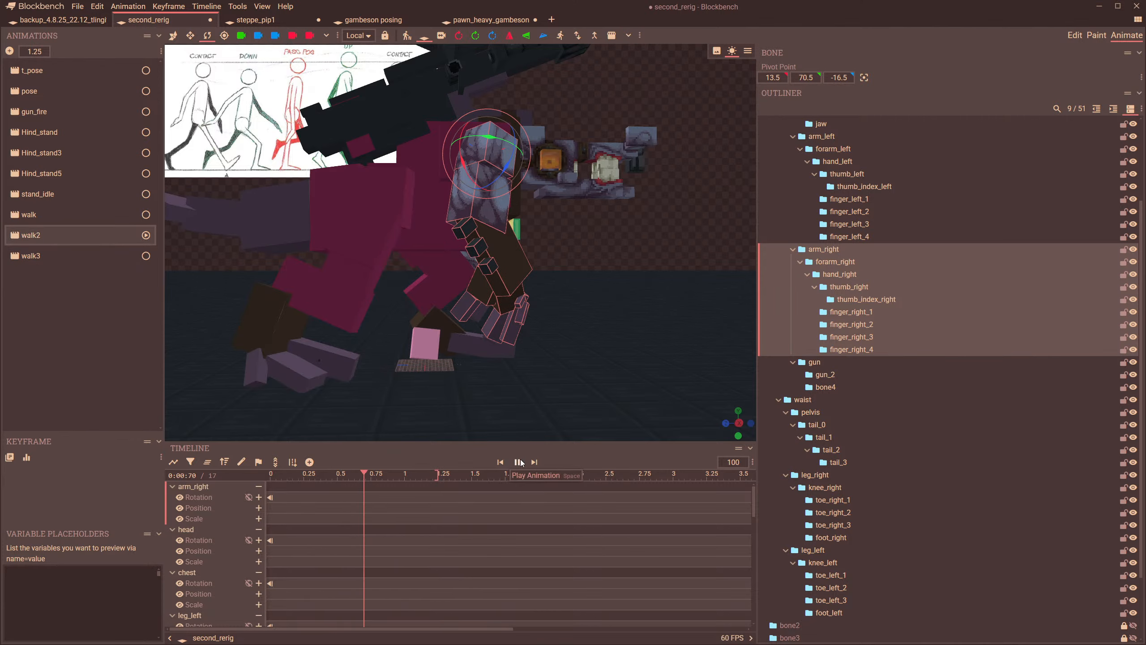
left_click(31, 256)
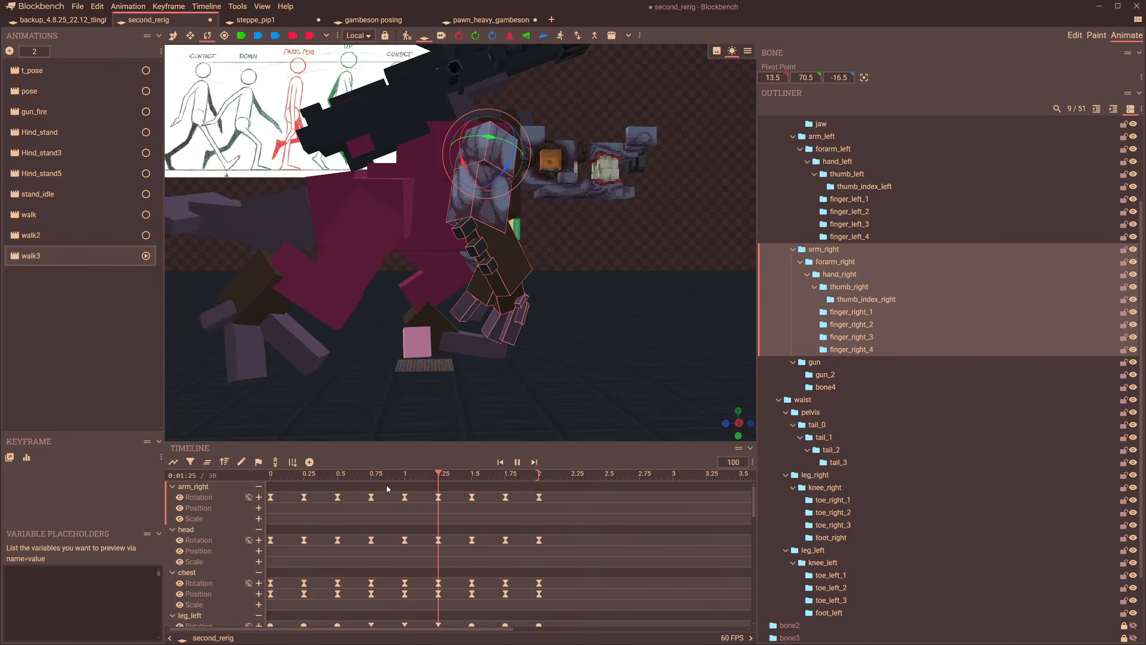
- Zoom in on the head in Paint mode and sample the orange colour #ed8c3e from the translucent cube over the eye
scroll(587, 334, "up", 5)
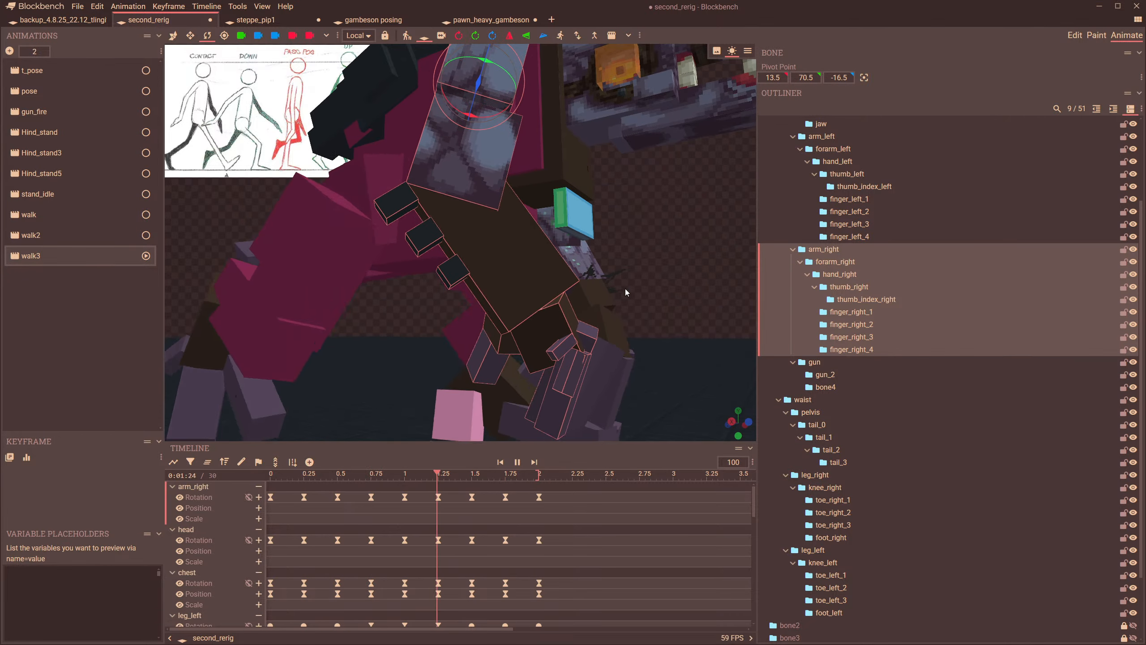
right_click_drag(625, 289, 480, 408)
scroll(482, 410, "up", 5)
left_click_drag(484, 414, 505, 374)
scroll(523, 370, "up", 3)
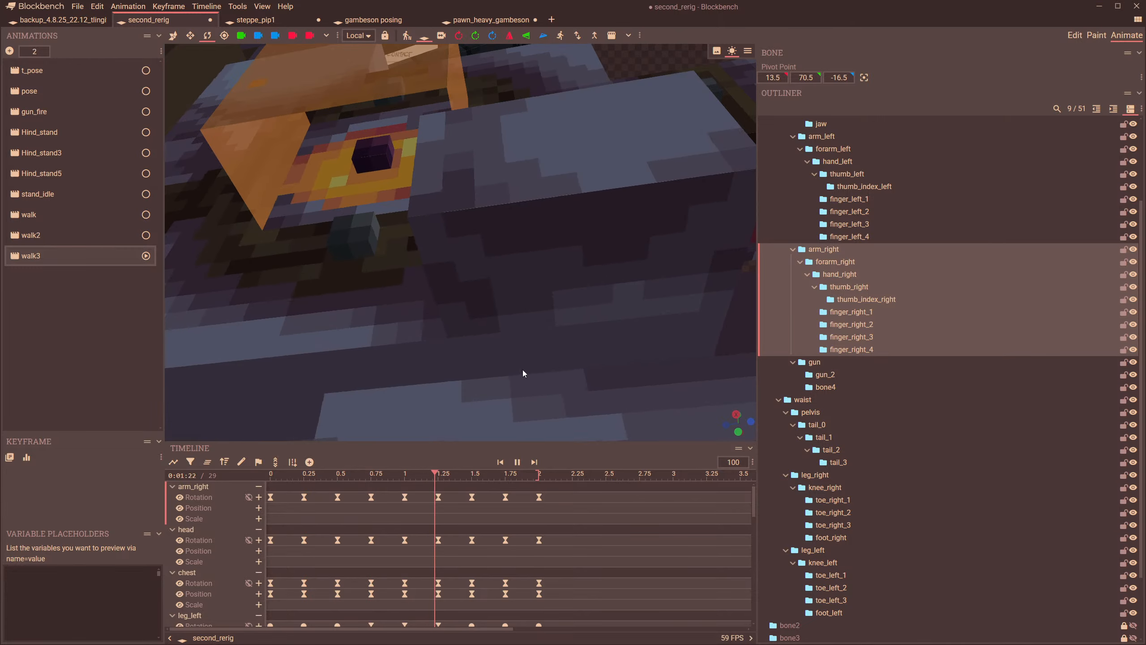
right_click_drag(503, 307, 632, 373)
left_click(1097, 36)
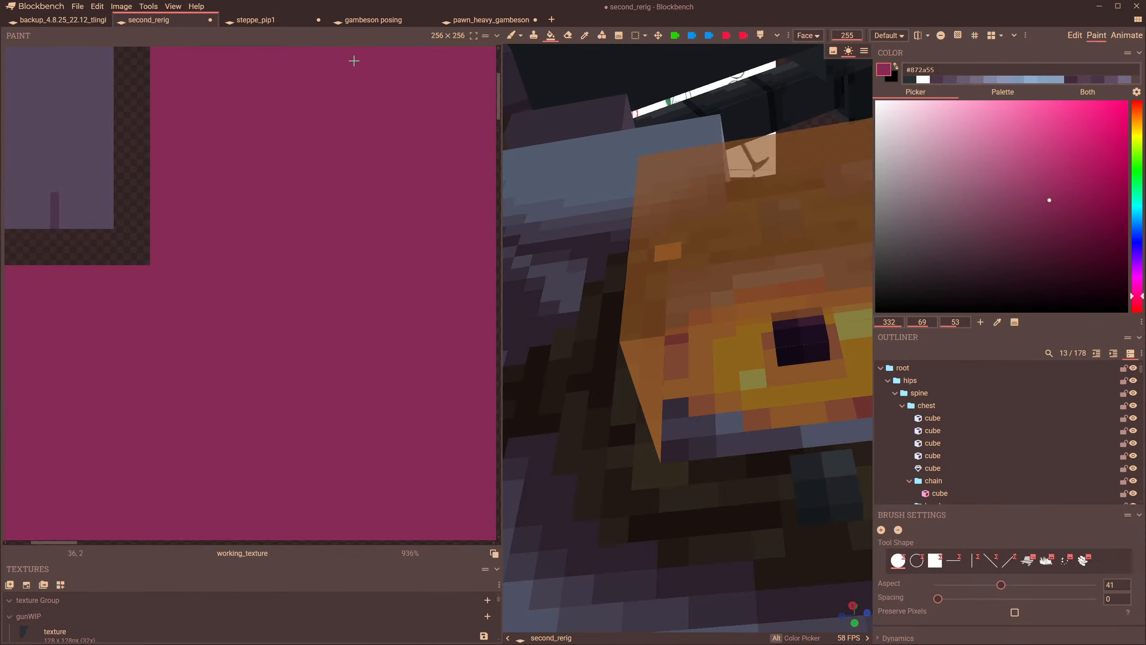
left_click(585, 36)
left_click(765, 233)
scroll(764, 232, "down", 3)
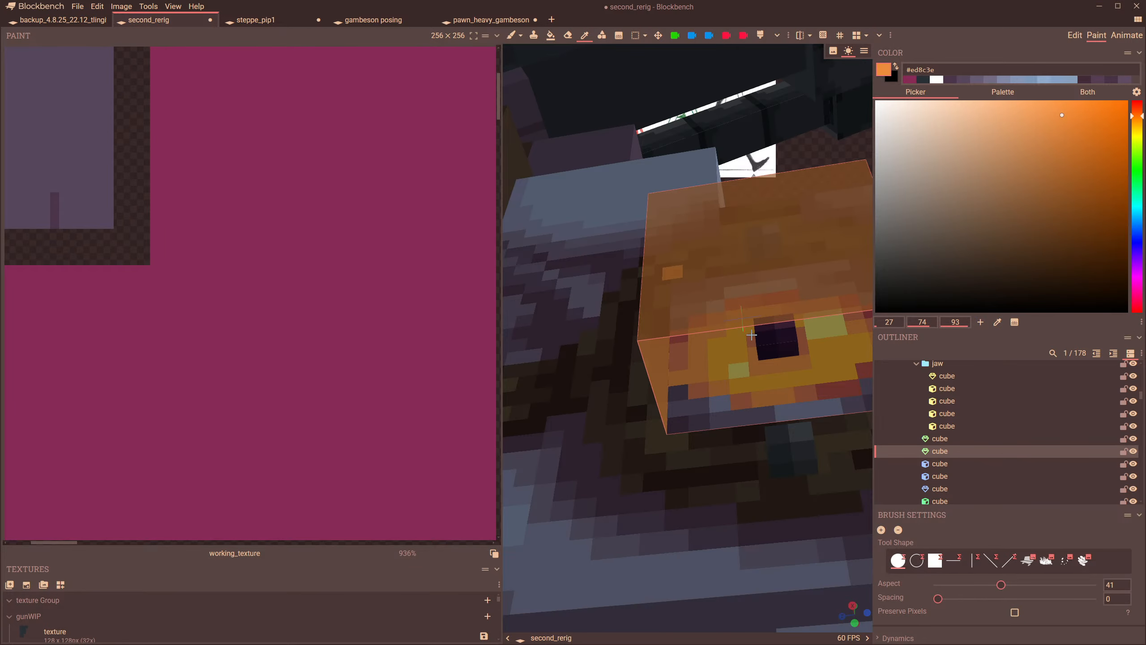
- Fill the faces of the translucent cube over the eye with orange #ed8c3e using the Fill tool in Face mode
left_click(722, 445)
scroll(722, 444, "down", 5)
left_click_drag(722, 445, 613, 411)
left_click(582, 403)
scroll(613, 410, "up", 5)
left_click(551, 36)
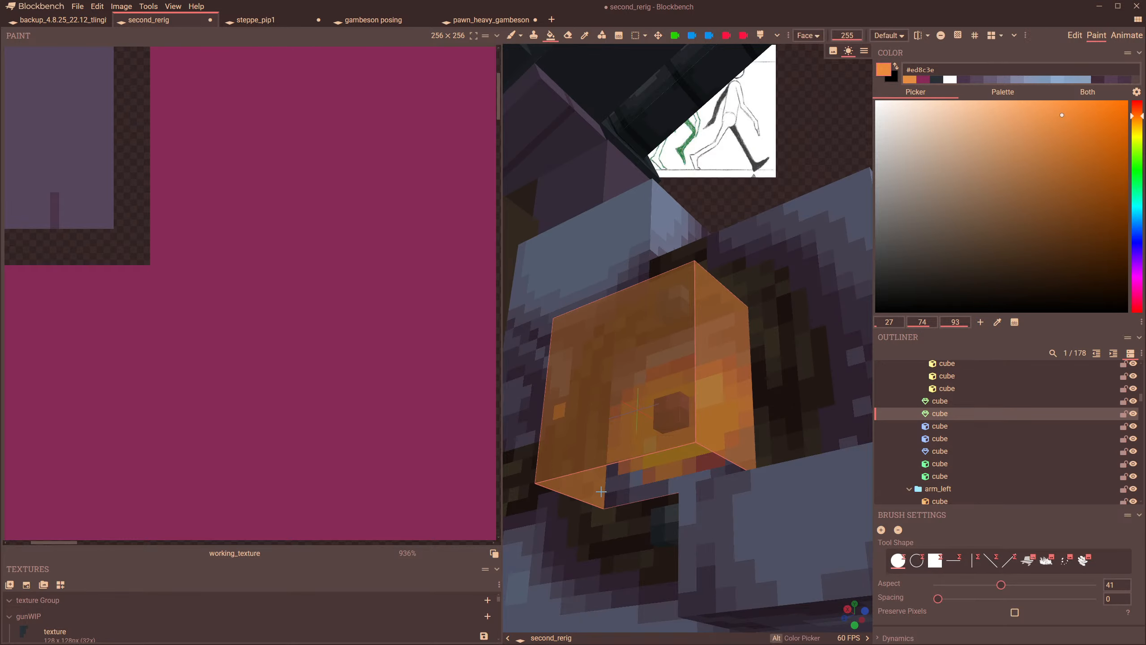
left_click(600, 491)
scroll(609, 482, "down", 5)
middle_click_drag(649, 450, 600, 553)
left_click(649, 437)
middle_click_drag(666, 453, 648, 477)
left_click(721, 419)
middle_click_drag(575, 451, 681, 458)
middle_click_drag(679, 521, 692, 418)
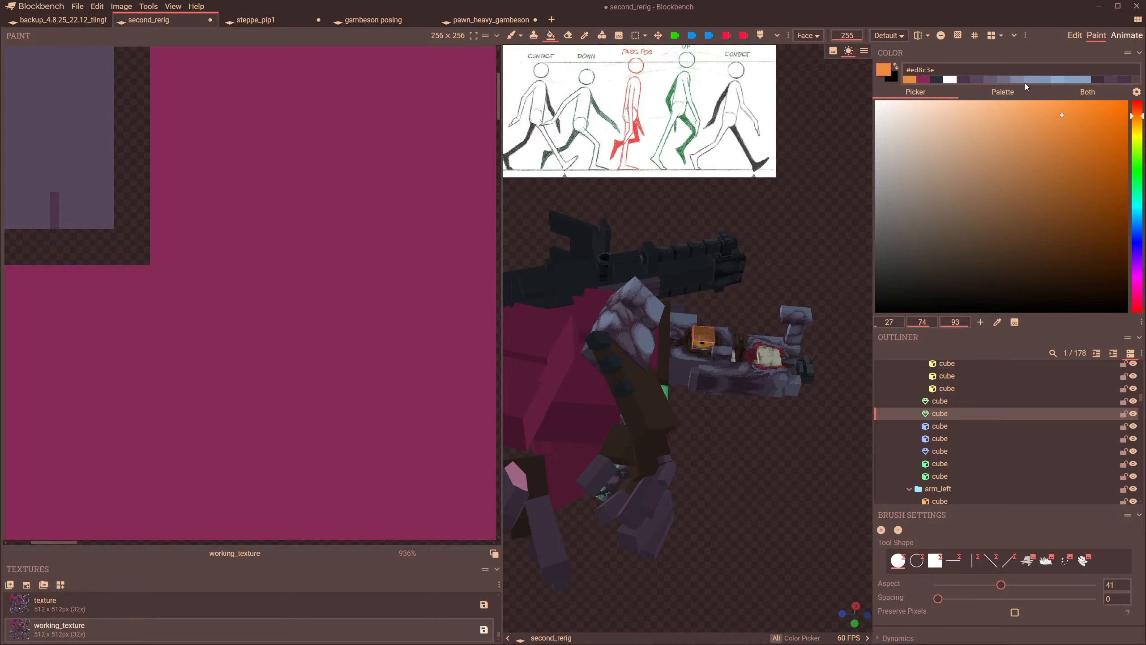
- Return to Animate mode and rename the walk3 animation as root_motion_test
left_click(1126, 35)
middle_click_drag(620, 289, 594, 354)
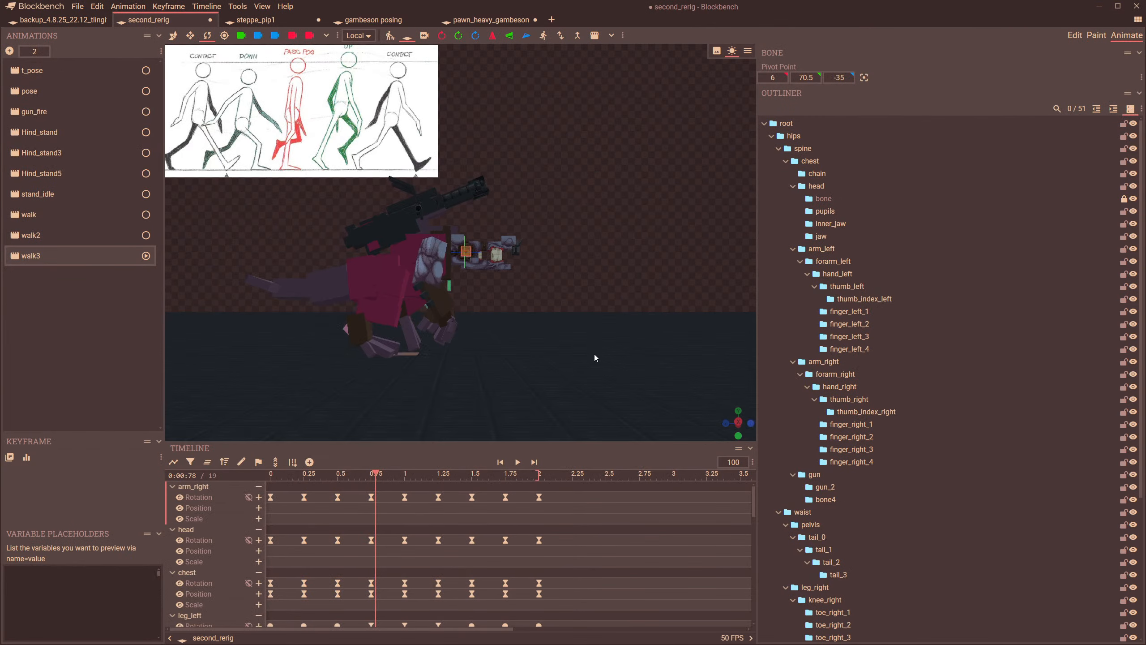
double_click(68, 259)
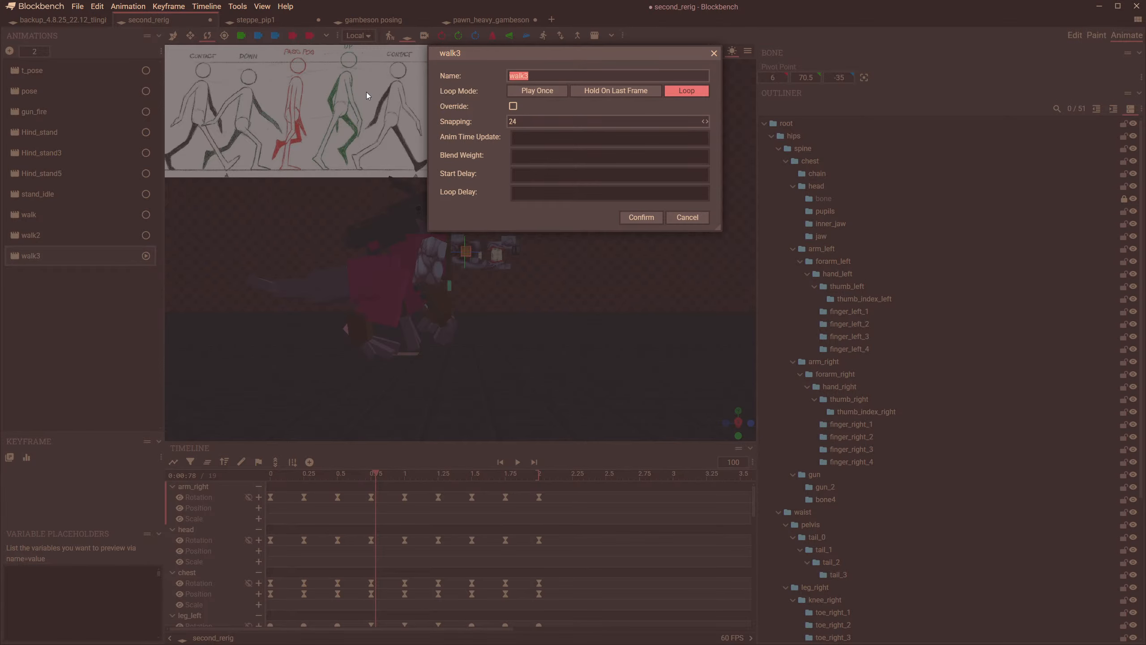
type("root_motion_test")
key("Return")
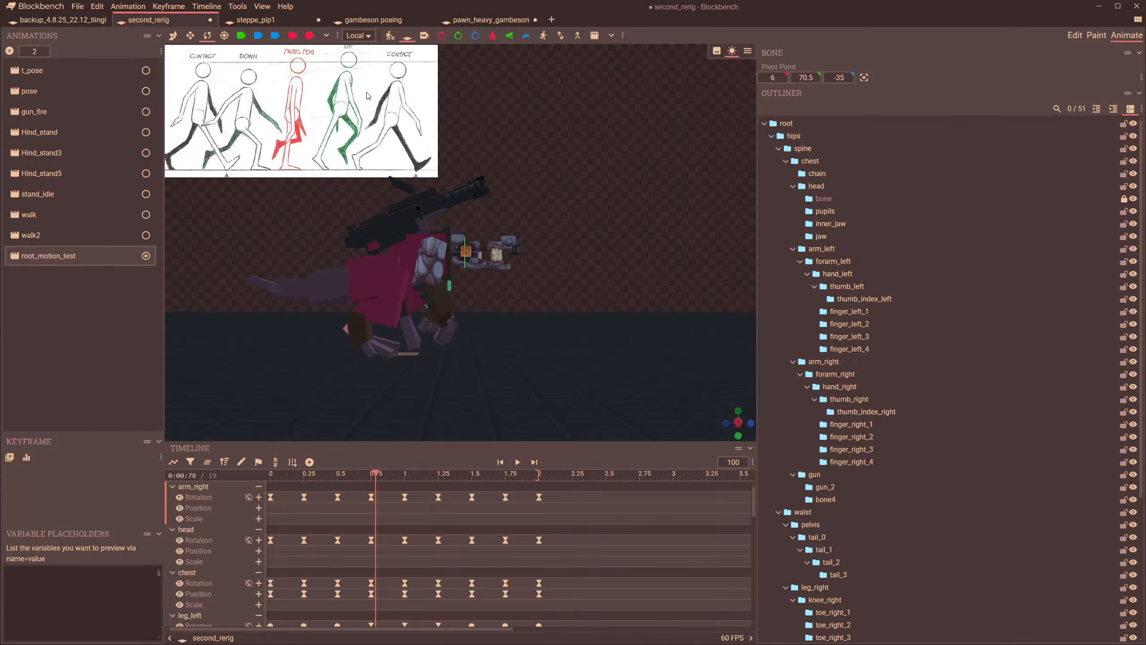
- Select the root bone at 0 s and frame the creature's feet closely in a flat side view
left_click(271, 476)
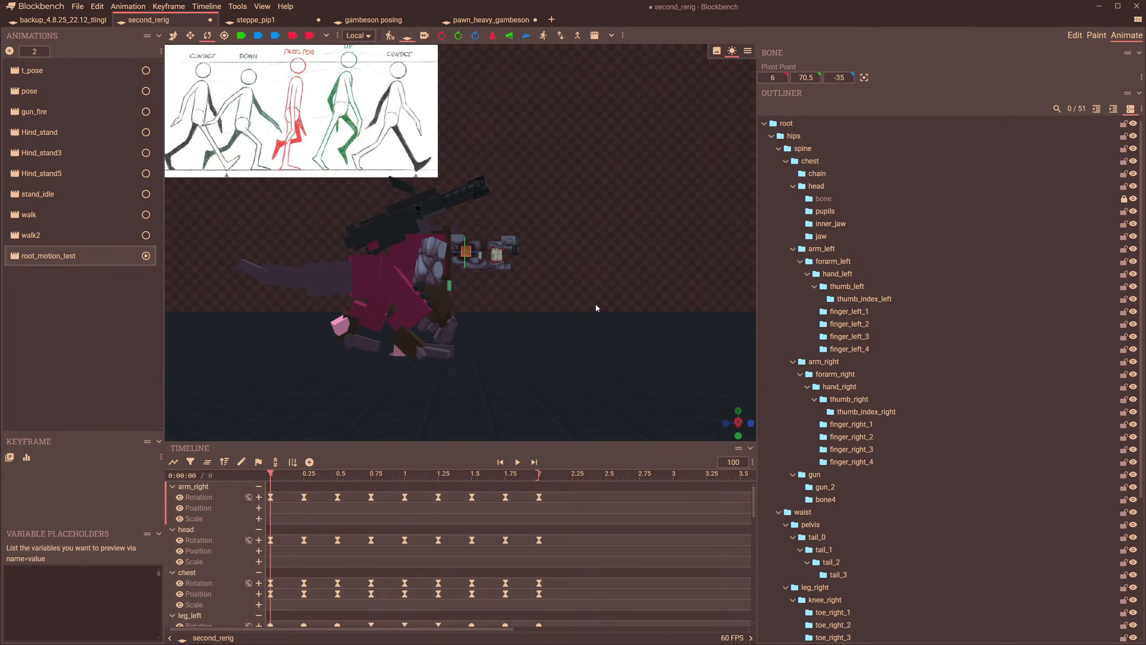
scroll(596, 306, "up", 5)
left_click(848, 123)
right_click_drag(540, 313, 603, 225)
left_click_drag(561, 309, 547, 317)
left_click_drag(381, 382, 400, 371)
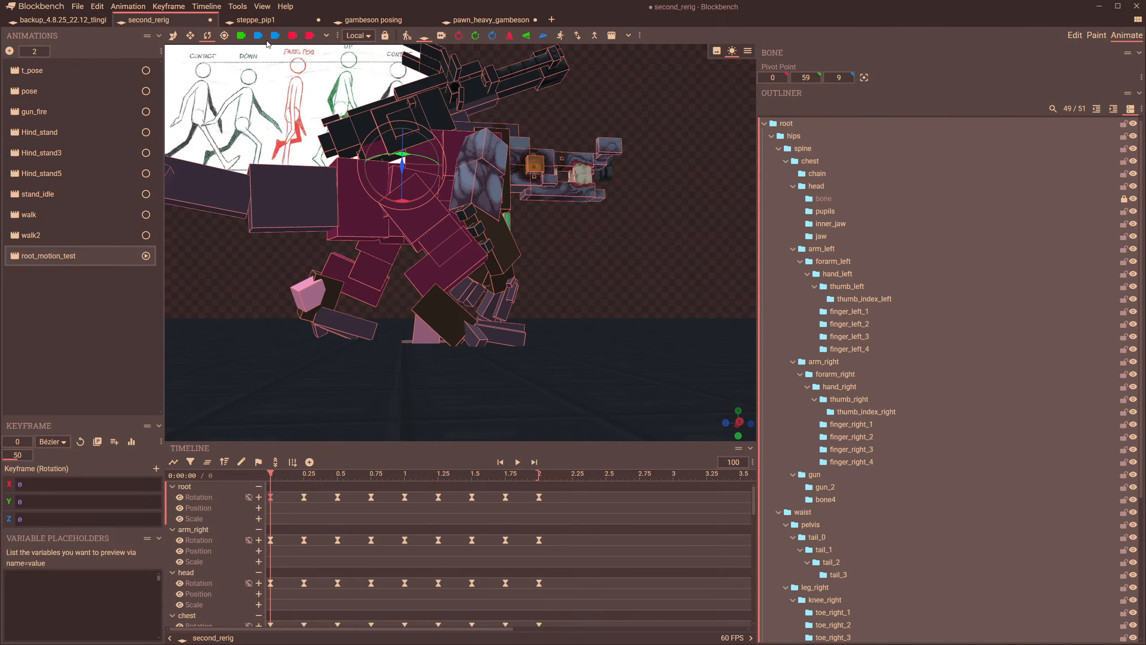
left_click(292, 36)
scroll(537, 366, "up", 8)
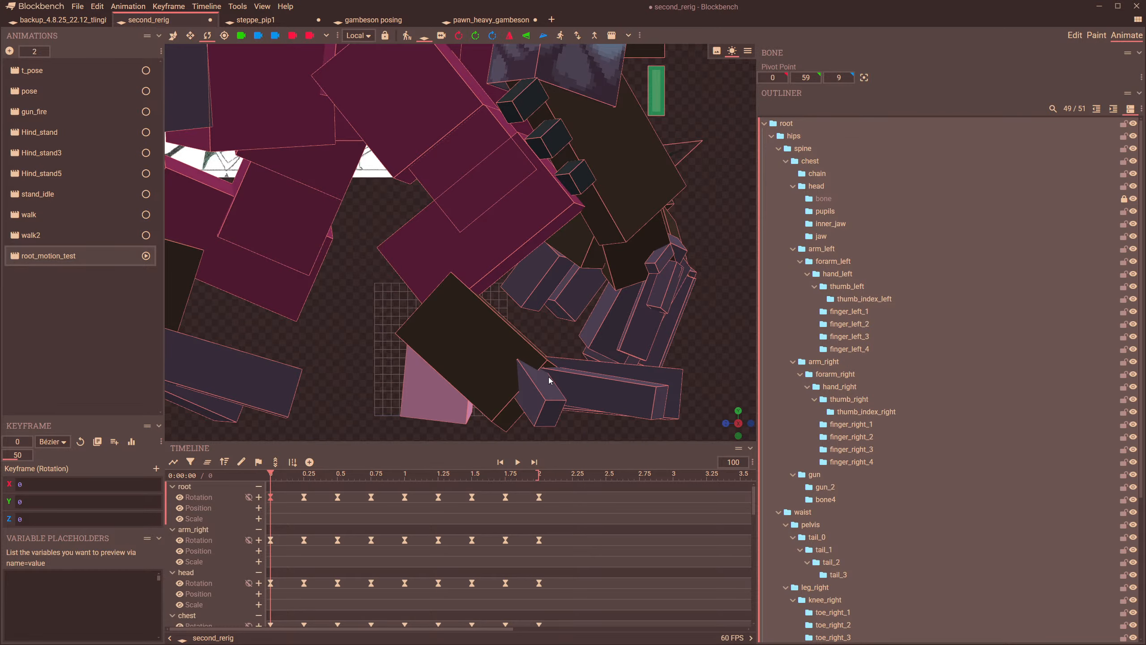
- Delete all of the root bone's existing rotation keyframes from the root_motion_test timeline
left_click(302, 477)
left_click_drag(302, 480, 303, 484)
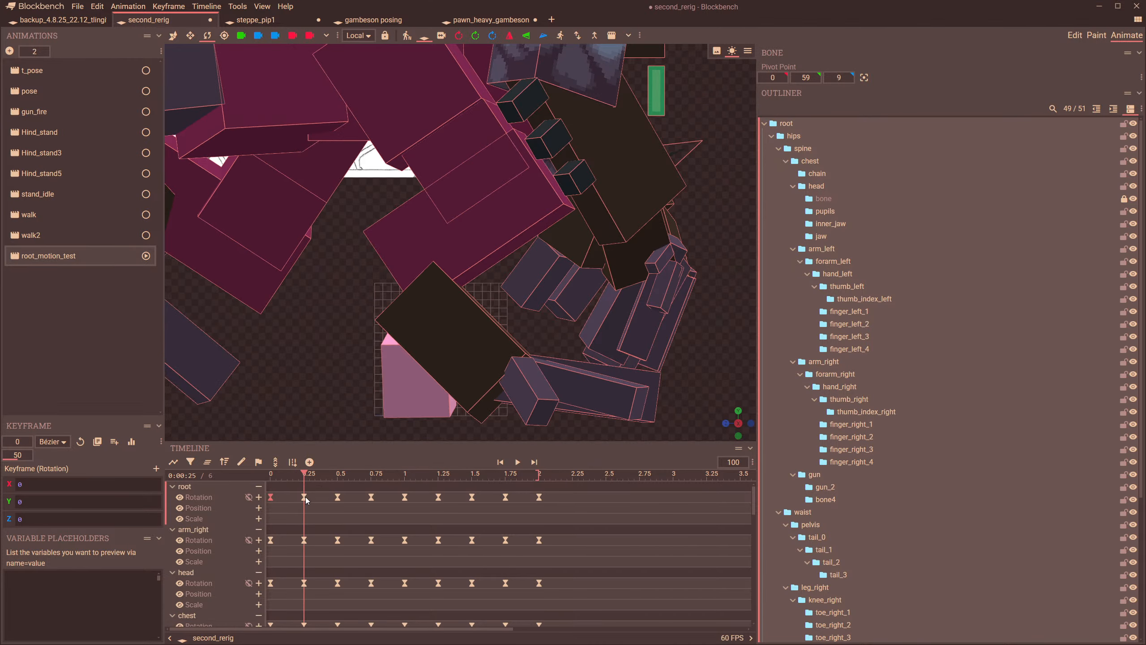
left_click(305, 497)
left_click_drag(582, 506, 267, 482)
key("Delete")
- Add rotation keyframes to the root bone at 0, 0.25, 0.5 and 0.75 s
left_click(259, 497)
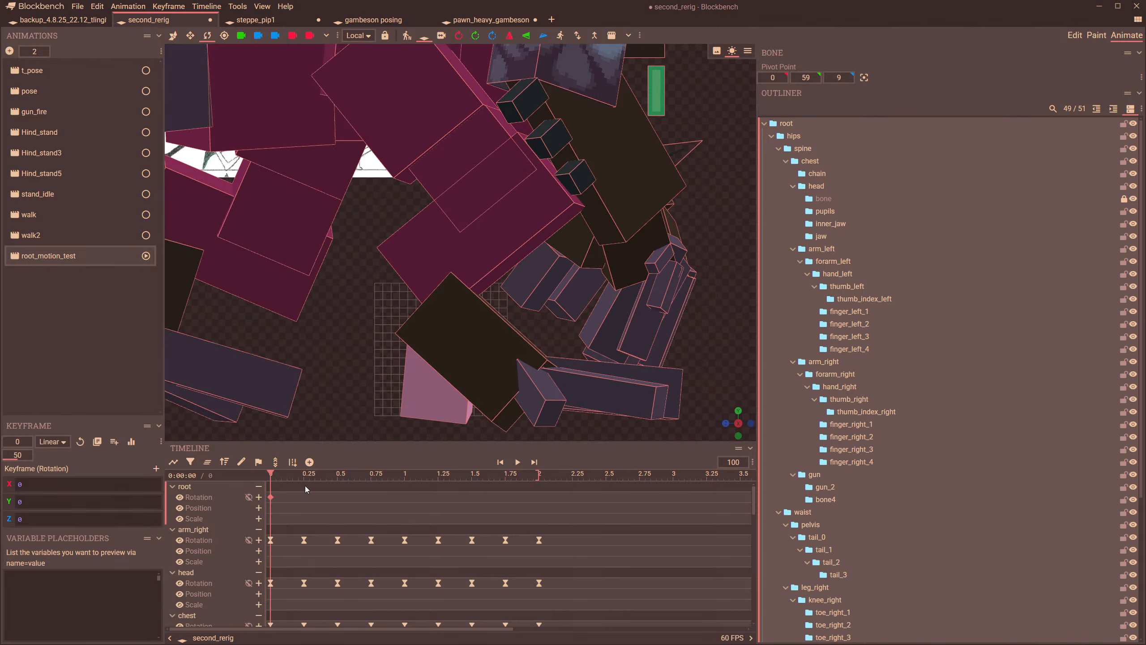
left_click(302, 480)
left_click(259, 497)
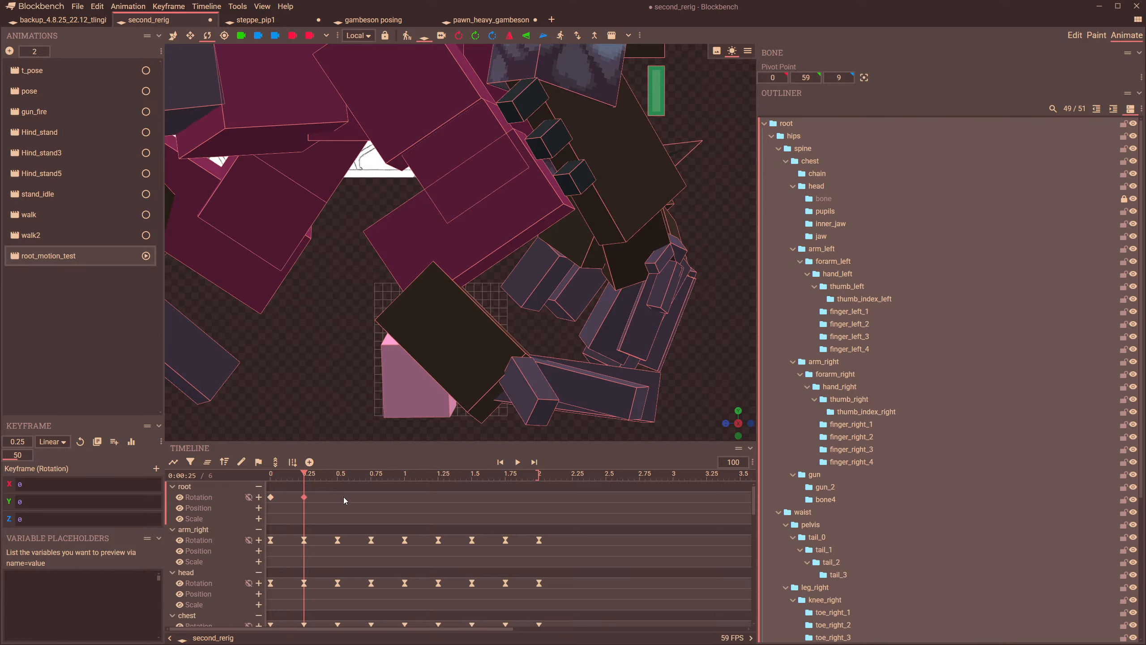
left_click(341, 478)
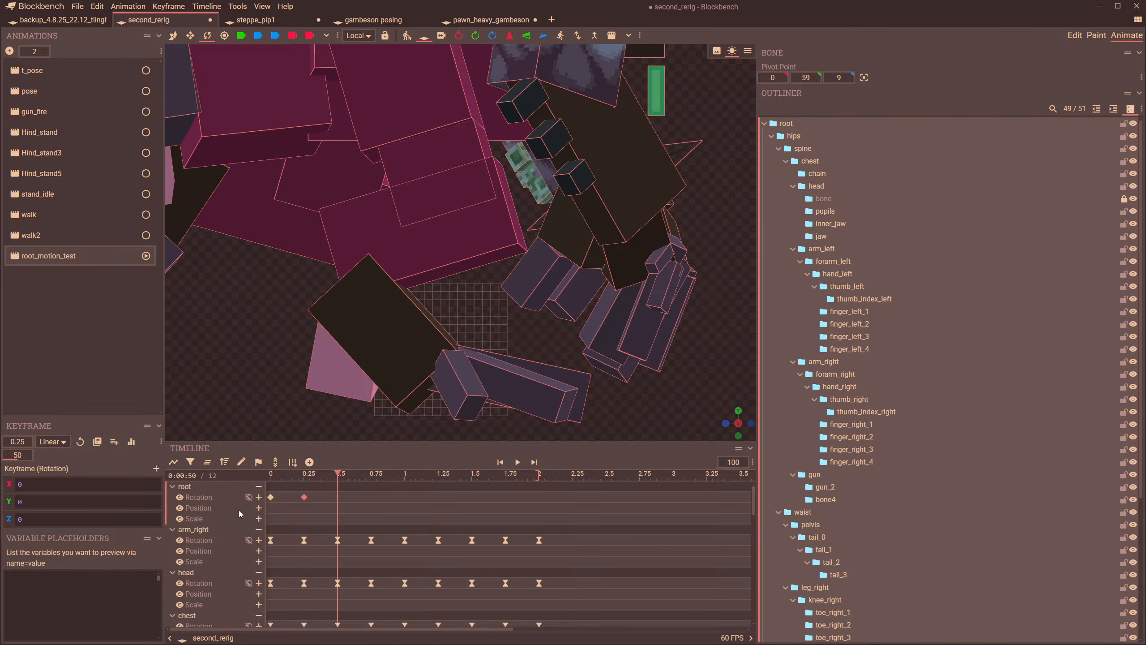
left_click(258, 497)
left_click(371, 477)
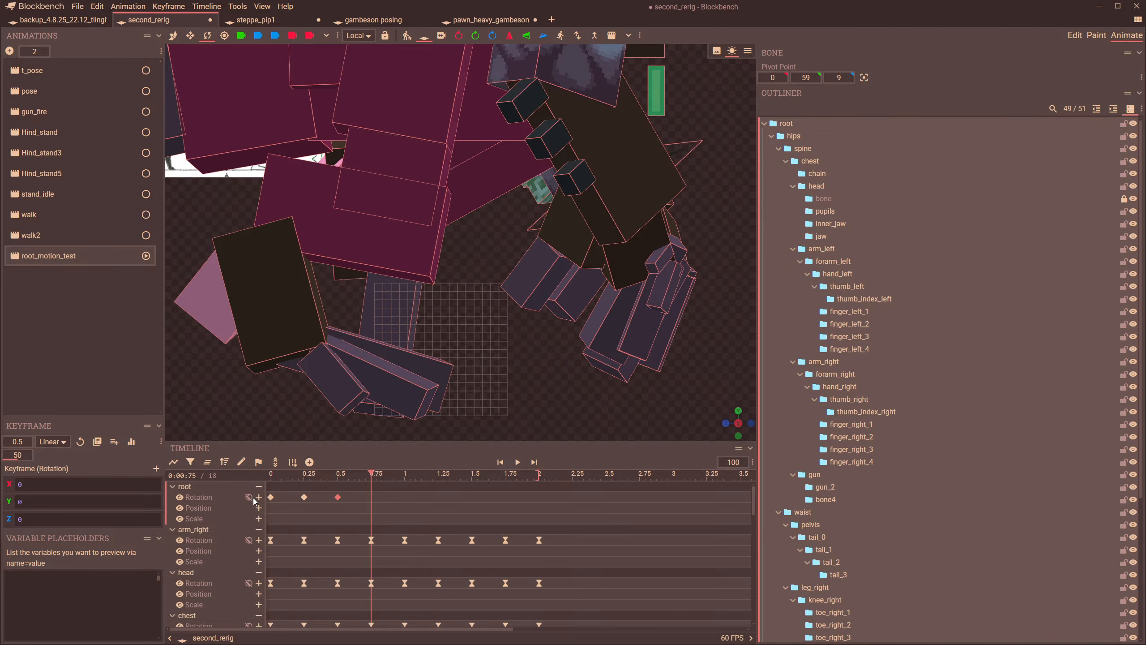
left_click(259, 497)
left_click(404, 475)
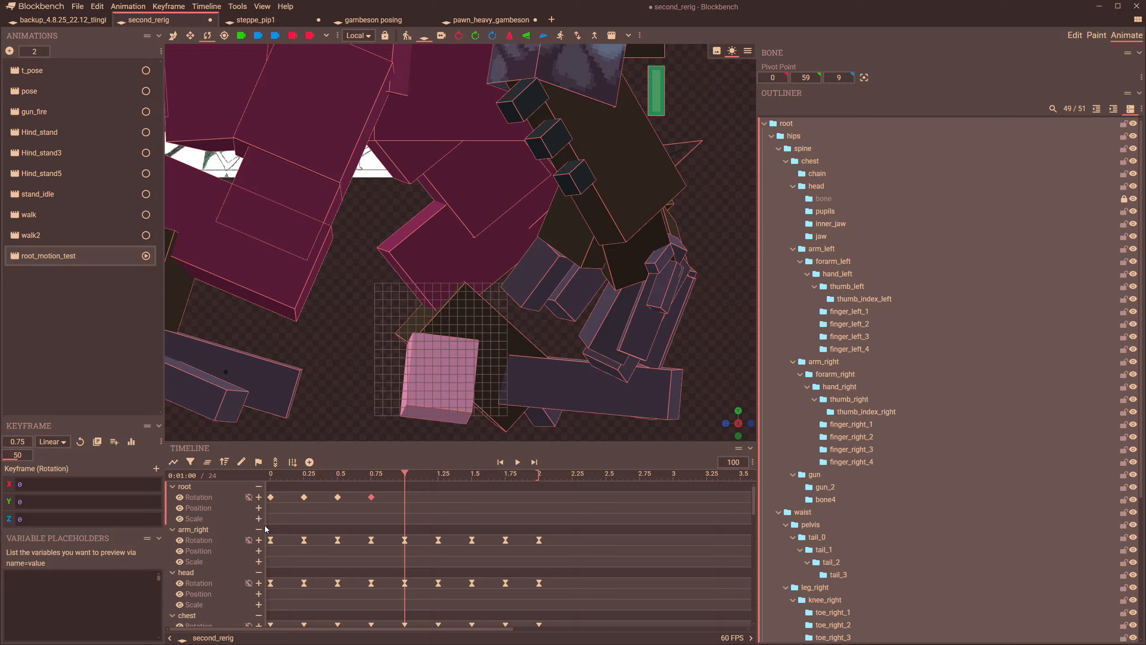
- Add a rotation keyframe to the root bone at 1 second and return the playhead to the animation start
left_click(259, 497)
left_click(274, 479)
scroll(453, 381, "down", 3)
scroll(453, 357, "up", 2)
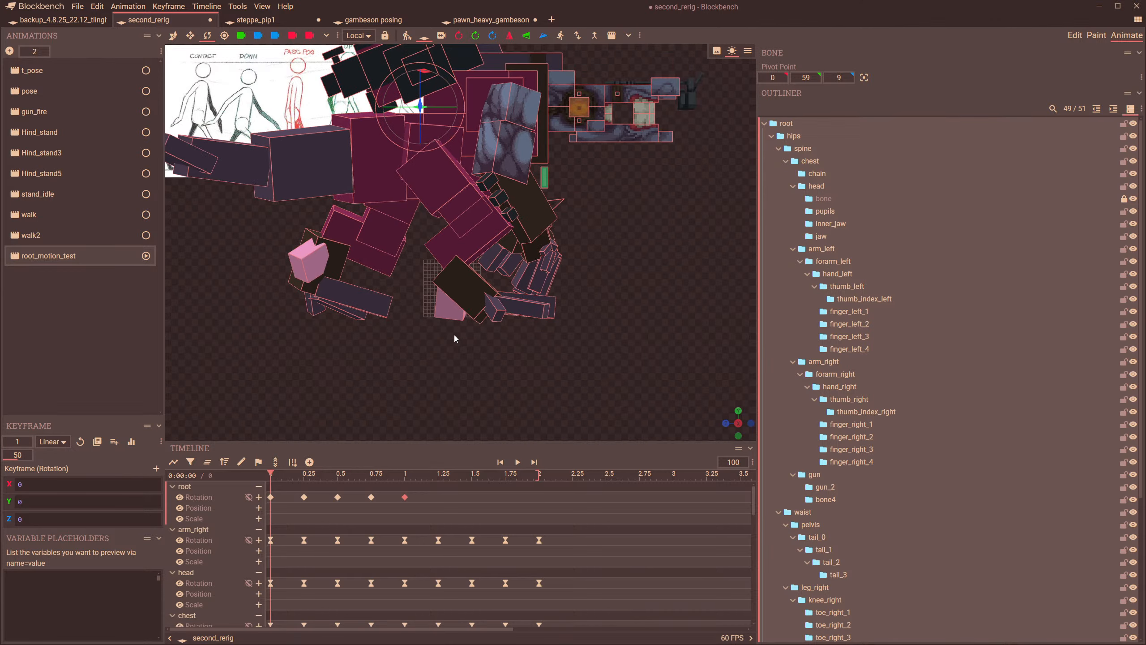
scroll(408, 325, "up", 5)
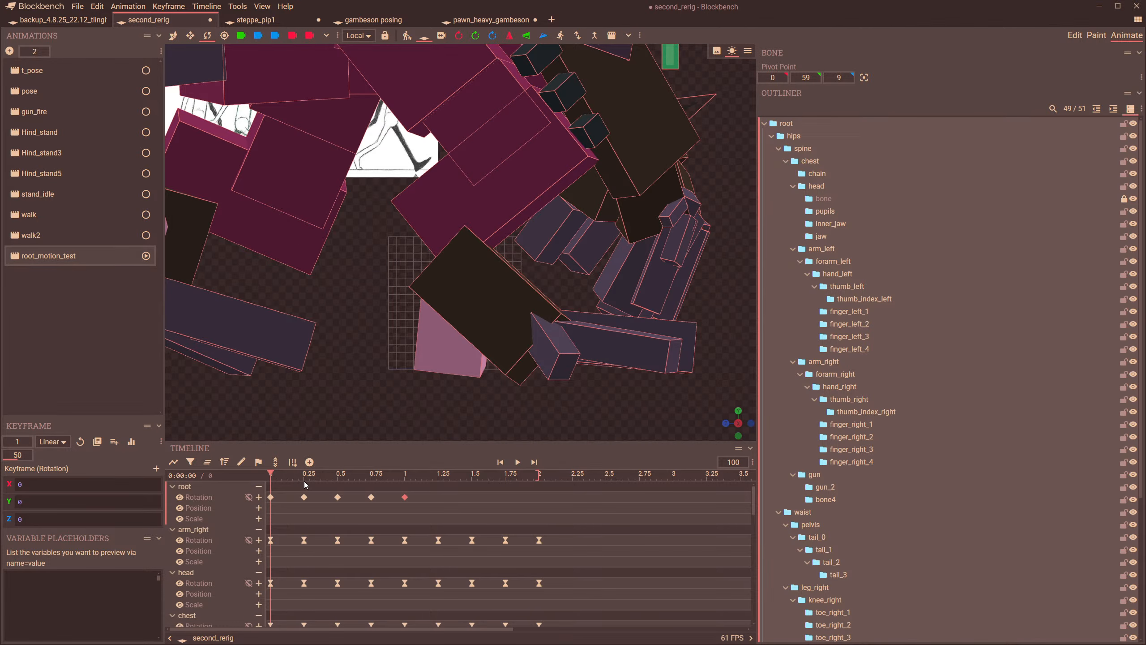
- Move the root bone along Z to -1 at 0.25 seconds to key its position
left_click(303, 475)
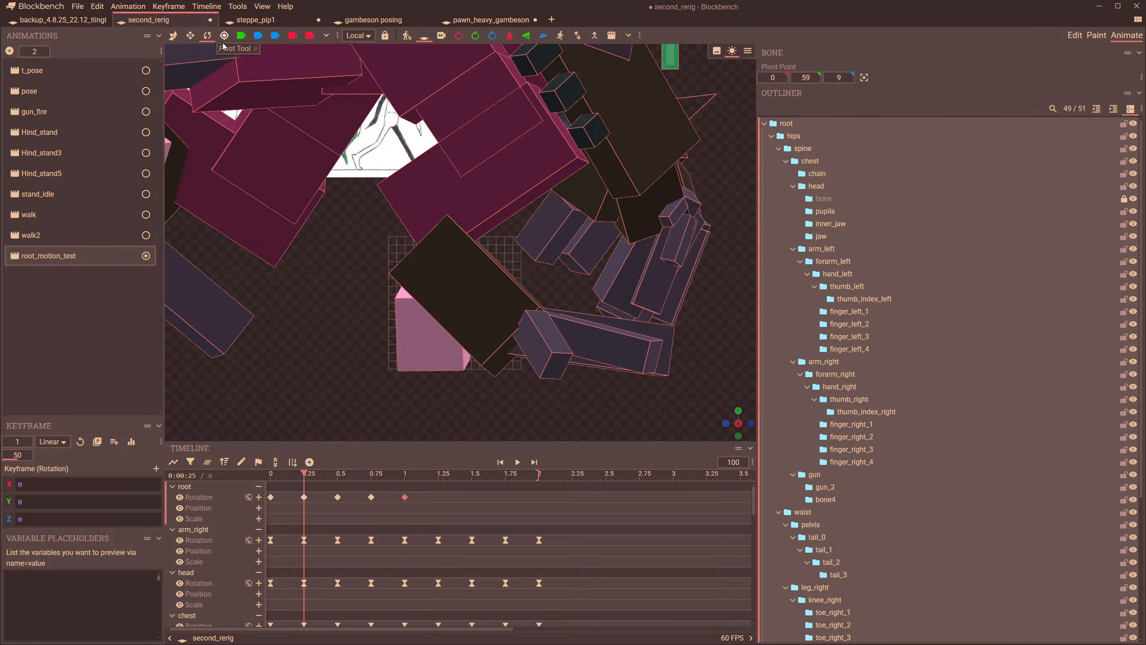
left_click(173, 36)
scroll(471, 239, "up", 3)
scroll(497, 257, "down", 4)
scroll(497, 255, "down", 5)
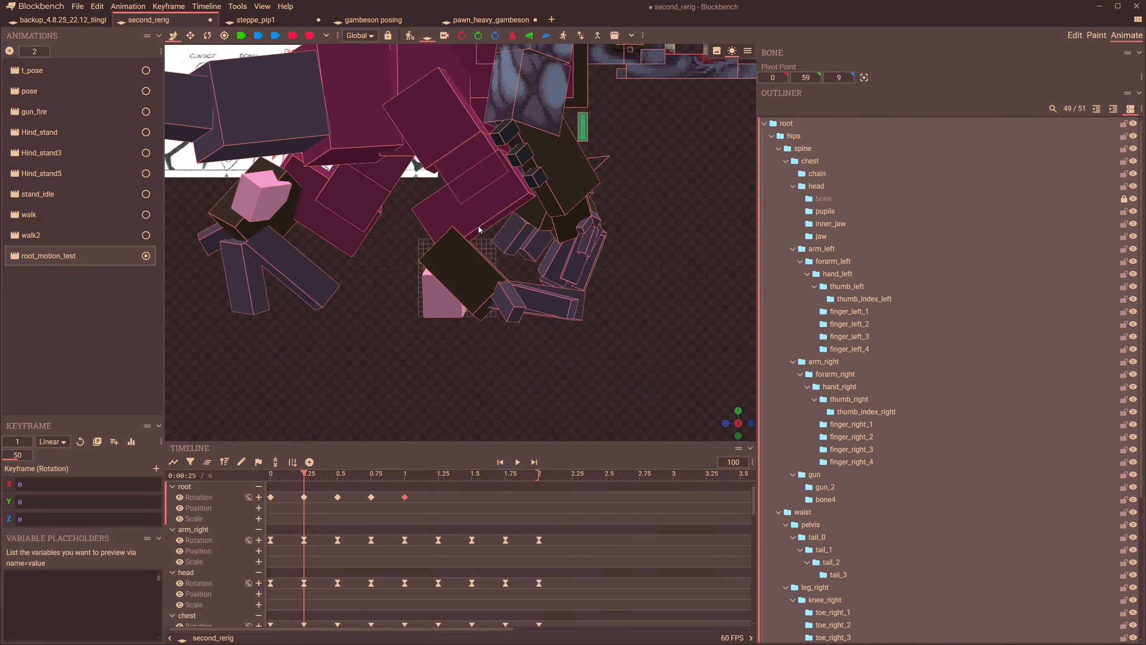
left_click_drag(392, 109, 399, 115)
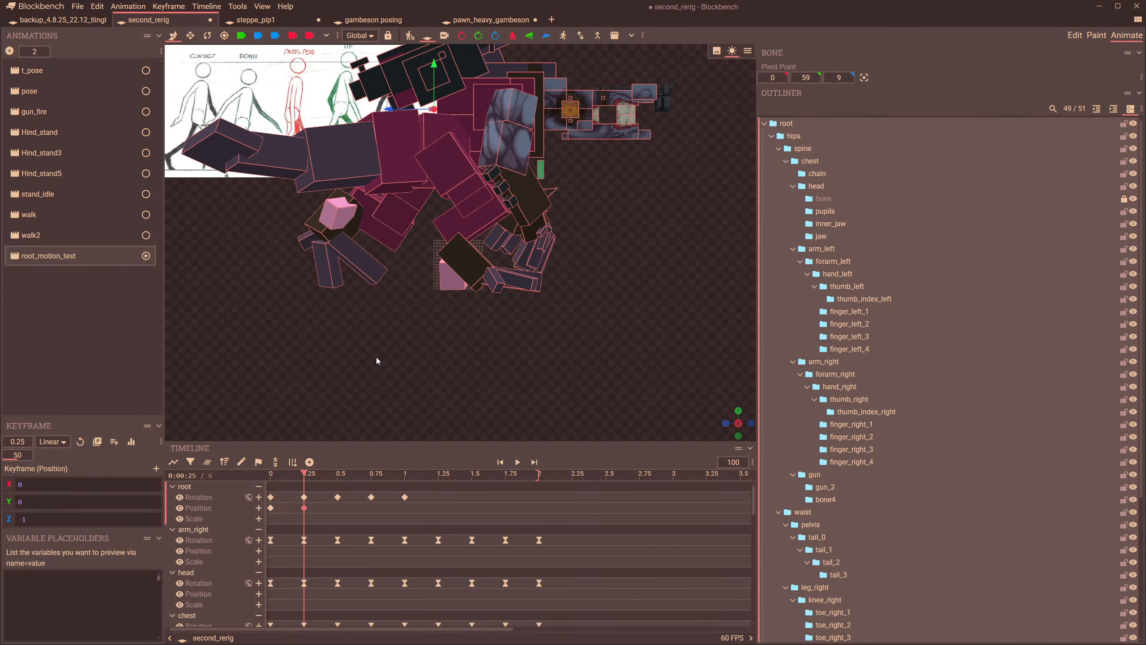
- In Edit mode, set the Y and Z pivot point of the root group to 0
left_click(304, 498)
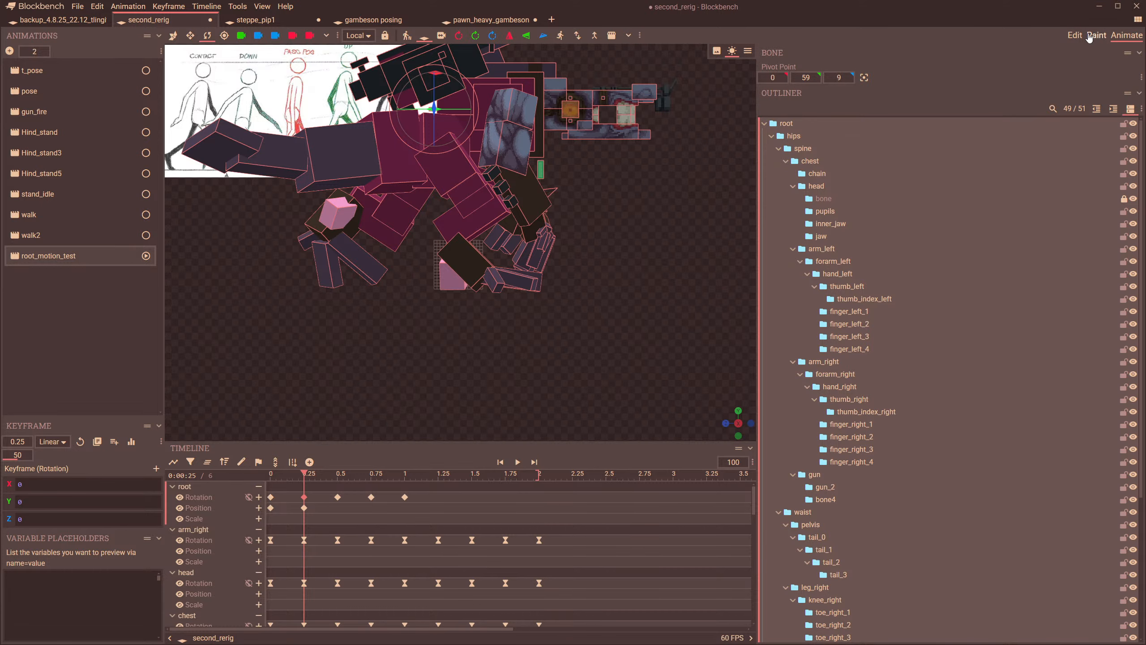
left_click(1067, 35)
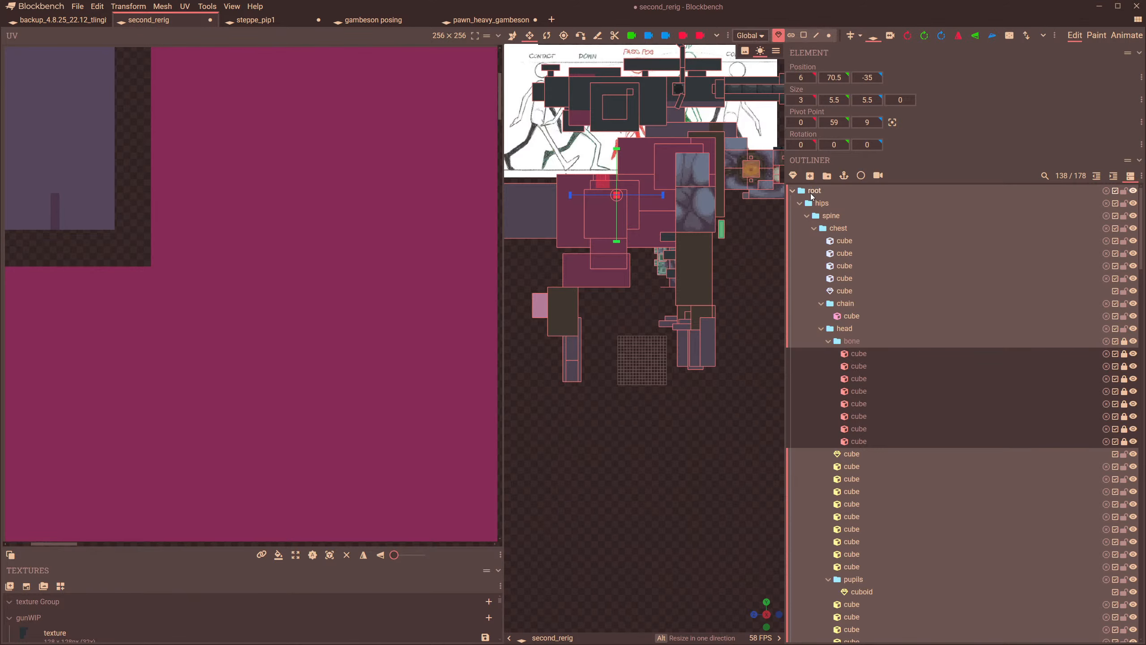
left_click(802, 192)
left_click(802, 193)
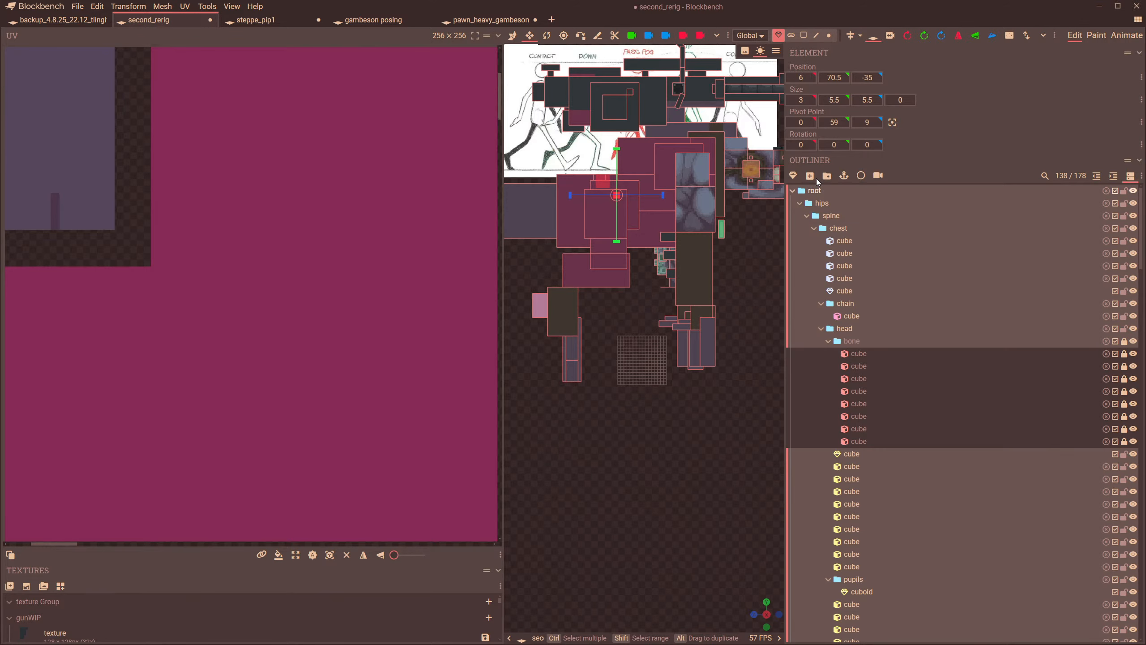
left_click(835, 122)
type("0")
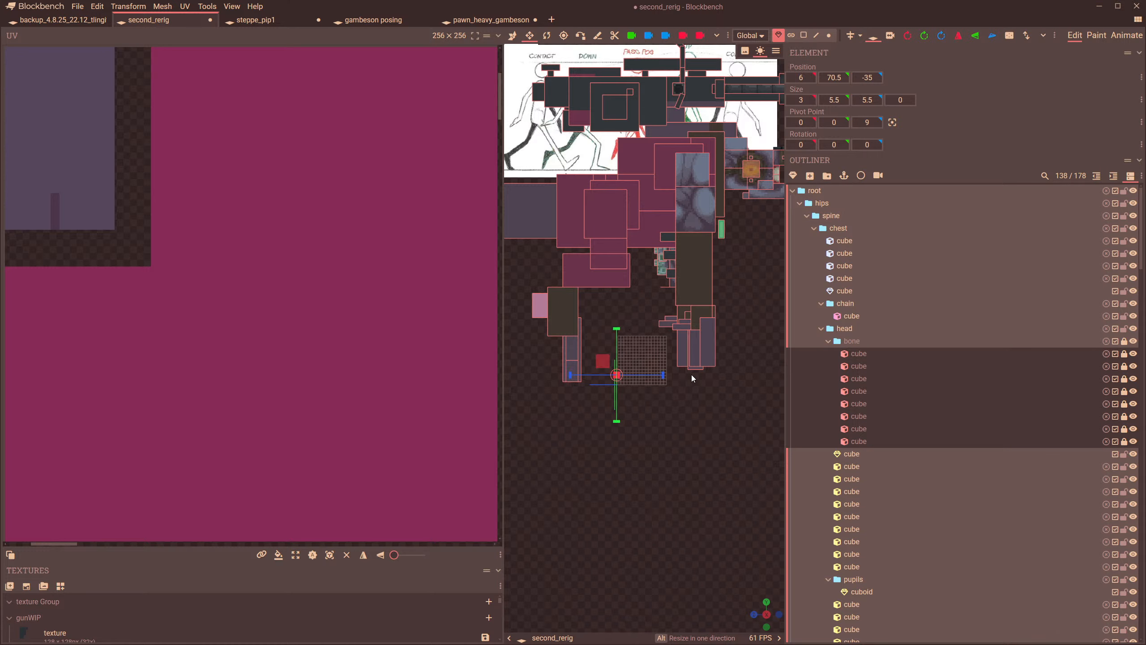
left_click(850, 413)
left_click(811, 193)
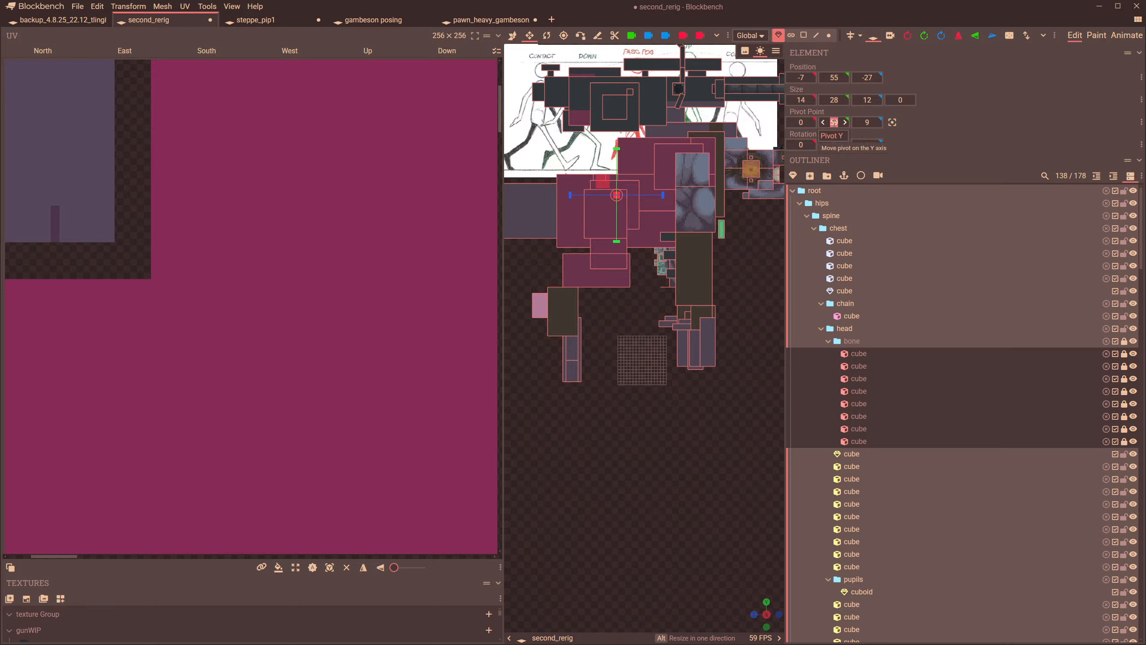
type("0")
left_click(870, 123)
type("0")
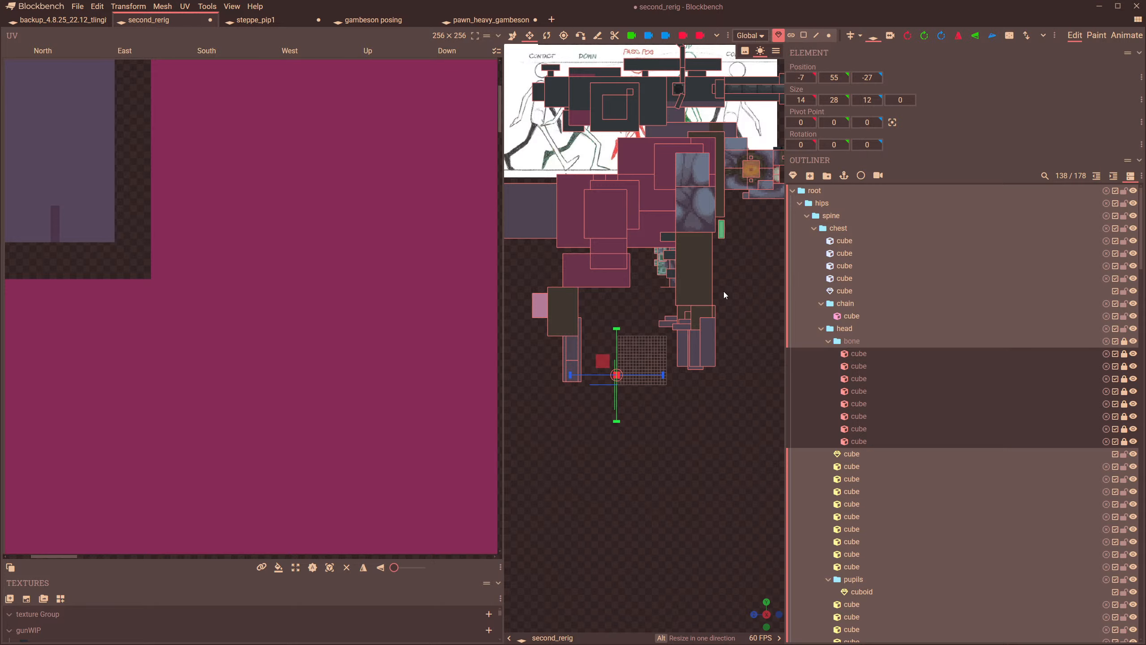
left_click(719, 329)
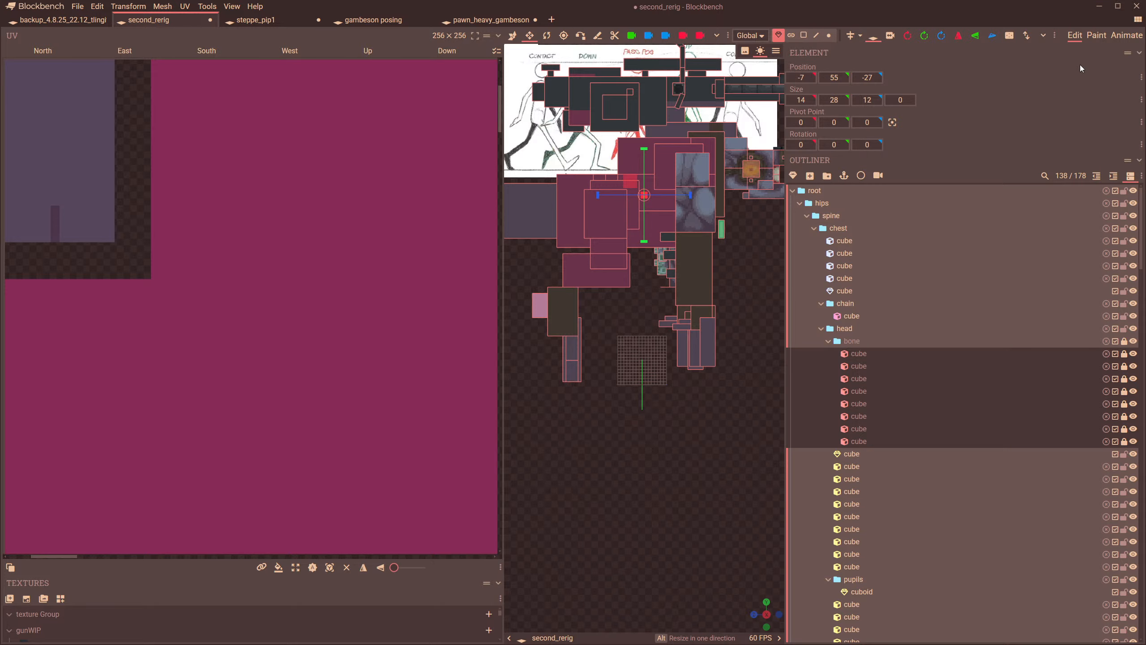
- Back in Animate mode, move the root's 0.25-second position keyframe to Z -2 and compare the foot placement with the start pose
left_click(1127, 35)
scroll(546, 316, "up", 10)
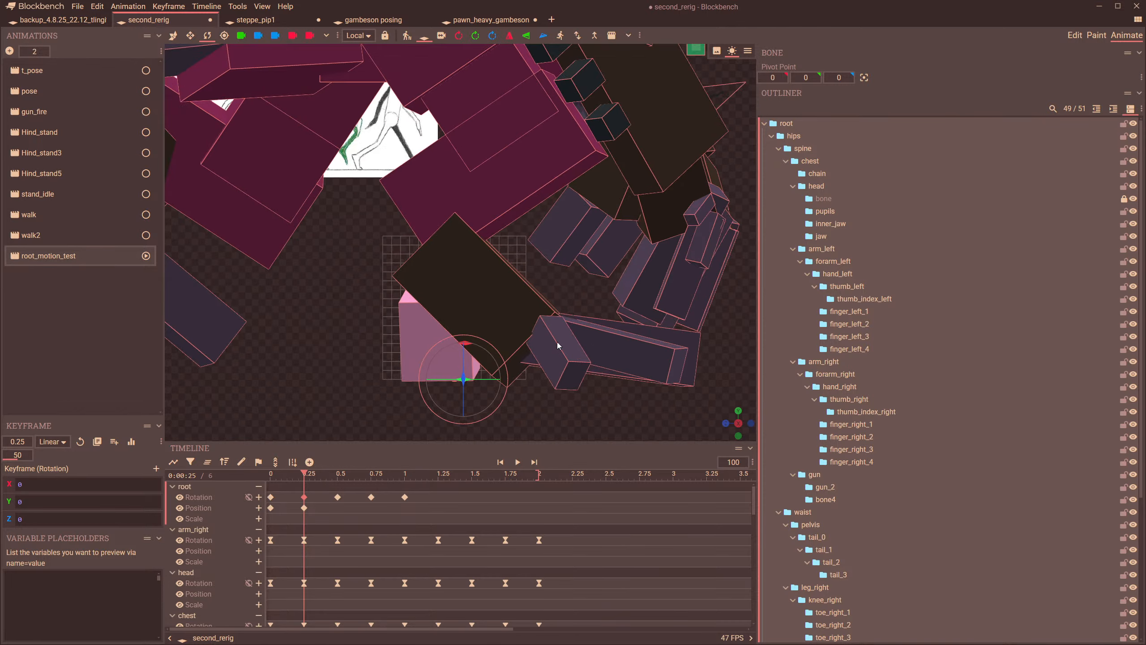
left_click(304, 508)
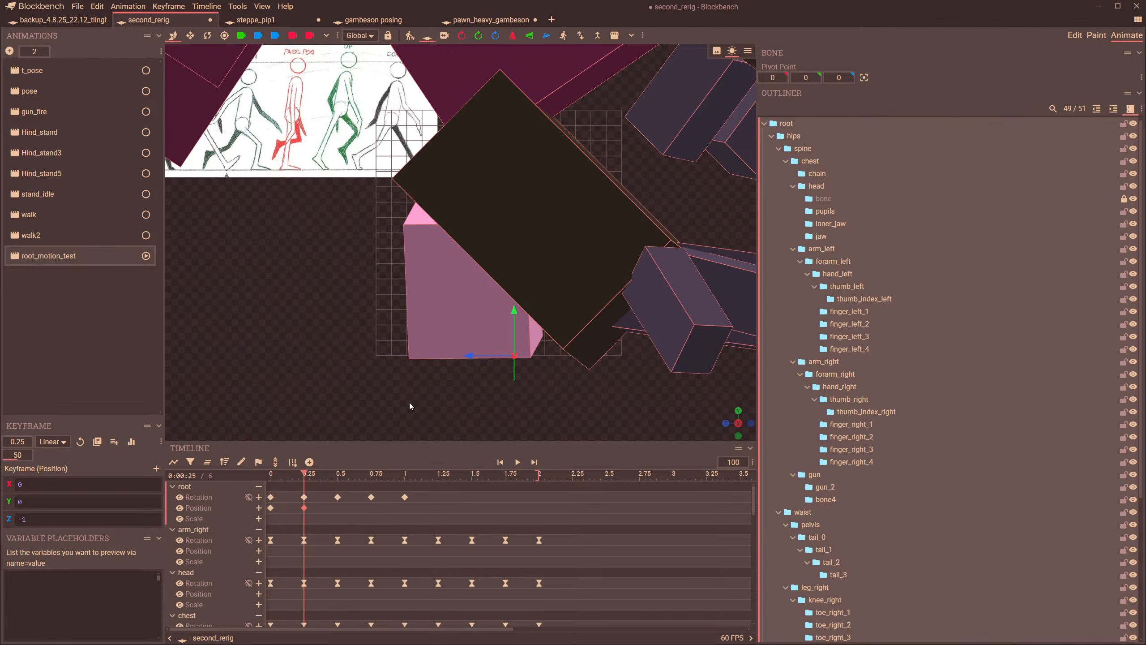
left_click(272, 477)
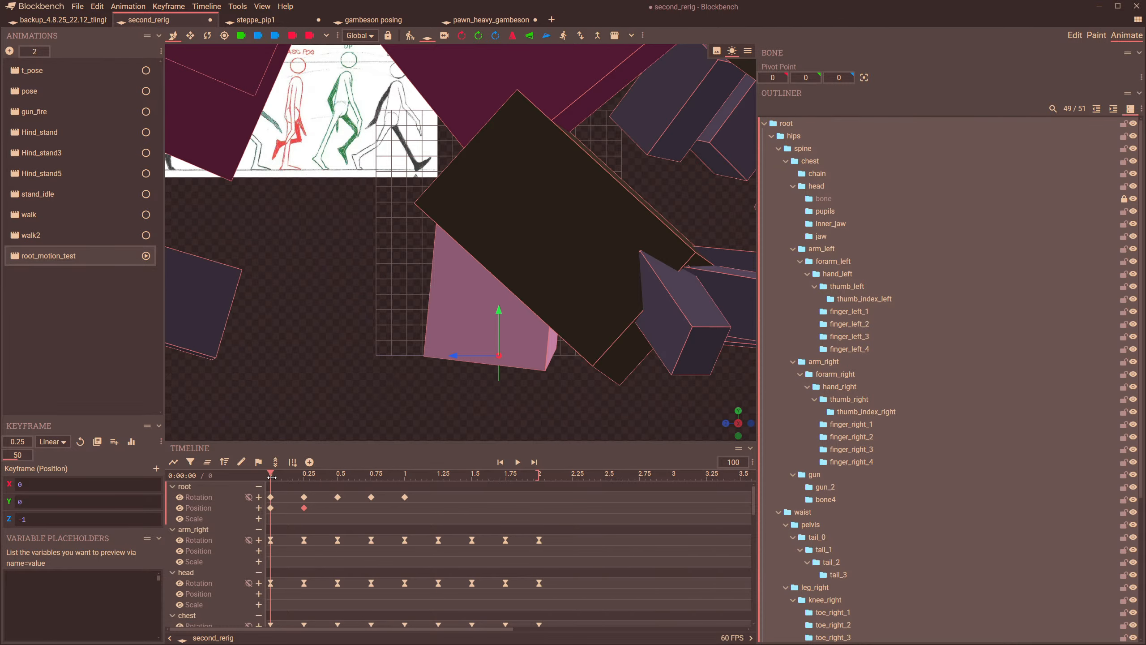
left_click(304, 477)
left_click_drag(488, 354, 503, 353)
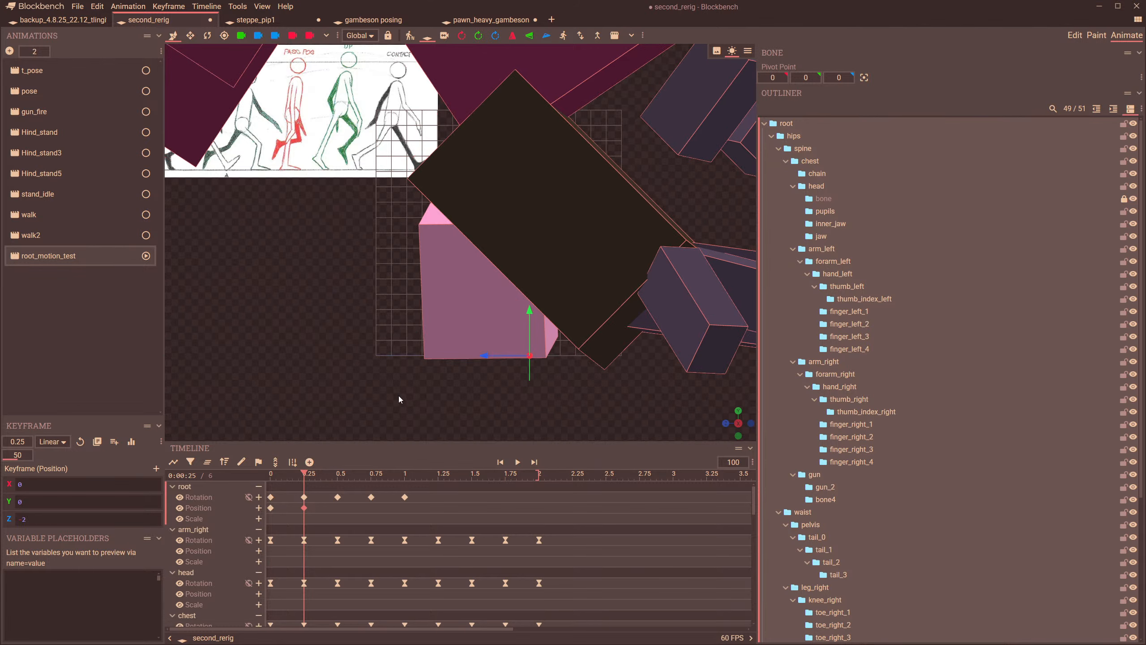
left_click(270, 477)
left_click(302, 477)
scroll(567, 322, "down", 2)
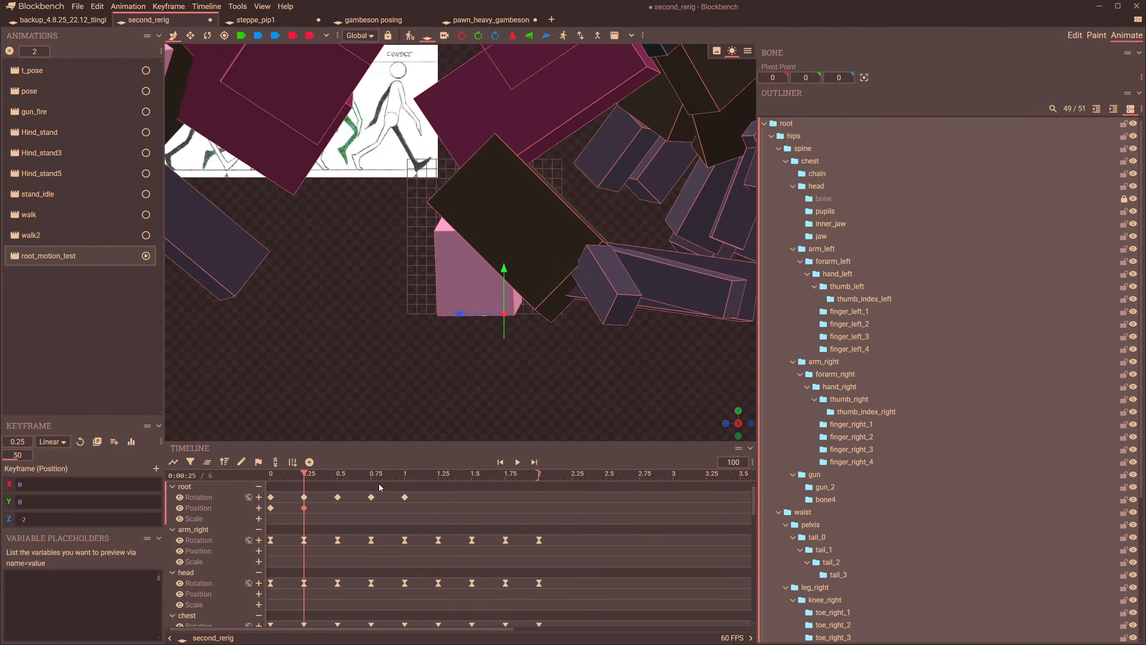
left_click(271, 475)
left_click(306, 482)
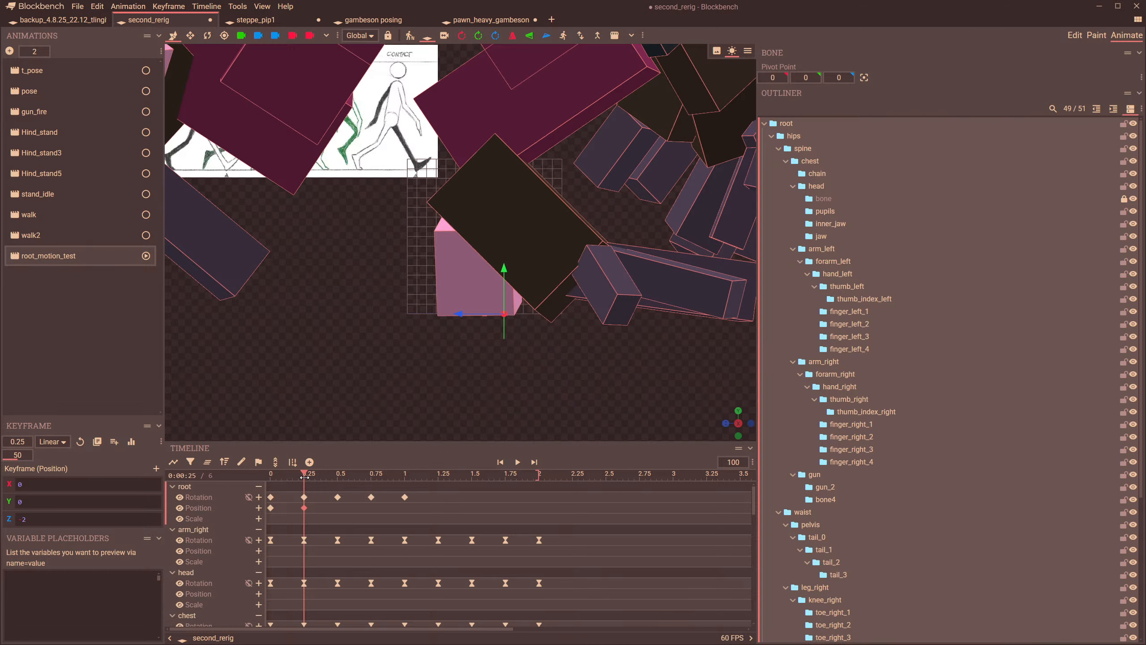
- Key the root bone's position at 0.5 seconds by moving it to Z -11, matching the foot to the 0.25-second pose
left_click(338, 482)
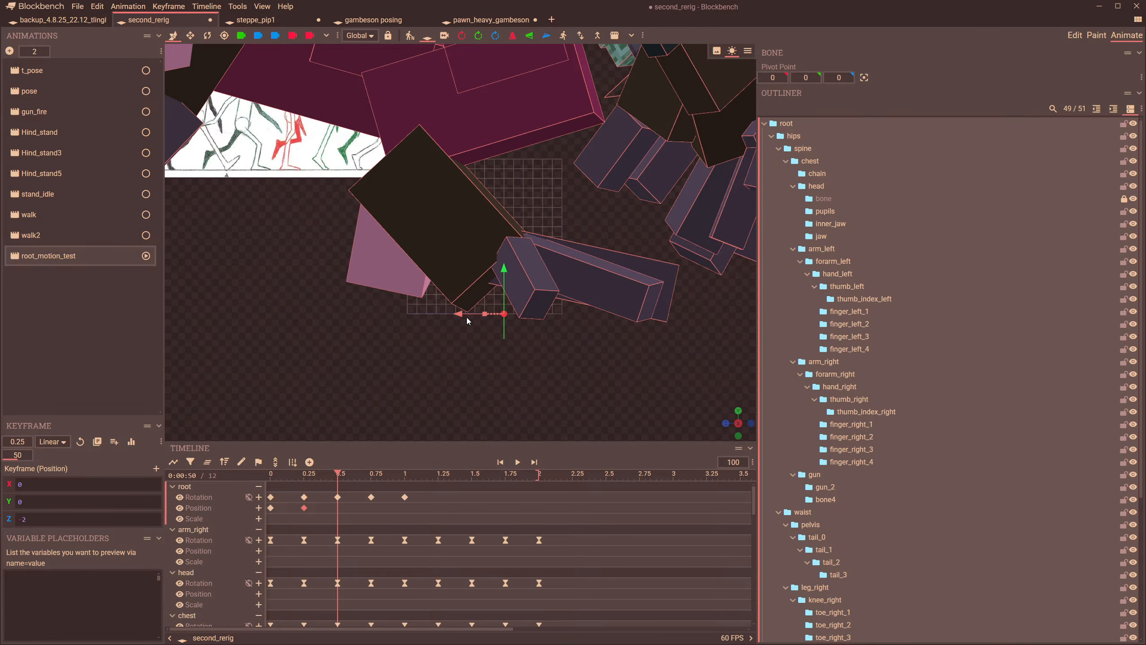
left_click(304, 476)
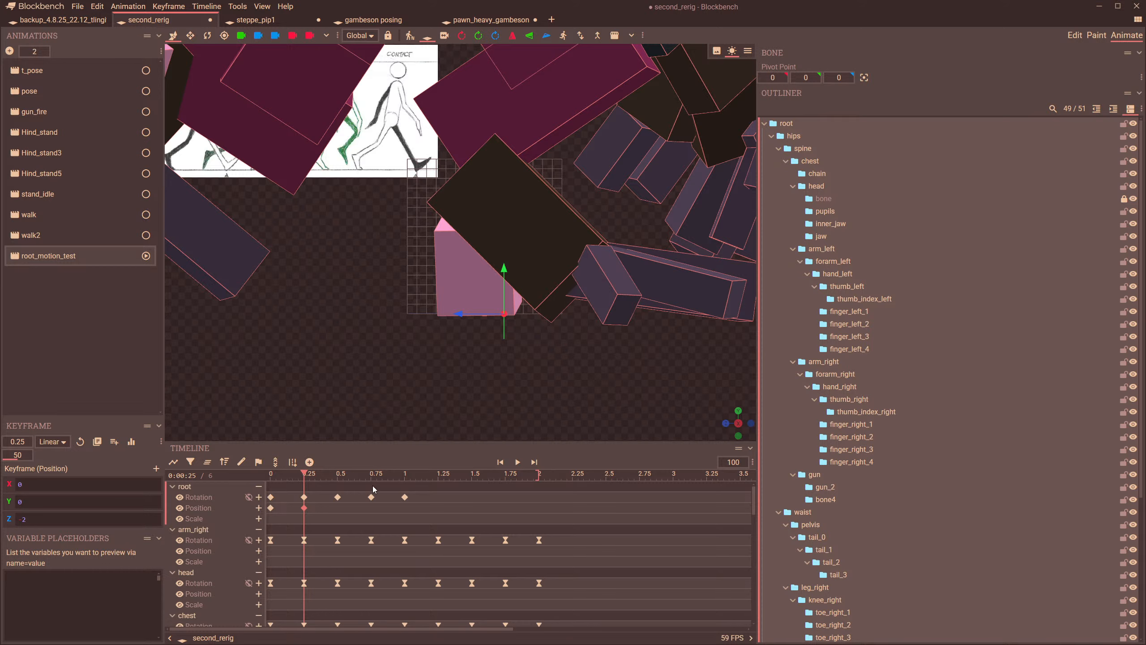
left_click(338, 479)
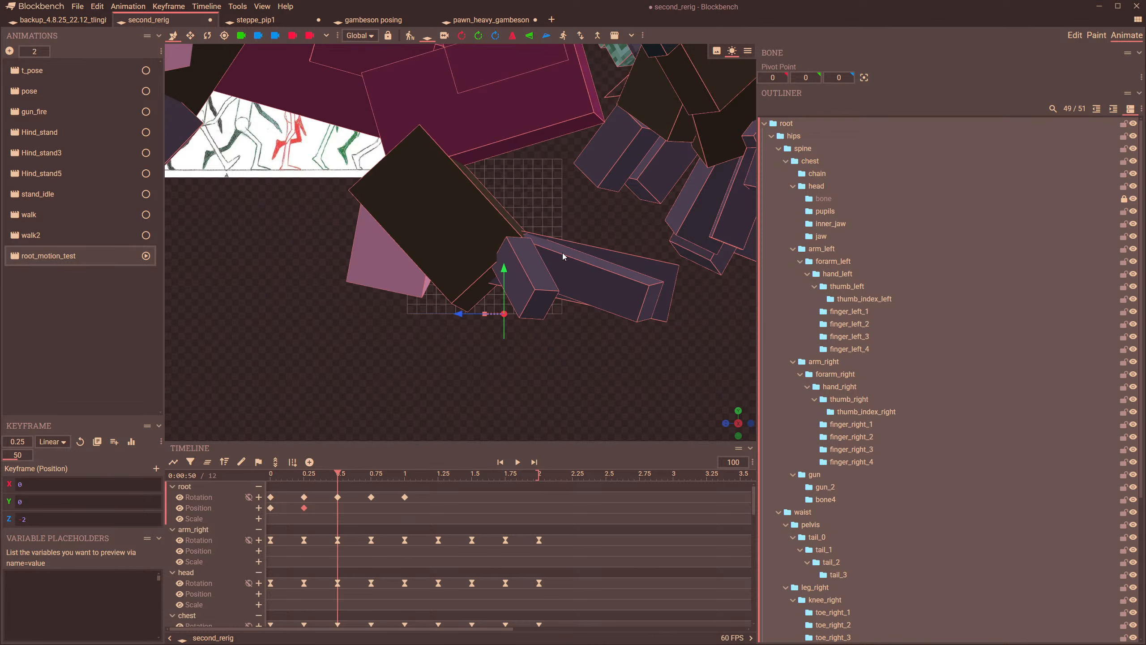
left_click_drag(466, 317, 550, 319)
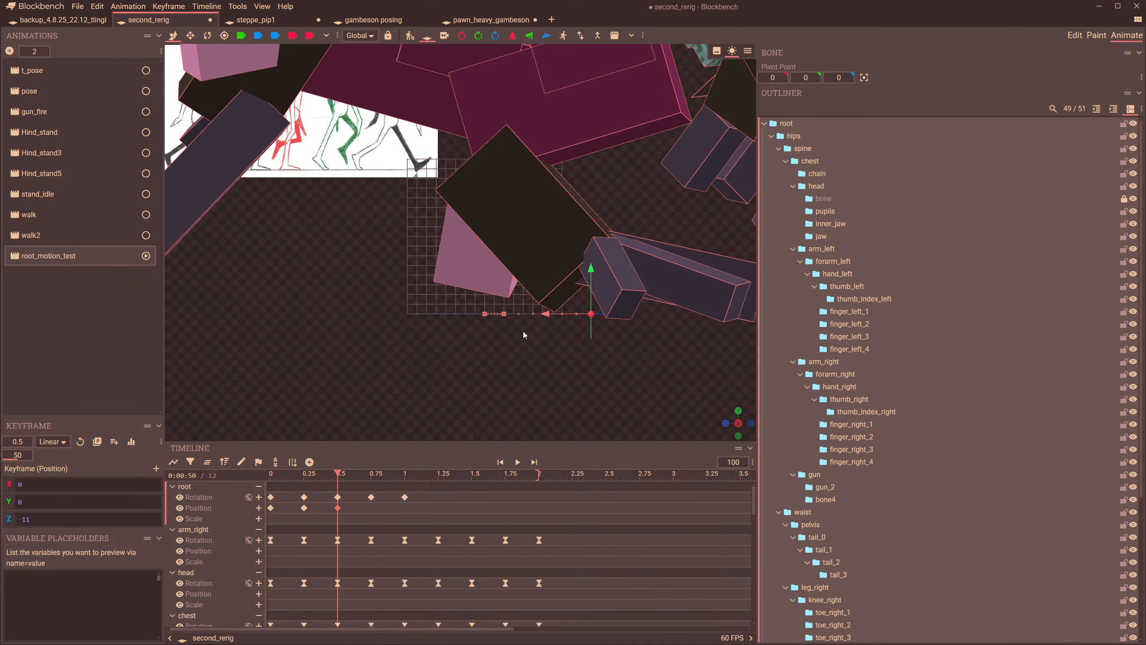
- Key the root bone's position at 0.75 seconds by moving it to Z -28, matching the foot to the 0.5-second pose
left_click(305, 476)
left_click(339, 477)
left_click(373, 477)
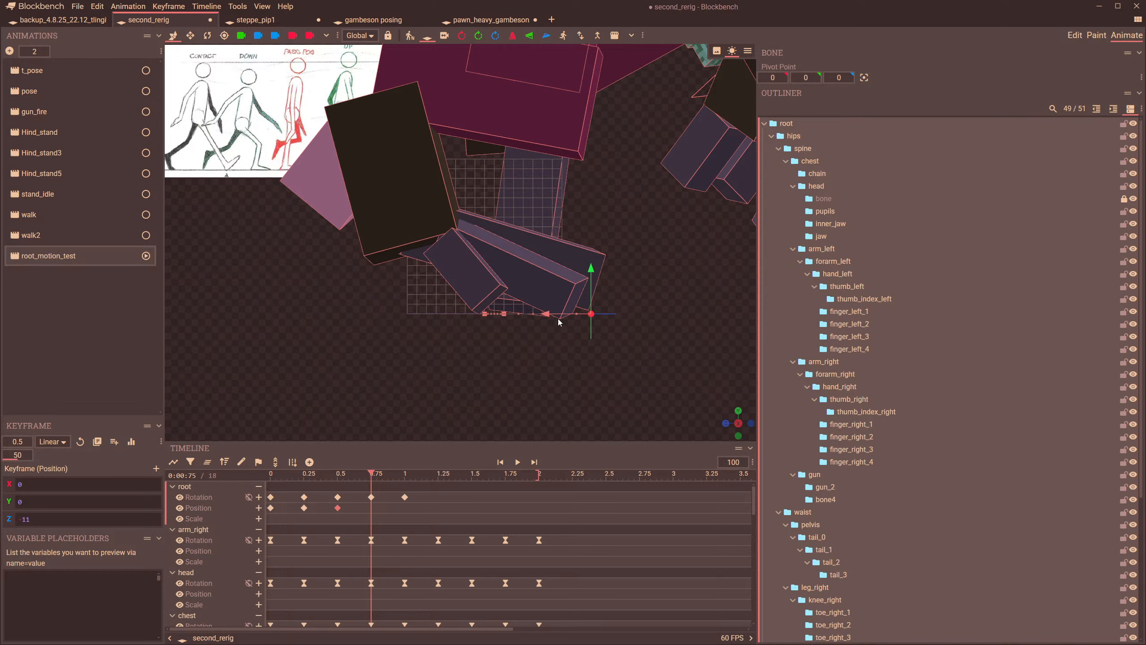
left_click(340, 475)
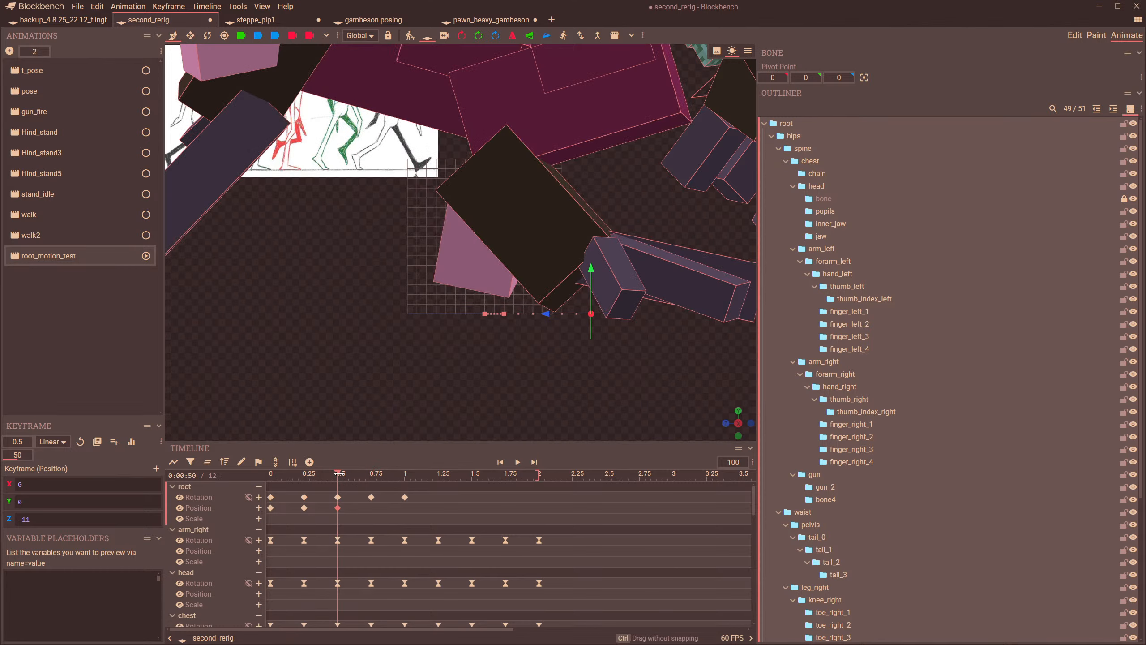
right_click_drag(612, 320, 500, 334)
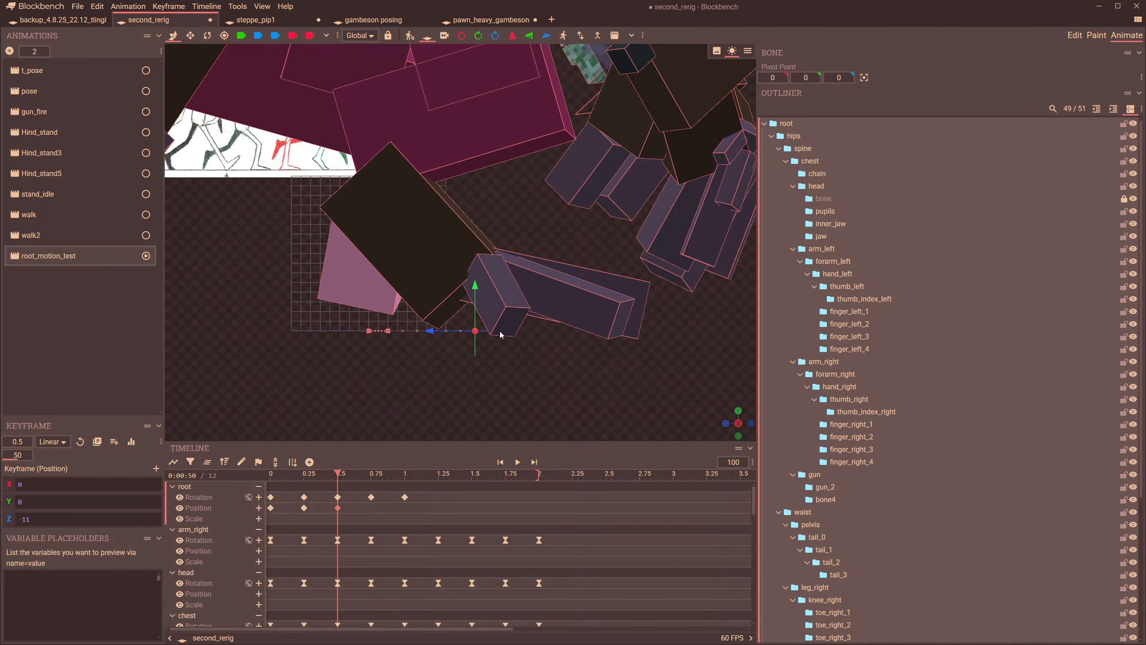
left_click(371, 477)
left_click_drag(440, 333, 607, 342)
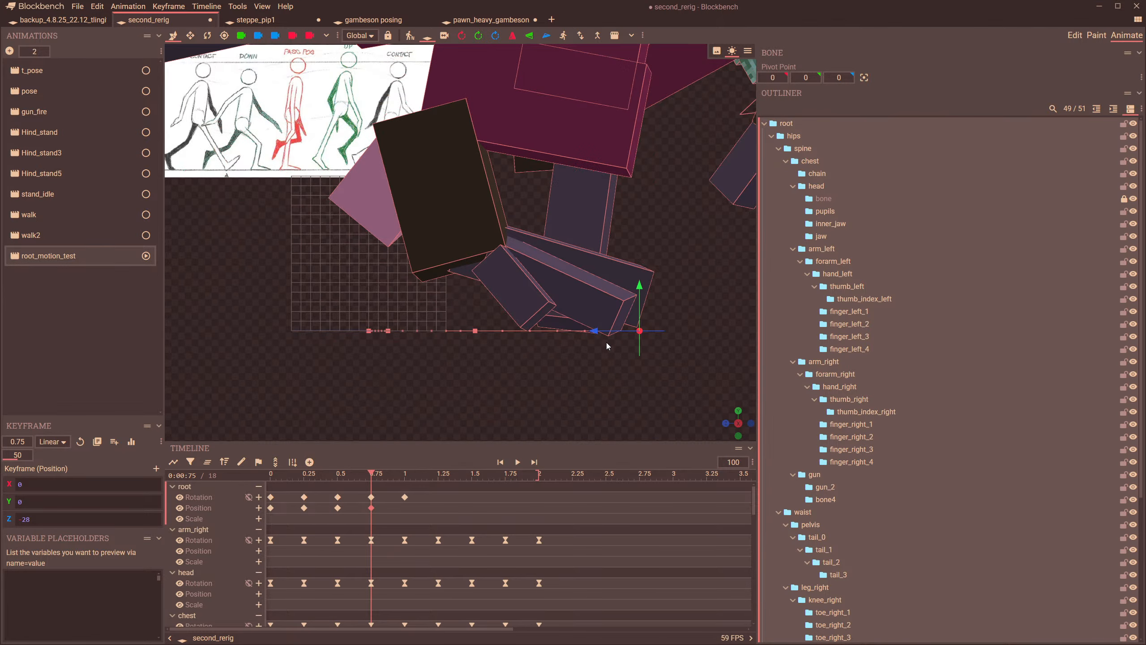
- Key the root bone's position at 1 second by moving it to Z -47 and compare the foot placement with the 0.75-second pose
left_click(405, 474)
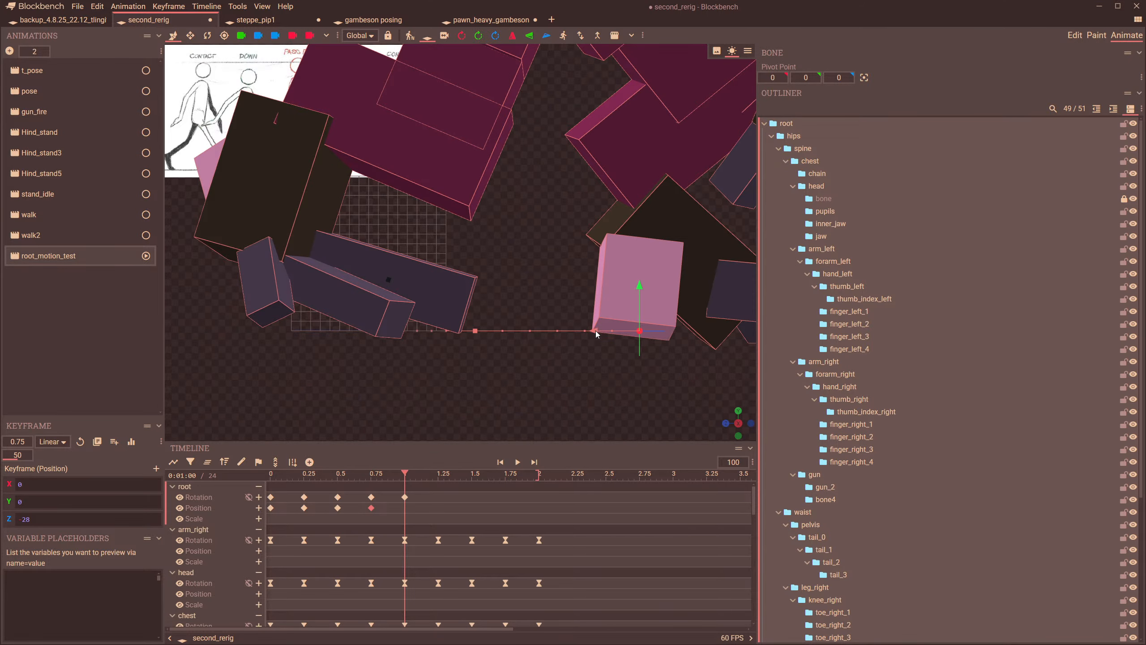
scroll(506, 289, "down", 3)
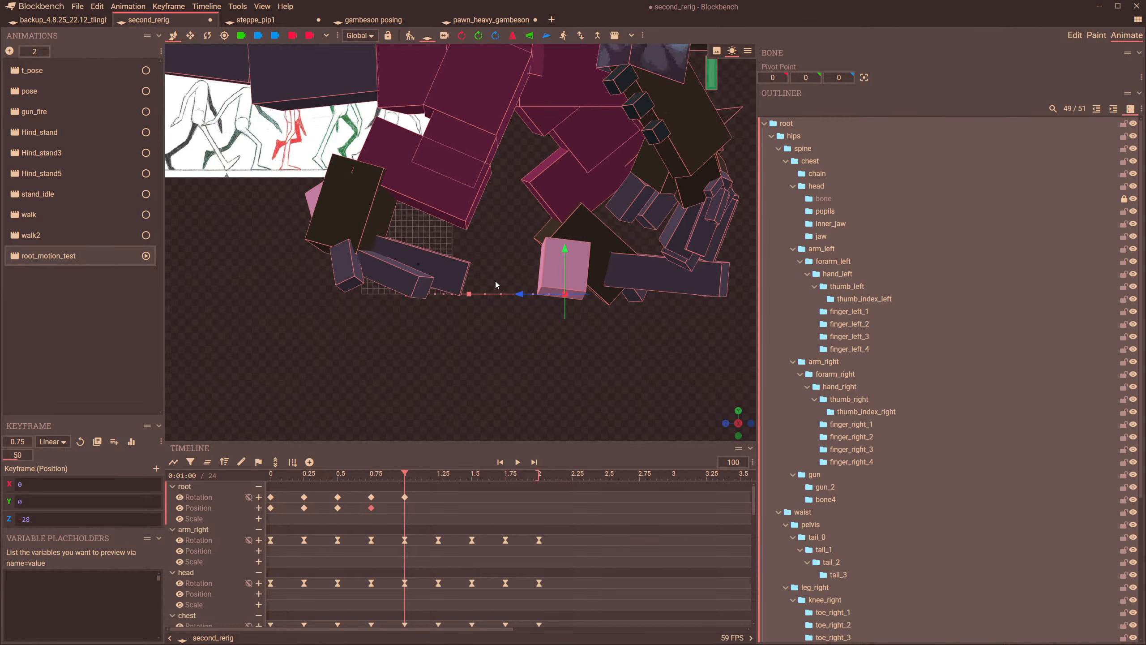
scroll(496, 283, "up", 2)
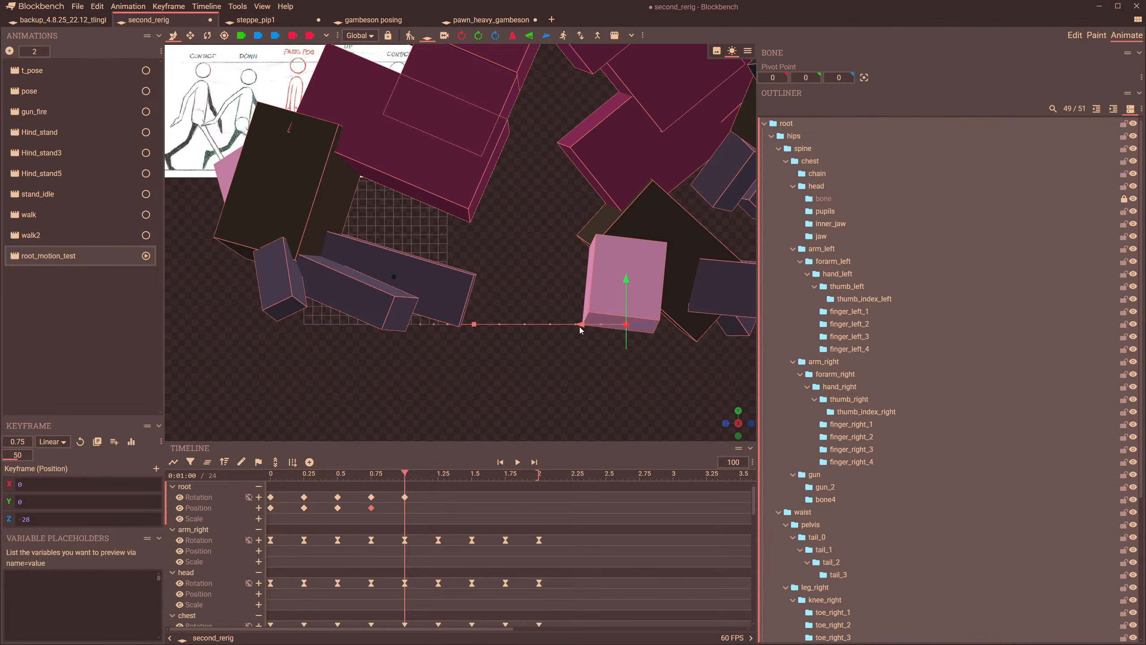
left_click(372, 478)
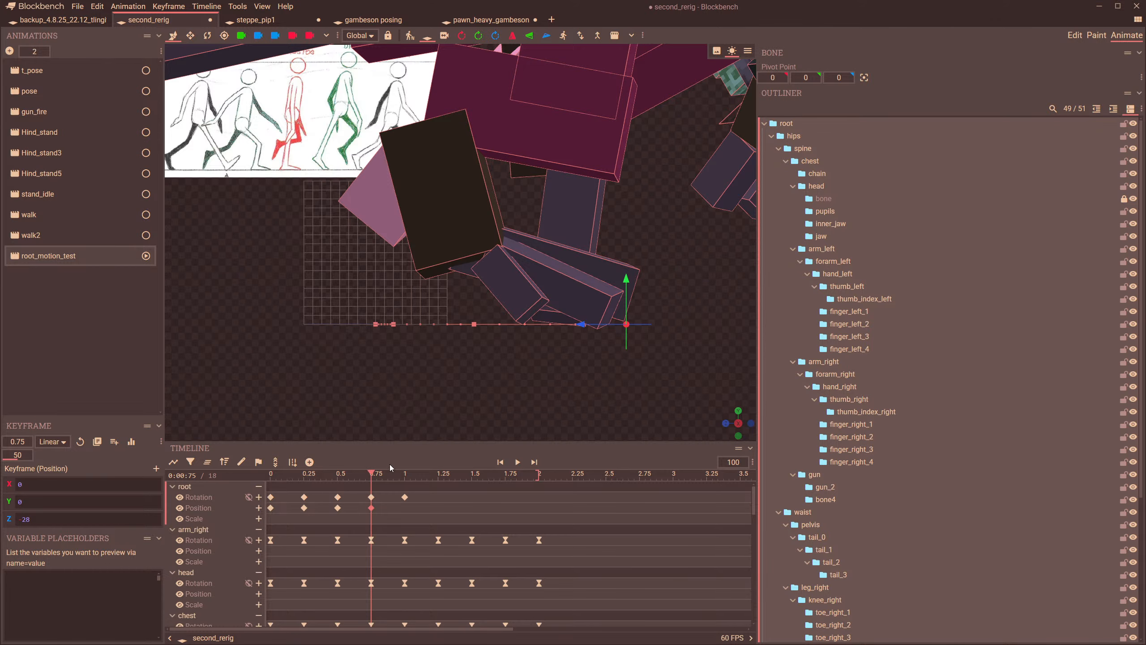
left_click(407, 486)
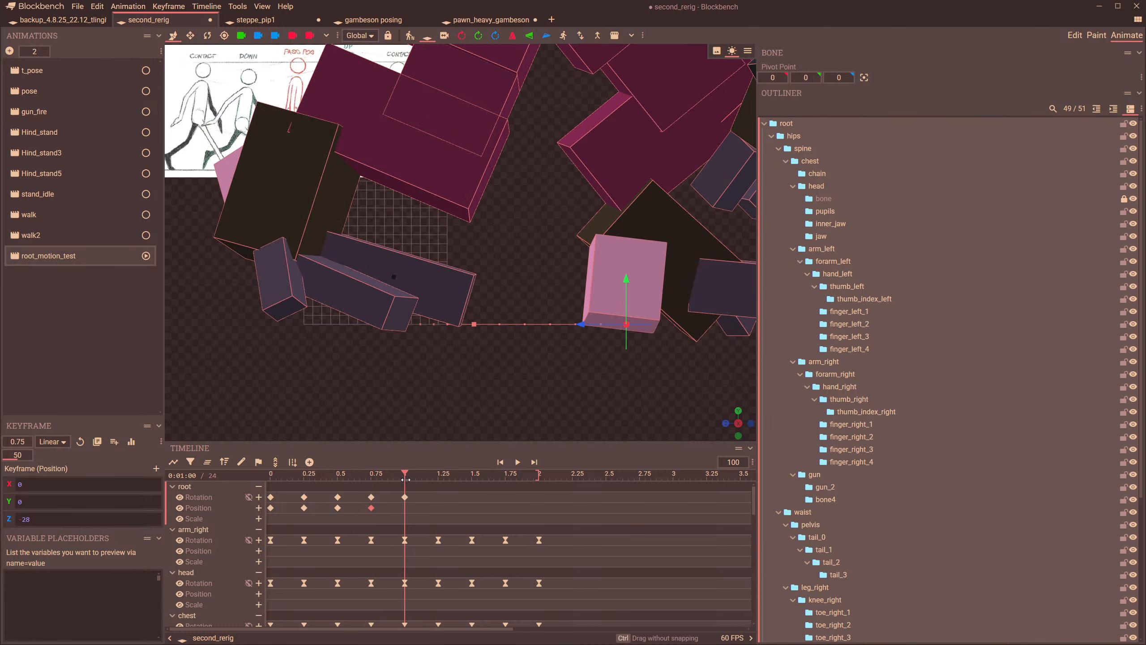
left_click_drag(582, 325, 753, 321)
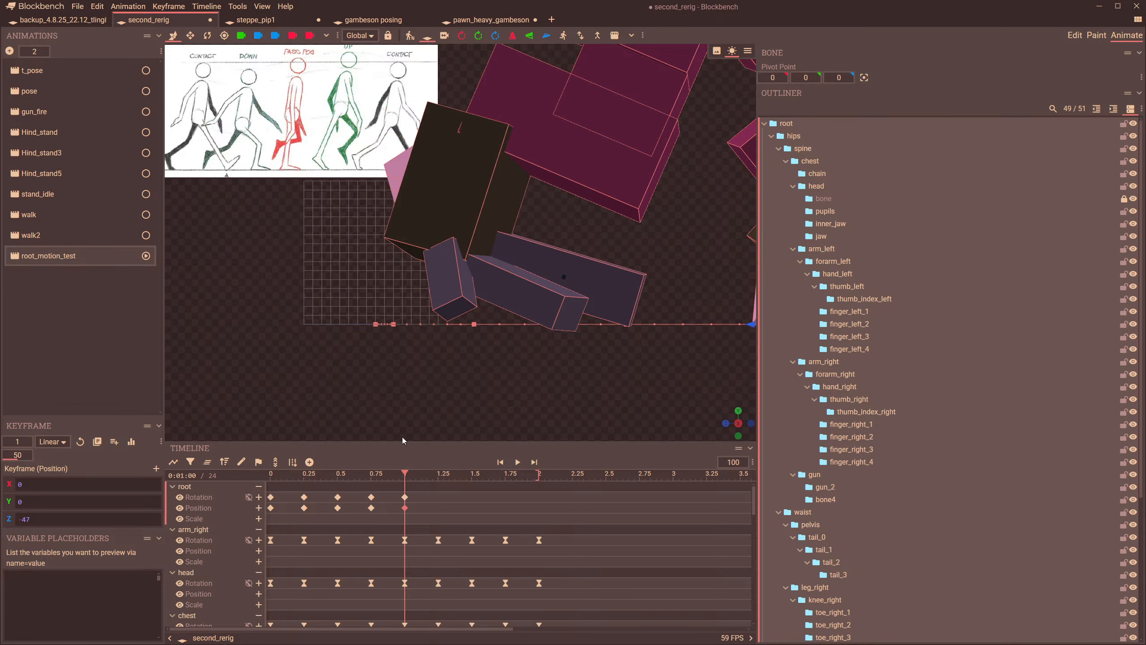
left_click(371, 477)
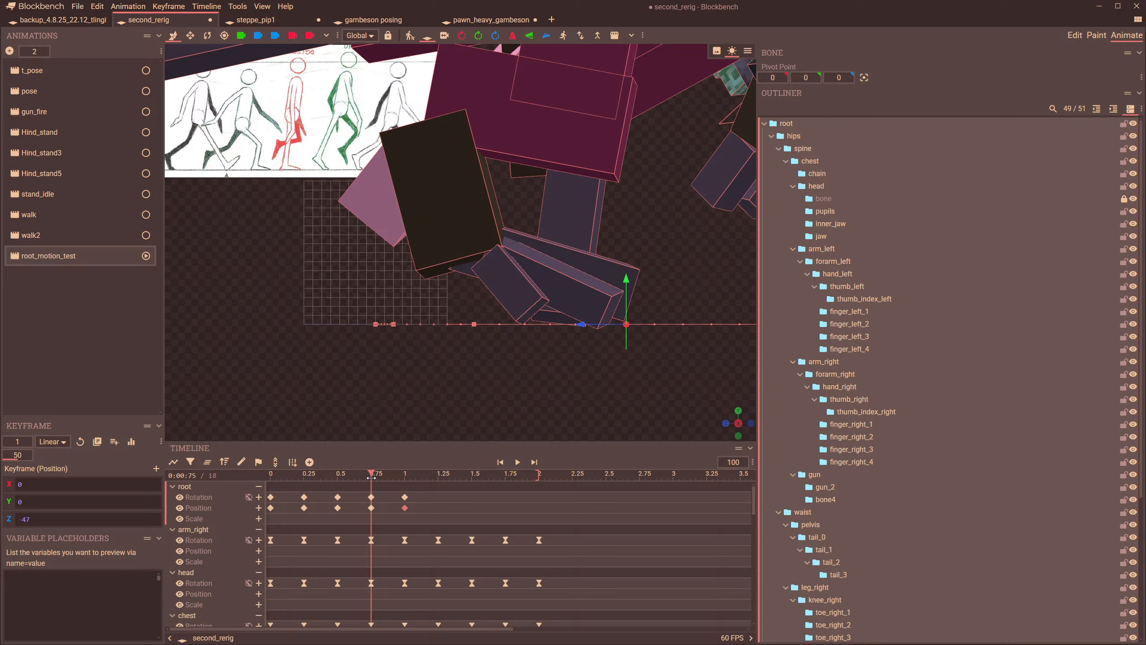
left_click(404, 476)
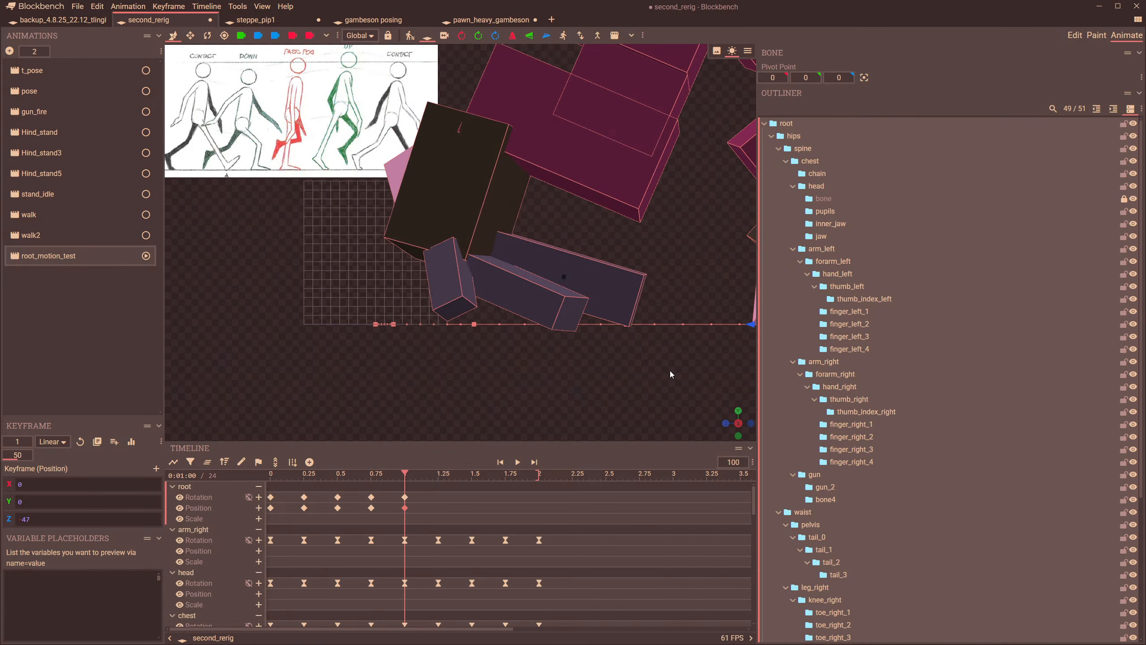
scroll(660, 332, "down", 3)
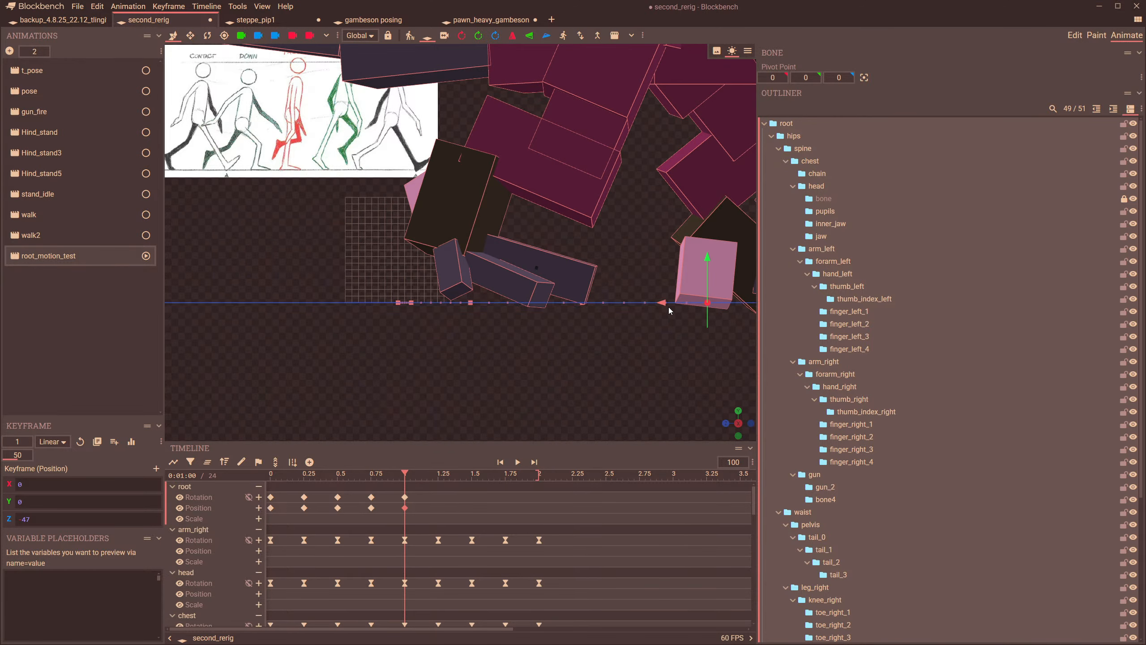
- Move the root's 1-second position keyframe to Z -46 and compare the foot placement across the keyed poses from the start
left_click_drag(667, 307, 662, 308)
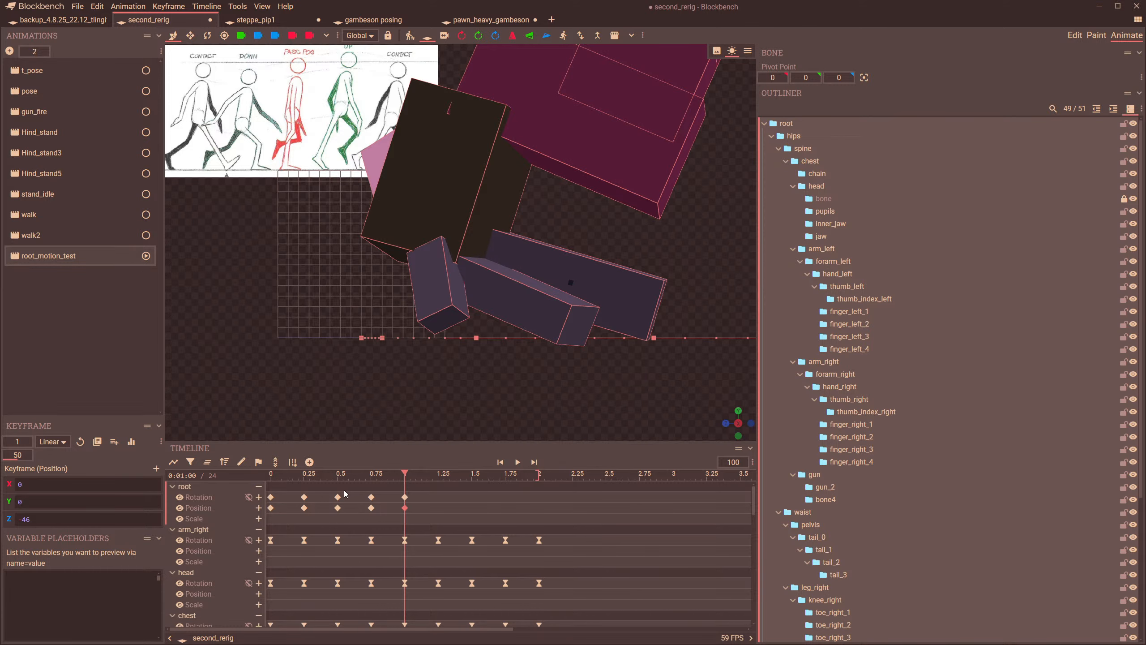
left_click(273, 478)
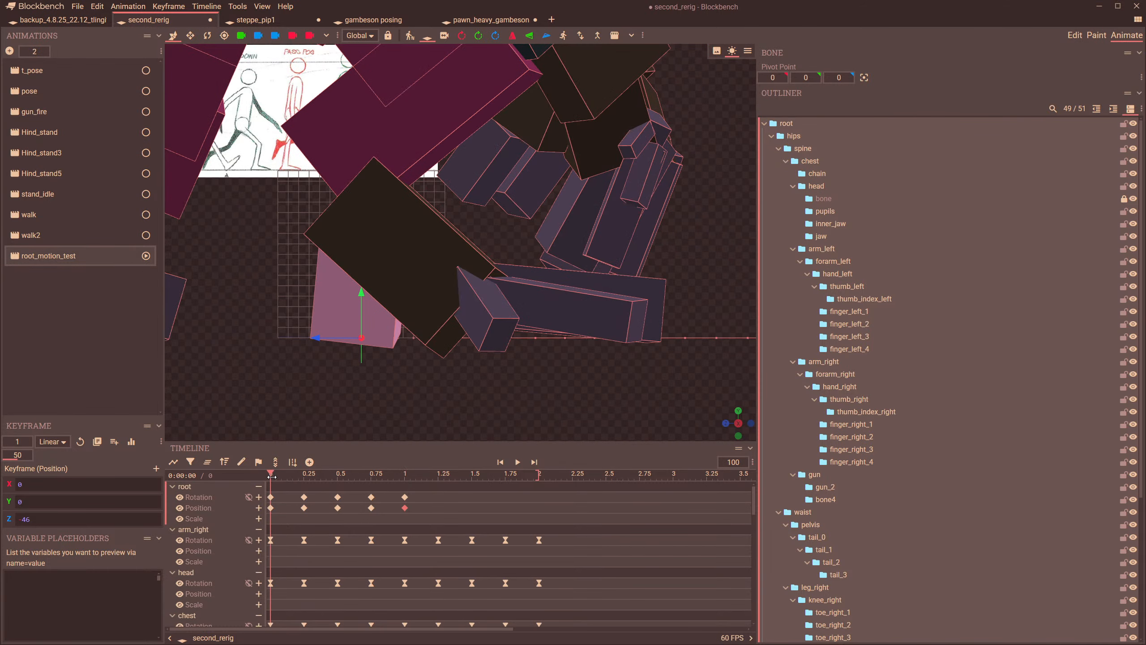
left_click(304, 477)
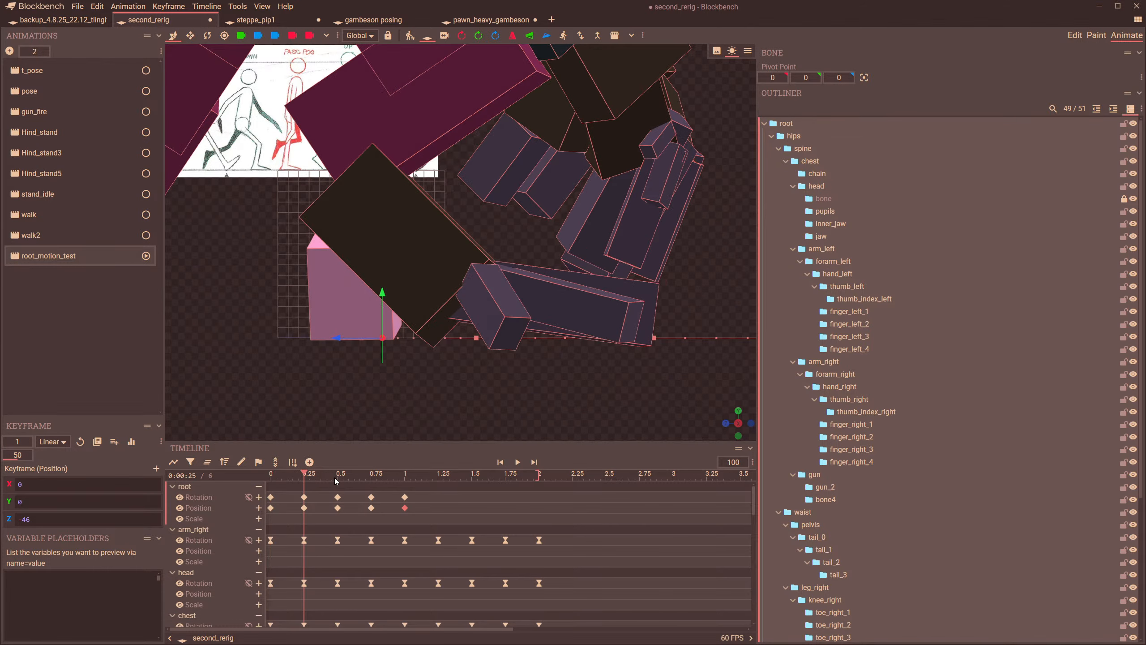
left_click(372, 479)
left_click(403, 477)
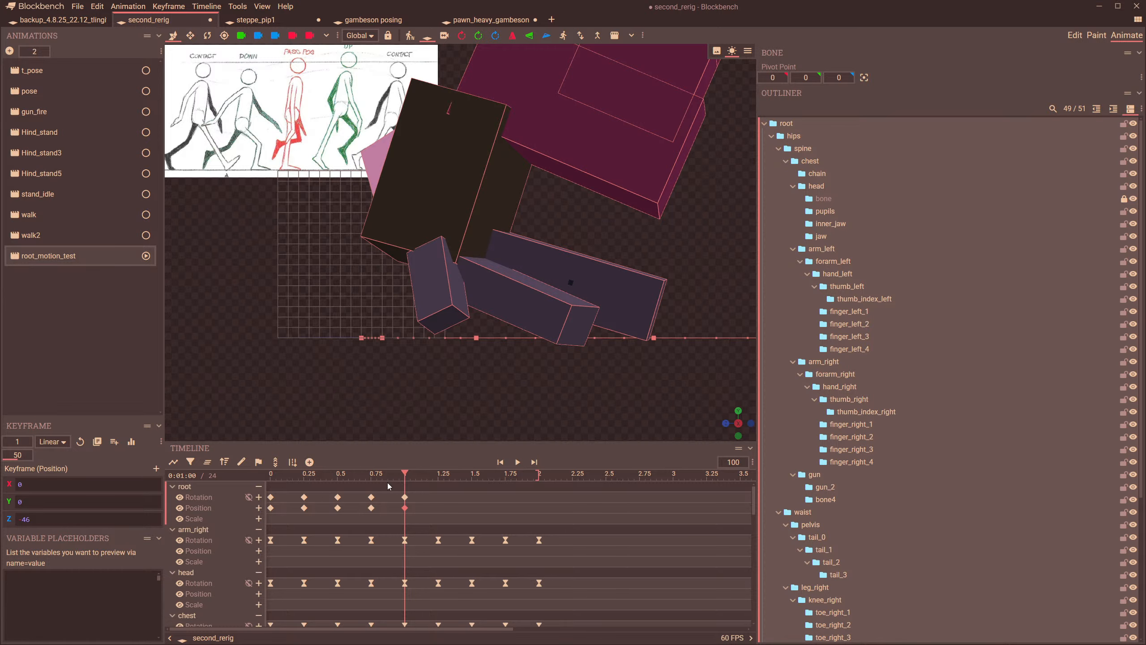
left_click_drag(279, 479, 239, 496)
key("Home")
- Delete all of the root bone's rotation keyframes from 0 to 1 second
left_click_drag(436, 494, 269, 500)
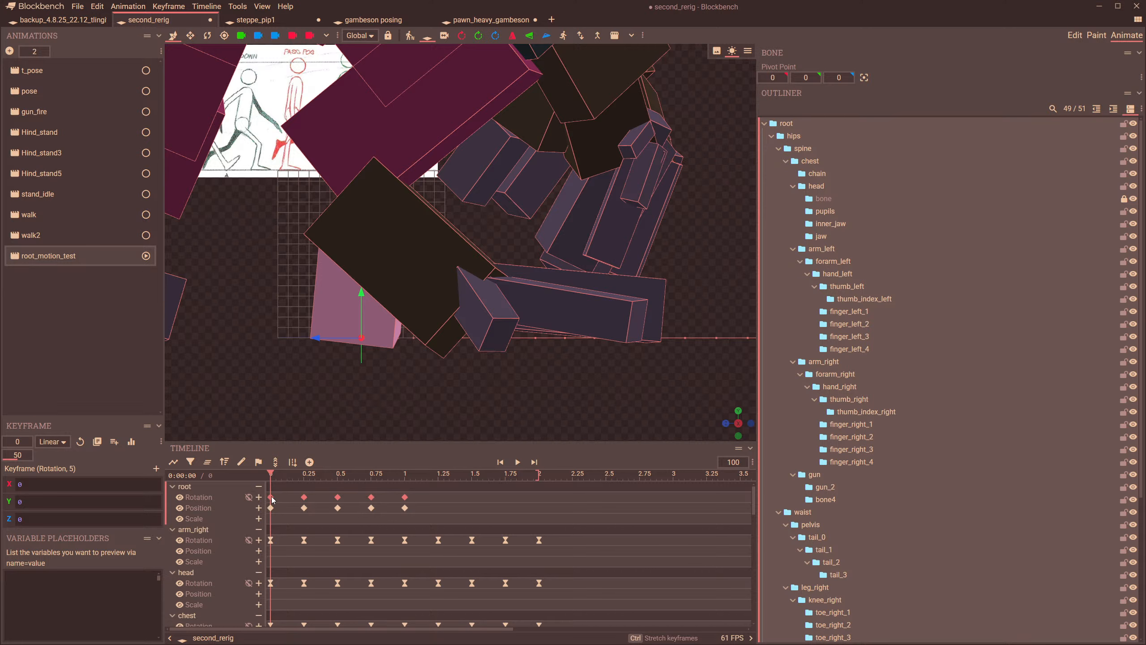
key("Delete")
- Set the root's five position keyframes to Smooth interpolation and play the animation to check the forward motion
left_click_drag(436, 518, 266, 507)
left_click(60, 444)
left_click(64, 471)
scroll(356, 358, "down", 6)
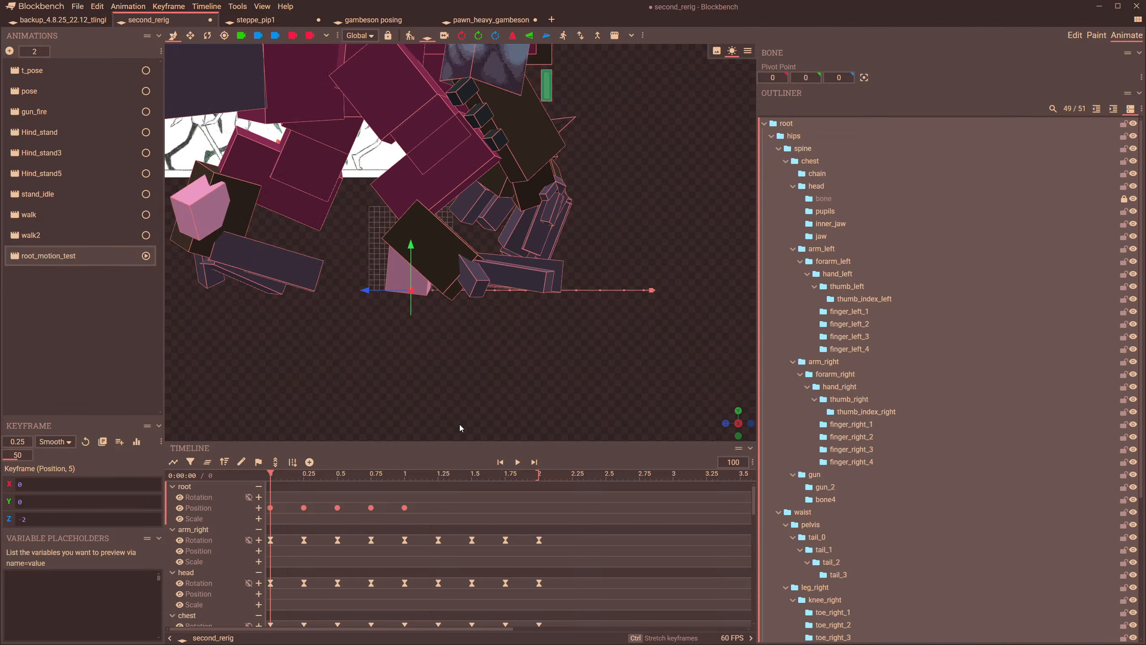
left_click(517, 462)
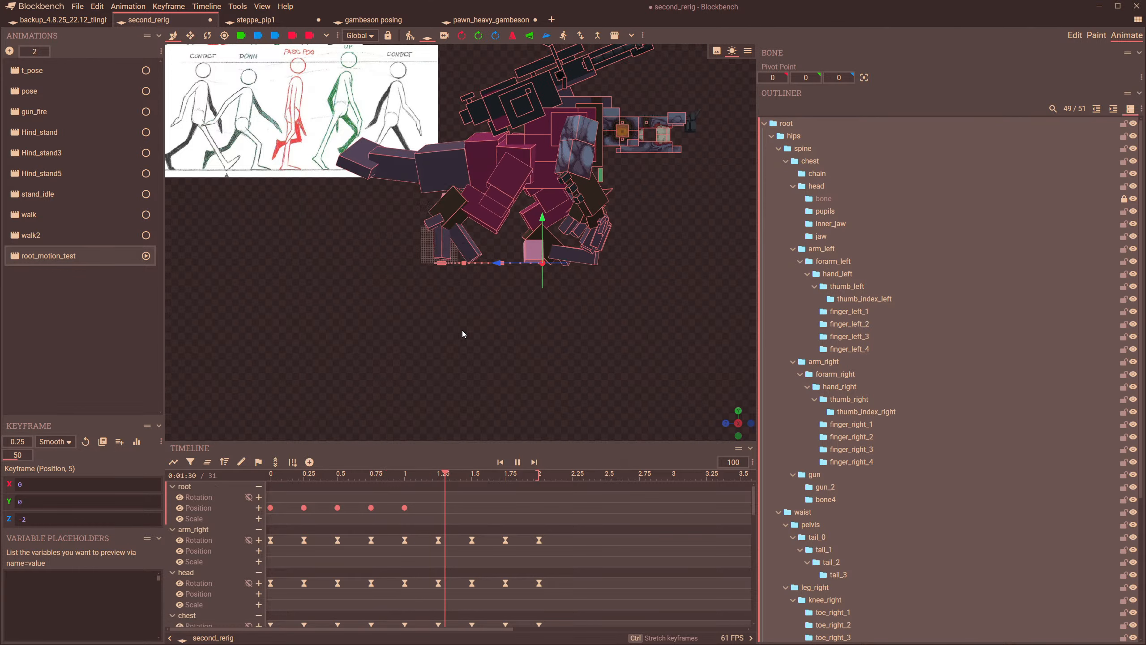
left_click_drag(282, 482, 342, 495)
key("Home")
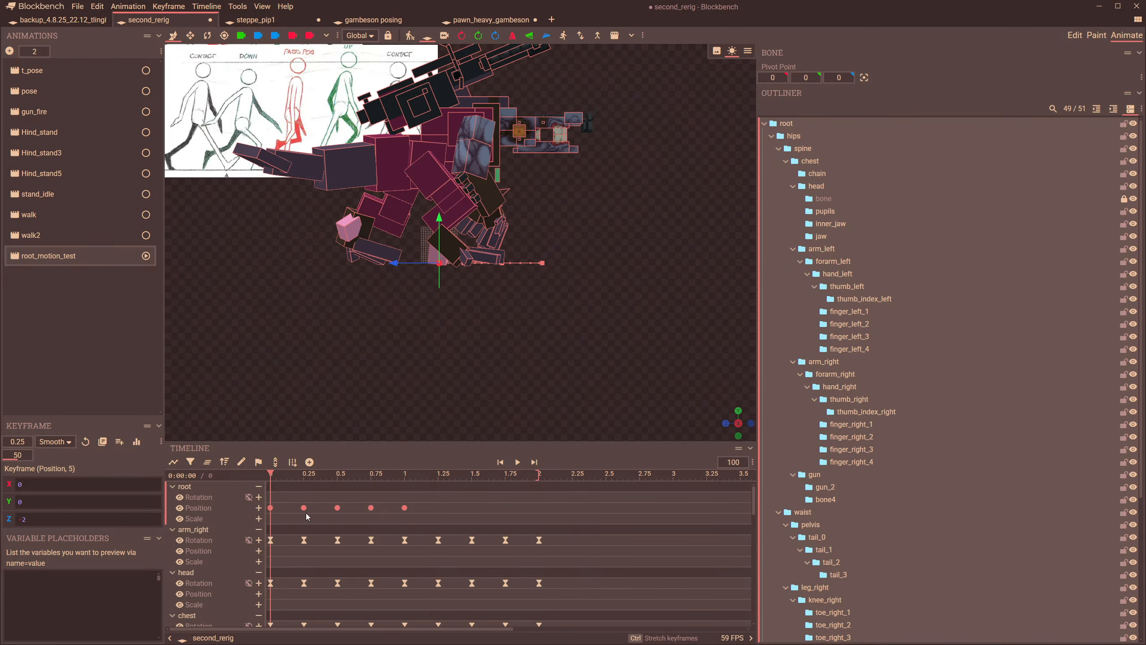
- Try Bézier interpolation on the root's five position keyframes and scrub through the motion
left_click(63, 442)
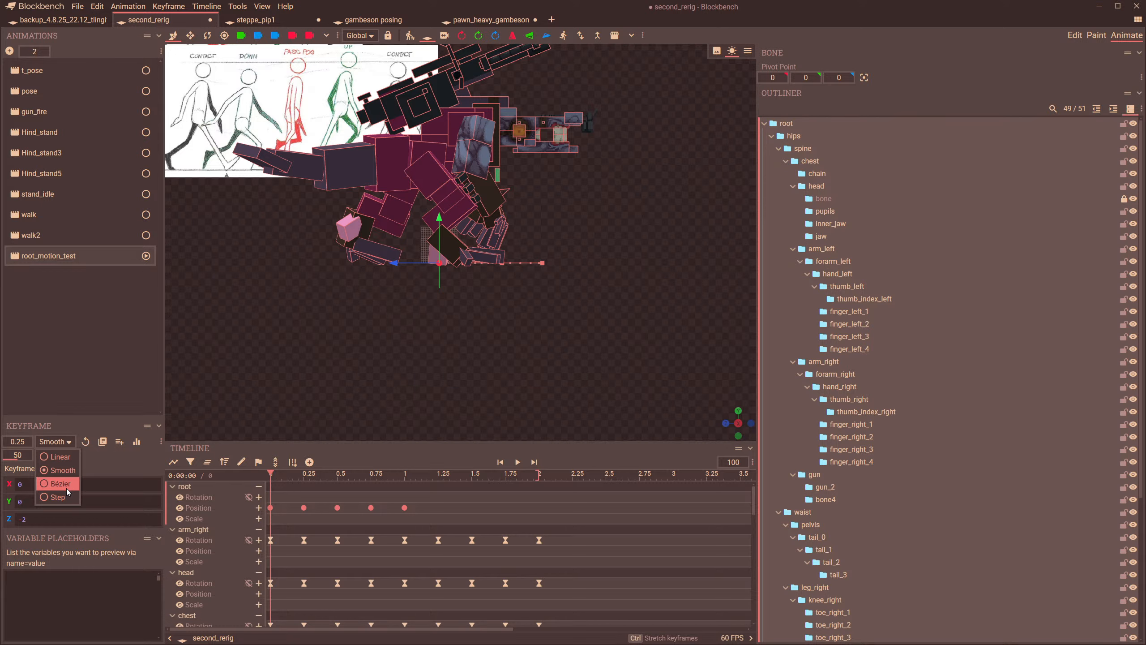
left_click(68, 492)
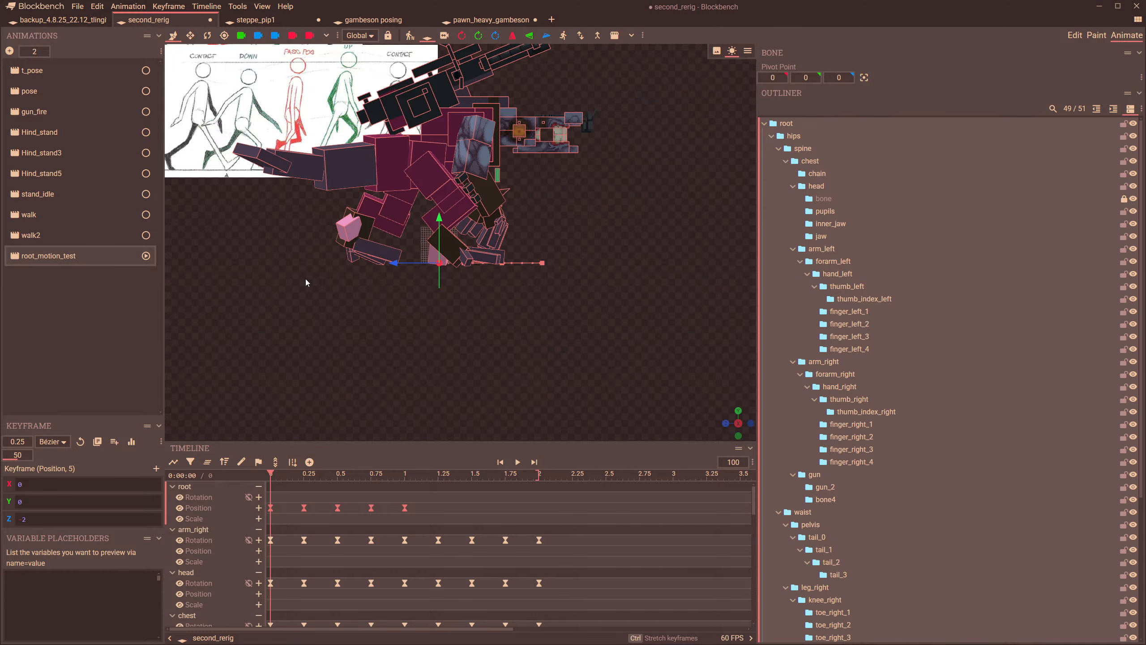
scroll(582, 277, "up", 4)
scroll(582, 278, "down", 4)
right_click_drag(573, 232, 557, 283)
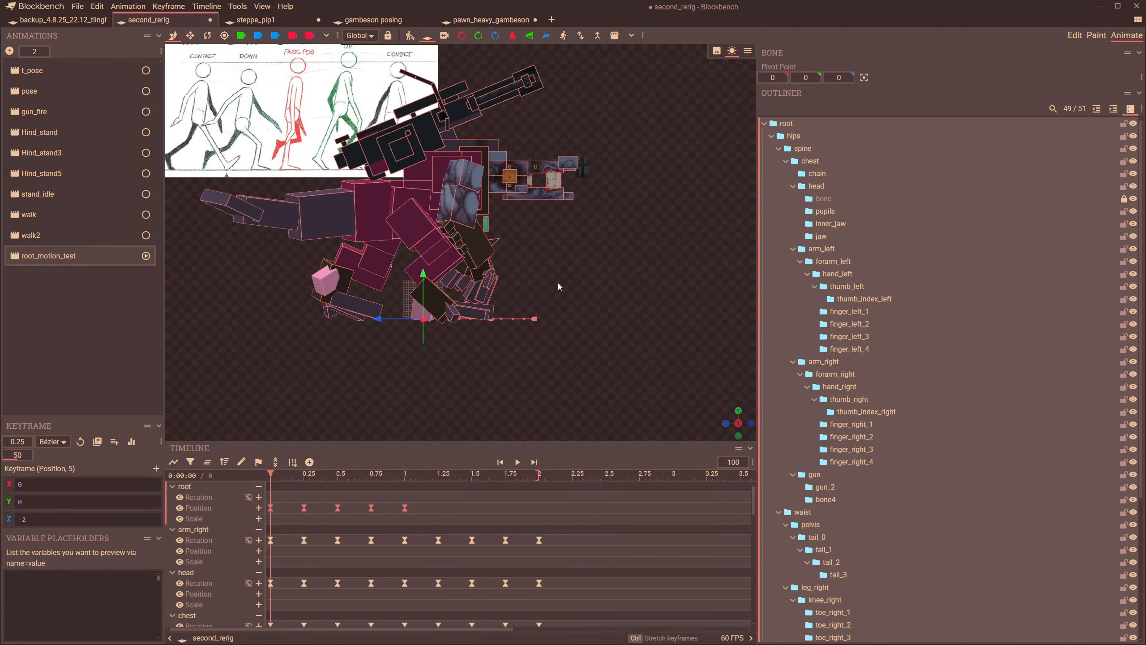
scroll(558, 283, "up", 4)
left_click_drag(270, 476, 253, 510)
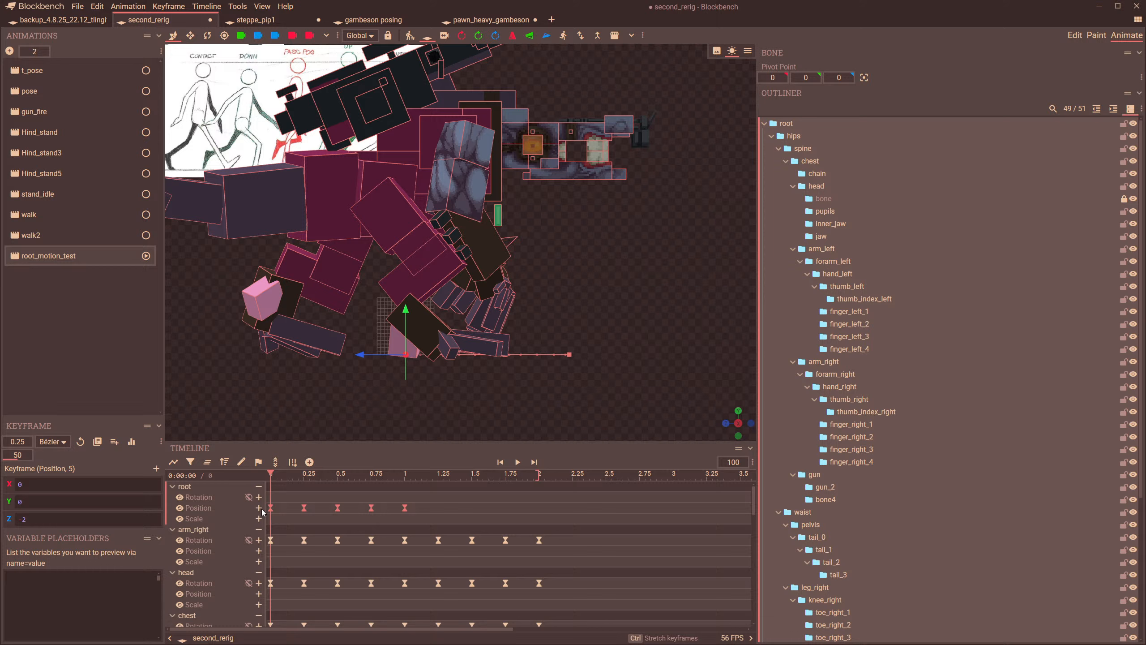
- Return the root's five position keyframes to Smooth interpolation and scrub through the walk again
left_click(52, 441)
left_click(60, 471)
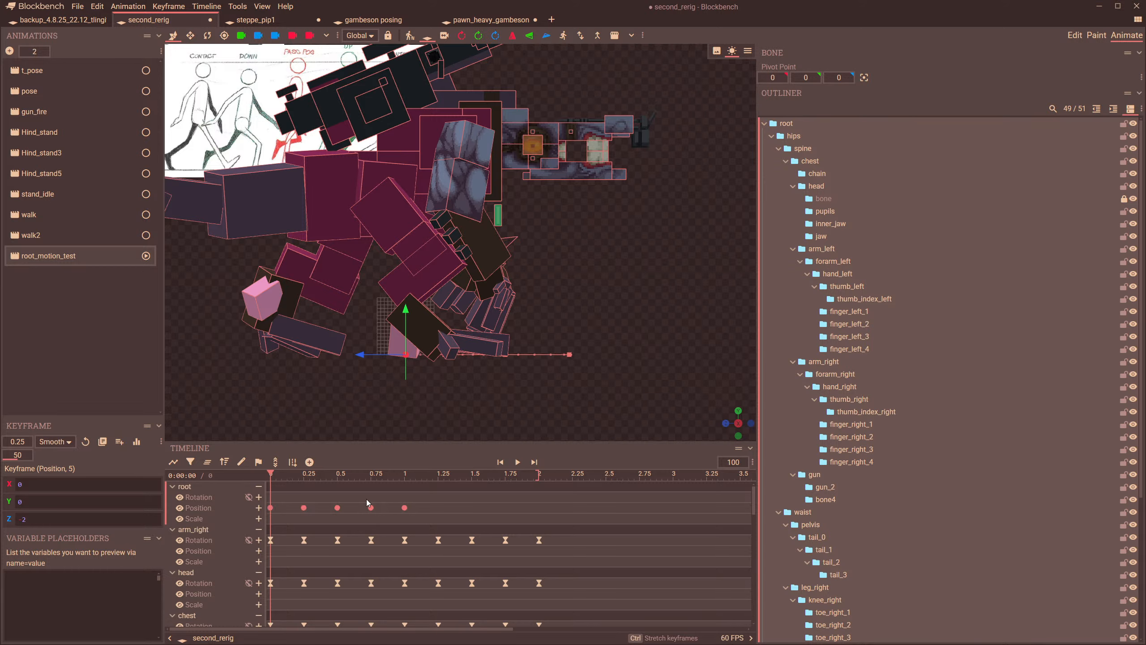
left_click_drag(269, 477, 232, 493)
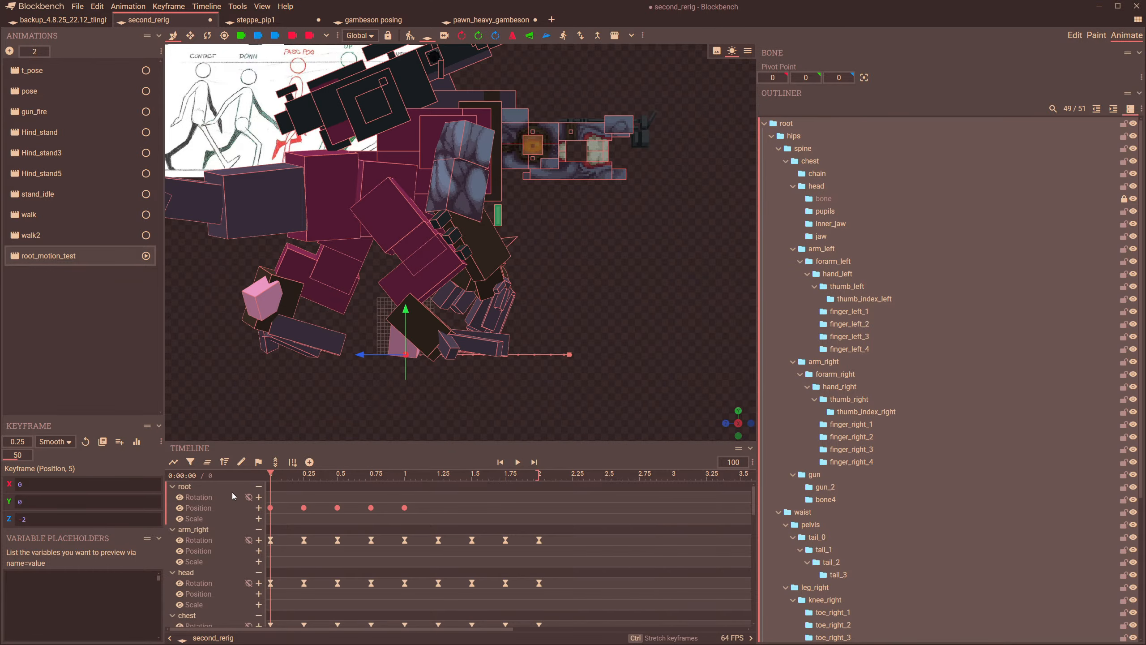
- Select the root's position keyframes from 0 to 1 second and set their interpolation to Linear
left_click(270, 507)
left_click_drag(439, 517, 405, 505)
left_click(67, 443)
left_click(59, 456)
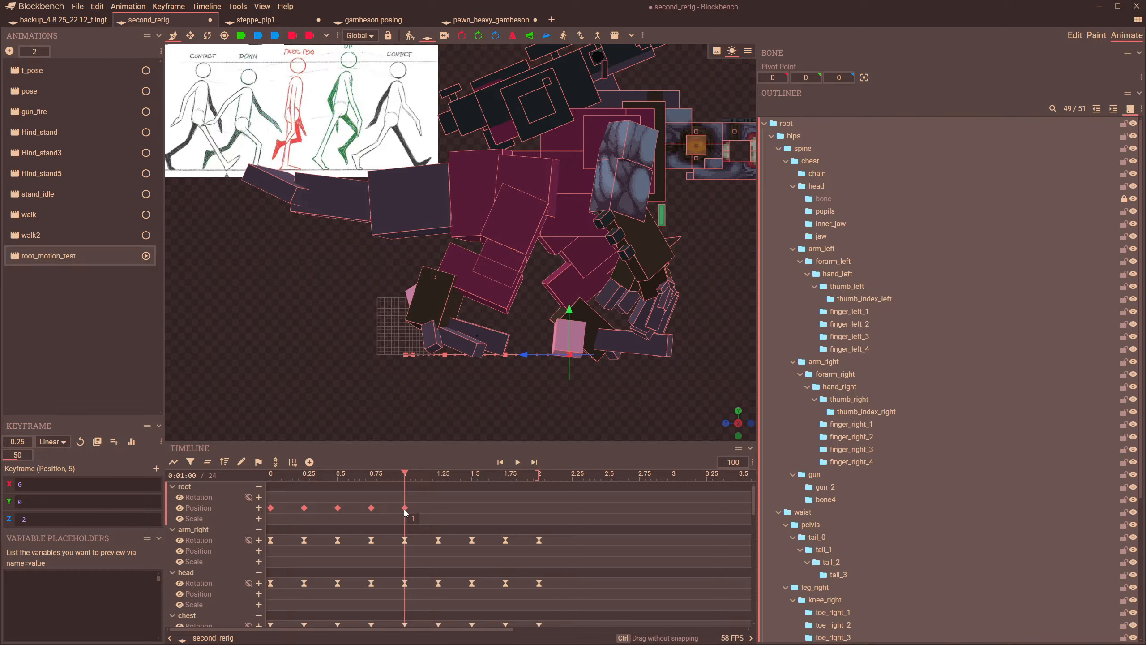
- Inspect the root's 1-second and 0.25-second position keyframes and place the playhead at 1.25 seconds
left_click(405, 508)
left_click(304, 508)
left_click(440, 474)
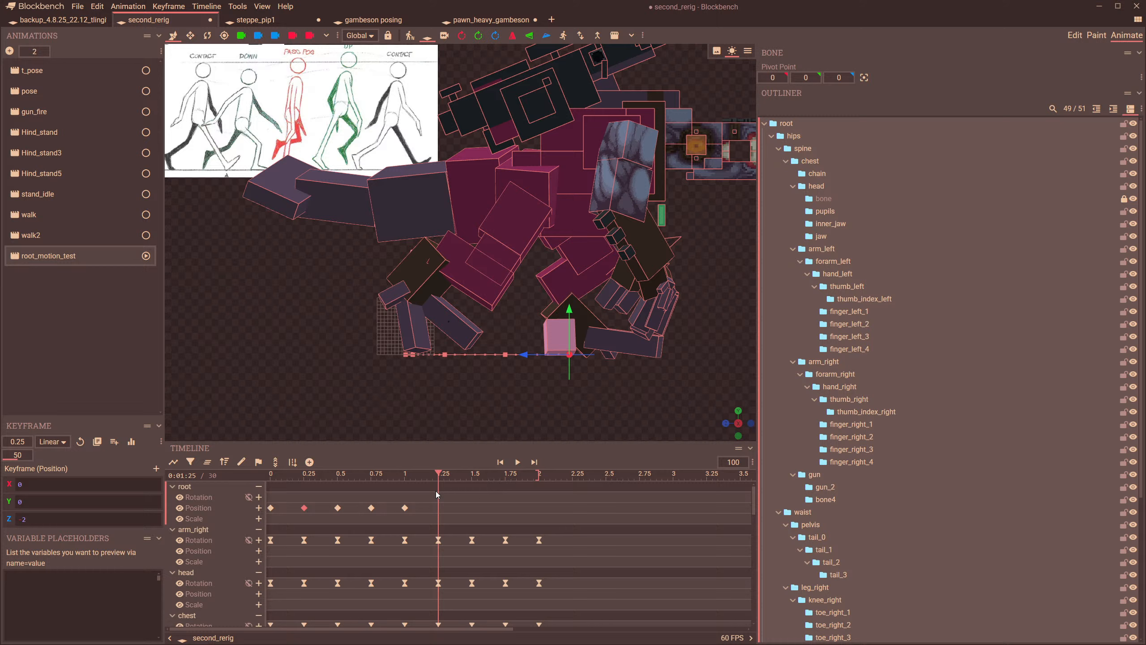
left_click(405, 507)
key("ctrl+v")
key("Delete")
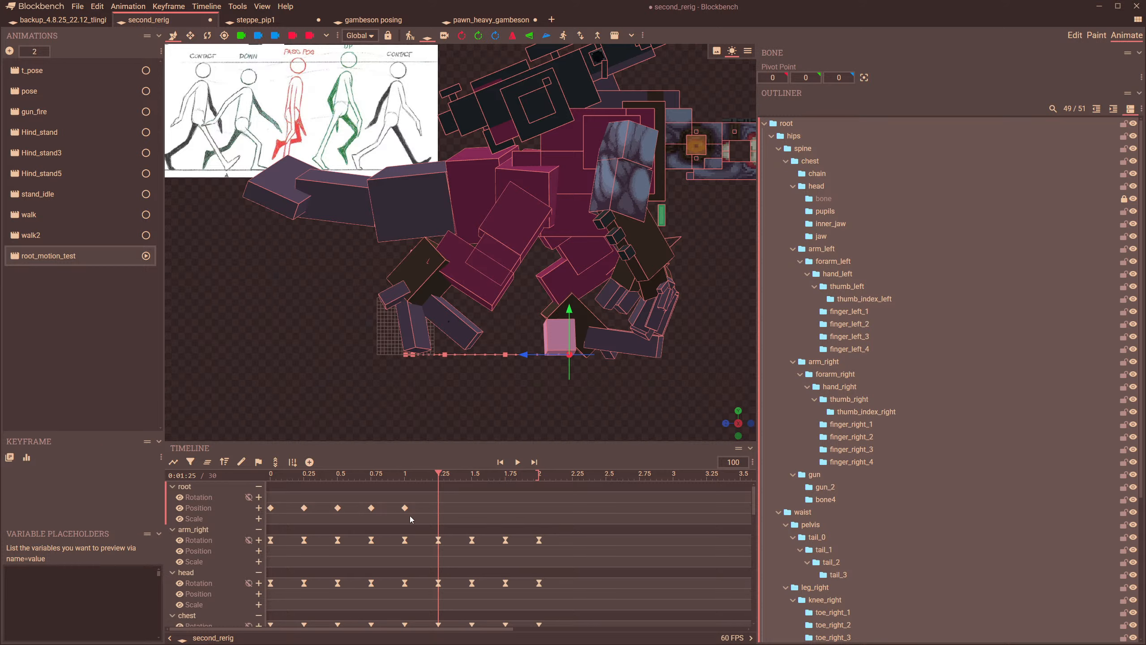
- Copy the root's position keyframes from 0.25 to 1 second and paste them starting at 1.25 seconds
left_click_drag(410, 516, 282, 503)
key("ctrl+c")
key("ctrl+v")
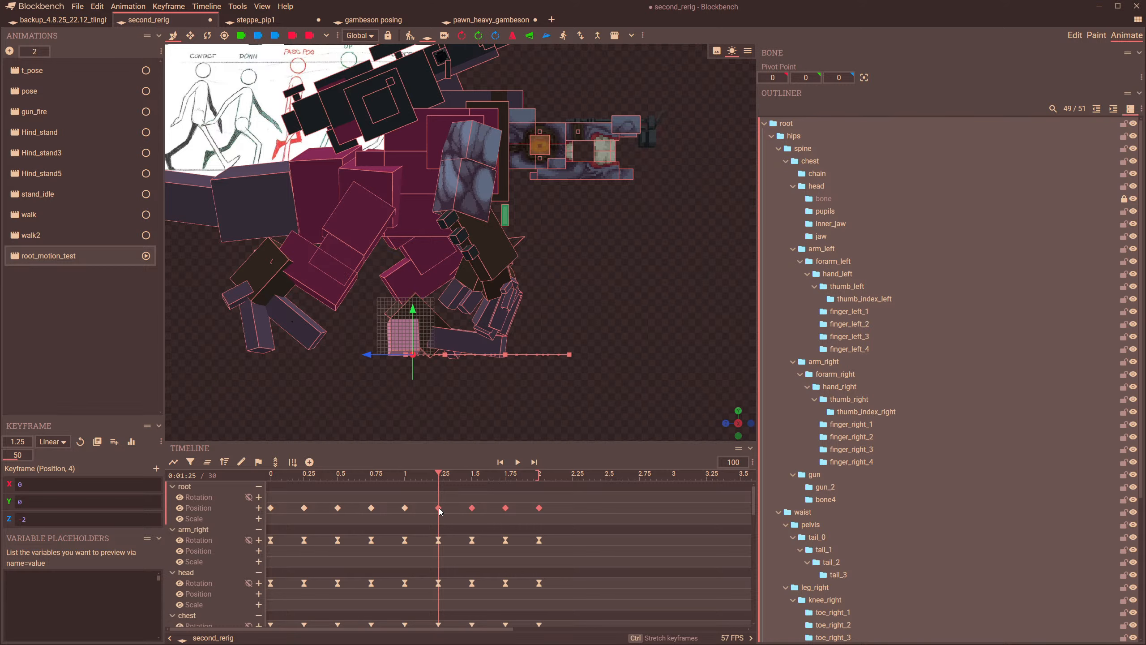
- Set the root's 1.25-second position keyframe to Z -48
left_click(439, 508)
key("BackSpace")
type("18")
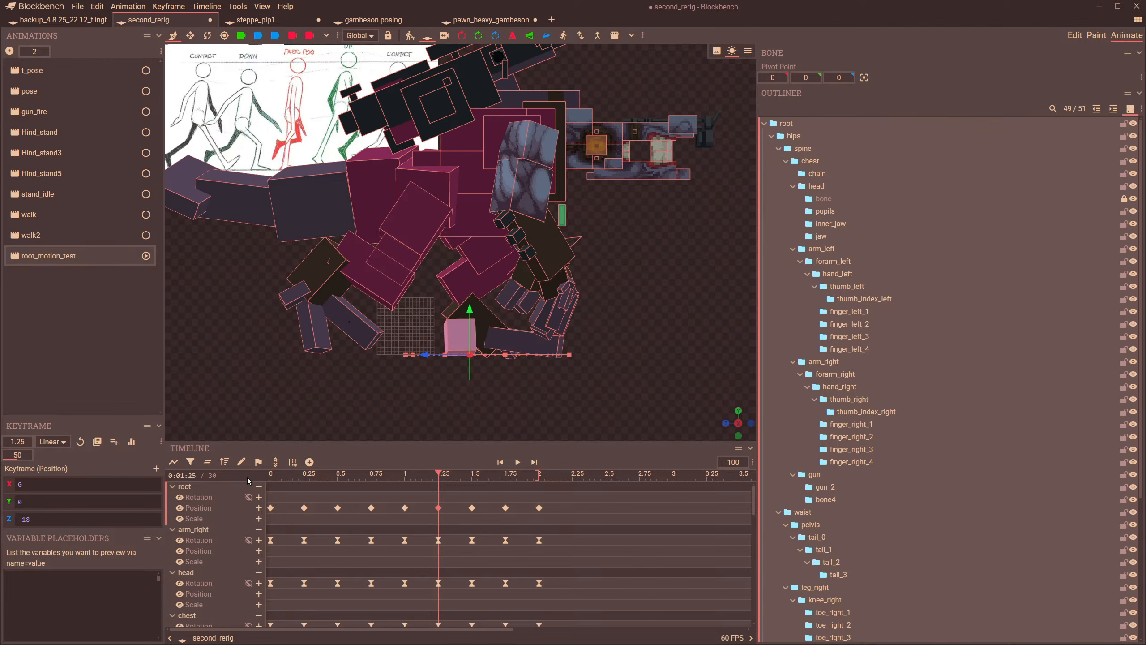
key("BackSpace")
key("BackSpace")
type("48")
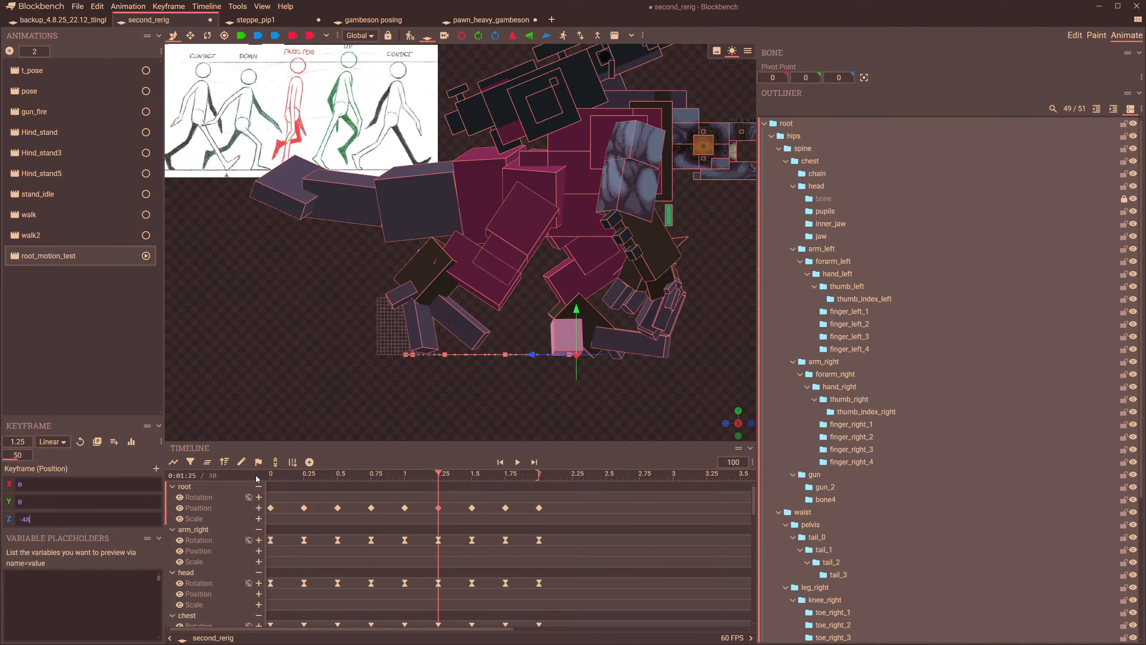
- Check the root's 0.5-second position value and set the matching 1.5-second keyframe to Z -57
left_click(338, 508)
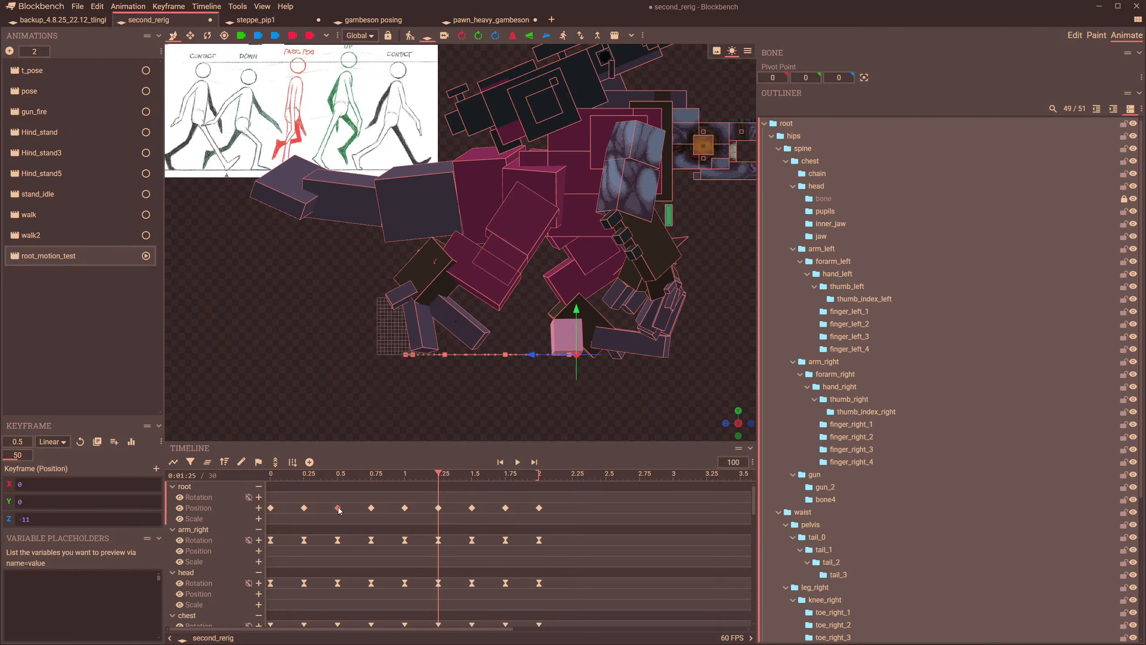
left_click(472, 508)
left_click(34, 519)
key("BackSpace")
key("BackSpace")
type("57")
- Set the root's 1.75-second position keyframe to Z -74
left_click(506, 508)
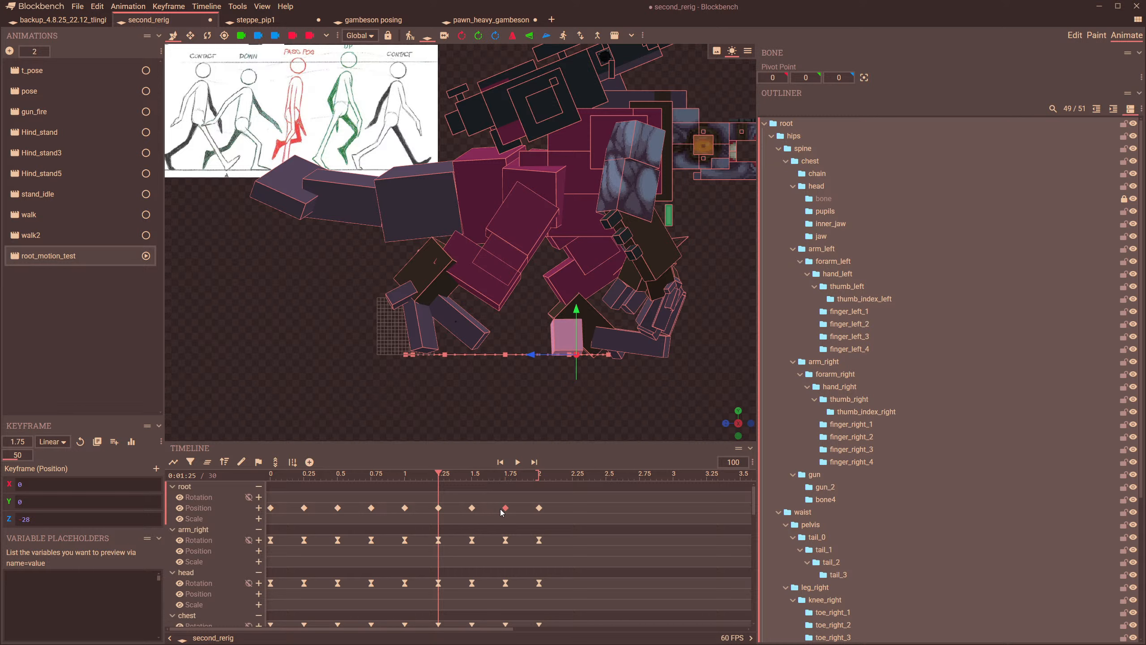
left_click(40, 521)
key("BackSpace")
key("BackSpace")
type("74")
- Set the root's 2-second position keyframe to Z -92 and play the full walk cycle
left_click(539, 507)
key("BackSpace")
key("BackSpace")
type("92")
left_click(517, 463)
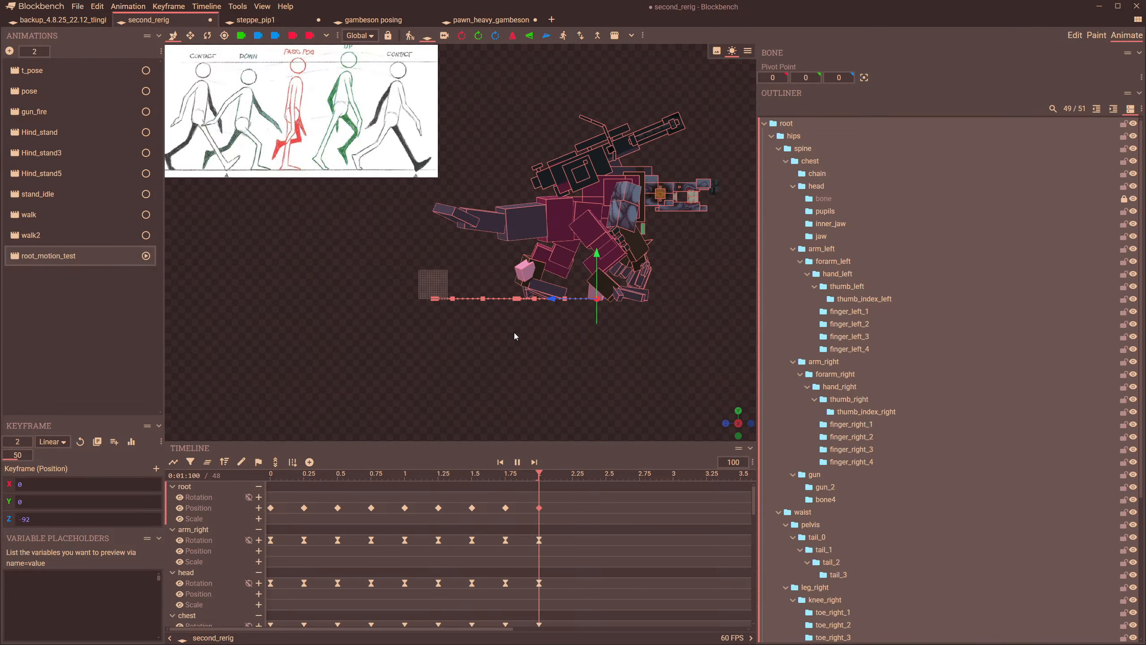
- Set all nine root position keyframes to Smooth interpolation, then stop playback at the start and show the position curve in the graph editor
left_click_drag(568, 520, 262, 497)
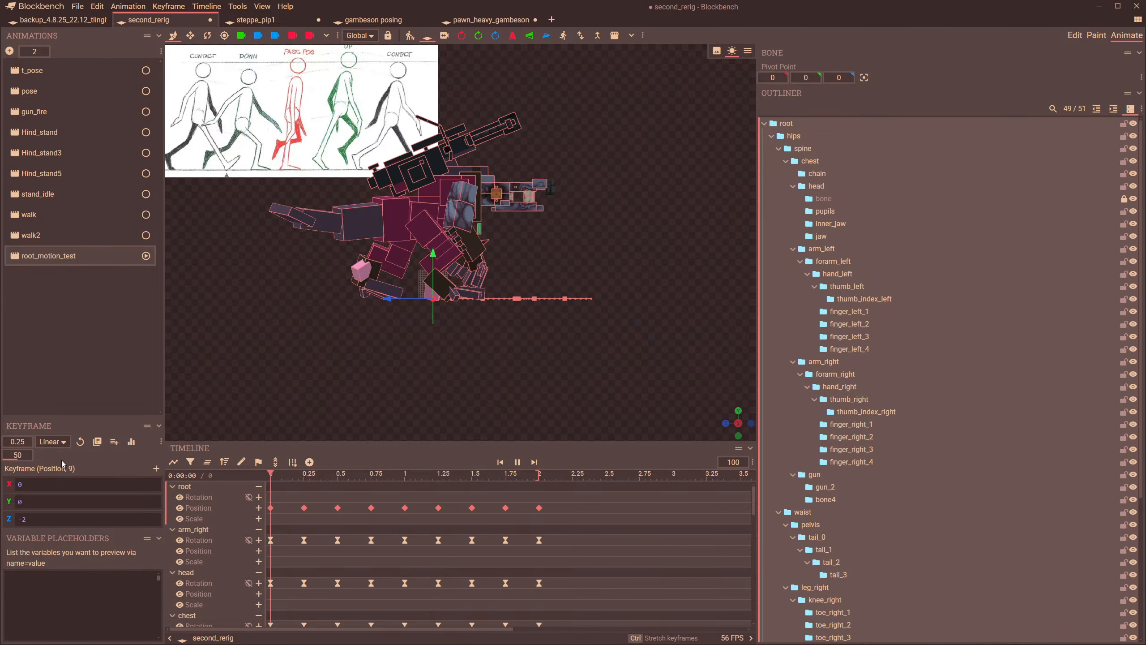
left_click(56, 442)
left_click(59, 470)
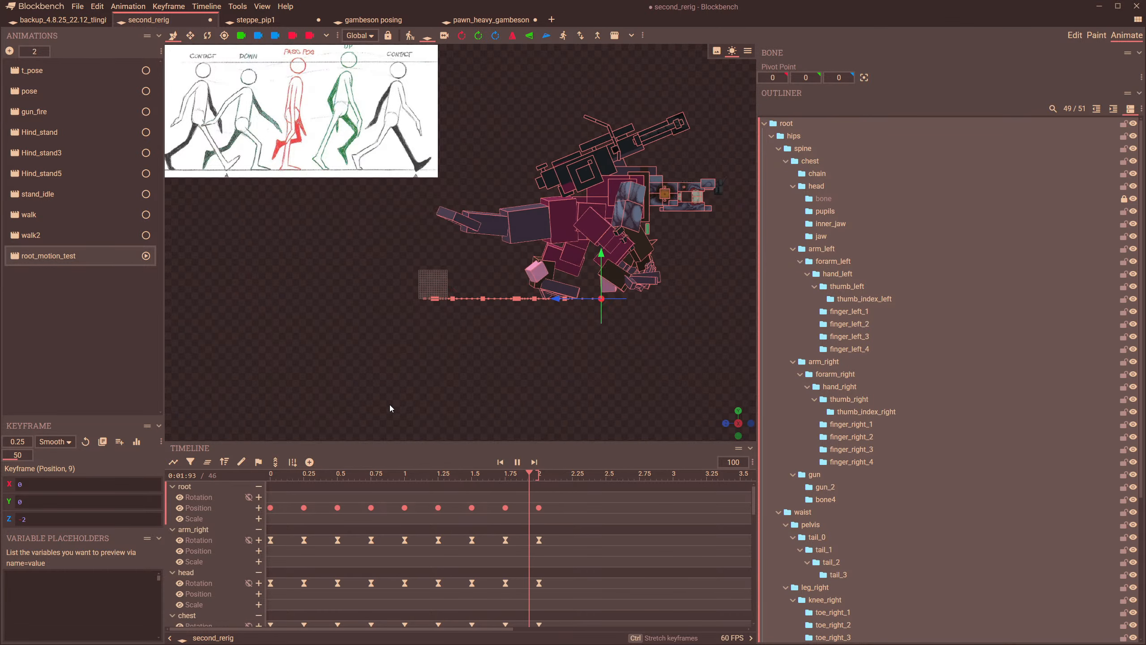
left_click(274, 473)
left_click(180, 465)
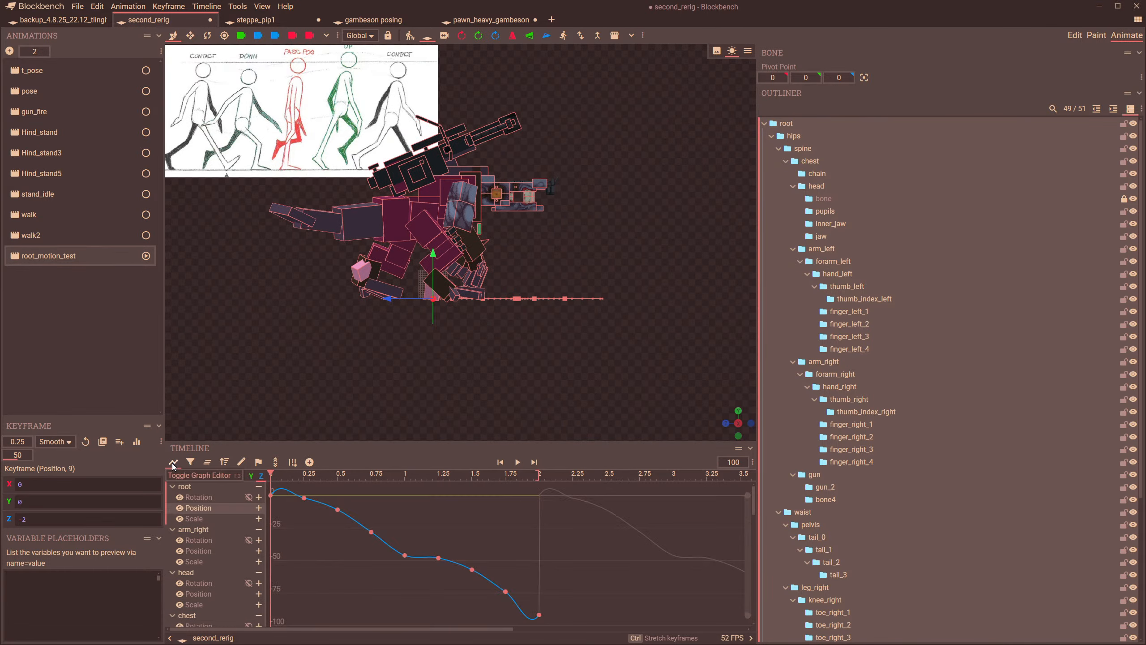
- Try Bézier interpolation on the root's position keyframes at 0, 0.25, 1.75 and 2 seconds
left_click(539, 615)
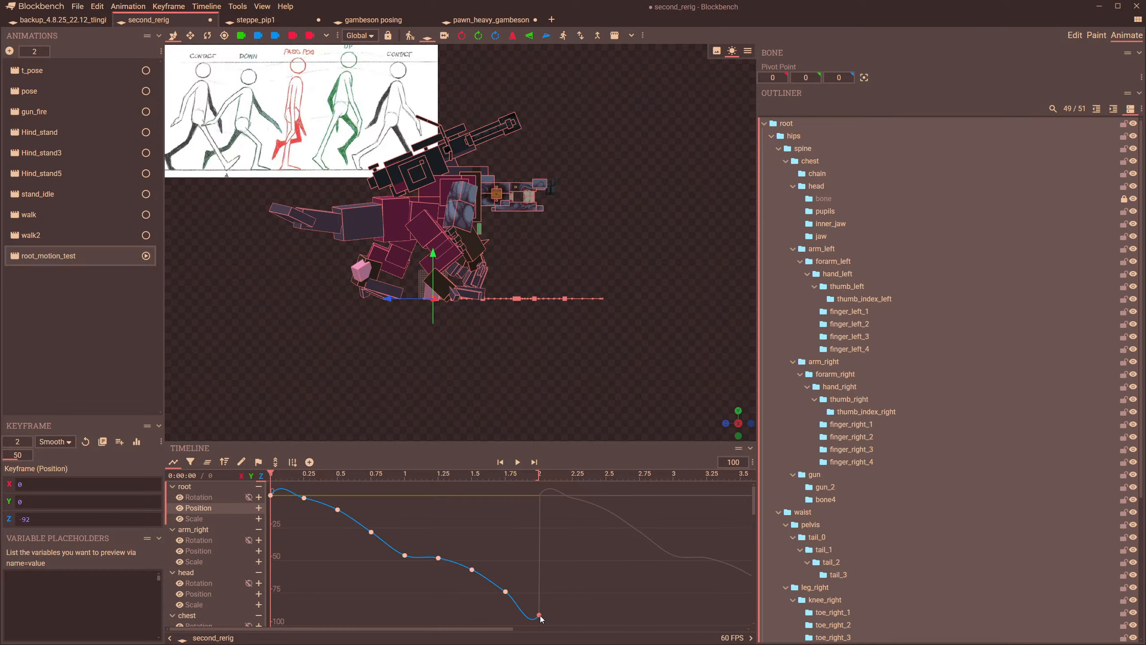
left_click(272, 496)
left_click(304, 497, "shift")
left_click(506, 592, "shift")
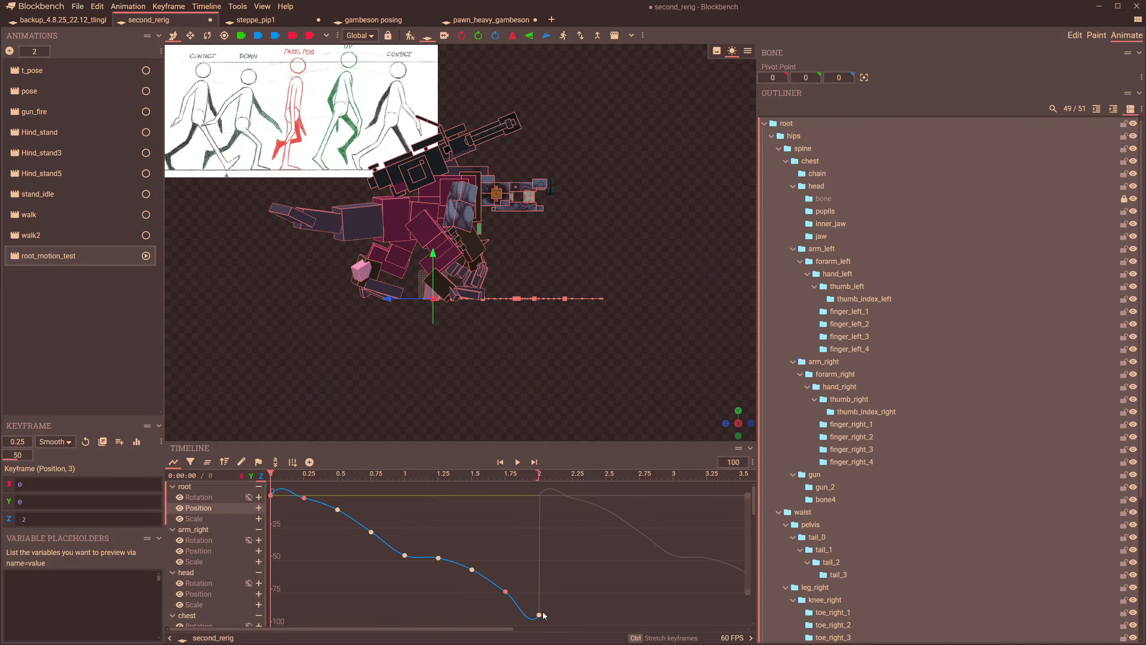
left_click(539, 614, "shift")
left_click(68, 441)
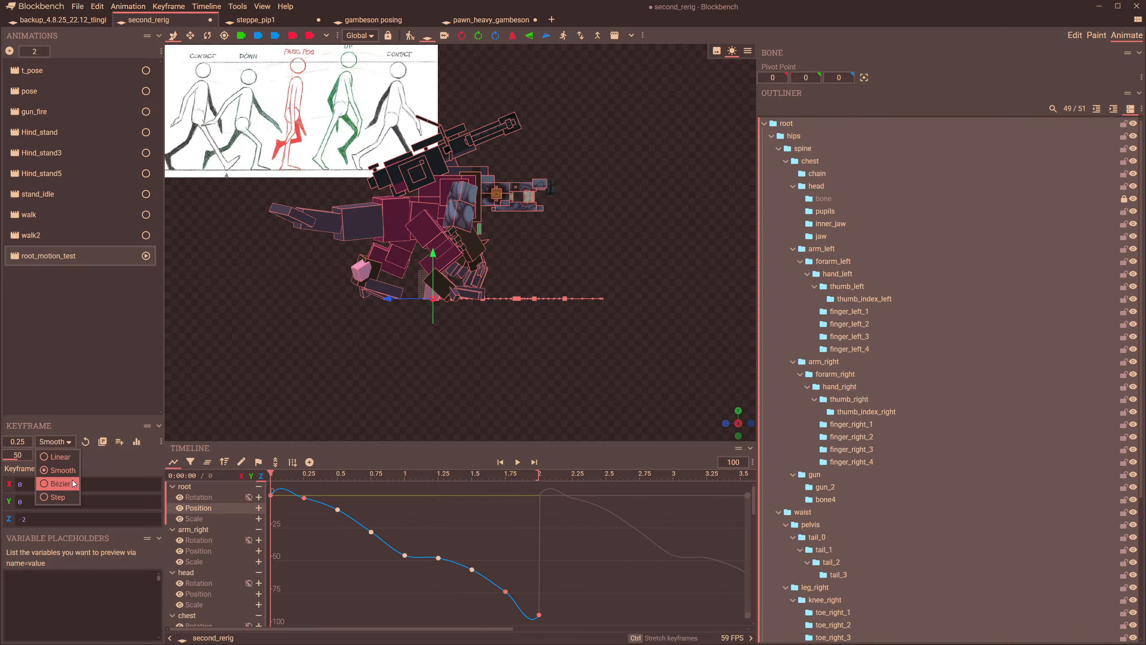
left_click(57, 481)
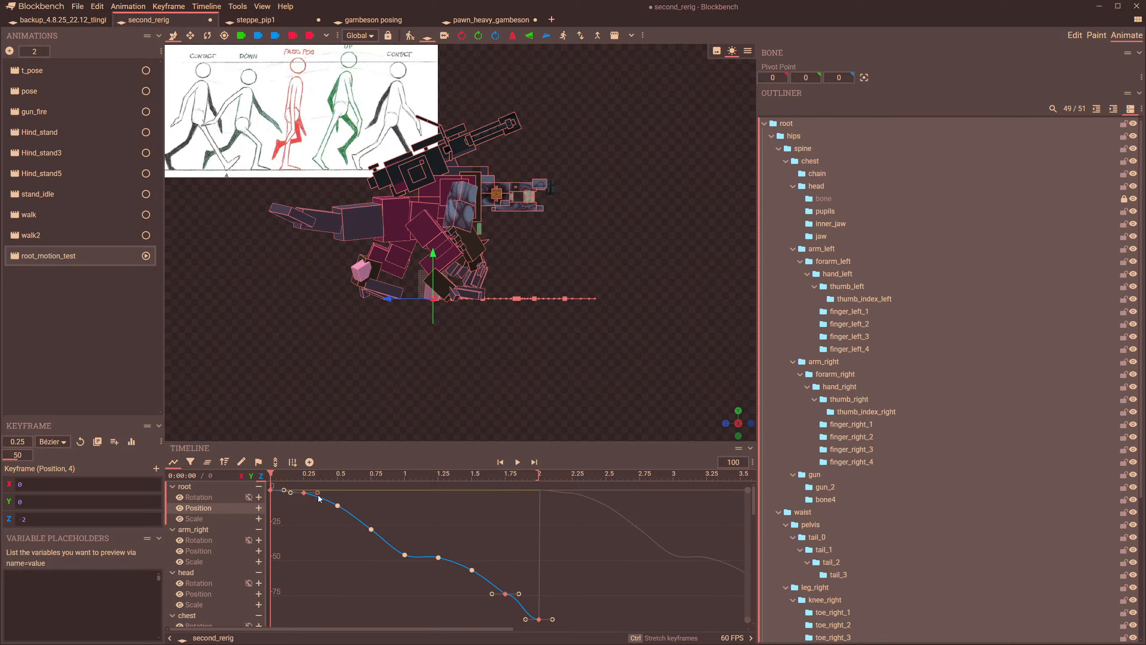
- Try tilting the Bézier handle at 0.25 seconds downward, then undo the handle edit and the Bézier change
left_click_drag(319, 492, 319, 502)
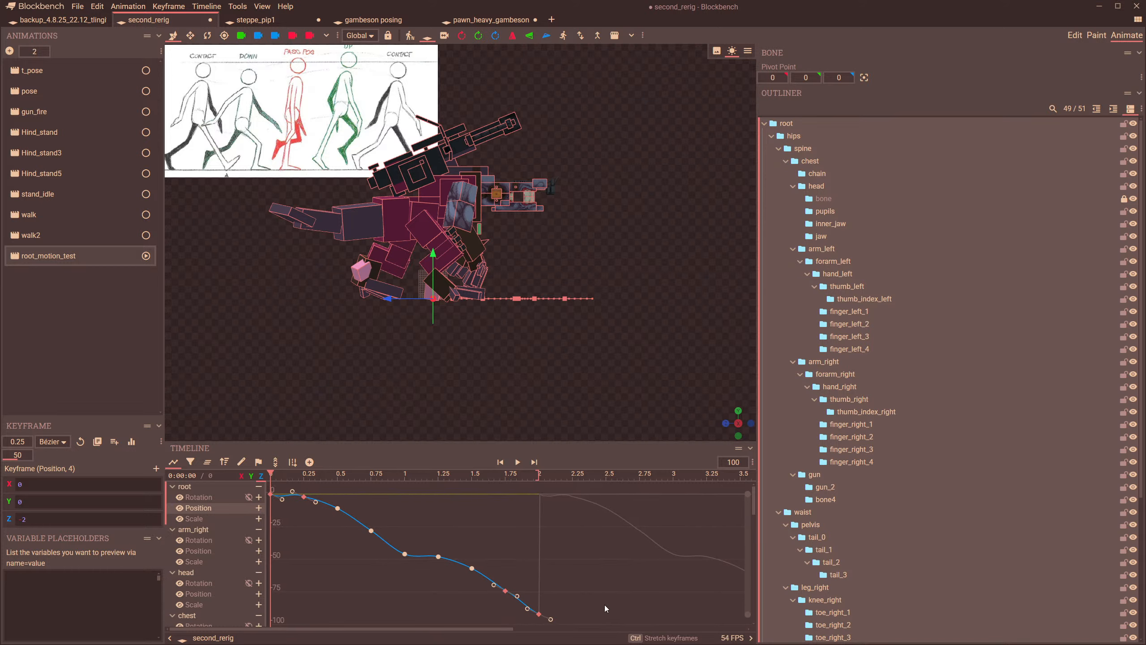
key("ctrl+z")
left_click(505, 594)
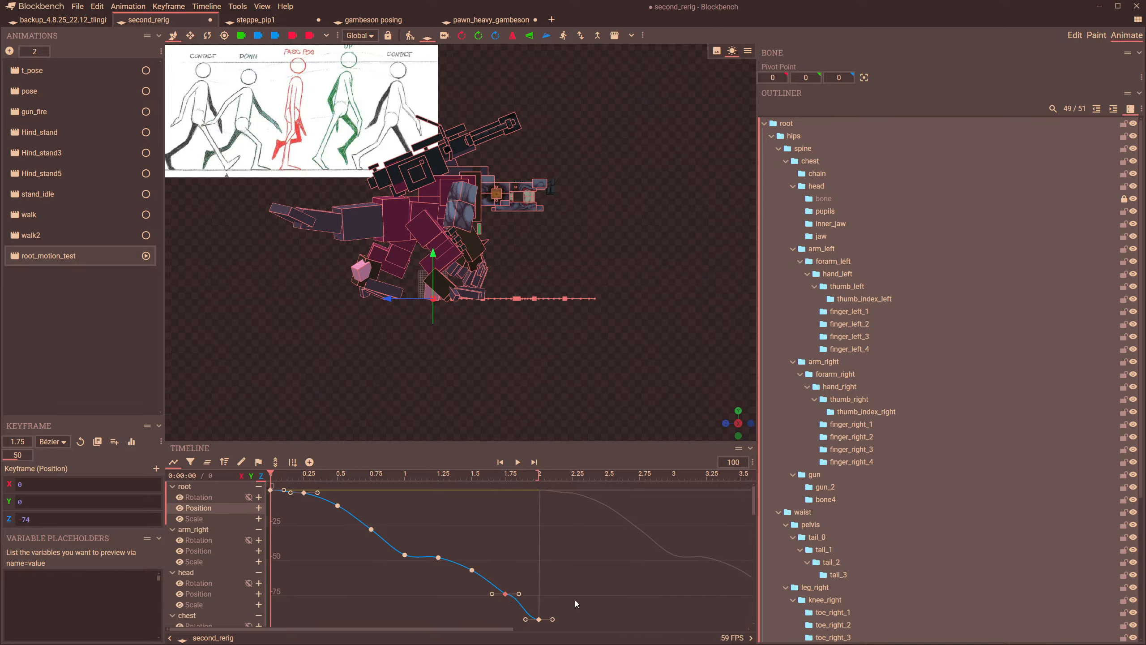
key("ctrl+z")
- Set the root's position keyframes at 0, 0.25, 1.75 and 2 seconds to Bézier interpolation
left_click(539, 615)
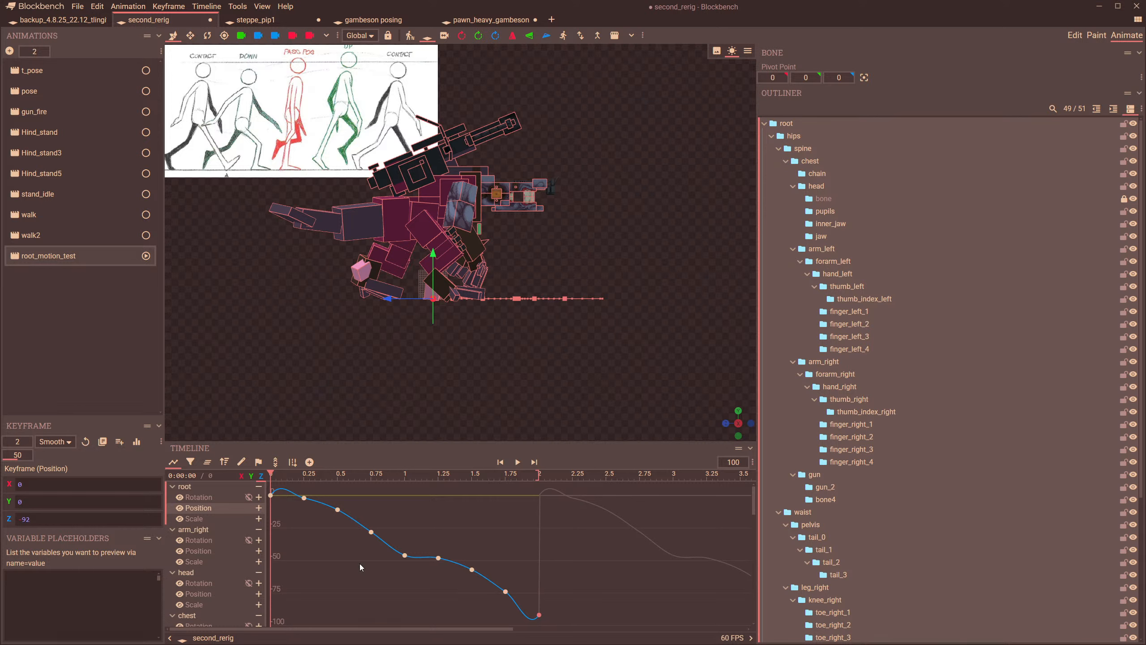
left_click(272, 496, "shift")
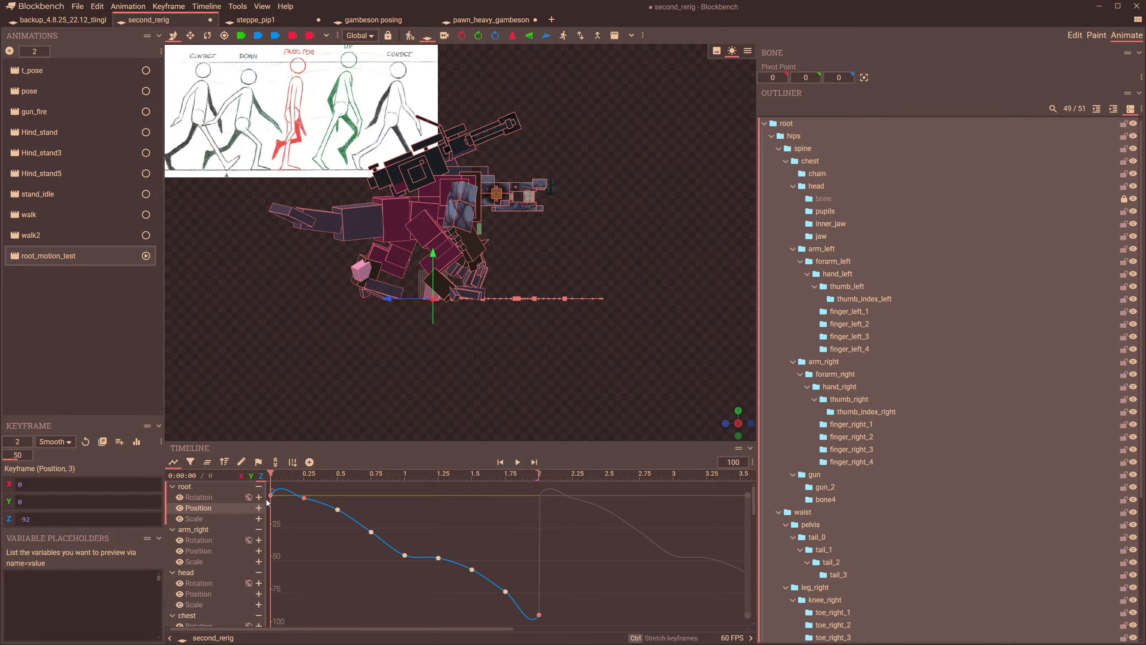
left_click(55, 442)
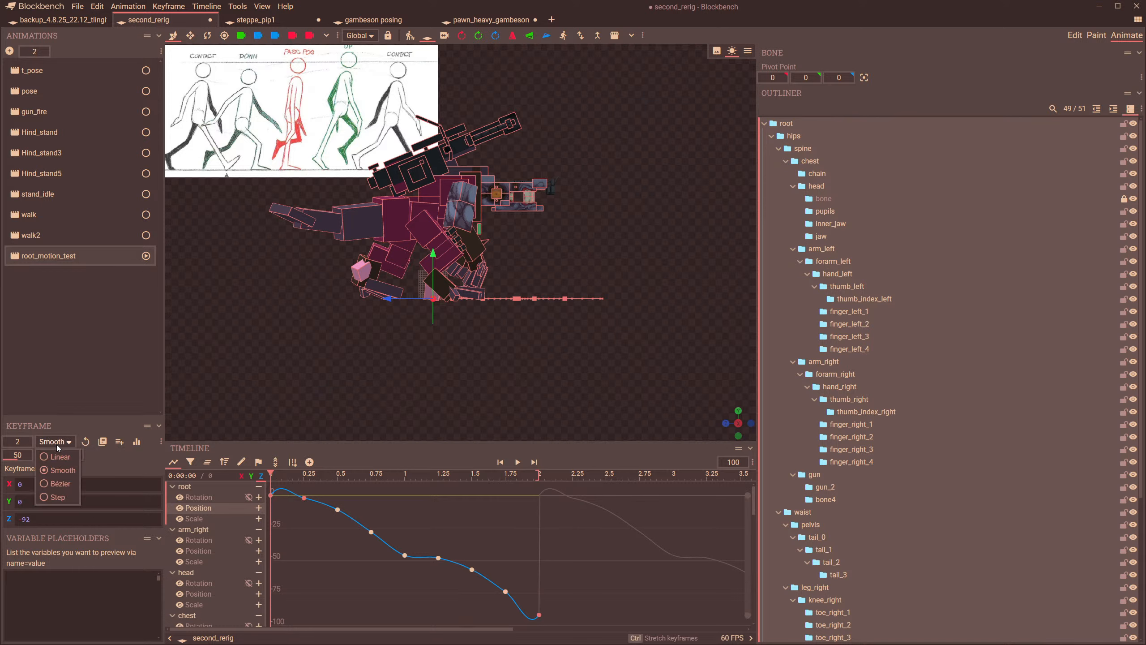
left_click(62, 484)
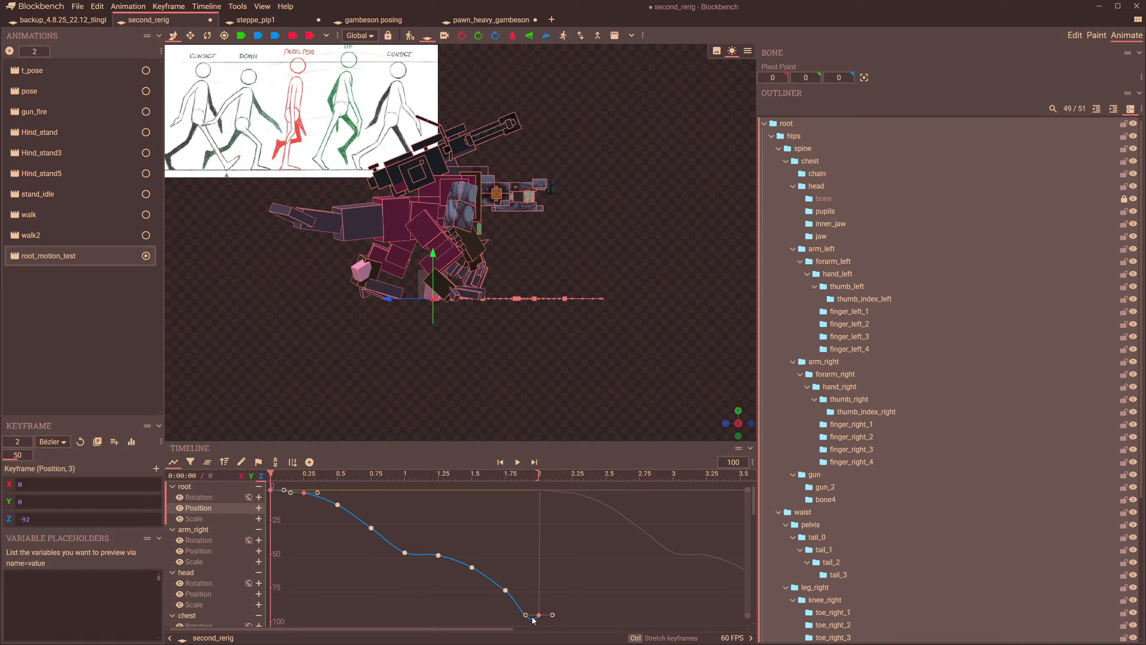
left_click(505, 590)
left_click(57, 442)
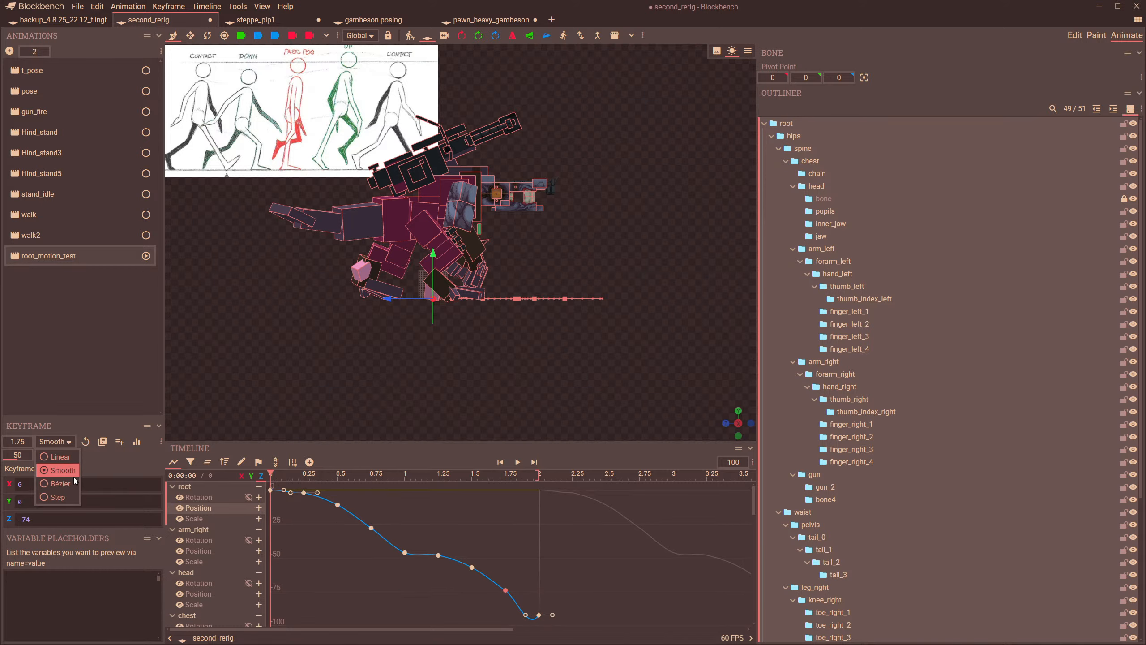
left_click(62, 484)
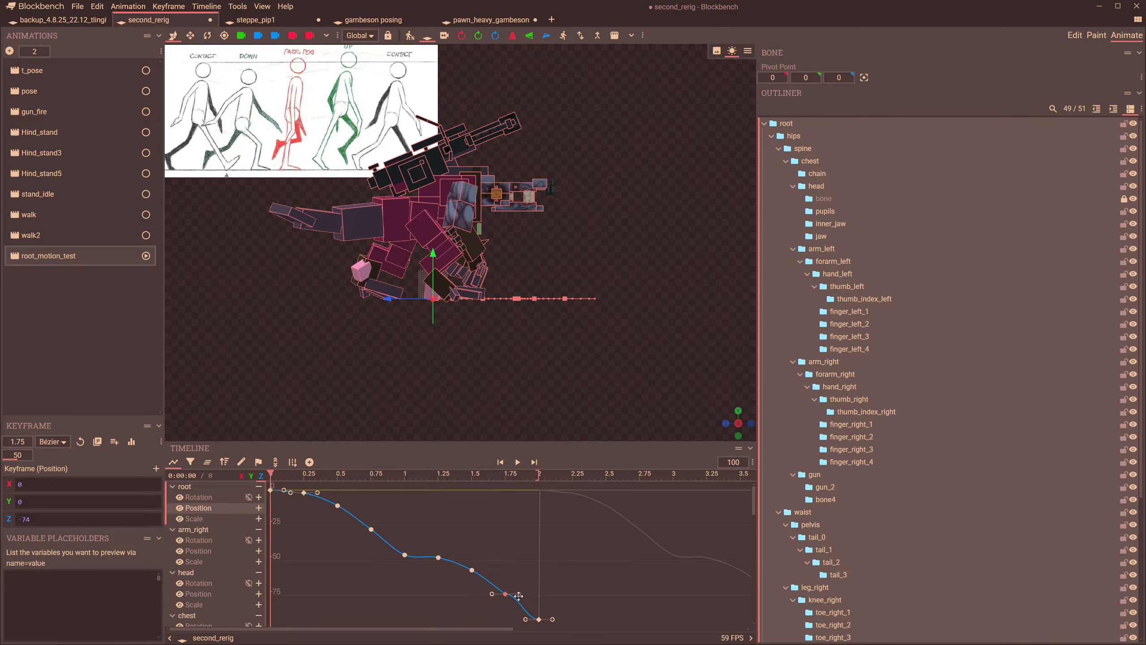
- Tilt the root's Bézier handles at 1.75 and 0.25 seconds to follow the descending curve, and play the animation
left_click_drag(516, 599, 516, 602)
left_click_drag(291, 492, 290, 489)
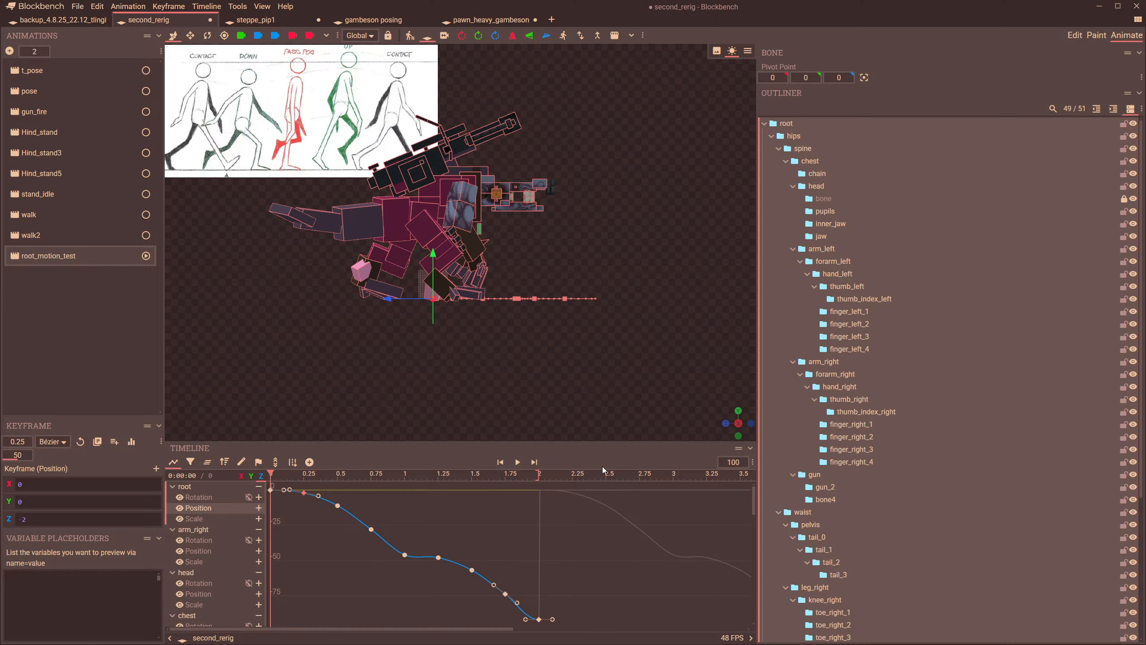
left_click(518, 462)
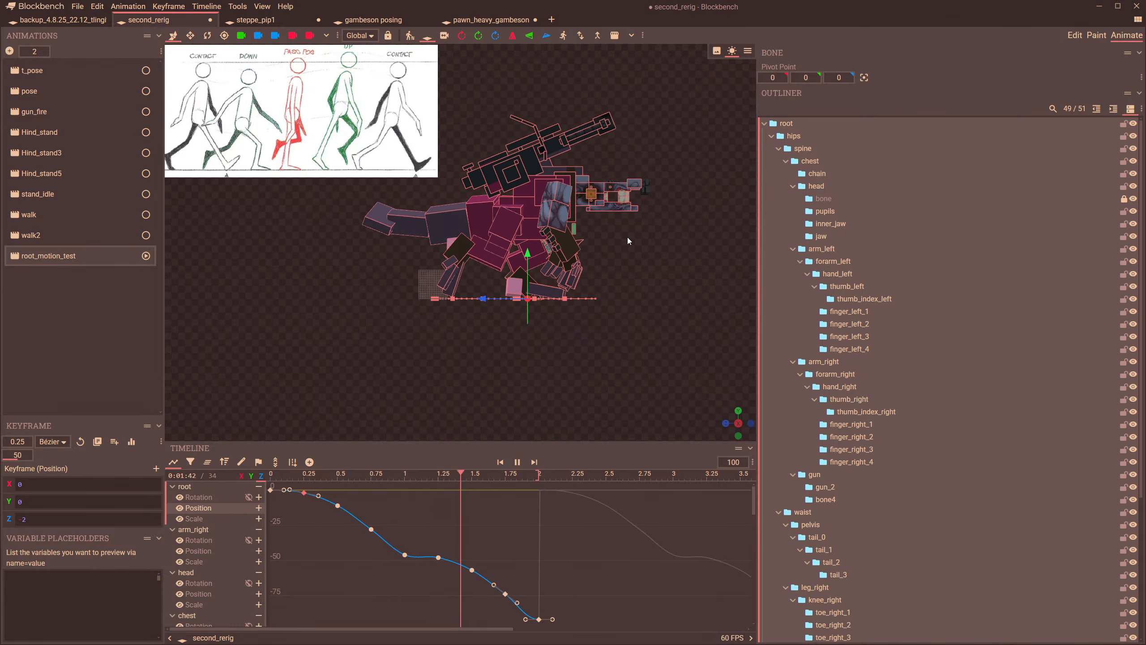
- Examine the left and right lower legs between 1 and 1.25 seconds for how the feet travel with the root motion
left_click_drag(302, 479, 442, 533)
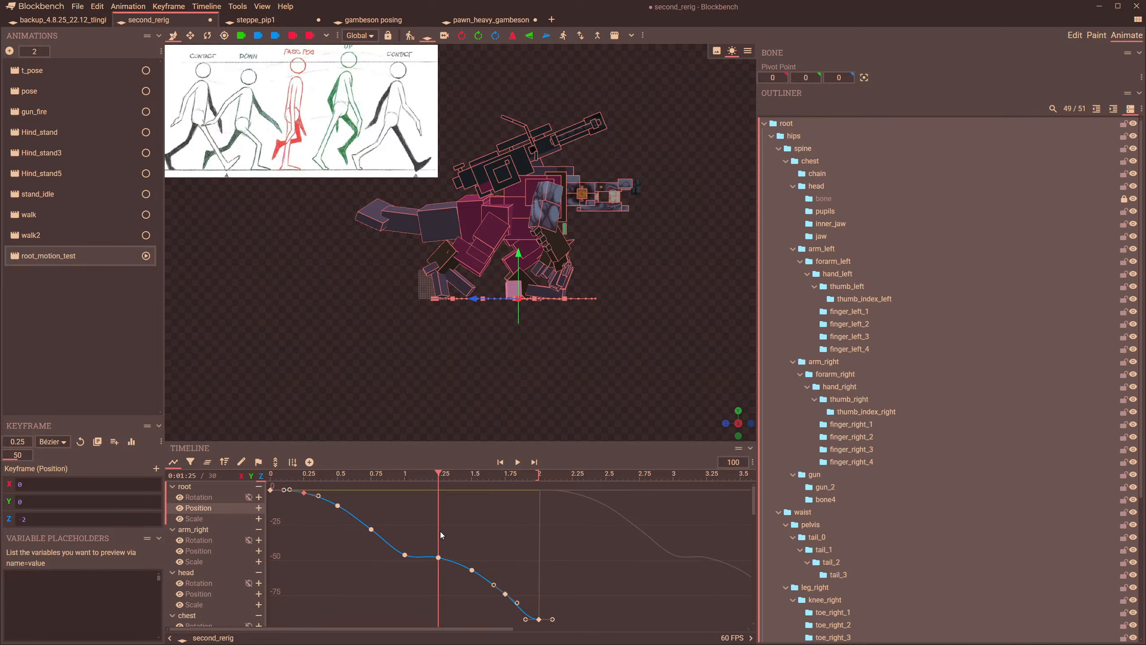
scroll(516, 259, "up", 8)
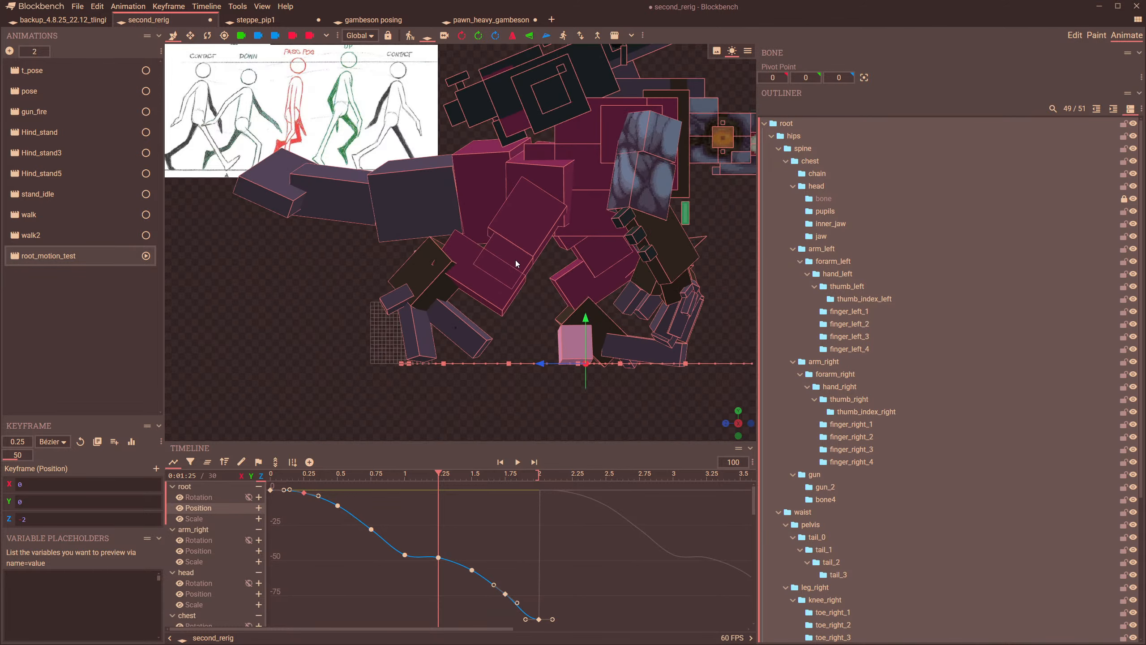
scroll(534, 323, "down", 2)
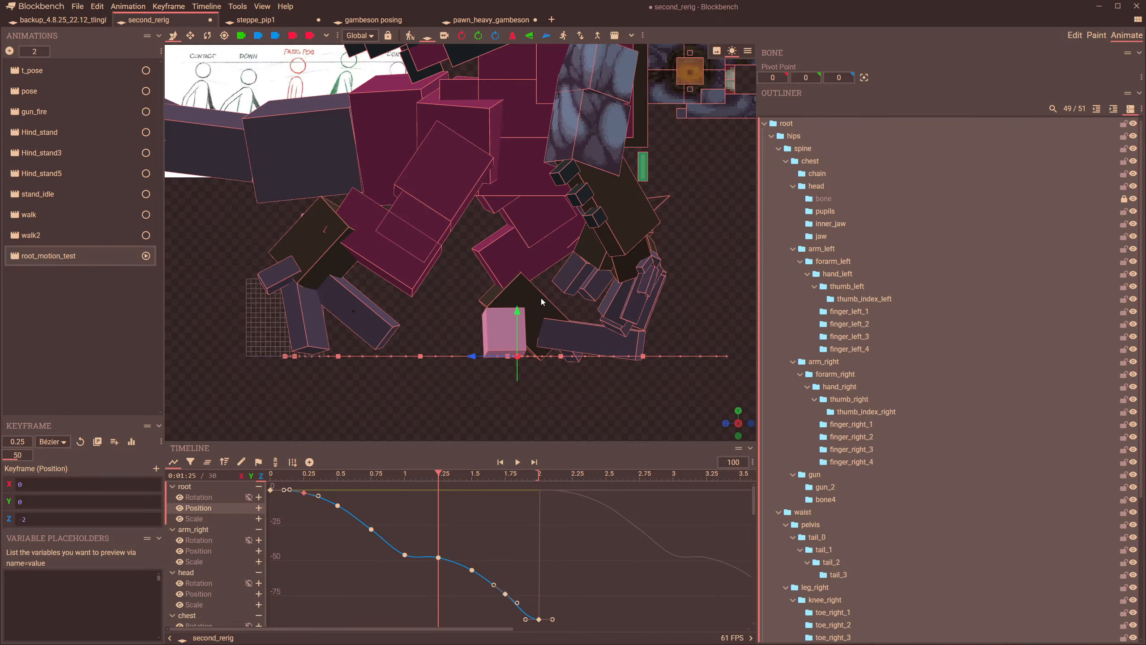
left_click(534, 315)
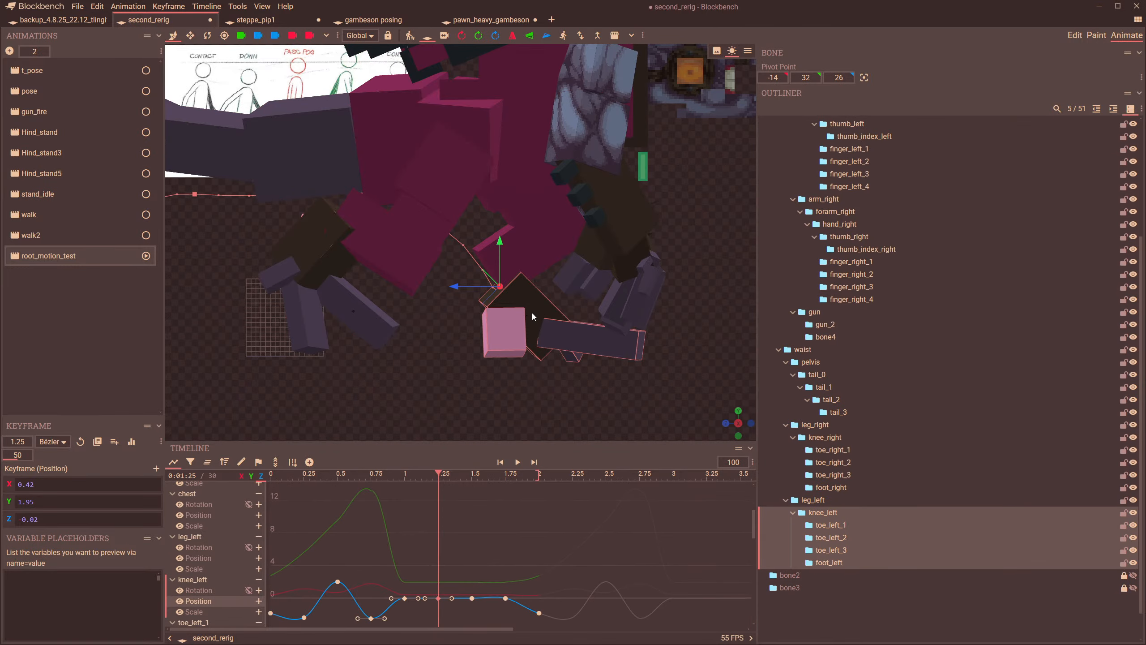
left_click(308, 243)
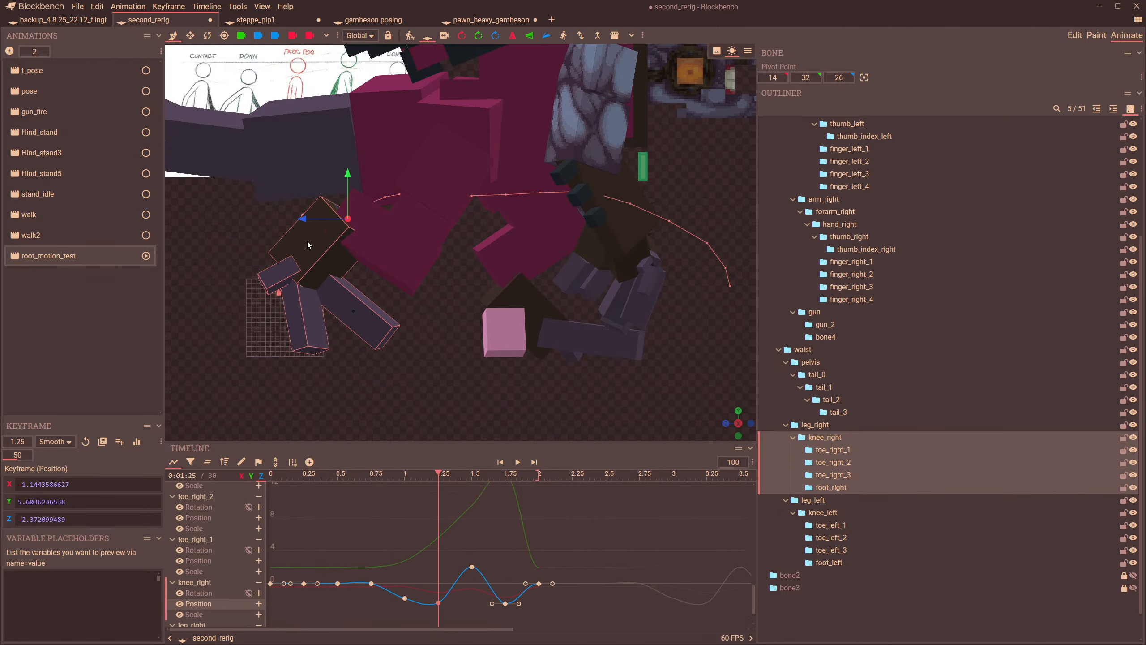
left_click(404, 478)
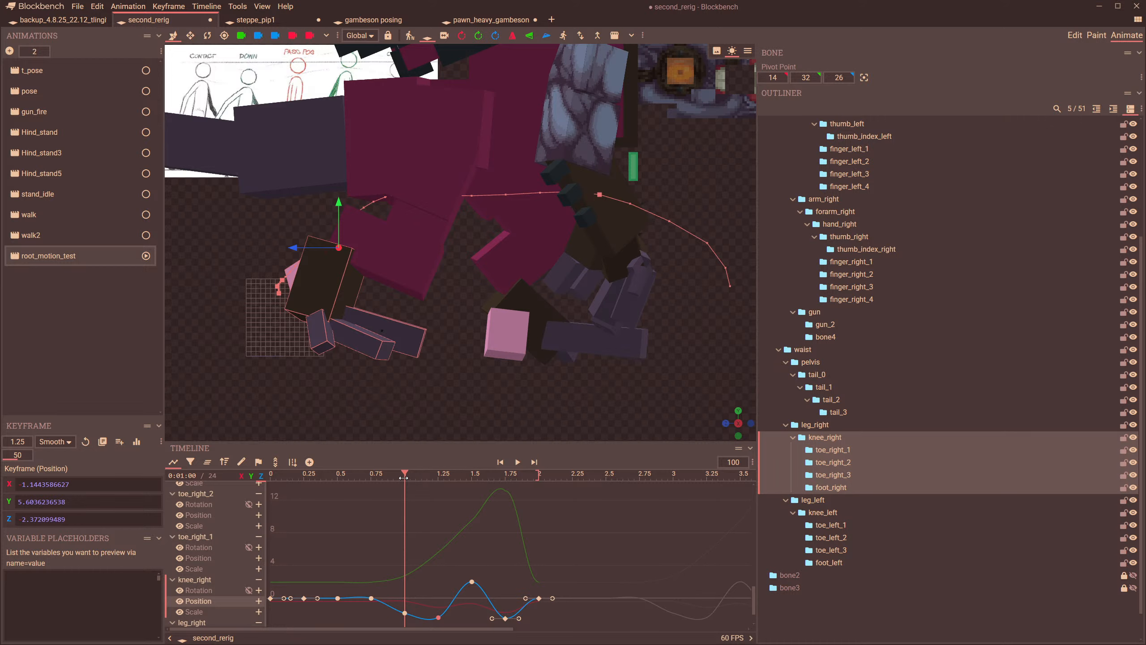
left_click_drag(404, 474, 435, 478)
left_click(531, 295)
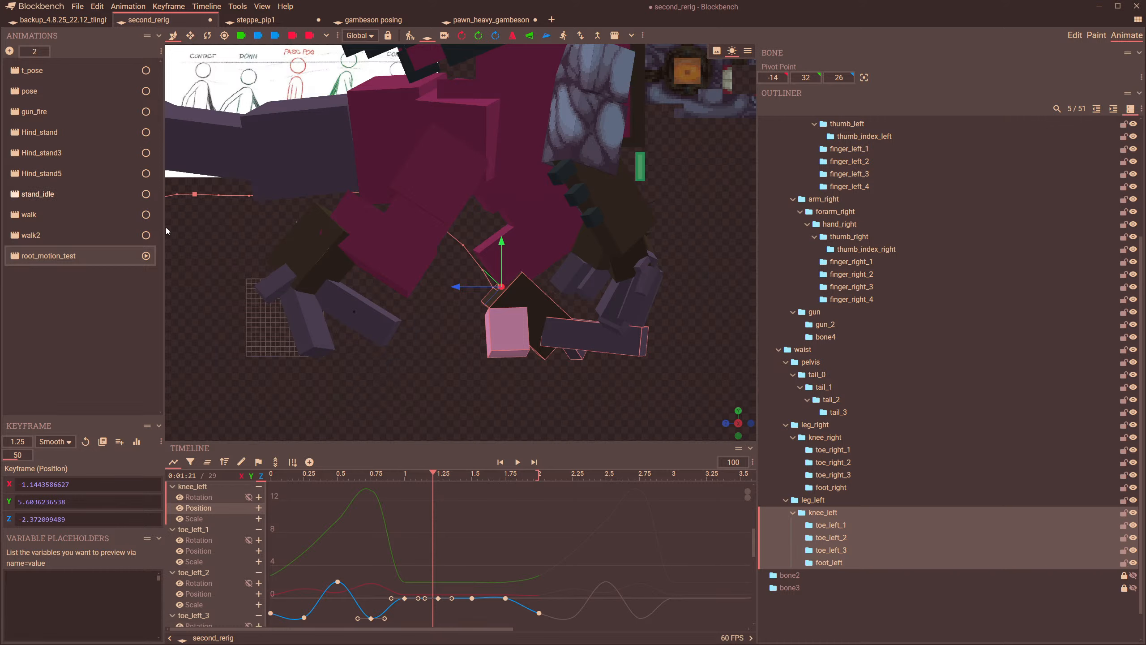
scroll(314, 338, "down", 2)
scroll(384, 269, "down", 1)
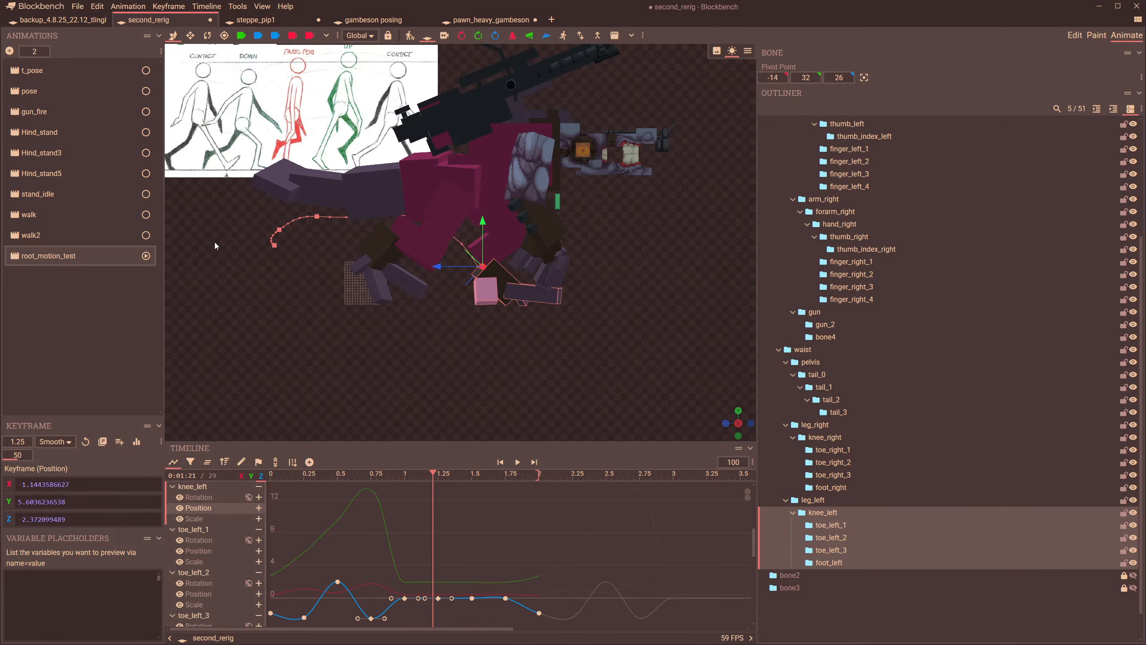
- Open the walk animation, show its keyframes instead of the curves, and play it through for review
left_click(55, 230)
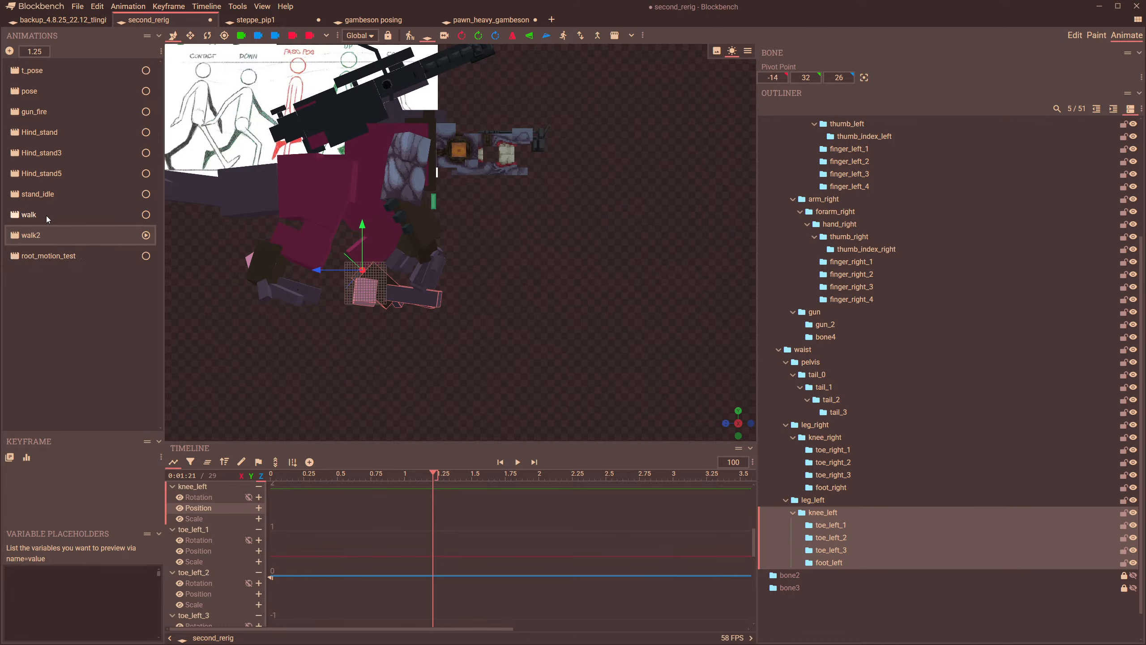
left_click(47, 215)
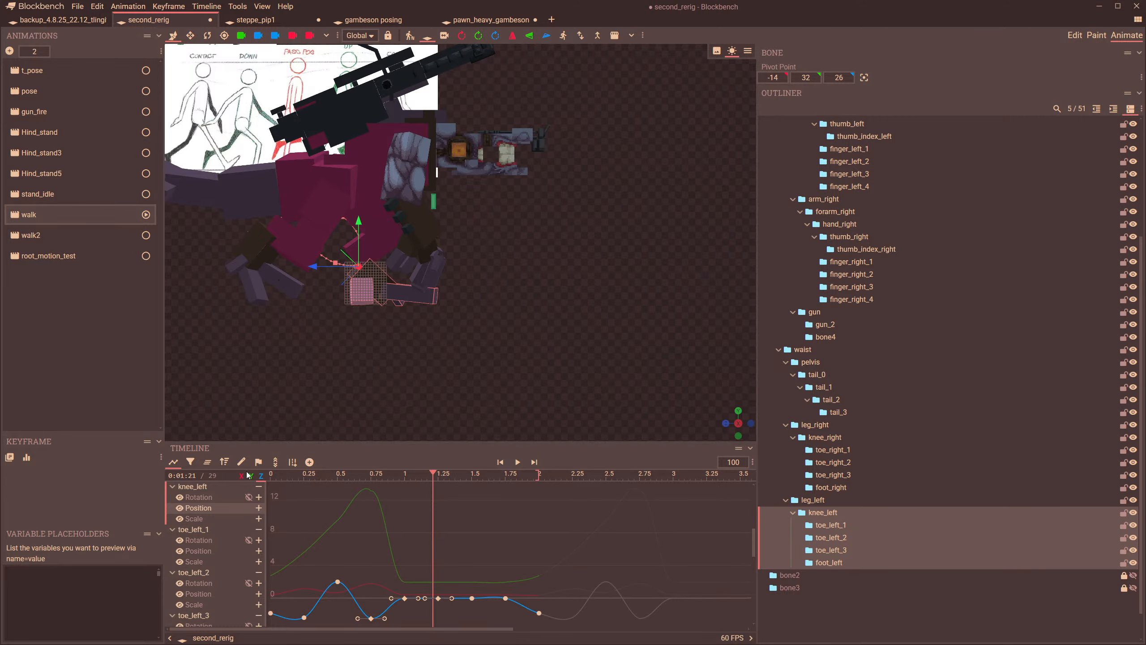
left_click(173, 461)
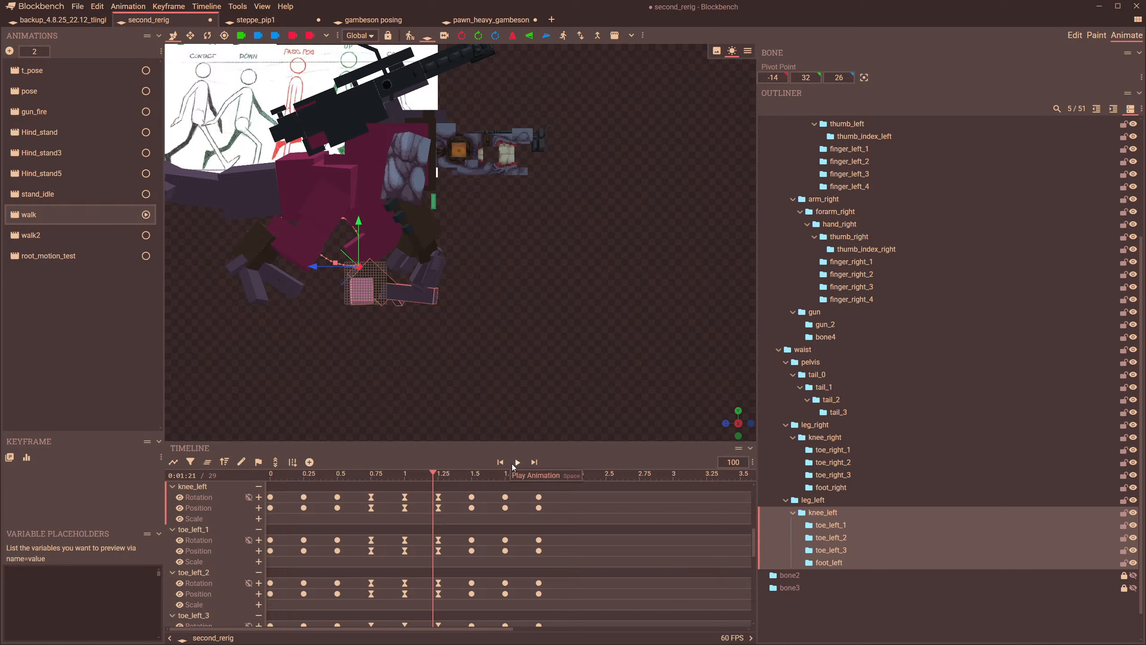
left_click(514, 462)
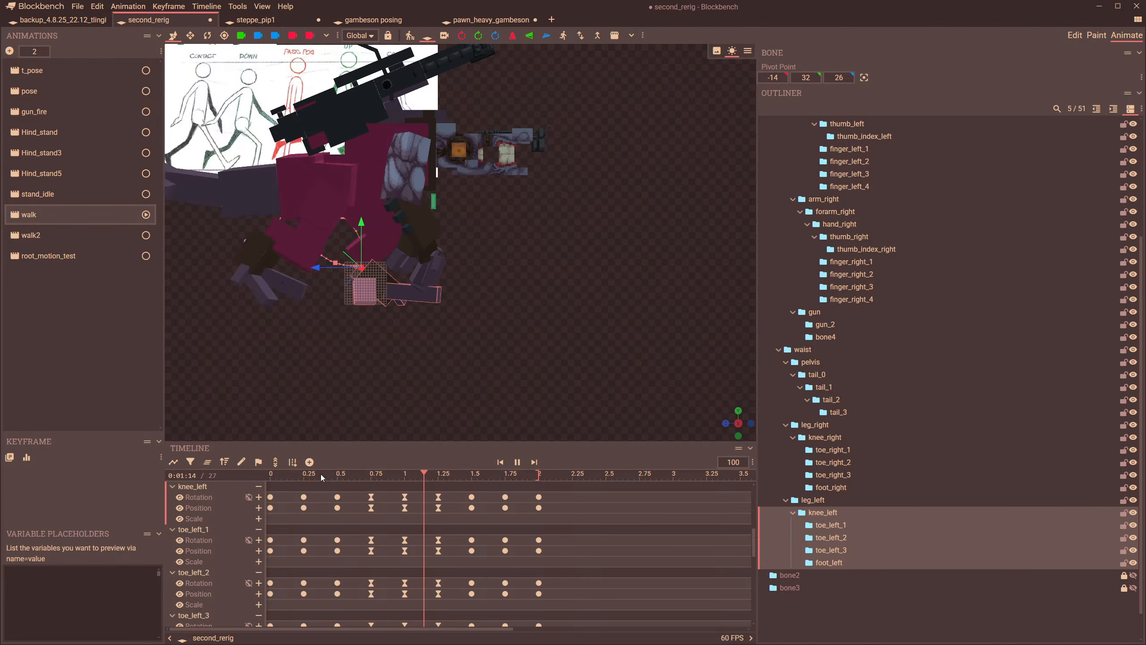
left_click_drag(322, 478, 268, 535)
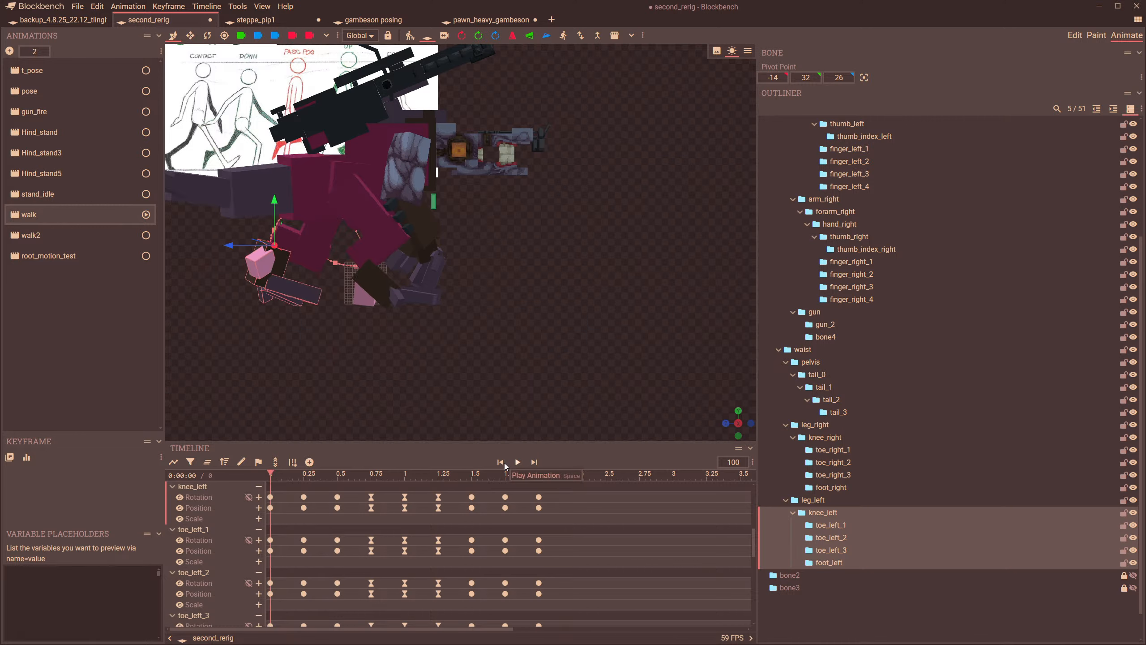
left_click(517, 462)
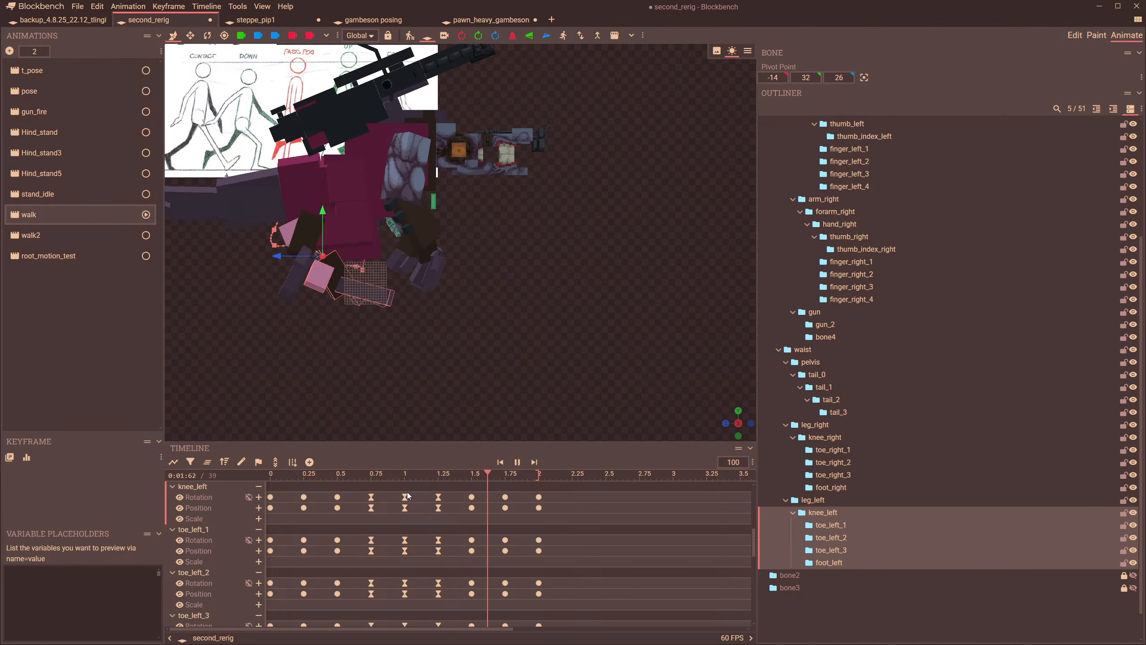
- At 0.75 seconds in walk, move leg_right backward 2 units along the Z axis
left_click_drag(327, 475, 370, 485)
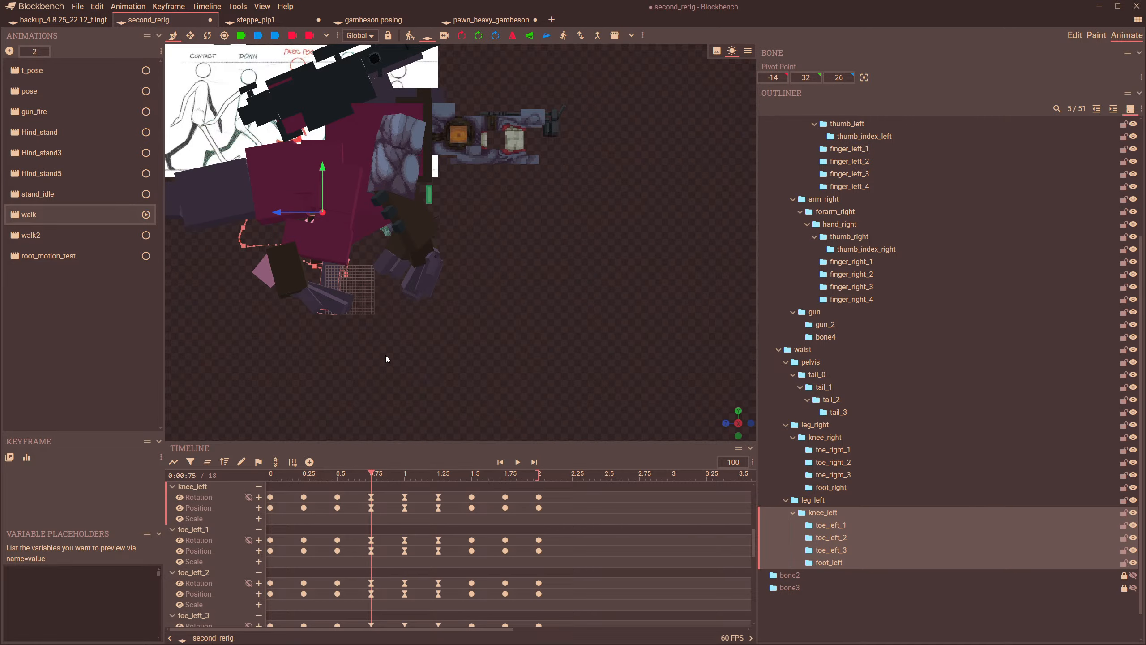
scroll(344, 195, "up", 1)
left_click(342, 195)
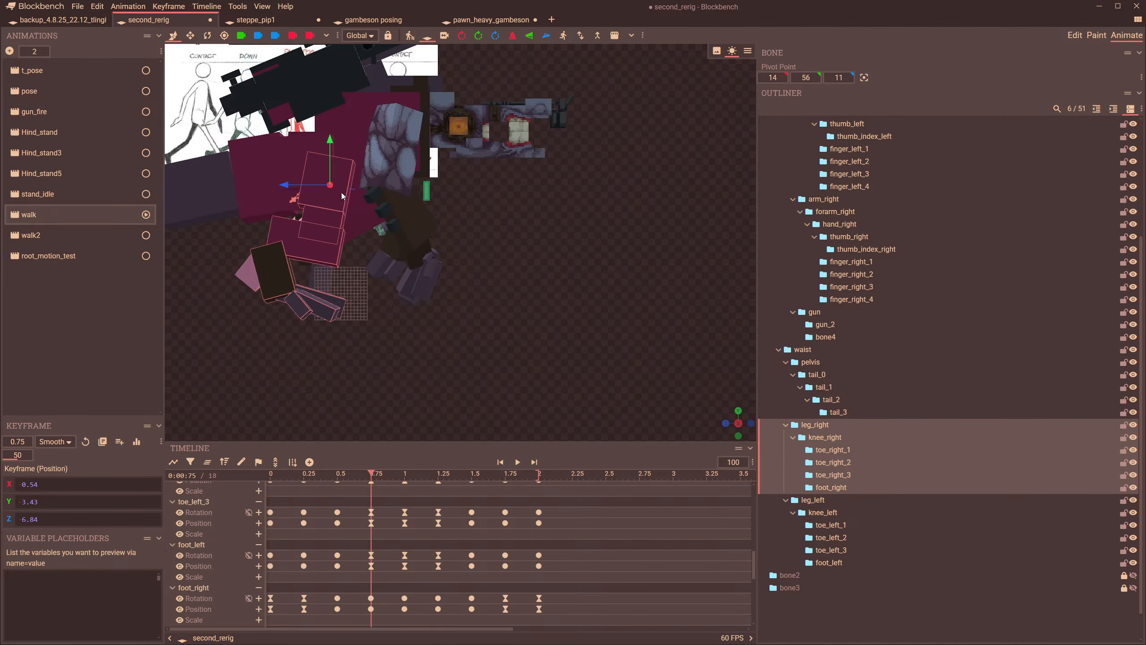
scroll(361, 194, "up", 5)
scroll(372, 217, "down", 3)
right_click_drag(417, 273, 542, 283)
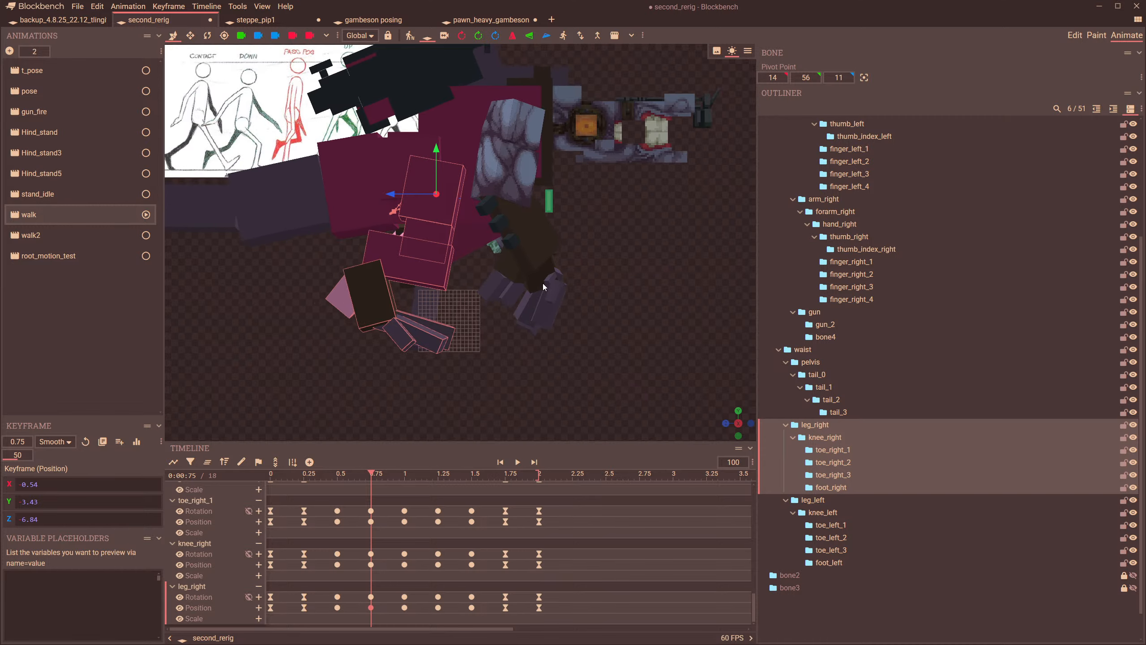
scroll(542, 283, "up", 3)
left_click_drag(387, 184, 379, 187)
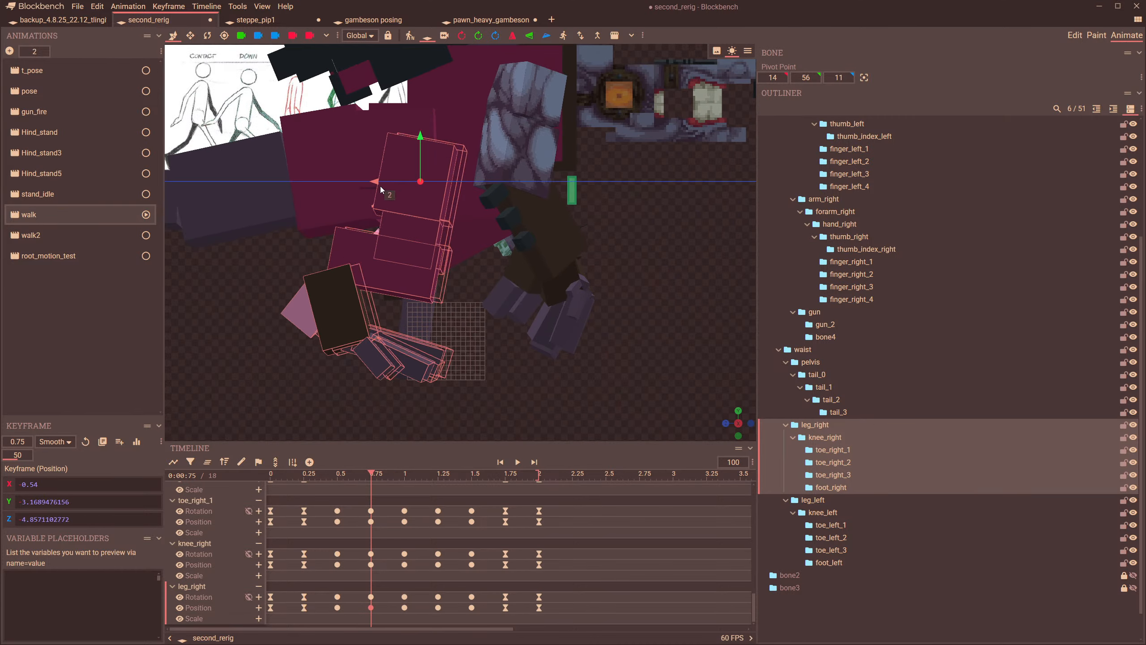
- Rotate leg_right and knee_right slightly at 0.75 seconds in Global space, bringing knee_right to about X -30.8
key("r")
left_click(357, 36)
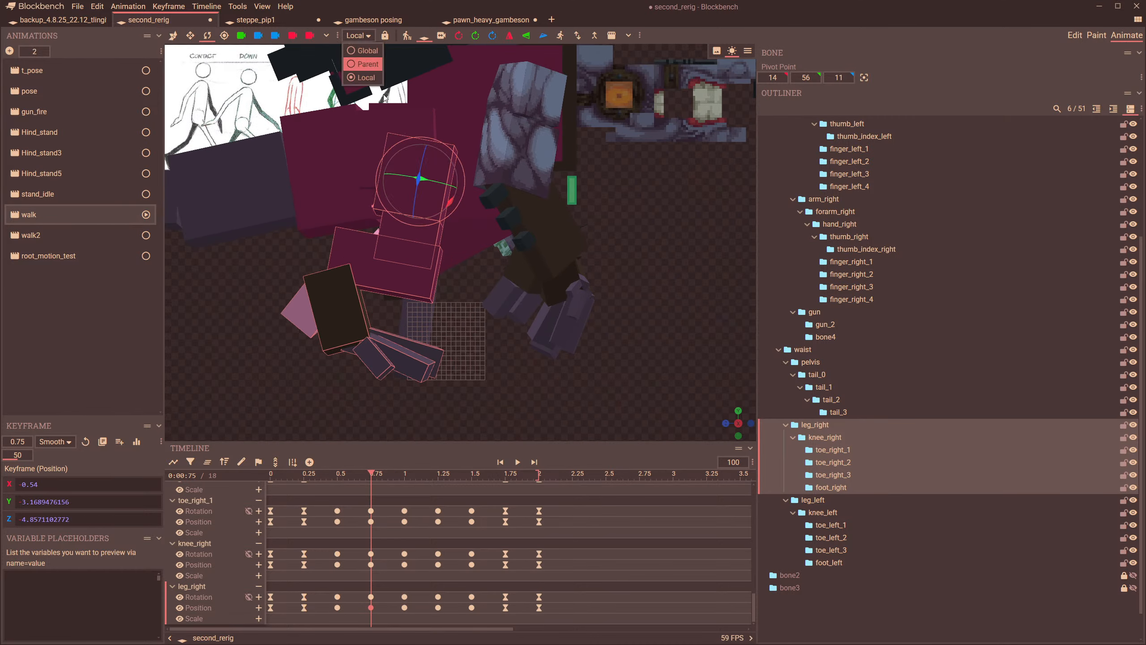
left_click(360, 53)
left_click_drag(442, 152, 446, 152)
left_click(328, 300)
left_click_drag(347, 237, 344, 235)
- Lower leg_right and shift it further back at 0.75 seconds, to about Y -4.89 and Z -2.61
left_click(173, 36)
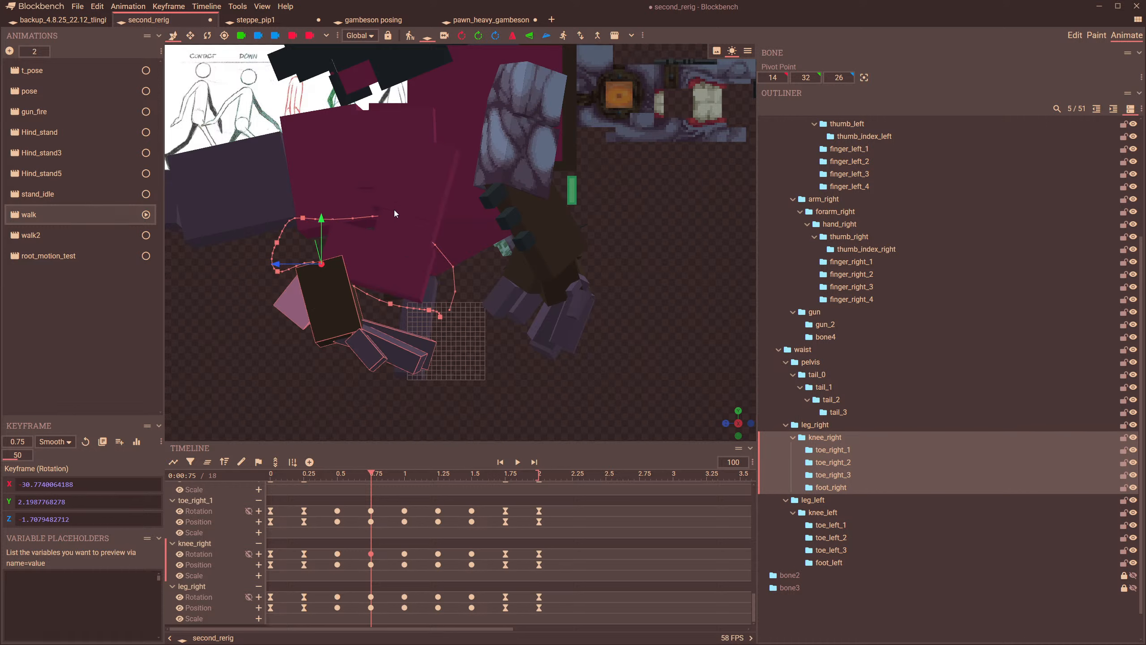
left_click(417, 194)
left_click_drag(421, 149, 375, 192)
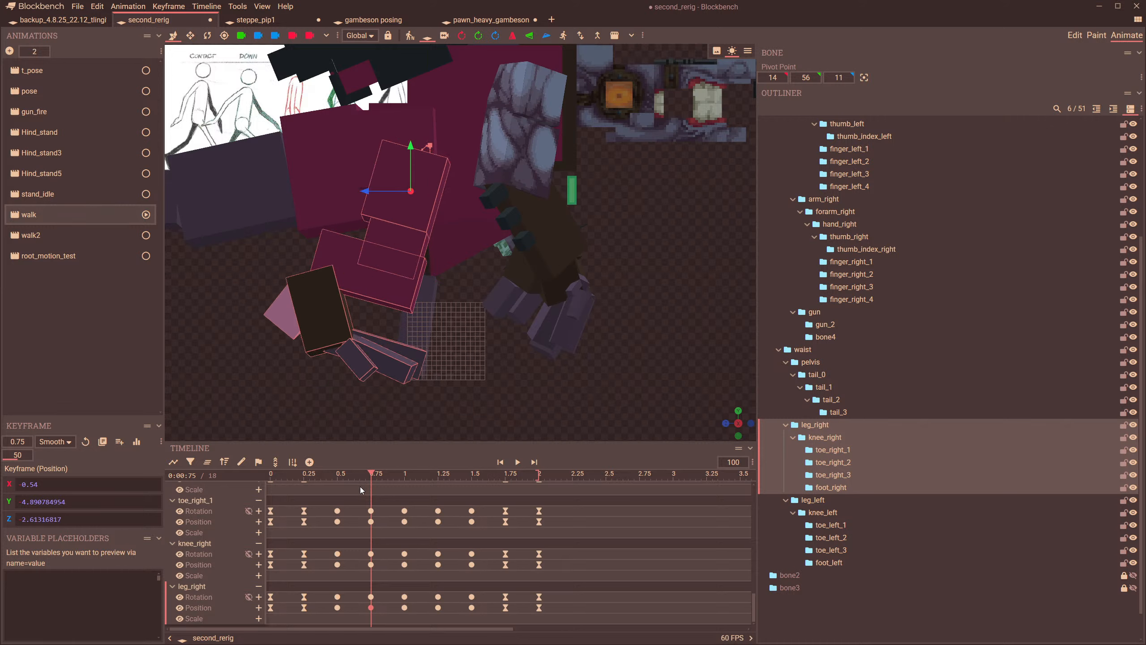
- At 0.5 seconds, rotate leg_right to about X 6.2 and knee_right to about X -35.7
left_click_drag(371, 473, 338, 473)
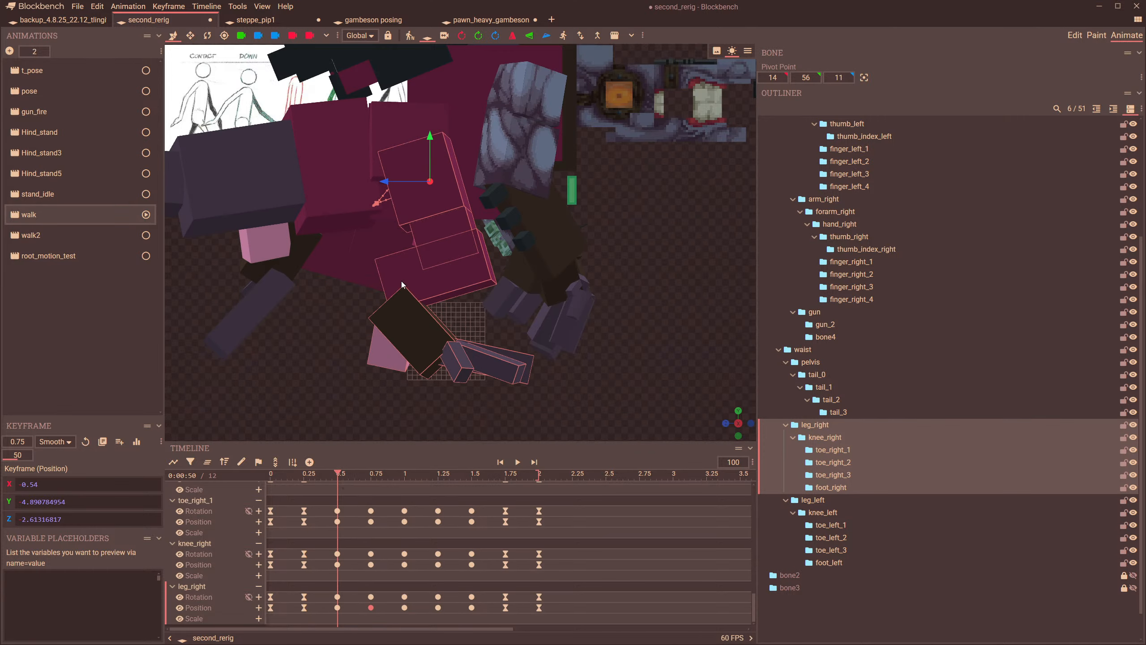
key("r")
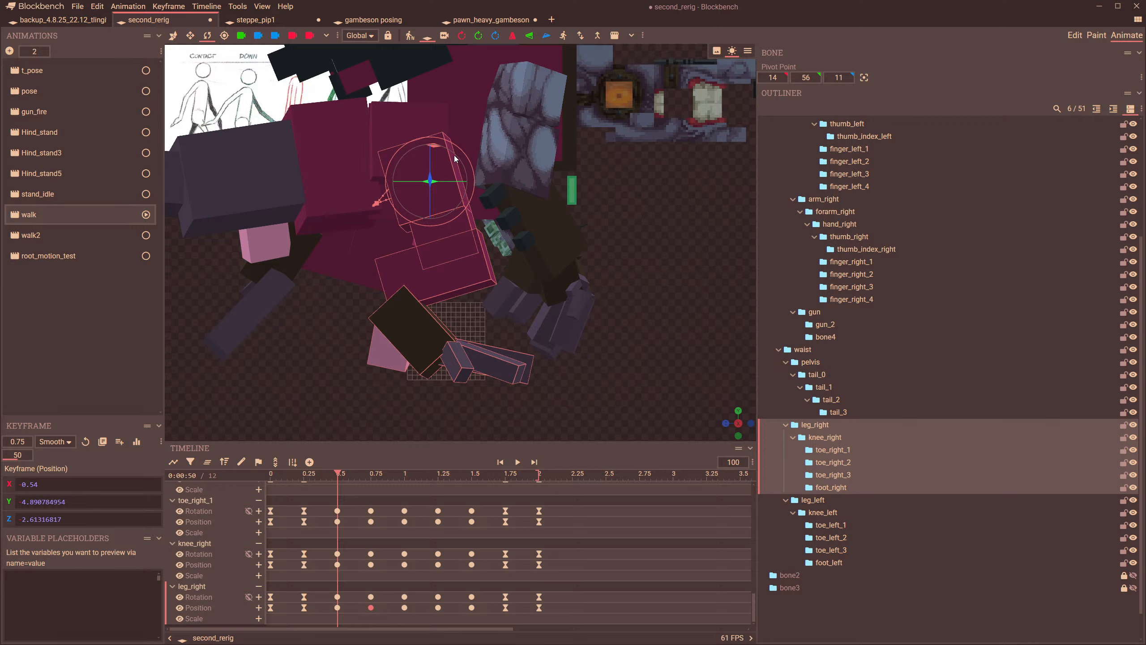
left_click_drag(457, 161, 463, 163)
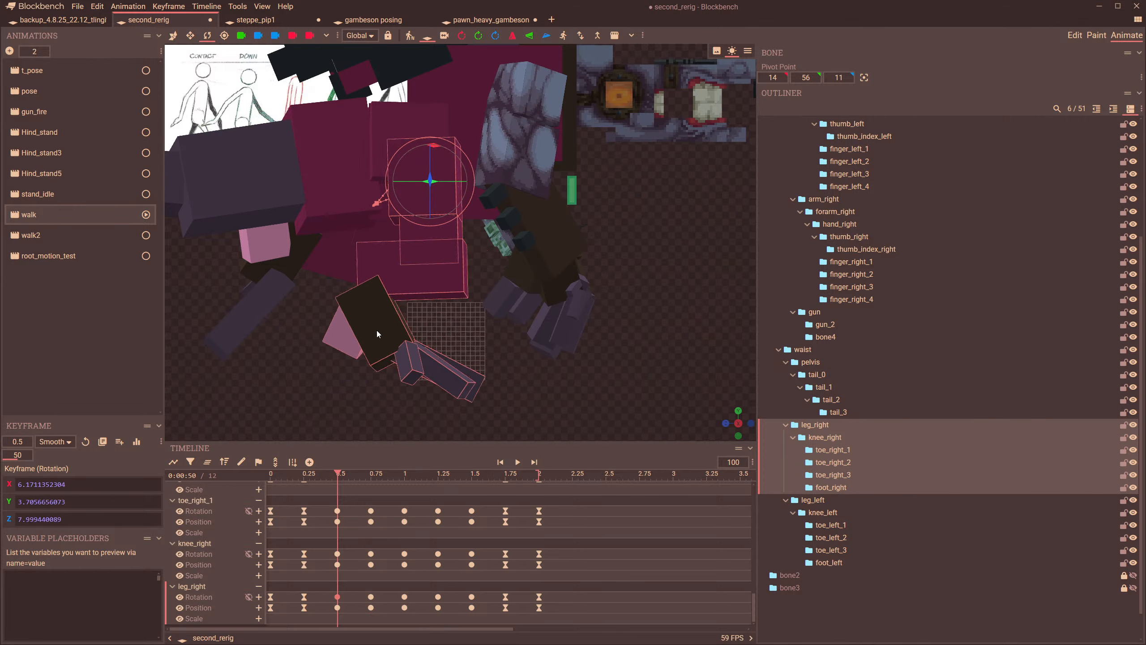
left_click(376, 330)
left_click_drag(390, 269, 384, 265)
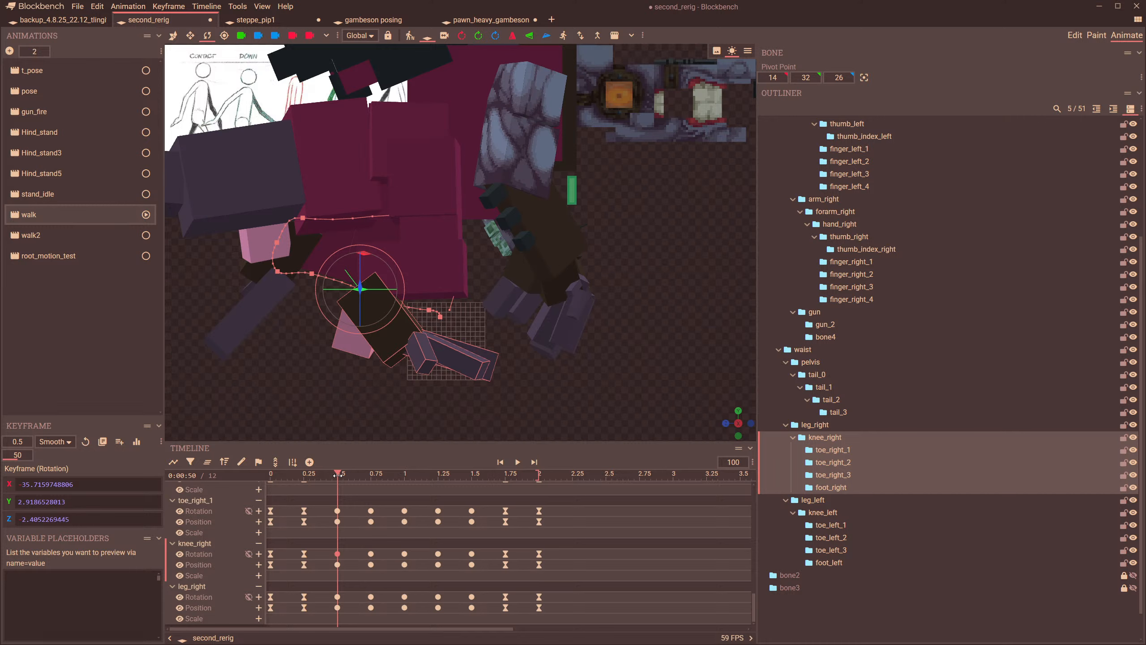
- At 0.25 seconds in walk, rotate leg_right to about X -13.7 and knee_right to about X -21.2
left_click_drag(337, 474, 311, 512)
mouse_move(314, 513)
left_mouse_down()
mouse_move(262, 517)
mouse_move(303, 520)
left_mouse_up()
left_click(451, 156)
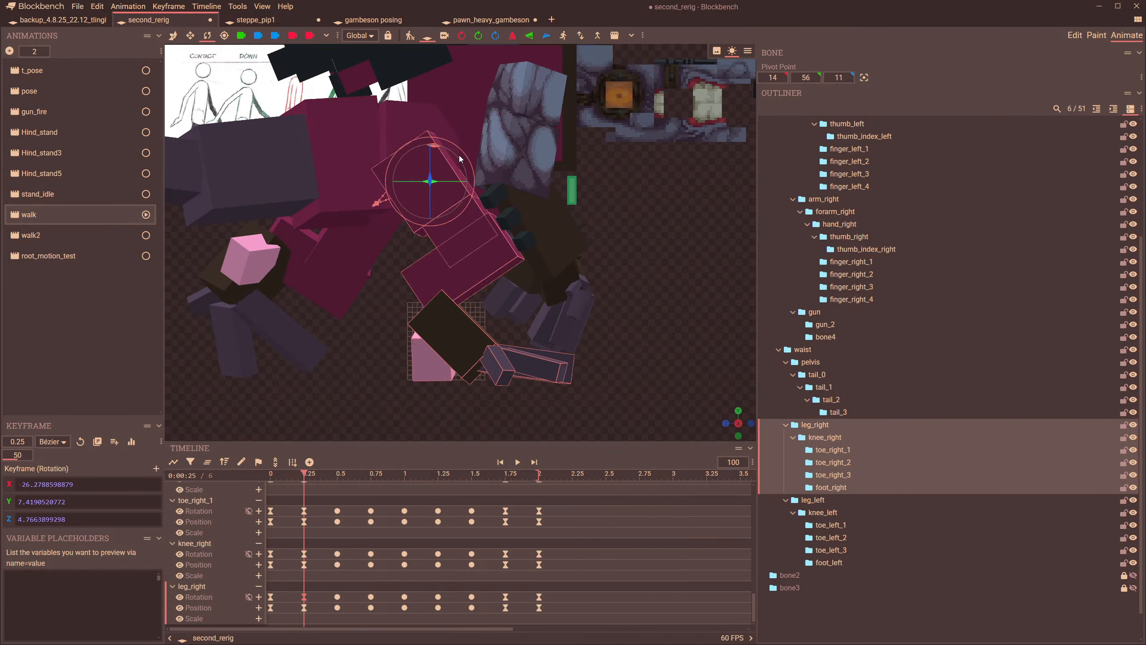
left_click_drag(459, 155, 467, 160)
left_click(174, 36)
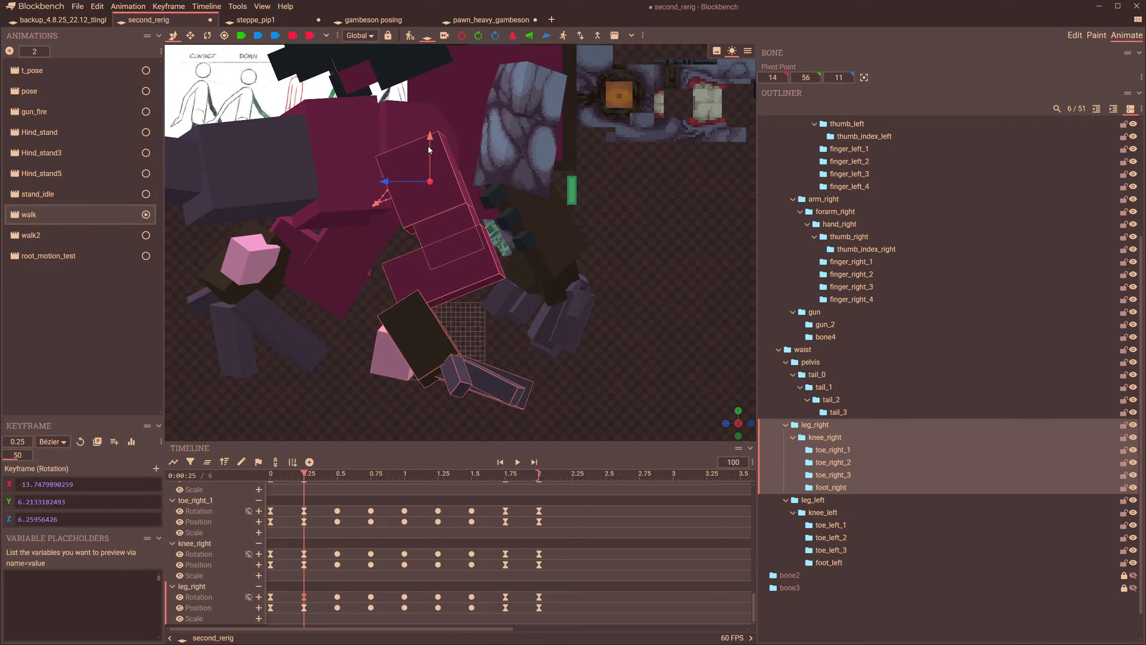
left_click(442, 344)
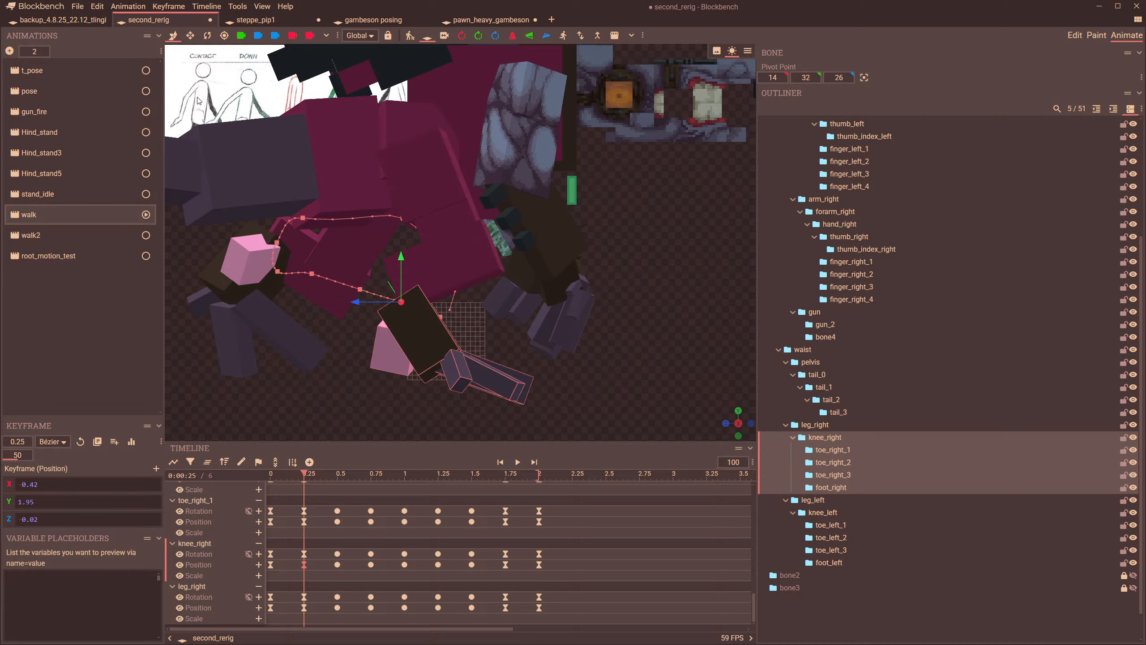
left_click(207, 36)
left_click_drag(428, 271, 423, 266)
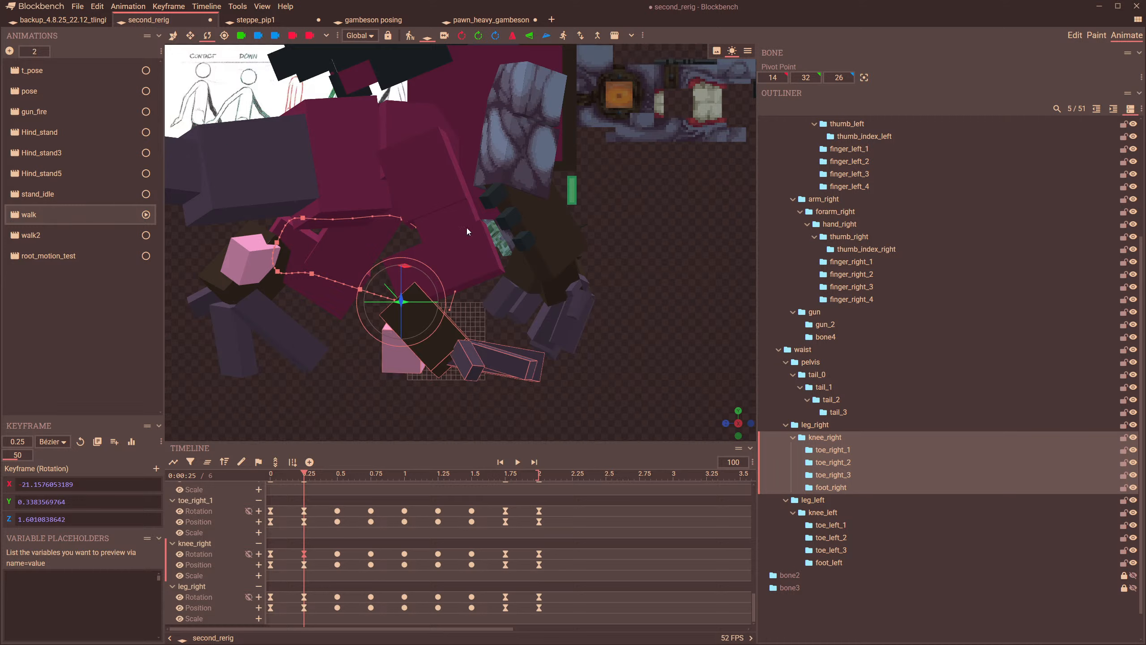
- Lower leg_right slightly at 0.25 seconds, to about Y -2.69
left_click(424, 239)
left_click(173, 36)
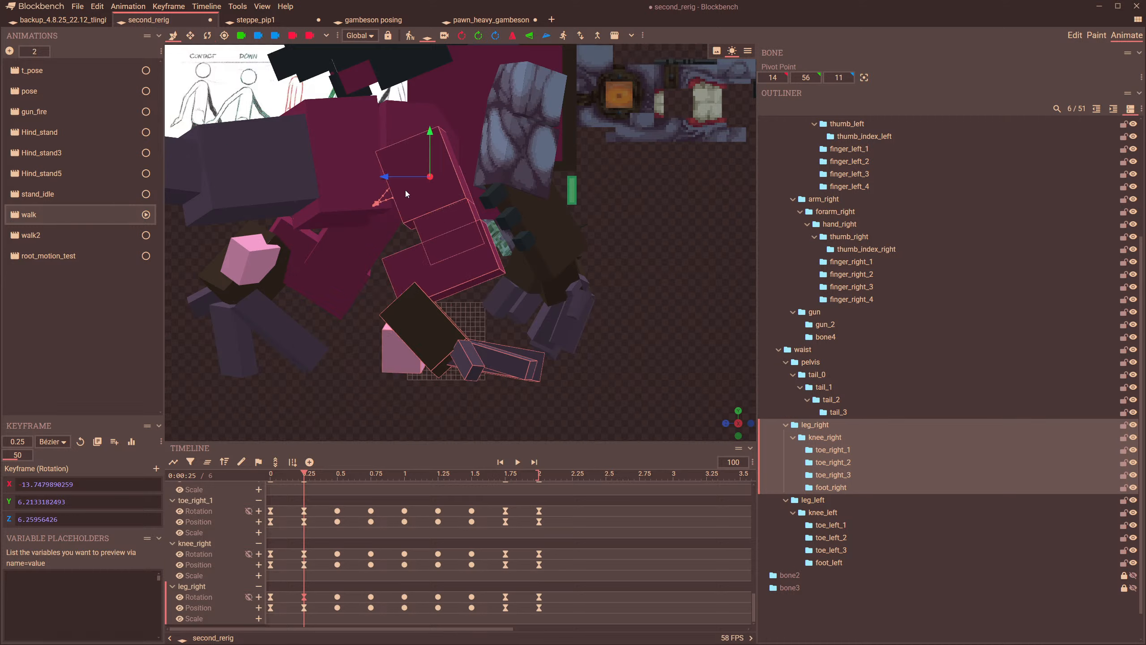
left_click_drag(428, 146, 425, 148)
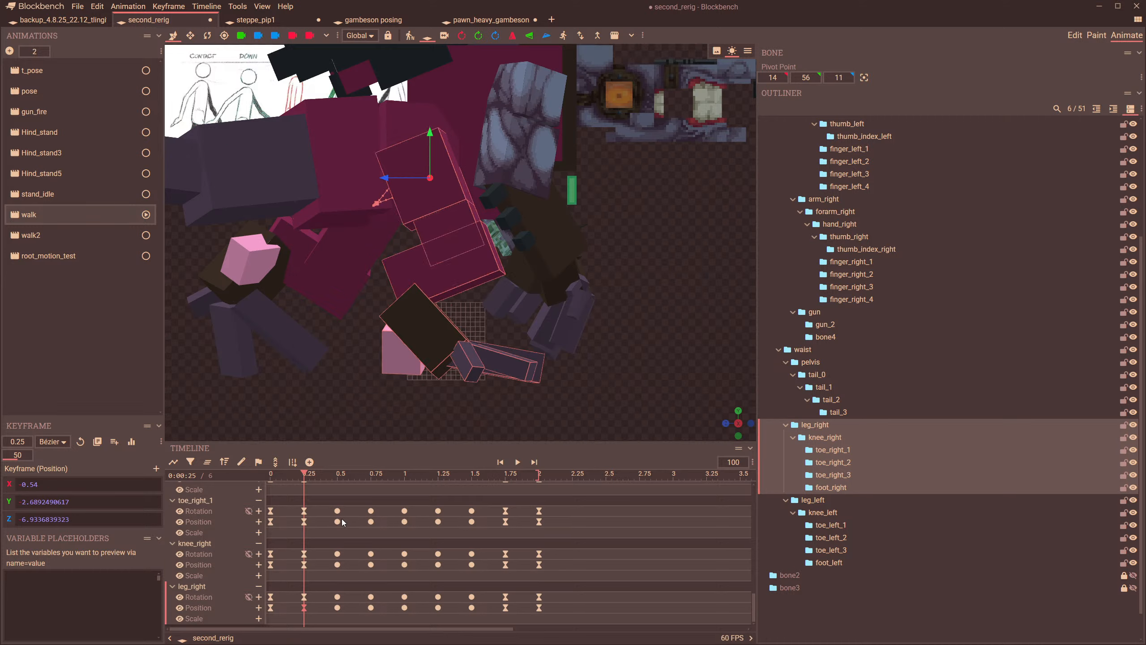
mouse_move(304, 474)
left_mouse_down()
mouse_move(269, 479)
mouse_move(303, 478)
left_mouse_up()
- Rotate knee_right at 0.25 seconds to about X -23.6, Y 0.73 and Z 1.38
left_click(431, 313)
left_click(436, 186)
left_click(208, 36)
left_click(438, 323)
left_click_drag(445, 305, 436, 292)
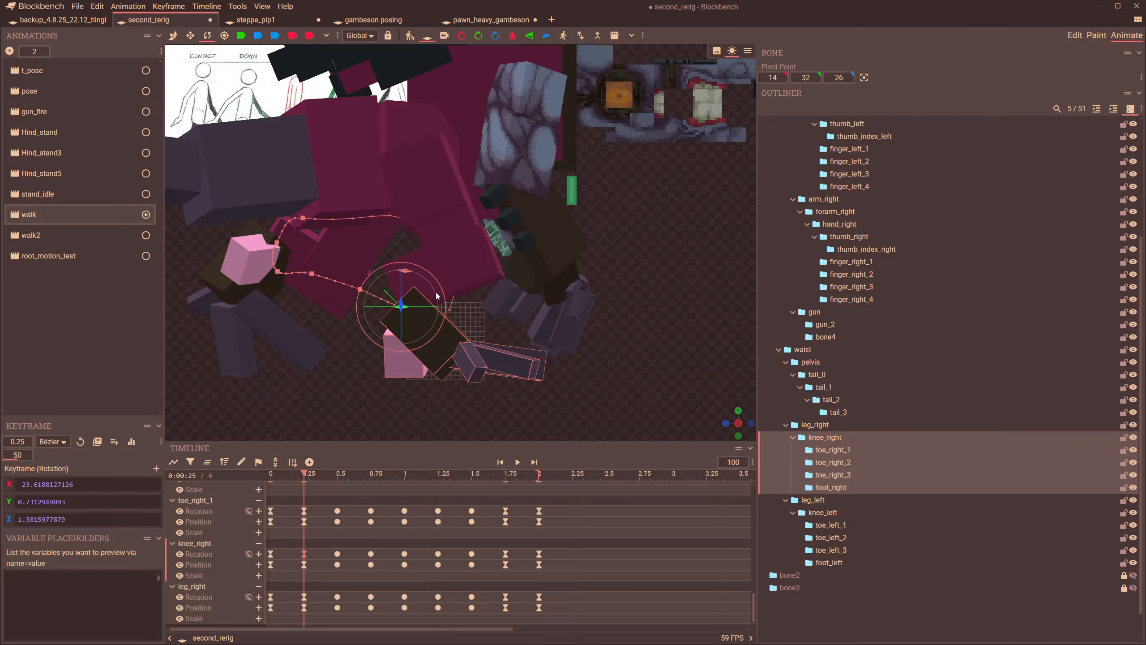
- Move leg_right at 0.25 seconds to about Y -3.93 and Z -6.77
left_click(445, 227)
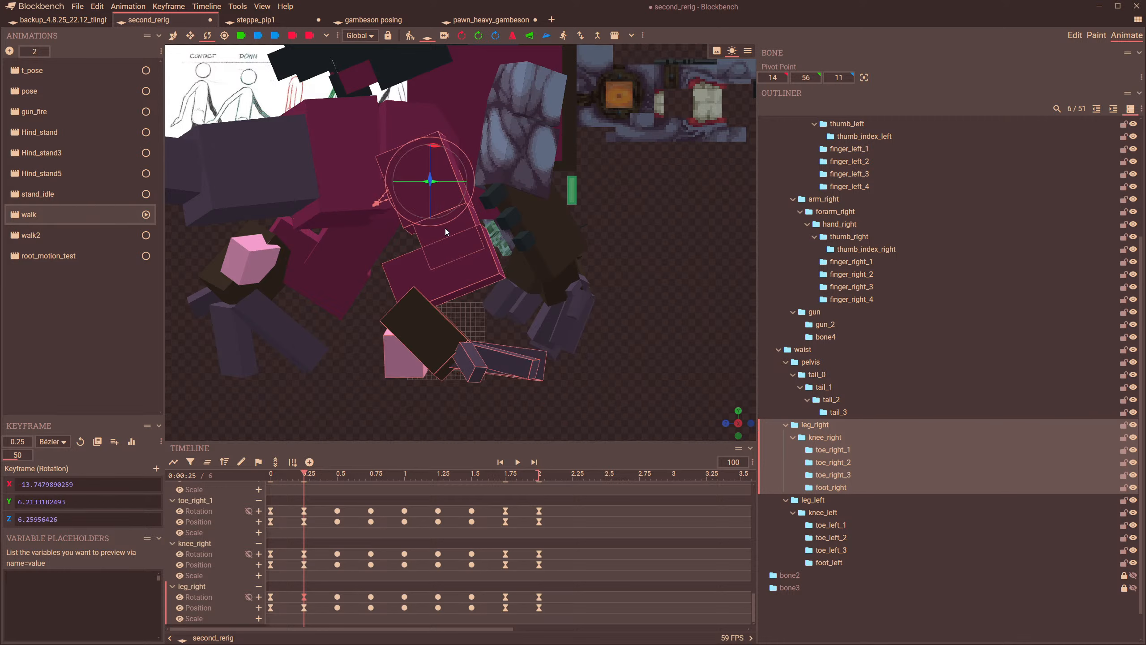
left_click(173, 35)
left_click_drag(429, 160, 435, 161)
- Rotate knee_right at 0.5 seconds and select toe_right_2
left_click_drag(304, 475, 373, 494)
right_click(374, 494)
left_click(341, 477)
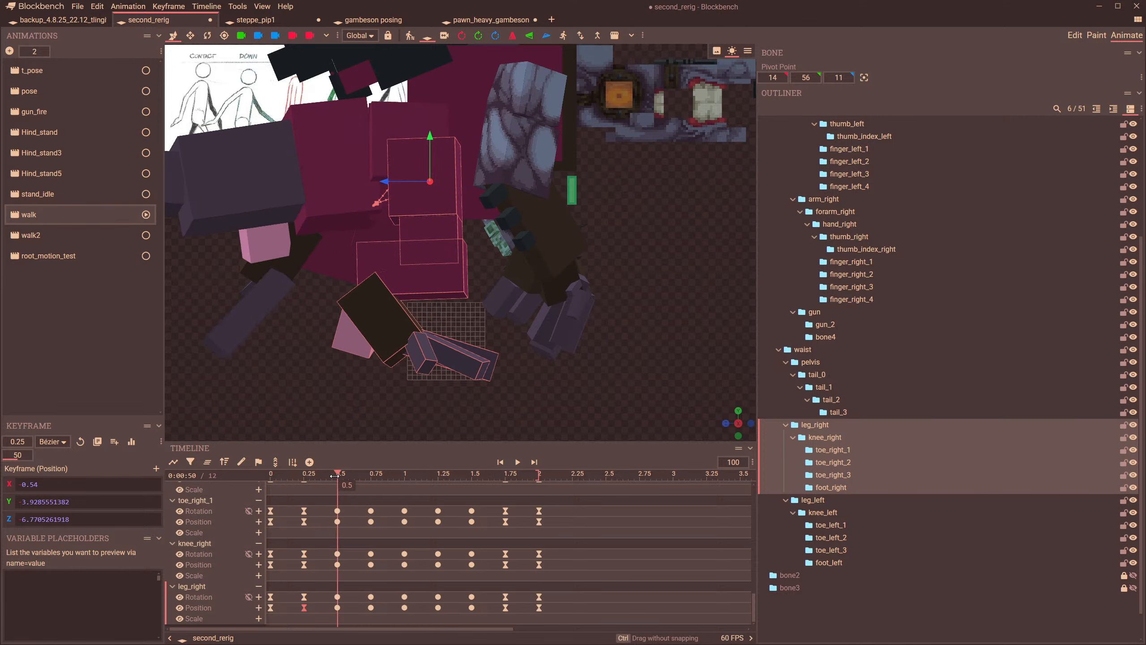
scroll(469, 400, "up", 3)
right_click_drag(469, 400, 500, 346)
left_click(349, 305)
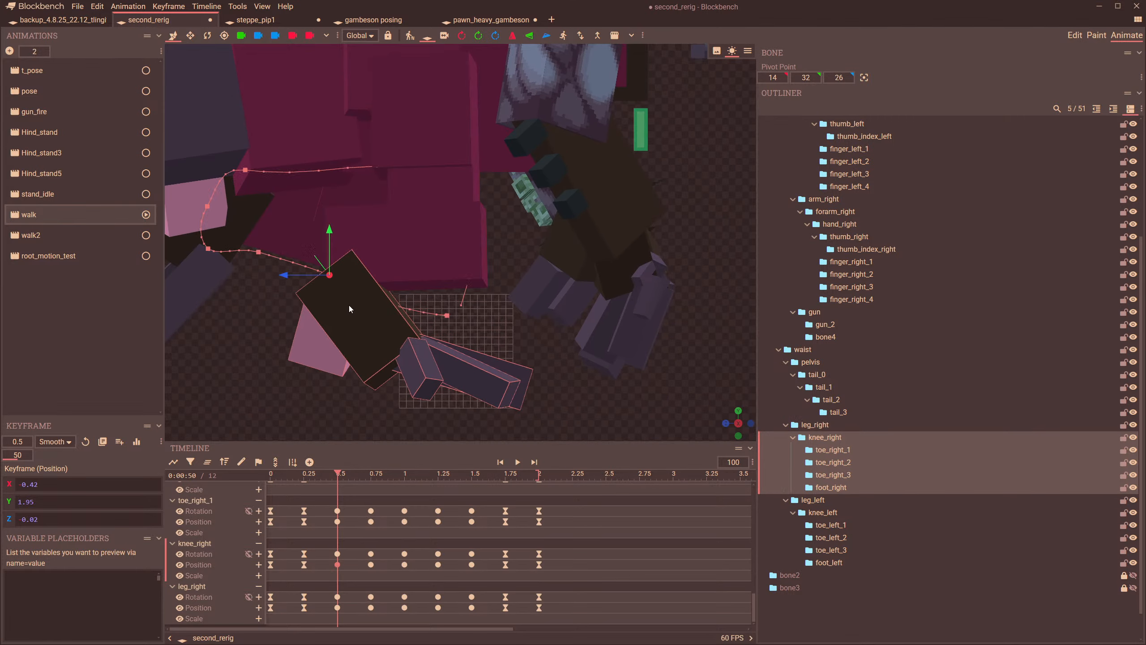
left_click(208, 36)
left_click_drag(355, 262, 431, 344)
left_click(484, 384)
left_click(460, 384)
- Play back the walk animation to review the right leg's movement
left_click_drag(336, 478, 198, 526)
scroll(519, 393, "down", 3)
left_click(517, 461)
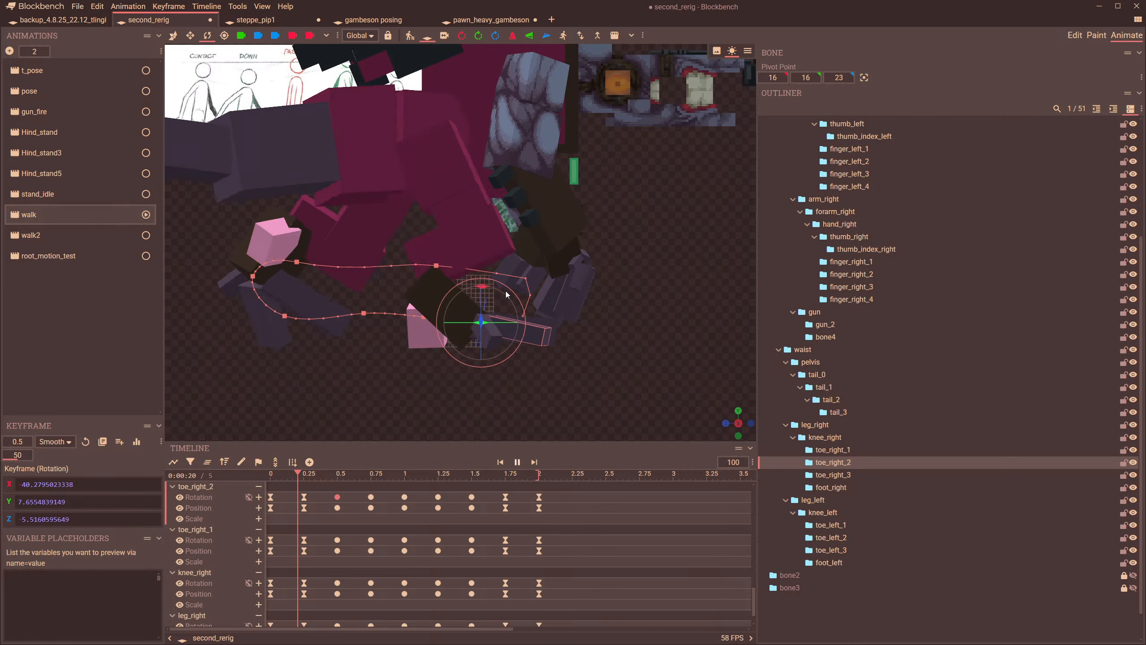
left_click(520, 142)
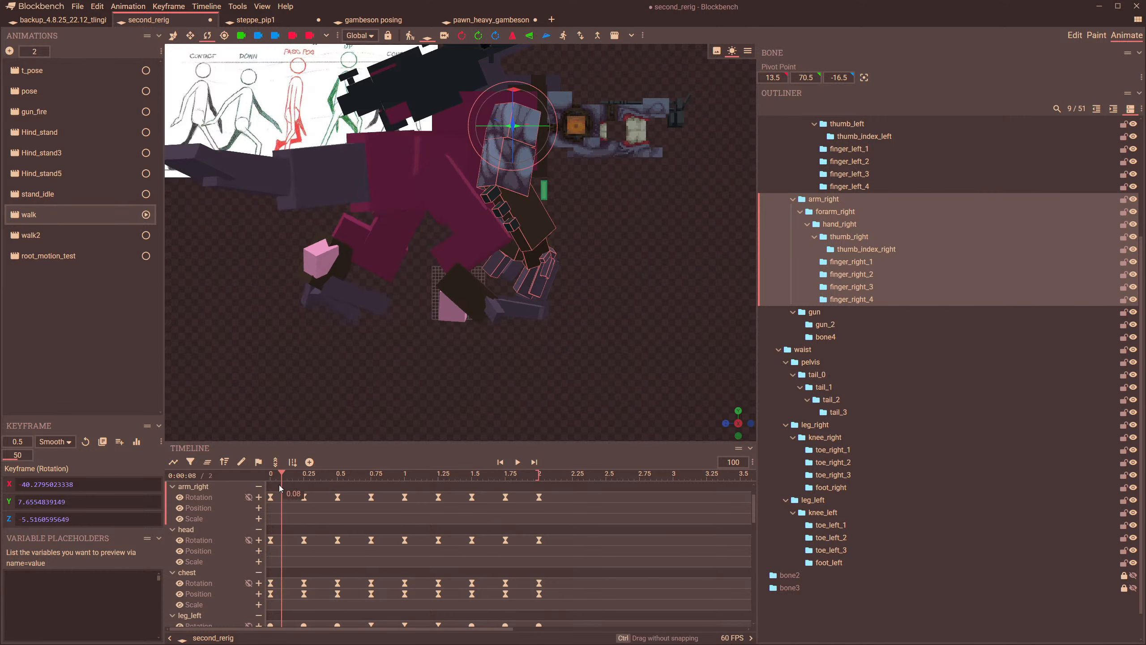
key("space")
- Rotate toe_right_3 at 0 seconds to about X -2.6, Y 30.4 and Z 41.2
left_click(440, 316)
scroll(436, 333, "up", 3)
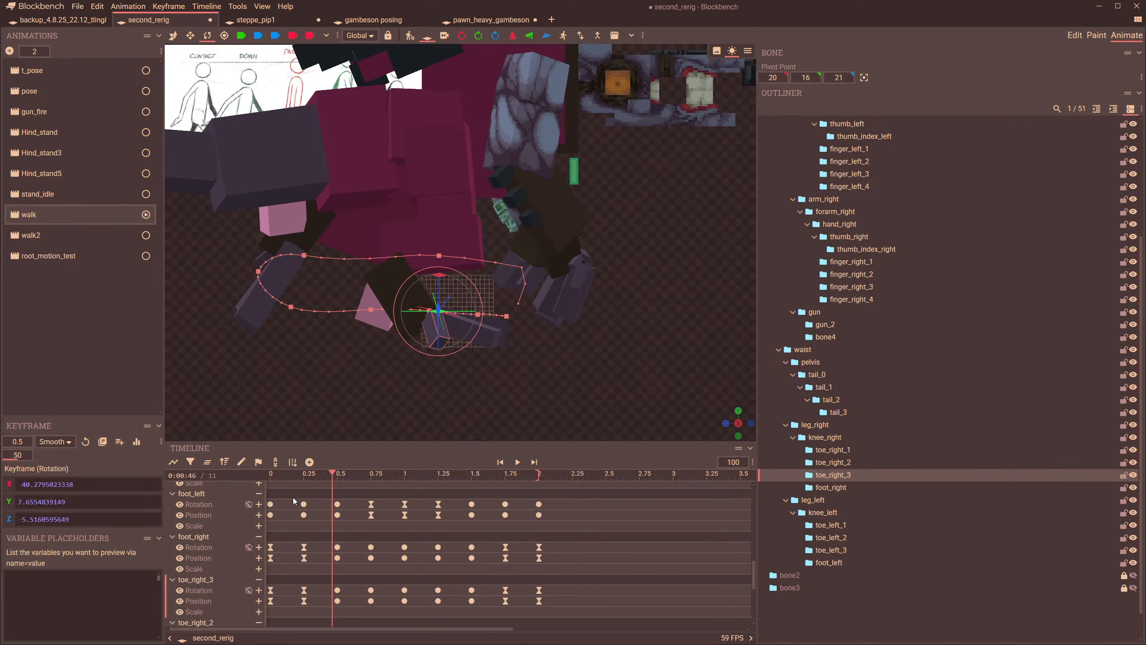
left_click_drag(333, 475, 337, 475)
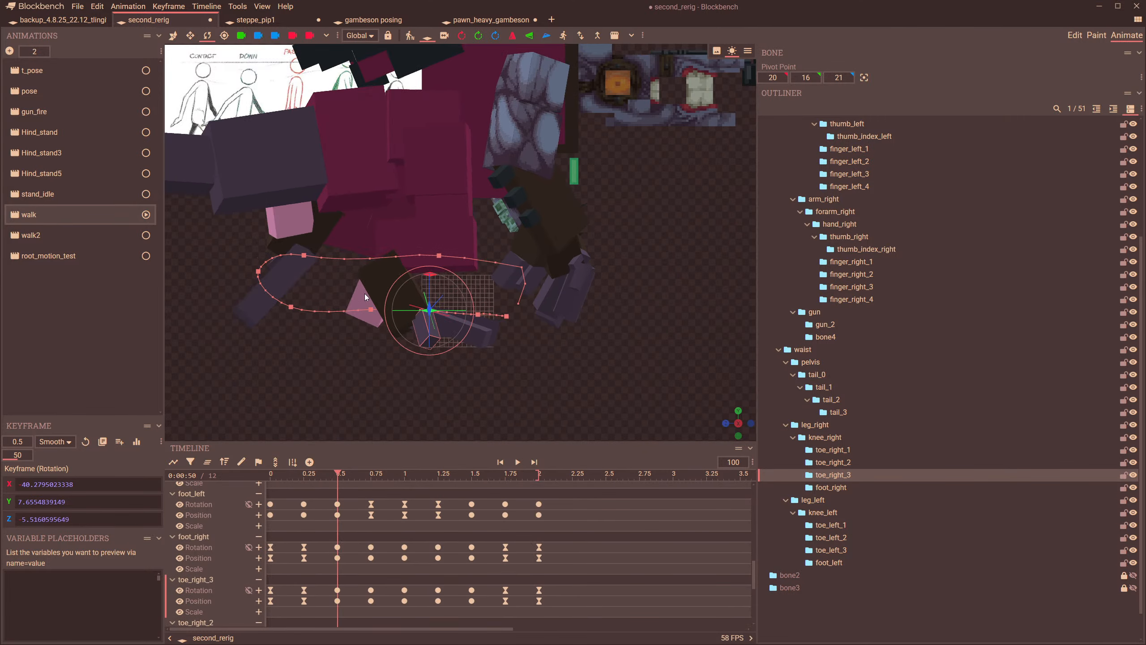
left_click(241, 35)
scroll(530, 301, "down", 5)
left_click_drag(451, 307, 650, 282)
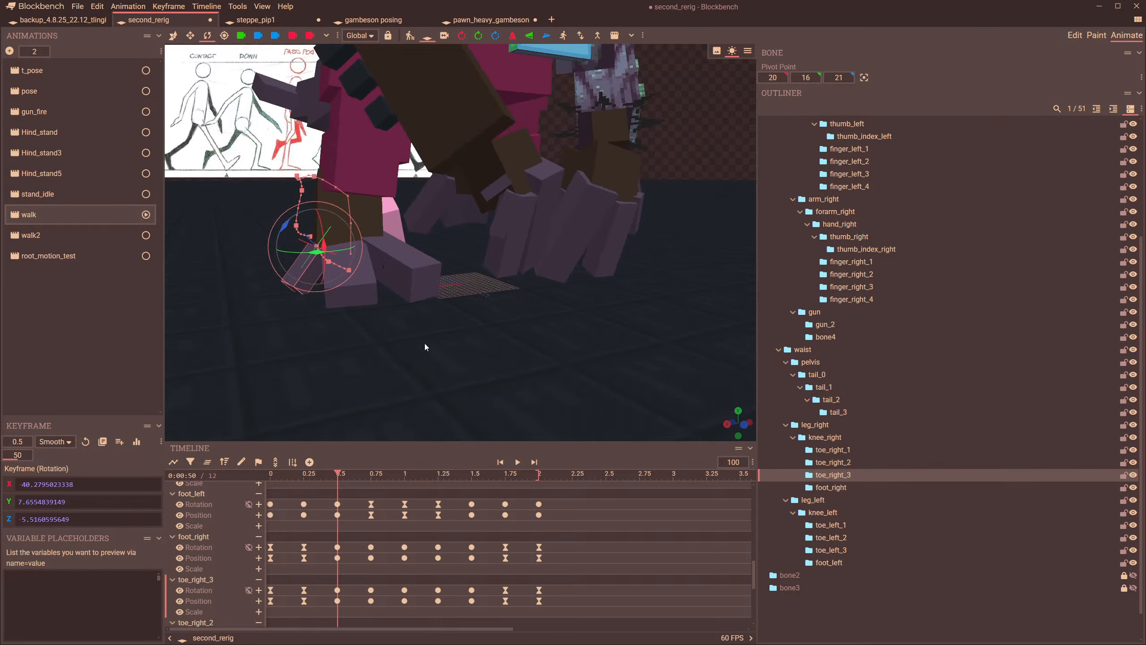
left_click_drag(424, 343, 480, 370)
left_click_drag(410, 363, 427, 352)
left_click_drag(311, 475, 270, 475)
left_click_drag(468, 366, 410, 325)
scroll(409, 323, "up", 4)
left_click_drag(404, 216, 452, 204)
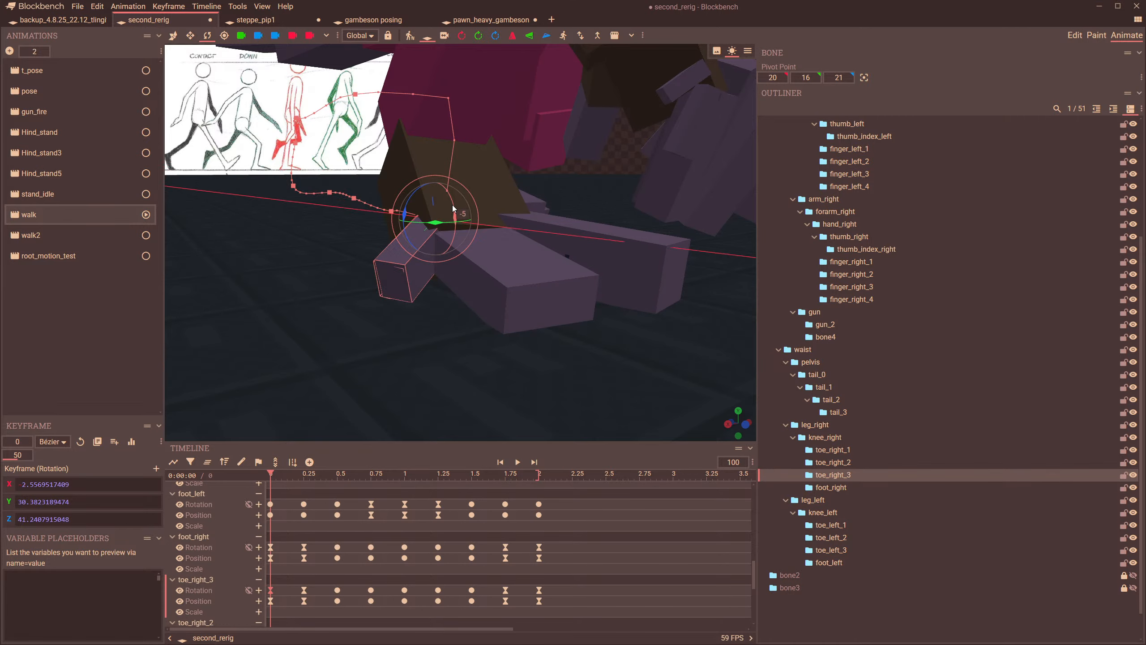
- Switch the transform space to Local and rotate toe_right_3 at 0.25 seconds to about X -12.5, Y 29.8 and Z 27.3
left_click(359, 36)
left_click(366, 64)
left_click_drag(343, 280, 318, 404)
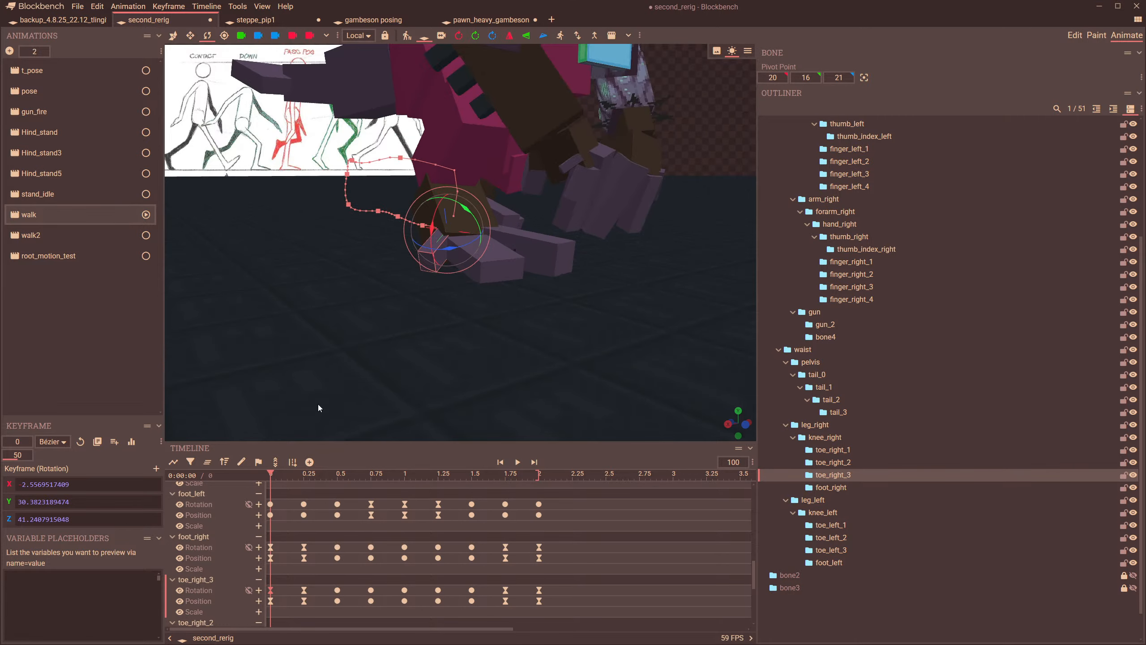
left_click(303, 473)
left_click_drag(359, 368, 361, 402)
scroll(364, 399, "up", 4)
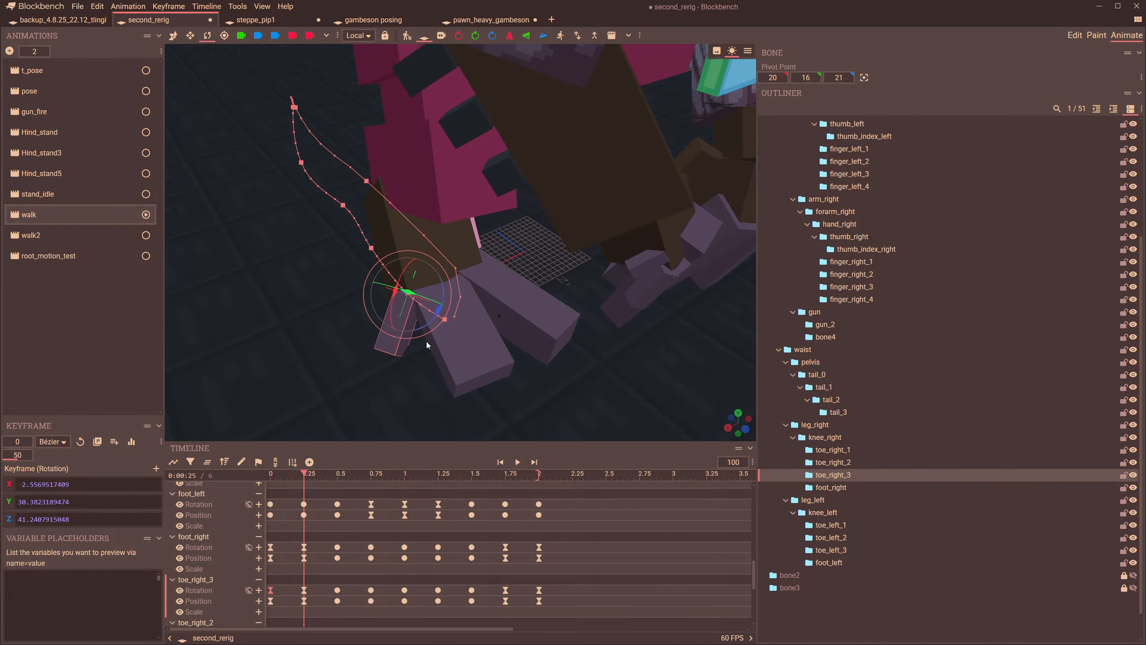
left_click_drag(445, 292, 445, 287)
left_click_drag(481, 306, 467, 279)
left_click_drag(364, 253, 365, 240)
left_click_drag(341, 311, 370, 291)
left_click_drag(466, 202, 473, 199)
left_click_drag(530, 247, 519, 311)
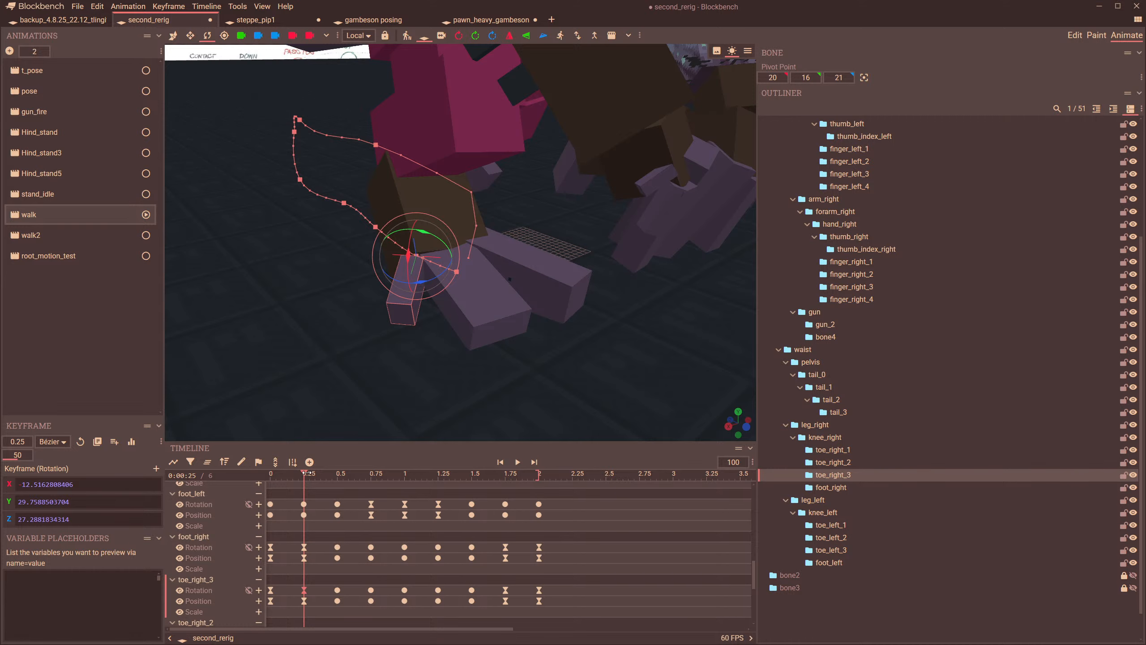
- Rotate toe_right_3 at 0.5 seconds to about X -13.5, Y 25.4 and Z 13.7
left_click_drag(303, 473, 337, 476)
left_click_drag(339, 393, 369, 357)
left_click_drag(415, 225, 410, 186)
left_click_drag(469, 213, 456, 237)
left_click_drag(374, 248, 398, 246)
left_click_drag(379, 202, 392, 207)
middle_click_drag(391, 251, 412, 244)
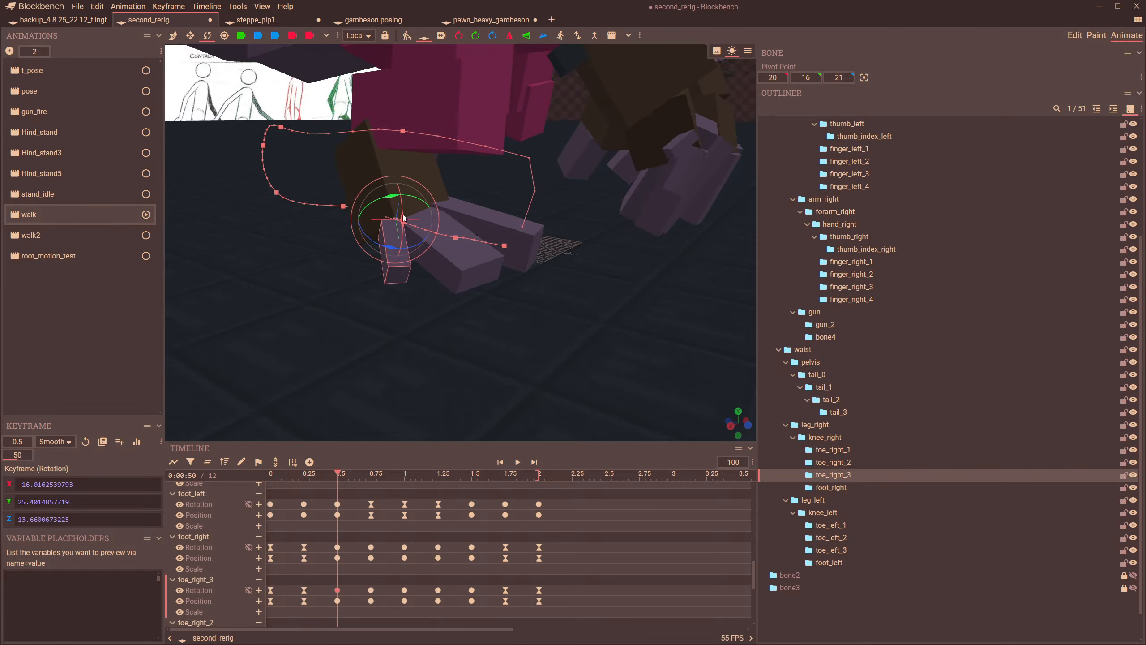
left_click_drag(402, 219, 403, 216)
- Try to rotate knee_right and toe_right_1 at 1.29 seconds, and undo the changes
left_click_drag(338, 475, 407, 484)
left_click_drag(397, 370, 445, 316)
left_click_drag(416, 487, 442, 474)
left_click_drag(420, 361, 391, 313)
left_click(344, 144)
left_click(330, 174)
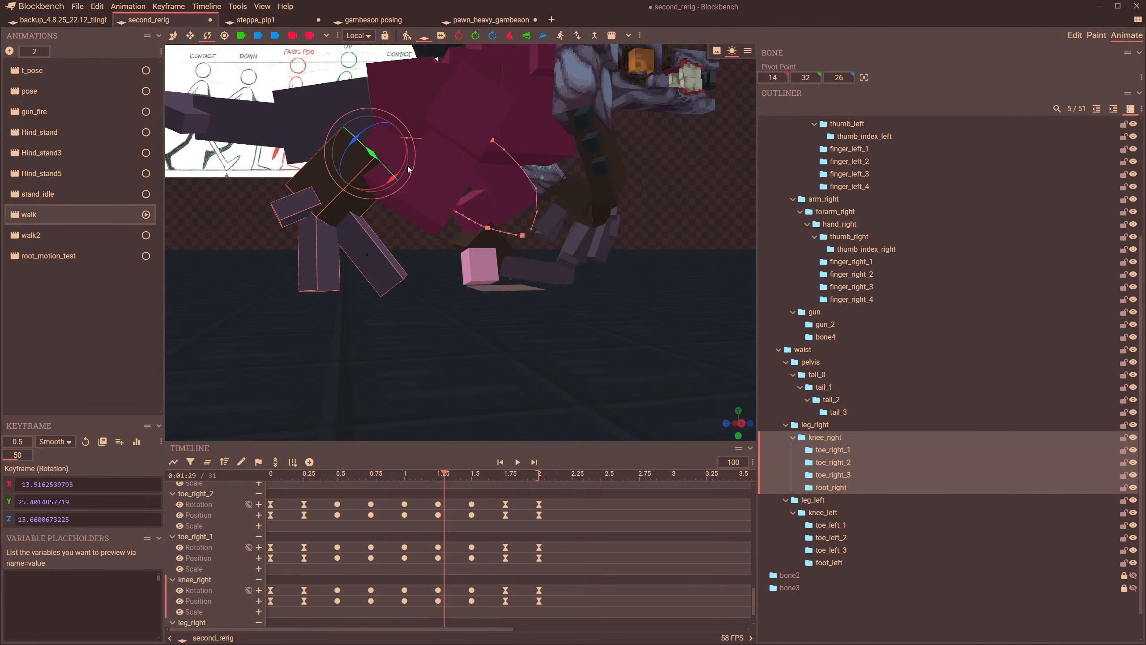
left_click_drag(405, 163, 410, 160)
mouse_move(420, 272)
left_mouse_down()
mouse_move(427, 257)
mouse_move(424, 280)
left_mouse_up()
left_click(392, 263)
left_click_drag(380, 210, 381, 214)
left_click_drag(429, 251, 440, 254)
key("ctrl+z")
key("ctrl+z")
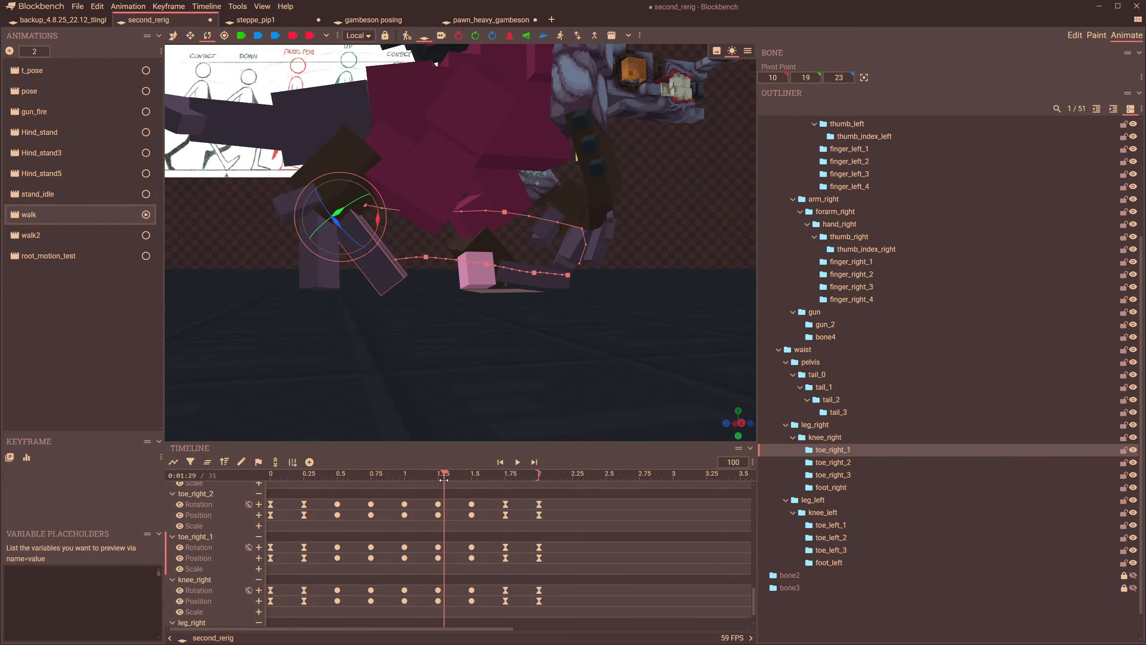
- Rotate toe_right_1 at 1.25 seconds to about X -86.9, Y -22.3 and Z 5.4
left_click_drag(443, 479, 437, 481)
scroll(471, 507, "up", 4)
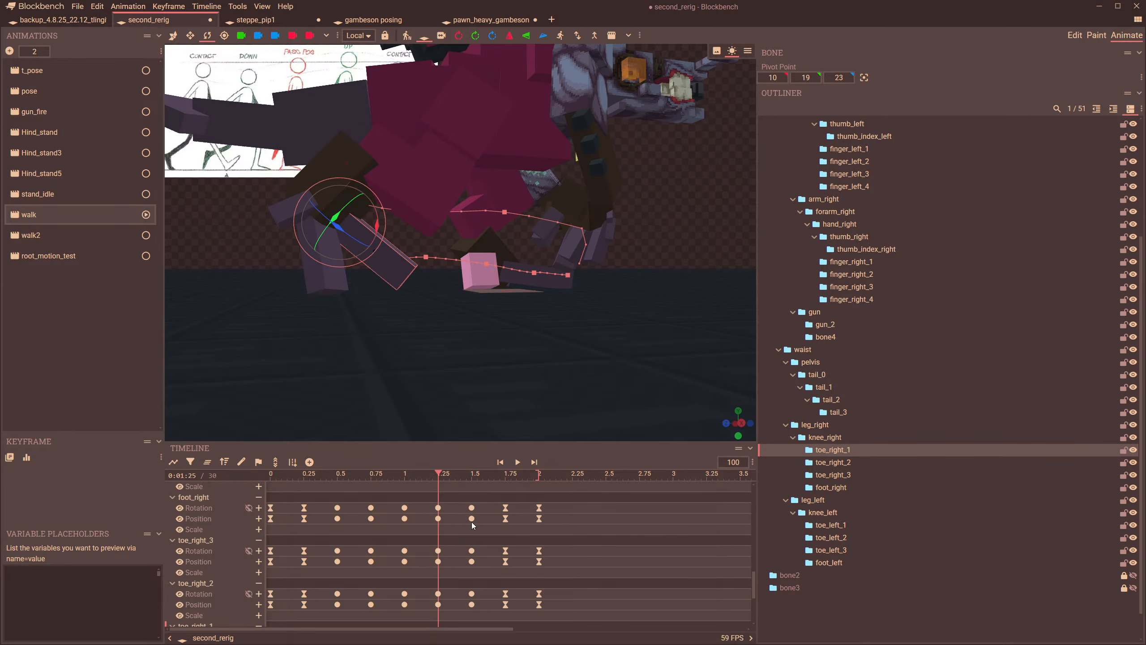
scroll(752, 573, "down", 5)
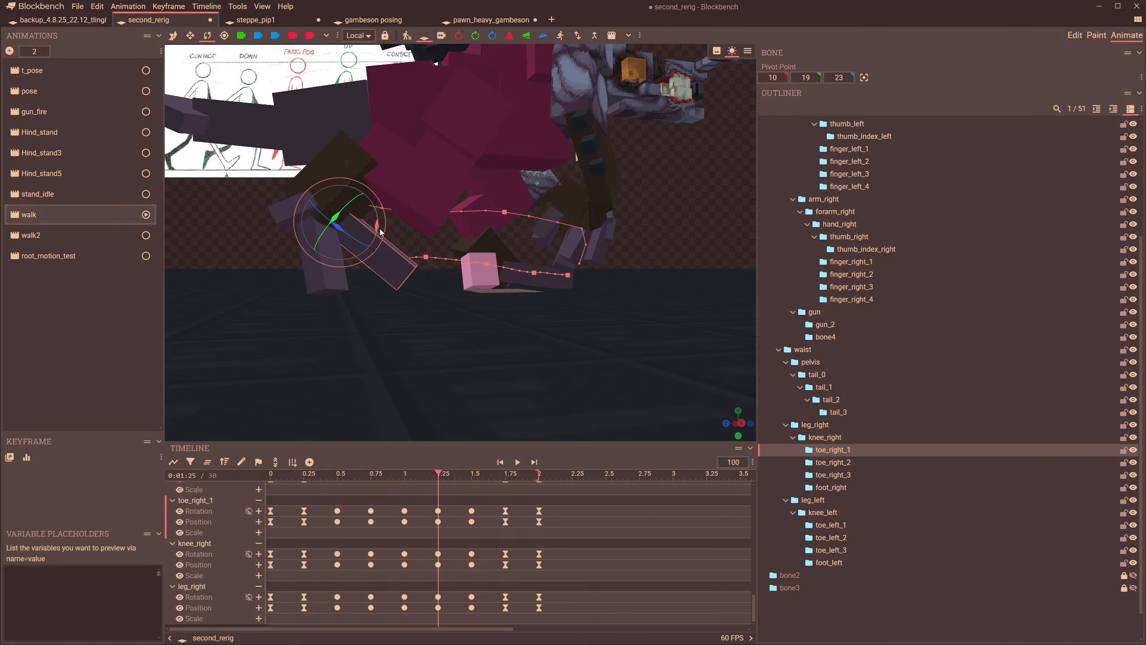
left_click_drag(378, 226, 383, 231)
left_click(356, 174)
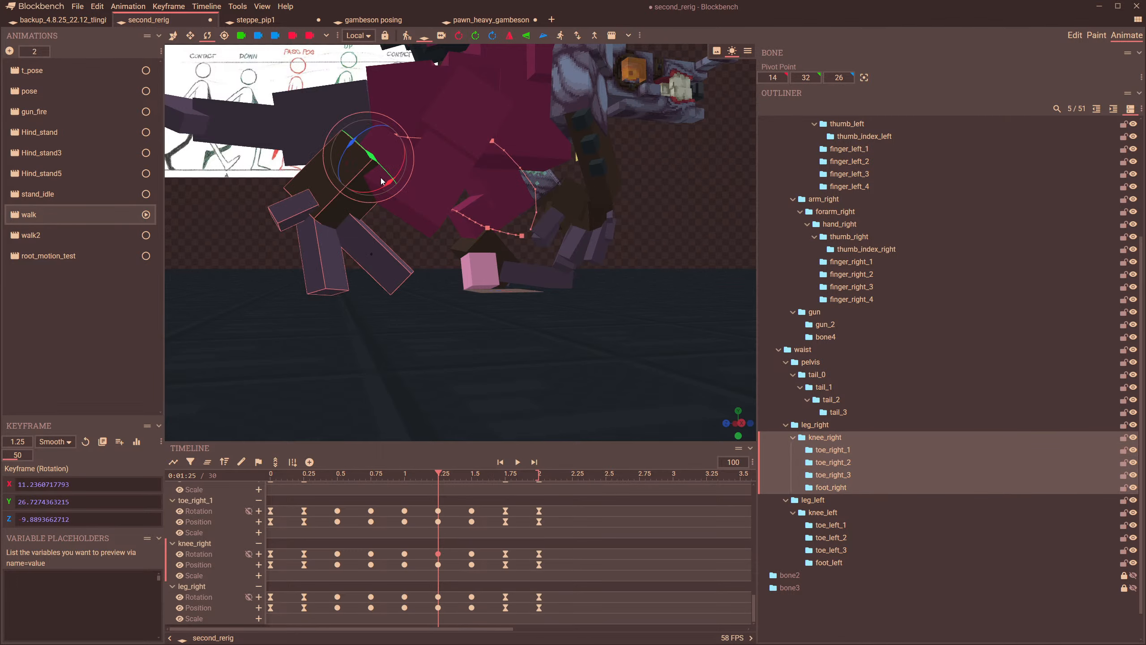
left_click(399, 264)
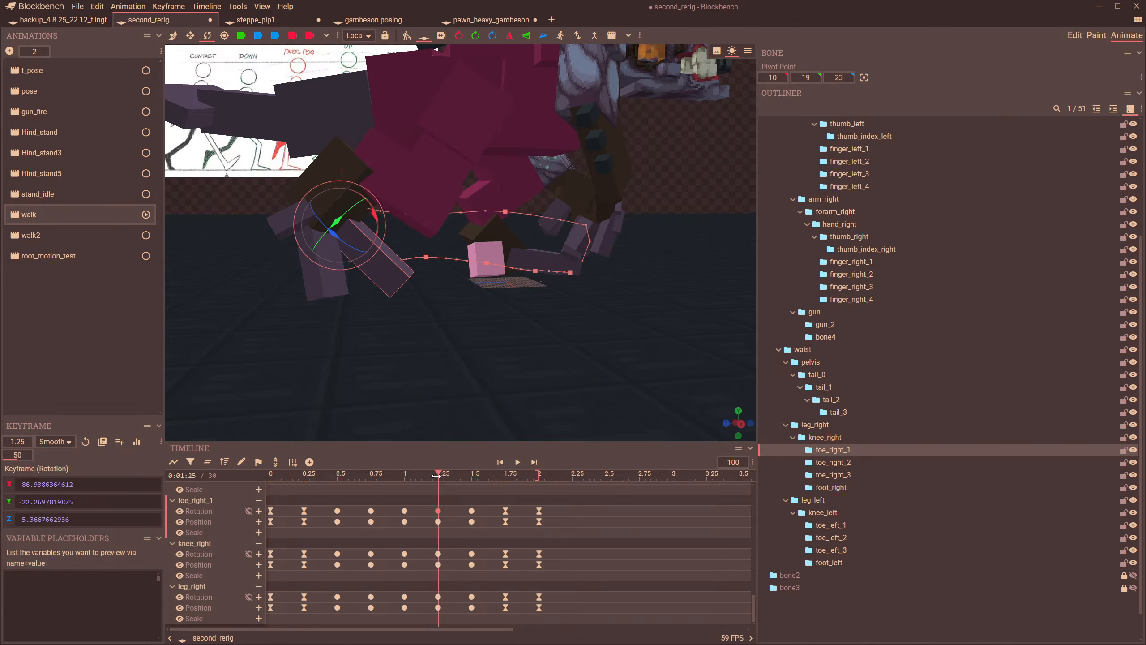
- Scrub and play the walk animation to check the right foot's movement
left_click_drag(437, 475, 378, 493)
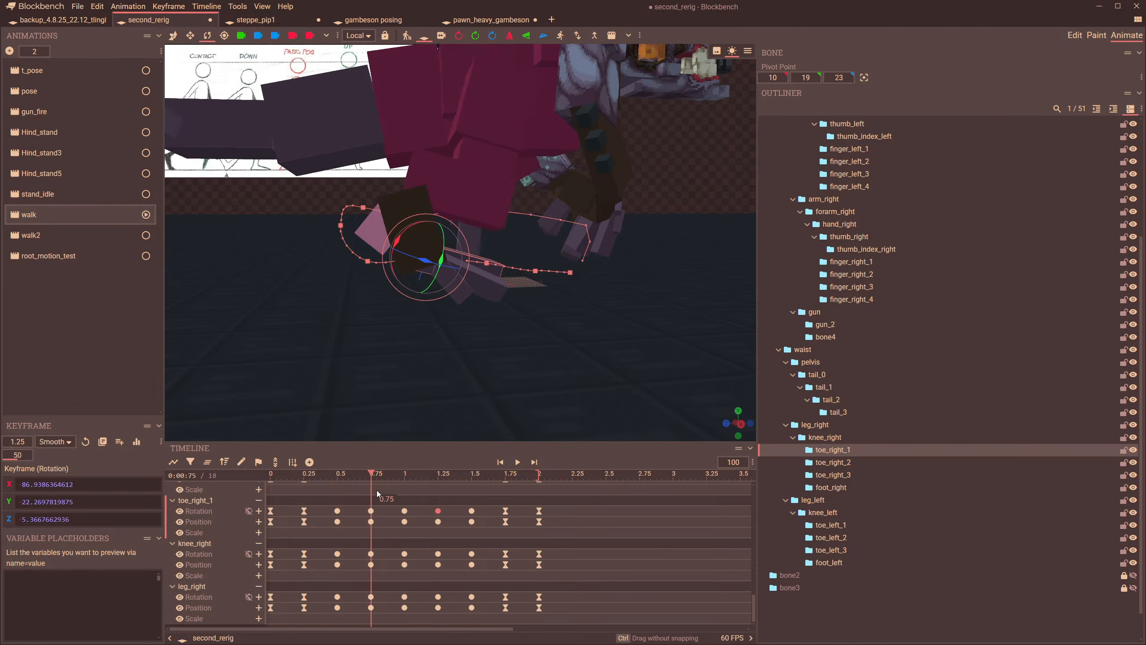
key("space")
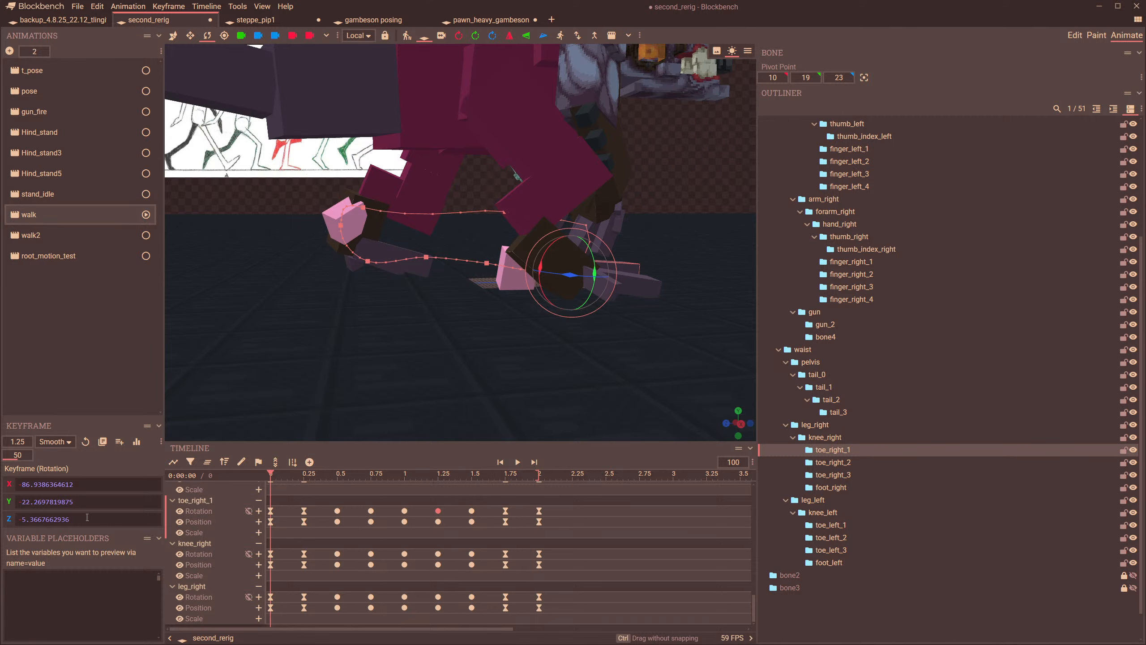
left_click_drag(401, 258, 498, 175)
- Clear the timeline and bring only the left leg's bones into it: leg_left, knee_left, the three left toes and foot_left
left_click(439, 198)
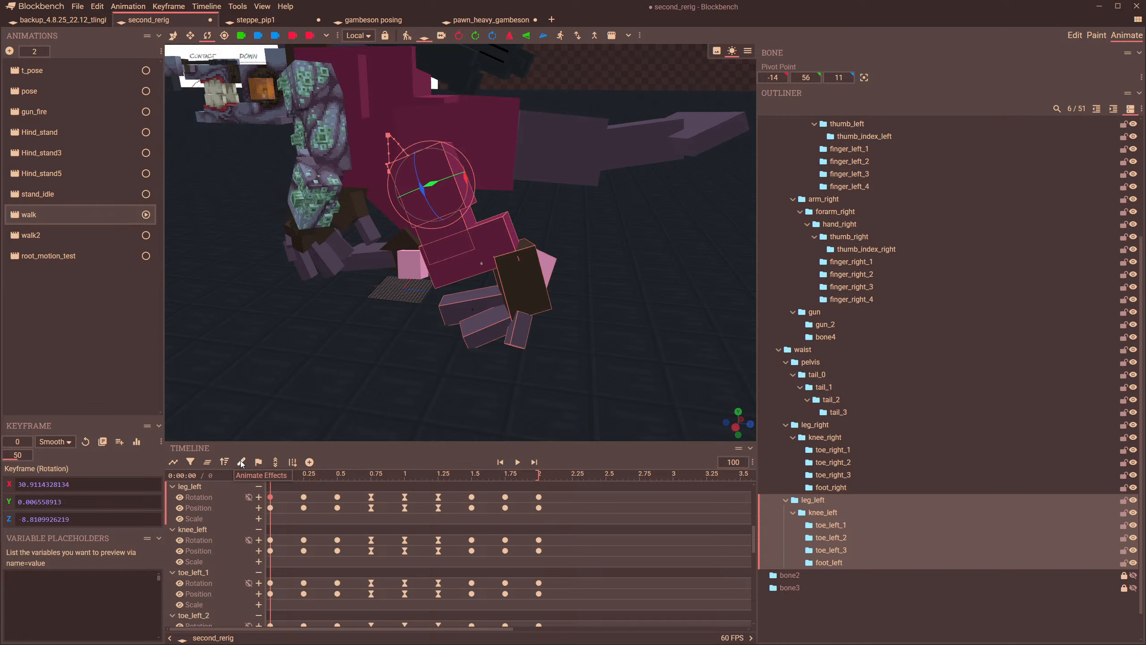
left_click(207, 463)
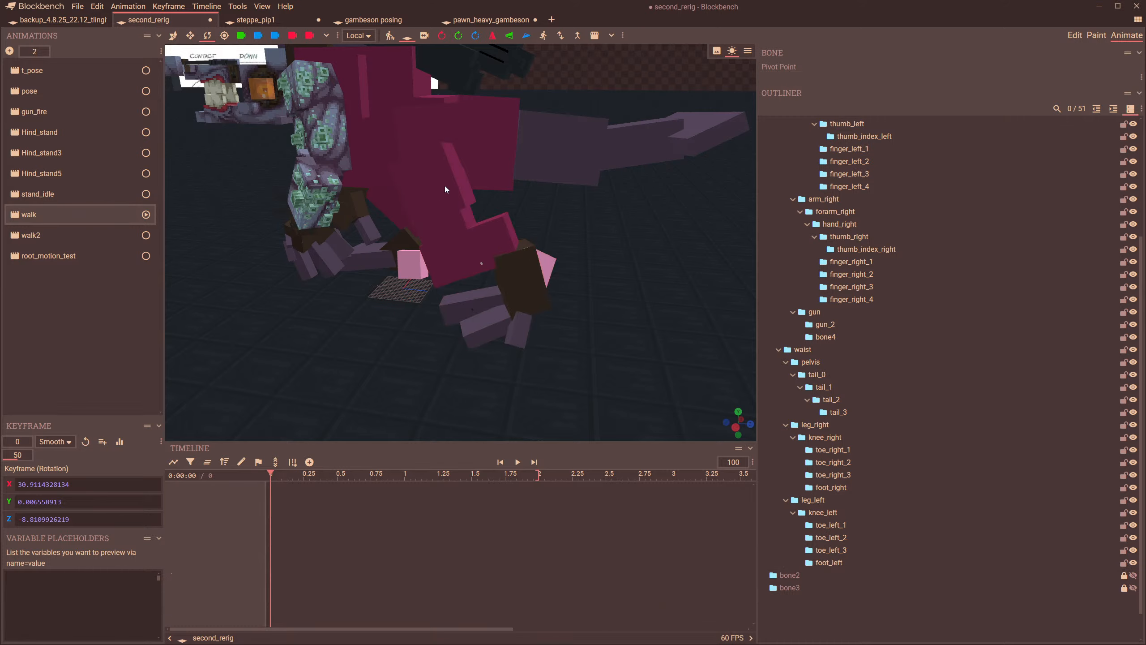
left_click(444, 185)
left_click_drag(585, 302, 501, 269)
left_click(467, 283)
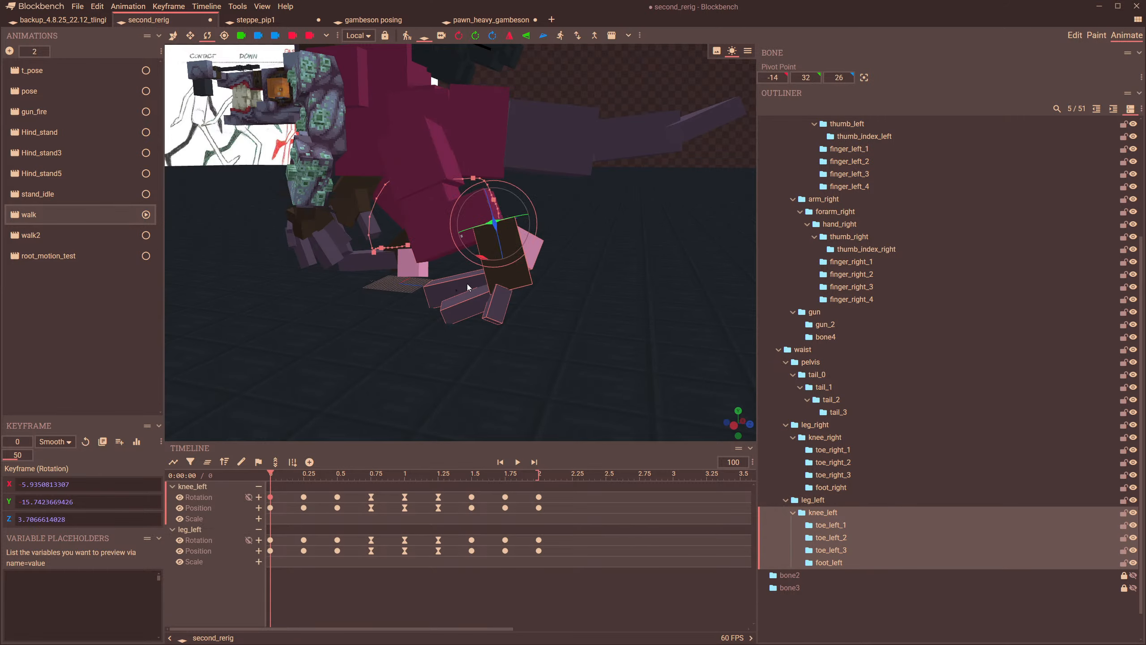
left_click(461, 320)
left_click(459, 316)
scroll(535, 395, "up", 3)
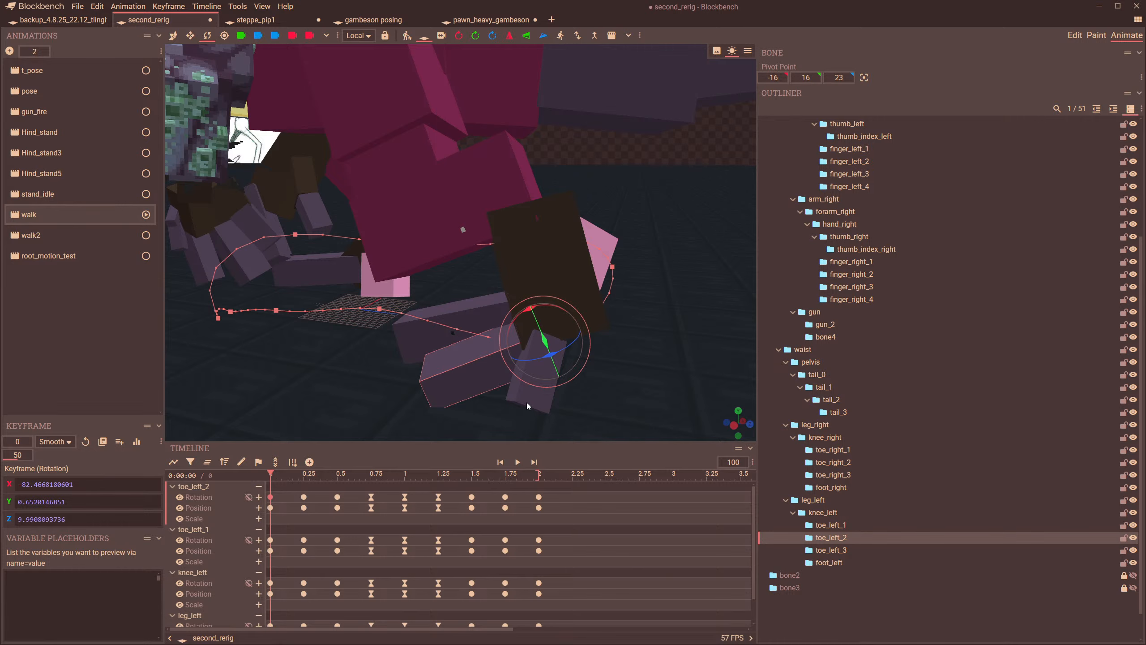
left_click(528, 403)
scroll(560, 361, "up", 1)
left_click(610, 310)
- Delete all keyframes of the left leg, knee, toes and foot from the walk animation
key("ctrl+a")
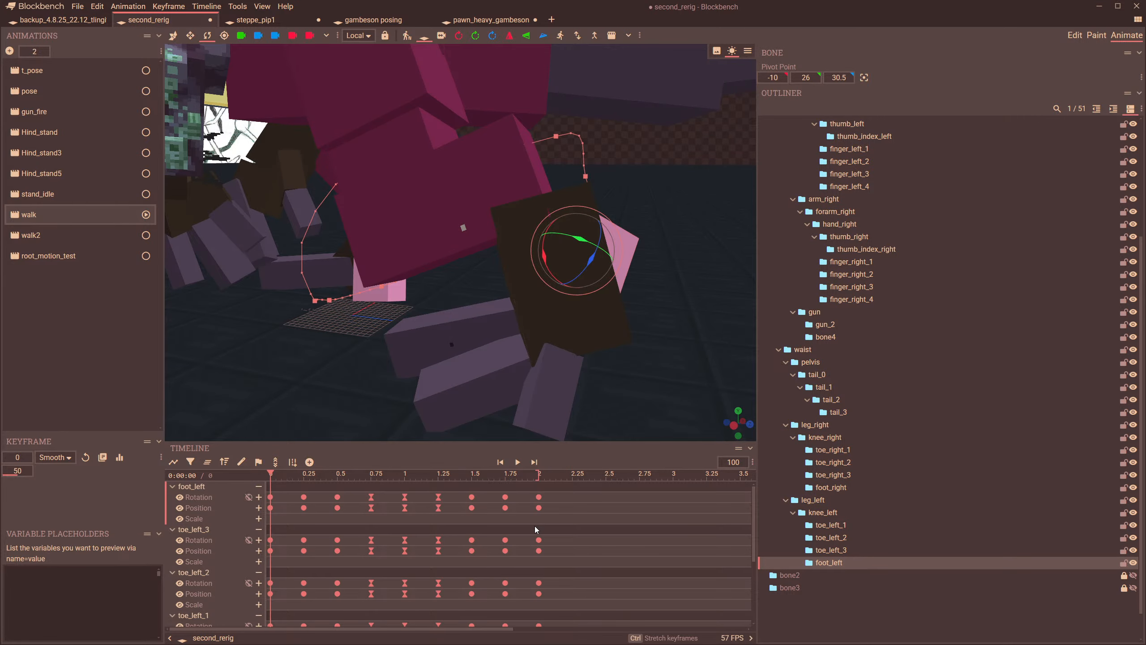
key("Delete")
scroll(580, 311, "down", 3)
left_click_drag(580, 310, 367, 320)
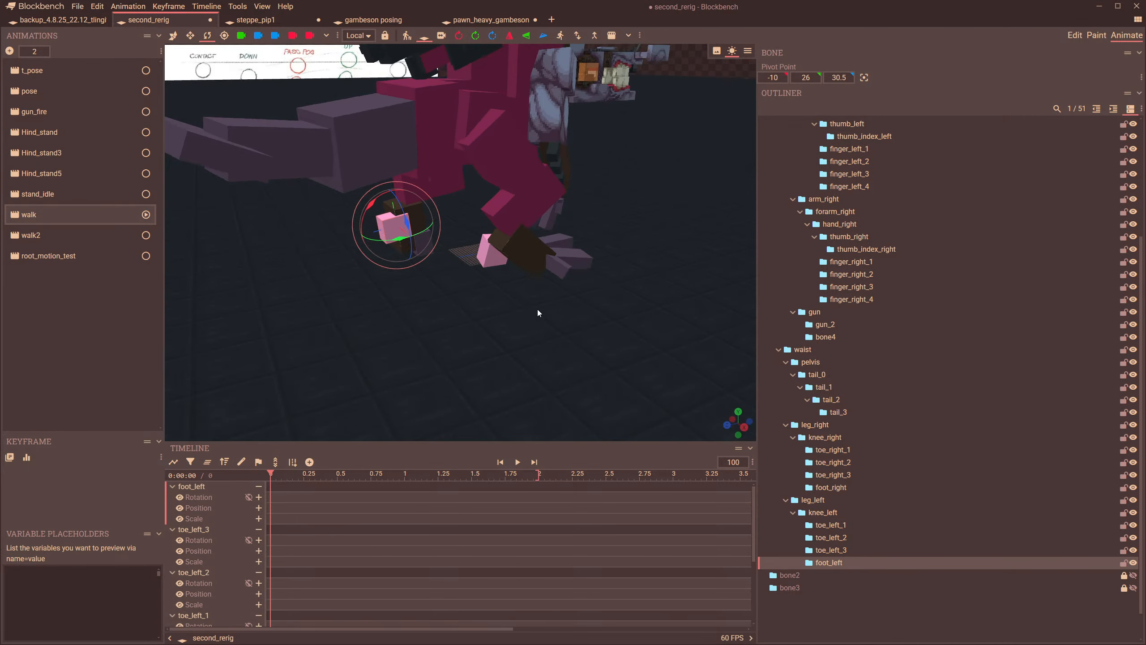
scroll(479, 317, "up", 5)
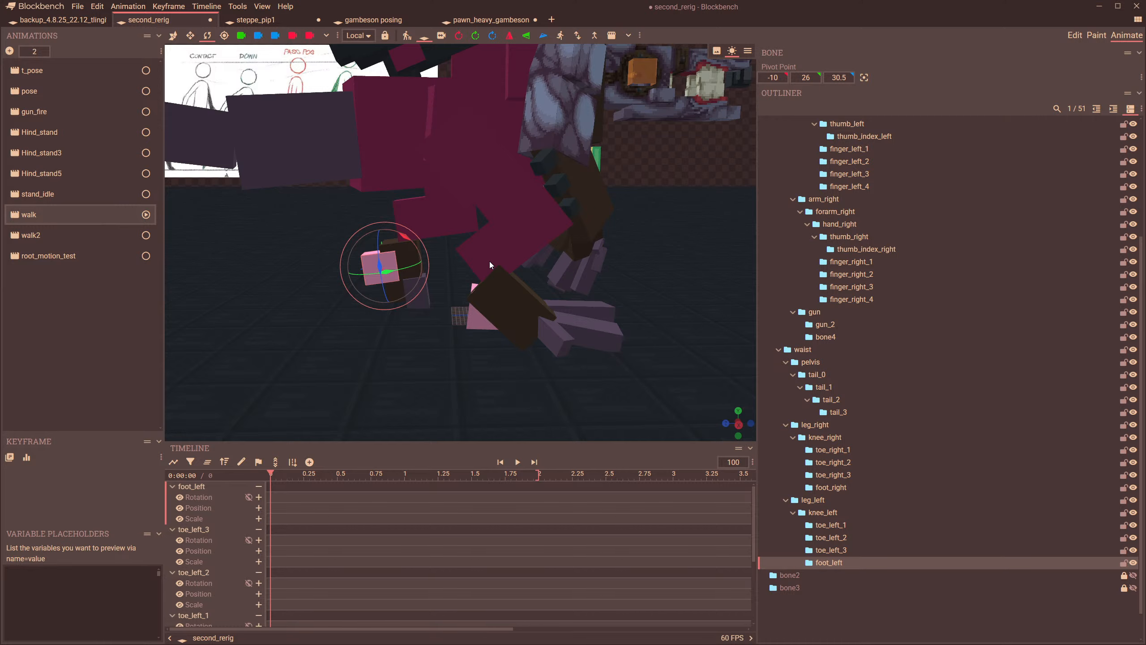
- Bring leg_right, knee_right, toe_right_1, toe_right_2 and toe_right_3 into the timeline and select all their keyframes
left_click(464, 151)
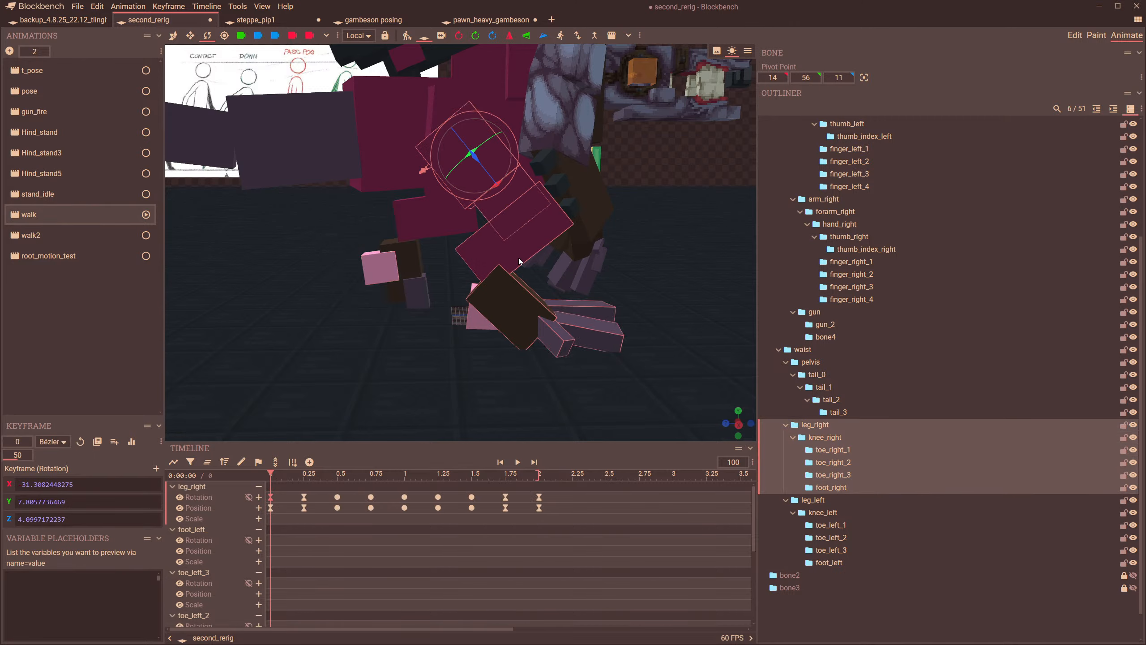
left_click_drag(494, 344, 502, 268)
left_click(564, 355)
left_click(620, 331)
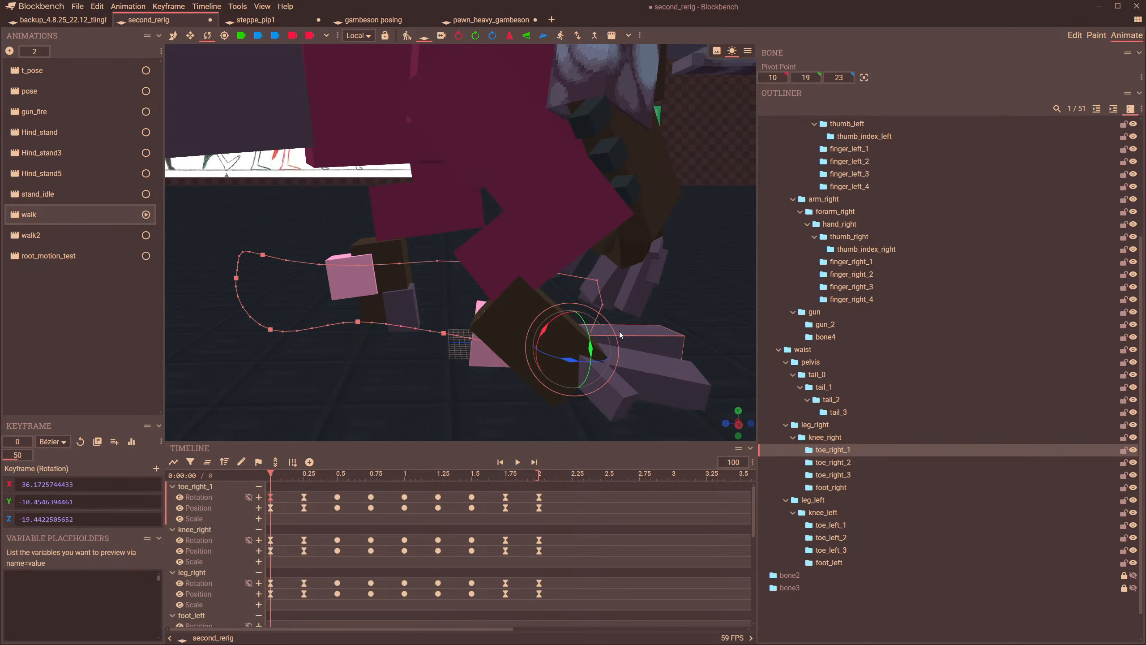
left_click(649, 401)
scroll(649, 424, "up", 3)
right_click_drag(627, 347, 510, 219)
left_click(575, 376)
scroll(584, 376, "down", 4)
left_click_drag(584, 375, 474, 376)
key("ctrl+a")
- Mirror the right leg and toe keyframes onto the left leg with Flip Animation, offset by half the animation length
left_click(406, 37)
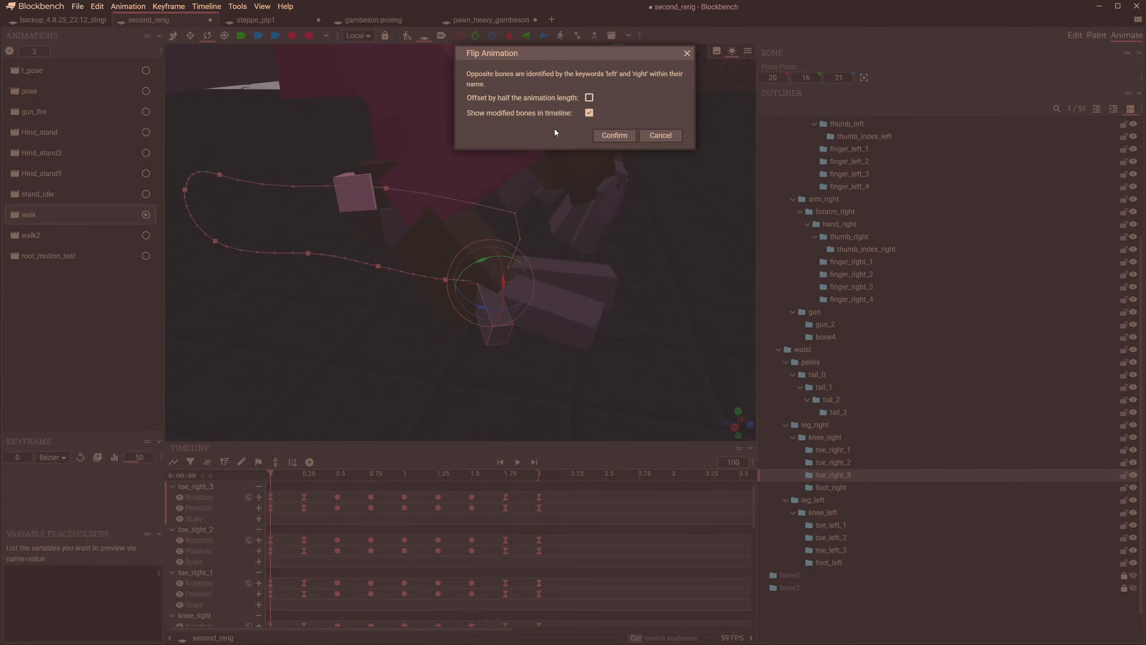
left_click(606, 139)
left_click_drag(639, 205, 586, 215)
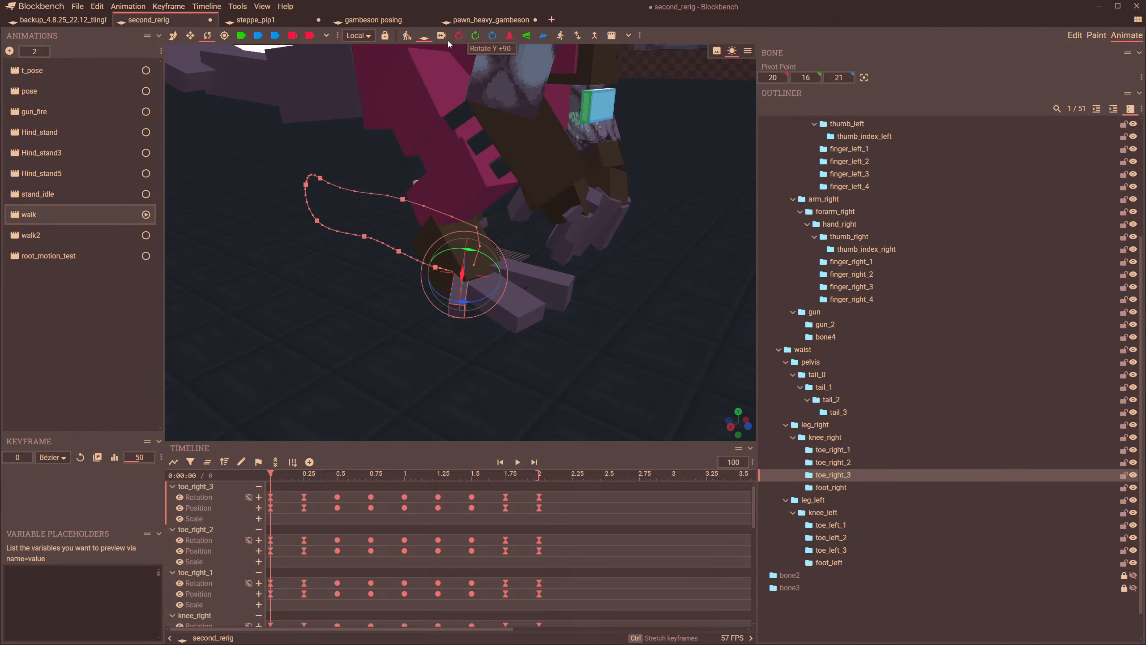
left_click(407, 36)
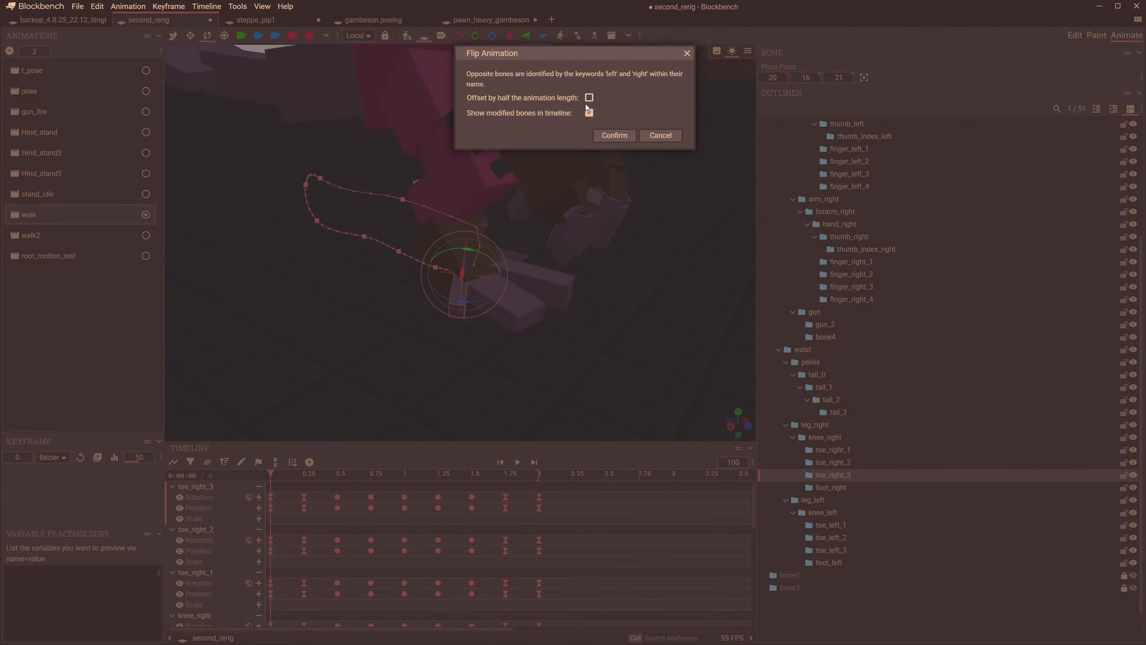
left_click(612, 139)
- Play the walk animation and view it from both sides to compare the movement of the two legs
left_click_drag(633, 193, 479, 324)
left_click(517, 463)
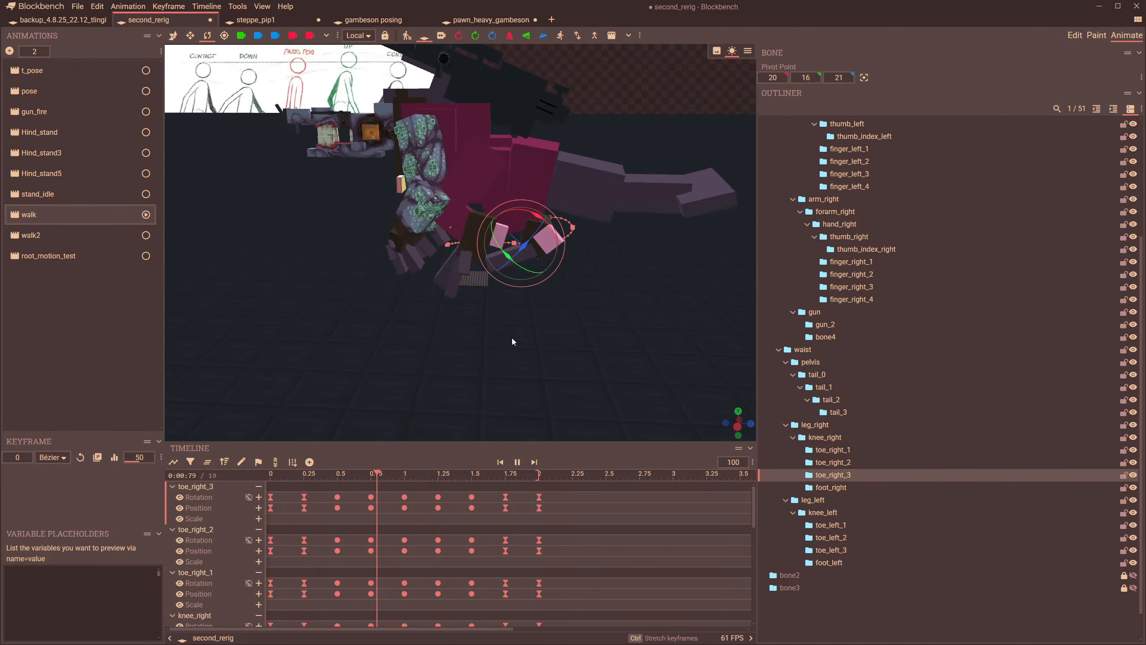
left_click(394, 138)
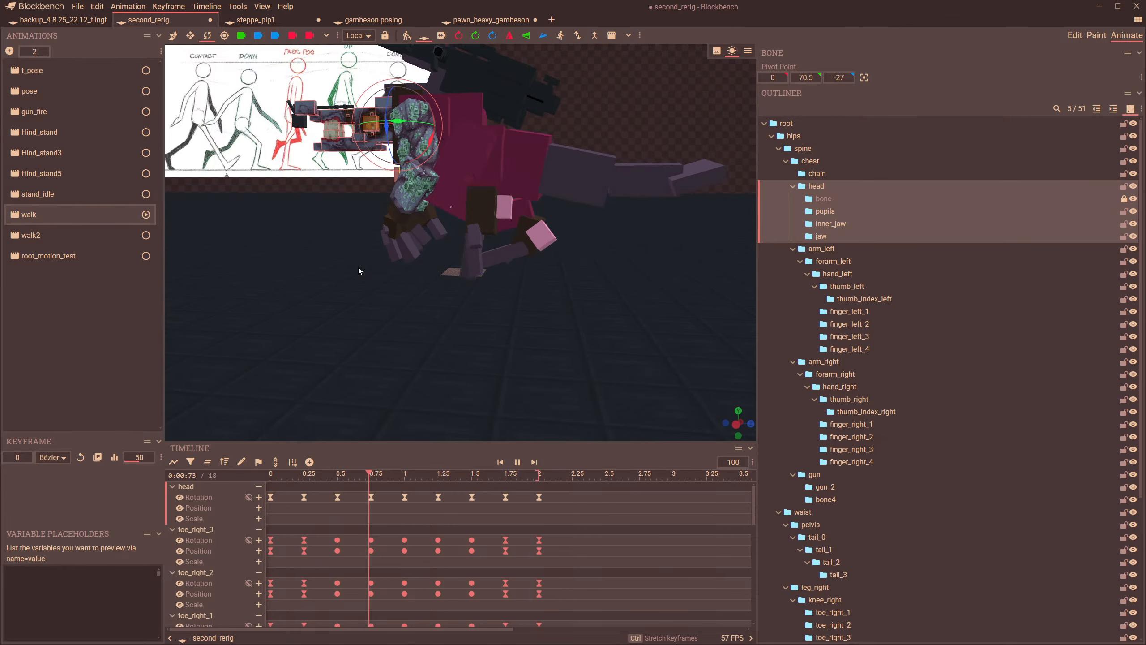
left_click_drag(359, 267, 410, 274)
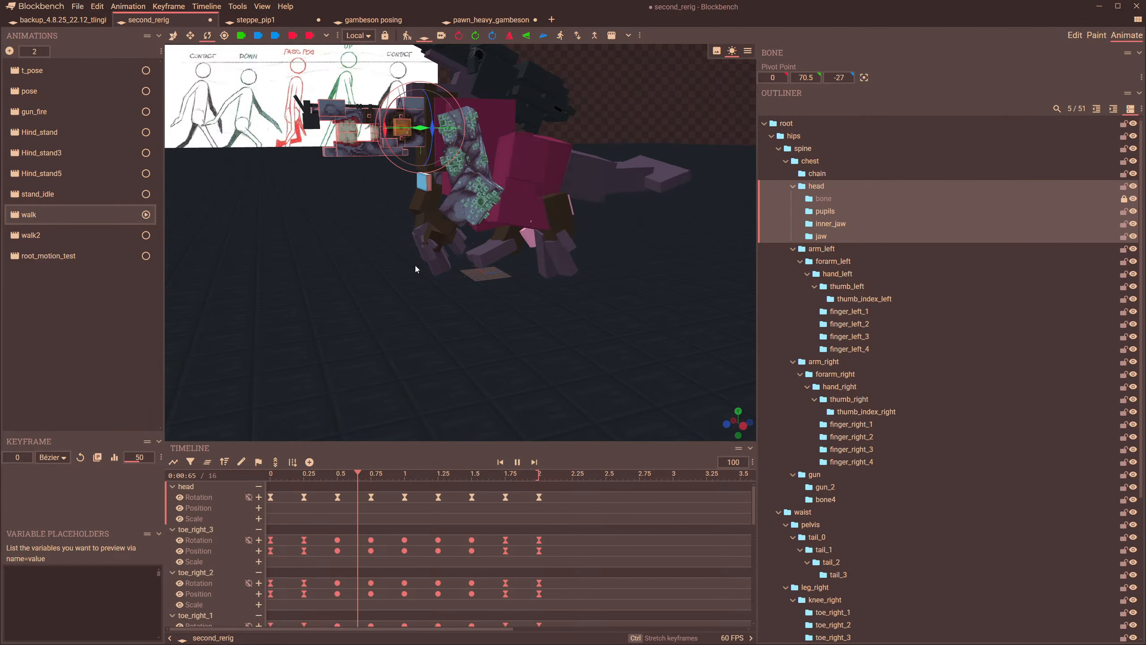
left_click_drag(416, 265, 670, 254)
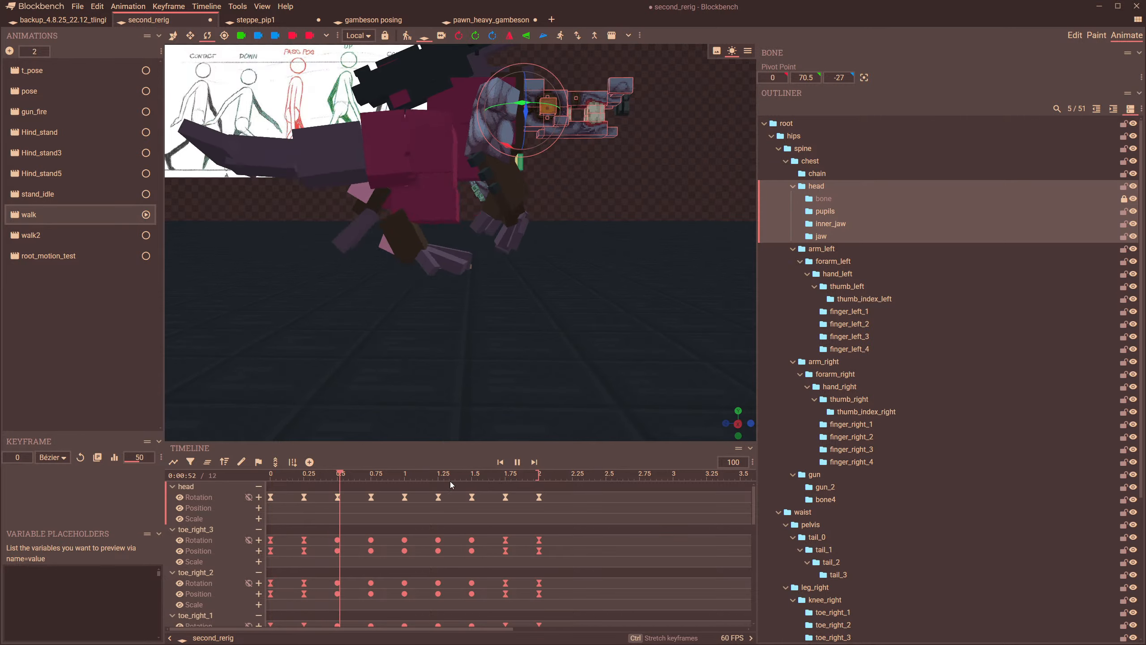
- Mirror all foot_right rotation and position keyframes onto the left foot with Flip Animation, and play the result
left_click(272, 475)
left_click(444, 262)
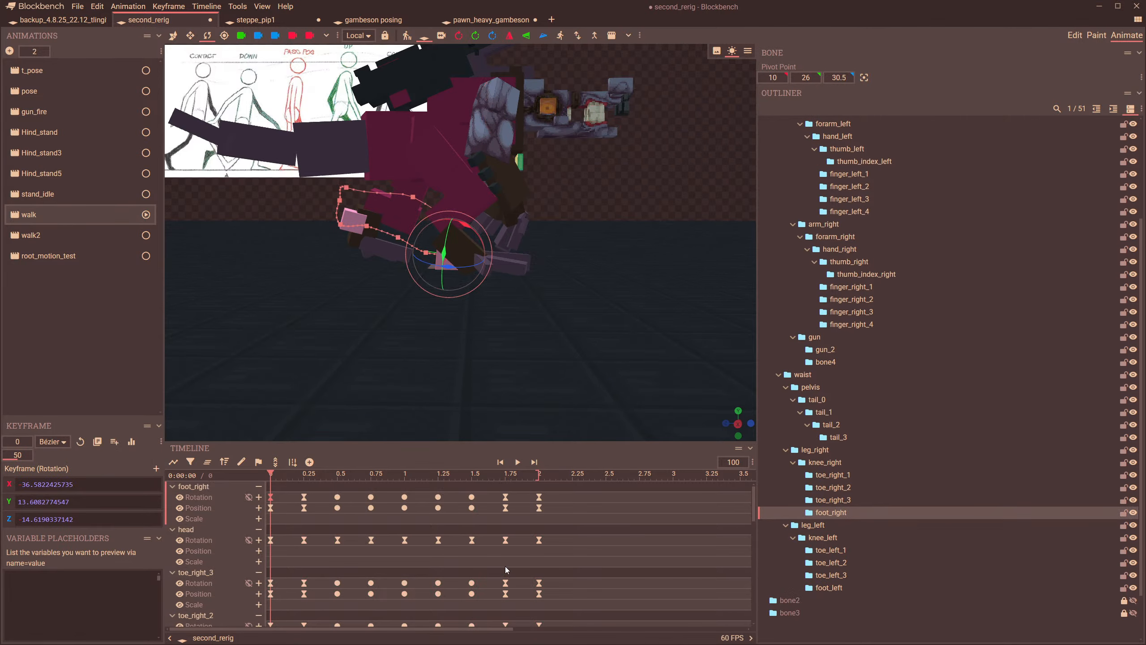
left_click_drag(566, 517, 214, 437)
left_click(407, 36)
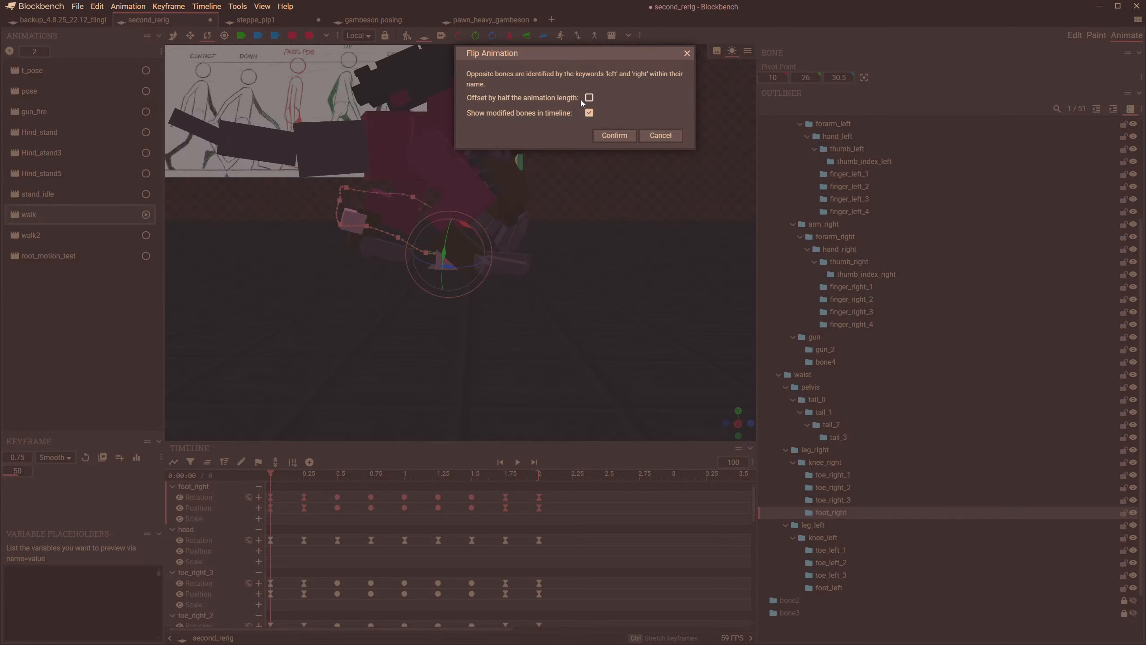
left_click(612, 133)
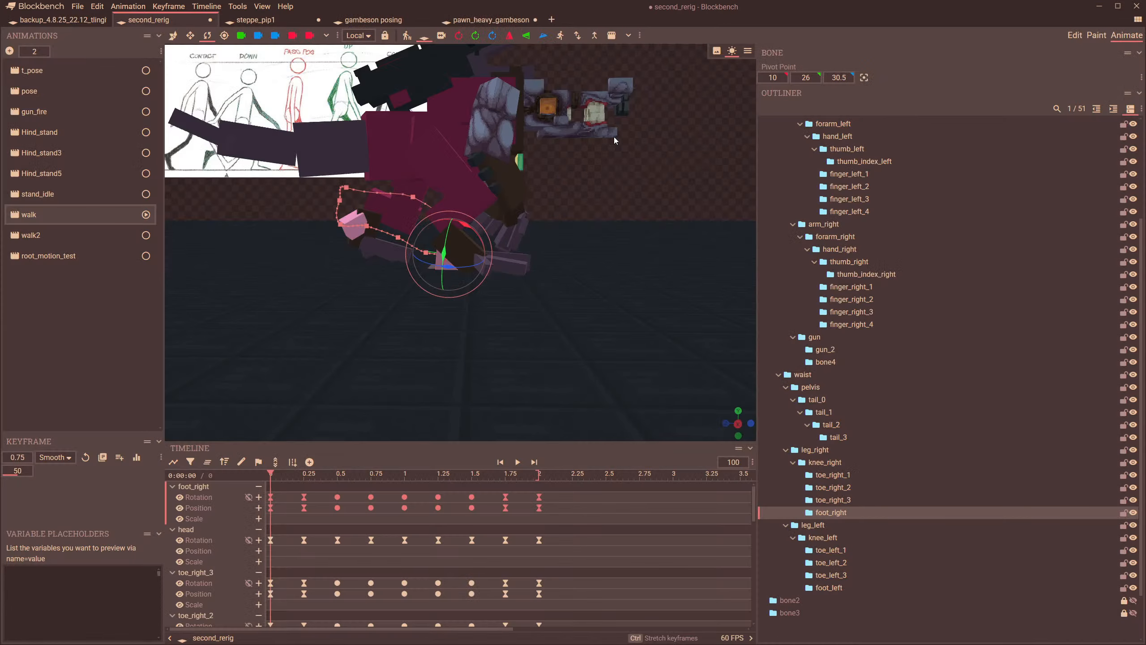
left_click(516, 464)
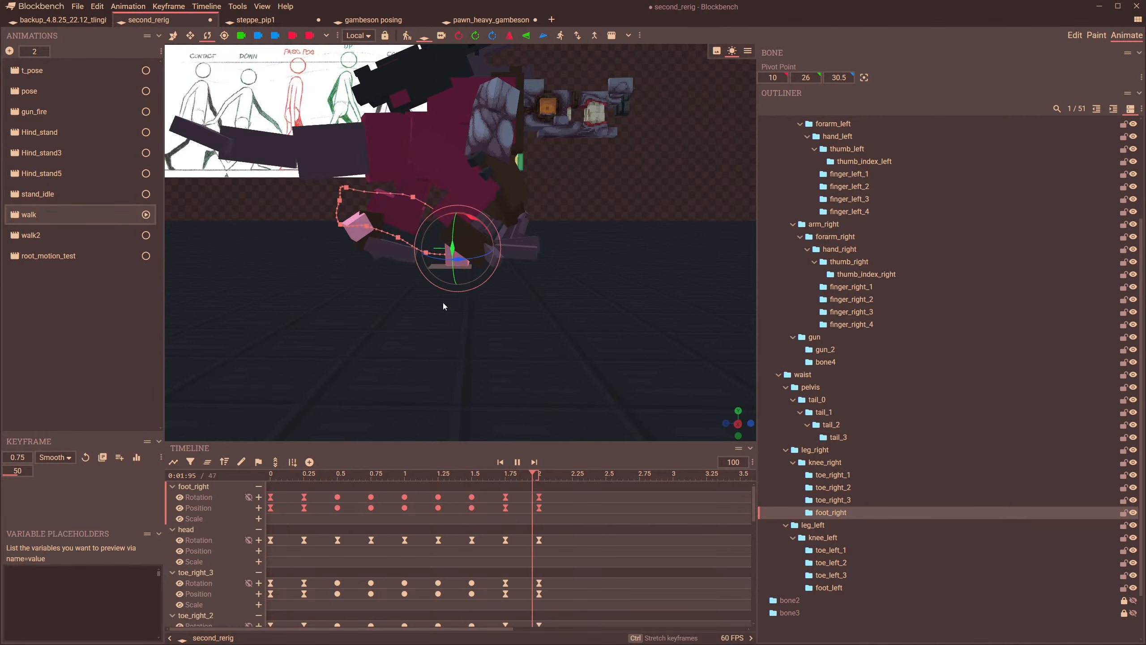
- Rotate foot_right at 0.25 seconds to about X -45.8, Y 10.1 and Z -10.9
left_click_drag(351, 475, 271, 487)
scroll(482, 343, "up", 3)
left_click_drag(482, 343, 509, 342)
left_click_drag(282, 479, 304, 483)
mouse_move(471, 362)
left_mouse_down()
mouse_move(389, 364)
mouse_move(479, 375)
left_mouse_up()
left_click_drag(431, 270, 434, 266)
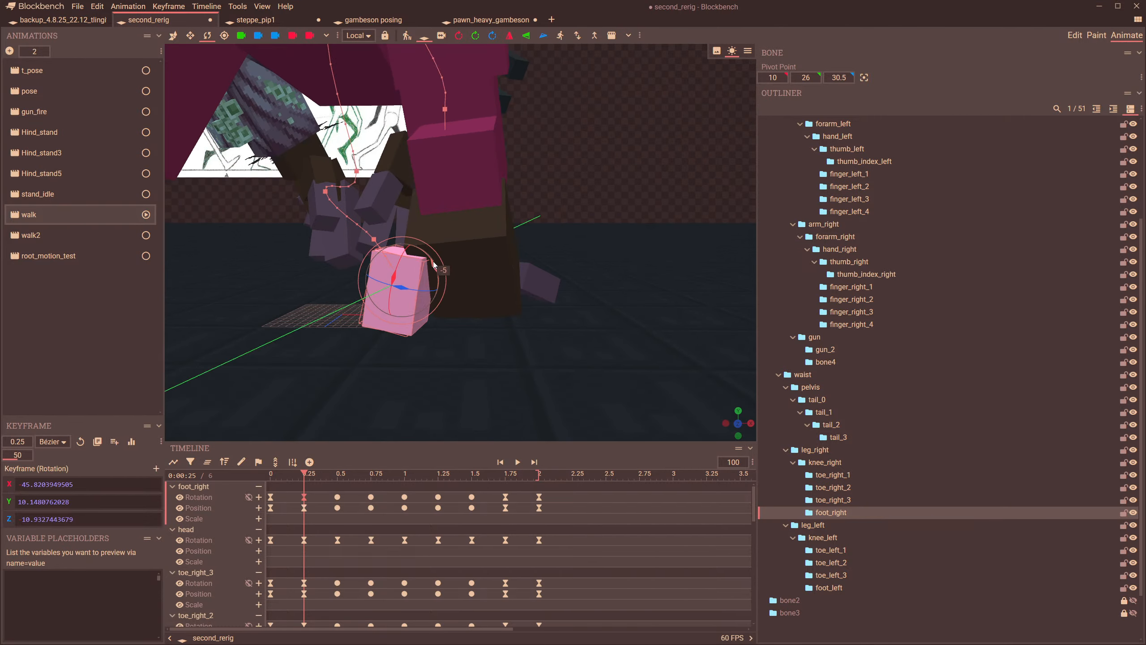
mouse_move(485, 297)
left_mouse_down()
mouse_move(419, 287)
mouse_move(498, 283)
left_mouse_up()
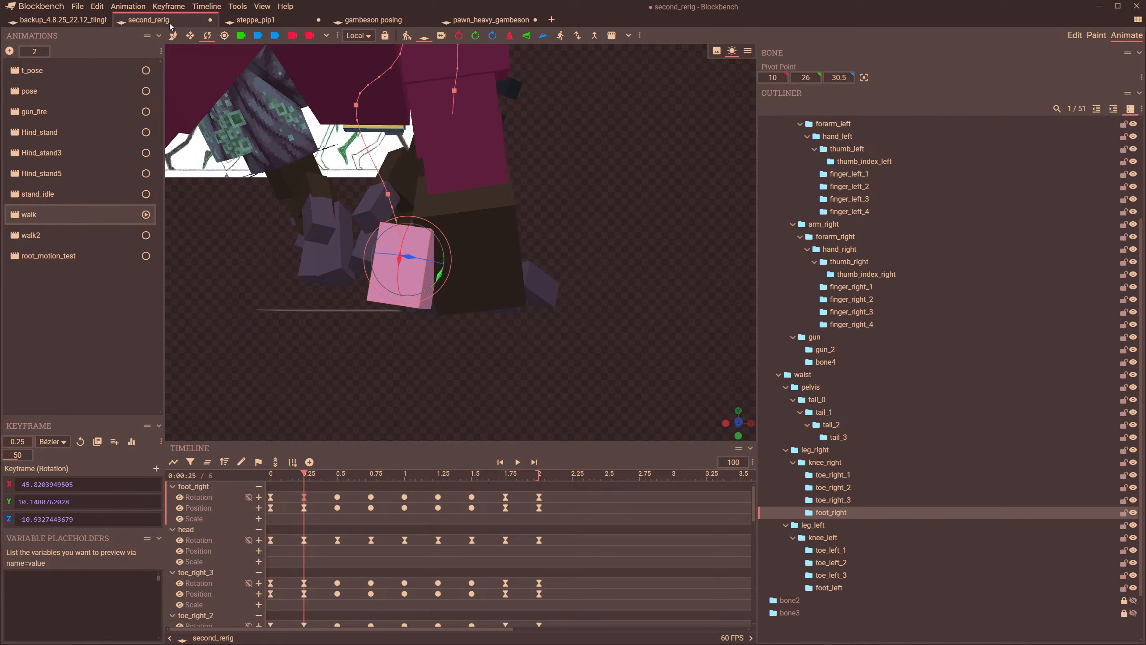
- Move foot_right slightly down and sideways at 0.25 seconds to seat it against the leg
left_click(173, 35)
left_click_drag(407, 216, 408, 225)
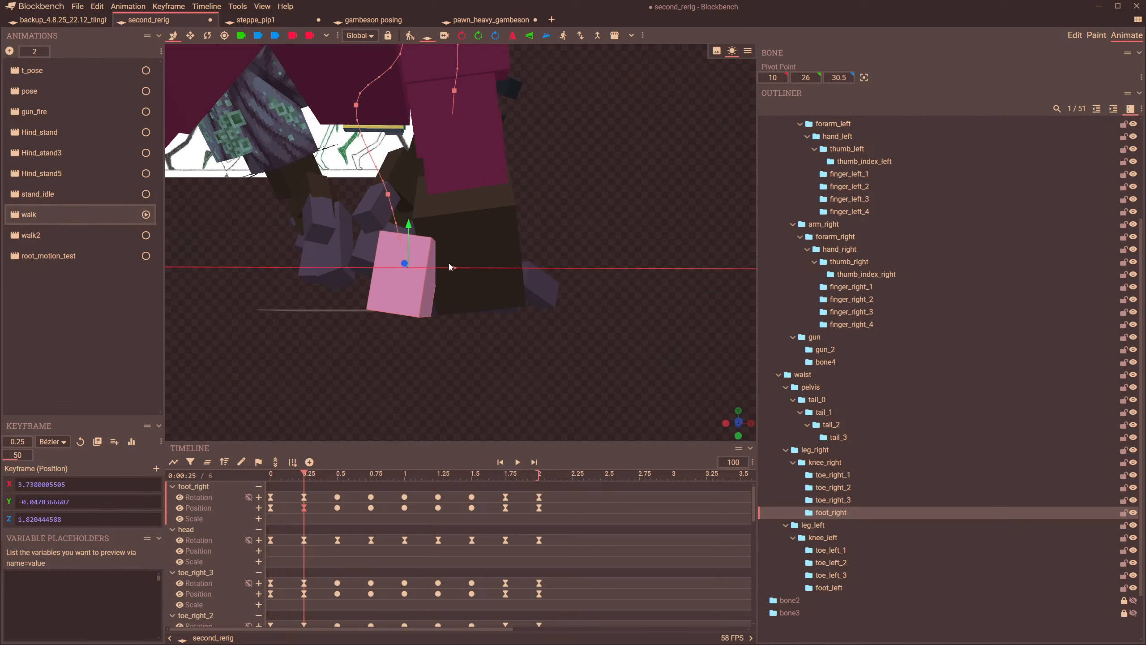
left_click_drag(448, 263, 454, 264)
left_click_drag(541, 296, 511, 308)
- At 0.5 seconds, lower foot_right by about 1 unit and rotate it to X -49.08, Y 13.61 and Z -14.62
left_click_drag(305, 480, 338, 479)
left_click_drag(345, 355, 480, 257)
left_click_drag(567, 287, 507, 266)
left_click_drag(342, 196, 342, 204)
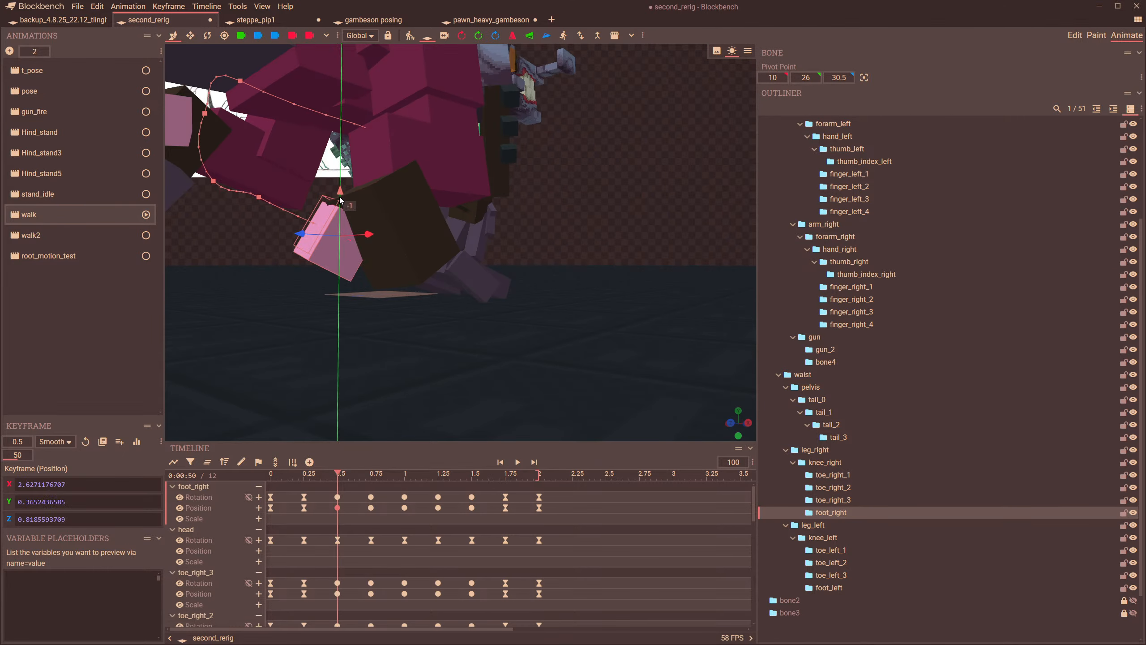
left_click_drag(439, 237, 417, 239)
left_click(208, 36)
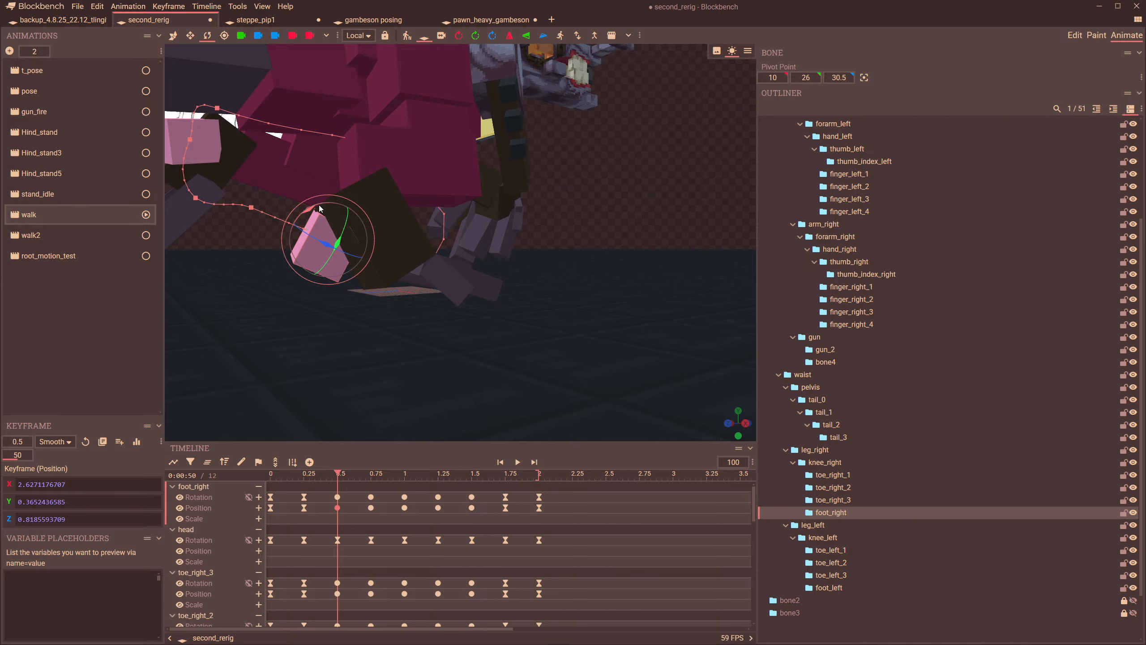
left_click_drag(319, 208, 267, 242)
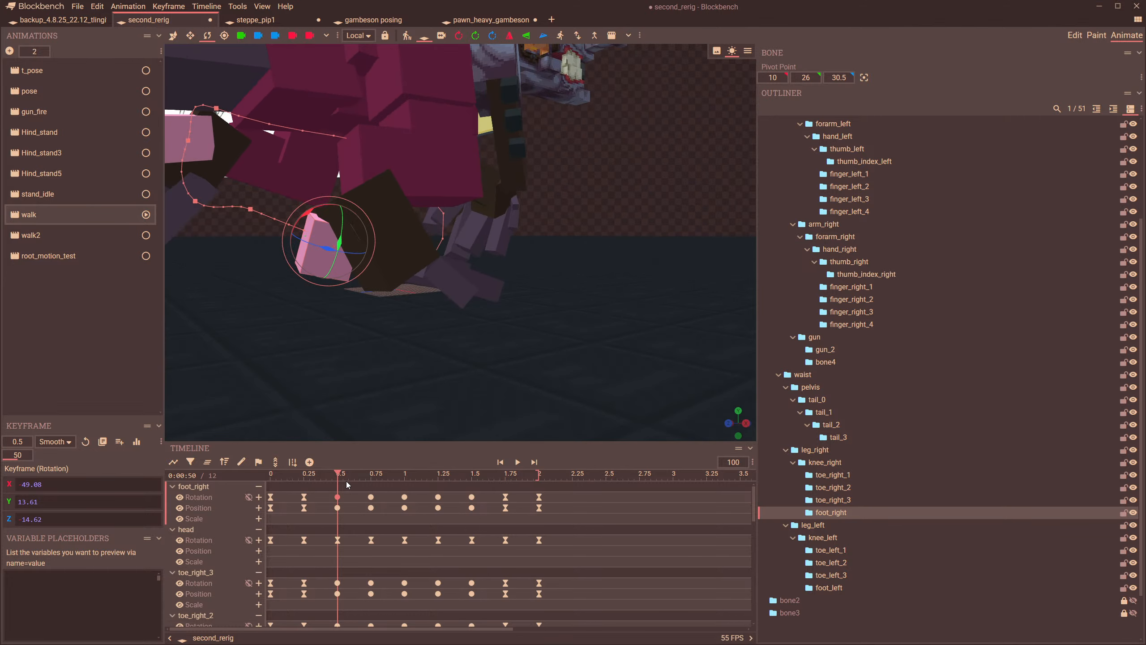
- At 0.75 seconds, lower foot_right by about 2 units and rotate it to about X -34.2, Y 8.3 and Z -4.6
left_click_drag(340, 476, 371, 475)
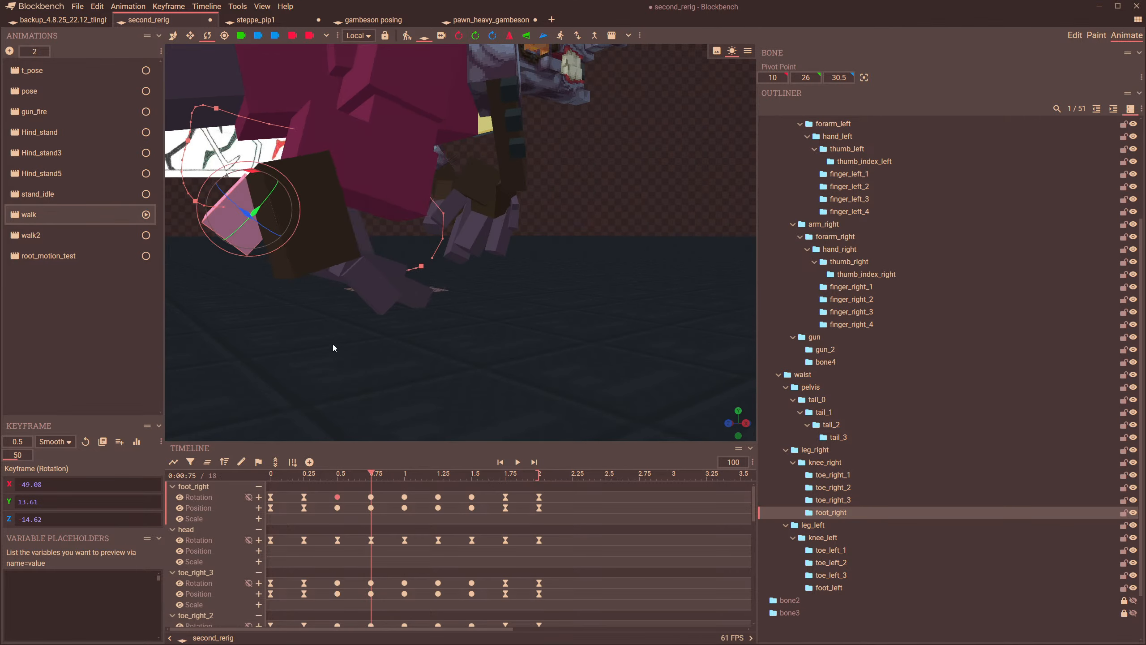
left_click_drag(333, 344, 422, 358)
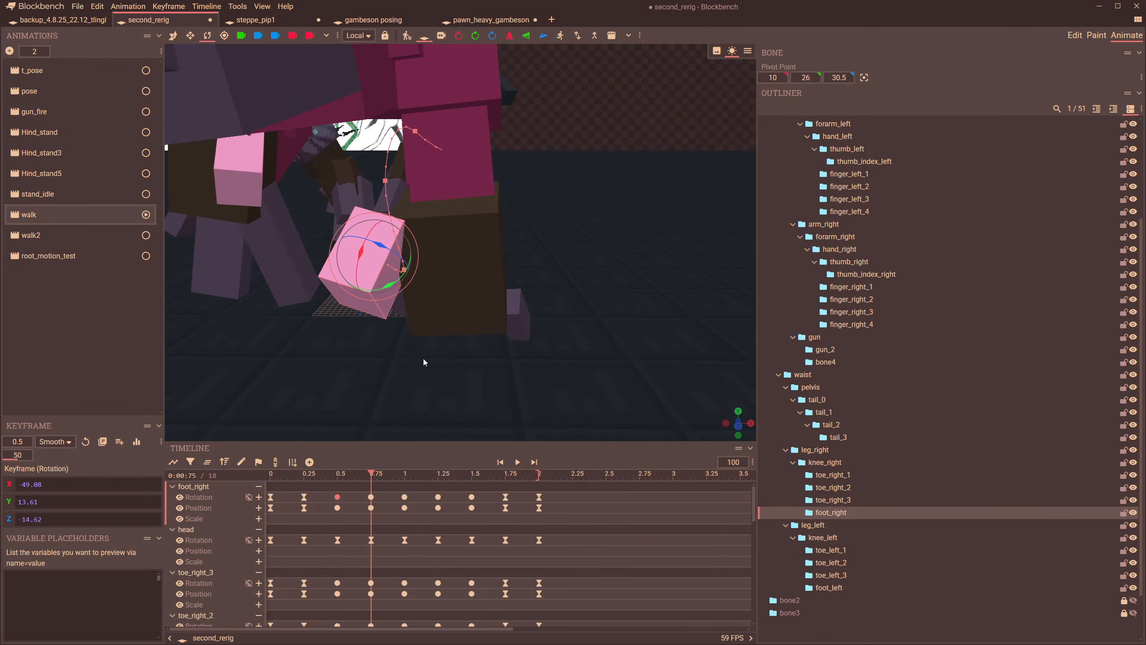
left_click(172, 38)
left_click_drag(401, 222, 407, 236)
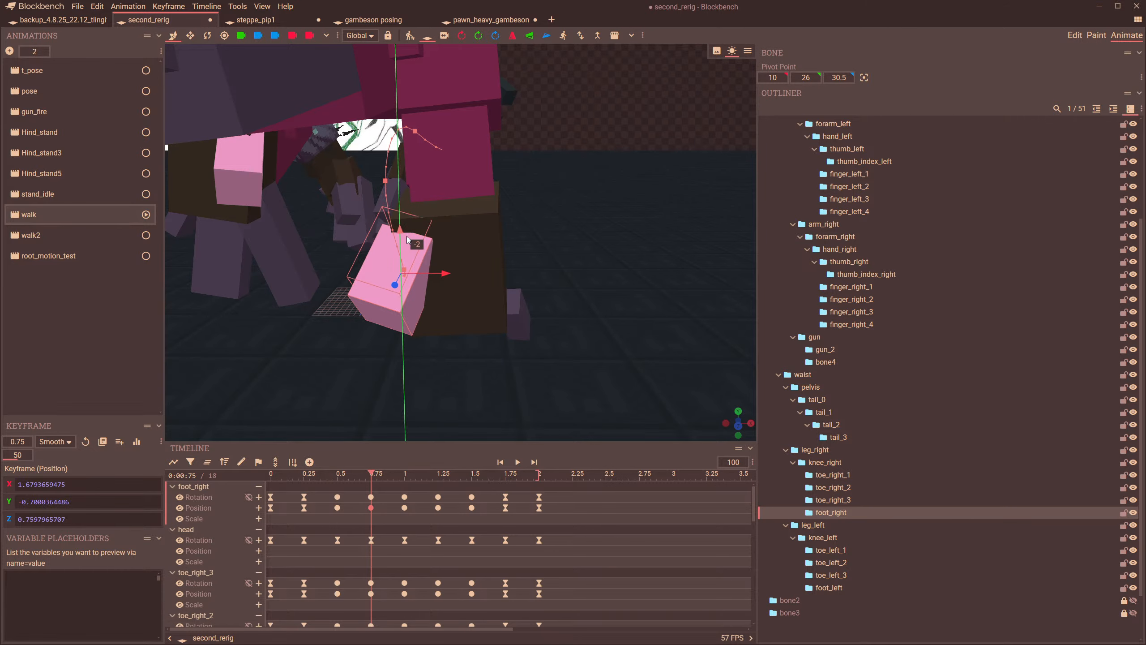
left_click_drag(596, 272, 271, 83)
left_click(206, 39)
left_click_drag(564, 253, 419, 225)
left_click_drag(426, 261, 453, 252)
left_click_drag(553, 279, 507, 202)
- Check the foot between 0.5 and 1 second, and rotate foot_right at 1.25 seconds to about X -44.3, Y -8.6 and Z -33.2
left_click_drag(357, 484, 338, 475)
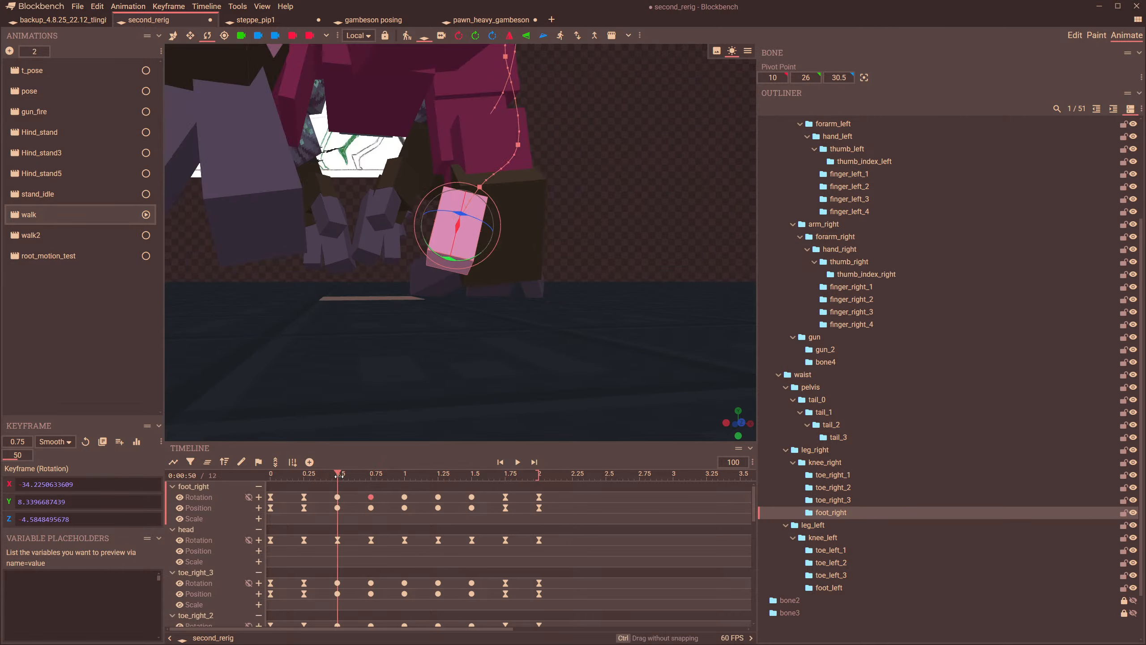
left_click_drag(441, 365, 385, 385)
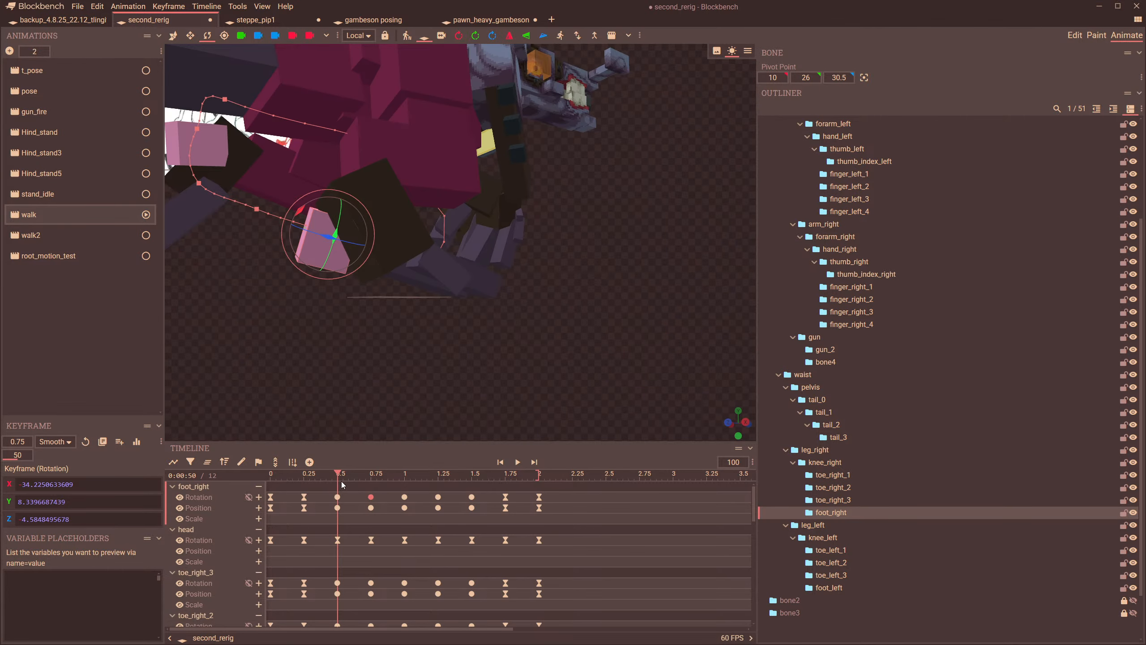
left_click_drag(341, 473, 405, 480)
left_click_drag(400, 388, 423, 371)
left_click_drag(404, 480, 435, 479)
left_click_drag(497, 373, 431, 322)
right_click_drag(432, 322, 424, 335)
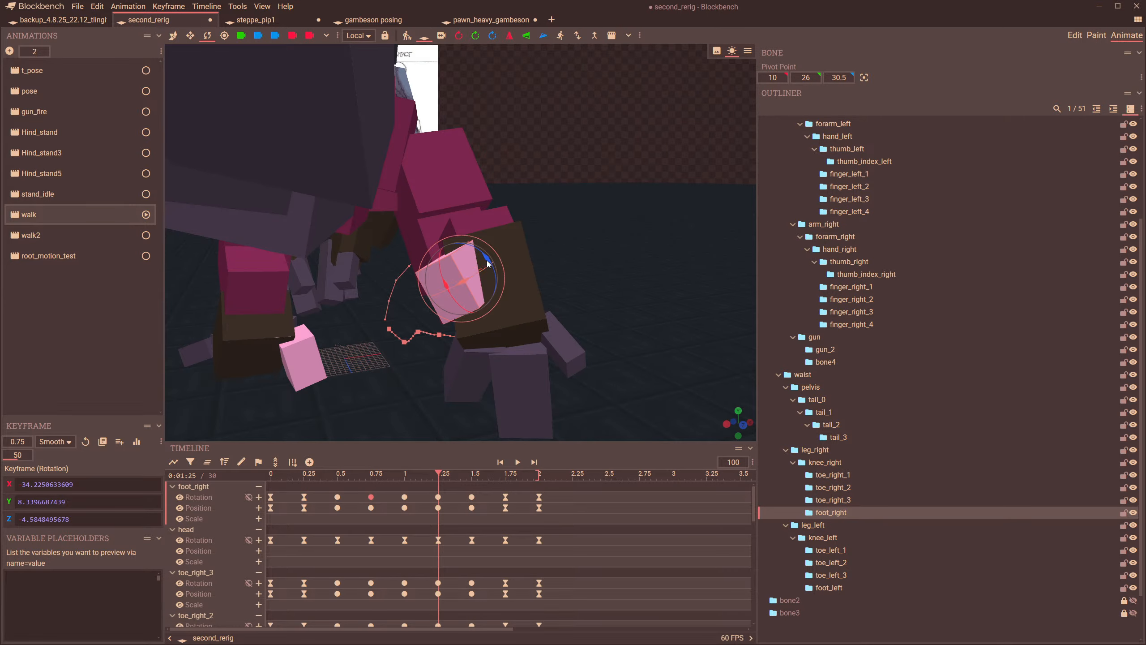
left_click_drag(488, 264, 438, 209)
- Move foot_right at 1.25 seconds to a position of about X 2.45, Y -0.17 and Z -0.23
left_click(175, 37)
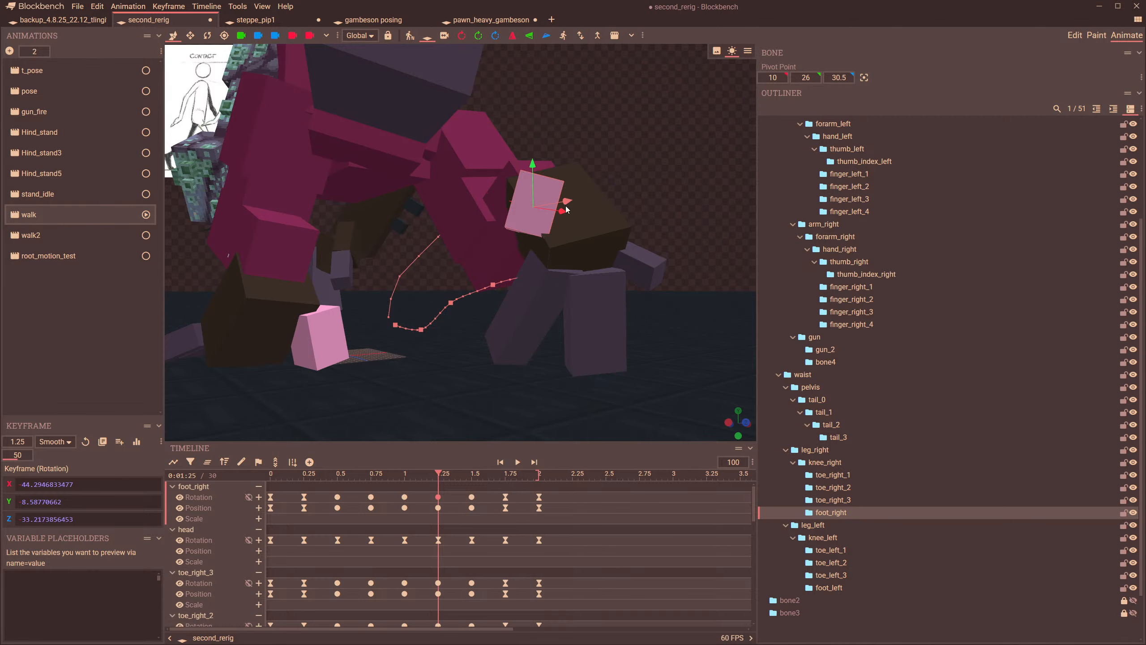
left_click_drag(595, 185, 550, 244)
left_click_drag(491, 326, 358, 363)
left_click_drag(295, 341, 495, 400)
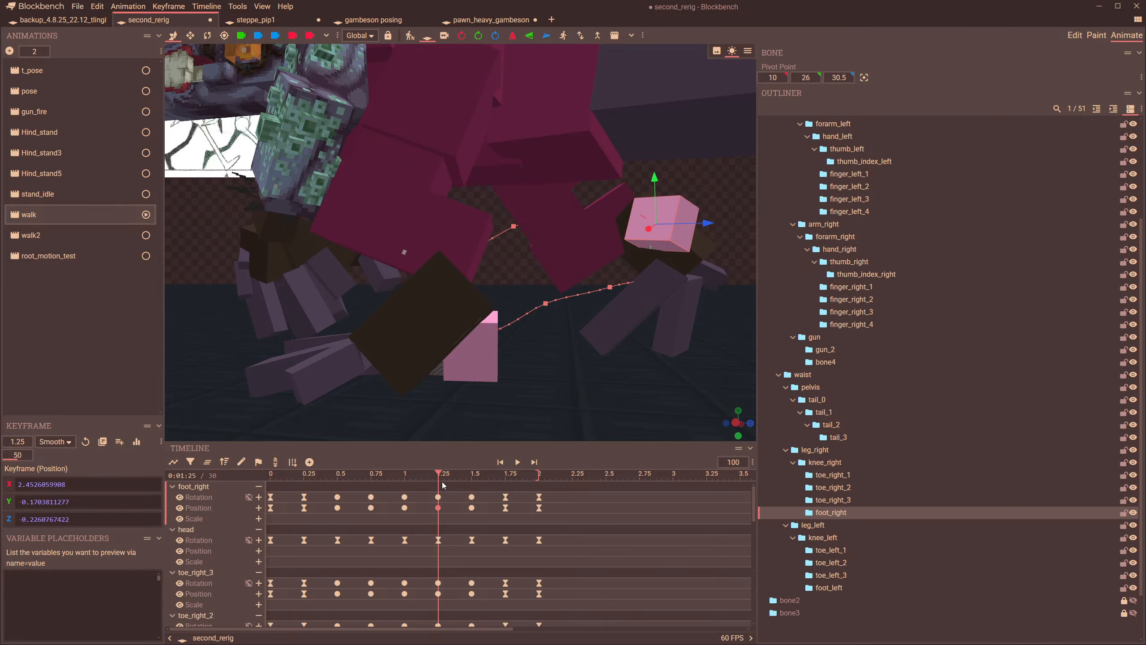
- Try to copy foot_right's rotation and position keyframes from 1.25 seconds to 1.5 seconds
left_click_drag(440, 477, 472, 480)
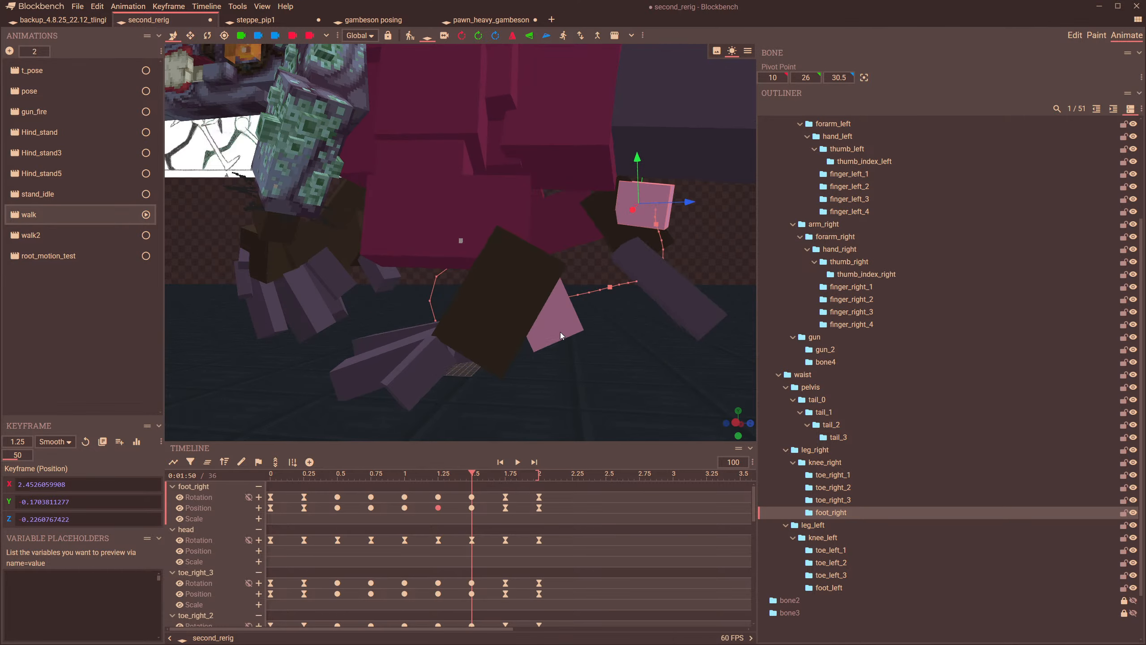
left_click_drag(561, 332, 459, 355)
left_click(434, 511)
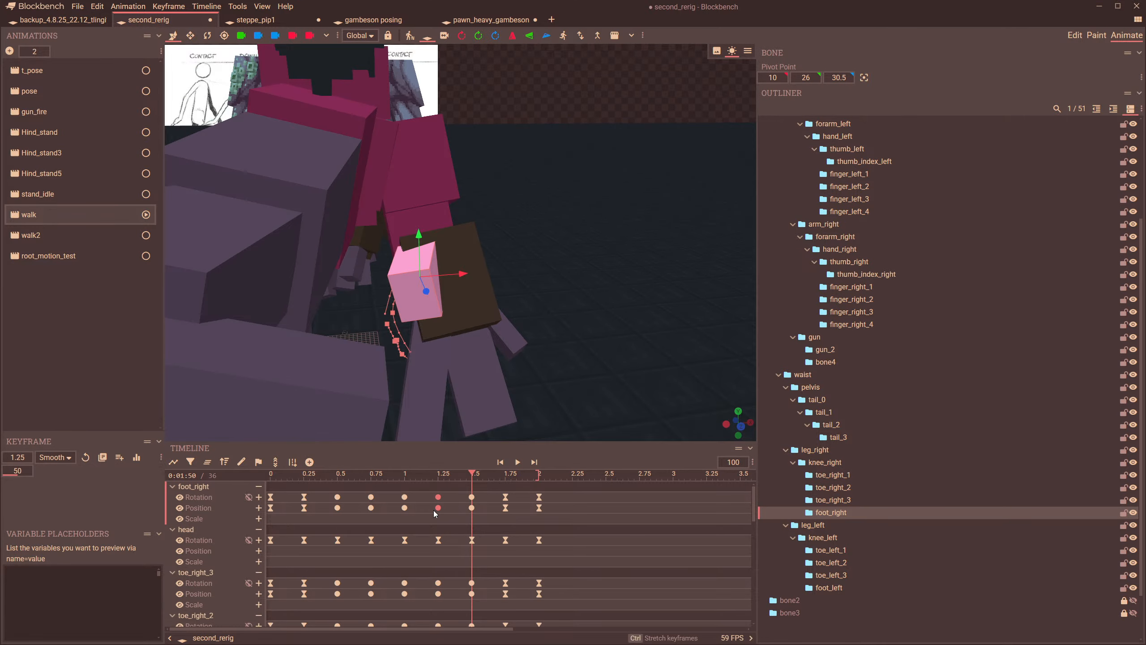
key("ctrl+v")
left_click_drag(580, 290, 575, 323)
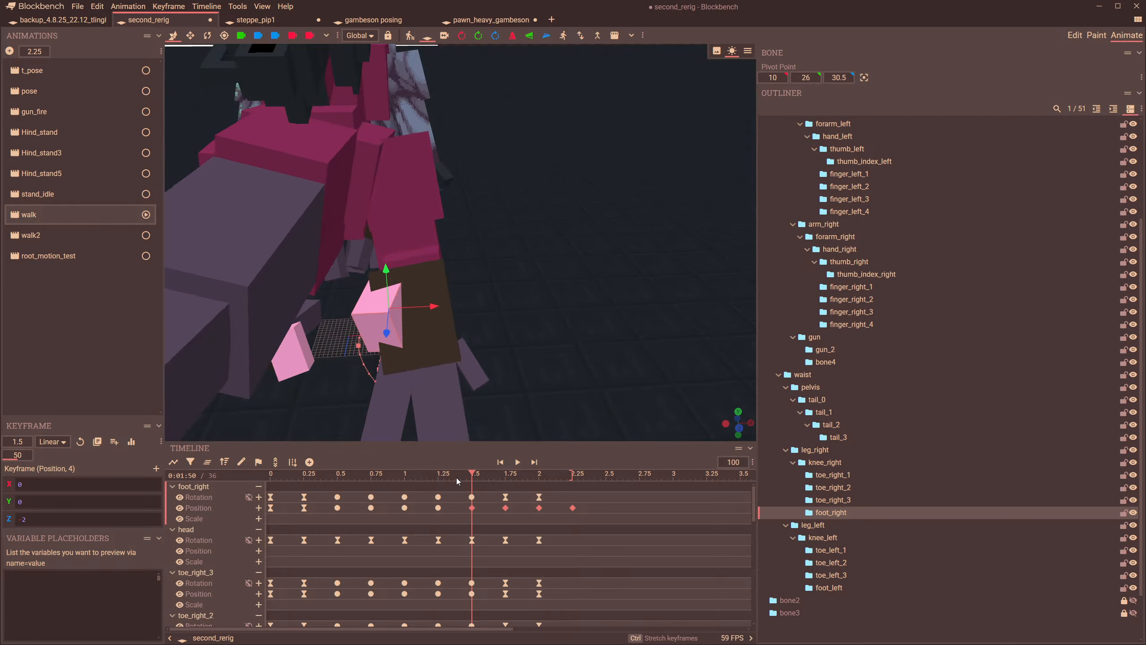
- Reselect foot_right's rotation and position keyframes at 1.25 seconds and paste copies of them at 1.5 seconds
left_click(439, 477)
left_click_drag(465, 375, 499, 332)
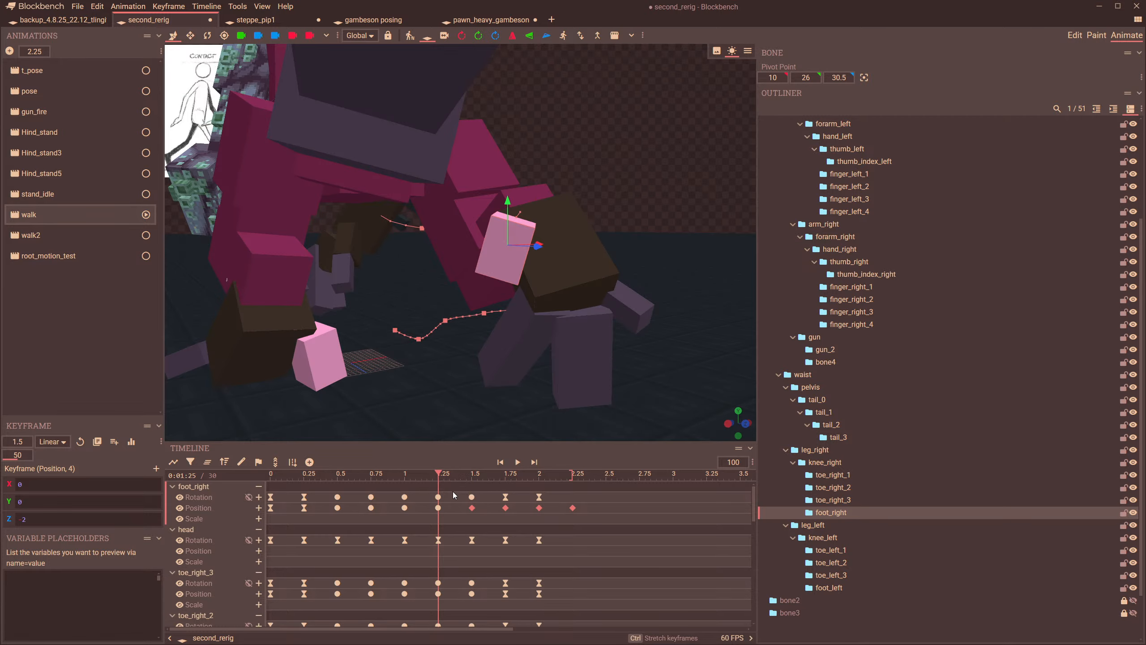
left_click_drag(446, 488, 434, 518)
left_click(472, 477)
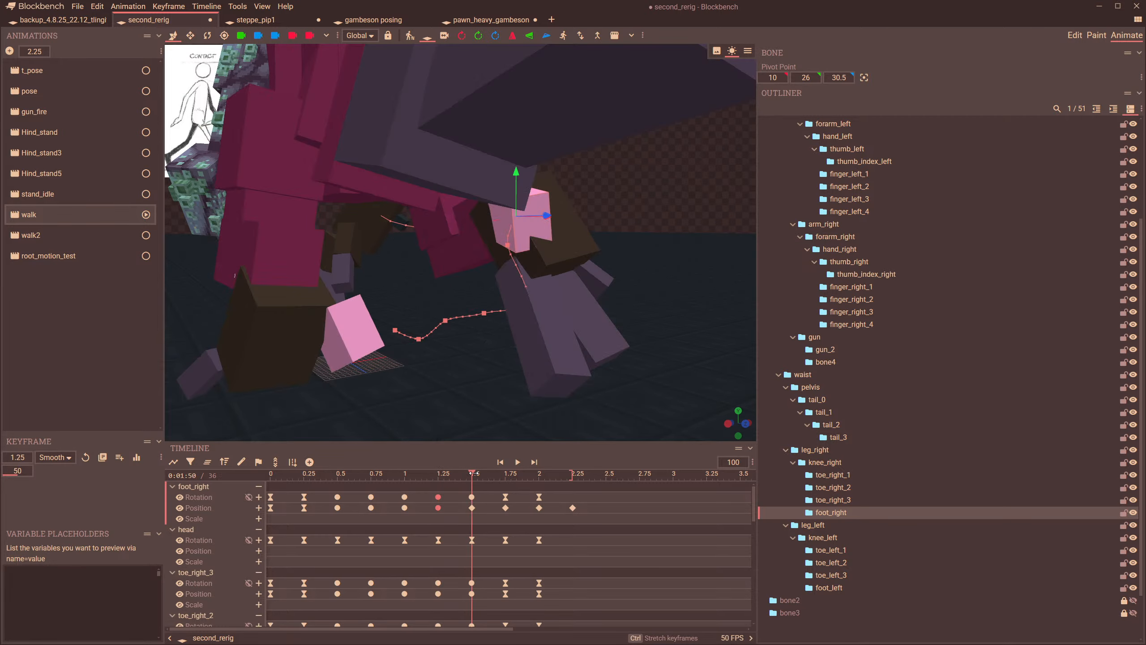
key("ctrl+v")
left_click_drag(480, 347, 432, 375)
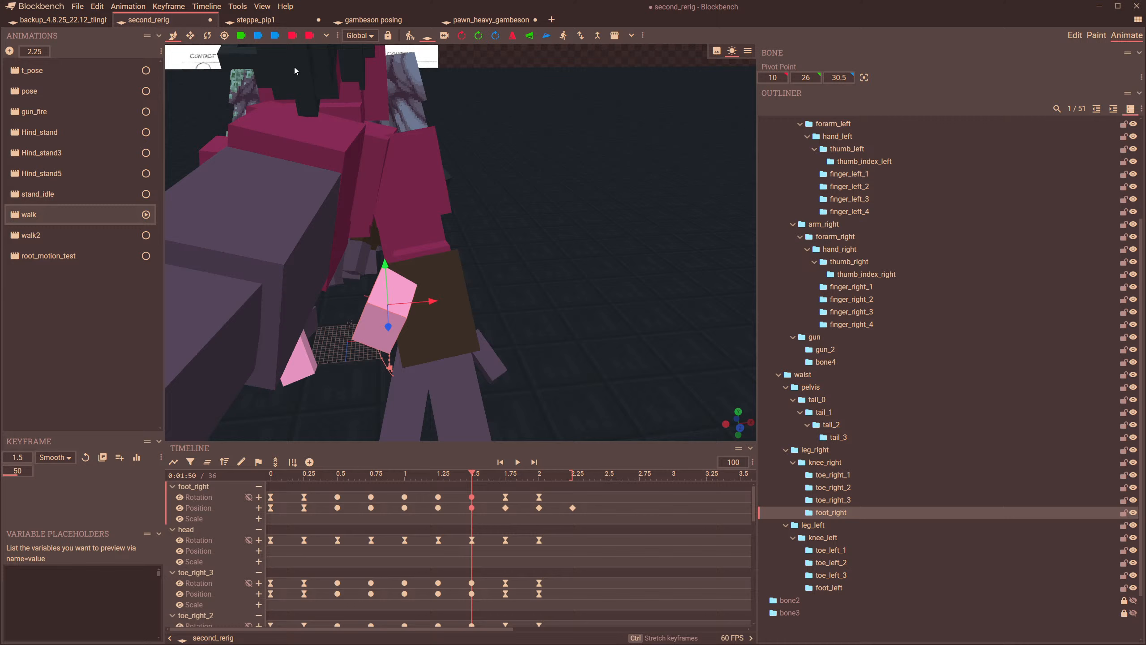
- Rotate foot_right at 1.5 seconds to about X -39.9, Y 21.0 and Z -29.9
left_click(207, 37)
left_click_drag(548, 227, 553, 207)
left_click_drag(409, 231, 485, 275)
- Paste copies of foot_right's 1.5-second rotation and position keyframes at 1.75 seconds and delete its stray position keyframe at 2.25 seconds
left_click_drag(472, 477, 505, 478)
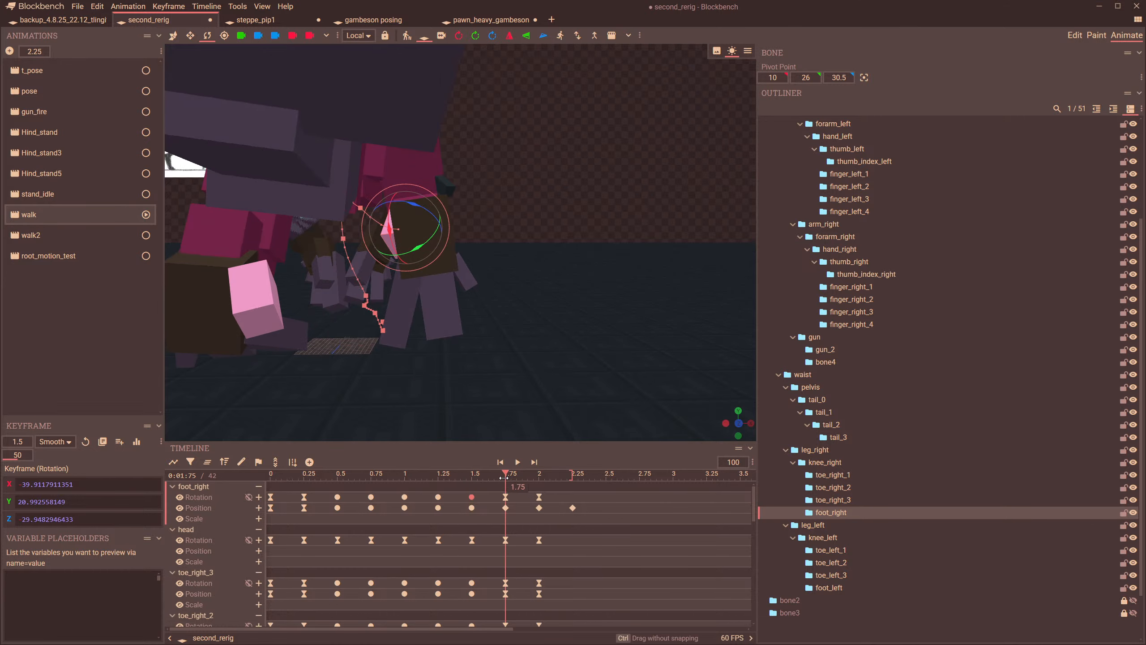
left_click_drag(473, 352, 519, 344)
scroll(546, 341, "up", 4)
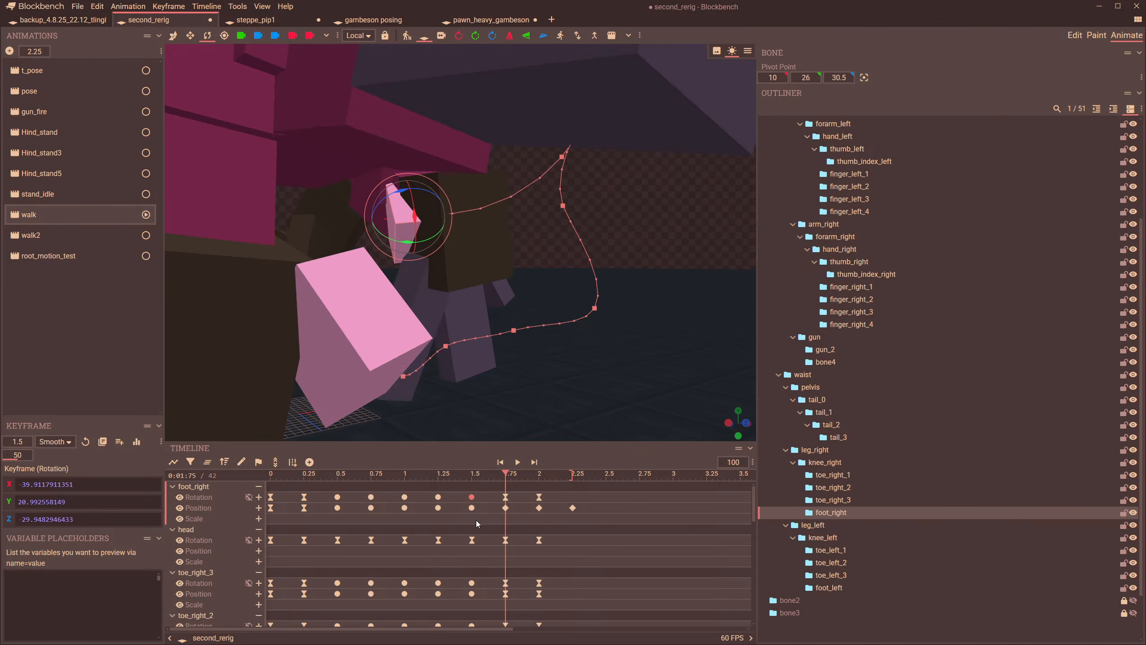
left_click_drag(483, 490, 466, 512)
key("ctrl+c")
key("ctrl+v")
left_click_drag(598, 516, 562, 497)
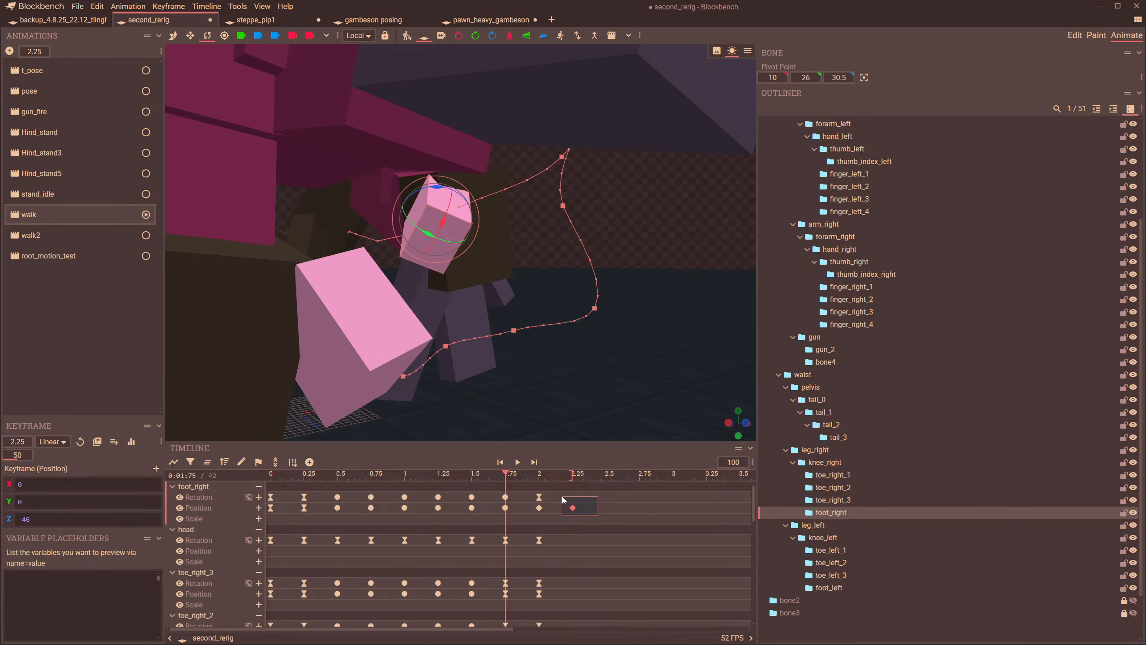
key("Delete")
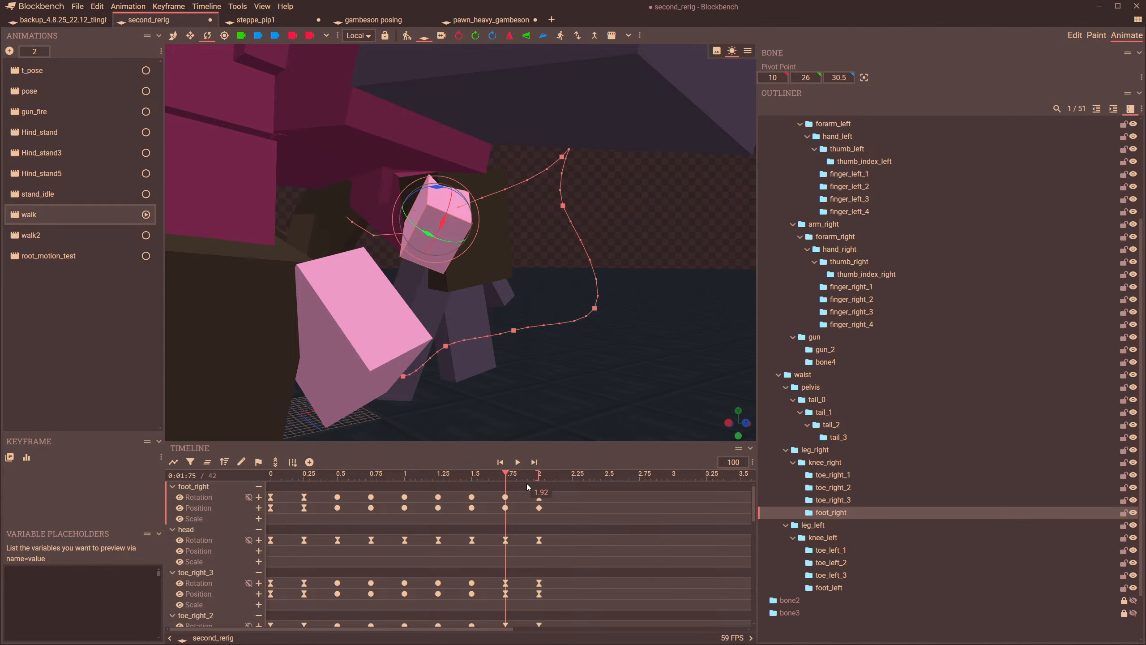
- Rotate foot_right at 1.75 seconds to about X -34.2, Y 30.1 and Z -16.7
left_click_drag(528, 343, 492, 305)
left_click(419, 183)
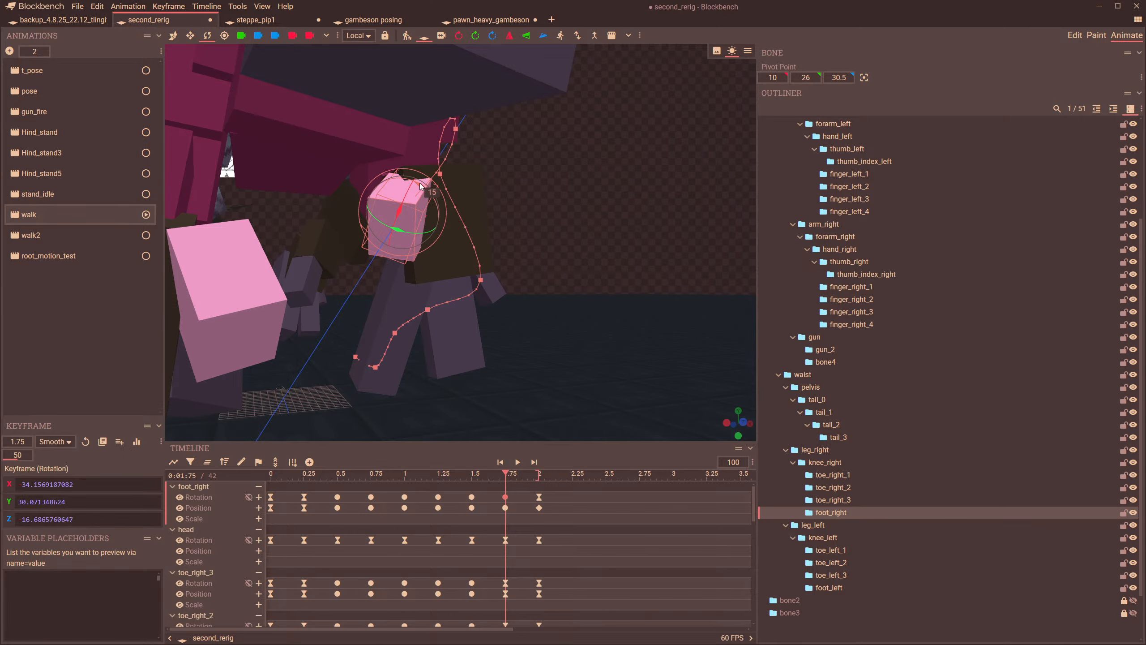
left_click_drag(562, 262, 531, 260)
- Try pasting foot_right's copied smooth rotation and position keyframes at 2 seconds
left_click_drag(488, 491, 462, 525)
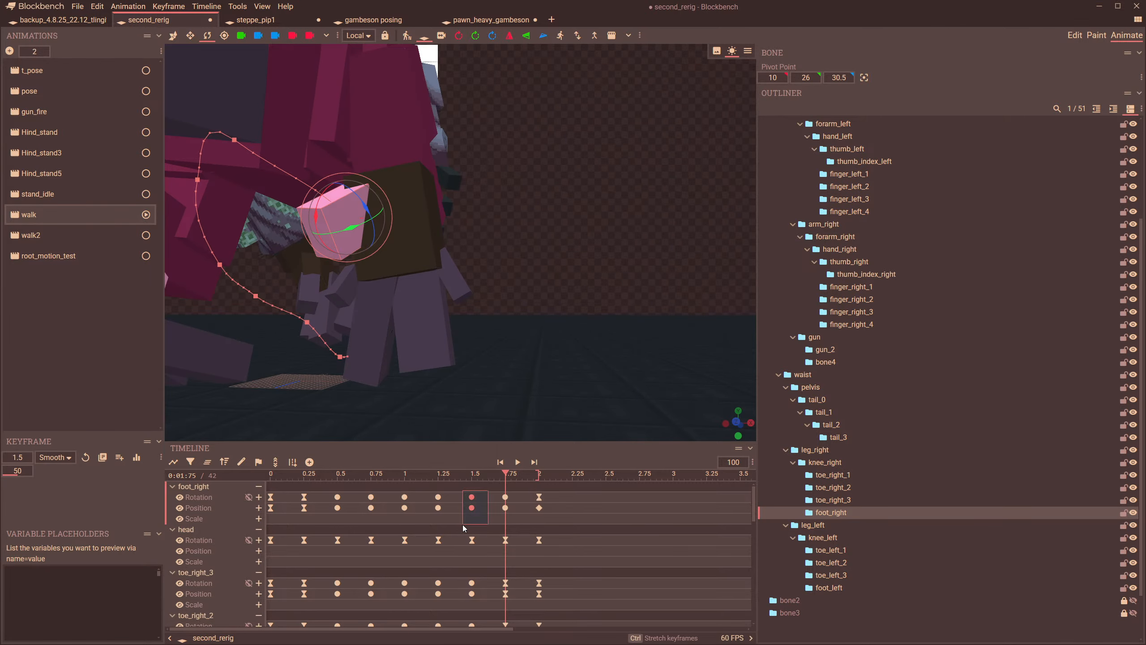
left_click_drag(476, 481, 496, 517)
right_click(505, 479)
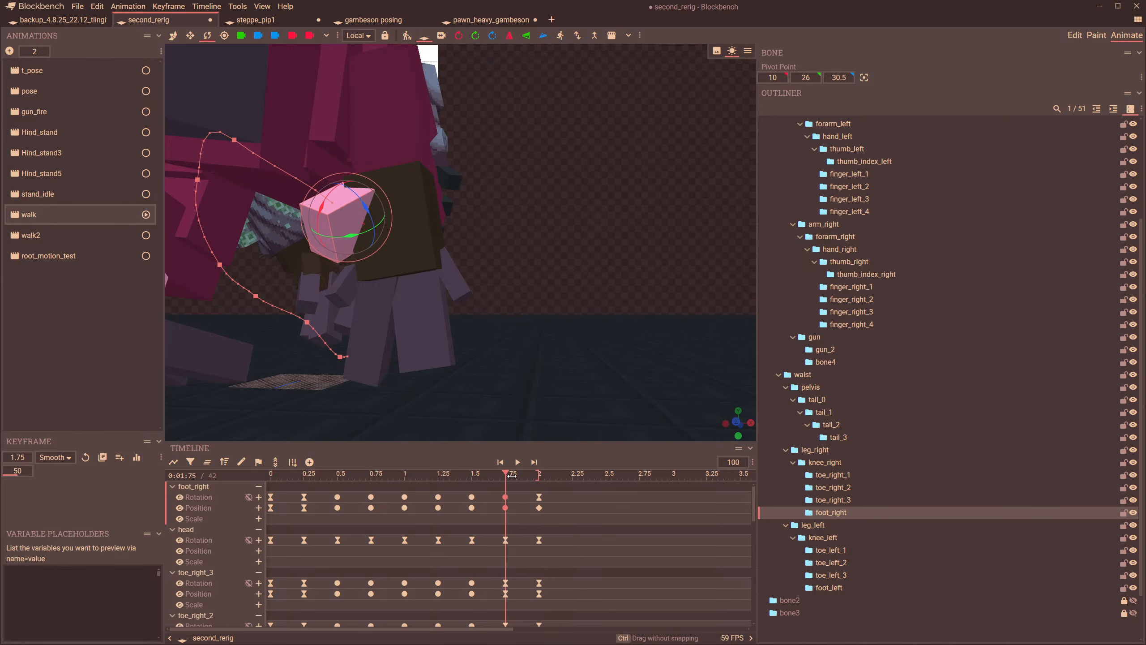
left_click_drag(511, 476, 539, 481)
key("ctrl+v")
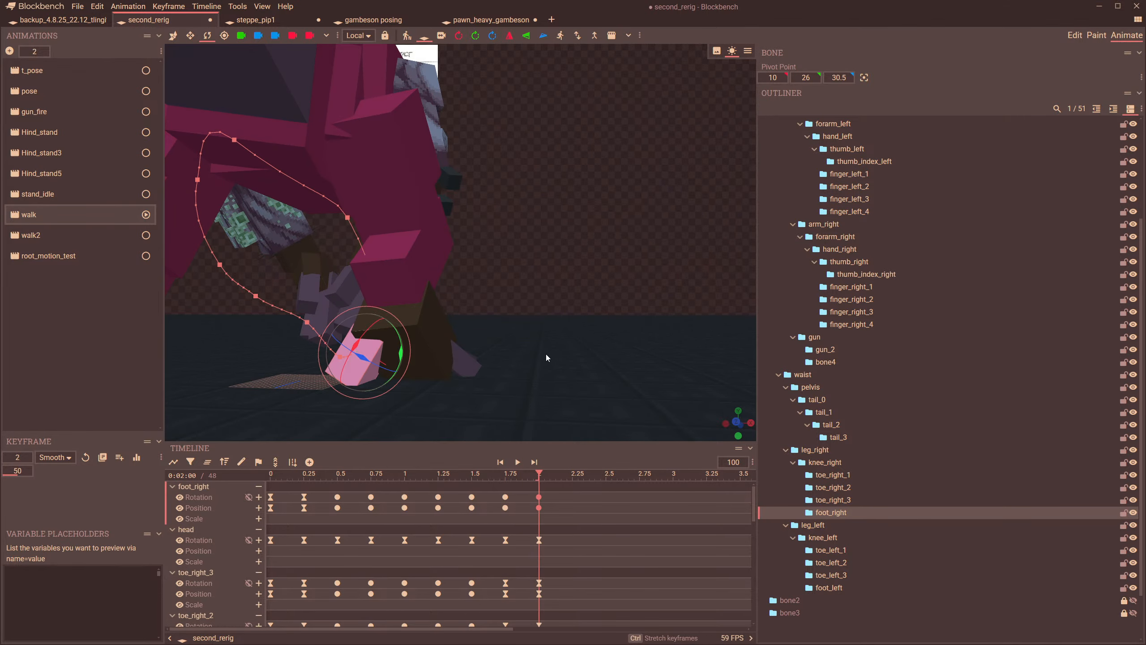
- Undo the paste at 2 seconds and paste copies of foot_right's rotation and position keyframes from 0 seconds there instead
left_click_drag(547, 354, 550, 354)
key("ctrl+z")
left_click_drag(283, 488, 265, 519)
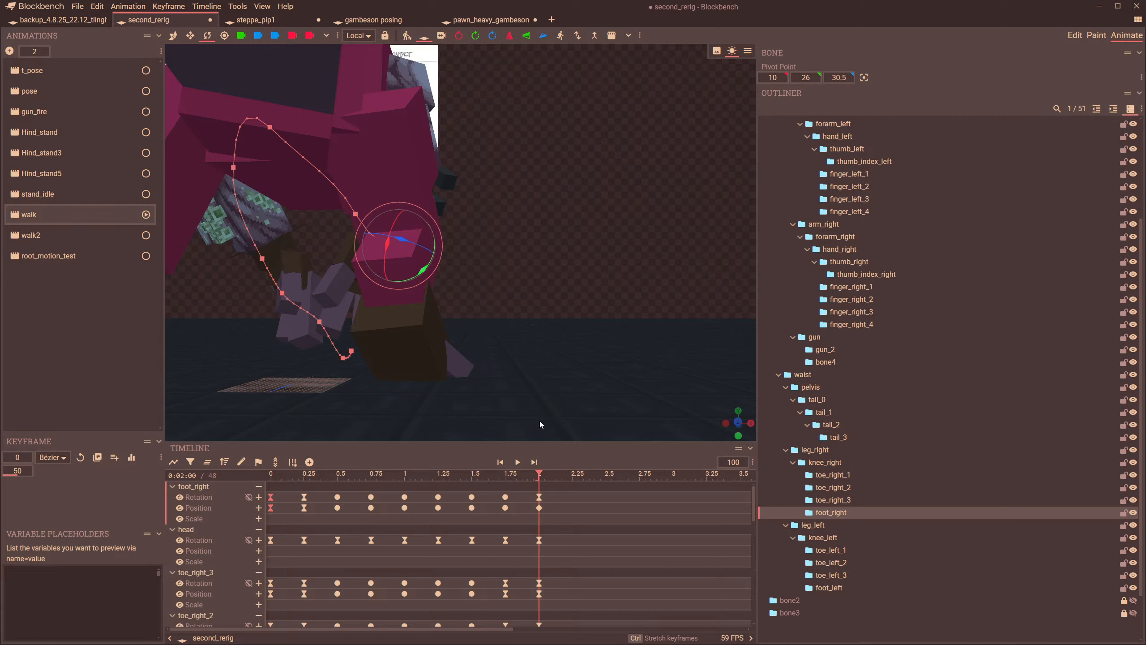
key("ctrl+v")
- Rotate foot_right at 1.75 seconds to about X -48.8, Y 37.2, Z -47.9 and move it to about X 4.43, Y 0.13, Z -0.26
left_click(505, 475)
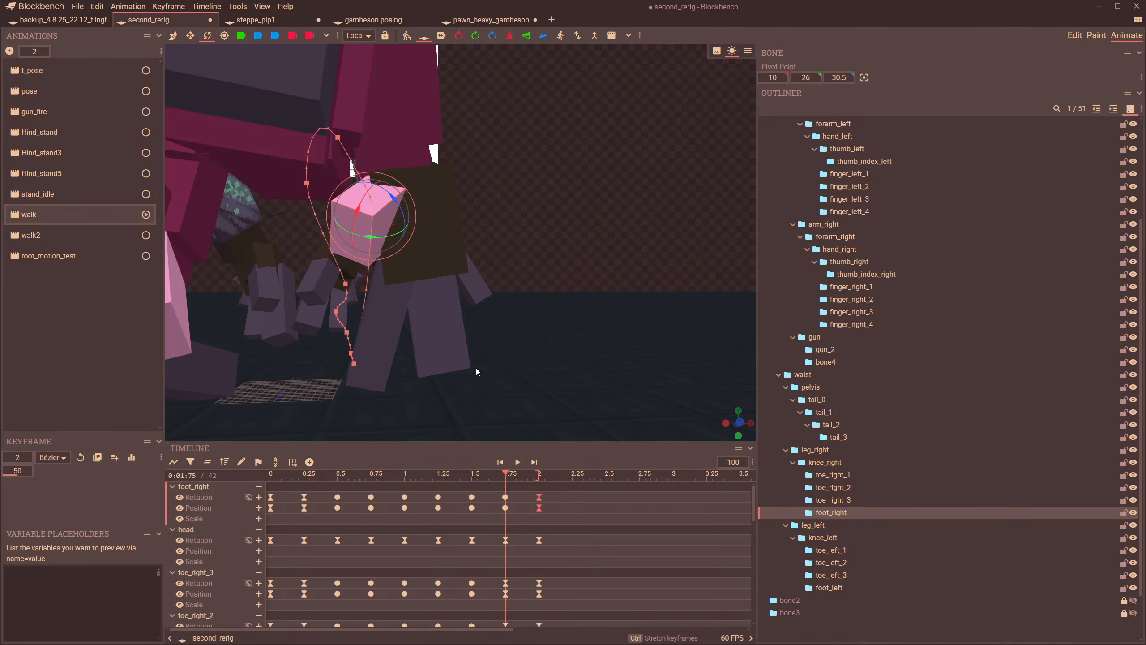
left_click_drag(477, 370, 407, 240)
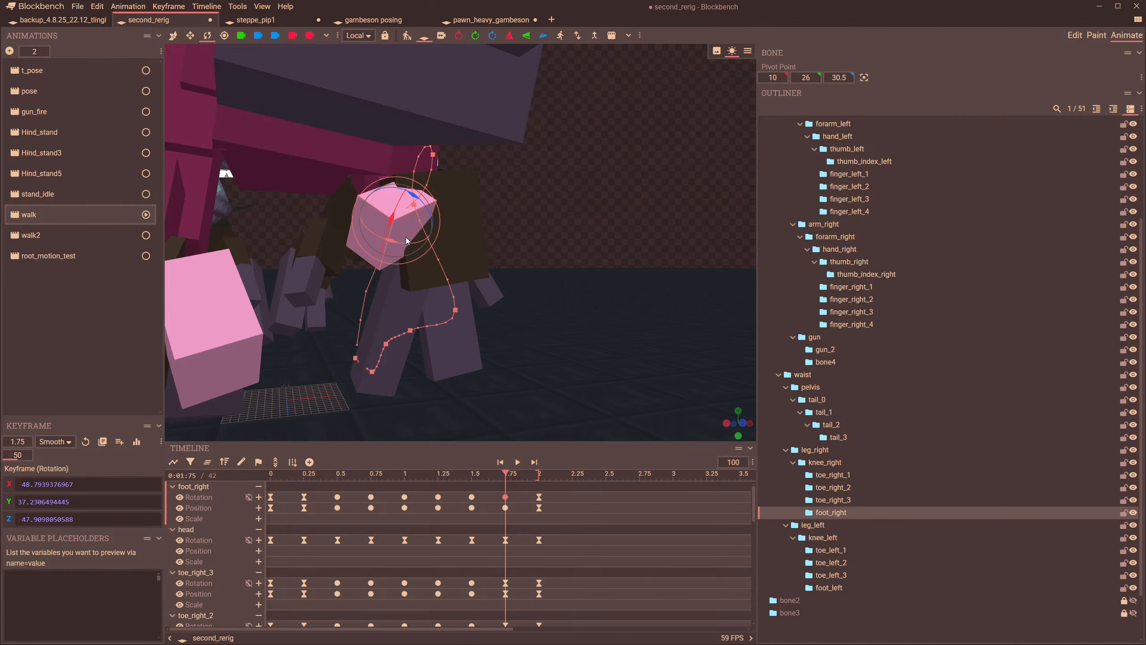
left_click(173, 36)
middle_click_drag(397, 227, 380, 220)
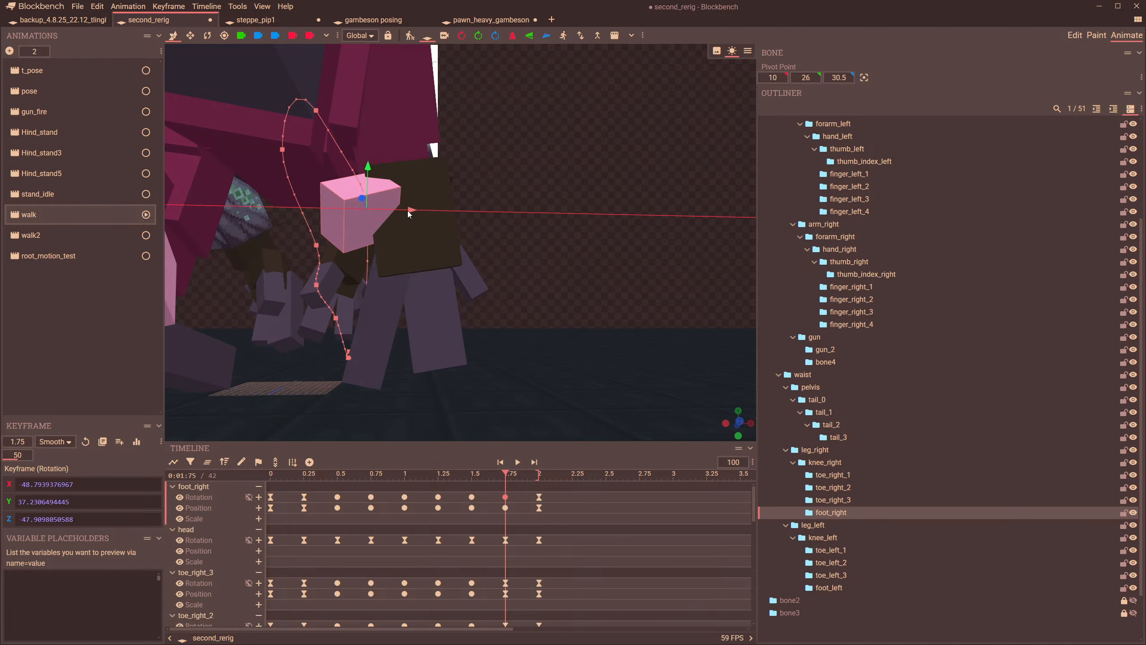
left_click_drag(408, 210, 394, 210)
- Play back the walk animation and examine the right foot's motion from the side and from behind
left_click_drag(562, 289, 469, 349)
left_click_drag(515, 482, 540, 497)
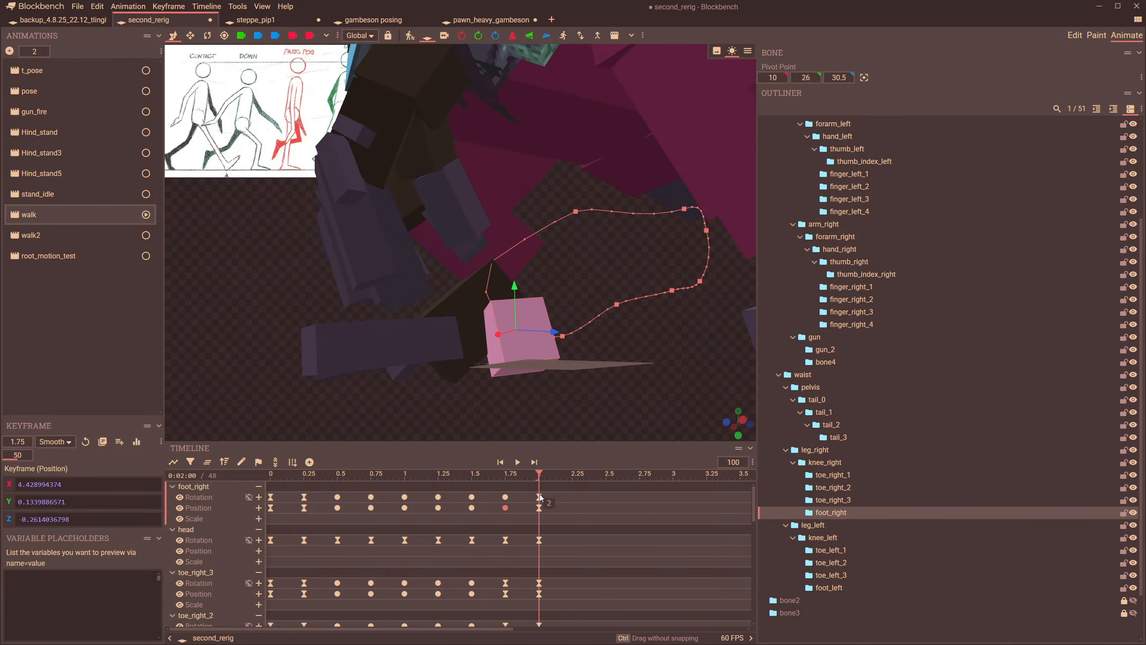
scroll(504, 421, "down", 4)
left_click_drag(503, 421, 516, 428)
left_click(517, 462)
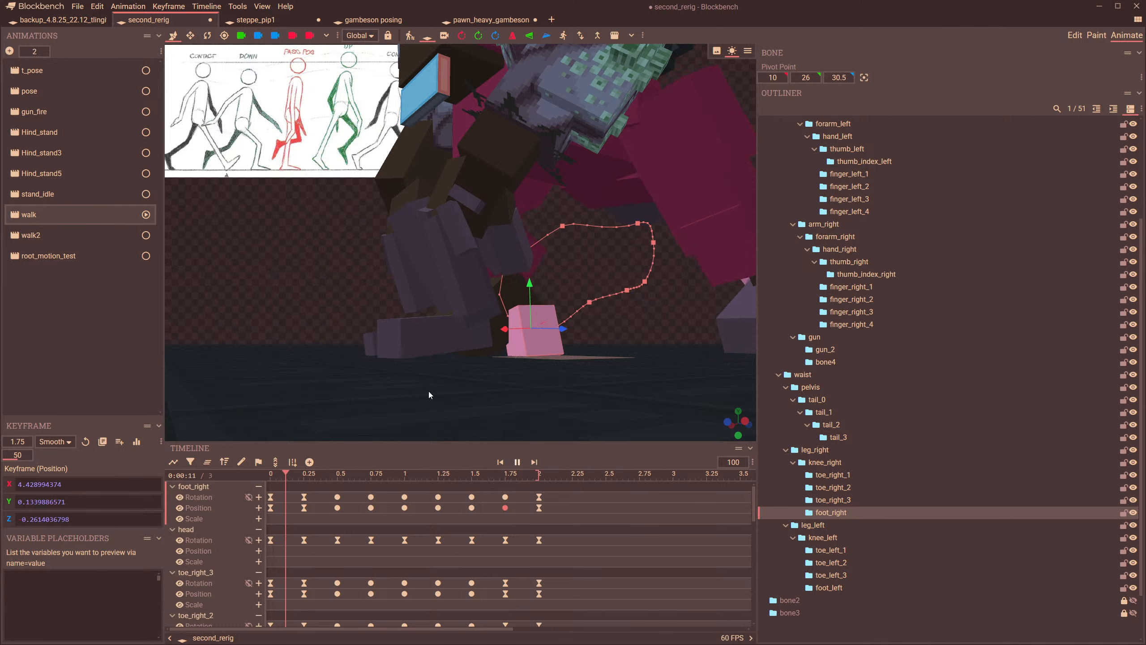
left_click_drag(390, 372, 383, 175)
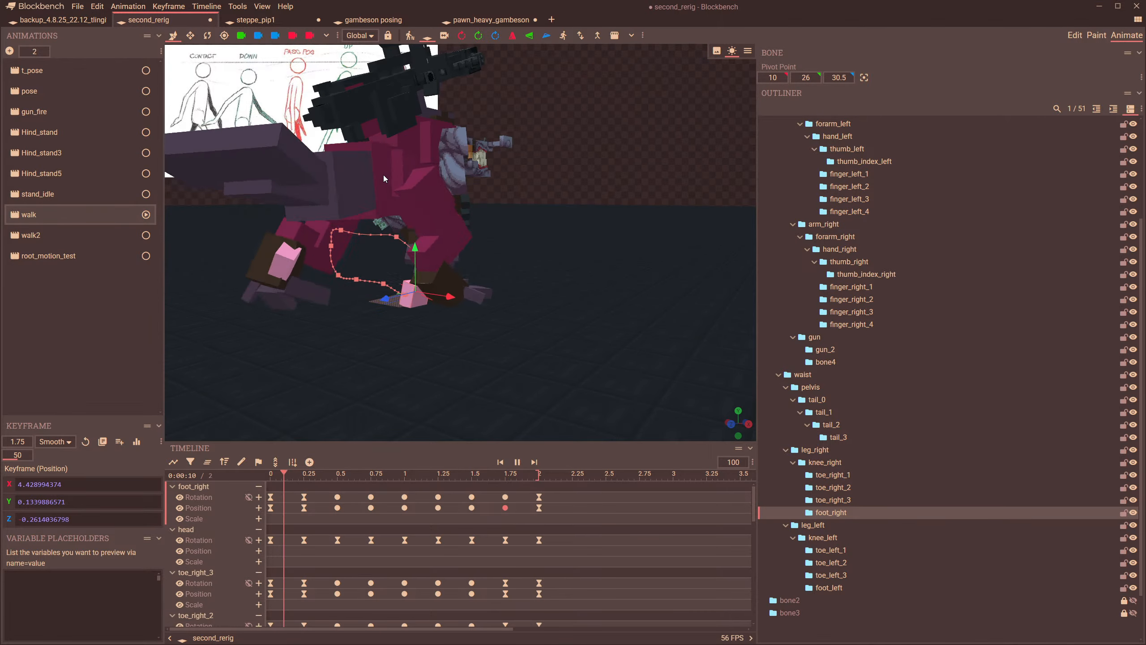
left_click(383, 175)
left_click_drag(310, 281, 382, 270)
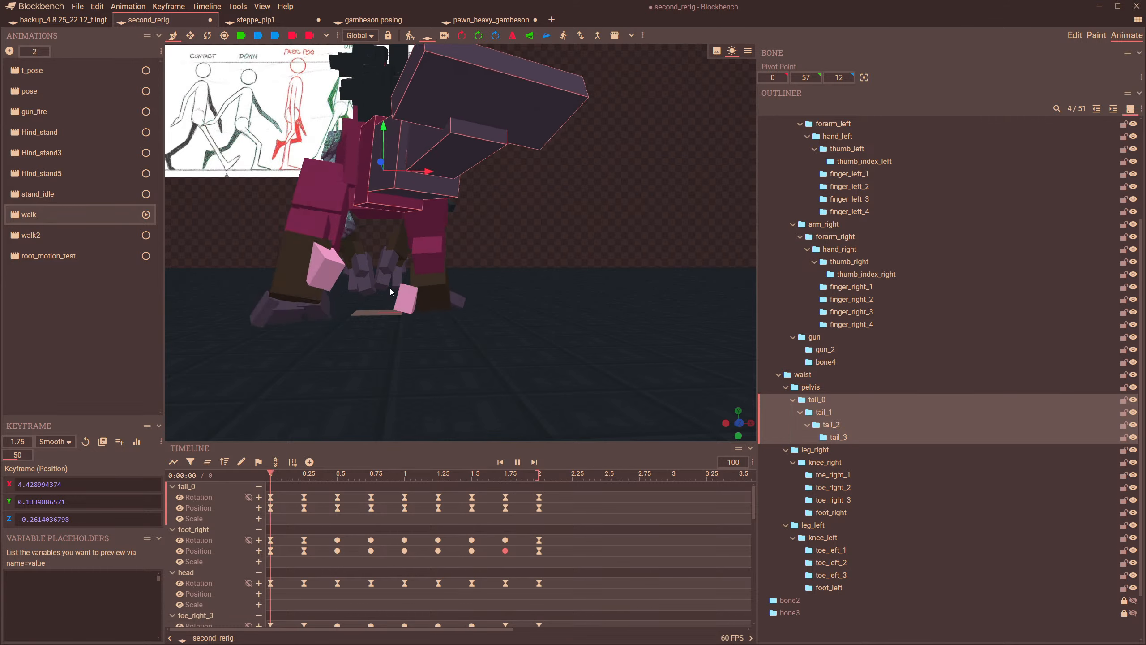
- Rotate foot_right at 1 second to about X -44.5, Y 7.3 and Z -17.2
mouse_move(405, 482)
left_mouse_down()
mouse_move(360, 484)
mouse_move(407, 496)
left_mouse_up()
left_click(421, 298)
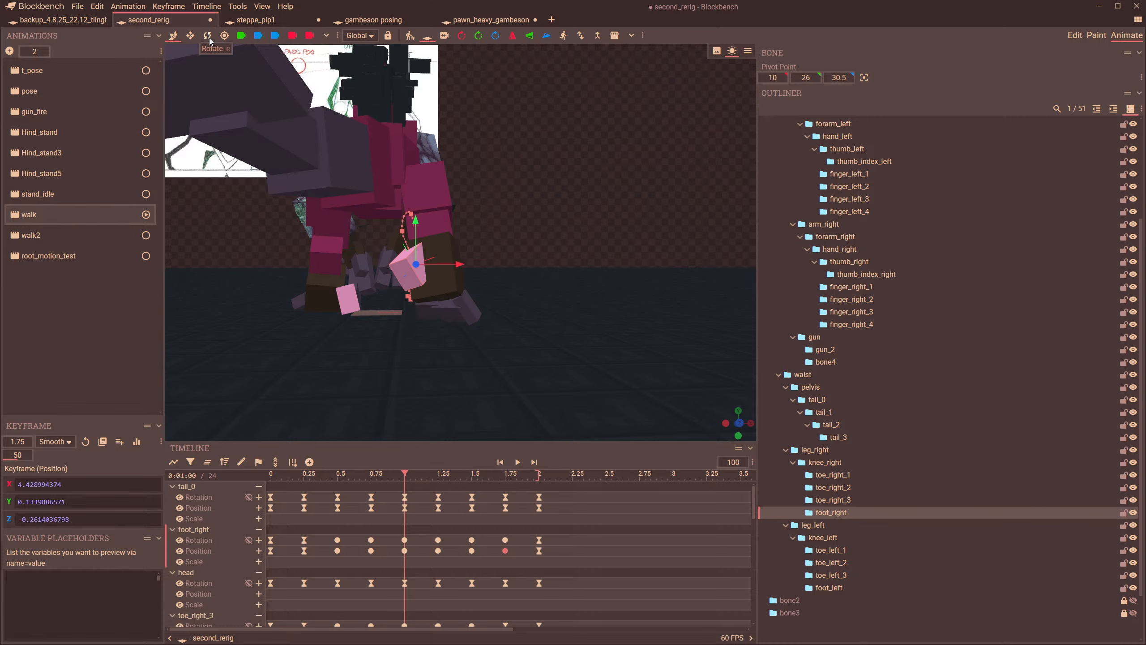
mouse_move(449, 270)
left_mouse_down()
mouse_move(435, 242)
mouse_move(445, 253)
left_mouse_up()
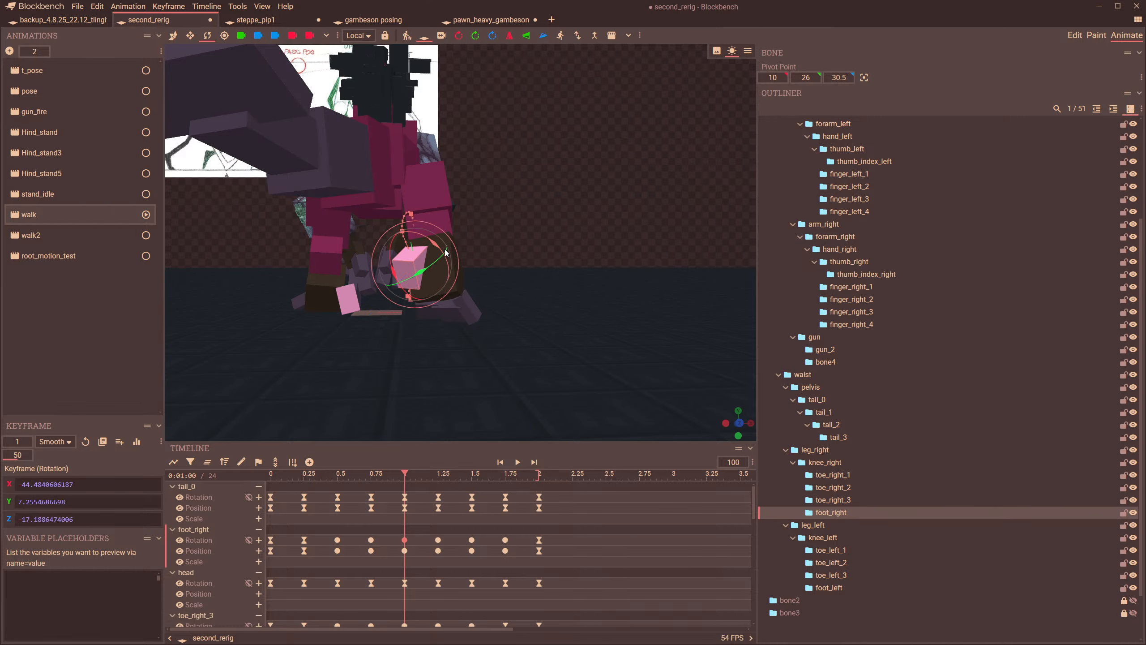
- Play back the walk animation again and check the right foot's rotation through the leg's swing
left_click_drag(405, 472, 494, 523)
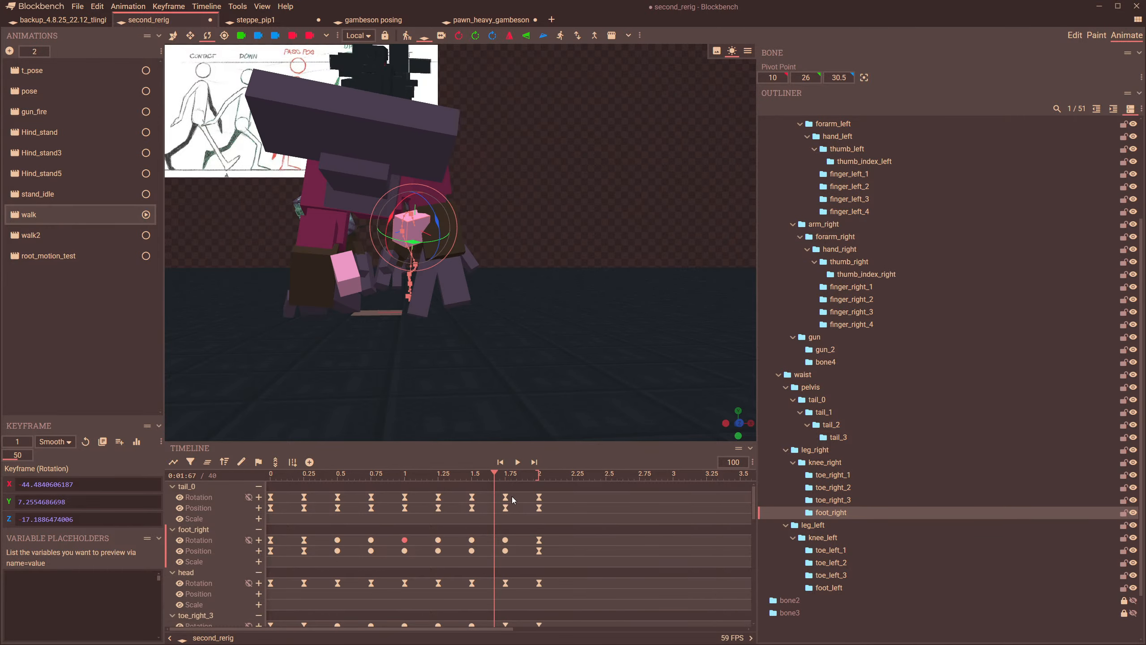
left_click(517, 462)
left_click(385, 166)
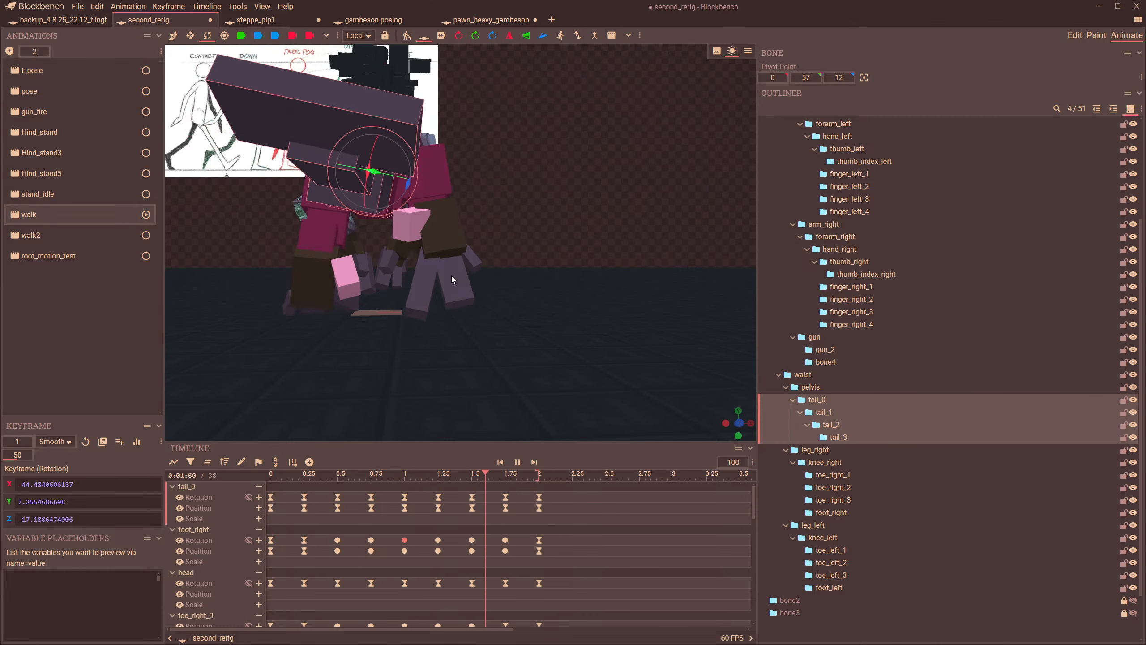
- Delete all of foot_right's rotation and position keyframes from 0.75 to 2 seconds
left_click_drag(376, 486, 336, 491)
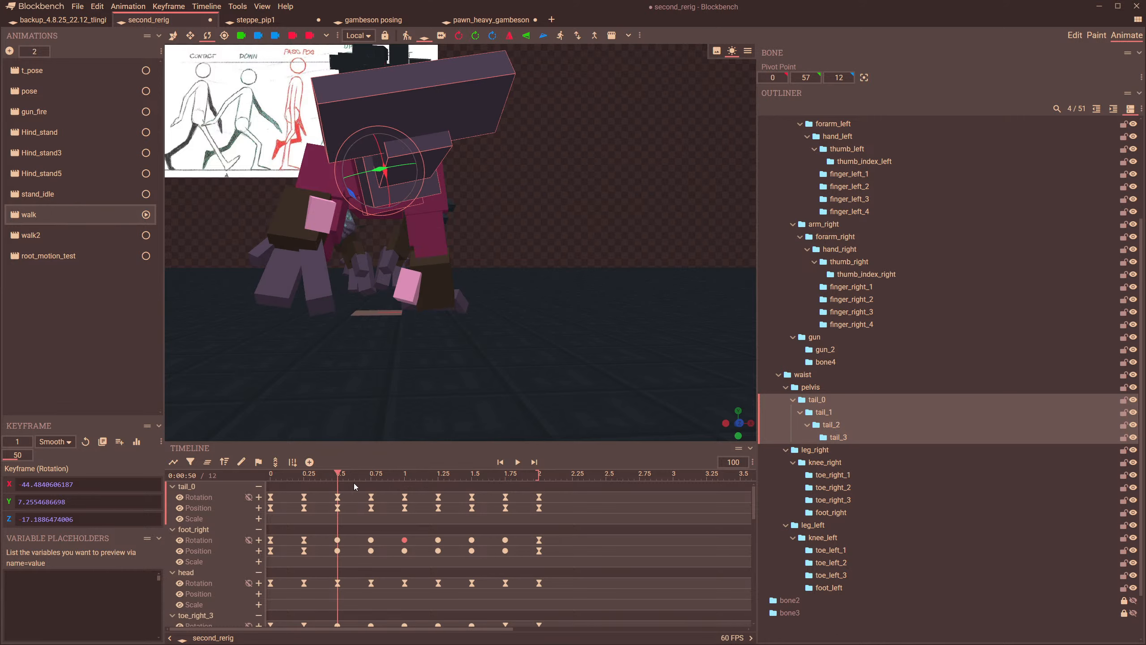
left_click_drag(365, 558, 519, 538)
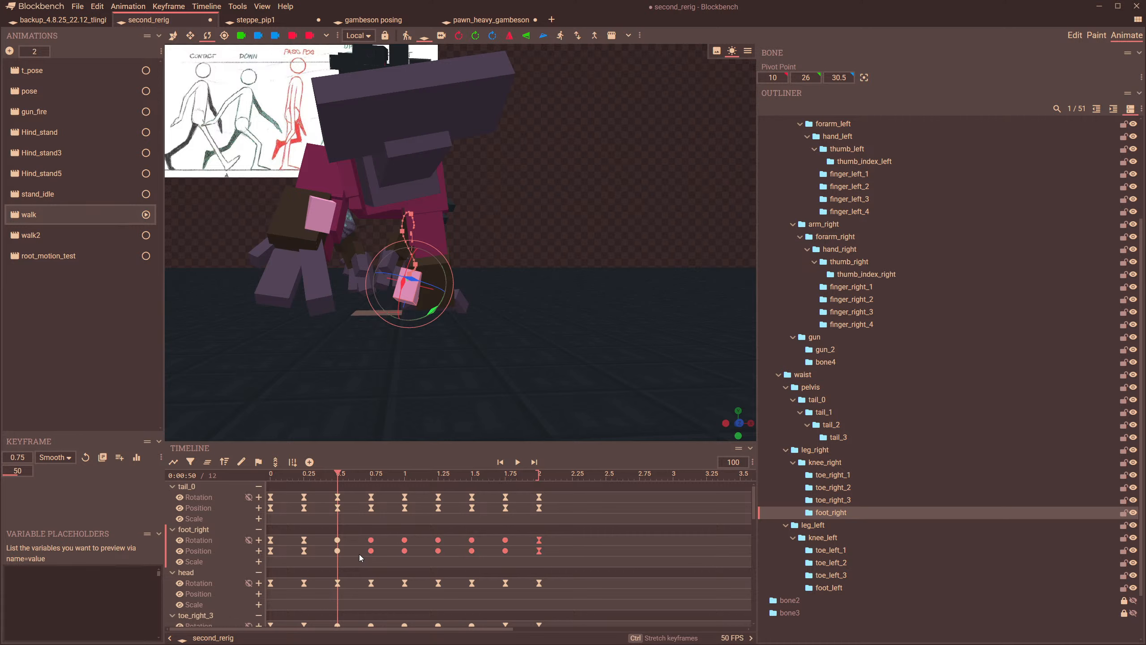
key("Delete")
- Rotate foot_right to X -36.58, Y 13.61, Z -14.62 at 1 second and to X -49.08 with the same Y and Z at 0.75 seconds
left_click_drag(335, 480, 405, 499)
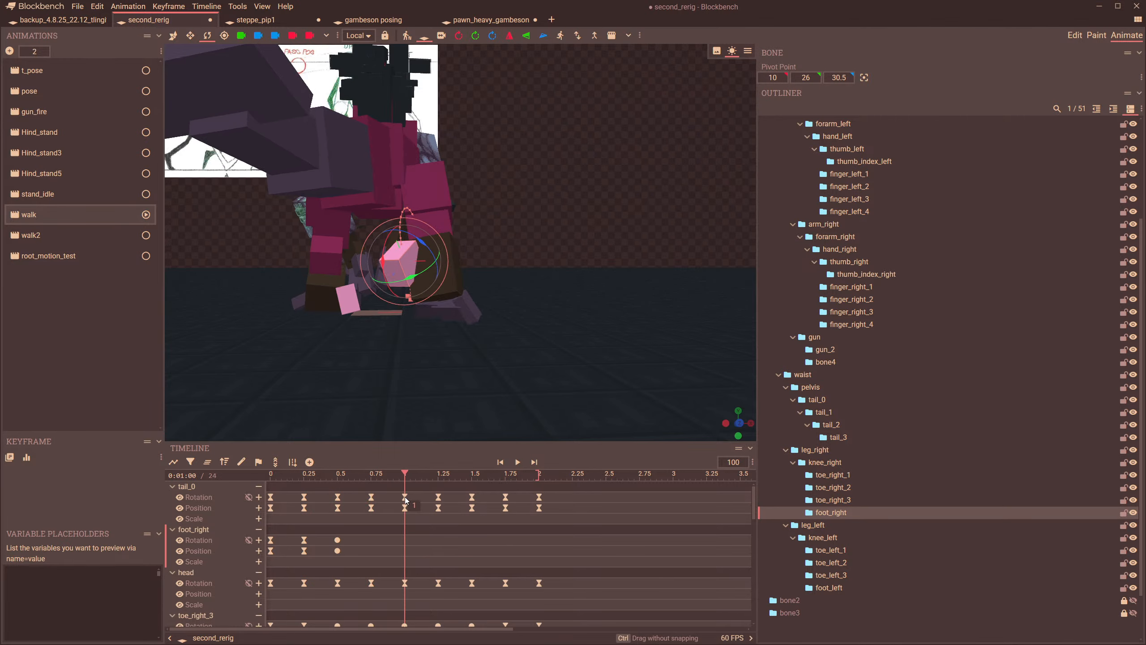
left_click_drag(532, 356, 672, 254)
left_click_drag(673, 361, 658, 354)
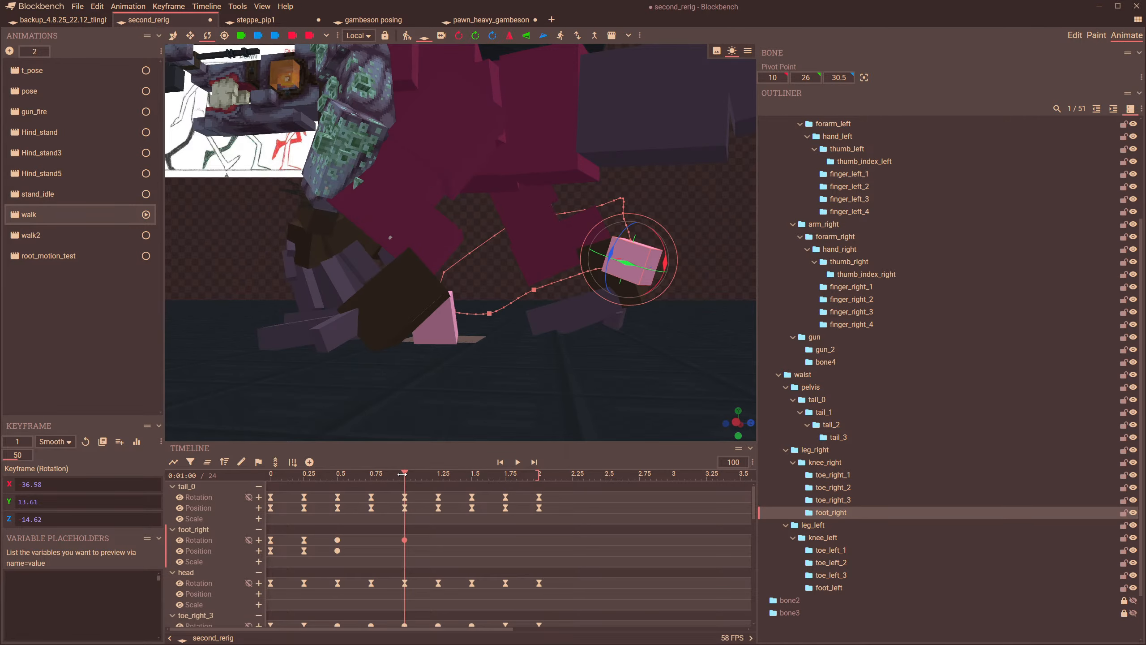
left_click_drag(403, 473, 368, 479)
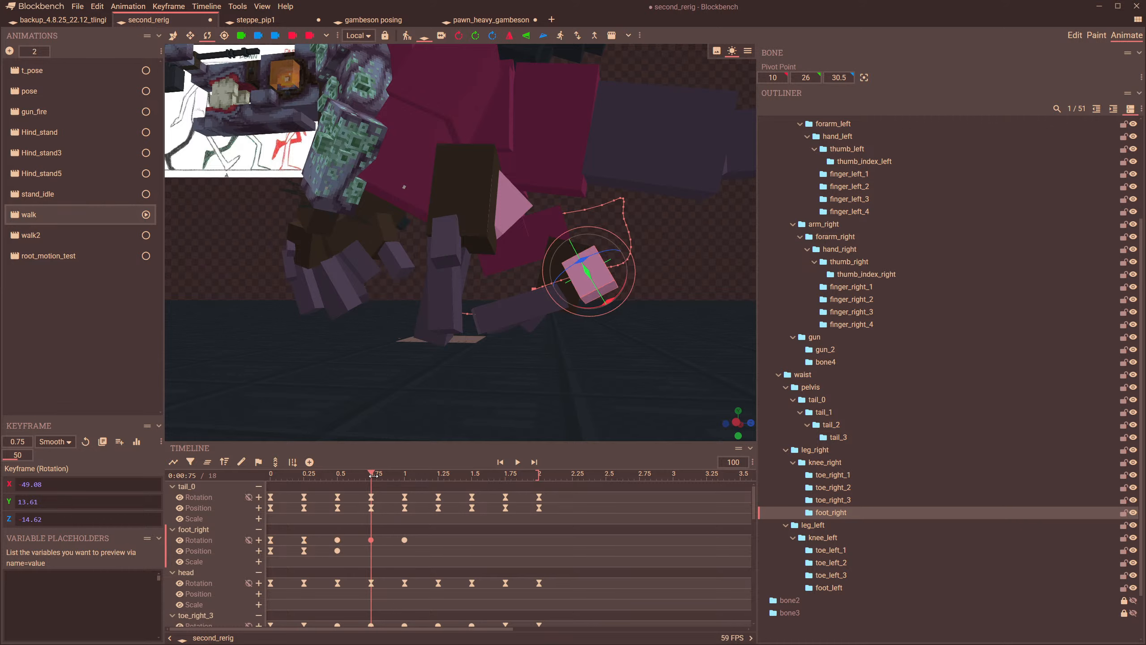
- Paste copies of foot_right's 1-second rotation keyframe at 1.25 and 1.5 seconds
left_click_drag(374, 476, 470, 485)
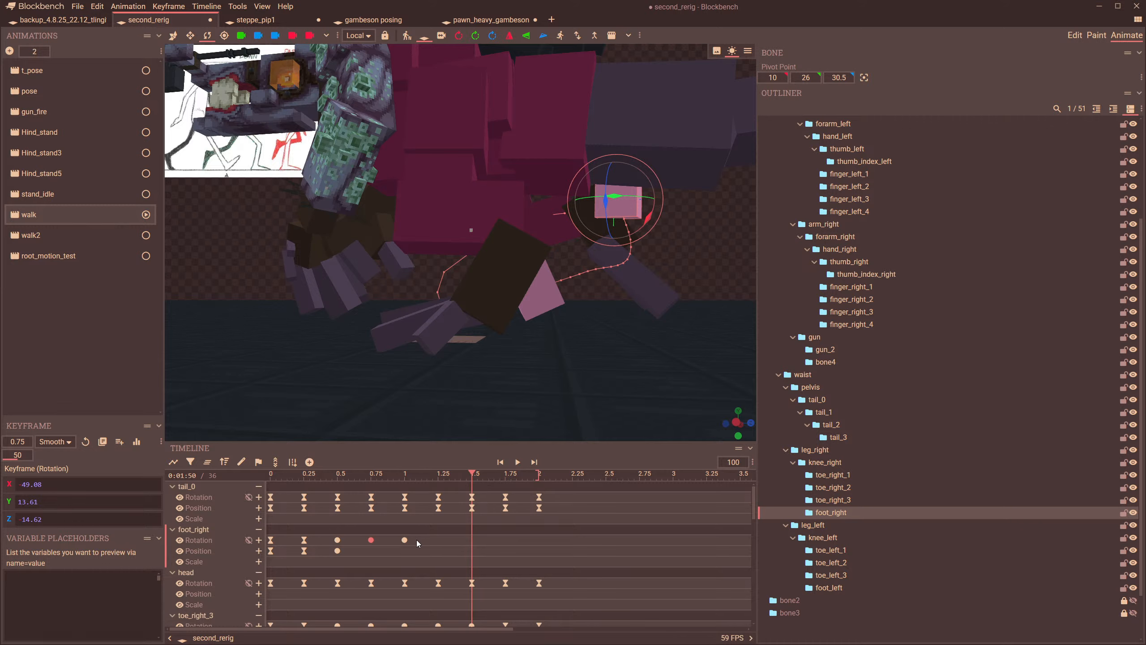
left_click(439, 477)
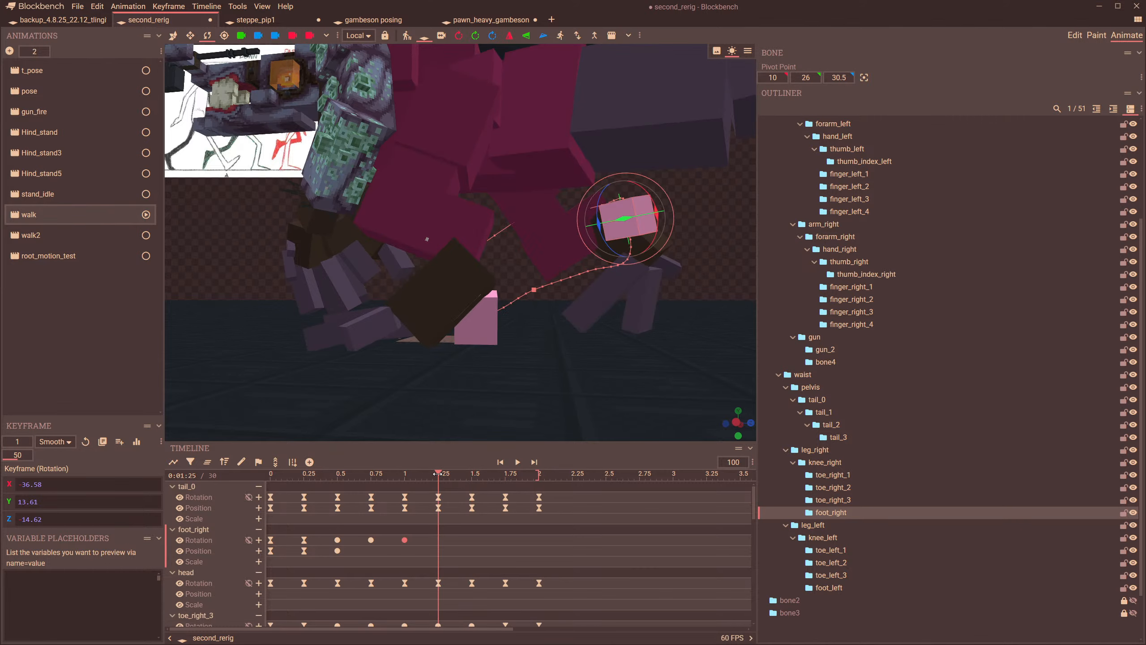
key("ctrl+v")
left_click_drag(439, 477, 506, 478)
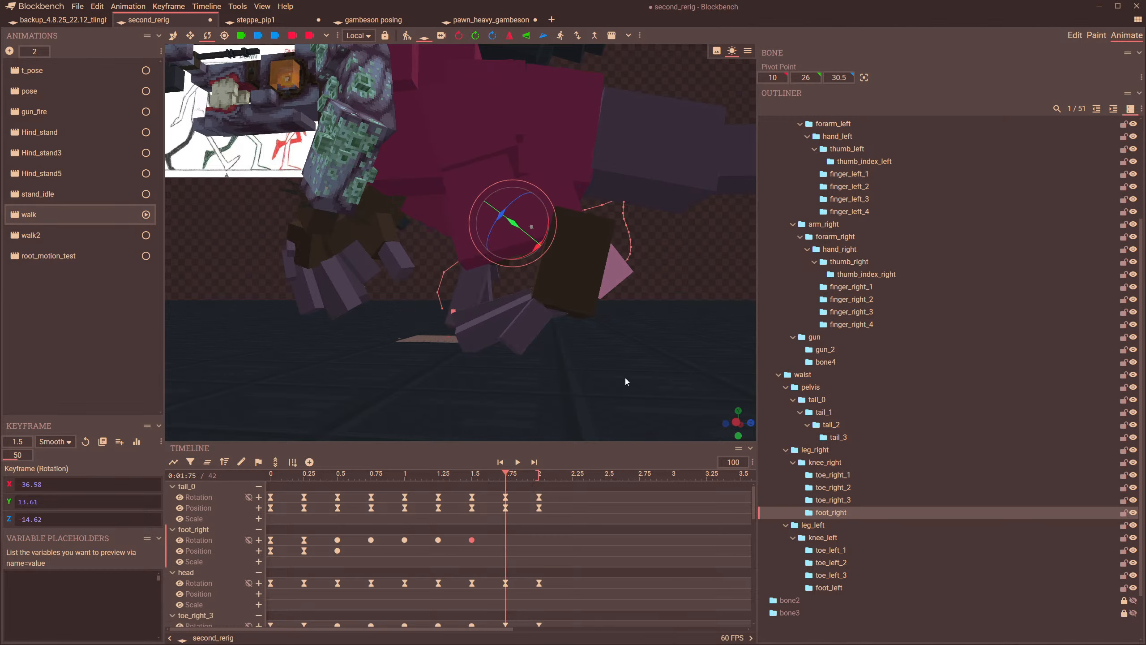
- Rotate foot_right at 1.75 seconds to about X -56.4, Y 45.9, Z -51.9 and move it to about X 3.13, Y 0.11, Z -0.48
left_click_drag(625, 377, 442, 381)
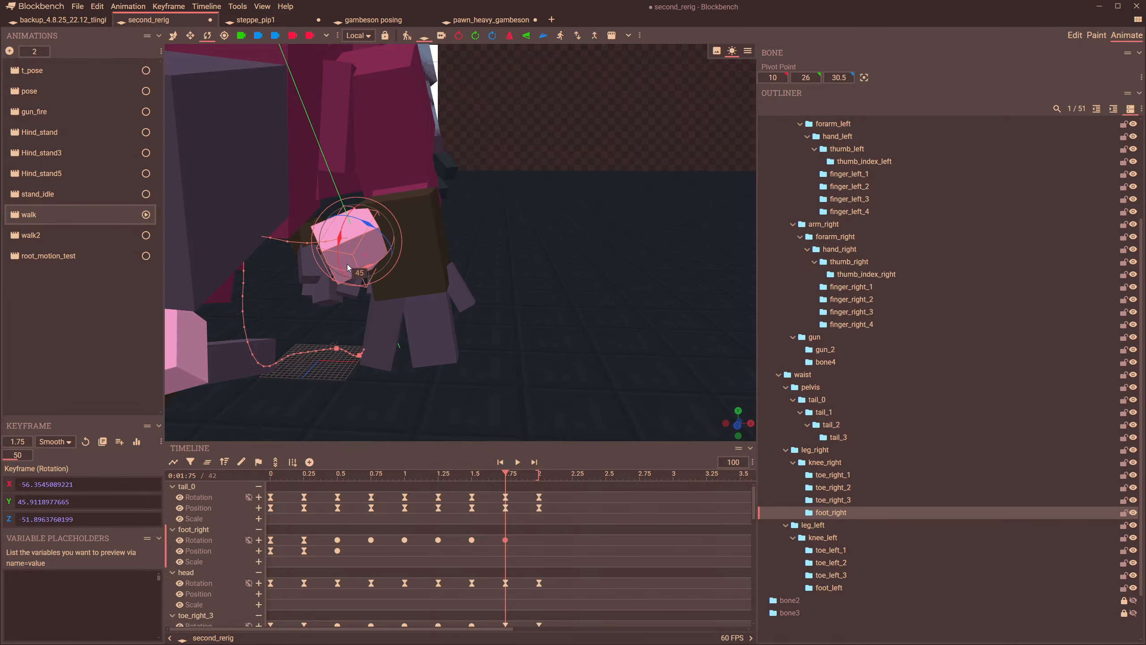
left_click_drag(348, 266, 564, 248)
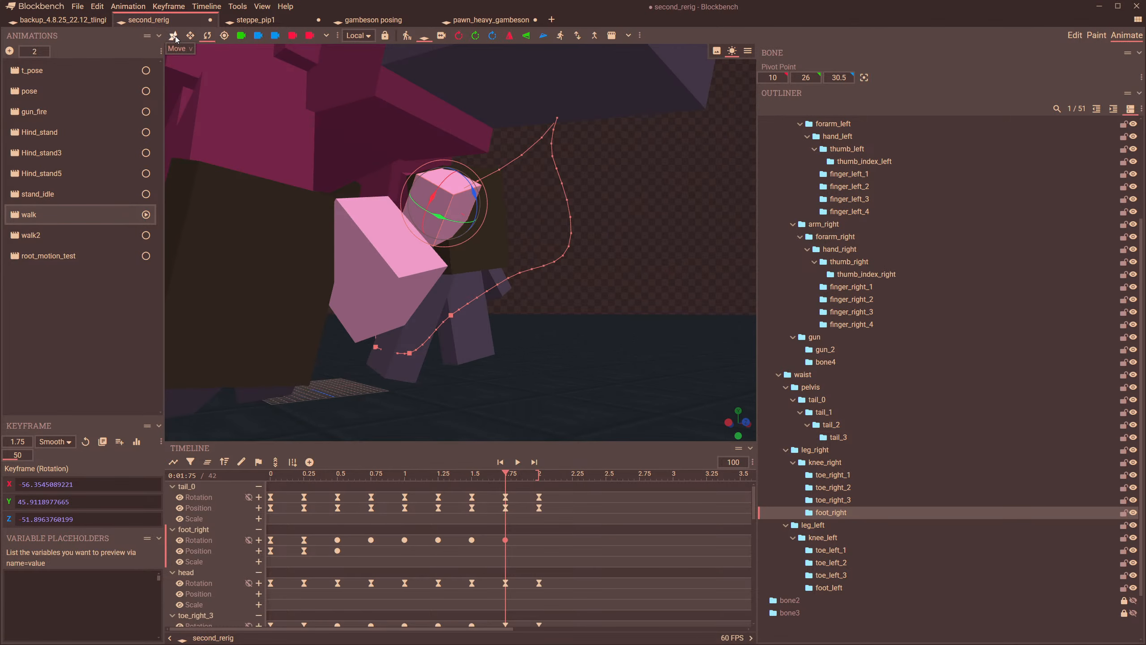
left_click(175, 36)
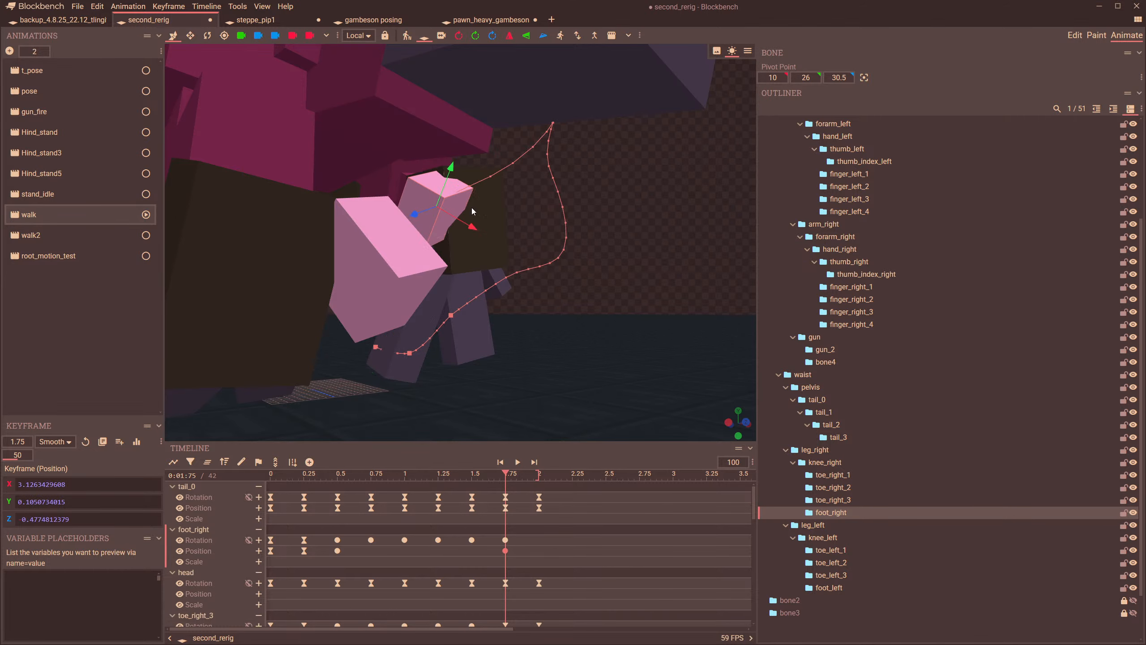
left_click_drag(463, 225, 463, 226)
left_click_drag(553, 244, 501, 240)
left_click_drag(313, 227, 316, 228)
left_click_drag(569, 327, 581, 336)
- Paste copies of foot_right's rotation and position keyframes from 0 seconds at 2 seconds
left_click_drag(281, 535, 272, 563)
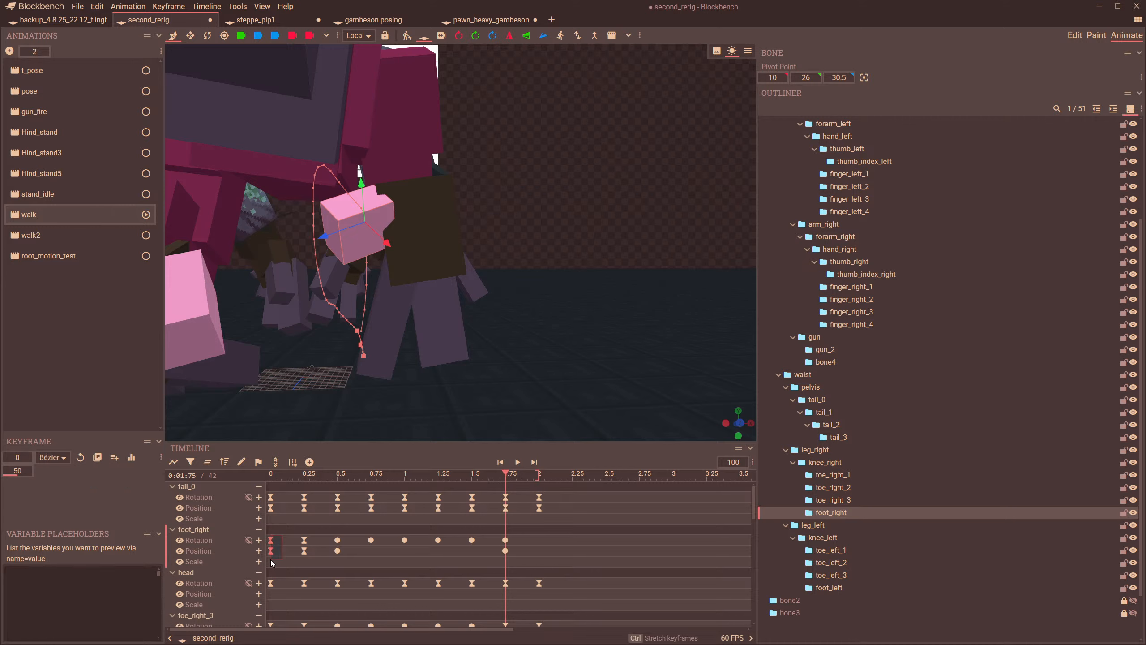
left_click(538, 475)
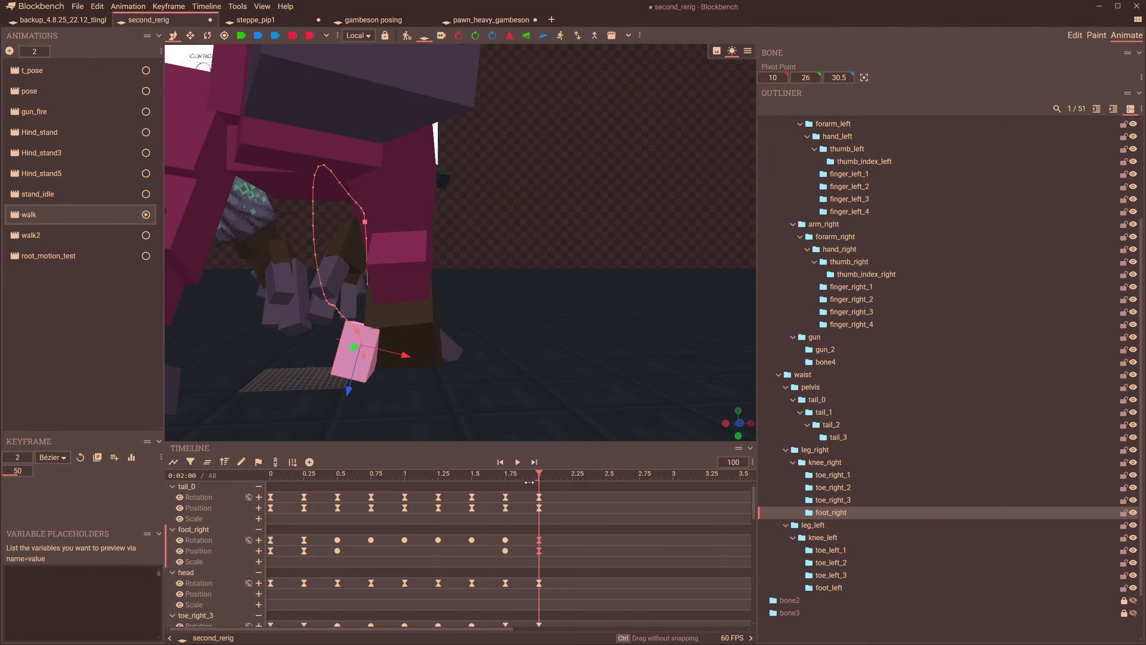
- Add a foot_right position keyframe at 1.5 seconds and return the walk animation to its start
left_click_drag(529, 483, 192, 544)
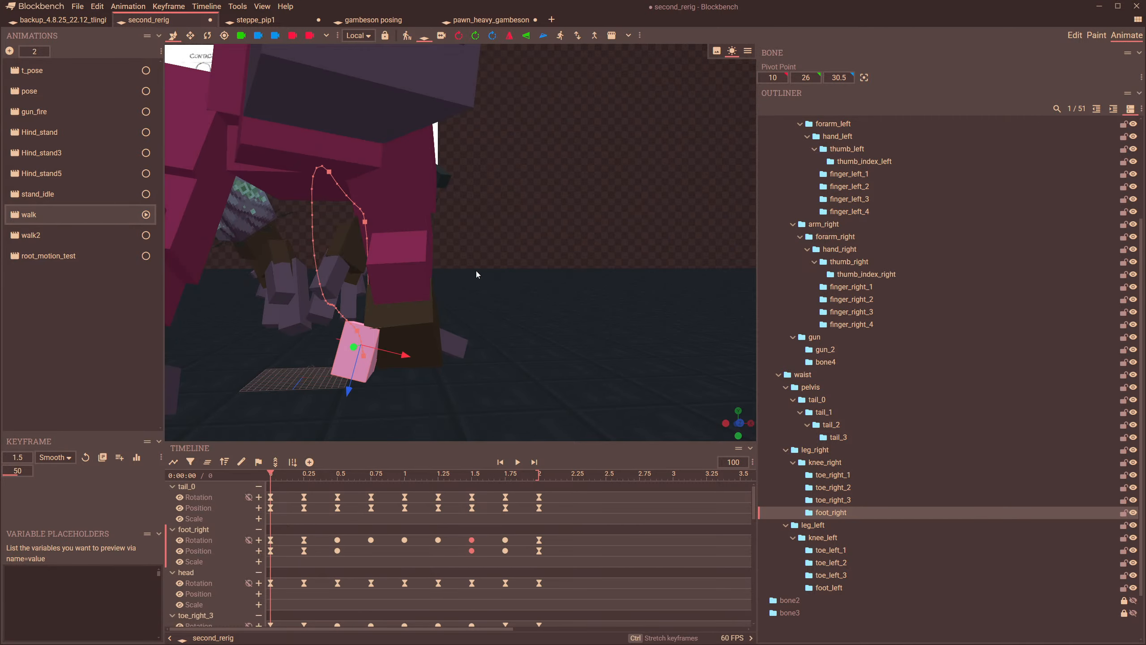
scroll(477, 279, "down", 5)
left_click_drag(473, 286, 384, 298)
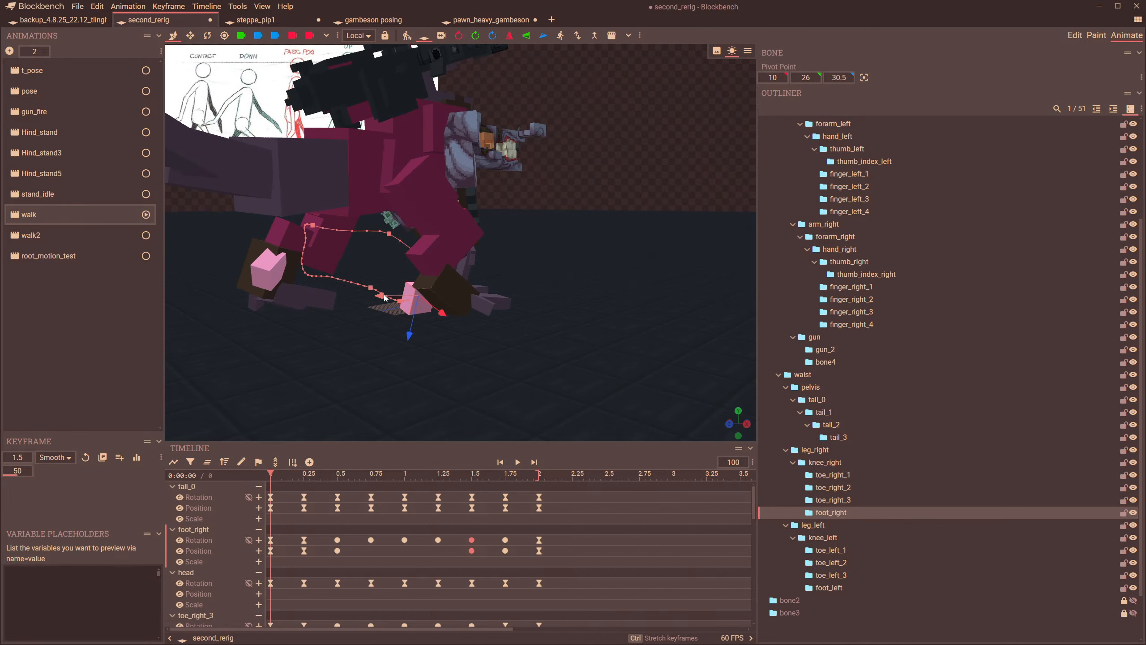
- Play the walk animation and check the right leg's motion around 1.75 seconds
scroll(384, 298, "up", 4)
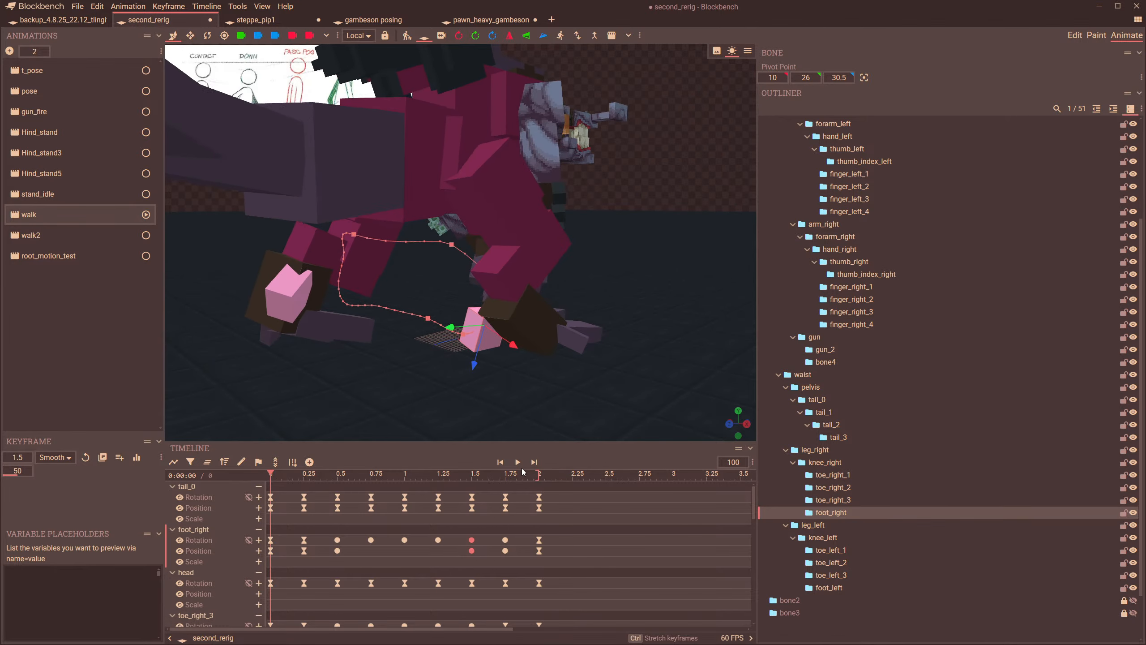
key("space")
left_click(436, 165)
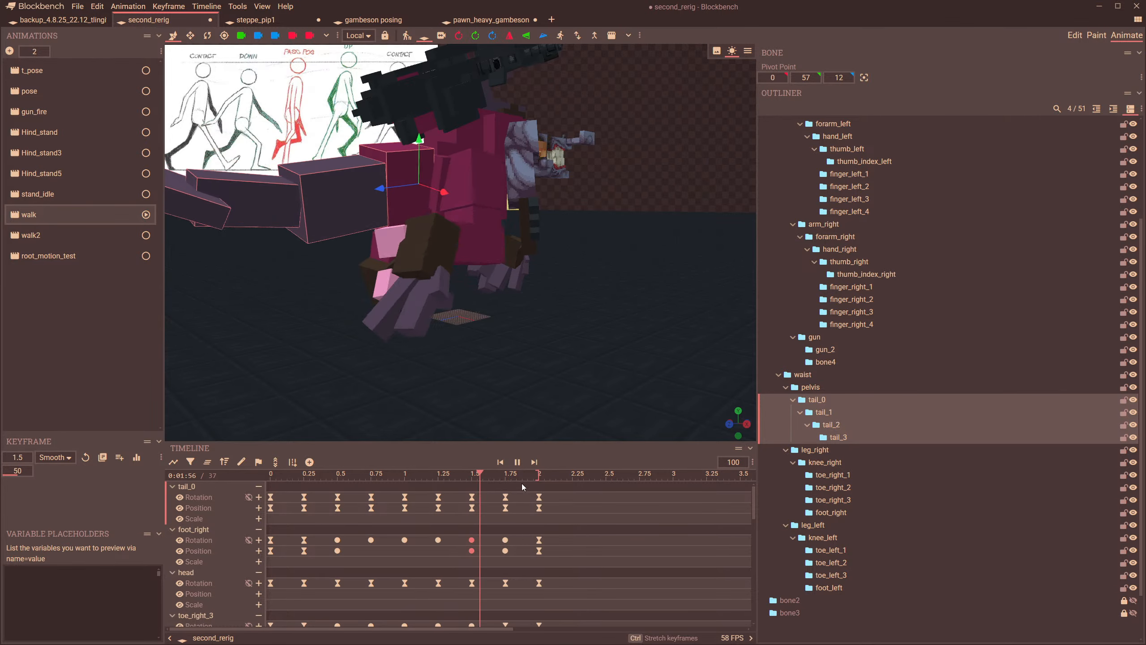
mouse_move(521, 484)
left_mouse_down()
mouse_move(483, 480)
mouse_move(516, 480)
mouse_move(506, 479)
left_mouse_up()
- Pull down the outgoing Bézier handle of knee_right's 1.75-second Y position keyframe in the graph to steepen the drop
left_click(494, 279)
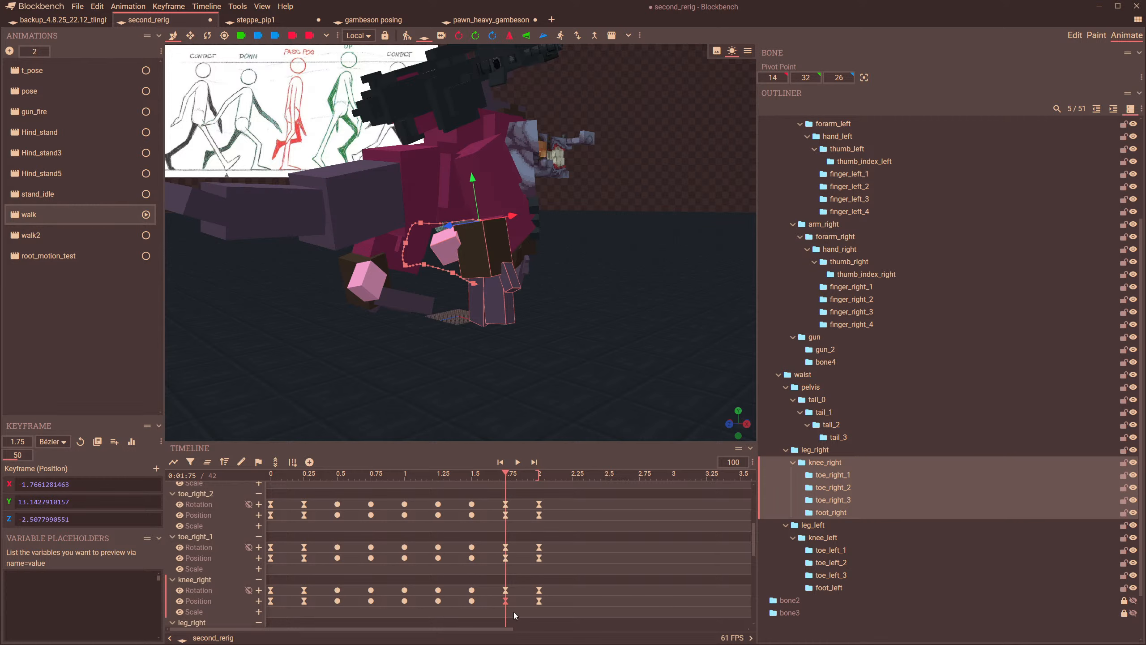
left_click(177, 467)
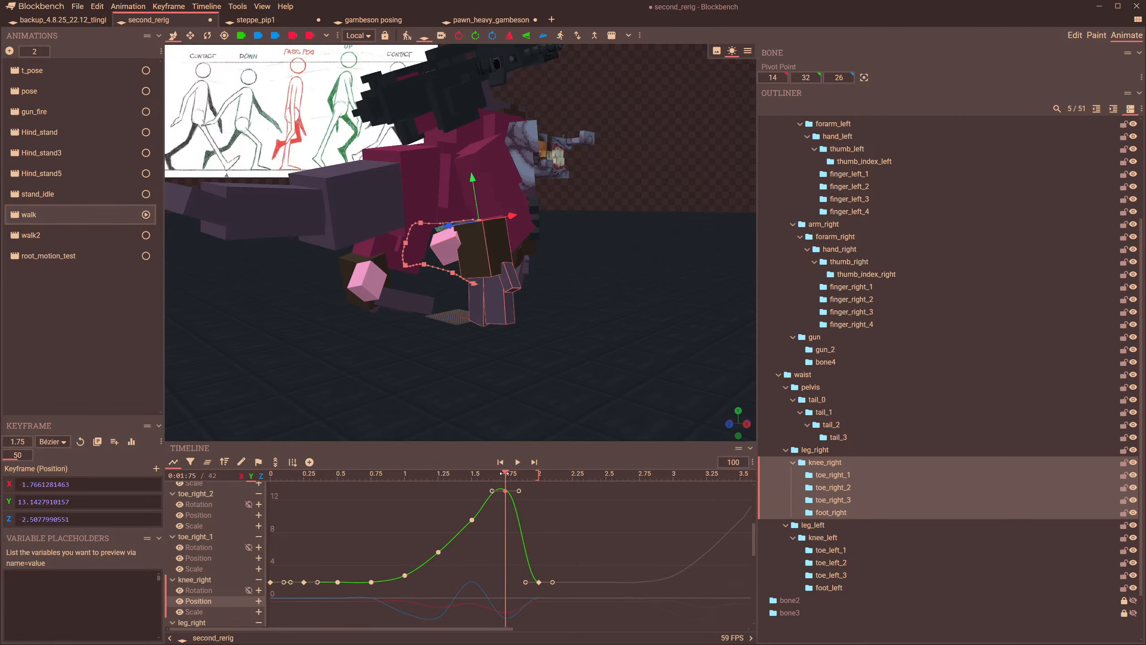
left_click_drag(504, 473, 521, 502)
left_click_drag(556, 374, 535, 450)
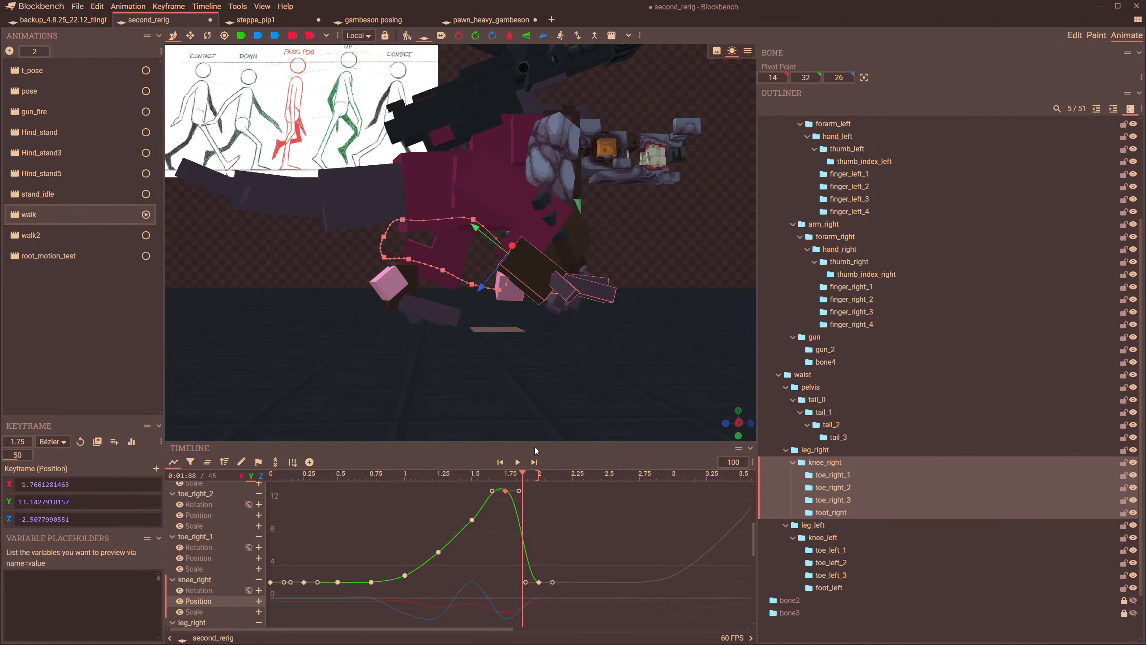
left_click_drag(518, 491, 504, 551)
- Try lowering knee_right's 1.75-second Y position to about 7.14, and undo that change
mouse_move(507, 473)
left_mouse_down()
mouse_move(493, 478)
mouse_move(526, 479)
mouse_move(503, 482)
left_mouse_up()
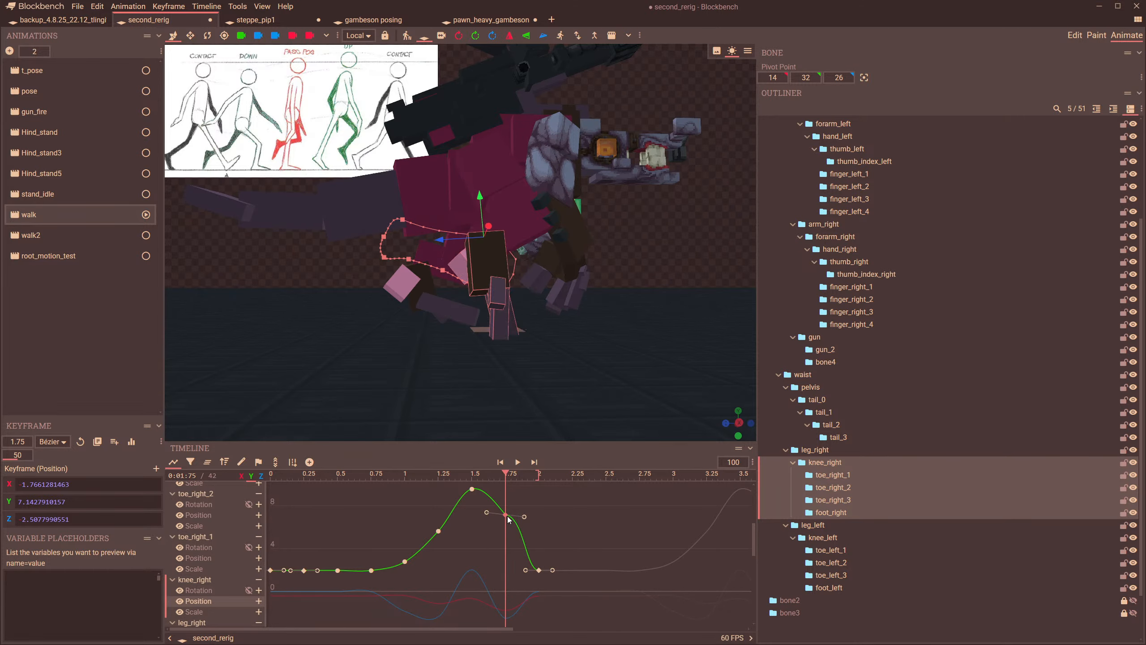
key("ctrl+z")
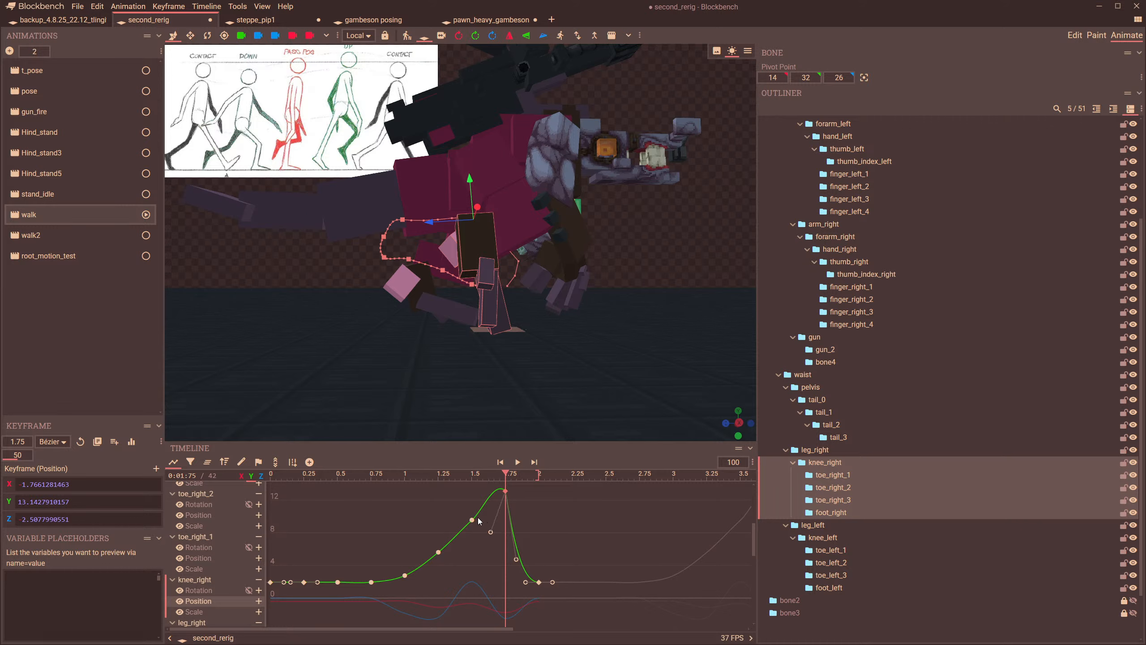
left_click_drag(508, 472, 442, 516)
- Play the walk with knee_right and its child bones hidden, and inspect leg_right's 1.75-second position keyframe
left_click(520, 462)
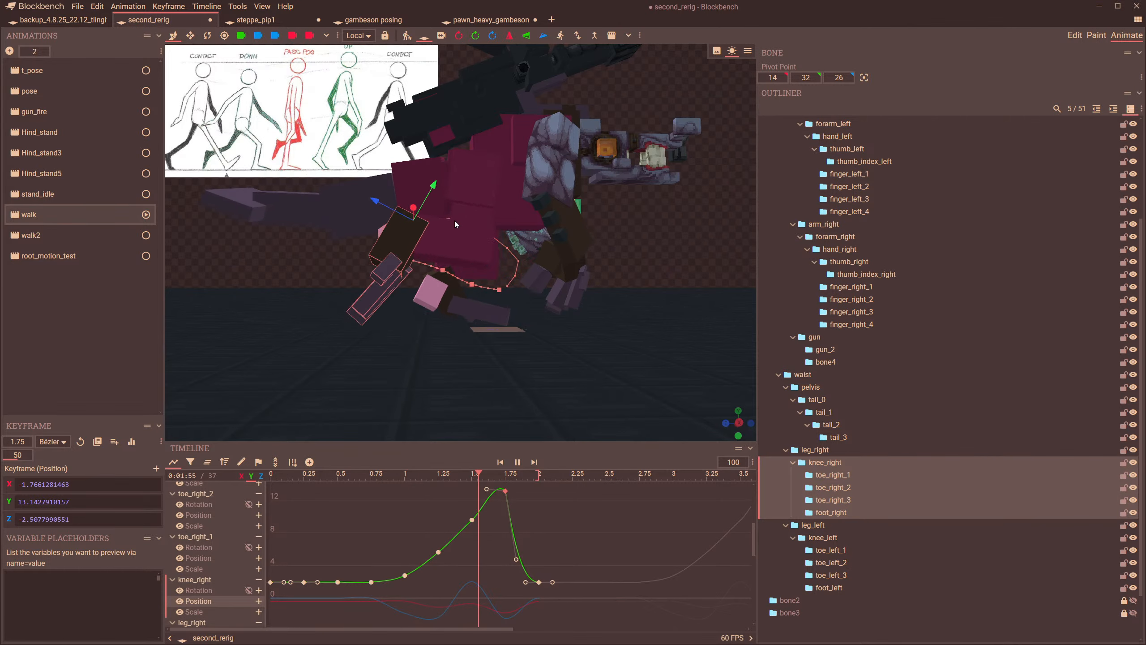
left_click(1133, 463)
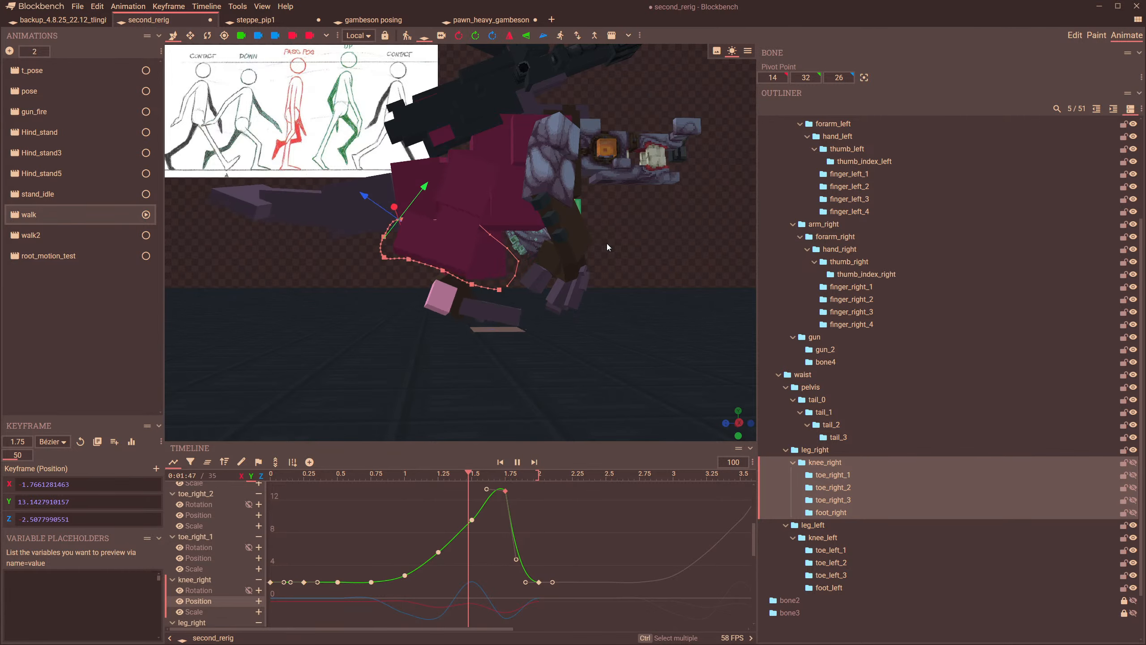
left_click(500, 198)
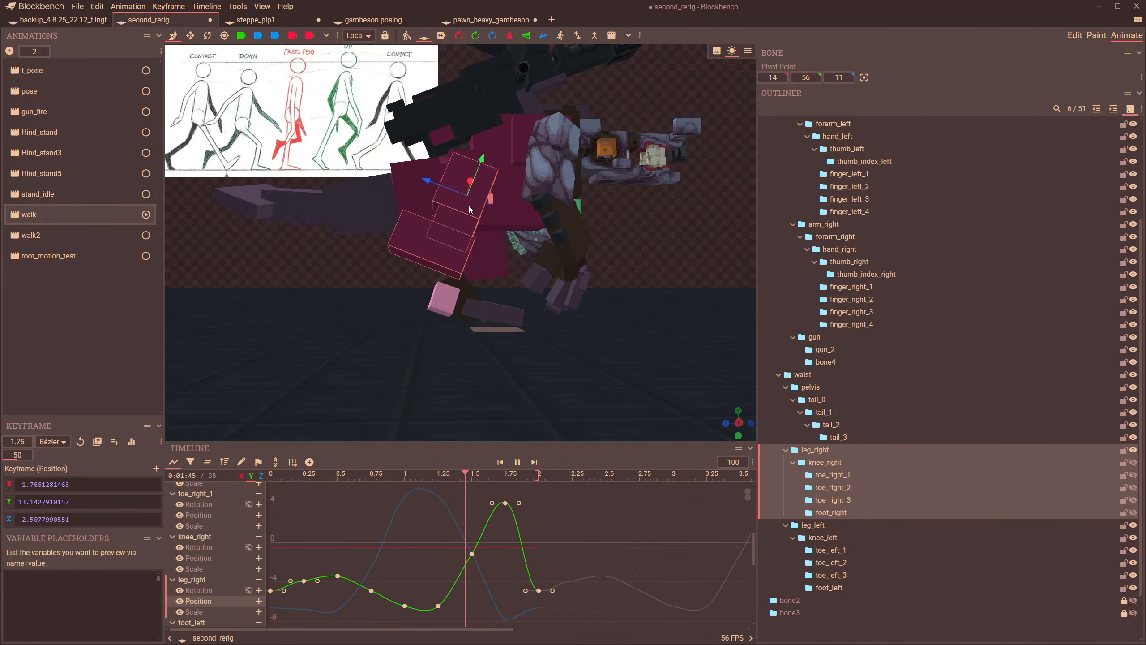
left_click(505, 504)
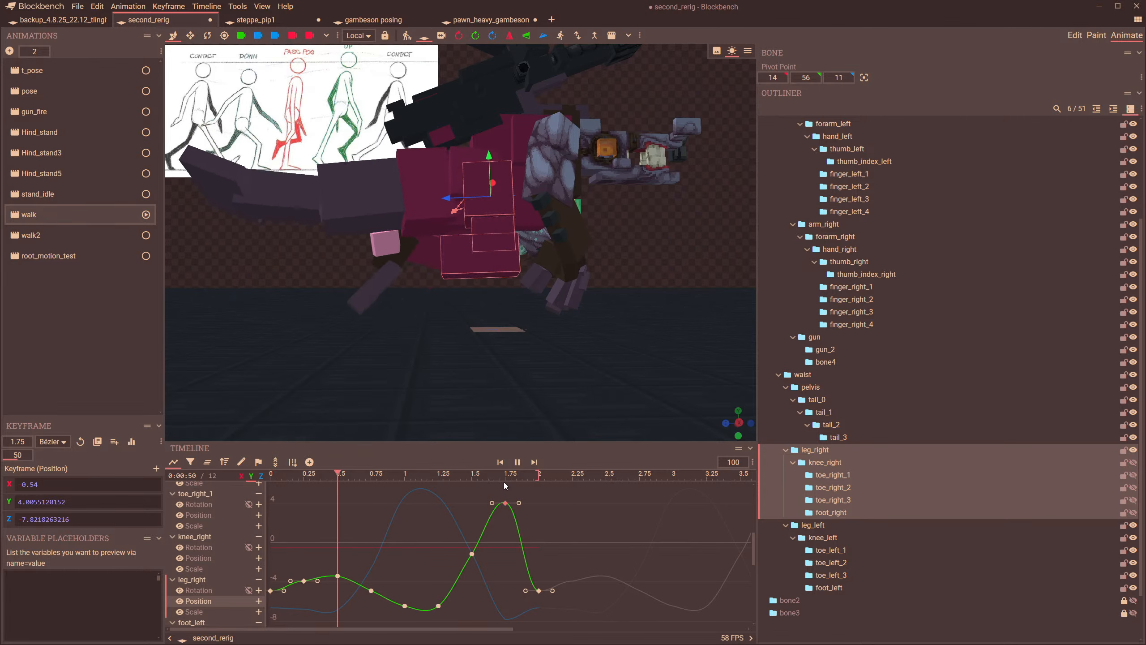
- Hide leg_right, show knee_right and its child bones again, and examine the lower leg's motion from 1.75 to 1.88 seconds
left_click(1135, 451)
left_click(1136, 462)
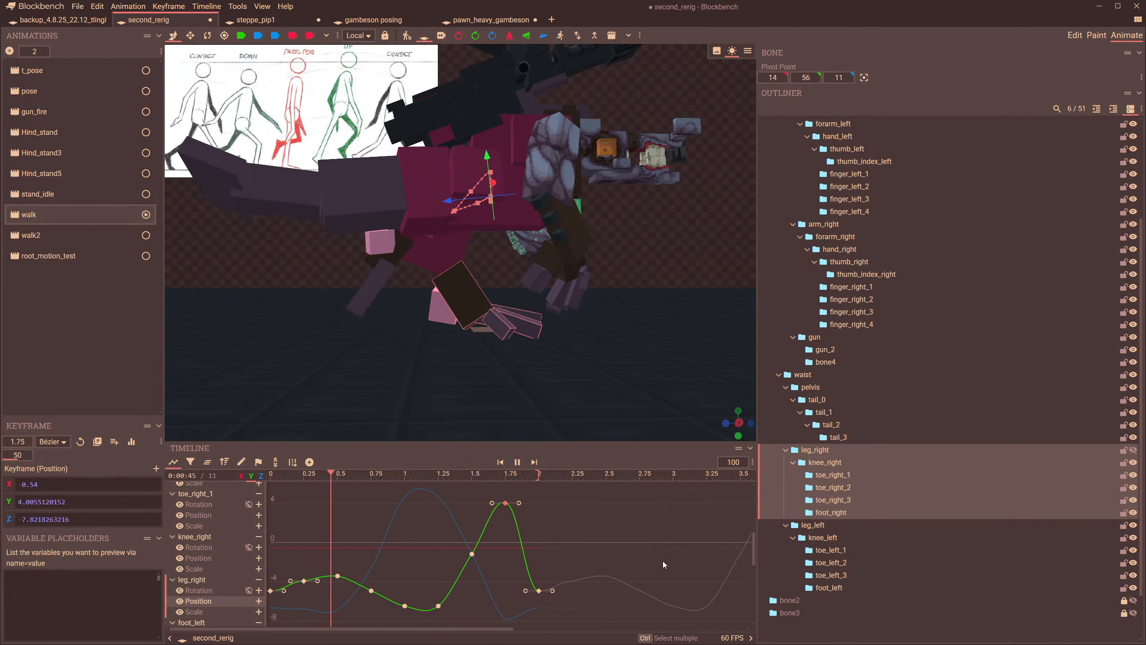
left_click(504, 475)
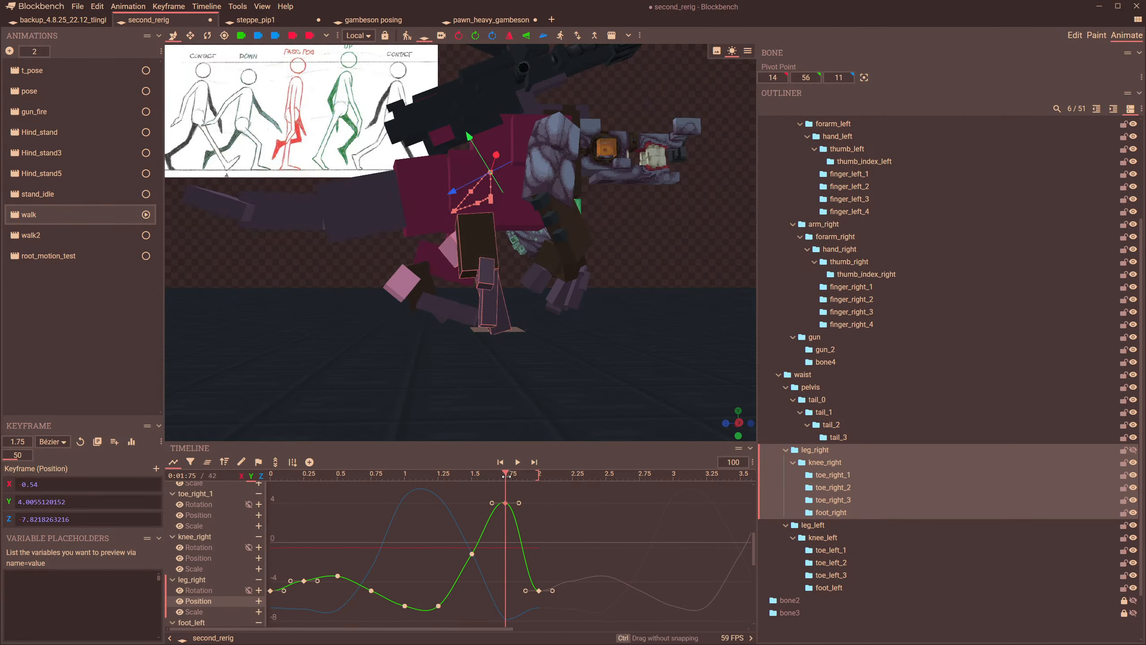
left_click_drag(504, 476, 525, 489)
- Show leg_right again and try rotating foot_right at 1.75 seconds
left_click(537, 301)
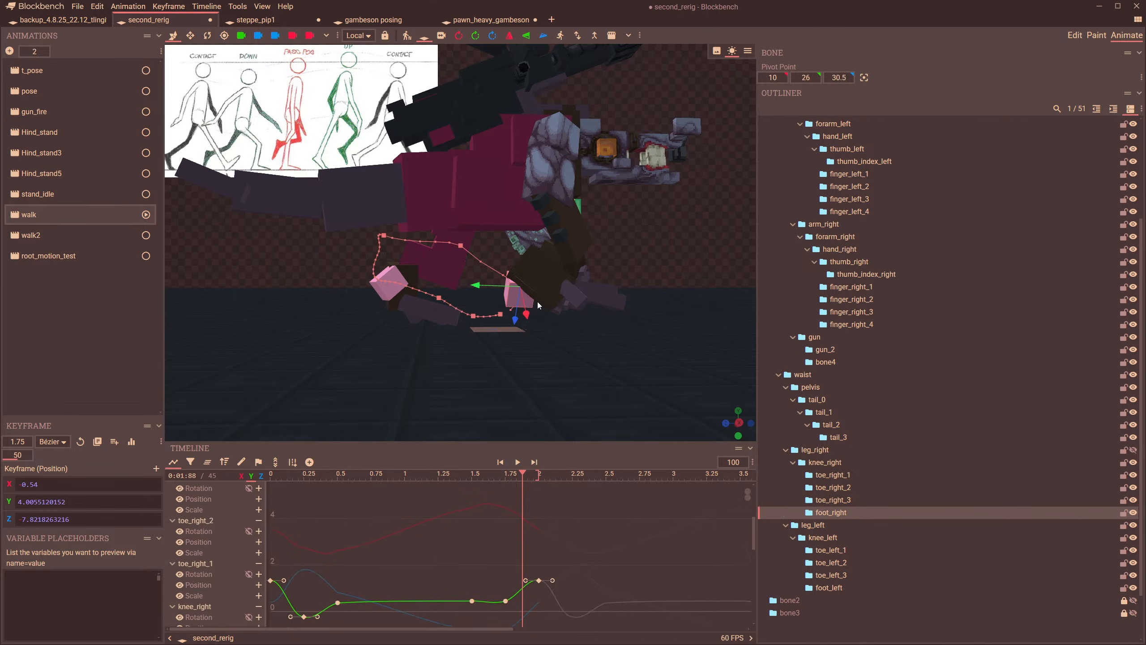
left_click(177, 464)
left_click_drag(531, 483, 506, 475)
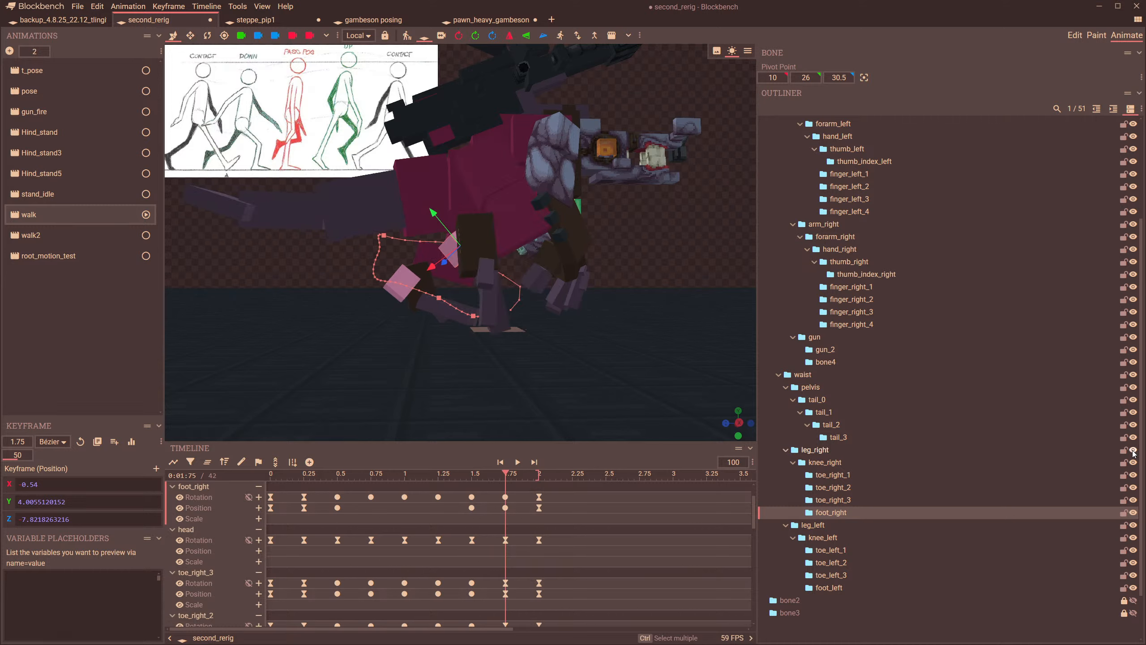
left_click_drag(704, 397, 516, 390)
left_click(207, 36)
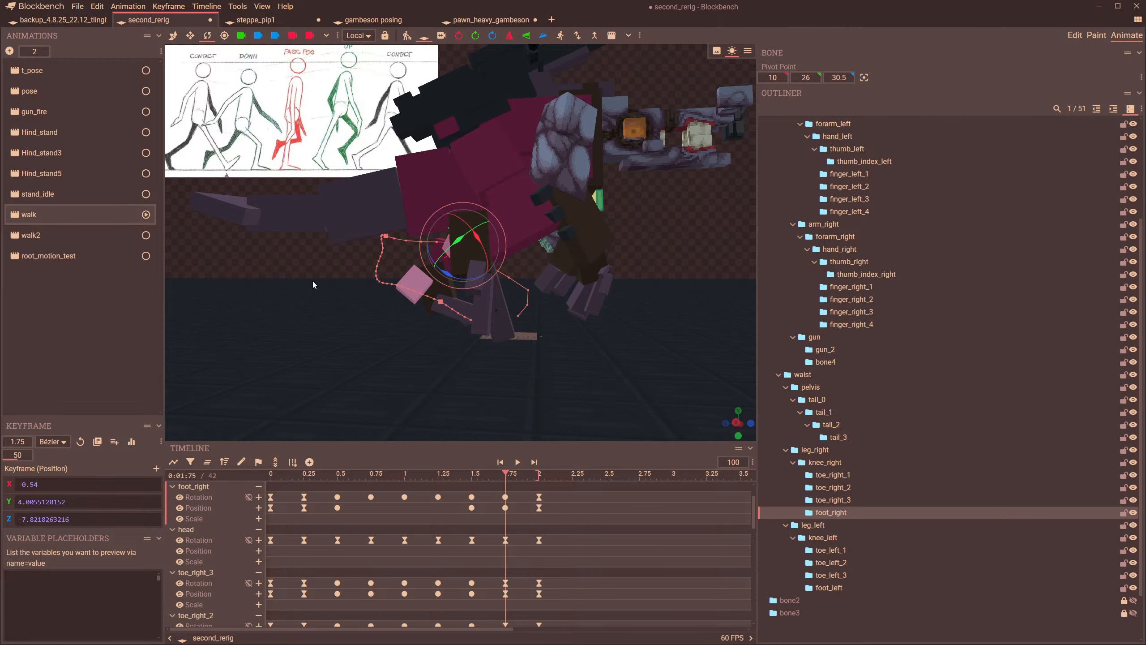
left_click_drag(313, 281, 349, 300)
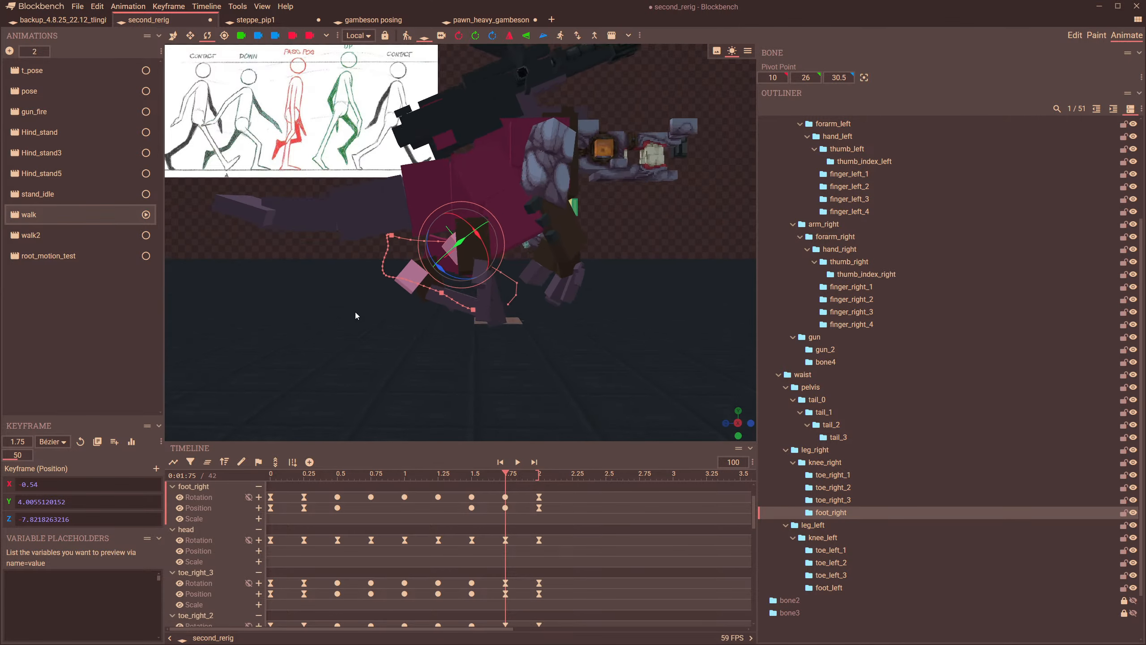
scroll(460, 291, "up", 5)
left_click_drag(459, 285, 478, 286)
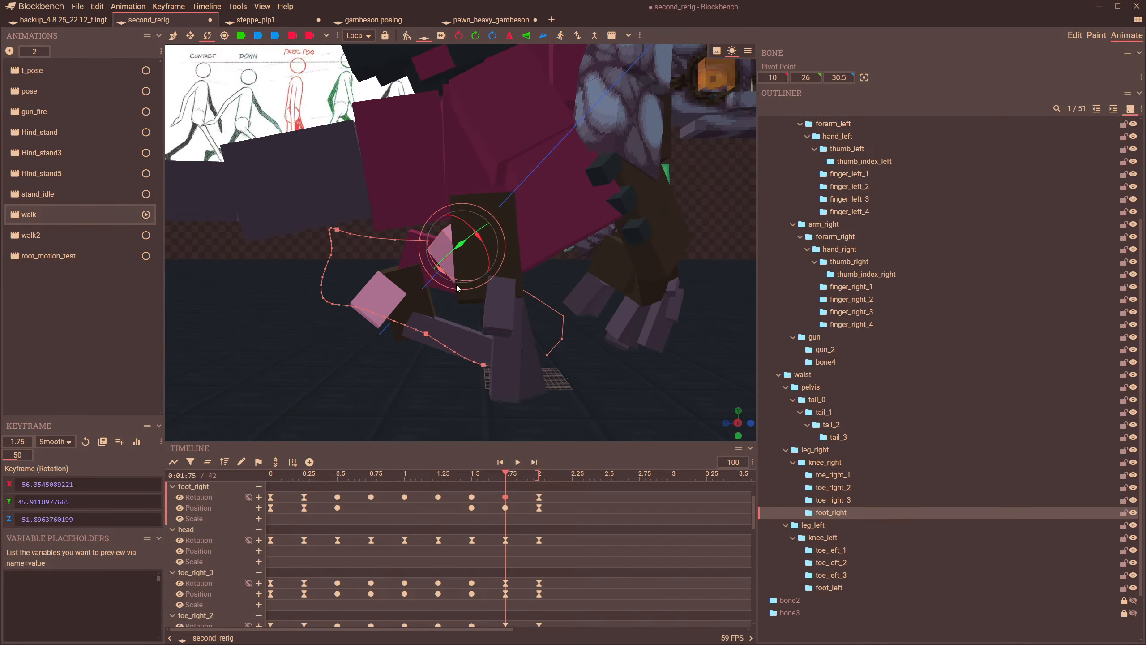
- Rotate knee_right forward at 1.75 seconds and move it to about X -1.77, Y 7.93, Z 3.04
left_click(508, 256)
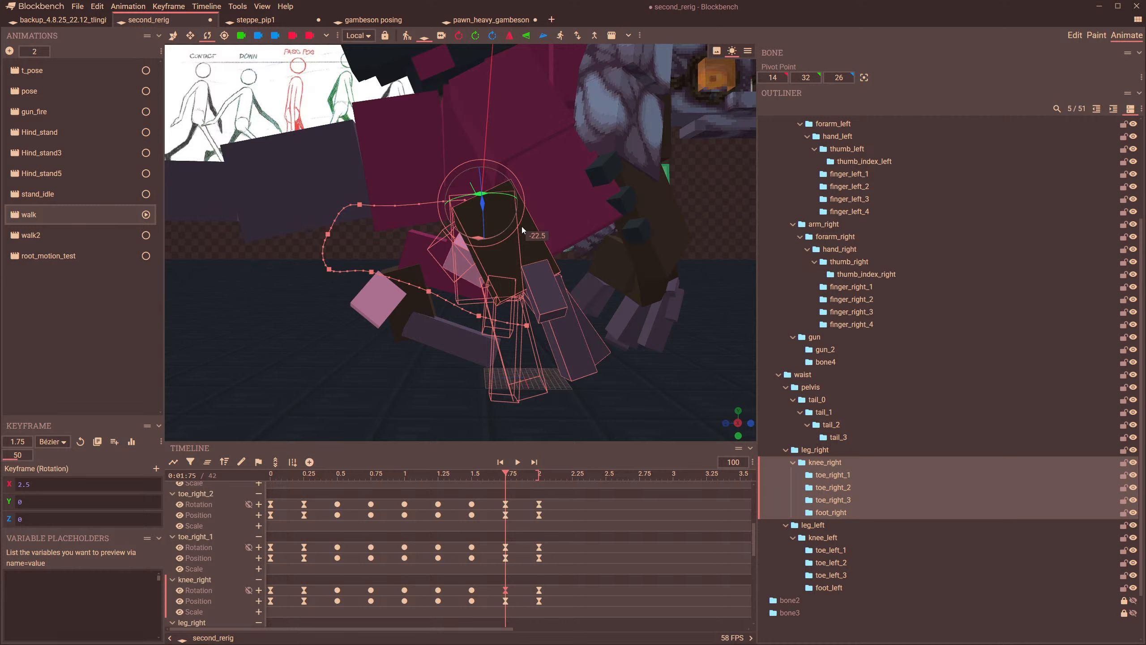
left_click_drag(522, 229, 445, 320)
key("v")
scroll(446, 317, "down", 3)
left_click_drag(504, 478, 470, 478)
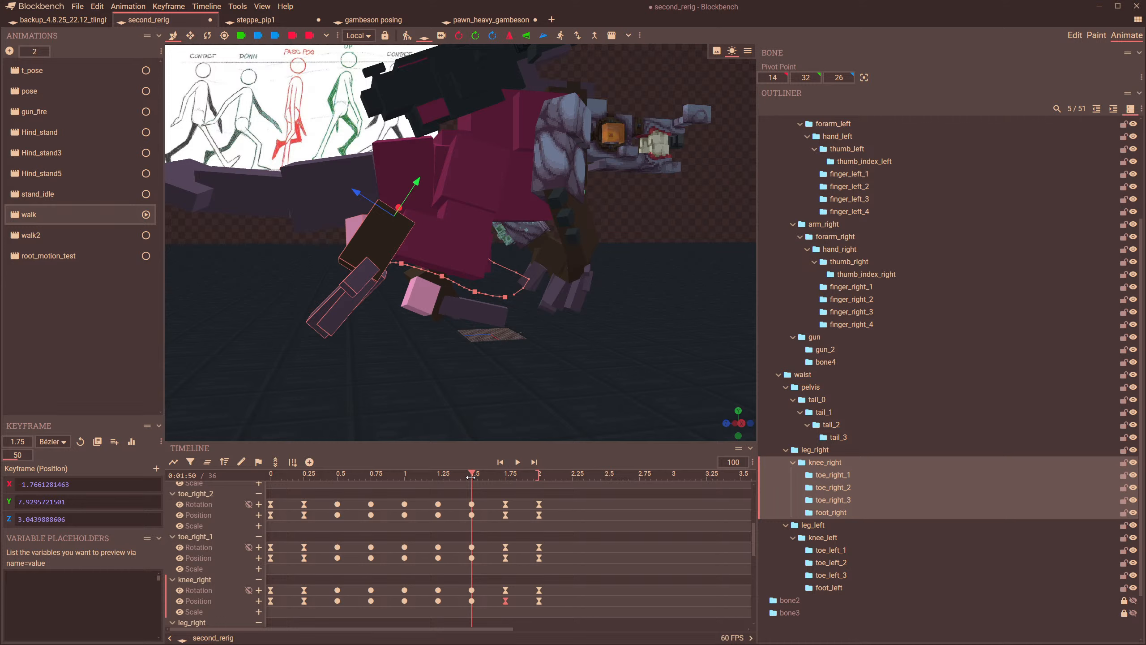
- Play the walk animation and check the reposed right leg from behind and from the side
left_click(518, 462)
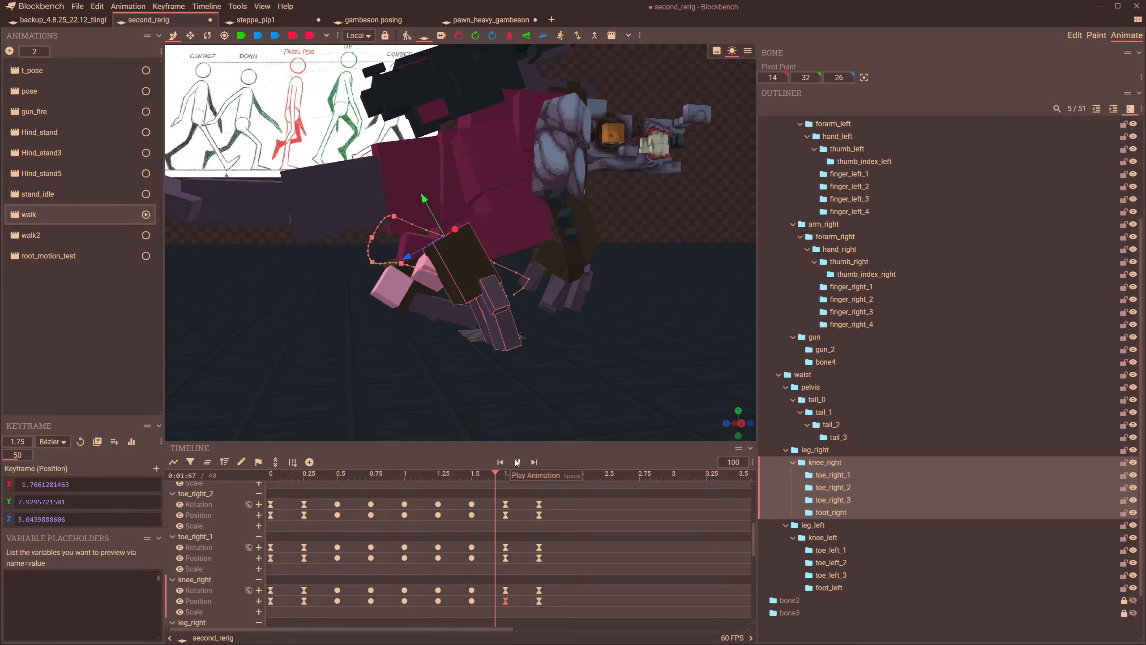
left_click(524, 176)
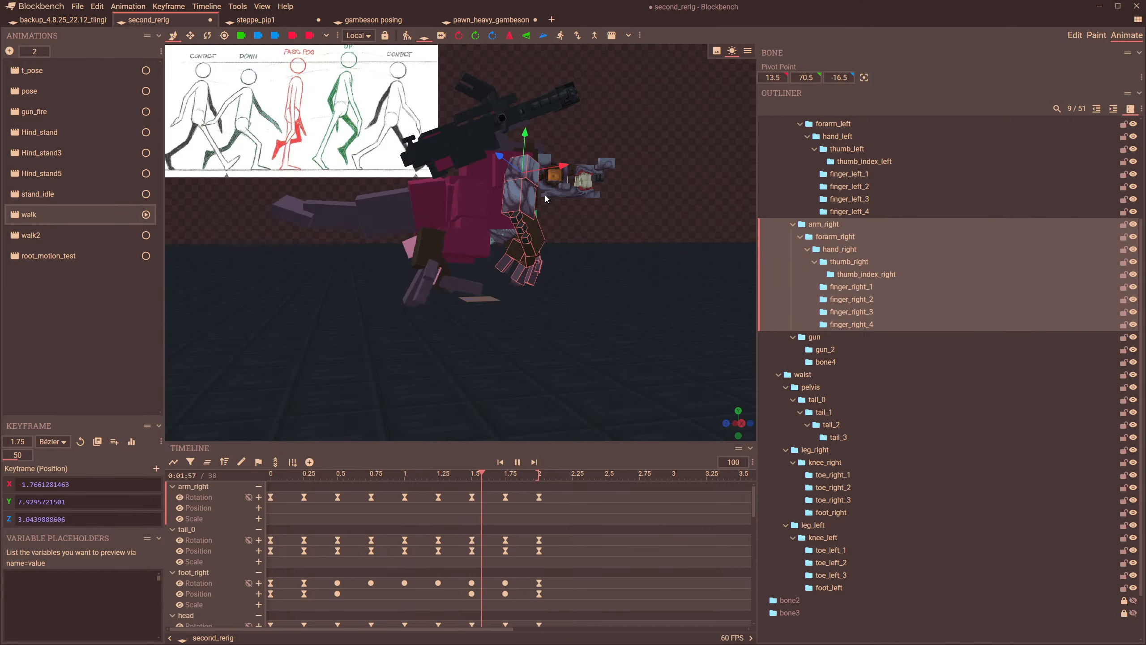
left_click_drag(544, 195, 408, 326)
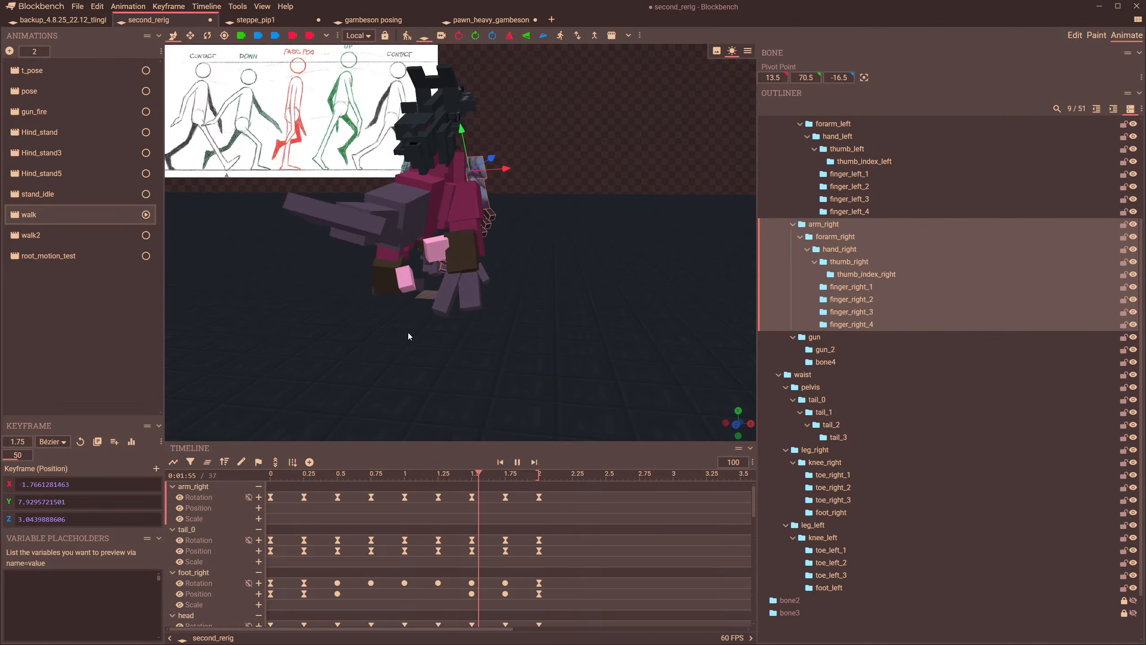
scroll(451, 327, "up", 4)
left_click_drag(651, 287, 534, 285)
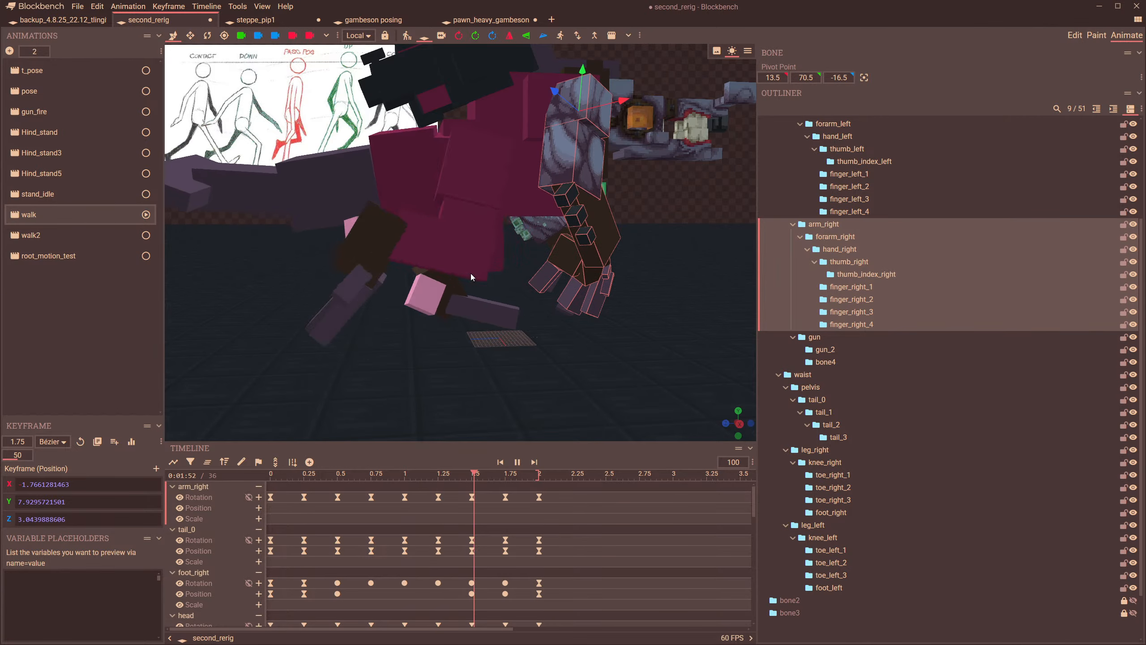
- Smooth knee_right's Y and X position curves around 1.75 seconds by adjusting that keyframe's Bézier handles
left_click(354, 277)
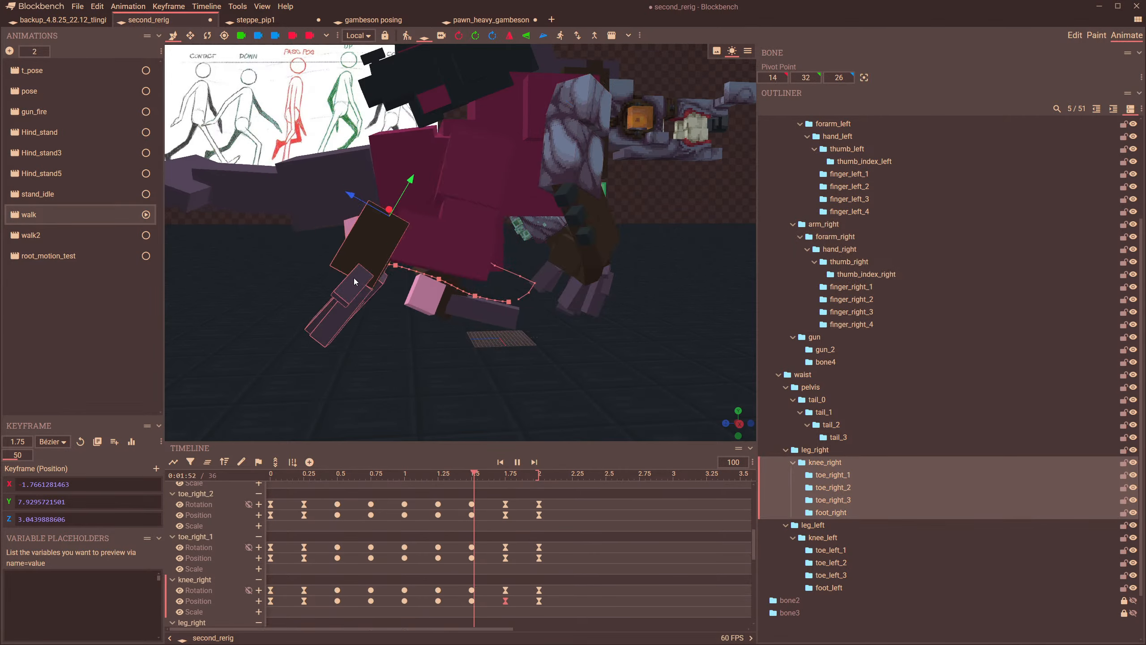
left_click_drag(503, 483, 539, 493)
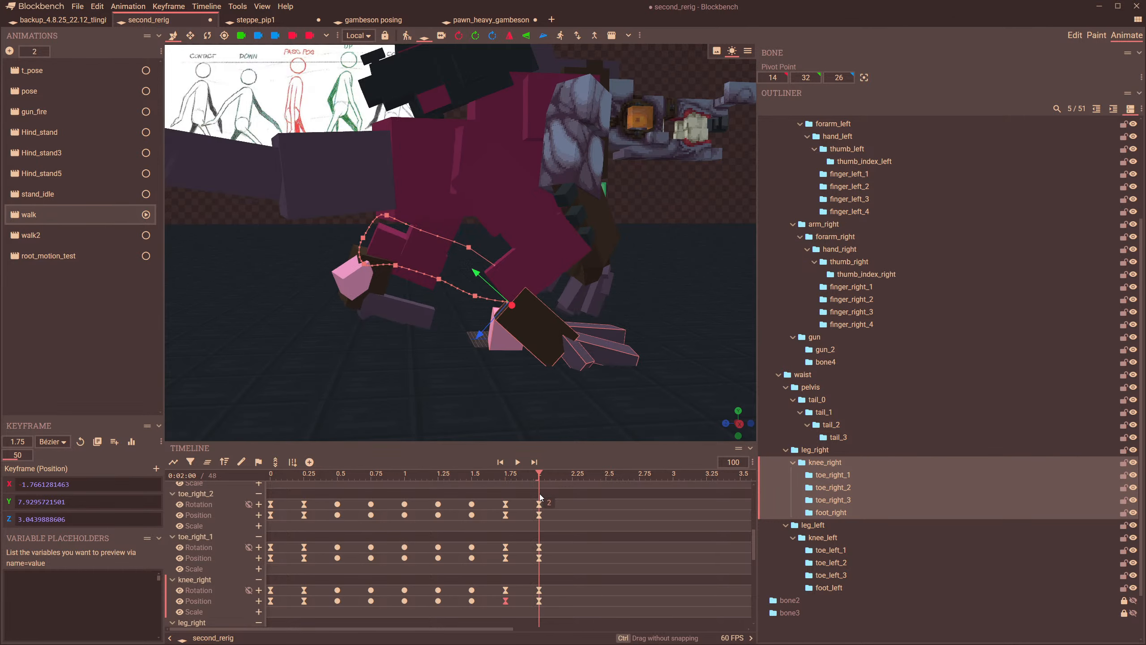
left_click(173, 462)
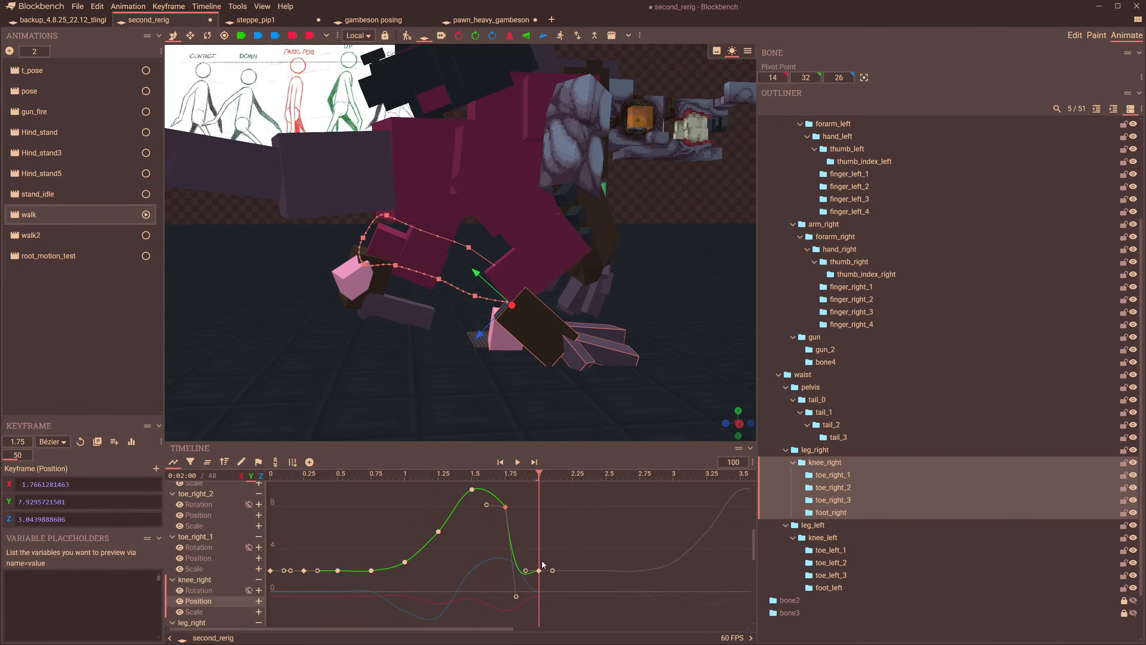
right_click(506, 510)
left_click(516, 536)
left_click(510, 561)
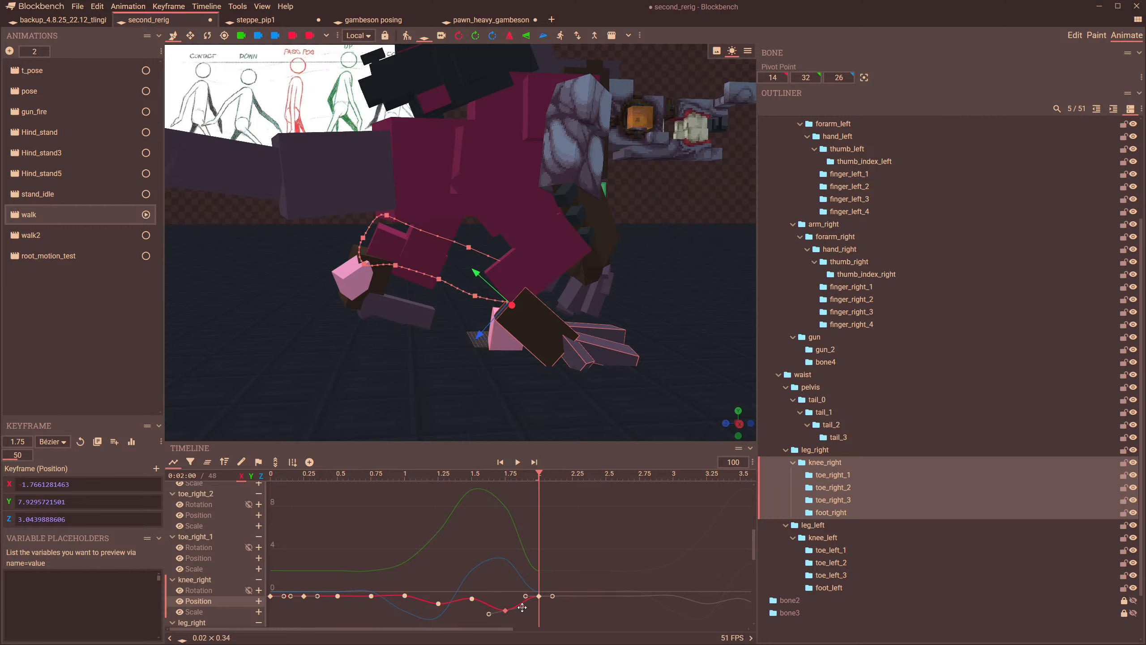
- Scrub and replay the walk from its start, checking the right leg's smoothed motion from the side and front
left_click_drag(505, 479, 457, 505)
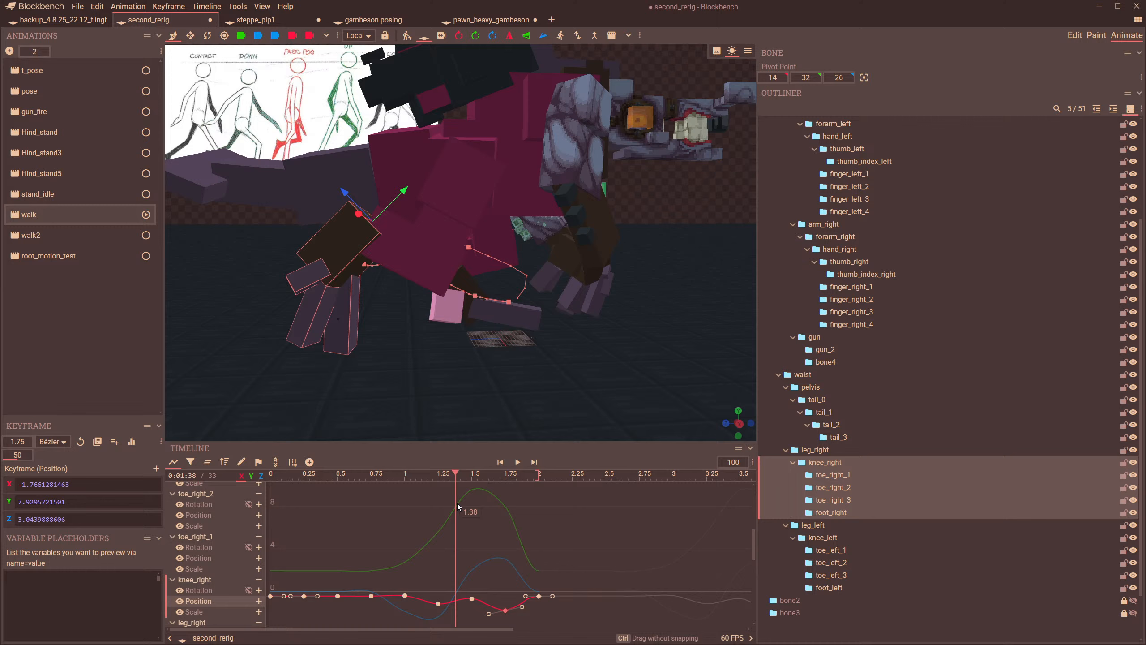
left_click(517, 463)
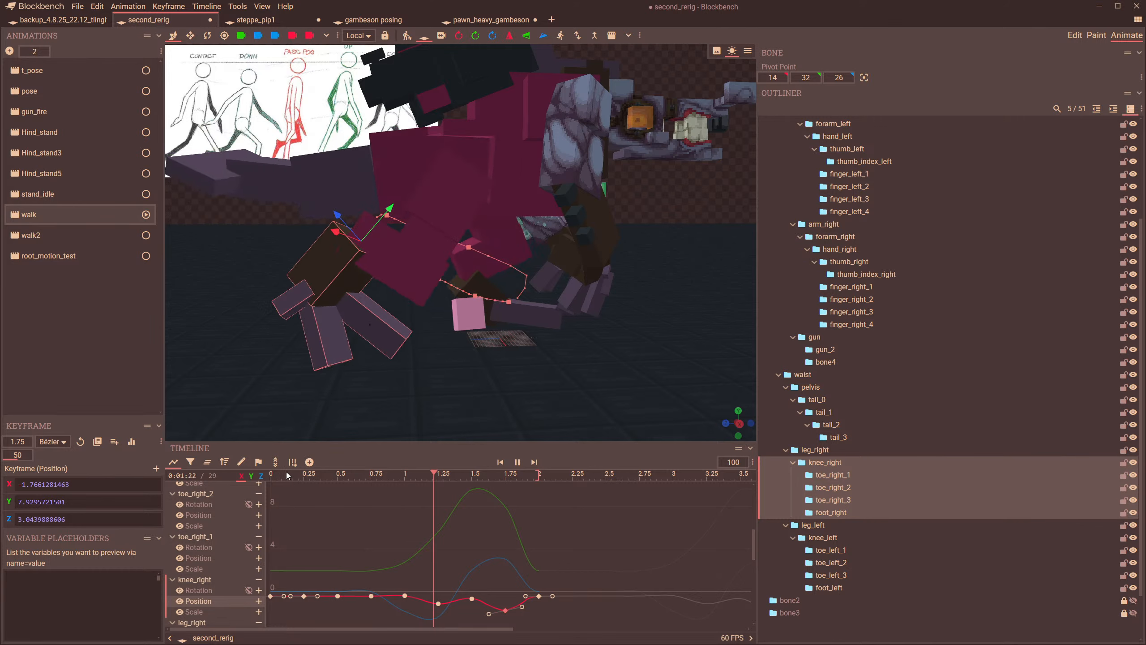
left_click_drag(287, 475, 242, 480)
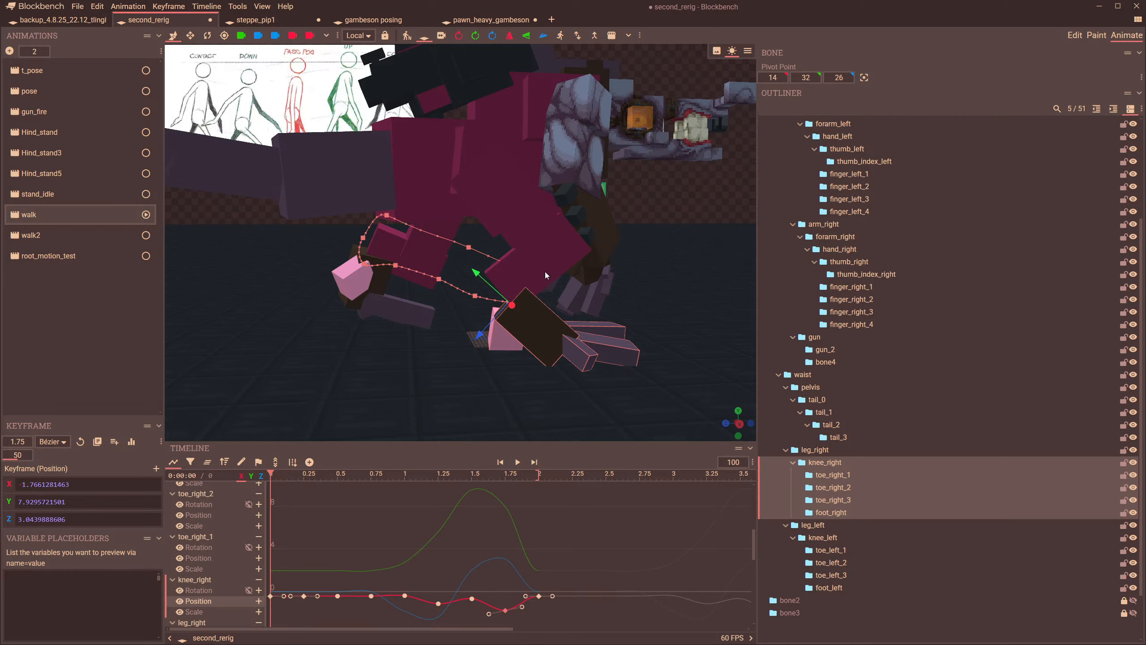
scroll(550, 234, "down", 3)
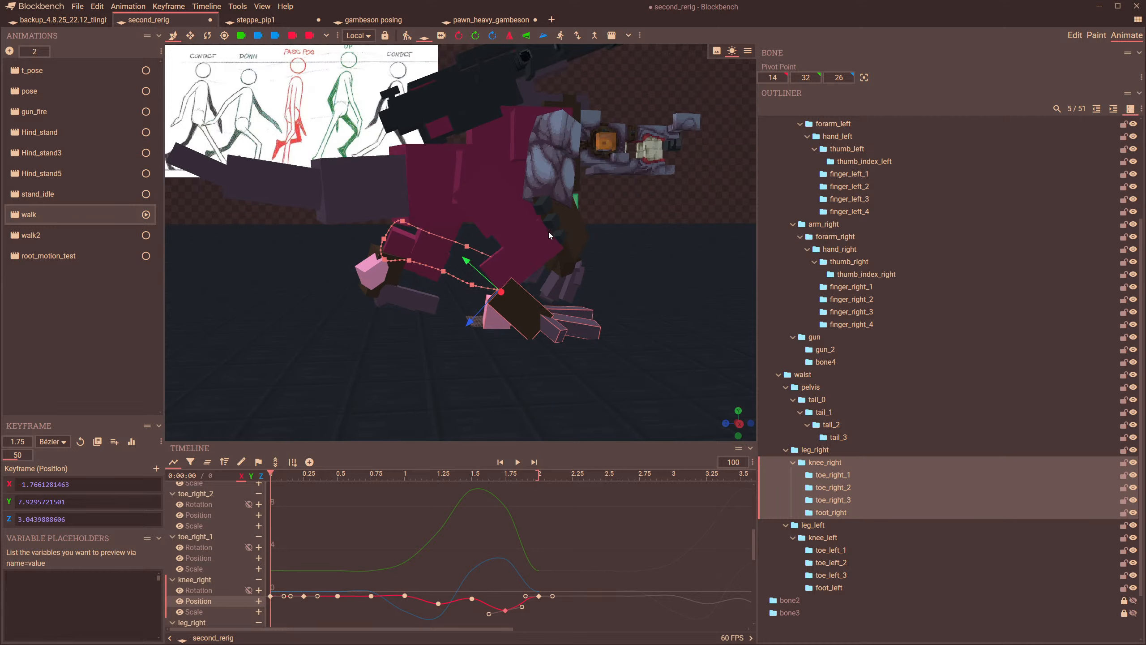
left_click_drag(594, 261, 519, 314)
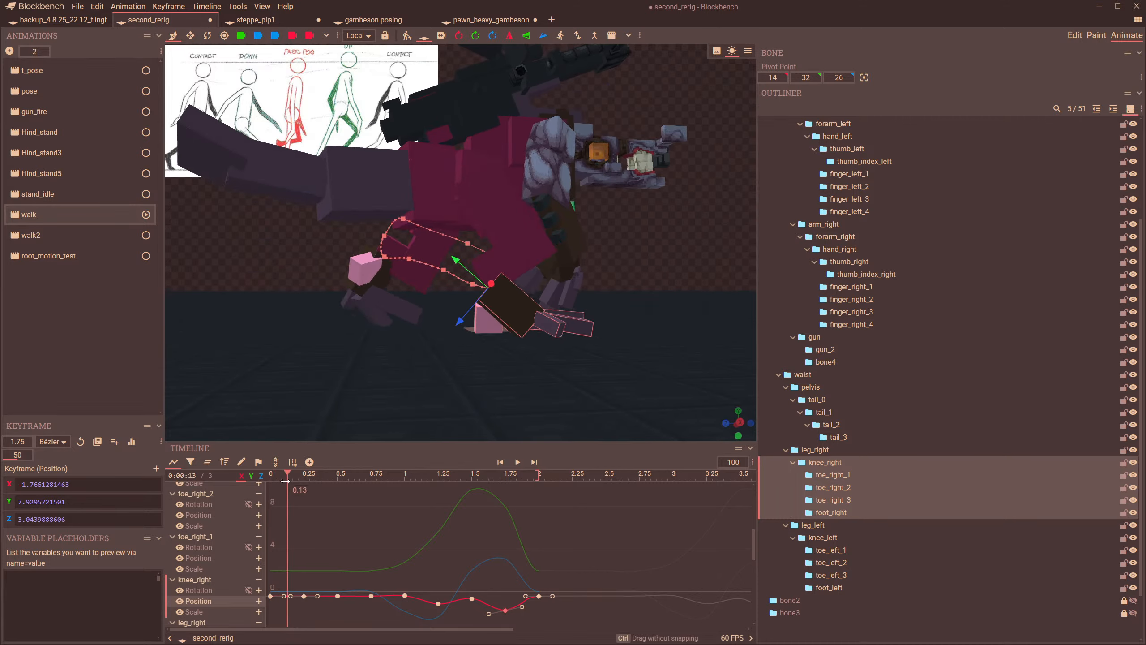
left_click(517, 462)
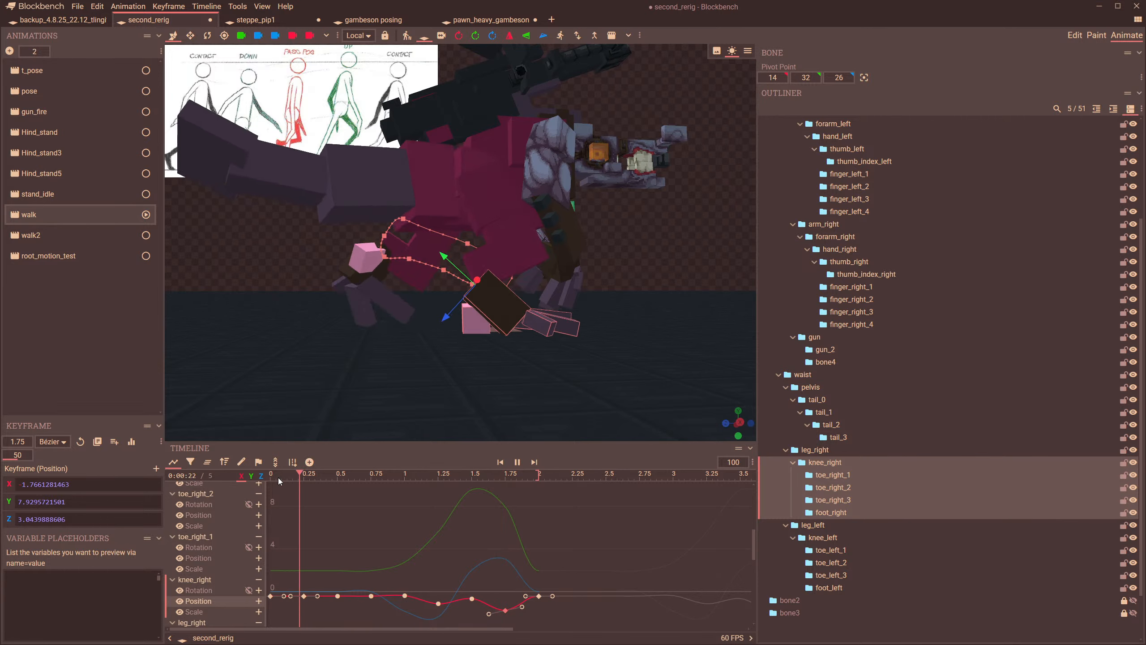
left_click_drag(600, 296, 474, 315)
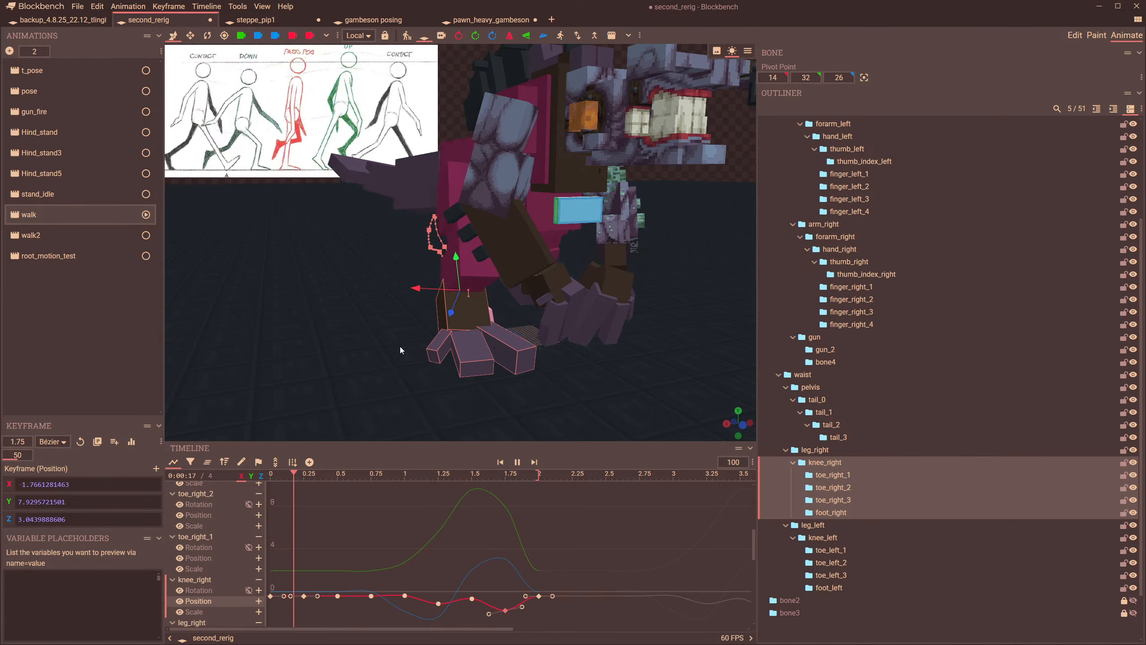
- Switch the timeline from curves to keyframes with toe_right_3 selected, and replay the walk to check the right toes from several angles
left_click_drag(523, 474, 539, 480)
left_click(440, 357)
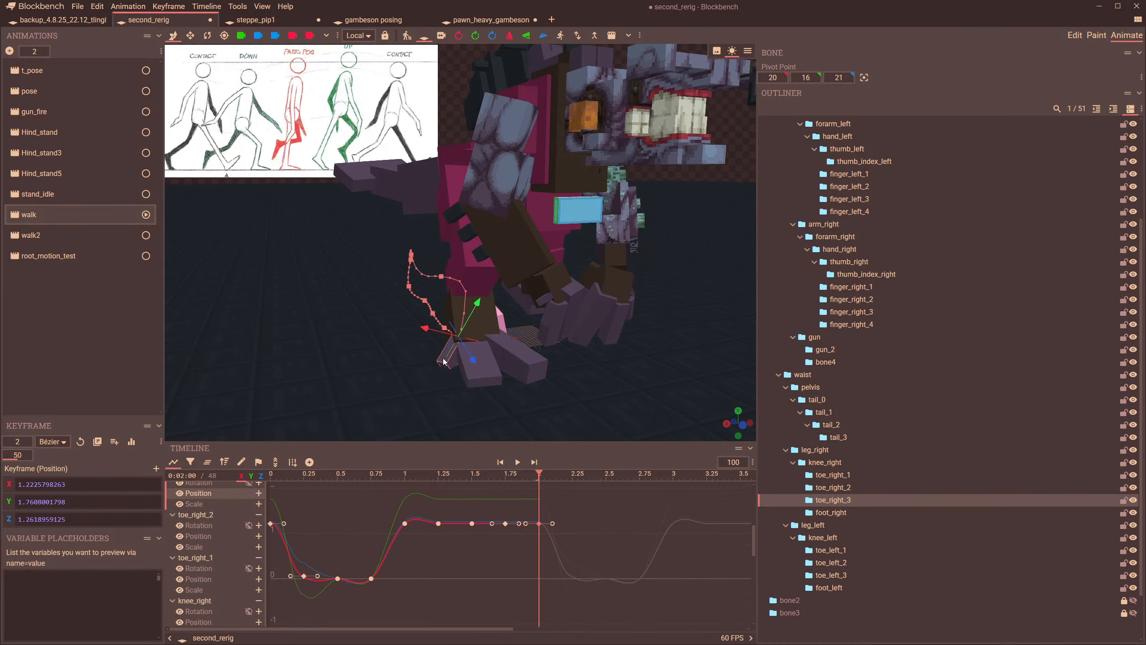
left_click(172, 462)
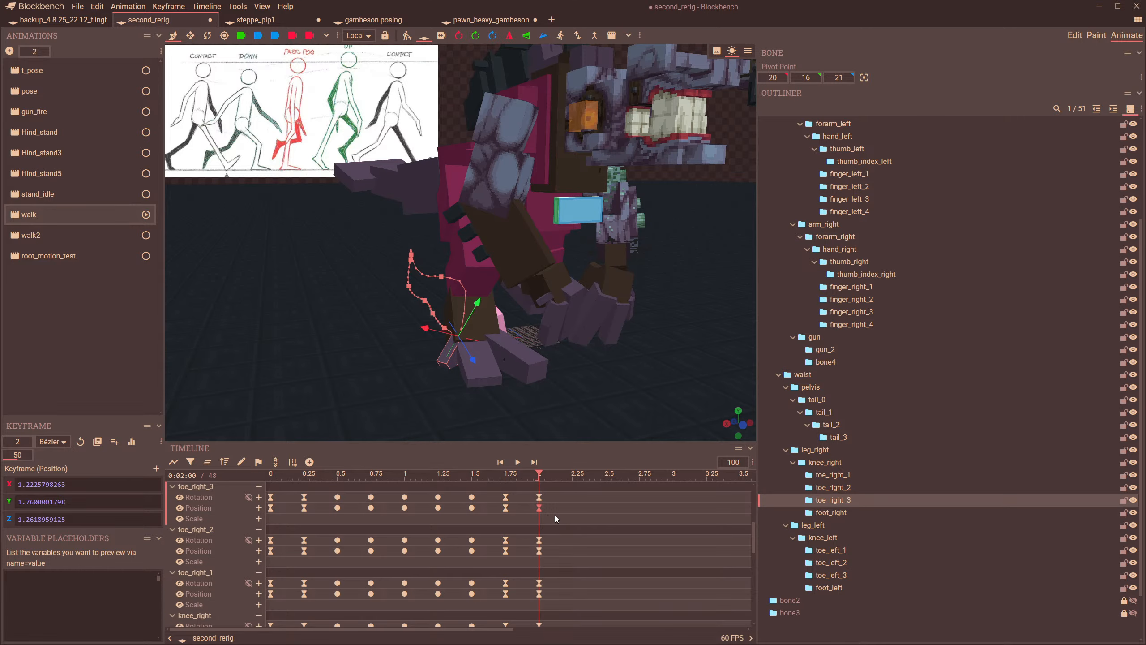
left_click_drag(554, 515, 505, 478)
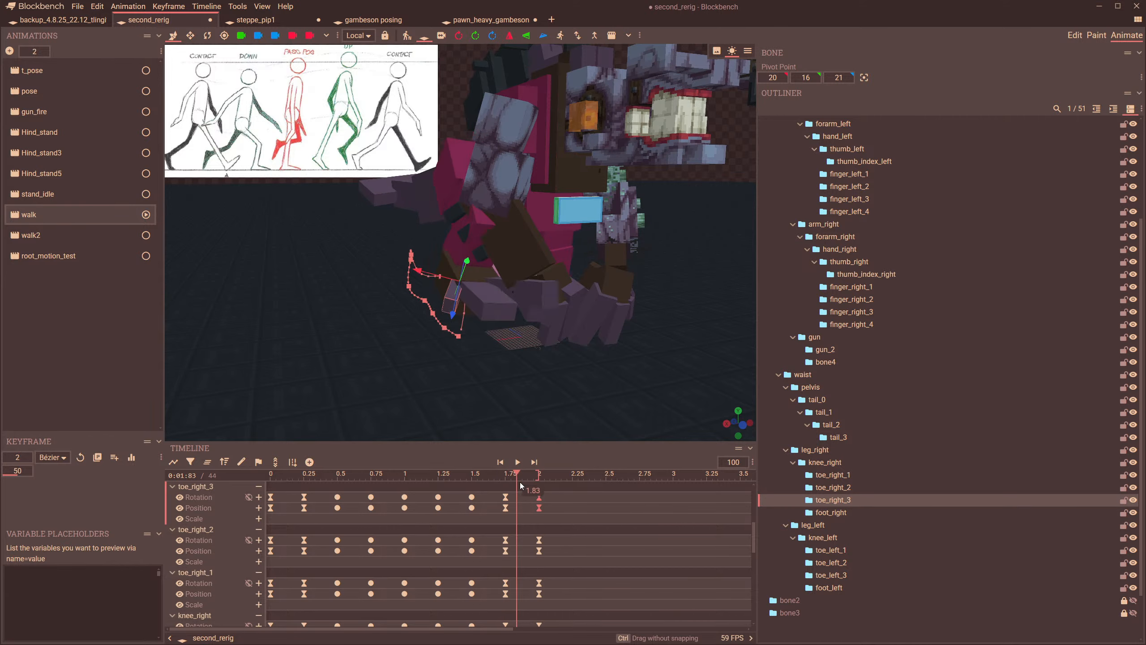
left_click_drag(520, 485, 541, 491)
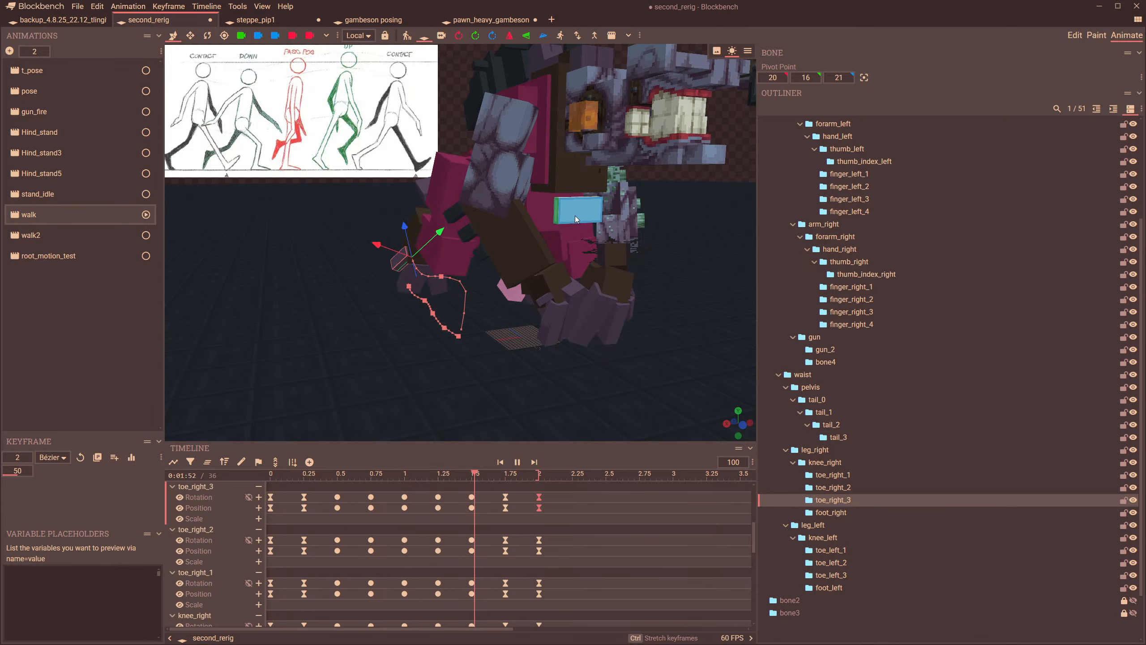
left_click_drag(577, 340, 613, 354)
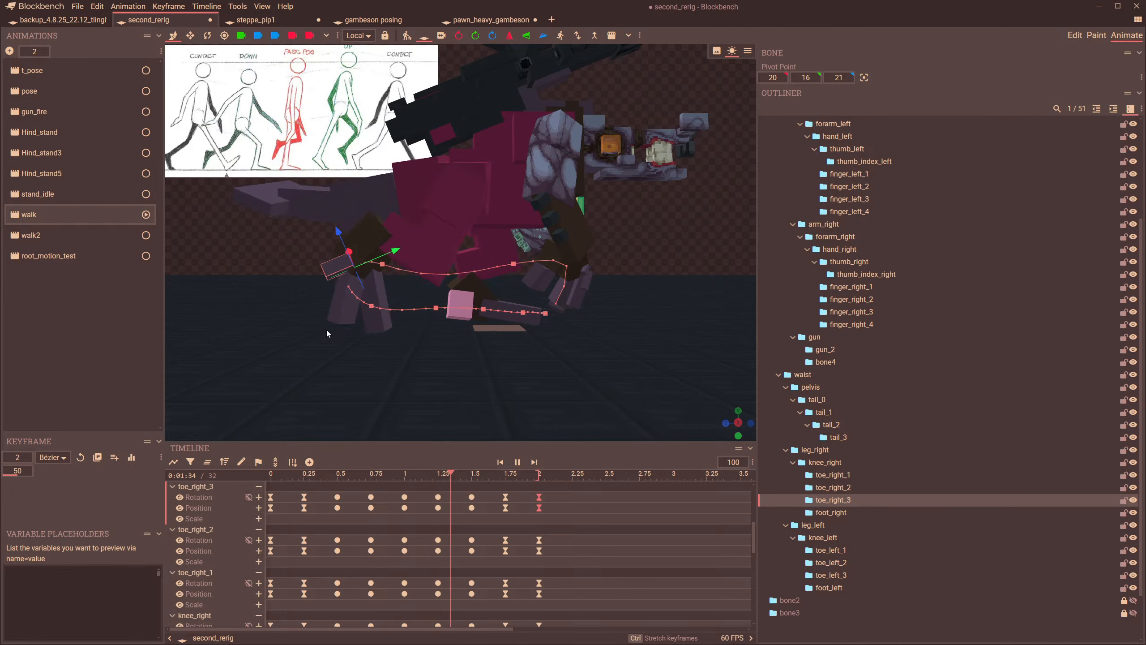
left_click_drag(338, 333, 461, 351)
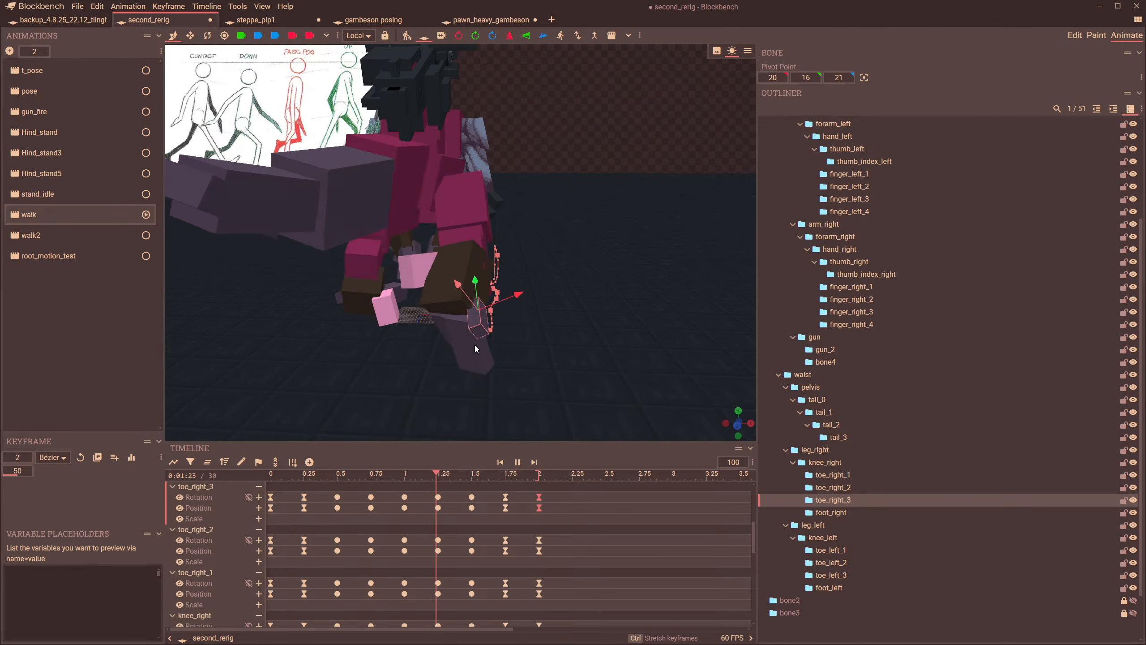
left_click_drag(475, 345, 384, 379)
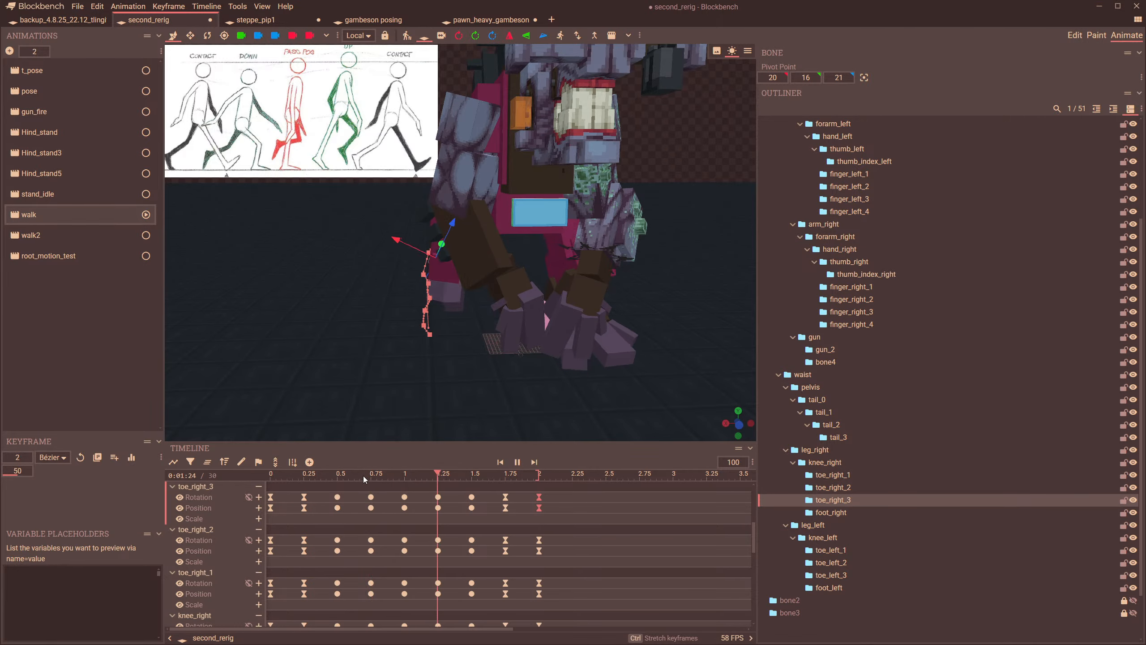
- Adjust the rotations of toe_right_3 and toe_right_1 at 0 seconds in the walk animation
left_click_drag(382, 477, 238, 521)
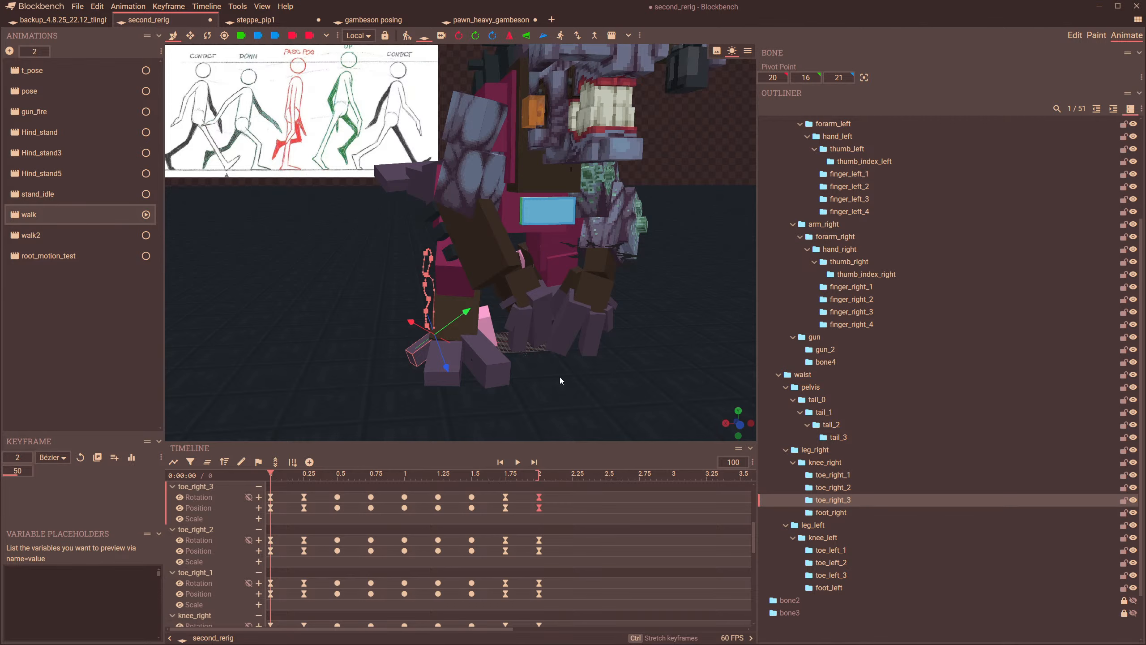
scroll(560, 376, "up", 3)
right_click_drag(620, 377, 619, 303)
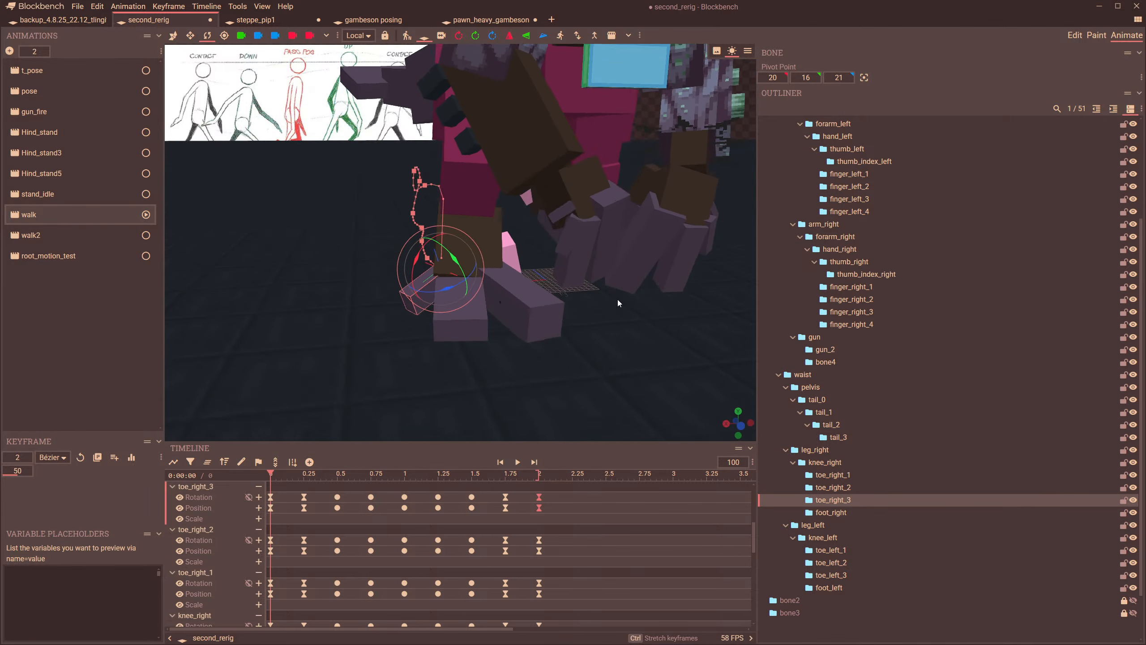
left_click_drag(456, 294, 476, 298)
left_click_drag(553, 325, 532, 347)
left_click(497, 317)
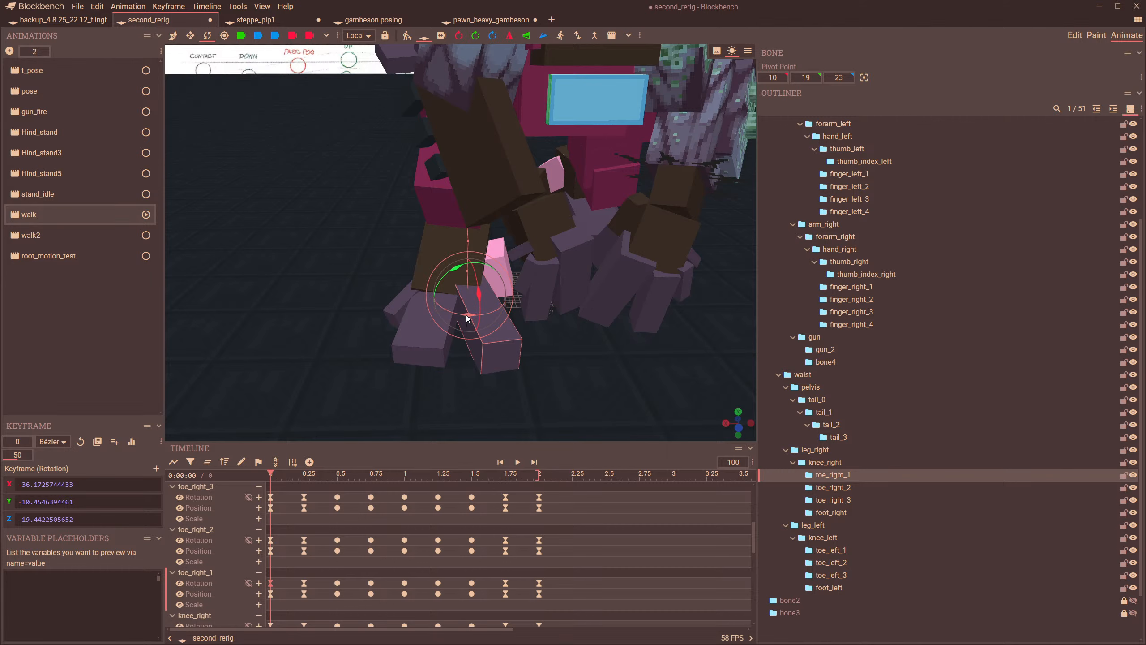
left_click_drag(466, 315, 453, 317)
mouse_move(542, 348)
left_mouse_down()
mouse_move(542, 331)
mouse_move(553, 334)
mouse_move(544, 346)
left_mouse_up()
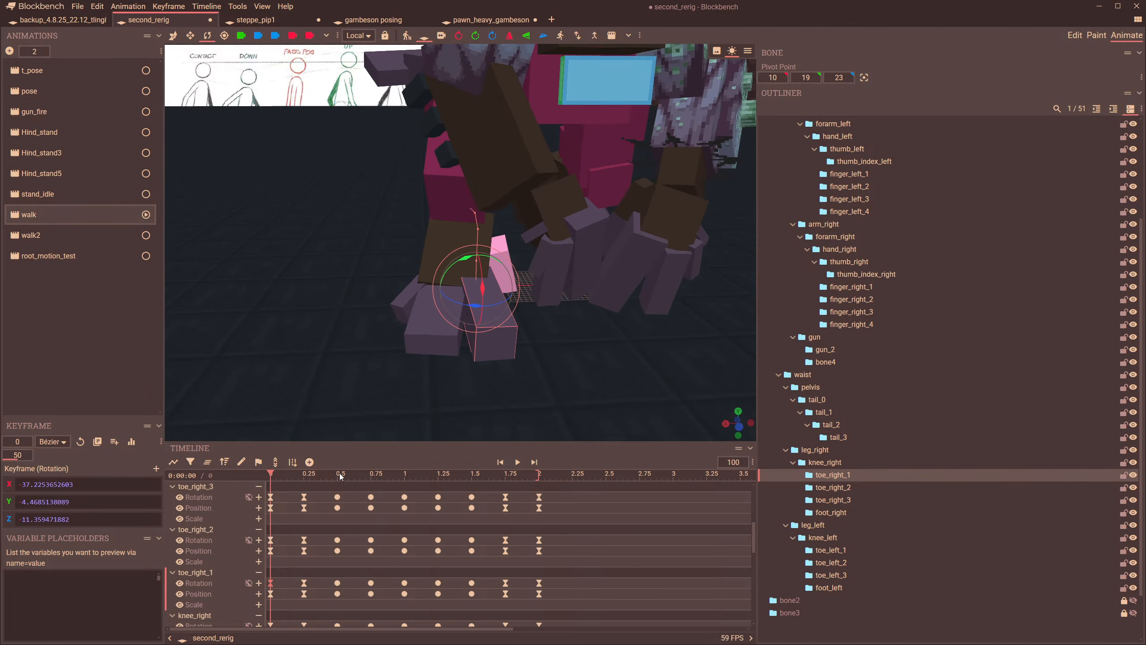
- Rotate toe_right_1 at 0.25 seconds, and rotate toe_right_3 there to about X -20.17, Y 17.61, Z 11.29
left_click(304, 475)
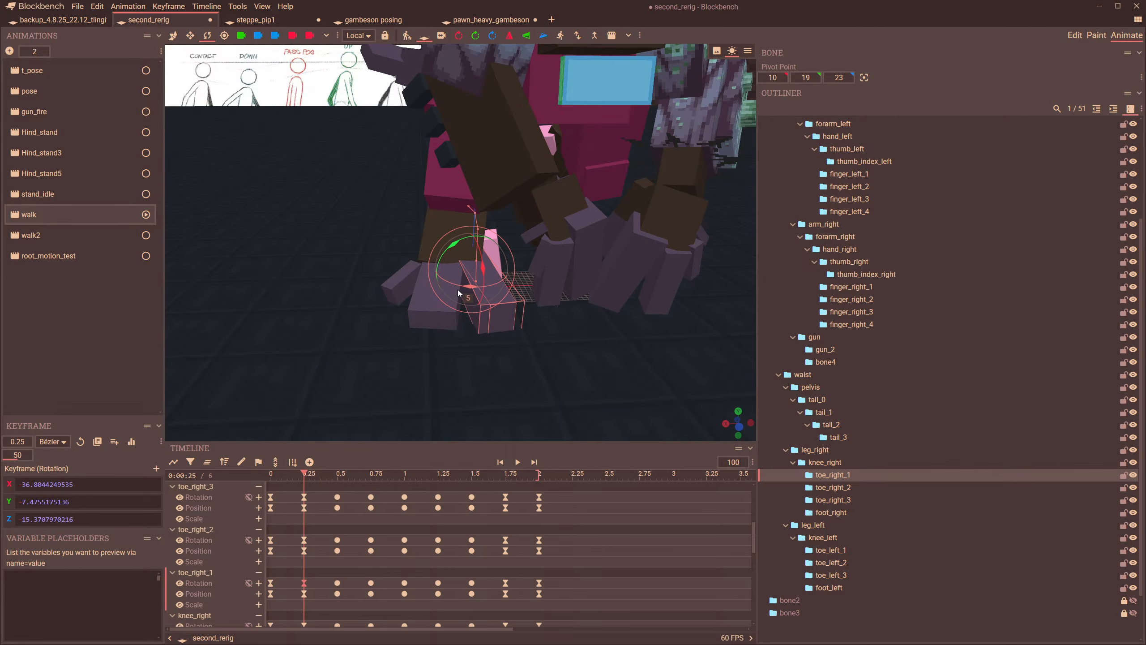
left_click(389, 286)
left_click_drag(427, 290, 453, 321)
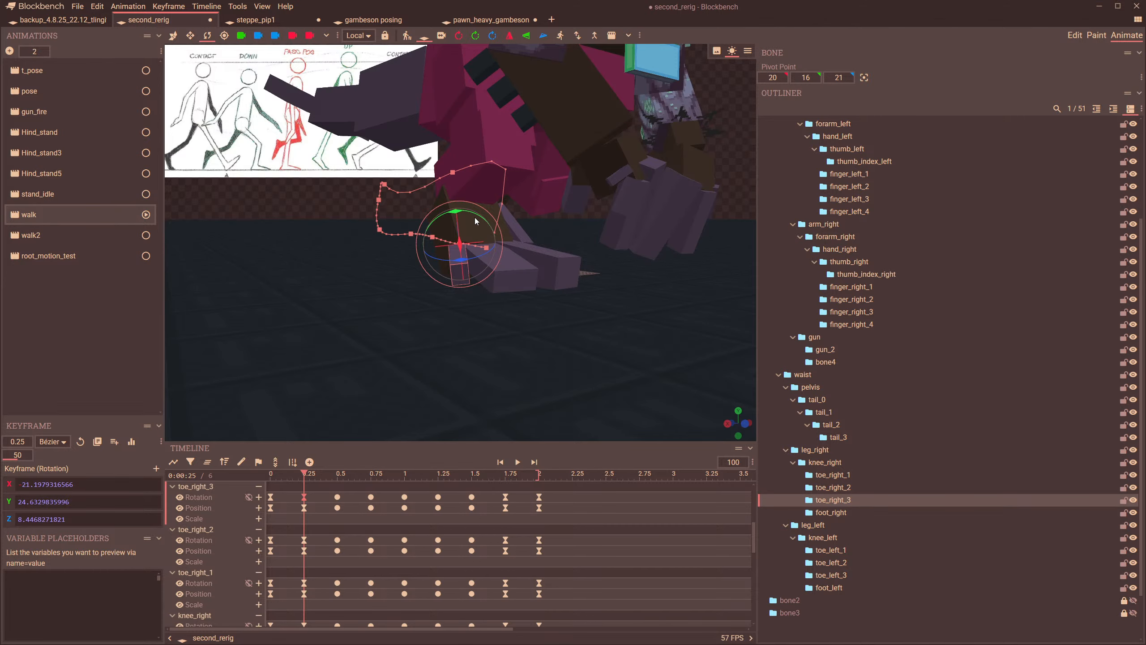
left_click_drag(474, 217, 486, 217)
left_click_drag(582, 268, 458, 328)
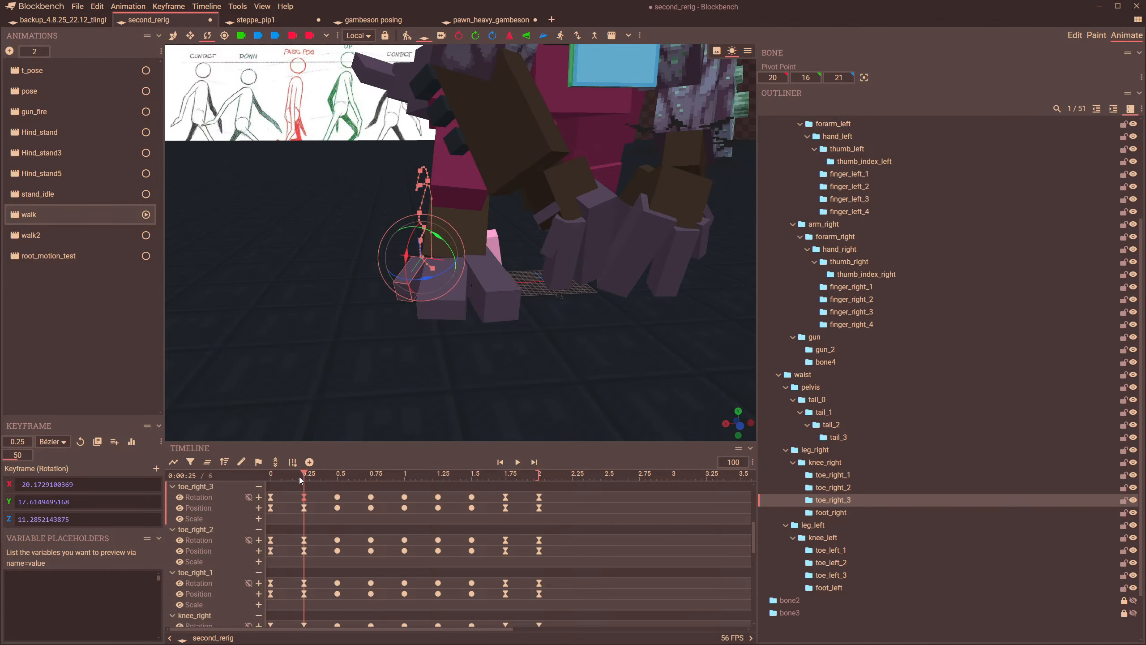
- Adjust toe_right_3's rotation at 0.75 seconds while the foot is planted
left_click_drag(301, 480, 371, 504)
scroll(415, 367, "up", 5)
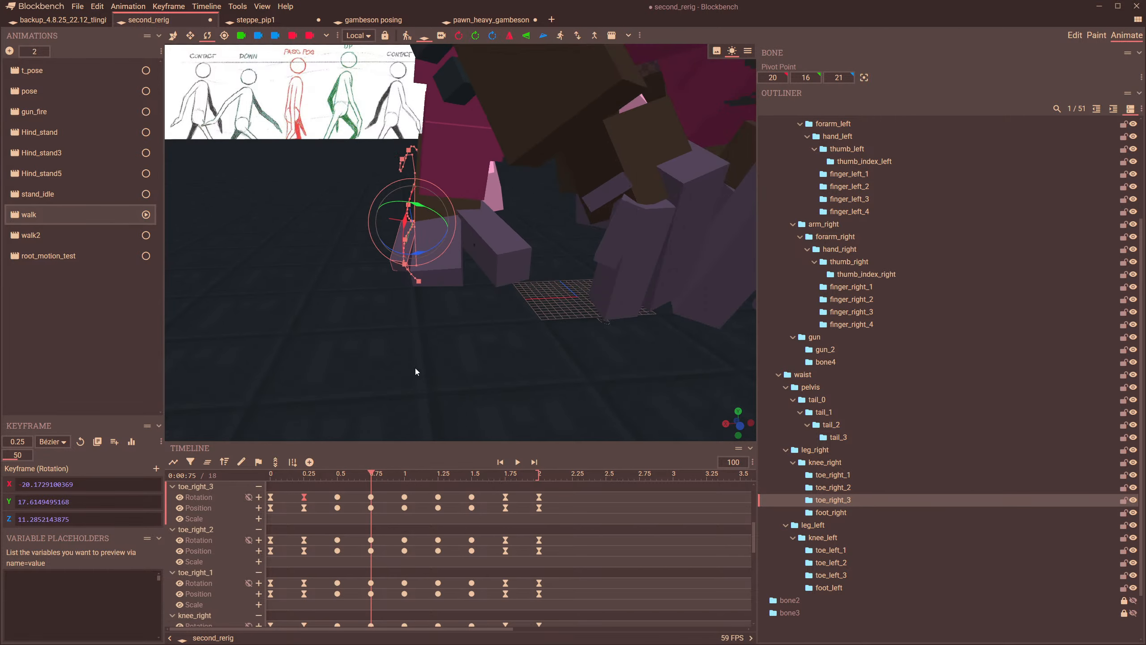
left_click_drag(363, 256, 430, 287)
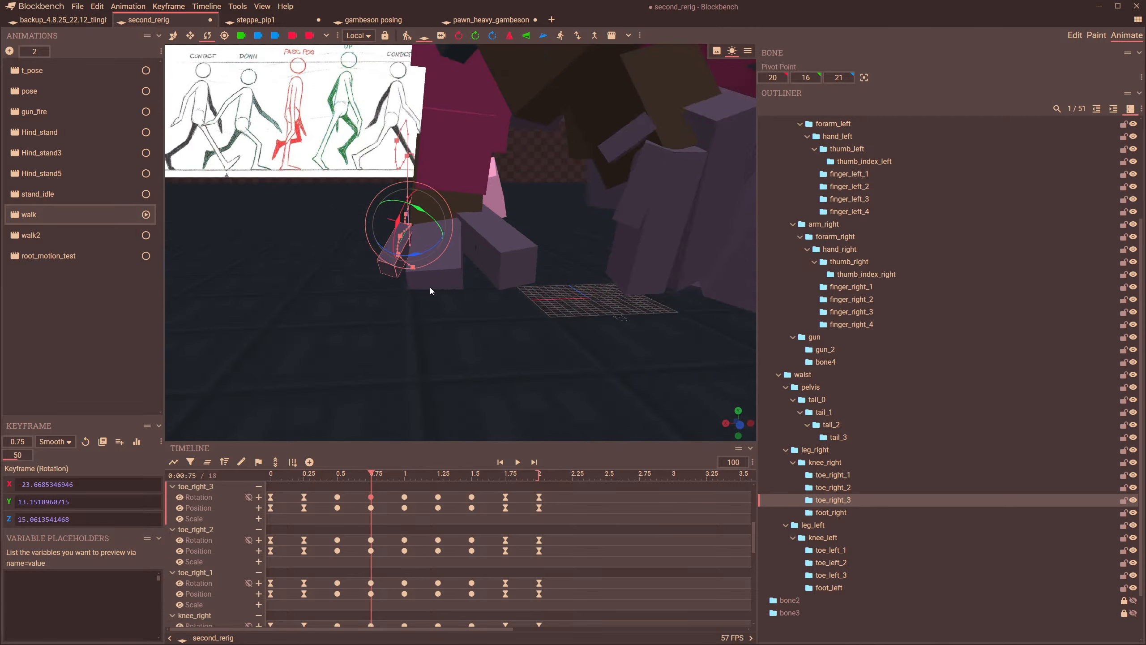
- Rotate toe_right_2 at 0.75 seconds to about X -50.13, Y 4.76, Z -5.88
left_click(453, 274)
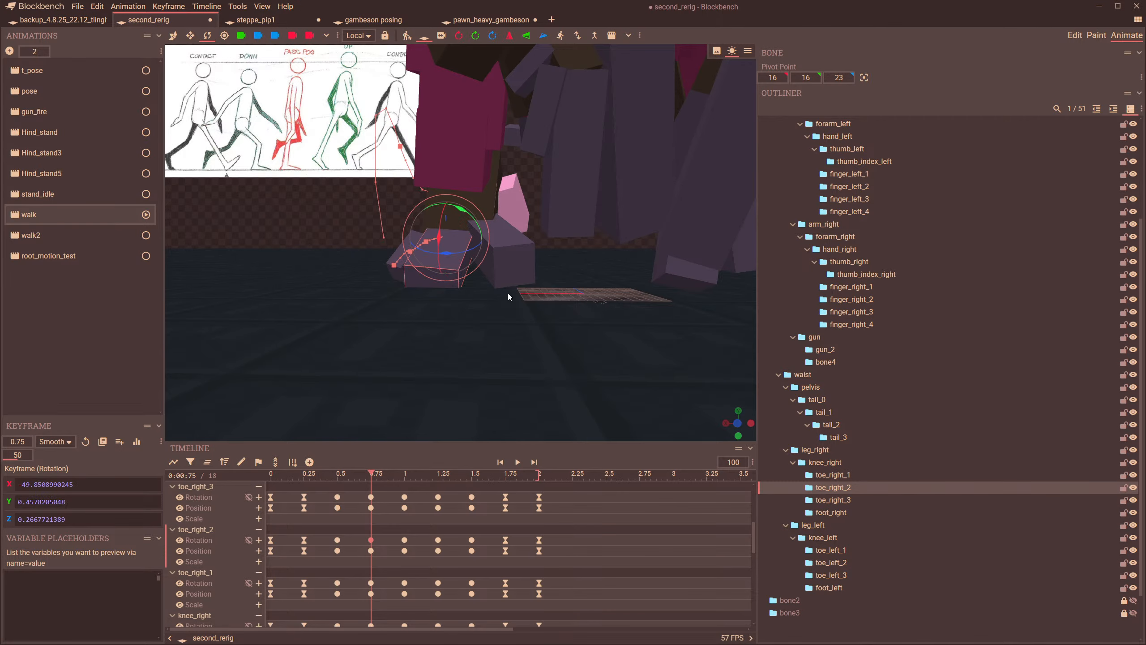
left_click(517, 260)
left_click_drag(517, 268, 469, 216)
left_click_drag(547, 261, 526, 250)
left_click(419, 280)
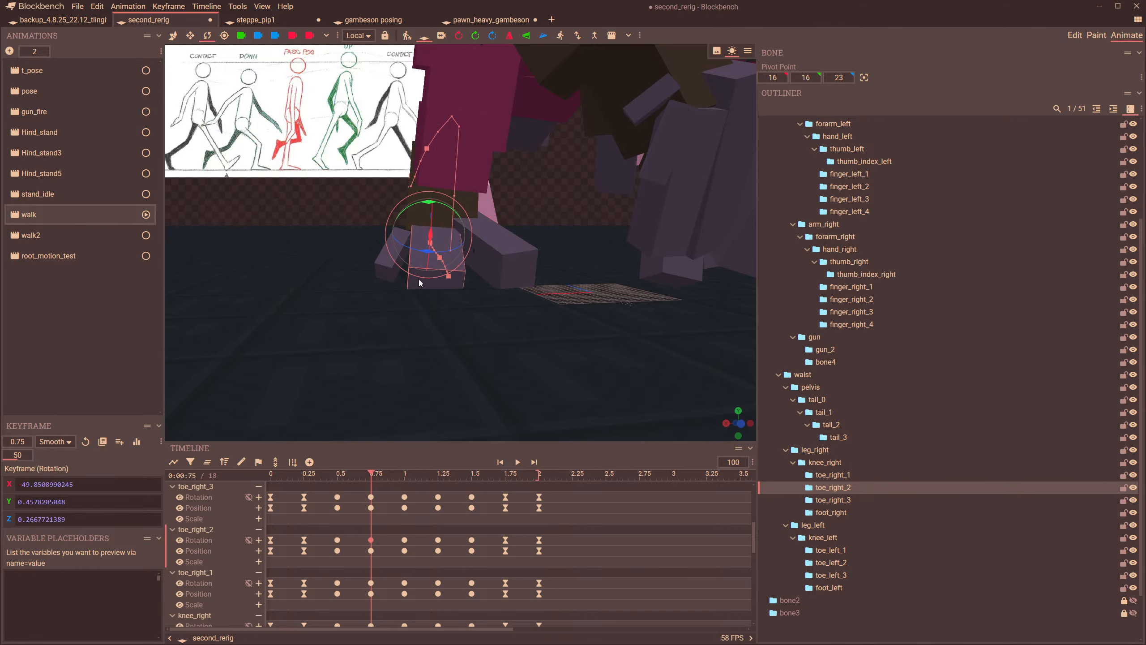
left_click_drag(419, 279, 442, 237)
left_click_drag(449, 313, 416, 330)
left_click_drag(412, 212, 408, 212)
left_click_drag(404, 288, 459, 280)
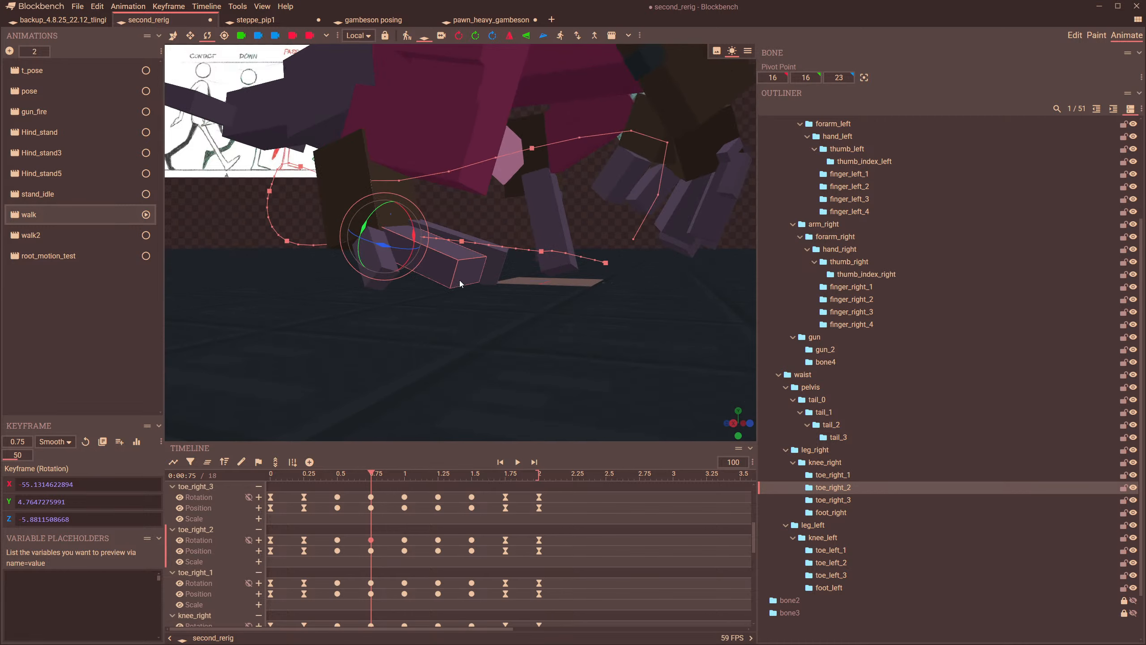
left_click_drag(552, 287, 502, 279)
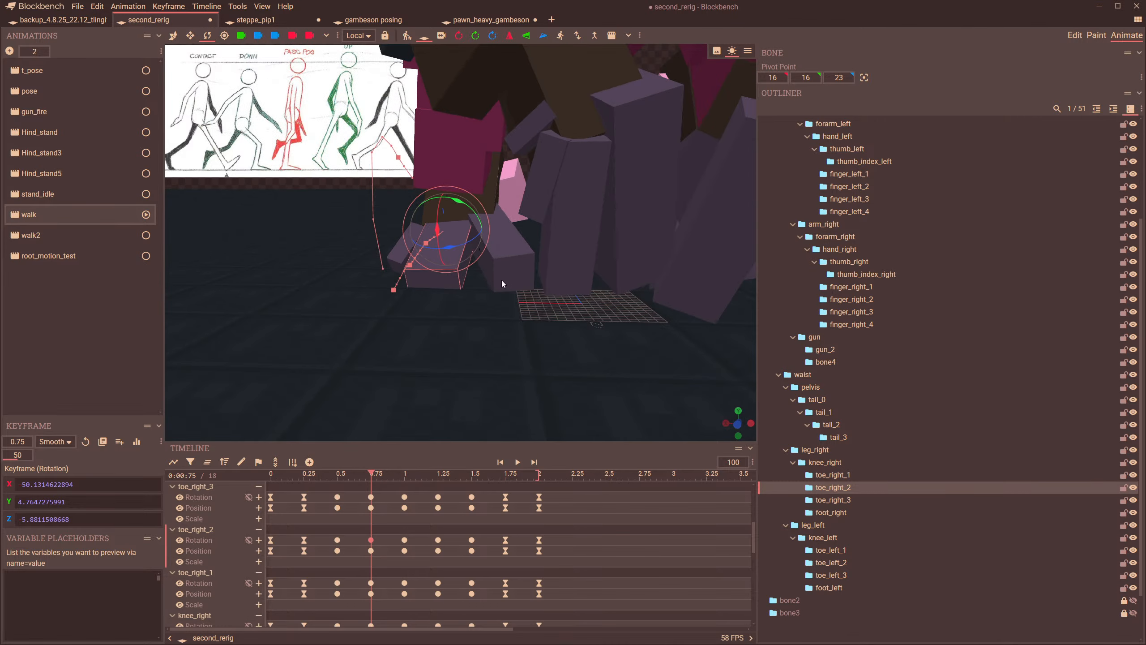
- Adjust toe_right_1's rotation at 0.5 seconds and again at 1 second
left_click(492, 248)
left_click_drag(370, 475, 339, 489)
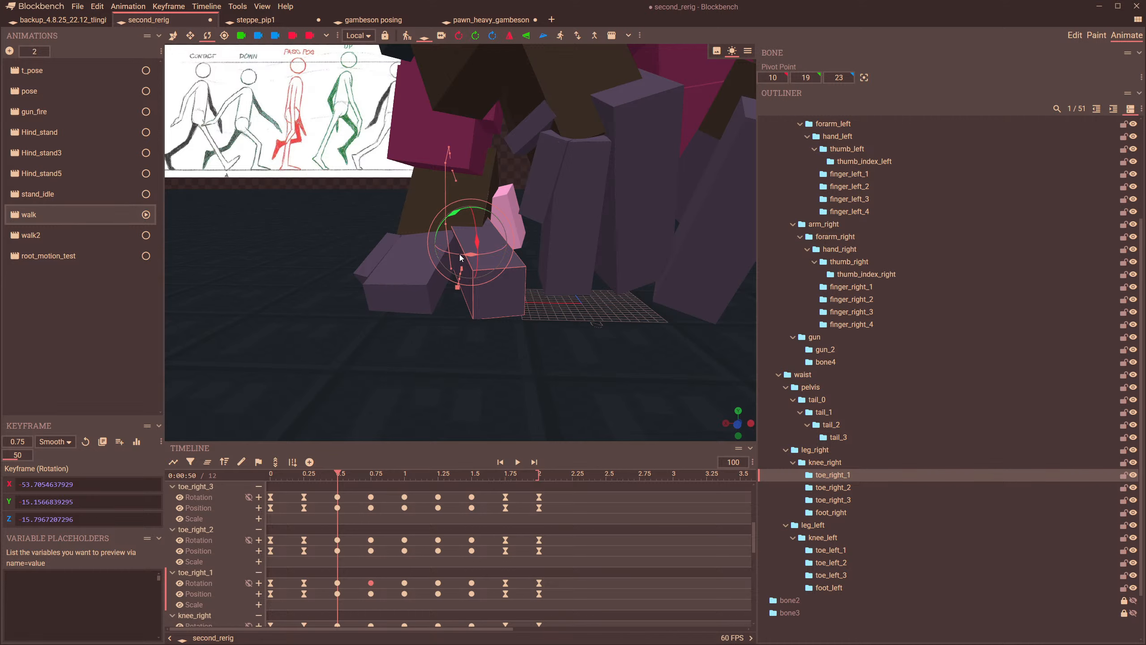
left_click_drag(459, 255, 448, 255)
left_click_drag(429, 333, 418, 373)
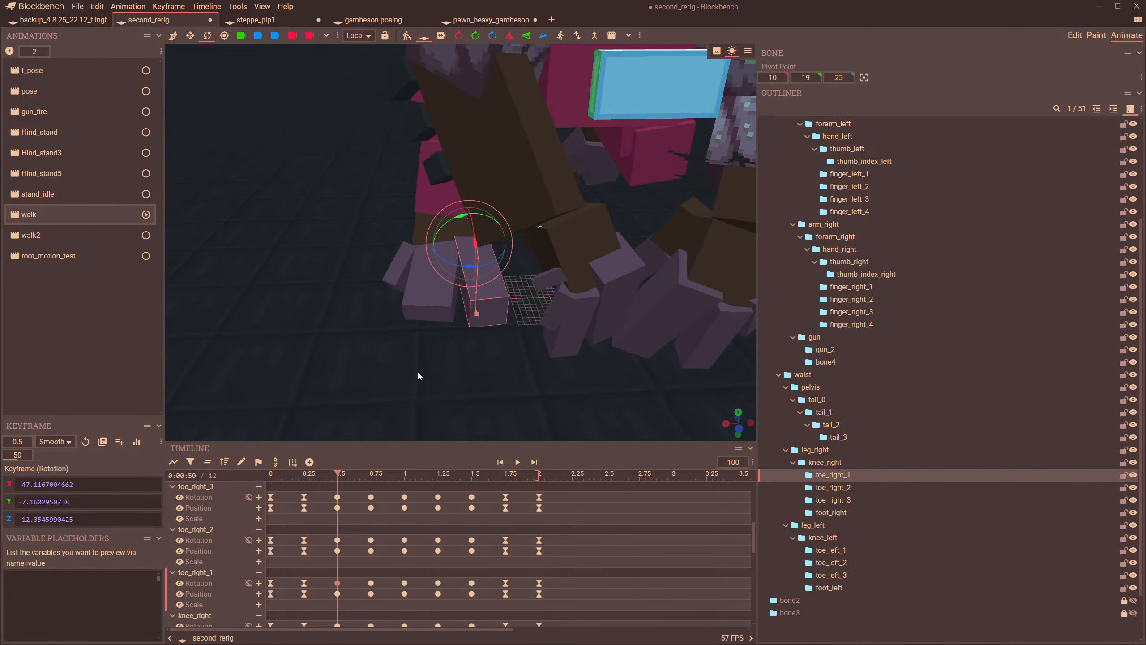
left_click_drag(338, 477, 411, 498)
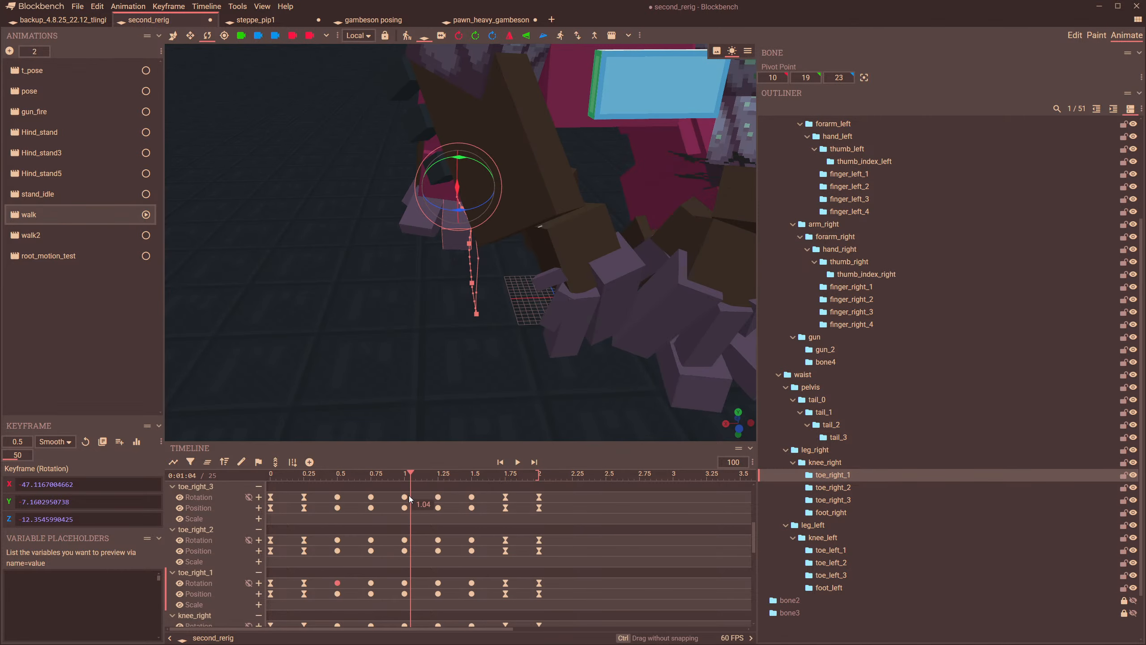
scroll(448, 355, "up", 4)
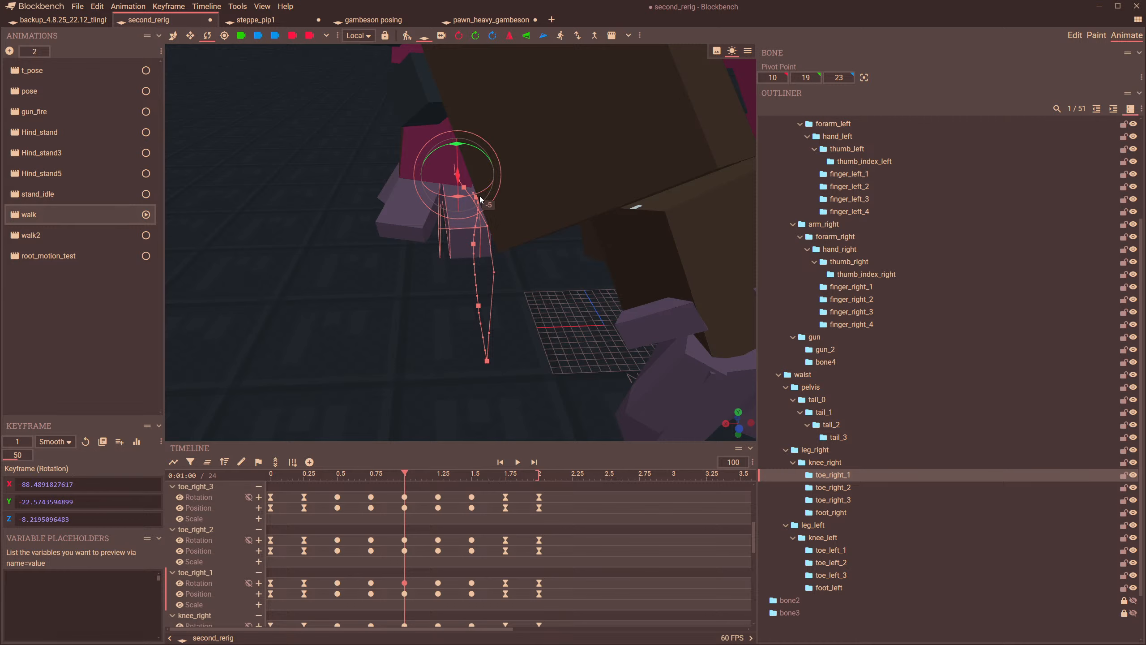
left_click_drag(410, 257, 371, 325)
- Refine toe_right_2's rotation on several axes at 1 second, undoing one unwanted turn, so the toe rests against the ground
left_click(318, 260)
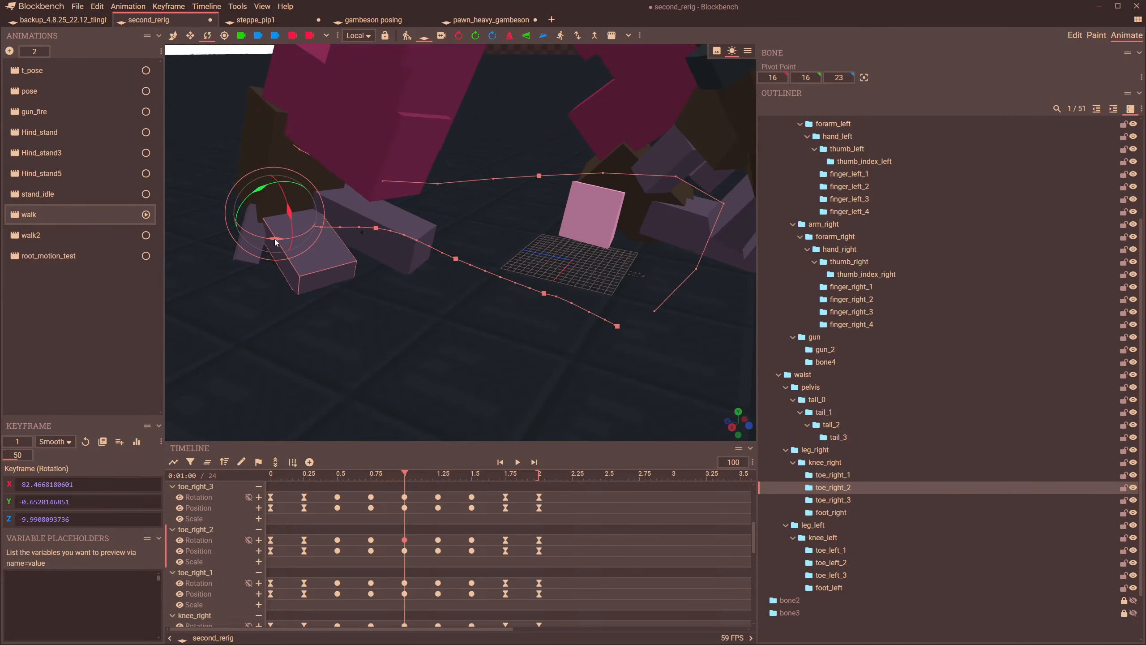
left_click_drag(274, 238, 267, 240)
left_click_drag(392, 308, 401, 266)
left_click_drag(306, 247, 306, 230)
left_click_drag(418, 312, 488, 311)
key("ctrl+z")
left_click_drag(265, 220, 267, 218)
left_click_drag(472, 297, 400, 309)
left_click_drag(264, 203, 260, 199)
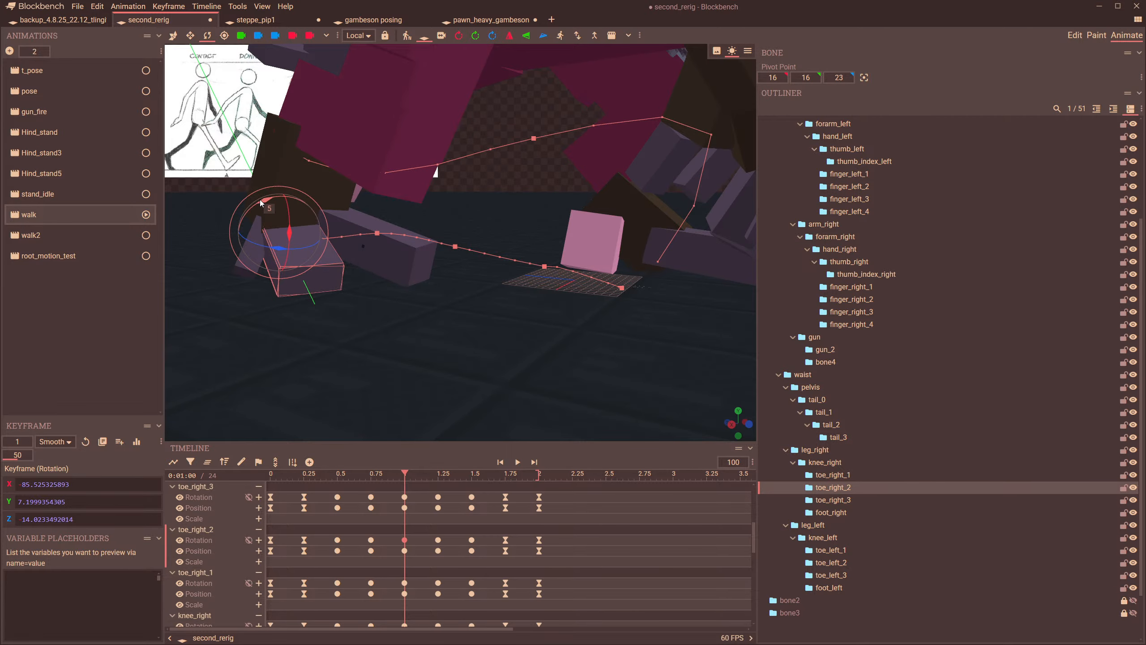
left_click_drag(474, 293, 412, 249)
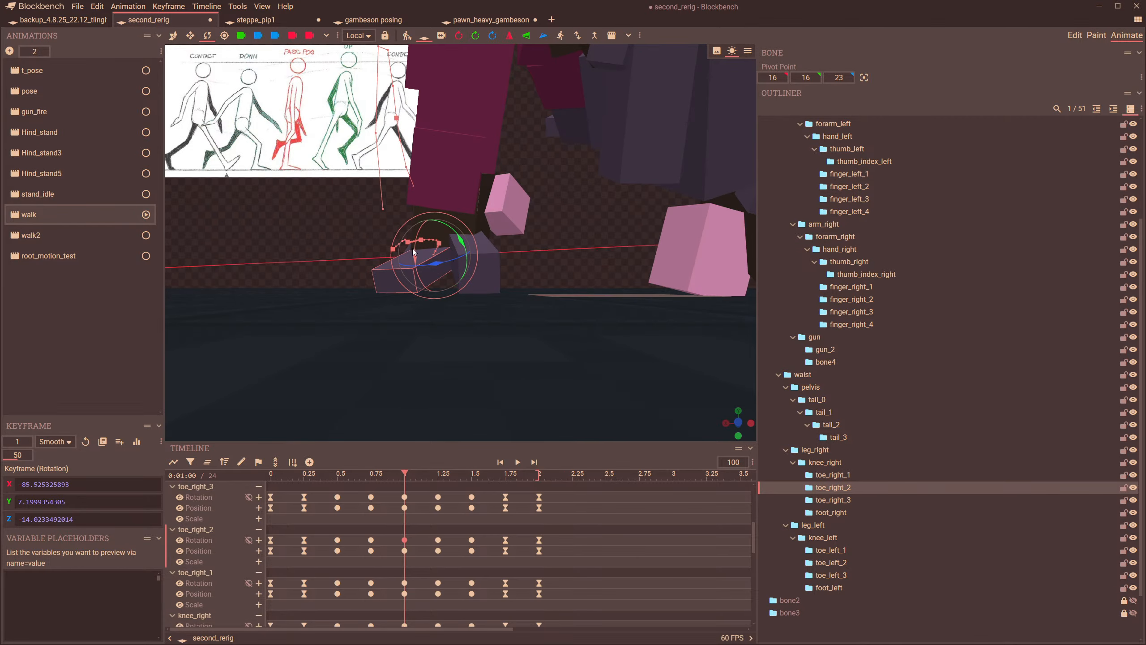
scroll(536, 407, "down", 5)
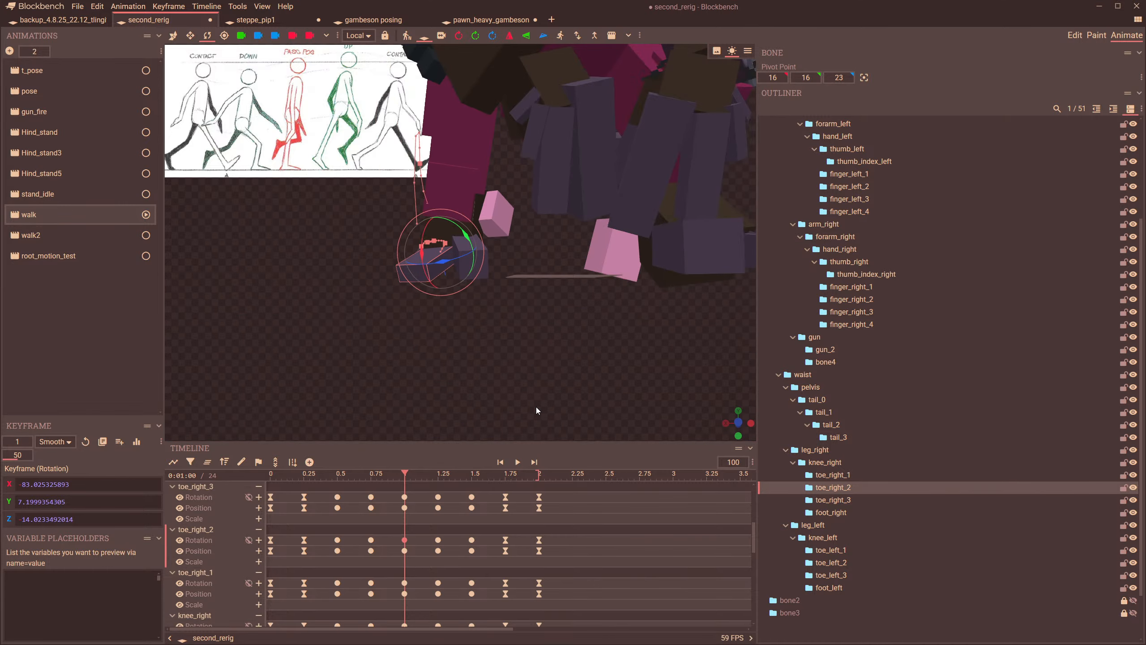
- Replay the walk and compare its start and end poses, checking the right toes' adjusted motion through the loop
left_click_drag(498, 288, 501, 361)
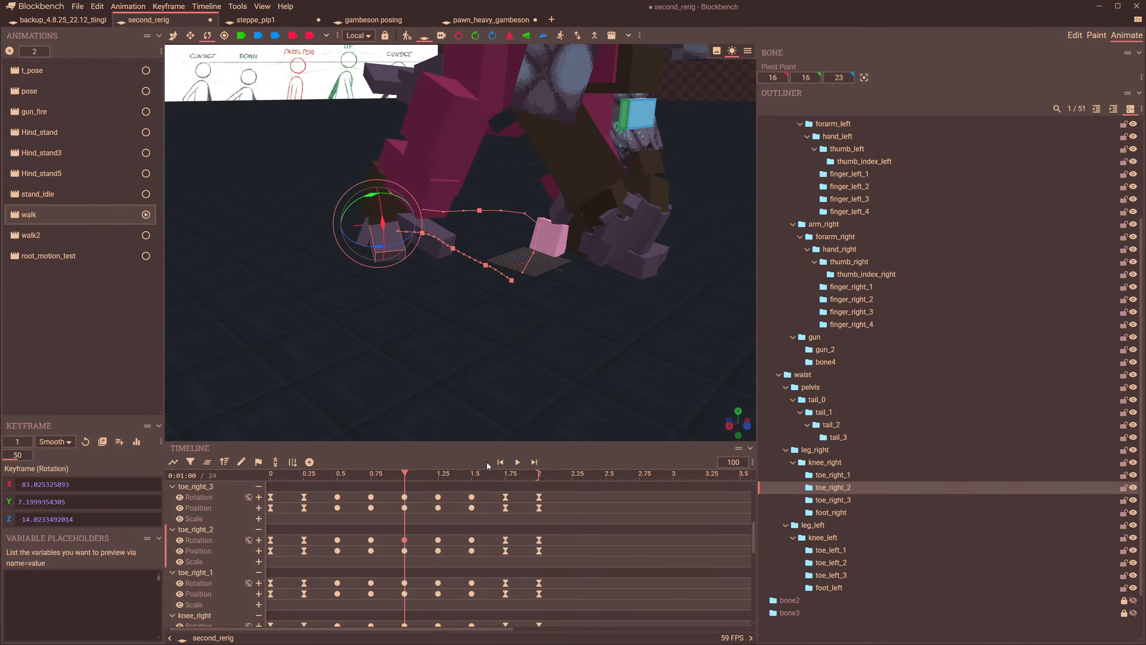
left_click(517, 462)
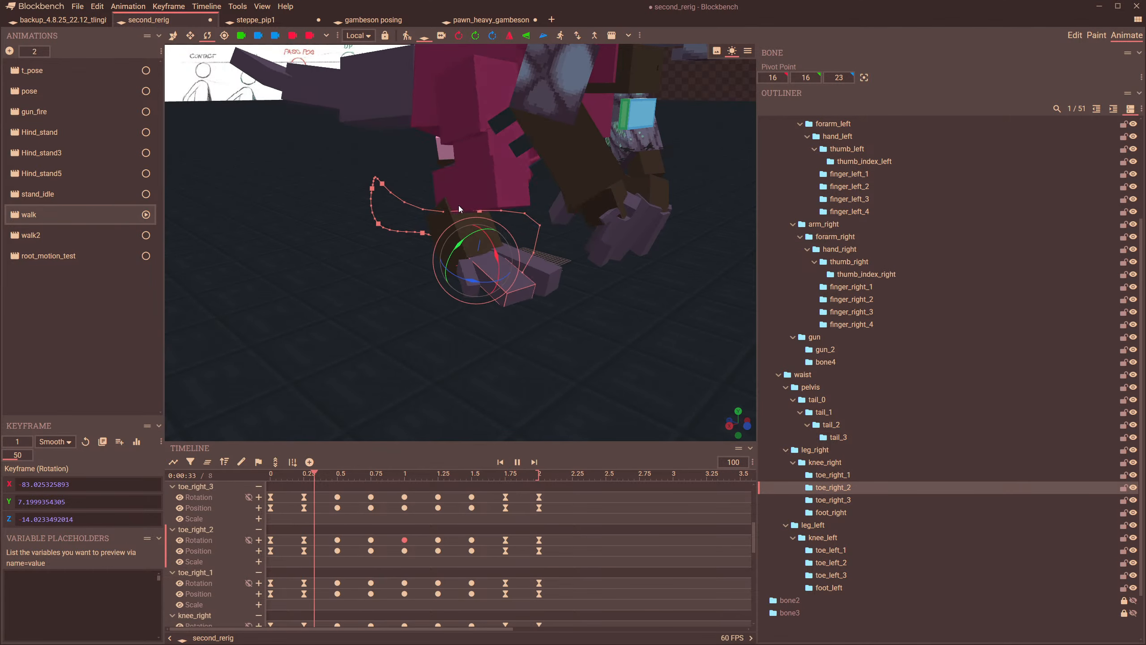
left_click(522, 105)
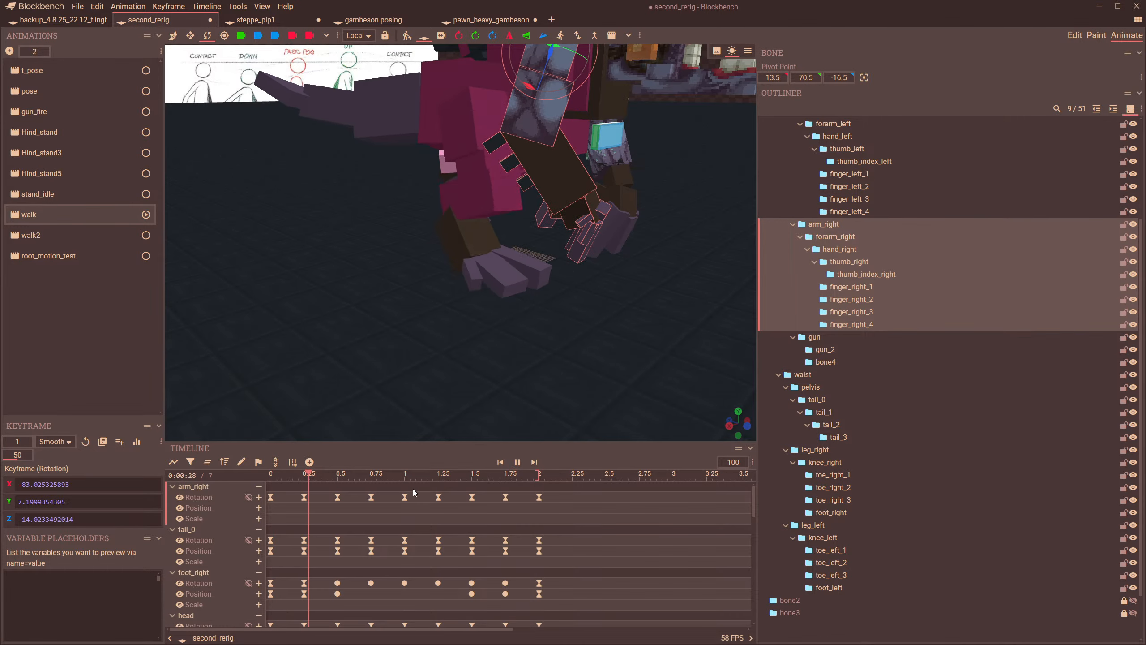
left_click(269, 477)
left_click(276, 462)
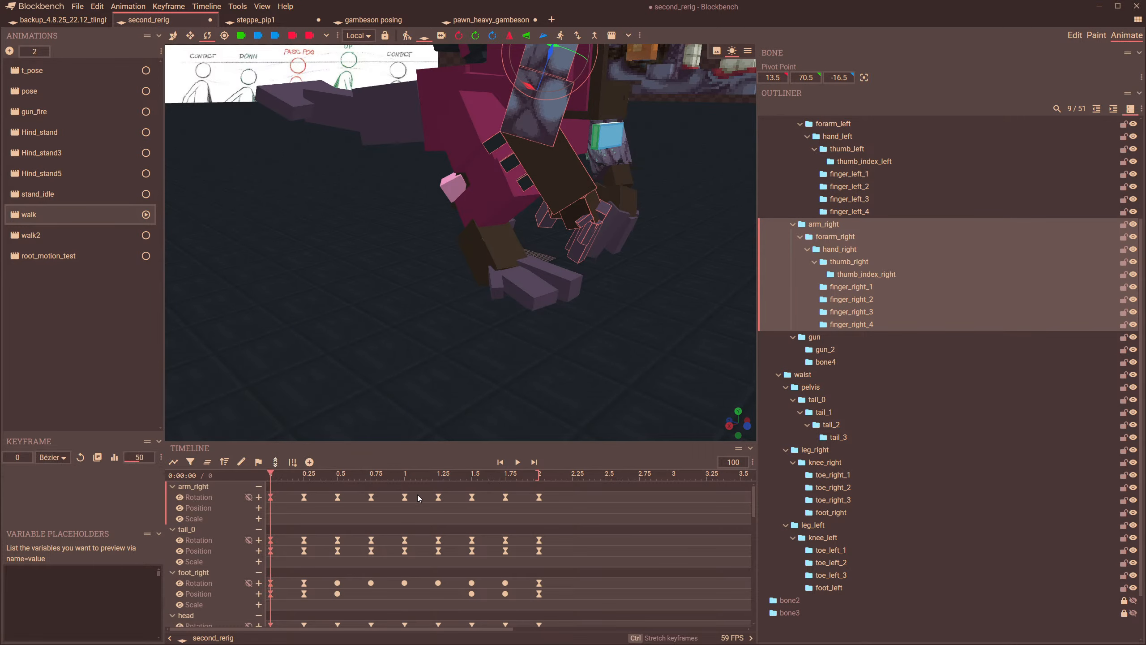
left_click_drag(526, 480, 539, 476)
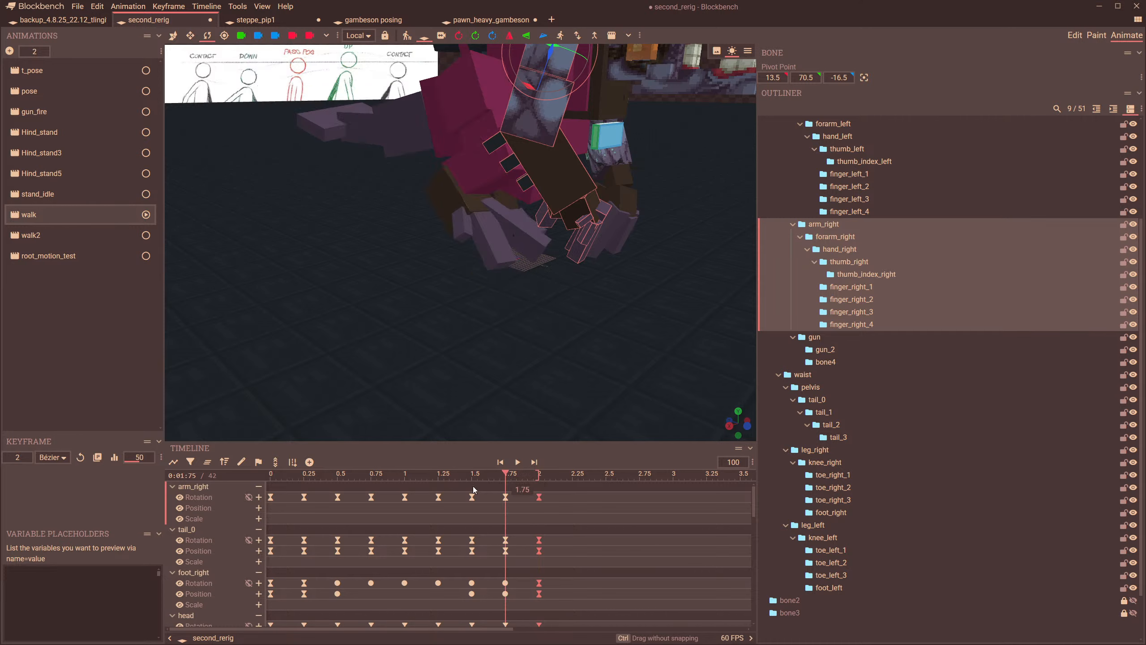
left_click(517, 463)
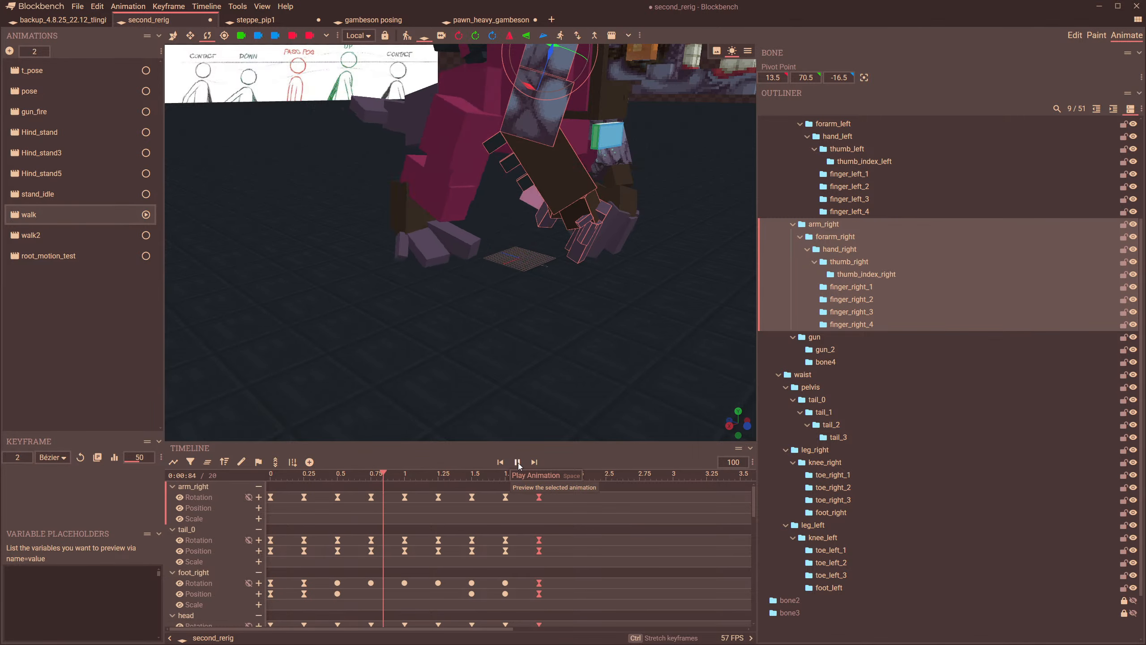
left_click_drag(272, 477, 247, 477)
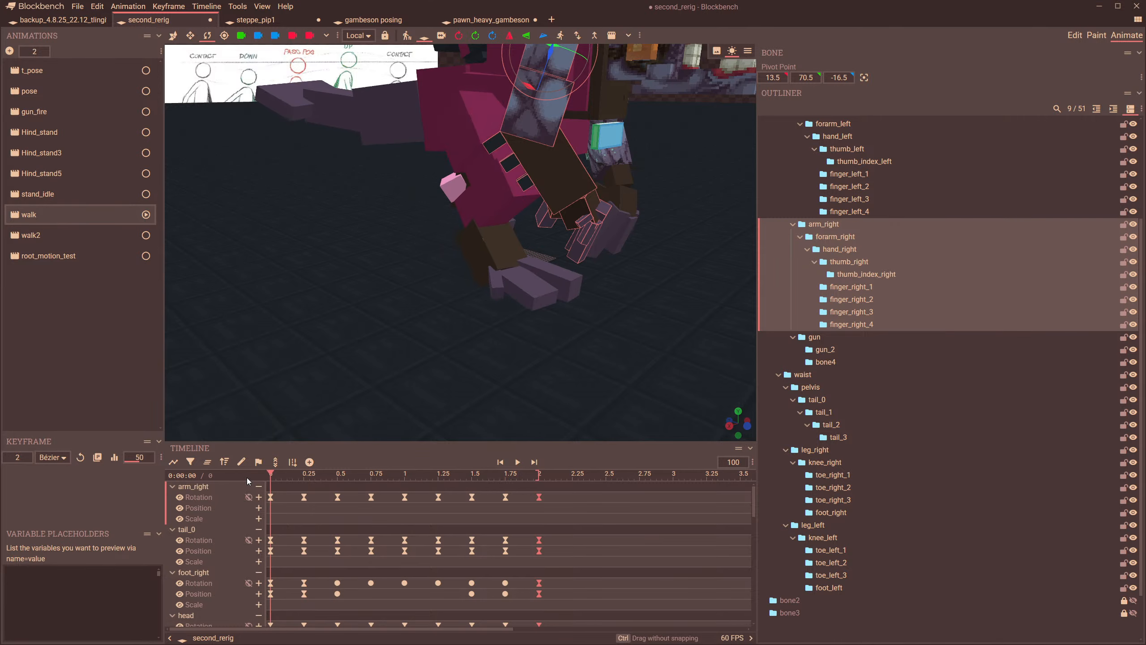
- Show the graph editor, unlink the Bézier handles of knee_right's rotation keyframe at 0 seconds, and reshape its outgoing X curve
left_click(174, 462)
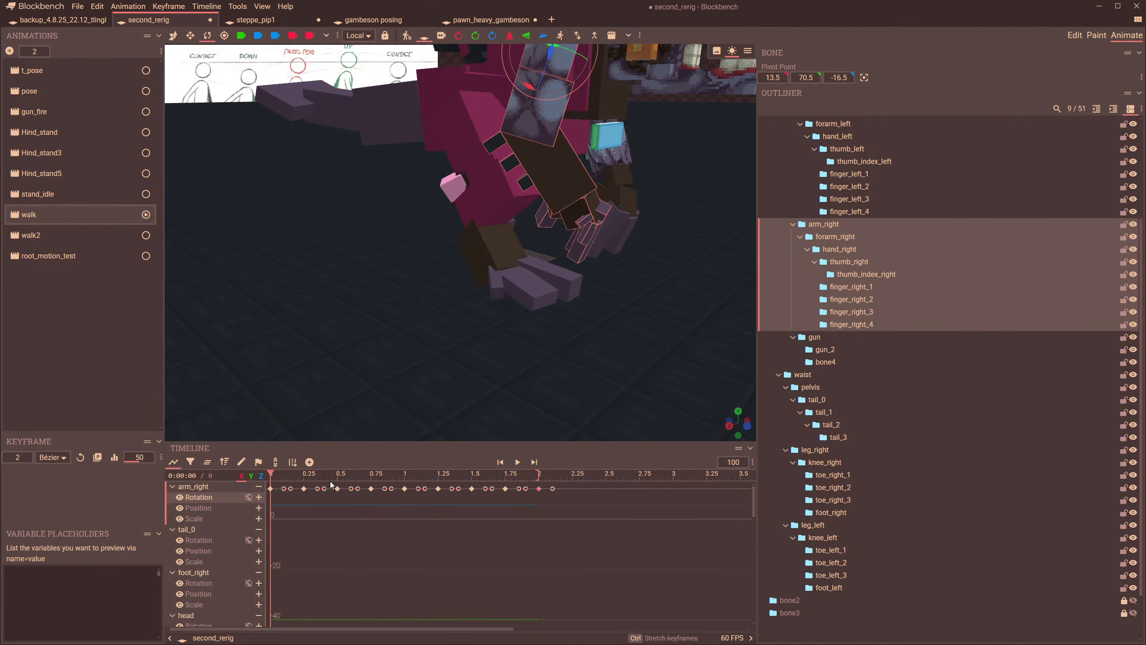
left_click(497, 246)
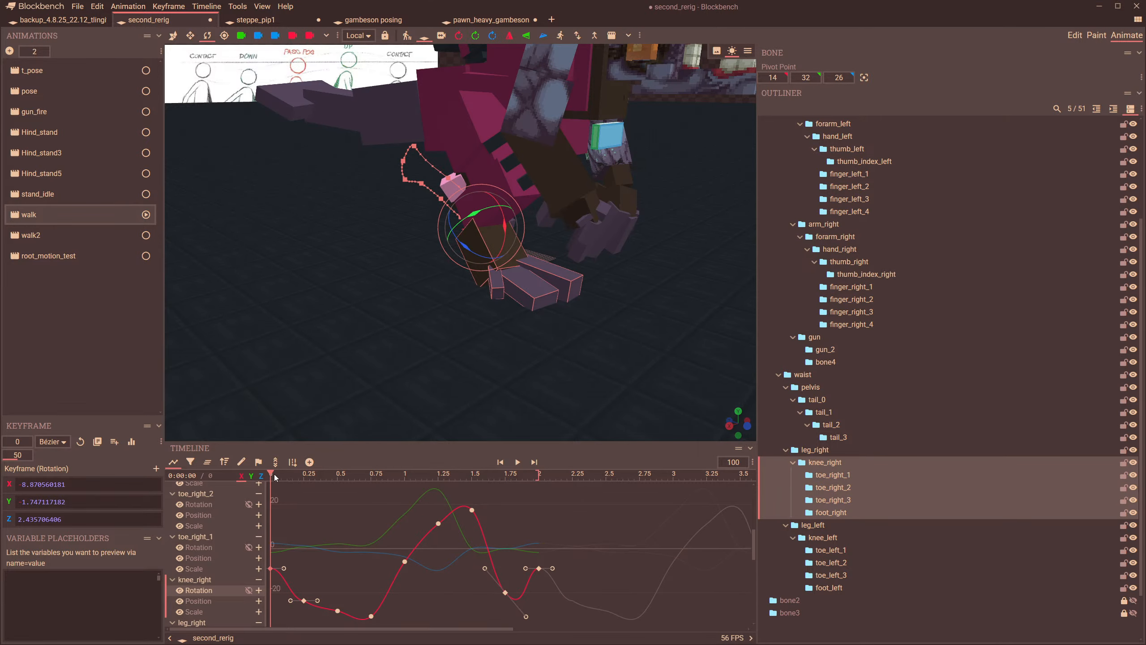
left_click_drag(275, 477, 283, 479)
right_click(271, 569)
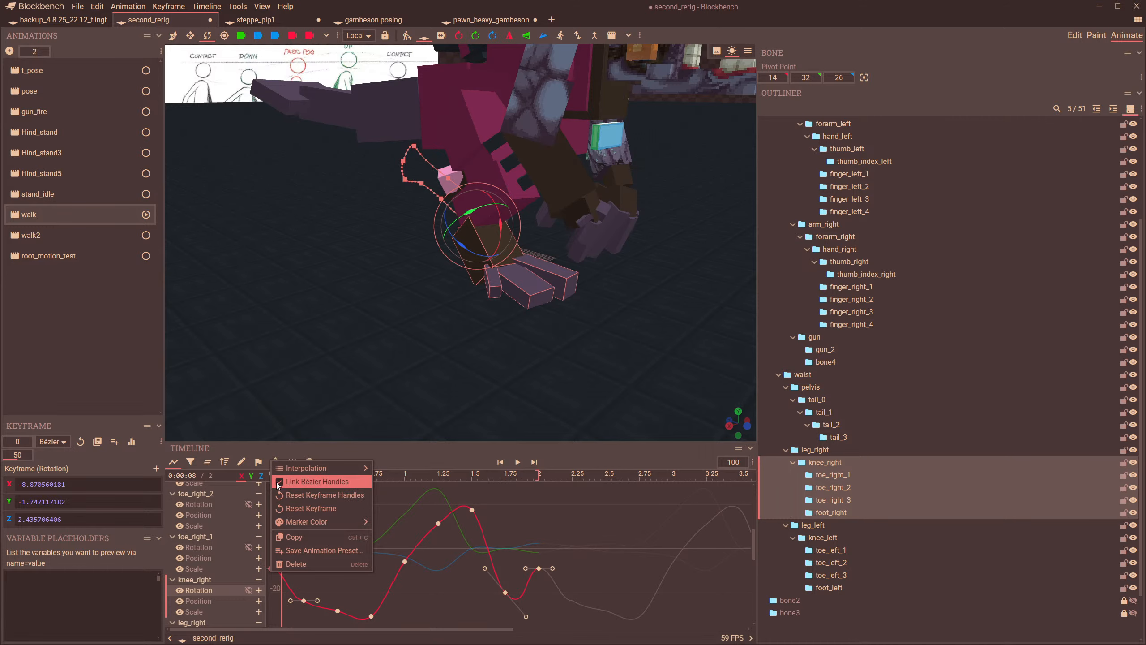
left_click_drag(438, 357, 516, 336)
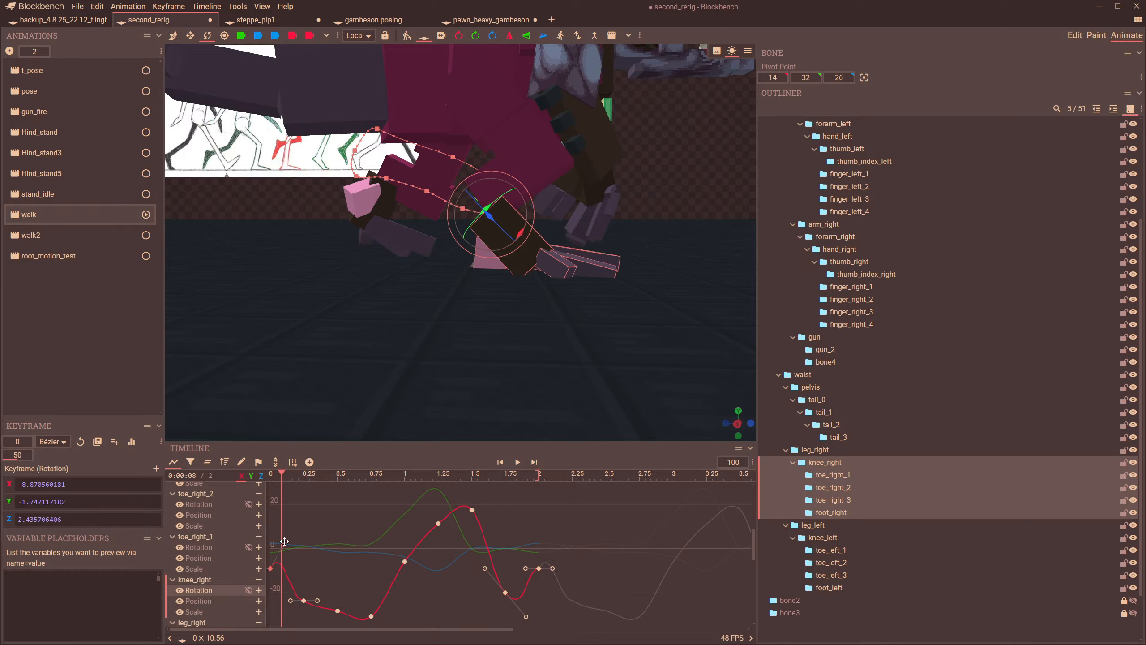
left_click_drag(282, 586, 286, 561)
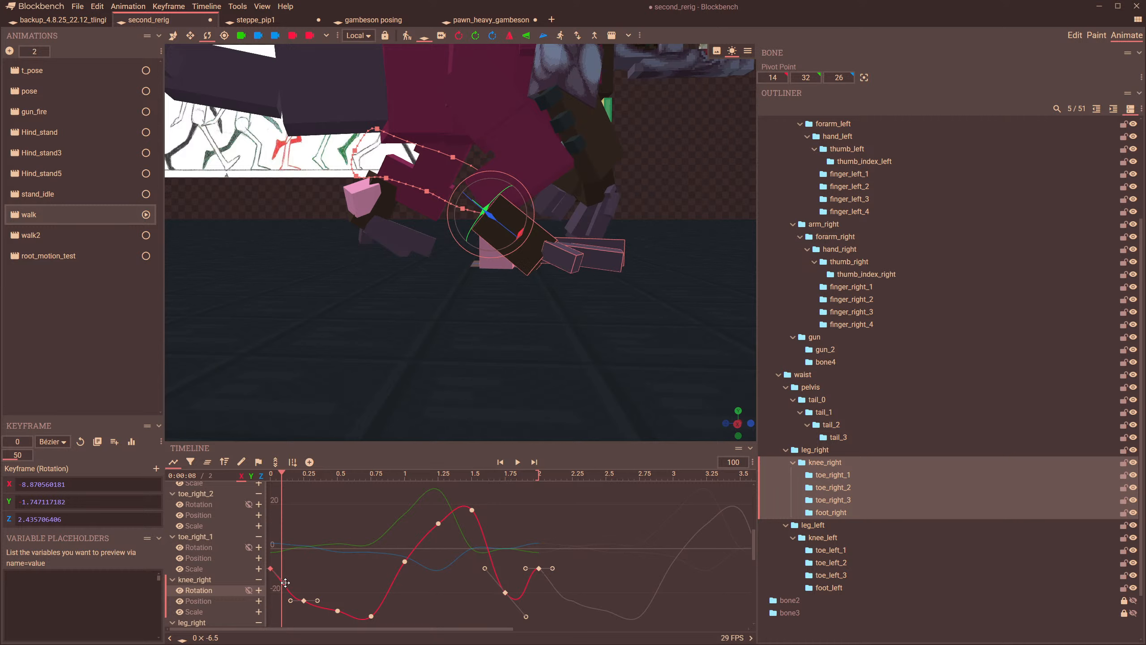
- Adjust the Bézier handles of leg_right's X rotation at the start and end of the loop, and replay the walk
left_click(500, 123)
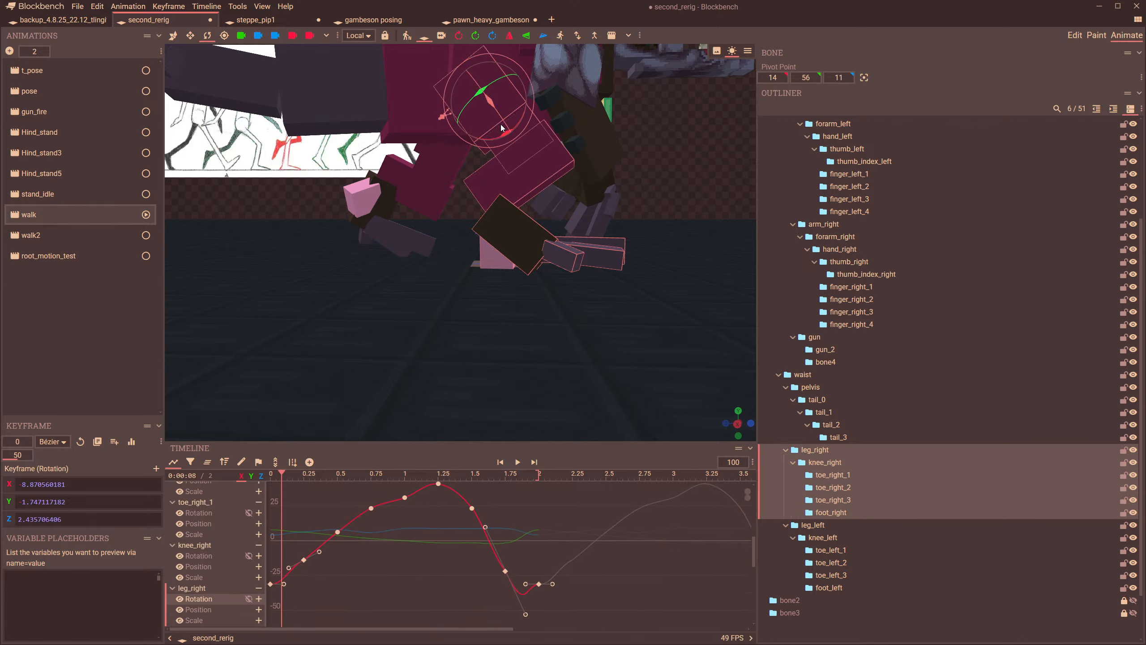
left_click_drag(283, 589, 281, 578)
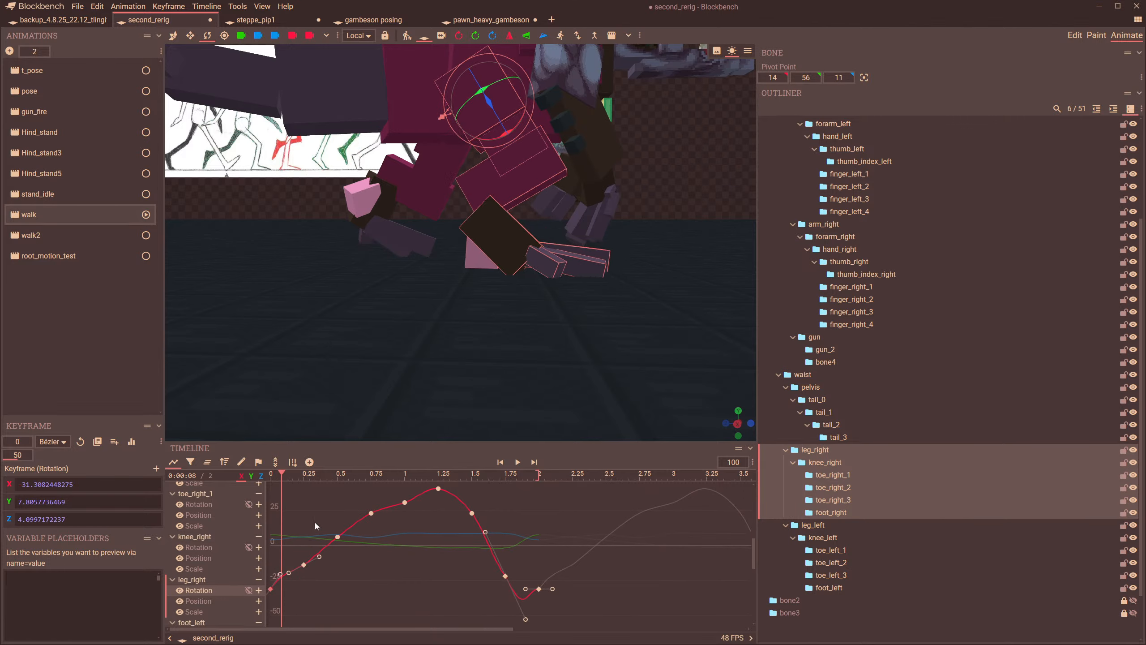
left_click_drag(285, 475, 181, 526)
left_click(519, 462)
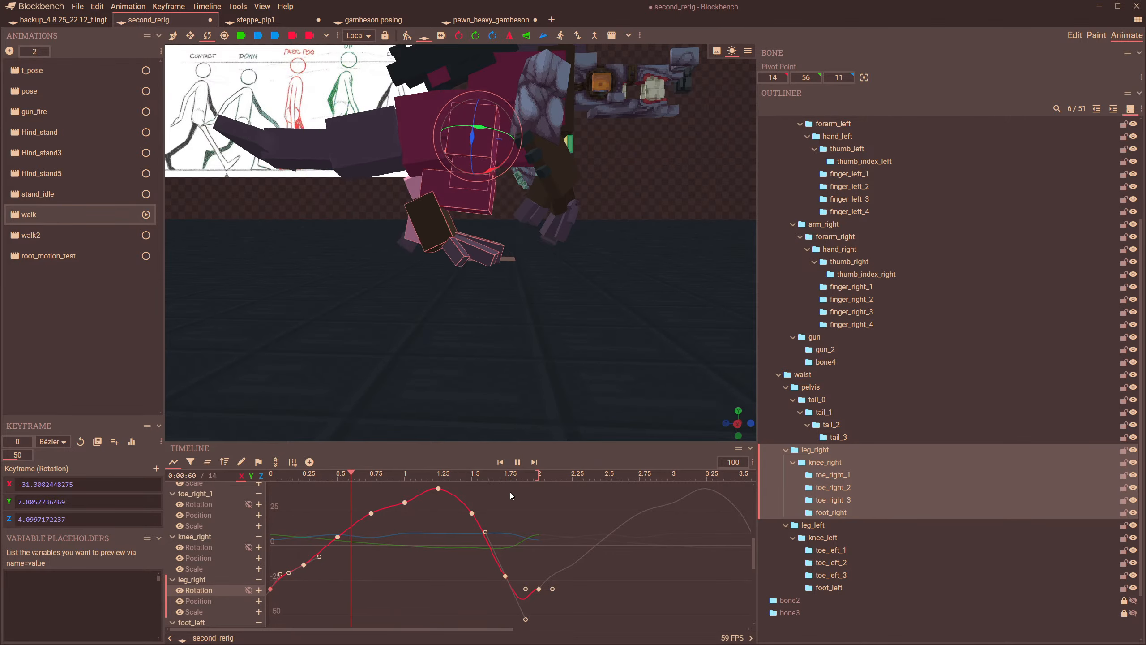
left_click_drag(530, 479, 270, 478)
left_click(517, 462)
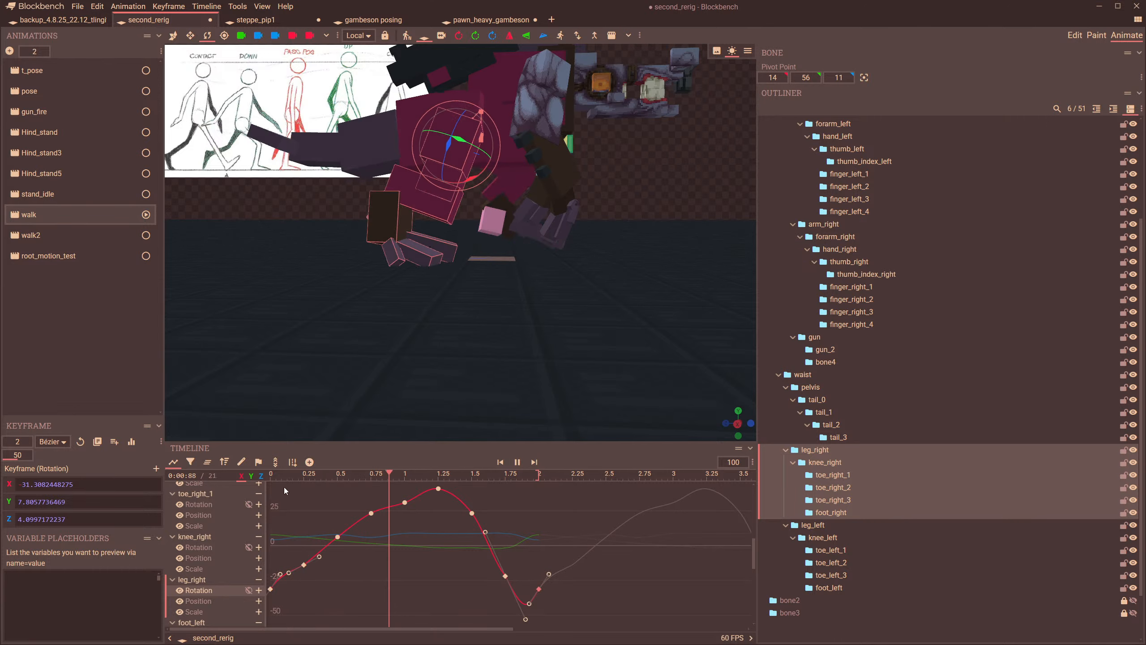
- Adjust the outgoing Bézier handles of toe_right_3 and toe_right_2's X rotation at 0 seconds, using 0.08 seconds as the preview pose
scroll(586, 298, "up", 3)
left_click(575, 263)
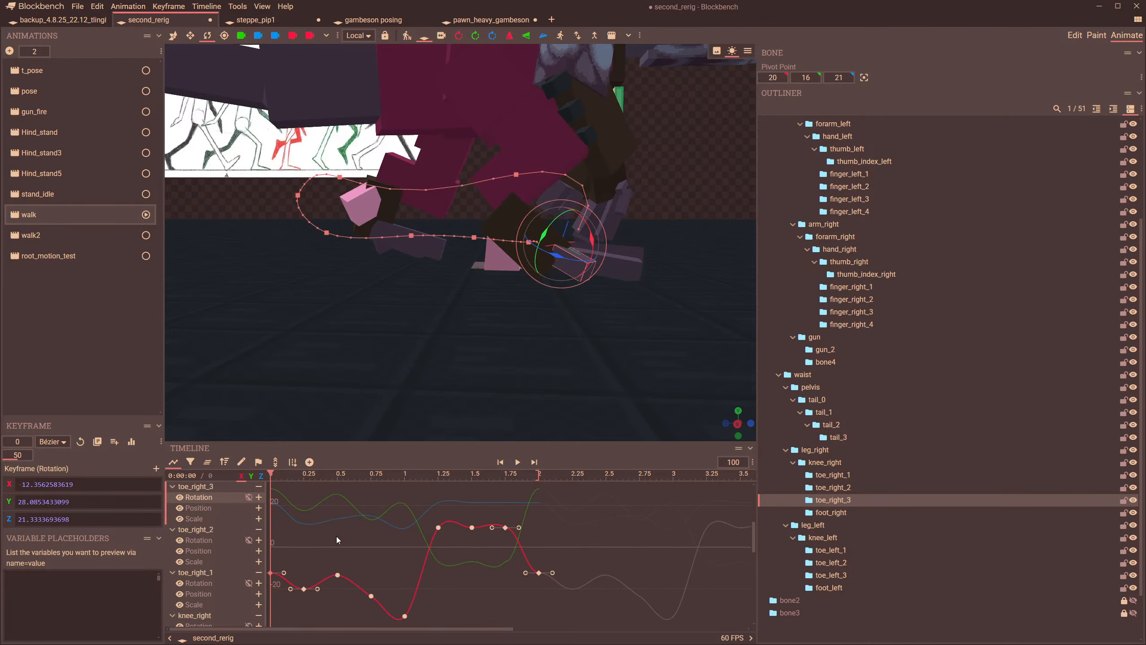
left_click_drag(275, 474, 274, 478)
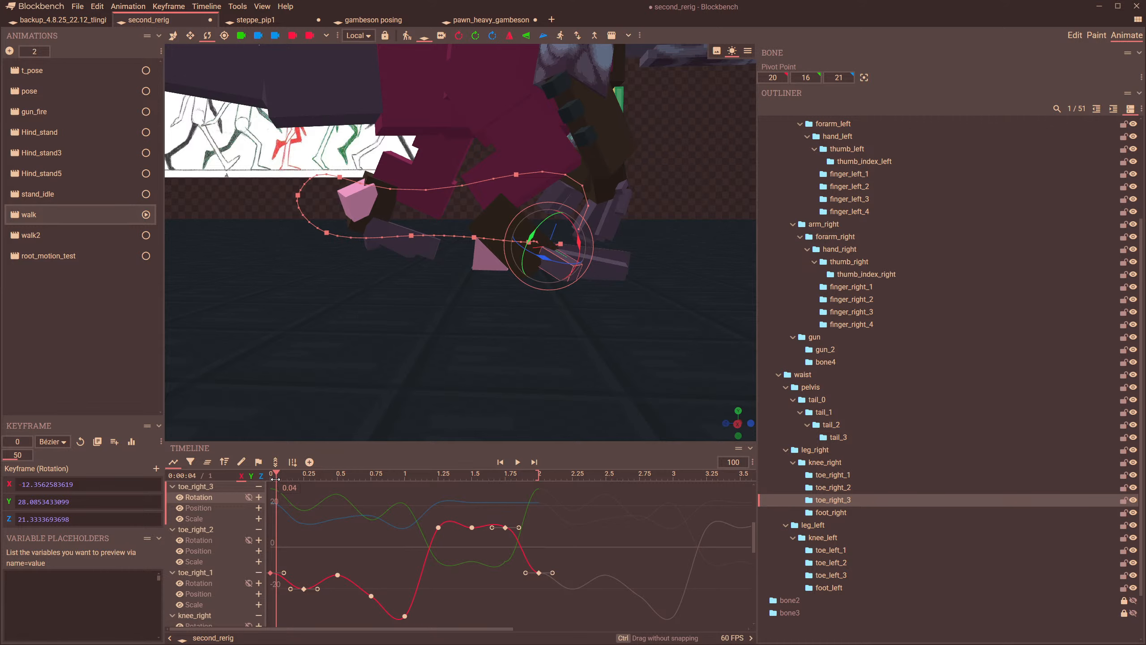
scroll(510, 391, "up", 5)
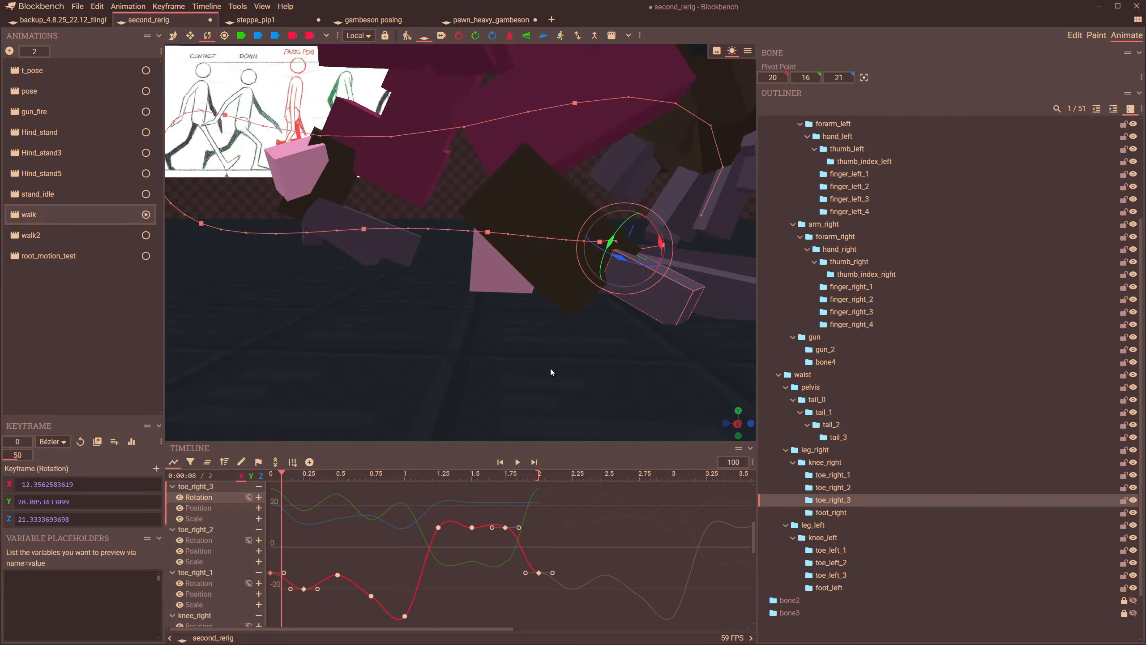
right_click_drag(549, 368, 340, 331)
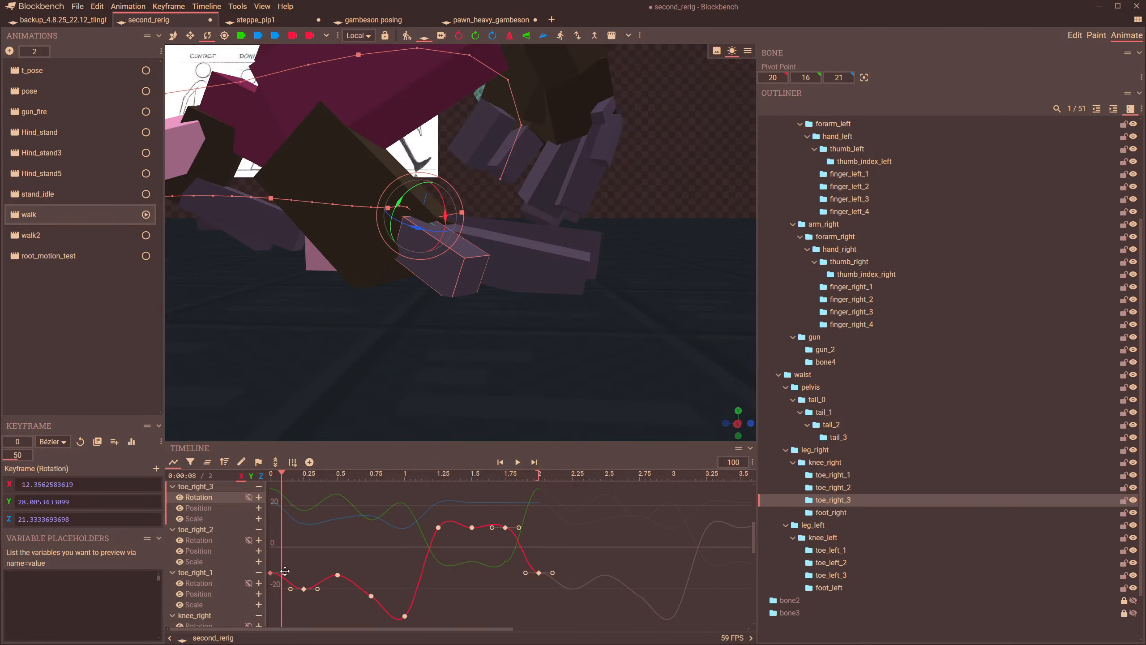
mouse_move(285, 571)
left_mouse_down()
mouse_move(288, 553)
mouse_move(290, 592)
left_mouse_up()
left_click_drag(593, 342, 541, 332)
left_click(496, 275)
left_click_drag(285, 556, 287, 561)
- Switch the transform space to Global and lower the outgoing Bézier handle of toe_right_1's Y rotation at 0 seconds
left_click(596, 264)
left_click_drag(632, 357, 371, 324)
left_click(291, 513)
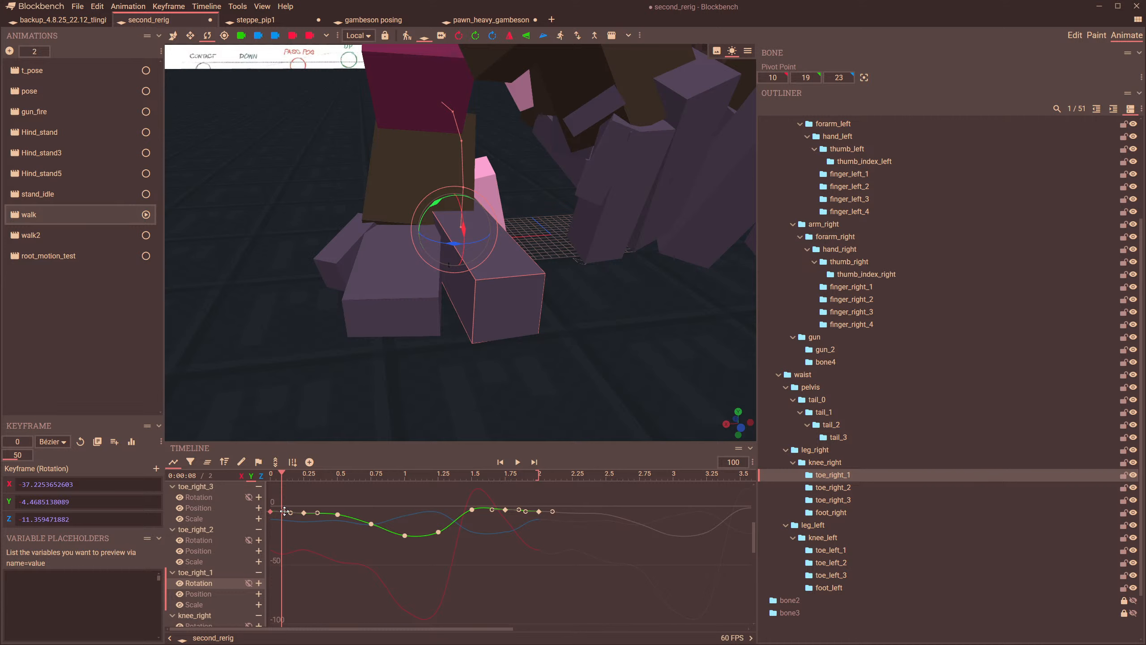
left_click_drag(285, 507, 290, 532)
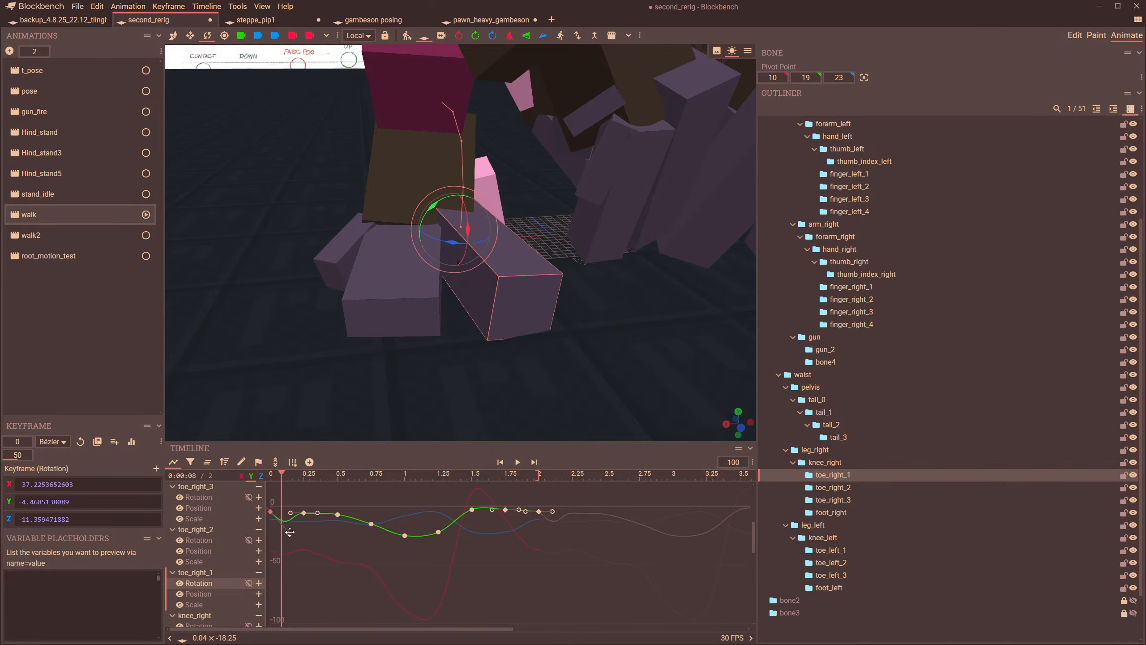
key("ctrl+z")
left_click(359, 35)
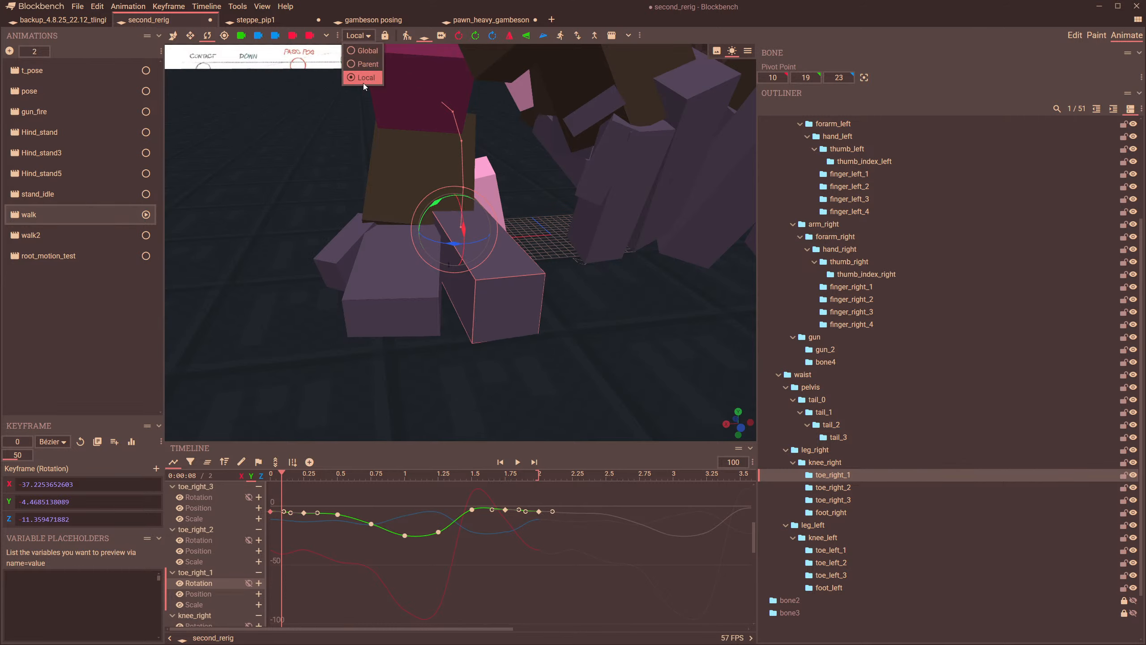
left_click(365, 50)
left_click_drag(284, 511, 287, 536)
- Raise the outgoing Bézier handle of toe_right_2's Y rotation at 0 seconds
left_click(383, 318)
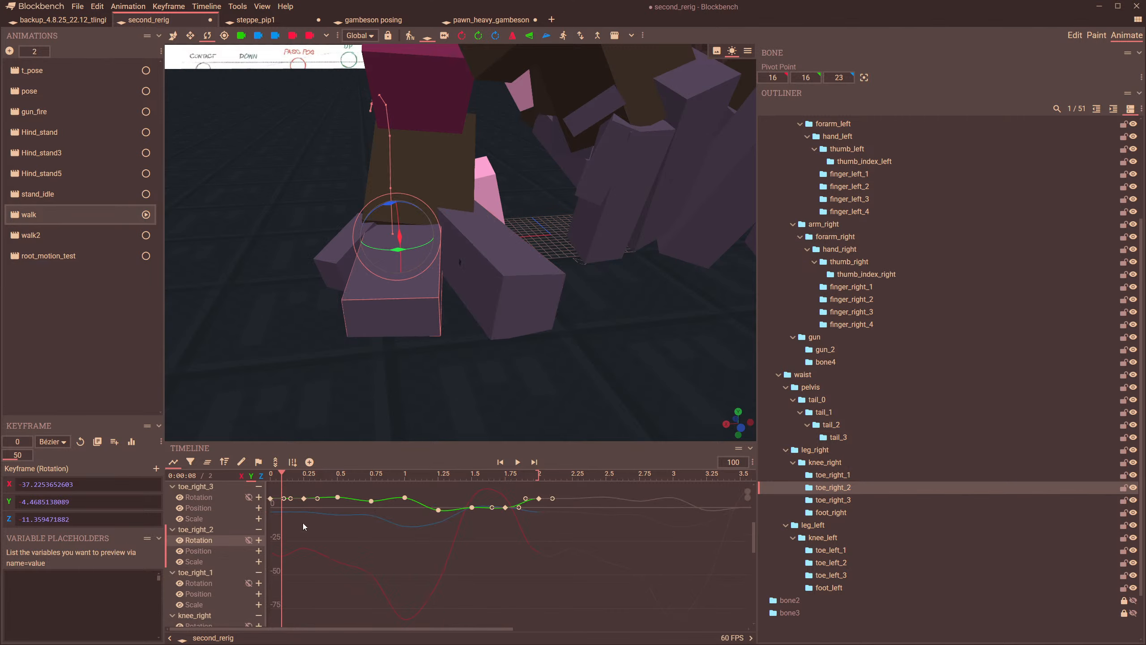
left_click_drag(286, 497, 284, 476)
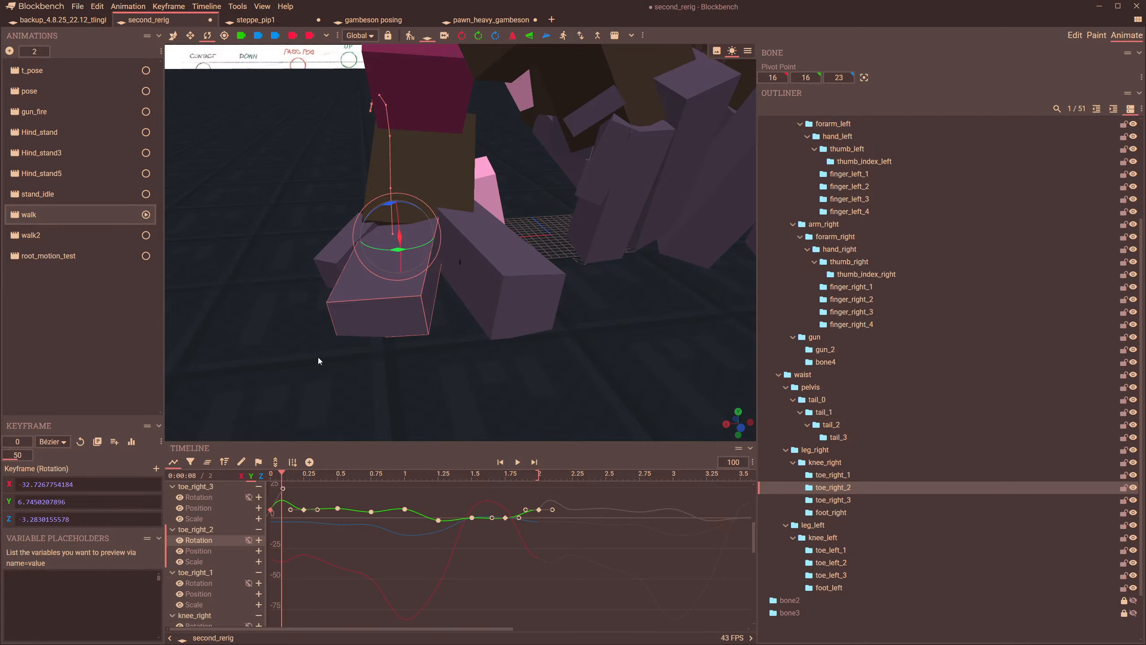
left_click_drag(319, 361, 356, 300)
- Adjust the outgoing Bézier handles of toe_right_3's Z and X rotation curves at 0 seconds
left_click(356, 300)
mouse_move(287, 491)
left_mouse_down()
mouse_move(290, 509)
mouse_move(288, 488)
left_mouse_up()
left_click(282, 525)
left_click_drag(355, 383, 387, 381)
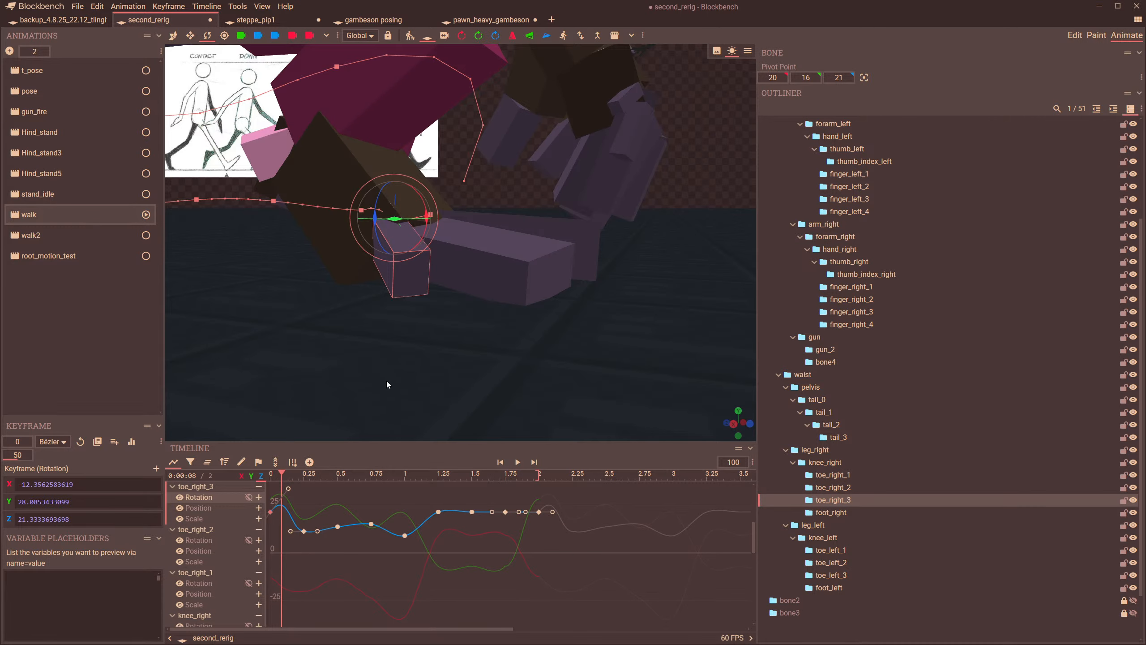
left_click(281, 590)
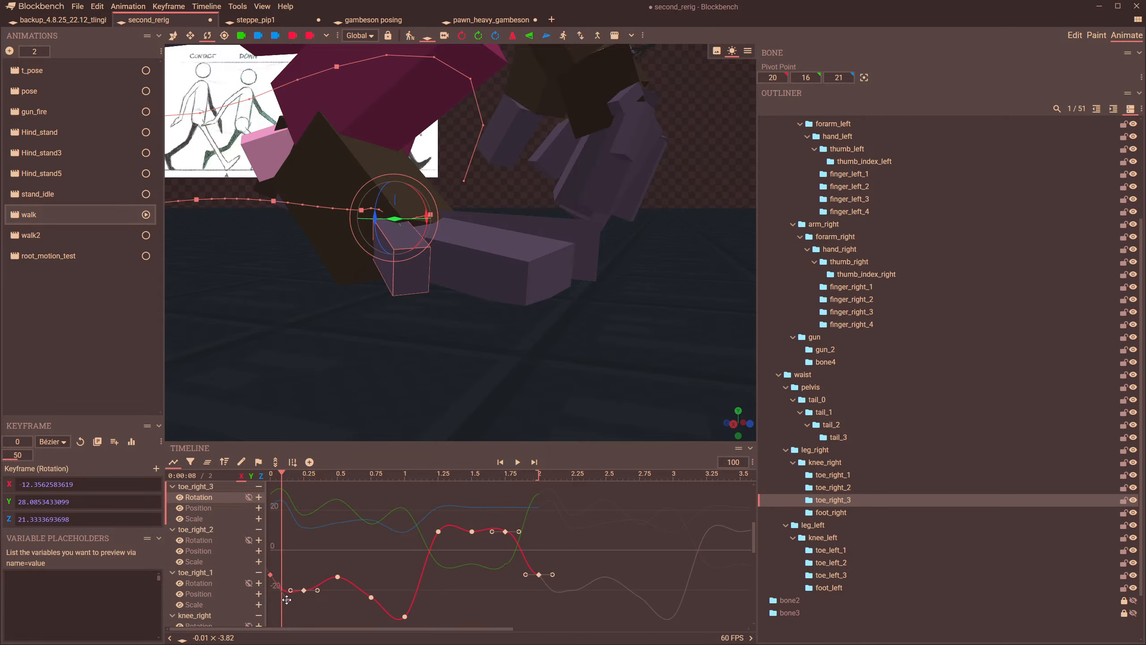
left_click_drag(287, 599, 292, 556)
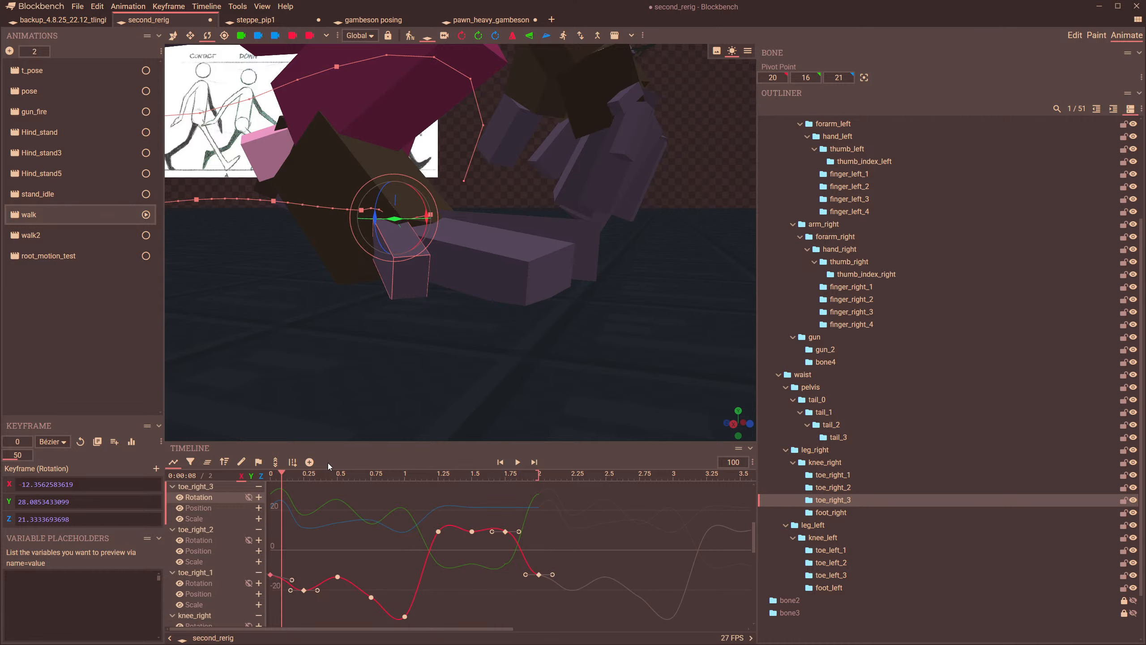
- Move toe_right_3 at 0.25 seconds to about X 0.55, Y 0.16, Z 1.58
left_click_drag(282, 475, 301, 525)
left_click_drag(340, 430, 401, 396)
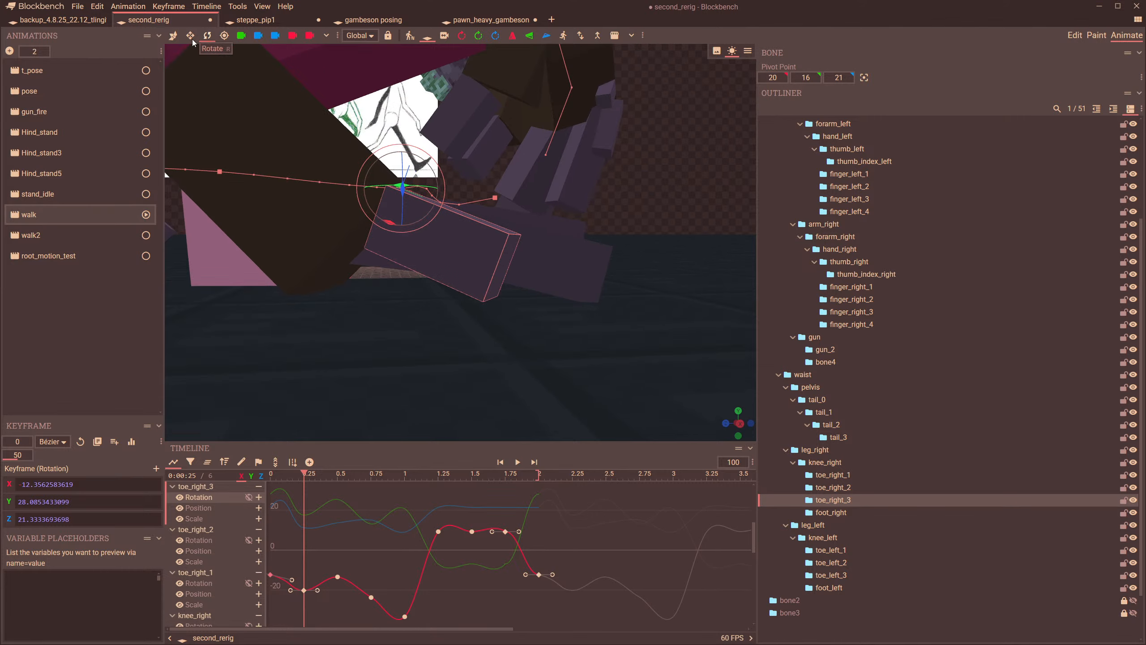
left_click(176, 38)
left_click(271, 475)
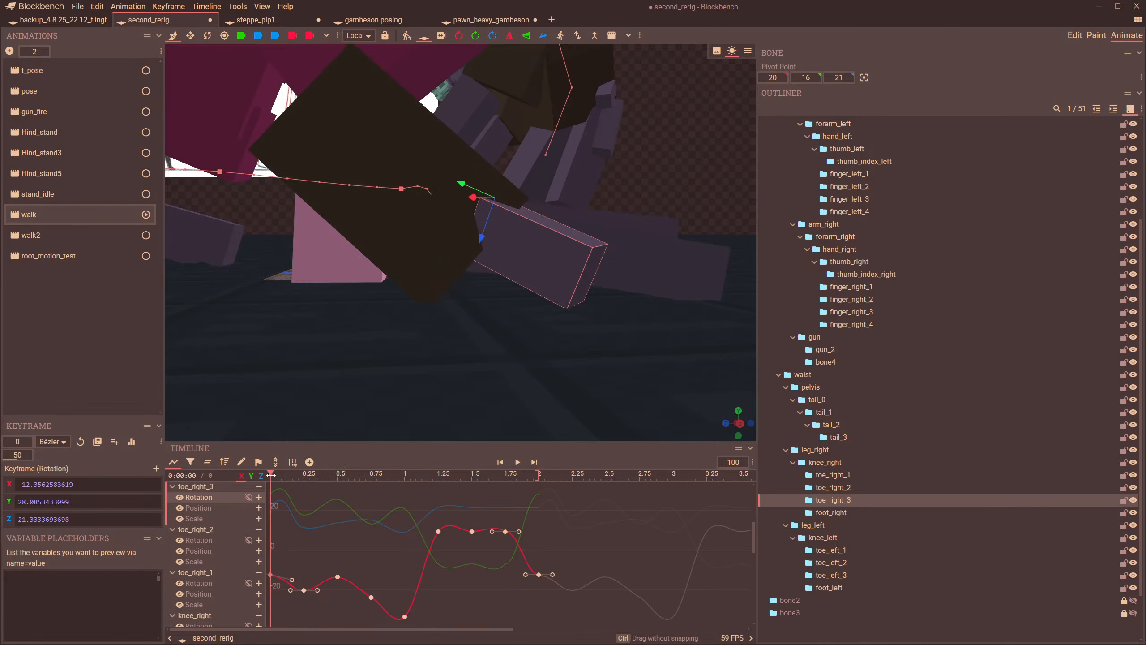
left_click(304, 474)
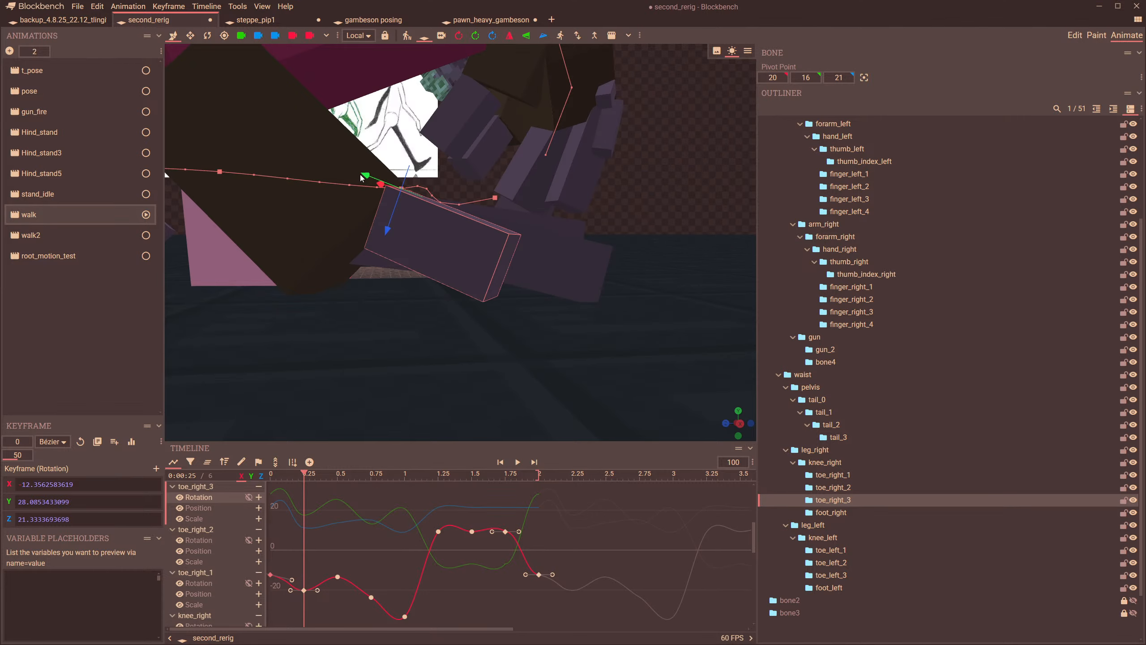
left_click_drag(378, 205, 360, 213)
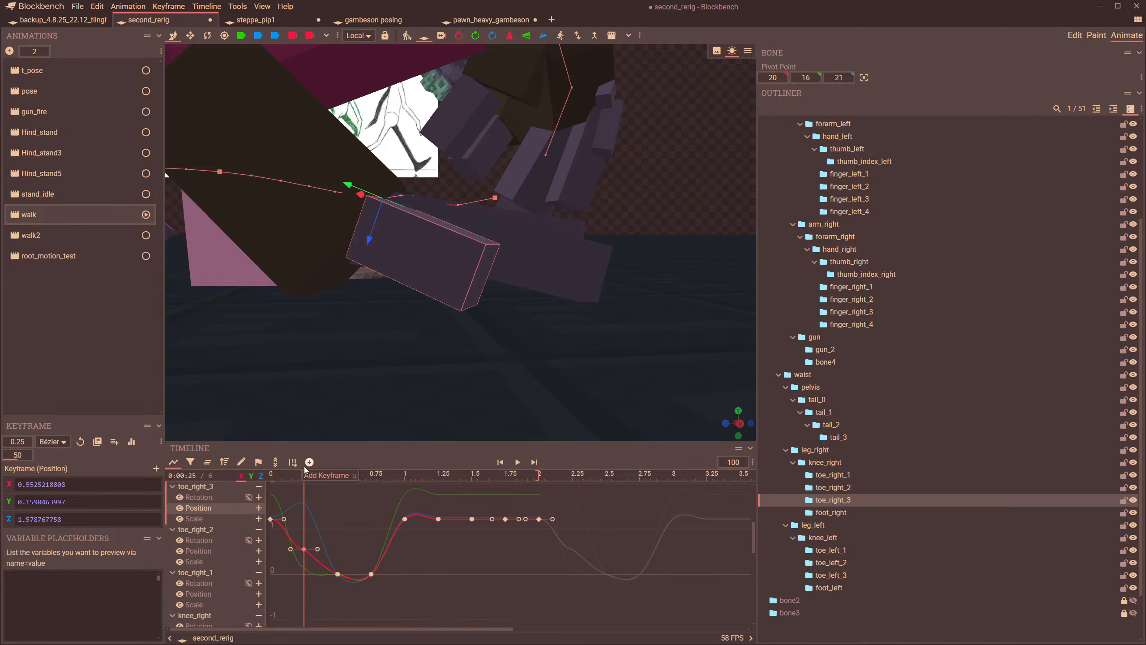
- Return to the keyframe view and copy toe_right_3's position keyframe from 0 seconds to 0.25 seconds
left_click_drag(298, 473, 228, 494)
left_click_drag(441, 364, 391, 381)
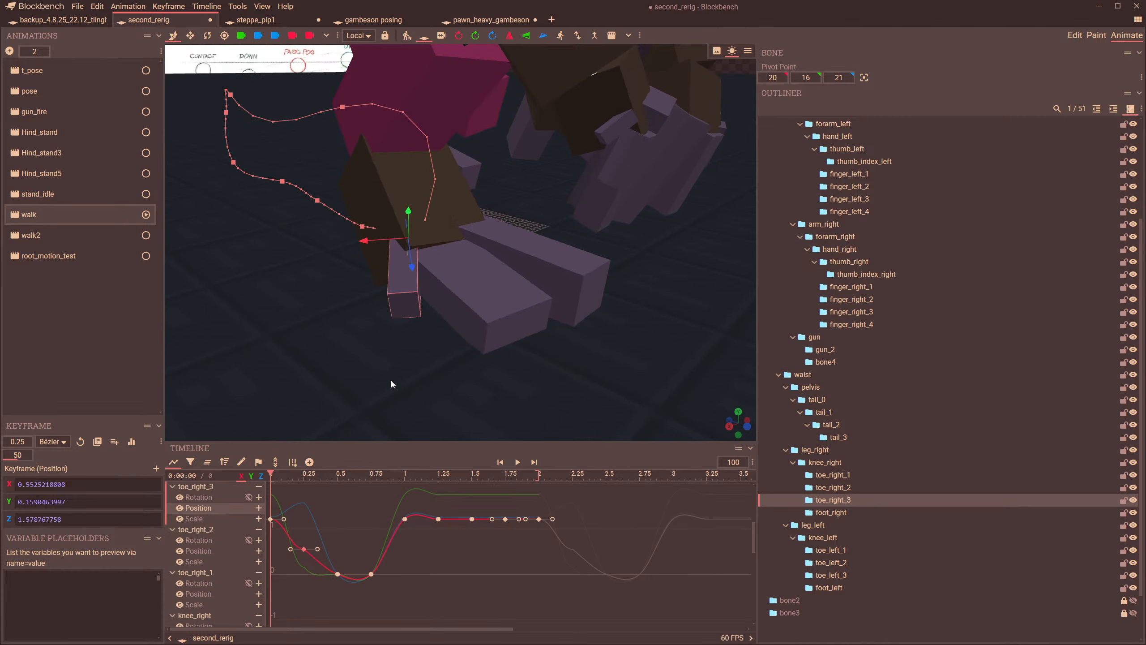
left_click(180, 464)
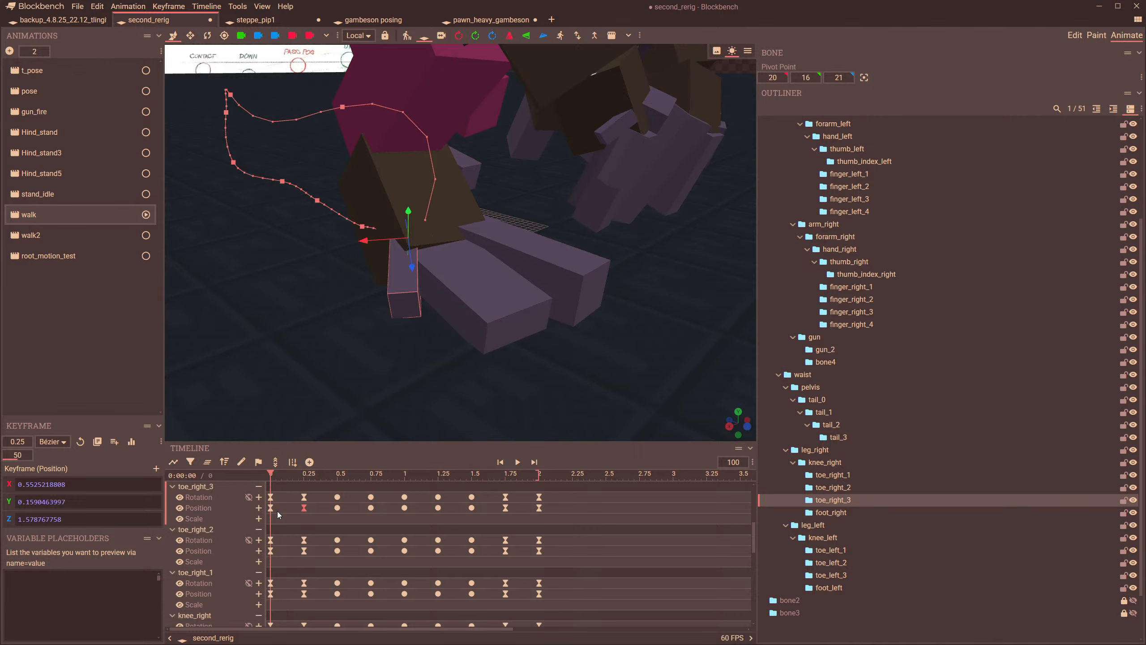
left_click(303, 476)
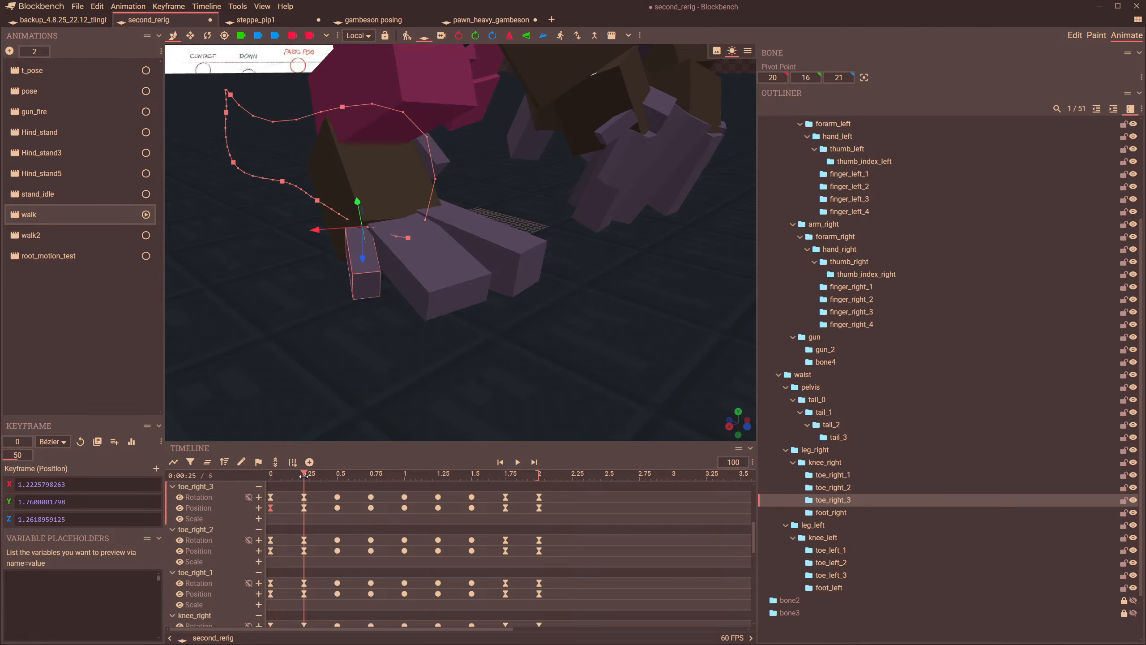
left_click(304, 507)
left_click_drag(305, 399, 406, 380)
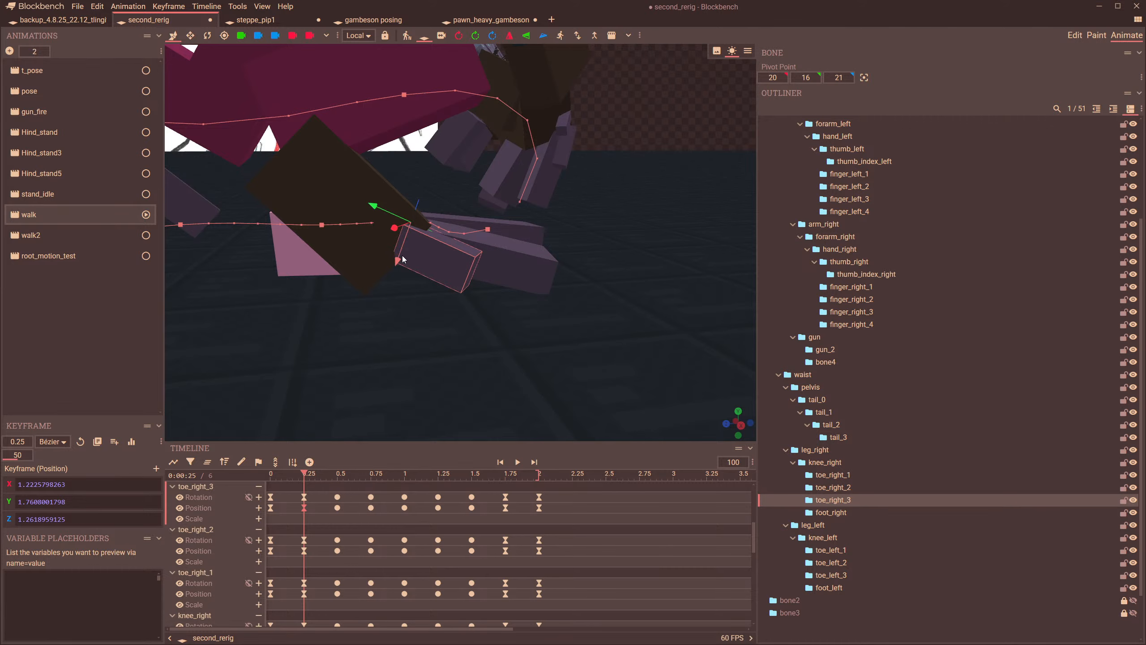
- Try moving toe_right_3 at 0.25 seconds to about X 1.54, Y 1.17, Z 2.60, and undo the last changes
mouse_move(402, 259)
left_mouse_down()
mouse_move(388, 280)
mouse_move(398, 274)
left_mouse_up()
left_click_drag(466, 284, 380, 377)
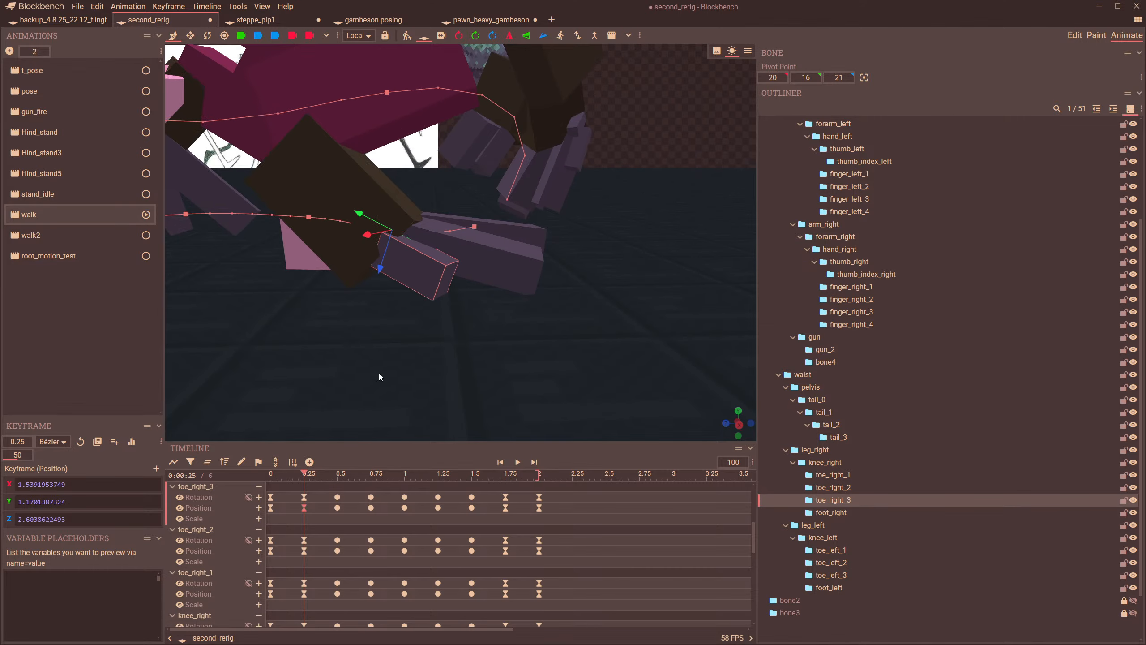
mouse_move(310, 484)
left_mouse_down()
mouse_move(358, 488)
mouse_move(296, 488)
left_mouse_up()
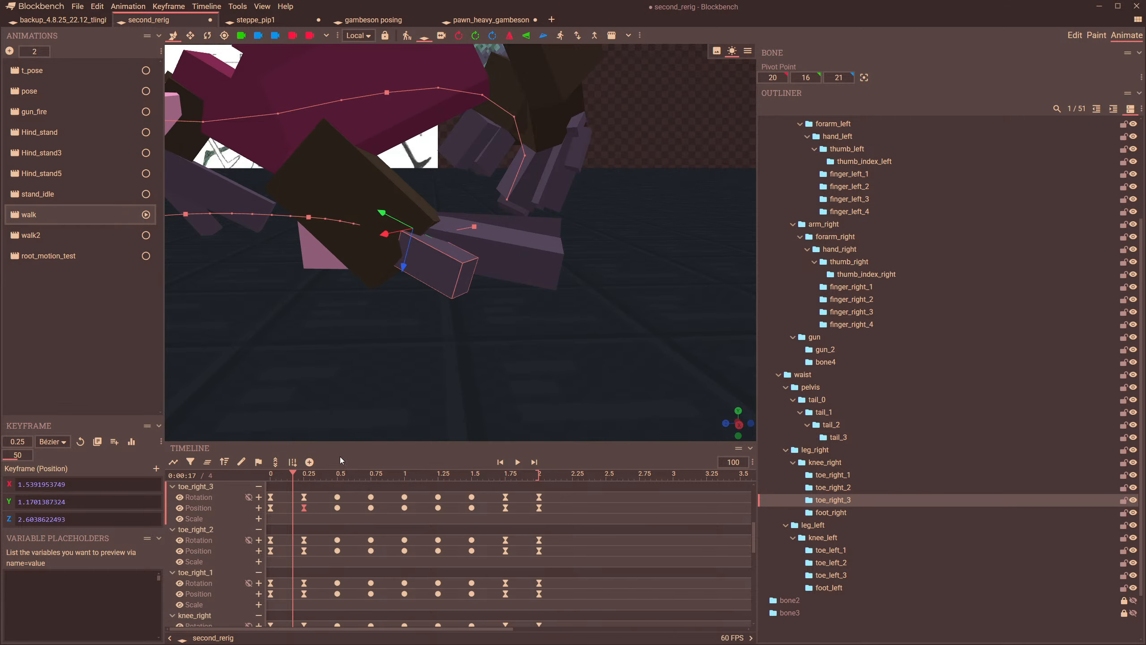
key("ctrl+z")
key("ctrl+z")
- Move toe_right_3 at 0.5 seconds to about X 0.68, Y 0.60, Z 1.09
left_click_drag(306, 478, 336, 523)
left_click_drag(290, 249, 284, 254)
left_click_drag(356, 289, 383, 294)
left_click_drag(309, 211, 302, 206)
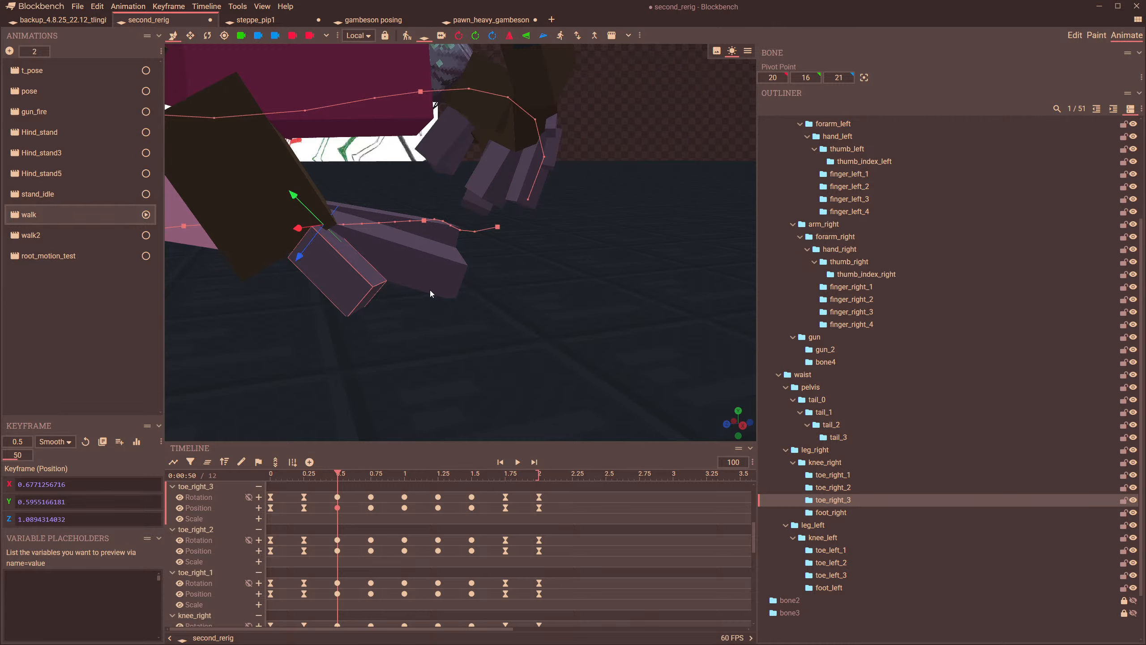
left_click_drag(430, 290, 355, 295)
- Move toe_right_3 at 0.75 seconds to about X 0.42, Y 0.42, Z 1.28
left_click_drag(343, 476, 371, 480)
left_click_drag(286, 280, 409, 278)
left_click_drag(405, 225, 395, 217)
left_click_drag(539, 306, 503, 308)
- Inspect the right toes at 1 second and play back the walk to check the toe motion
left_click_drag(391, 477, 404, 477)
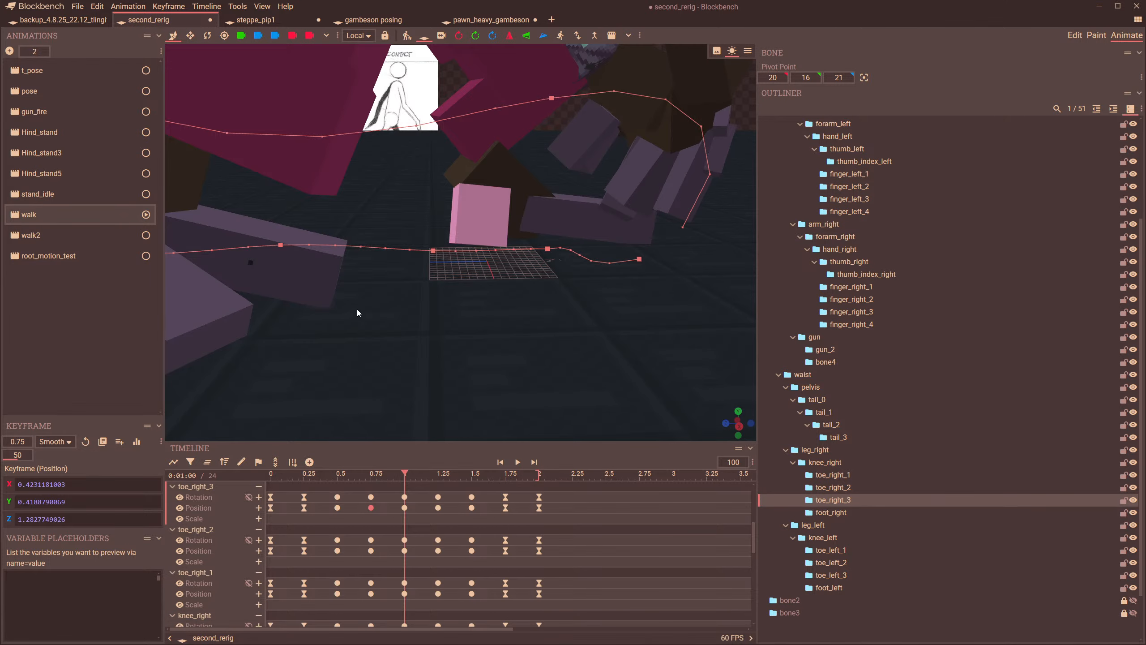
scroll(355, 315, "down", 4)
right_click_drag(353, 316, 447, 330)
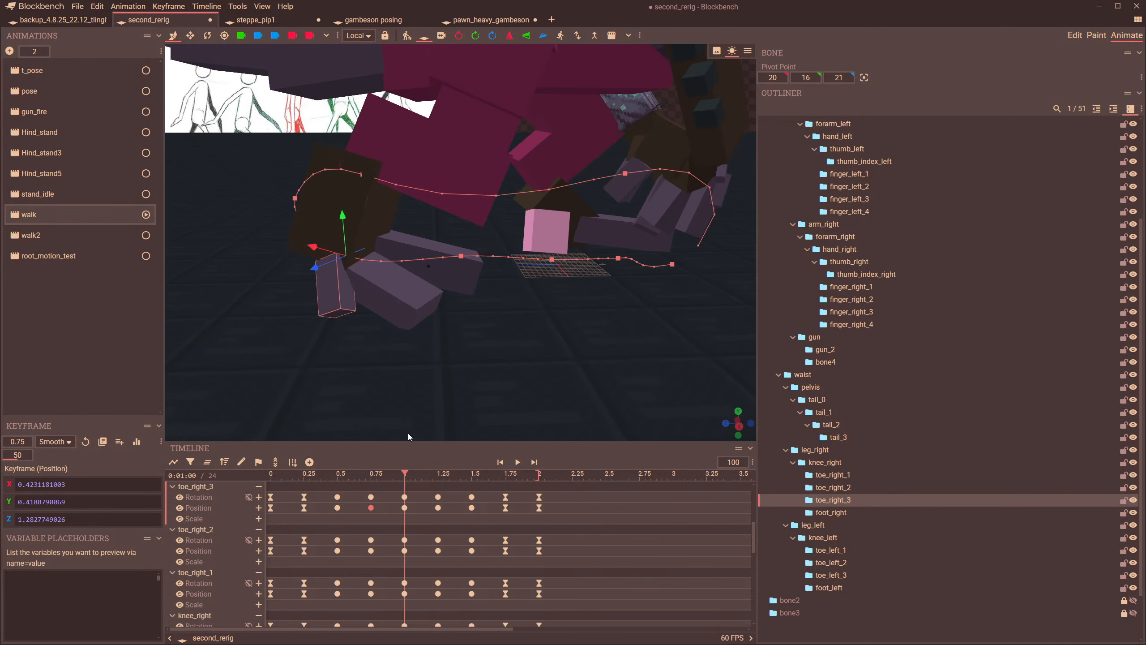
left_click(517, 462)
scroll(534, 339, "down", 3)
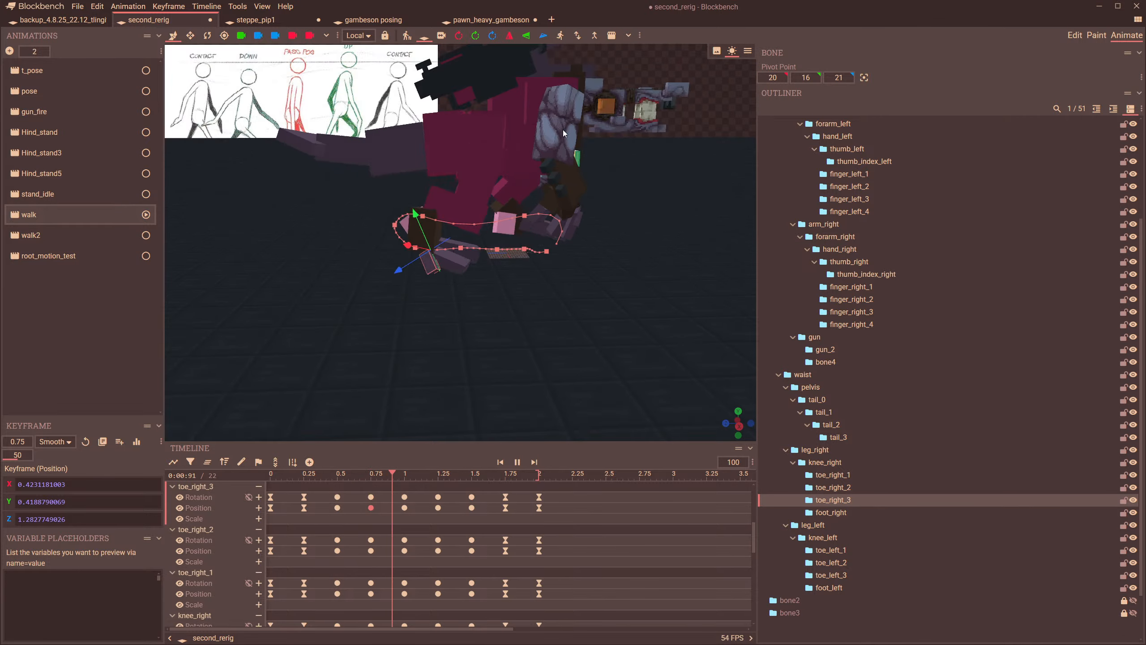
- Show the position curves of foot_right in the graph editor at 0.25 seconds
left_click(563, 129)
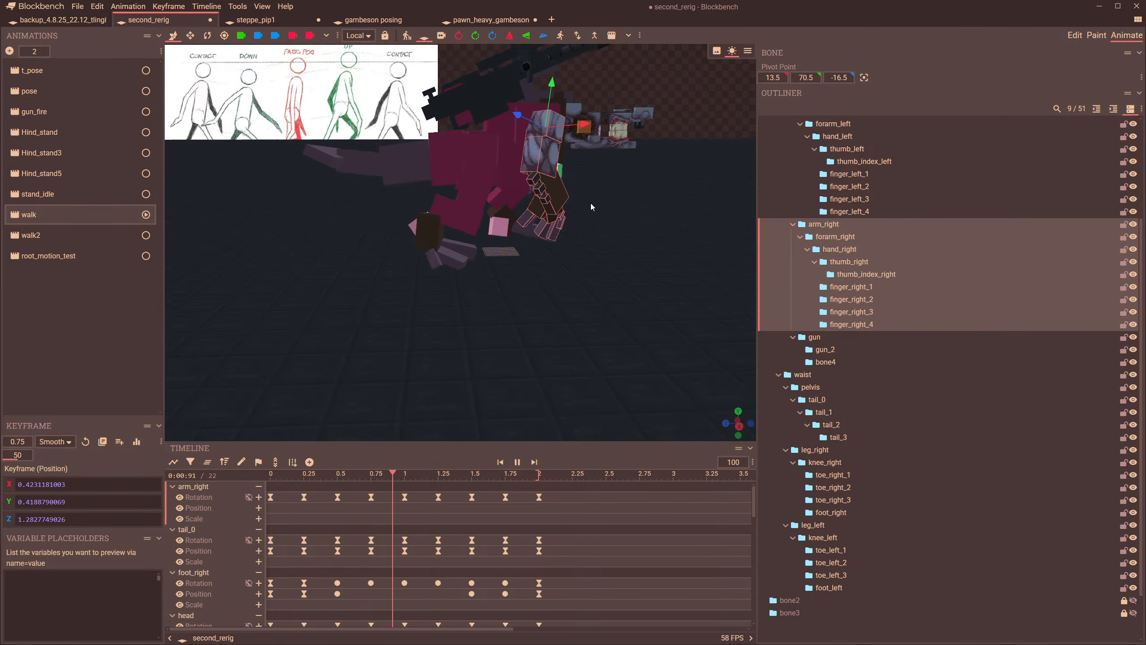
scroll(590, 208, "up", 3)
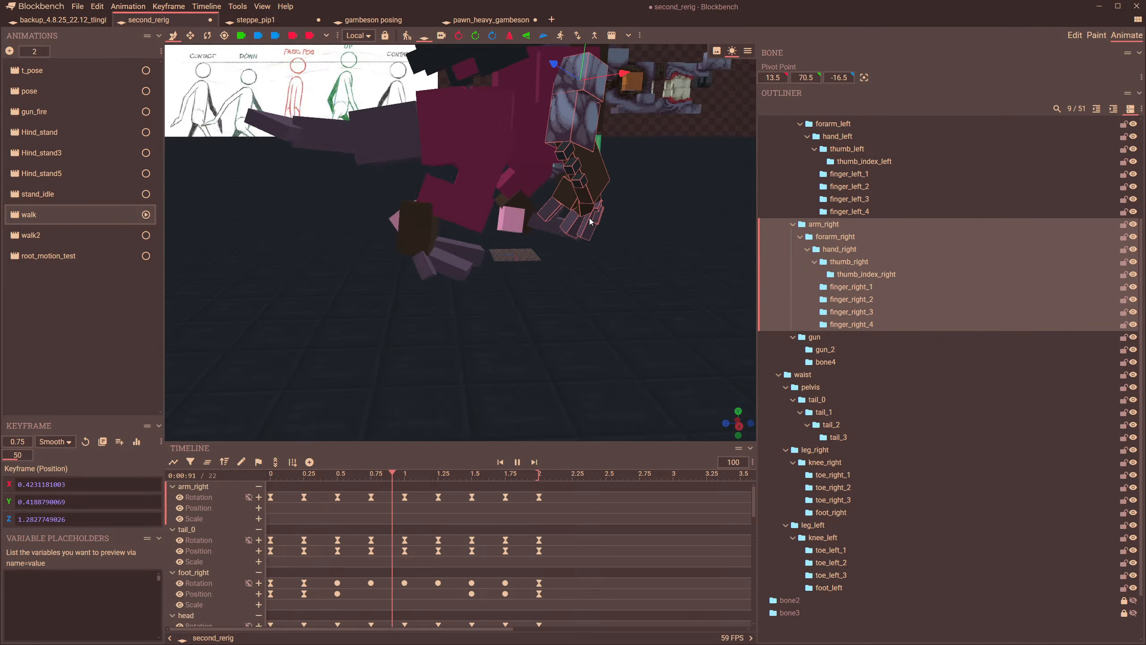
right_click_drag(589, 221, 550, 270)
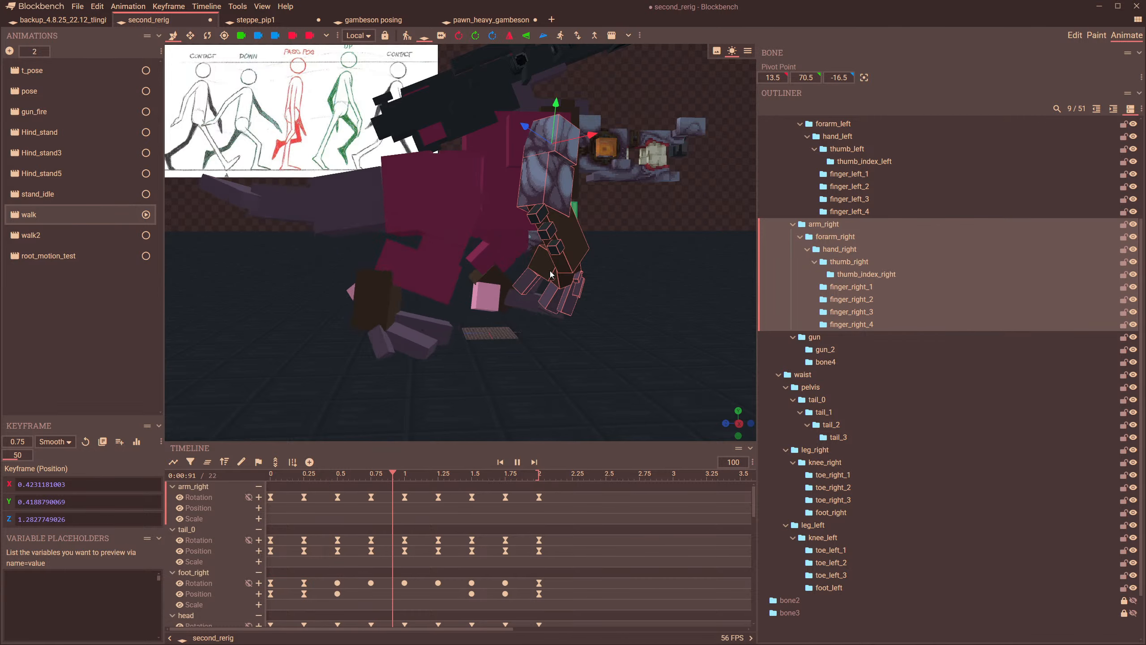
left_click_drag(560, 272, 674, 268)
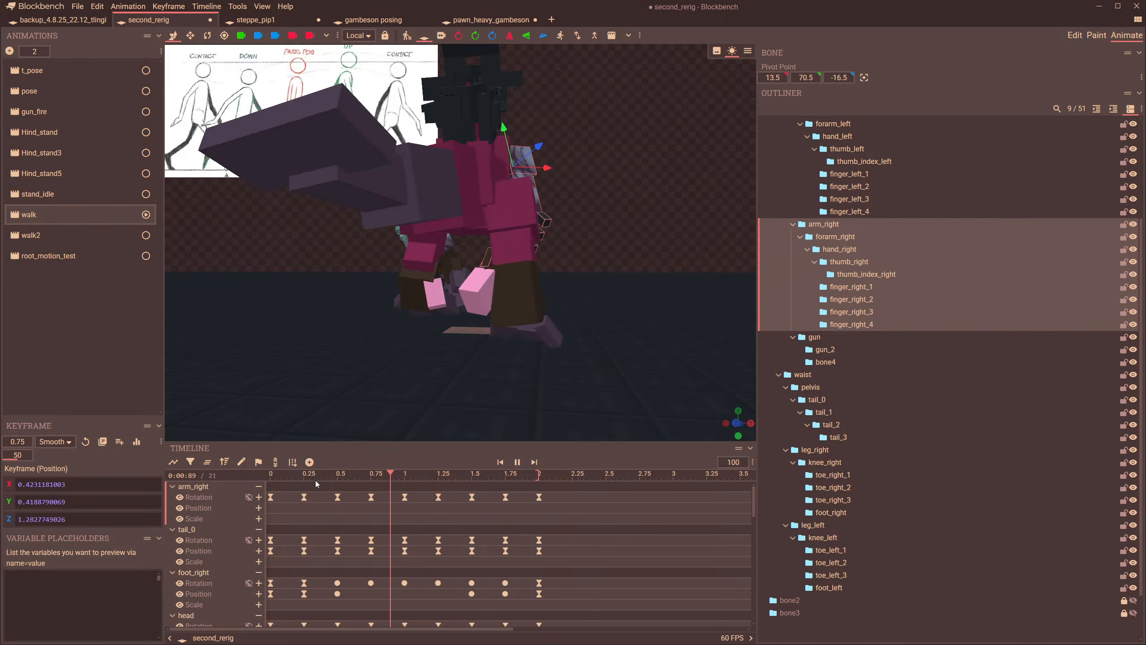
left_click(301, 495)
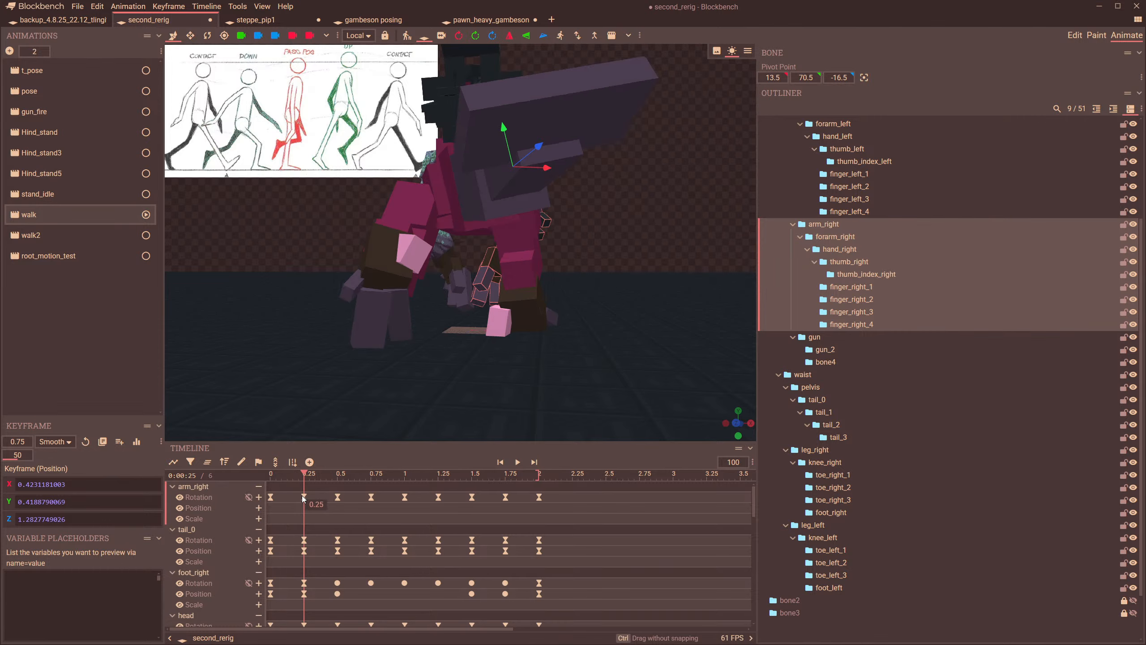
scroll(500, 362, "up", 3)
left_click(512, 364)
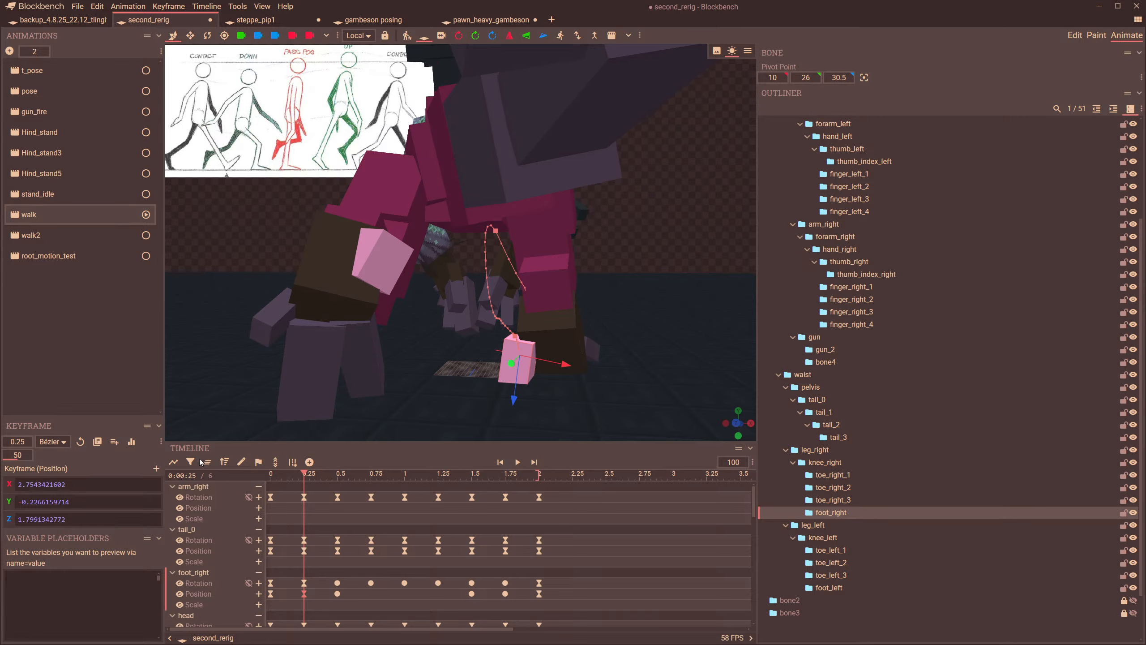
left_click(174, 462)
scroll(463, 392, "up", 2)
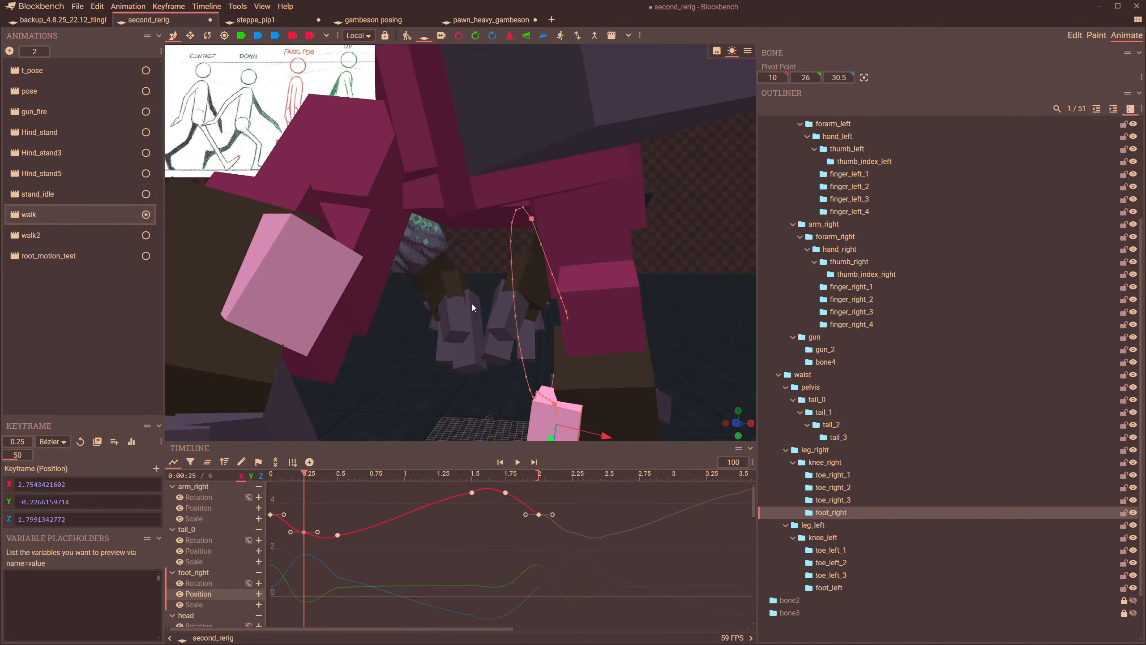
right_click_drag(472, 304, 369, 122)
left_click_drag(356, 317, 374, 319)
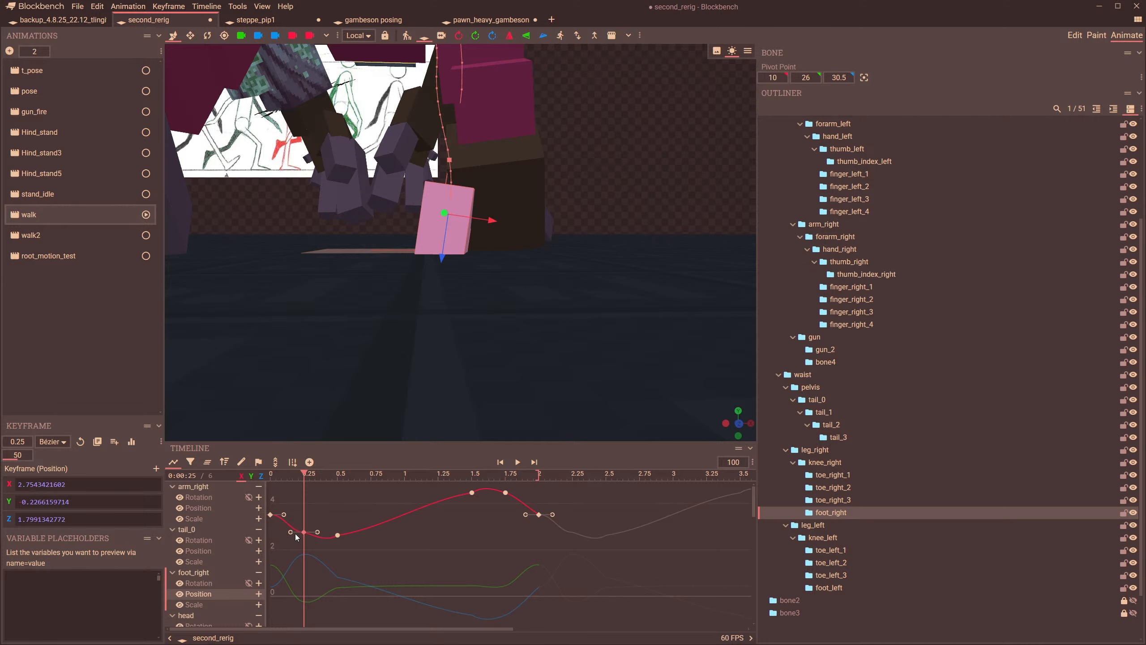
- Raise the Y-position curve of foot_right between 0 and 0.25 seconds using the Bézier handles
left_click_drag(292, 531, 293, 523)
left_click_drag(301, 477, 288, 479)
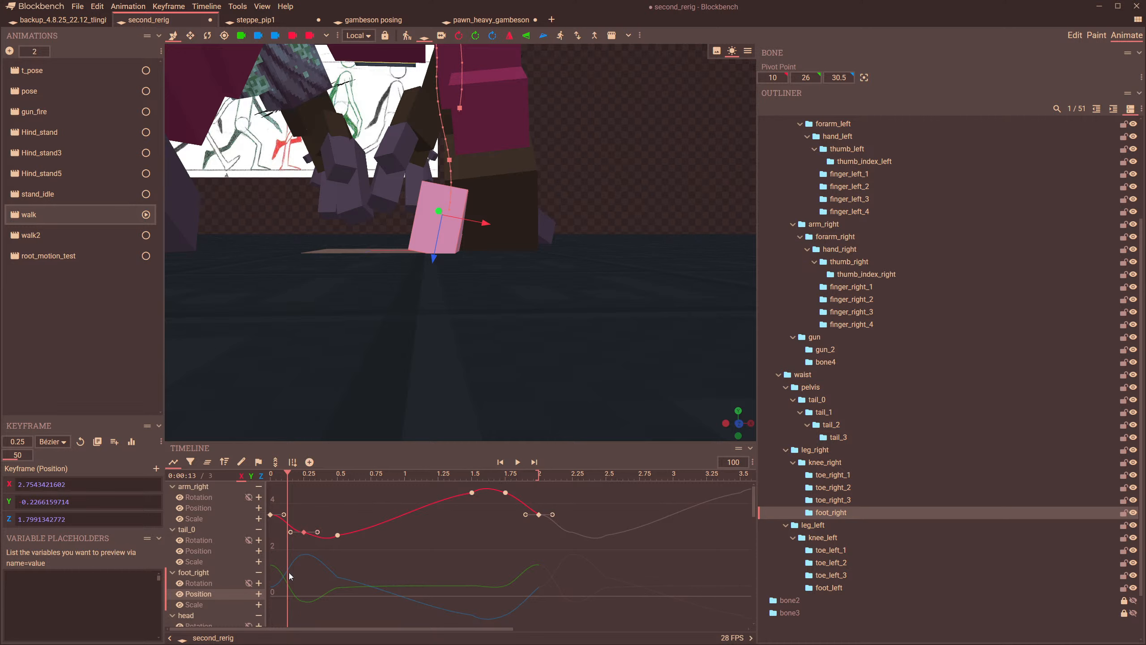
left_click(292, 592)
left_click_drag(291, 602, 281, 533)
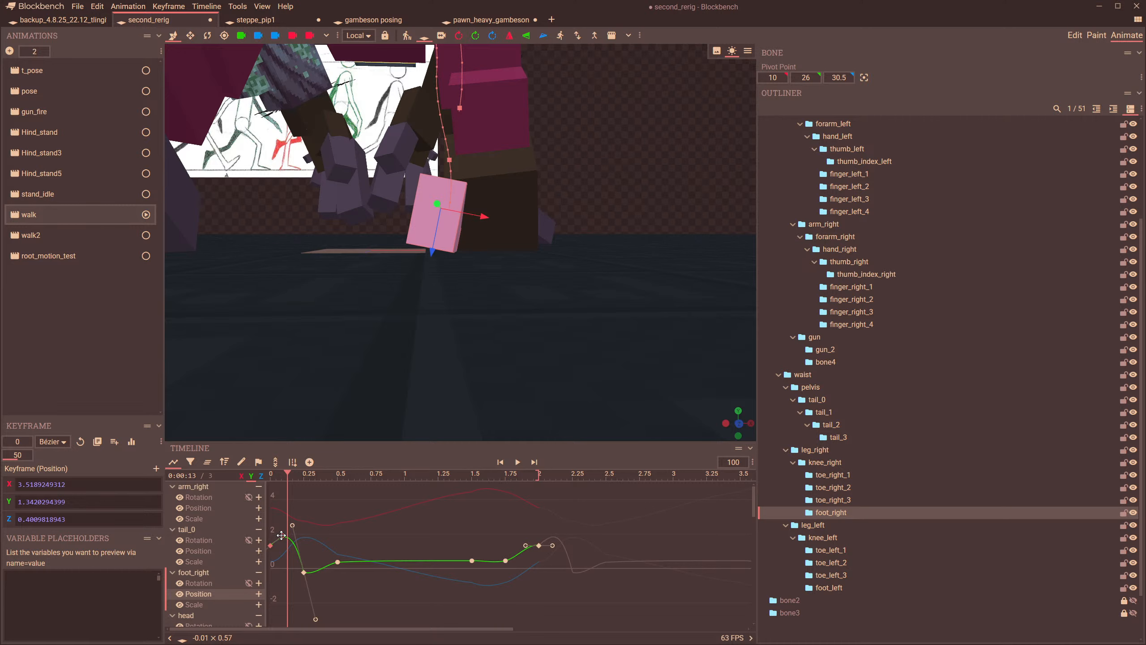
- Paste foot_right's starting position keyframe at 2 seconds and raise its Y position at 0.25 seconds to about 0.77
left_click_drag(533, 477, 304, 512)
key("ctrl+v")
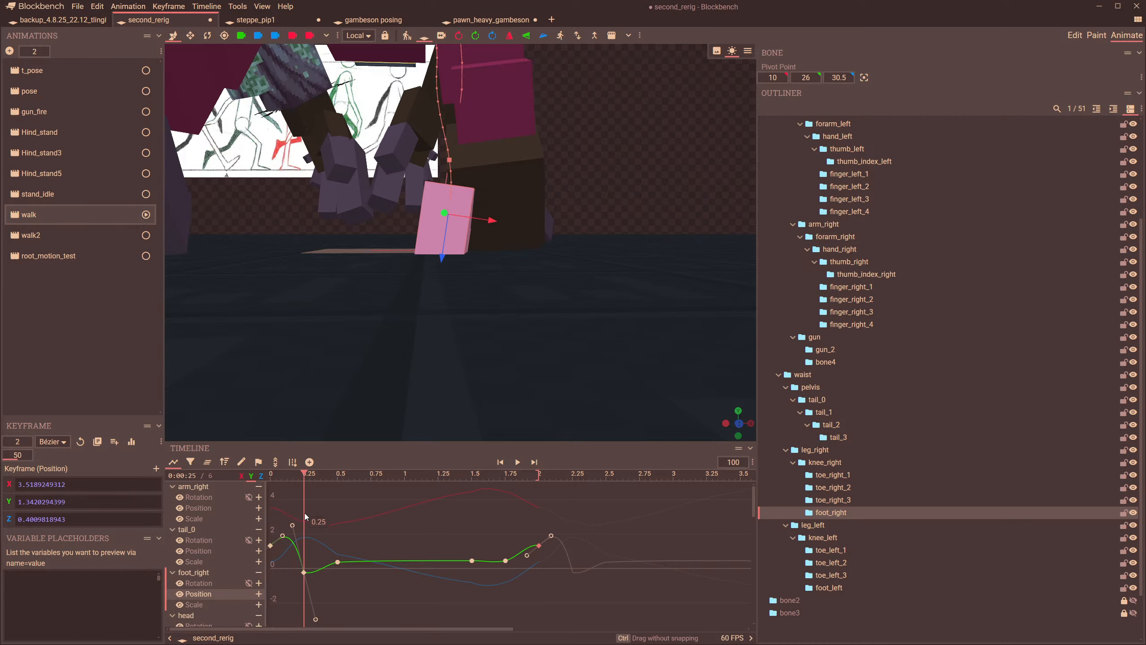
mouse_move(304, 573)
left_mouse_down()
mouse_move(305, 555)
mouse_move(304, 569)
left_mouse_up()
mouse_move(296, 515)
left_mouse_down()
mouse_move(304, 481)
mouse_move(301, 497)
left_mouse_up()
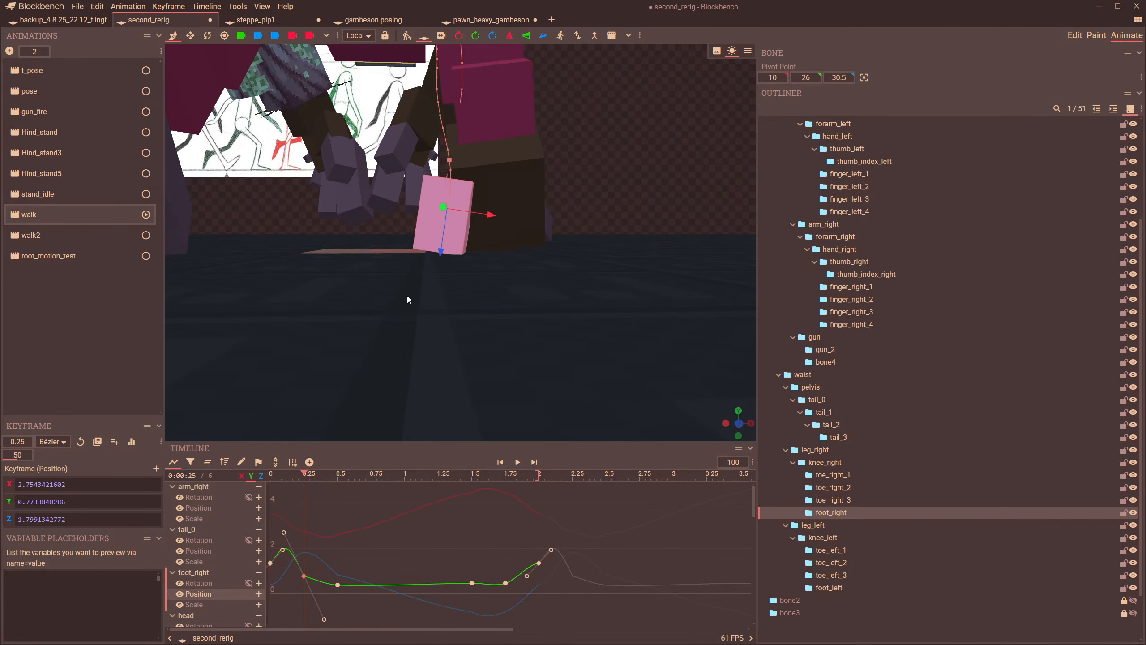
- Raise the Y-rotation curve of foot_right between 0 and 0.25 seconds using the Bézier handles
left_click(258, 583)
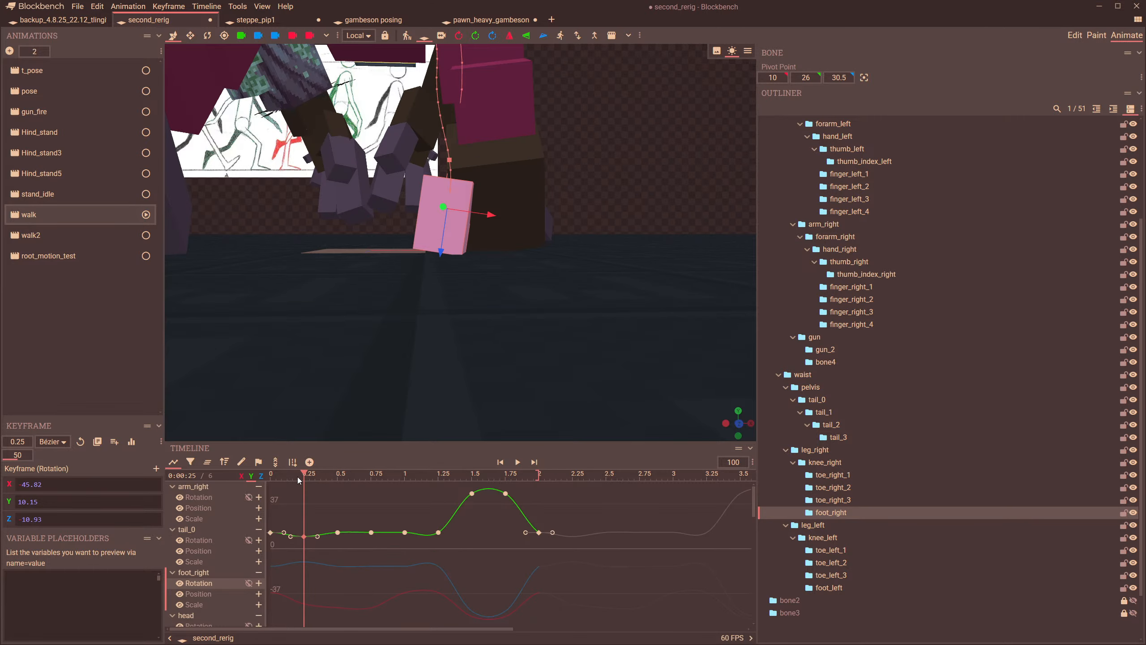
left_click_drag(297, 476, 286, 479)
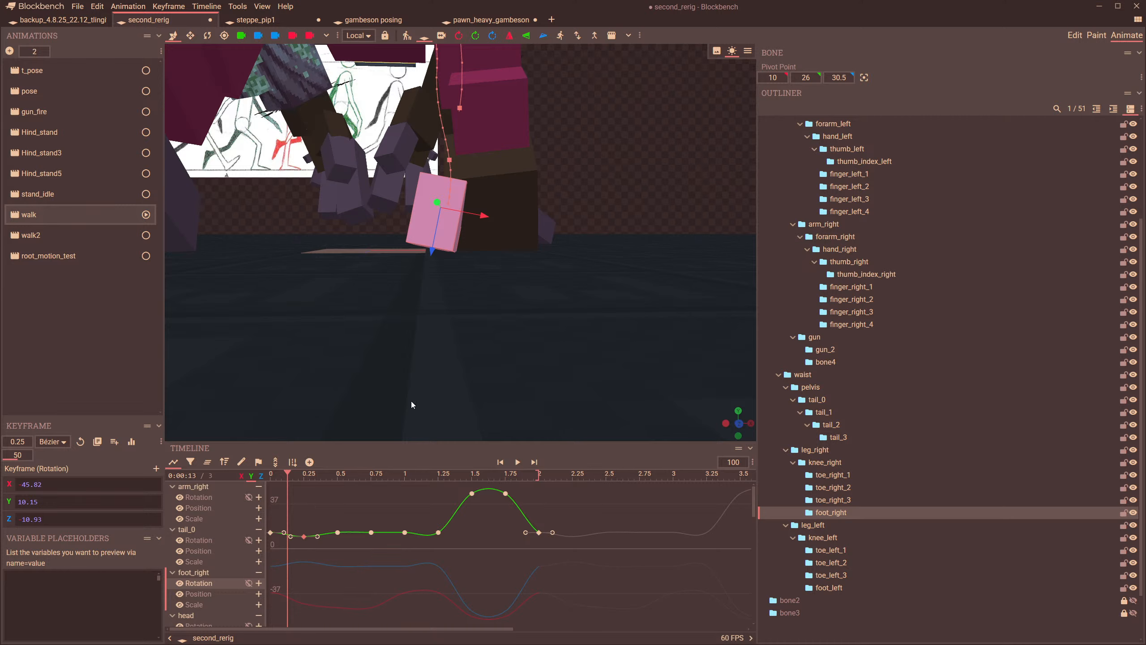
left_click_drag(447, 345, 448, 347)
mouse_move(289, 536)
left_mouse_down()
mouse_move(293, 571)
mouse_move(292, 513)
mouse_move(281, 521)
left_mouse_up()
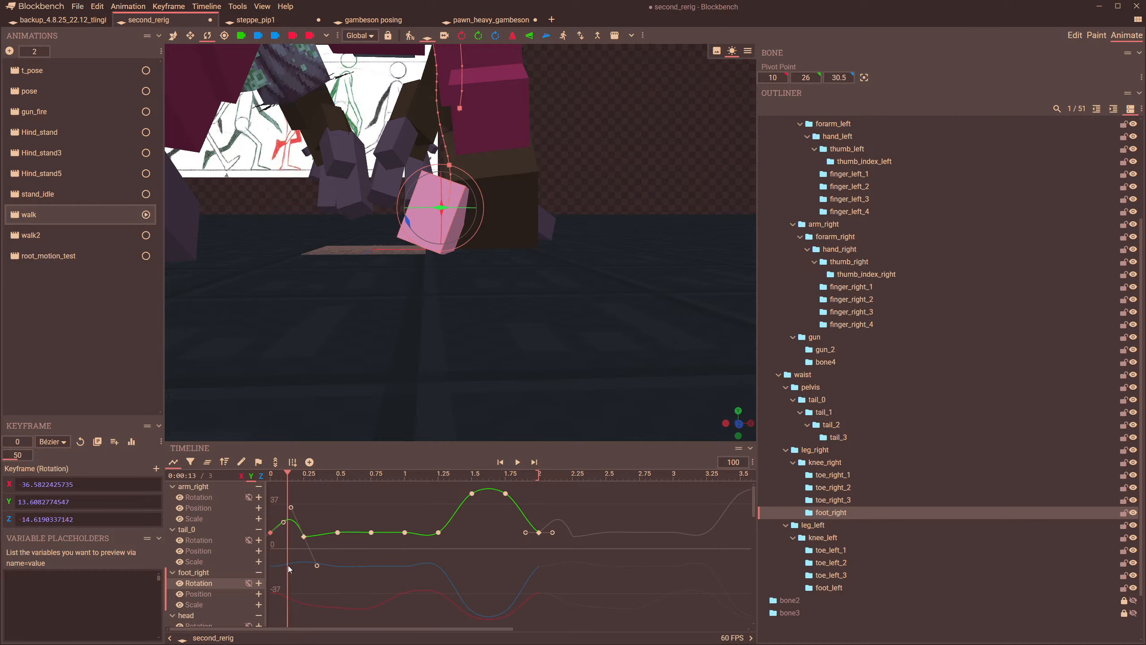
- Lower the handles of foot_right's Y-position curve between 0 and 0.25 seconds and play the walk from the start
left_click(225, 593)
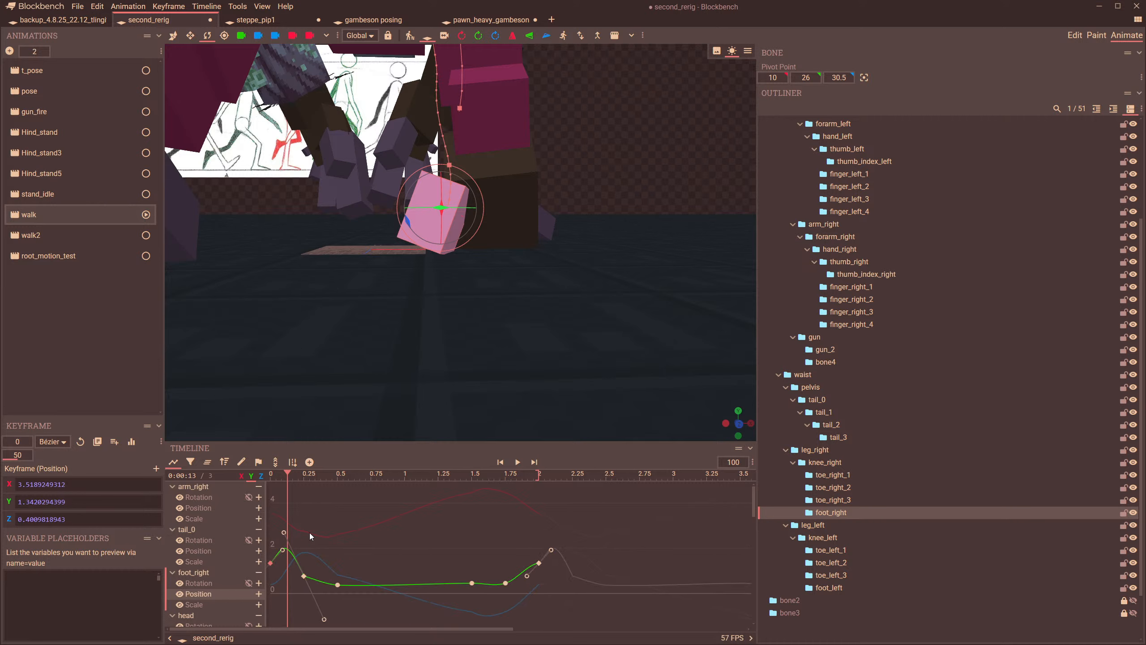
left_click_drag(283, 532, 285, 593)
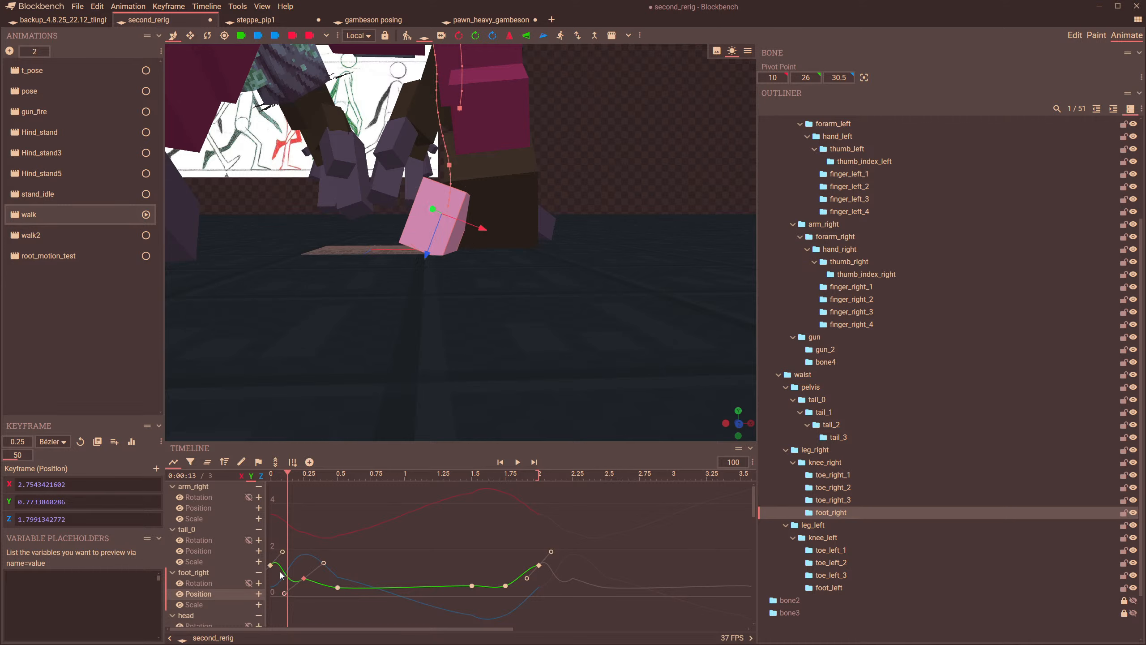
left_click_drag(281, 552, 282, 591)
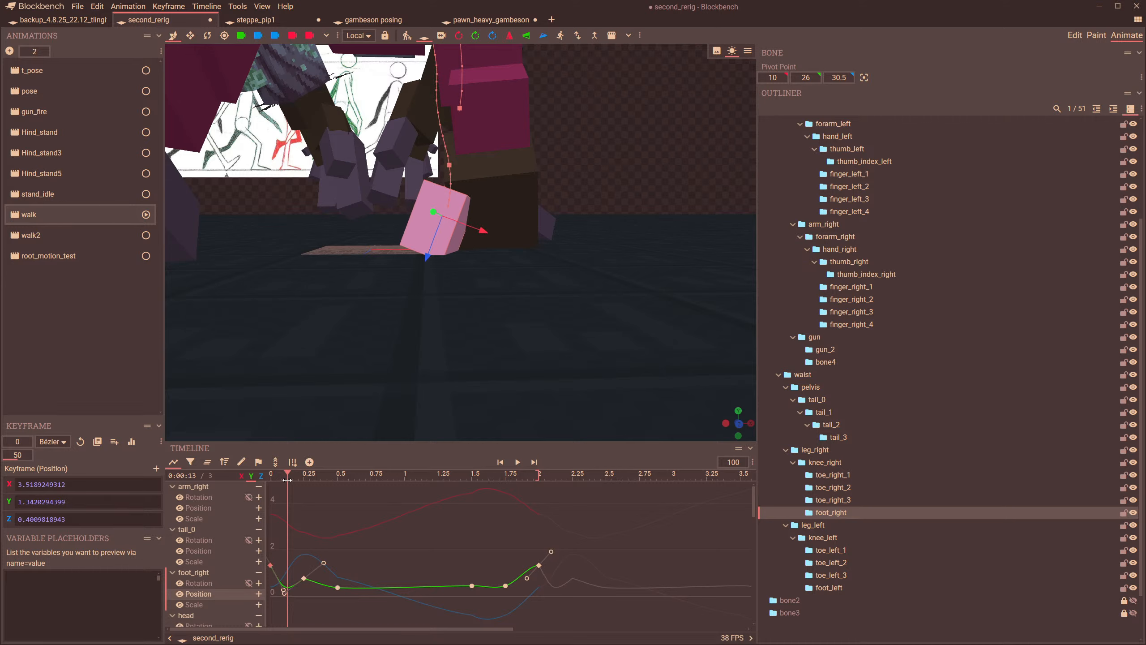
left_click_drag(287, 480, 271, 509)
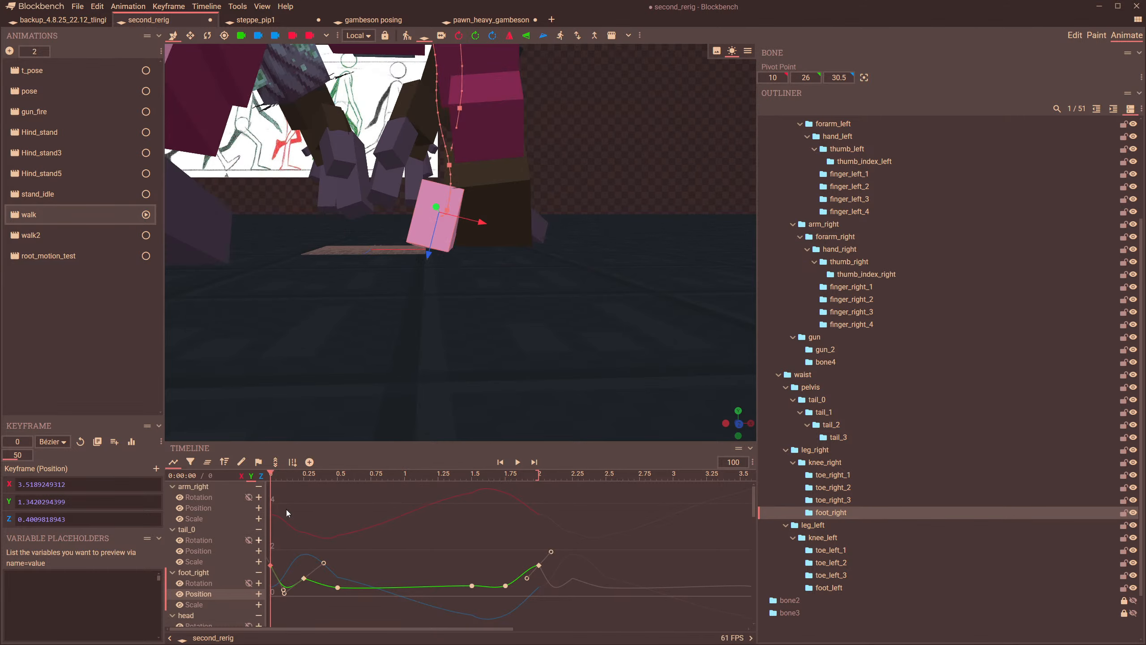
left_click(517, 462)
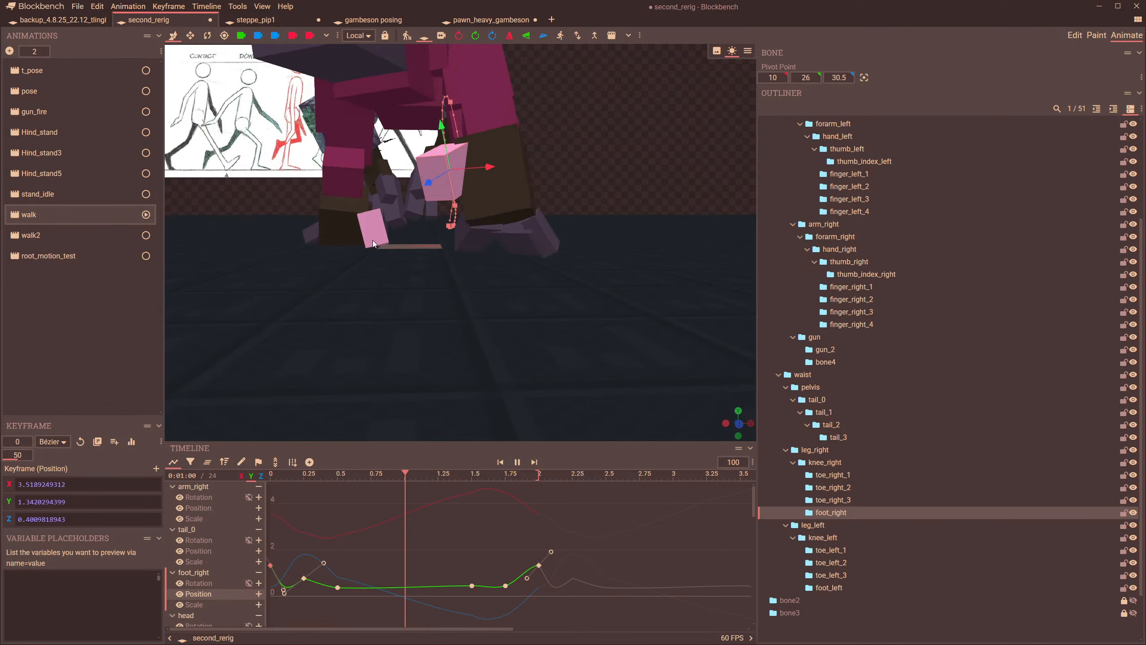
- Return from the curve graph to the keyframe view at 0 seconds and clear the timeline
left_click(331, 194)
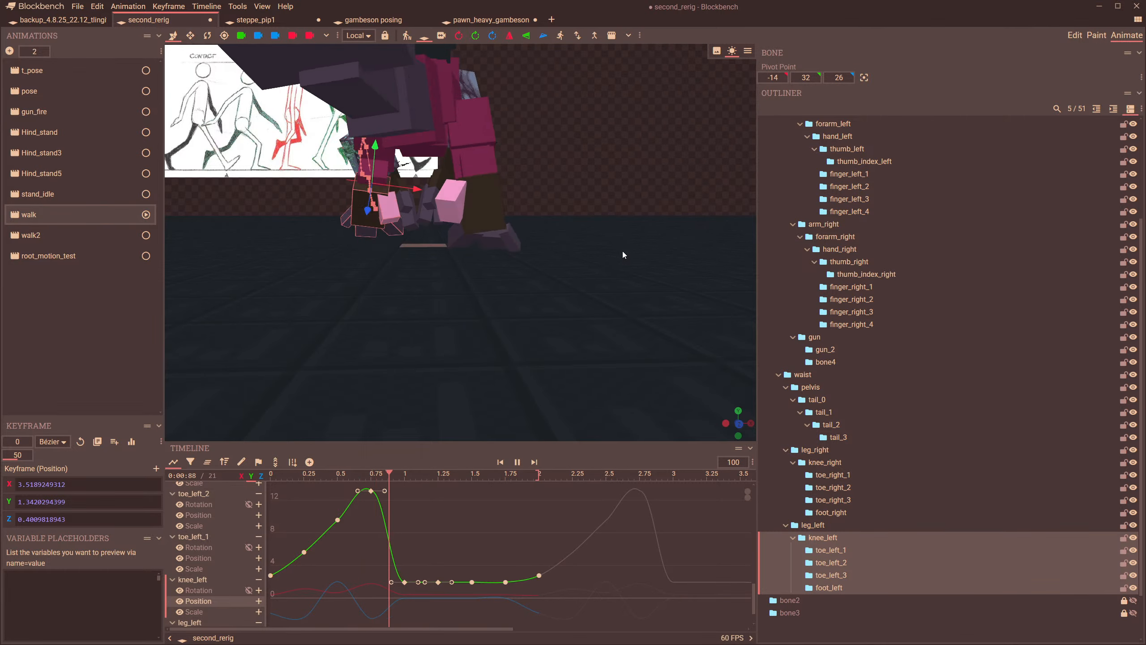
left_click_drag(592, 257, 512, 271)
right_click_drag(532, 259, 534, 336)
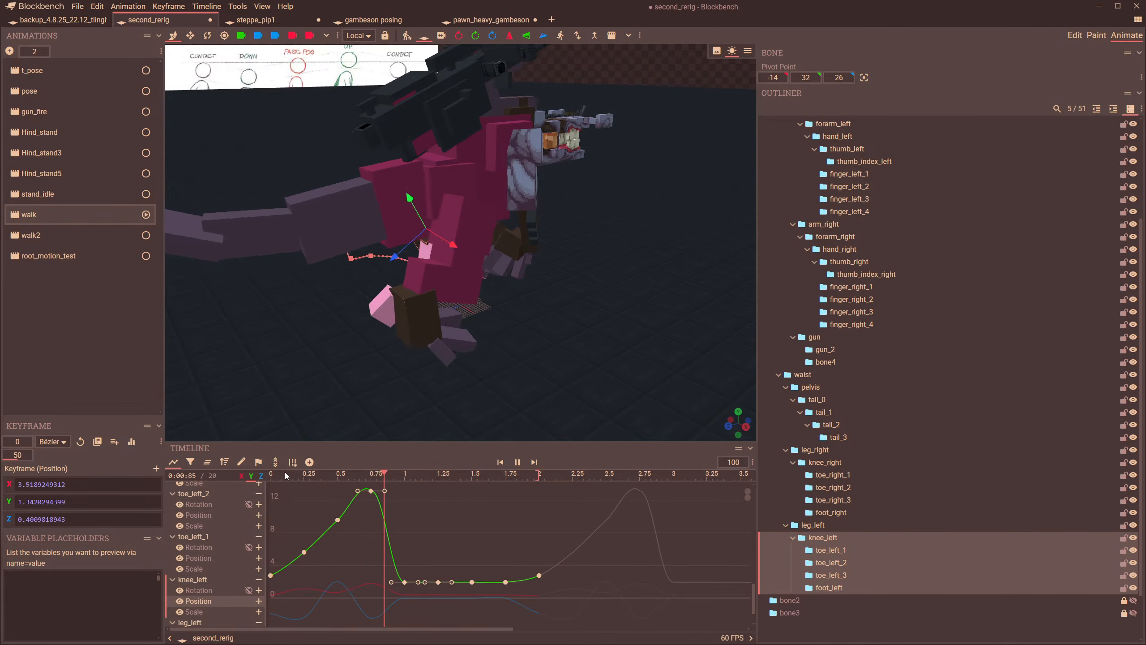
left_click(173, 463)
left_click_drag(297, 473, 266, 470)
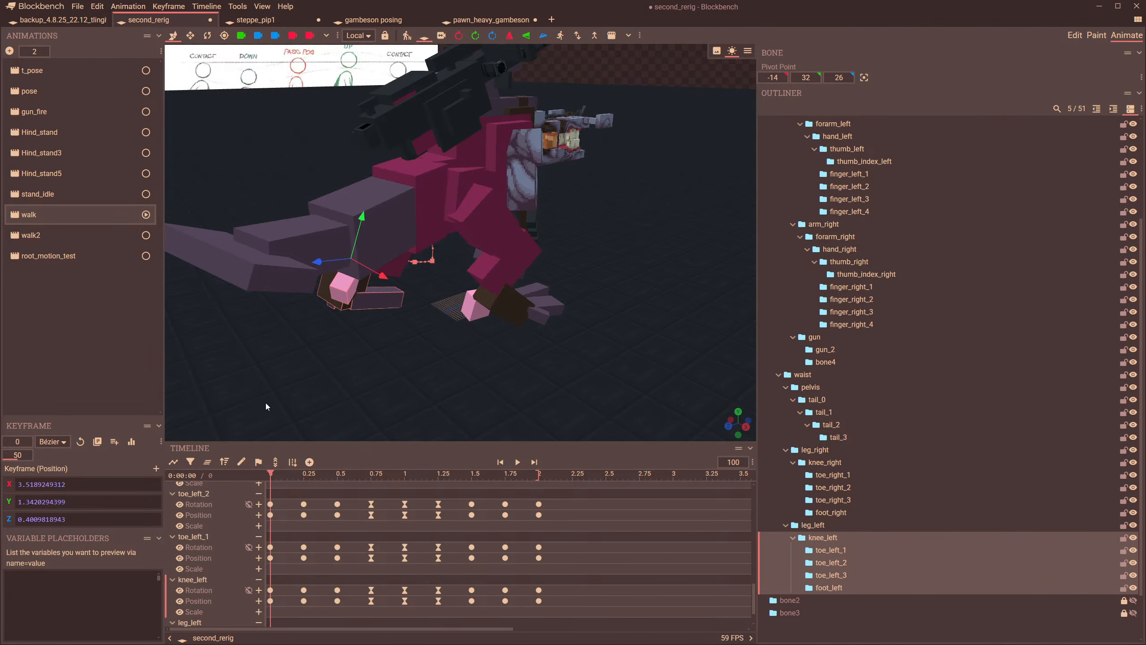
left_click_drag(265, 403, 118, 494)
left_click(207, 462)
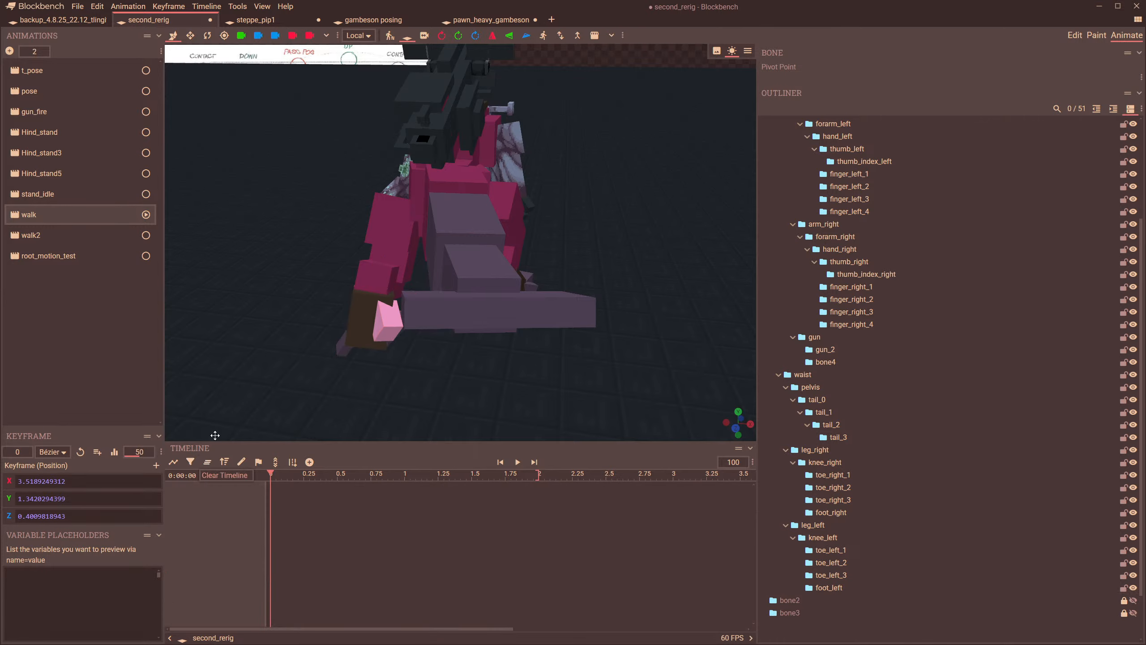
- Delete all keyframes of leg_left, knee_left, toe_left_1, toe_left_2, toe_left_3 and foot_left
left_click_drag(363, 350, 466, 327)
left_click(541, 260)
left_click(805, 538)
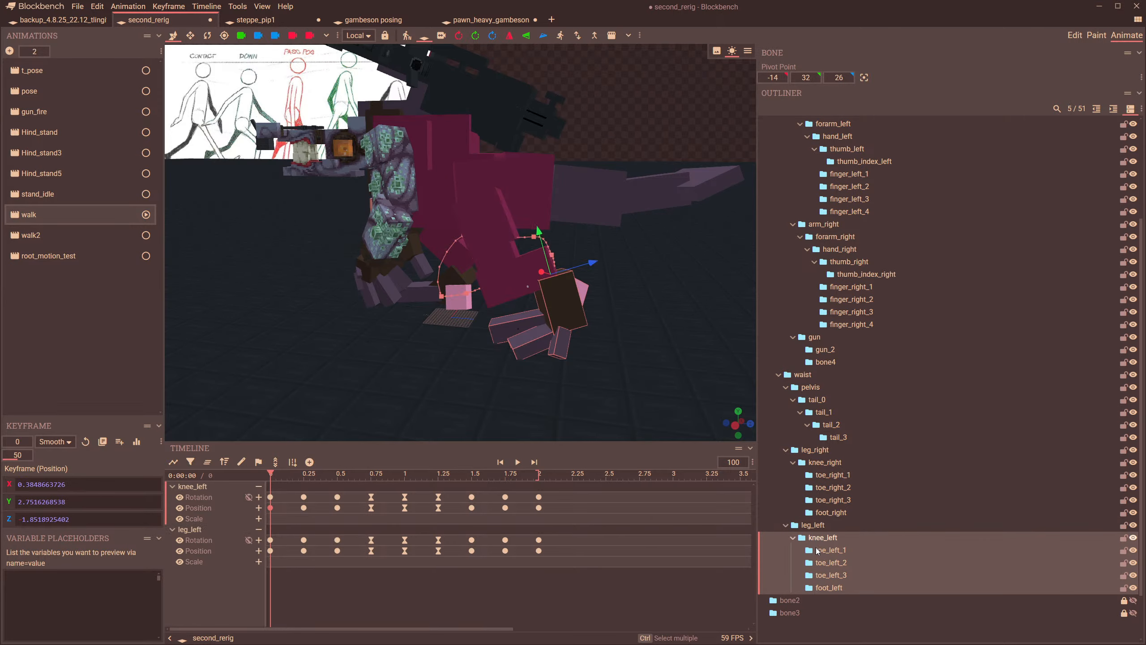
left_click(809, 549)
left_click(810, 562)
left_click(810, 574)
left_click(811, 588)
left_click(535, 562)
key("ctrl+a")
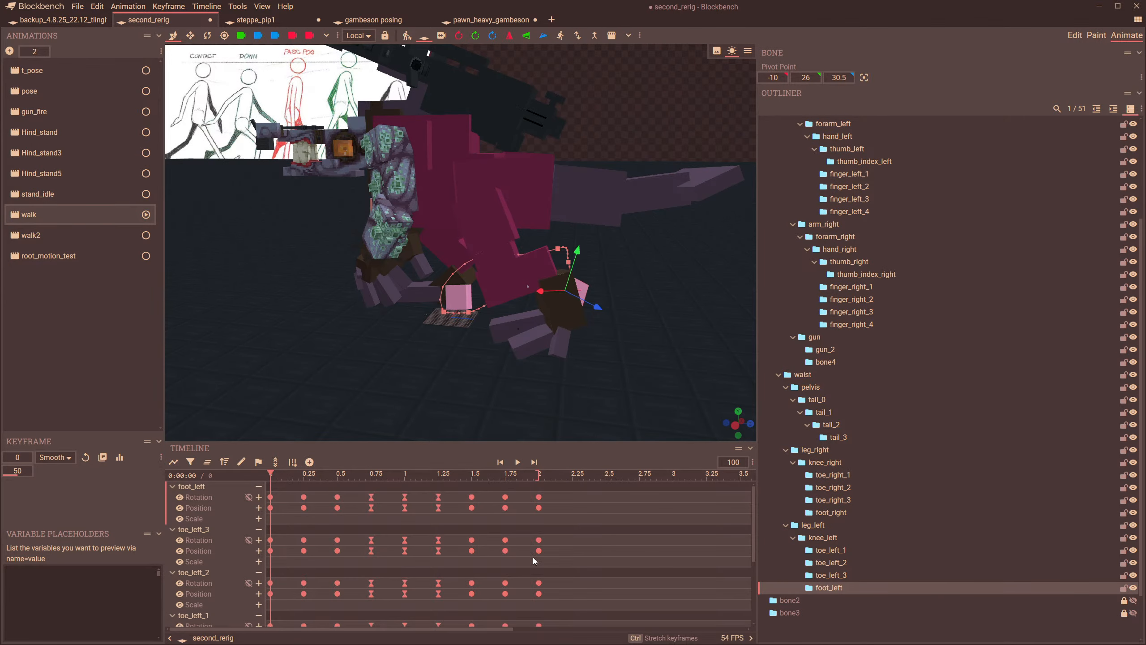
key("Delete")
- Clear the timeline and list only leg_right, knee_right, toe_right_1, toe_right_2, toe_right_3 and foot_right in it
left_click_drag(344, 303, 296, 448)
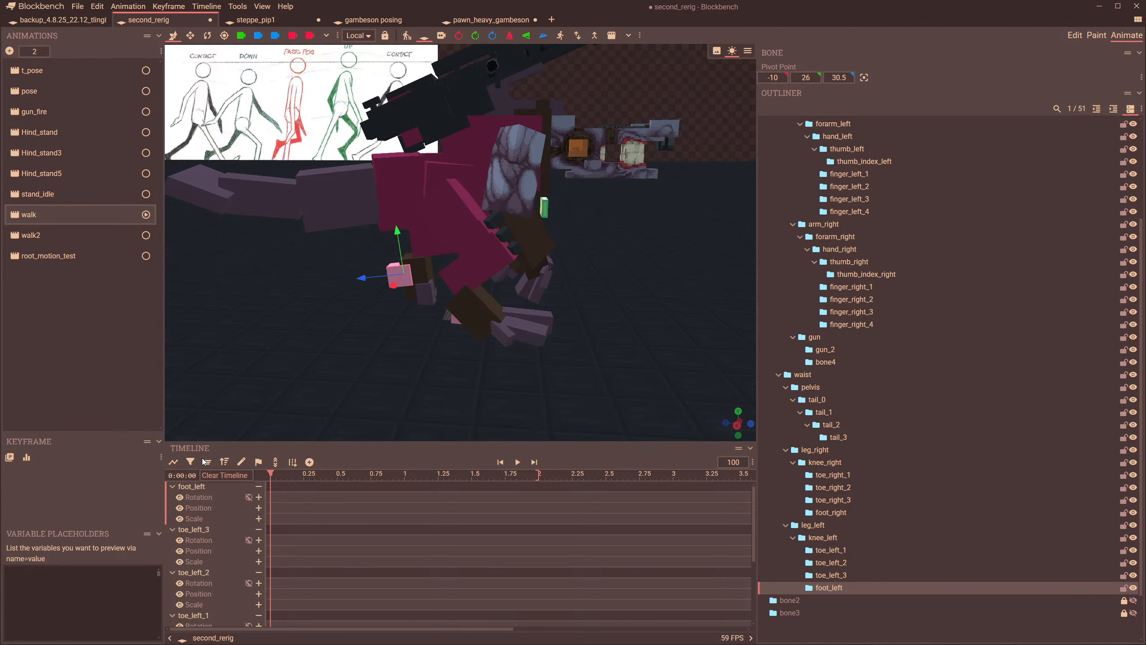
left_click(205, 461)
left_click(815, 449)
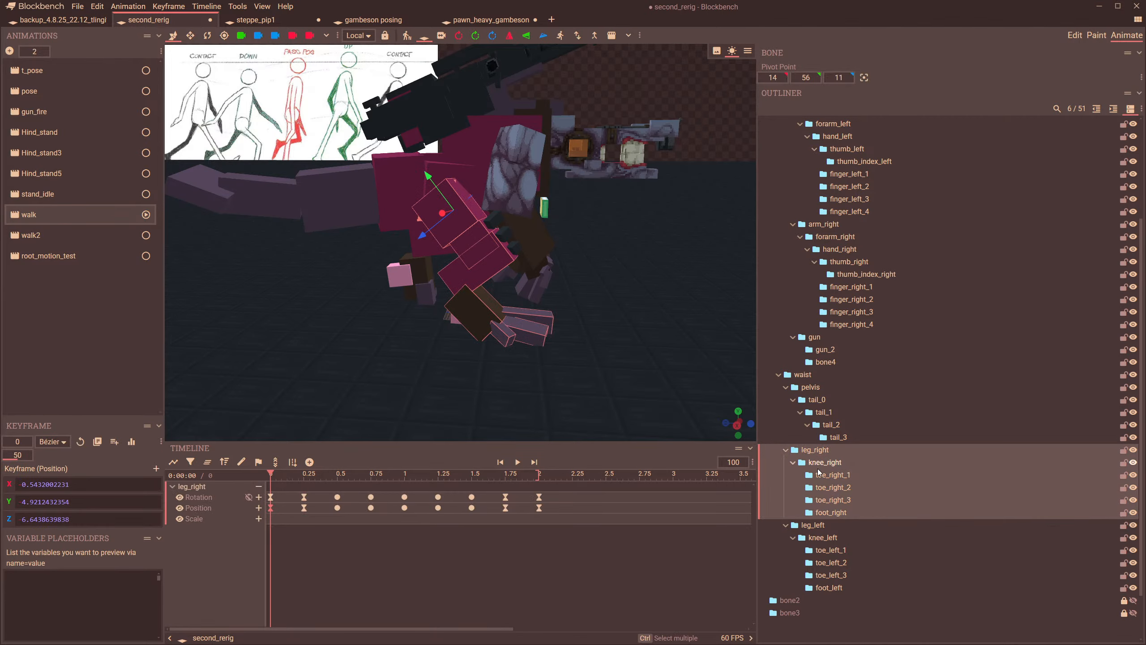
left_click_drag(607, 418, 711, 404)
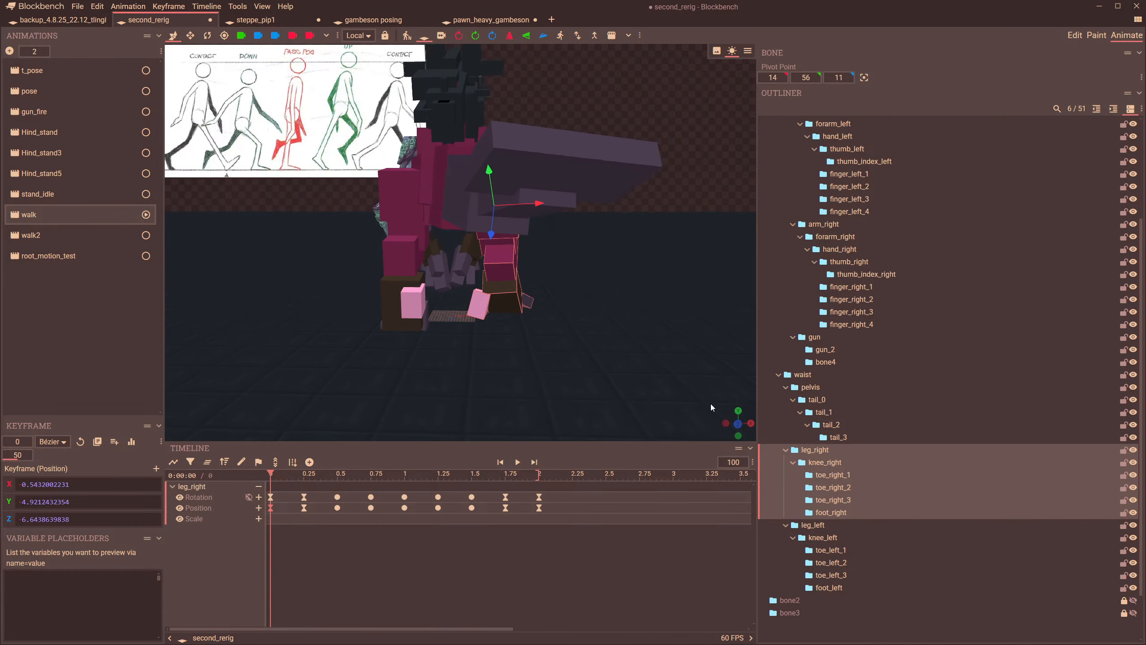
left_click(808, 463)
left_click(818, 476)
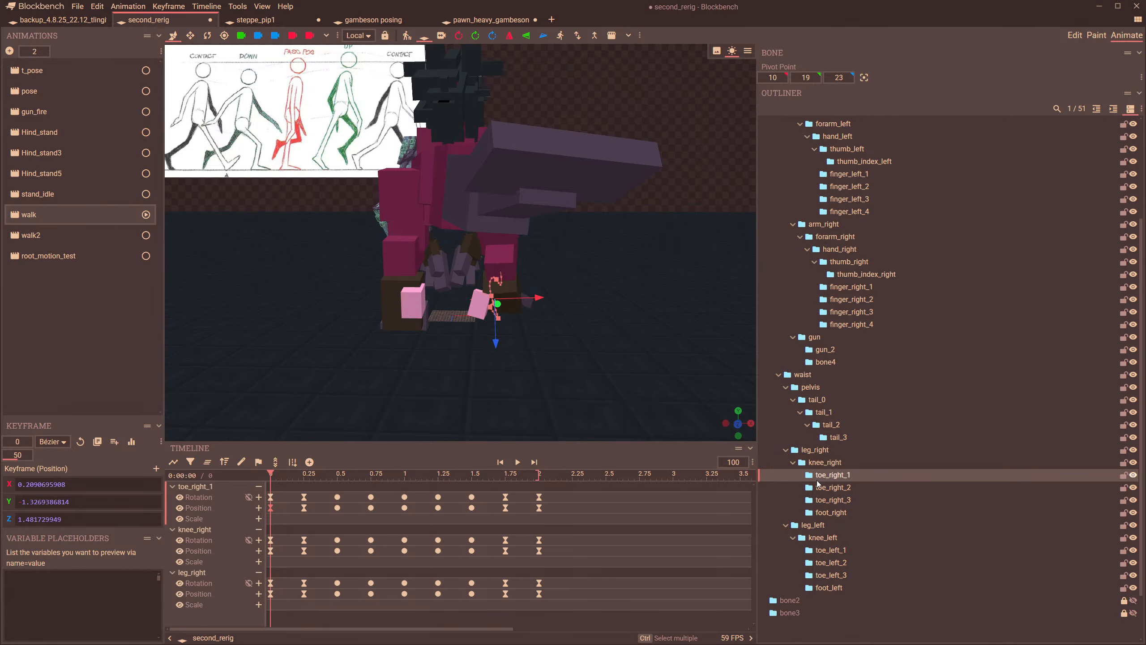
left_click(819, 487)
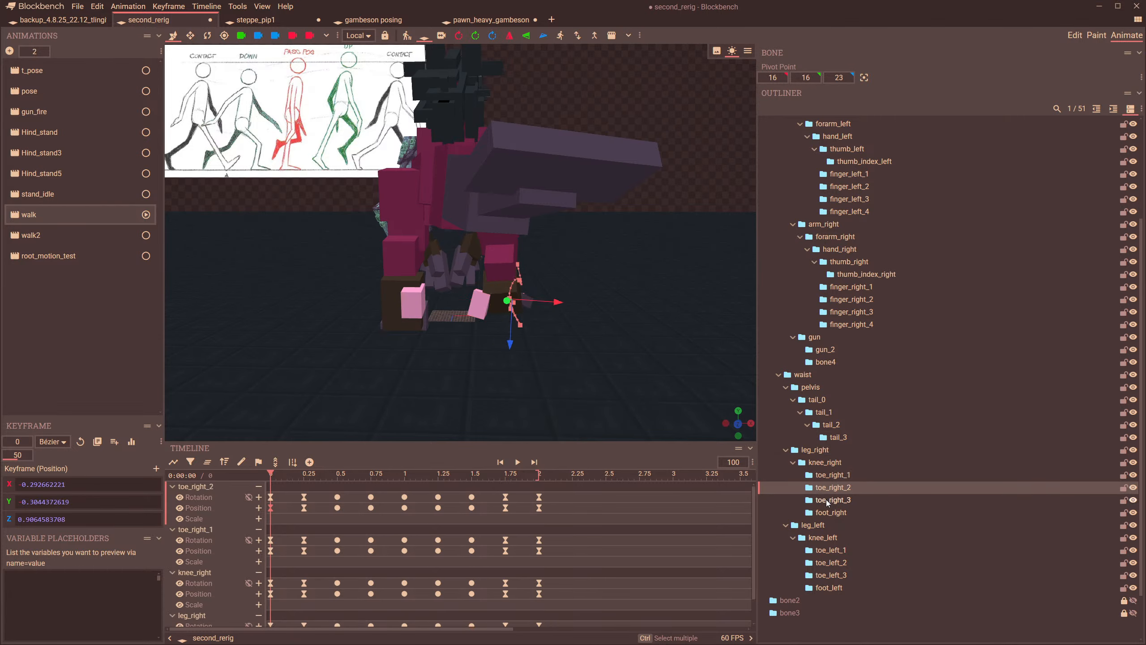
left_click(827, 500)
left_click(831, 513)
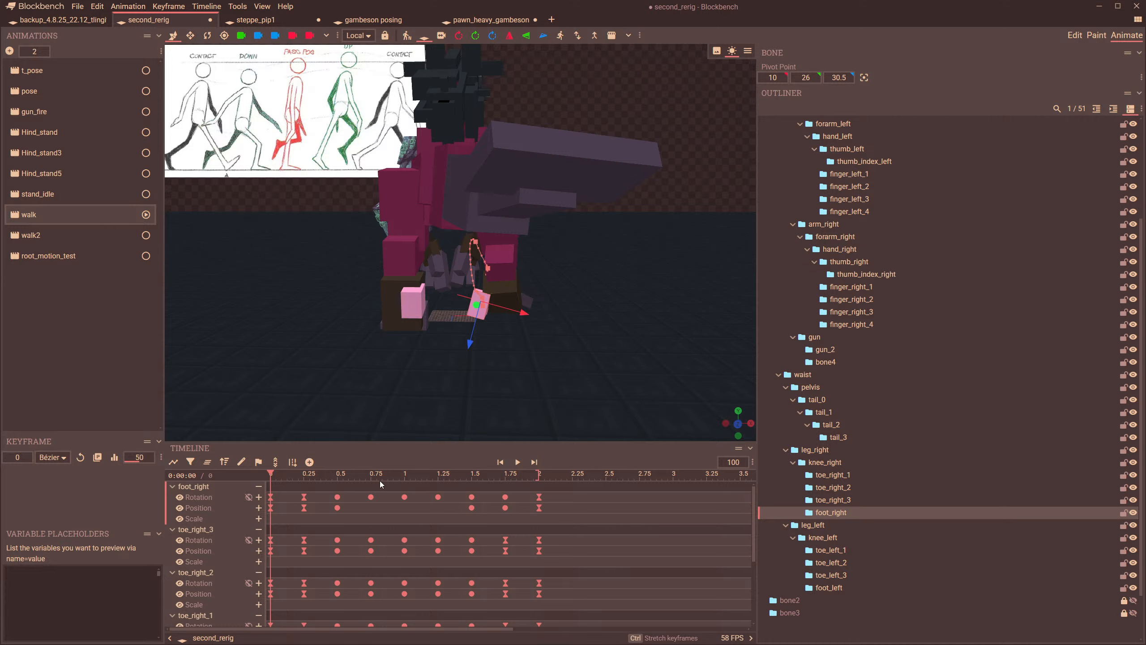
- Create keyframe columns for the right leg bones at 0.75 and 1 second
left_click_drag(379, 479, 371, 474)
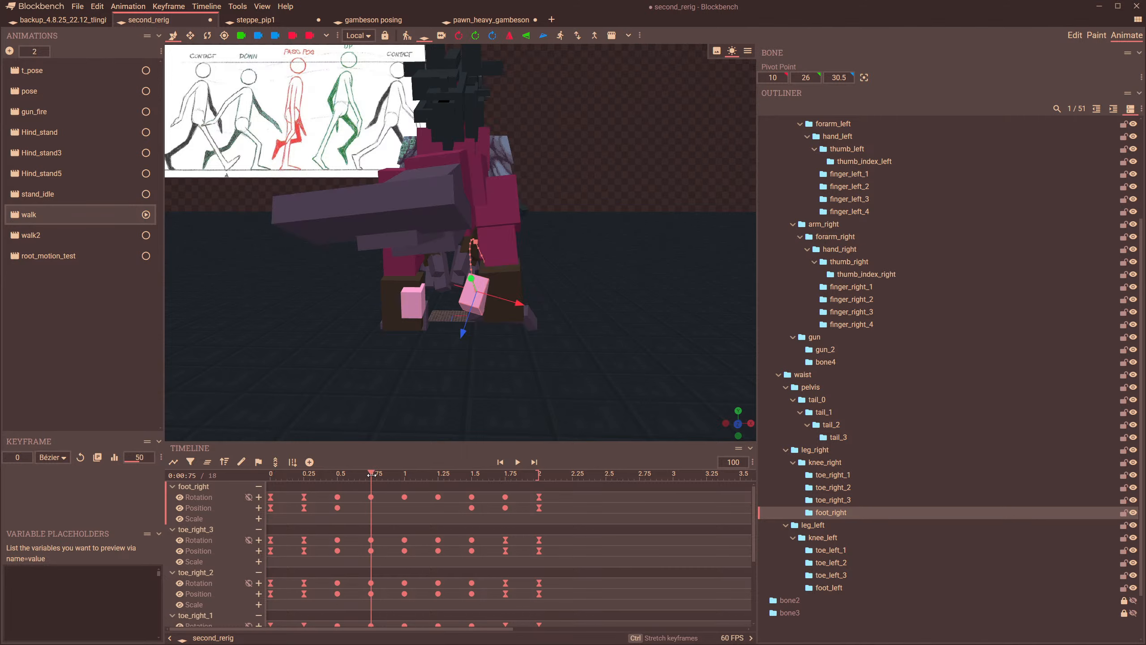
left_click(293, 462)
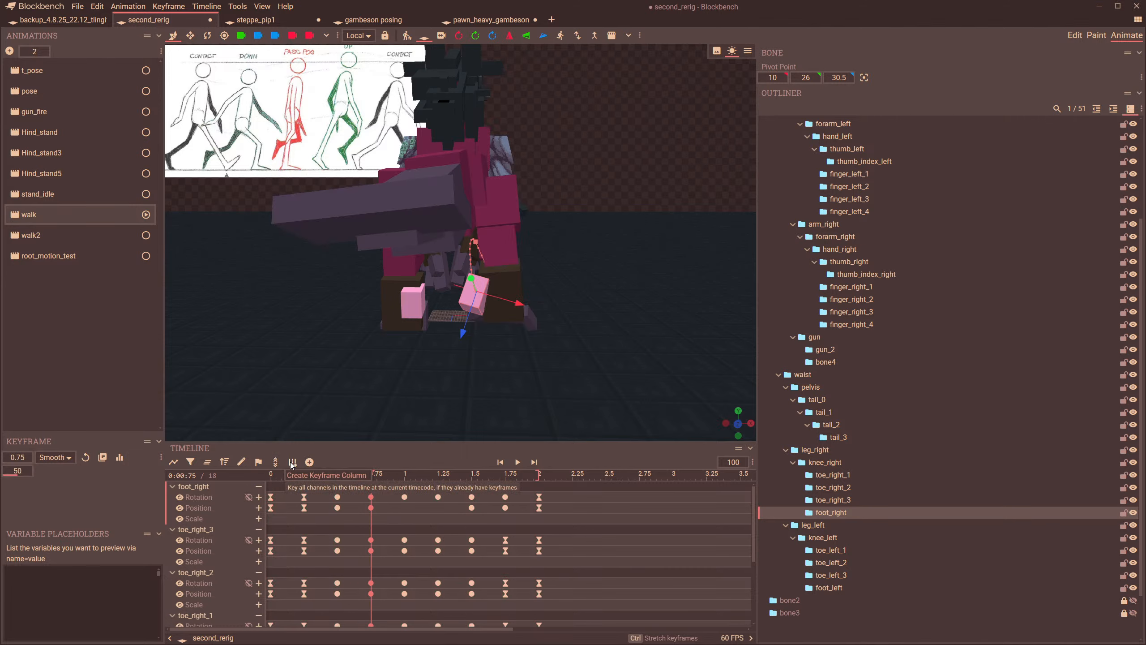
left_click(405, 473)
left_click(300, 465)
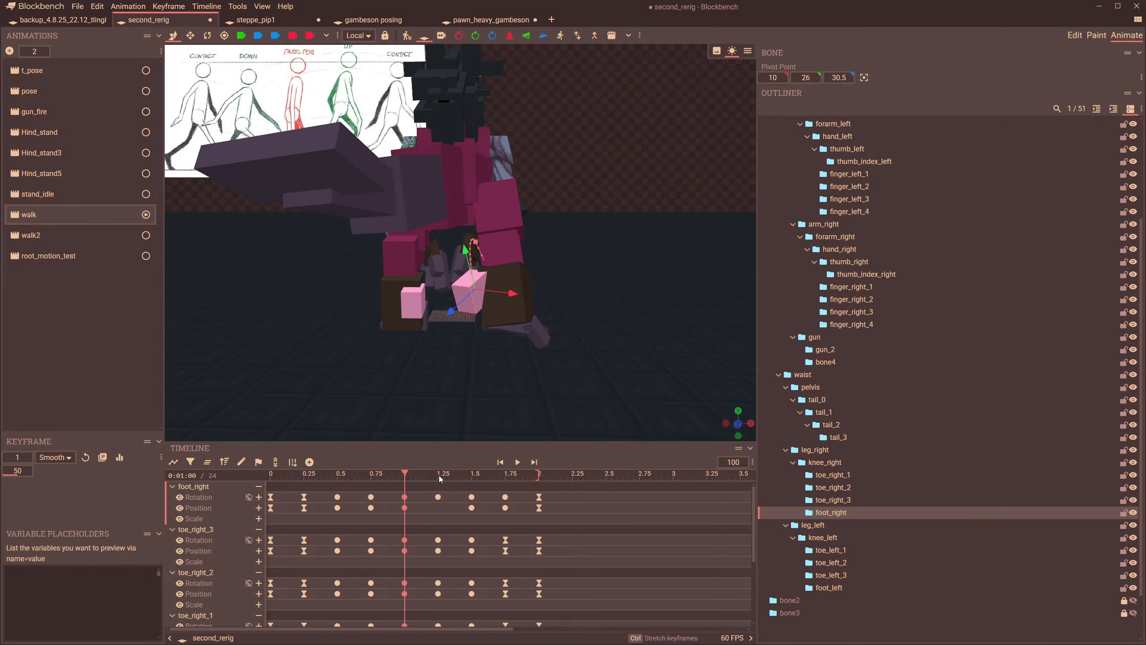
- Create a keyframe column for the right leg bones at 1.25 seconds and select all their keyframes
left_click(438, 473)
left_click(289, 462)
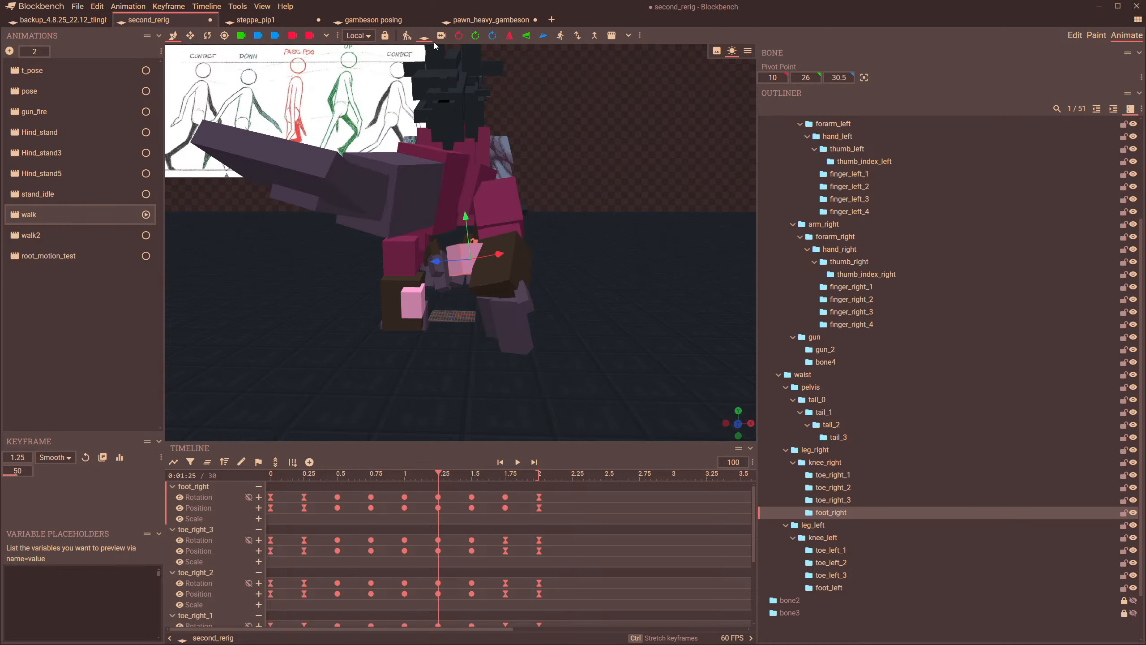
left_click(406, 36)
- Copy the right leg's keyframe column at 0 seconds and try to paste it over the keyframes at 2 seconds
left_click(271, 474)
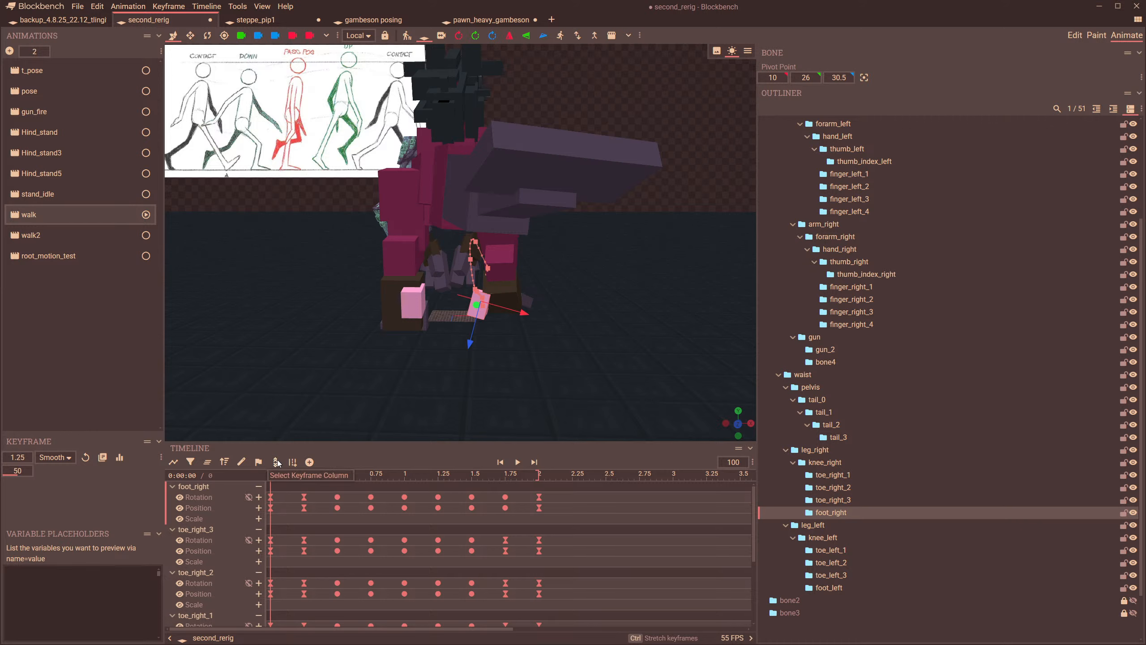
left_click(271, 496)
right_click(271, 498)
left_click(301, 561)
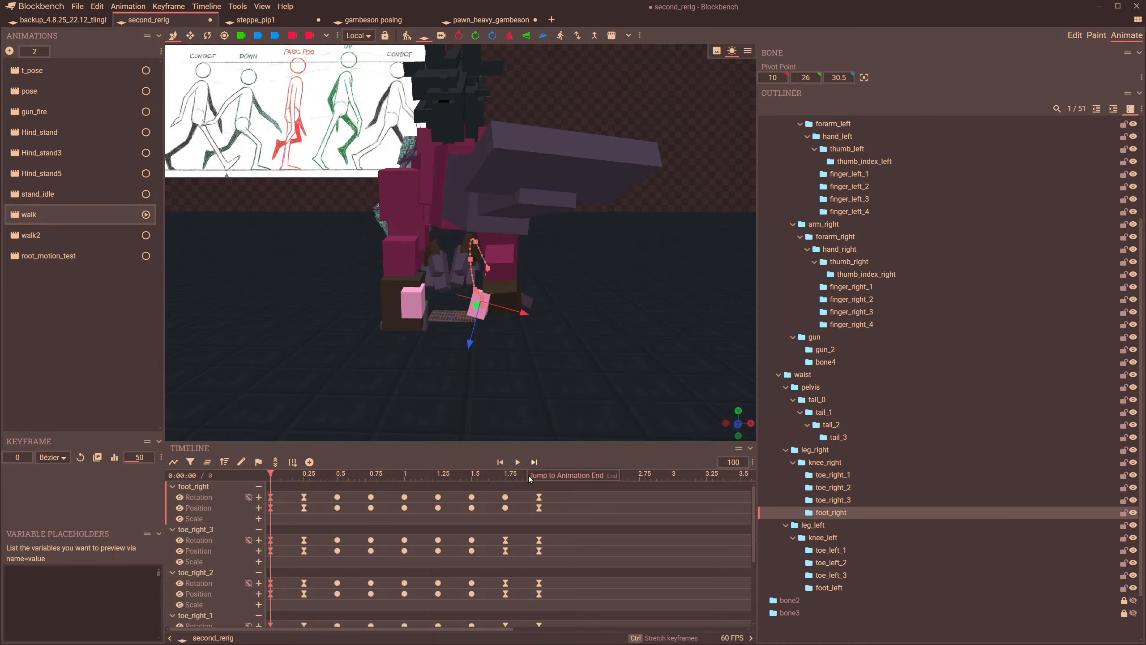
left_click_drag(528, 475, 537, 476)
right_click(539, 497)
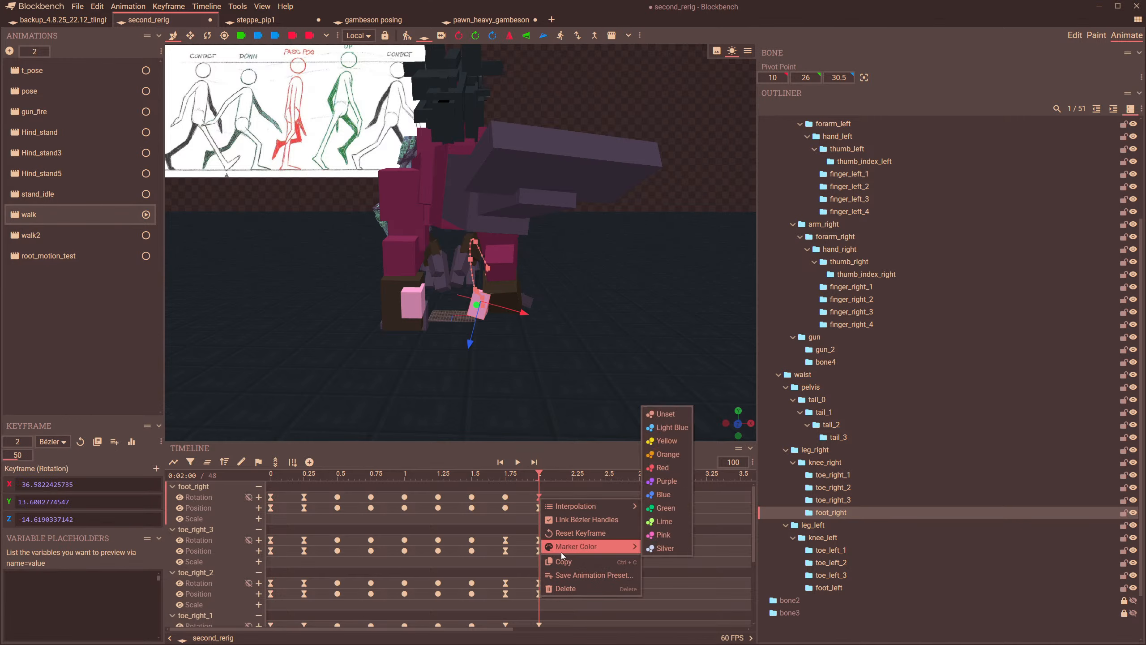
left_click(534, 492)
right_click(538, 496)
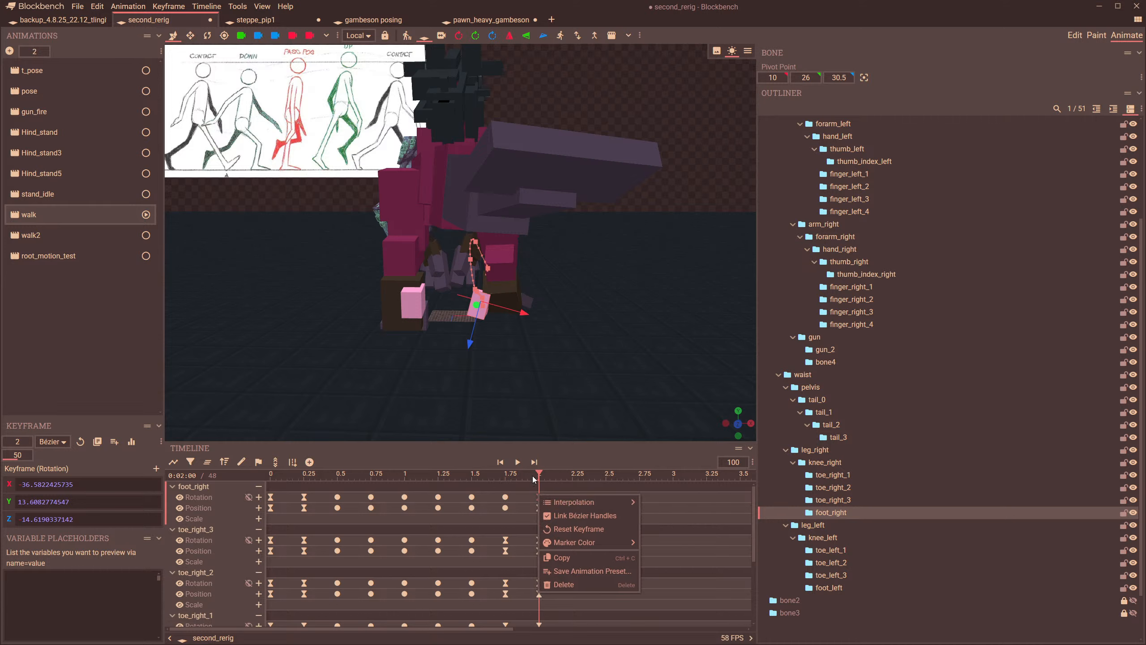
left_click(536, 476)
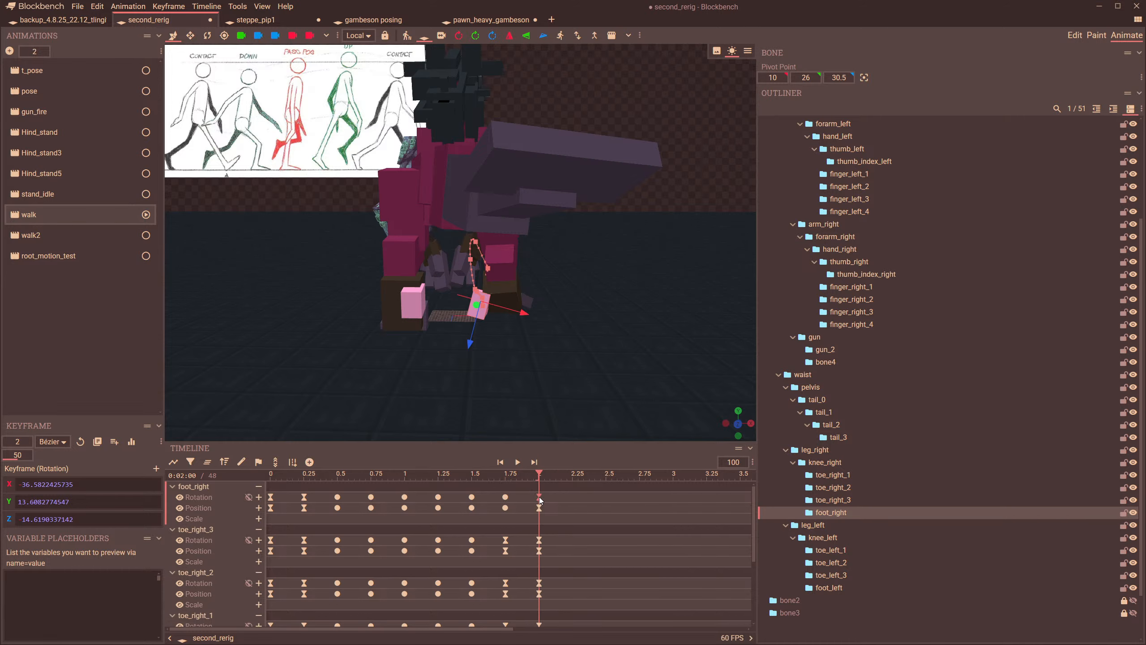
left_click(539, 497)
right_click(539, 498)
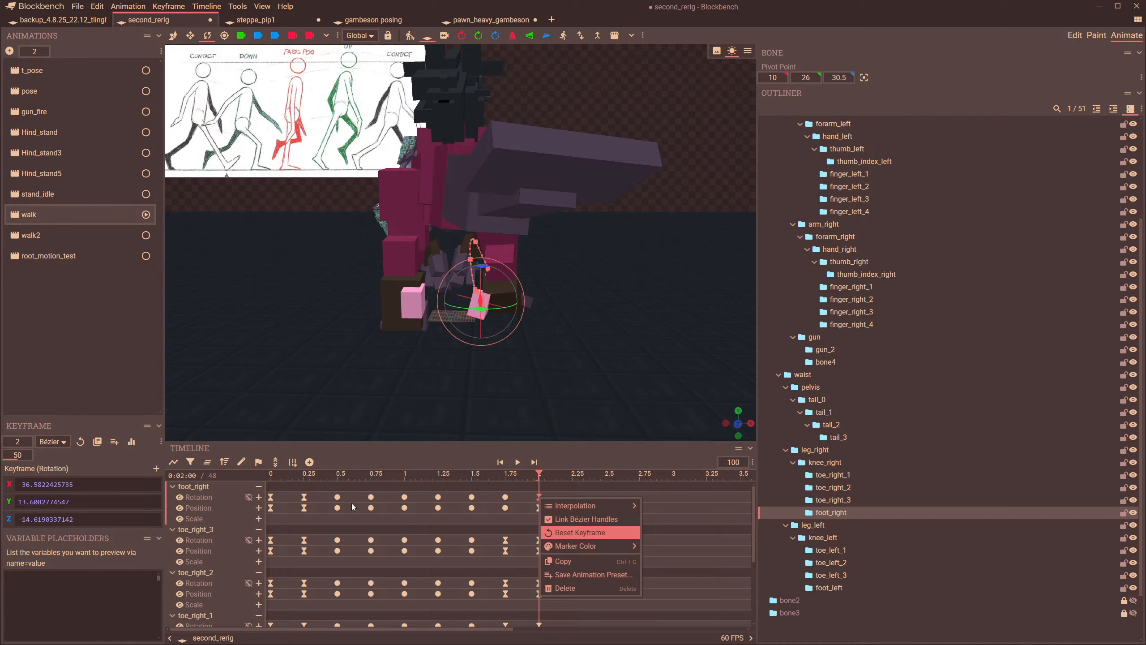
- Copy the 0-second keyframe column of the right leg bones onto 2 seconds and return the playhead to the start
left_click_drag(273, 476, 270, 476)
left_click(275, 463)
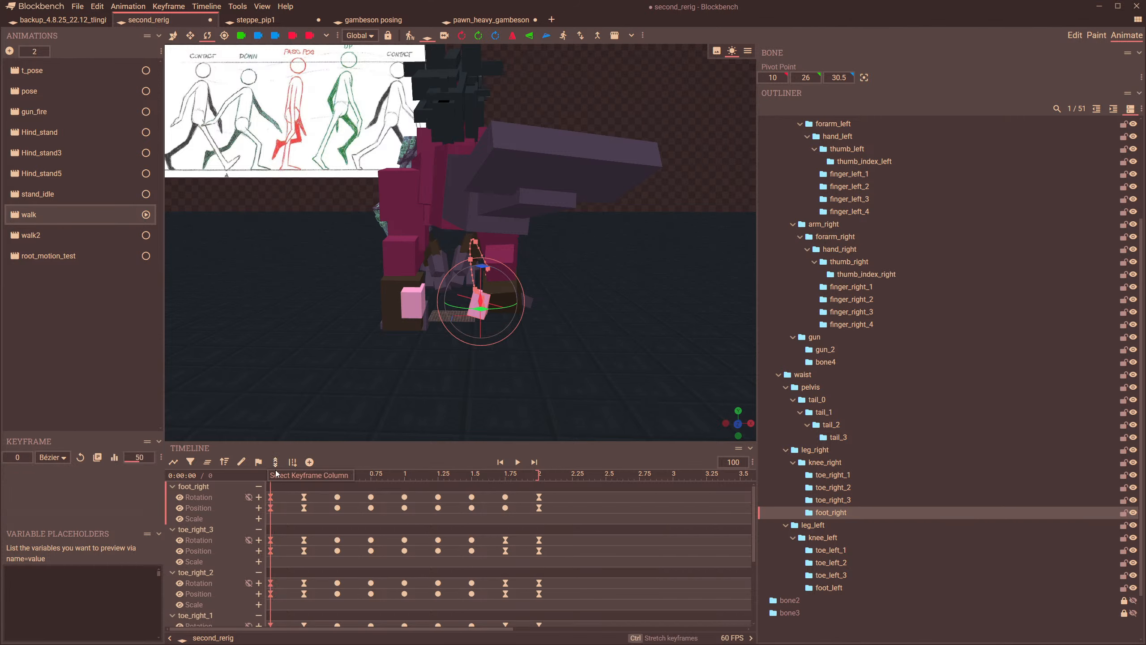
right_click(271, 497)
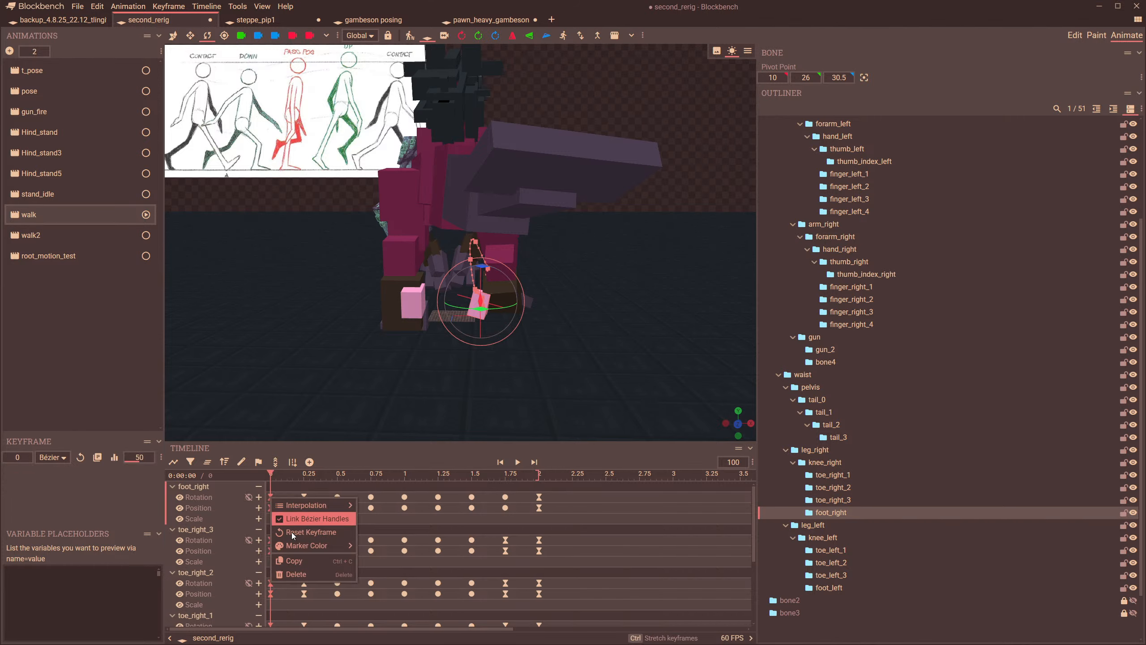
left_click(292, 560)
left_click_drag(502, 478, 538, 476)
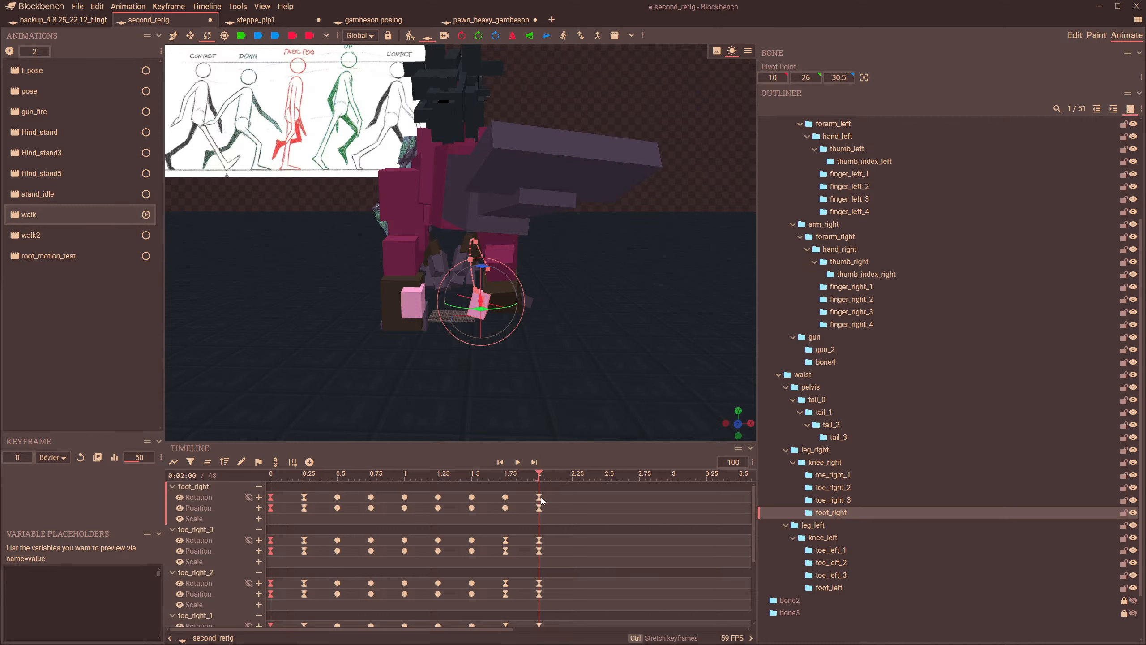
right_click(538, 498)
mouse_move(586, 546)
left_click(534, 483)
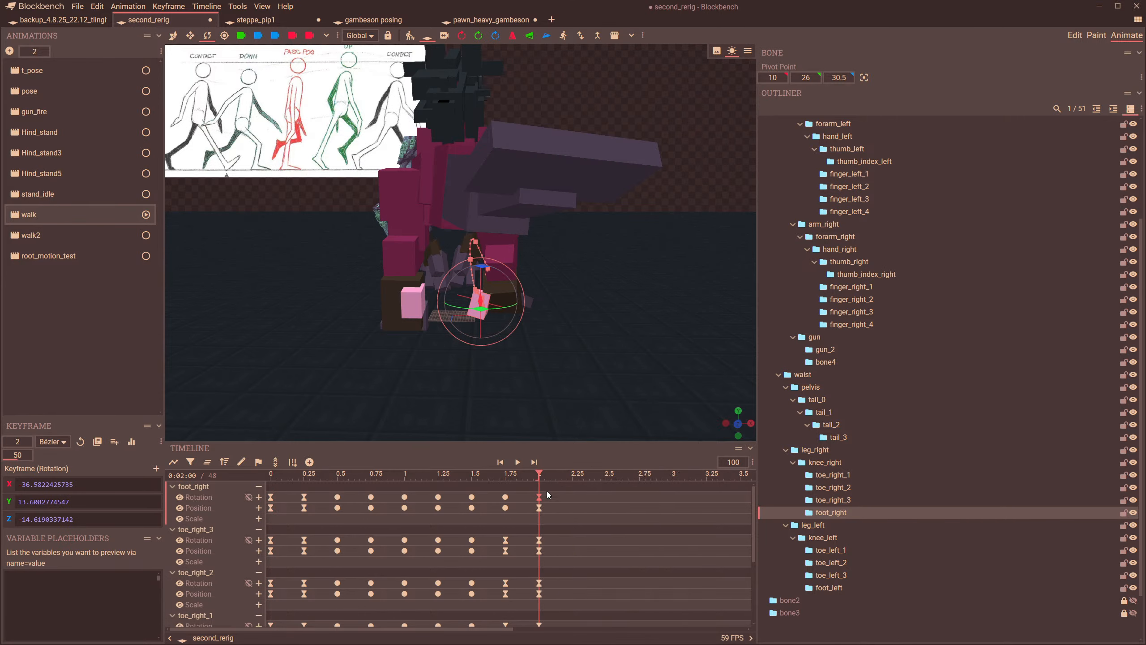
double_click(546, 491)
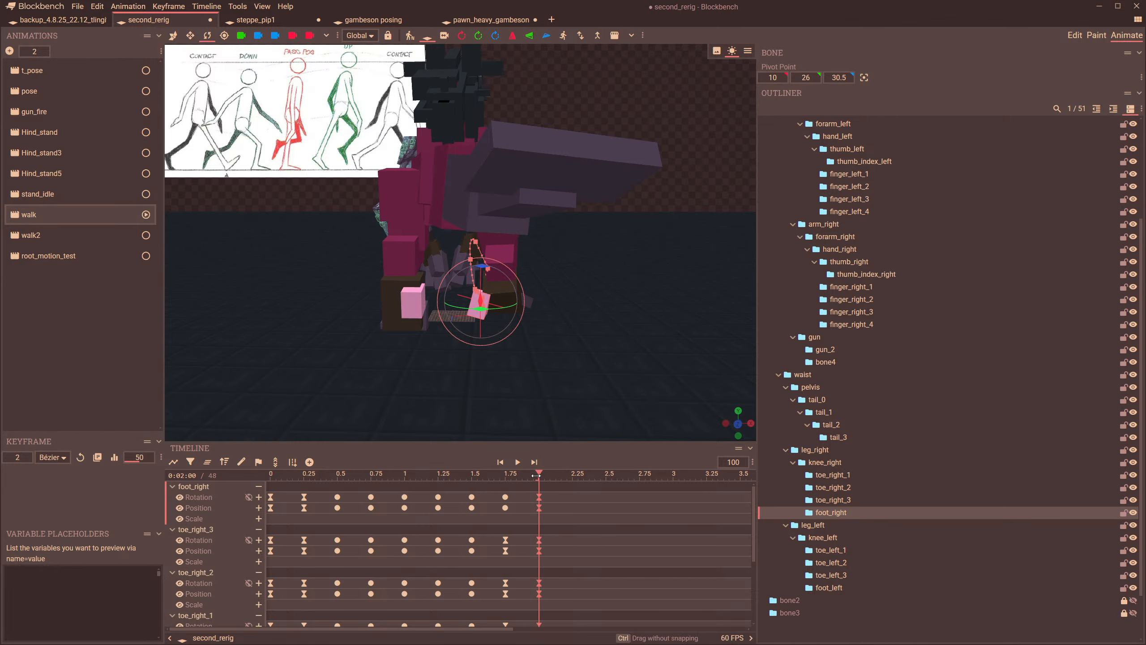
key("Home")
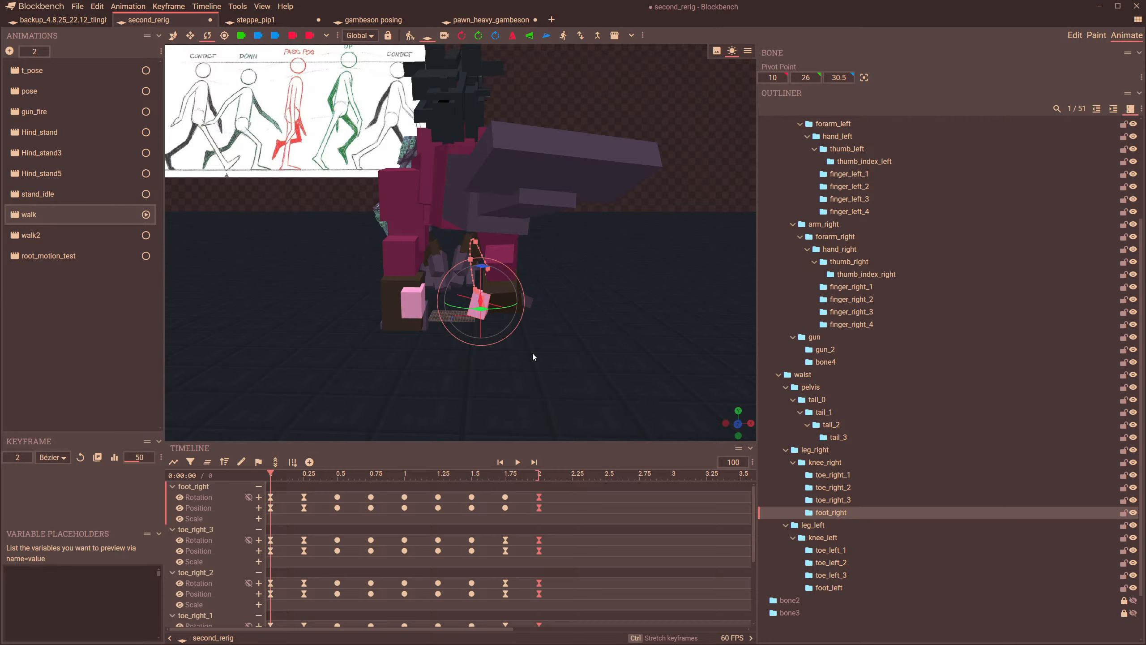
- Flip the walk animation onto the opposite bones, offset by half its length with modified bones shown in the timeline, and play it back
left_click(409, 36)
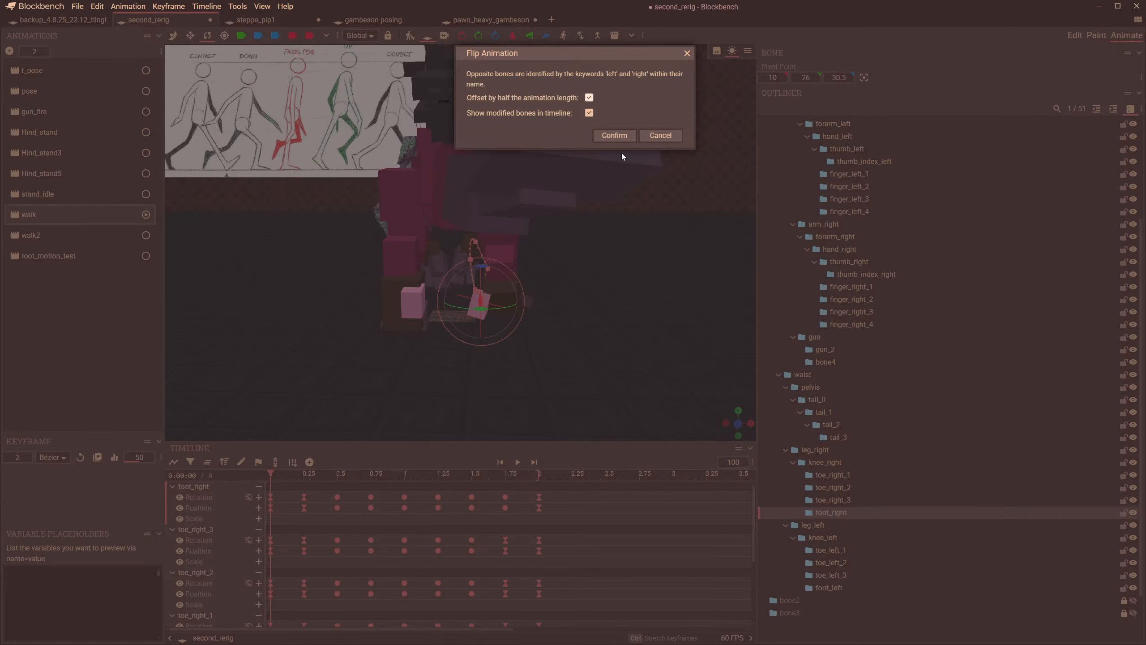
key("Return")
left_click(517, 462)
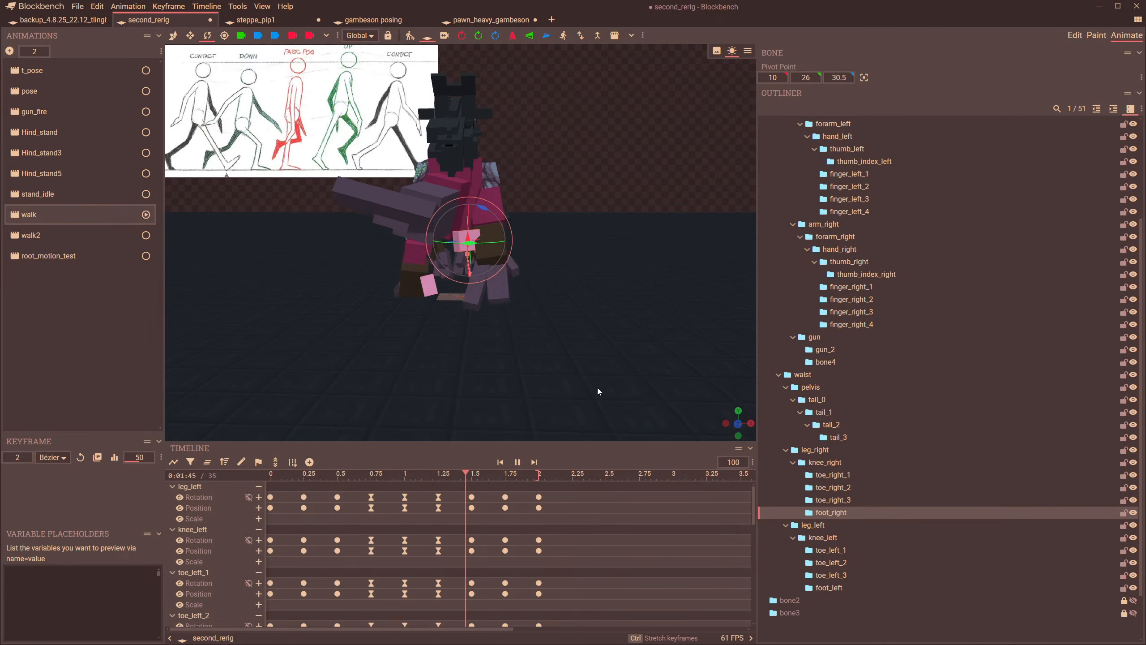
left_click(451, 132)
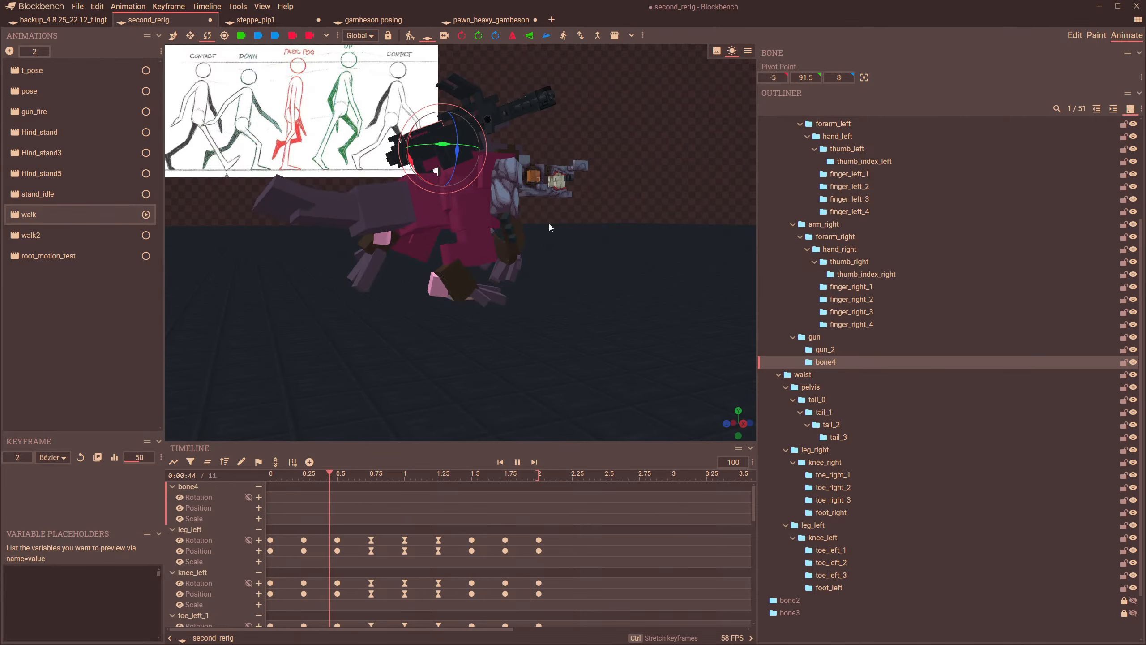
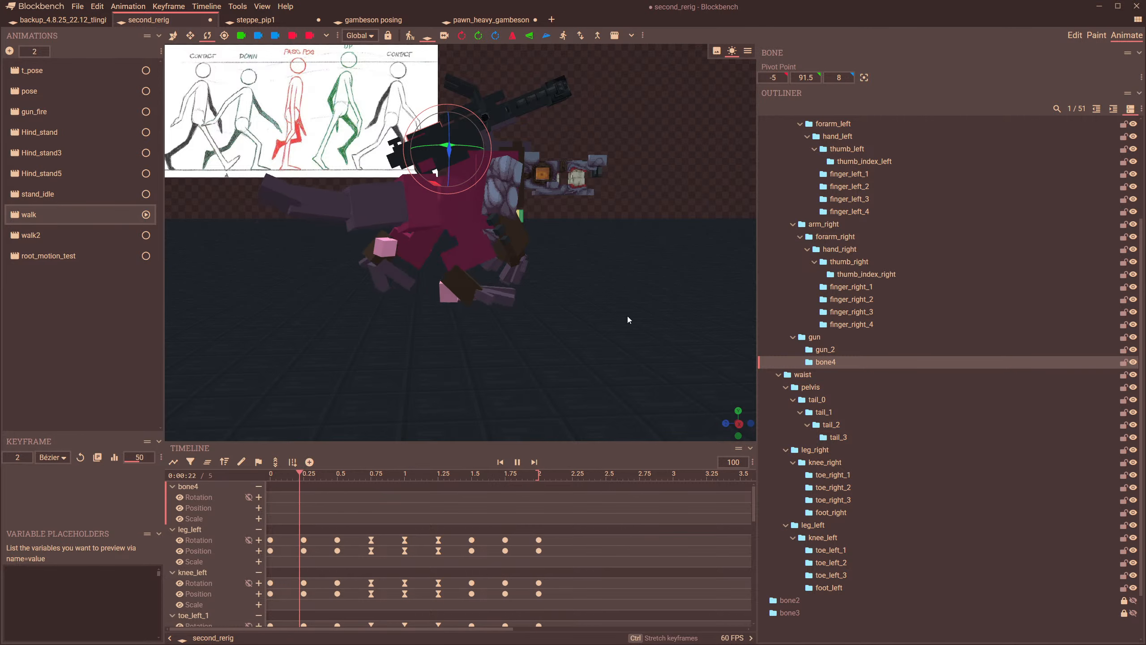
- Select leg_right and shift its position keyframe at 0.75 s backward along Z to about 2.6
left_click(370, 476)
scroll(411, 260, "up", 4)
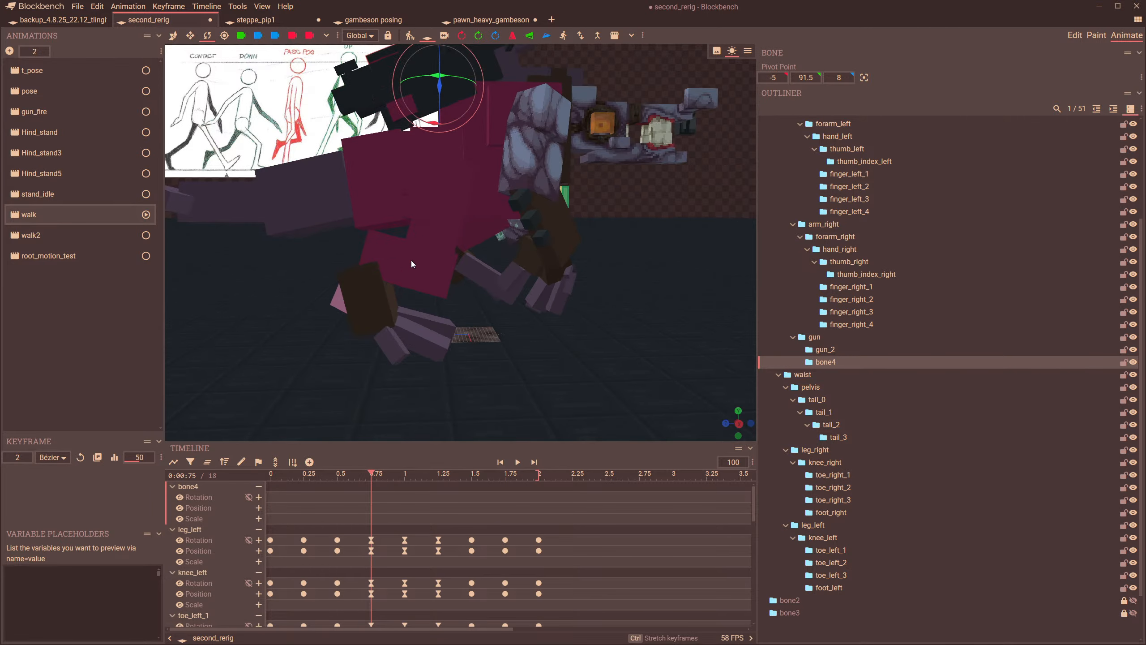
left_click(411, 261)
mouse_move(566, 203)
left_mouse_down()
mouse_move(598, 226)
mouse_move(636, 218)
mouse_move(463, 321)
left_mouse_up()
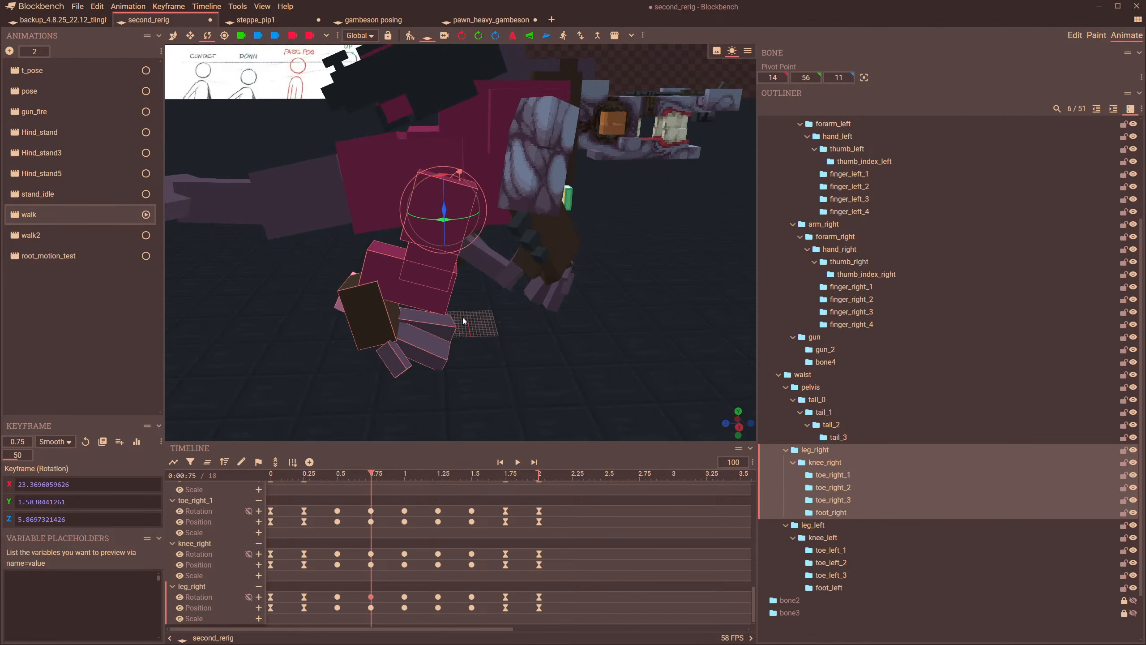
left_click_drag(371, 481, 333, 483)
key("v")
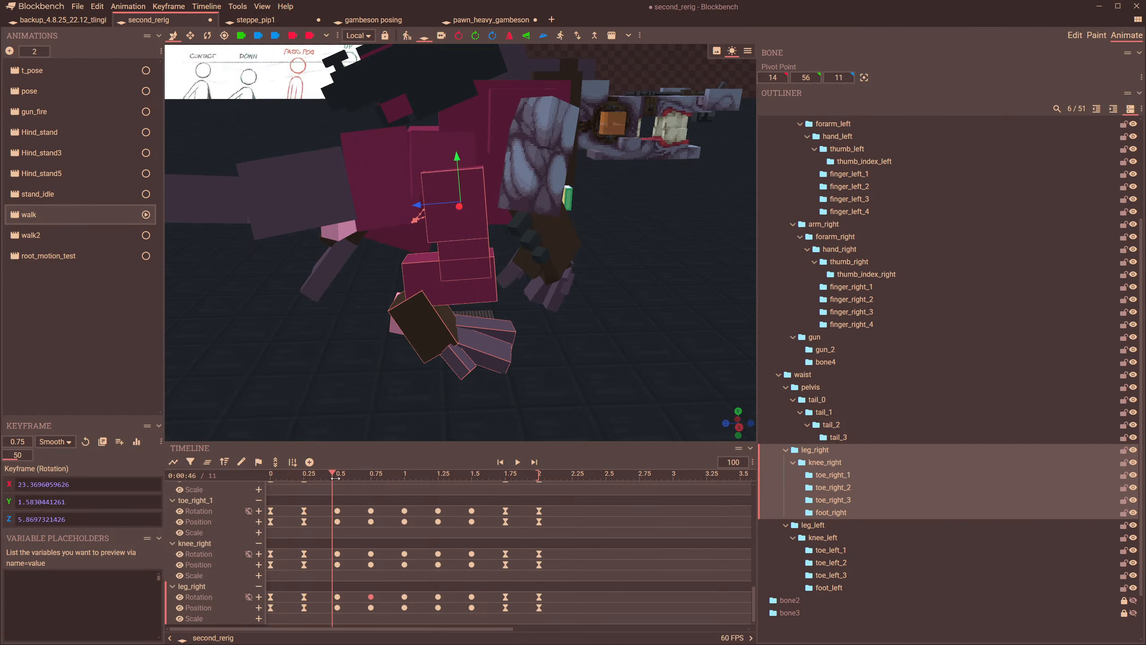
left_click(338, 608)
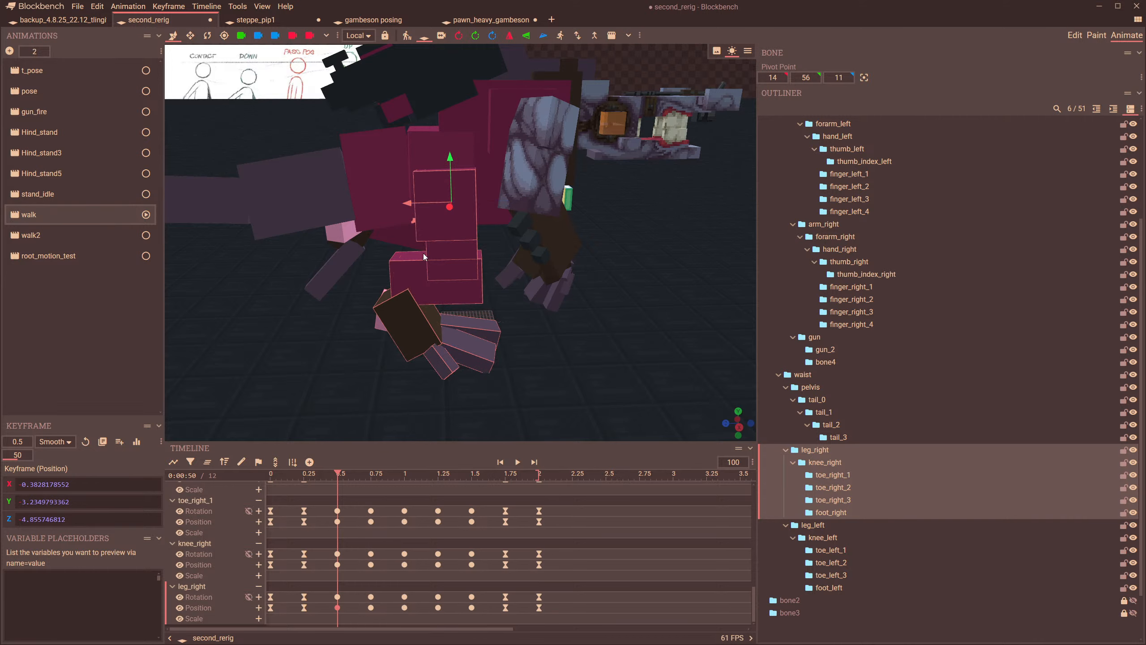
left_click_drag(338, 481, 373, 489)
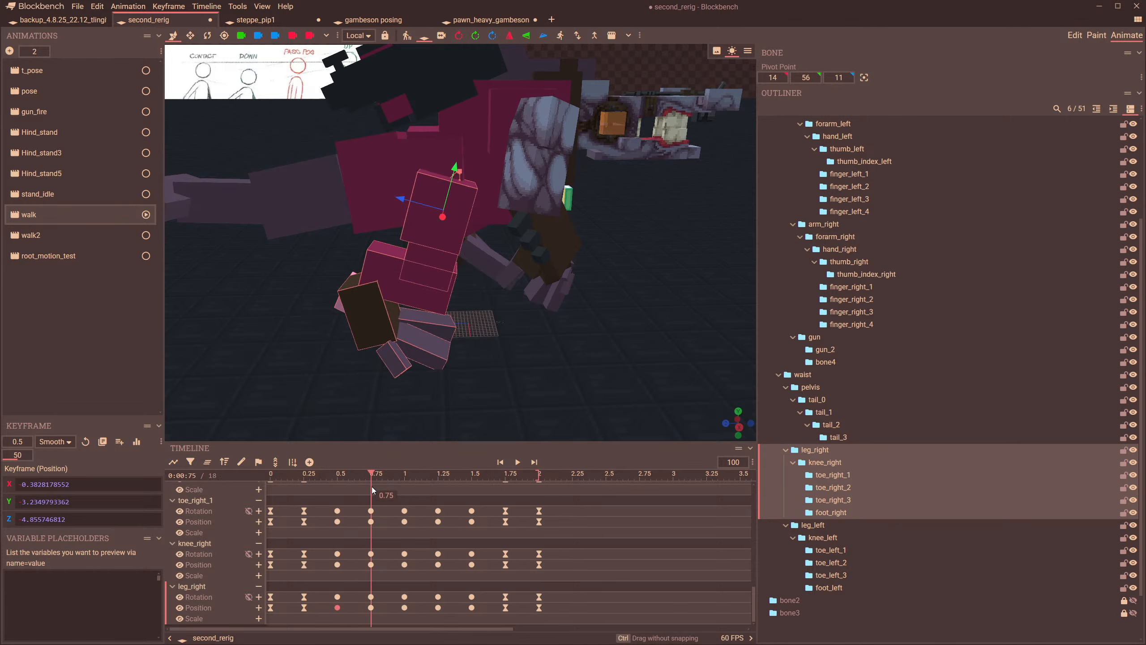
left_click_drag(411, 205, 391, 209)
mouse_move(522, 284)
left_mouse_down()
mouse_move(533, 266)
mouse_move(533, 304)
left_mouse_up()
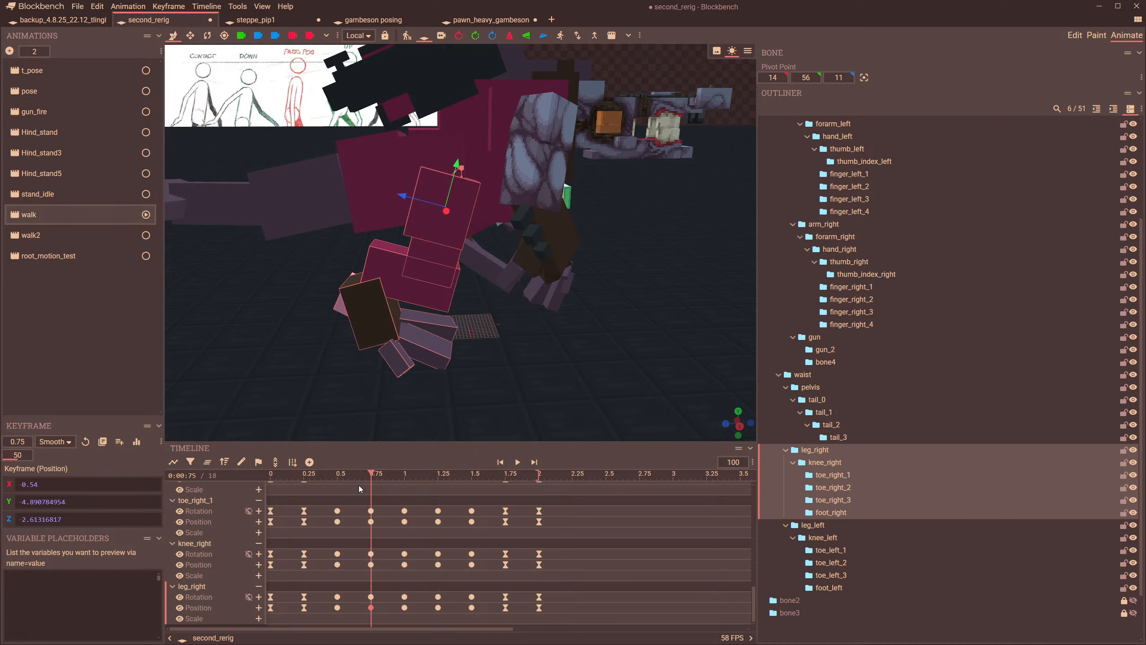
- Switch the transform space to Global and shift leg_right slightly backward along Z at 0.5 s
left_click(336, 477)
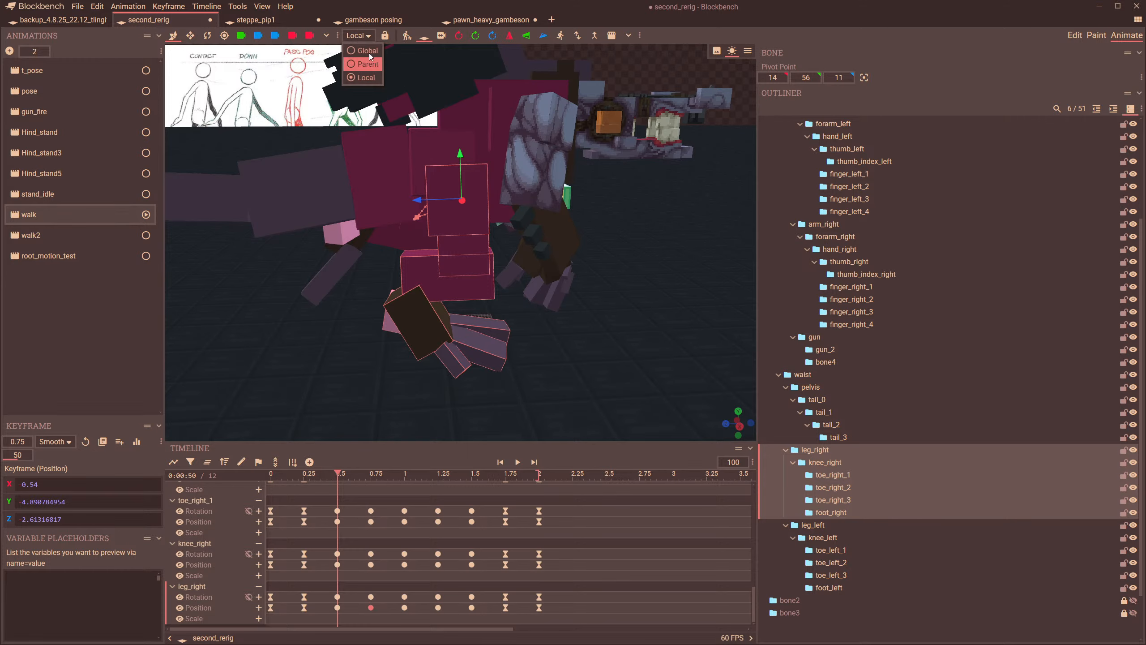
left_click_drag(575, 263, 564, 249)
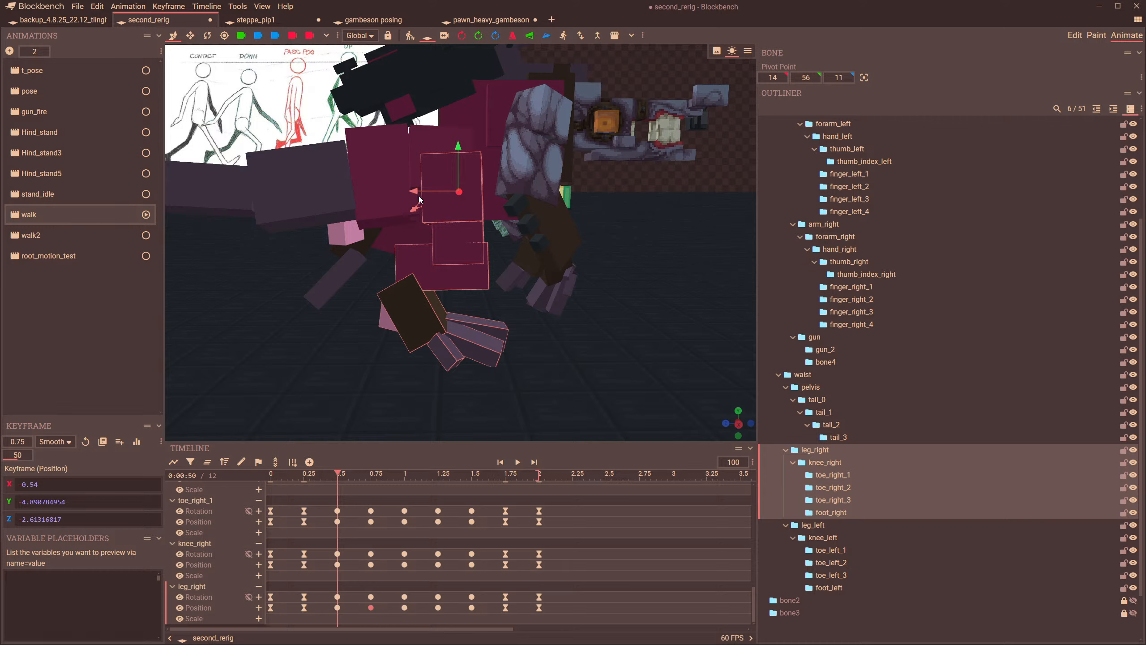
left_click(305, 477)
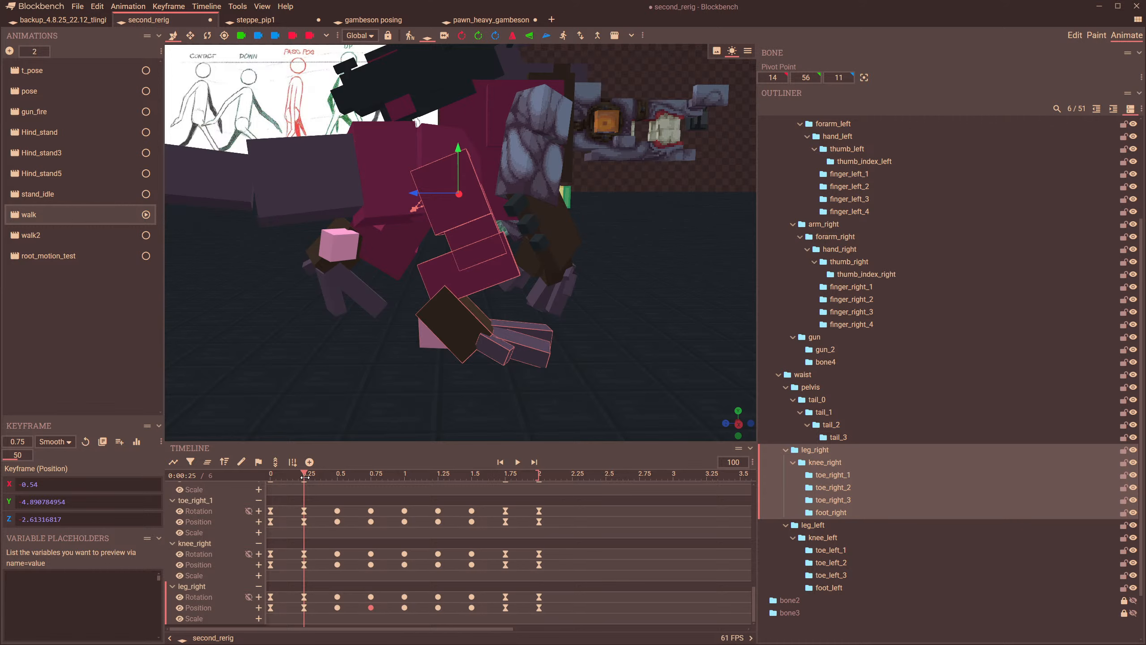
left_click(335, 477)
left_click_drag(411, 194, 502, 263)
- Shift leg_right backward along the global Z axis at 1 s, to a Z position of about 7.6
left_click(373, 478)
left_click_drag(374, 480, 404, 486)
left_click_drag(373, 225, 360, 225)
left_click_drag(453, 282, 466, 270)
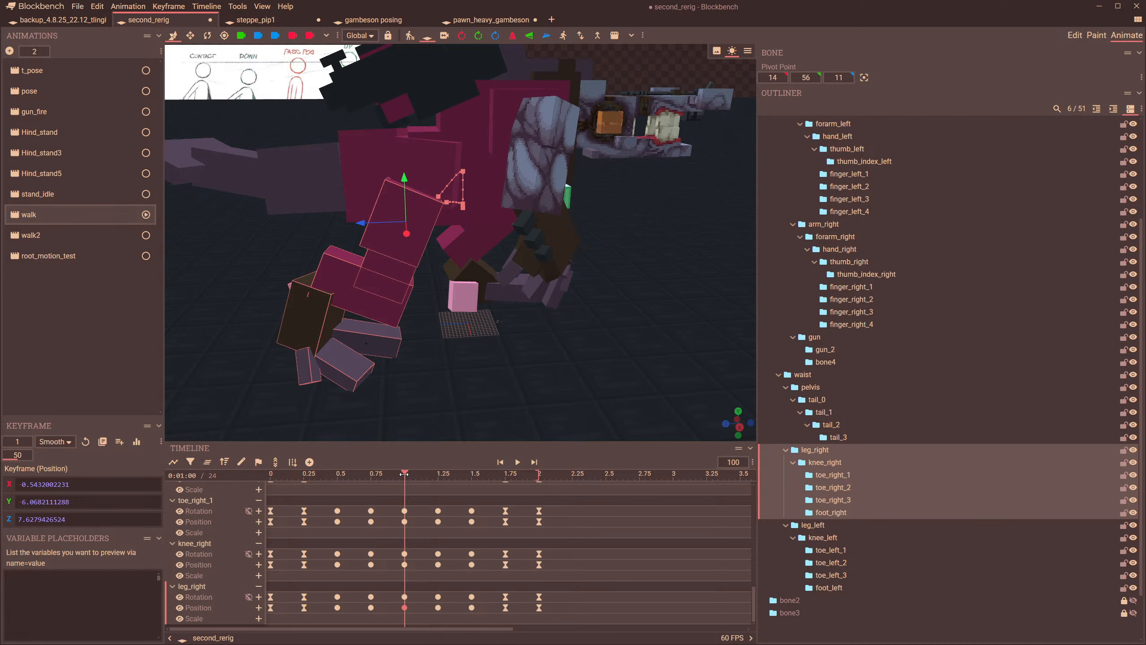
- Shift leg_right backward at 1.5 s to a Z position of about 0.9 and play the walk cycle
left_click_drag(403, 473, 472, 487)
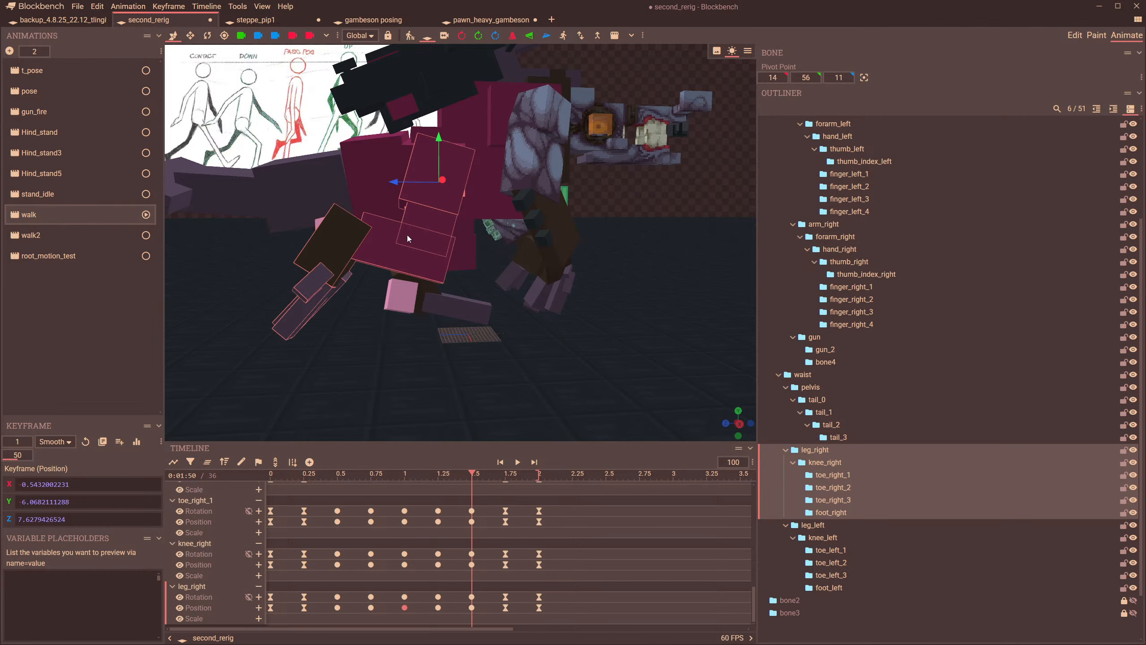
left_click_drag(409, 186, 401, 186)
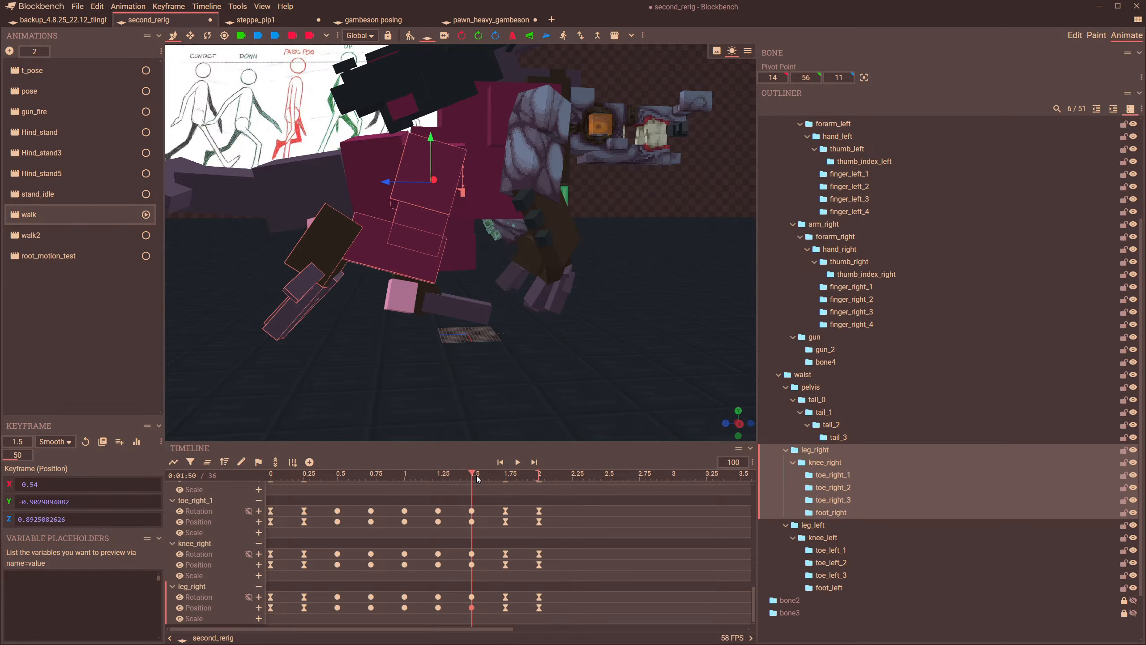
left_click_drag(478, 479, 545, 478)
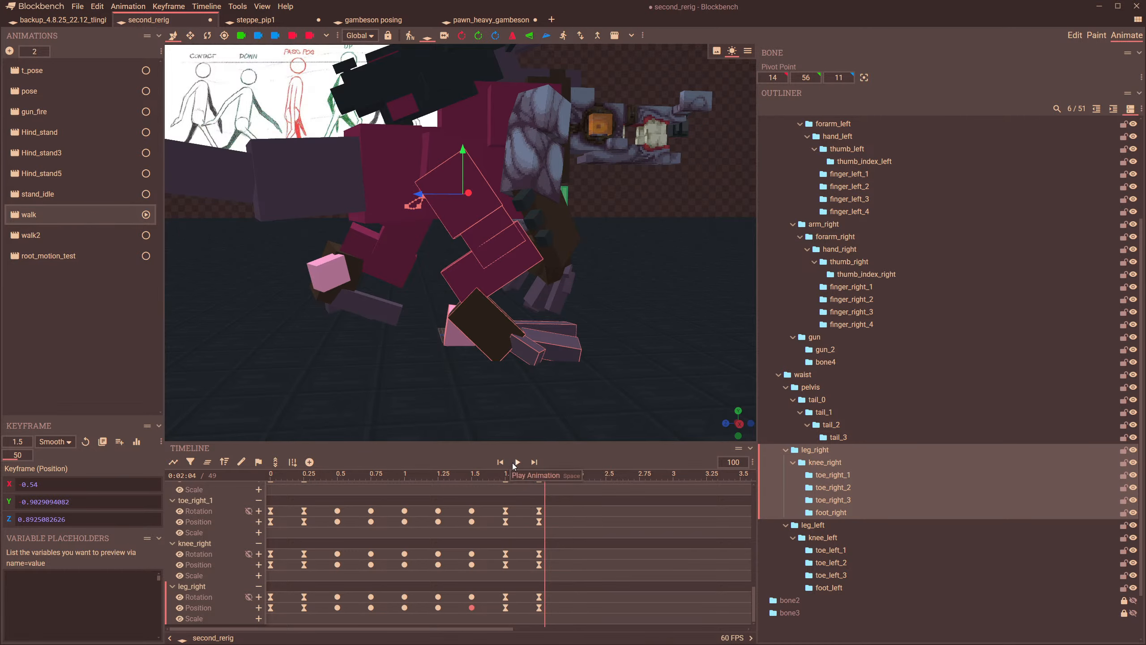
left_click(515, 463)
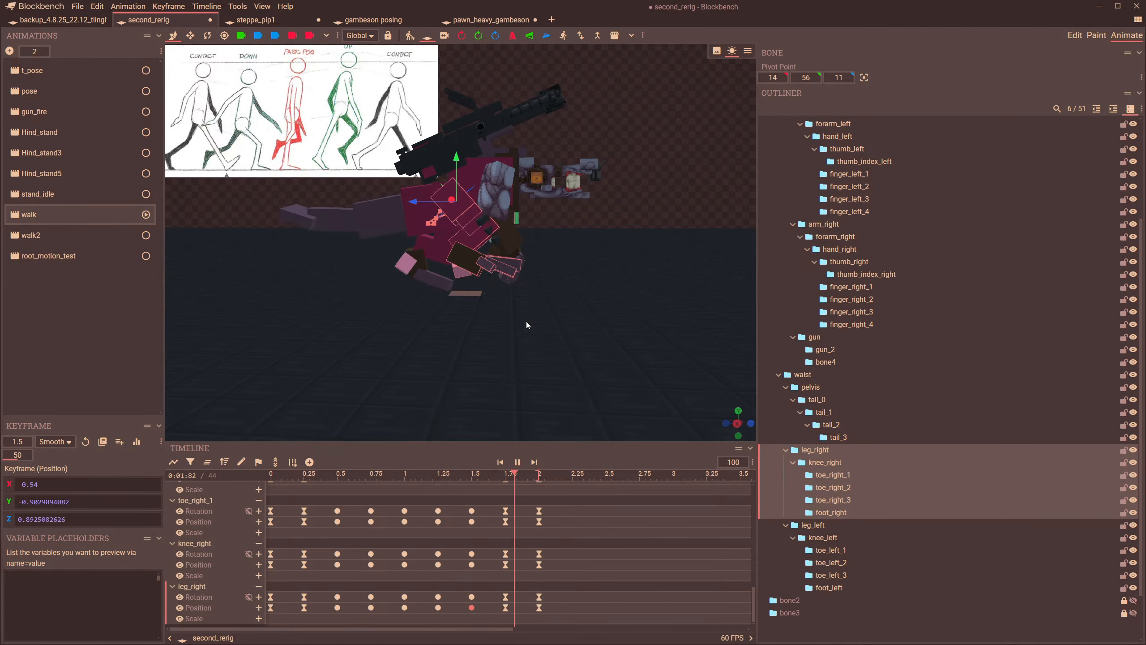
- Check the poses from the start of the cycle and shift leg_right forward at 0.5 s to a Z position of about -4.9
left_click(260, 475)
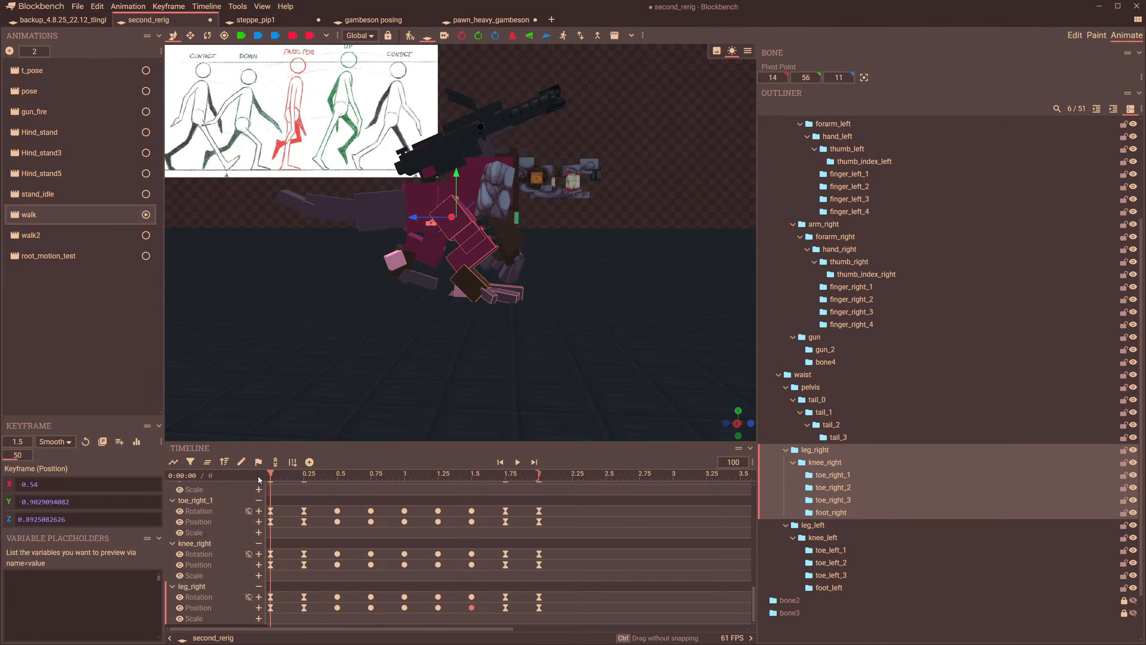
scroll(344, 376, "up", 2)
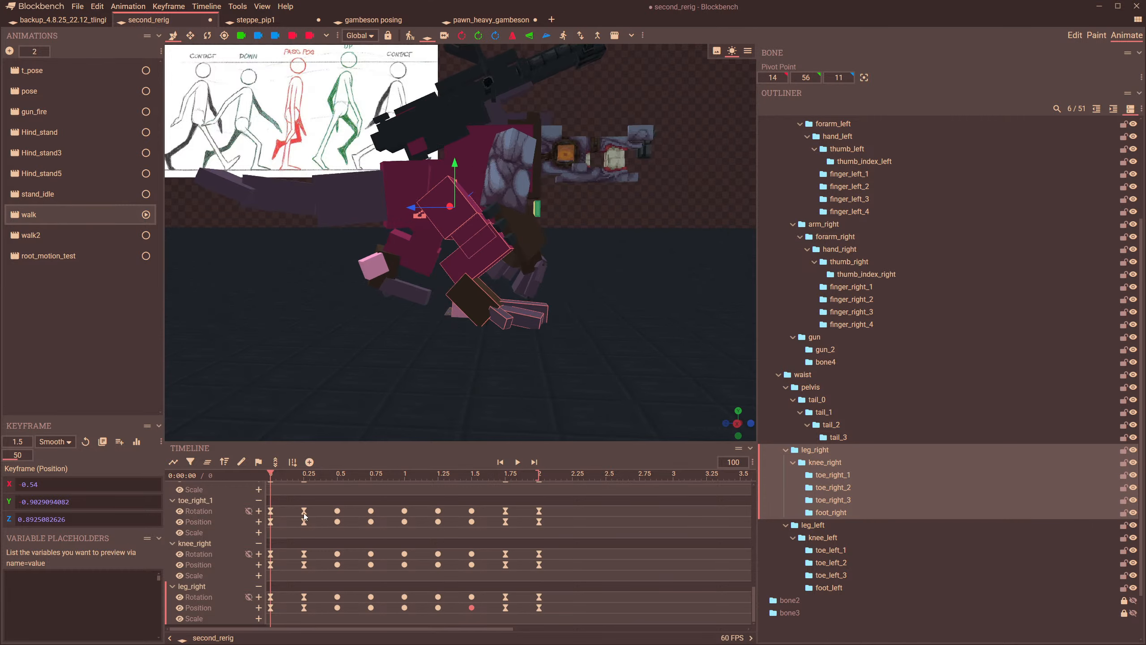
left_click(303, 475)
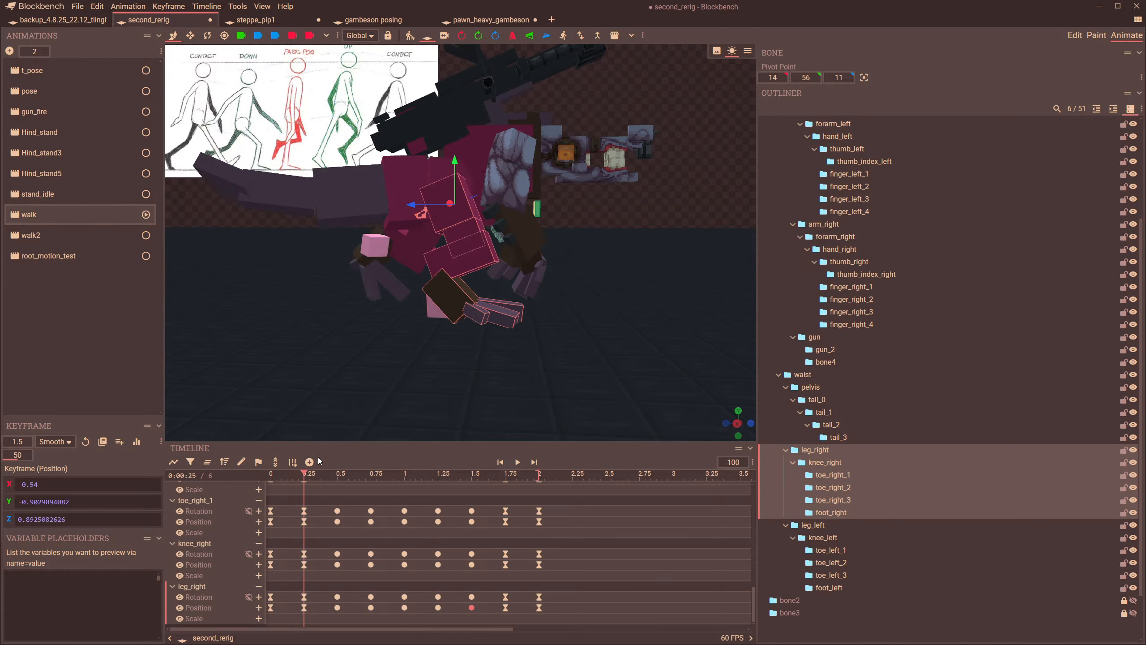
left_click(336, 475)
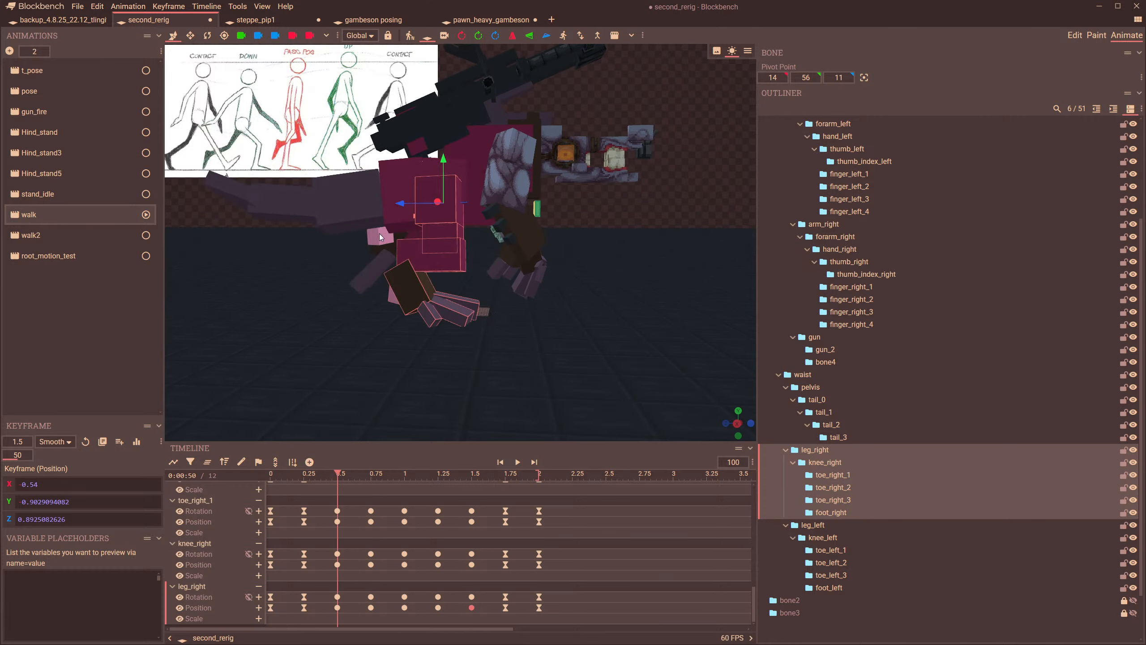
left_click_drag(410, 204, 415, 201)
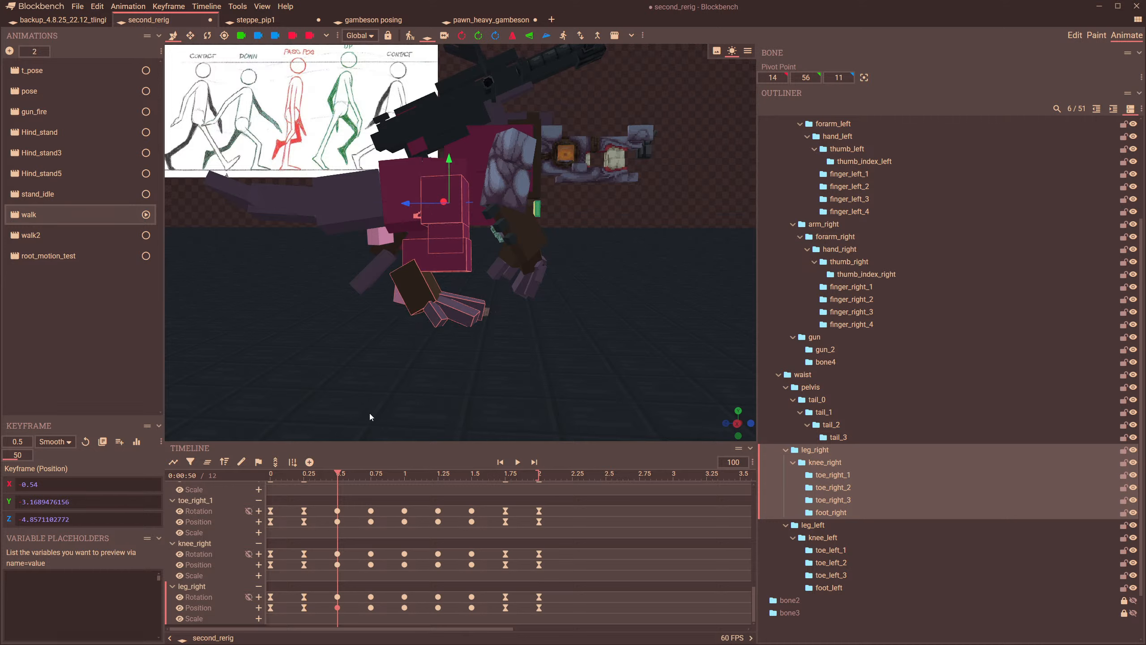
- Refine leg_right's fore-aft position at 0.75 s and 1 s, bringing Z to about 4.7 at 1 s
left_click(371, 475)
left_click_drag(387, 206, 382, 219)
left_click(404, 475)
left_click(440, 475)
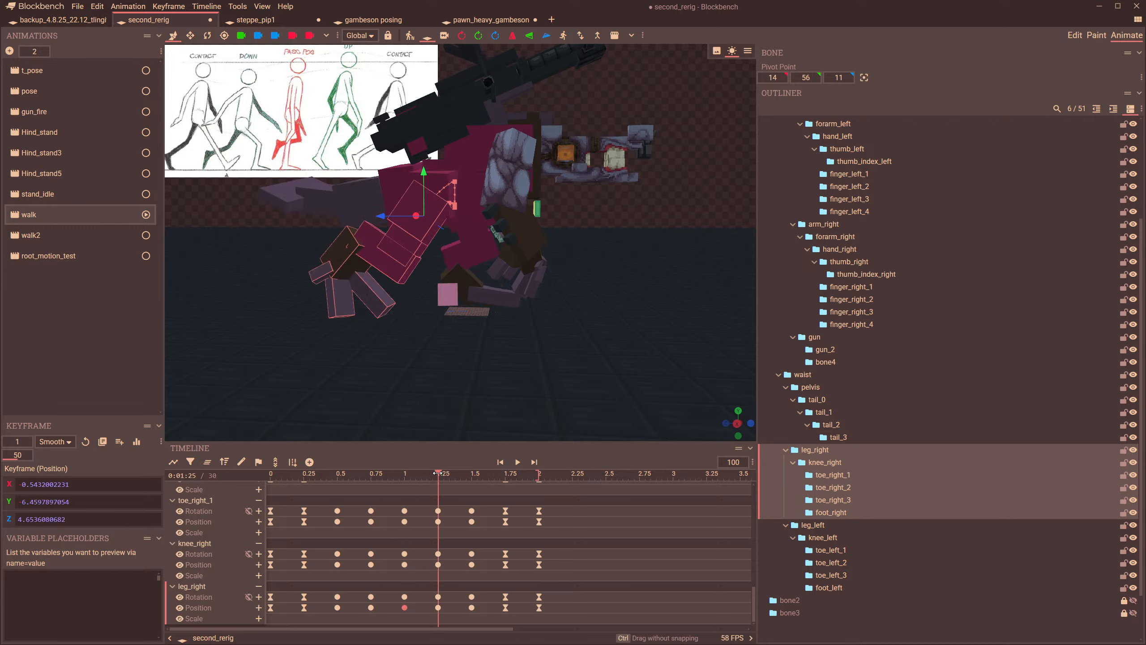
- Shift leg_right forward at 1.5 s to a Z position of about -0.1 and replay the walk cycle
left_click_drag(438, 475, 472, 477)
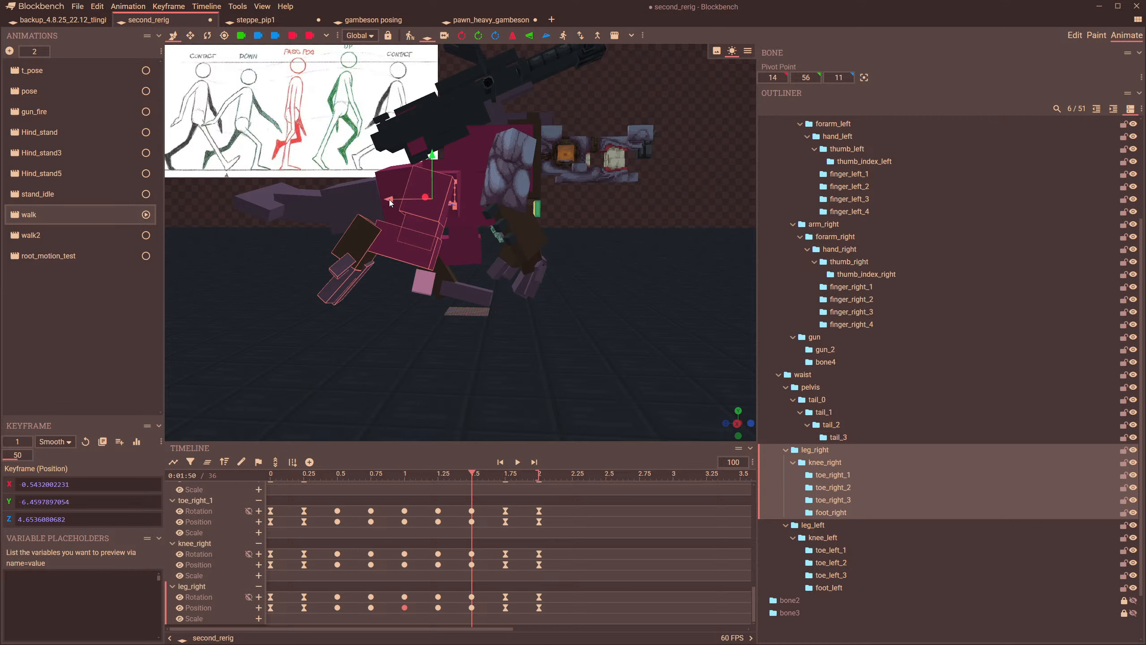
left_click_drag(390, 200, 392, 199)
left_click_drag(471, 475, 538, 488)
left_click(517, 462)
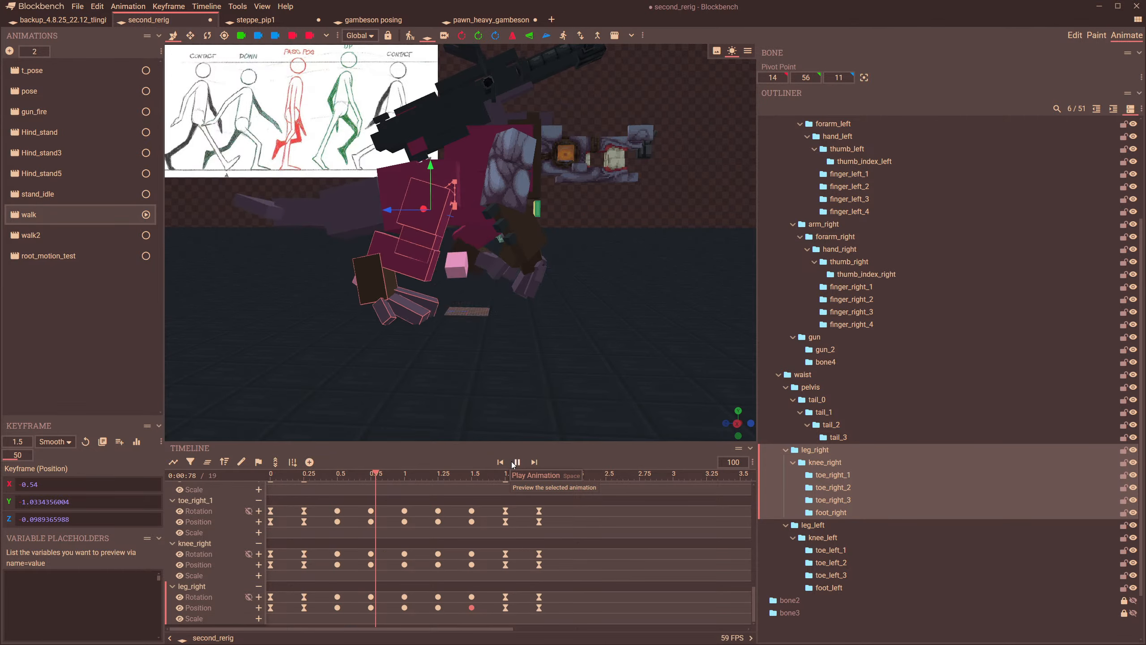
- Nudge leg_right forward at 2 s to a Z position of about -7.6, match it at 0 s, and replay the cycle
left_click(514, 462)
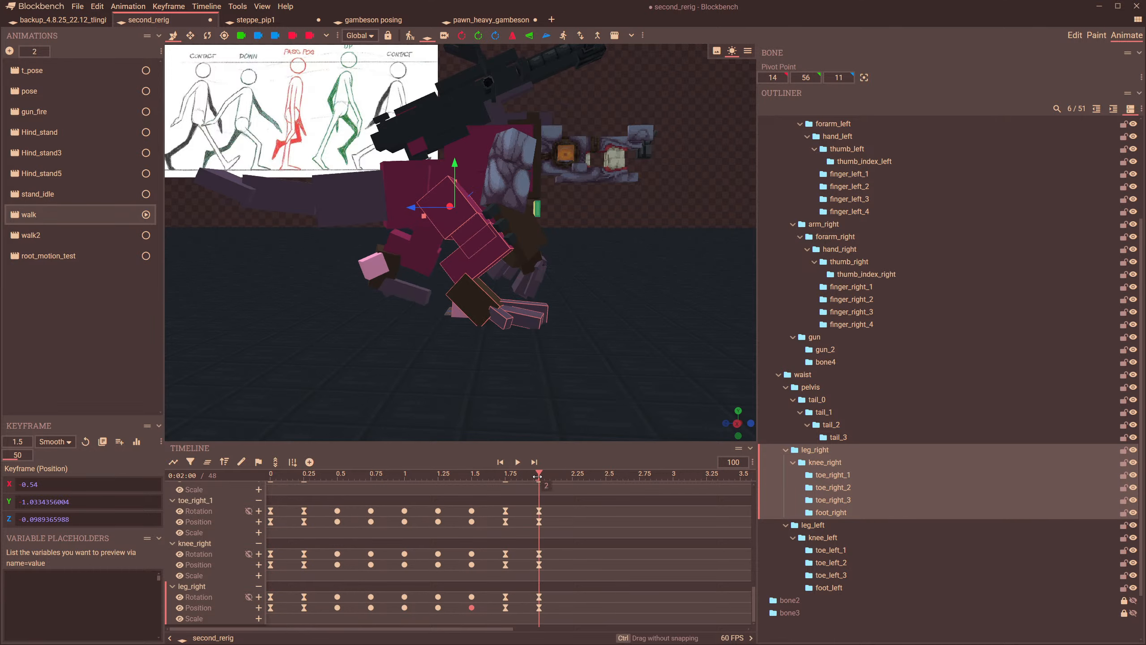
left_click_drag(420, 211, 423, 209)
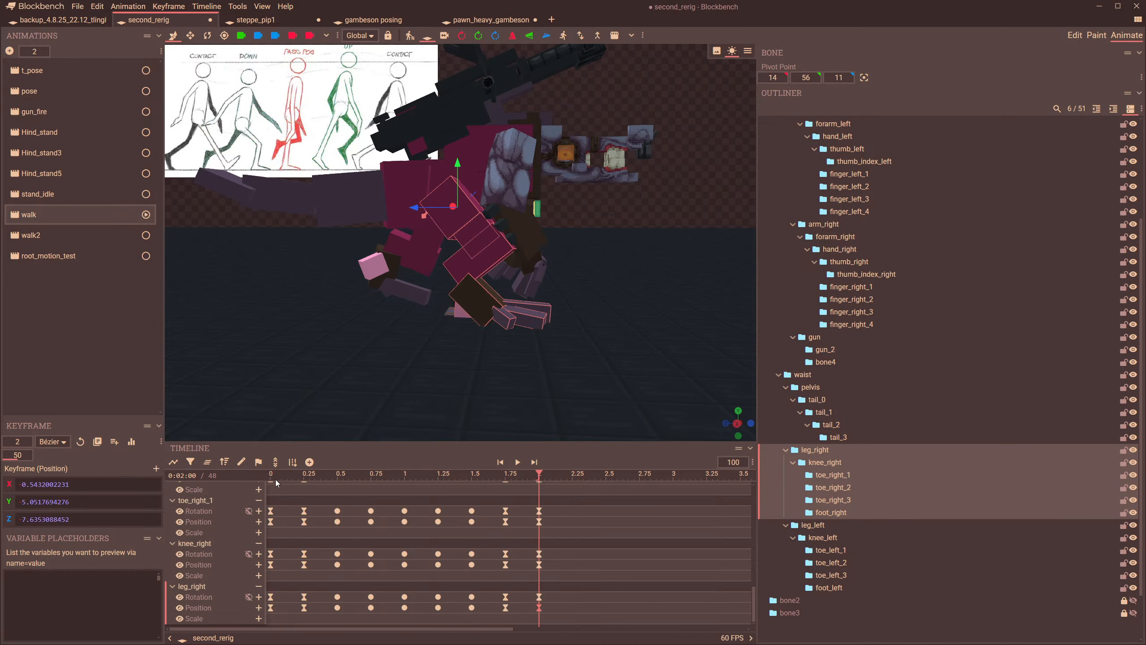
left_click(271, 478)
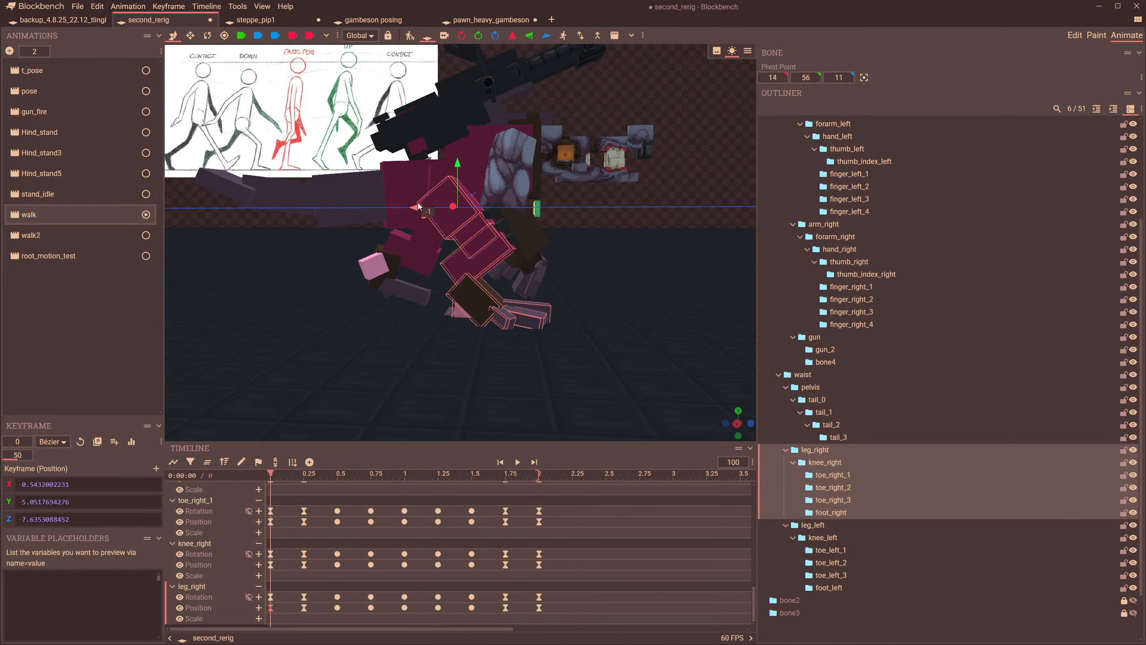
left_click(518, 461)
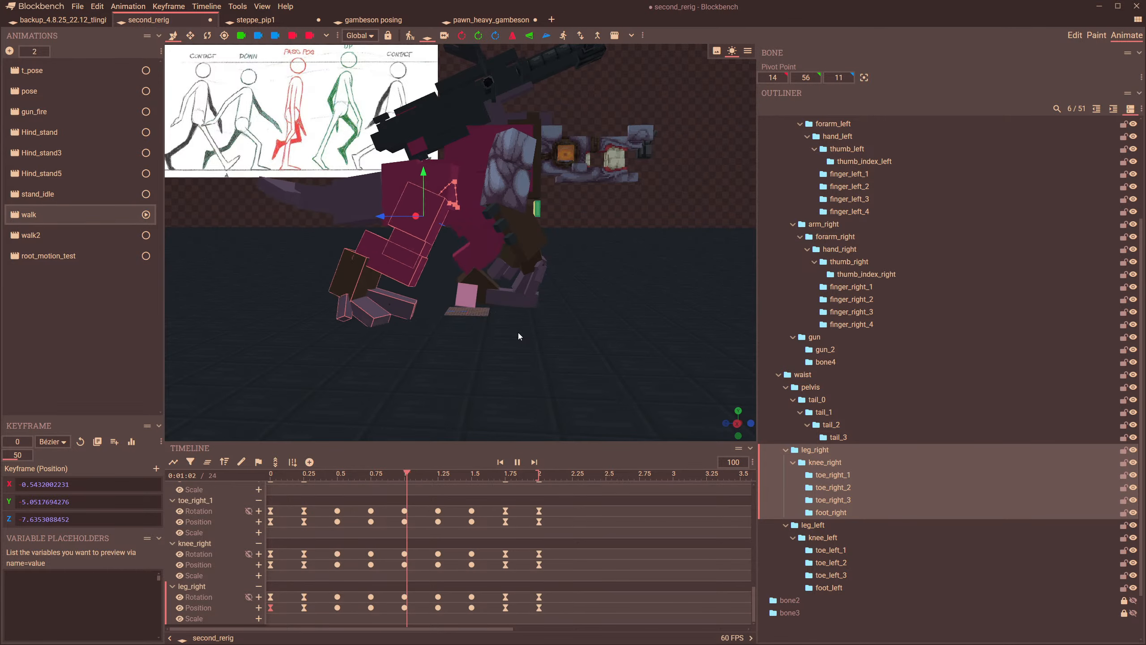
- Raise leg_right at 1.75 s to a Y position of about 5 and replay the walk cycle
left_click_drag(579, 272, 494, 268)
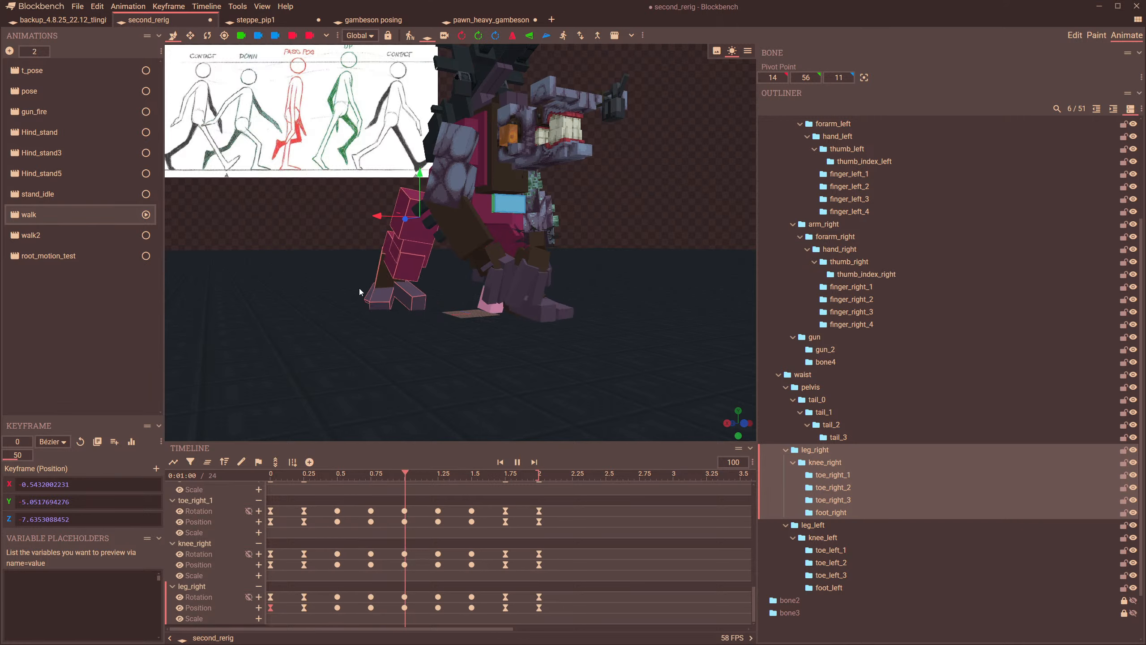
left_click_drag(347, 292, 461, 298)
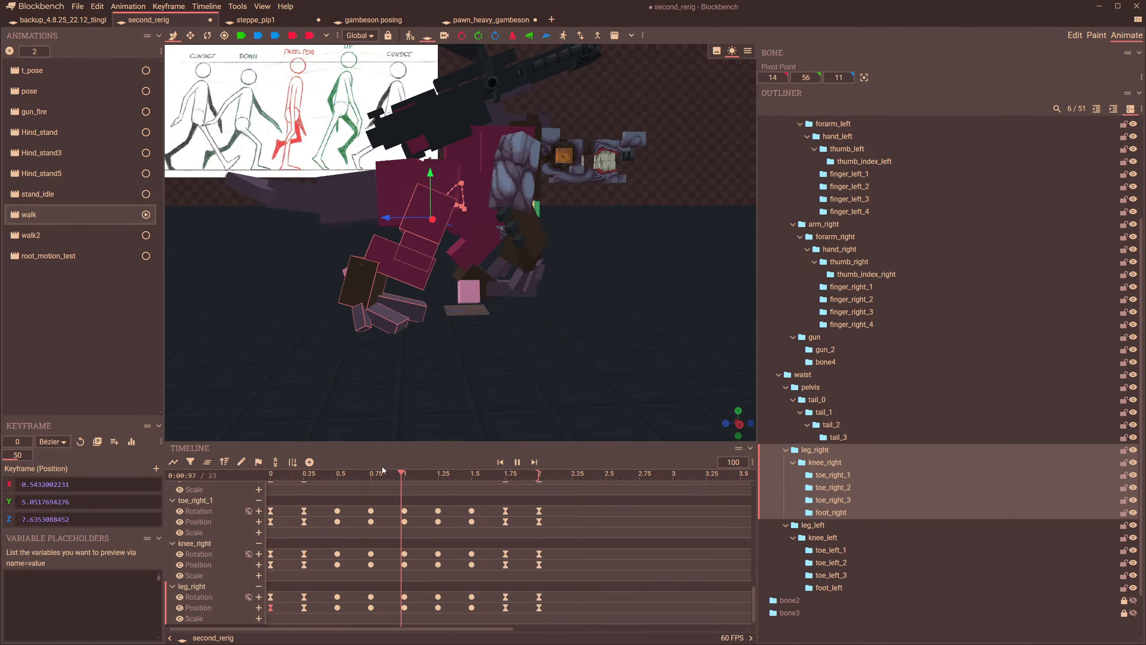
left_click_drag(341, 475, 506, 497)
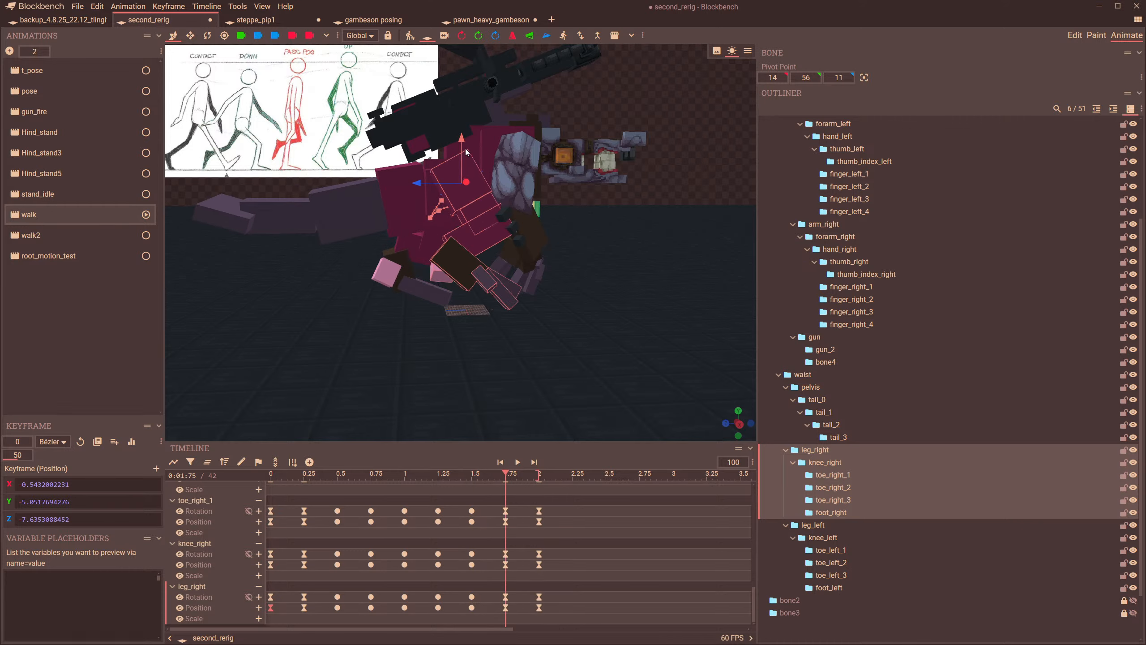
left_click_drag(466, 149, 466, 143)
left_click_drag(371, 246, 513, 378)
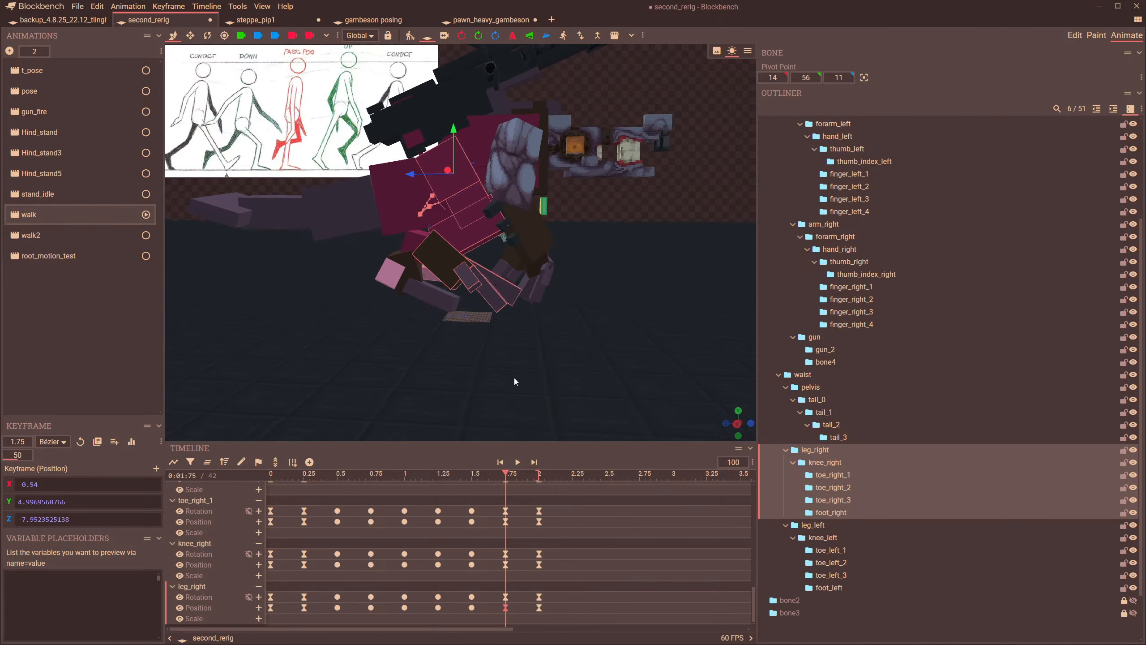
left_click(518, 463)
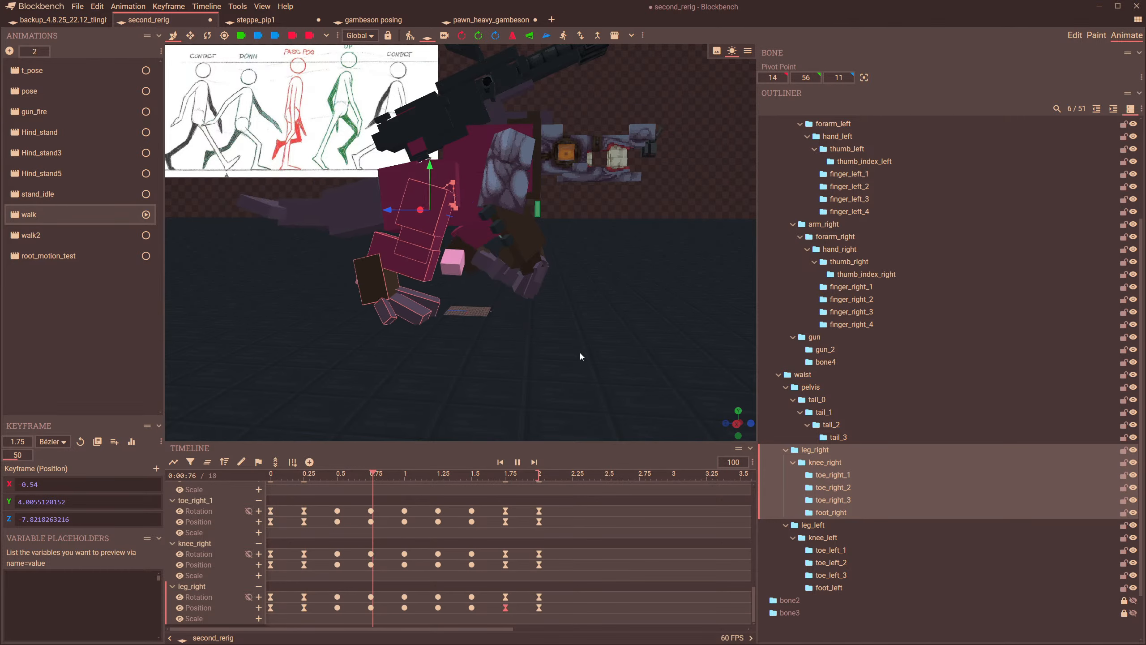
- With the playhead at 0 s, bring up leg_left, knee_left and the left toes and delete all their keyframes
key("F11")
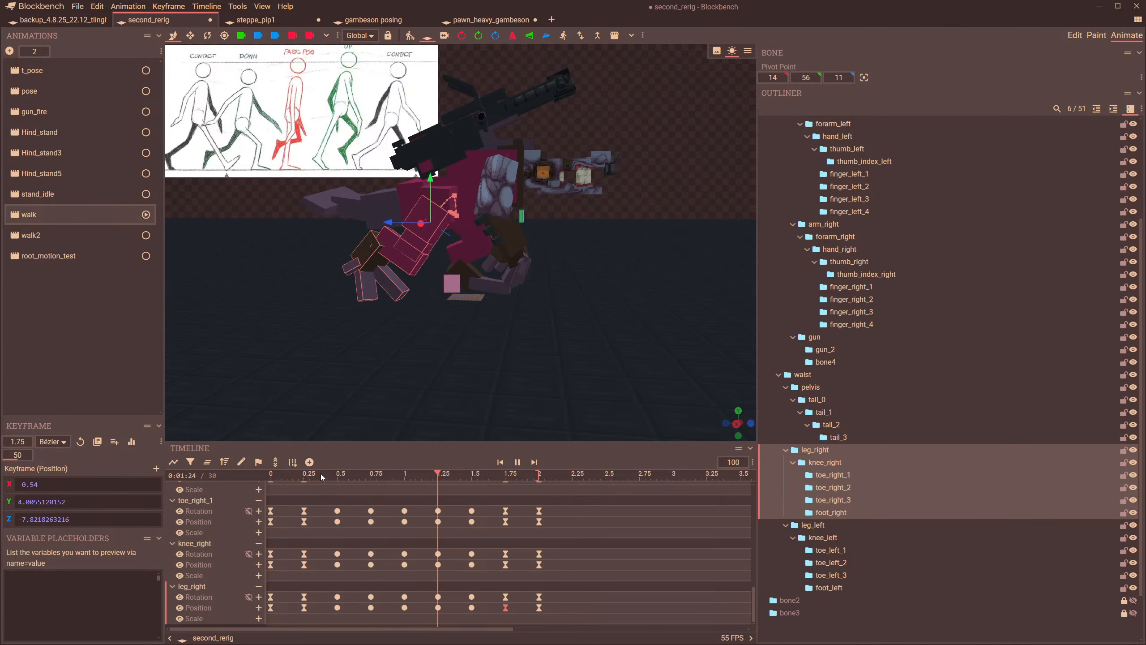
left_click(271, 474)
left_click_drag(408, 311, 559, 317)
scroll(453, 239, "up", 3)
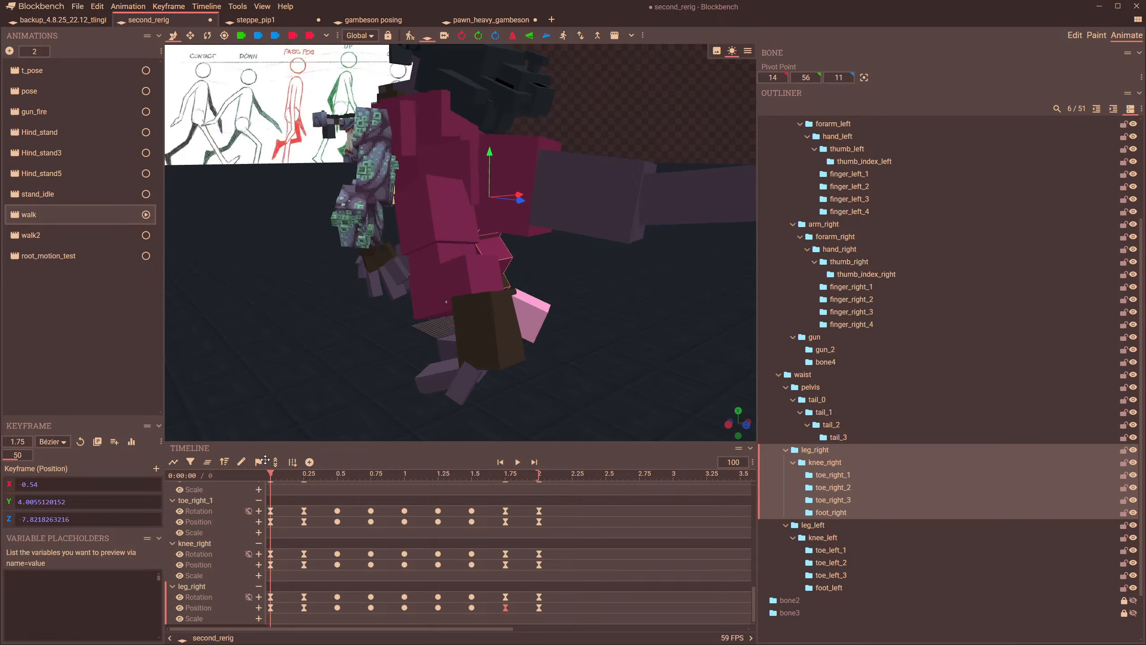
key("Escape")
left_click(451, 218)
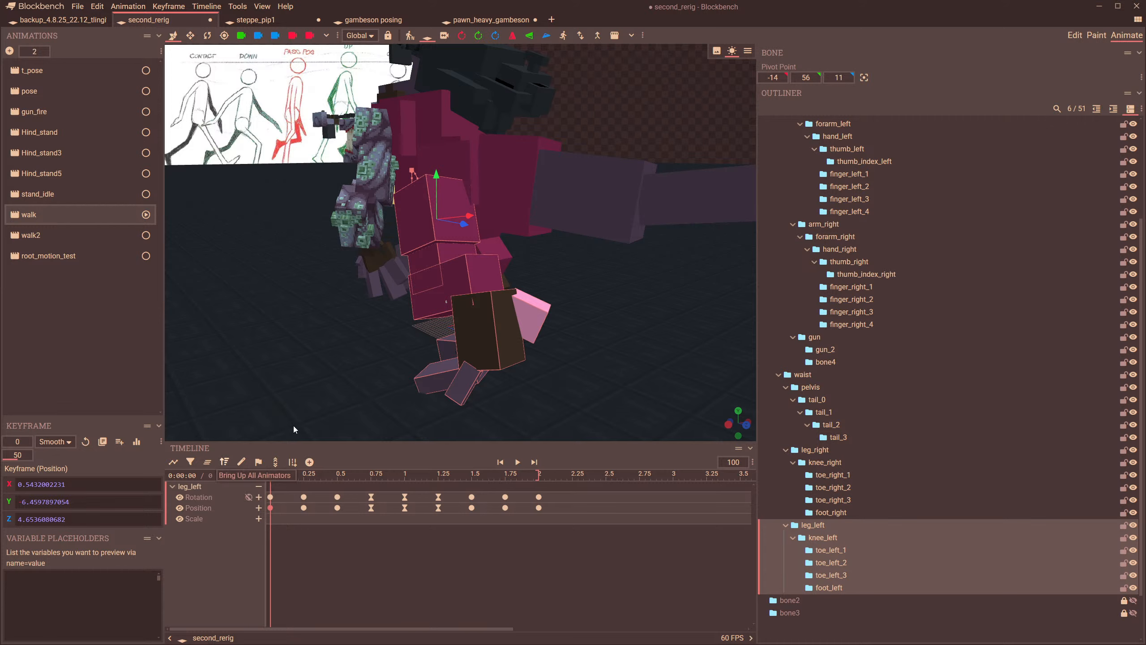
left_click_drag(367, 342, 407, 342)
left_click(569, 314)
left_click(517, 343)
left_click(523, 371)
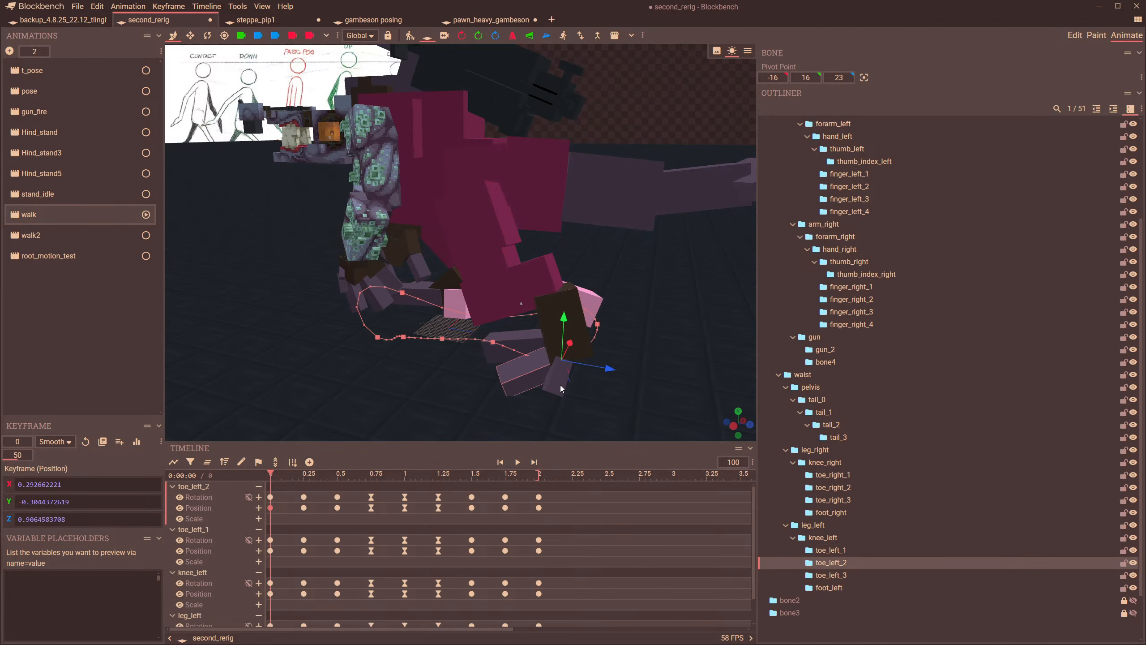
left_click(564, 384)
key("ctrl+a")
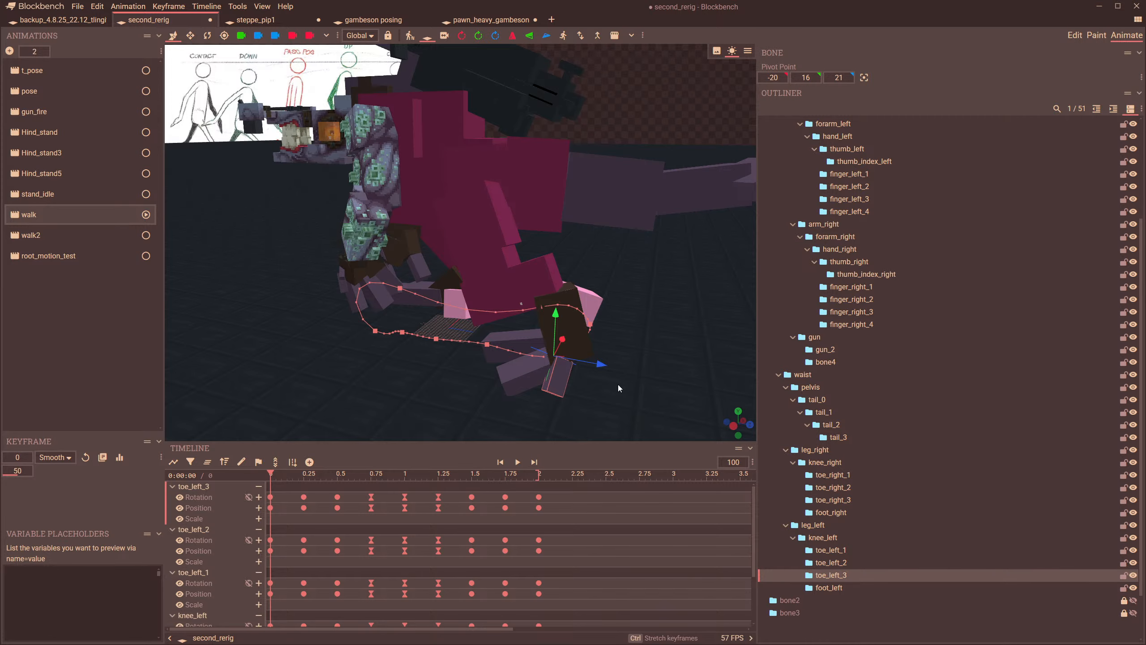
- Flip all keyframes of leg_right, knee_right, foot_right and the right toes onto the left side and replay the walk cycle
left_click_drag(618, 386, 510, 182)
left_click(510, 183)
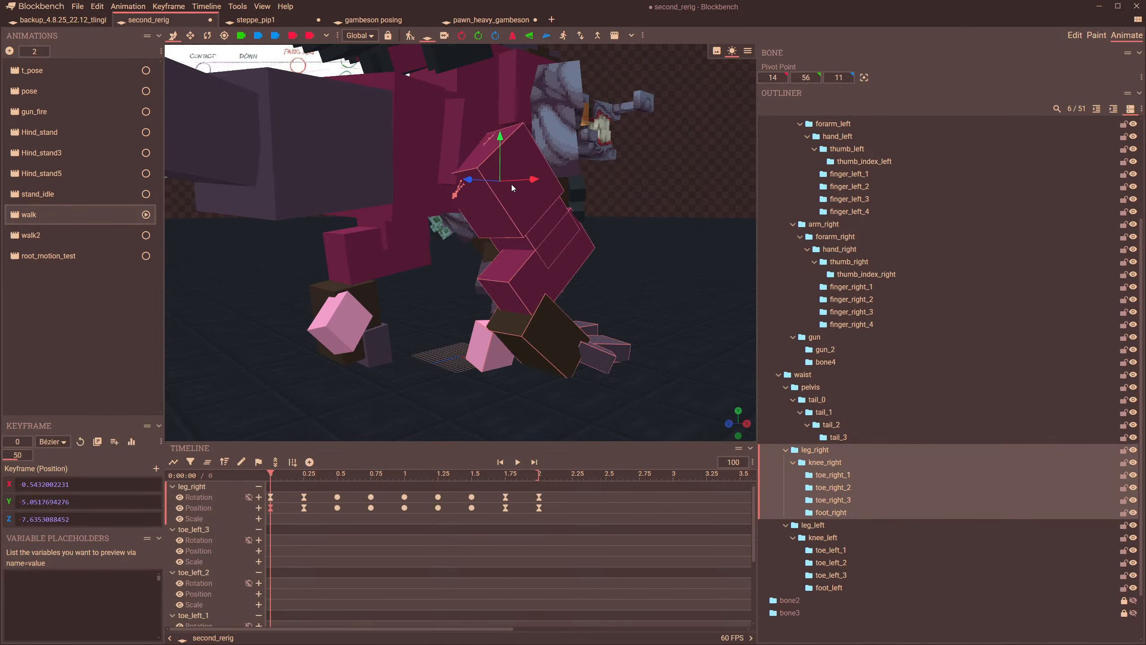
left_click(557, 328)
left_click_drag(628, 357, 487, 397)
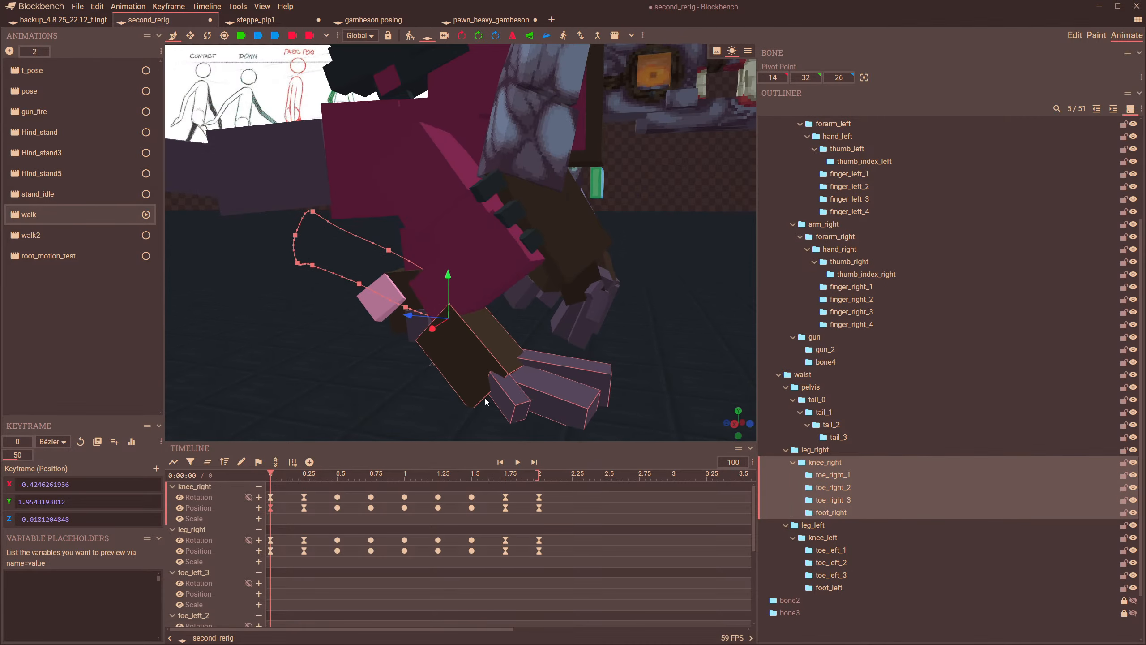
left_click(510, 397)
left_click(582, 394)
left_click(603, 374)
left_click_drag(636, 368, 512, 350)
left_click(434, 345)
key("ctrl+a")
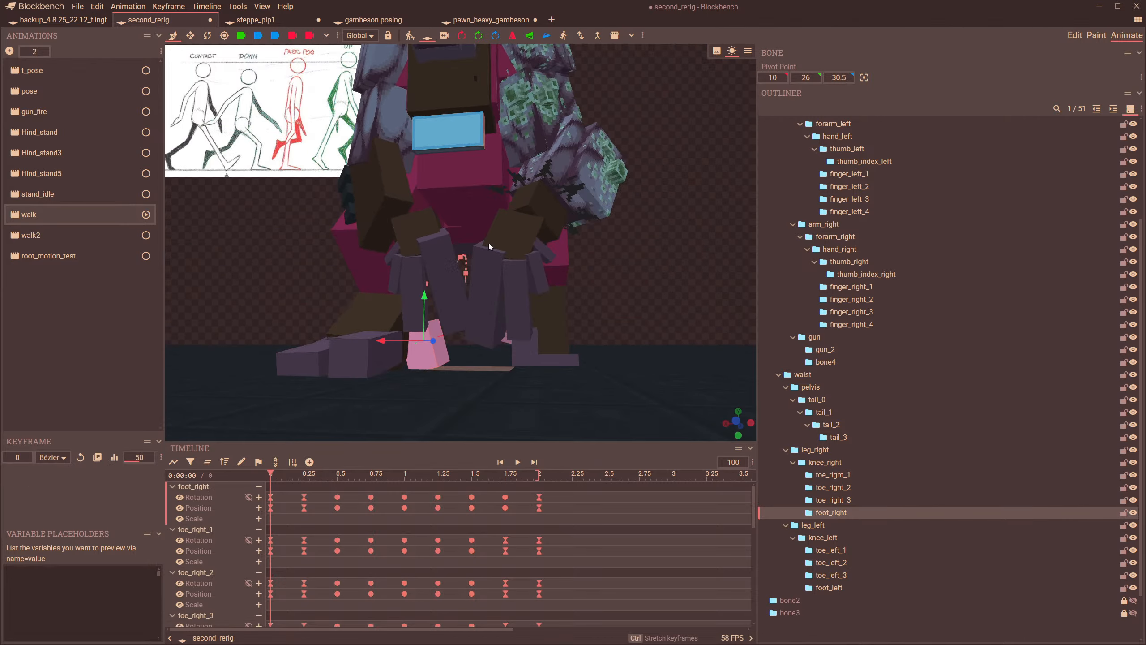
left_click(410, 36)
left_click(614, 136)
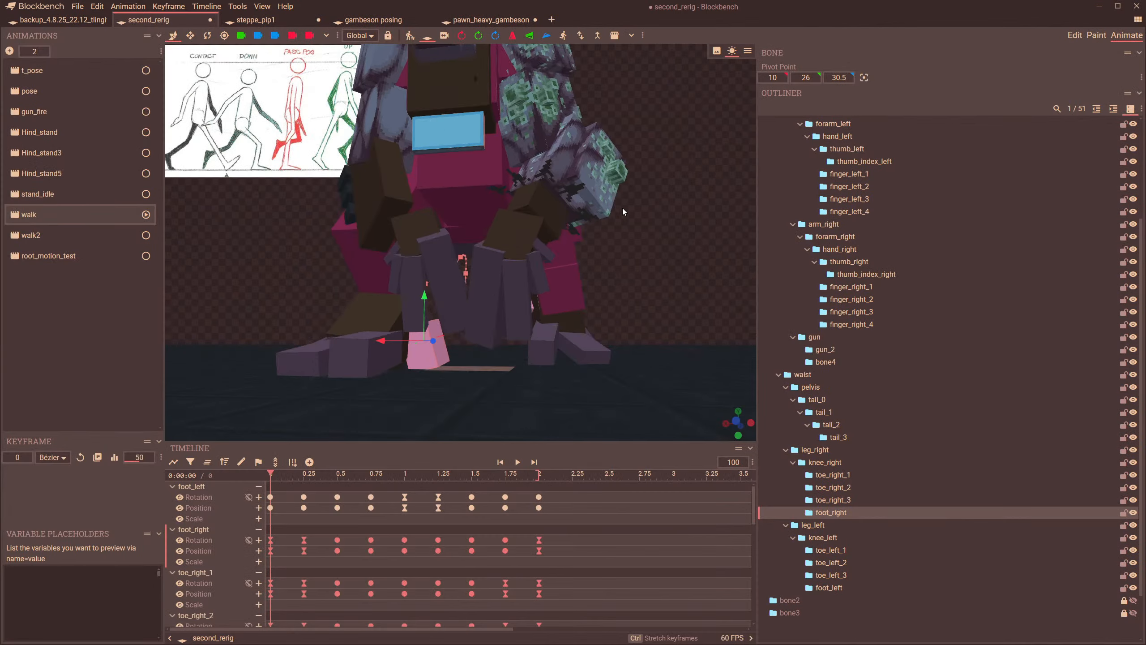
left_click_drag(622, 208, 514, 240)
left_click(518, 462)
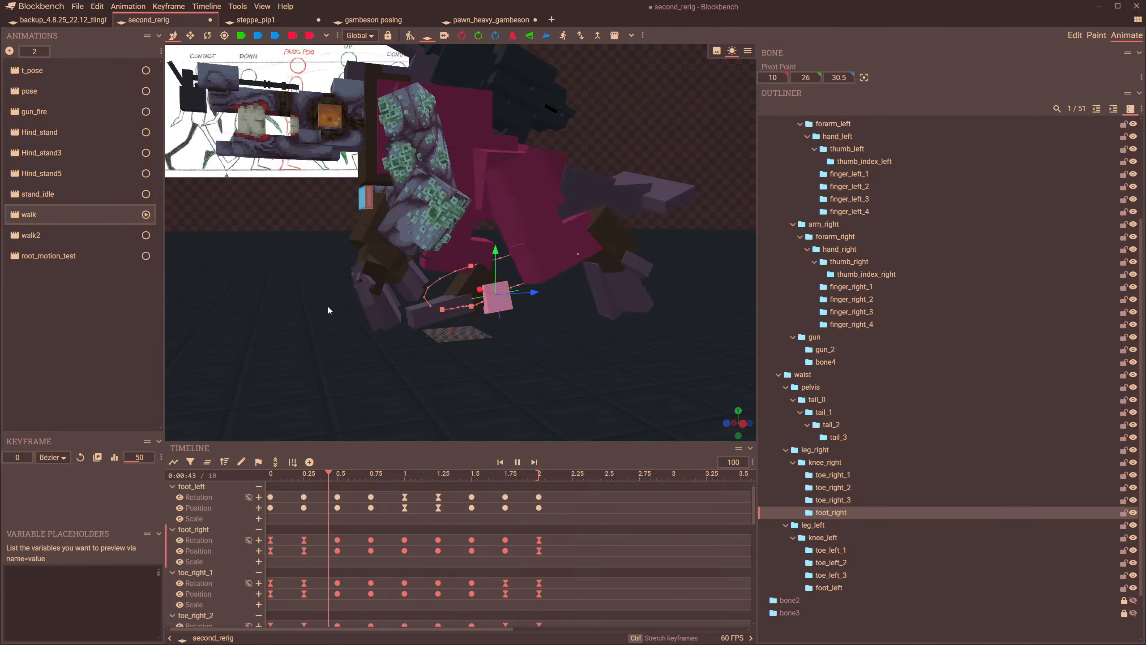
left_click_drag(333, 303, 406, 303)
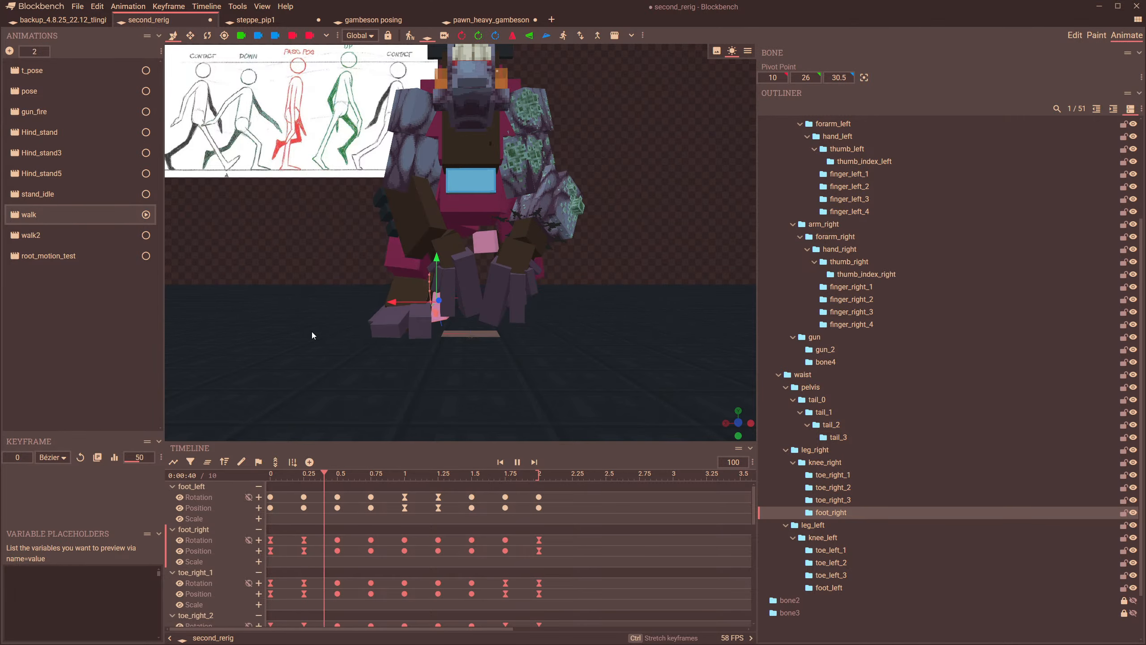
- Try rotating toe_right_1 in local space at 0.25 s
left_click(308, 473)
mouse_move(308, 473)
left_mouse_down()
mouse_move(271, 480)
mouse_move(303, 479)
left_mouse_up()
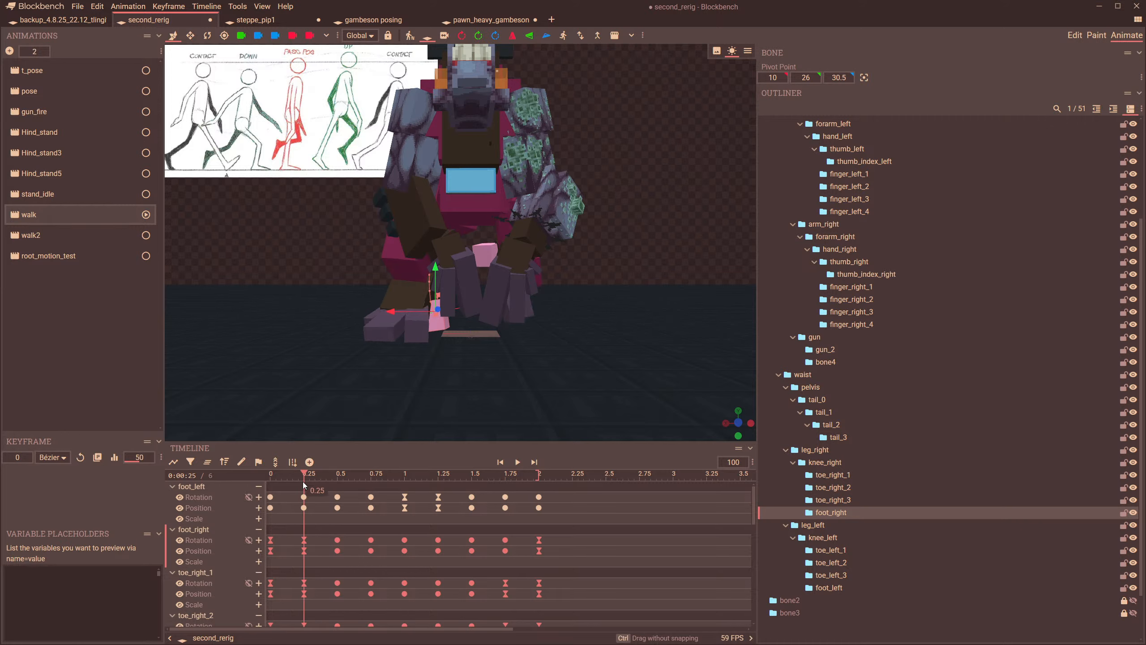
scroll(410, 364, "up", 3)
left_click(402, 366)
scroll(306, 333, "up", 3)
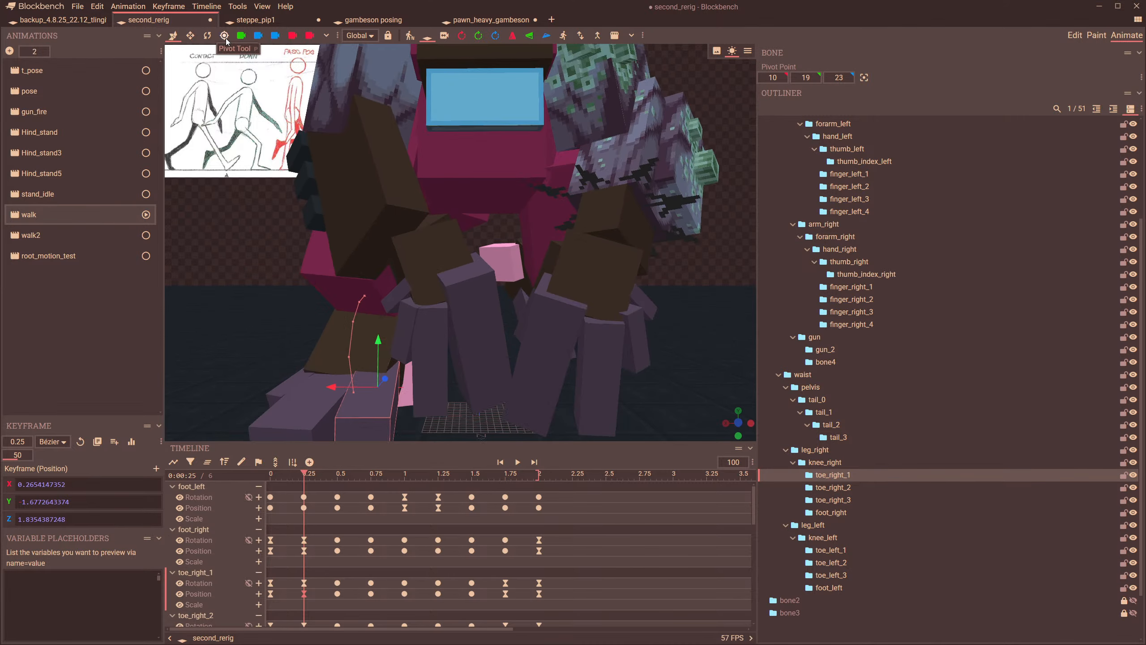
left_click(207, 35)
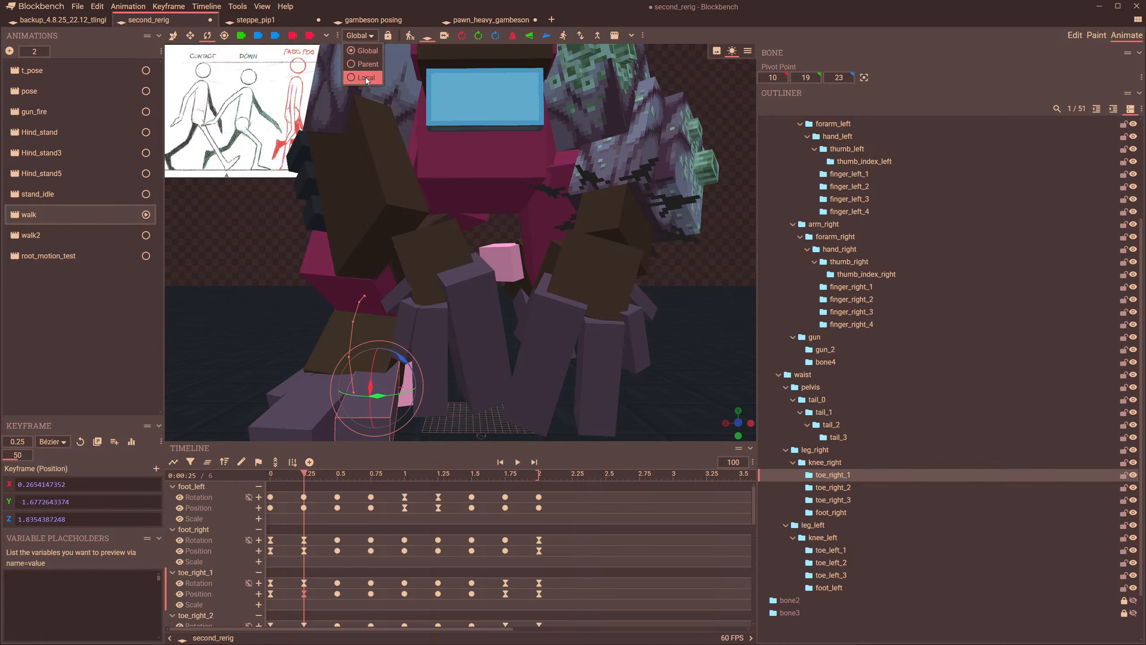
left_click(365, 77)
left_click_drag(500, 297, 439, 333)
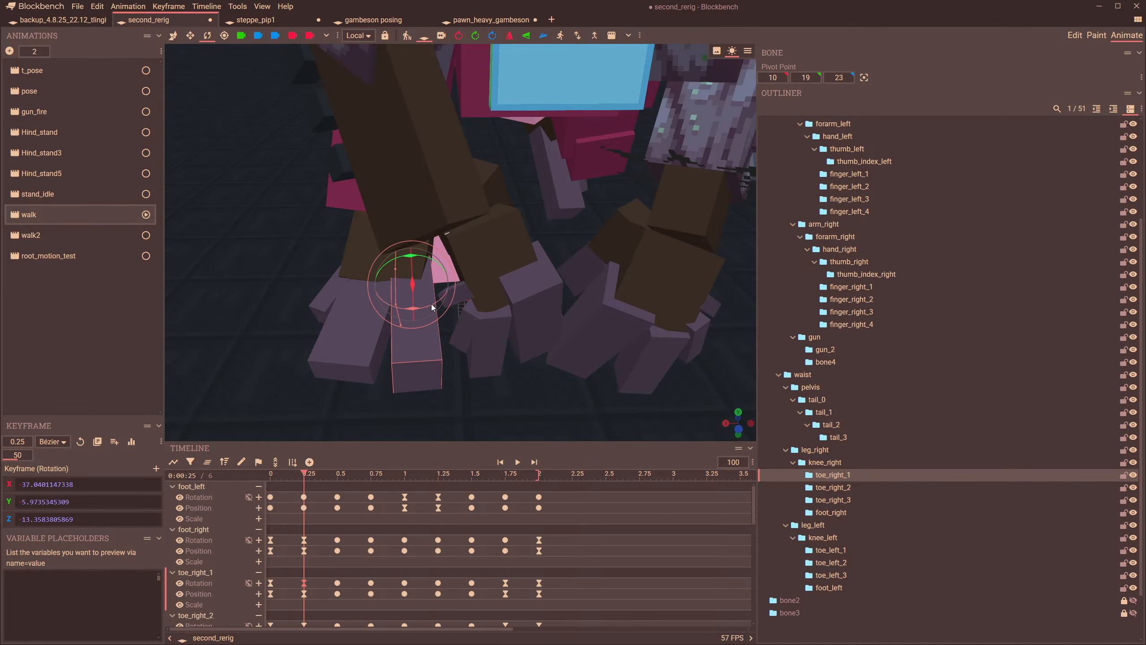
key("ctrl+z")
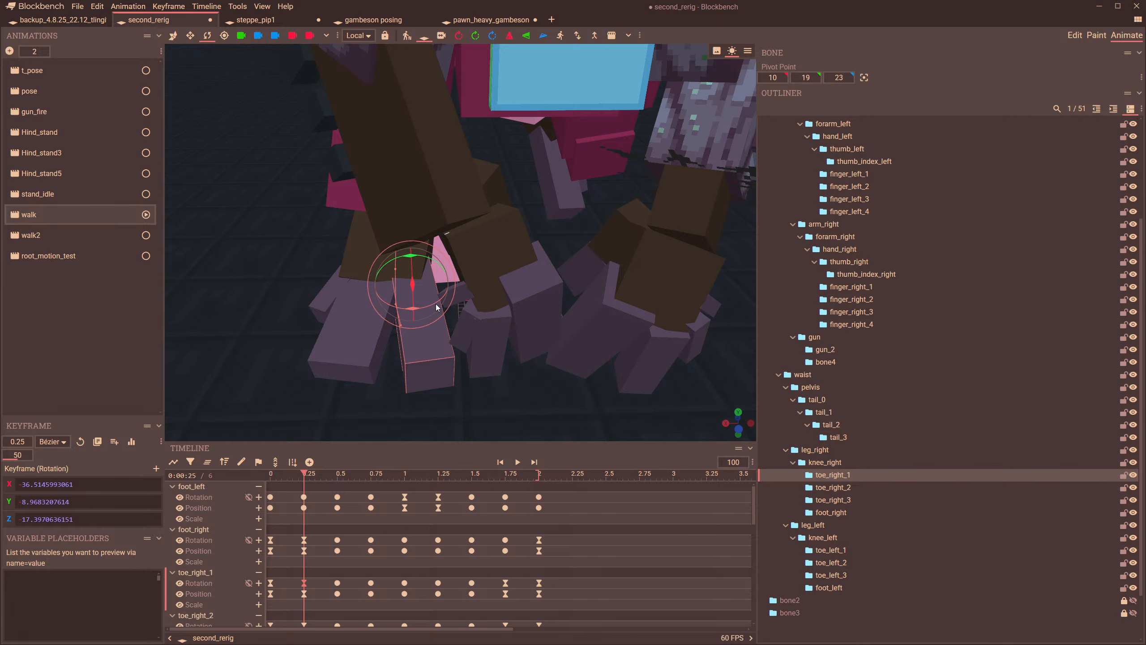
- Replay the walk cycle and examine the feet and toes from the front, including the poses at 0.5 s and 0.75 s
middle_click_drag(445, 322, 447, 292)
mouse_move(303, 476)
left_mouse_down()
mouse_move(279, 487)
mouse_move(306, 492)
left_mouse_up()
key("space")
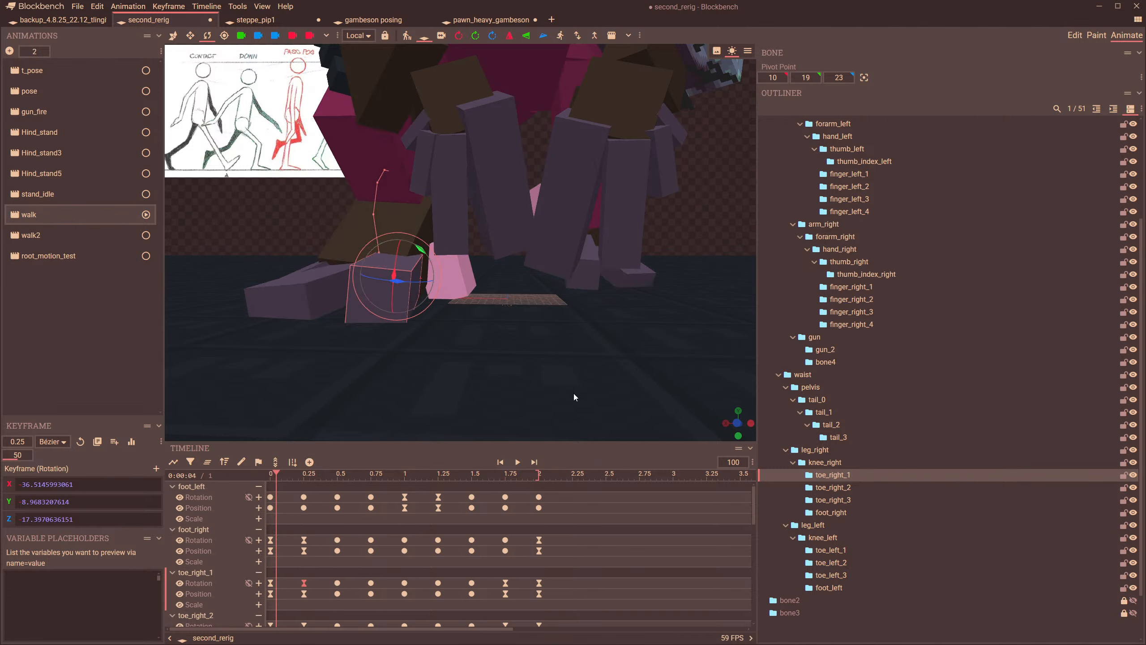
left_click(540, 94)
scroll(594, 129, "down", 1)
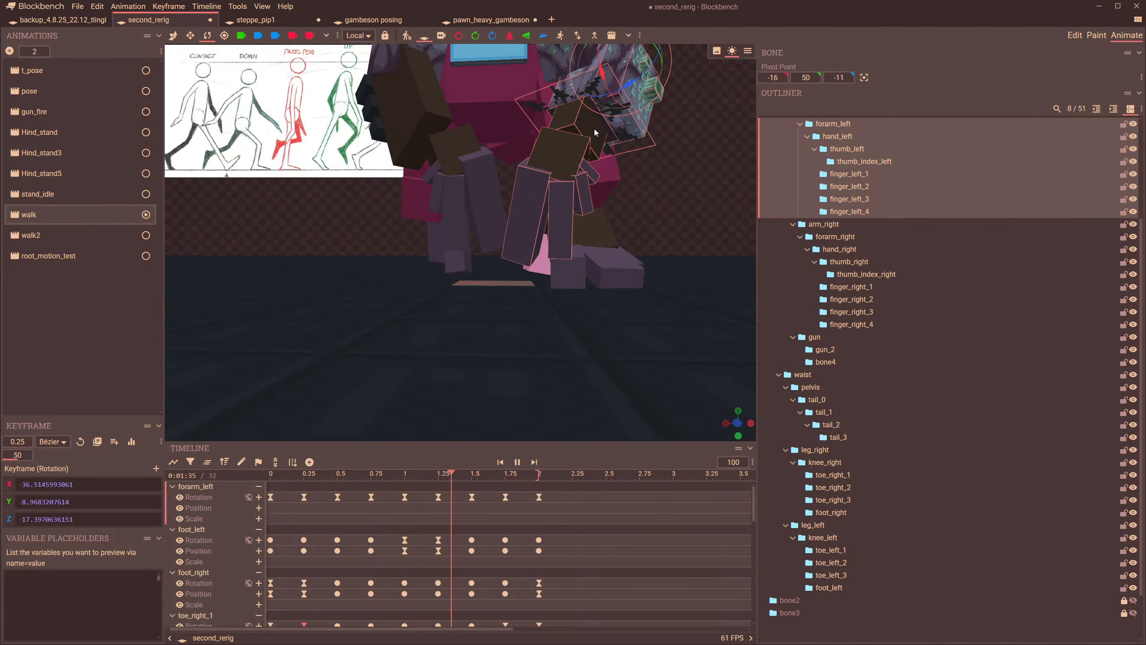
scroll(575, 263, "down", 5)
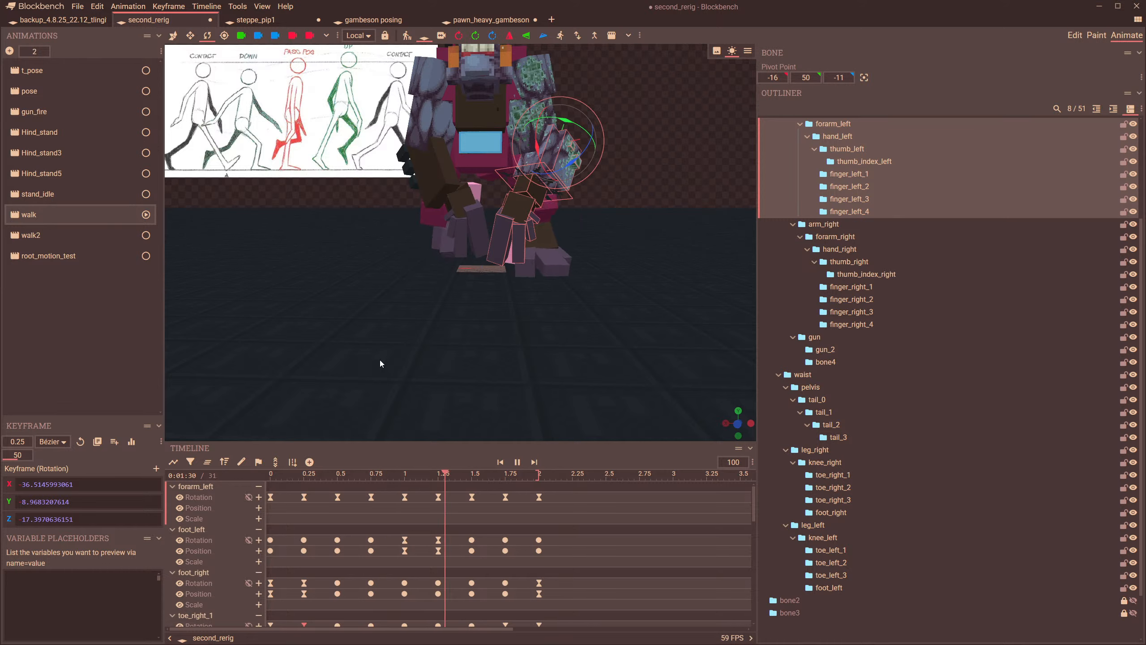
left_click_drag(318, 482, 370, 497)
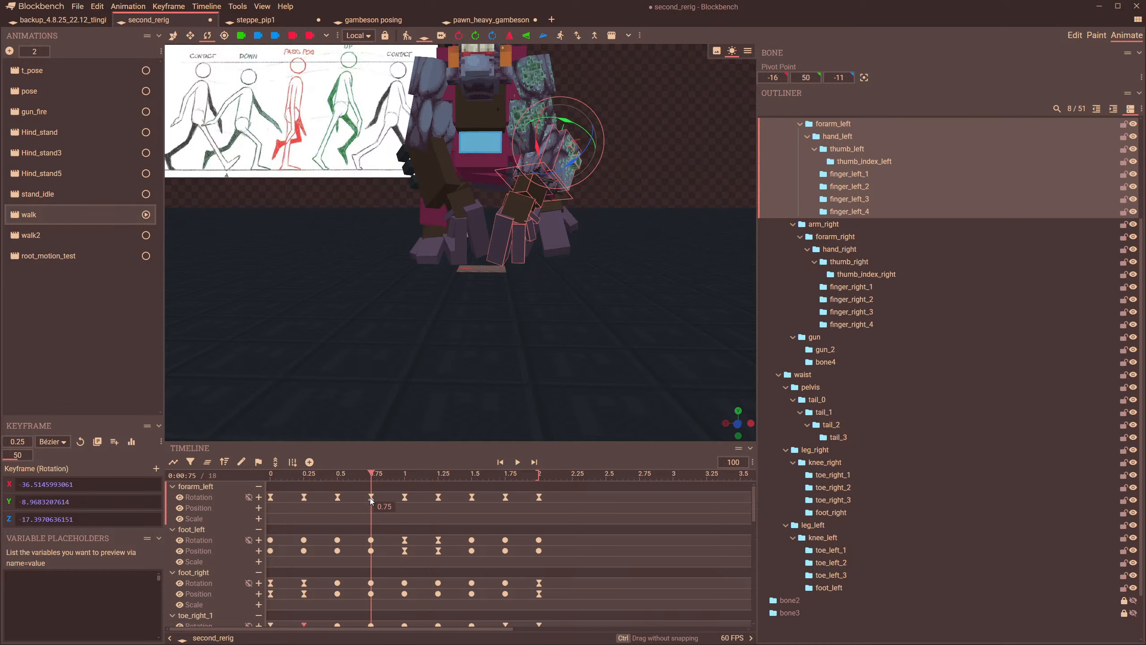
scroll(364, 383, "up", 2)
left_click(336, 478)
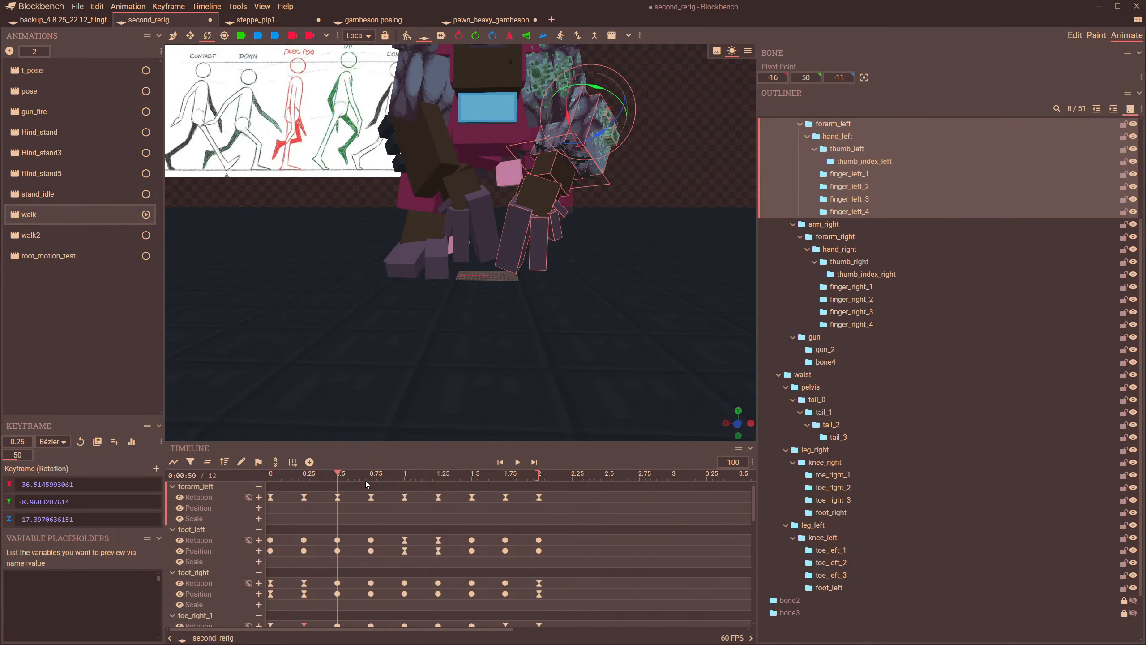
scroll(373, 377, "up", 1)
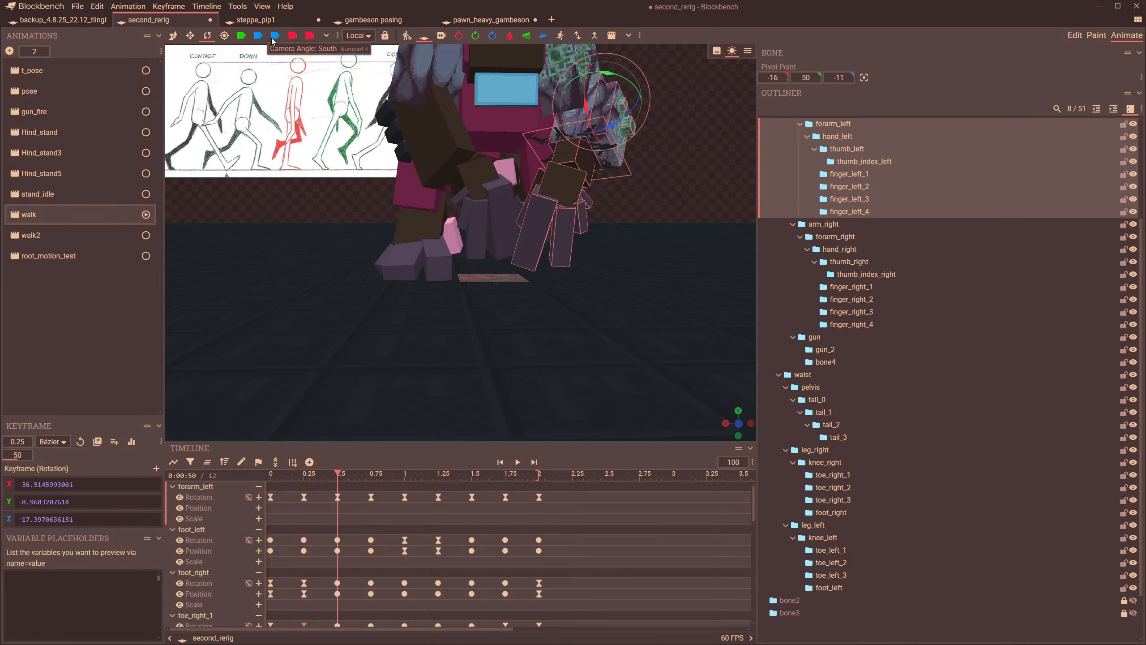
left_click(266, 41)
left_click(520, 464)
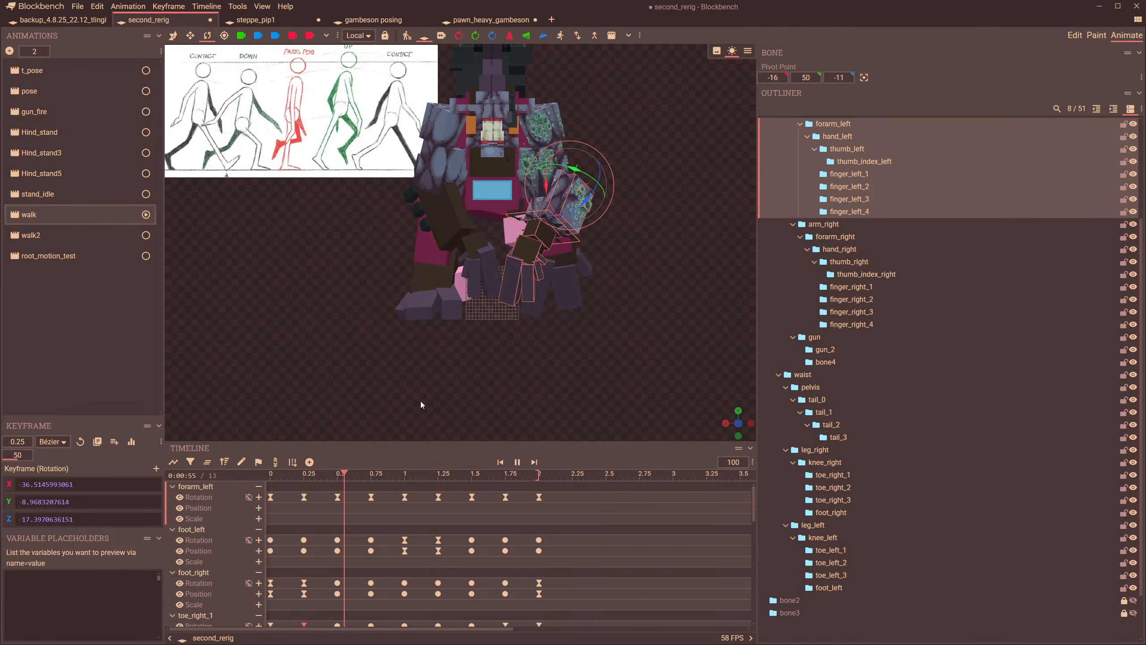
- Rotate knee_right in global space at 0.75 s to about -30.3, 11.8, -4.3, turning the foot sideways
left_click_drag(346, 477, 372, 525)
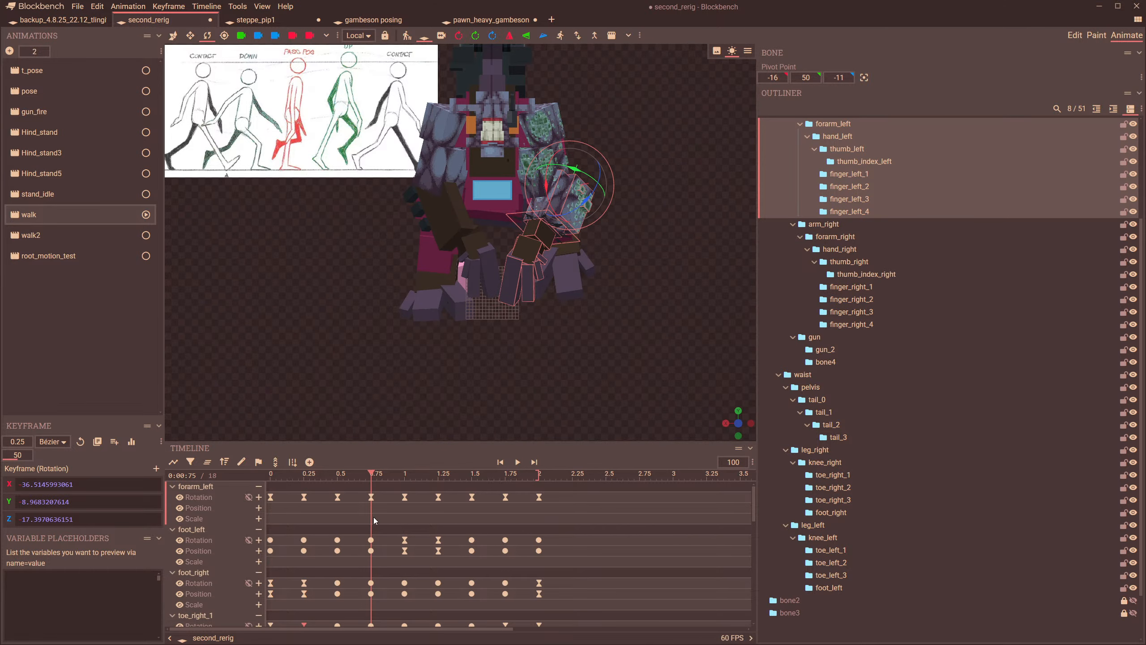
left_click(428, 275)
scroll(458, 243, "up", 3)
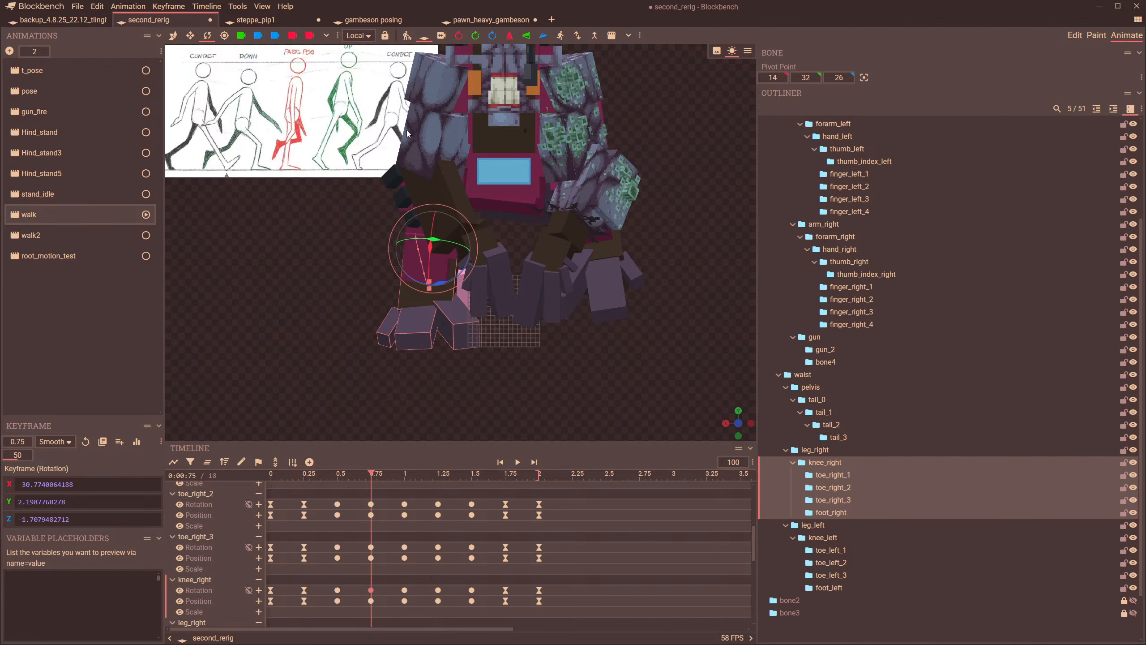
left_click(362, 51)
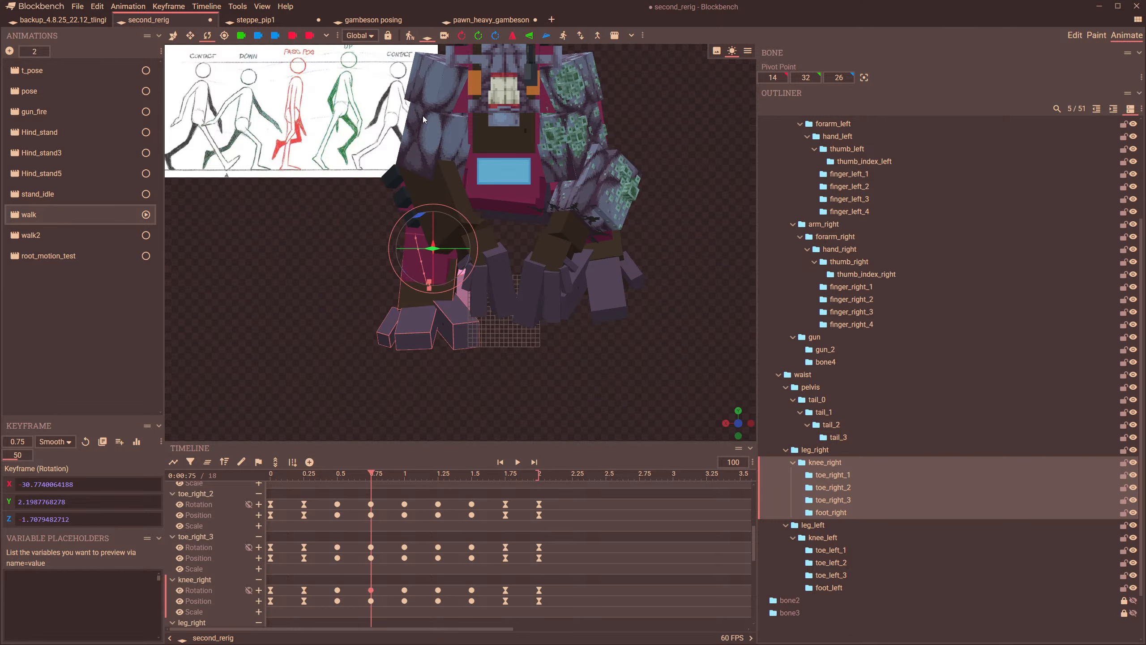
left_click(241, 35)
scroll(318, 256, "down", 3)
left_click_drag(317, 303, 459, 335)
scroll(432, 325, "down", 2)
left_click_drag(336, 246, 380, 275)
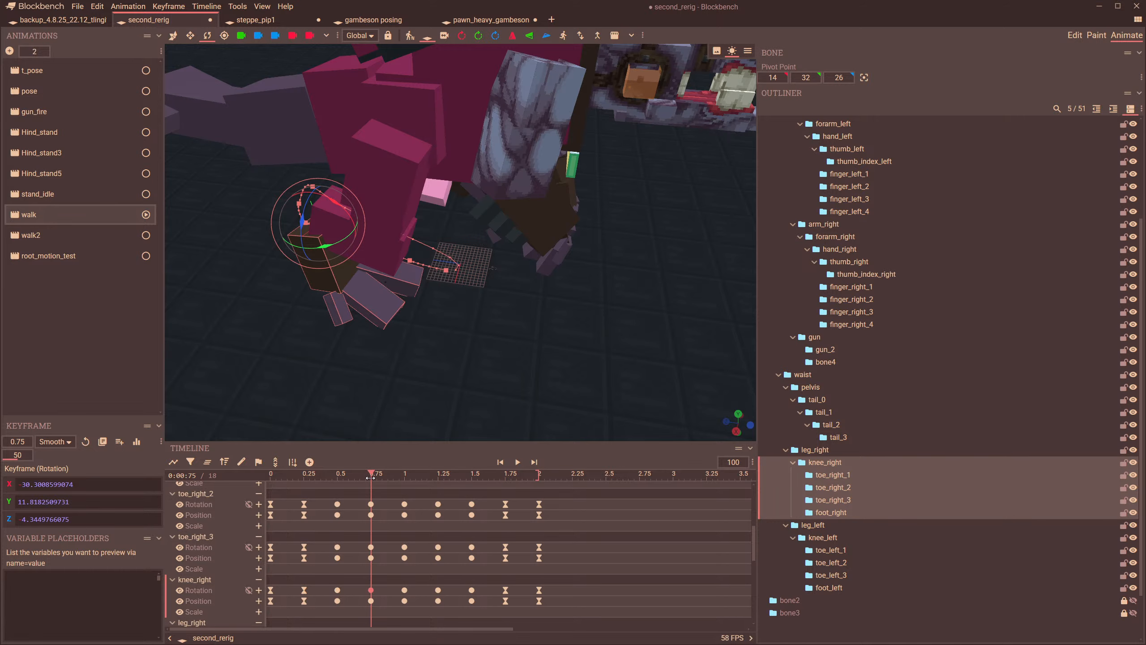
- Scrub and replay the walk cycle, checking the right knee and foot motion from the side and front
left_click_drag(369, 477, 466, 493)
left_click_drag(446, 310, 392, 276)
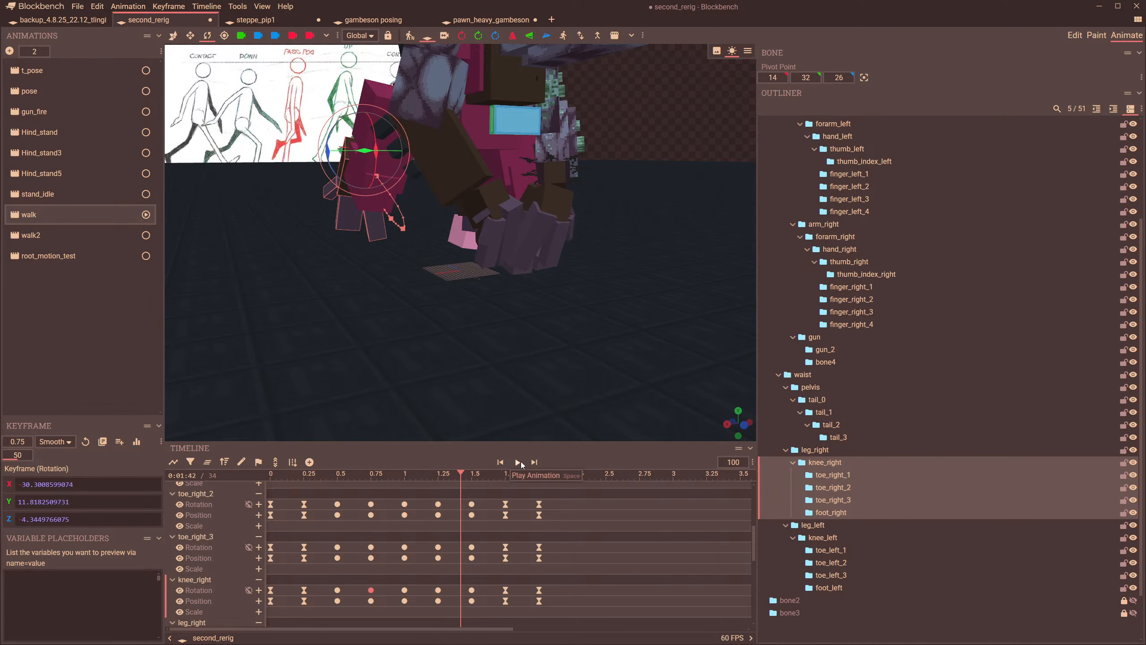
left_click(520, 462)
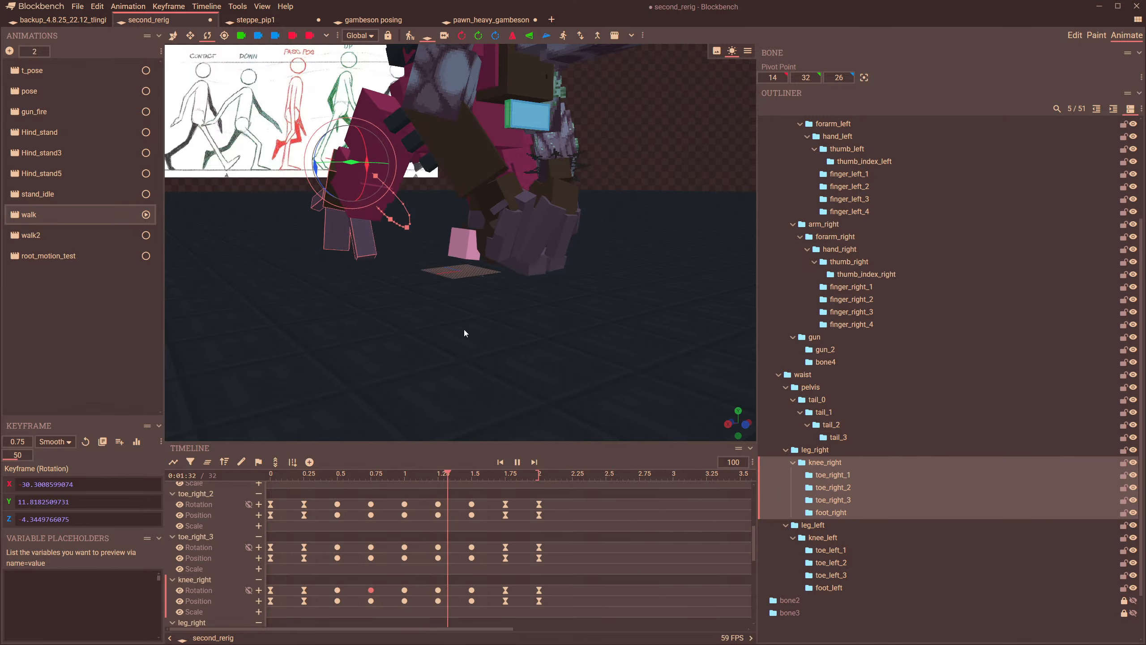
left_click_drag(465, 330, 416, 321)
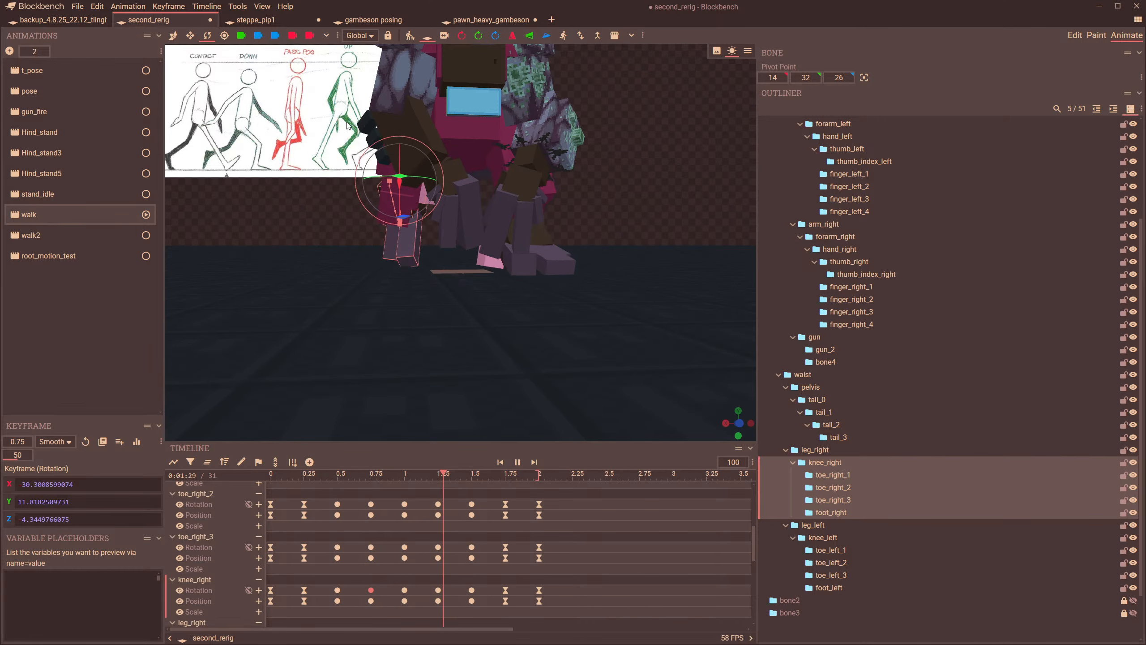
left_click_drag(347, 125, 440, 158)
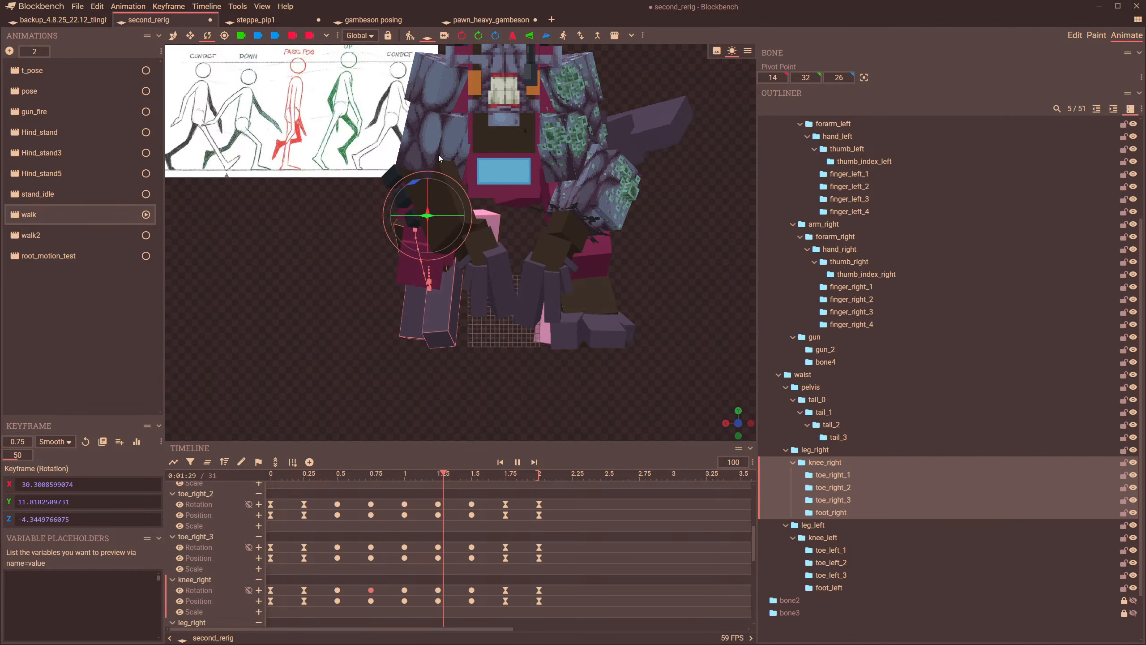
left_click(504, 126)
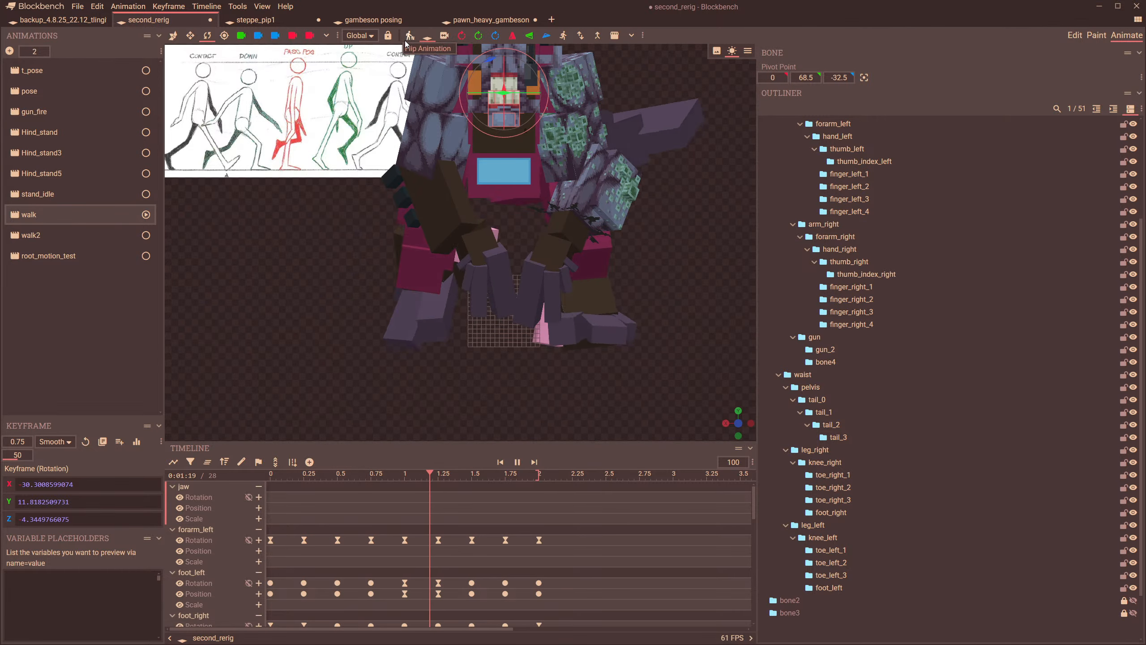
- Hide the ground plane and review the playing walk cycle from the creature's side
left_click(427, 37)
scroll(377, 239, "down", 4)
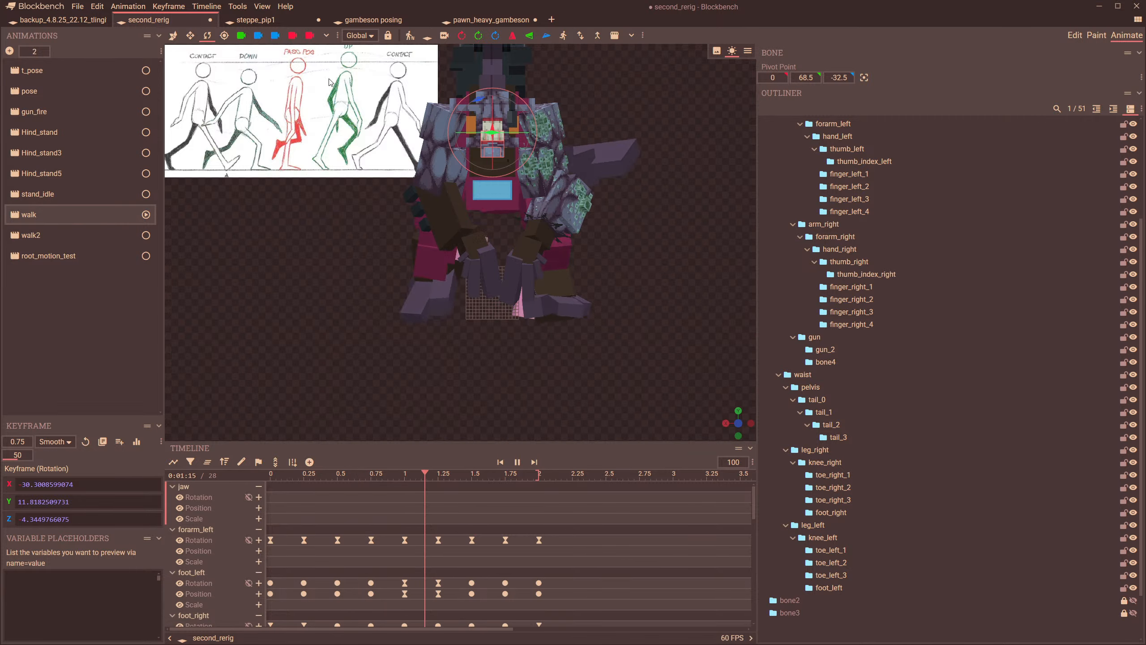
left_click(241, 35)
scroll(368, 278, "down", 3)
scroll(370, 280, "down", 5)
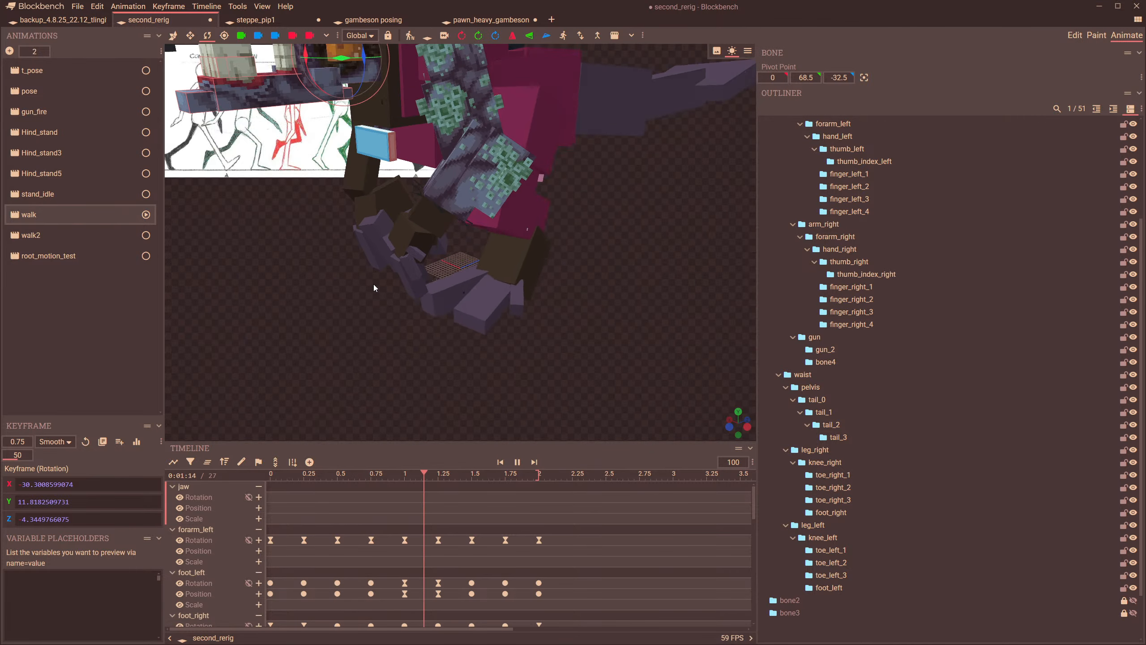
left_click_drag(373, 283, 265, 280)
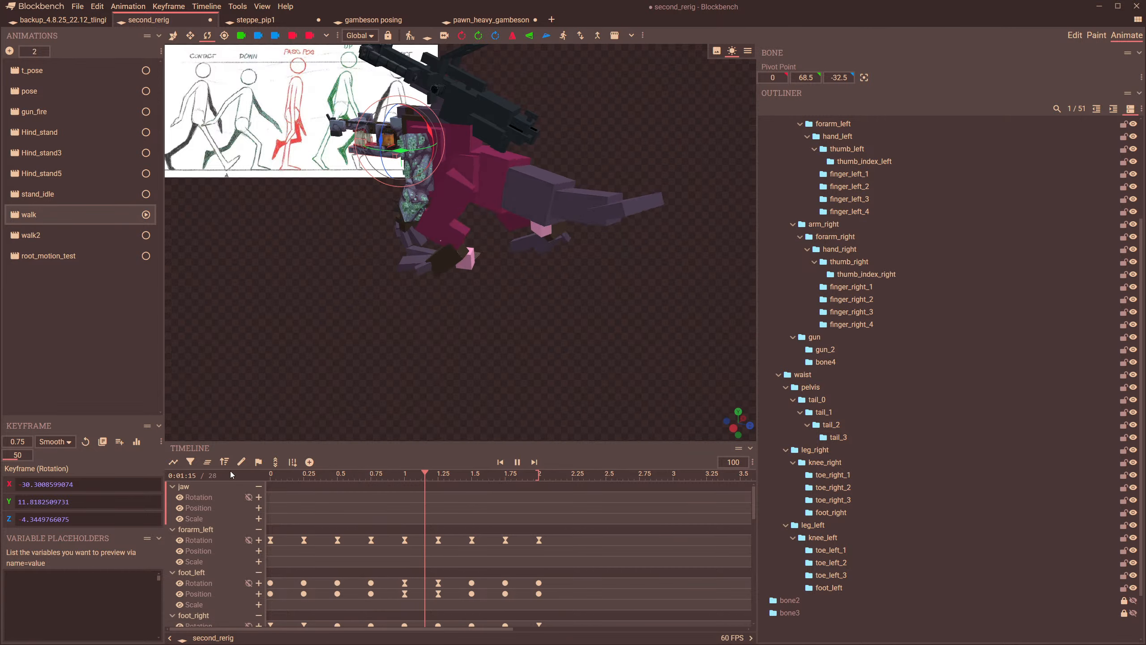
- Delete all existing walk keyframes of leg_left, knee_left, the three left toes and foot_left
left_click(174, 462)
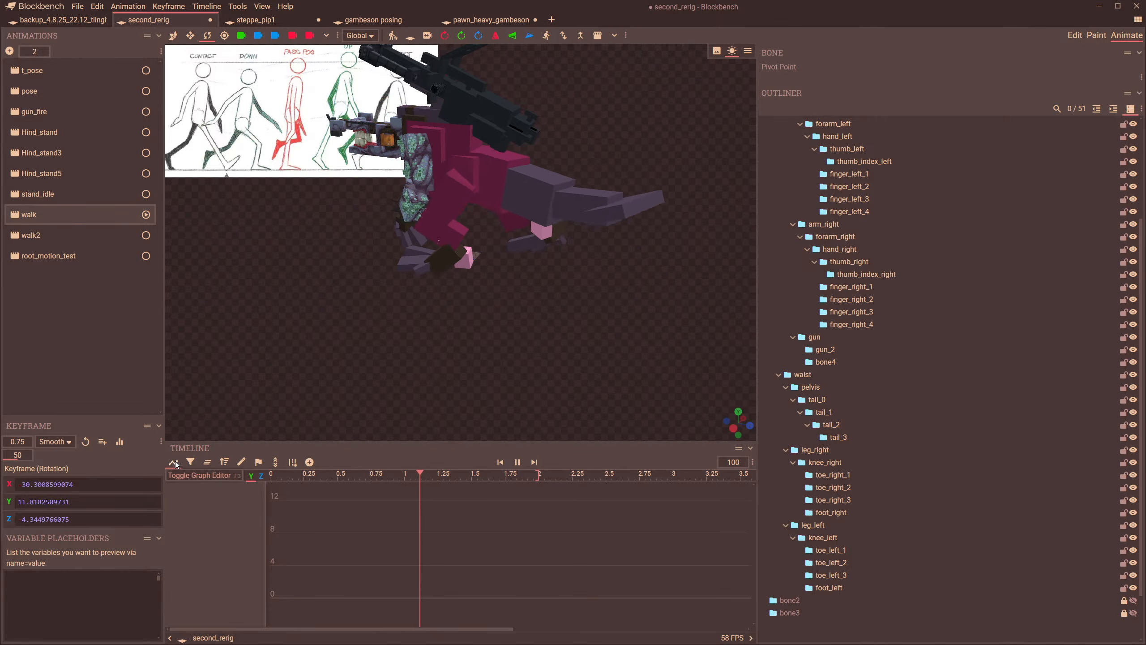
left_click(209, 464)
left_click(476, 198)
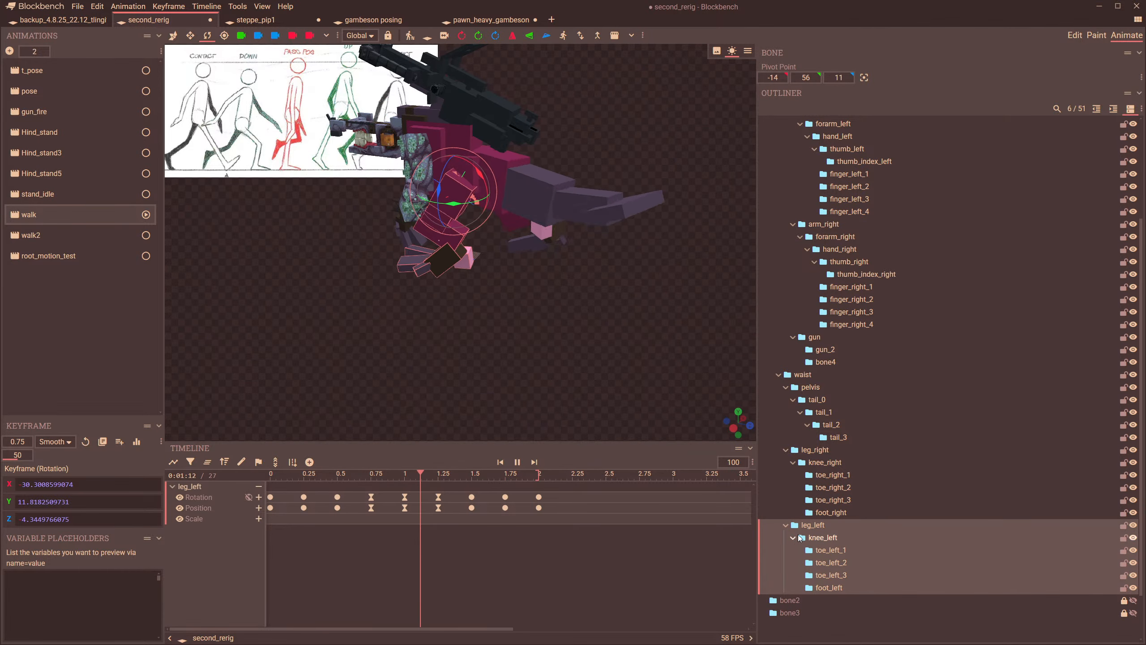
left_click(820, 539)
left_click(819, 551)
left_click(822, 565)
left_click(824, 577)
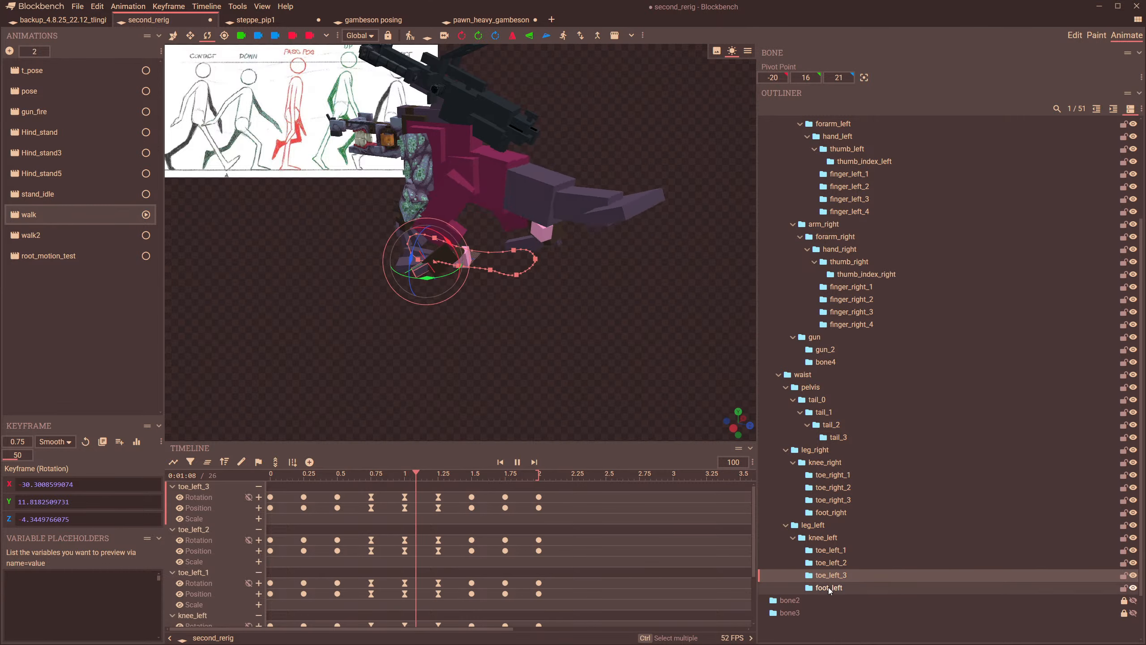
left_click(828, 588)
key("ctrl+a")
key("Delete")
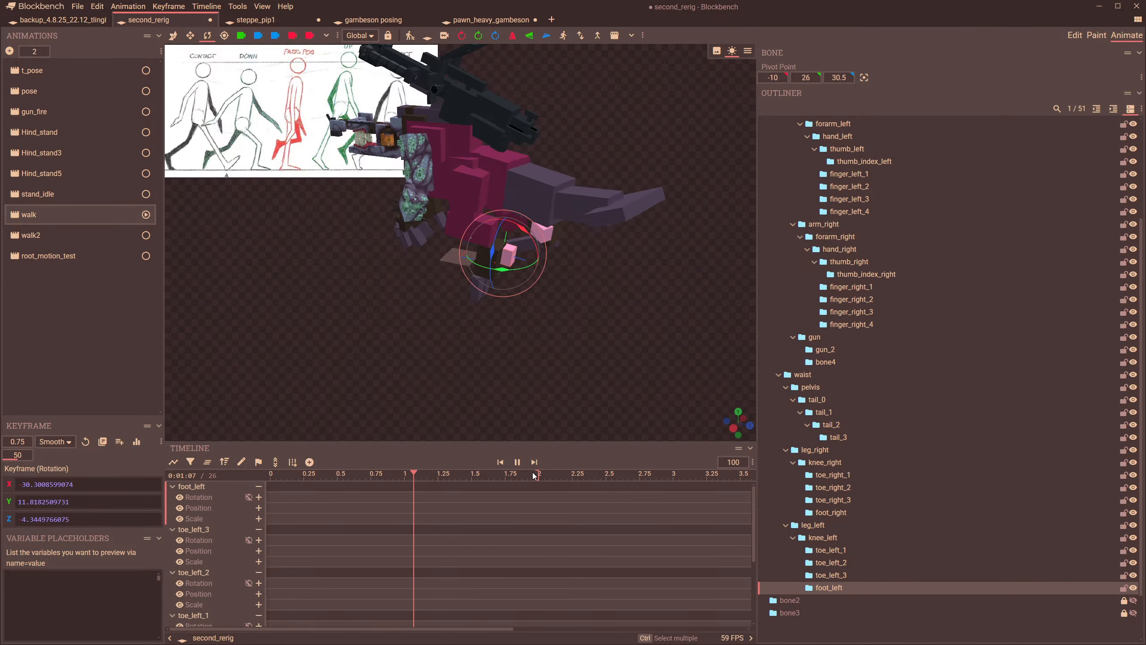
- Bring all animated bones into the timeline and flip their keyframes to the opposite side, offset by half the animation length
left_click_drag(616, 165, 550, 269)
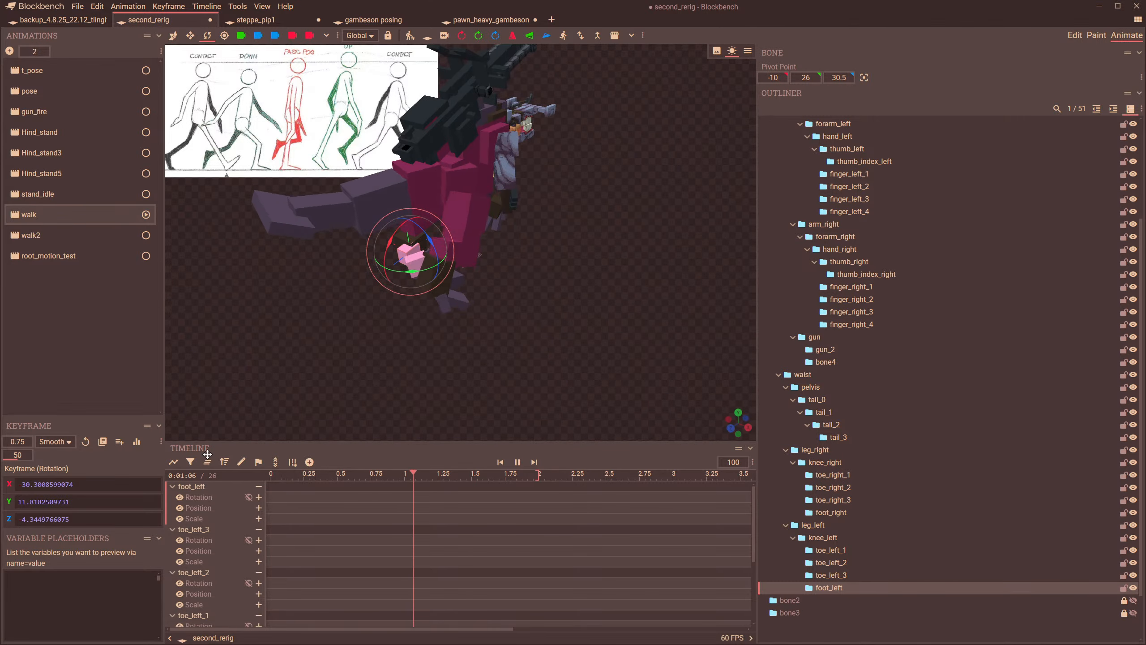
left_click(208, 462)
left_click(224, 463)
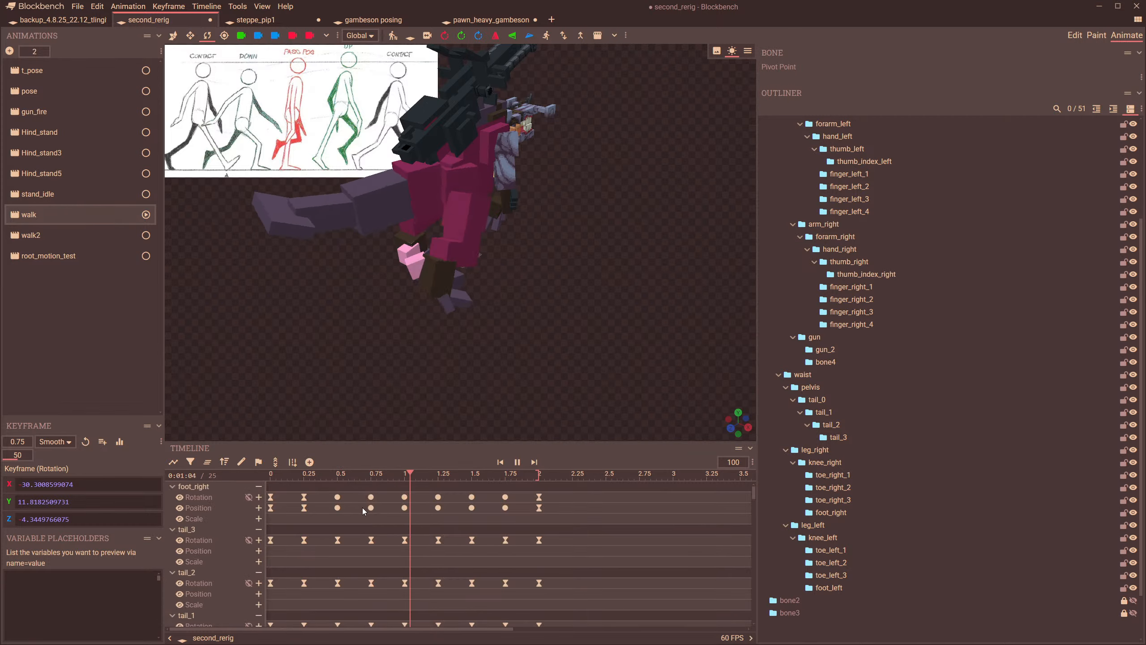
key("ctrl+a")
left_click(393, 36)
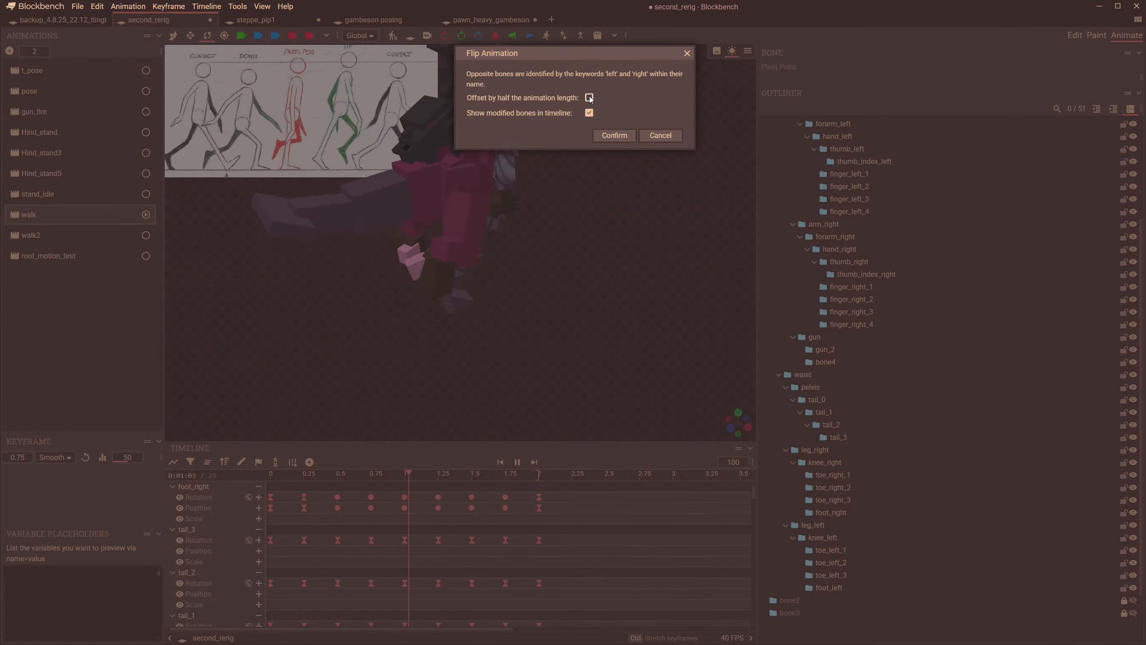
left_click(614, 135)
- Review the mirrored walk cycle from several sides and examine the tail's sway from above and behind at different times
left_click_drag(535, 205, 441, 198)
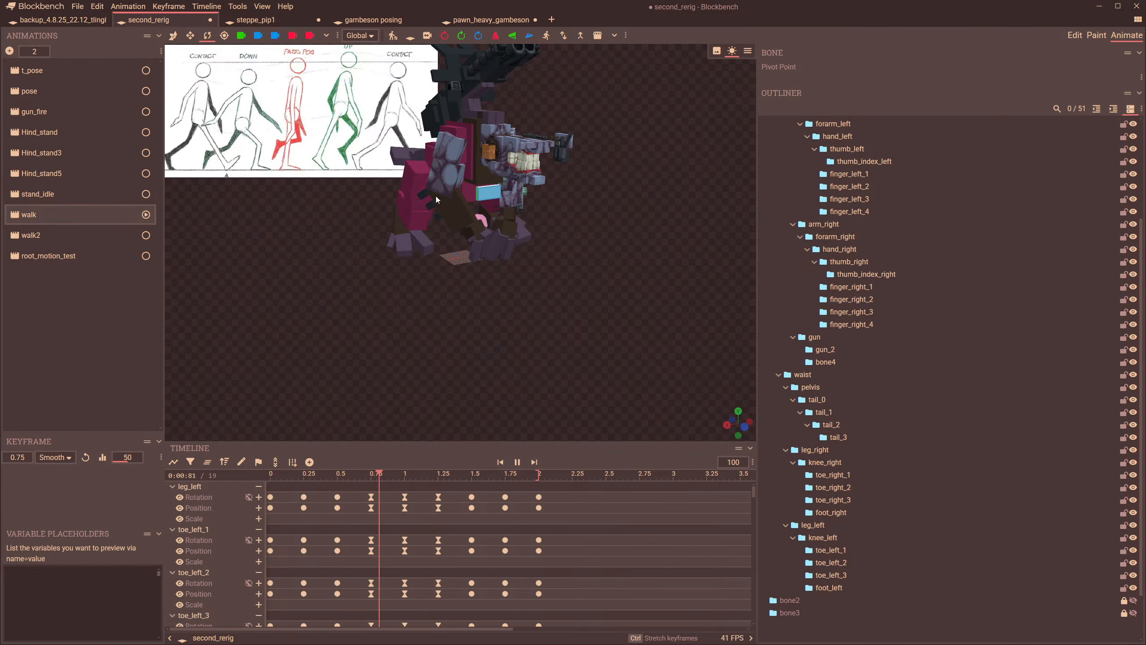
left_click_drag(543, 281, 640, 259)
scroll(605, 316, "up", 4)
left_click_drag(316, 476, 244, 485)
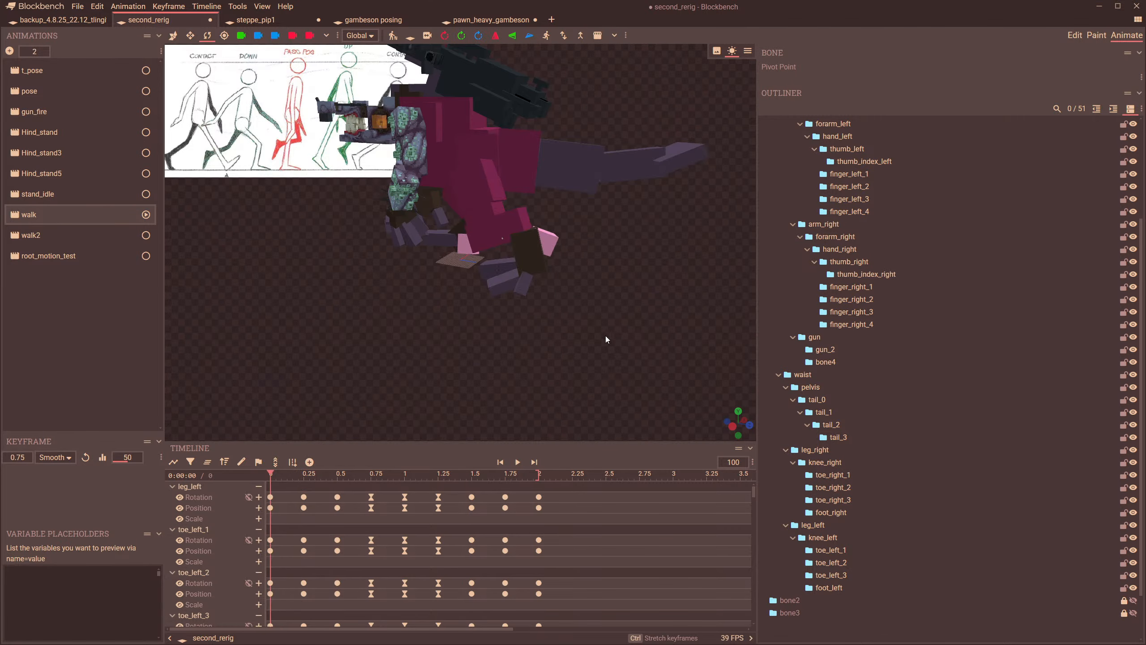
left_click_drag(606, 335, 500, 369)
left_click(475, 224)
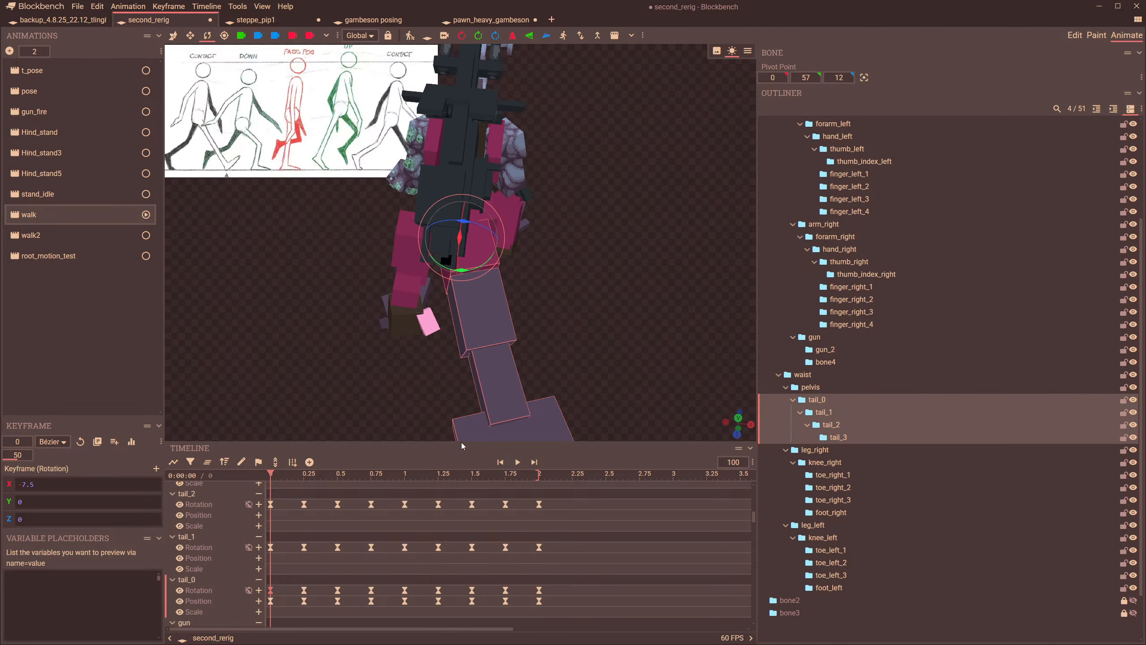
left_click(371, 475)
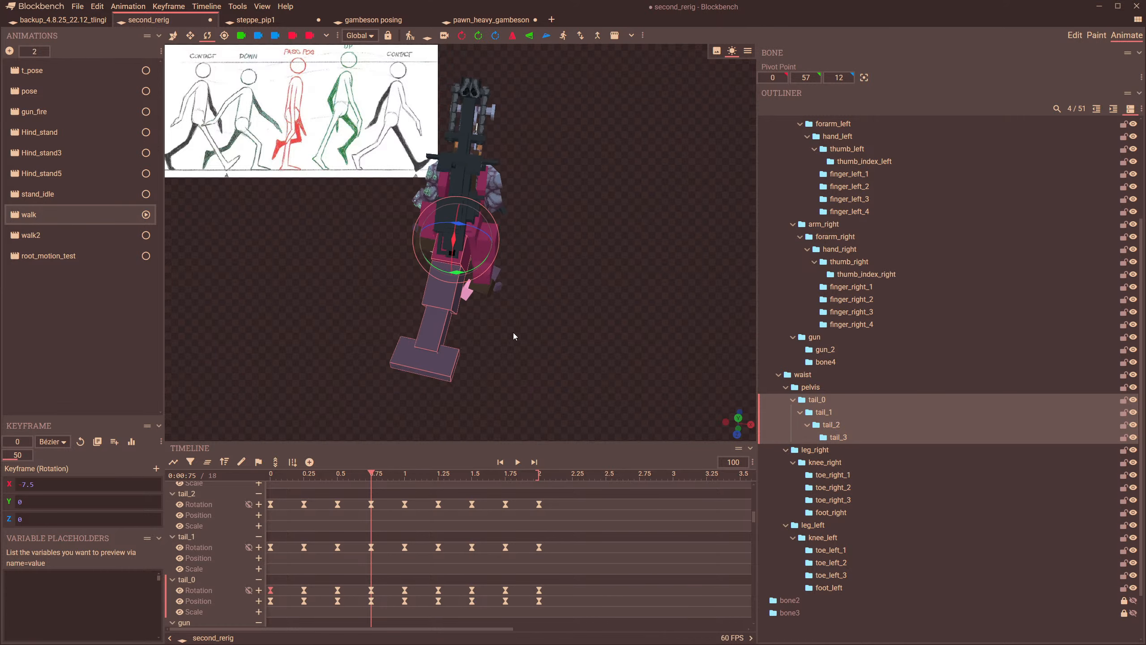
left_click(338, 475)
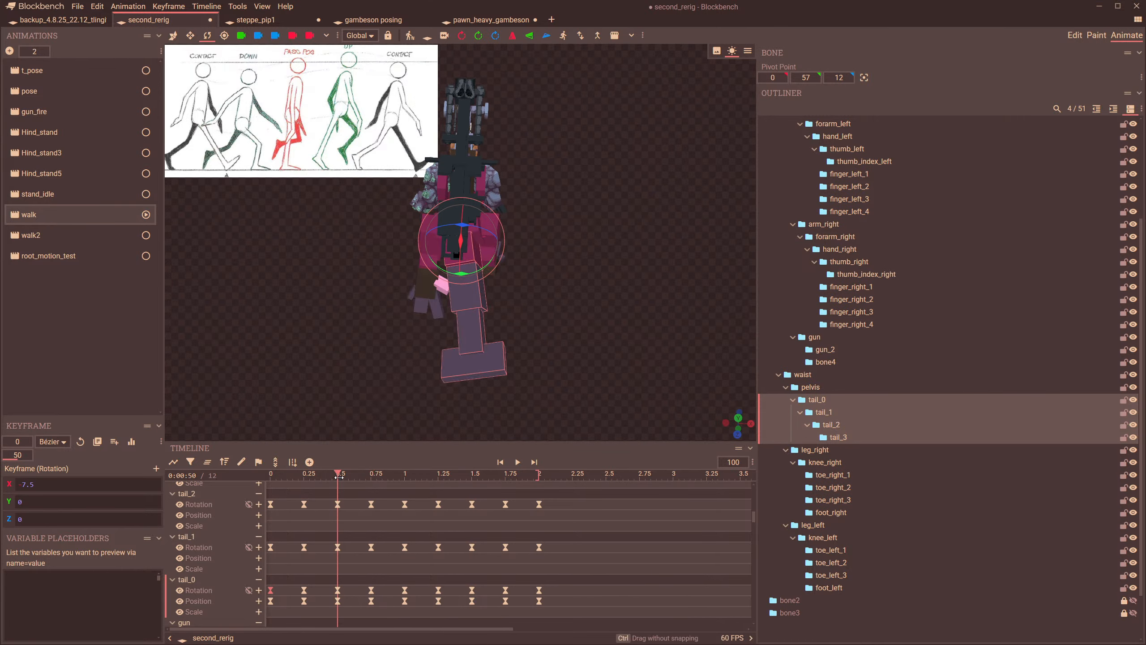
left_click_drag(594, 334, 600, 298)
scroll(600, 298, "up", 3)
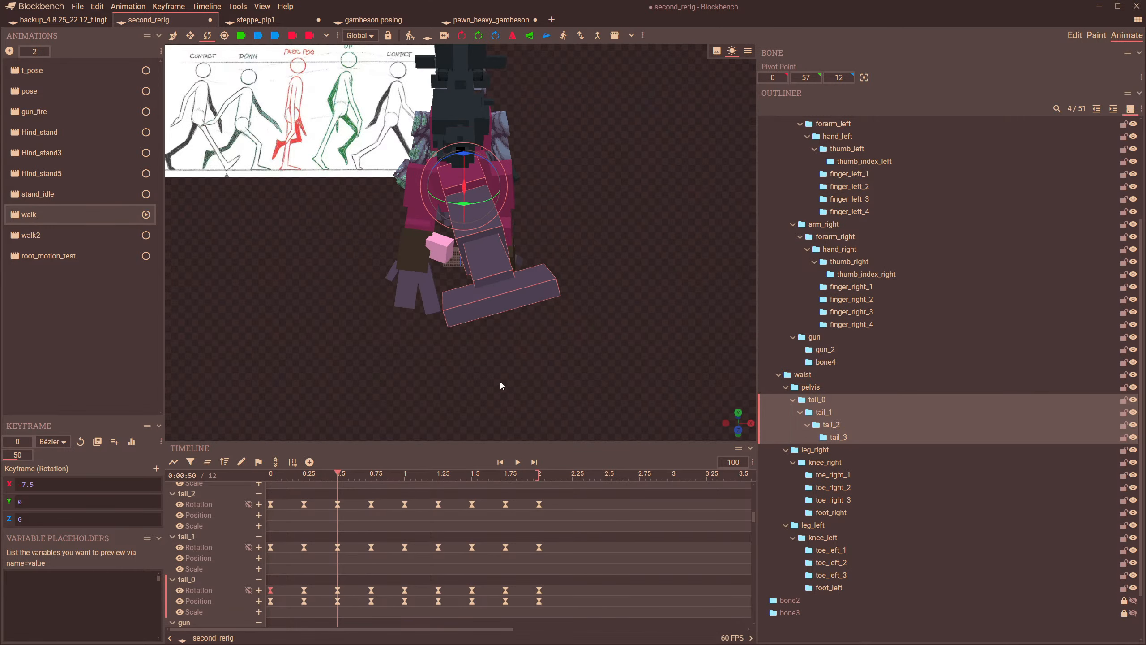
left_click_drag(315, 478, 405, 505)
- At 1 s, rotate tail_0 to about -7.9, -5.0, 0.4 and swing tail_1 sideways
left_click_drag(512, 316, 532, 271)
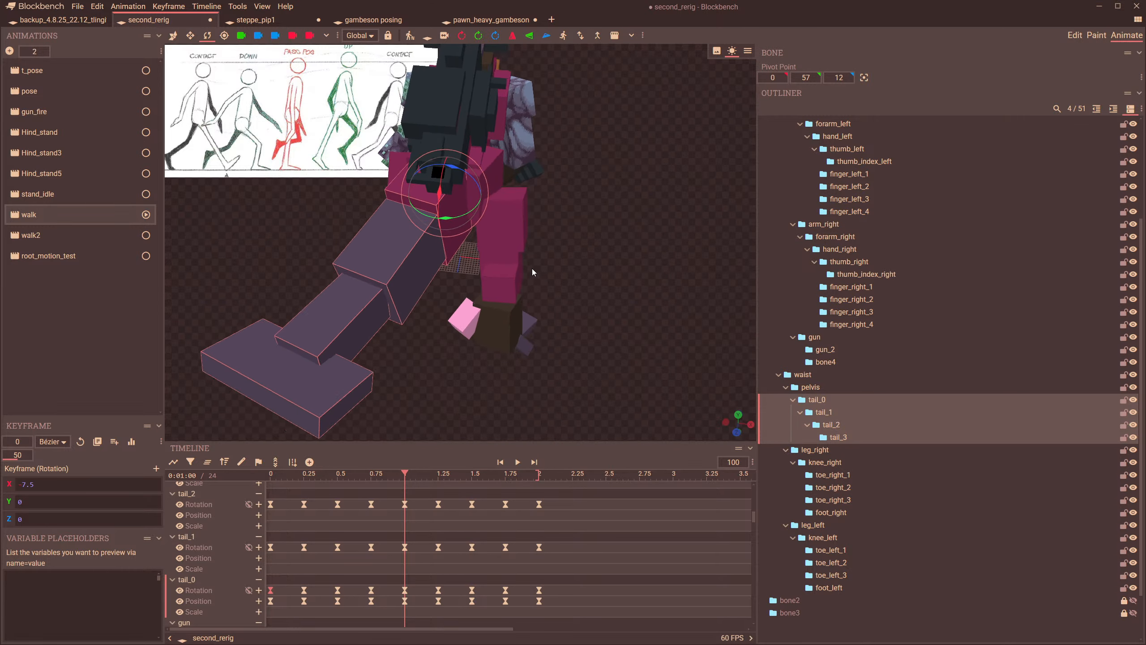
left_click_drag(457, 216, 460, 215)
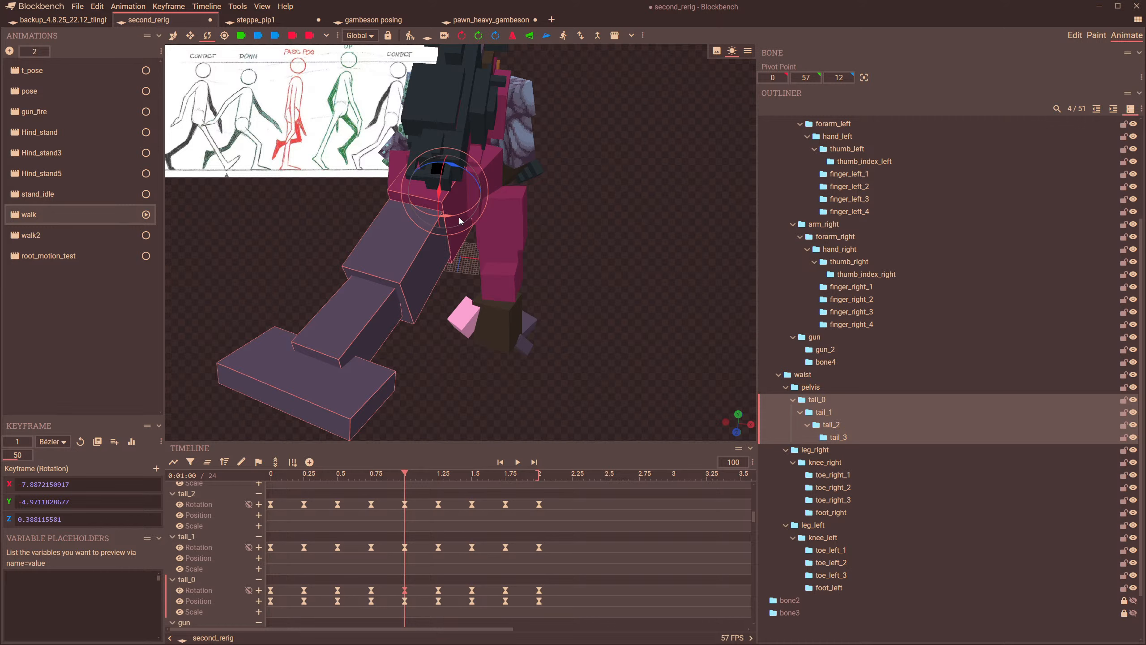
left_click(438, 252)
left_click_drag(436, 257, 450, 256)
- Swing tail_2 sideways at 1 s and rotate tail_3 to about 14.0, -29.6, 4.5 to curl the tail tip
mouse_move(532, 313)
left_mouse_down()
mouse_move(541, 274)
mouse_move(543, 321)
left_mouse_up()
left_click(433, 337)
left_click_drag(457, 333, 514, 350)
left_click(514, 351)
left_click_drag(609, 330, 607, 368)
scroll(520, 402, "down", 2)
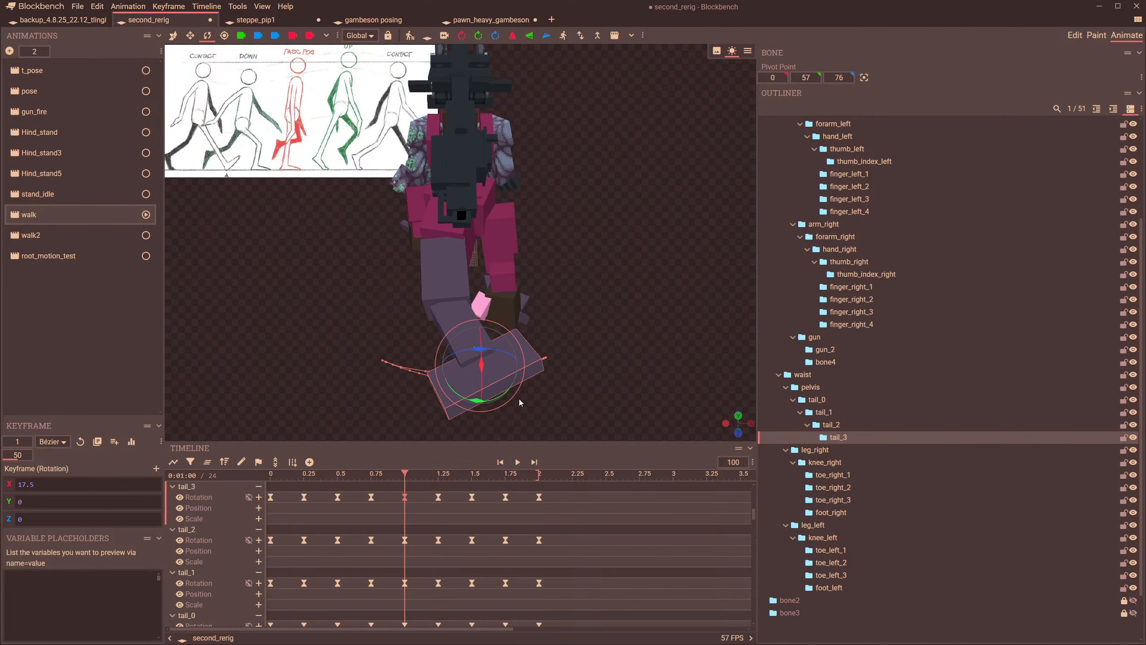
left_click_drag(499, 394, 522, 391)
mouse_move(407, 476)
left_mouse_down()
mouse_move(443, 479)
mouse_move(396, 490)
mouse_move(407, 491)
left_mouse_up()
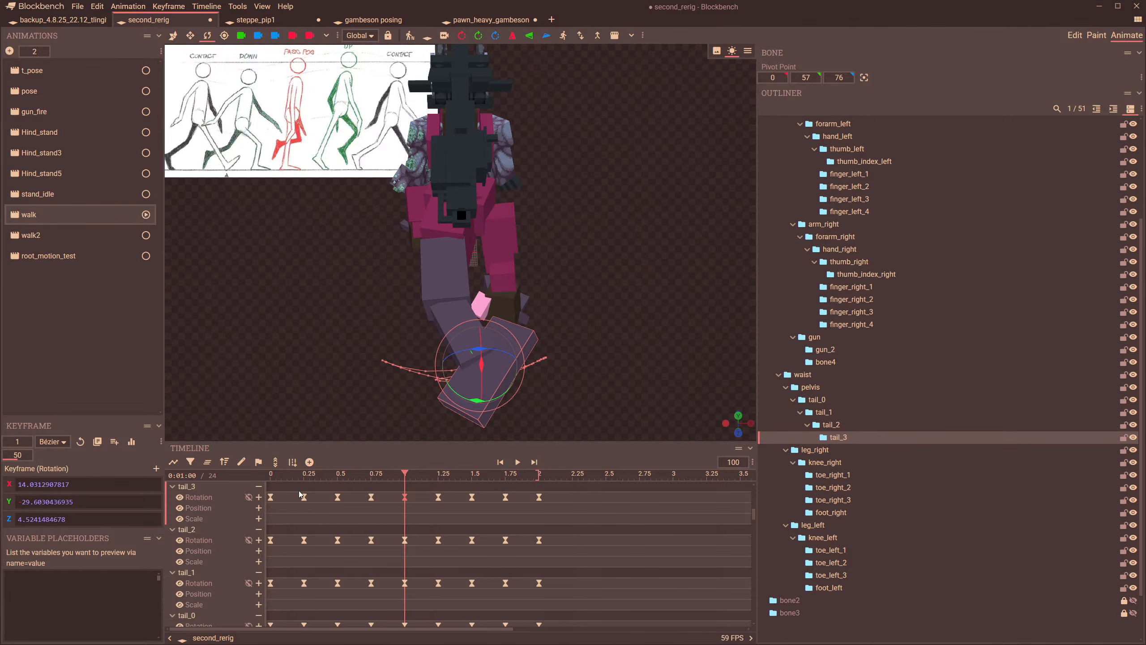
- Isolate the four tail bones in the timeline and set all their keyframes to Smooth interpolation
left_click(208, 462)
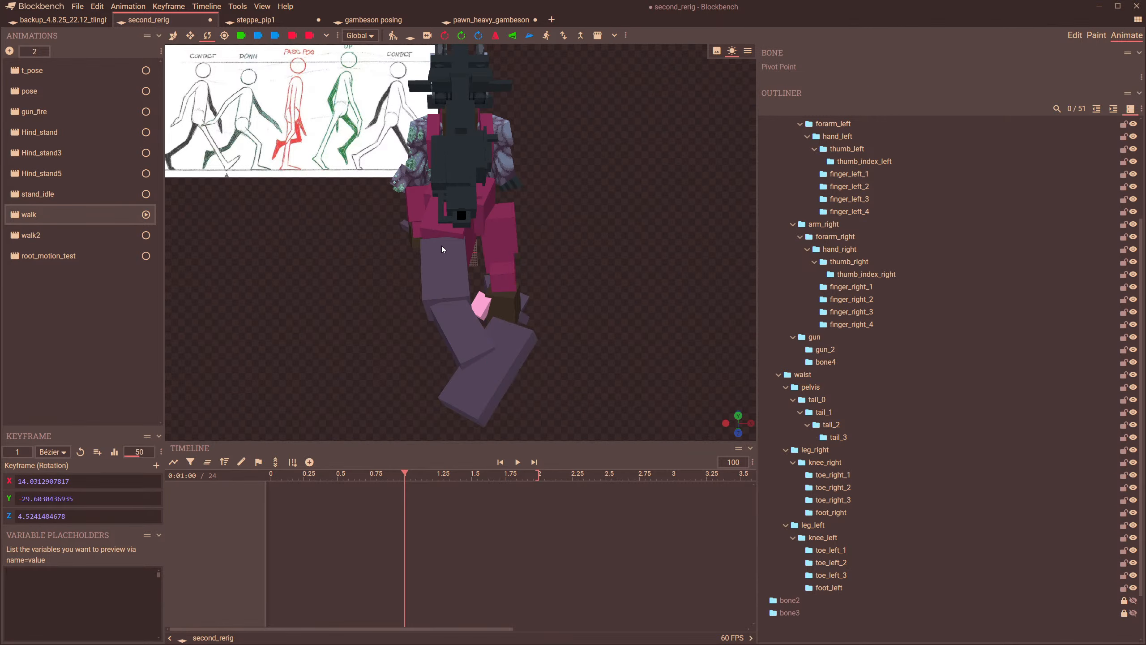
left_click(425, 228)
left_click(434, 277)
left_click(454, 331)
left_click(479, 385)
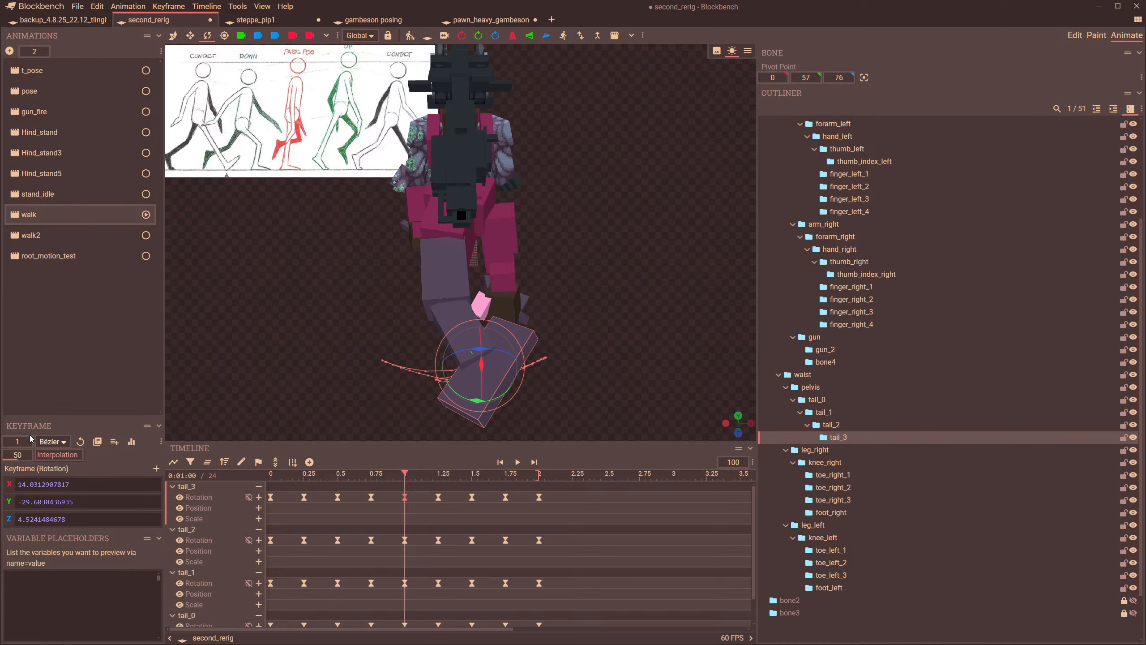
key("ctrl+a")
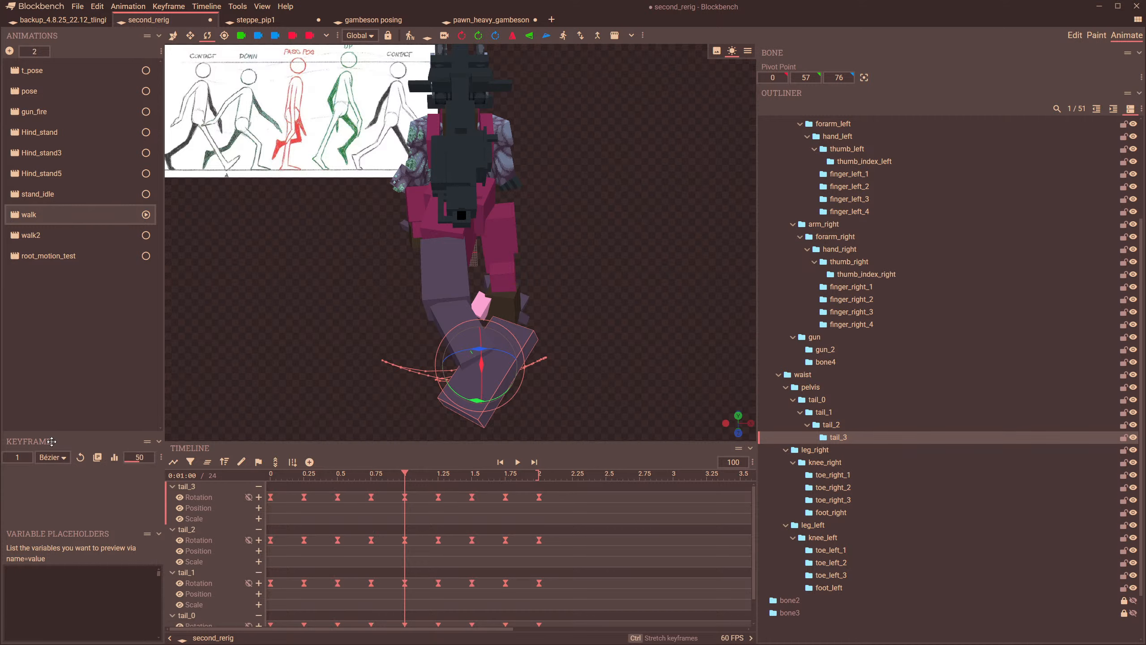
left_click(52, 457)
left_click(60, 486)
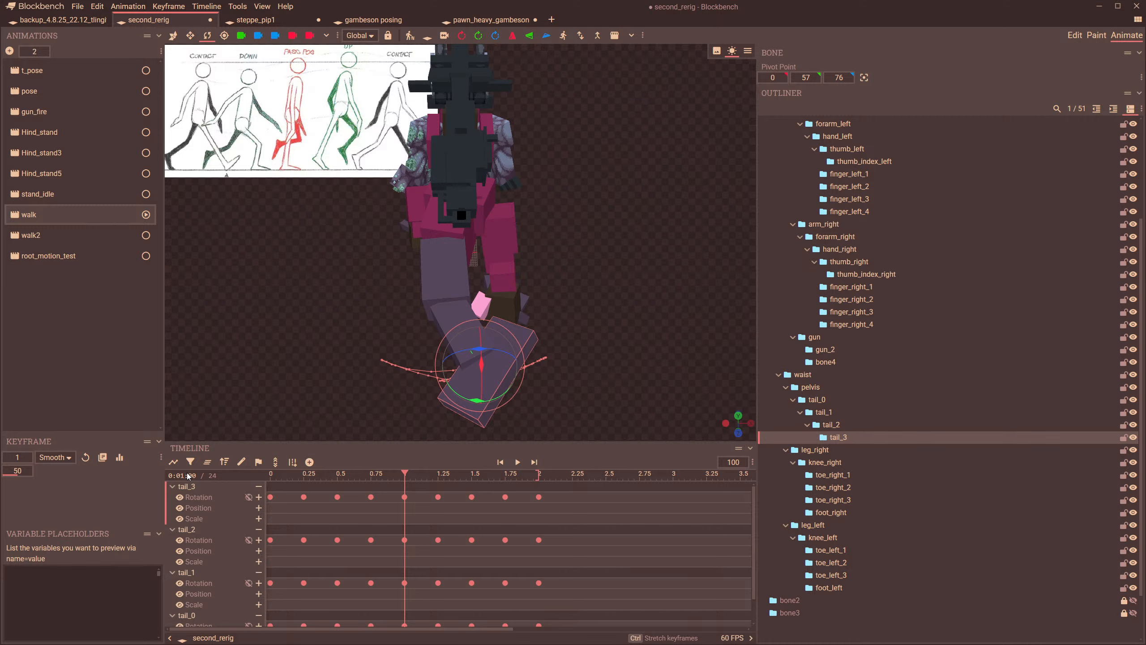
left_click_drag(405, 474, 406, 523)
- Open the reed_woodchime model in Animate mode and examine the expressions in chime_3's rotation keyframe
left_click(552, 19)
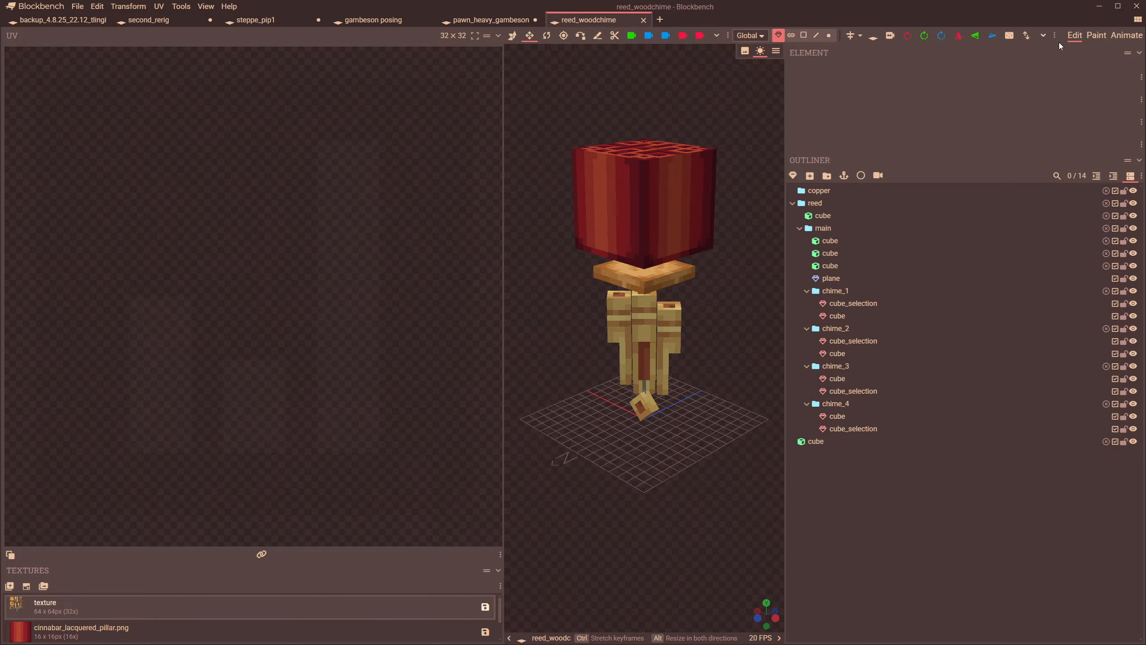
left_click(1127, 36)
left_click(440, 235)
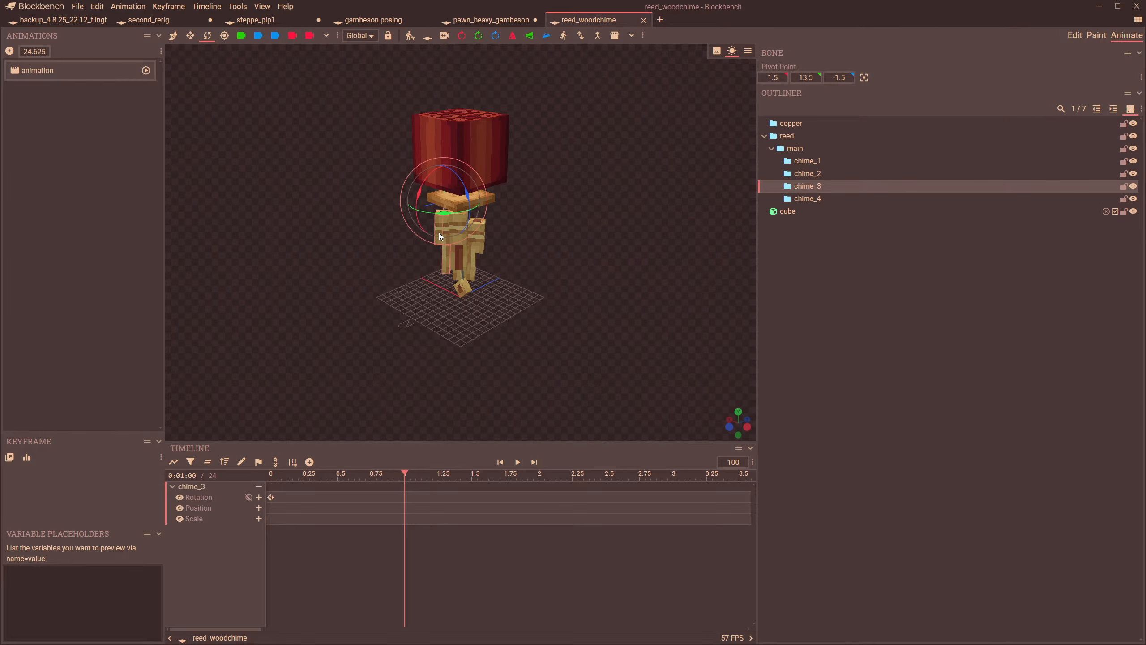
left_click(271, 499)
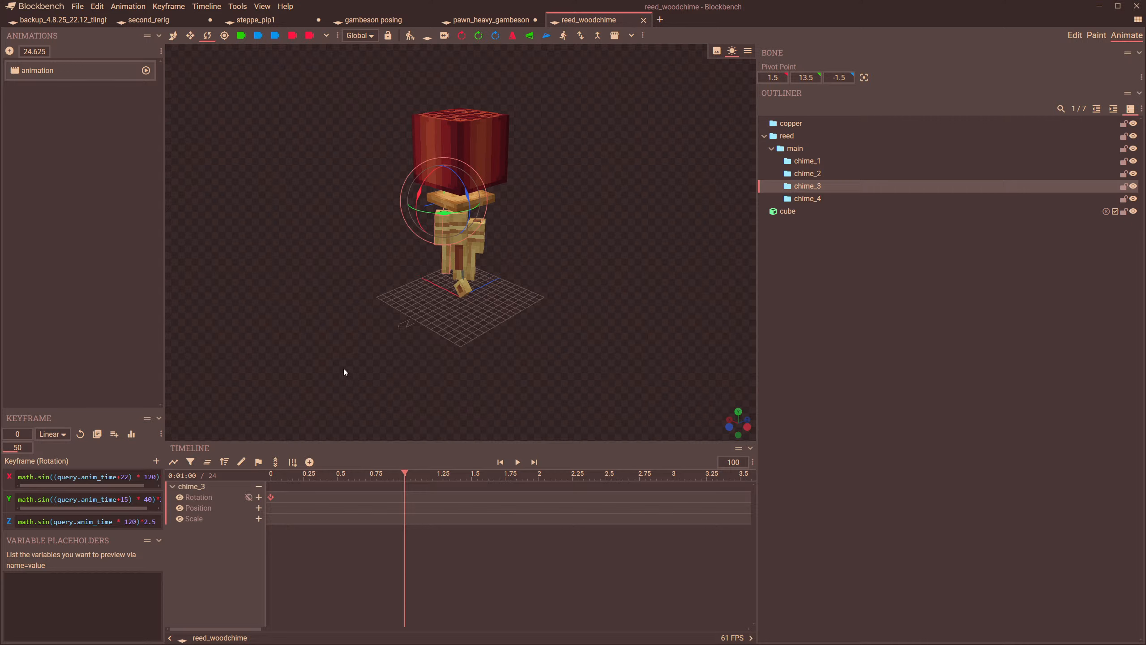
key("ctrl+a")
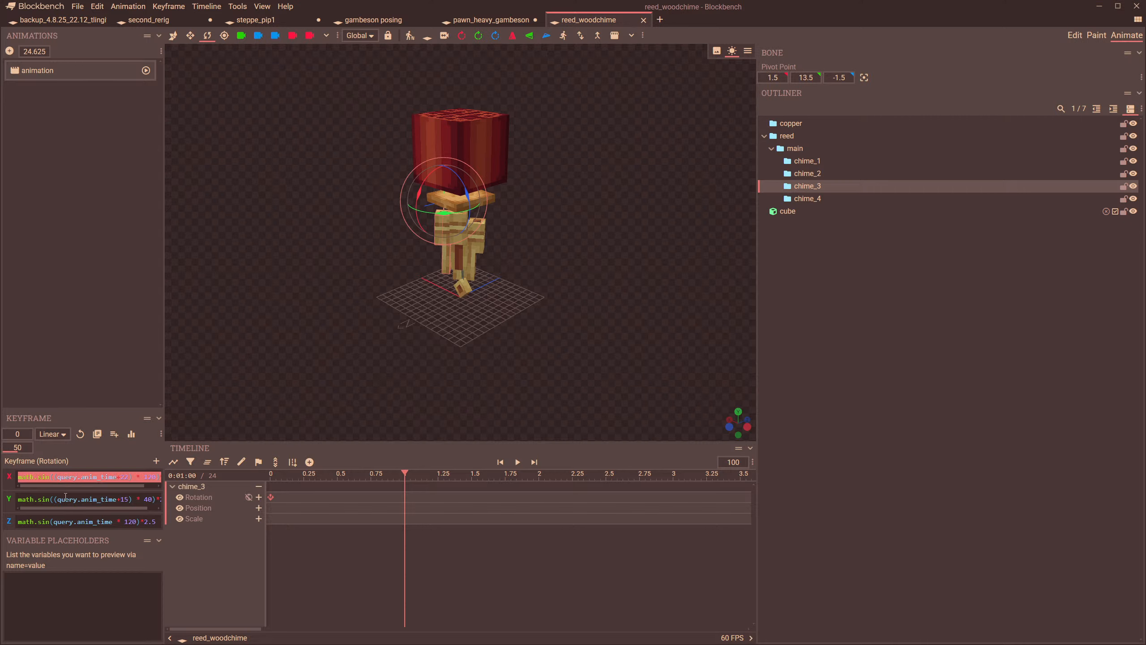
left_click(63, 499)
key("ctrl+a")
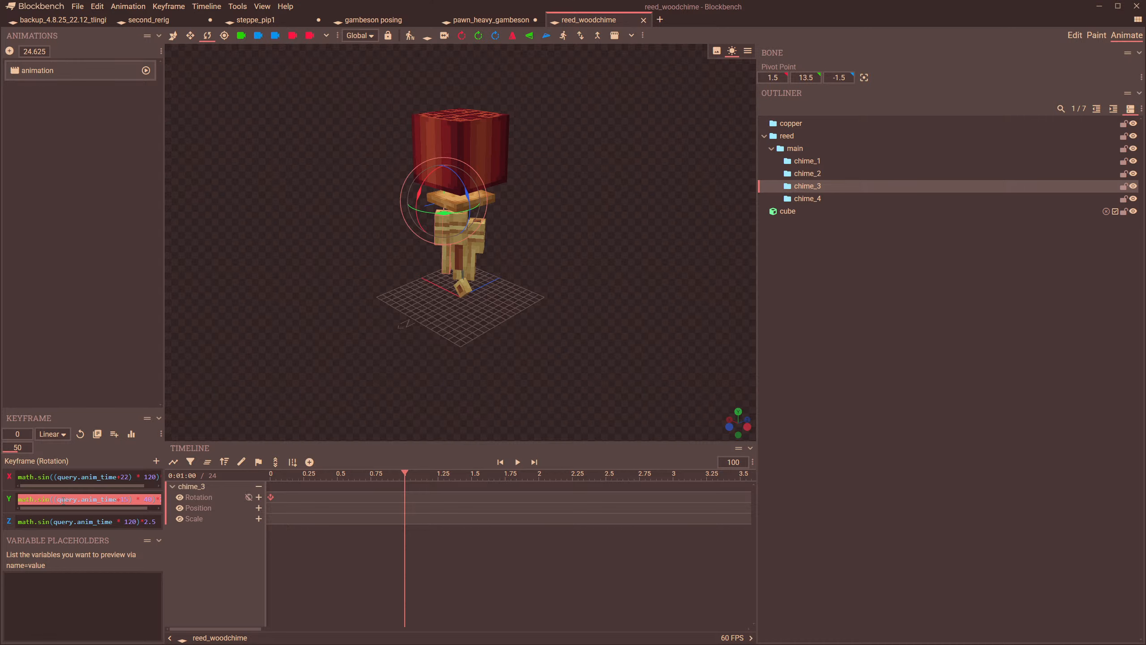
- Look over the pointer_ready pose in the gambeson posing project and return to second_rerig
left_click(374, 19)
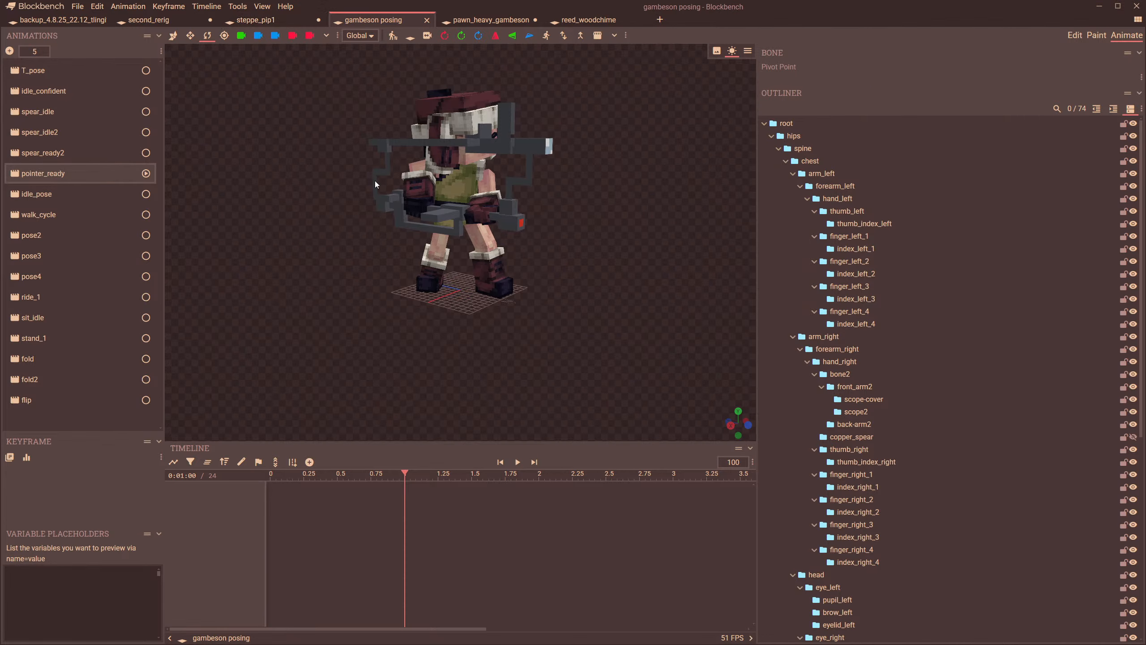
left_click_drag(375, 184, 356, 199)
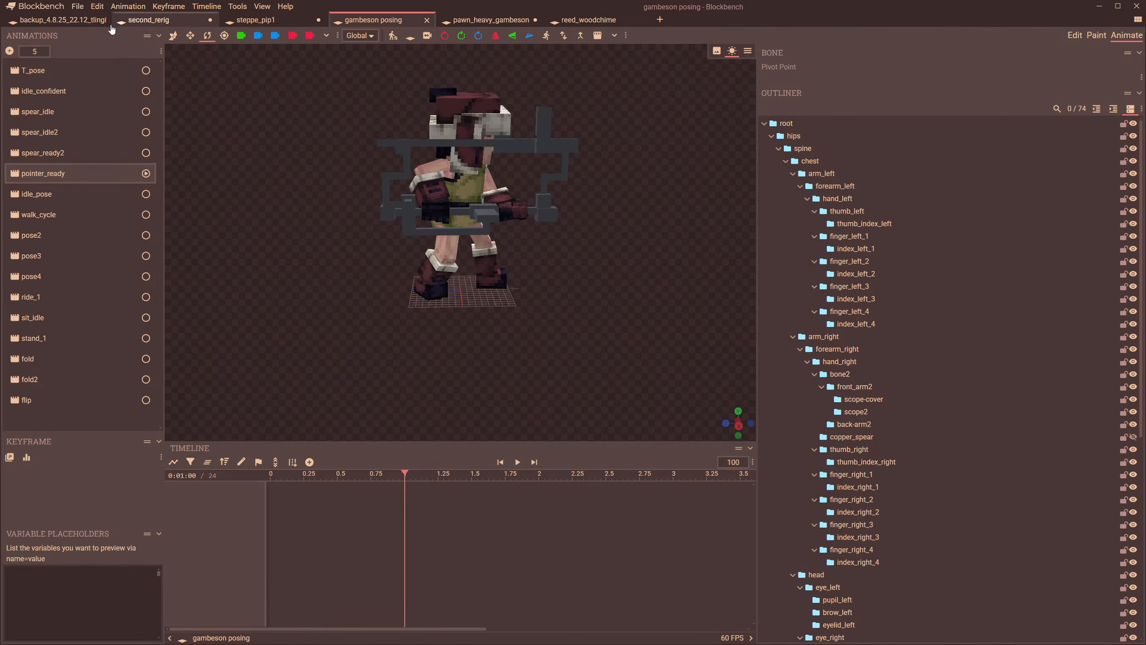
left_click(131, 19)
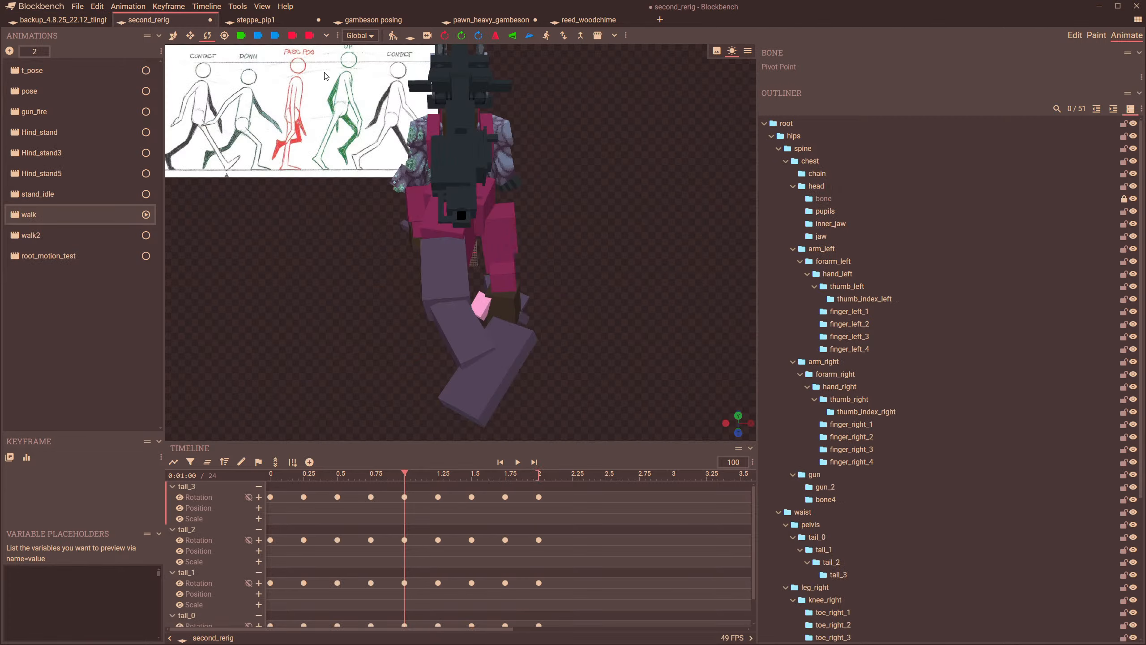
- Select tail_0 at 0 s, try deleting the tail bones' keyframes, and undo the deletion
left_click_drag(330, 177, 525, 182)
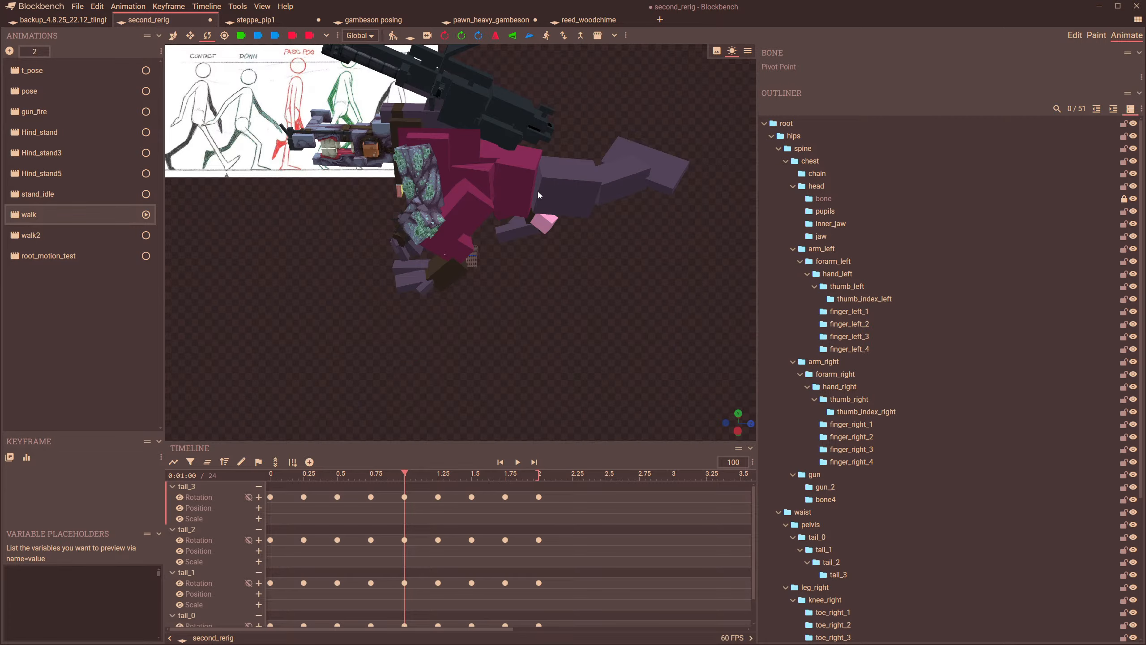
left_click(539, 194)
left_click_drag(338, 475, 219, 491)
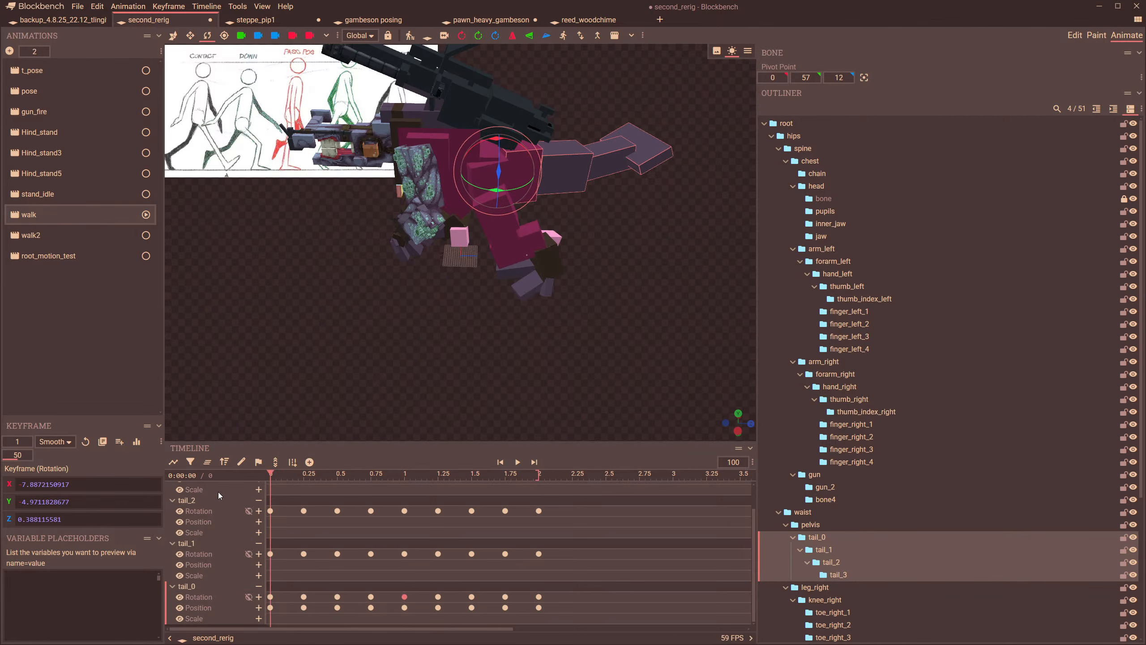
left_click_drag(591, 619, 205, 431)
key("Delete")
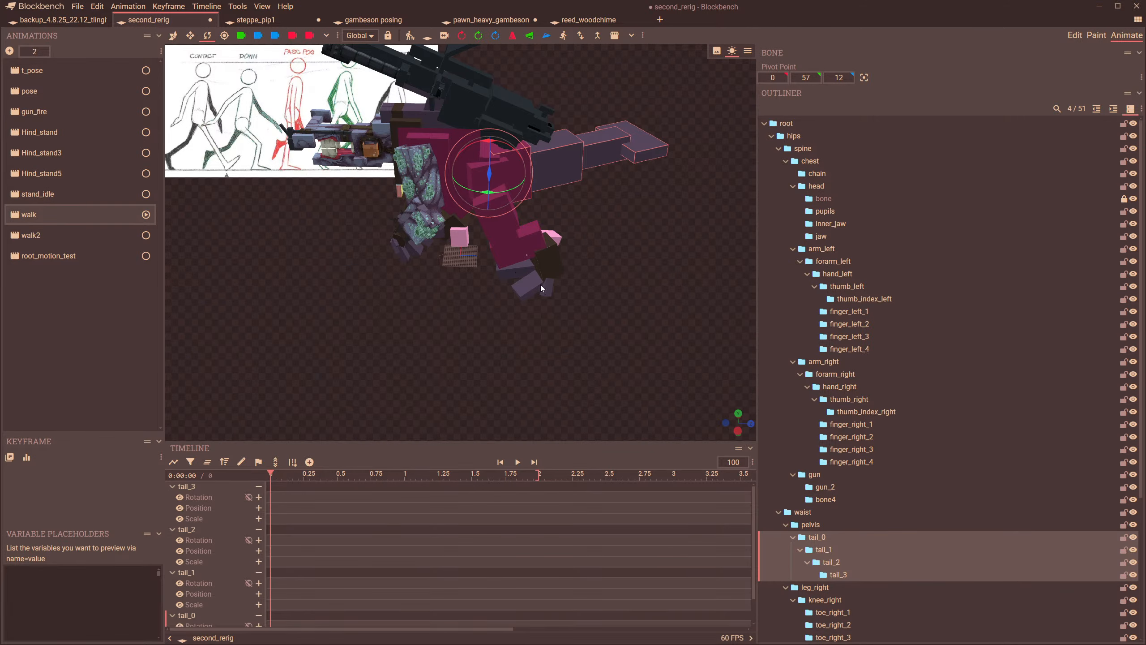
key("ctrl+z")
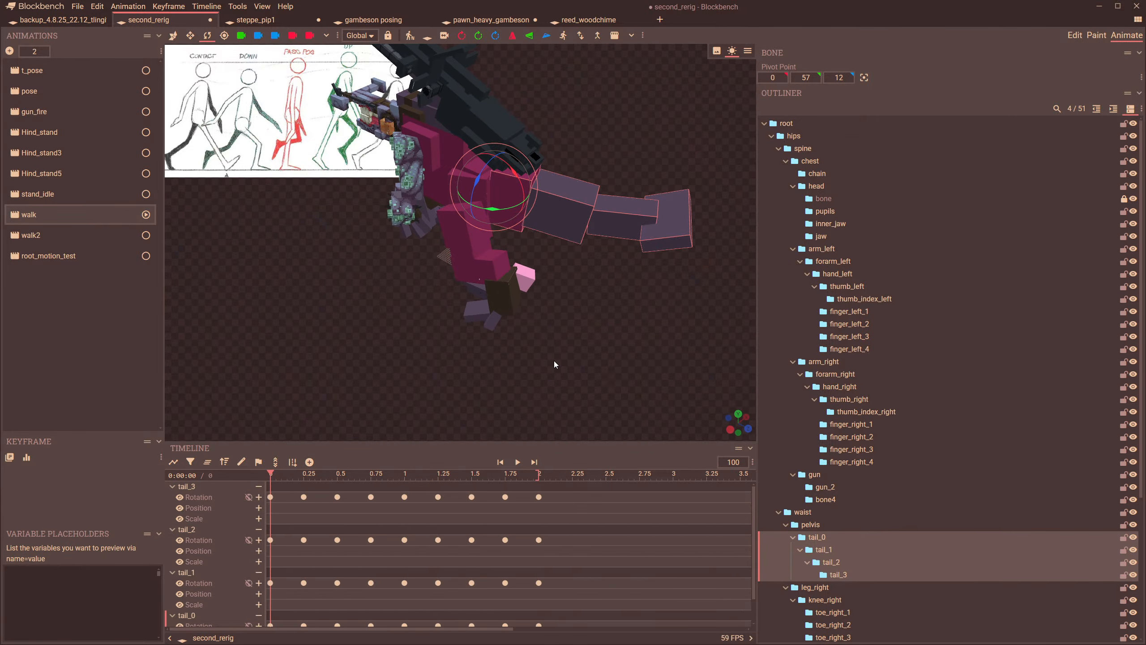
- Delete every keyframe of tail_0 through tail_3 from the walk animation
left_click_drag(556, 491, 256, 638)
key("Delete")
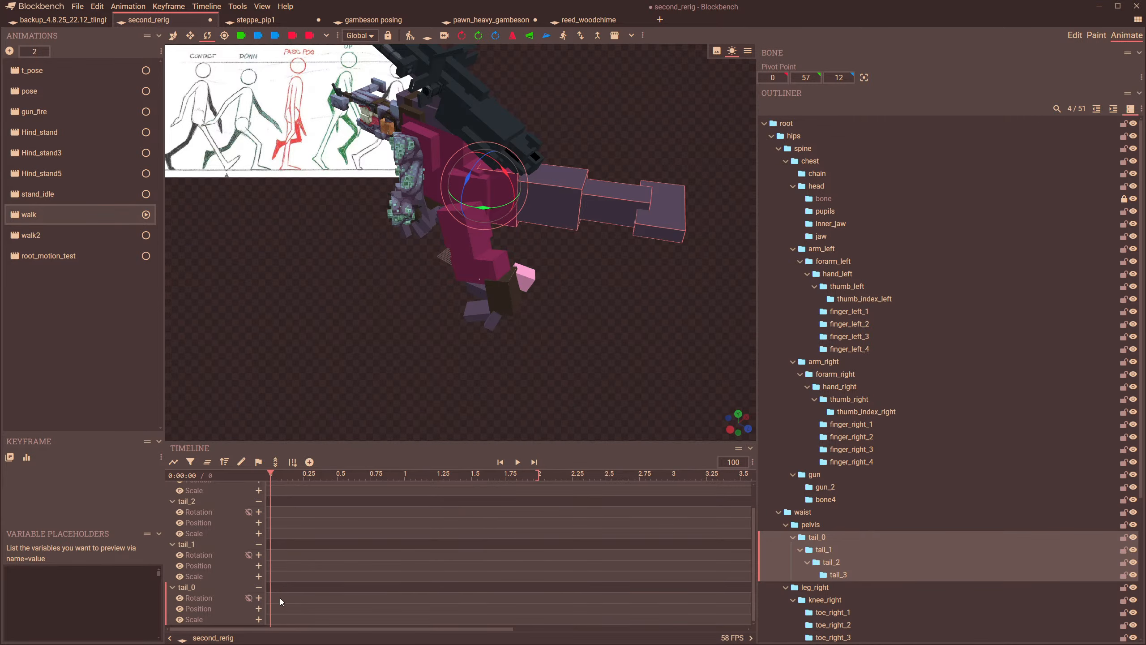
scroll(279, 595, "up", 5)
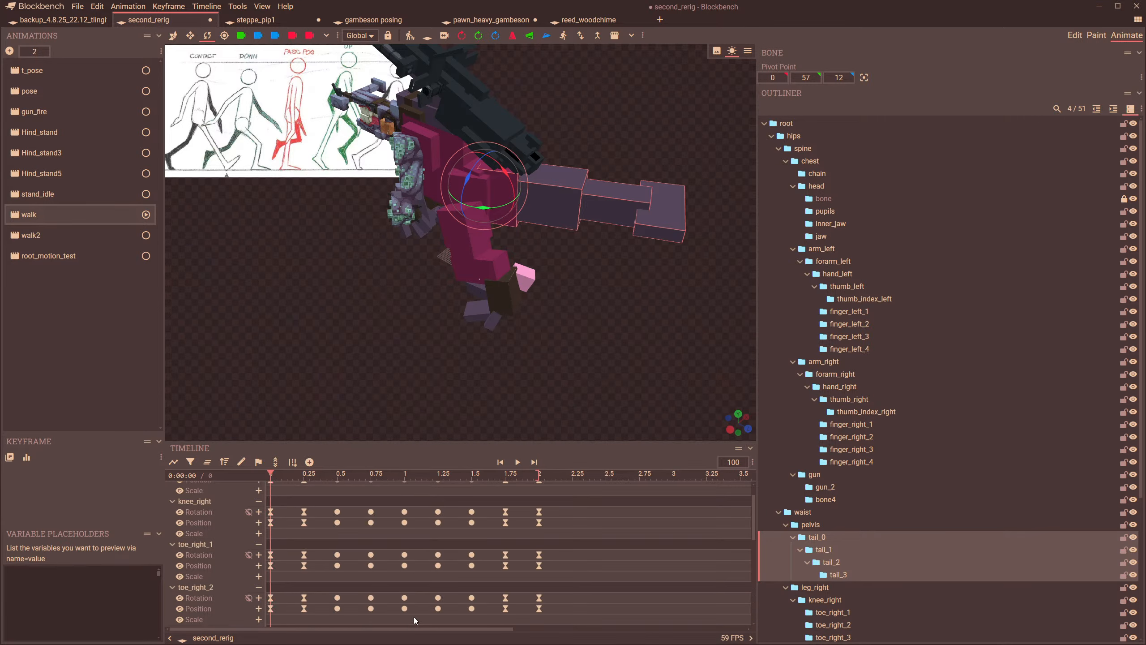
left_click(592, 614)
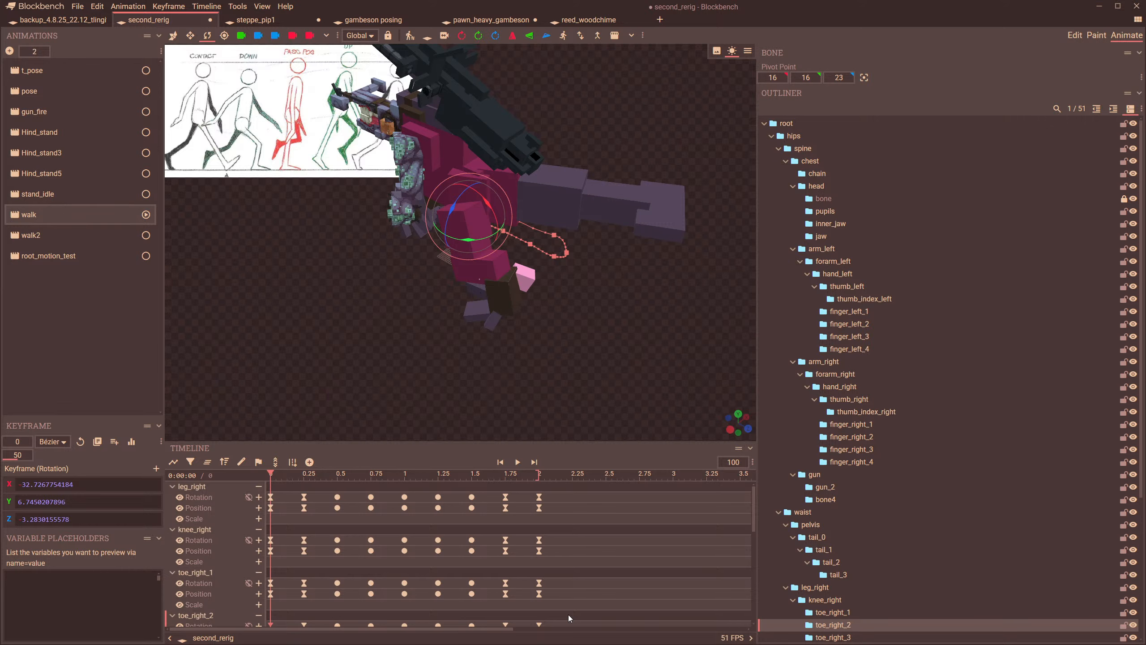
left_click(571, 579)
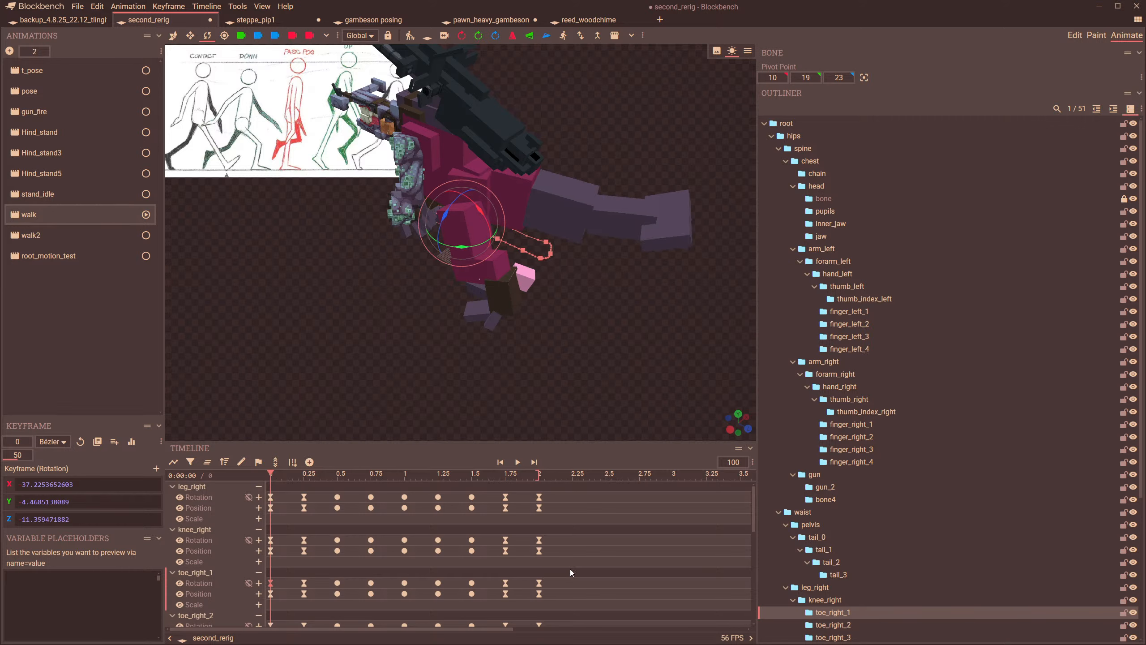
key("ctrl+z")
key("ctrl+z")
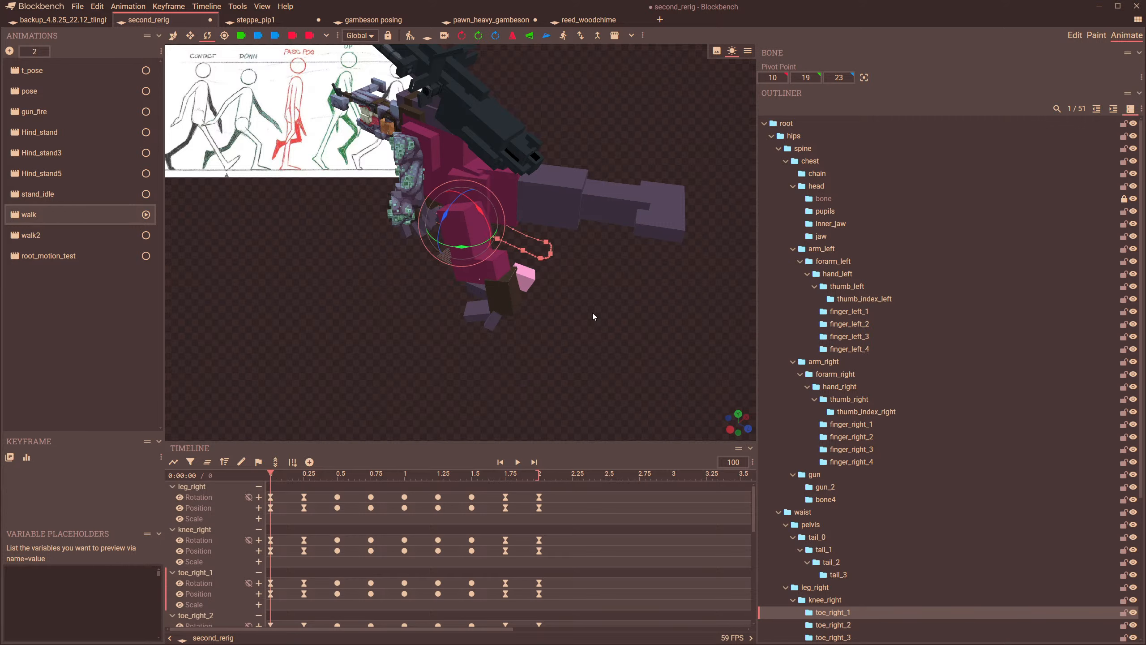
- Play the walk animation without the tail keyframes and examine the motion from the front and the side
left_click_drag(593, 313, 561, 315)
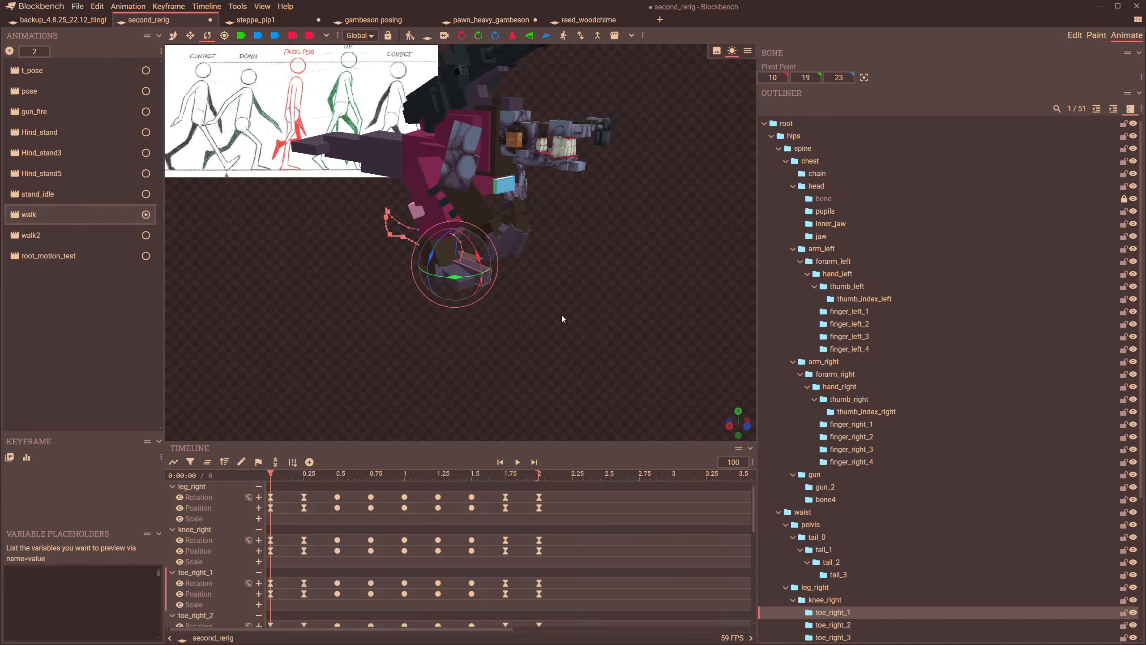
left_click(518, 462)
left_click(451, 131)
left_click_drag(588, 230, 543, 224)
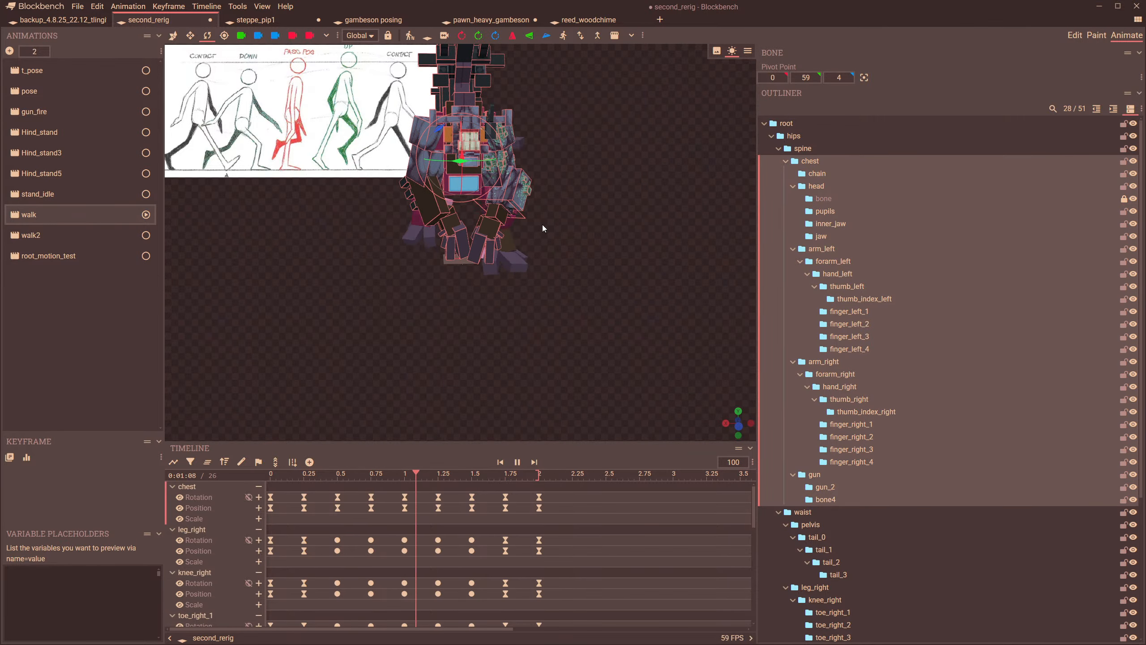
left_click_drag(543, 224, 498, 231)
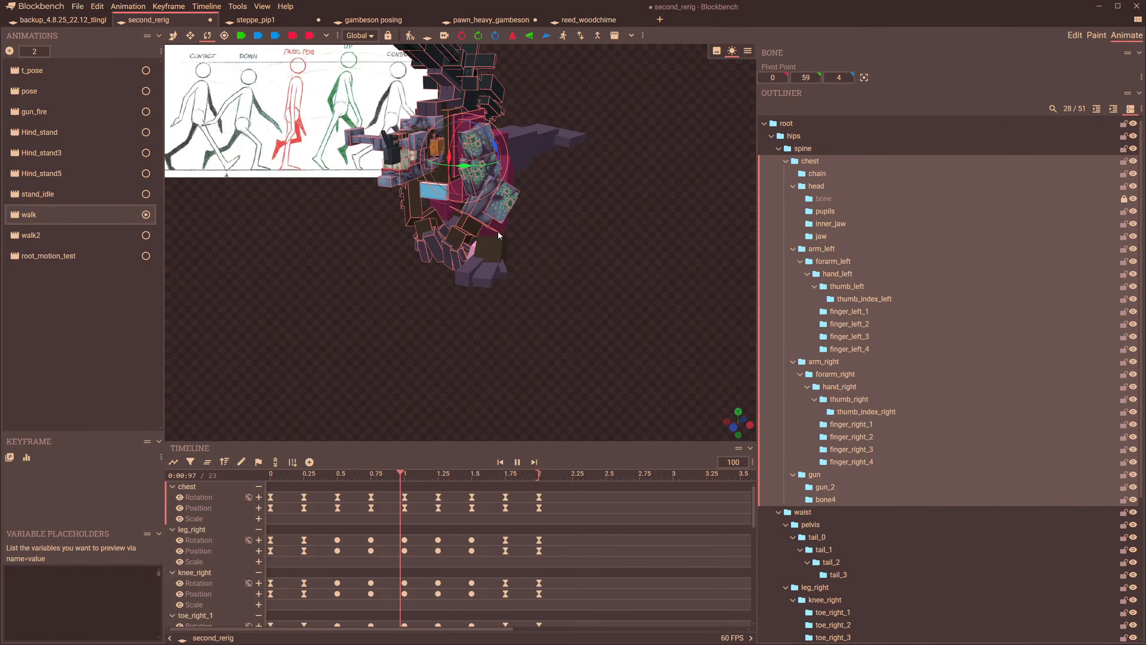
left_click_drag(511, 162, 575, 173)
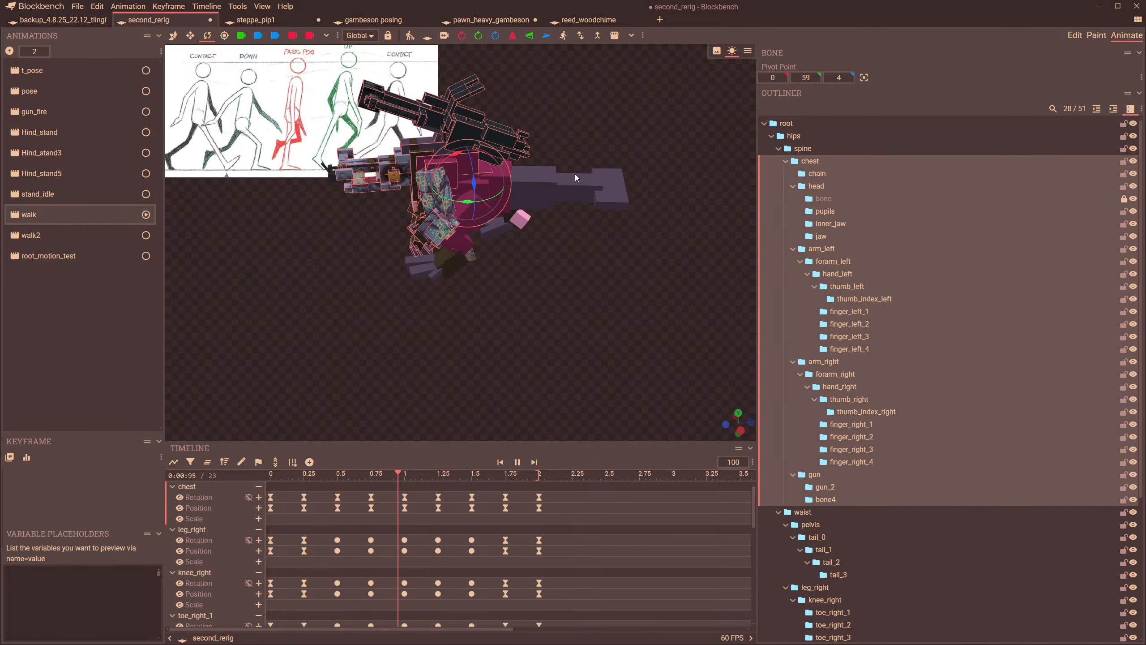
- Select tail_0 and return the walk animation to 0 s, clearing anything at the start of its rotation channel
scroll(532, 262, "up", 5)
left_click(456, 294)
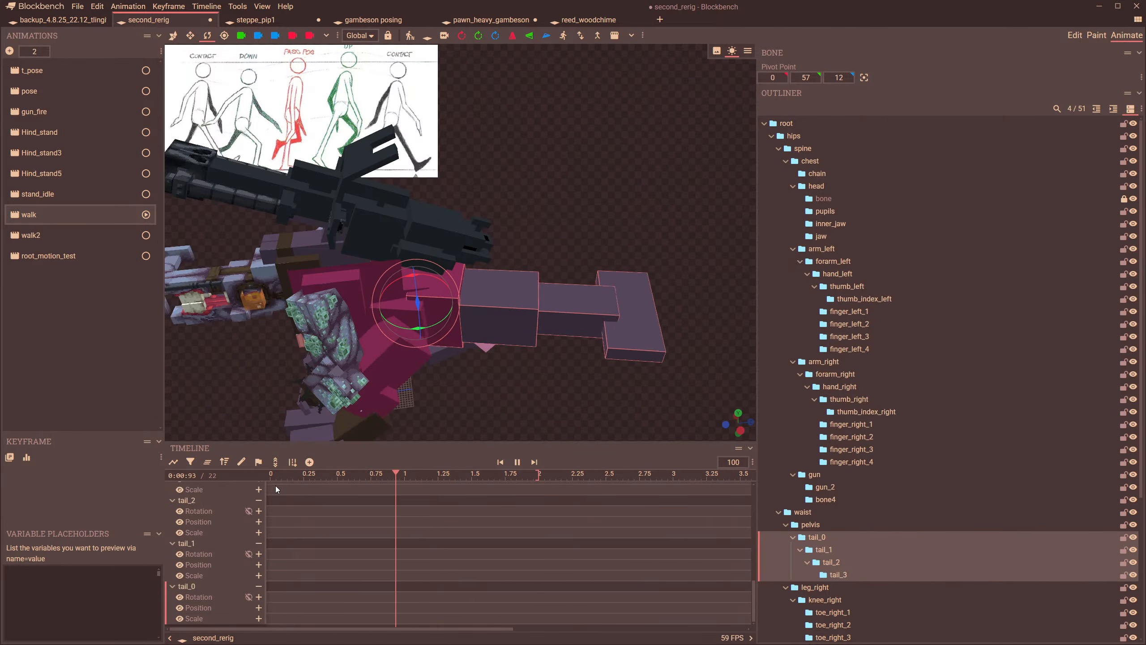
left_click(272, 474)
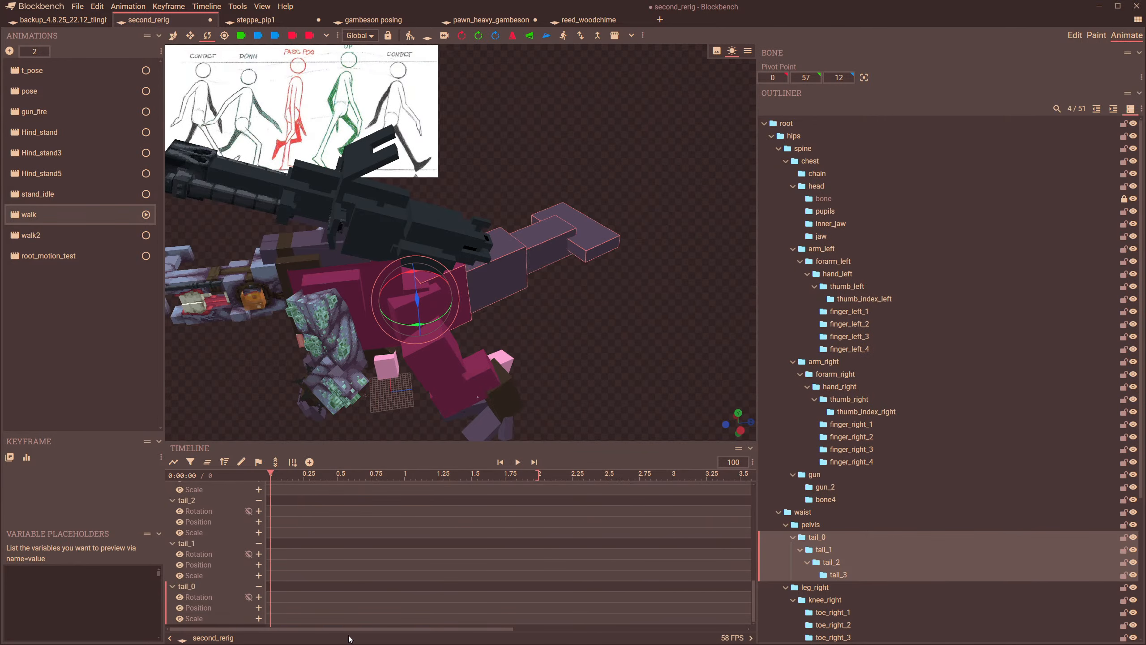
left_click(276, 598)
key("Delete")
- Copy the X rotation expression from chime_3's keyframe in the reed_woodchime project and return to second_rerig
left_click(586, 20)
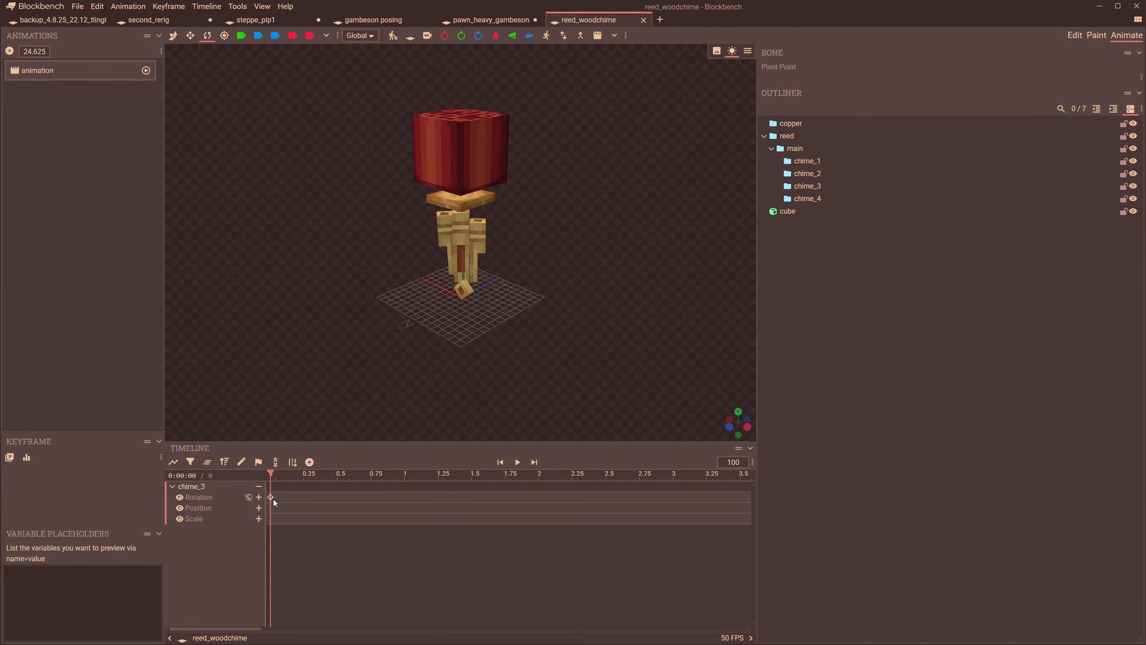
left_click(272, 498)
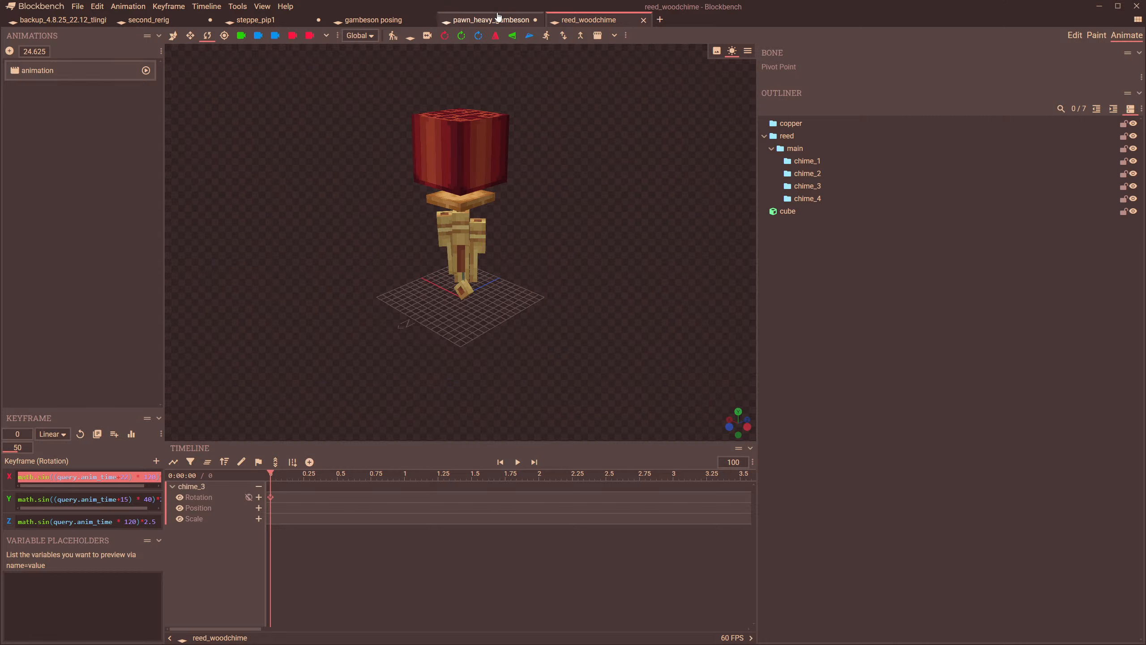
left_click(490, 20)
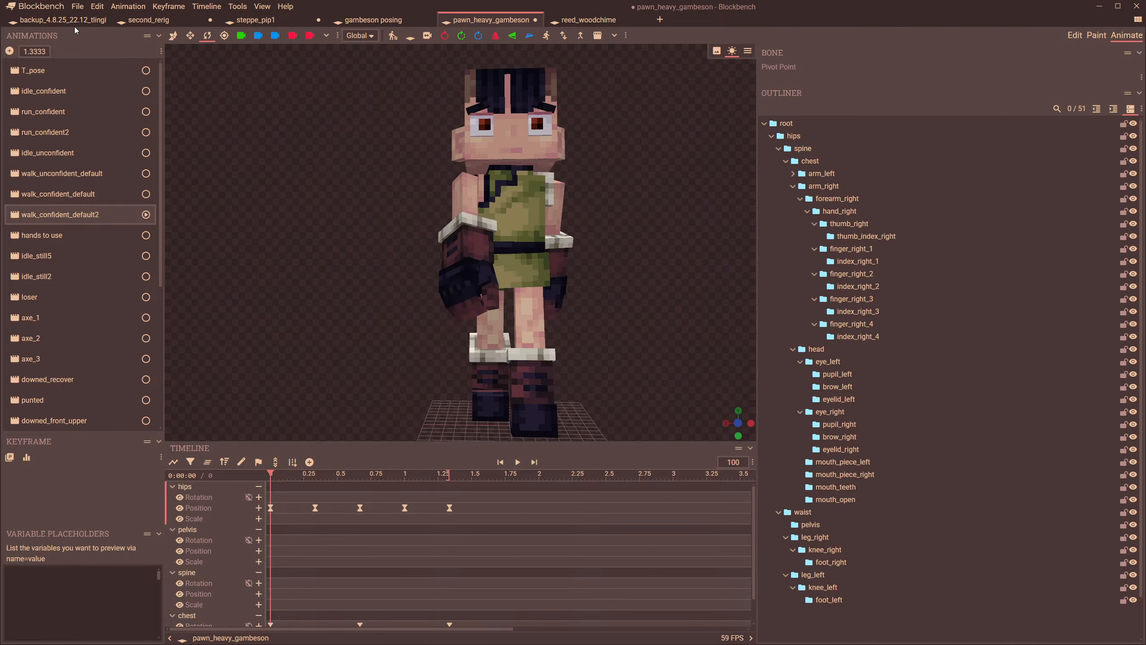
left_click(149, 20)
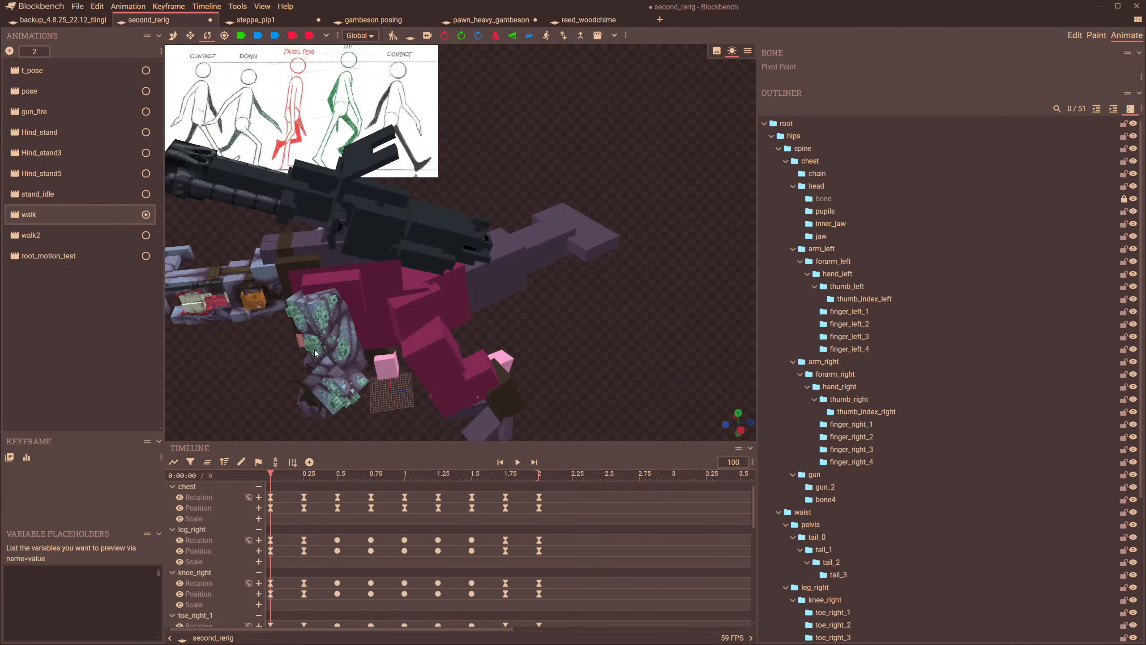
- Add a rotation keyframe to tail_0 at 0 s in walk with the Y value math.sin((query.anim_time+22) * 120)
left_click(460, 291)
left_click(259, 597)
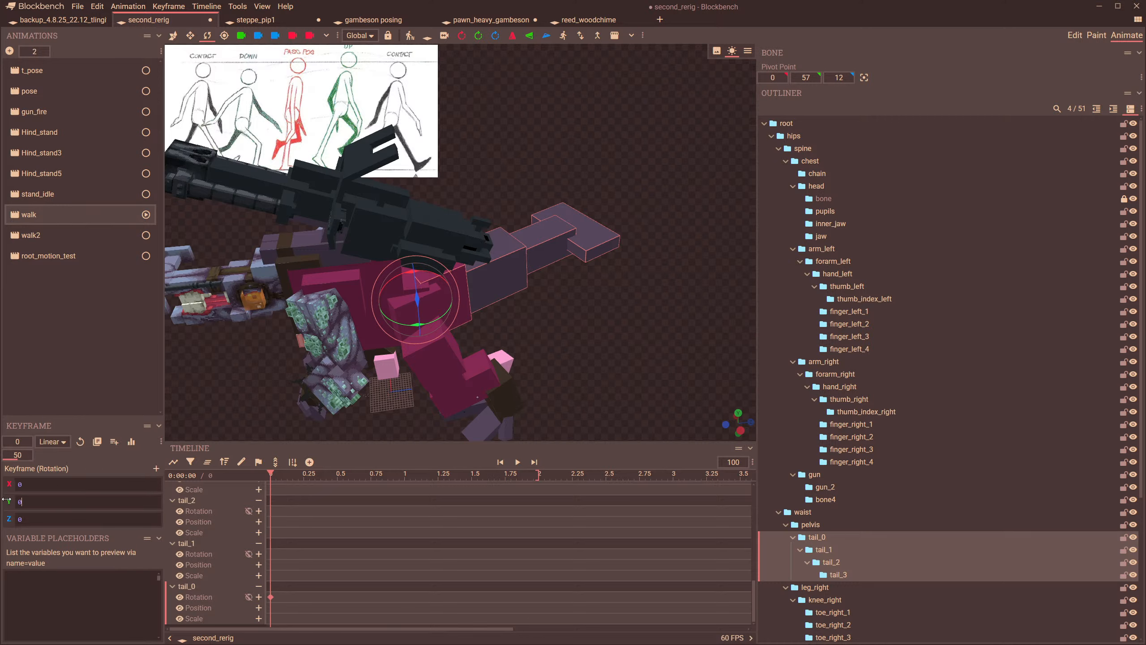
key("ctrl+a")
type("math.sin((query.anim_time+22) * 120)")
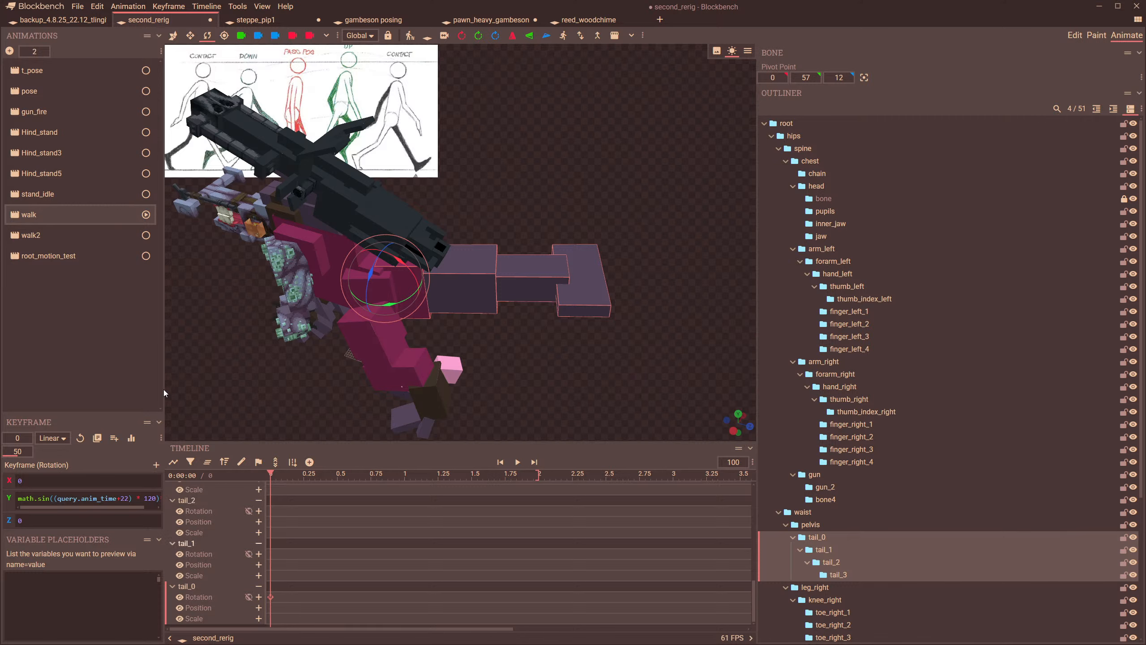
- Create a new animation named animation and keyframe tail_0's Y rotation at 0 s as math.sin((query.anim_time+22) * 120)
left_click(52, 256)
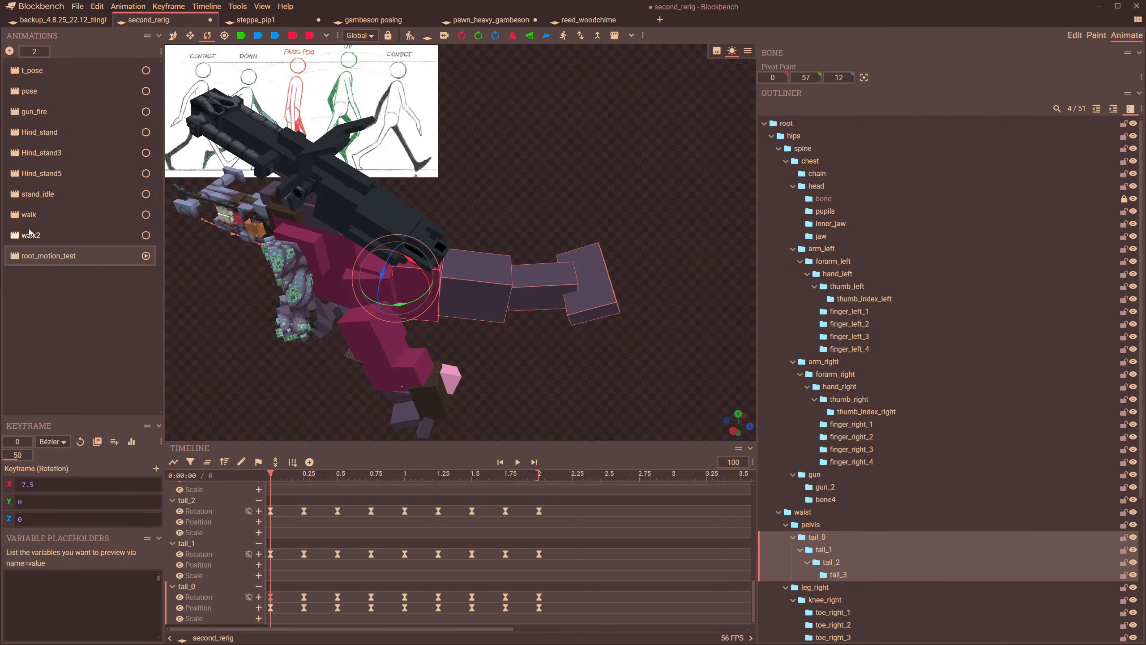
left_click(32, 215)
left_click(9, 51)
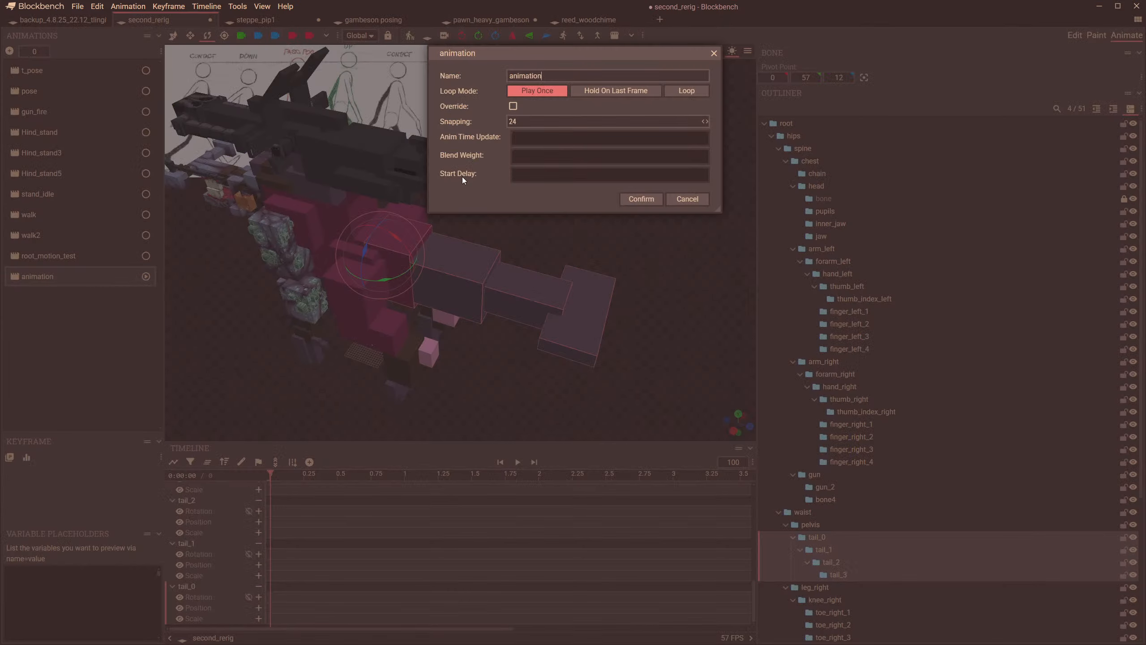
left_click(639, 201)
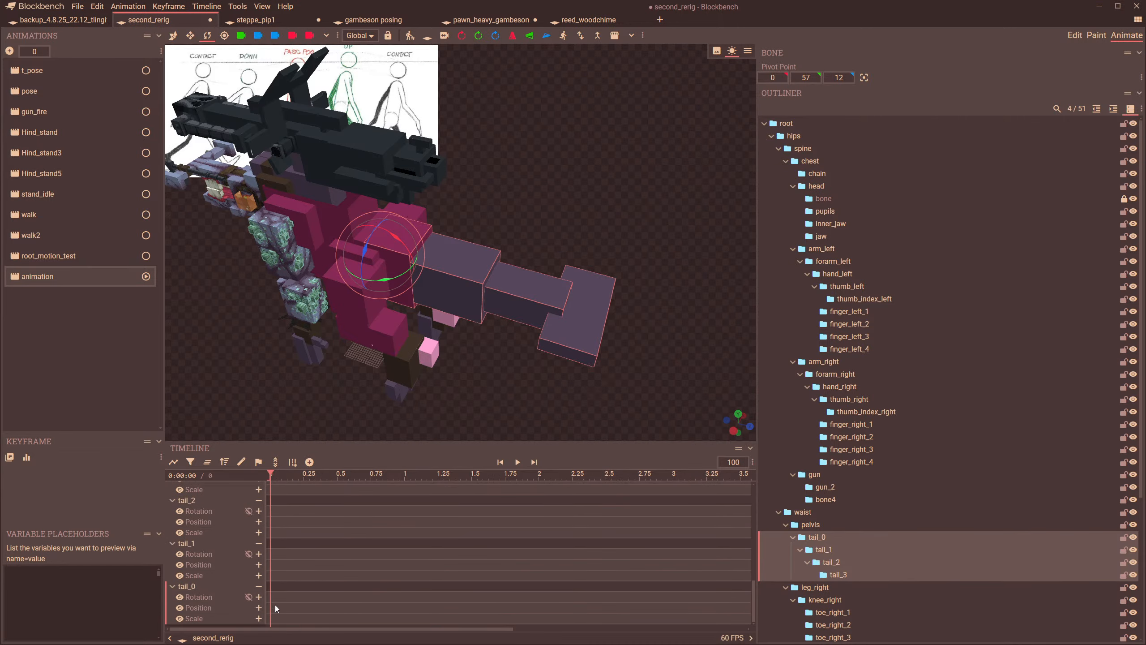
left_click(259, 596)
type("math.sin((query.anim_time+22) * 120)")
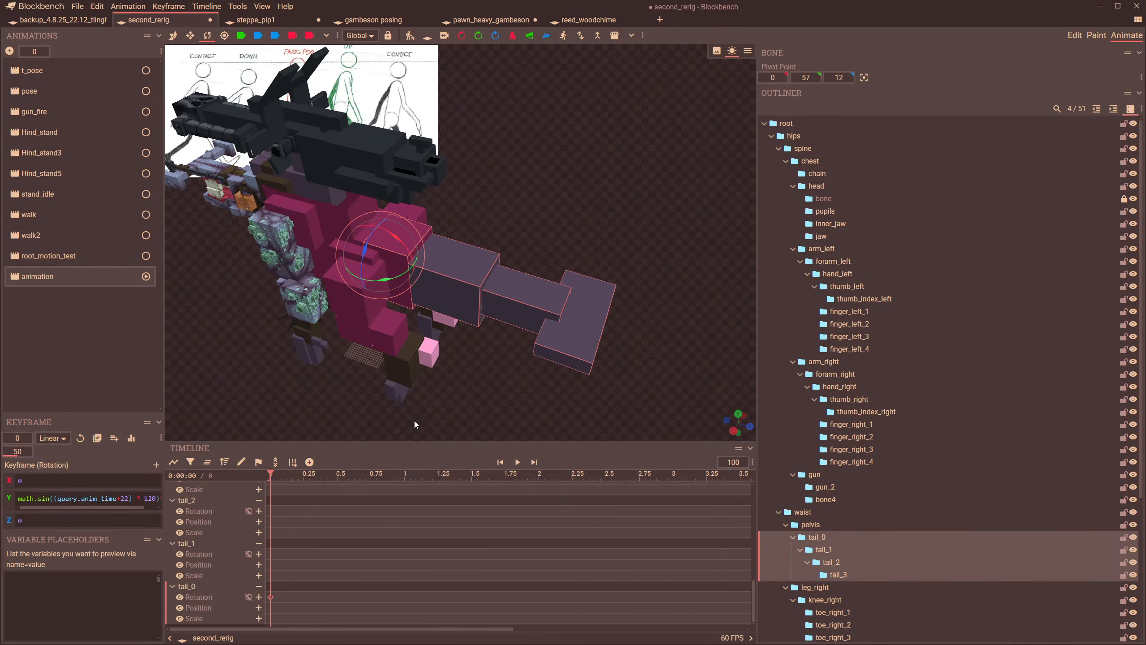
- Set the new animation's length to 2 seconds and preview the tail movement by playing and scrubbing it
left_click(517, 462)
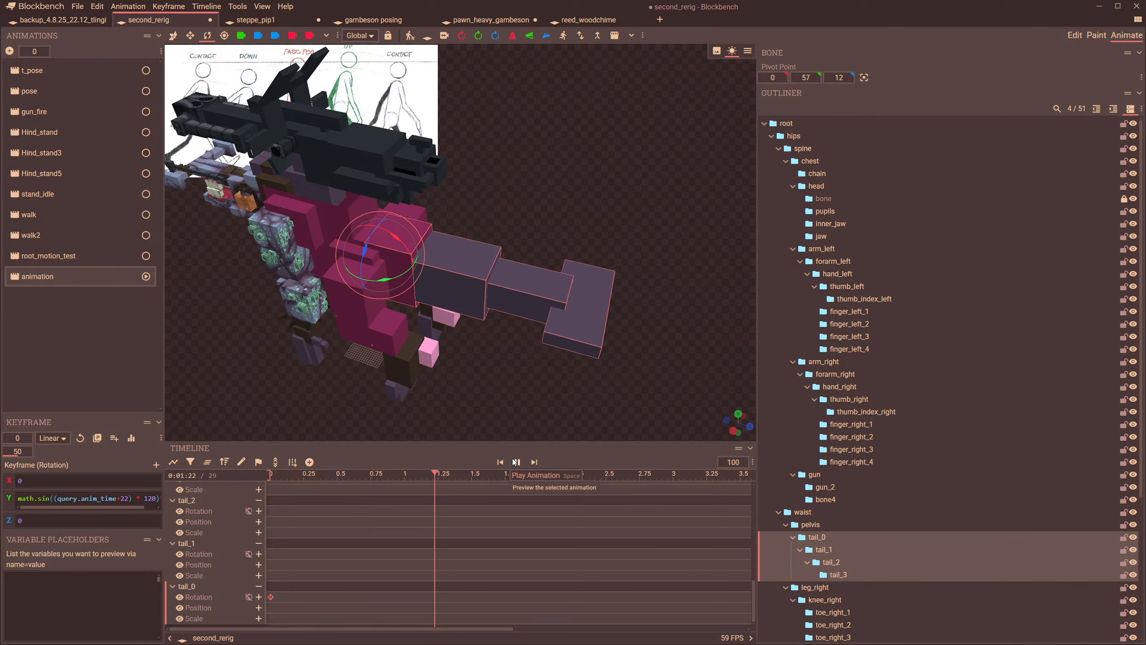
left_click_drag(310, 477, 179, 483)
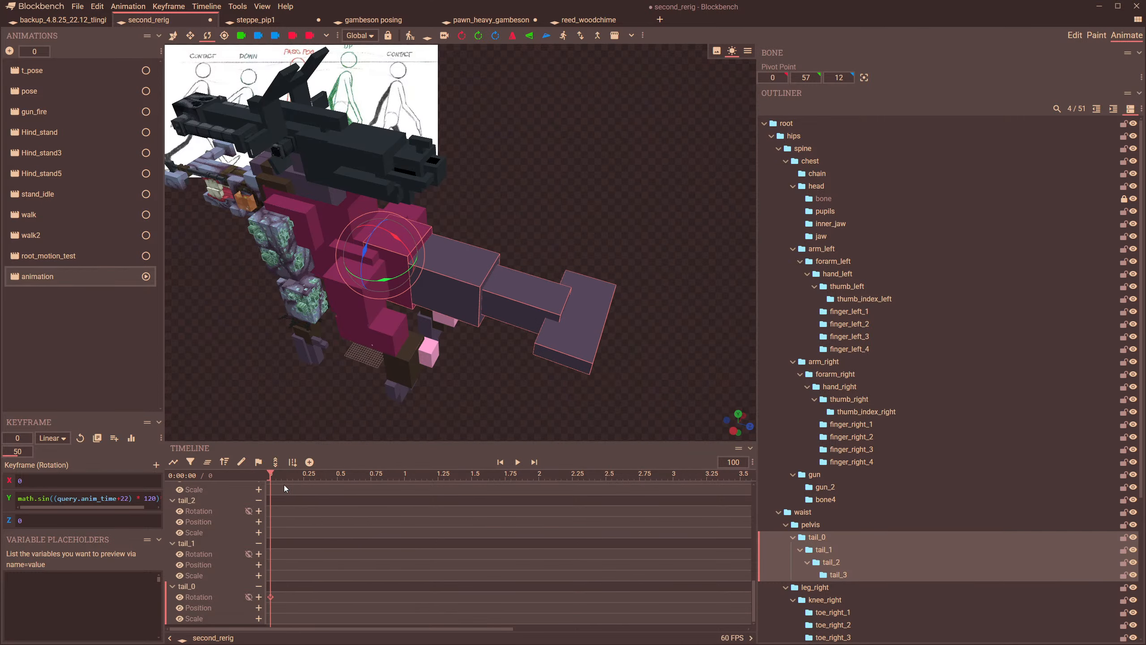
left_click_drag(271, 478, 309, 476)
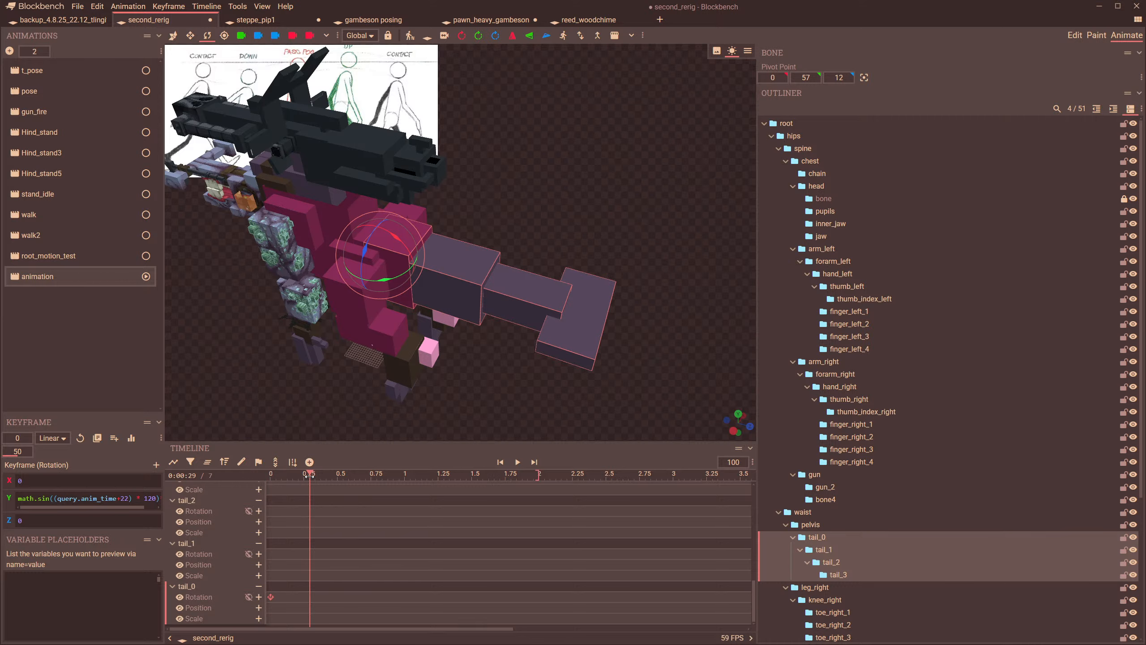
left_click_drag(309, 476, 505, 480)
left_click(517, 462)
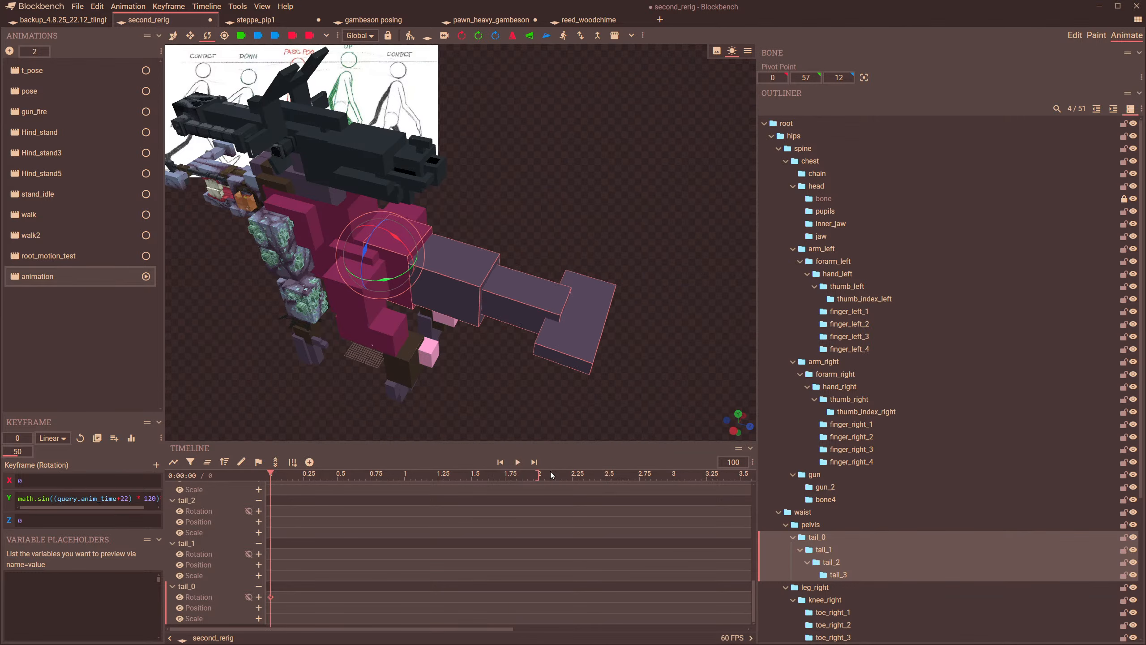
- Set the new animation's loop mode to Loop and play it
double_click(36, 275)
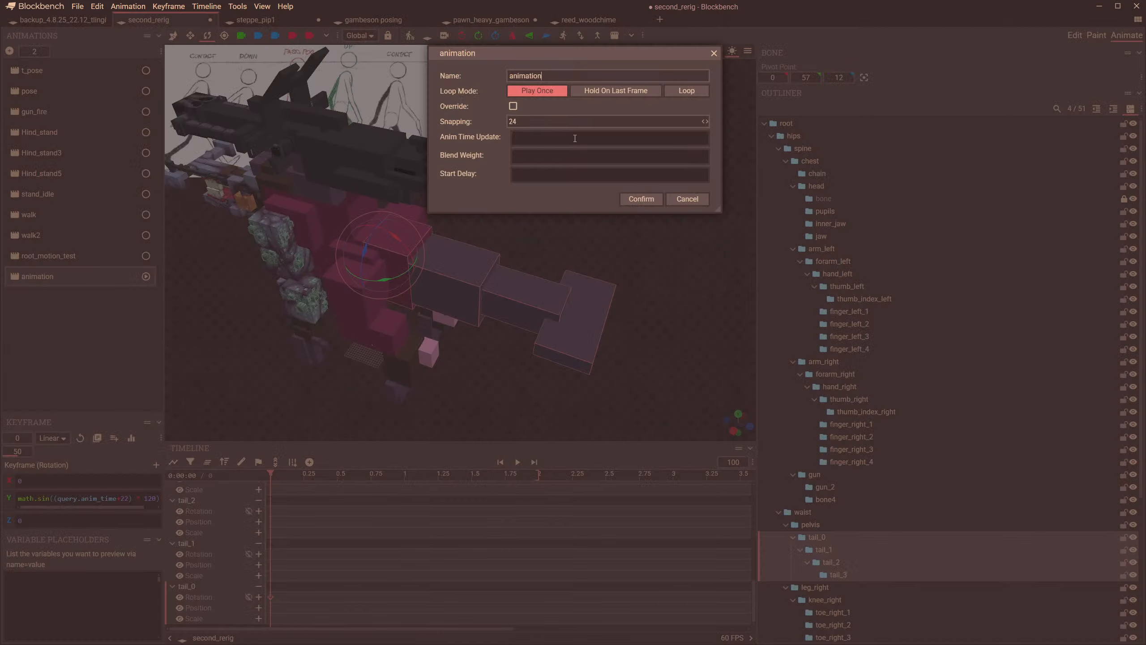
left_click(686, 90)
left_click(645, 218)
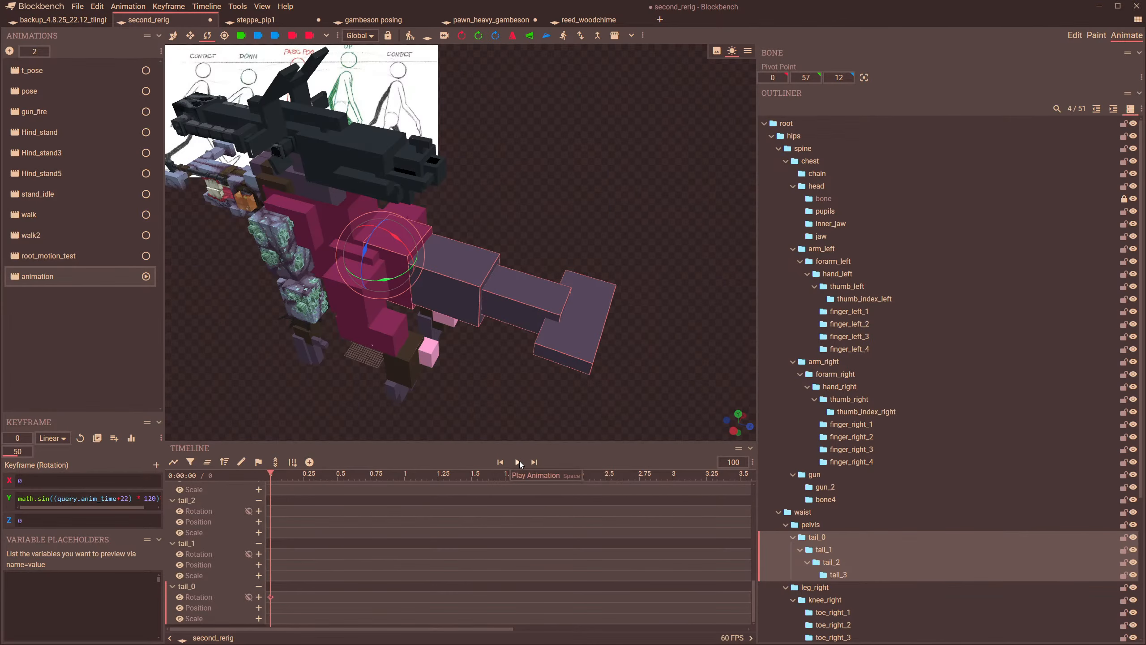
left_click(518, 463)
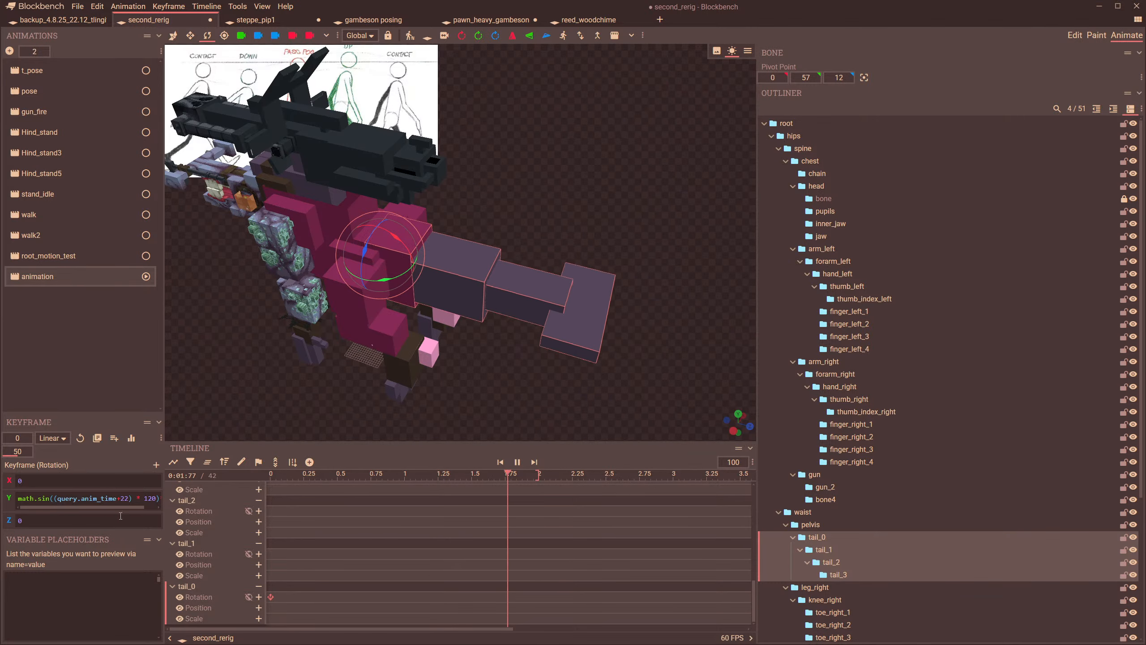
- Change tail_0's Y rotation expression to math.sin((query.anim_time+0) * 1000)*2.5
left_click(150, 498)
type("*2.5")
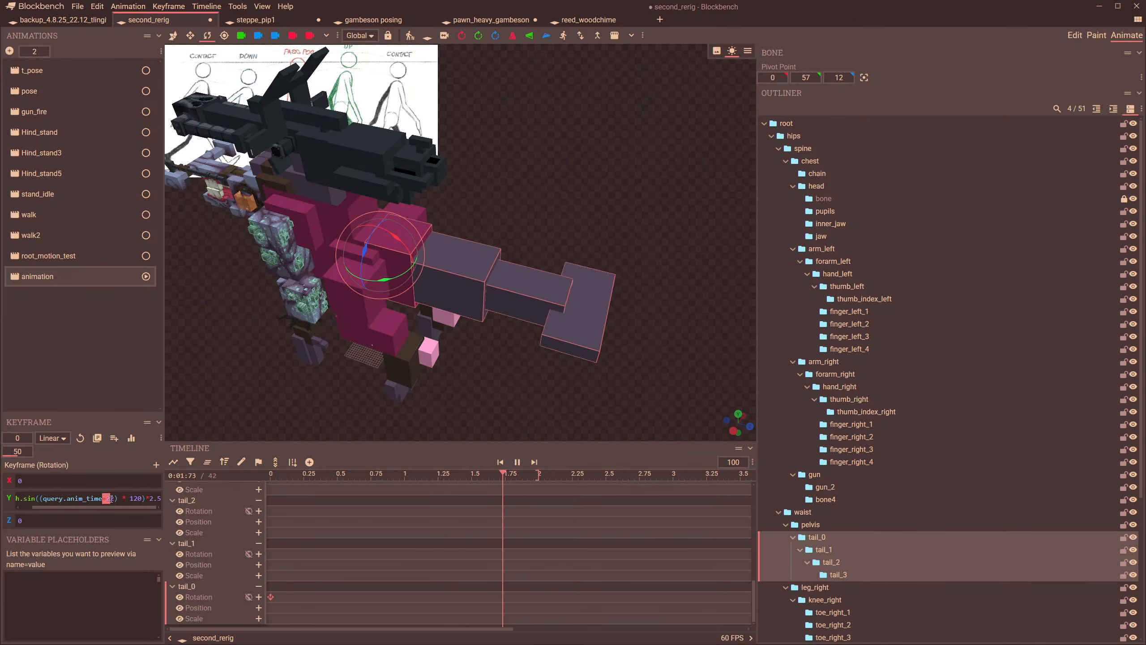
key("BackSpace")
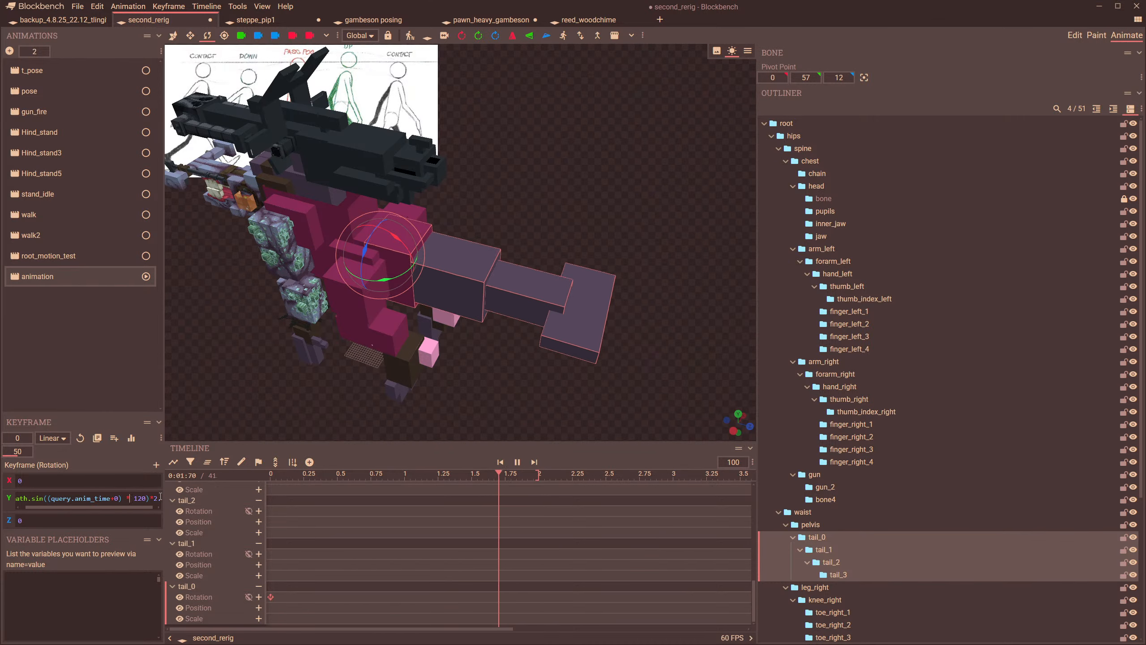
key("BackSpace")
key("BackSpace")
key("BackSpace")
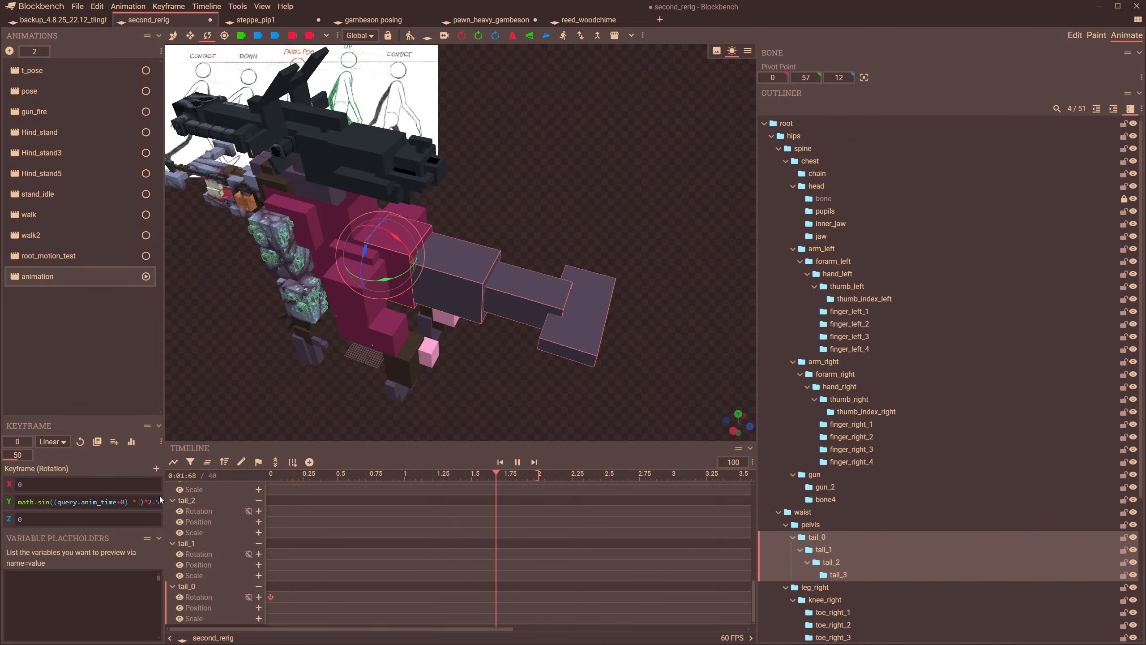
type("100")
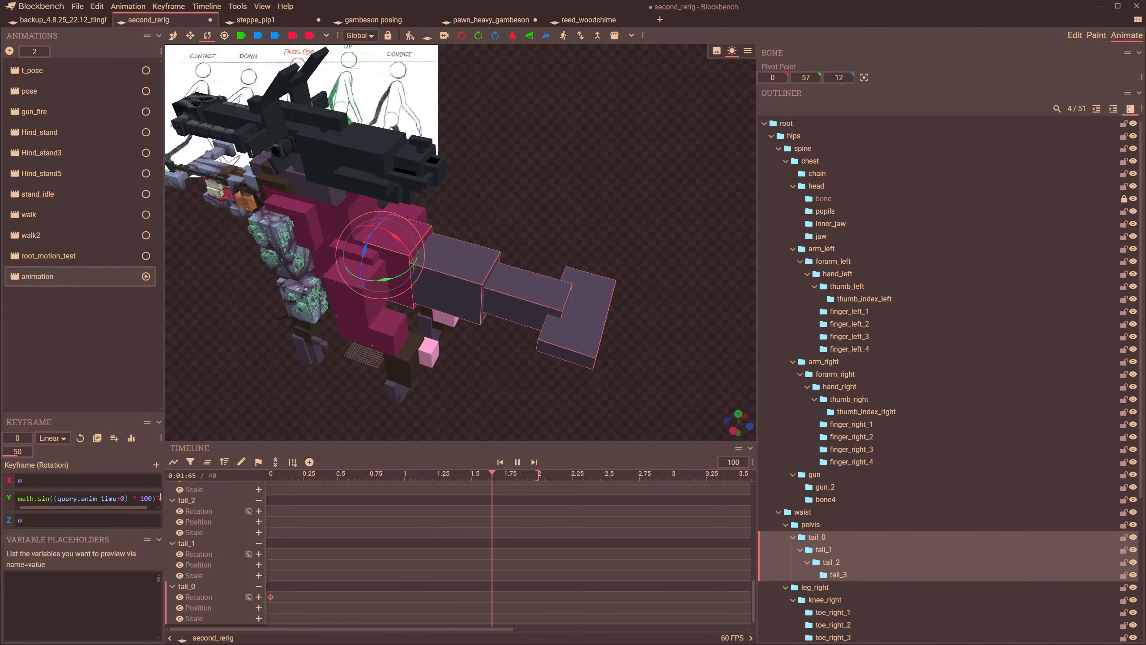
type("0")
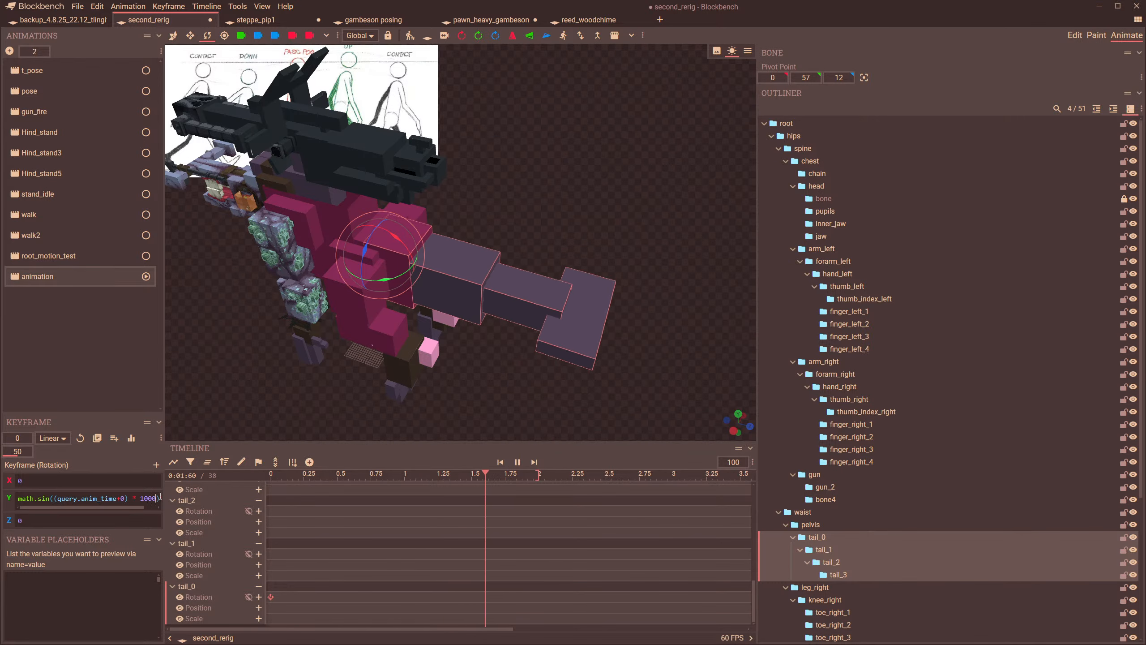
- Change tail_0's Y rotation expression to math.sin((query.anim_time*10))*2.5, dropping the 1000 multiplier
left_click_drag(117, 497, 125, 498)
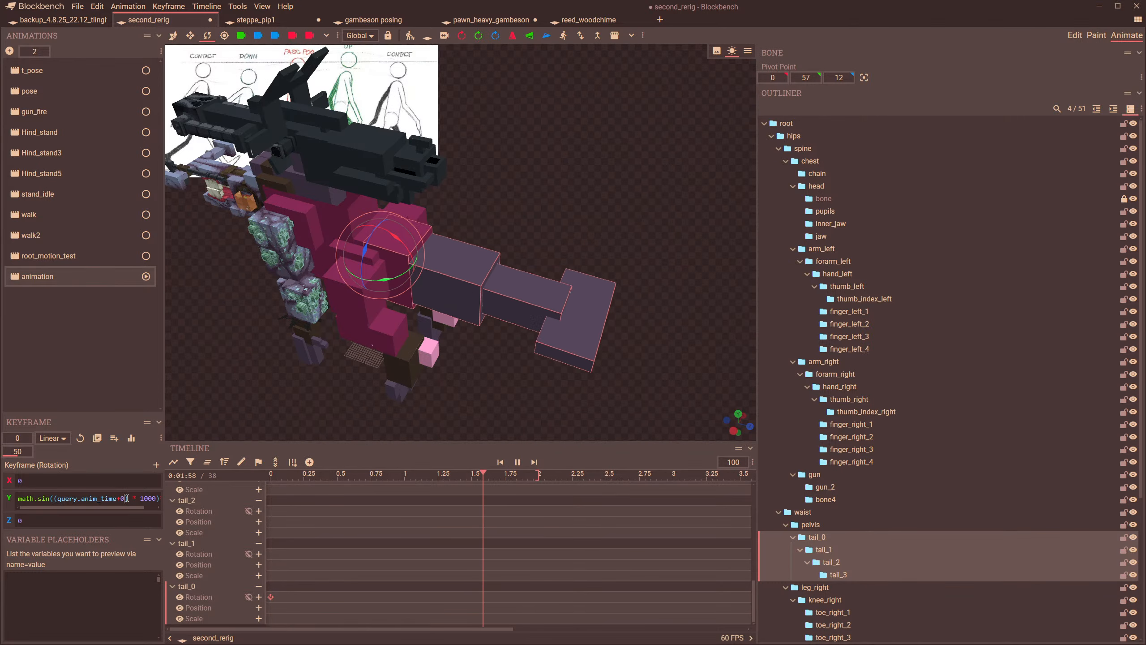
key("BackSpace")
type("*10")
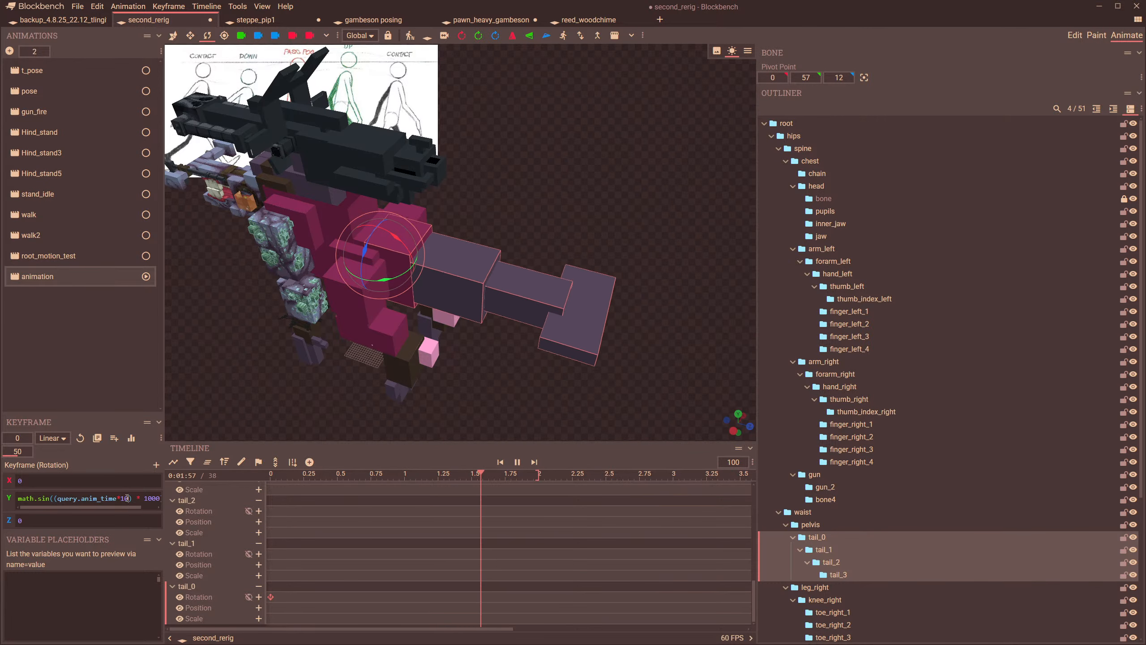
left_click_drag(138, 507, 150, 507)
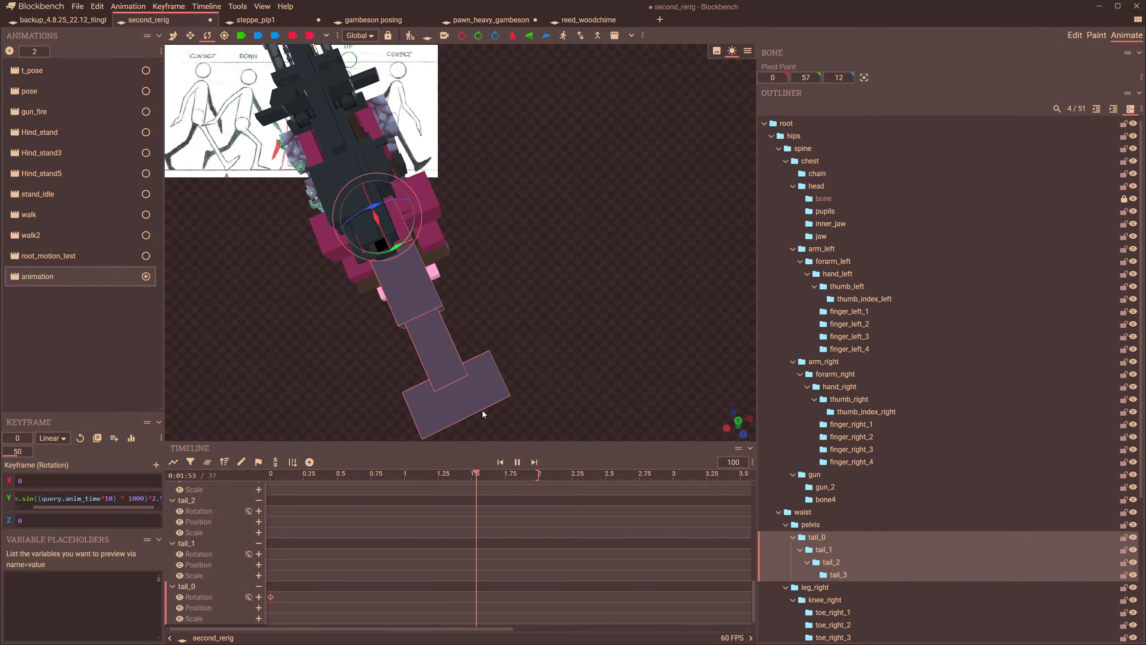
left_click_drag(121, 498, 145, 498)
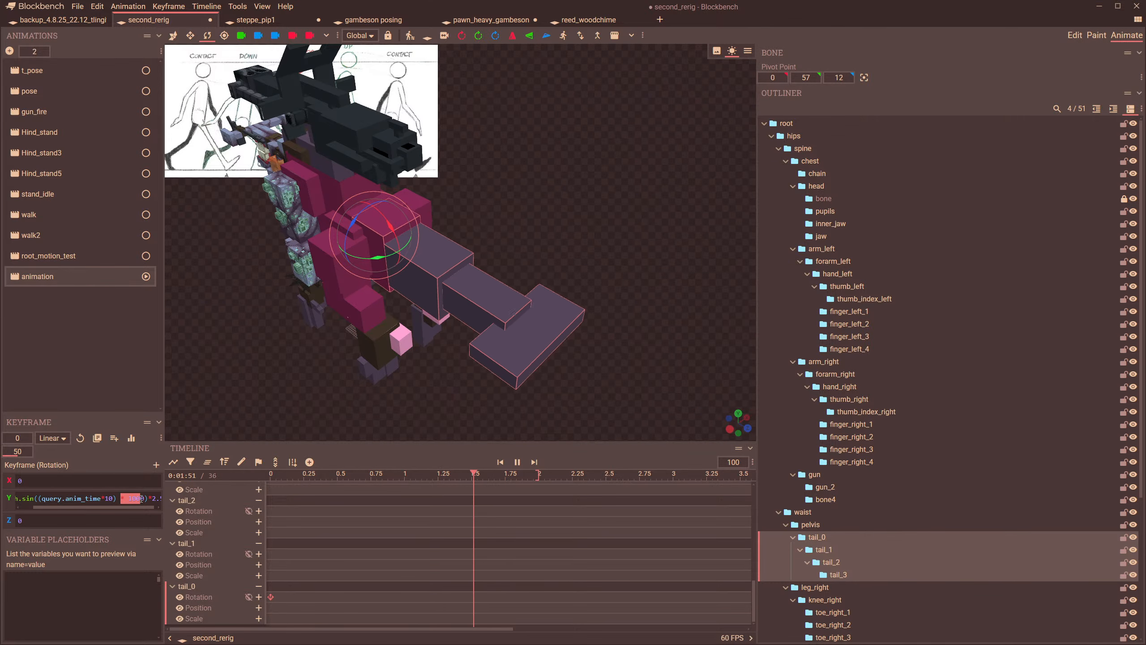
key("BackSpace")
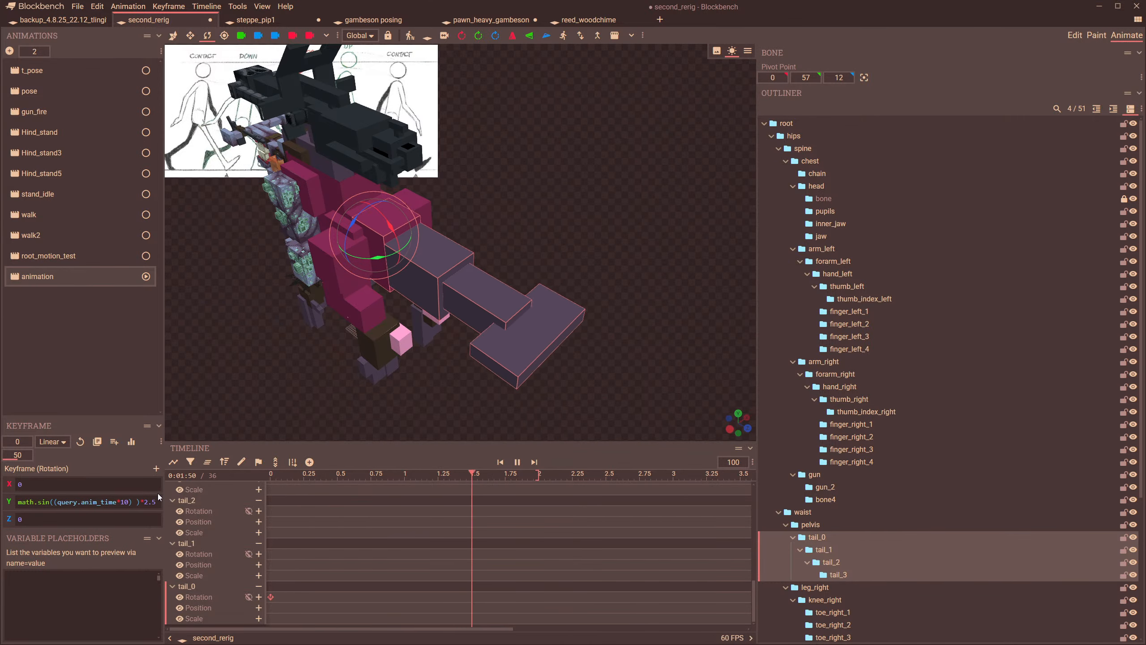
- Try an extra *10 multiplier after the query.anim_time*10 term in tail_0's Y rotation expression
key("BackSpace")
type("*10")
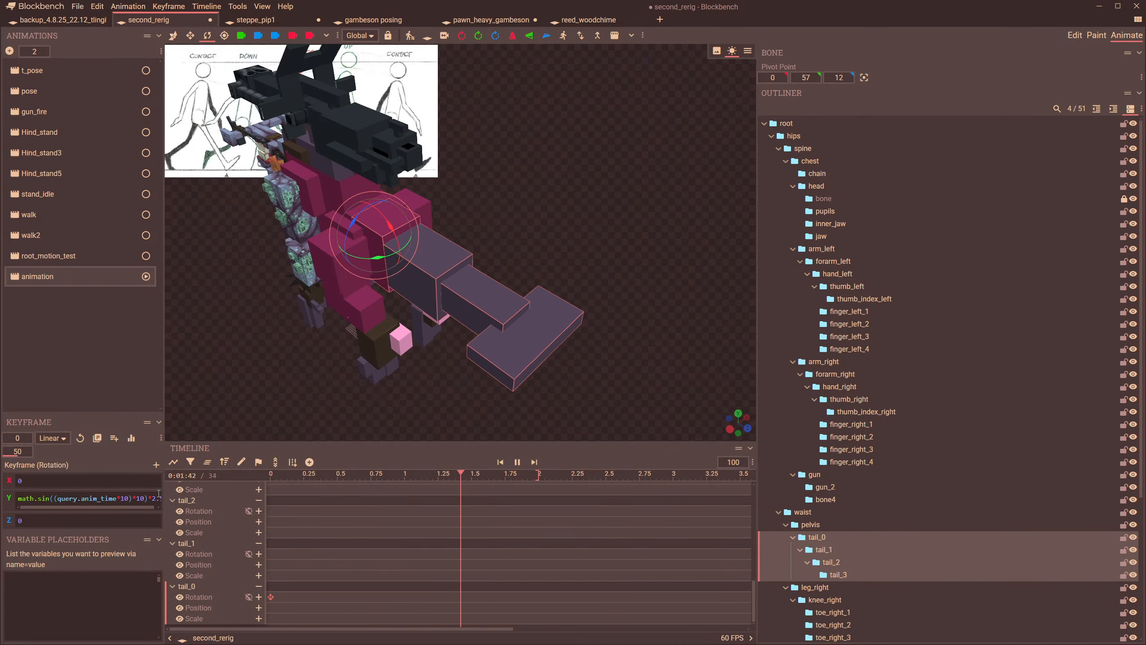
key("BackSpace")
key("BackSpace")
key("BackSpace")
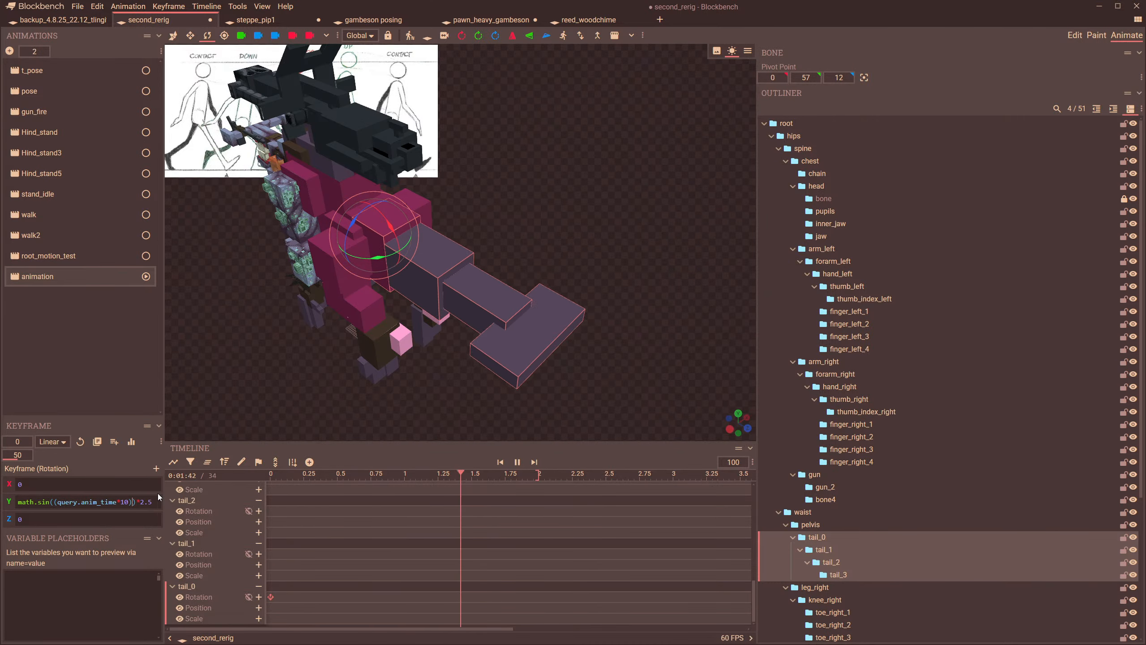
- Set the query.anim_time multiplier in tail_0's Y rotation to 360 and compare the tail pose at 0, 1 and 1.5 s
key("BackSpace")
key("BackSpace")
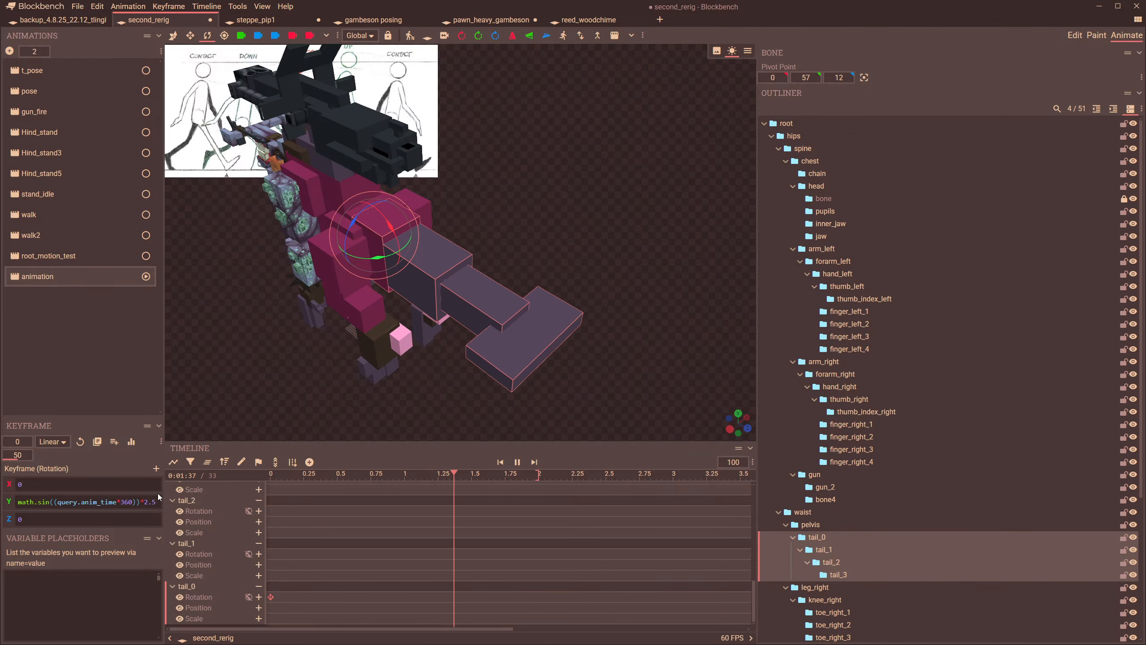
left_click(405, 474)
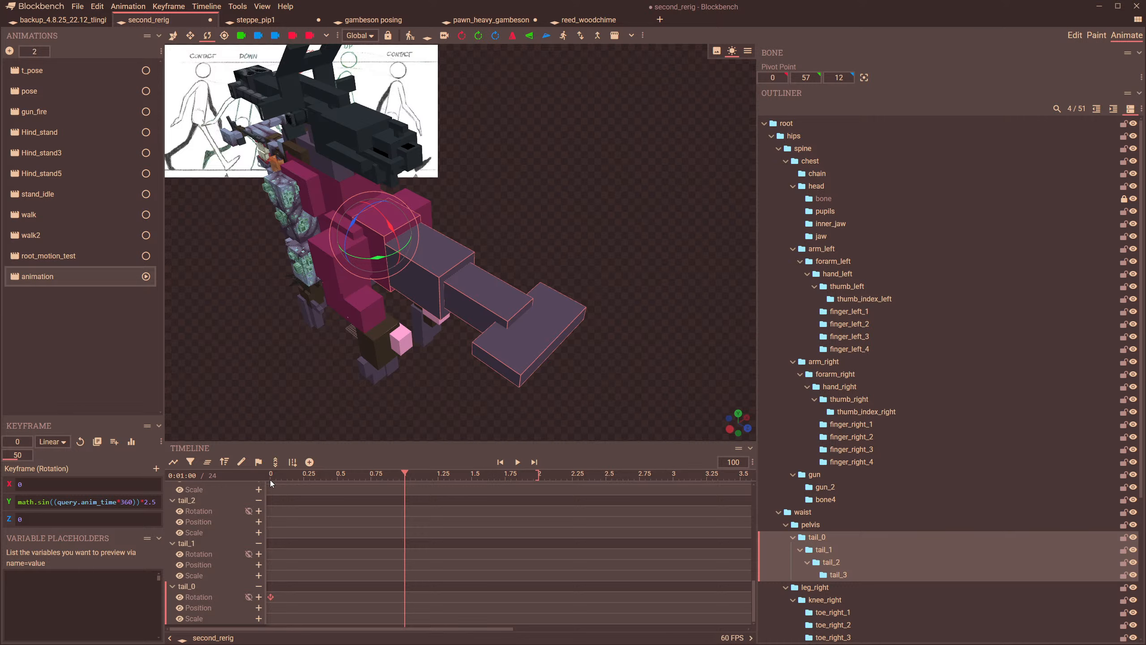
left_click(274, 477)
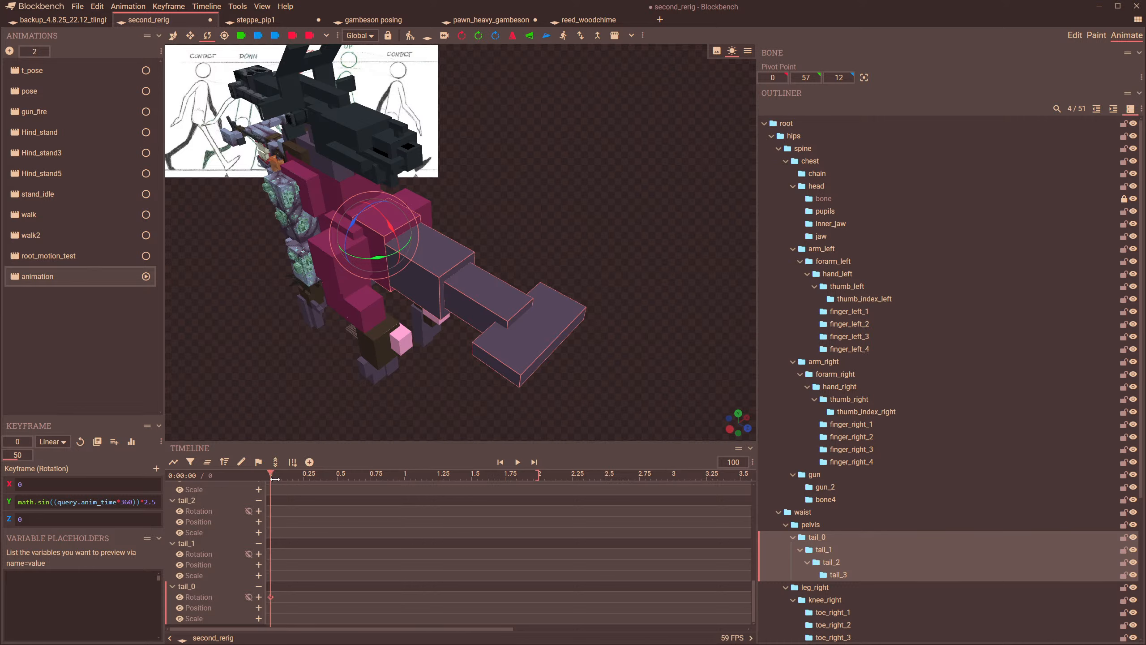
left_click(405, 474)
left_click(472, 476)
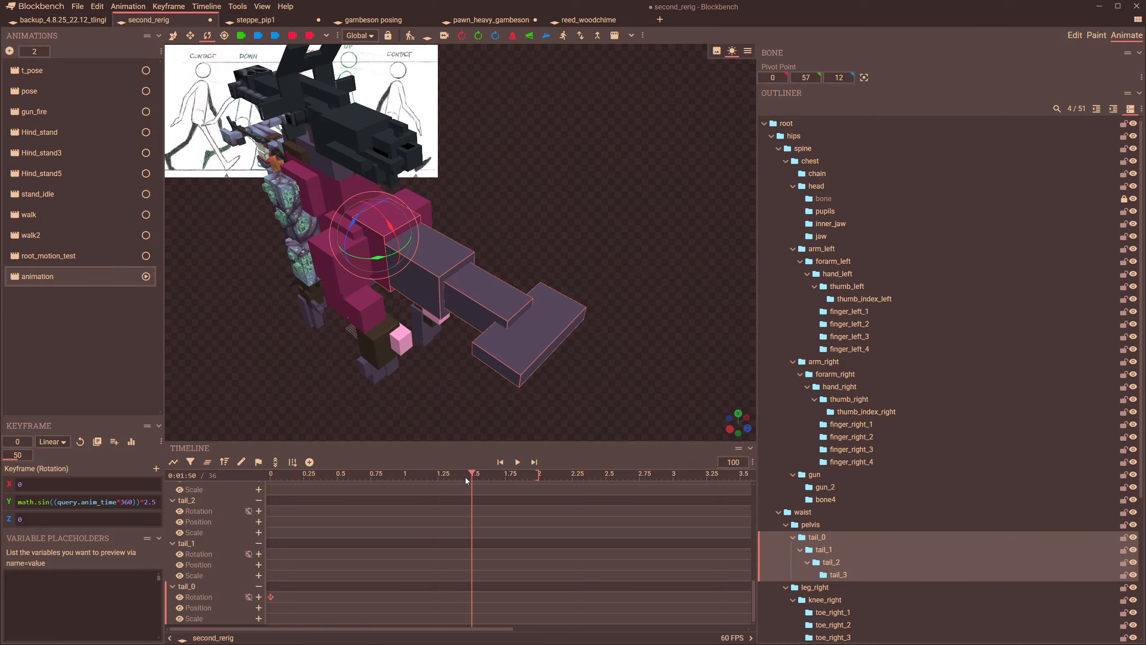
left_click_drag(471, 476, 403, 489)
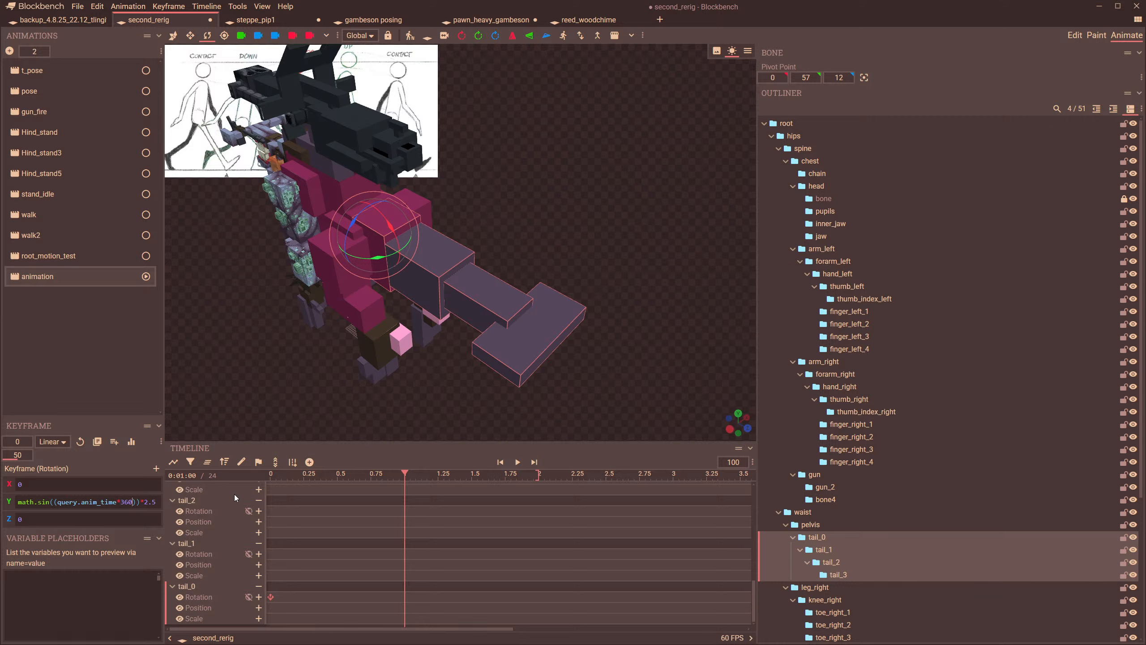
- Change tail_0's Y rotation expression to math.sin((query.anim_time*180))*2.5 and play the animation
key("BackSpace")
key("BackSpace")
key("BackSpace")
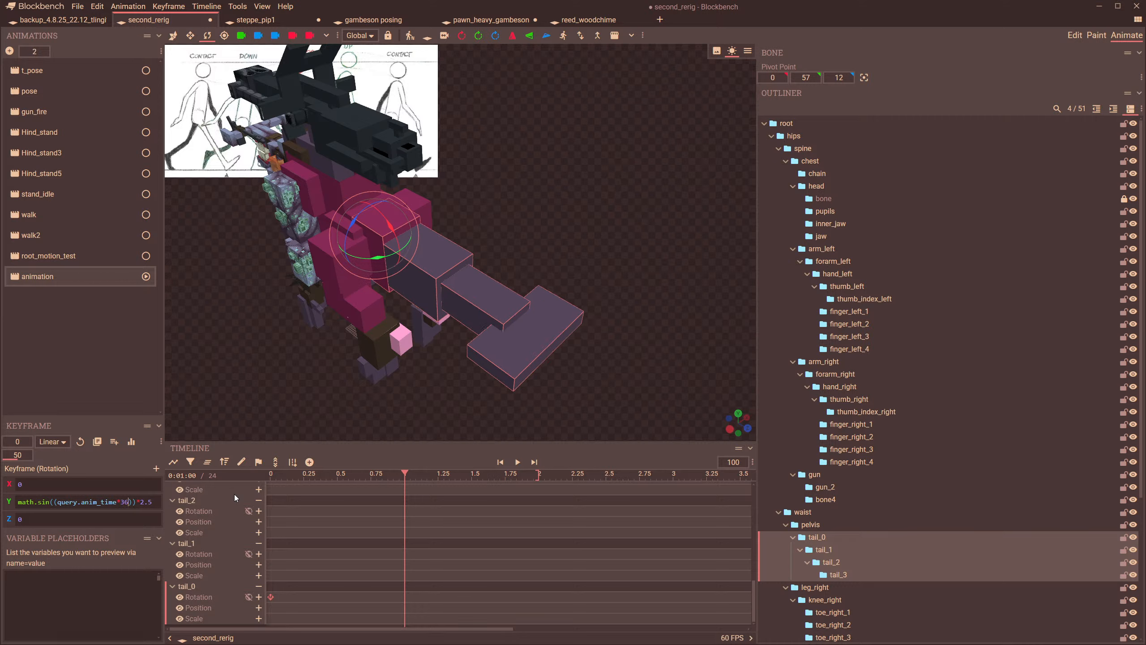
type("180")
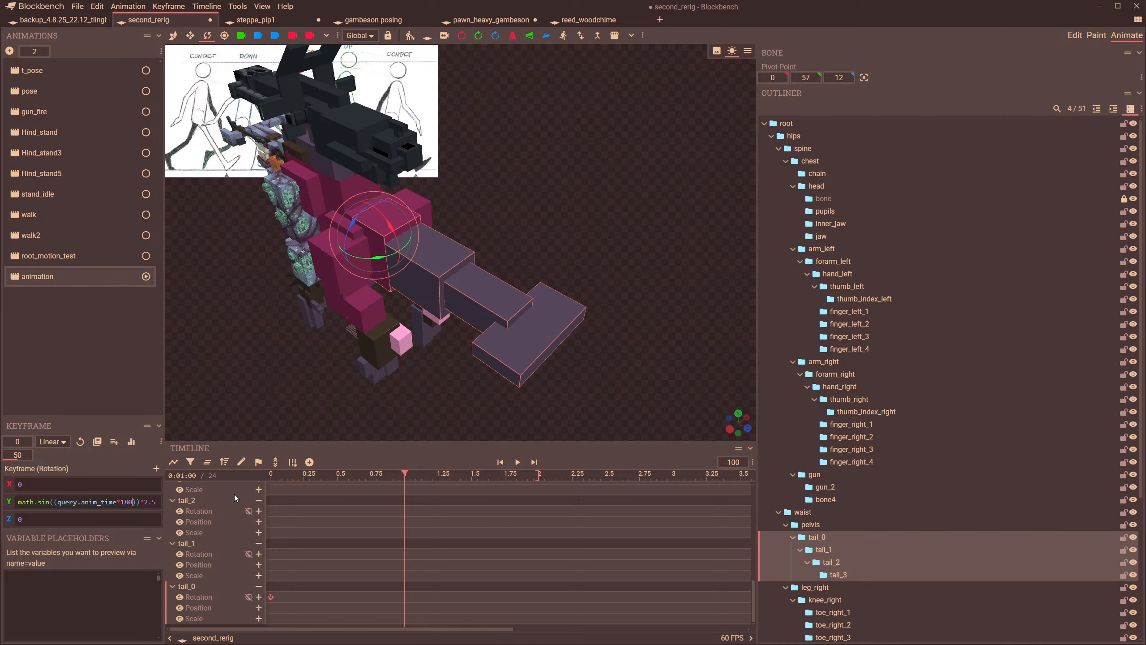
left_click(519, 465)
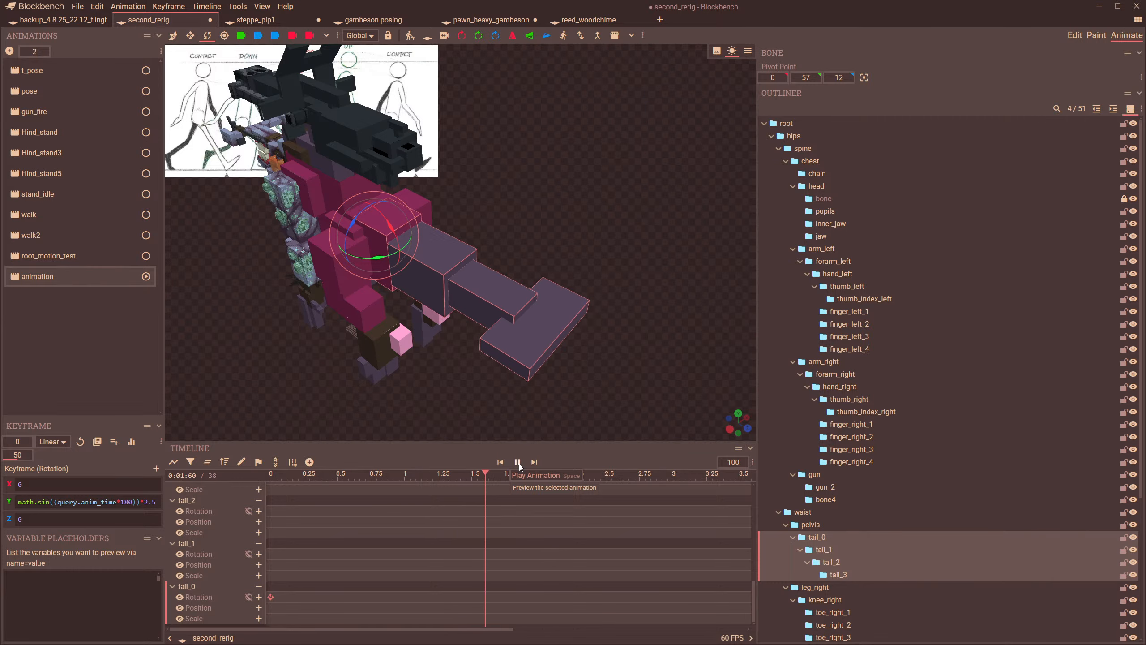
left_click_drag(604, 288, 559, 333)
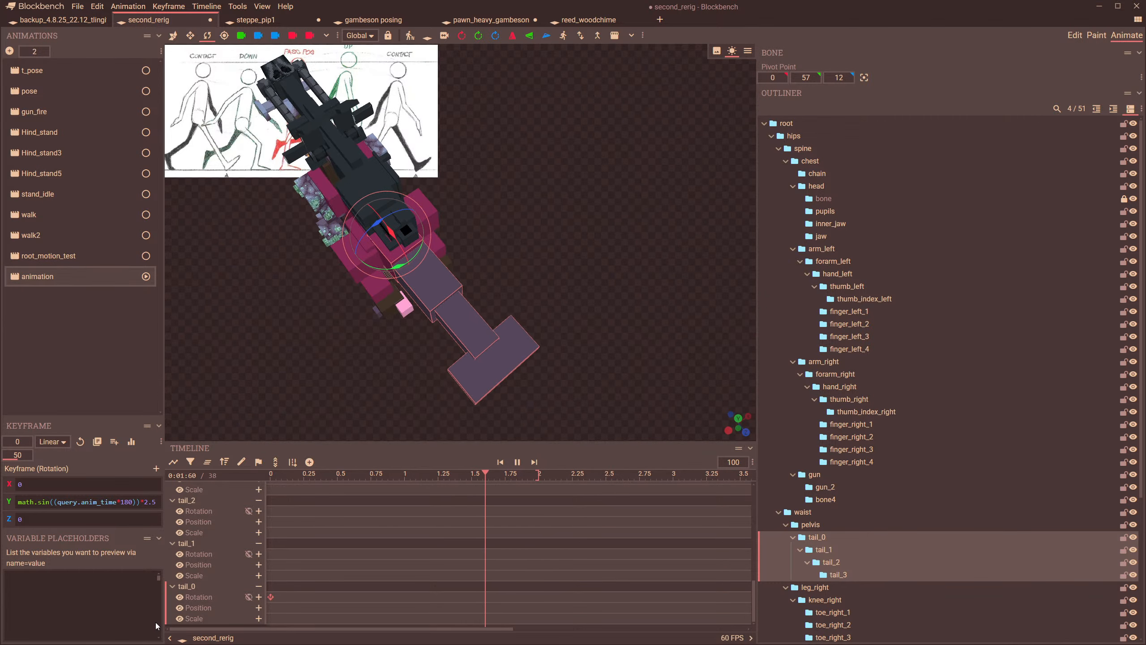
- Raise the amplitude of tail_0's Y rotation by setting the expression's final multiplier to 10
left_click_drag(144, 501, 169, 502)
type("10")
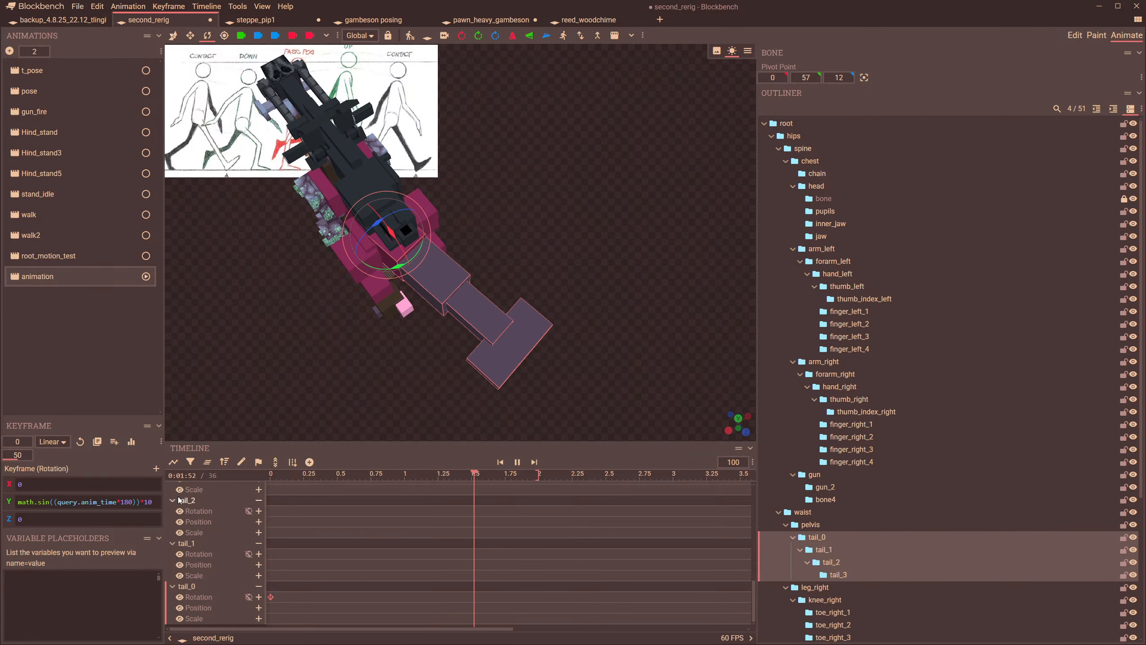
left_click_drag(486, 386, 612, 270)
- Copy tail_0's rotation keyframe to tail_1 at 0 s and change its Y expression to math.sin((query.anim_time*180-90))*10
left_click_drag(277, 477, 228, 483)
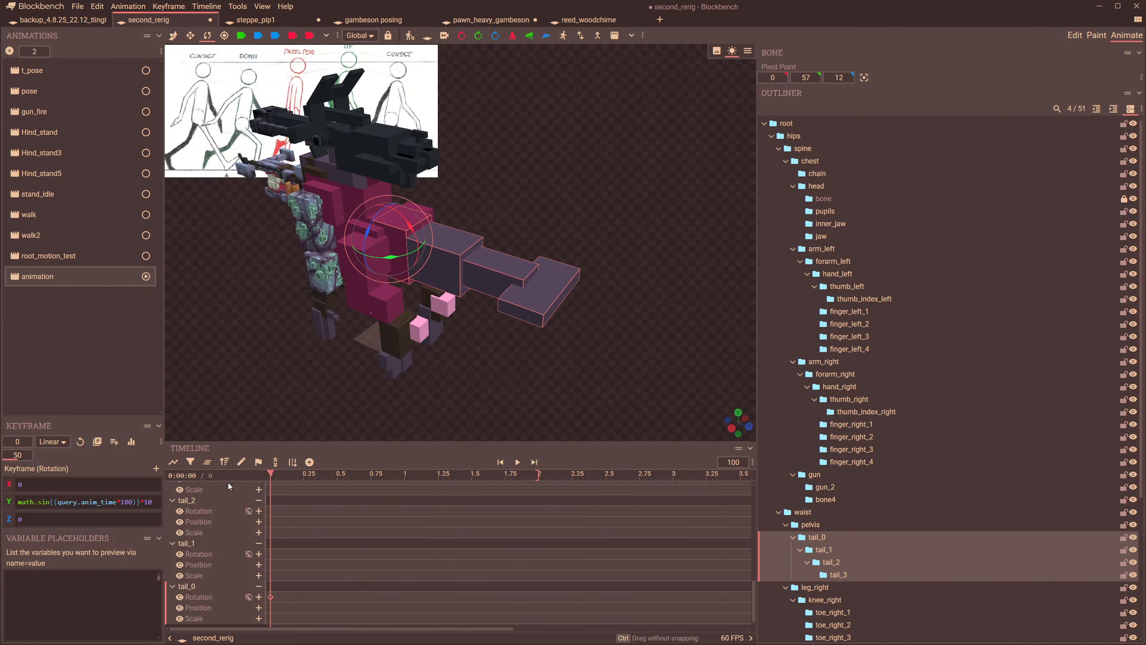
left_click(457, 285)
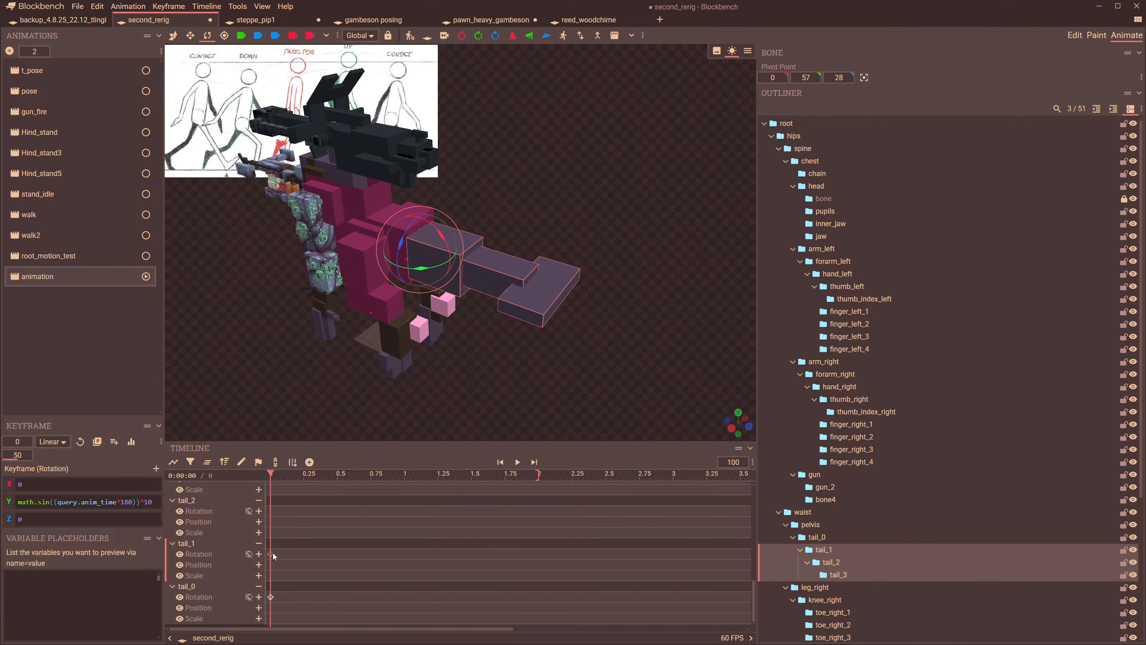
left_click_drag(512, 370, 483, 403)
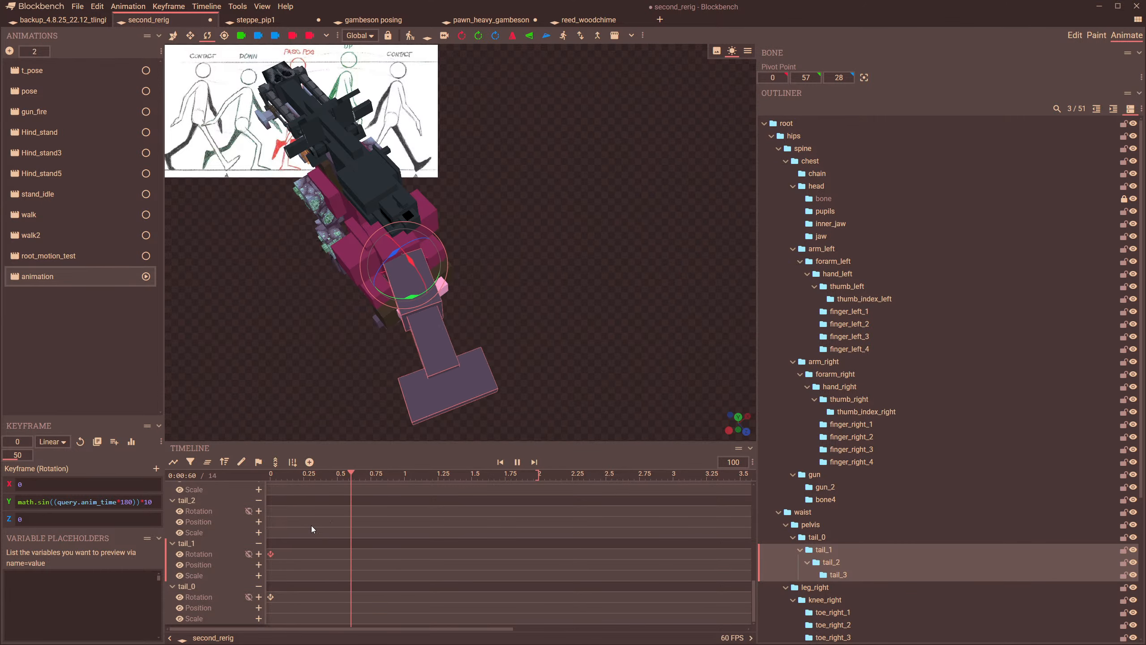
left_click(270, 475)
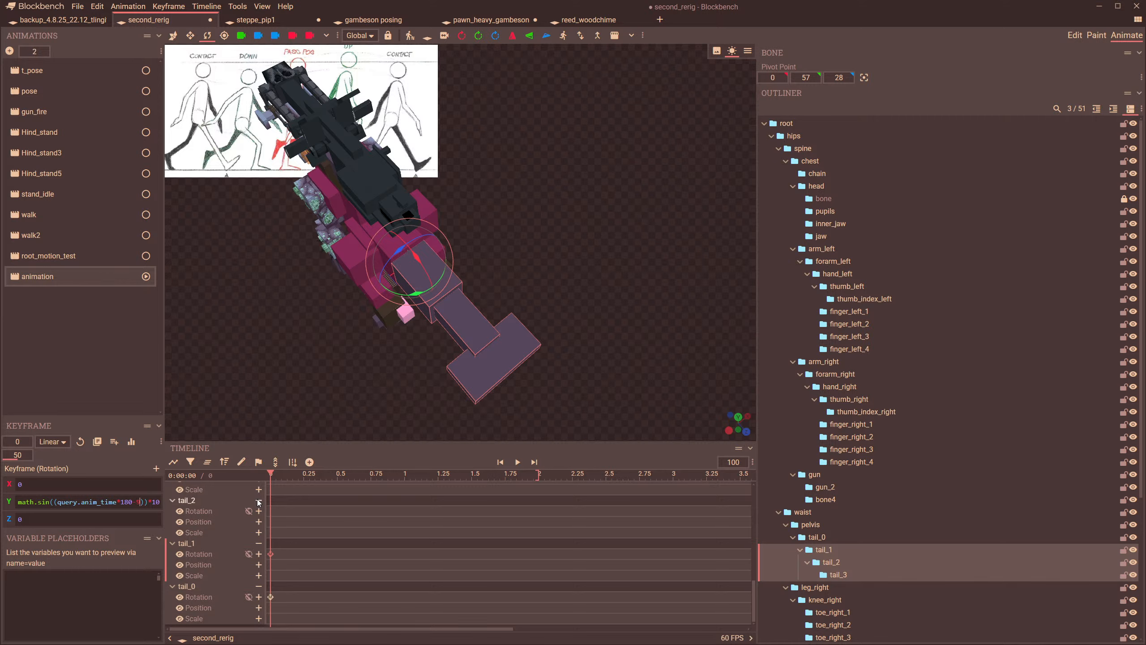
type("0")
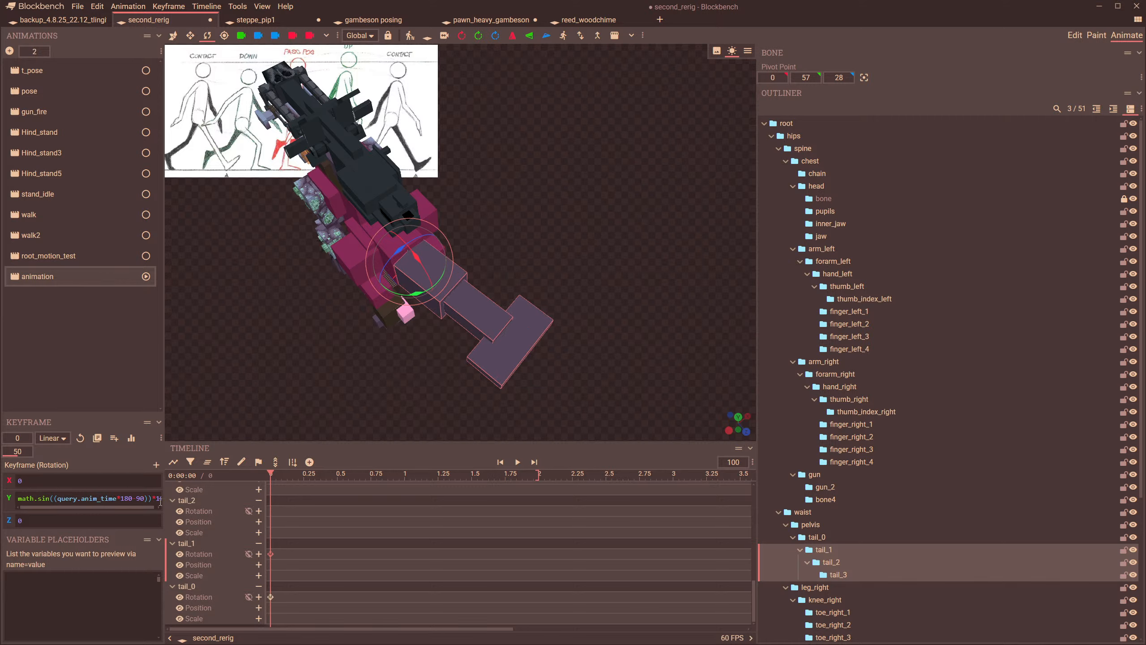
- Copy tail_1's complete Y rotation expression and select the tail_2 bone
key("ctrl+a")
key("ctrl+c")
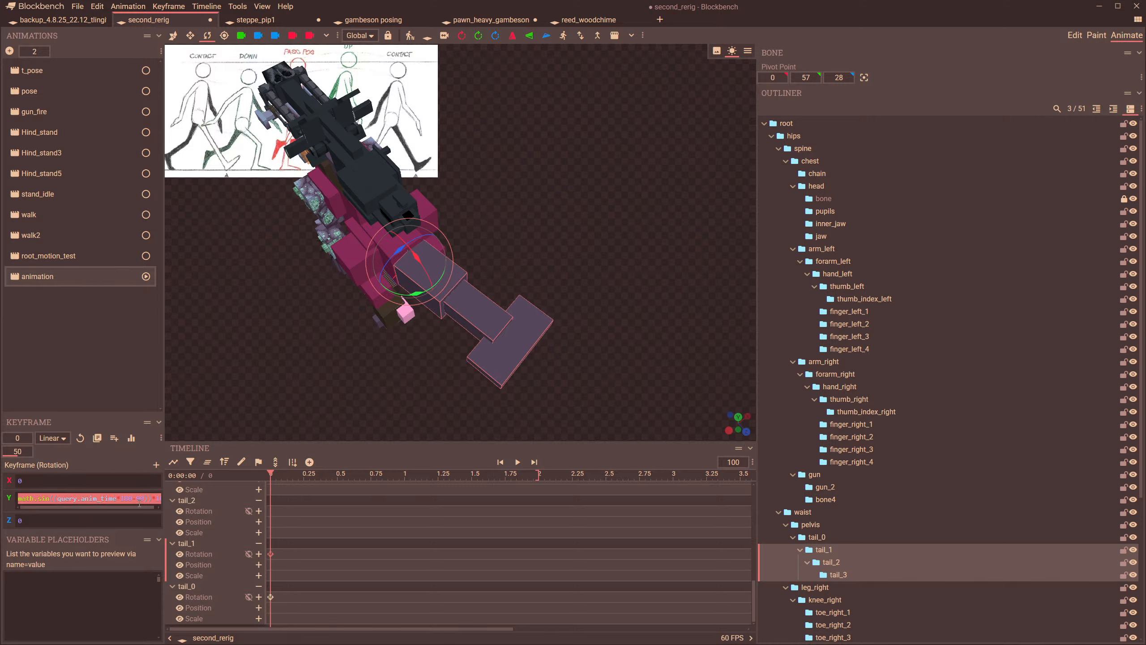
left_click(484, 318)
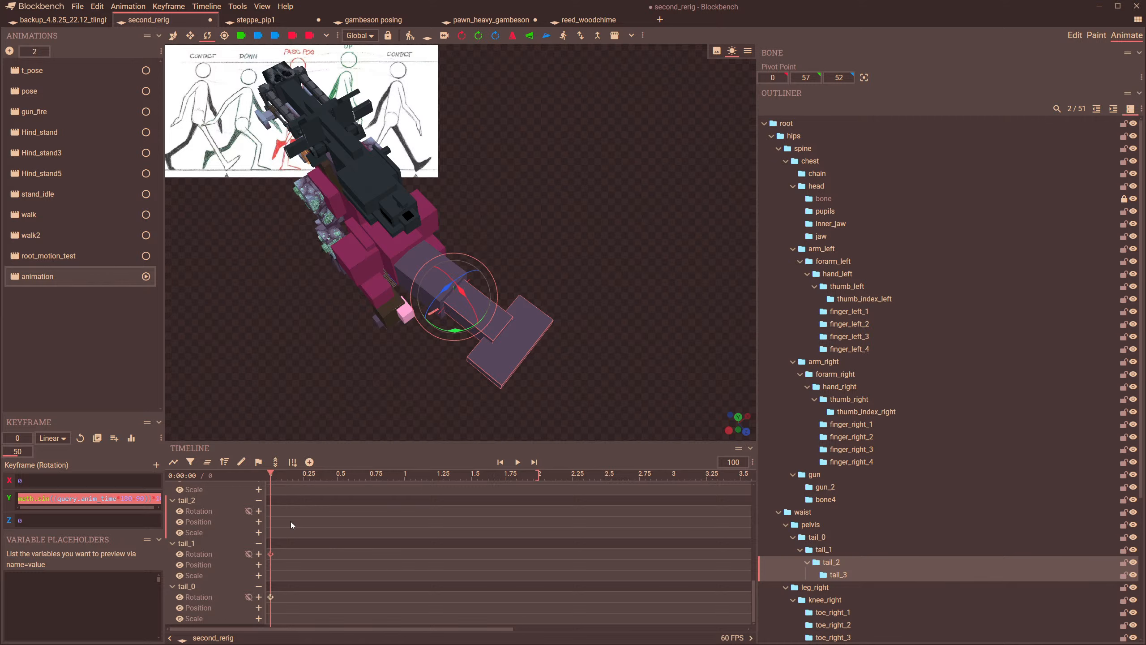
left_click(260, 523)
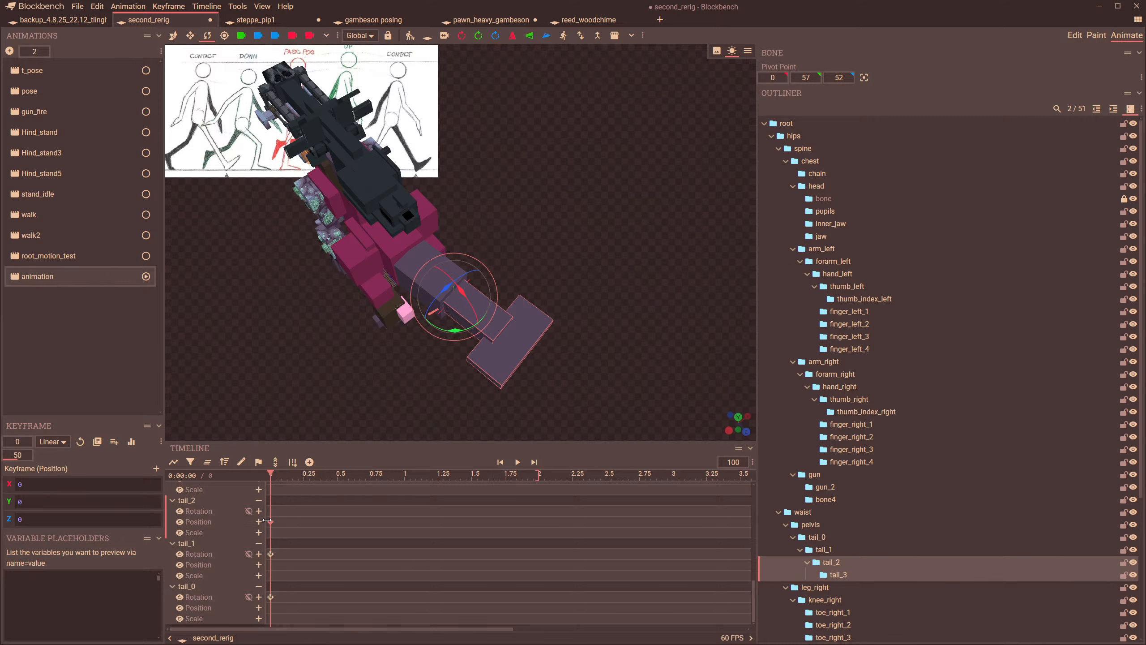
left_click(272, 521)
key("Delete")
- Add a rotation keyframe to tail_2 at 0 s with the Y expression math.sin((query.anim_time*180-180))*10
left_click(258, 511)
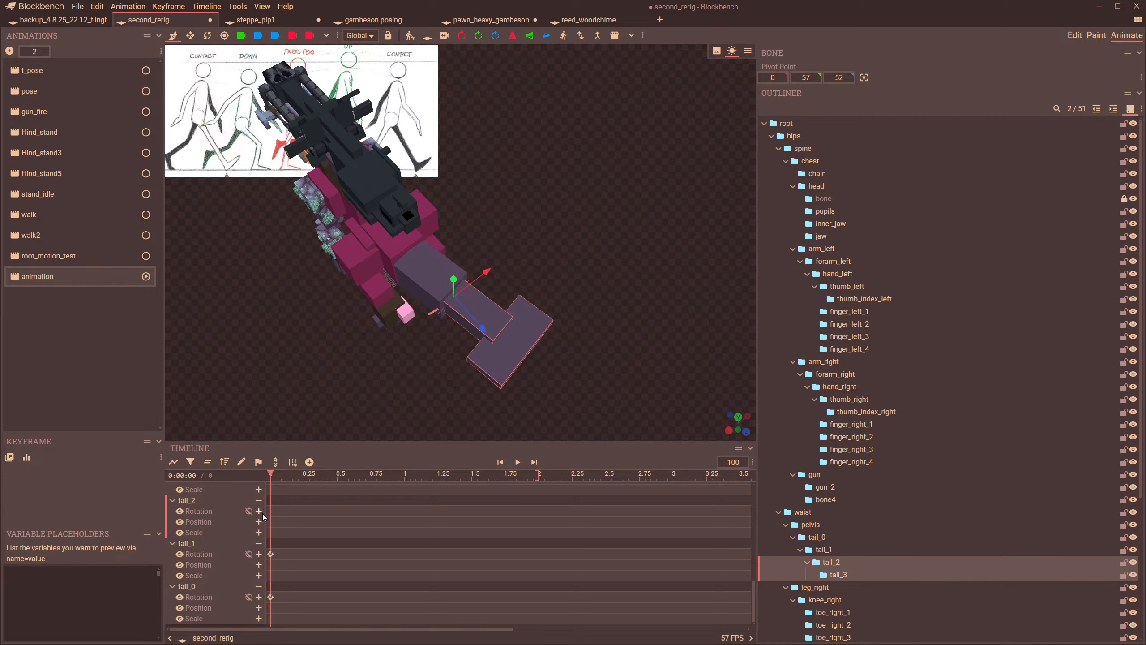
left_click(271, 511)
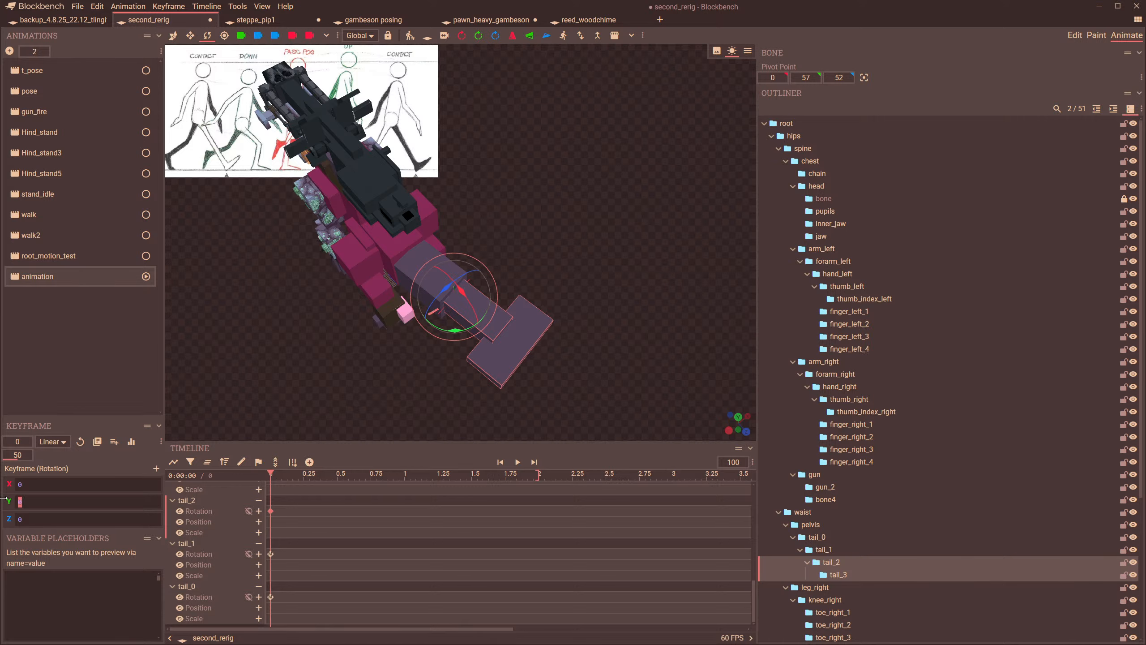
key("ctrl+v")
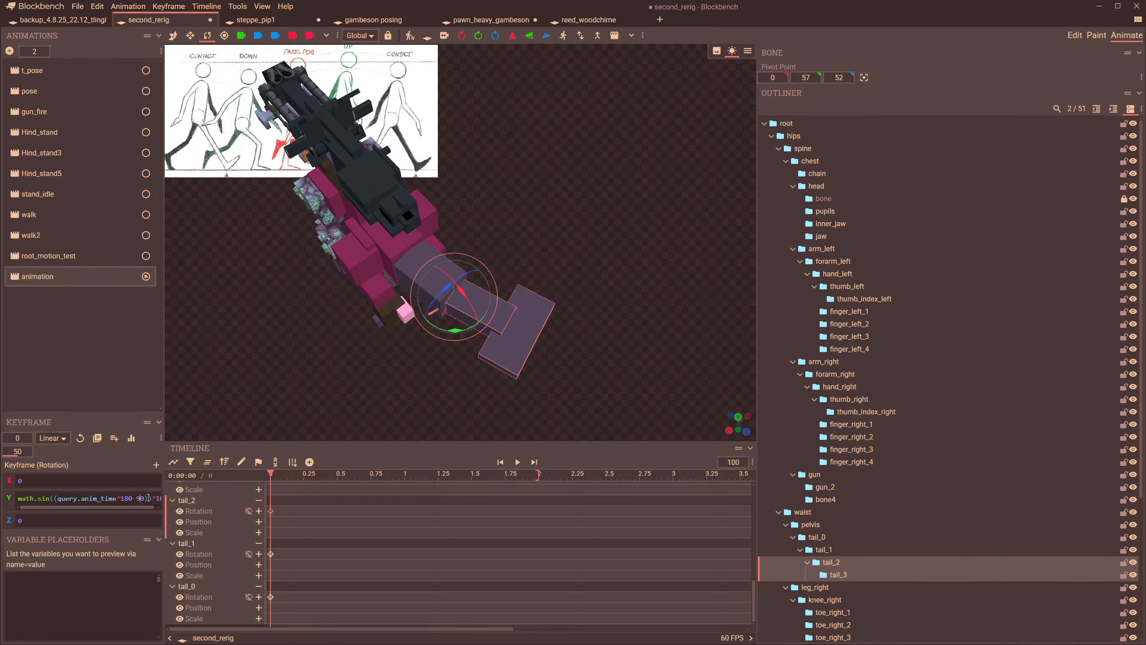
key("BackSpace")
type("180")
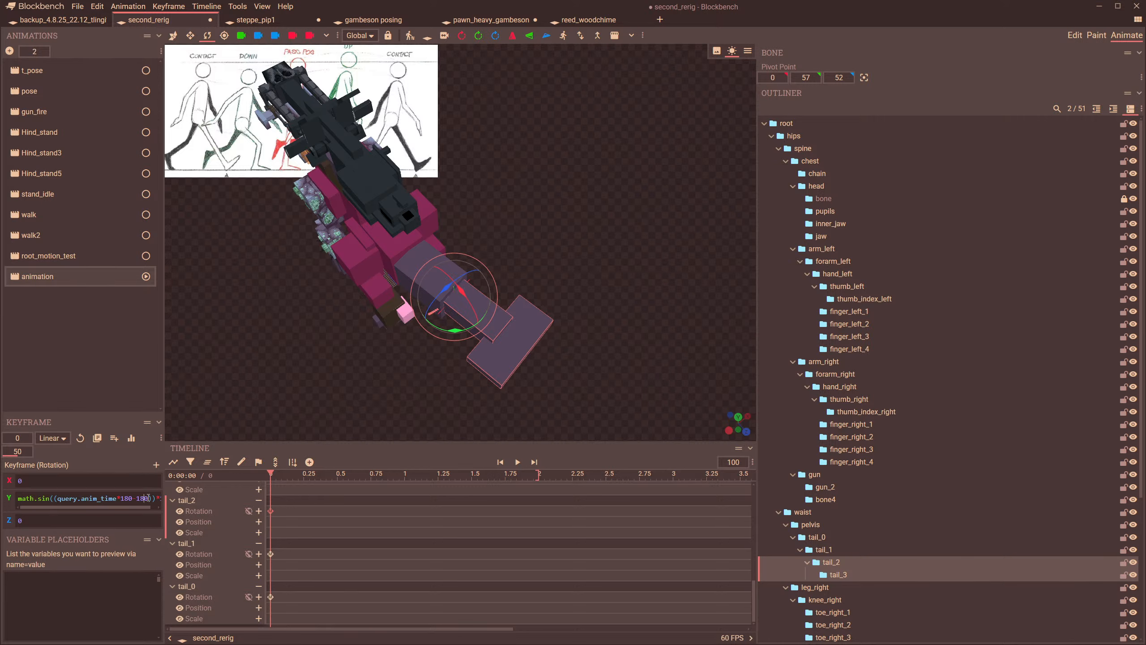
- Add a position keyframe to tail_3 at 0 s with the Y expression math.sin((query.anim_time*180-270))*10
left_click(505, 360)
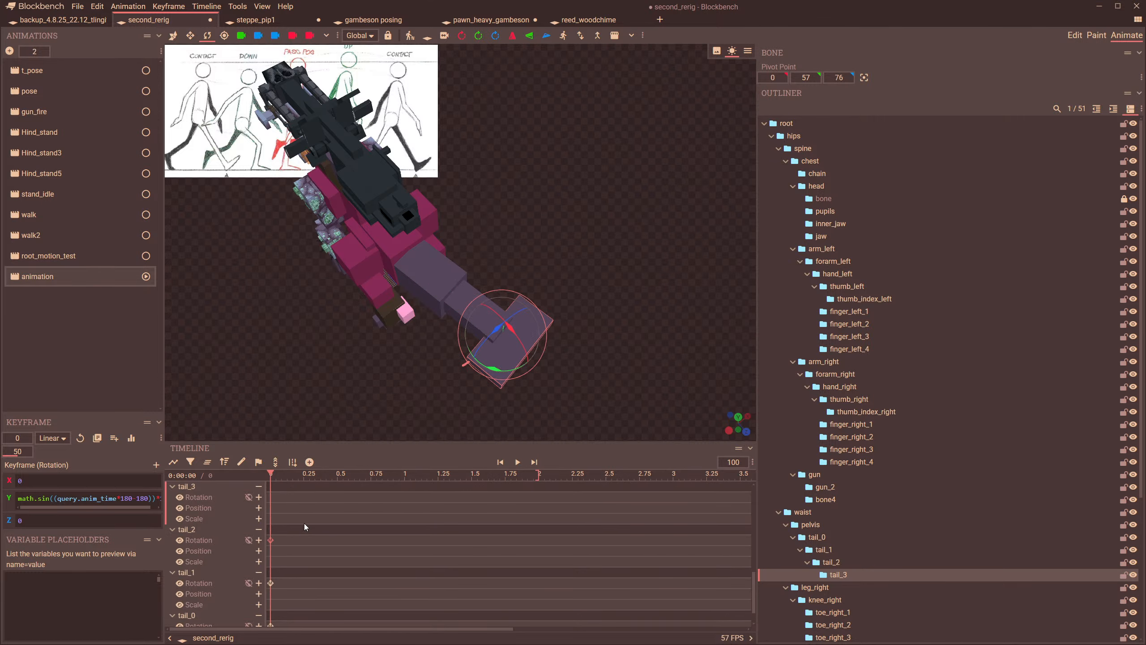
left_click(259, 508)
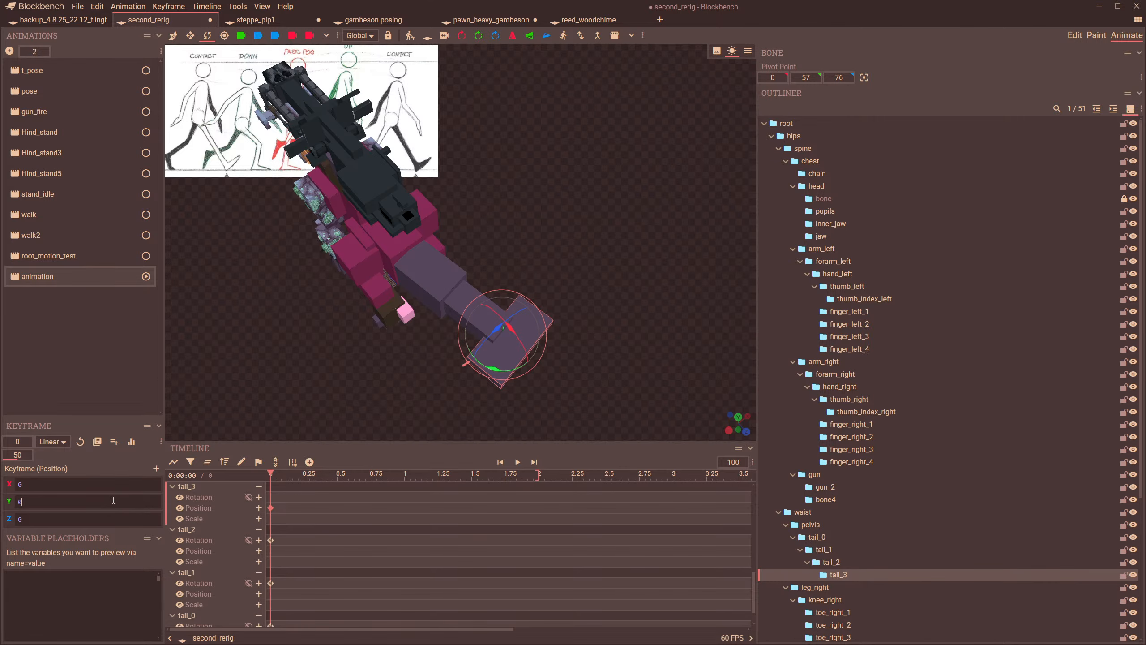
key("ctrl+v")
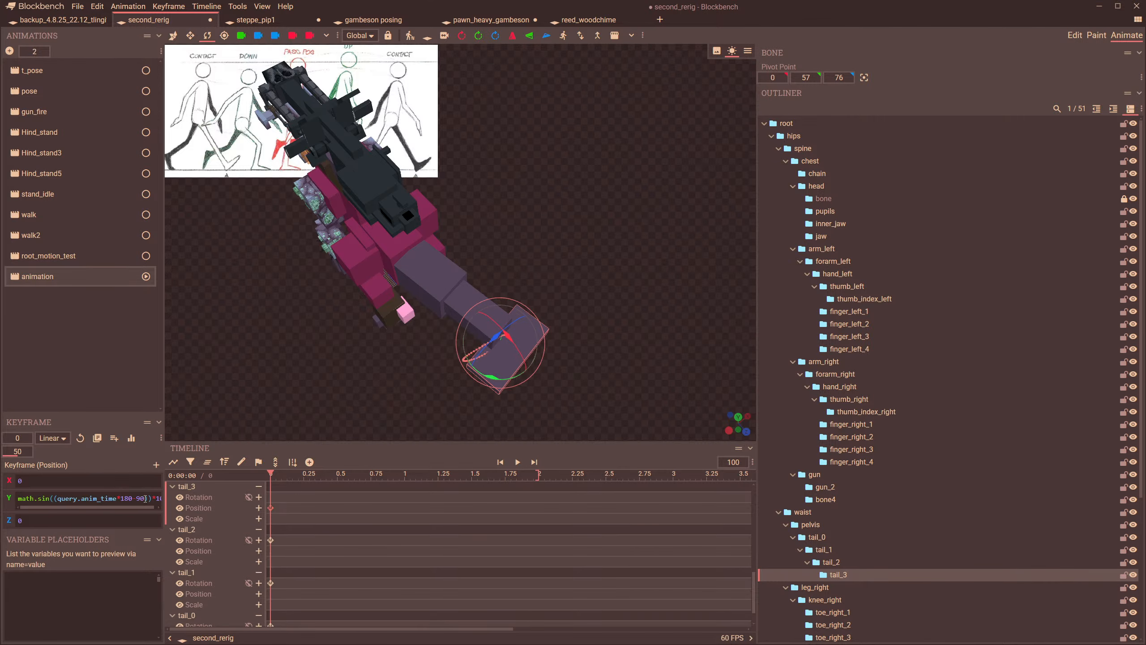
key("BackSpace")
key("BackSpace")
type("270")
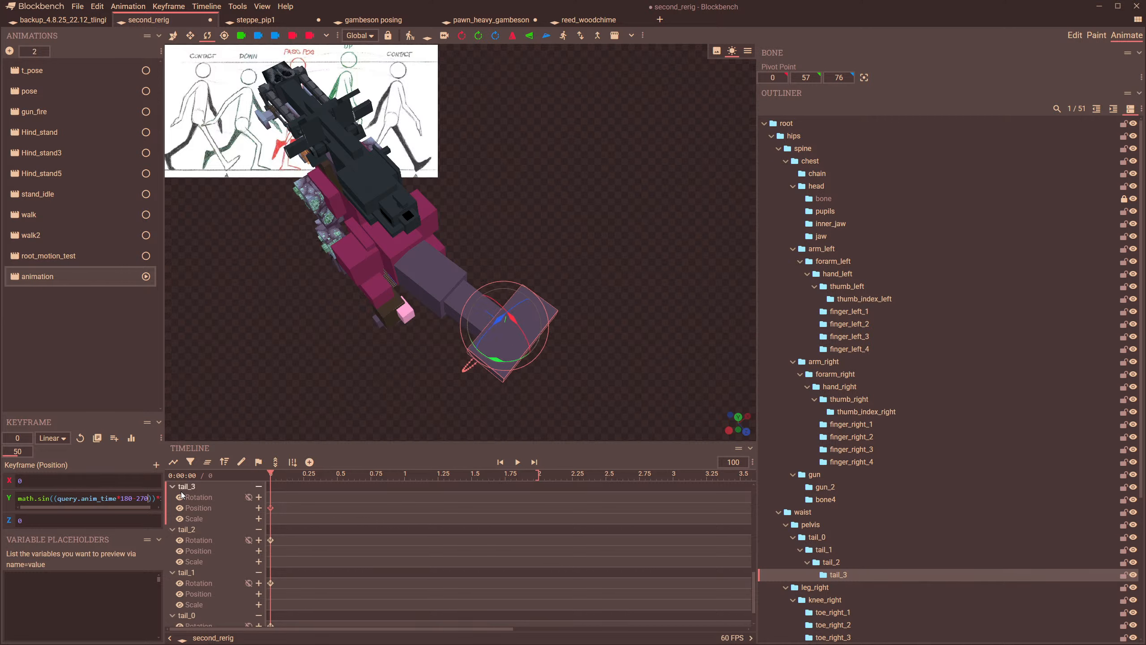
- Play the animation, examine the tail motion from above and from the side, and pause it
left_click(517, 462)
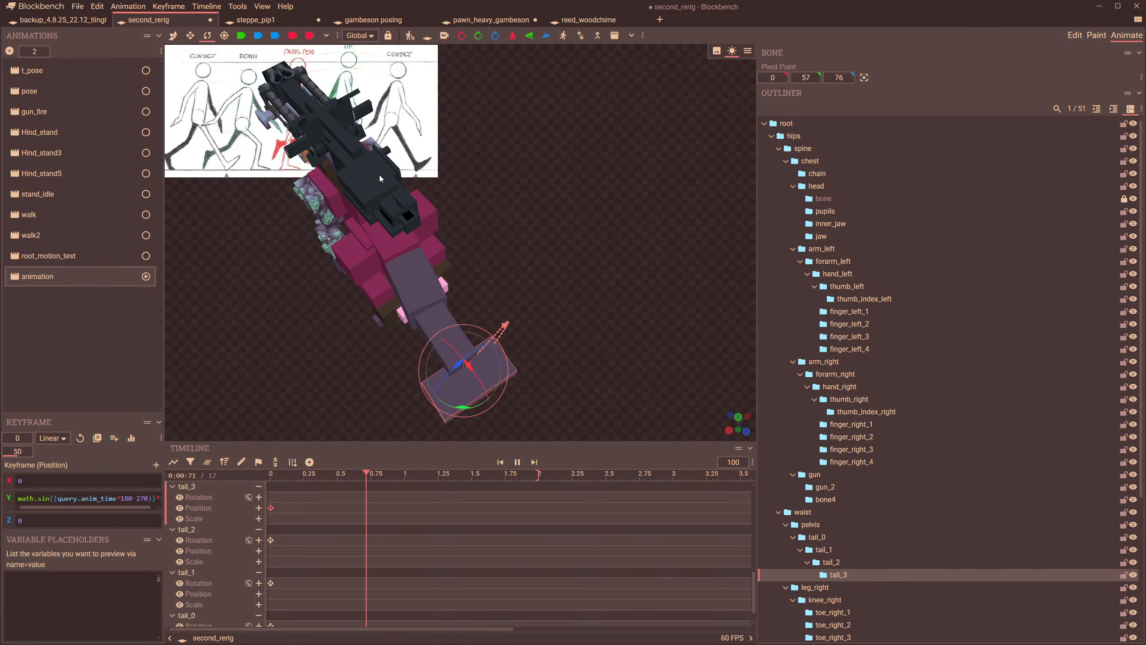
left_click_drag(414, 317, 573, 225)
left_click(517, 462)
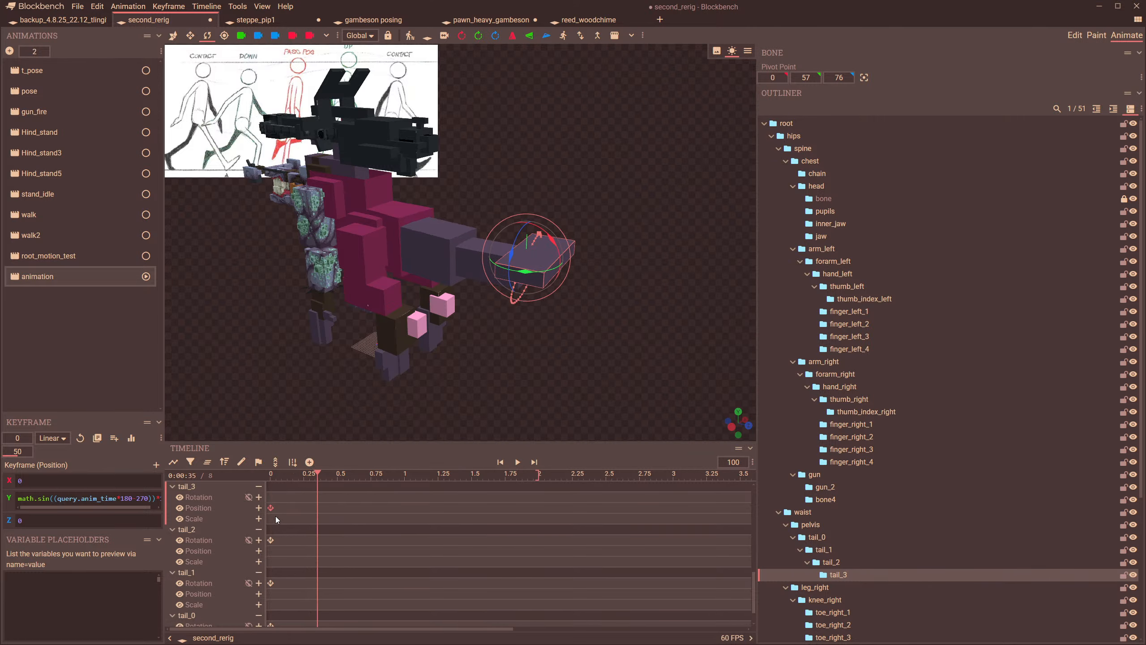
- Delete tail_3's position keyframe and add a rotation keyframe to tail_3 at 0 s
left_click(271, 507)
key("Delete")
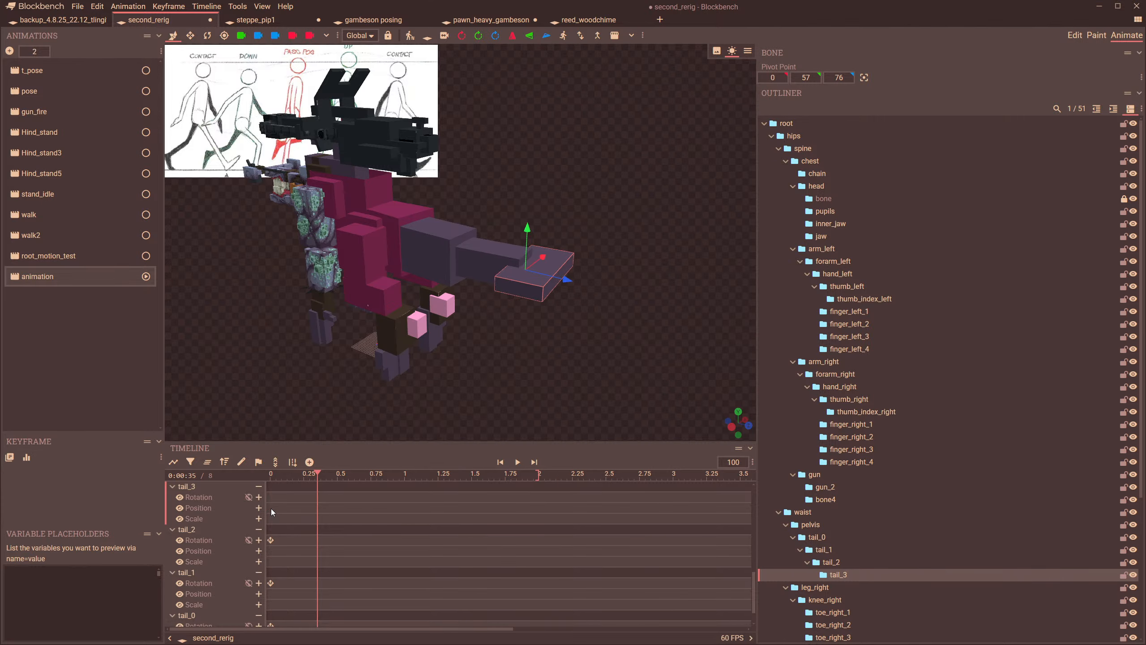
left_click(272, 477)
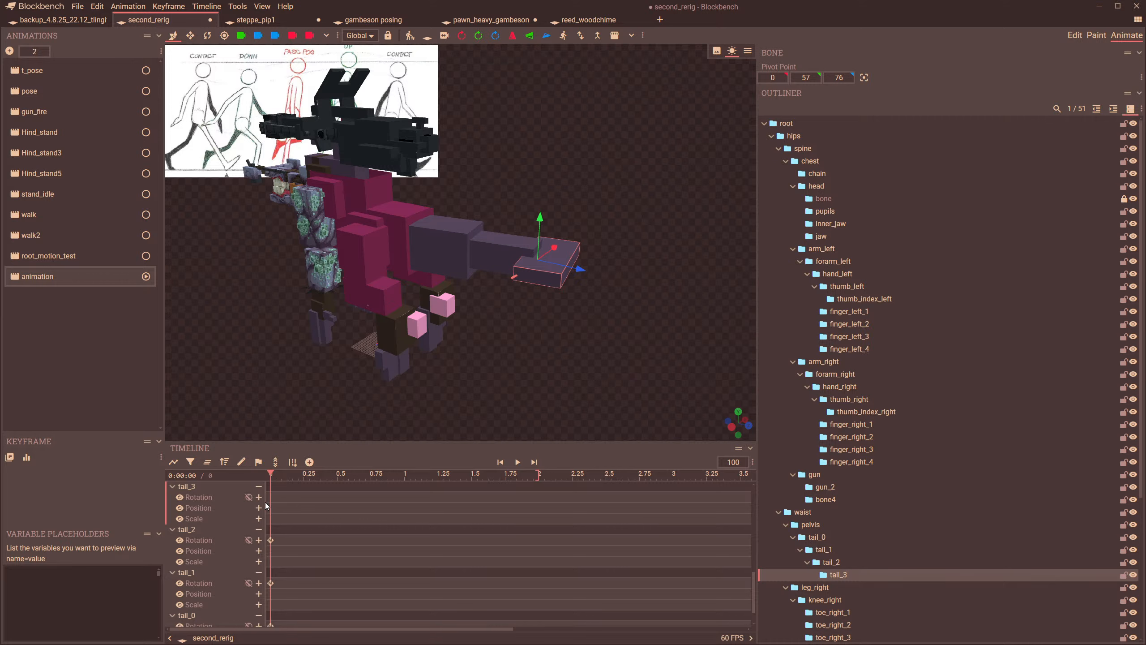
left_click(268, 496)
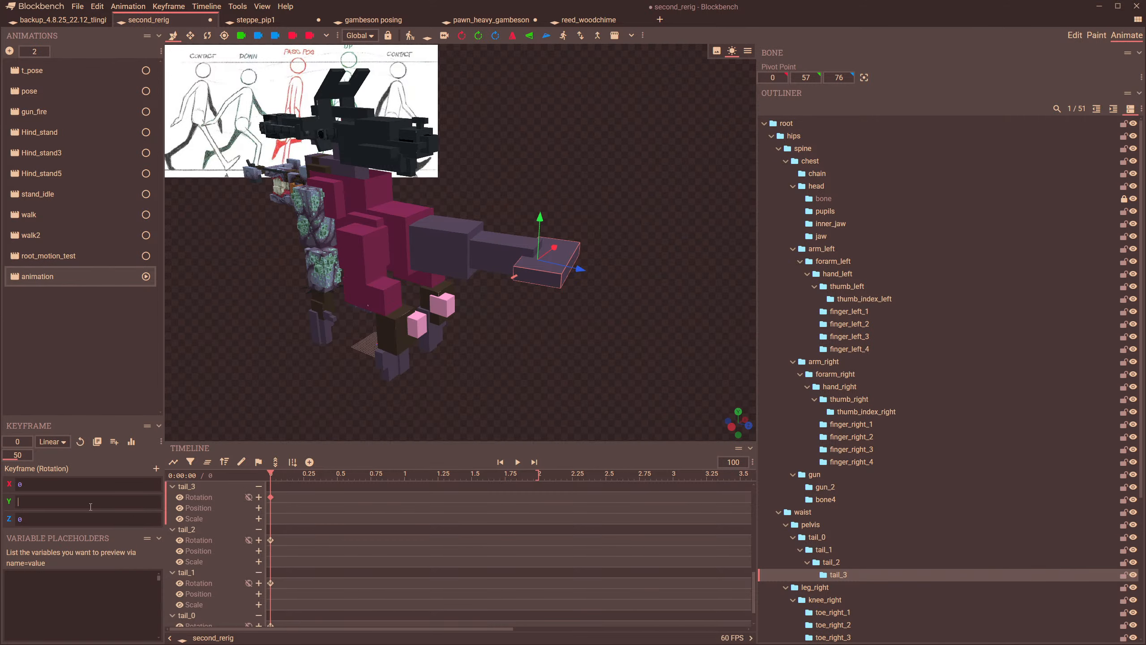
- Copy tail_2's Y rotation expression to tail_3's rotation keyframe, with the phase offset changed to -270
left_click(270, 541, "shift")
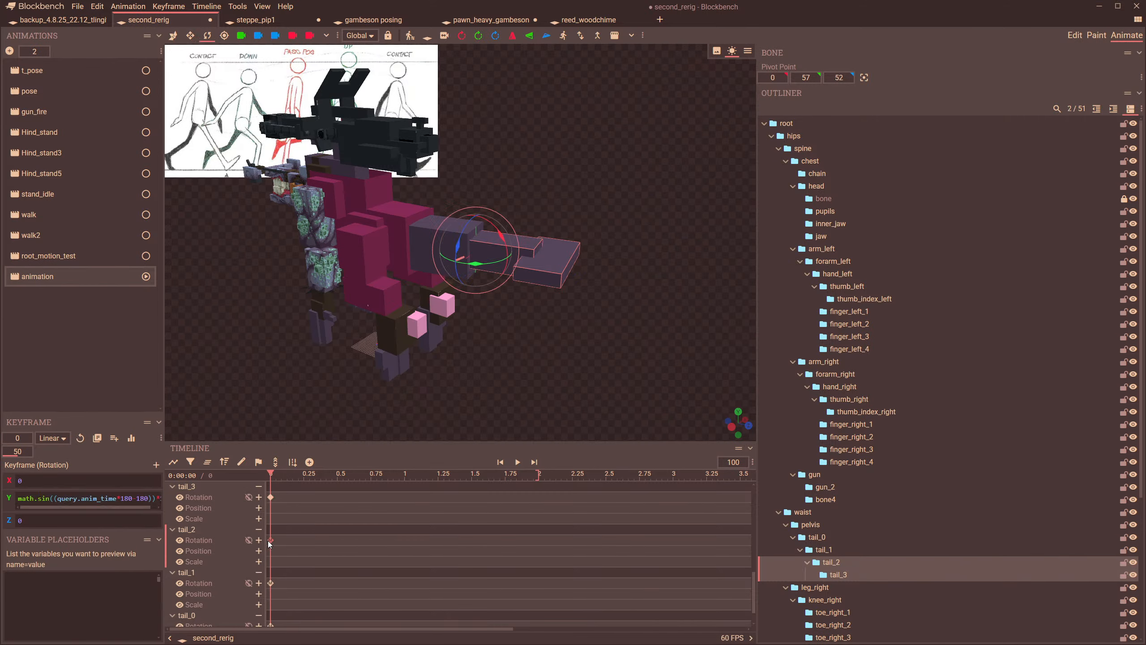
triple_click(92, 497)
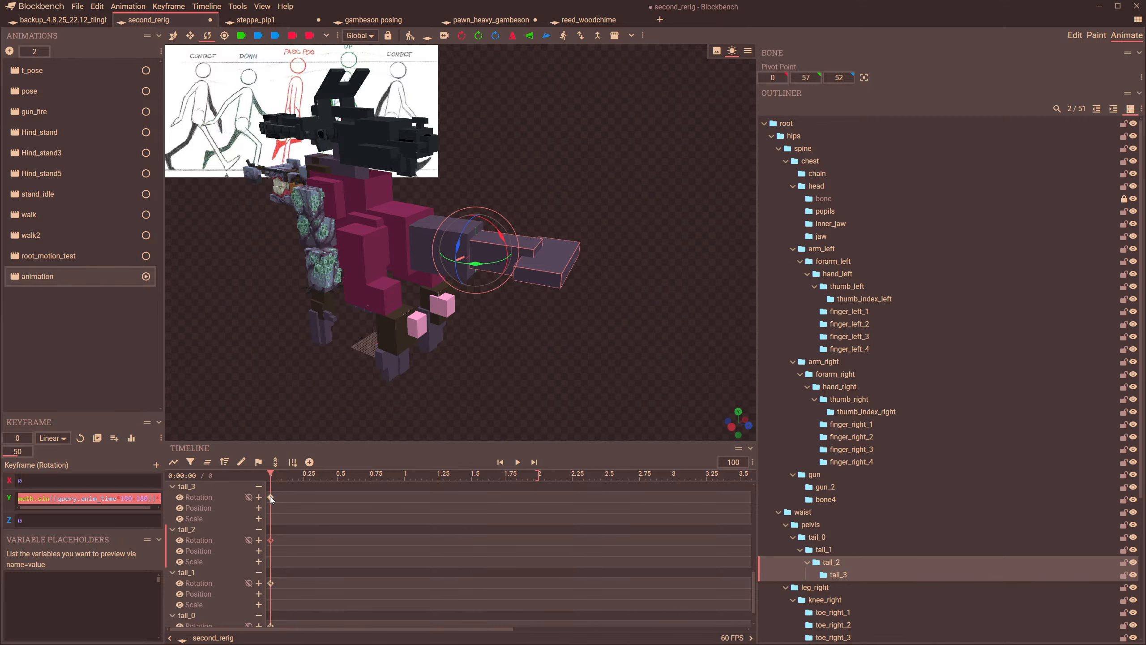
left_click(271, 497)
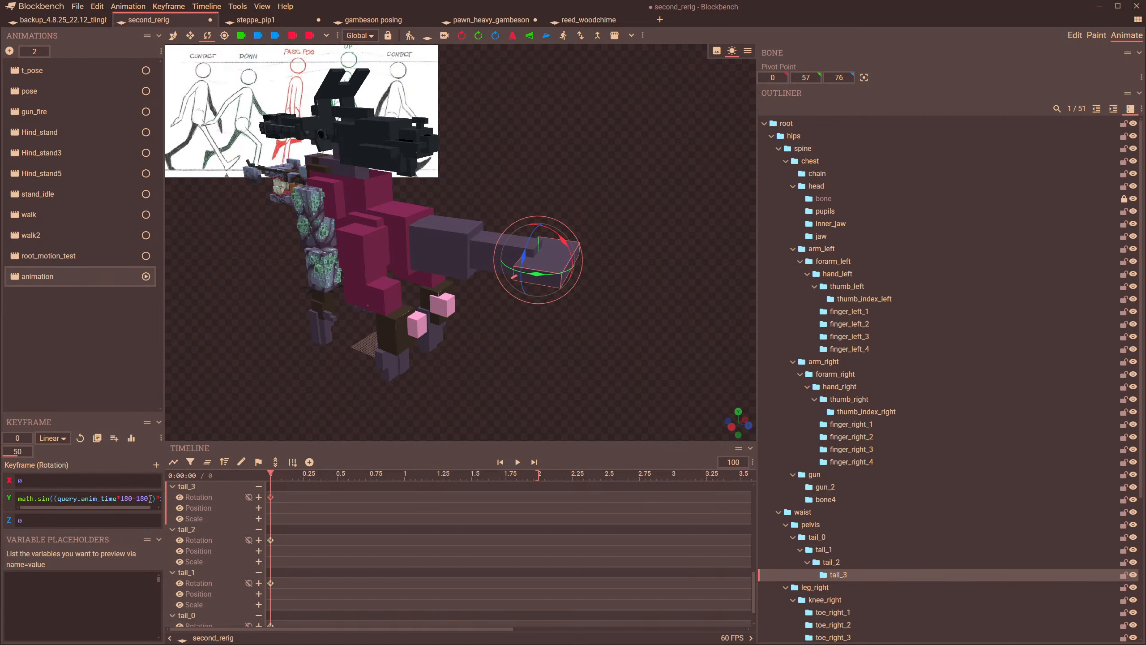
type("270")
- Play the animation and examine the tail motion from above
left_click(517, 462)
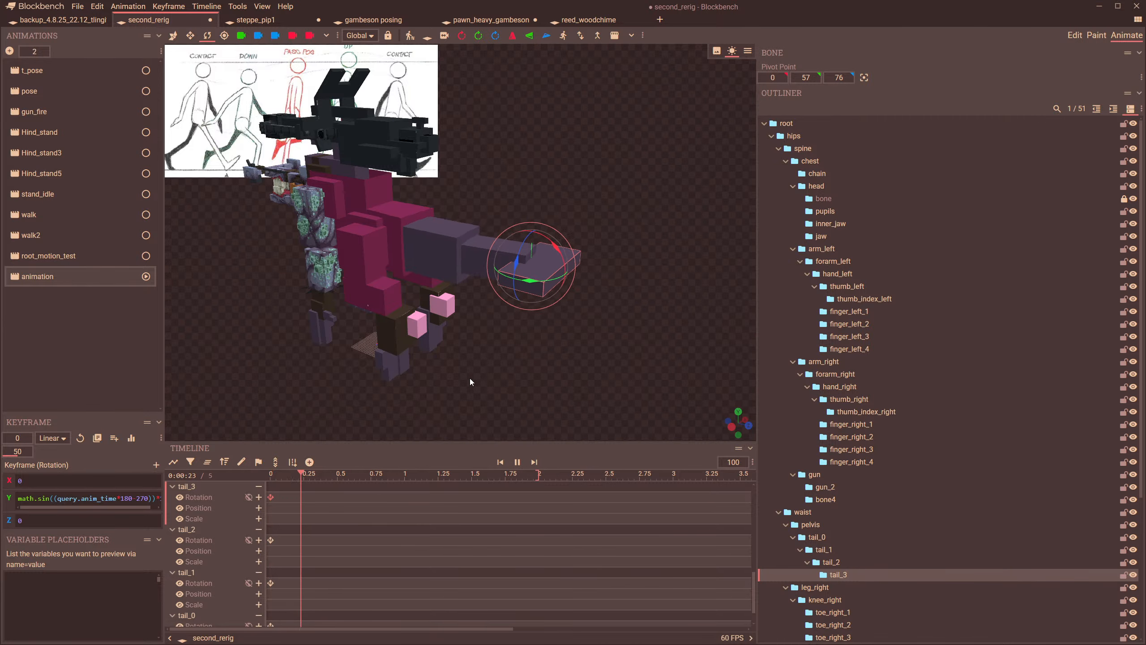
left_click(330, 249)
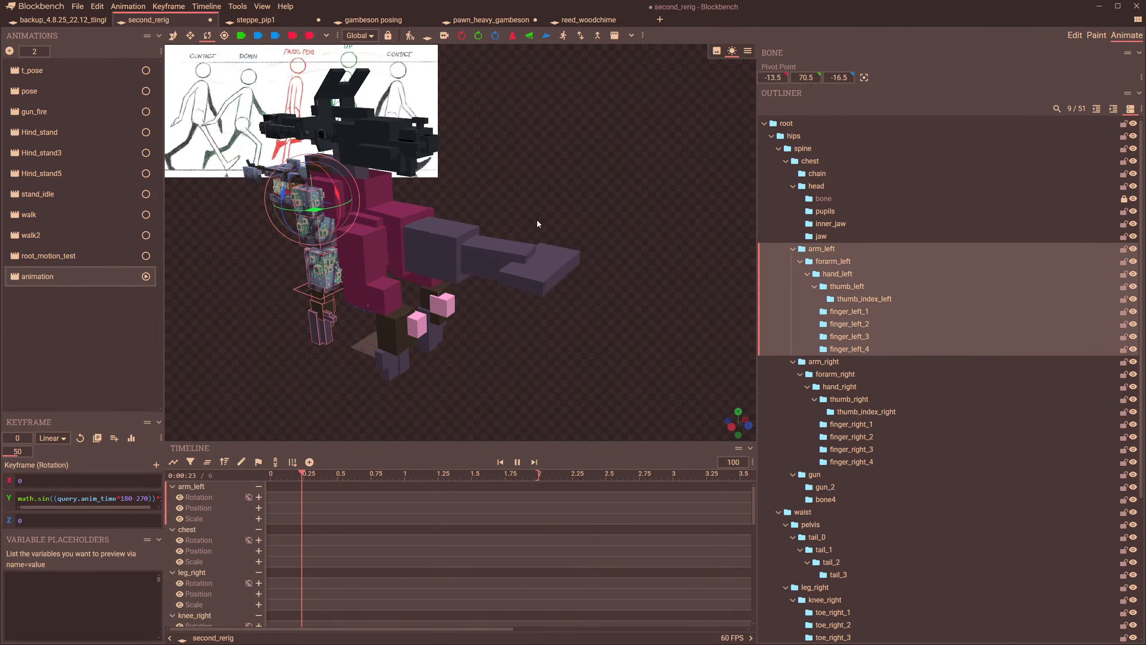
left_click_drag(537, 220, 547, 293)
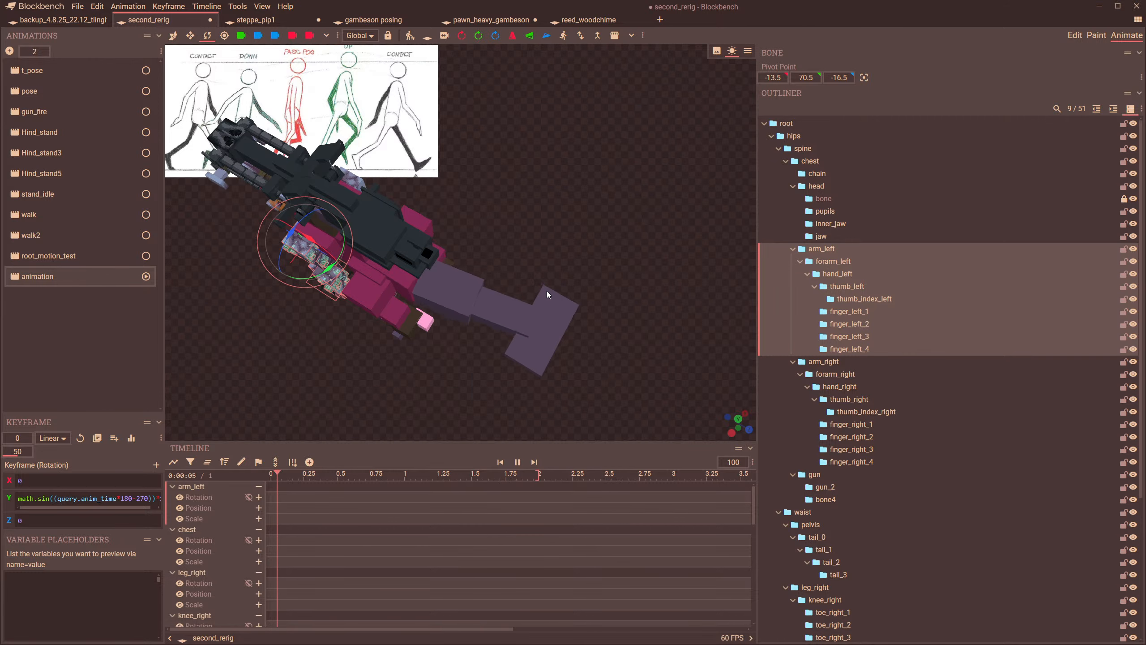
- Try a phase offset of +270 in tail_3's Y rotation expression
left_click(136, 500)
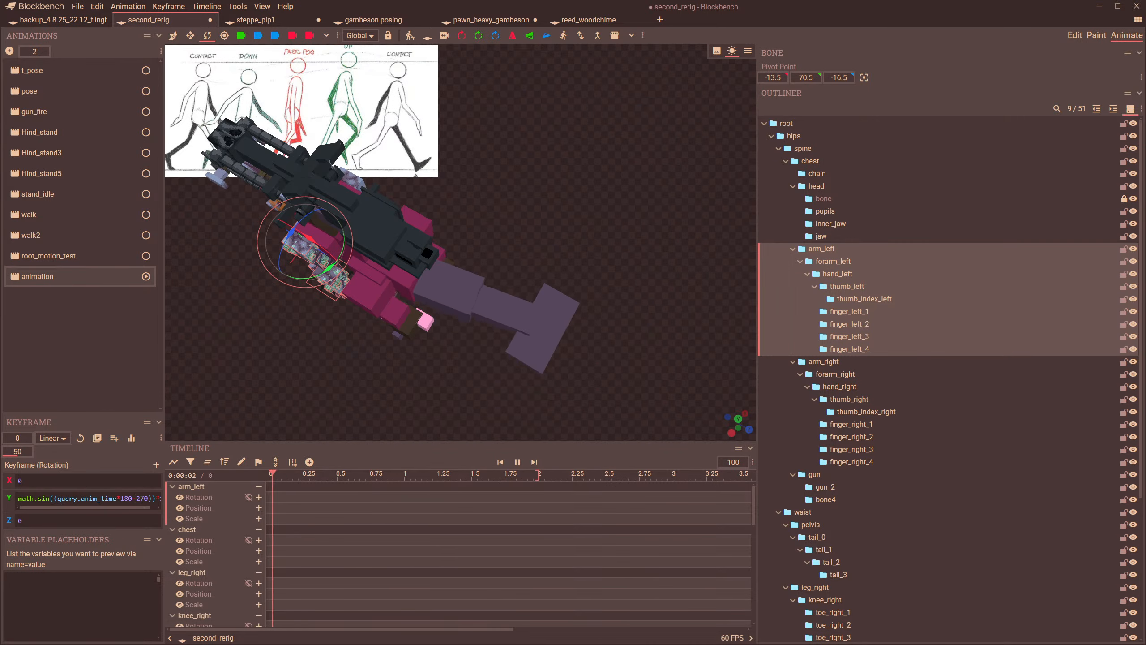
key("BackSpace")
type("+")
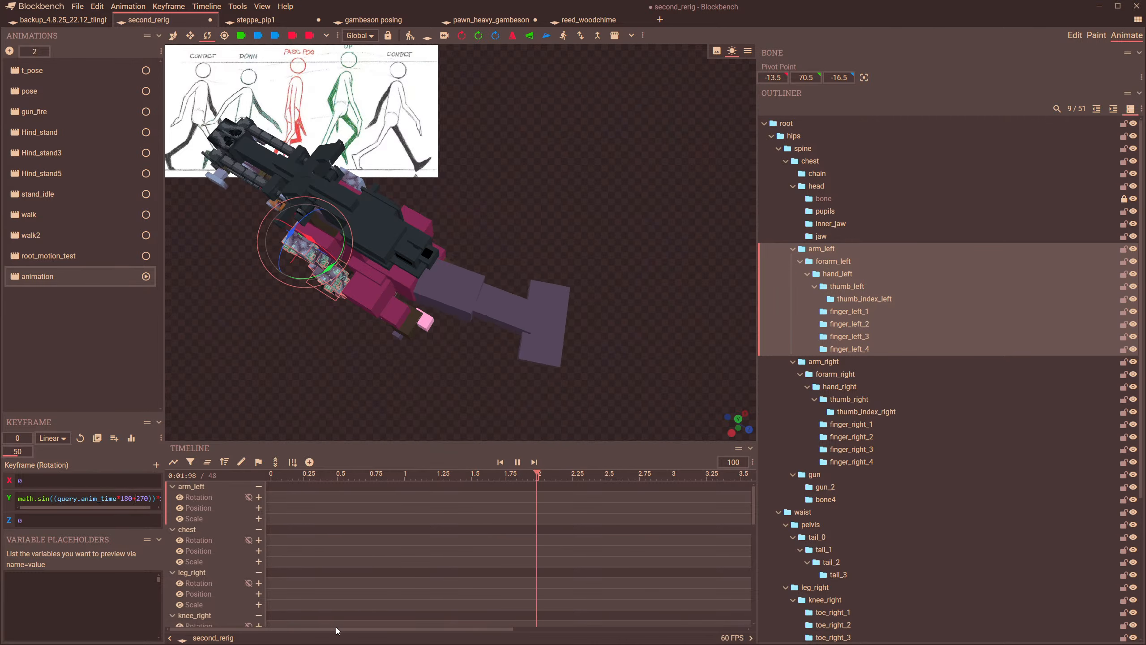
scroll(305, 522, "down", 1)
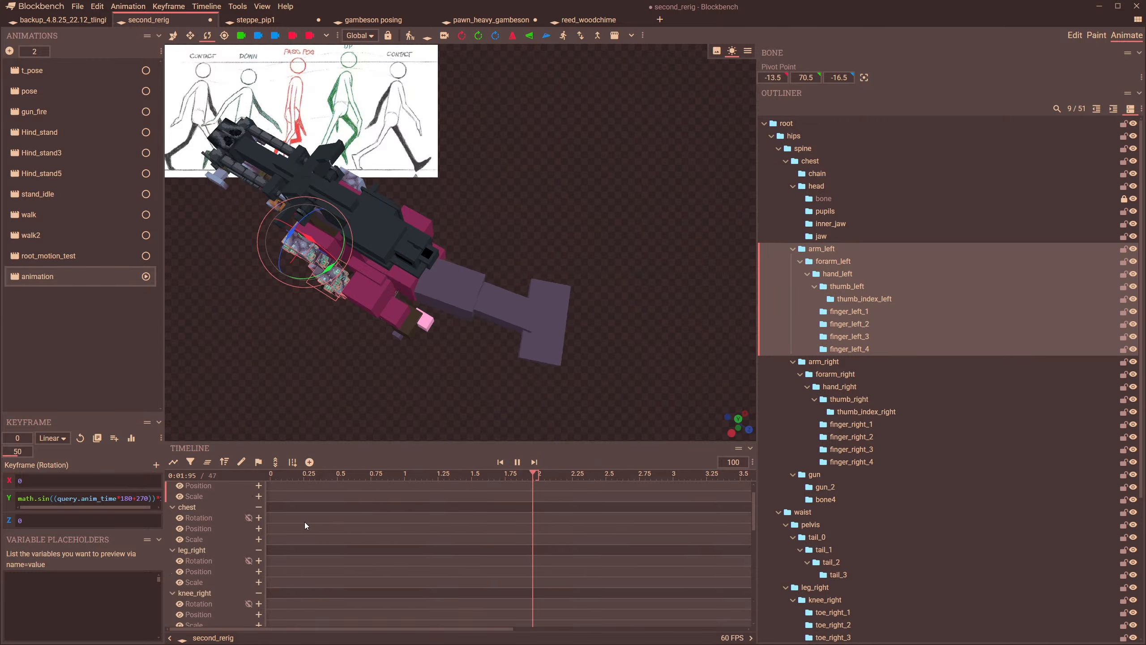
scroll(344, 556, "up", 1)
scroll(340, 558, "down", 1, "ctrl")
scroll(340, 558, "up", 1, "ctrl")
scroll(340, 559, "up", 1, "ctrl")
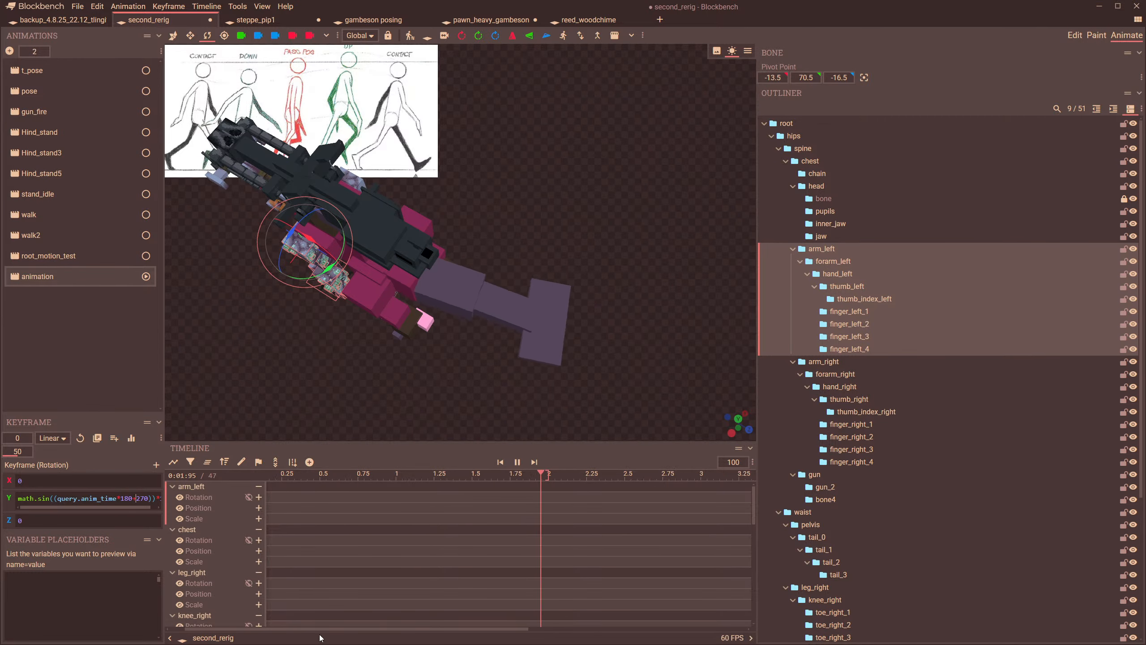
- Clear the timeline's bone channels, bring the tail bones' channels back into it, and return the playhead to 0 s
left_click(207, 463)
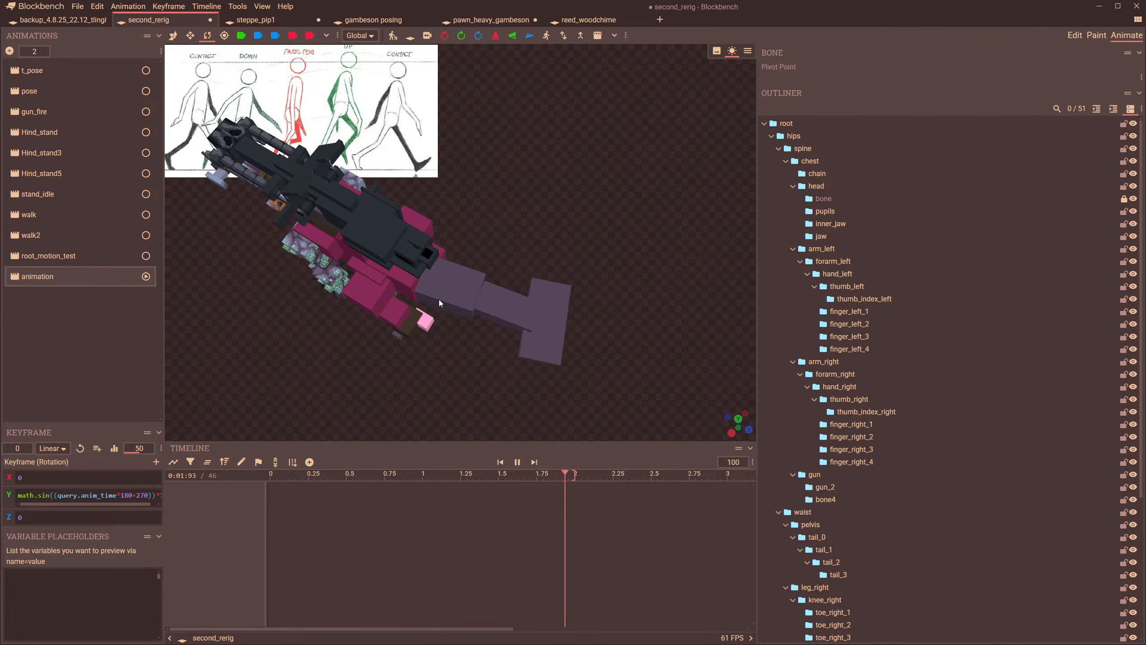
left_click(396, 287)
left_click(506, 313)
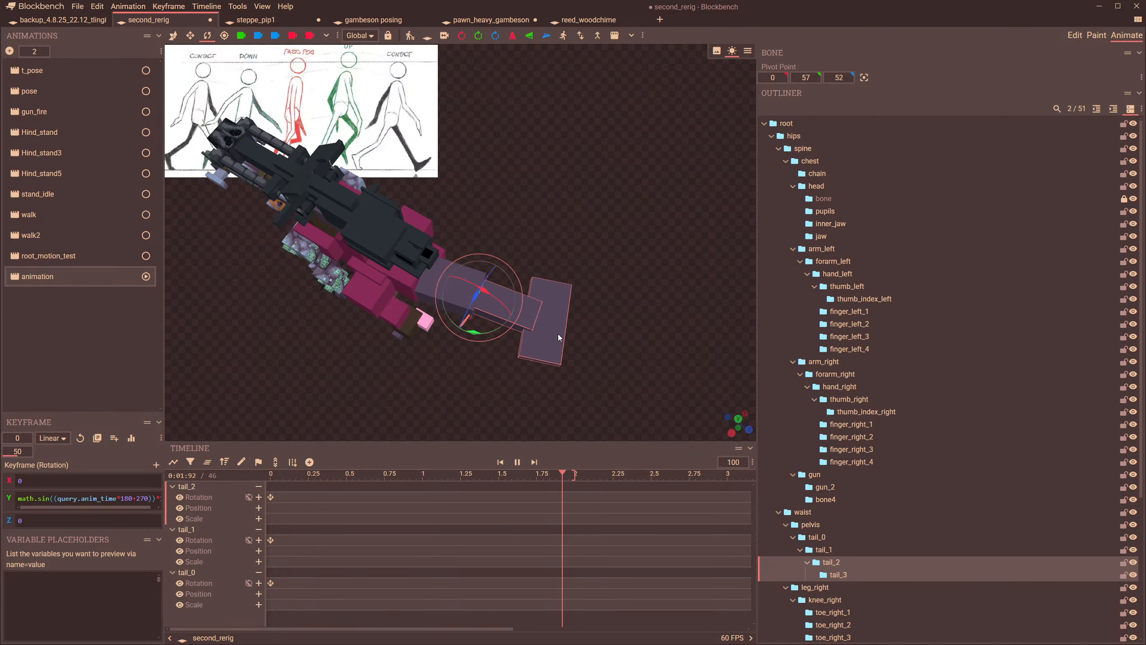
left_click(559, 335)
left_click_drag(276, 476, 247, 482)
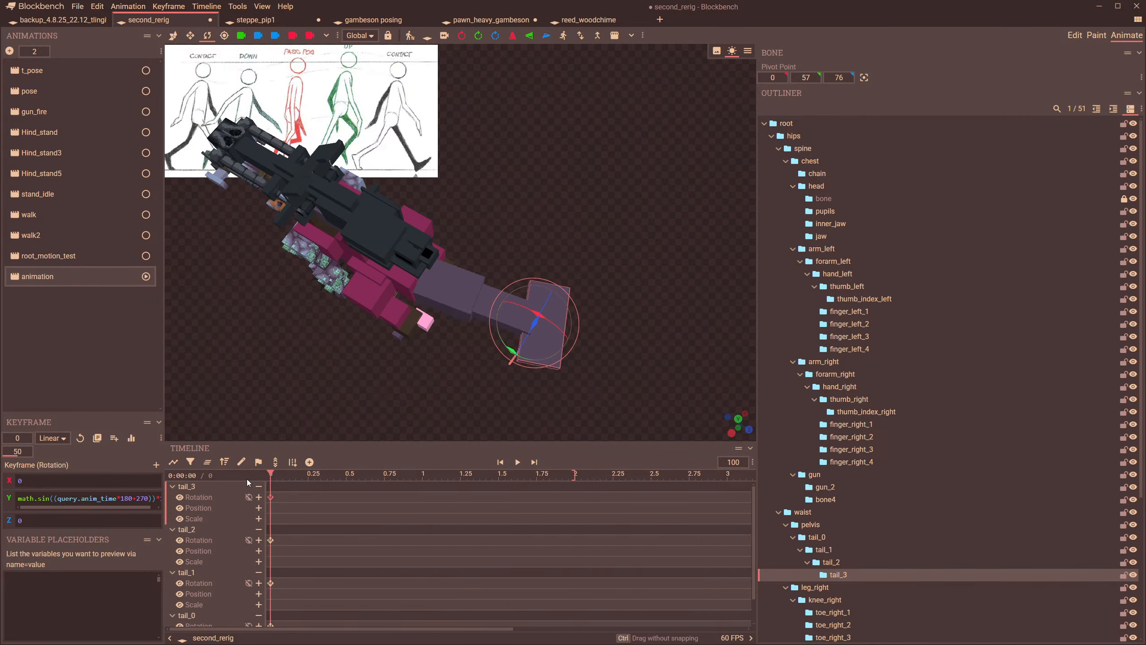
- Try a phase offset of +180 in tail_2's Y rotation expression and play the animation
left_click(271, 541)
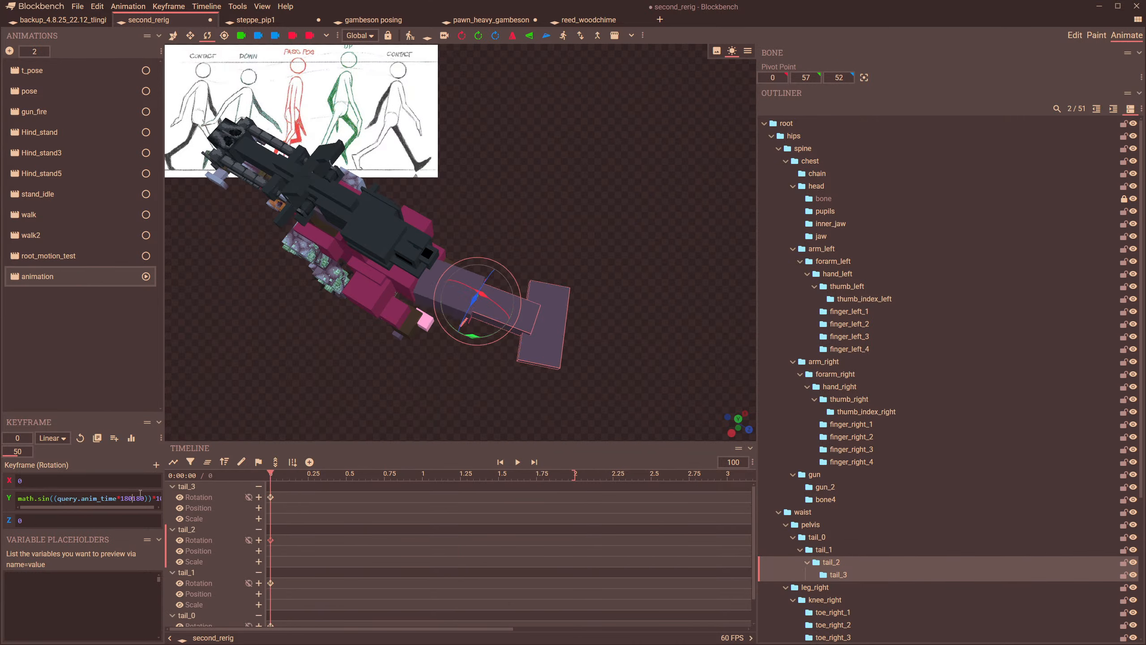
key("space")
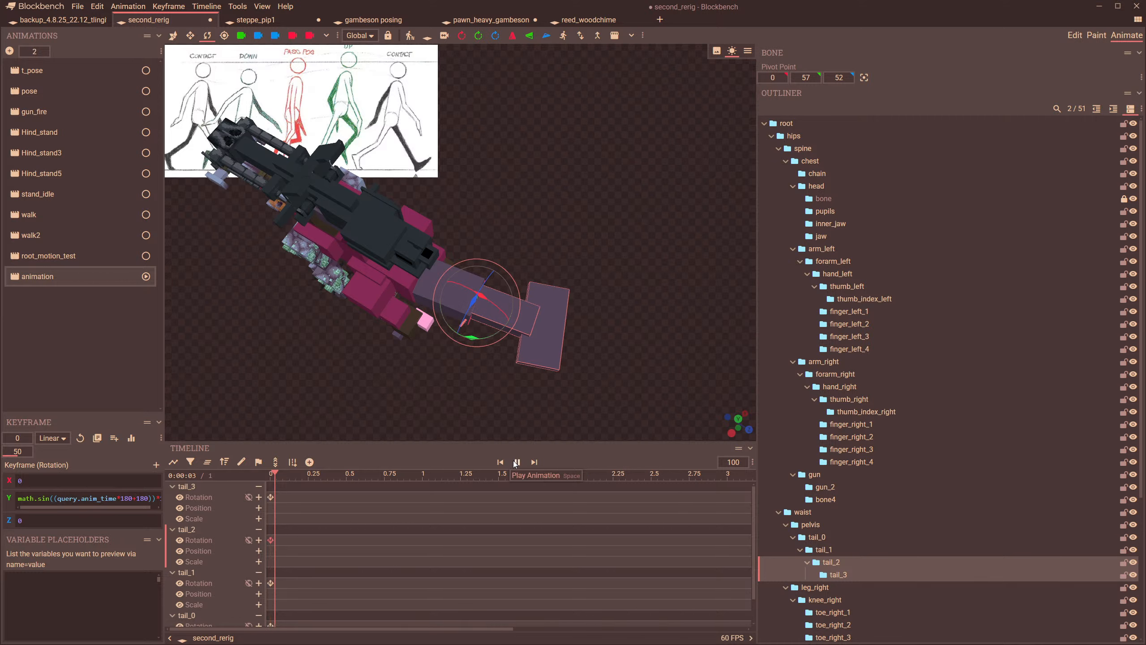
left_click(327, 213)
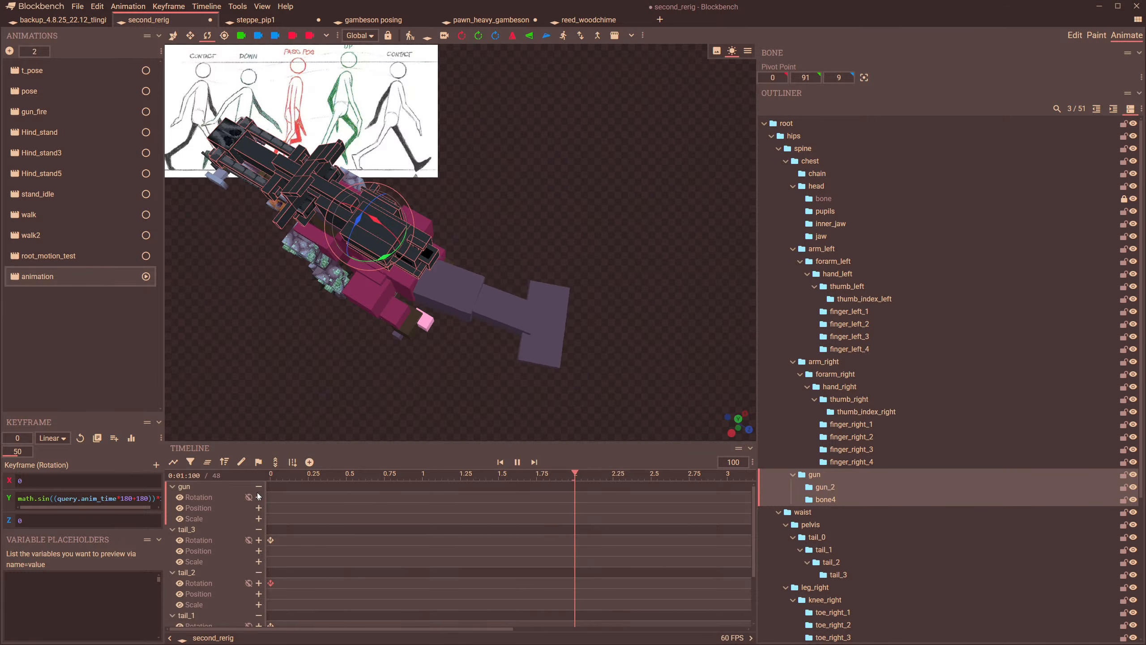
- Restore the negative phase offsets in the Y rotation expressions, -180 for tail_2 and -270 for tail_3
scroll(321, 546, "down", 2)
left_click(270, 540)
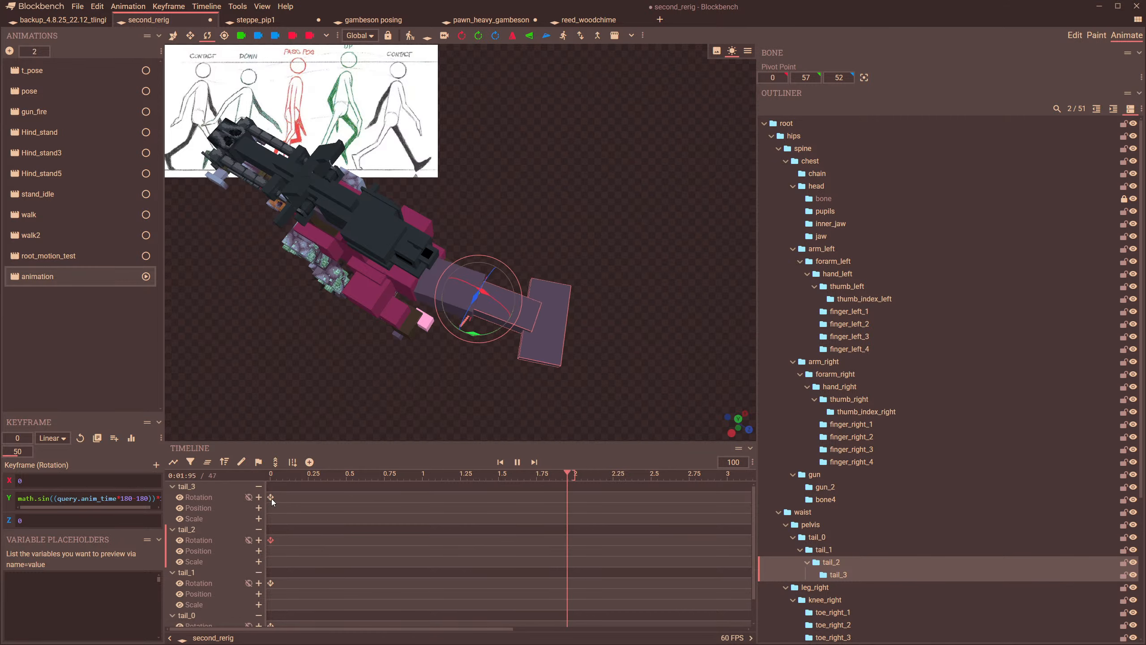
left_click(270, 496)
key("BackSpace")
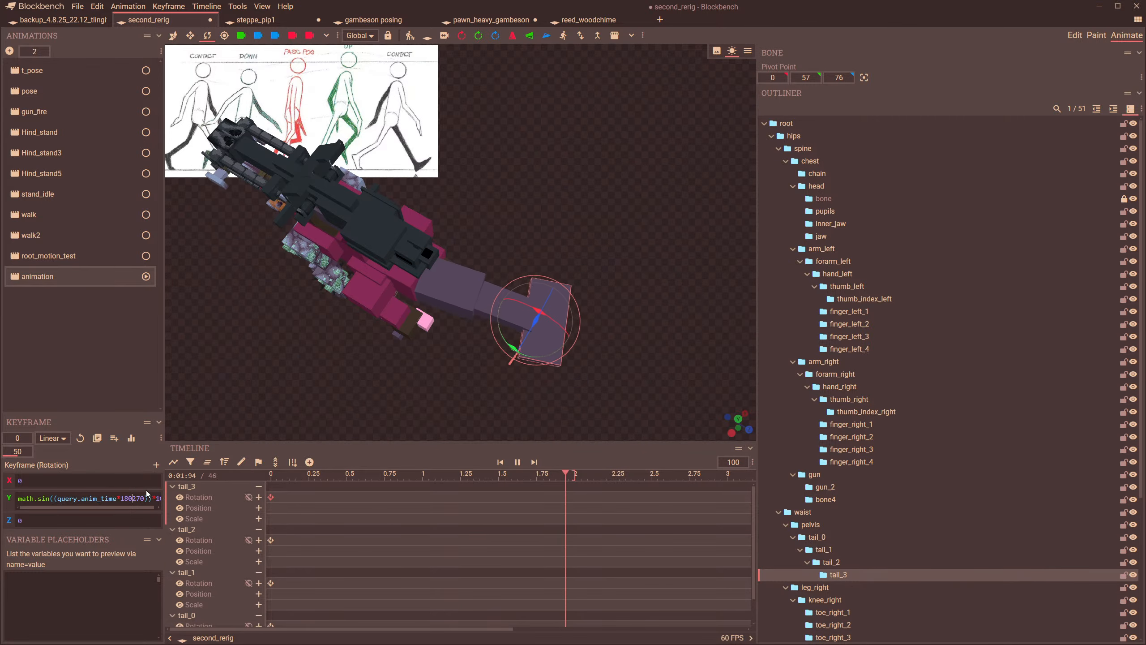
type("-")
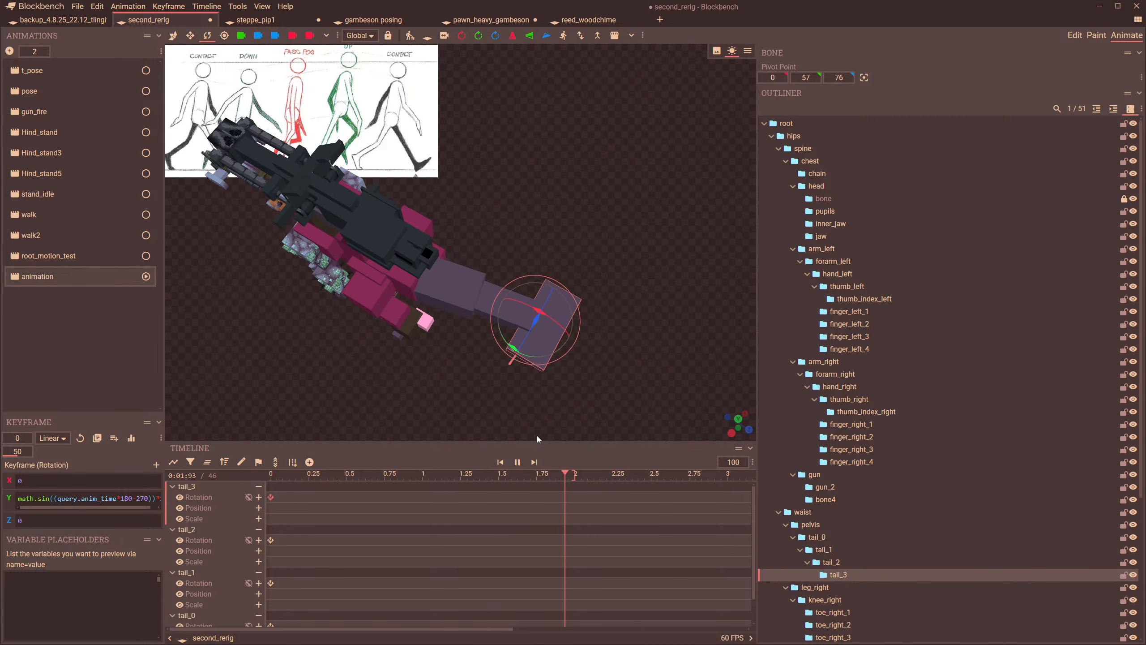
- Return the playhead to 0 s and set the phase offset in tail_1's Y rotation expression to -45
left_click(268, 478)
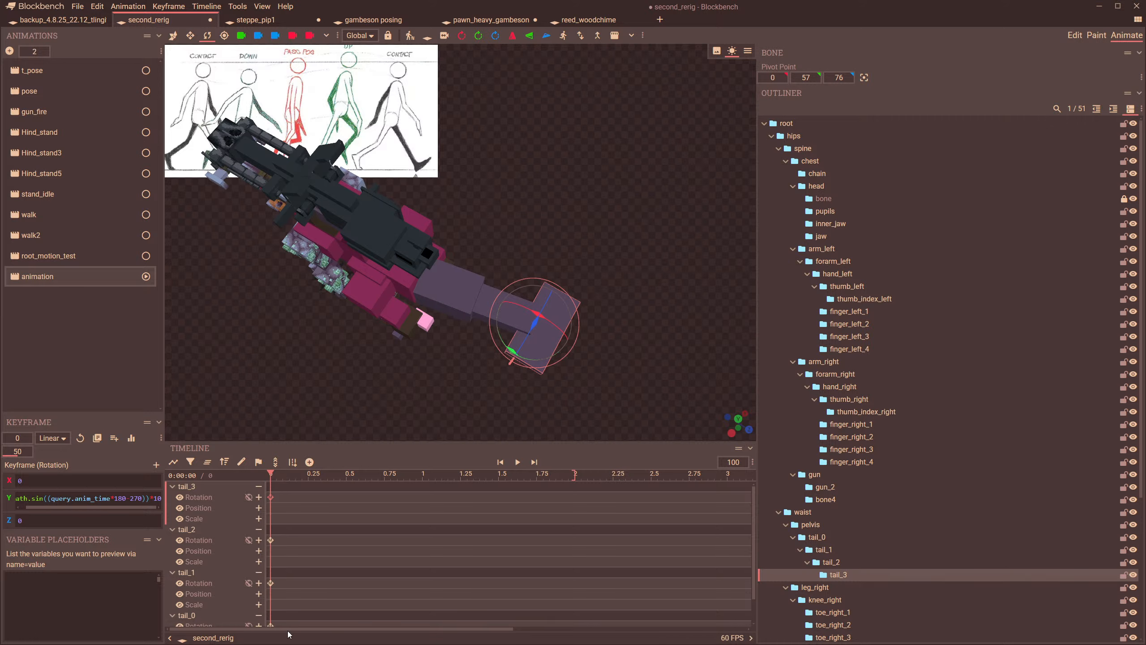
left_click_drag(268, 478, 161, 540)
scroll(754, 564, "down", 1)
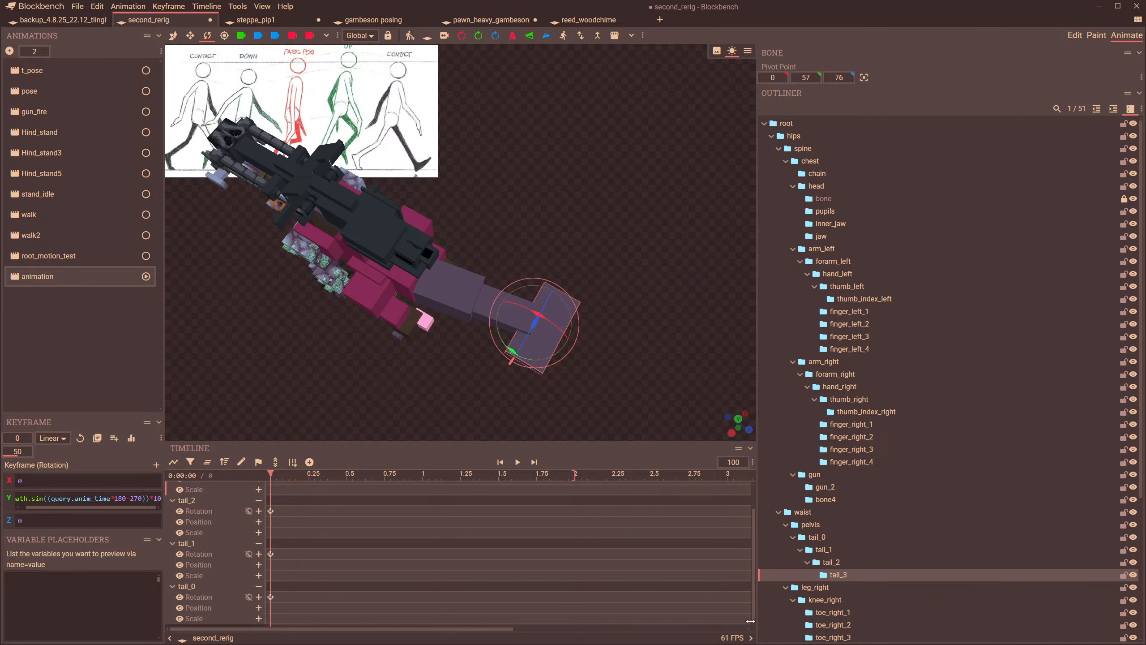
left_click(271, 598)
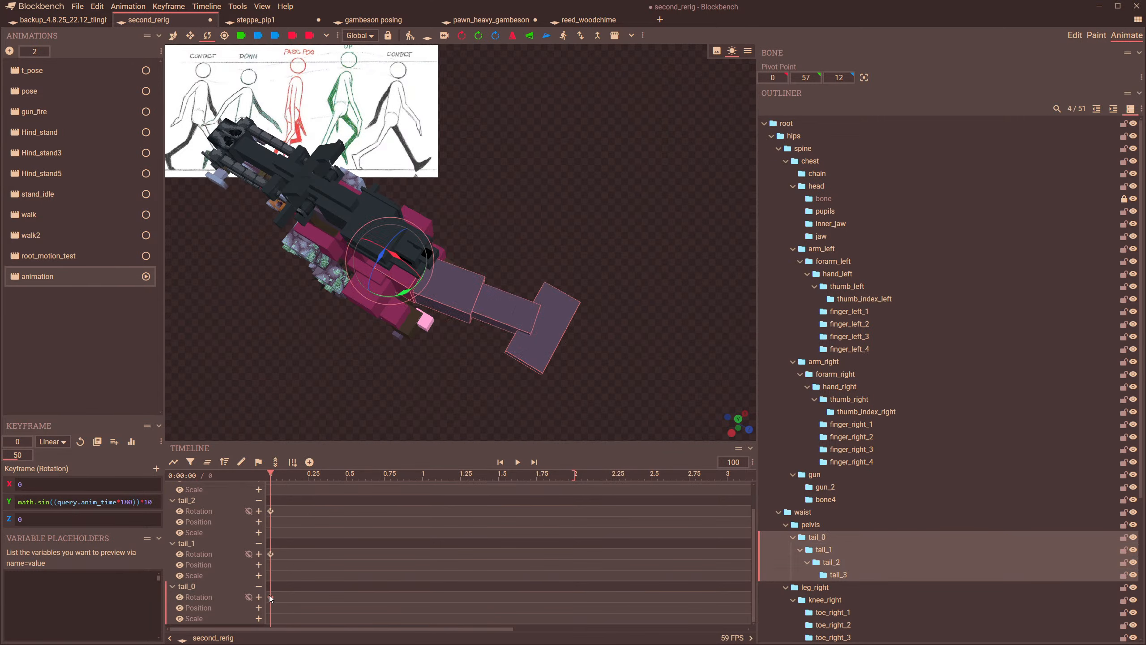
left_click(271, 555)
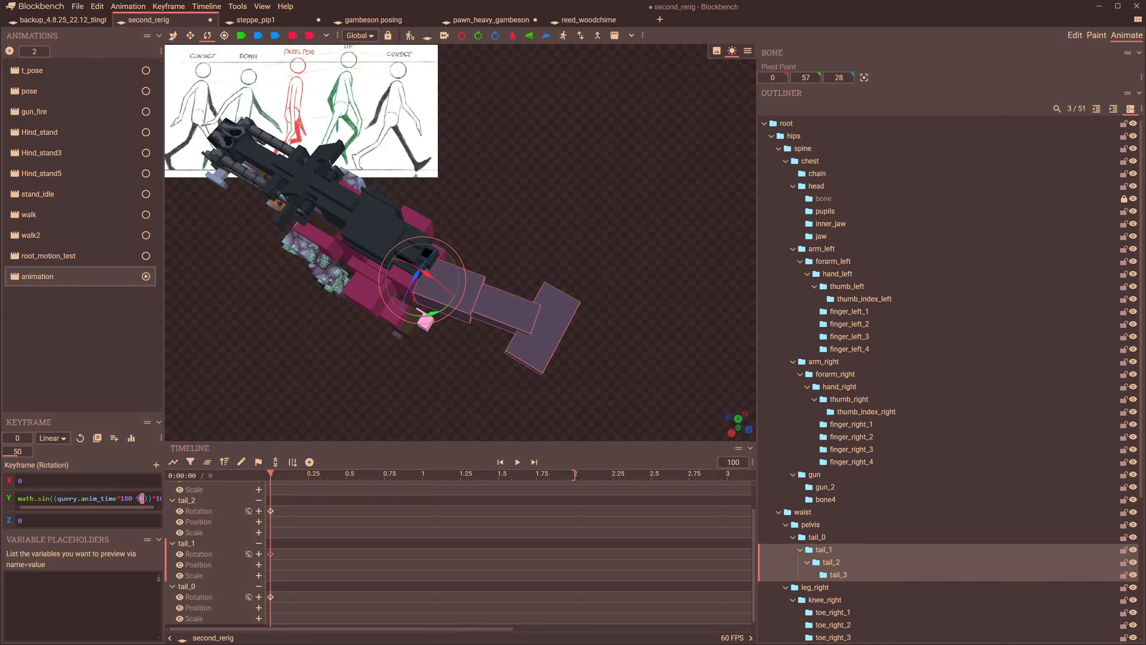
type("45")
- Set the phase offset in the Y rotation expressions to -90 for tail_2 and -135 for tail_3
left_click(271, 511)
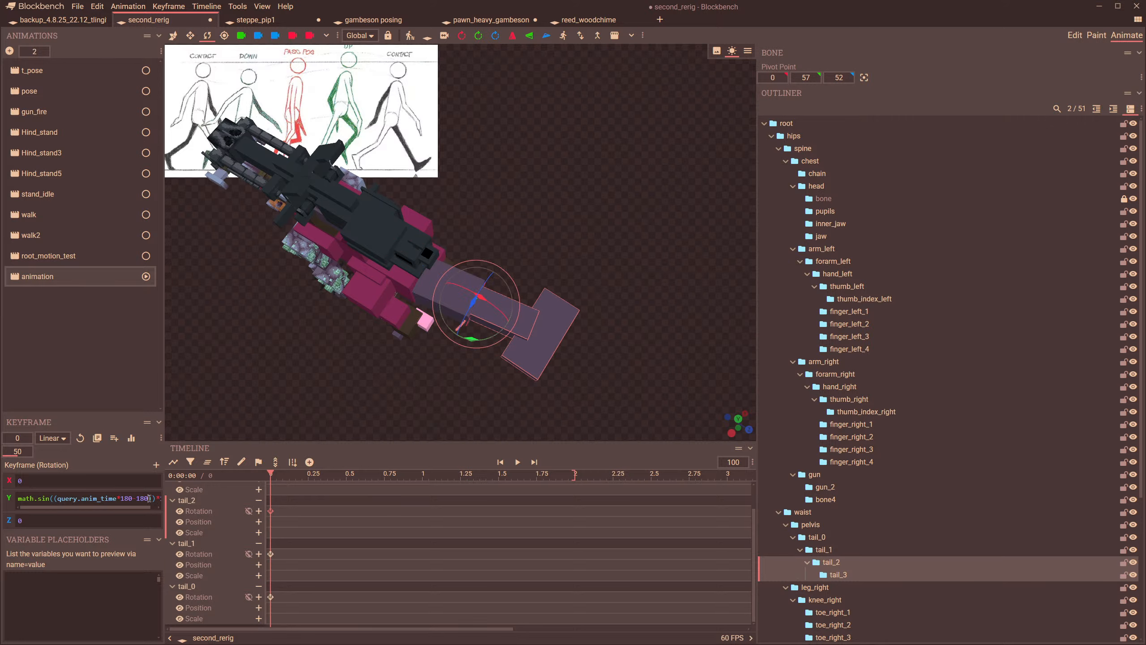
key("BackSpace")
key("BackSpace")
type("90")
scroll(325, 551, "up", 1)
left_click(270, 497)
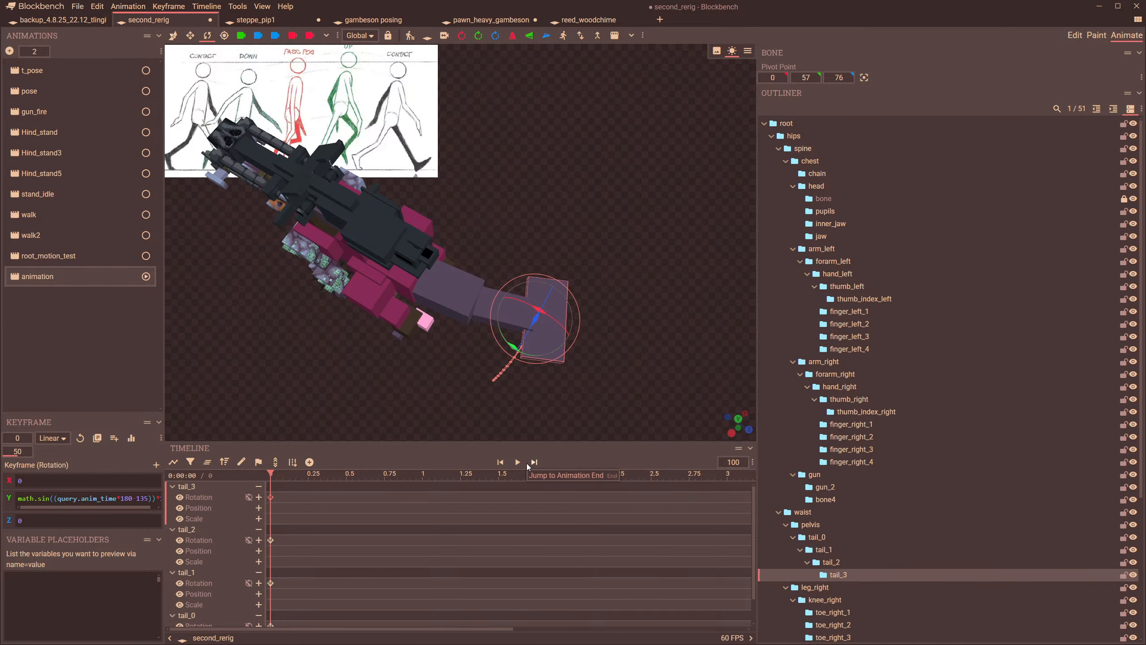
- Play the animation from 0 s and examine the tail sway from above and from the side
left_click(517, 462)
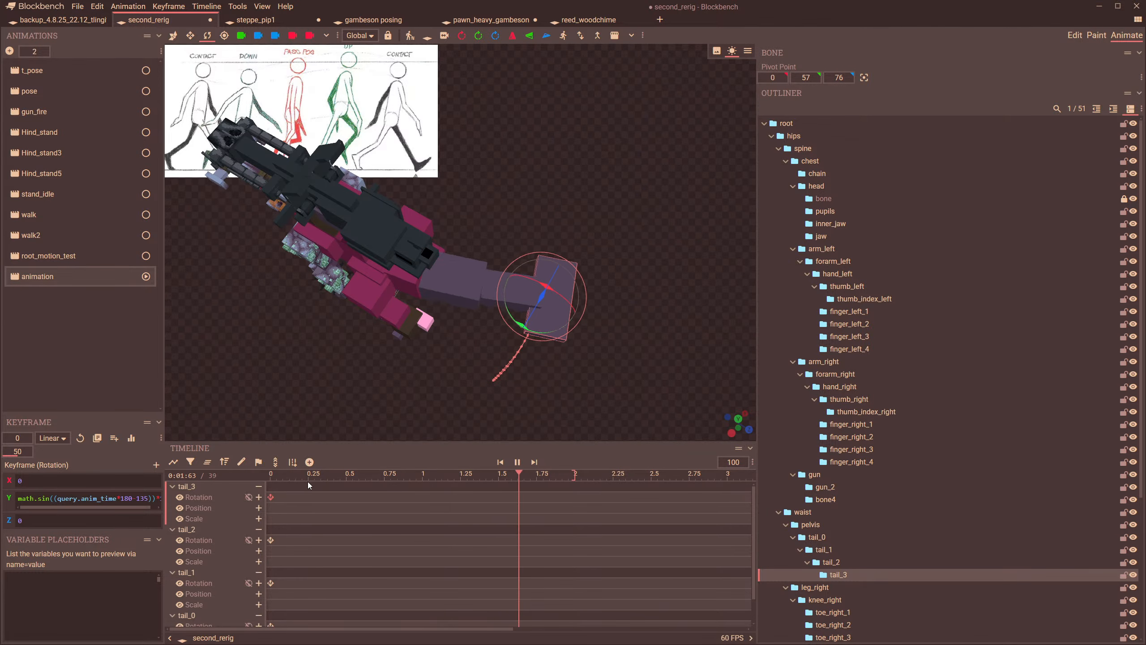
left_click(270, 475)
scroll(743, 563, "down", 1)
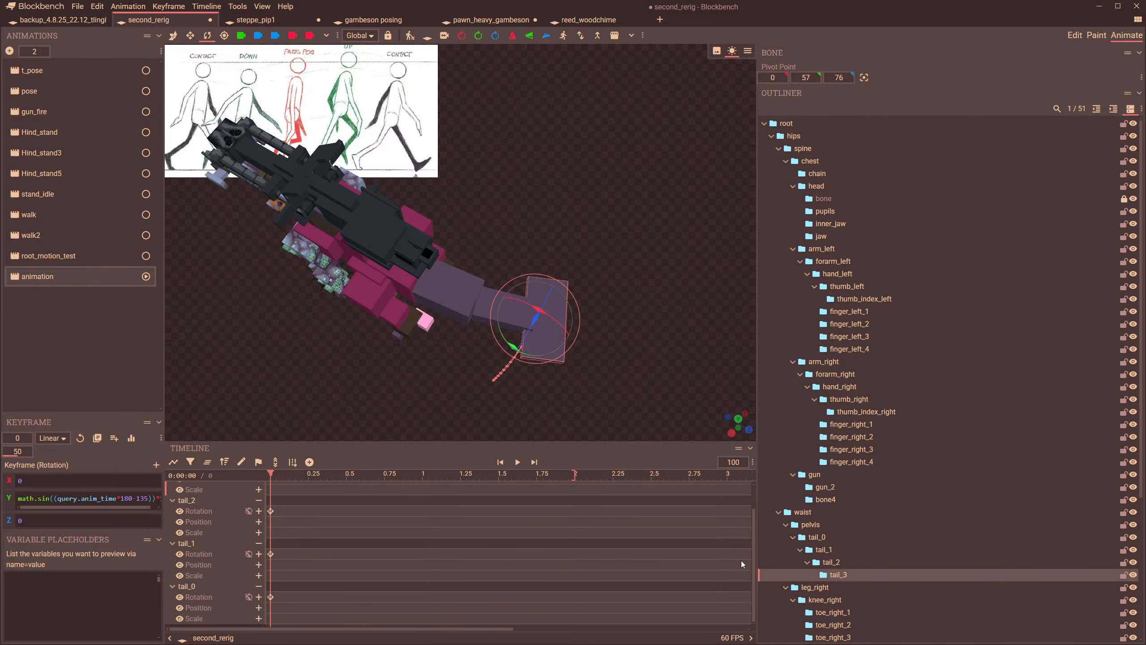
left_click(517, 462)
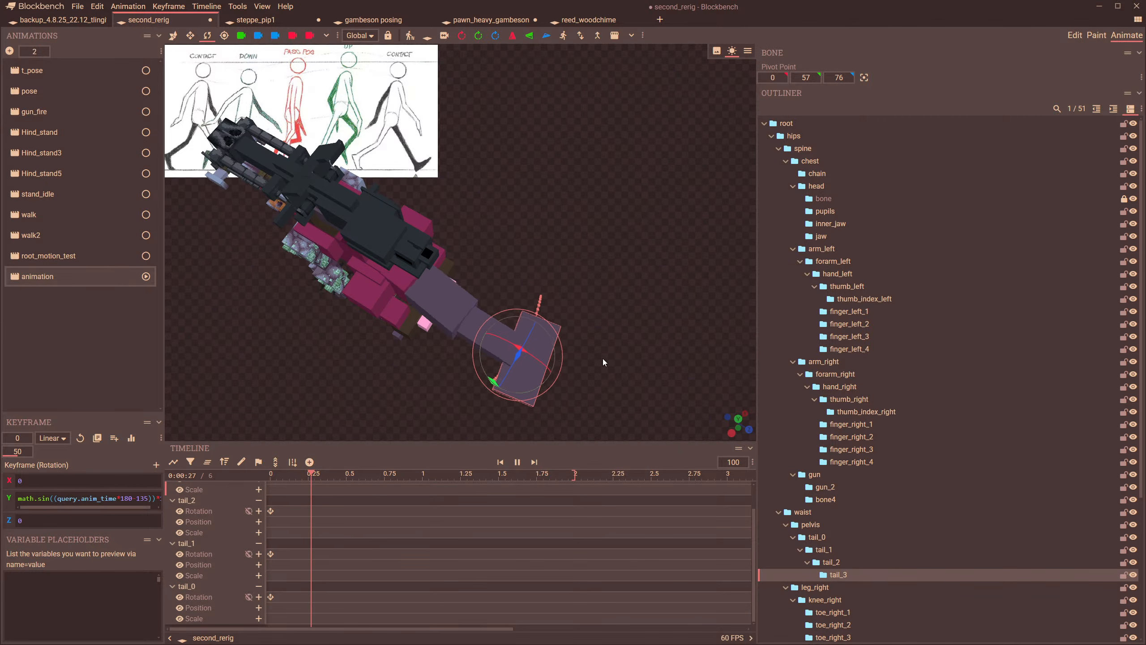
left_click(379, 288)
left_click_drag(381, 341, 426, 294)
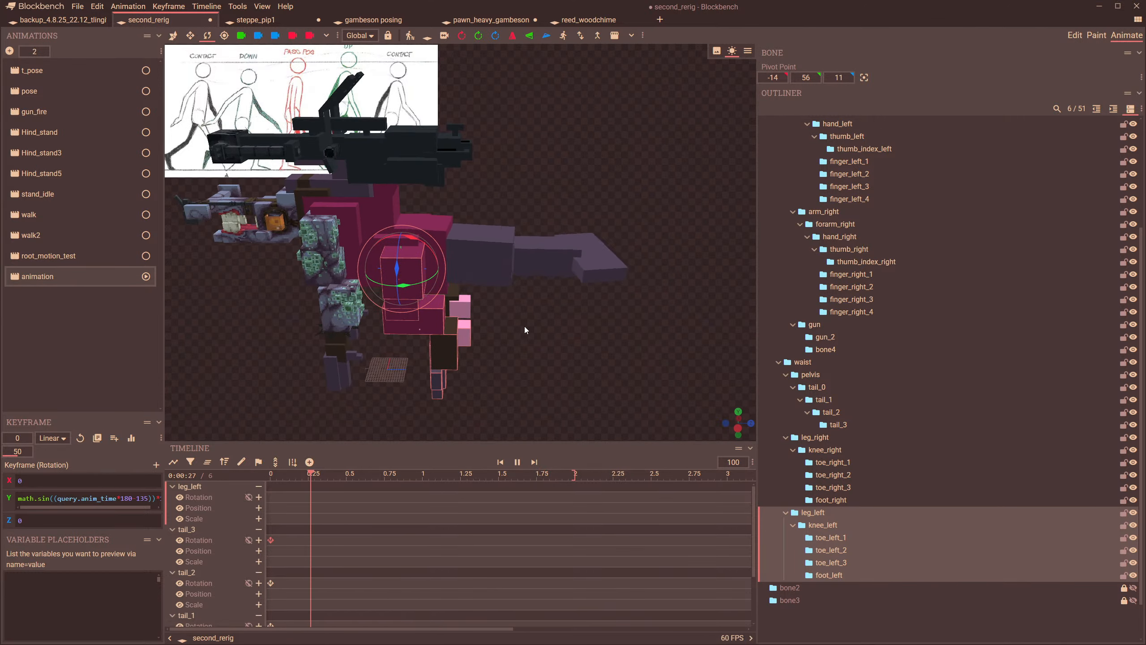
left_click_drag(524, 326, 424, 386)
- Return the playhead to 0 s and set the sine multiplier in the Y rotation expressions to 15 for tail_1 and 27.5 for tail_2
left_click_drag(315, 476, 248, 479)
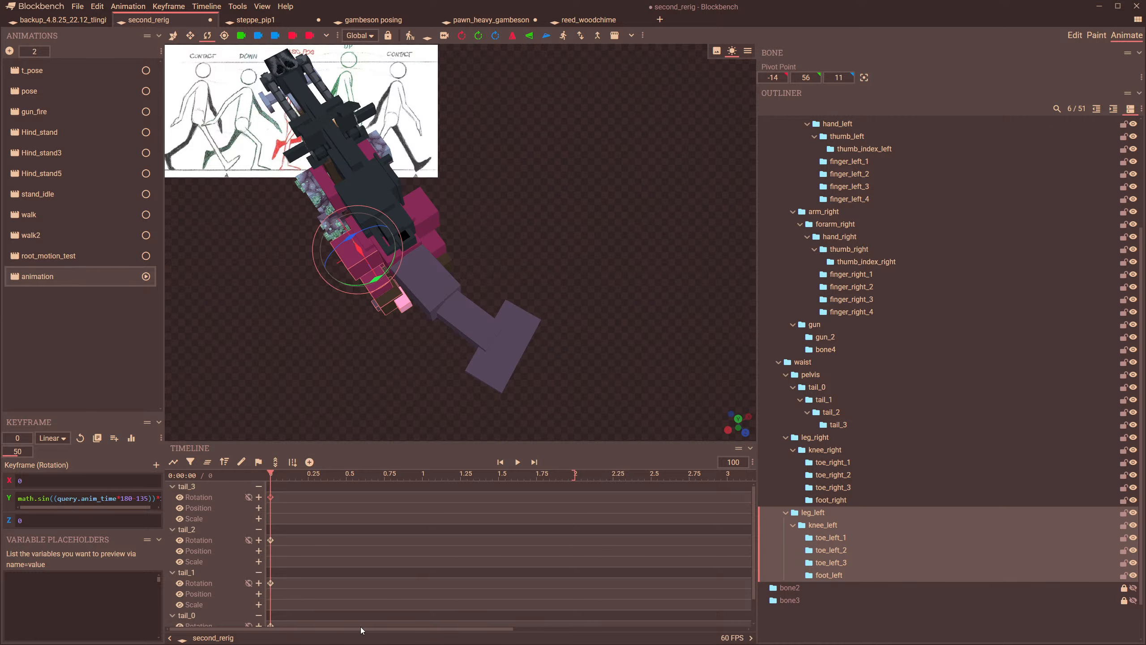
left_click_drag(751, 538, 745, 608)
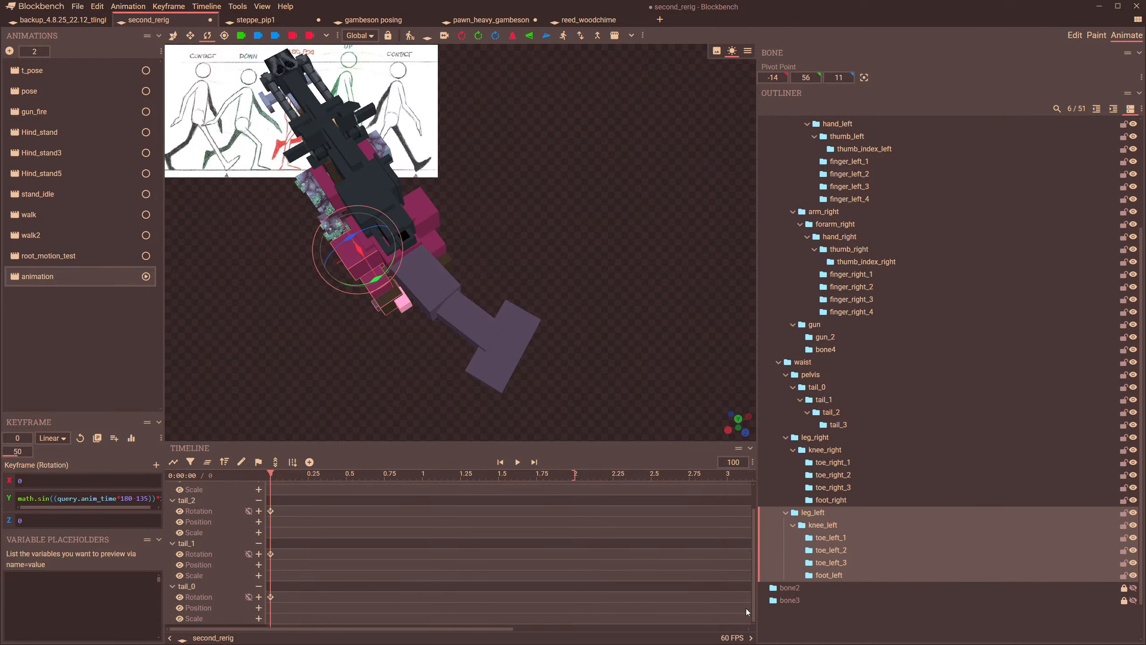
left_click(517, 462)
left_click(271, 554)
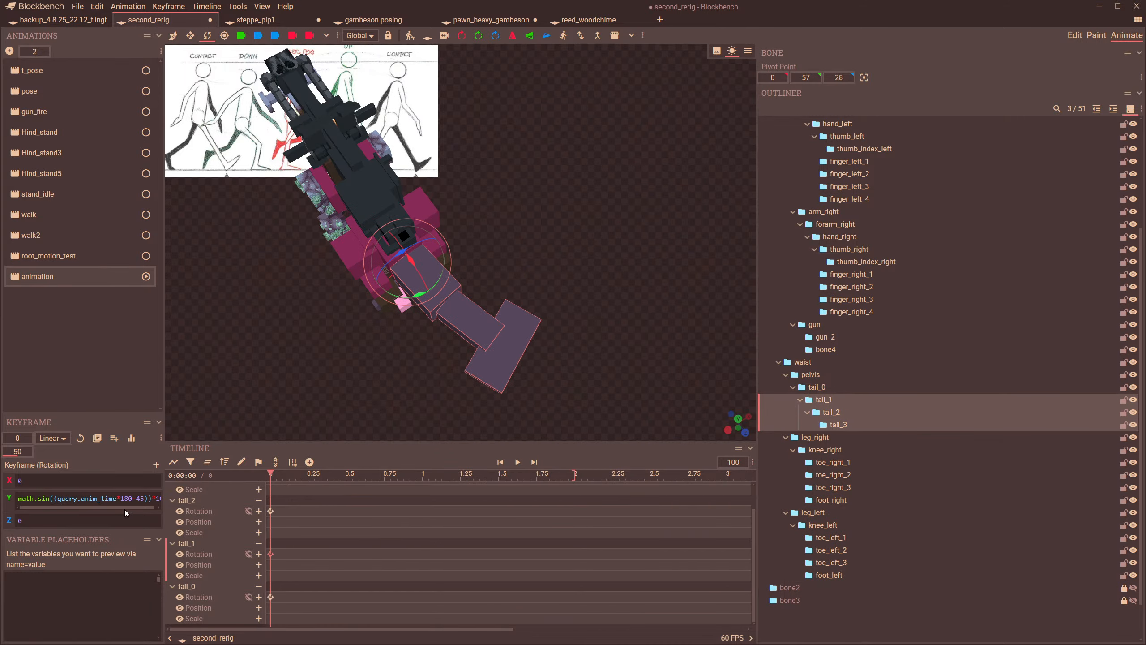
left_click_drag(124, 507, 155, 509)
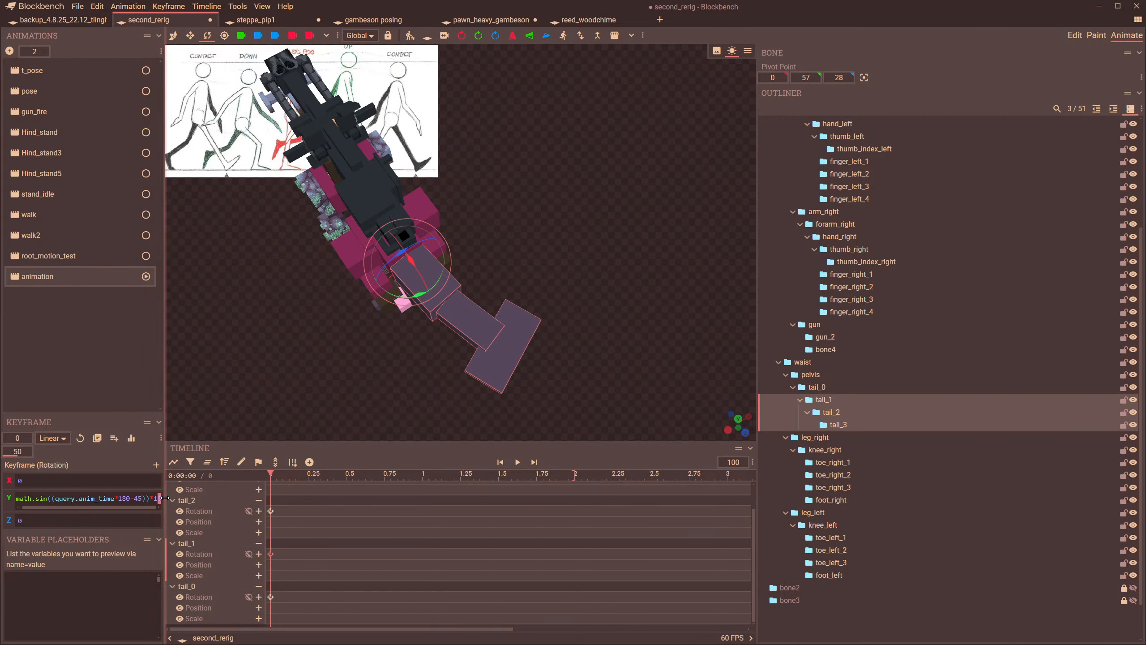
type("5")
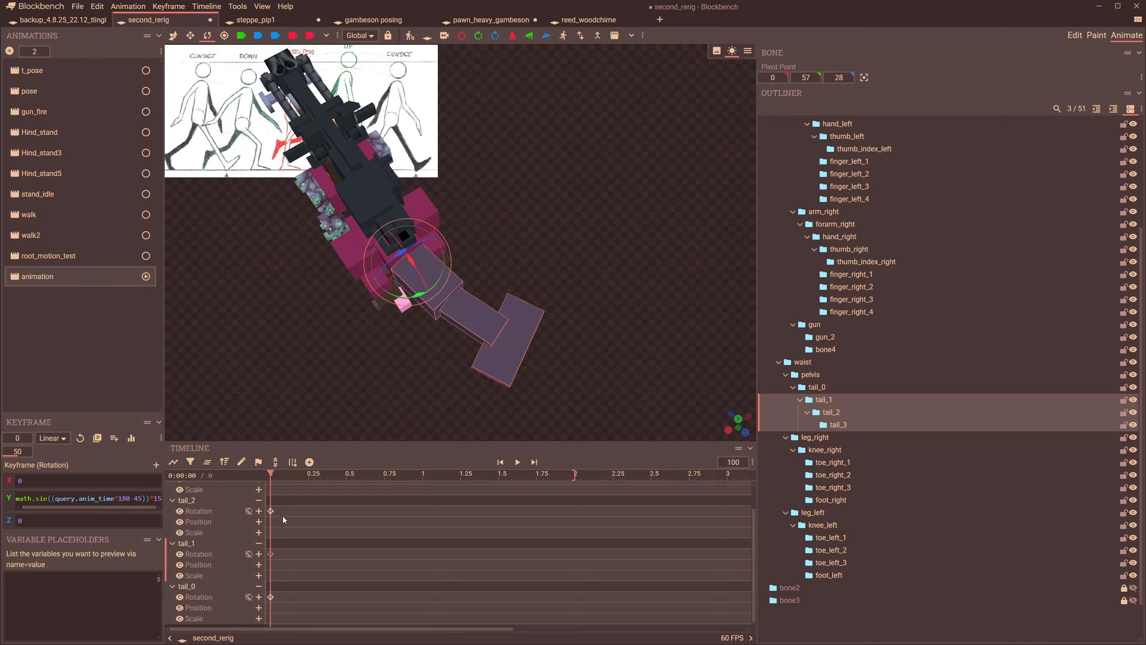
left_click(271, 511)
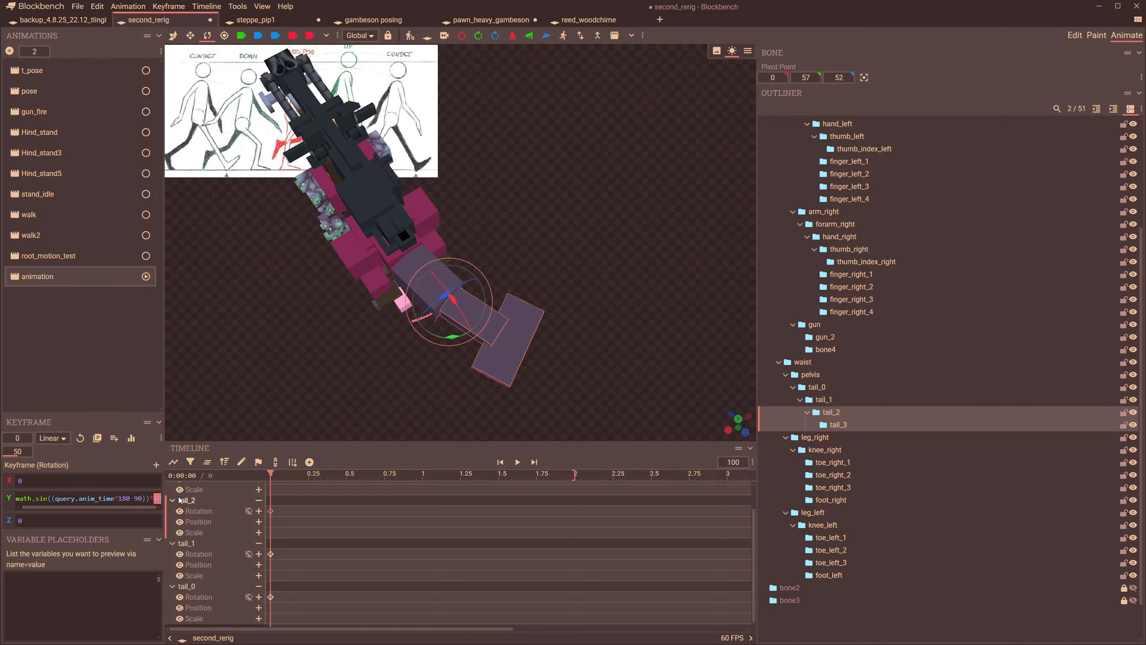
type("27.5")
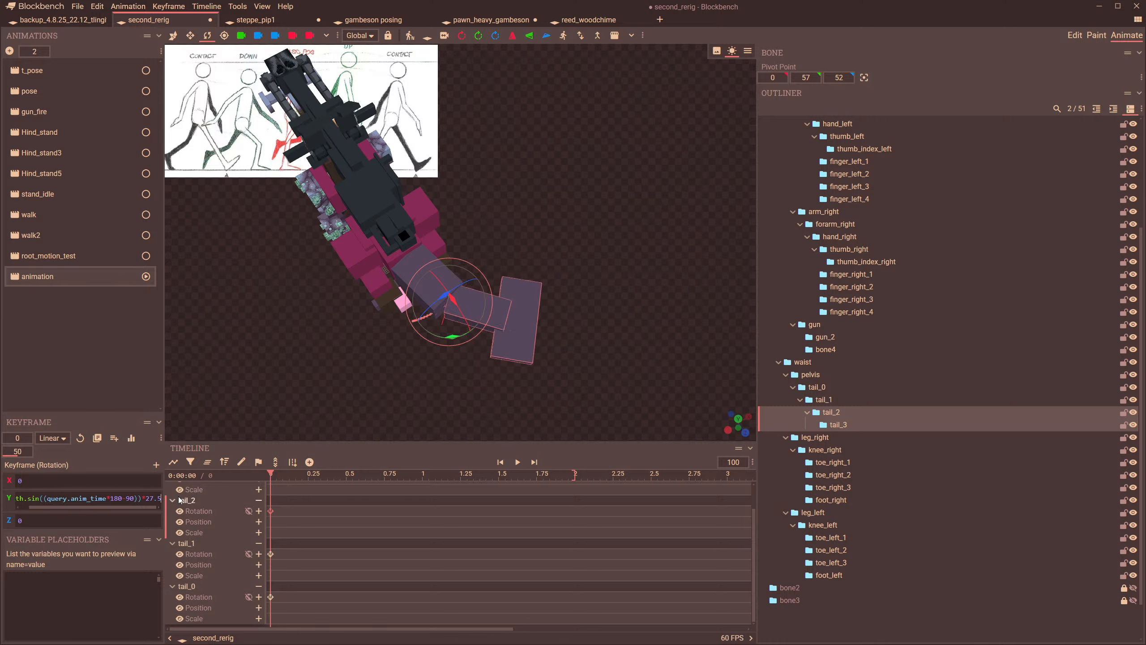
- Play the animation, examine the tail sway from above, behind and the side, and return the playhead to 0 s
left_click(523, 321)
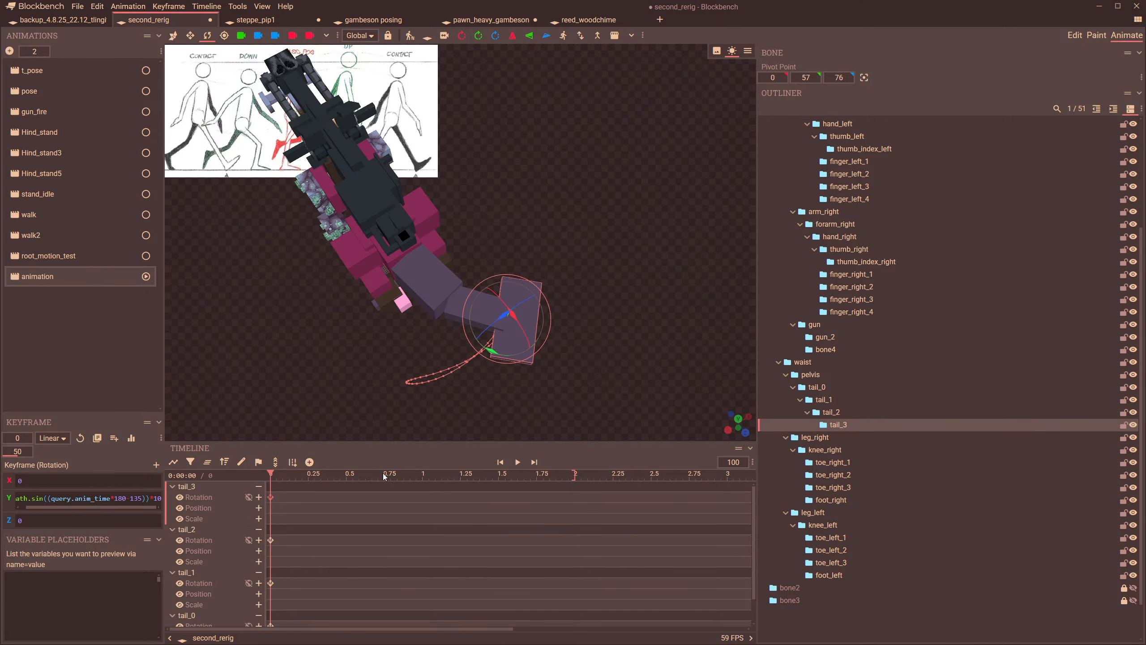
left_click(517, 463)
left_click(358, 209)
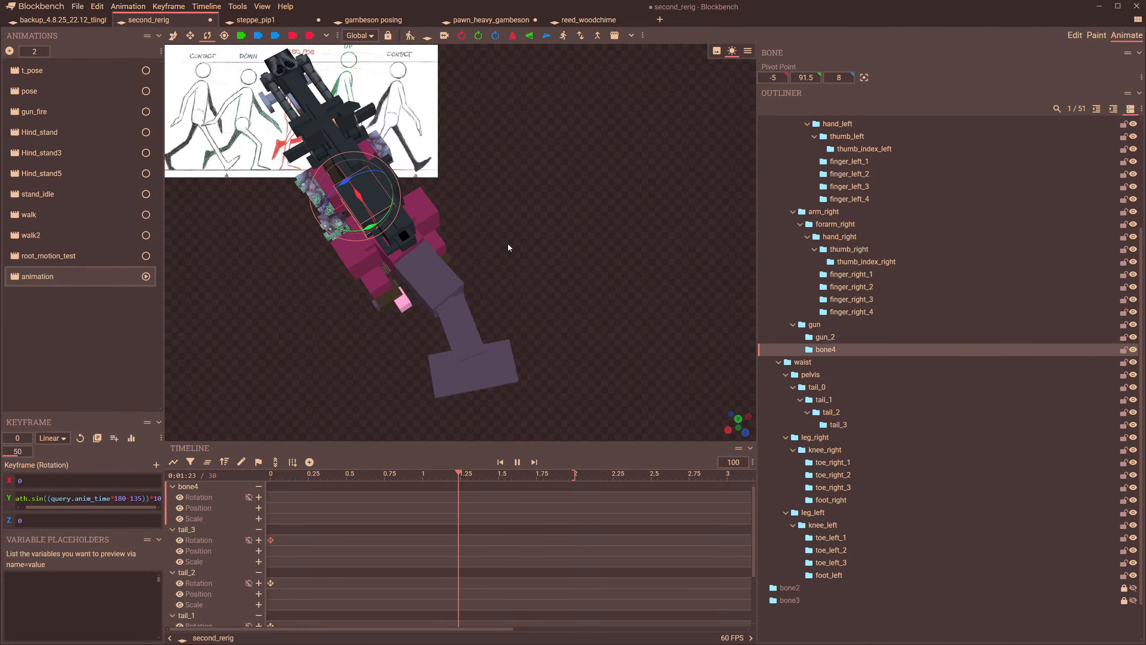
left_click_drag(533, 243, 577, 210)
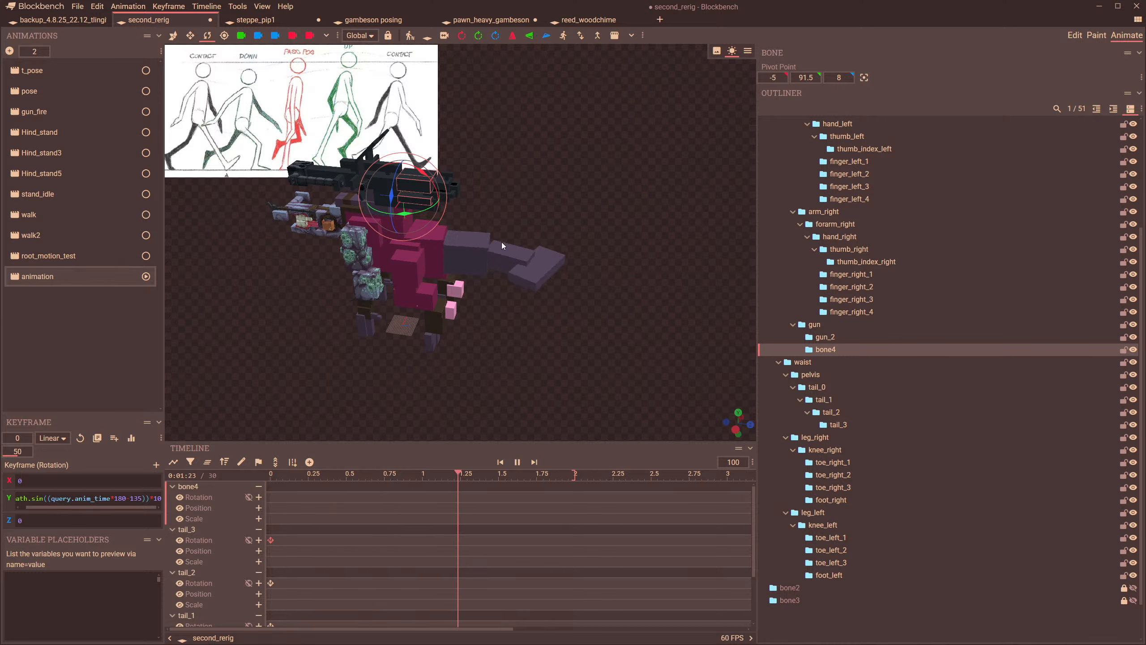
left_click_drag(415, 330, 292, 357)
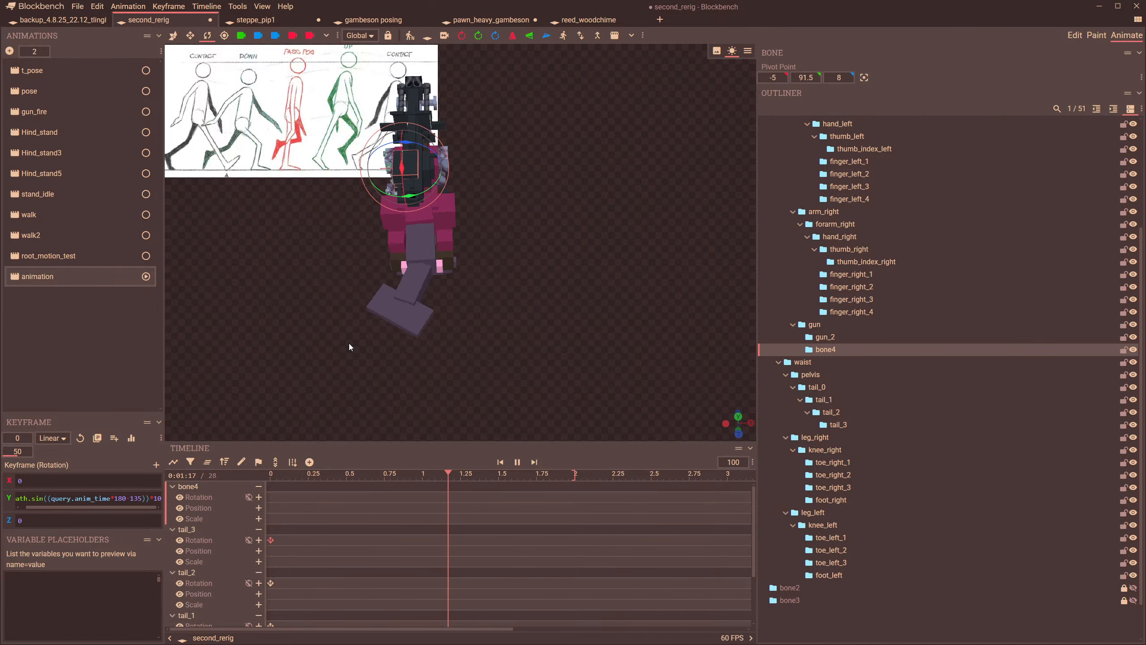
left_click_drag(362, 342, 552, 342)
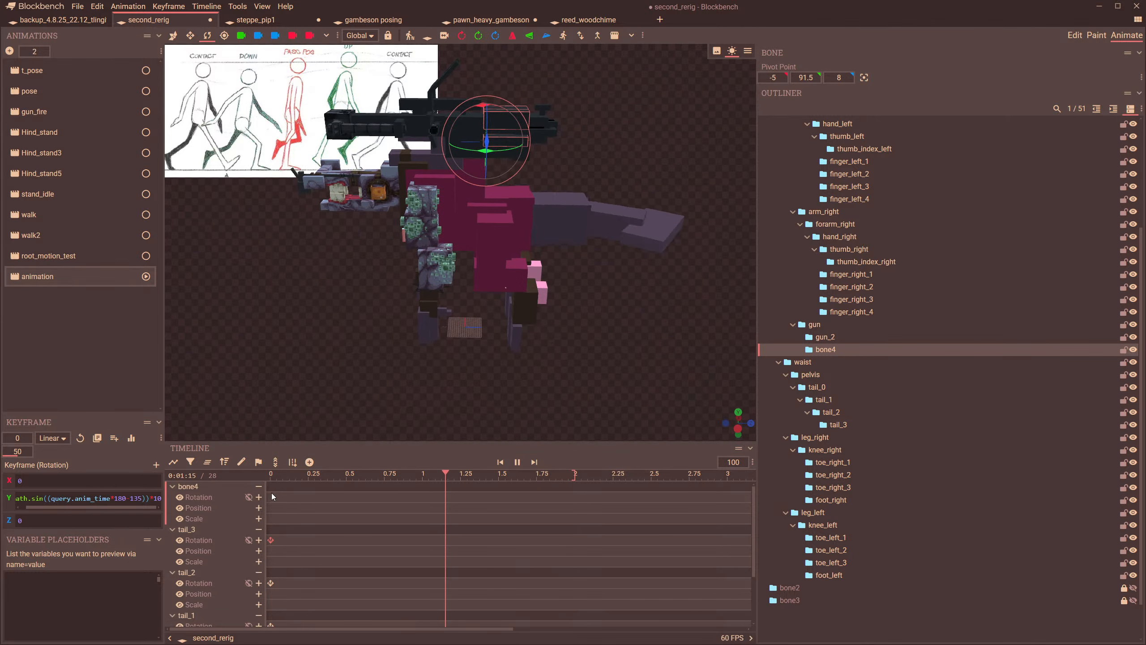
left_click_drag(272, 476, 209, 479)
- Check tail_0's starting rotation in root_motion_test and tilt tail_0 about X in the test animation to match
left_click(83, 256)
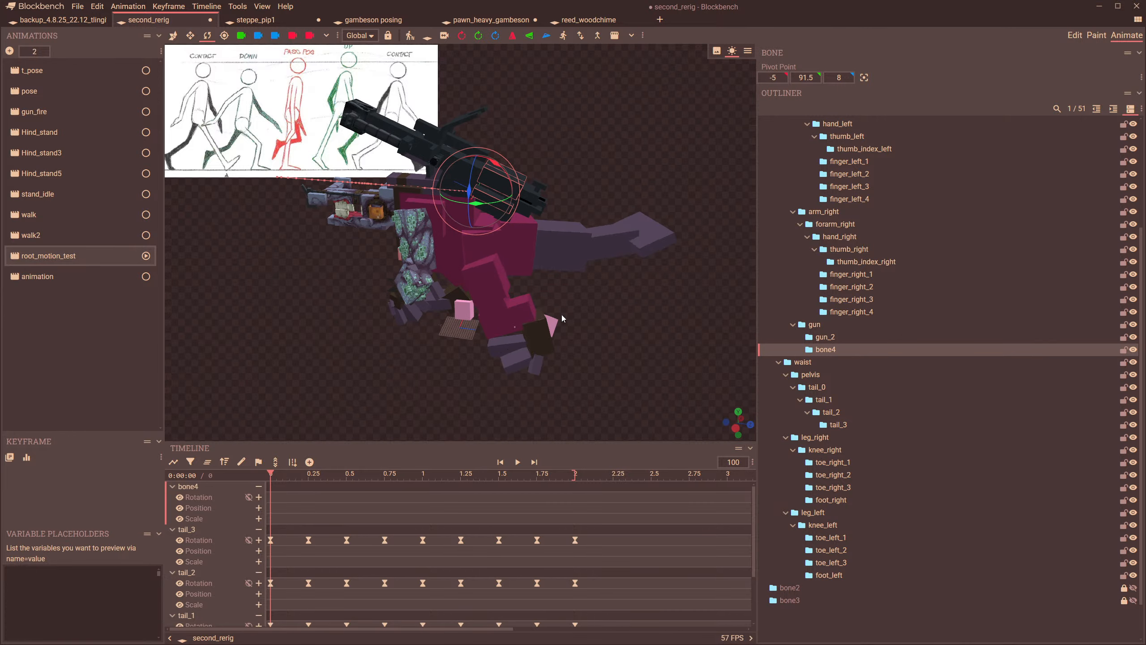
left_click_drag(311, 305, 266, 288)
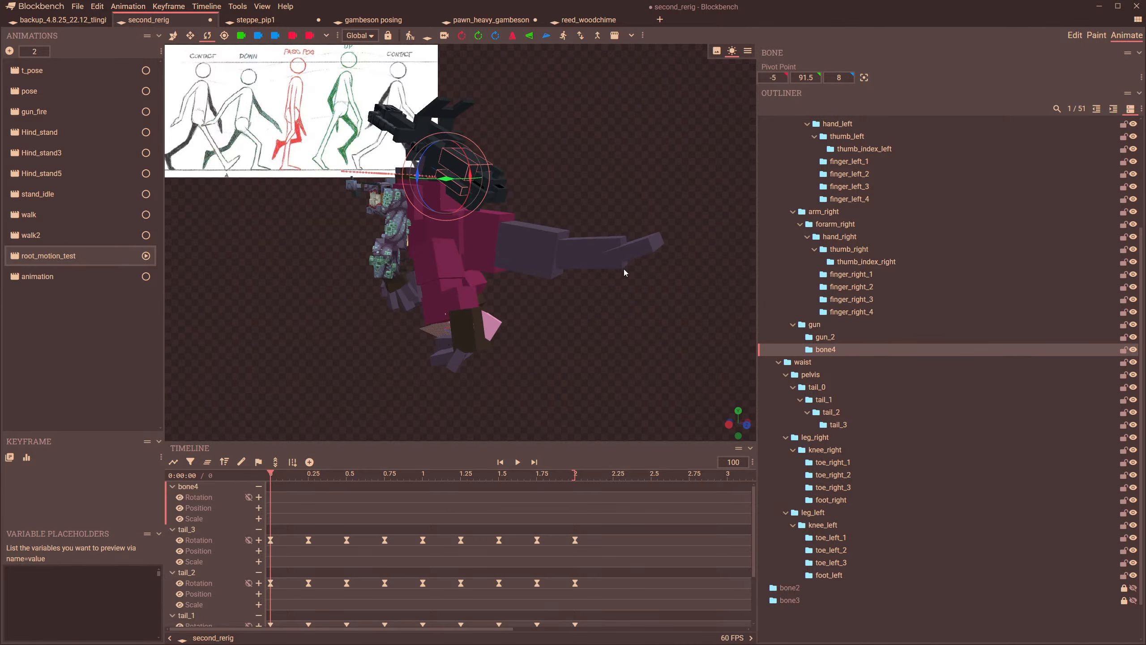
left_click(487, 243)
left_click_drag(505, 320, 529, 316)
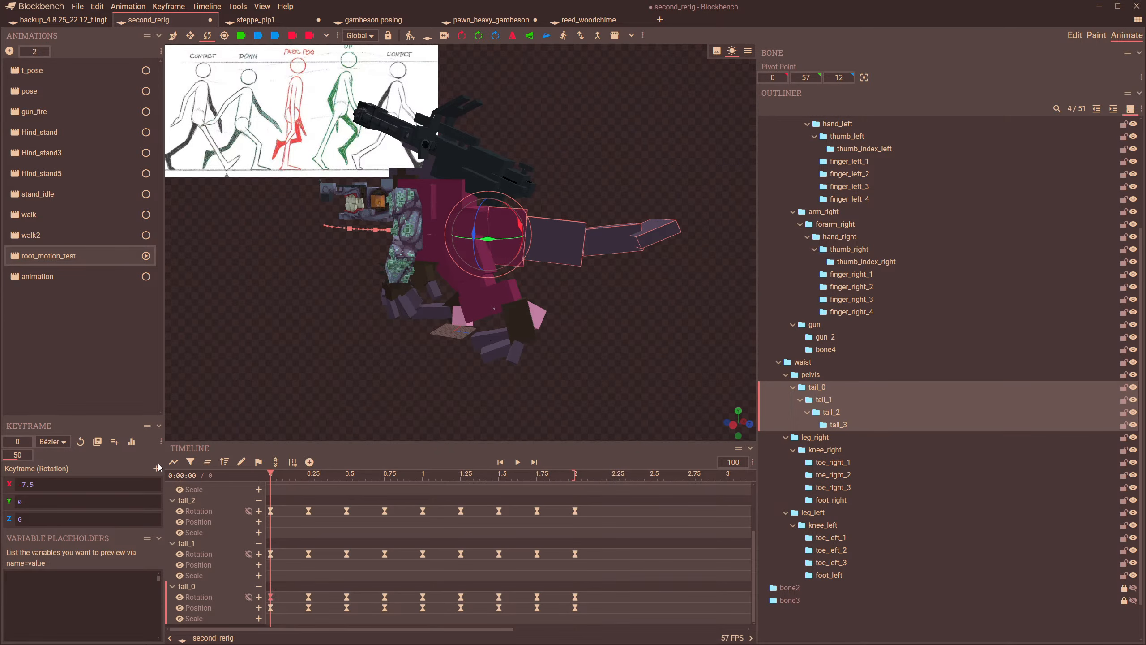
left_click(40, 276)
left_click_drag(558, 295, 586, 295)
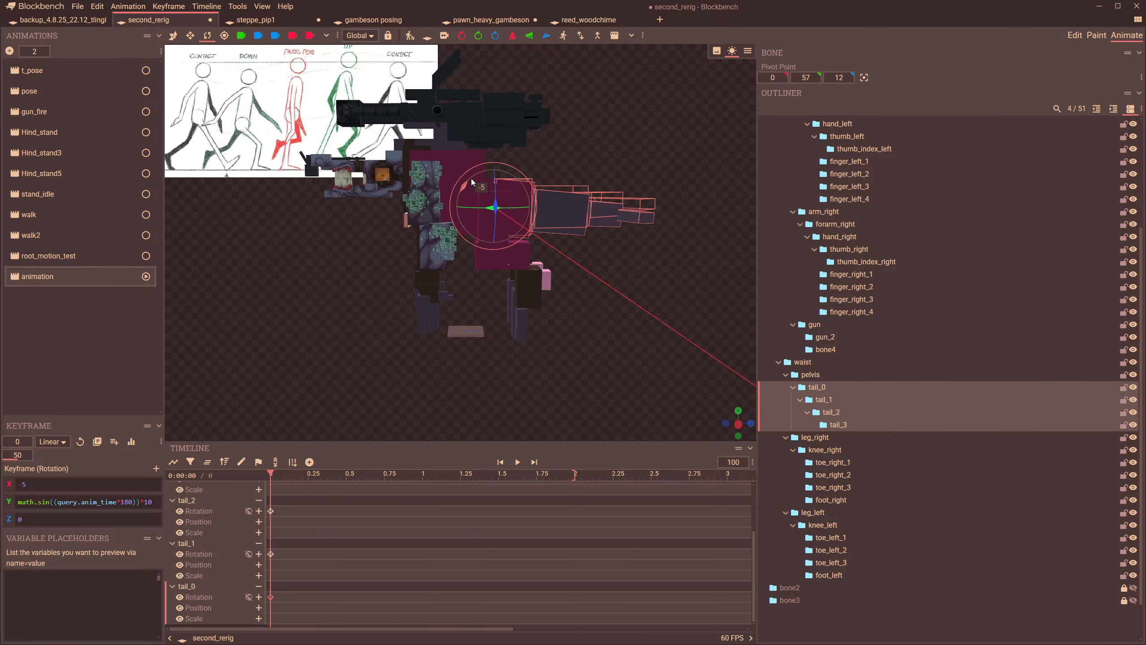
left_click(518, 236)
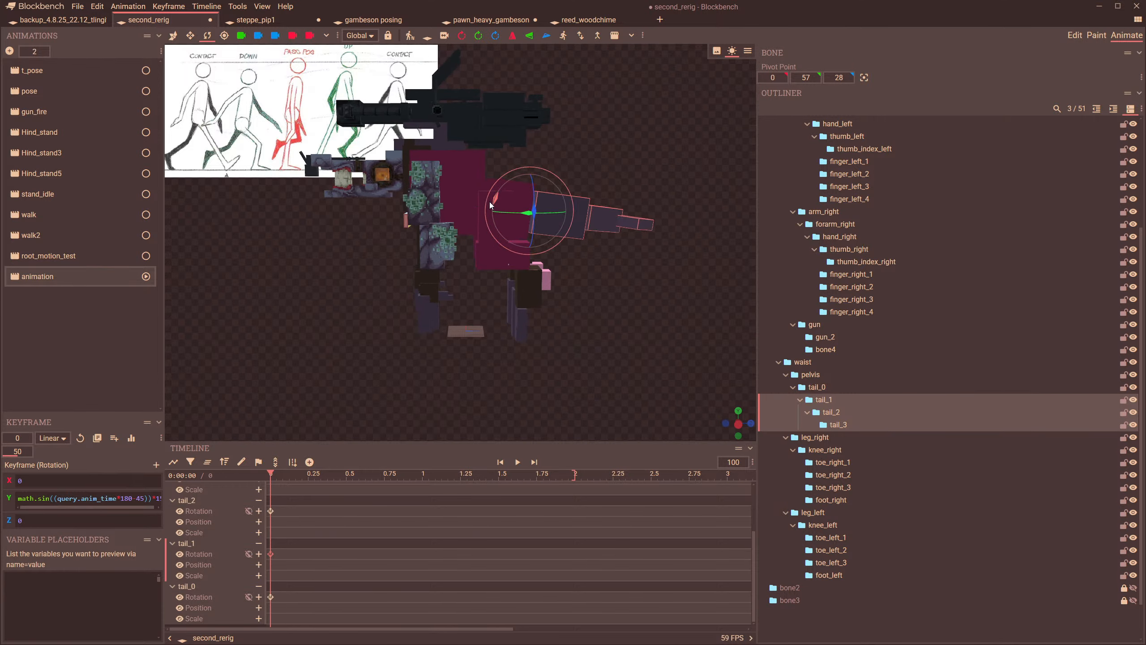
left_click_drag(497, 198, 502, 199)
key("ctrl+z")
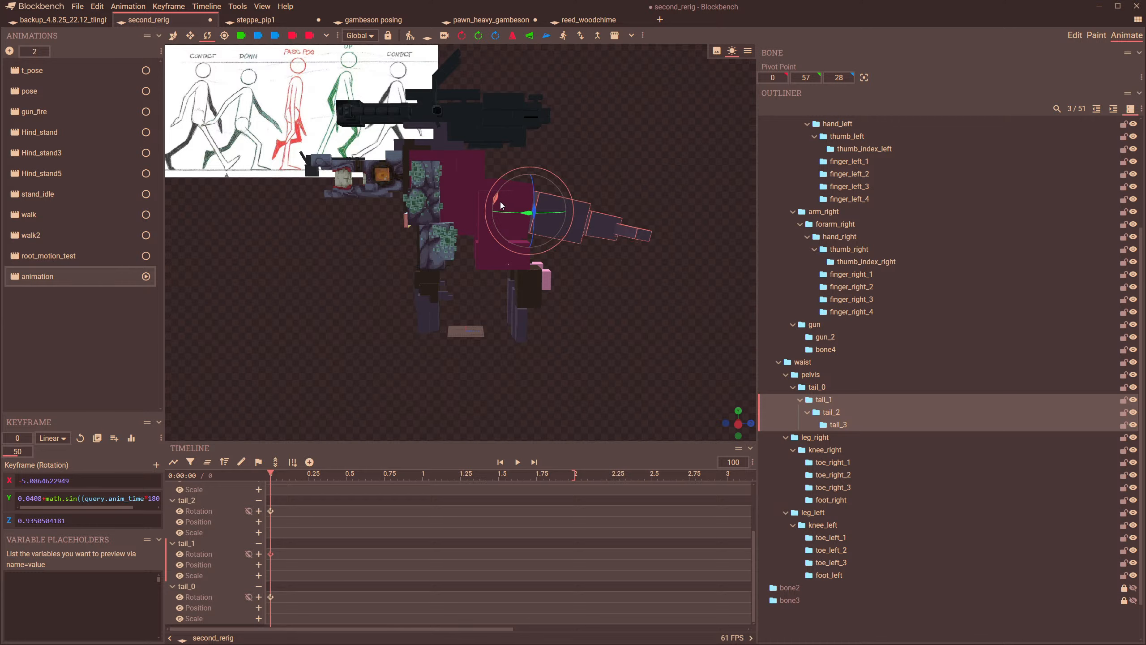
left_click_drag(599, 166, 561, 170)
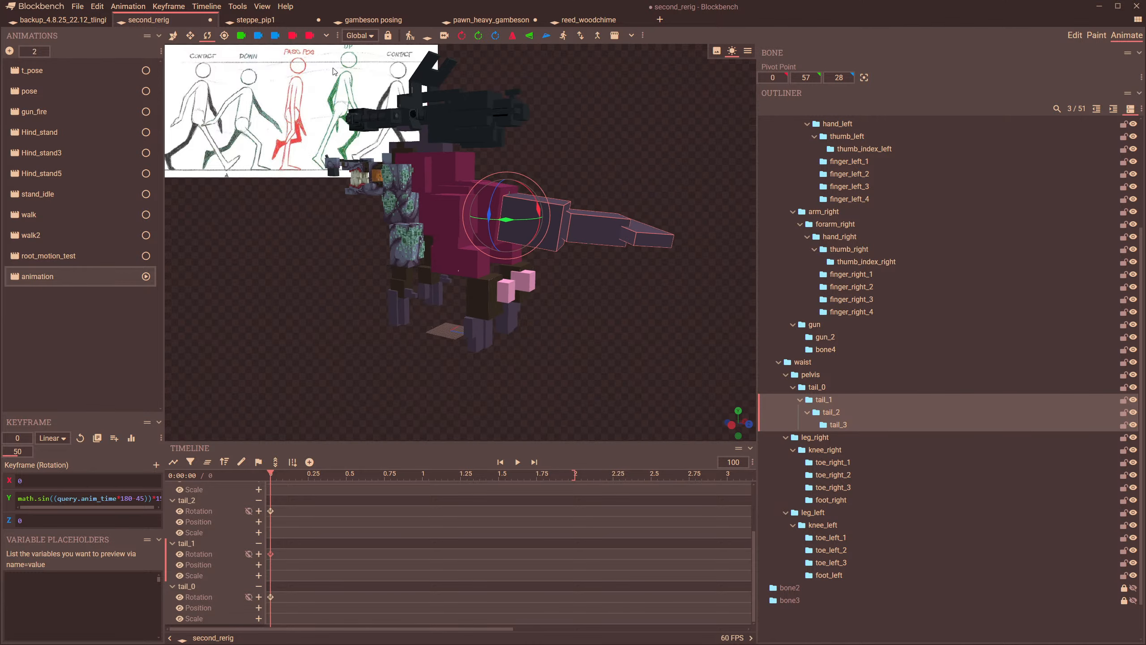
left_click_drag(357, 329, 344, 359)
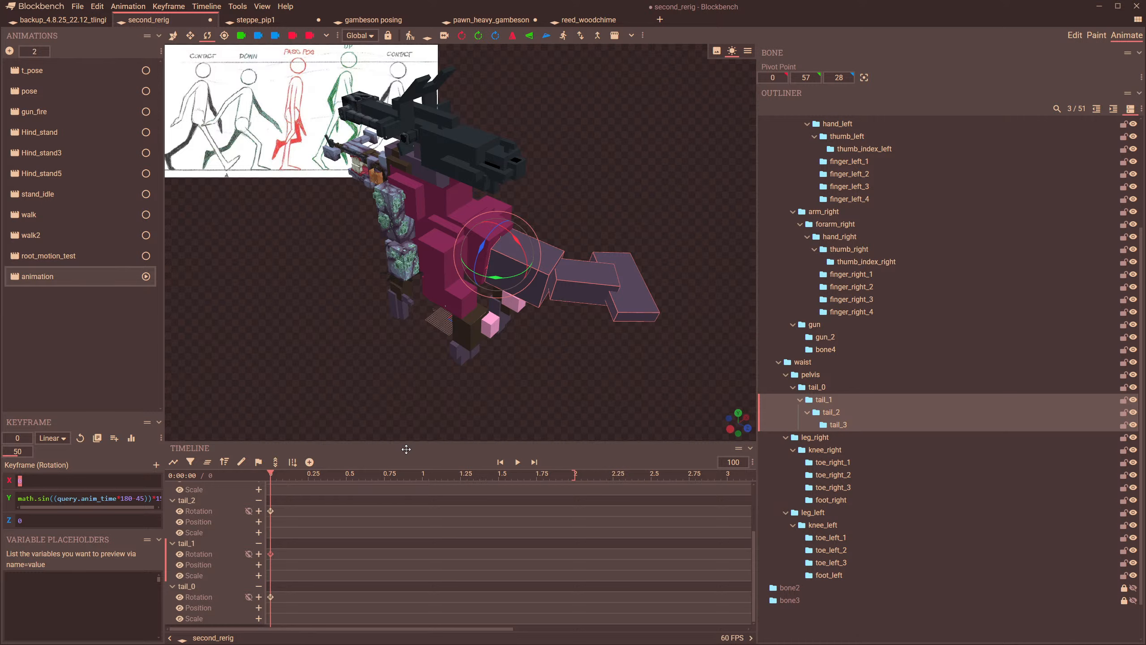
type("-10")
- Look up tail_1's starting X rotation in root_motion_test and set it to -2.5 in the test animation
left_click(49, 255)
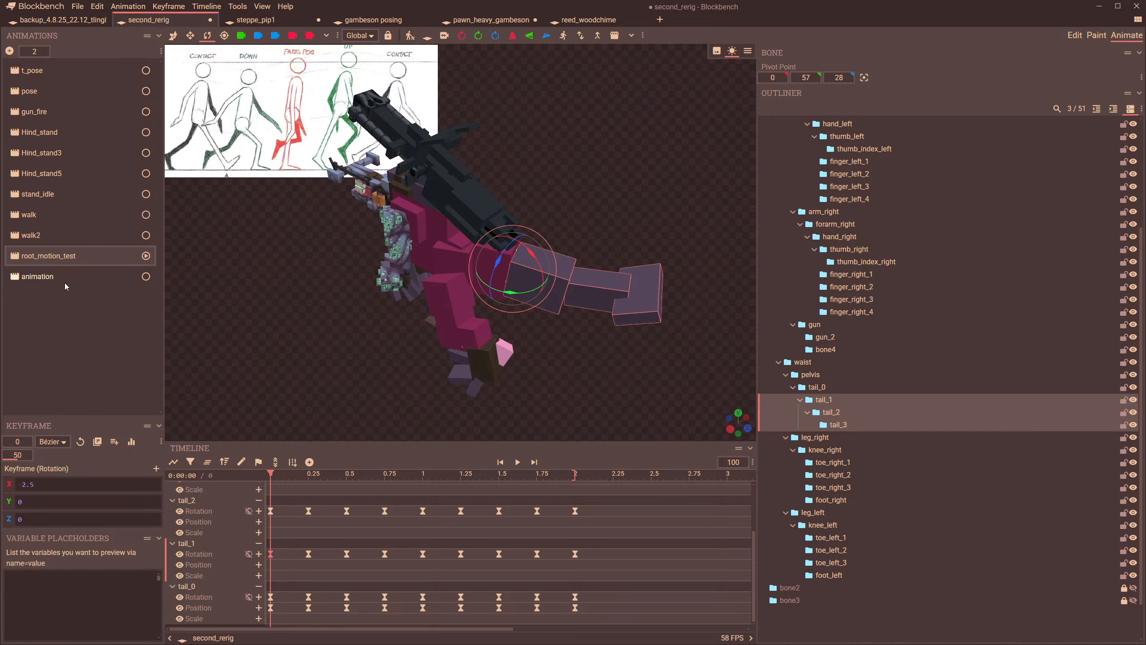
left_click(37, 277)
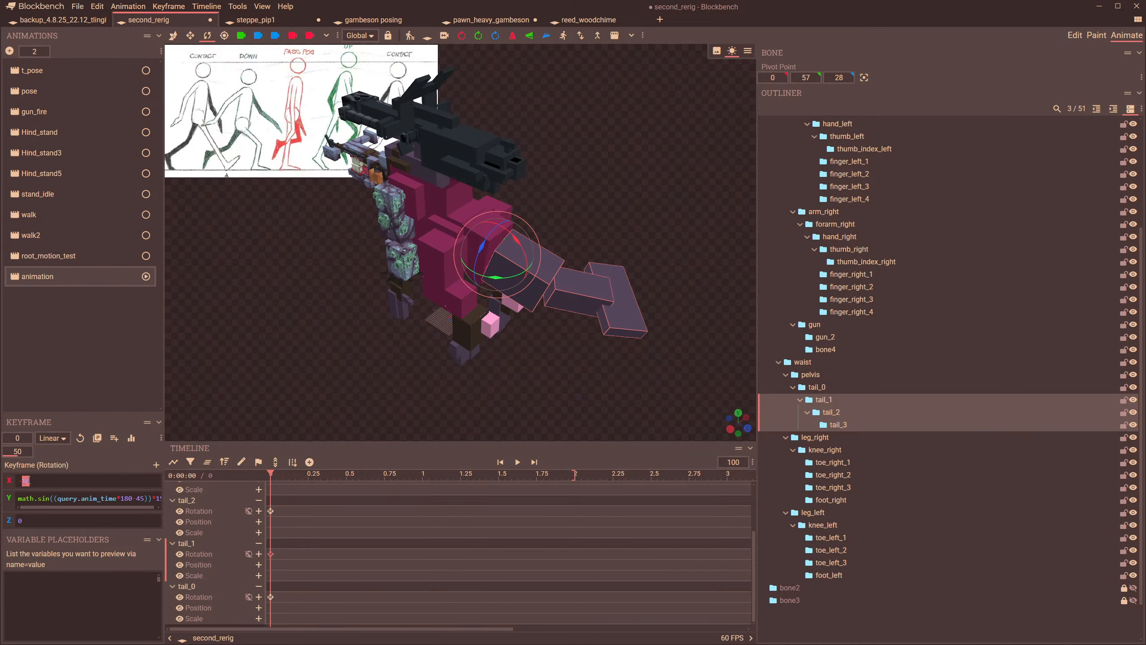
type("-25")
- Look up tail_2's starting X rotation in root_motion_test and set it to 12.5 in the test animation
left_click(49, 256)
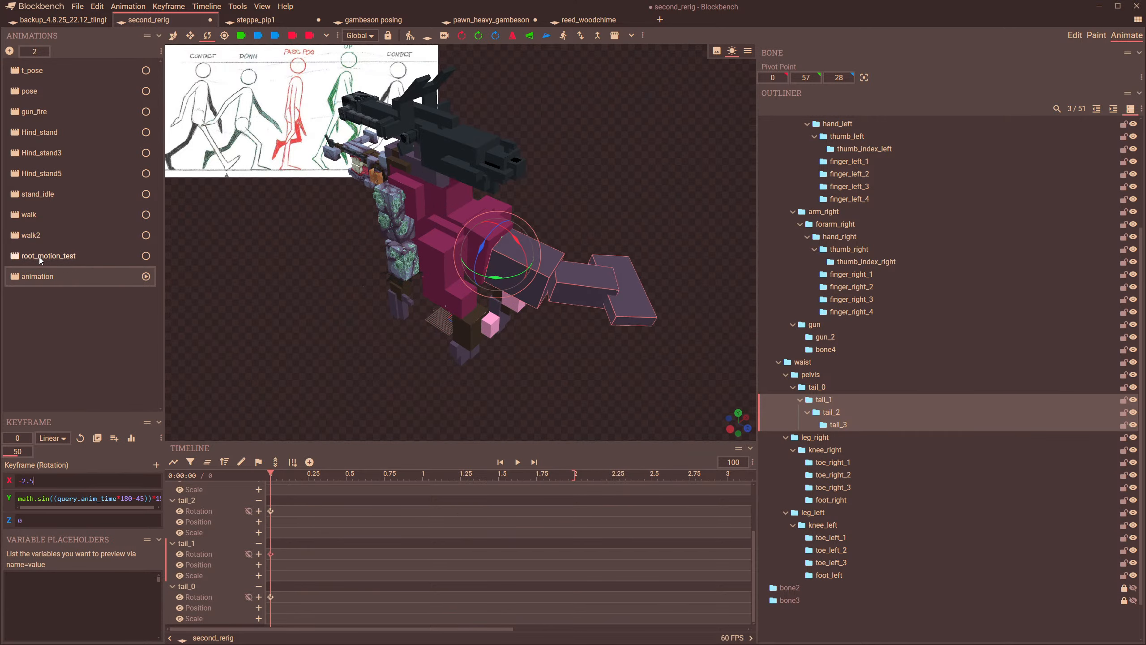
left_click(404, 306)
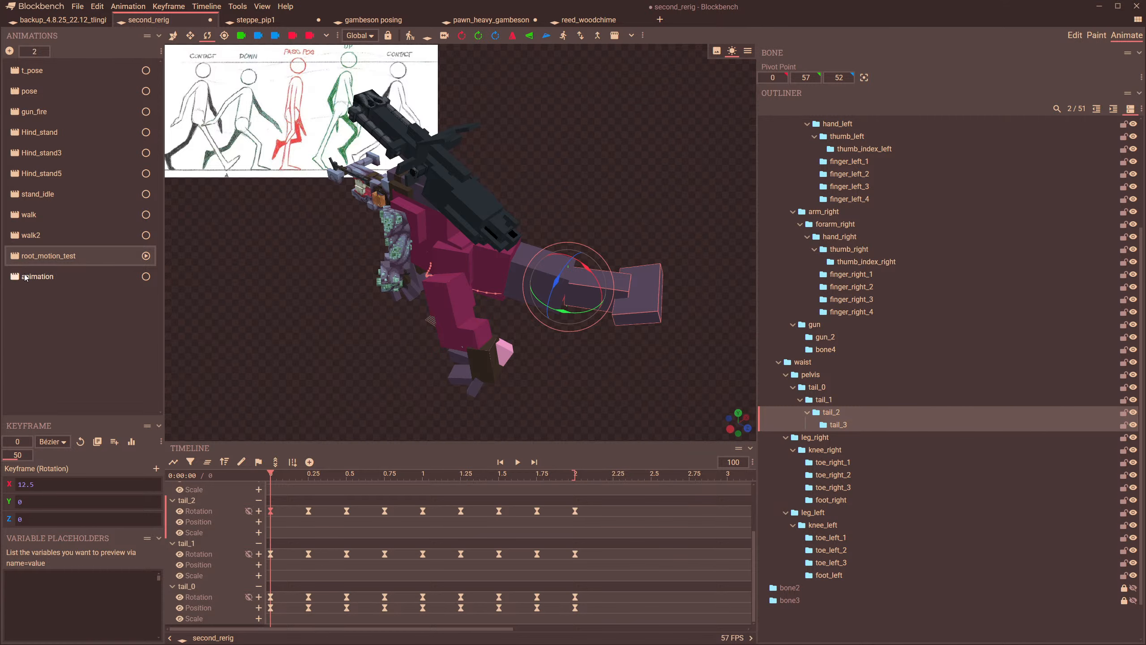
left_click(32, 276)
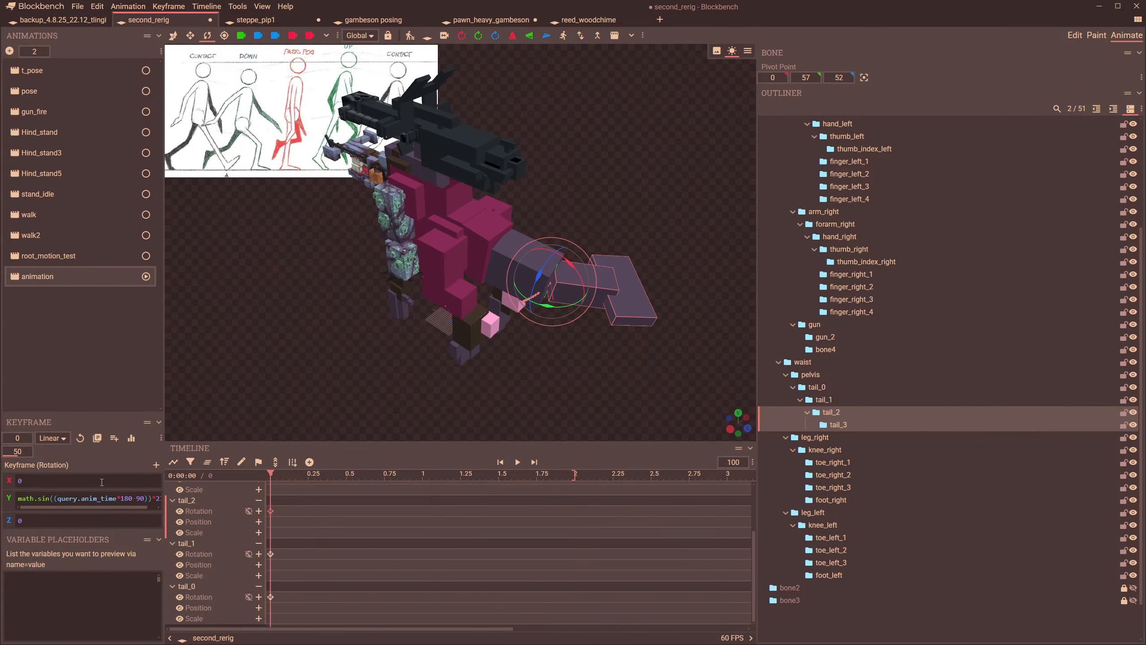
type("12.5")
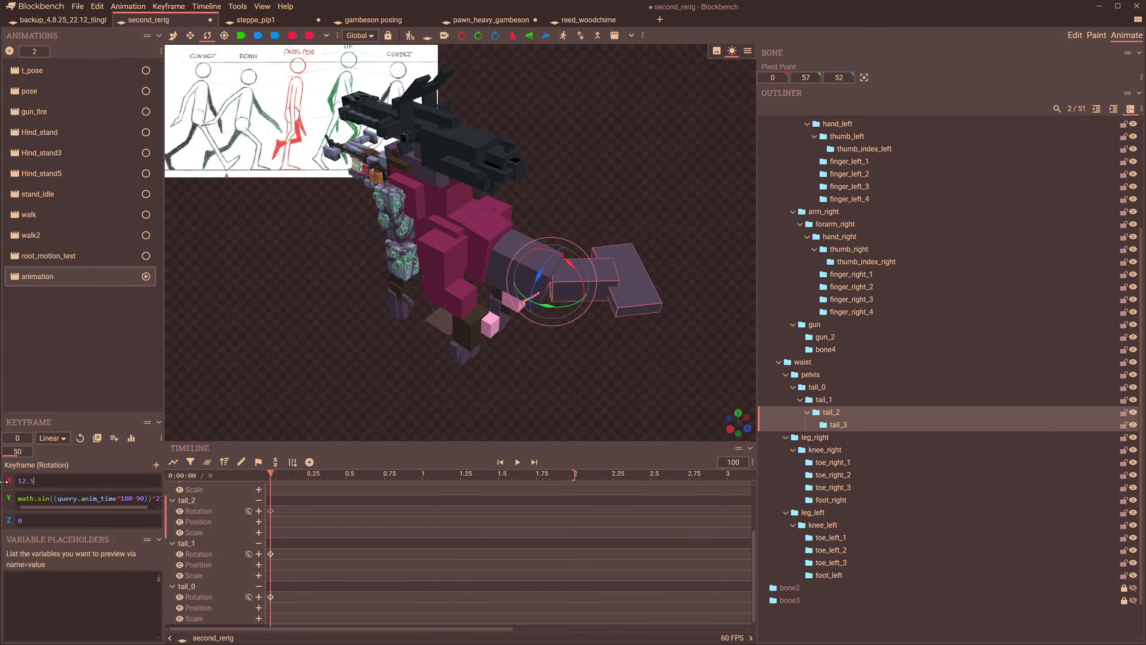
- Look up tail_3's starting X rotation in root_motion_test and set it to 17.5 in the test animation
left_click(45, 256)
left_click(615, 299)
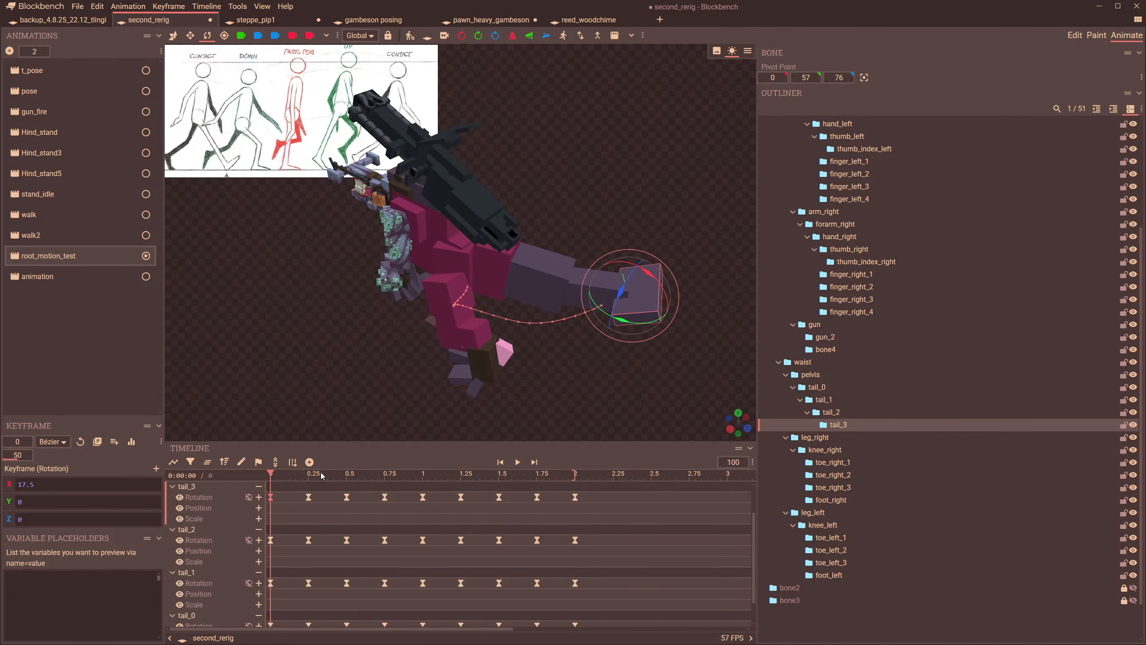
left_click(48, 281)
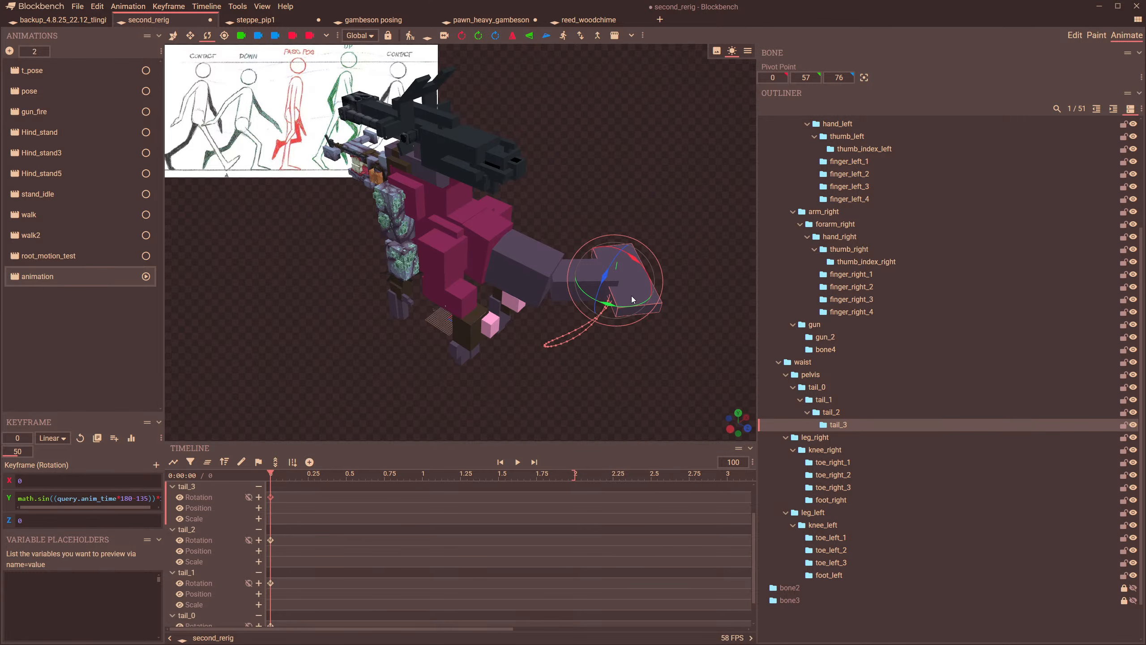
type("17.5")
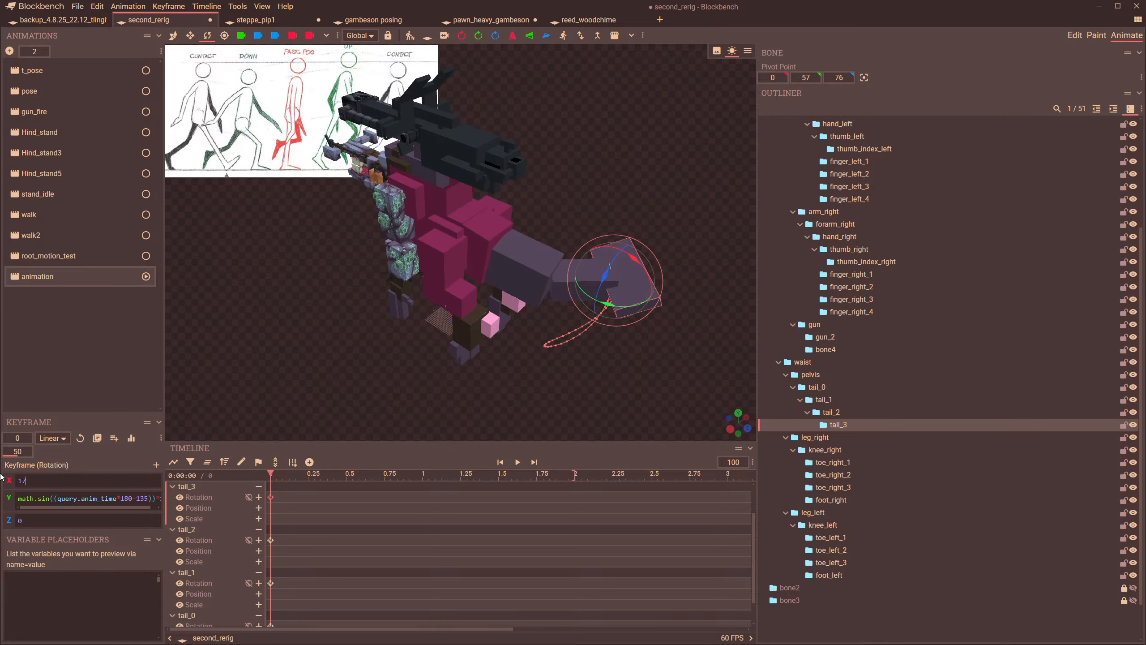
- Play the animation, examine the tilted tail's sway from behind and the side, and return the playhead to 0 s
left_click(518, 462)
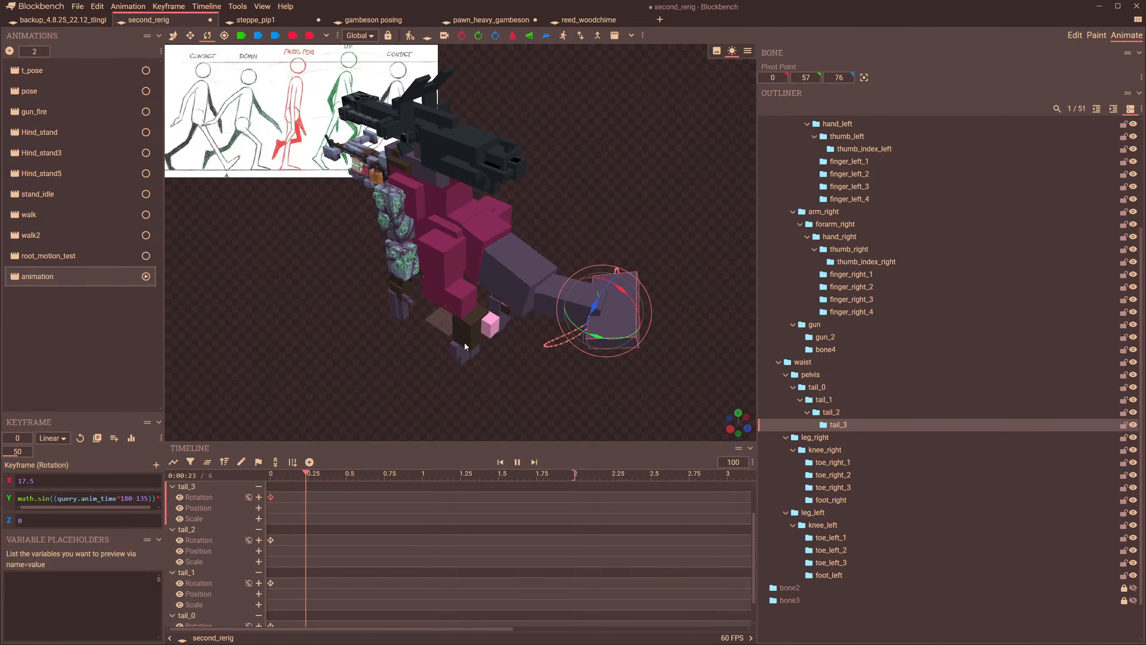
left_click(464, 342)
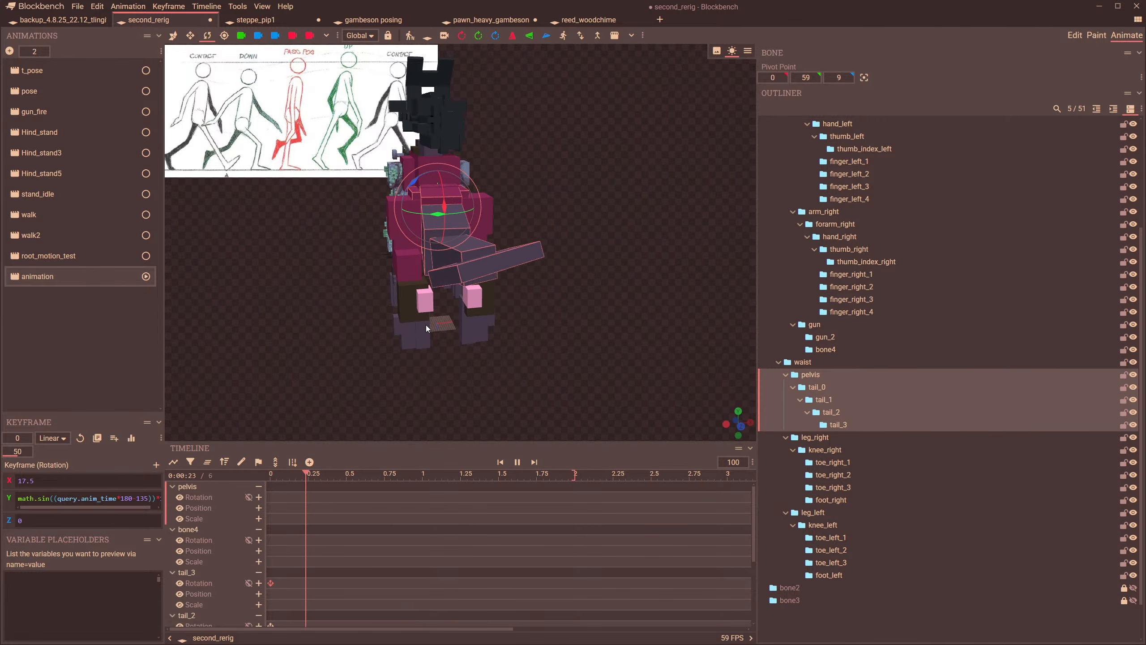
left_click_drag(427, 324, 500, 347)
left_click_drag(287, 478, 222, 487)
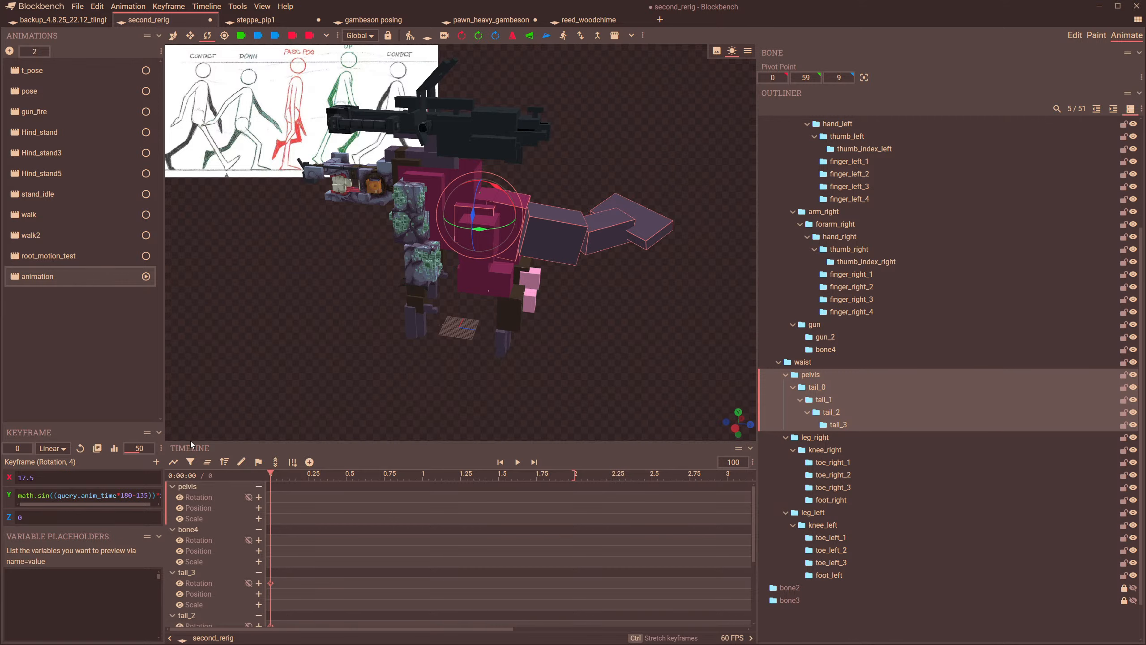
- Reset the timeline to show only tail_0 to tail_3 in the test animation and copy all of their rotation keyframes
left_click(73, 257)
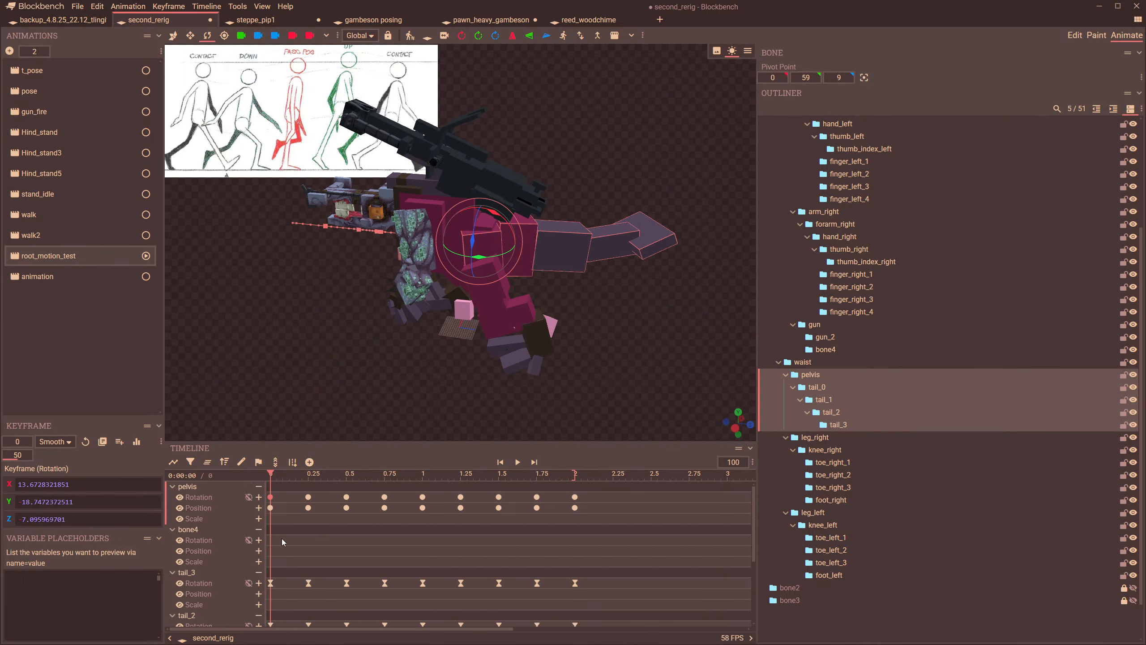
left_click(208, 464)
right_click(290, 497)
left_click(38, 275)
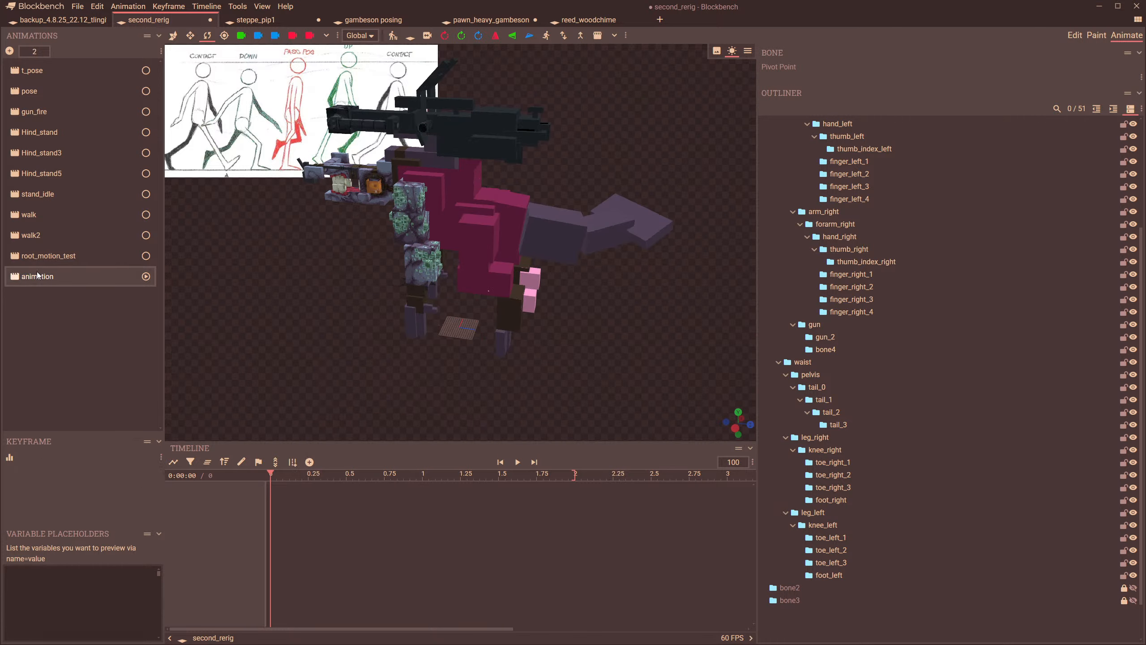
left_click(514, 221)
left_click(556, 221)
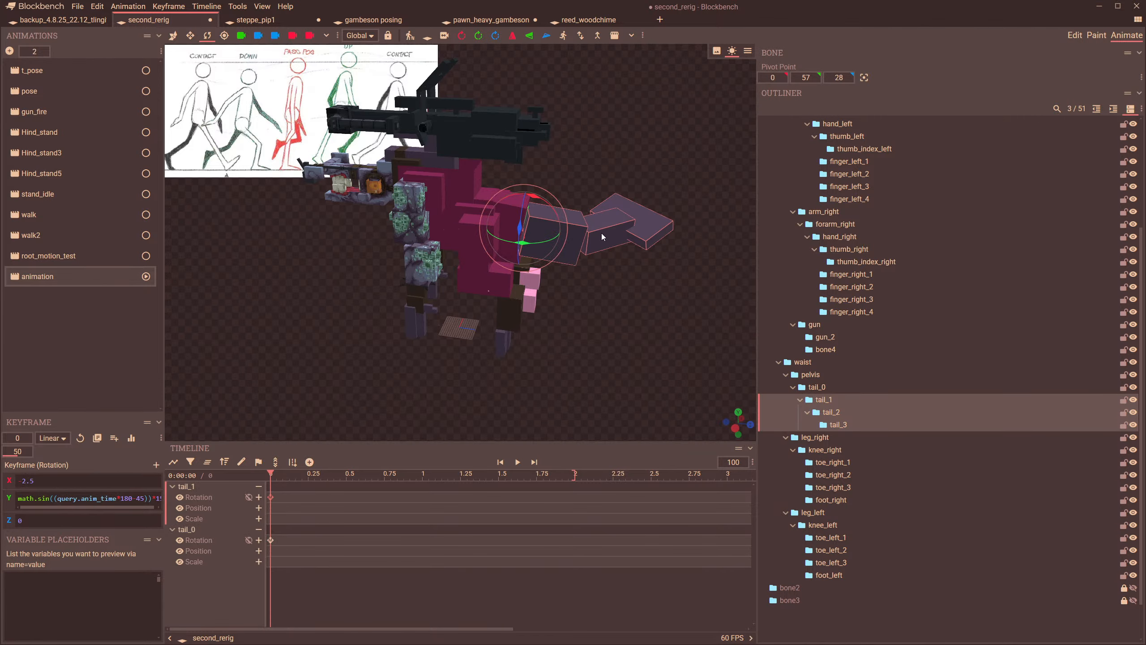
left_click(603, 233)
left_click(647, 227)
key("ctrl+a")
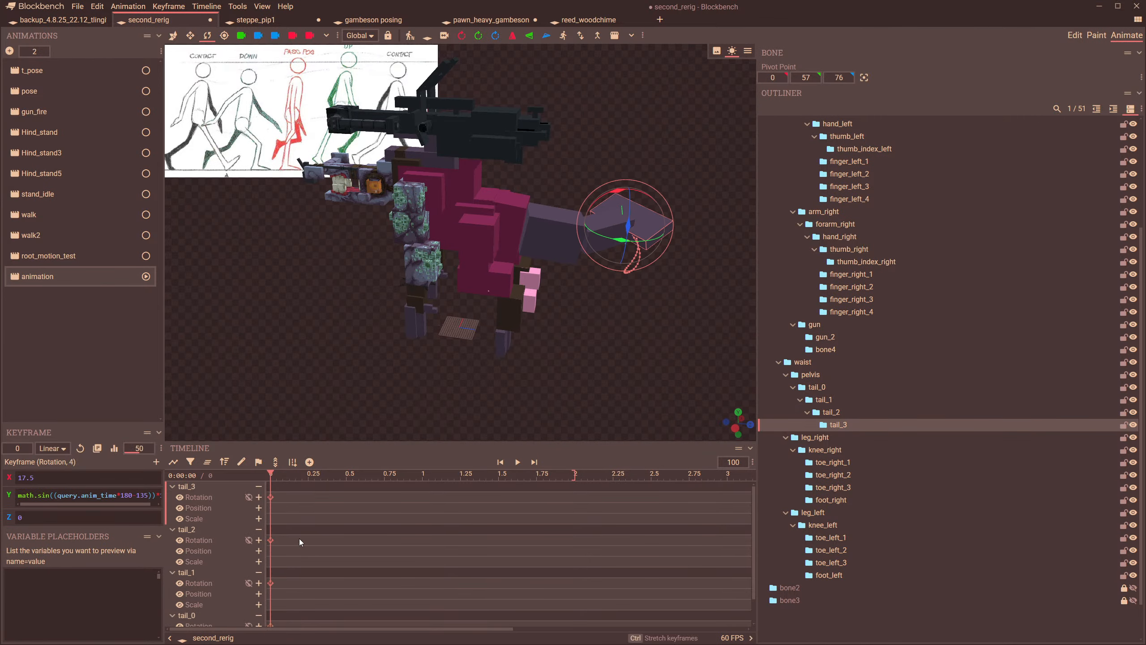
- Paste the copied tail rotation keyframes into walk2 at 0 s and play the animation from above
left_click(46, 258)
left_click(45, 230)
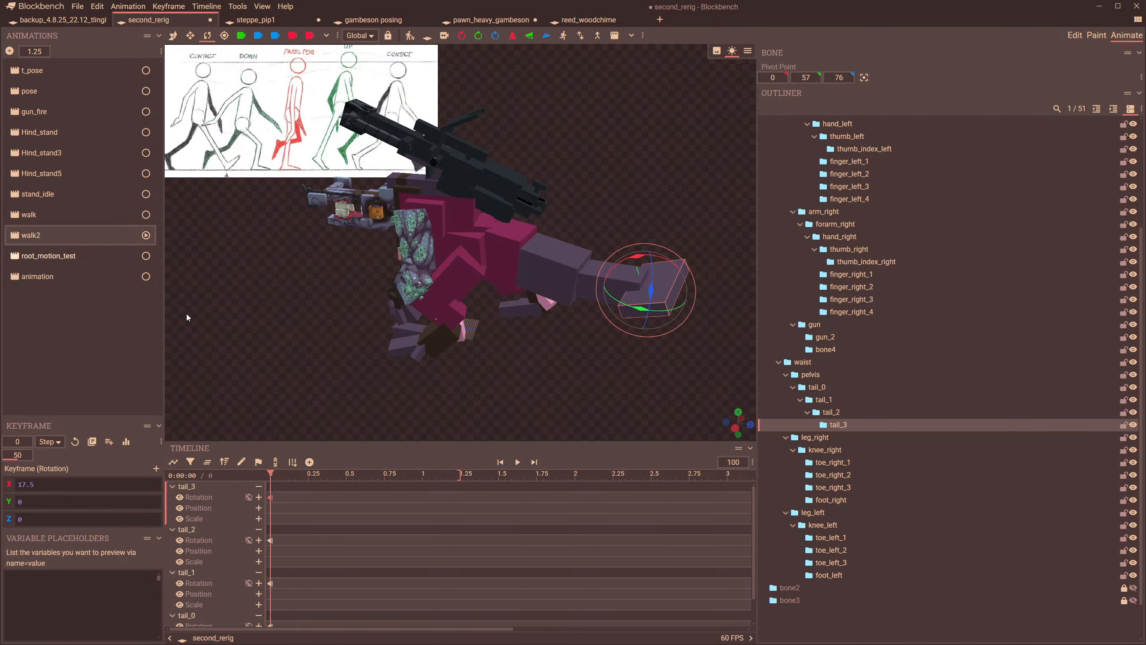
right_click(307, 508)
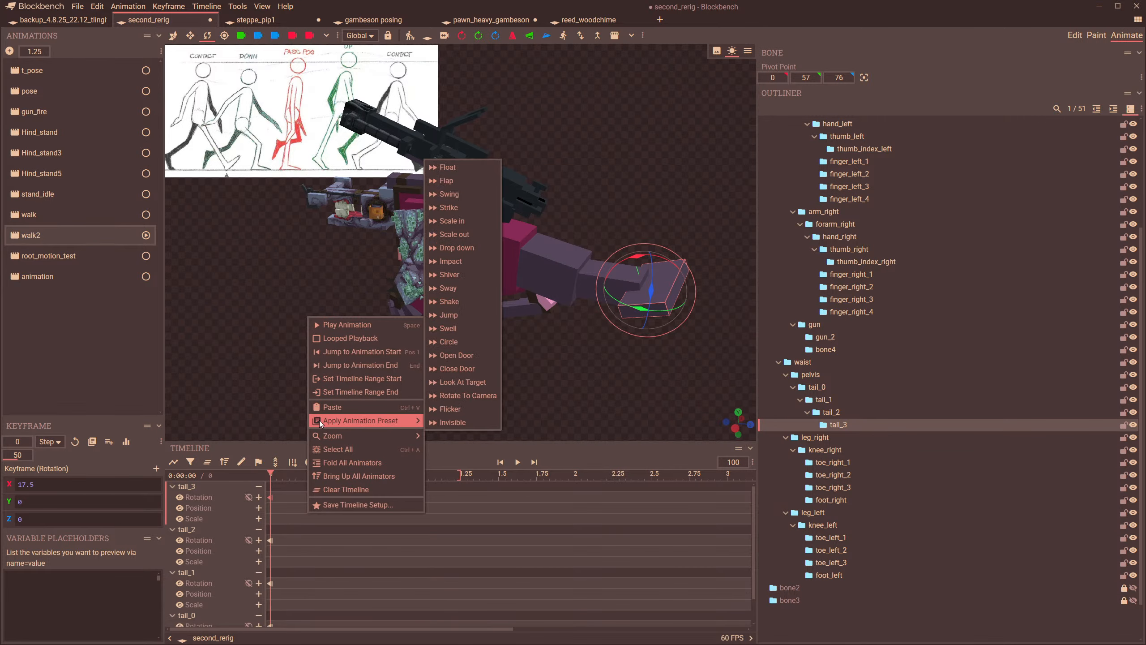
left_click(338, 402)
left_click_drag(448, 391, 479, 481)
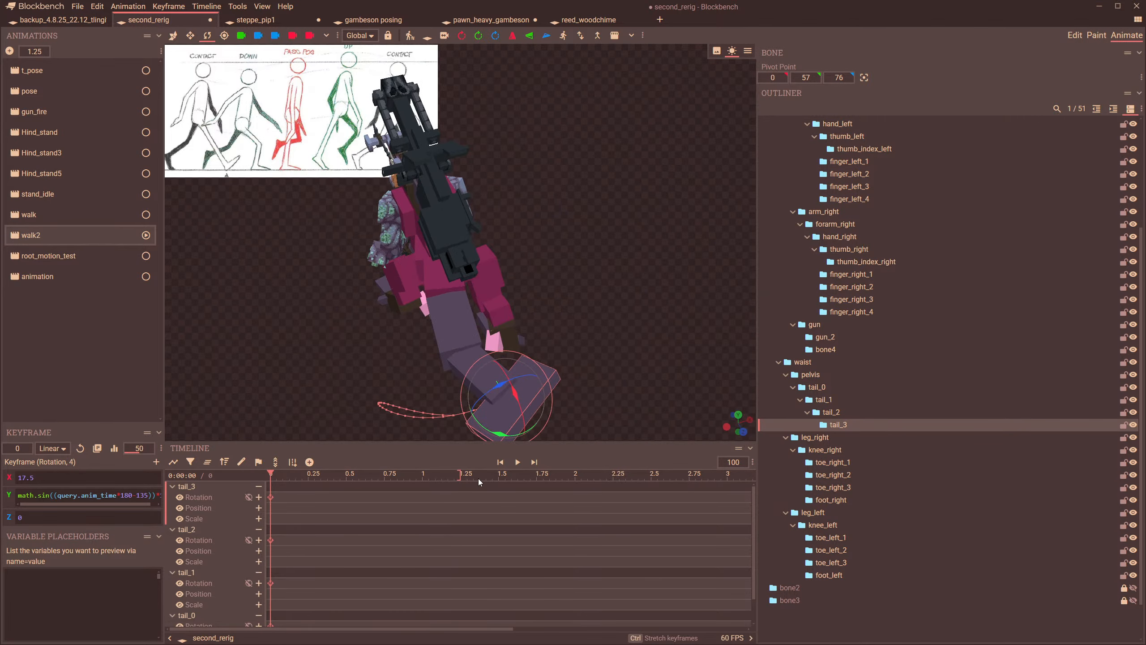
left_click(517, 463)
- Try the copied tail rotation keyframes in the walk animation at 0 s, play it, and delete the pasted keyframes
left_click(40, 215)
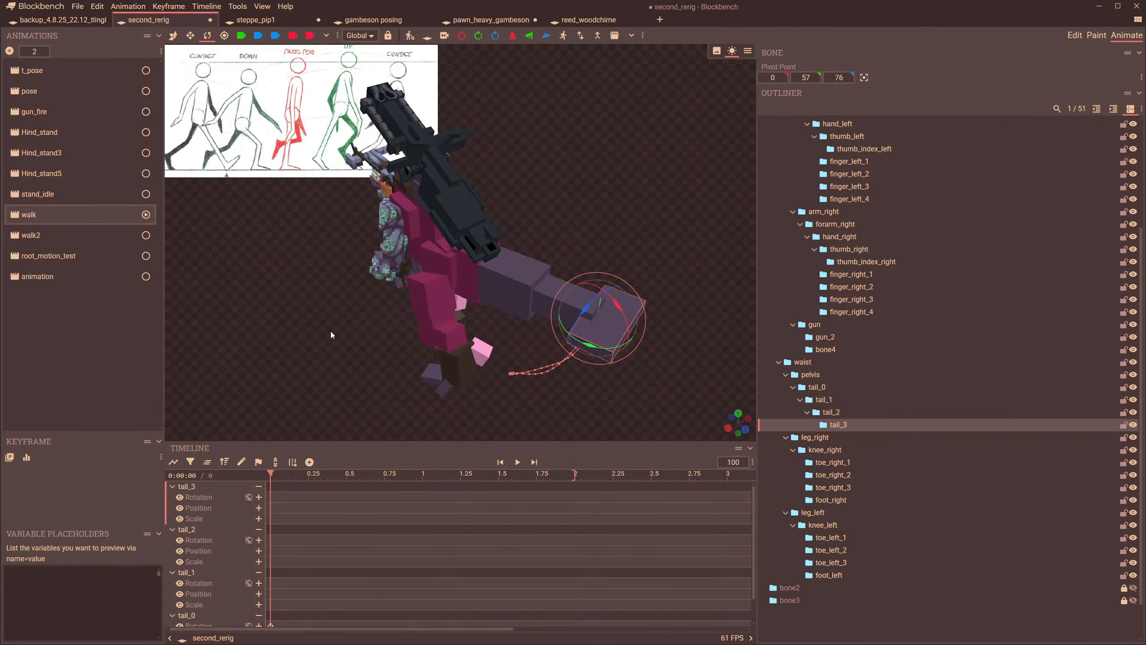
left_click(518, 462)
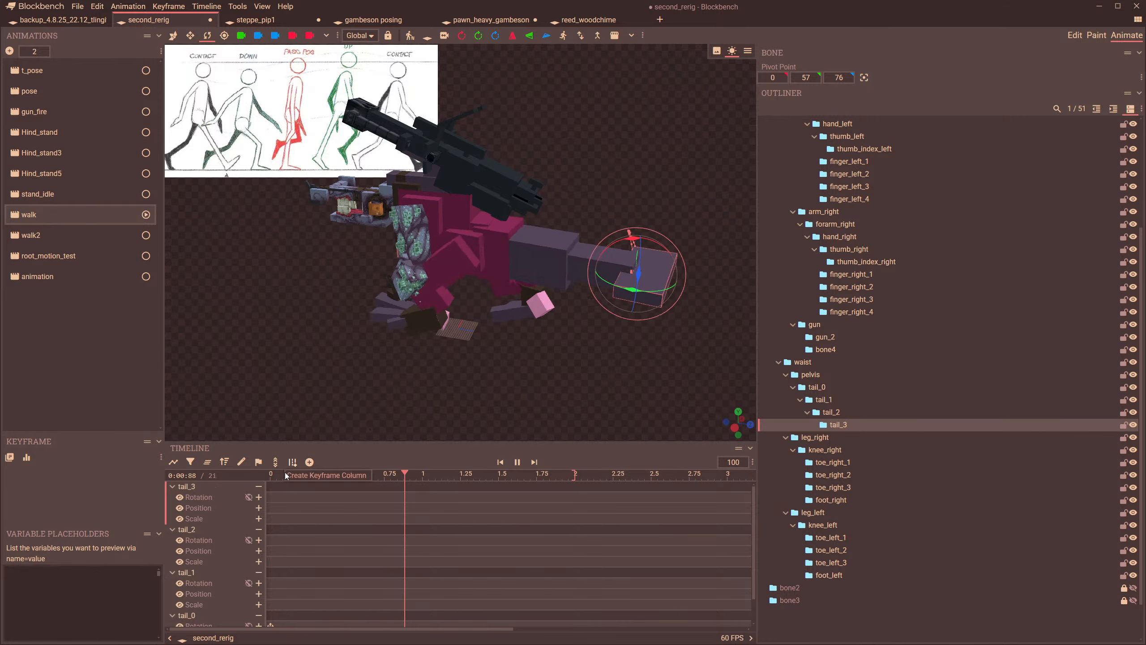
left_click(271, 474)
right_click(297, 505)
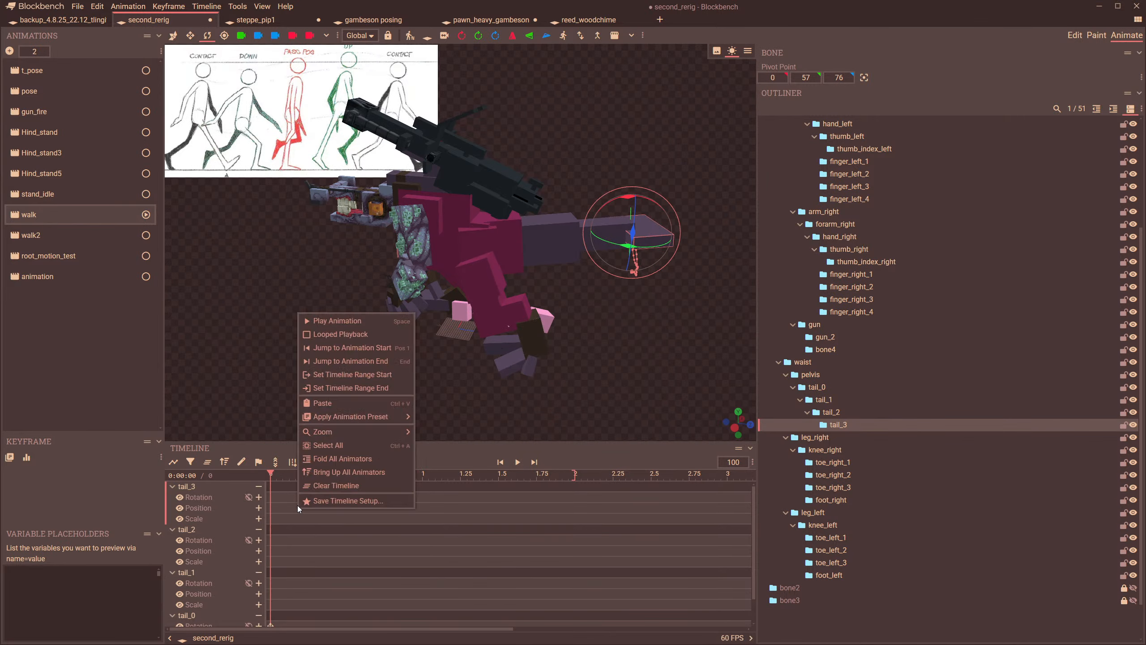
left_click(326, 407)
key("space")
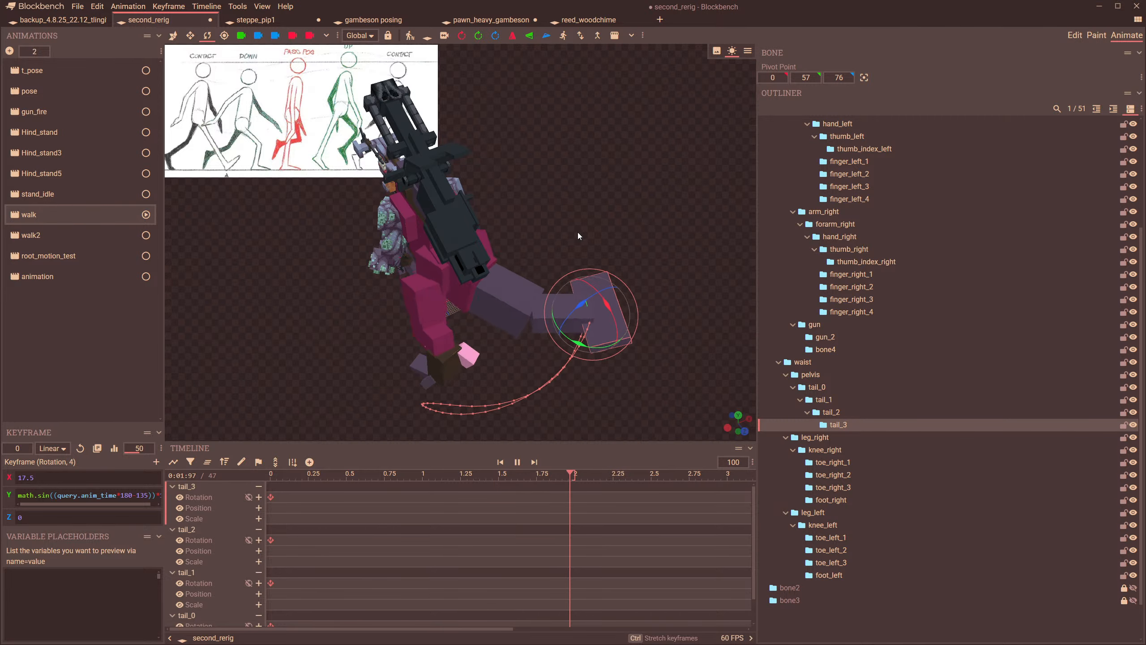
left_click_drag(577, 232, 535, 209)
key("Delete")
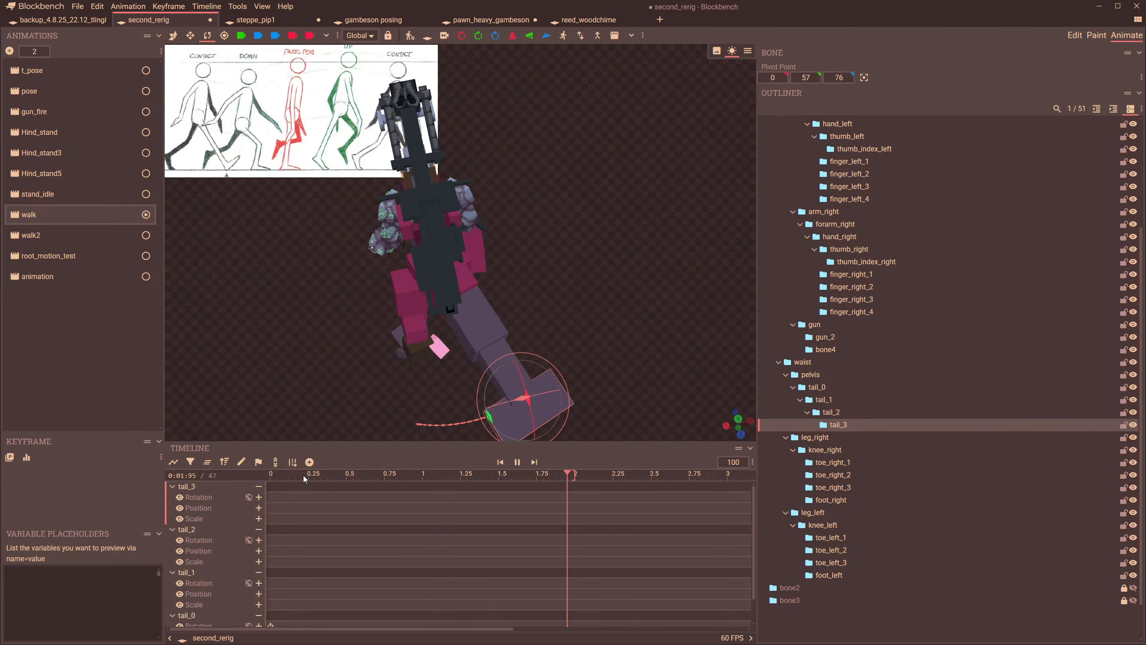
- Try posing tail_0 to tail_3 by hand at about 0.42 s in the test animation, rotating each segment sideways
left_click(37, 276)
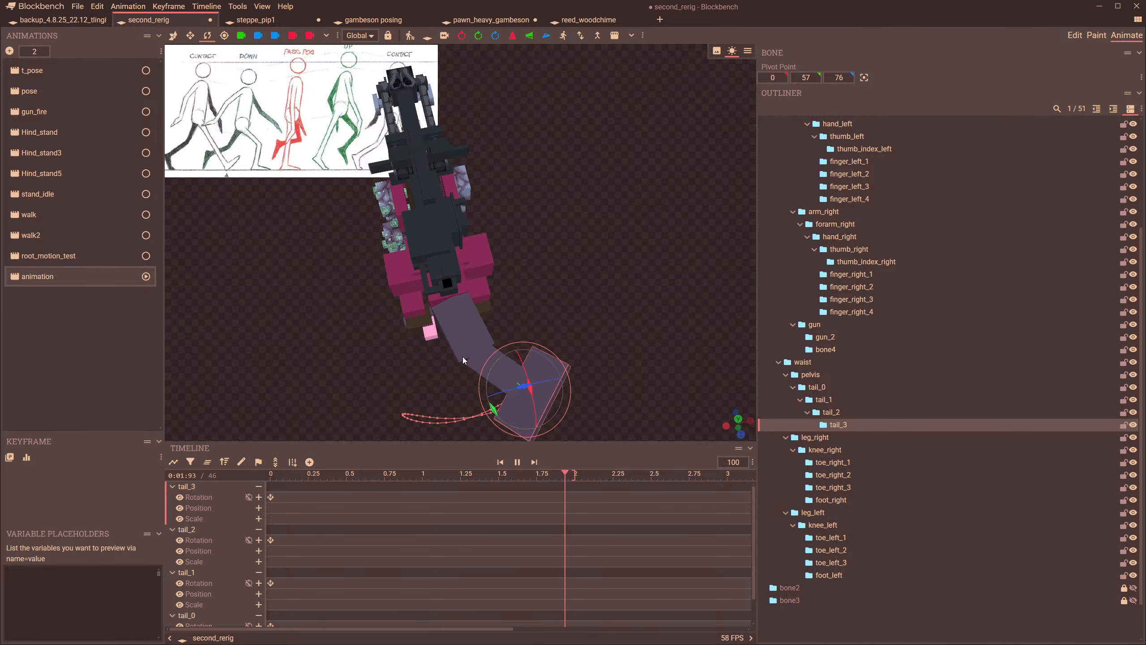
left_click_drag(275, 476, 332, 479)
left_click(460, 342)
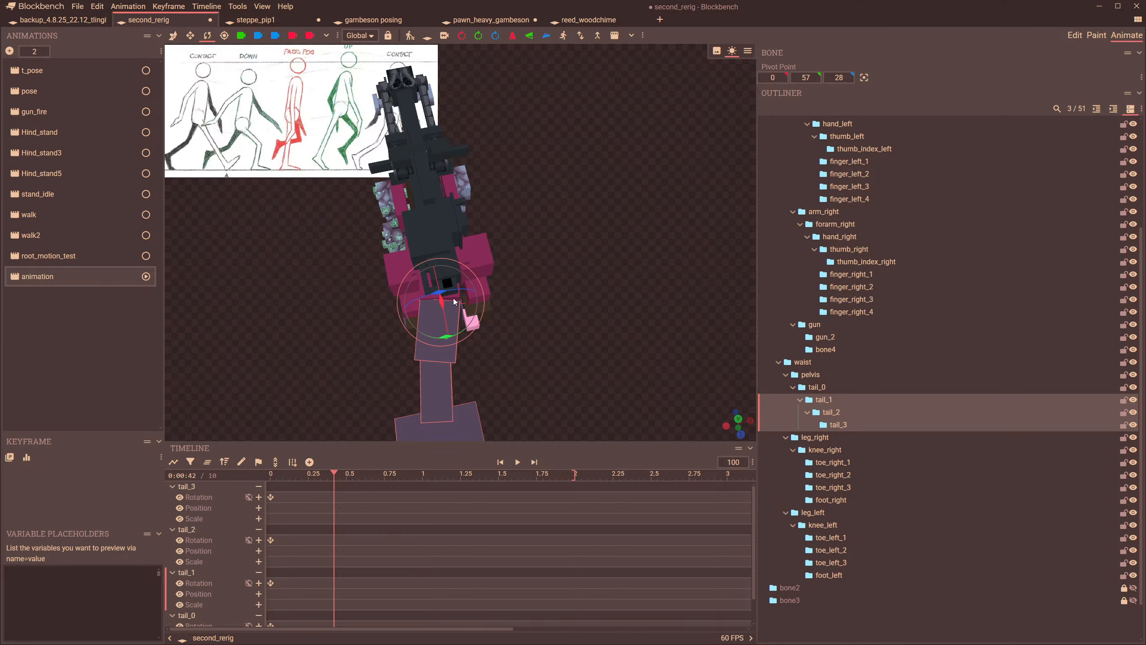
left_click(453, 297)
left_click(415, 337)
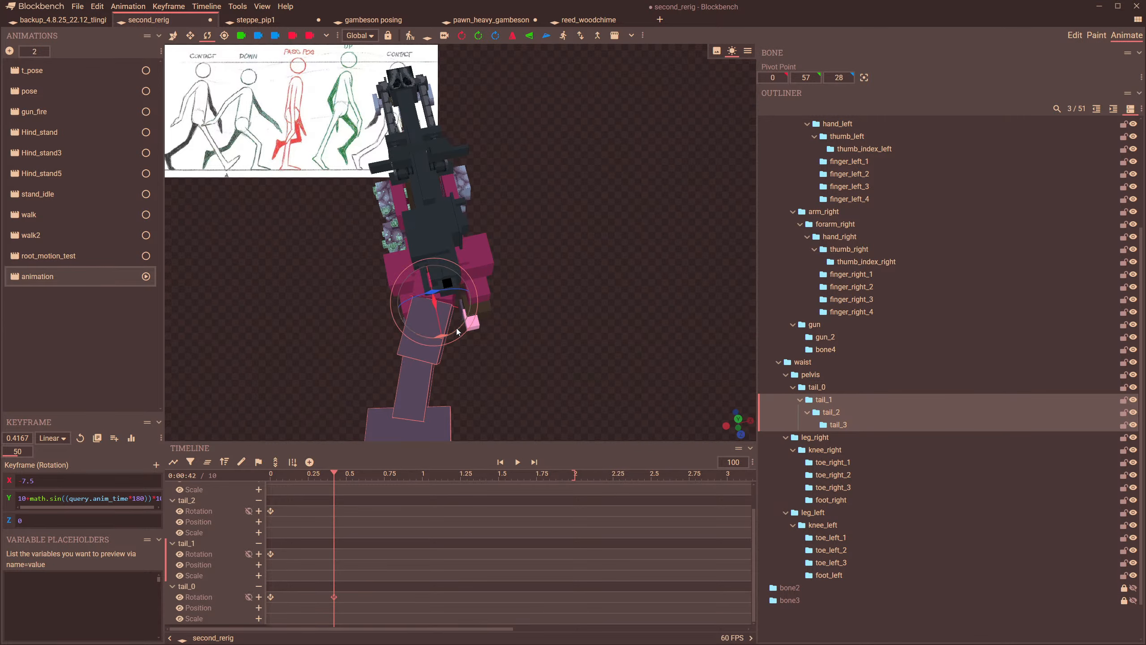
left_click_drag(445, 334, 436, 338)
left_click(393, 382)
left_click_drag(435, 385, 454, 373)
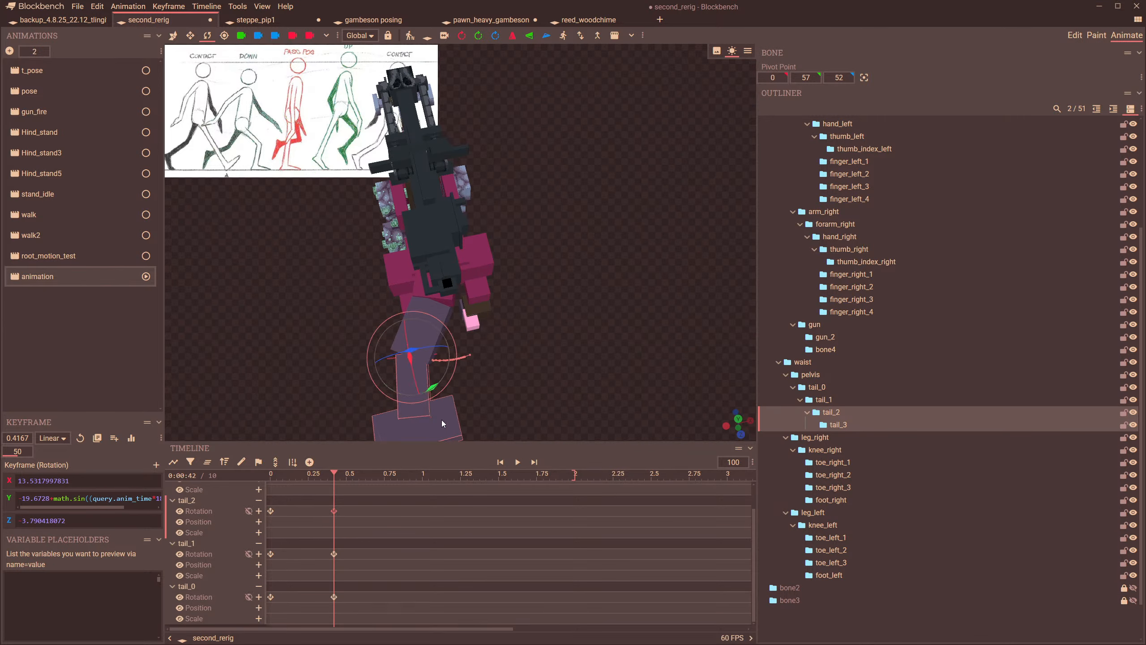
left_click(441, 422)
left_click_drag(455, 421, 461, 404)
scroll(494, 364, "down", 3)
left_click_drag(494, 364, 525, 350)
scroll(513, 328, "up", 5)
scroll(525, 340, "down", 5)
- Undo the hand-made rotations of the tail segments at 0.42 s
key("ctrl+z")
key("ctrl+z")
key("ctrl+z")
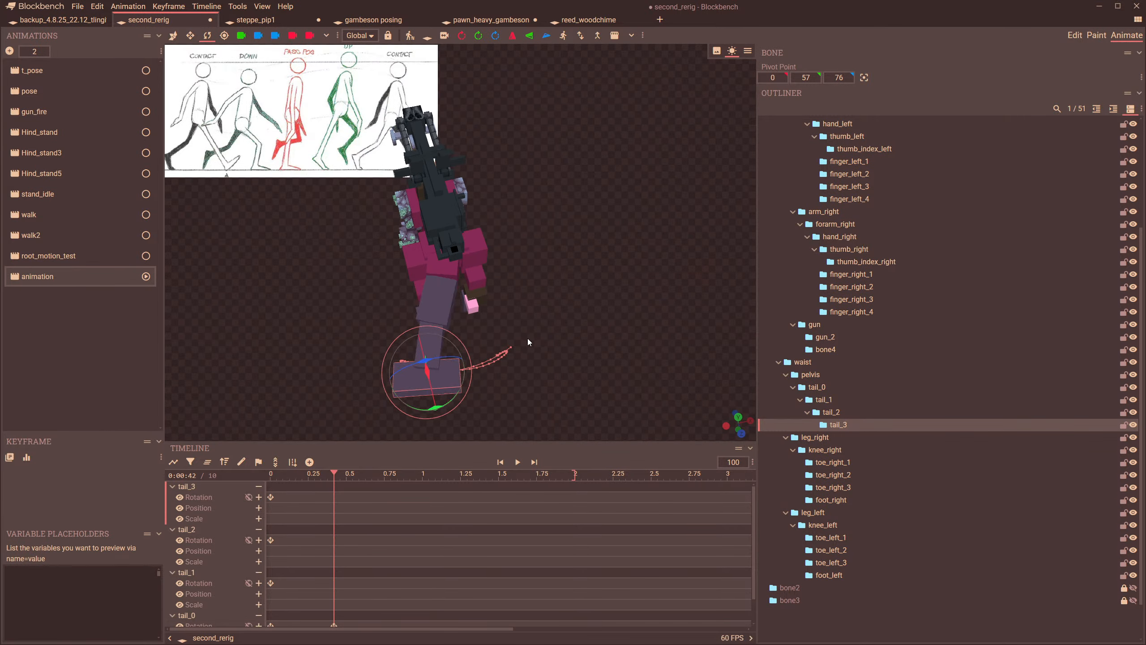
key("ctrl+z")
- Try a multiplier of 20 in tail_1's Y rotation sine expression, restore it to 15, and return the playhead to 0 s
left_click_drag(563, 324, 551, 333)
left_click(446, 305)
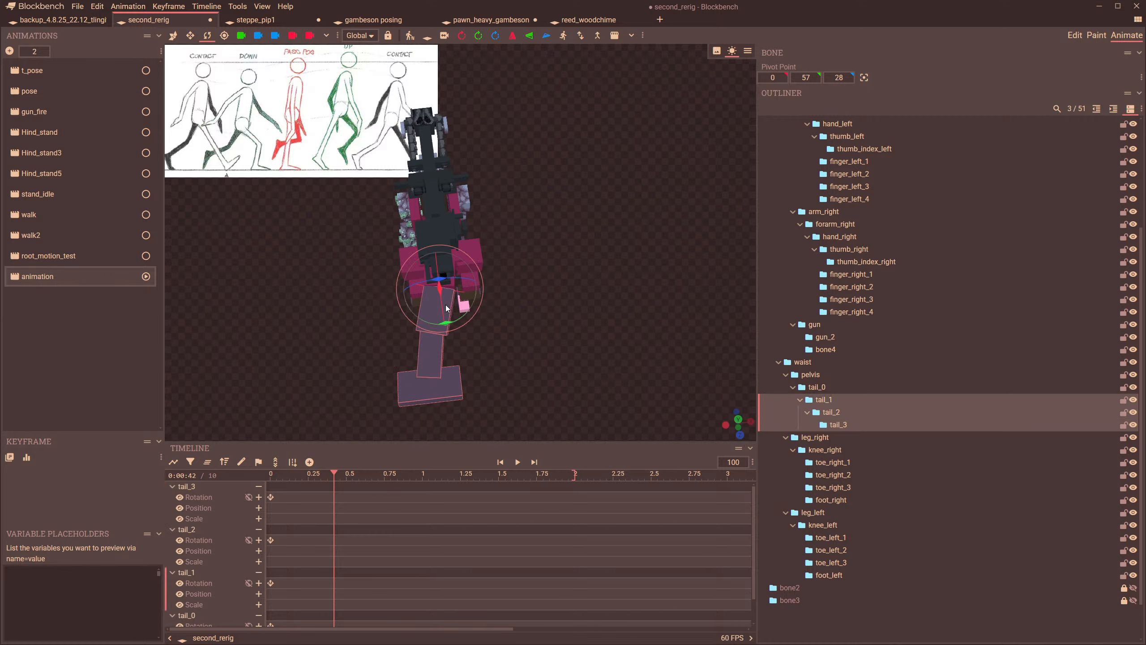
left_click_drag(500, 362, 464, 374)
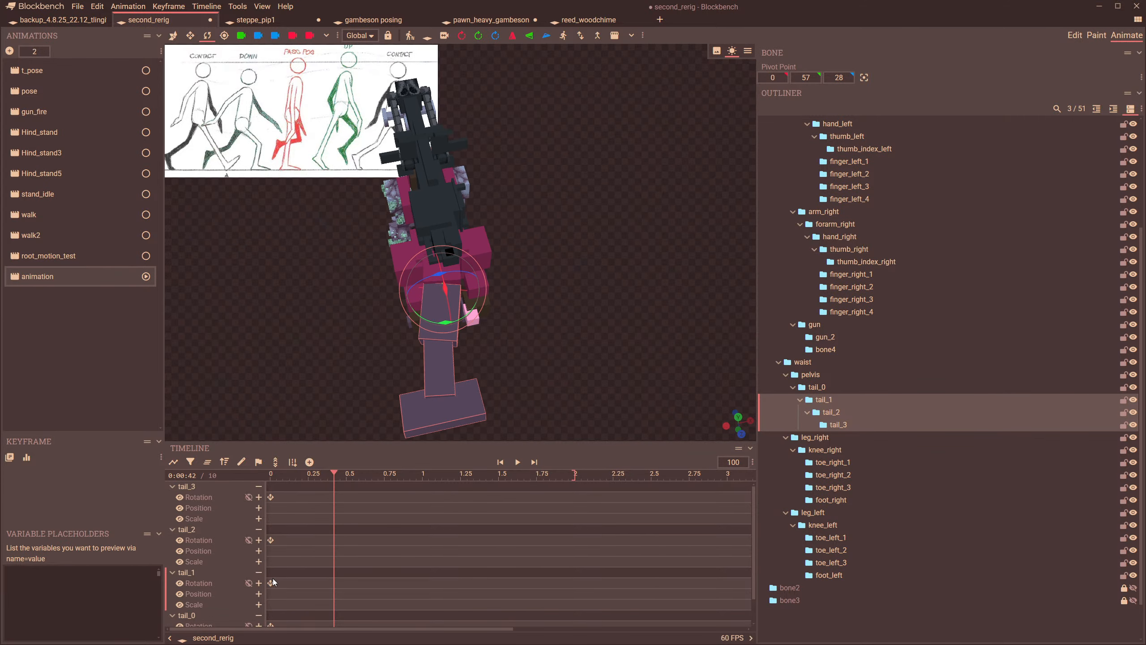
left_click(271, 582)
left_click_drag(119, 508, 168, 498)
type("20")
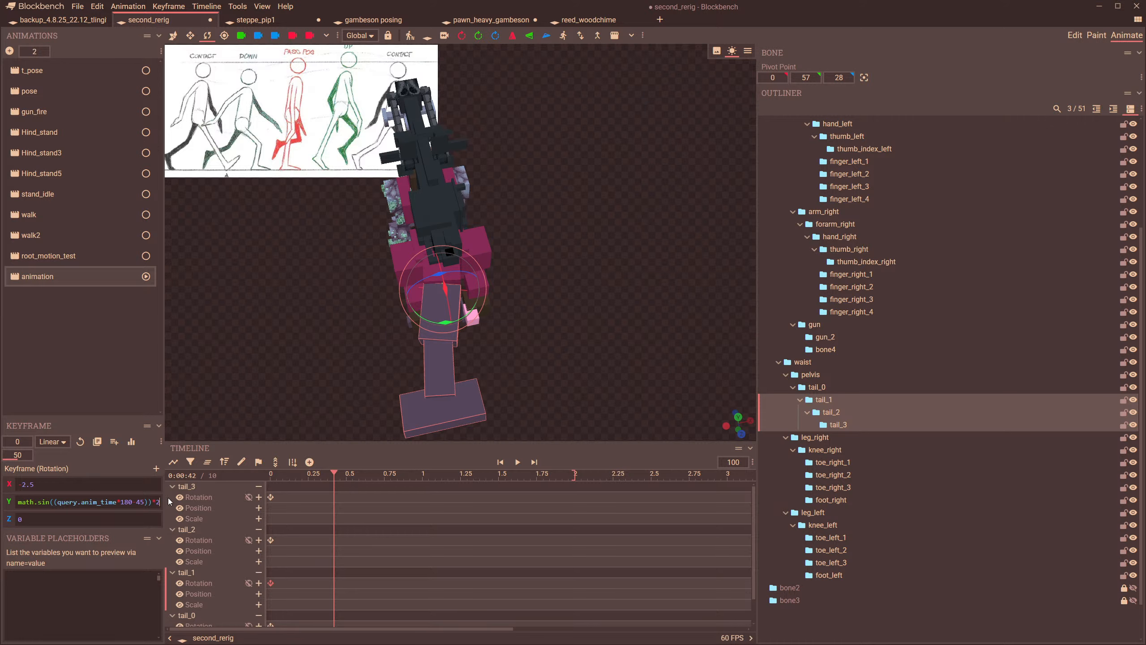
left_click(461, 401)
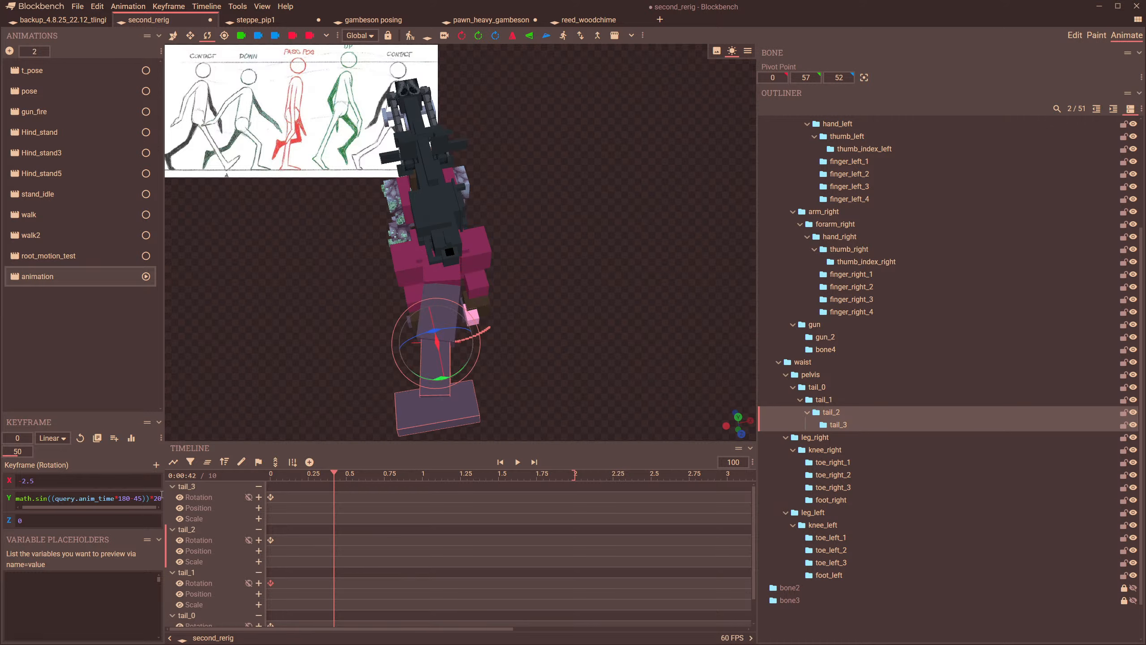
type("15")
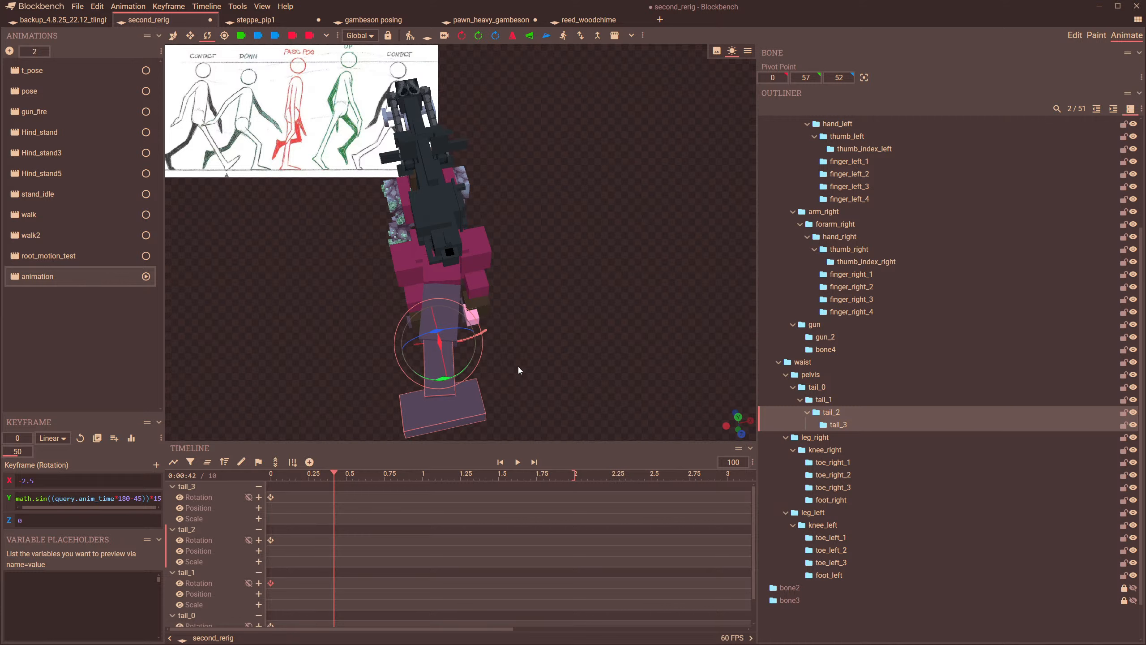
left_click_drag(518, 367, 512, 380)
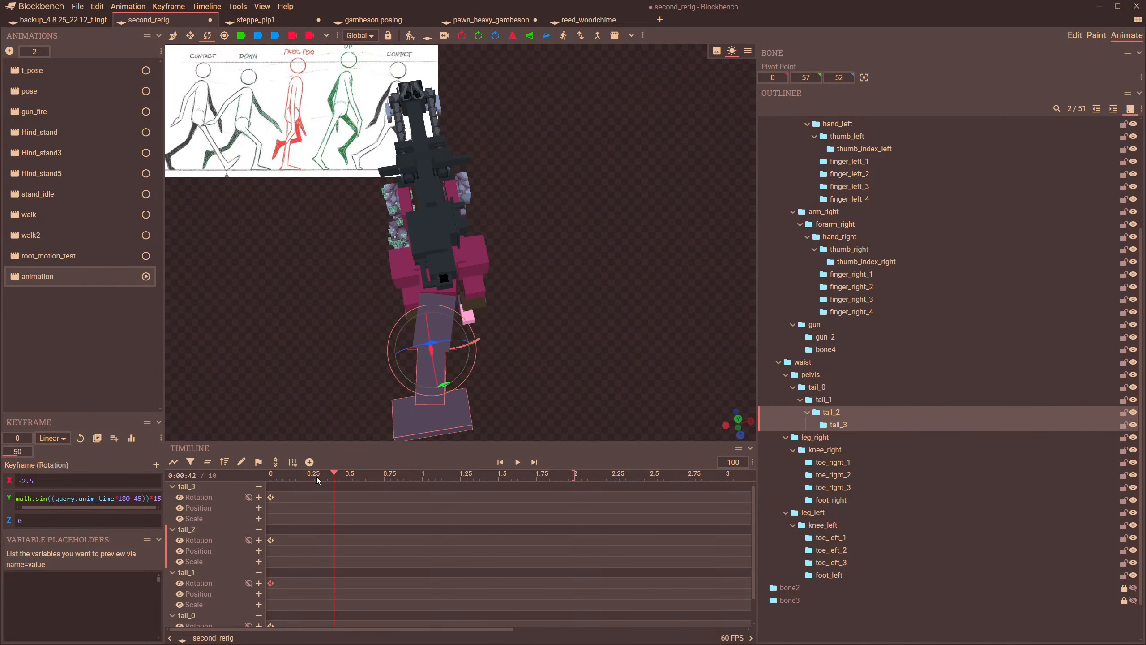
left_click_drag(318, 479, 269, 478)
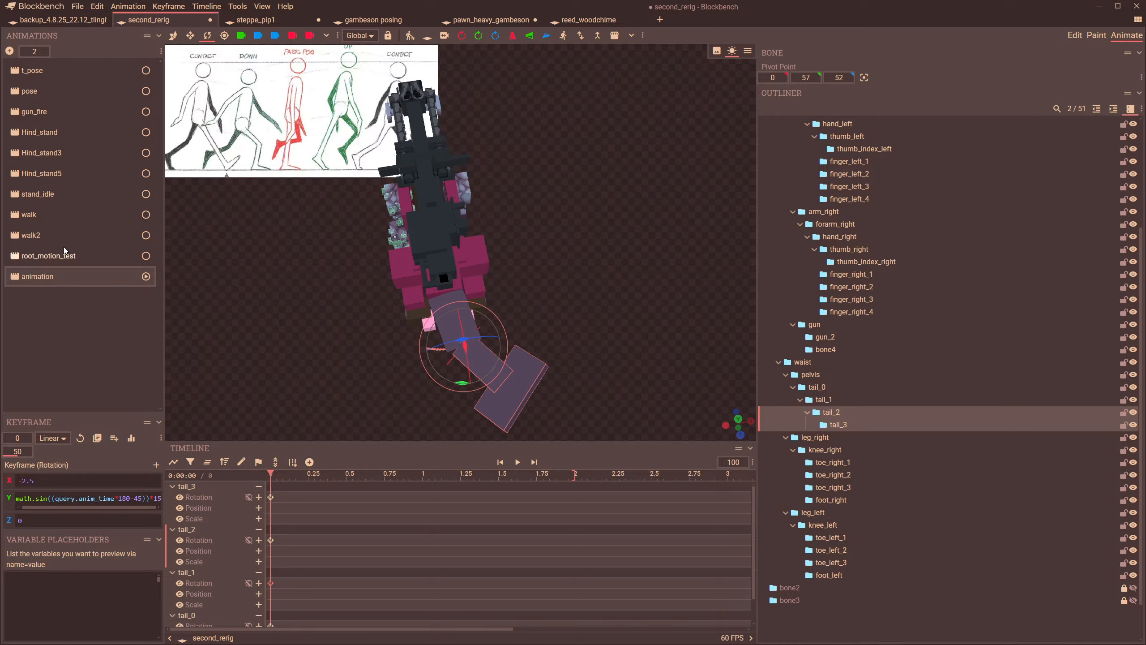
- Duplicate the walk animation under the name walk_backup and save the project
right_click(42, 219)
left_click(73, 255)
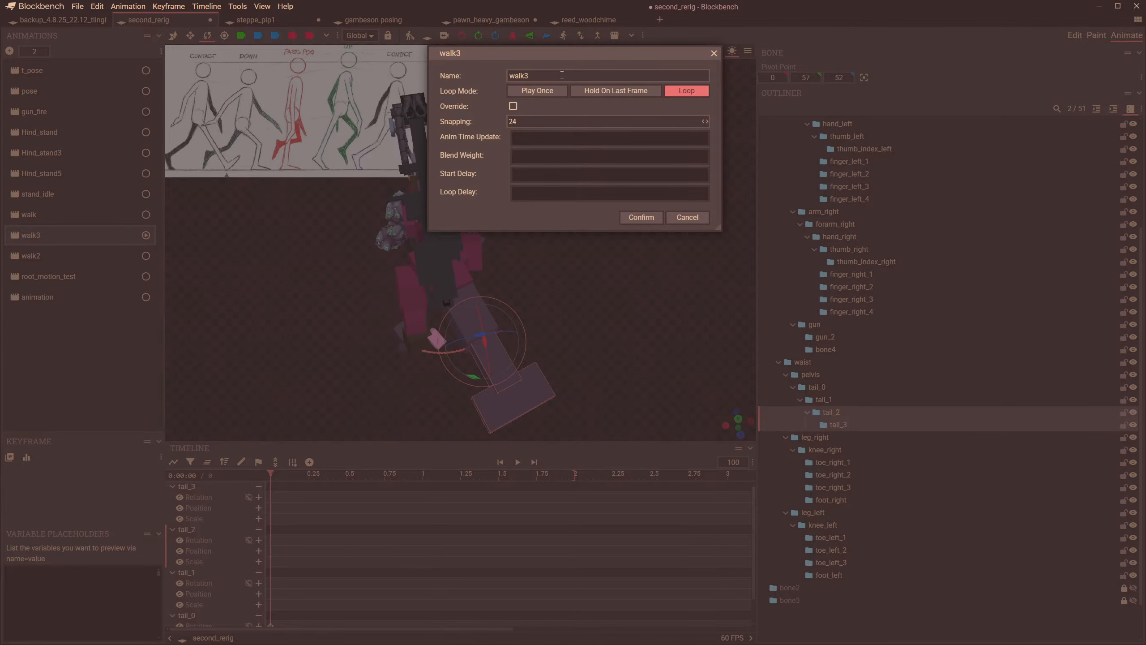
double_click(562, 75)
type("walk_backup")
key("Return")
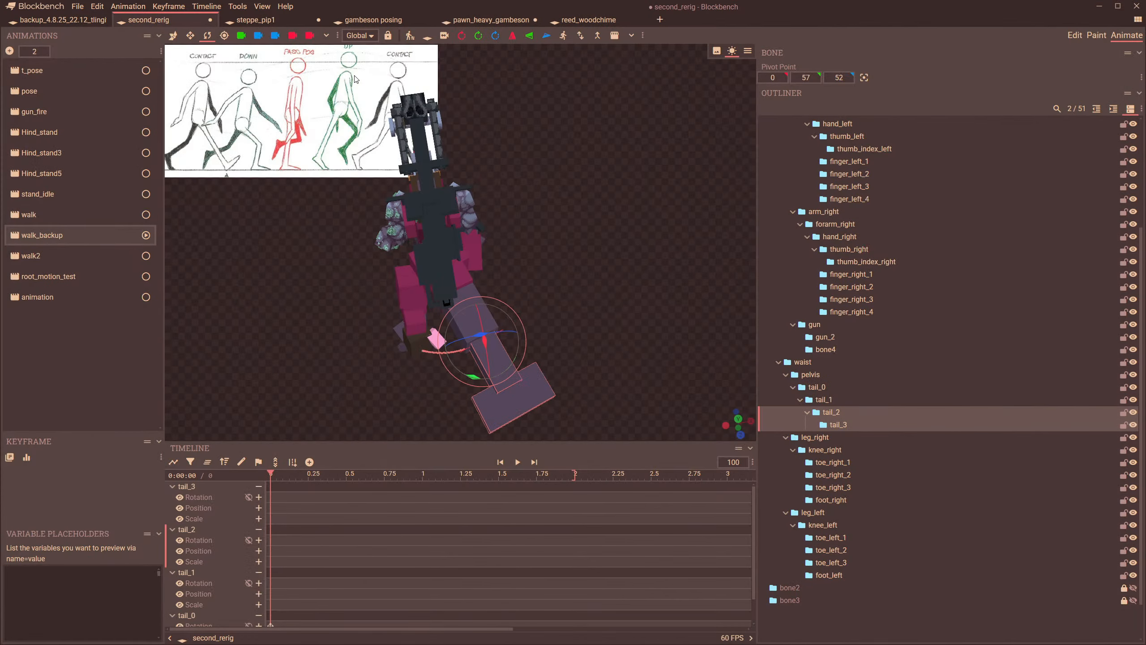
left_click(79, 6)
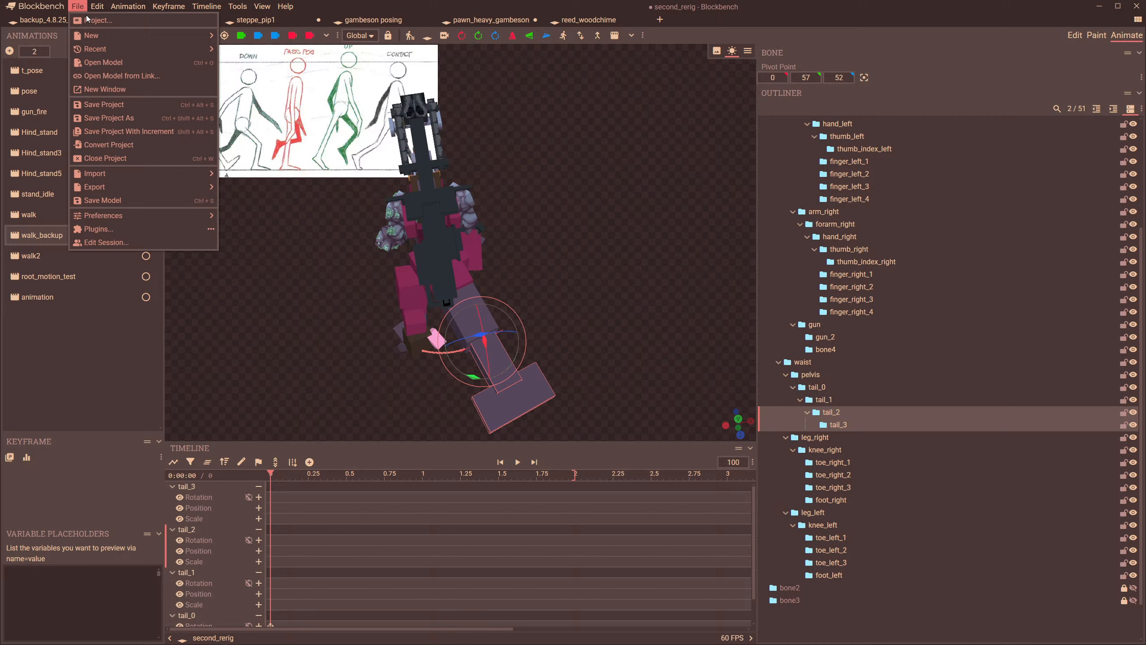
left_click(104, 105)
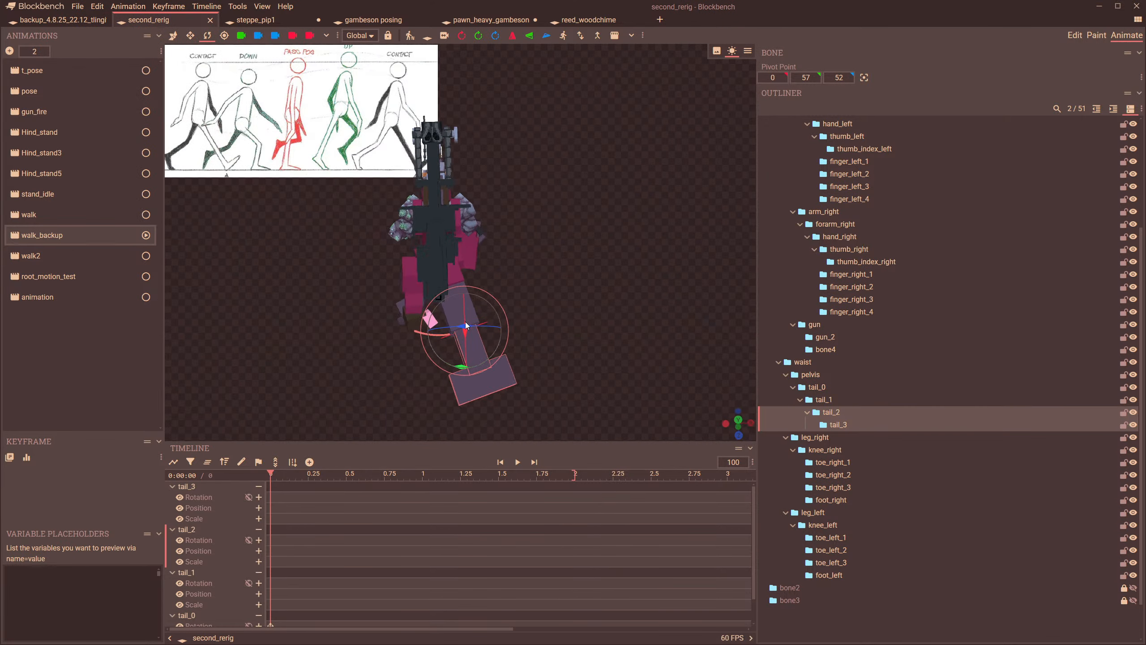
- In walk_backup, delete tail_0's sine rotation keyframes and add a fresh zero rotation keyframe at 2 s
left_click_drag(278, 480, 573, 494)
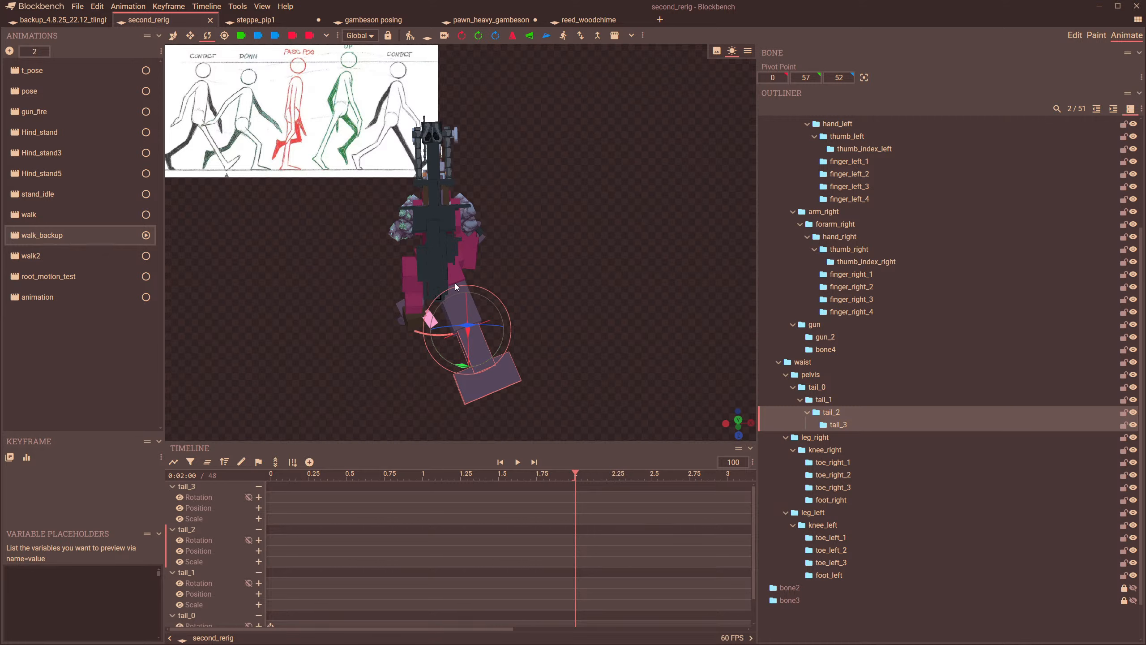
scroll(478, 286, "up", 2)
left_click(458, 314)
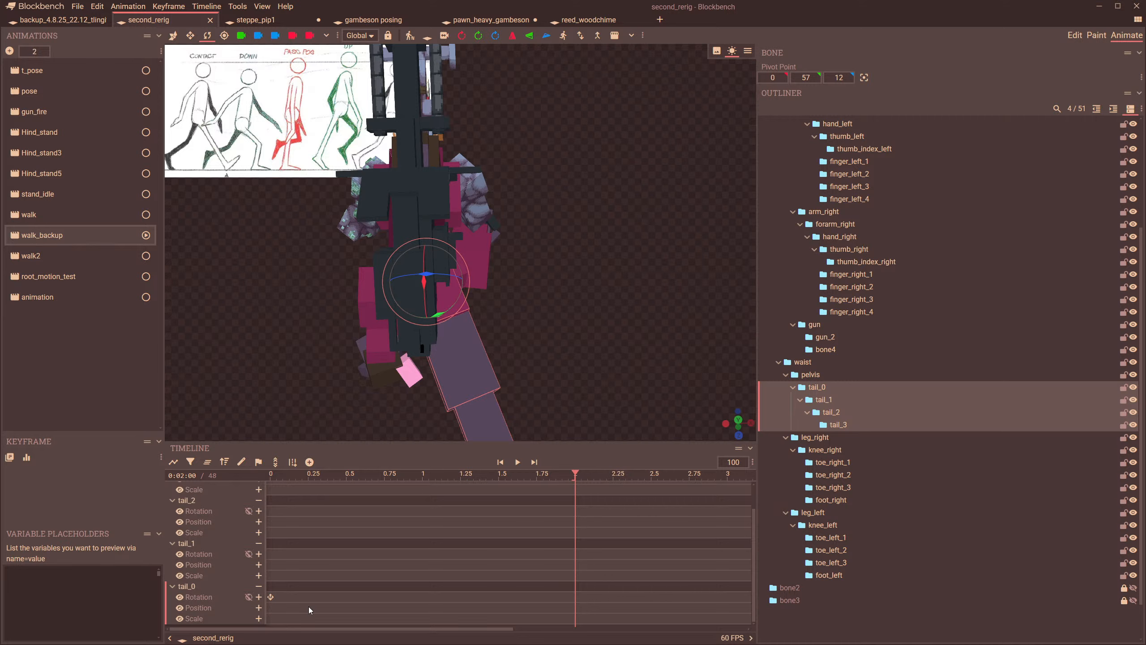
left_click(259, 596)
right_click(270, 598)
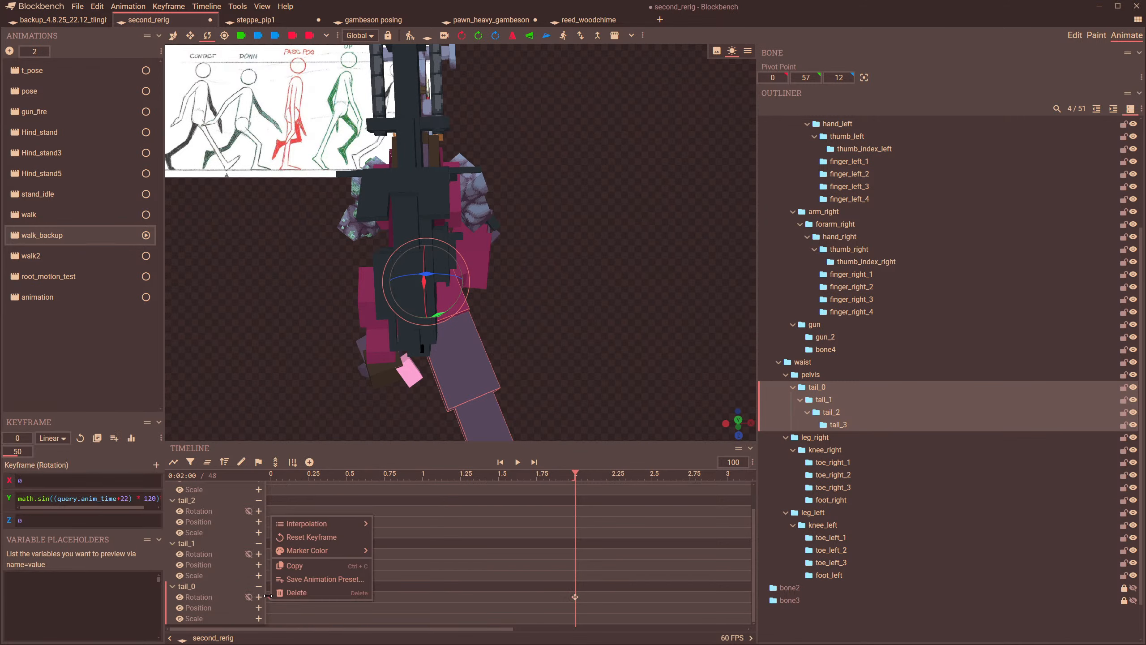
left_click_drag(617, 583, 259, 619)
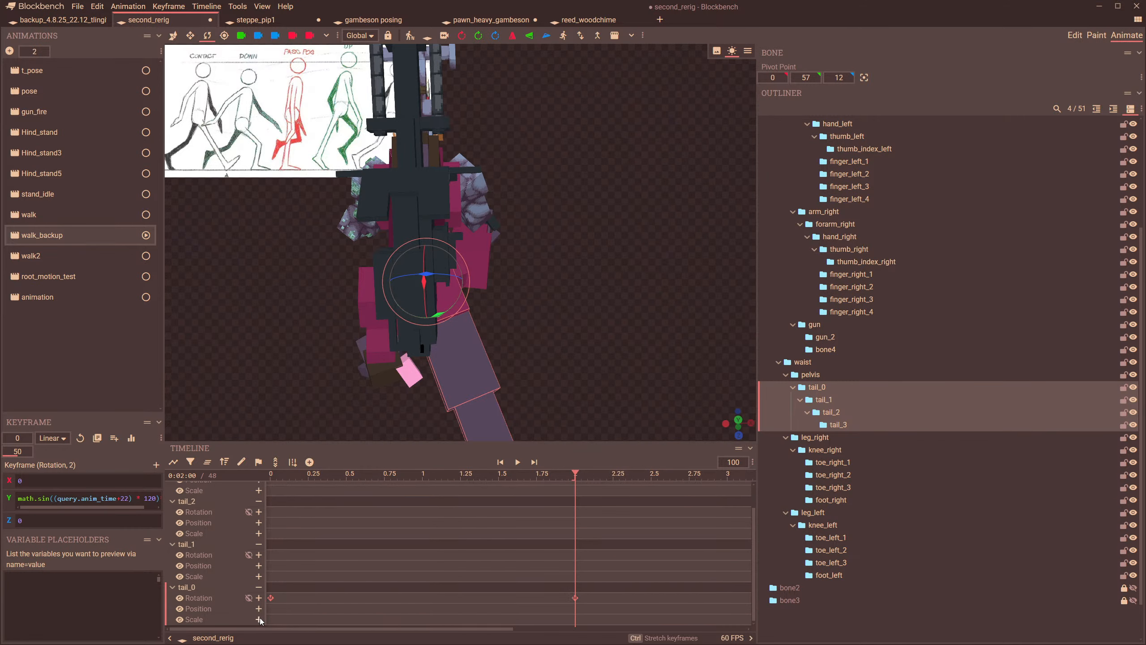
key("Delete")
left_click(259, 598)
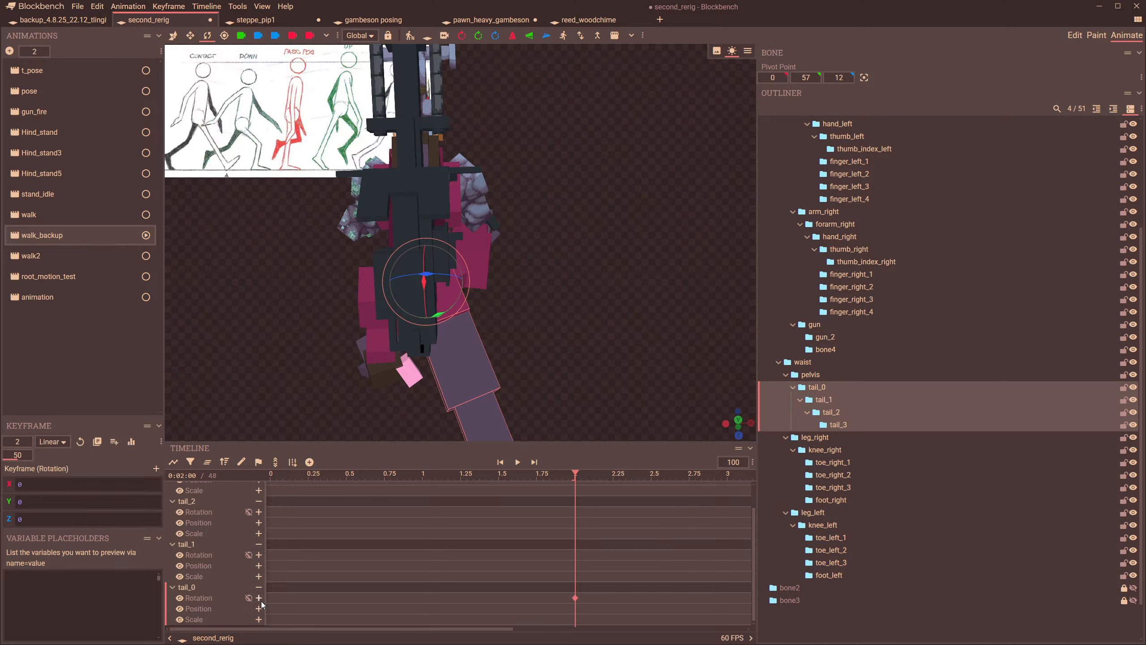
- Curve the tail at 2 s by rotating its segments sideways, with tail_3 at about 25 on Y, and scrub through the walk
left_click(475, 360)
left_click_drag(463, 360, 455, 361)
scroll(469, 373, "down", 3)
mouse_move(468, 393)
left_mouse_down()
mouse_move(446, 392)
mouse_move(473, 398)
left_mouse_up()
left_click(438, 428)
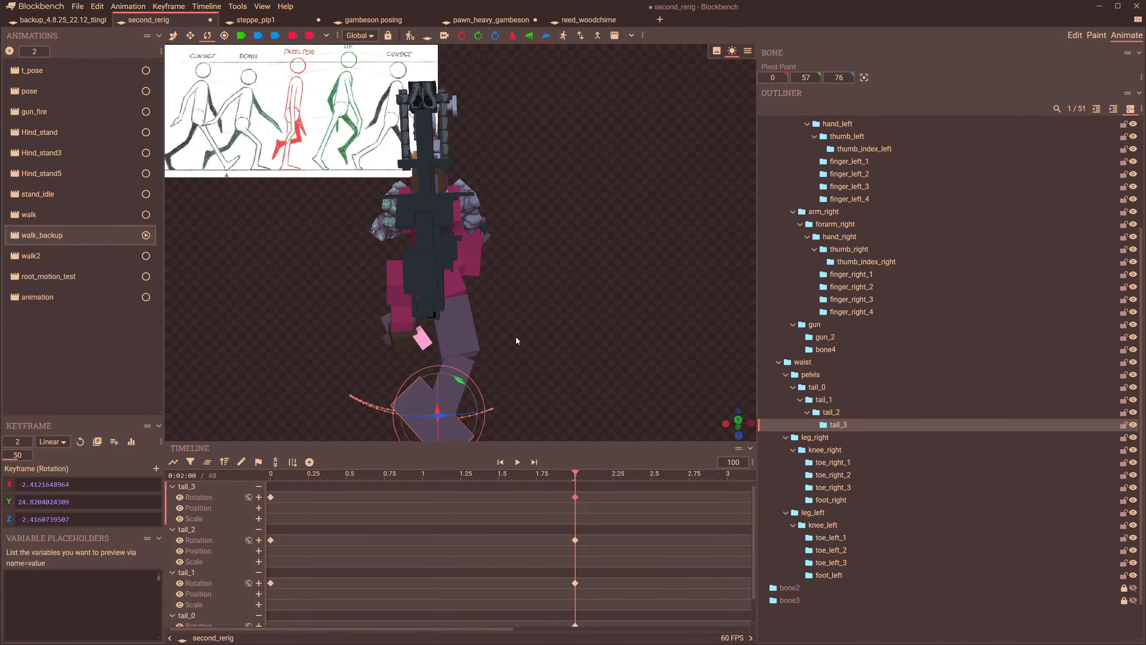
left_click_drag(575, 473, 271, 474)
left_click(574, 496)
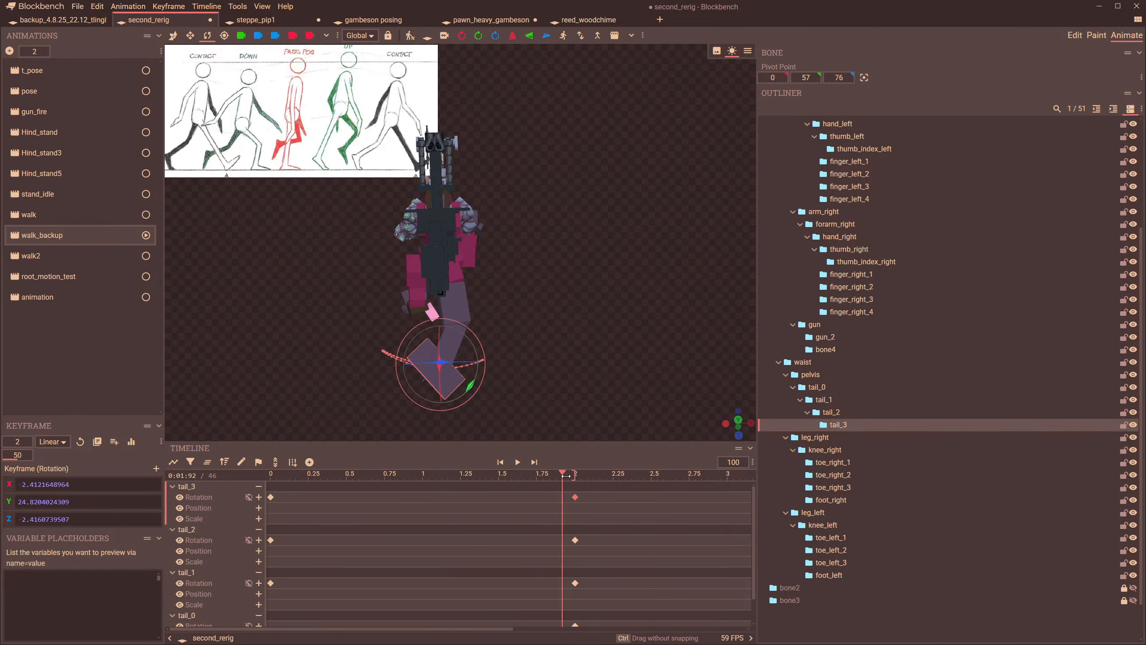
- Copy the tail rotation keyframes for tail_0 to tail_3 from 2 s and paste them at 0 s
left_click(274, 462)
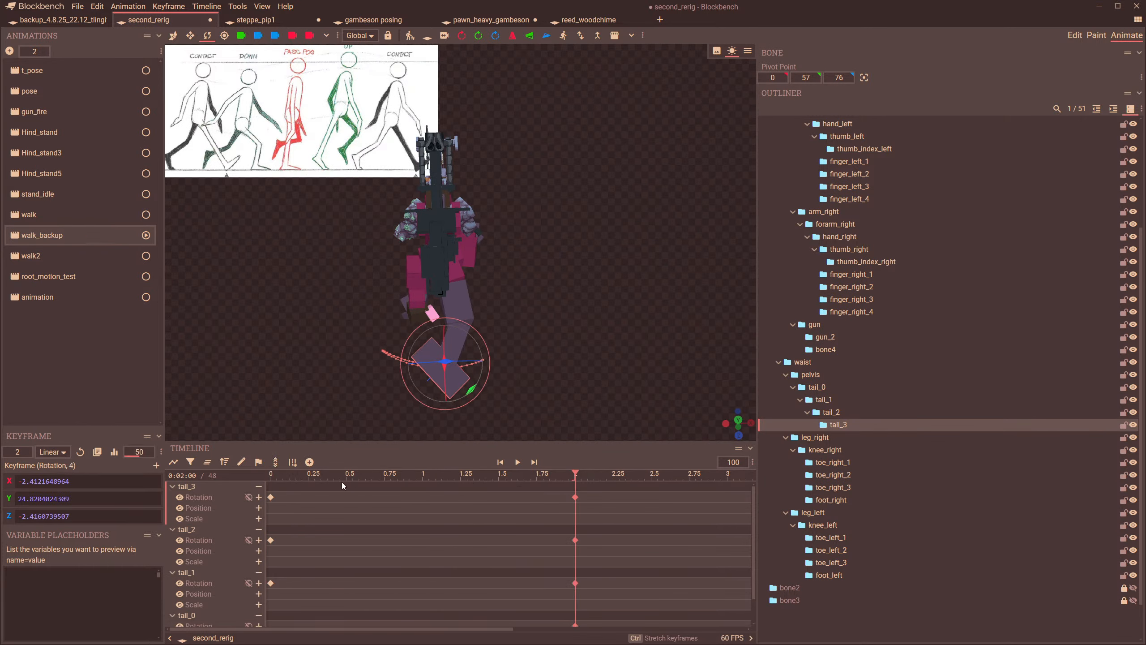
key("ctrl+c")
left_click_drag(287, 475, 271, 476)
key("ctrl+v")
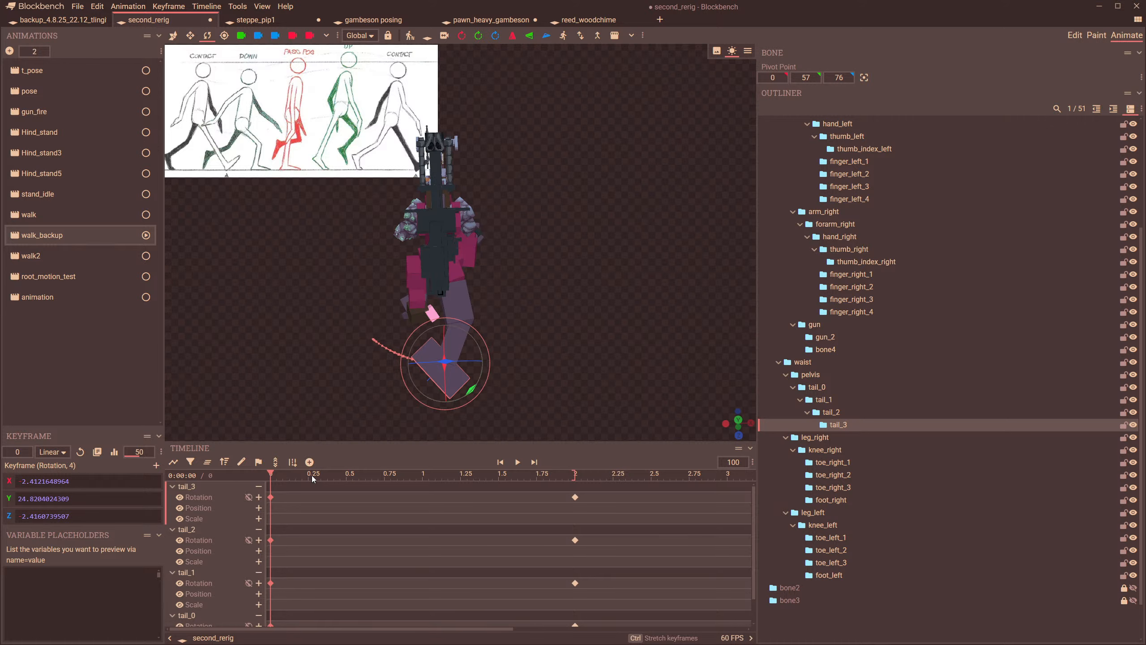
- Pose the tail at about 0.29 s by rotating tail_0 to about -5 on Y and tail_1 to tail_3 sideways, with tail_3 at about 10
left_click(311, 475)
scroll(451, 293, "up", 3)
left_click(455, 296)
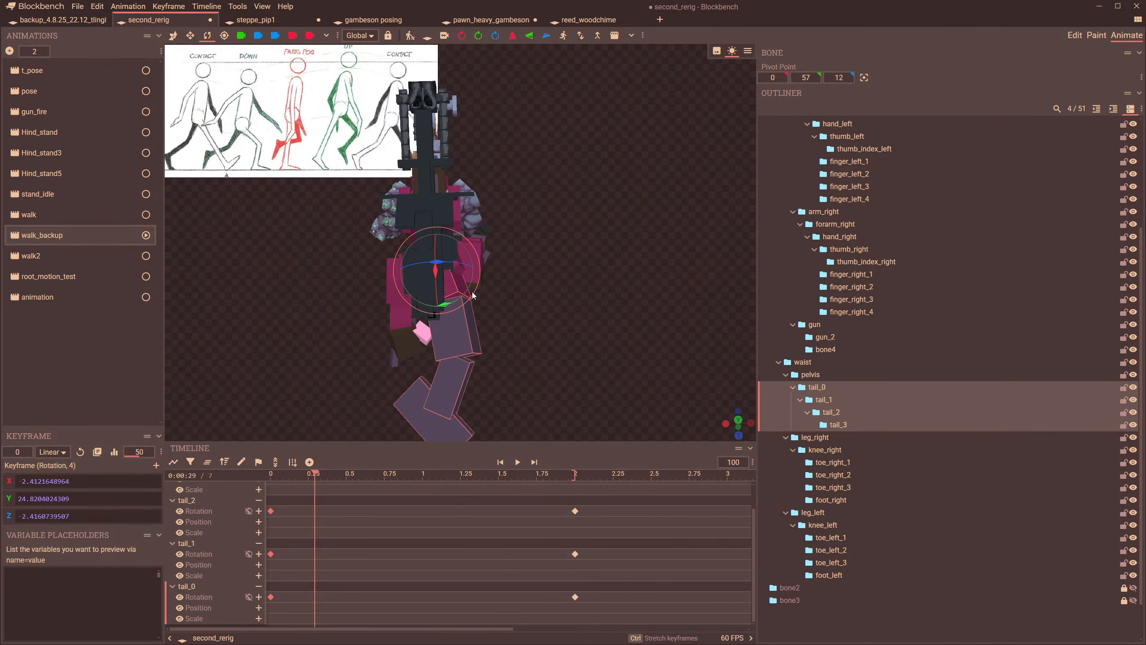
left_click_drag(472, 292, 473, 292)
left_click(466, 329)
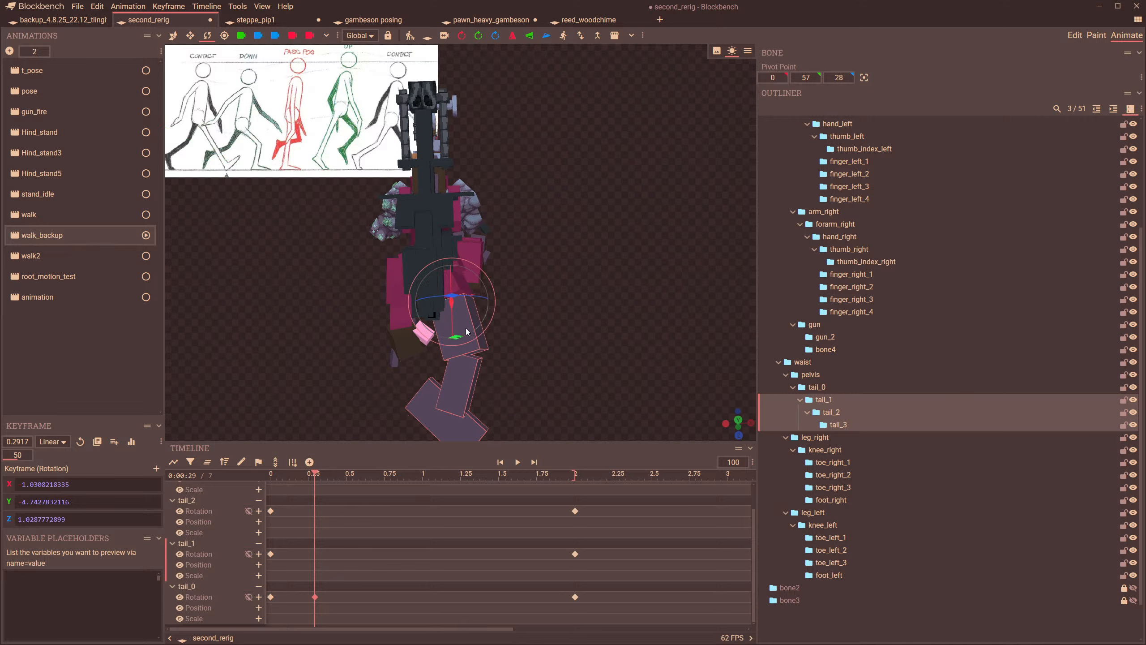
left_click_drag(467, 331, 535, 399)
left_click(496, 367)
left_click(538, 406)
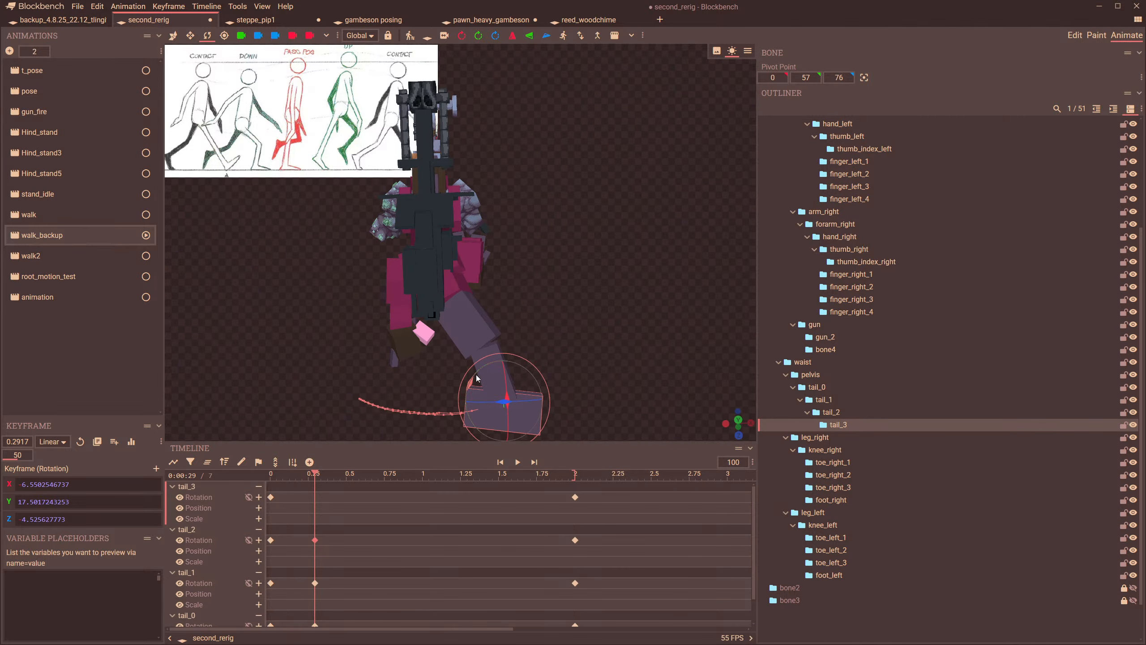
left_click_drag(477, 378, 469, 385)
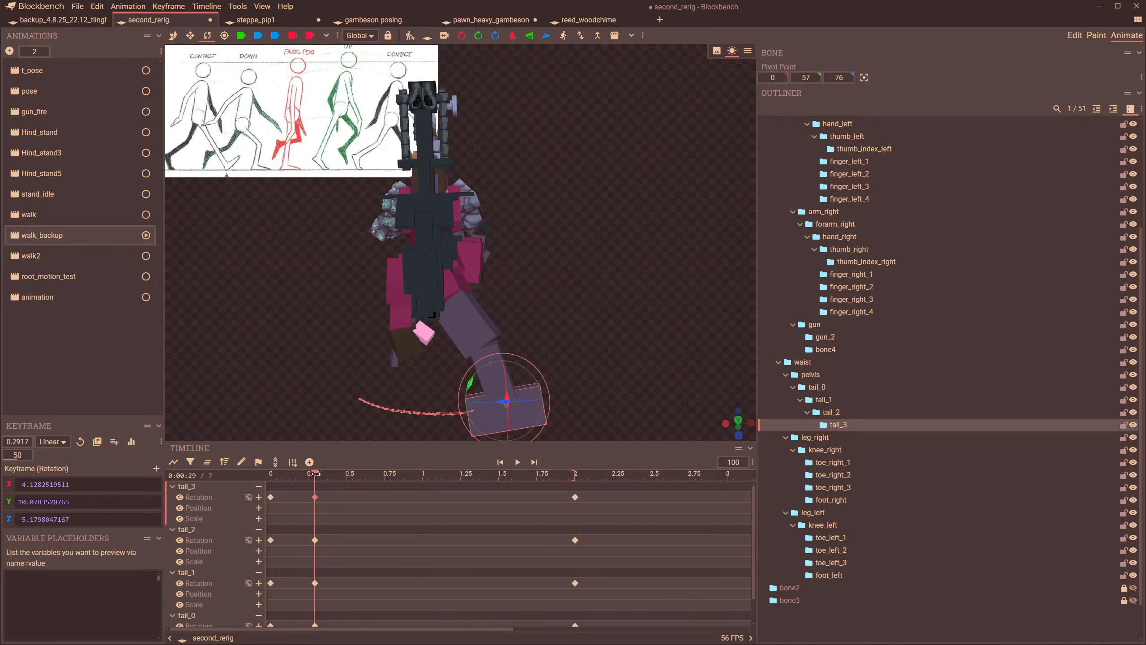
- Pose tail_0 to tail_3 at 0.5 s by rotating each segment sideways, with tail_3 at about -7.7 on Y
left_click_drag(316, 474, 348, 487)
left_click(455, 301)
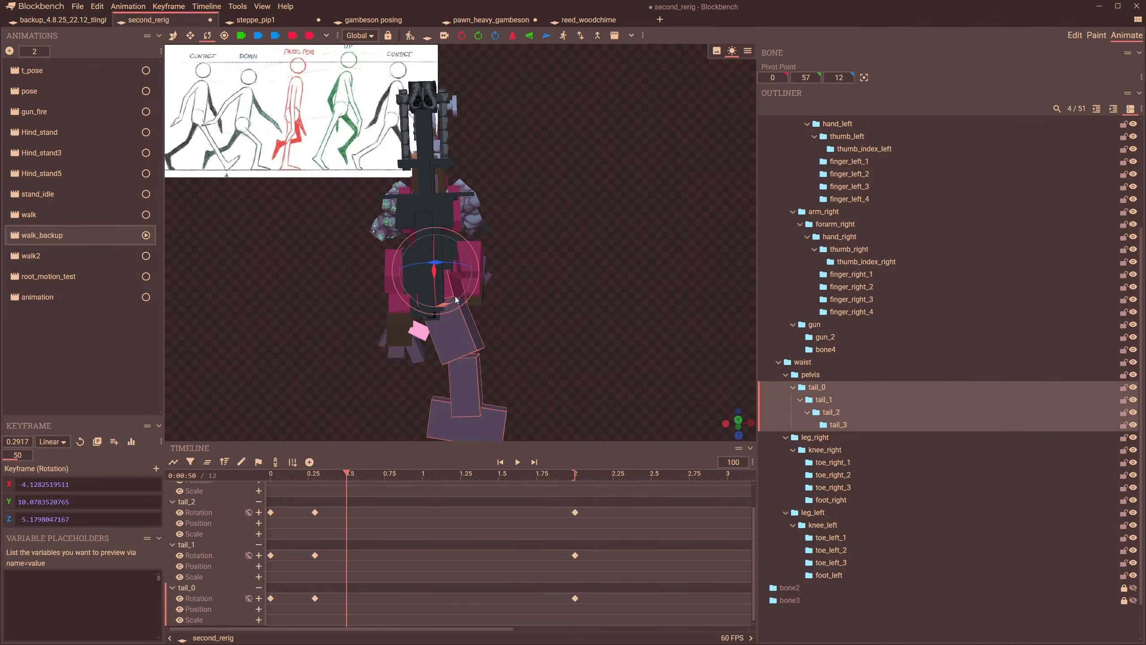
left_click_drag(456, 300, 456, 379)
left_click(461, 344)
left_click(469, 350)
left_click(524, 401)
- Pose the tail at about 0.79 s by rotating its segments sideways, with tail_3 at about -3.8 on Y
mouse_move(377, 475)
left_mouse_down()
mouse_move(412, 474)
mouse_move(391, 474)
left_mouse_up()
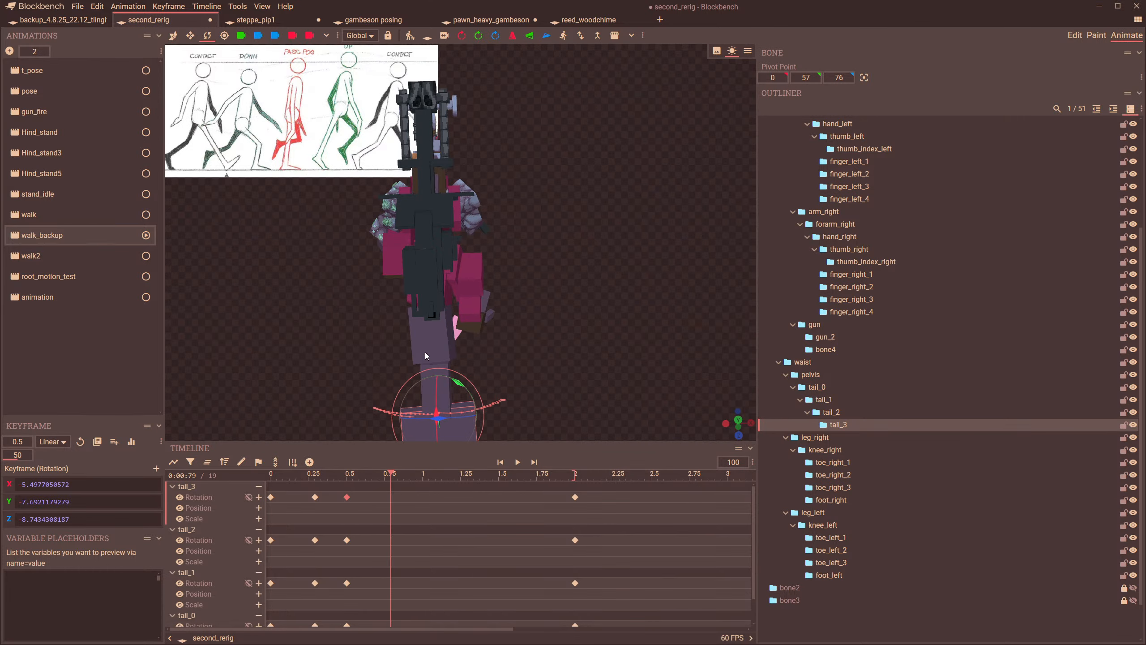
left_click(424, 352)
left_click_drag(456, 345, 489, 381)
left_click(485, 412)
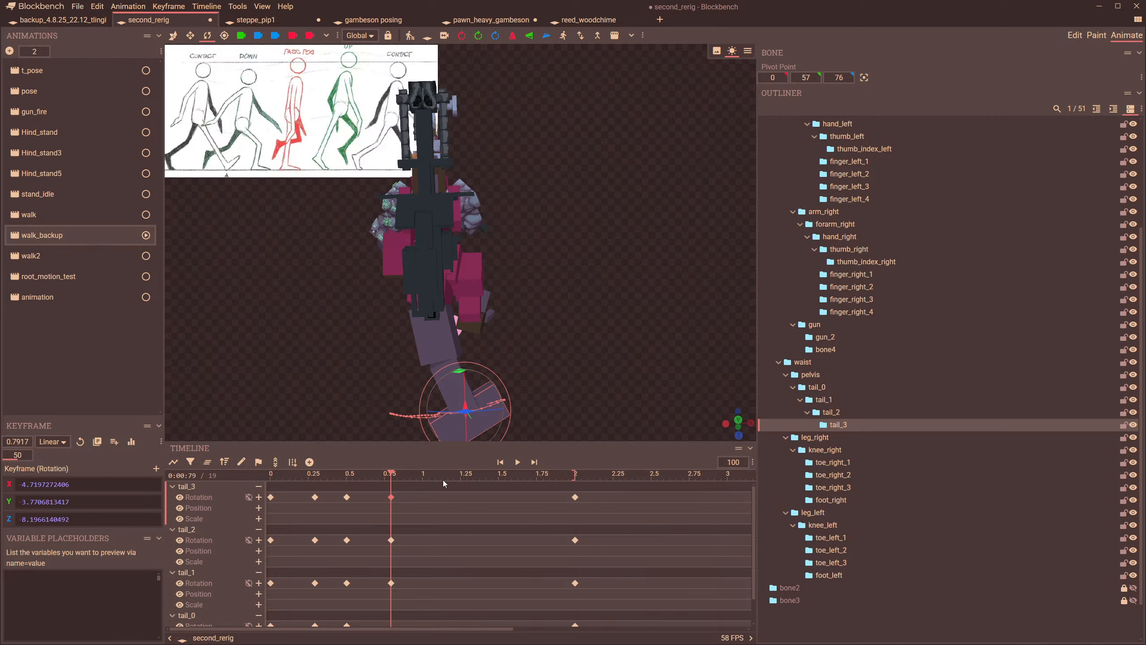
- Move the tail rotation keyframes at 0.79 s back to 0.75 s
left_click_drag(423, 477, 393, 600)
left_click(394, 603)
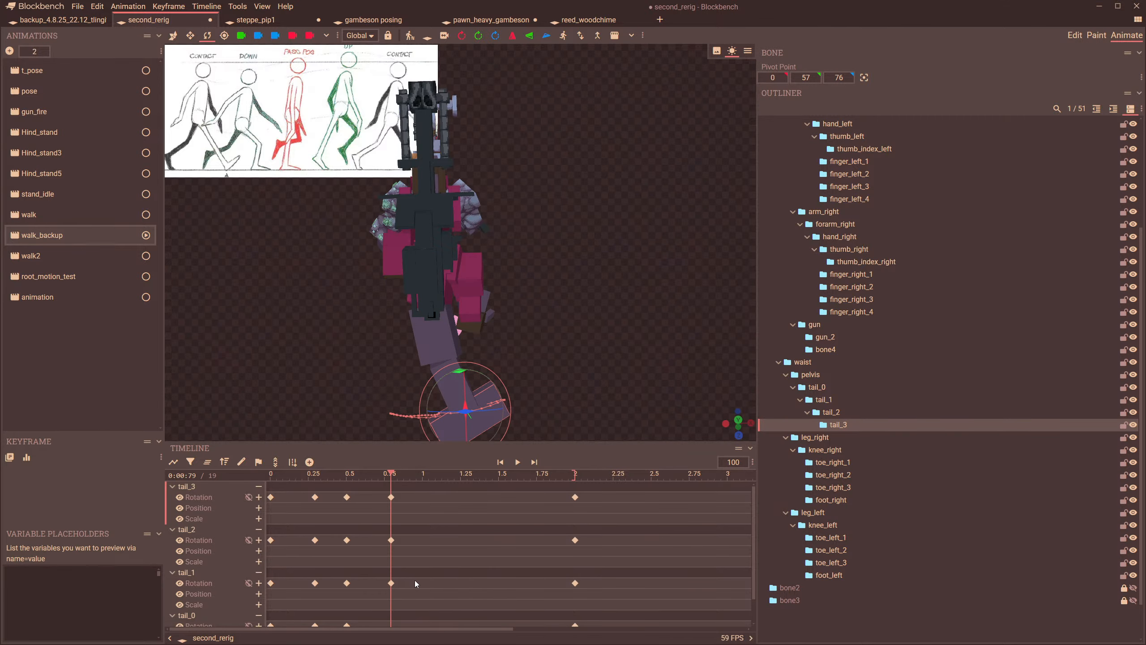
left_click_drag(384, 525, 378, 499)
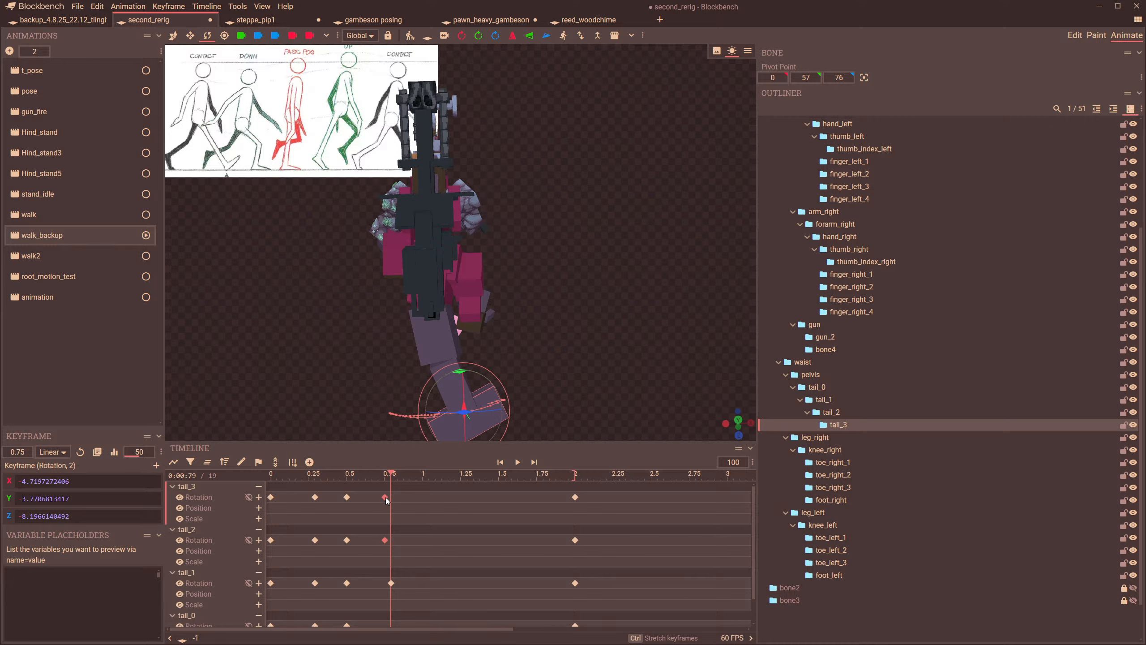
left_click_drag(397, 497, 386, 544)
left_click_drag(393, 584, 387, 586)
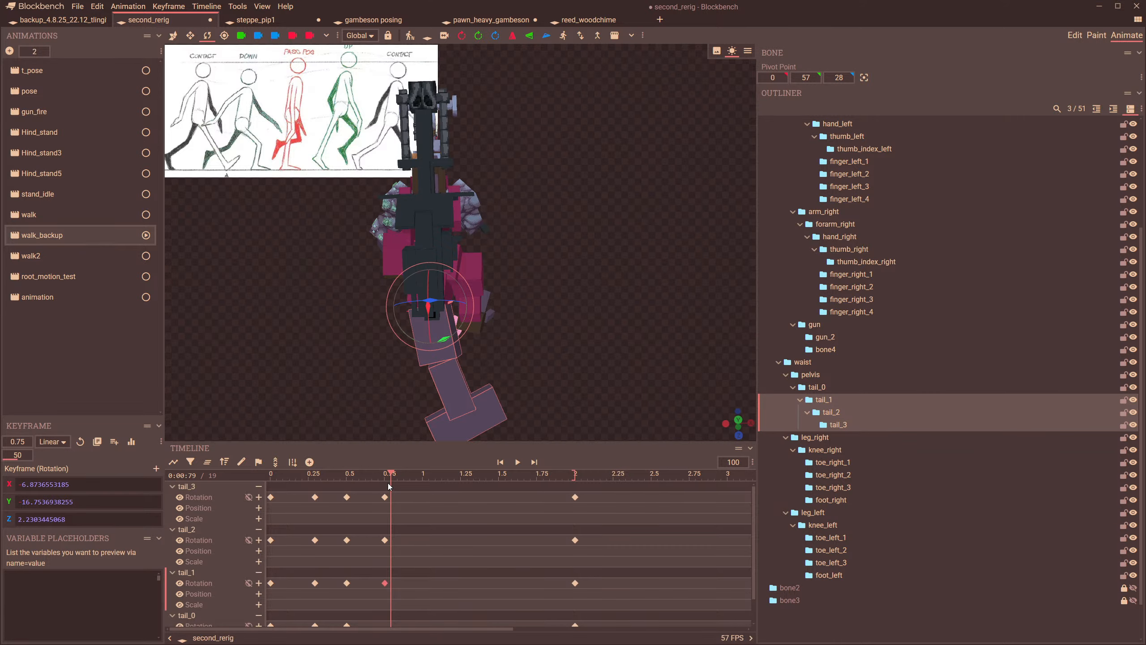
- Play the walk to review the hand-posed tail sway and return the playhead to 0 s
left_click_drag(389, 476, 302, 551)
key("space")
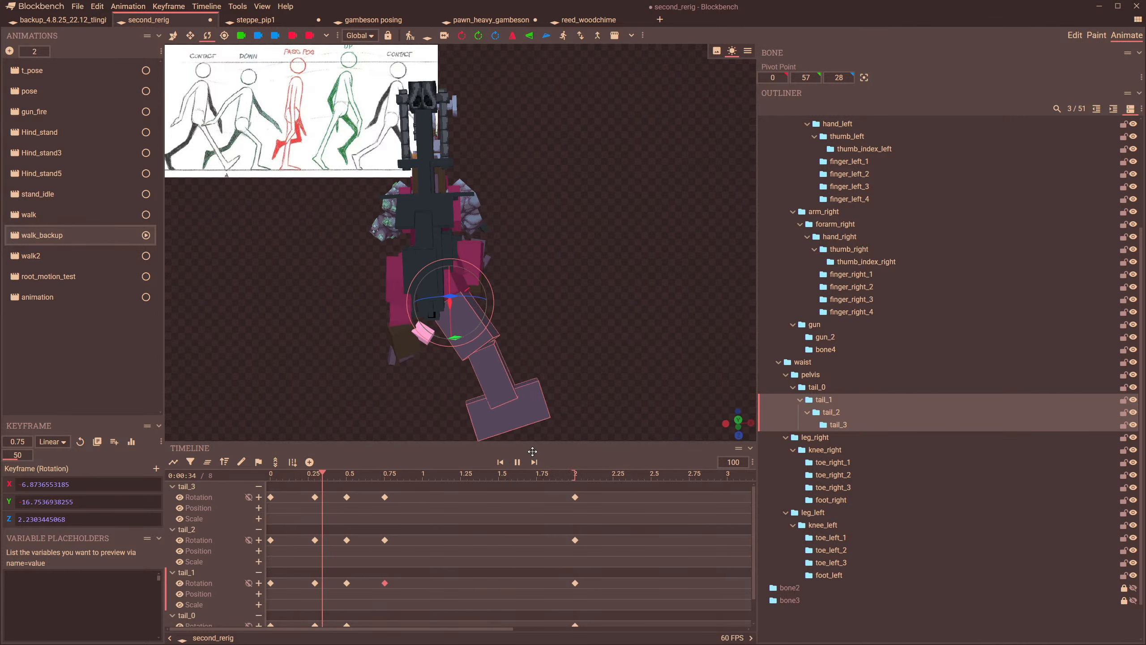
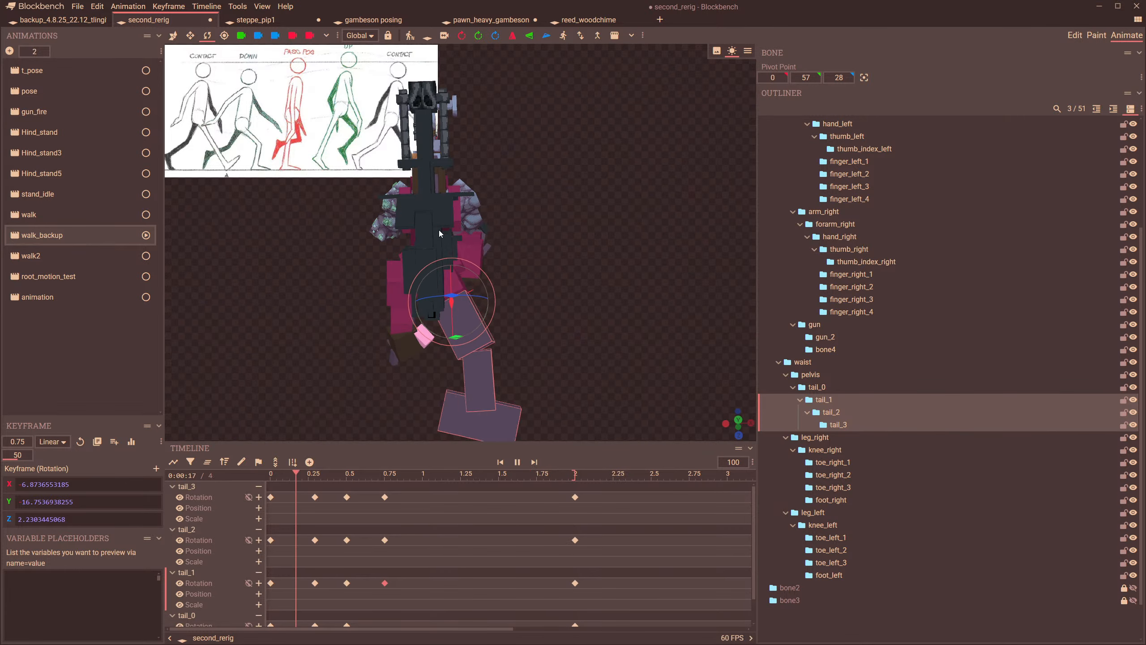
left_click_drag(403, 483, 227, 491)
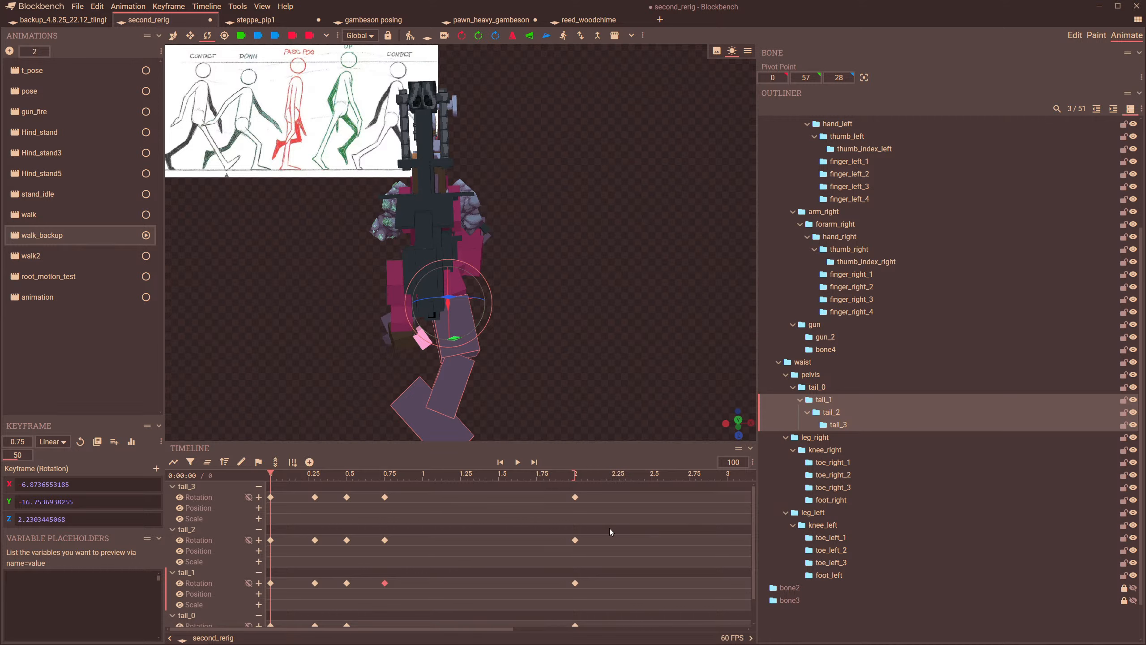
- Delete all tail keyframes after 0 s and rotate tail_2 and tail_3 in the 0 s pose by about -5 on Y
left_click_drag(595, 492, 319, 638)
key("Delete")
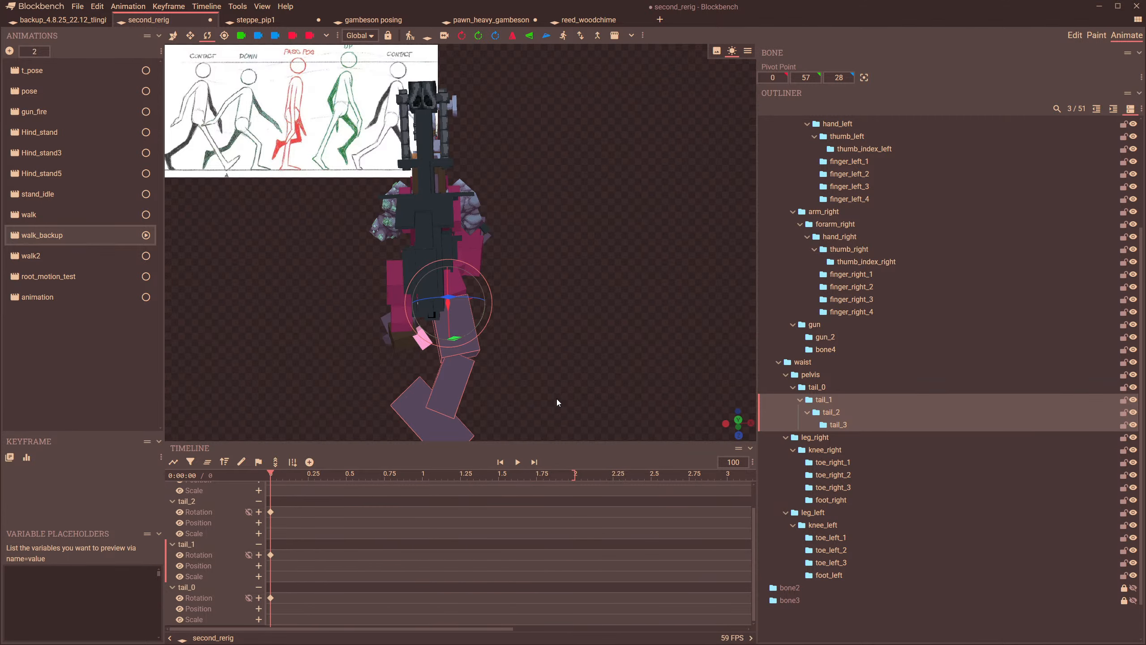
left_click(454, 395)
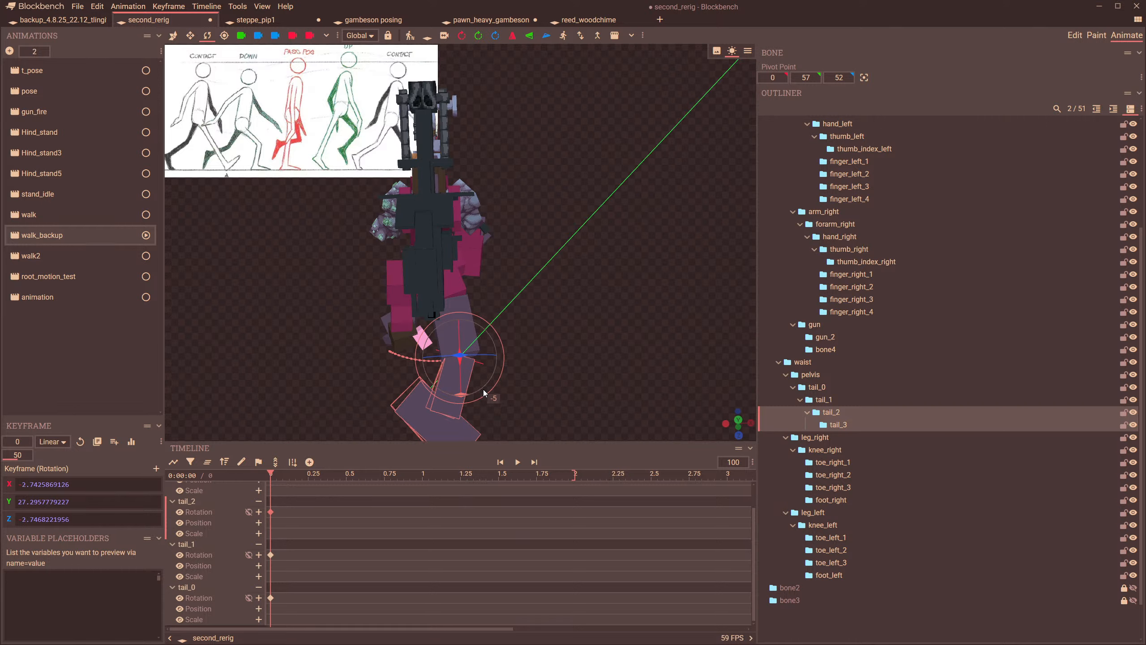
left_click(440, 423)
left_click_drag(476, 392, 468, 397)
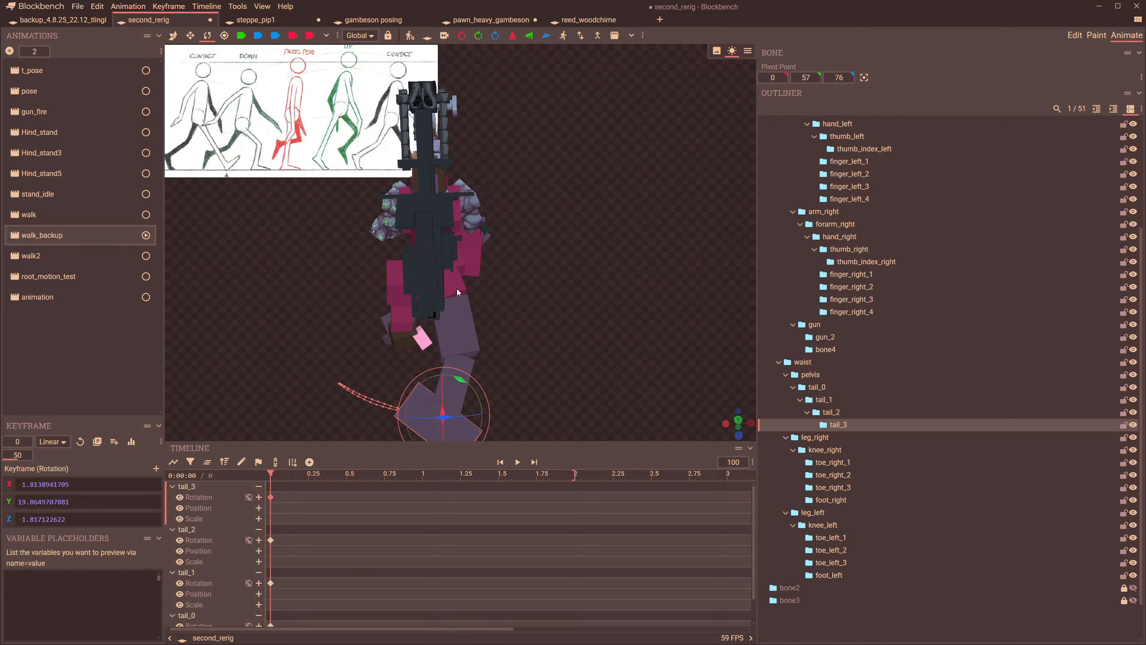
- Try rotating tail_3 at 0 s in Local transform space to about 2.4 on Y, and undo it
left_click(359, 36)
left_click(361, 68)
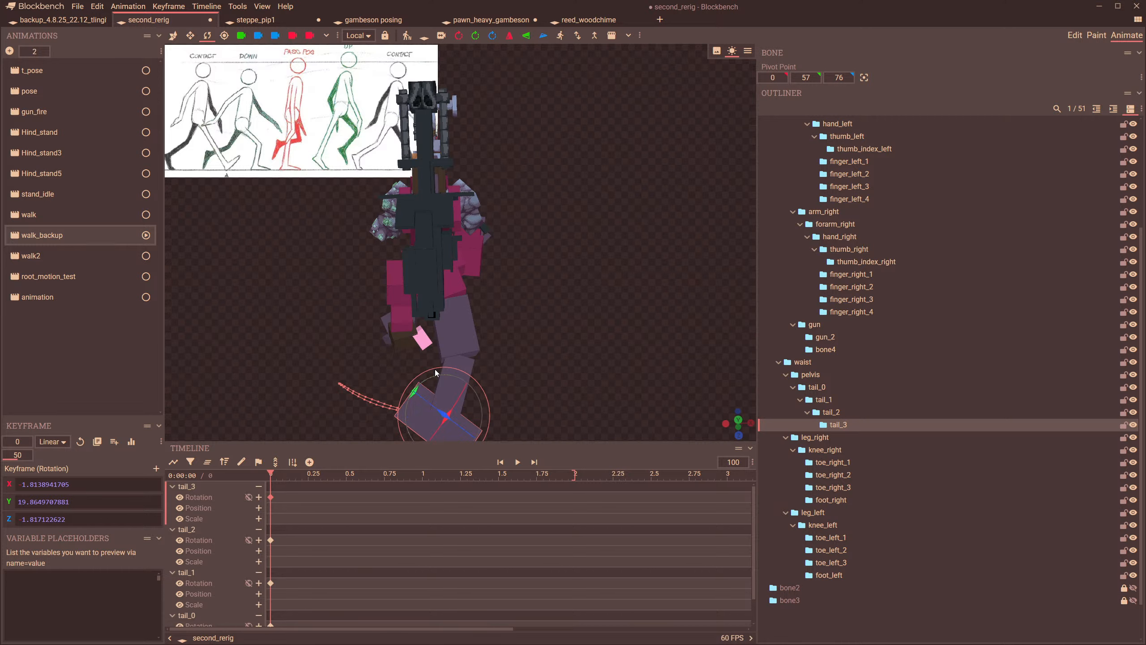
left_click_drag(414, 400, 408, 402)
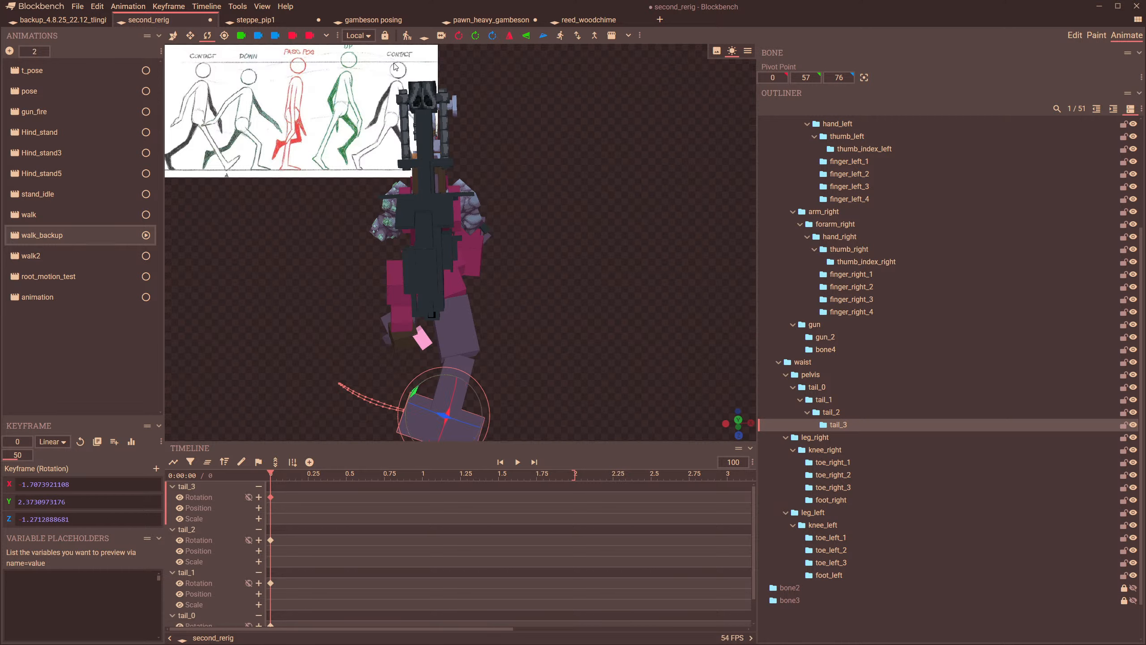
key("ctrl+z")
- Switch the transform space to Parent, try rotating tail_3 at 0 s to about 2.4 on Y, and undo the rotation
left_click(357, 36)
left_click(360, 57)
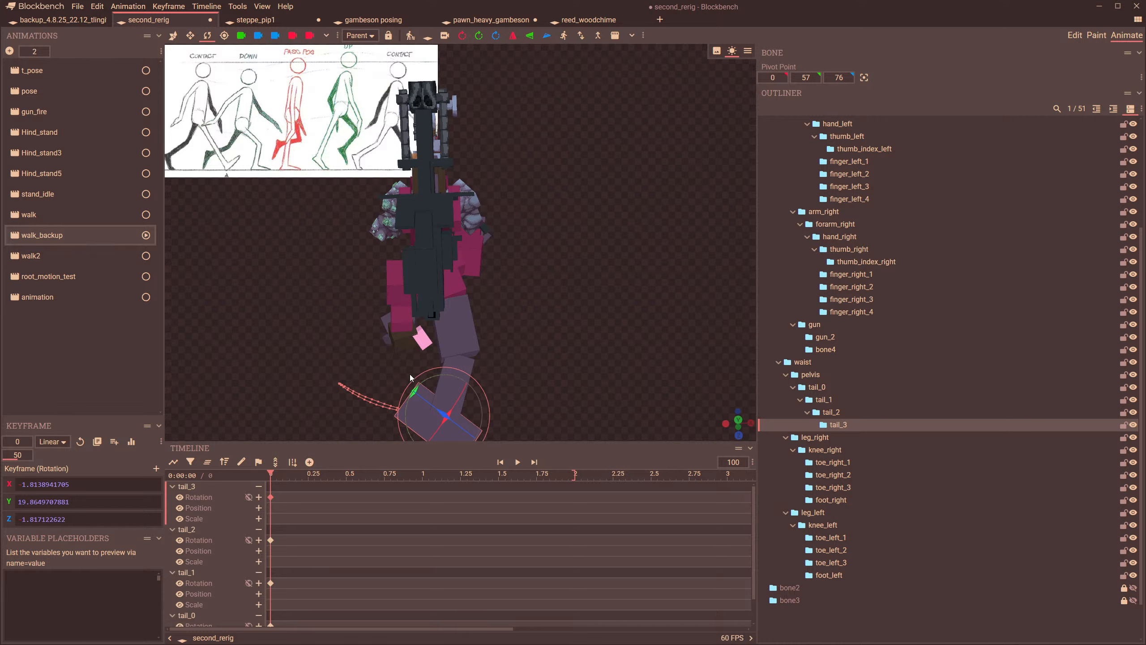
left_click_drag(433, 384, 429, 387)
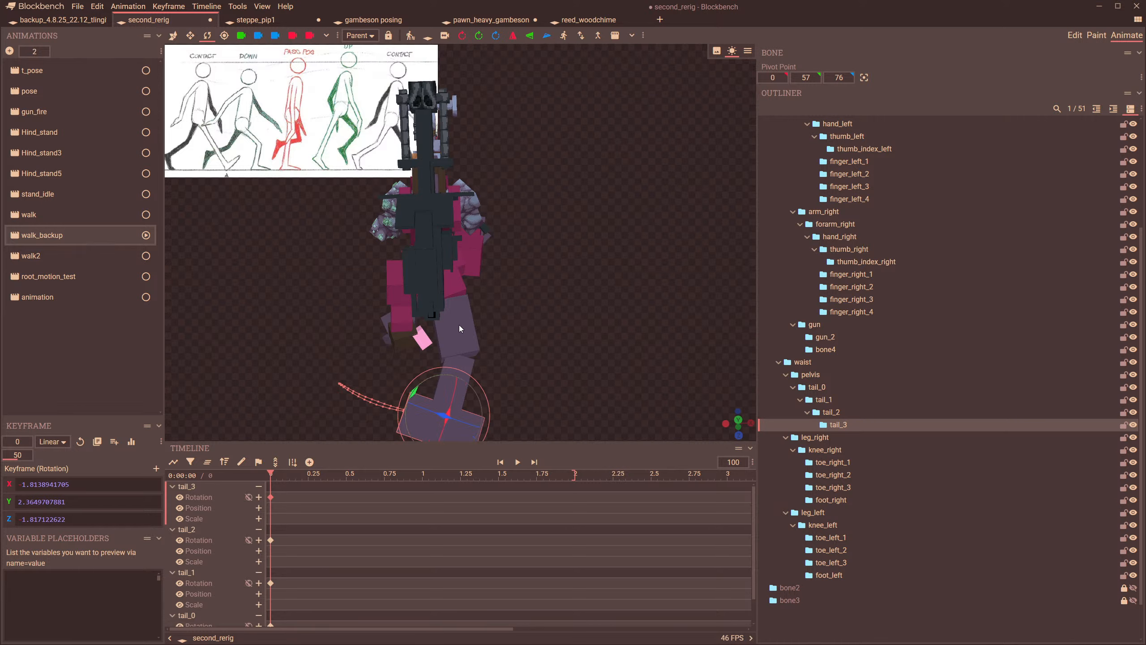
key("ctrl+z")
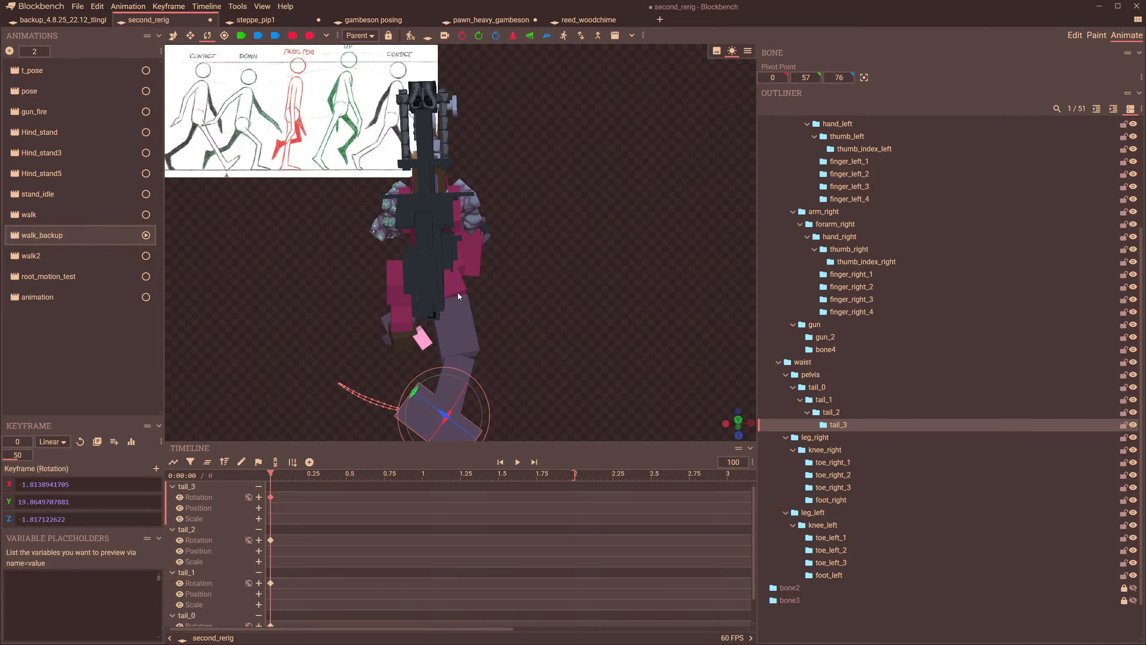
- Delete all remaining tail_0 to tail_3 keyframes from walk_backup
left_click(458, 293)
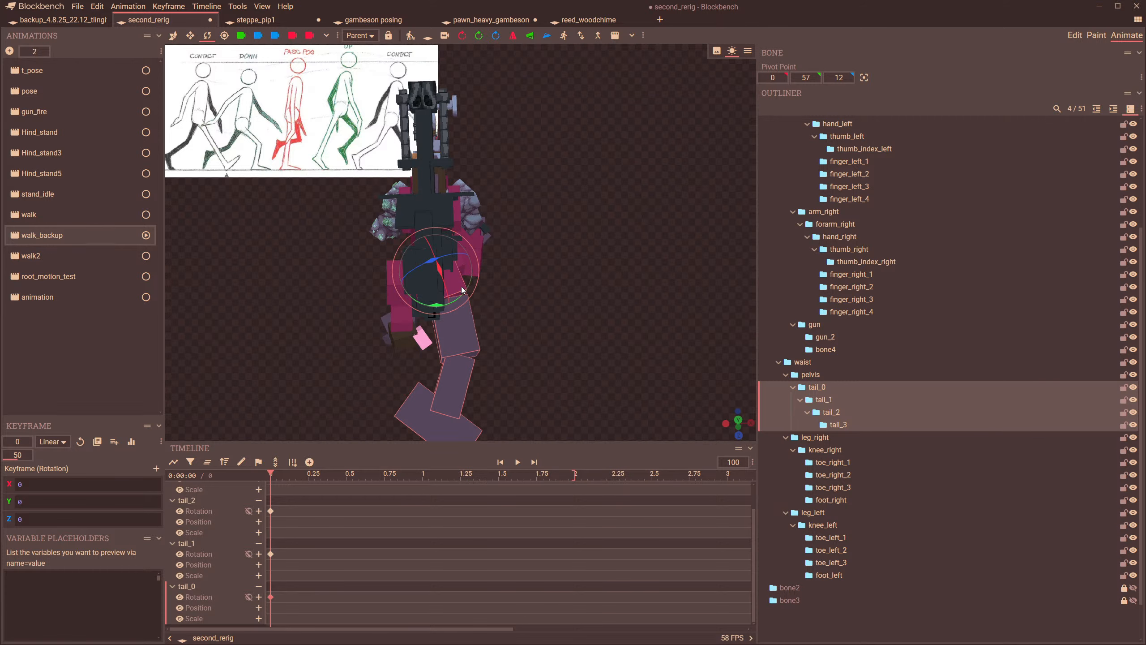
left_click_drag(500, 329, 405, 279)
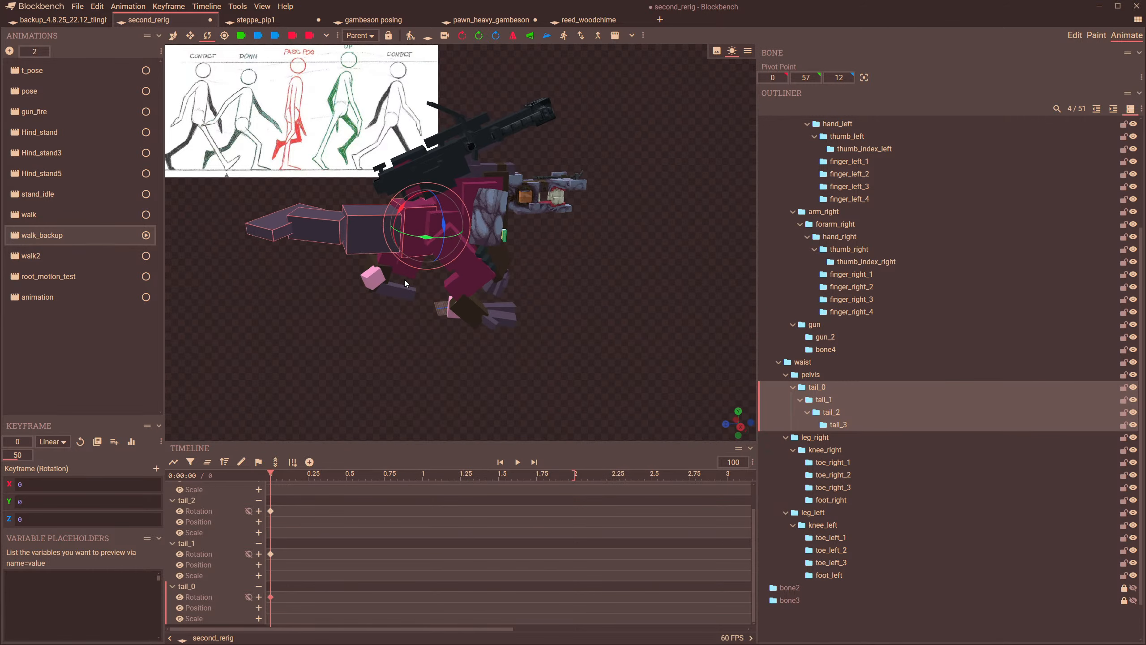
scroll(409, 283, "up", 5)
scroll(378, 321, "down", 4)
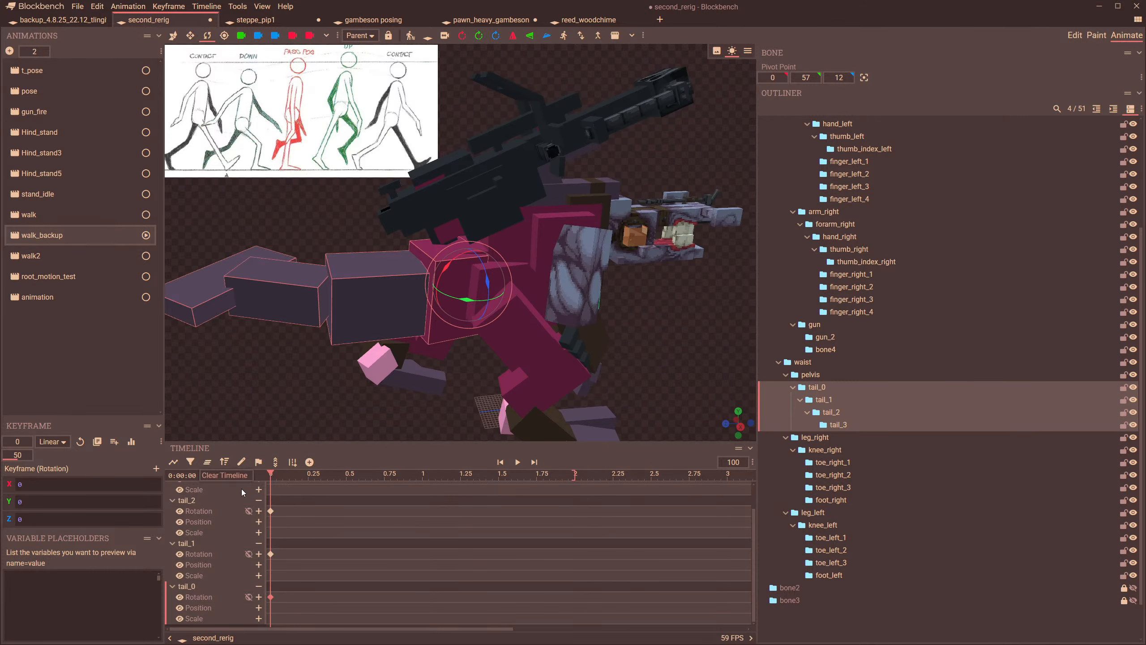
key("ctrl+a")
key("Delete")
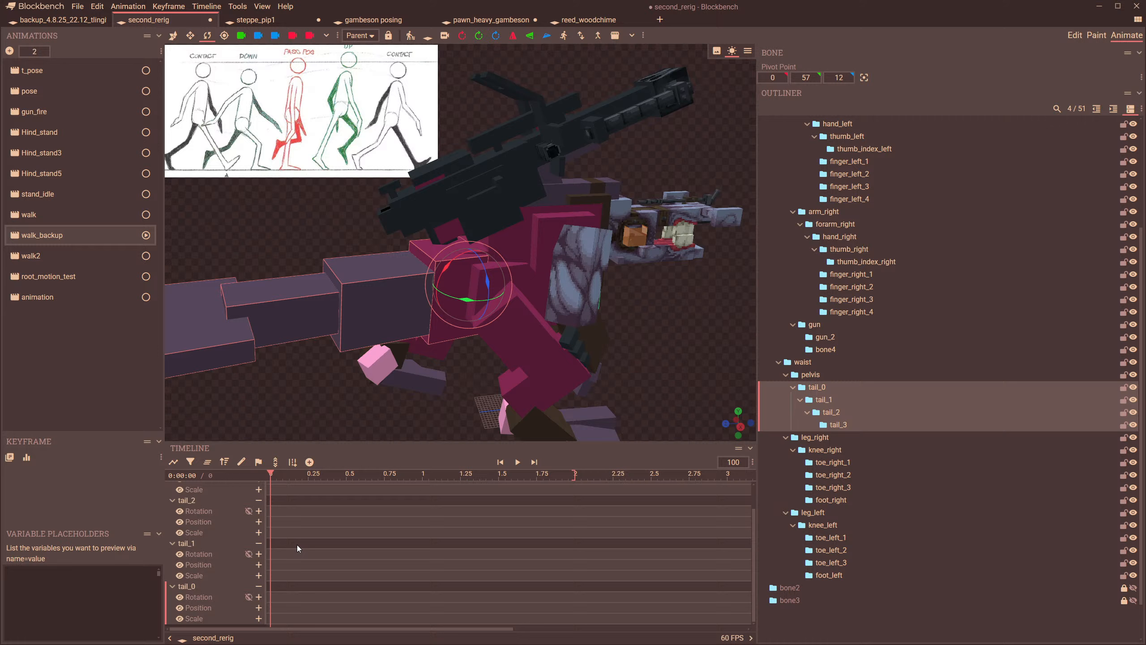
- Copy the tail_0 to tail_3 keyframes from the walk2 animation and paste them into walk_backup at 0 s
left_click(25, 213)
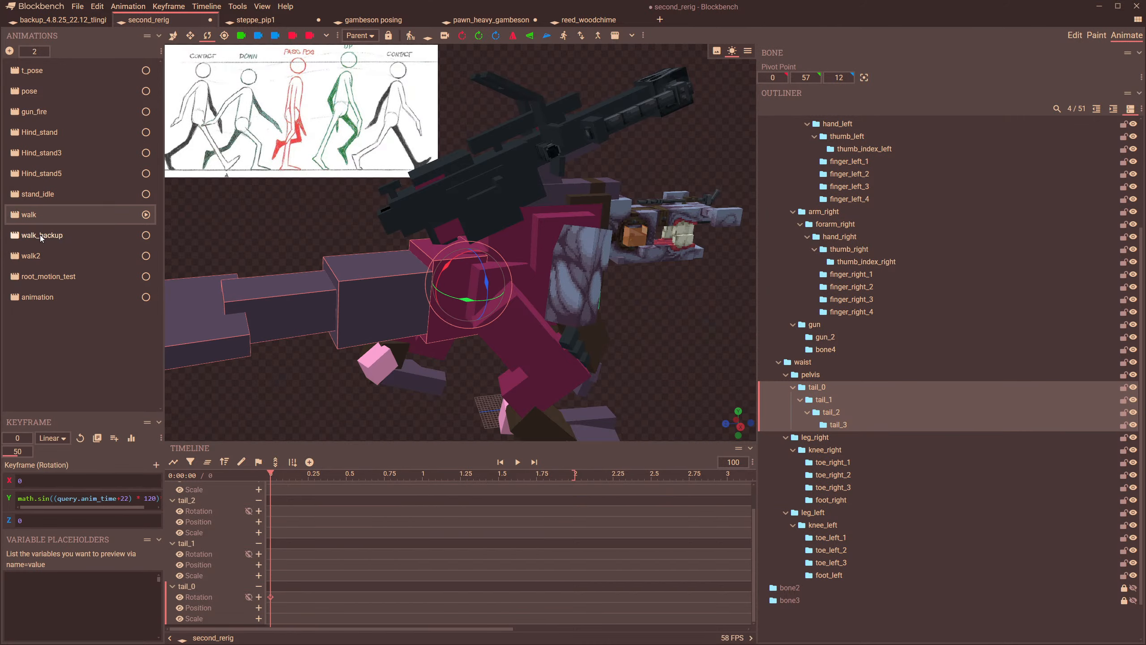
left_click(41, 235)
left_click(31, 256)
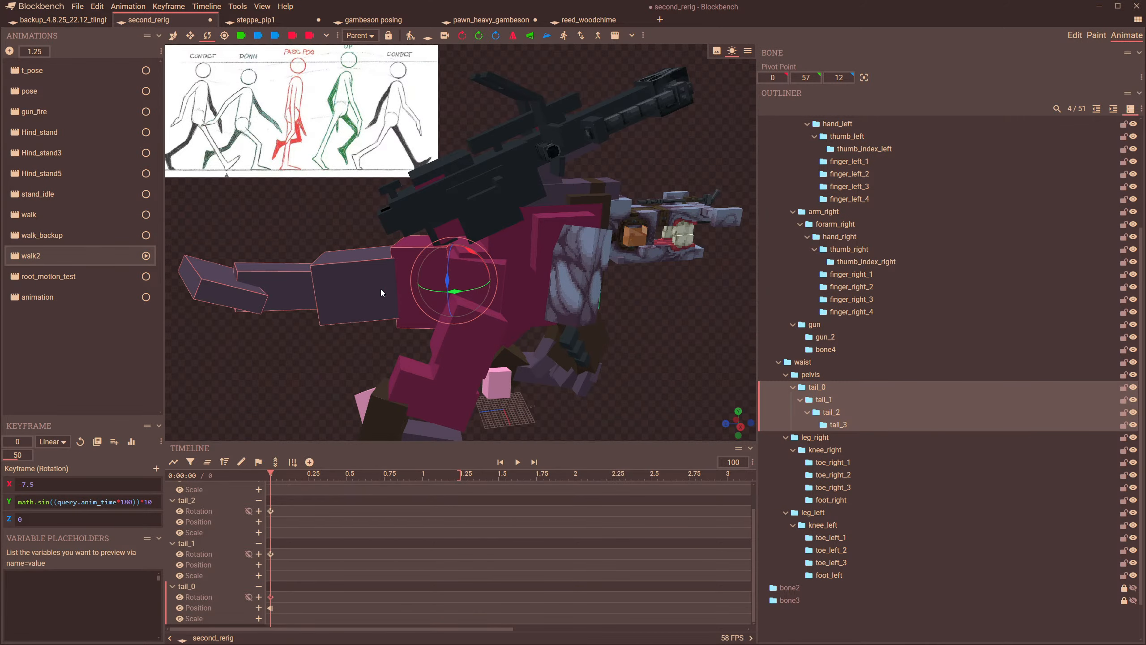
left_click(347, 298)
left_click(269, 285)
left_click(203, 287)
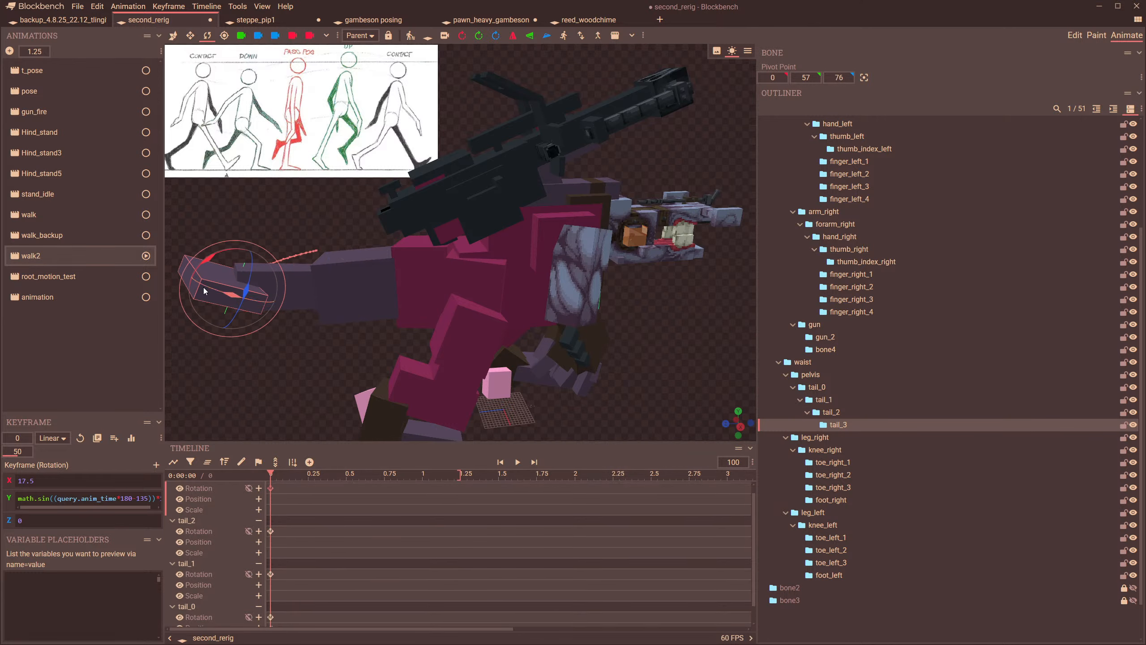
left_click(48, 238)
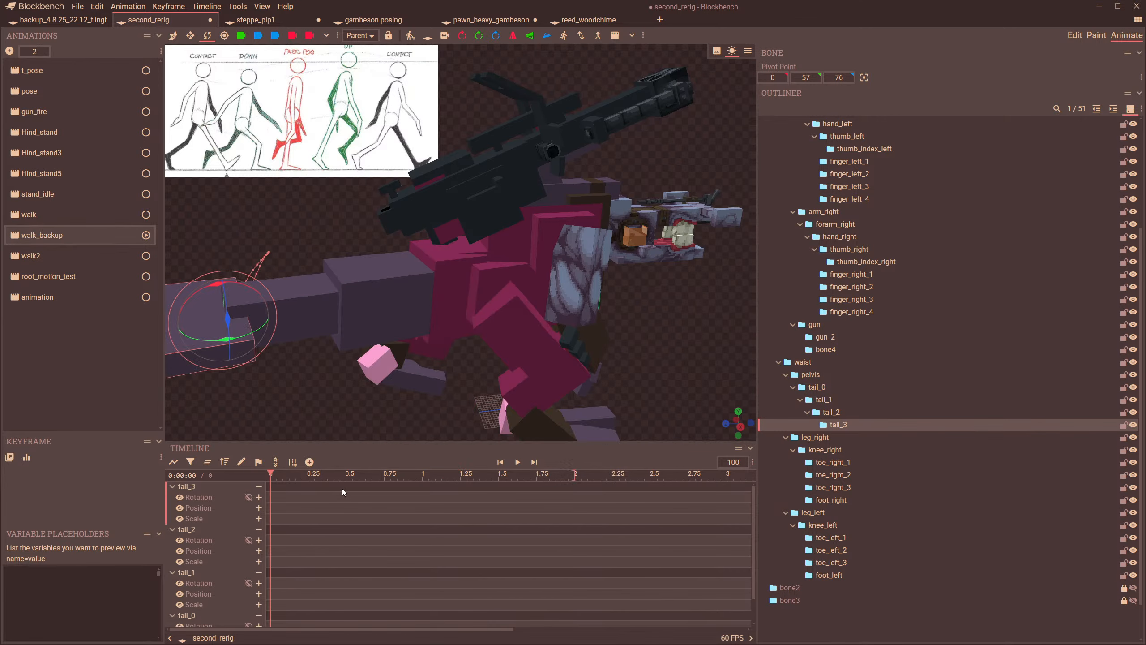
right_click(309, 548)
left_click(335, 444)
- Delete the position keyframe of tail_0 at 0 s in walk_backup
left_click(417, 315)
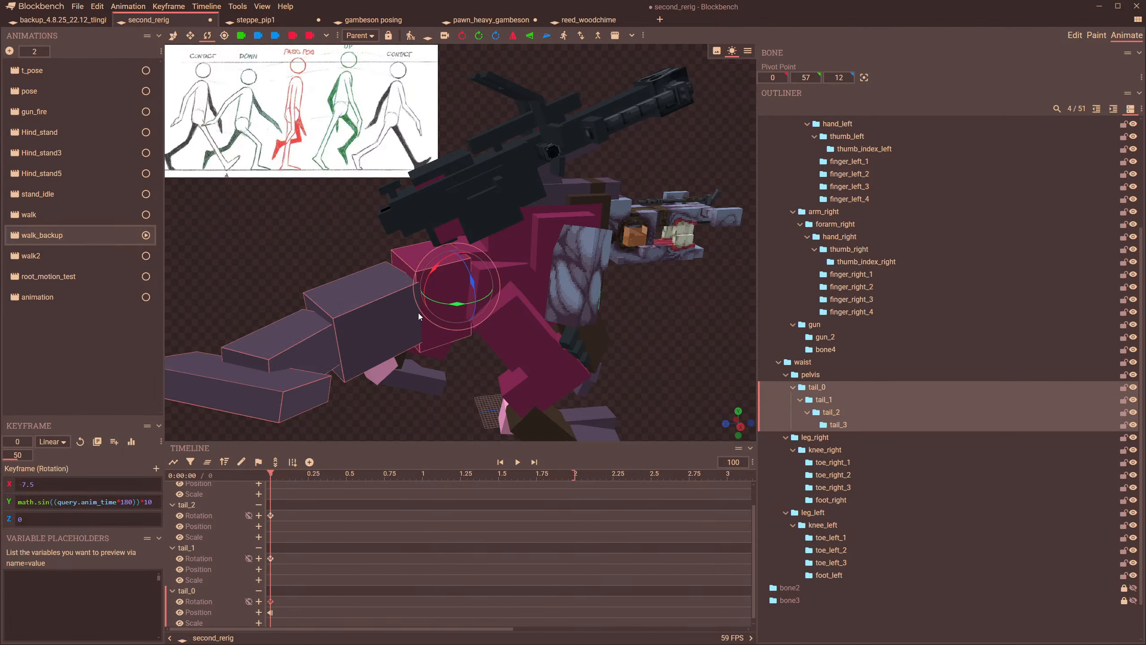
left_click(270, 607)
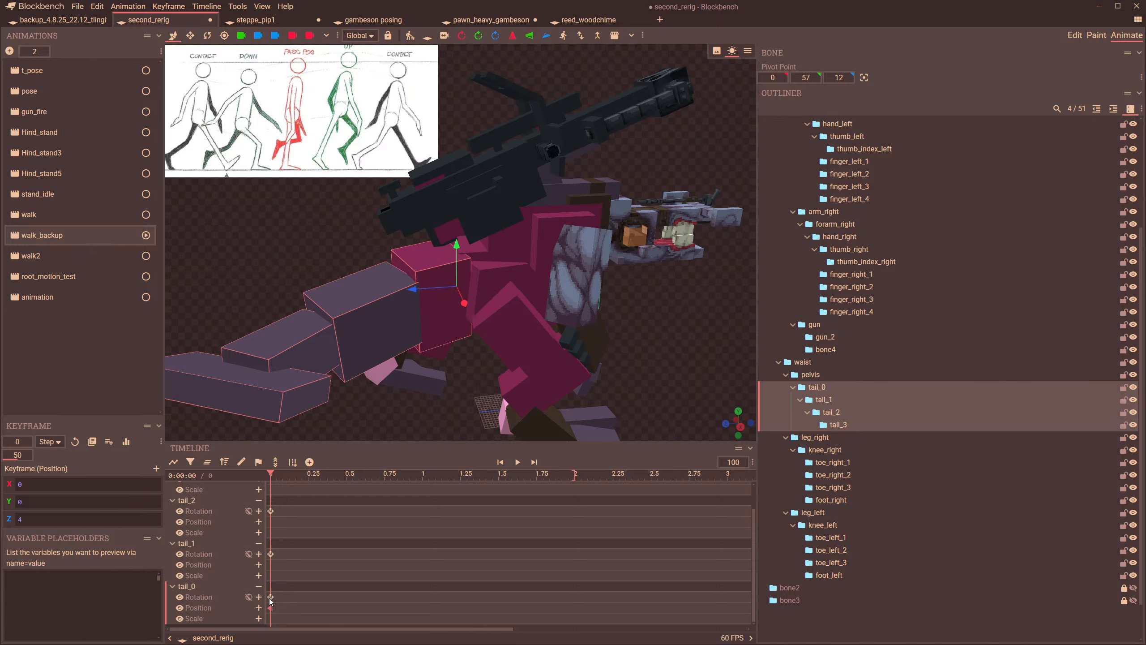
key("Delete")
- Replace the Y rotation expressions of the tail_0 and tail_1 keyframes at 0 s with 0
left_click(271, 597)
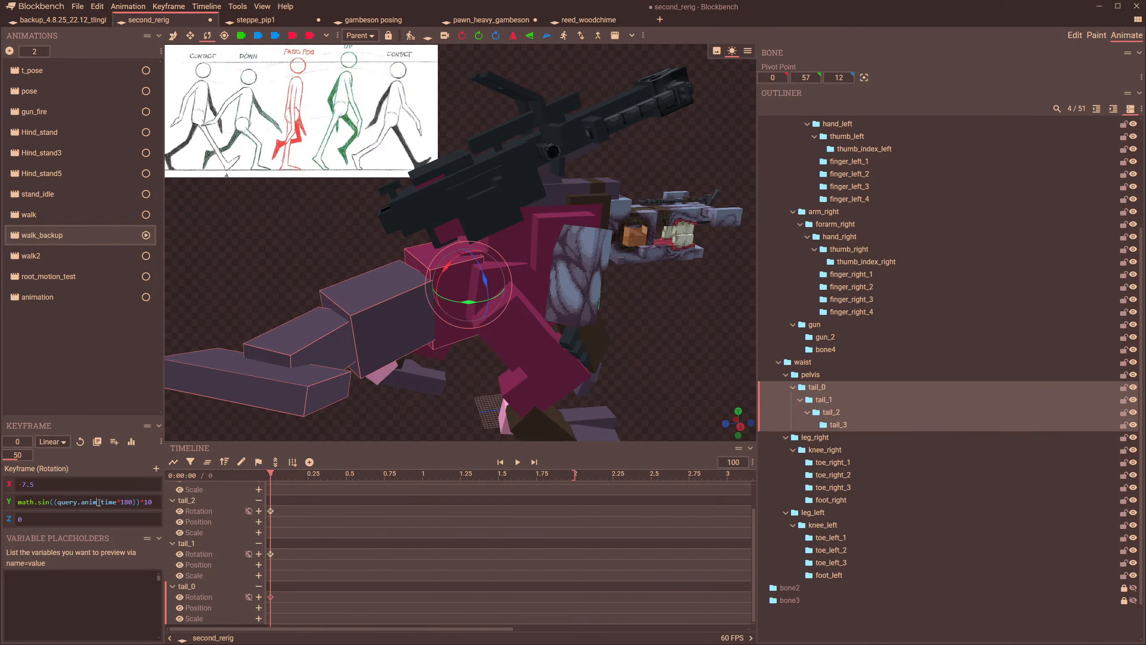
key("ctrl+a")
key("BackSpace")
left_click(271, 554)
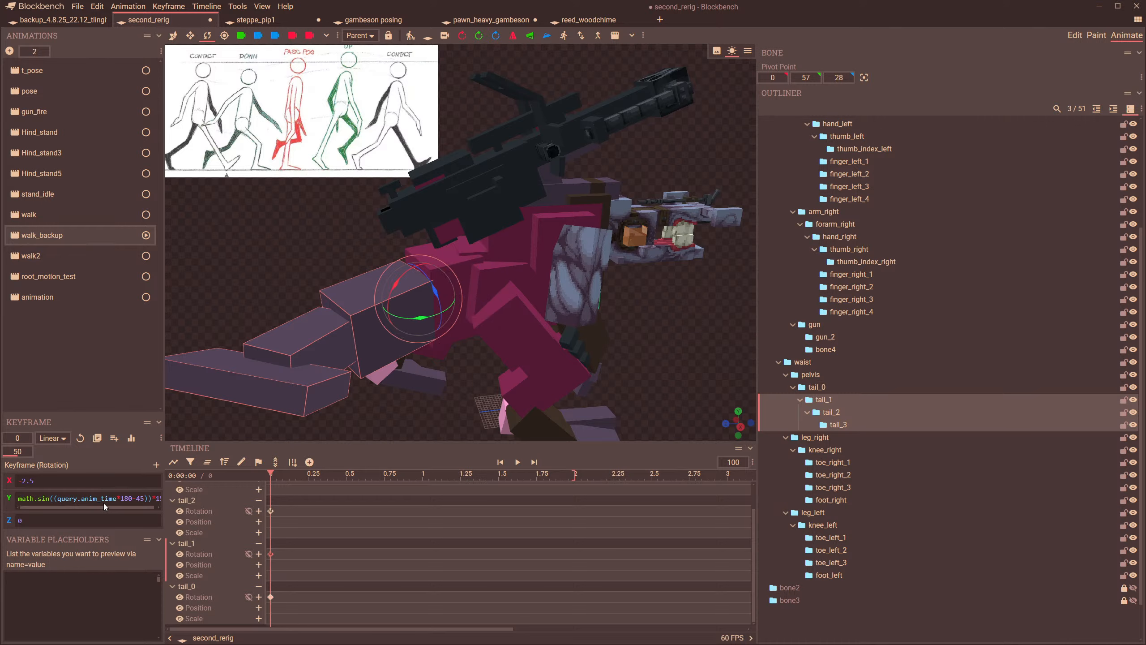
left_click(104, 498)
key("ctrl+a")
type("0")
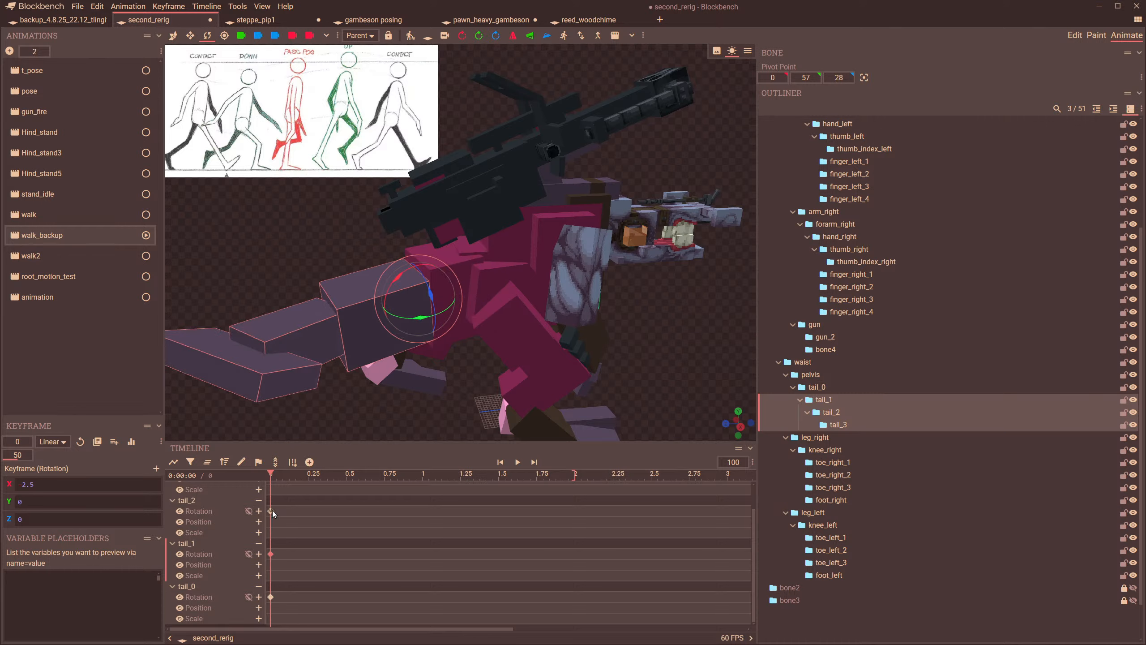
- Set the Y rotation of the tail_2 and tail_3 keyframes at 0 s to 0
left_click(271, 511)
left_click(110, 497)
key("ctrl+a")
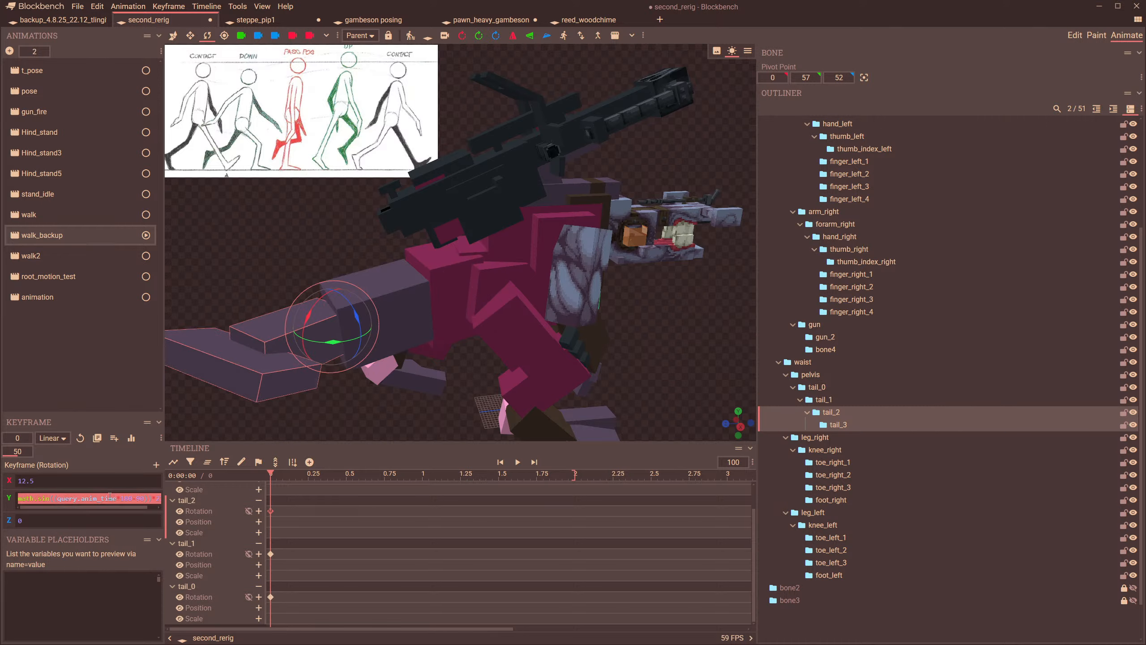
type("0")
scroll(298, 532, "up", 2)
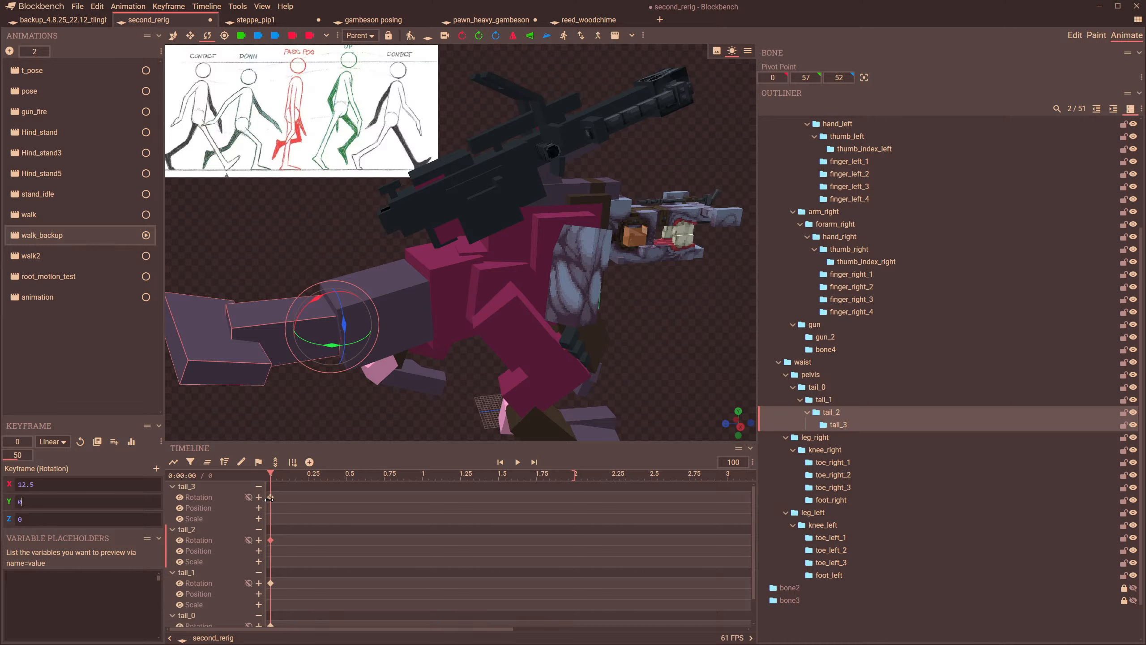
left_click(270, 497)
left_click(43, 497)
key("ctrl+a")
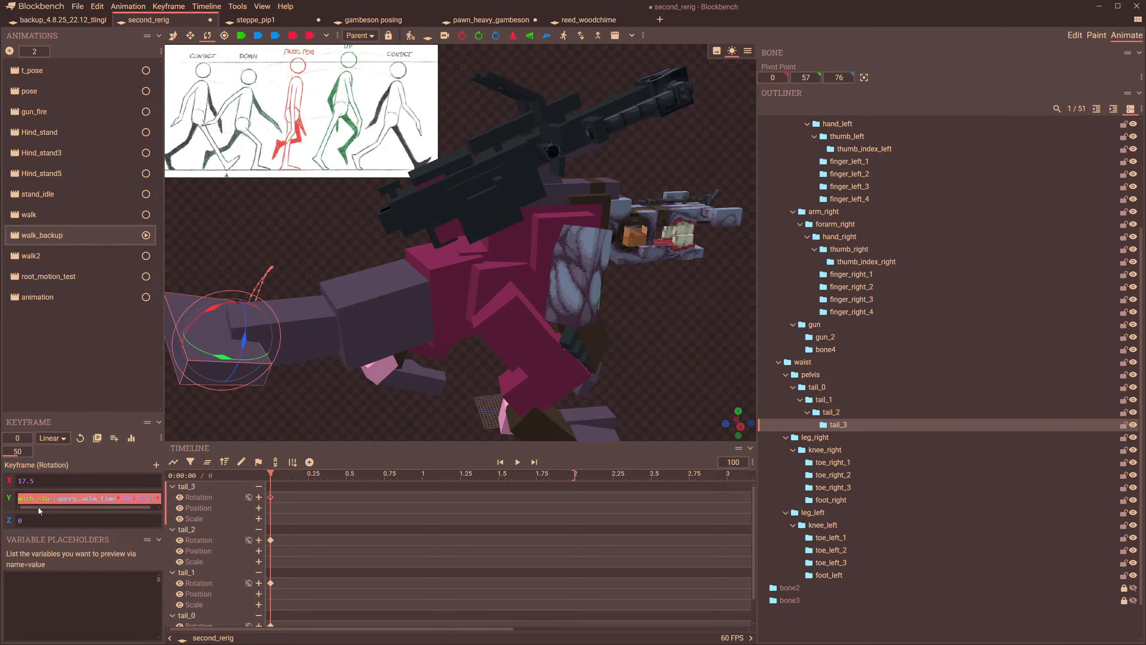
type("0")
- Hide the gun bone group and remove its channels from the timeline, with the tail viewed from above
scroll(297, 412, "down", 5)
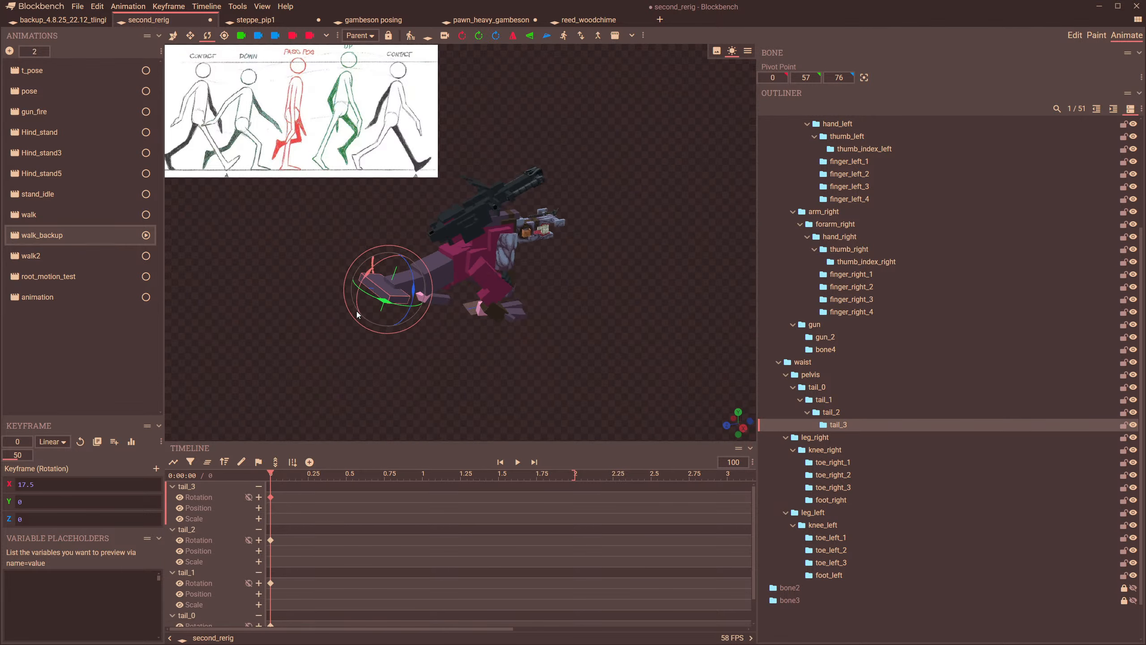
left_click_drag(356, 311, 469, 384)
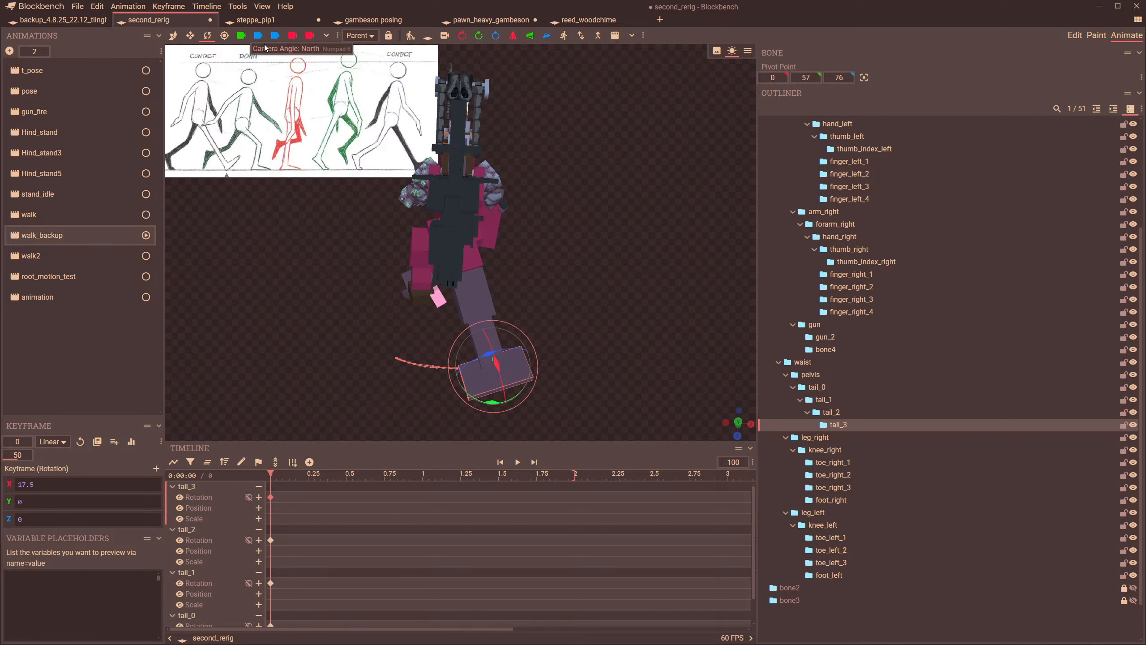
left_click_drag(488, 214, 491, 225)
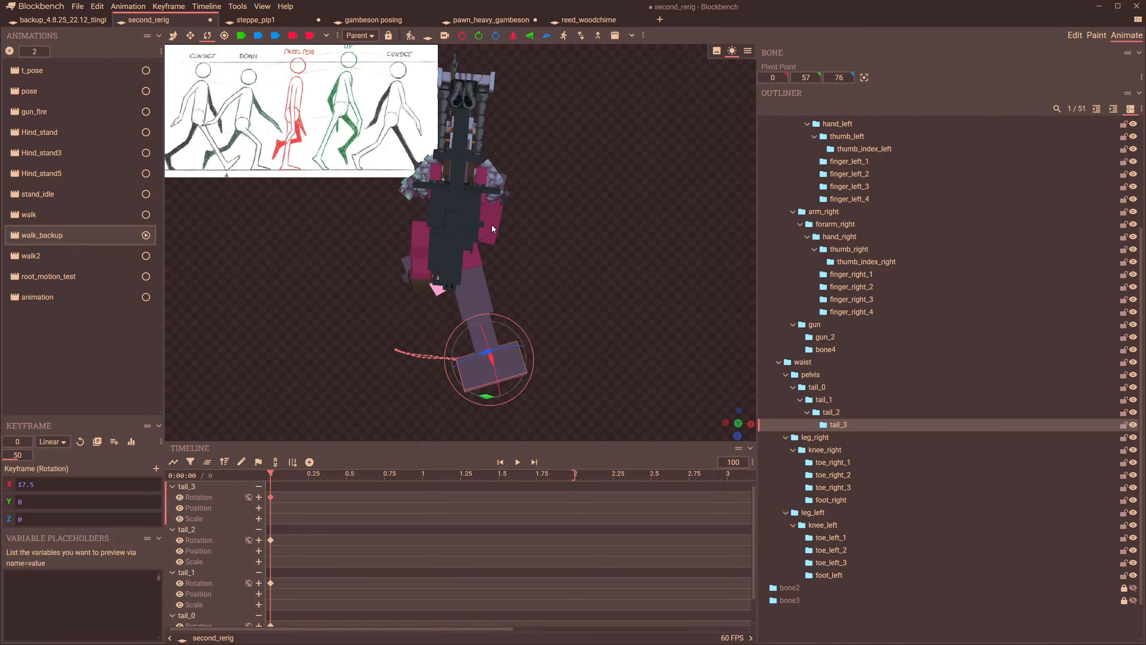
left_click(442, 43)
left_click(444, 206)
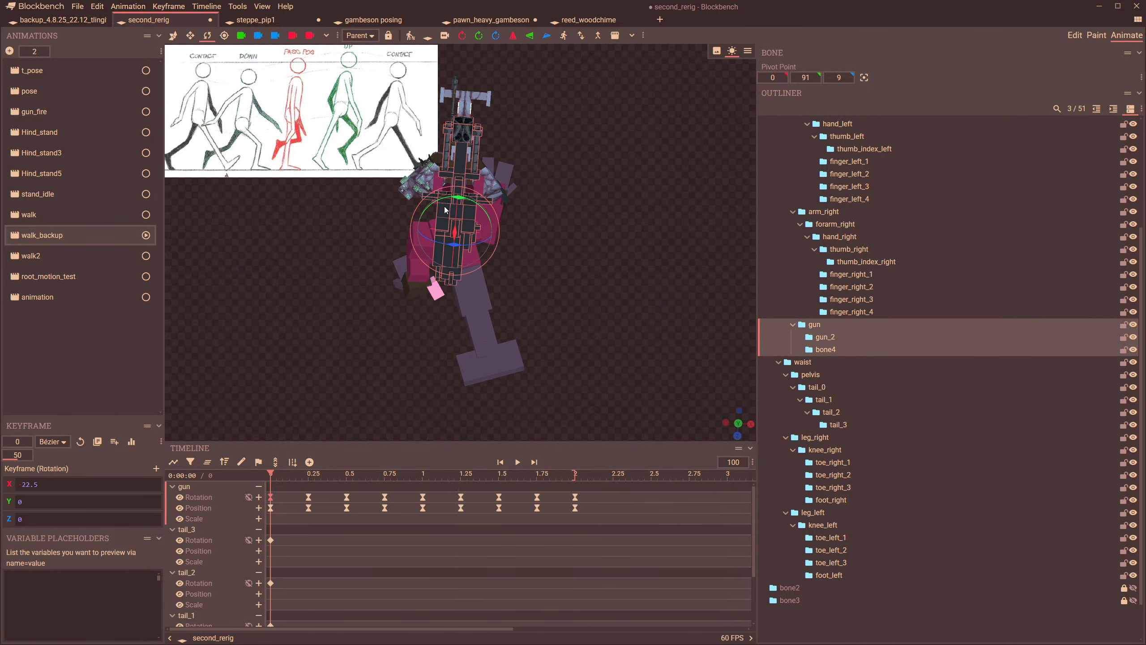
left_click(1133, 325)
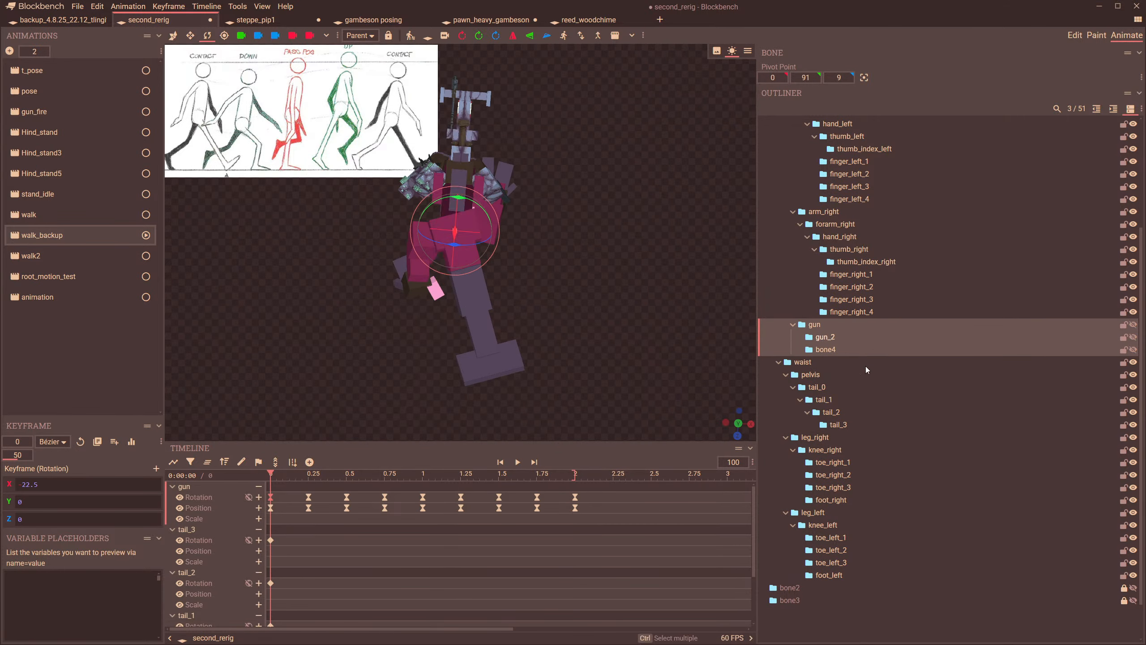
left_click(259, 486)
scroll(501, 364, "up", 2)
left_click_drag(502, 364, 588, 362)
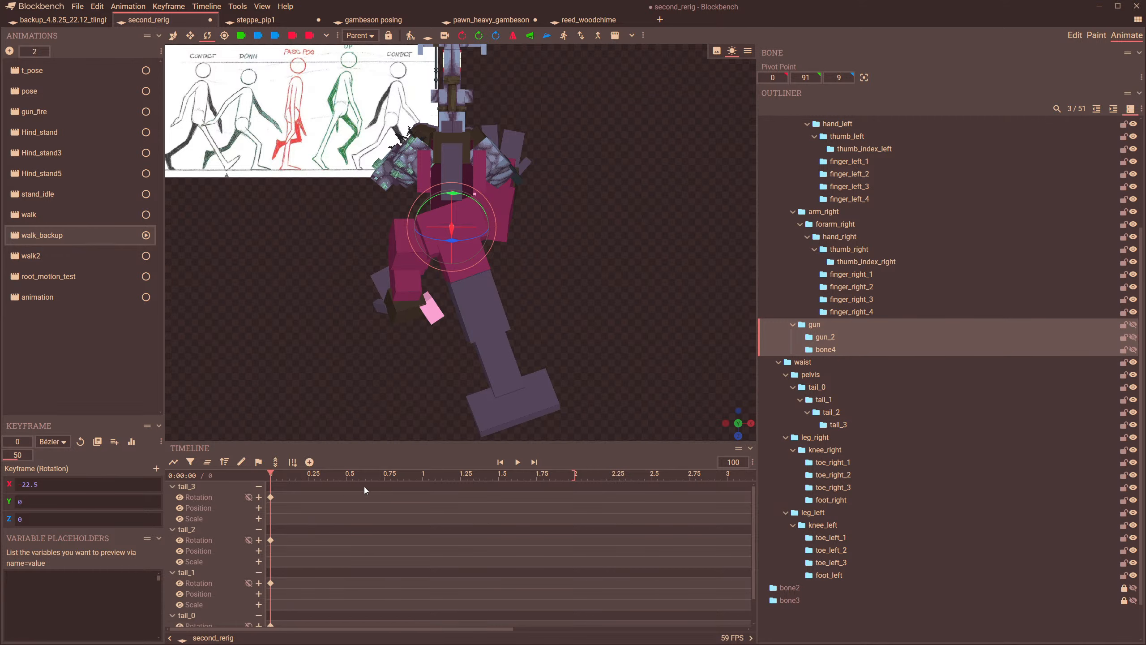
- At 2 s, rotate tail_0 to 5 and tail_1 to 12.5 on Y
left_click_drag(424, 479, 392, 519)
left_click_drag(381, 523, 596, 574)
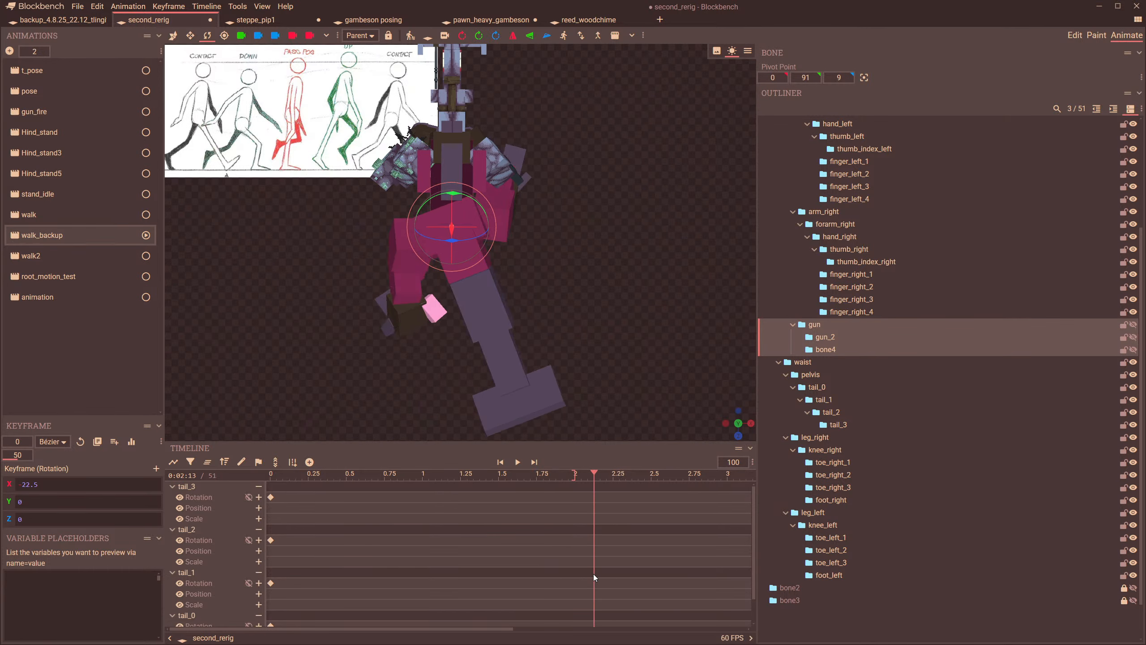
left_click_drag(594, 482, 575, 530)
left_click(488, 265)
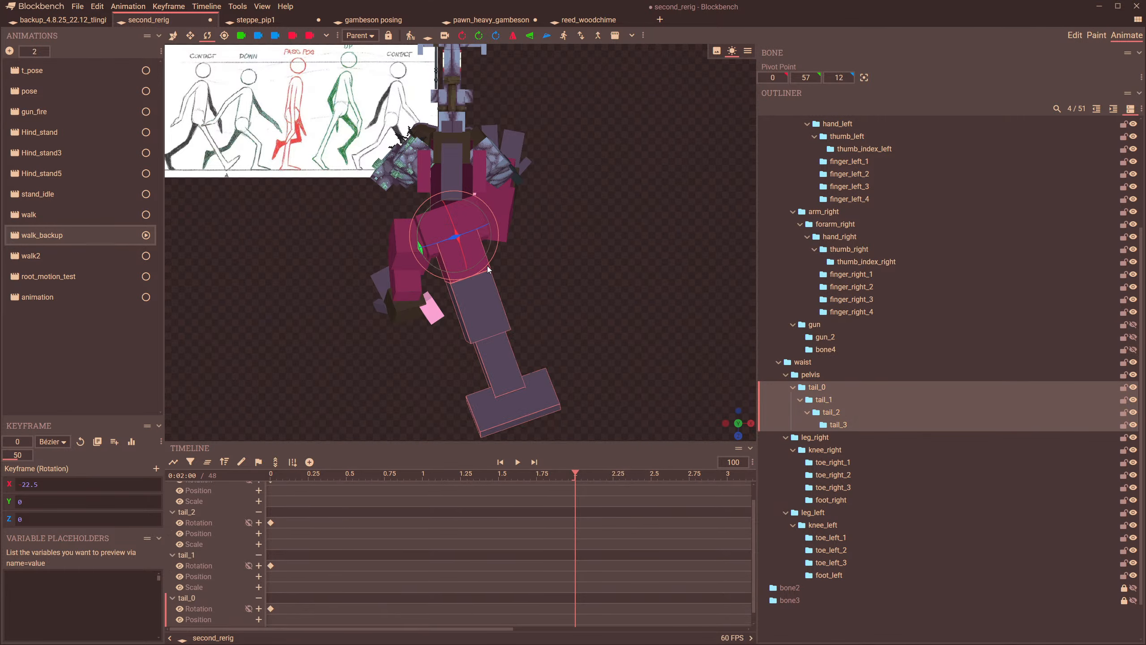
left_click_drag(431, 264, 426, 269)
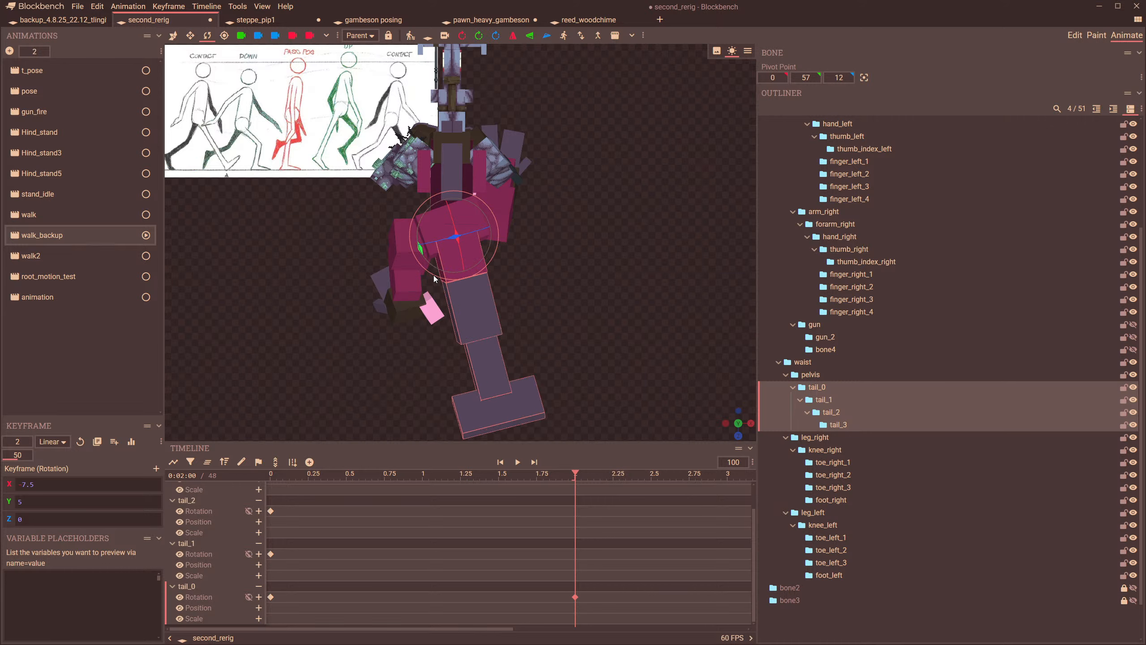
left_click(460, 315)
left_click_drag(449, 316, 442, 314)
- At 2 s, rotate tail_2 to 17.5 and tail_3 to 30 on Y
left_click(460, 362)
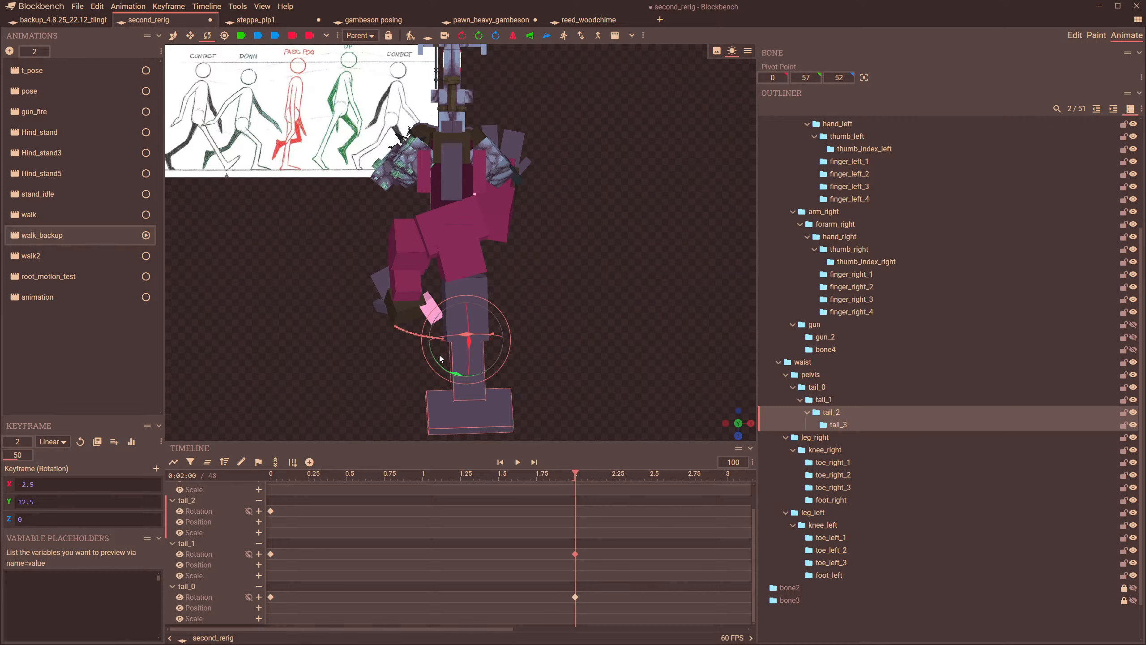
left_click_drag(440, 358, 408, 383)
left_click(434, 418)
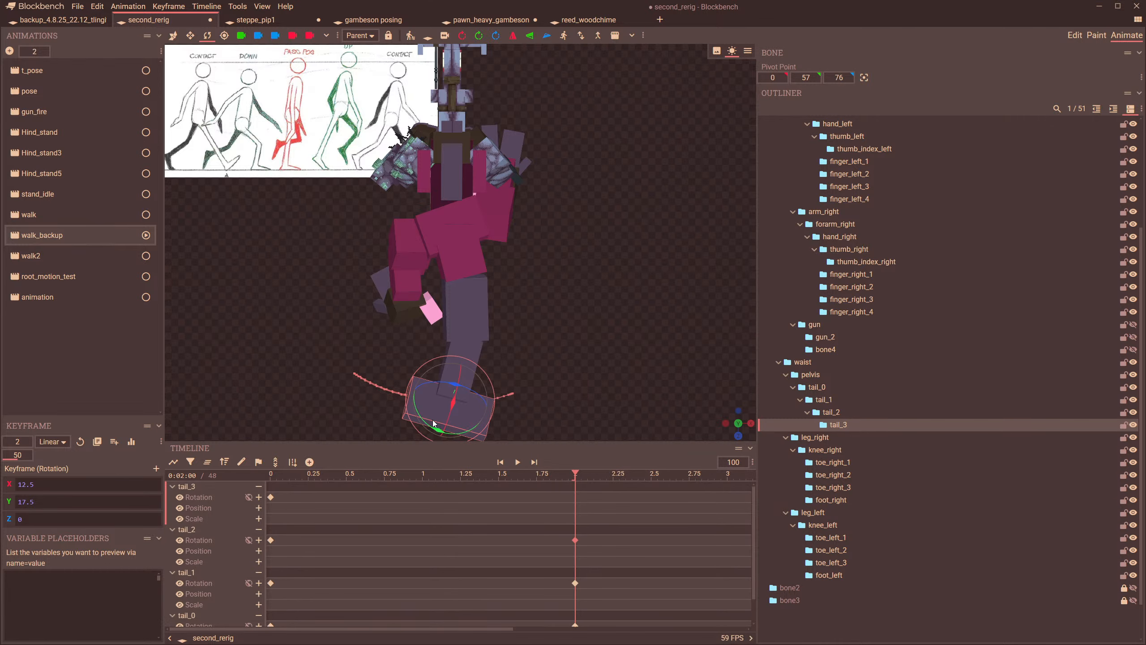
left_click_drag(434, 423, 574, 455)
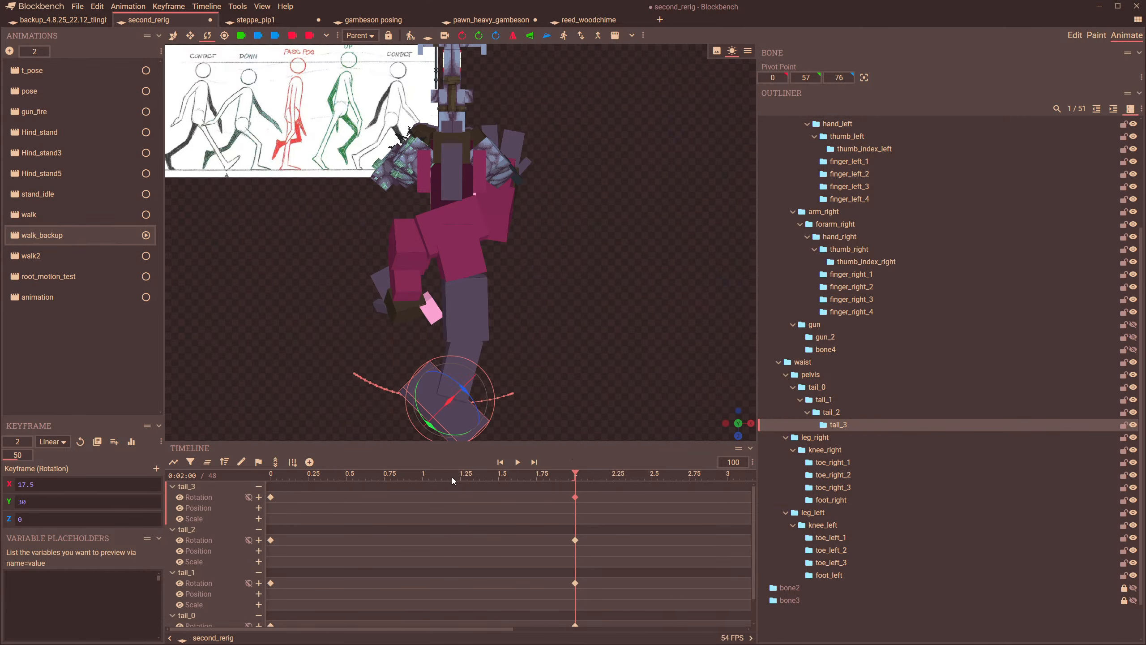
- Copy the tail_0 to tail_3 rotation keyframes at 2 s and paste them over those at 0 s
key("ctrl+a")
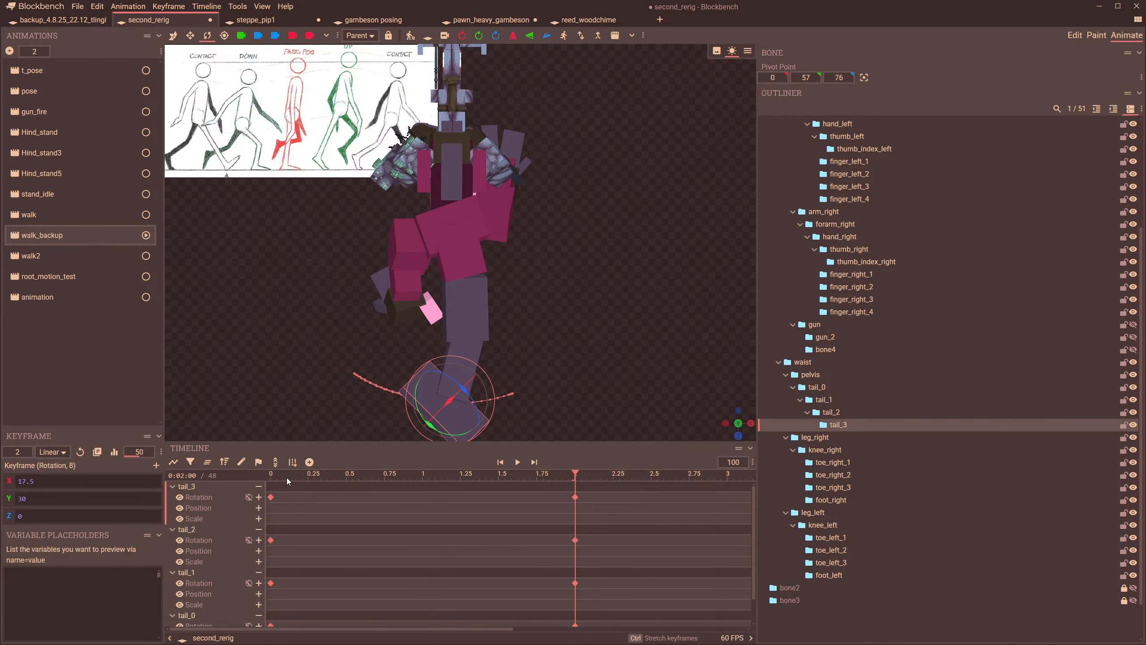
mouse_move(286, 477)
left_mouse_down()
mouse_move(259, 483)
mouse_move(276, 482)
left_mouse_up()
left_click_drag(564, 476, 574, 477)
left_click(276, 463)
right_click(575, 497)
left_click(592, 543)
left_click(270, 477)
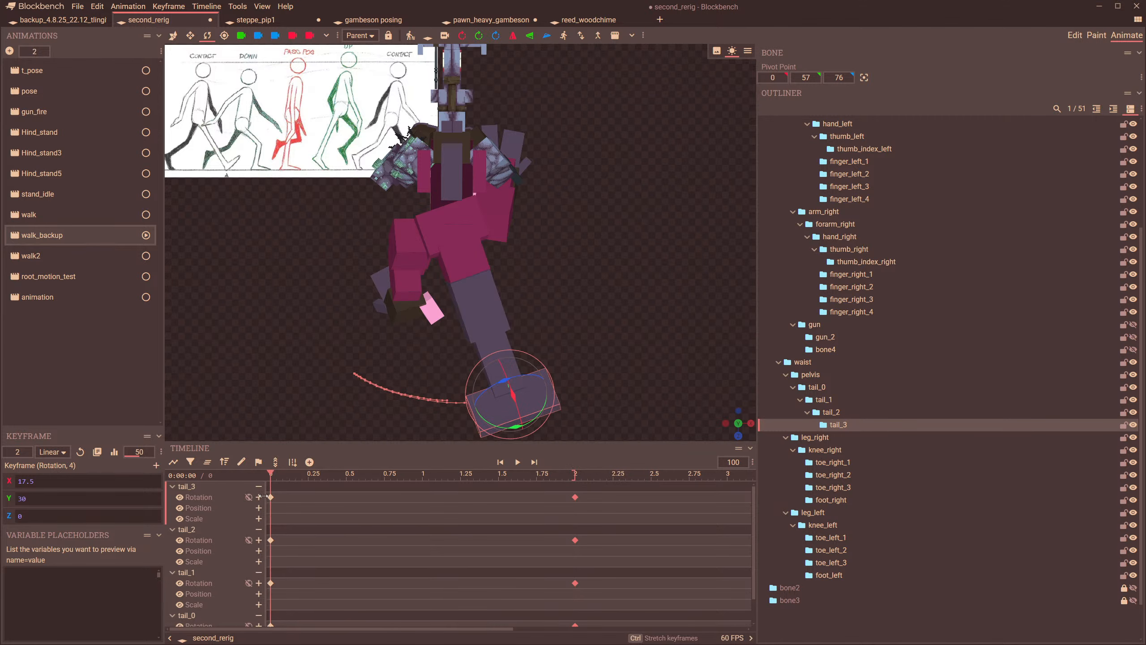
key("ctrl+v")
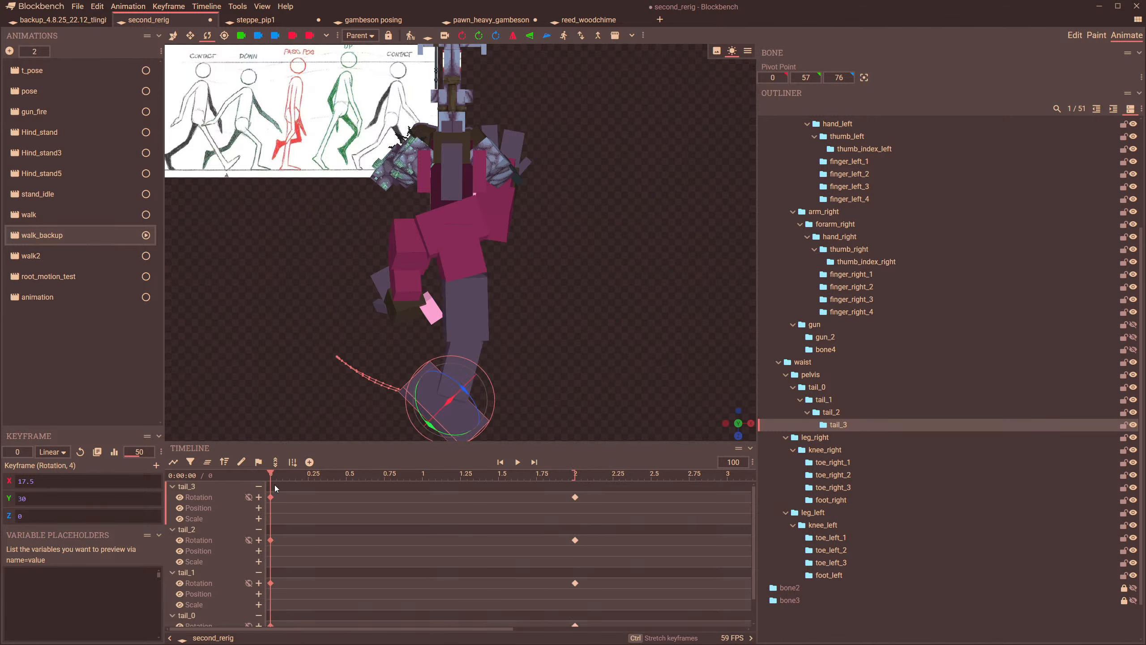
- At 0.25 s, rotate tail_0 and tail_1 to 0 on Y
left_click_drag(271, 474, 312, 488)
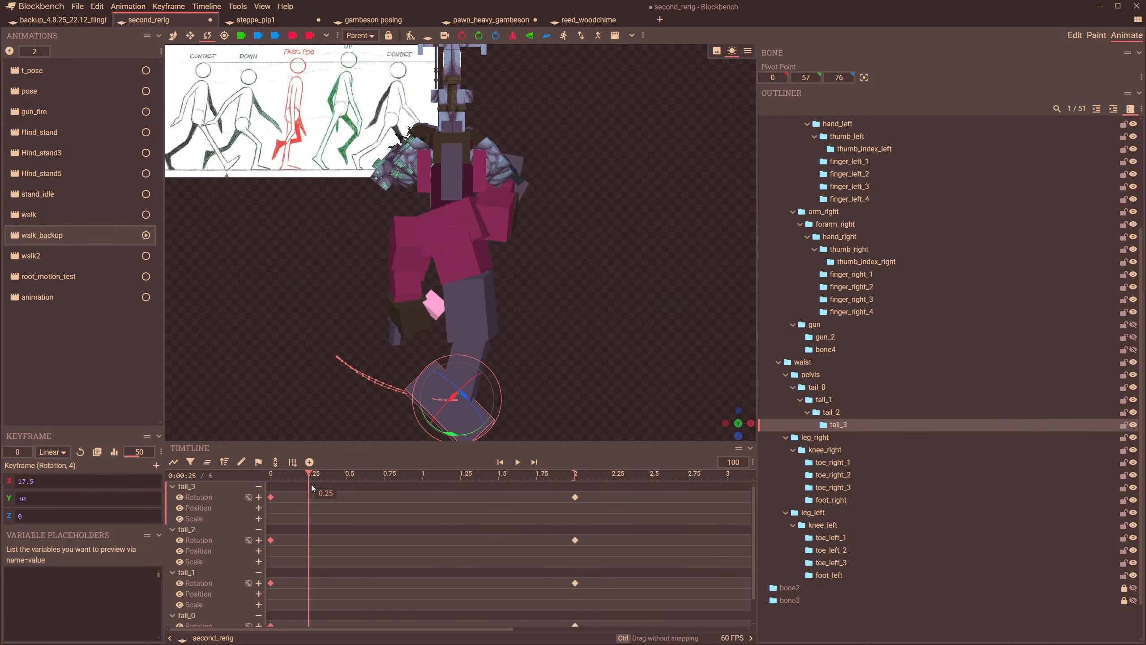
left_click(457, 282)
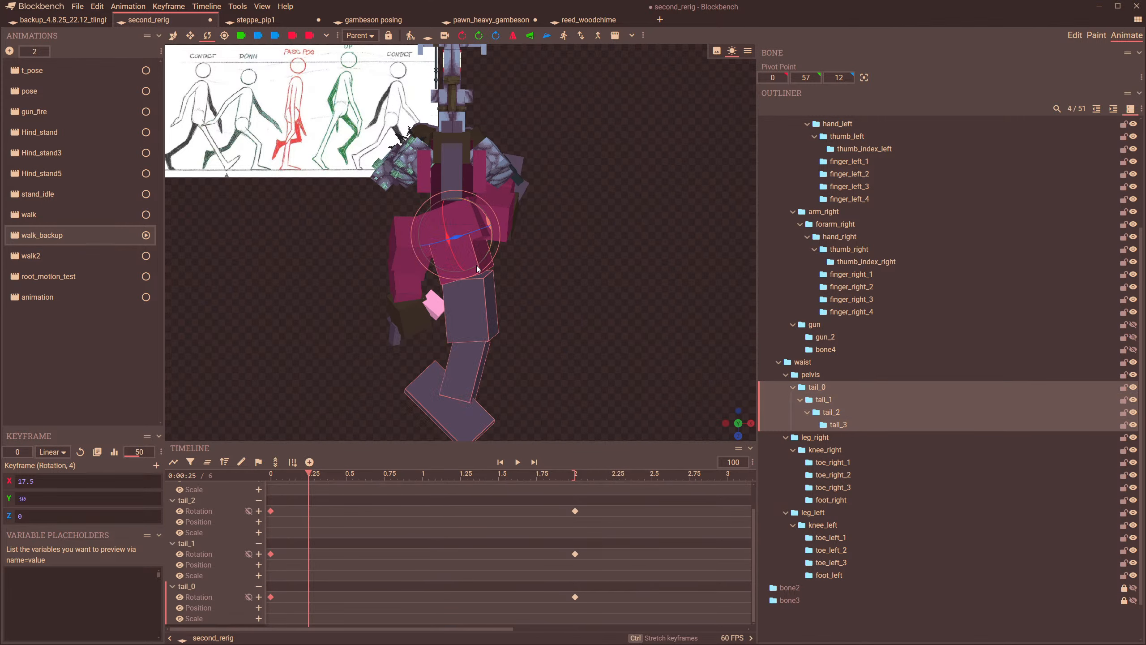
left_click_drag(495, 241, 503, 250)
left_click(476, 314)
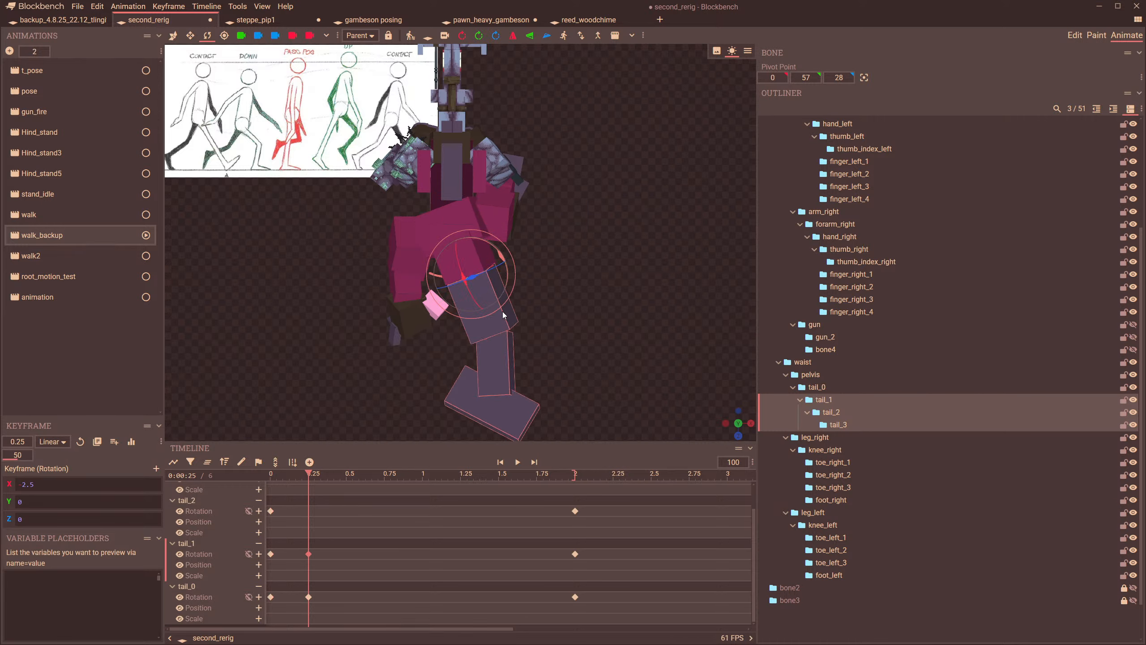
- At 0.25 s, rotate tail_2 and tail_3 on Y so they trail the tail base, with tail_3 at 22.5
left_click(504, 315)
left_click_drag(532, 336, 561, 402)
left_click(533, 404)
left_click(505, 339)
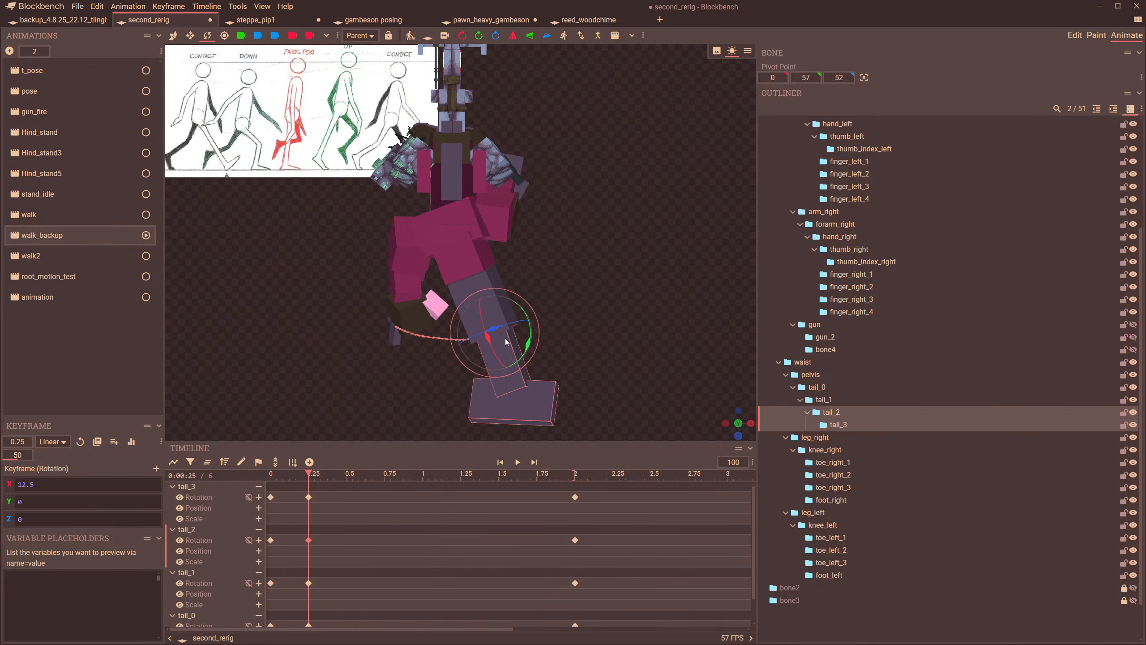
left_click_drag(527, 343, 524, 351)
left_click(506, 278)
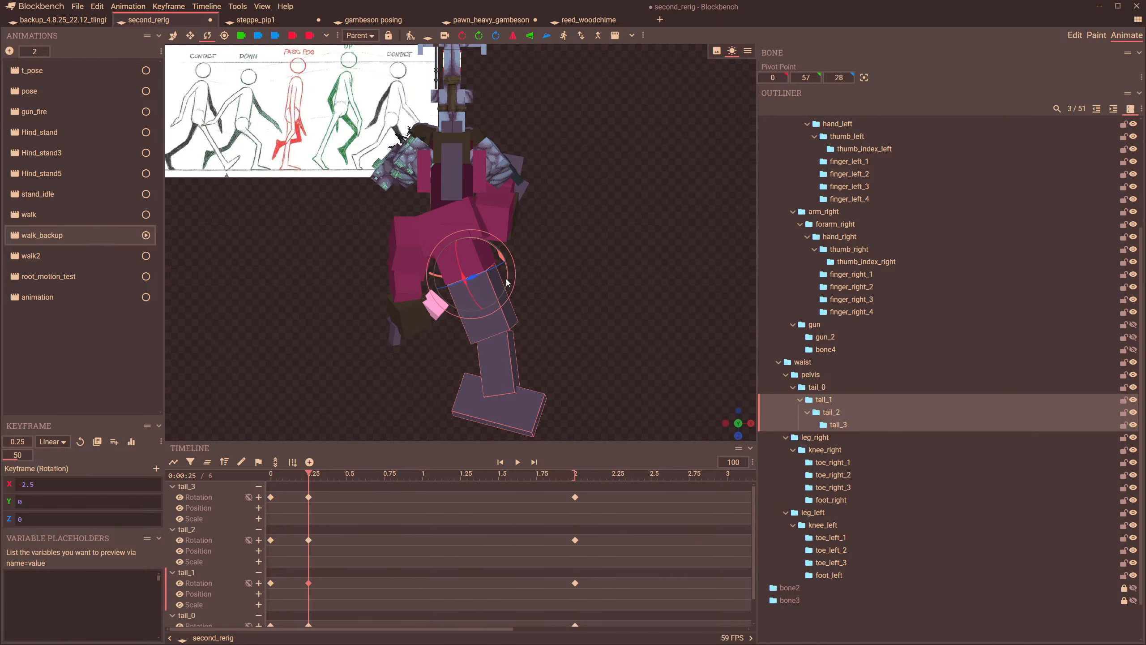
left_click_drag(508, 284, 479, 324)
left_click_drag(316, 474, 290, 626)
key("ctrl+c")
key("ctrl+v")
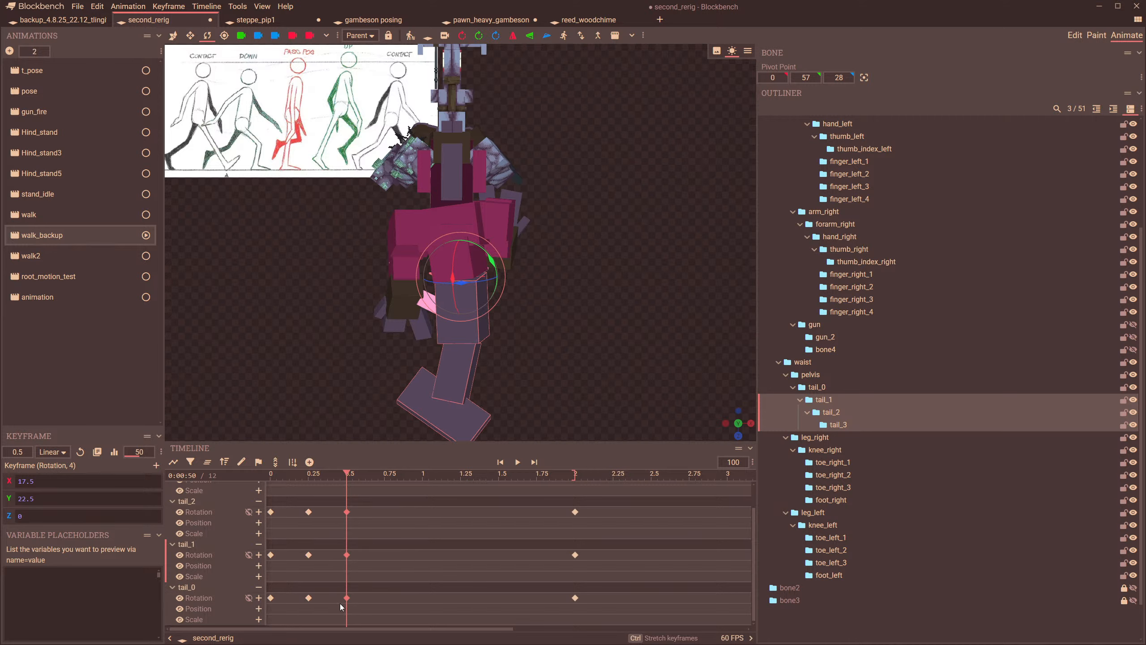
left_click(187, 587)
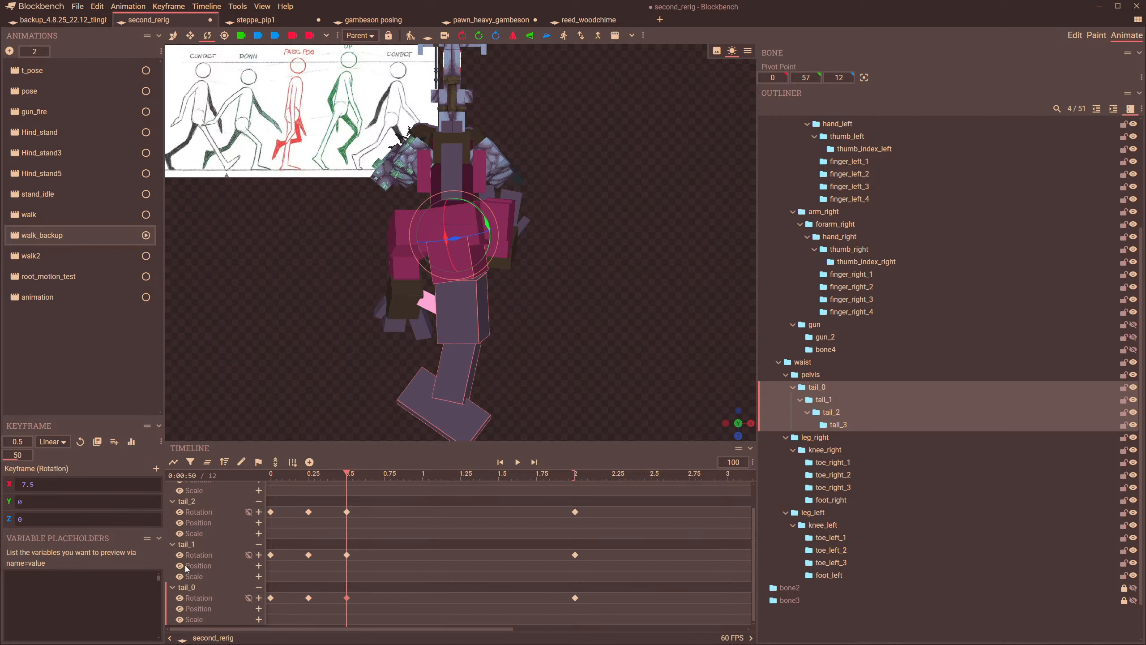
left_click(347, 554)
left_click_drag(347, 475, 345, 538)
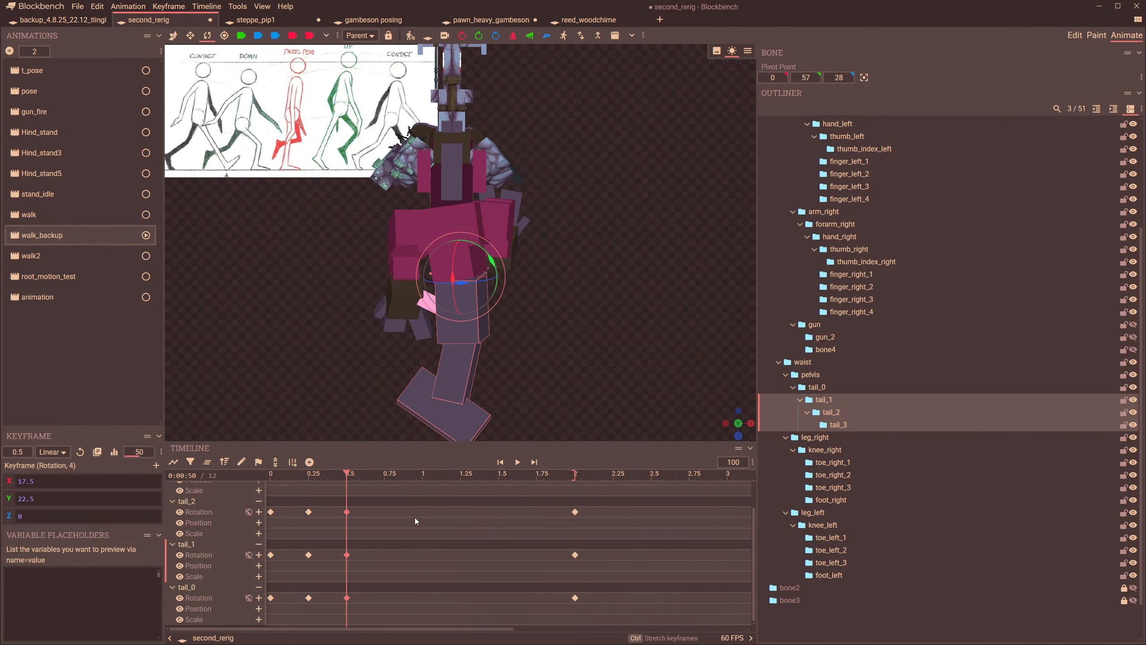
key("Delete")
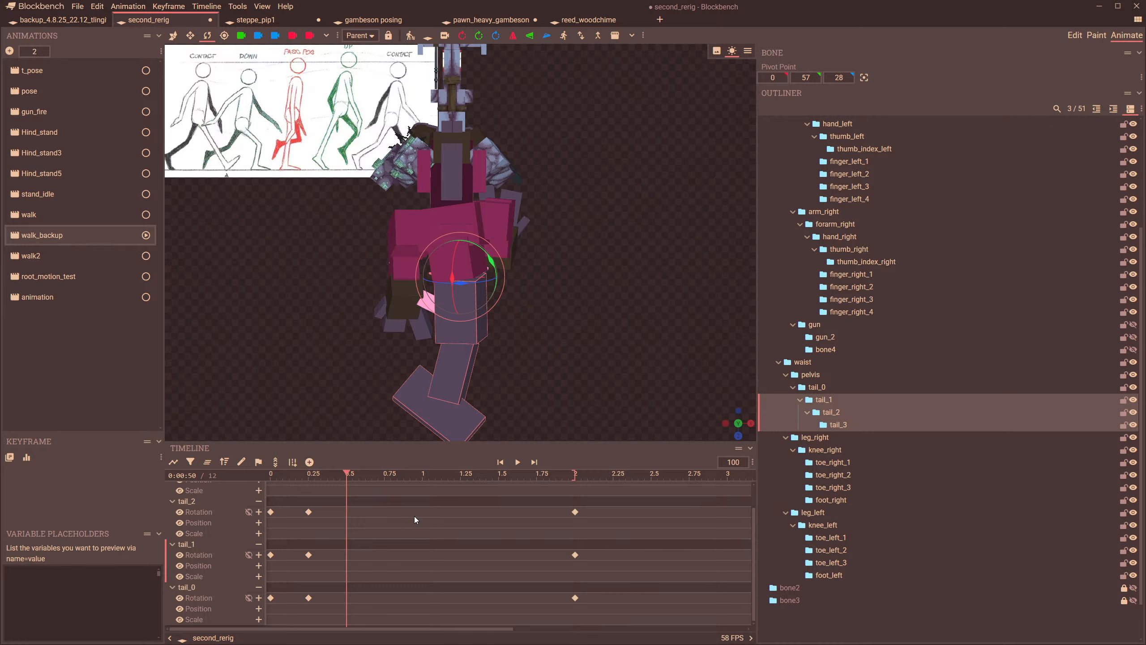
- At 0.5 s, rotate tail_1 to about -11.79 on Y and turn tail_2 to trail behind it
mouse_move(345, 478)
left_mouse_down()
mouse_move(320, 480)
mouse_move(347, 479)
left_mouse_up()
left_click_drag(492, 262, 488, 253)
left_click(491, 357)
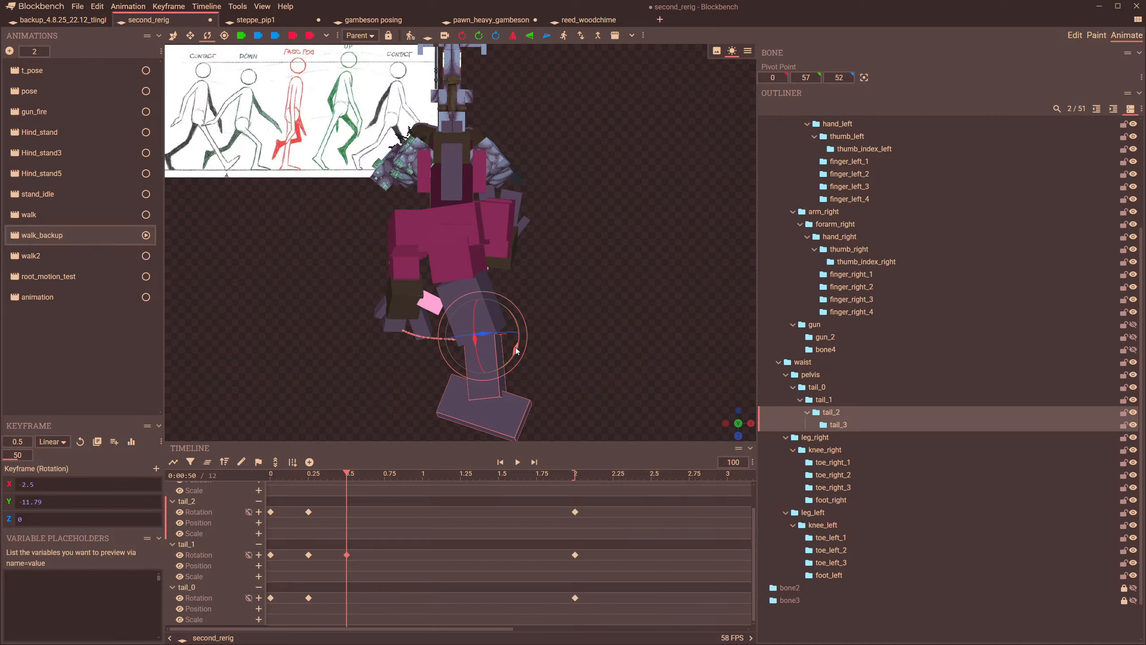
mouse_move(516, 347)
left_mouse_down()
mouse_move(527, 332)
mouse_move(511, 360)
left_mouse_up()
- At 0.5 s, adjust tail_3's Y rotation and rotate tail_0 to about -4.29 on Y
left_click(532, 408)
left_click(492, 361)
left_click(514, 416)
left_click_drag(518, 423, 514, 421)
left_click(491, 255)
left_click_drag(487, 223, 485, 219)
- Rotate tail_0 on Y at 0.75 s to continue the sway of the tail base
left_click(385, 474)
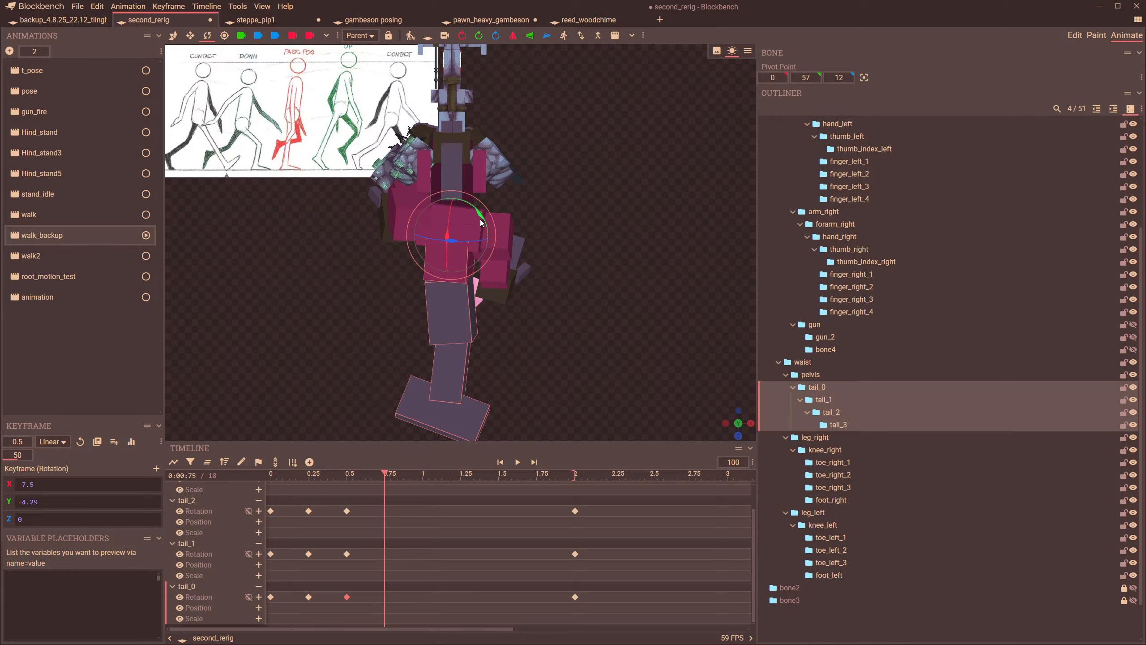
left_click(282, 475)
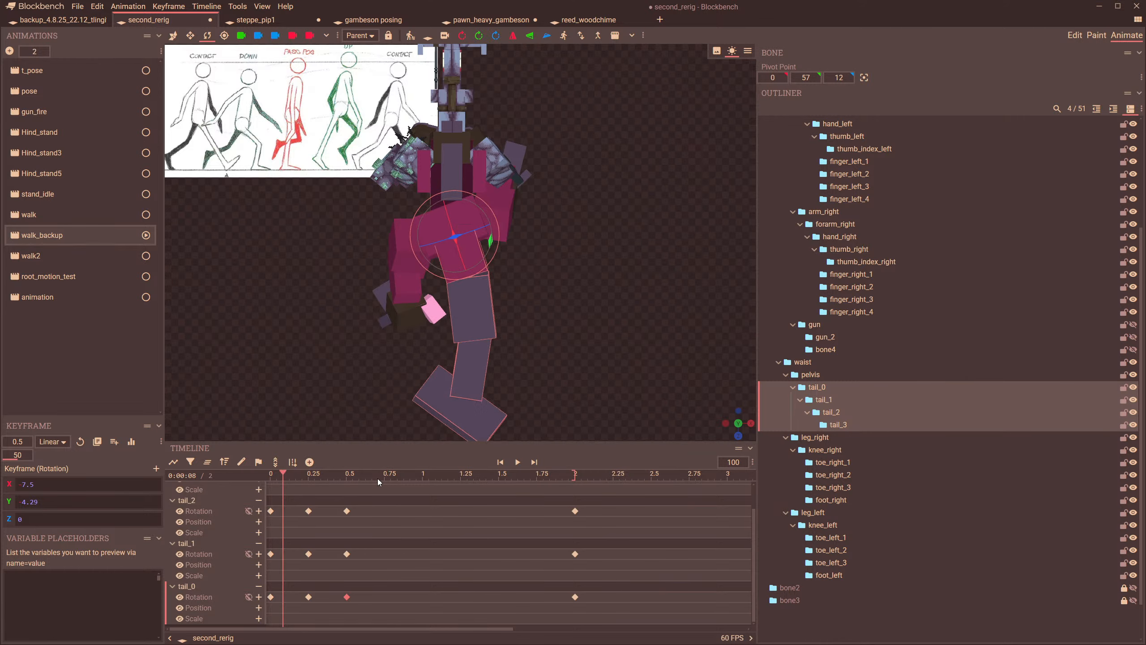
left_click(383, 475)
left_click_drag(485, 218, 484, 251)
left_click_drag(346, 475, 385, 474)
- At 0.75 s, rotate tail_2 and tail_1 on Y to follow the tail base
left_click(452, 384)
left_click(450, 383)
left_click_drag(485, 364, 498, 350)
left_click(462, 303)
left_click_drag(483, 291, 479, 254)
left_click(456, 414)
- Copy the tail_0 to tail_3 keyframes from 0 s to 1 s and flip the pasted rotations to the opposite side
left_click_drag(282, 609, 267, 485)
key("ctrl+c")
left_click(423, 474)
key("ctrl+v")
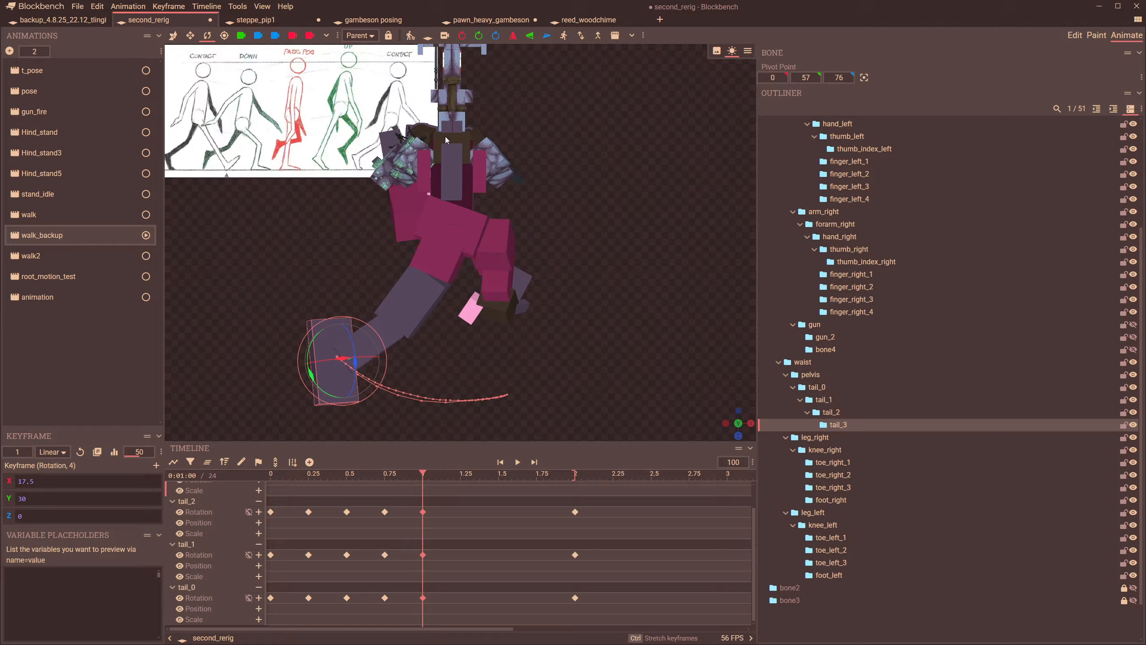
left_click(406, 32)
left_click(614, 136)
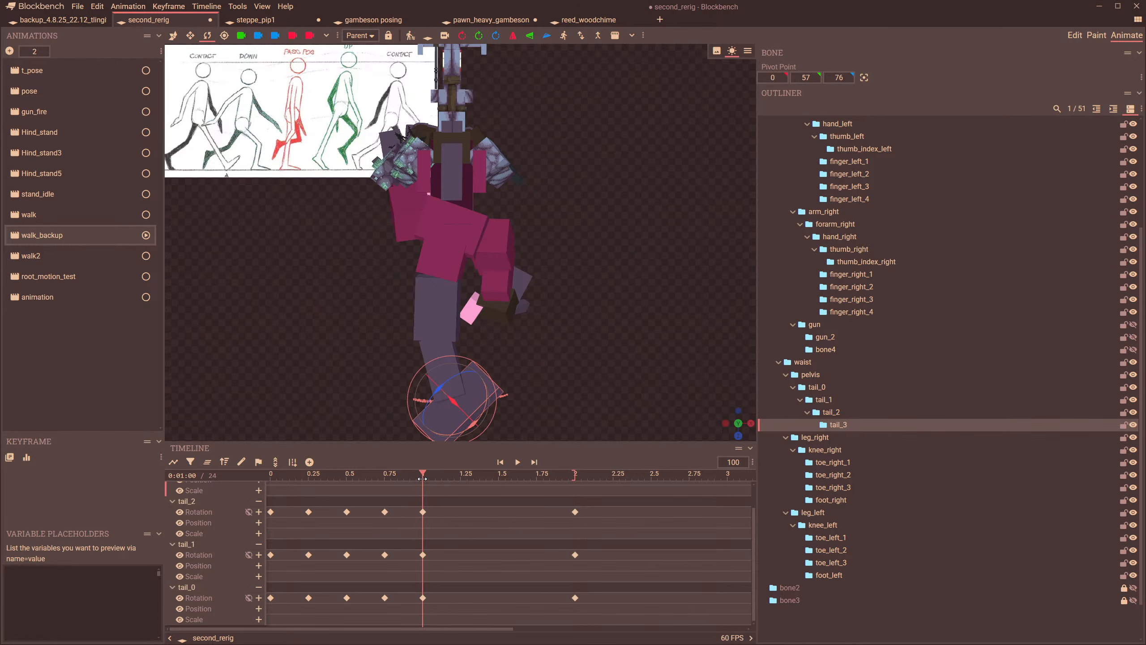
- Preview the walk from the start, select all tail rotation keyframes and set their interpolation to Smooth
left_click_drag(423, 474, 293, 490)
left_click(518, 462)
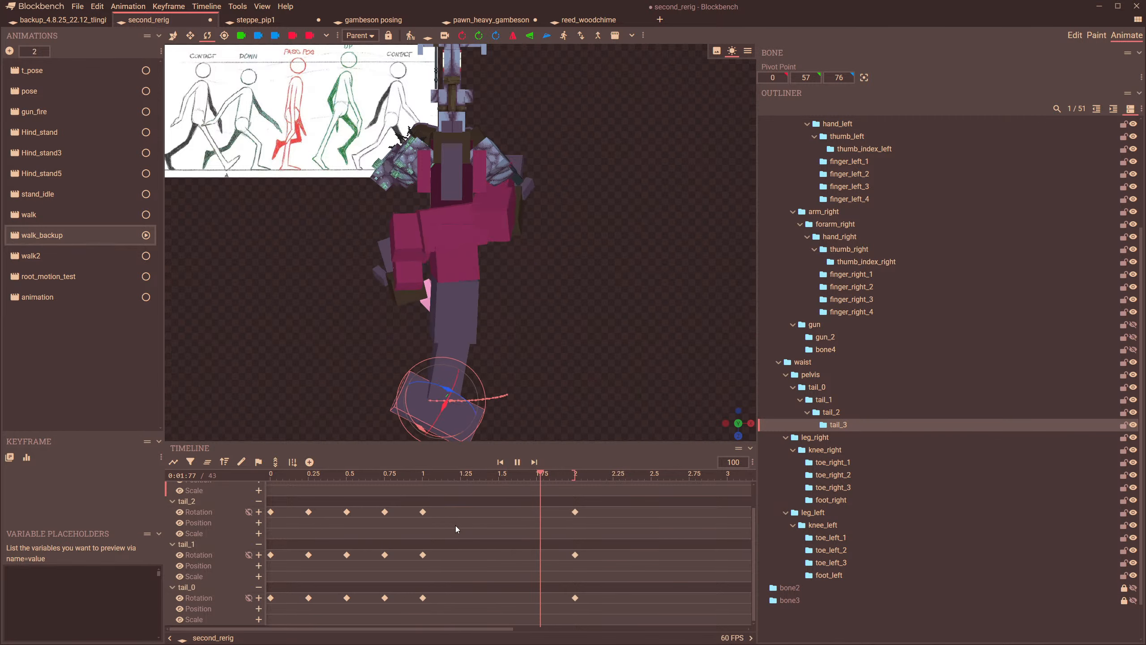
key("ctrl+a")
left_click(46, 452)
left_click(63, 482)
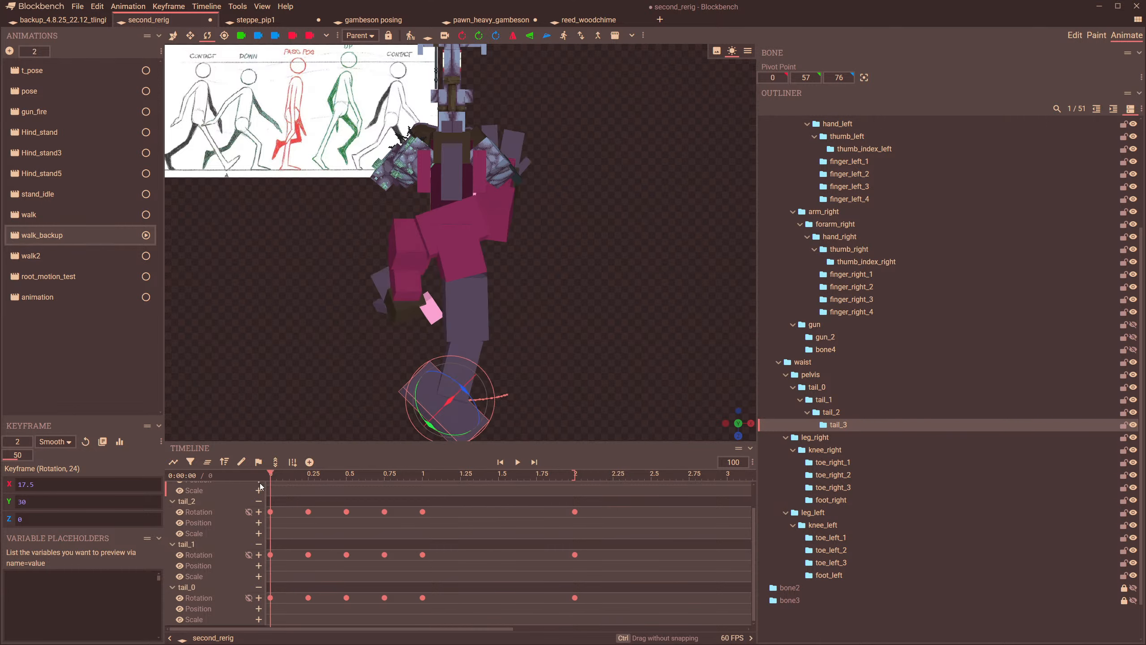
- Adjust tail_3's Y rotation at 0 s and set it to 15 at 0.25 s
left_click_drag(288, 486, 205, 536)
left_click_drag(436, 436, 449, 438)
left_click_drag(273, 475, 307, 489)
left_click_drag(498, 435, 502, 431)
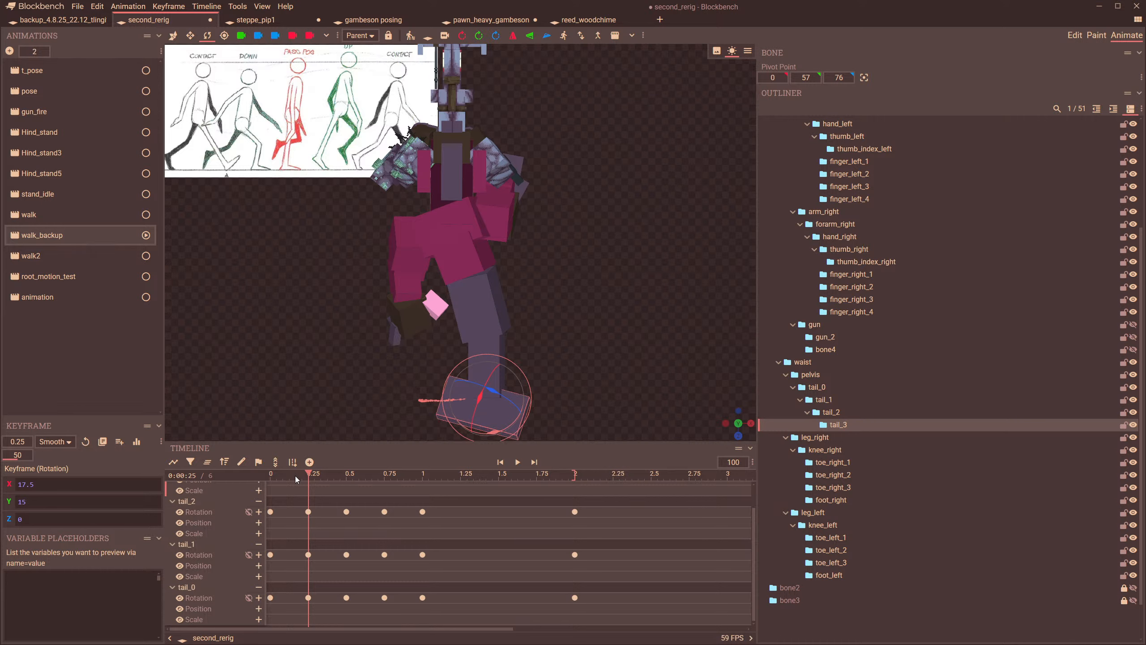
- At 0.75 s, rotate tail_2 on Y to about -39.84 and play the walk from the start
left_click_drag(309, 475, 385, 508)
left_click(462, 364)
left_click_drag(484, 358, 504, 335)
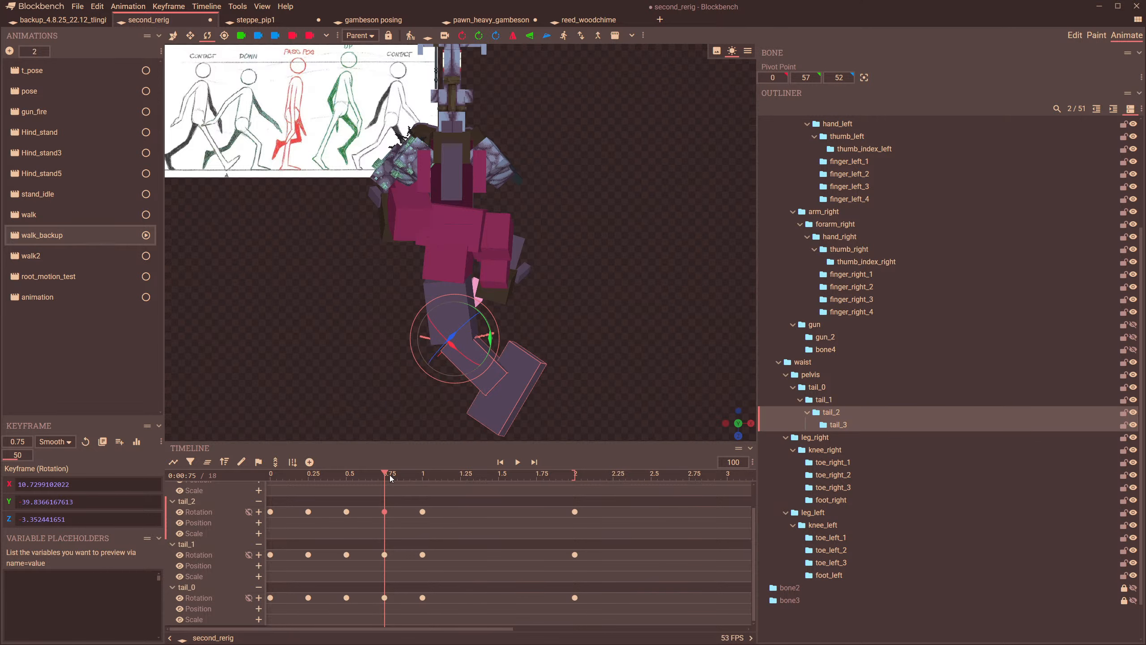
left_click_drag(387, 475, 253, 523)
left_click(517, 462)
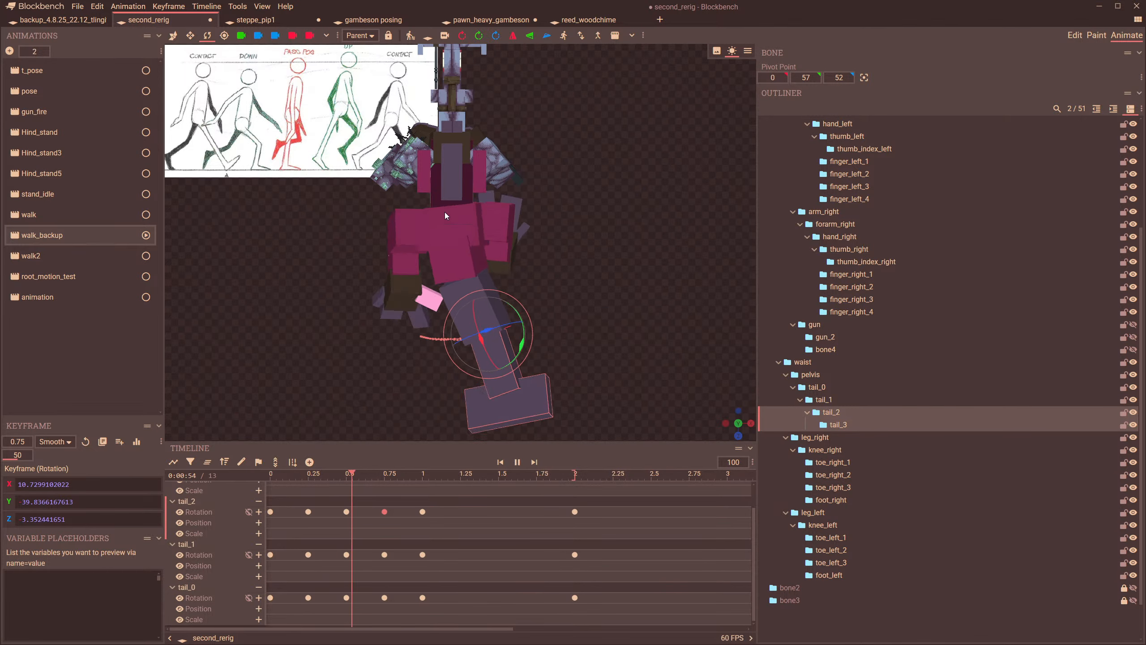
- Flip the tail_0 to tail_3 keyframes from 0 s through 0.75 s into the second half of the animation and play it
left_click_drag(352, 510, 297, 494)
left_click_drag(342, 501, 424, 517)
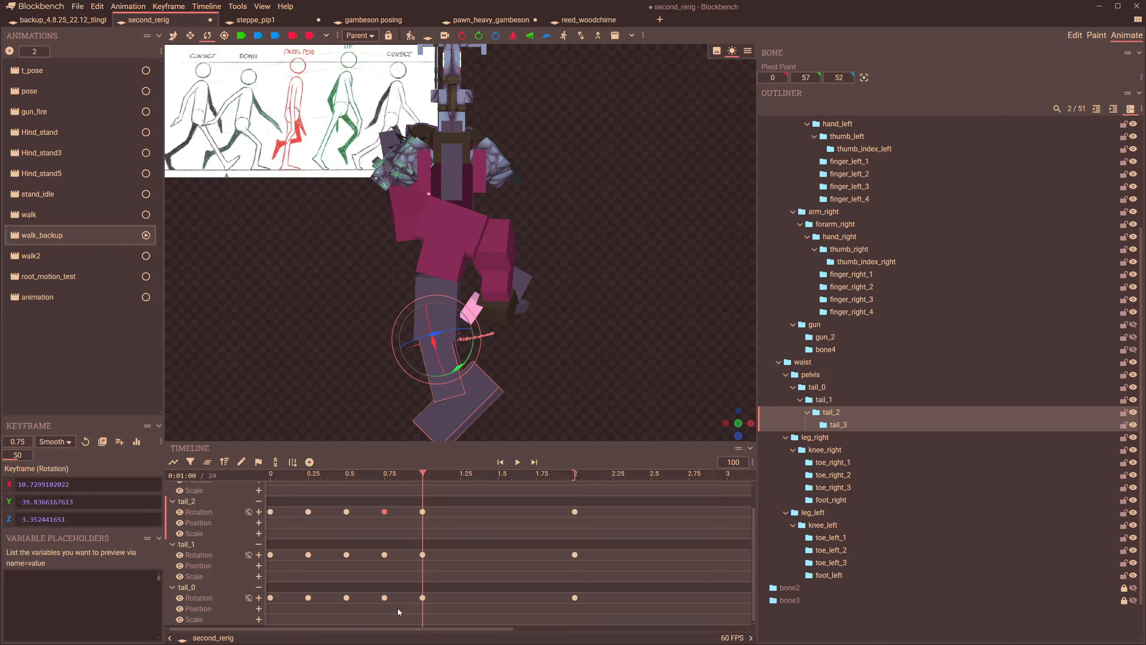
left_click_drag(397, 608, 249, 404)
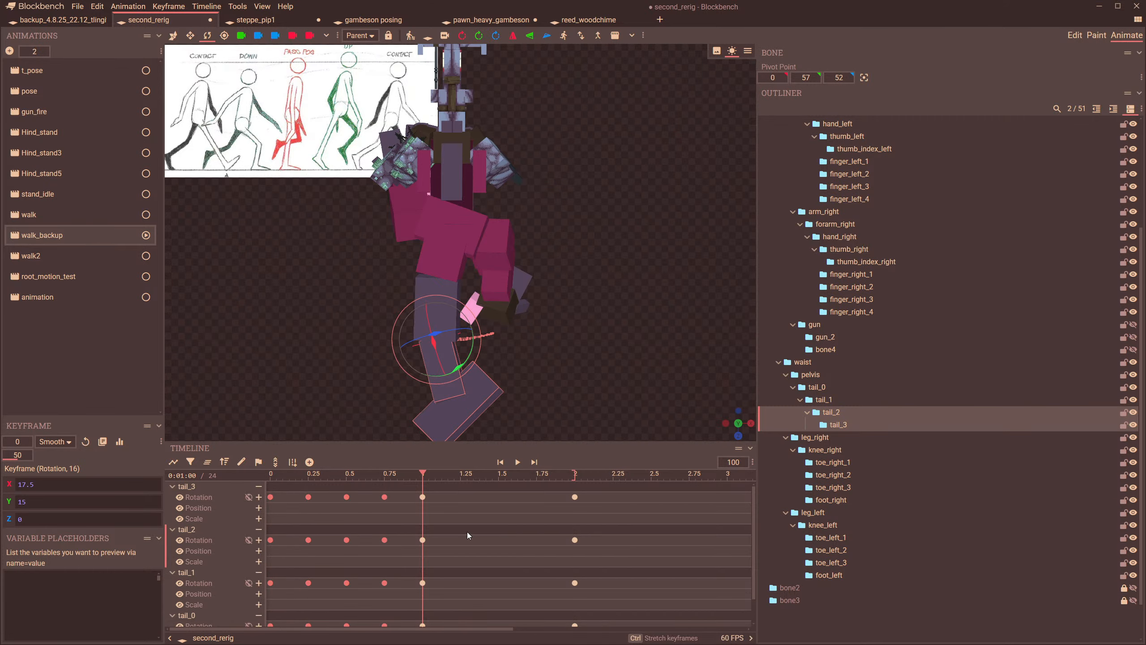
left_click(410, 35)
left_click_drag(424, 474, 267, 535)
left_click(518, 462)
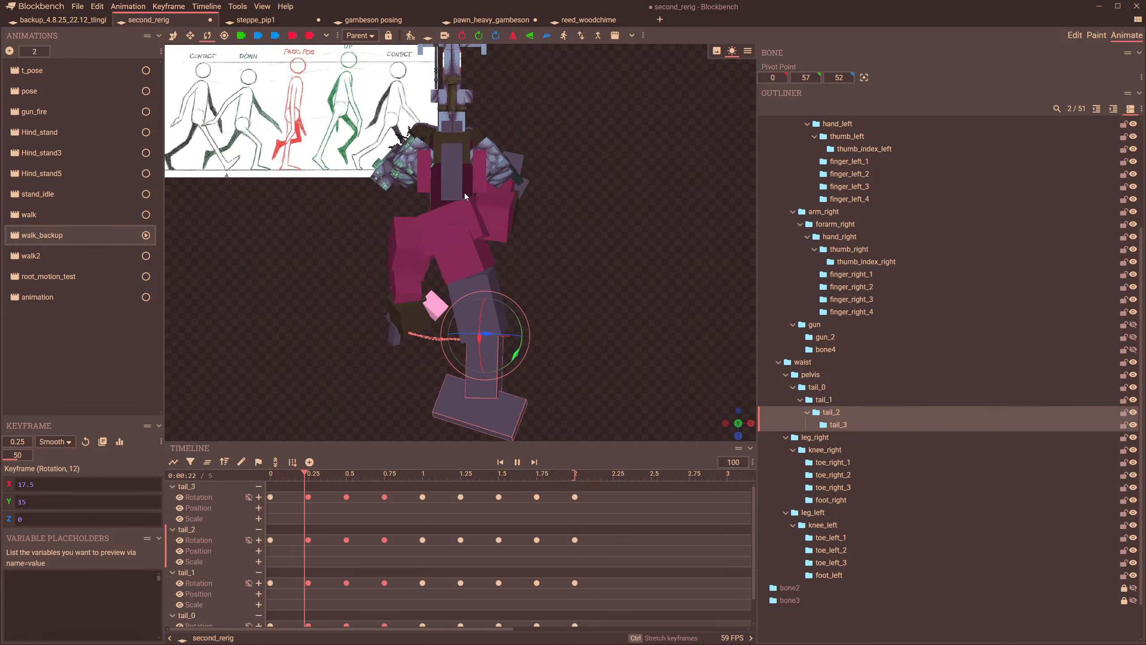
- At 0.75 s, rotate tail_2 on Y to about -27.34 and mirror that keyframe with Flip Animation
left_click(448, 184)
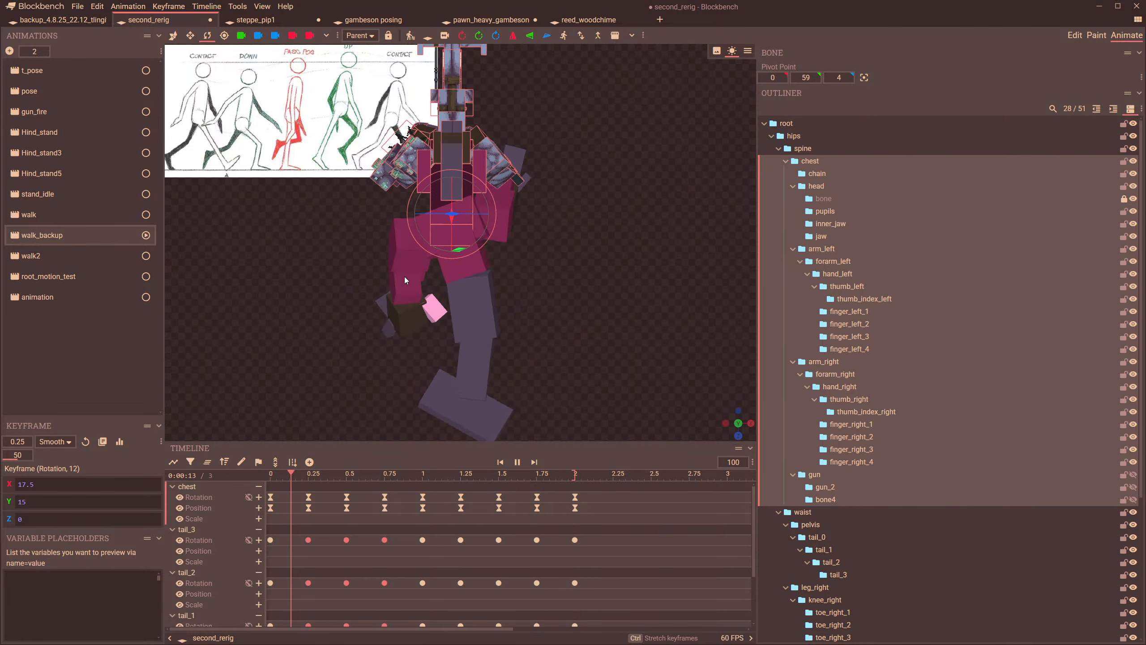
left_click(410, 364)
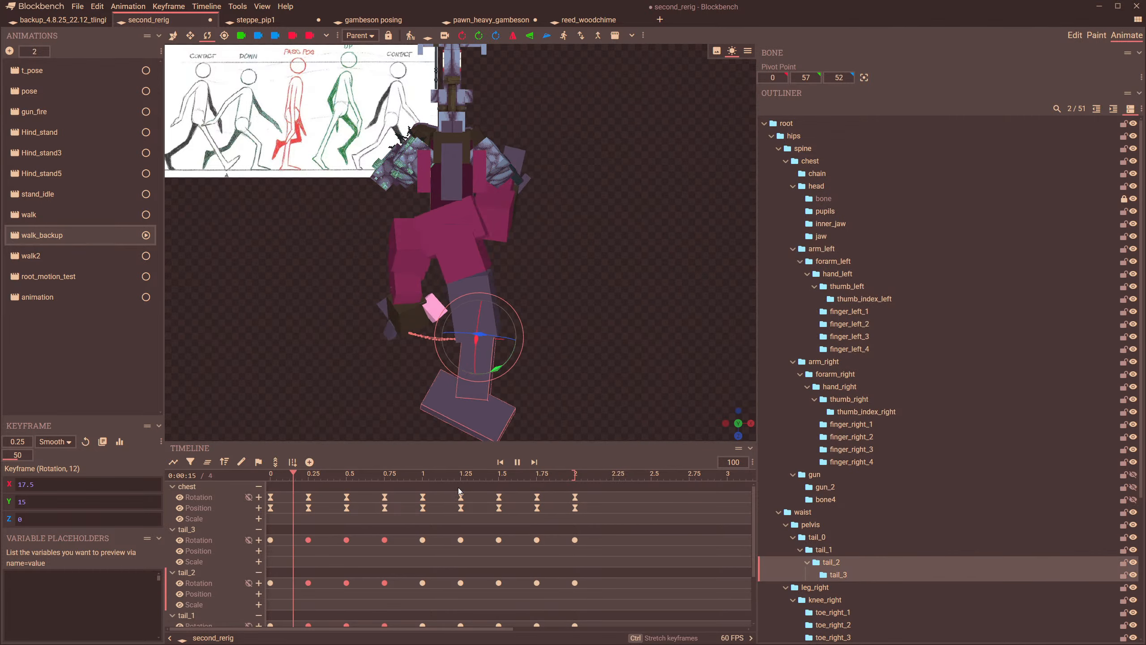
left_click_drag(332, 474, 384, 492)
left_click_drag(485, 354, 483, 346)
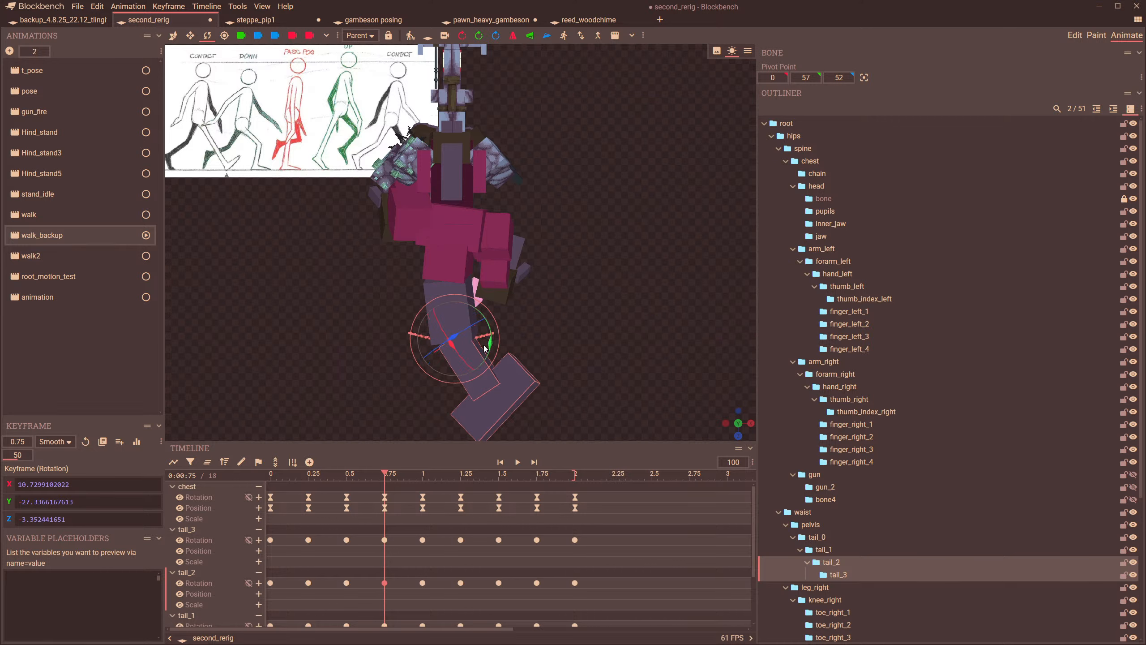
left_click(411, 36)
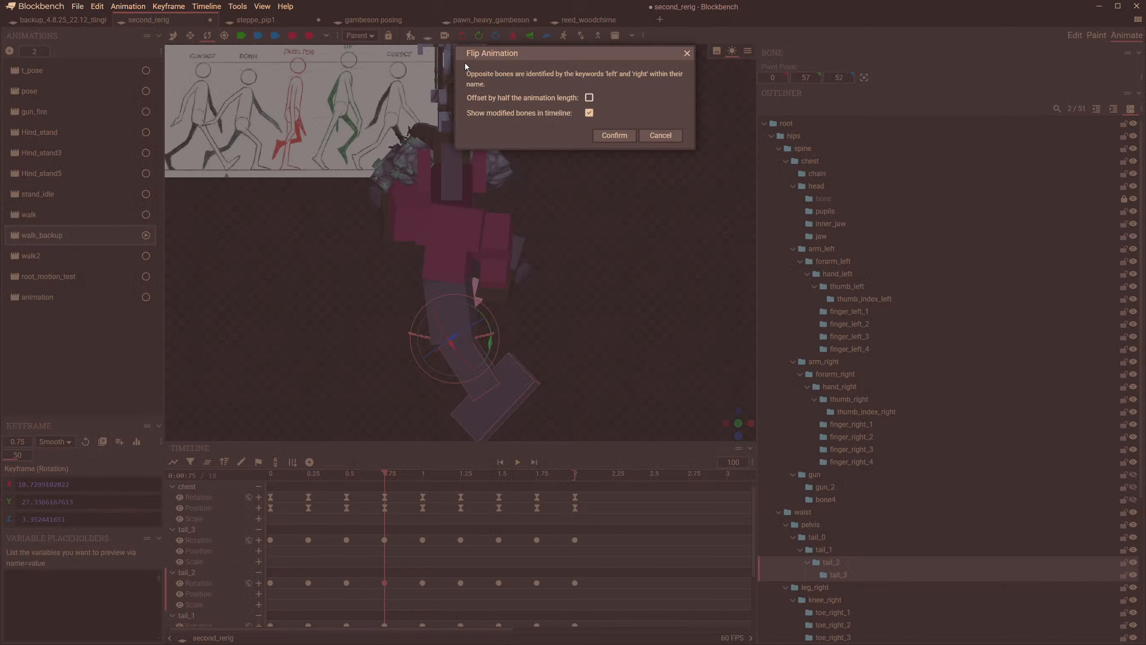
left_click(614, 136)
- Play the walk, lock the root bone with all its children and inspect the tail sway from several angles
left_click(515, 462)
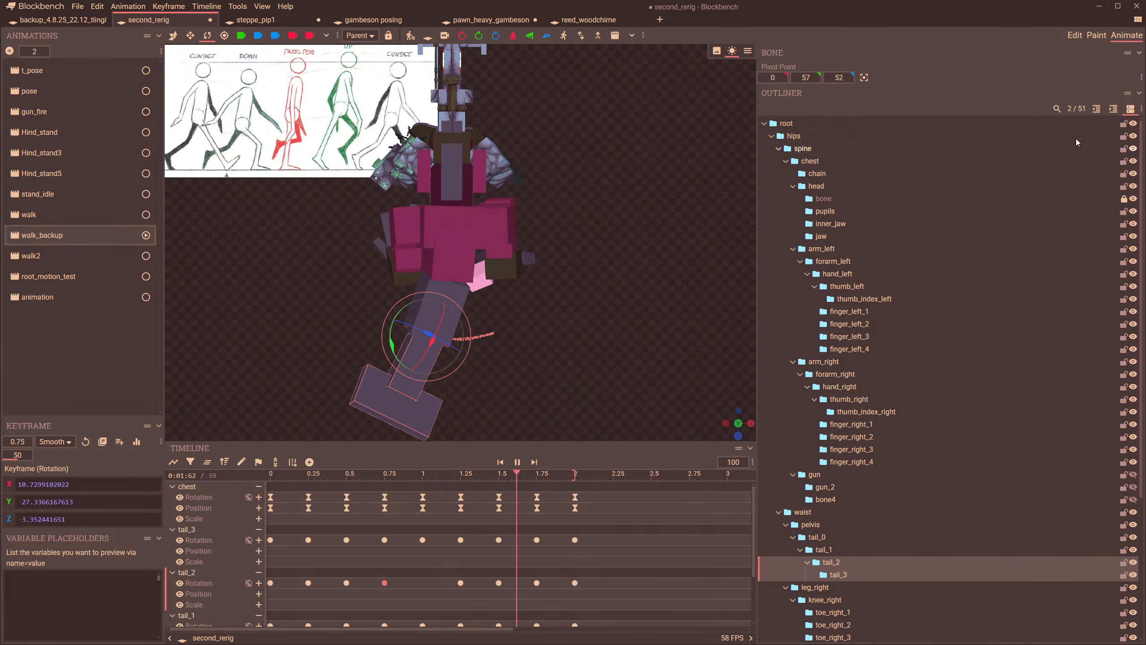
left_click(1124, 124)
left_click_drag(478, 271, 566, 222)
scroll(568, 253, "down", 6)
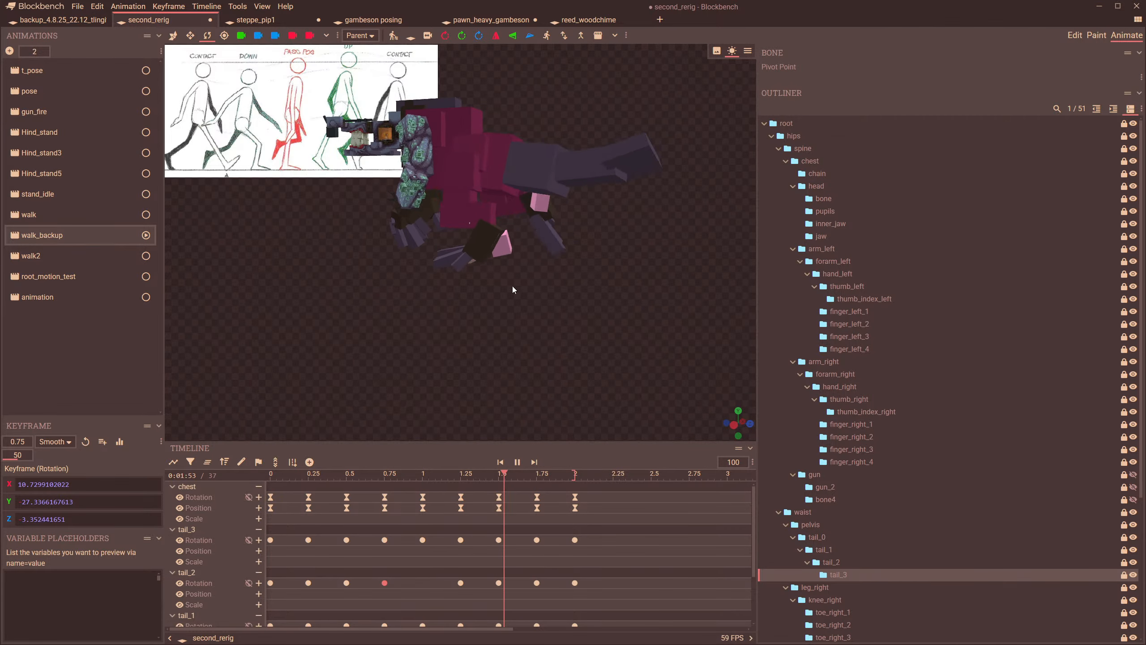
left_click_drag(485, 275, 396, 263)
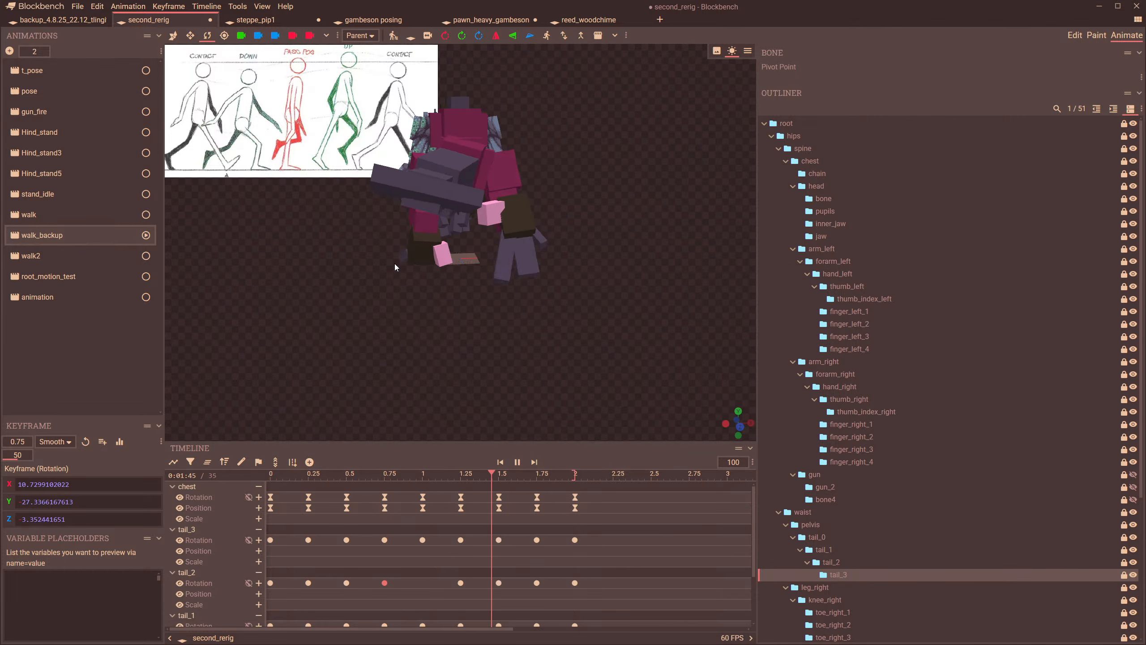
left_click_drag(394, 263, 405, 326)
left_click(405, 327)
- Stop playback at 1 s, select the tail rotation keyframes at 0 s and open Flip Animation for them
key("space")
left_click(422, 473)
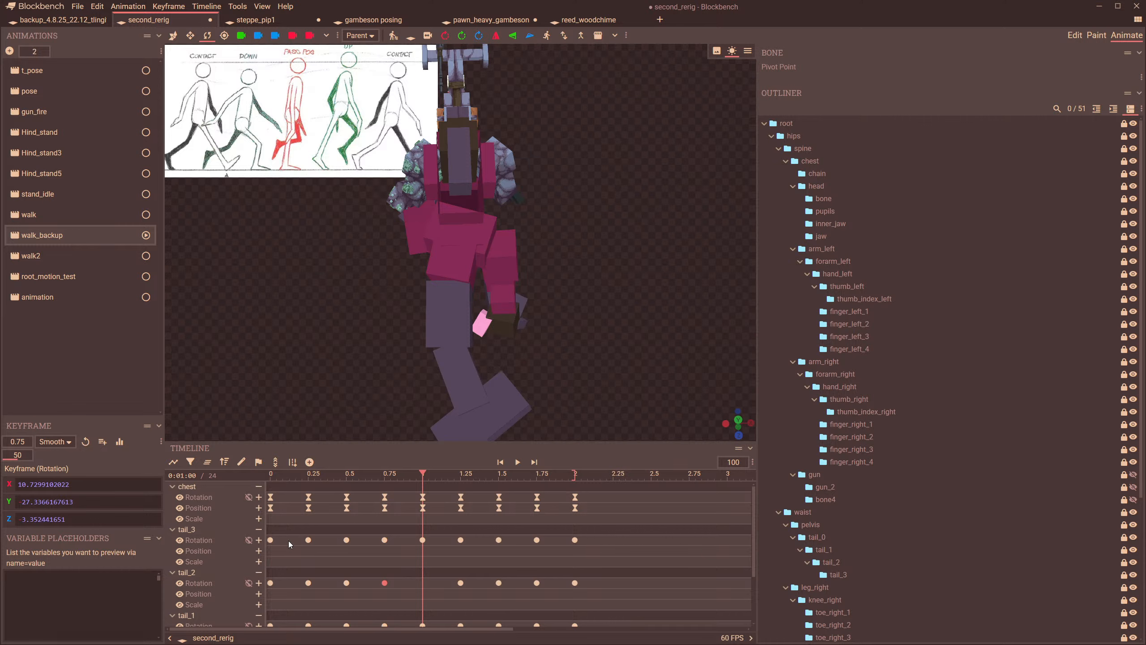
scroll(268, 600, "down", 2)
left_click_drag(284, 524, 268, 603)
scroll(268, 600, "up", 1)
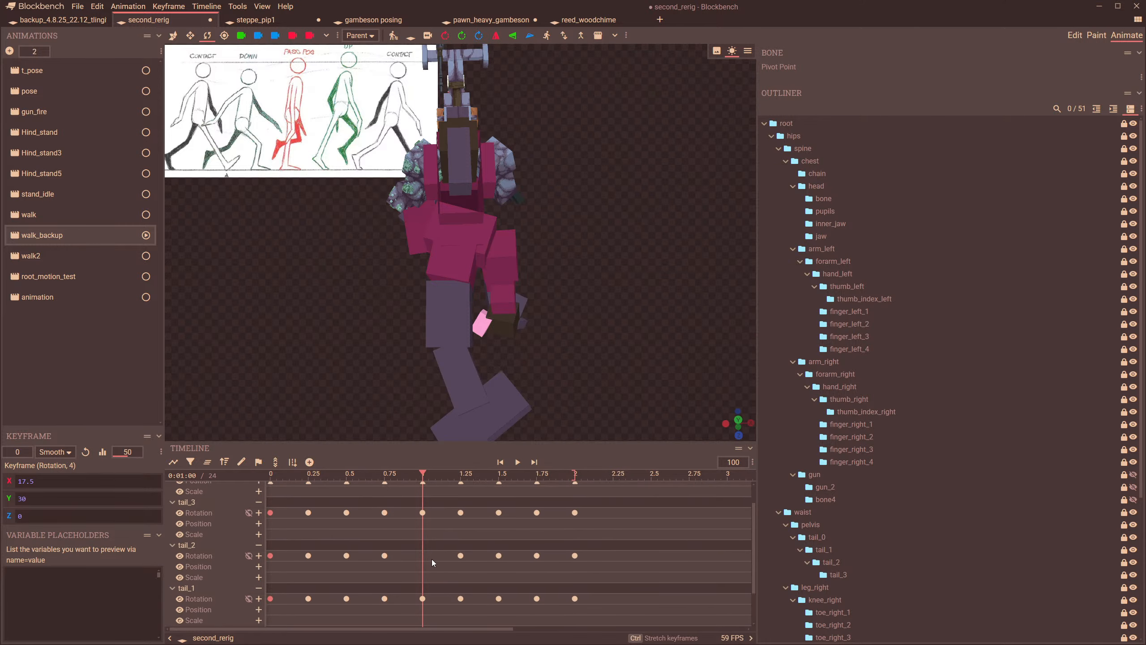
scroll(431, 559, "up", 1)
left_click(393, 35)
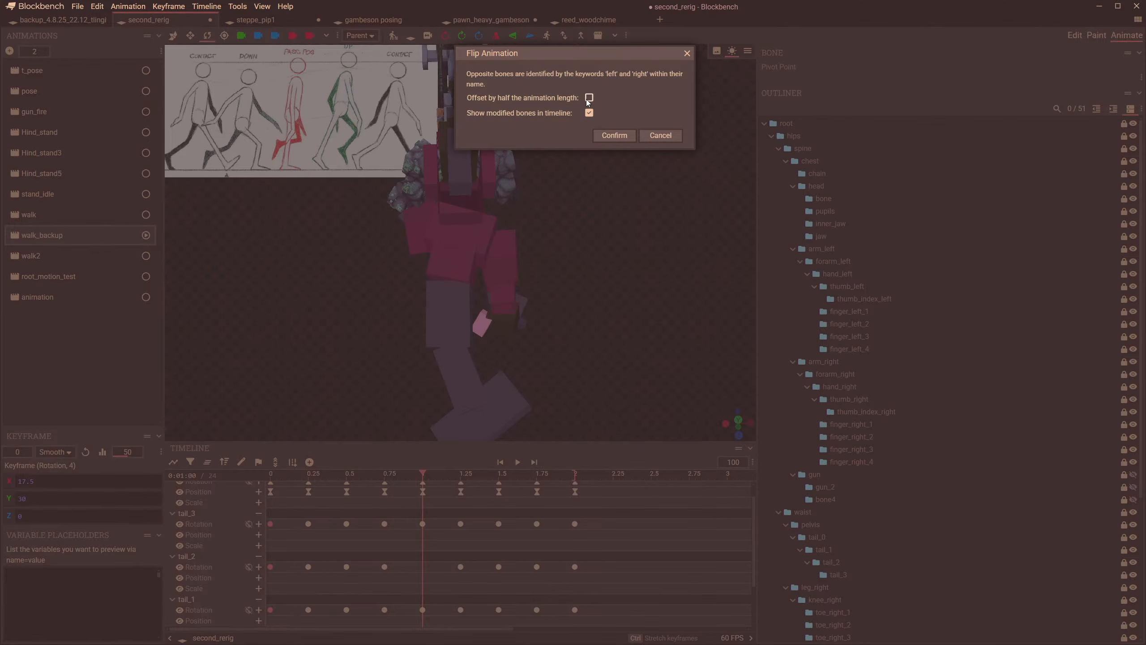